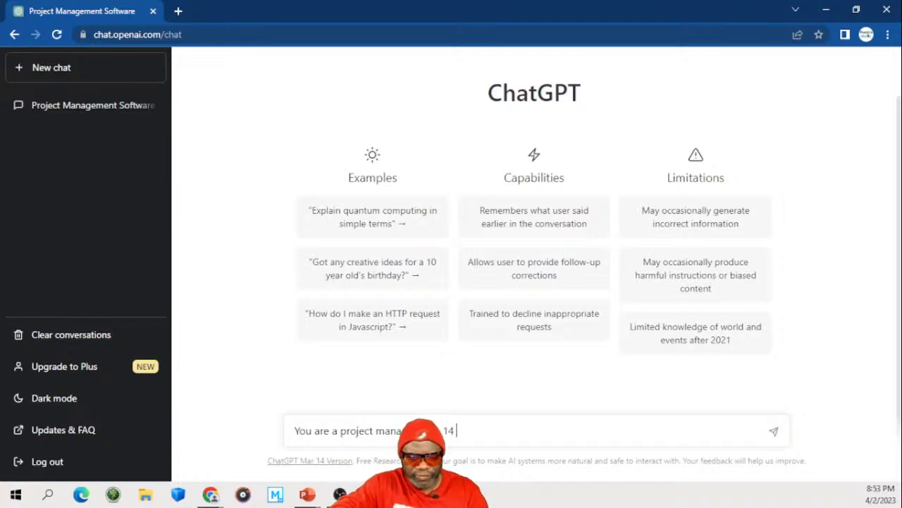
Step: Complete the prompt's role sentence so it specifies 14 "years of experience on large IT hardware projects."
type("rs of exp")
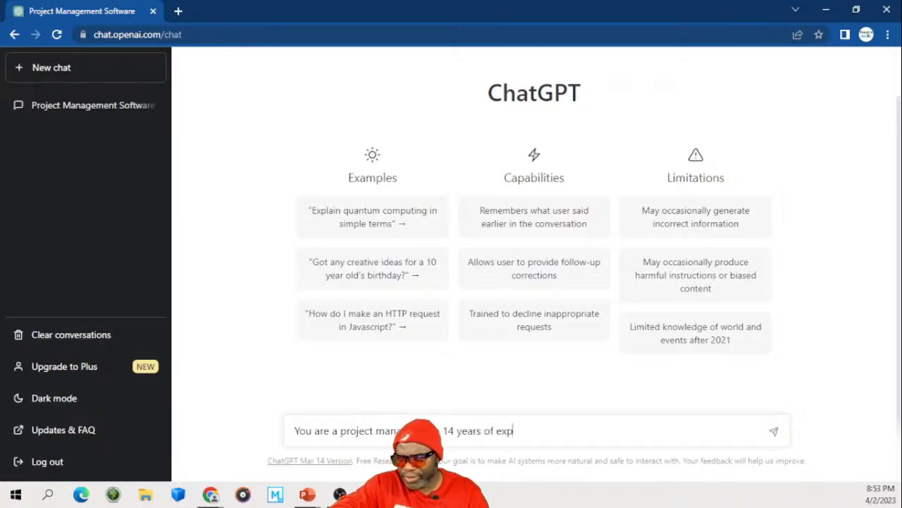
type("erience on larg")
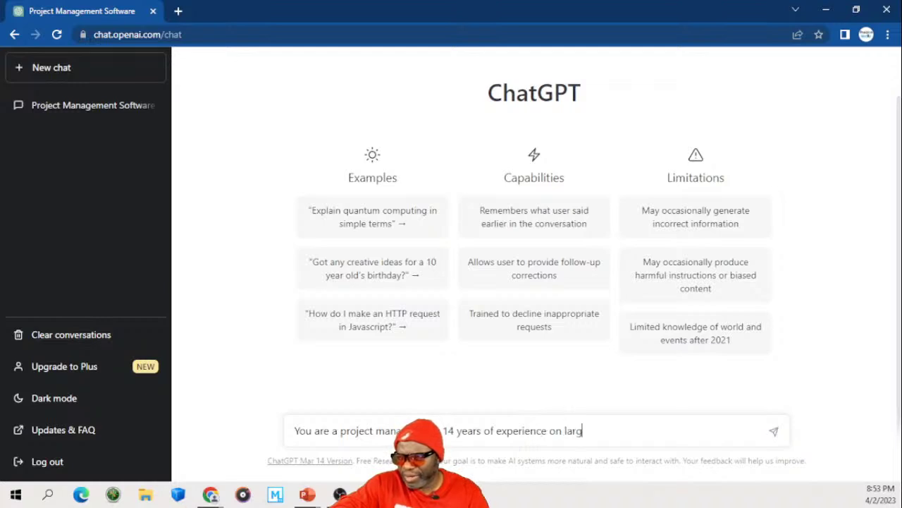
type("e IT hardw")
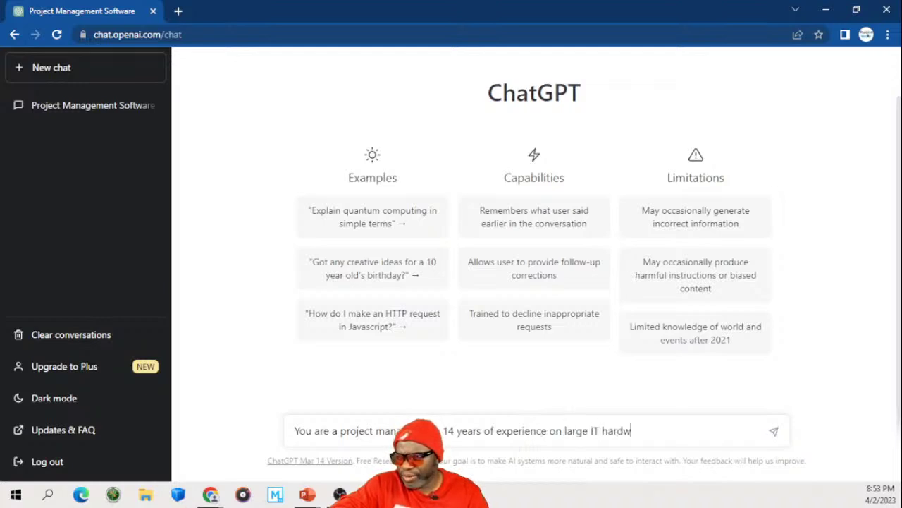
type("are ")
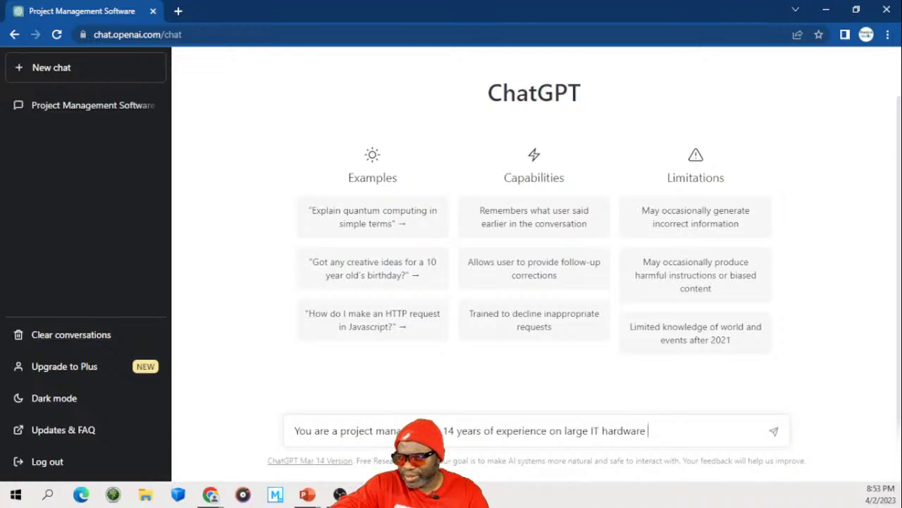
type("projects. ")
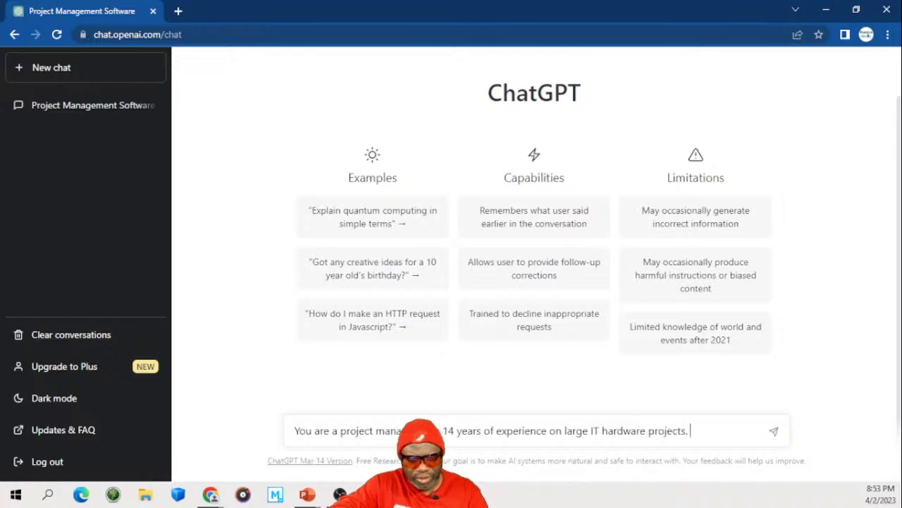
Step: Add the request "Write a compelling argument as to why your company infrastructure should be refreshed in 2023." and start the following sentence with "Mention"
type("Write a comp")
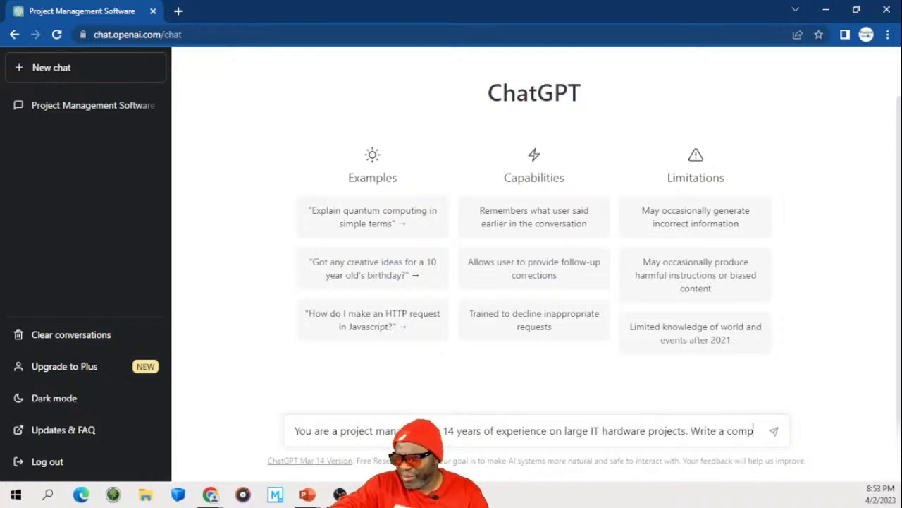
type("elling a")
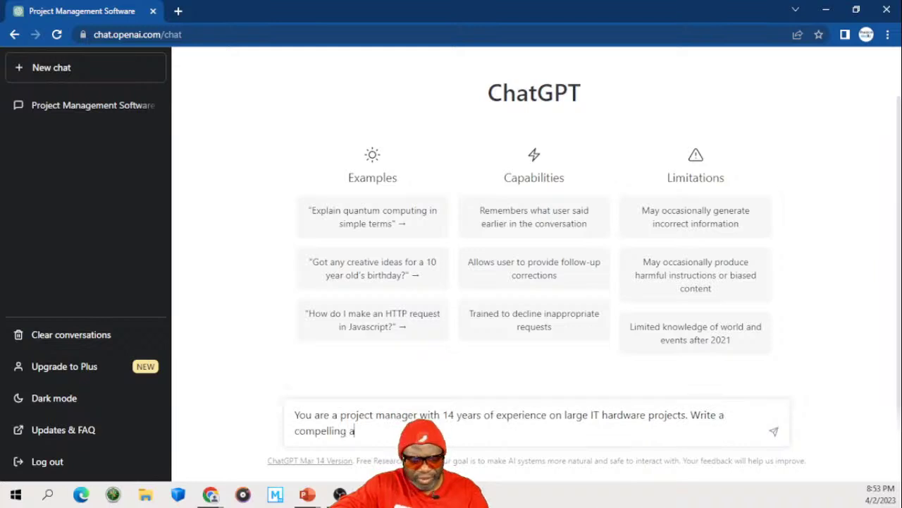
type("rgument a")
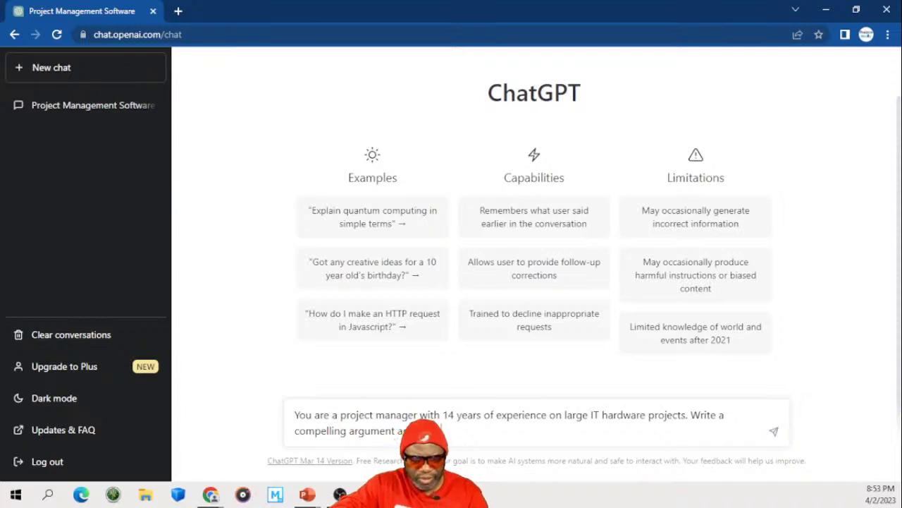
type("ompan")
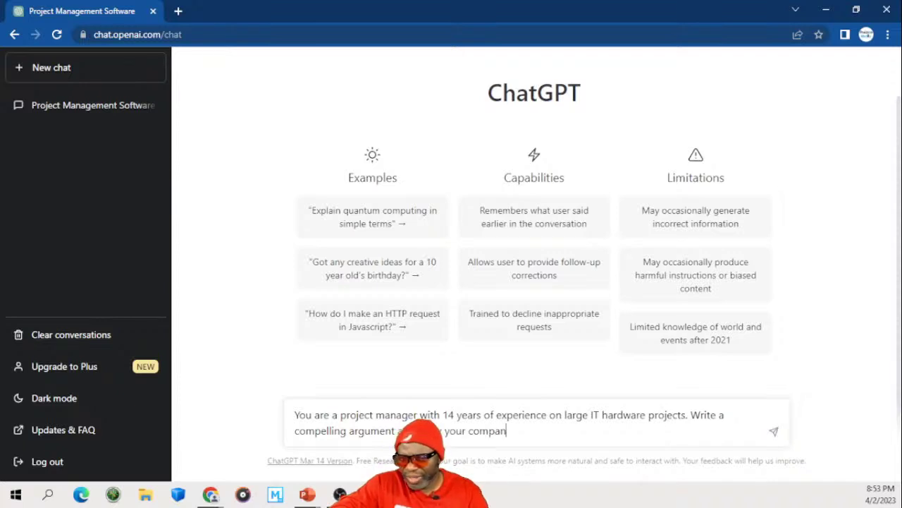
type("i")
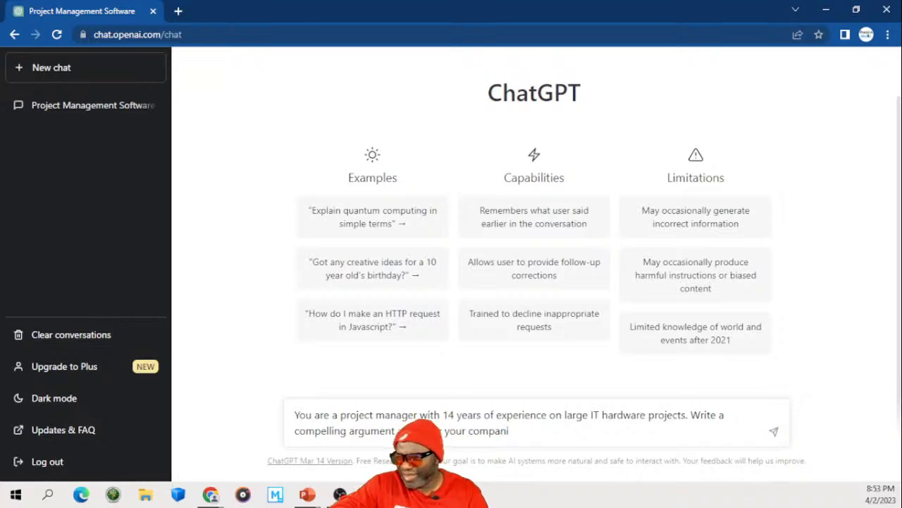
key("BackSpace")
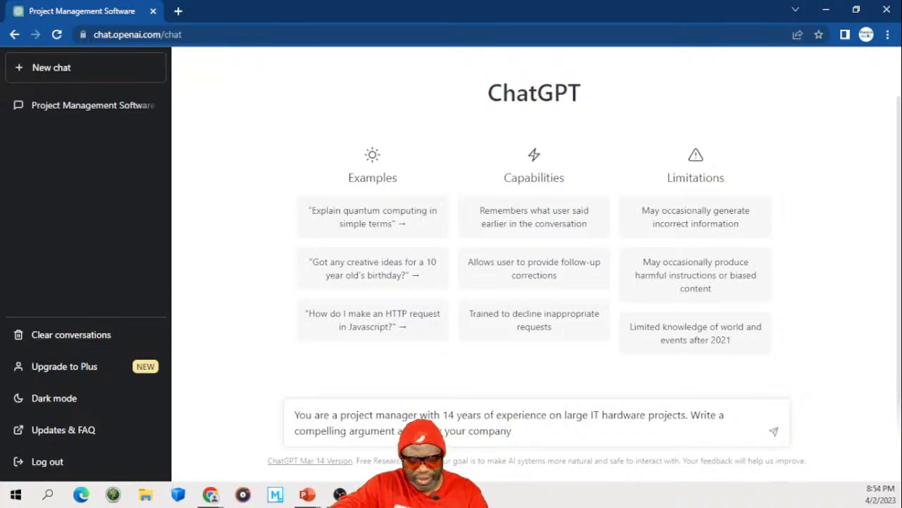
type("y infrast")
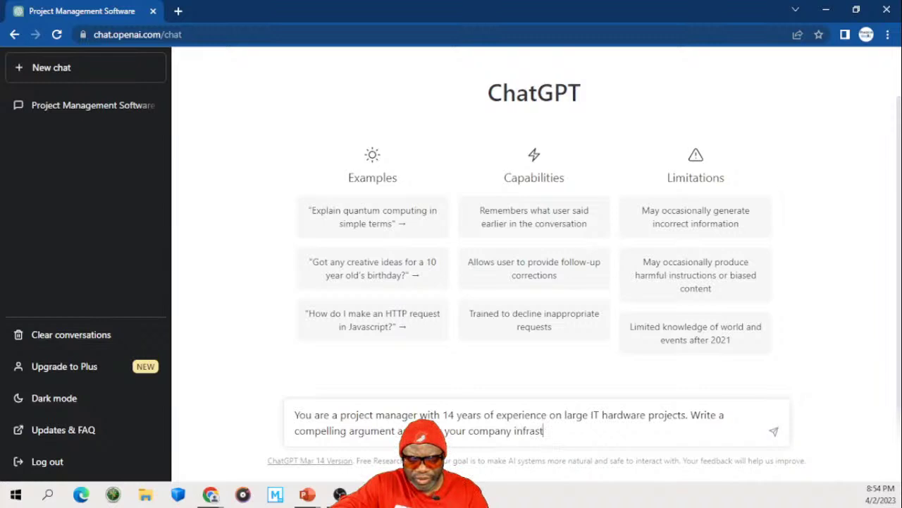
type("ructure shoul")
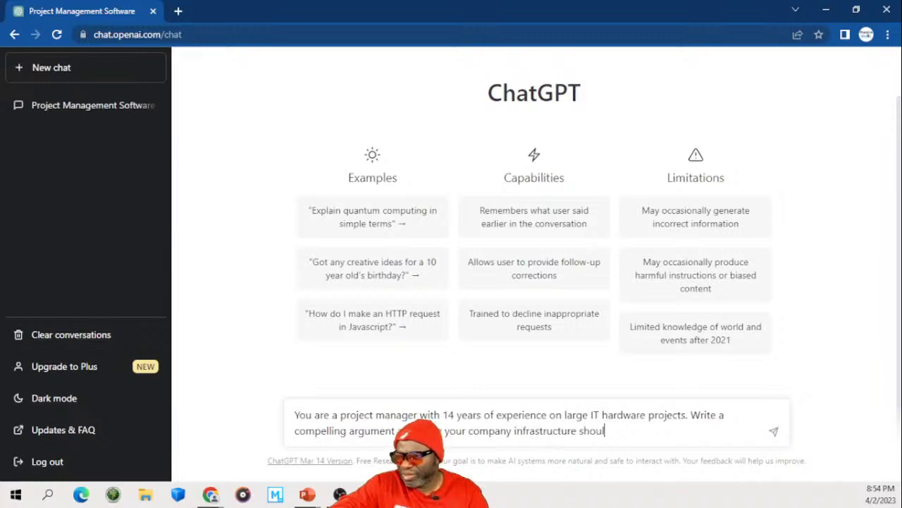
type("d be ")
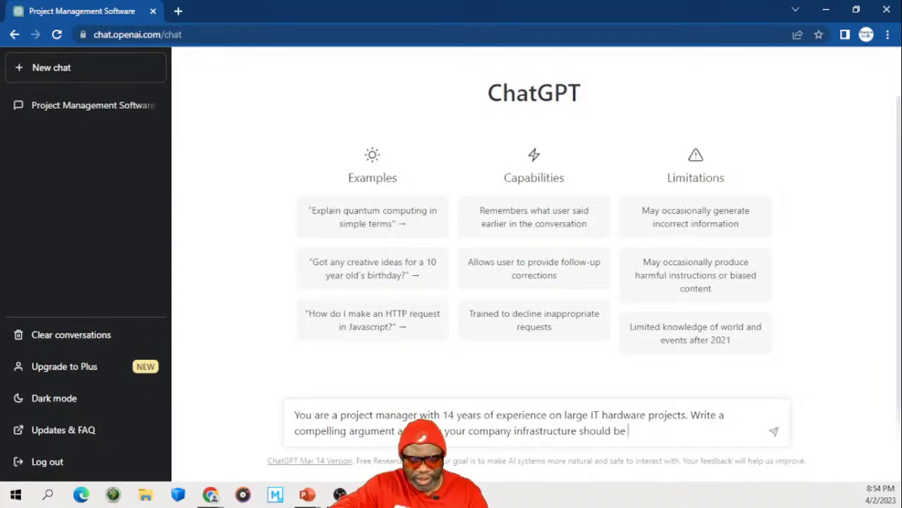
type("u")
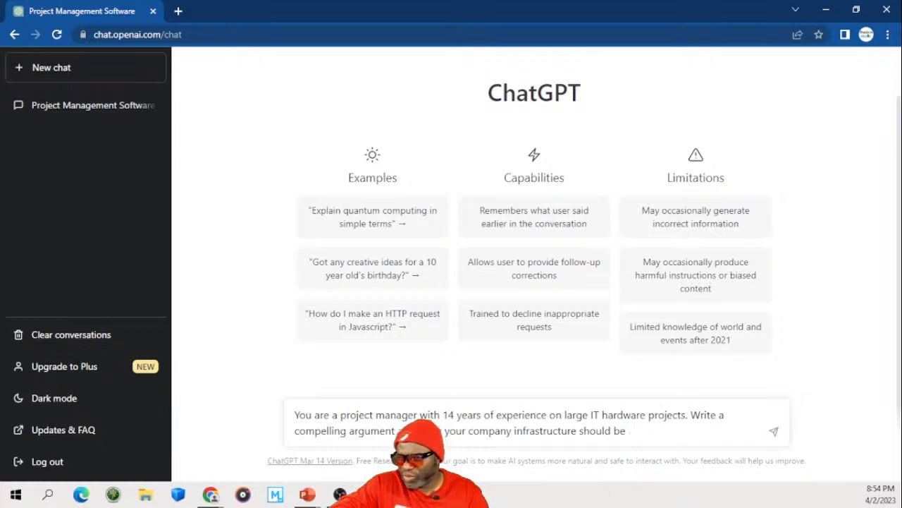
type("refreshe")
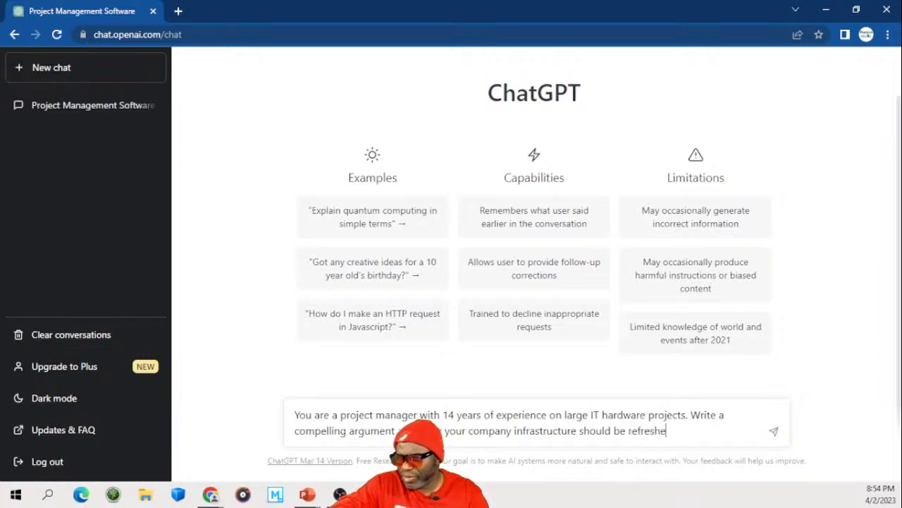
type("d in 20")
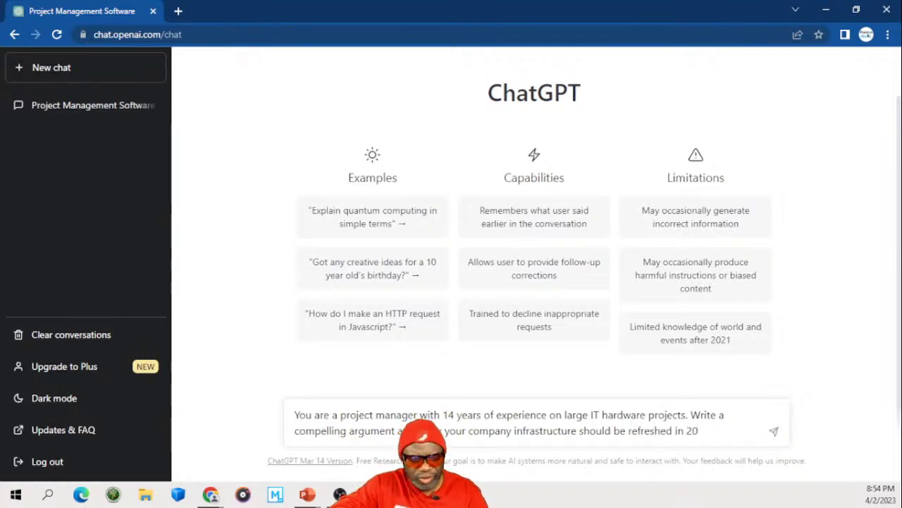
type("23. Mention")
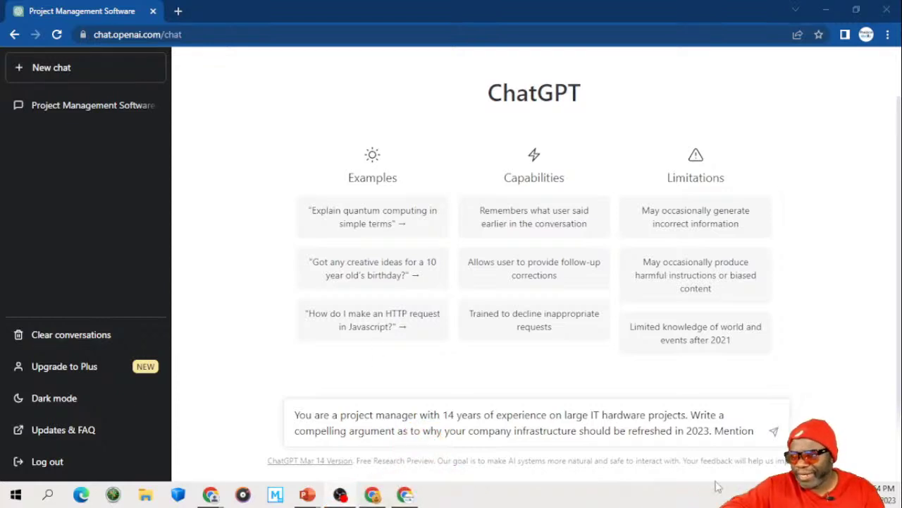
Step: Continue the prompt after "Mention" with "the following names in the argument"
left_click(757, 427)
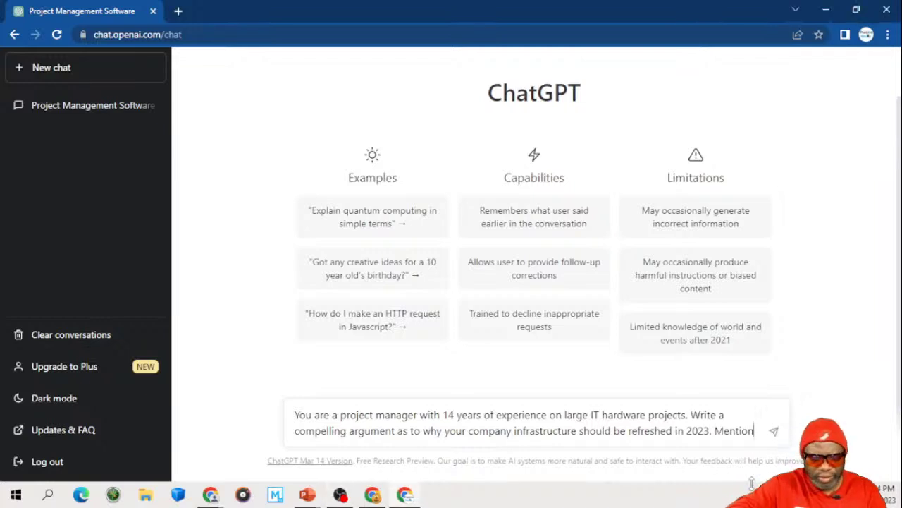
type("the ")
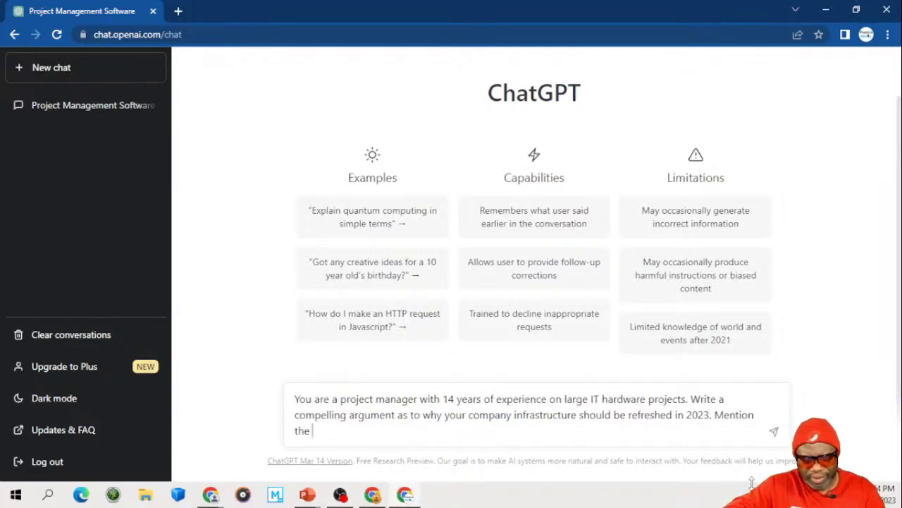
type("follin")
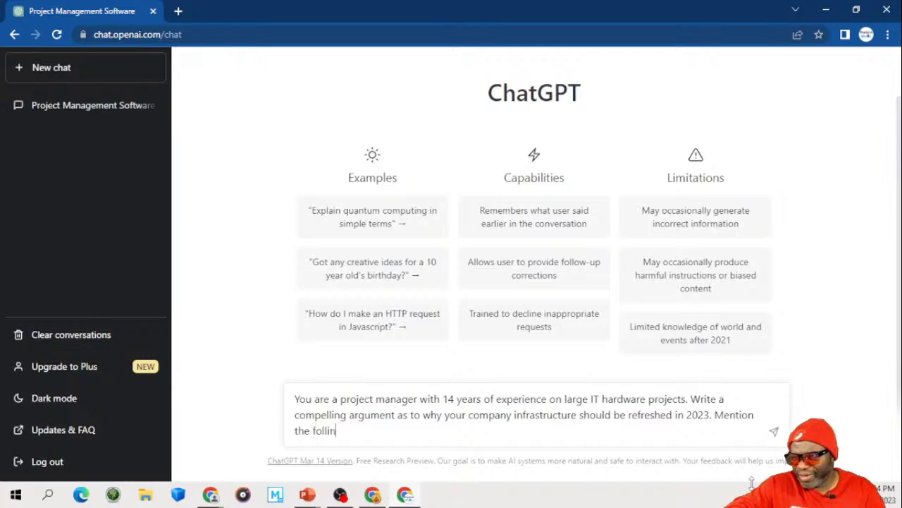
type("gow")
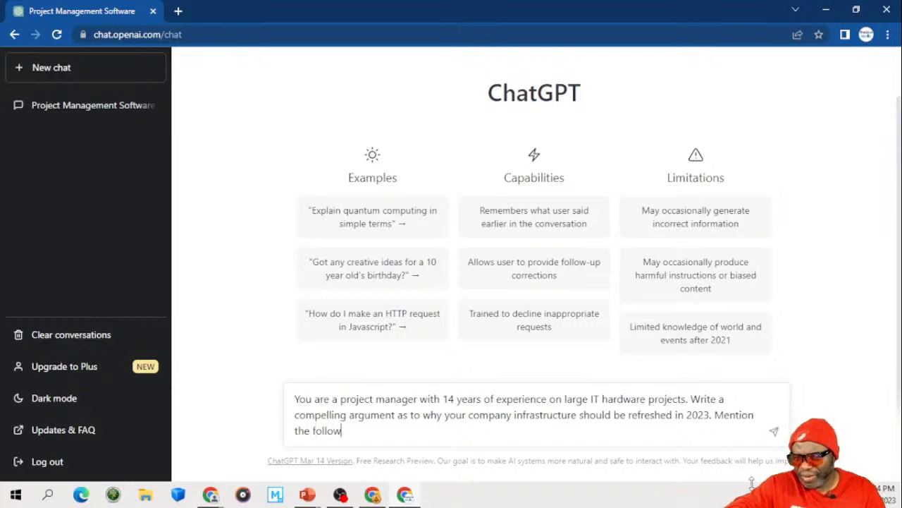
type("ing names in t")
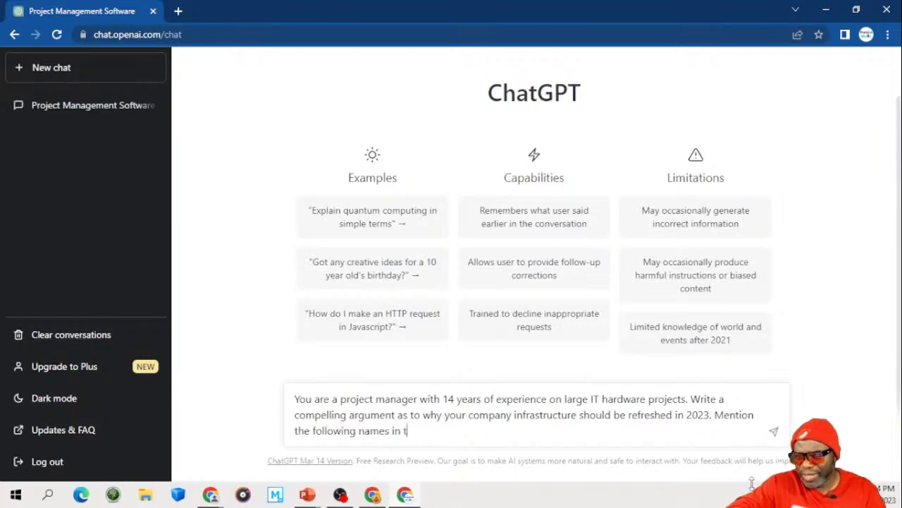
type("he argument")
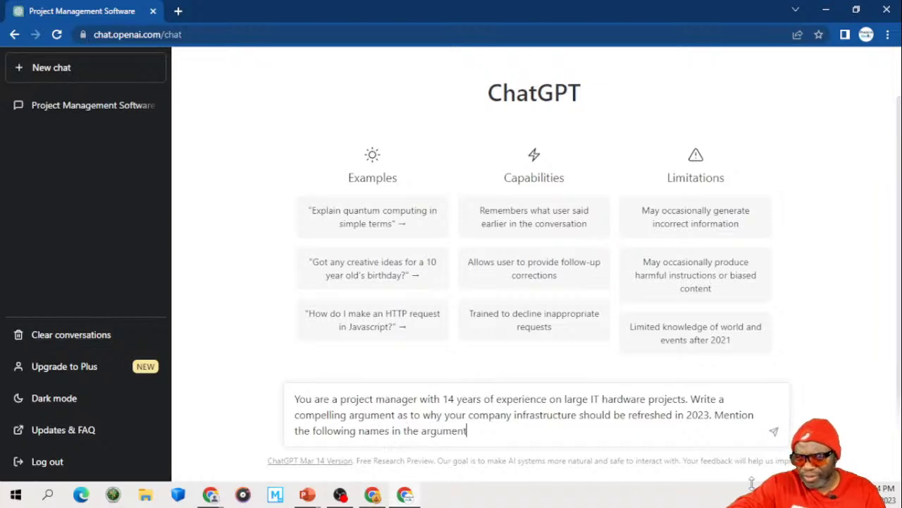
Step: After a colon, list one name titled "Dr.", one titled "Ms.", and "The CFO" with that person's name, followed by "and"
type(": Dr. ")
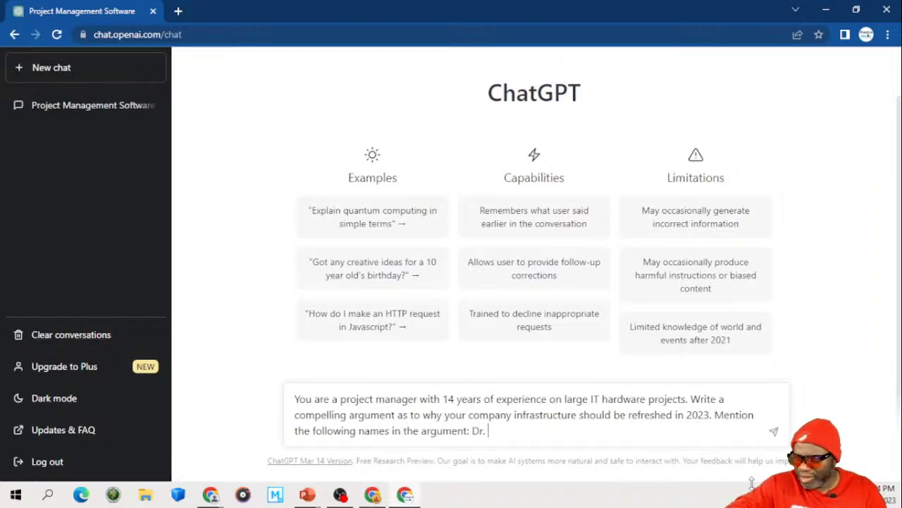
type("Rice, M")
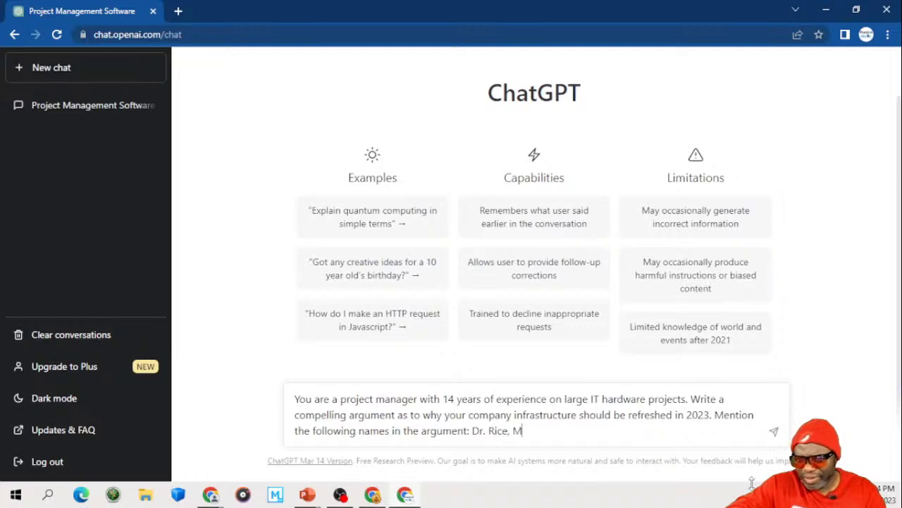
type("s. Black")
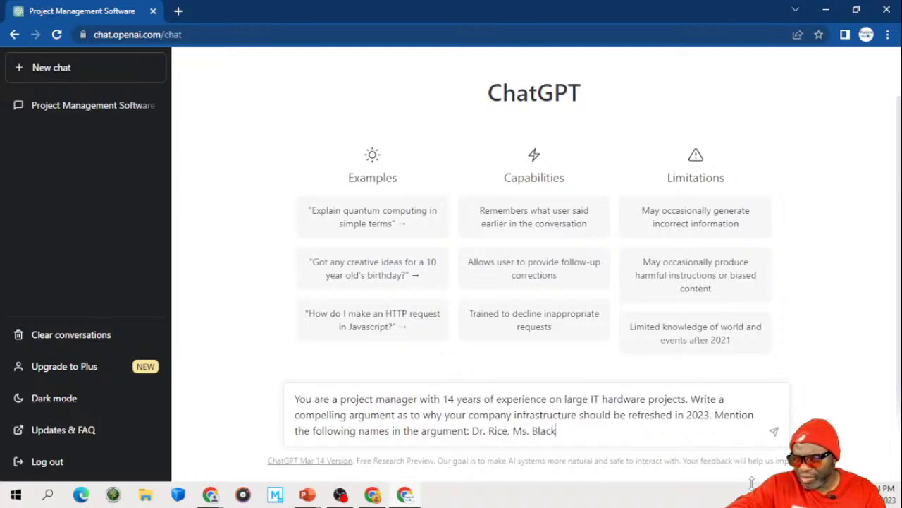
type(", T")
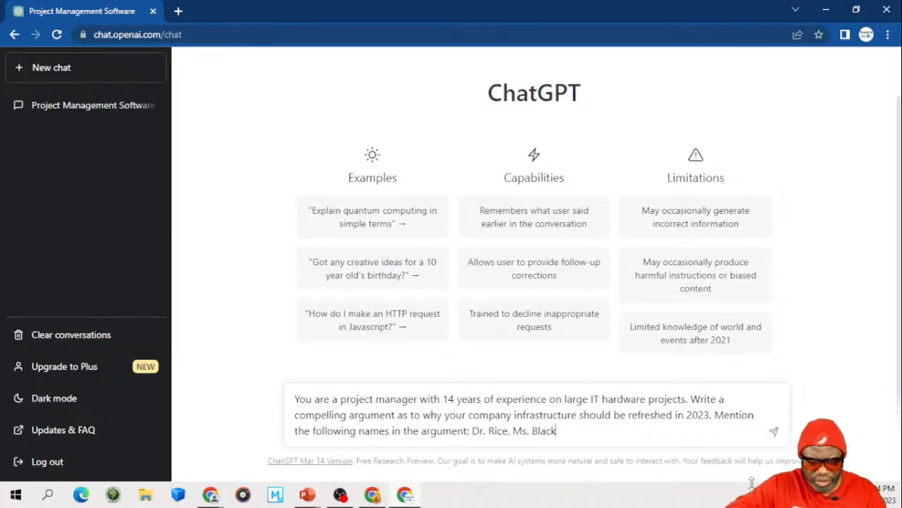
type("he C")
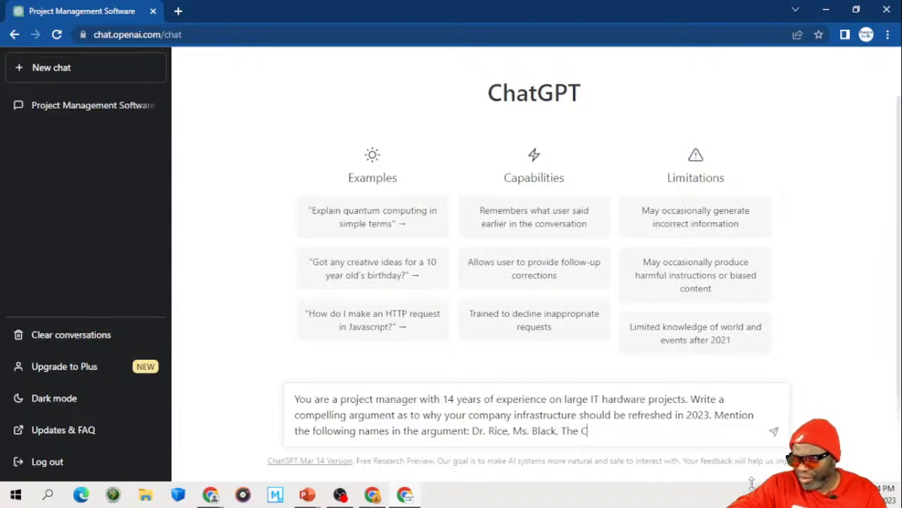
type("FO HG B")
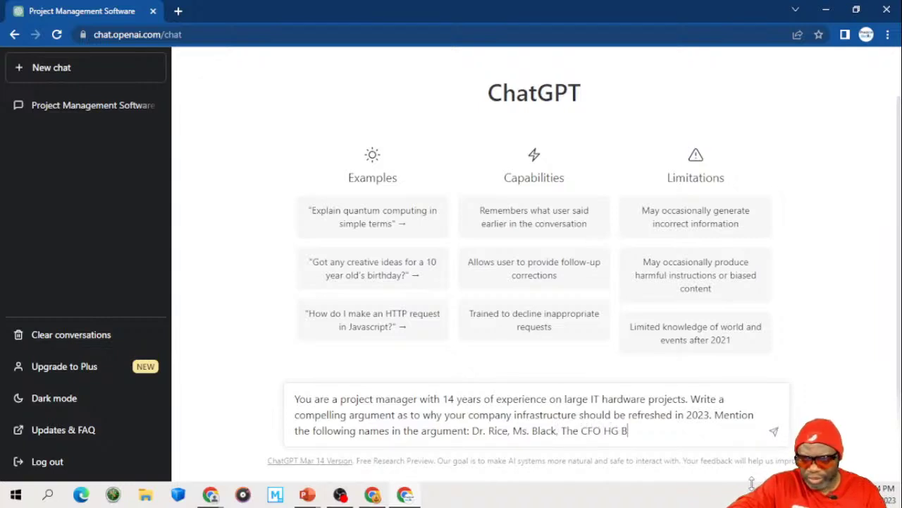
type("arnes and ")
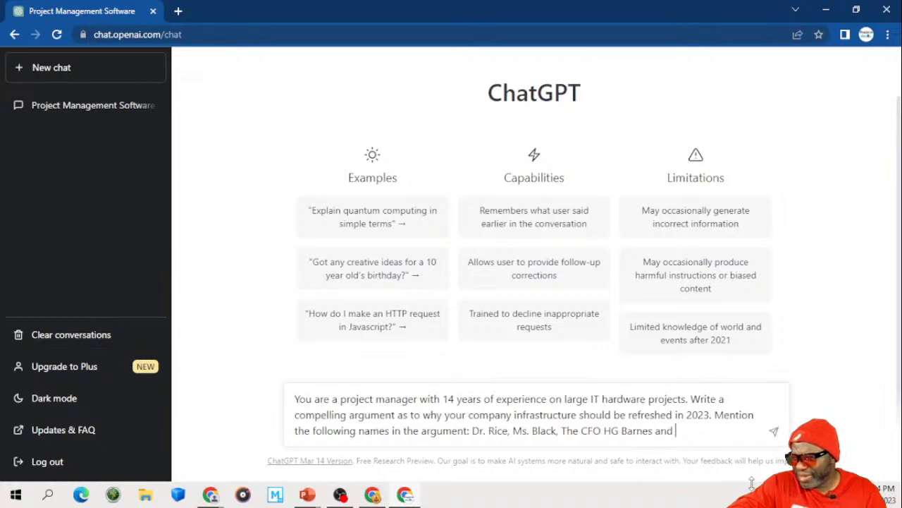
Step: Finish the name list with "the President of the company" and the president's name titled "Mr.", ending the sentence with a period
type("the Presid")
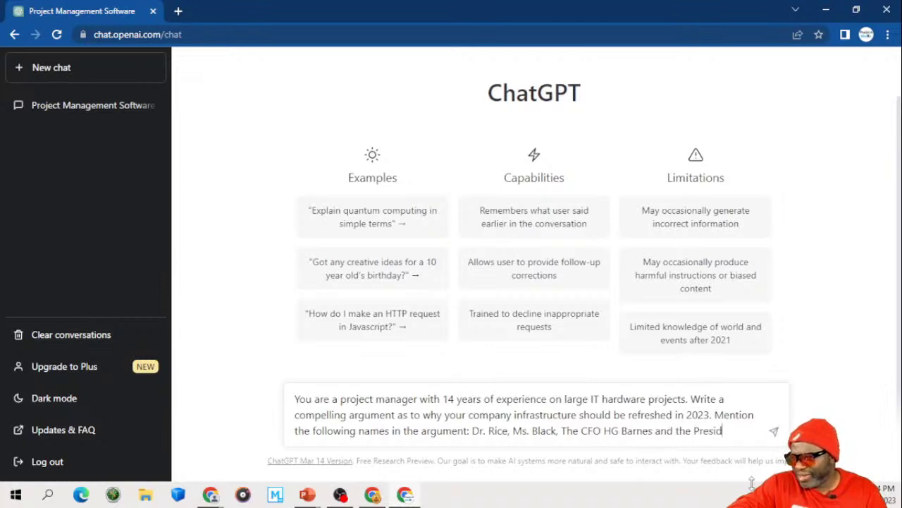
type("ent of th")
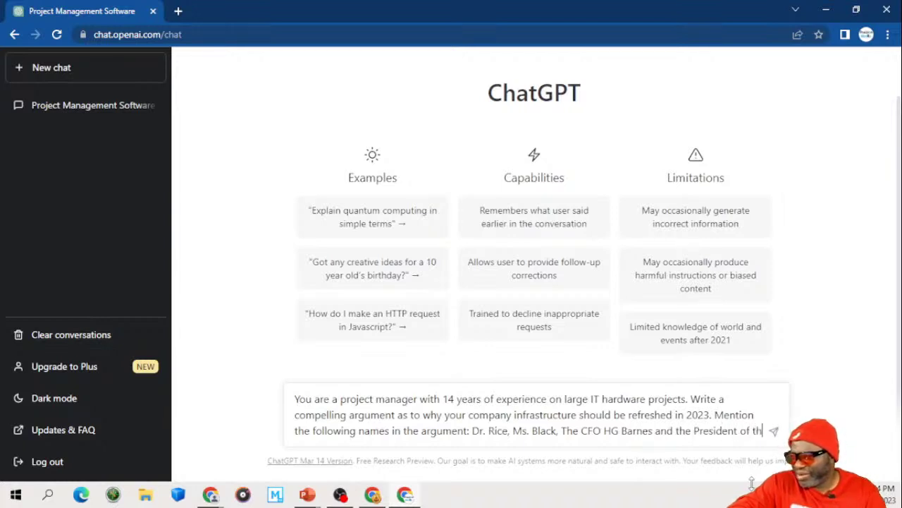
type("e compant")
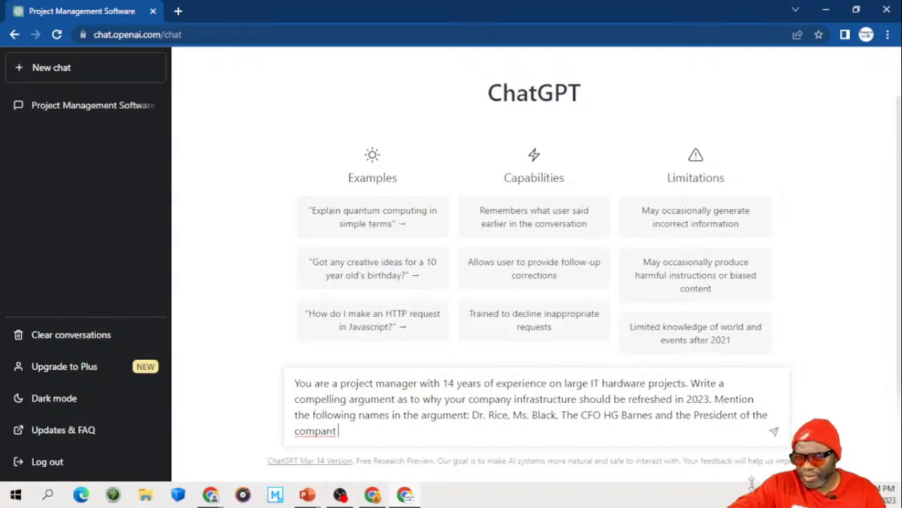
key("BackSpace")
key("BackSpace")
type("y")
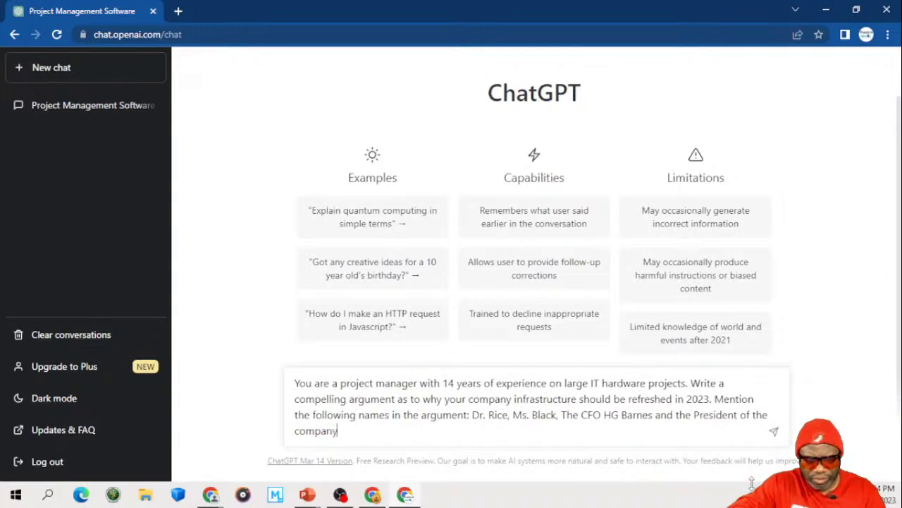
type(" Mr.")
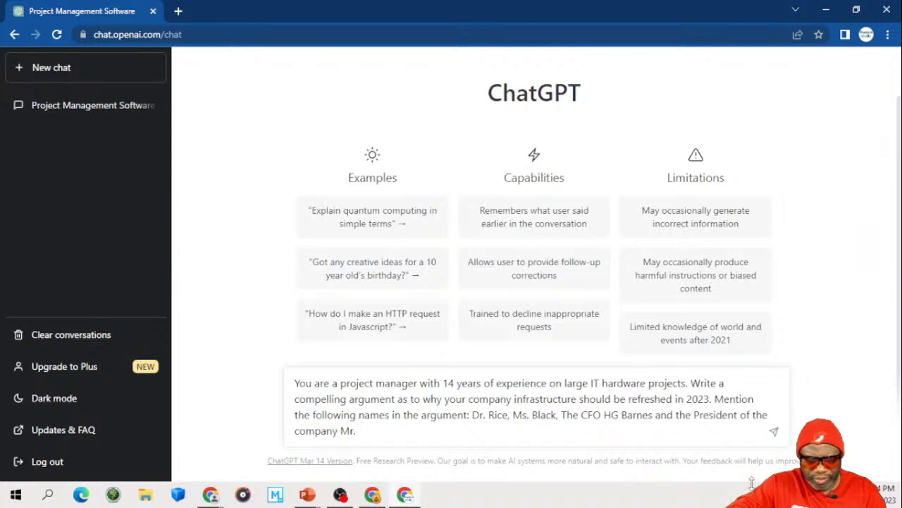
type(" Koalic")
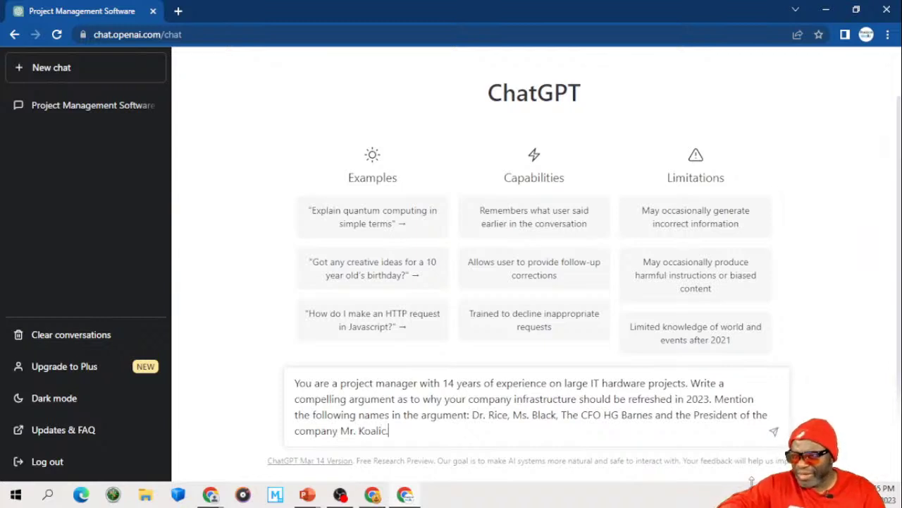
type(". Na")
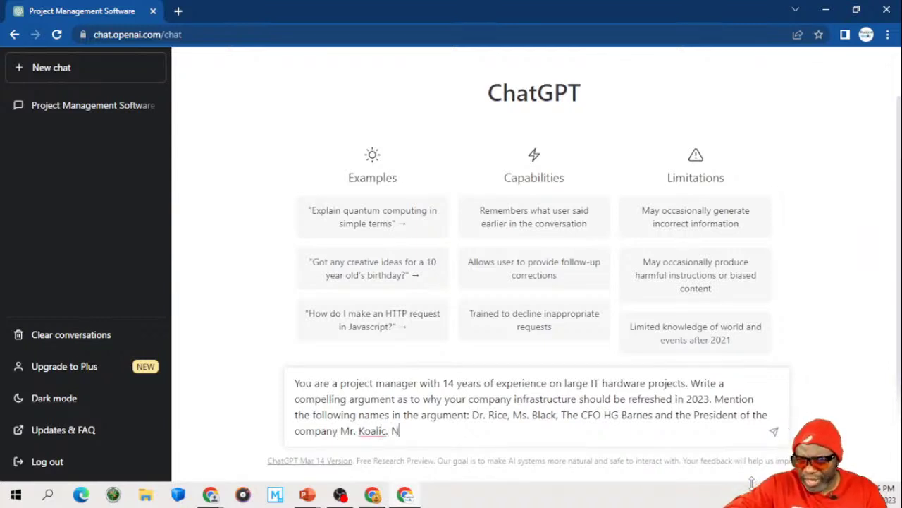
key("BackSpace")
key("BackSpace")
type("alic. ")
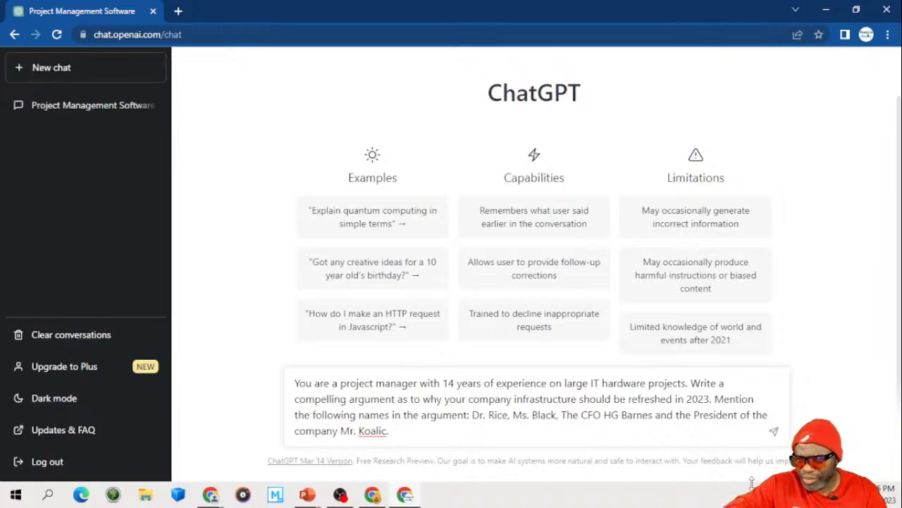
Step: Add the instruction "Make the response as robust as possible," at the end of the prompt
type("Make the resp")
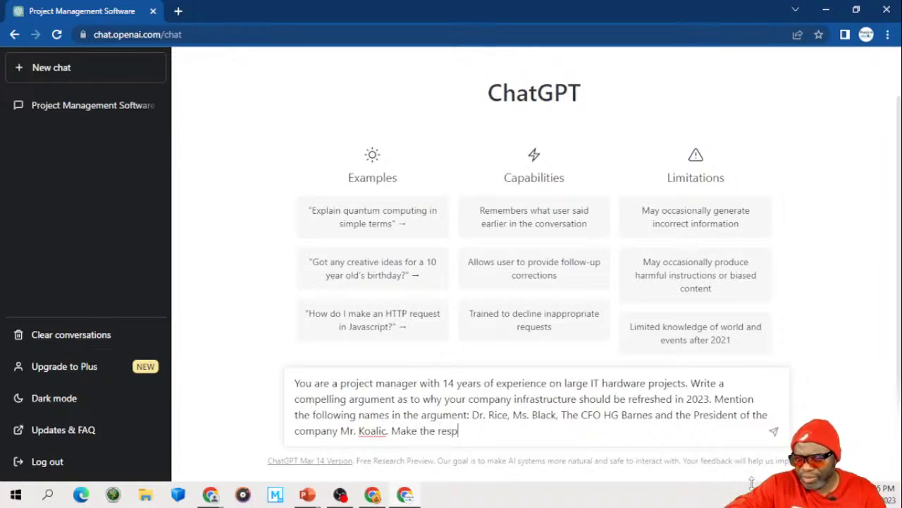
type("onse as robu")
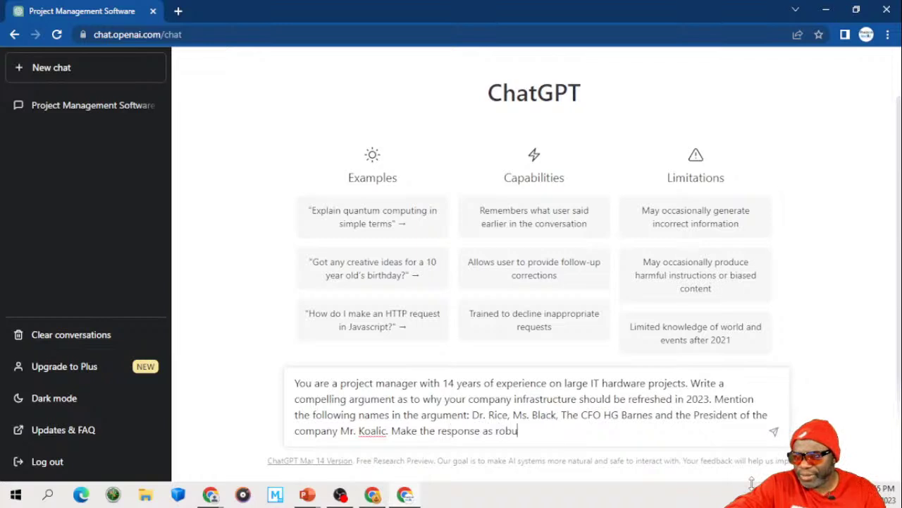
type("st as possib")
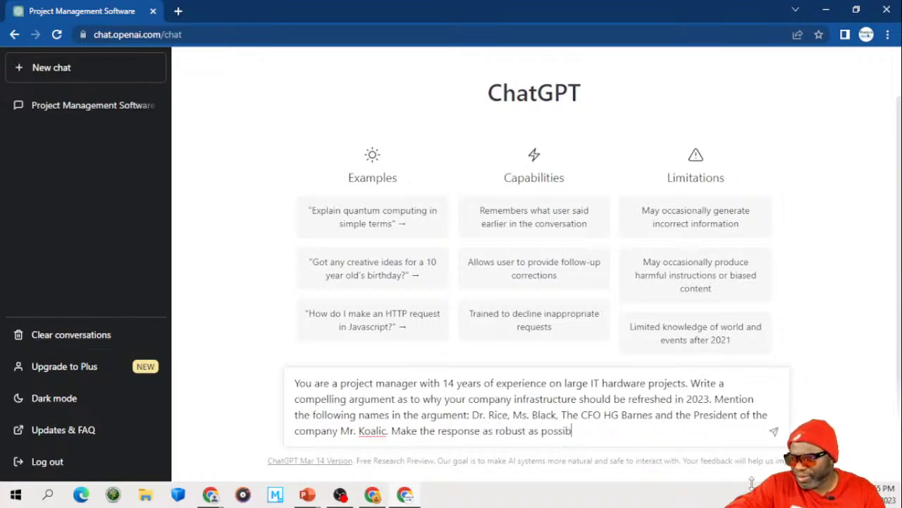
type("le,")
Step: Copy the whole prompt, replace its final comma with a period, and submit it
key("ctrl+a")
key("ctrl+c")
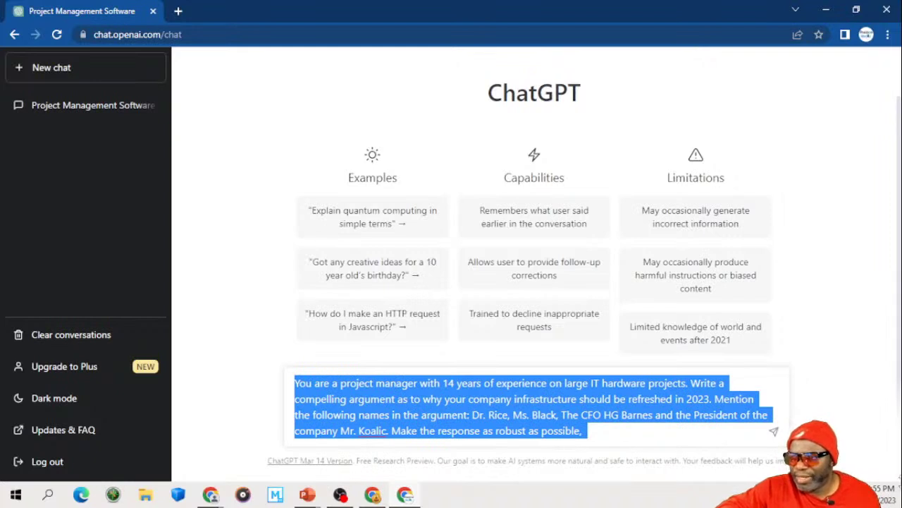
key("Right")
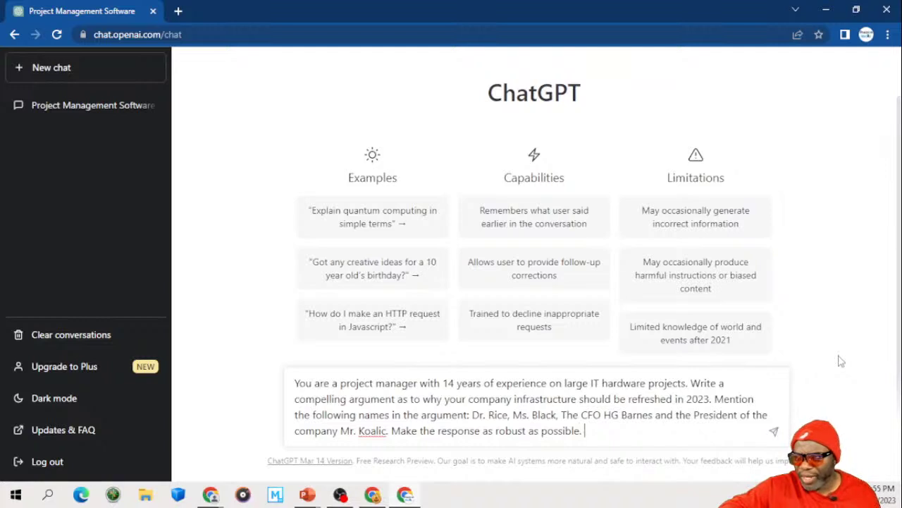
key("Return")
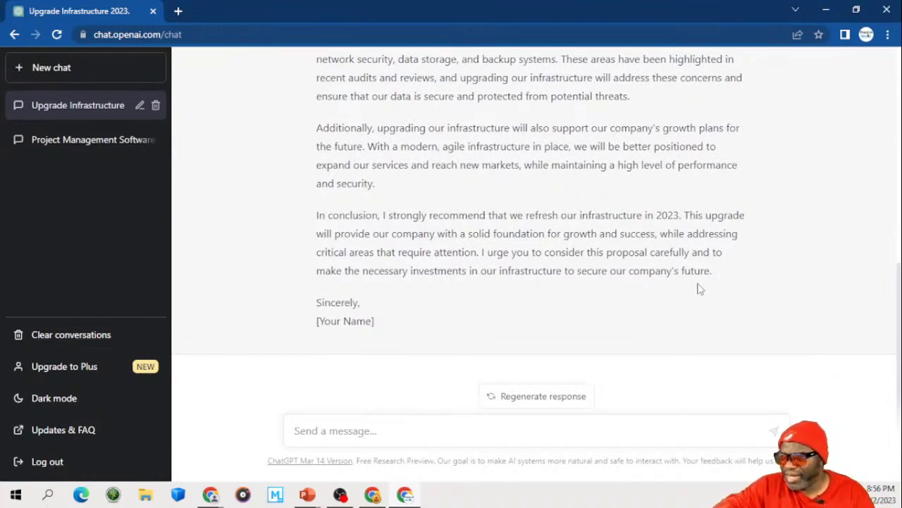
Step: Review the generated infrastructure-refresh letter from its greeting to its closing
scroll(698, 288, "up", 2)
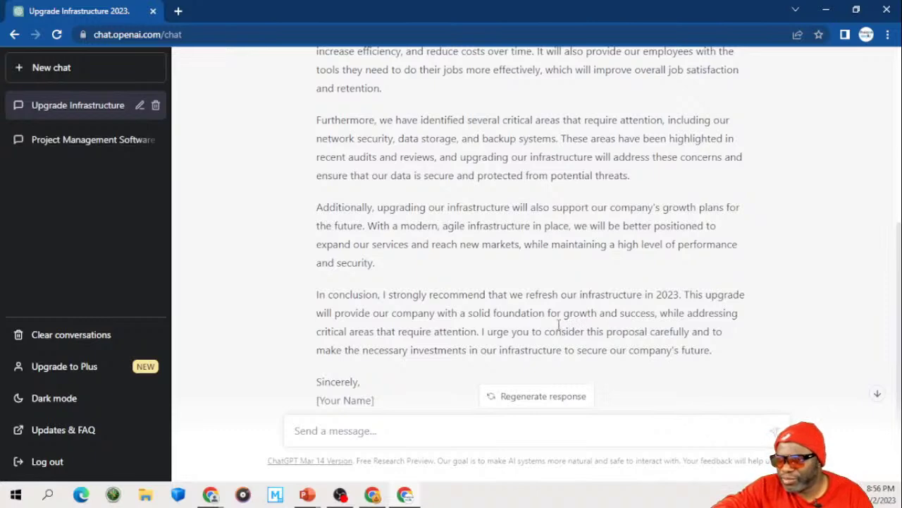
scroll(559, 324, "up", 4)
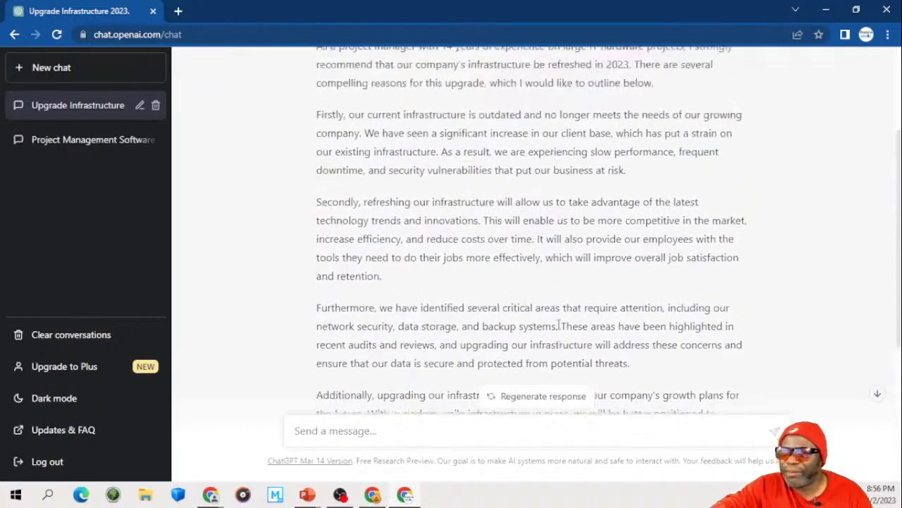
scroll(559, 330, "up", 1)
scroll(559, 324, "down", 3)
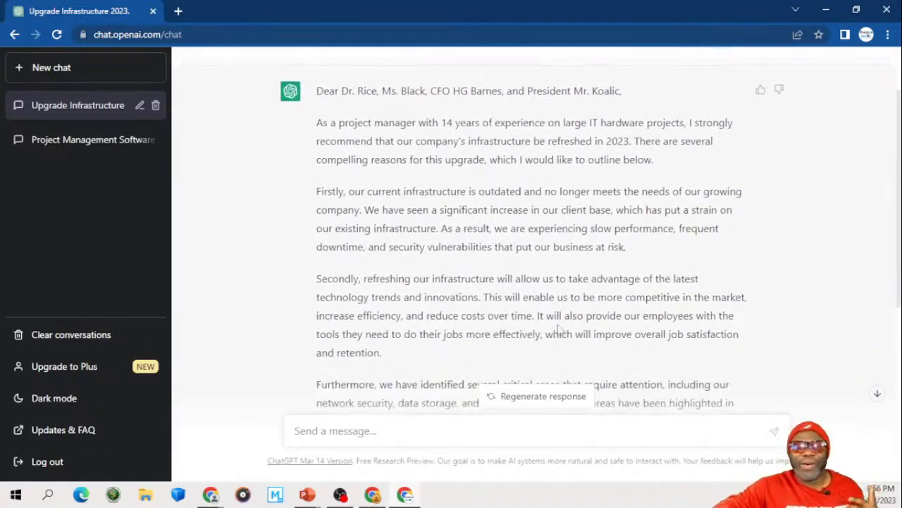
scroll(559, 326, "down", 3)
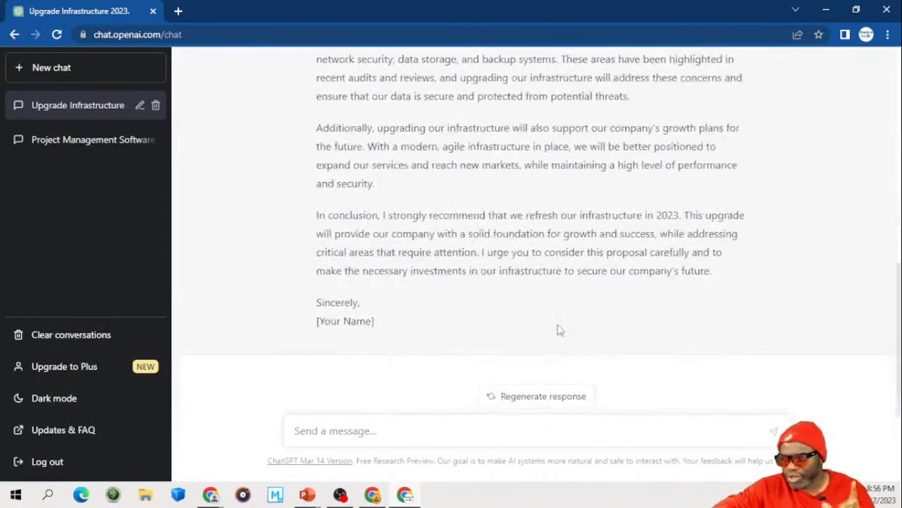
Step: Paste the copied prompt as a new message and delete everything after the sentence ending "large IT hardware projects."
left_click(430, 431)
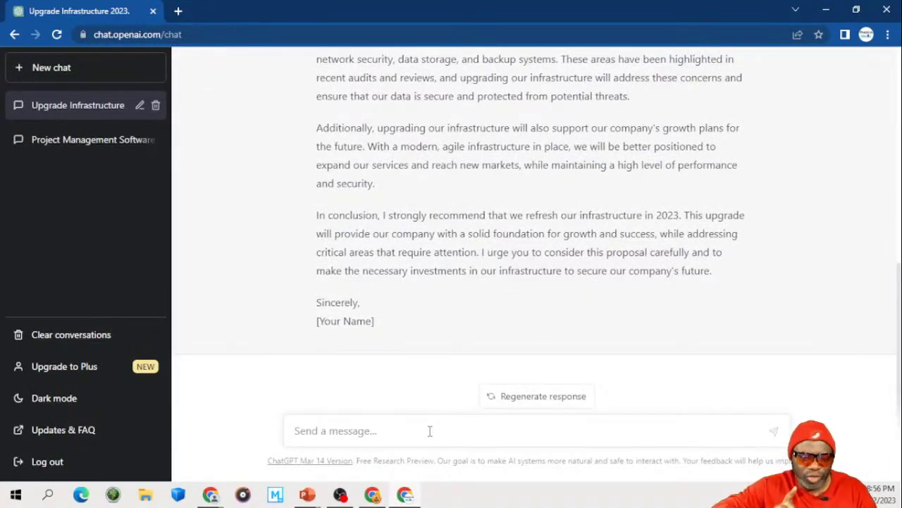
key("ctrl+v")
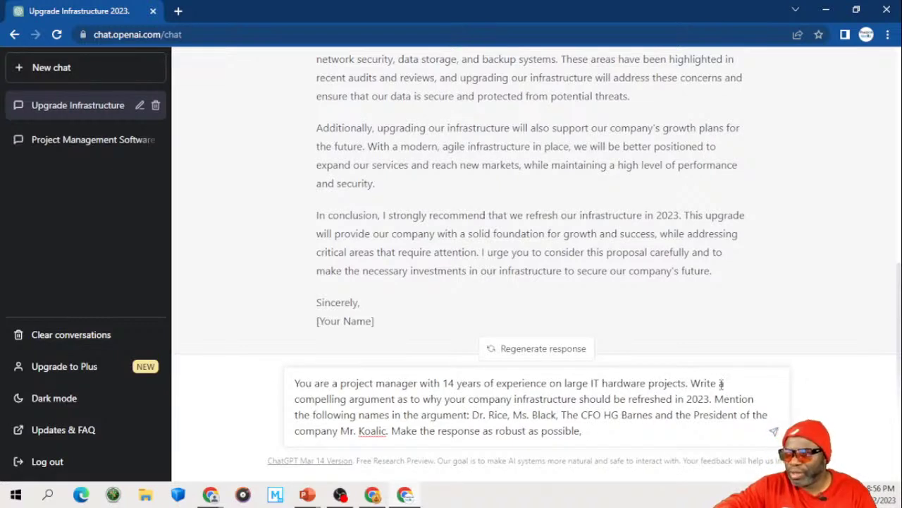
left_click_drag(691, 384, 731, 445)
key("BackSpace")
Step: Continue the prompt with "Build a compelling argument in tabular view showing the pros and the cons of a hardware and software upgrade."
type("Bui")
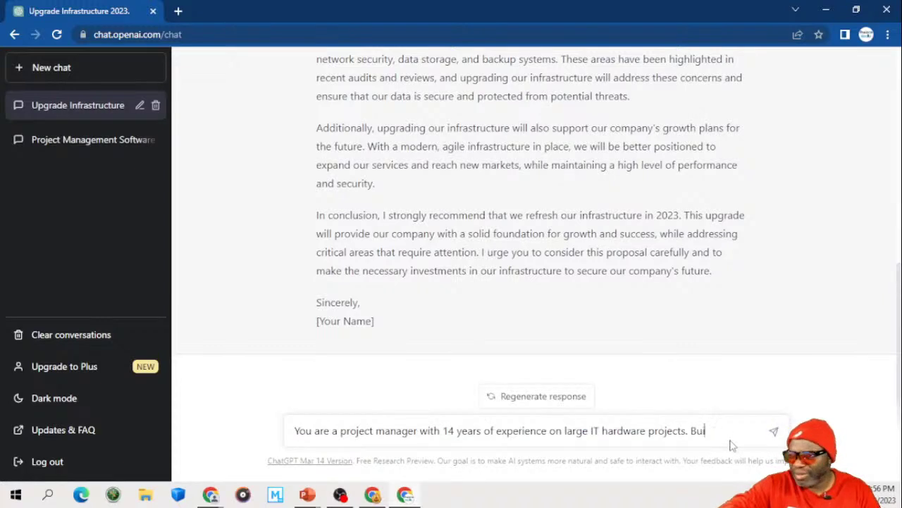
type("ld a ")
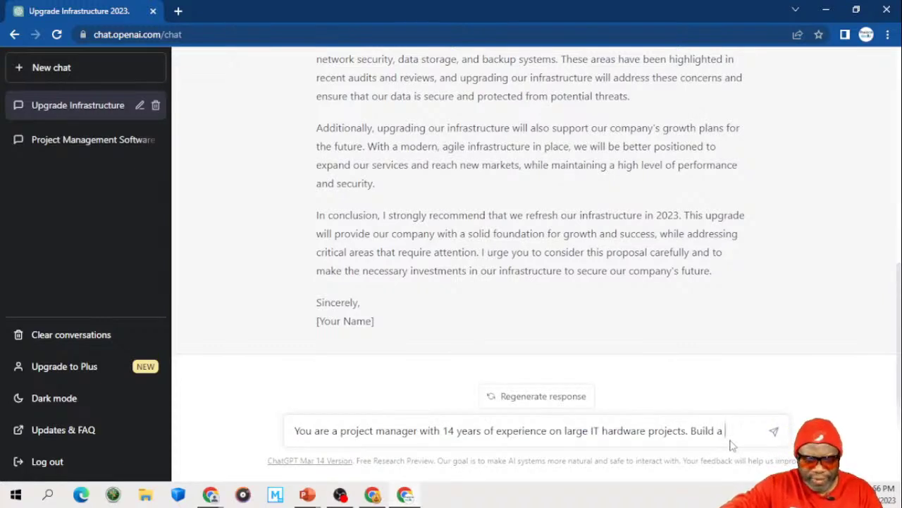
type("compellin")
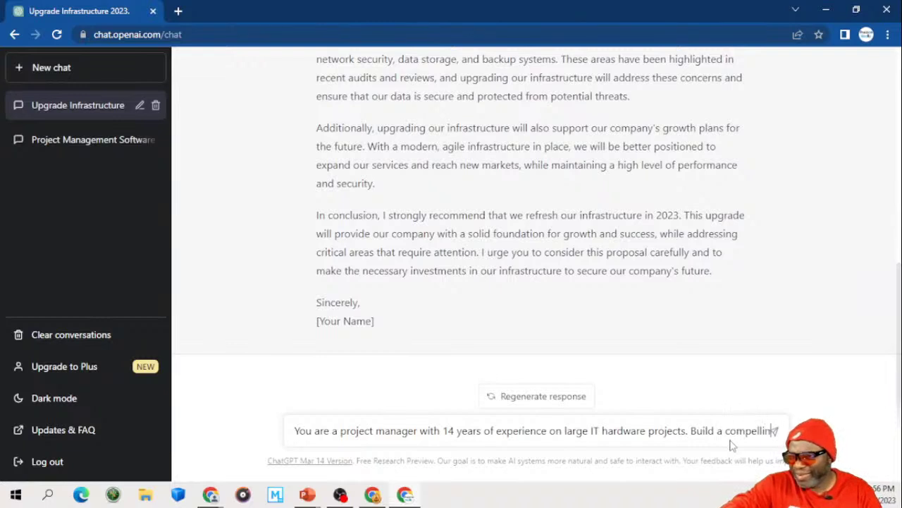
type("g argu")
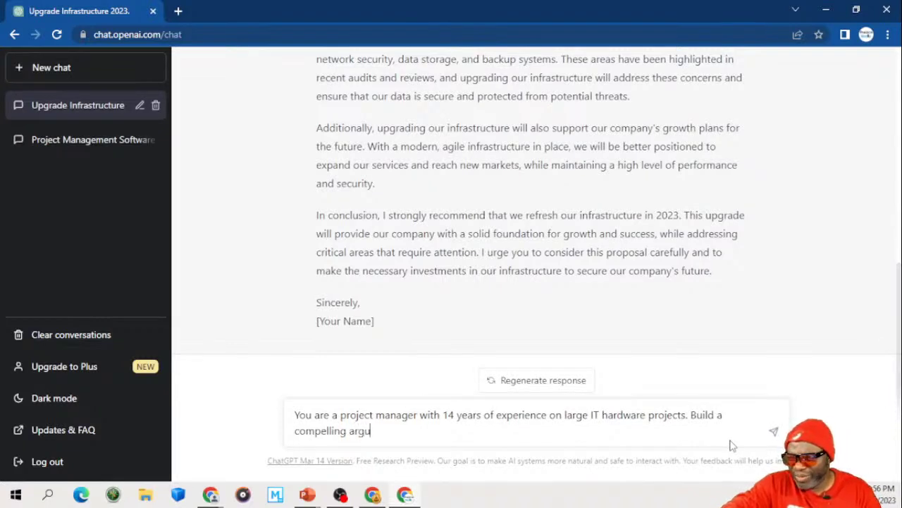
type("ment in ")
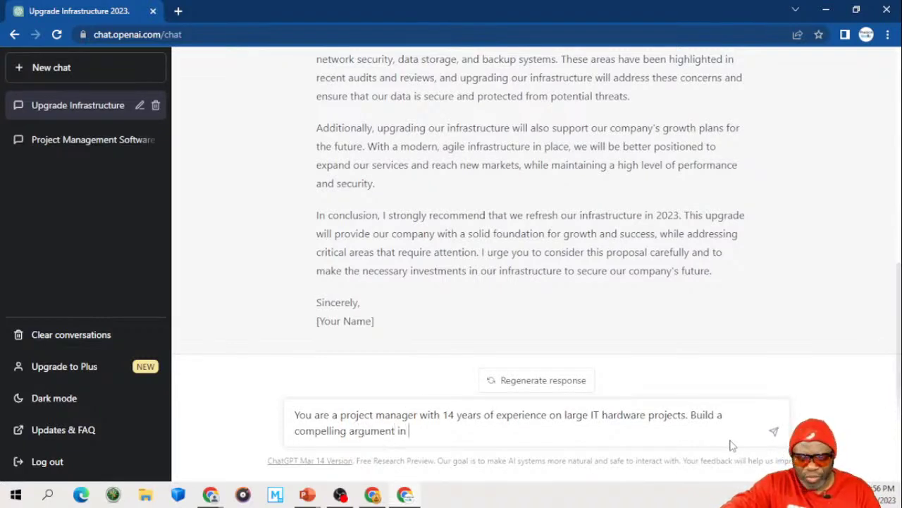
type("tabular ")
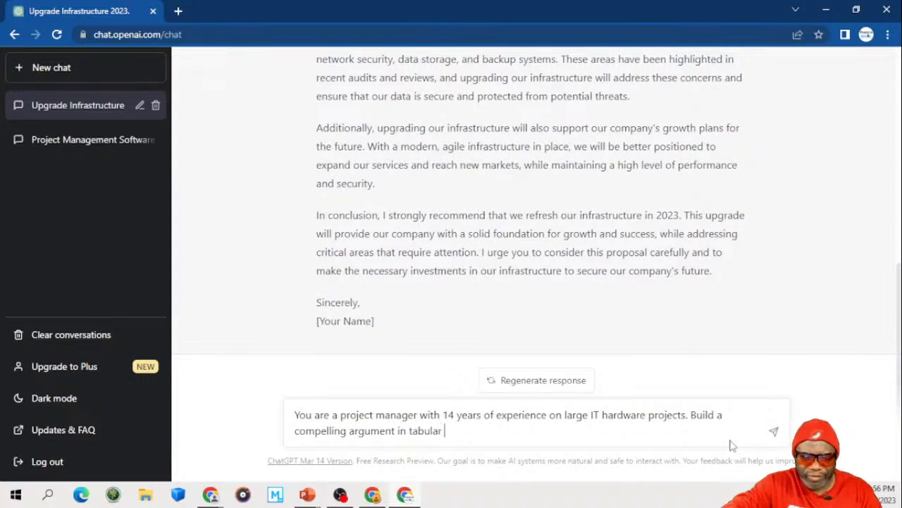
type("view s")
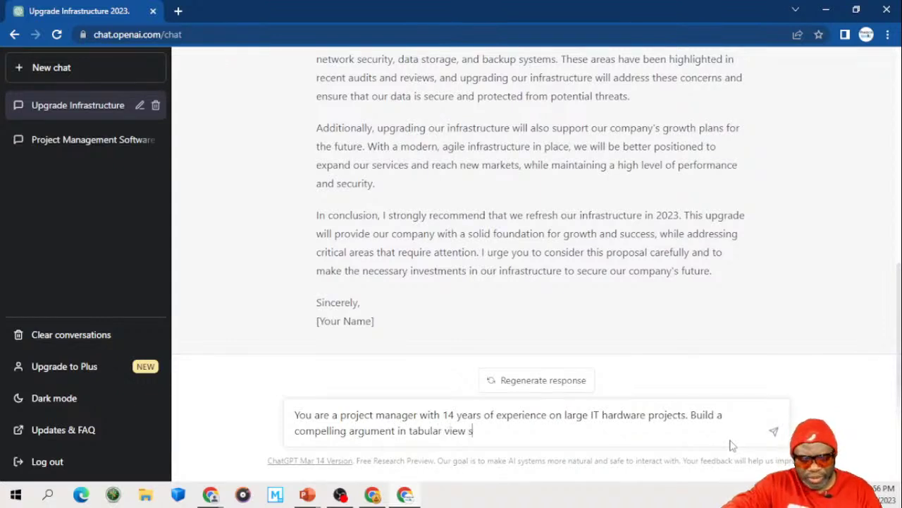
type("howing the pro")
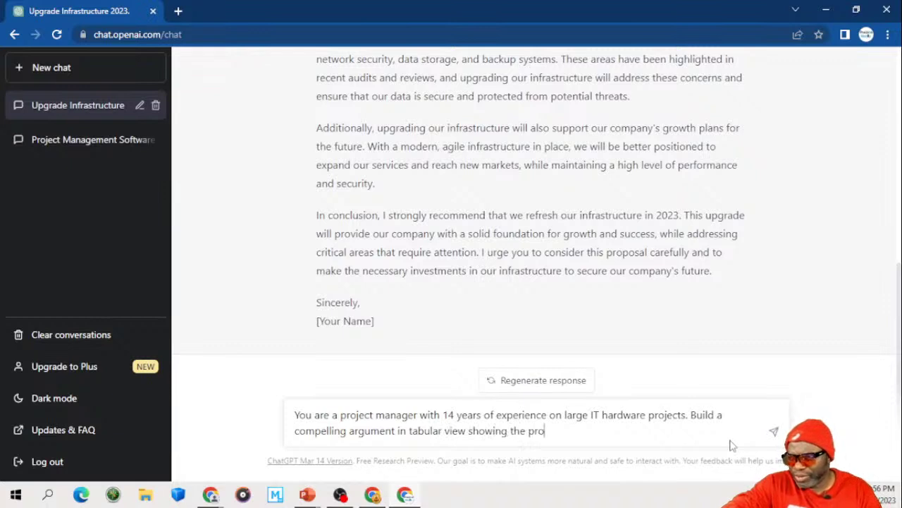
type("s and")
type("th")
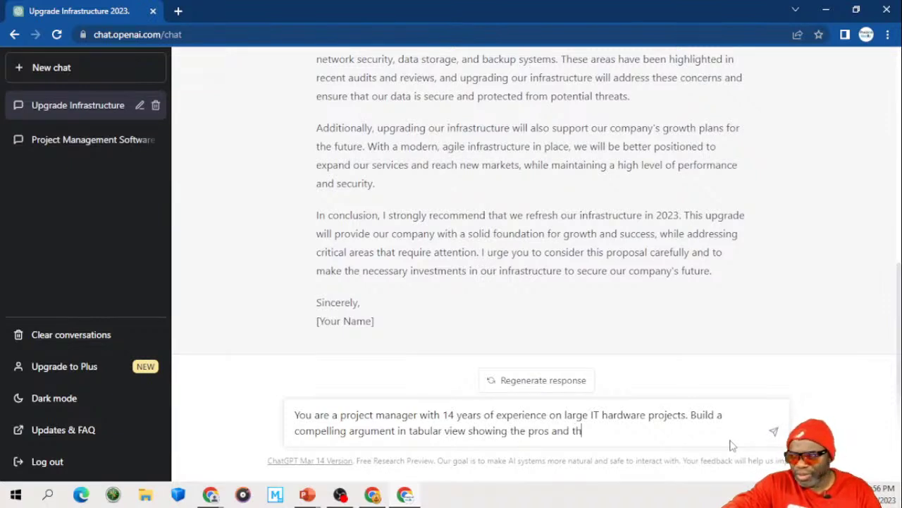
type("e cons of a ")
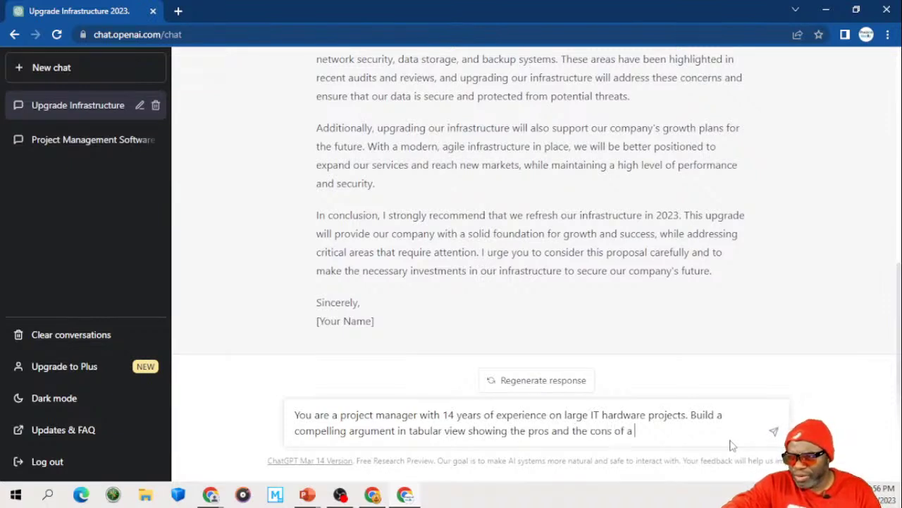
type("hard")
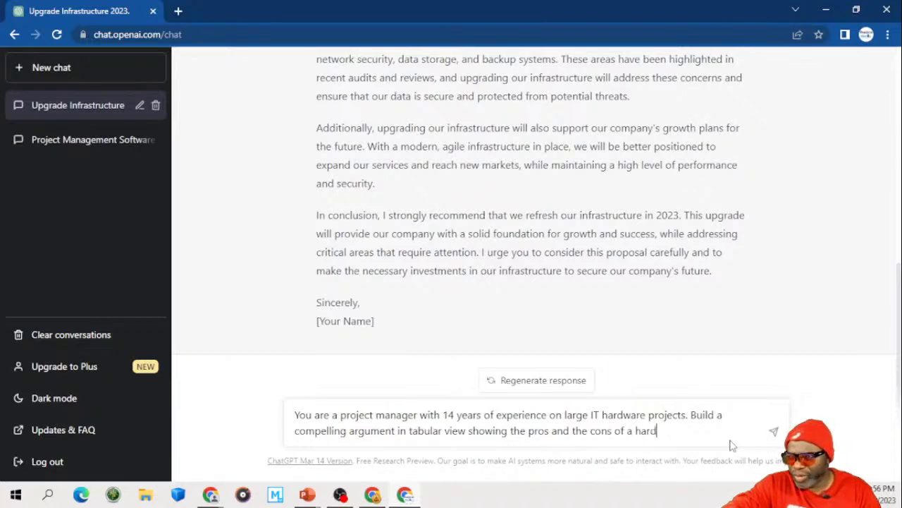
type("ware an")
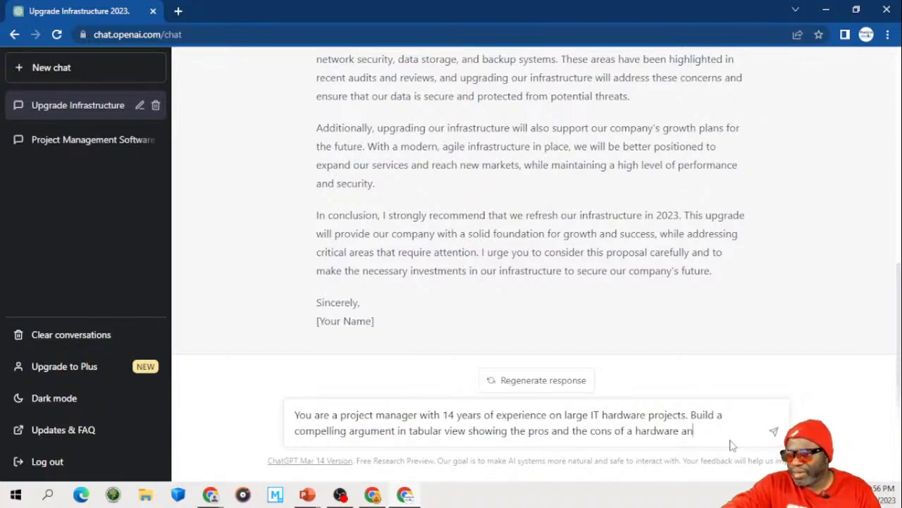
type("d software")
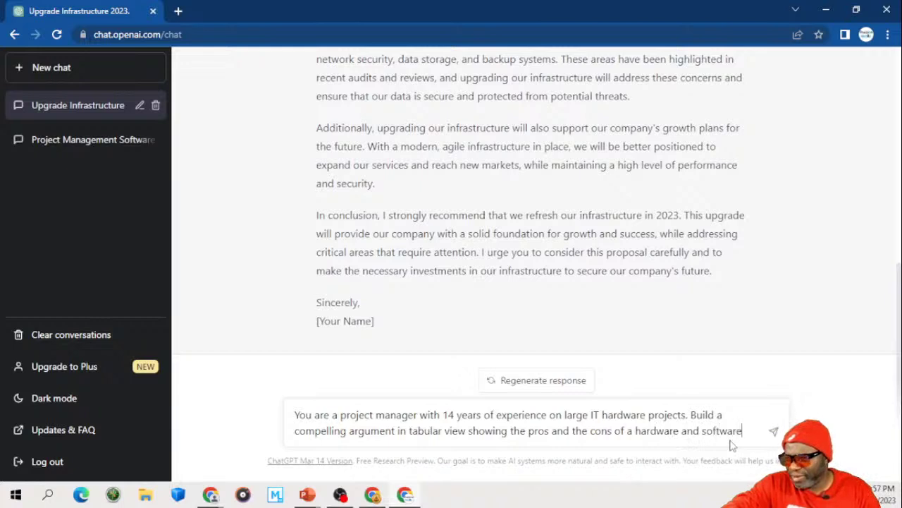
type(" upgrad")
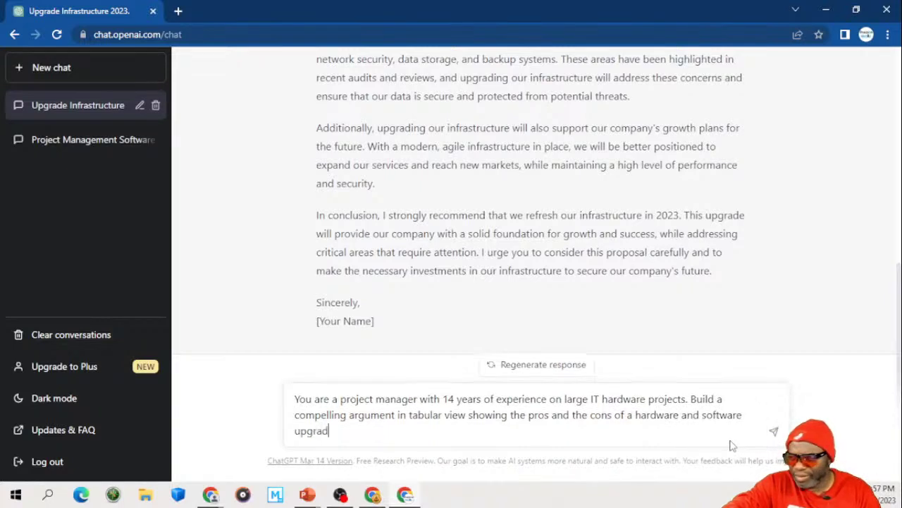
Step: Add the instruction "Include the cost benefit analysis in a separate field." at the end of the prompt and submit it
type("e. Inclu")
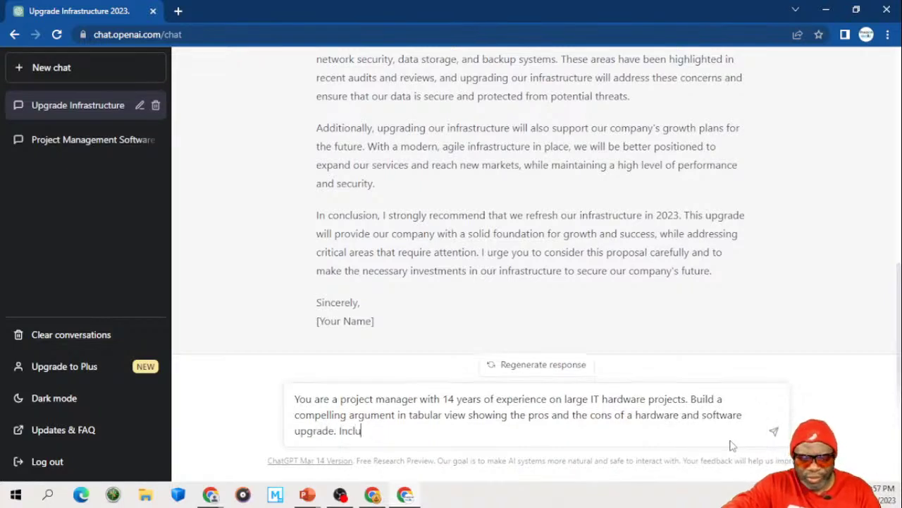
type("de the cost")
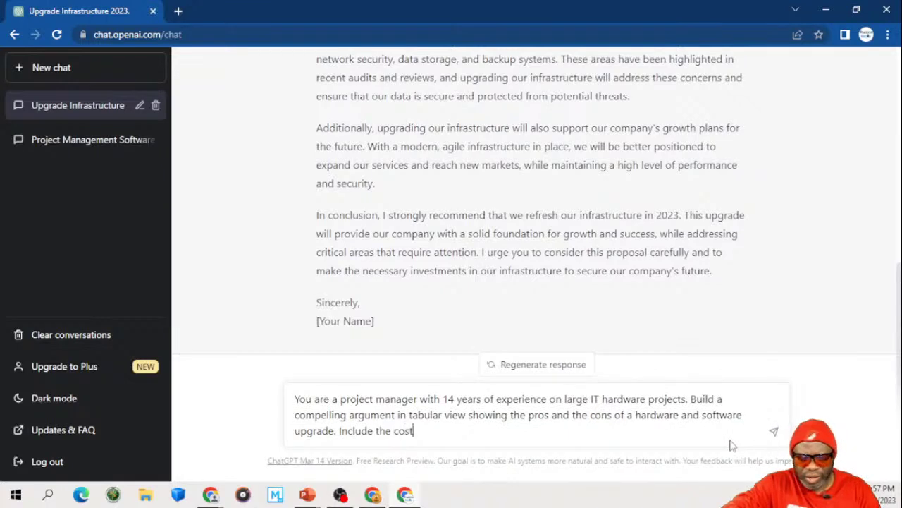
type(" benefit an")
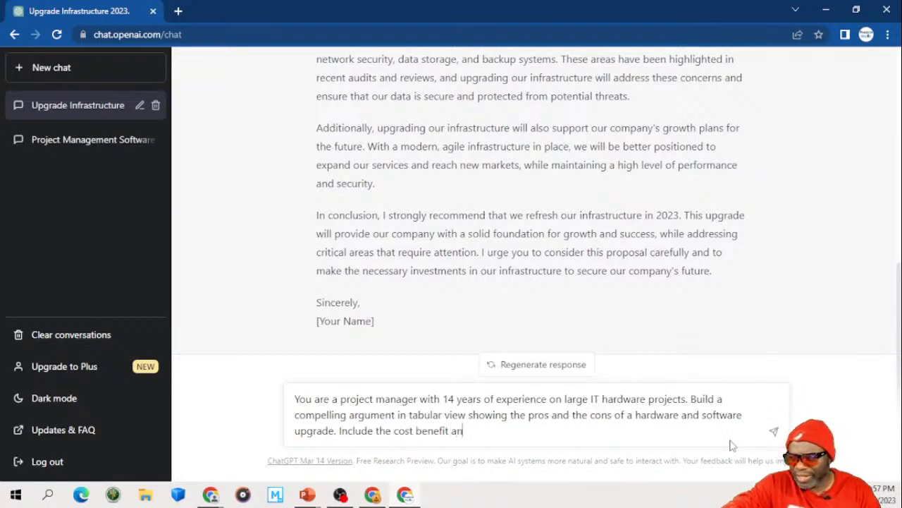
type("alysis in ")
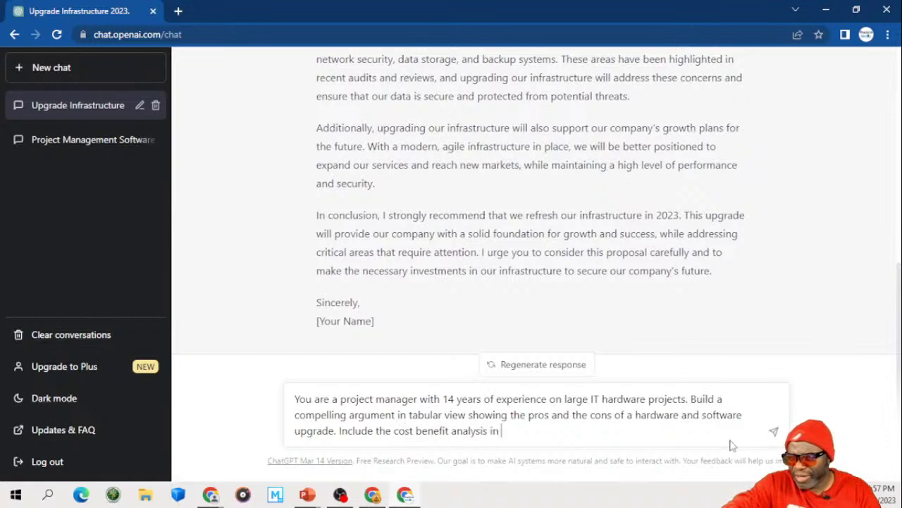
type("a separat")
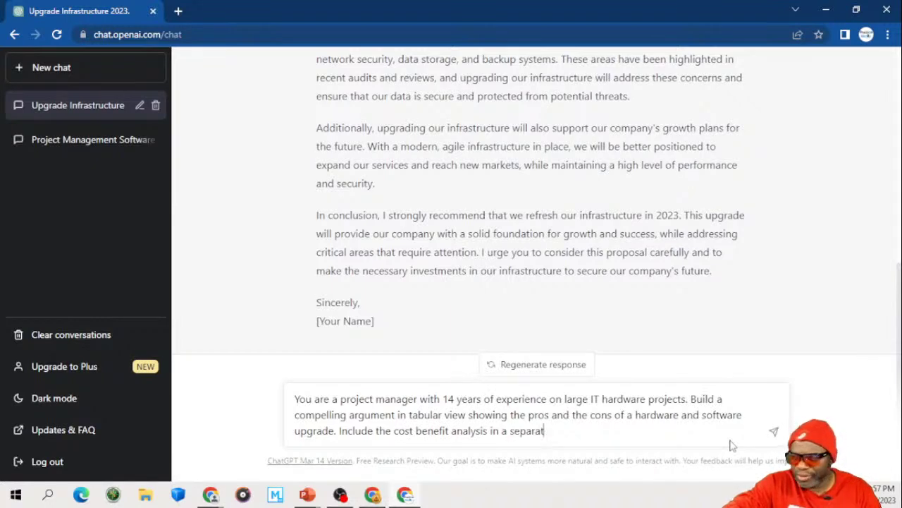
type("e field.")
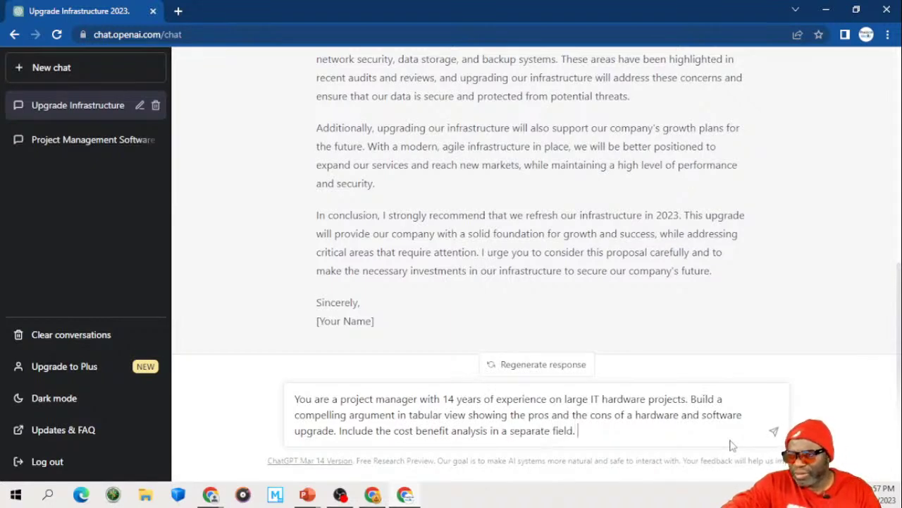
key("Return")
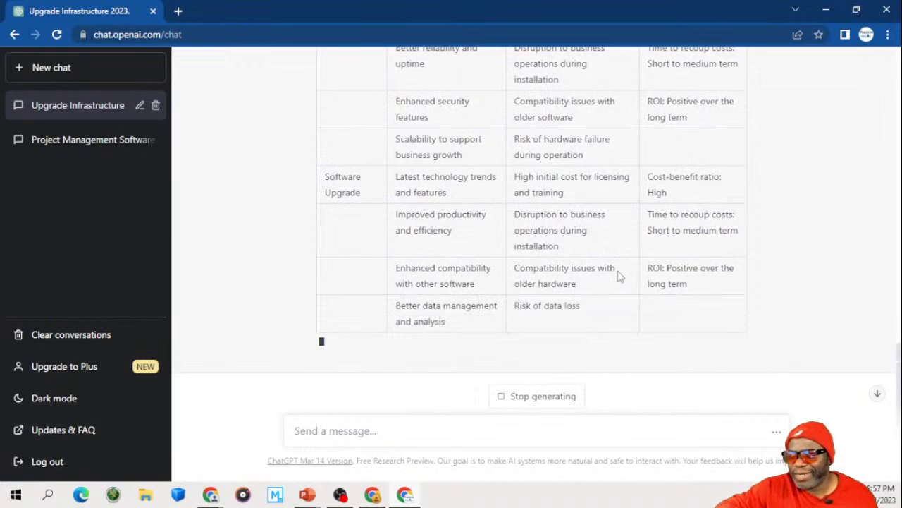
Step: Review the generated table of upgrade pros, cons and cost benefit analysis, including the closing summary paragraphs
scroll(618, 275, "up", 3)
scroll(618, 275, "up", 1)
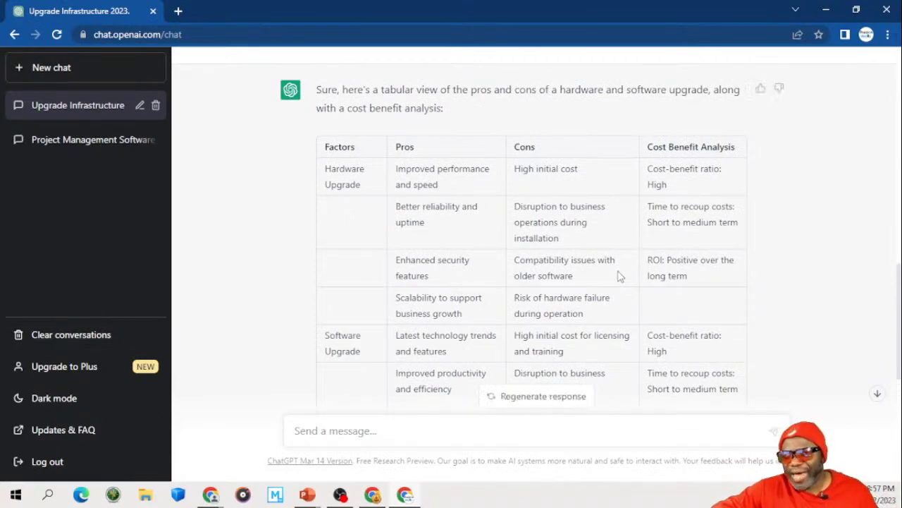
scroll(618, 275, "down", 1)
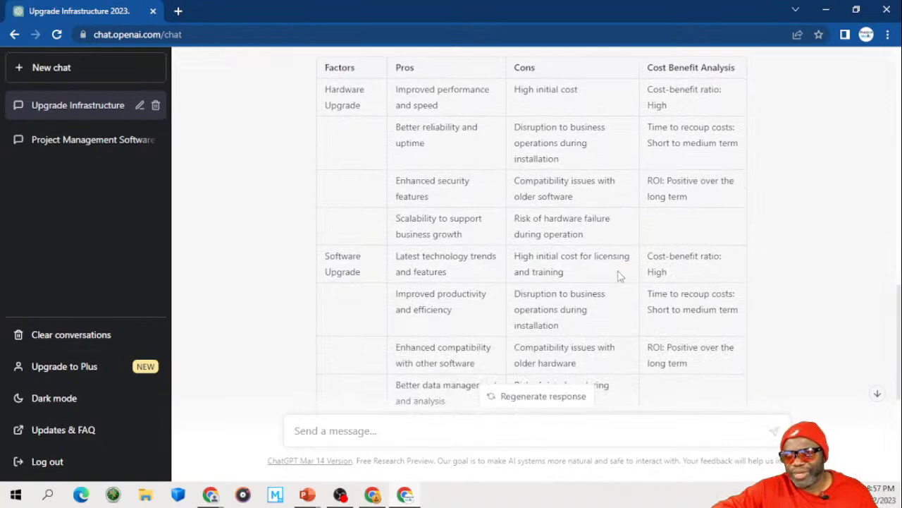
scroll(618, 275, "down", 2)
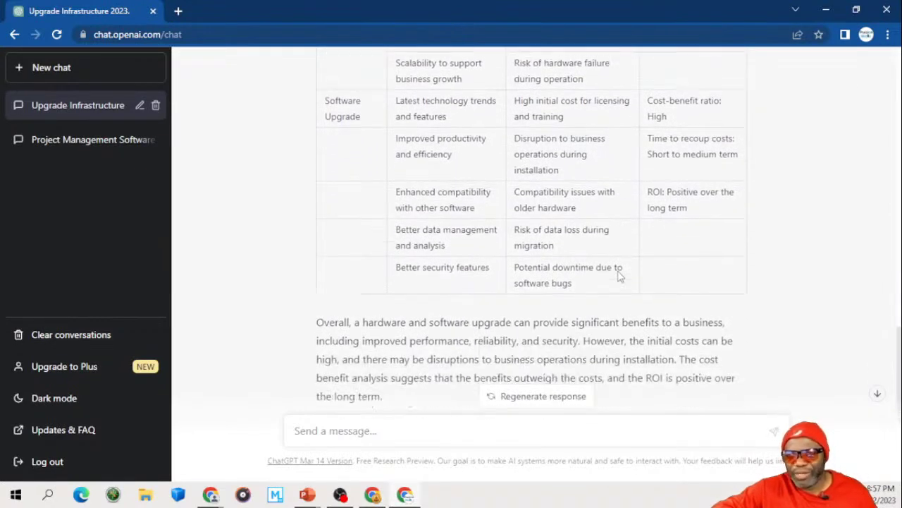
scroll(618, 275, "down", 2)
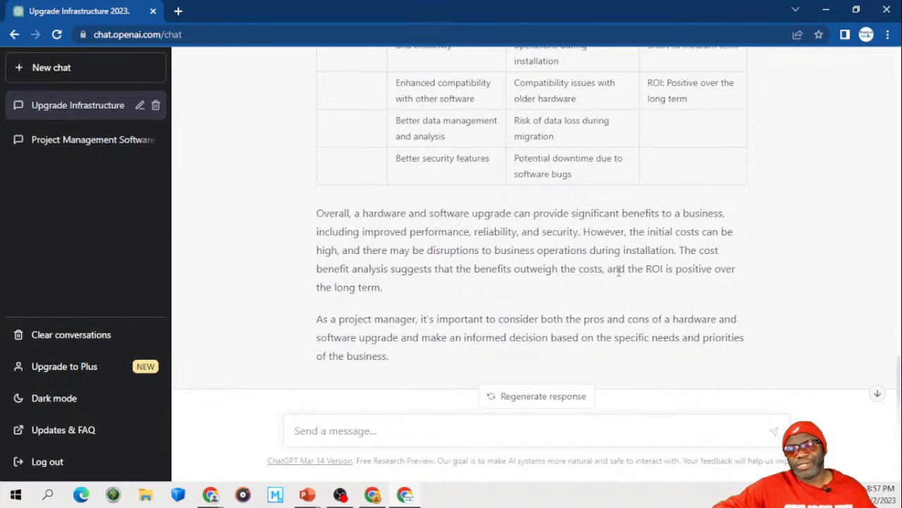
scroll(619, 272, "up", 2)
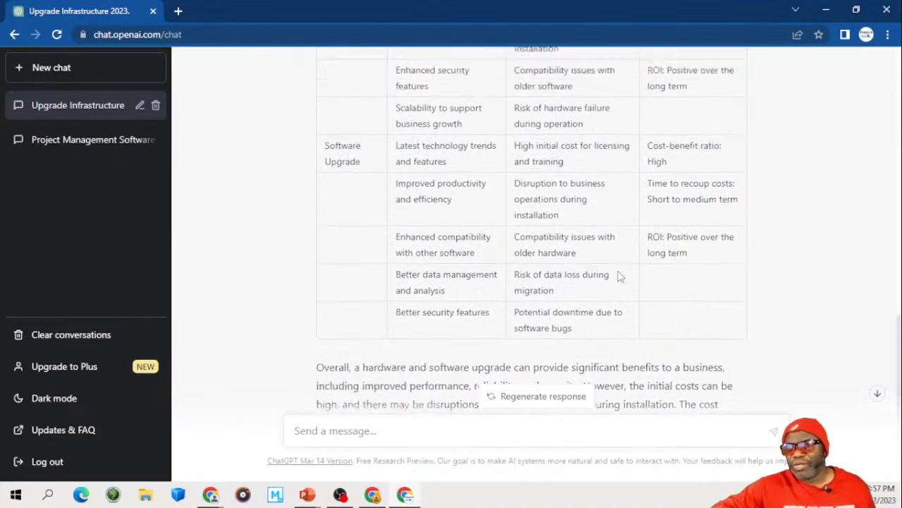
scroll(618, 276, "up", 3)
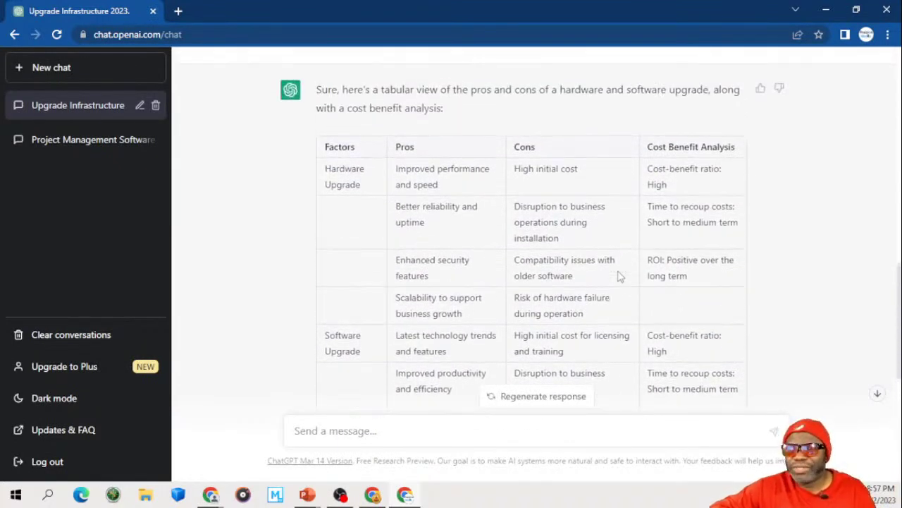
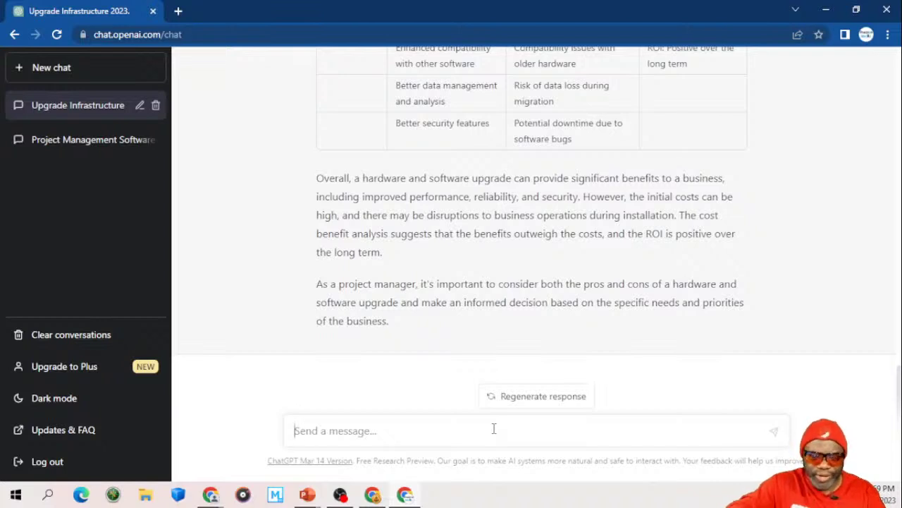
type("Create")
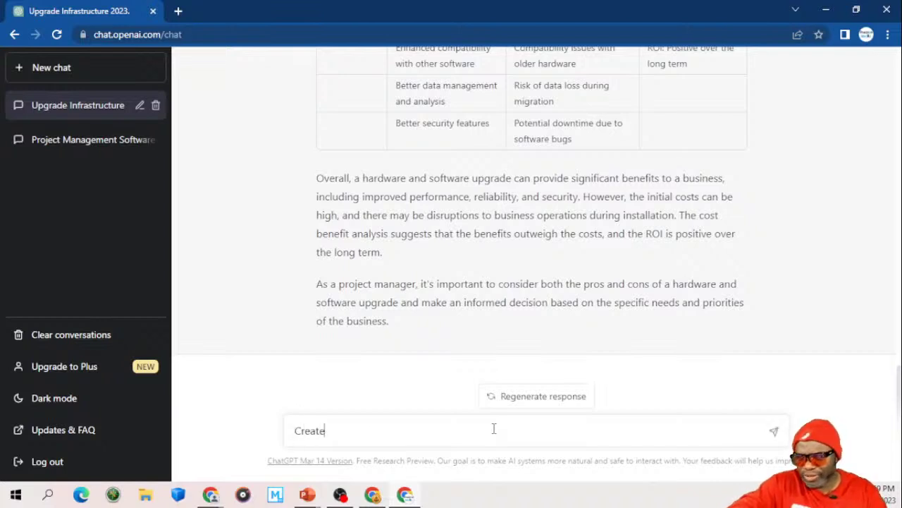
type(" a backlog")
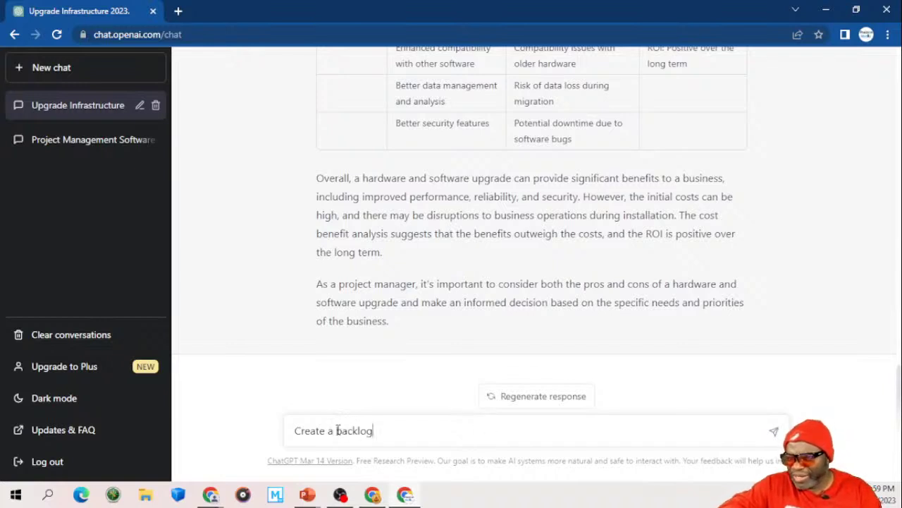
left_click(295, 430)
type("Write a compelling argument as to why your company infrastructure should be refreshed in 2023. Mention the following names in the argument: Dr. Rice, Ms. Black, The CFO HG Barnes and the President of the company Mr. Koalic. Make the response as robust as possible,")
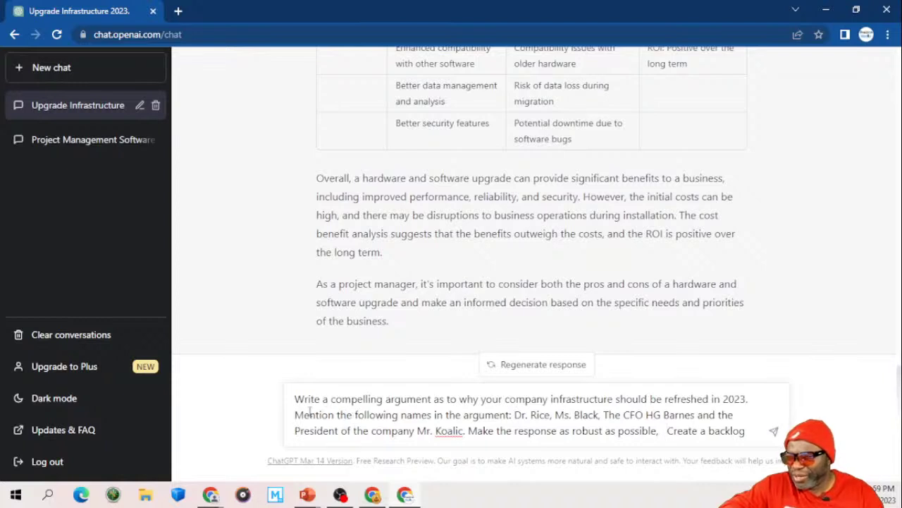
left_click_drag(294, 399, 463, 415)
key("ctrl+a")
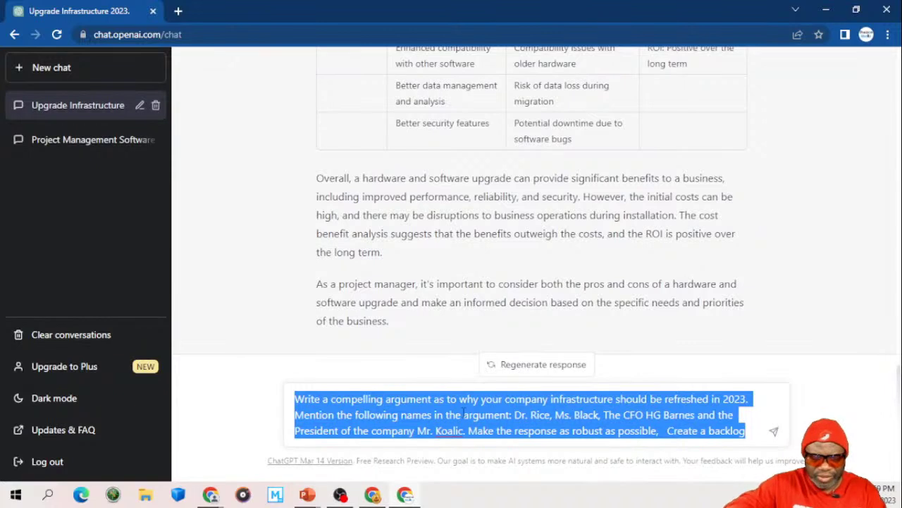
Step: Replace the prompt draft with "You are a Portfolio manager trying to make a case for a hardware and software refresh for all infrastructure and windows."
type("You are a")
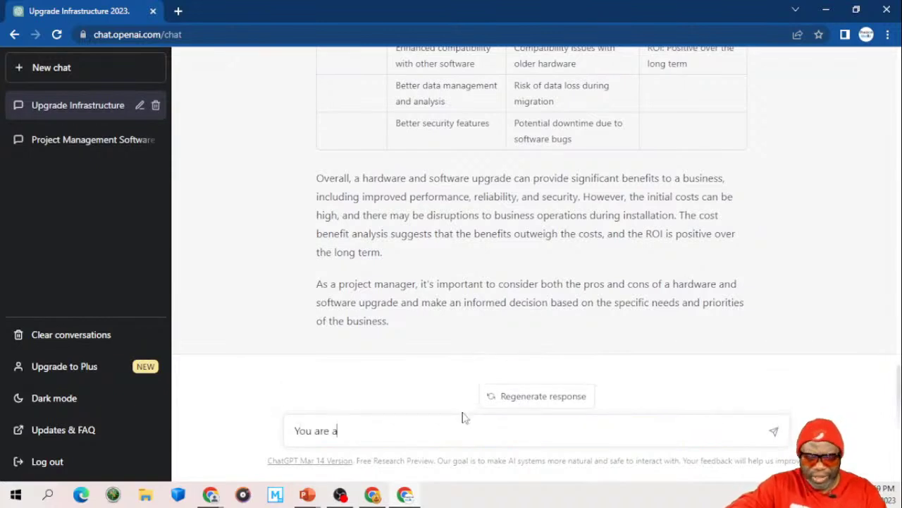
type(" Portfolio m")
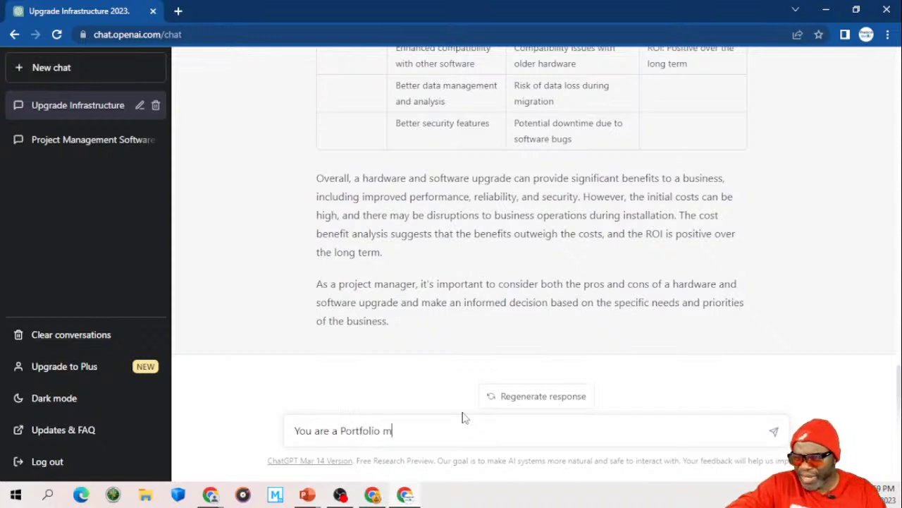
type("anage")
key("BackSpace")
key("BackSpace")
key("BackSpace")
key("BackSpace")
type("ana")
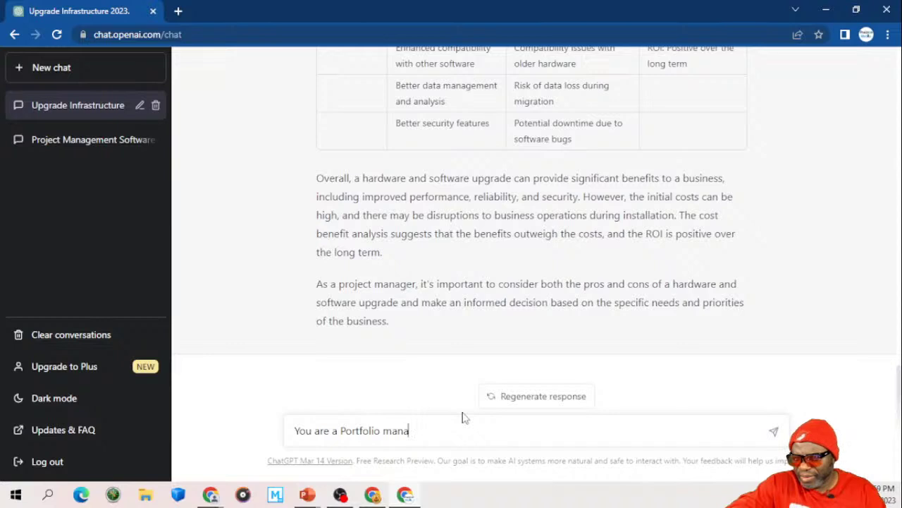
type("ger trying to")
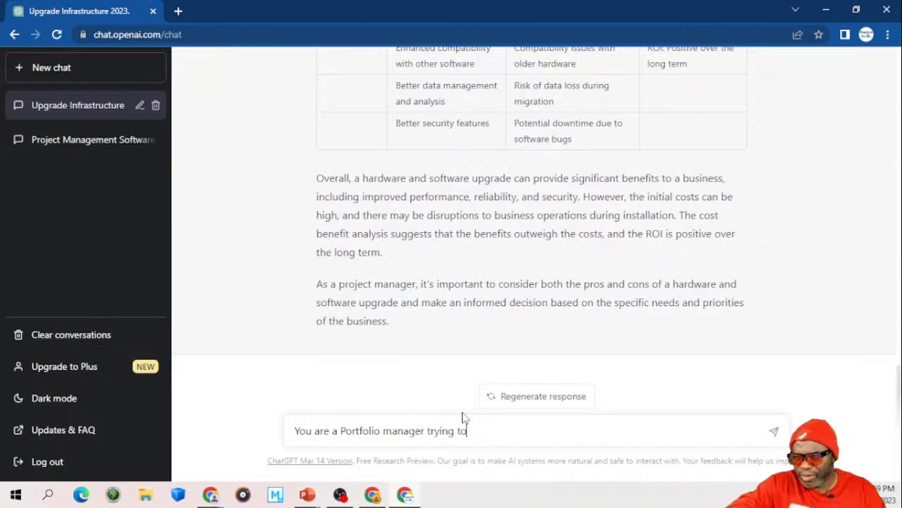
type(" make a case")
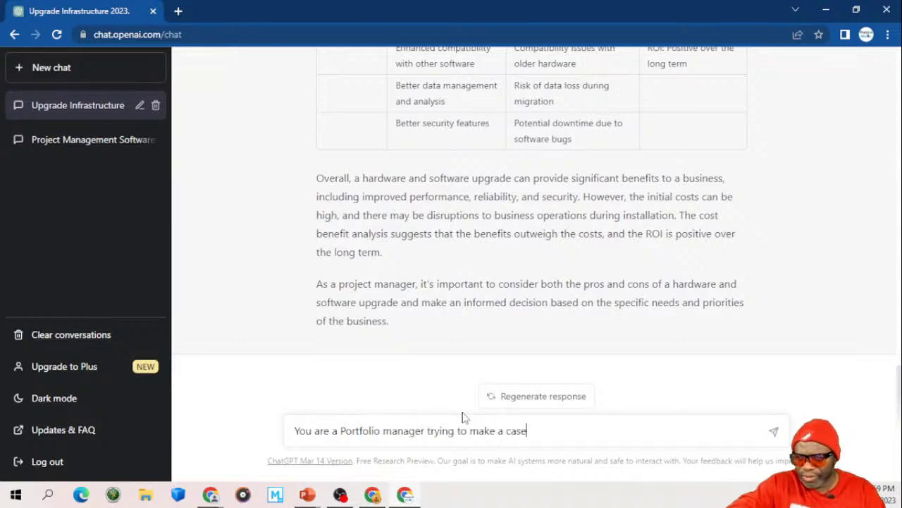
type(" for a hardwar")
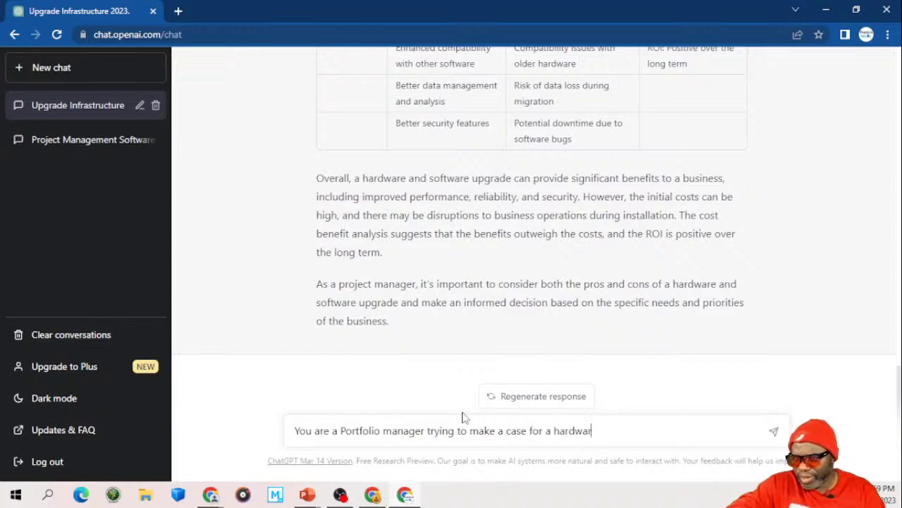
type("e and softw")
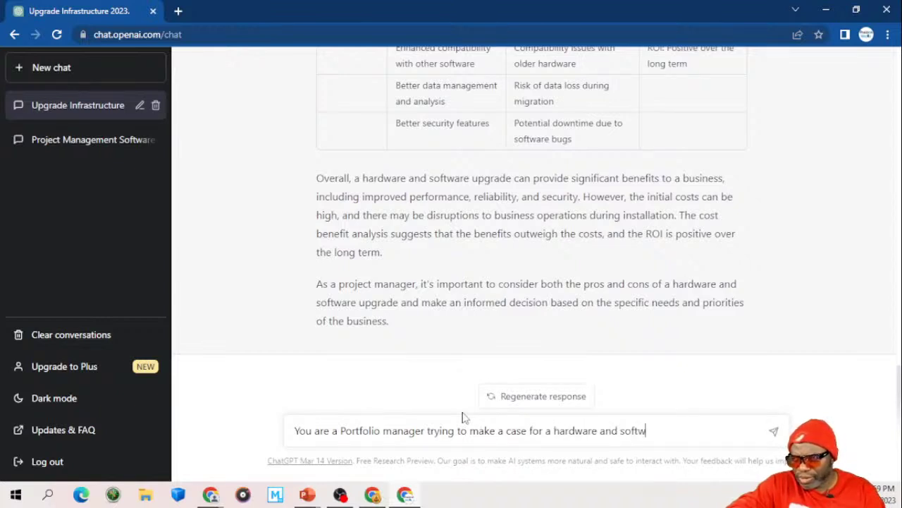
type("are refresh for")
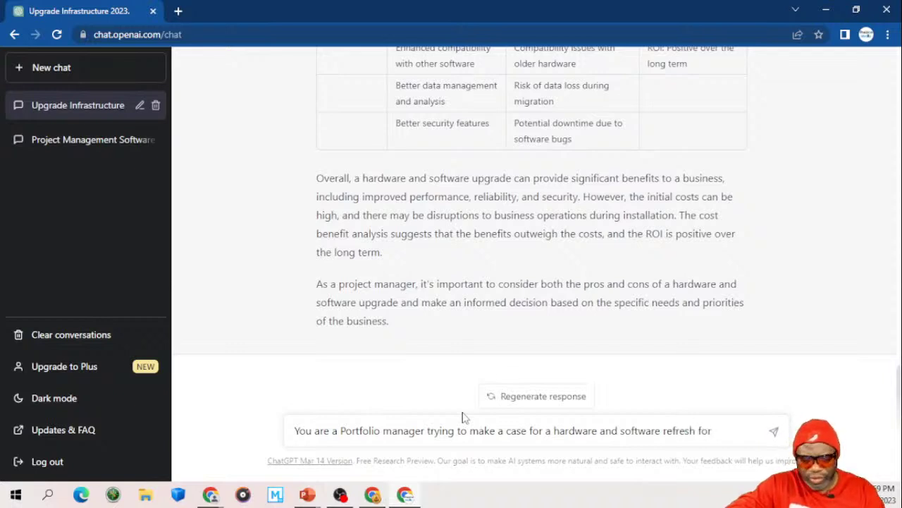
type(" all infr")
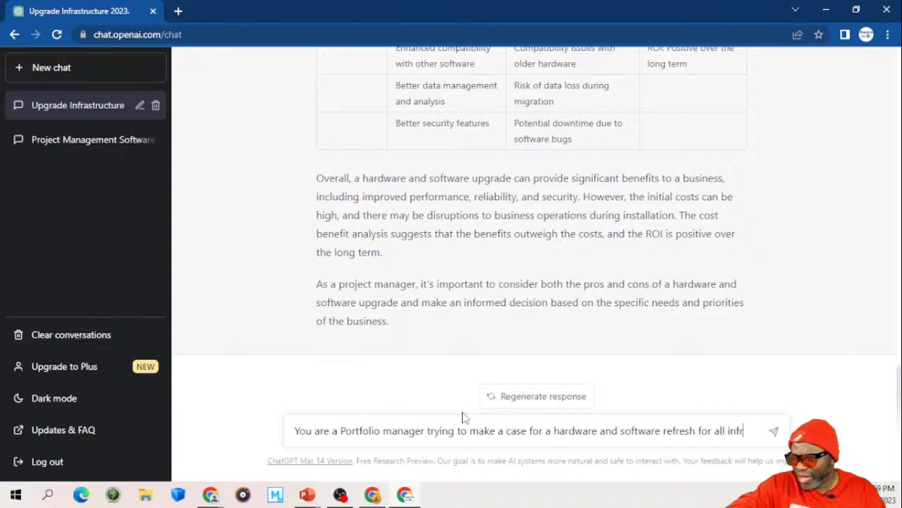
type("astruc")
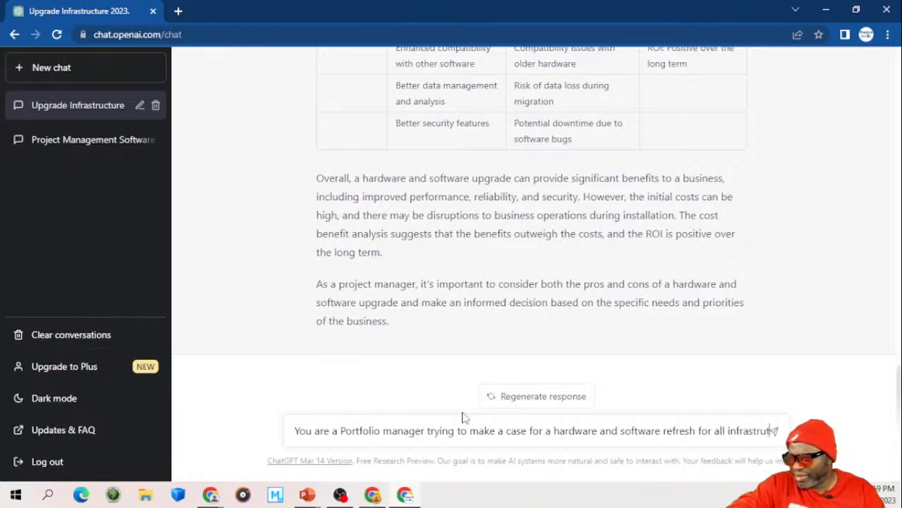
type("tur")
key("BackSpace")
type("ure")
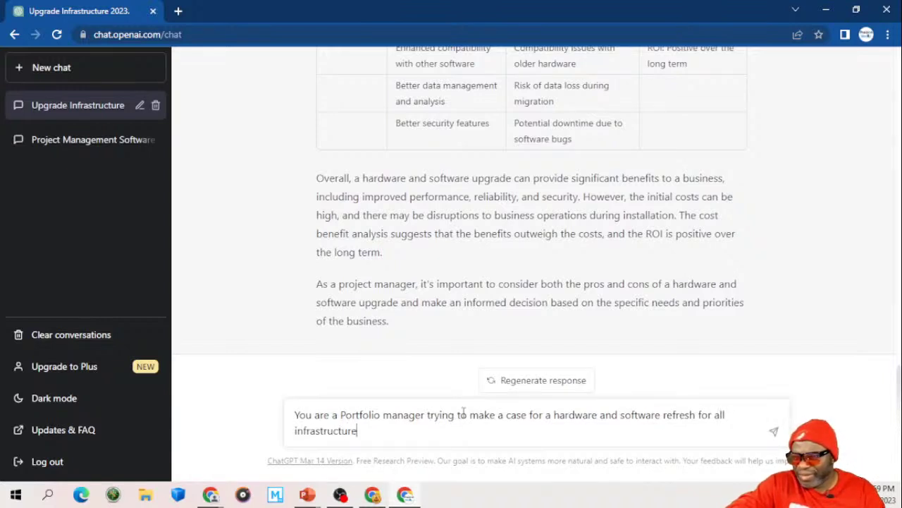
type(" and windows. ")
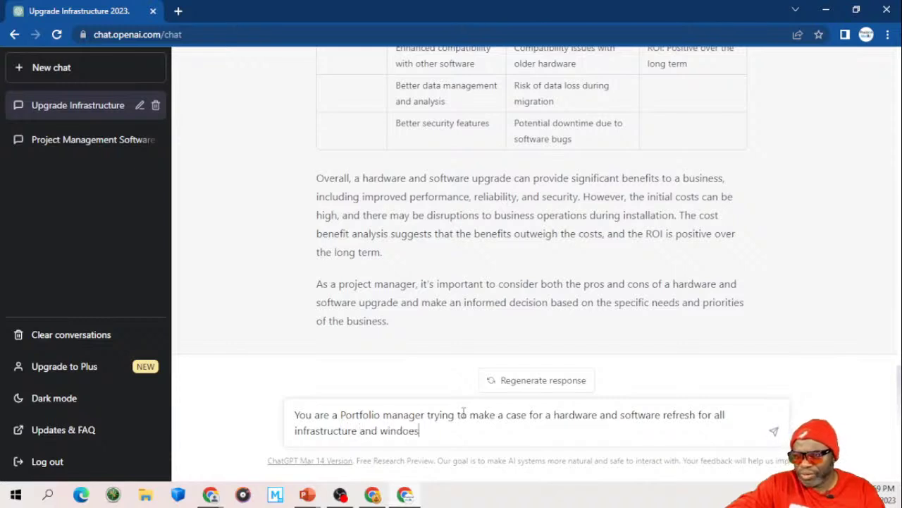
Step: Continue the prompt with "Create a product backlog for this endeavor breaking the information down into releases, sprints"
type("Cr")
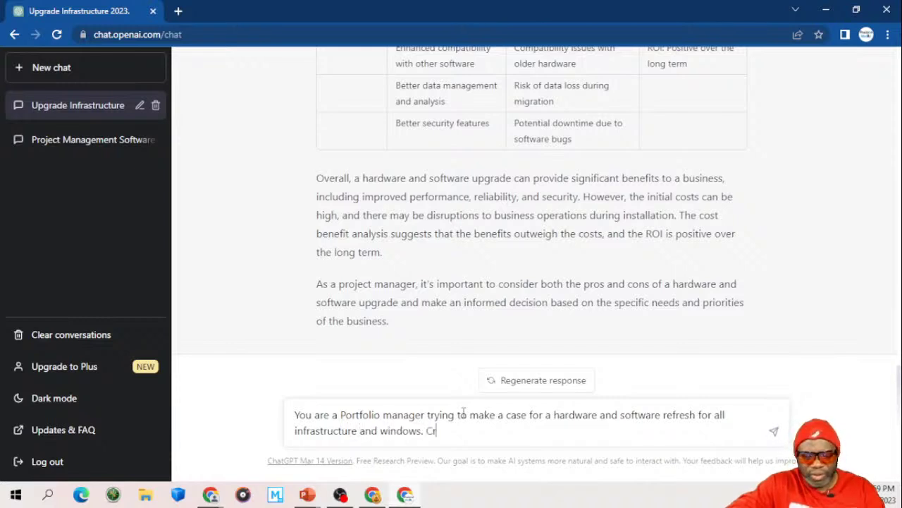
type("eate a product backlog")
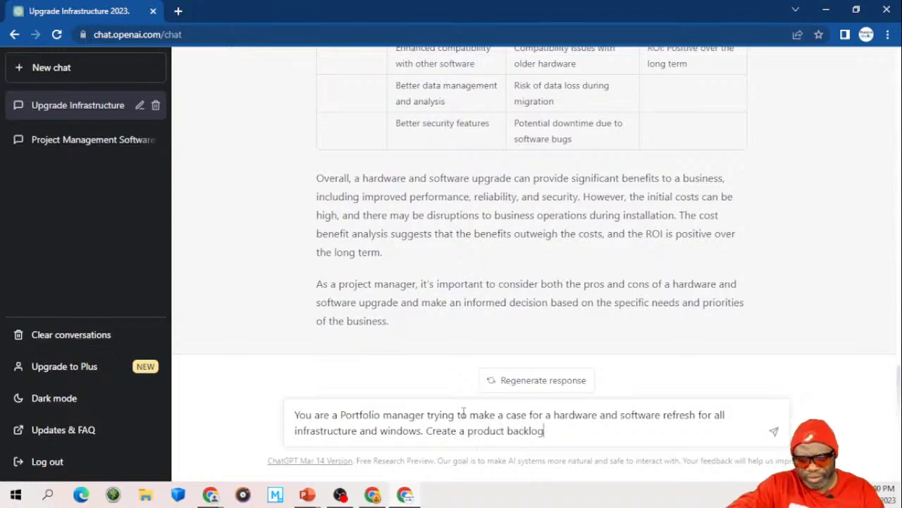
type(" for this")
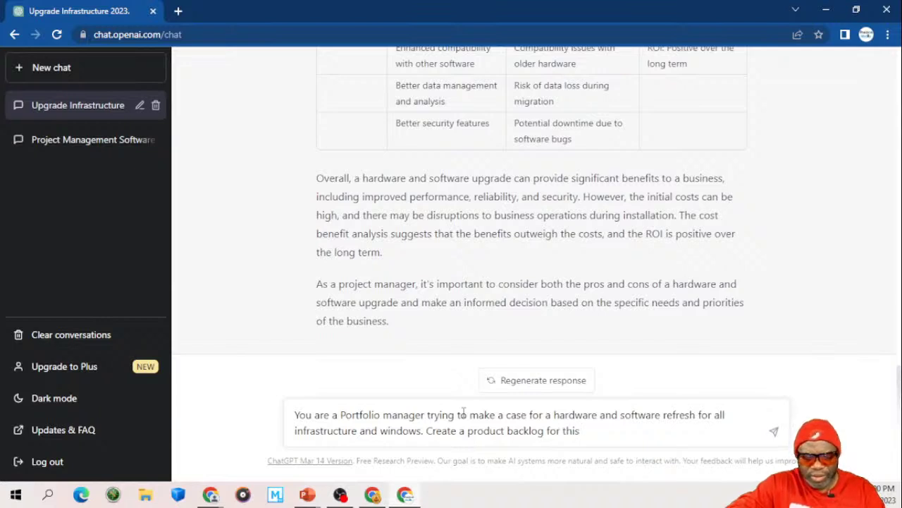
type(" end")
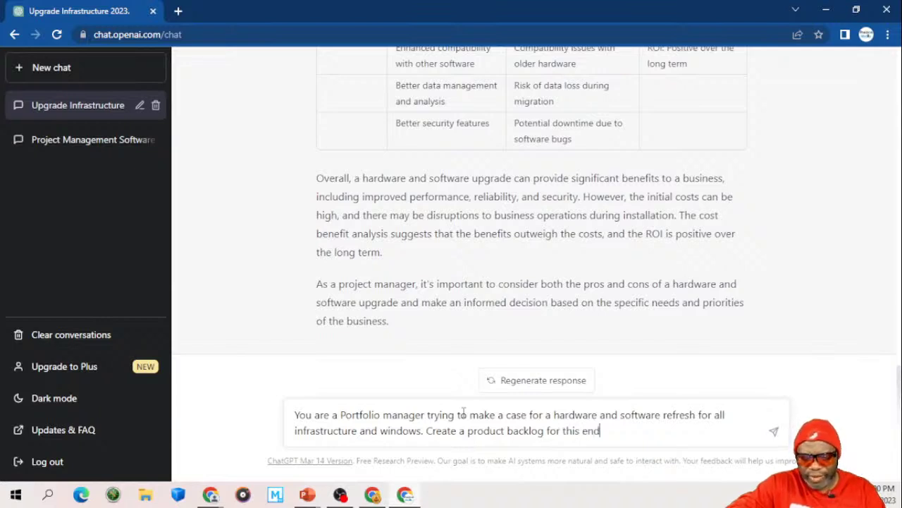
type("eavor b")
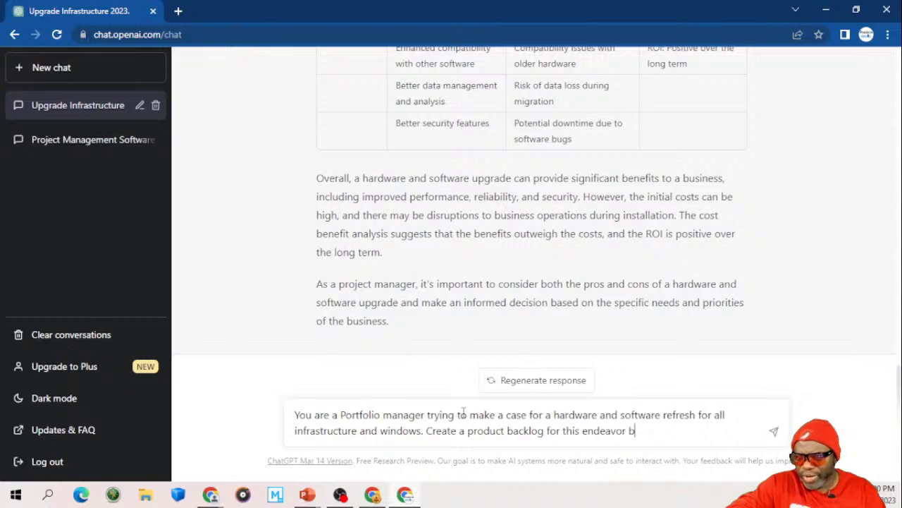
type("reaking the i")
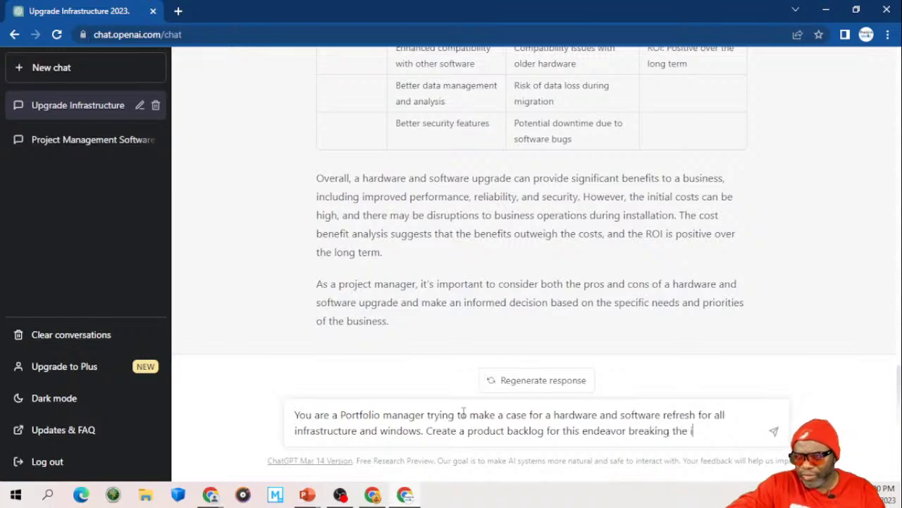
type("nformation dow")
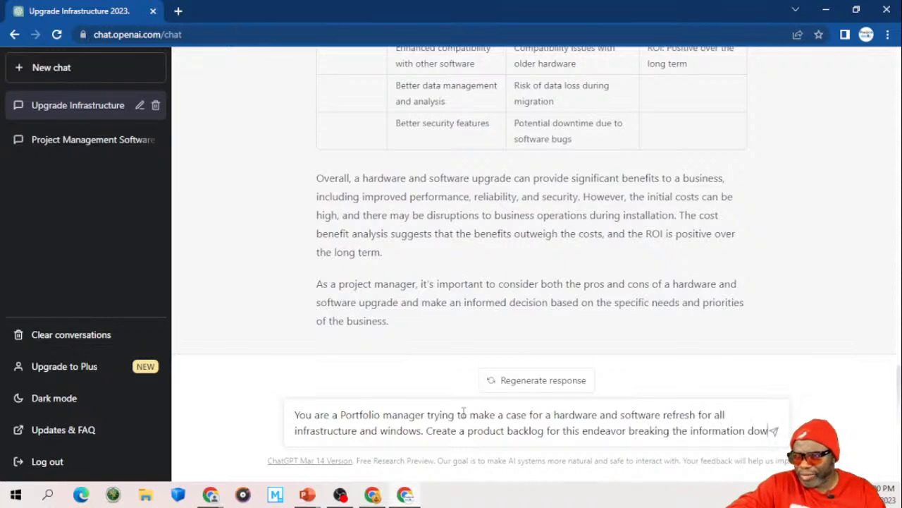
type("n into")
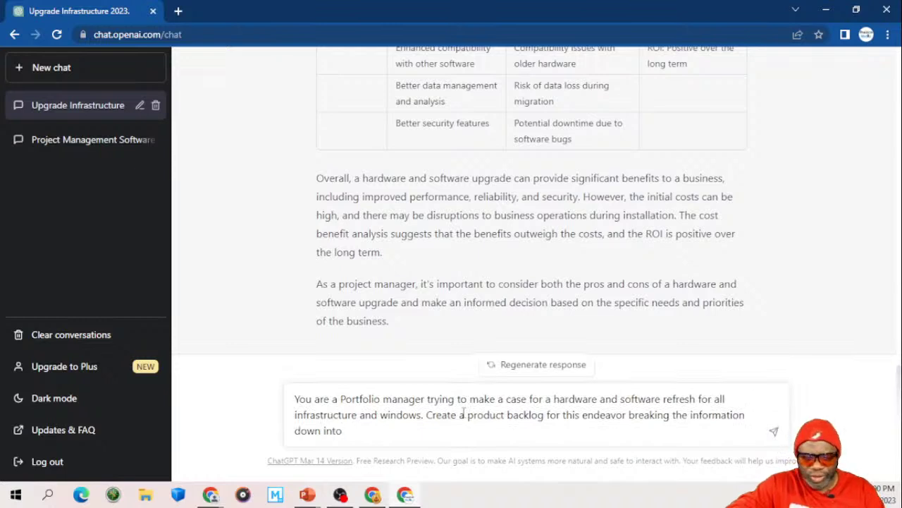
type(" releases")
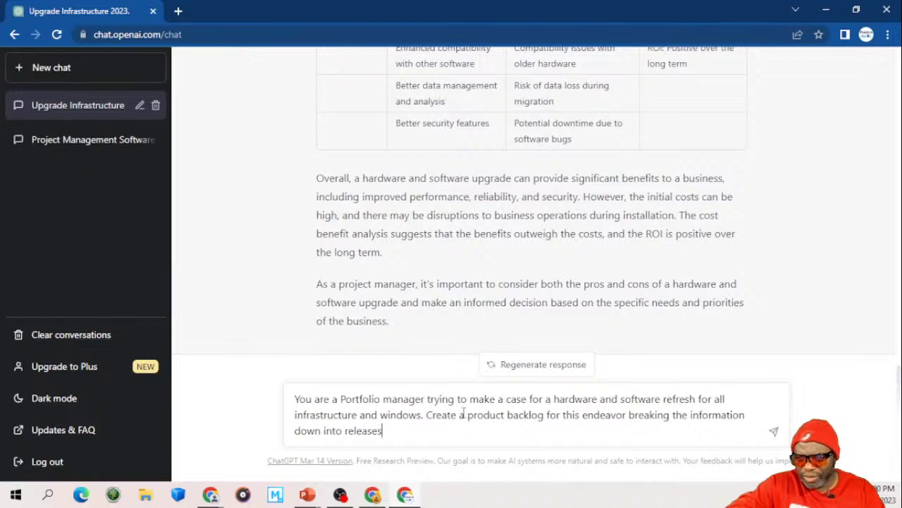
type(", sprints")
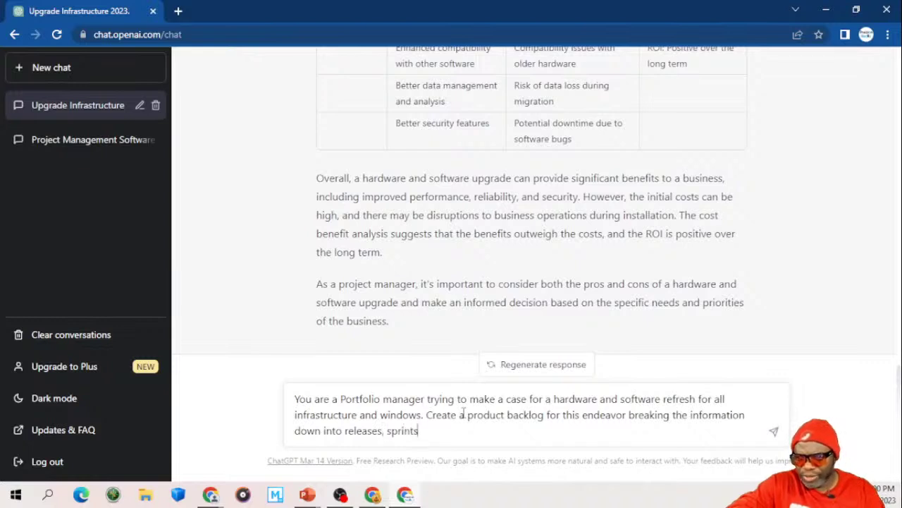
Step: Insert "epics, features," before "releases" in the prompt's backlog breakdown list
left_click(344, 431)
type("epics, fea")
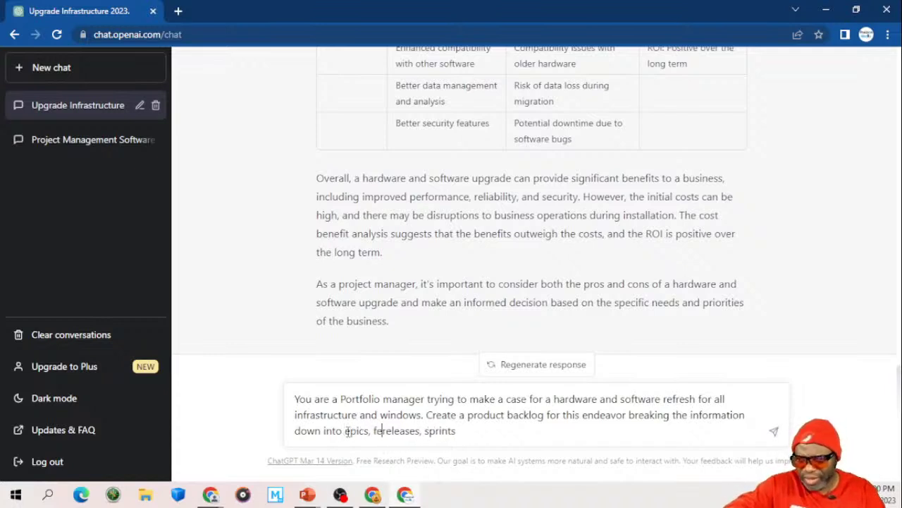
type("tures,")
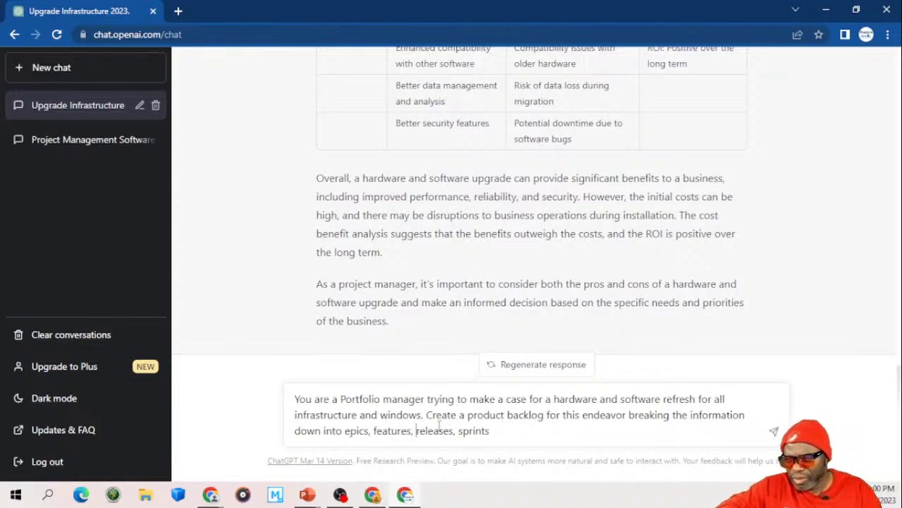
Step: Add ", stories." after "sprints" in the prompt and continue with "Use as many lines and columns as is necessary"
left_click(496, 433)
type(",")
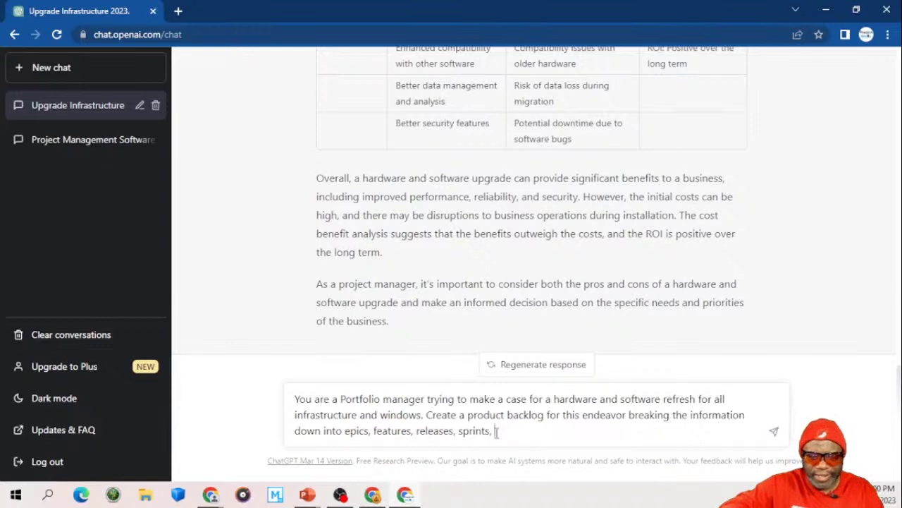
type("stories. Use as ma")
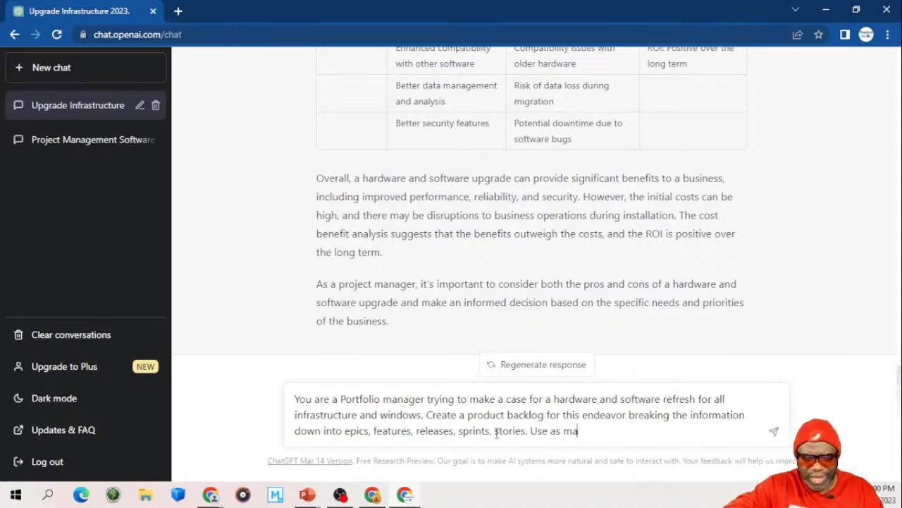
type("ny lines and c")
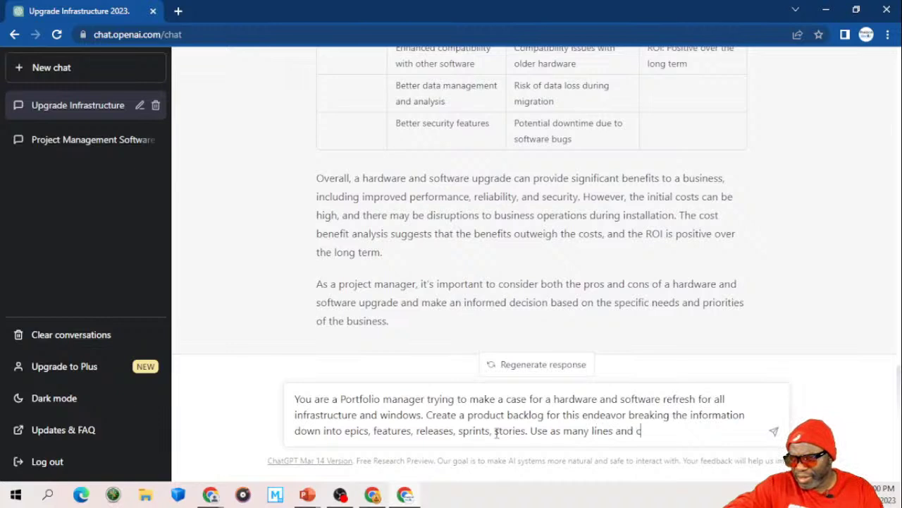
type("olumns as i")
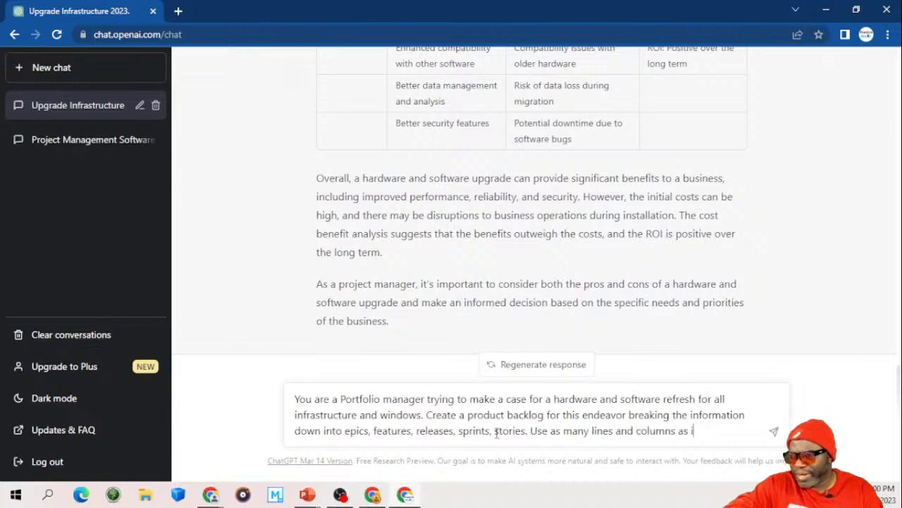
type("s necessary")
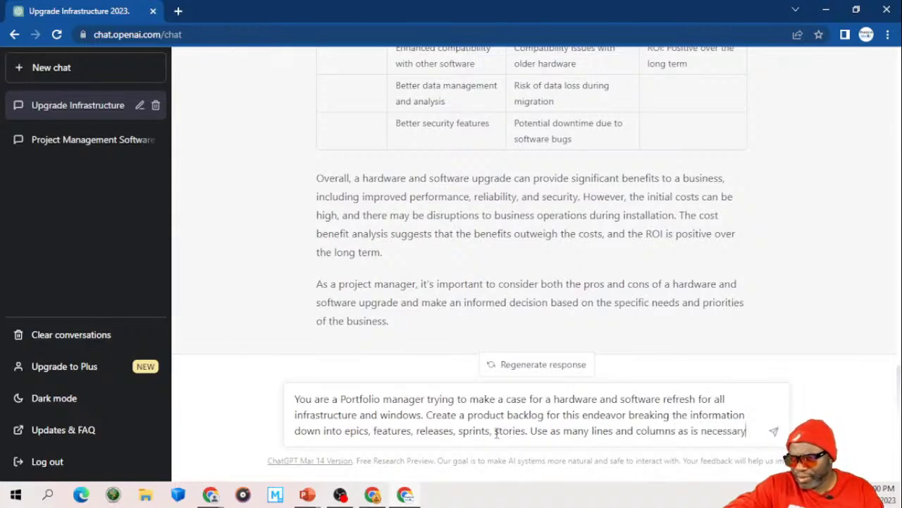
Step: Finish the prompt with "to paint a clear picture for the less technical stakeholders resulting in a green light to go ahead." and submit it
type(" to paint ")
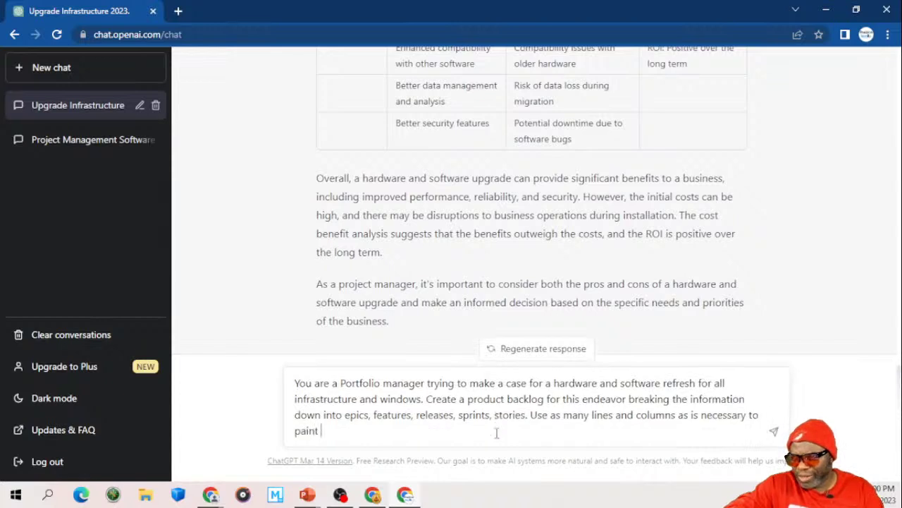
type("a clear pictu")
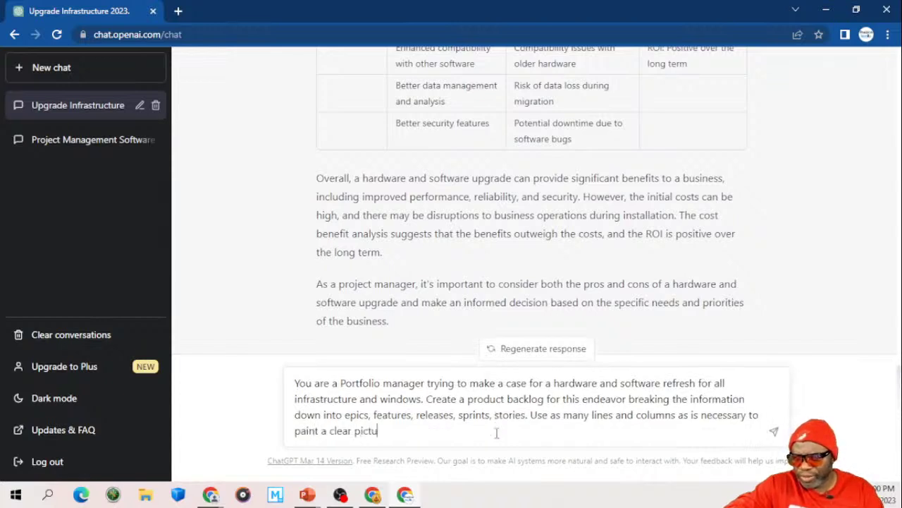
type("re for the less")
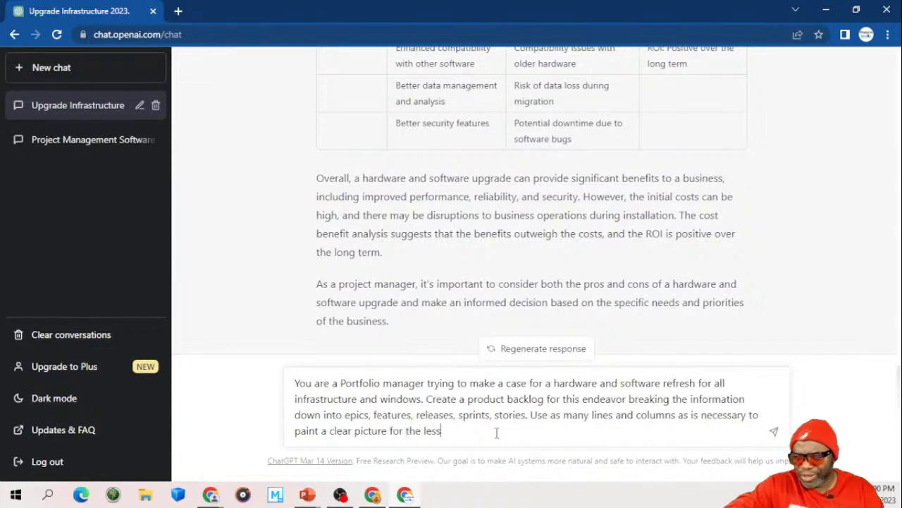
type(" technical stakeholders")
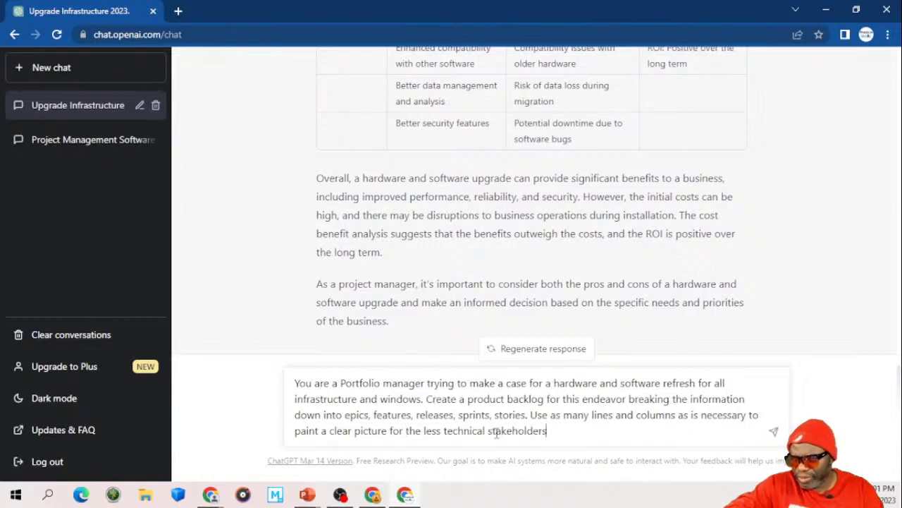
type(" resulting i")
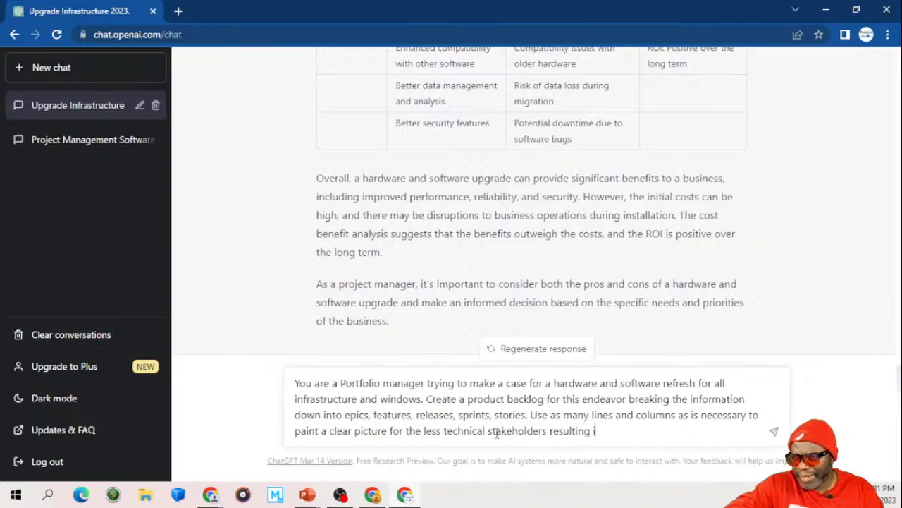
type("n a green ")
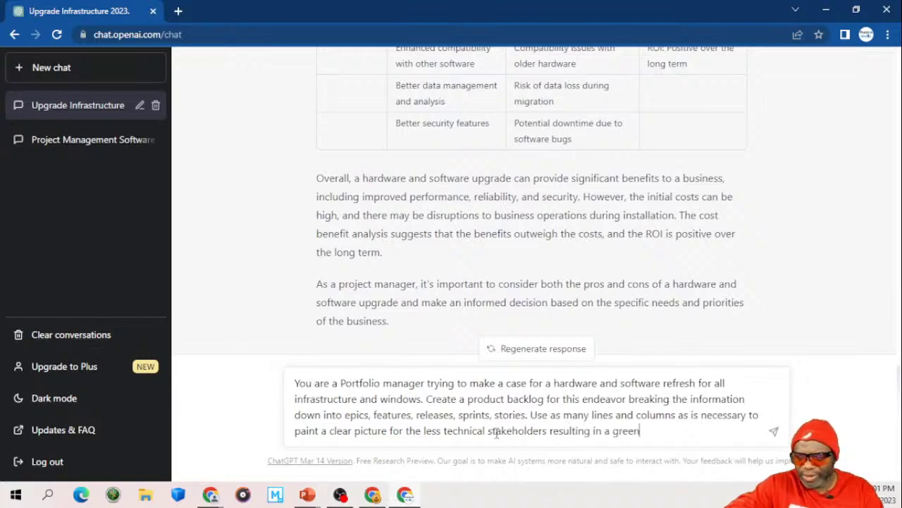
type("light to")
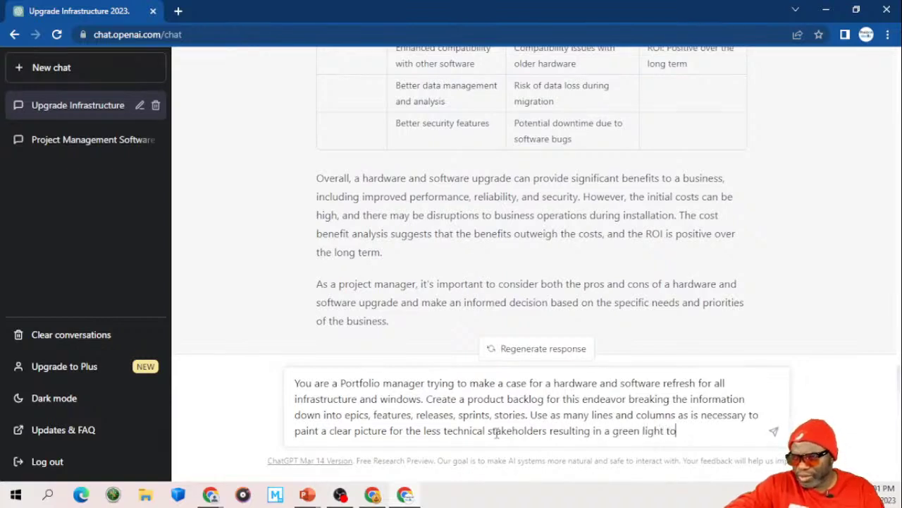
type(" go ahead.")
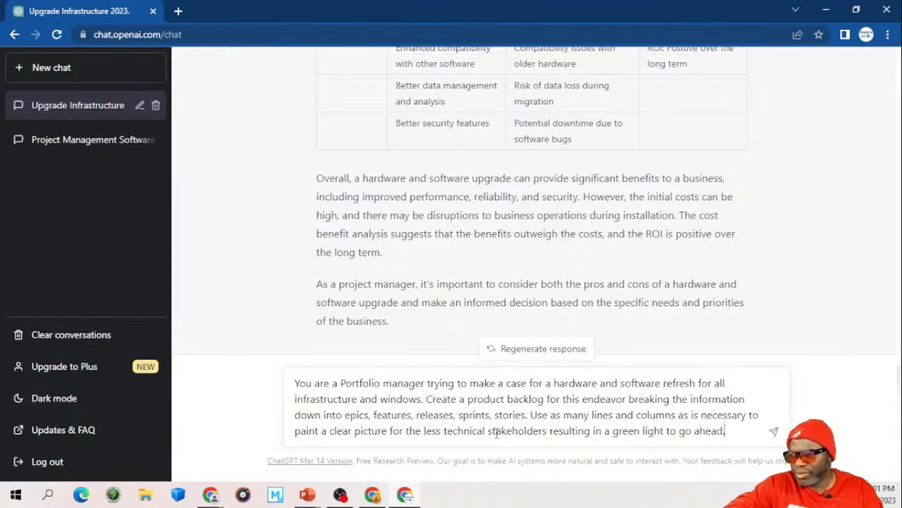
key("Return")
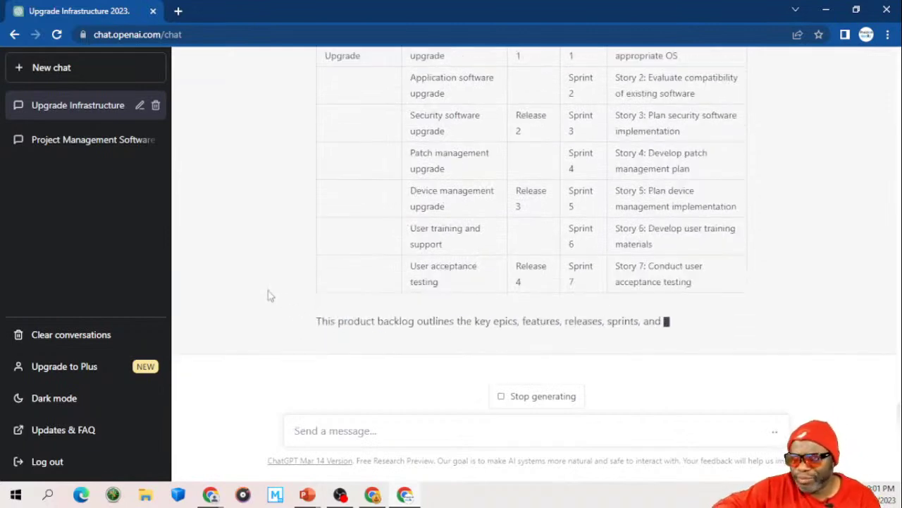
Step: Review the generated product backlog table across its epics, features, releases, sprints and stories, including the closing summary paragraphs
scroll(268, 296, "up", 1)
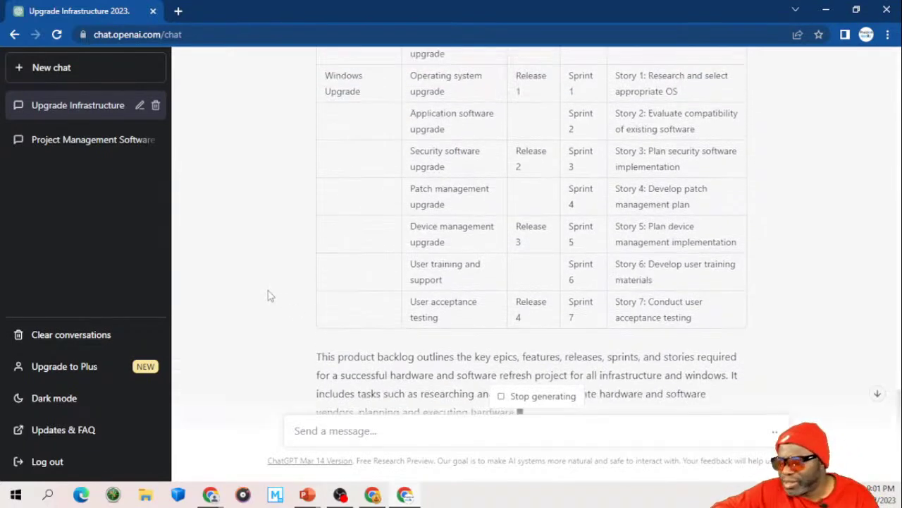
scroll(268, 296, "up", 4)
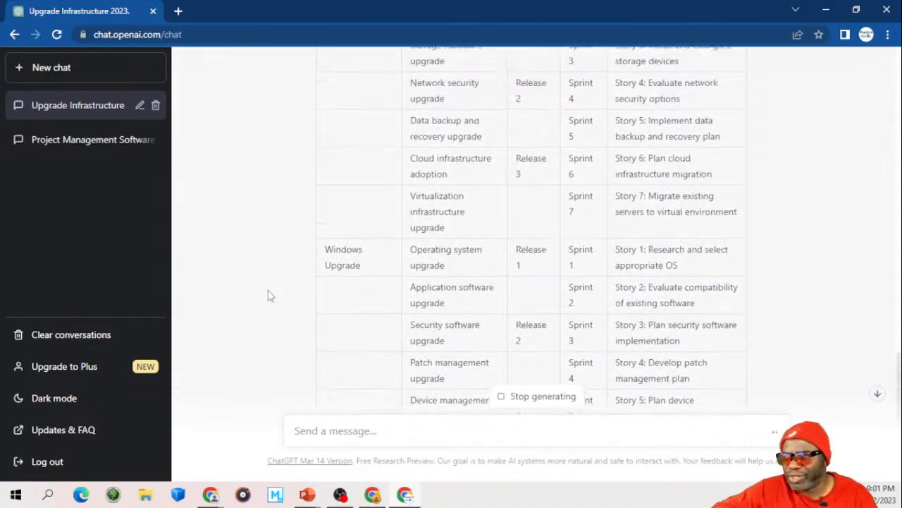
scroll(268, 296, "up", 2)
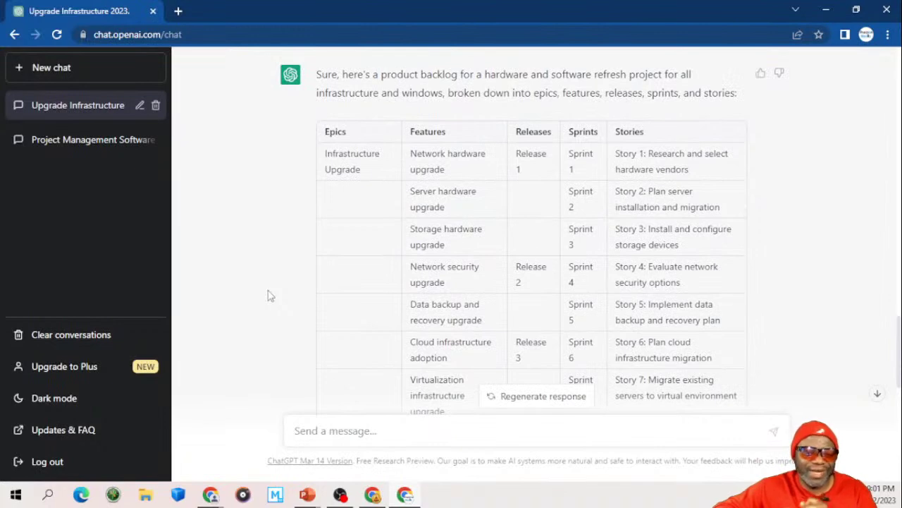
scroll(268, 296, "down", 1)
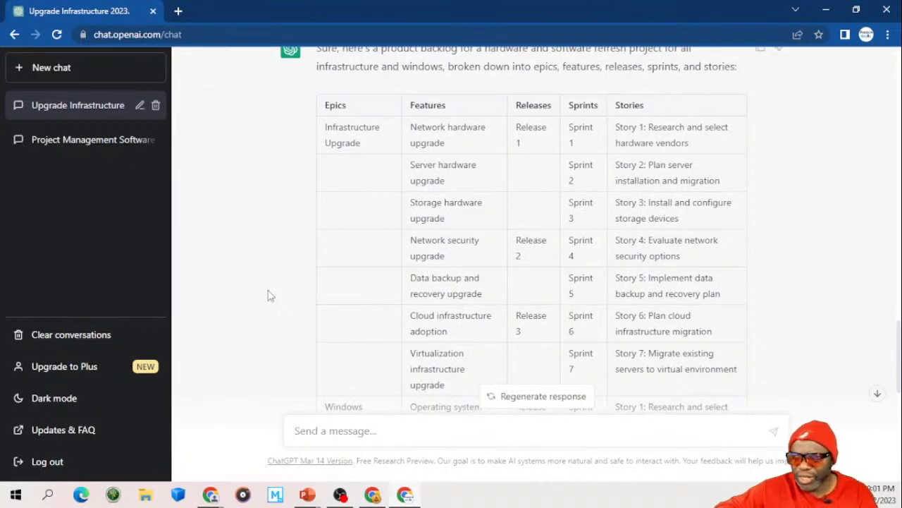
scroll(268, 296, "down", 2)
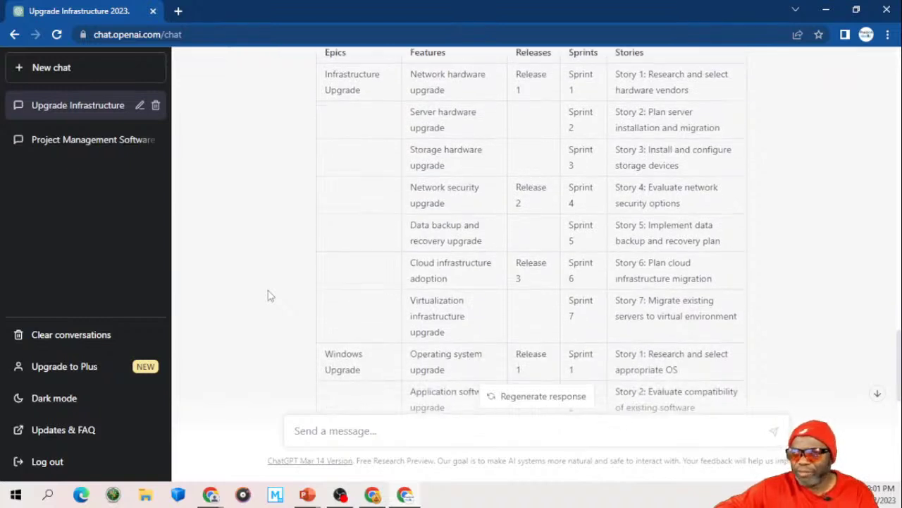
scroll(268, 296, "down", 5)
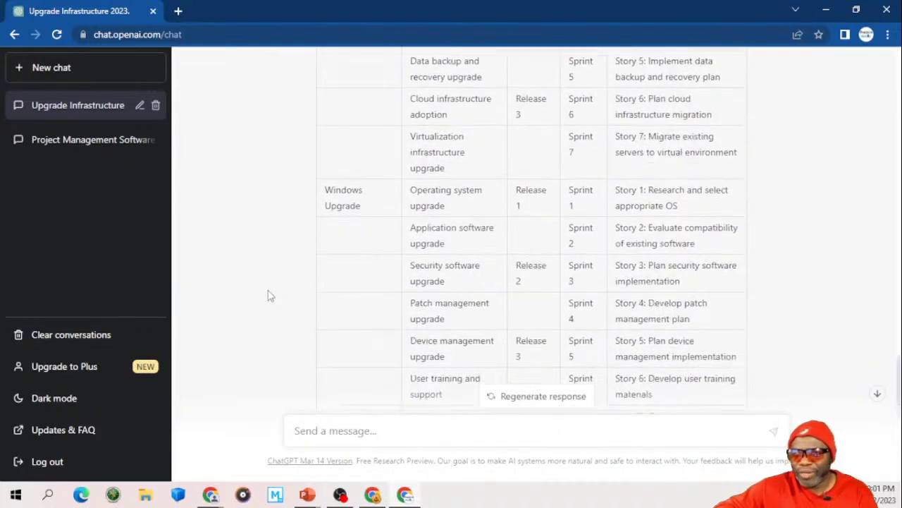
scroll(268, 296, "down", 3)
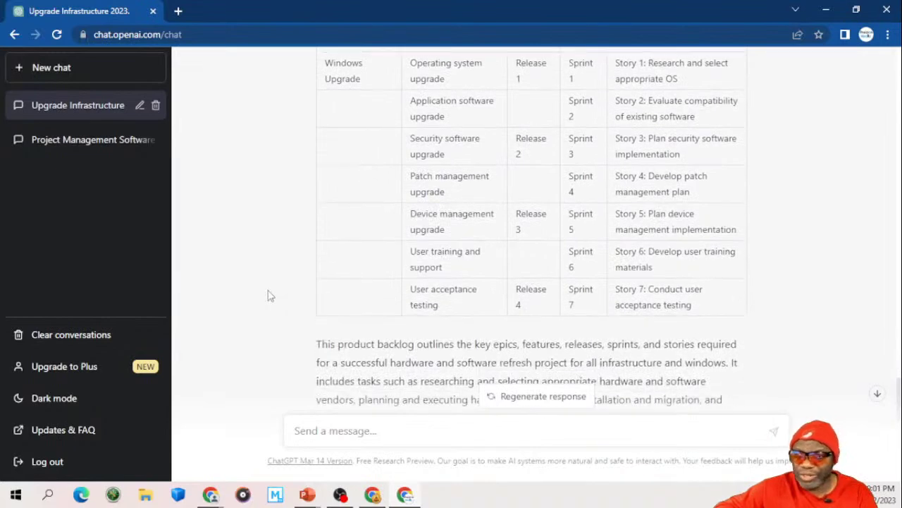
scroll(268, 296, "down", 1)
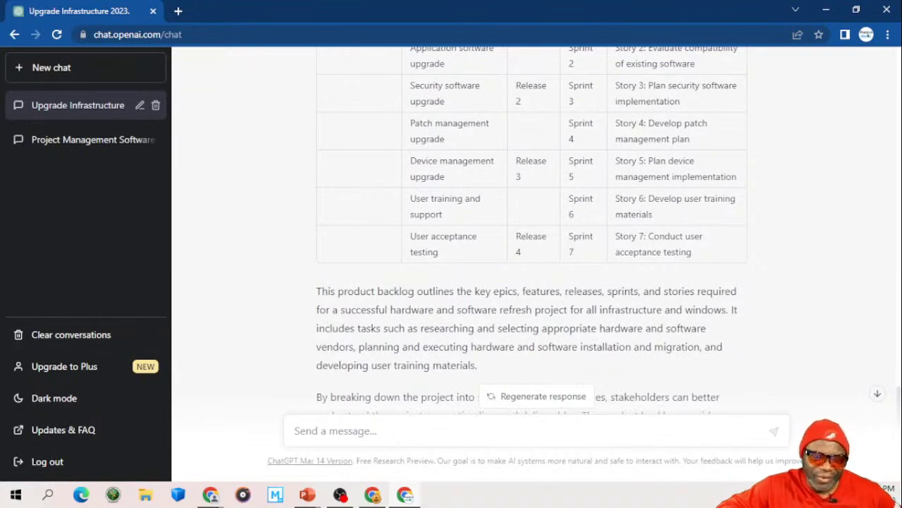
key("alt+Tab")
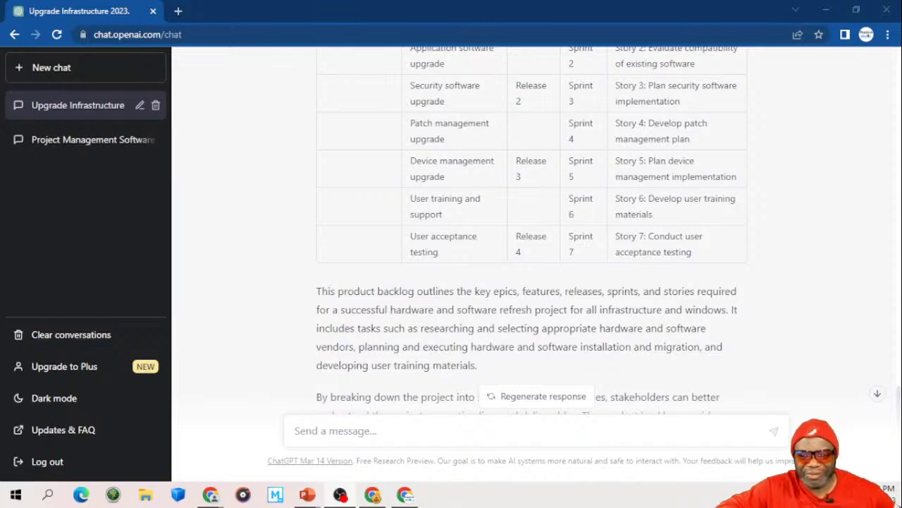
left_click(266, 250)
scroll(266, 252, "down", 2)
scroll(266, 251, "down", 3)
scroll(266, 251, "up", 6)
scroll(266, 252, "up", 4)
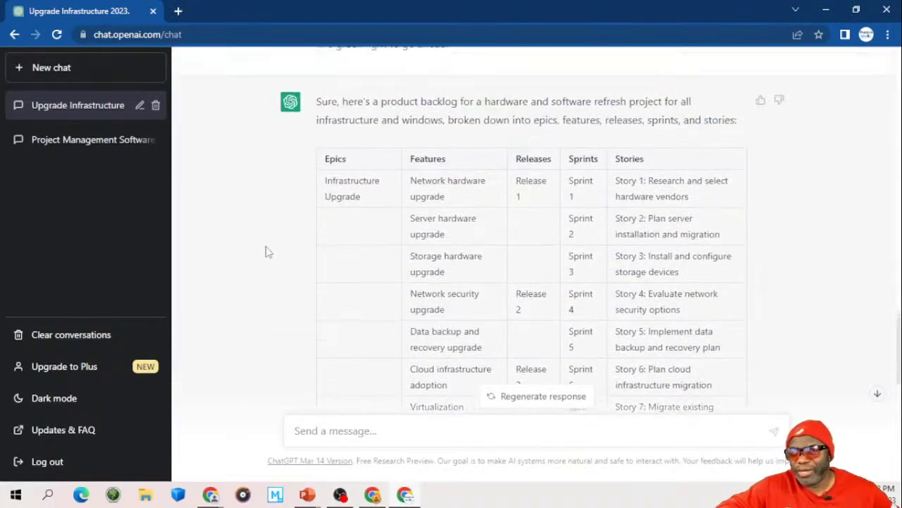
scroll(266, 252, "down", 1)
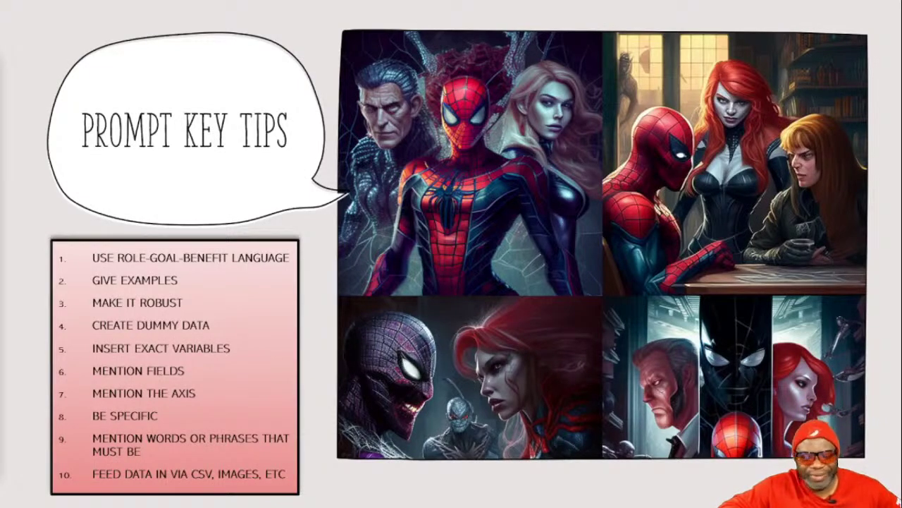
key("Right")
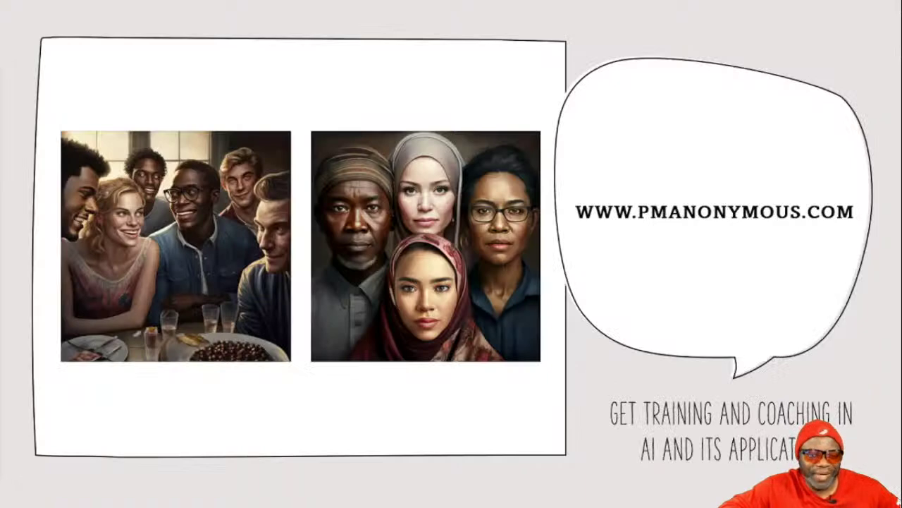
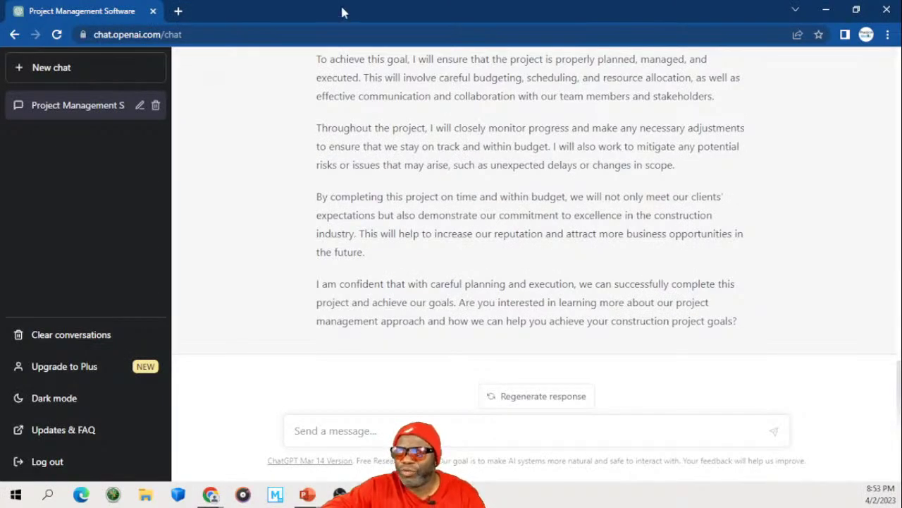
Step: Start a new chat and begin the prompt with "You are a project manager with 14 years of experience on large IT hardware projects"
left_click(65, 68)
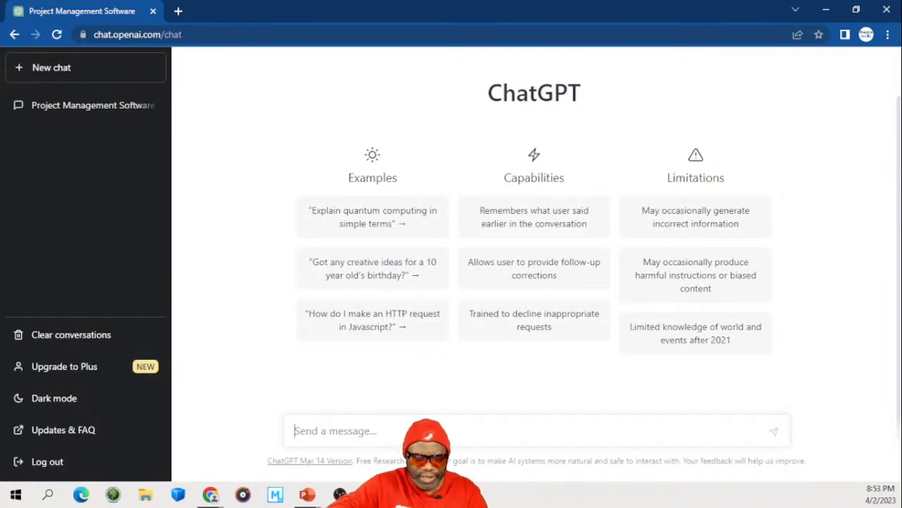
type("You are")
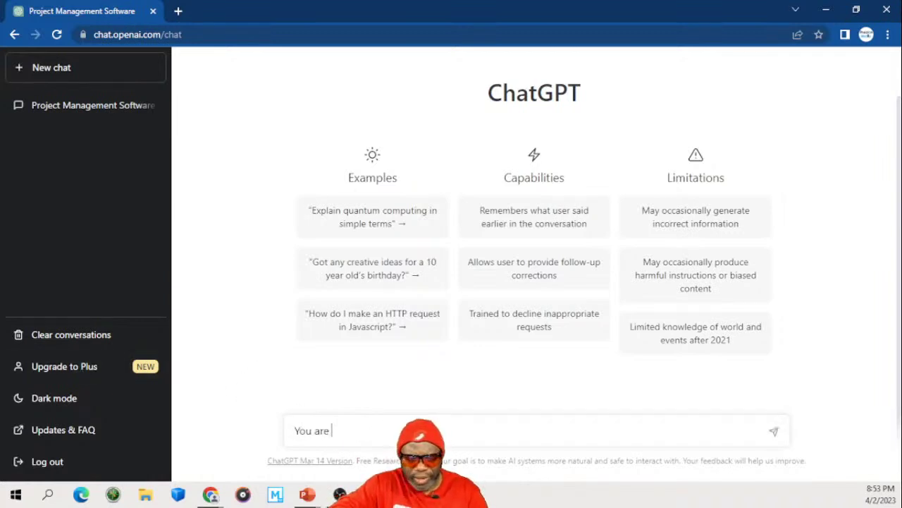
type(" a project manager with 1")
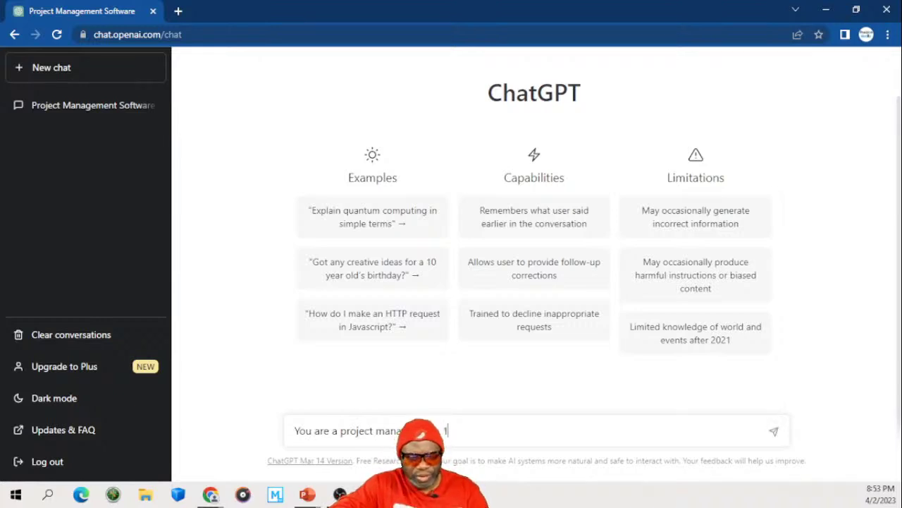
type("4 years o")
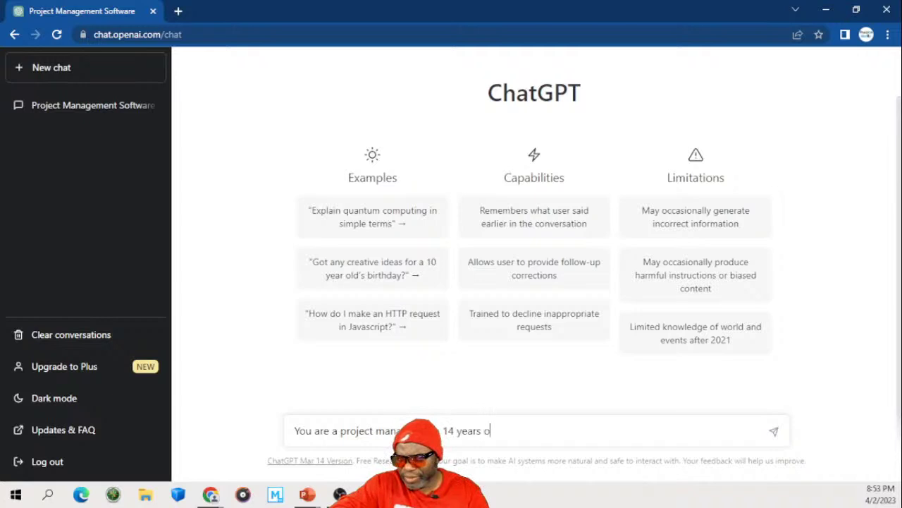
type("f experience on")
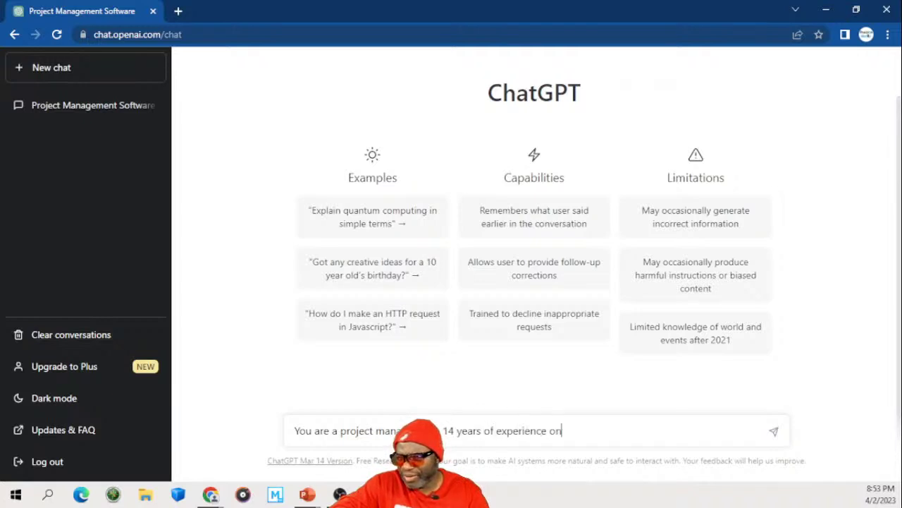
type(" large lT hardware")
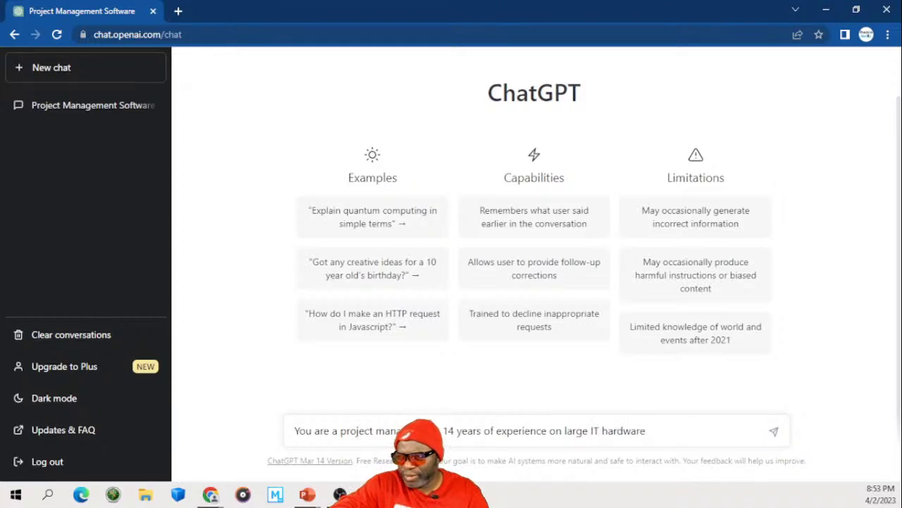
type(" projects")
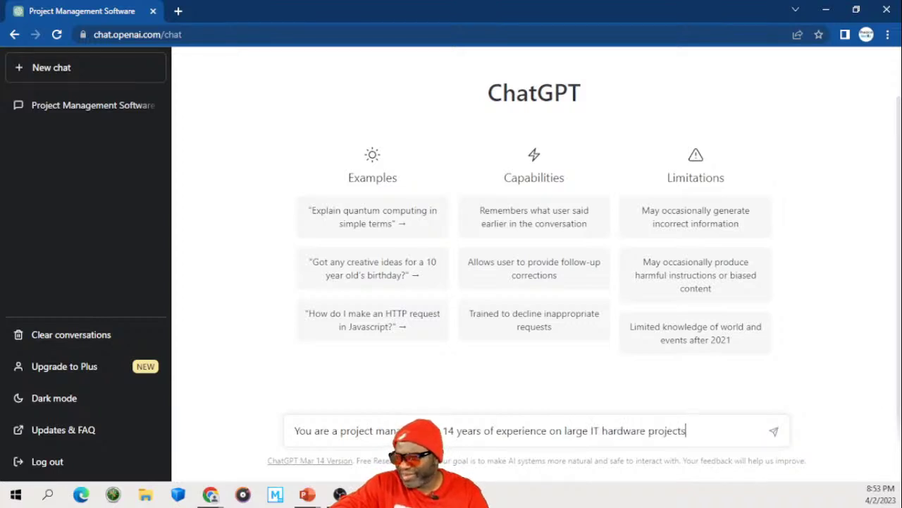
Step: Continue the prompt with ". Write a compelling argument as to why your company infrastructure should be refreshed in 2023."
type(". Write a")
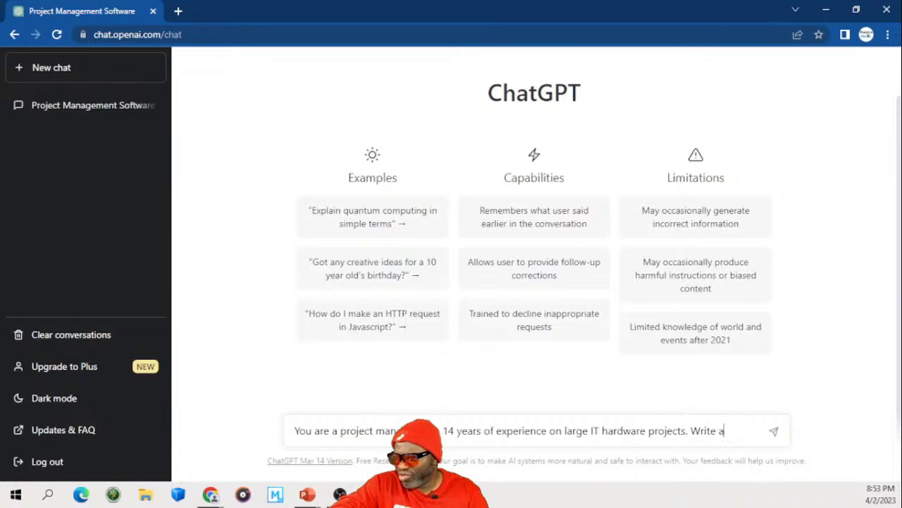
type(" compelling")
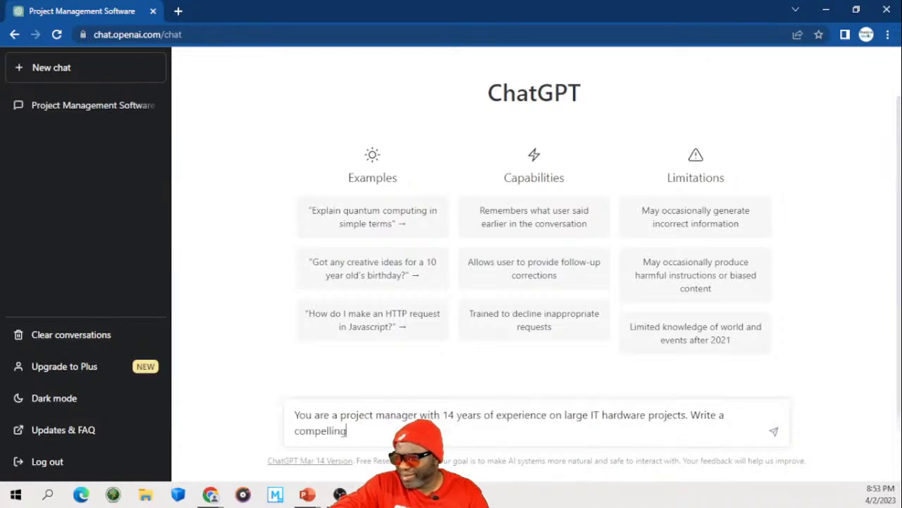
type(" argument for your c")
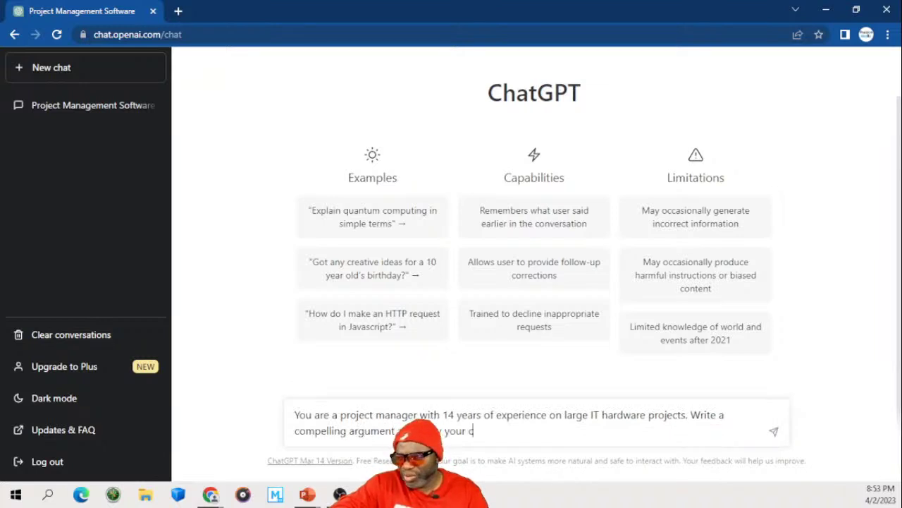
type("ompan")
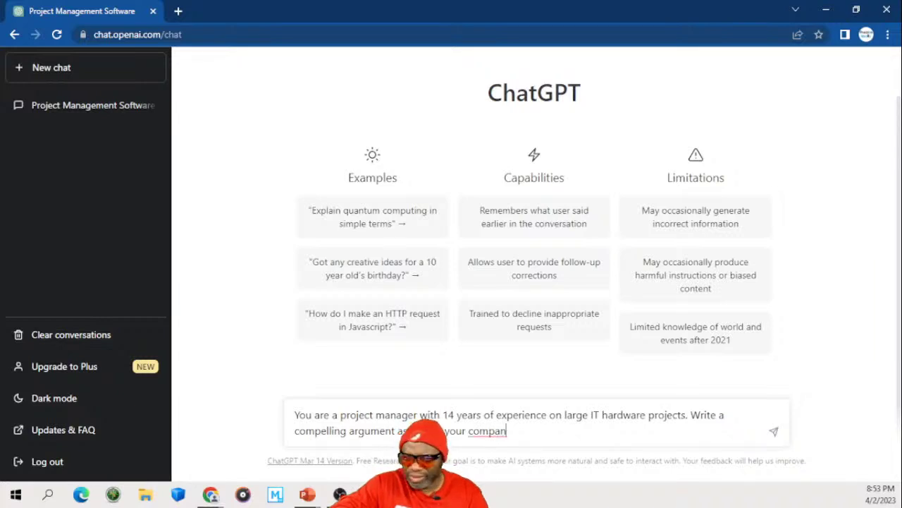
type("i")
key("BackSpace")
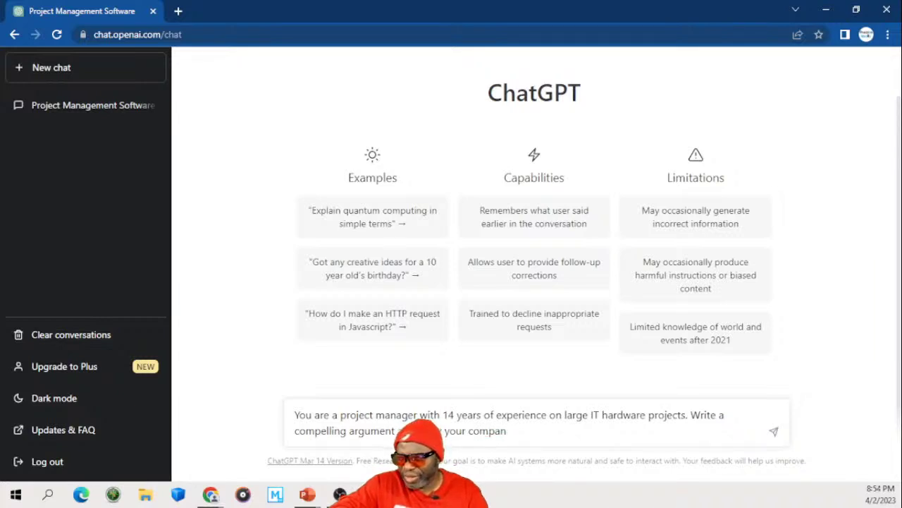
type("y inf")
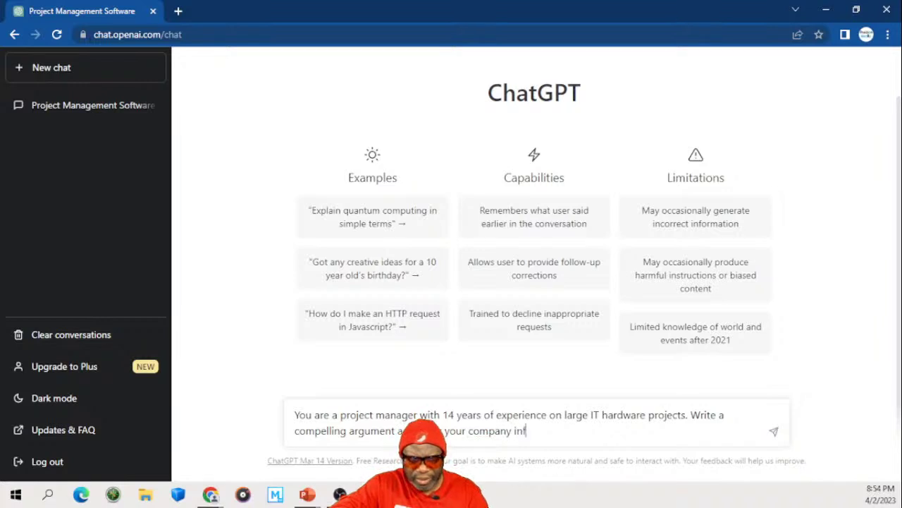
type("rastructur")
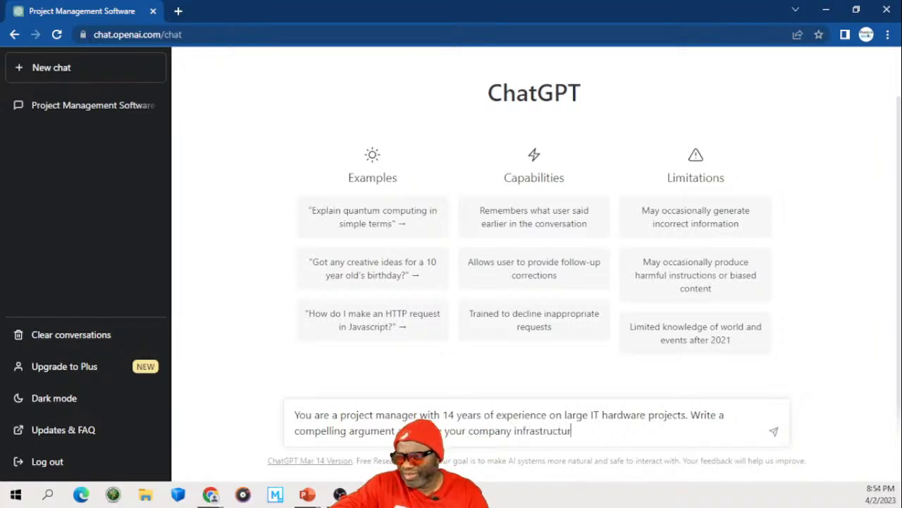
type("e should be ")
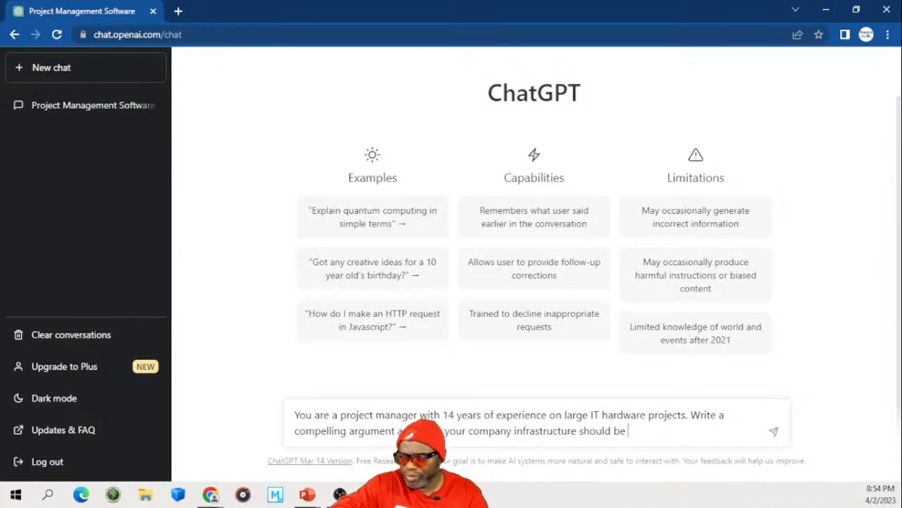
type("r")
key("BackSpace")
type("ref")
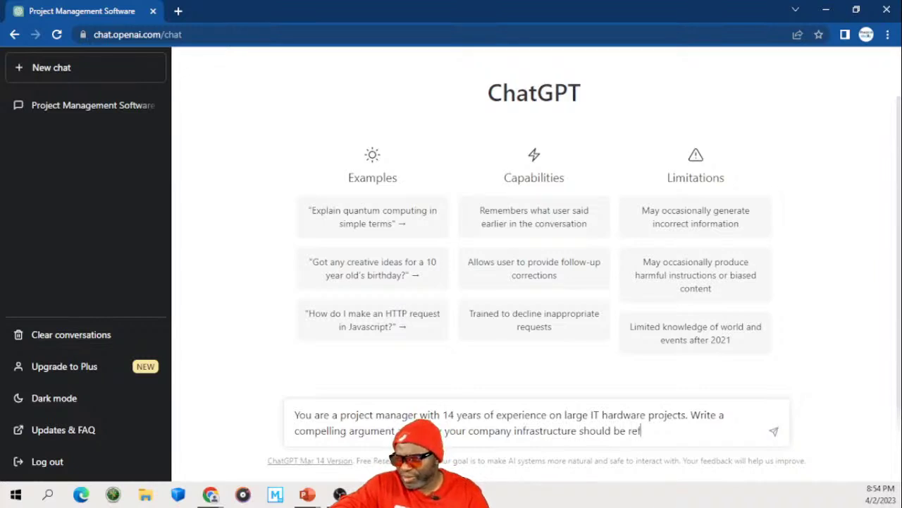
type("reshed in 2")
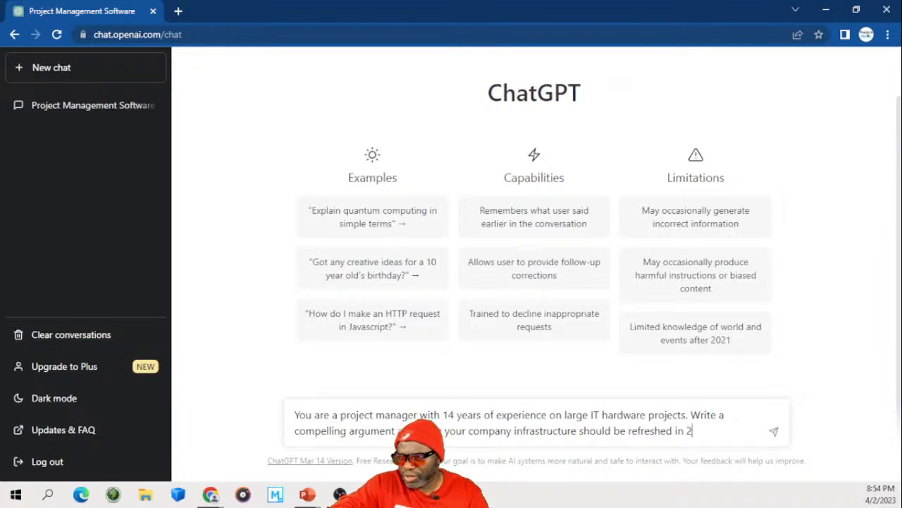
type("023. ")
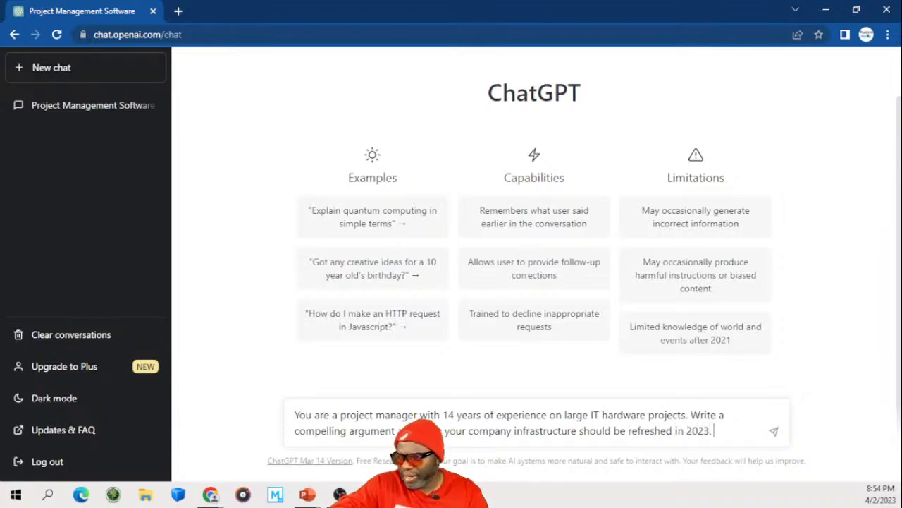
Step: Add "Mention the following names in the argument:" to the end of the prompt
type("Mention")
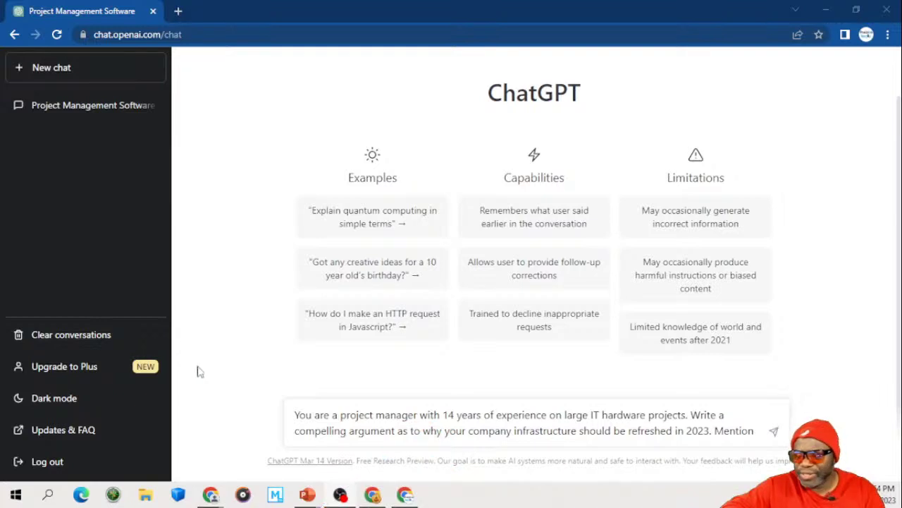
left_click(760, 410)
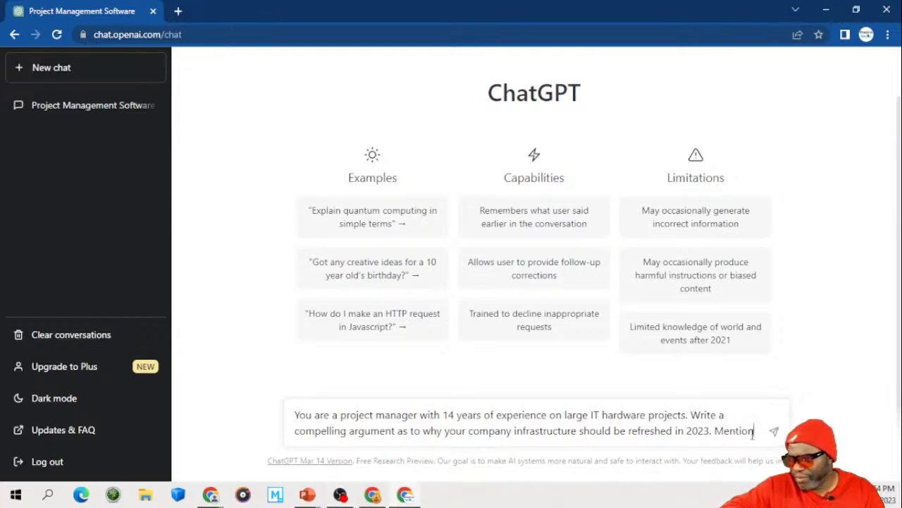
type("the ")
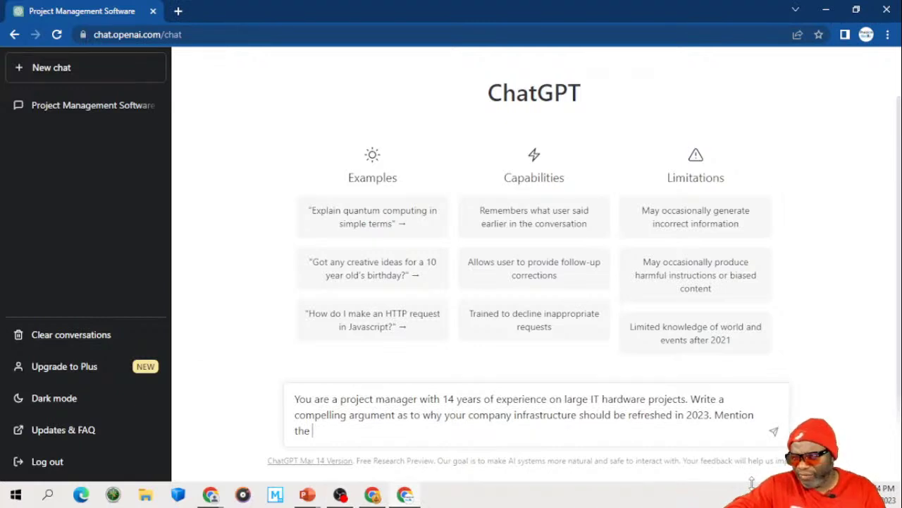
type("folling")
key("BackSpace")
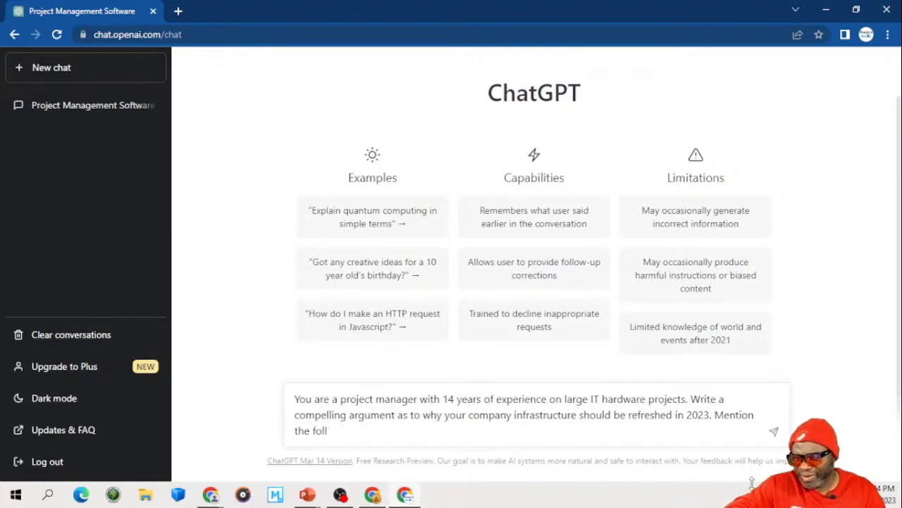
type("wing name")
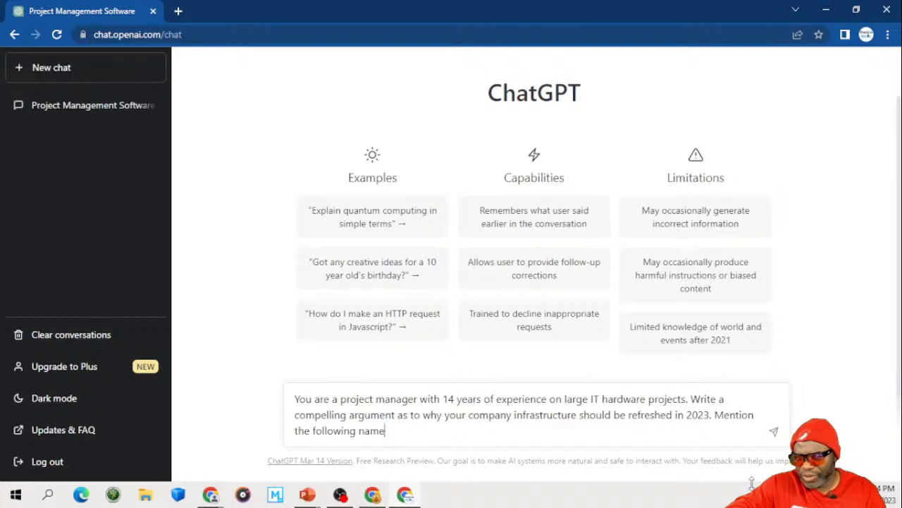
type("s in the arg")
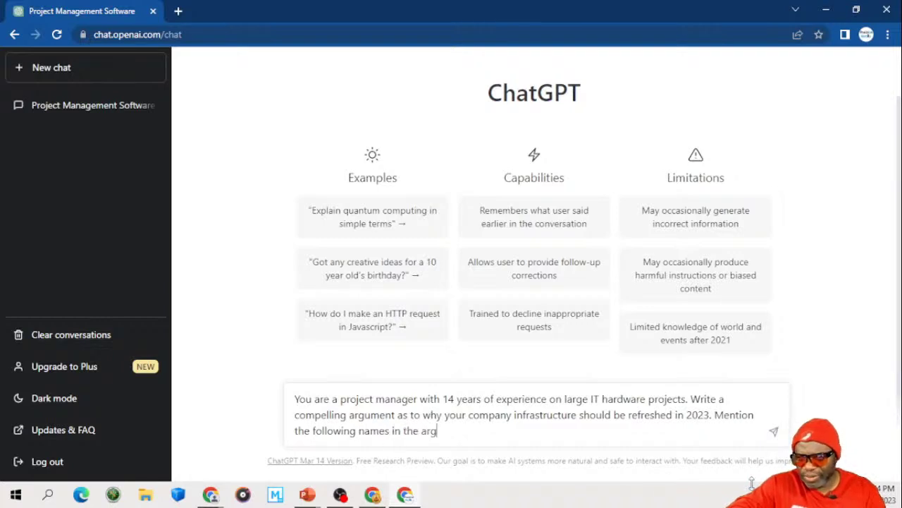
type("ument:")
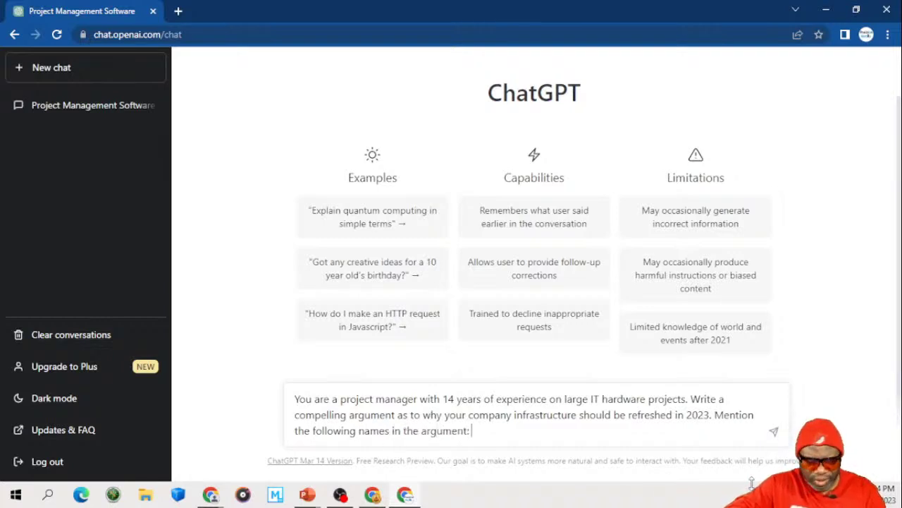
Step: List two stakeholders' titles and surnames after the colon, followed by "The CFO" and the CFO's name
type(" Dr. Rice,")
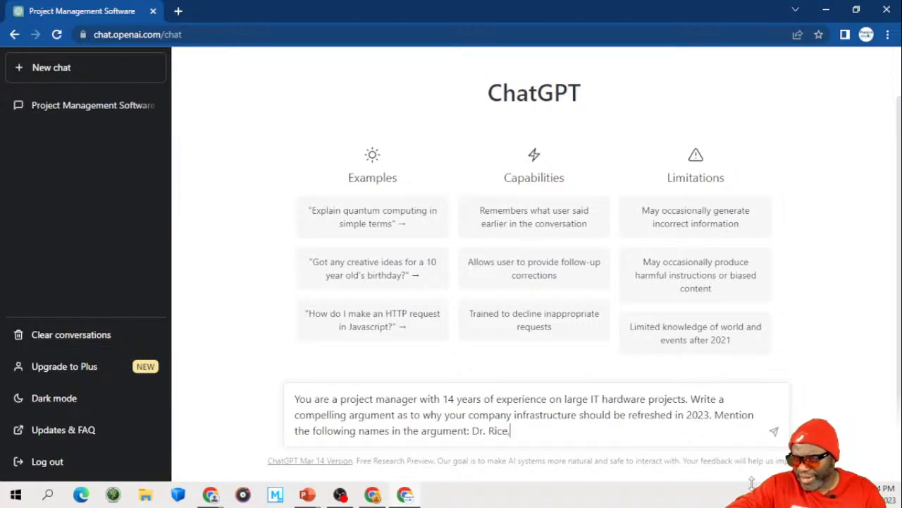
type(" Ms. Bla")
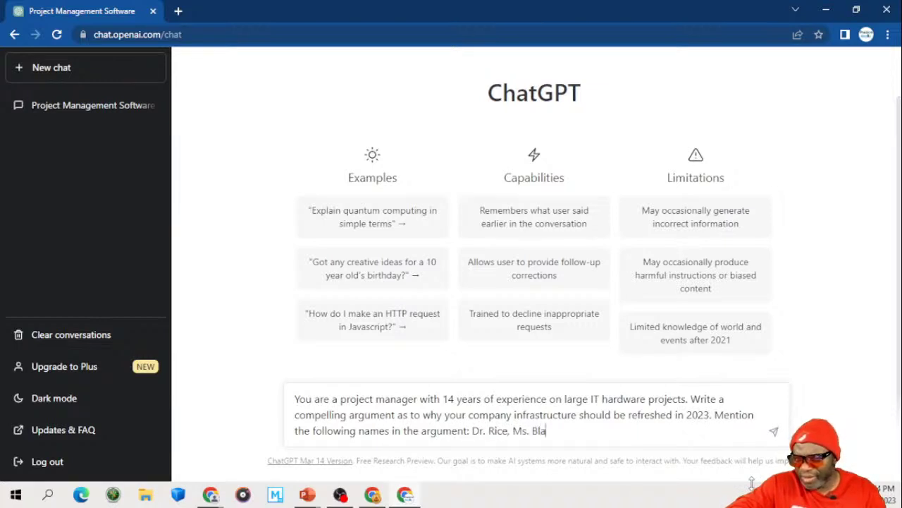
type("cke")
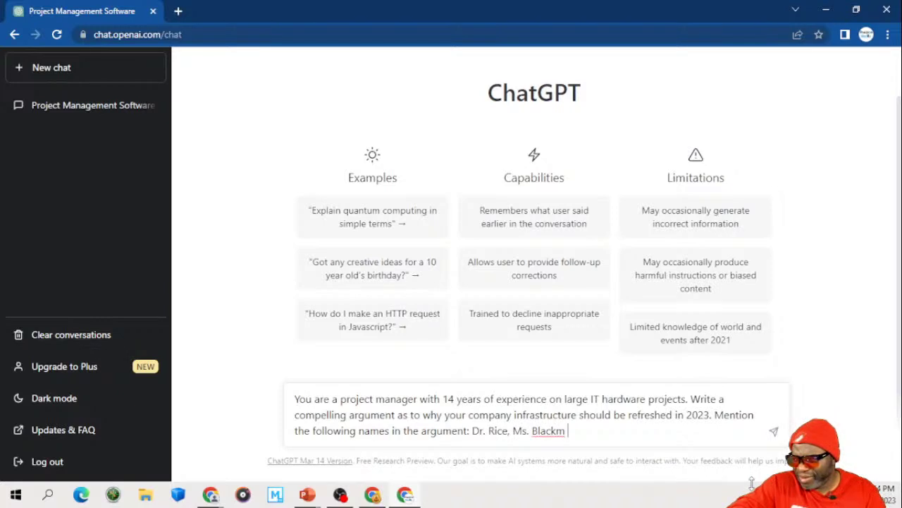
key("BackSpace")
type(", The C")
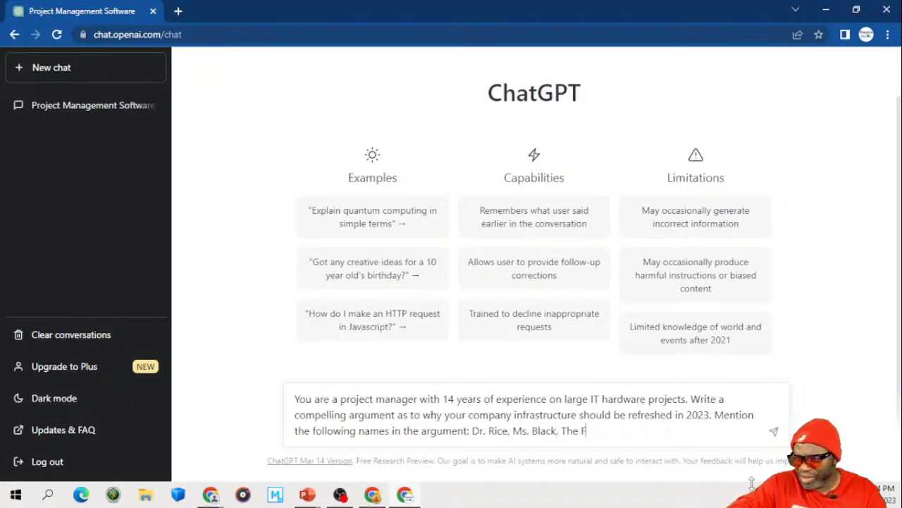
type("FO H")
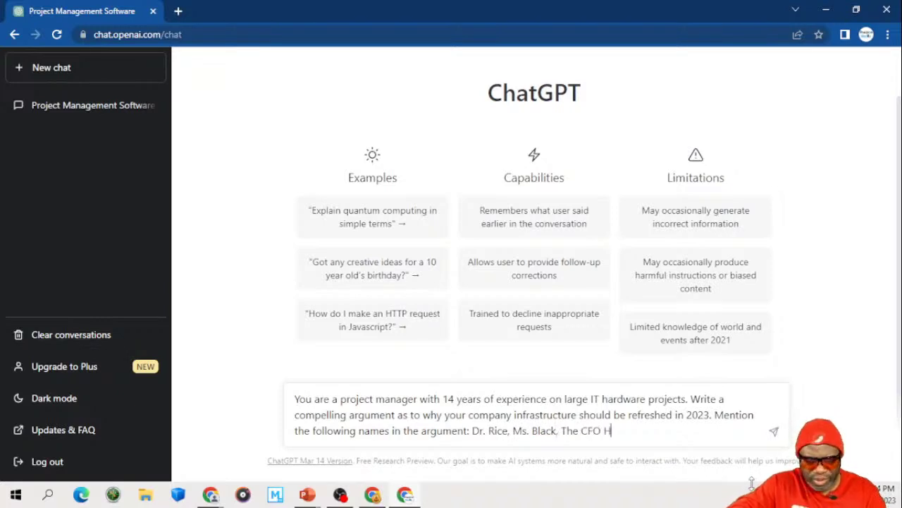
type("G Barne")
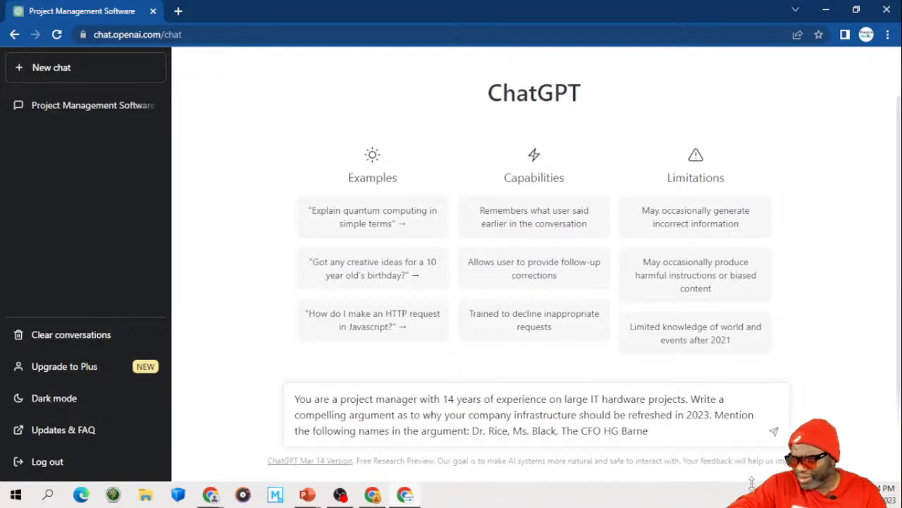
Step: Complete the CFO's name and end the list with "and the President of the company" followed by the president's title and surname
type("s and the Pr")
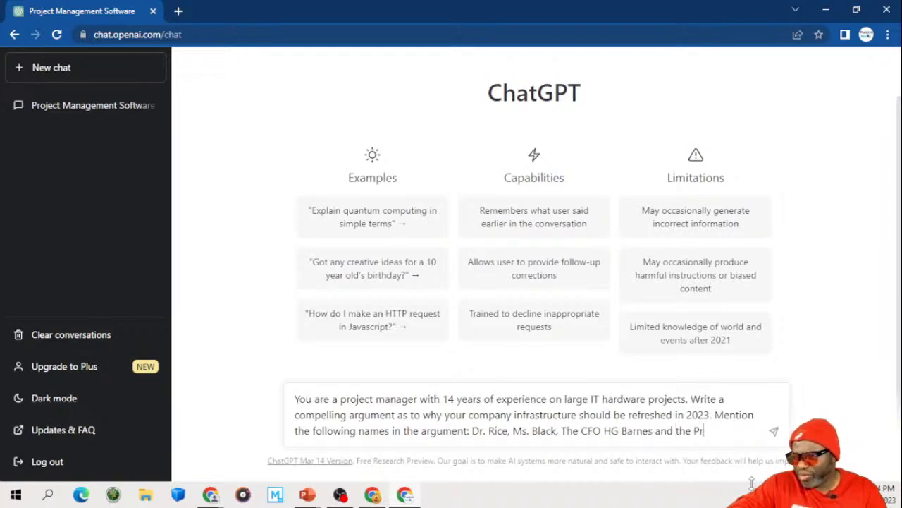
type("esident o")
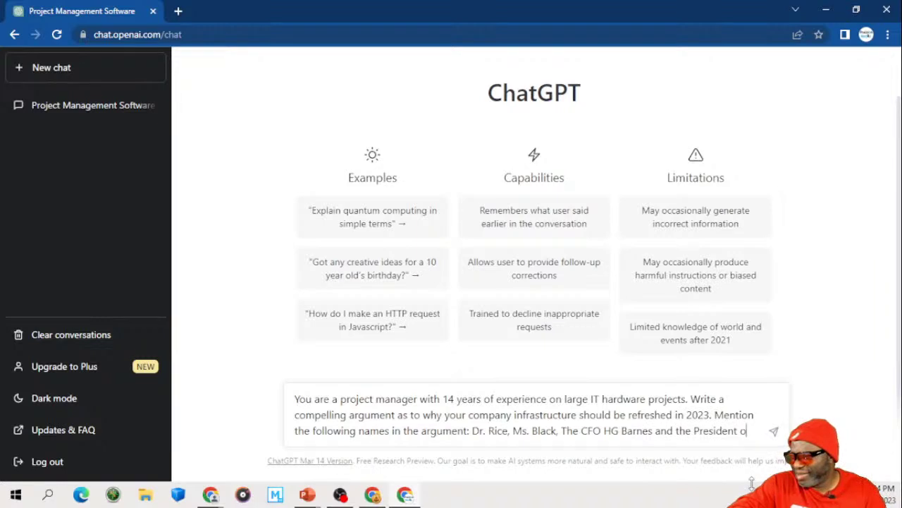
type("f the compant")
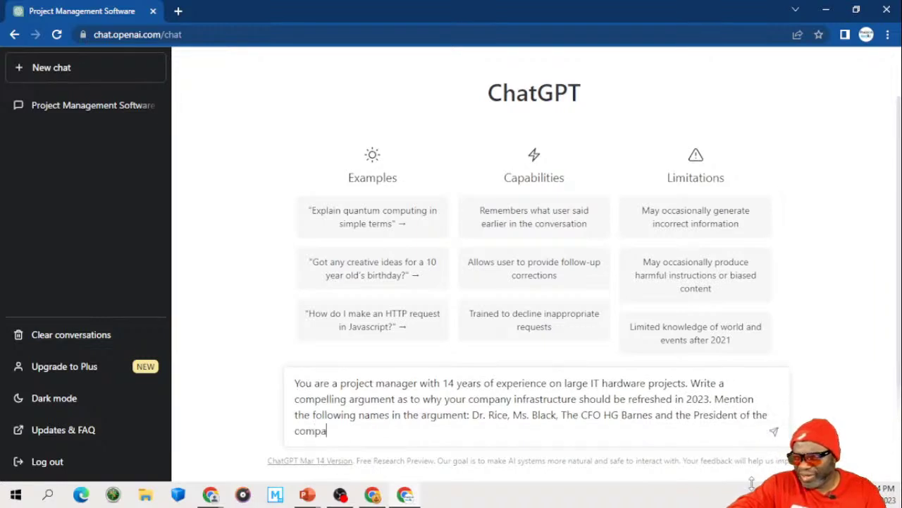
key("BackSpace")
key("BackSpace")
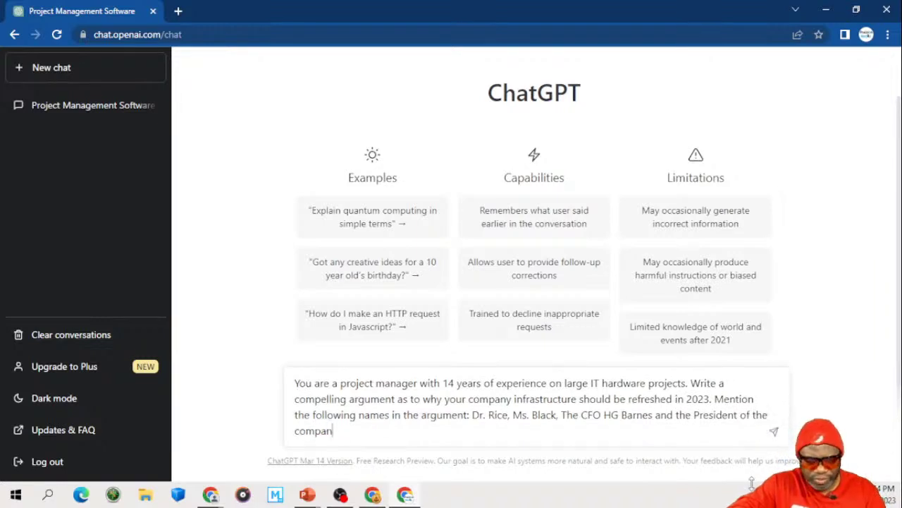
type("y Mr.")
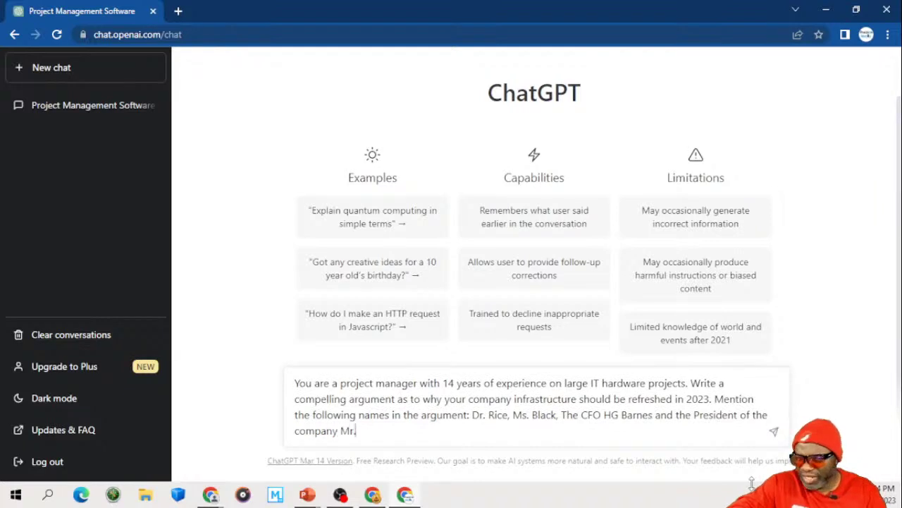
type(" Koalic.")
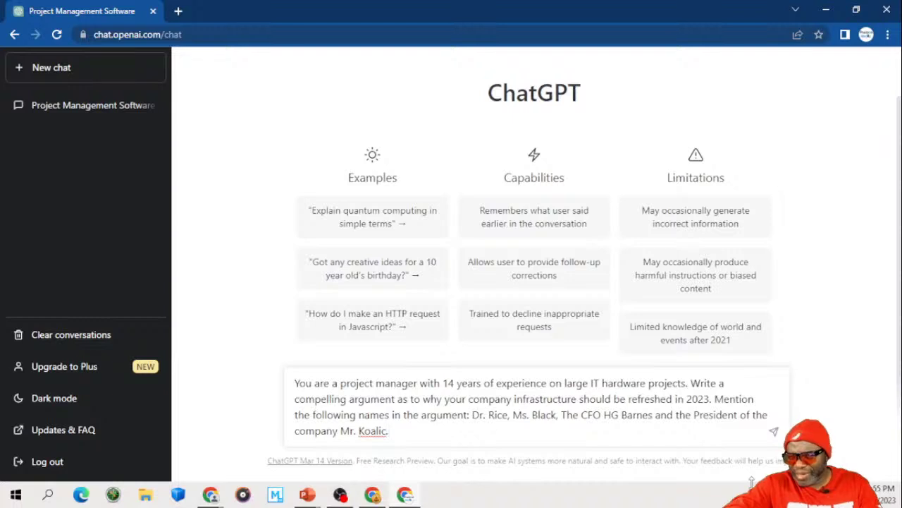
Step: Add the sentence "Make the response as robust as possible" to the end of the prompt
type(" Na")
key("BackSpace")
key("BackSpace")
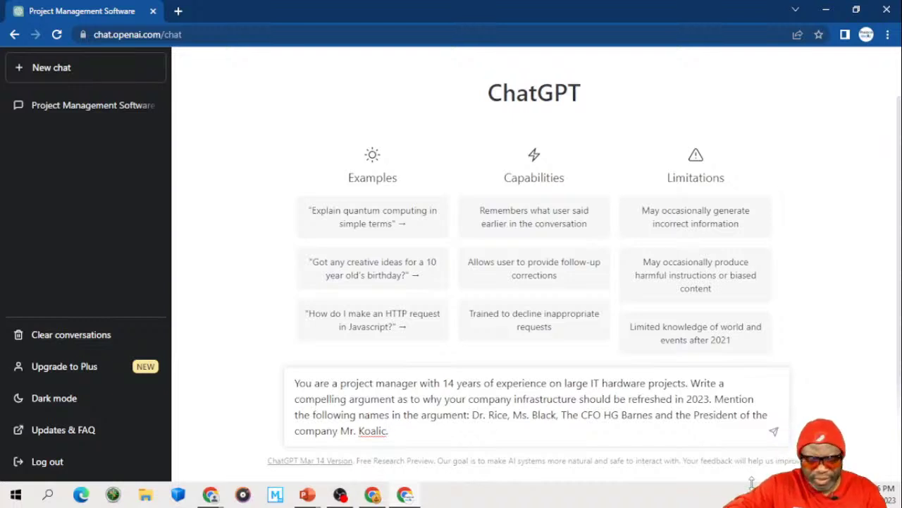
type("a")
key("BackSpace")
type("Make th")
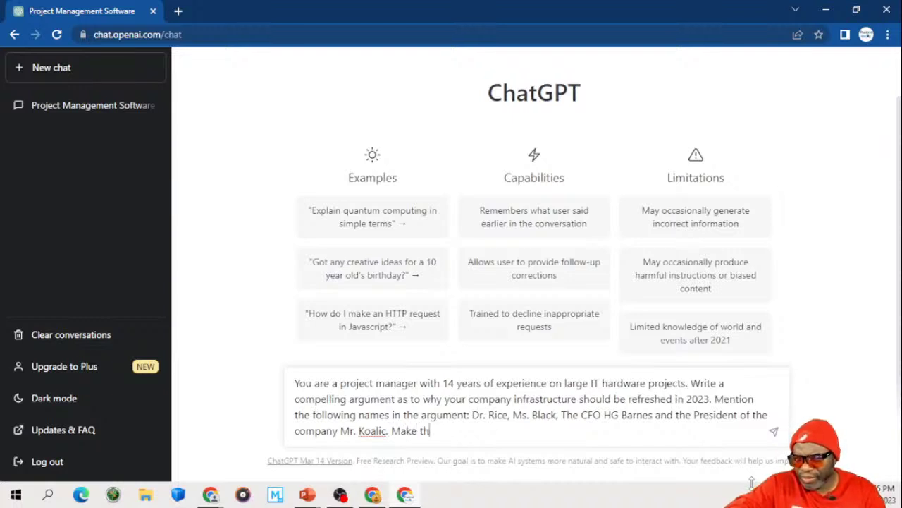
type("e response as ")
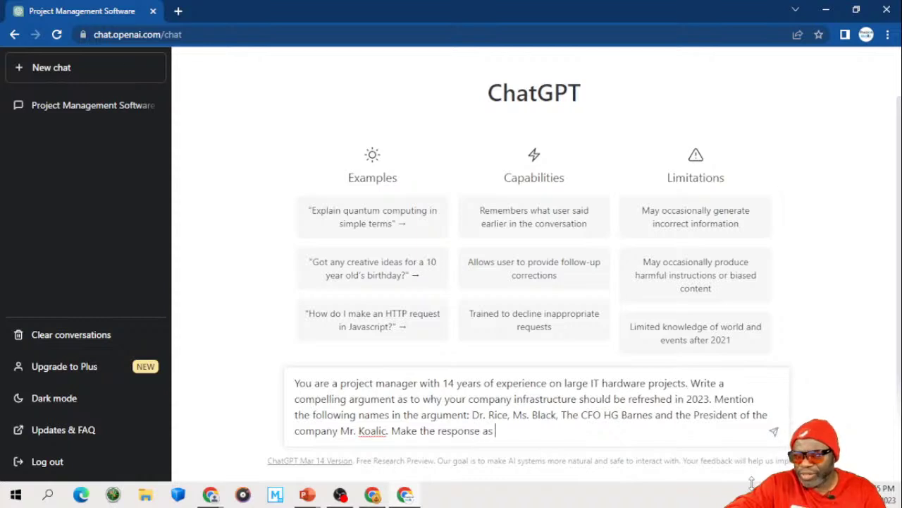
type("robust as possible.")
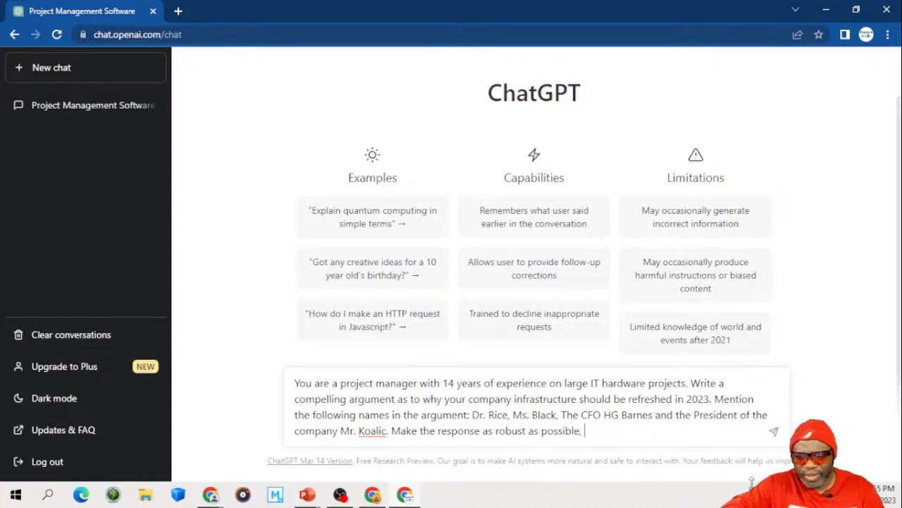
Step: Copy the full prompt text and send the prompt with a period as its closing punctuation
key("ctrl+a")
key("ctrl+c")
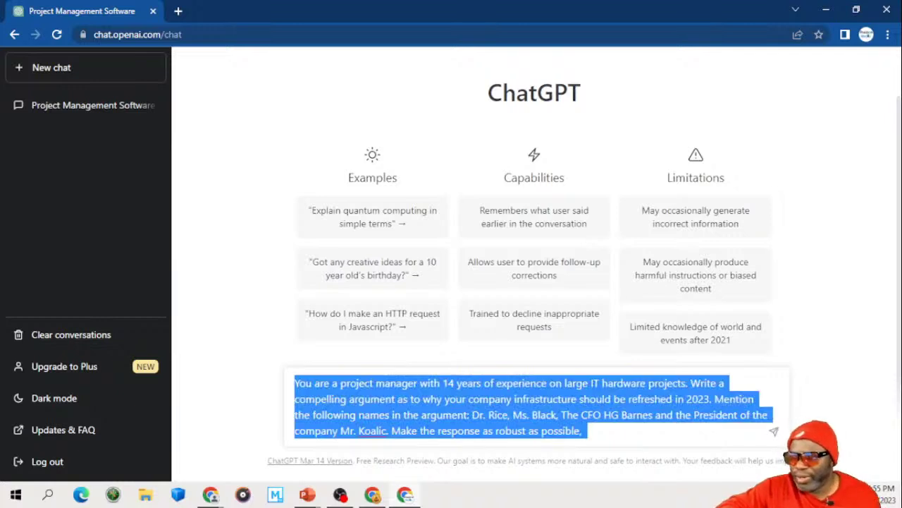
key("Right")
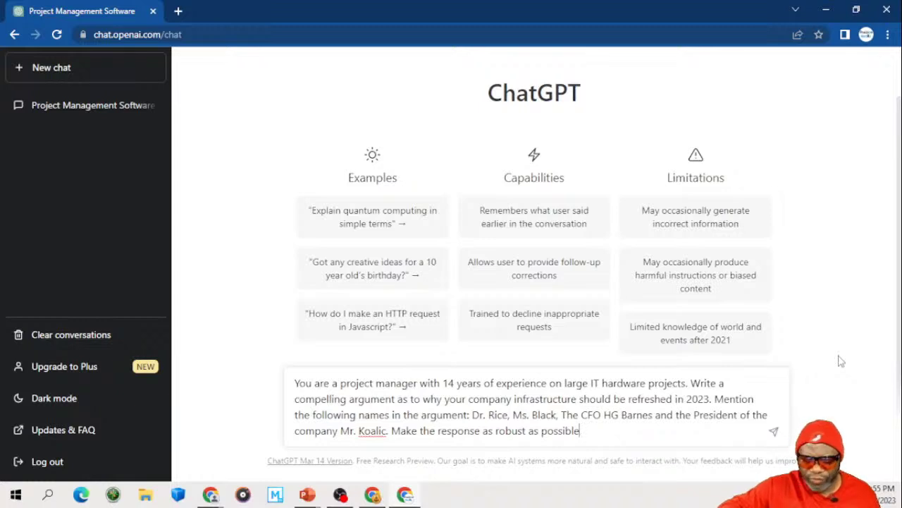
key("Return")
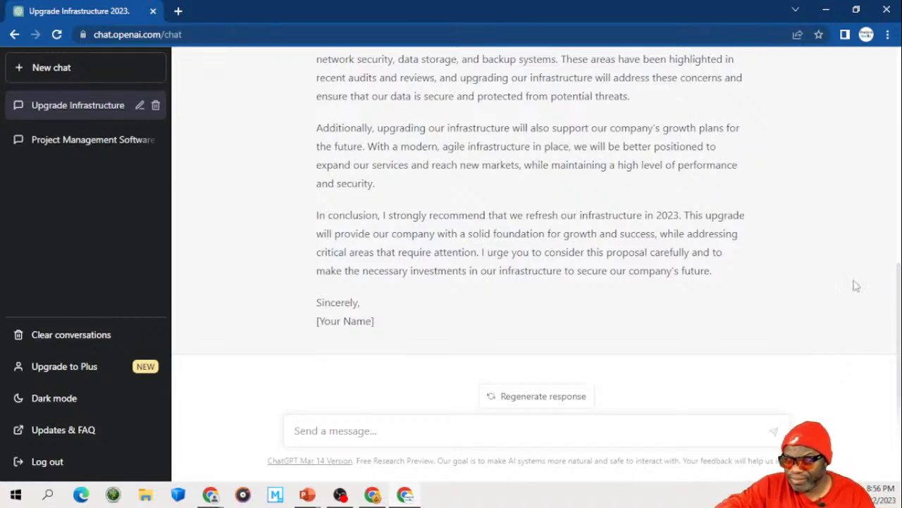
Step: Review the generated letter, then paste the copied prompt as a follow-up and delete everything after its first sentence
scroll(700, 288, "up", 1)
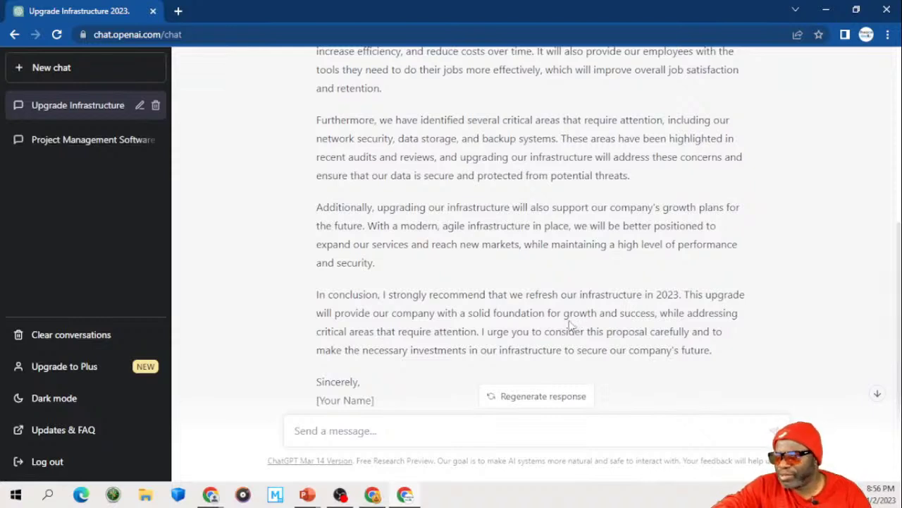
scroll(559, 324, "up", 4)
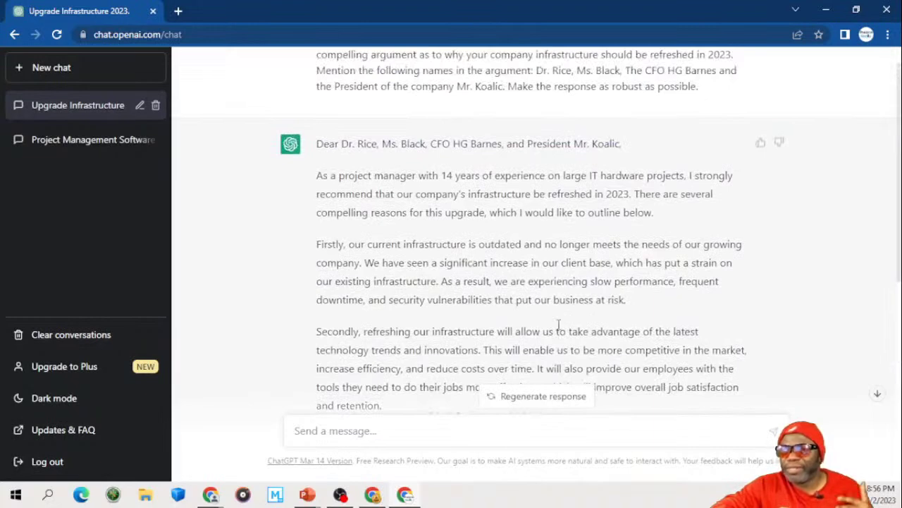
scroll(559, 325, "down", 2)
scroll(559, 324, "down", 4)
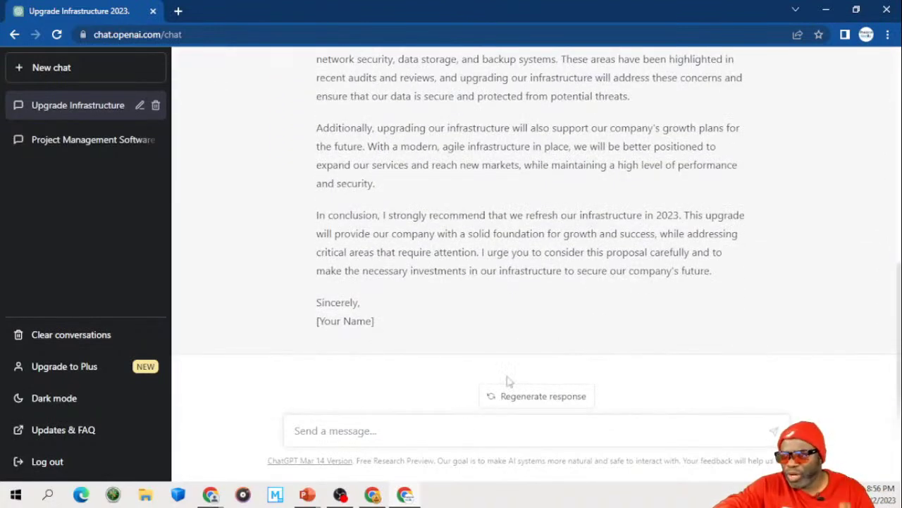
left_click(429, 431)
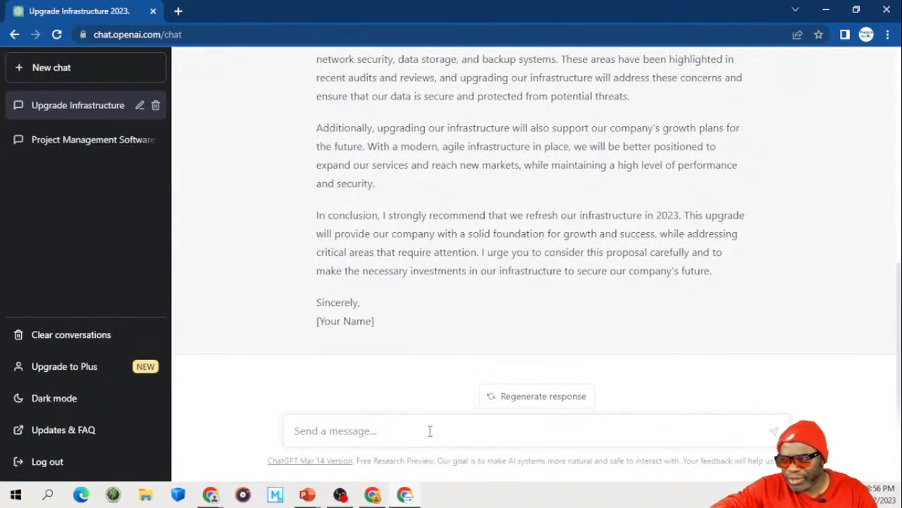
key("ctrl+v")
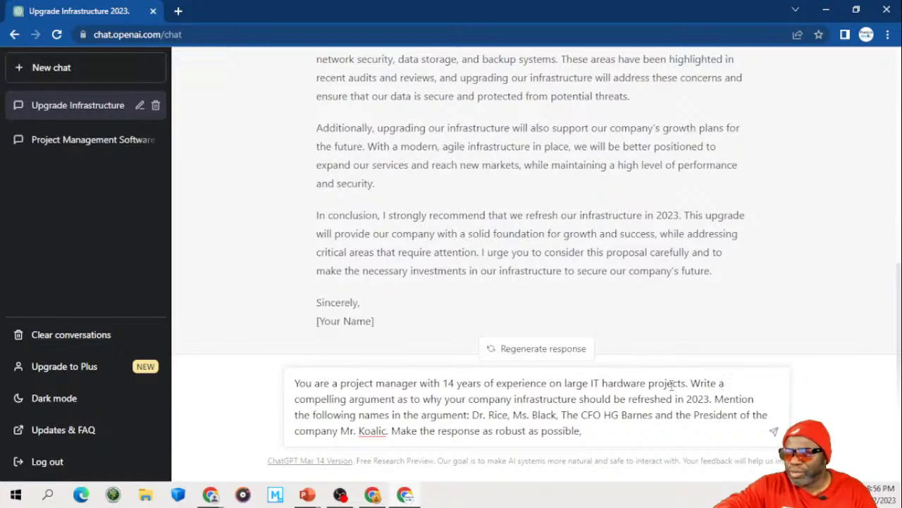
left_click_drag(691, 383, 732, 442)
key("BackSpace")
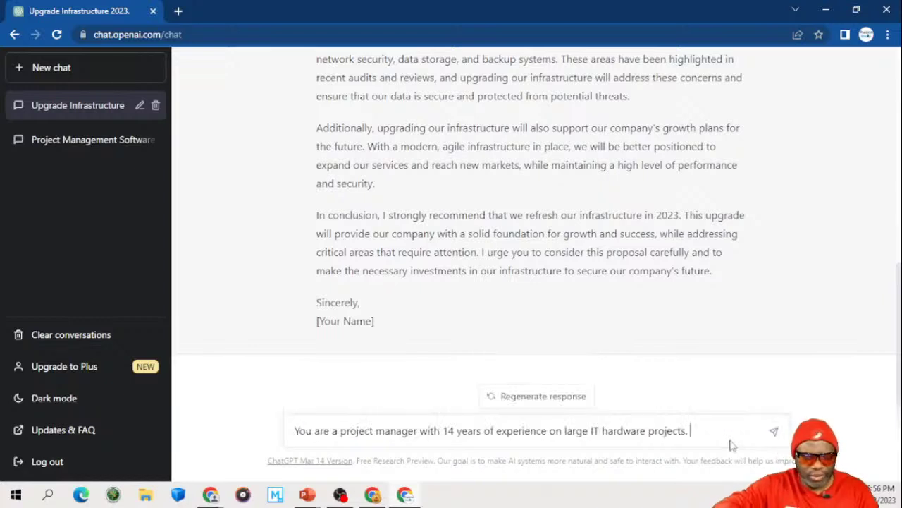
Step: Continue the follow-up prompt with "Build a compelling argument in tabular view"
type("Build a ")
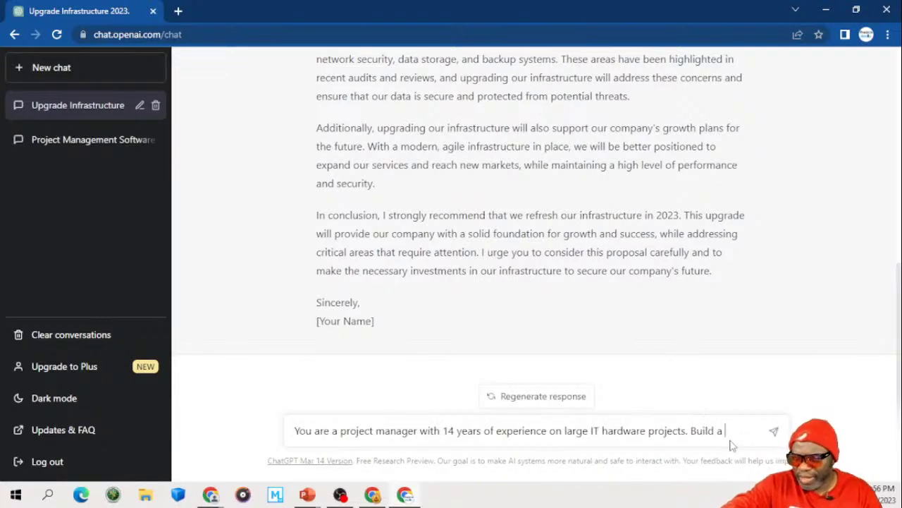
type("comp")
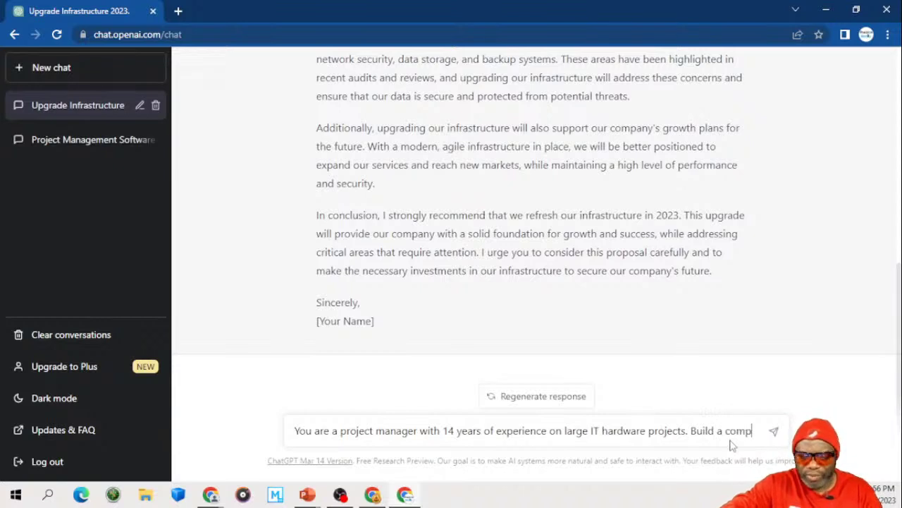
type("elling ")
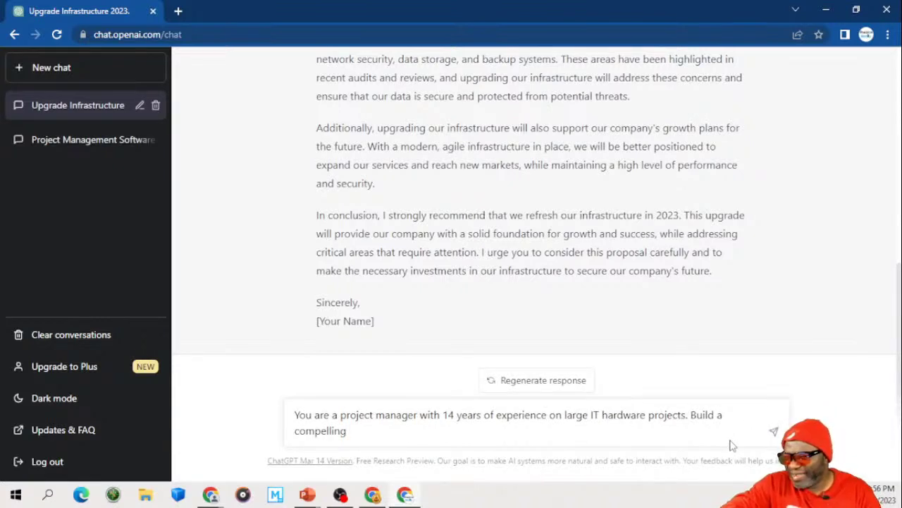
type("argument ")
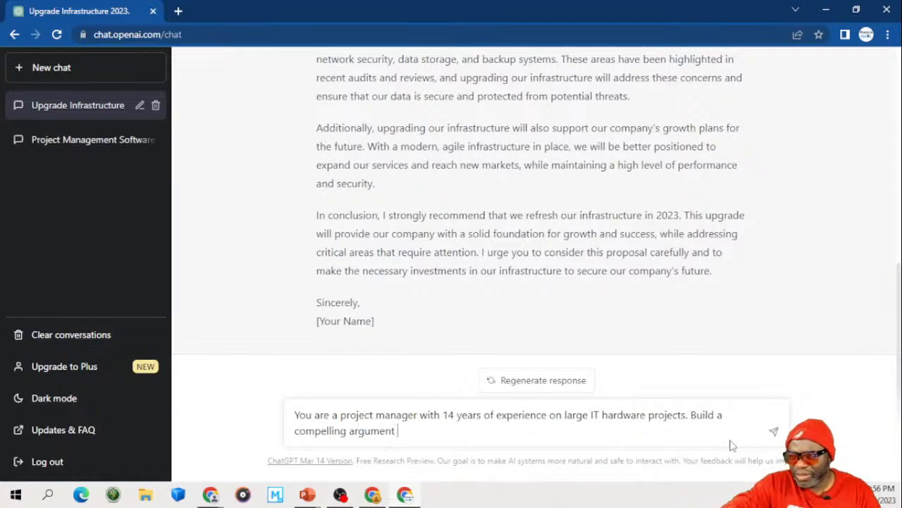
type("in tab")
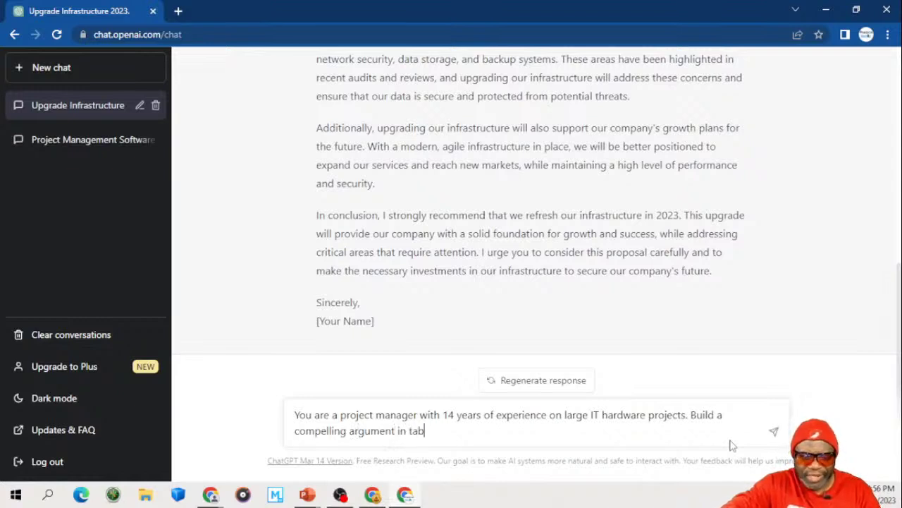
type("ular view")
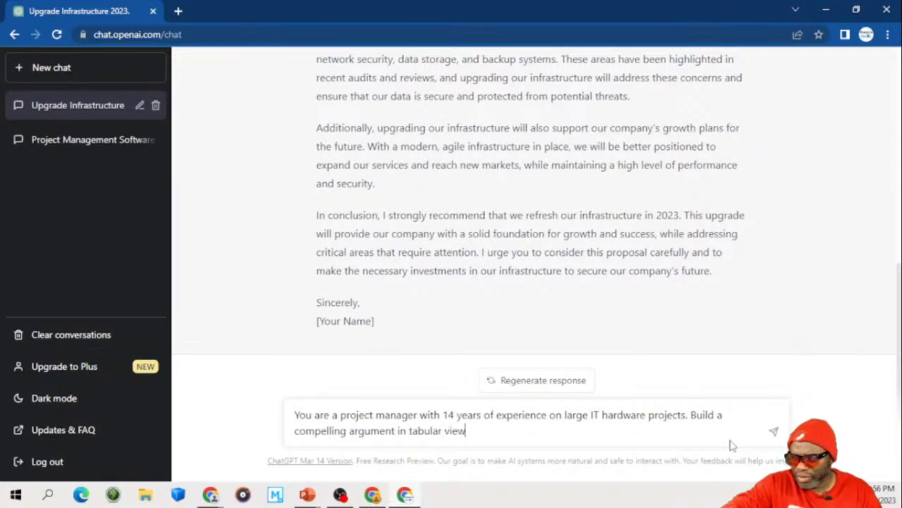
Step: Complete the request with "showing the pros and the cons of a hardware and software upgrade."
type(" showing the pros")
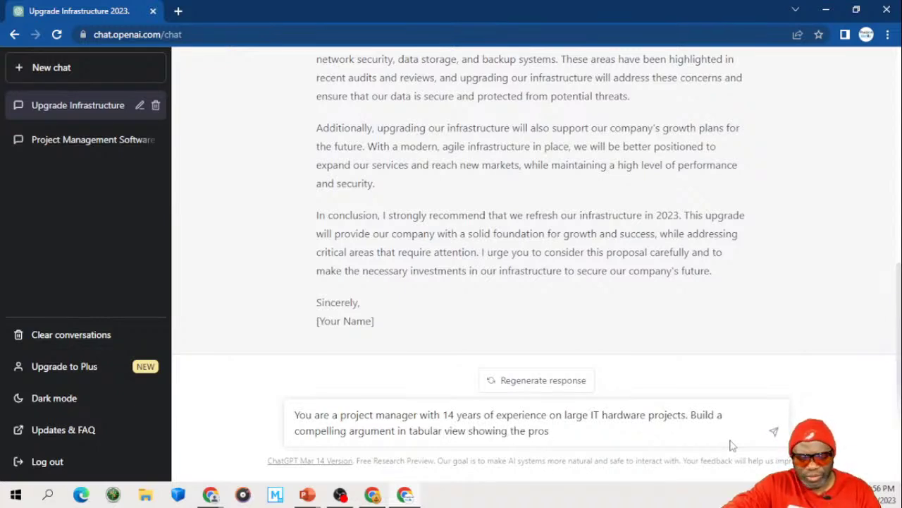
type(" and the cons")
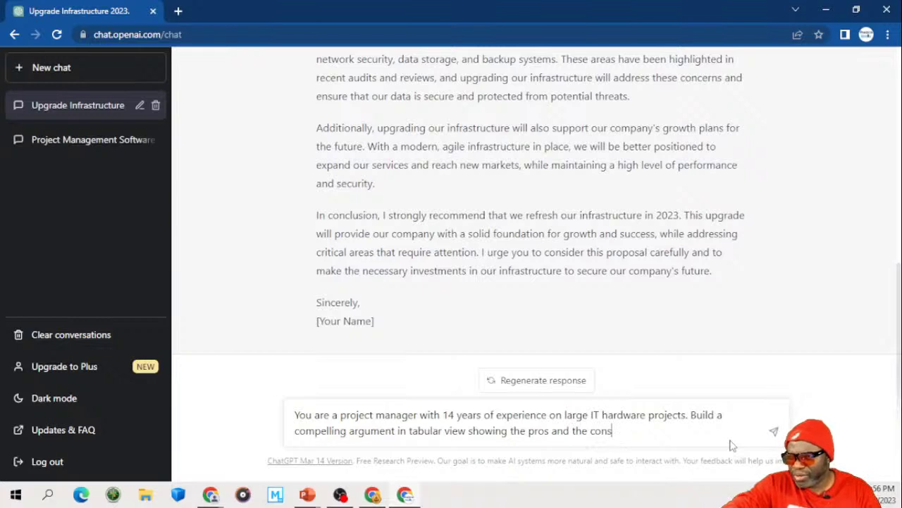
type(" of a ")
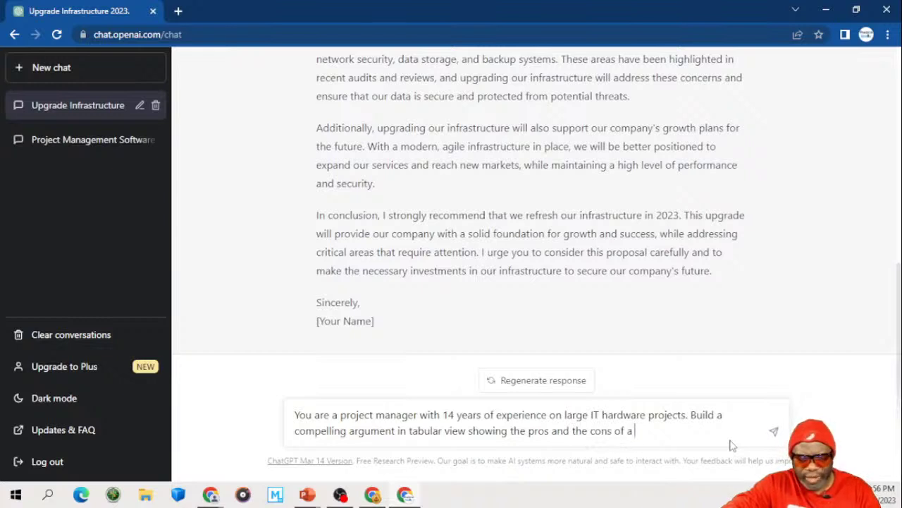
type("hardware ")
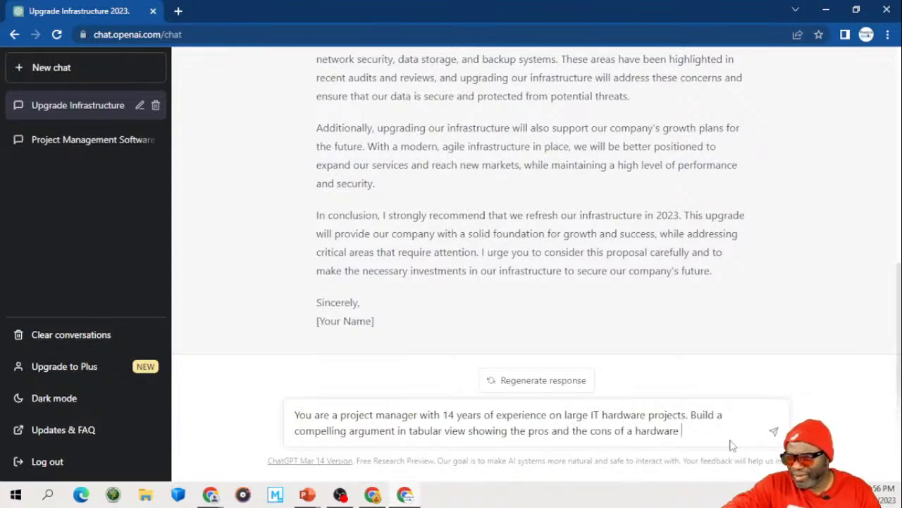
type("and sof")
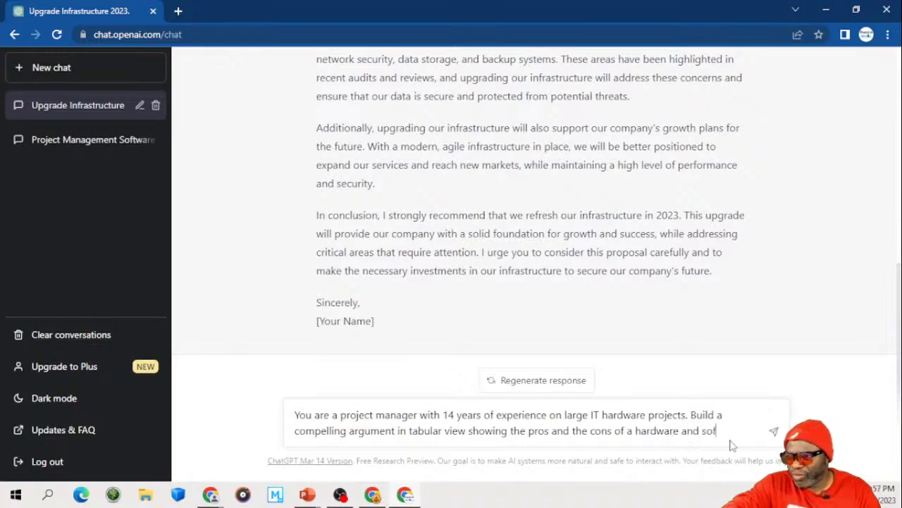
type("tware up")
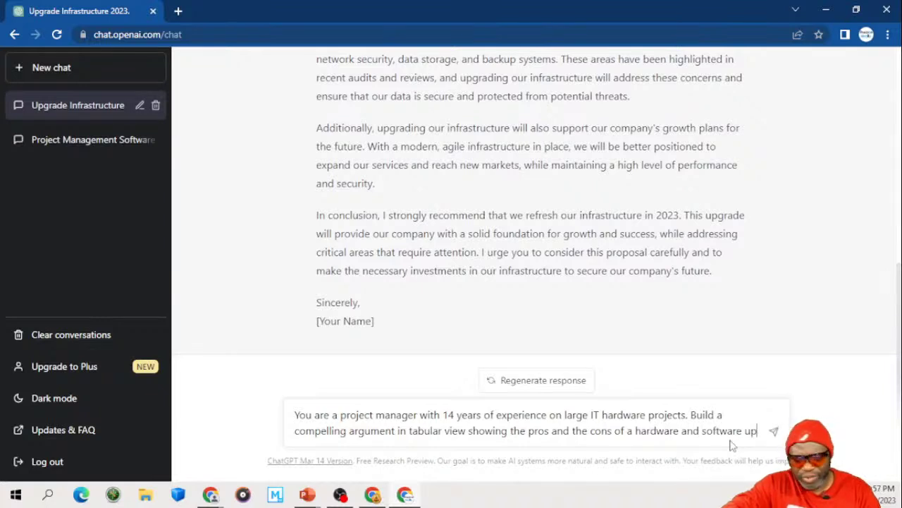
type("grade. ")
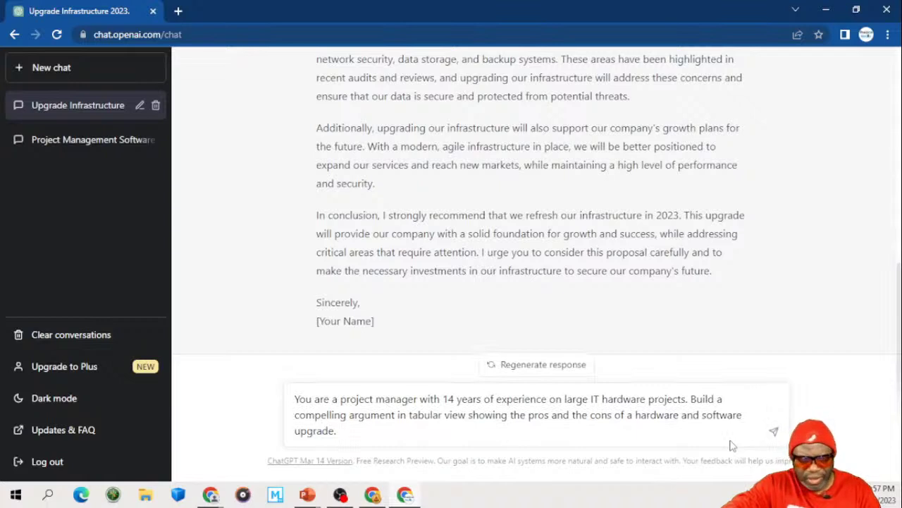
Step: Add "Include the cost benefit analysis in a separate field." to the prompt and send it
type("Include th")
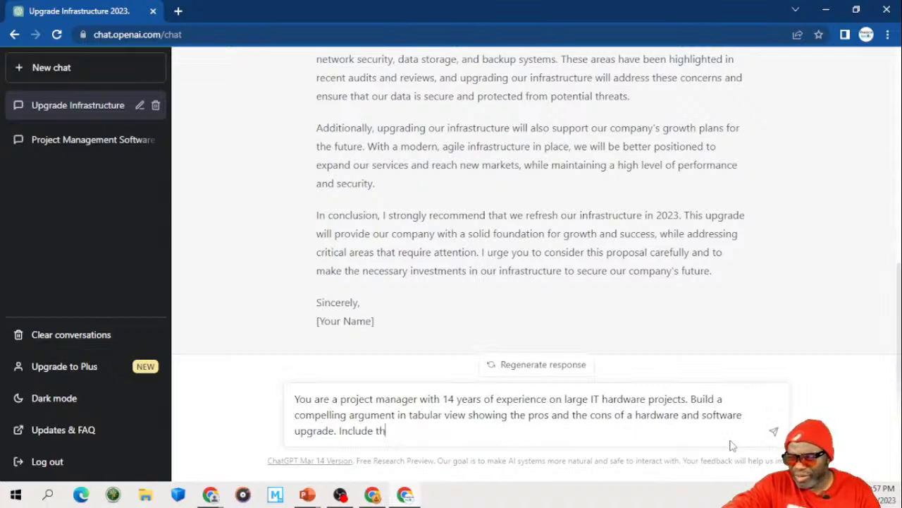
type("e cost benef")
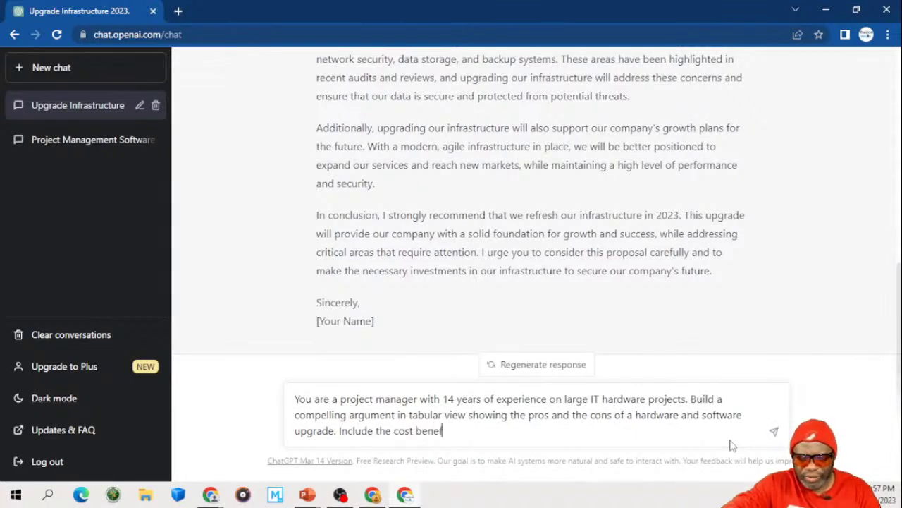
type("it analy")
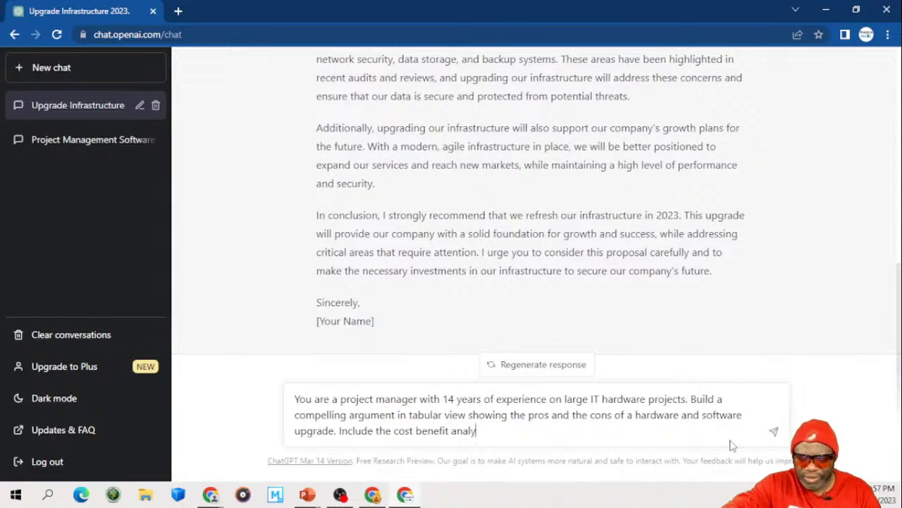
type("sis in a sep")
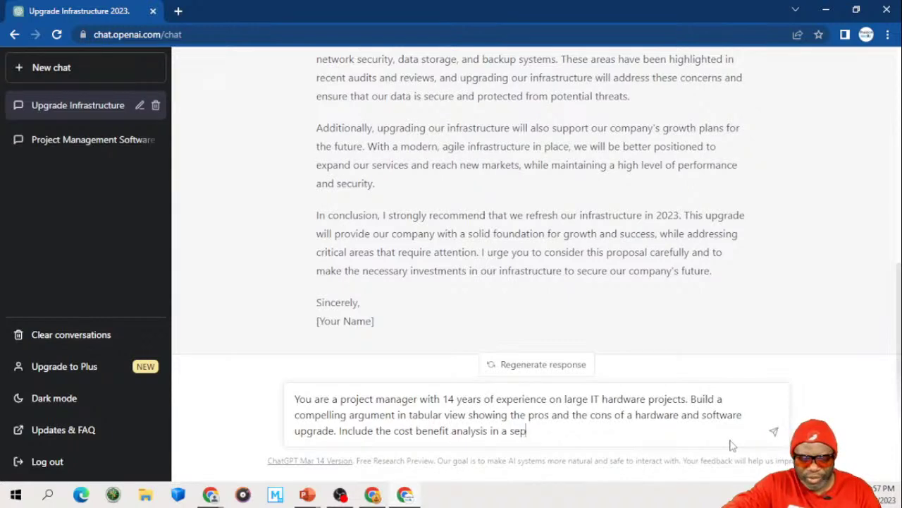
type("arate fiel")
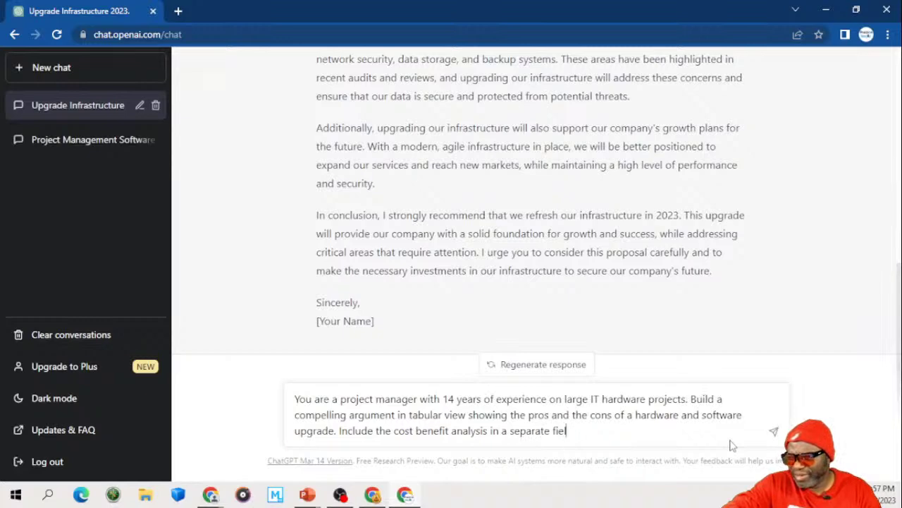
type("d.")
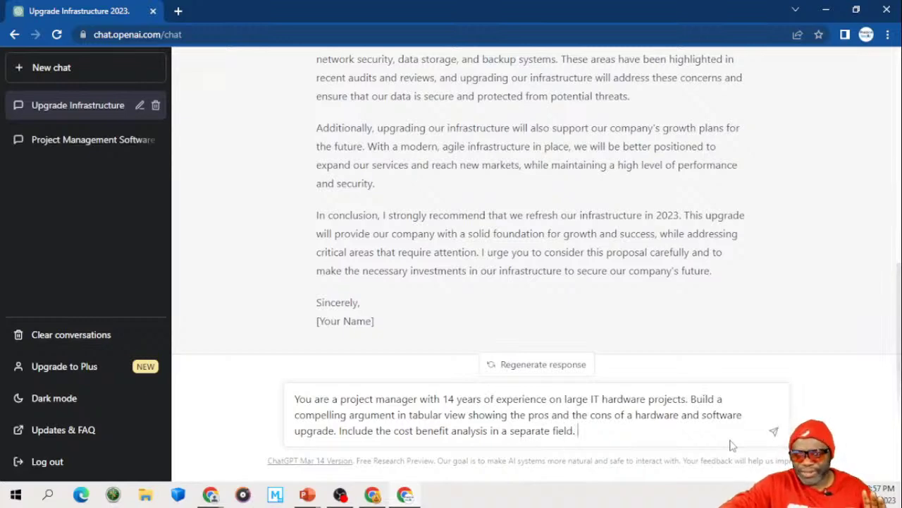
key("Return")
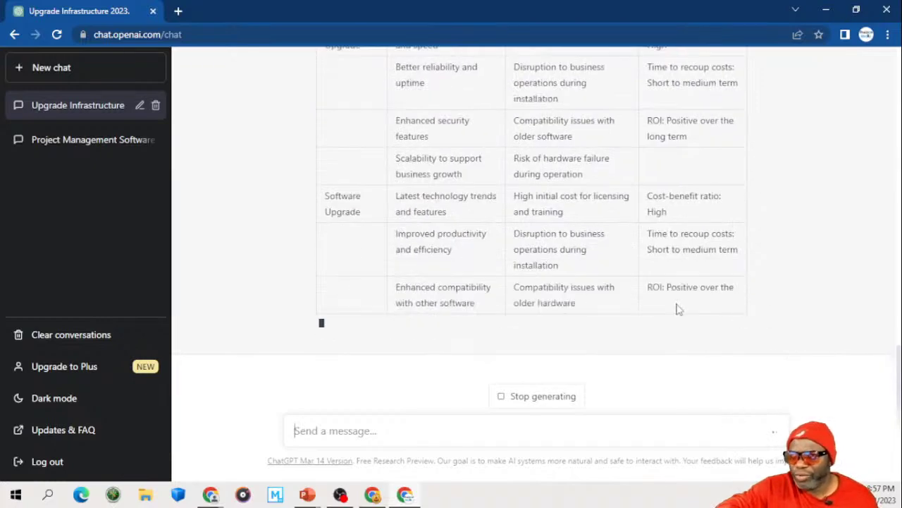
Step: Review the generated table of pros, cons and cost benefit analysis, including its closing paragraphs
scroll(618, 277, "up", 3)
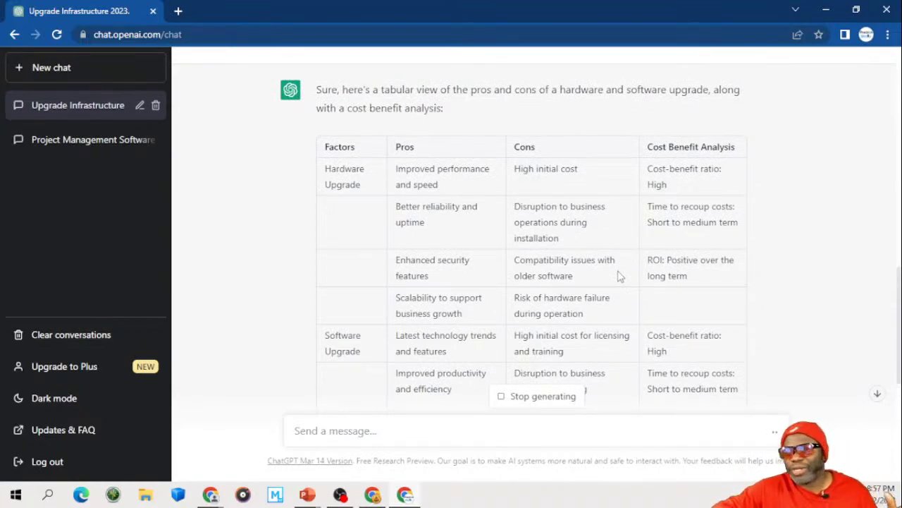
scroll(618, 277, "down", 2)
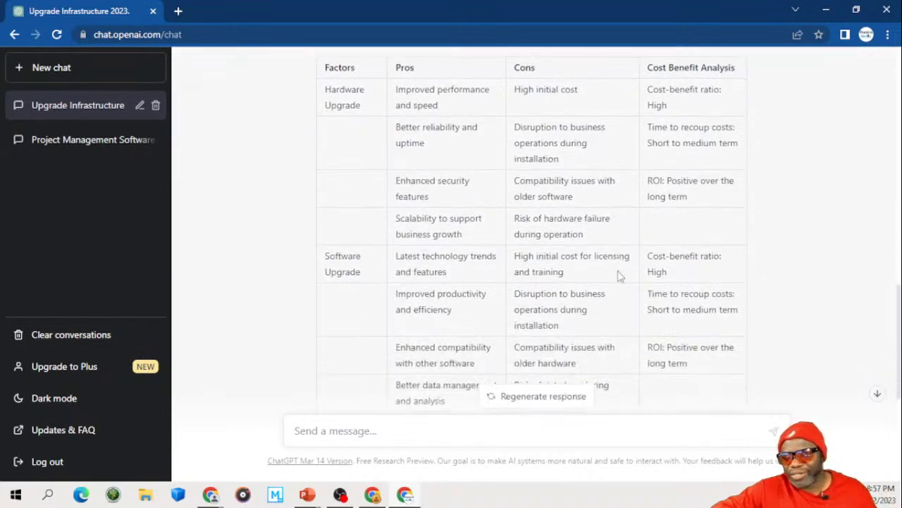
scroll(618, 276, "down", 4)
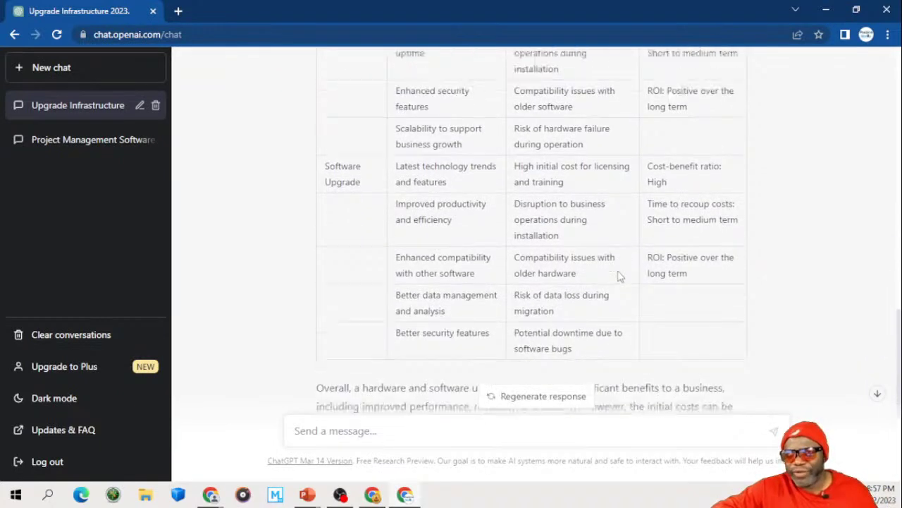
scroll(618, 277, "down", 3)
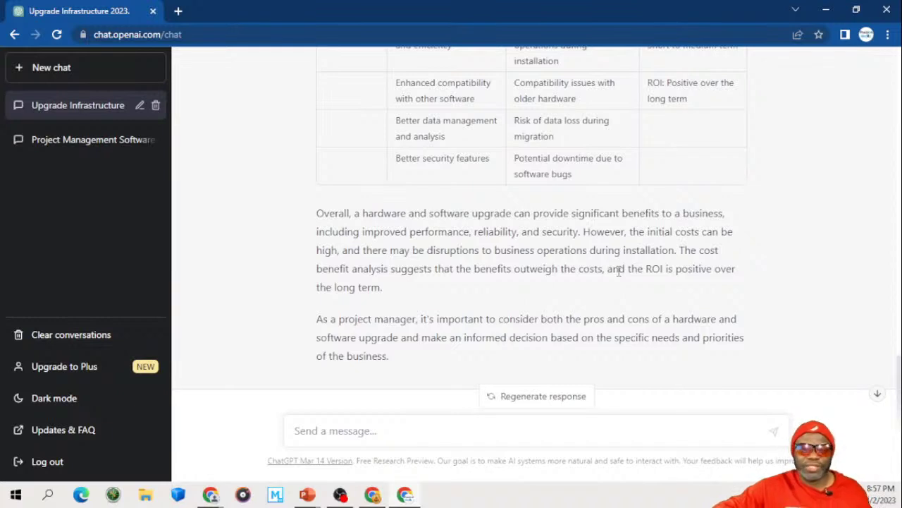
scroll(619, 272, "up", 5)
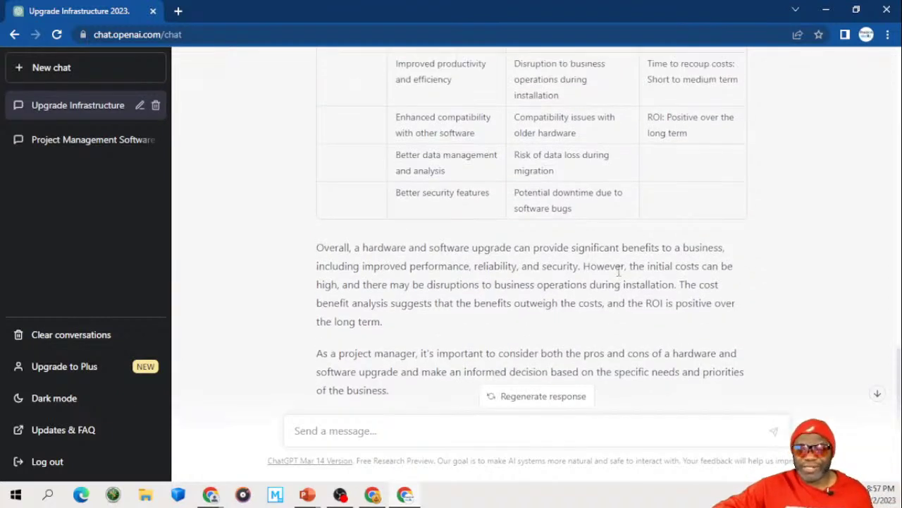
scroll(618, 276, "up", 5)
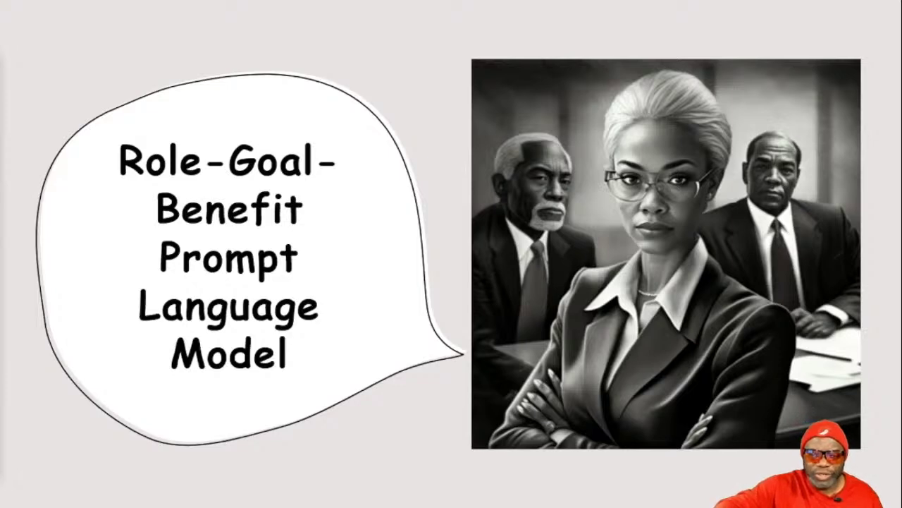
key("Right")
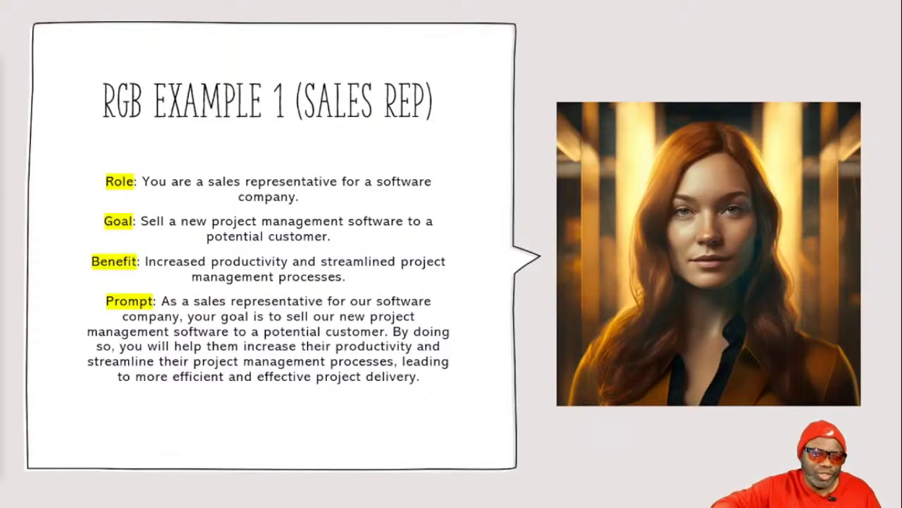
key("Right")
key("Right")
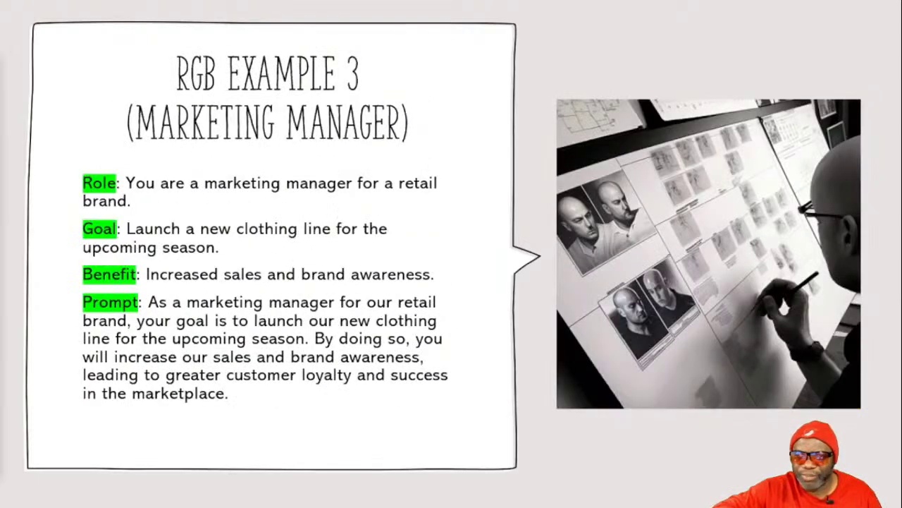
key("Right")
key("Right")
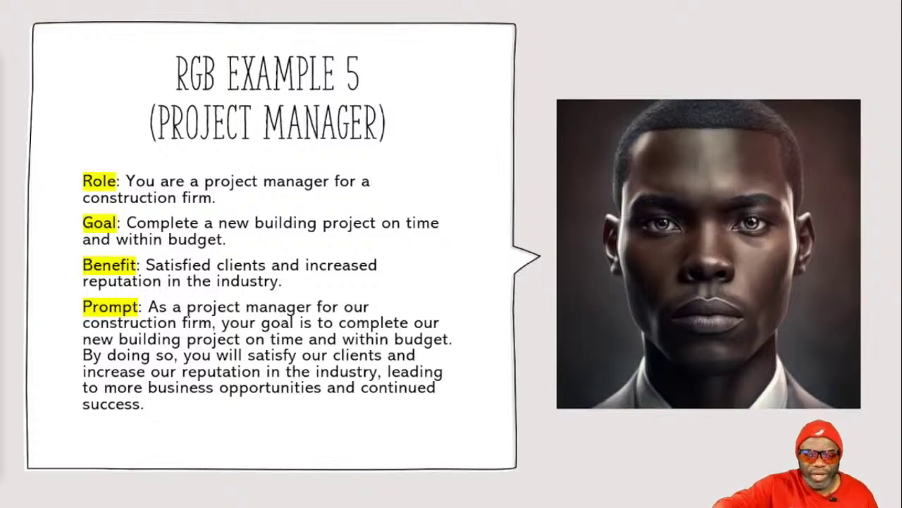
key("Right")
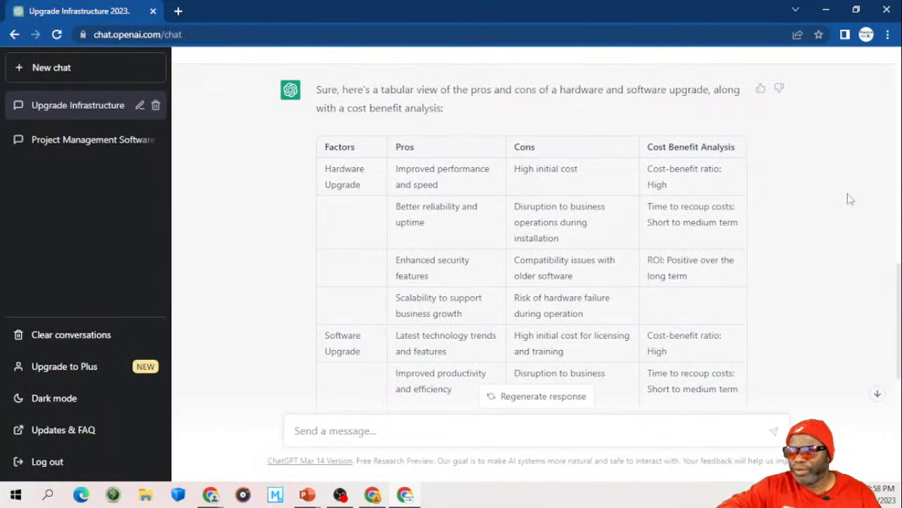
left_click(878, 393)
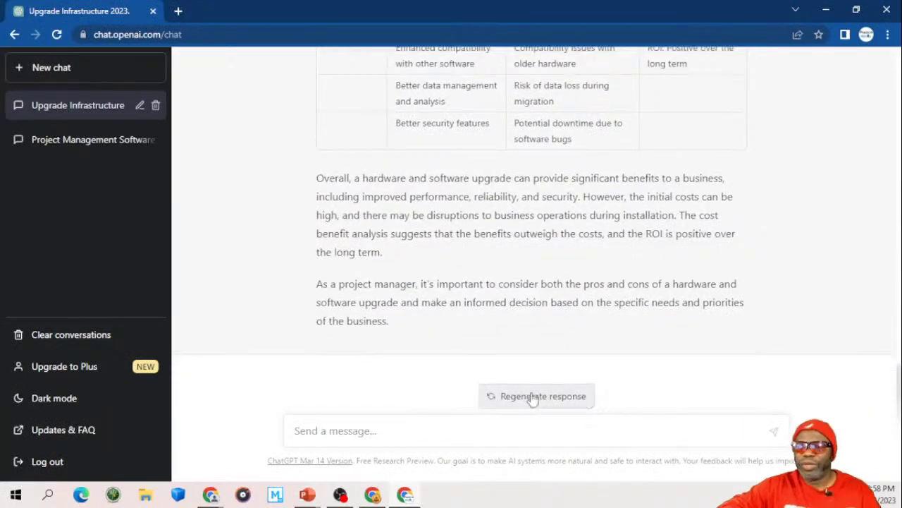
left_click(493, 428)
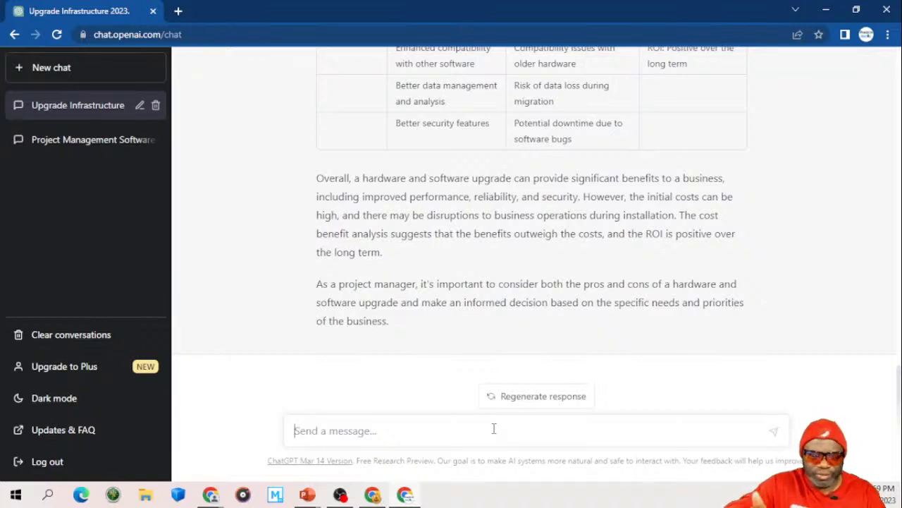
type("Create")
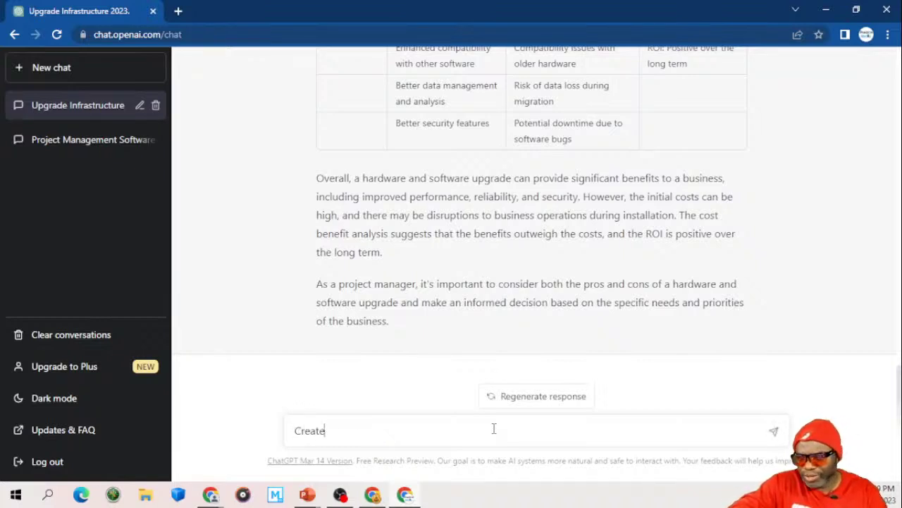
type(" a backlog")
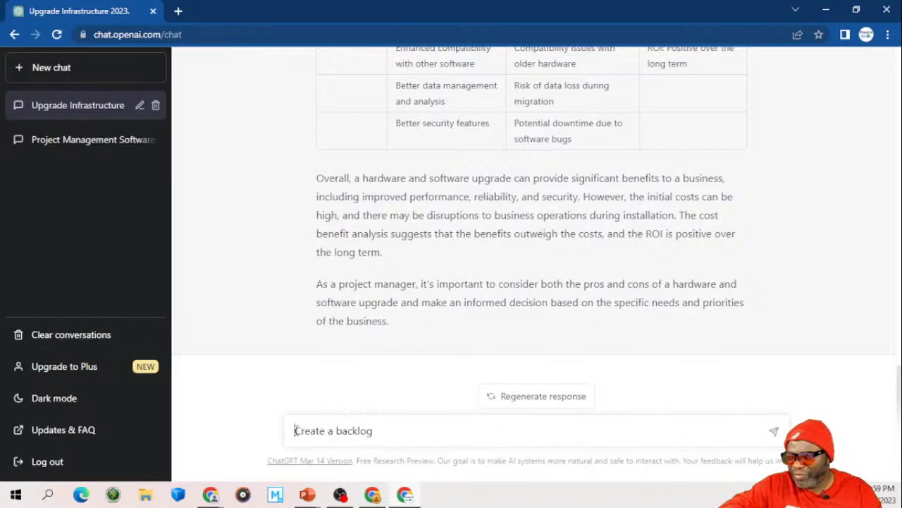
type("Write a compelling argument as to why your company infrastructure should be refreshed in 2023. Mention the following names in the argument: Dr. Rice, Ms. Black, The CFO HG Barnes and the President of the company Mr. Koalic. Make the response as robust as possible.")
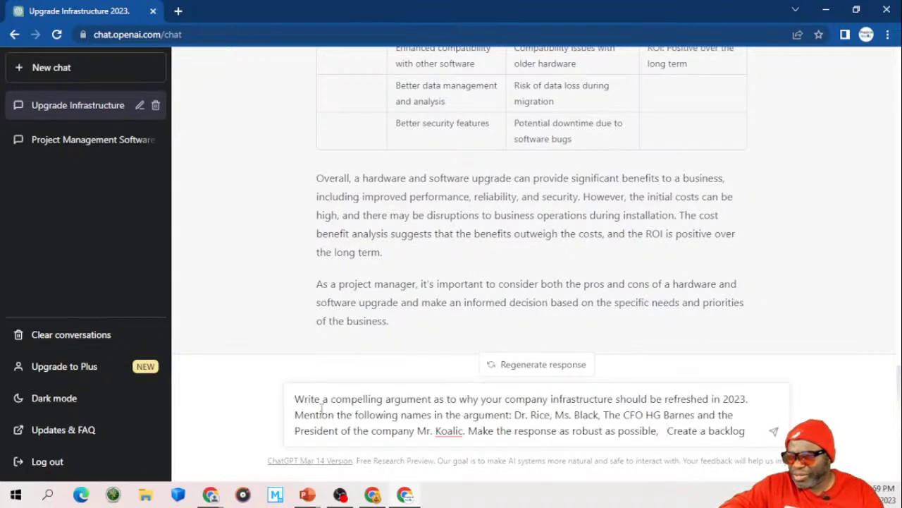
left_click_drag(294, 399, 463, 413)
Step: Replace the entire draft message with a new role prompt beginning "You are a Portfolio manager trying"
key("ctrl+a")
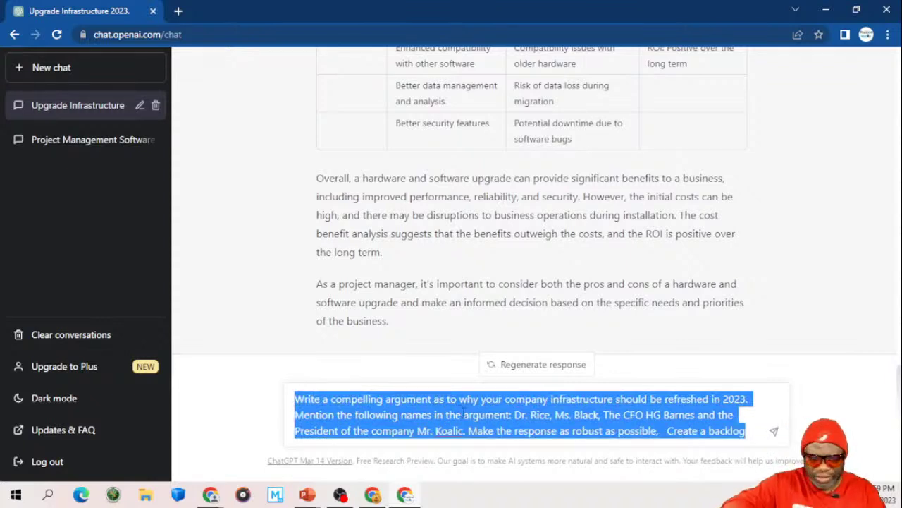
type("You are a")
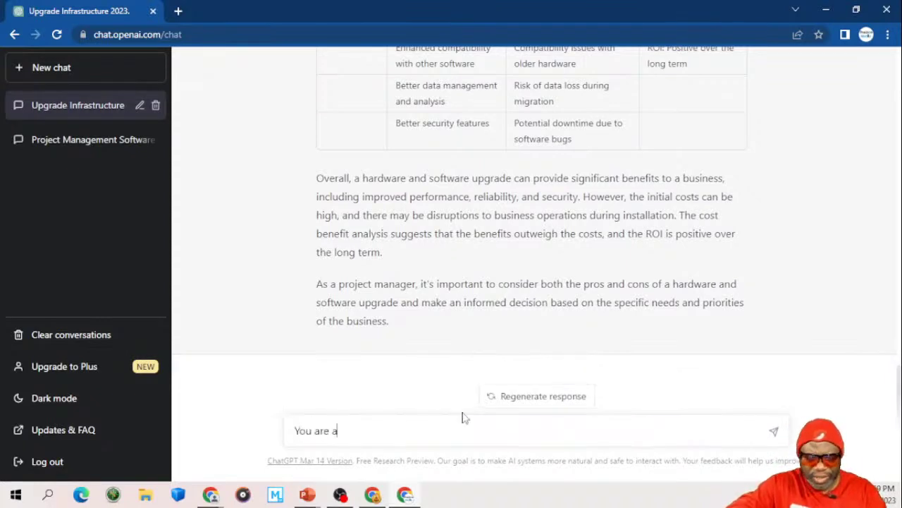
type(" P")
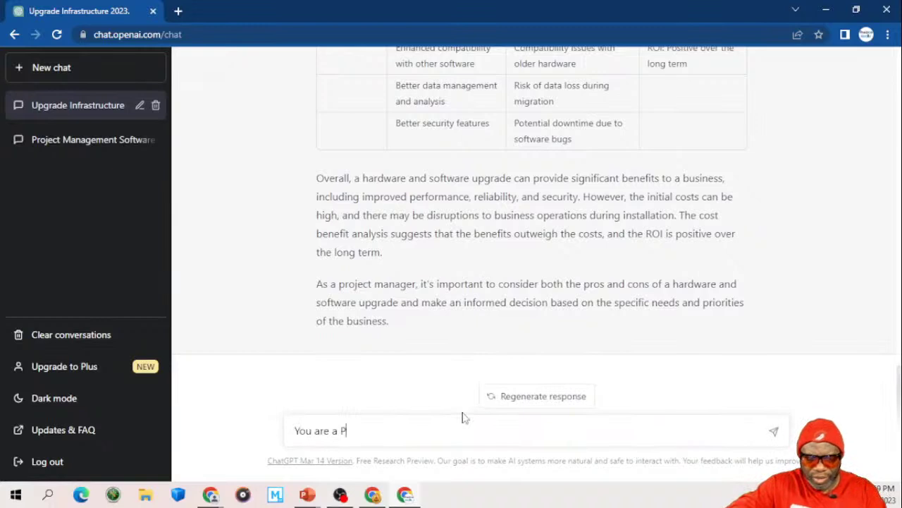
type("ro")
key("BackSpace")
key("BackSpace")
type("or")
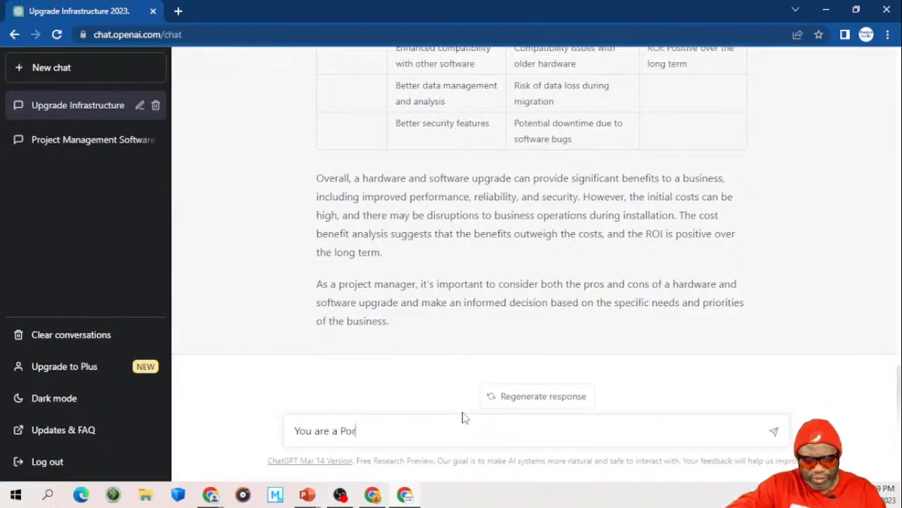
type("tfolio mnag")
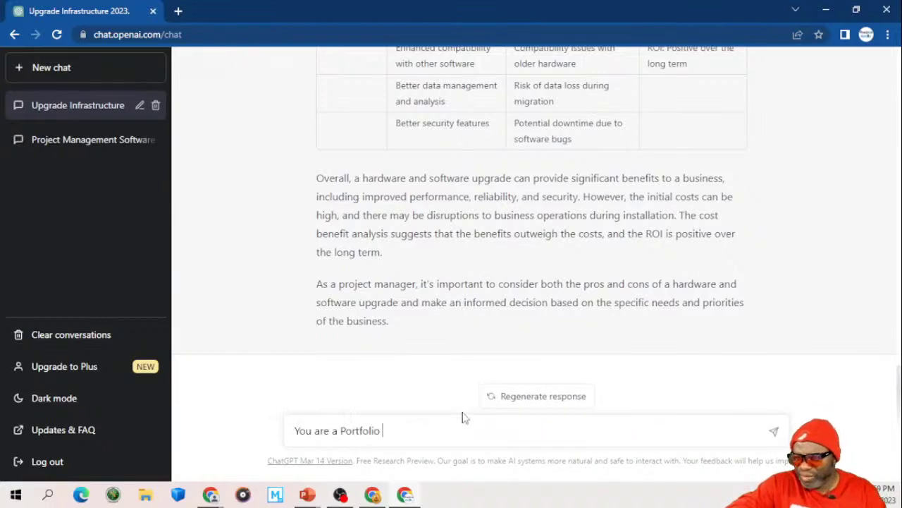
key("BackSpace")
key("BackSpace")
key("BackSpace")
type("an")
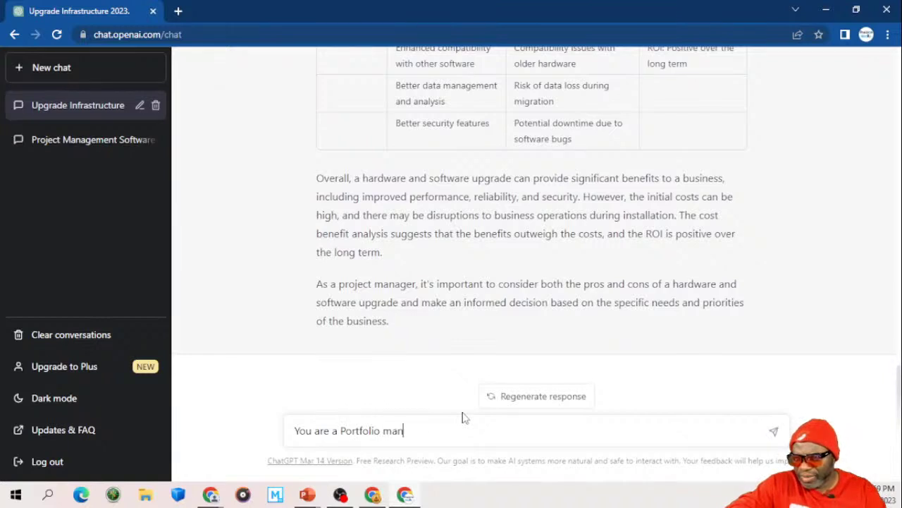
type("ager trying ")
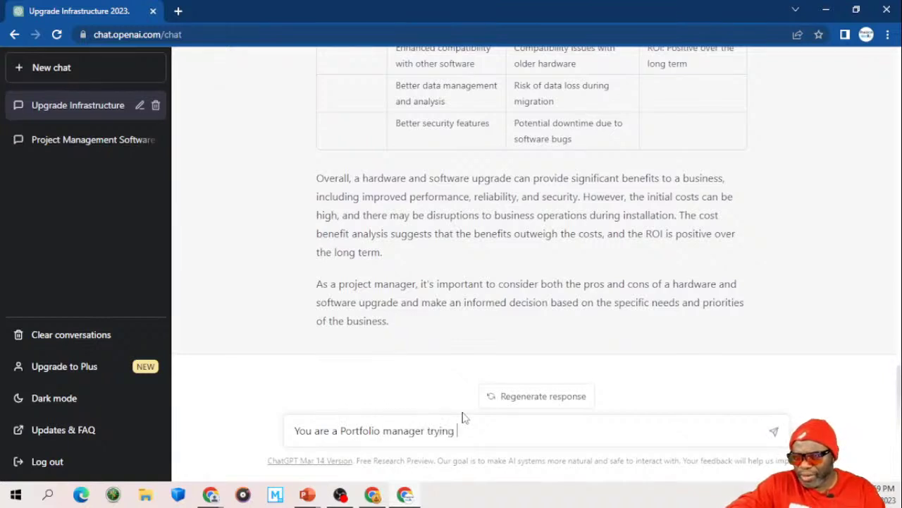
Step: Complete the role sentence with "to make a case for a hardware and software refresh for all infrastructure and windows."
type("to make a cas")
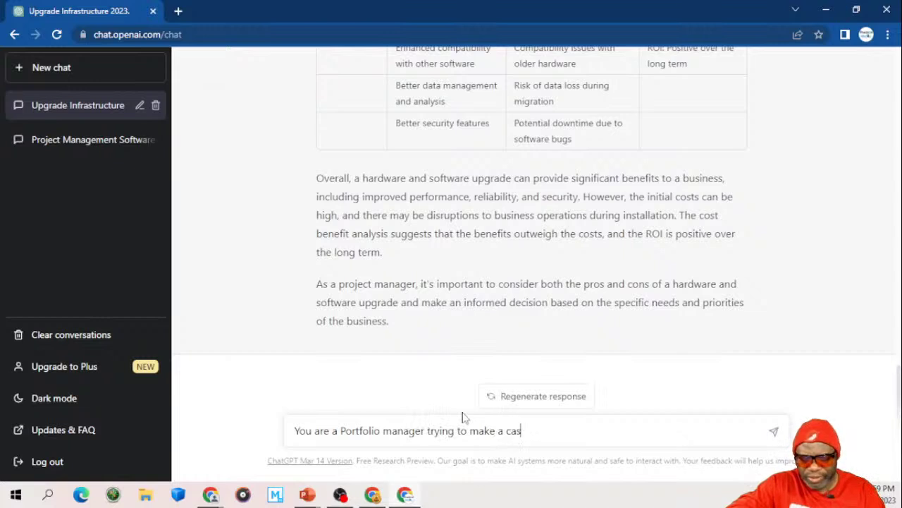
type("e for a ")
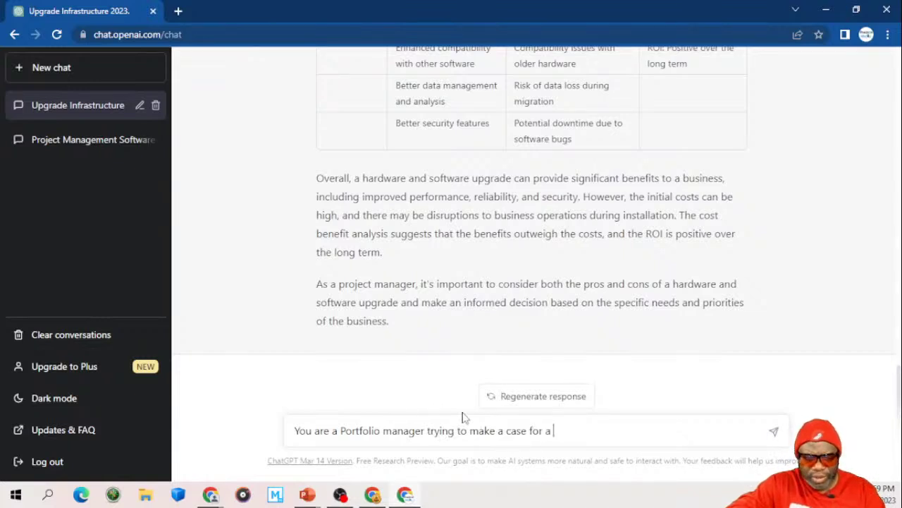
type("hardwa")
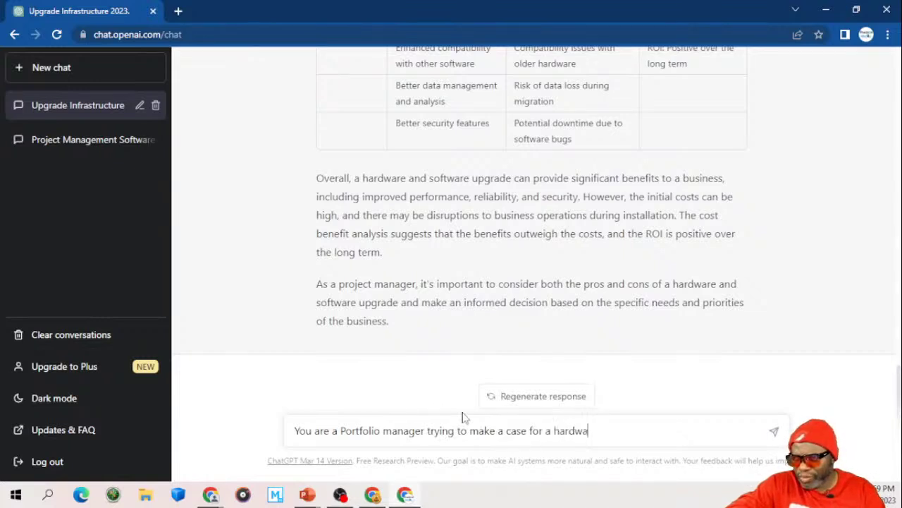
type("re and softw")
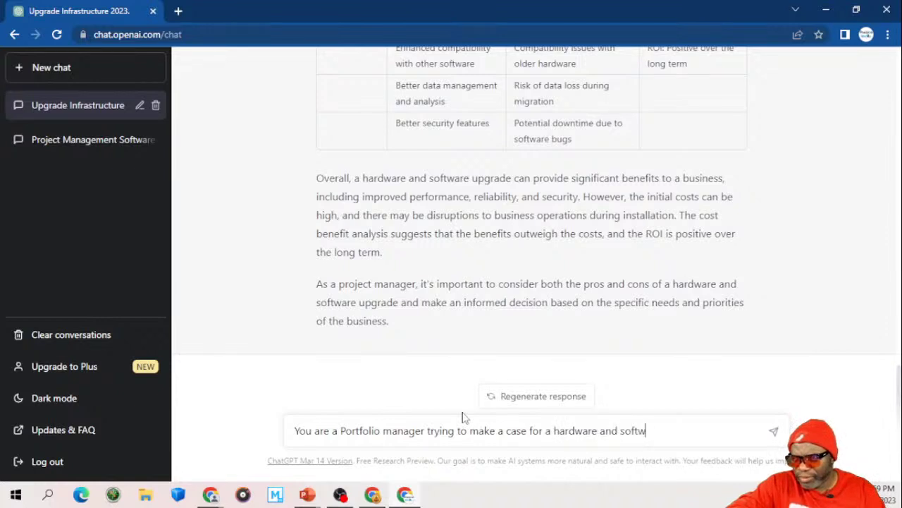
type("are refr")
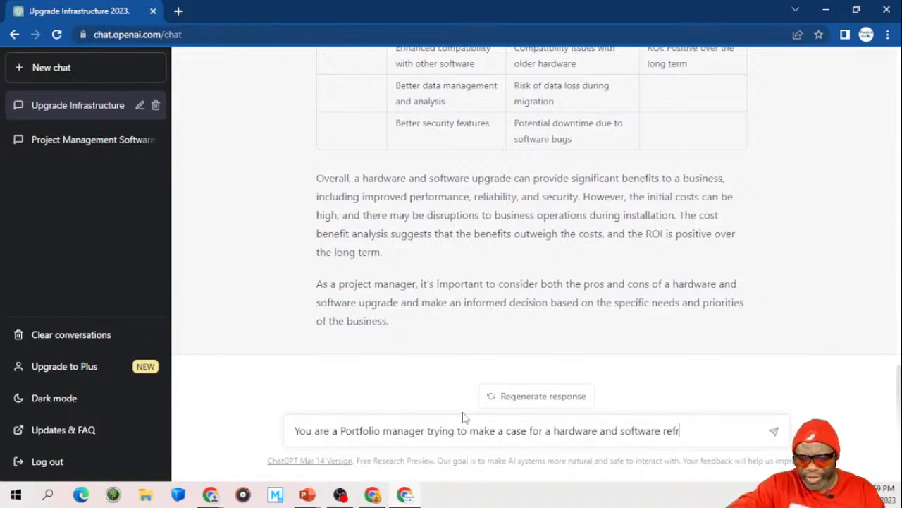
type("esh for")
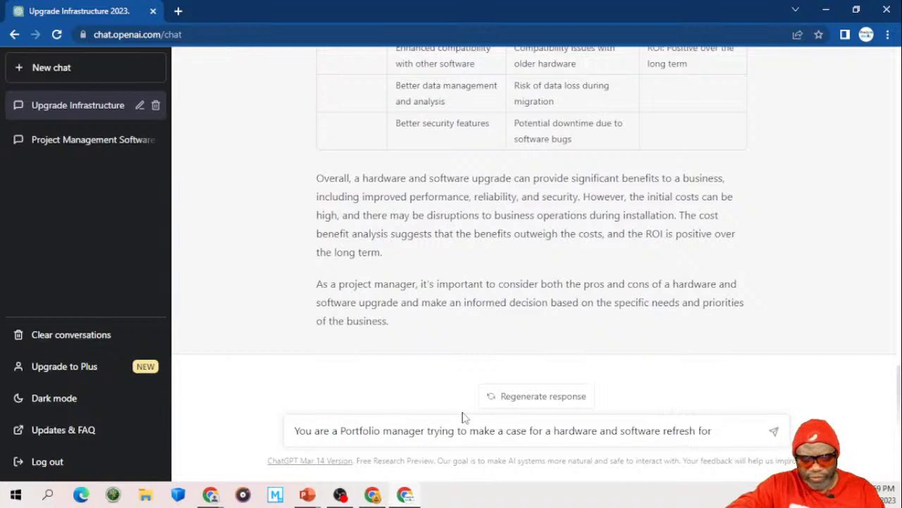
type(" all infrastru")
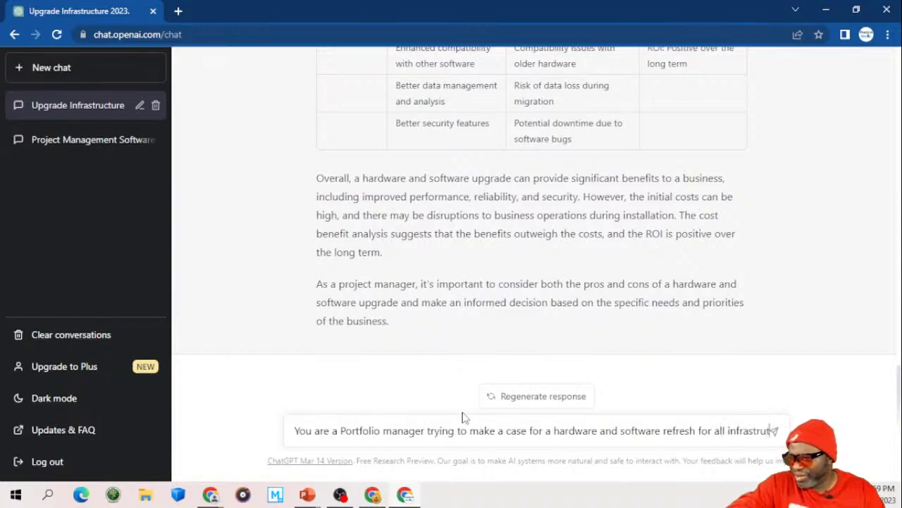
type("ctur")
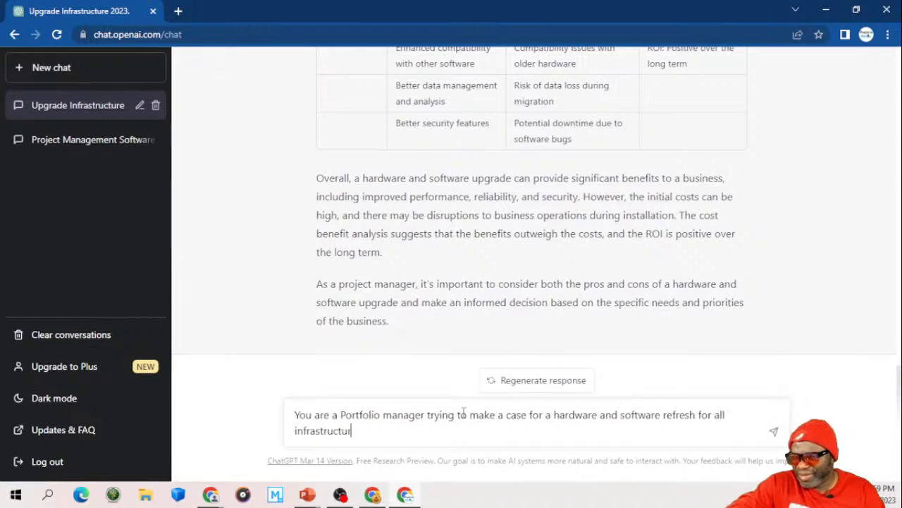
type("e and windoe")
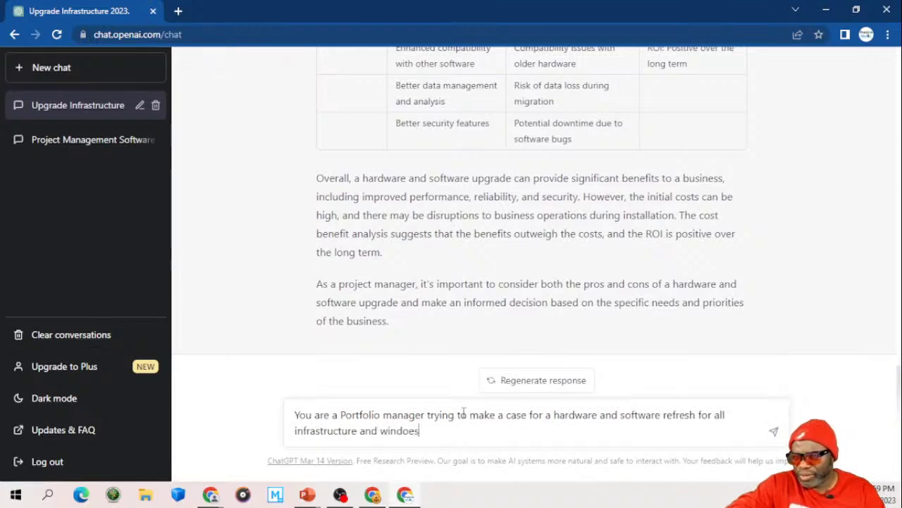
key("BackSpace")
type("ws.")
Step: Add the request "Create a product backlog for this endeavor breaking the information down into releases, sprints" to the prompt
type("C")
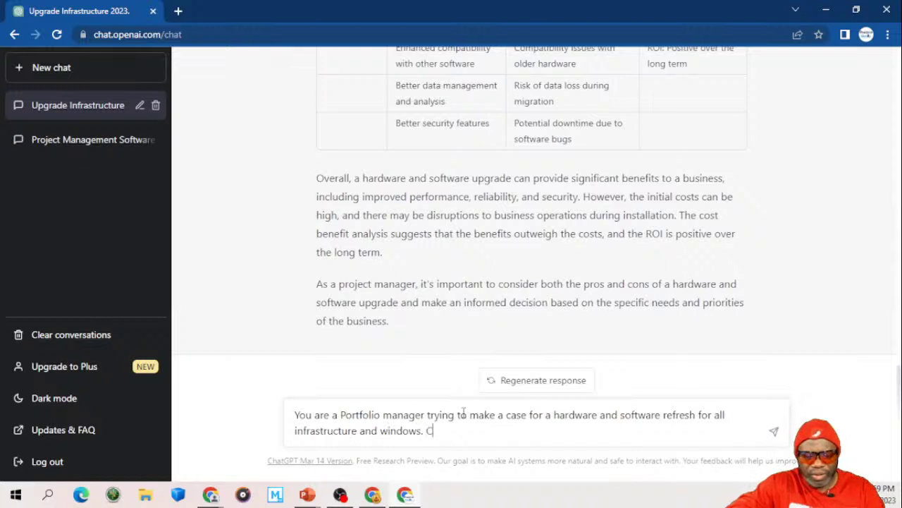
type("reate a prod")
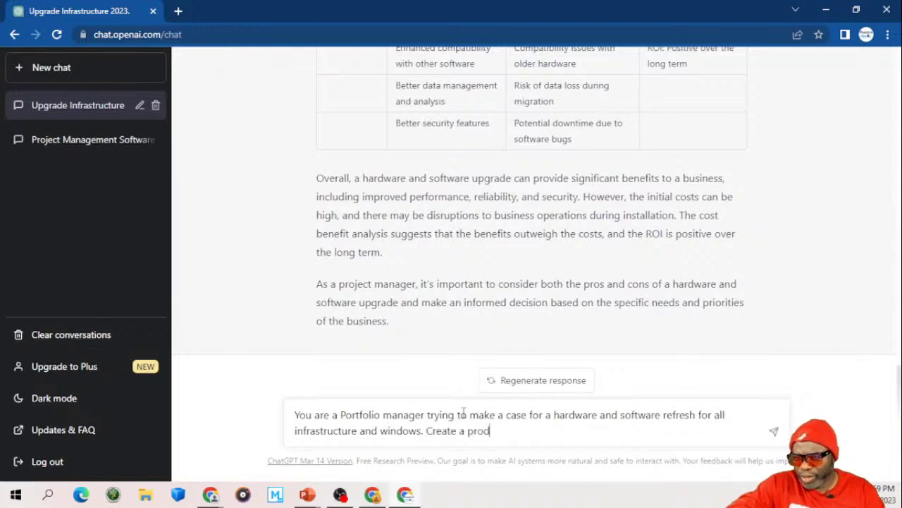
type("uct backlog")
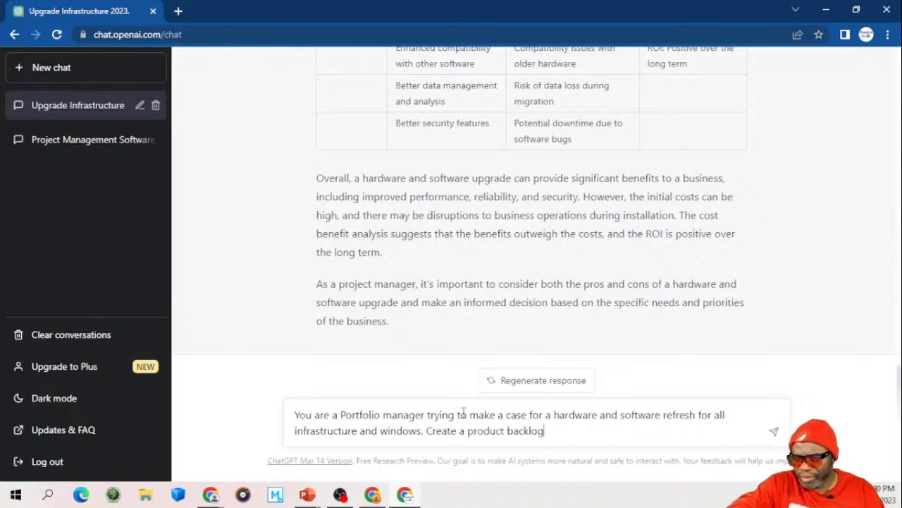
type(" for this")
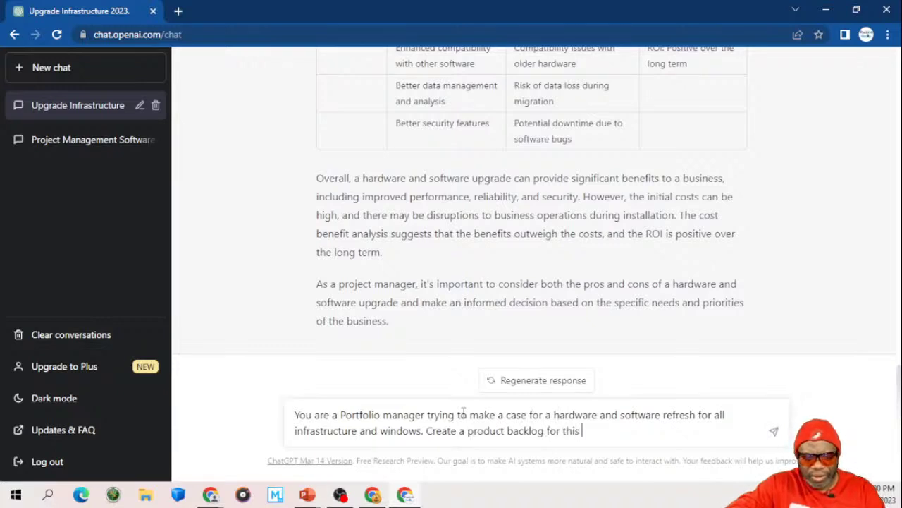
type(" endeavor")
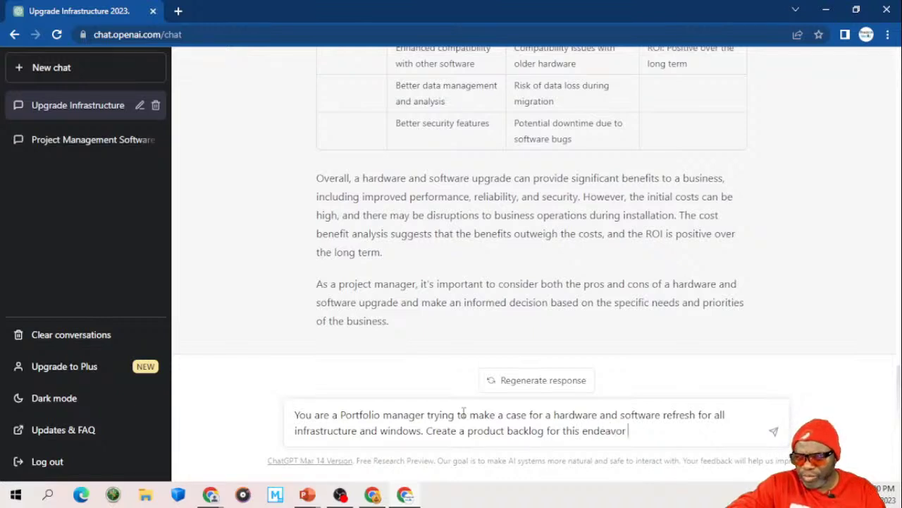
type(" breaking the ")
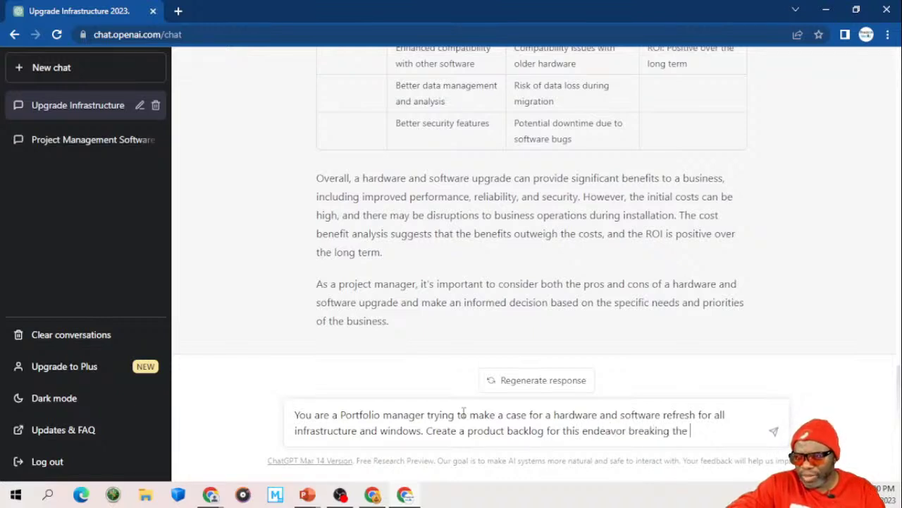
type("information d")
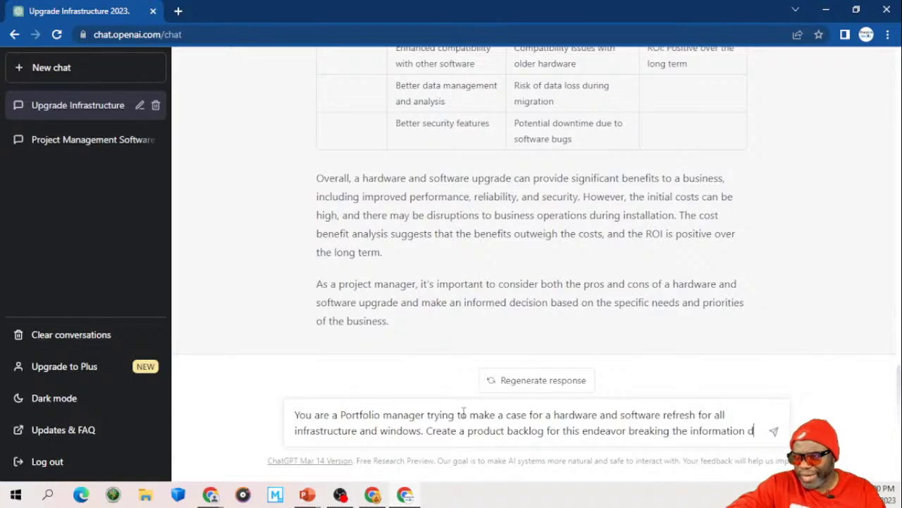
type("own into ")
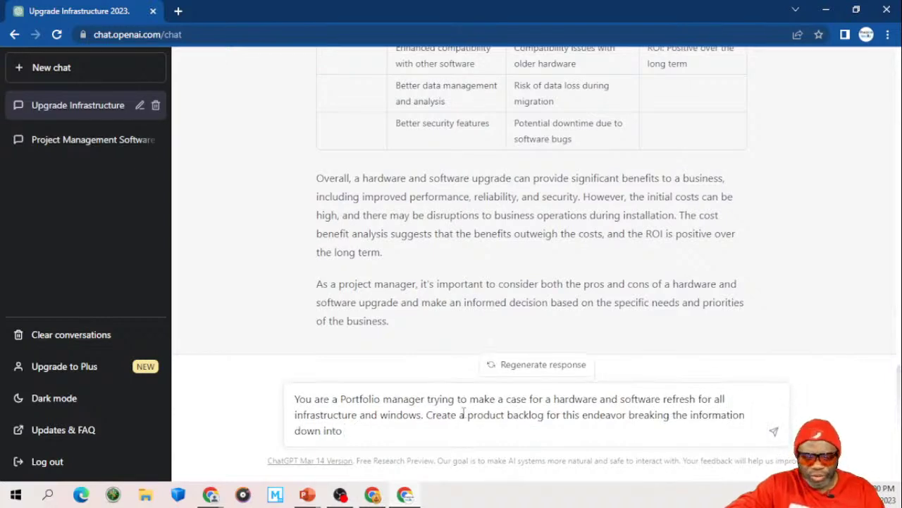
type("releases")
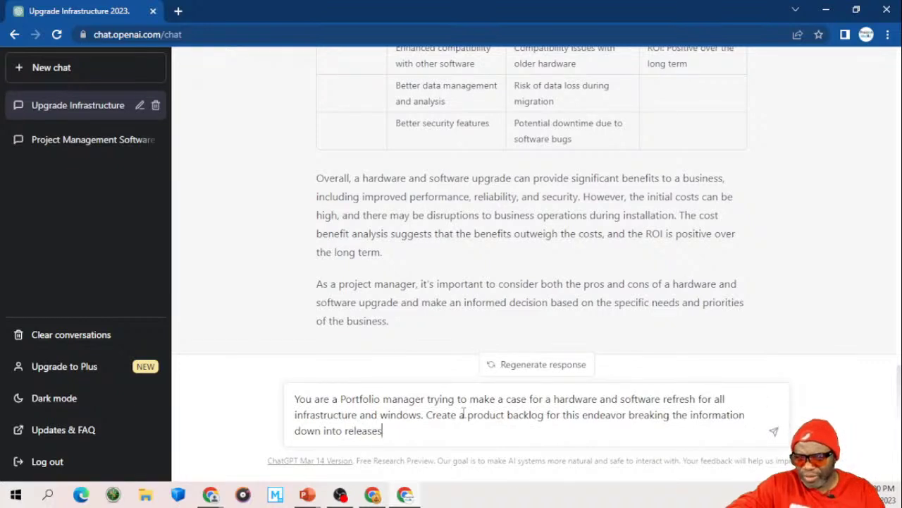
type(", sprints")
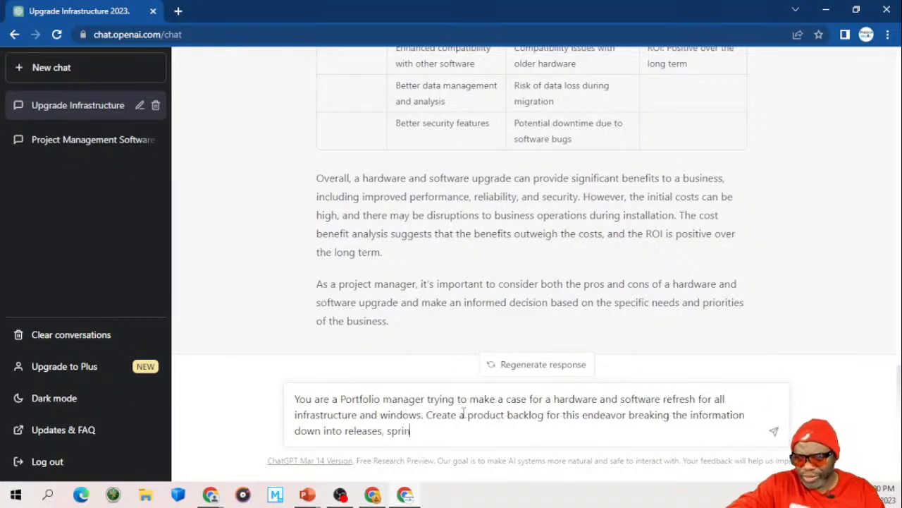
Step: Insert "epics, features," before "releases" in the prompt's breakdown list and end the list with "stories."
left_click(346, 431)
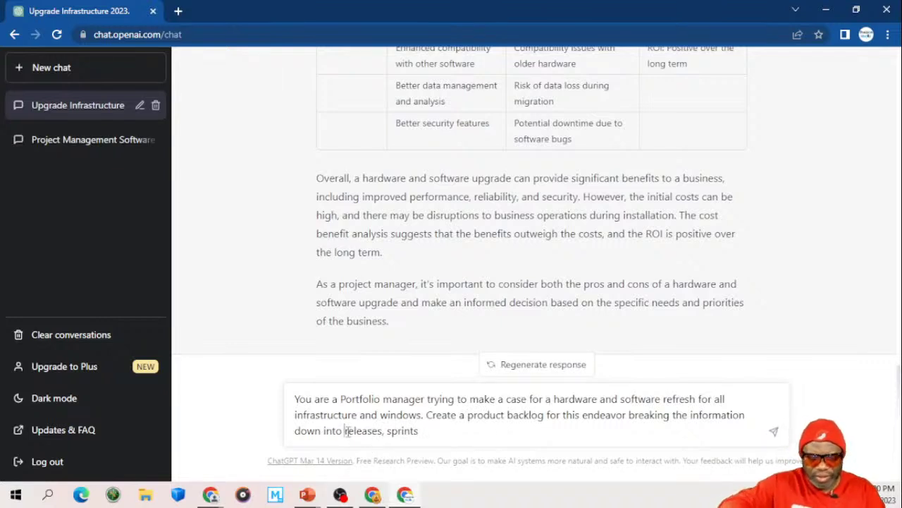
type("epics, ")
type("fea")
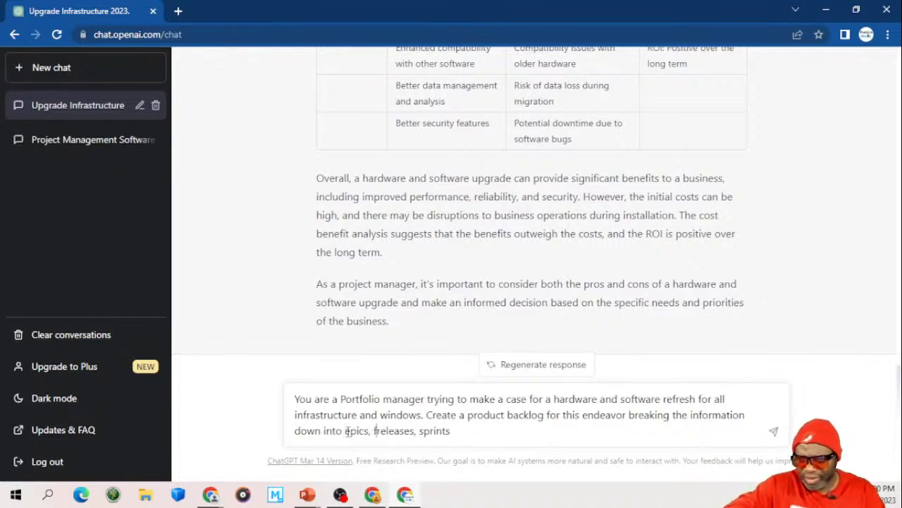
type("tures,")
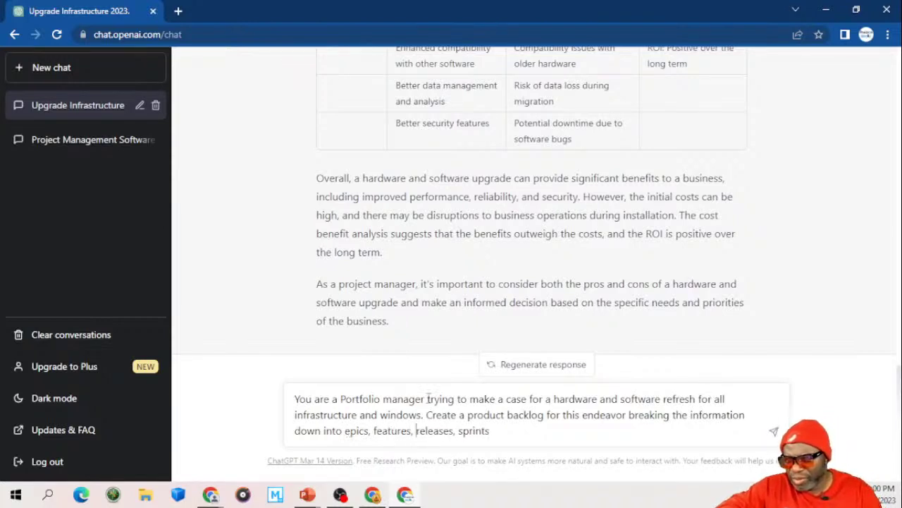
left_click(496, 433)
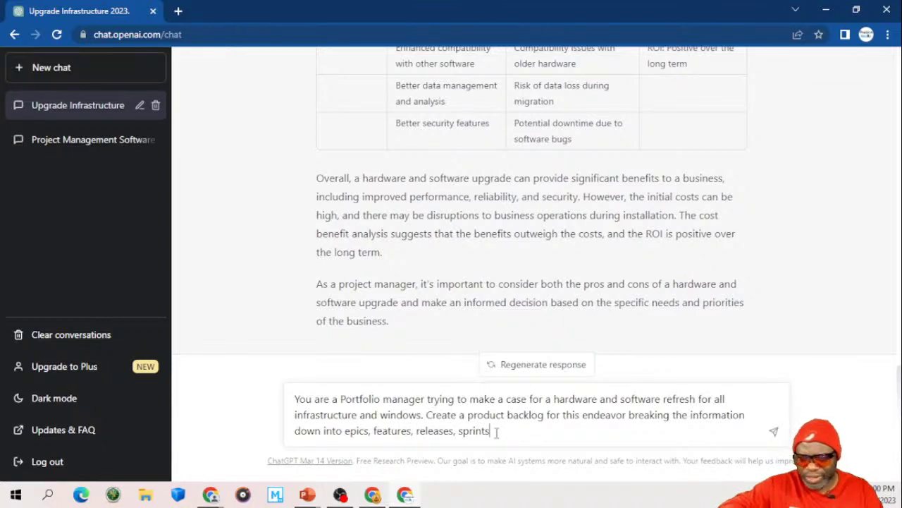
type(",")
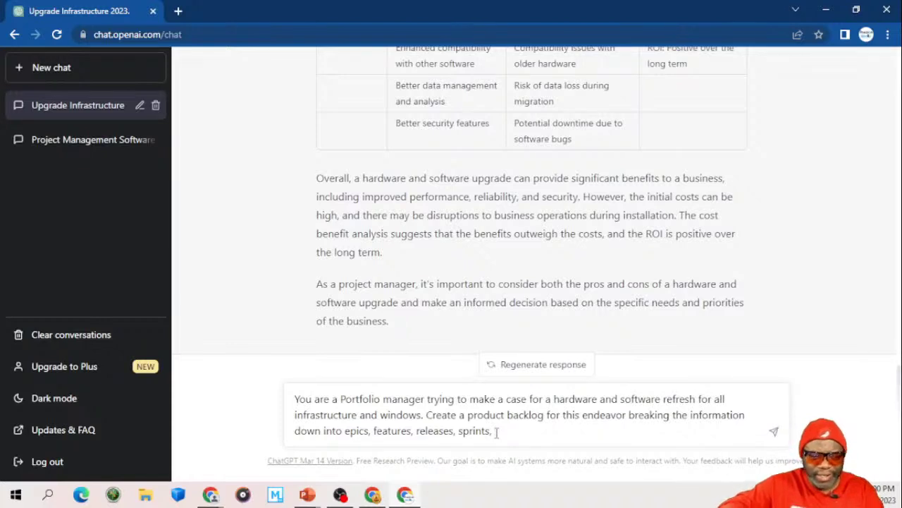
type("st")
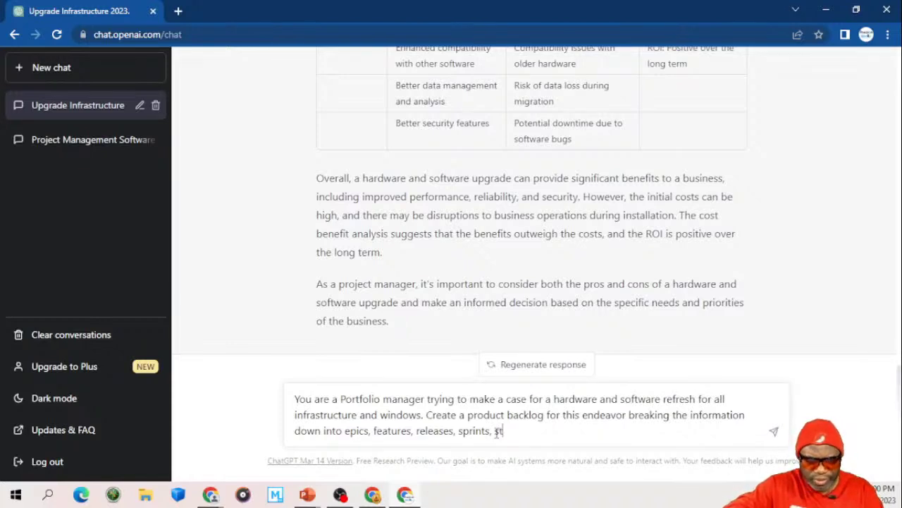
type("ories")
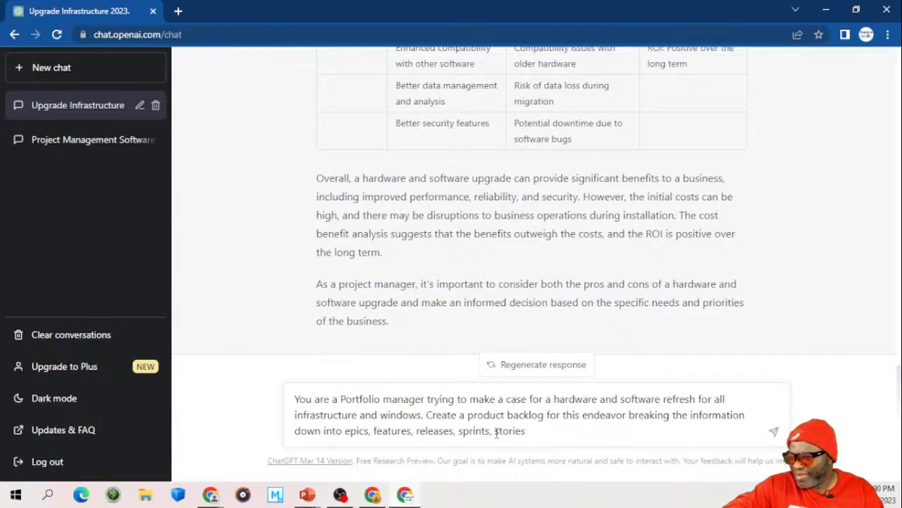
type(". ")
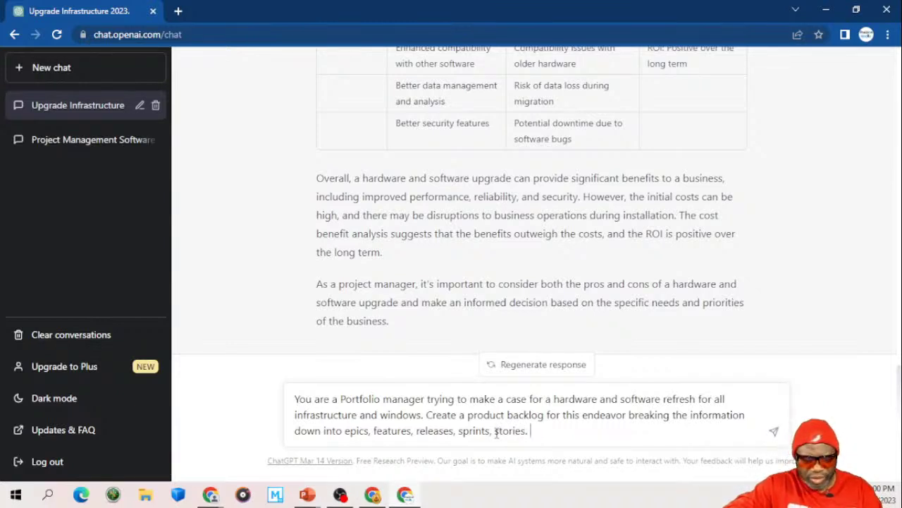
Step: Add "Use as many lines and columns as is necessary to paint a clear picture for the" to the end of the backlog prompt
type("Use as m")
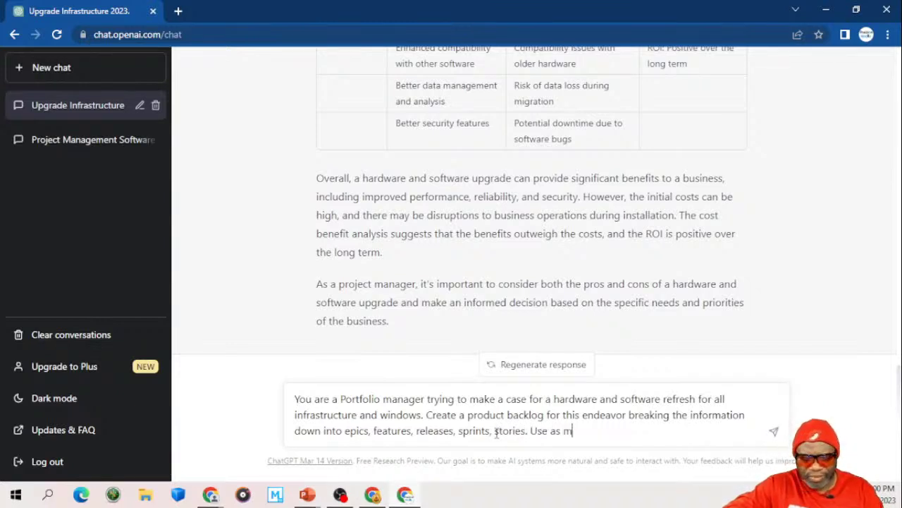
type("any lines and ")
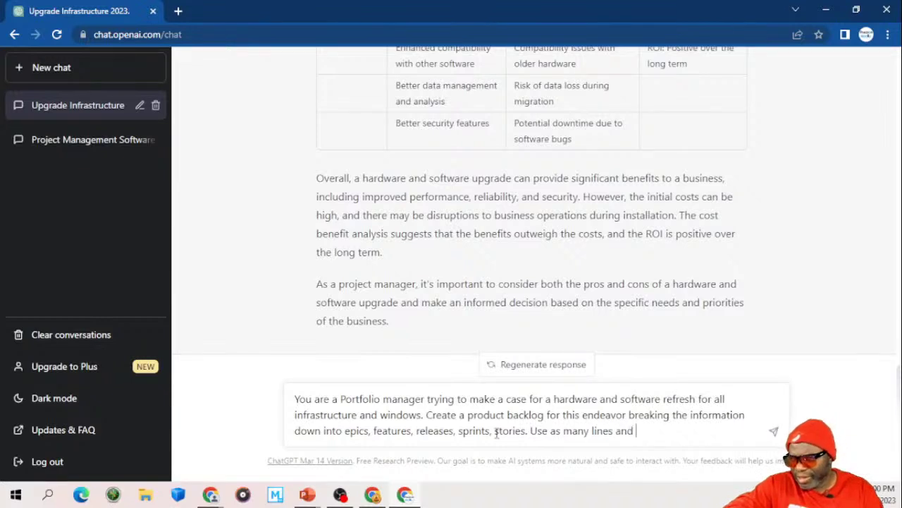
type("columns as ")
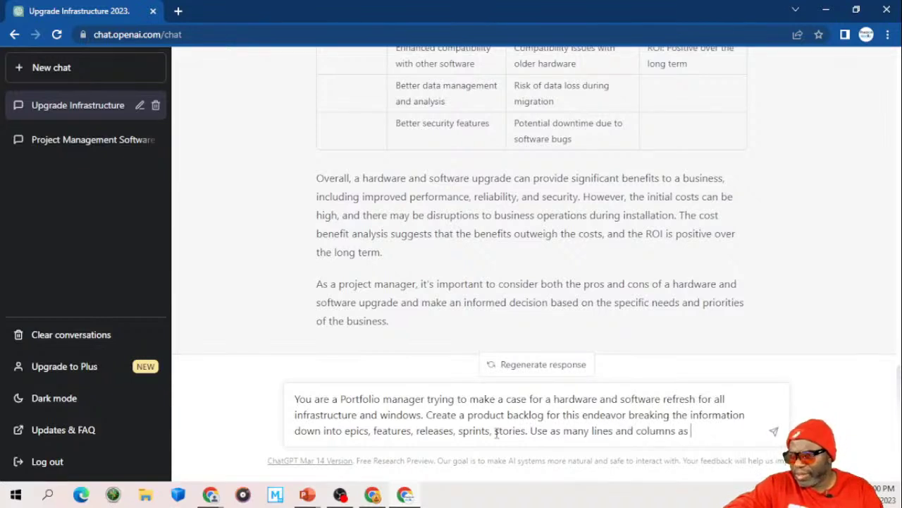
type("is necessa")
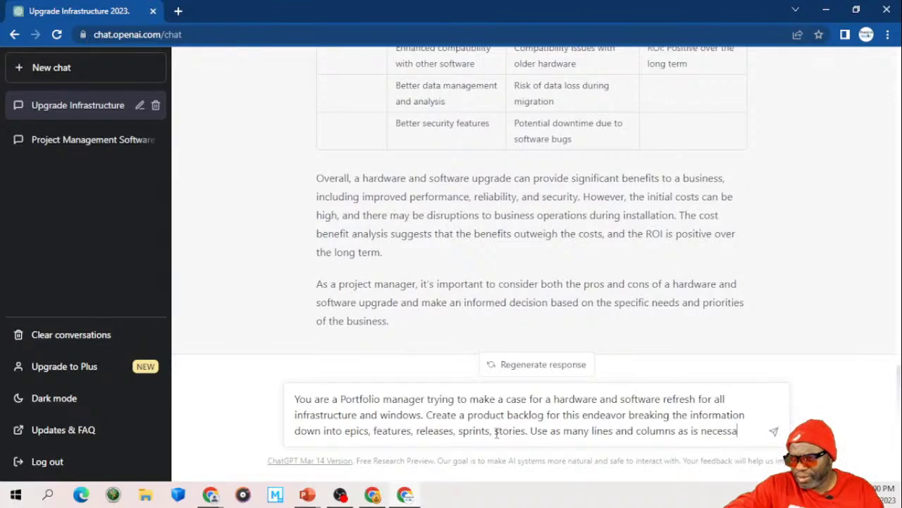
type("ry to paint")
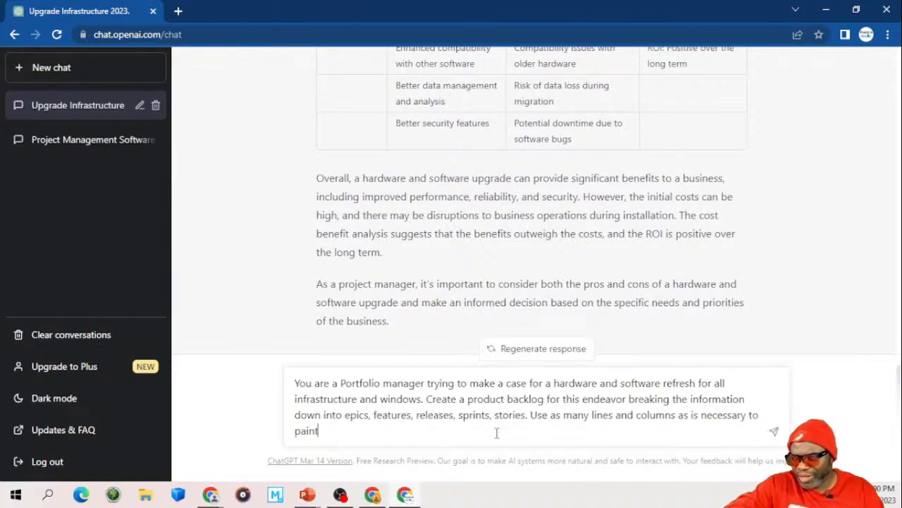
type(" a clear pict")
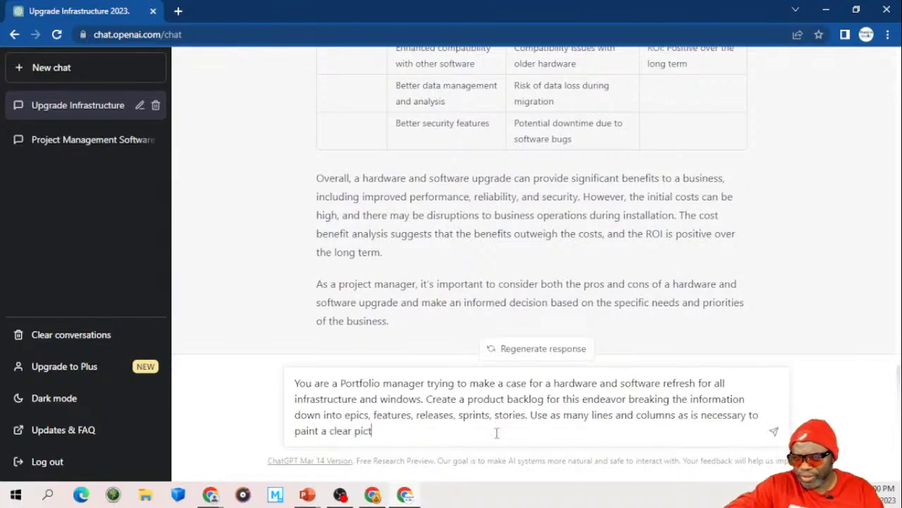
type("ure for the le")
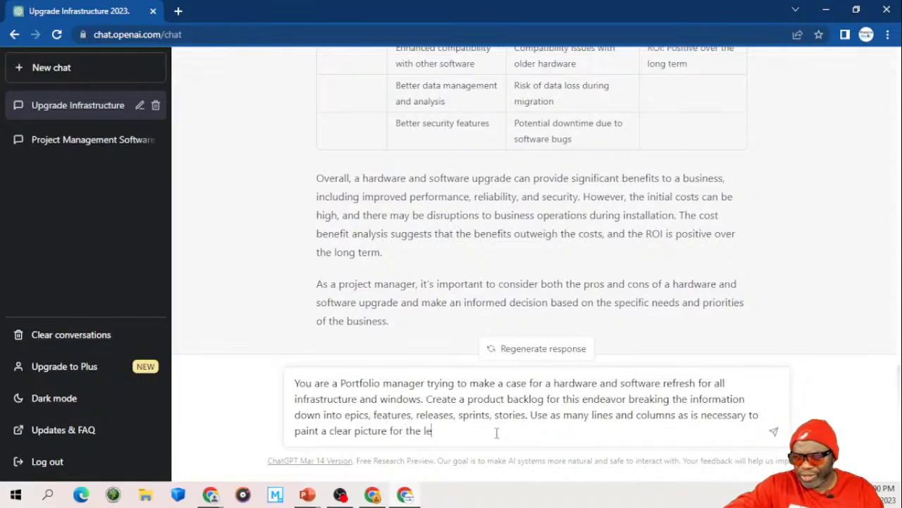
Step: Finish the prompt with "less technical stakeholders resulting in a green light to go ahead." and send it
type("ss technical ")
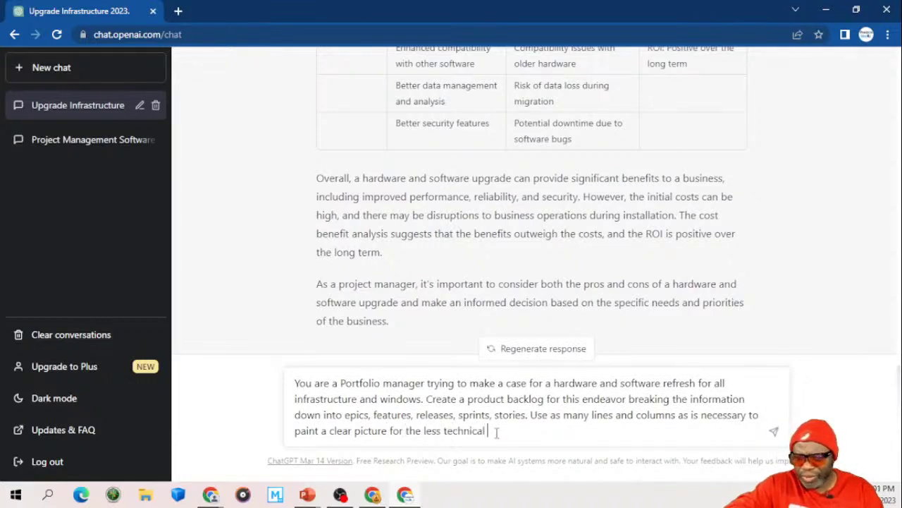
type("stakeholder")
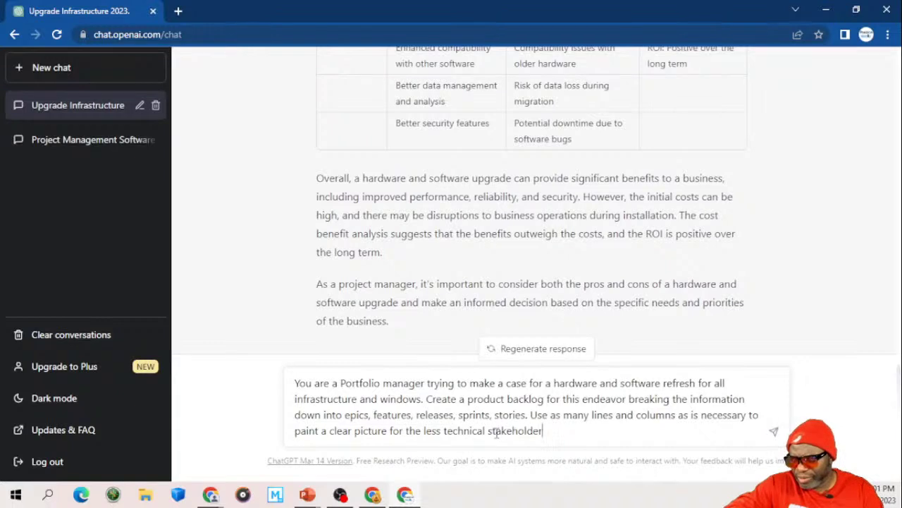
type("s resulting")
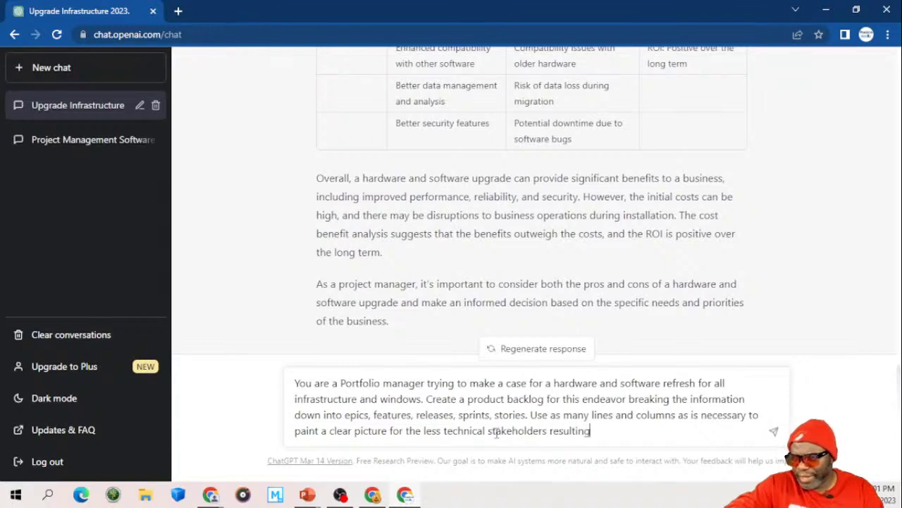
type(" in a ")
type("gre")
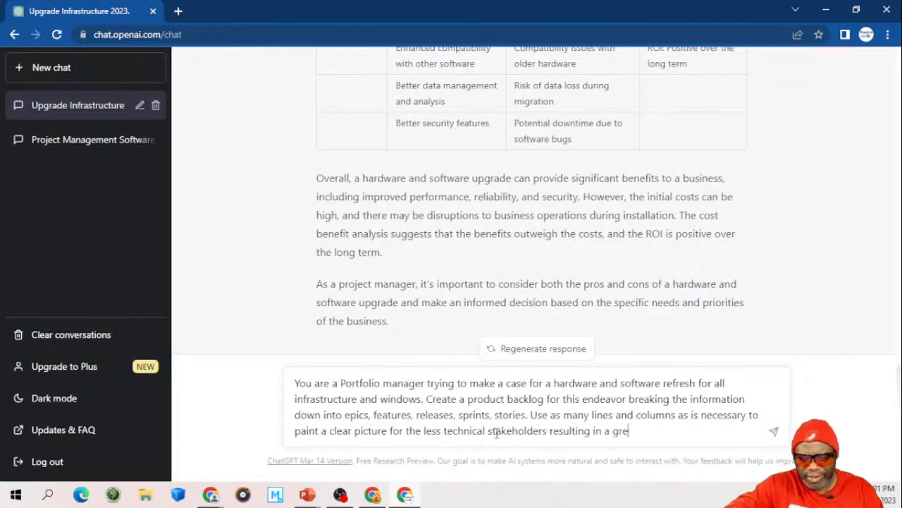
type("en light ")
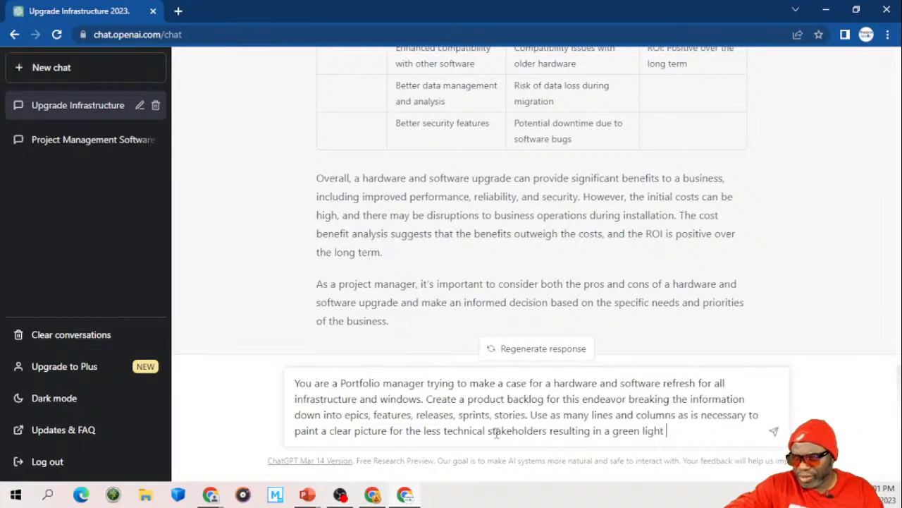
type("to go ahead.")
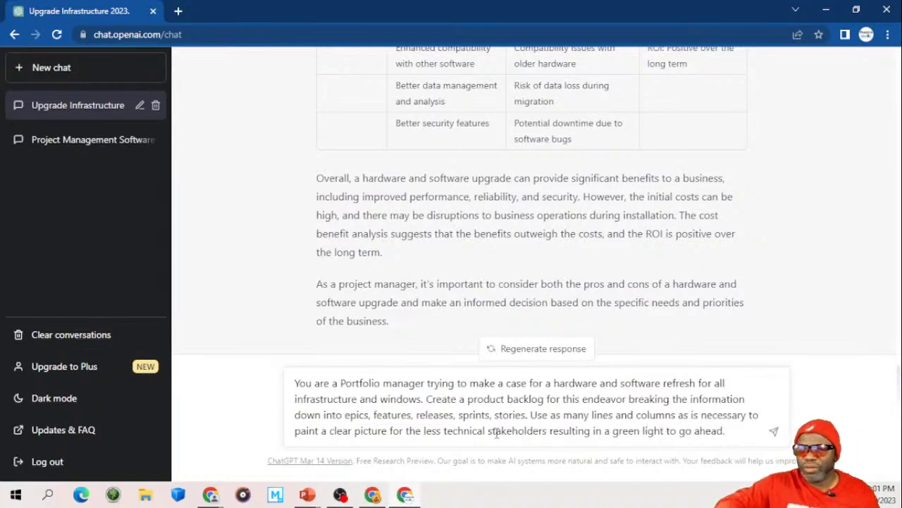
key("Return")
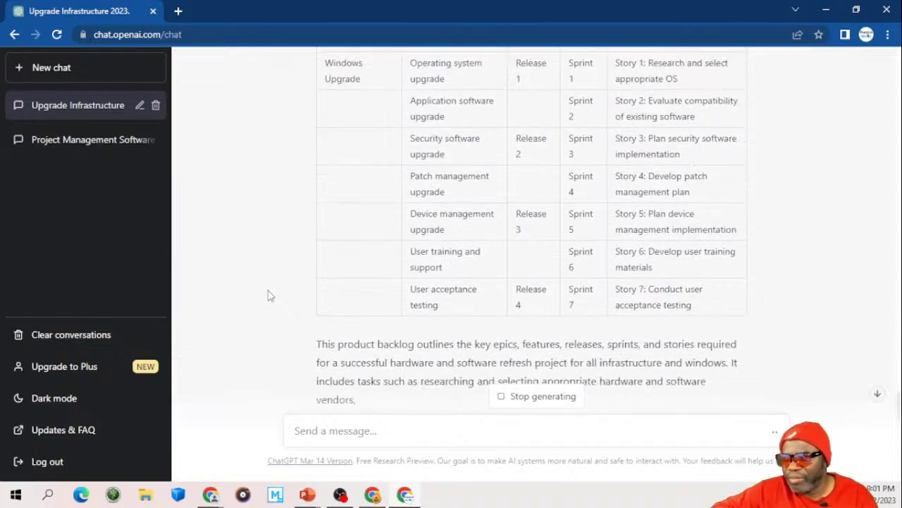
Step: Examine the generated product backlog table's epics, features, releases, sprints and stories, along with its closing summary
scroll(268, 296, "up", 2)
scroll(268, 296, "up", 4)
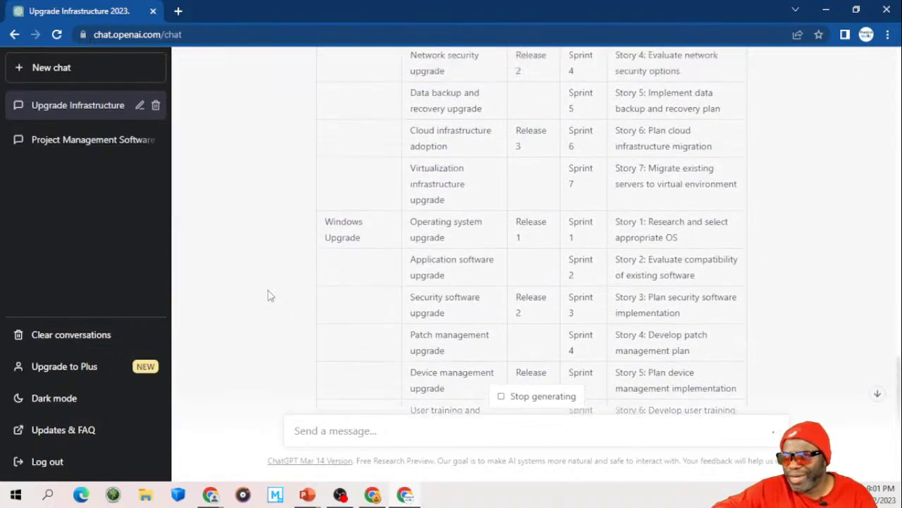
scroll(268, 296, "up", 2)
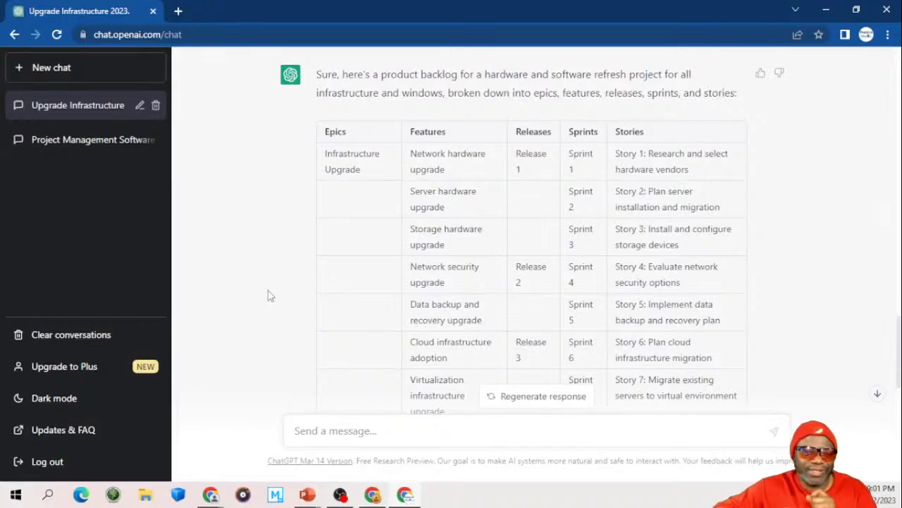
scroll(268, 296, "down", 1)
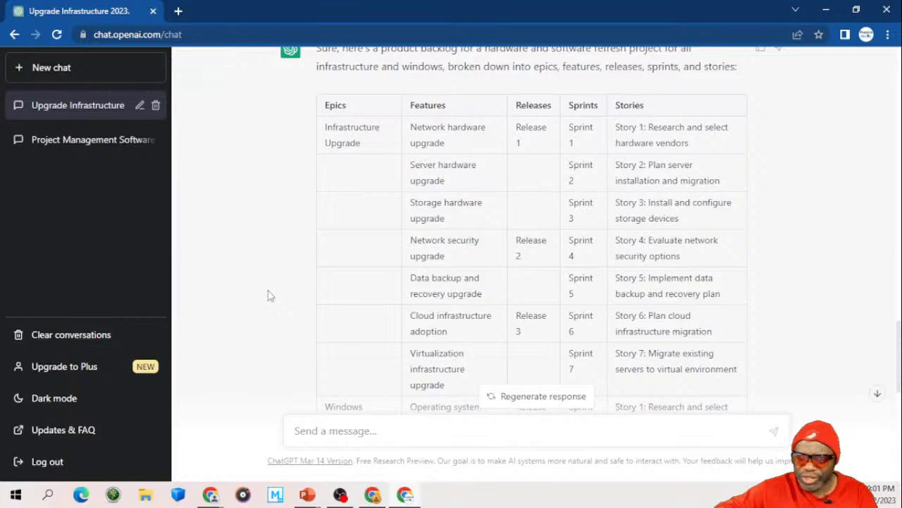
scroll(268, 296, "down", 1)
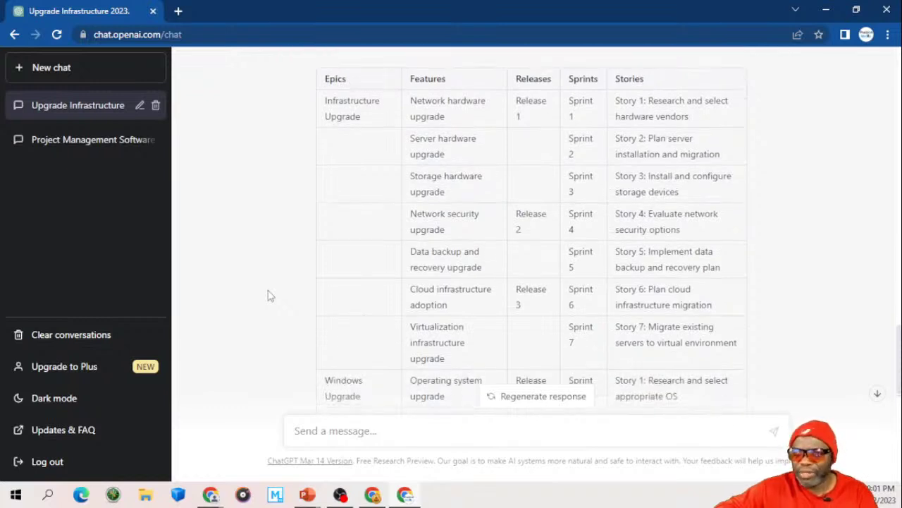
scroll(268, 296, "down", 3)
scroll(268, 296, "down", 3)
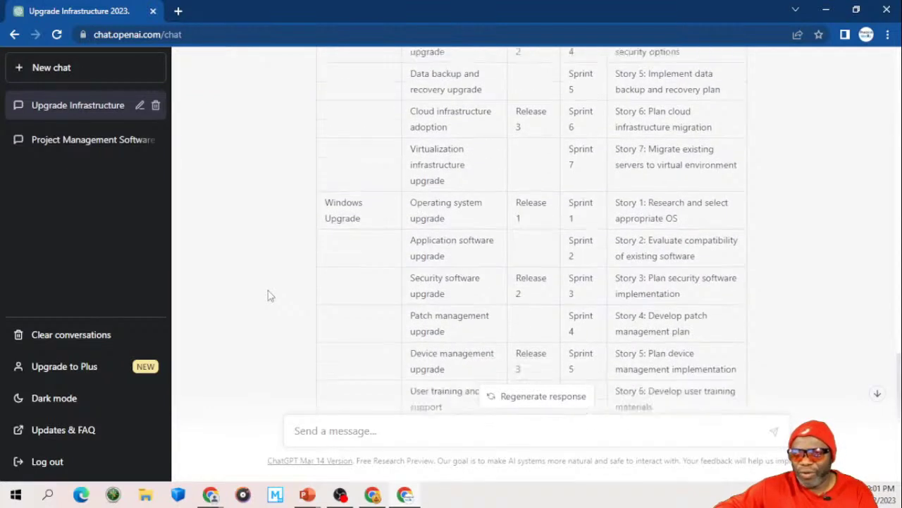
scroll(268, 296, "down", 1)
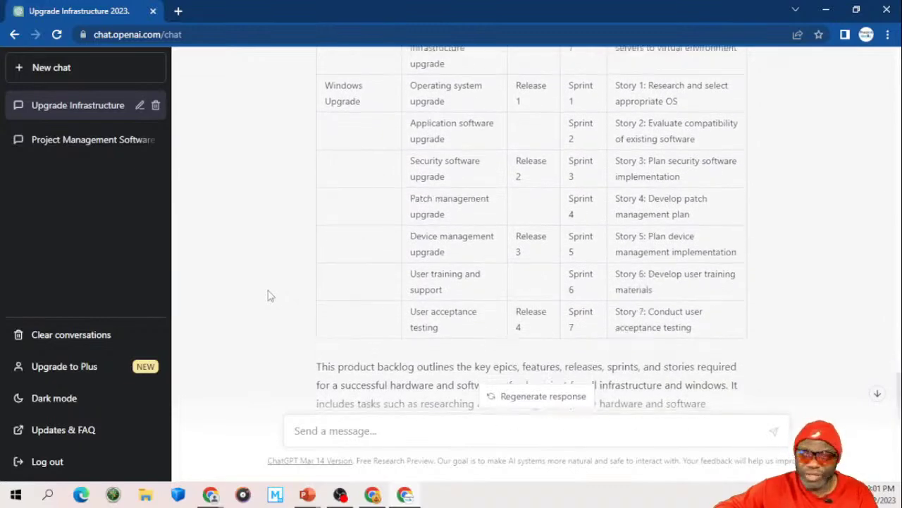
scroll(268, 296, "down", 2)
scroll(268, 296, "down", 1)
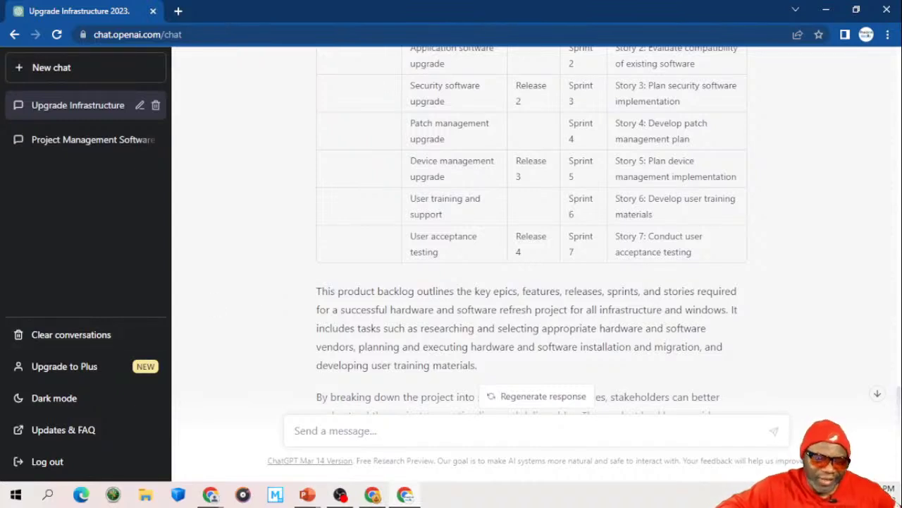
key("alt+Tab")
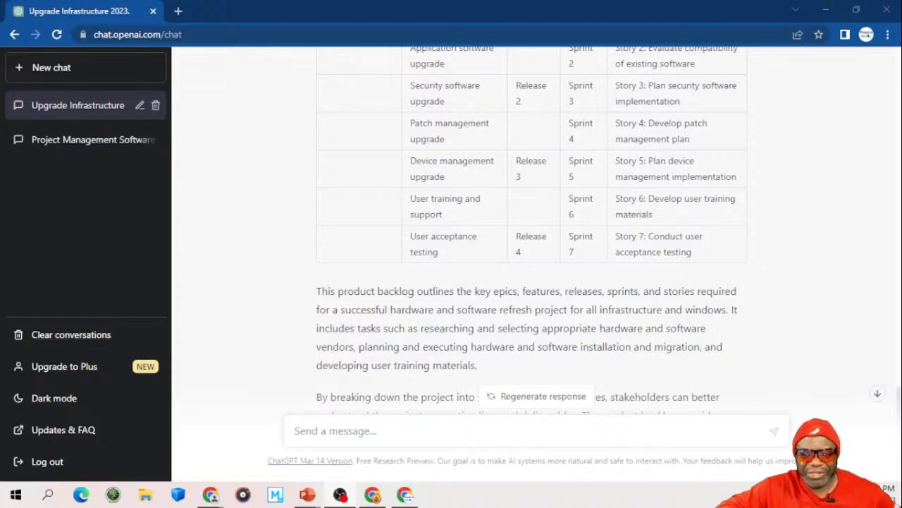
left_click(266, 251)
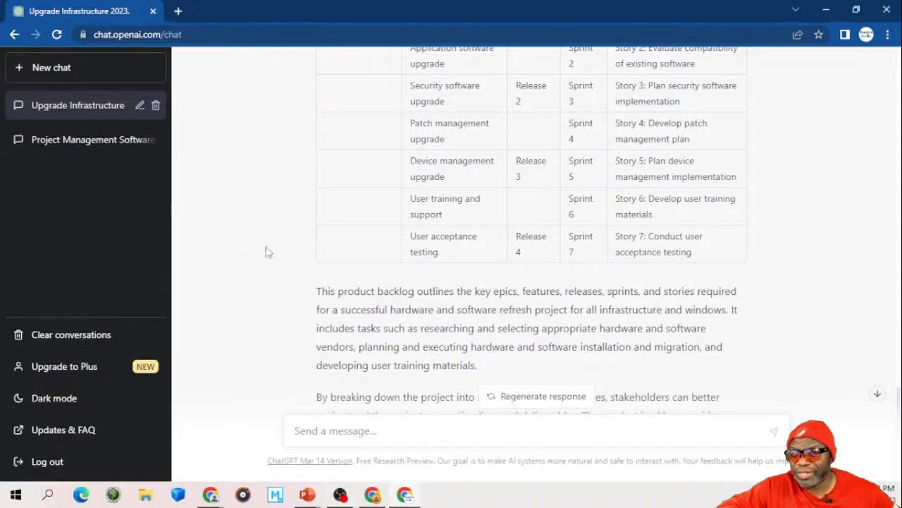
scroll(266, 252, "down", 3)
scroll(267, 251, "up", 6)
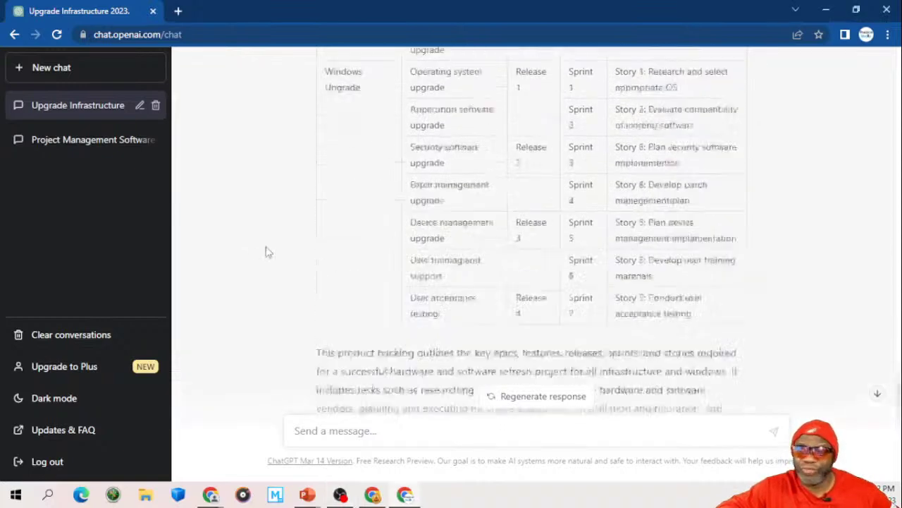
scroll(267, 252, "up", 3)
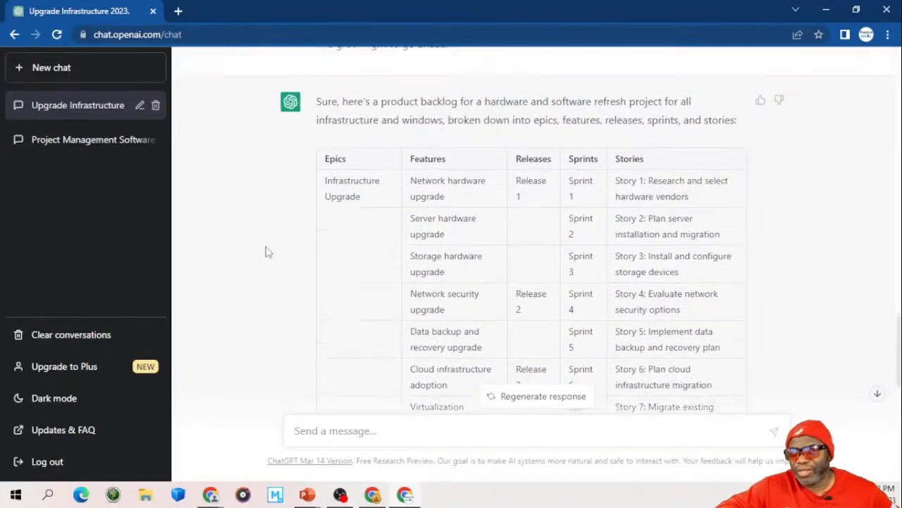
scroll(267, 252, "down", 1)
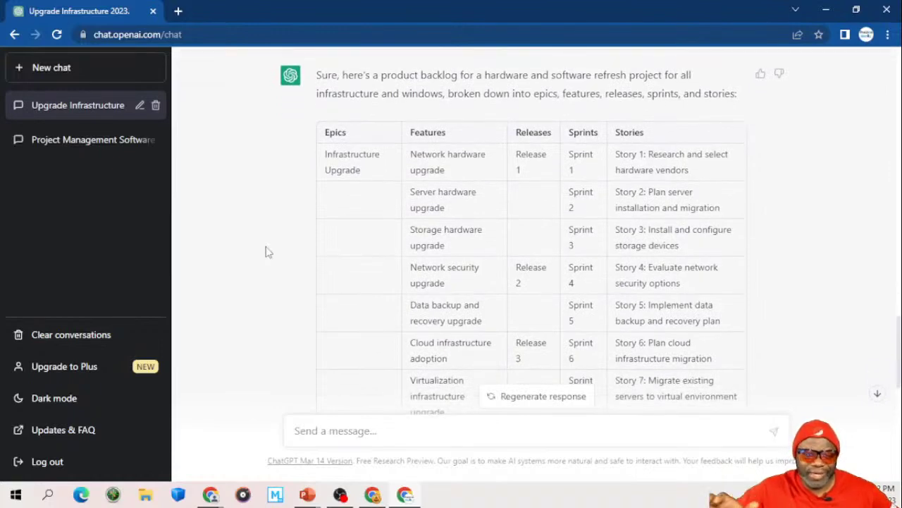
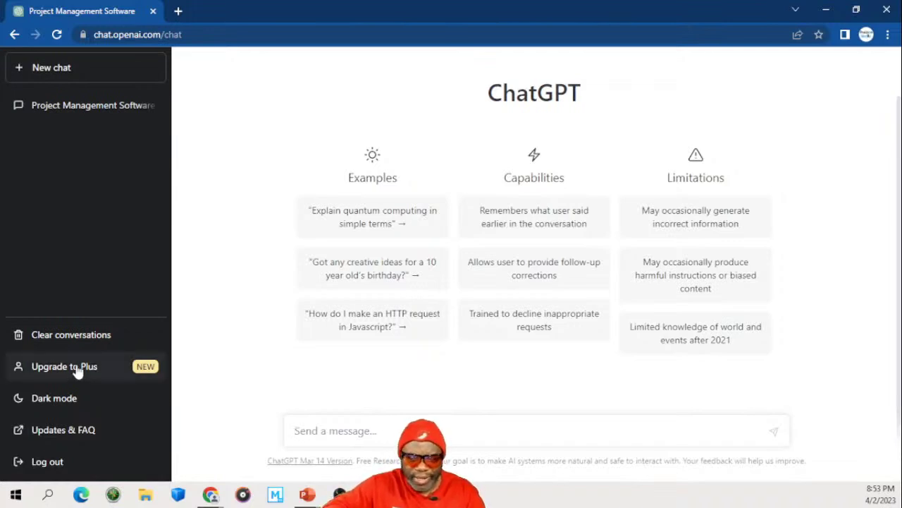
Step: Begin a new prompt with "You are a project manager with 14 years of experience on large IT hardware projects."
type("Y")
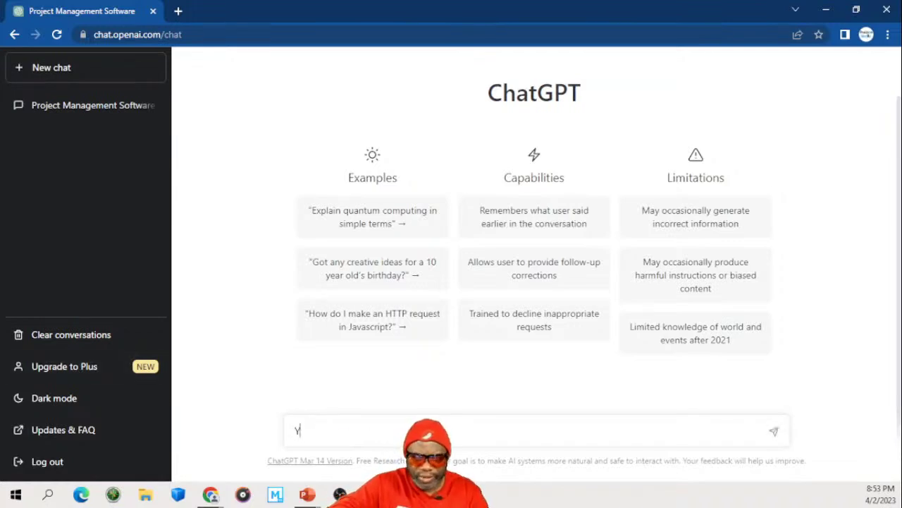
type("ou are a project manager with 1")
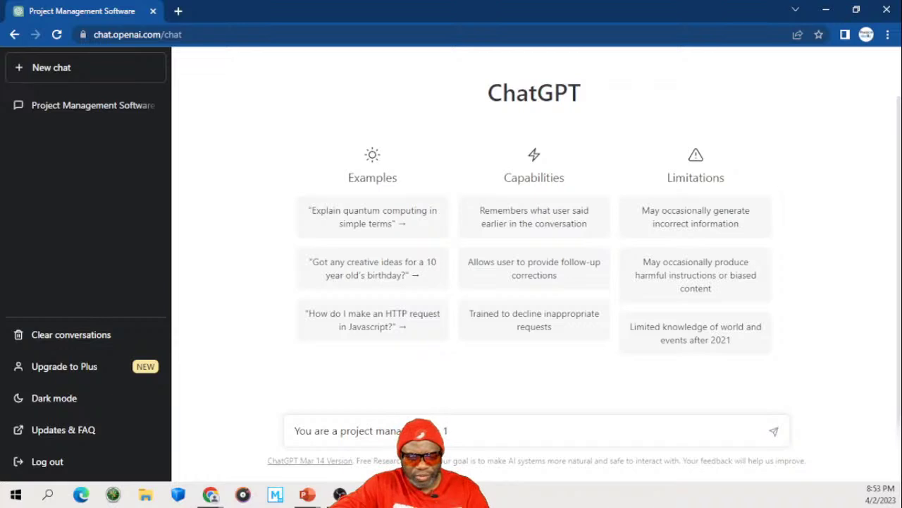
type("4 years of ")
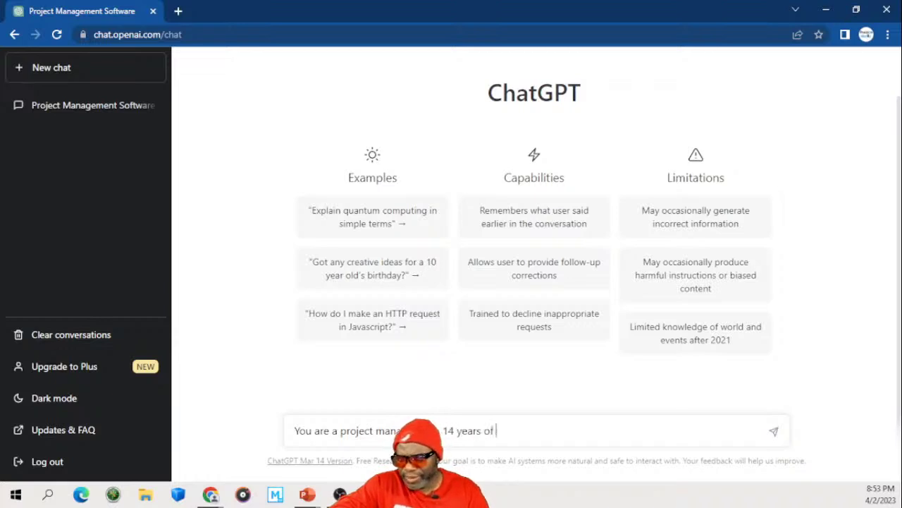
type("experience on l")
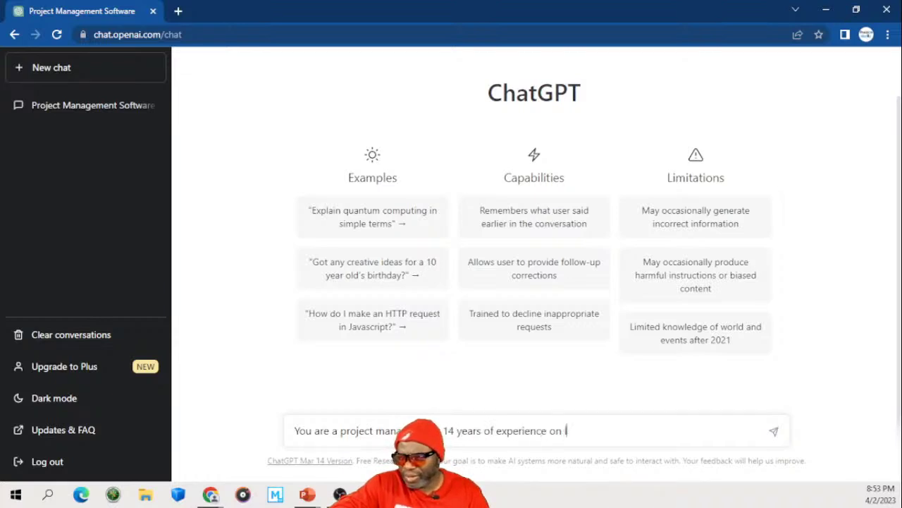
type("arge IT har")
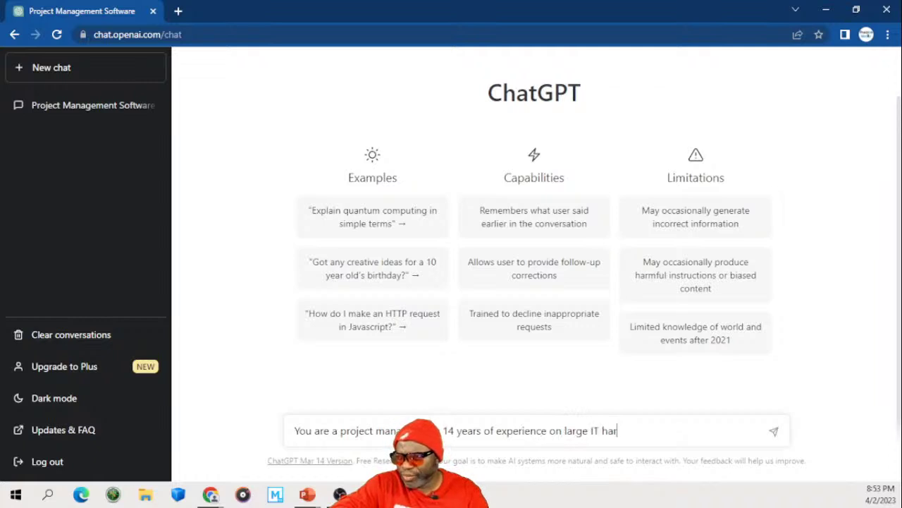
type("dware ")
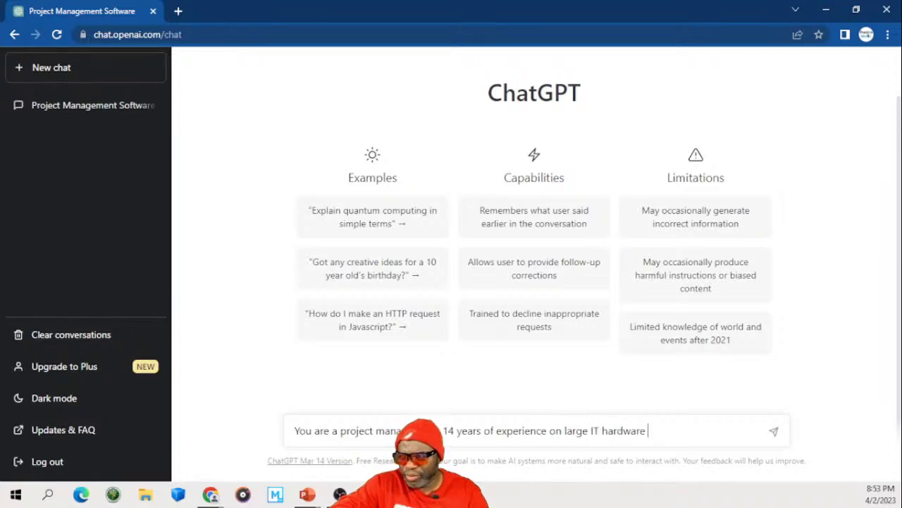
type("projects. ")
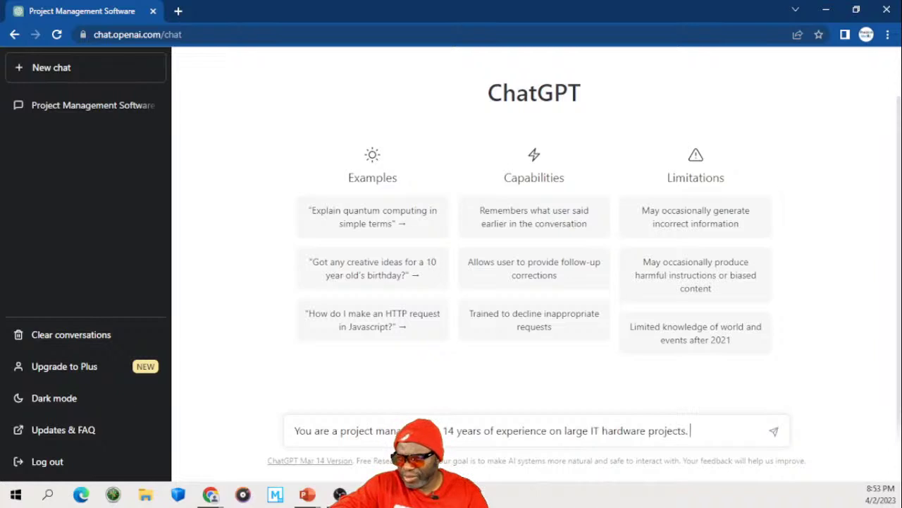
Step: Add "Write a compelling argument as to why your company infrastructure should be refreshed in 2023." and start another sentence with "Mention"
type("Write a c")
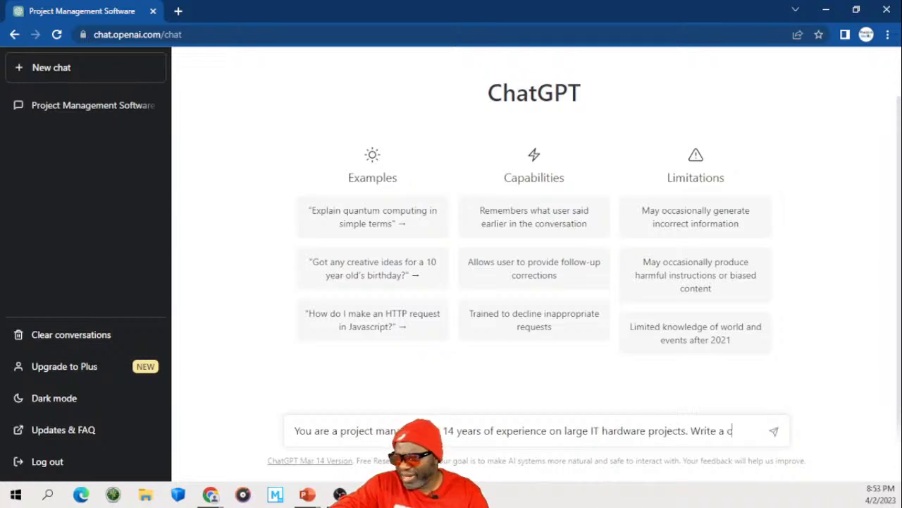
type("ompelling argument a")
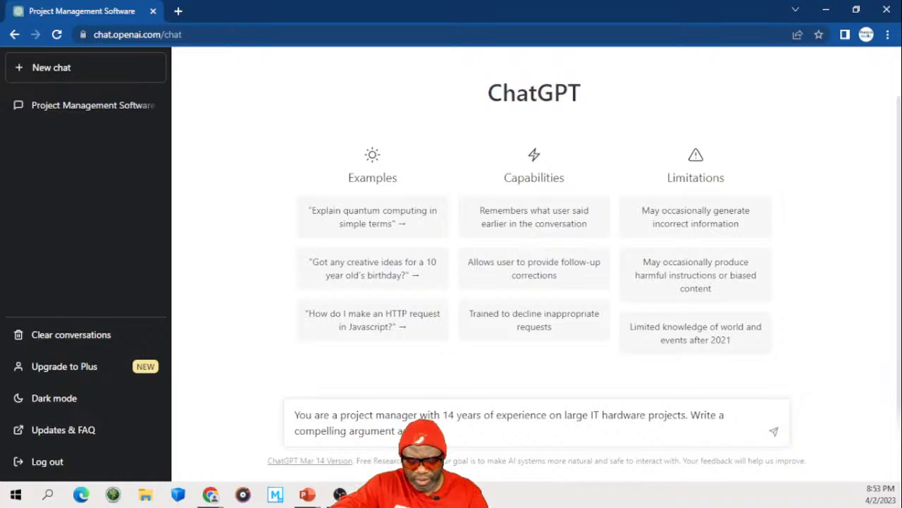
type("omp")
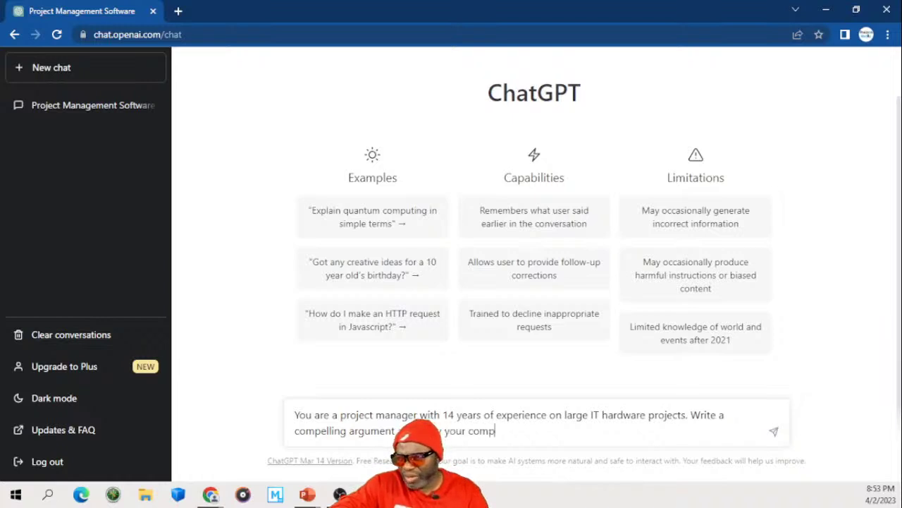
type("ani")
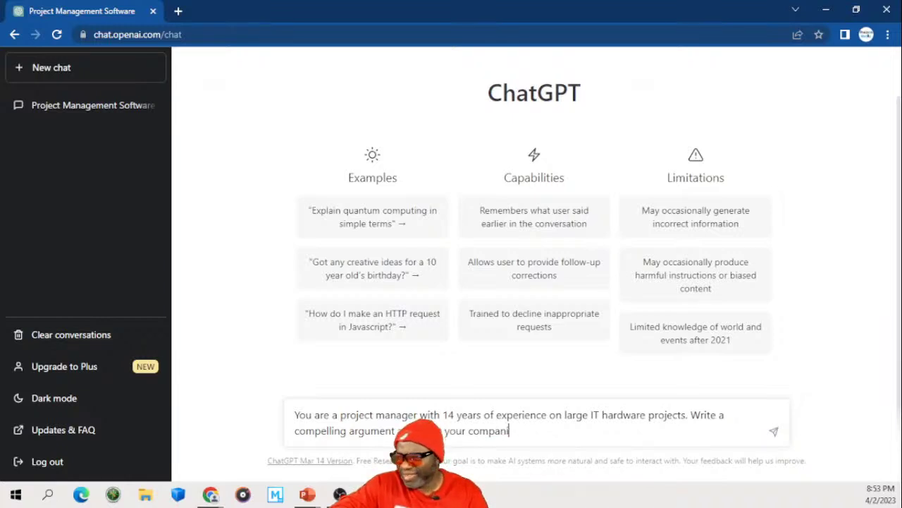
key("BackSpace")
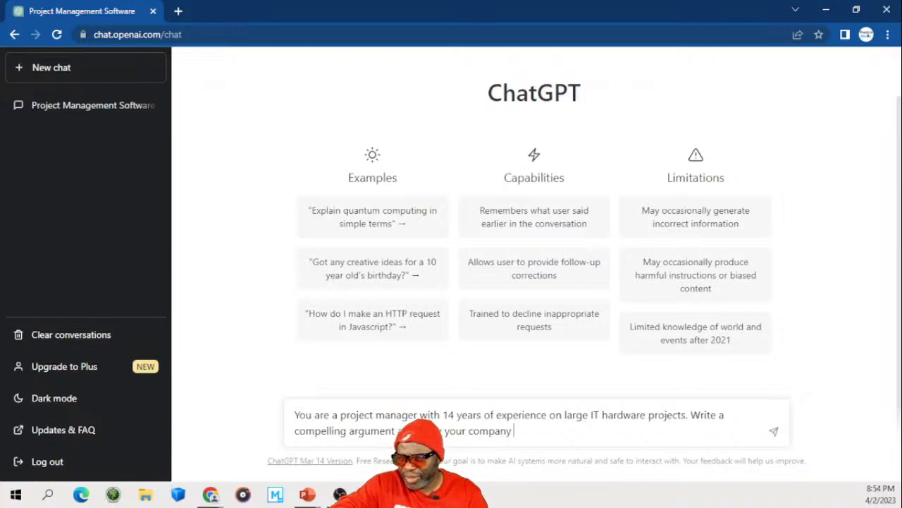
type("y infra")
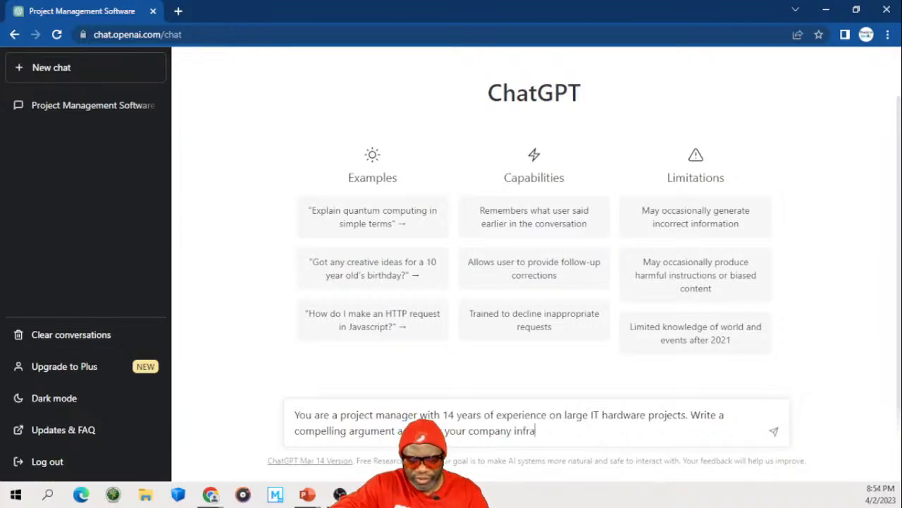
type("structure sh")
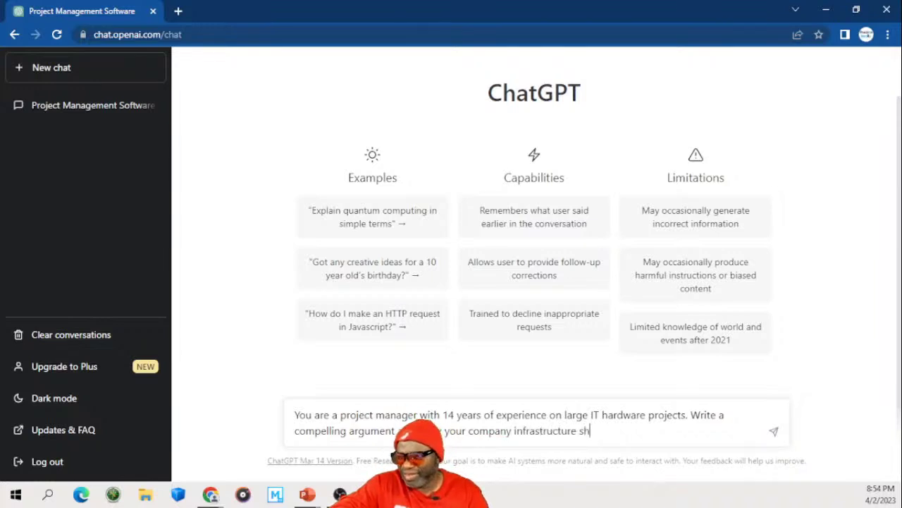
type("ould be ")
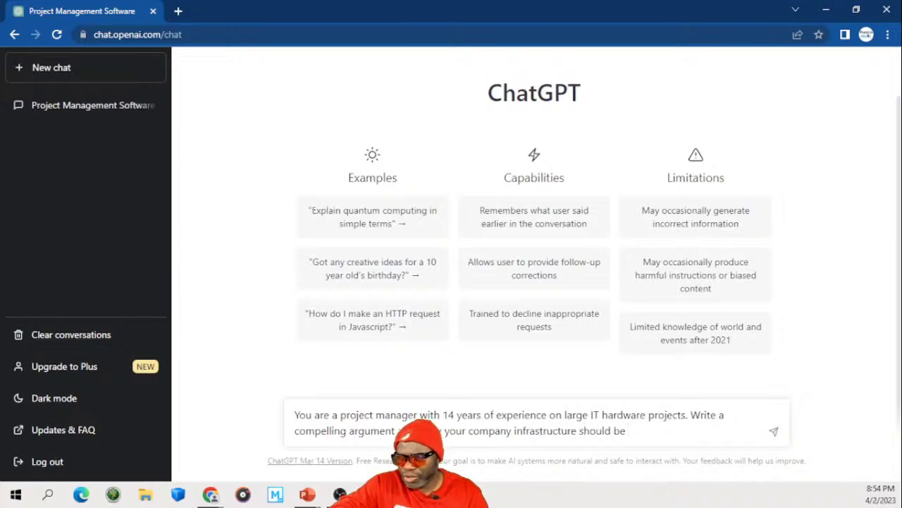
type("u")
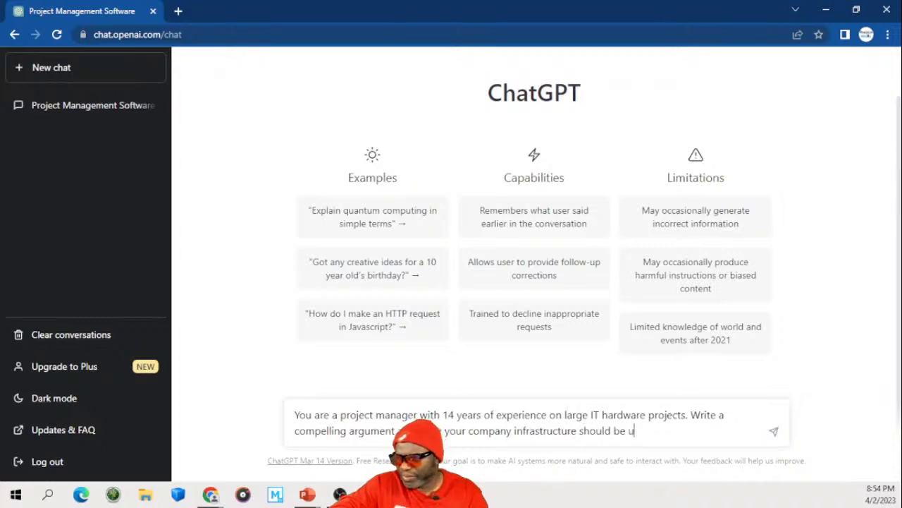
key("BackSpace")
type("refreshed in 20")
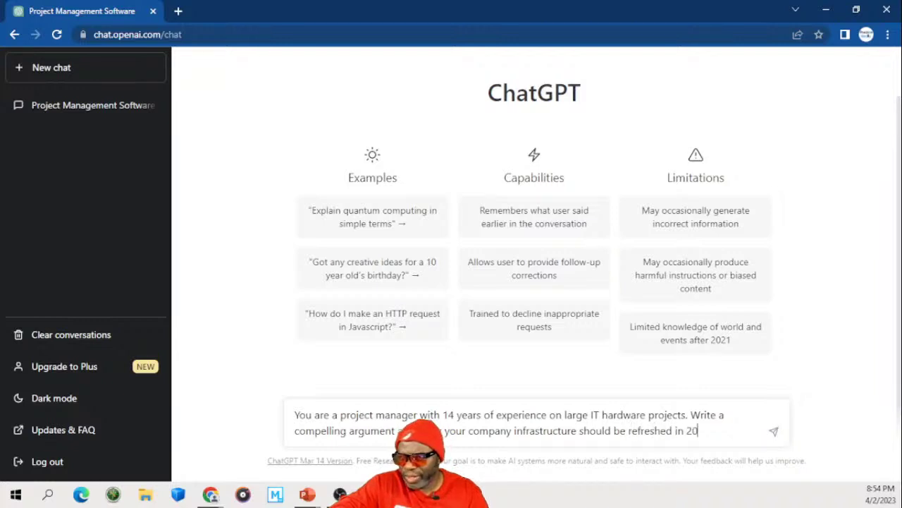
type("23. Mention")
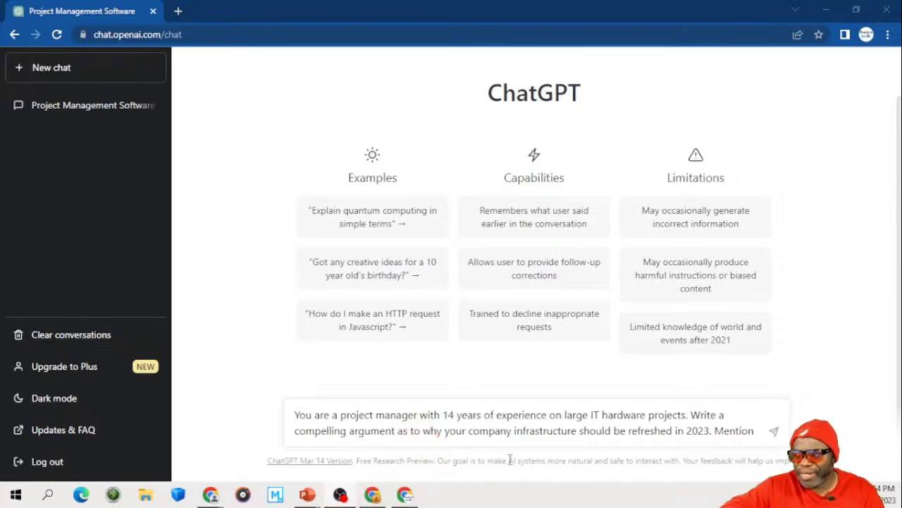
Step: Continue the "Mention" sentence with "the following names in the argument:" and start the first name with the title "Dr"
left_click(760, 429)
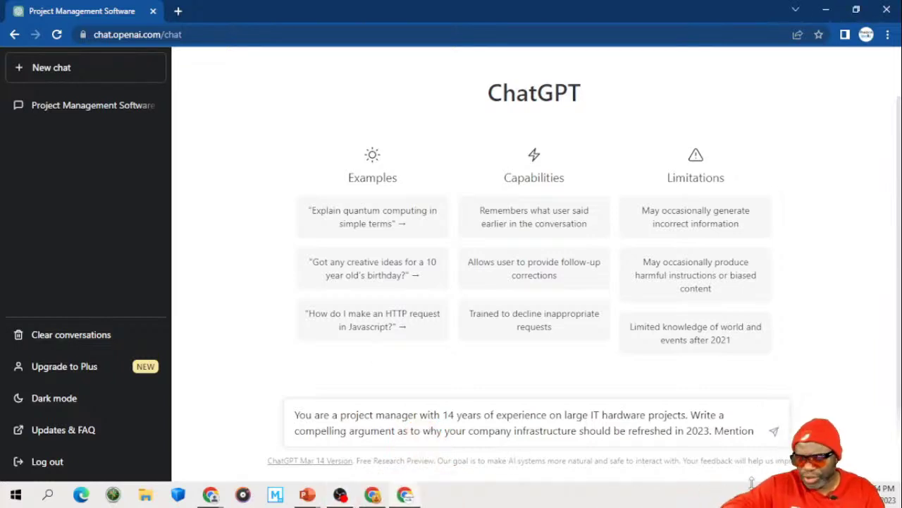
type("the ")
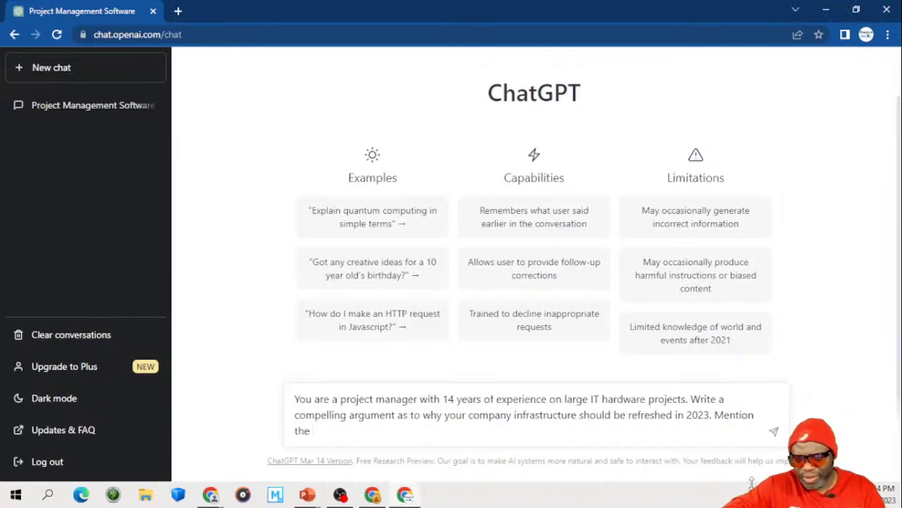
type("folling")
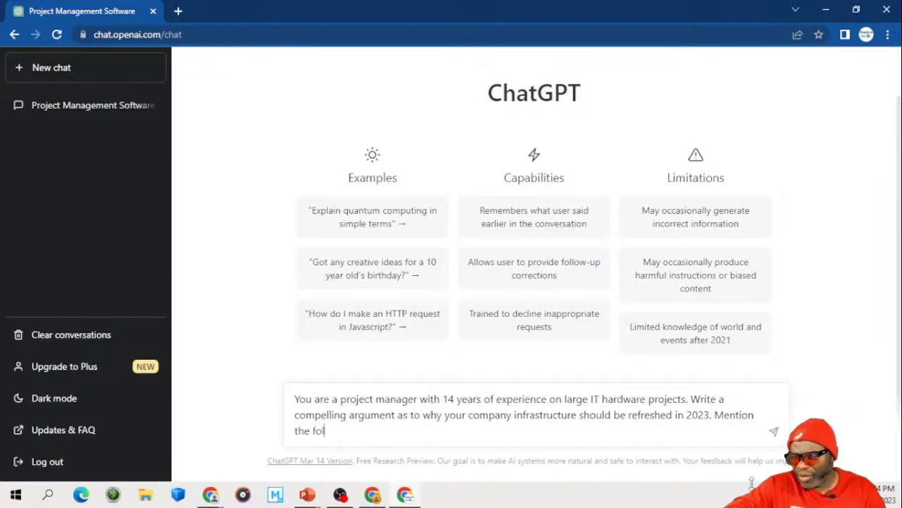
key("BackSpace")
key("BackSpace")
key("BackSpace")
type("o")
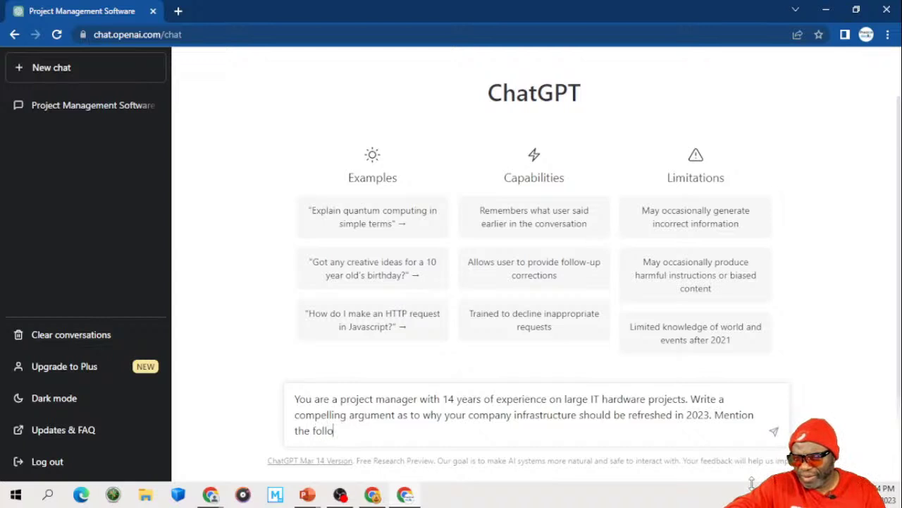
type("wing names in")
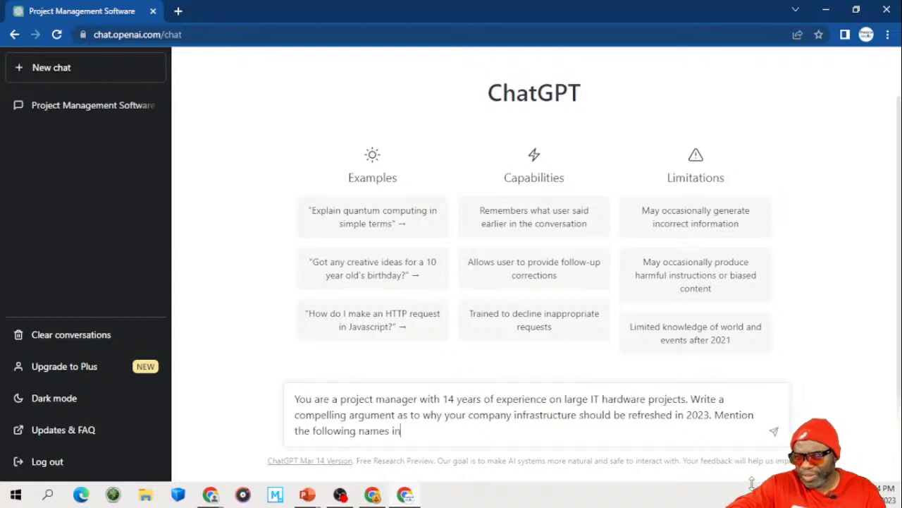
type(" the argu")
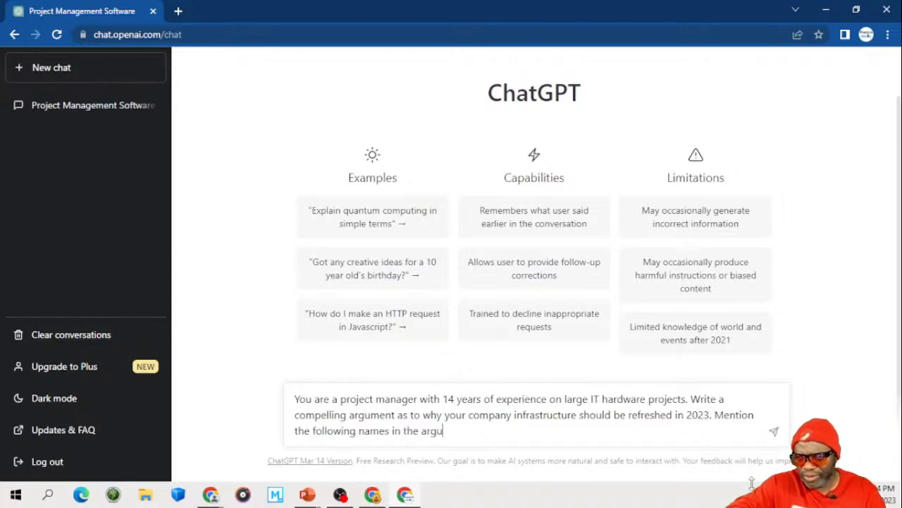
type("ment: Dr")
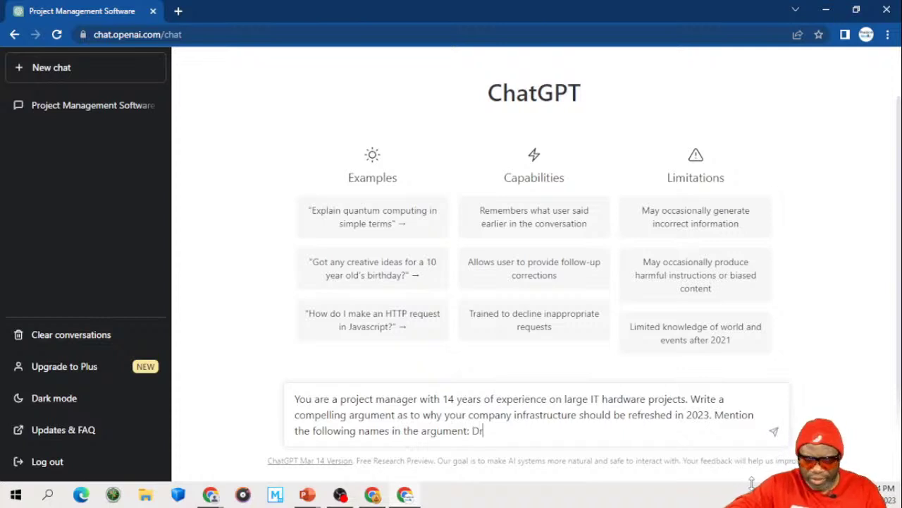
Step: List the doctor's surname, a second person's title and surname, "The CFO" with a name, and "the President of the company" with title and surname
type(". Rice, ")
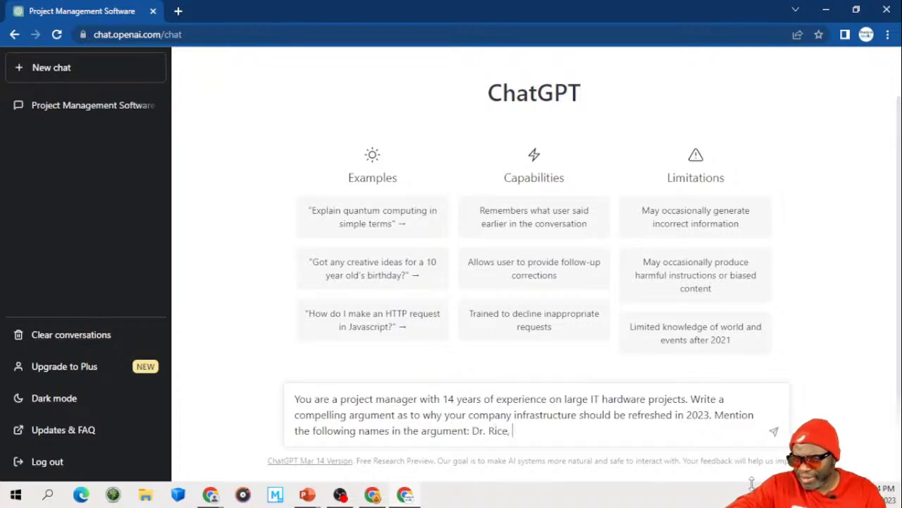
type("Ms. Black")
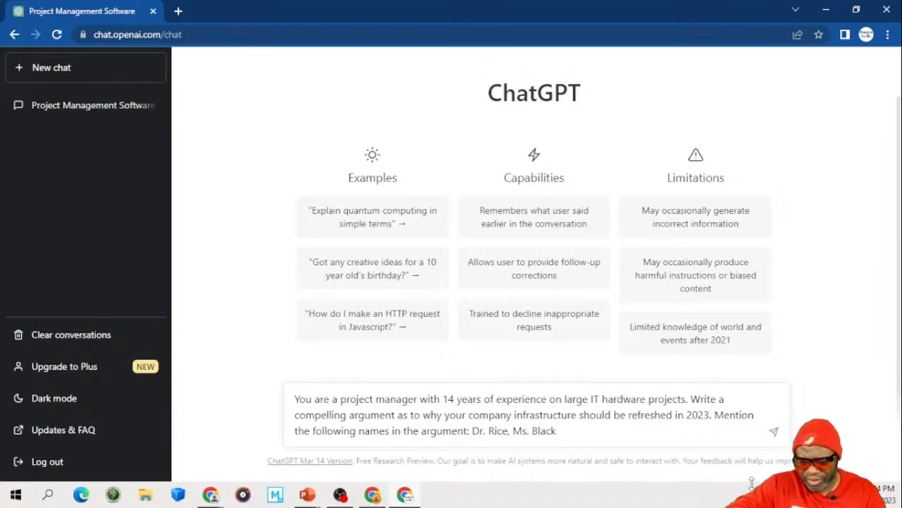
type(", The ")
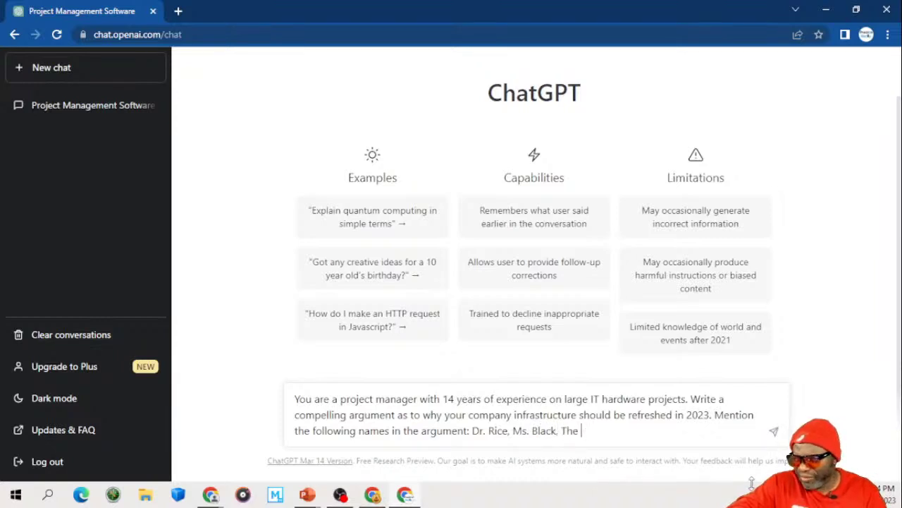
type("CFO HG ")
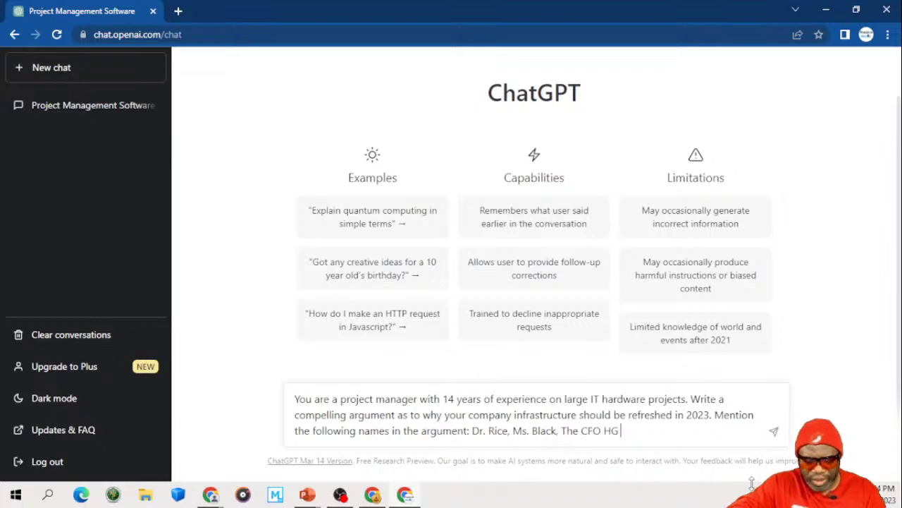
type("Barnes ")
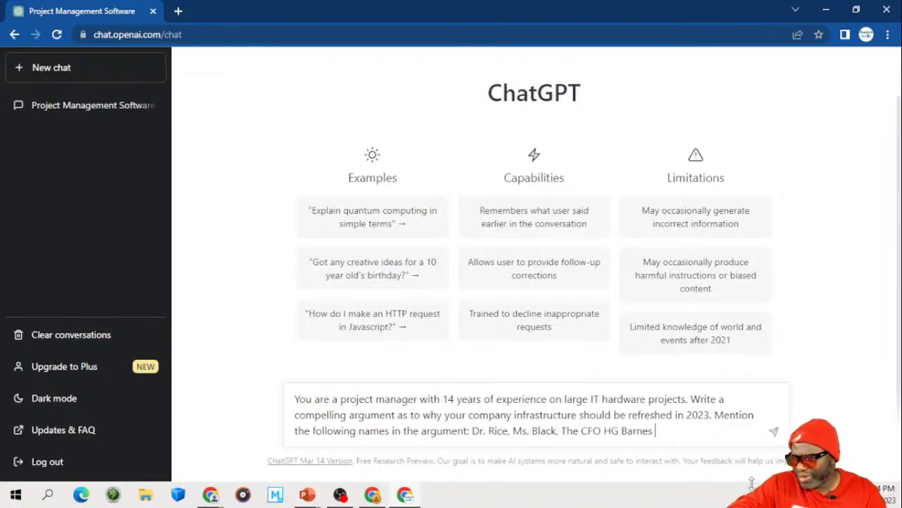
type("and the Pres")
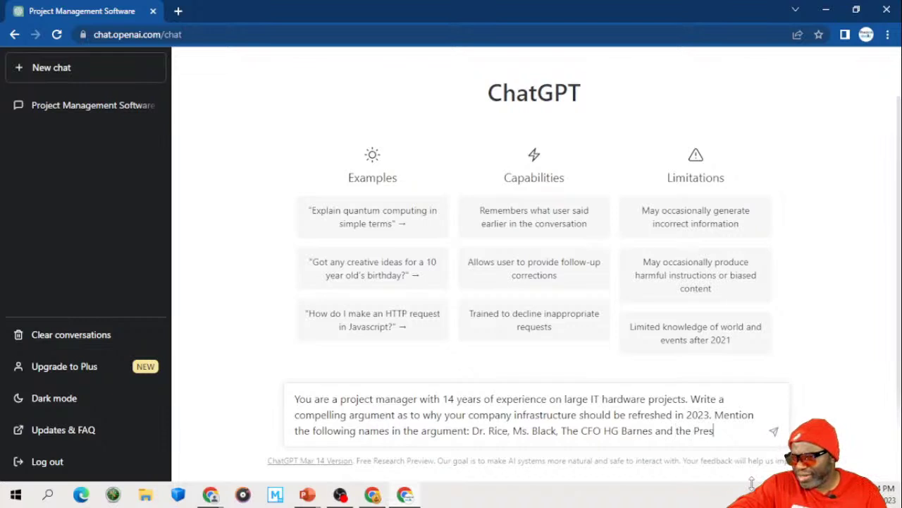
type("ident of the compant")
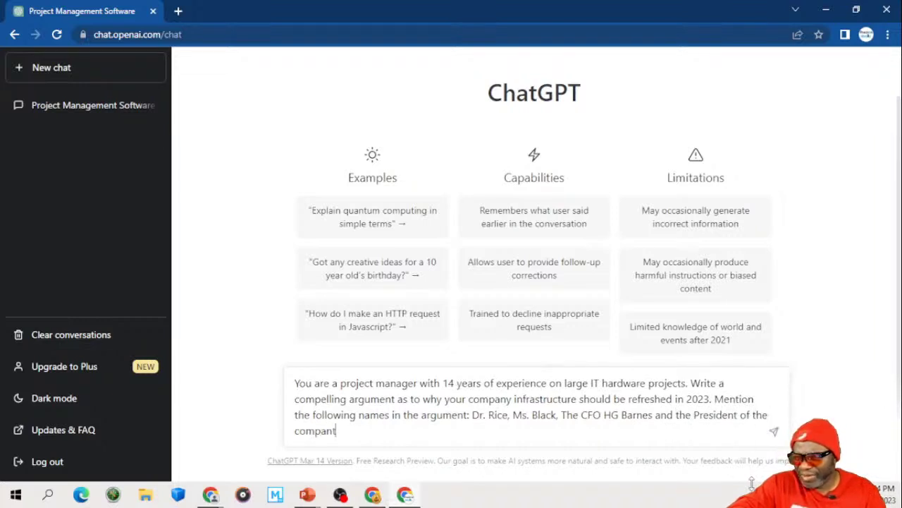
key("BackSpace")
key("BackSpace")
type("y Mr. Koalic")
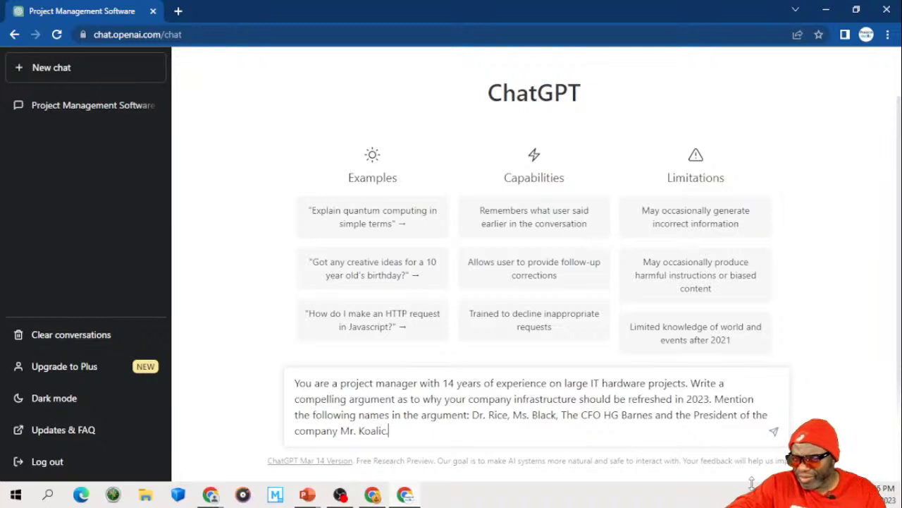
Step: Finish the president's surname in the prompt and add the sentence "Make the response as robust as possible"
type(". Na")
key("BackSpace")
key("BackSpace")
type("alic. a")
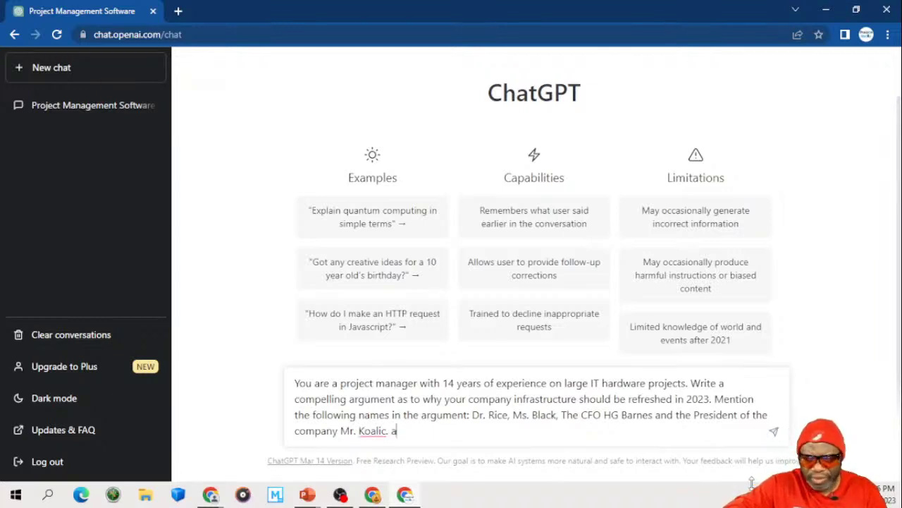
key("BackSpace")
type("Make the re")
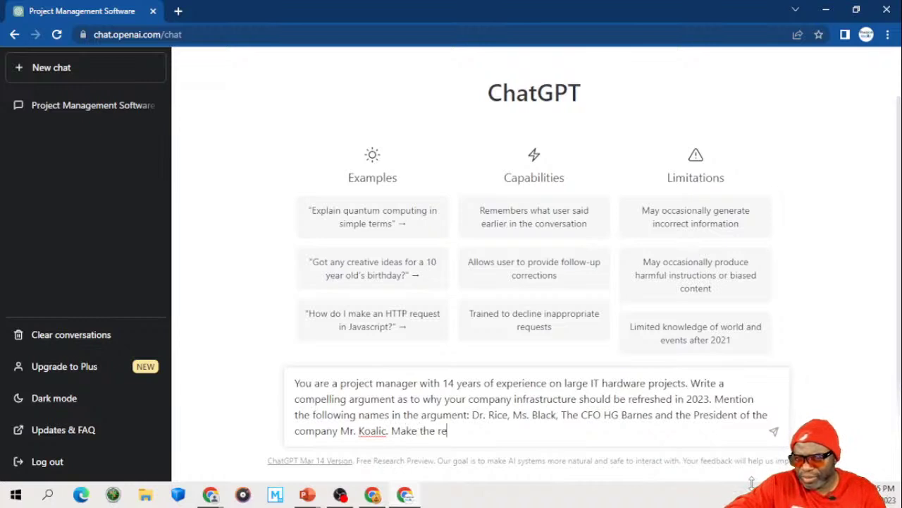
type("sponse as ro")
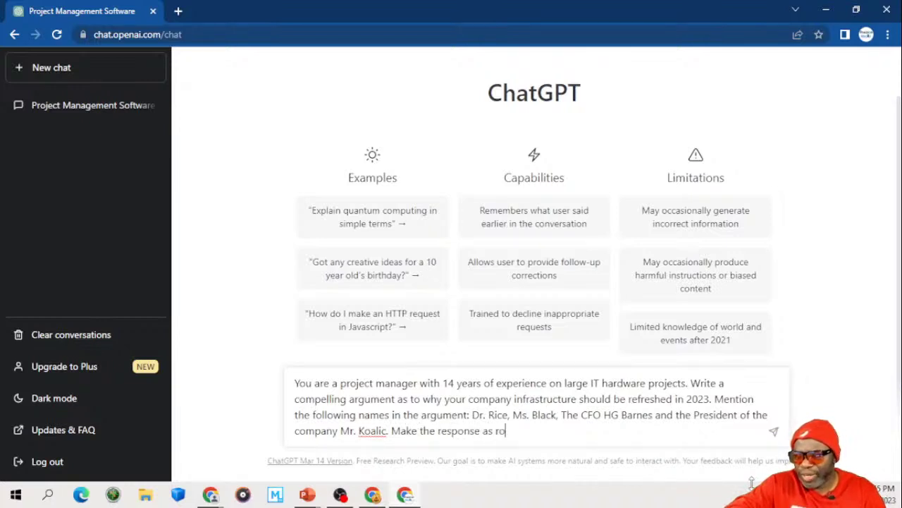
type("bust as pos")
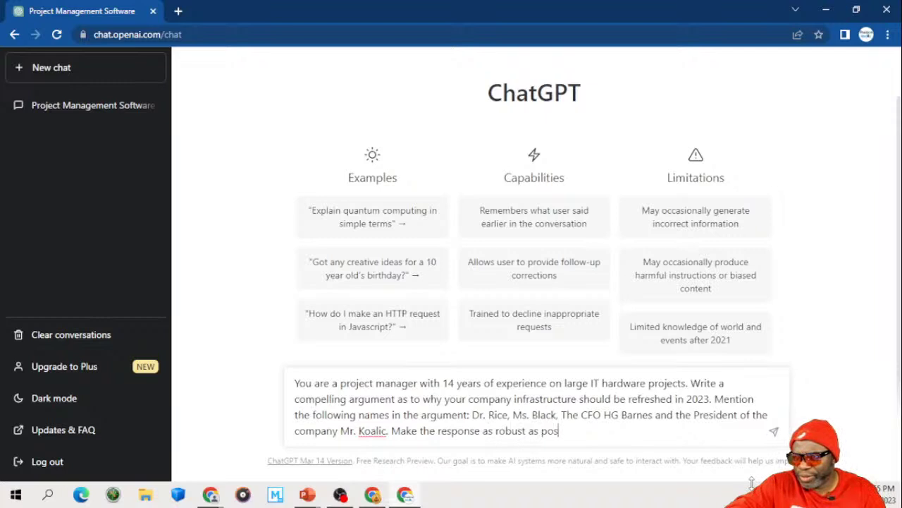
type("sible,")
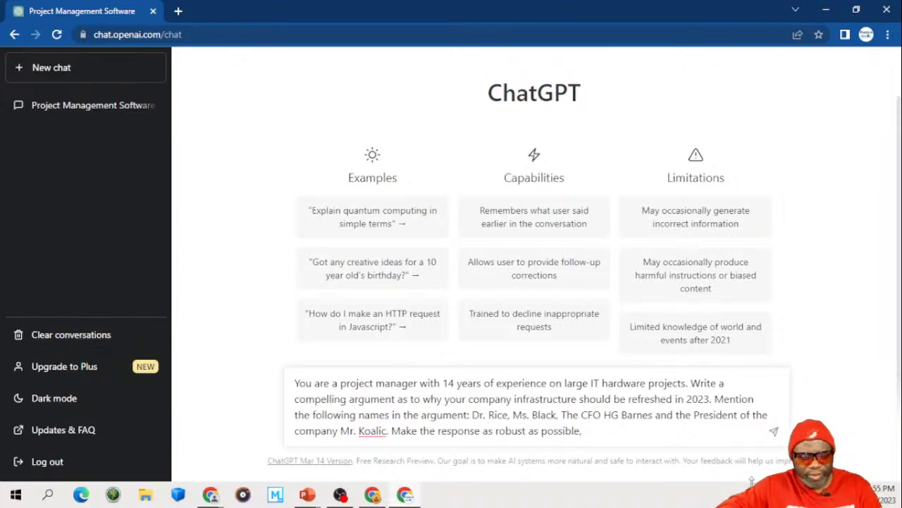
Step: Copy the entire prompt text, end its last sentence with a period and submit the prompt
key("ctrl+a")
key("ctrl+c")
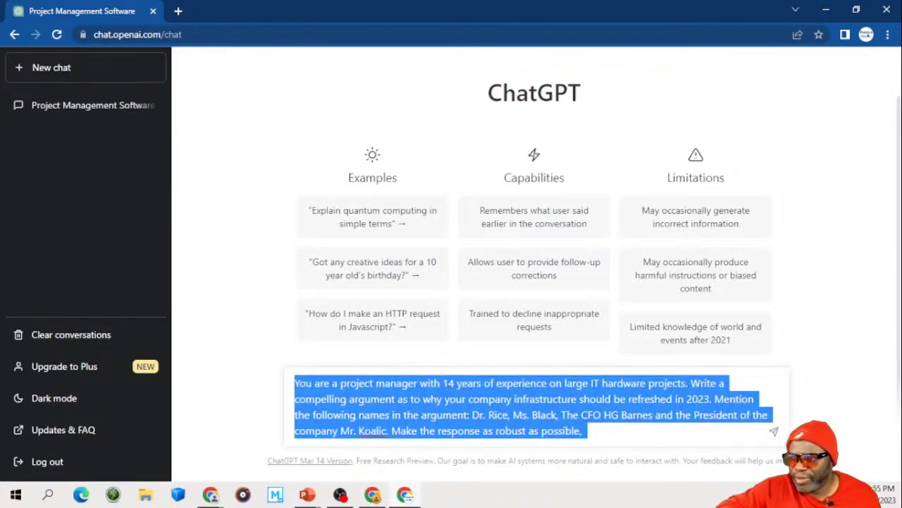
key("Right")
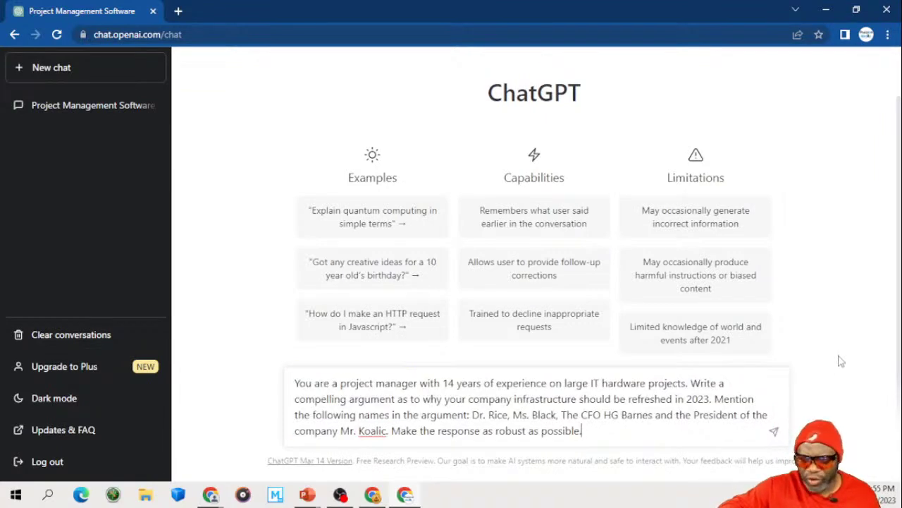
key("Return")
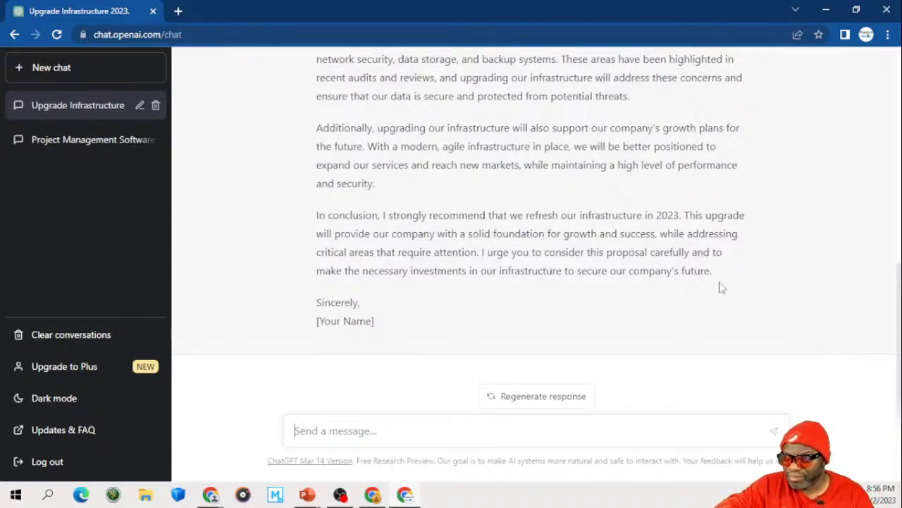
Step: Review the generated letter, paste the copied prompt as a new message and delete everything after its first sentence
scroll(698, 286, "up", 1)
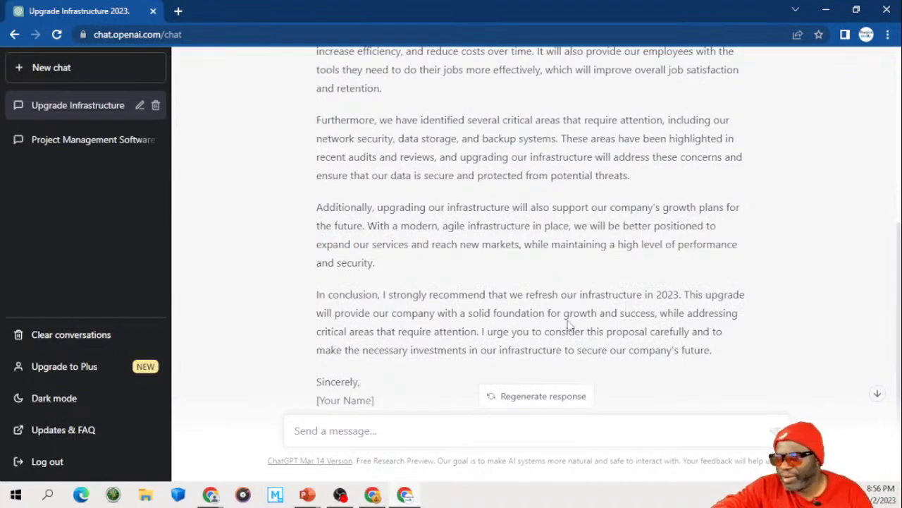
scroll(559, 324, "up", 4)
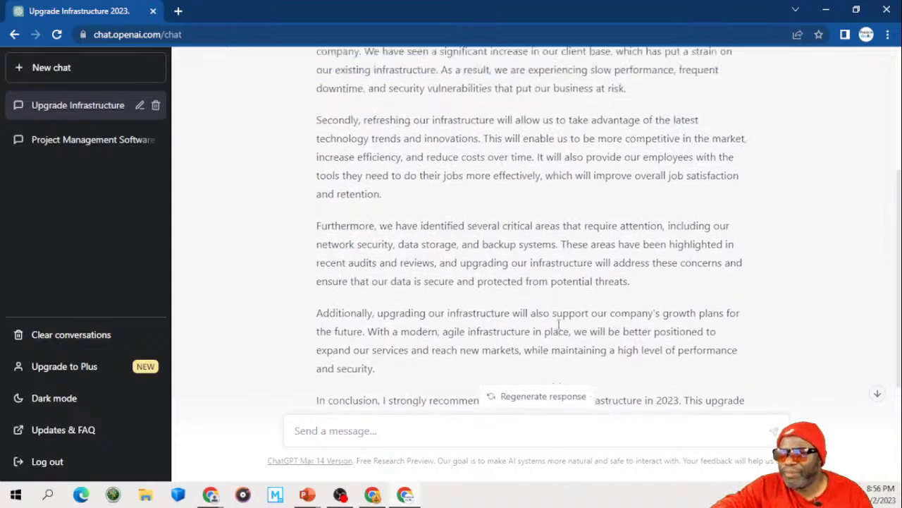
scroll(559, 328, "up", 1)
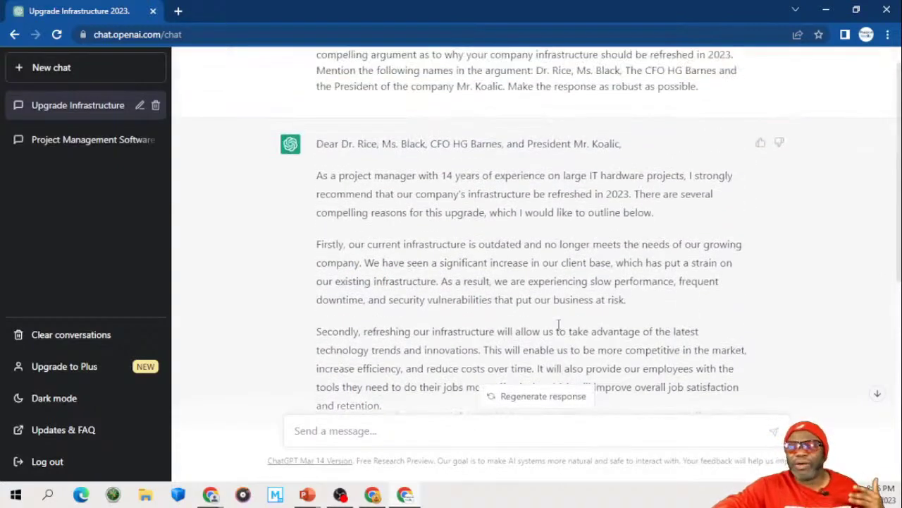
scroll(559, 324, "down", 3)
scroll(559, 324, "down", 3)
left_click(430, 430)
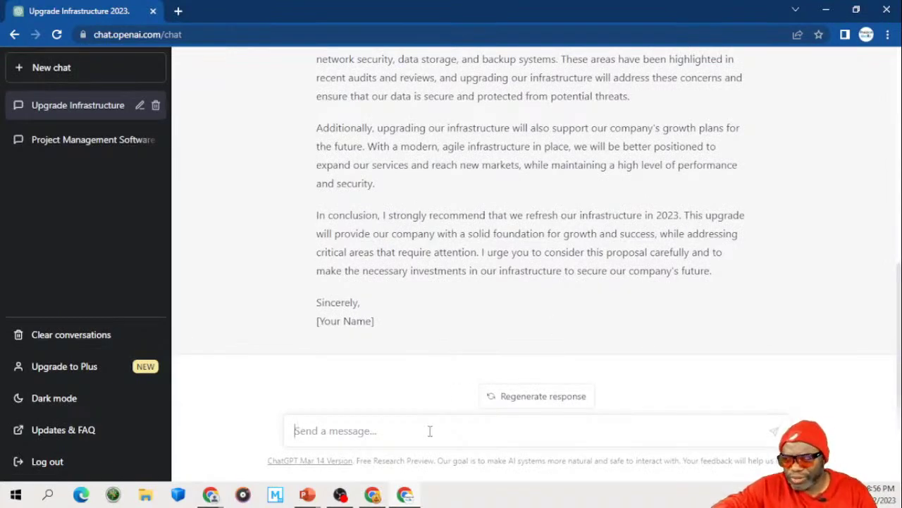
key("ctrl+v")
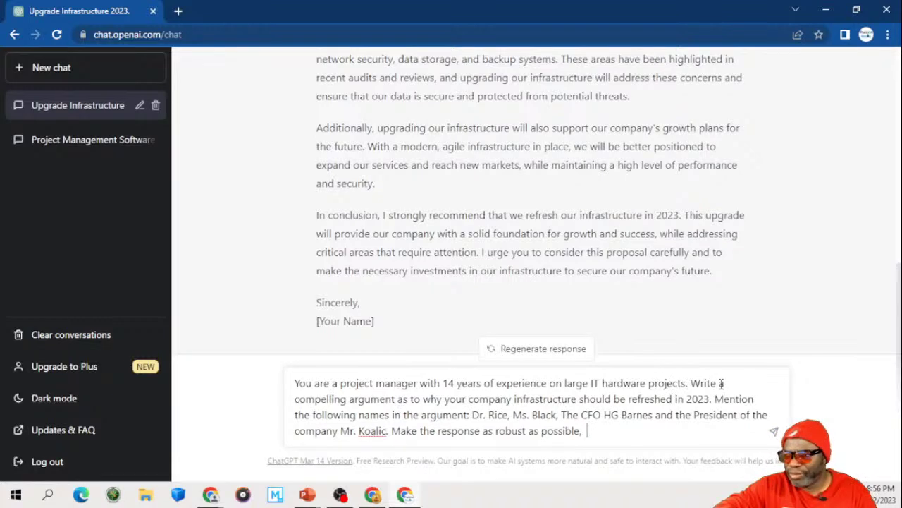
left_click_drag(691, 383, 731, 444)
key("BackSpace")
Step: Add "Build a compelling argument in tabular view" after the project manager role sentence
type("Build ")
type("a comp")
type("elling ")
type("argumen")
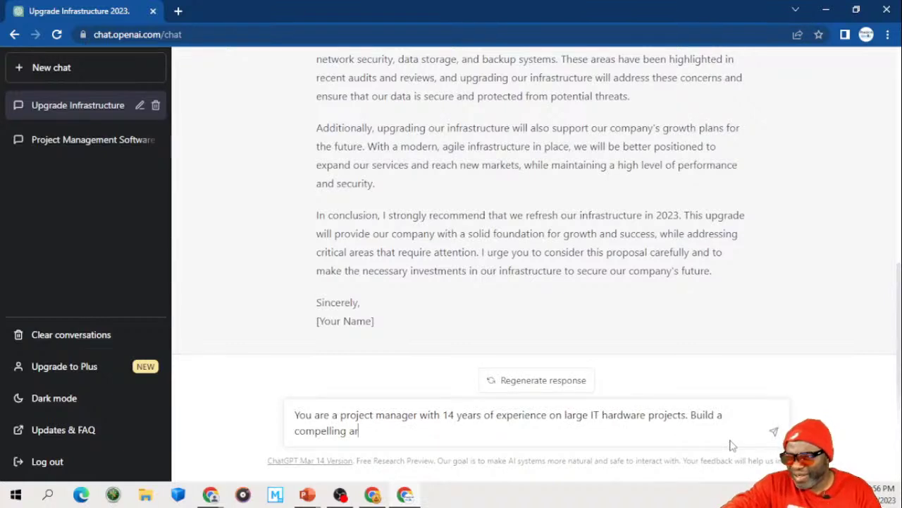
type("in ")
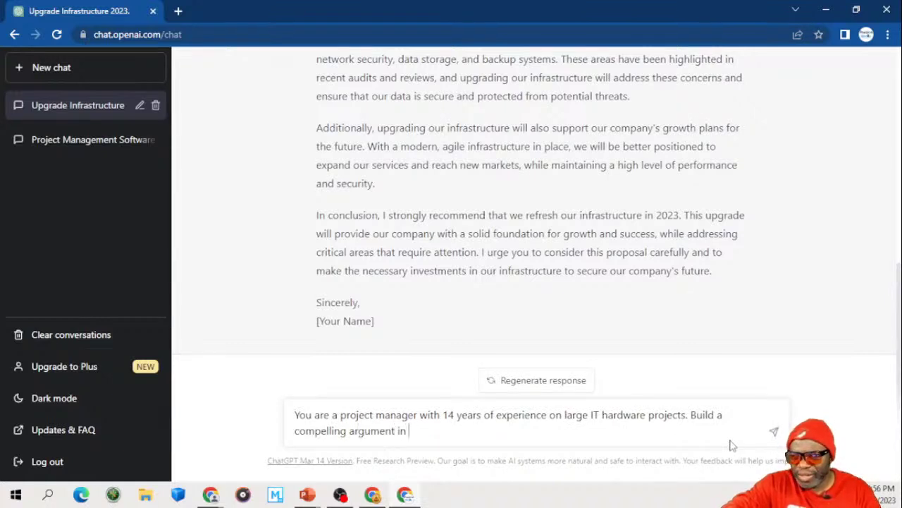
type("tabula")
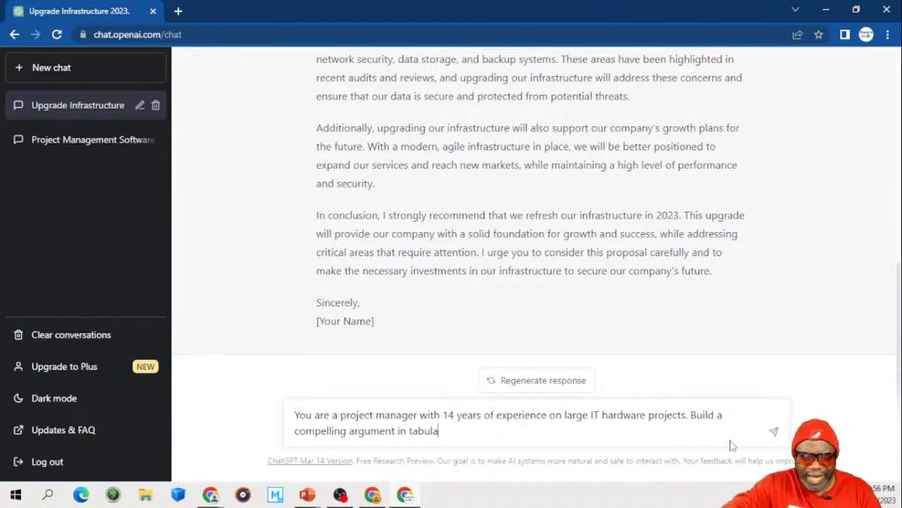
type("r view ")
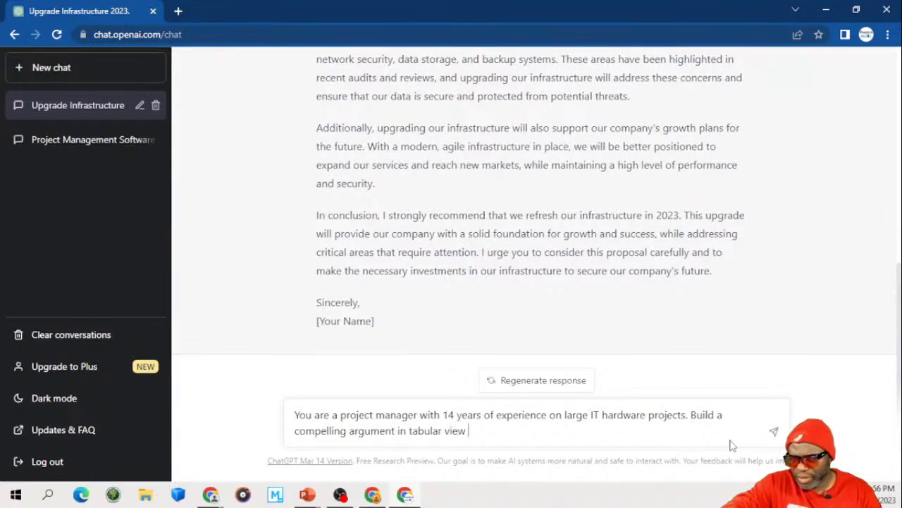
Step: Complete the sentence with "showing the pros and the cons of a hardware and software upgrade." and start a new one with "Include"
type("showing the ")
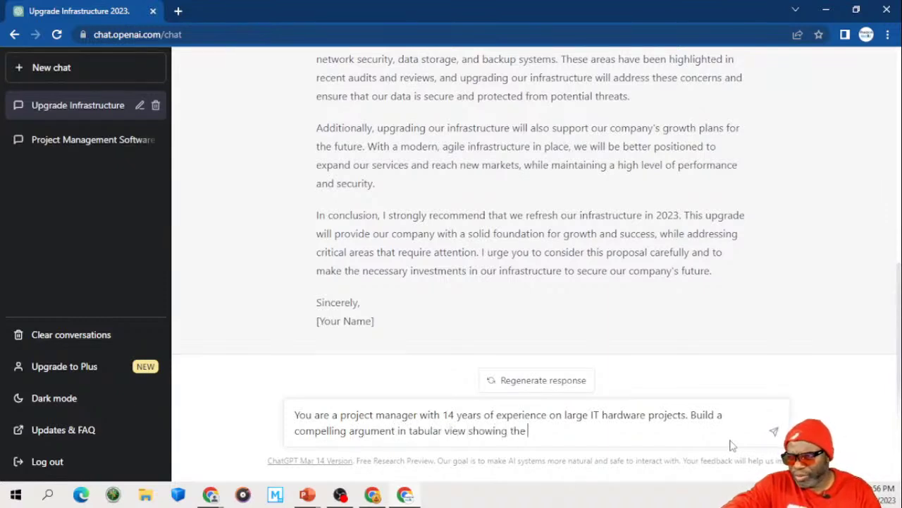
type("pros and")
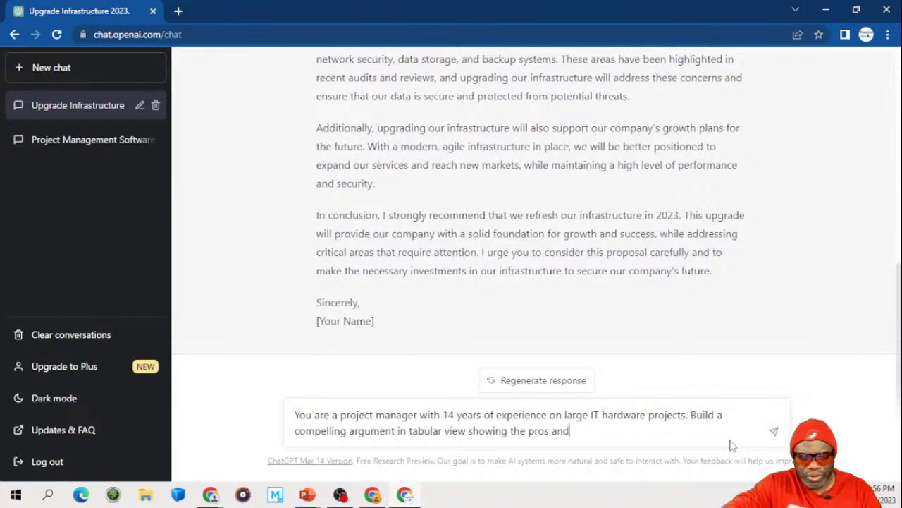
type(" the cons of")
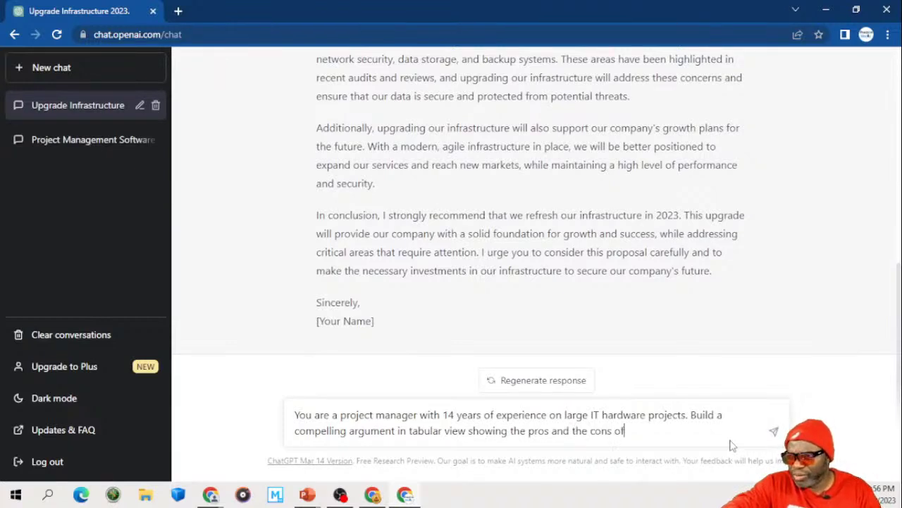
type(" a ha")
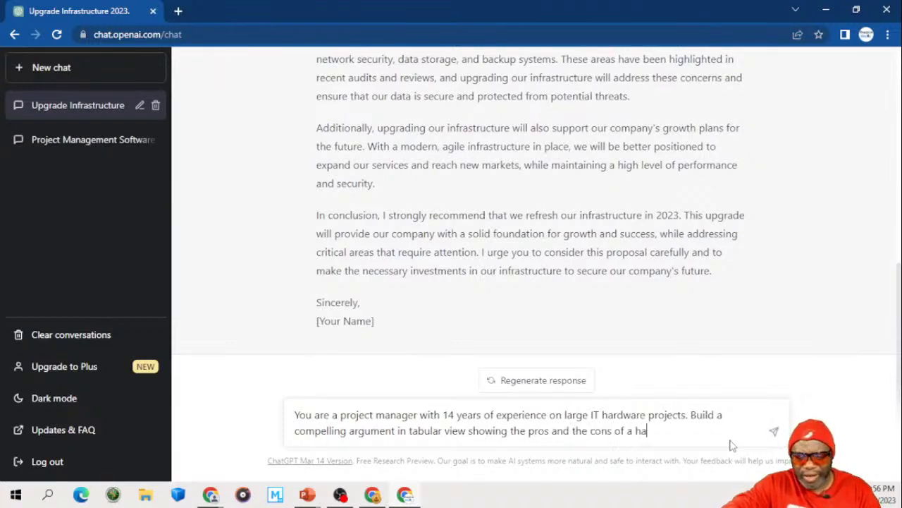
type("rdware and software upgr")
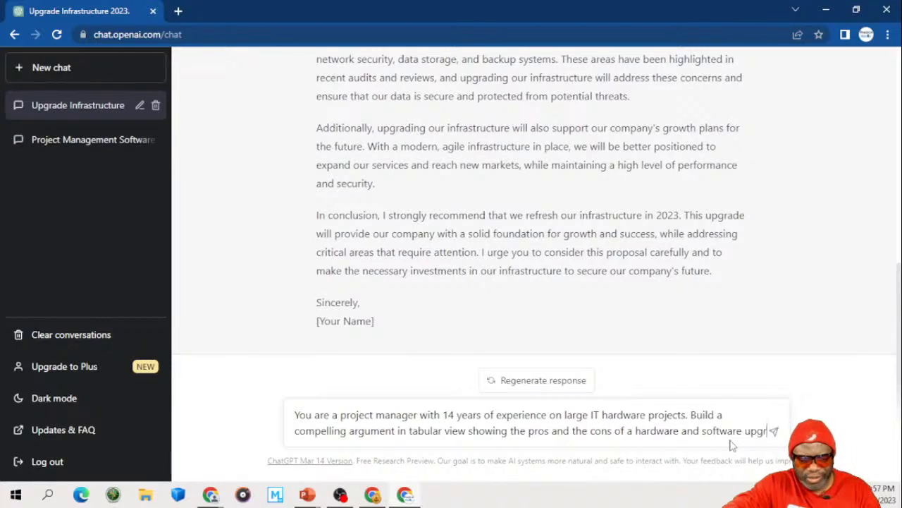
type("ade. Inc")
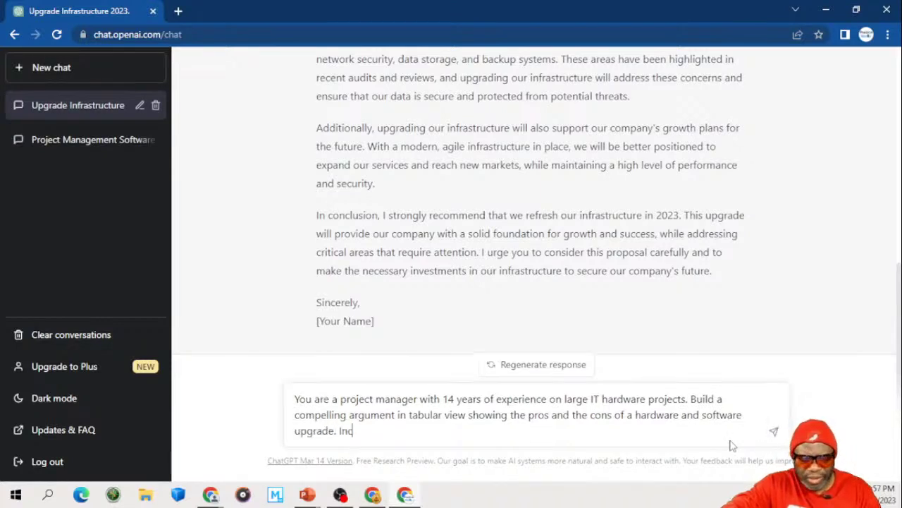
Step: Finish the sentence as "Include the cost benefit analysis in a separate field." and submit the prompt
type("lude the ")
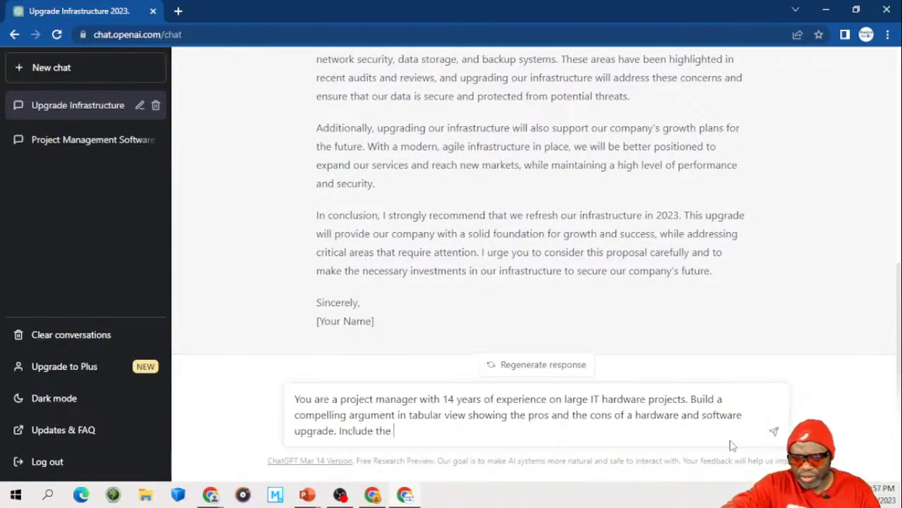
type("cost benefit")
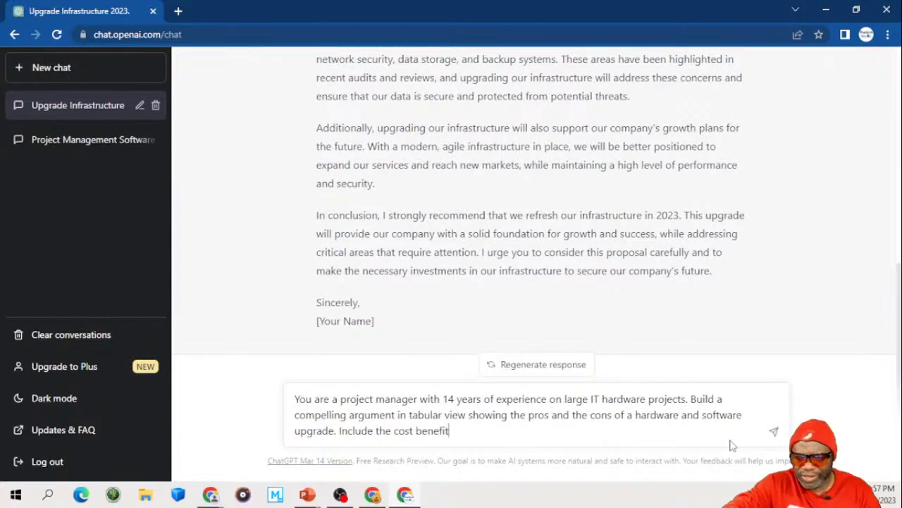
type(" analysis")
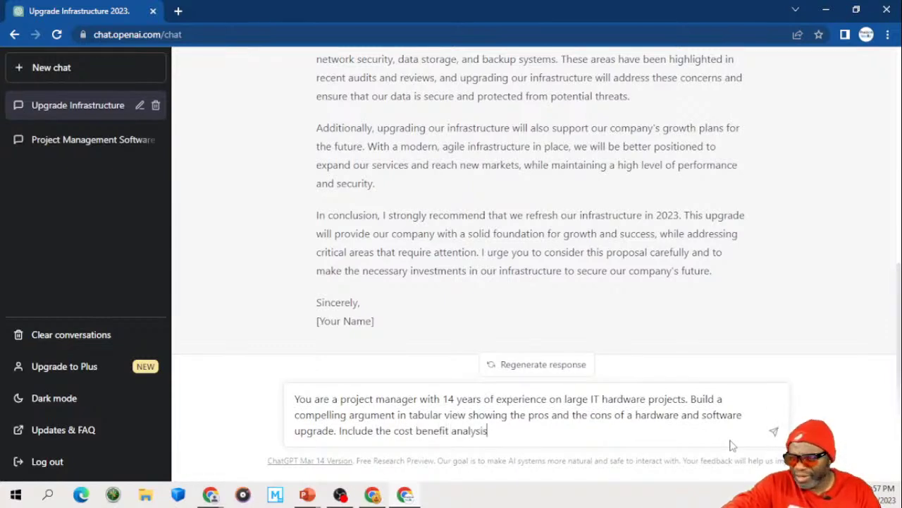
type(" in a separ")
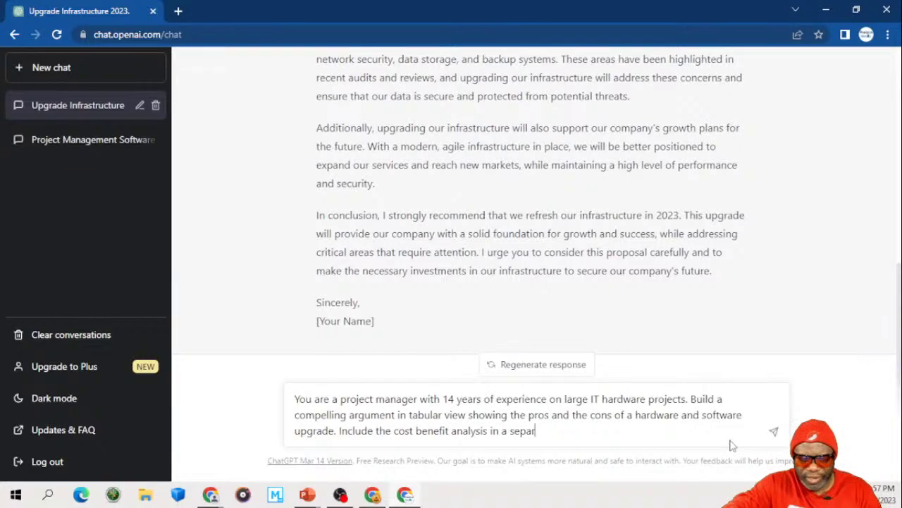
type("ate field.")
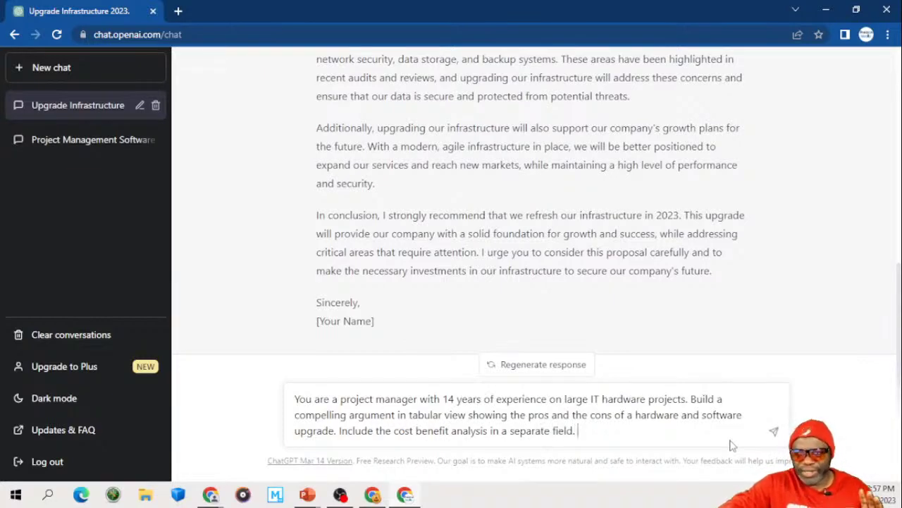
key("Return")
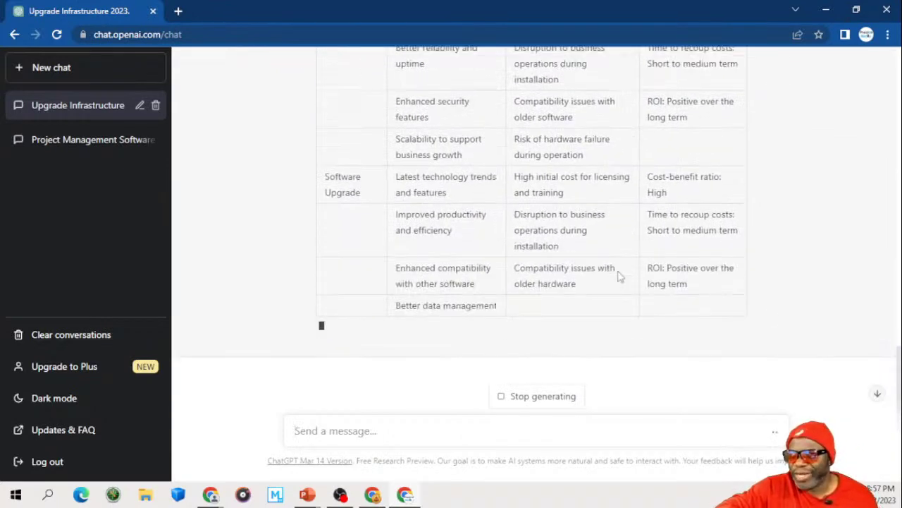
Step: Examine the generated table of pros, cons and cost benefit analysis along with its closing summary
scroll(618, 276, "up", 2)
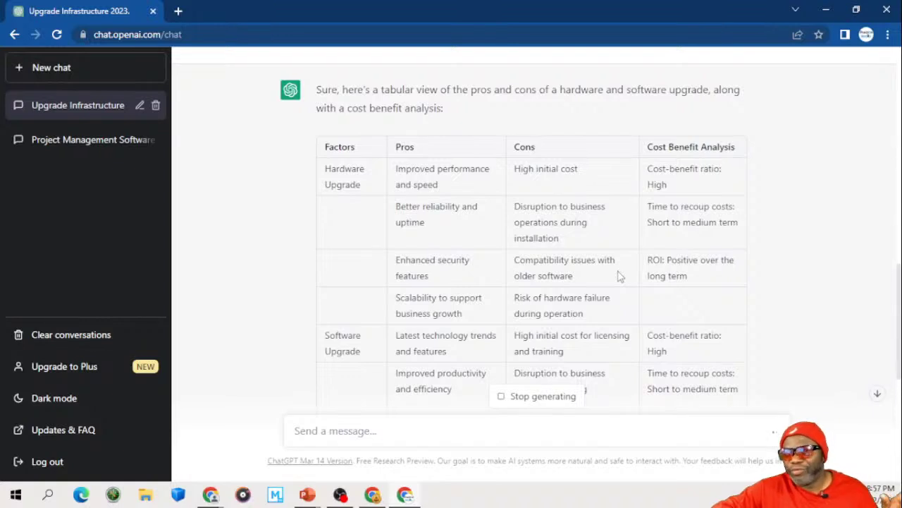
scroll(619, 276, "down", 1)
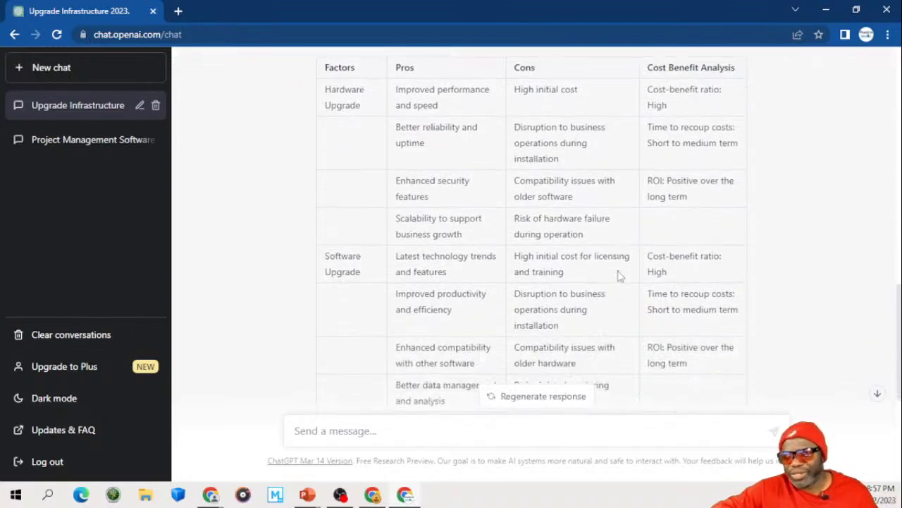
scroll(618, 277, "down", 2)
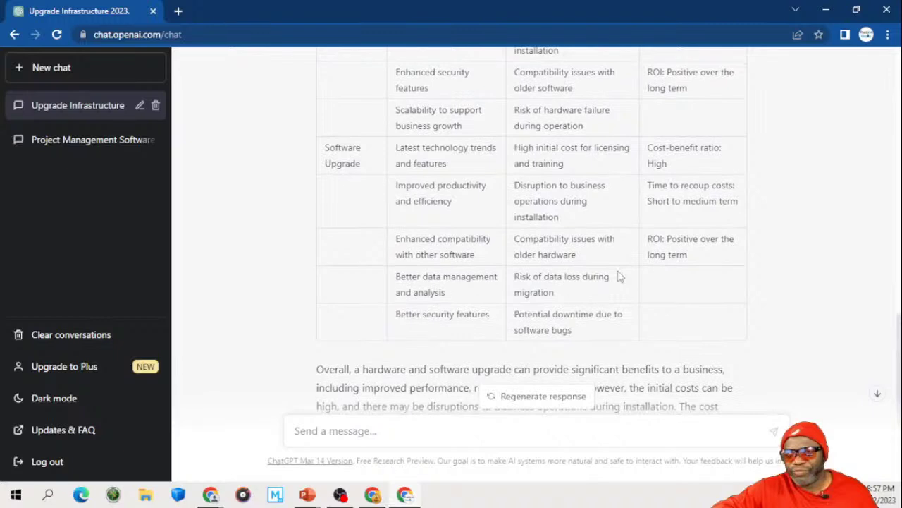
scroll(619, 276, "down", 2)
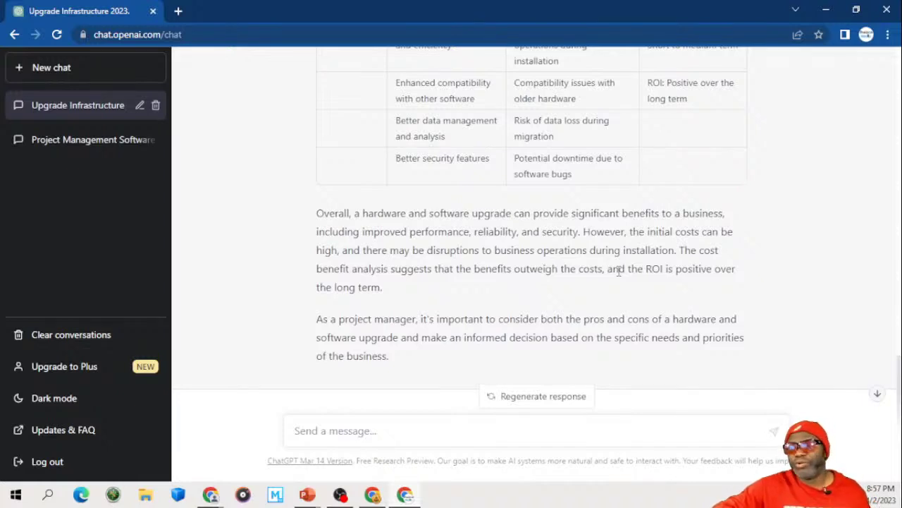
scroll(619, 273, "up", 2)
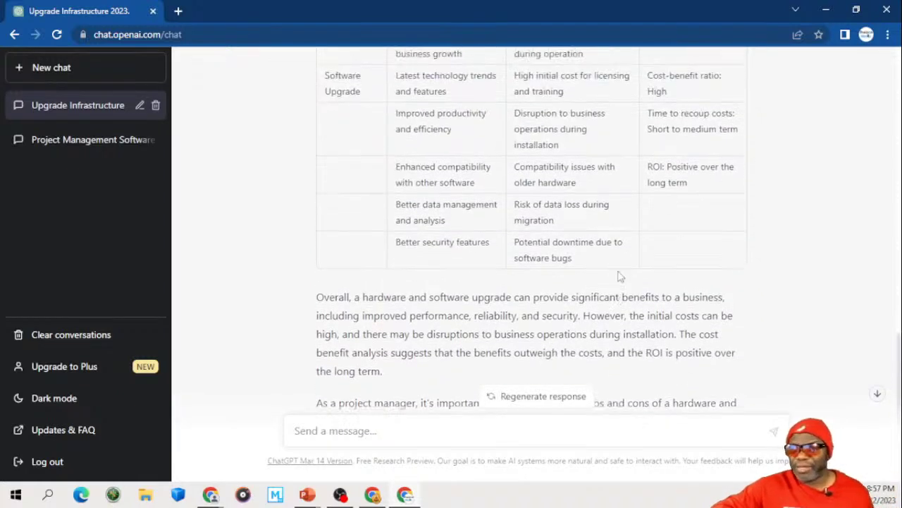
scroll(618, 277, "up", 3)
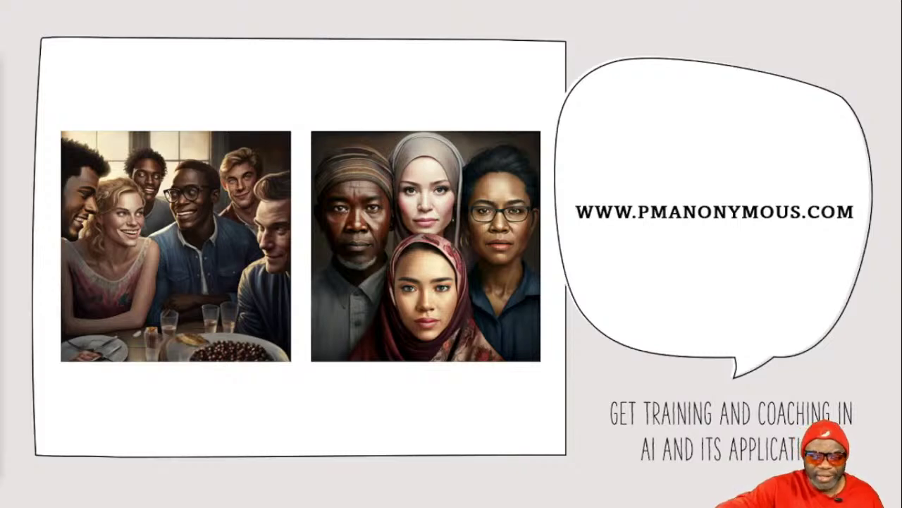
key("Right")
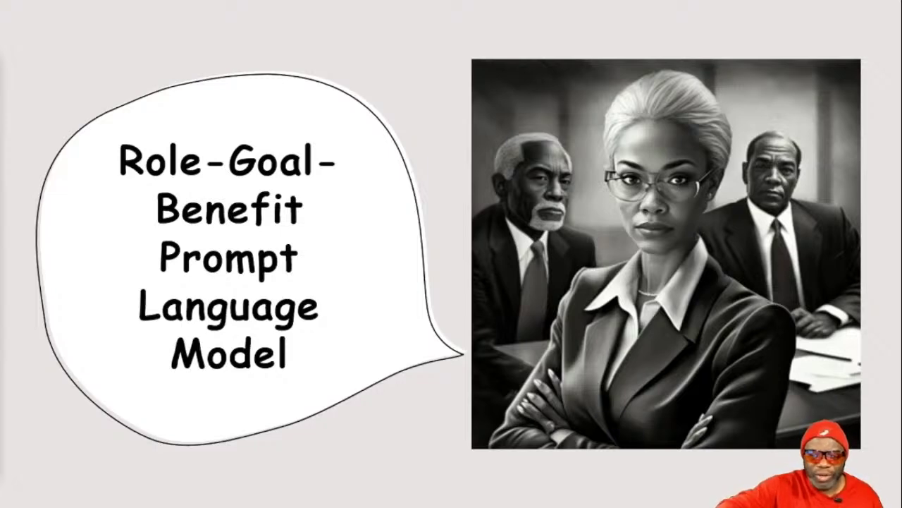
key("Right")
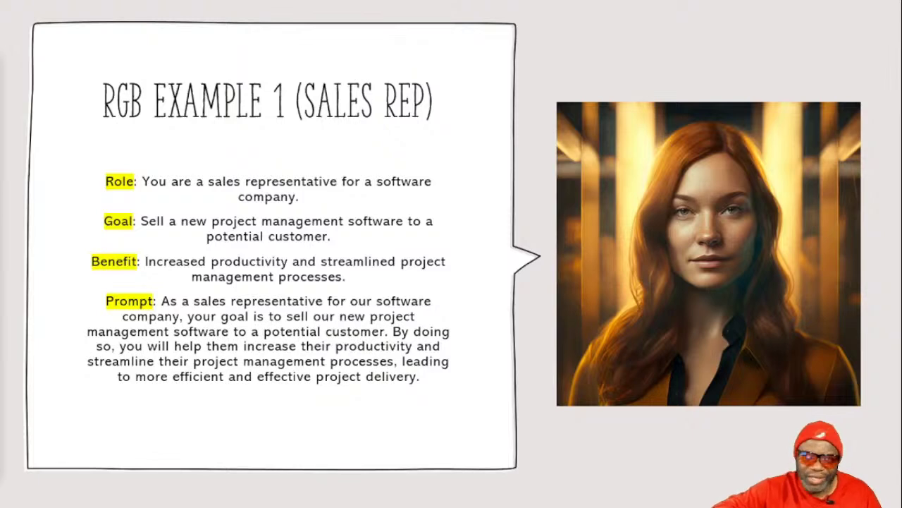
key("Right")
key("Right")
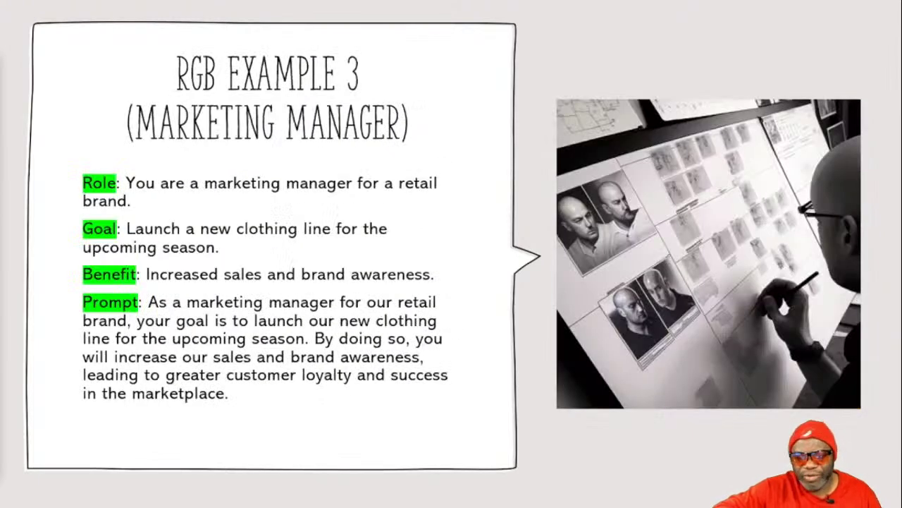
key("Right")
key("Right")
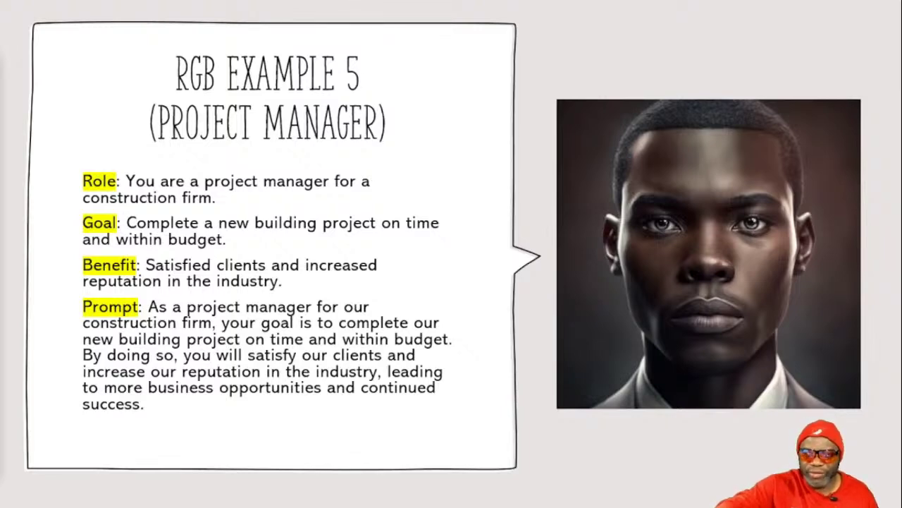
key("Right")
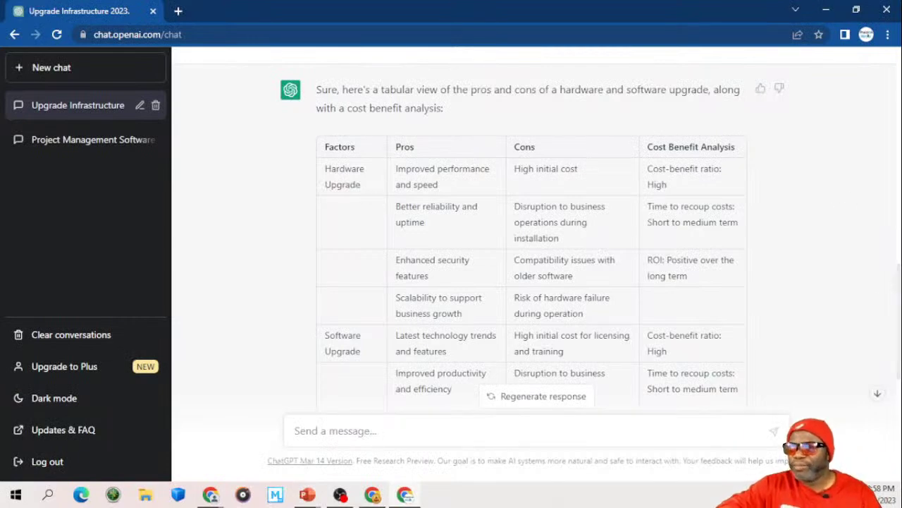
left_click(878, 392)
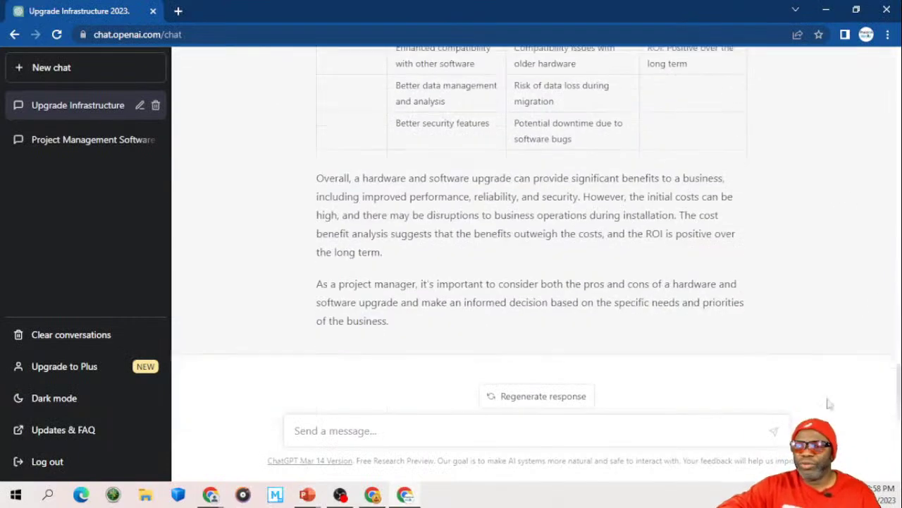
left_click(493, 429)
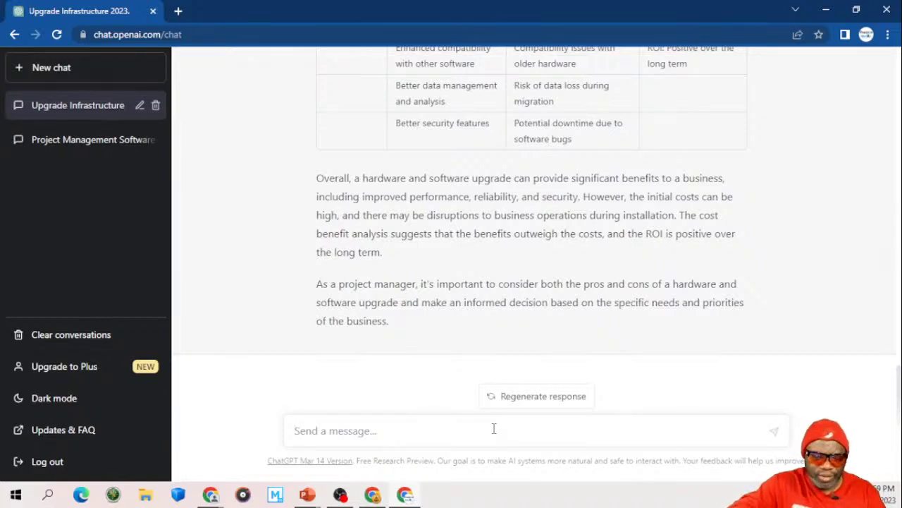
type("Create")
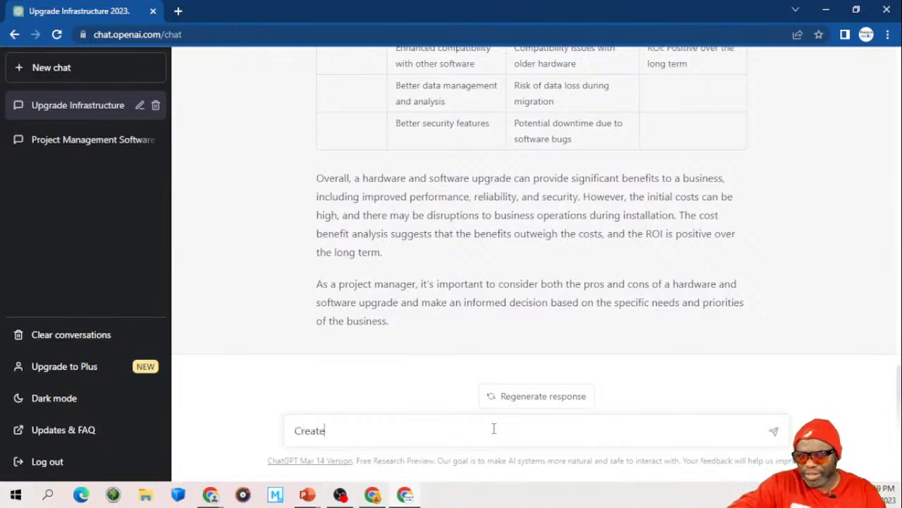
type(" a backlog")
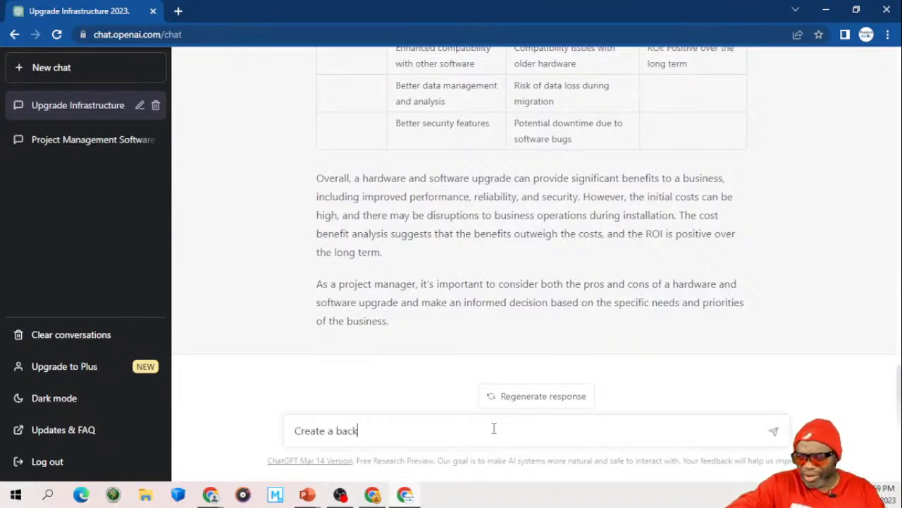
left_click(295, 431)
type("Write a compelling argument as to why your company infrastructure should be refreshed in 2023. Mention the following names in the argument: Dr. Rice, Ms. Black, The CFO HG Barnes and the President of the company Mr. Koalic. Make the response as robust as possible.")
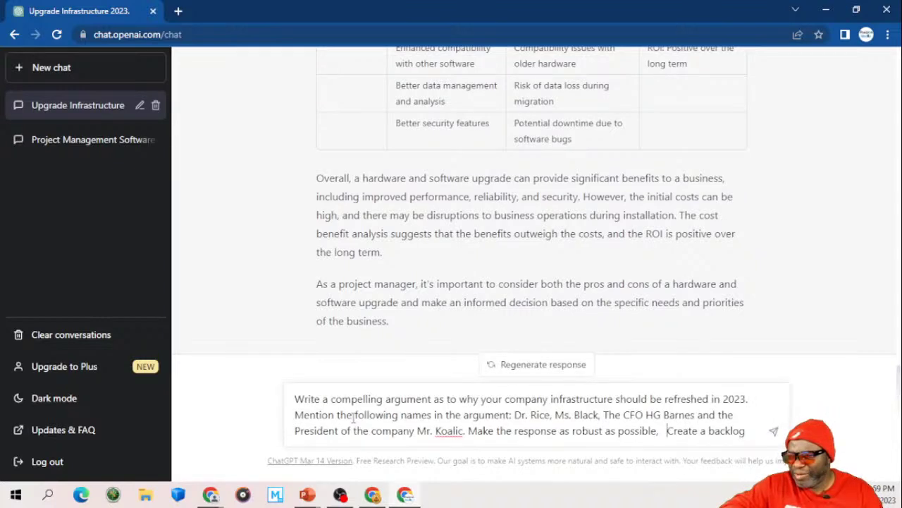
left_click(294, 399)
left_click_drag(295, 399, 462, 416)
key("ctrl+shift+End")
Step: Start a new prompt with the role text "You are a Portfolio manager trying to make a case"
type("You are a")
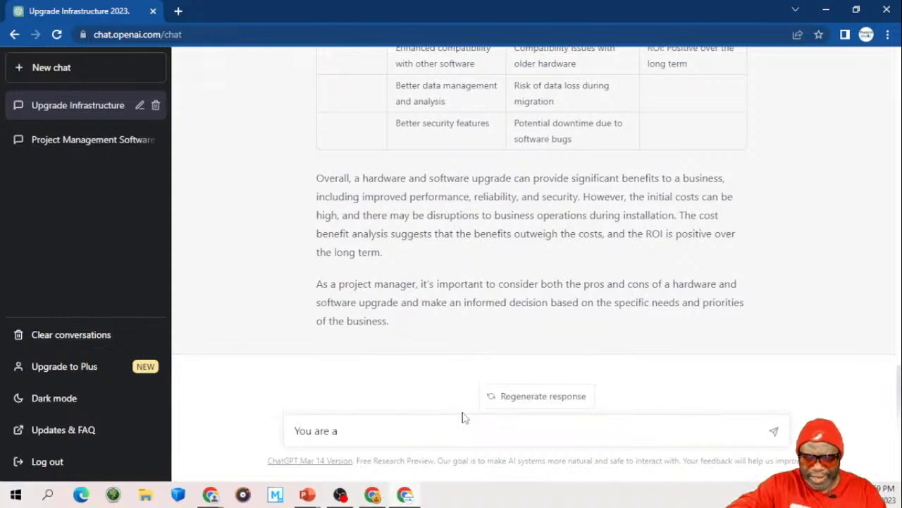
type(" Pro")
key("BackSpace")
key("BackSpace")
type("o")
type("r")
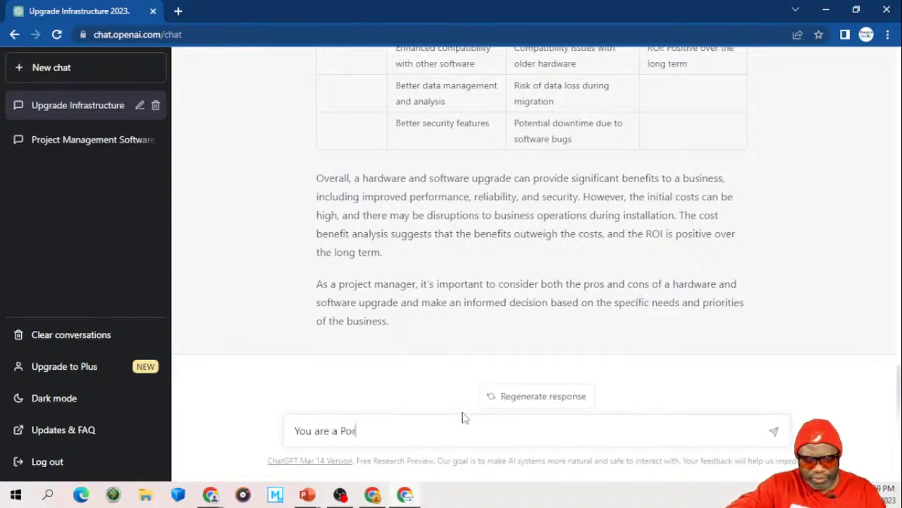
type("tfolio manage")
key("BackSpace")
key("BackSpace")
key("BackSpace")
key("BackSpace")
type("nage")
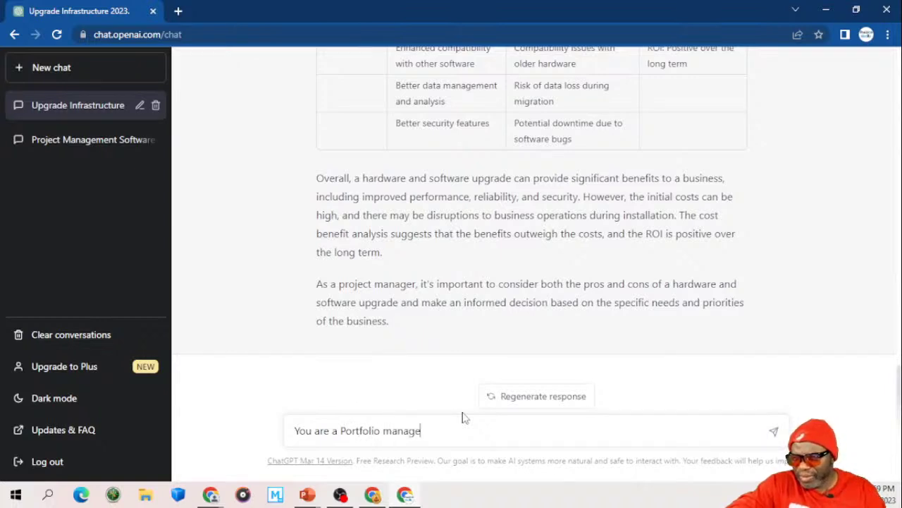
type("r trying to m")
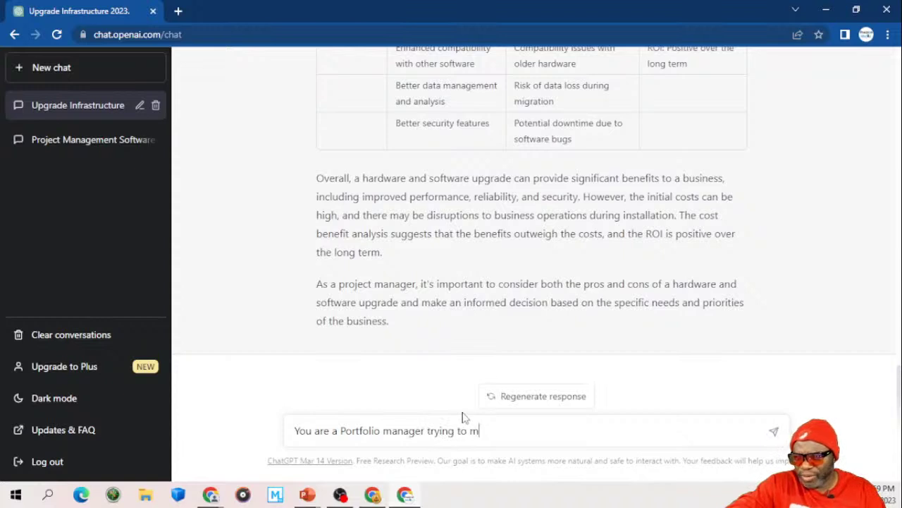
type("ake a case ")
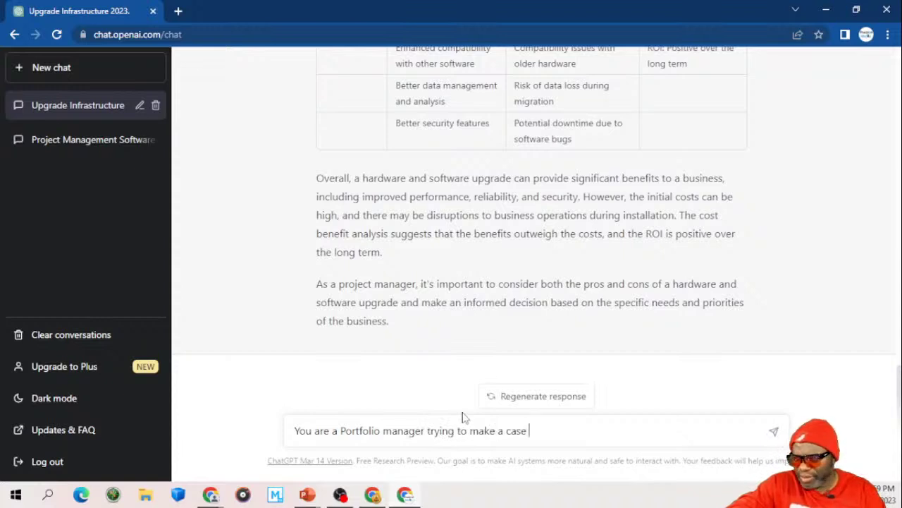
Step: Continue the role sentence with "for a hardware and software refresh for"
type("for a h")
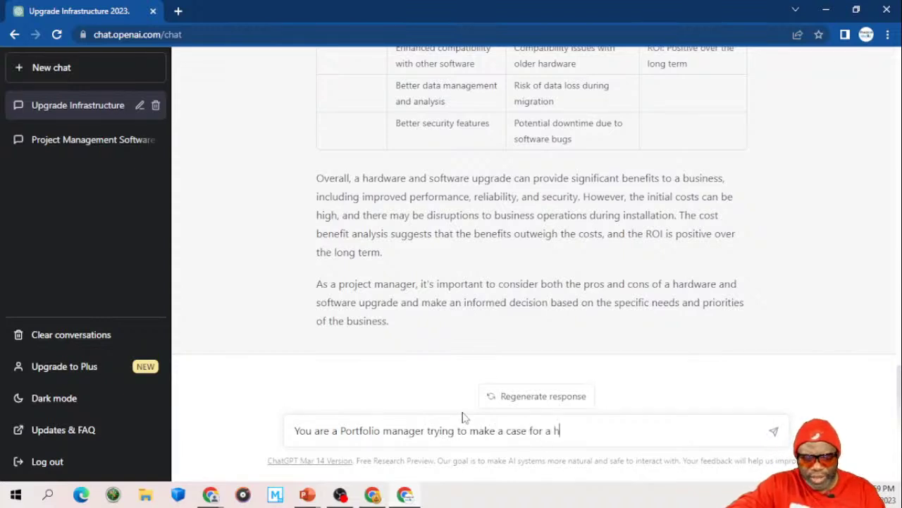
type("ardware")
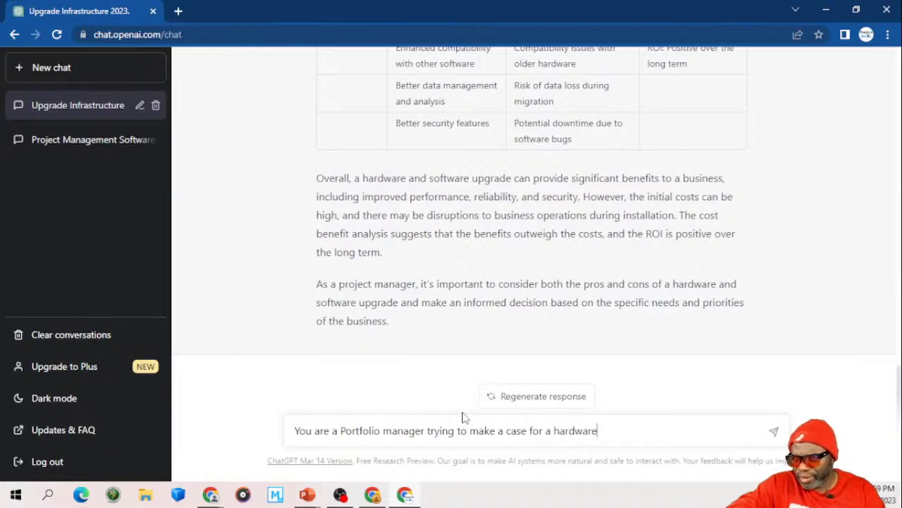
type(" and softwar")
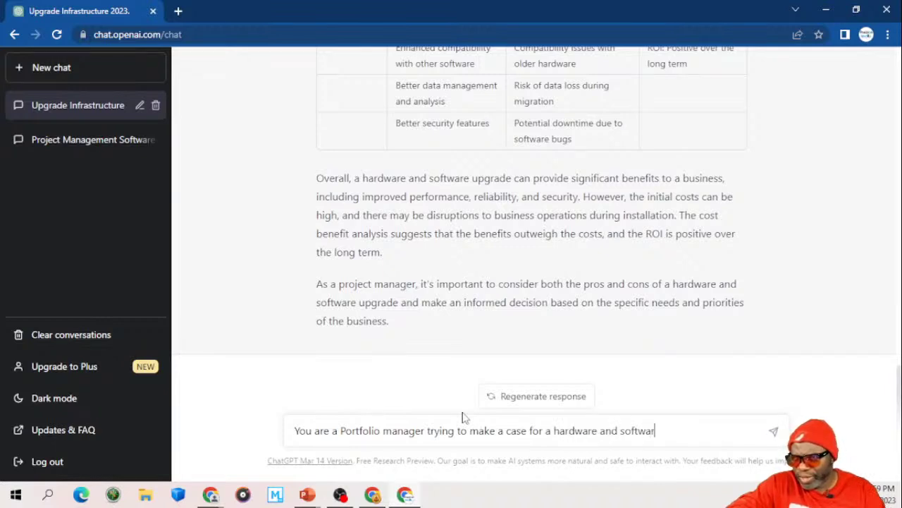
type("e refresh ")
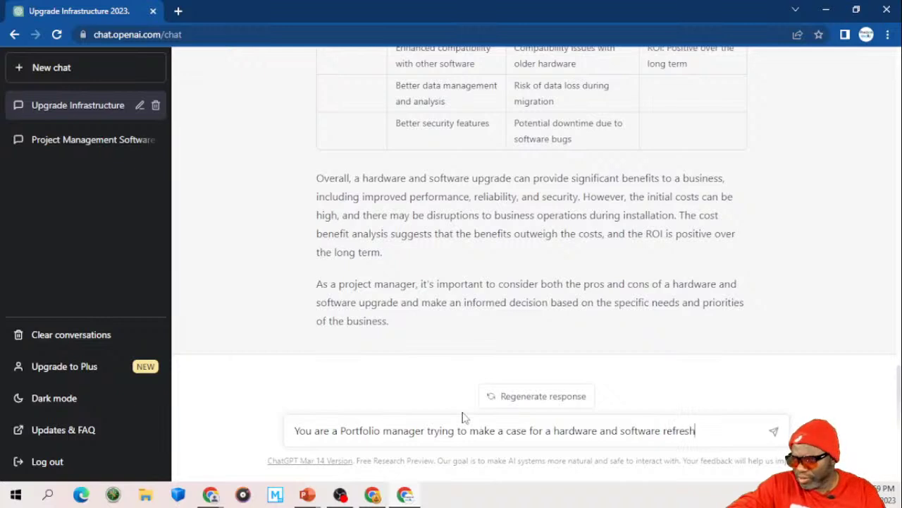
type("for")
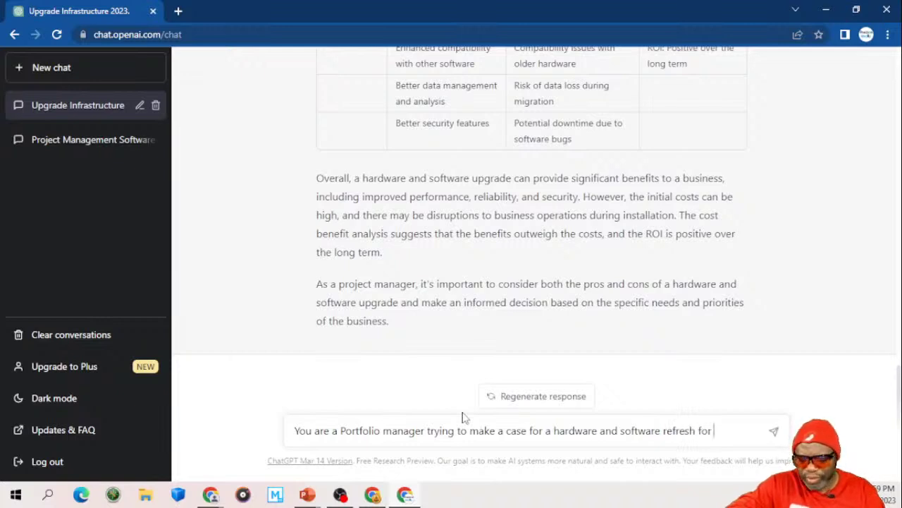
Step: Complete the role sentence with "all infrastructure and windows." and add the request "Create a product backlog"
type(" all infr")
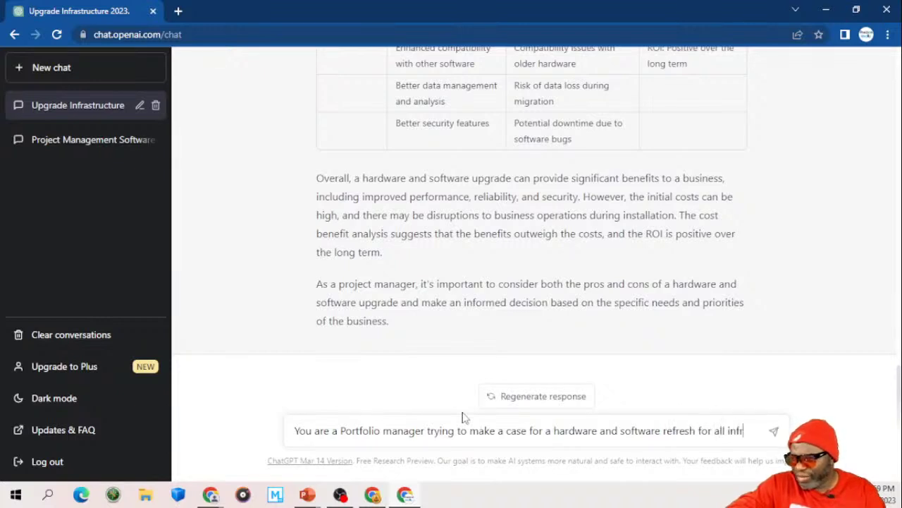
type("astru")
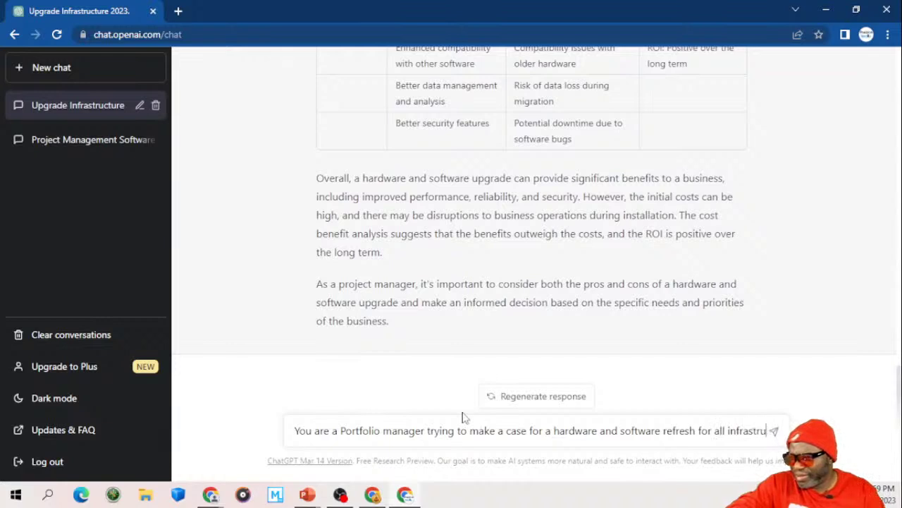
type("cture and windoe")
key("BackSpace")
type("ws. Cre")
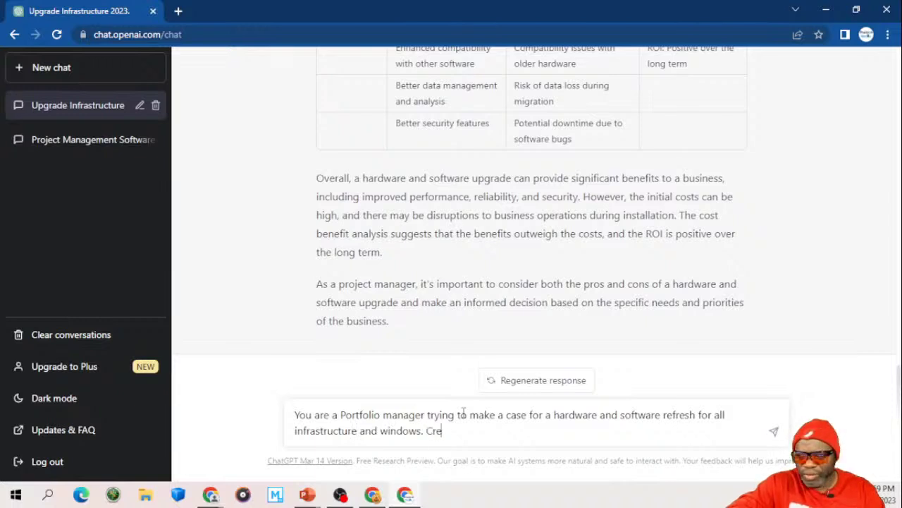
type("ate a product backlog")
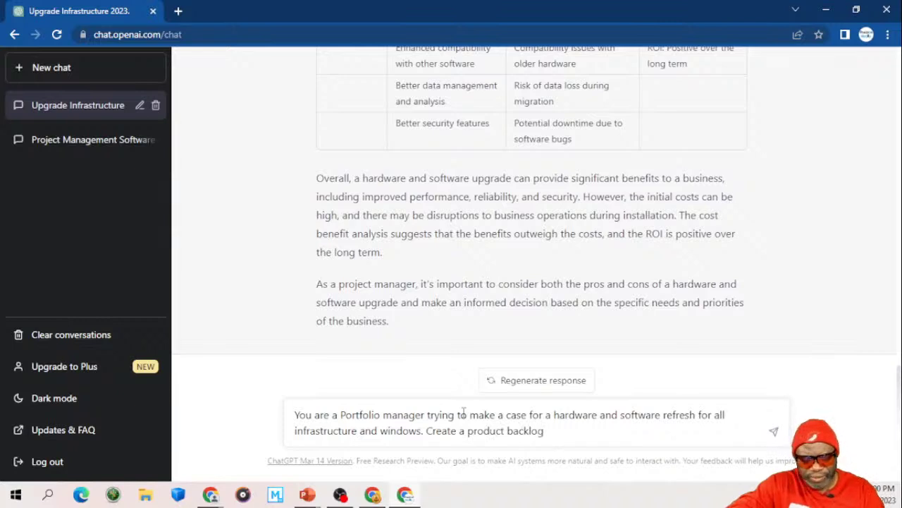
Step: Continue the product backlog prompt with "for this endeavor breaking the information down into releases, sprints"
type(" for this")
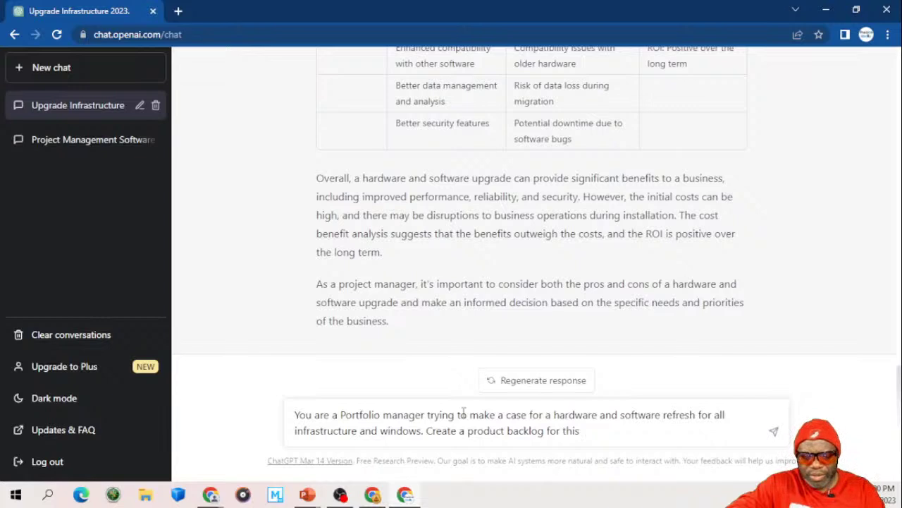
type("nde")
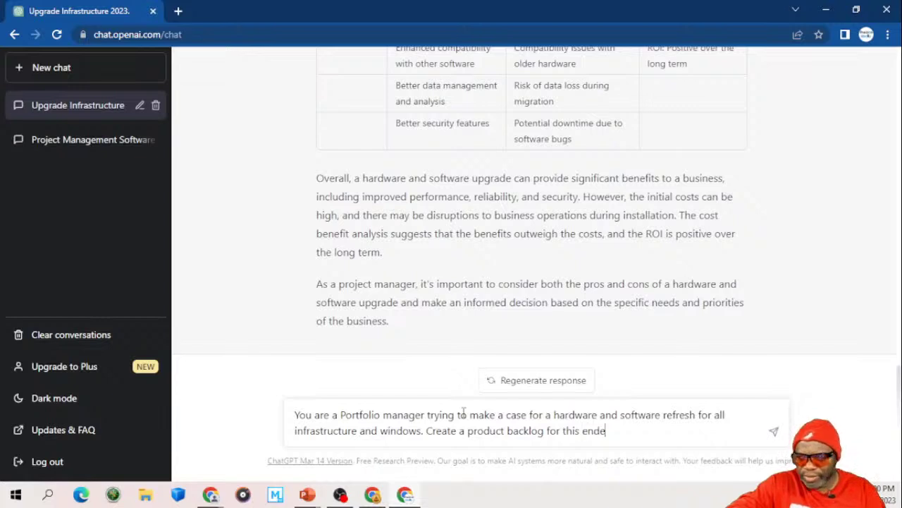
type("avor bre")
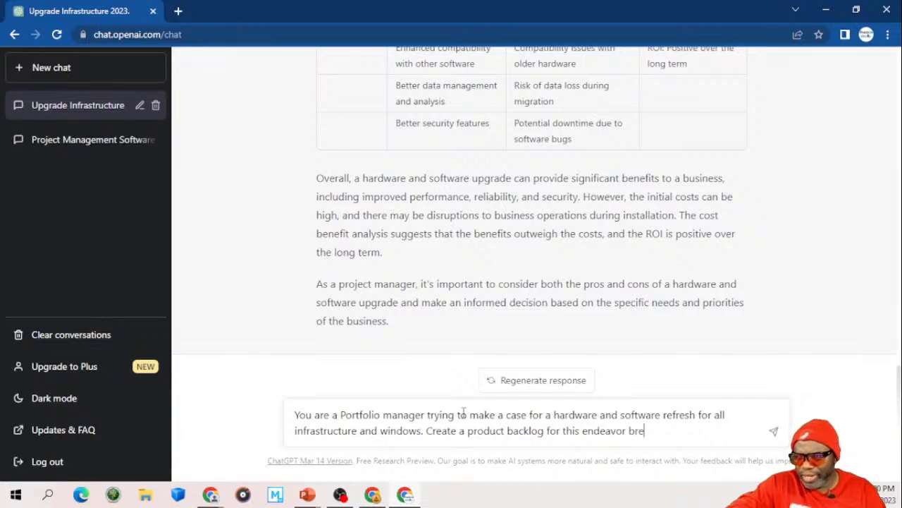
type("aking the inf")
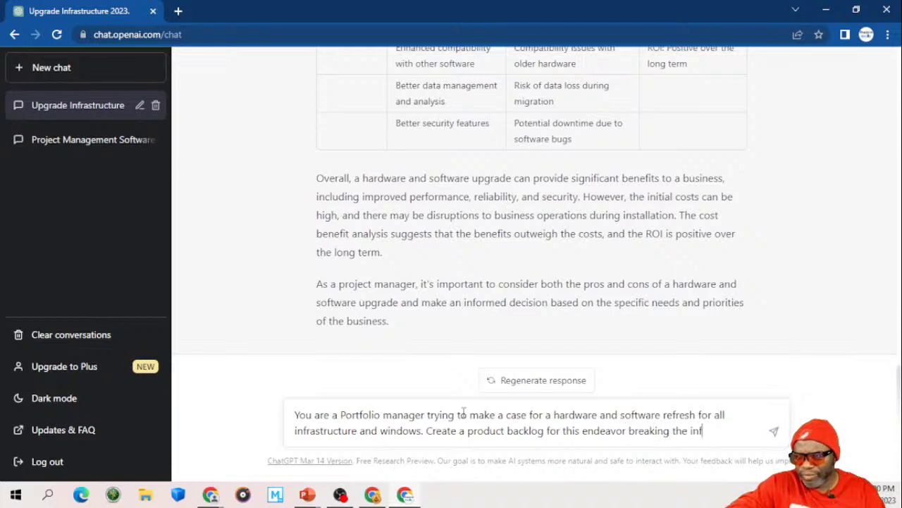
type("ormation down into ")
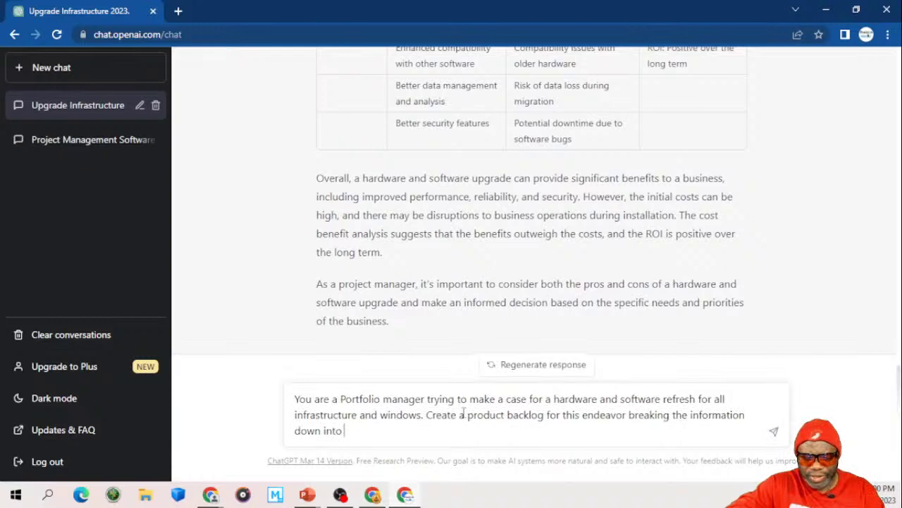
type("relea")
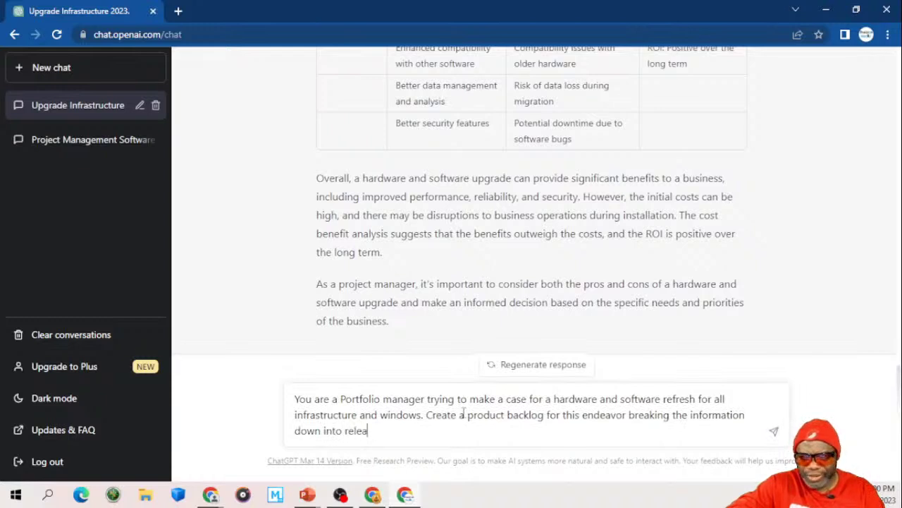
type("ses, sprints")
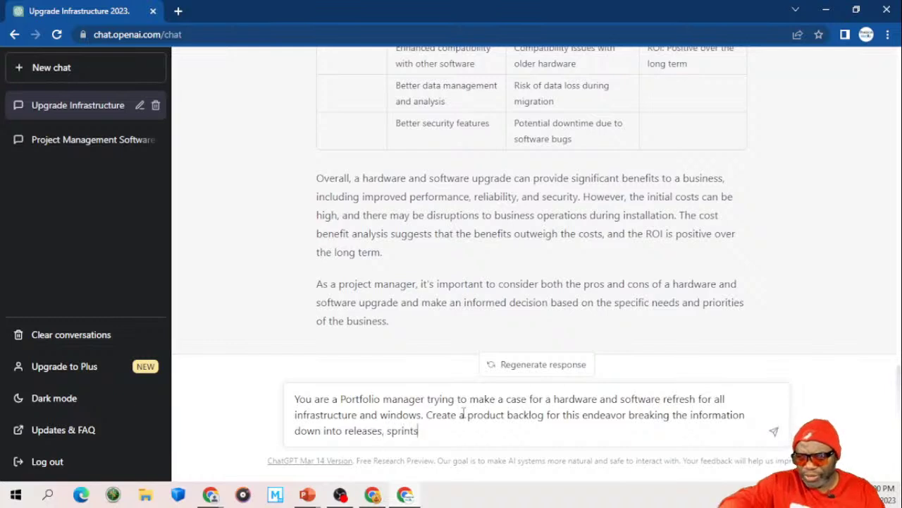
Step: Insert "epics, features," before "releases" in the prompt and end the list with "stories"
left_click(346, 431)
type("epics, ")
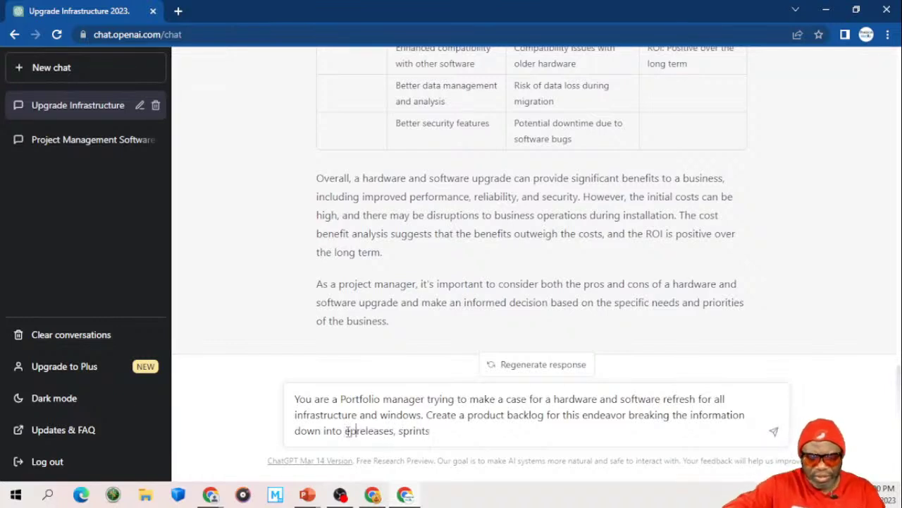
type("fea")
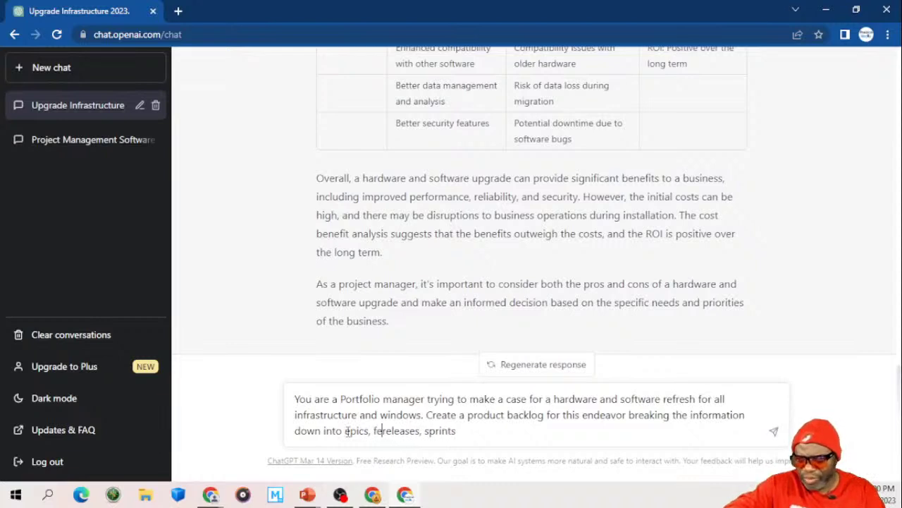
type("tures,")
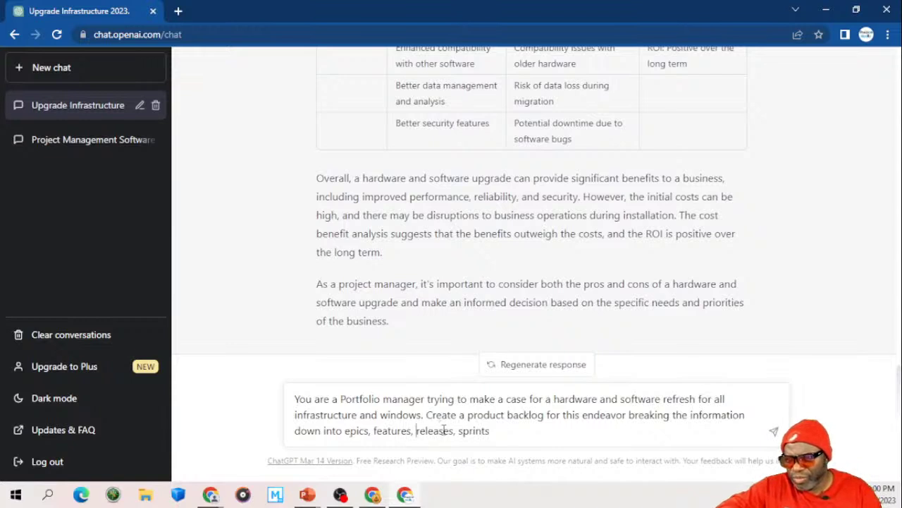
left_click(495, 434)
type(",")
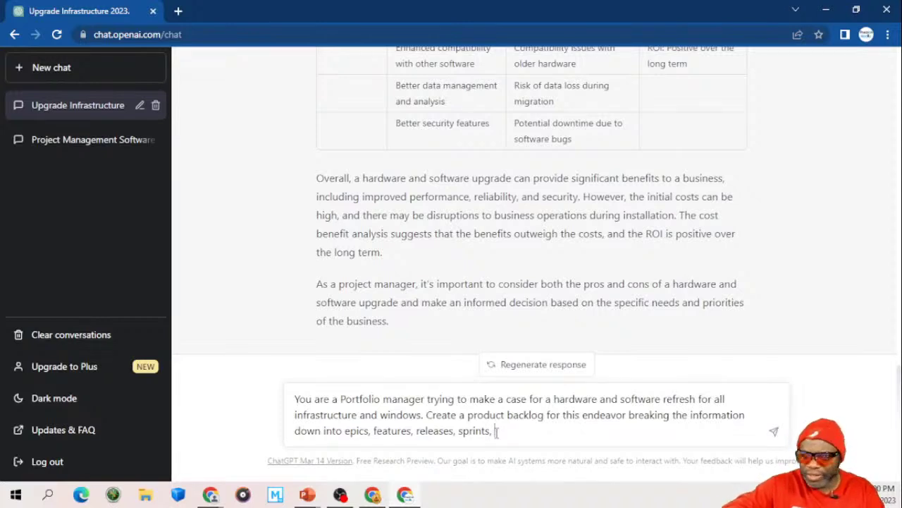
type("stories")
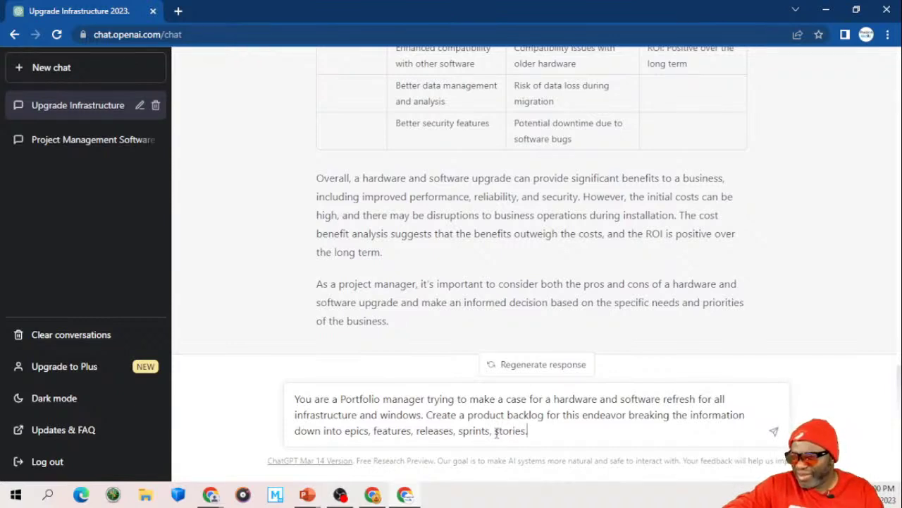
Step: Add a new sentence to the prompt: "Use as many lines and columns as is necessary to paint a clear picture"
type(". Us")
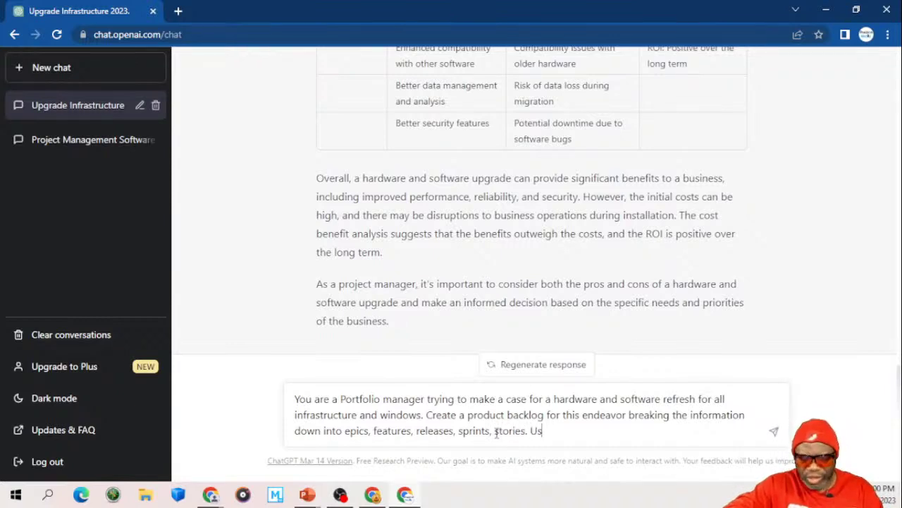
type("e as many")
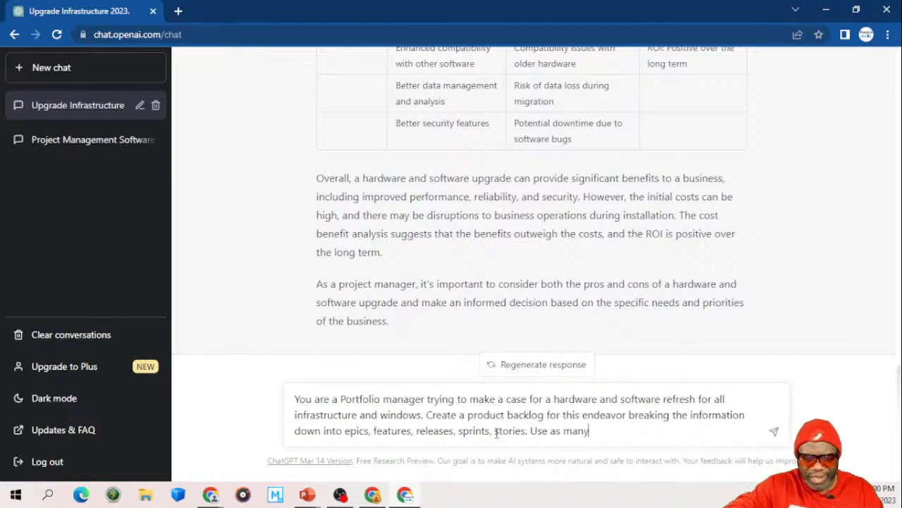
type(" lines and co")
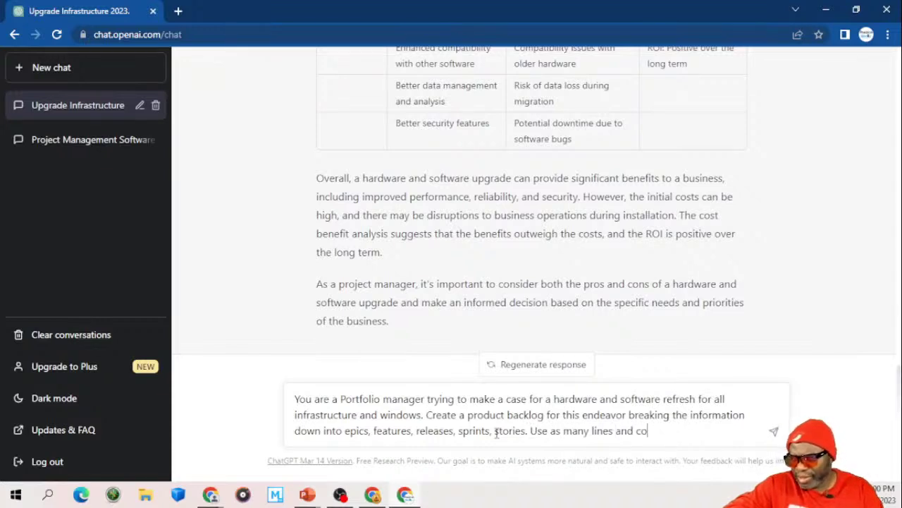
type("lumns as is")
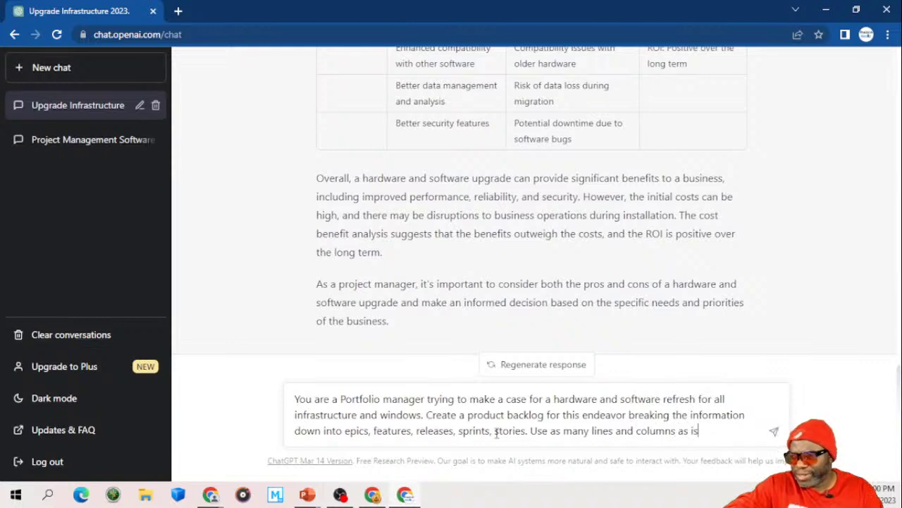
type(" necessary")
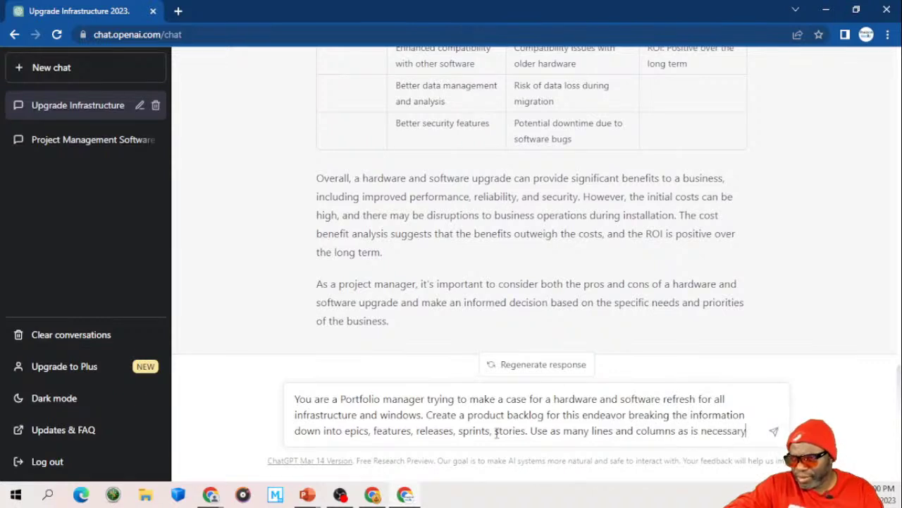
type(" to paint a ")
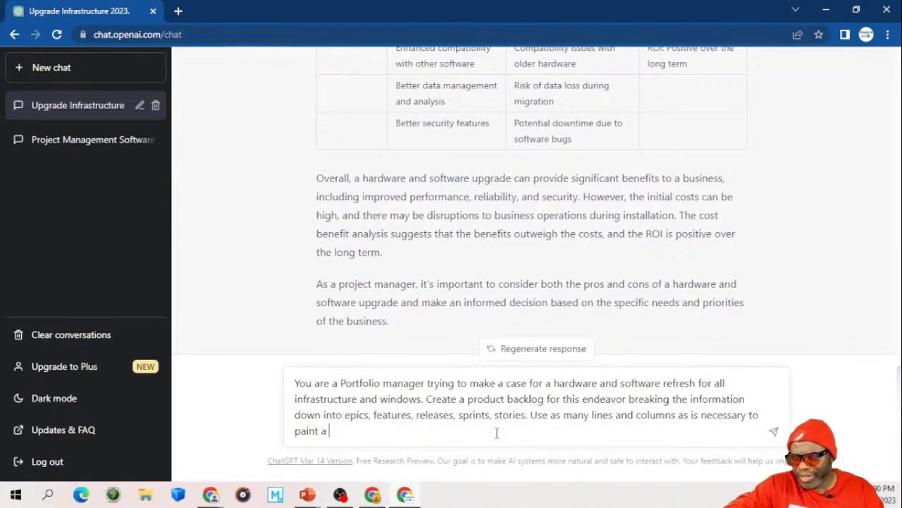
type("clear pictur")
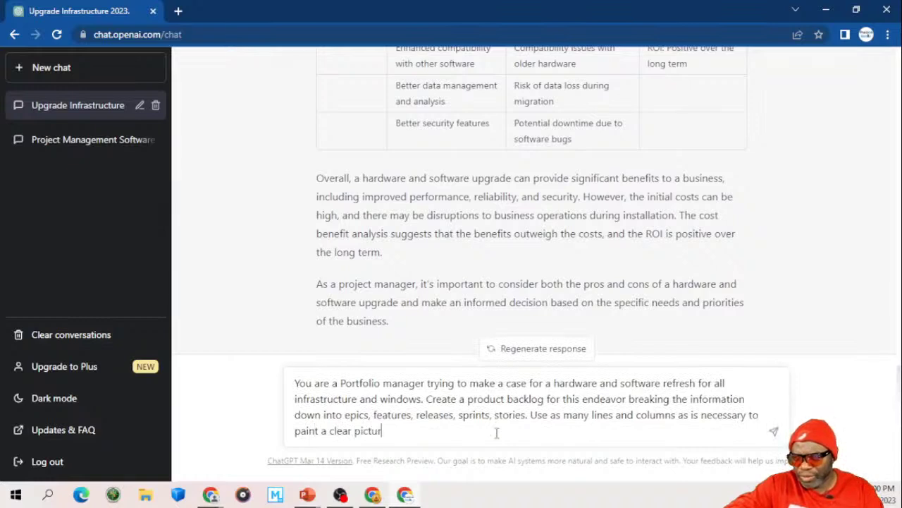
Step: Finish the prompt with "for the less technical stakeholders resulting in a green light to go ahead." and send it
type("e for the less ")
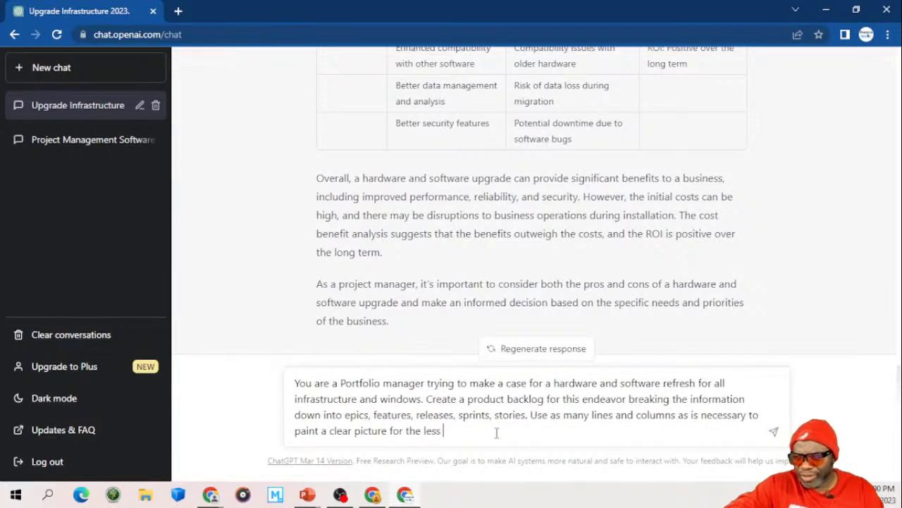
type("technical stakeholders resulting in")
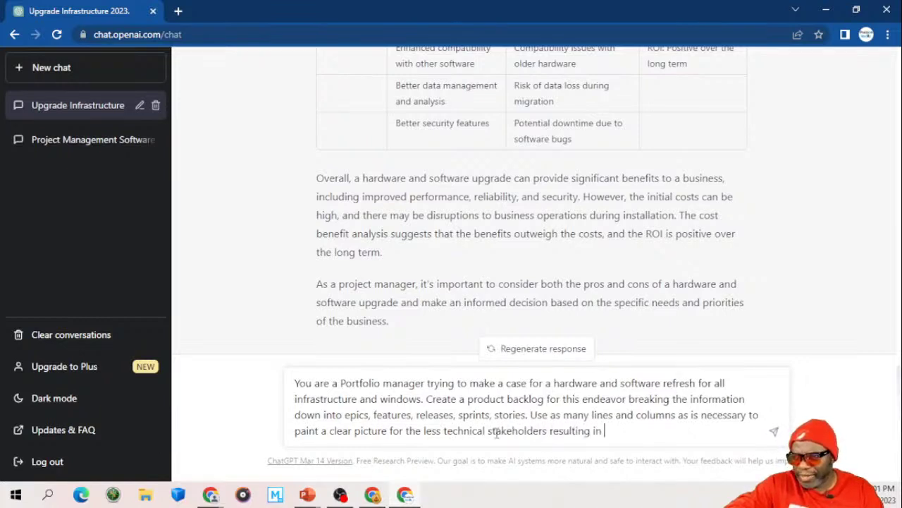
type(" a green")
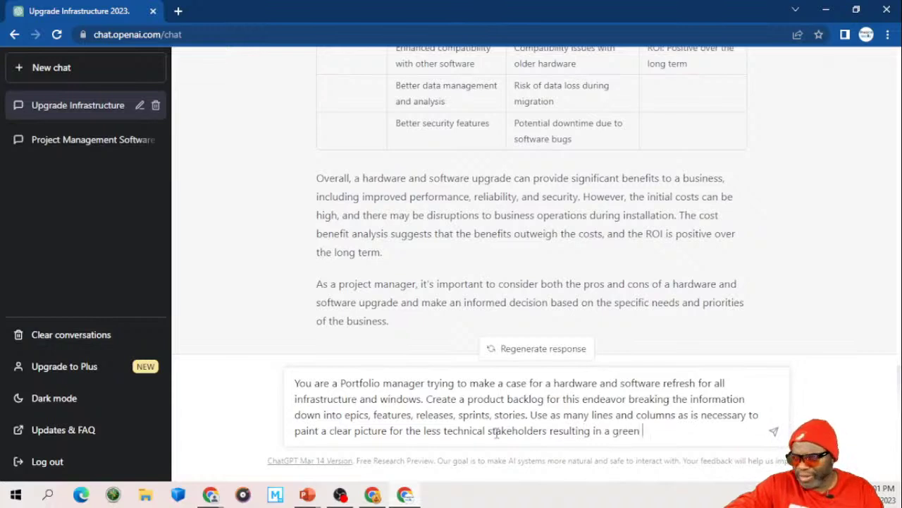
type(" light to ")
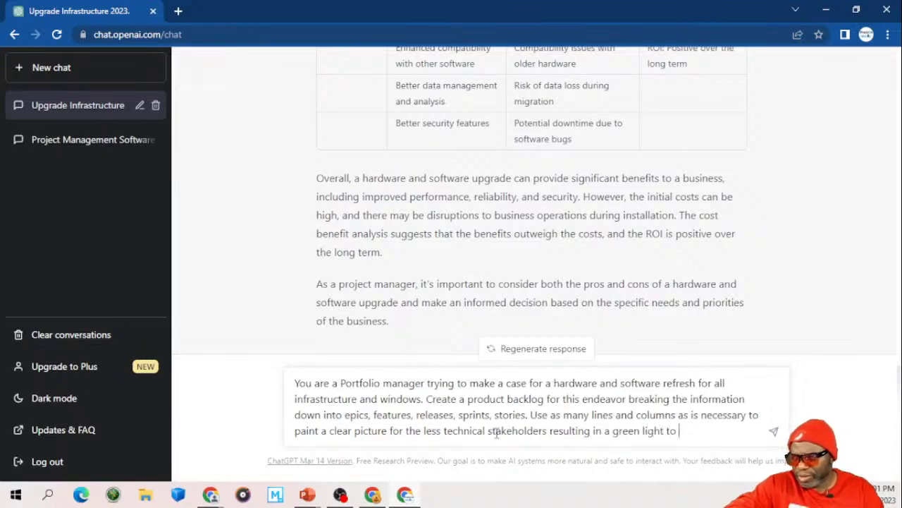
type("go ahead.")
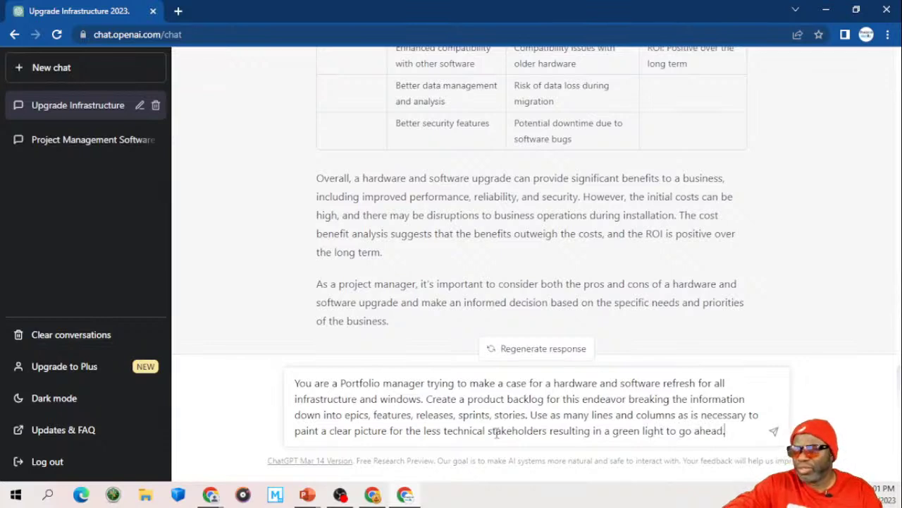
key("Return")
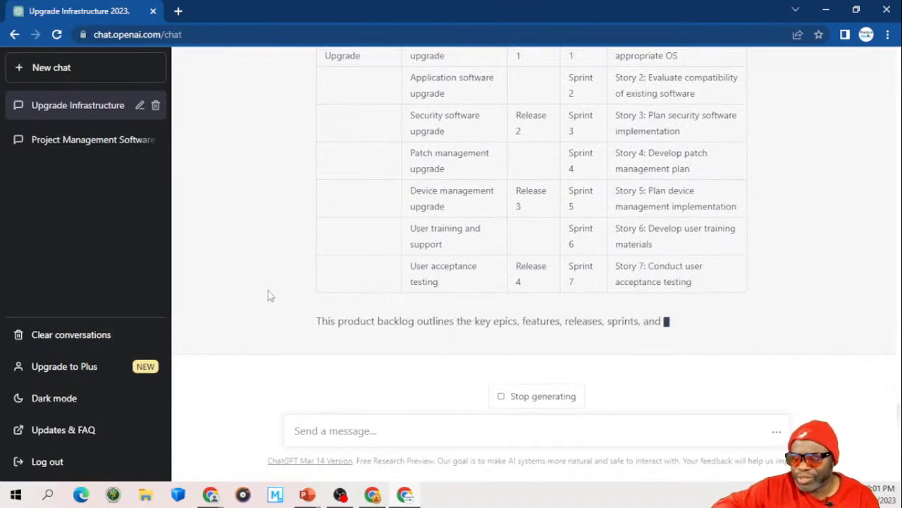
Step: Review the generated product backlog table's epics, features, releases, sprints and stories, along with the closing summary
scroll(268, 296, "up", 2)
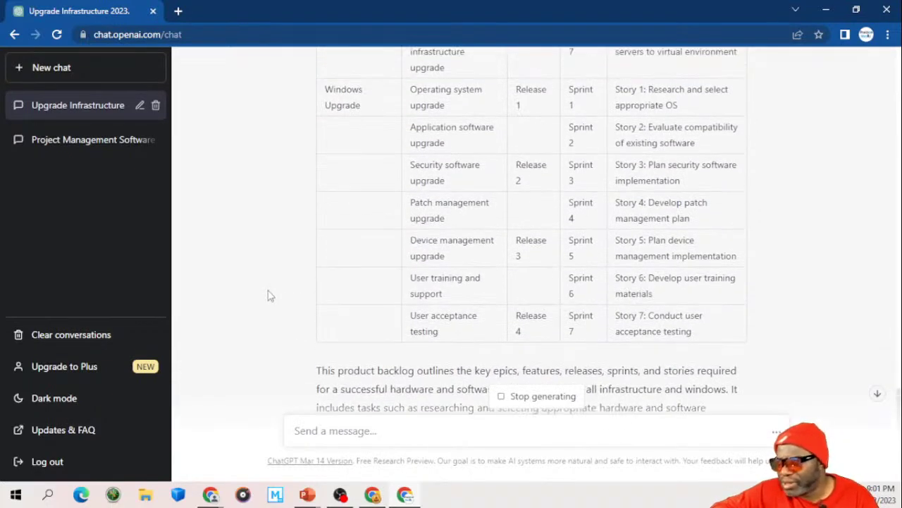
scroll(268, 296, "up", 5)
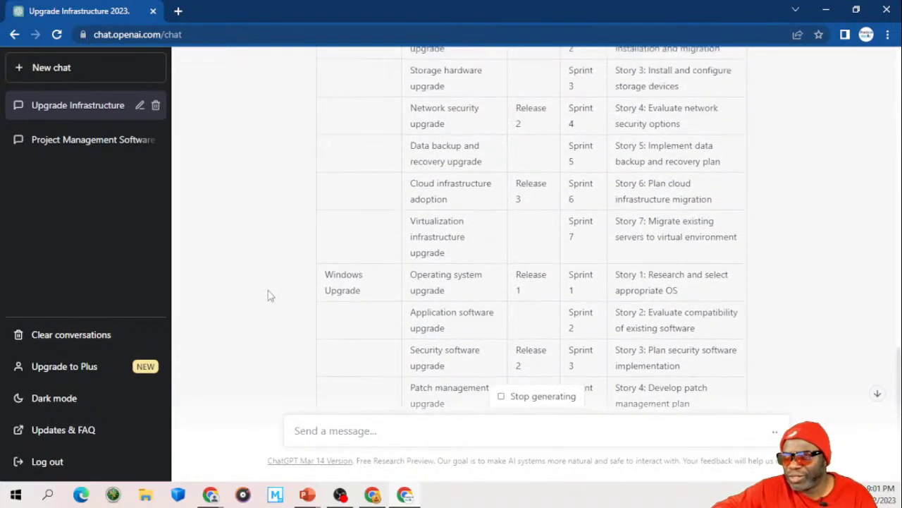
scroll(268, 296, "up", 3)
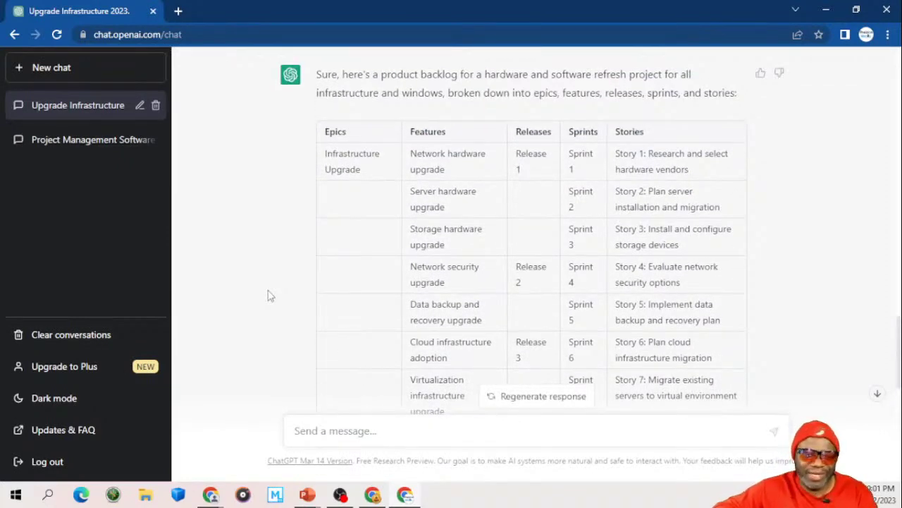
scroll(268, 297, "down", 1)
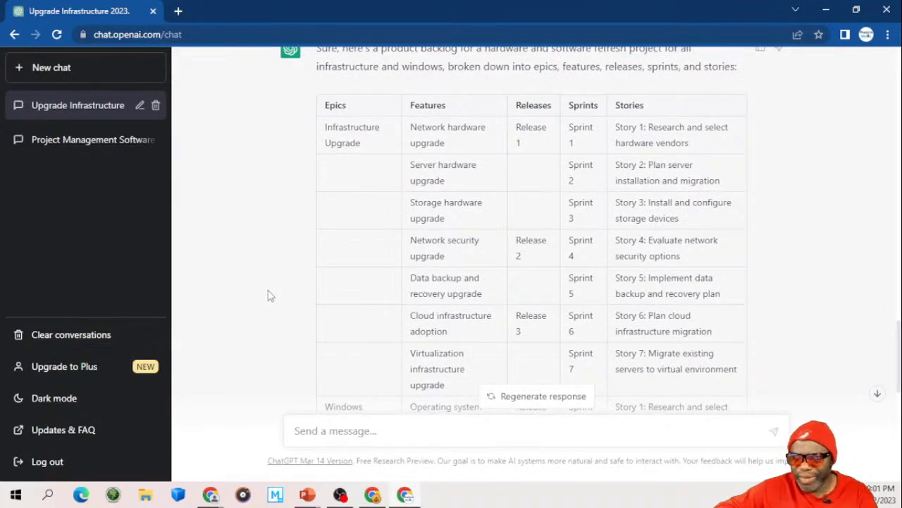
scroll(268, 296, "down", 1)
scroll(268, 296, "down", 3)
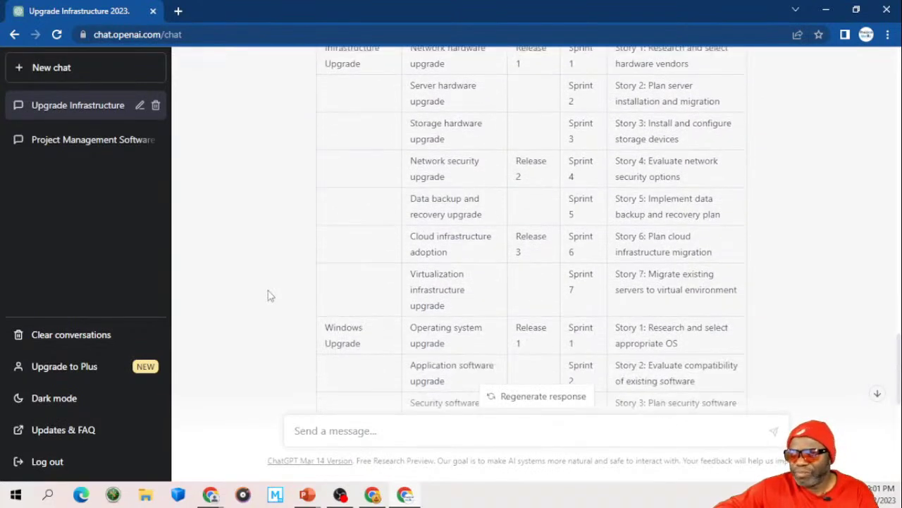
scroll(268, 296, "down", 5)
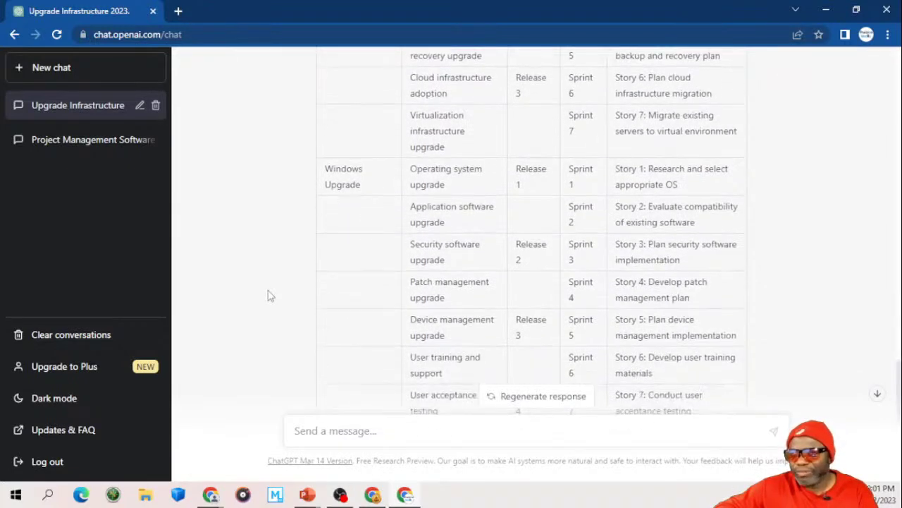
scroll(268, 296, "down", 1)
scroll(268, 296, "down", 2)
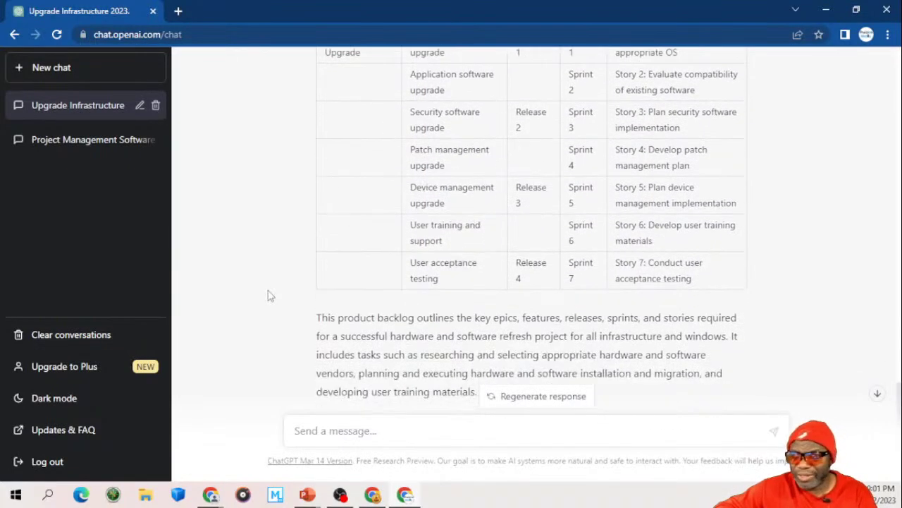
scroll(268, 296, "down", 1)
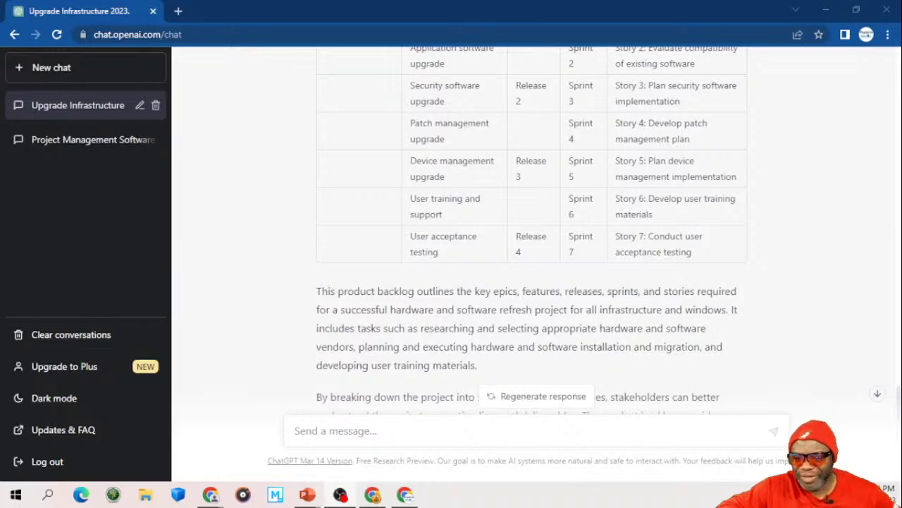
left_click(264, 250)
scroll(266, 251, "down", 2)
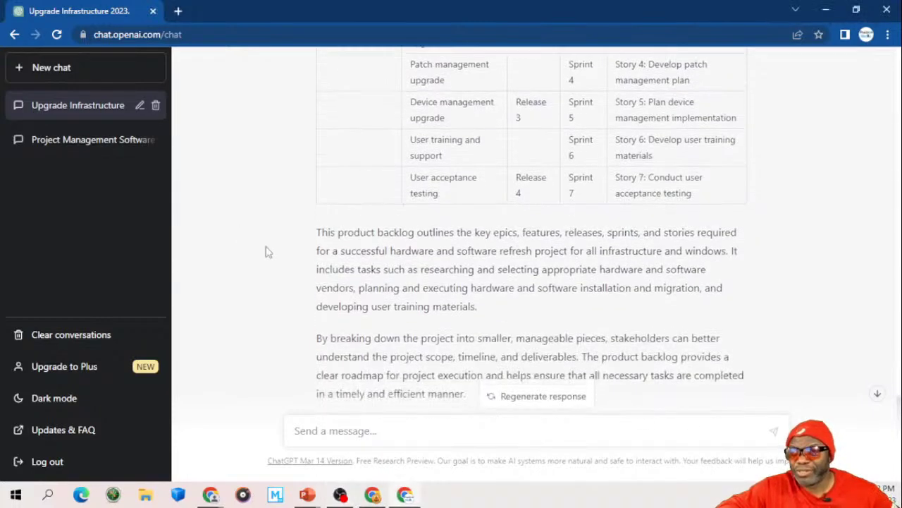
scroll(266, 251, "up", 6)
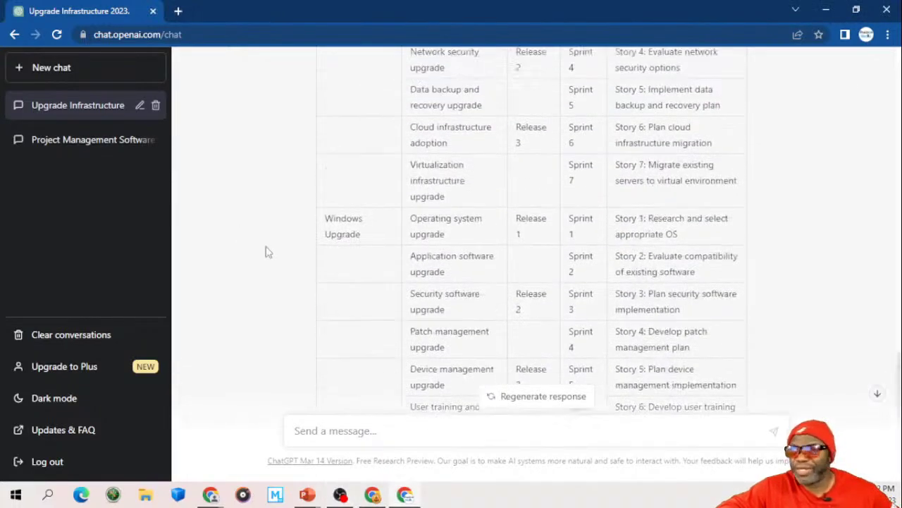
scroll(266, 252, "up", 3)
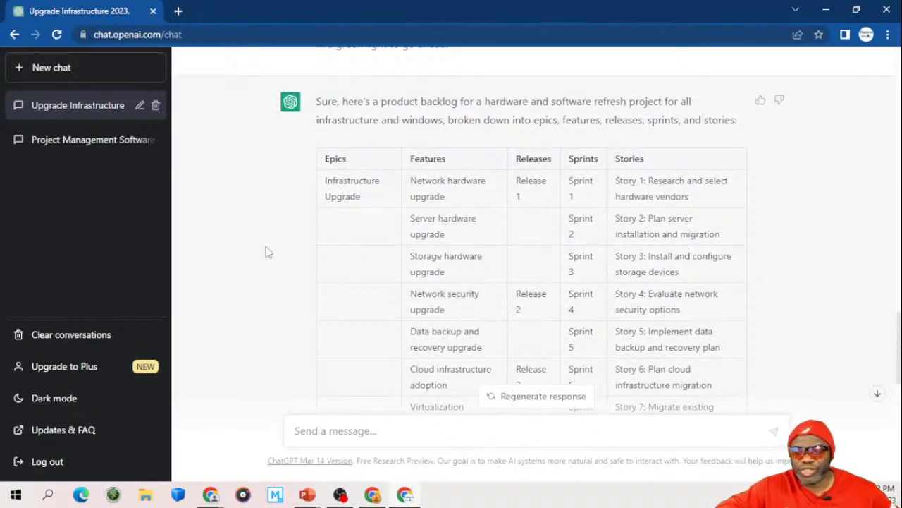
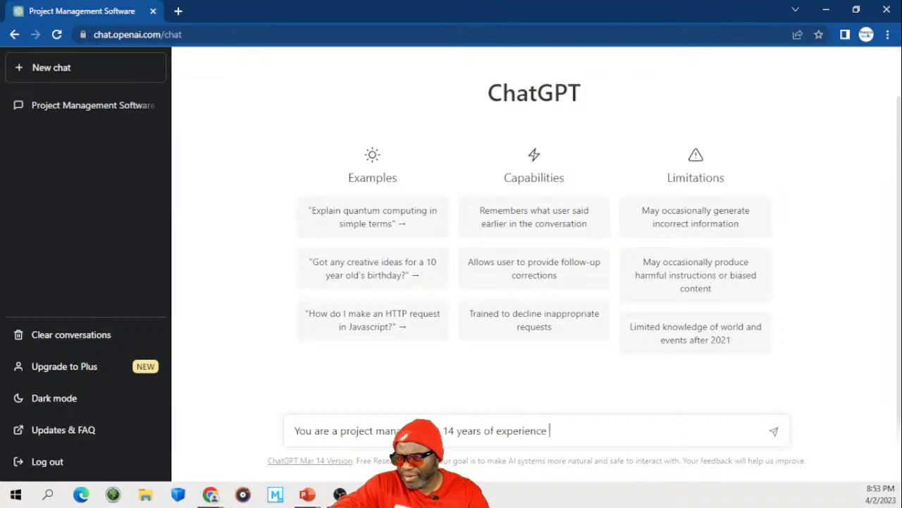
Step: Continue the project manager prompt after "14 years of experience" with "on large IT hardware projects. Write a"
type("IT ")
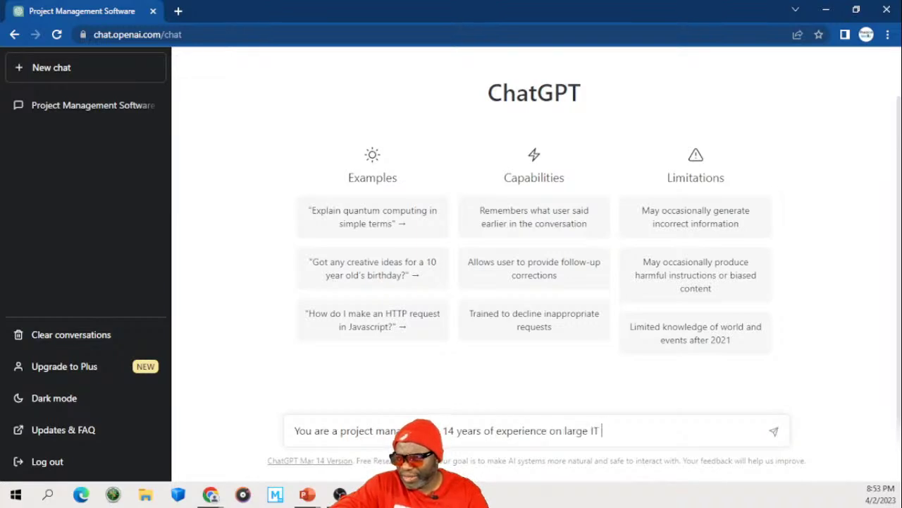
type("hardware")
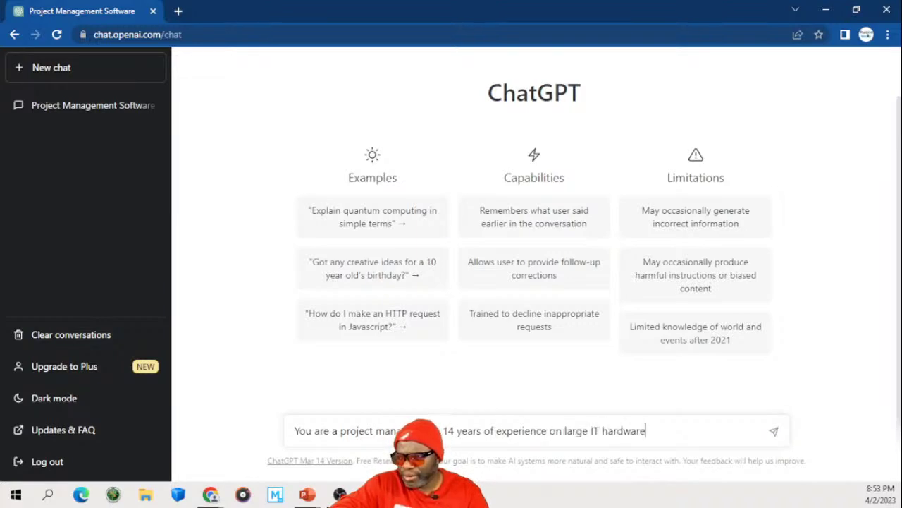
type(" project")
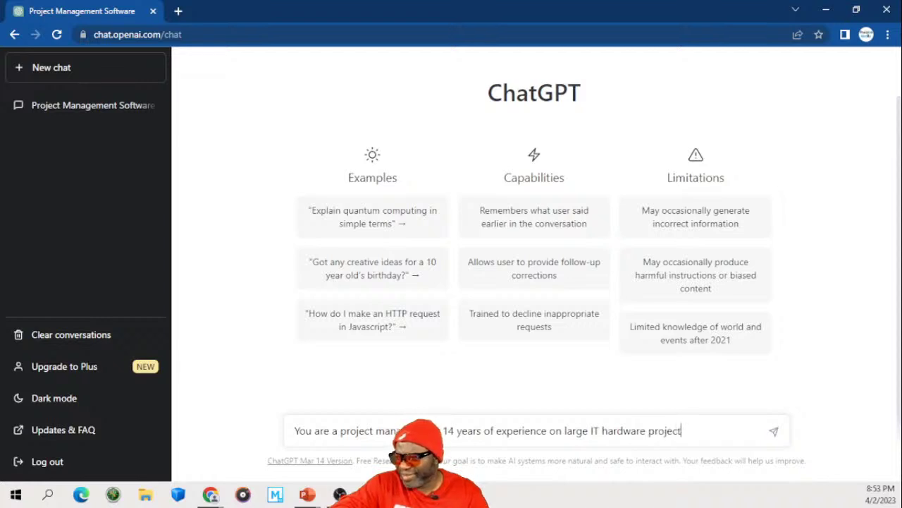
type("s. Write a")
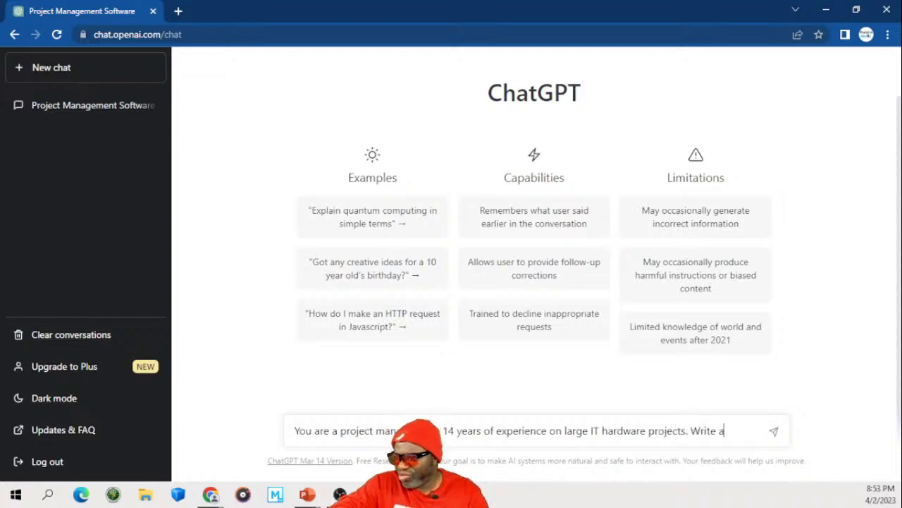
Step: Extend the prompt with "compelling argument as to why your company infrastructure should be refreshed in 2023. Mention"
type(" compelling ")
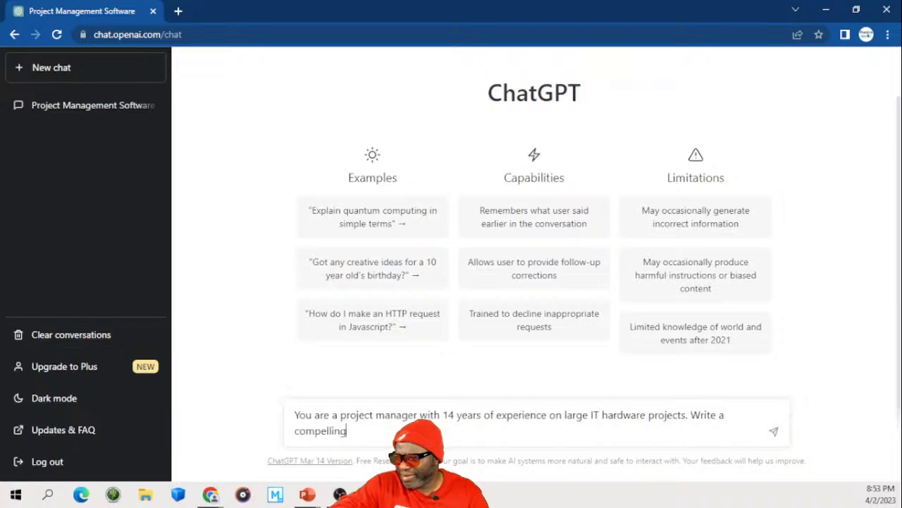
type("argument a")
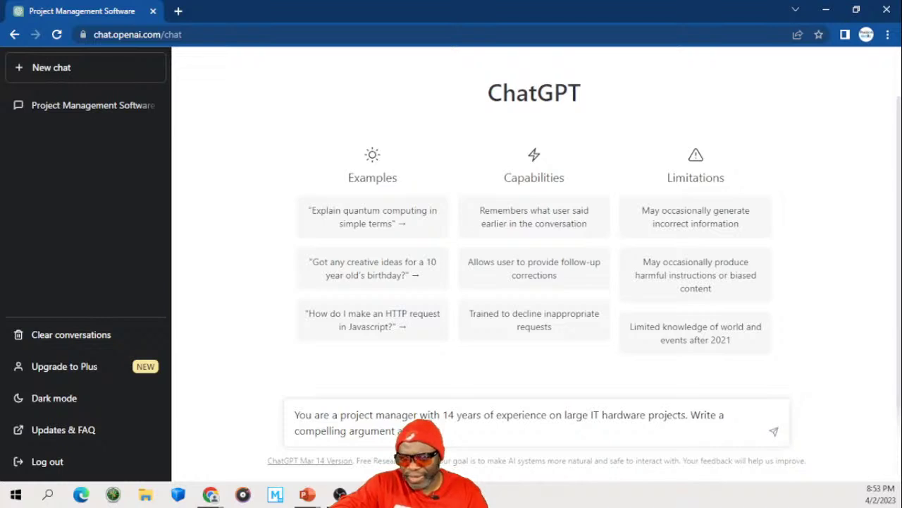
type("ompan")
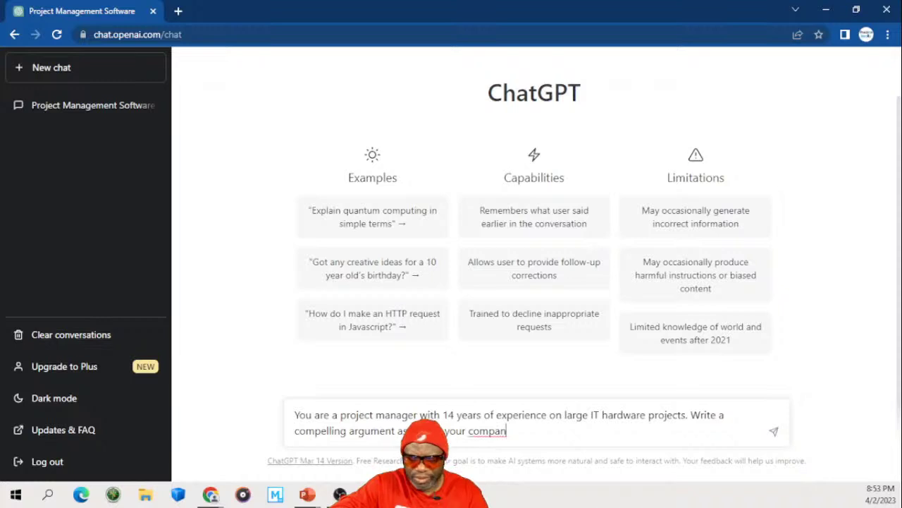
type("y infrastructure should be ")
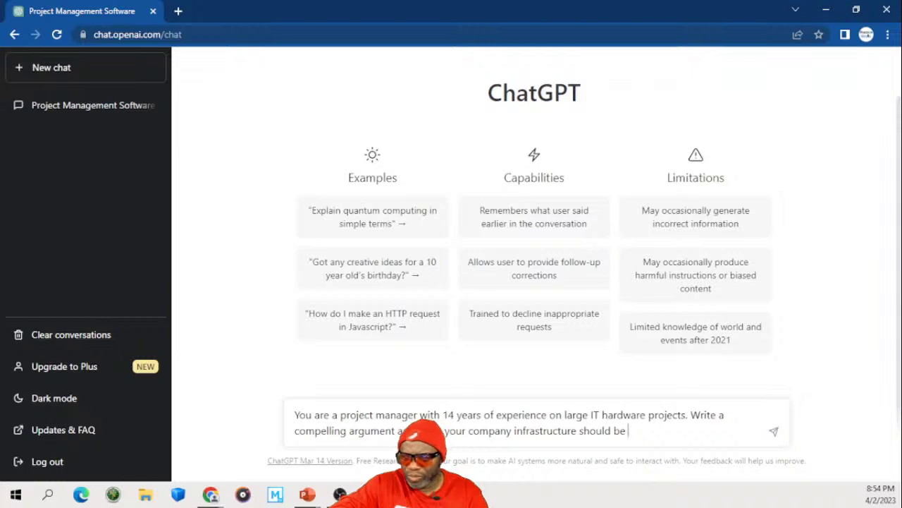
type("refreshed in 2023. Mention")
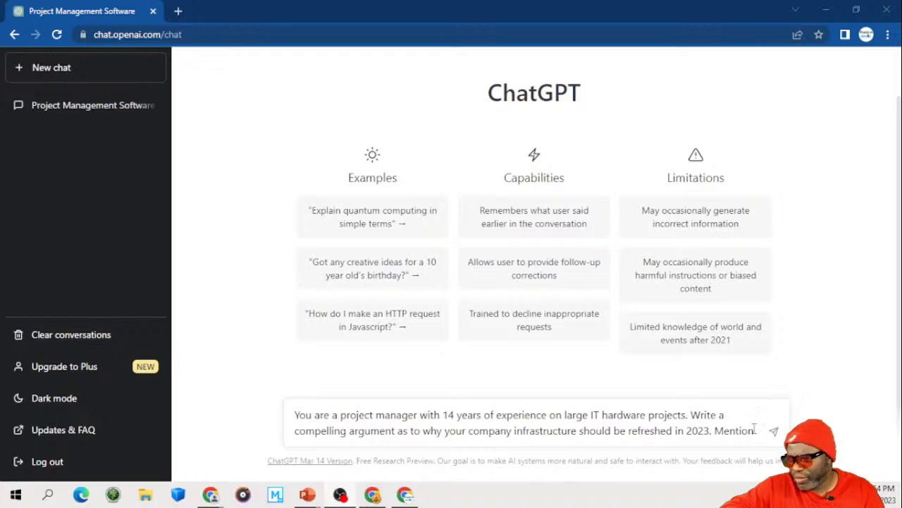
Step: Complete the lead-in to the list of people in the prompt with "the following names in the argument:"
type("the ")
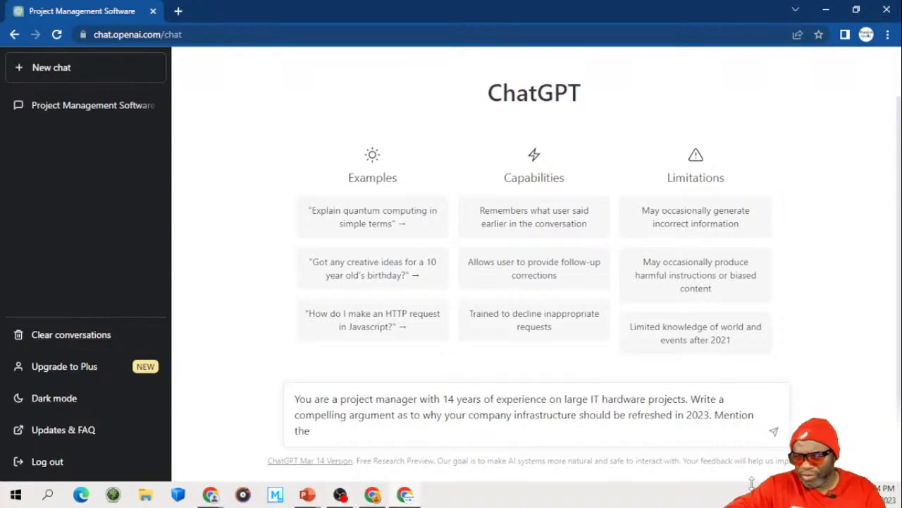
type("folling")
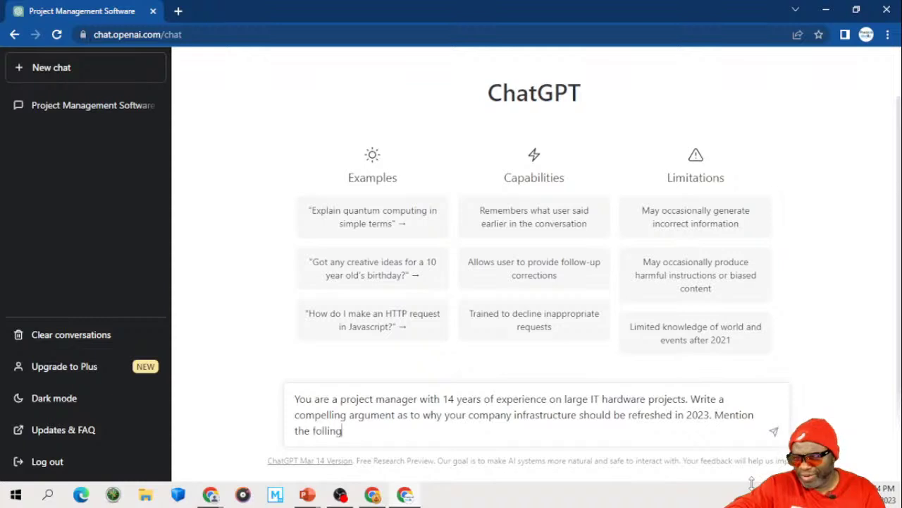
key("BackSpace")
key("BackSpace")
key("BackSpace")
type("owing ")
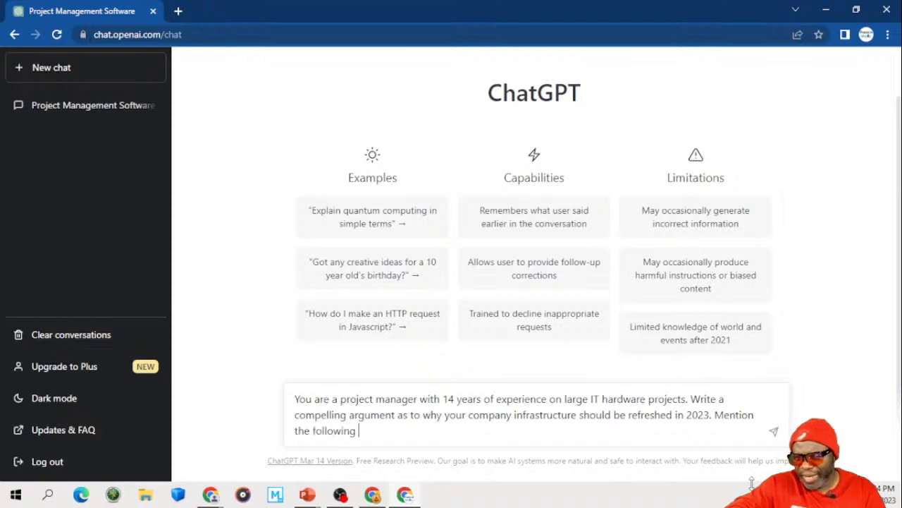
type("names in the ar")
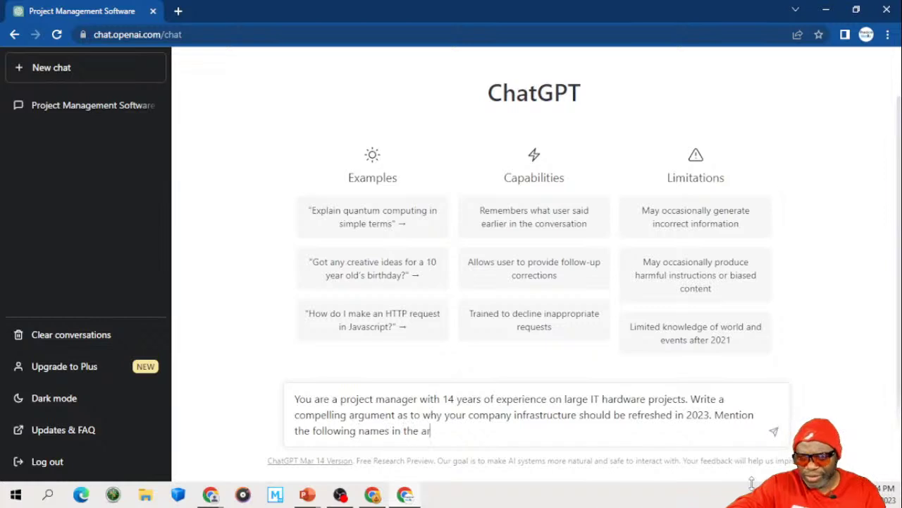
type("gument: ")
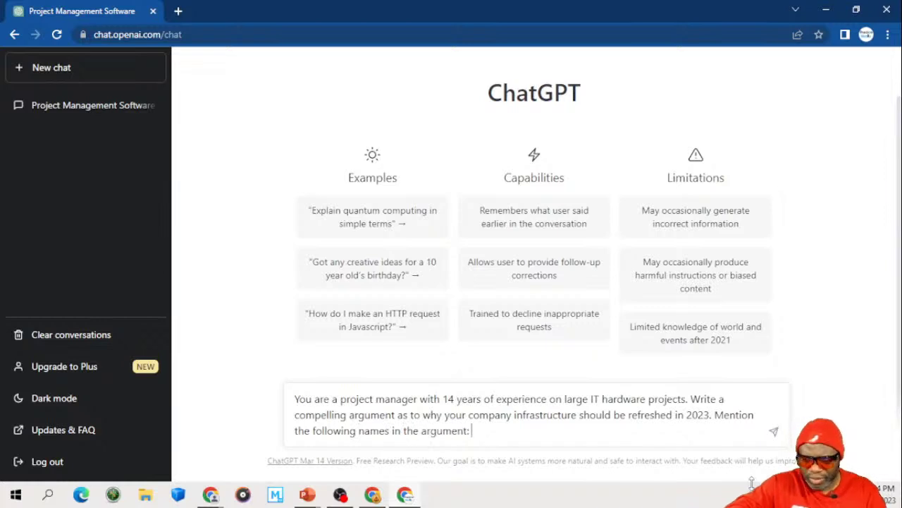
Step: List the names of two stakeholders, the CFO and the President of the company in the prompt, and begin a new sentence with "Make"
type("Dr. Rice, M")
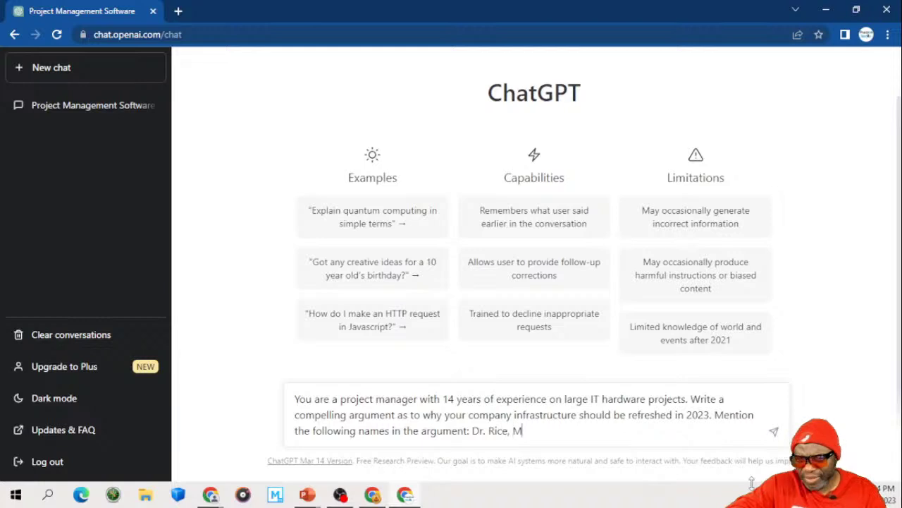
type("s. Blackm")
key("BackSpace")
type(", The ")
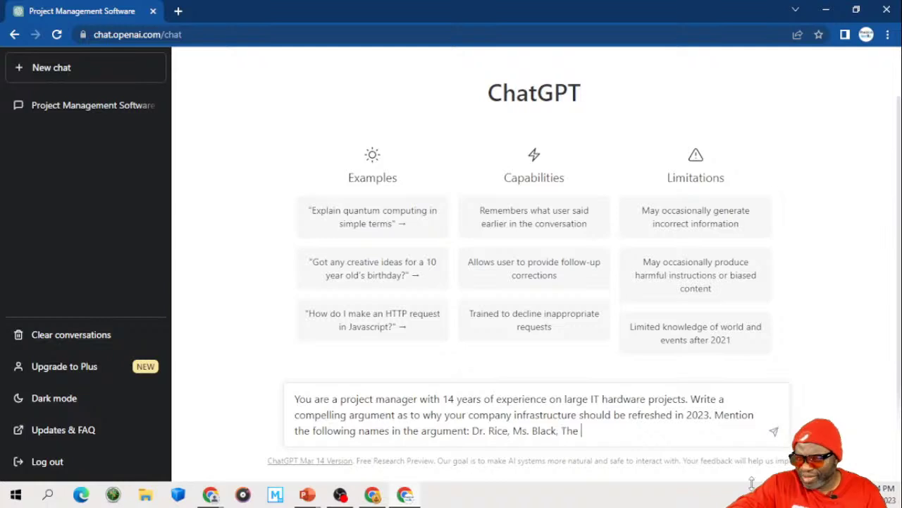
type("CFO ")
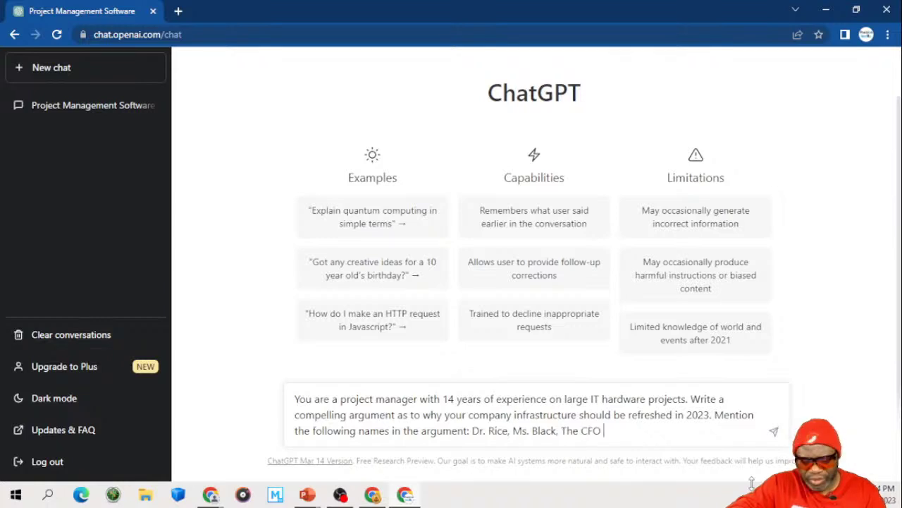
type("HG Barnes and the Pr")
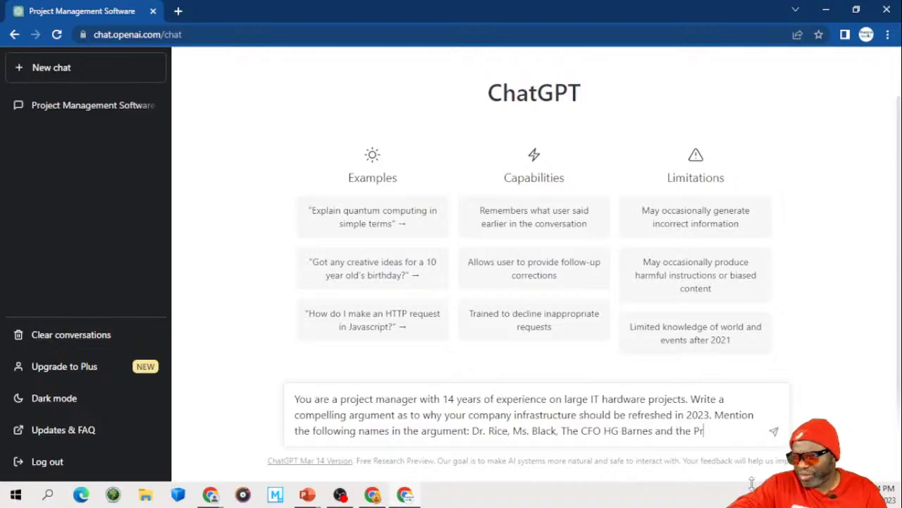
type("esi")
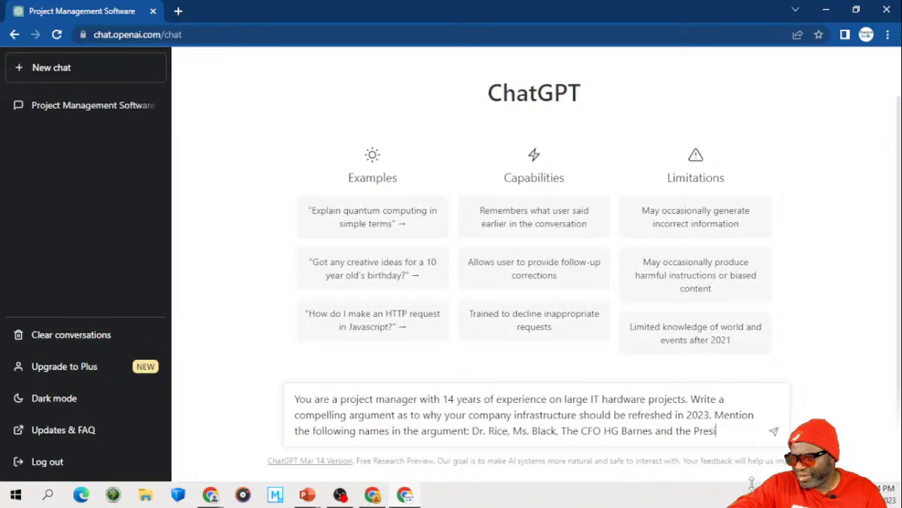
type("dent of the compan")
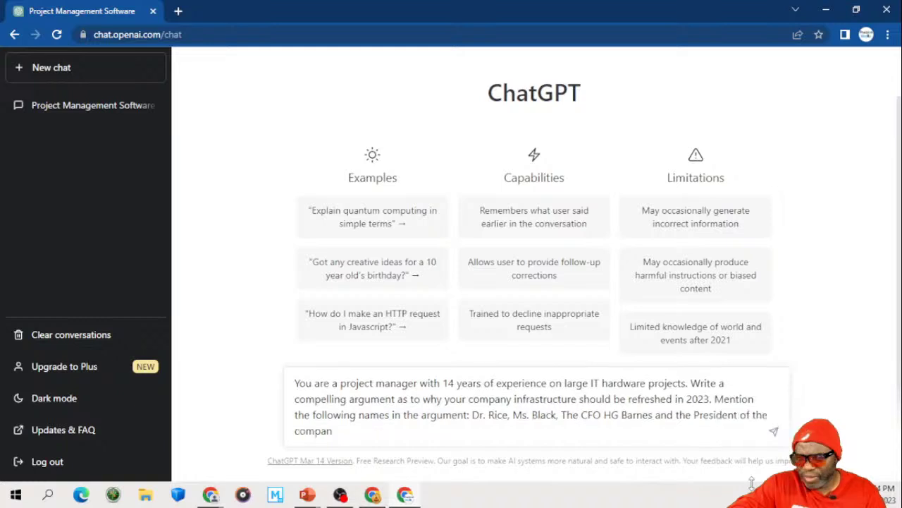
type("y Mr")
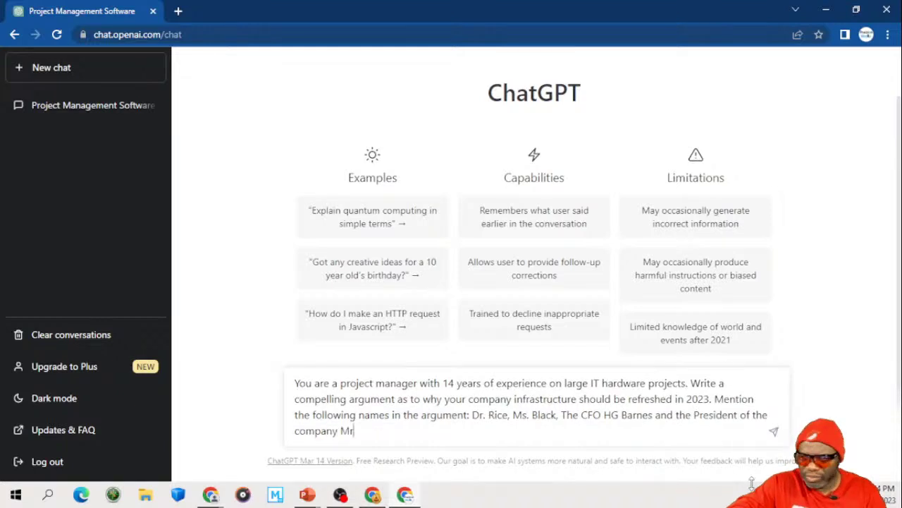
type(".")
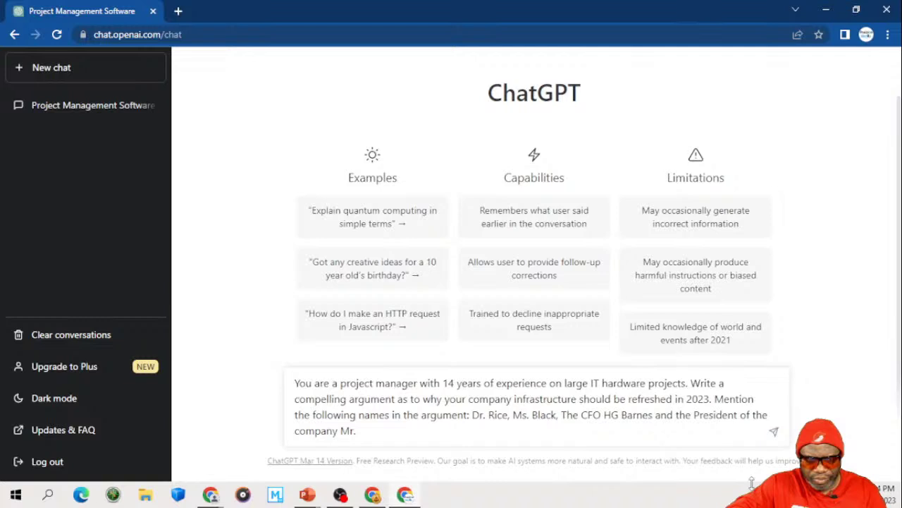
type(" Koalic. Make")
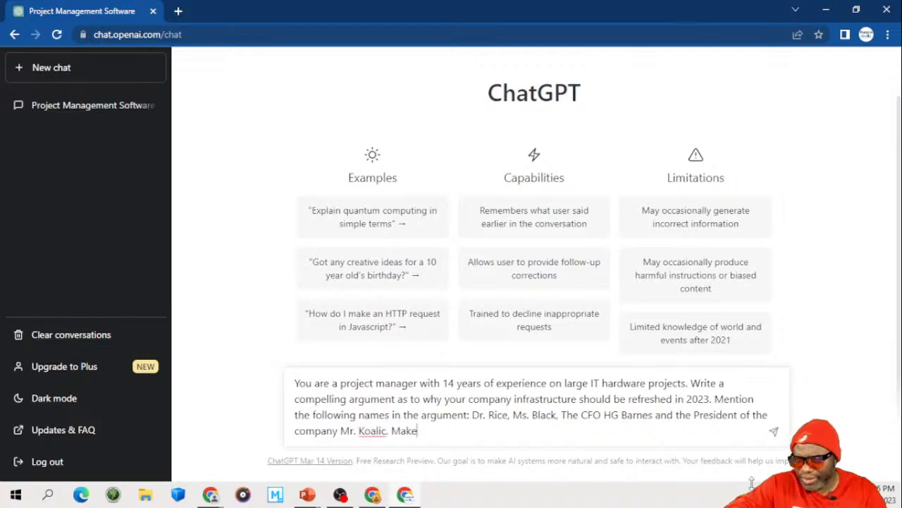
Step: Finish the prompt's last sentence with "the response as robust as possible." and send it
type(" the response ")
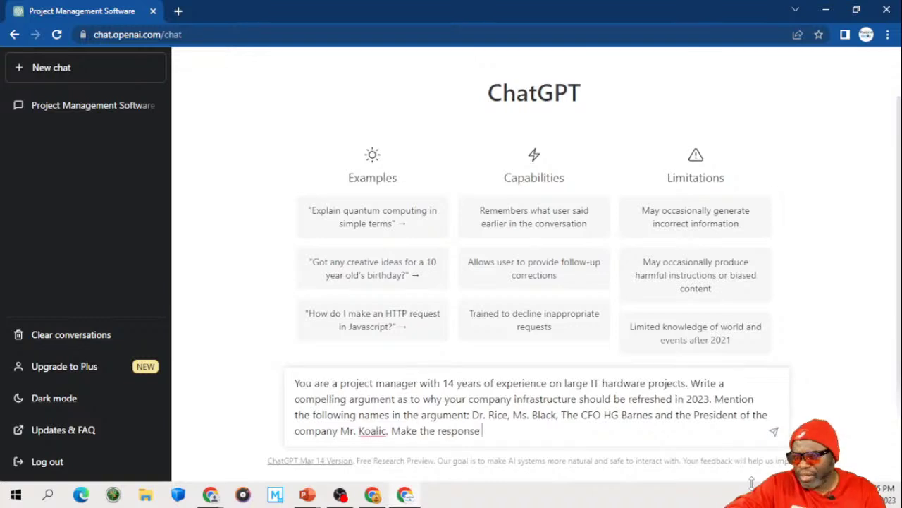
type("as rob")
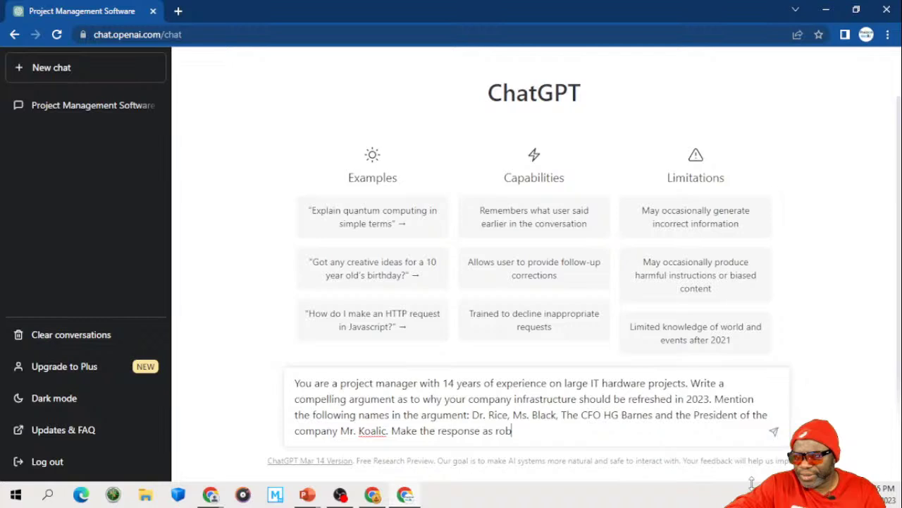
type("ust as possible.")
key("ctrl+a")
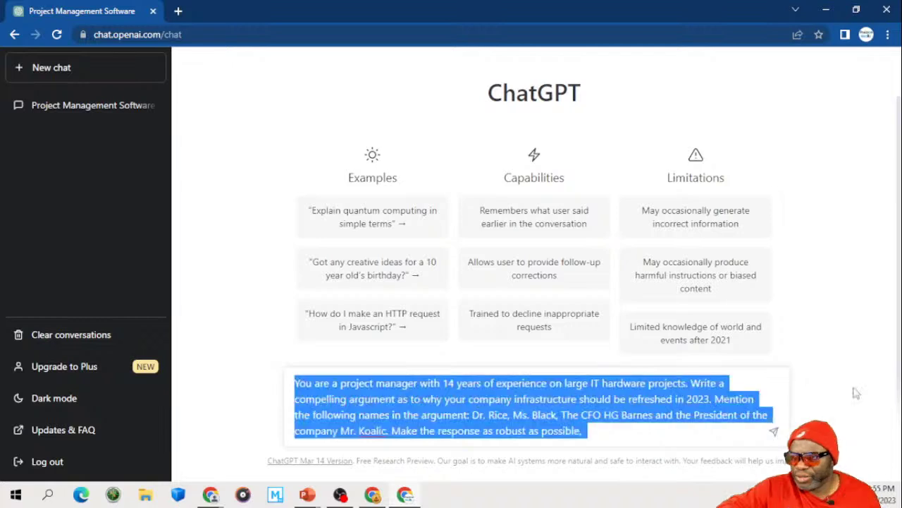
left_click(856, 393)
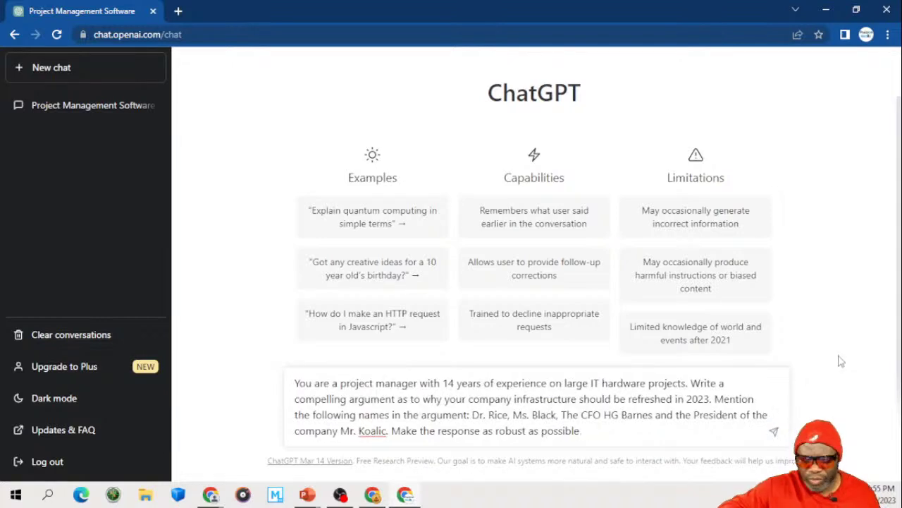
key("Return")
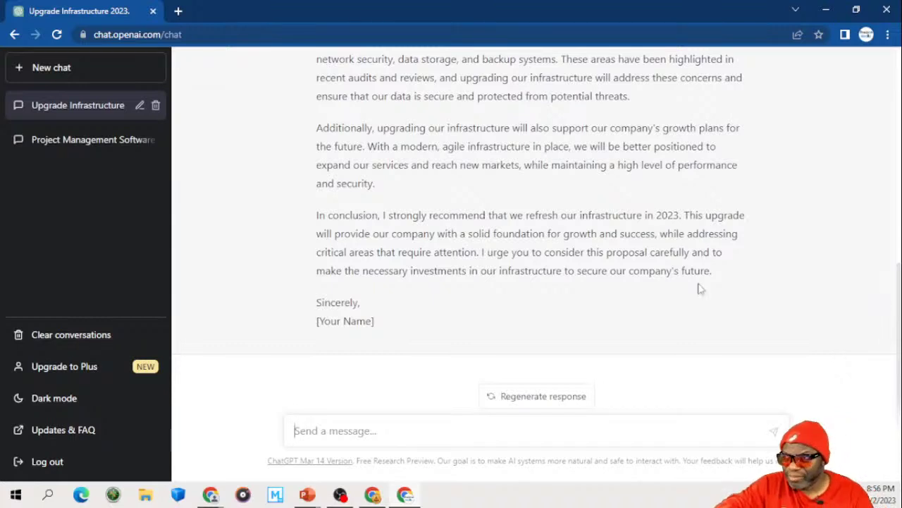
Step: Review the generated infrastructure refresh letter from its salutation to its closing, and activate the message box for a follow-up
scroll(700, 288, "up", 1)
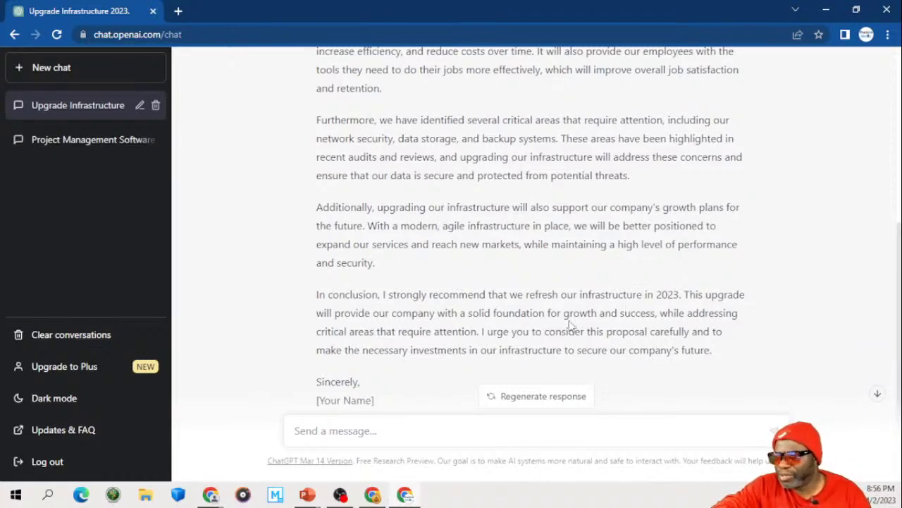
scroll(558, 325, "up", 5)
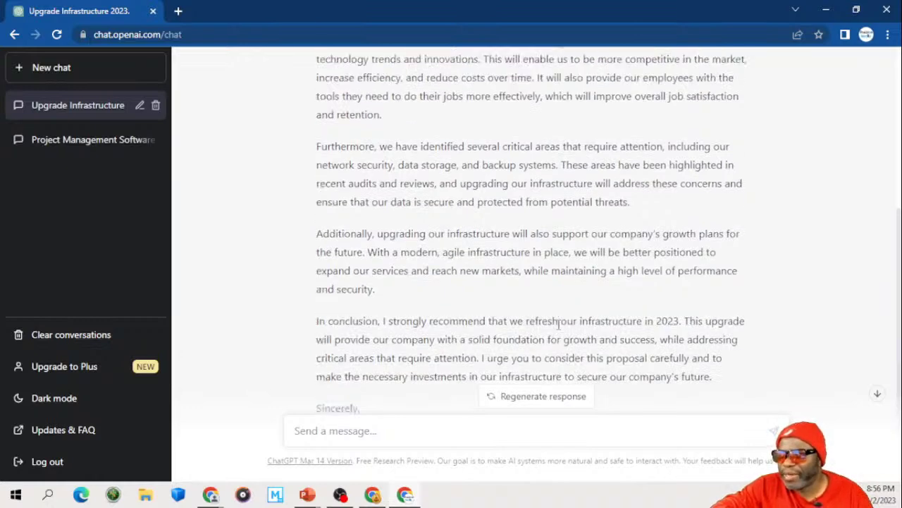
scroll(558, 327, "up", 1)
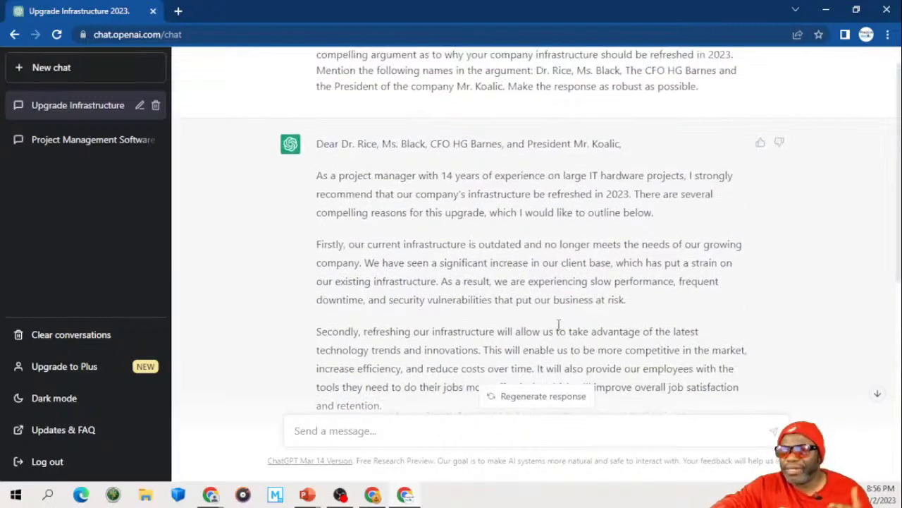
scroll(558, 325, "down", 3)
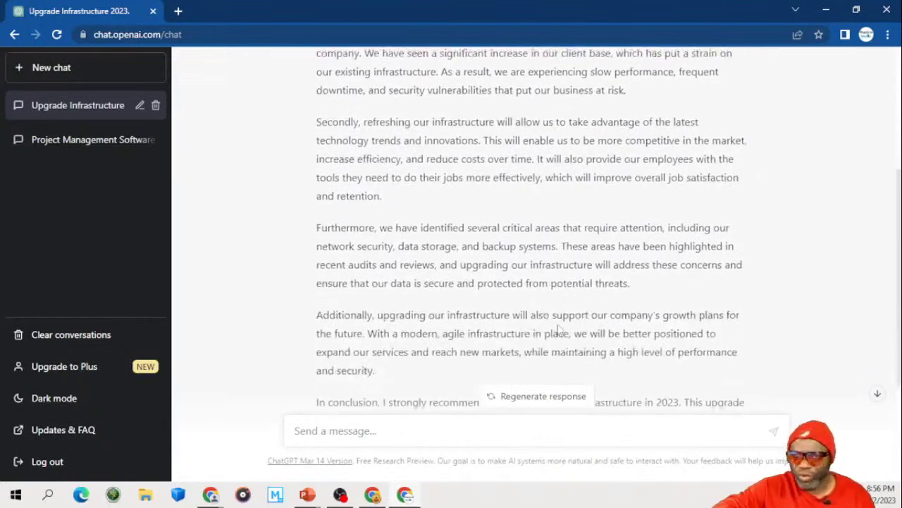
scroll(558, 329, "down", 3)
left_click(430, 431)
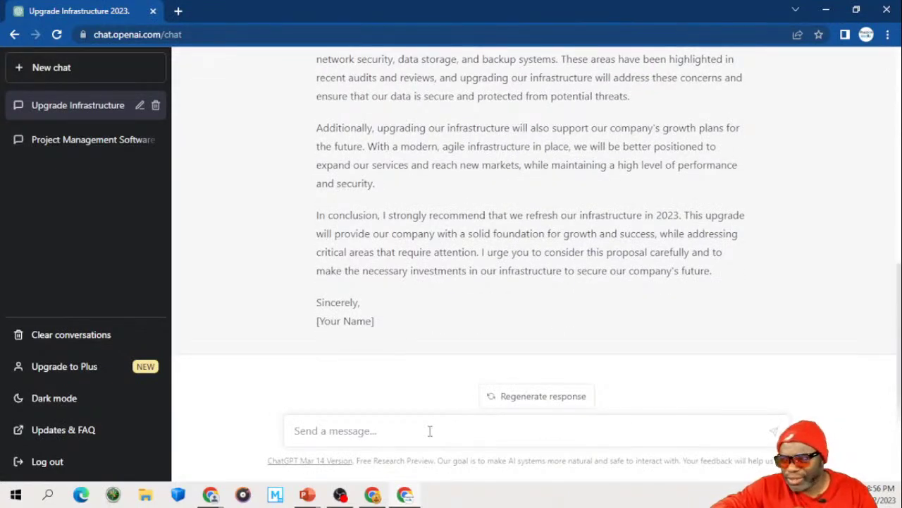
Step: Reuse the earlier prompt in the message box, keeping only "You are a project manager with 14 years of experience on large IT hardware projects."
type("You are a project manager with 14 years of experience on large IT hardware projects. Write a compelling argument as to why your company infrastructure should be refreshed in 2023. Mention the following names in the argument: Dr. Rice, Ms. Black, The CFO HG Barnes and the President of the company Mr. Koalic. Make the response as robust as possible,")
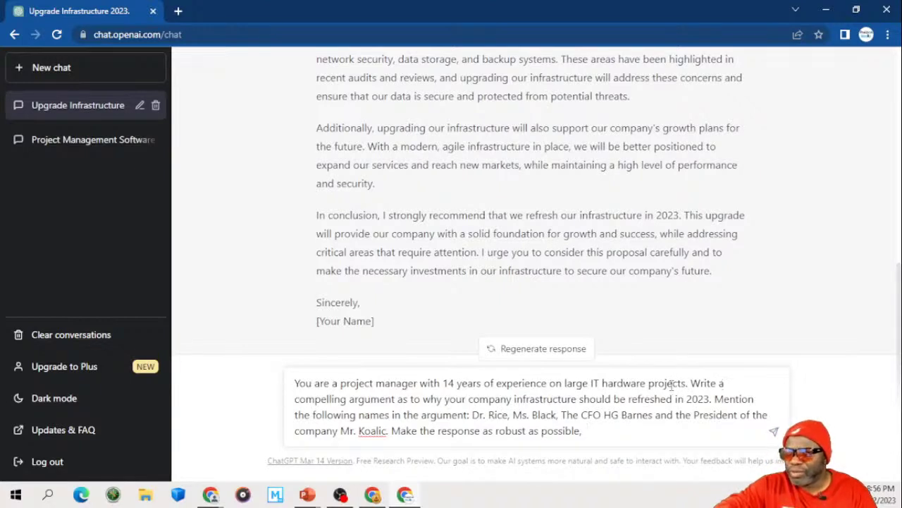
left_click_drag(691, 383, 731, 445)
key("BackSpace")
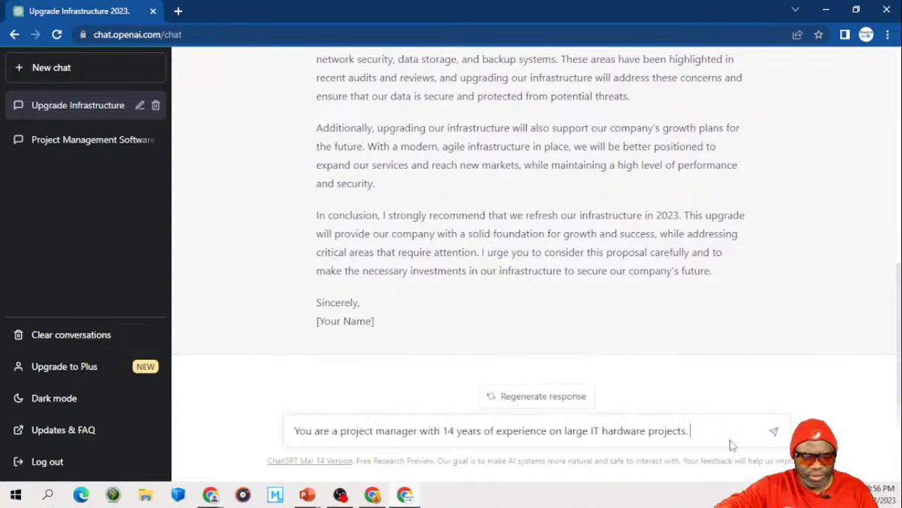
Step: Begin the prompt's second sentence with "Build a compelling argument in tabular view"
type("Build a")
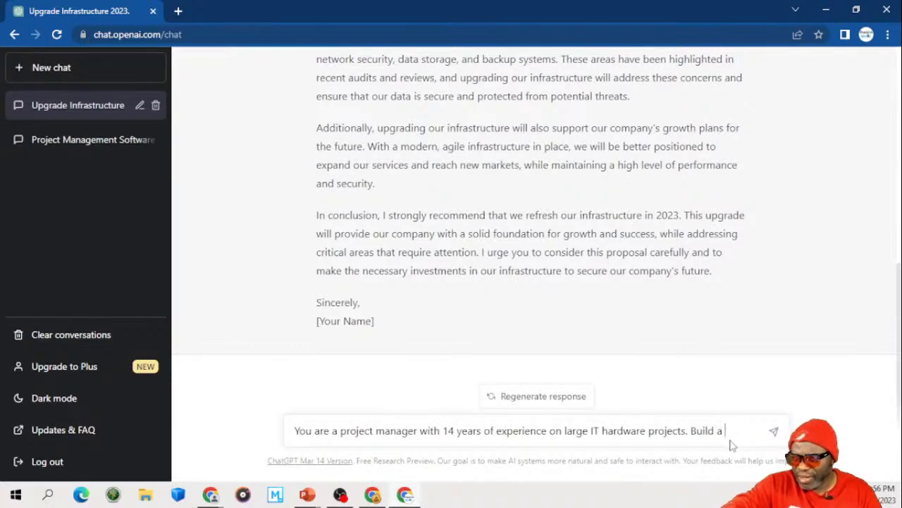
type(" comp")
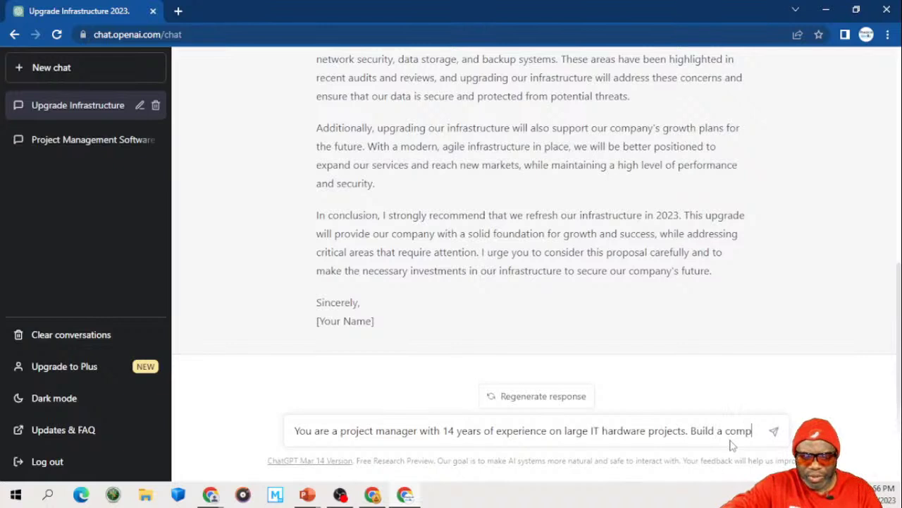
type("elling")
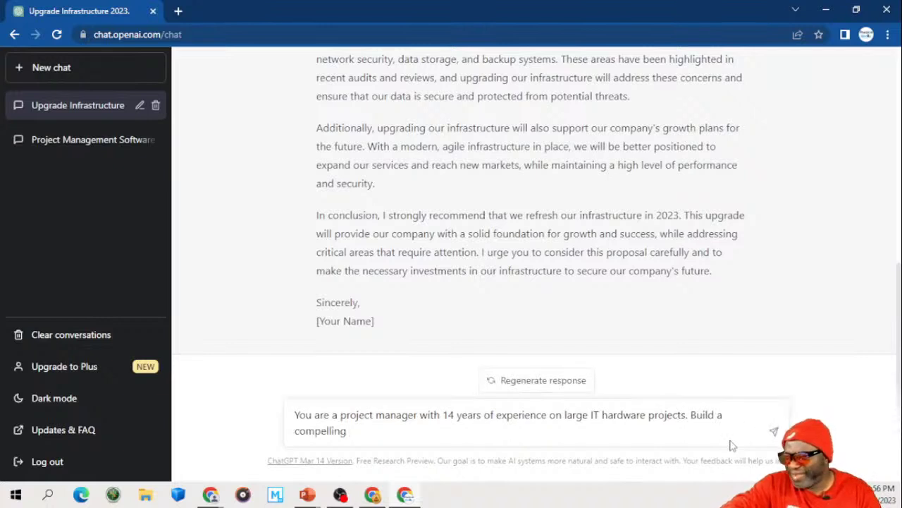
type(" argument ")
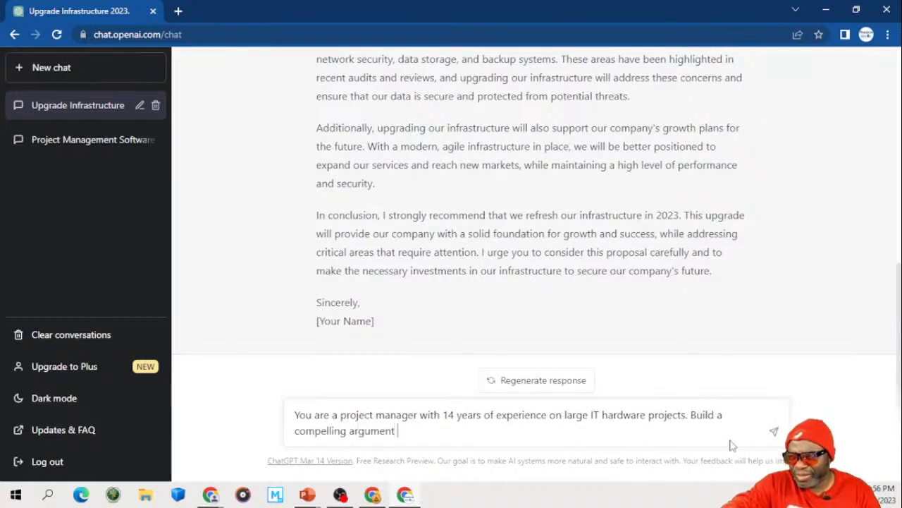
type("in tab")
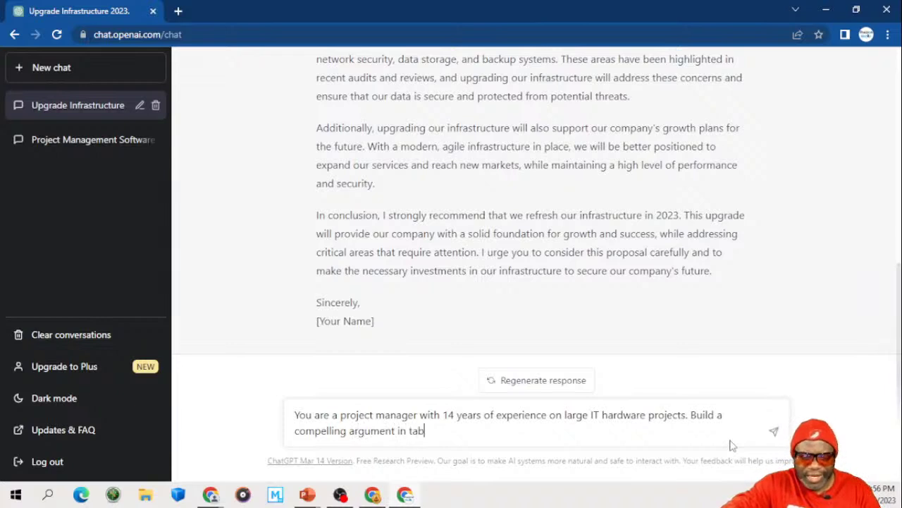
type("ular view ")
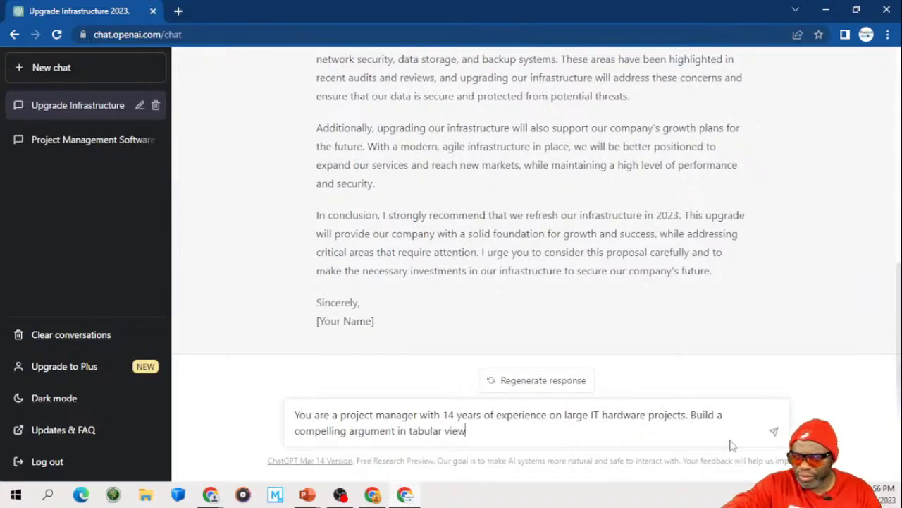
Step: Complete the sentence with "showing the pros and the cons of a hardware and software upgrade."
type("showing t")
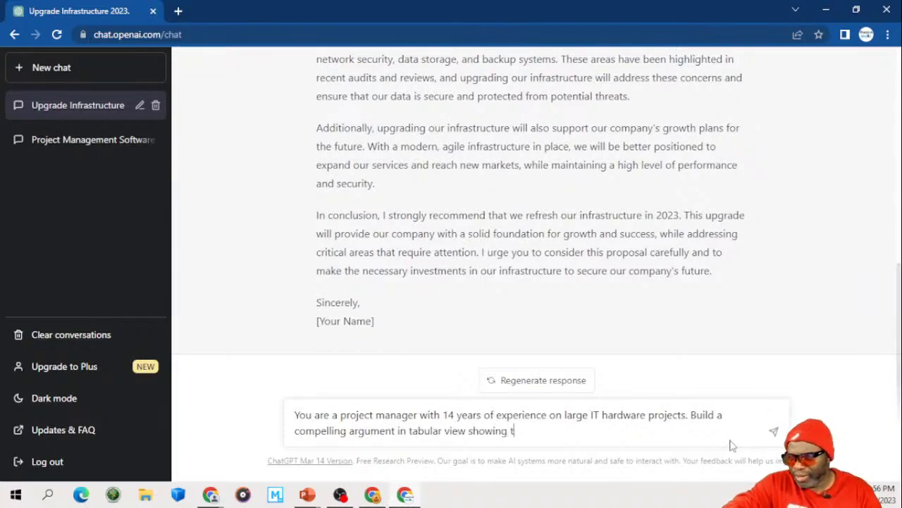
type("he pros")
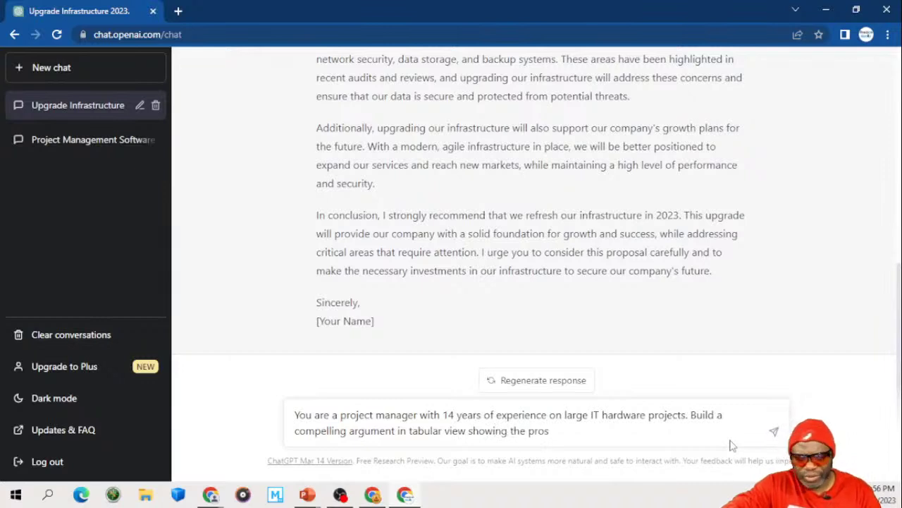
type(" and the cons")
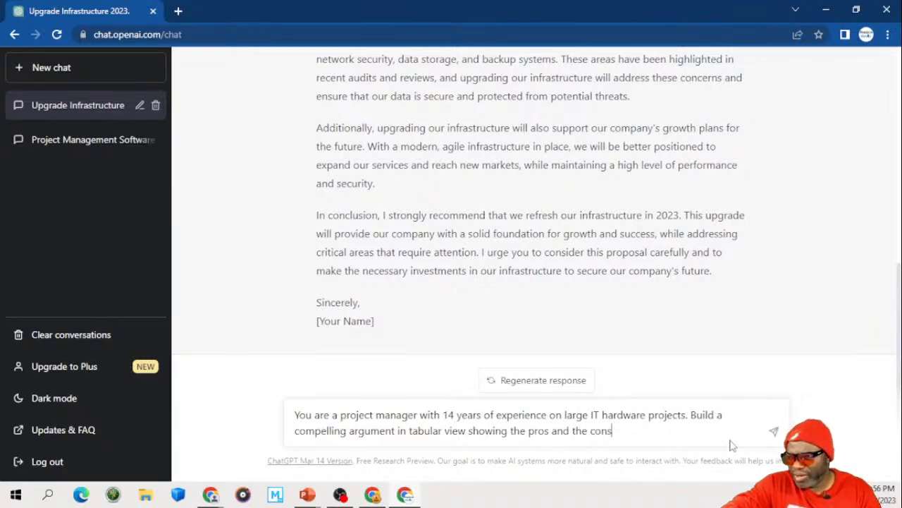
type(" of a hard")
type("e ")
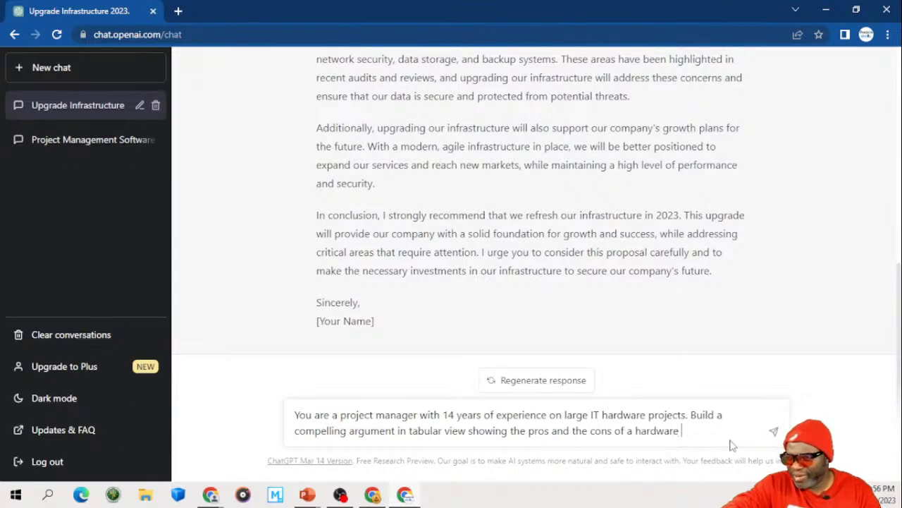
type("and sof")
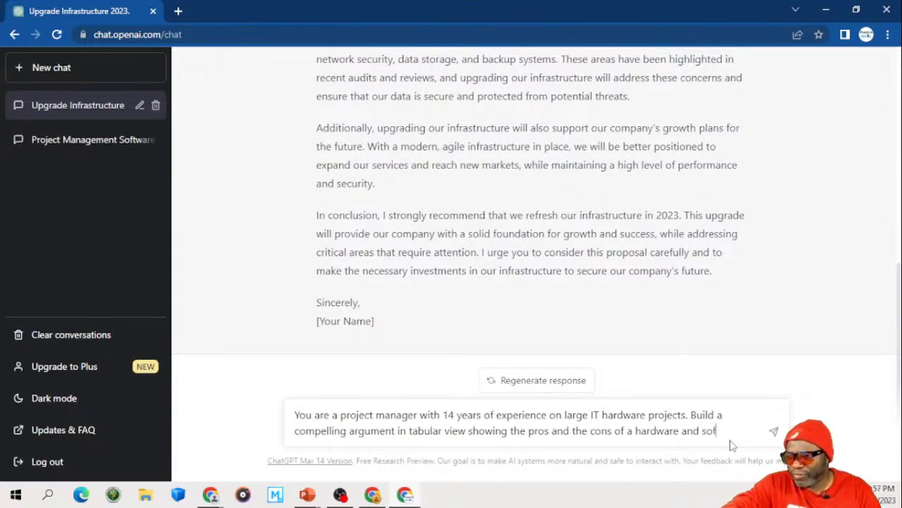
type("tware")
type(" upgrade.")
Step: Add the sentence "Include the cost benefit analysis in a separate field." to the prompt and send it
type(" Include")
type(" the cost bene")
type("fit ana")
type("lysis in a se")
type("parate fiel")
type("d.")
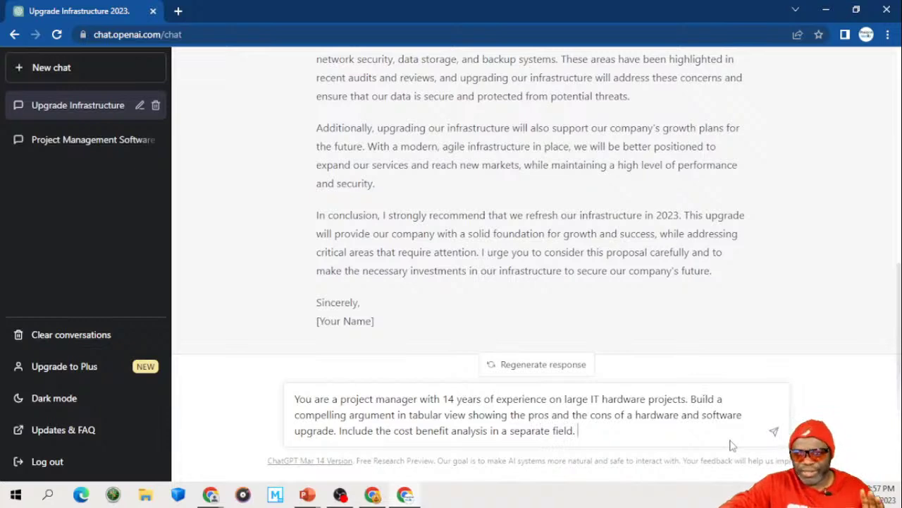
key("Return")
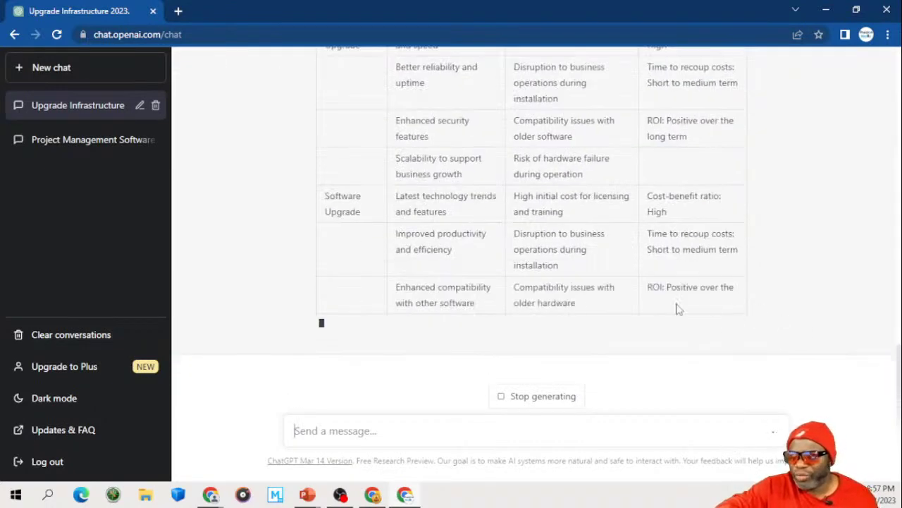
Step: Review the generated table of pros, cons and cost benefit analysis for the hardware and software upgrade, including its closing summary
scroll(618, 278, "up", 2)
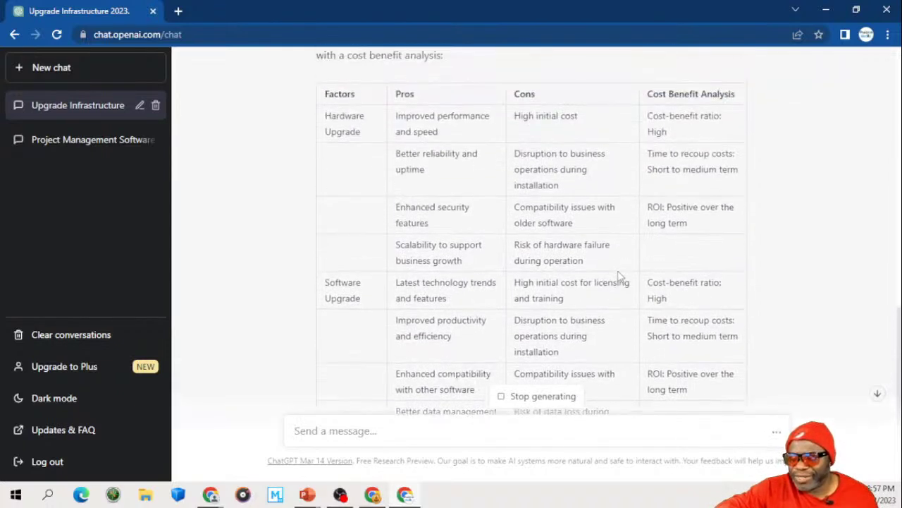
scroll(618, 277, "up", 1)
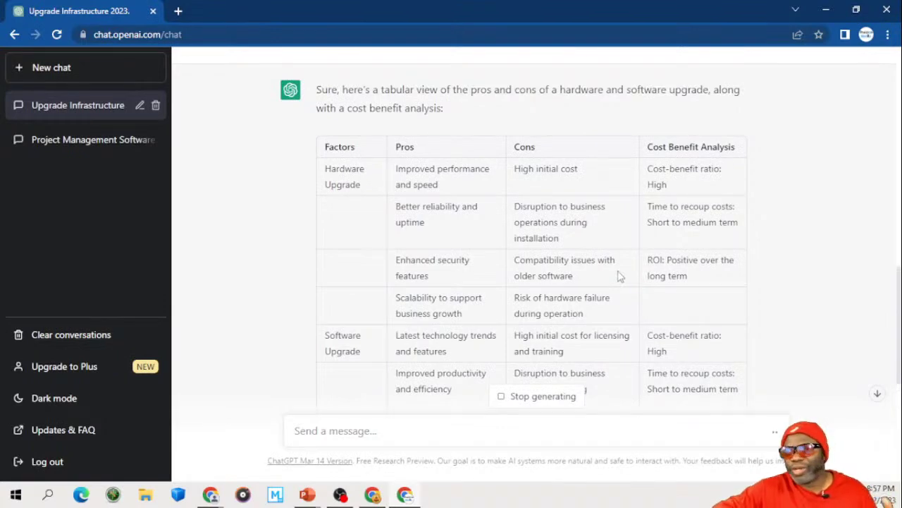
scroll(619, 277, "down", 2)
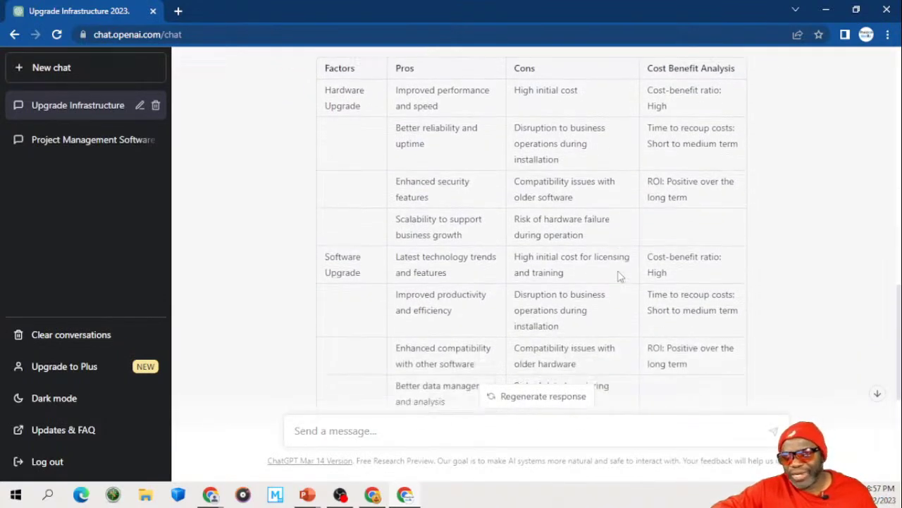
scroll(619, 276, "down", 4)
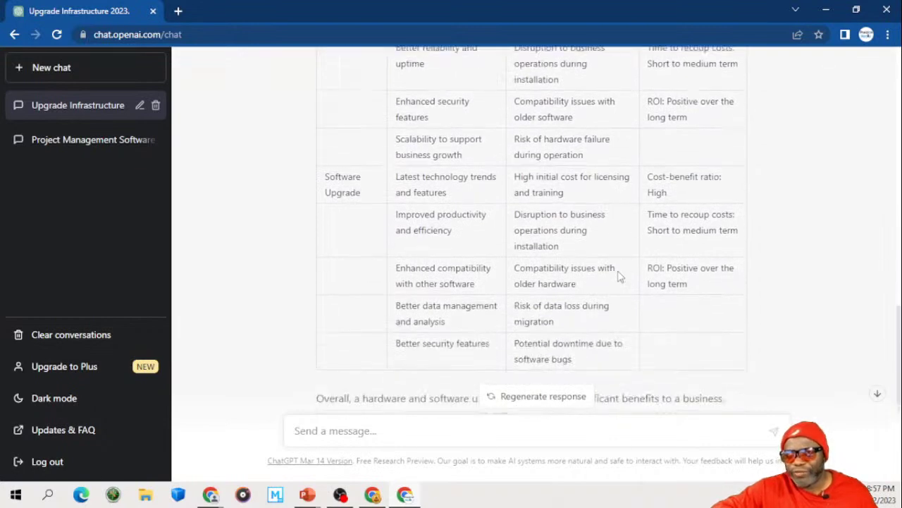
scroll(618, 276, "down", 3)
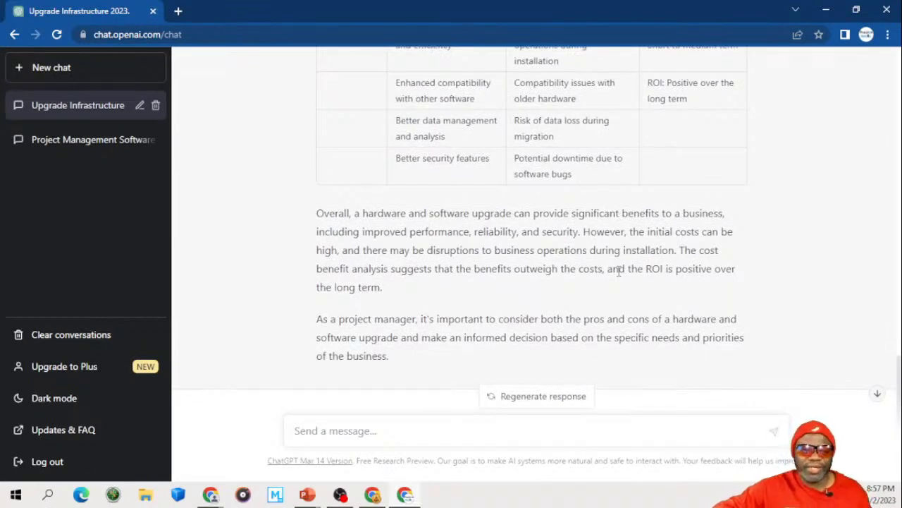
scroll(619, 270, "up", 5)
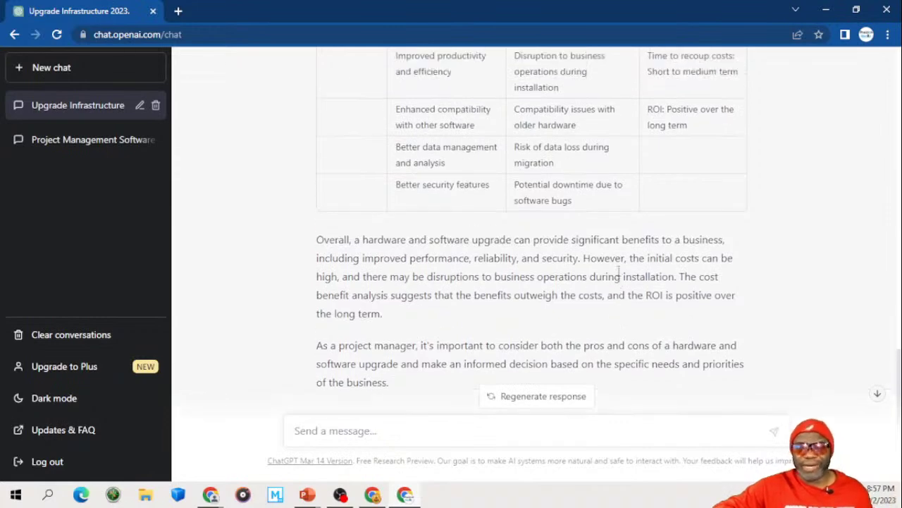
scroll(618, 276, "up", 5)
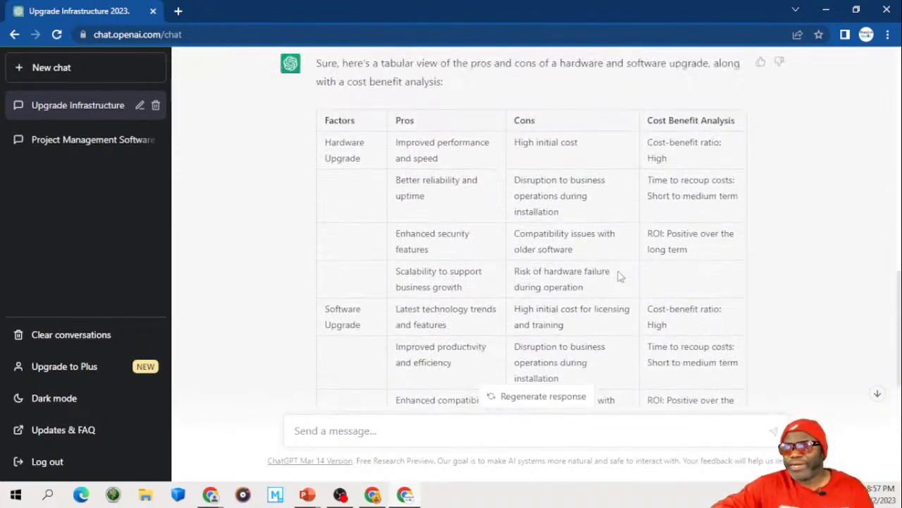
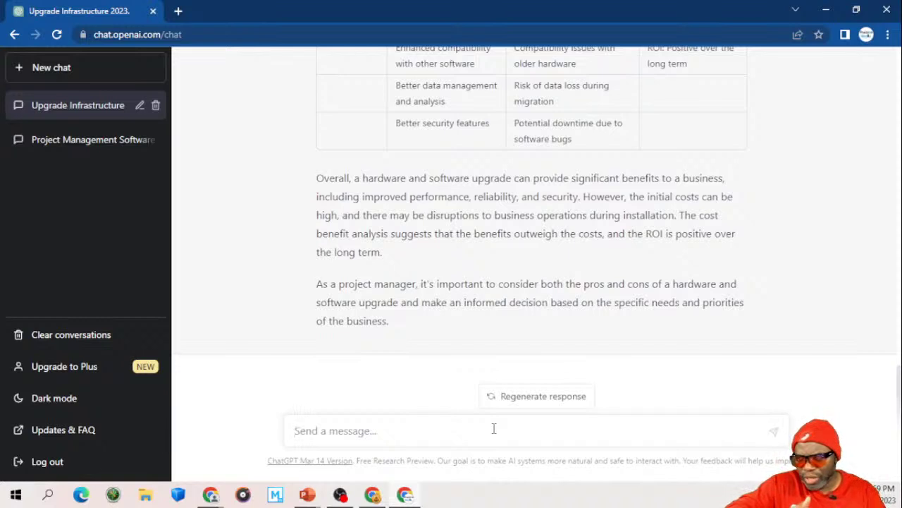
left_click(493, 428)
type("Create")
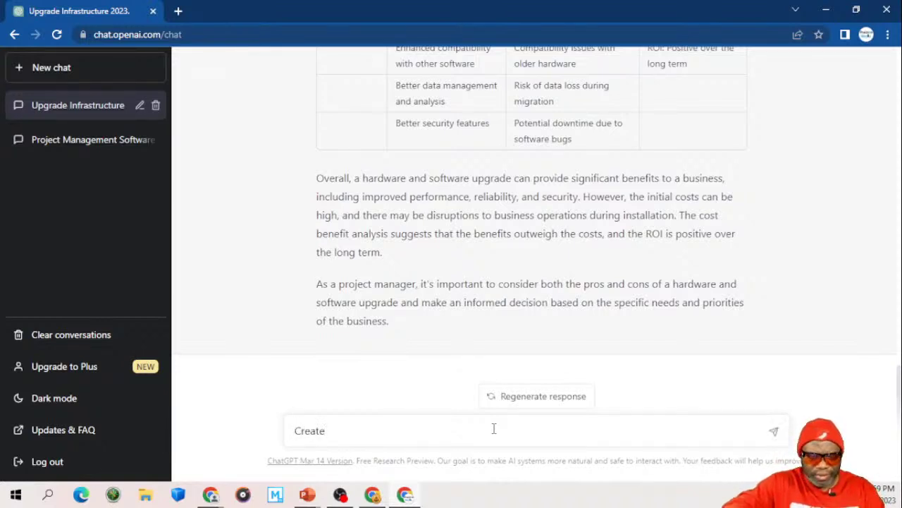
type(" a backlog")
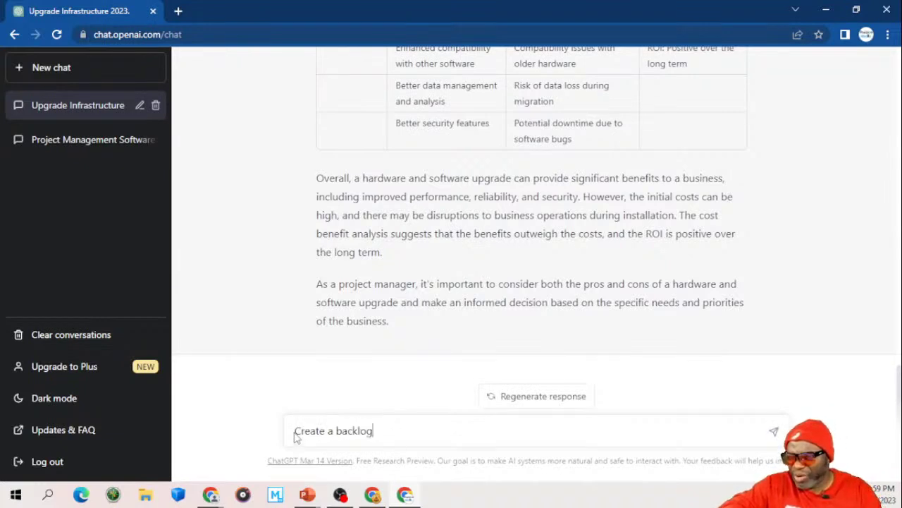
left_click(295, 431)
type("Write a compelling argument as to why your company infrastructure should be refreshed in 2023. Mention the following names in the argument: Dr. Rice, Ms. Black, The CFO HG Barnes and the President of the company Mr. Koalic. Make the response as robust as possible,")
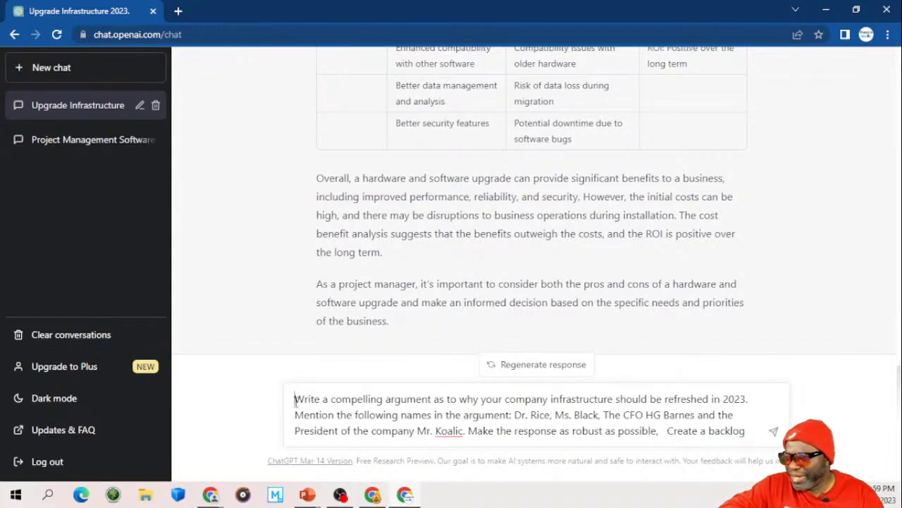
left_click_drag(295, 399, 463, 416)
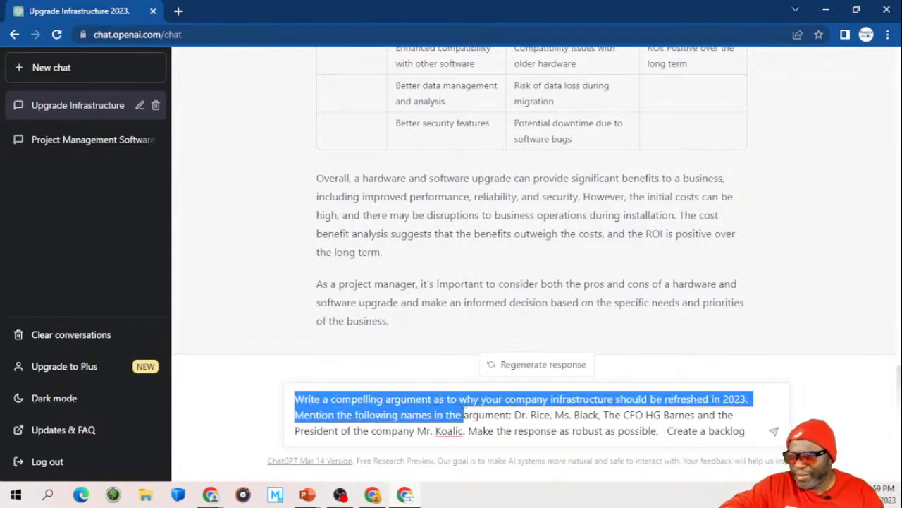
key("ctrl+a")
Step: Replace the message draft with a new prompt that opens with "You are a Portfolio manager"
type("You are a")
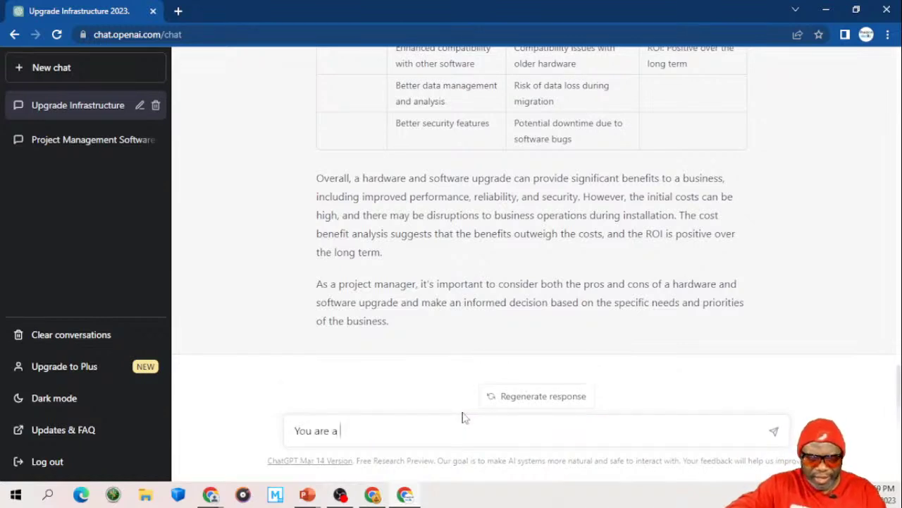
type(" Pro")
key("BackSpace")
key("BackSpace")
type("o")
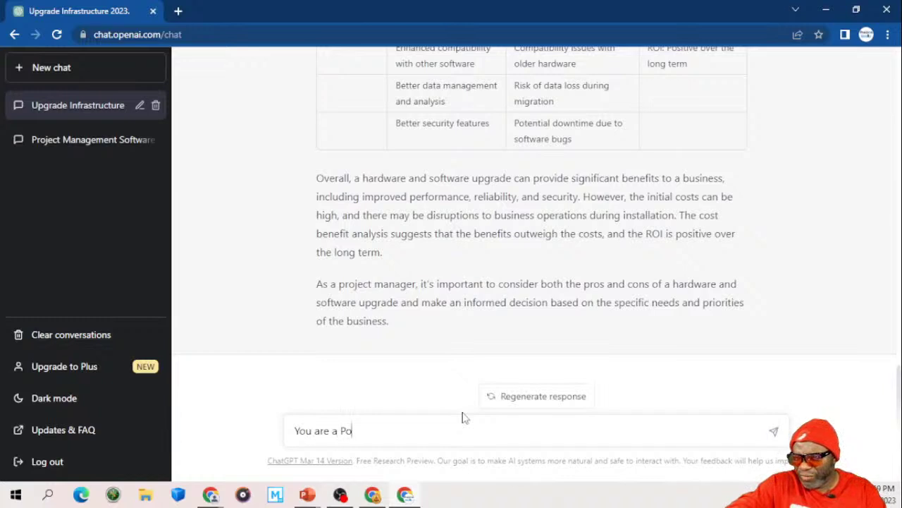
type("rtfolio mnag")
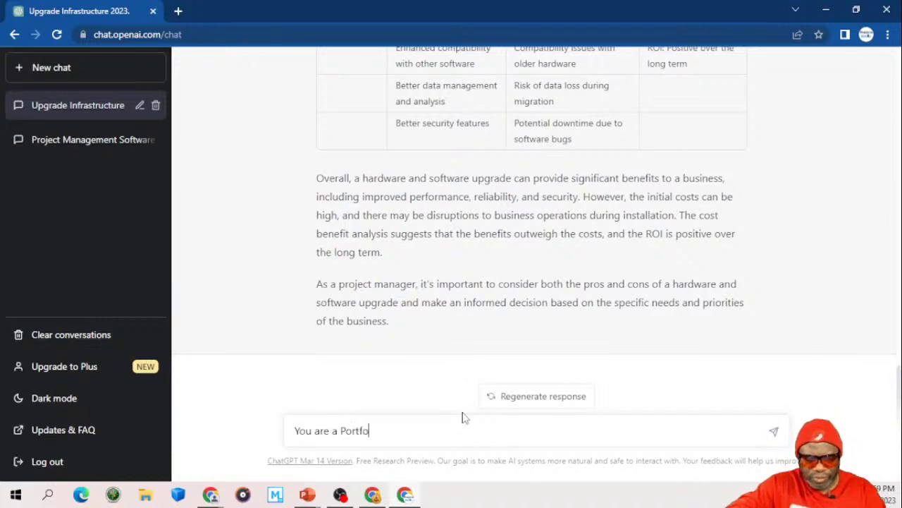
key("BackSpace")
key("BackSpace")
key("BackSpace")
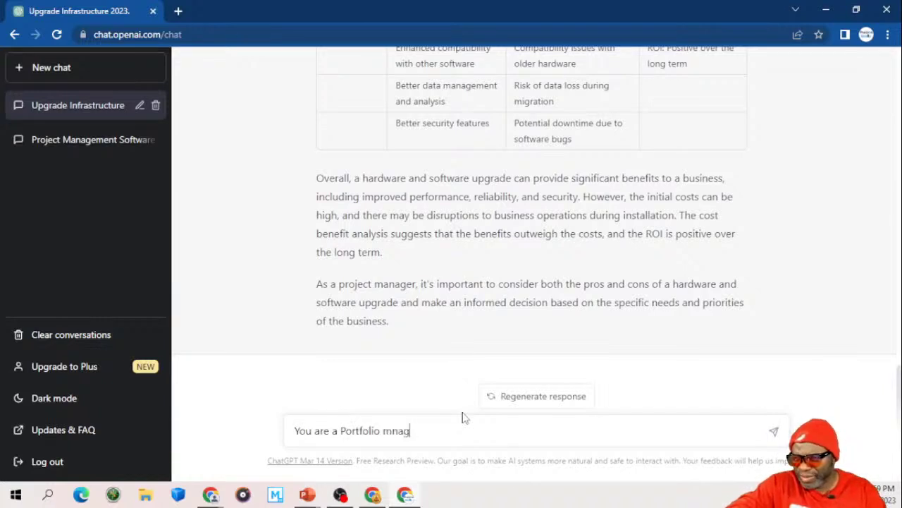
type("anager try")
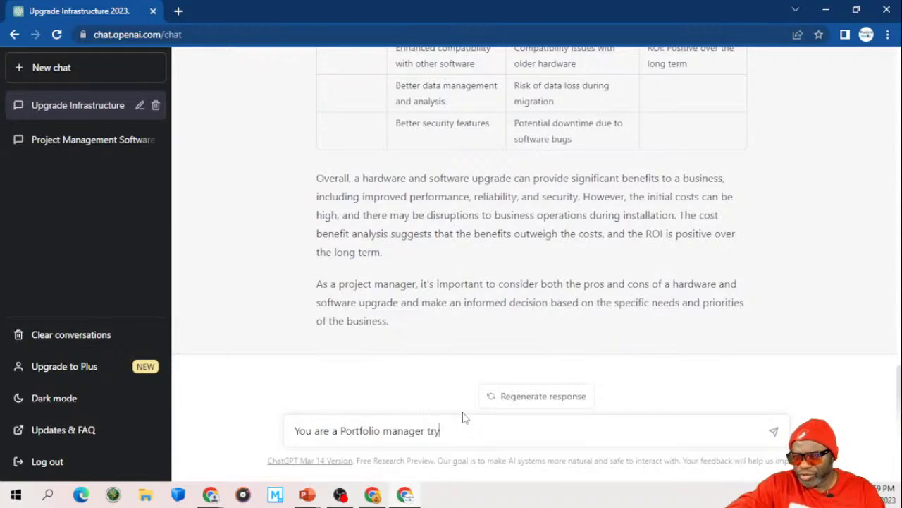
Step: Complete the opening sentence with "trying to make a case for a hardware and software refresh for all infrastructure and windows."
type("ing to make a case for")
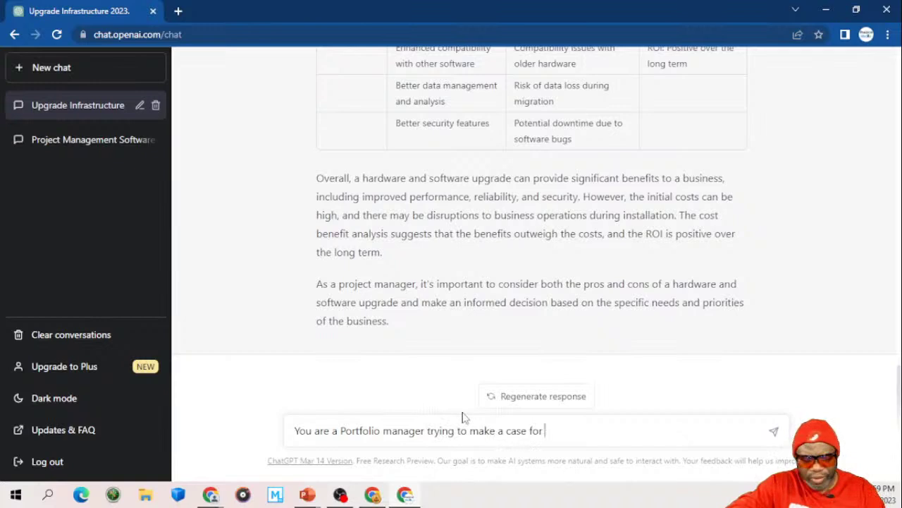
type(" a ha")
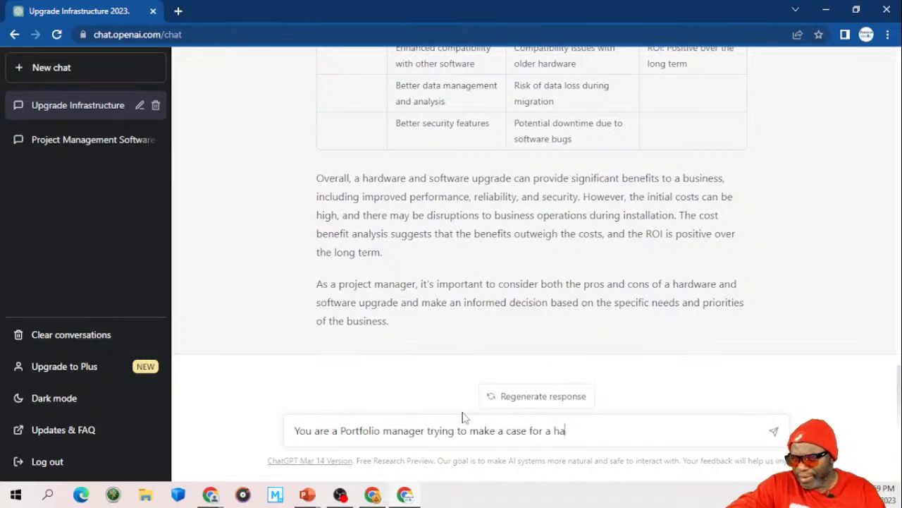
type("rdware and s")
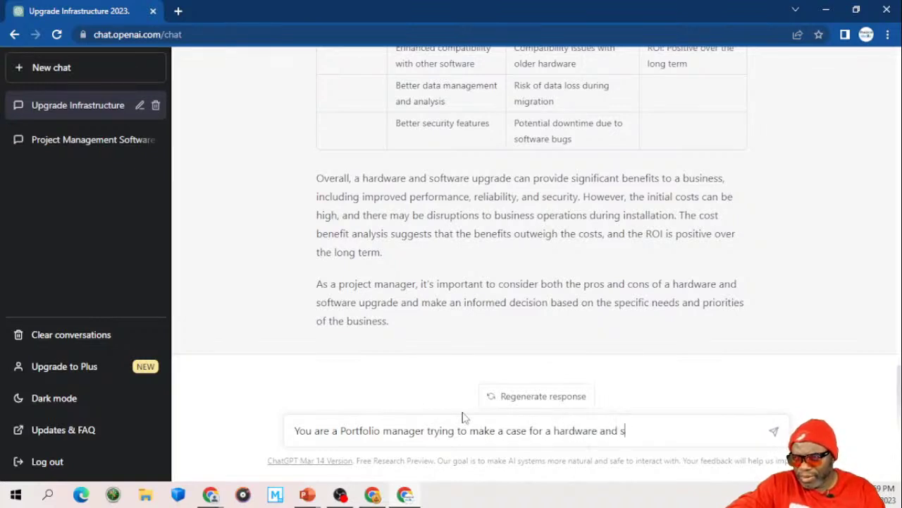
type("oftware r")
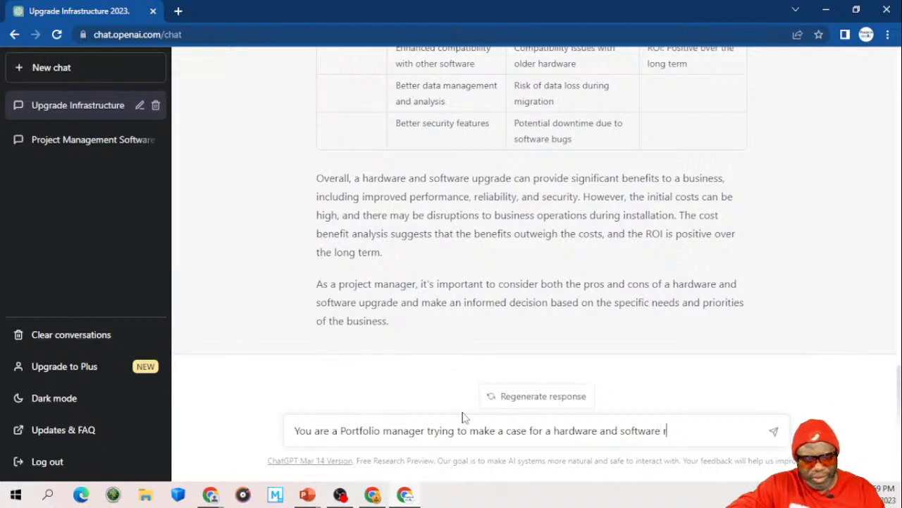
type("efresh fo")
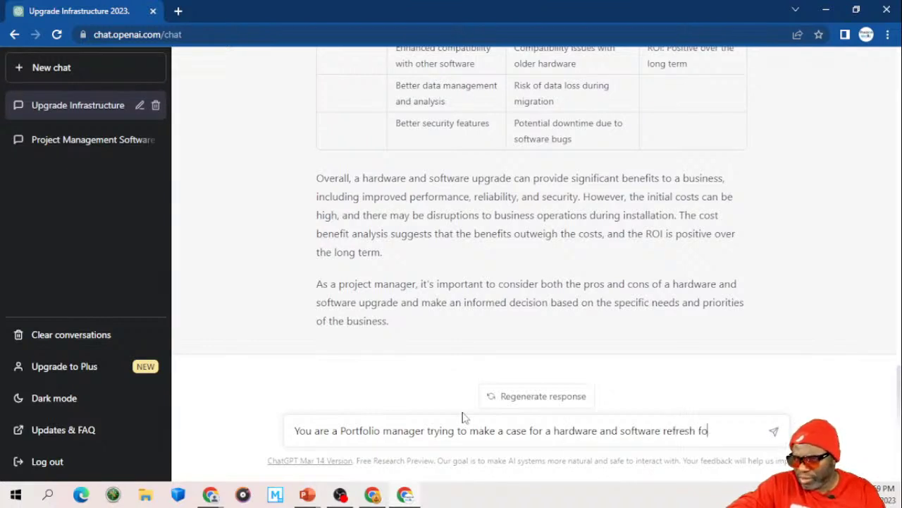
type("r ")
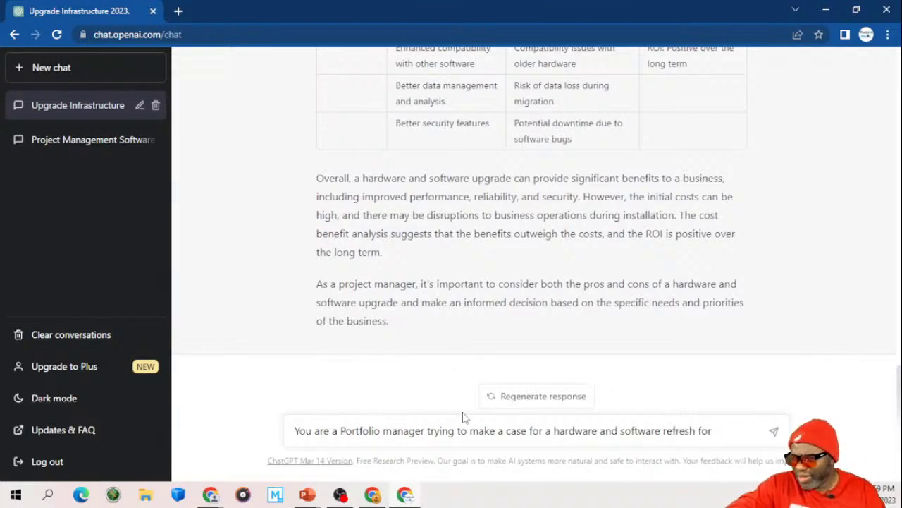
type("all infrast")
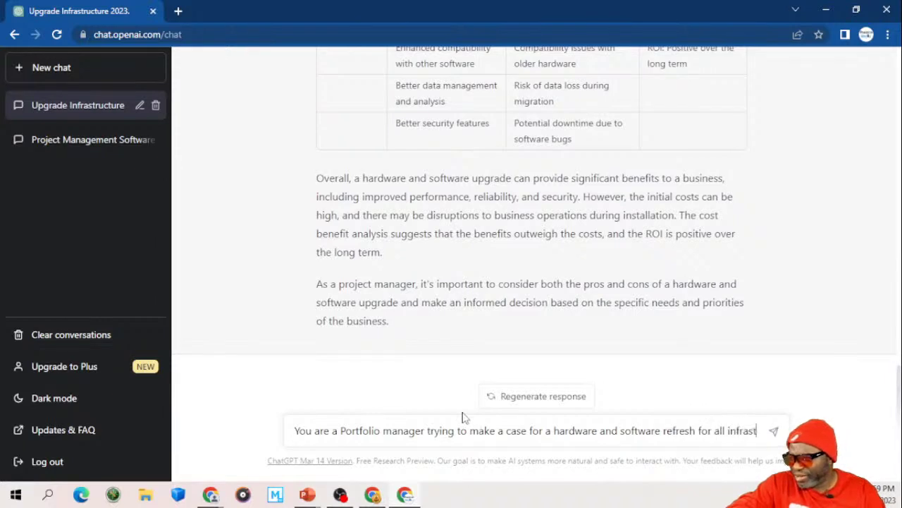
type("ructr")
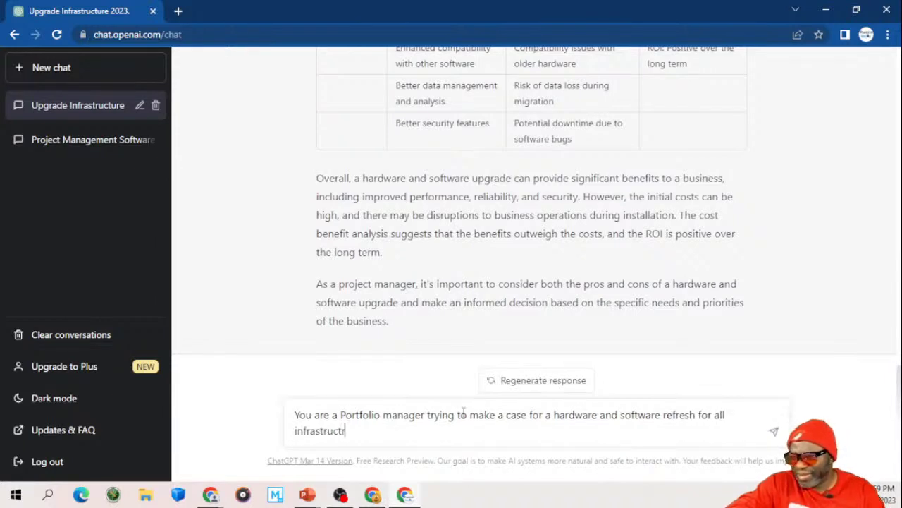
type("ucture and windoes")
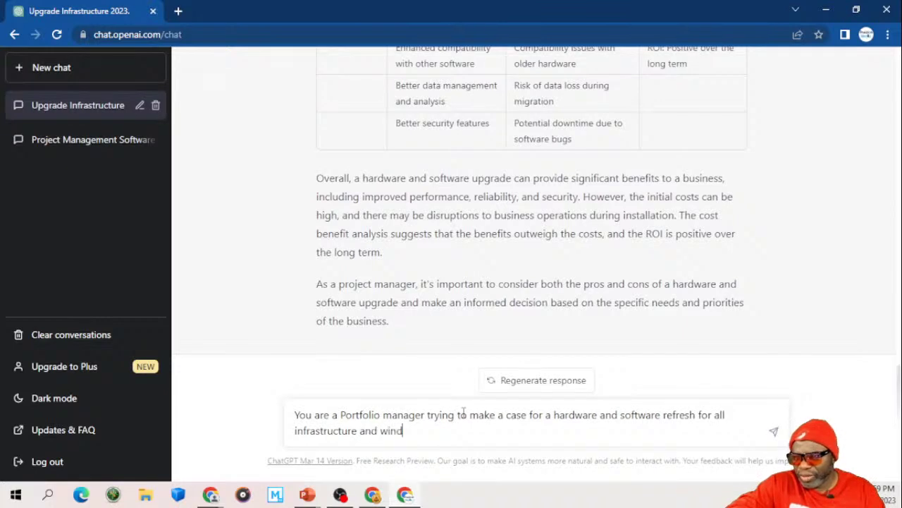
key("BackSpace")
key("BackSpace")
type("ws. ")
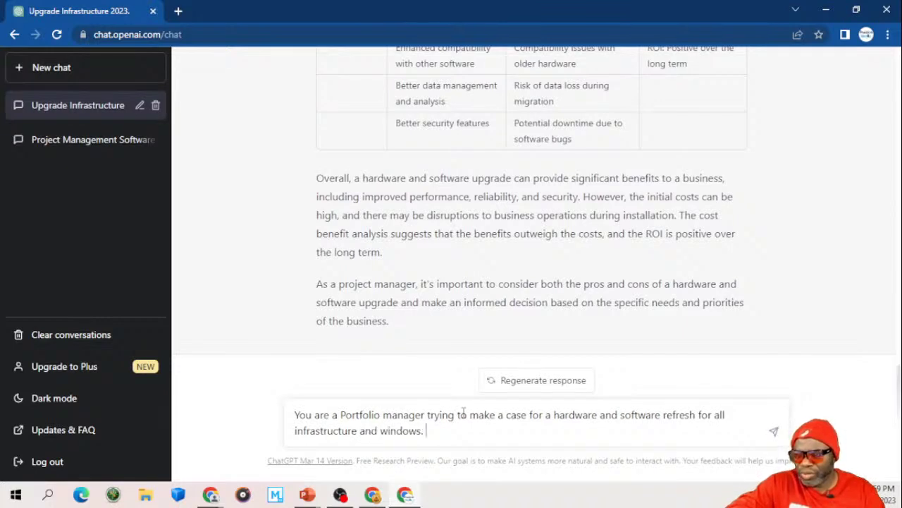
Step: Add "Create a product backlog for this endeavor breaking the information down into releases, sprints" to the prompt
type("Create a ")
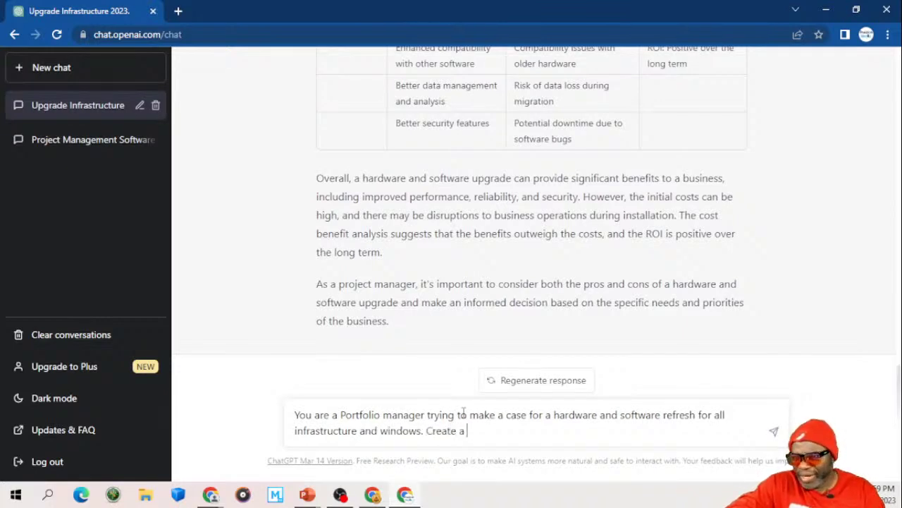
type("product back")
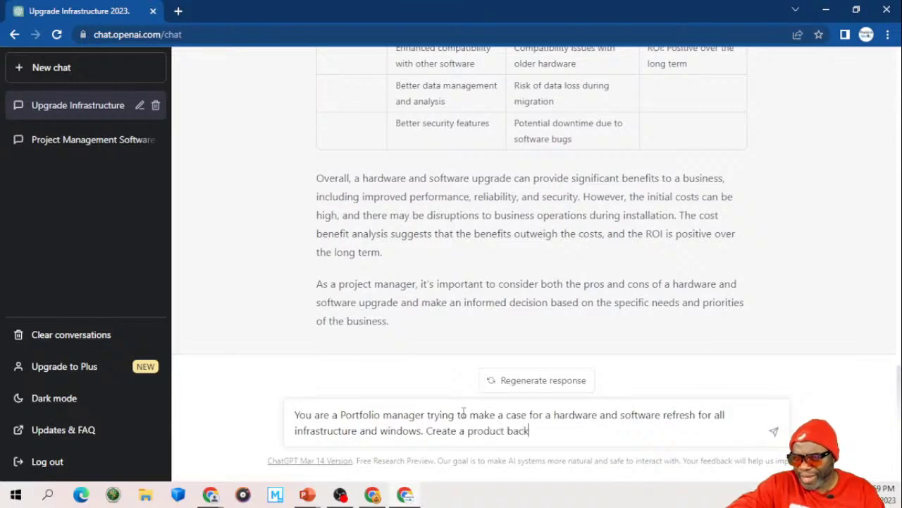
type("log")
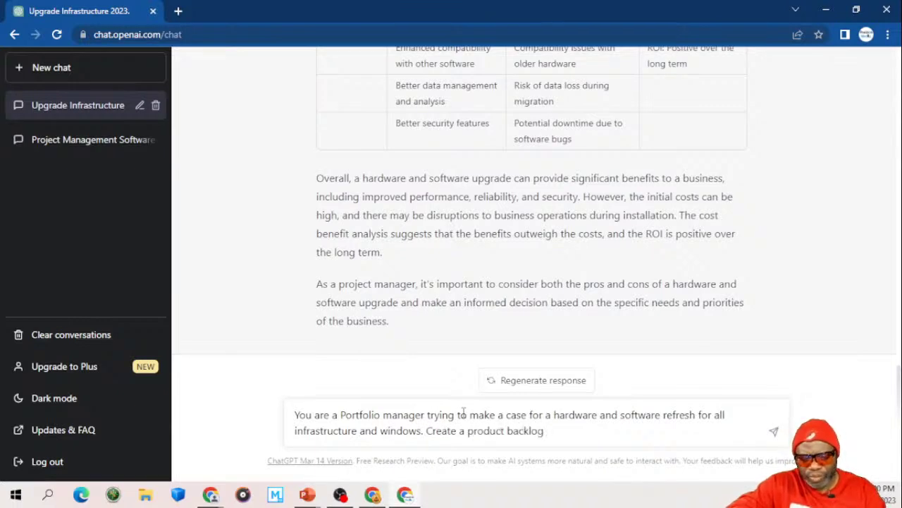
type(" for this")
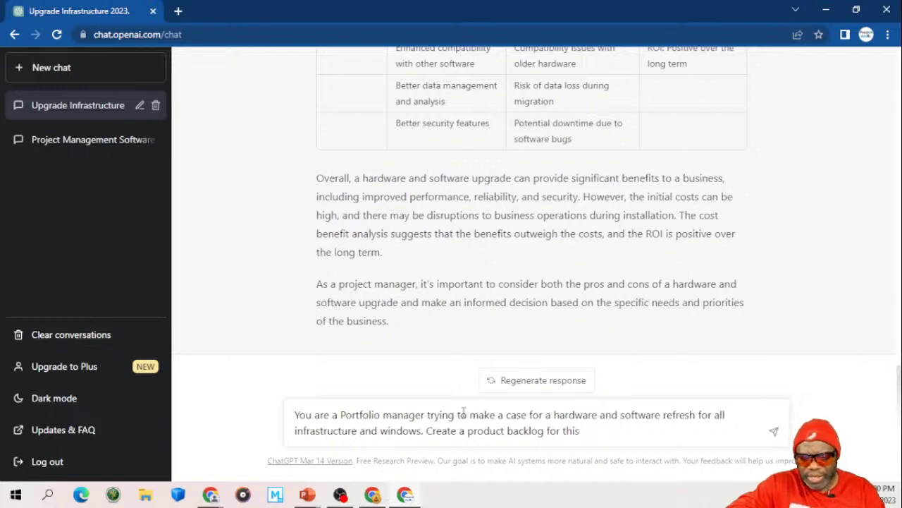
type(" endeavor")
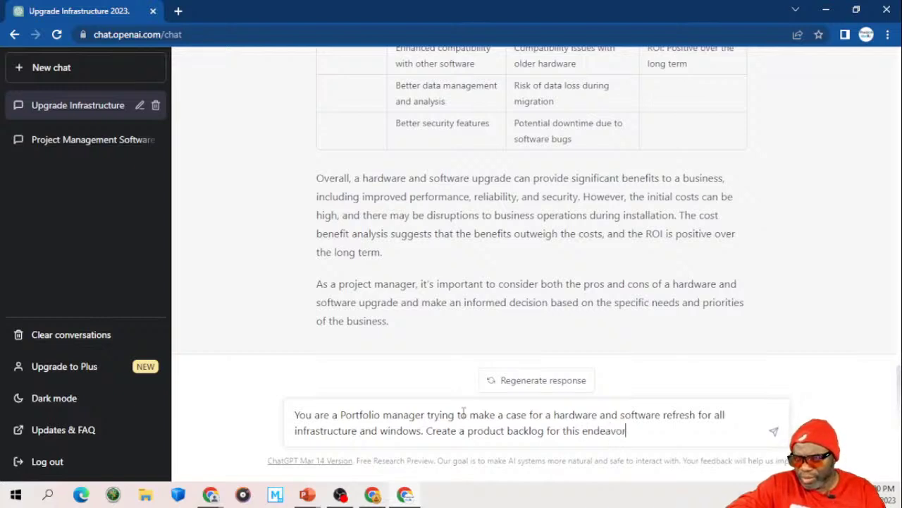
type(" breaking")
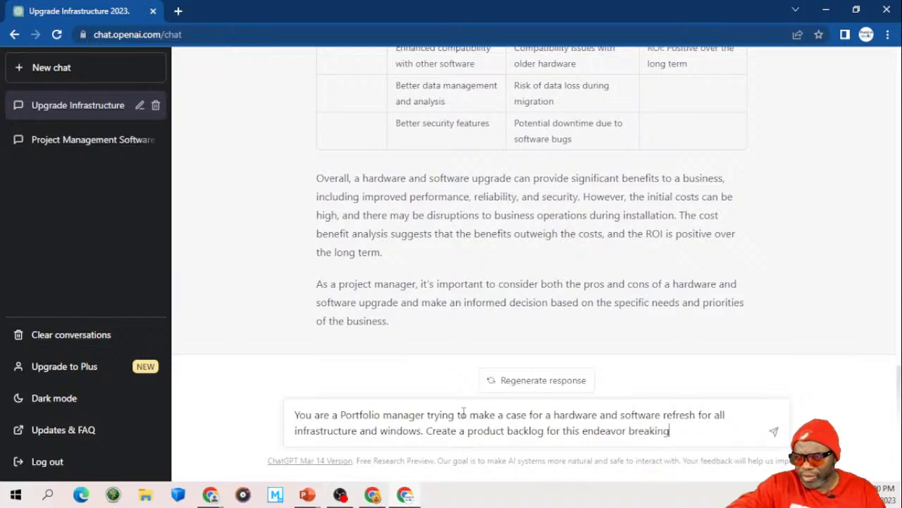
type(" the informa")
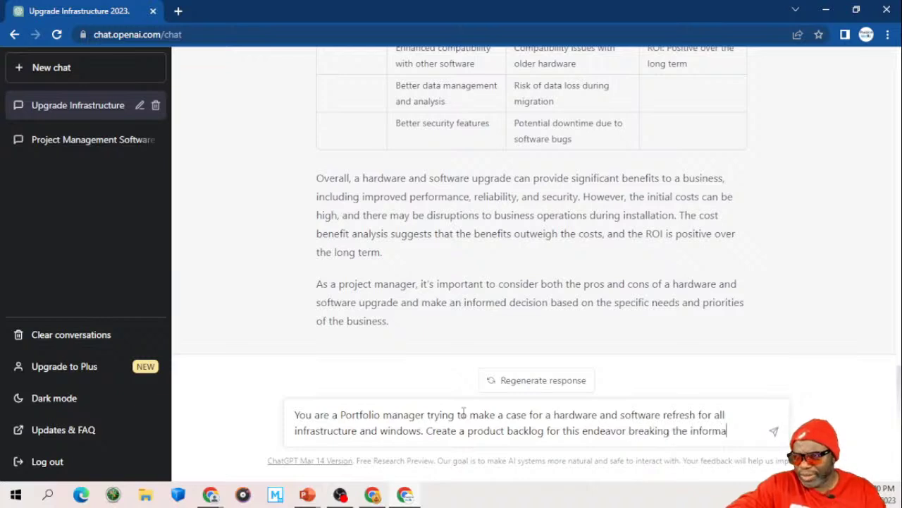
type("tion down into ")
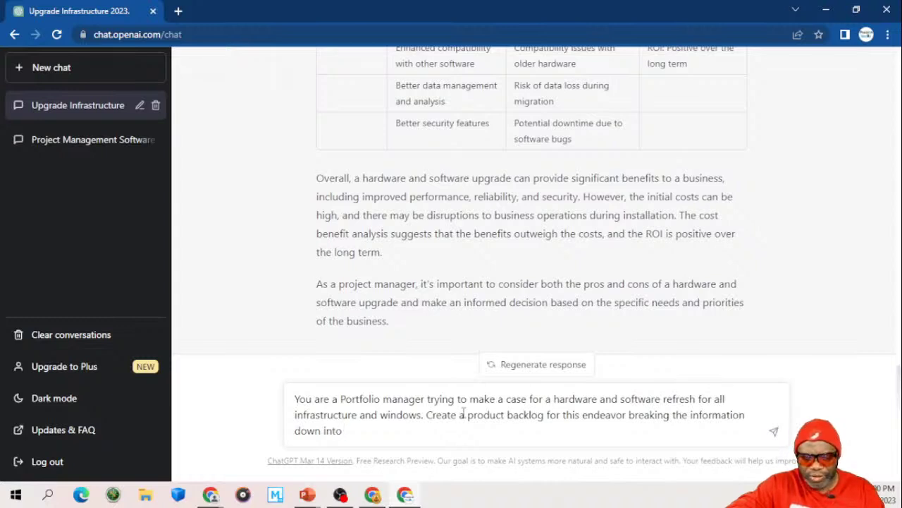
type("releases")
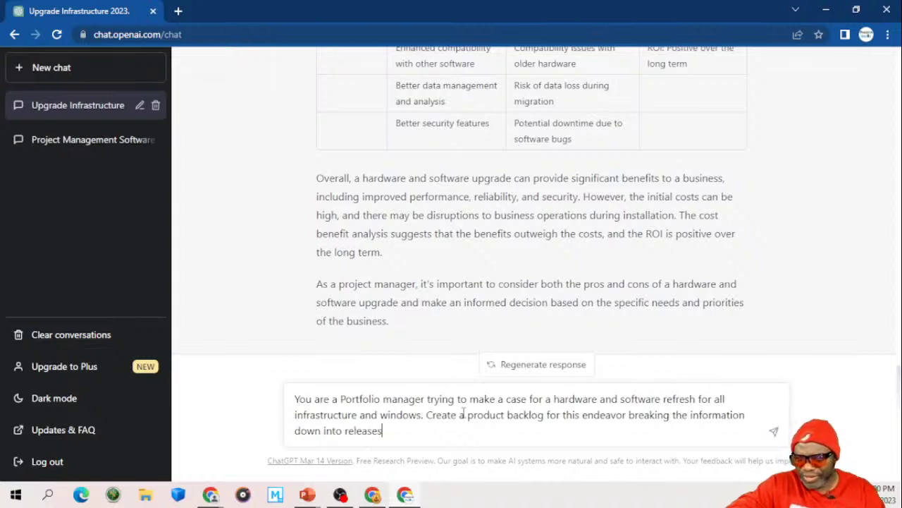
type(", ")
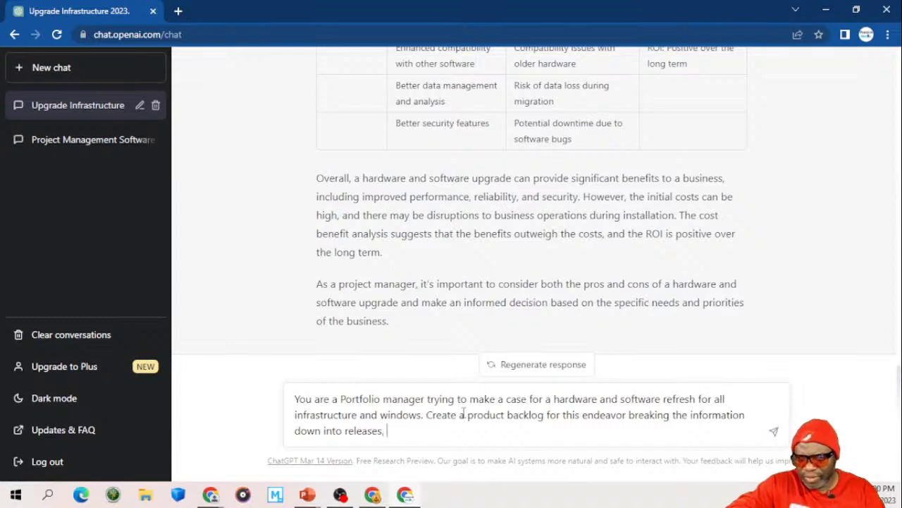
type("sprints")
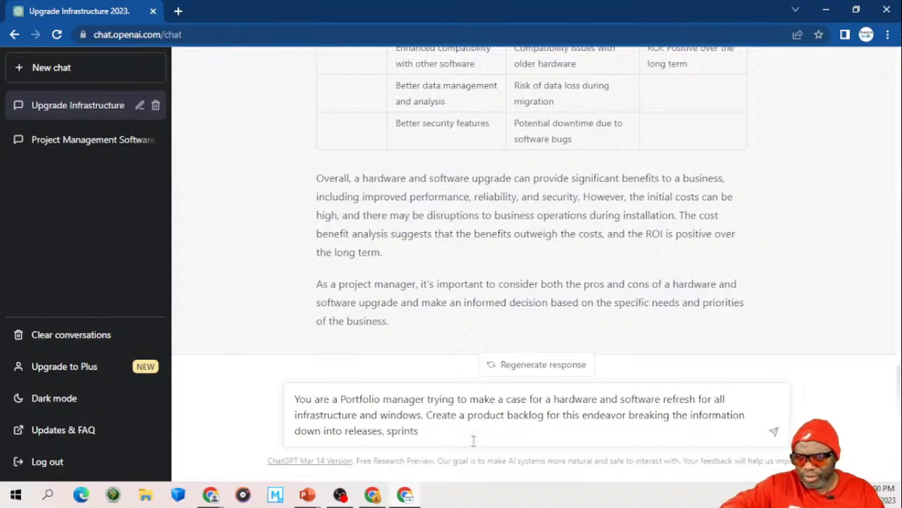
Step: Insert "epics, features," before "releases" in the breakdown list and end the list with "stories."
left_click(345, 431)
type("epics, fe")
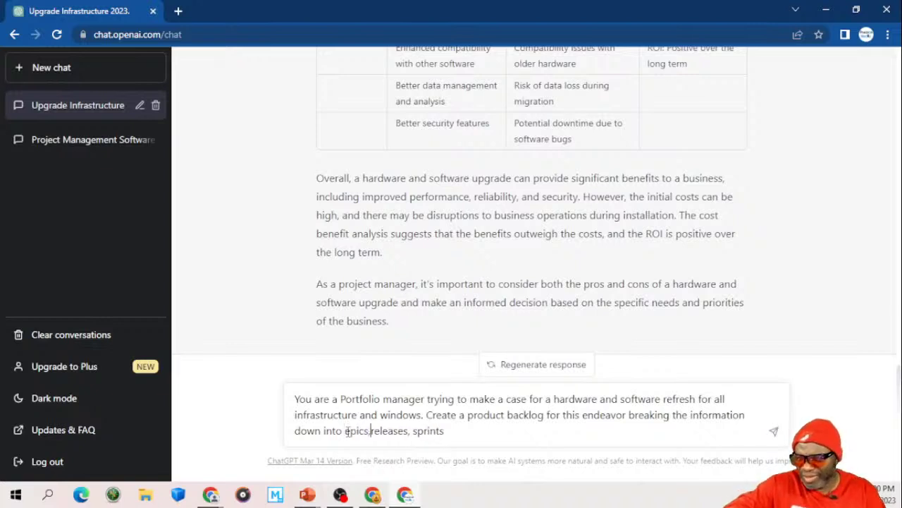
type("a")
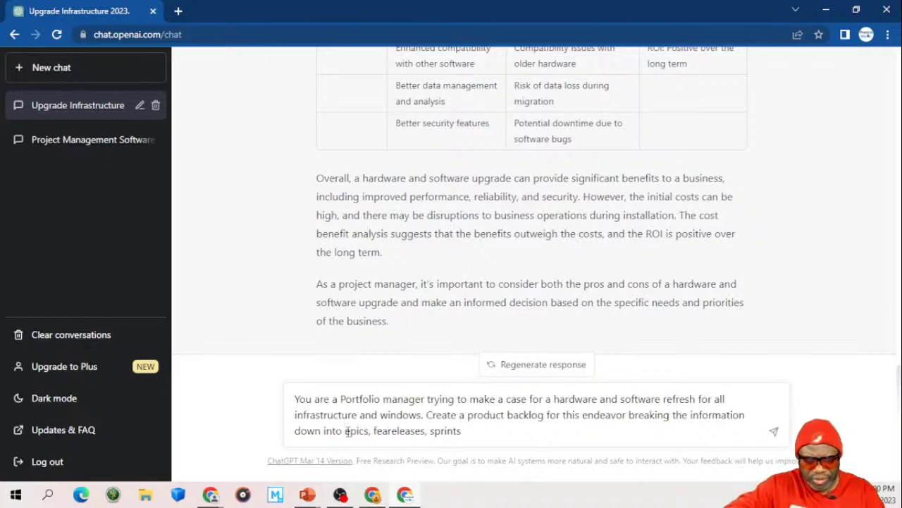
type("tures,")
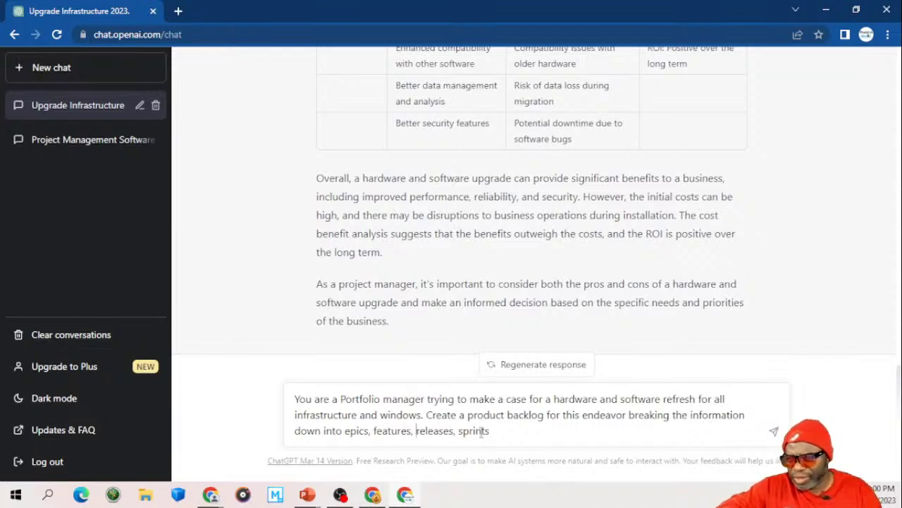
left_click(497, 432)
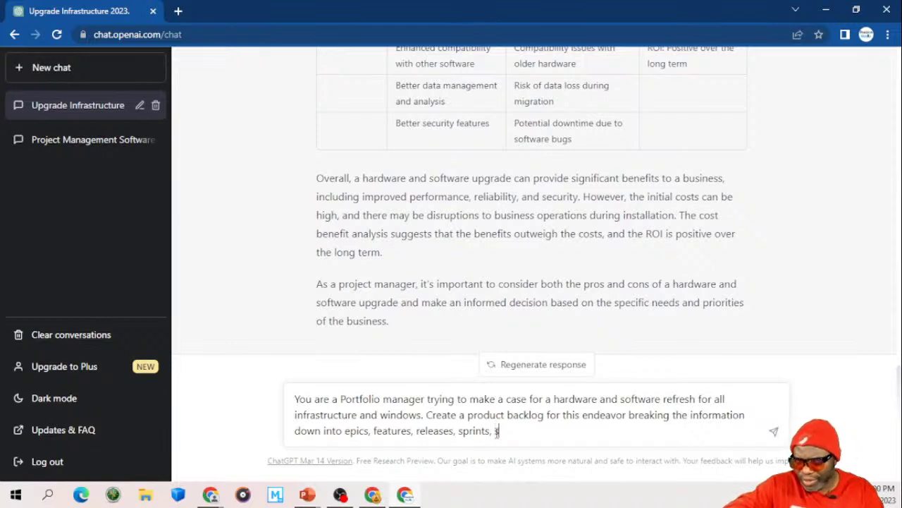
type("stories.")
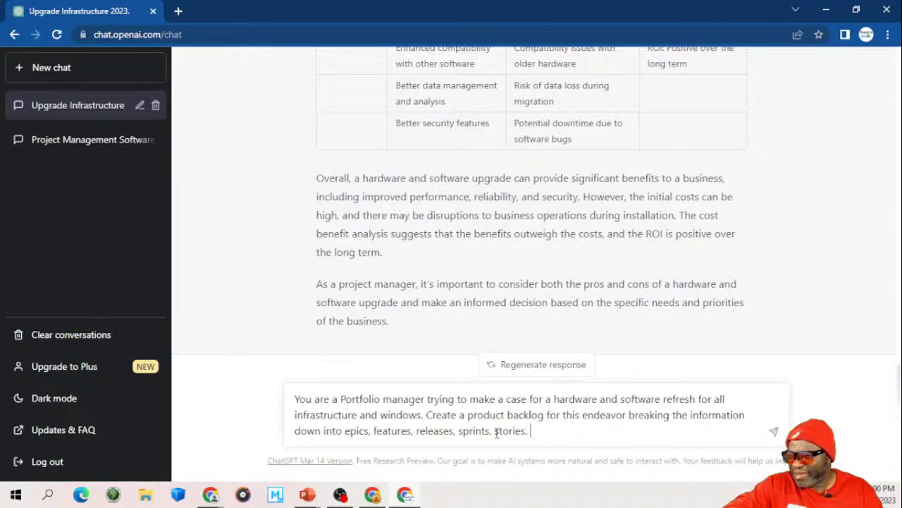
Step: Add "Use as many lines and columns as is necessary to paint a clear picture for" to the end of the prompt
type(" Use as")
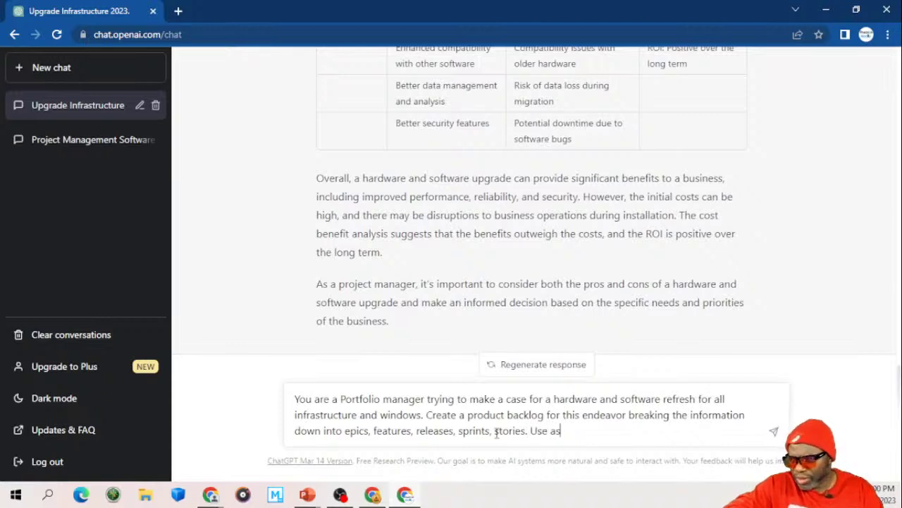
type(" many lin")
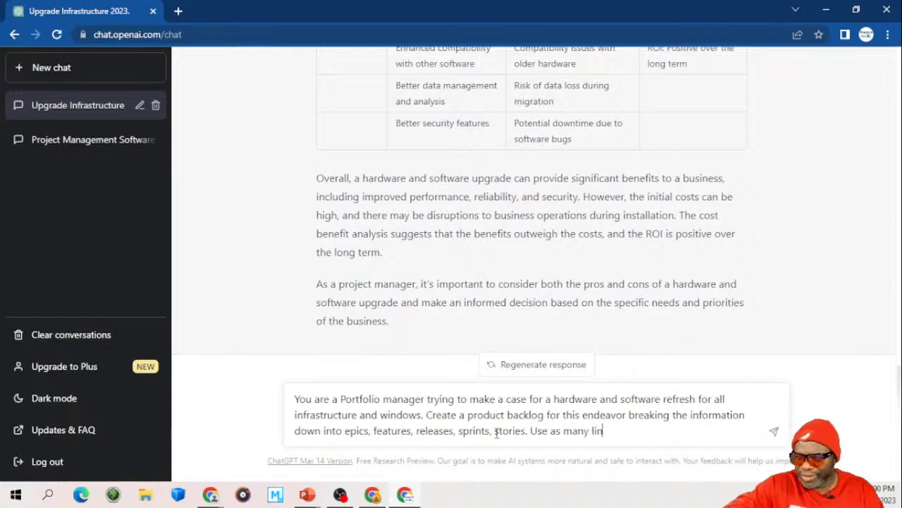
type("es and columns")
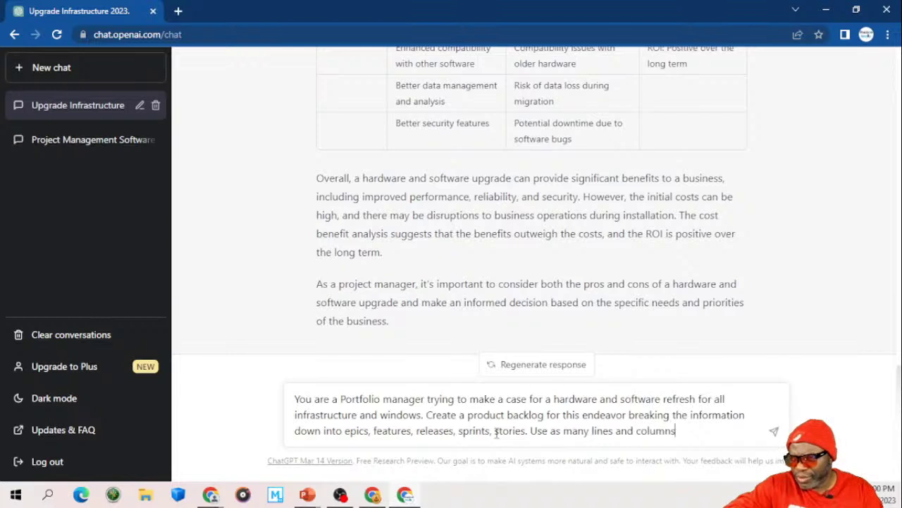
type(" as is nec")
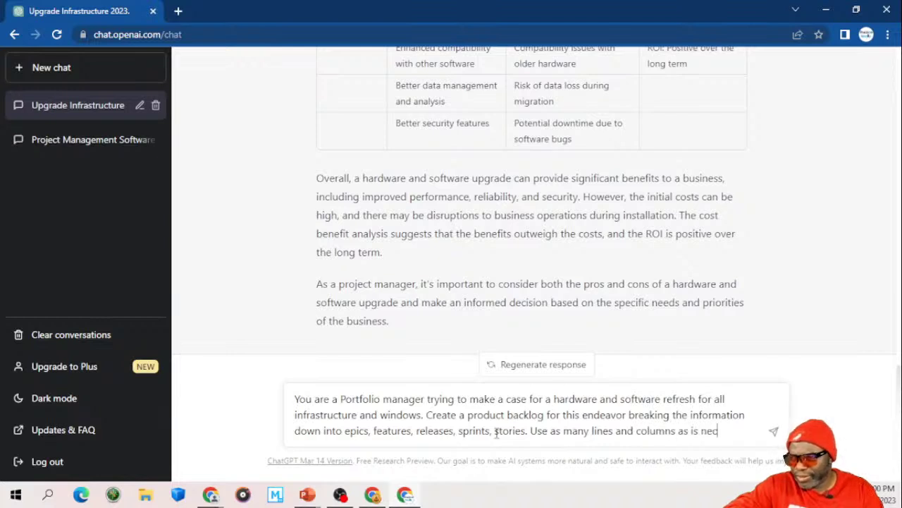
type("essary to ")
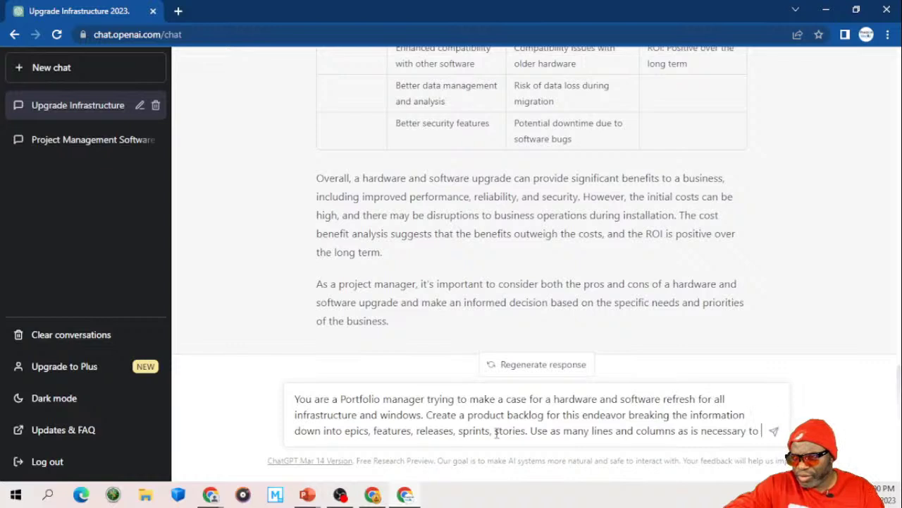
type("paint a clear ")
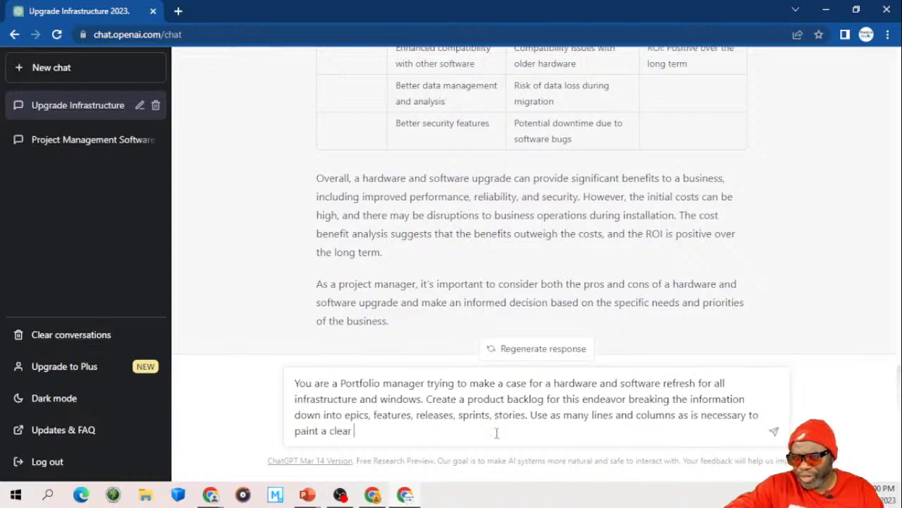
type("picture for t")
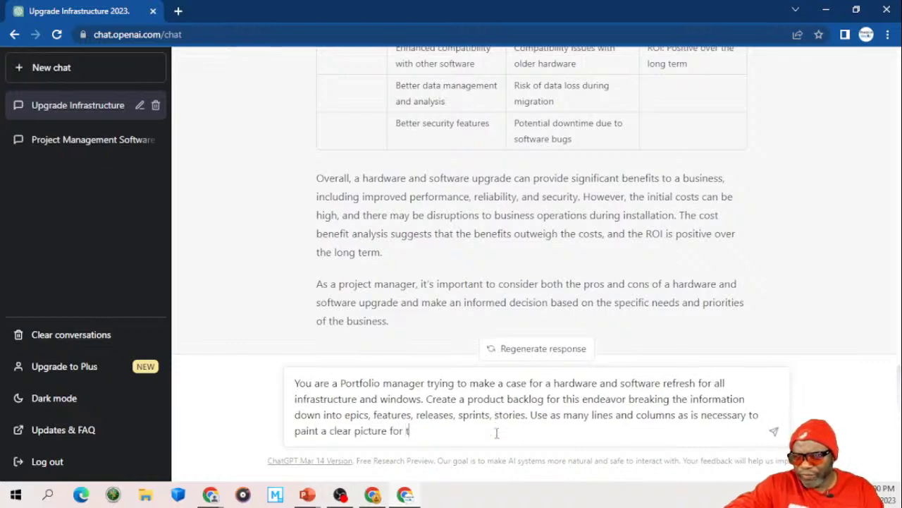
Step: Finish the sentence with "the less technical stakeholders resulting in a green light to go ahead." and send the prompt
type("he less techn")
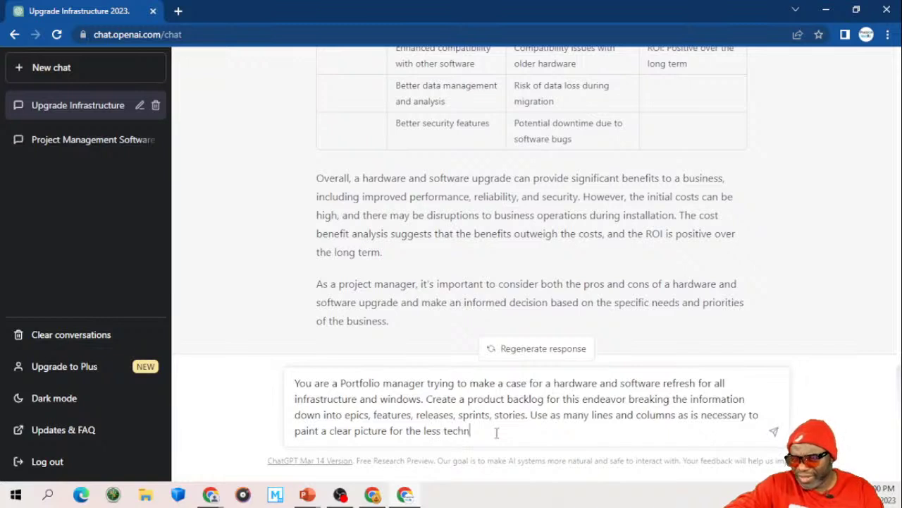
type("ical stakeh")
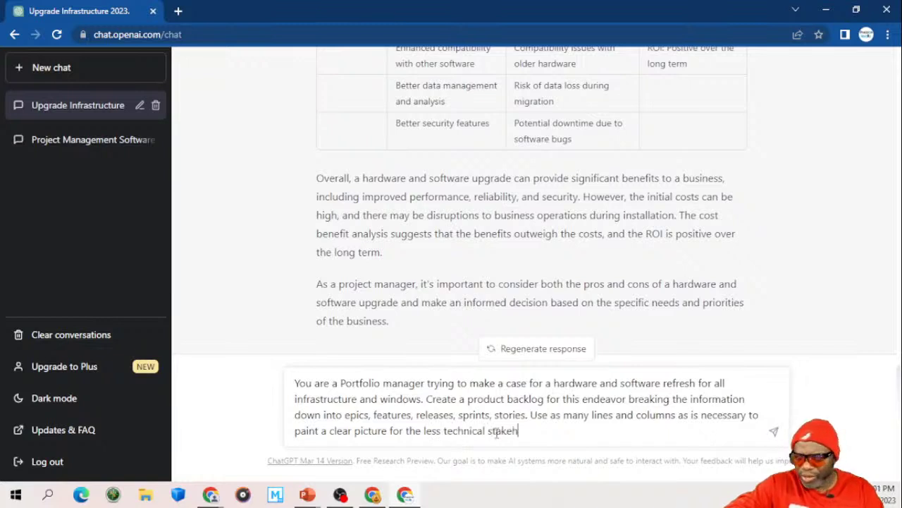
type("olders resulting in a")
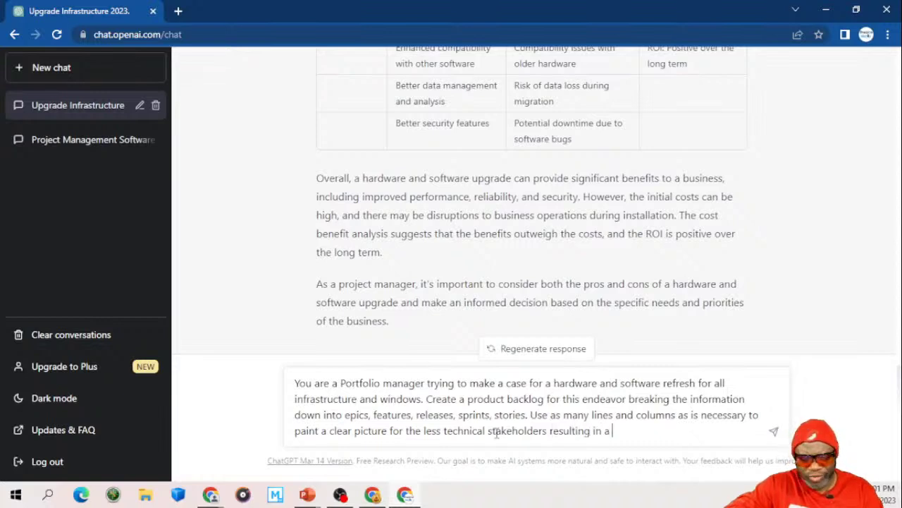
type(" green lig")
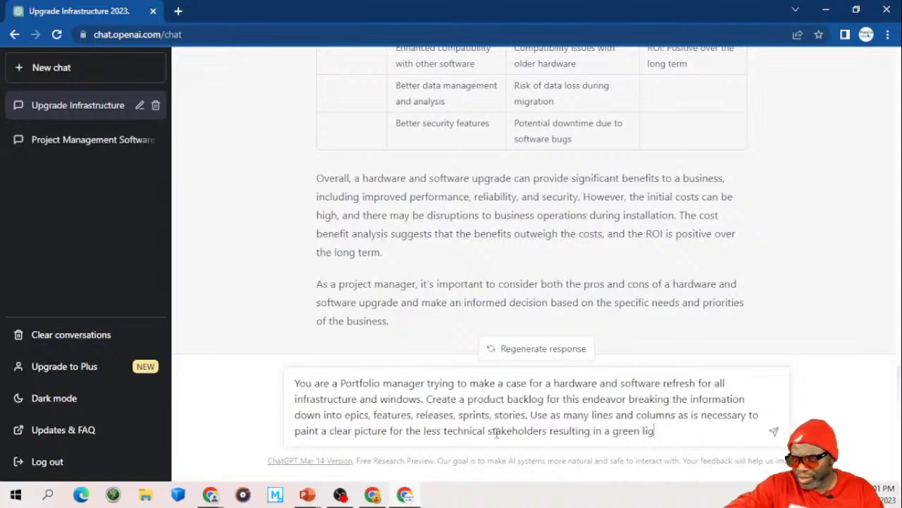
type("ht to go ah")
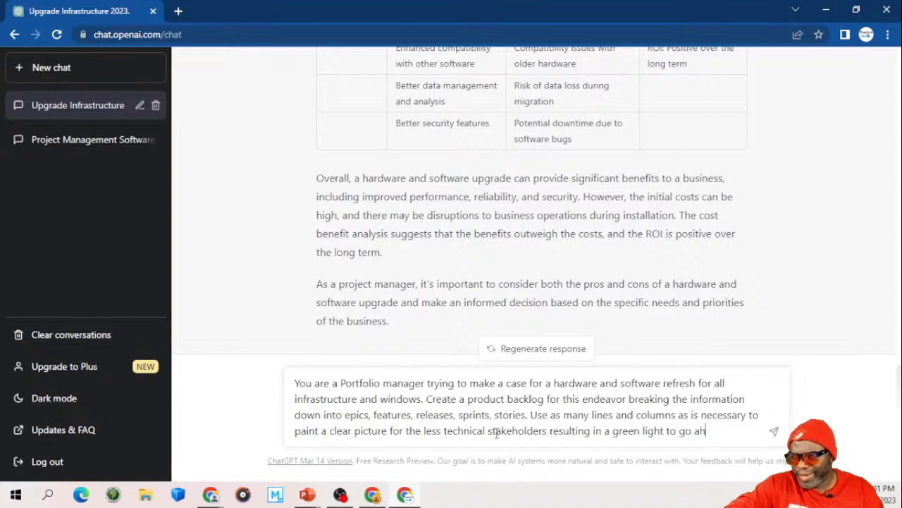
type("ead.")
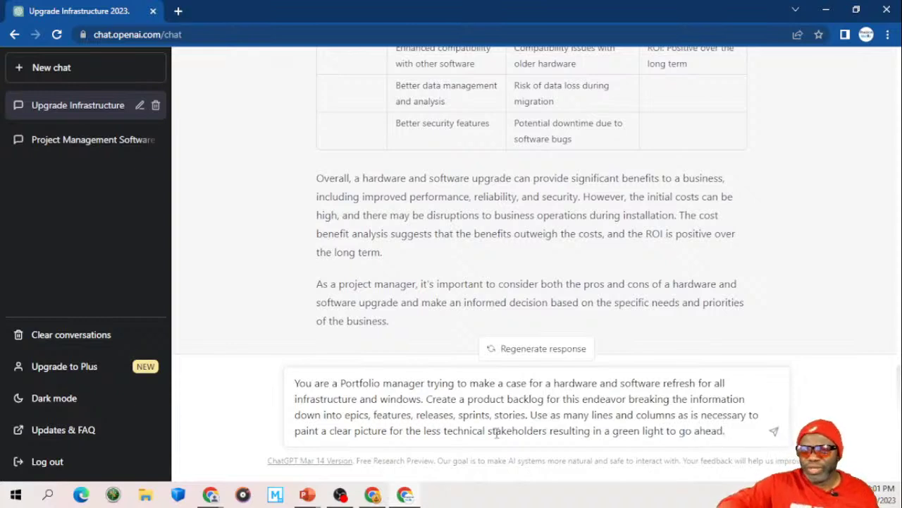
key("Return")
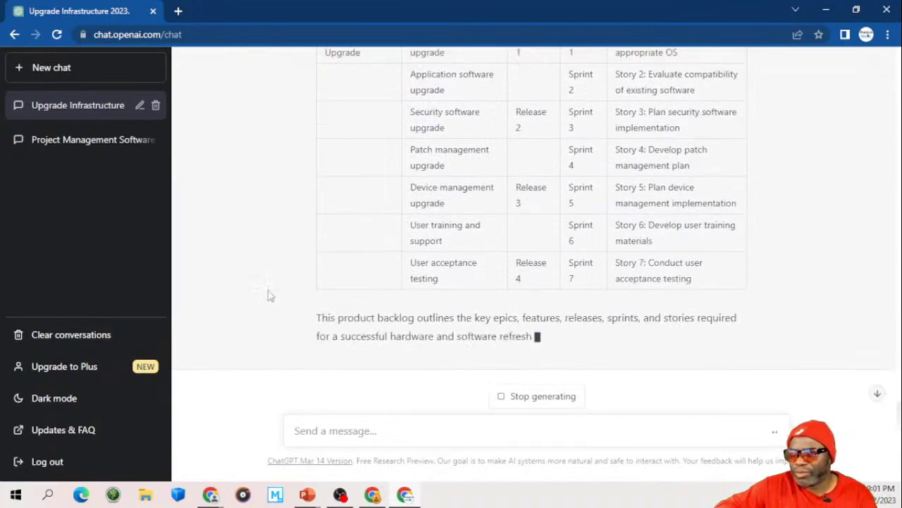
Step: Review the generated product backlog table with its epics, features, releases, sprints and stories, and read the closing summary
scroll(268, 296, "up", 2)
scroll(268, 296, "up", 5)
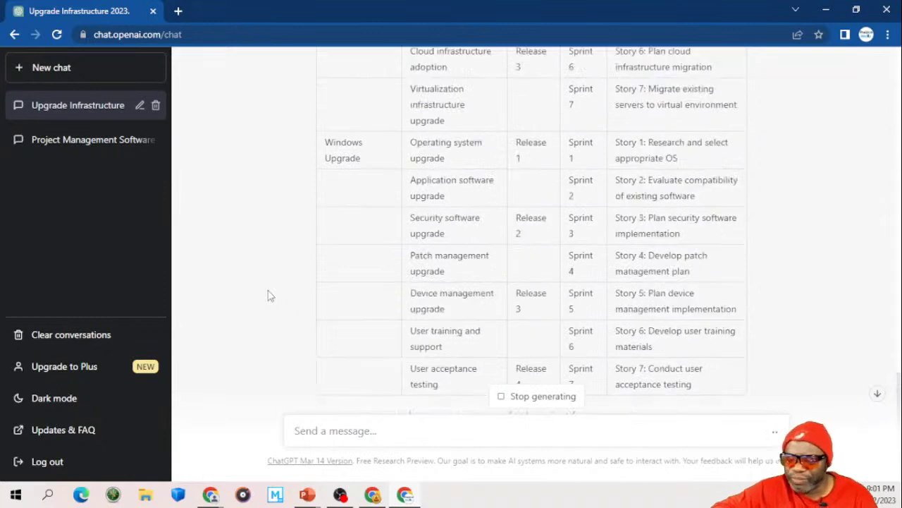
scroll(268, 296, "up", 3)
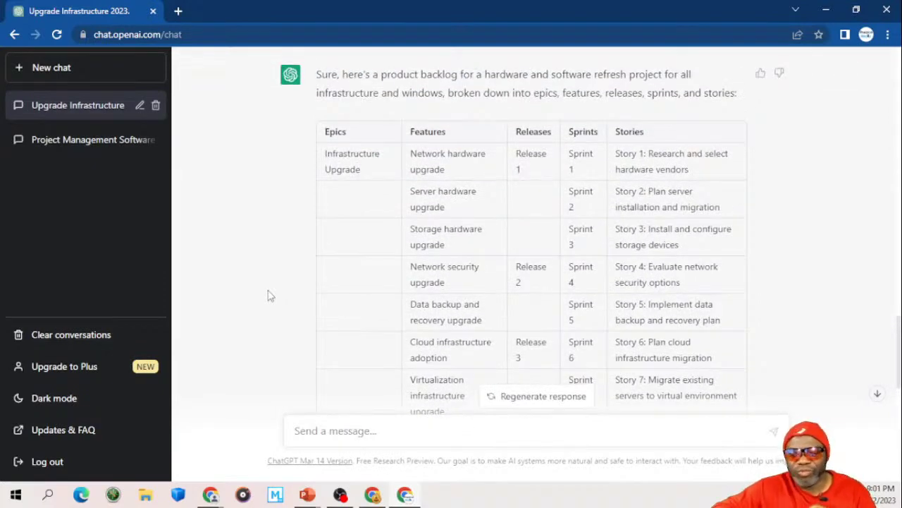
scroll(268, 296, "down", 1)
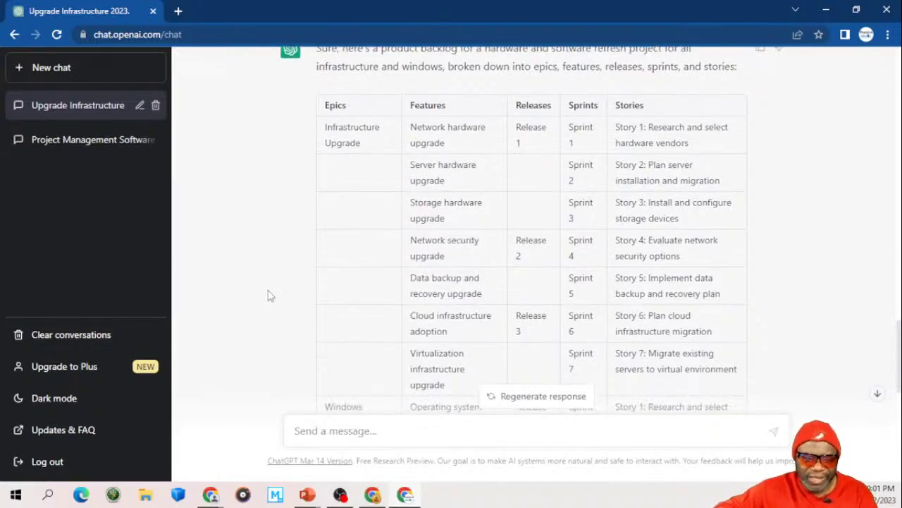
scroll(267, 296, "down", 3)
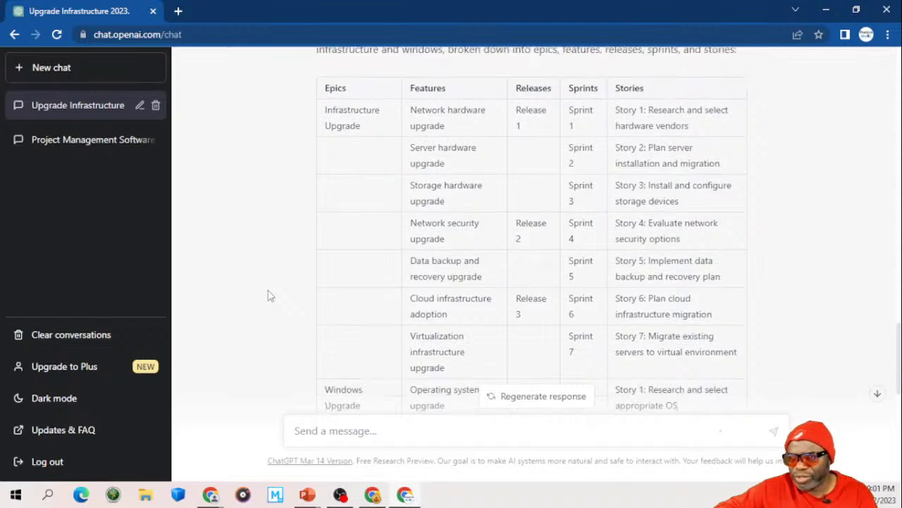
scroll(268, 296, "down", 5)
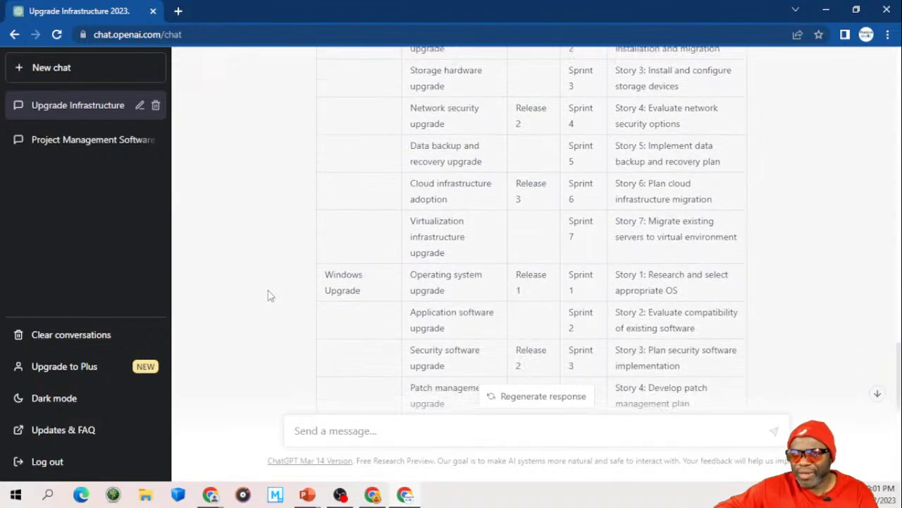
scroll(268, 296, "down", 3)
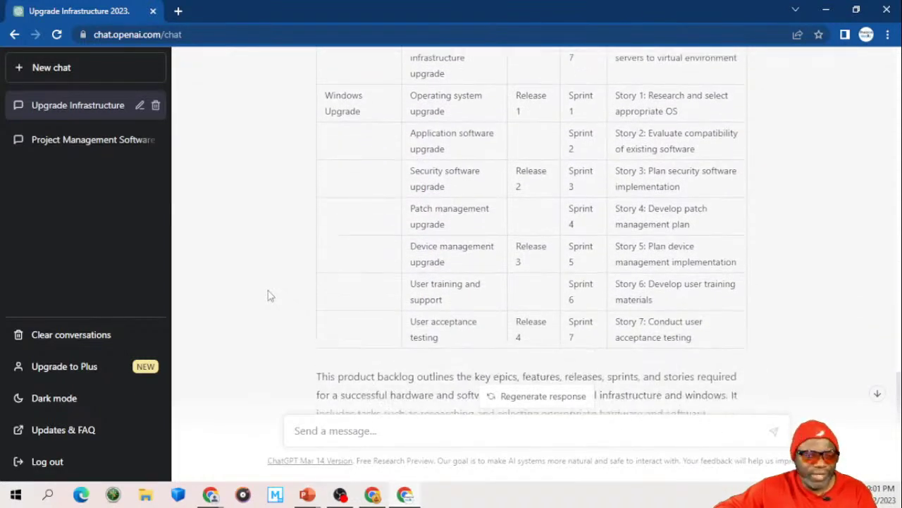
scroll(268, 296, "down", 1)
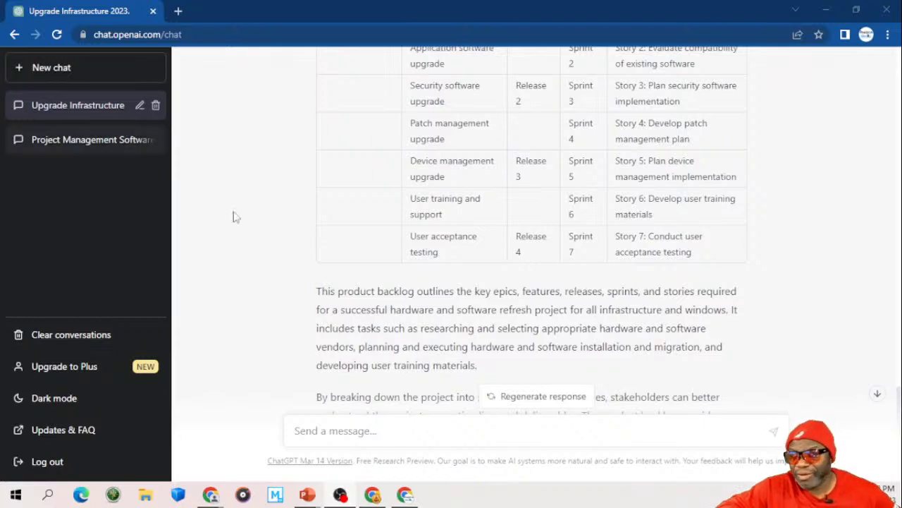
left_click(267, 252)
scroll(267, 252, "down", 2)
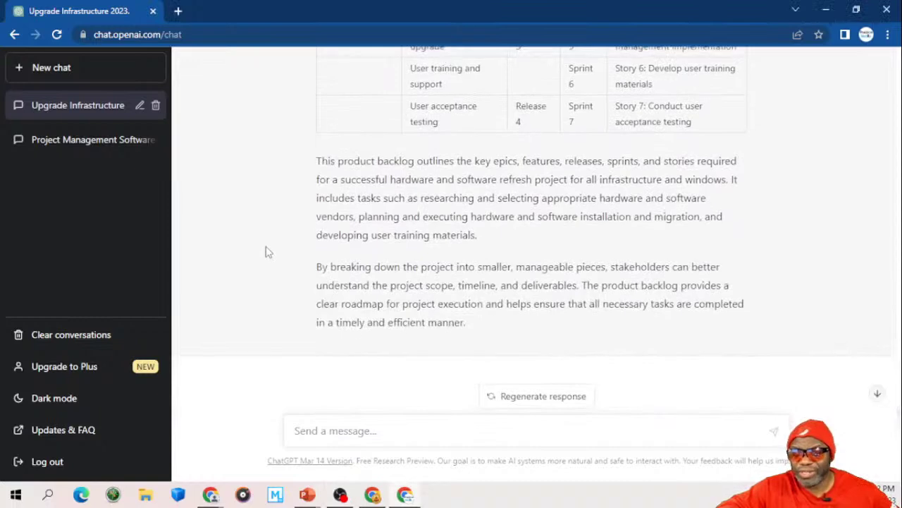
scroll(267, 252, "up", 5)
scroll(266, 252, "up", 3)
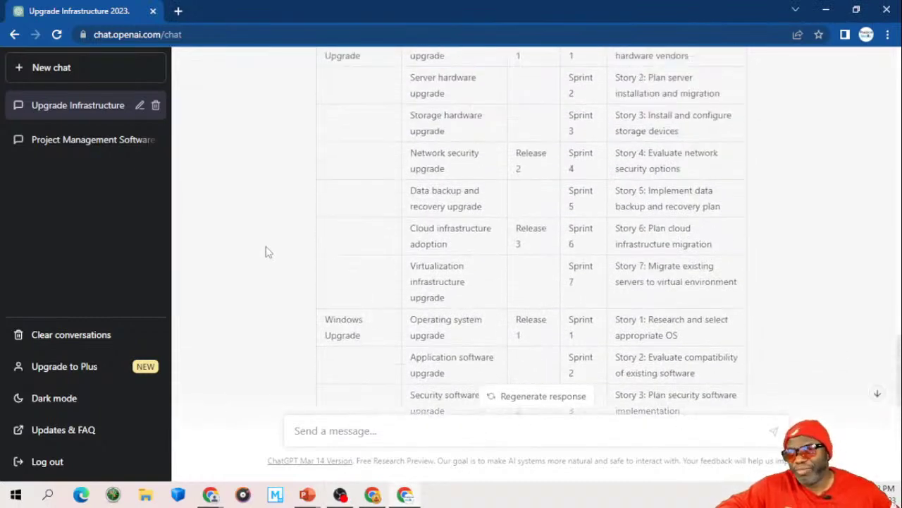
scroll(266, 252, "down", 1)
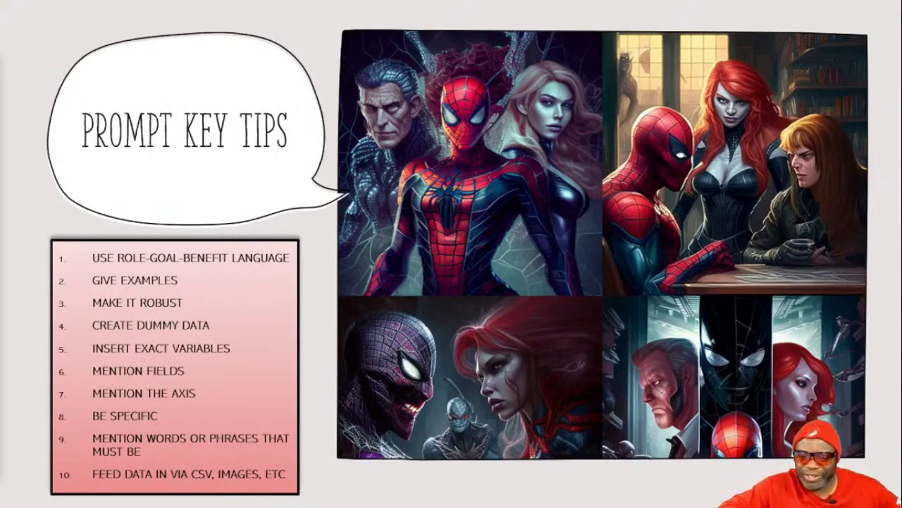
key("Right")
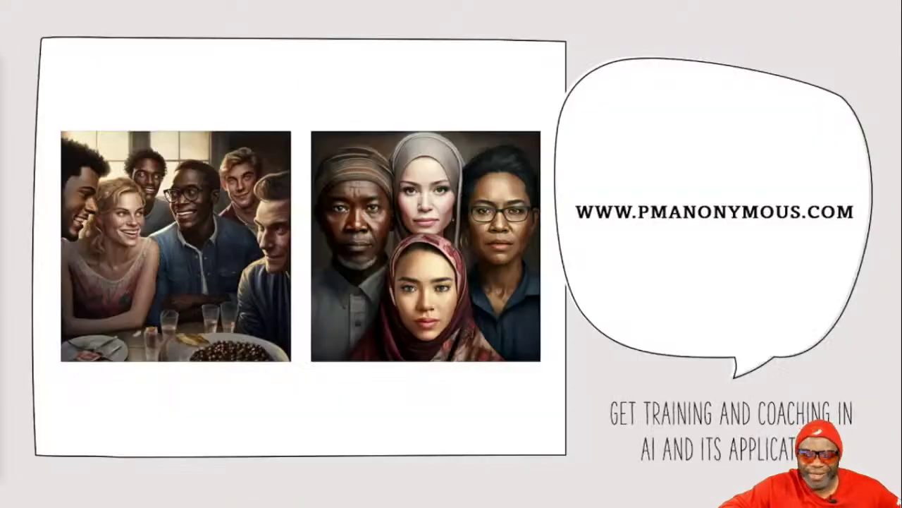
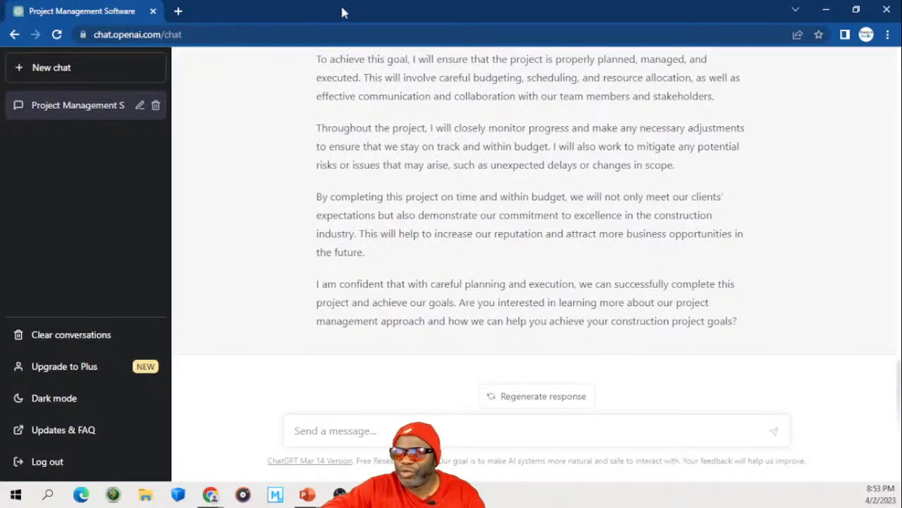
Step: Start a new chat and open the prompt with "You are a project manager with 14 years of experience"
left_click(63, 69)
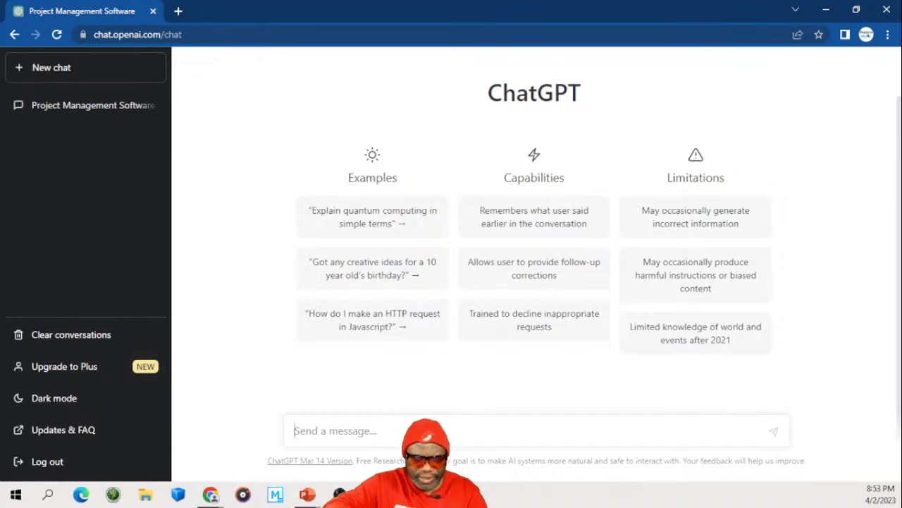
type("You are")
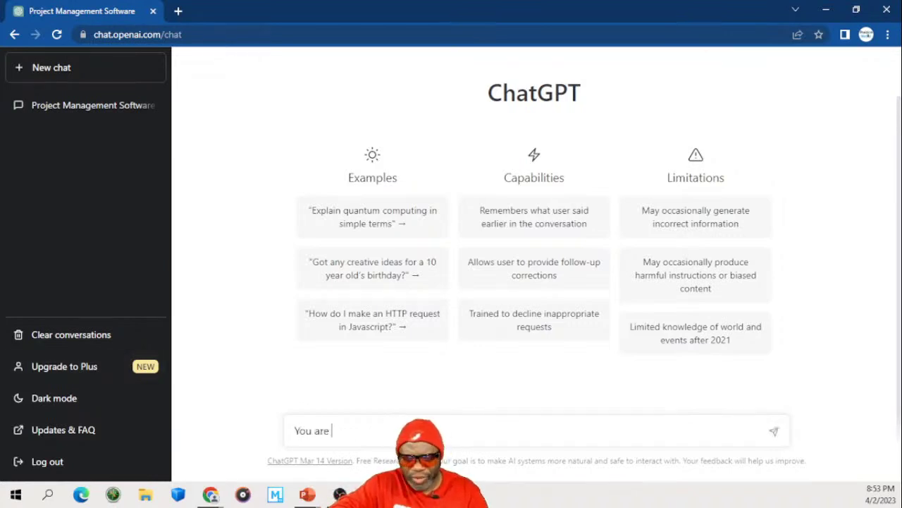
type(" a project manager with 1")
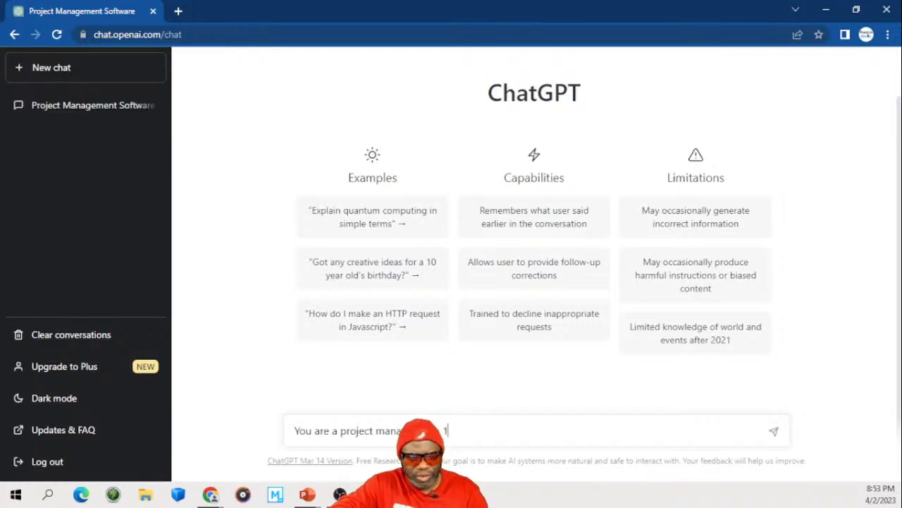
type("4 years o")
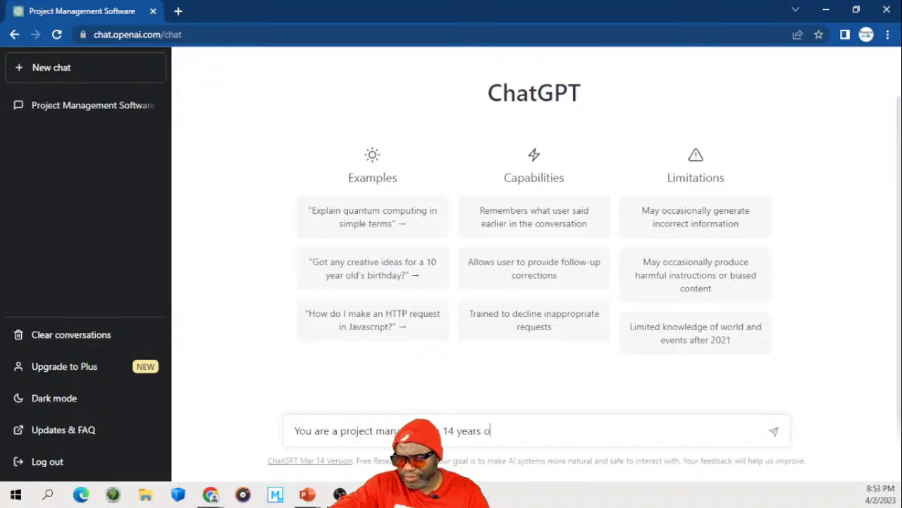
type("f experience ")
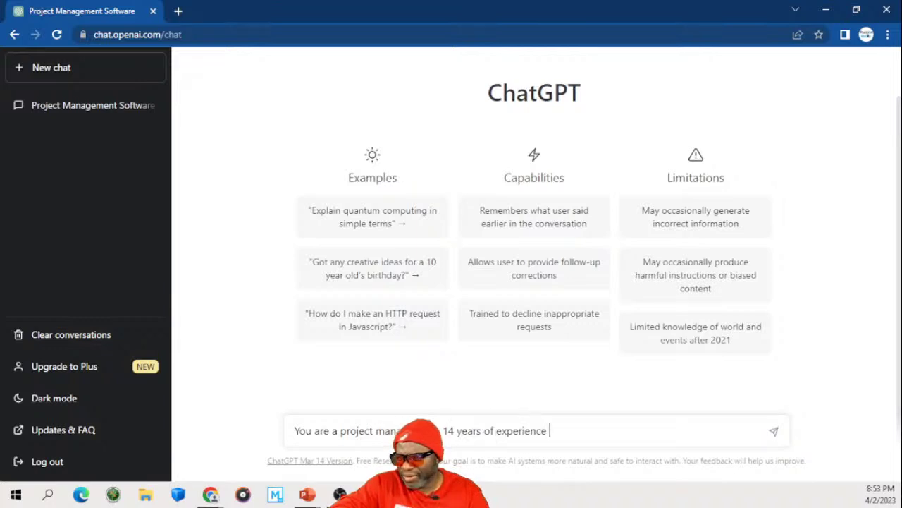
Step: Complete the prompt's opening sentence with "on large IT hardware projects." and begin the next sentence with "Write"
type("on large lT ")
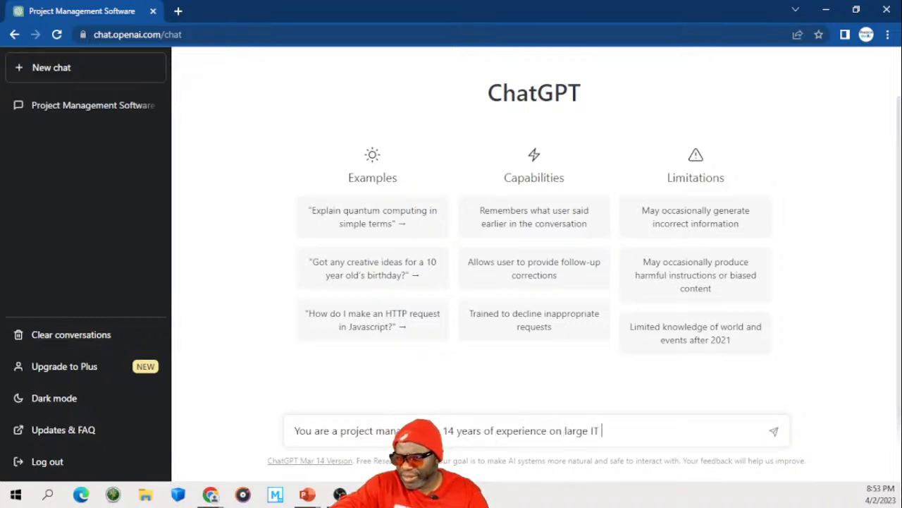
type("hardware ")
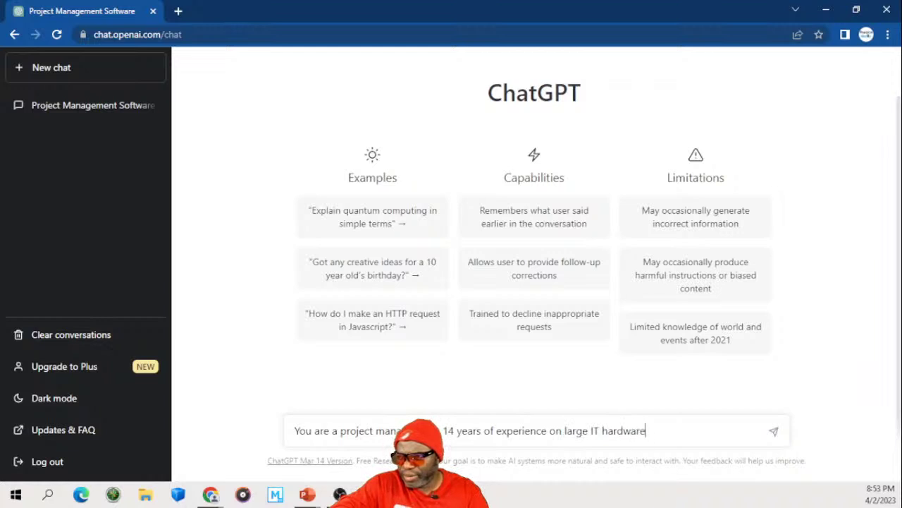
type("project")
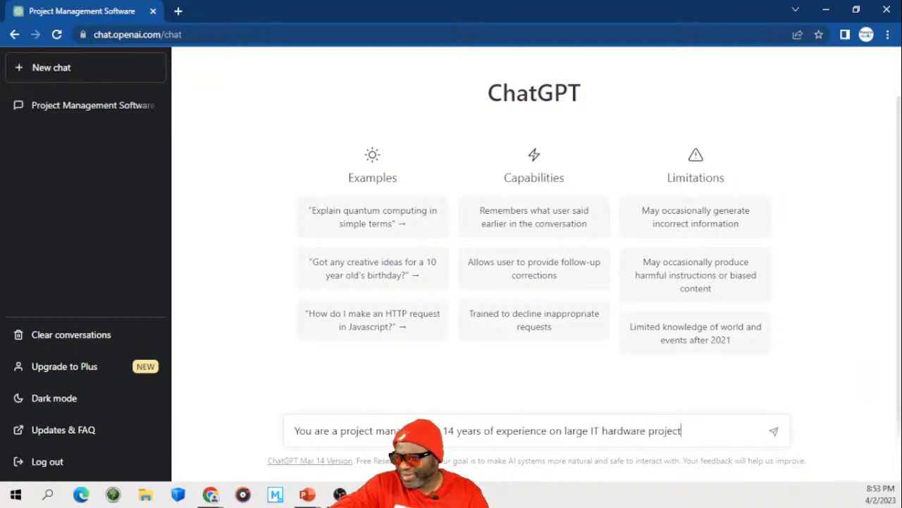
type("s. Write ")
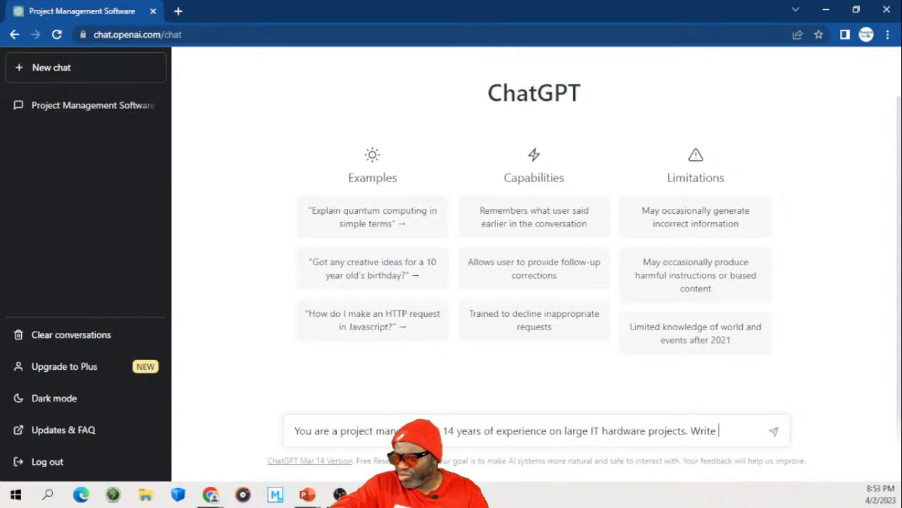
Step: Continue the request with "a compelling argument as to why your company infrastructure"
type("a compelling")
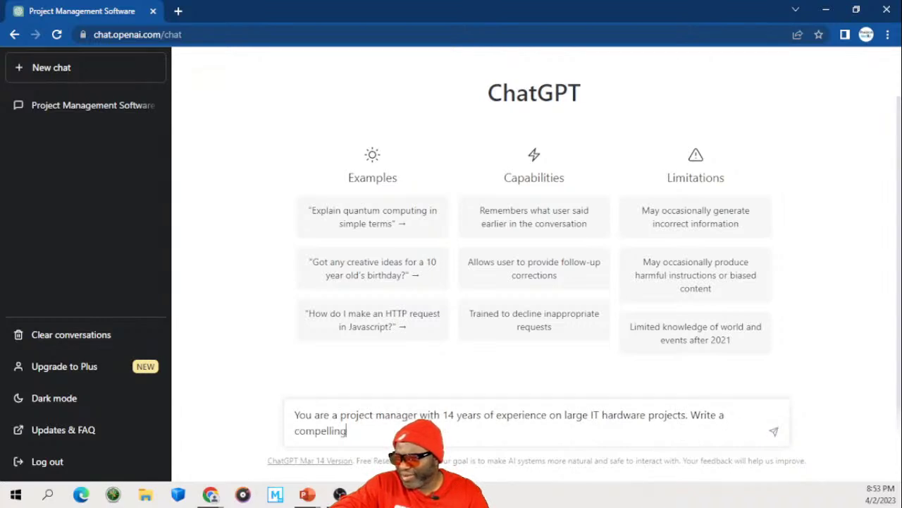
type(" argument for your c")
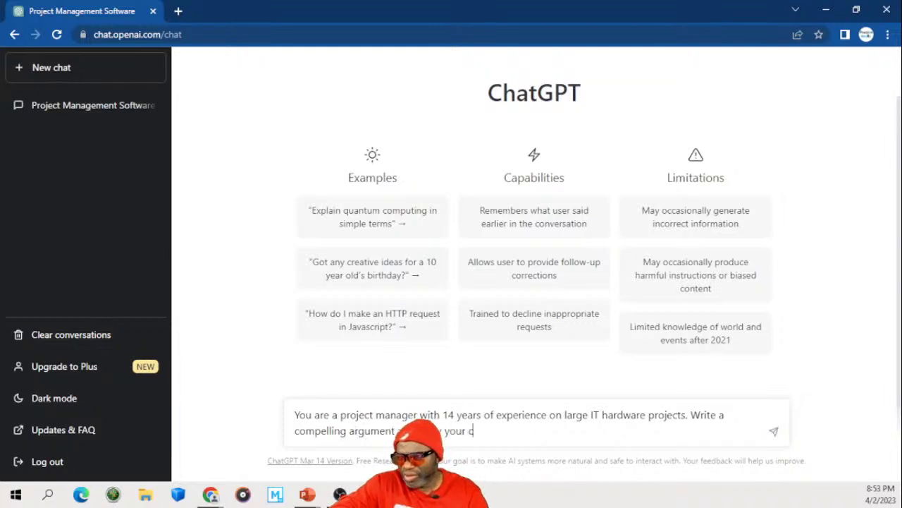
type("ompan")
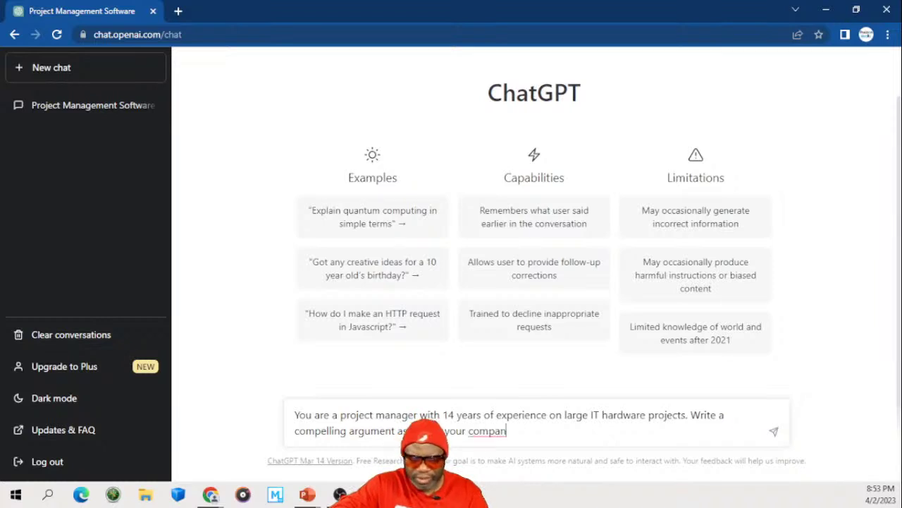
type("i")
key("BackSpace")
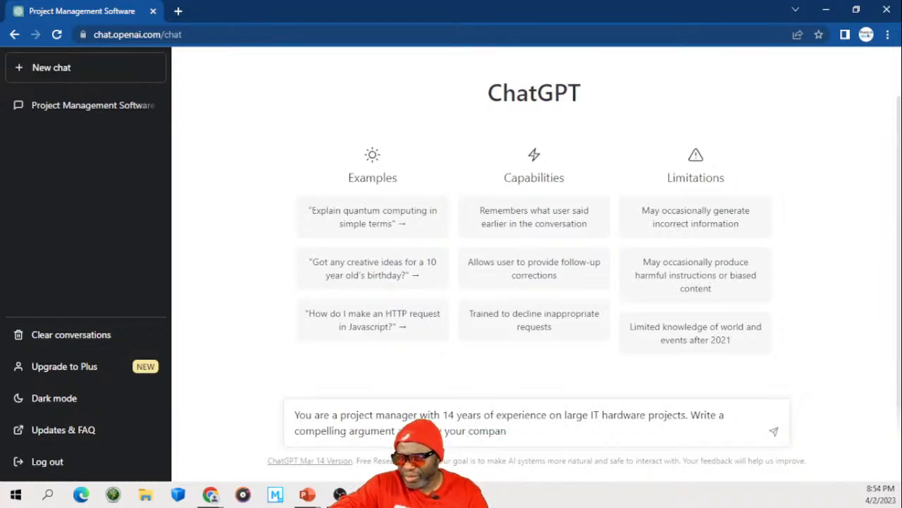
type("y in")
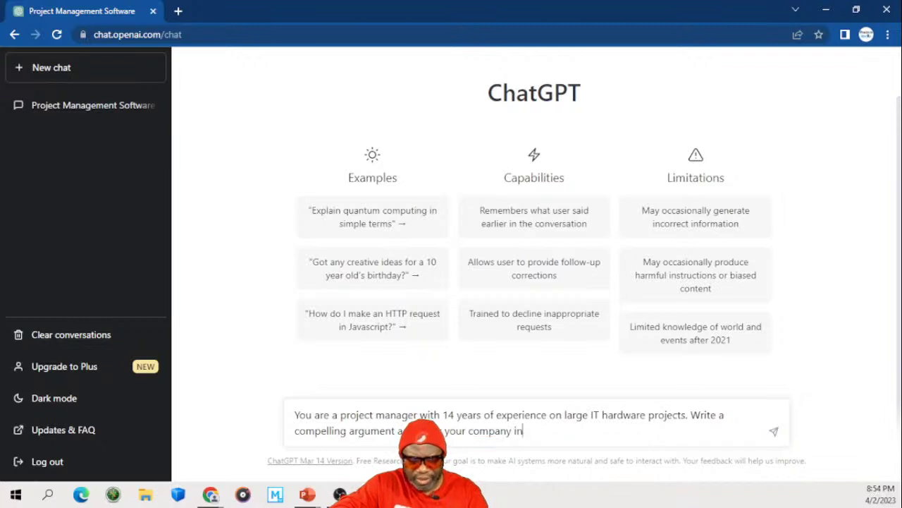
type("frastructur")
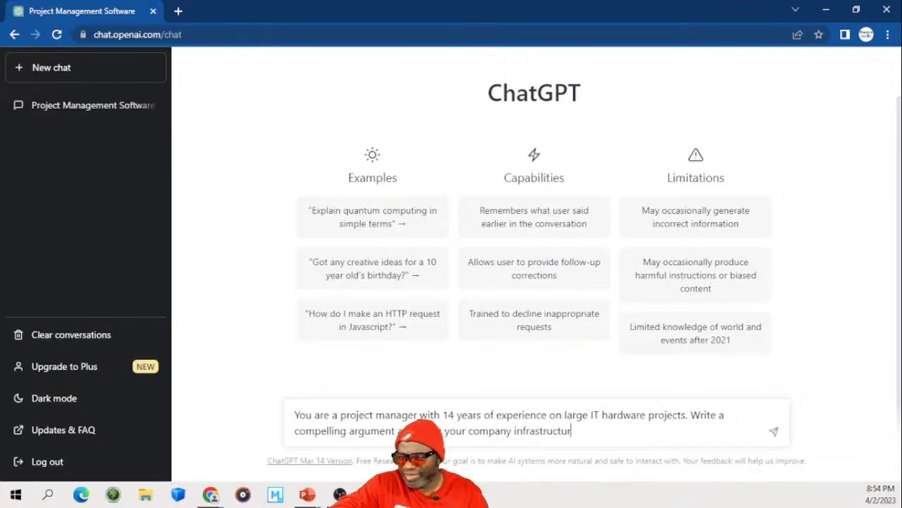
Step: Finish the request with "should be refreshed in 2023." and start a new sentence with "Mention"
type("e should be")
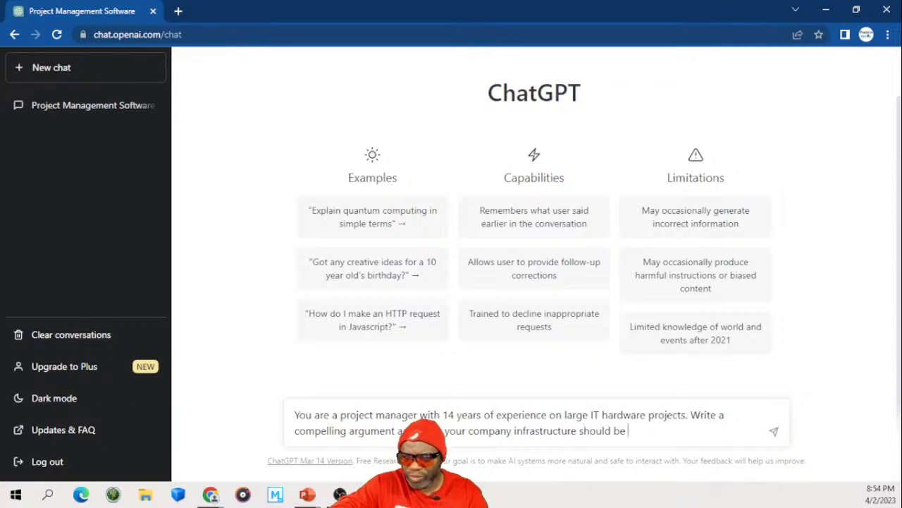
type("u")
key("BackSpace")
type("ref")
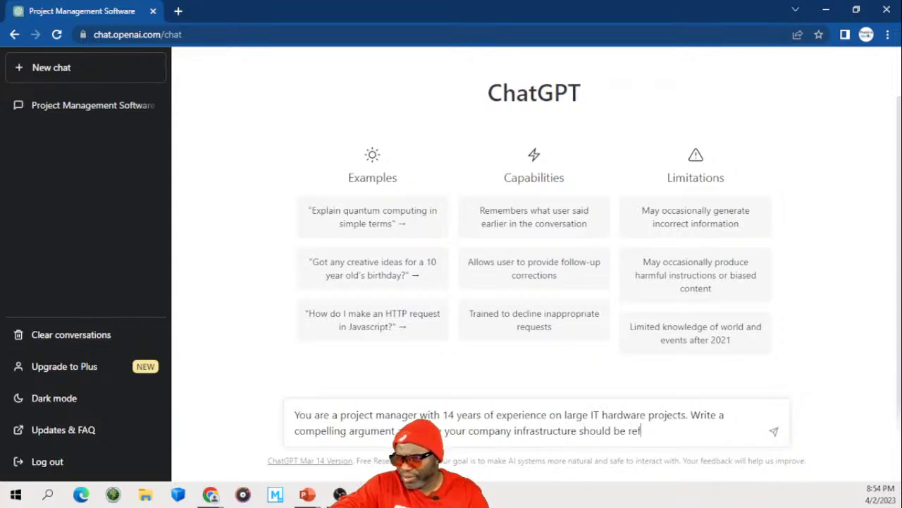
type("reshed in 2")
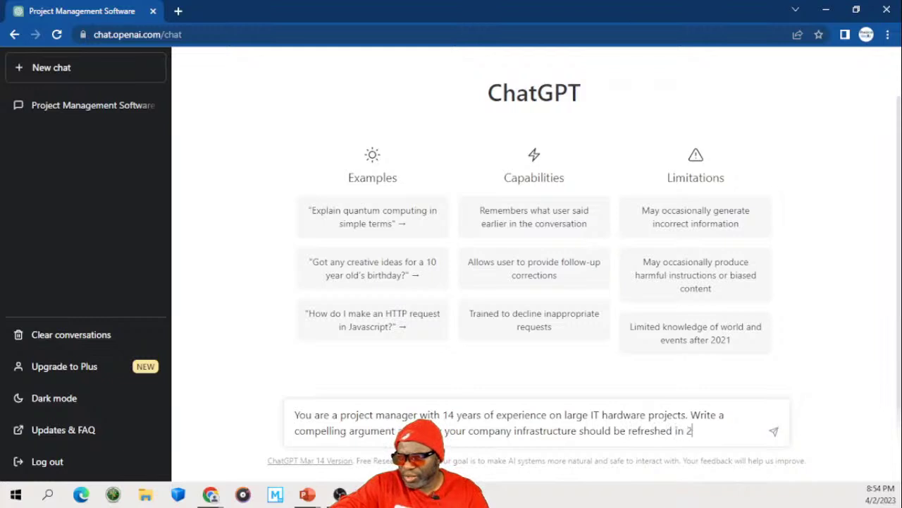
type("023. Mention")
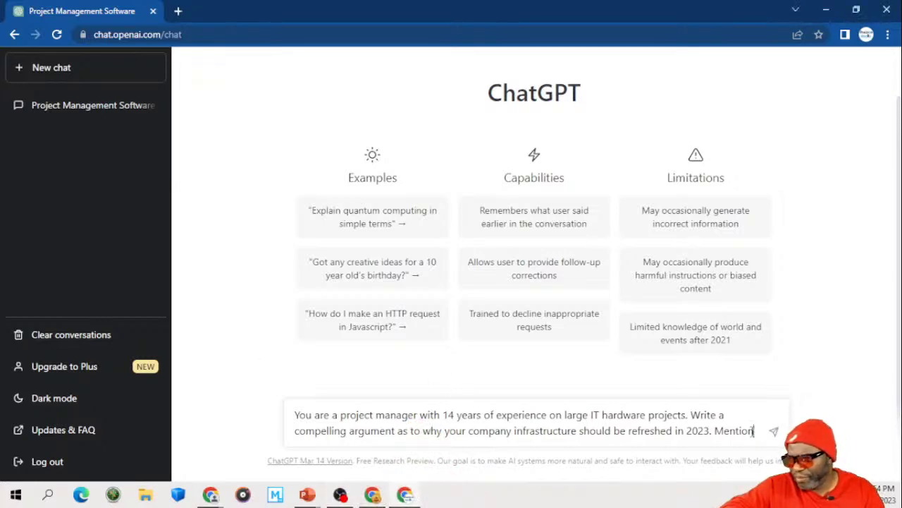
Step: Continue the sentence with "the following names in the argument:" to introduce the list of stakeholders
type("he ")
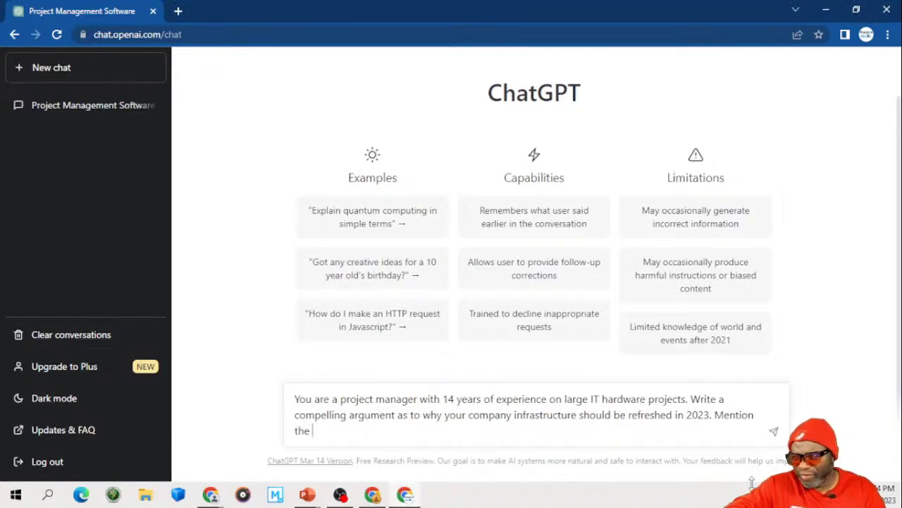
type("foll")
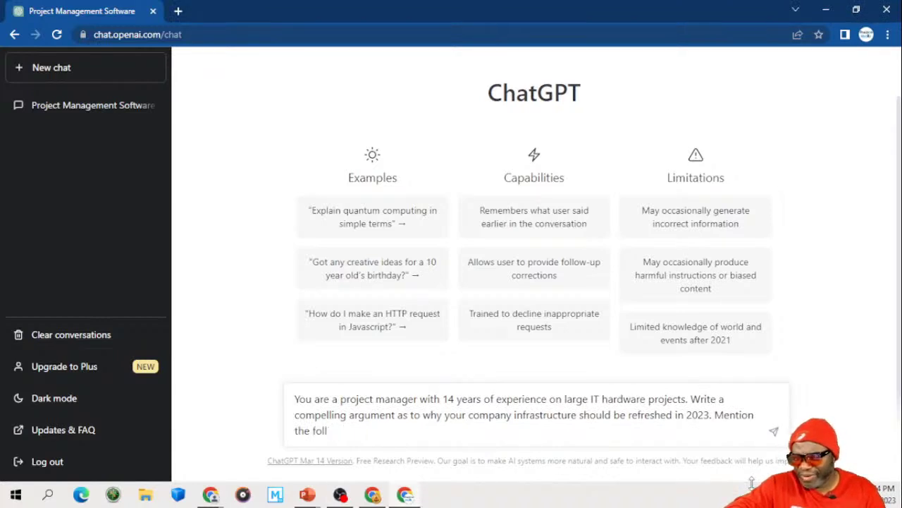
type("inowing nam")
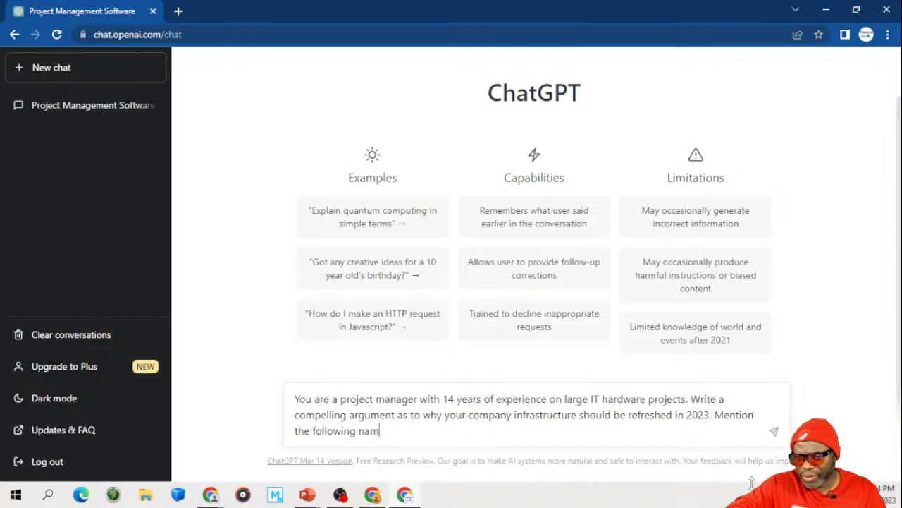
type("es in the arg")
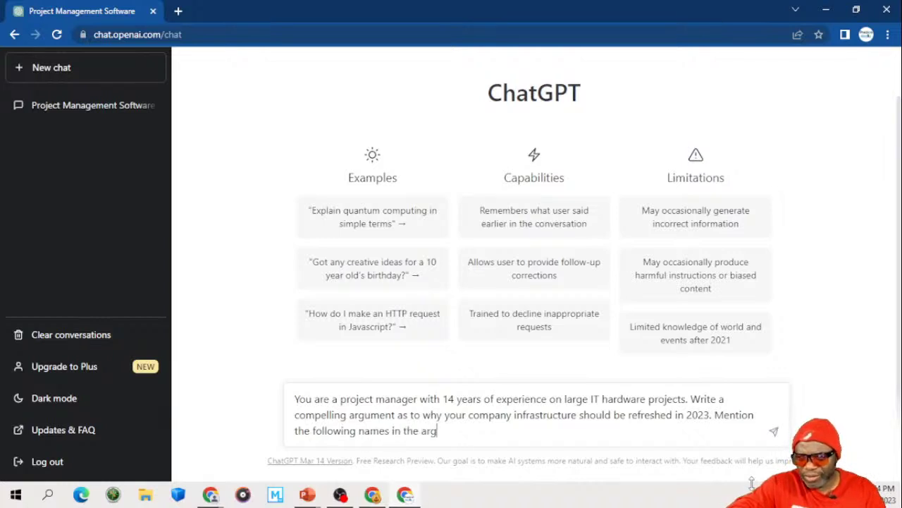
type("ument: ")
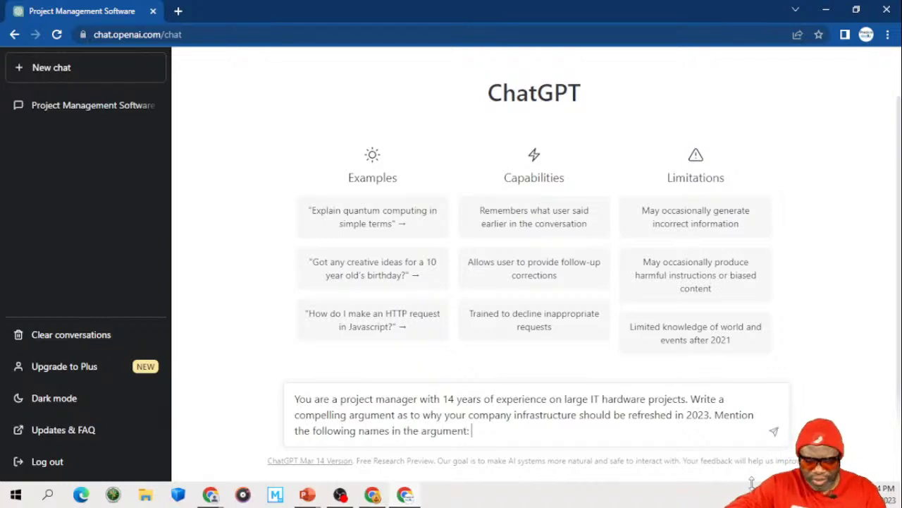
Step: List the first two stakeholders by title and surname, followed by "The CFO" with the CFO's name
type("Dr. Rice")
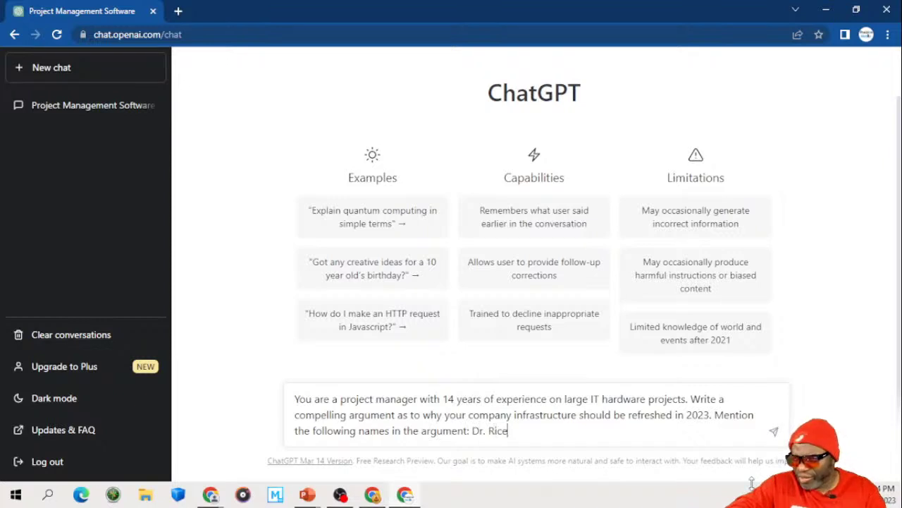
type(", Ms. Bla")
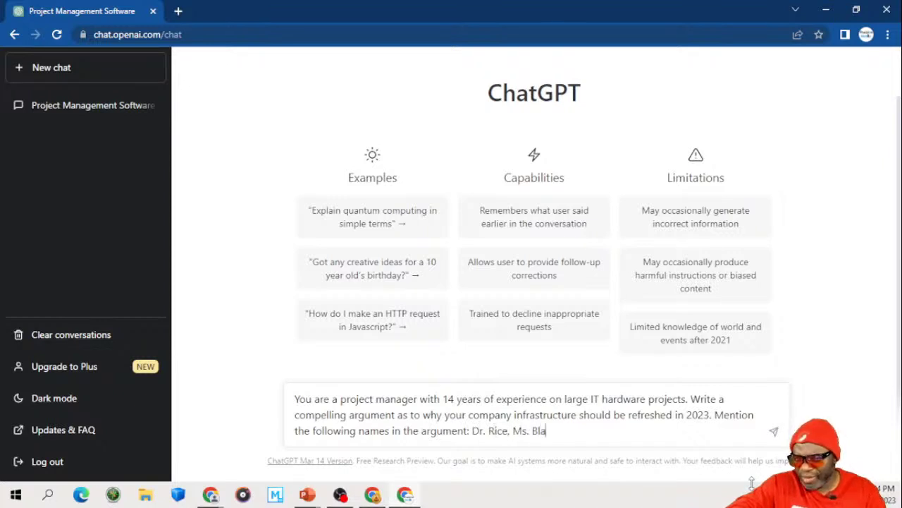
type("ck")
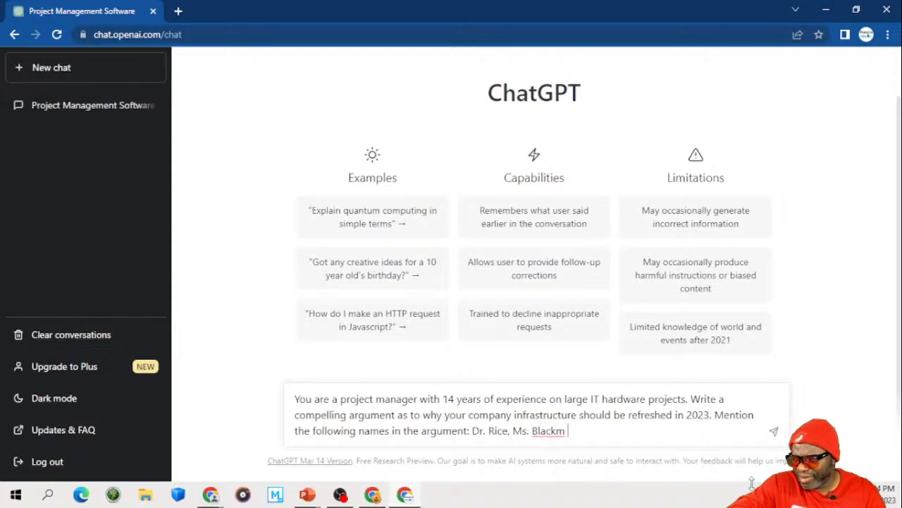
type(", The ")
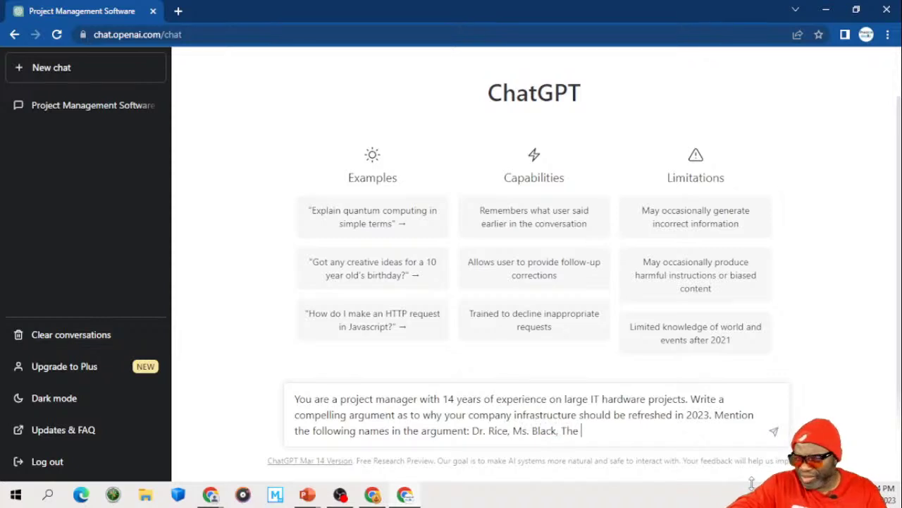
type("CFO H")
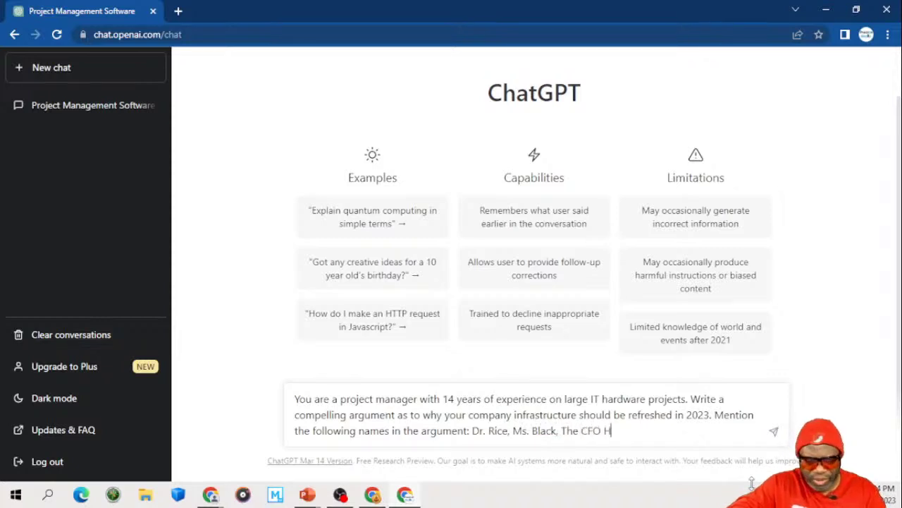
type("G Barne")
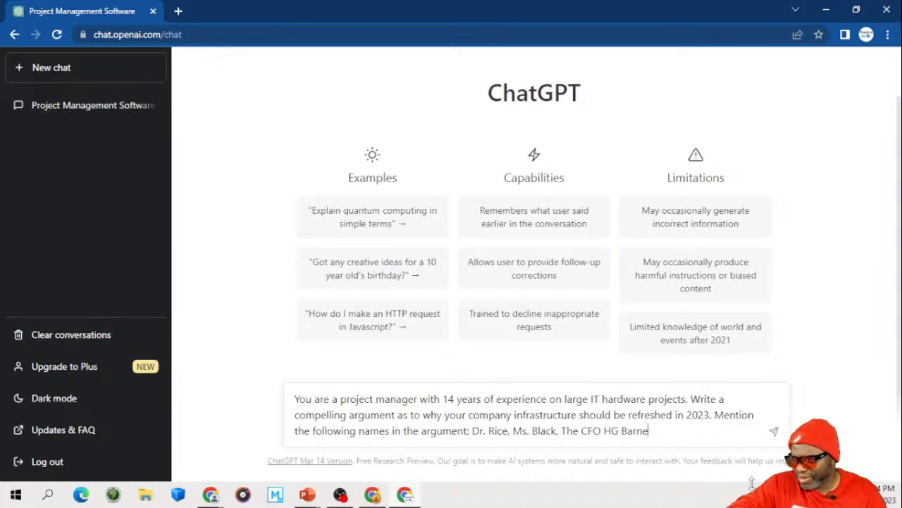
type("s and the Pr")
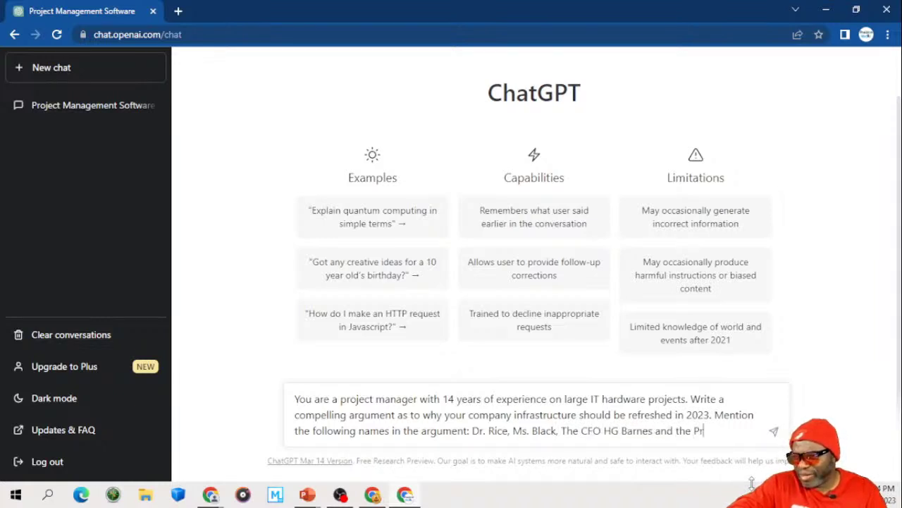
Step: End the stakeholder list with "the President of the company" and the president's title and surname
type("esident o")
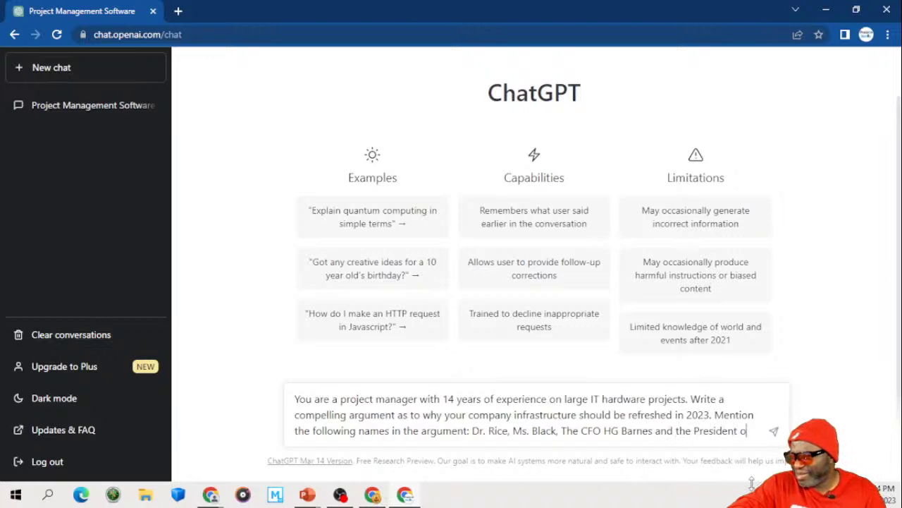
type("f the compant")
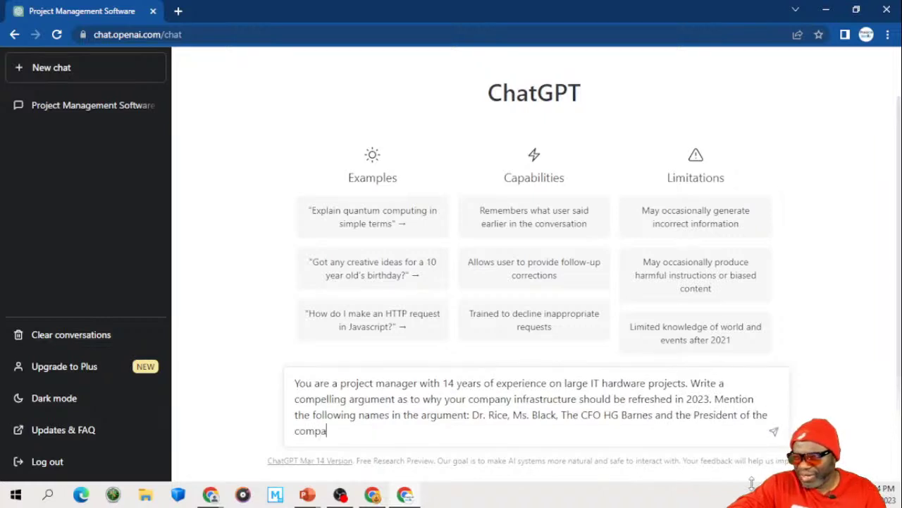
key("BackSpace")
key("BackSpace")
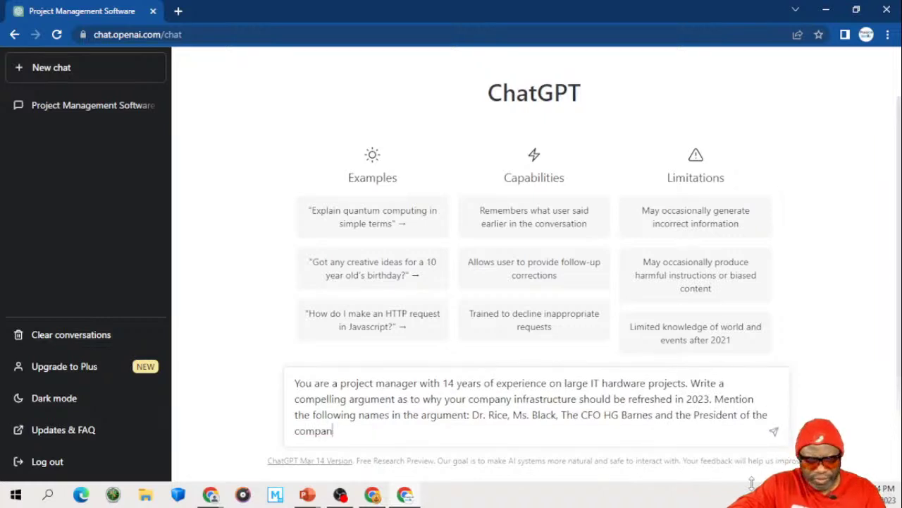
type("y Mr.")
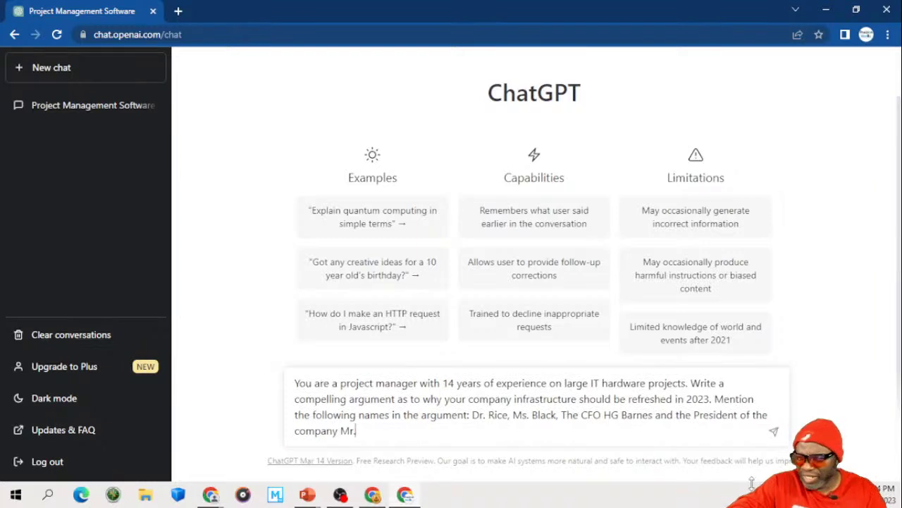
type(" Koalic")
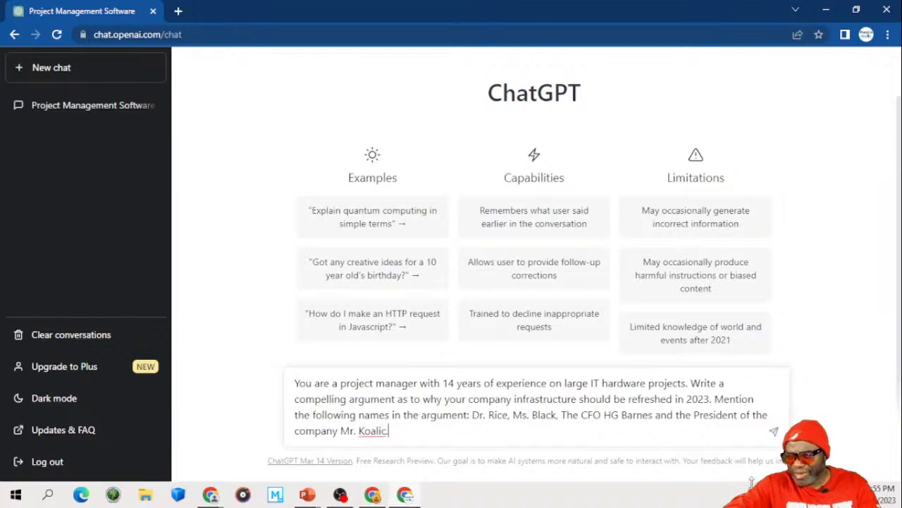
Step: Close the stakeholder sentence with a period and add "Make the response as robust as possible" to the prompt
type(". N")
key("BackSpace")
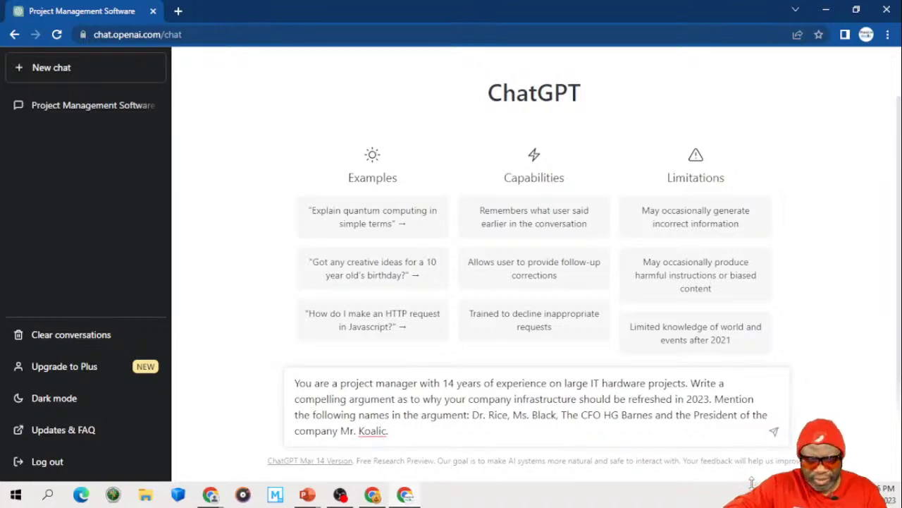
type("a")
key("BackSpace")
type("Make th")
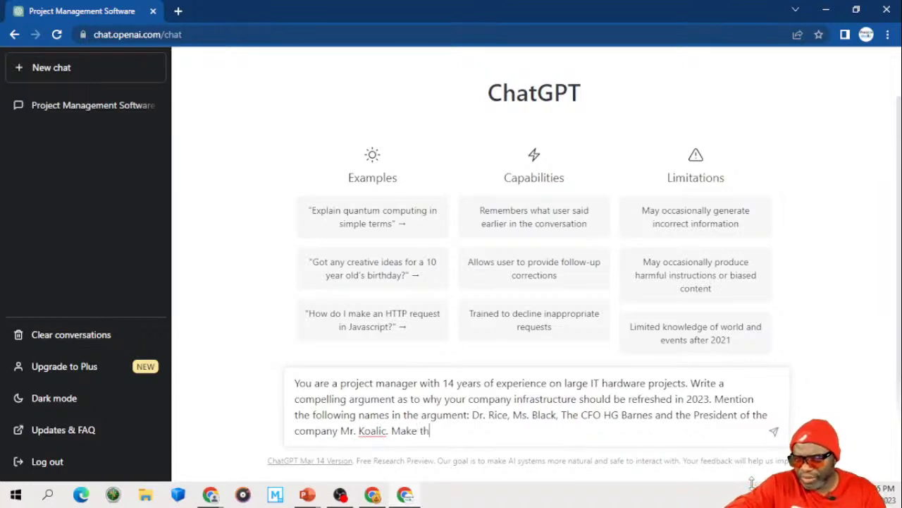
type("e response as ")
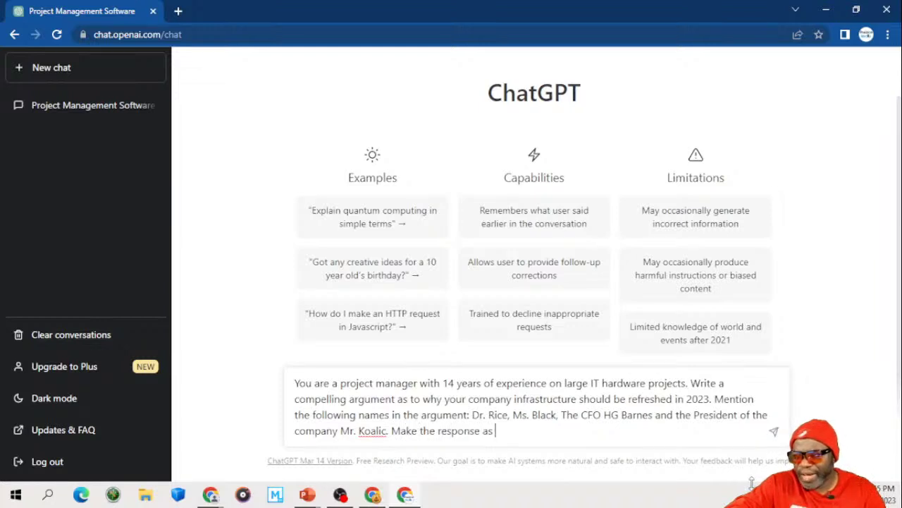
type("robust as ")
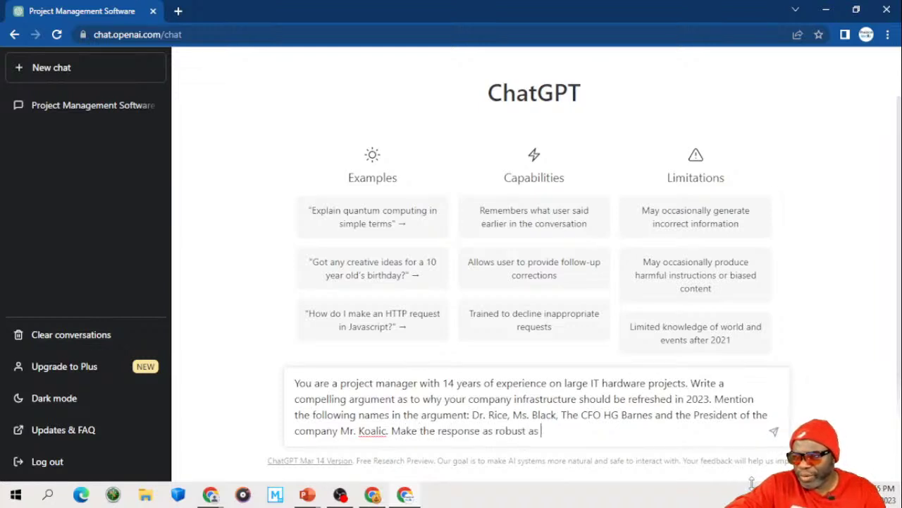
type("possible.")
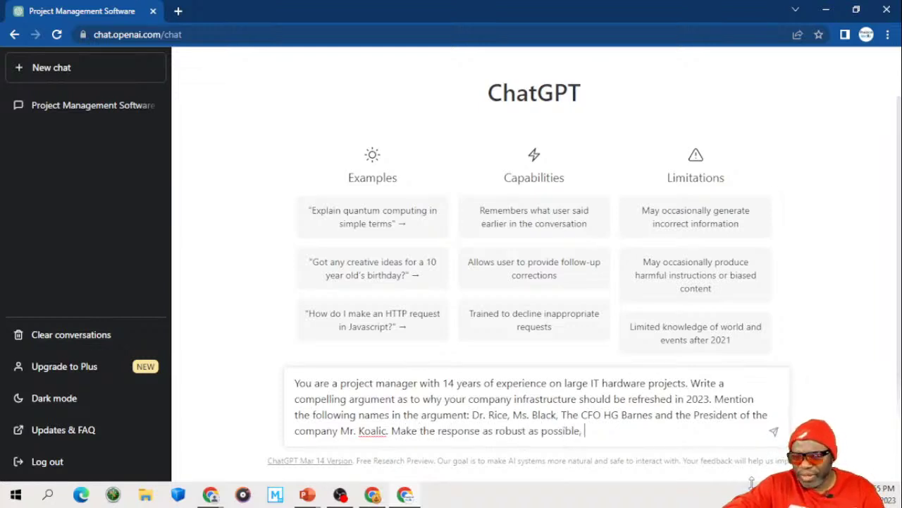
Step: Copy the whole prompt for reuse and submit it with the trailing comma after "possible" removed
key("ctrl+a")
key("ctrl+c")
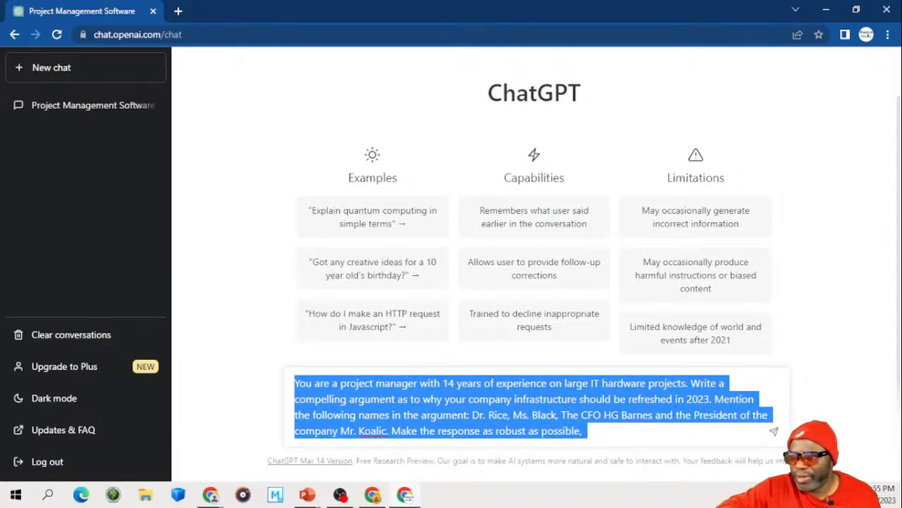
key("Right")
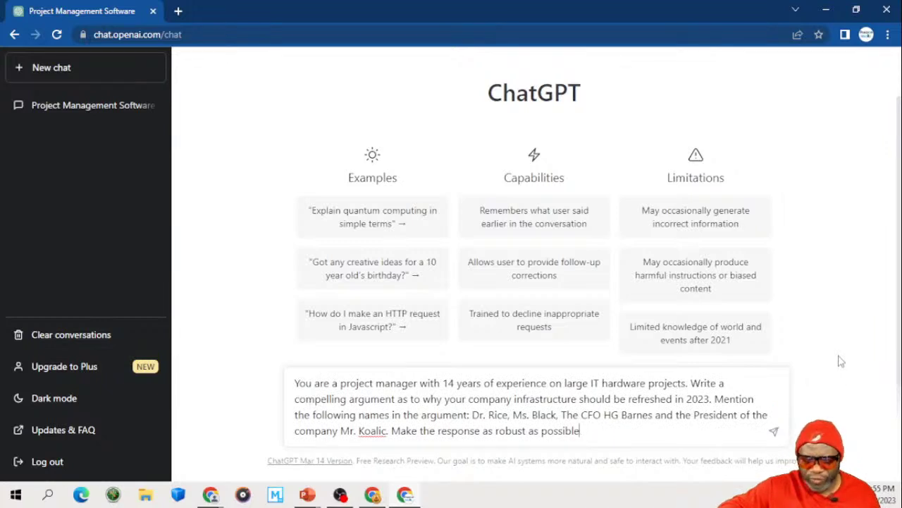
key("Return")
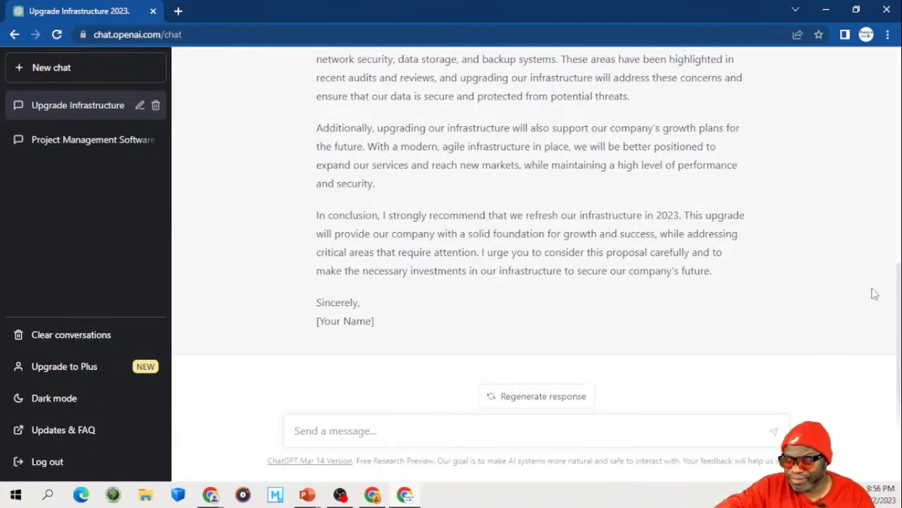
Step: Review the generated letter, then paste the copied prompt as a new message, keeping only its opening sentence about the project manager role
scroll(698, 289, "up", 1)
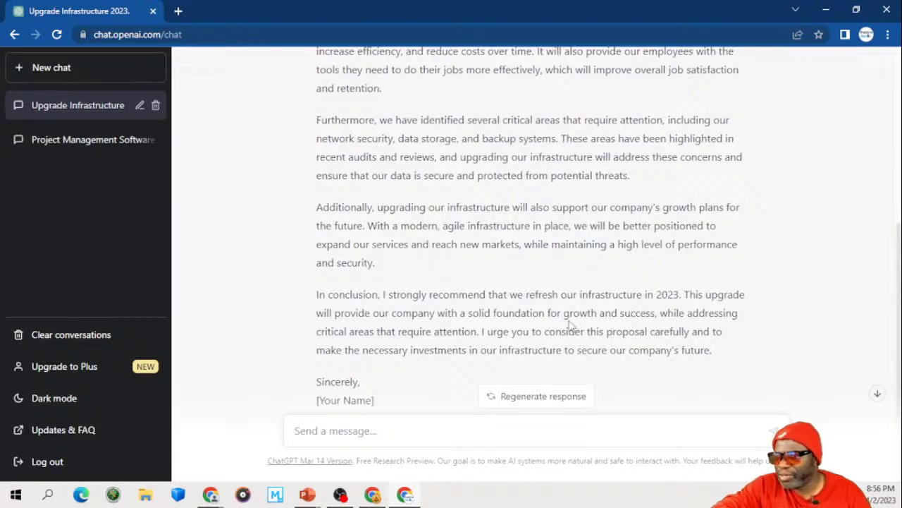
scroll(559, 324, "up", 4)
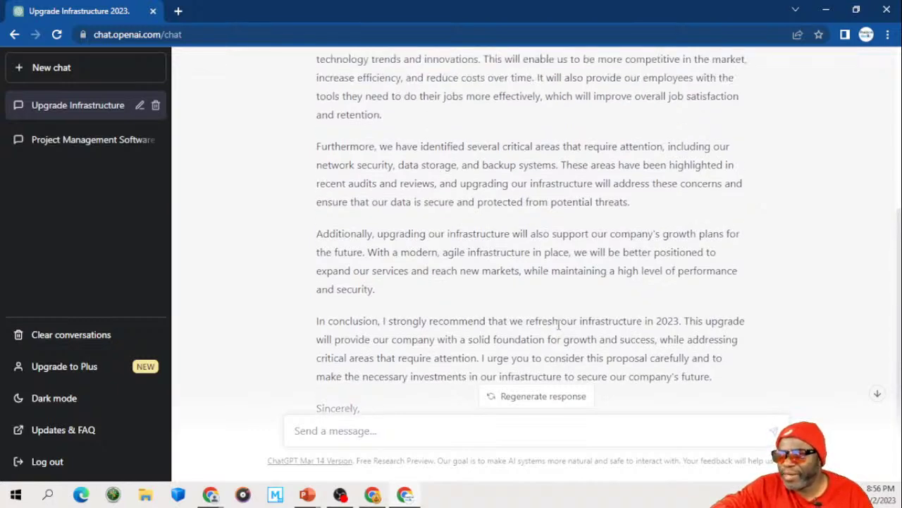
scroll(559, 326, "up", 1)
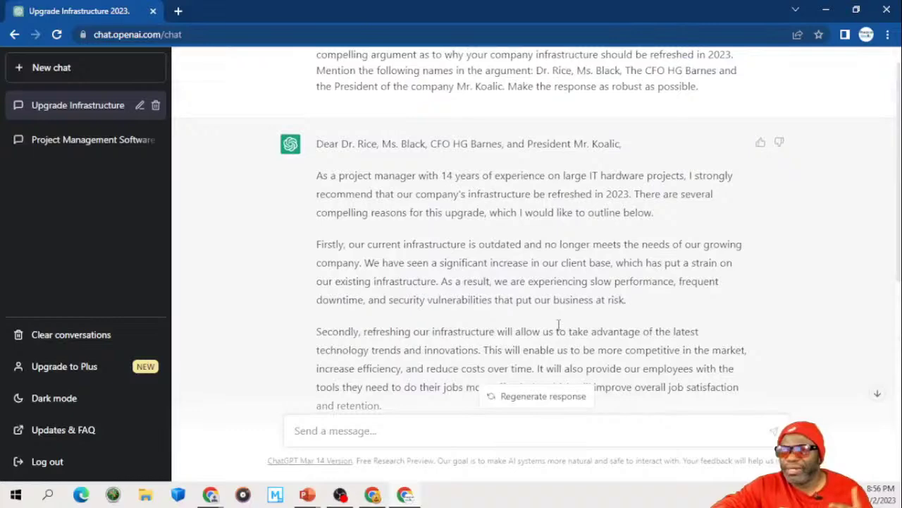
scroll(559, 324, "down", 4)
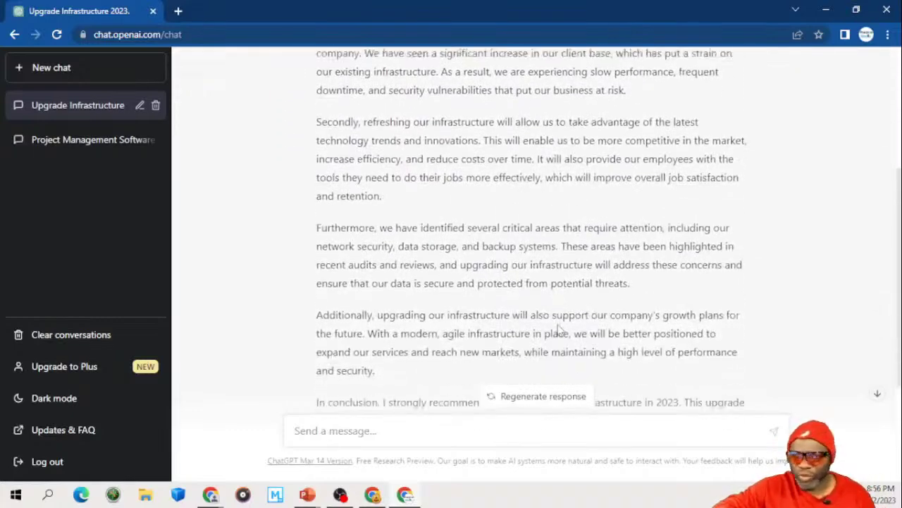
scroll(559, 324, "down", 2)
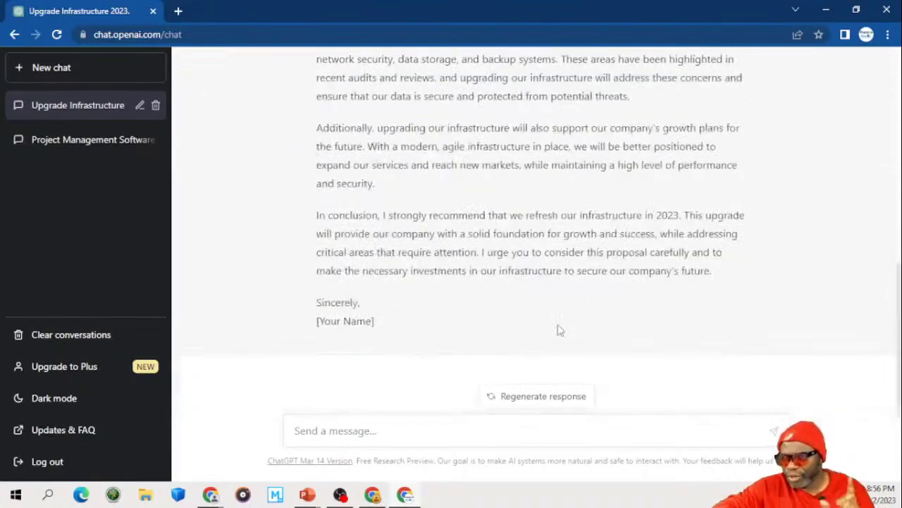
left_click(430, 430)
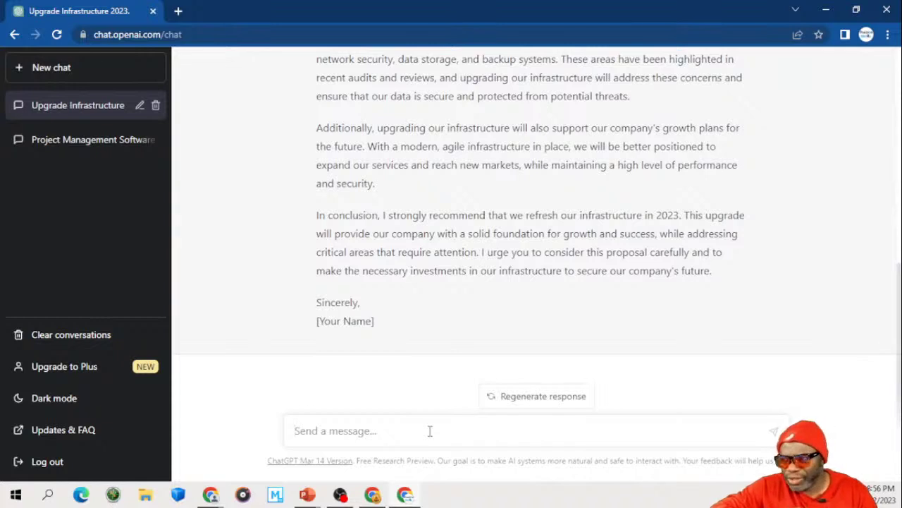
key("ctrl+v")
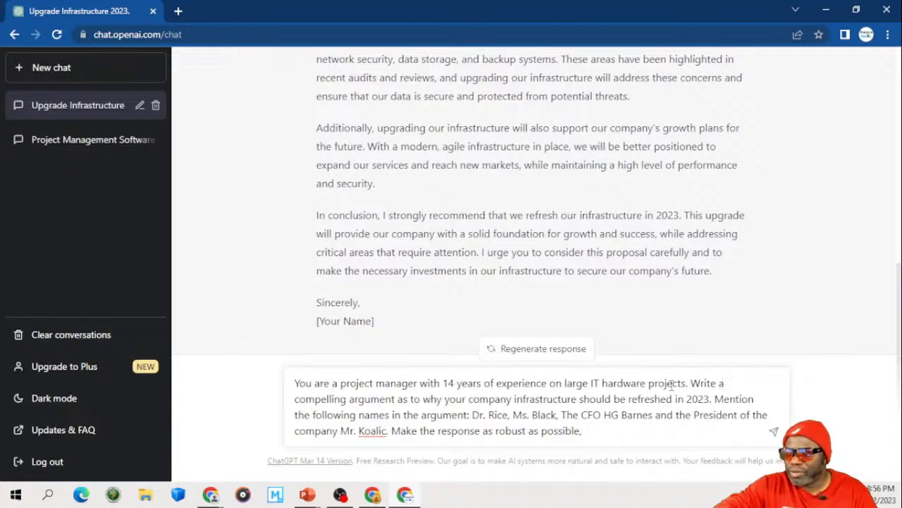
left_click_drag(690, 384, 732, 442)
key("BackSpace")
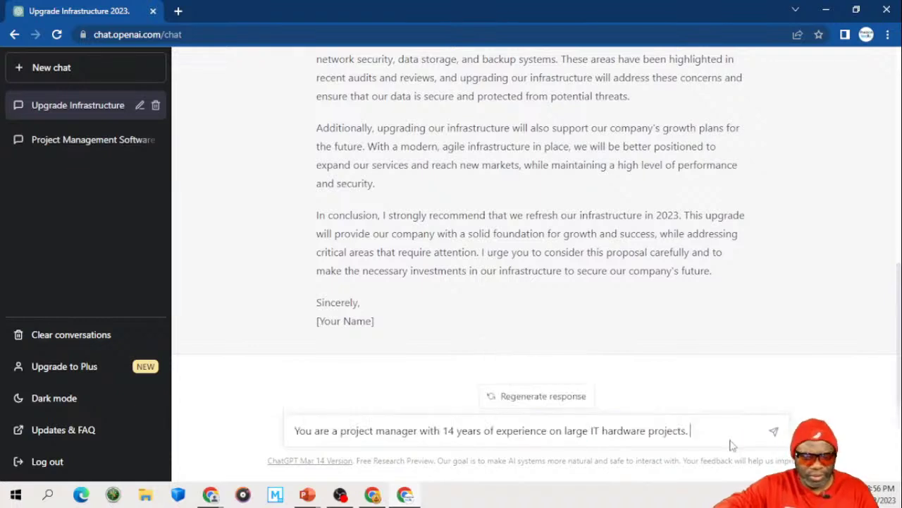
Step: Begin the new request after the role sentence with "Build a compelling argument in tabular view"
type("Build a ")
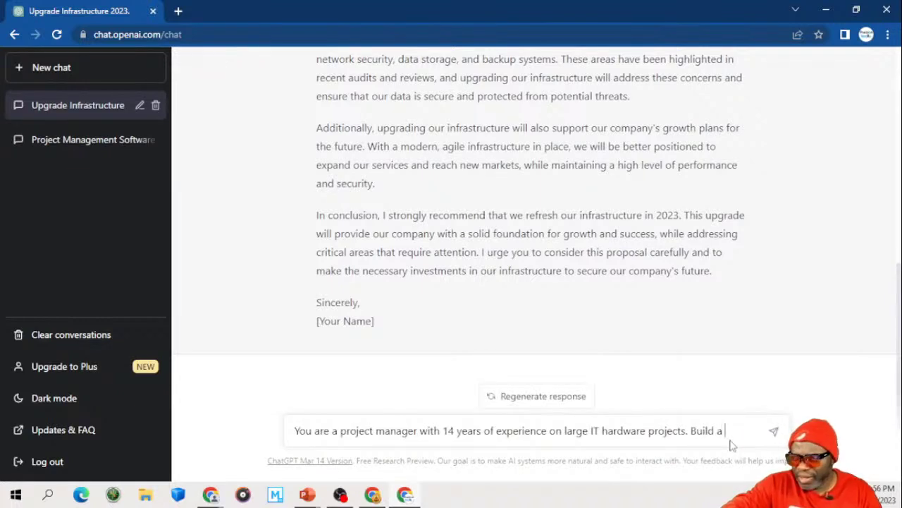
type("comp")
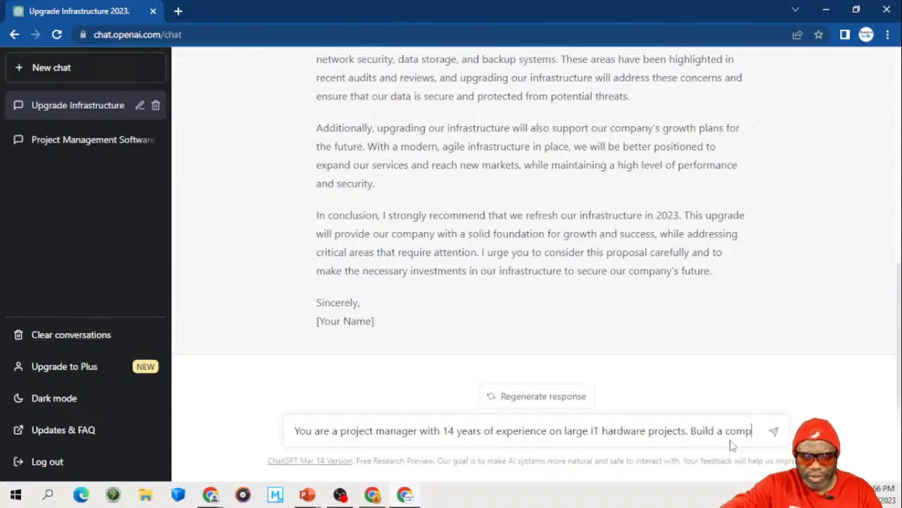
type("elling ")
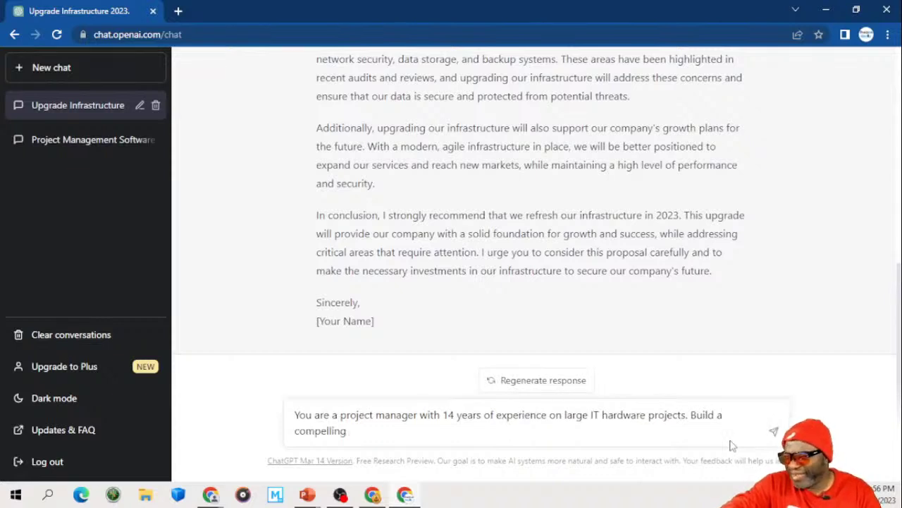
type("argument ")
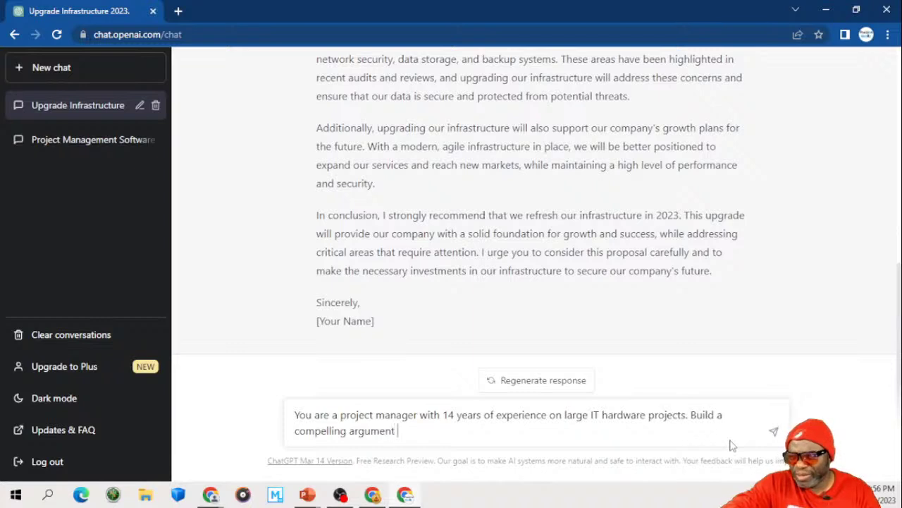
type("in")
type(" tab")
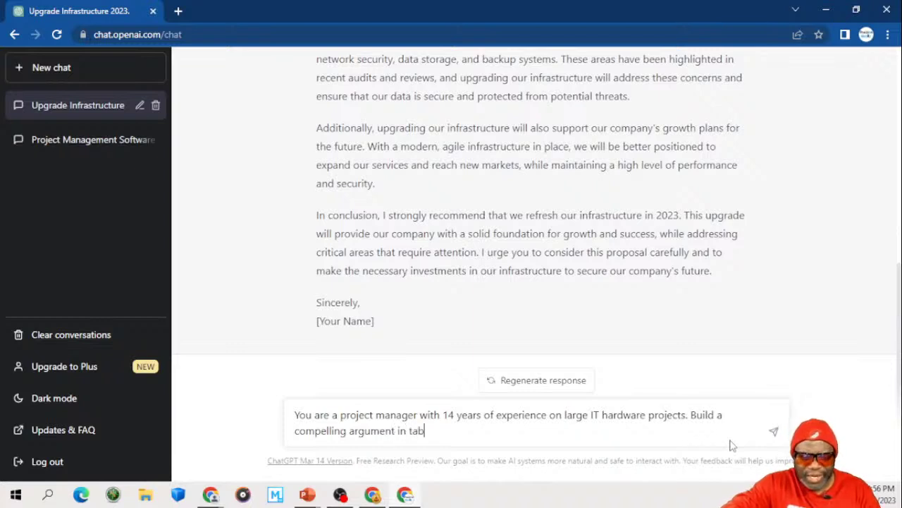
type("ular view")
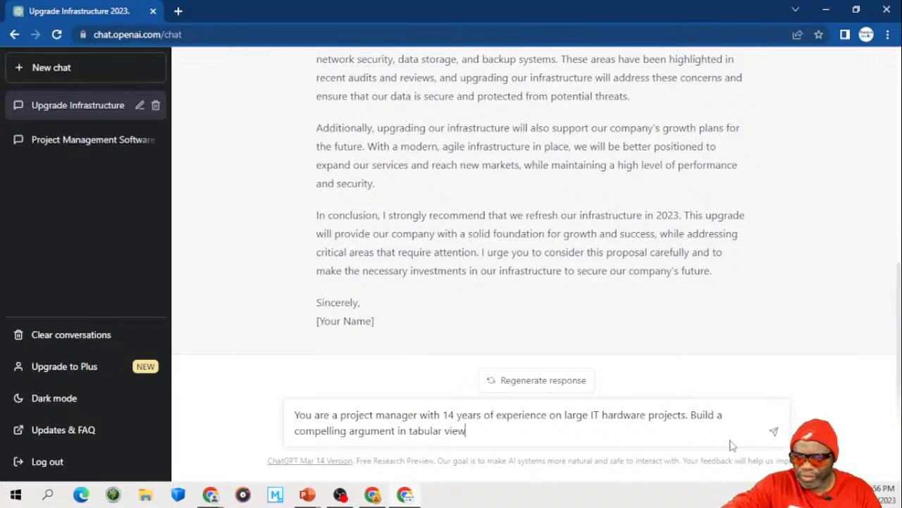
Step: Complete the request sentence with "showing the pros and the cons of a hardware and software upgrade."
type(" showing the pros")
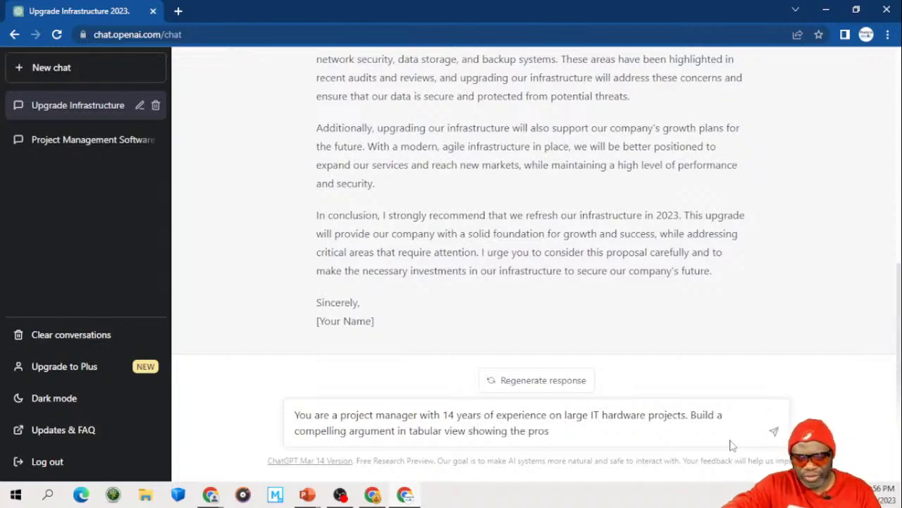
type(" and the cons")
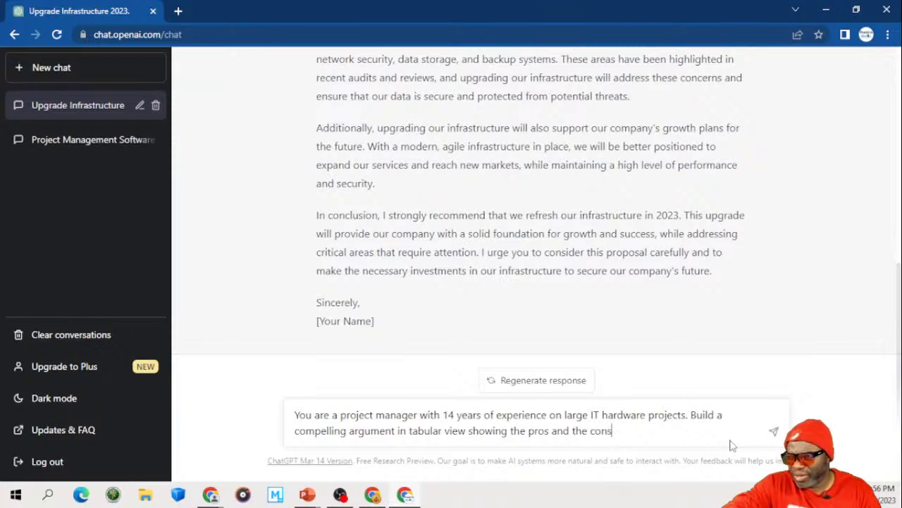
type(" of a ")
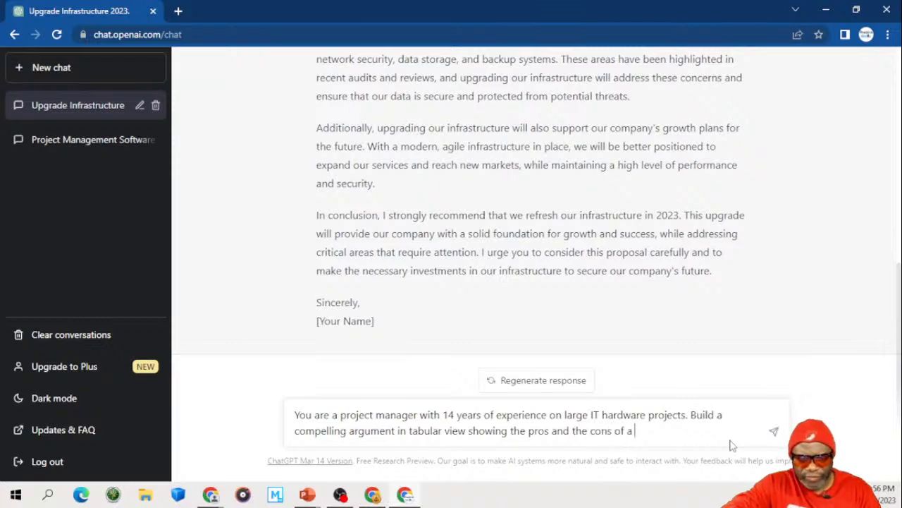
type("hardware ")
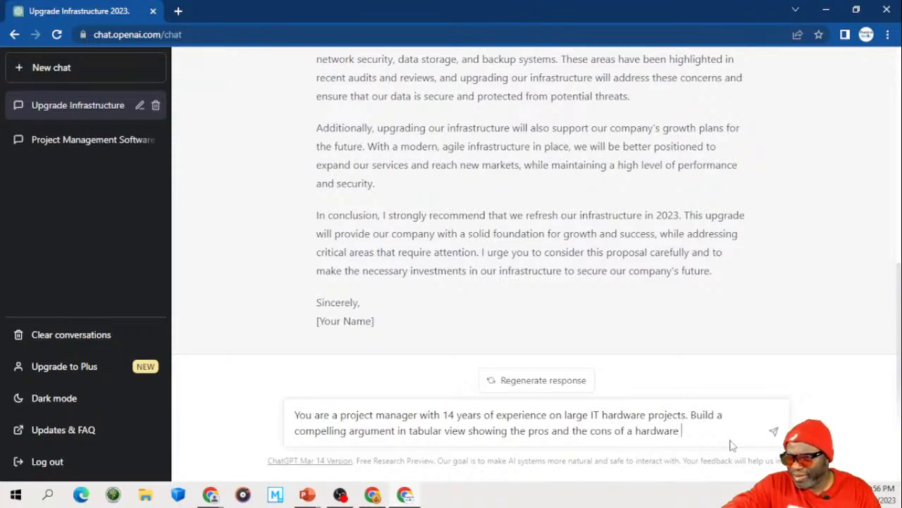
type("and sof")
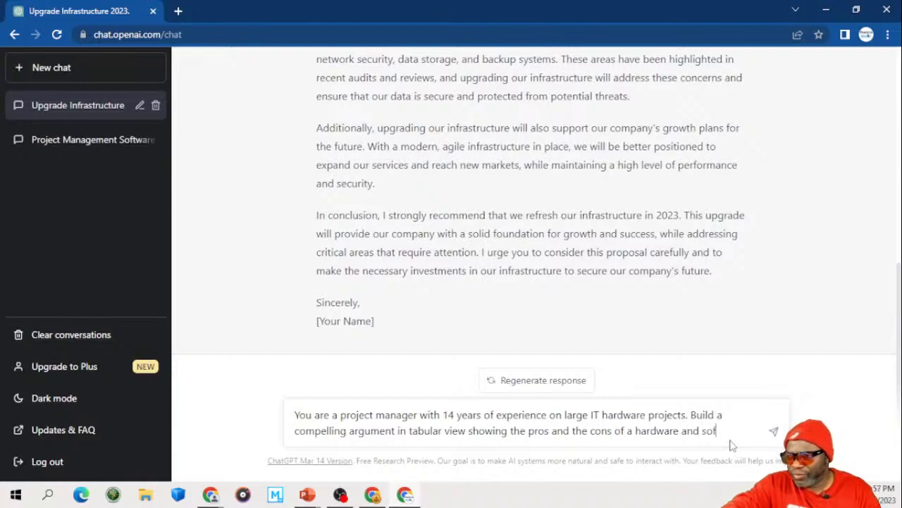
type("tware up")
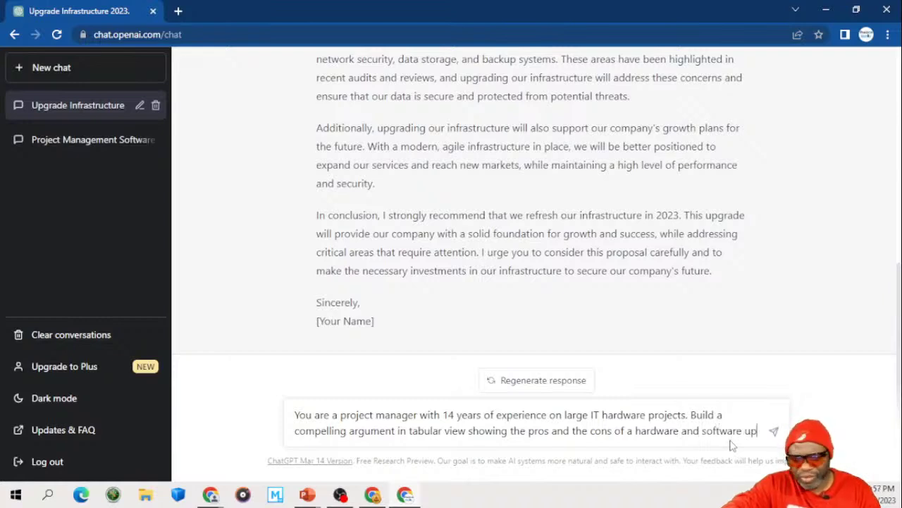
type("grade. ")
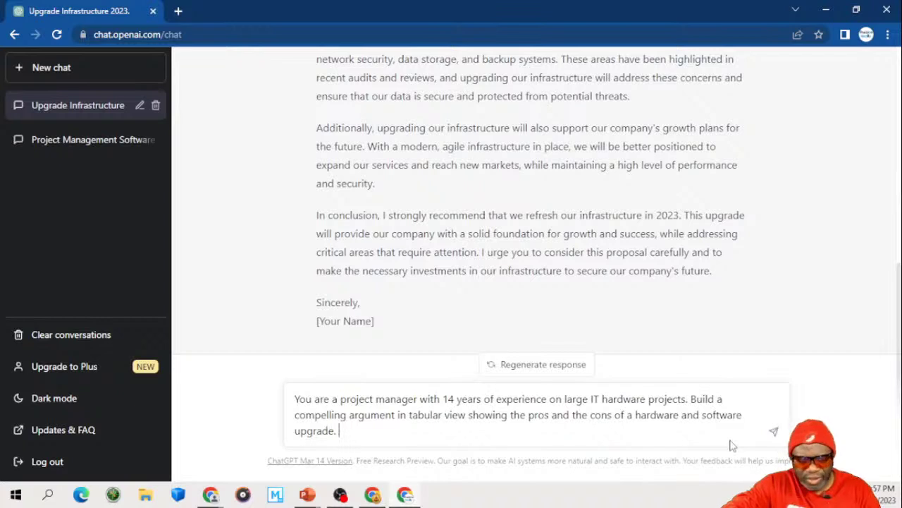
Step: Add the sentence "Include the cost benefit analysis in a separate field." to the prompt
type("Include th")
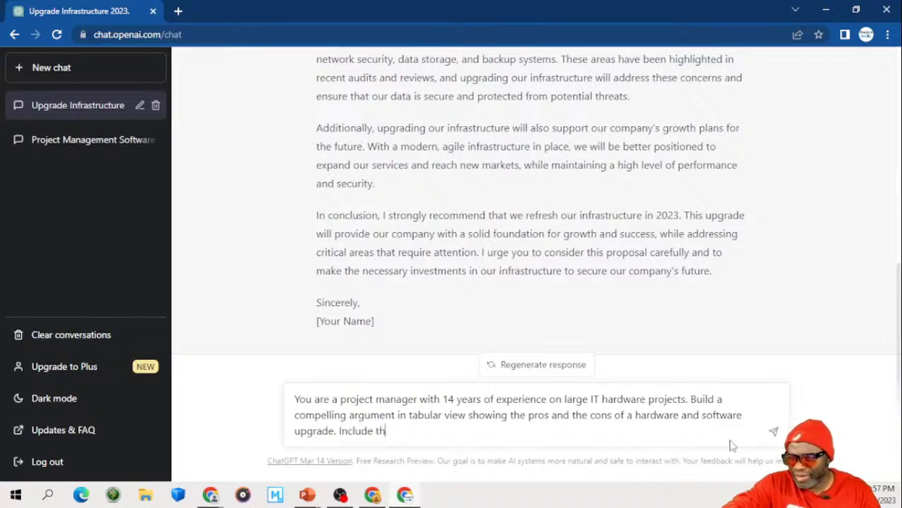
type("e cost bene")
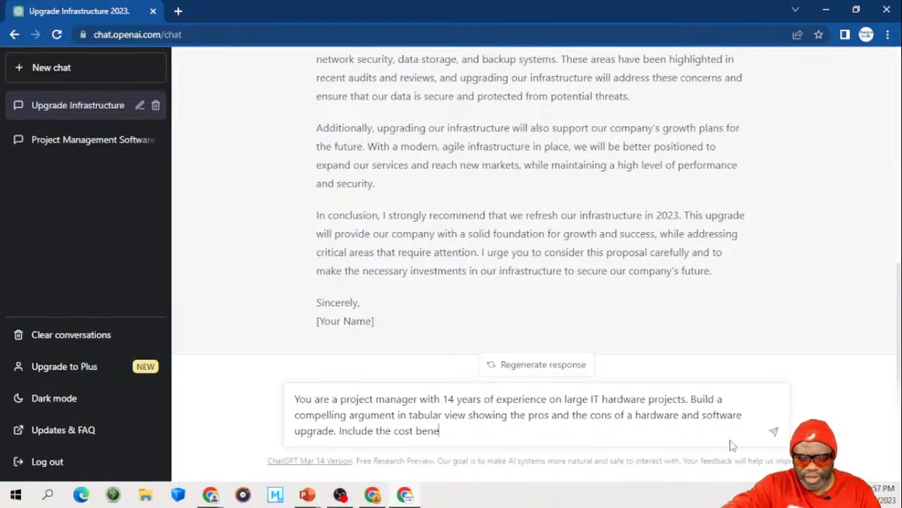
type("fit anal")
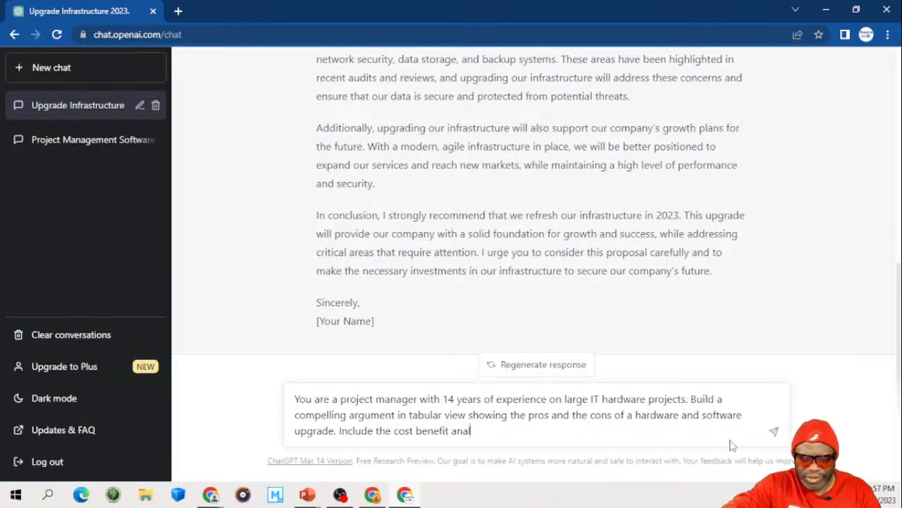
type("ysis in a se")
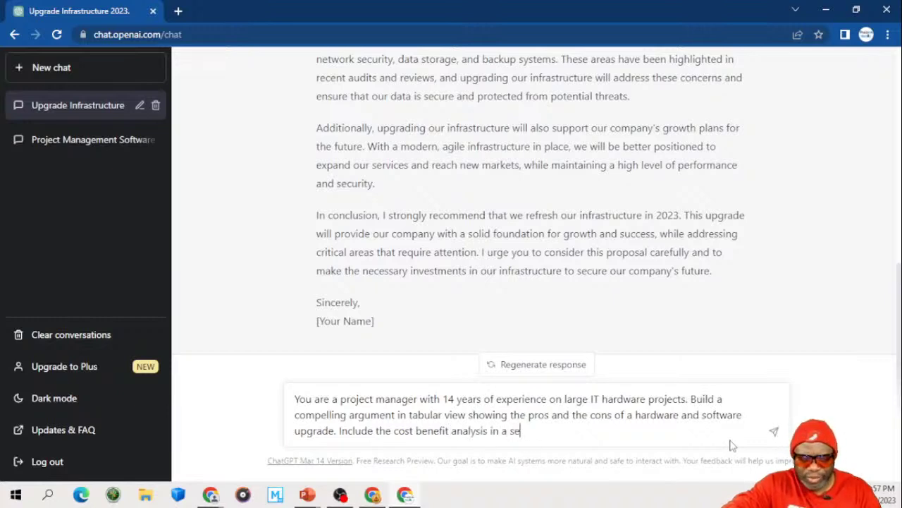
type("parate fiel")
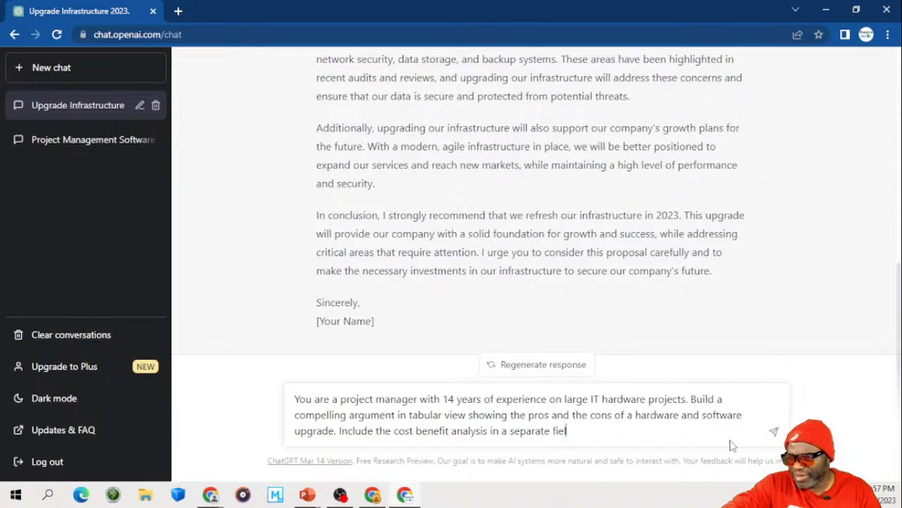
type("d.")
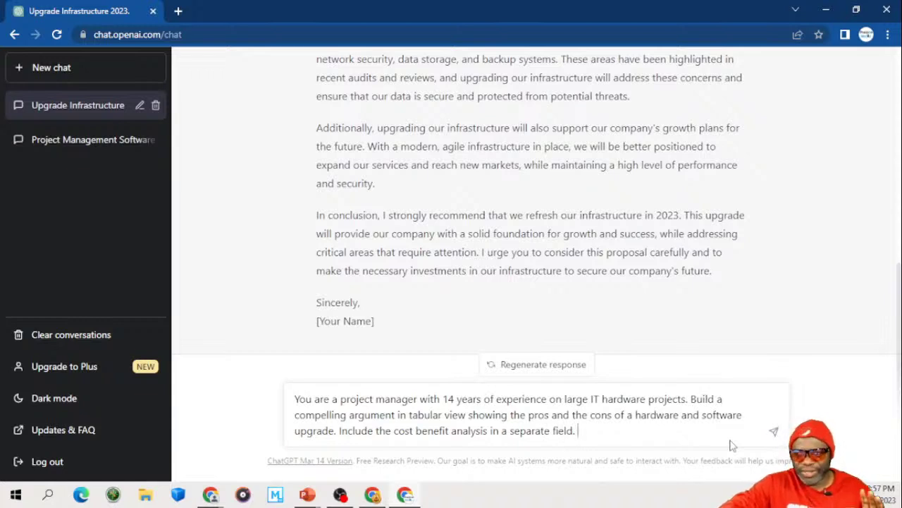
Step: Send the prompt and review the generated table of pros, cons and cost benefit analysis along with its closing summary
key("Return")
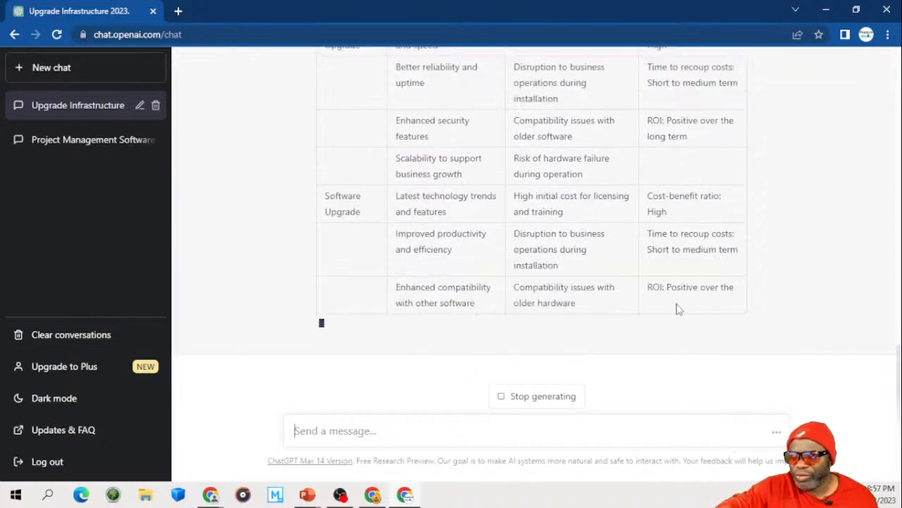
scroll(618, 275, "up", 3)
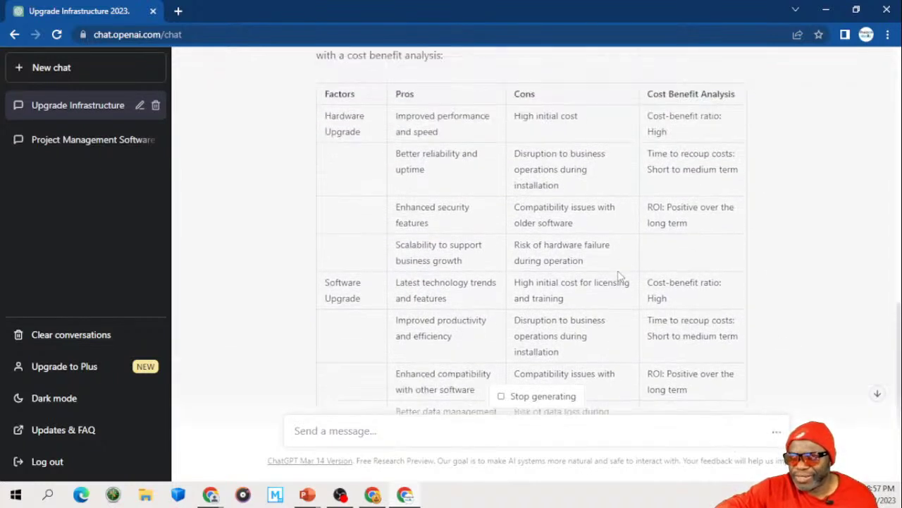
scroll(618, 276, "up", 1)
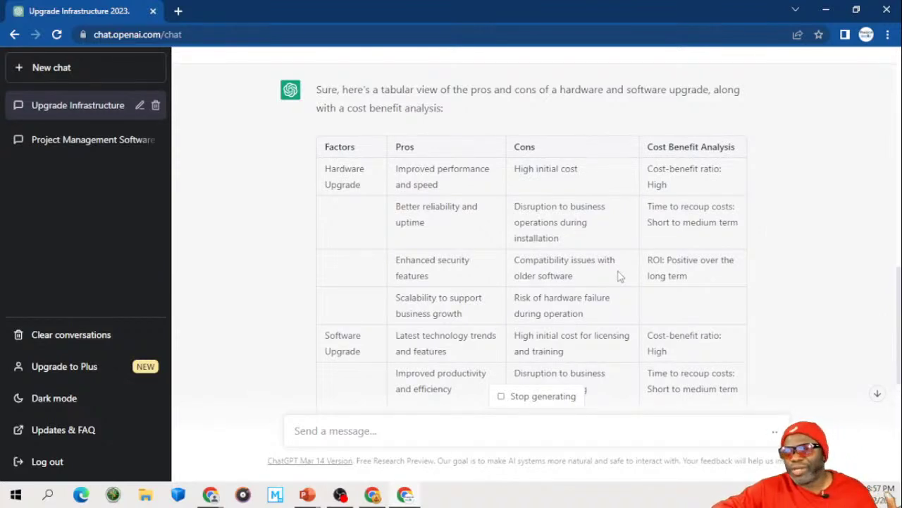
scroll(618, 276, "down", 1)
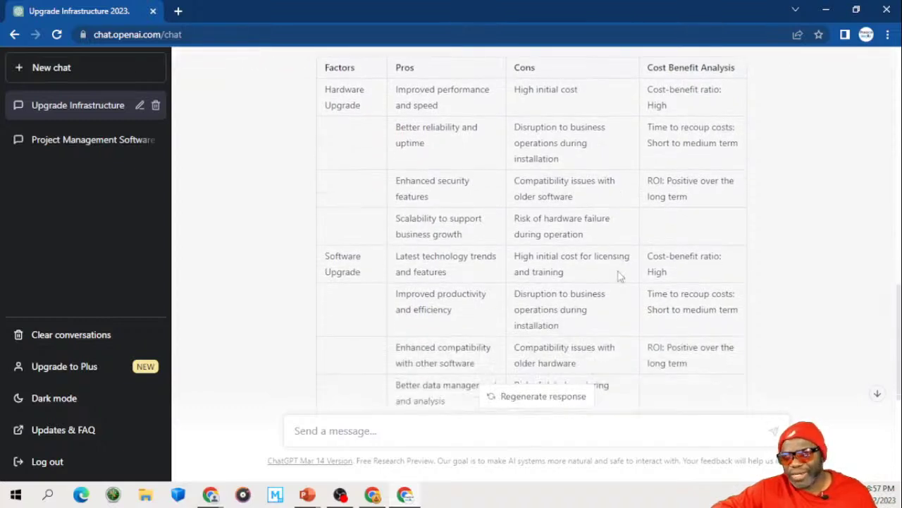
scroll(618, 275, "down", 2)
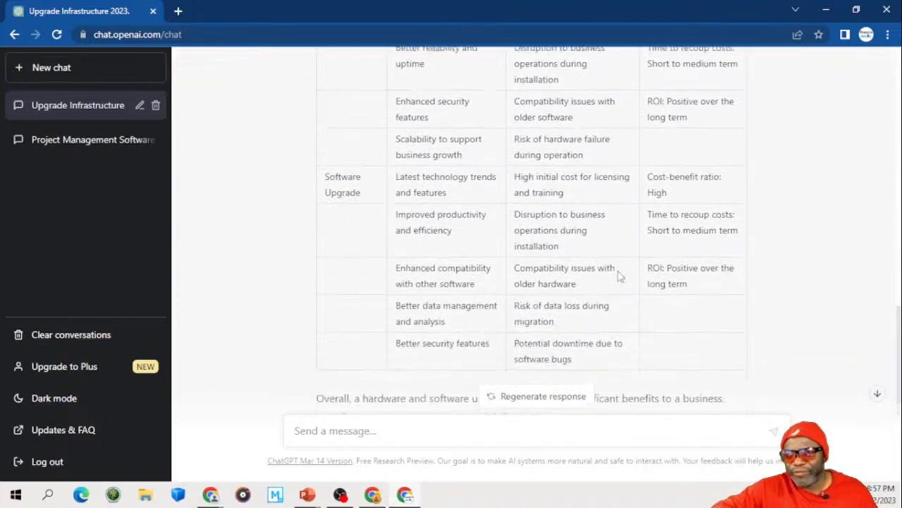
scroll(619, 276, "down", 2)
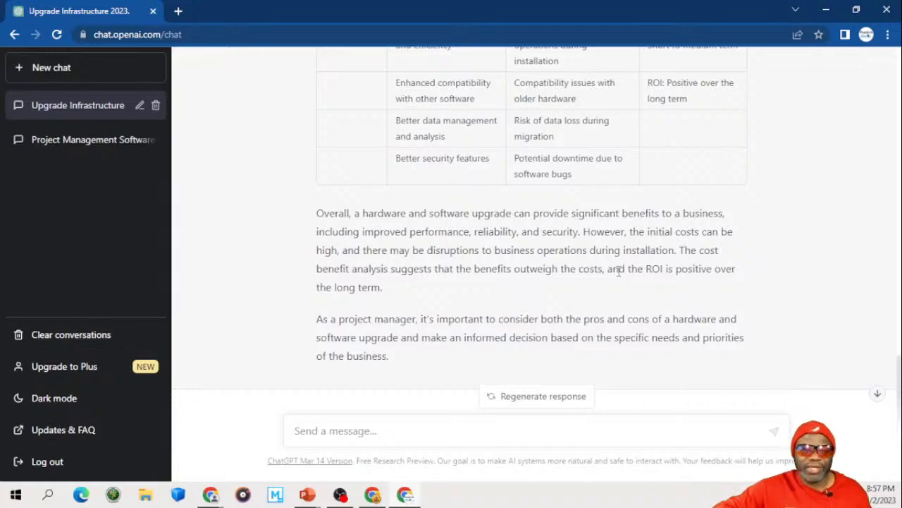
scroll(618, 271, "up", 2)
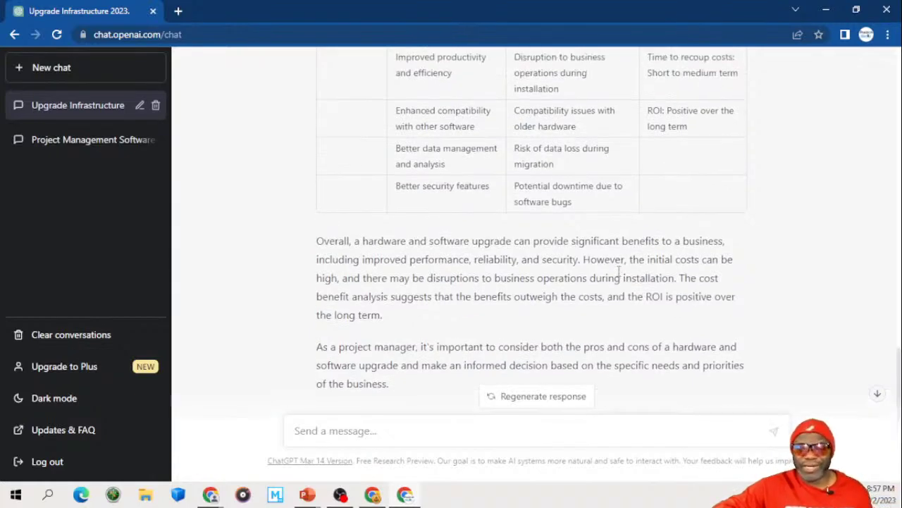
scroll(618, 276, "up", 3)
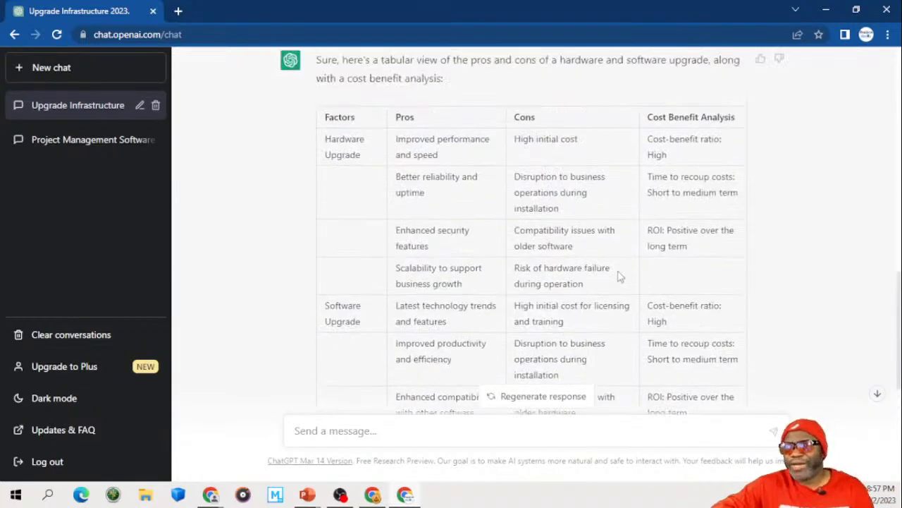
scroll(618, 276, "up", 1)
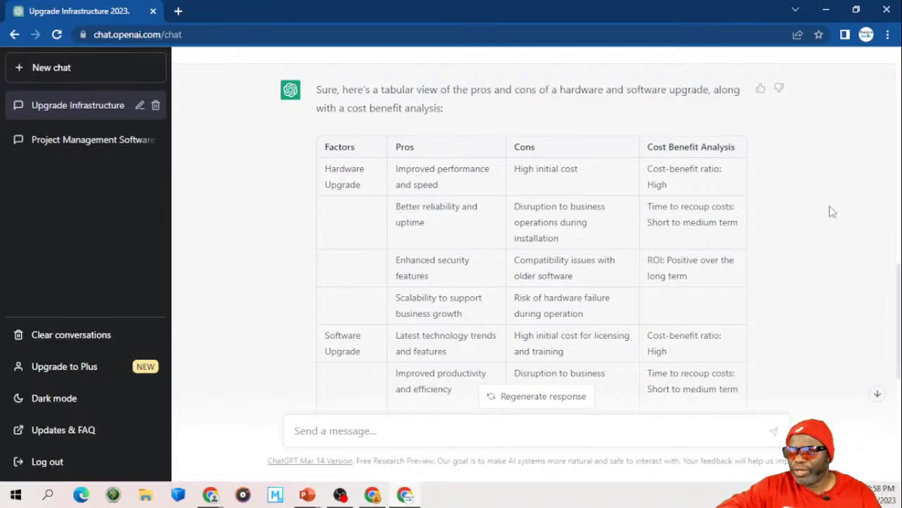
scroll(876, 390, "down", 5)
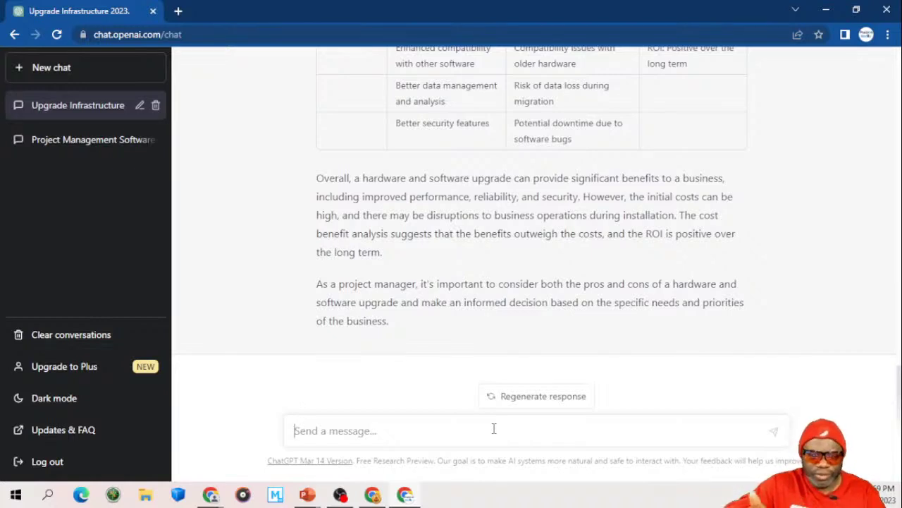
type("Create")
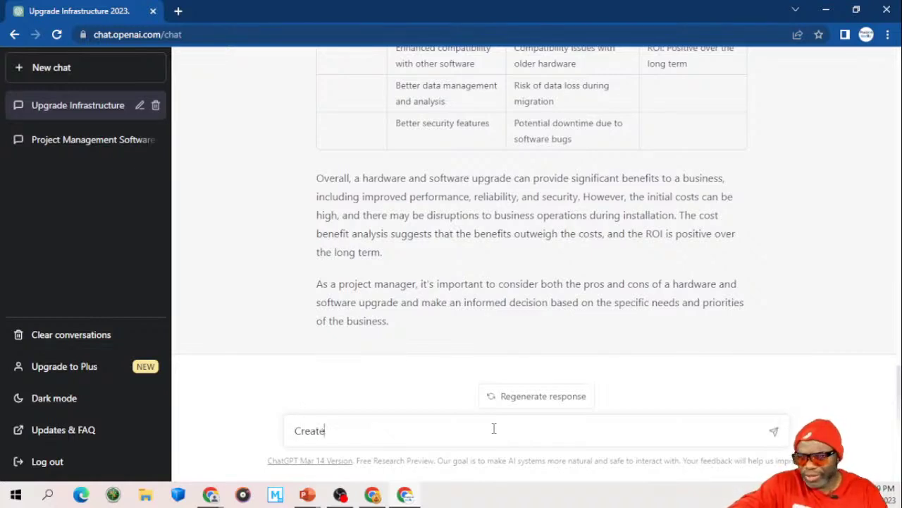
type(" a backlog")
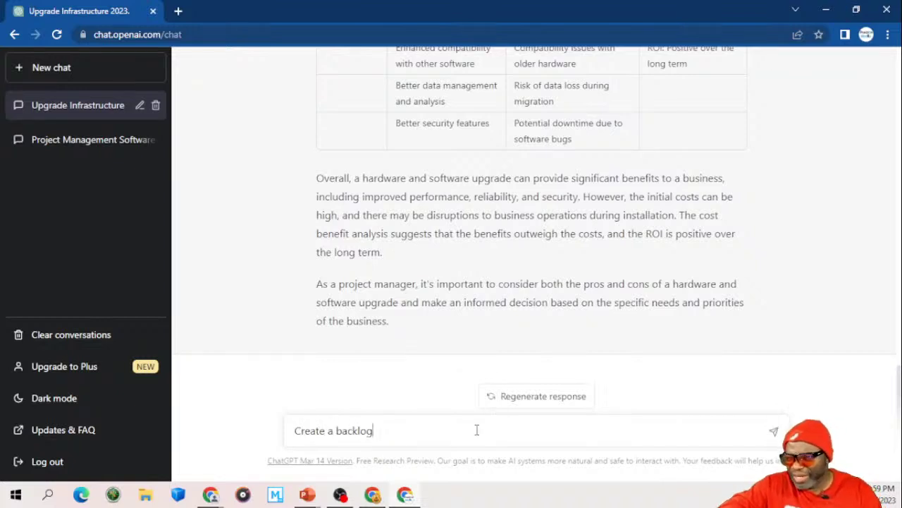
left_click(296, 430)
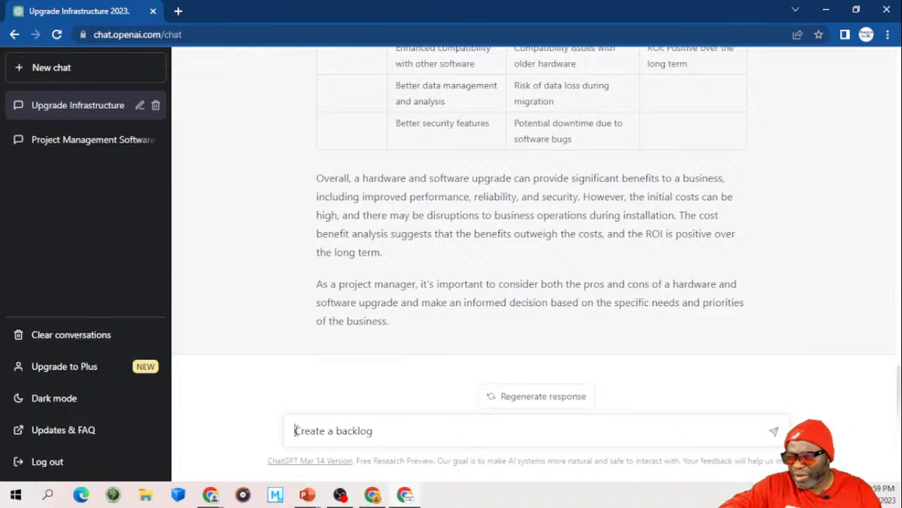
type("Write a compelling argument as to why your company infrastructure should be refreshed in 2023. Mention the following names in the argument: Dr. Rice, Ms. Black, The CFO HG Barnes and the President of the company Mr. Koalic. Make the response as robust as possible,")
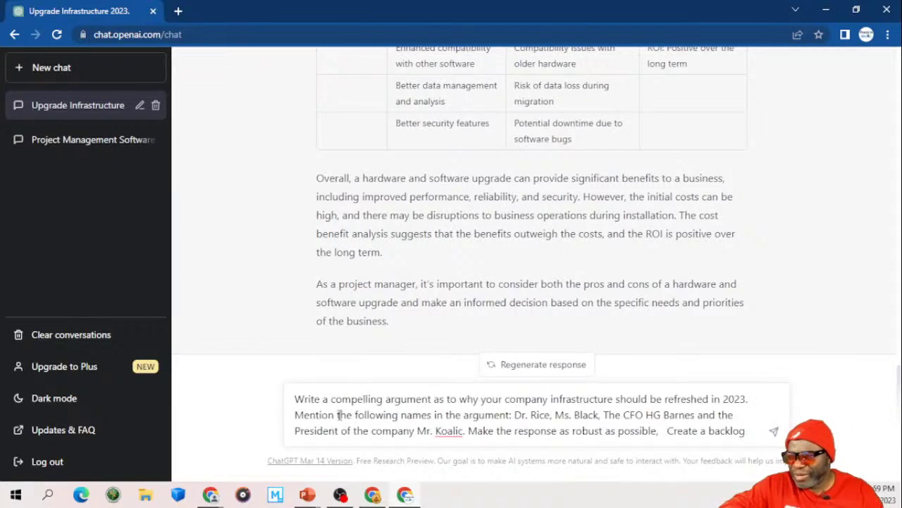
left_click_drag(294, 399, 462, 416)
key("ctrl+a")
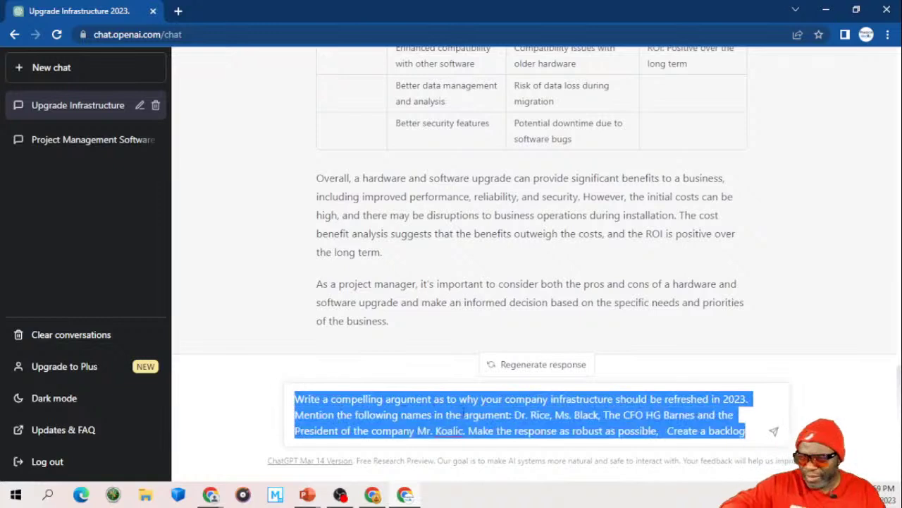
Step: Begin a new message with the role wording "You are a Portfolio manager trying"
type("You are a")
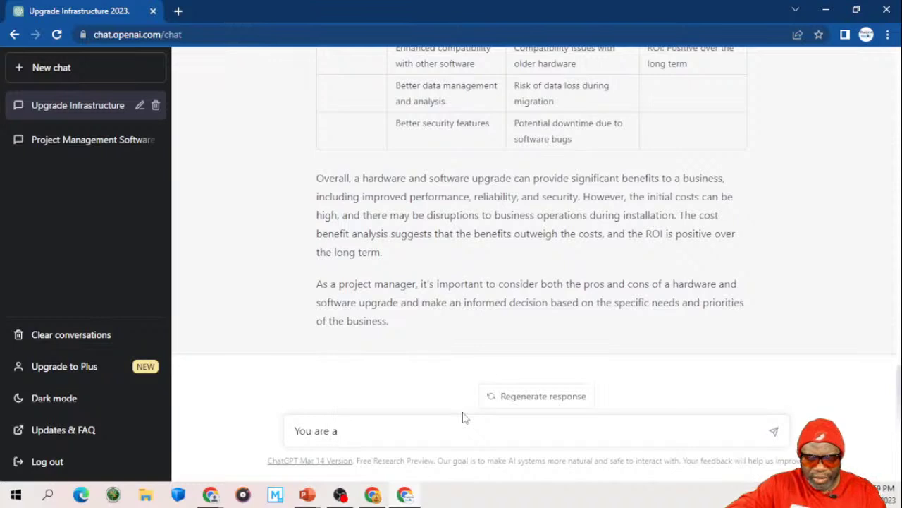
type(" Pro")
key("BackSpace")
key("BackSpace")
type("or")
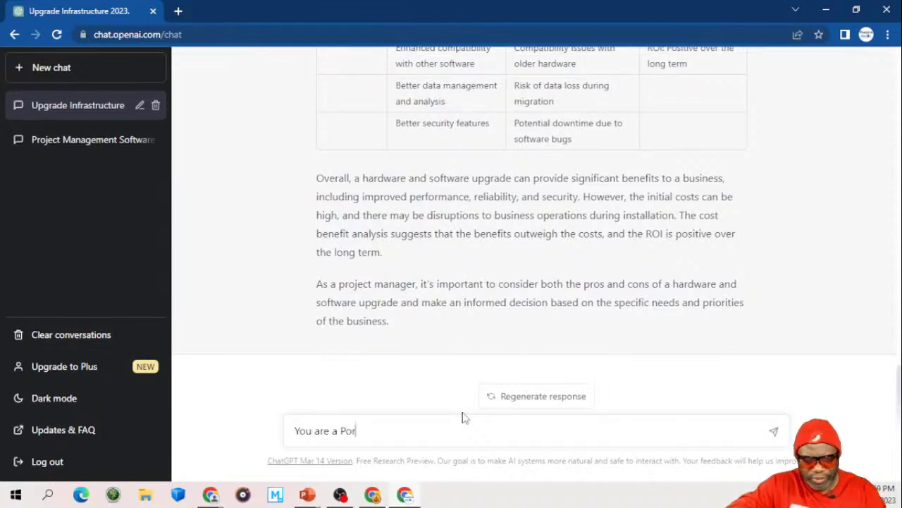
type("tfolio ")
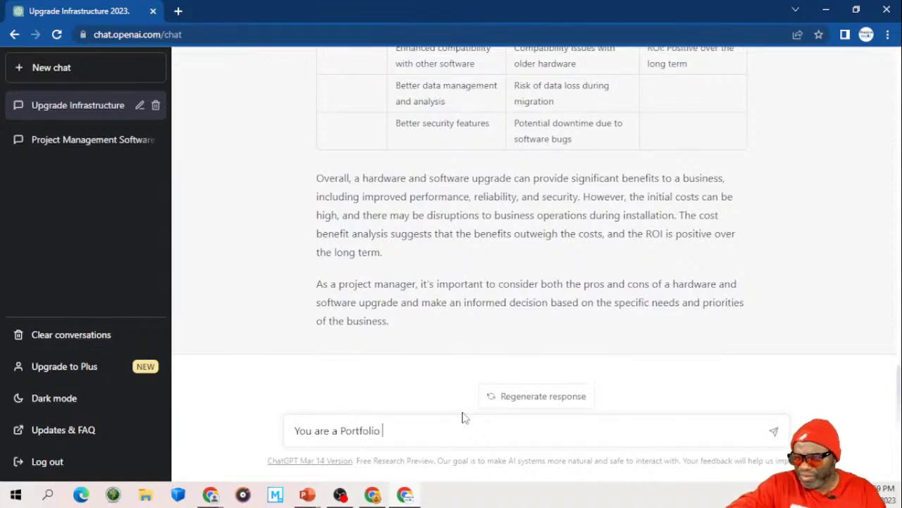
type("manage")
key("BackSpace")
key("BackSpace")
key("BackSpace")
key("BackSpace")
key("BackSpace")
type("an")
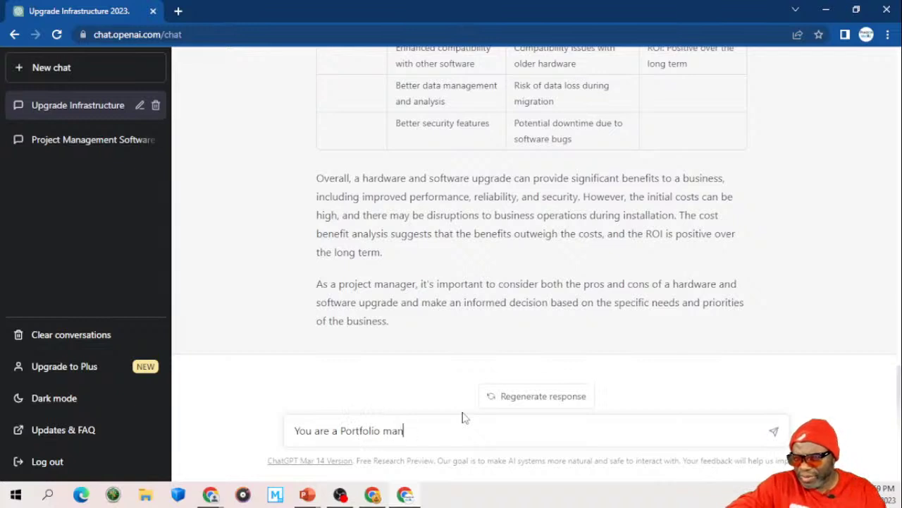
type("ager trying ")
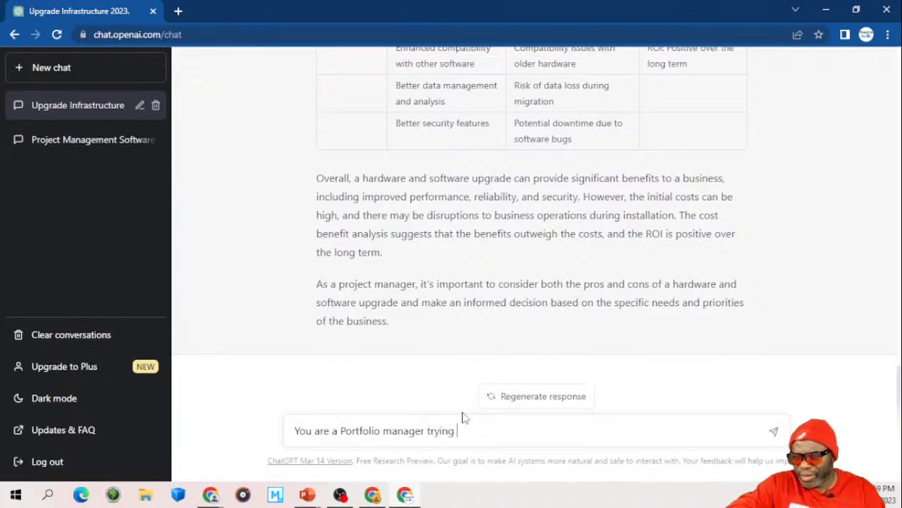
Step: Complete the role sentence with "to make a case for a hardware and software refresh for all infrastructure and windows."
type("to make a ca")
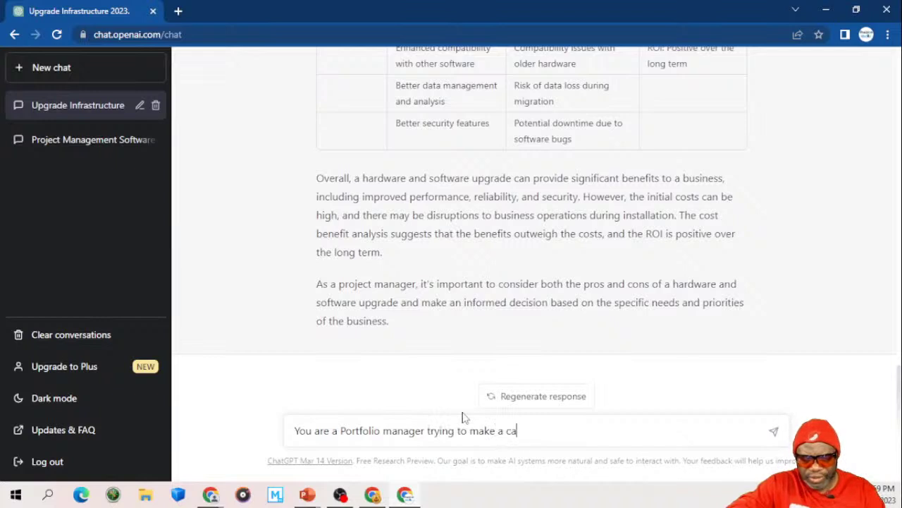
type("se for a ")
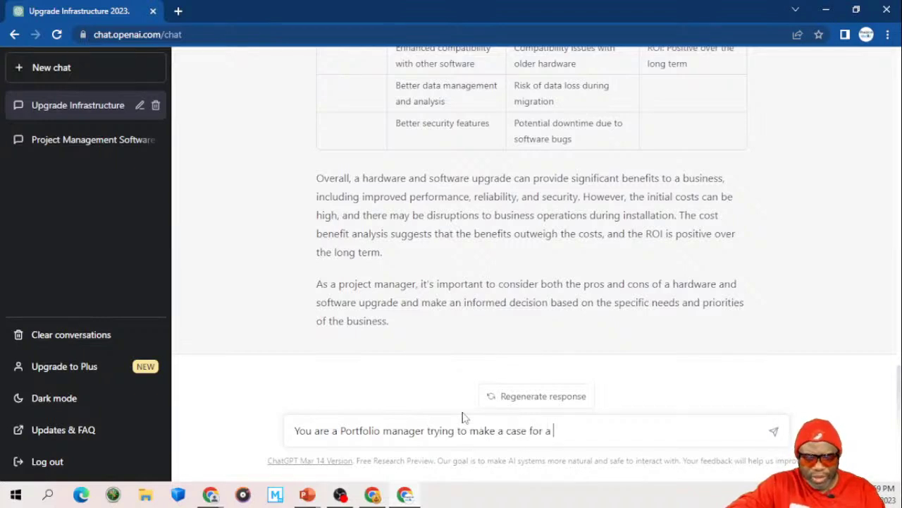
type("hardwa")
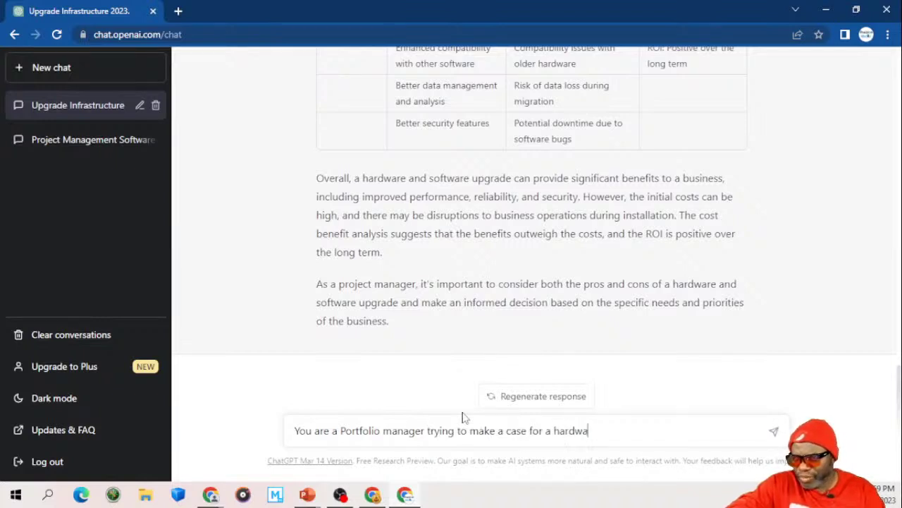
type("re and softw")
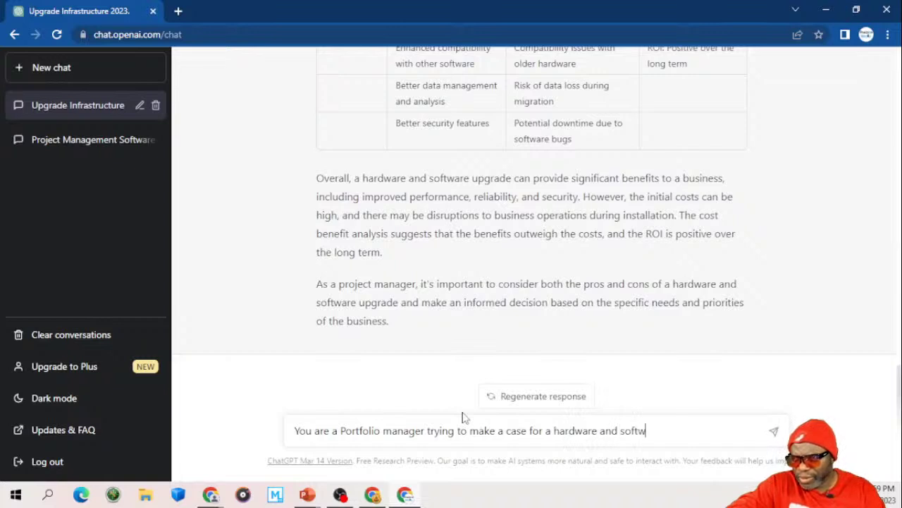
type("are refr")
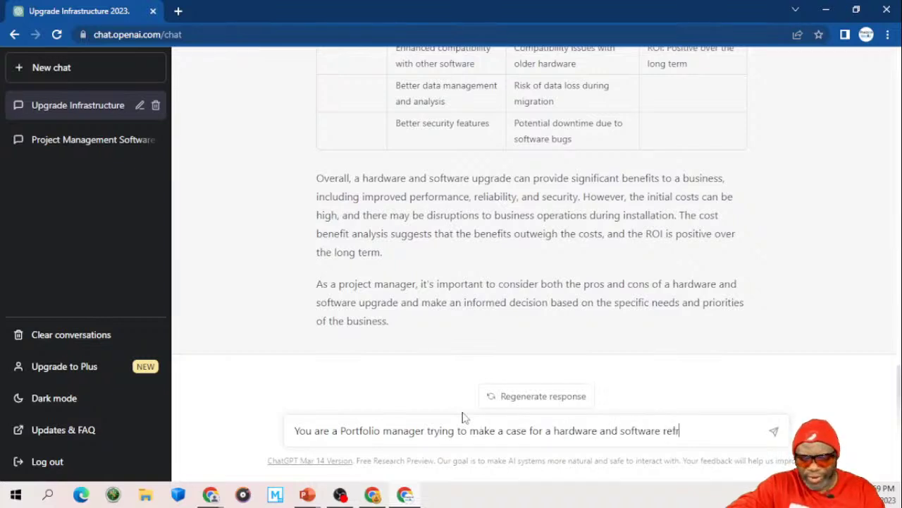
type("esh for ")
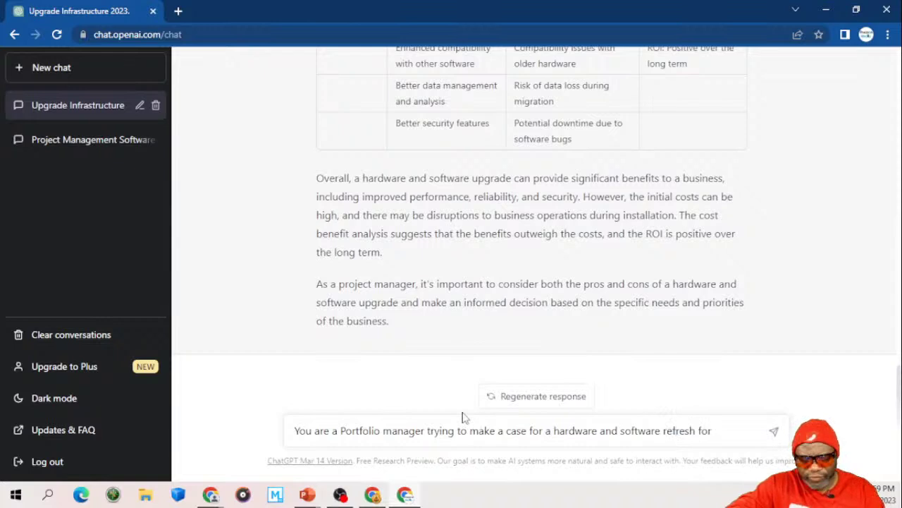
type("all infrastru")
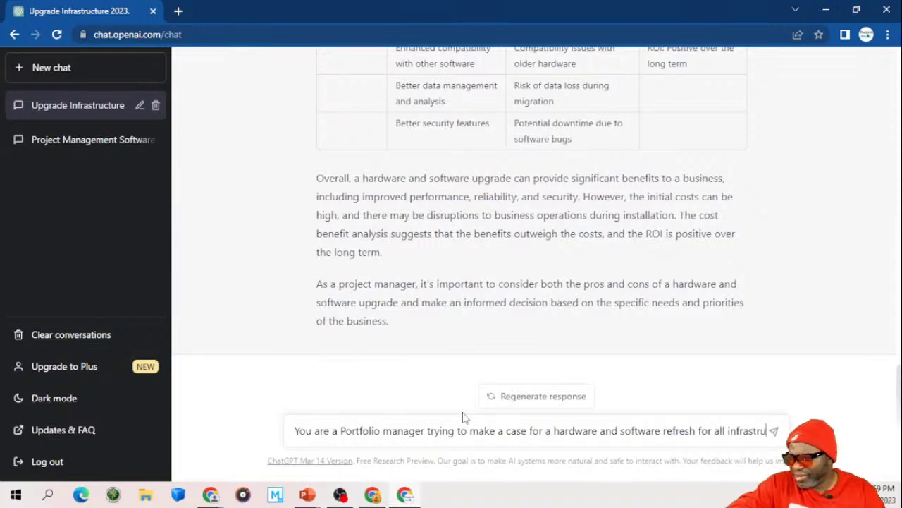
type("ct")
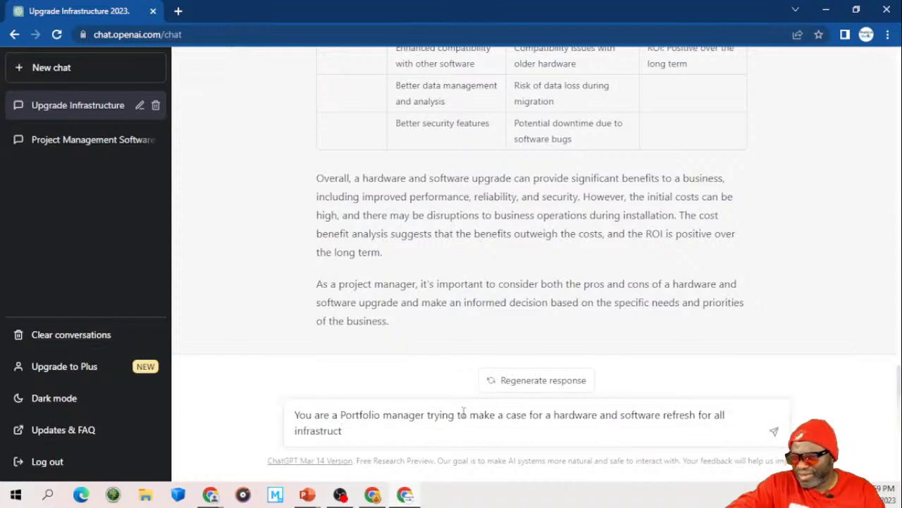
type("ure and windows.")
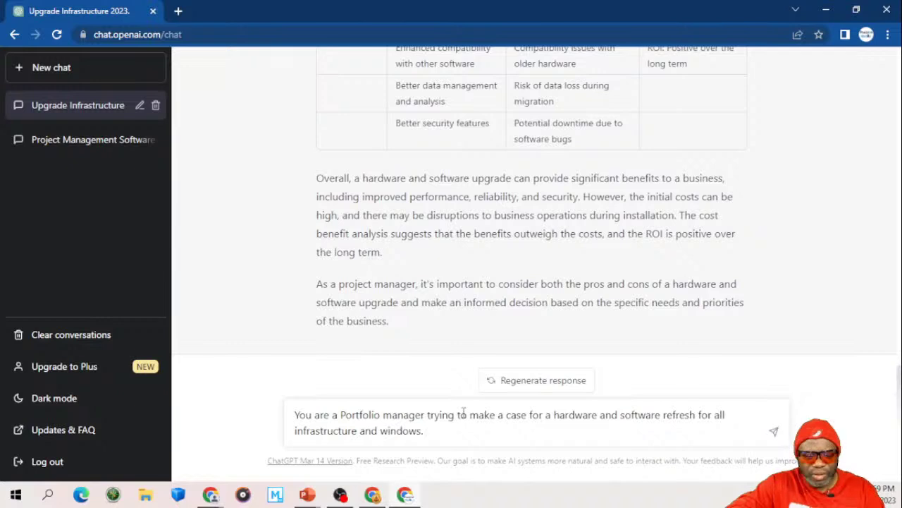
Step: Add the request "Create a product backlog for this endeavor breaking the information down into releases, sprints" to the prompt
type("Create a prod")
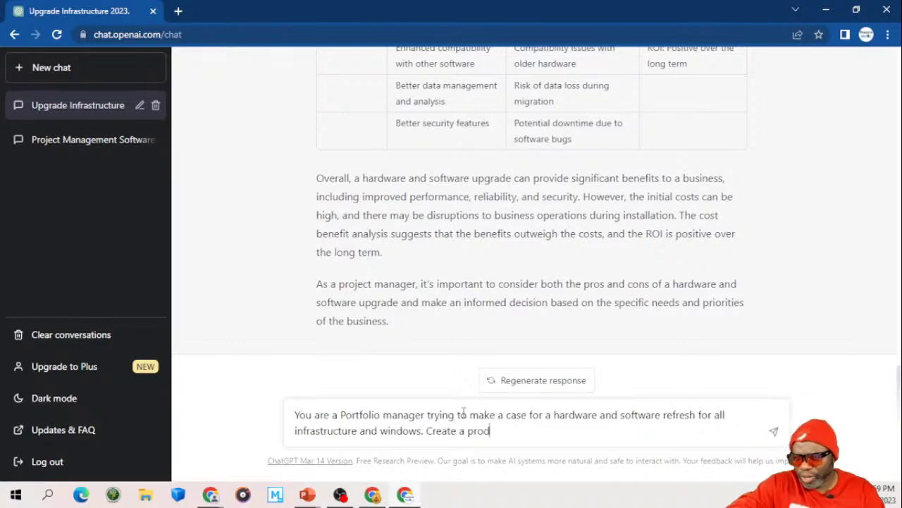
type("uct backlog")
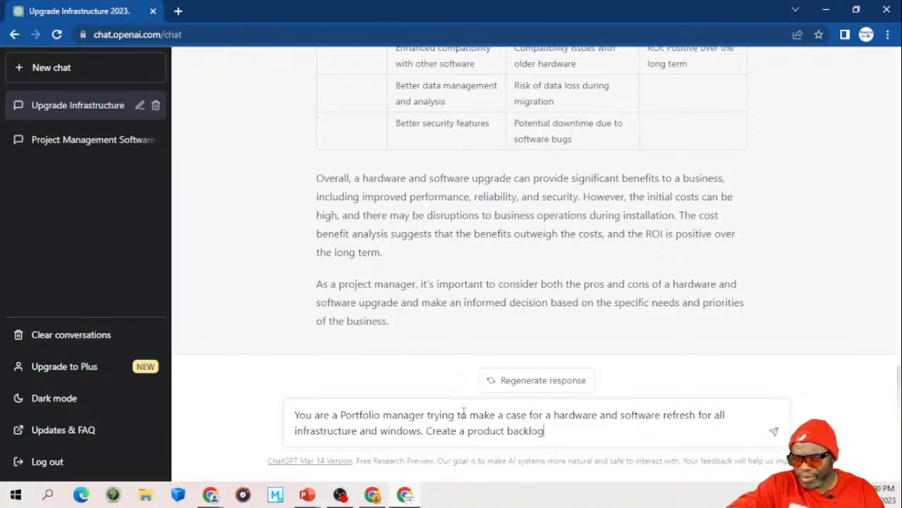
type(" for this")
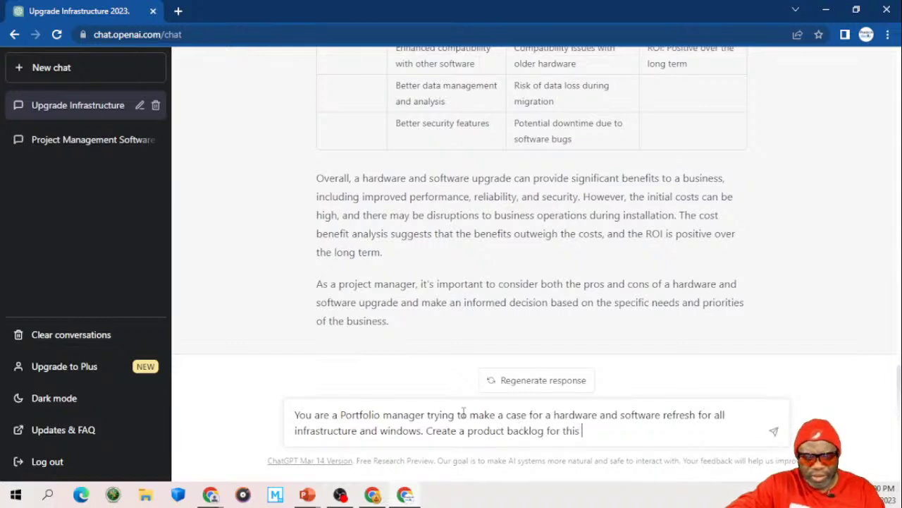
type(" endeavor")
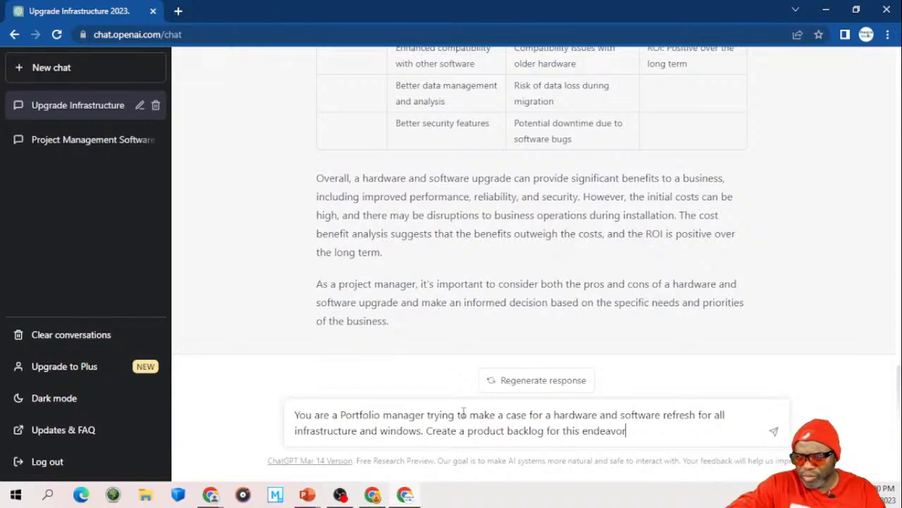
type(" breaking the ")
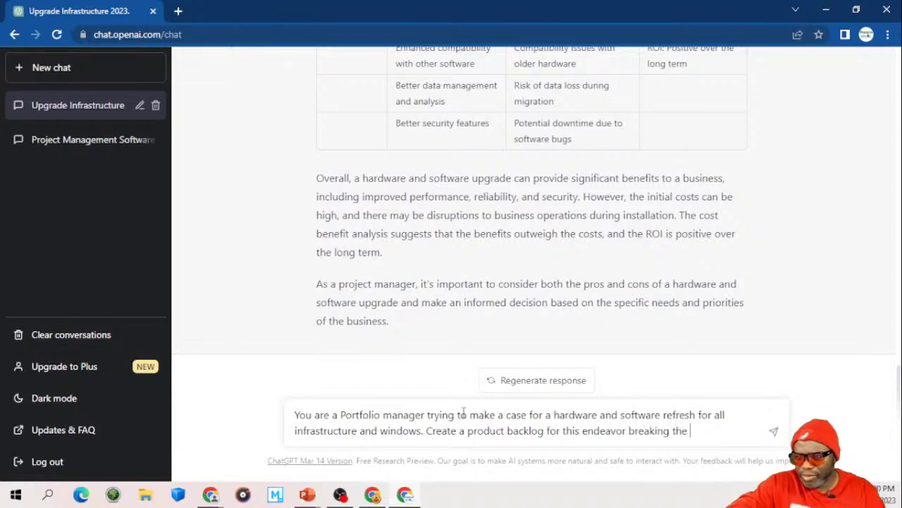
type("information d")
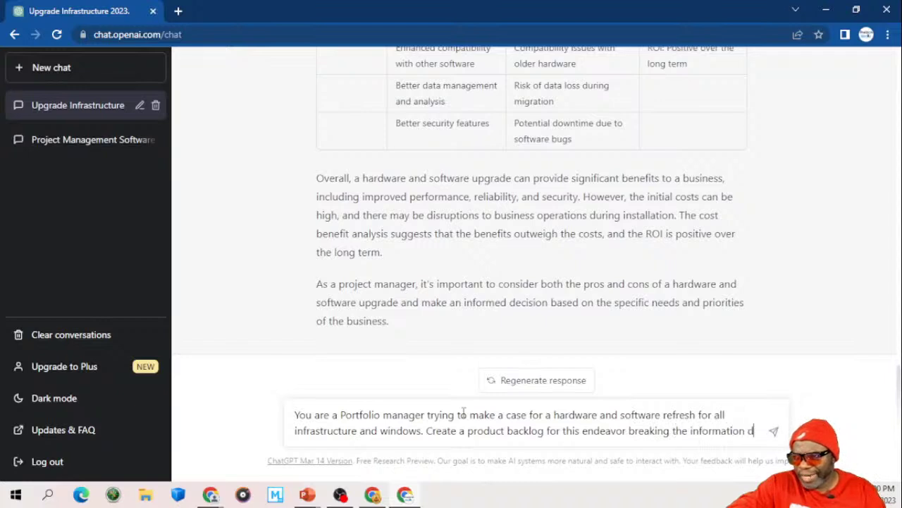
type("own into ")
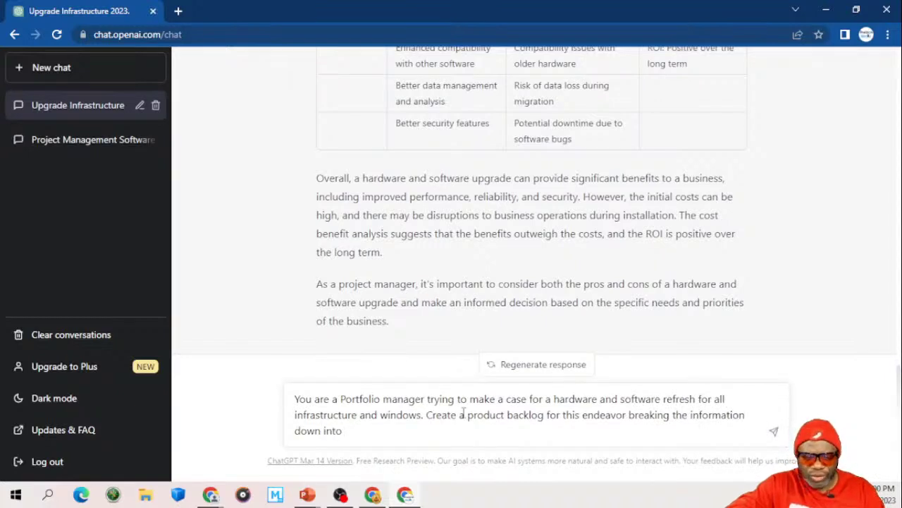
type("releases")
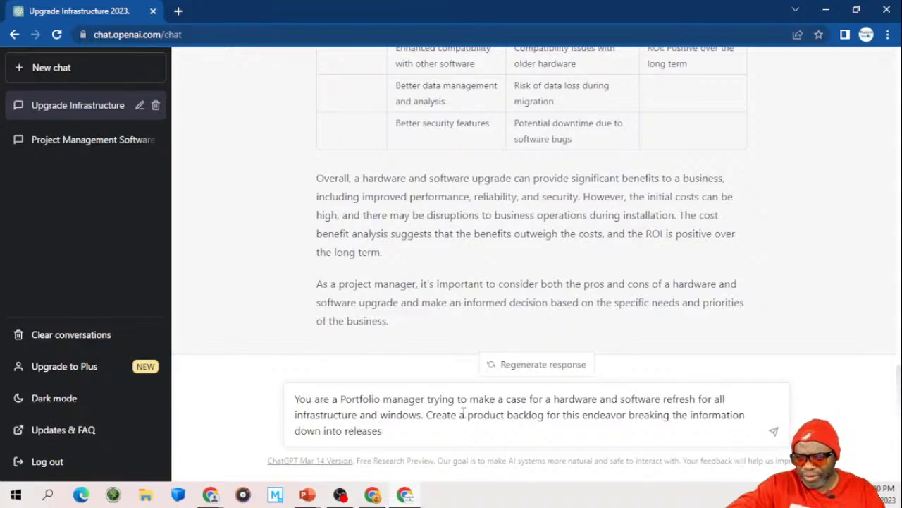
type(", sprints")
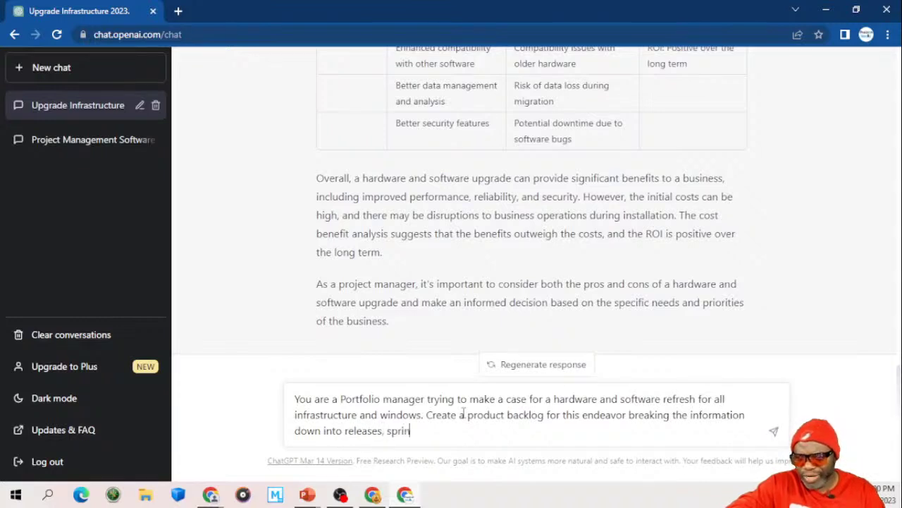
Step: Insert "epics, features," before "releases" in the prompt's list of backlog levels
left_click(346, 431)
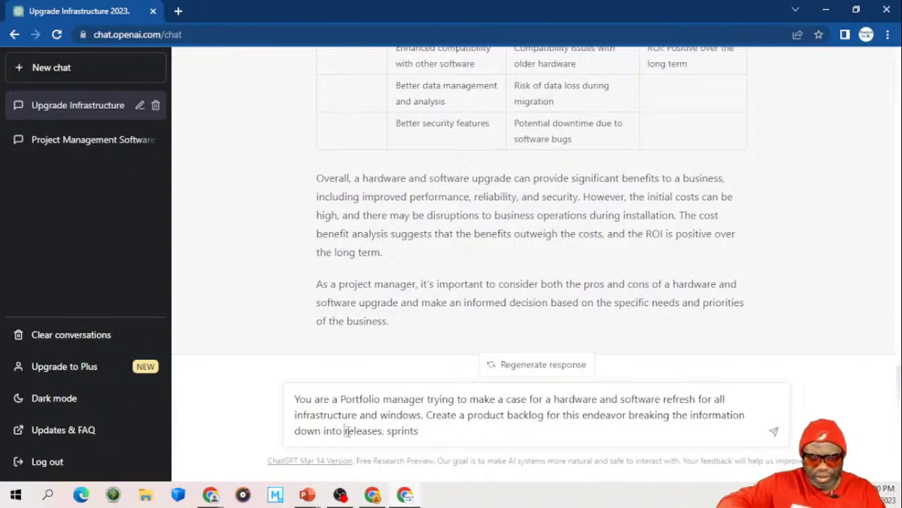
type("epics")
type(", fea")
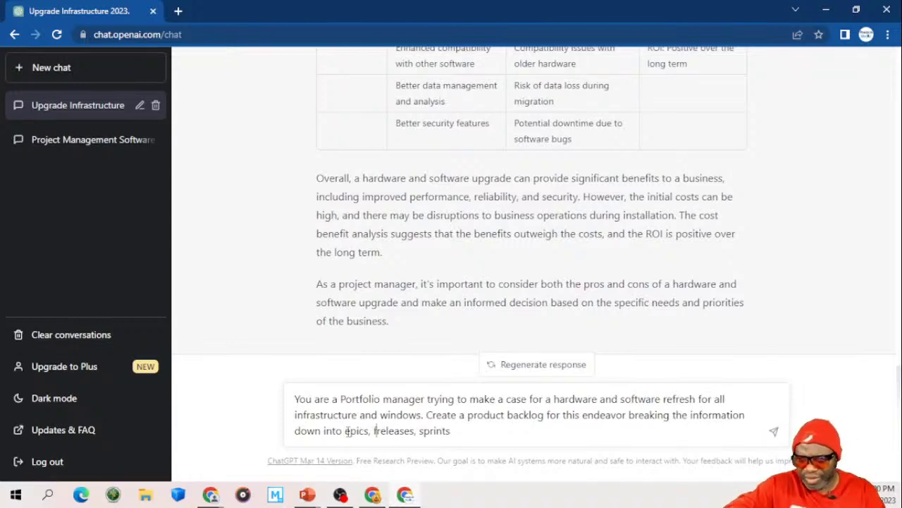
type("tures,")
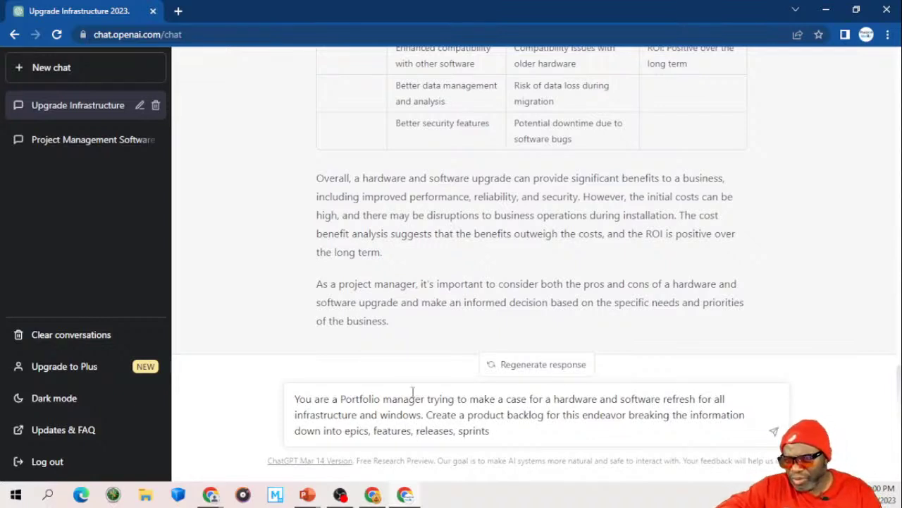
Step: Extend the list of backlog levels after "sprints" with "stories" and end the sentence with a period
left_click(495, 433)
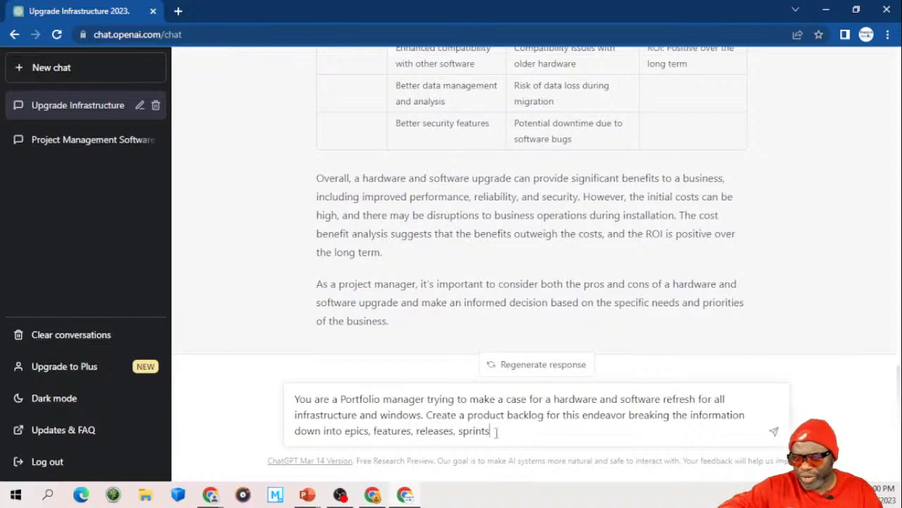
type(",")
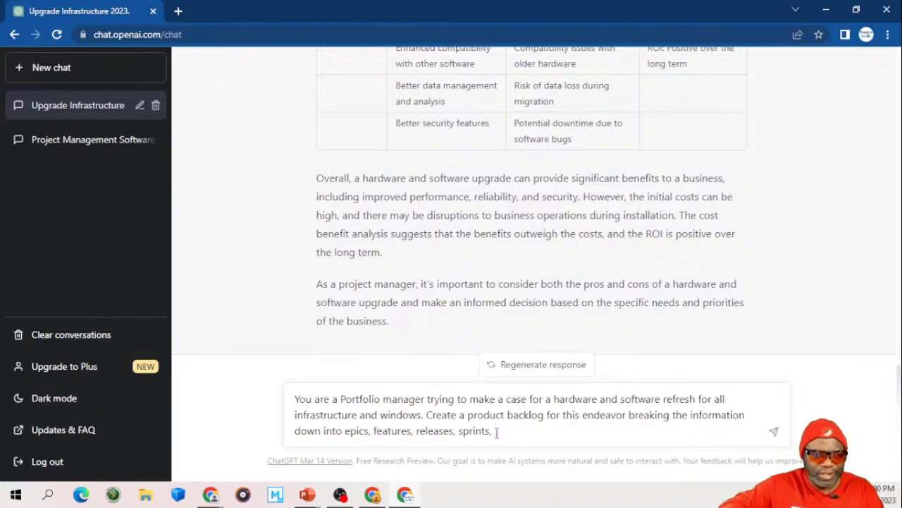
type("s")
type("to")
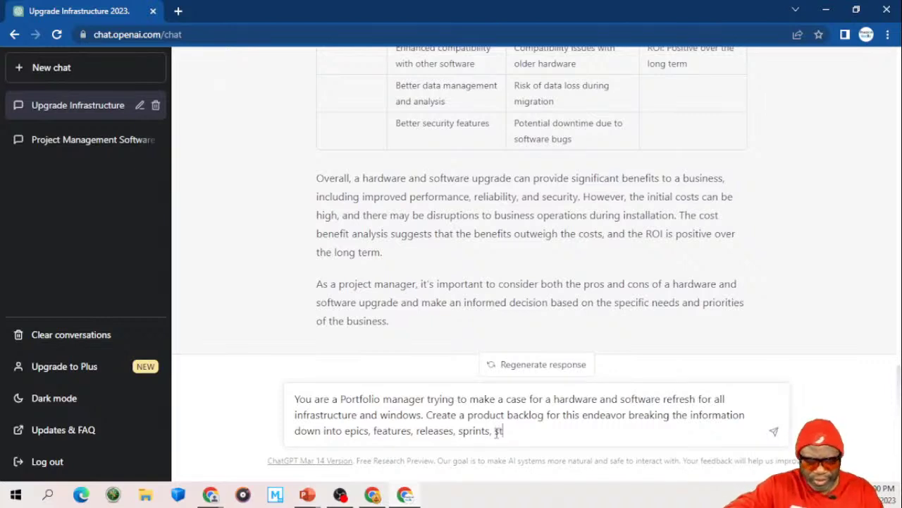
type("ries")
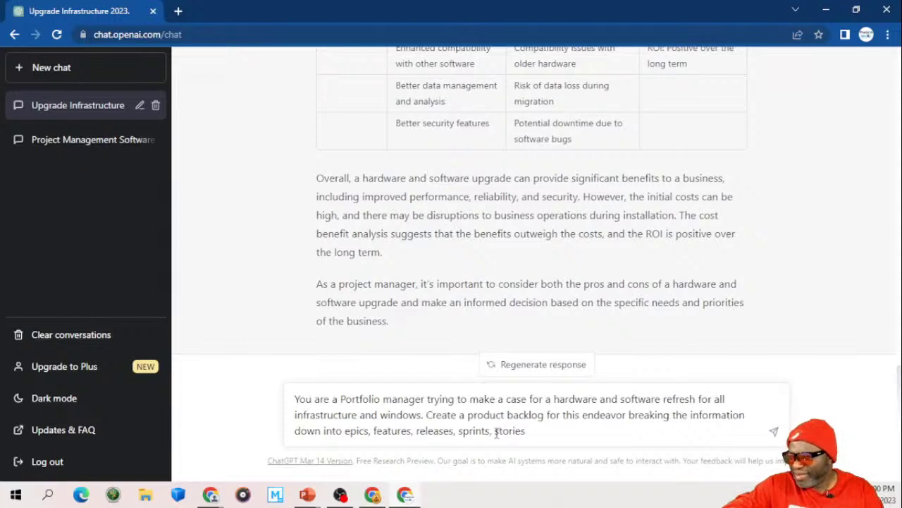
type(". ")
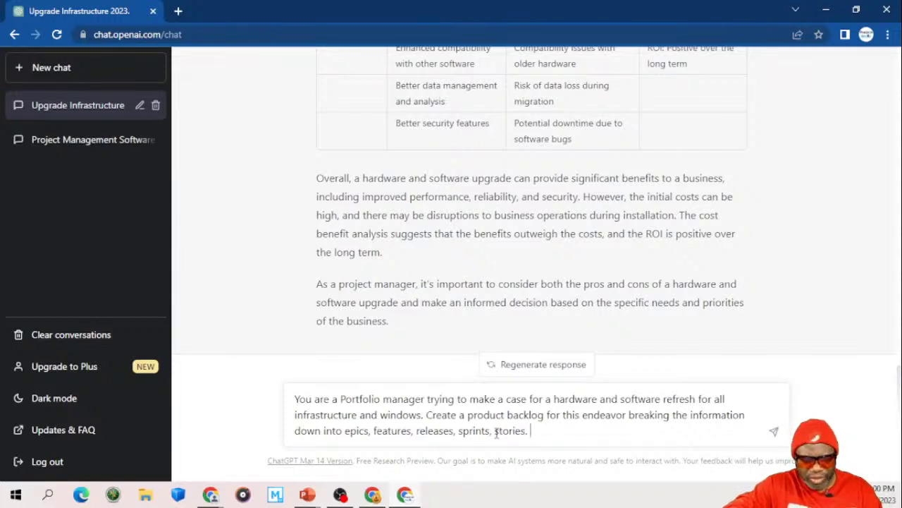
Step: Add to the prompt "Use as many lines and columns as is necessary to paint a clear picture for the less technical stakeholders"
type("Use as m")
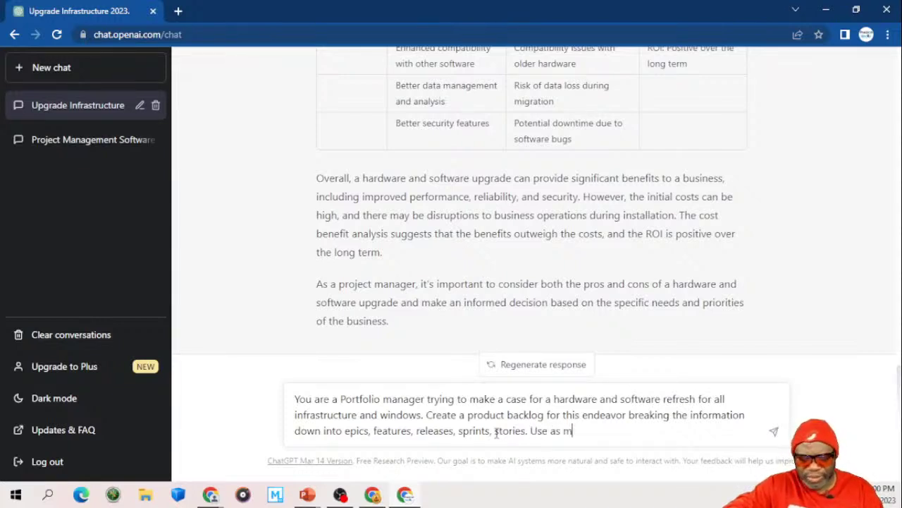
type("any lines and")
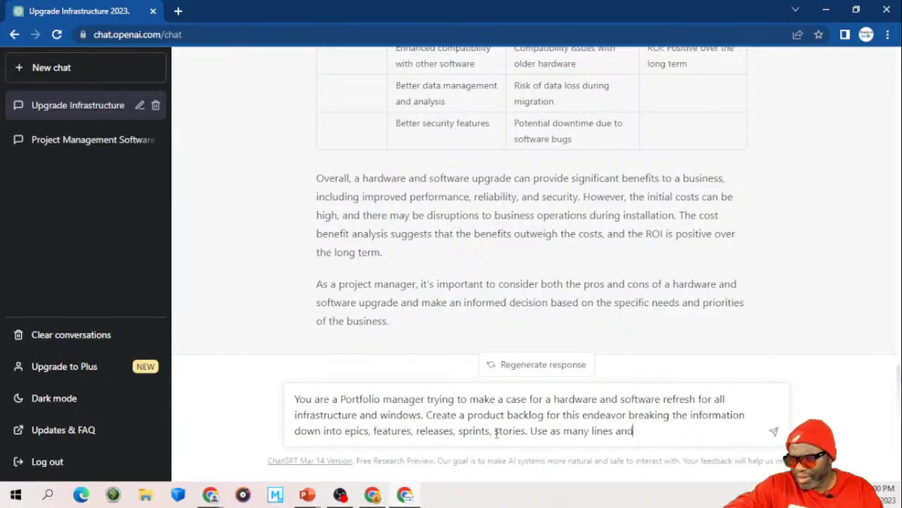
type(" columns as ")
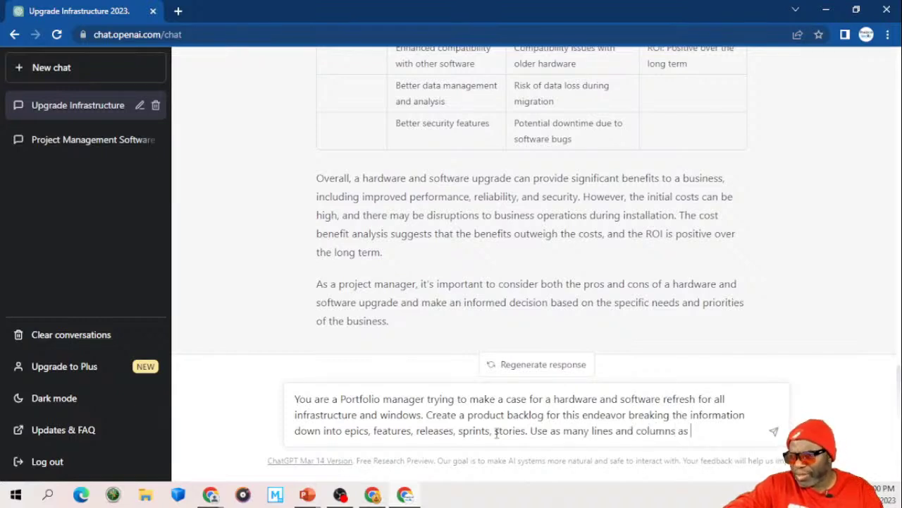
type("is necessa")
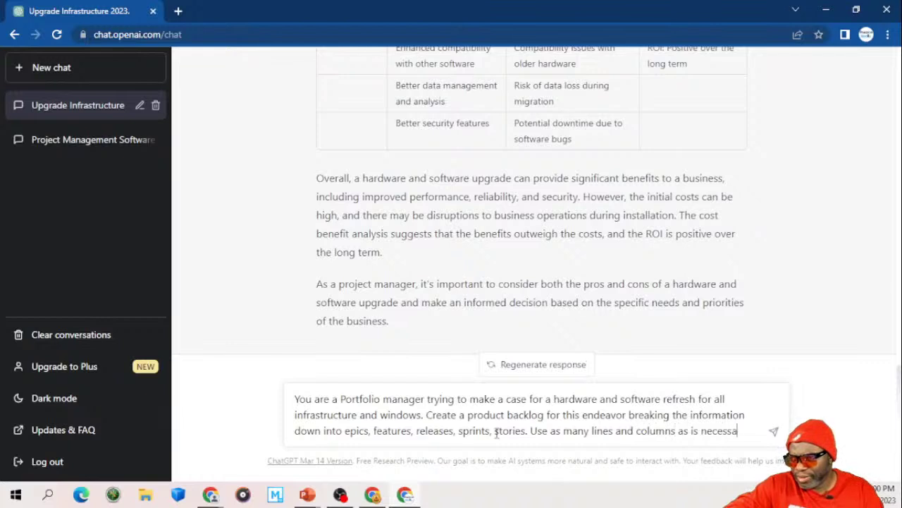
type("ry to paint")
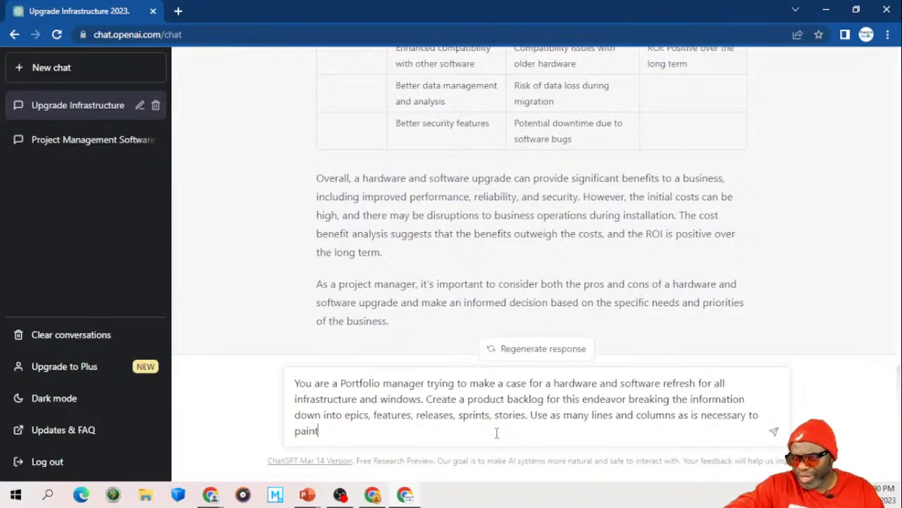
type(" a clear pict")
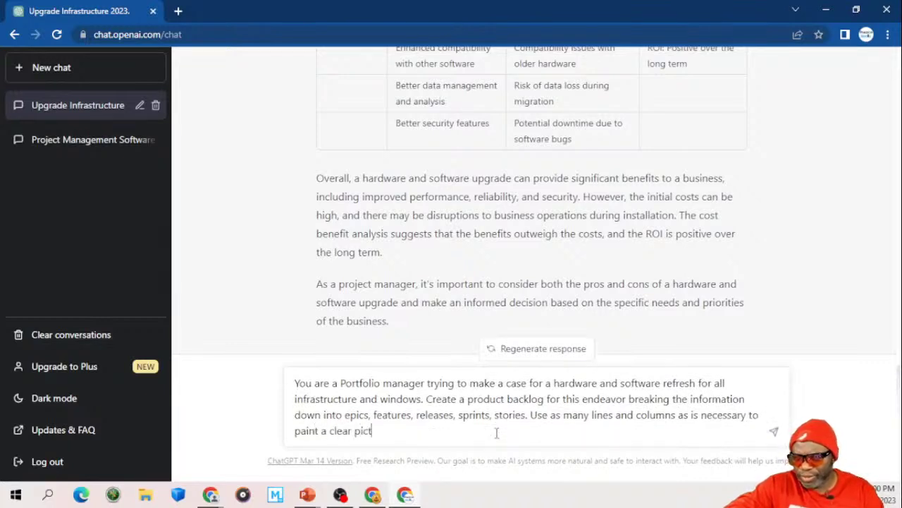
type("ure for the le")
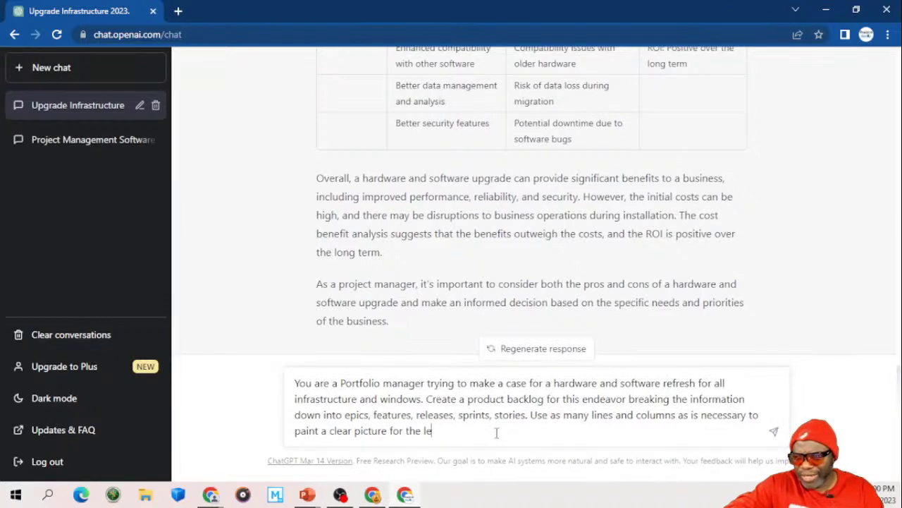
type("ss technical ")
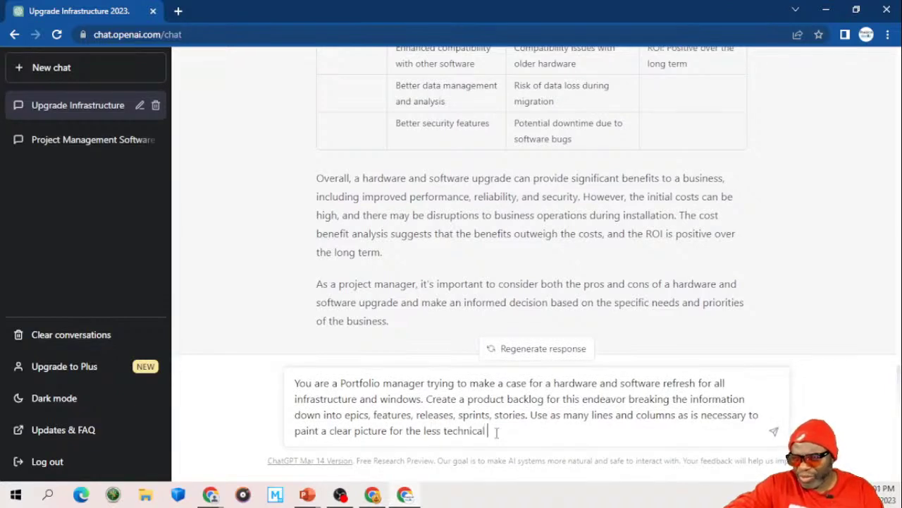
type("stakeholder")
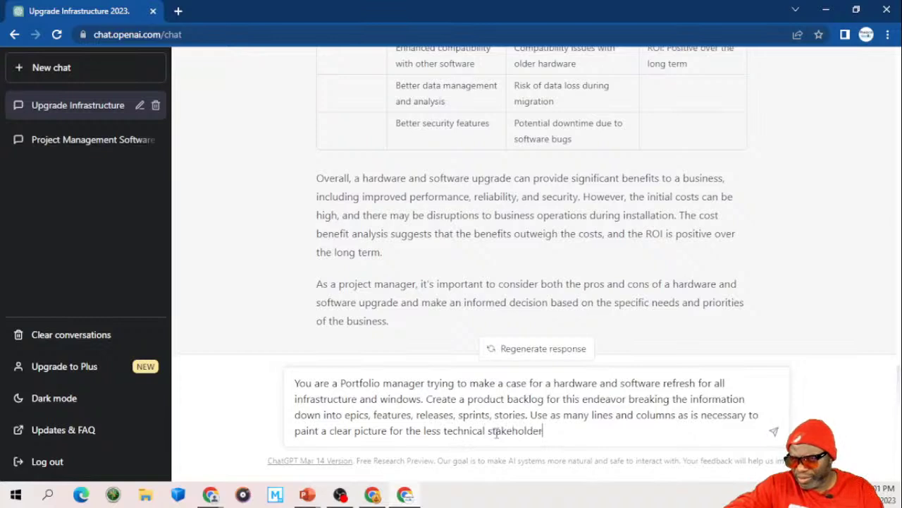
Step: Finish the stakeholder sentence in the prompt with "resulting in a green light to go ahead."
type("s resulting")
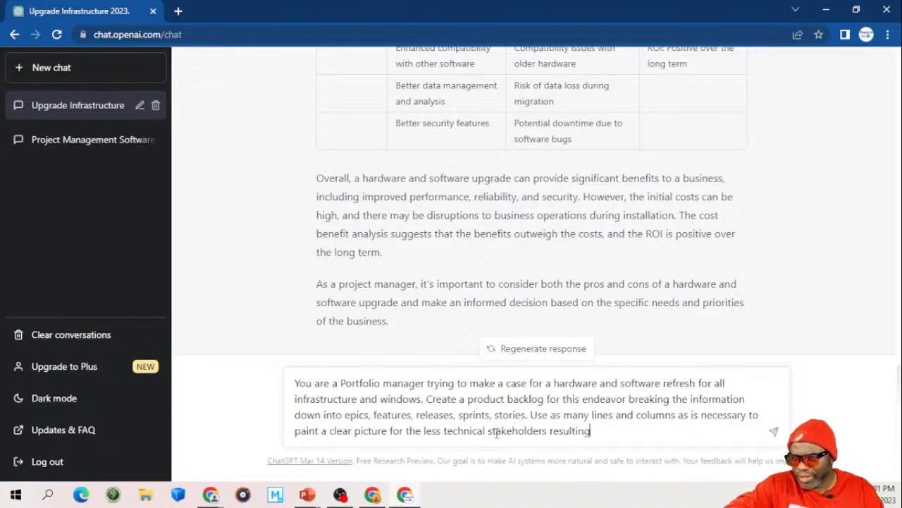
type(" in a ")
type("gre")
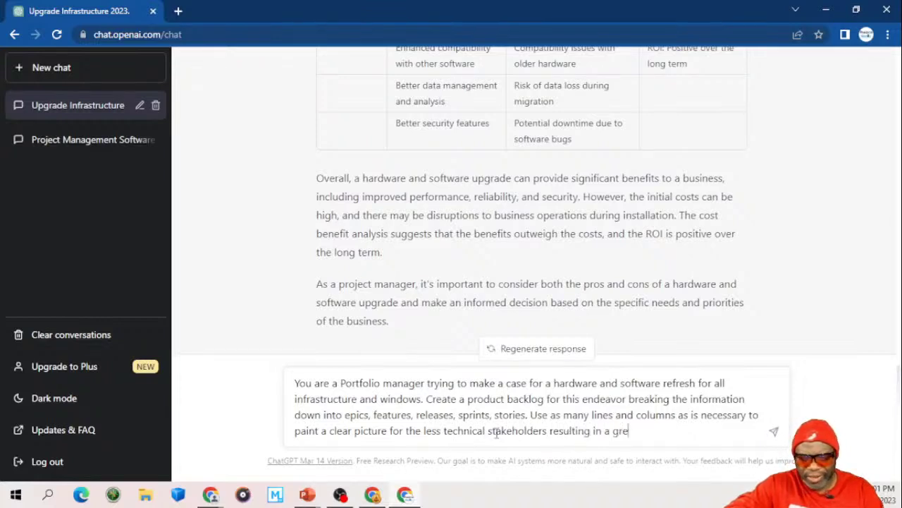
type("en light")
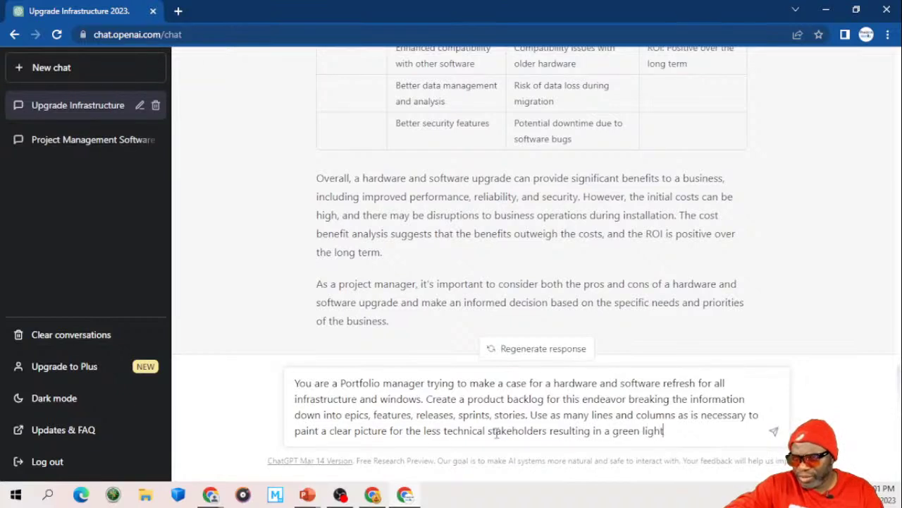
type(" to go ahead.")
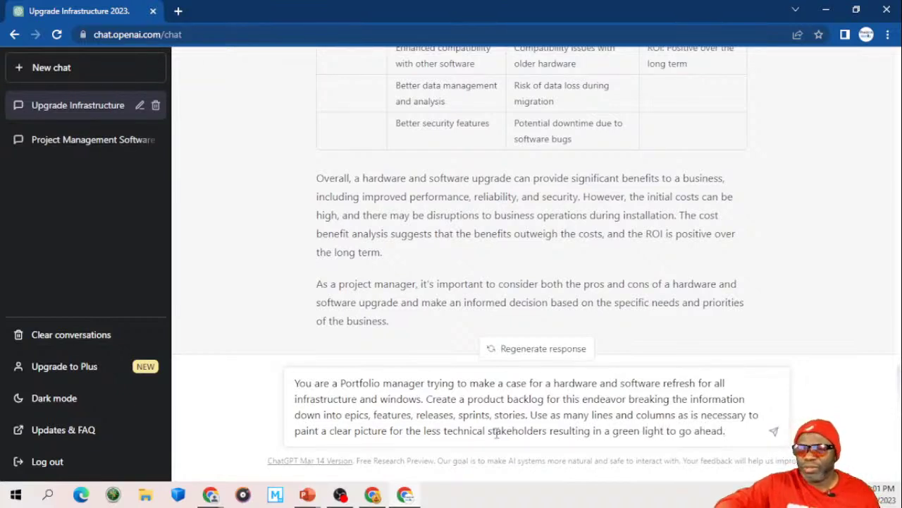
Step: Send the product backlog prompt and review the generated table of epics, features, releases, sprints and stories from its beginning
key("Return")
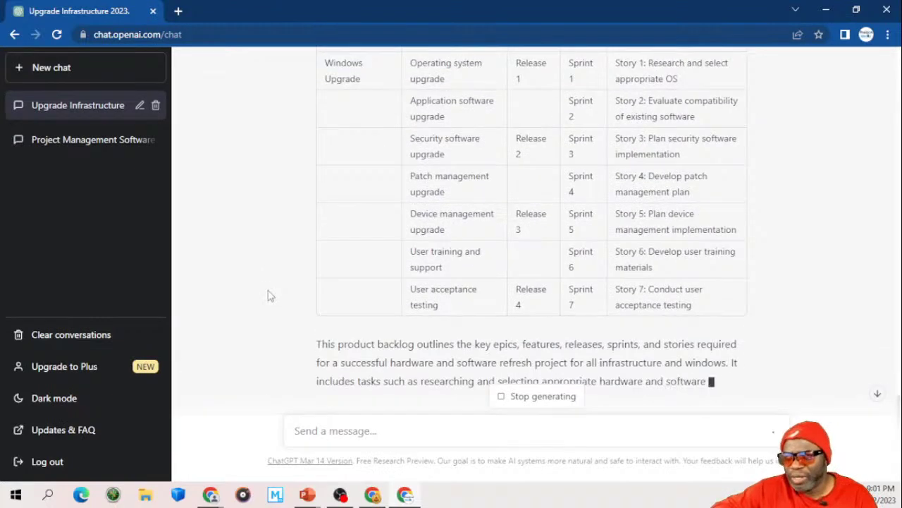
scroll(268, 296, "up", 2)
scroll(268, 296, "up", 5)
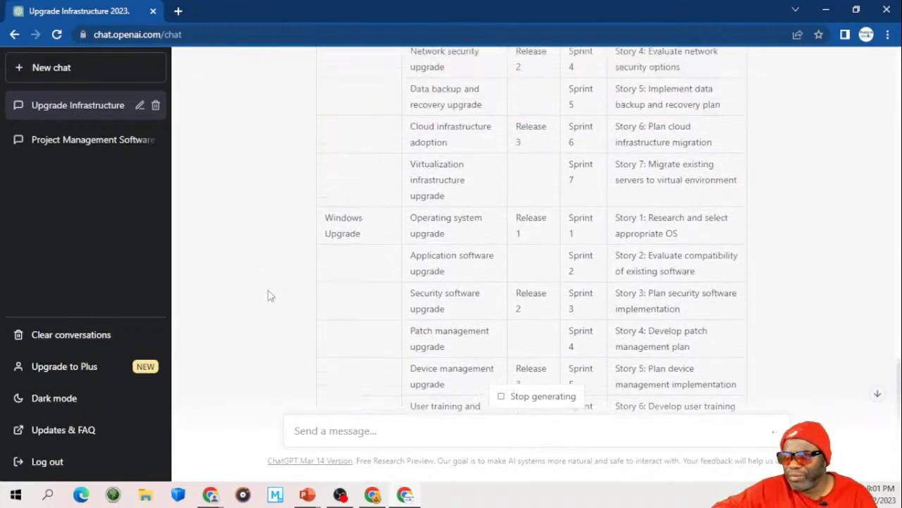
scroll(268, 296, "up", 3)
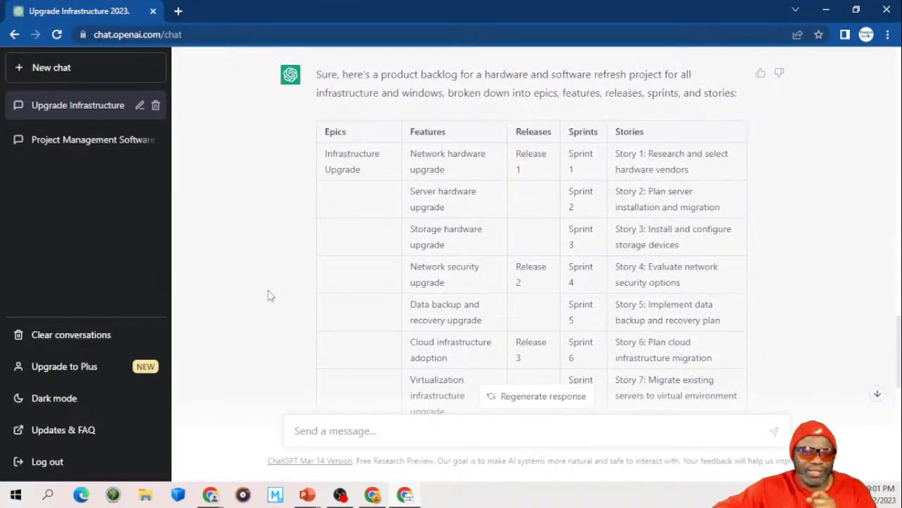
scroll(268, 296, "down", 1)
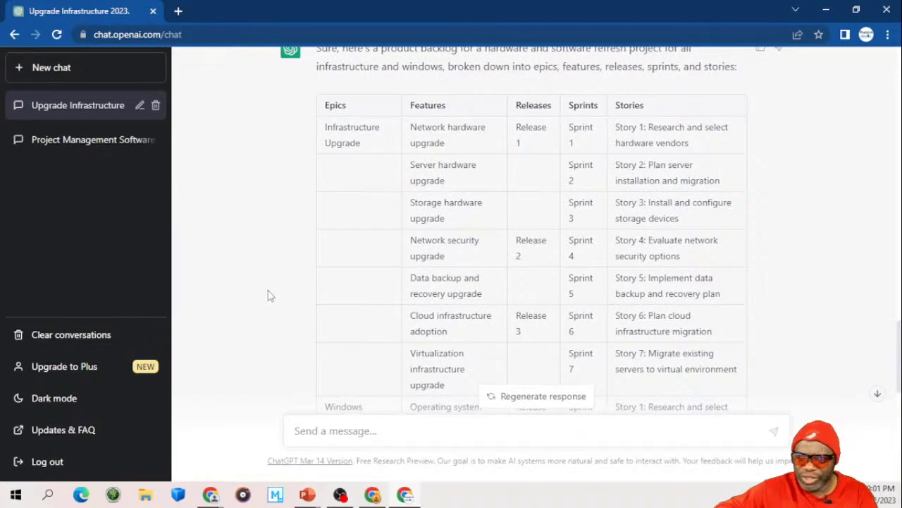
scroll(268, 296, "down", 3)
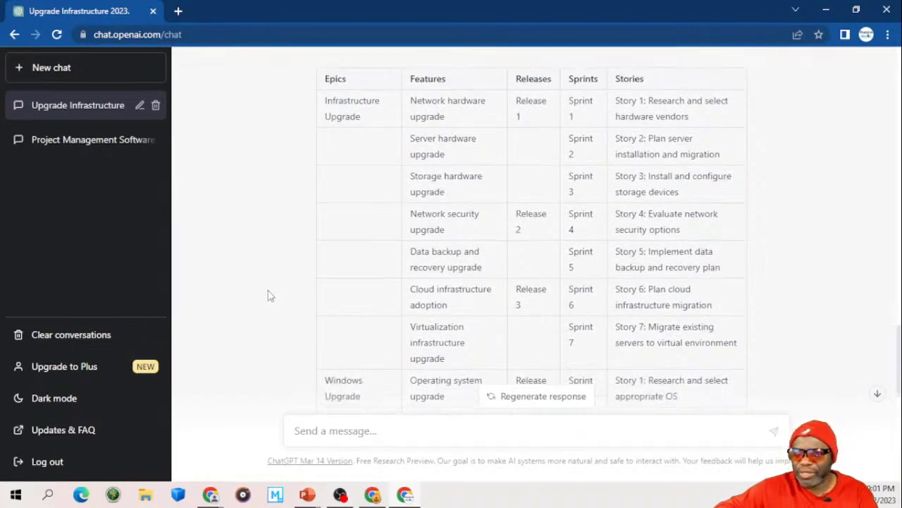
Step: Examine the rest of the generated product backlog, from the infrastructure and Windows upgrade rows to the closing summary, and return to its beginning
scroll(268, 297, "down", 5)
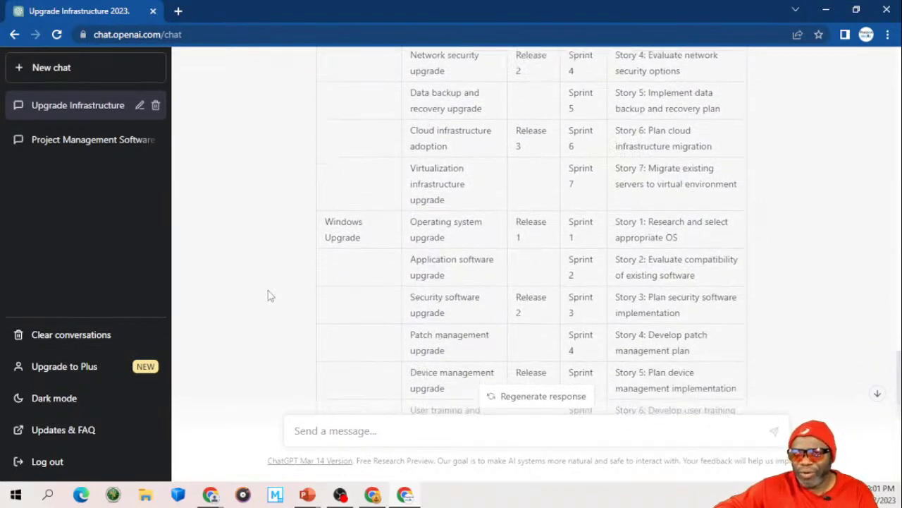
scroll(267, 296, "down", 1)
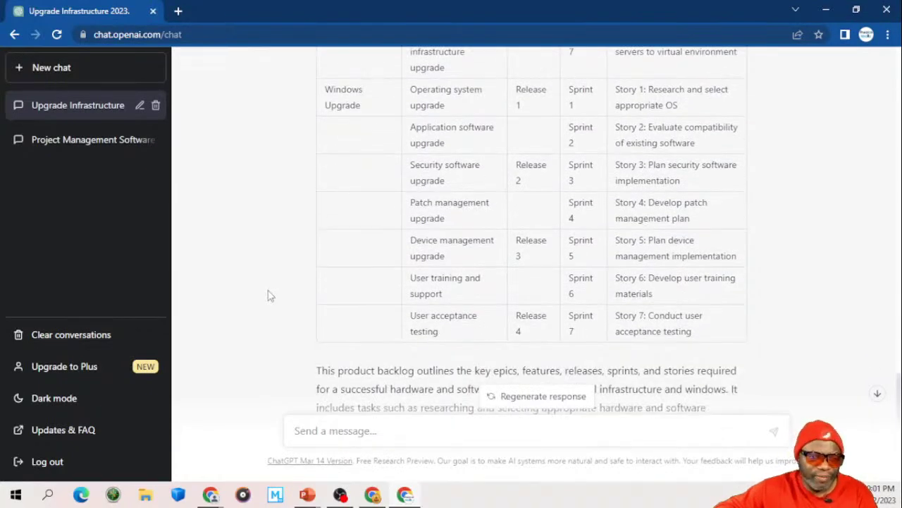
scroll(268, 296, "down", 2)
scroll(267, 296, "down", 1)
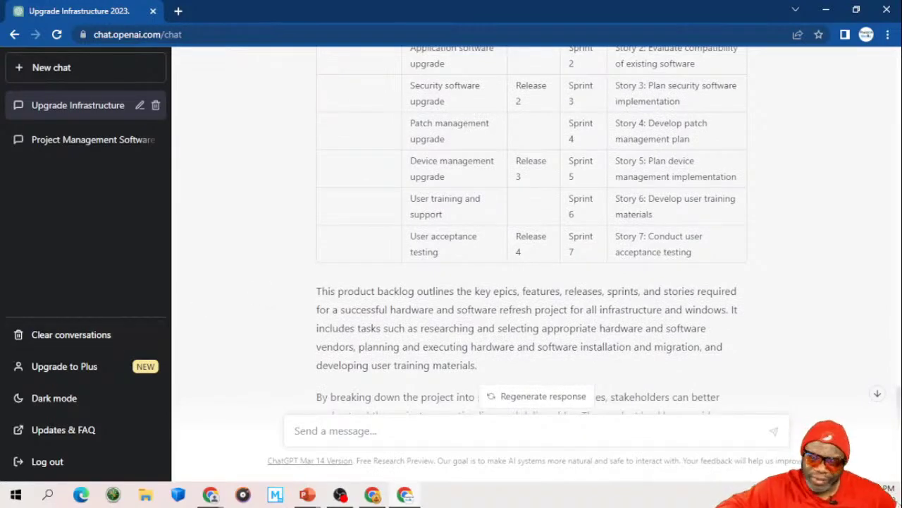
left_click(339, 494)
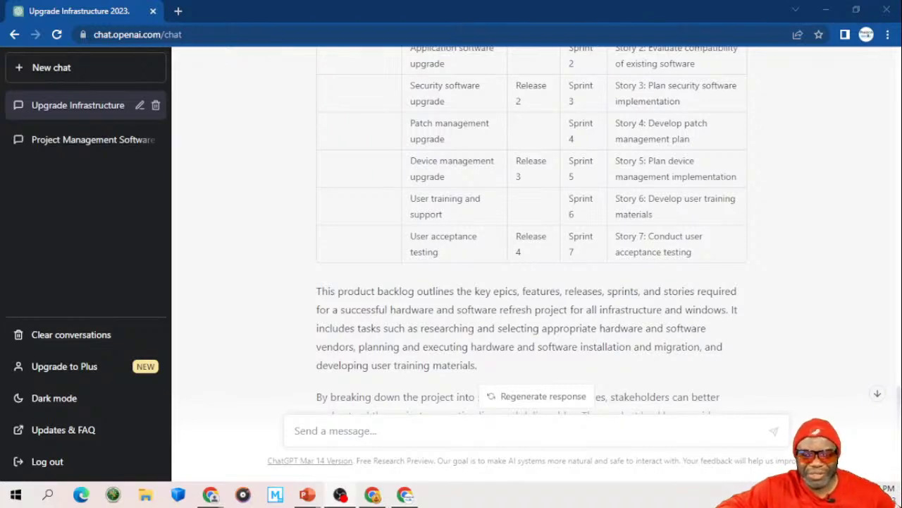
left_click(268, 250)
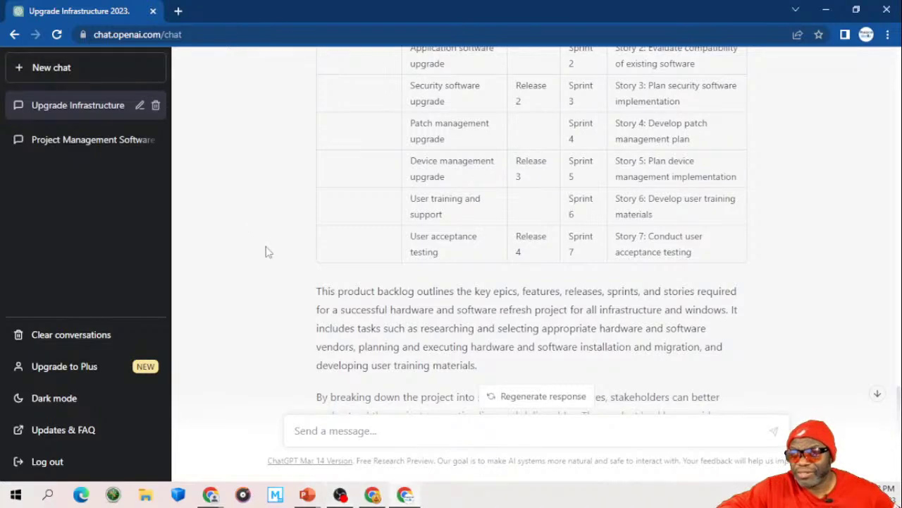
scroll(268, 250, "down", 3)
scroll(266, 251, "up", 6)
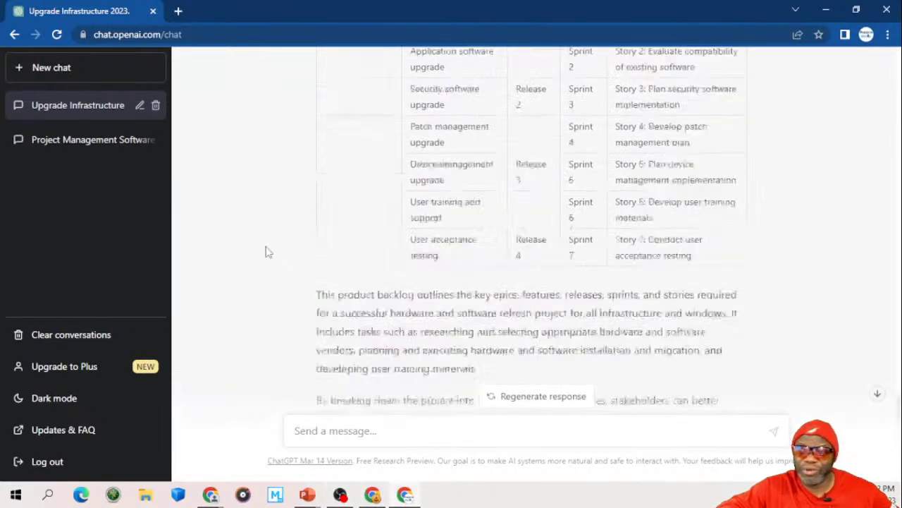
scroll(267, 251, "up", 5)
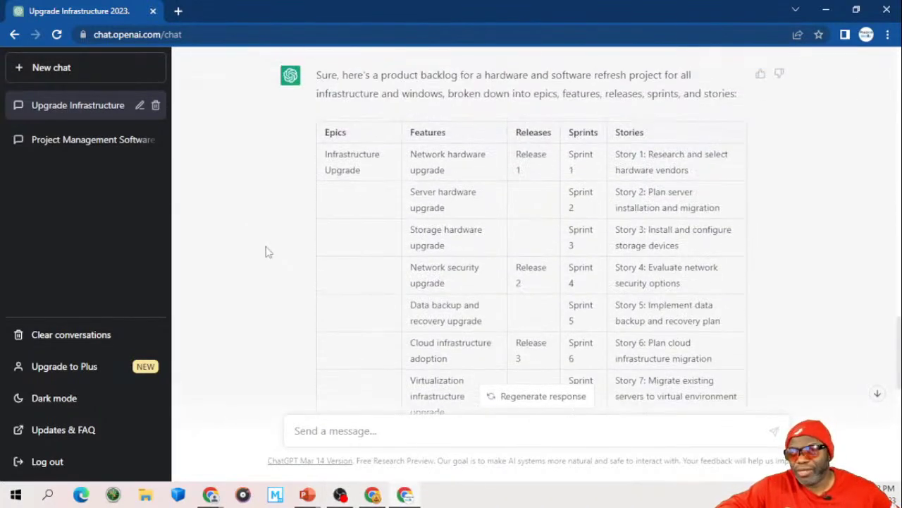
scroll(267, 251, "down", 1)
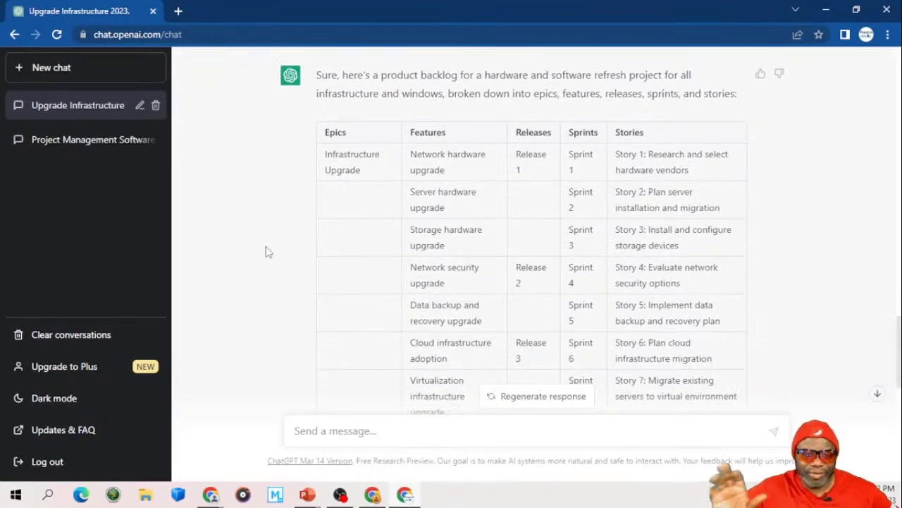
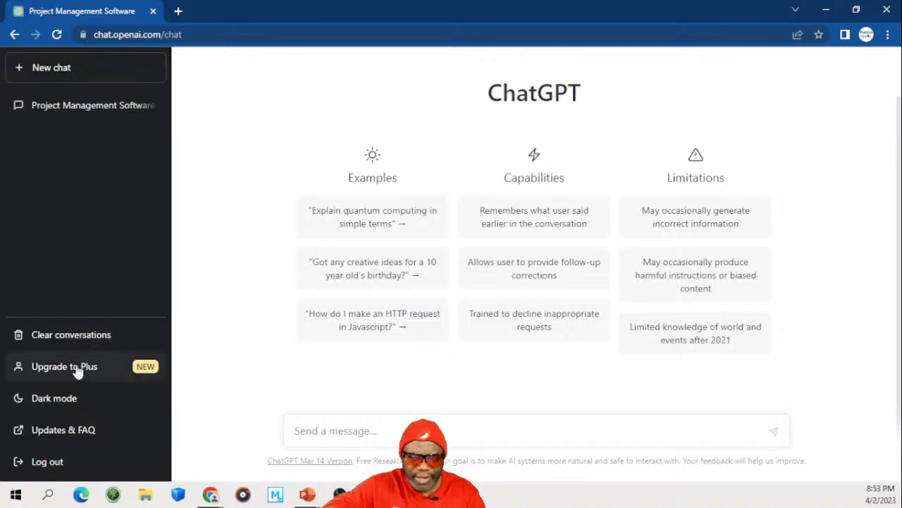
Step: Start a prompt in the empty chat with "You are a project manager with 14 years of experience on large IT hardware projects."
type("Y")
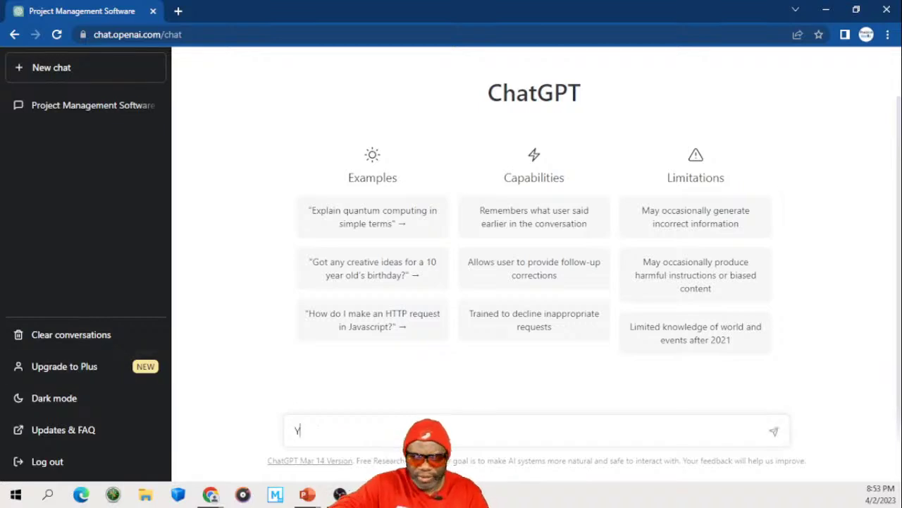
type("ou are a project manager with 1")
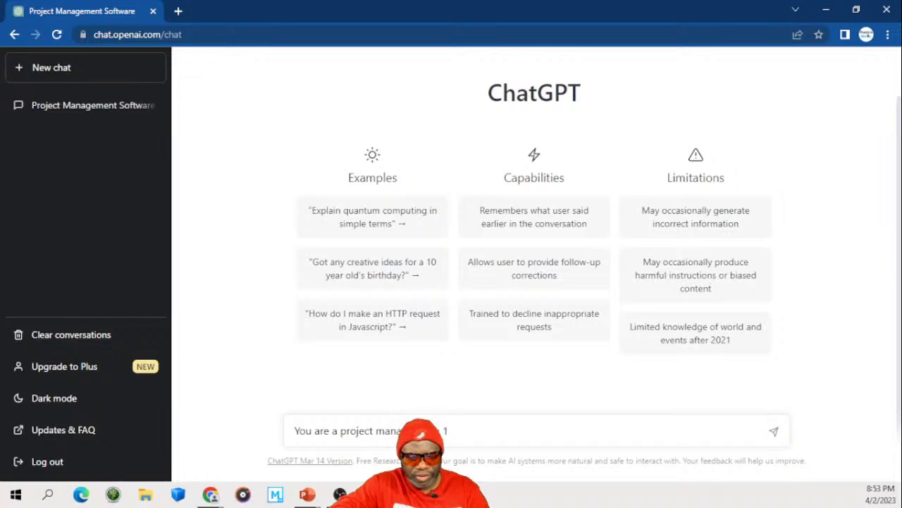
type("4 years of ")
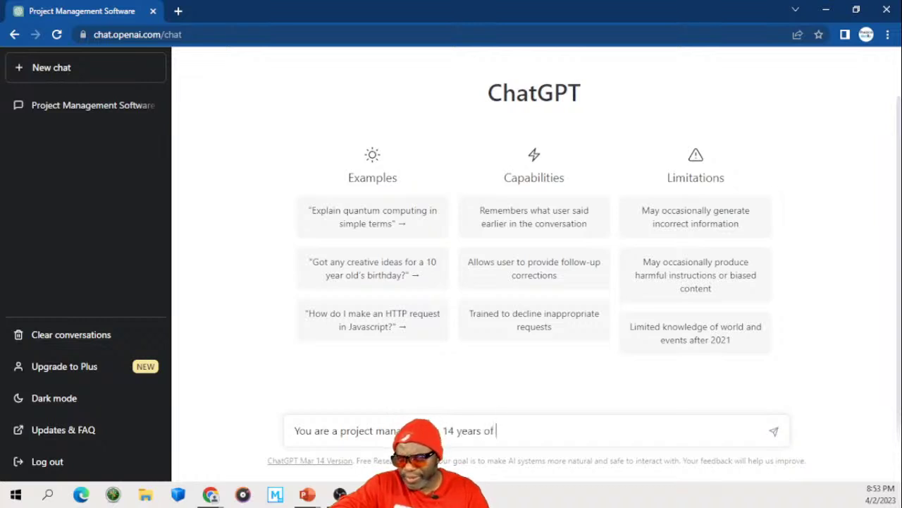
type("experience on l")
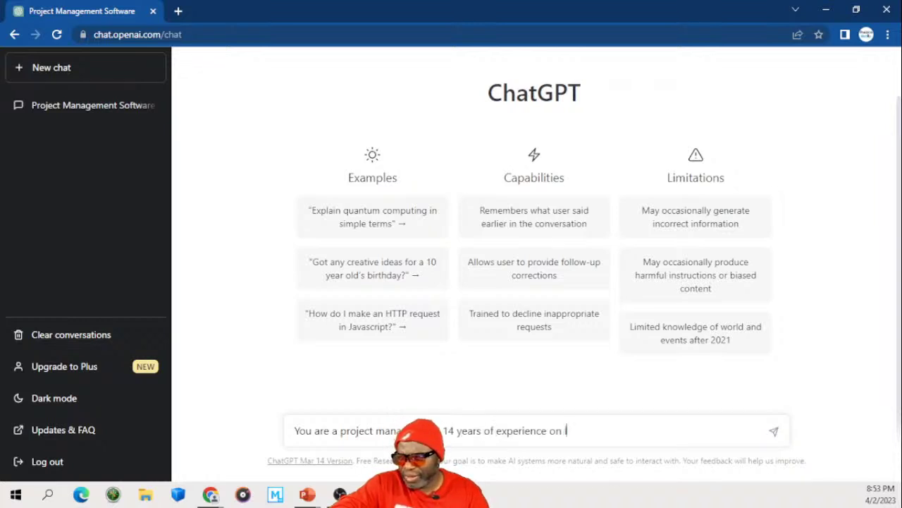
type("arge IT har")
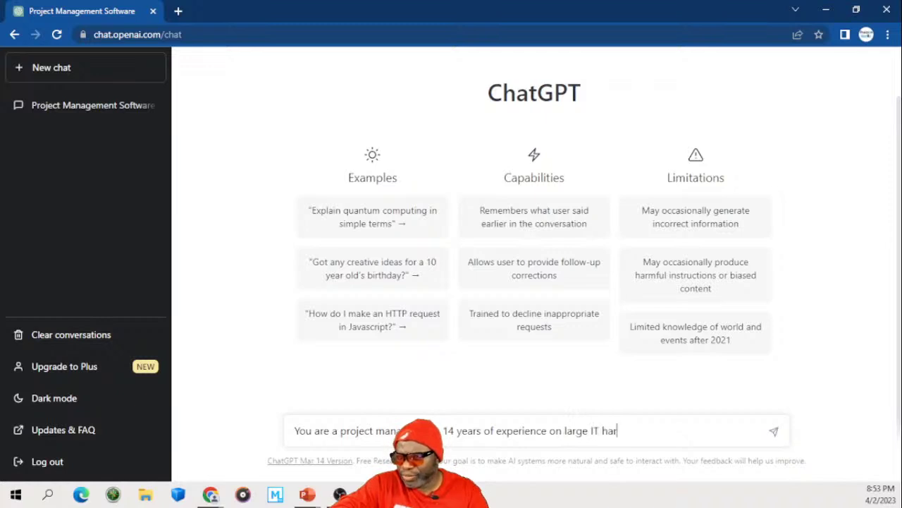
type("dware ")
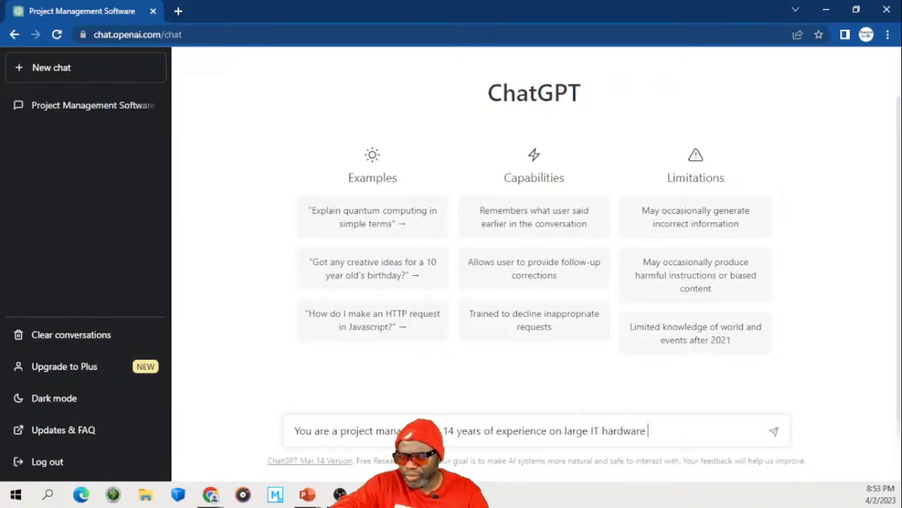
type("projects.")
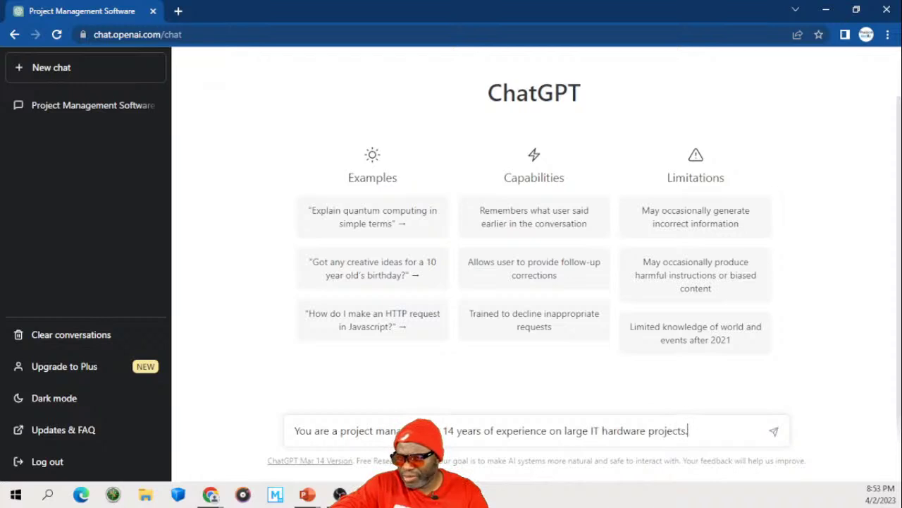
Step: Add the opening of the request to the prompt: "Write a compelling argument as to why your company"
type(" Write a c")
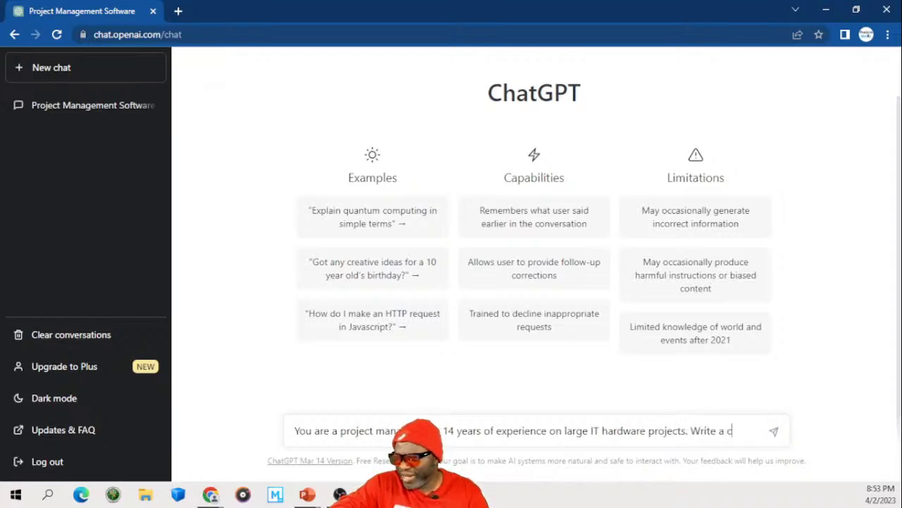
type("ompelling")
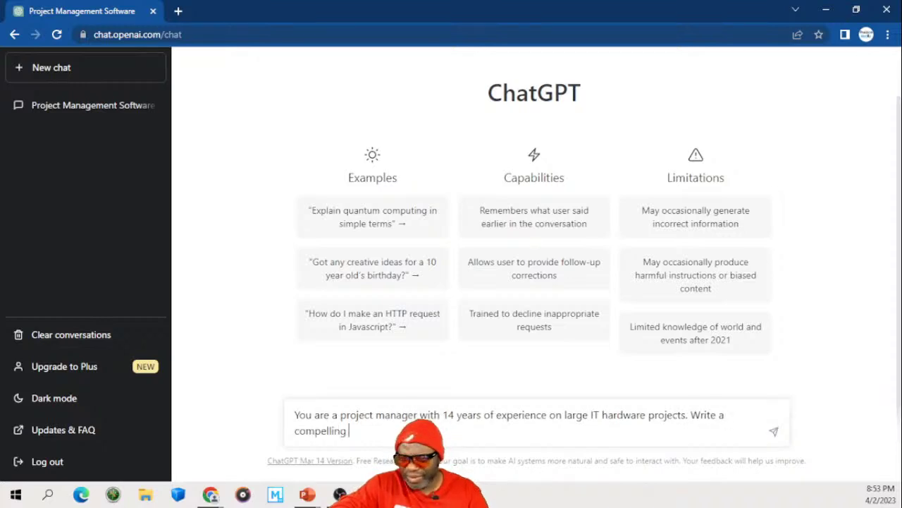
type(" argument a")
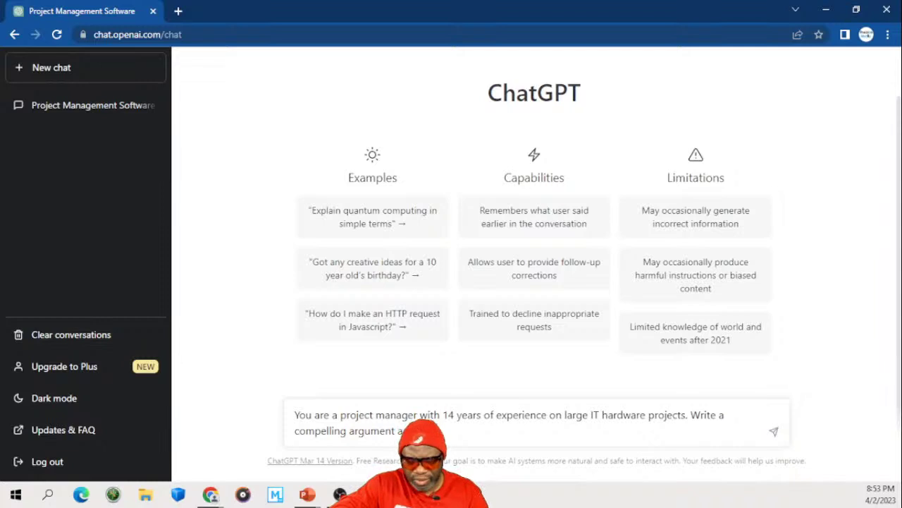
type("omp")
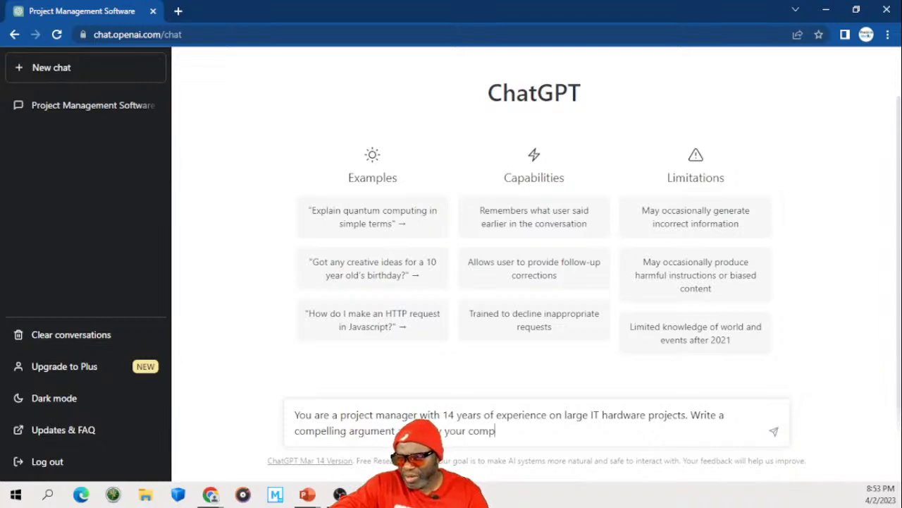
type("ani")
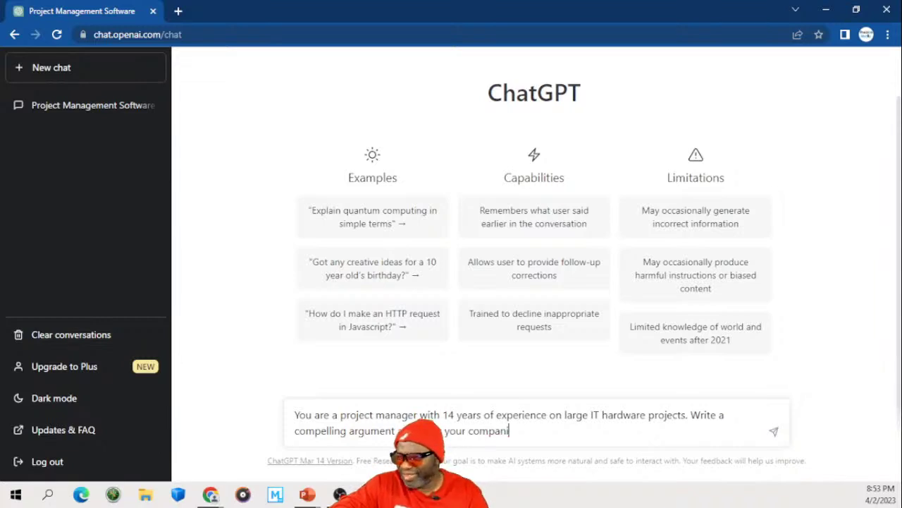
key("BackSpace")
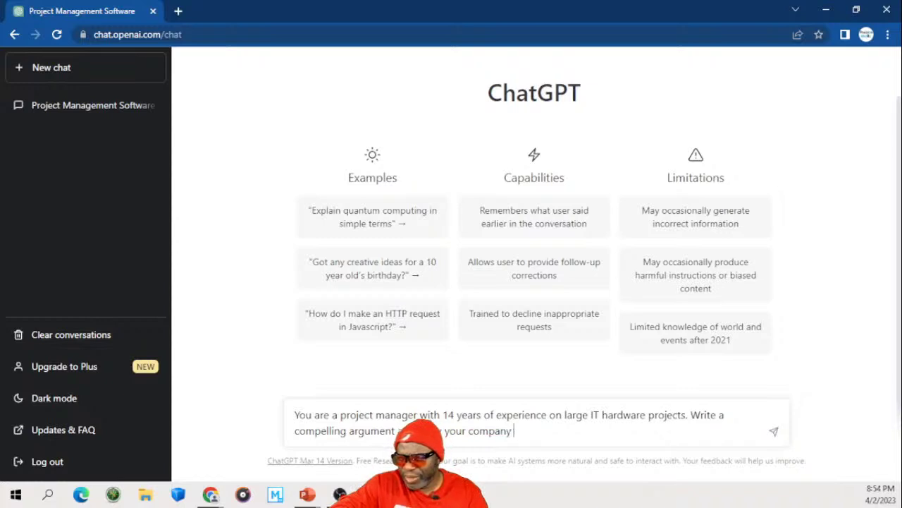
Step: Complete the request with "infrastructure should be refreshed in 2023." and begin the following sentence with "Mention"
type("y infra")
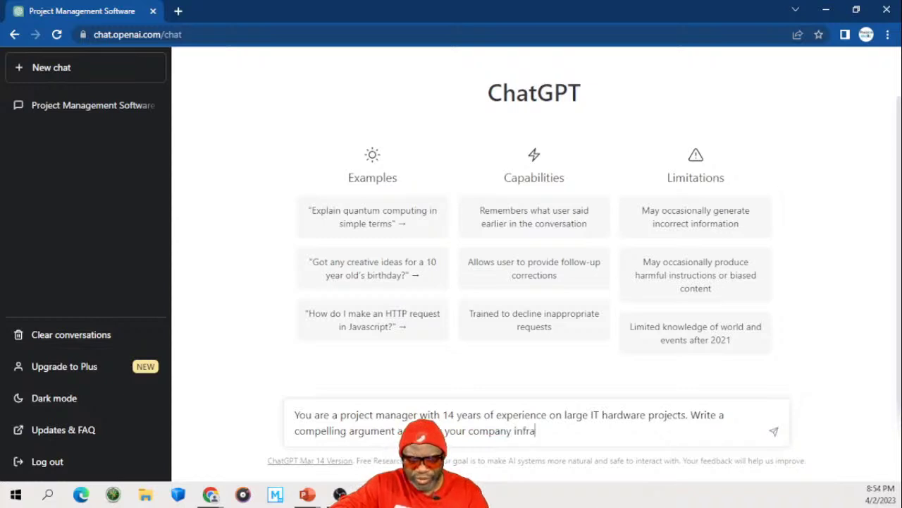
type("structure sh")
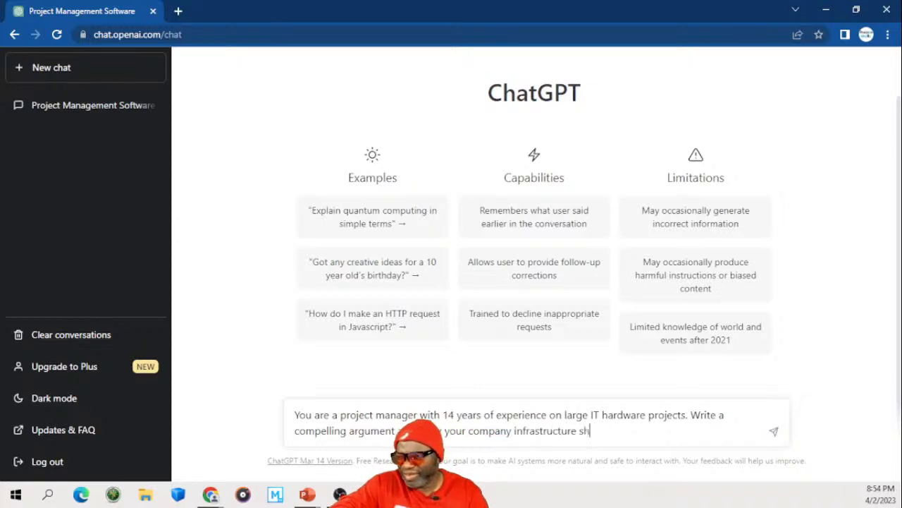
type("ould be")
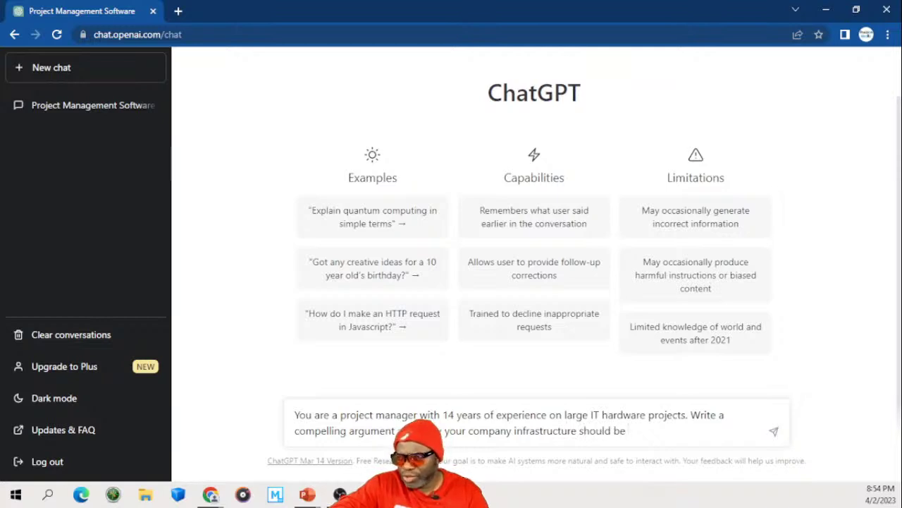
type(" u")
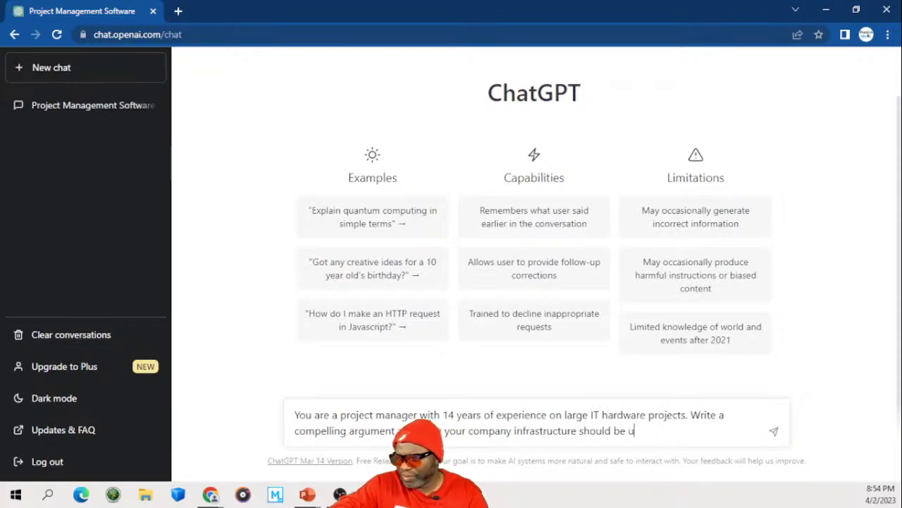
key("BackSpace")
type("refr")
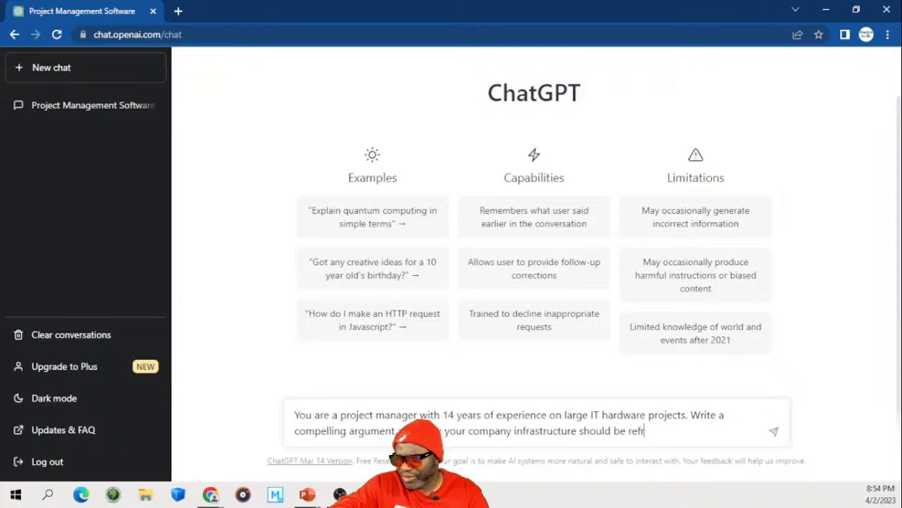
type("eshed in 20")
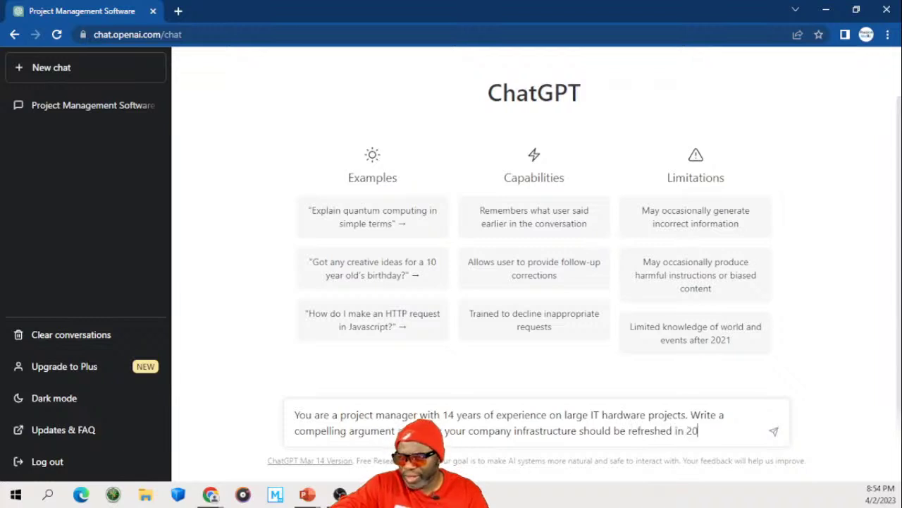
type("23. Mention")
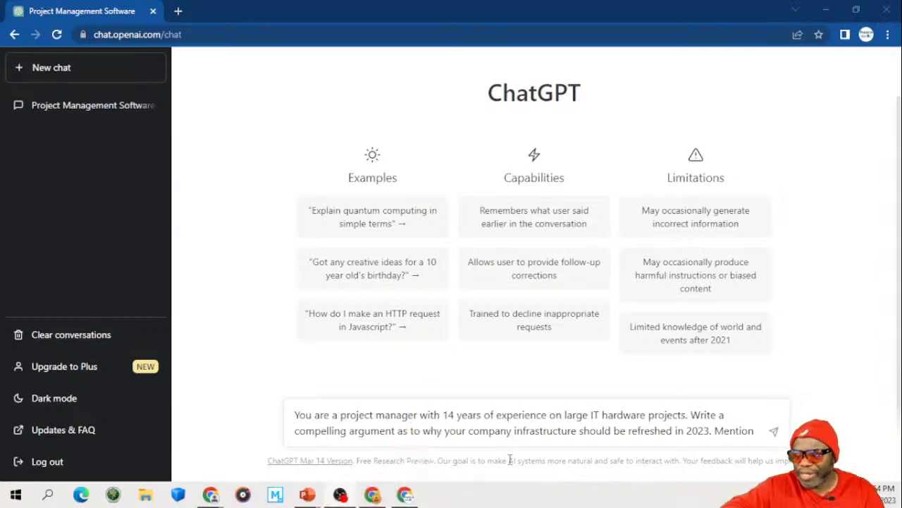
Step: Continue the unfinished prompt sentence with "the following names in the argument:"
left_click(758, 427)
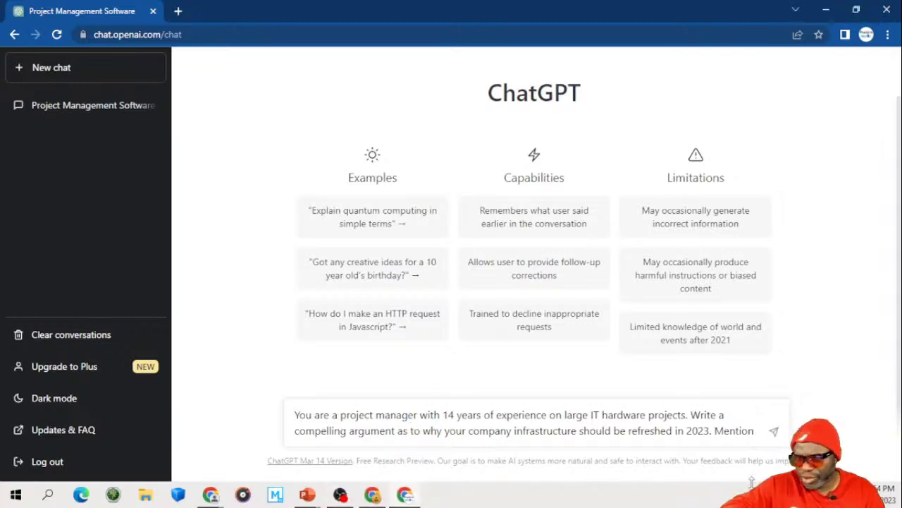
type("the ")
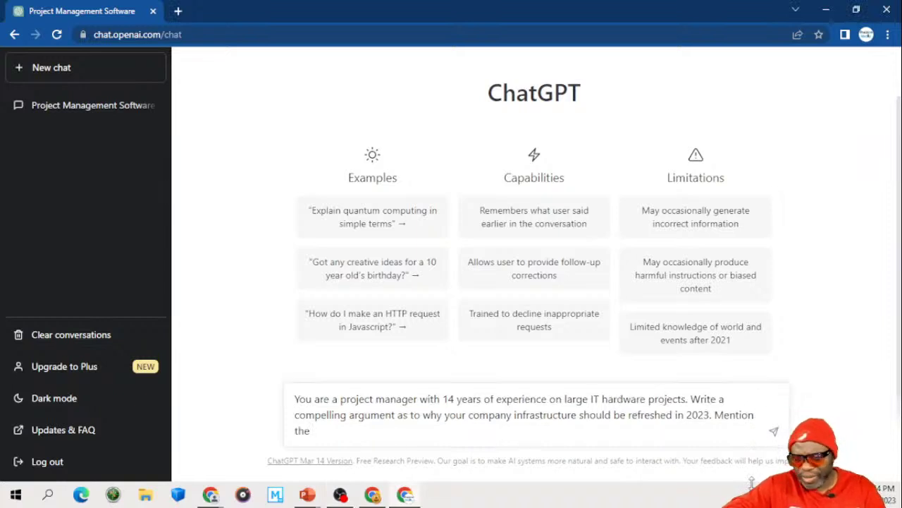
type("follin")
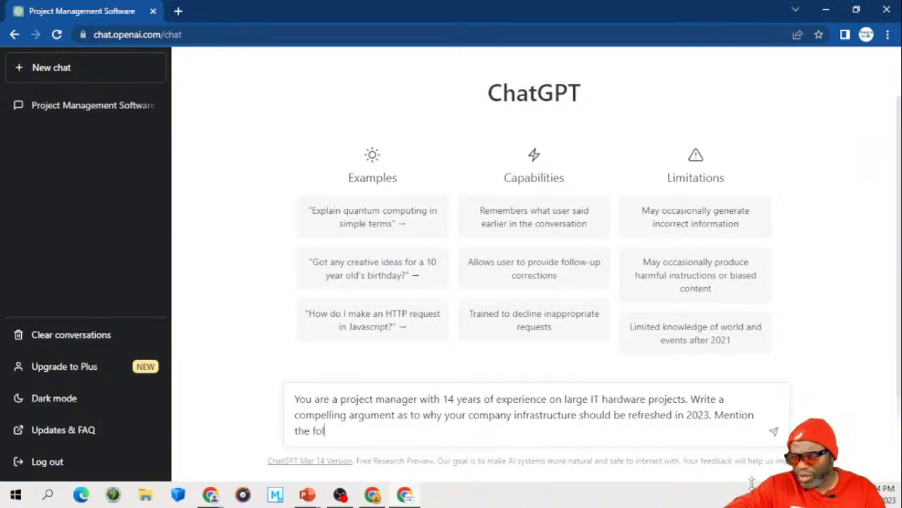
key("BackSpace")
key("BackSpace")
type("o")
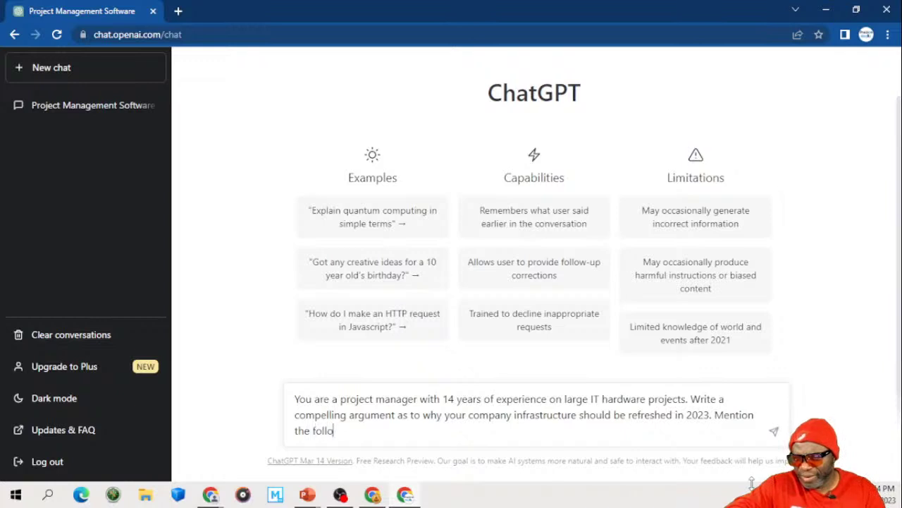
type("wing names i")
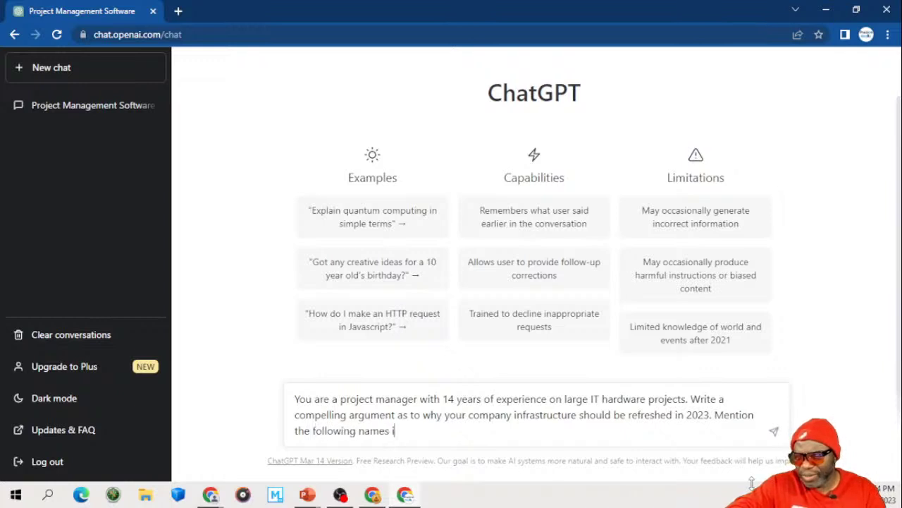
type("n the argu")
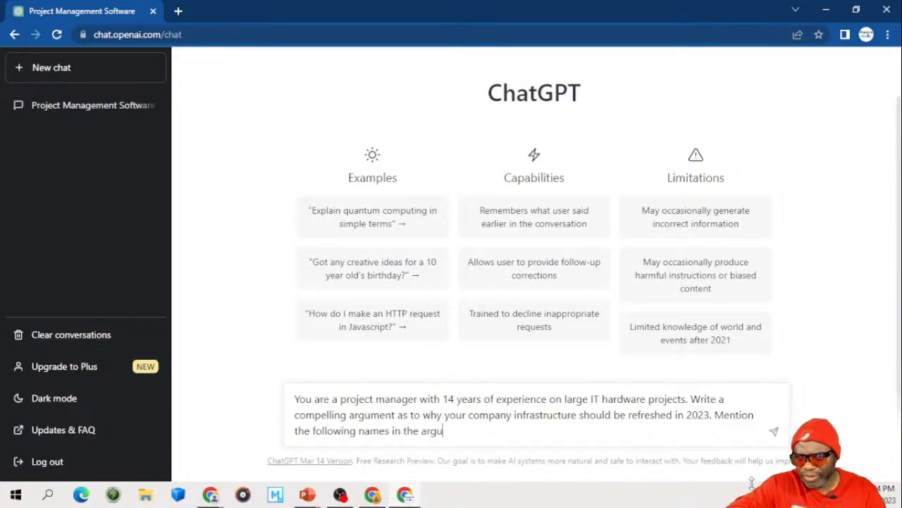
type("ment: D")
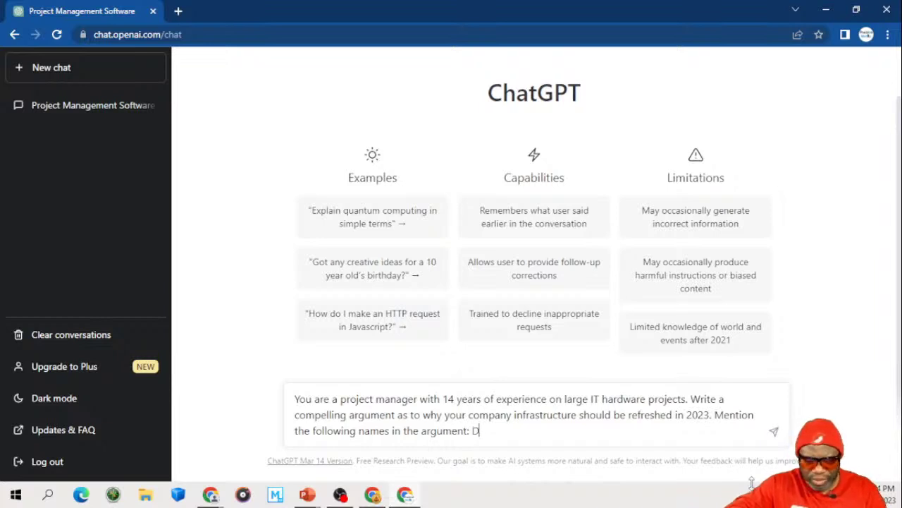
Step: List the first names to mention in the prompt: two stakeholders with their titles, and "The CFO" followed by that person's name
type("r. Rice, ")
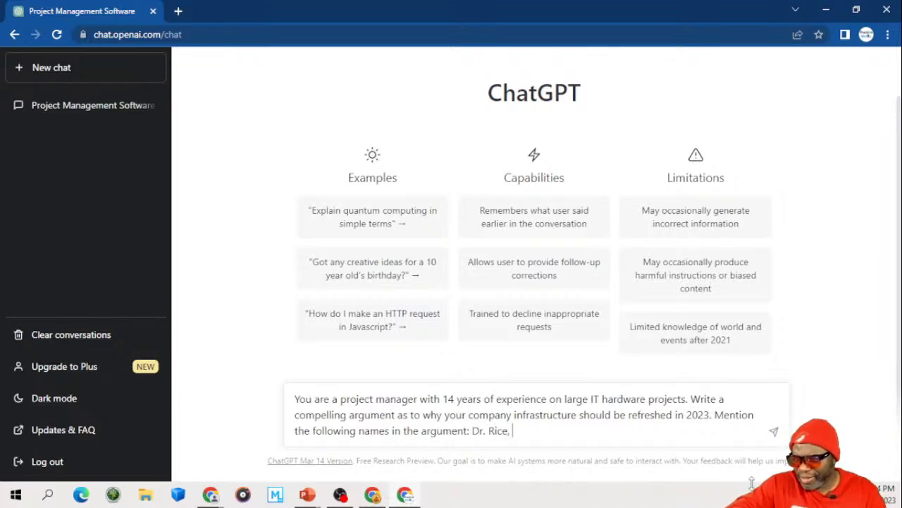
type("Ms. Black")
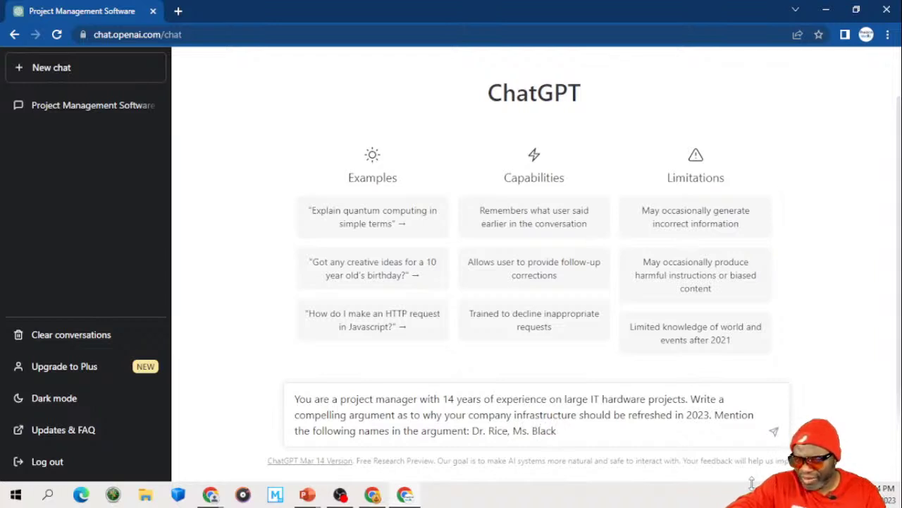
type(", The ")
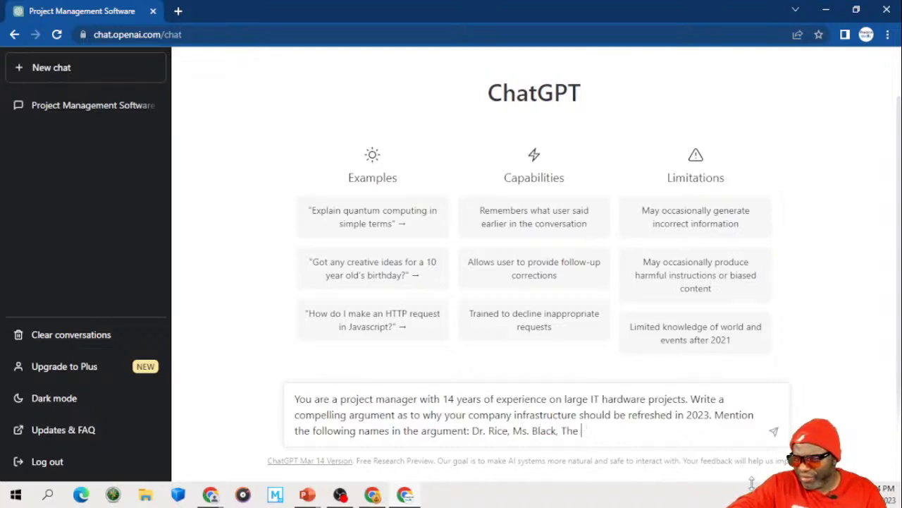
type("CFO HG")
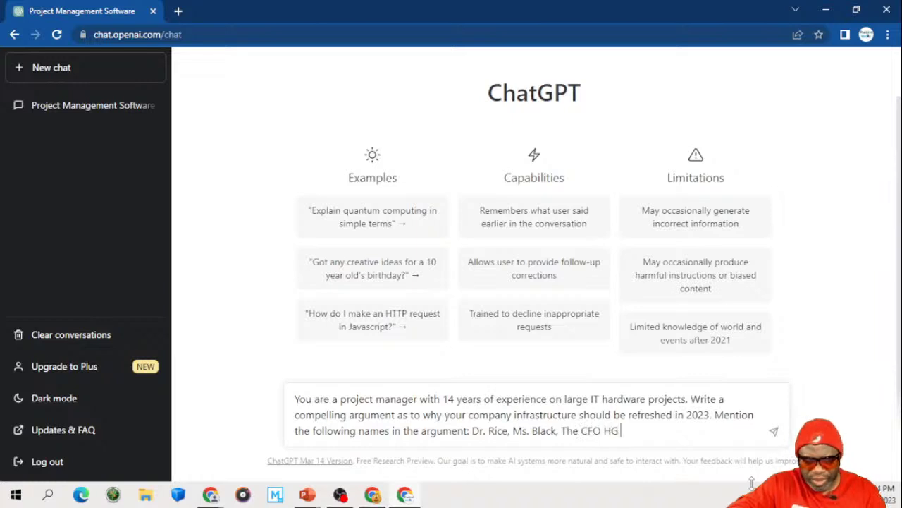
type(" Barnes")
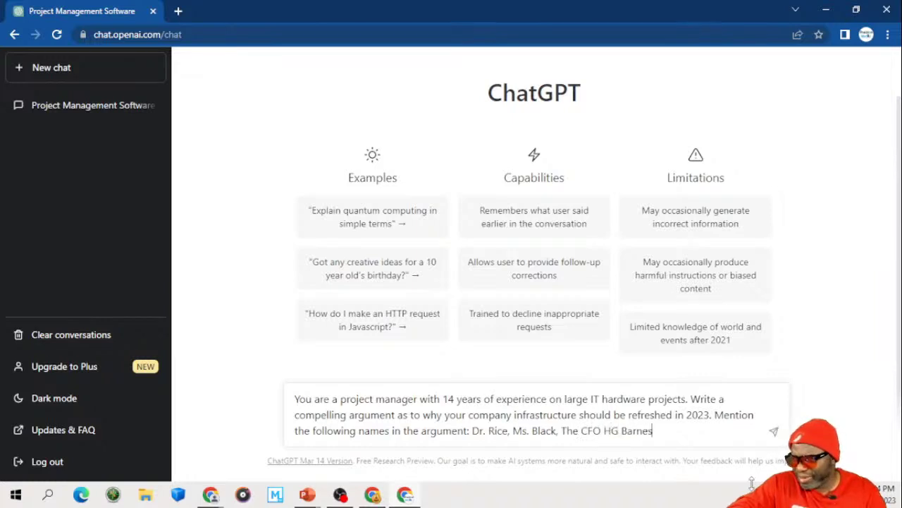
Step: Complete the list of names with "and the President of the company" followed by the president's title and surname, and end the sentence
type(" and the Pres")
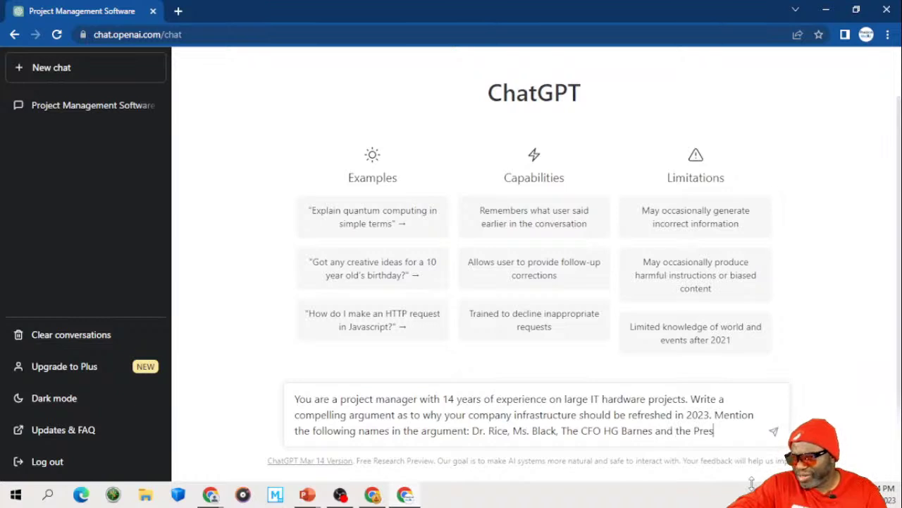
type("ident of")
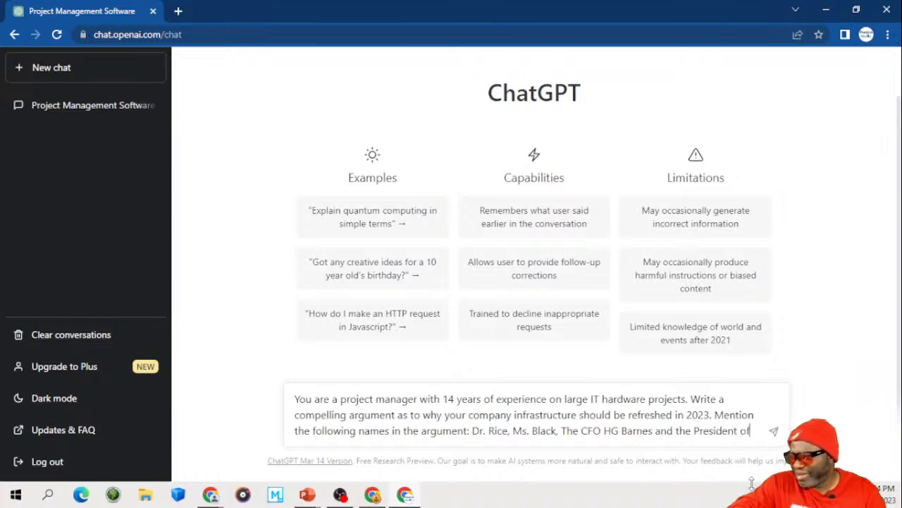
type(" the compant")
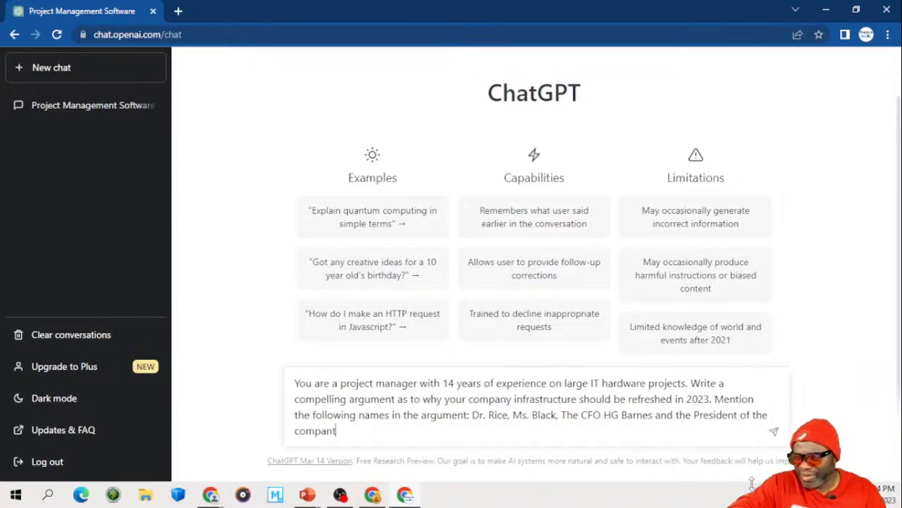
key("BackSpace")
key("BackSpace")
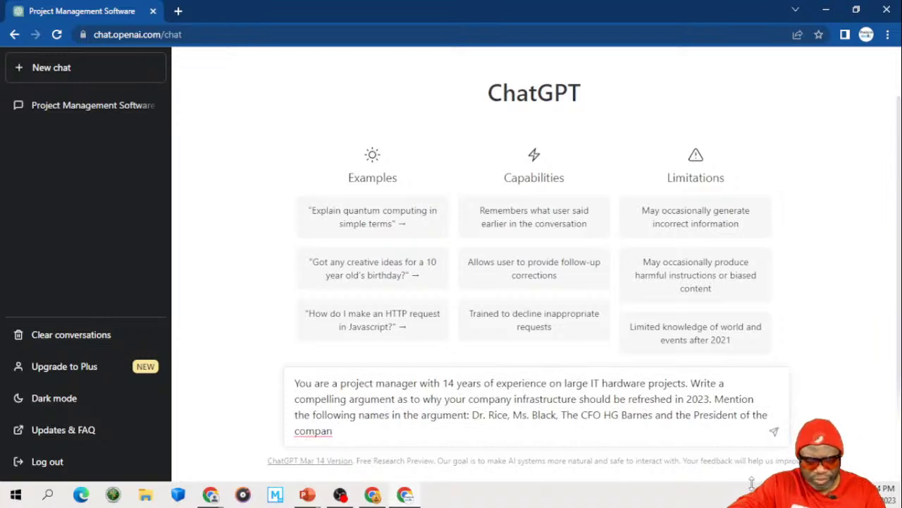
type("y Mr")
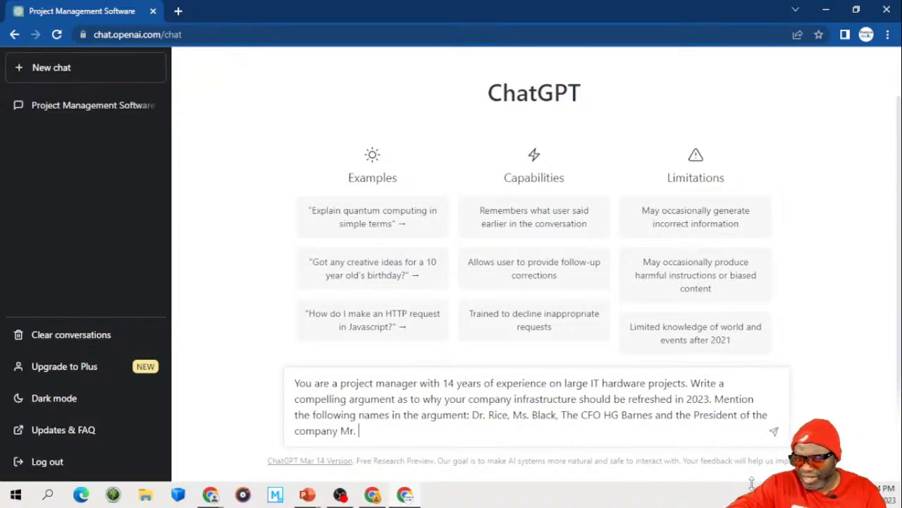
type(". Koalic")
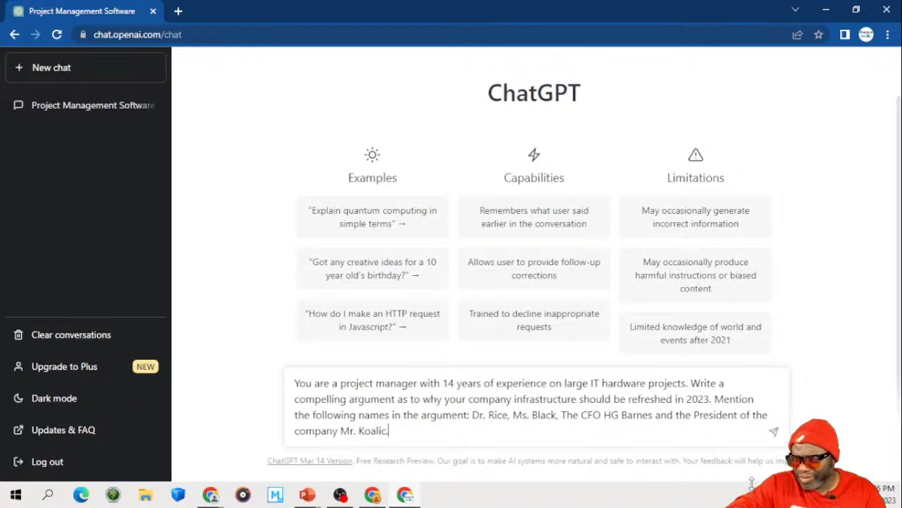
type(". ")
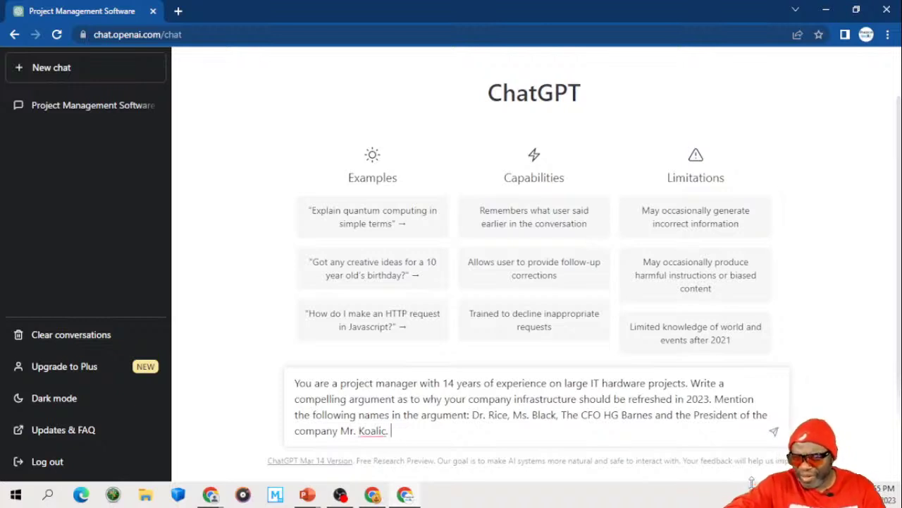
Step: Add the closing instruction "Make the response as robust as possible" to the prompt
type("Ne")
key("BackSpace")
key("BackSpace")
type("alic. ")
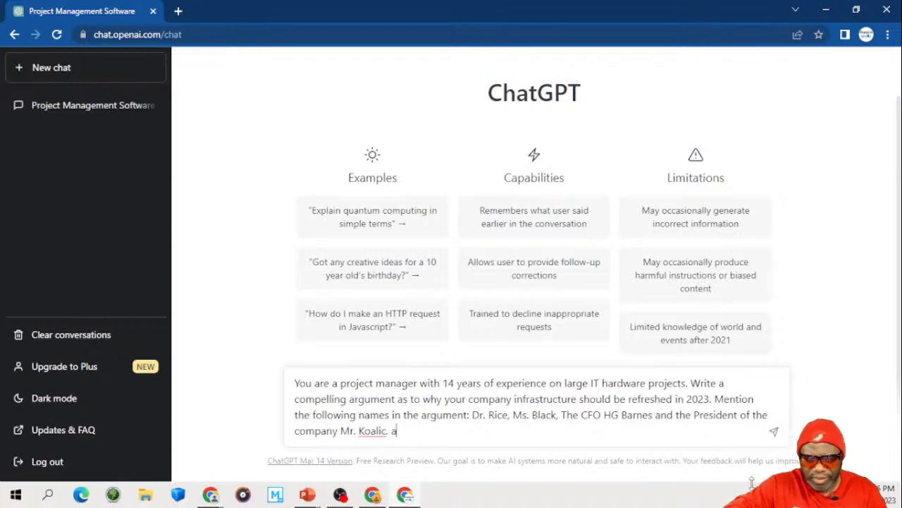
type("Make the r")
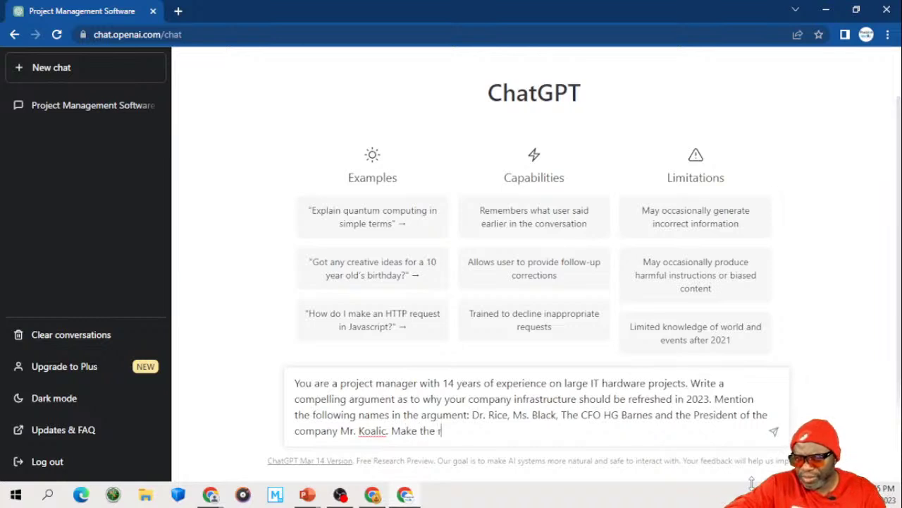
type("esponse as ro")
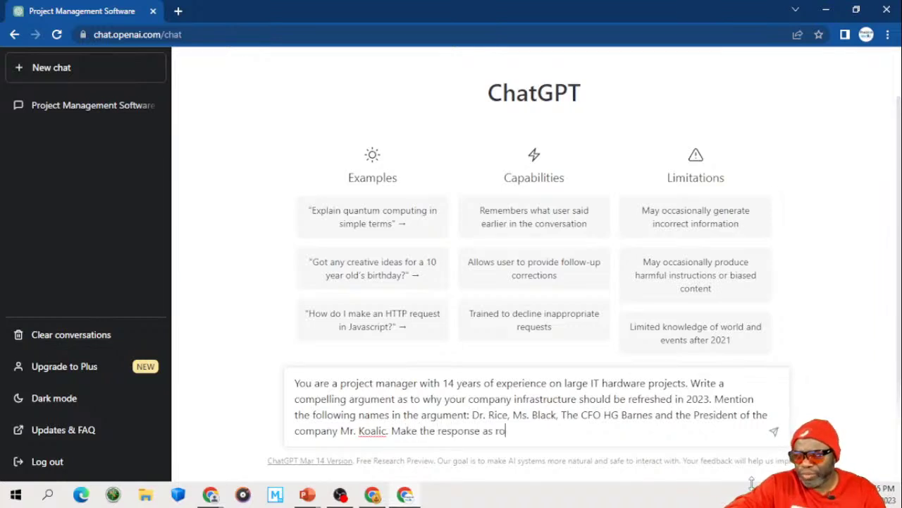
type("bust as possible,")
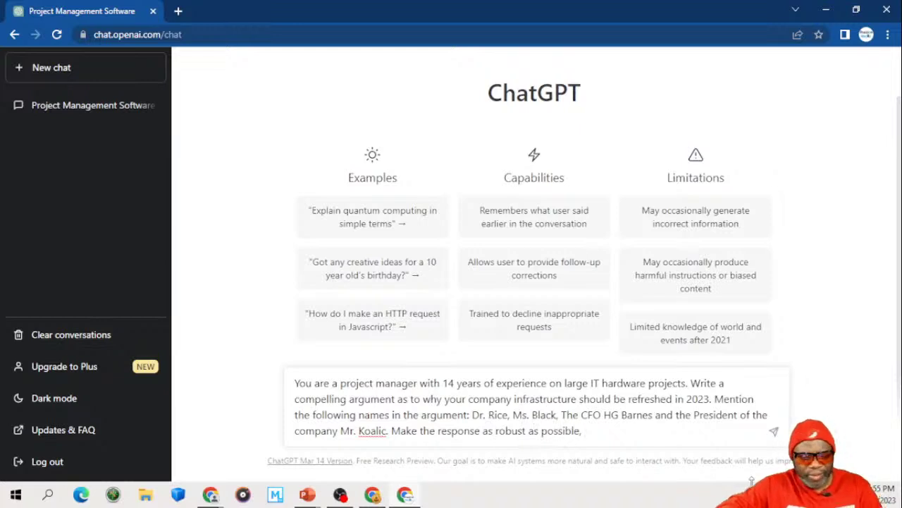
Step: Copy the whole prompt text for reuse, end its last sentence with a period and submit it
key("ctrl+a")
key("ctrl+c")
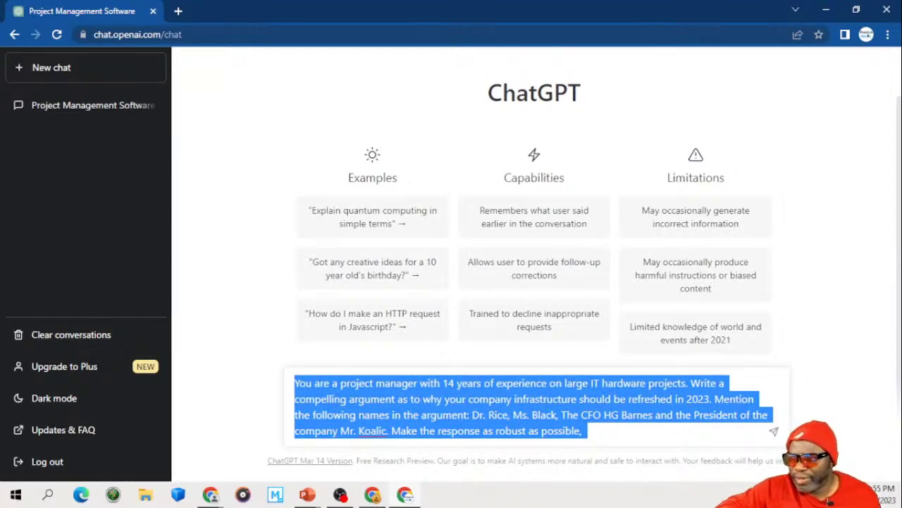
key("Right")
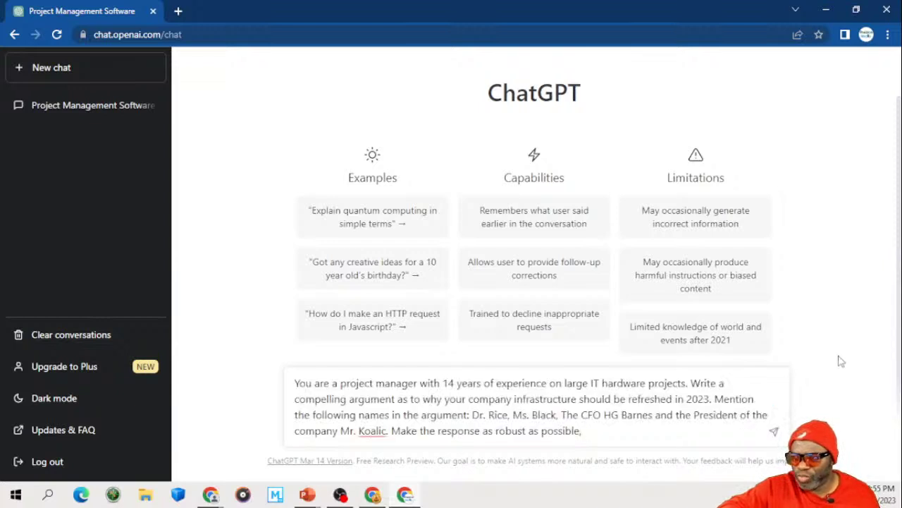
type(".")
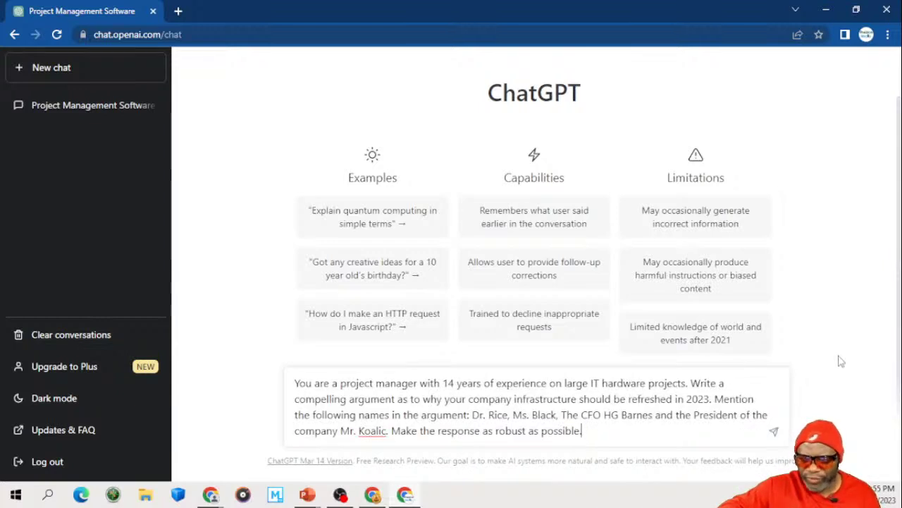
key("Return")
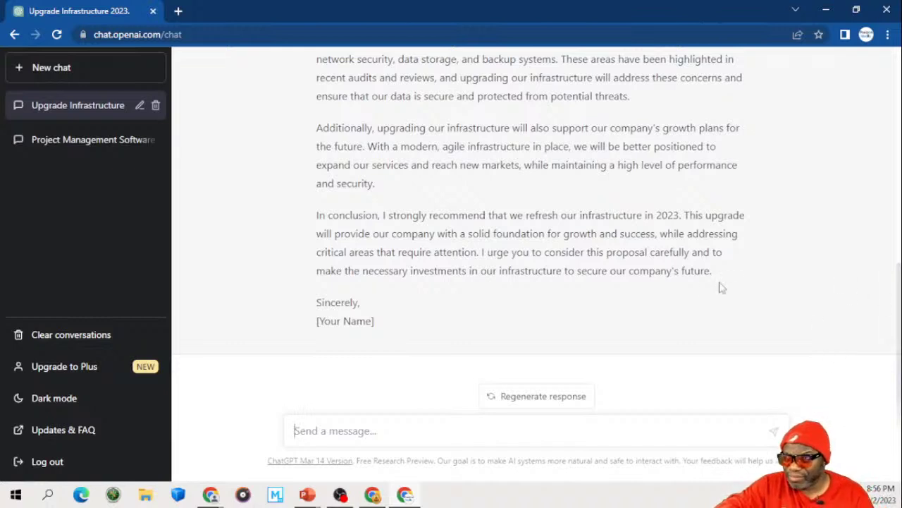
Step: Paste the copied prompt into a new message and delete everything after its opening sentence about the project manager with 14 years of experience
scroll(700, 289, "up", 1)
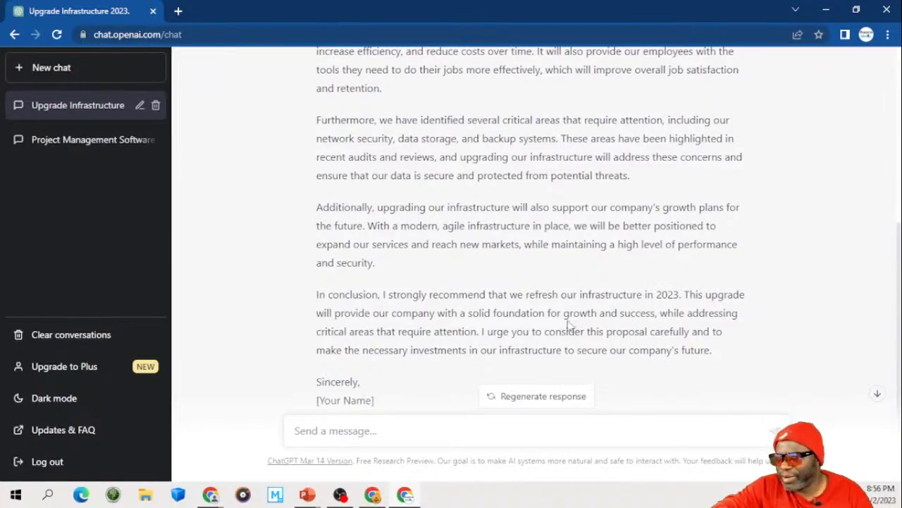
scroll(559, 324, "up", 4)
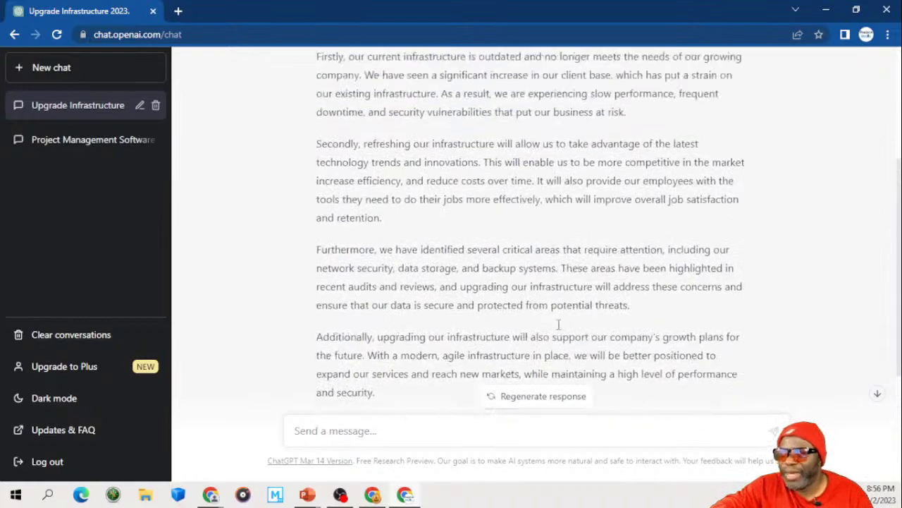
scroll(559, 328, "up", 1)
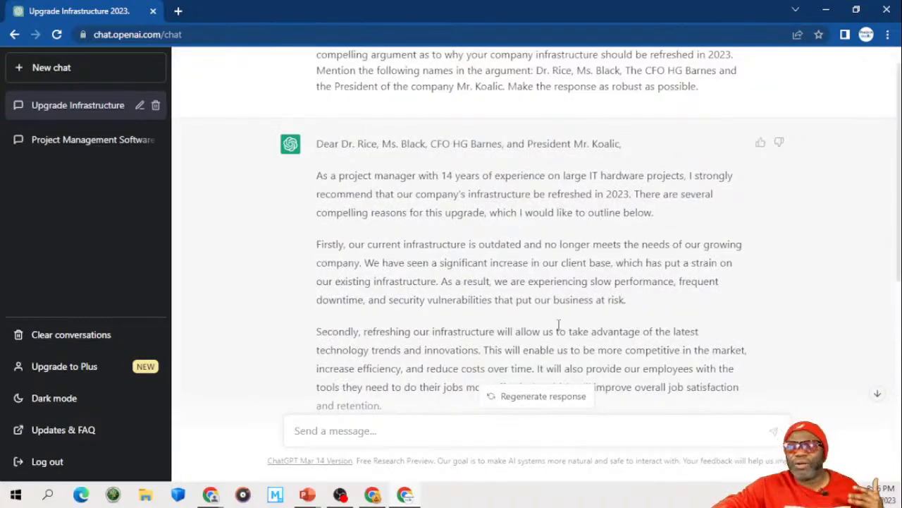
scroll(560, 324, "down", 3)
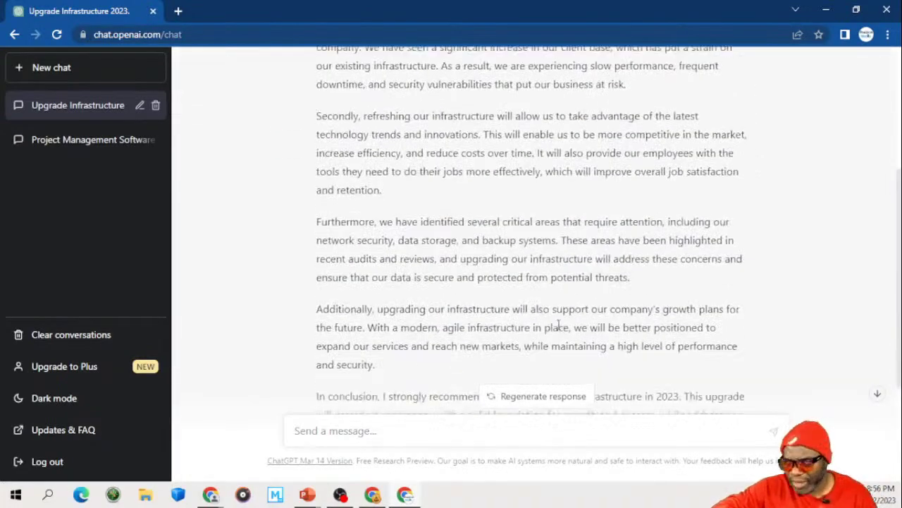
scroll(559, 326, "down", 3)
left_click(430, 431)
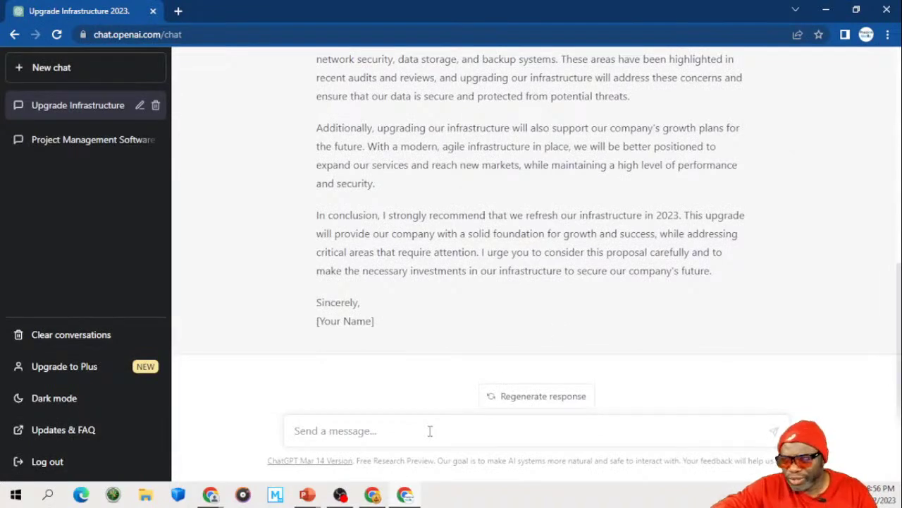
key("ctrl+v")
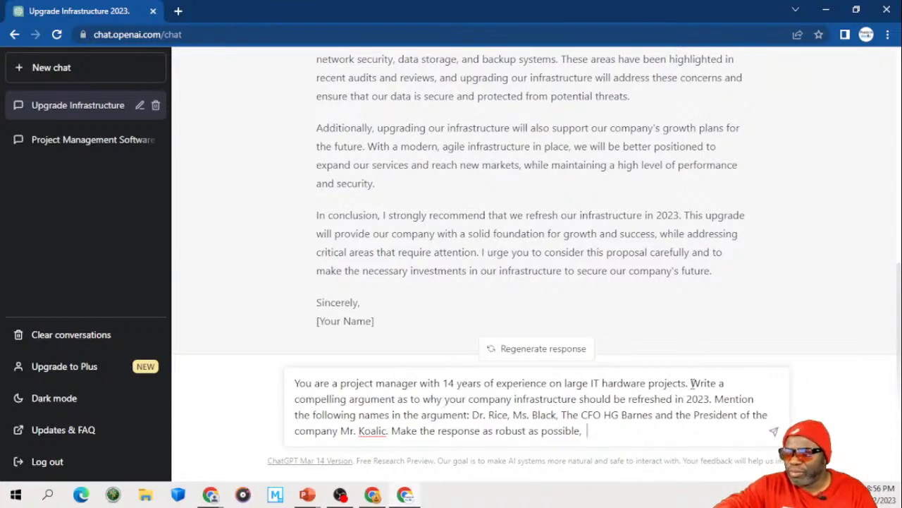
left_click_drag(690, 383, 731, 444)
key("BackSpace")
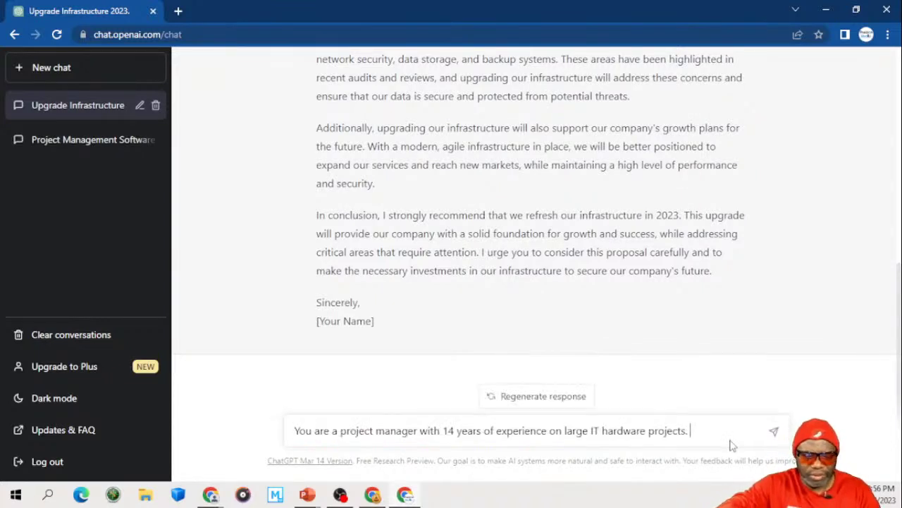
Step: Continue the prompt after the role sentence with "Build a compelling argument in tabular view"
type("Build a ")
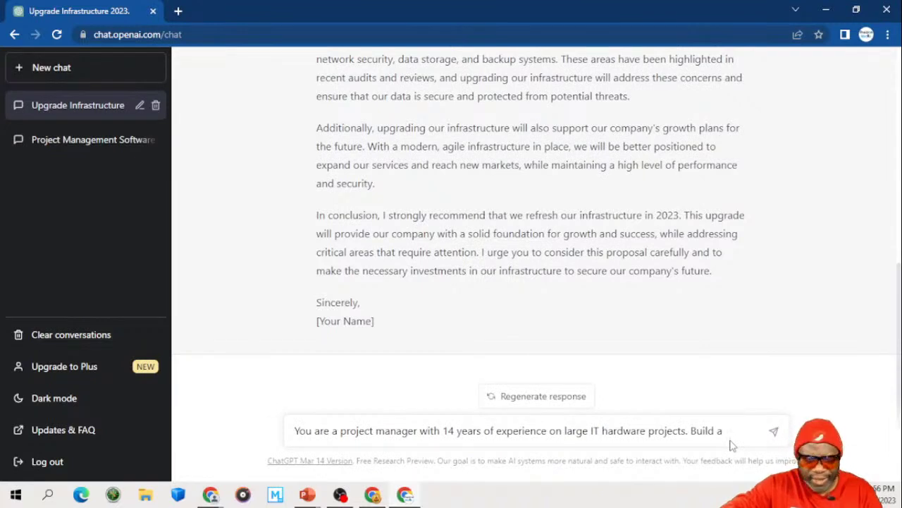
type("compel")
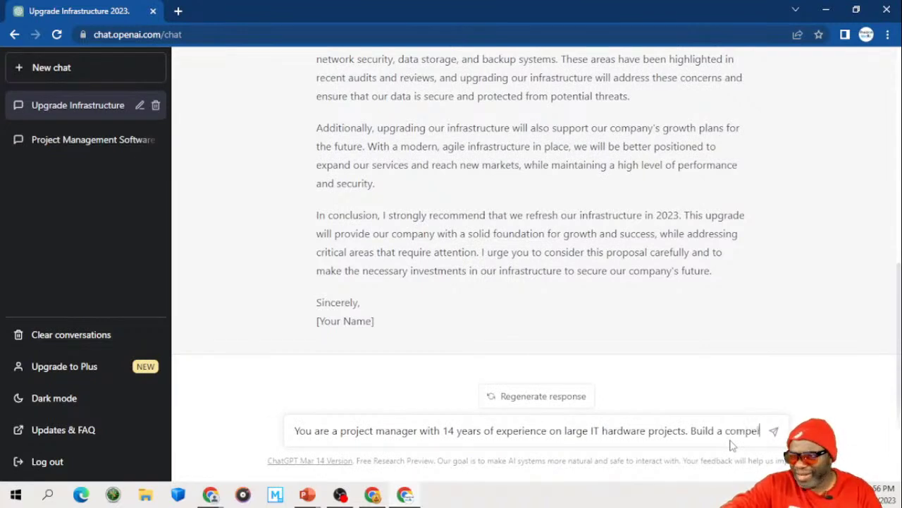
type("ling argumen")
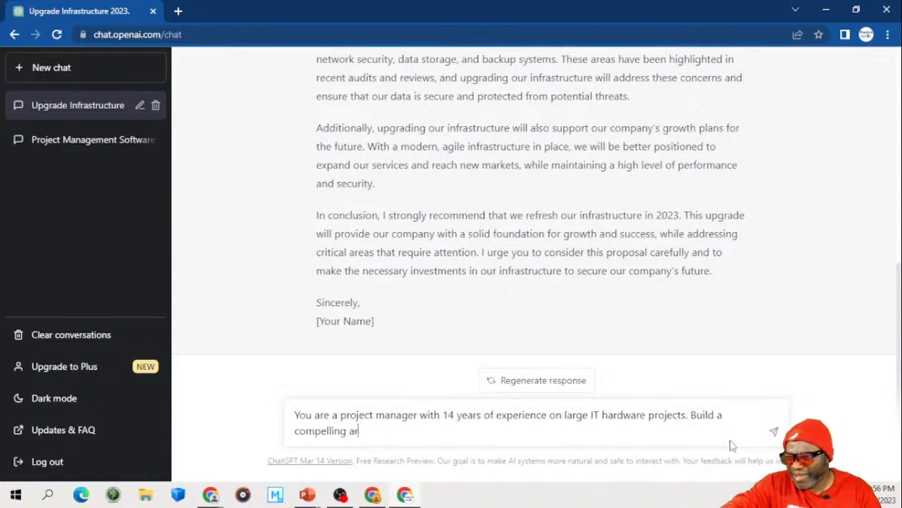
type("in")
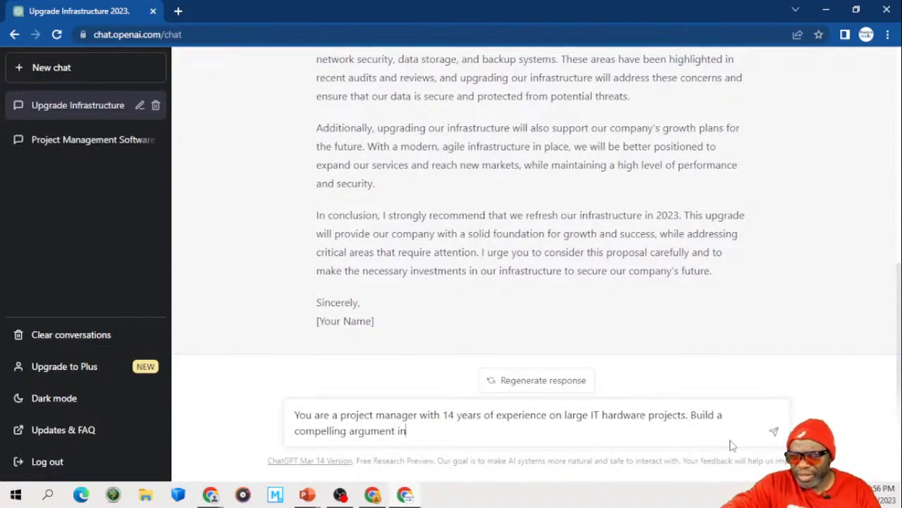
type(" tabular view")
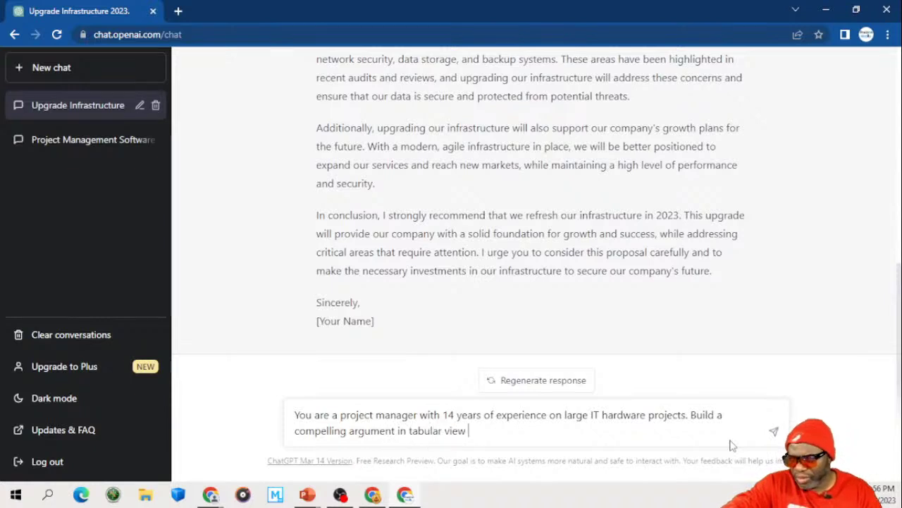
Step: Complete the prompt's request sentence with "showing the pros and the cons of a hardware and software upgrade."
type(" showing the ")
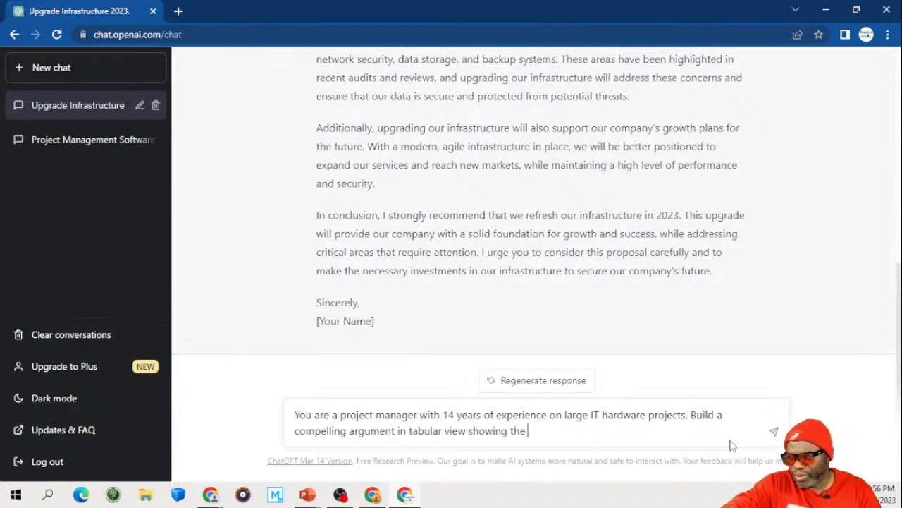
type("pros and")
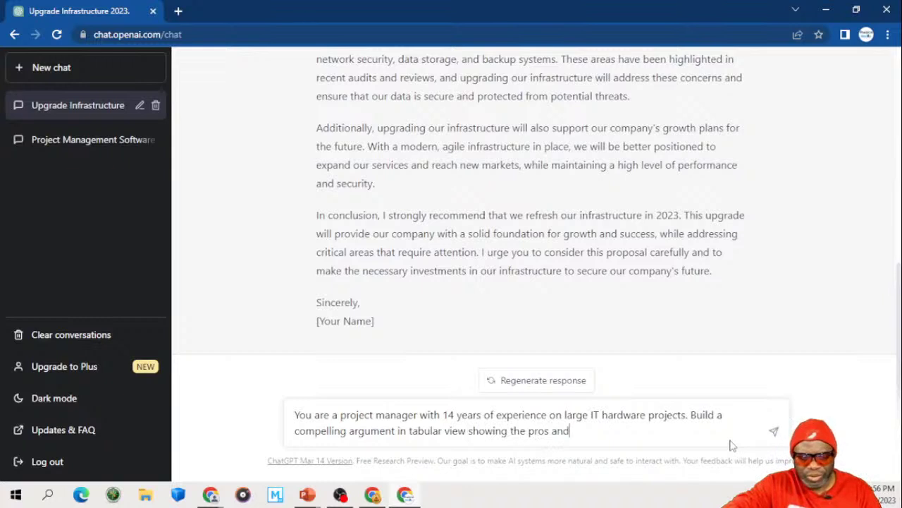
type(" the cons of")
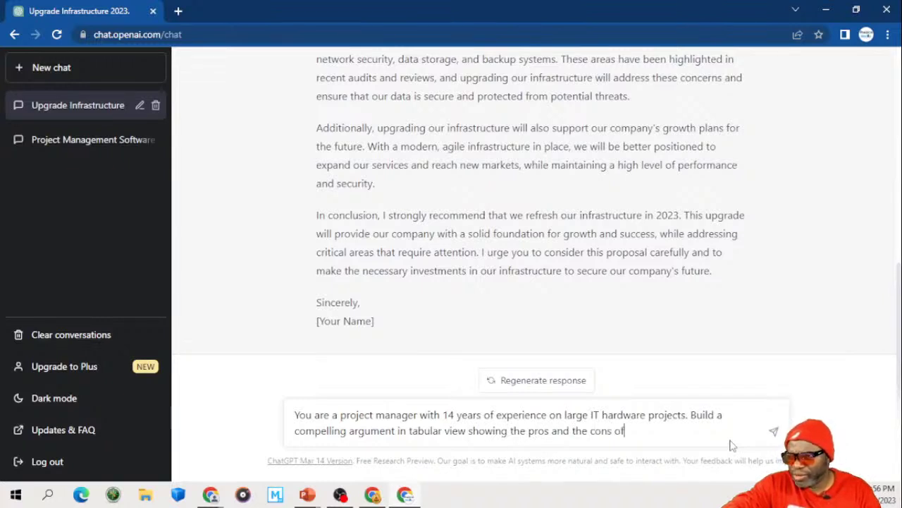
type(" a hardware ")
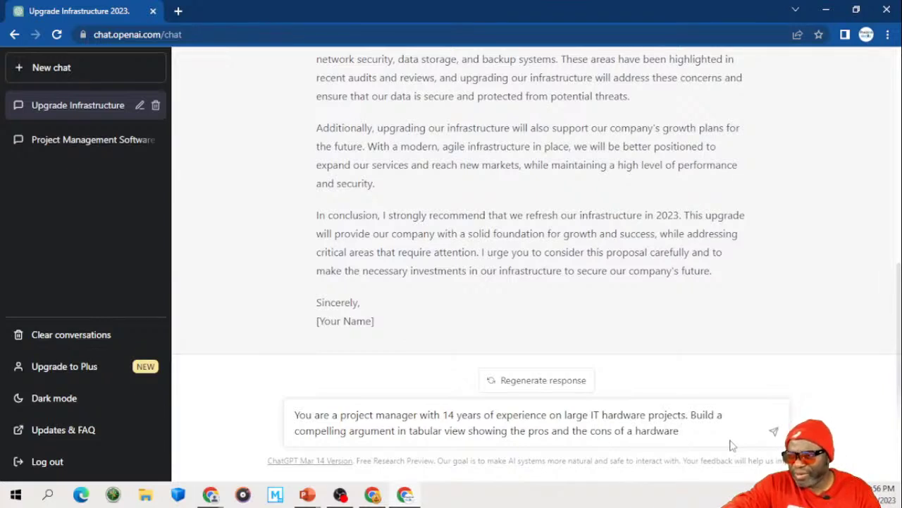
type("and softw")
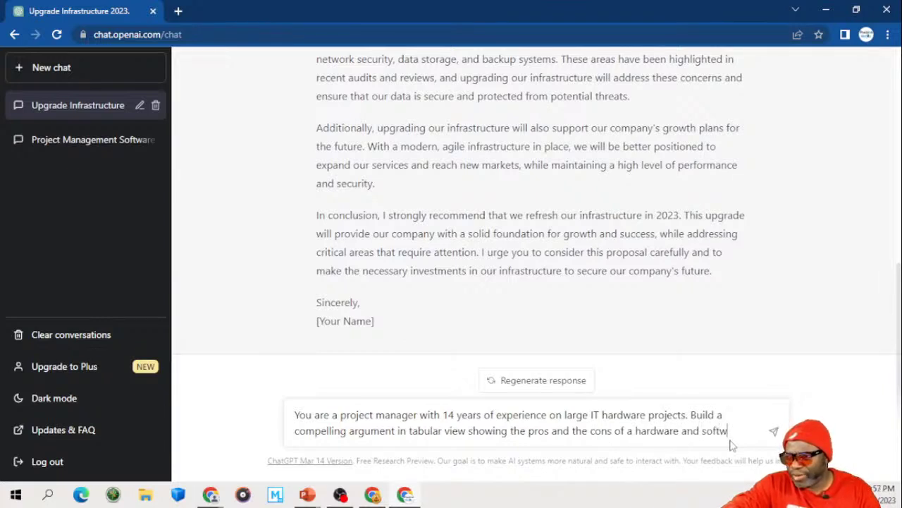
type("are upg")
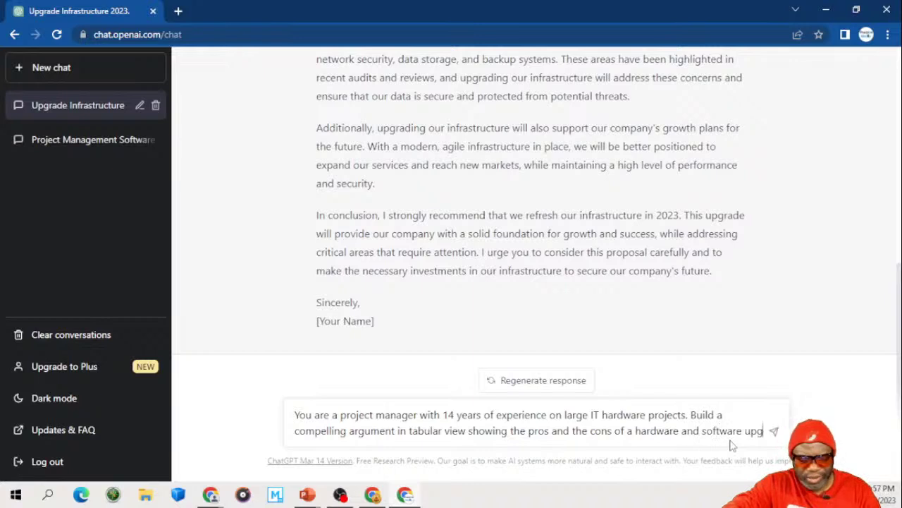
type("rade. In")
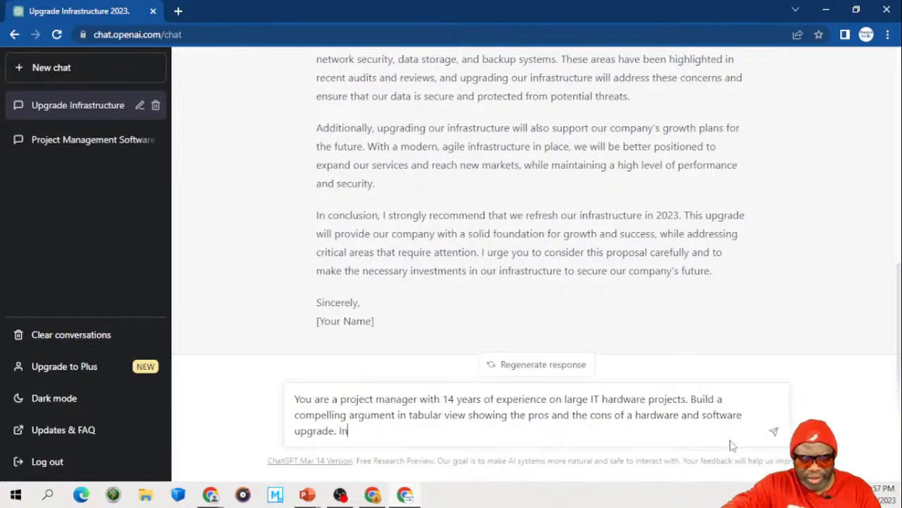
Step: Add the instruction "Include the cost benefit analysis in a separate field." to the prompt, submit it and view the generated table
type("clude the ")
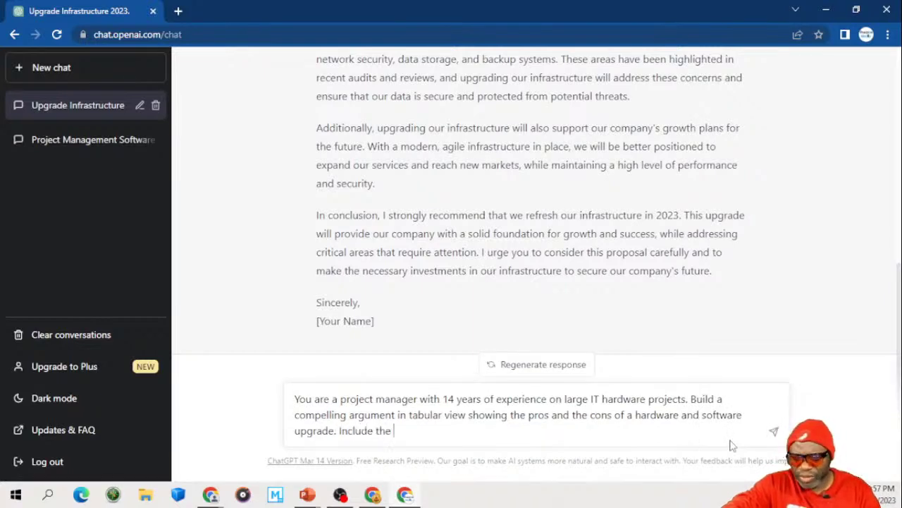
type("cost benefi")
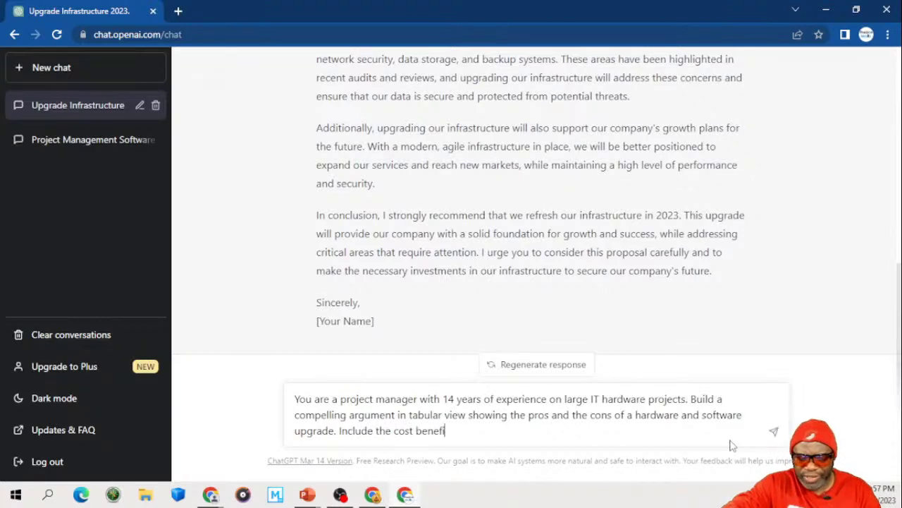
type("t analysis")
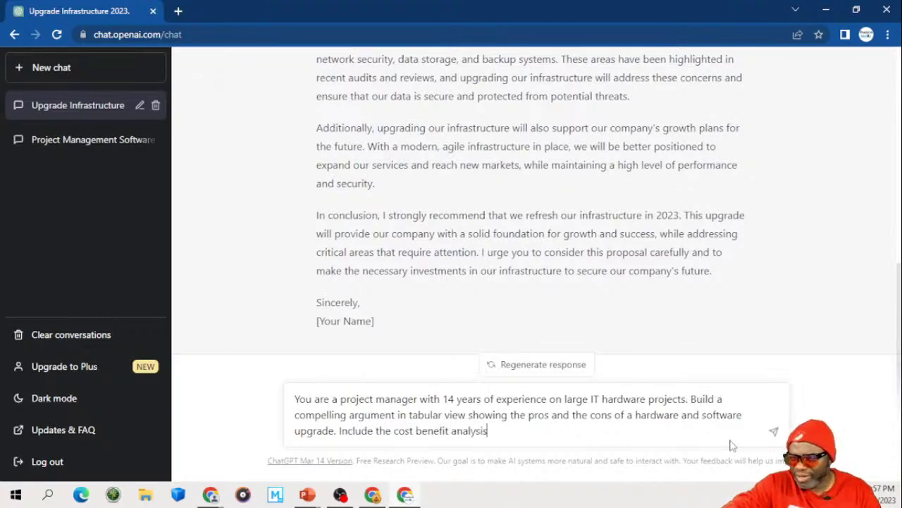
type(" in a separ")
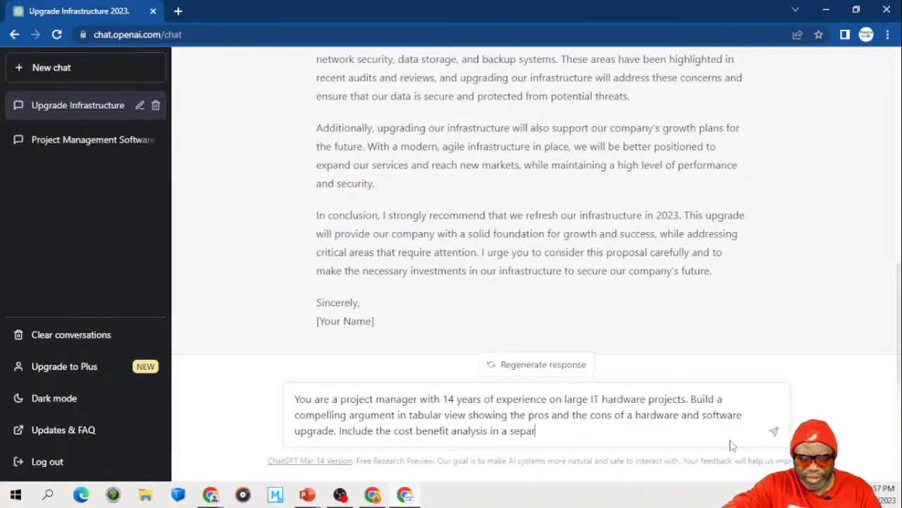
type("ate field")
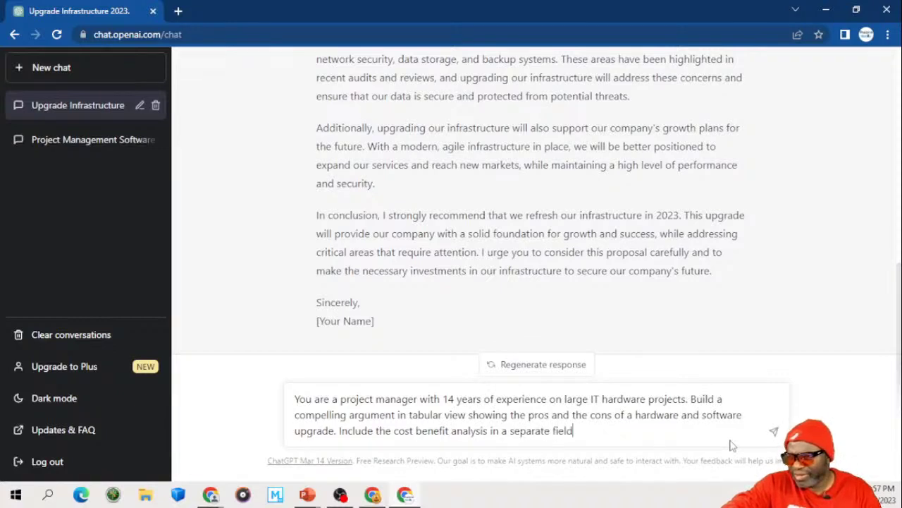
type(".")
key("Return")
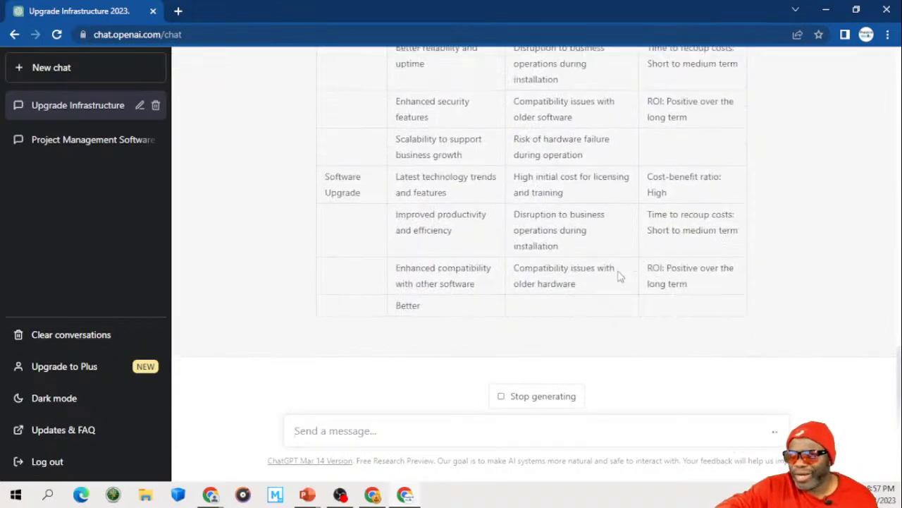
scroll(619, 276, "up", 3)
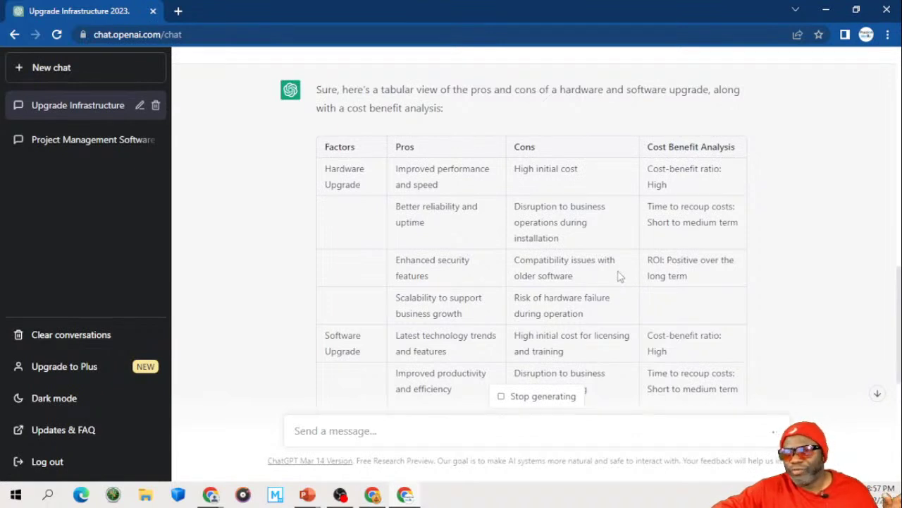
Step: Read through the hardware and software upgrade pros and cons table and its concluding summary
scroll(619, 276, "down", 2)
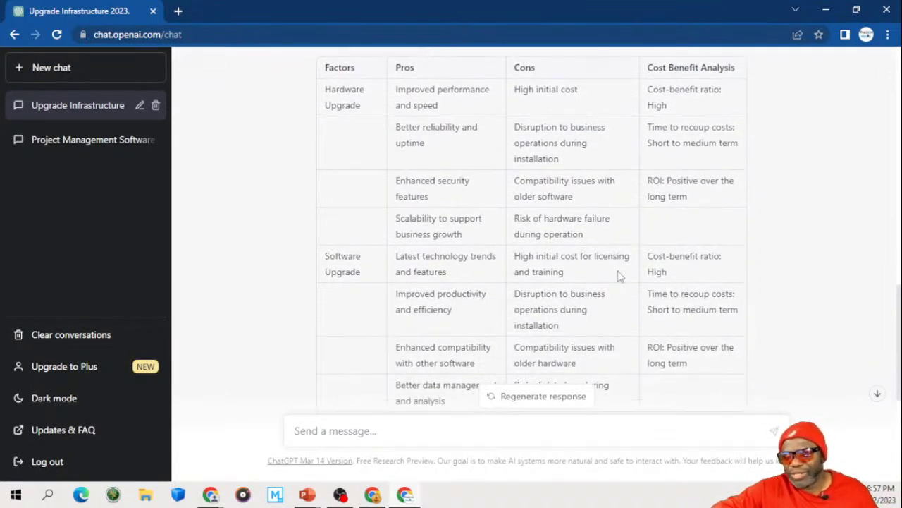
scroll(619, 277, "down", 3)
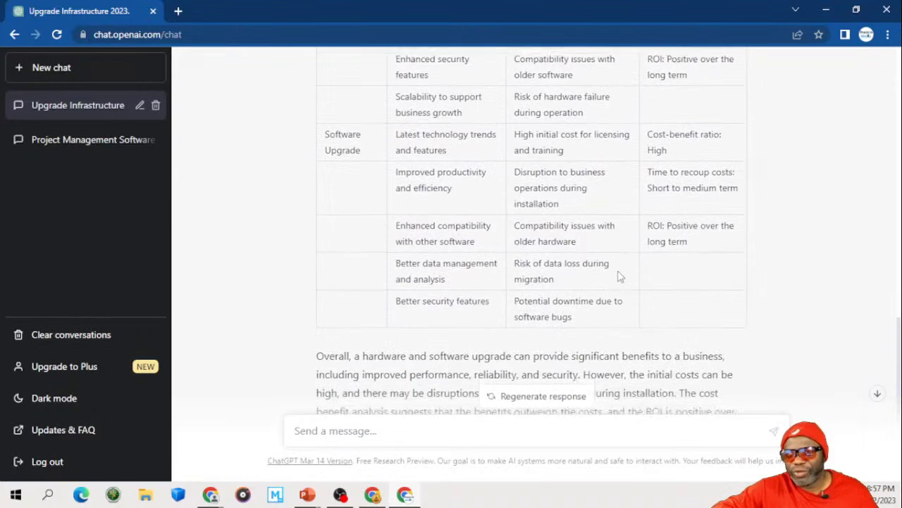
scroll(619, 276, "down", 3)
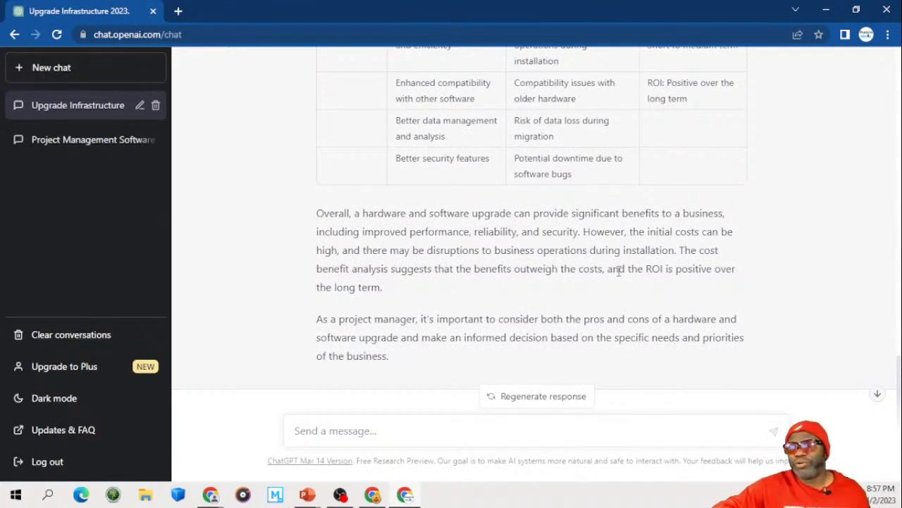
scroll(619, 270, "up", 3)
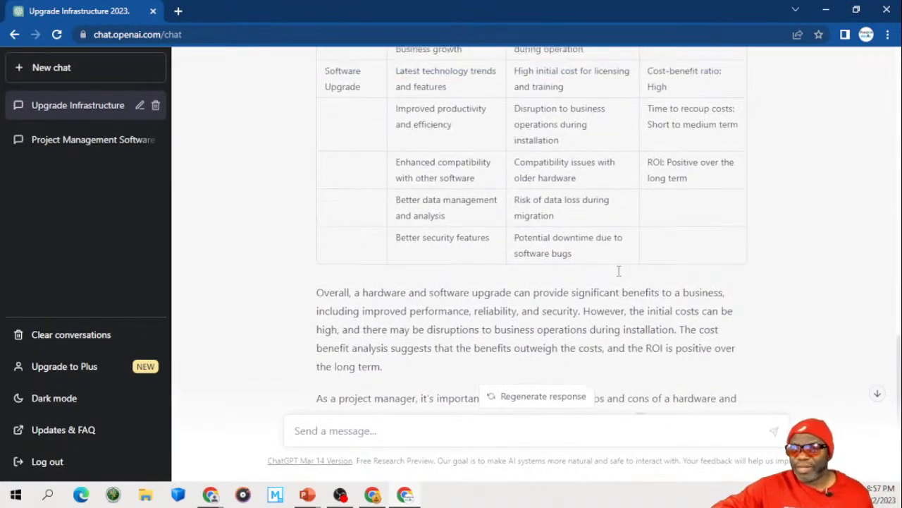
scroll(619, 276, "up", 5)
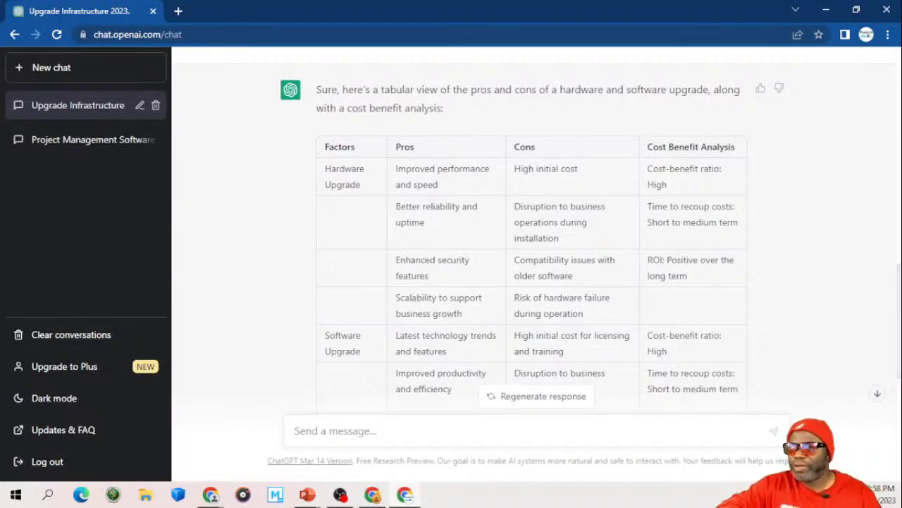
left_click(878, 393)
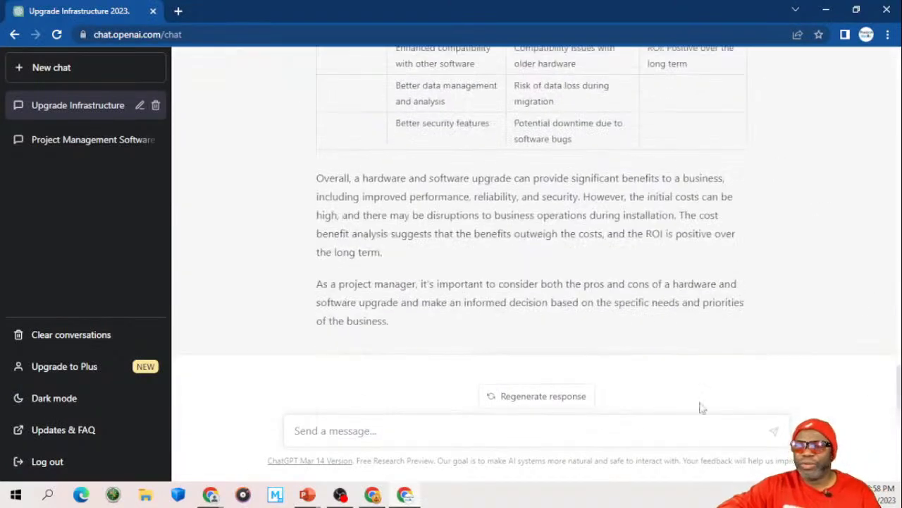
left_click(494, 428)
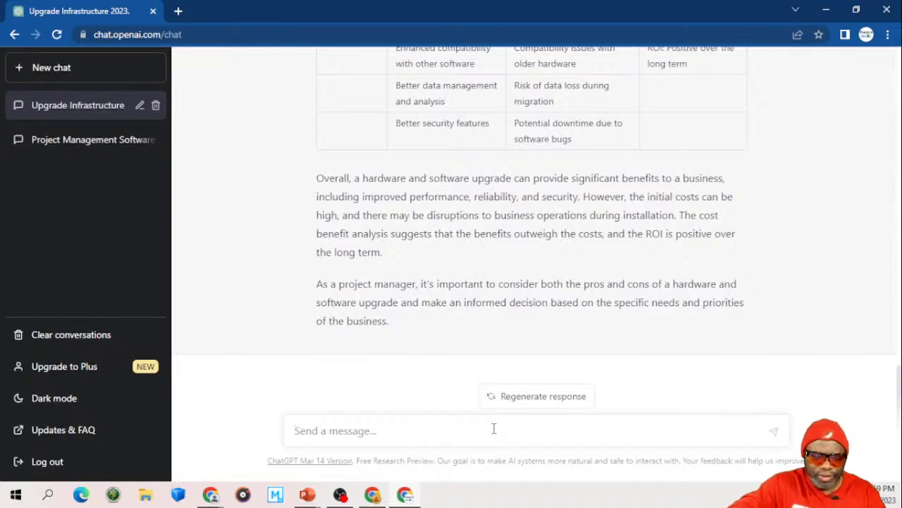
type("Create ")
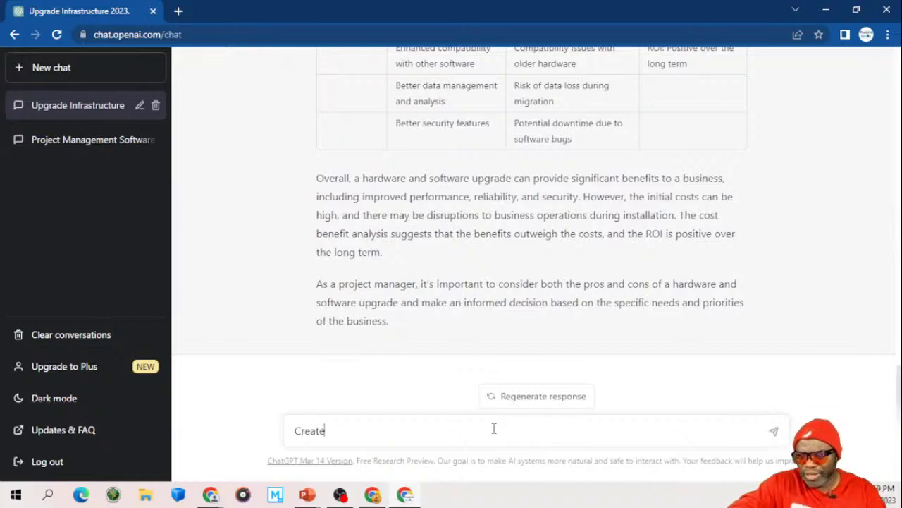
type("a backlog")
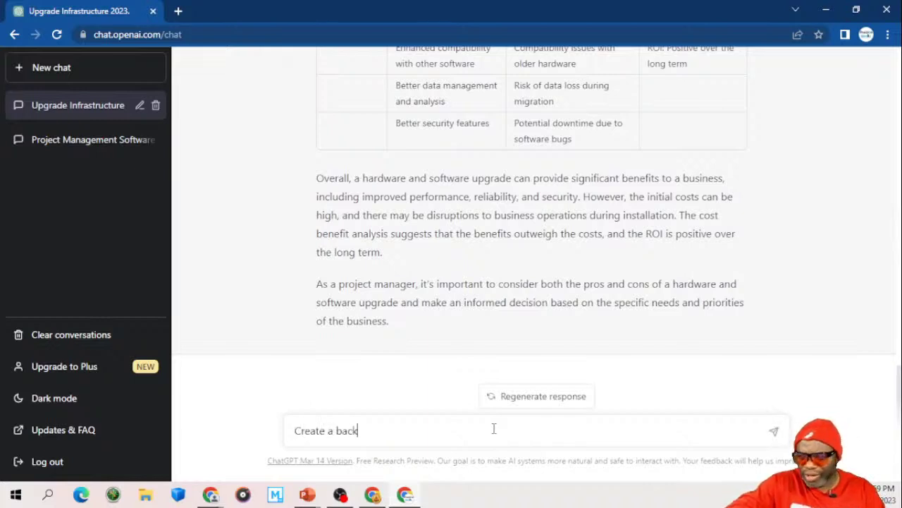
left_click(295, 430)
type("Write a compelling argument as to why your company infrastructure should be refreshed in 2023. Mention the following names in the argument: Dr. Rice, Ms. Black, The CFO HG Barnes and the President of the company Mr. Koalic. Make the response as robust as possible,")
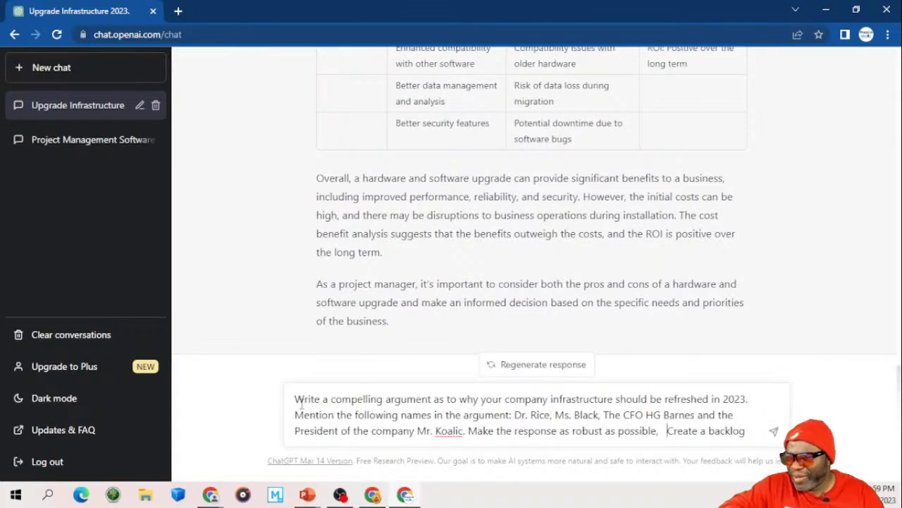
left_click_drag(295, 399, 464, 415)
key("ctrl+a")
Step: Begin a new prompt in the message box with "You are a Portfolio manager trying to make a case"
type("Y")
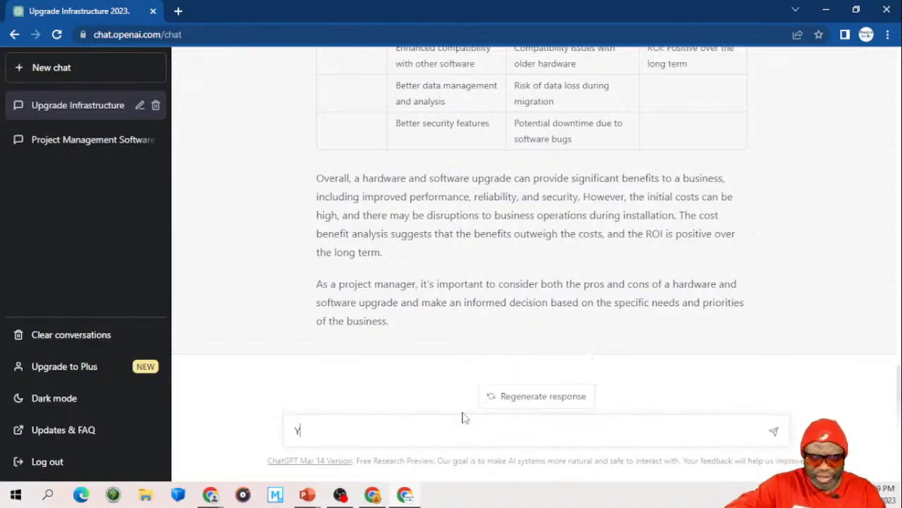
type("ou are a")
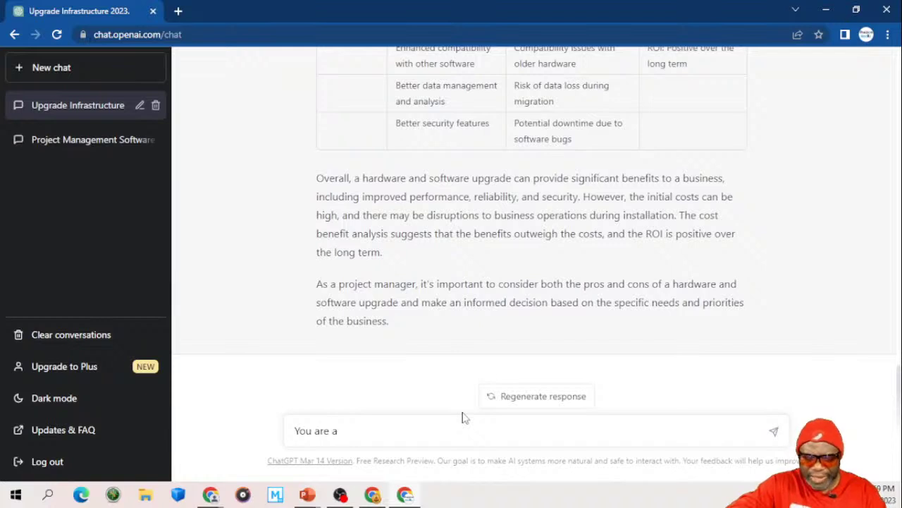
type(" Pro")
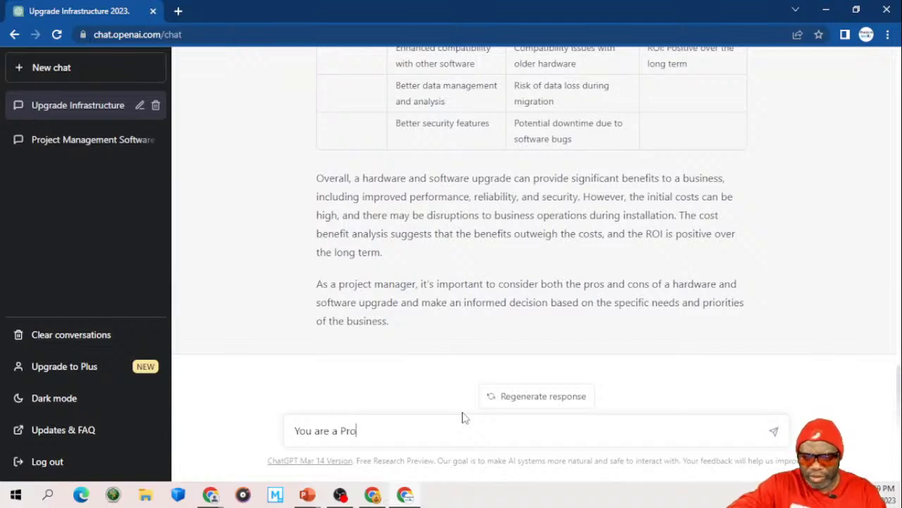
key("BackSpace")
key("BackSpace")
type("or")
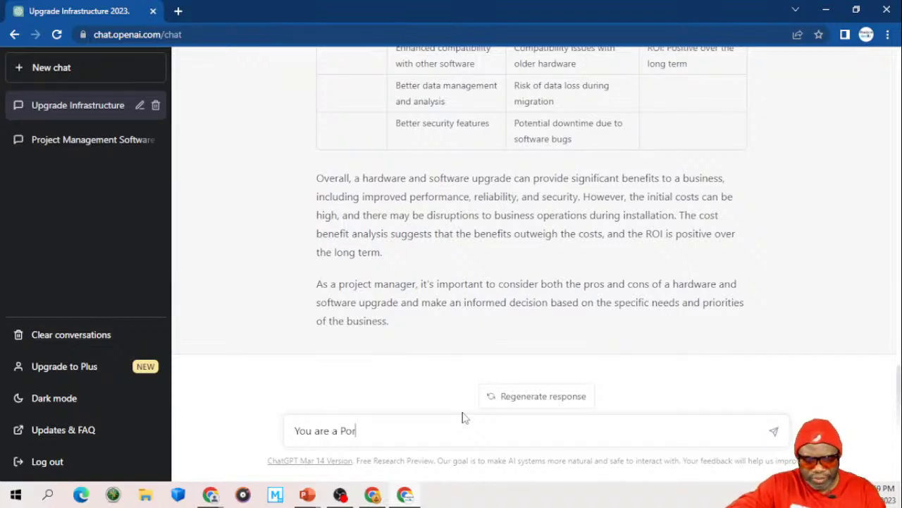
type("tfolio man")
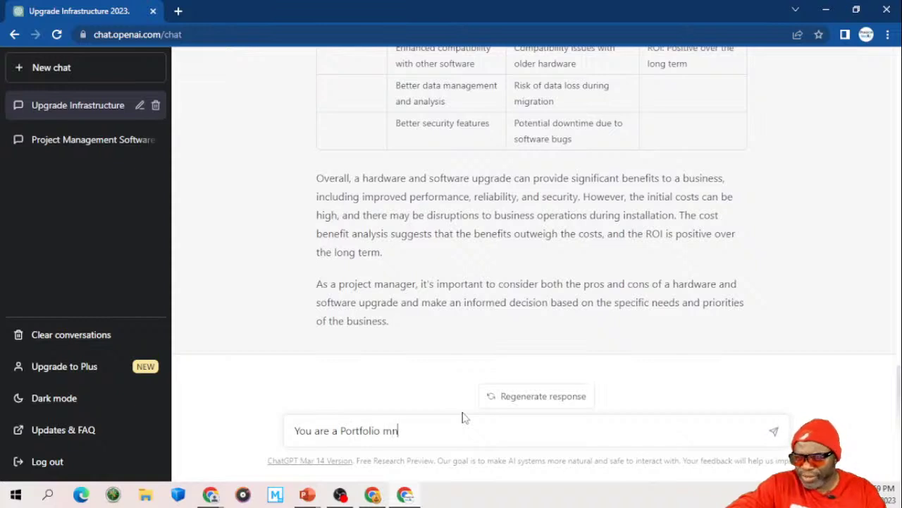
type("age")
key("BackSpace")
key("BackSpace")
key("BackSpace")
key("BackSpace")
type("anage")
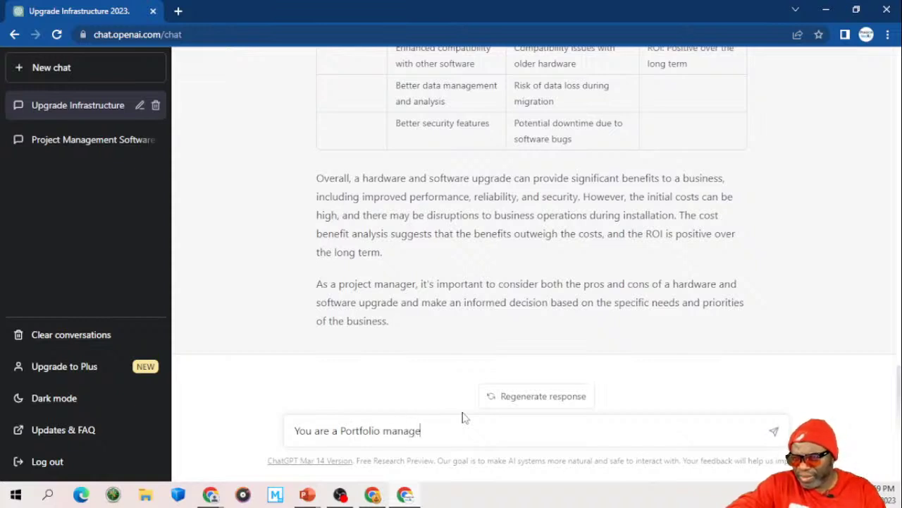
type("r trying to ")
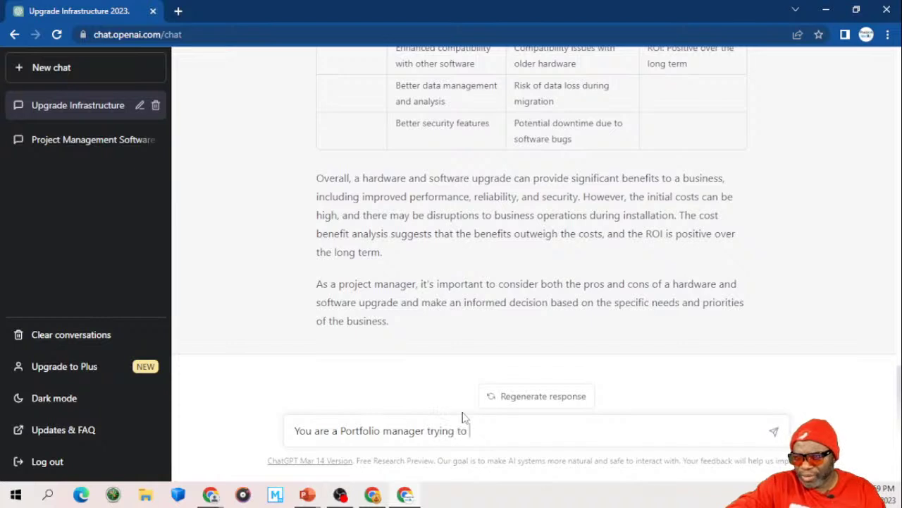
type("make a case ")
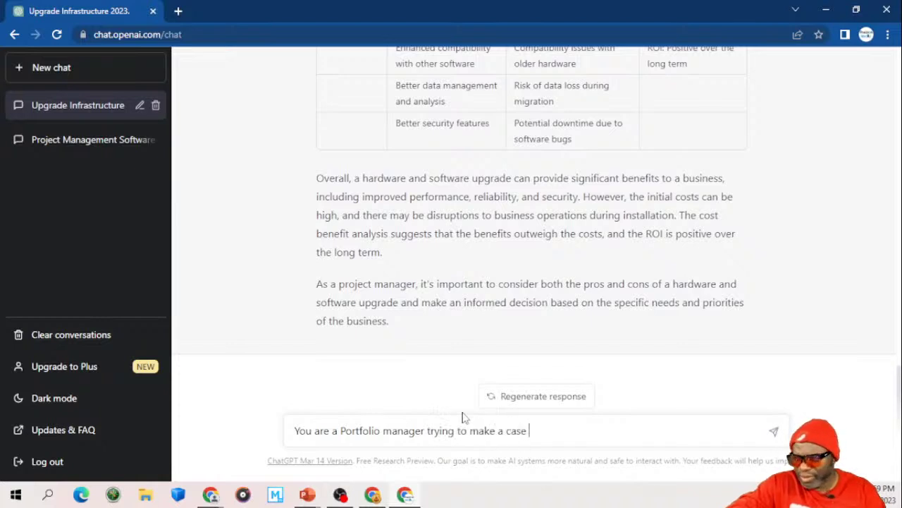
Step: Continue the prompt with "for a hardware and software refresh for all infrastructure and windows." and begin the "Create a product backlog" sentence
type("for a h")
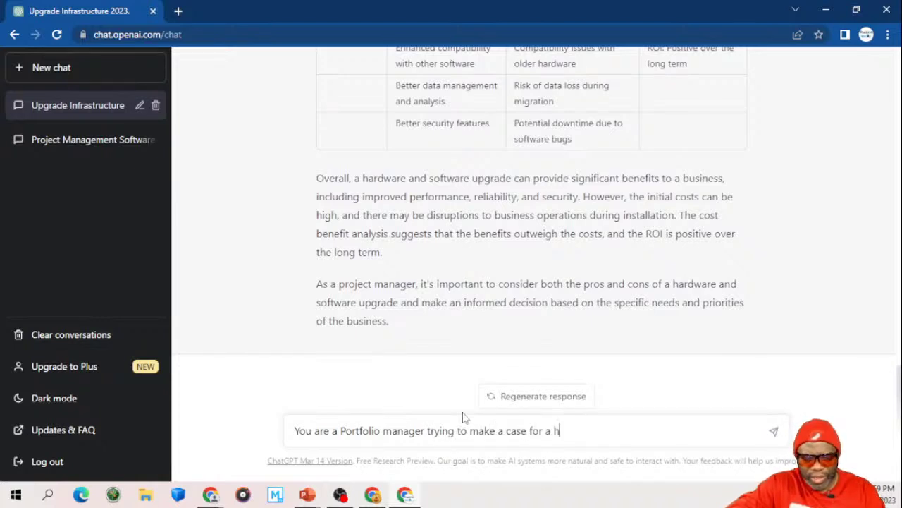
type("ardware")
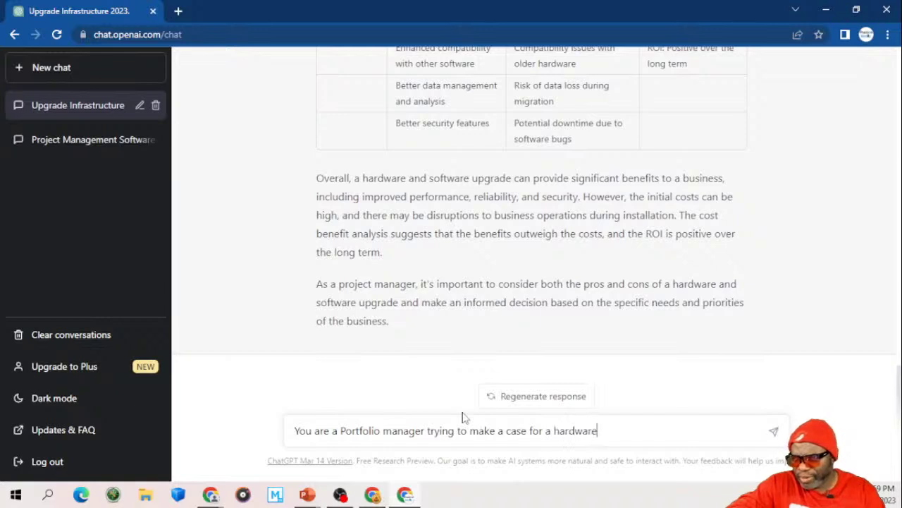
type(" and softwar")
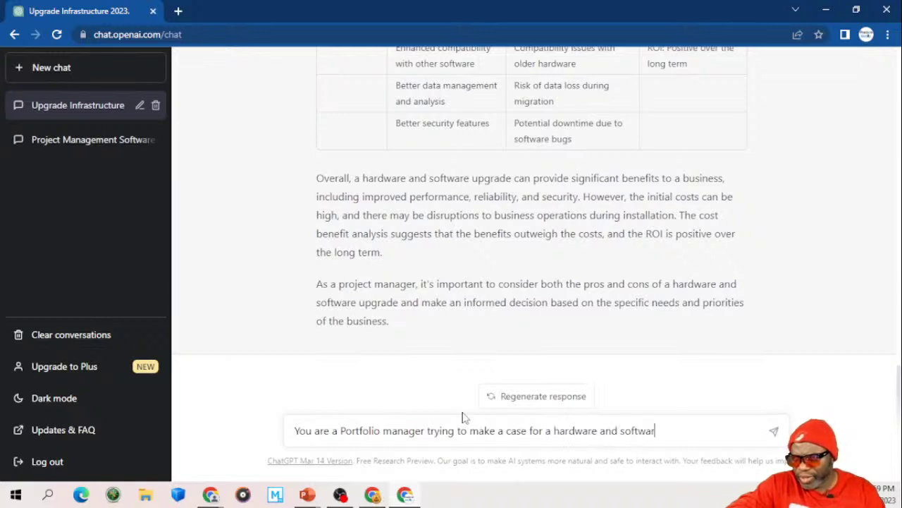
type("e refresh")
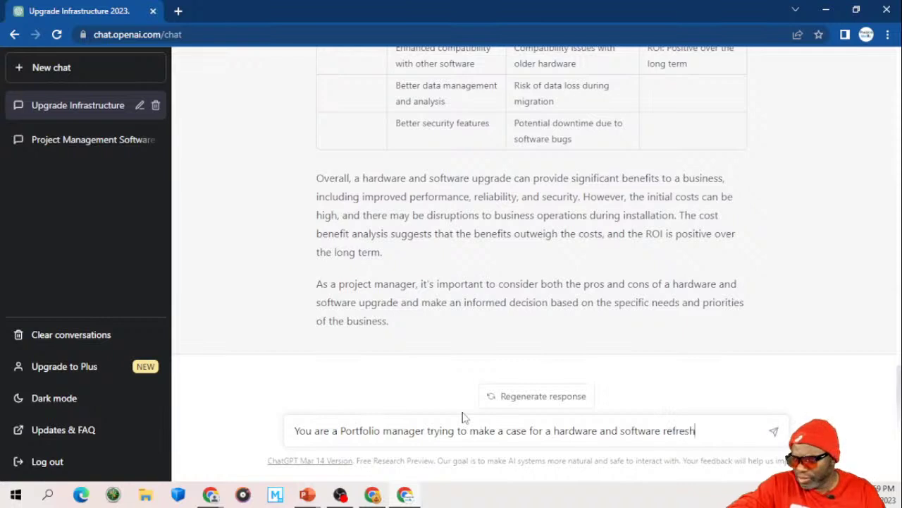
type(" for ")
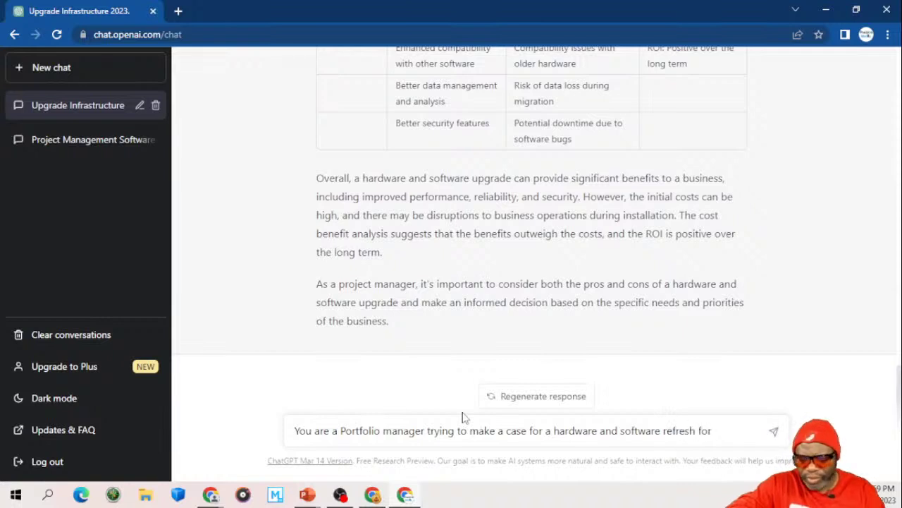
type("all infr")
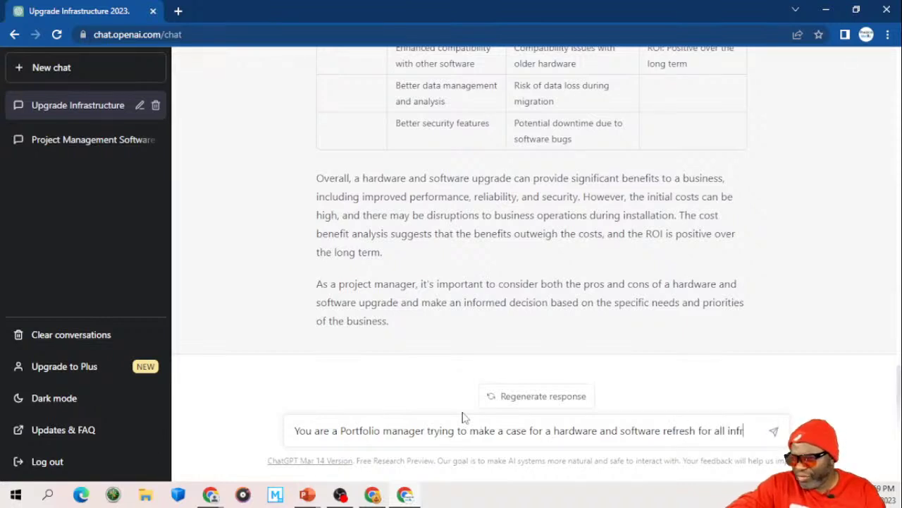
type("astru")
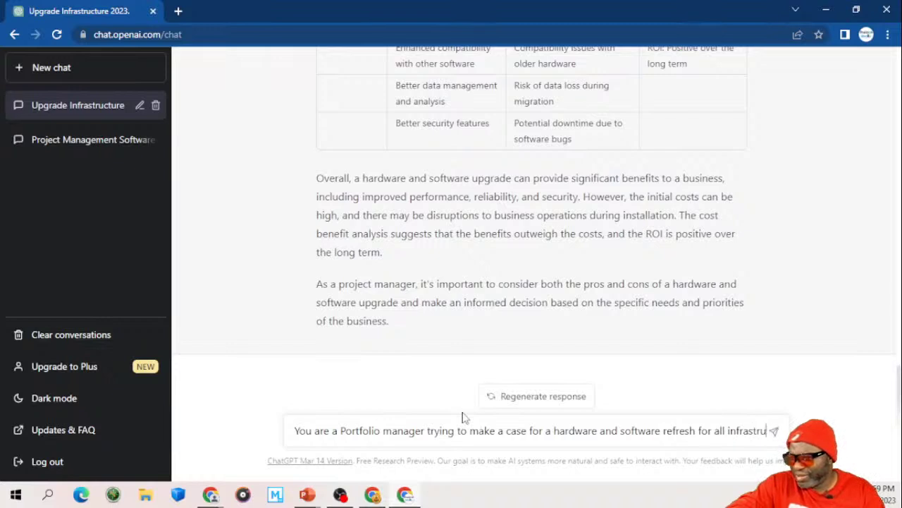
type("cture")
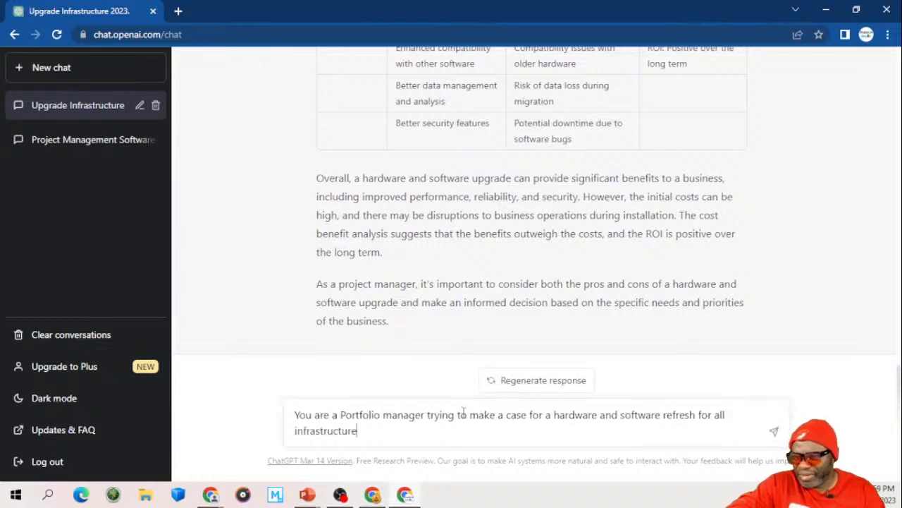
type(" and windoe")
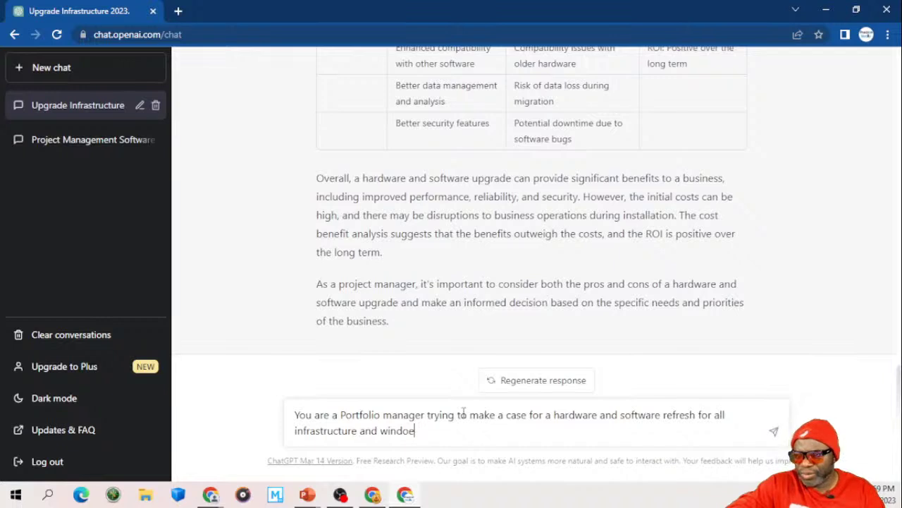
key("BackSpace")
type("ws. Create a prod")
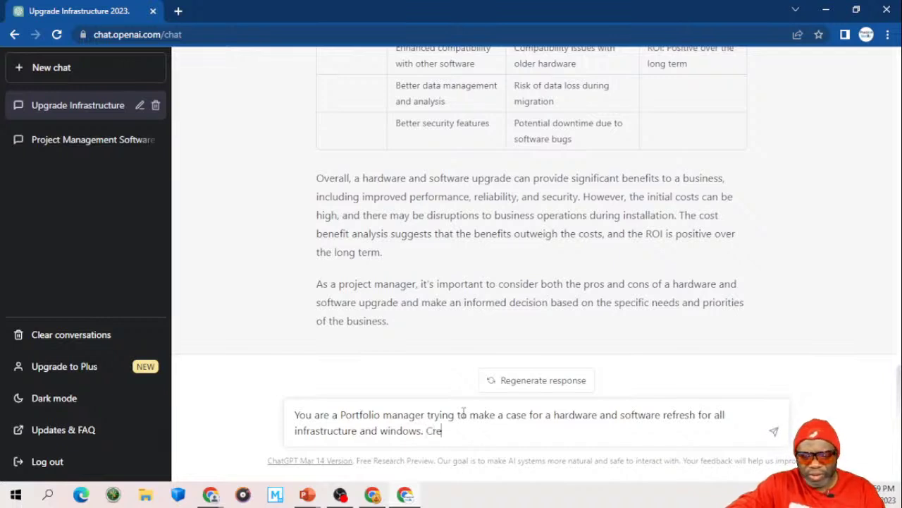
Step: Complete the prompt's backlog sentence with "product backlog for this endeavor breaking the information down into releases, sprints"
type("uct backlog")
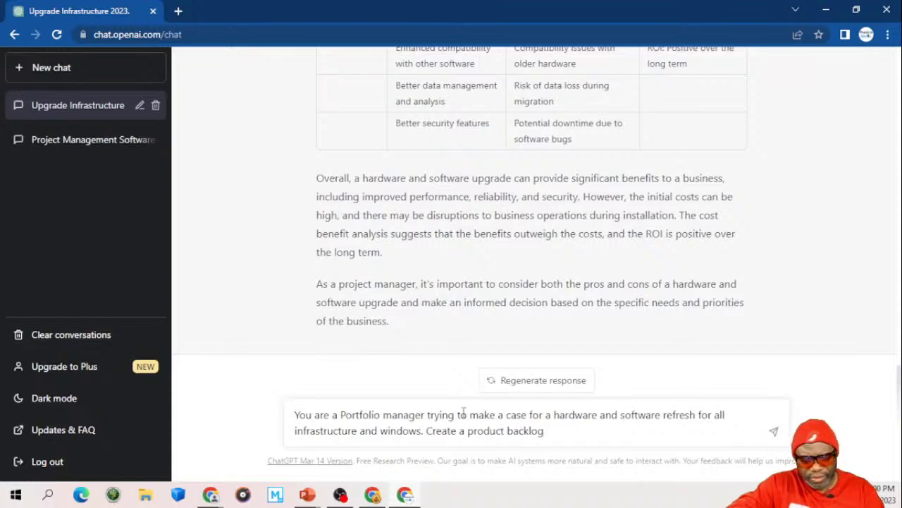
type(" for this")
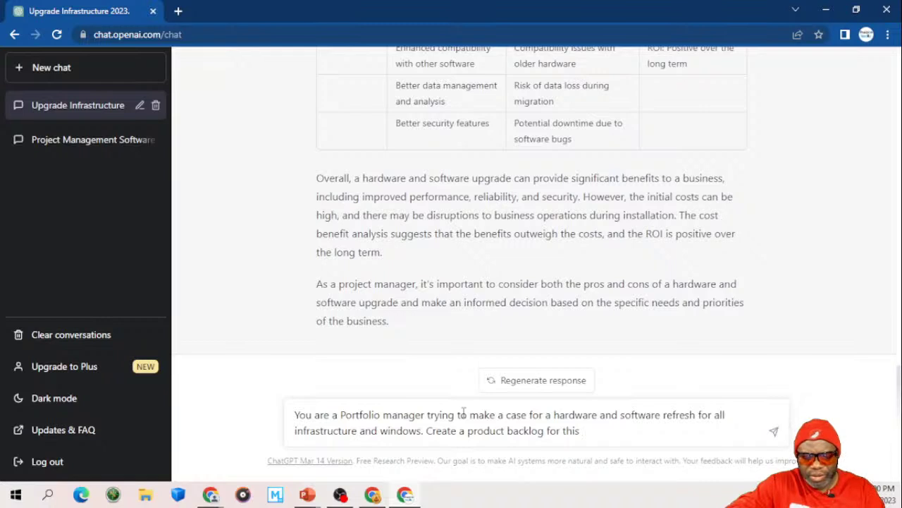
type("nde")
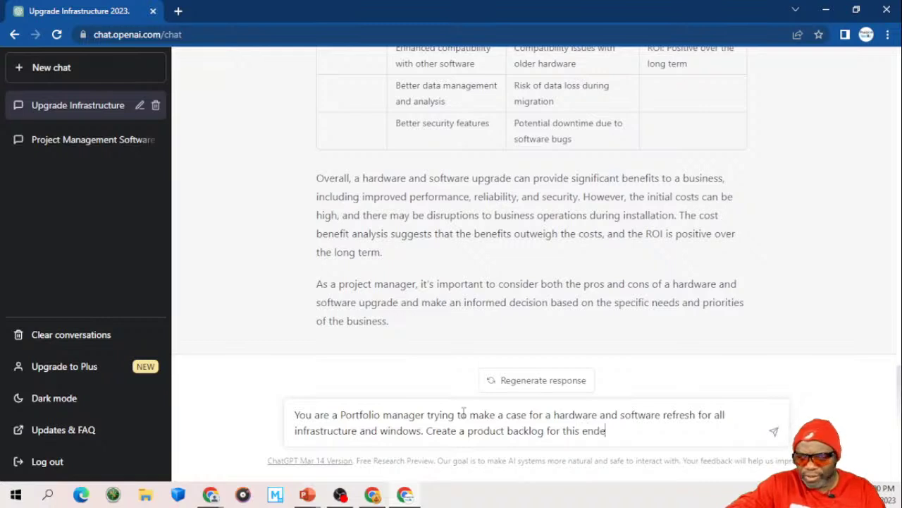
type("avor br")
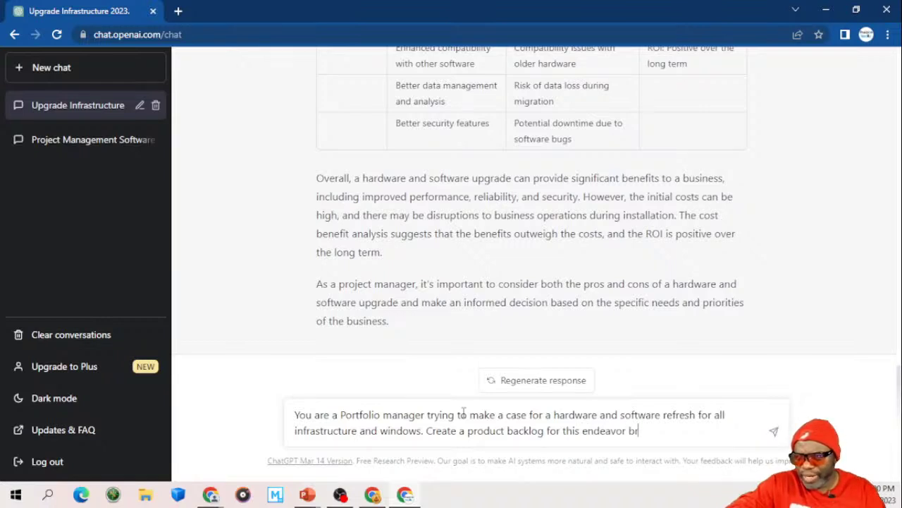
type("eaking the inf")
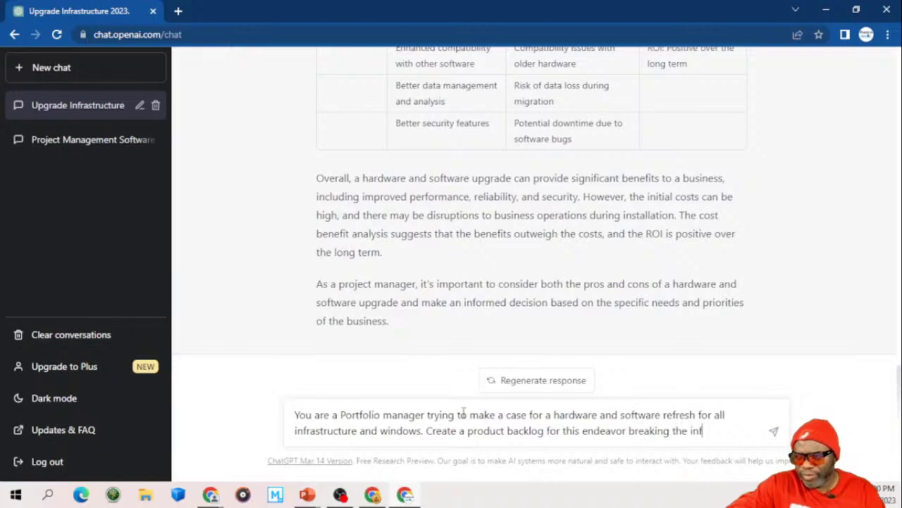
type("ormation down into ")
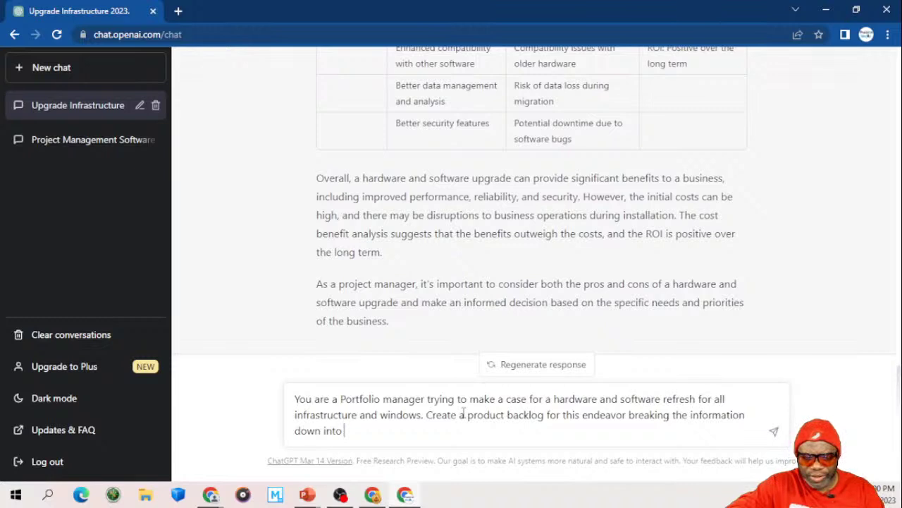
type("releases")
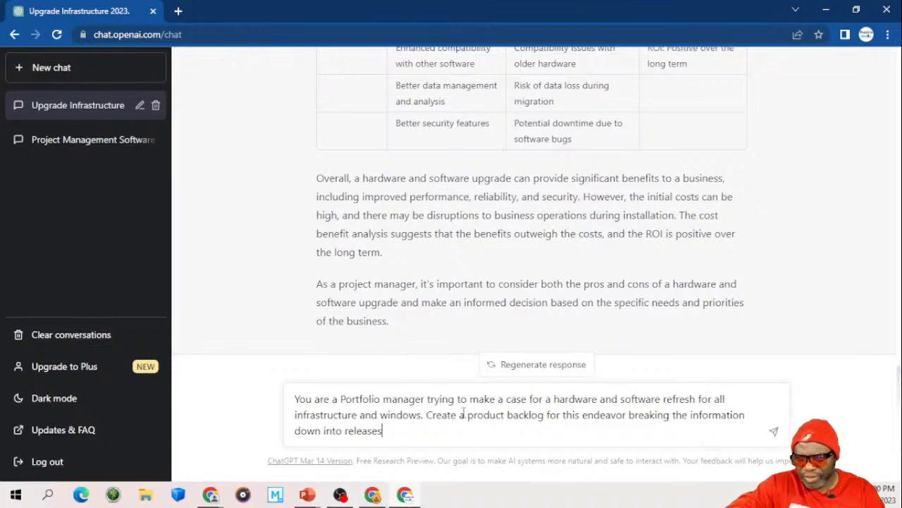
type(", sprints")
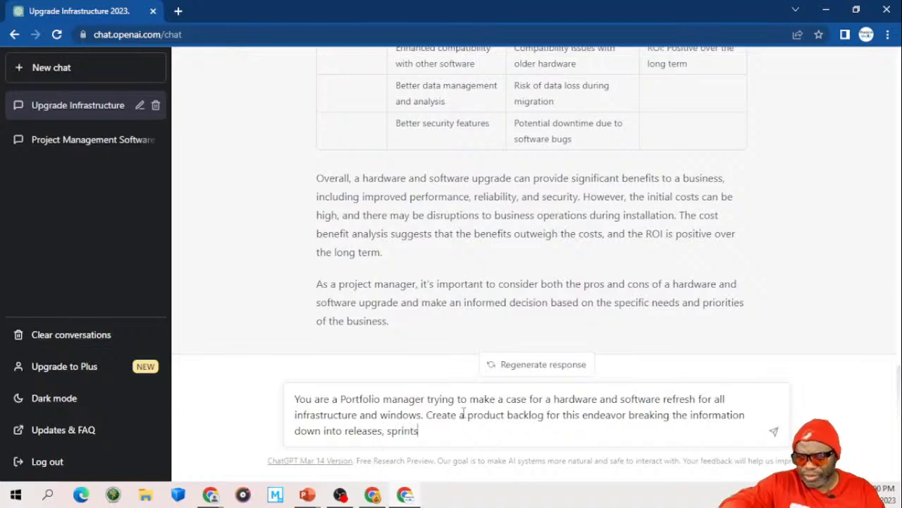
Step: Insert "epics, features," before "releases" in the prompt and add "stories" after "sprints"
left_click(345, 432)
type("epics, ")
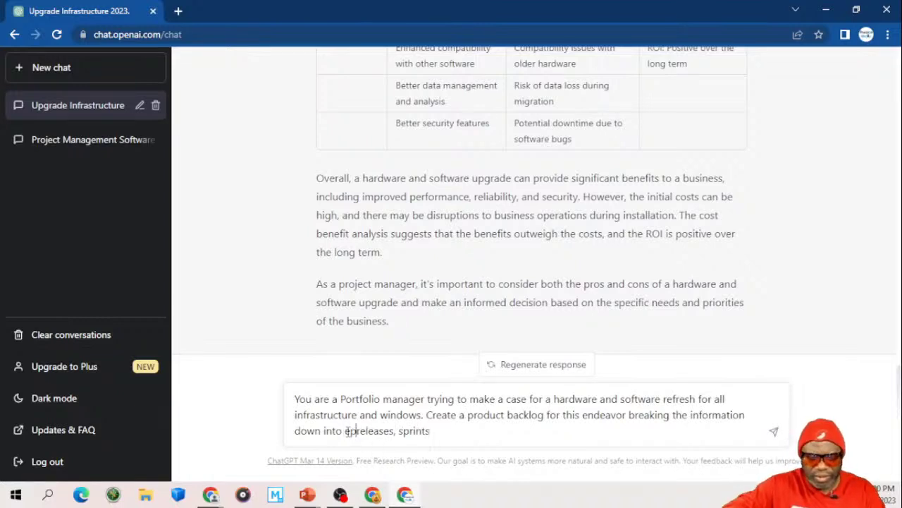
type("fea")
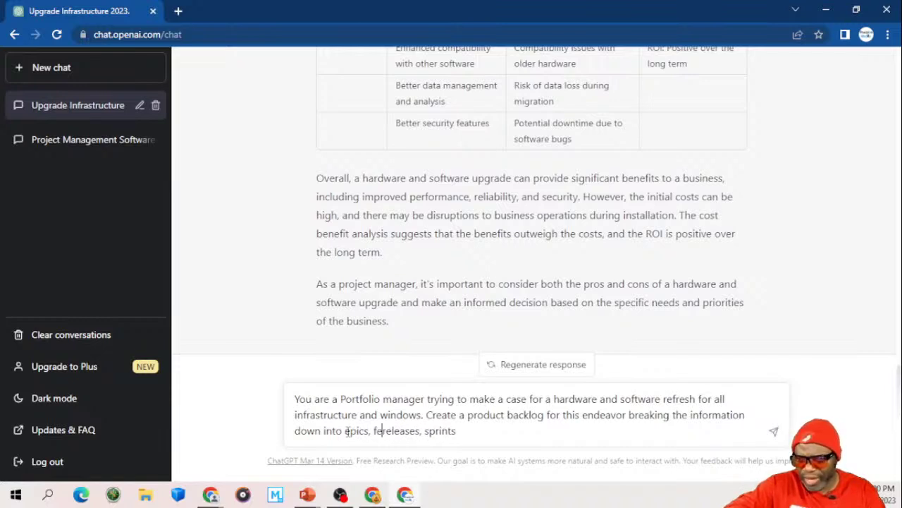
type("tures,")
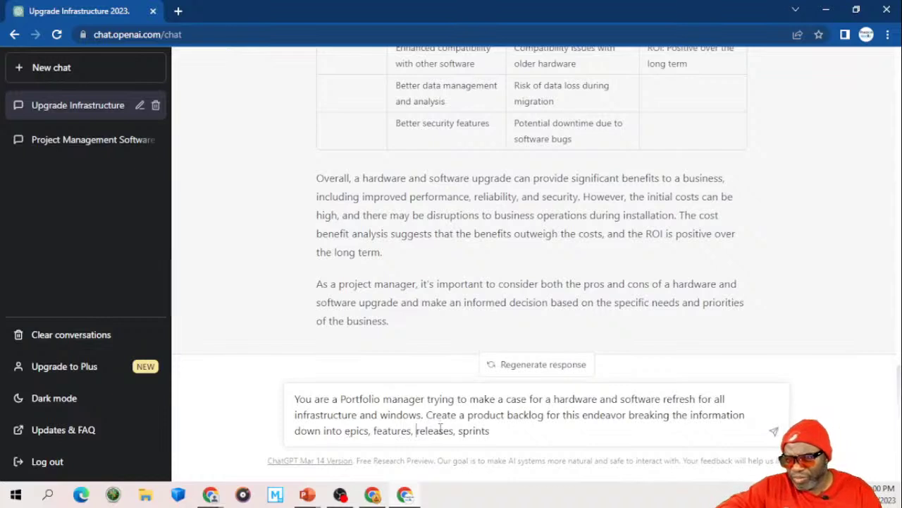
left_click(496, 434)
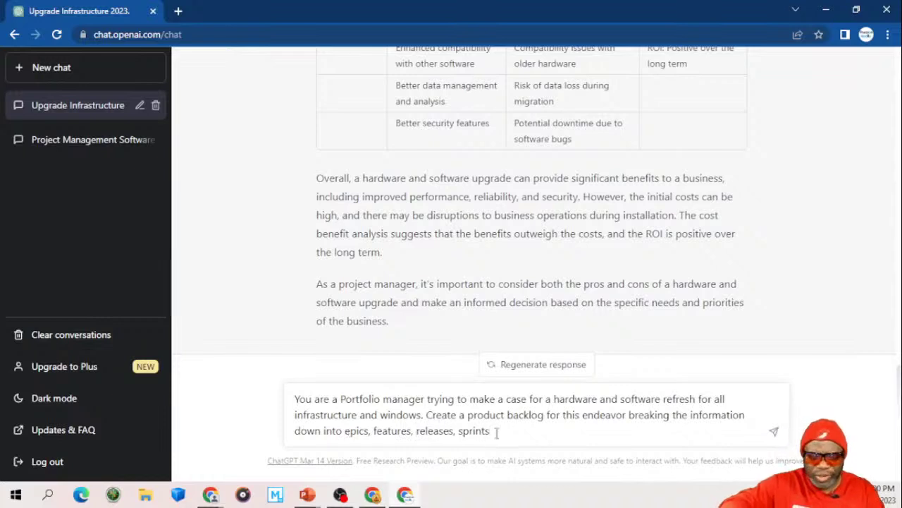
type(",")
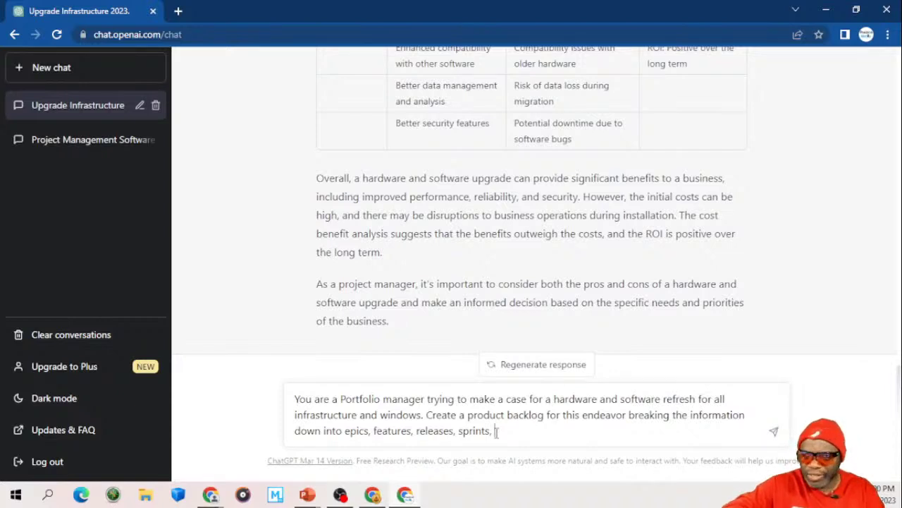
type("st")
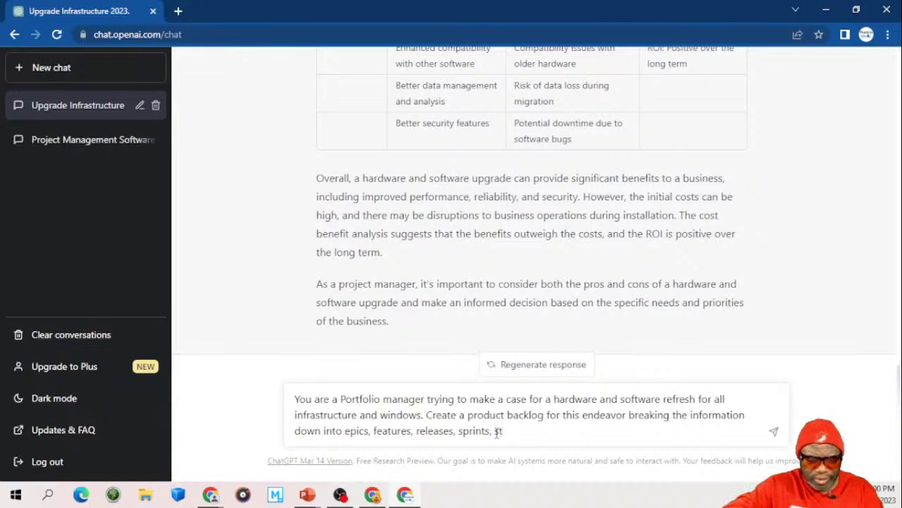
type("ories")
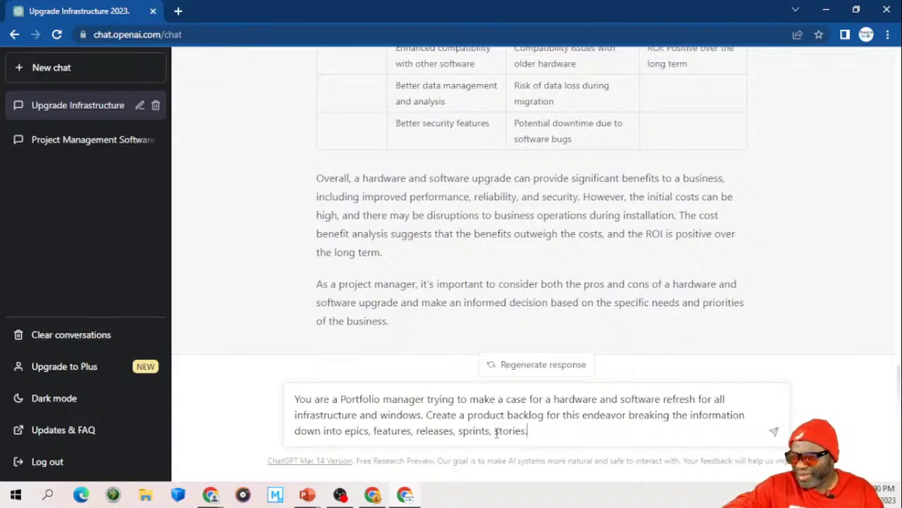
Step: End the backlog sentence and continue the prompt with "Use as many lines and columns as is necessary to paint a clear picture"
type(". U")
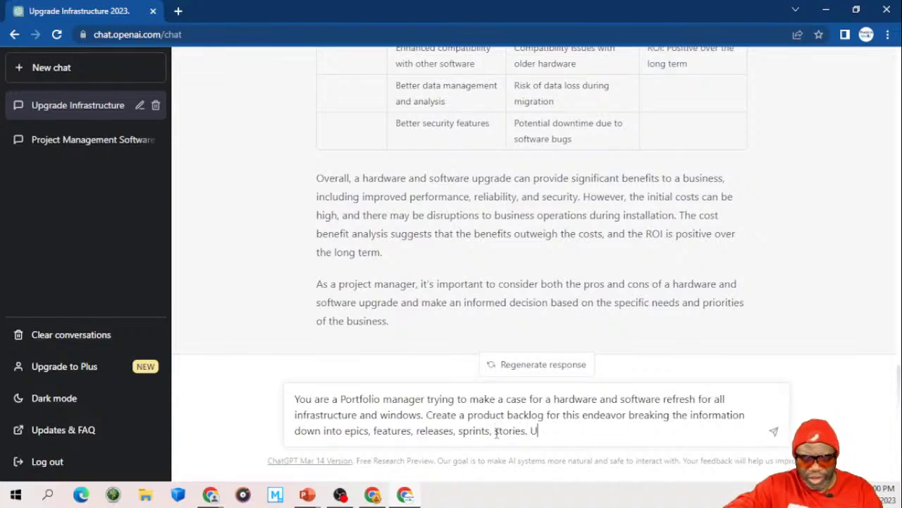
type("se as man")
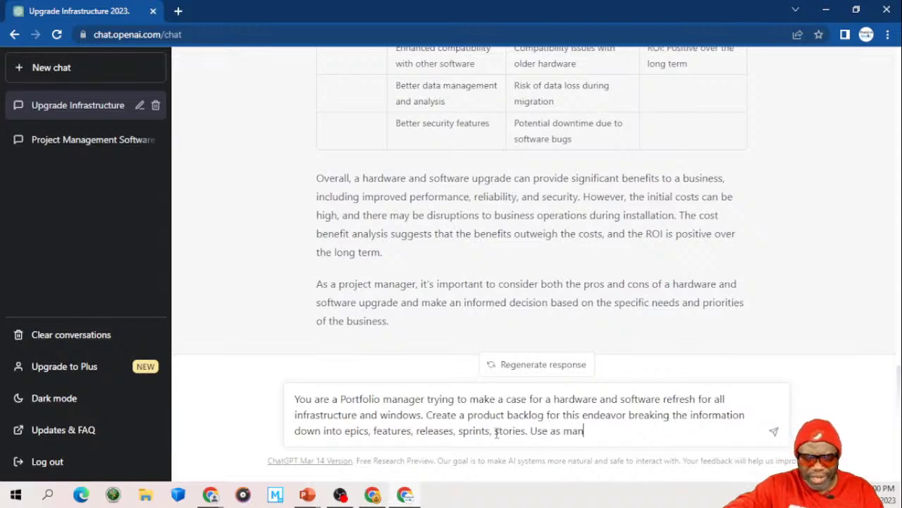
type("y lines and co")
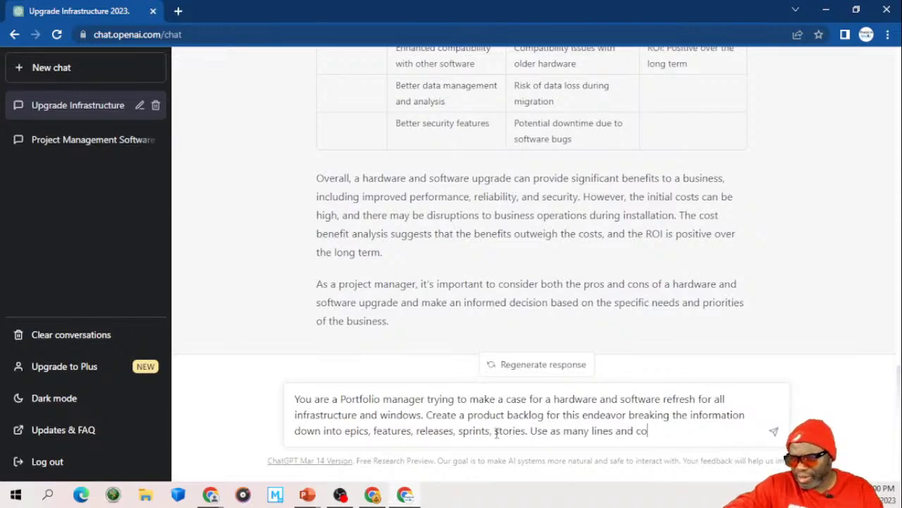
type("lumns as is")
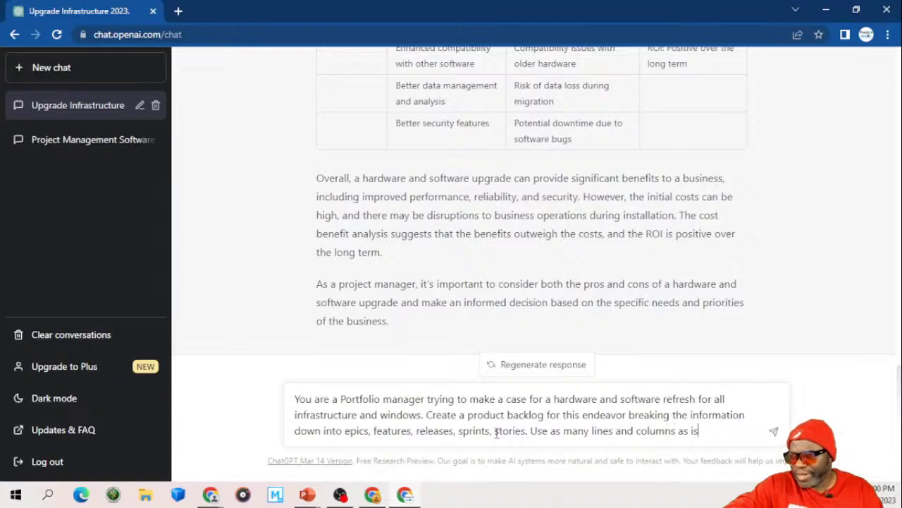
type(" necessary")
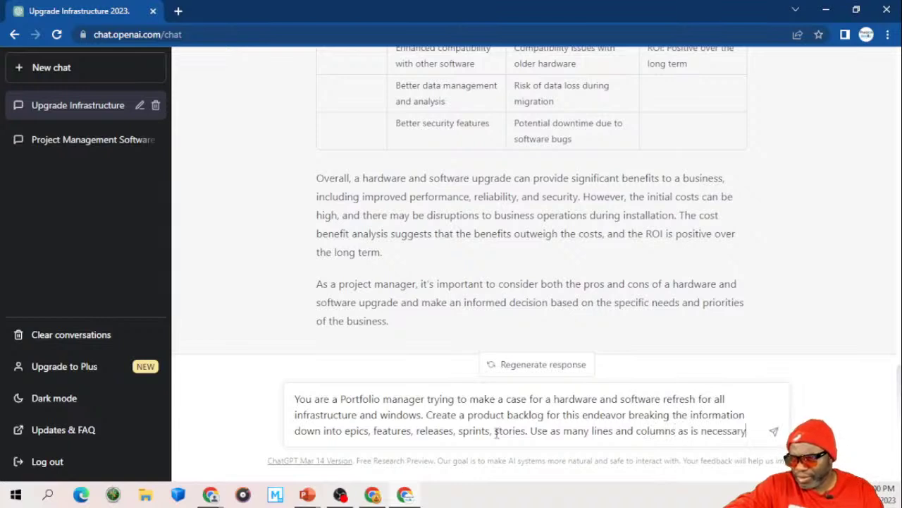
type(" to paint a ")
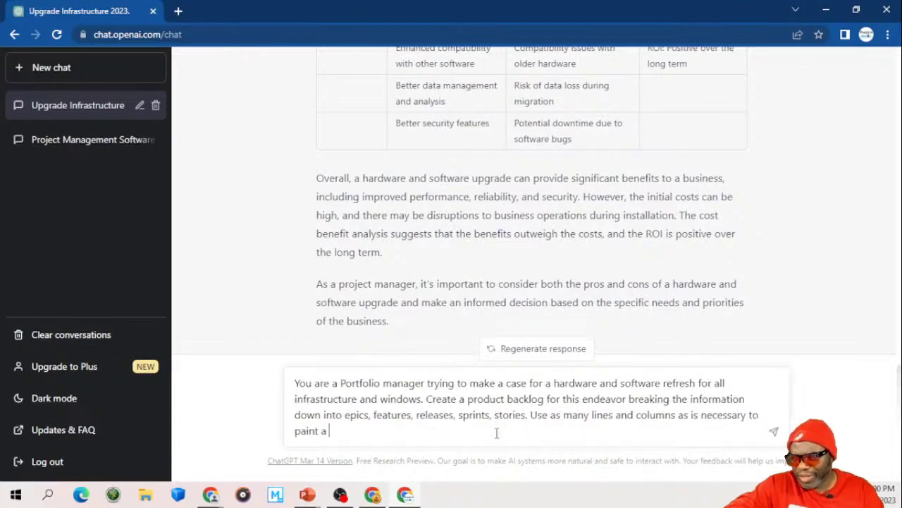
type("clear pictur")
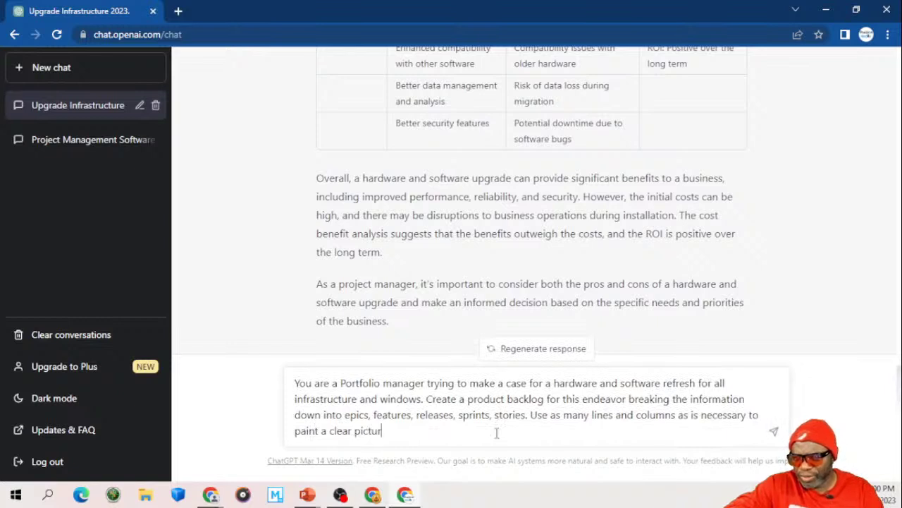
Step: Finish the prompt with "for the less technical stakeholders resulting in a green light to go ahead." and submit it
type("e for the less technical ")
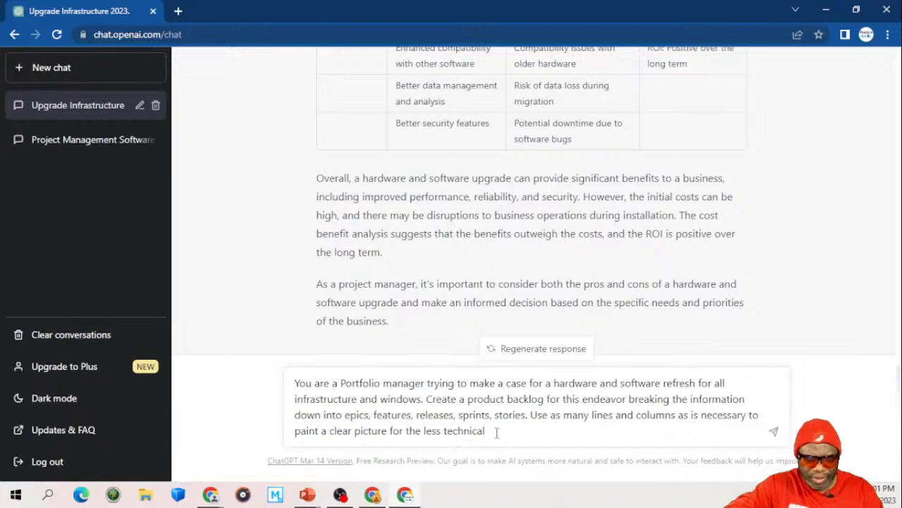
type("stakeholders ")
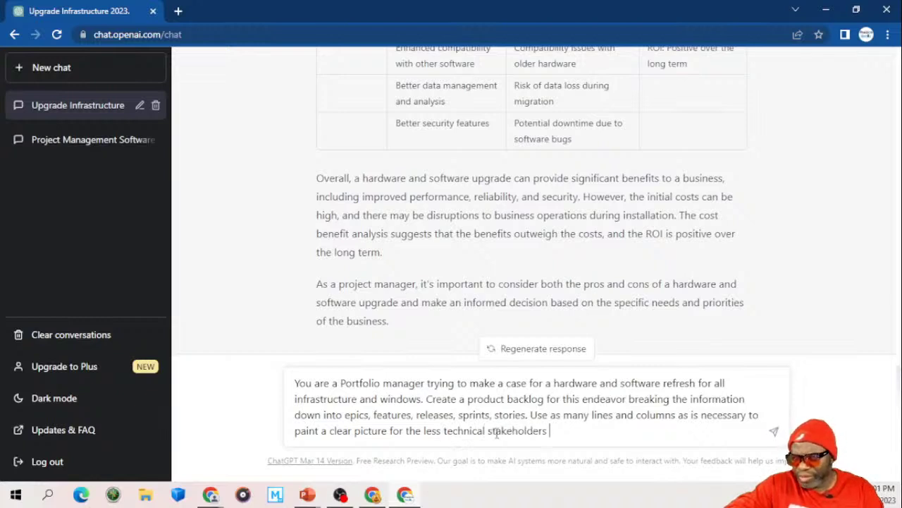
type("resulting in")
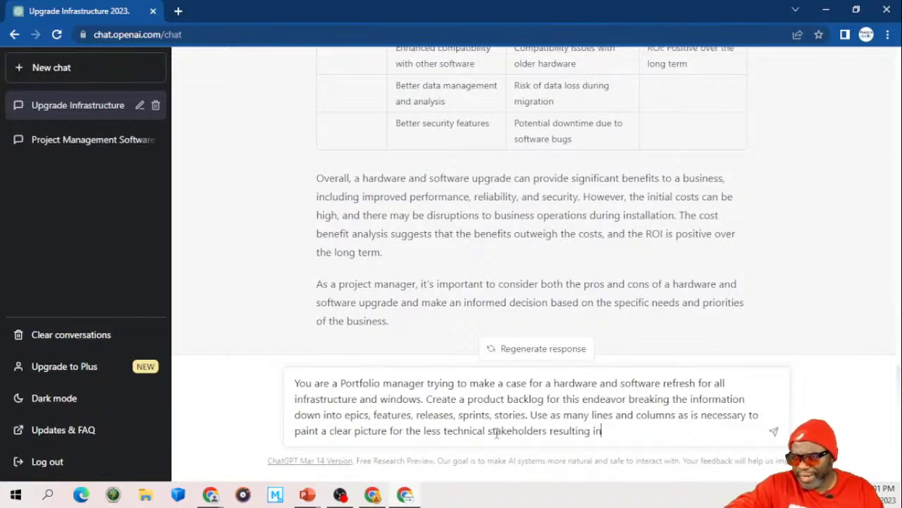
type(" a green")
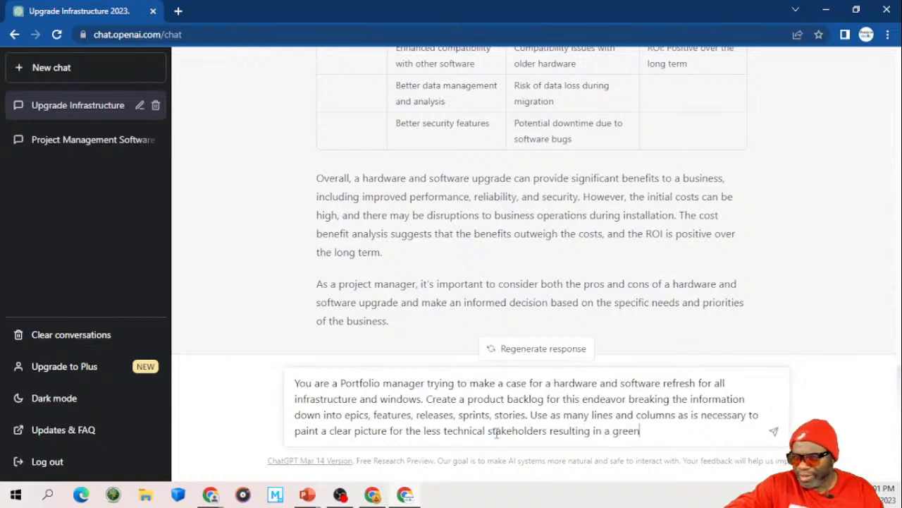
type(" light to ")
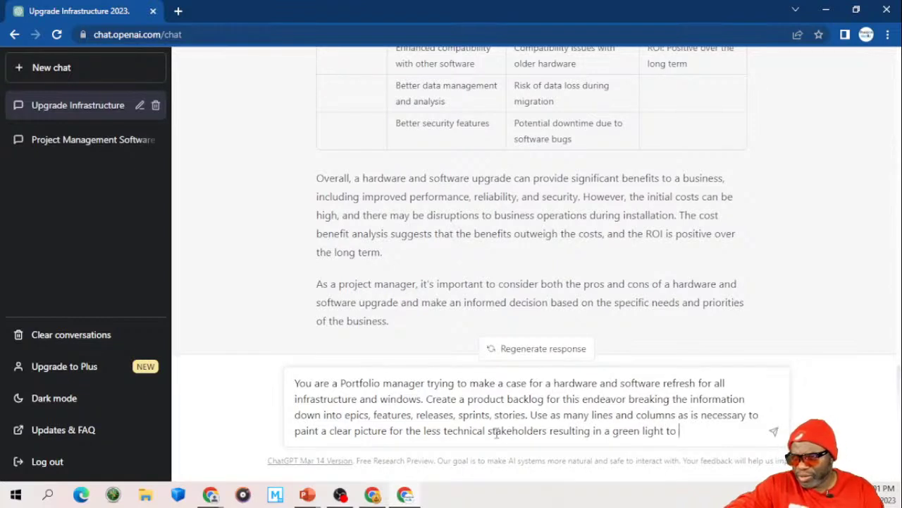
type("go ahead.")
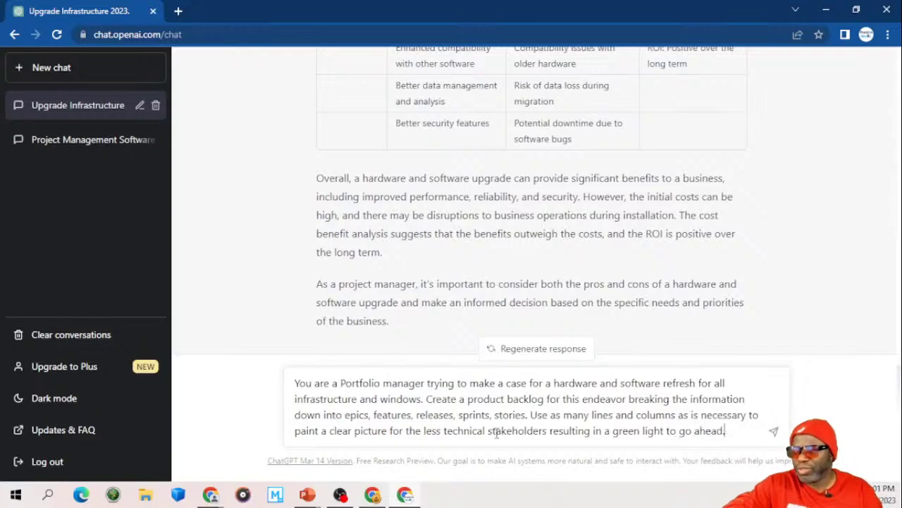
key("Return")
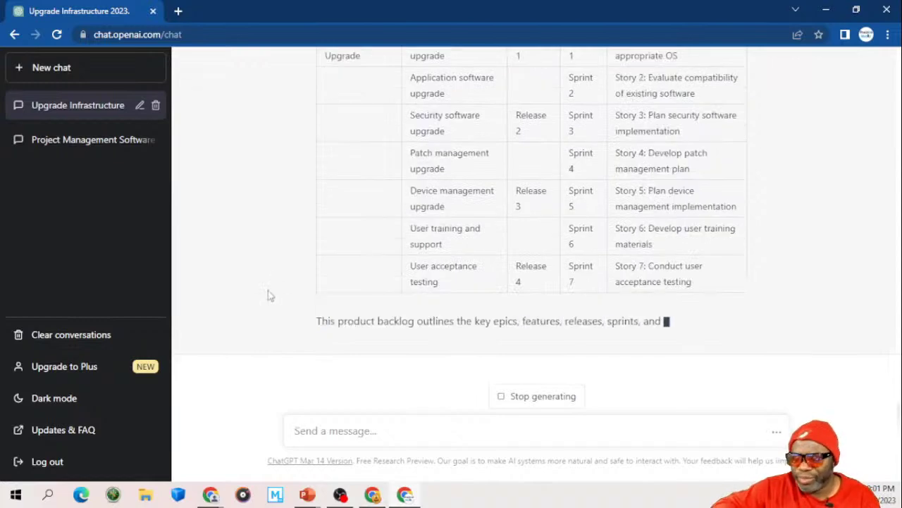
Step: Review the generated product backlog table's epics, features, releases, sprints and stories for the infrastructure and Windows upgrades
scroll(268, 295, "up", 2)
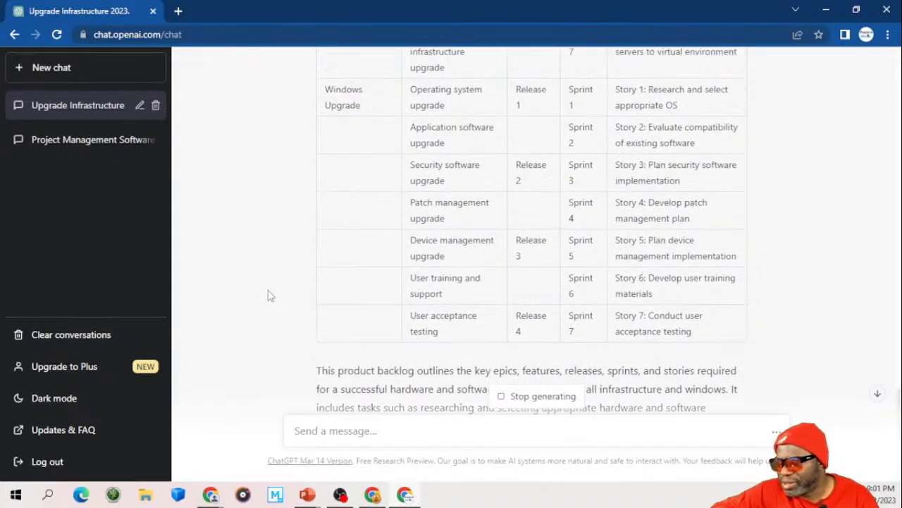
scroll(268, 295, "up", 3)
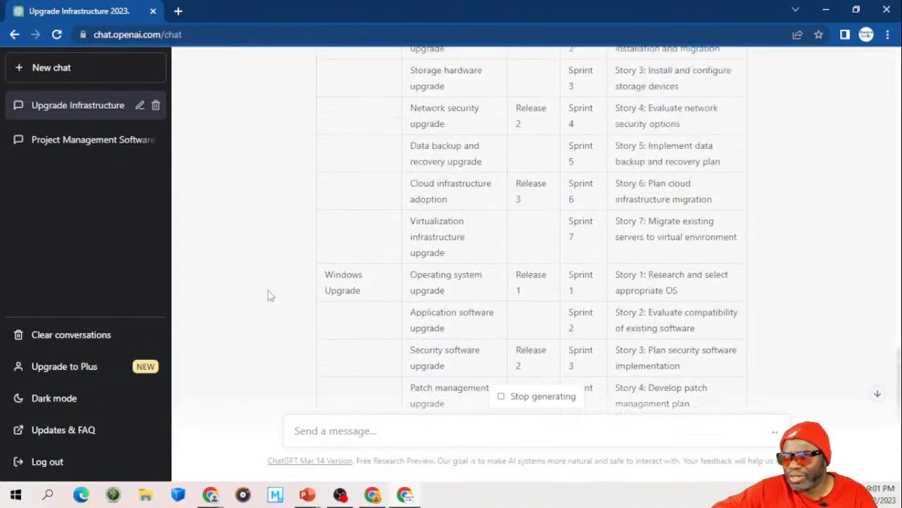
scroll(268, 295, "up", 2)
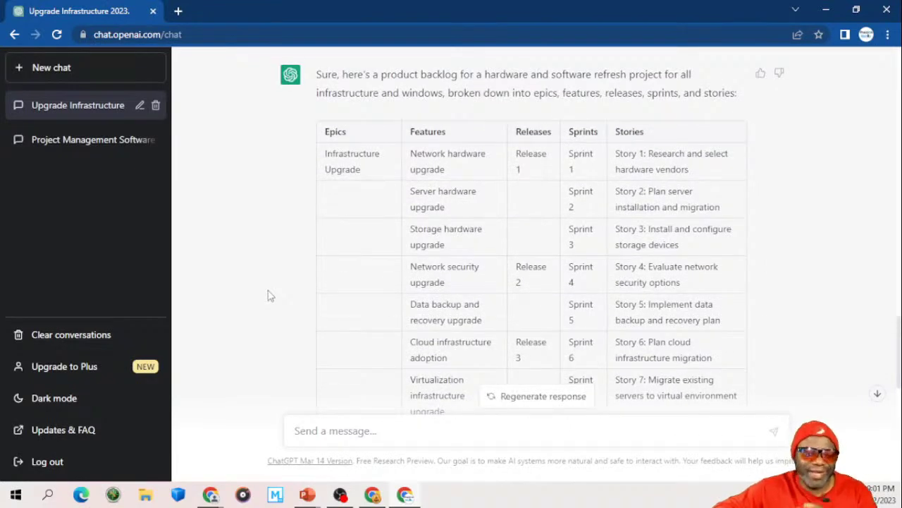
scroll(268, 295, "down", 1)
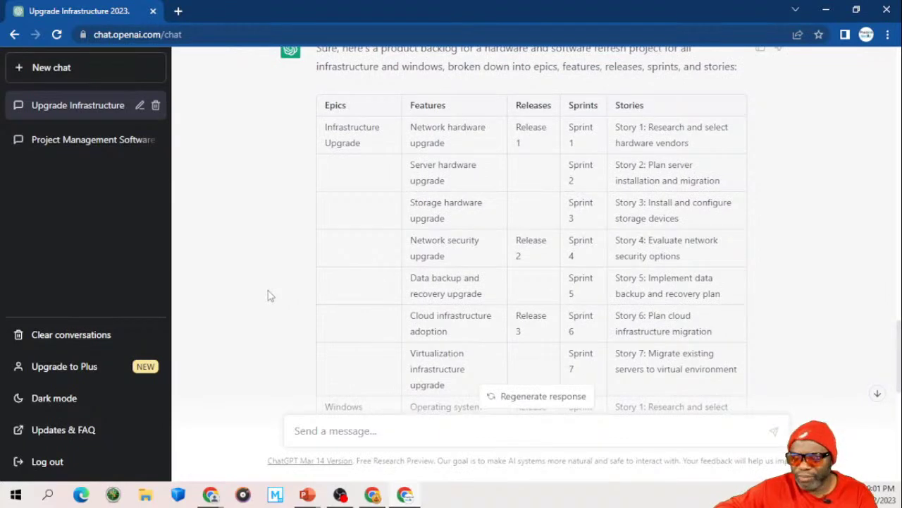
scroll(268, 294, "down", 1)
scroll(268, 294, "down", 2)
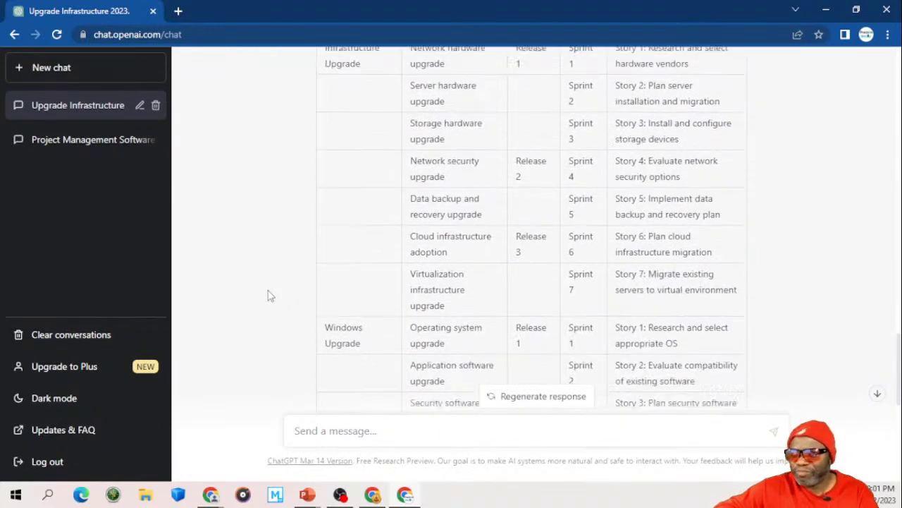
scroll(267, 295, "down", 5)
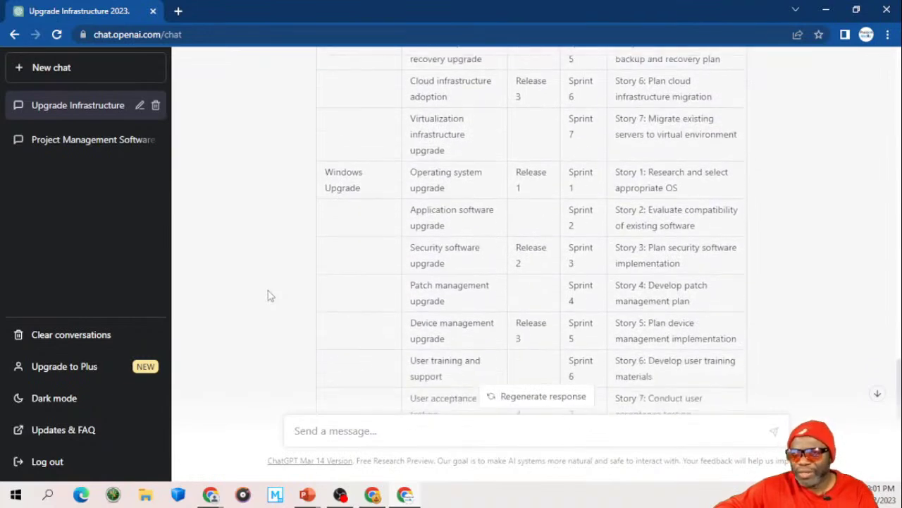
Step: Review the rest of the product backlog table, its closing summary, and the infrastructure upgrade stories again
scroll(268, 295, "down", 3)
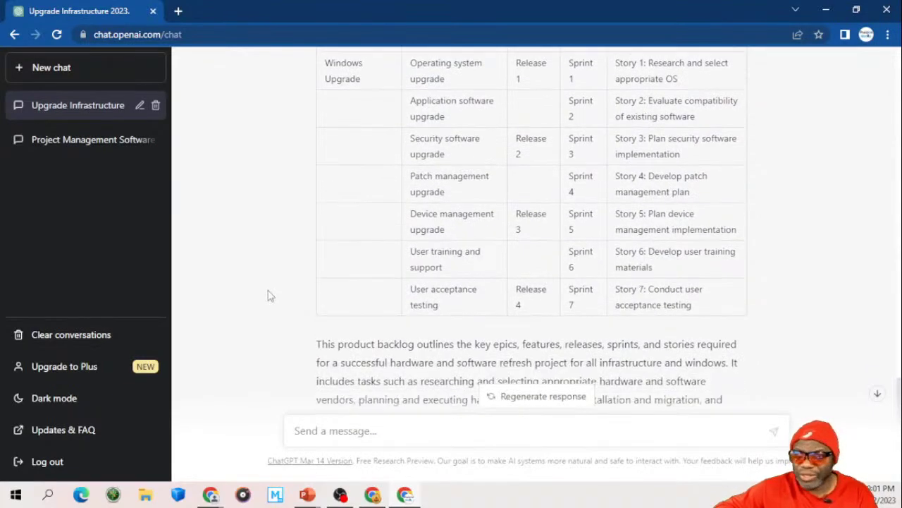
scroll(268, 295, "down", 1)
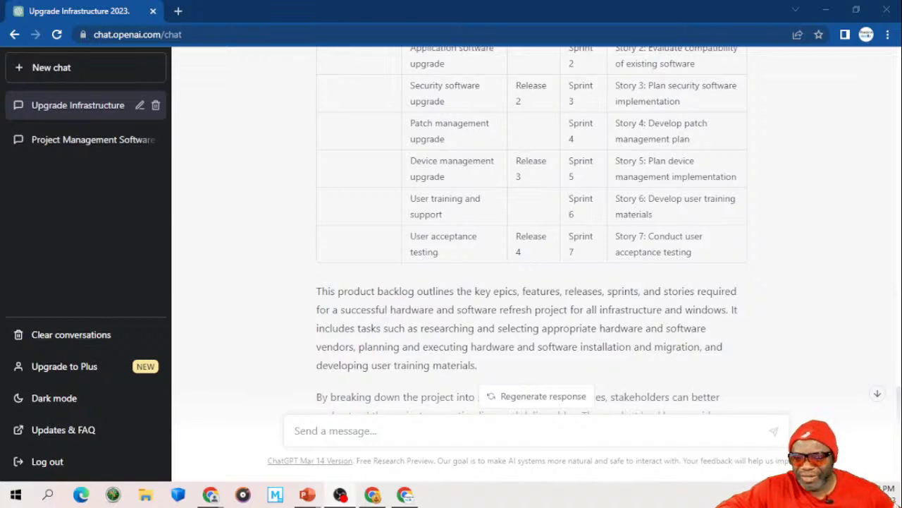
left_click(265, 252)
scroll(267, 252, "down", 2)
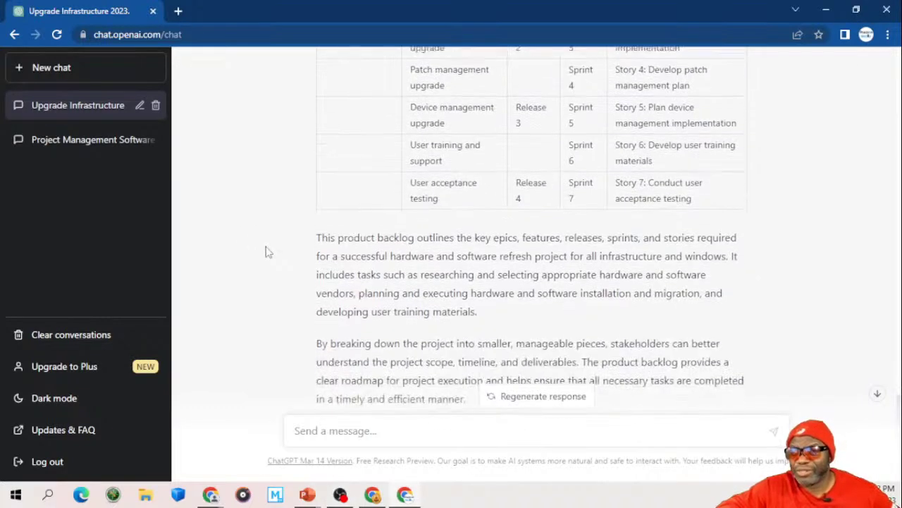
scroll(265, 251, "up", 1)
scroll(265, 252, "up", 8)
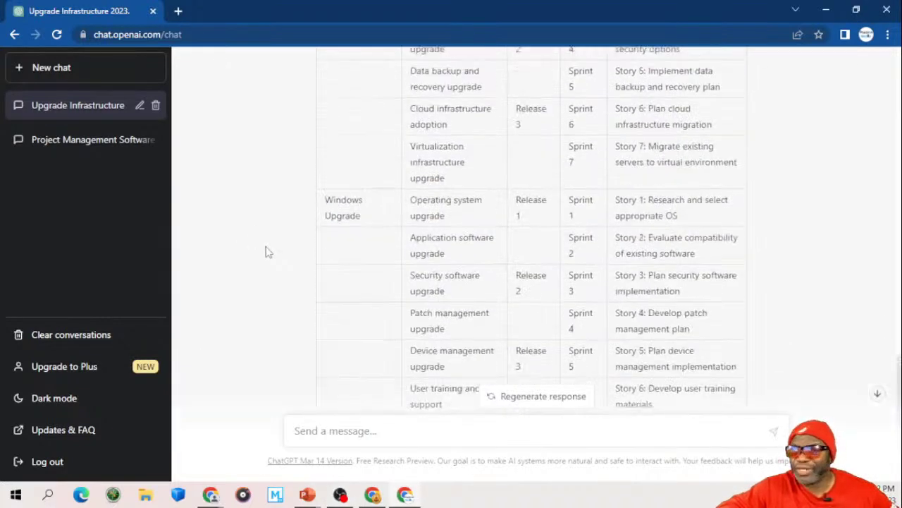
scroll(267, 252, "up", 1)
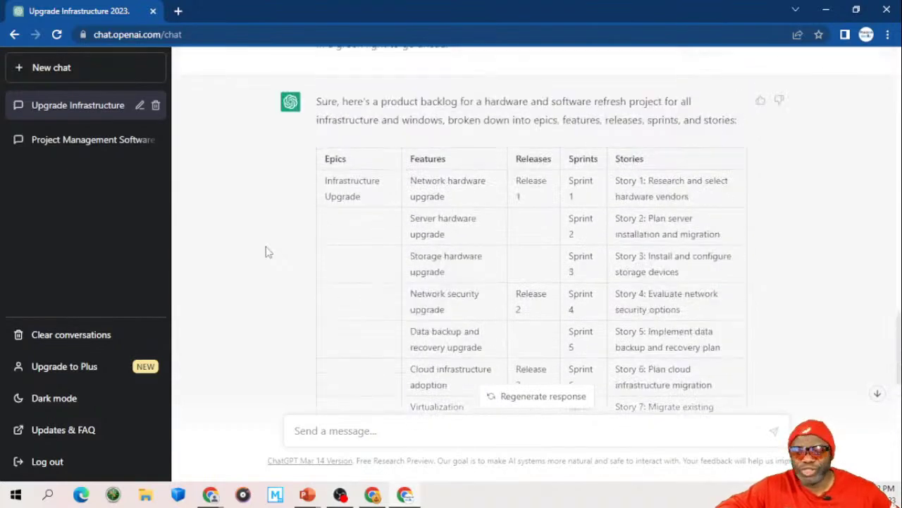
scroll(267, 252, "down", 1)
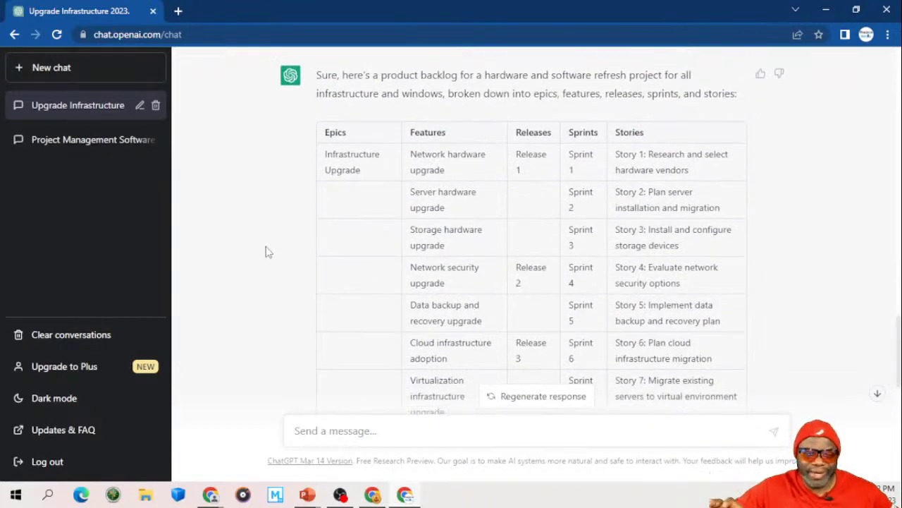
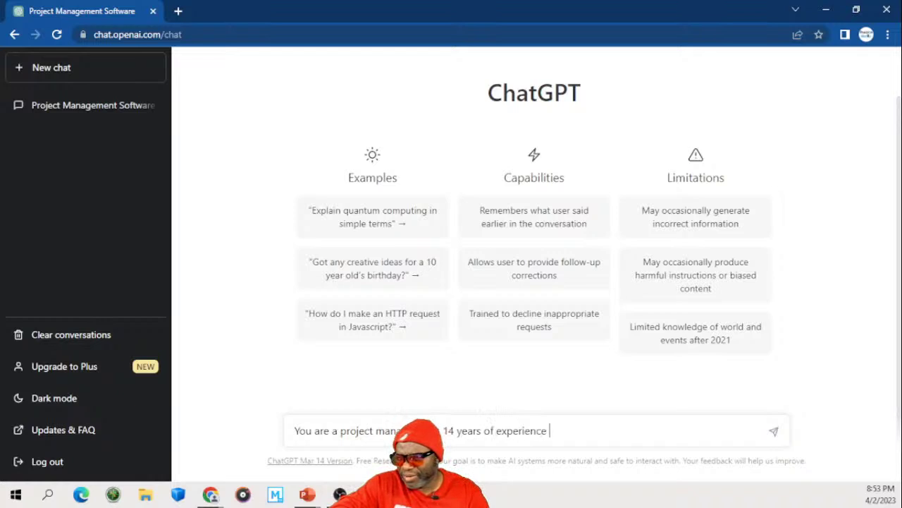
Step: Continue the project manager prompt after "14 years of experience" with "on large IT hardware projects. Write"
type("IT ")
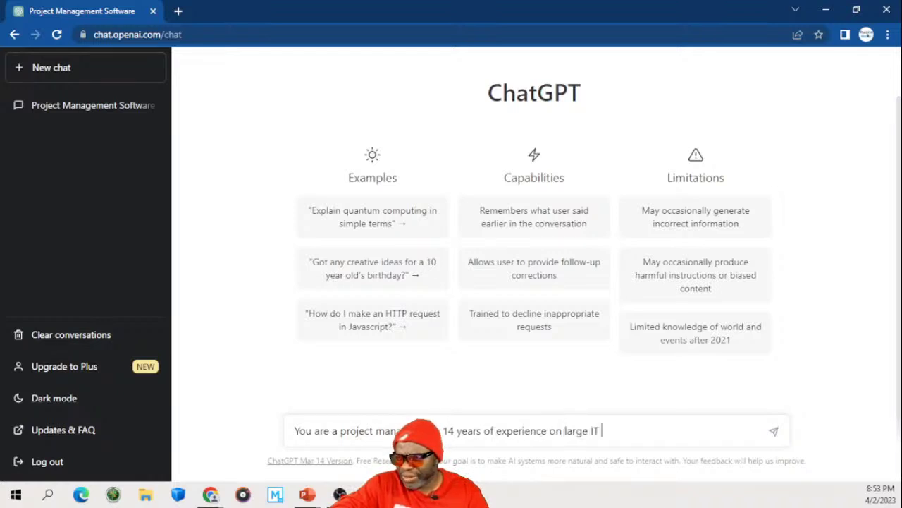
type("hardware ")
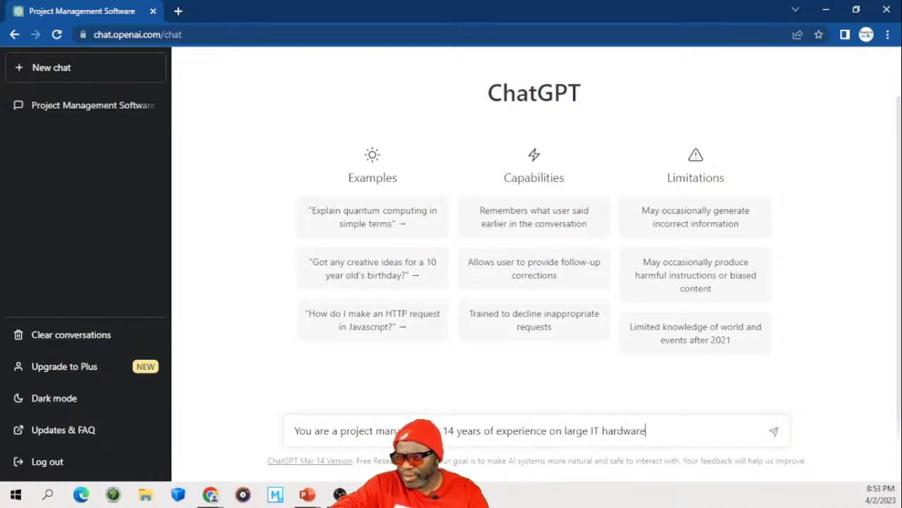
type("project")
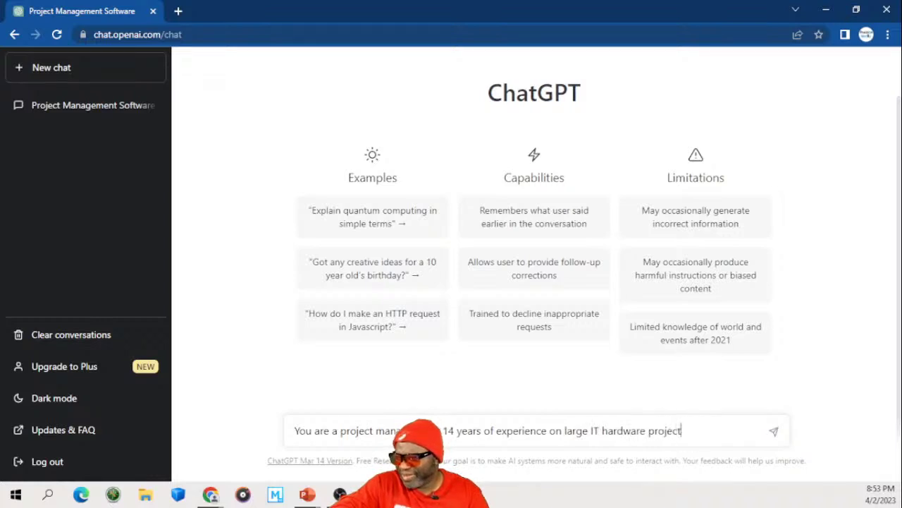
type("s. Write ")
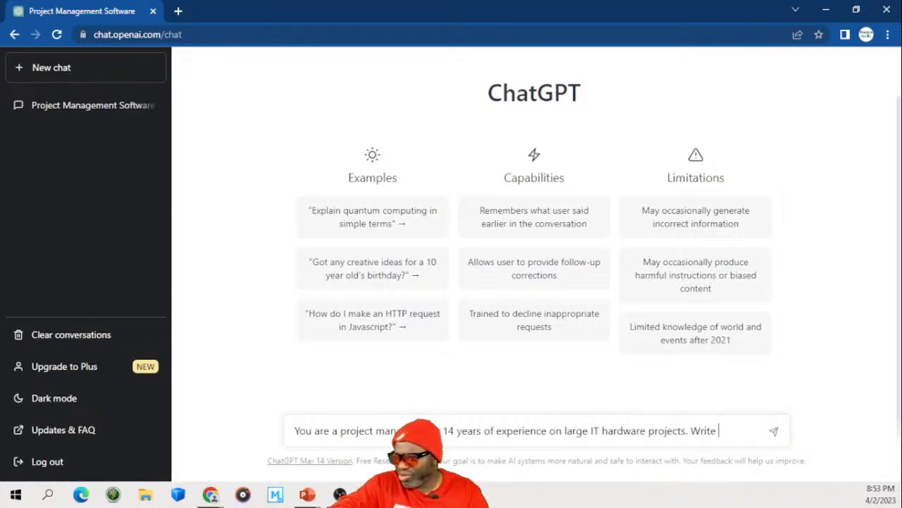
Step: Continue the prompt with "a compelling argument as to why your company infrastructure should be refreshed in 2023. Mention"
type("a compellin")
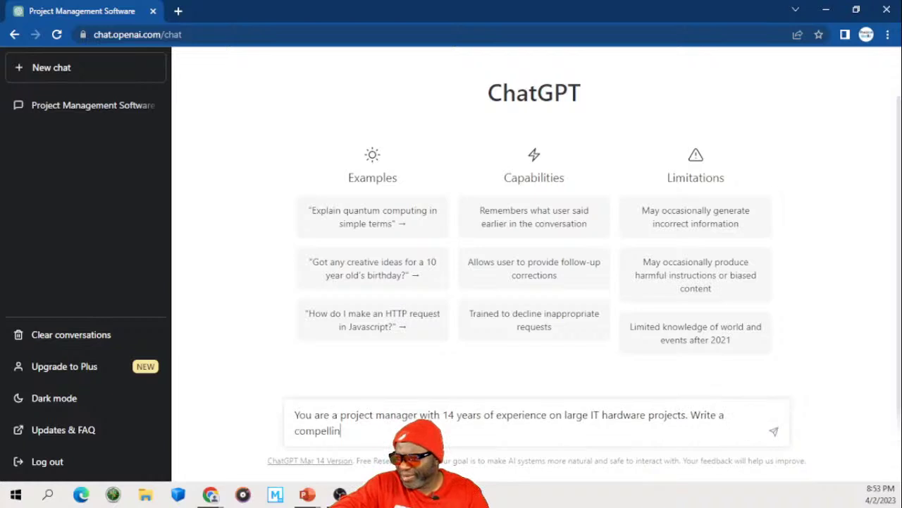
type("g argument for your c")
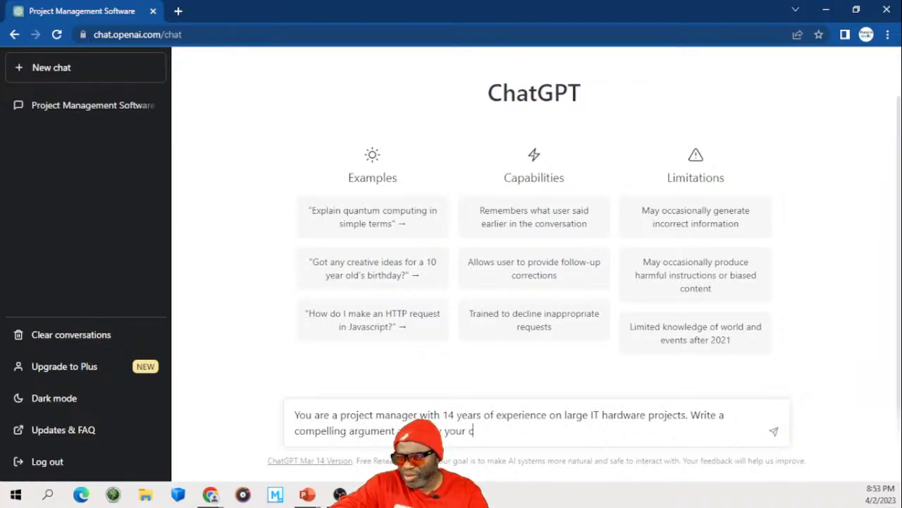
type("ompan")
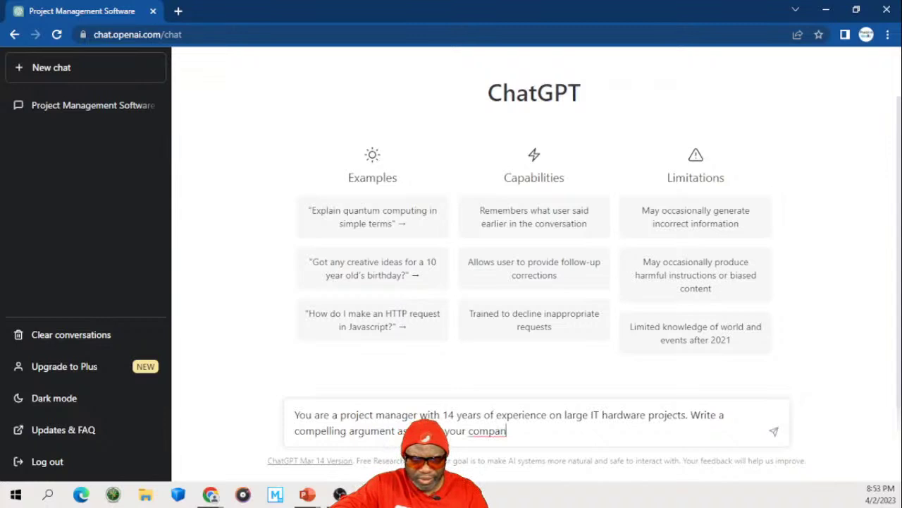
type("i")
key("BackSpace")
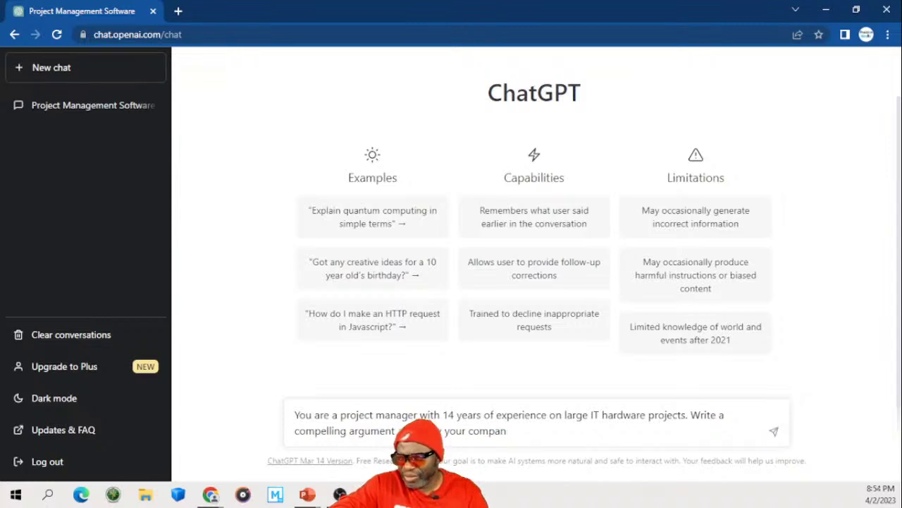
type("y in")
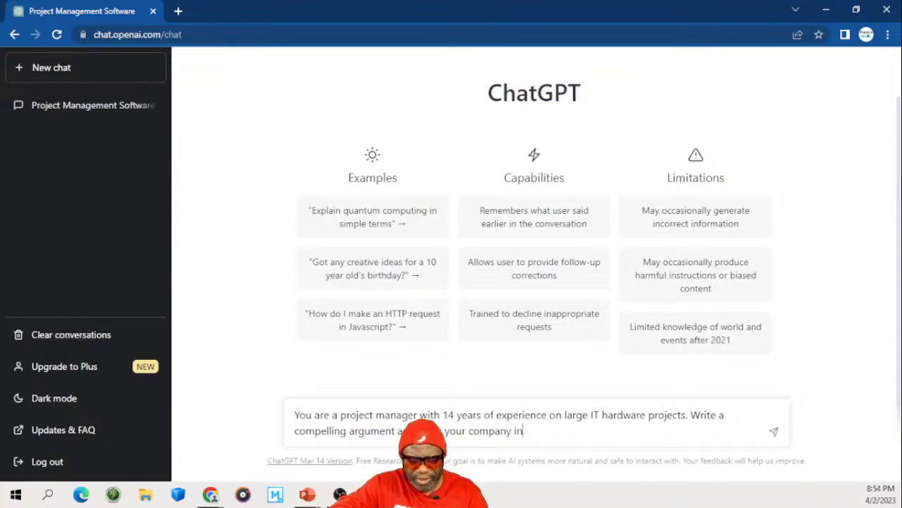
type("frastructur")
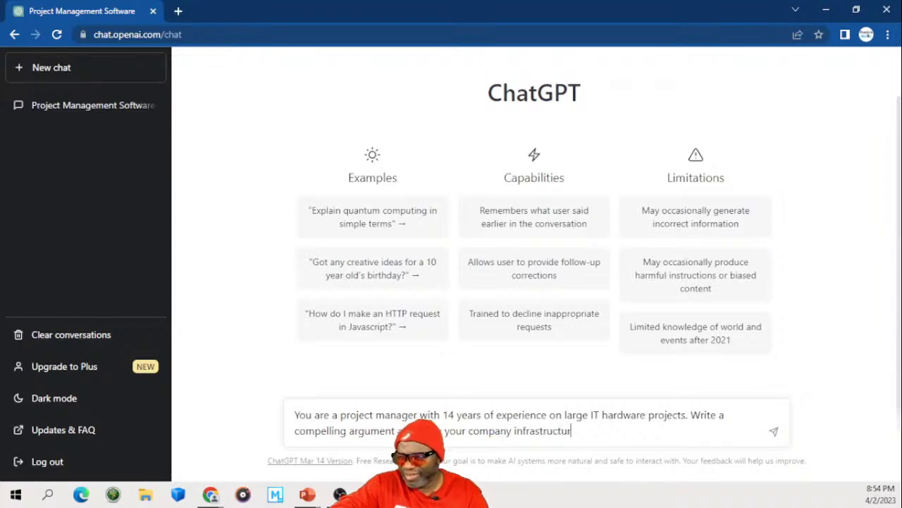
type("e should be ")
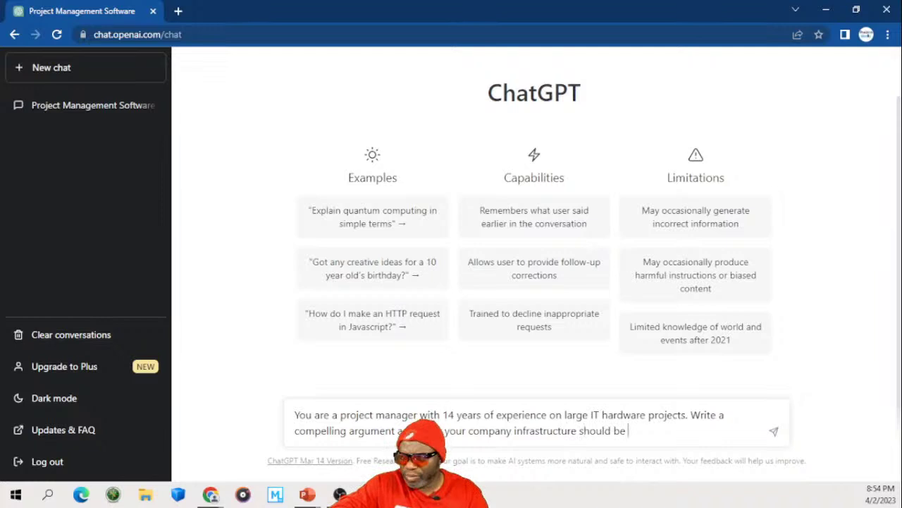
type("ref")
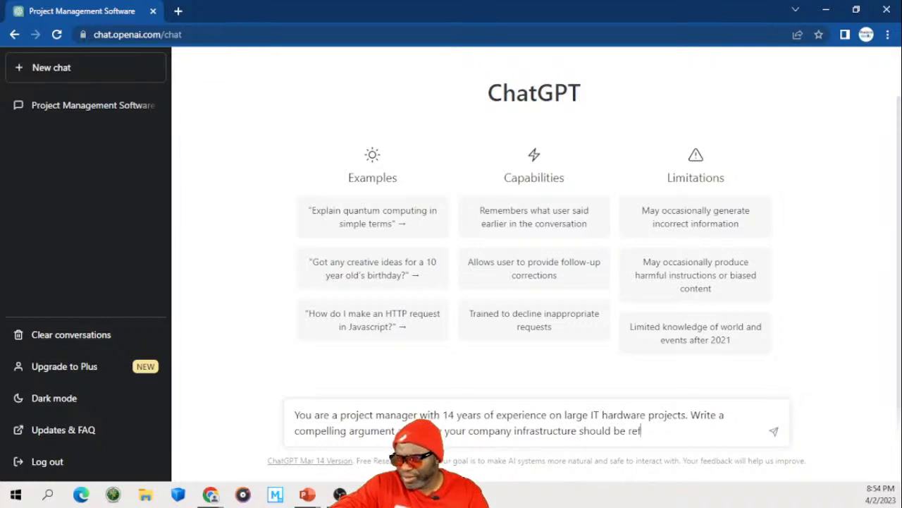
type("reshed in ")
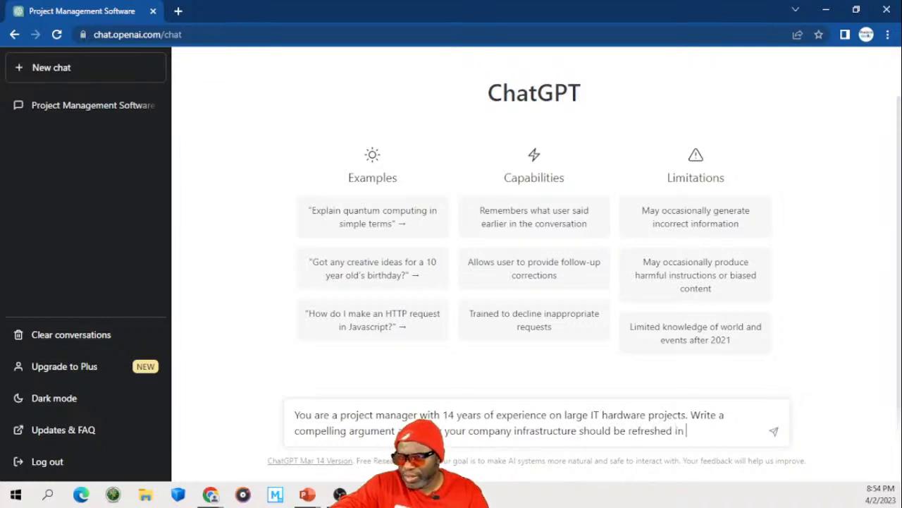
type("2023. Mention")
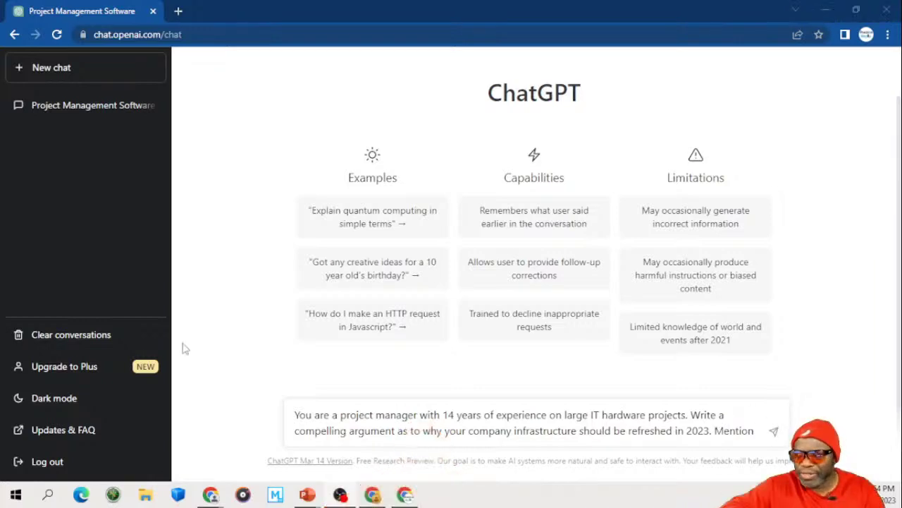
Step: Extend the prompt's last sentence with "the following names in the argument:"
left_click(756, 423)
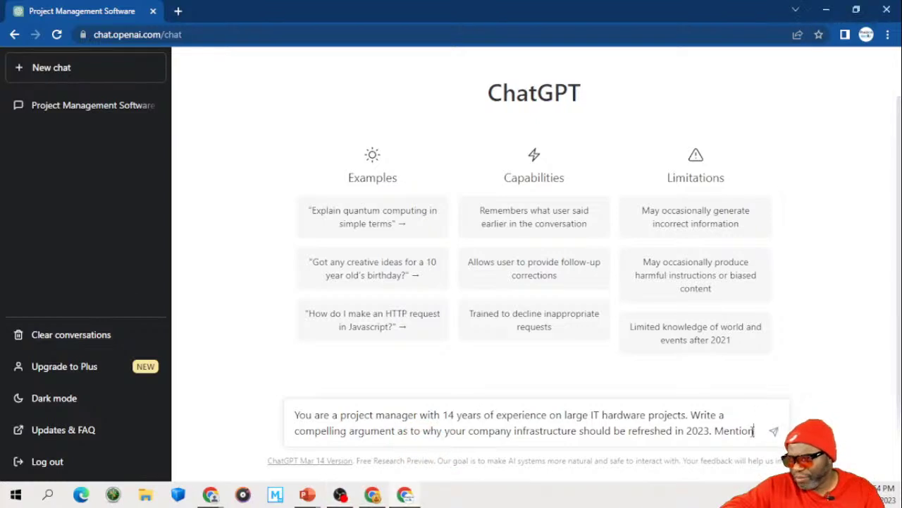
type("the ")
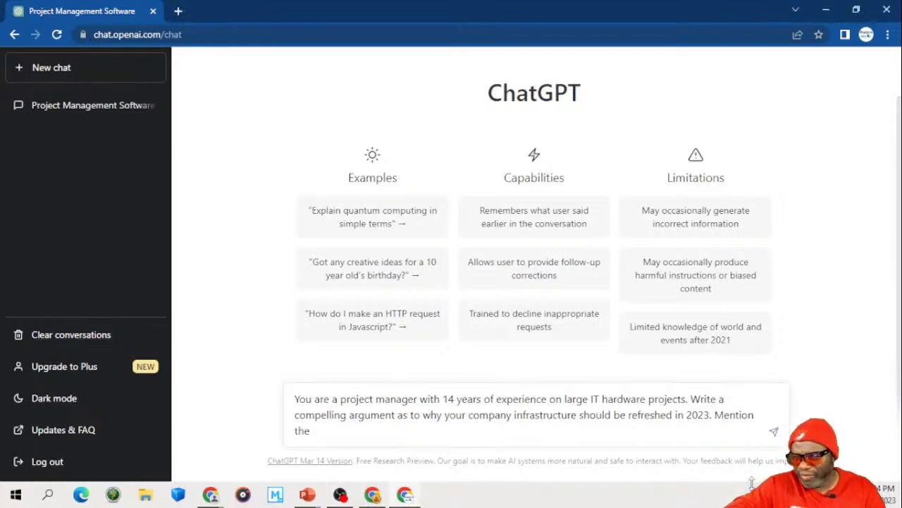
type("follwin")
key("BackSpace")
key("BackSpace")
key("BackSpace")
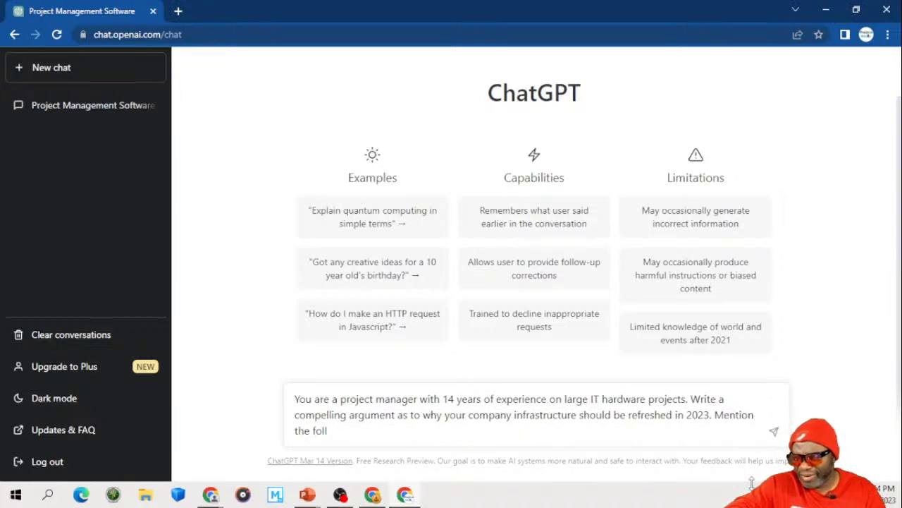
type("owing nam")
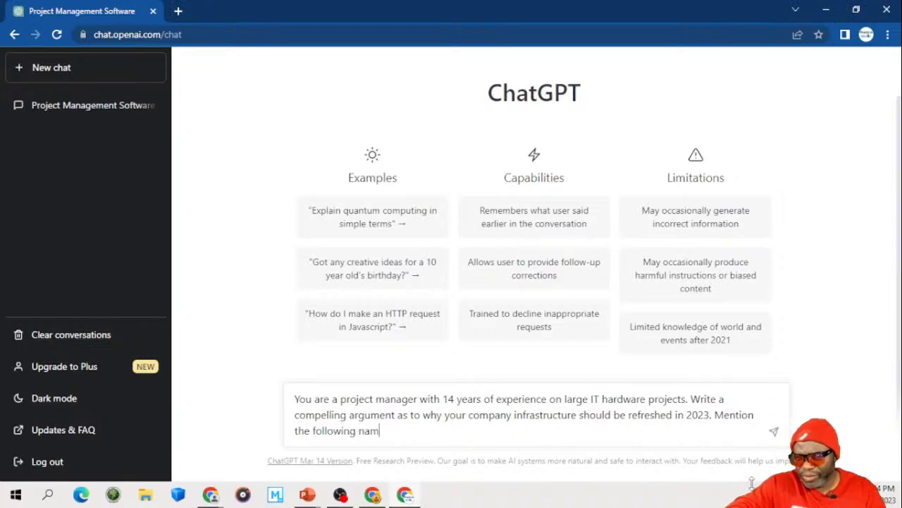
type("es in the arg")
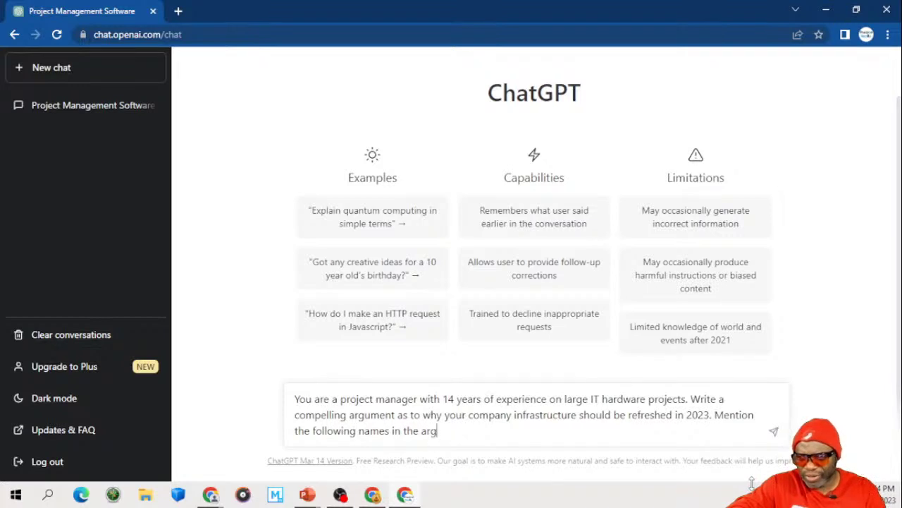
type("ument:")
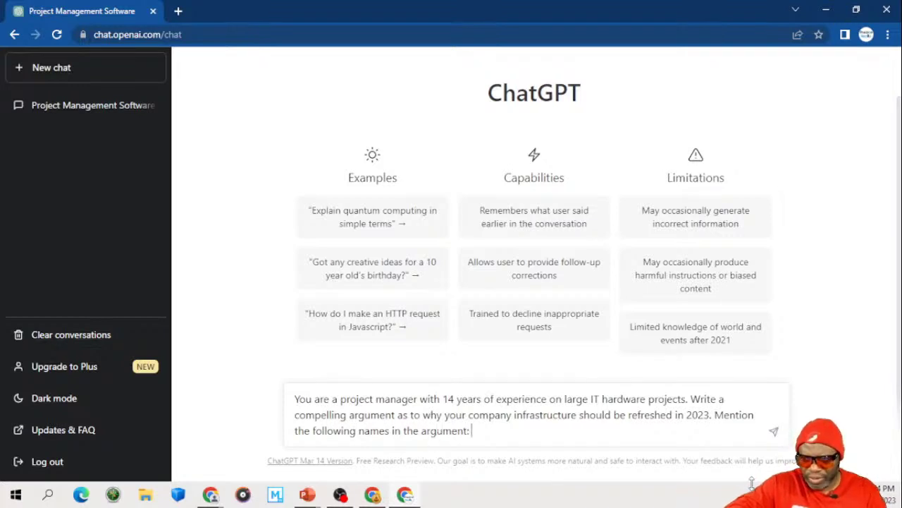
Step: List the first stakeholders after the colon: a doctor's name, a woman's name with "Ms.", and "The CFO" with the CFO's name
type(" Dr. Rice")
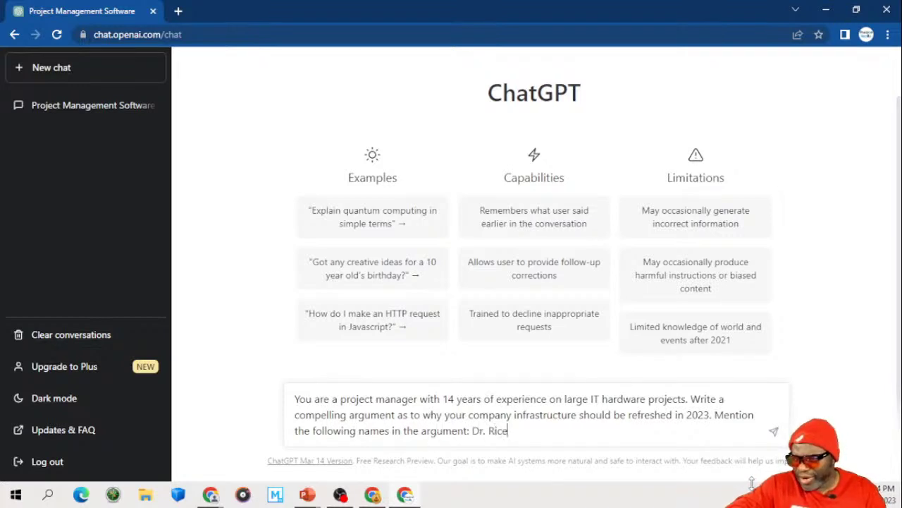
type(", Ms. Black")
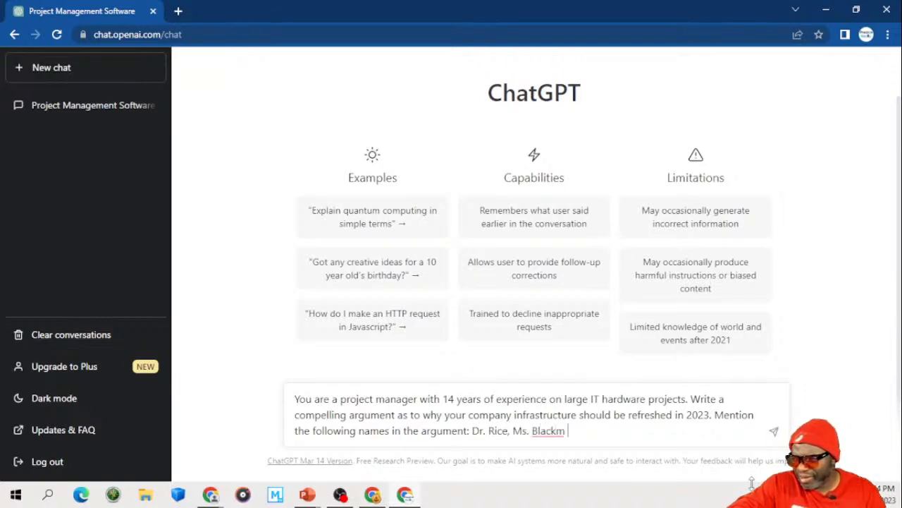
type(", The ")
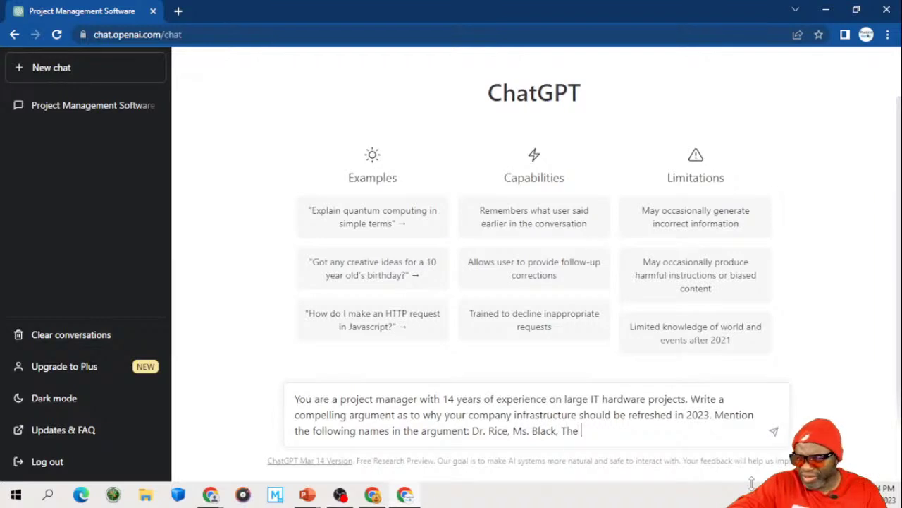
type("CFO")
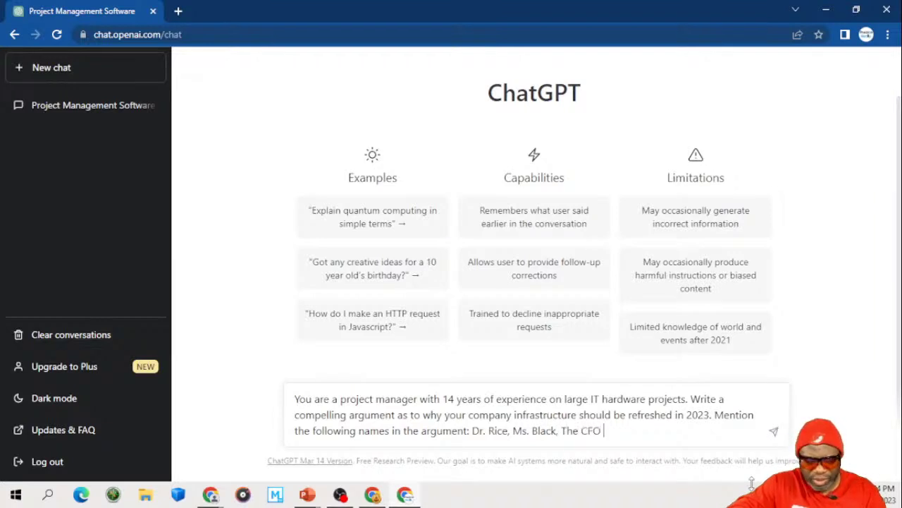
type(" HG Barne")
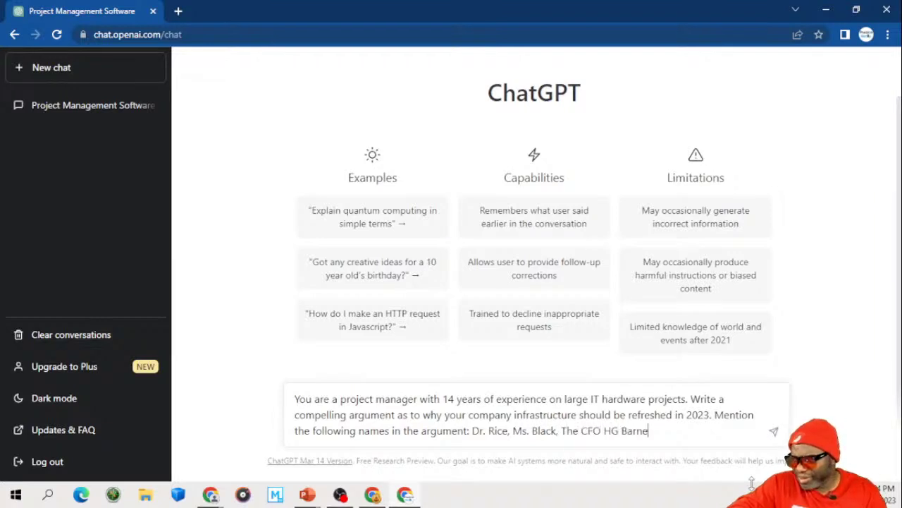
Step: Complete the CFO's name and add "and the President of the company" with the president's title and surname, ending the sentence
type("s and the Pr")
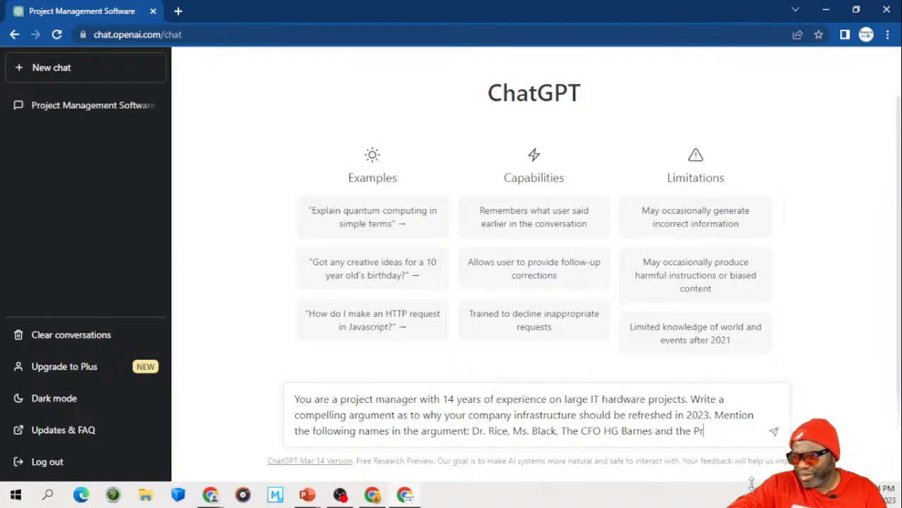
type("esident o")
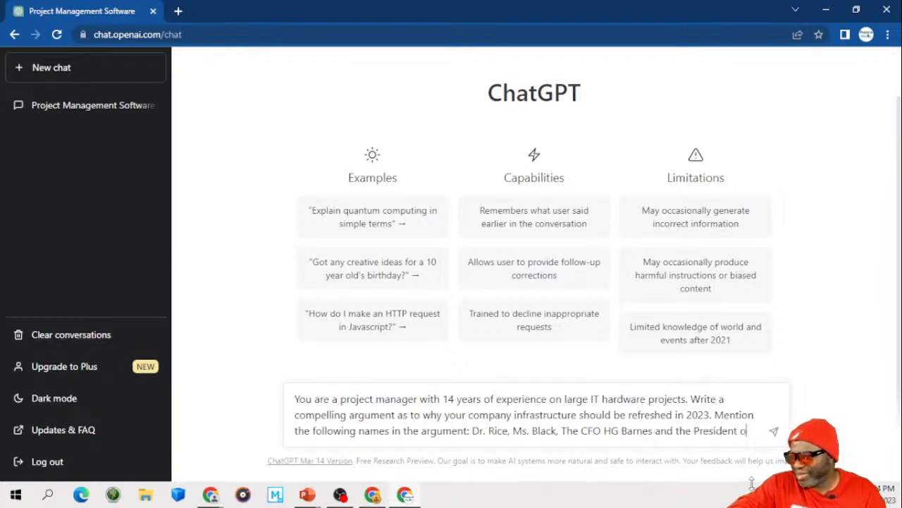
type("f the company")
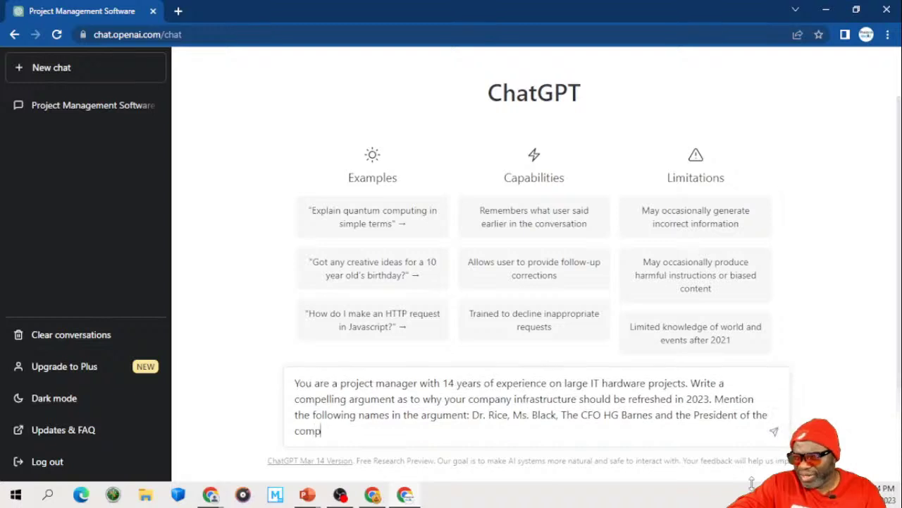
key("BackSpace")
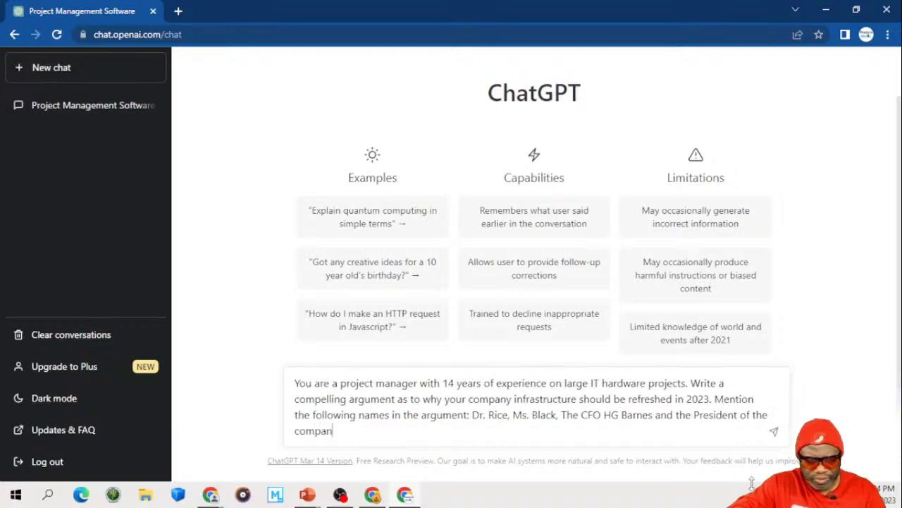
type("y Mr")
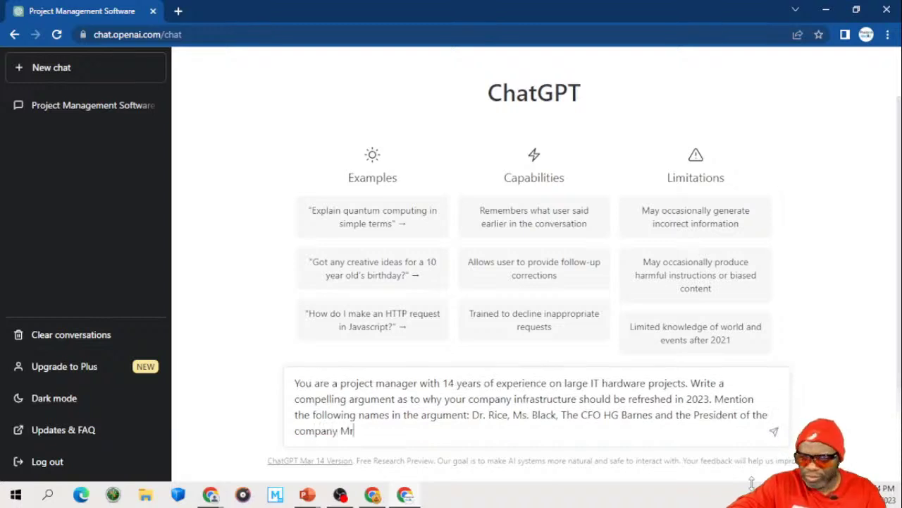
type(". Koalic")
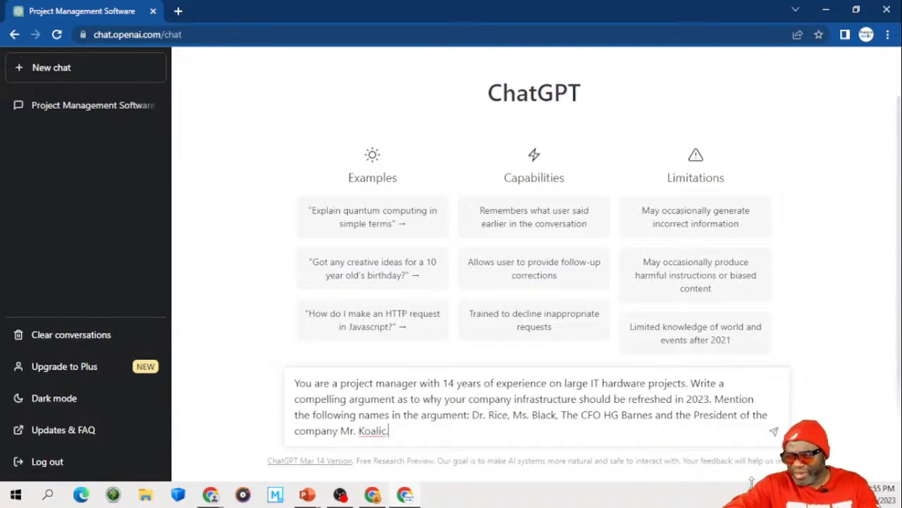
type(". Na")
key("BackSpace")
key("BackSpace")
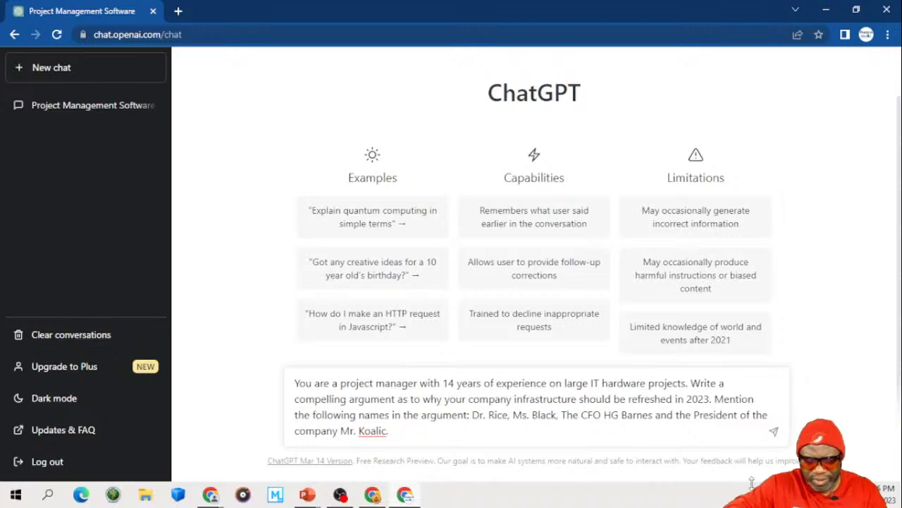
Step: Add the instruction "Make the response as robust as possible," to the end of the prompt
type("alic. Make t")
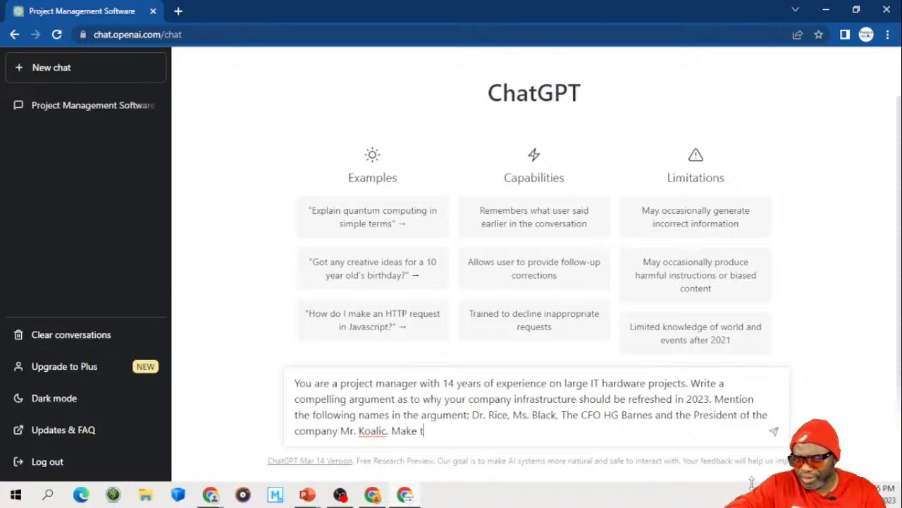
type("he response as ")
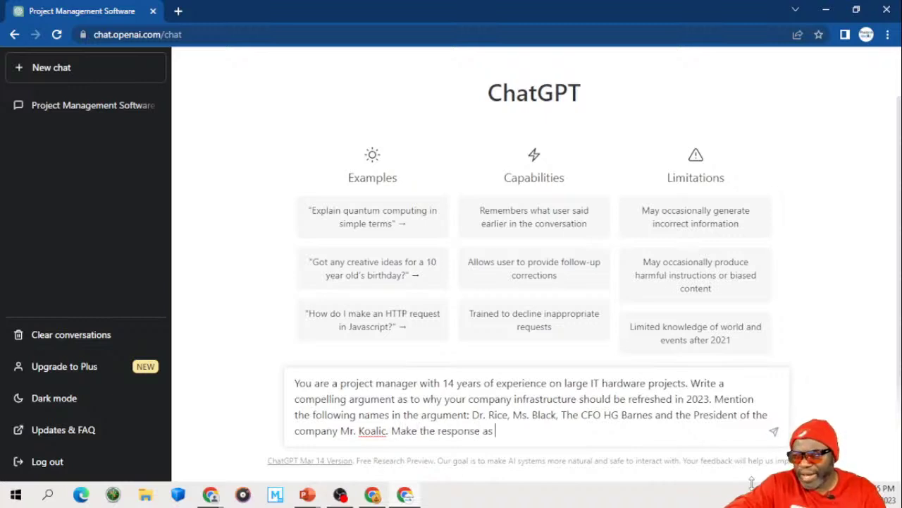
type("robust as ")
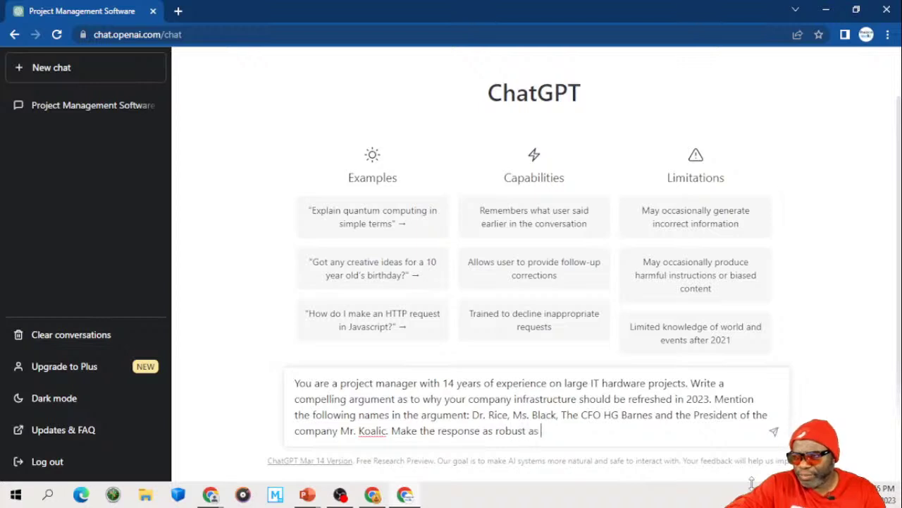
type("possible,")
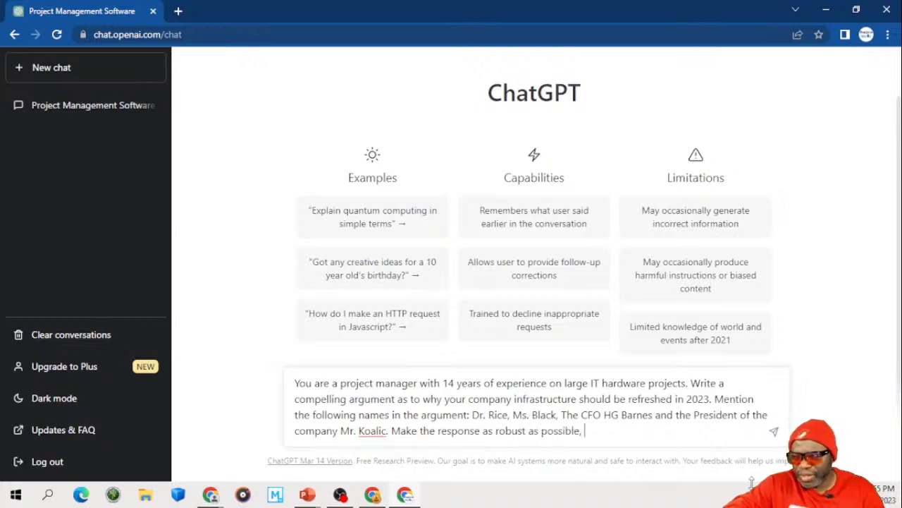
Step: Copy the whole prompt for reuse, and submit it with a period in place of the trailing comma
key("ctrl+a")
key("ctrl+c")
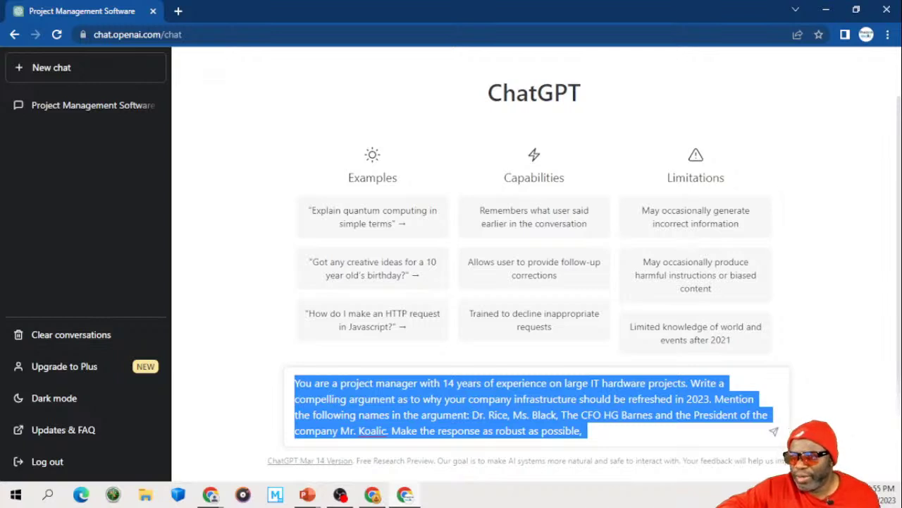
key("Right")
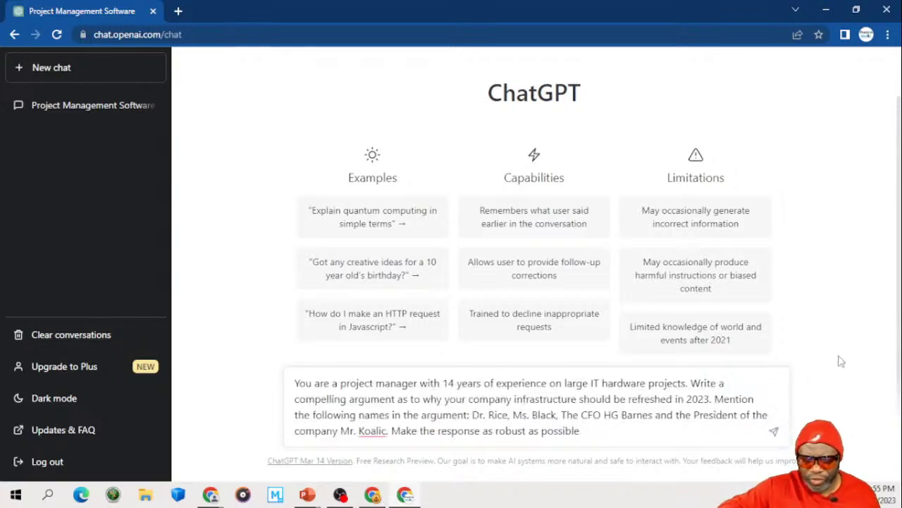
type(".")
key("Return")
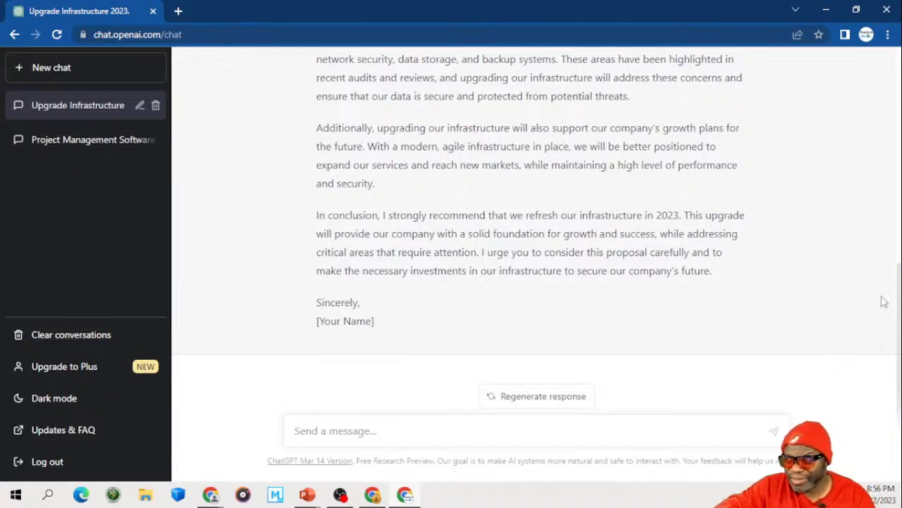
Step: Review the generated infrastructure refresh letter from its greeting to its closing
scroll(698, 288, "up", 2)
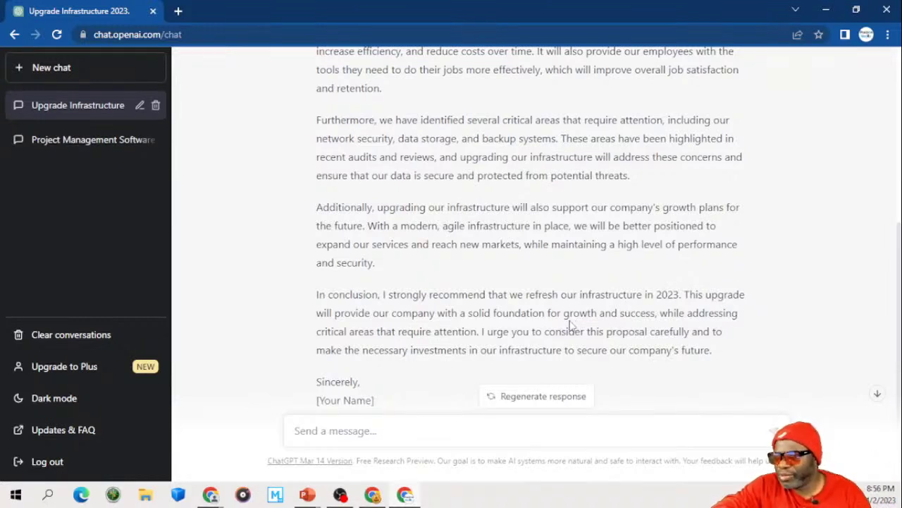
scroll(559, 324, "up", 4)
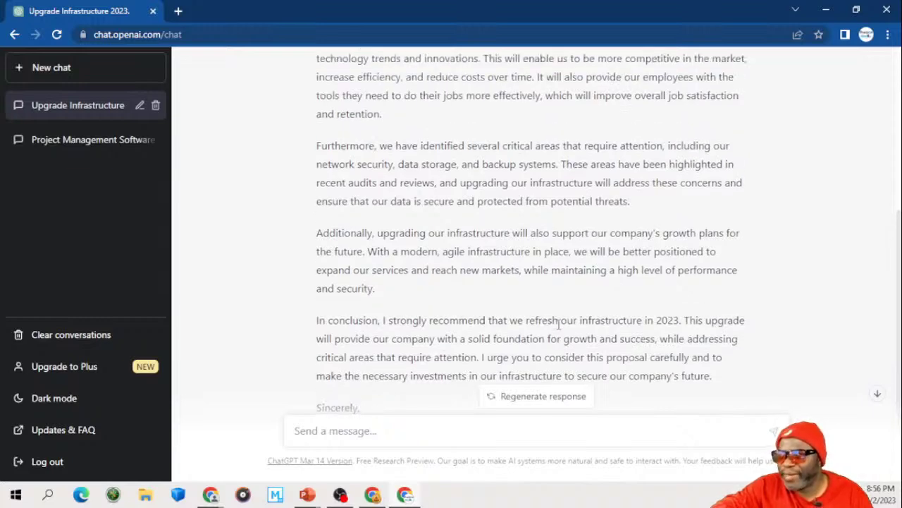
scroll(559, 329, "up", 1)
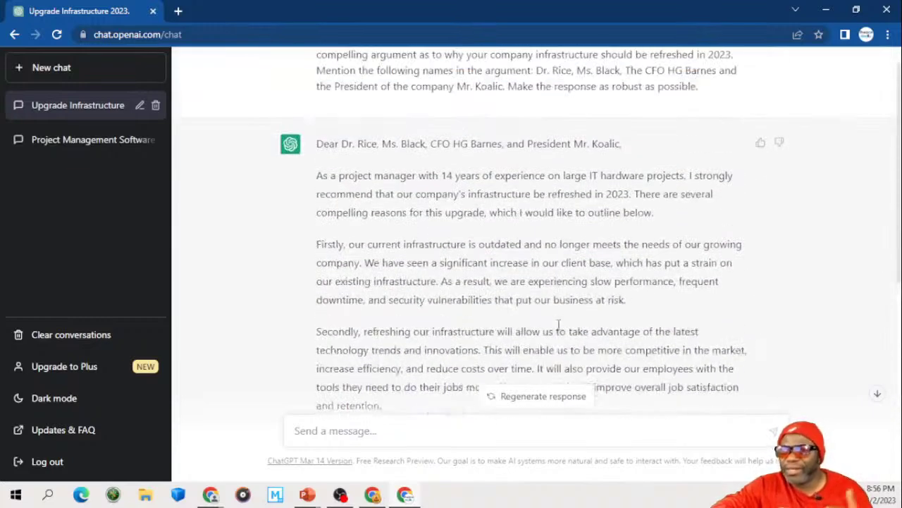
scroll(559, 325, "down", 3)
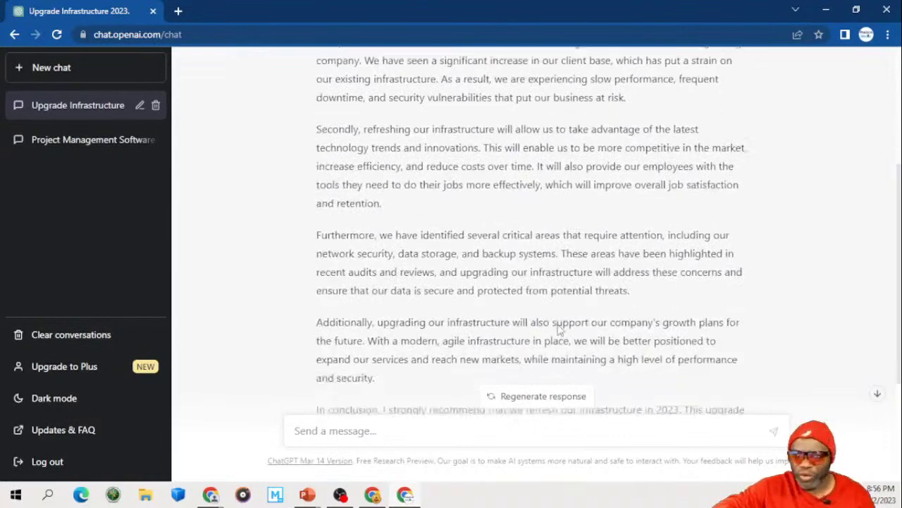
scroll(559, 325, "down", 3)
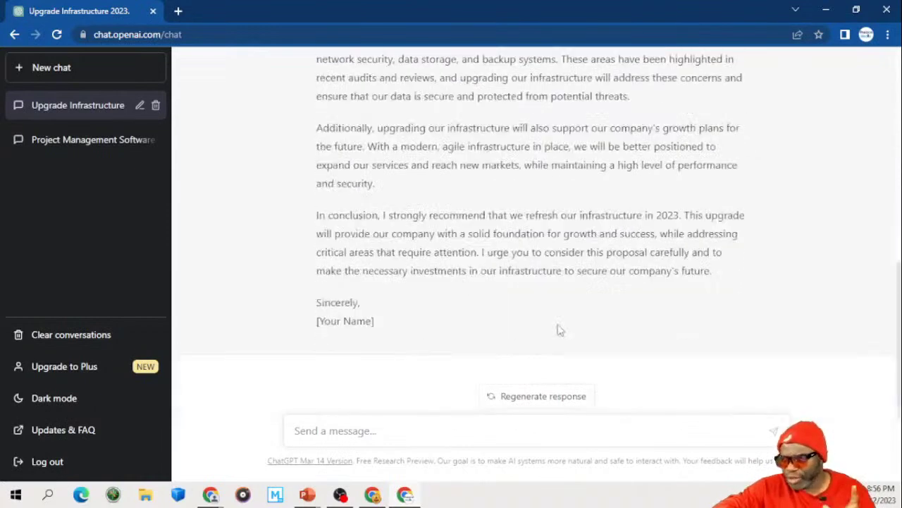
Step: Paste the copied prompt as a new message and remove everything after "large IT hardware projects."
left_click(430, 431)
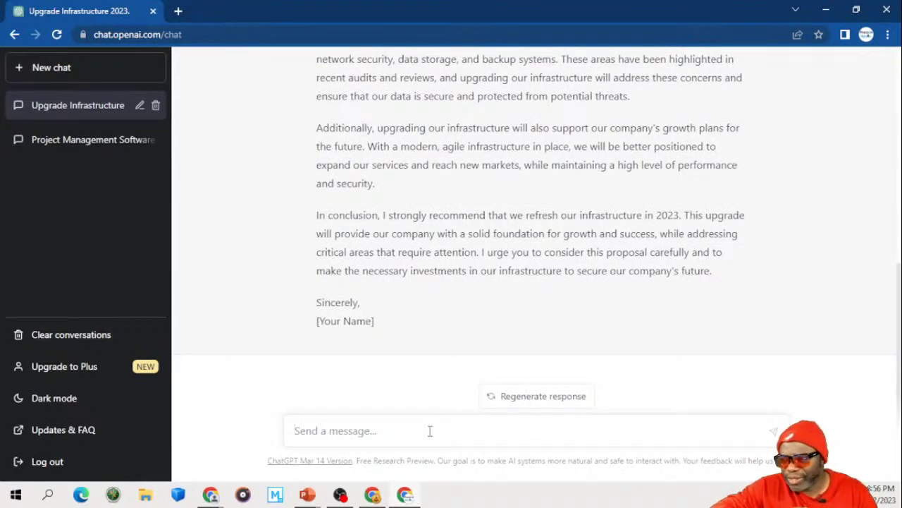
key("ctrl+v")
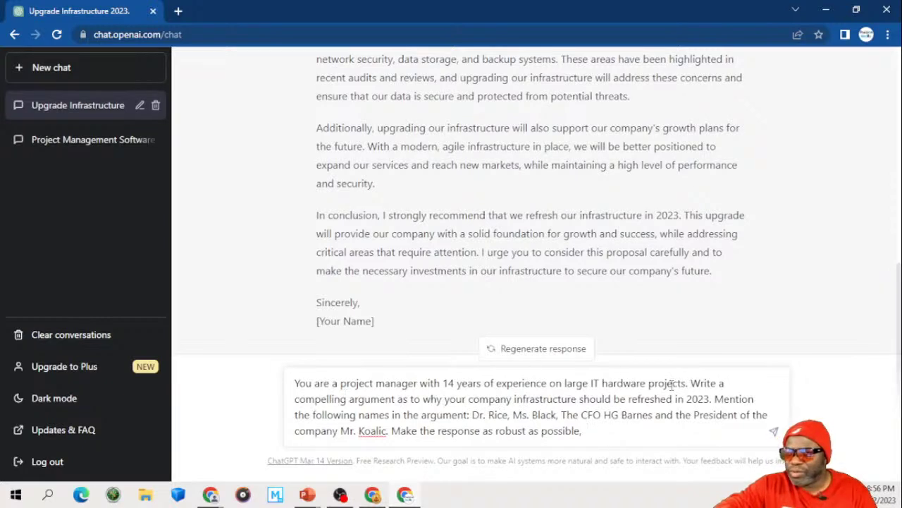
left_click_drag(691, 383, 732, 444)
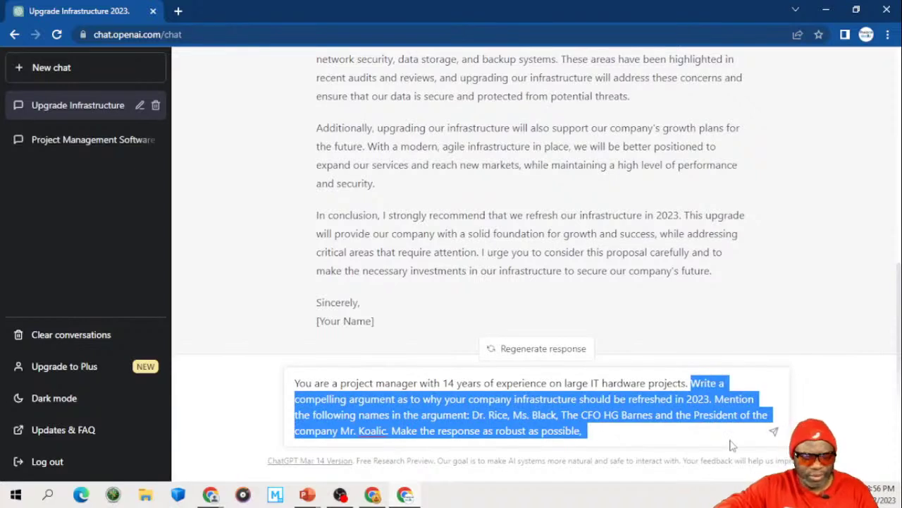
key("BackSpace")
Step: Continue the prompt with "Build a compelling argument in tabular view showing the pros and the cons of a hardware and software upgrade."
type("Build ")
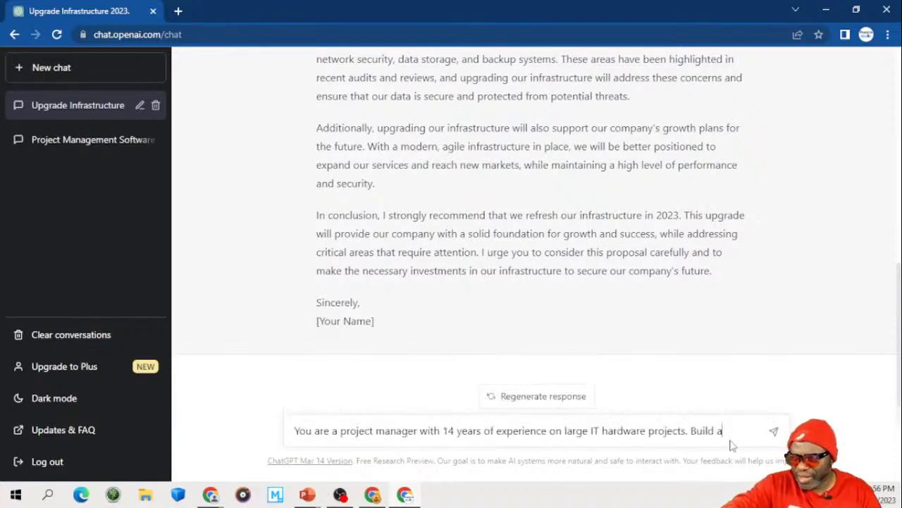
type("a comp")
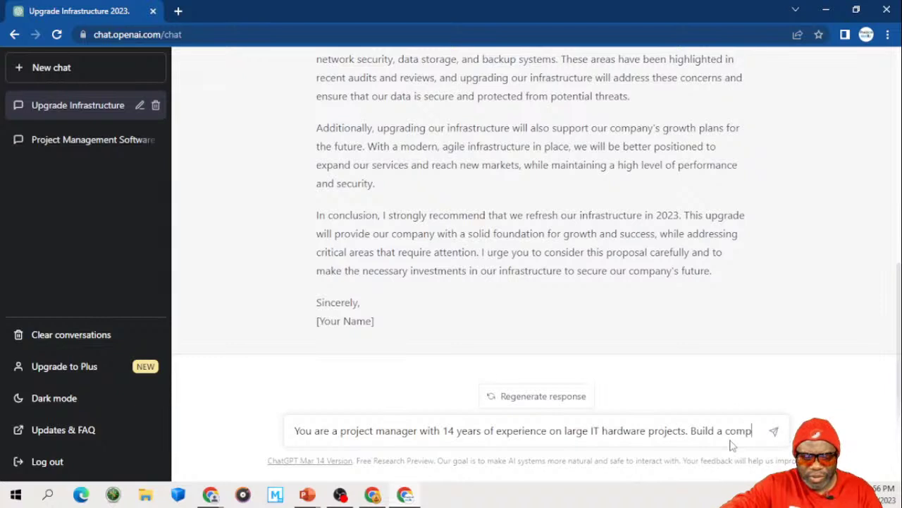
type("elling ")
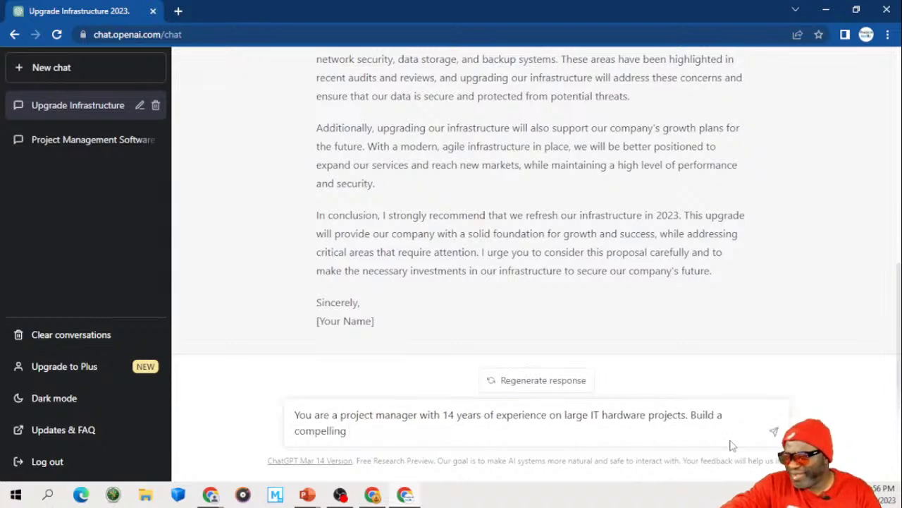
type("argument ")
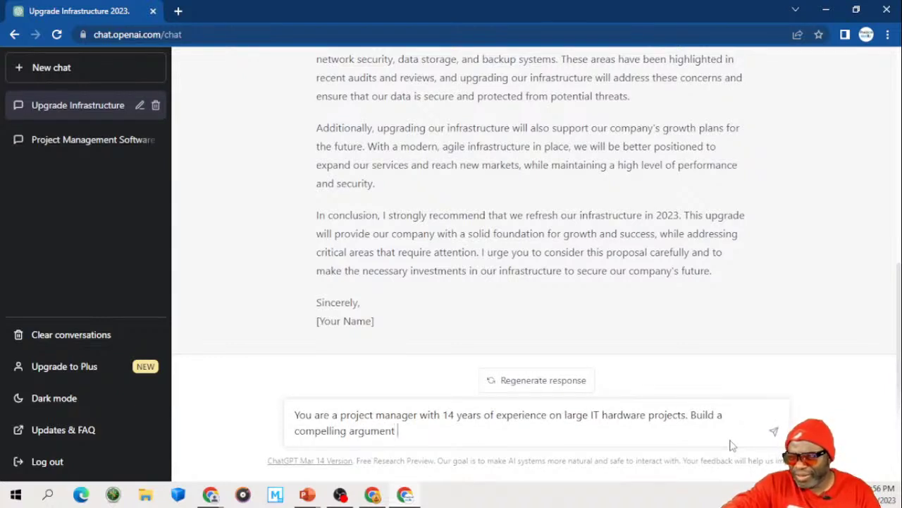
type("in tab")
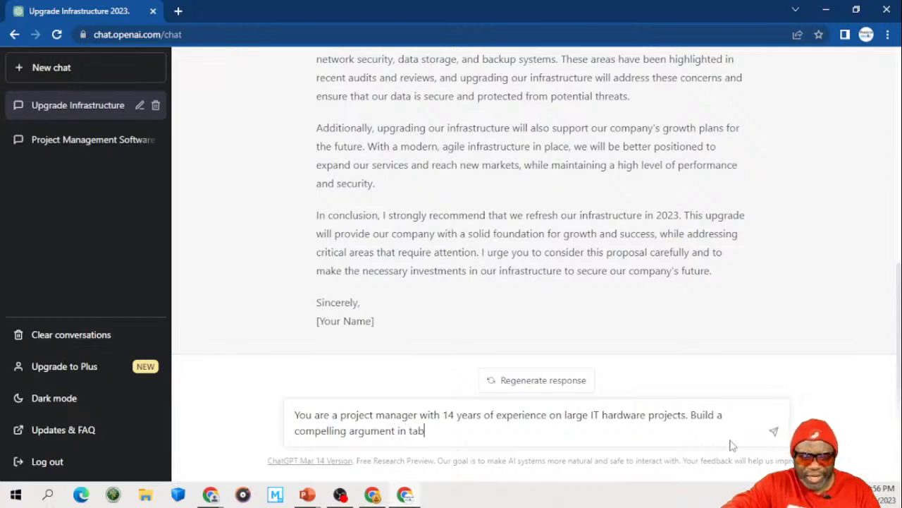
type("ular view")
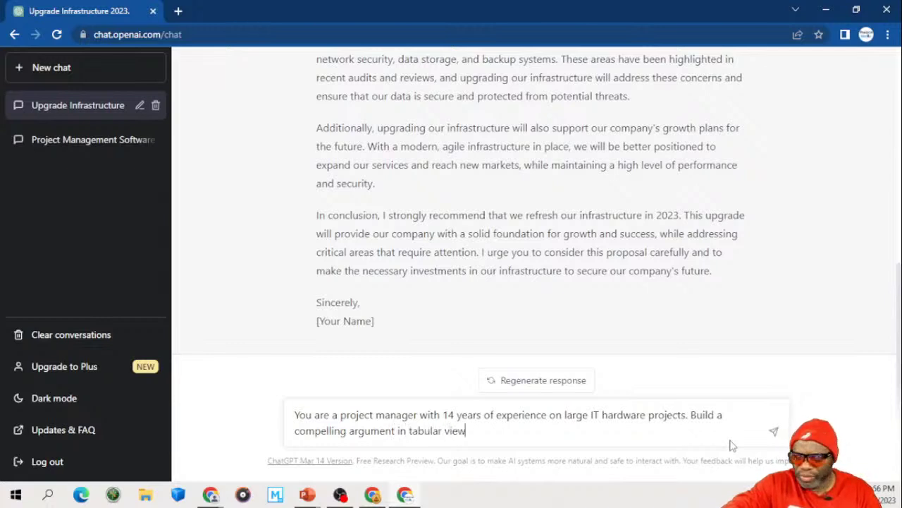
type(" showing t")
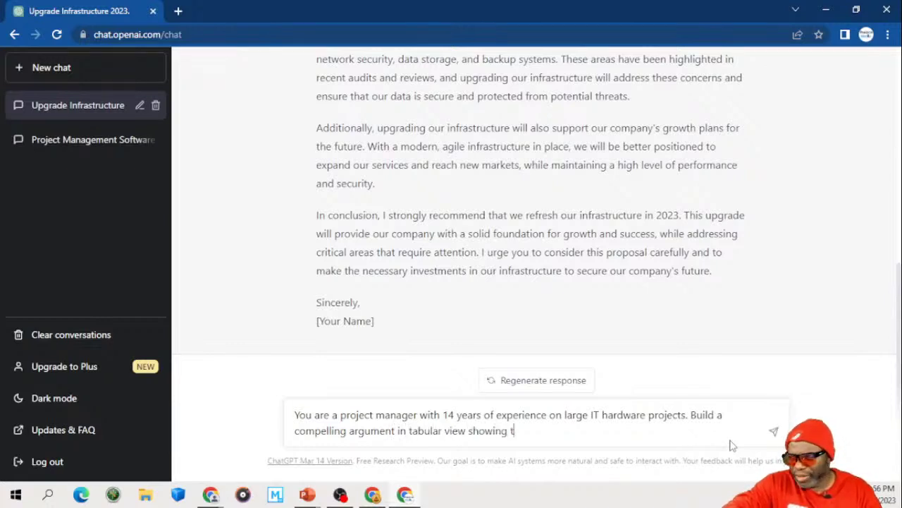
type("he pros")
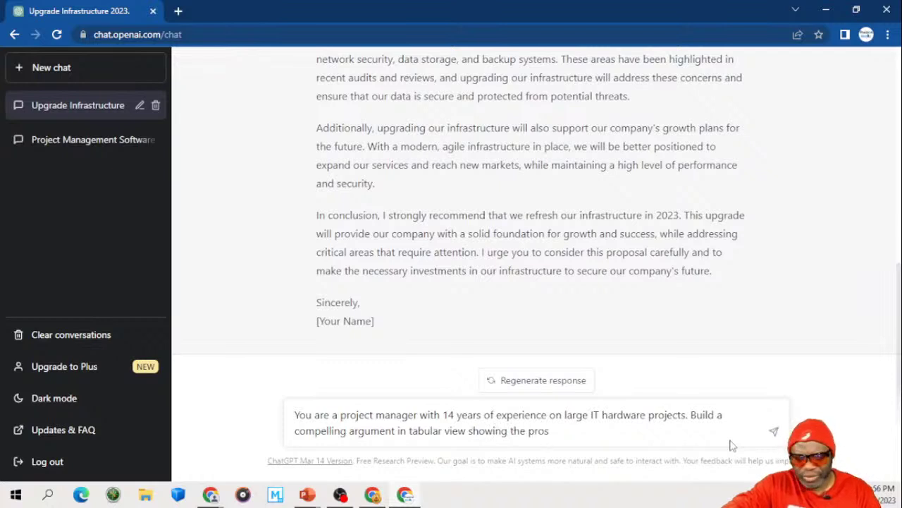
type(" and the cons")
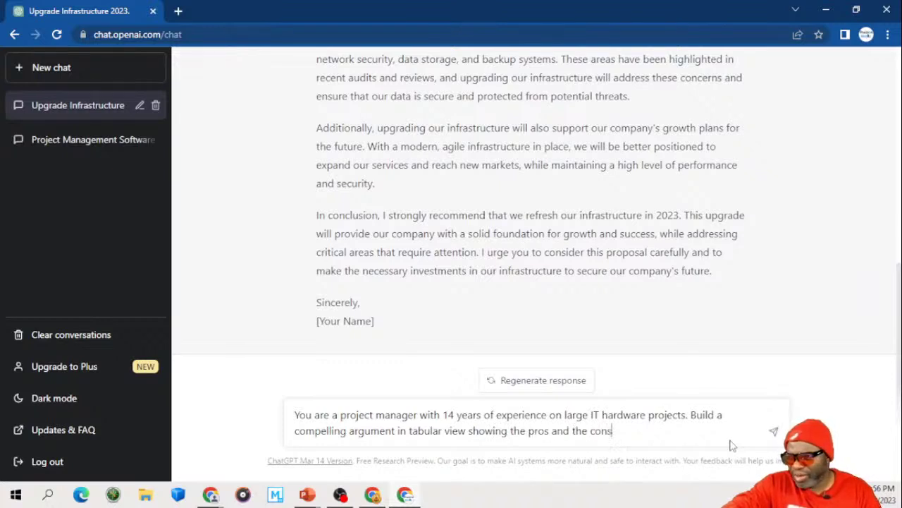
type(" of a ")
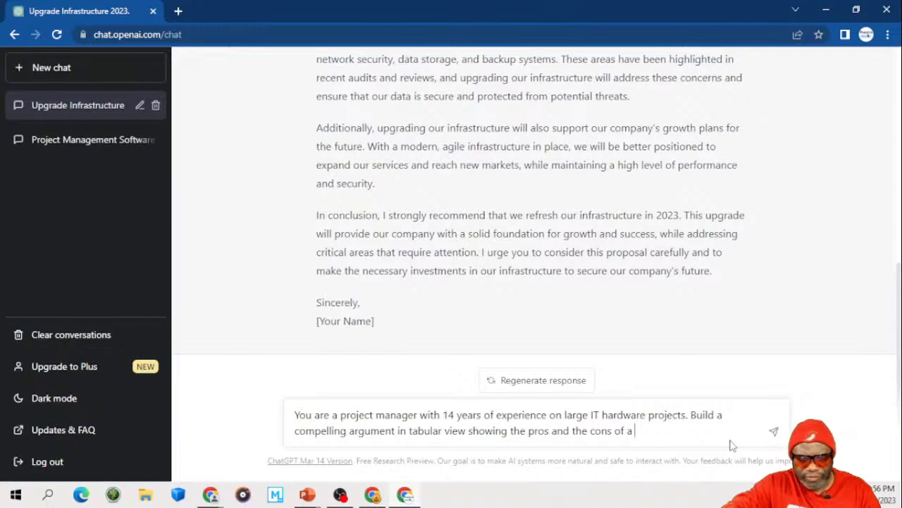
type("hardwa")
type("re ")
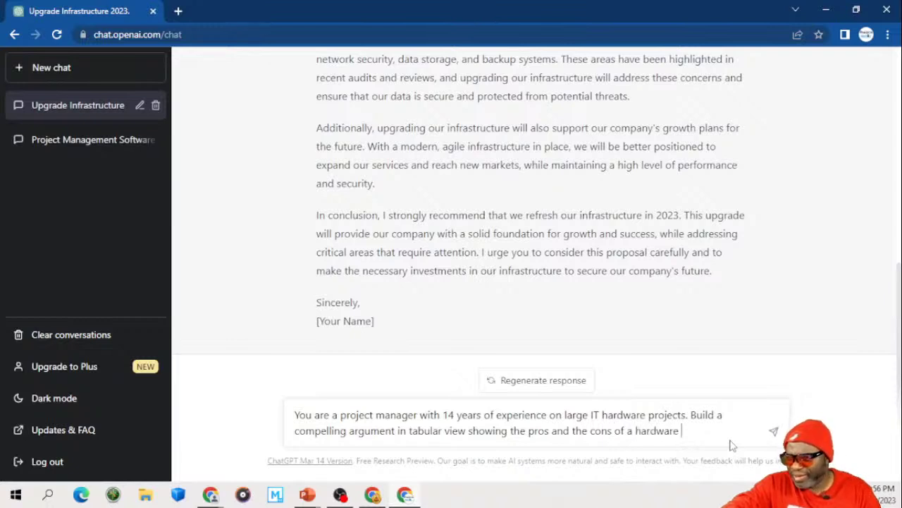
type("and sof")
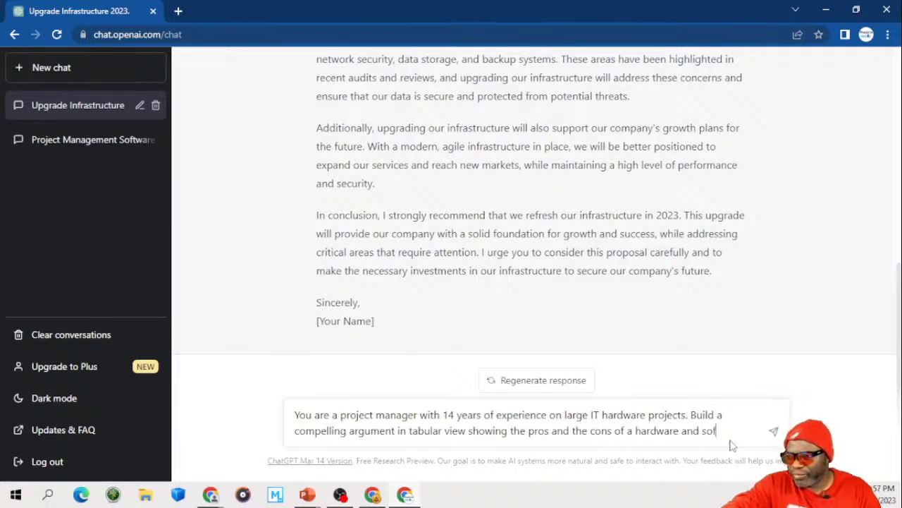
type("tware up")
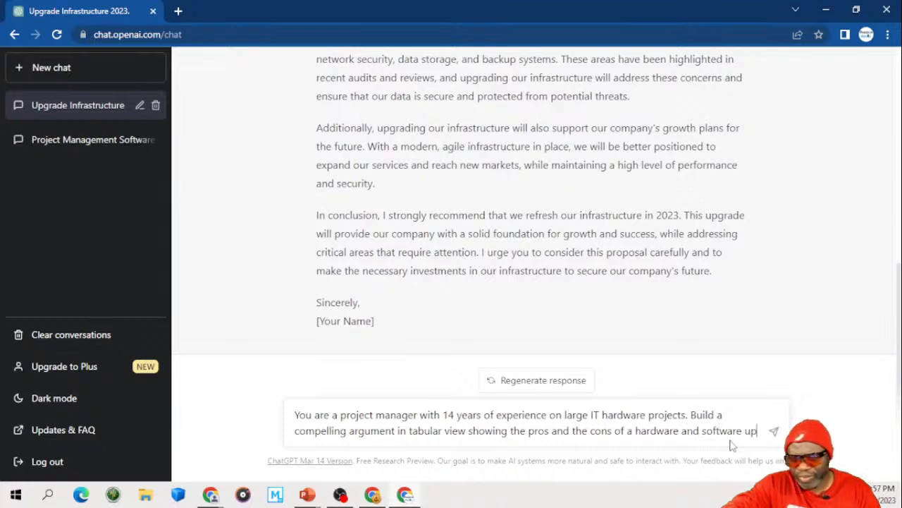
type("grade.")
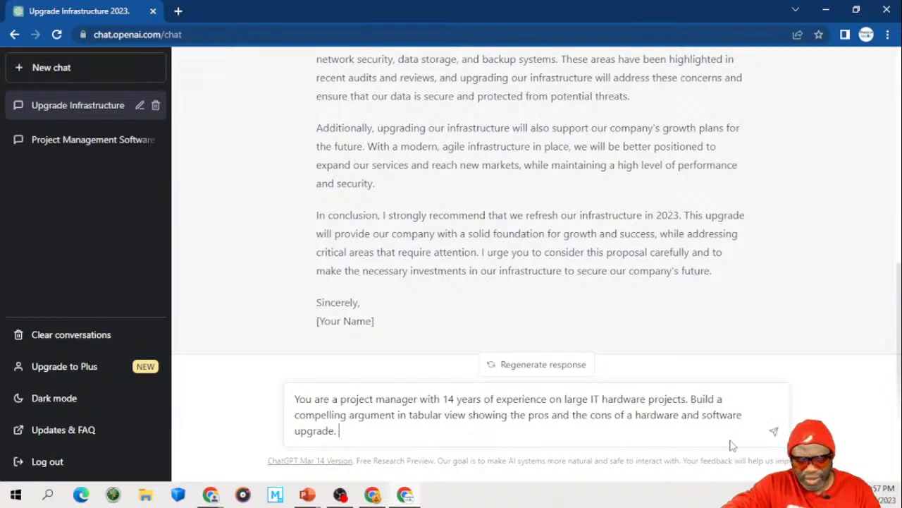
Step: Add "Include the cost benefit analysis in a separate field." to the prompt and submit it
type(" Include t")
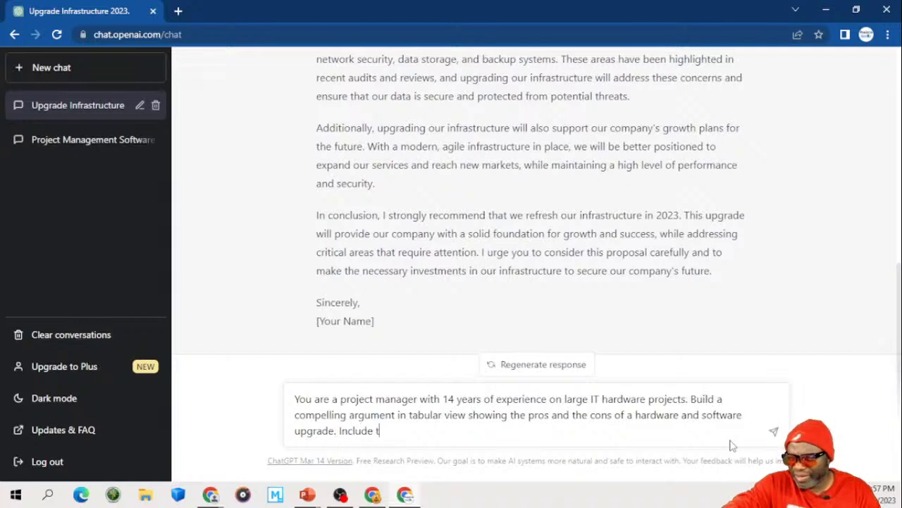
type("he cost bene")
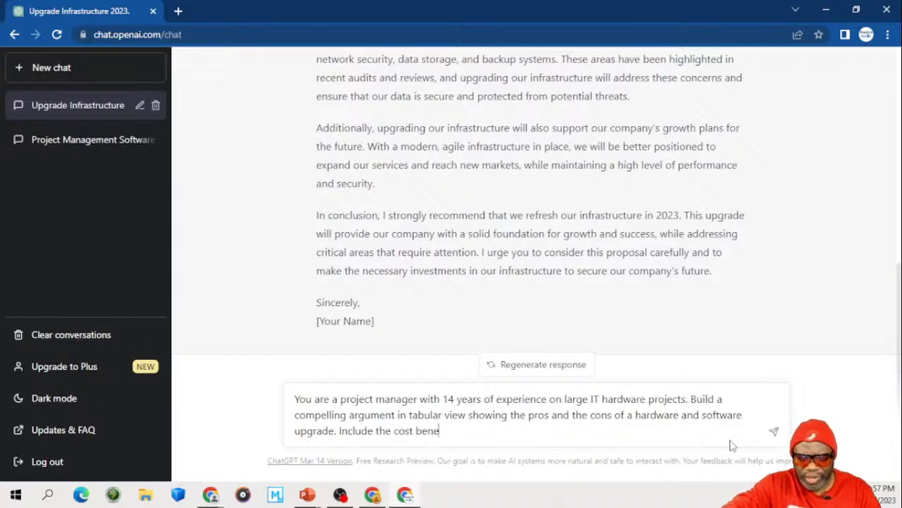
type("fit anal")
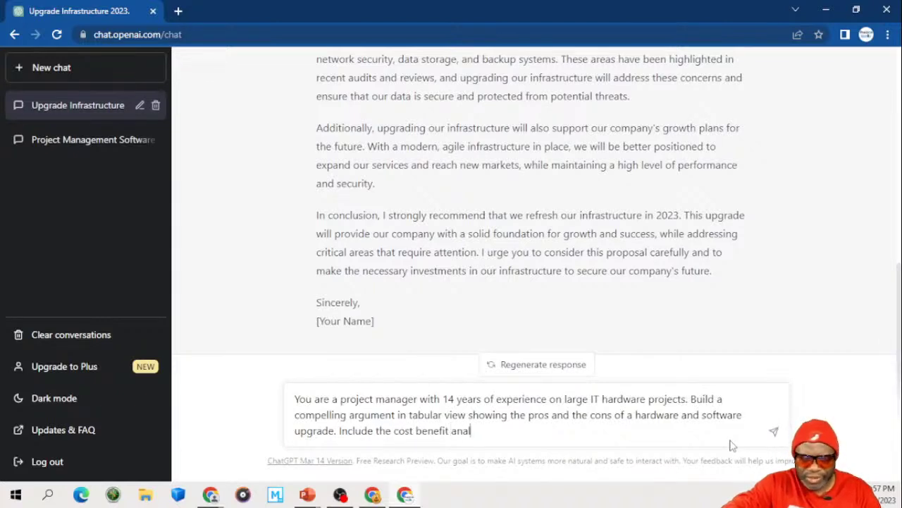
type("ysis in a se")
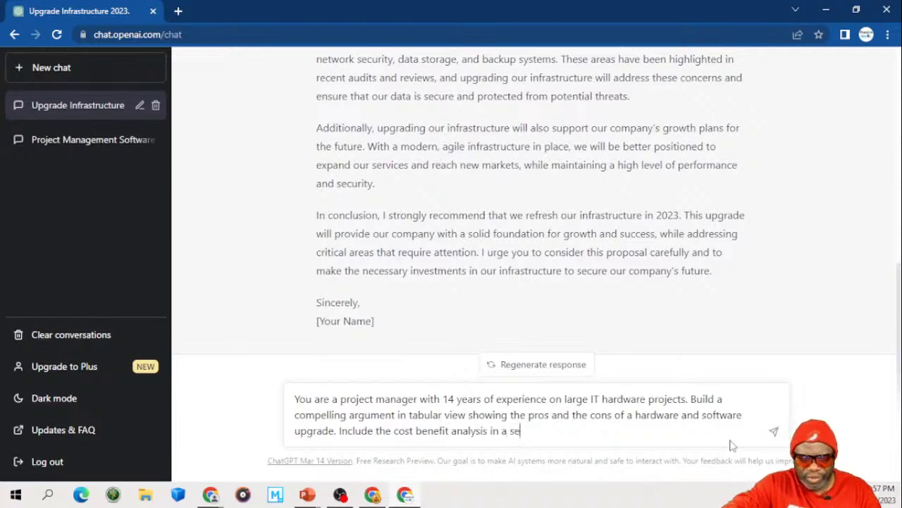
type("parate fiel")
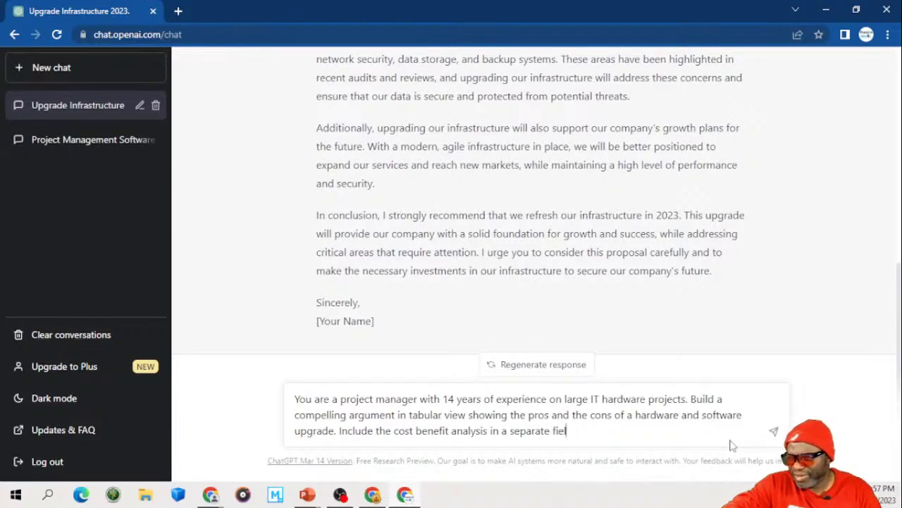
type("d.")
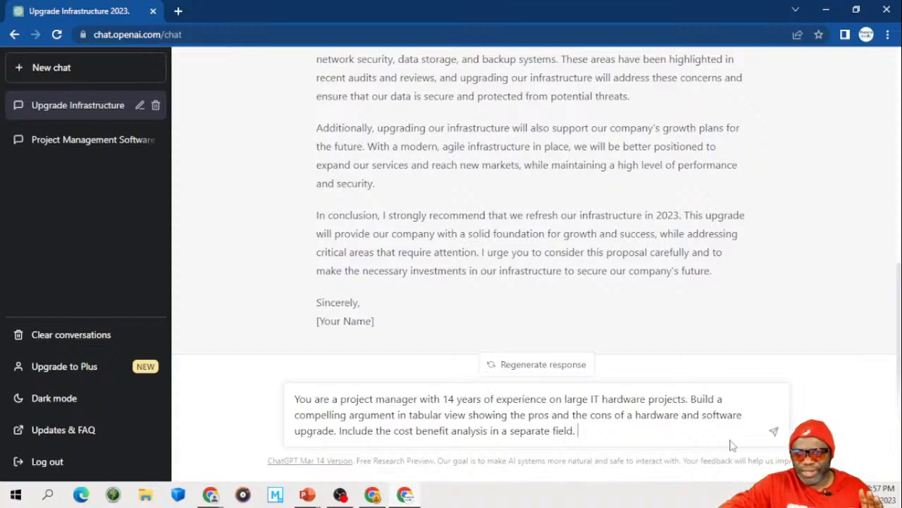
key("Return")
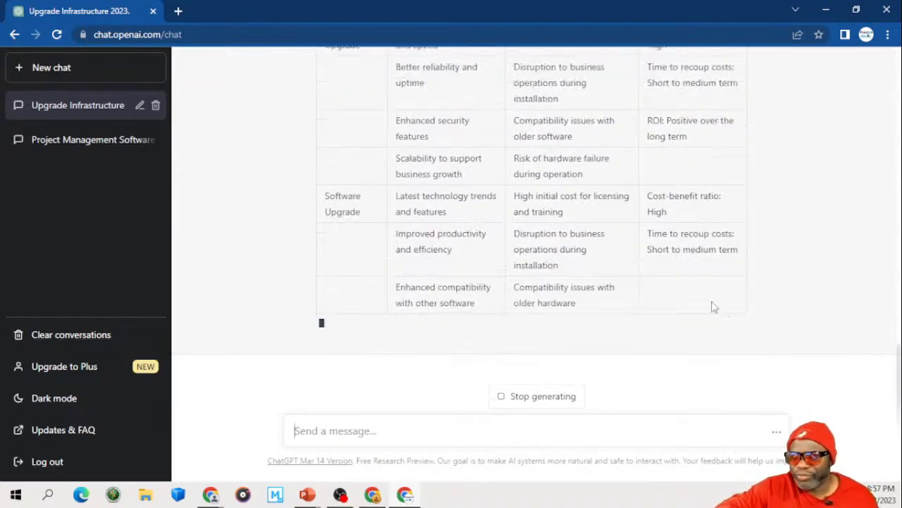
Step: Review the generated table's pros, cons and cost benefit analysis for hardware and software upgrades, along with its closing summary
scroll(621, 275, "up", 2)
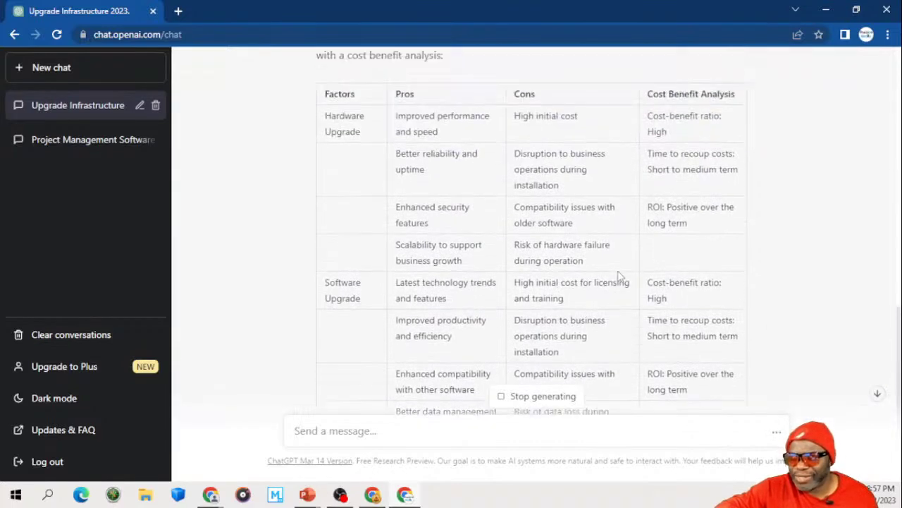
scroll(618, 275, "up", 1)
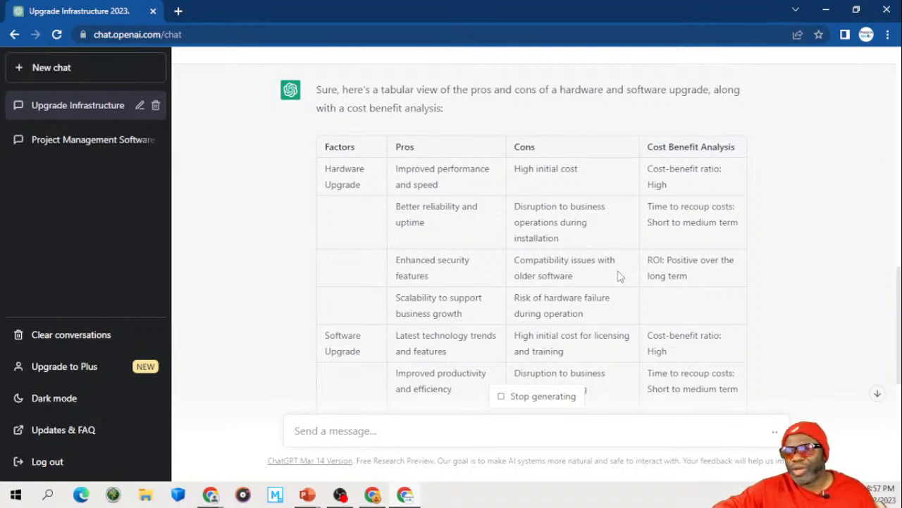
scroll(619, 277, "down", 2)
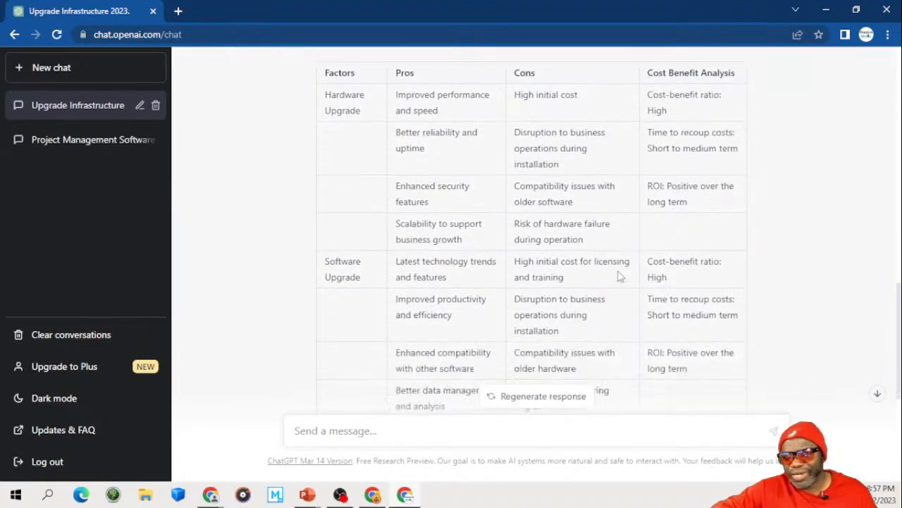
scroll(619, 277, "down", 2)
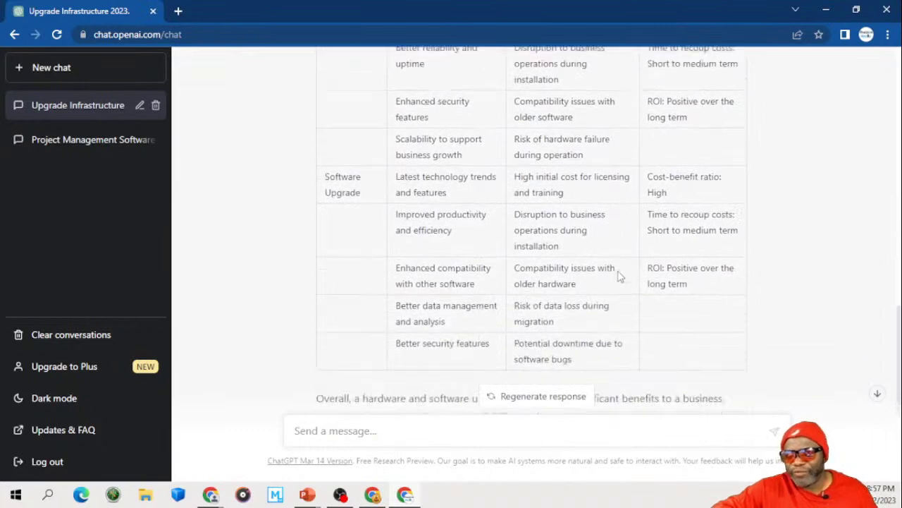
scroll(619, 277, "down", 2)
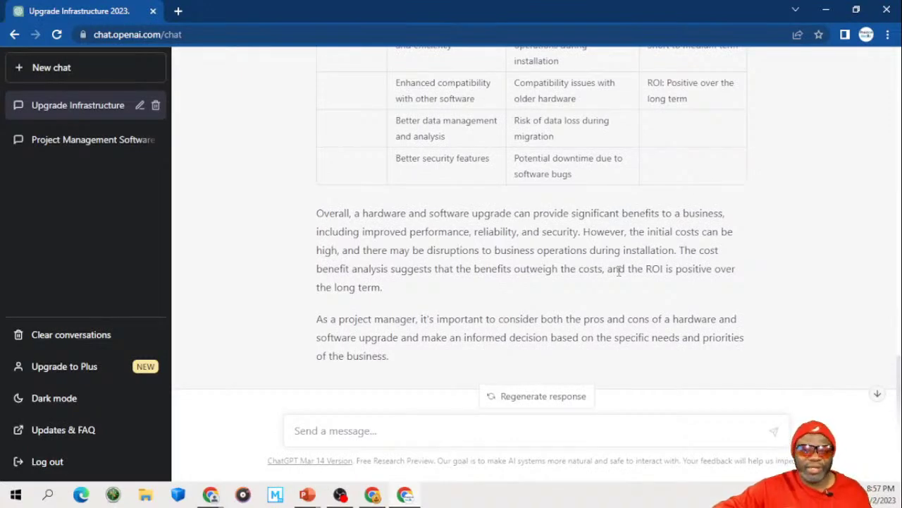
scroll(619, 271, "up", 2)
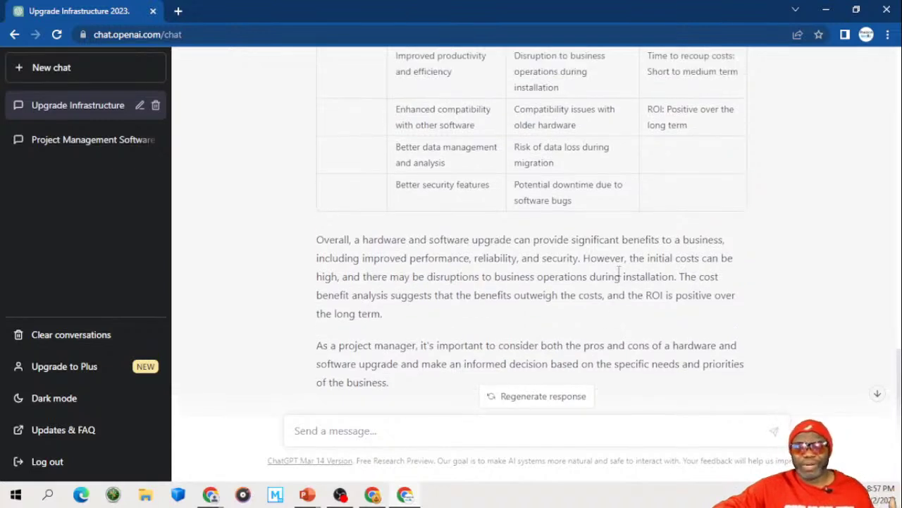
scroll(619, 276, "up", 3)
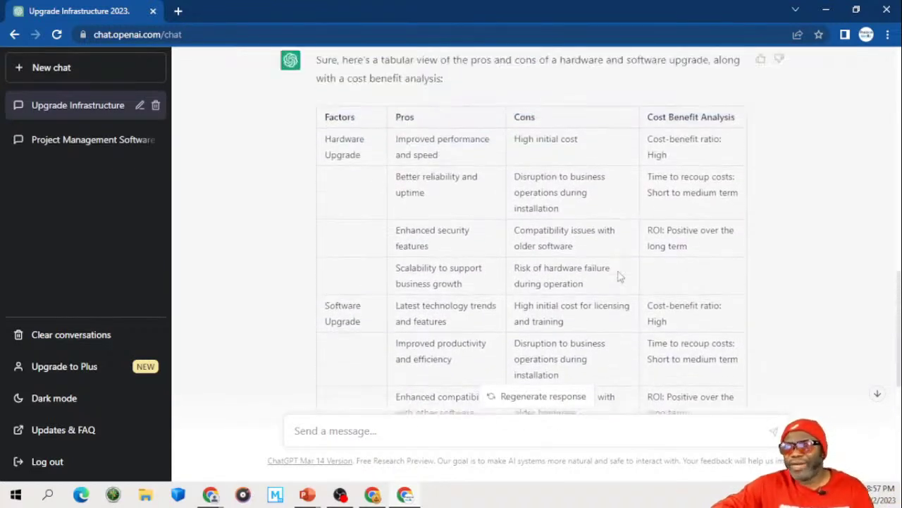
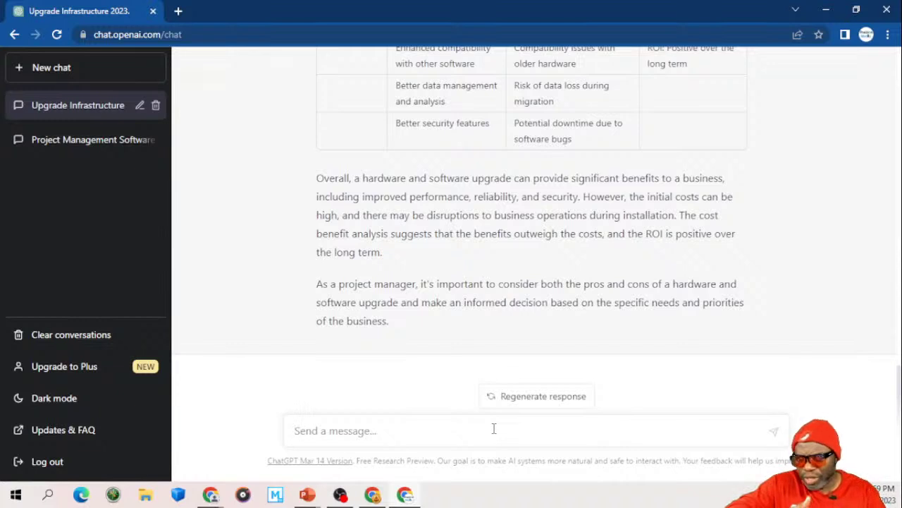
type("C")
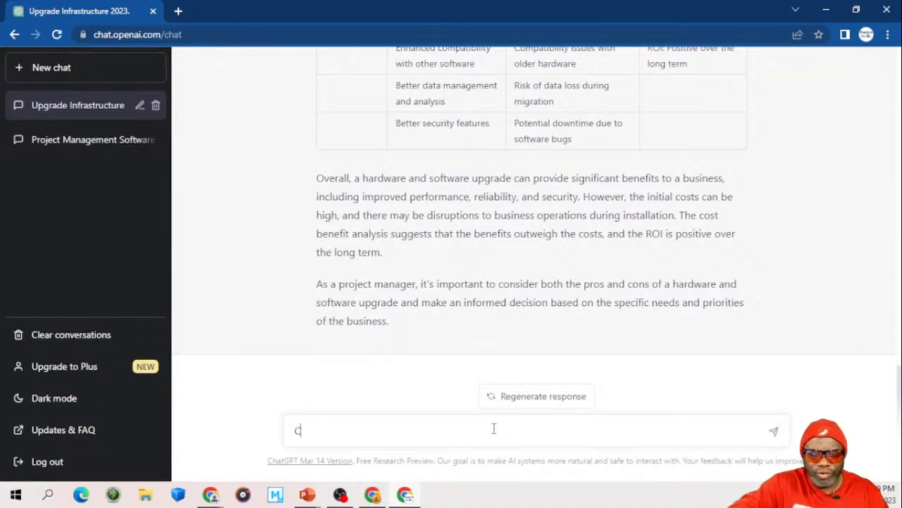
type("reate a backlog")
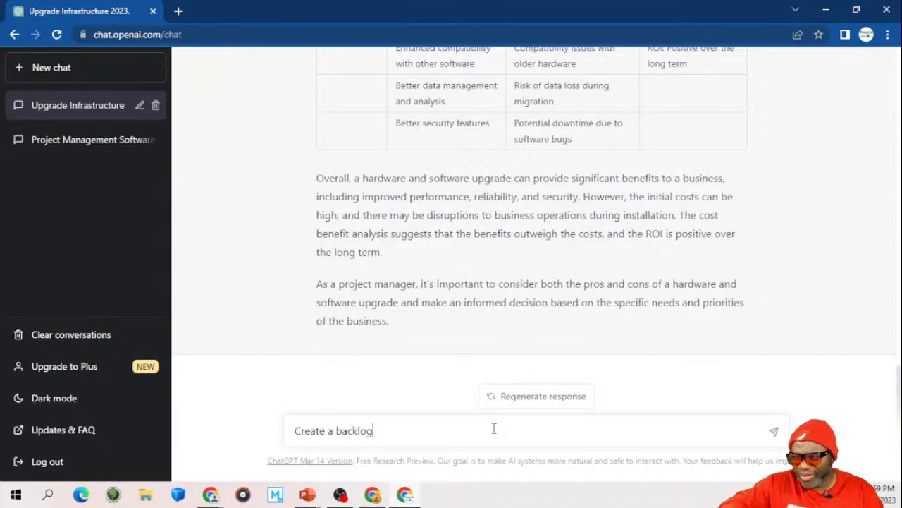
left_click(295, 430)
type("Write a compelling argument as to why your company infrastructure should be refreshed in 2023. Mention the following names in the argument: Dr. Rice, Ms. Black, The CFO HG Barnes and the President of the company Mr. Koalic. Make the response as robust as possible,")
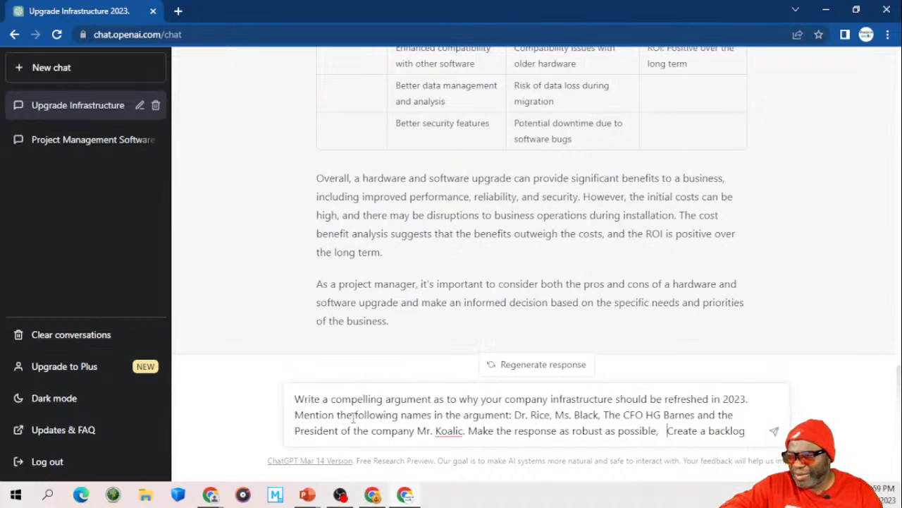
left_click_drag(294, 399, 463, 415)
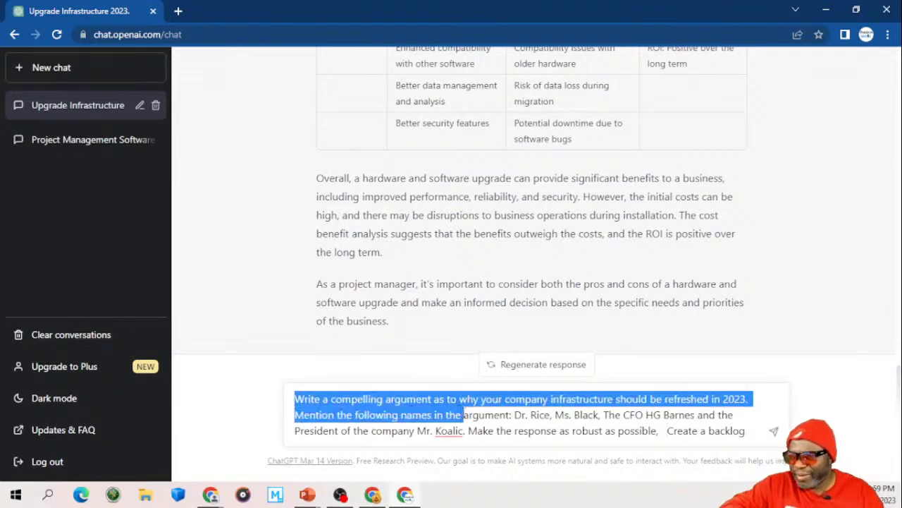
key("ctrl+a")
Step: Replace the selected draft message with "You are a Portfolio manager trying to make a case for"
type("You are a")
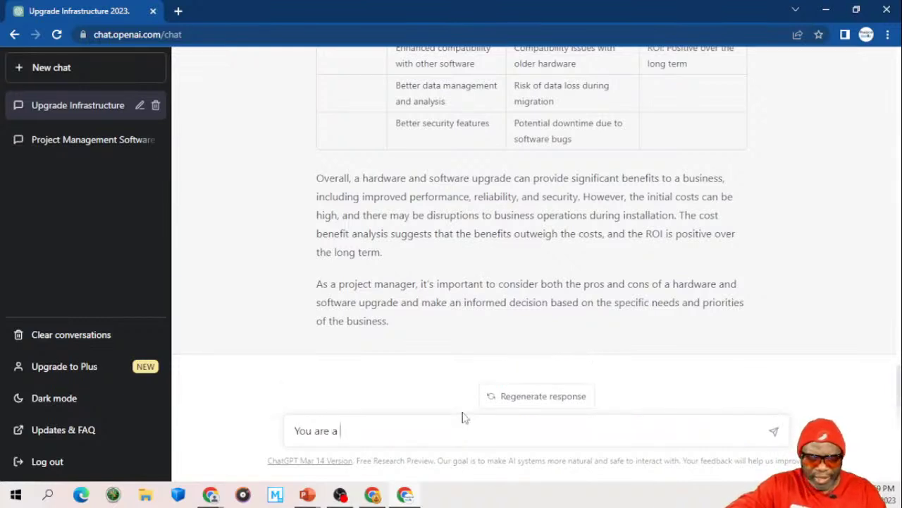
type(" Pro")
key("BackSpace")
key("BackSpace")
type("o")
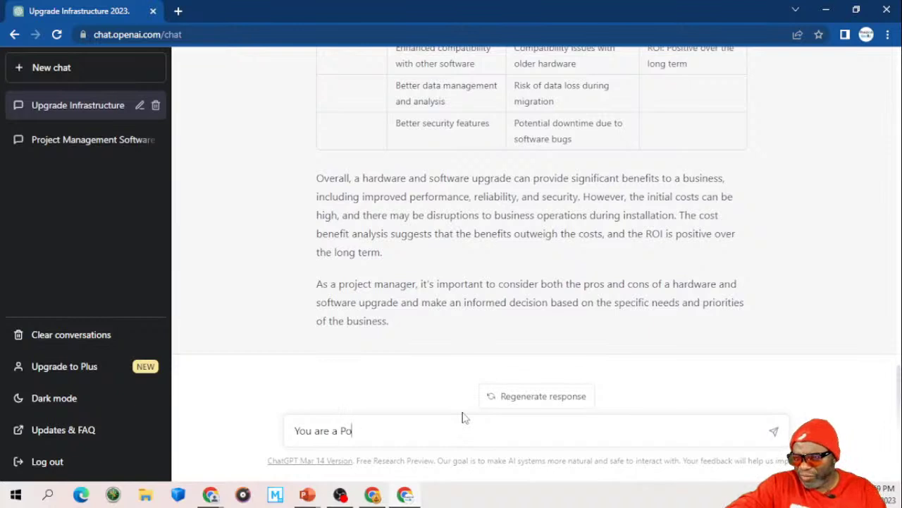
type("rtfo")
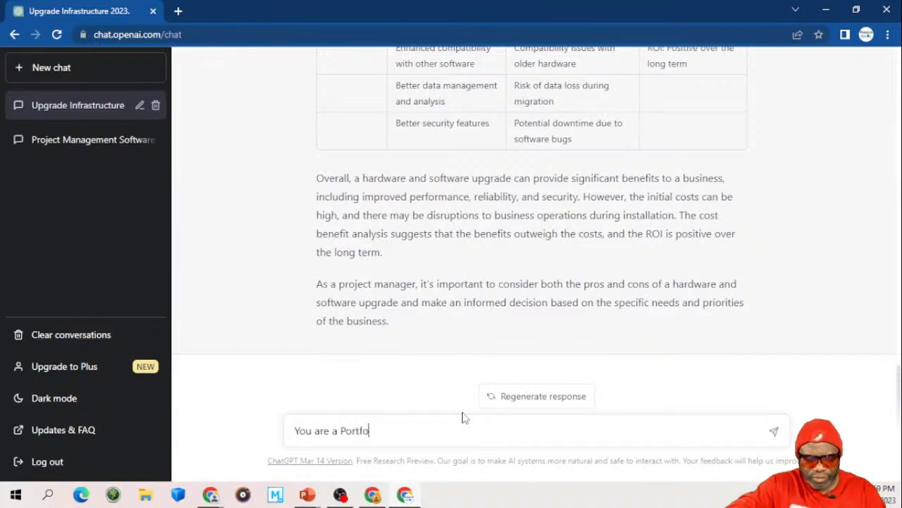
type("lio manage")
key("BackSpace")
key("BackSpace")
key("BackSpace")
key("BackSpace")
type("anager try")
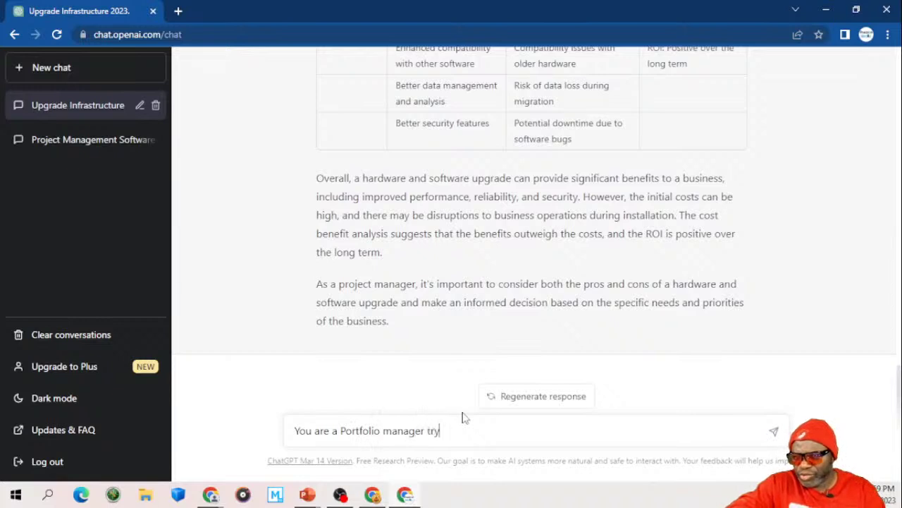
type("ing to make a case for")
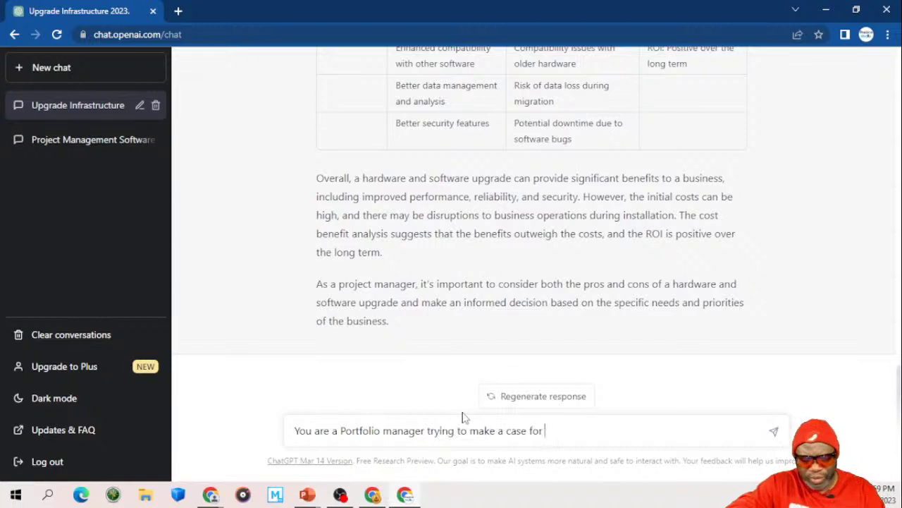
Step: Continue the prompt with "a hardware and software refresh for all infrastructure and windows."
type(" a hardware and software refresh for all infrast")
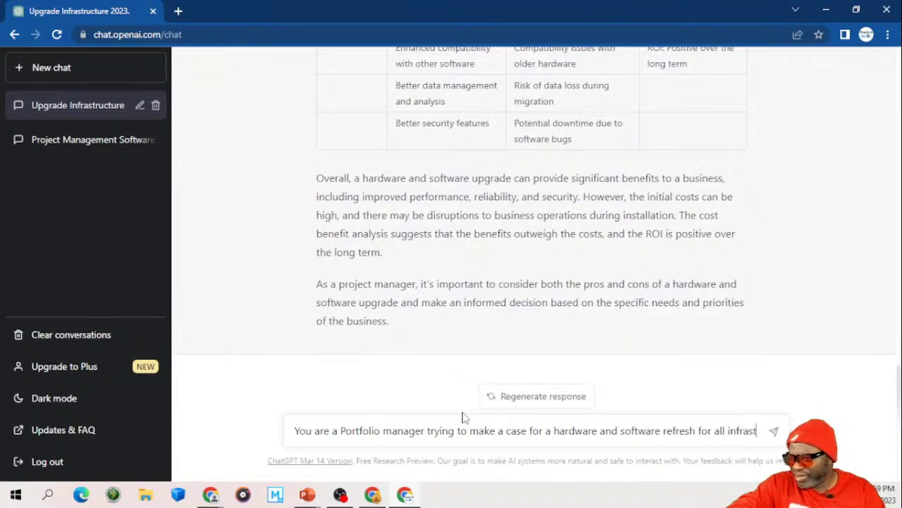
type("ructr")
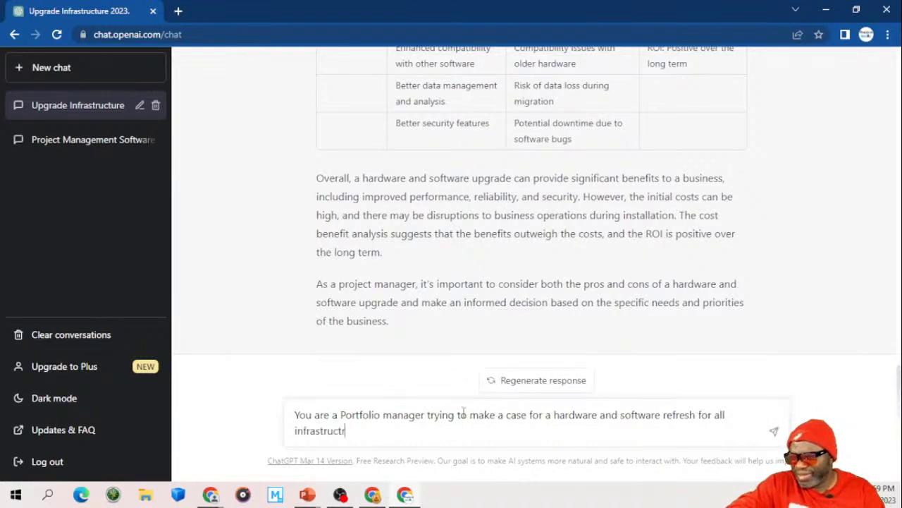
type("ucture and windoes")
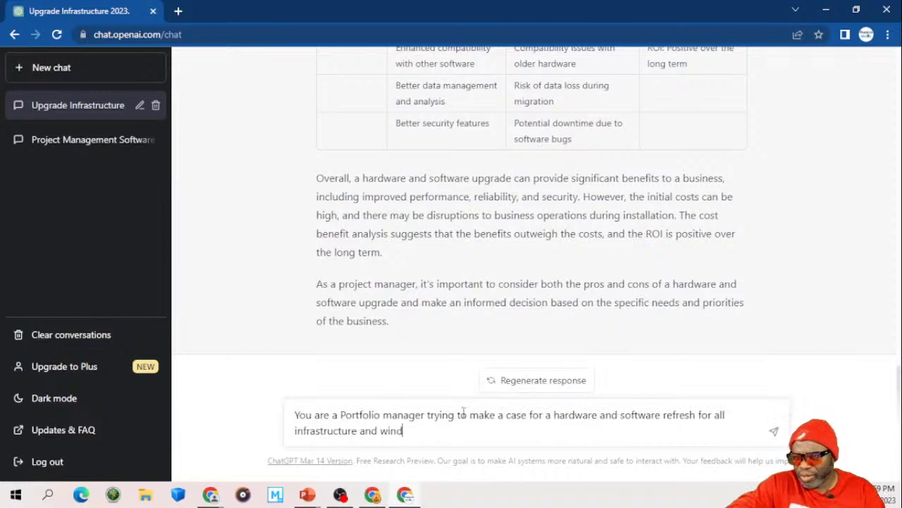
key("BackSpace")
key("BackSpace")
type("ws. ")
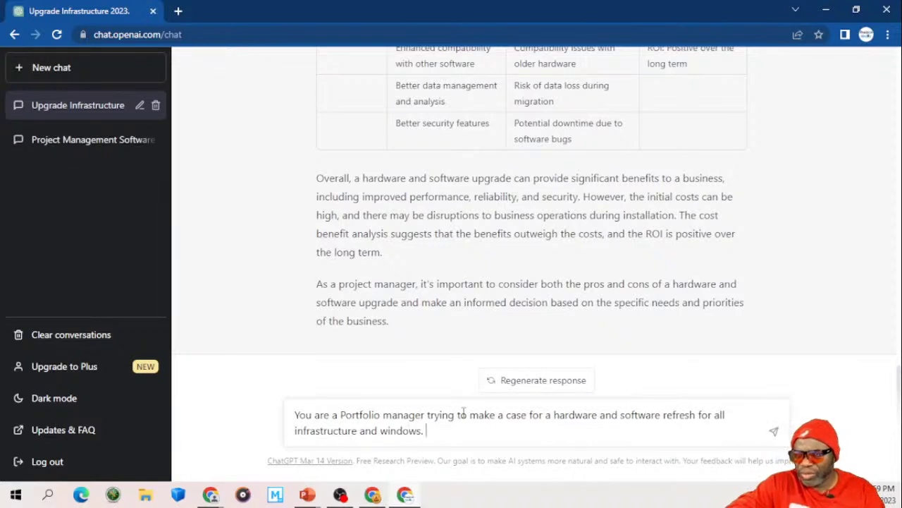
Step: Add "Create a product backlog for this endeavor breaking the information down into releases, sprints" to the prompt
type("Create a ")
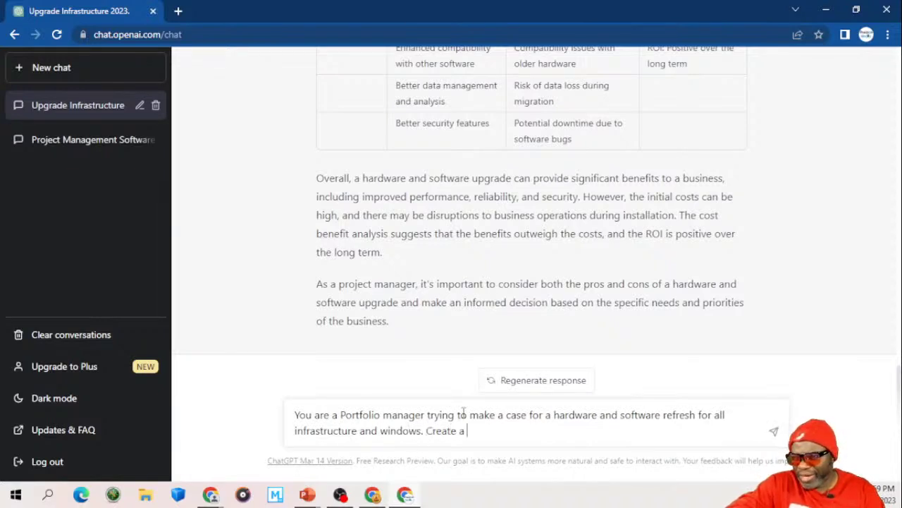
type("product back")
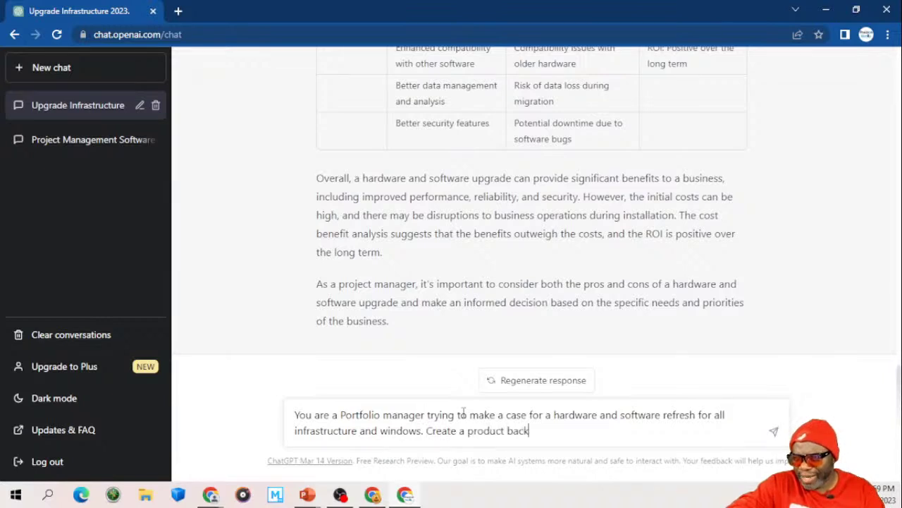
type("log for this")
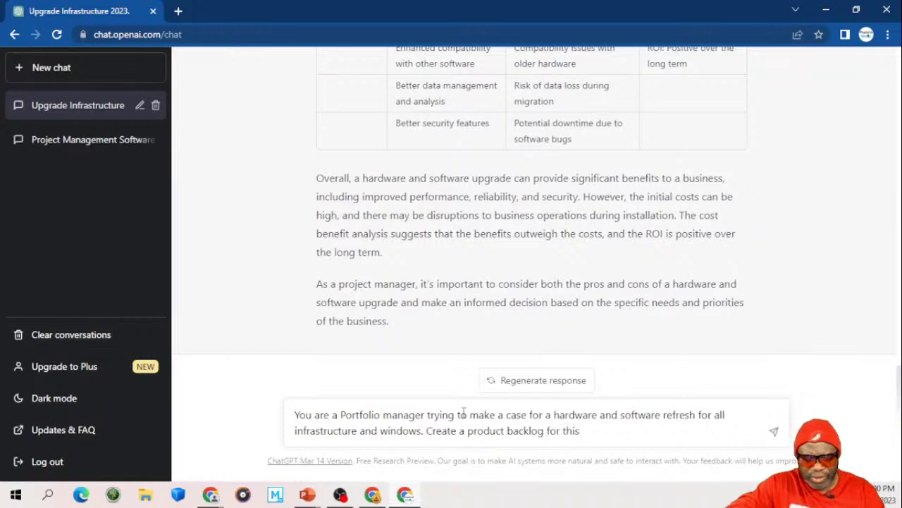
type(" endeavor")
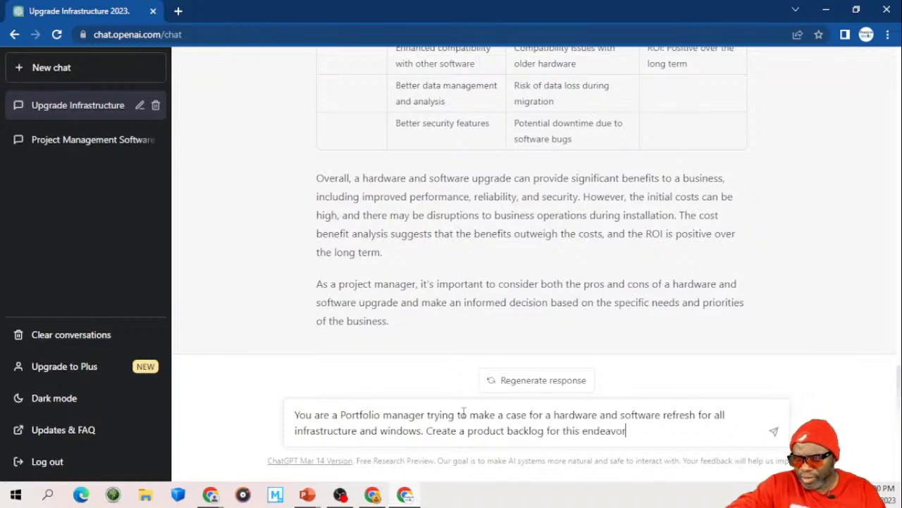
type(" breaking")
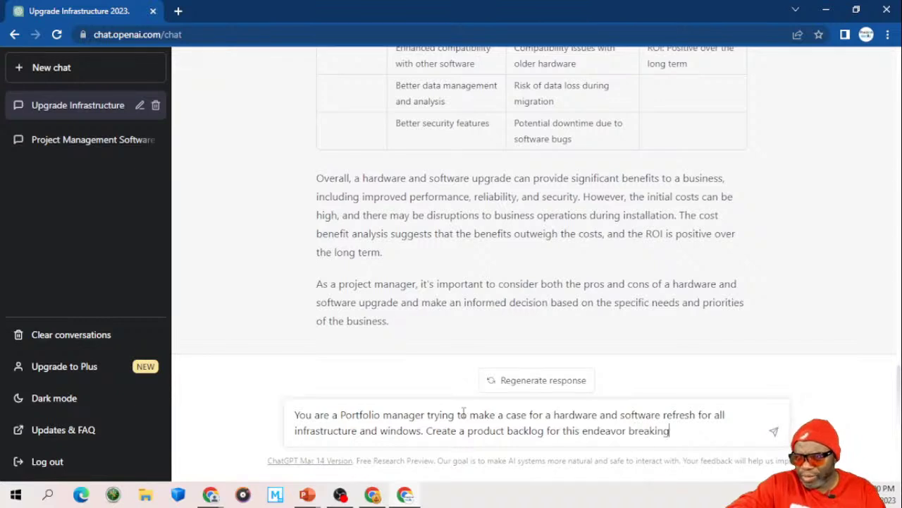
type(" the informa")
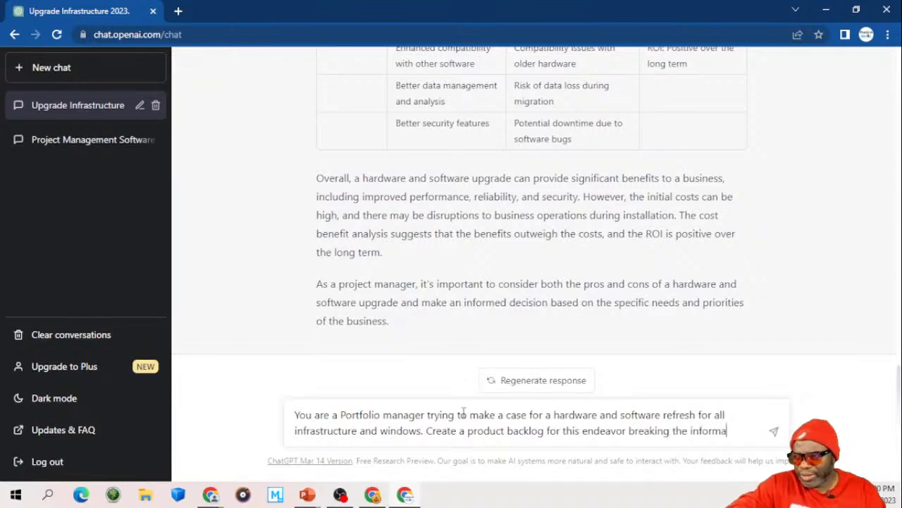
type("tion down into")
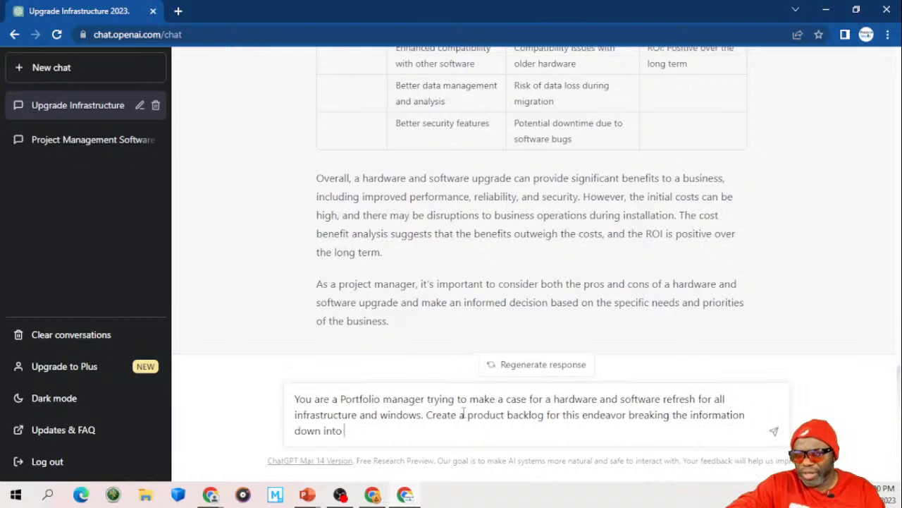
type(" releases")
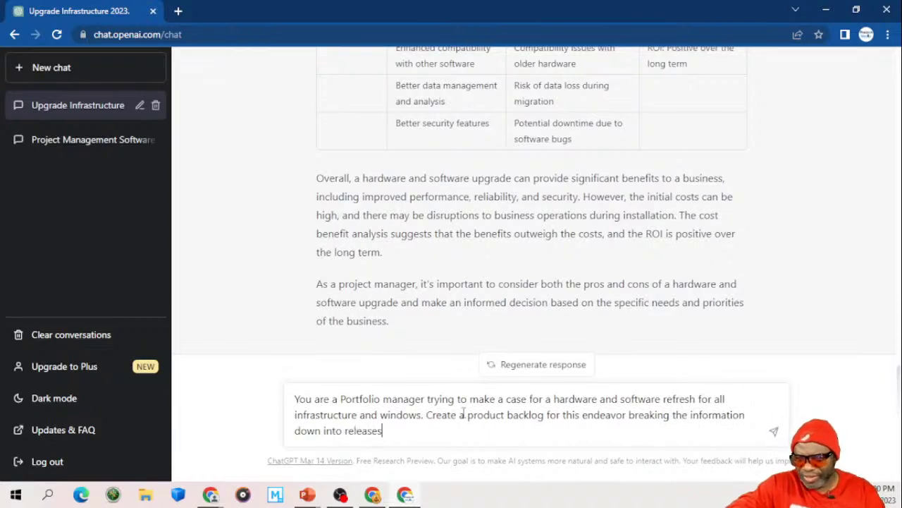
type(", sprints")
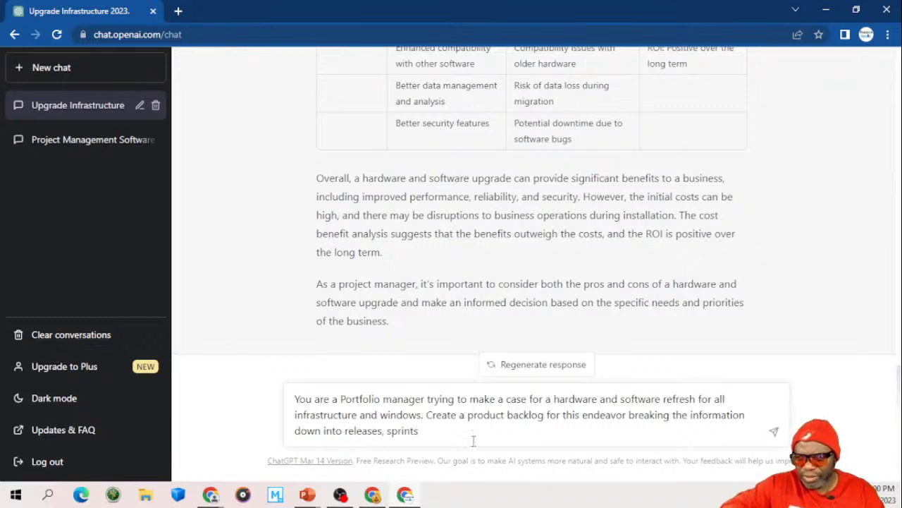
Step: Insert "epics, features," before "releases" in the prompt and add ", stories" after "sprints"
left_click(345, 431)
type("epics, ")
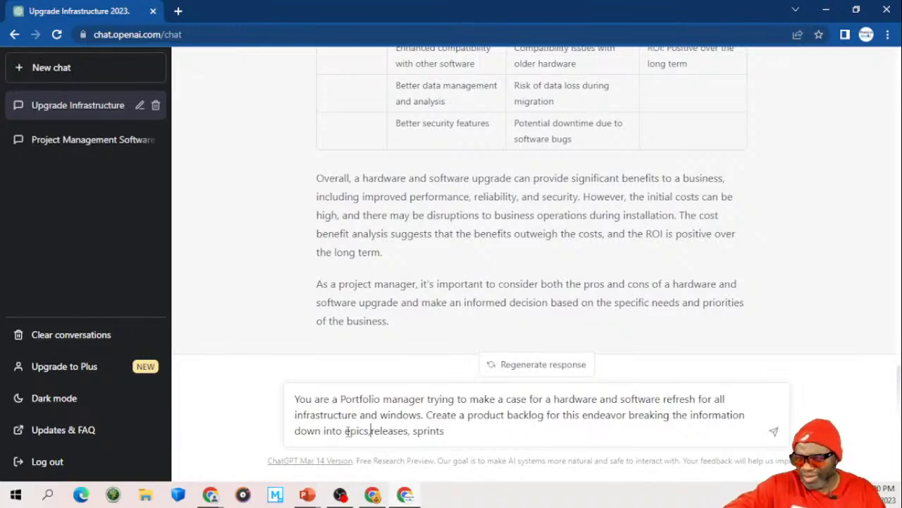
type("features,")
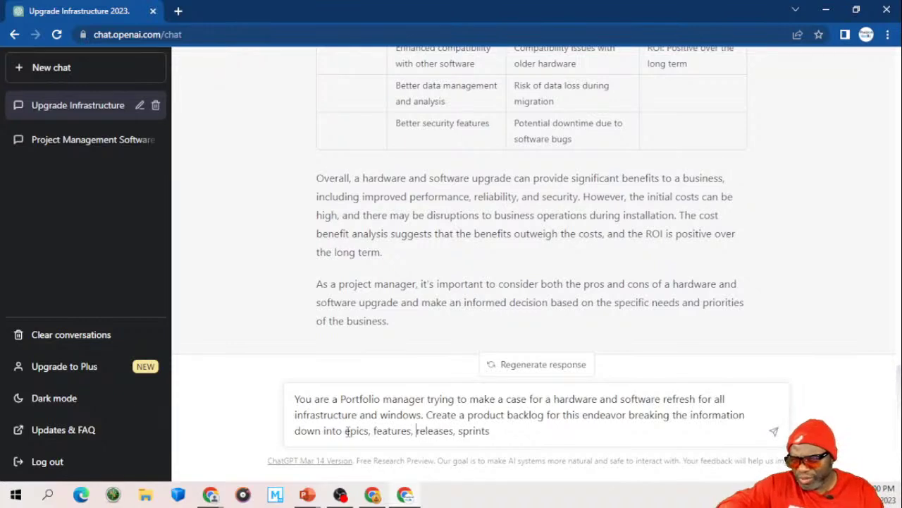
left_click(497, 433)
type(",")
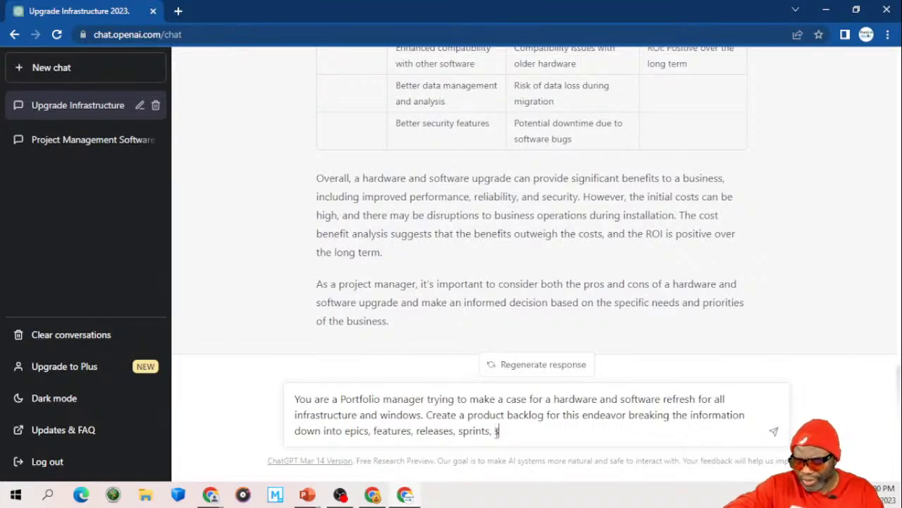
type("stories")
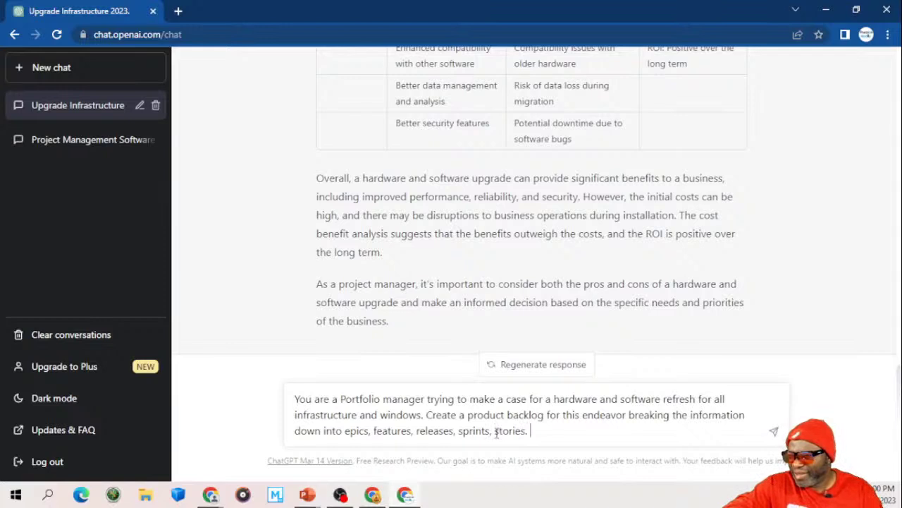
Step: End the backlog sentence with a period and continue with "Use as many lines and columns as is necessary to"
type(". Use a")
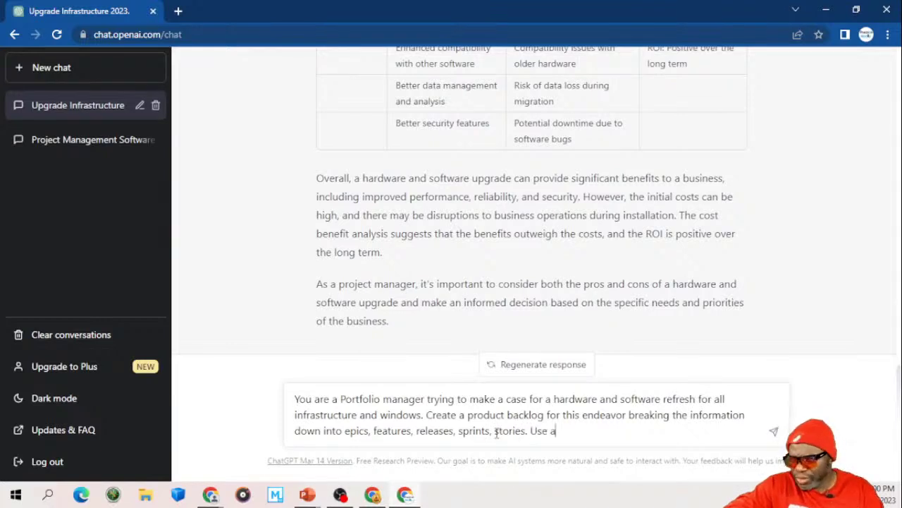
type("s many lin")
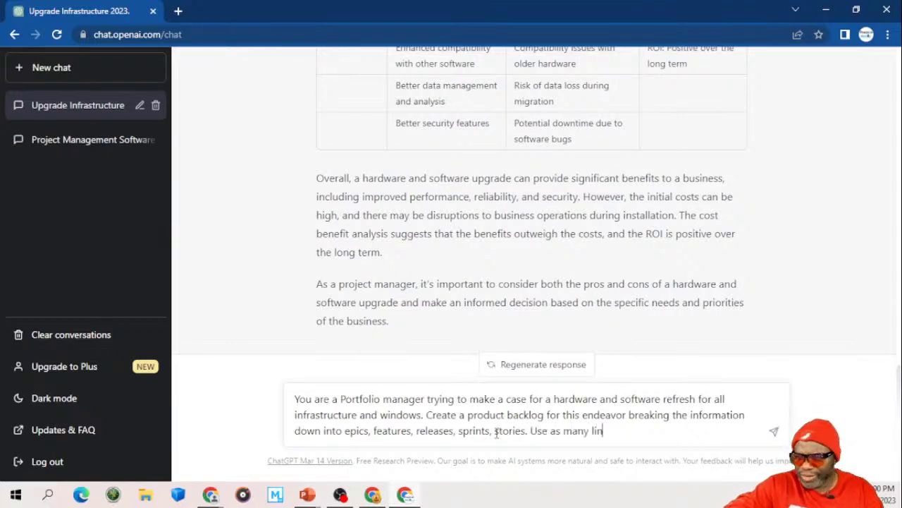
type("es and columns")
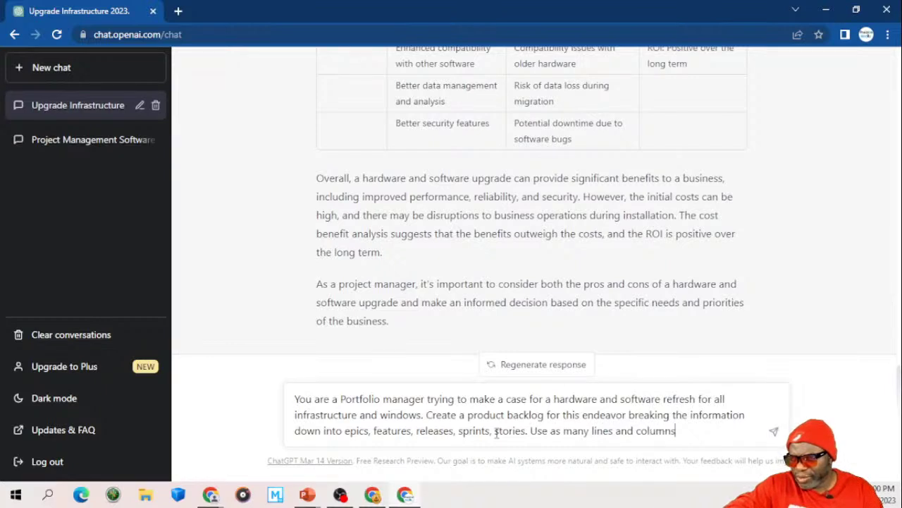
type(" as is nec")
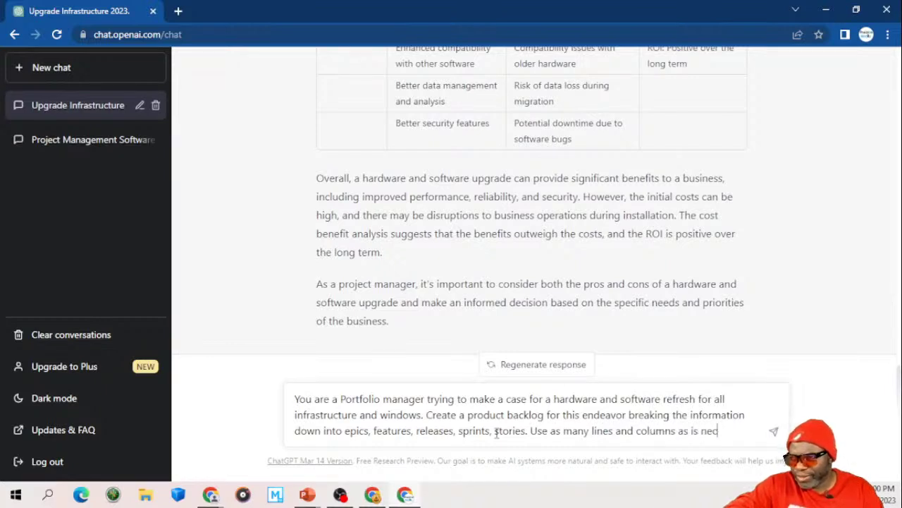
type("essary to ")
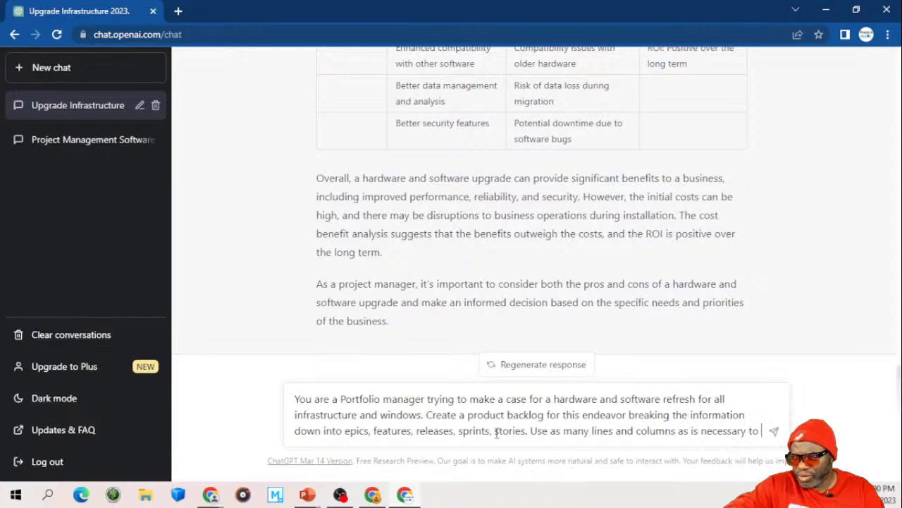
Step: Complete the prompt with "paint a clear picture for the less technical stakeholders resulting in a green light to go ahead." and submit it
type("paint a clear picture for the less technical stakeh")
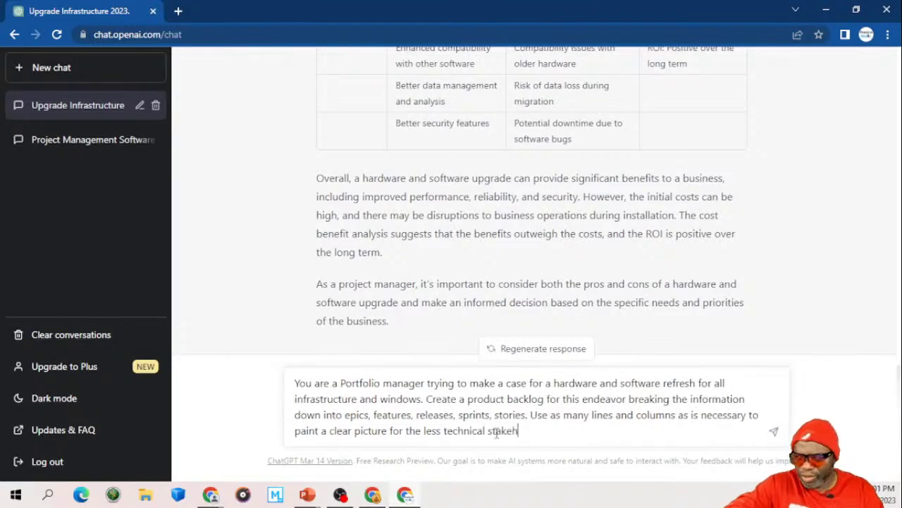
type("olders resul")
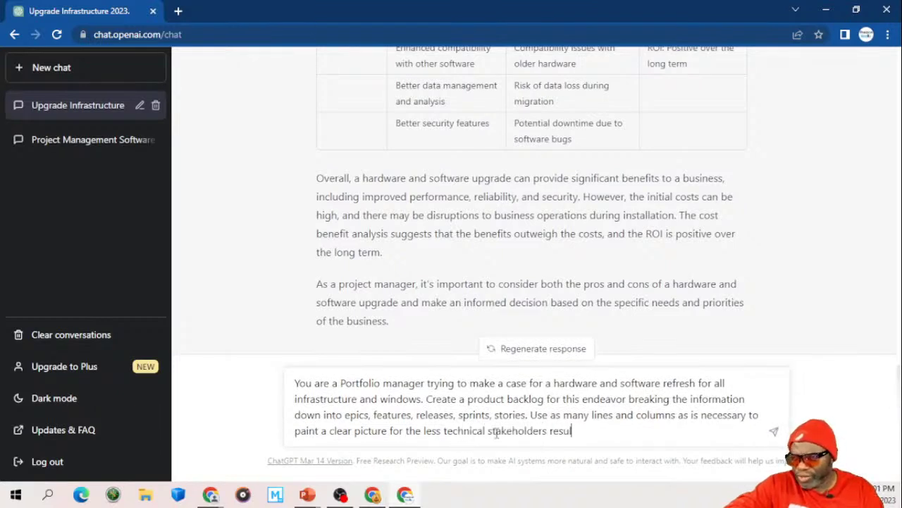
type("ting in a ")
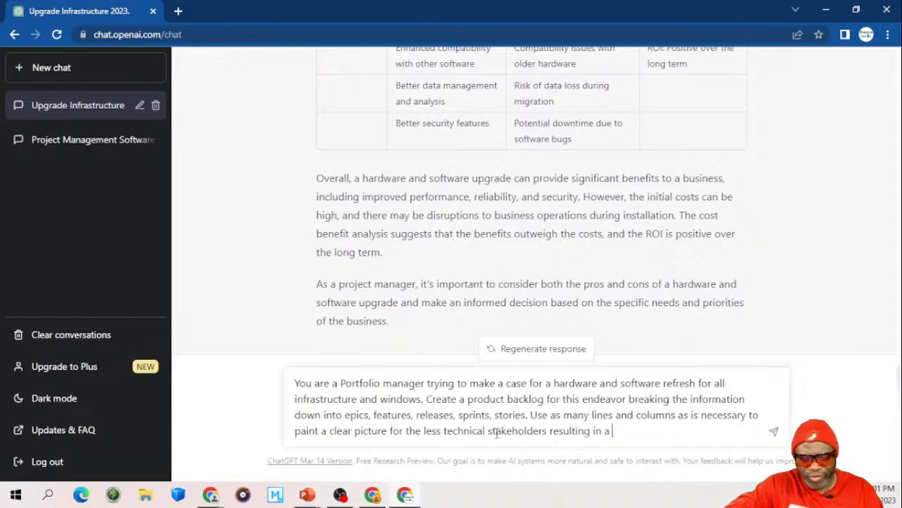
type("green light to go ah")
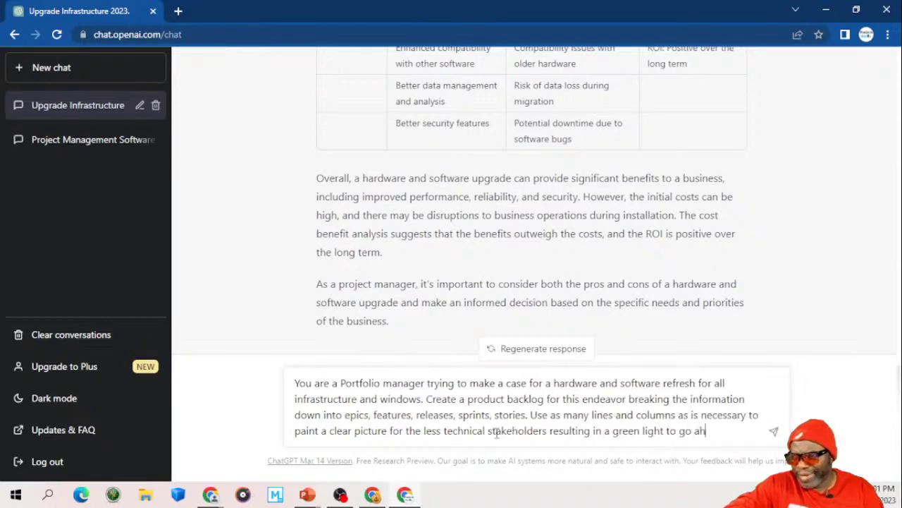
type("ead.")
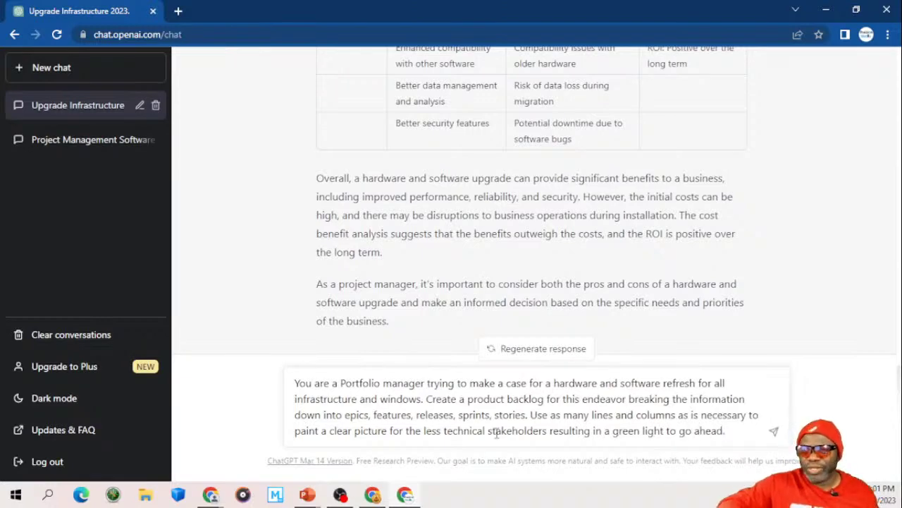
key("Return")
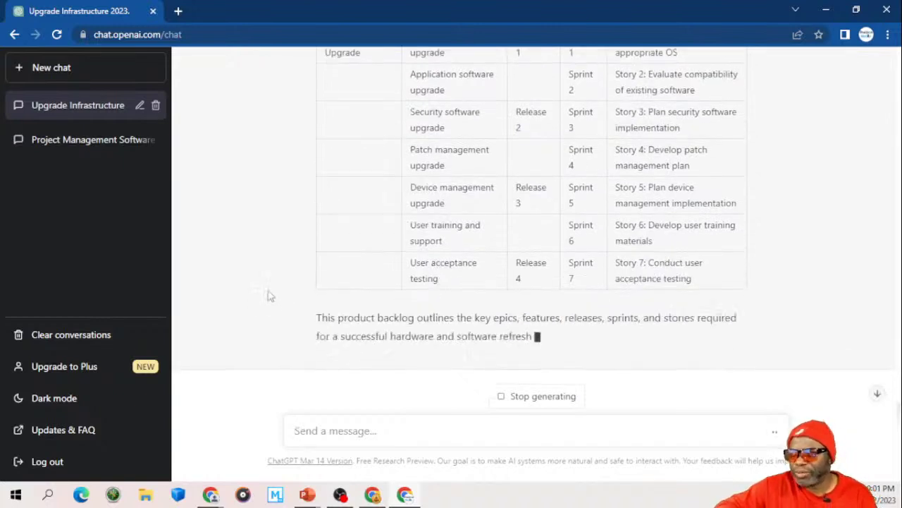
Step: Review the generated product backlog table with its epics, features, releases, sprints and stories from the end back to its beginning
scroll(268, 296, "up", 2)
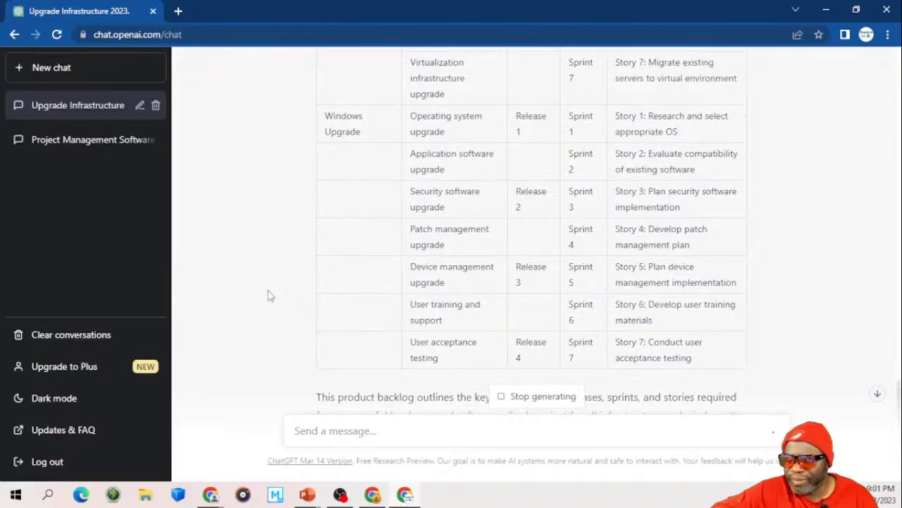
scroll(268, 296, "up", 3)
scroll(268, 296, "up", 3)
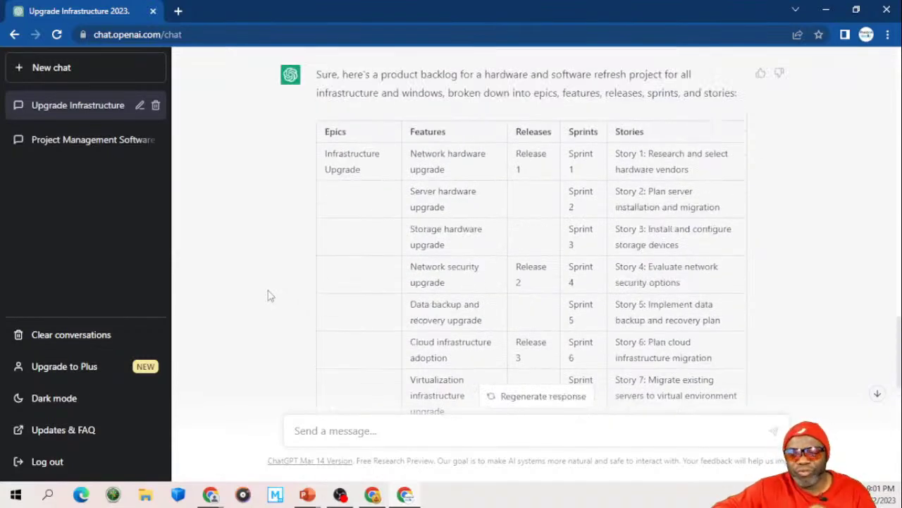
Step: Review the generated product backlog table from its infrastructure upgrade rows through the Windows upgrade rows and closing summary, and back to the start
scroll(268, 296, "down", 1)
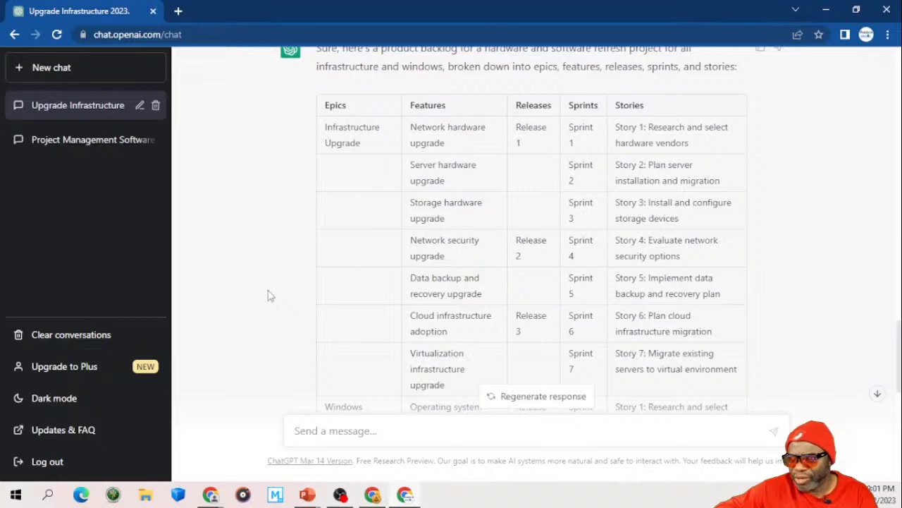
scroll(268, 296, "down", 1)
scroll(267, 296, "down", 2)
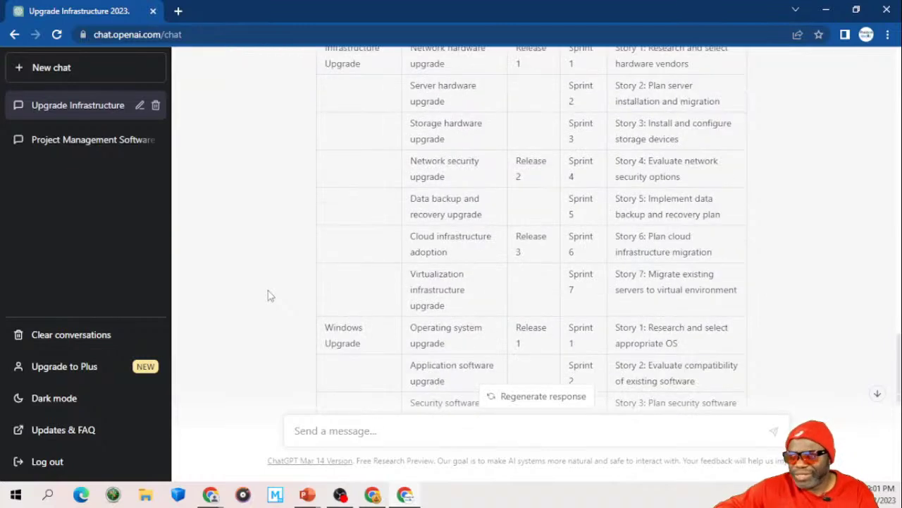
scroll(268, 296, "down", 4)
scroll(268, 296, "down", 5)
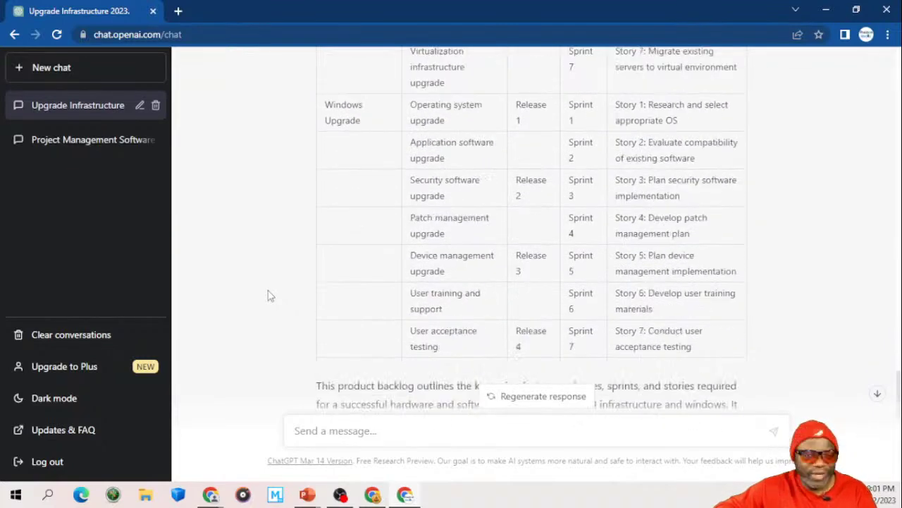
scroll(268, 296, "down", 4)
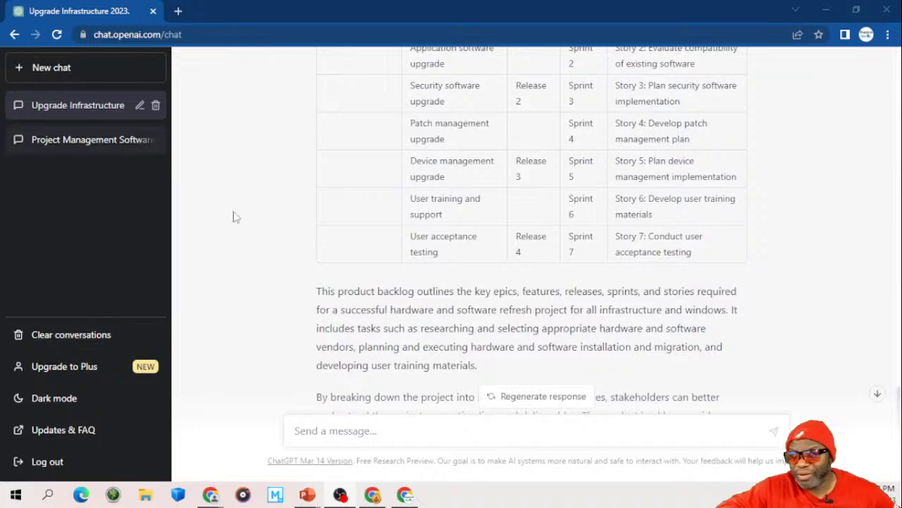
scroll(268, 252, "down", 2)
scroll(266, 251, "up", 4)
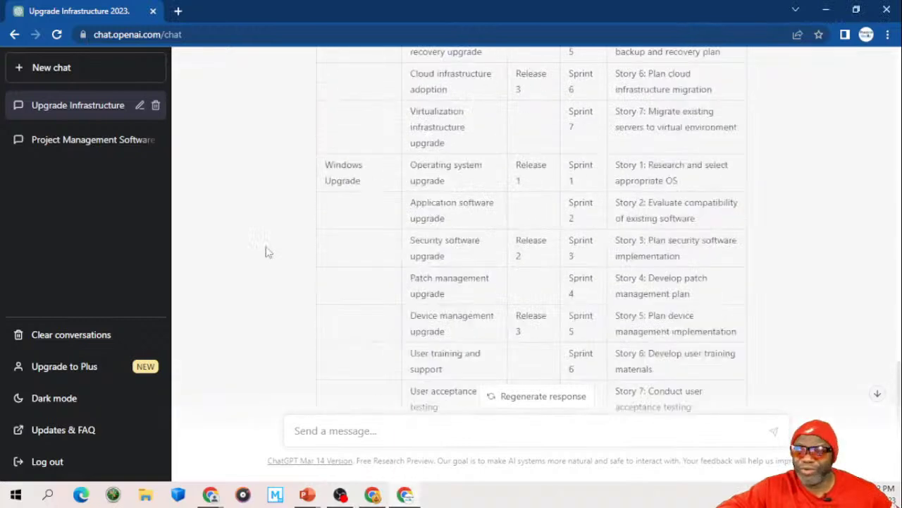
scroll(266, 252, "up", 4)
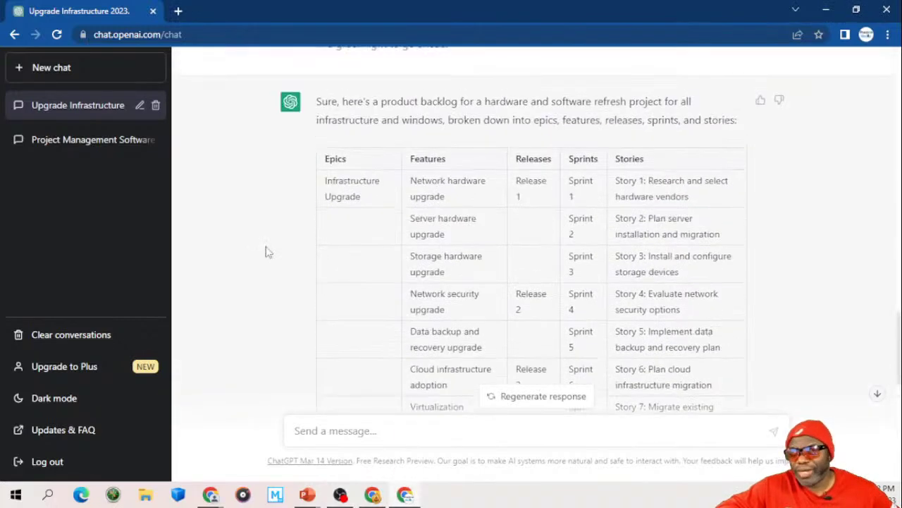
scroll(266, 252, "down", 1)
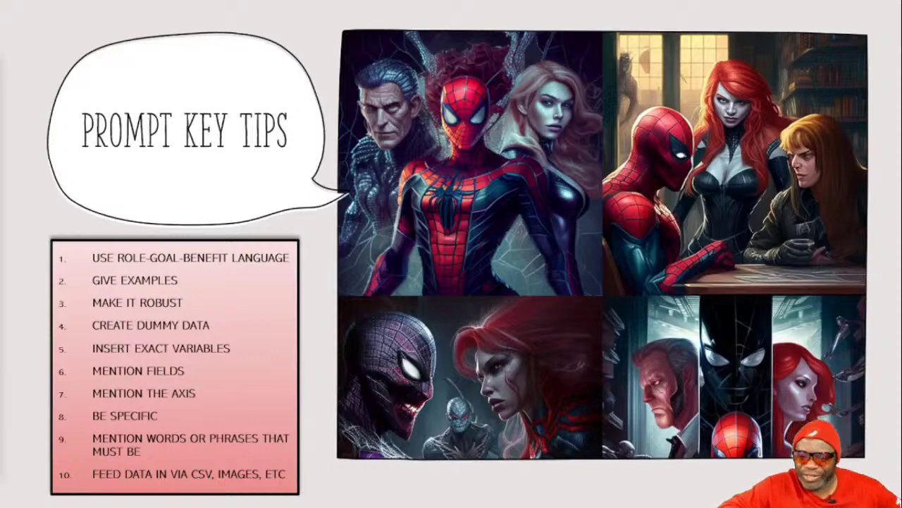
key("Right")
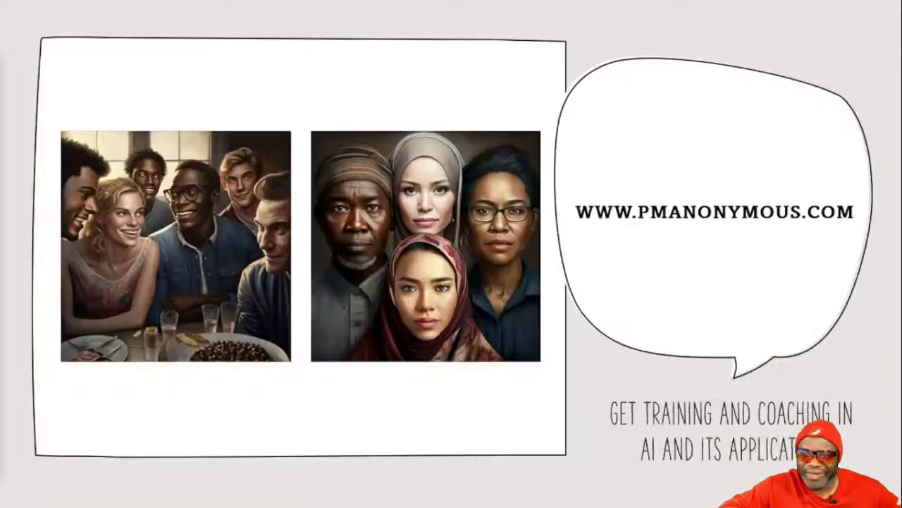
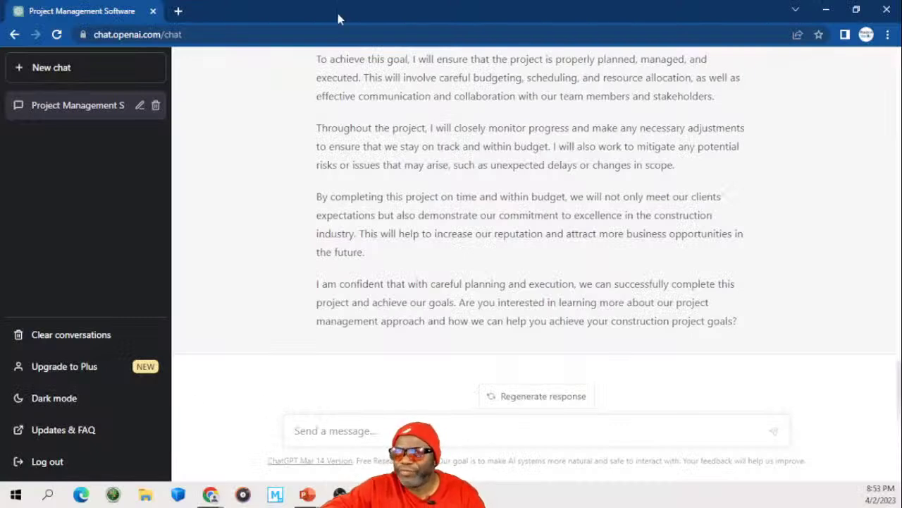
Step: Start a new chat and begin its prompt with "You are a project manager with 14 years of experience on large IT hardware projects. Write a"
left_click(67, 68)
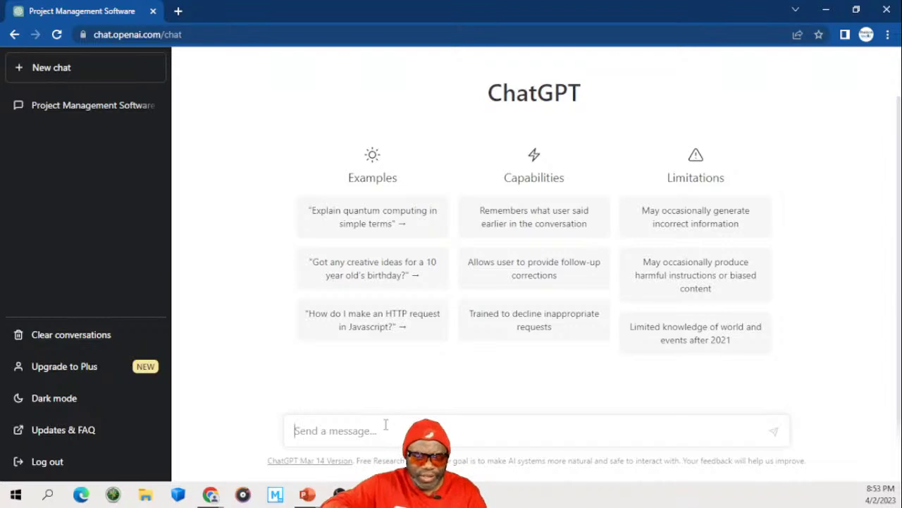
type("You are")
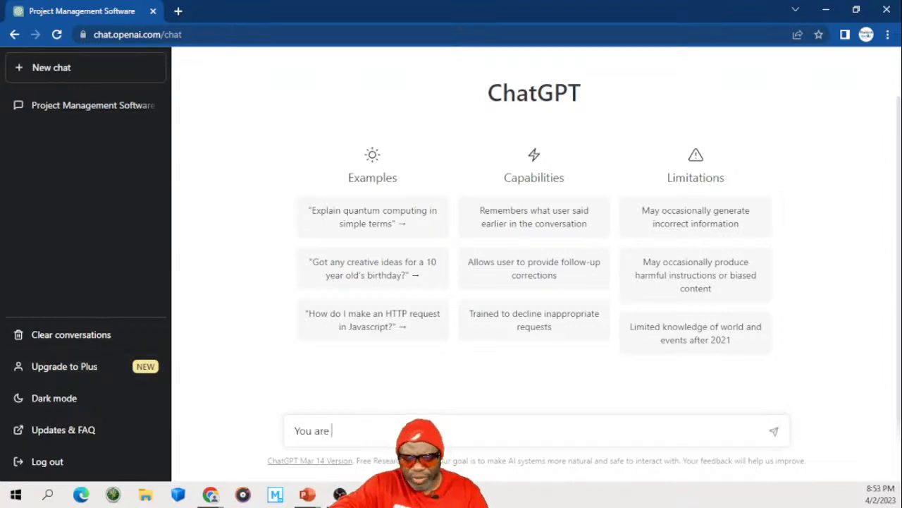
type(" a project manager with 1")
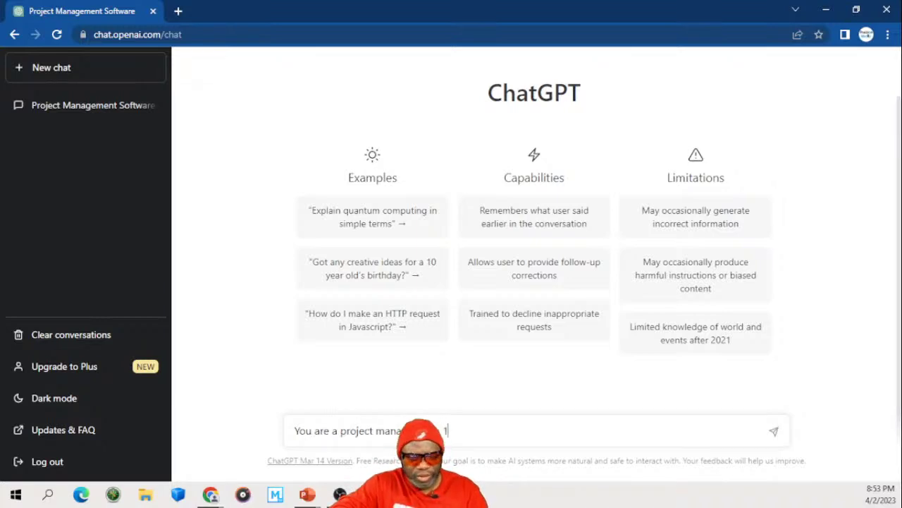
type("4 years o")
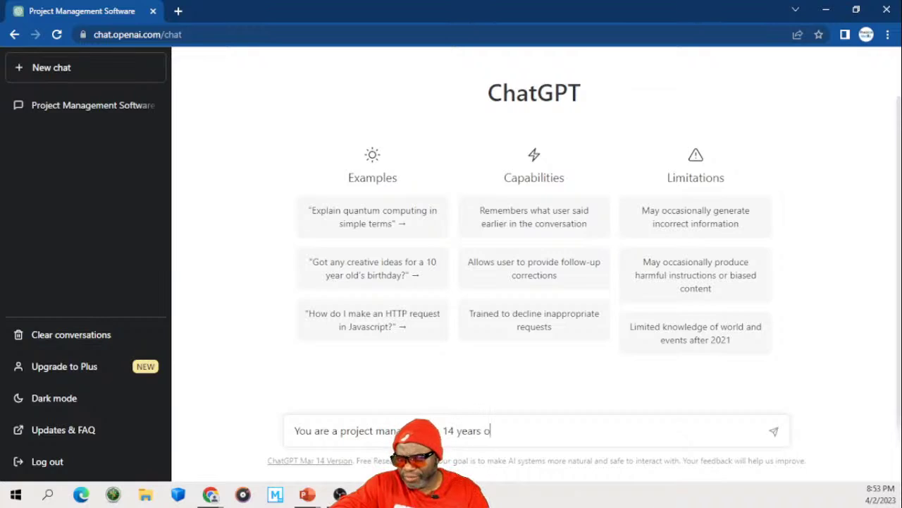
type("f experience ")
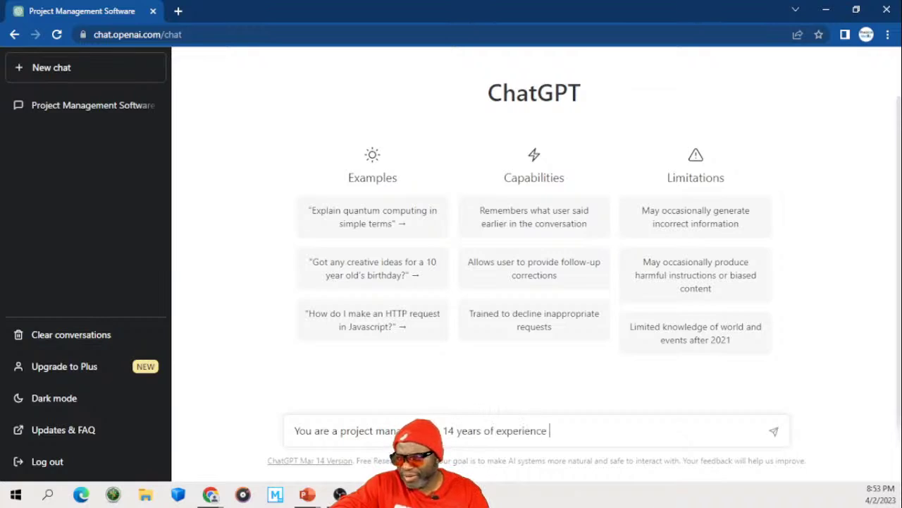
type("on large IT ")
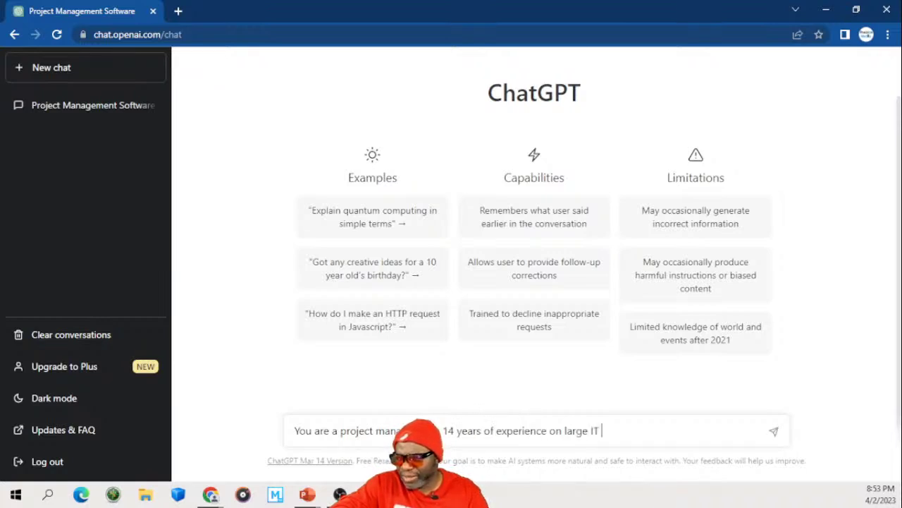
type("hardware ")
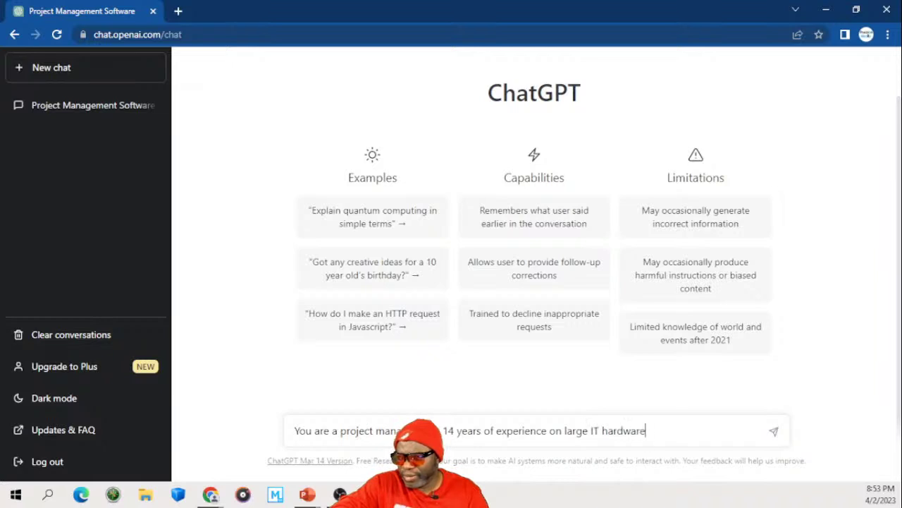
type("project")
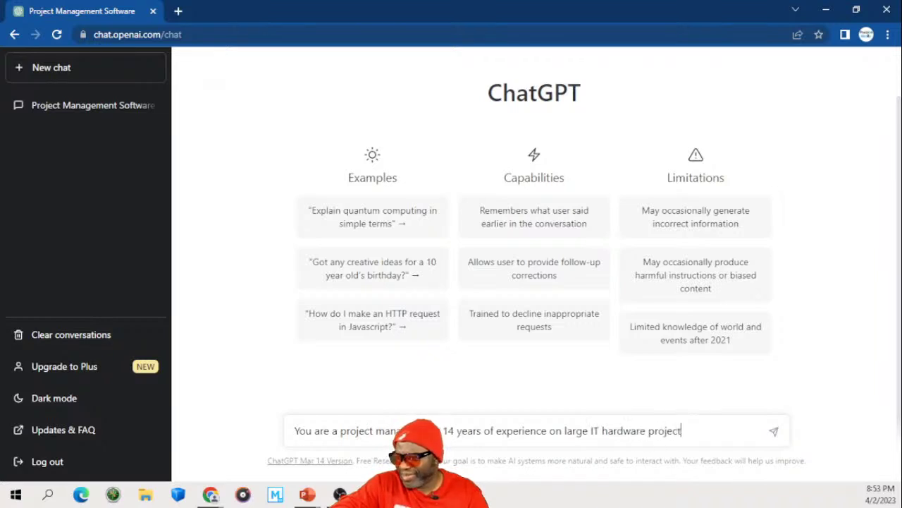
type("s. Write a")
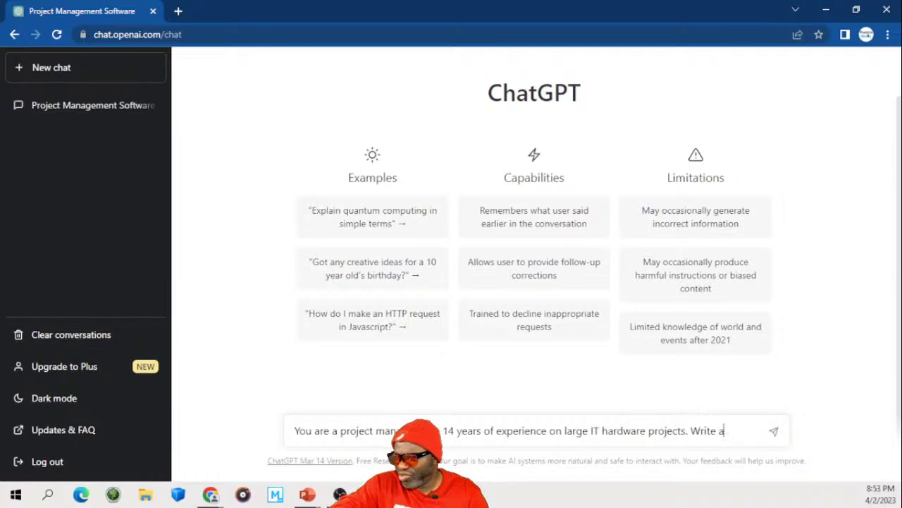
Step: Continue the prompt with "compelling argument as to why your company infrastructure should be refreshed in 2023. Mention"
type(" compelling")
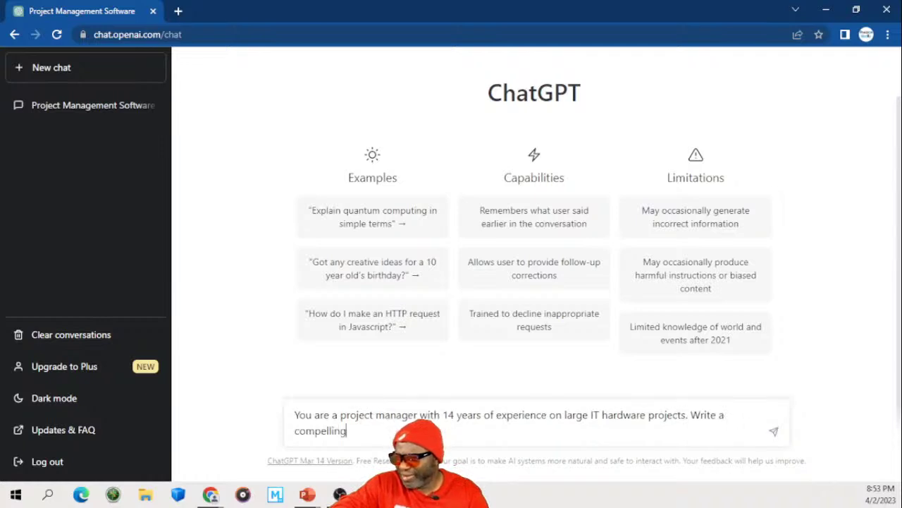
type(" argument")
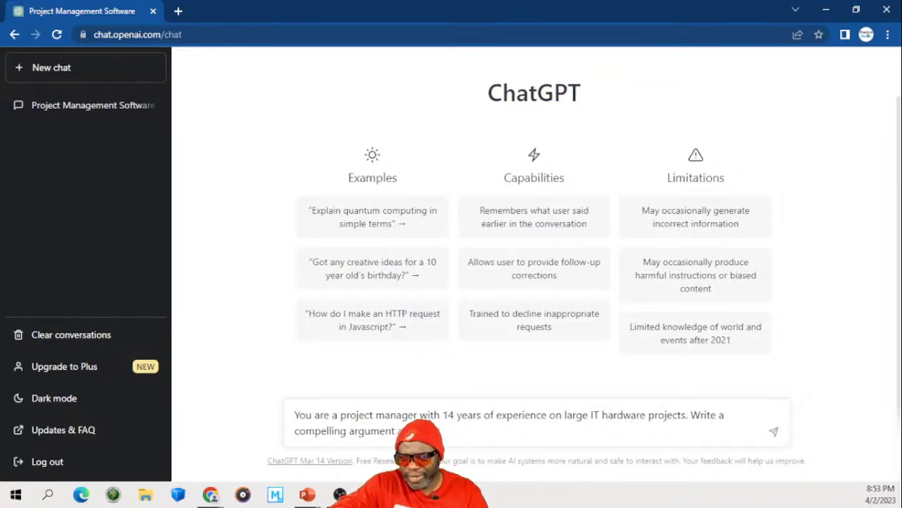
type("compan")
type("i")
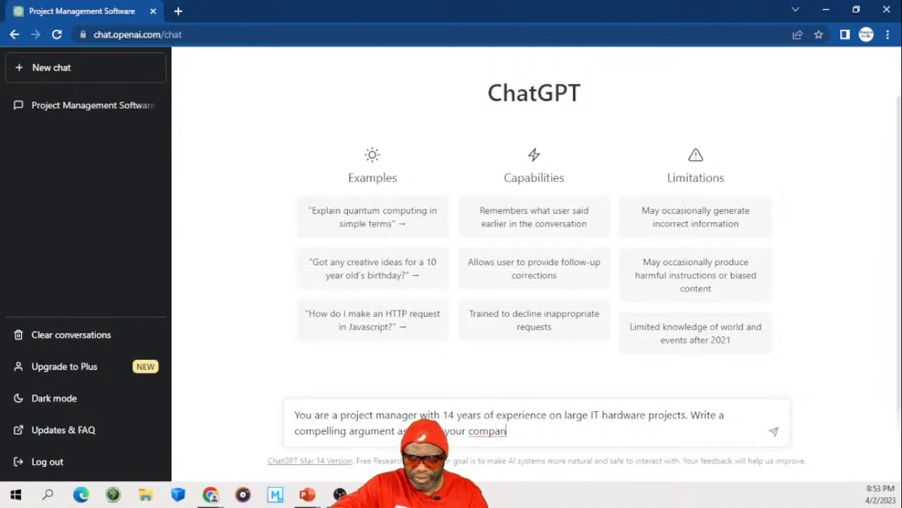
key("BackSpace")
type("y")
type(" in")
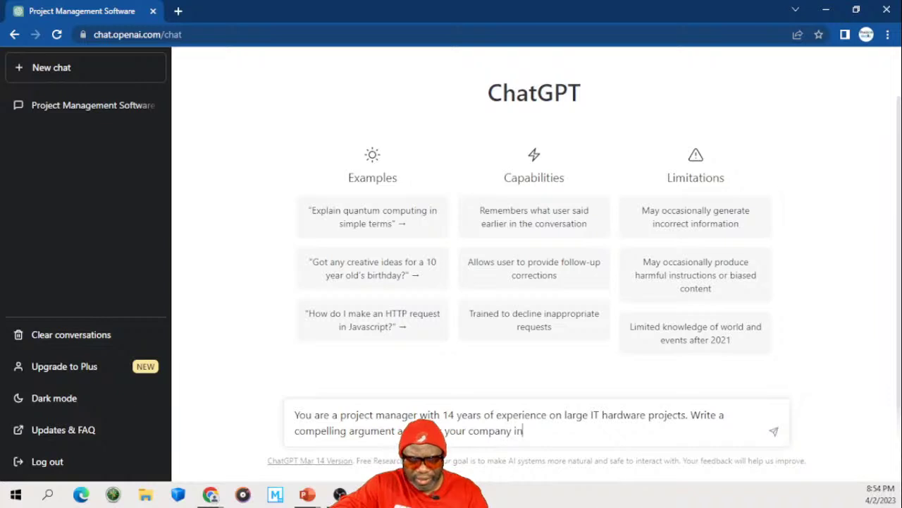
type("frastructur")
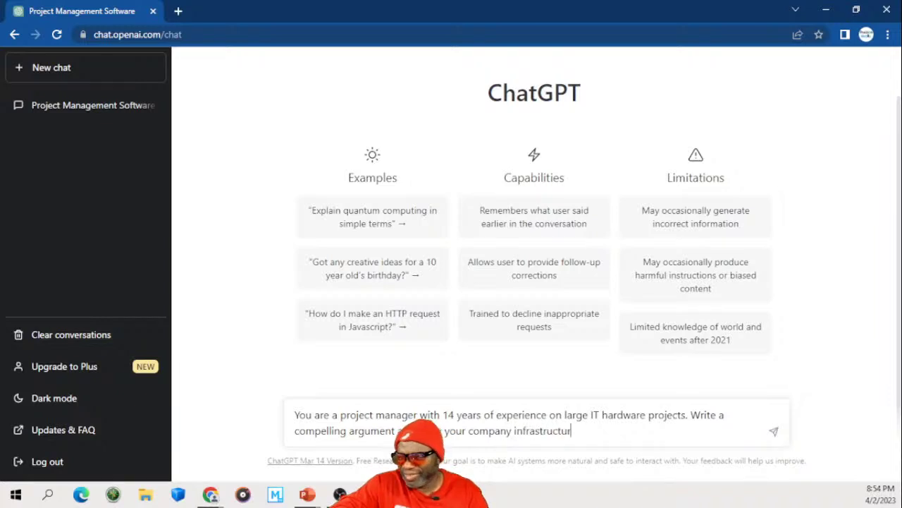
type("e should be")
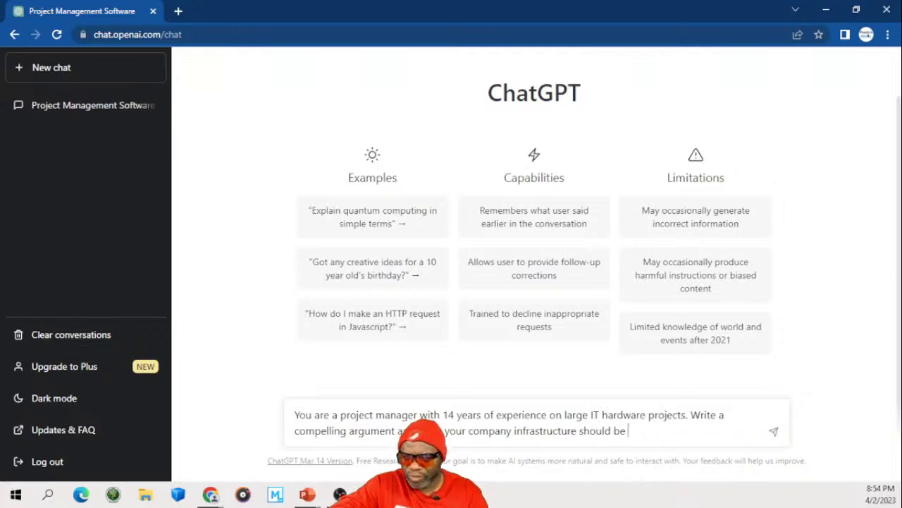
type(" ref")
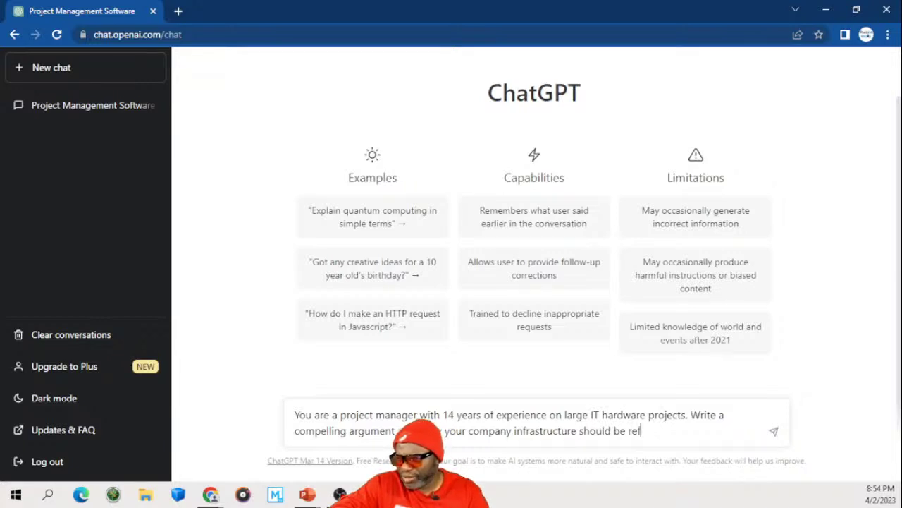
type("reshed in ")
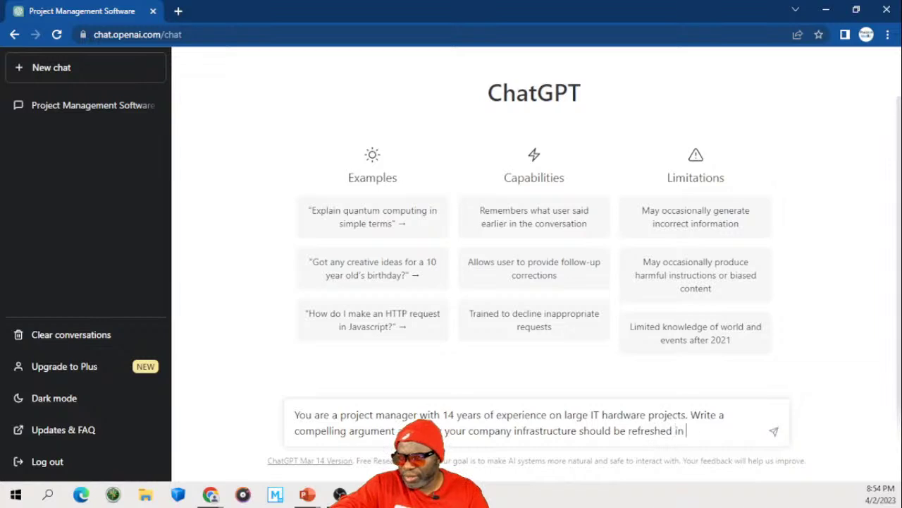
type("2023. Mention")
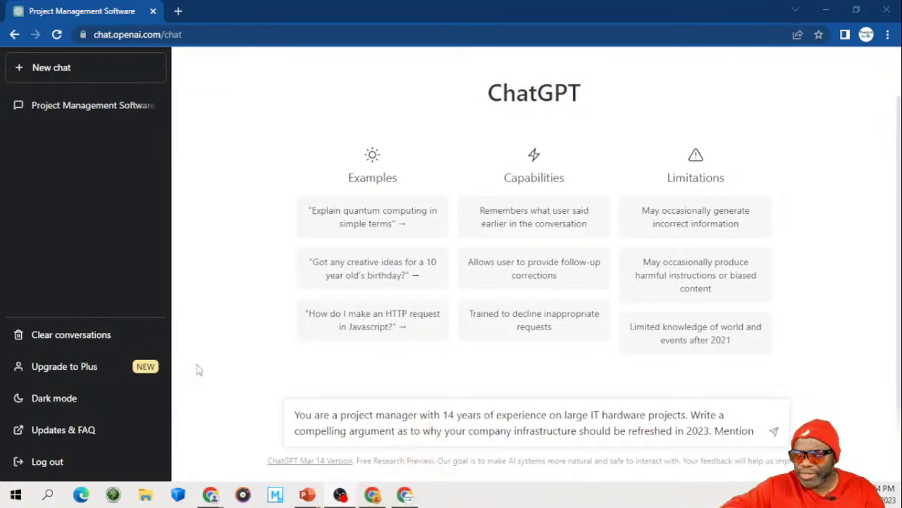
Step: Extend the prompt's last sentence with "the following names in the argument:"
left_click(756, 427)
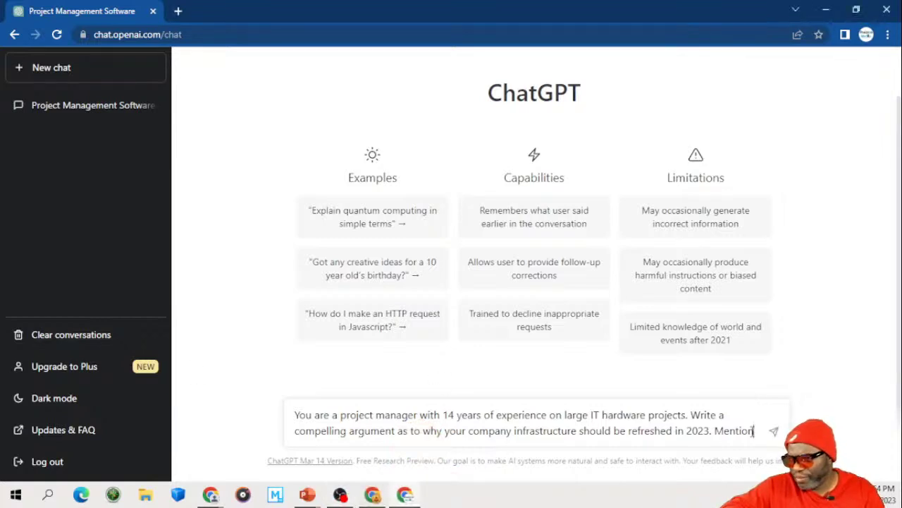
type("the")
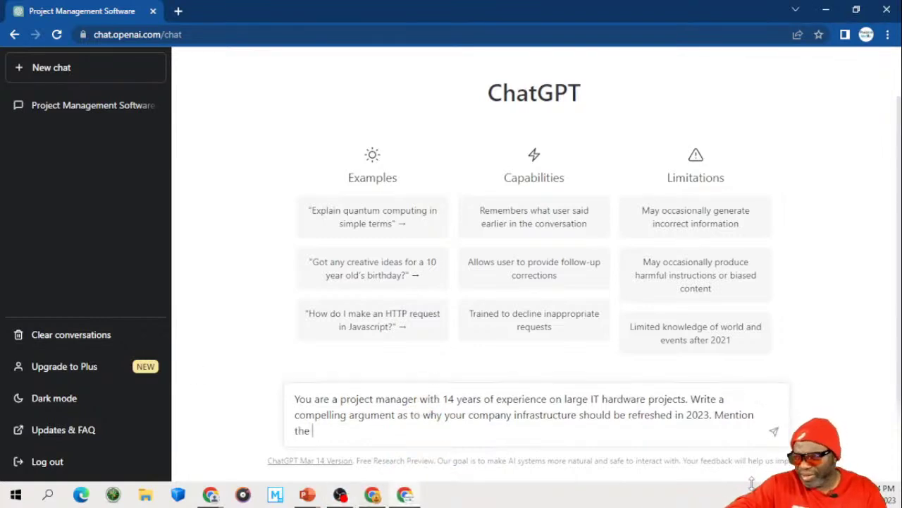
type(" folling")
type("owing nam")
type("es in the arg")
type("umen")
type("t:")
Step: List the first three stakeholders in the prompt by title and name: the doctor, the Ms. and "The CFO", followed by "and the"
type(" Dr. Ri")
type("ce,")
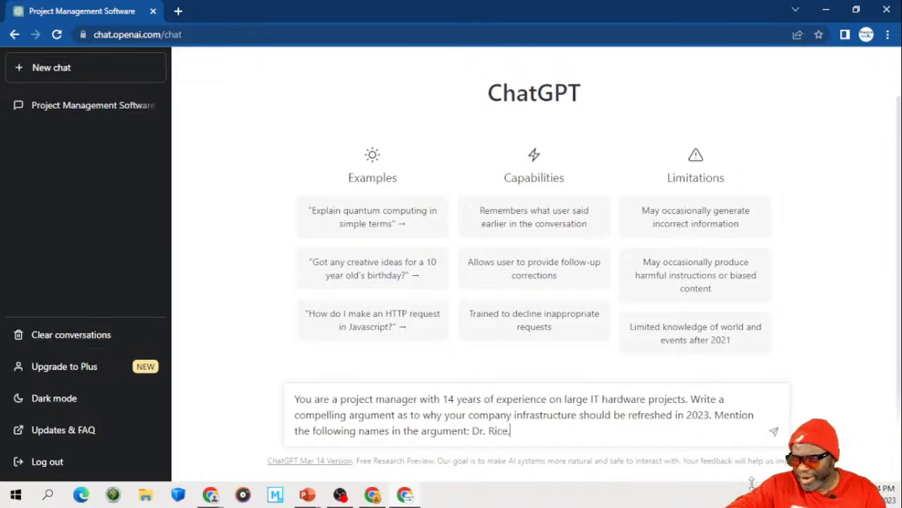
type(" Ms. Black")
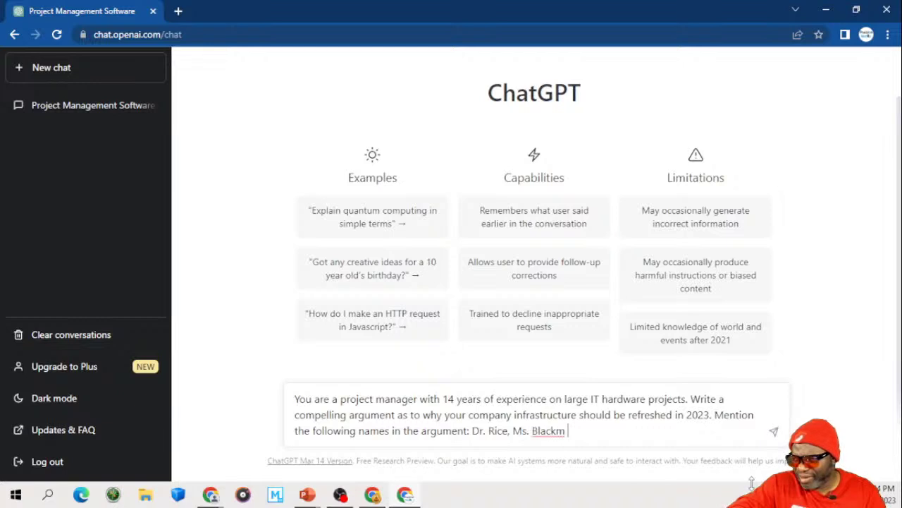
type(", The ")
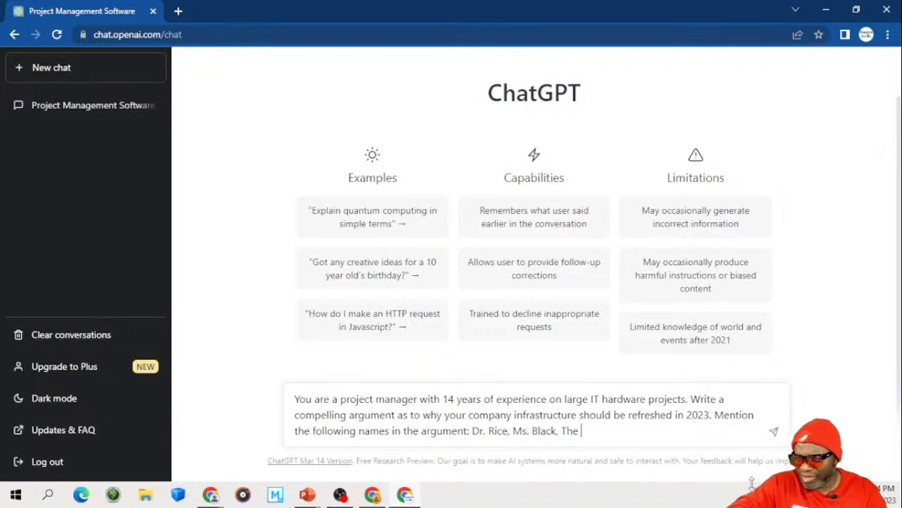
type("CFO HG Barnes and the Pr")
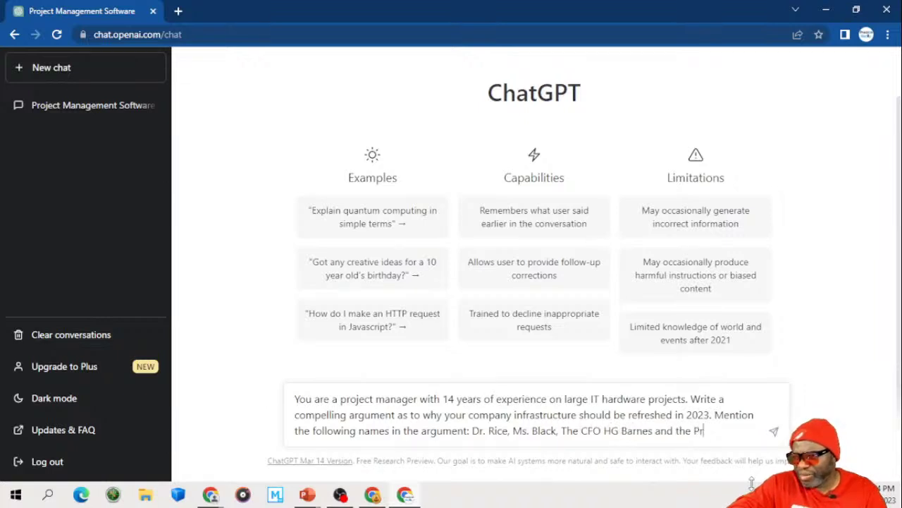
Step: Complete the list with "President of the company" and the president's name, and add "Make the response as robust as possible,"
type("esident ")
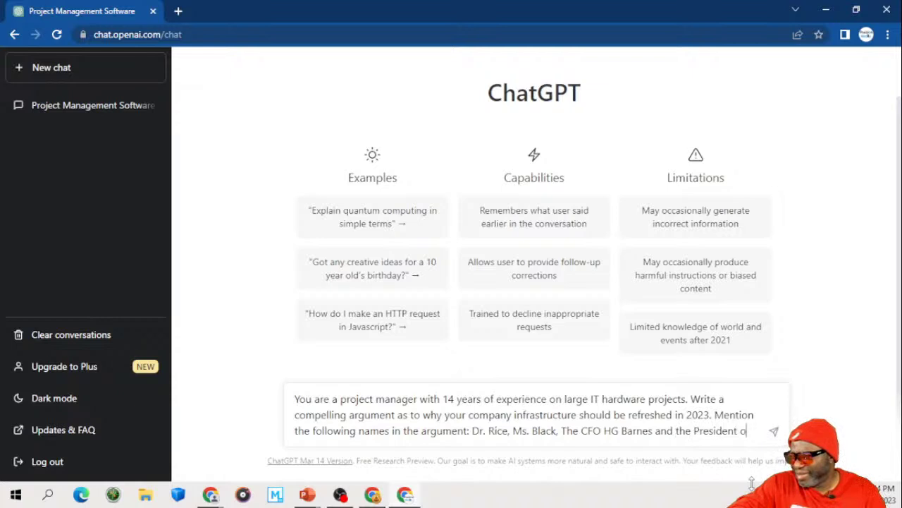
type("of the compant")
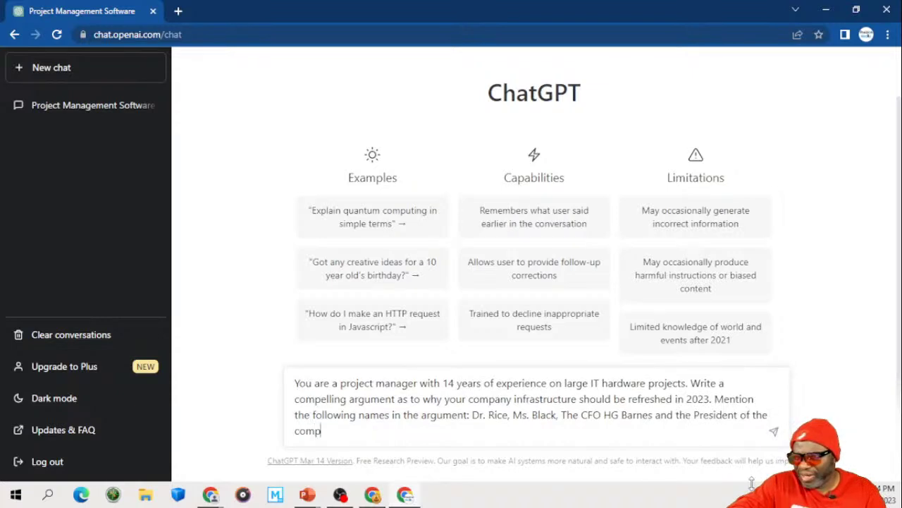
key("BackSpace")
key("BackSpace")
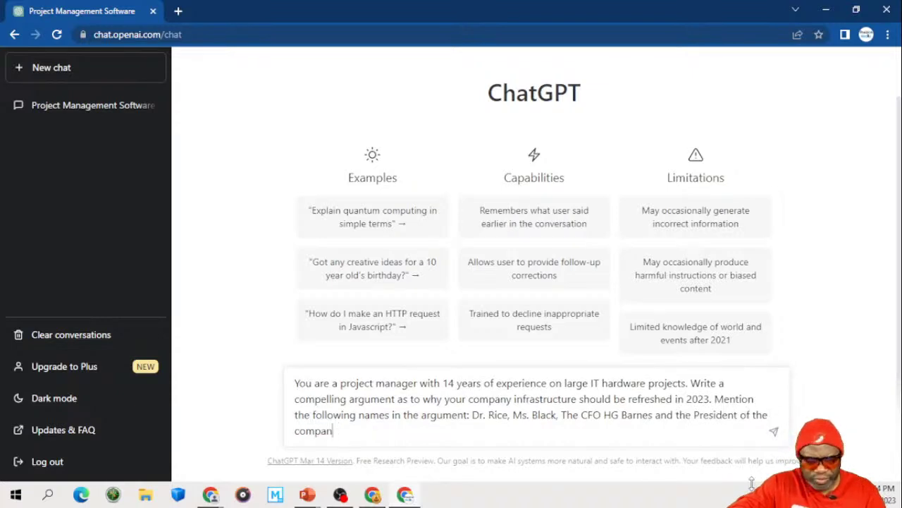
type("y Mr")
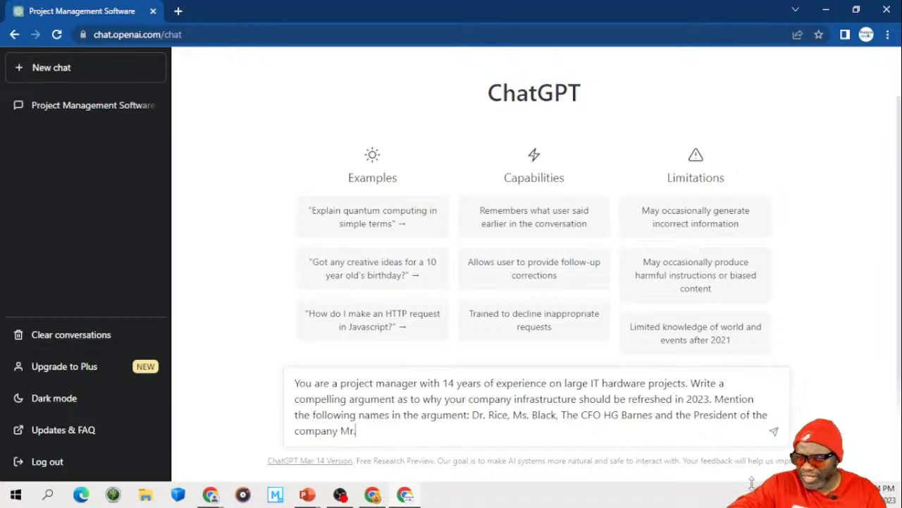
type(". Koali")
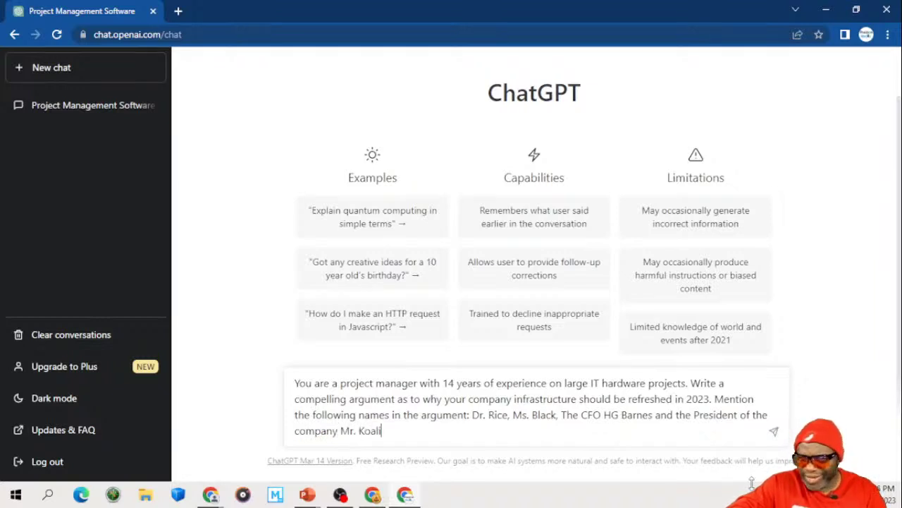
type("c. Na")
key("BackSpace")
key("BackSpace")
type("alic. Make the response as robust as possible,")
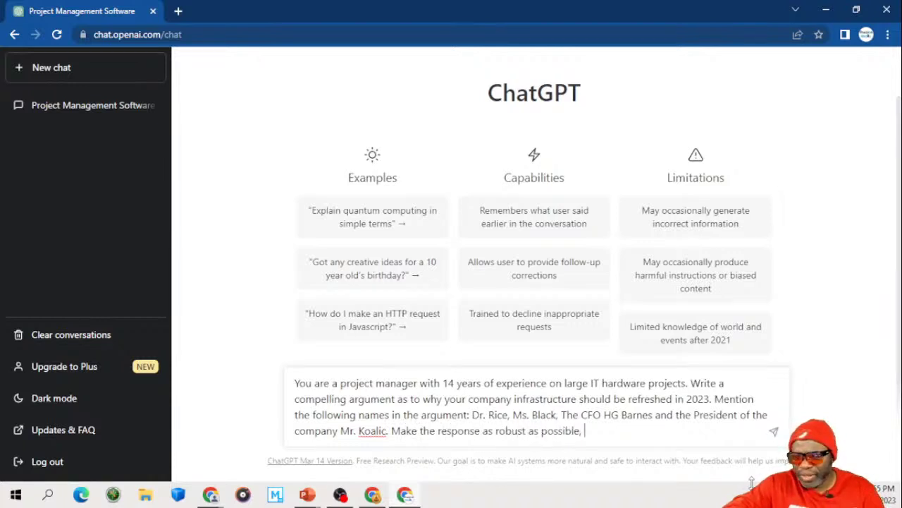
Step: Copy the entire prompt, and send it with its last sentence ended by a period instead of the comma
key("ctrl+a")
key("ctrl+c")
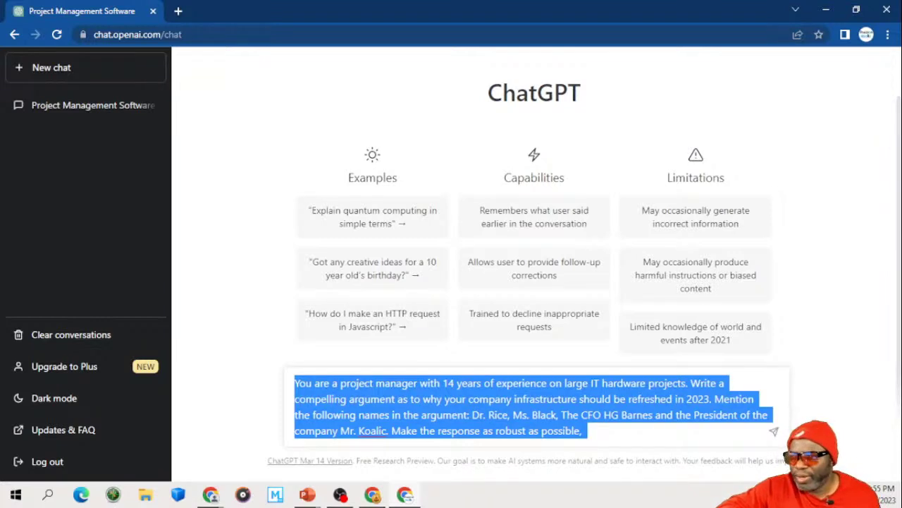
key("Right")
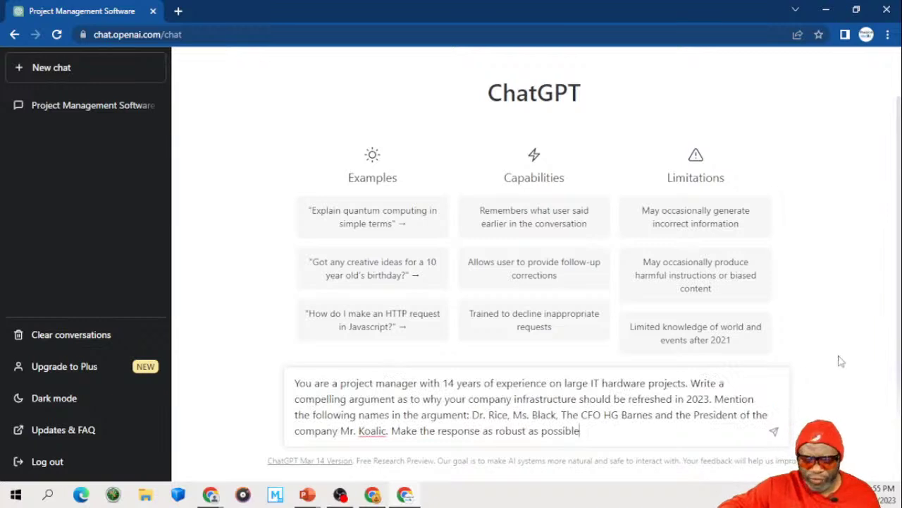
key("Return")
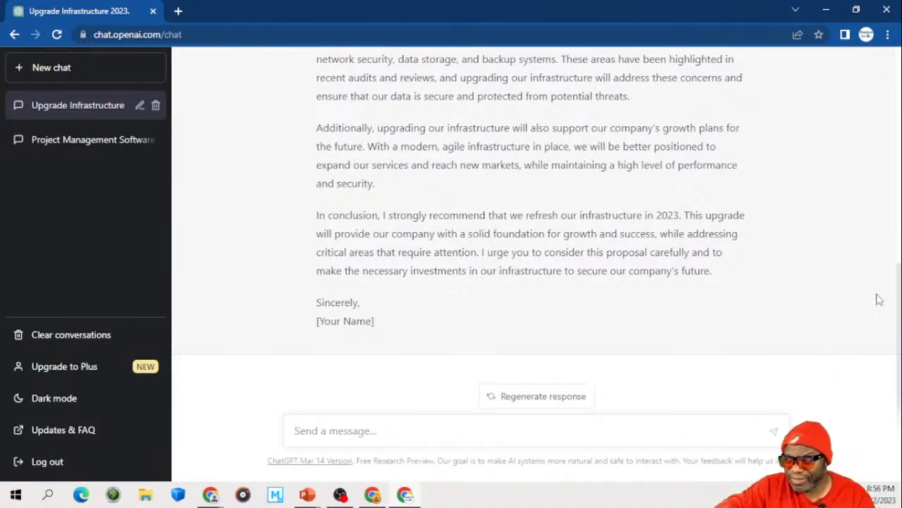
Step: Paste the copied prompt as a new message, keeping only "You are a project manager with 14 years of experience on large IT hardware projects."
scroll(700, 289, "up", 1)
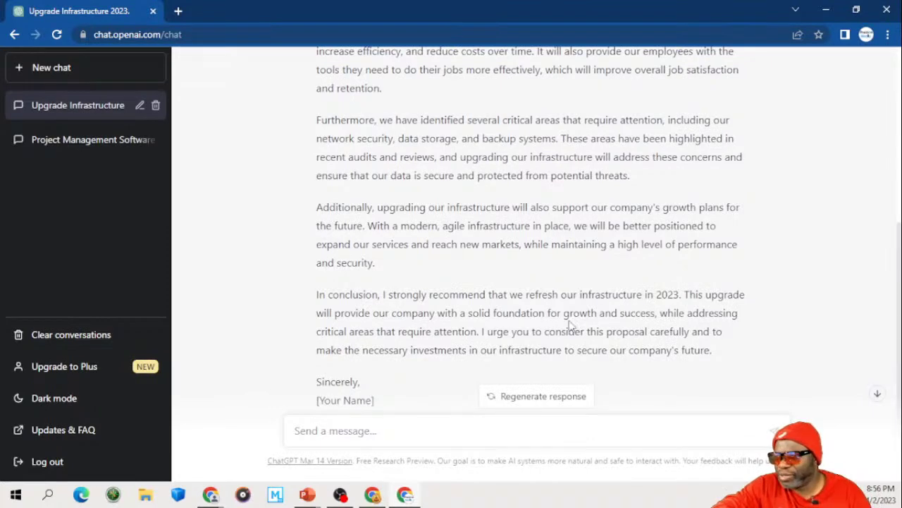
scroll(559, 326, "up", 4)
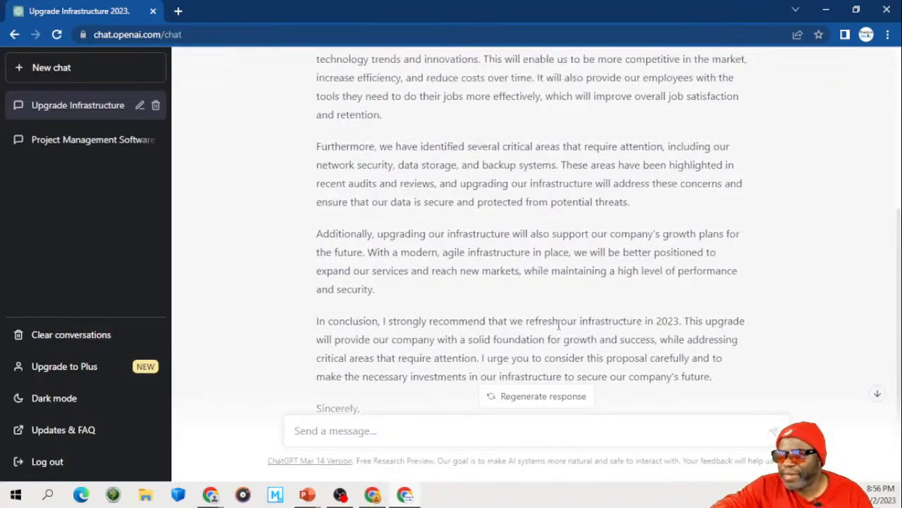
scroll(559, 328, "up", 1)
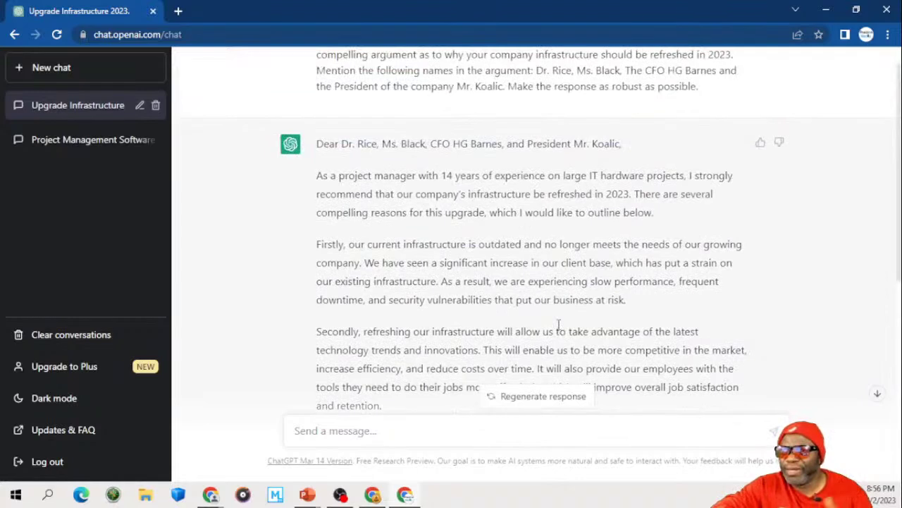
scroll(559, 325, "down", 3)
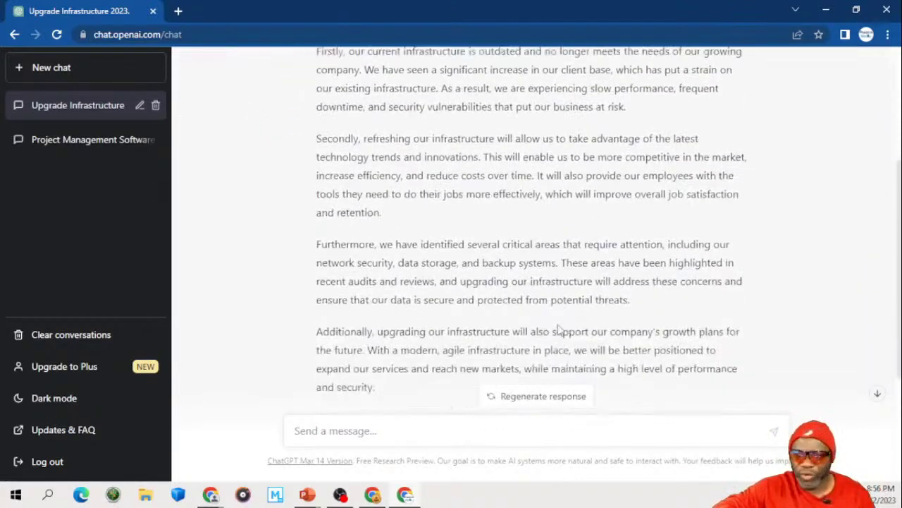
scroll(560, 326, "down", 3)
left_click(430, 431)
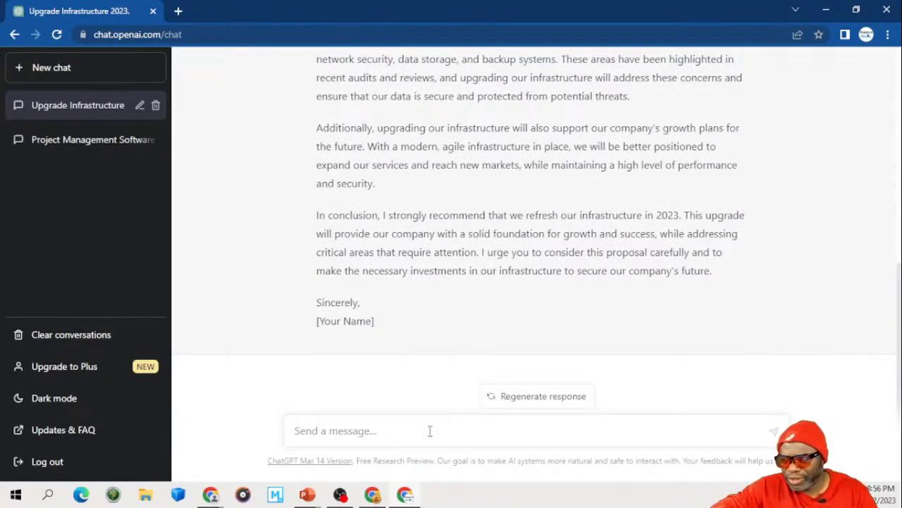
key("ctrl+v")
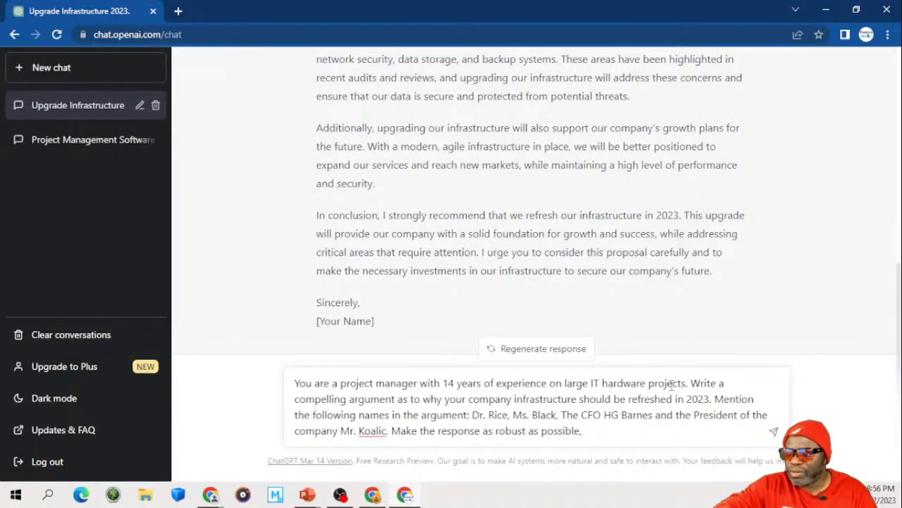
left_click_drag(691, 383, 727, 432)
key("BackSpace")
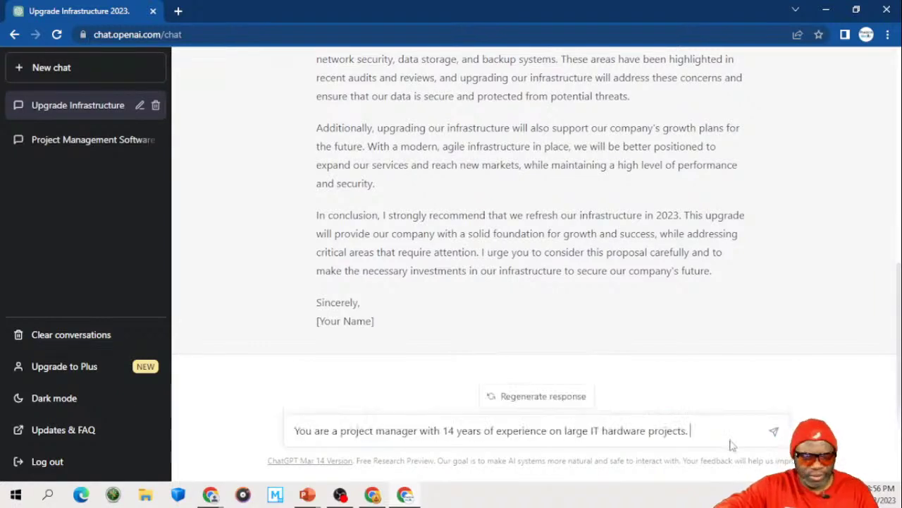
Step: Continue the prompt with "Build a compelling argument in tabular view showing the pros and the cons of a hardware and software upgrade."
type("Build a")
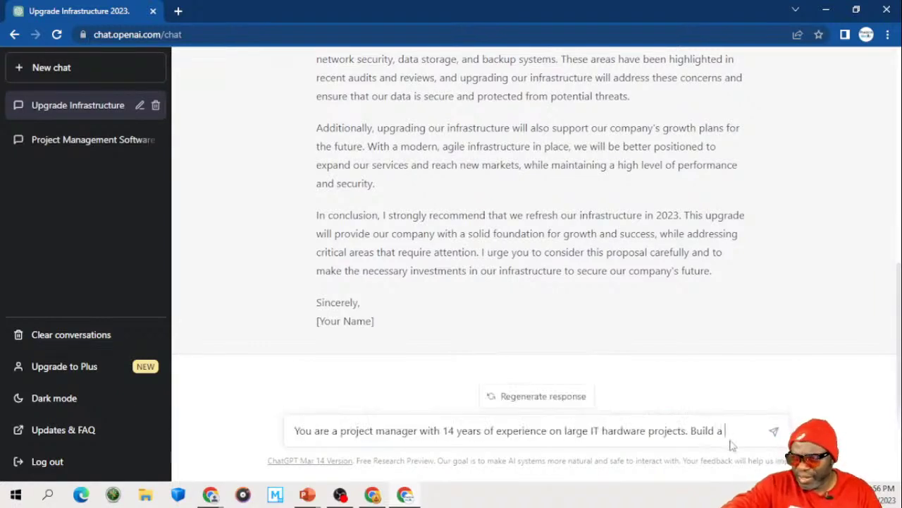
type(" comp")
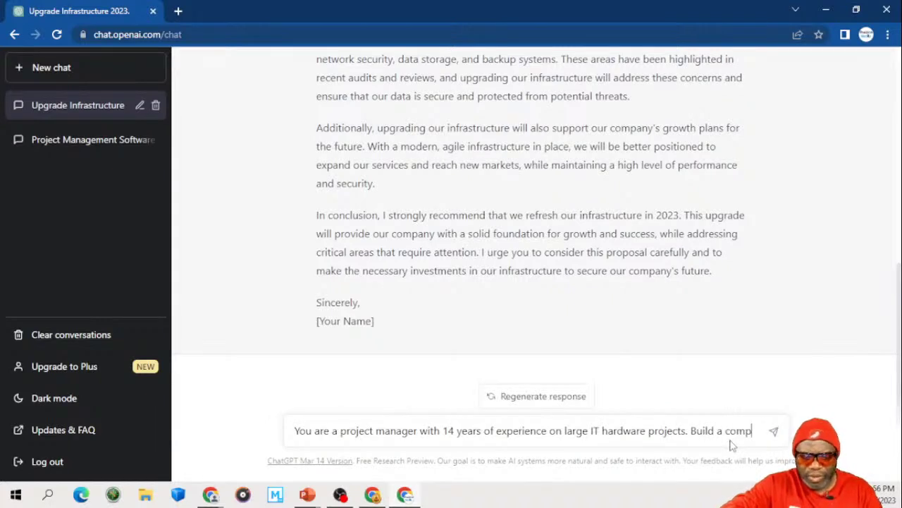
type("elling argument in tabular view")
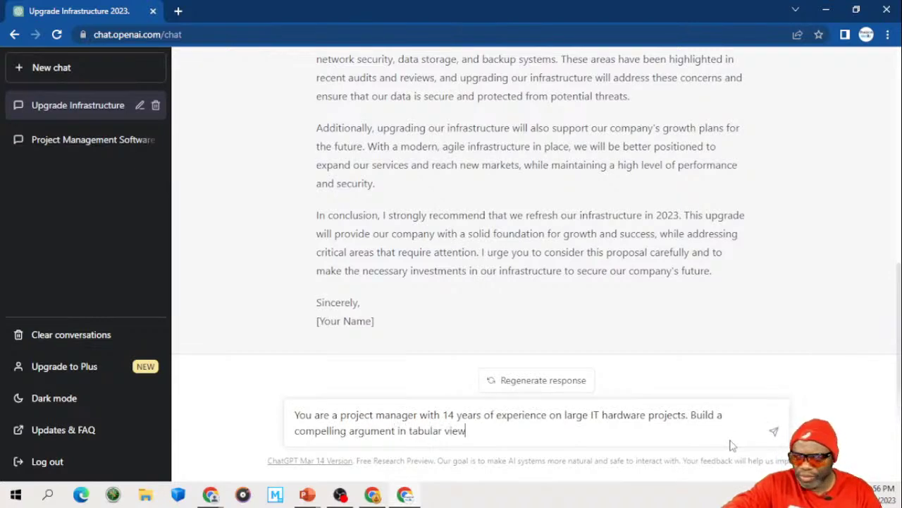
type(" showing the pros and the cons of a hardware ")
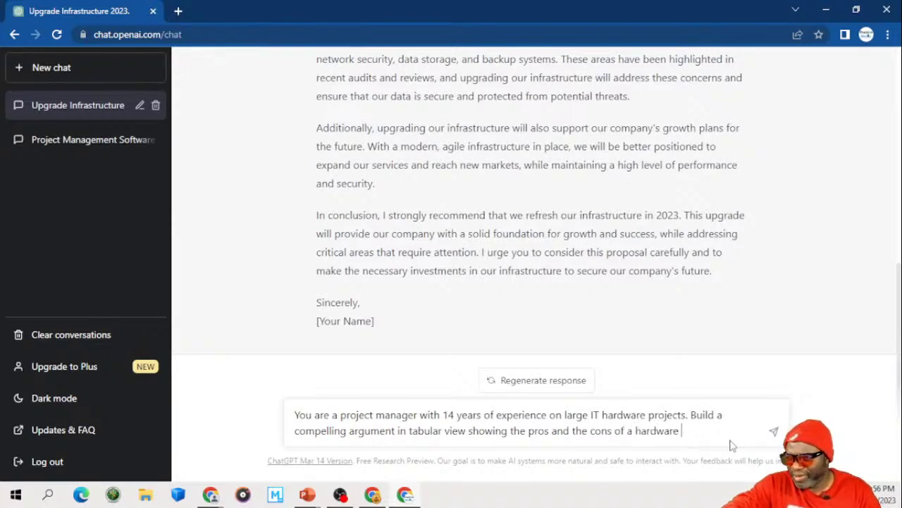
type("and sof")
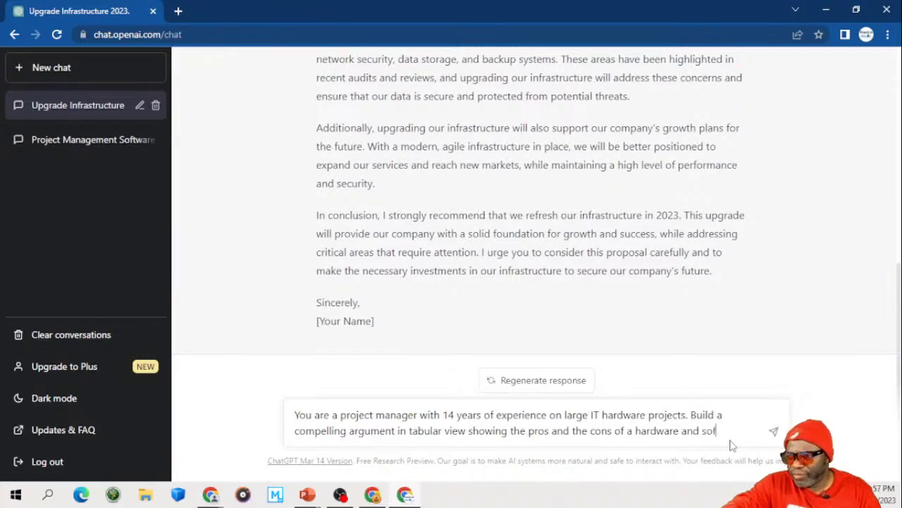
type("tware upgrade. ")
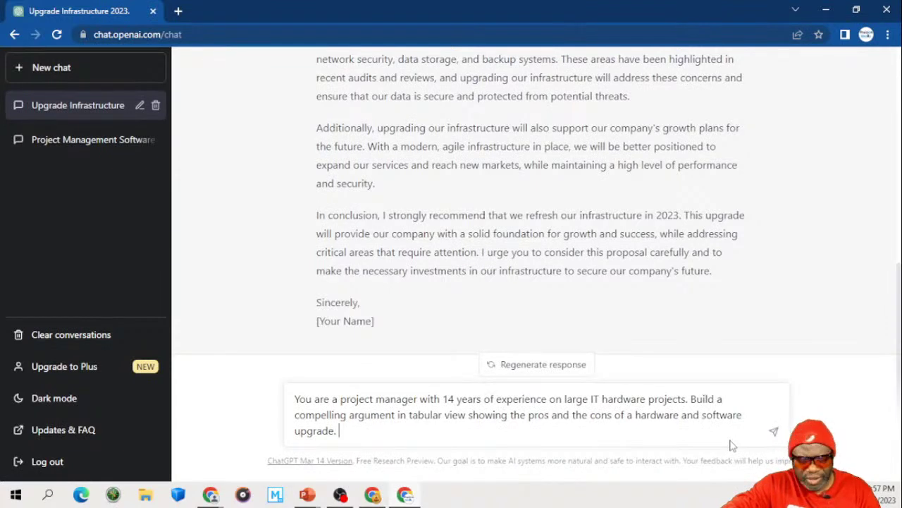
Step: Finish the prompt with "Include the cost benefit analysis in a separate field.", send it and look over the generated table
type("Include th")
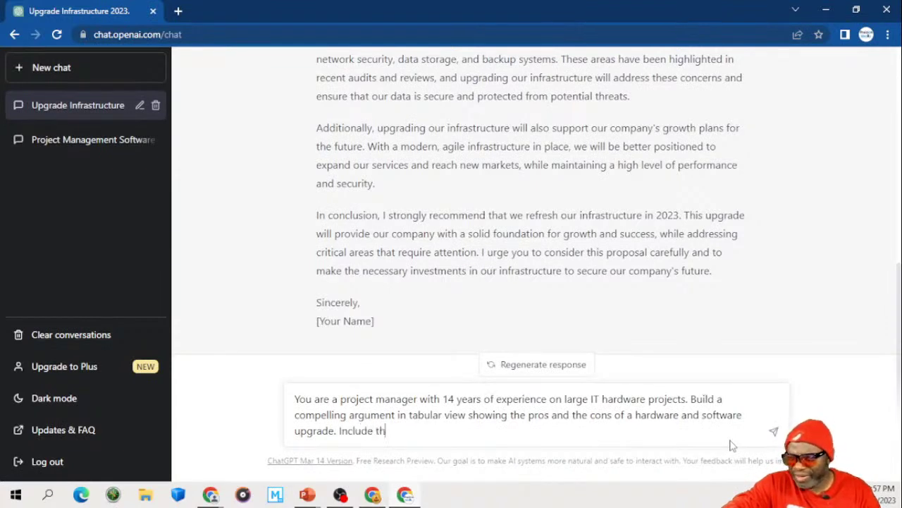
type("e cost bene")
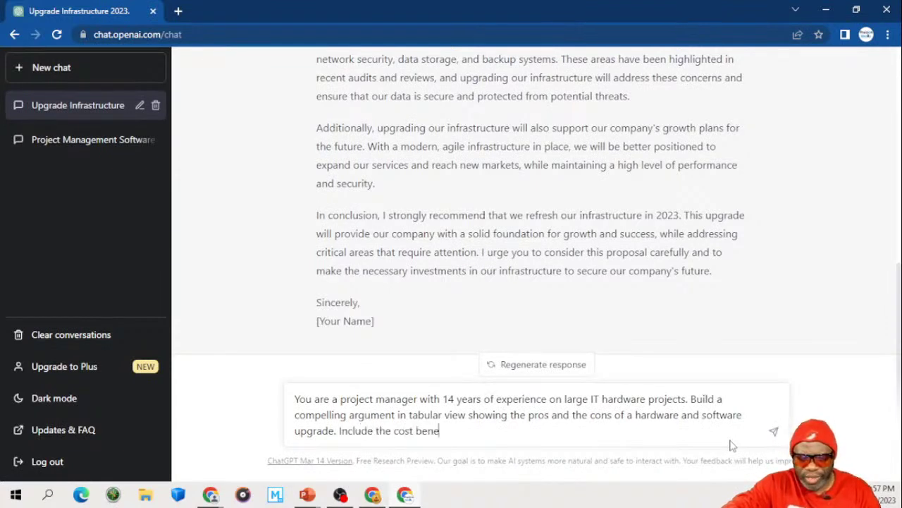
type("fit analy")
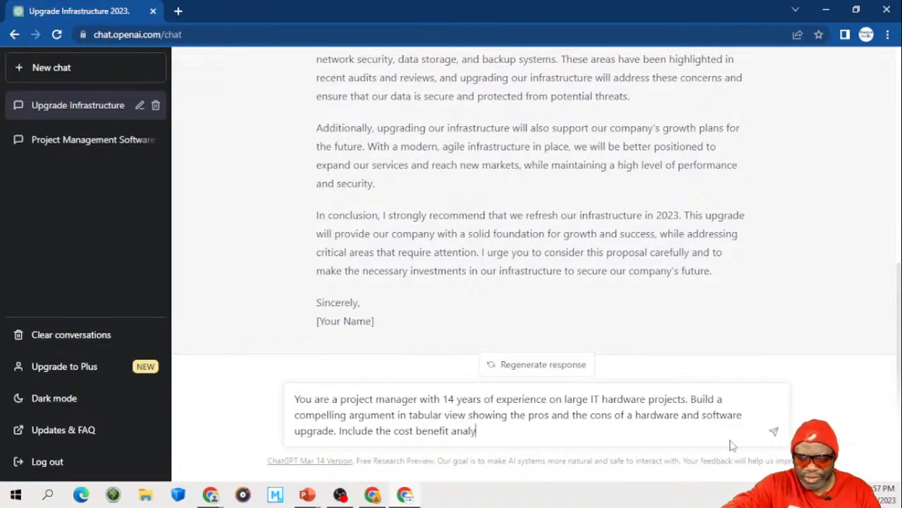
type("sis in a se")
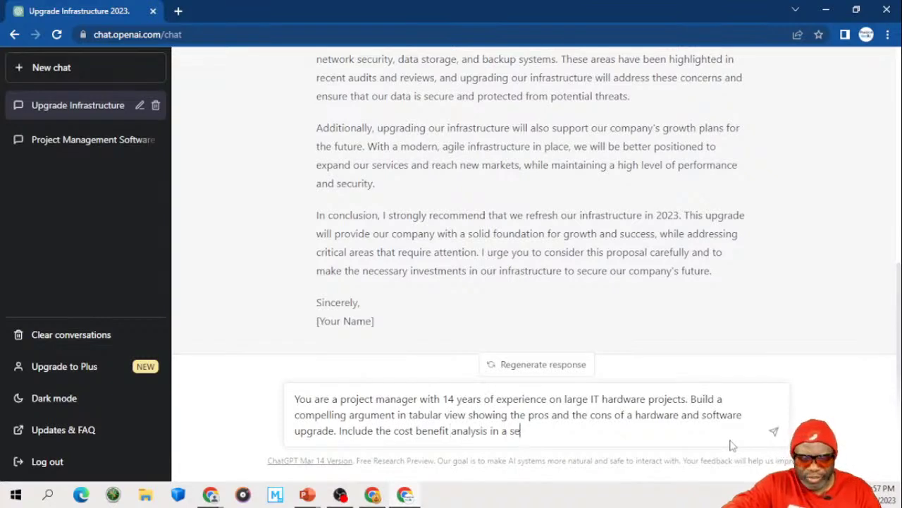
type("parate fiel")
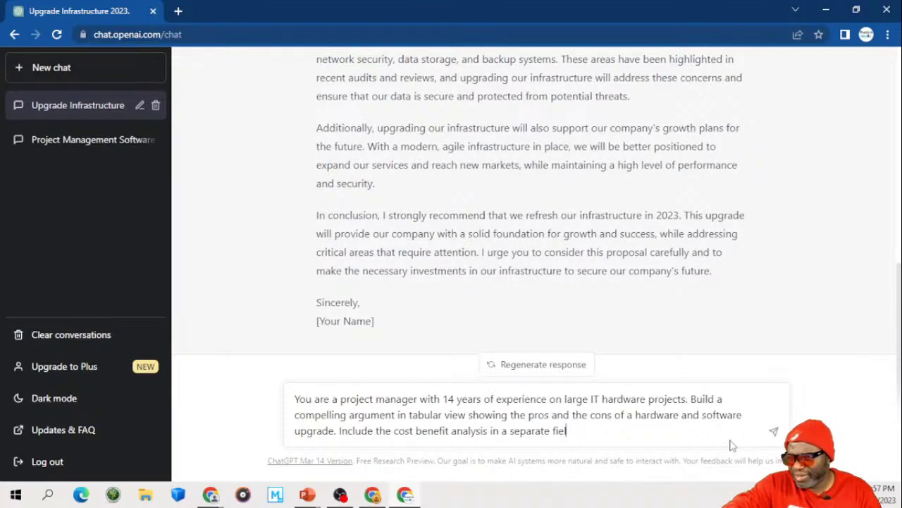
type("d.")
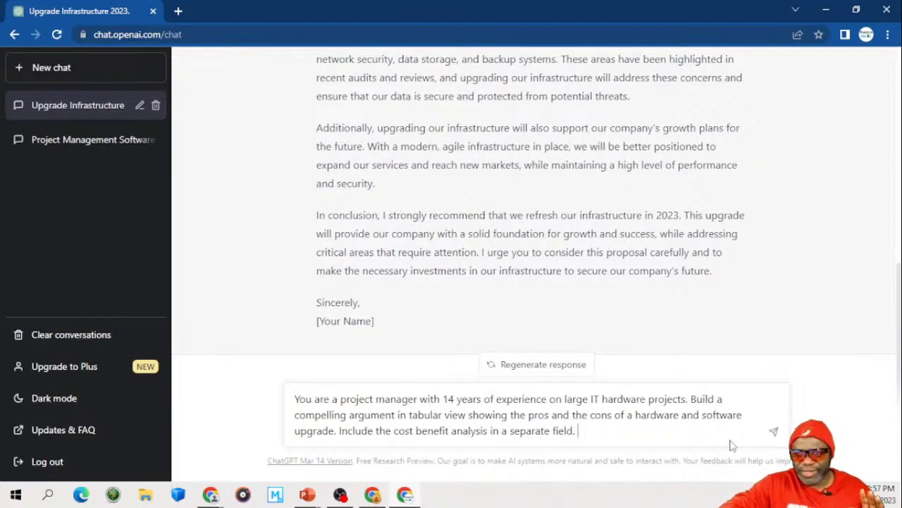
key("Return")
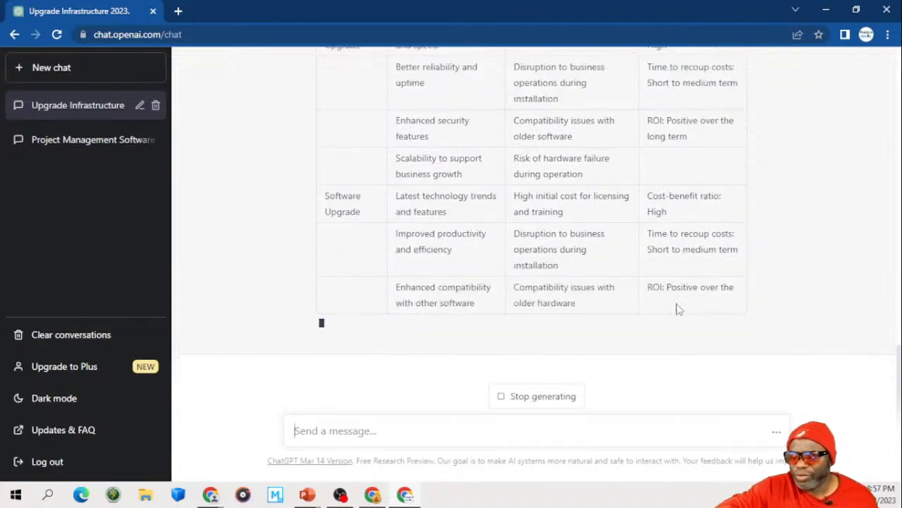
scroll(618, 276, "up", 3)
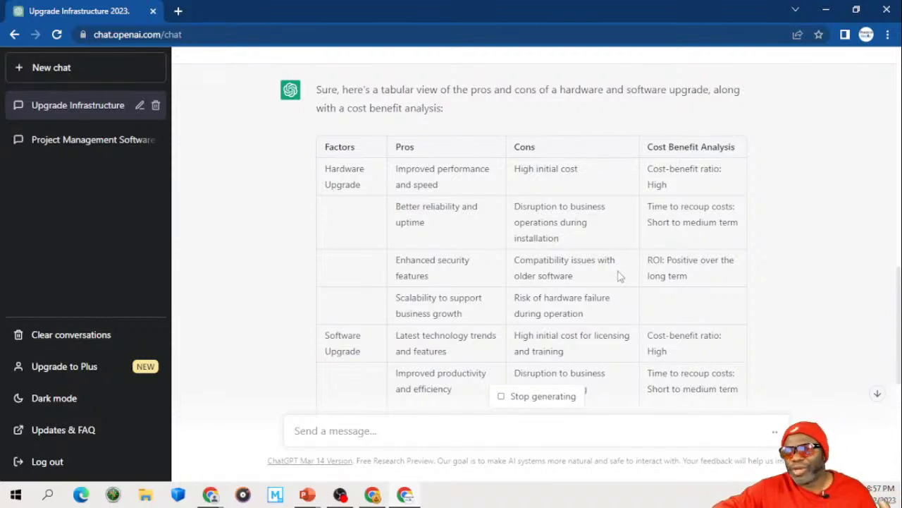
scroll(618, 277, "down", 2)
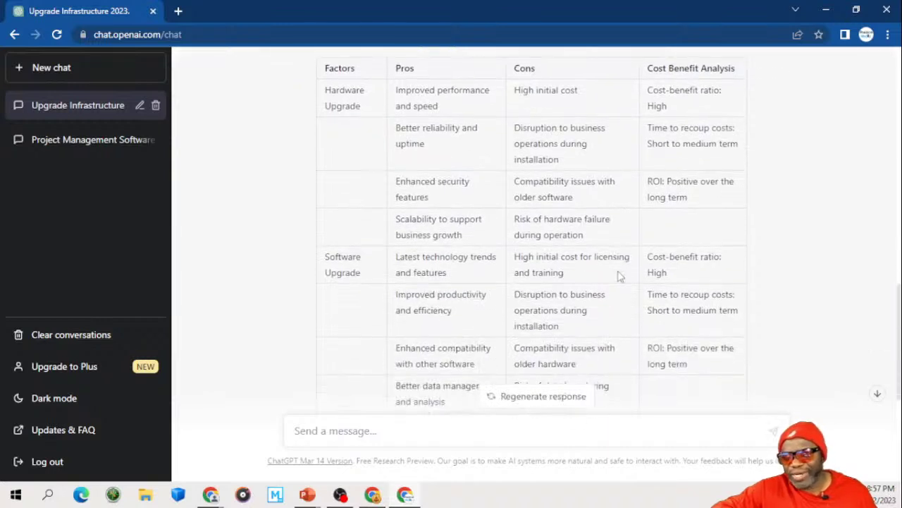
Step: Review the rest of the generated pros and cons table and its closing summary
scroll(618, 276, "down", 4)
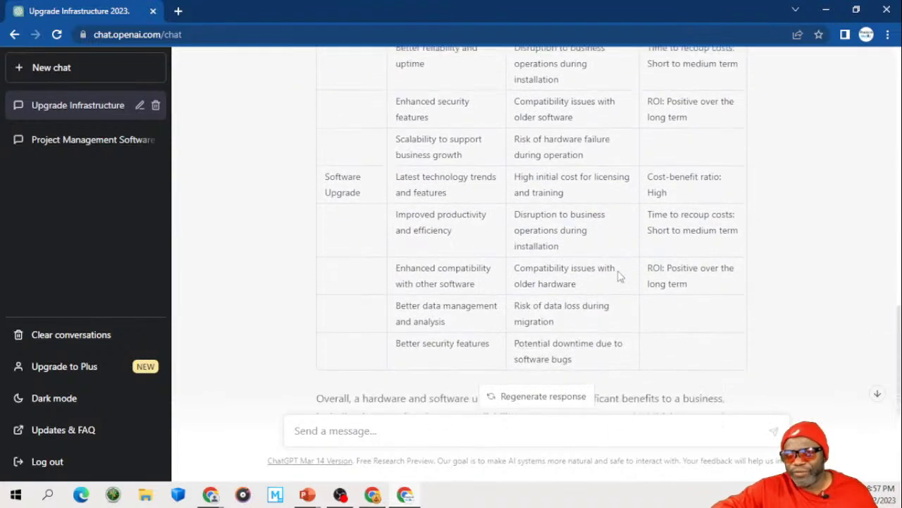
scroll(619, 277, "down", 3)
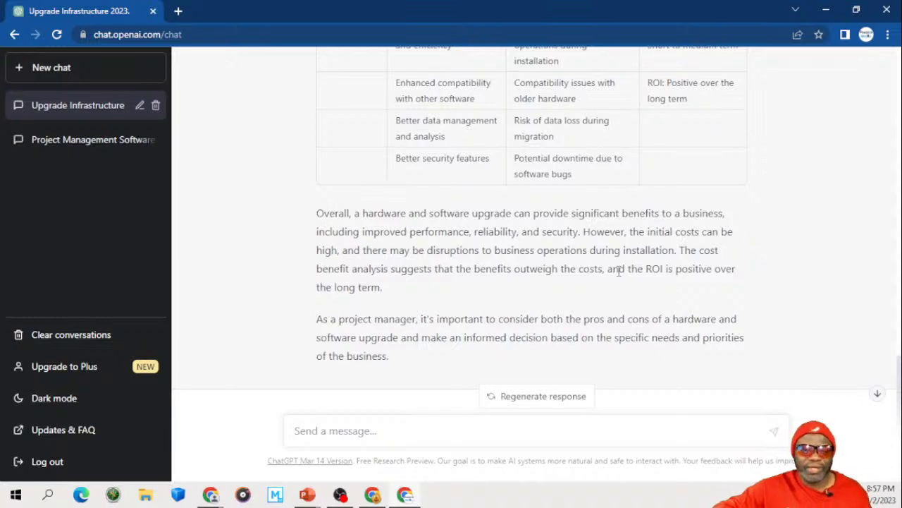
scroll(618, 271, "up", 3)
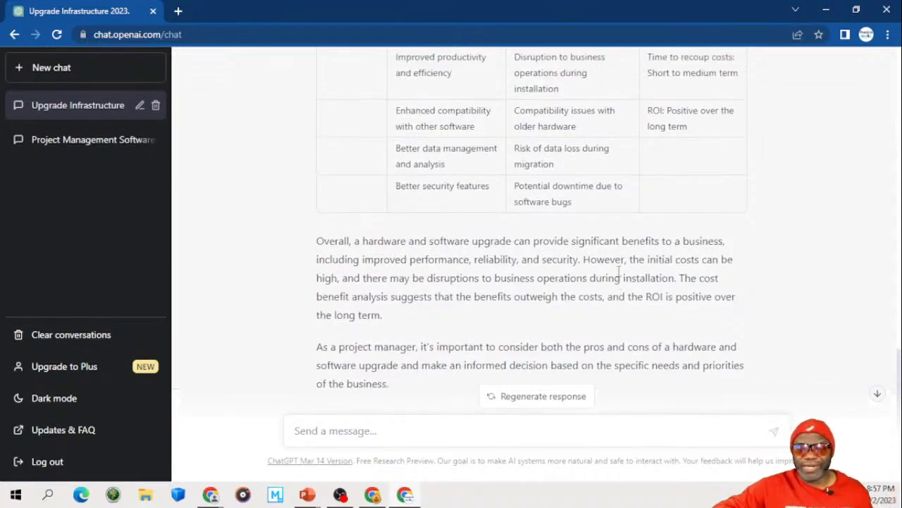
scroll(618, 276, "up", 2)
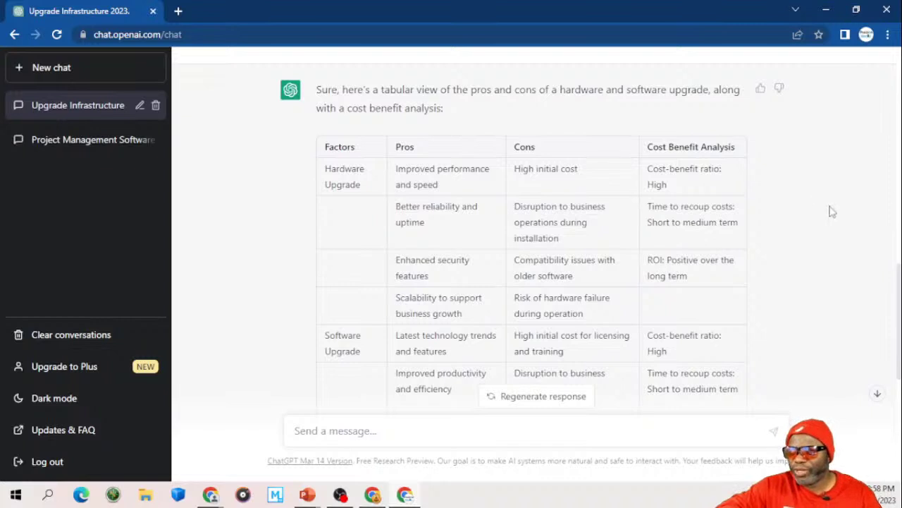
left_click(878, 393)
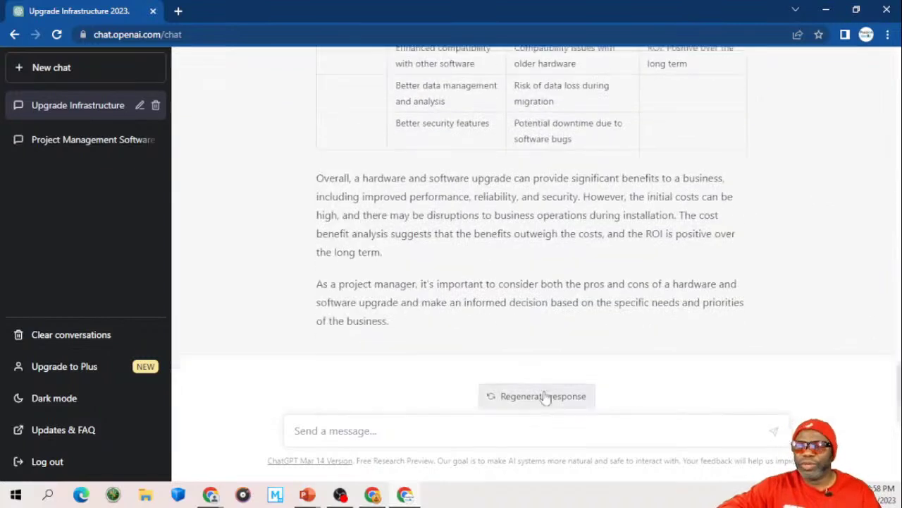
left_click(494, 428)
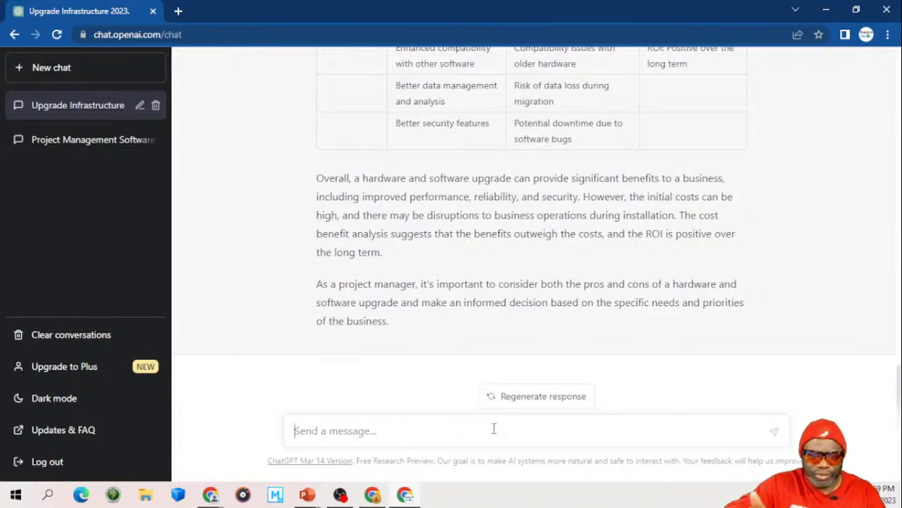
type("Create")
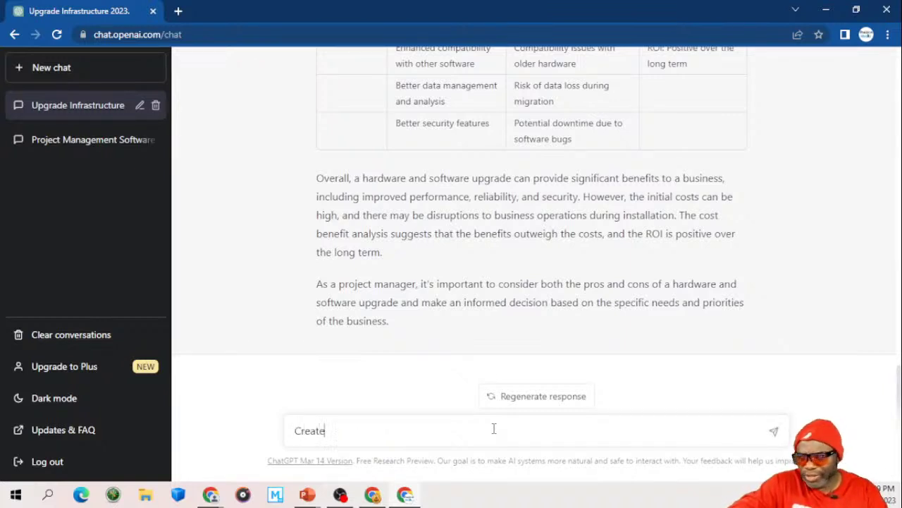
type(" a backlog")
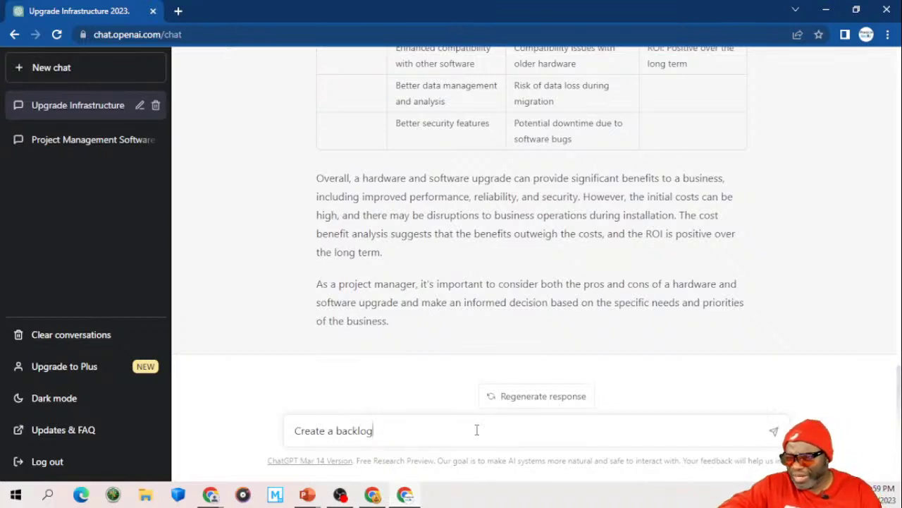
left_click(295, 430)
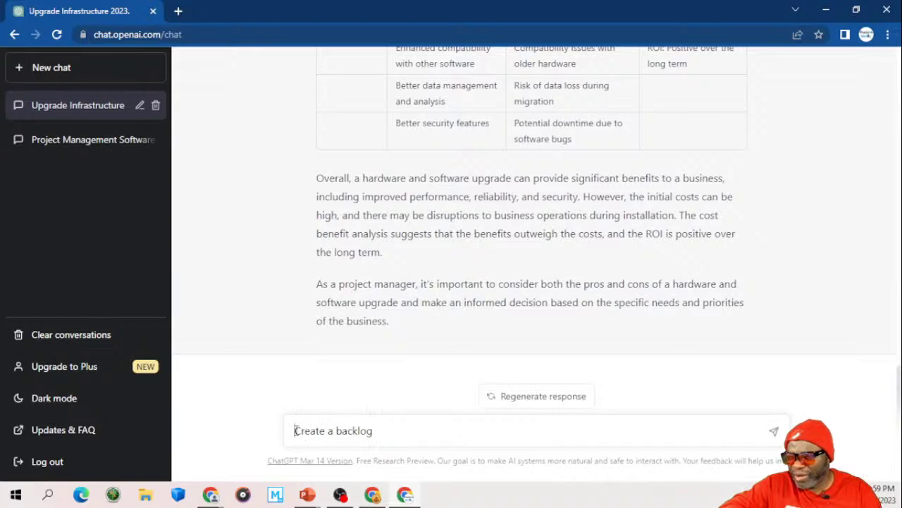
type("Write a compelling argument as to why your company infrastructure should be refreshed in 2023. Mention the following names in the argument: Dr. Rice, Ms. Black, The CFO HG Barnes and the President of the company Mr. Koalic. Make the response as robust as possible.")
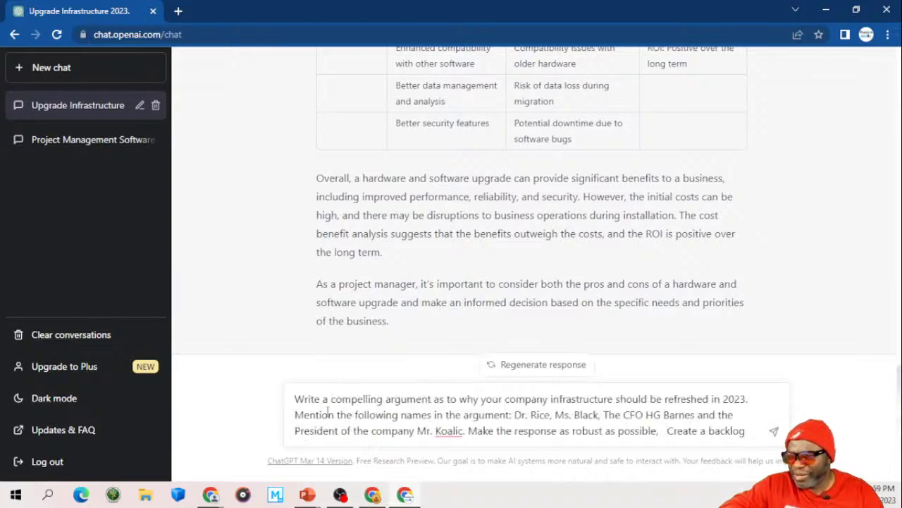
left_click_drag(295, 399, 463, 416)
Step: Replace the whole draft message with a new prompt beginning "You are a Portfolio manager trying"
key("ctrl+a")
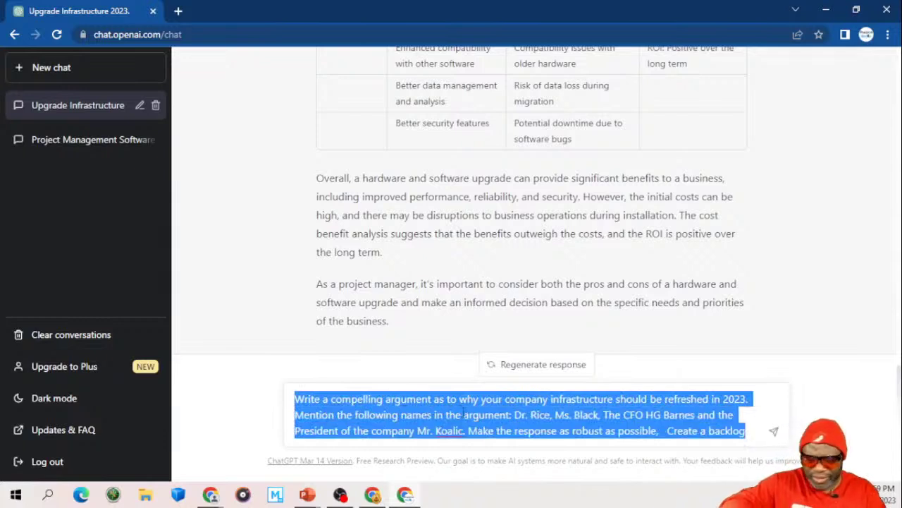
type("You are a Pro")
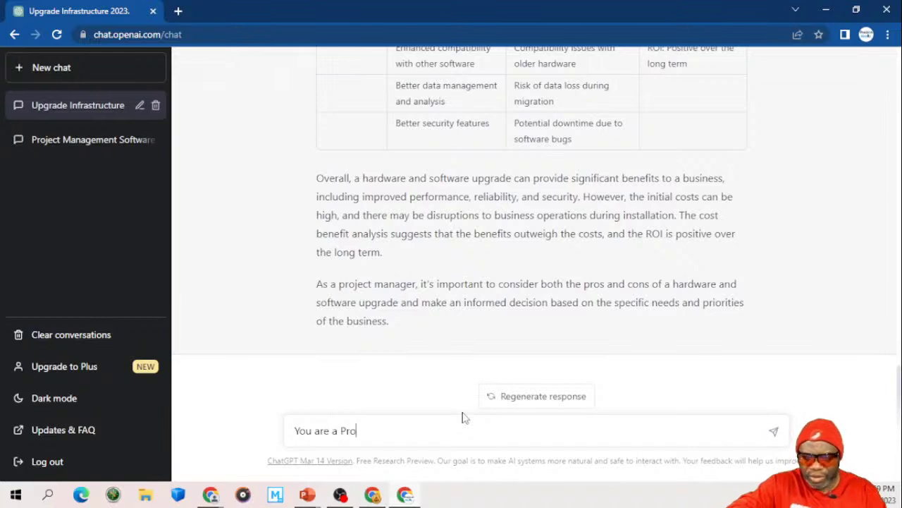
key("BackSpace")
key("BackSpace")
type("or")
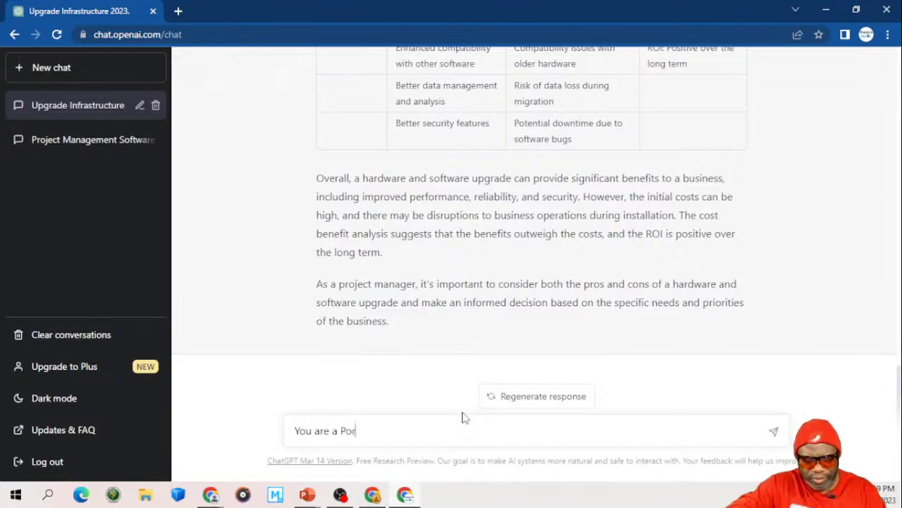
type("tfolio ")
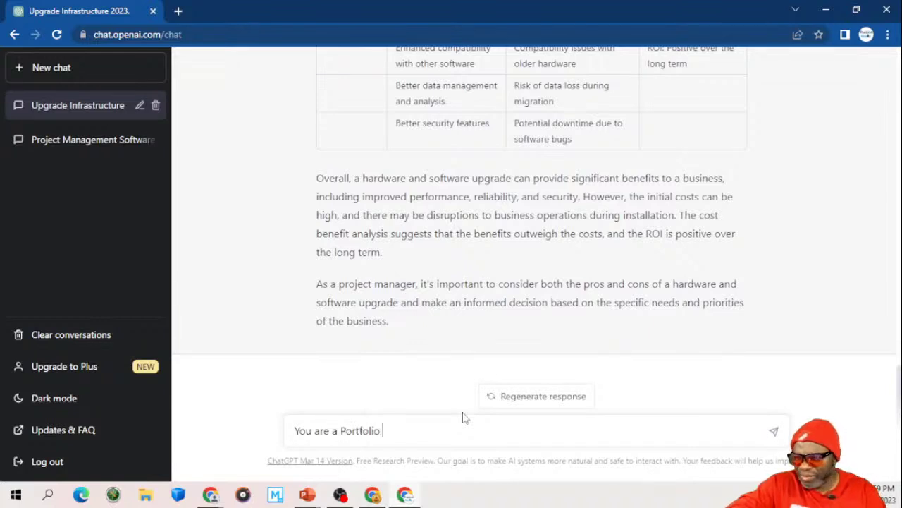
type("manage")
key("BackSpace")
key("BackSpace")
key("BackSpace")
key("BackSpace")
type("anager trying ")
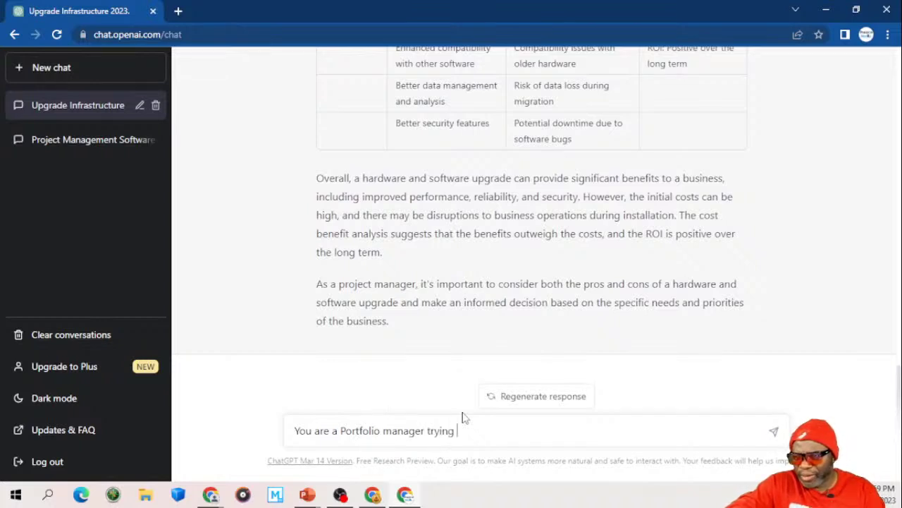
Step: Complete the prompt's first sentence with "to make a case for a hardware and software refresh for all infrastructure and windows."
type("to make a ca")
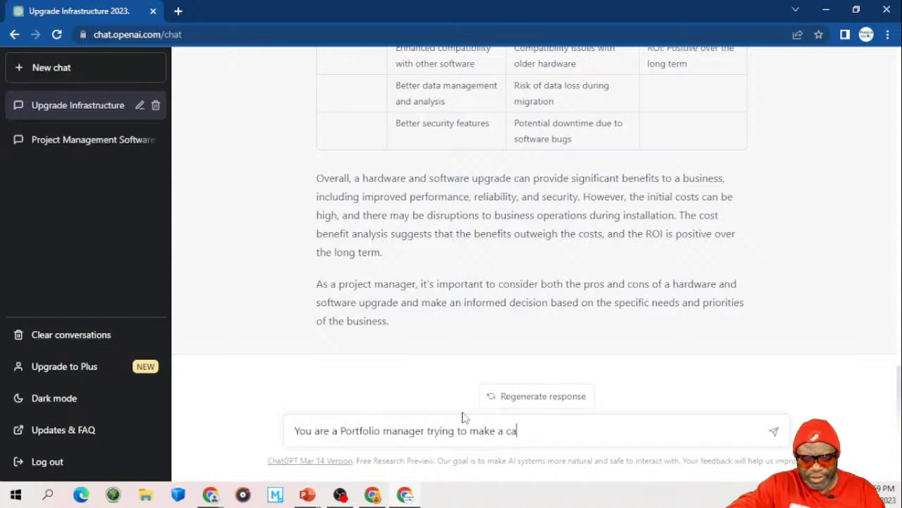
type("se for a")
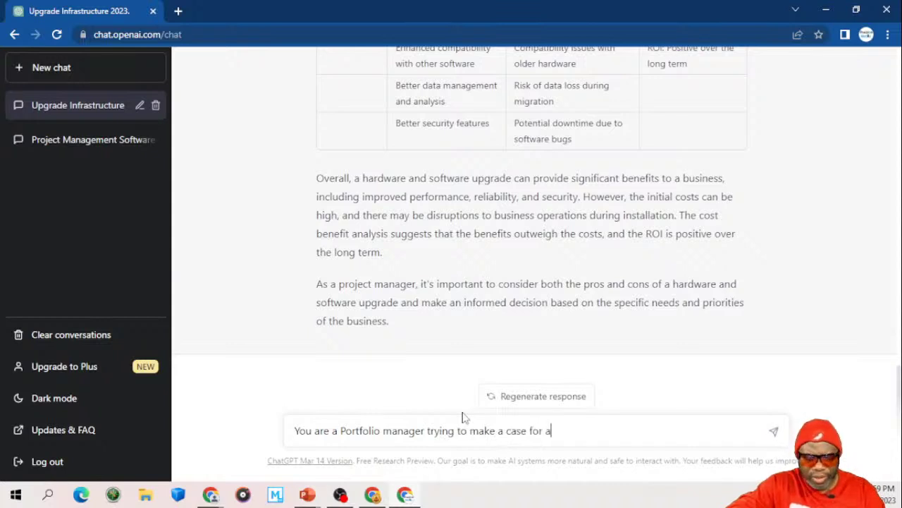
type(" hardwa")
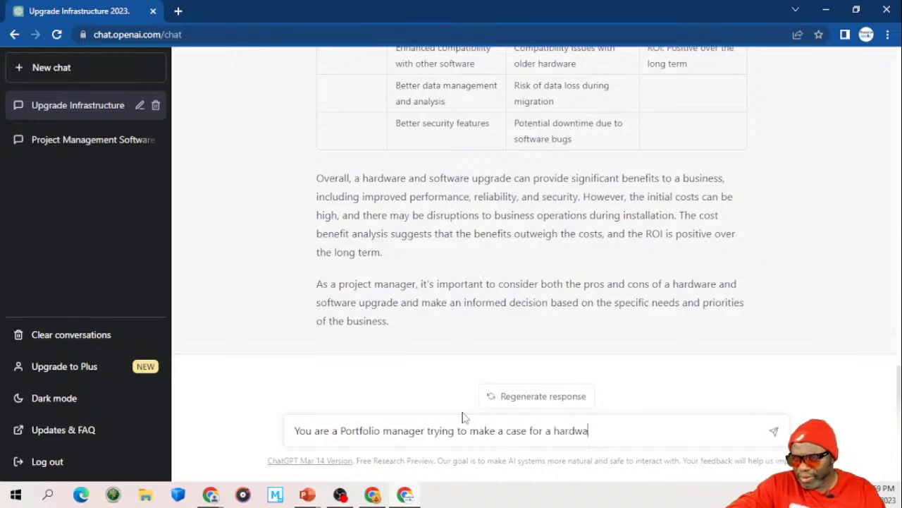
type("re and softw")
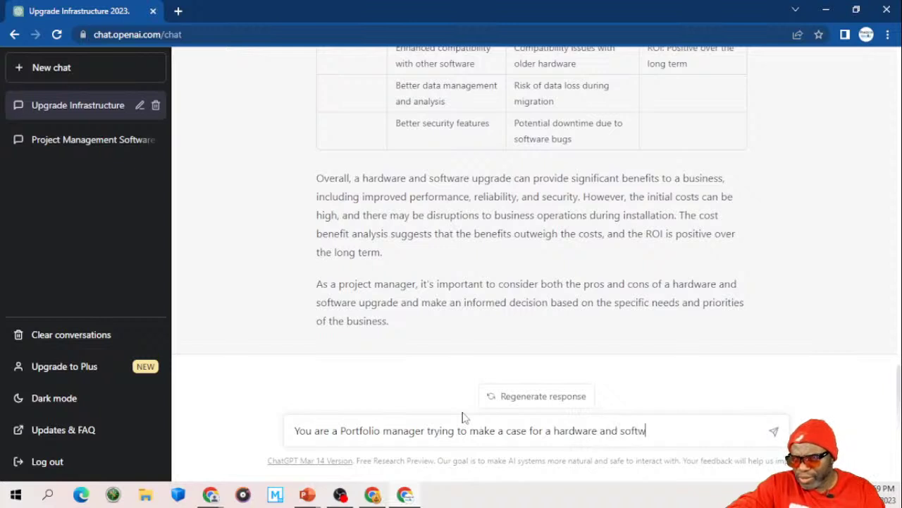
type("are refr")
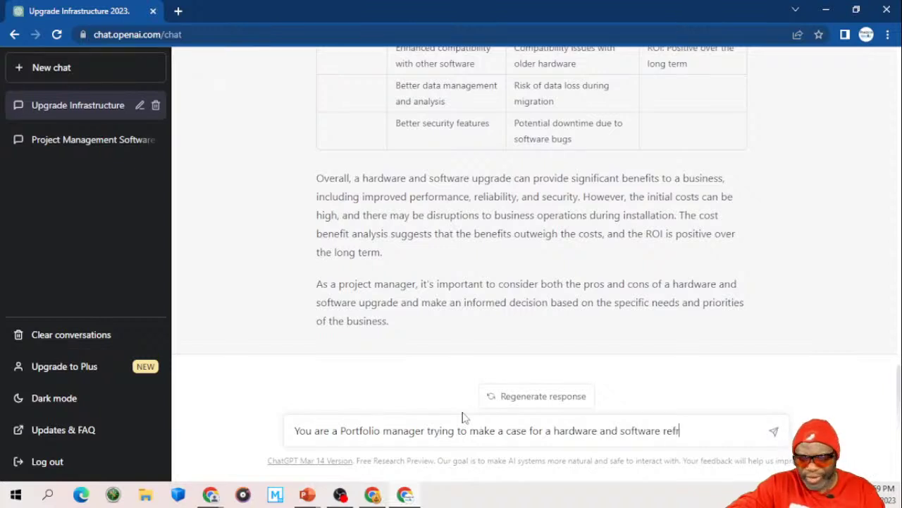
type("esh for ")
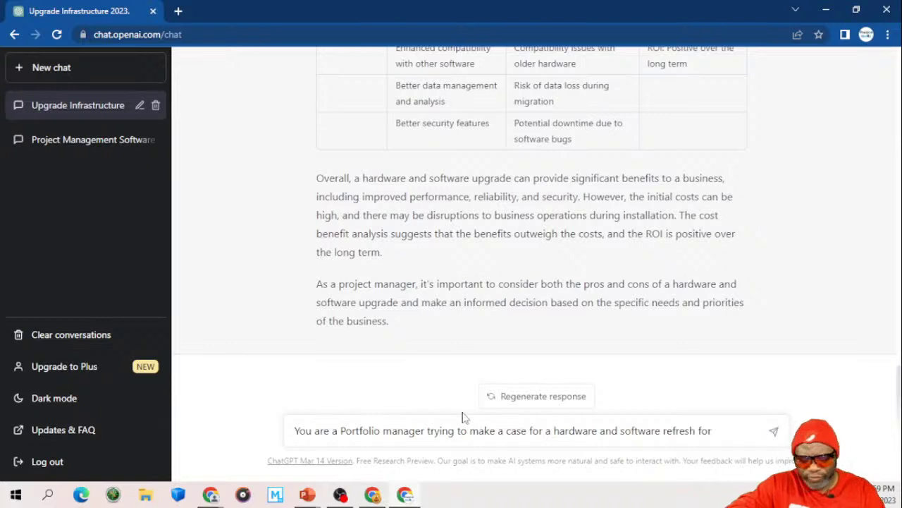
type("all i")
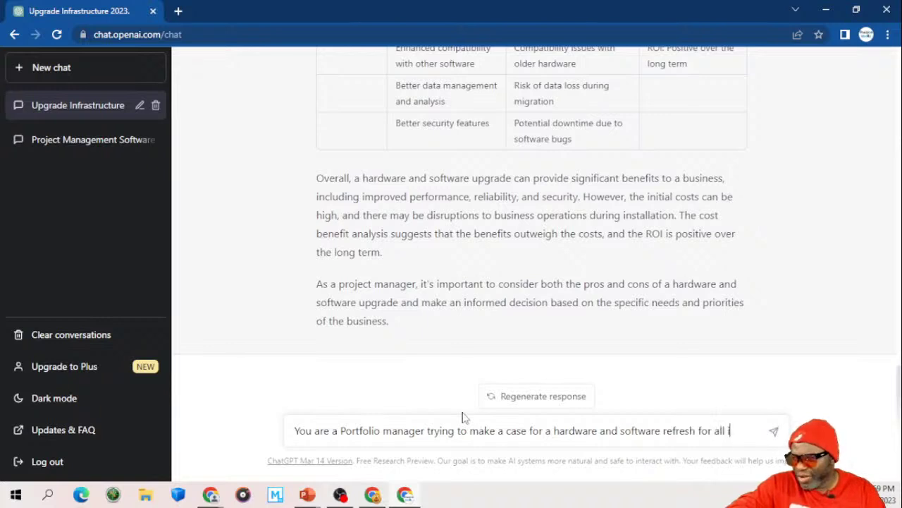
type("nfrastructur")
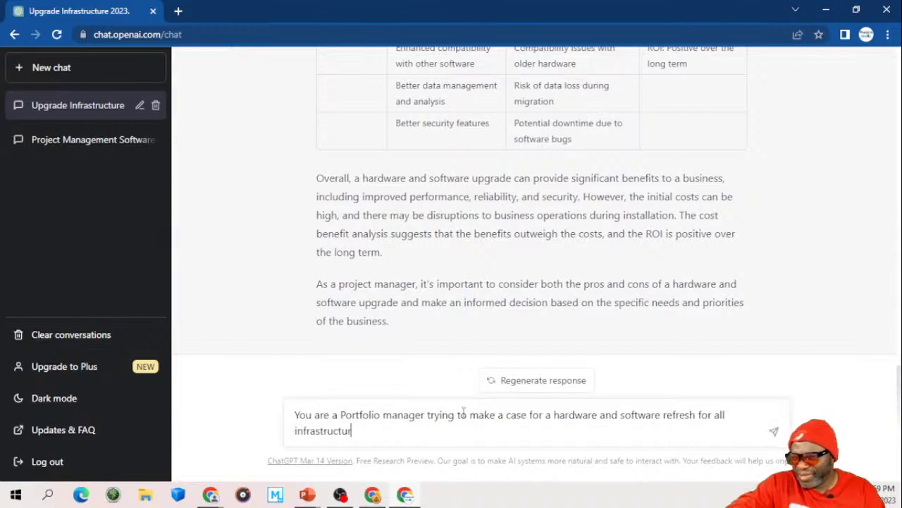
type("e and windoe")
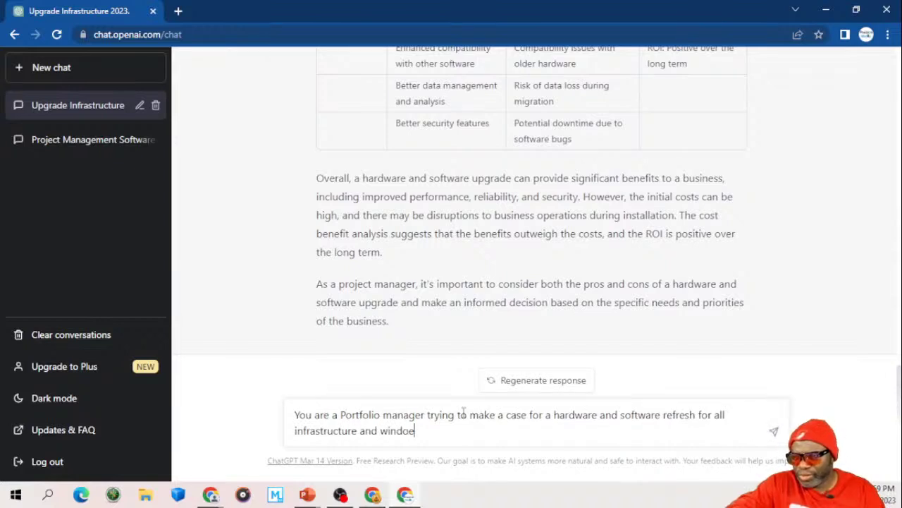
key("BackSpace")
type("ws.")
Step: Continue the prompt with "Create a product backlog for this endeavor breaking the information down into releases, sprints"
type("Create a product backlog")
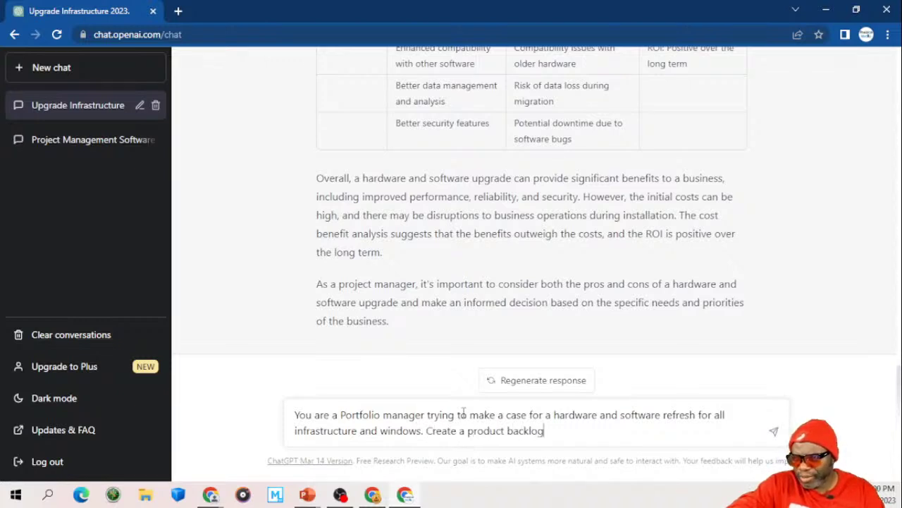
type(" for this")
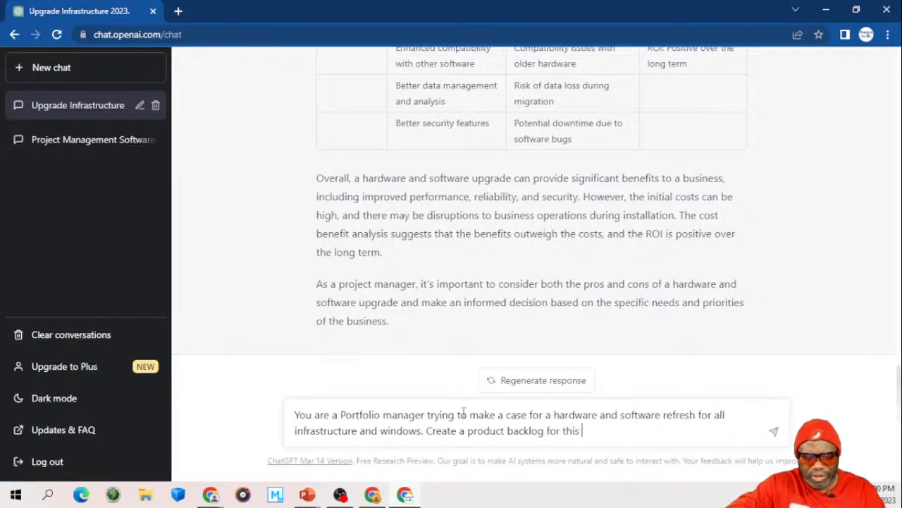
type(" e")
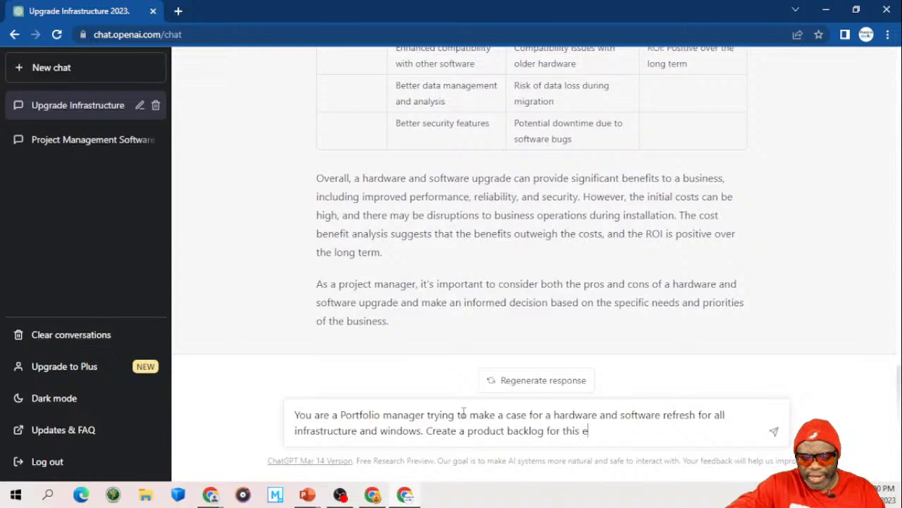
type("ndeavor breaking the information ")
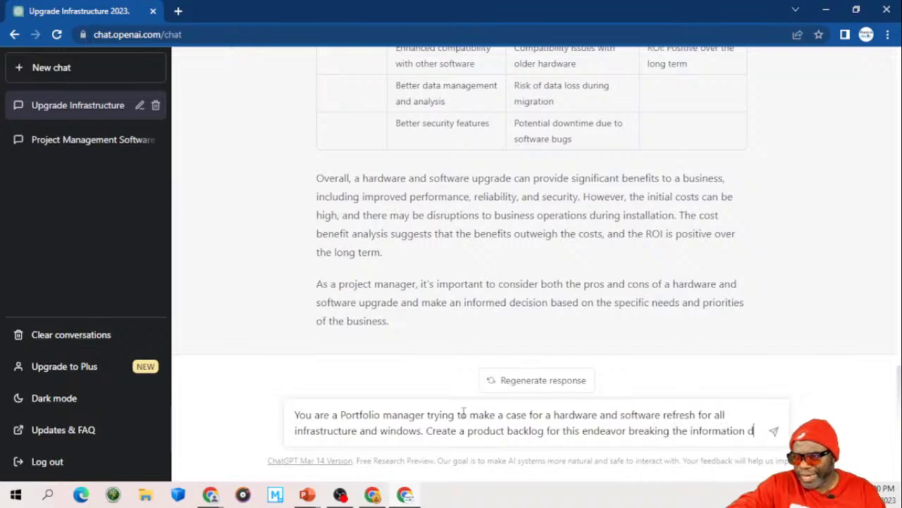
type("down into ")
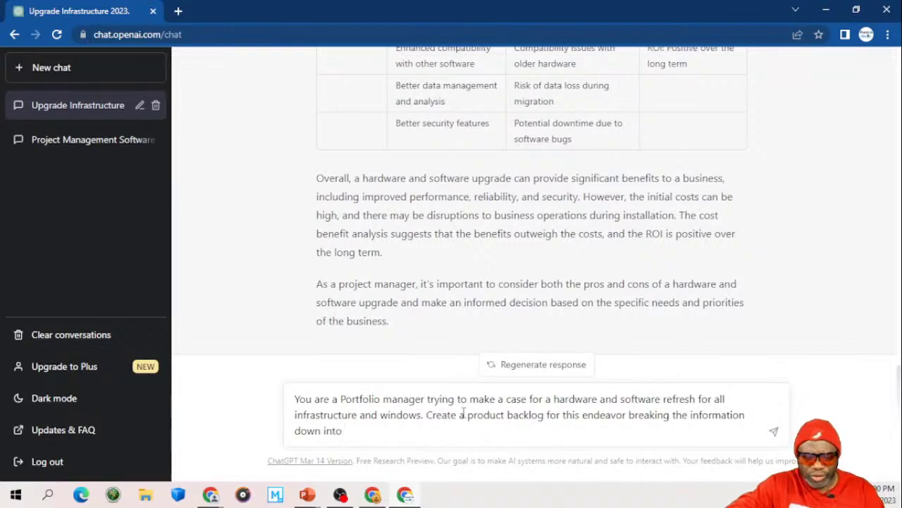
type("releases")
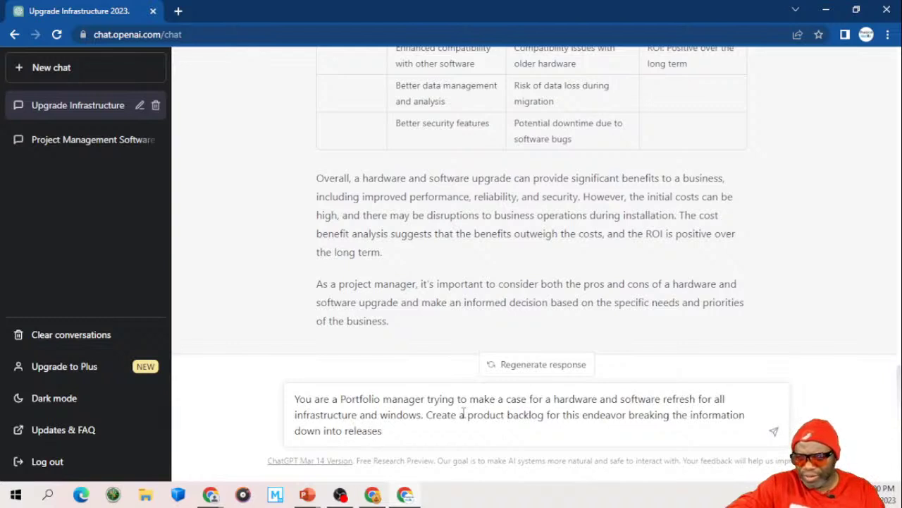
type(", sprints")
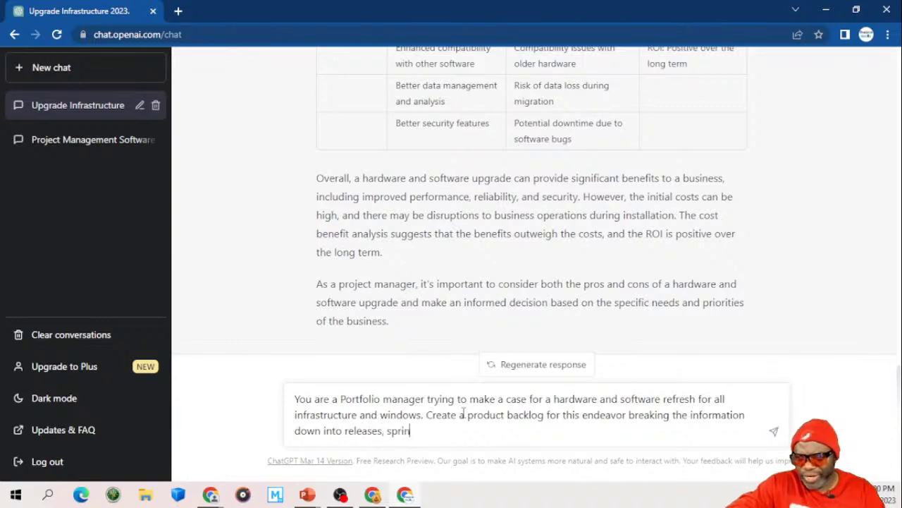
Step: Insert "epics, features," before "releases" in the prompt's breakdown list and add "stories" after "sprints"
left_click(345, 431)
type("epics, features,")
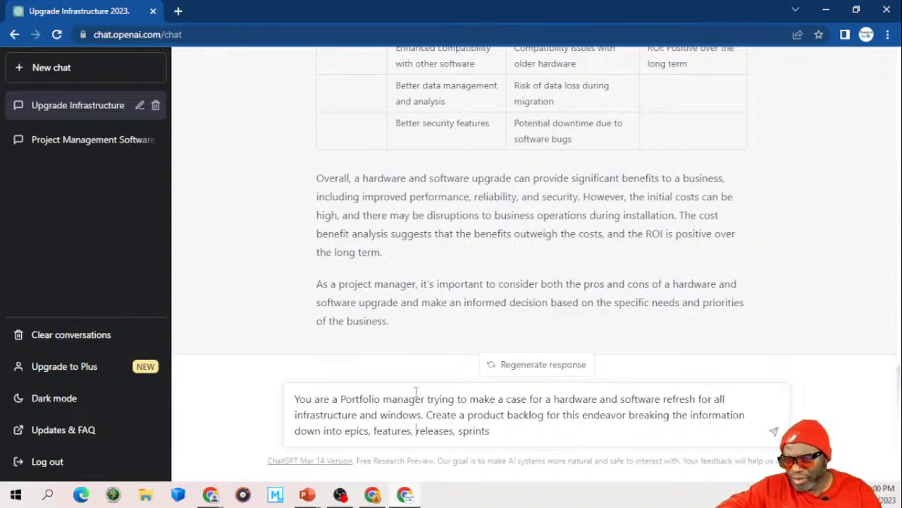
left_click(497, 433)
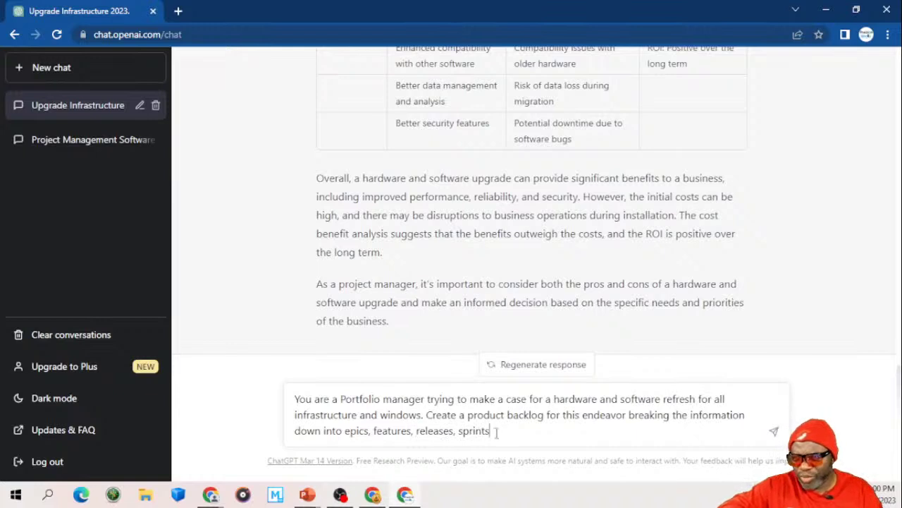
type(",")
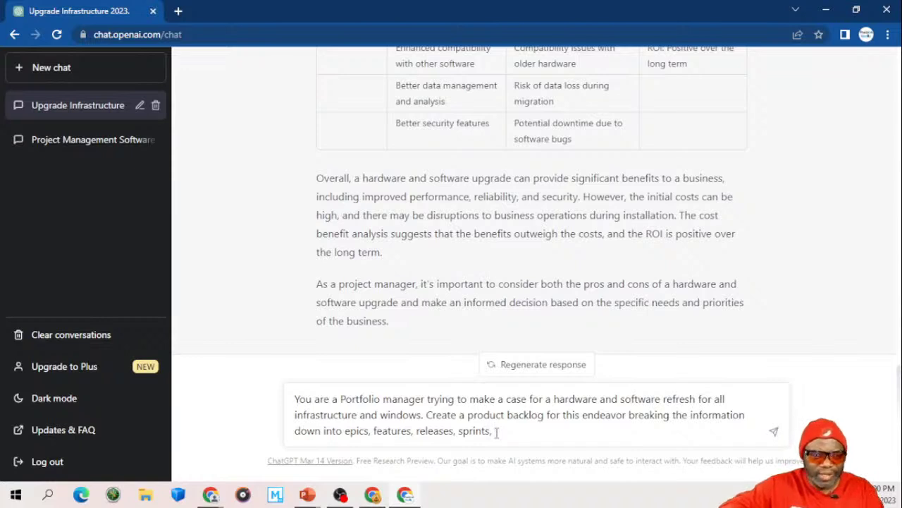
type("stories")
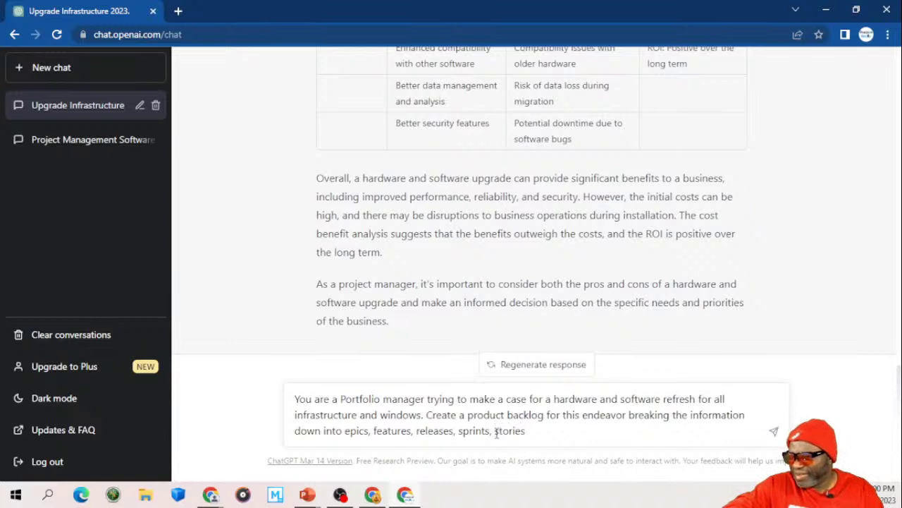
Step: Add "Use as many lines and columns as is necessary to paint a clear picture for the less technical stakeholder" to the prompt
type(". Use as many lines and columns as is necessary to pain")
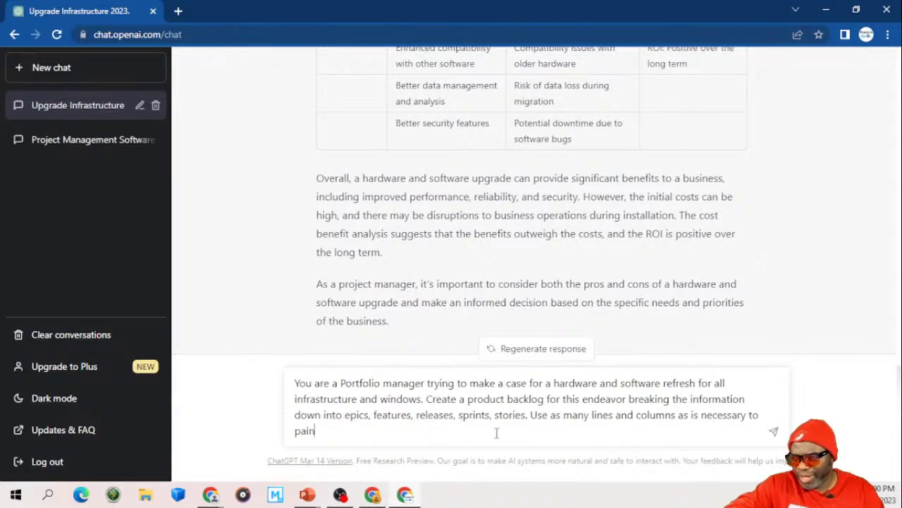
type("t a clear pict")
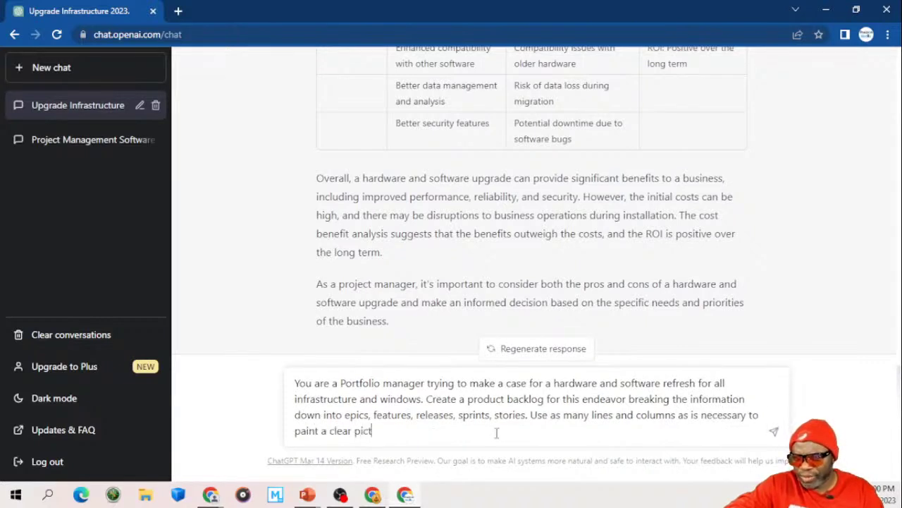
type("ure for the le")
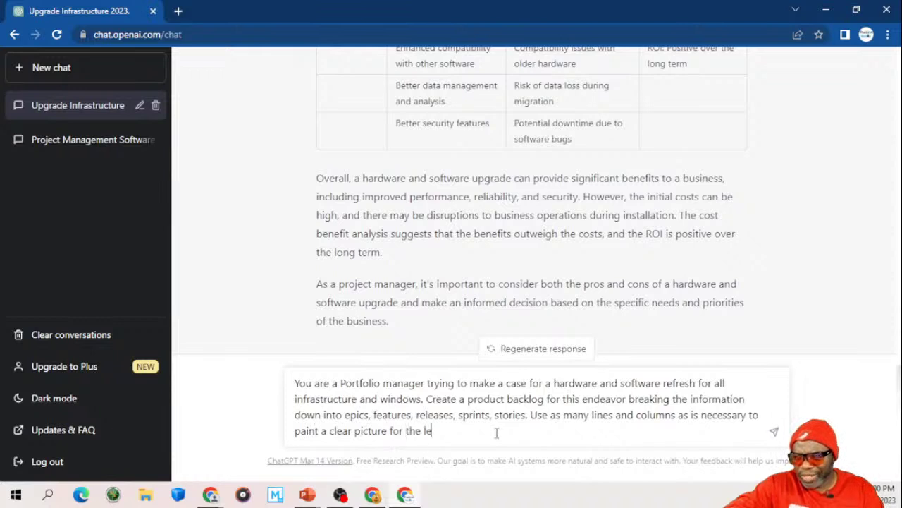
type("ss technical ")
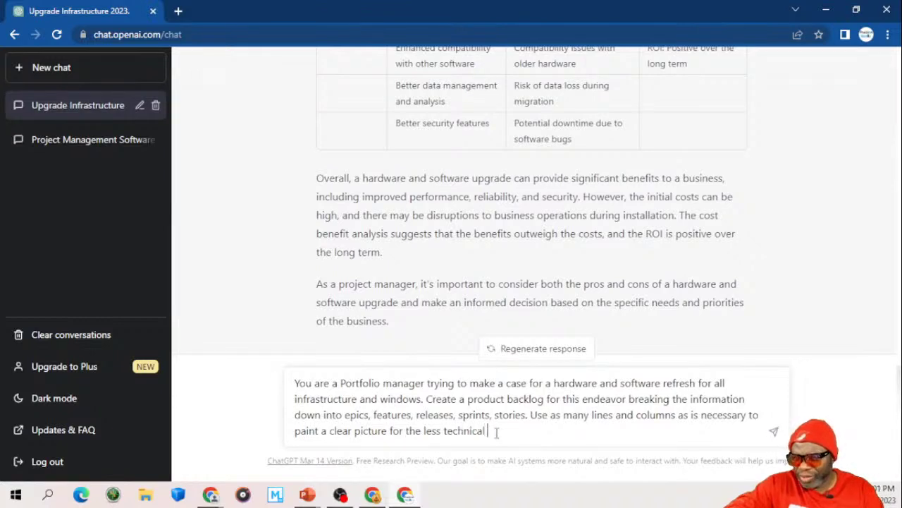
type("stakeholder")
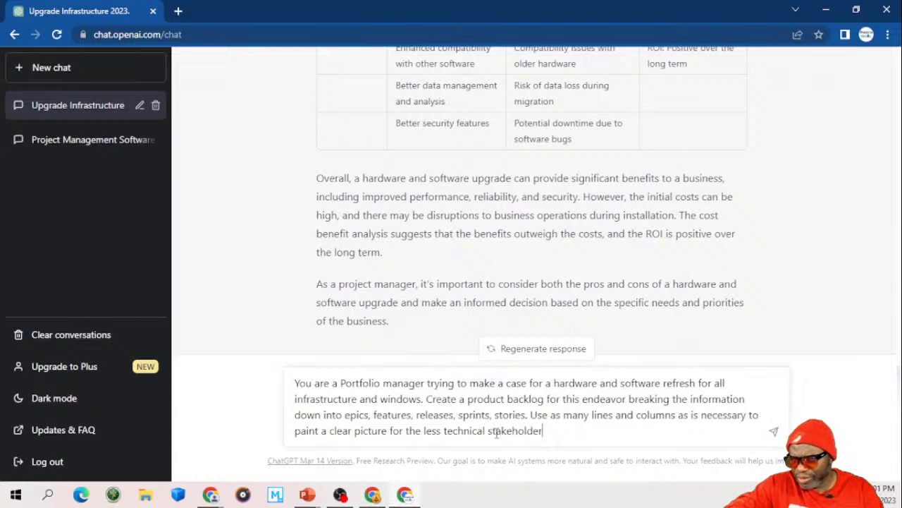
Step: Finish the prompt's last sentence with "stakeholders resulting in a green light to go ahead." and send it
type("s resulting")
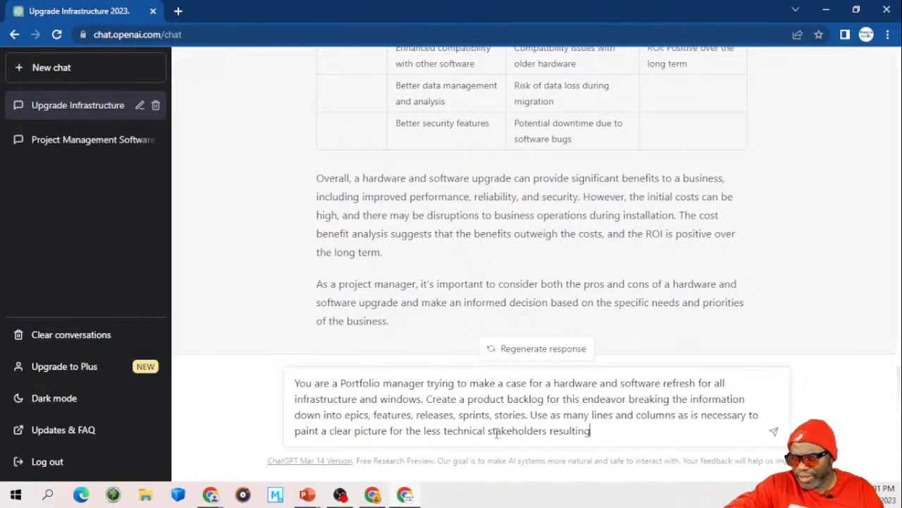
type(" in a gre")
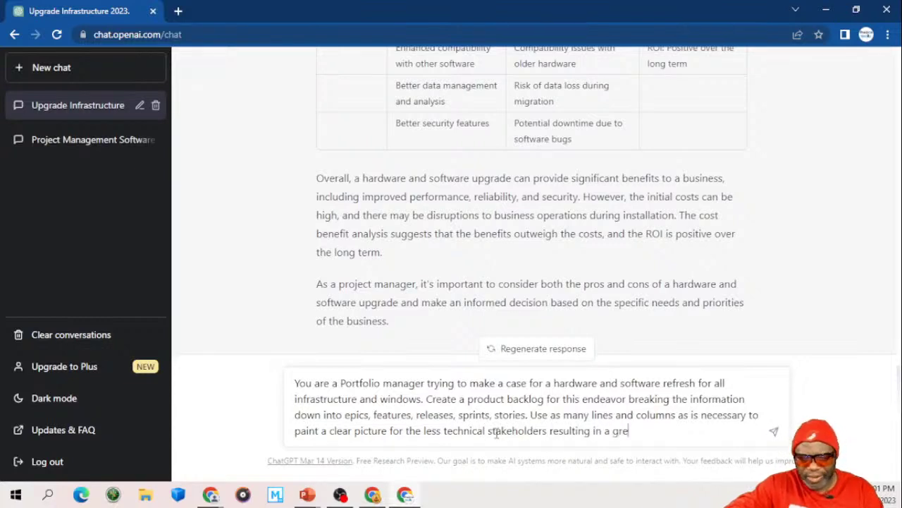
type("en light")
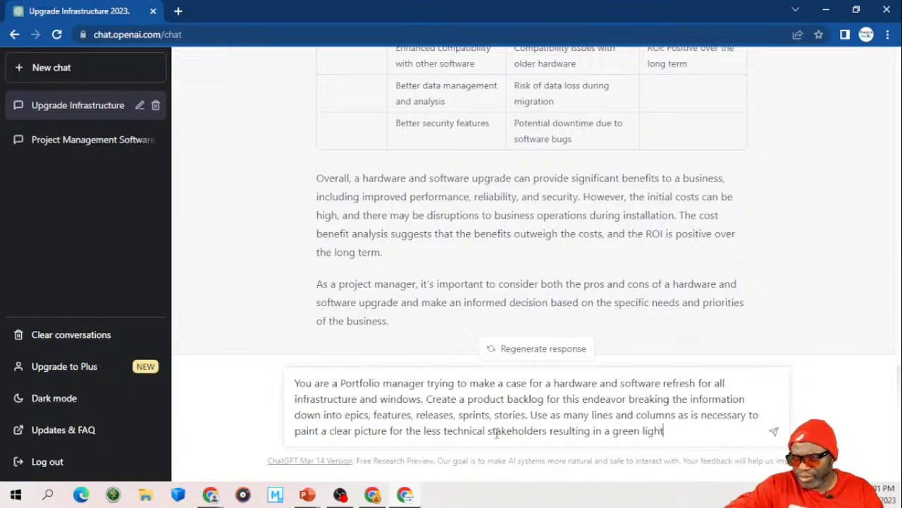
type(" to go ahead.")
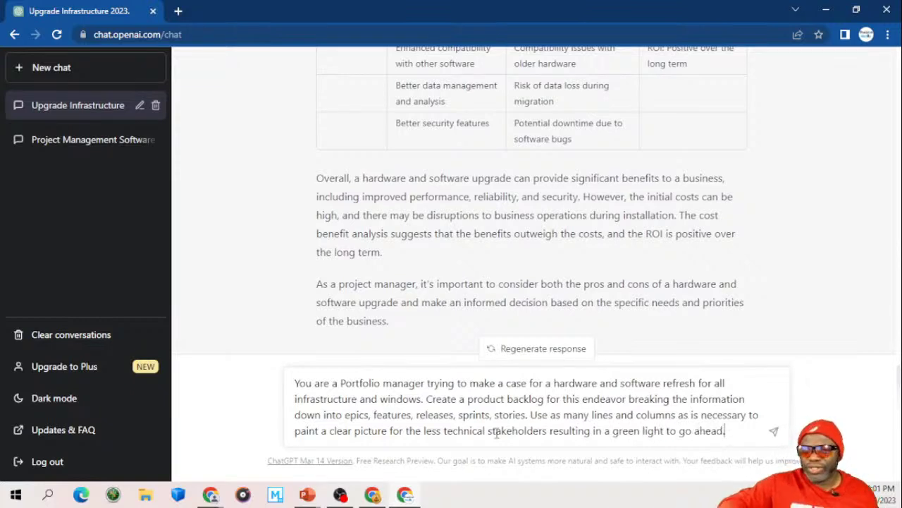
key("Return")
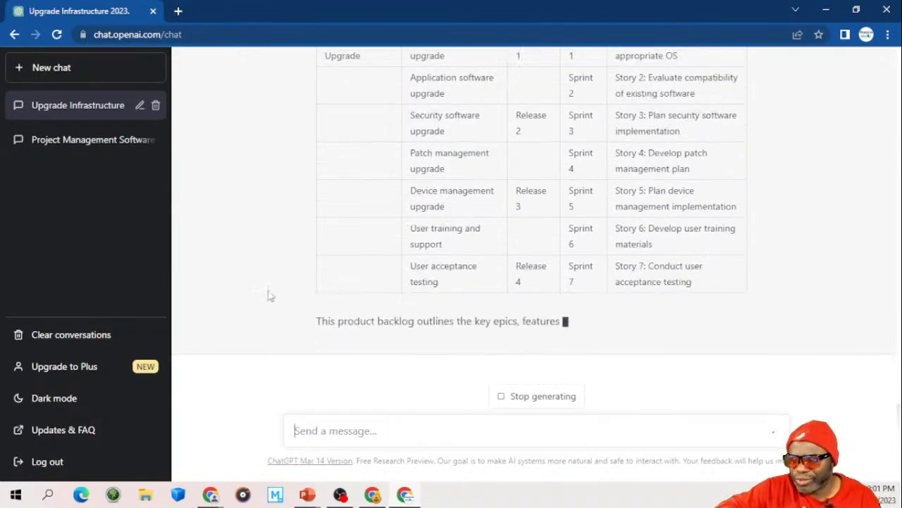
Step: Review the generated product backlog table's epics, features, releases, sprints and stories, along with its closing summary
scroll(270, 296, "up", 3)
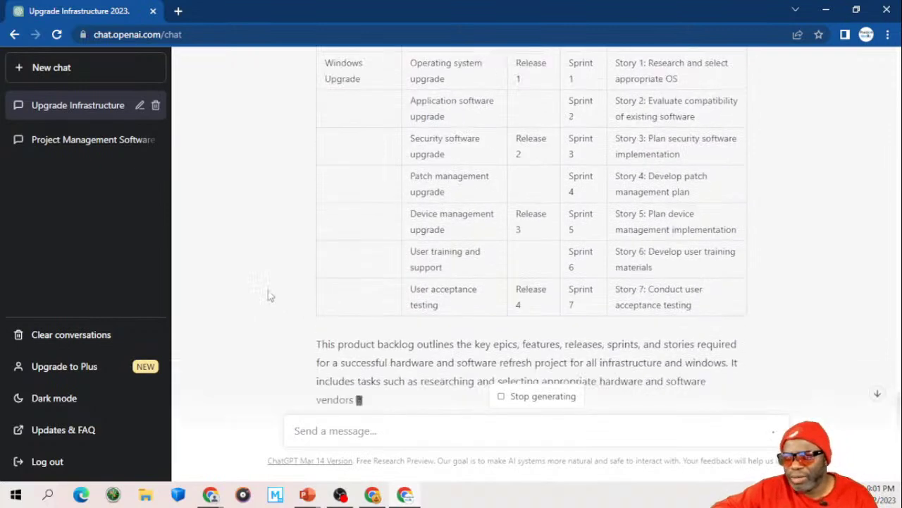
scroll(268, 296, "up", 4)
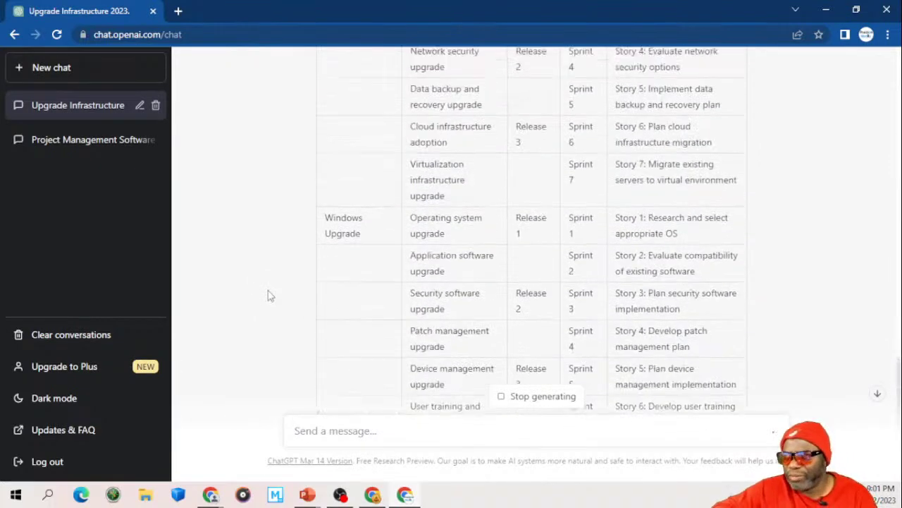
scroll(268, 296, "up", 1)
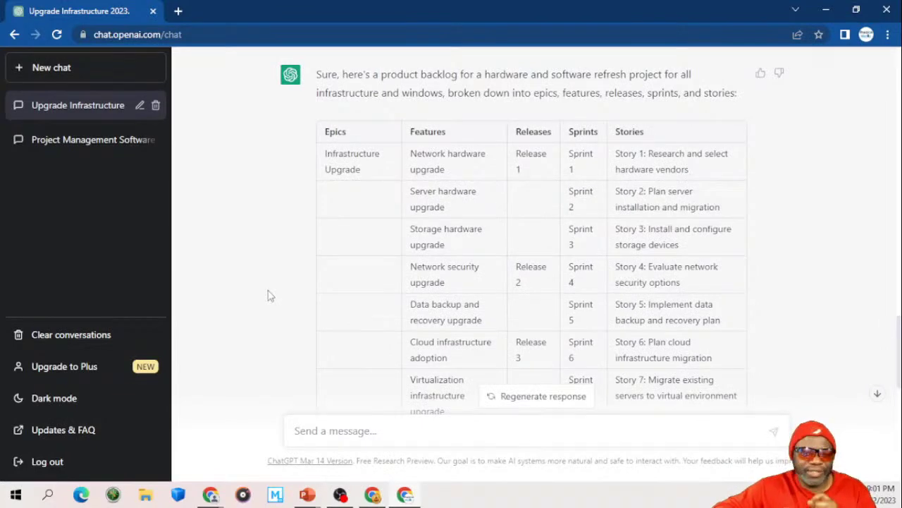
scroll(268, 296, "down", 1)
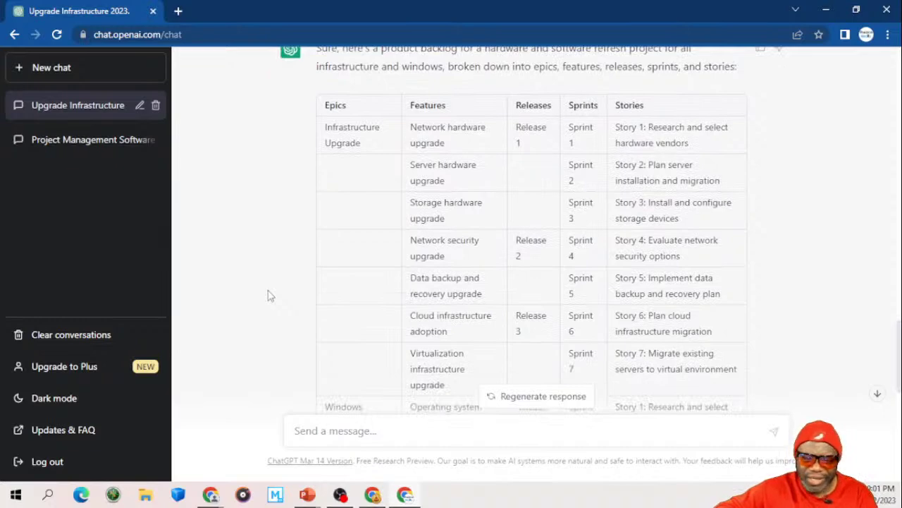
scroll(268, 296, "down", 4)
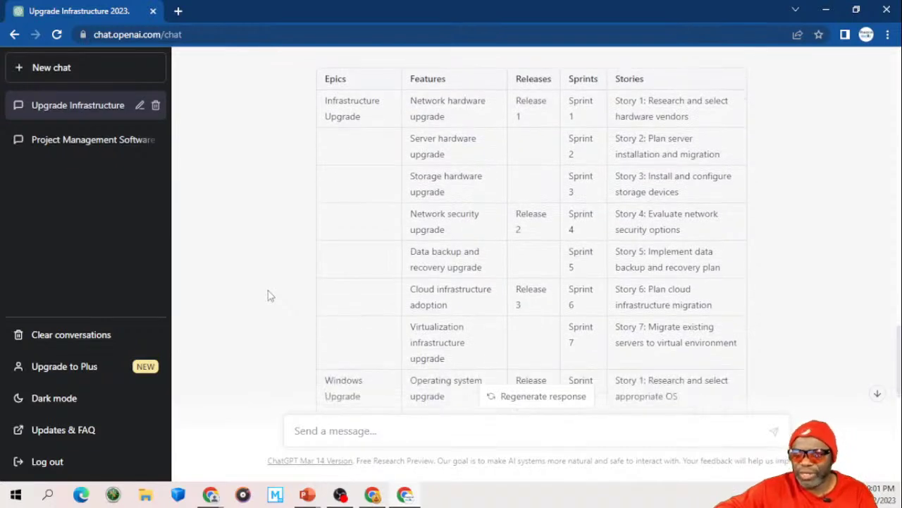
scroll(267, 296, "down", 6)
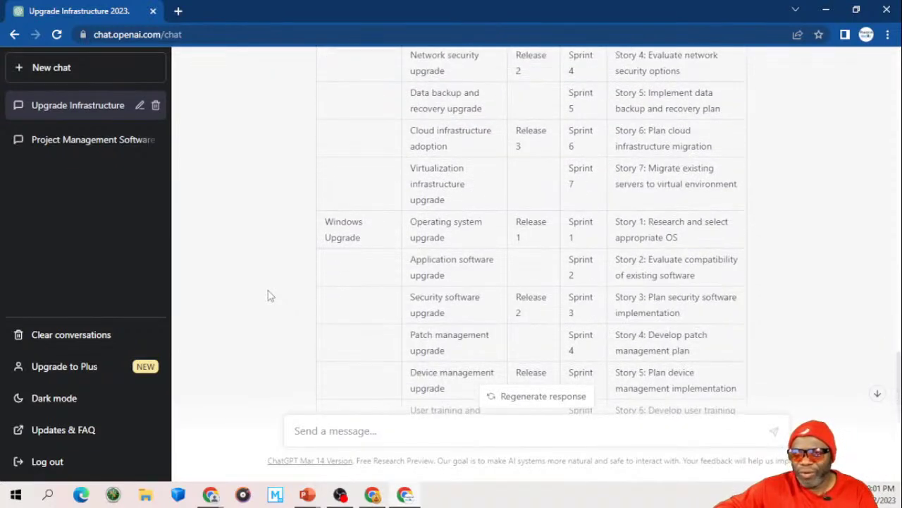
scroll(268, 296, "down", 1)
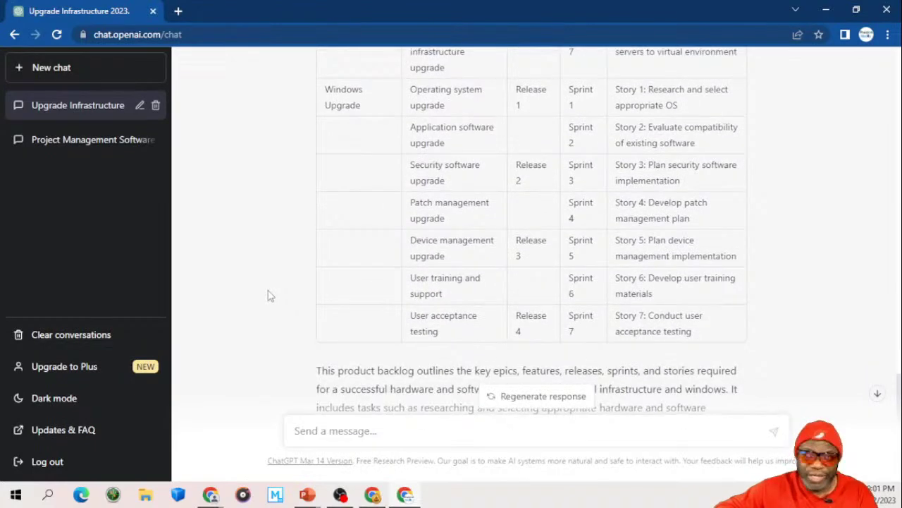
scroll(267, 296, "down", 2)
scroll(268, 296, "down", 1)
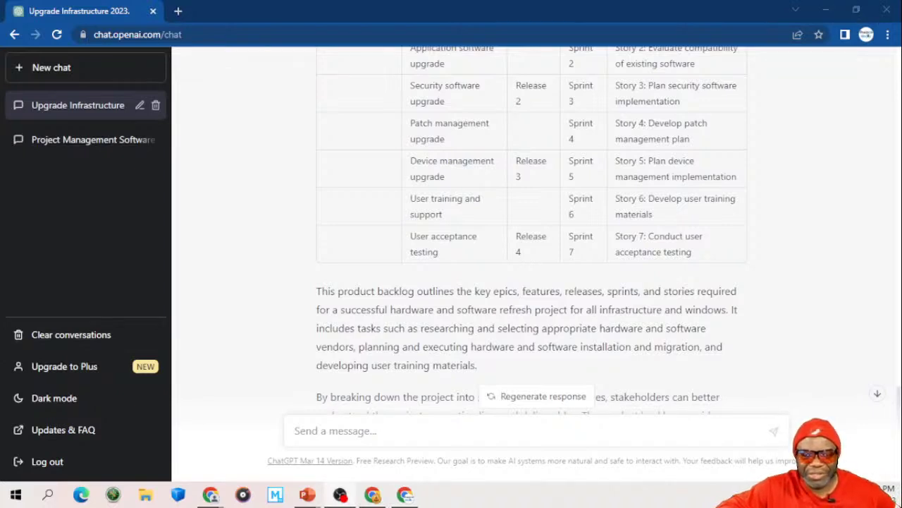
left_click(265, 251)
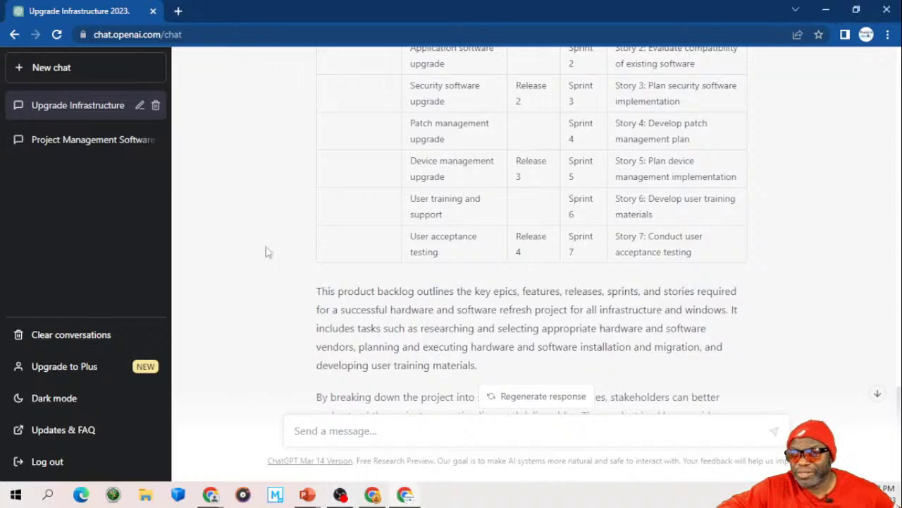
scroll(266, 251, "down", 2)
scroll(265, 252, "up", 6)
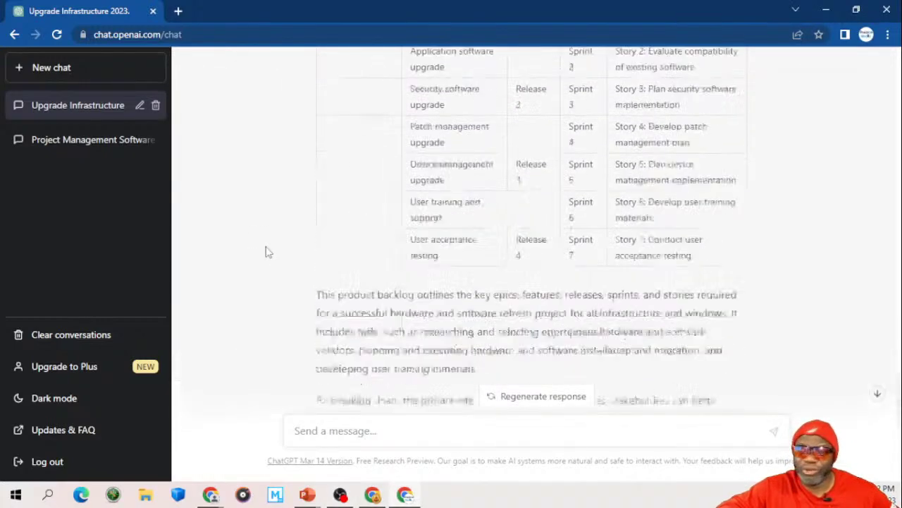
scroll(266, 252, "up", 3)
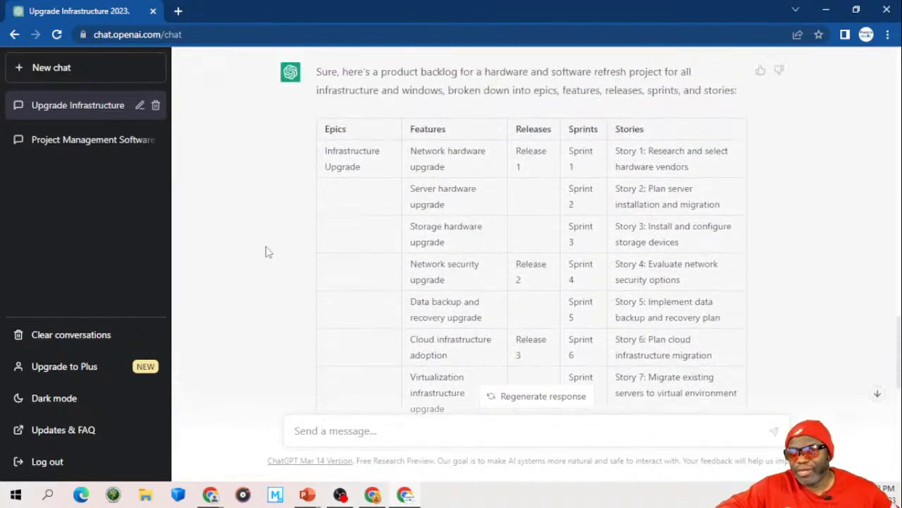
scroll(265, 251, "down", 1)
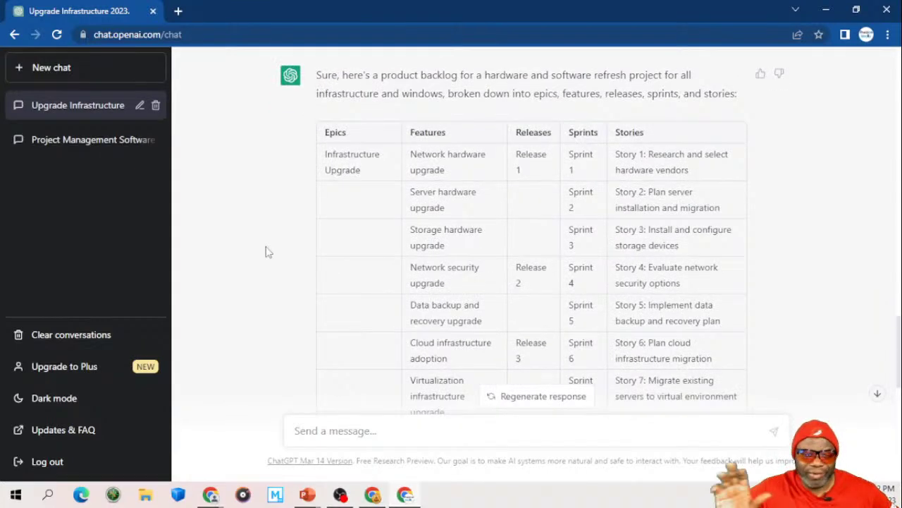
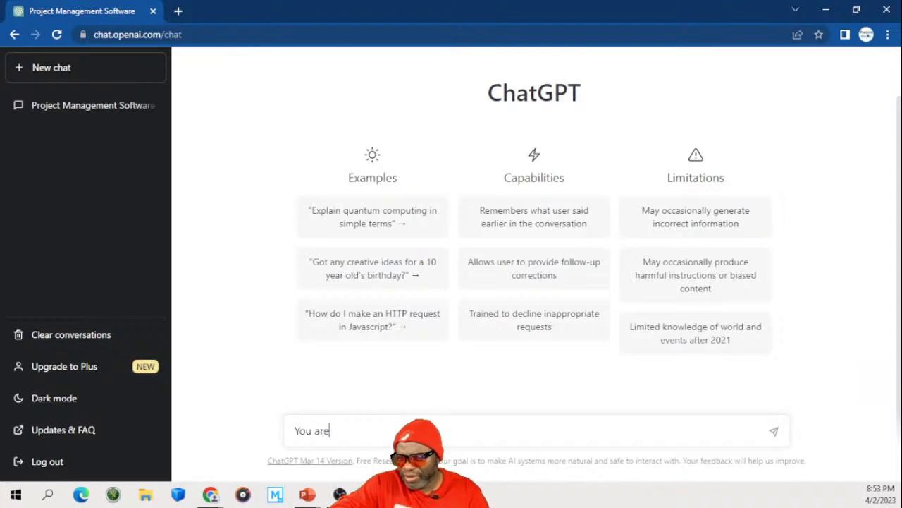
Step: Write the prompt opening "You are a project manager with 14 years of experience on large IT hardware projects. Write a compelling argument"
type("a project manage")
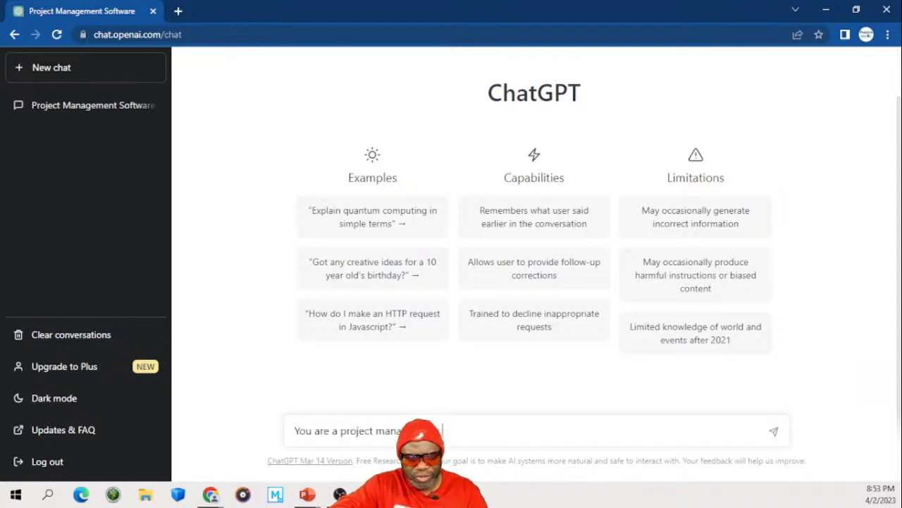
type("r with 14 years of experience on large IT hardware projects. Write a compel")
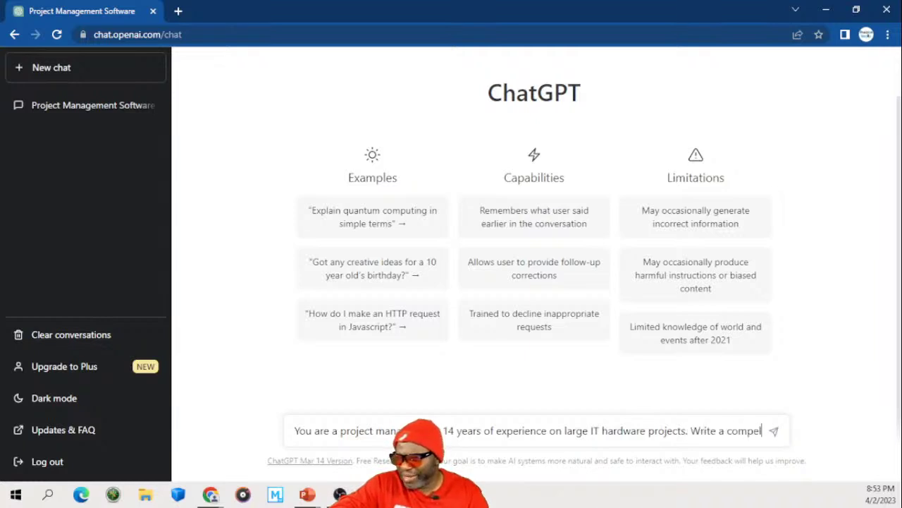
type("ling argument a you")
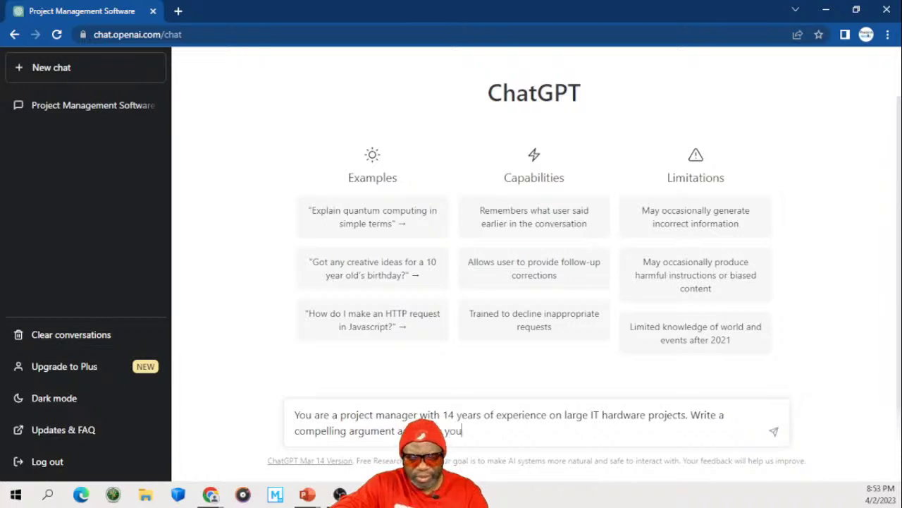
Step: Continue the prompt after "as to why" with "your company infrastructure should be refreshed in 2023. Mention"
type("ompan")
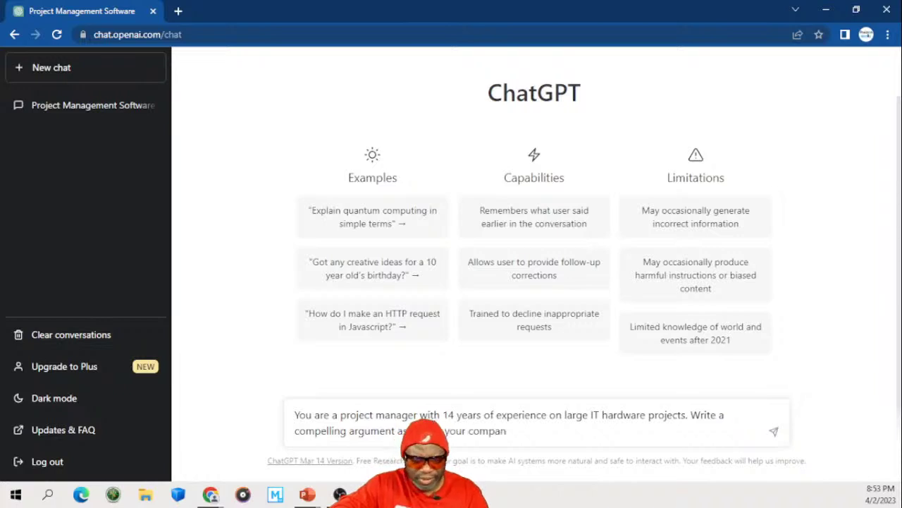
type("i")
key("BackSpace")
type("y infrastruc")
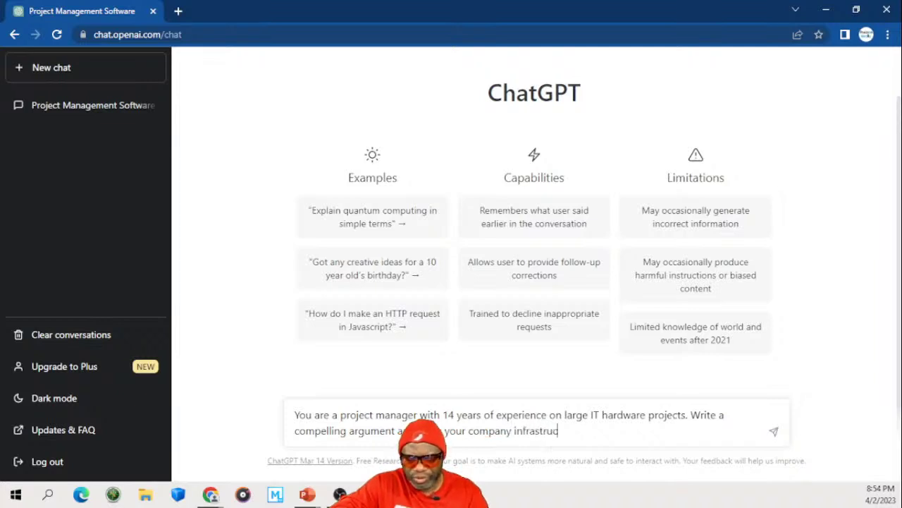
type("ture should be ")
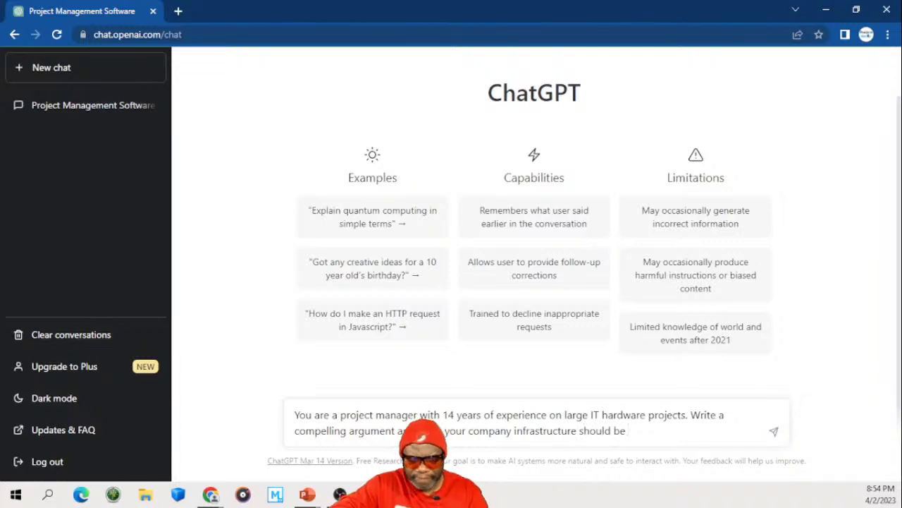
type("u")
type("refreshe")
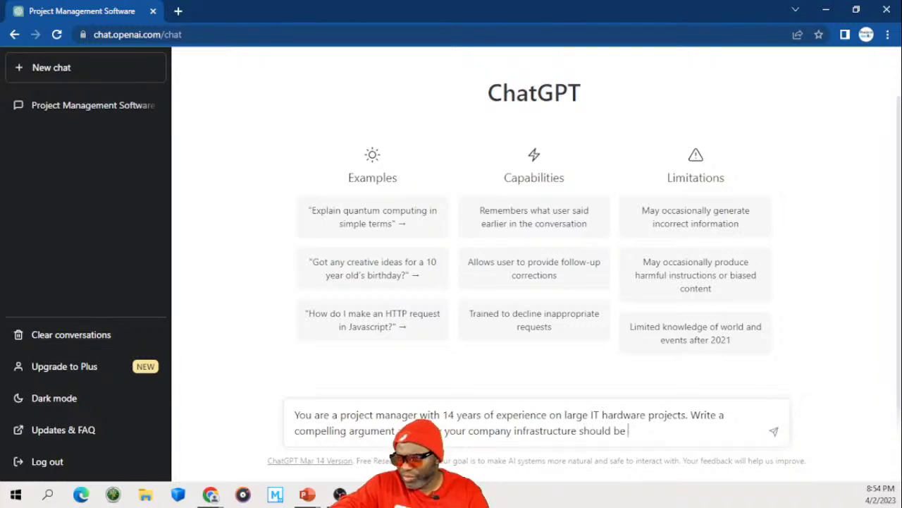
type("d in")
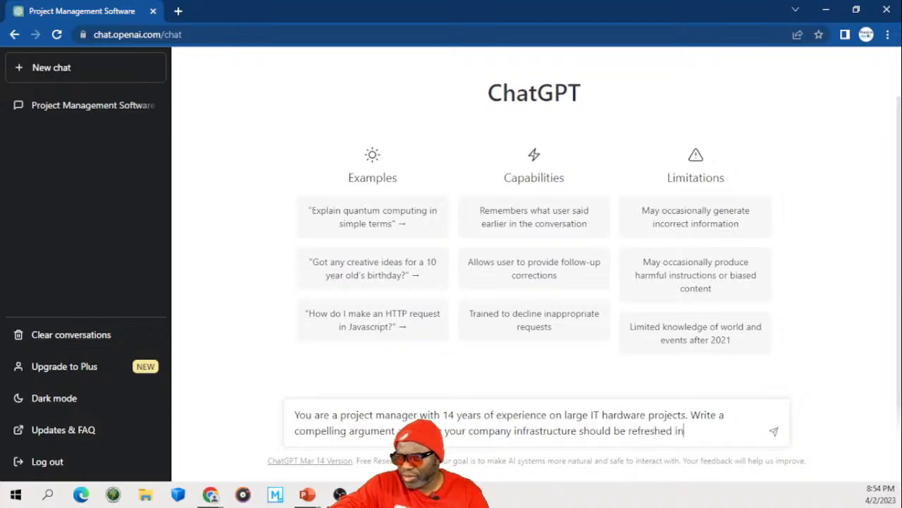
type(" 2023. Mention")
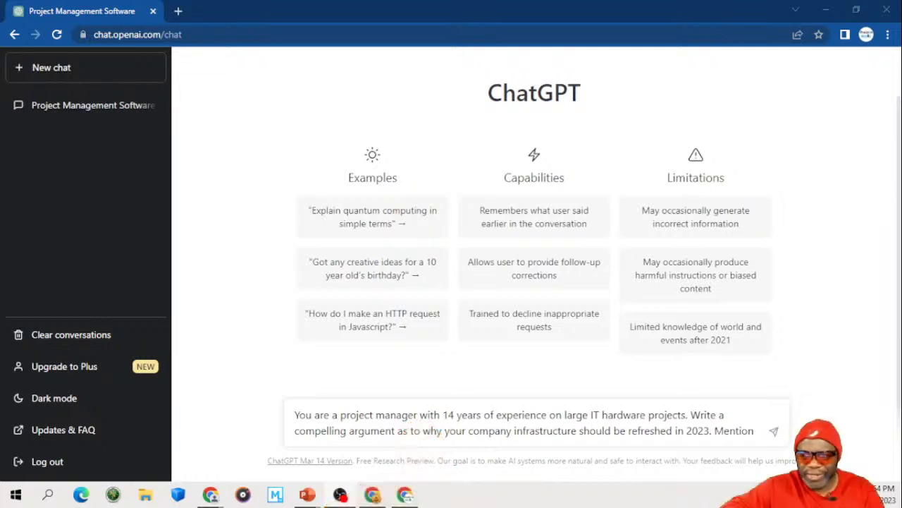
Step: Extend the unfinished prompt sentence with "the following names in the argument:"
left_click(756, 427)
type("the")
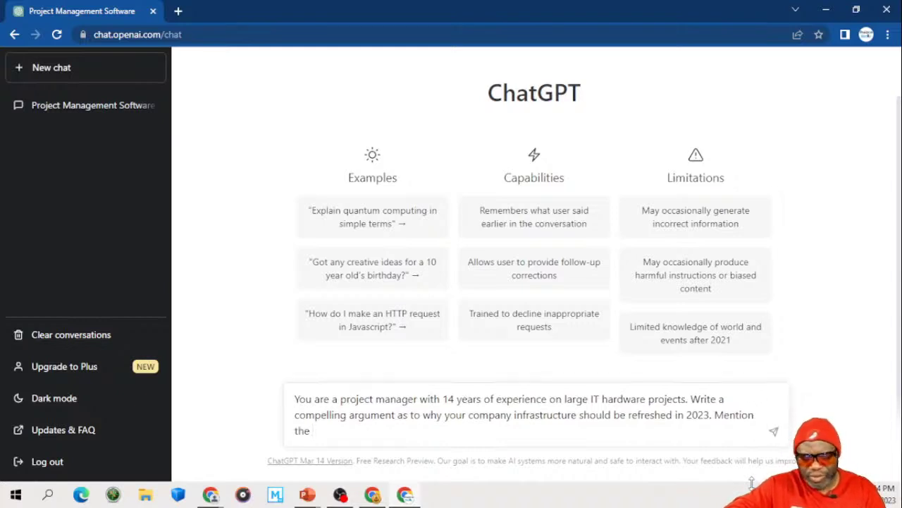
type(" follwin")
key("BackSpace")
key("BackSpace")
key("BackSpace")
type("owing ")
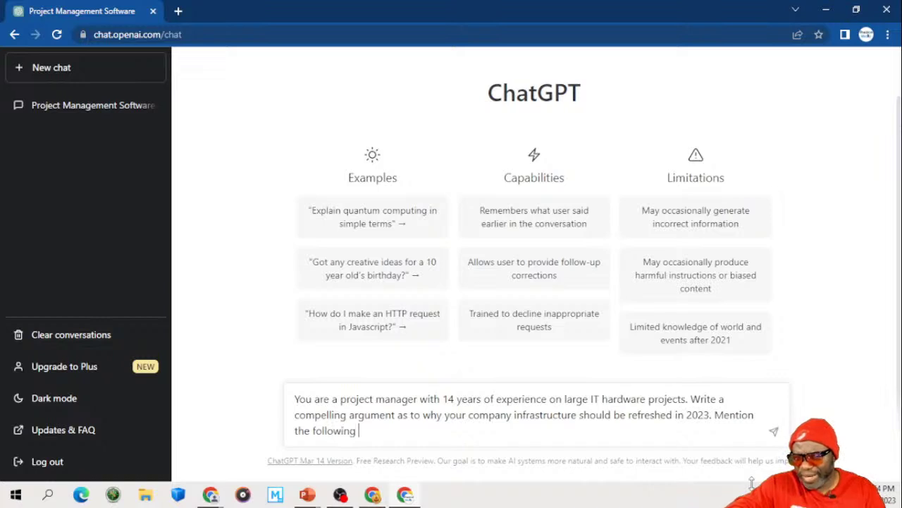
type("names in the a")
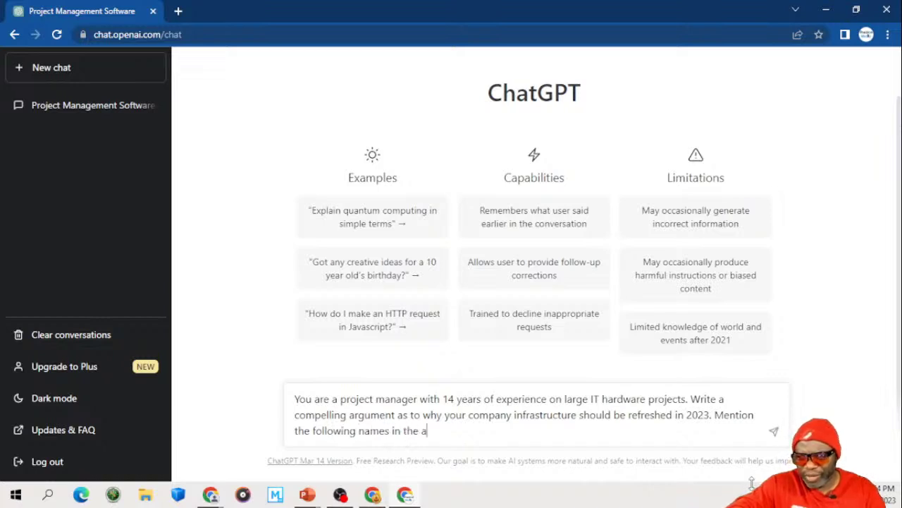
type("rgument:")
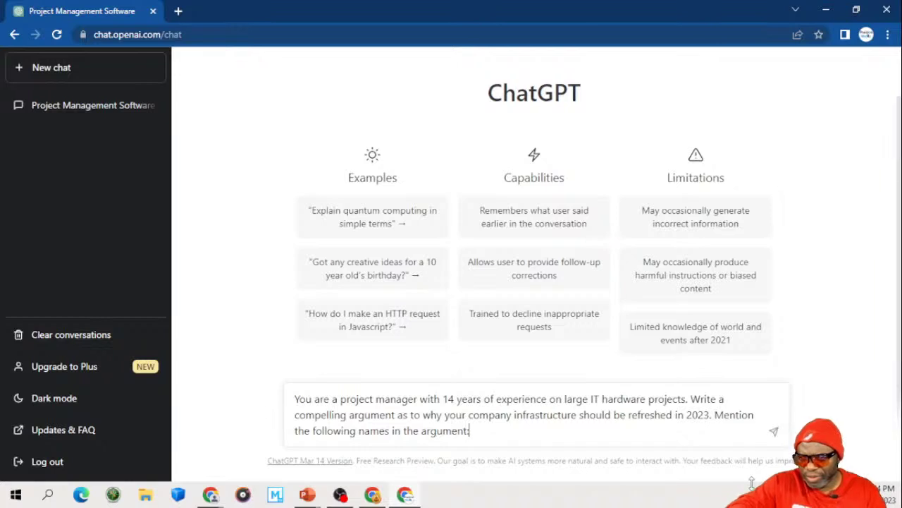
Step: List the first two stakeholders by title and surname, followed by "The CFO" with that person's name and "and the"
type(" Dr. Ric")
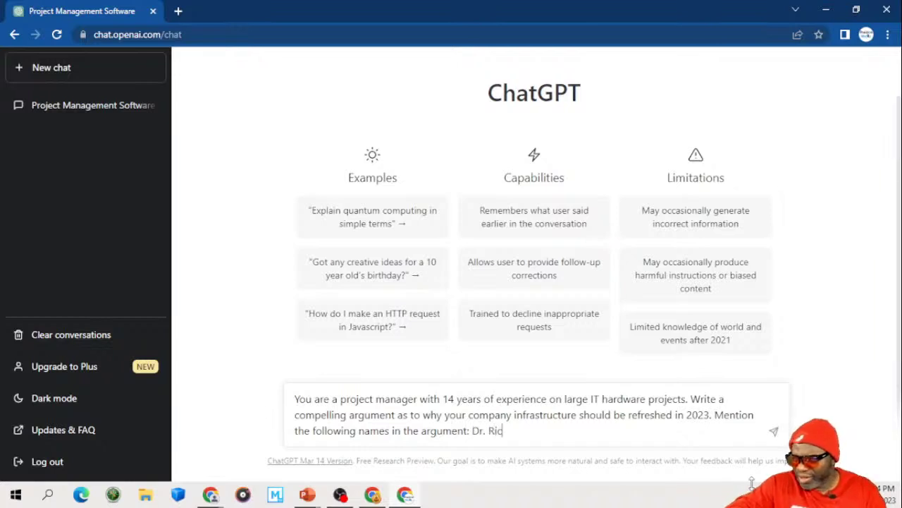
type("e, Ms. ")
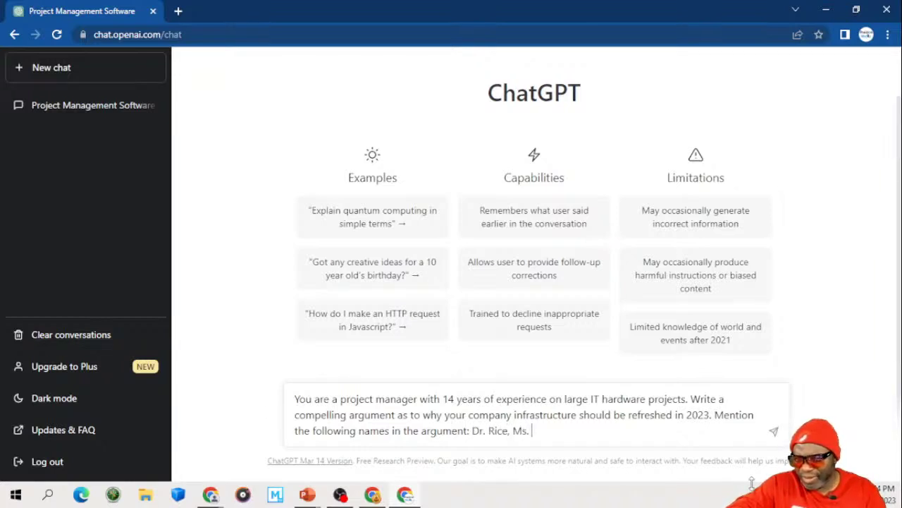
type("Blackm")
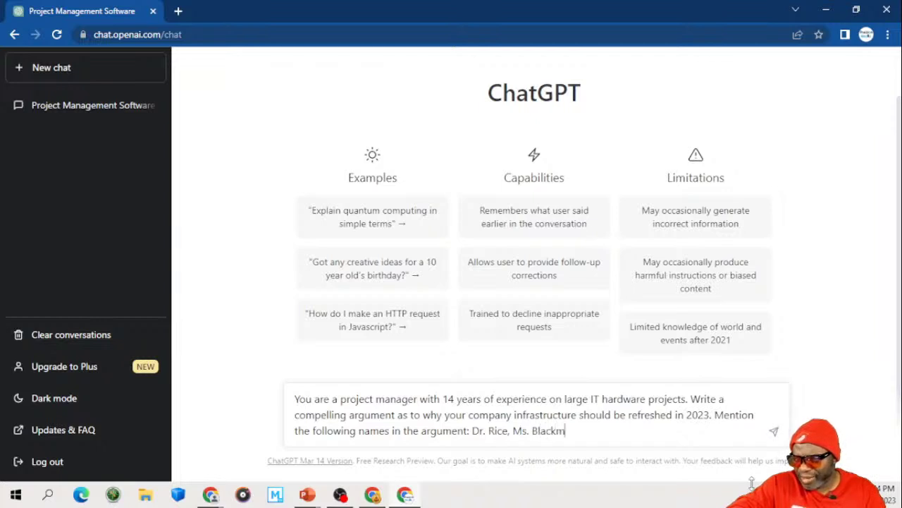
key("BackSpace")
key("BackSpace")
type(", T")
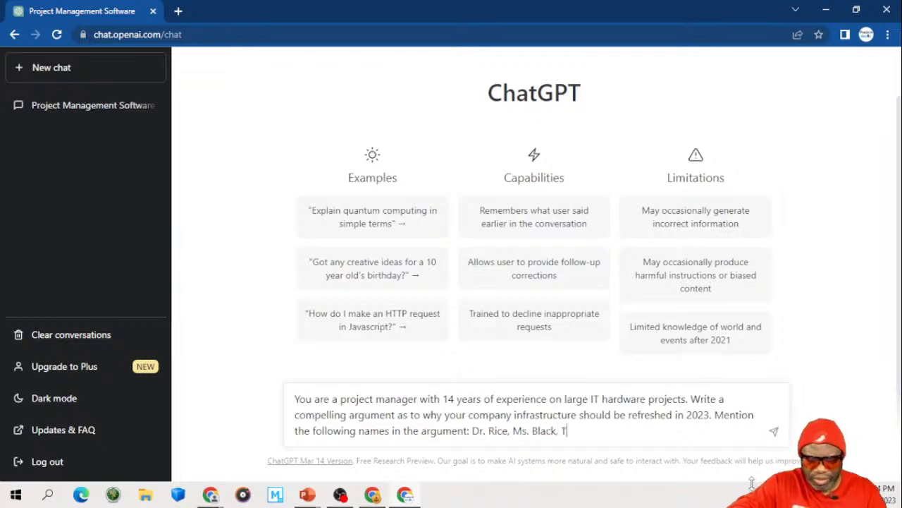
type("he CFO")
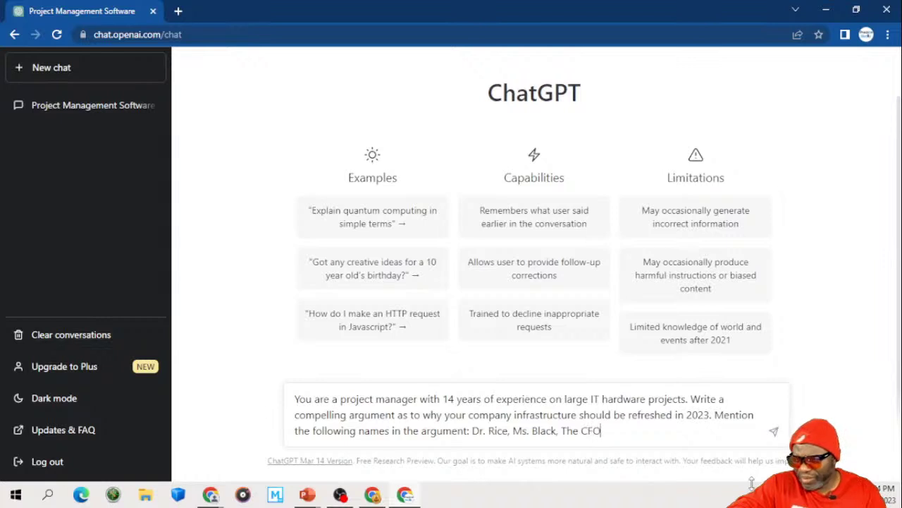
type(" HG Barn")
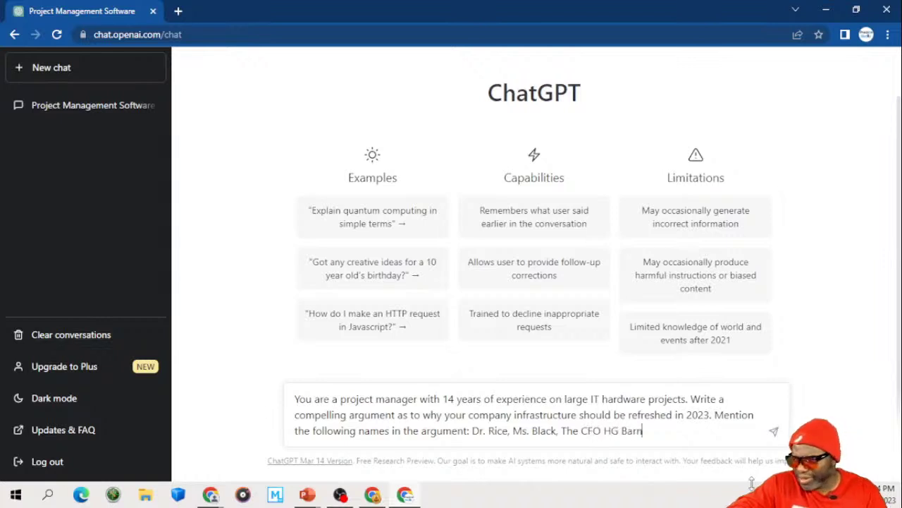
type("es and the ")
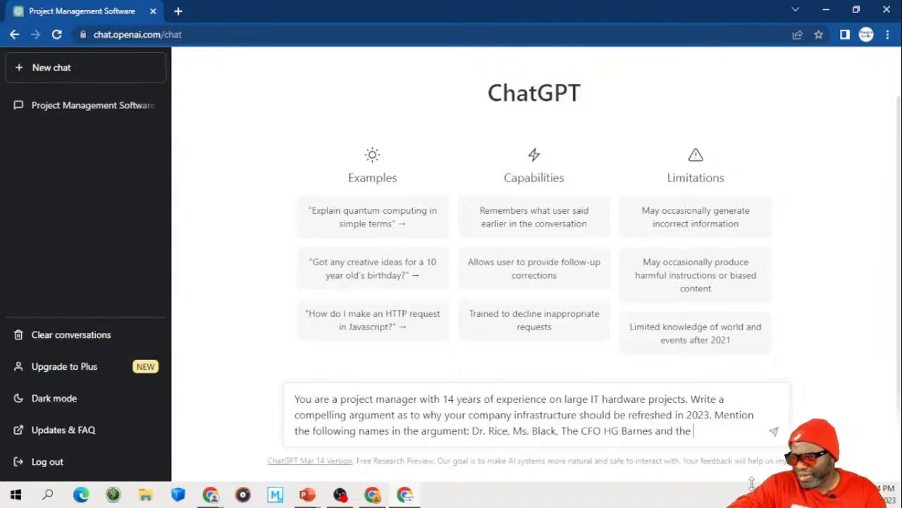
Step: Complete the stakeholder list with "President of the company" and the president's title and surname
type("President ")
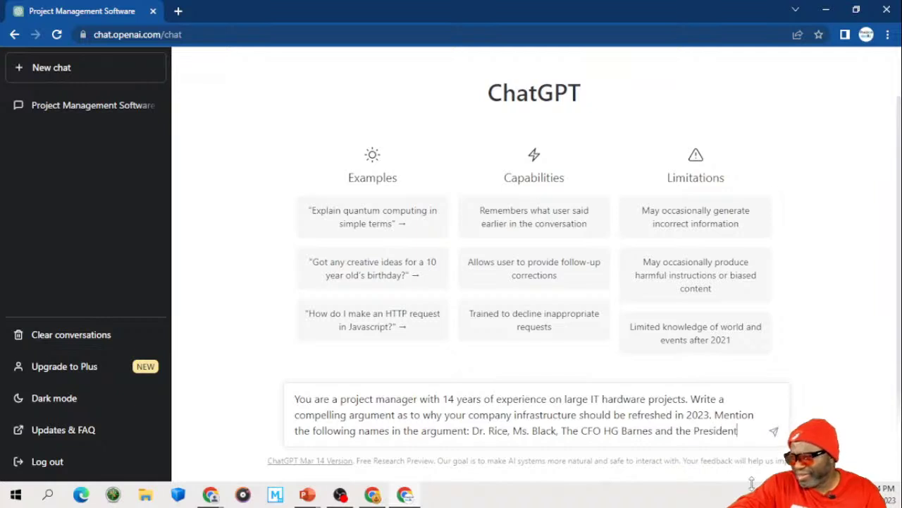
type("of the compant")
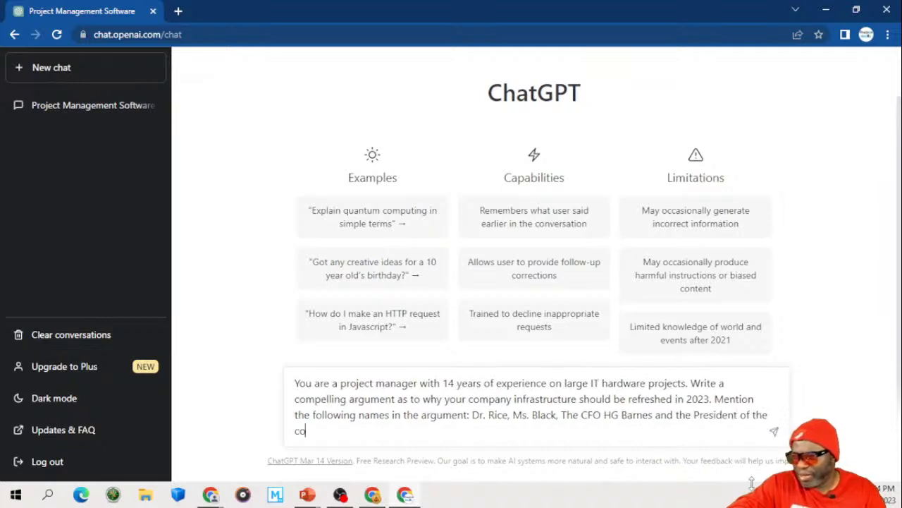
key("BackSpace")
key("BackSpace")
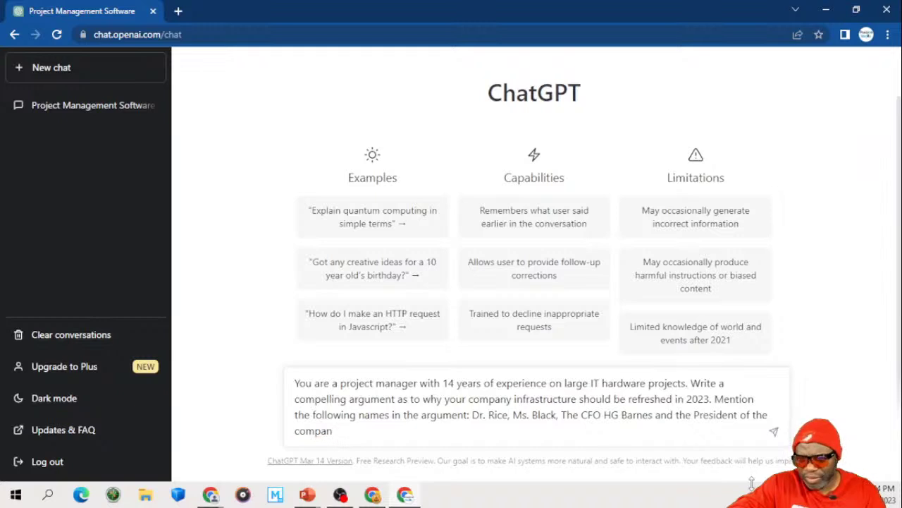
type("y M")
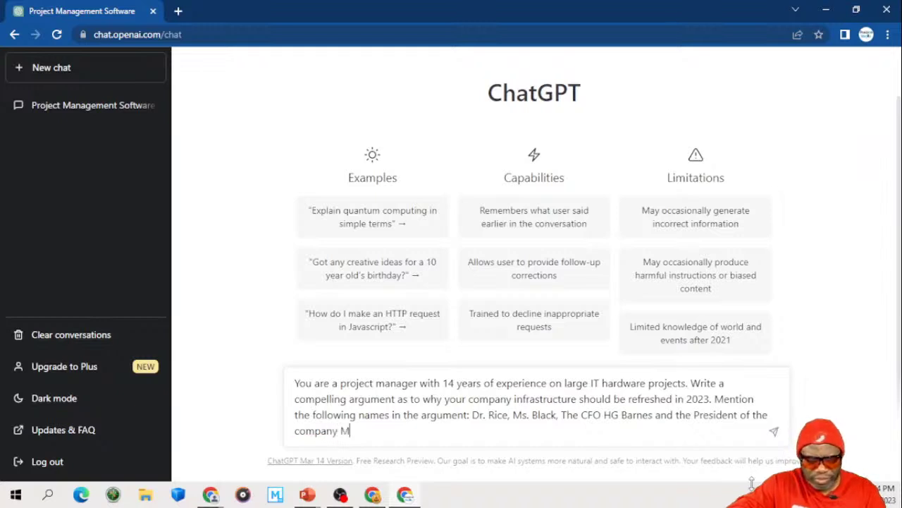
type("r. Koalic")
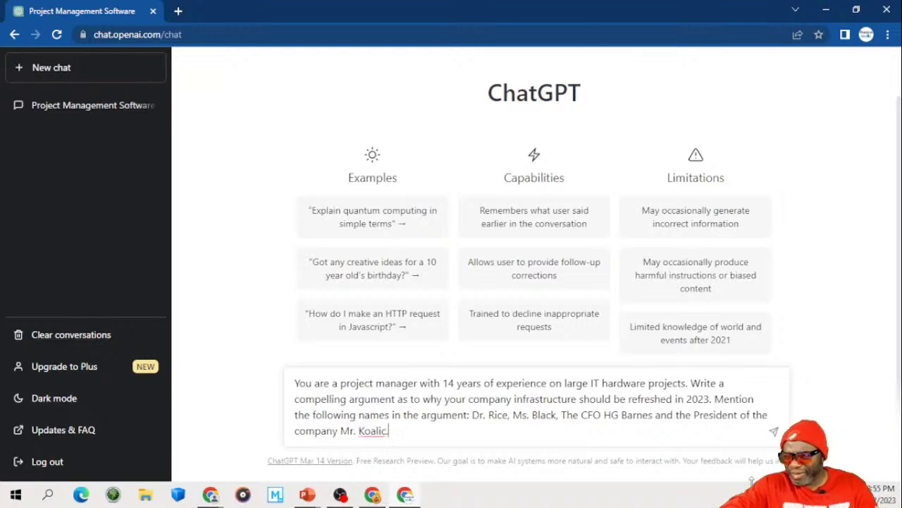
Step: Add the closing instruction "Make the response as robust as possible" to the prompt
type(". Na")
key("BackSpace")
key("BackSpace")
type("a")
key("BackSpace")
type("Make")
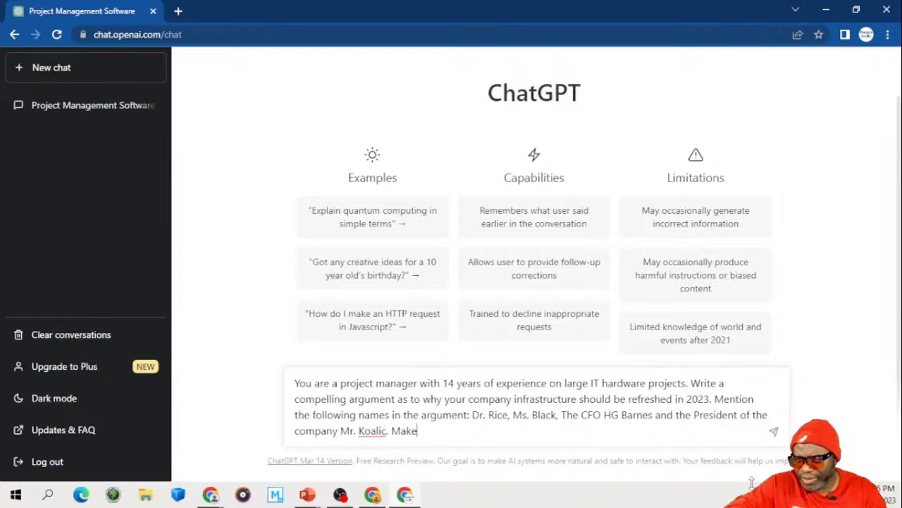
type(" the response ")
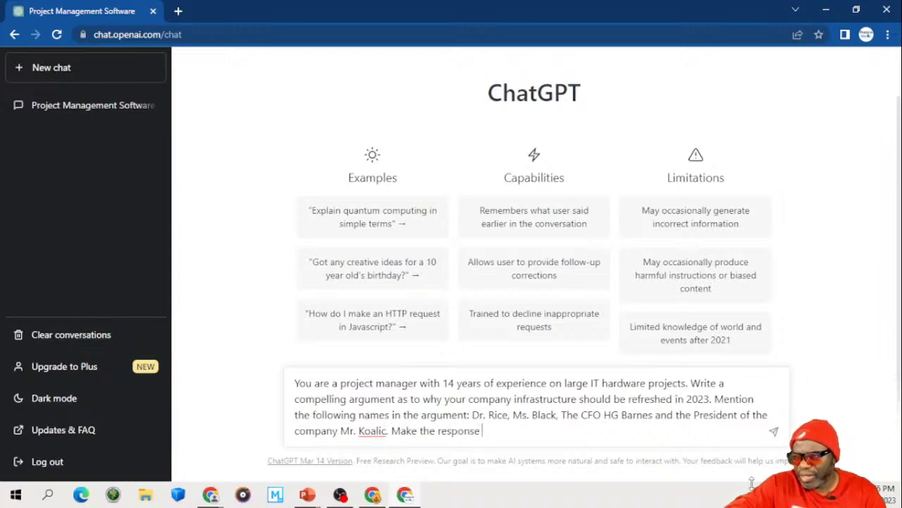
type("as robust ")
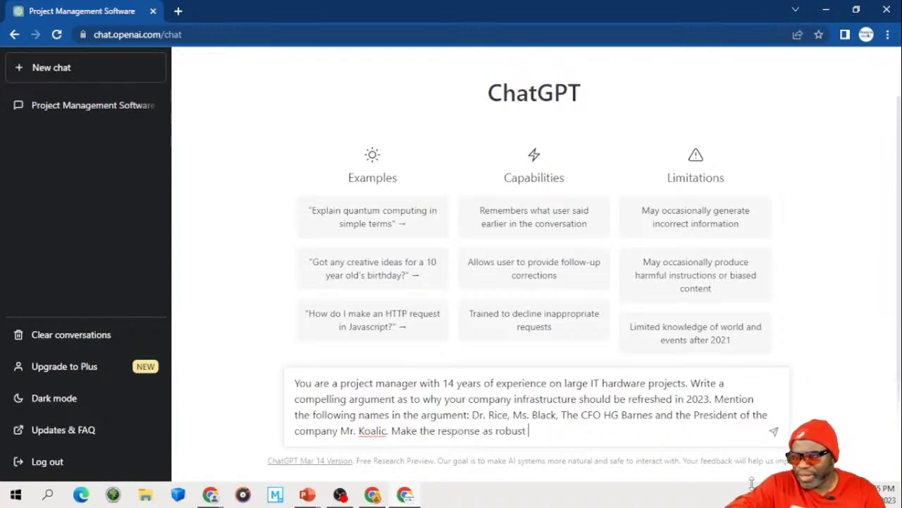
type("as possible,")
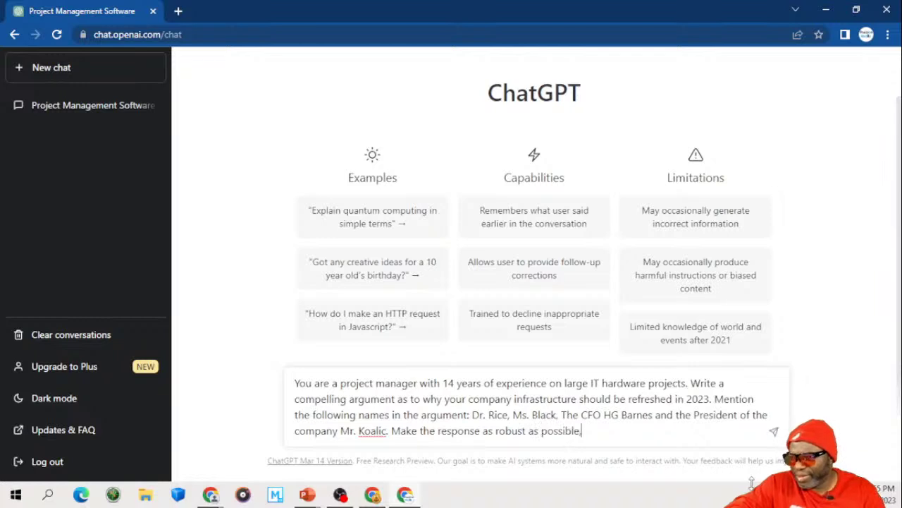
Step: Copy the whole prompt, end its last sentence with a period instead of the comma, and send it
key("ctrl+a")
key("ctrl+c")
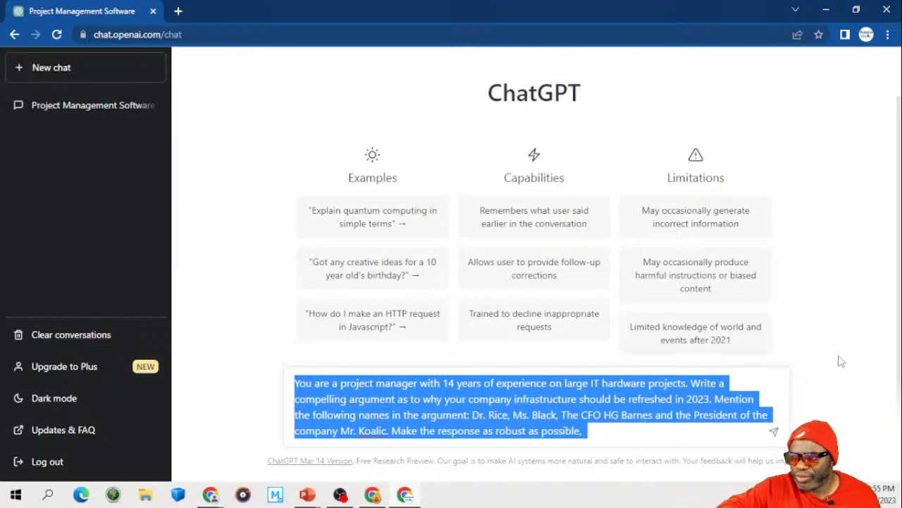
key("Right")
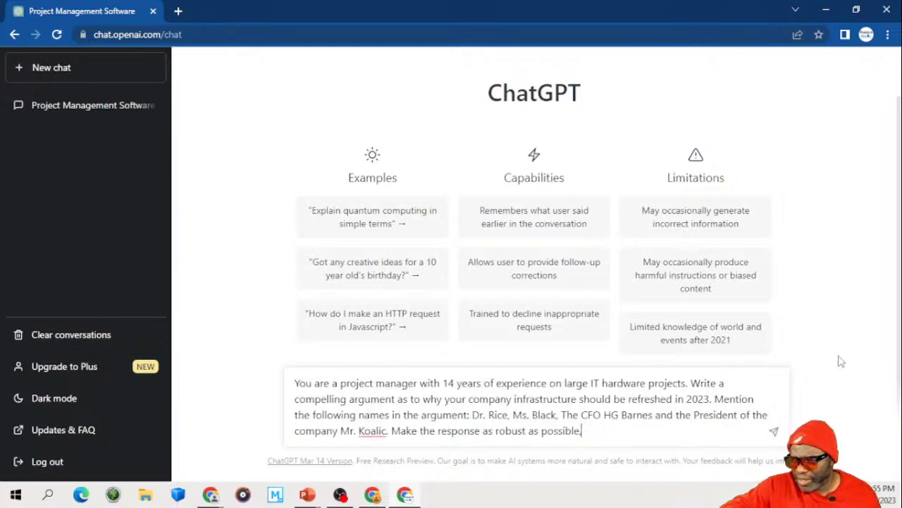
type(".")
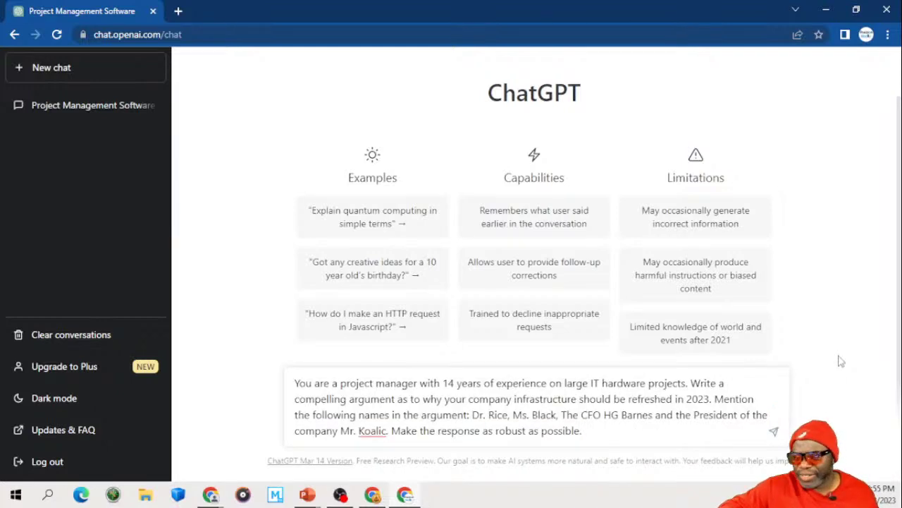
key("Return")
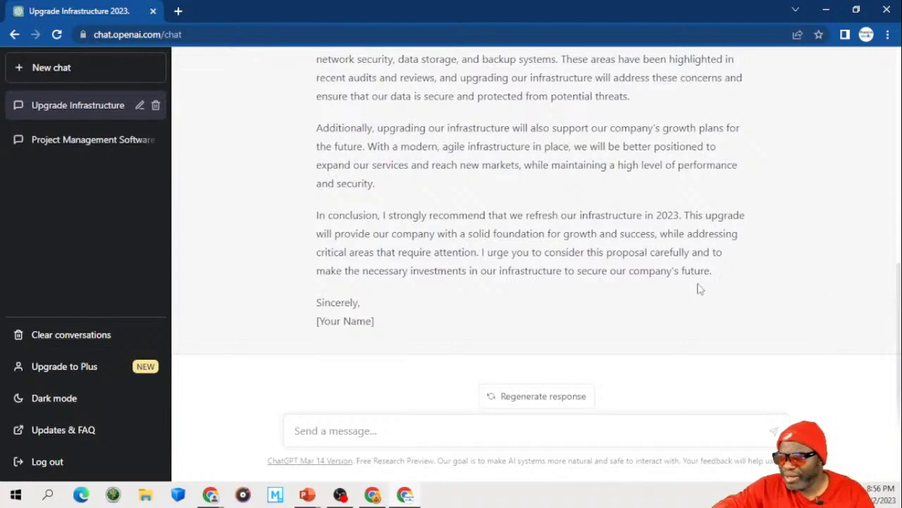
Step: Review the generated infrastructure refresh letter from the stakeholder greeting through its reasons, conclusion and sign-off
scroll(698, 288, "up", 2)
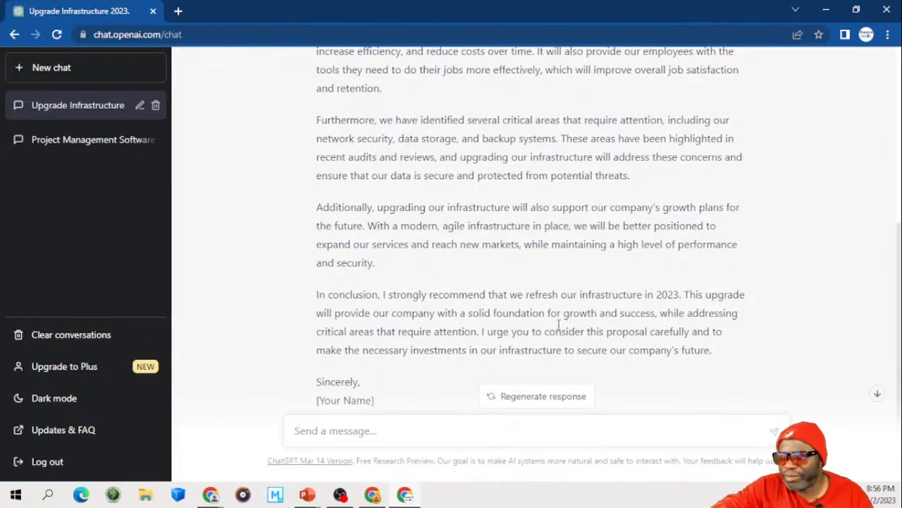
scroll(559, 324, "up", 4)
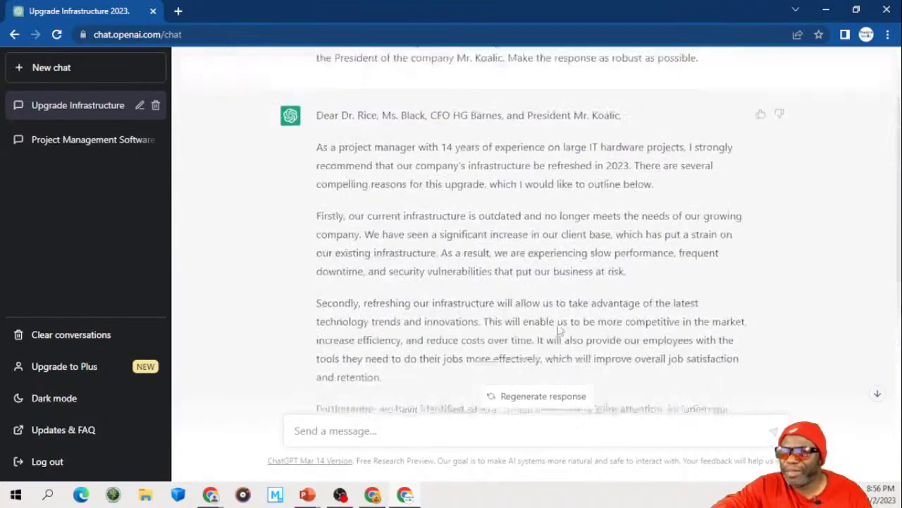
scroll(559, 330, "up", 1)
scroll(559, 324, "down", 4)
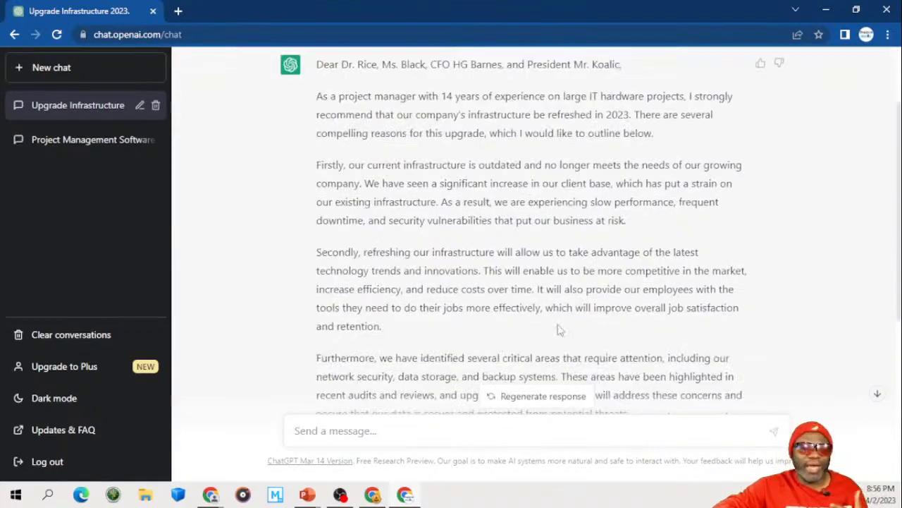
scroll(559, 325, "down", 3)
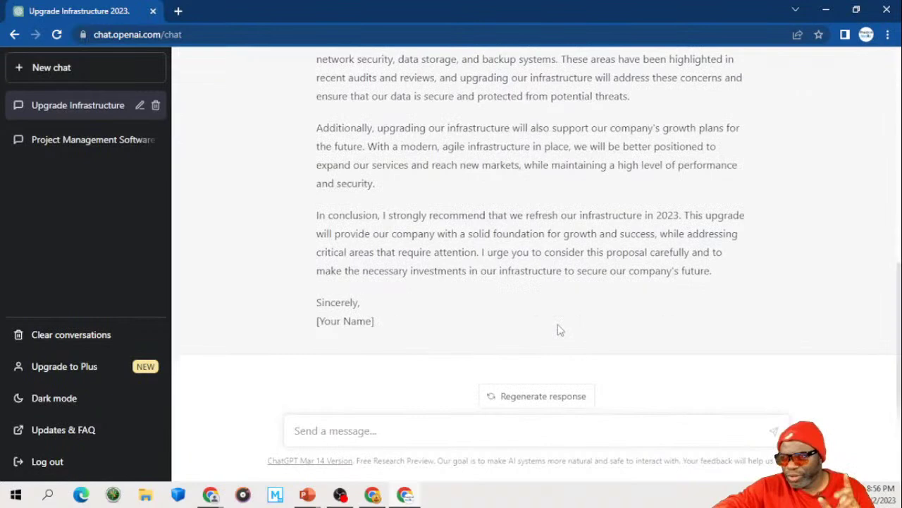
left_click(430, 431)
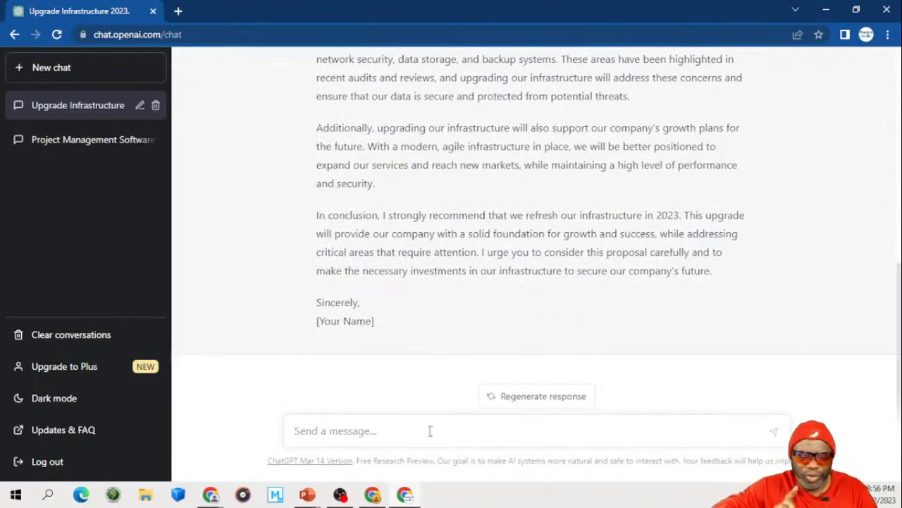
Step: Paste the copied prompt and replace everything after the project manager role sentence with "Build a compelling argument in tabular view"
key("ctrl+v")
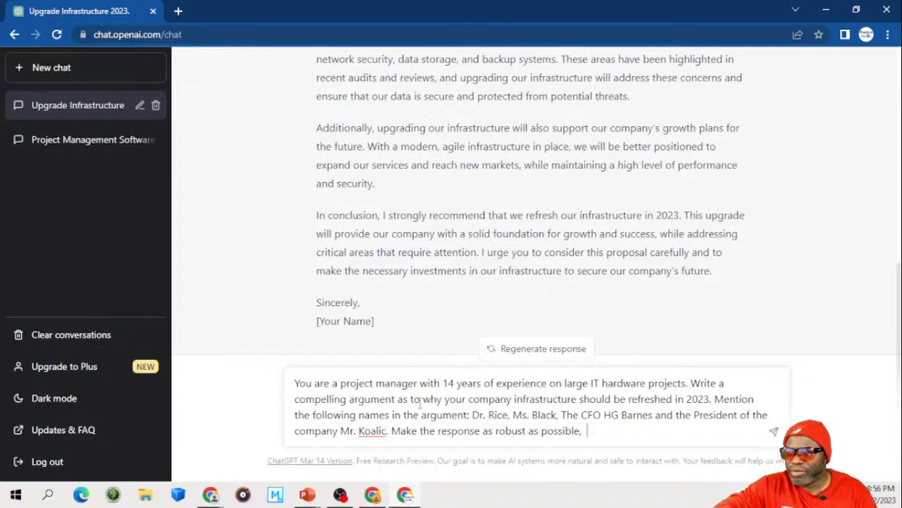
left_click_drag(691, 383, 732, 445)
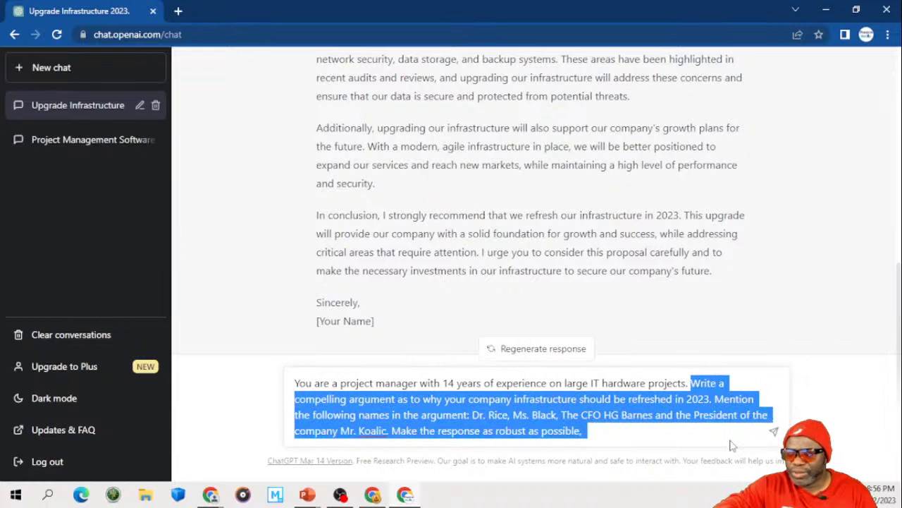
type("Build a ")
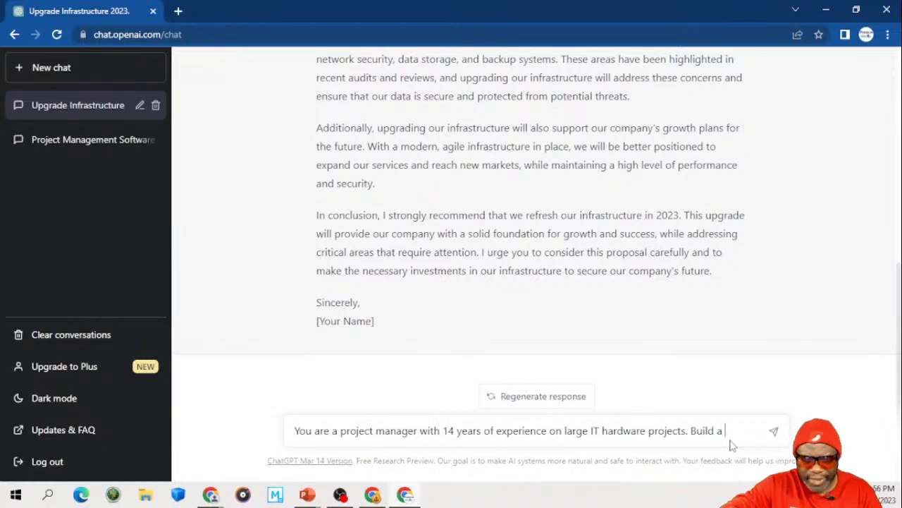
type("compe")
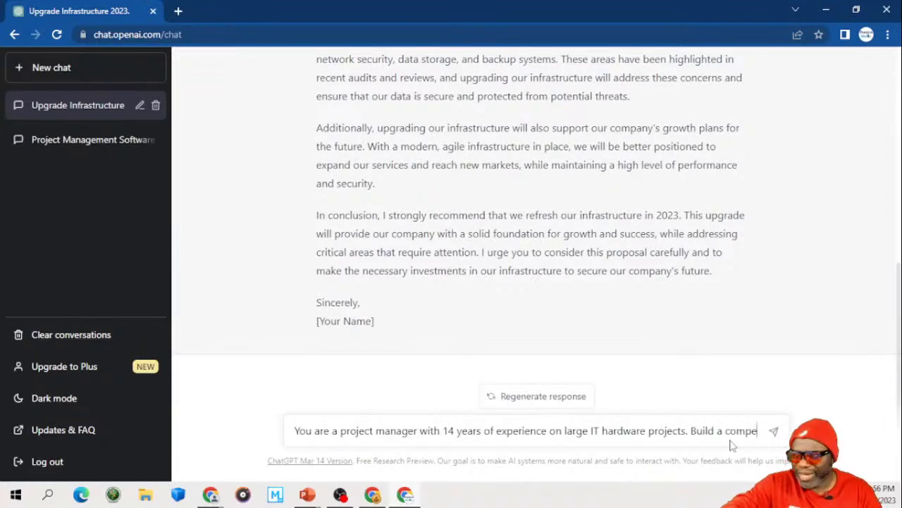
type("lling argu")
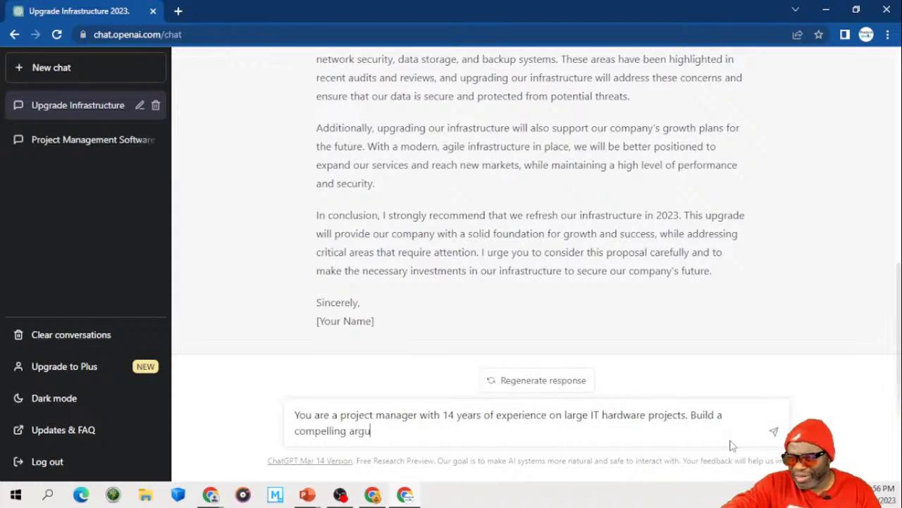
type("ment in")
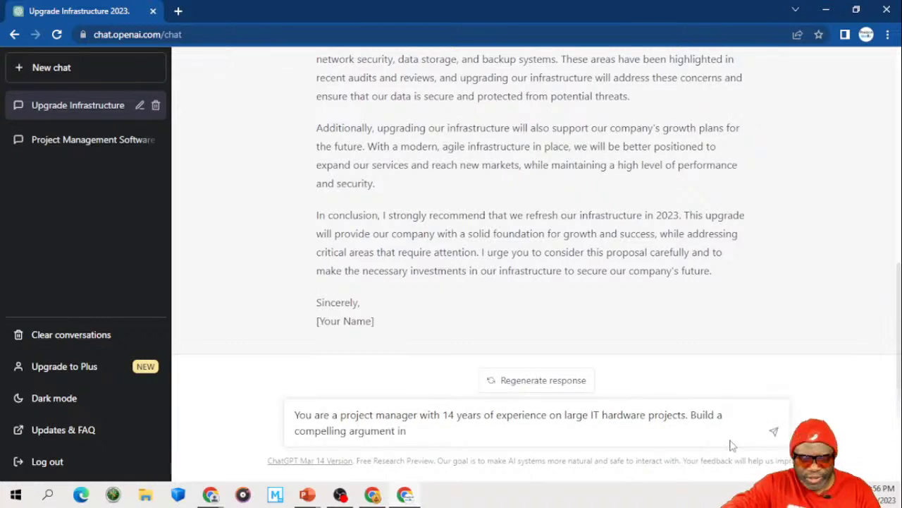
type(" tabular view")
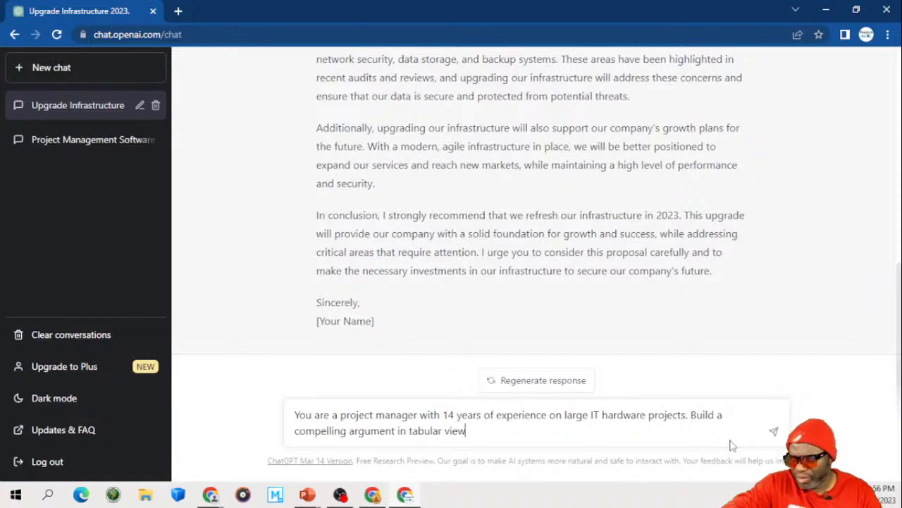
Step: Continue the prompt sentence with "showing the pros and the cons of a hardware and software upgrade."
type("showing th")
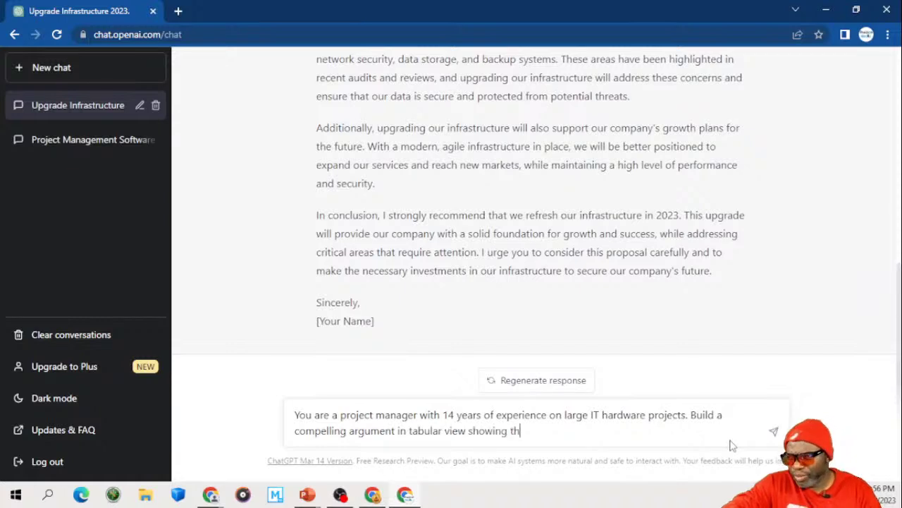
type("e pros and the con")
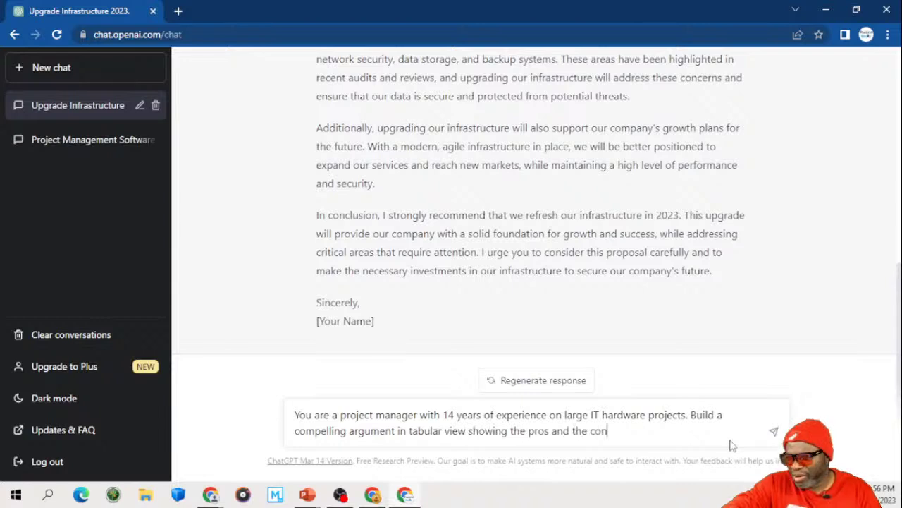
type("s")
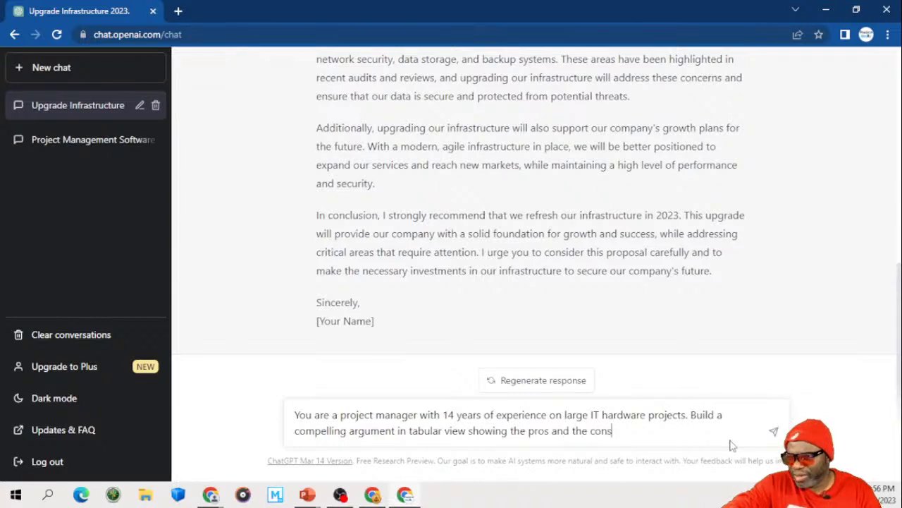
type(" of a")
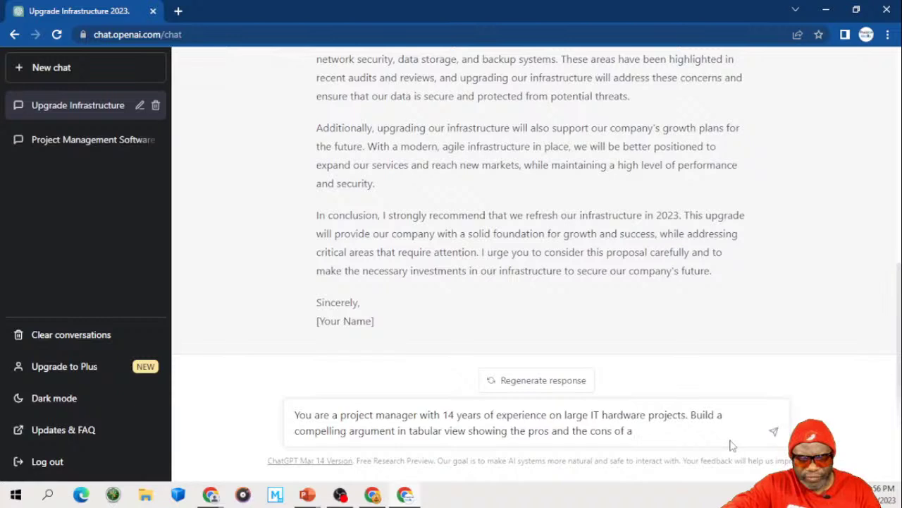
type(" hardware and")
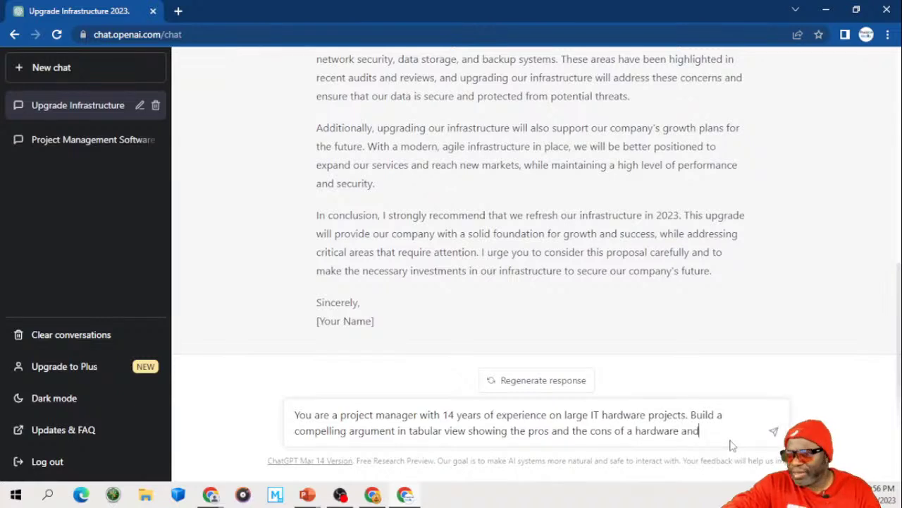
type(" software ")
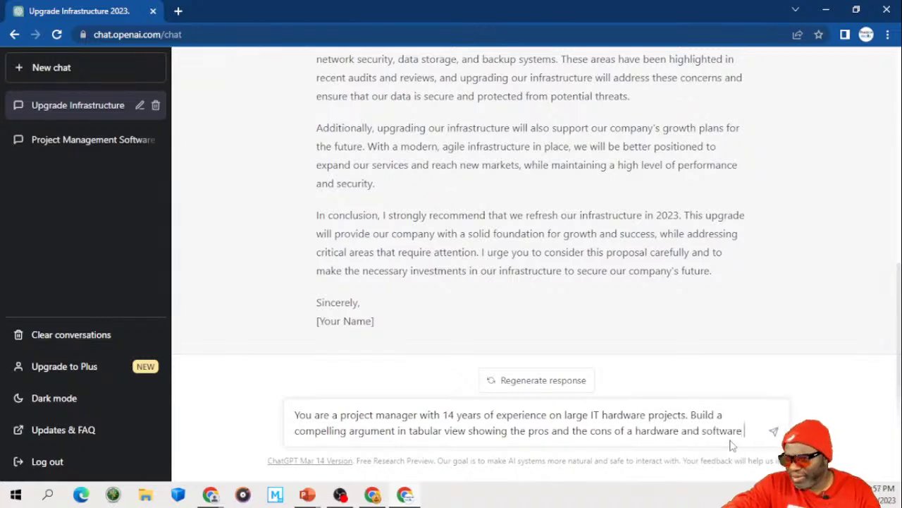
type("upgrade.")
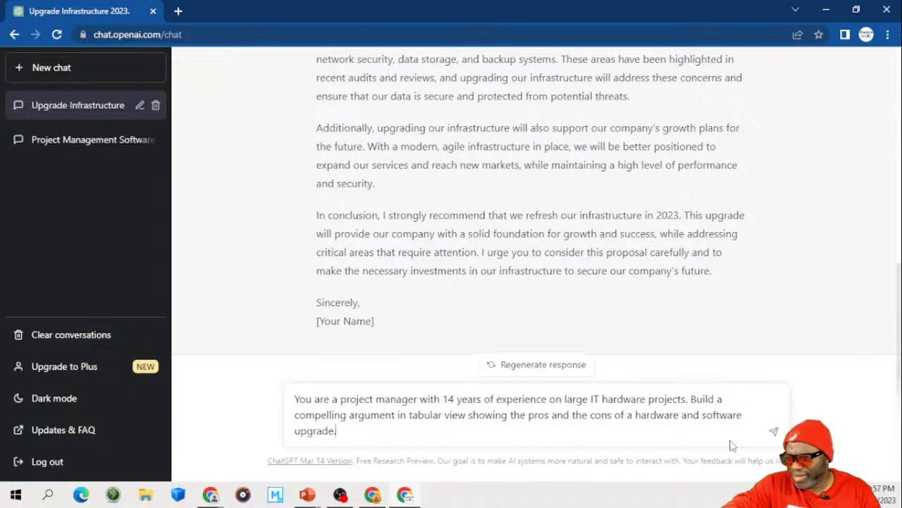
Step: Add "Include the cost benefit analysis in a separate field." to the prompt and send it
type(" Inclu")
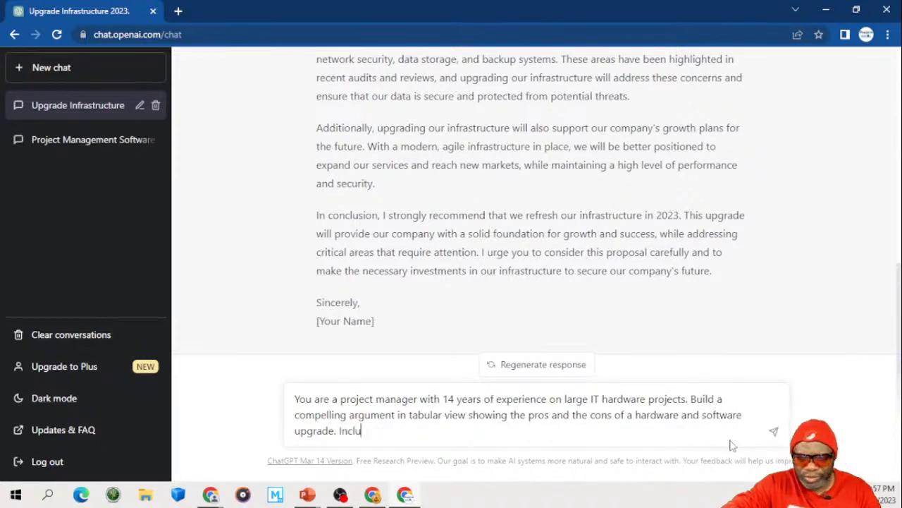
type("de the cos")
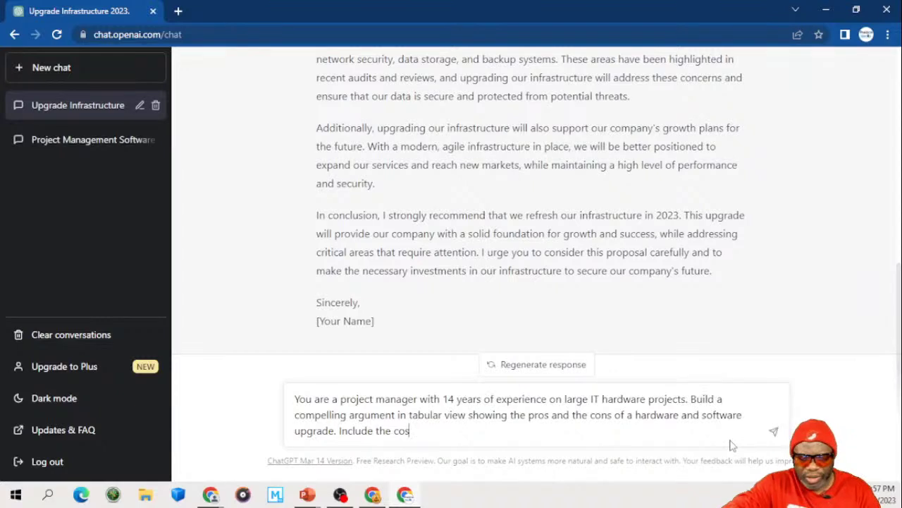
type("t benefit analysis in ")
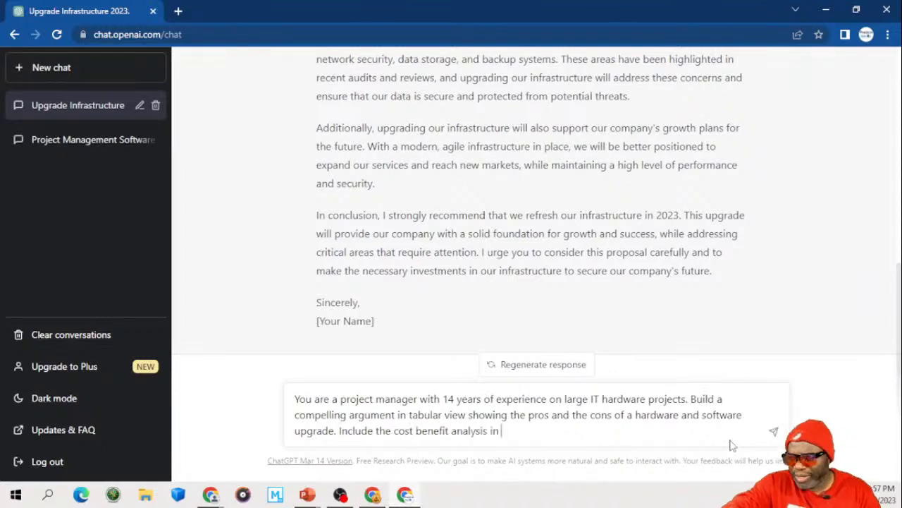
type("a s")
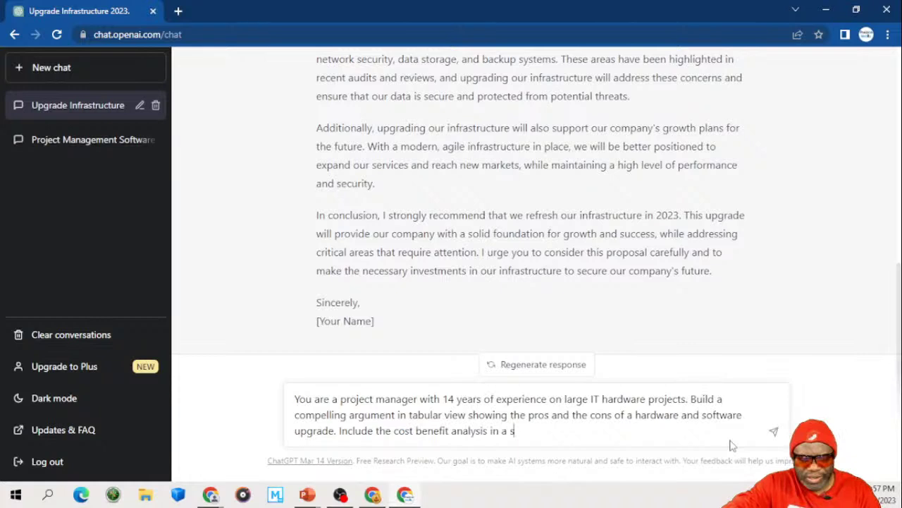
type("eparate fiel")
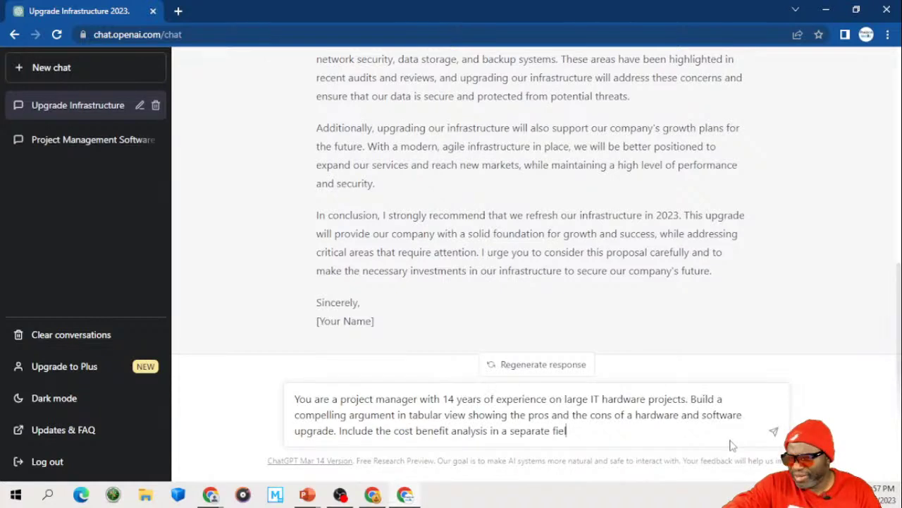
type("d.")
key("Return")
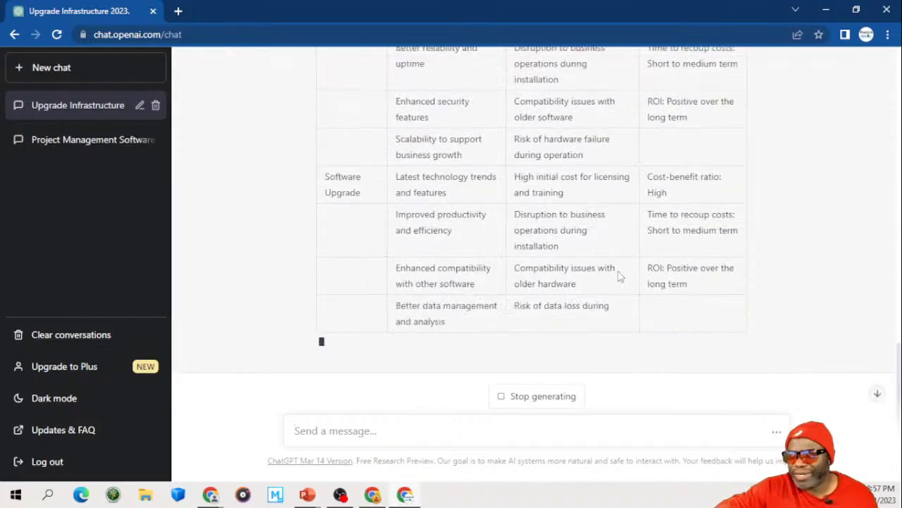
Step: Review the generated hardware and software upgrade table with its pros, cons and cost benefit analysis, plus the closing summary
scroll(618, 276, "up", 3)
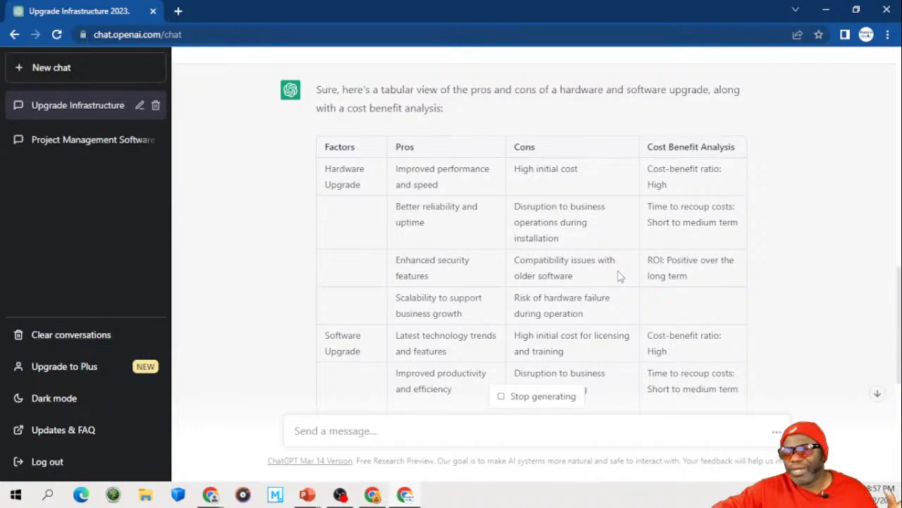
scroll(618, 276, "down", 2)
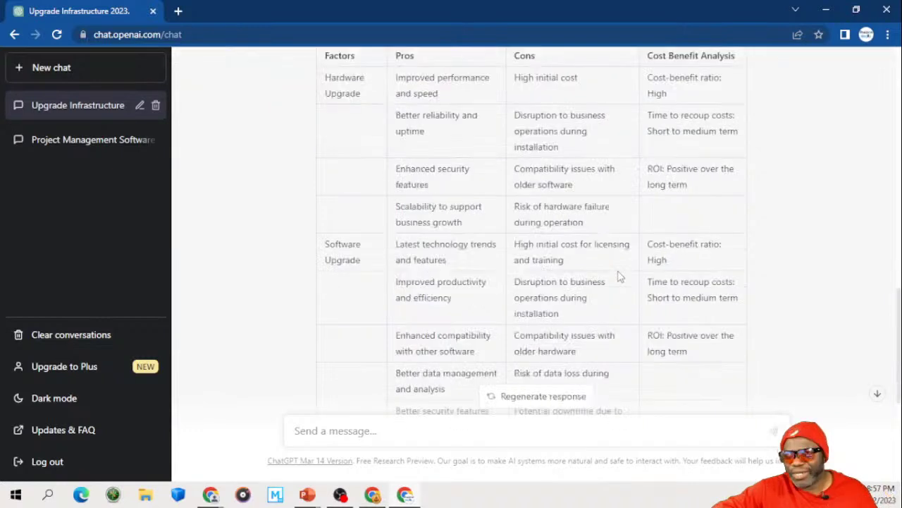
scroll(618, 276, "down", 3)
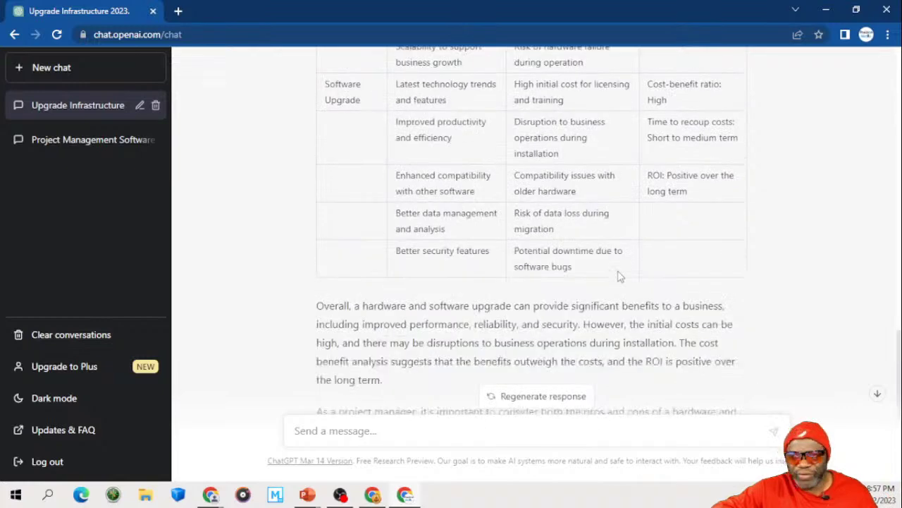
scroll(618, 277, "down", 2)
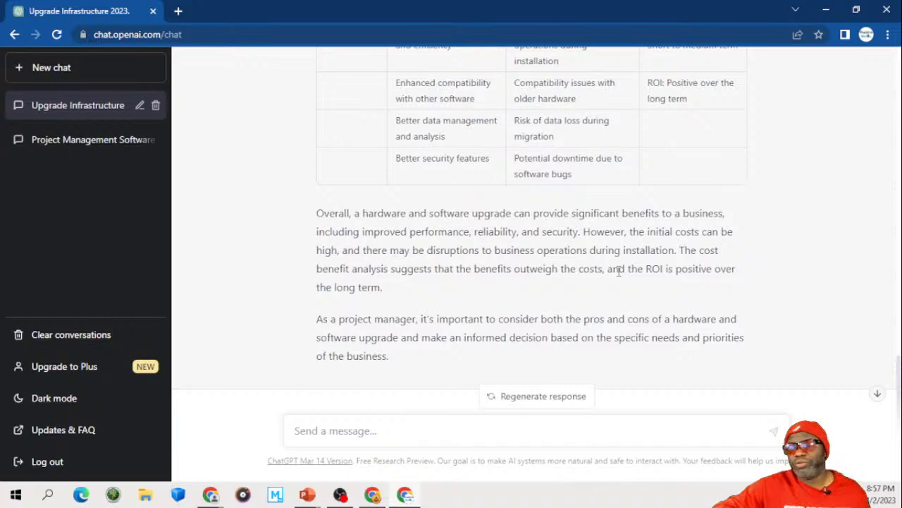
scroll(618, 271, "up", 5)
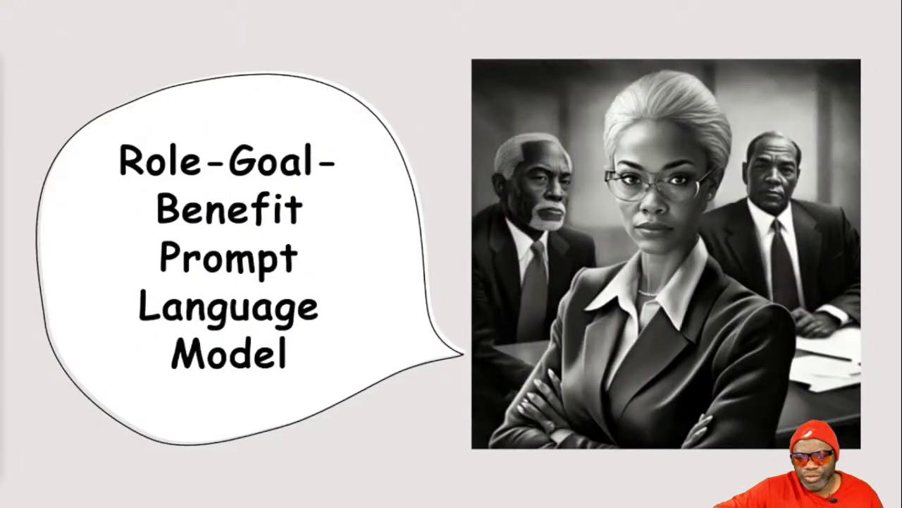
key("Right")
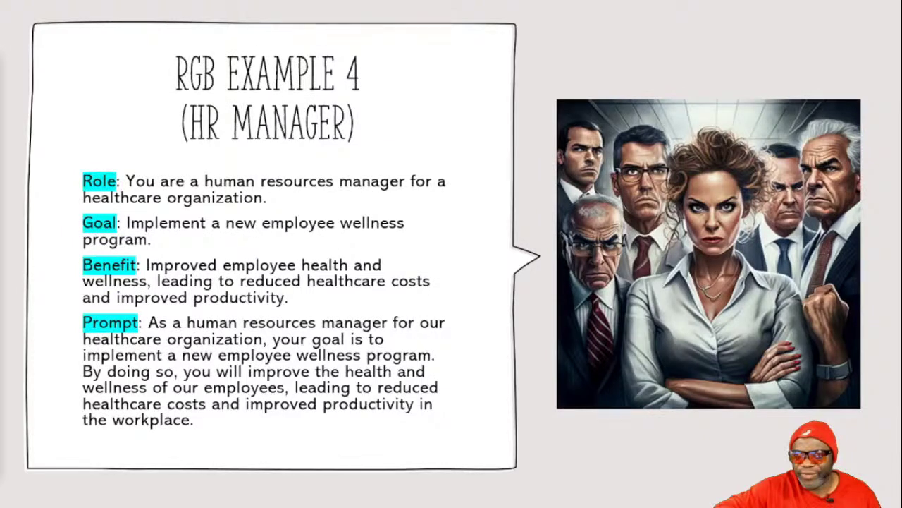
key("Right")
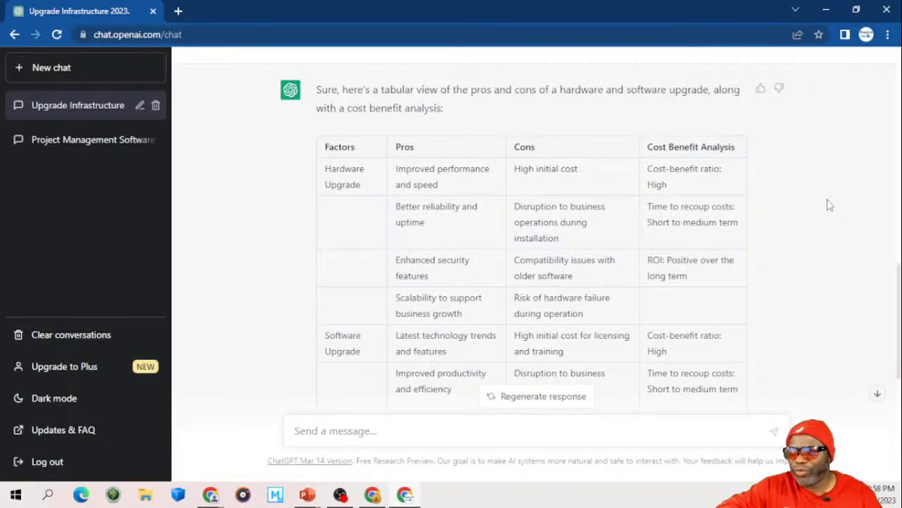
scroll(494, 428, "down", 7)
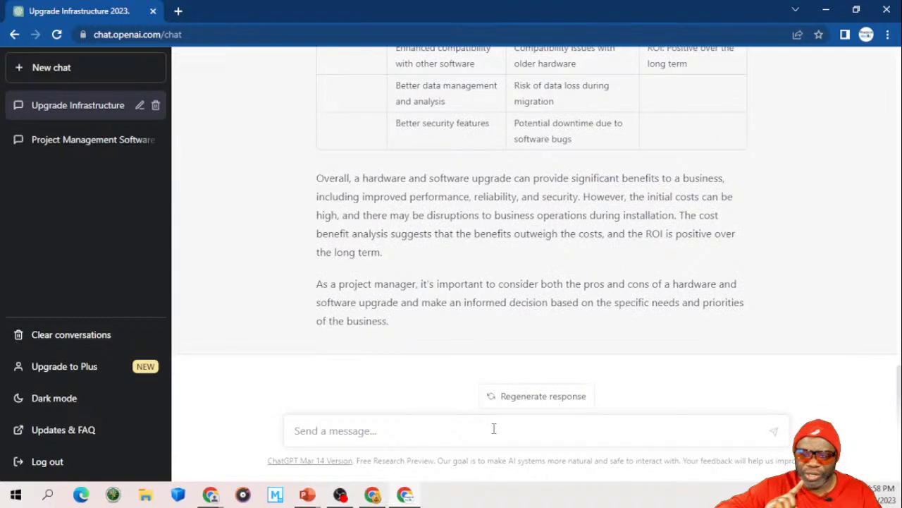
left_click(494, 429)
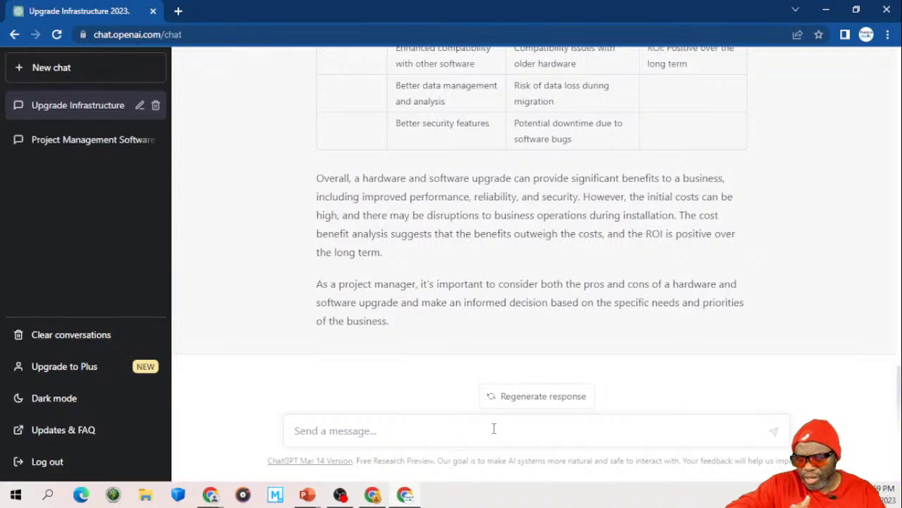
type("Create a bac")
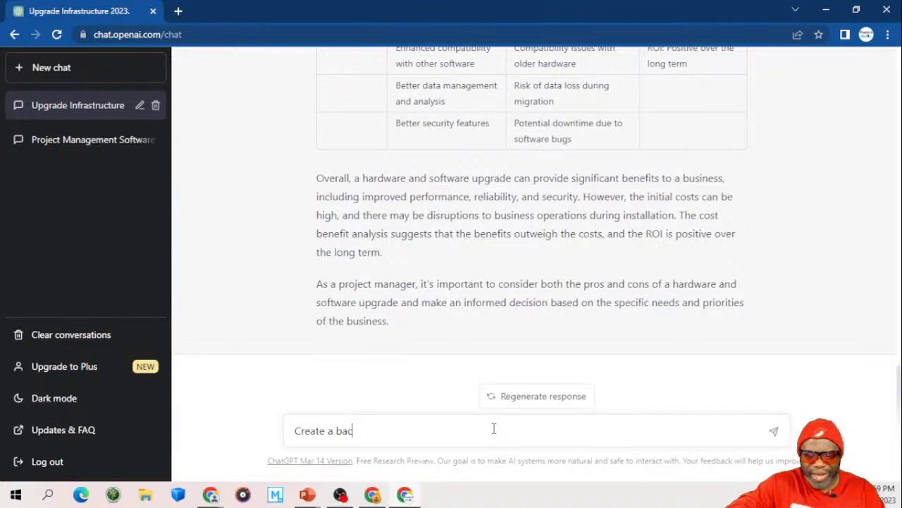
type("klog")
key("Home")
type("Write a compelling argument as to why your company infrastructure should be refreshed in 2023. Mention the following names in the argument: Dr. Rice, Ms. Black, The CFO HG Barnes and the President of the company Mr. Koalic. Make the response as robust as possible,")
Step: Replace the draft message with "You are a Portfolio manager trying to make a case for a hardware and software refresh for all infrastructure and windows."
left_click(295, 399)
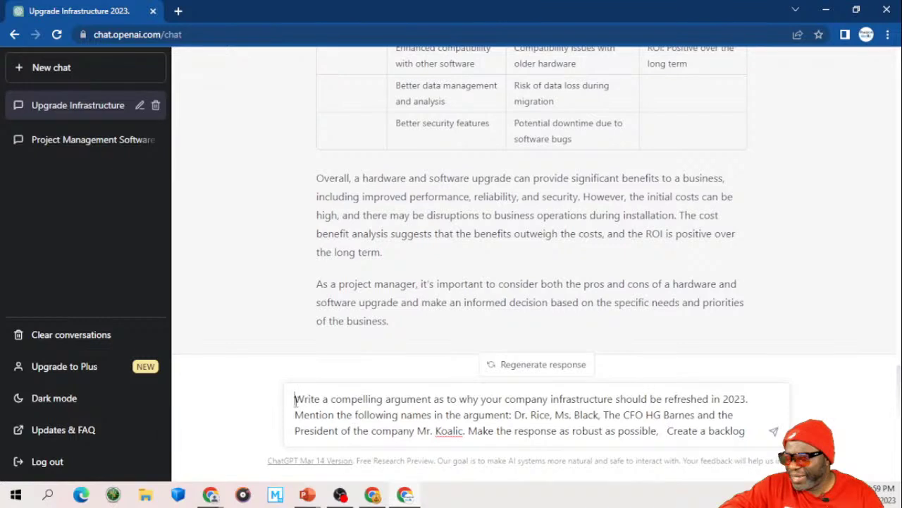
key("ctrl+a")
type("You are a")
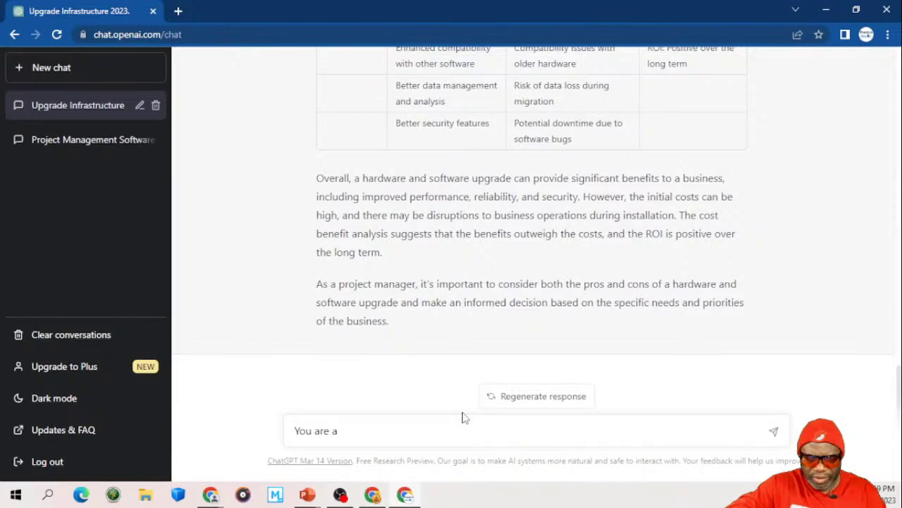
type("Portfolio manager")
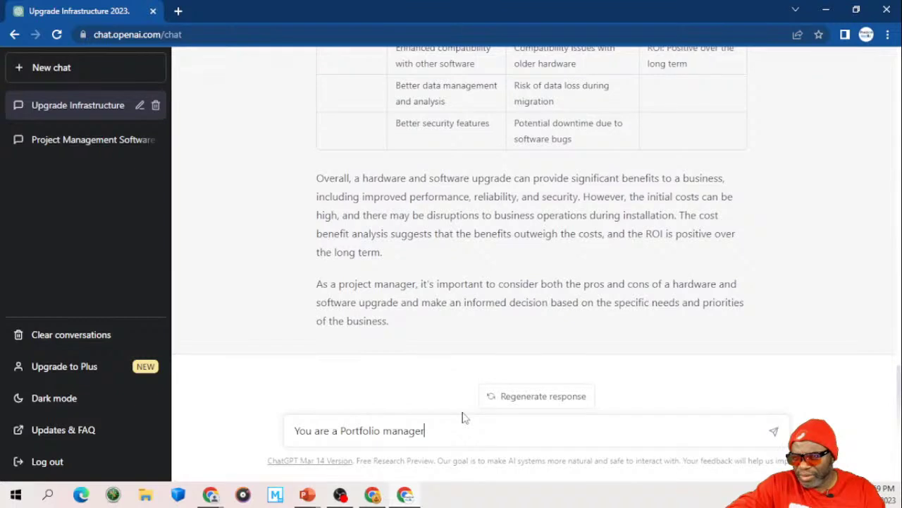
type(" trying to make a case for ")
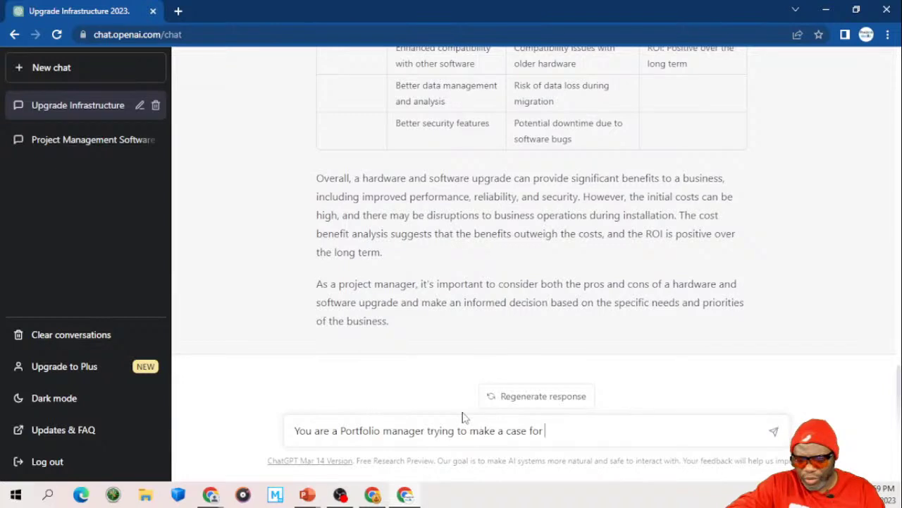
type("a hardware and softwa")
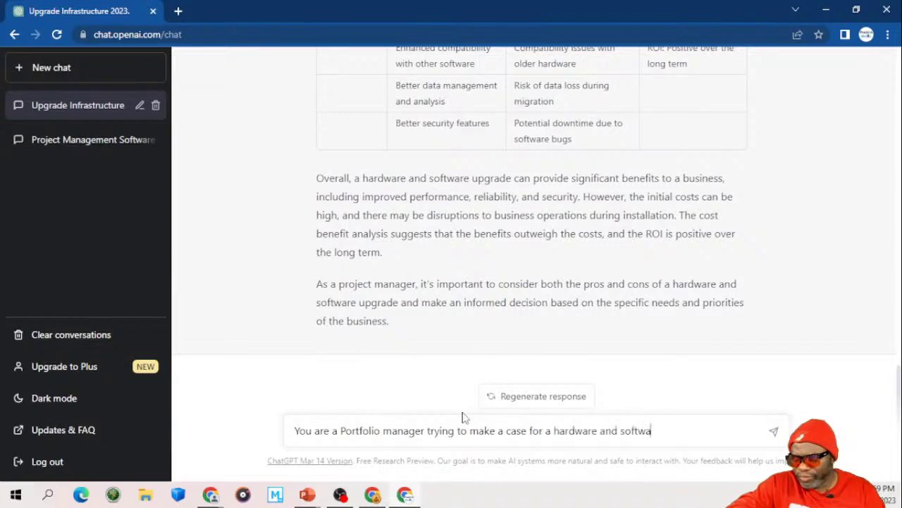
type("re ref")
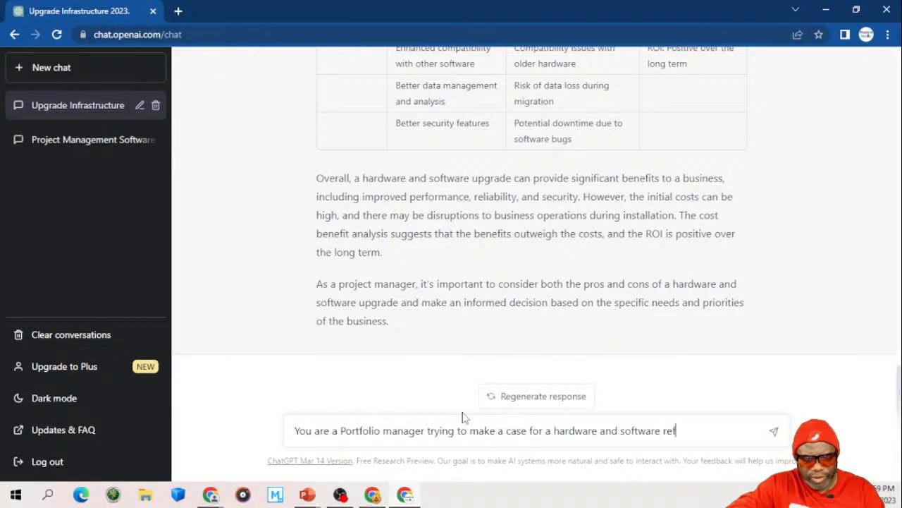
type("resh for all infras")
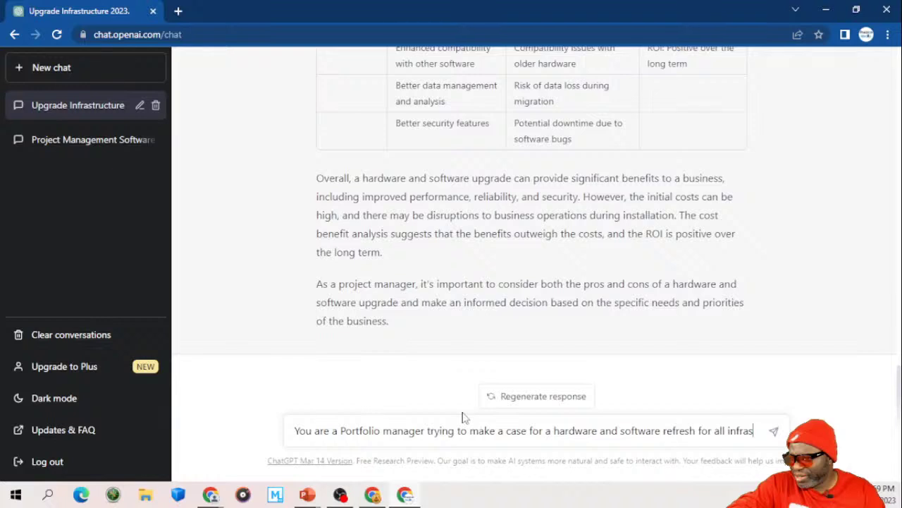
type("tructure and windows. ")
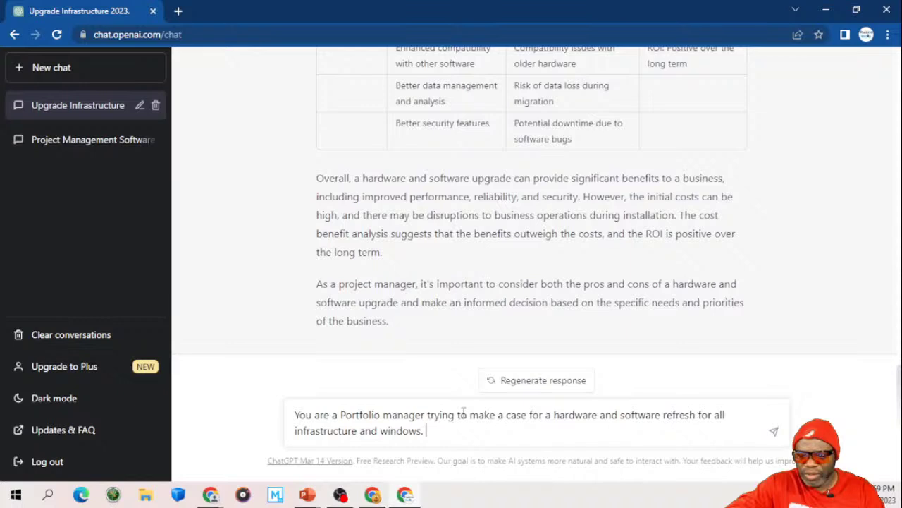
Step: Continue the prompt with "Create a product backlog for this endeavor breaking the information down into releases, sprints"
type("Create a product backlog")
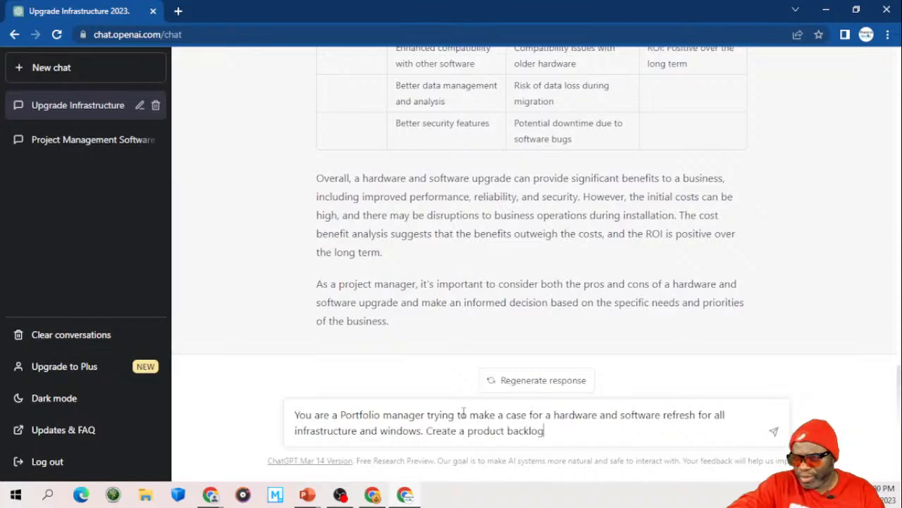
type(" for this ")
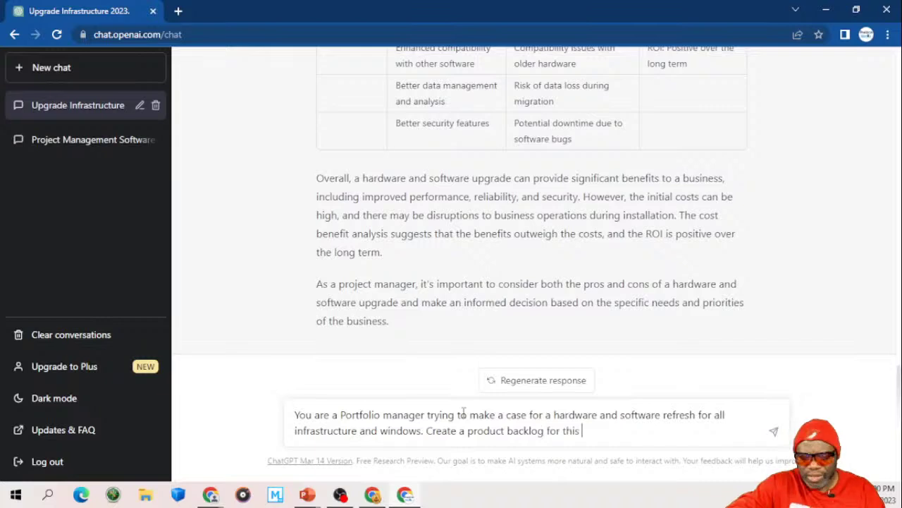
type("end")
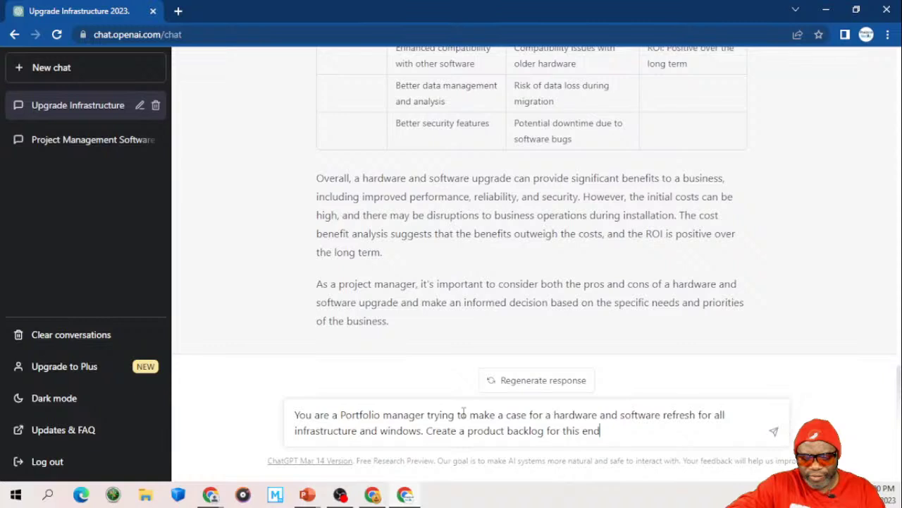
type("eavor breaking the in")
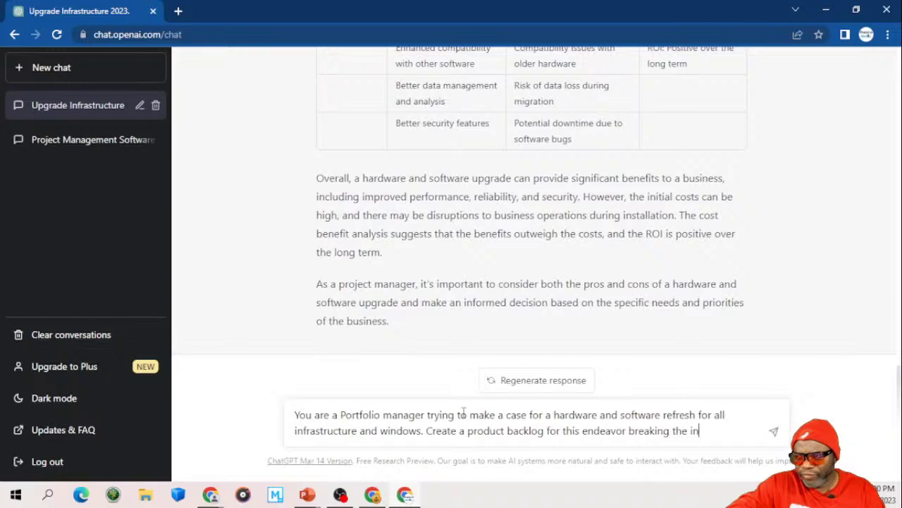
type("formation down into relea")
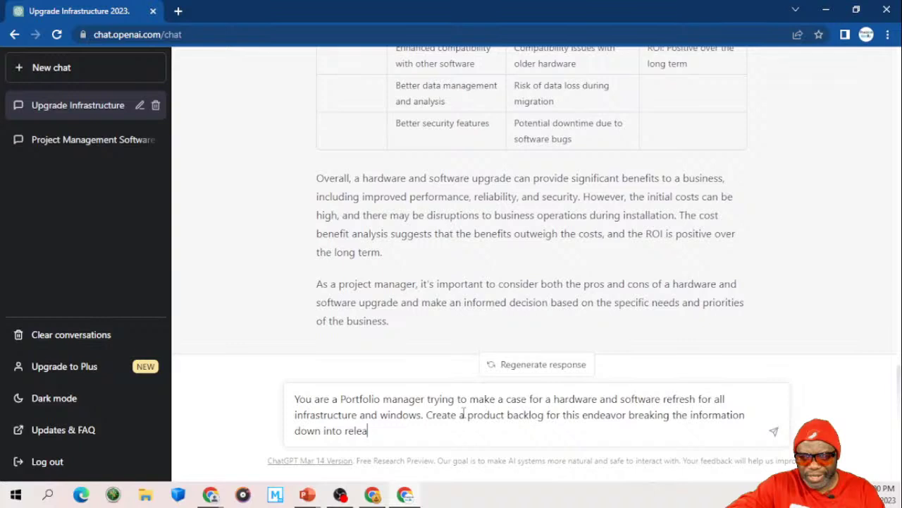
type("ses, sprints")
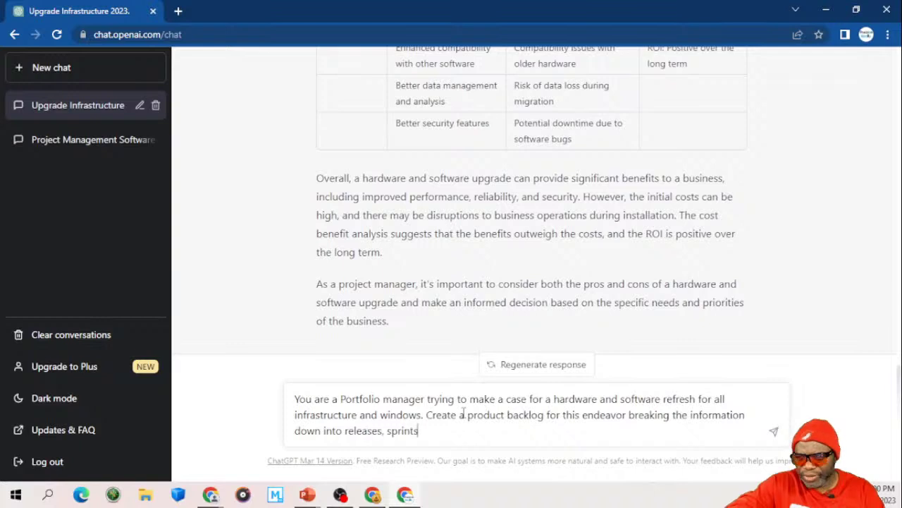
Step: Insert "epics, features," before "releases" in the prompt and end the list with ", stories." after "sprints"
left_click(345, 430)
type("epics ")
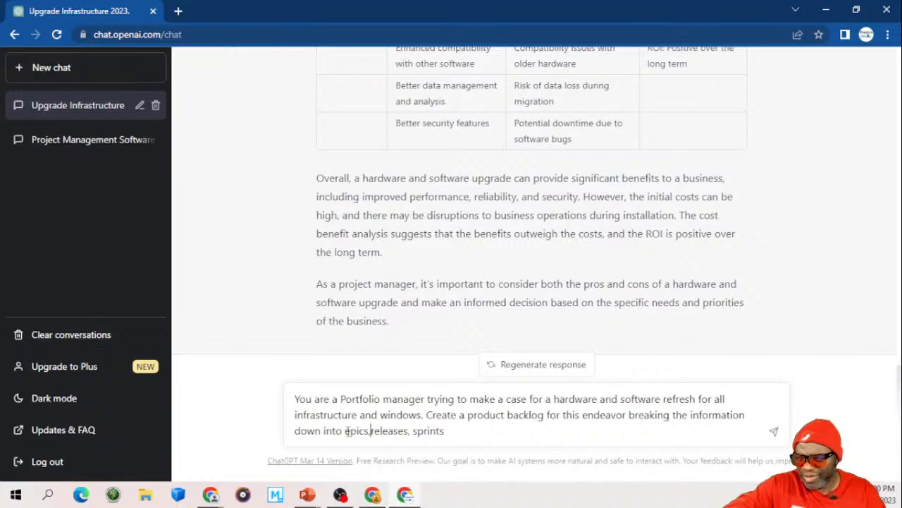
type(", fea")
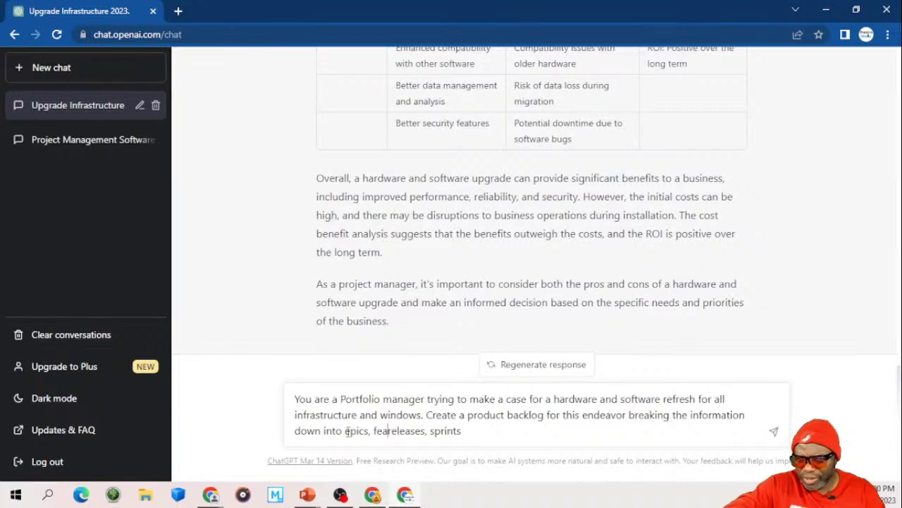
type("tures, ")
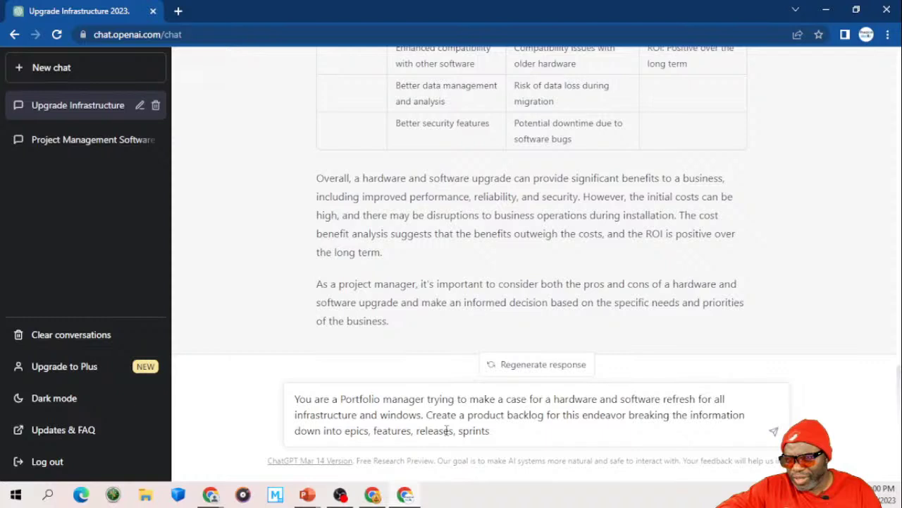
type(", ")
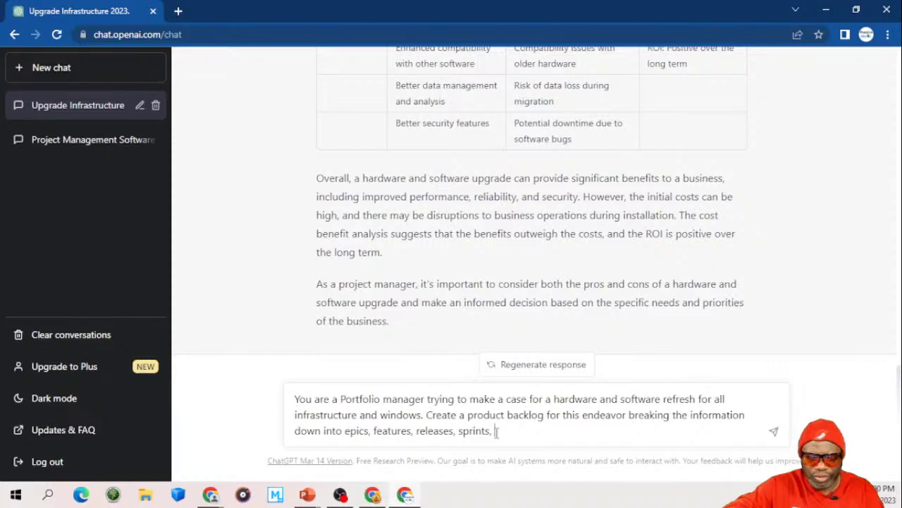
type("s")
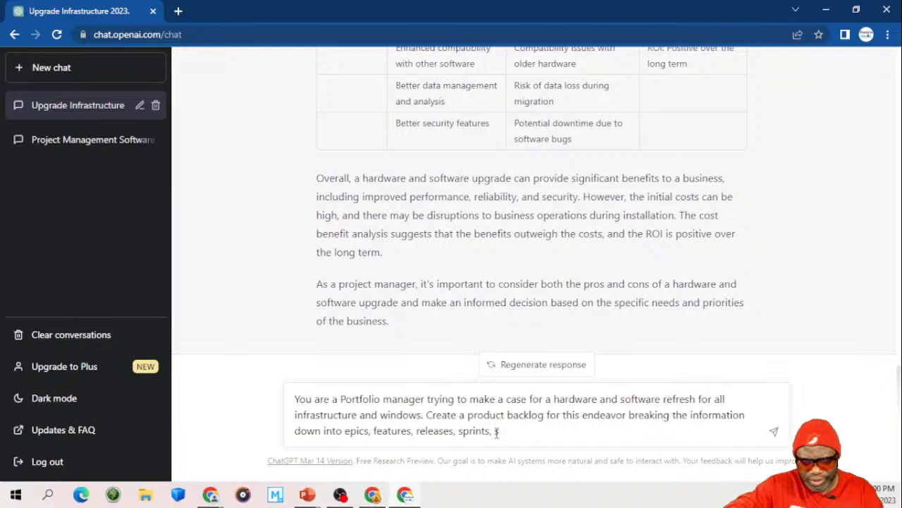
type("tories.")
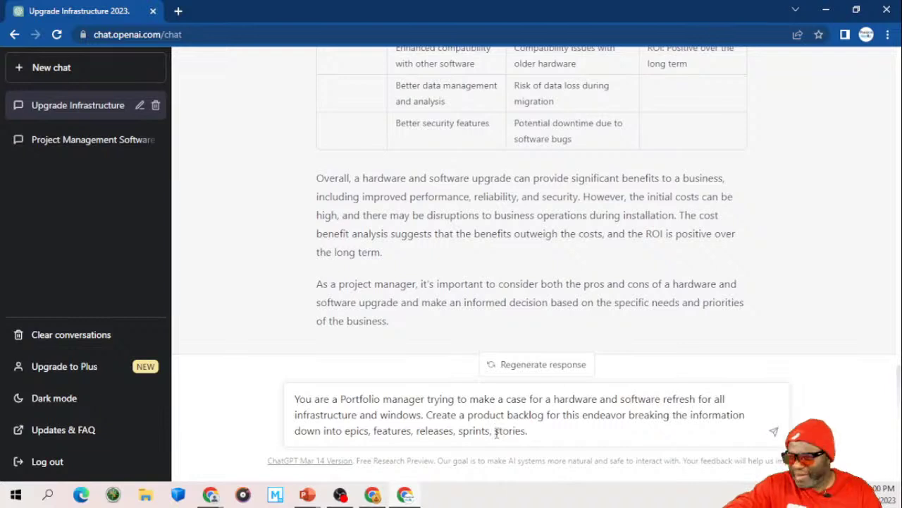
Step: Append "Use as many lines and columns as is necessary to paint a clear picture for the less technical stakeholders resulting in a green light to go ahead."
type(" Use as")
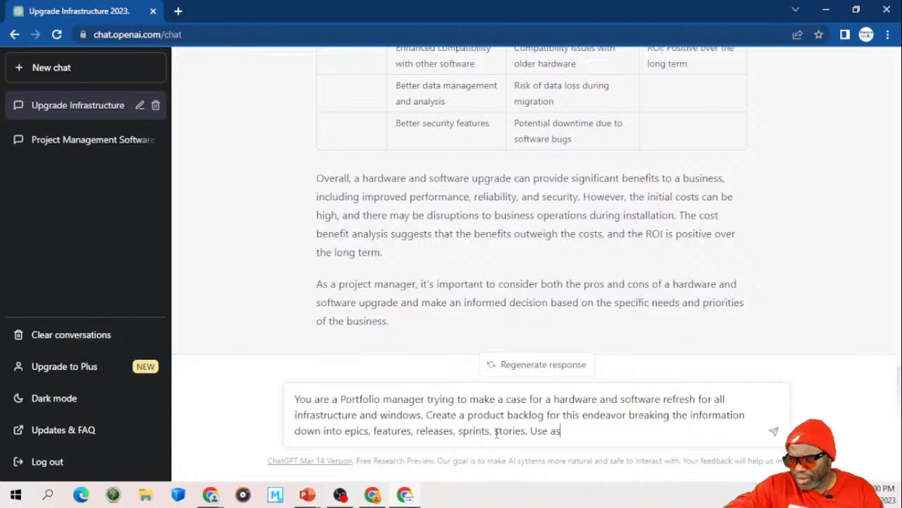
type(" many lines and colum")
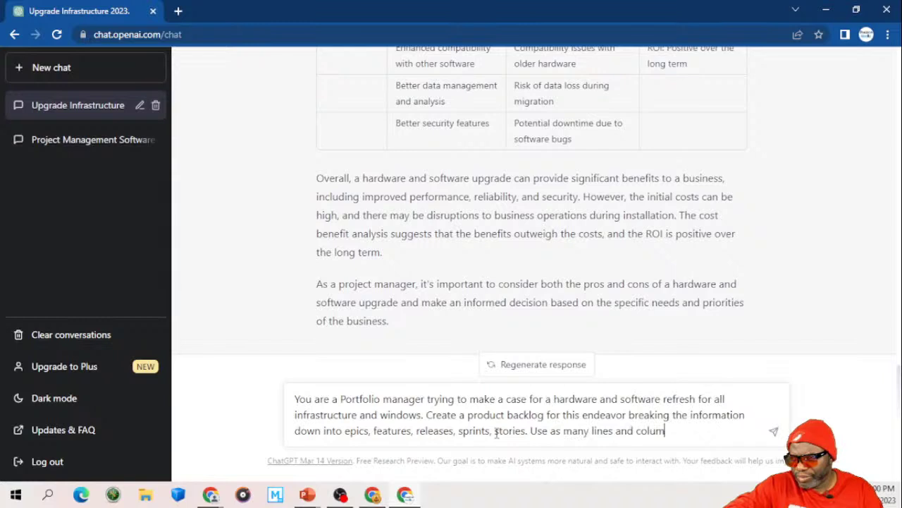
type("ns as is necessary to paint ")
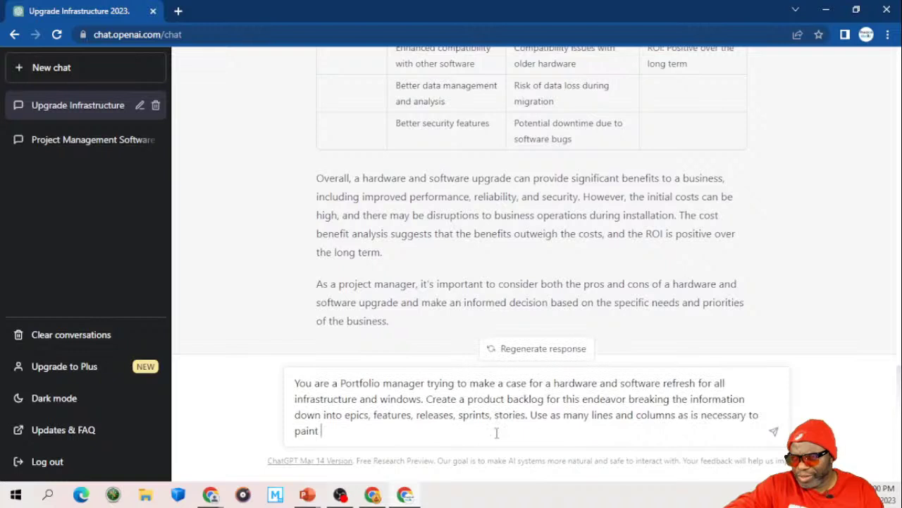
type("a clear picture for the ")
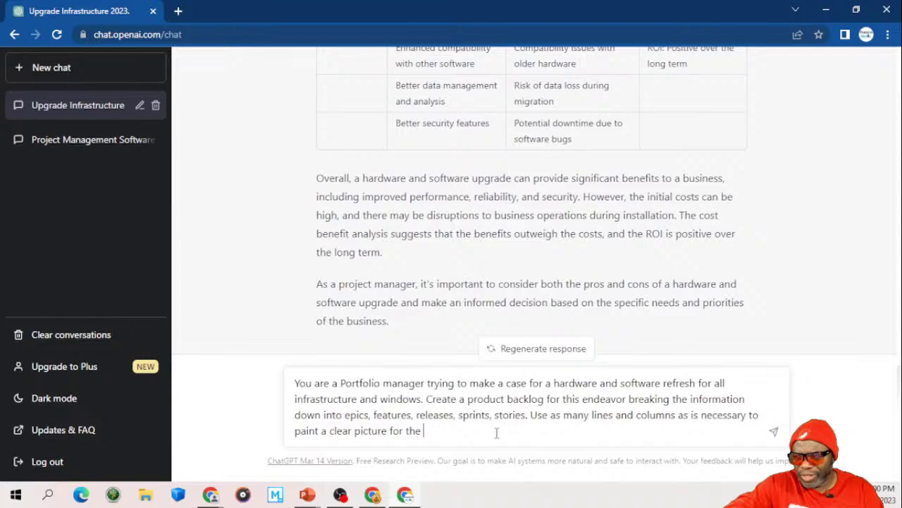
type("less technical stakeholders resul")
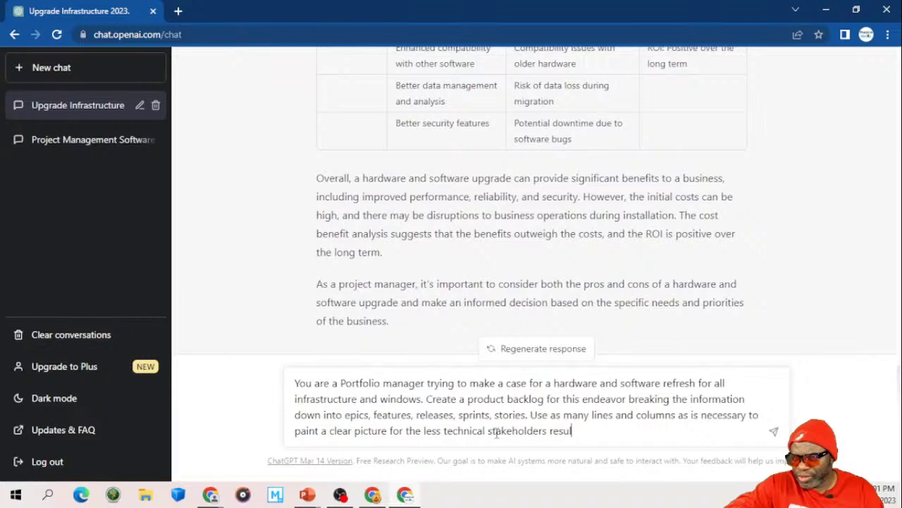
type("ting in a green ")
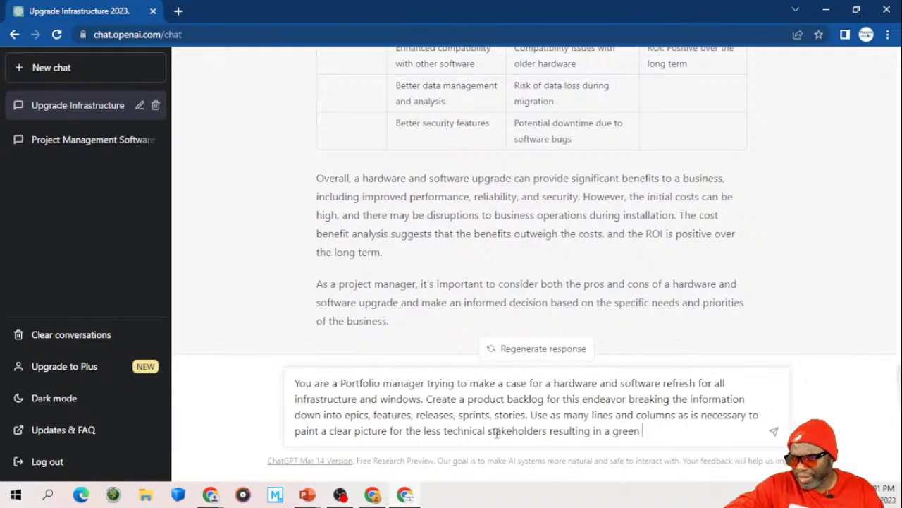
type("light to go ahead.")
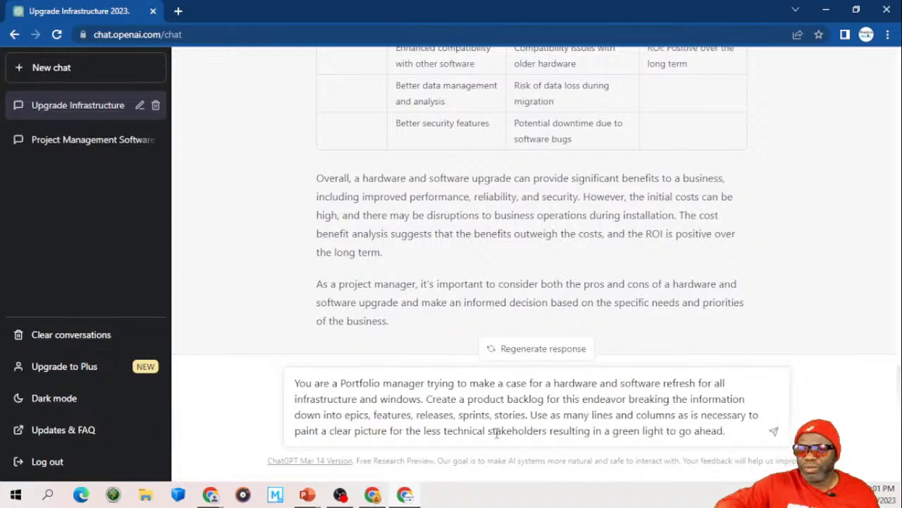
Step: Send the prompt and review the generated backlog table of epics, features, releases, sprints and stories
key("Return")
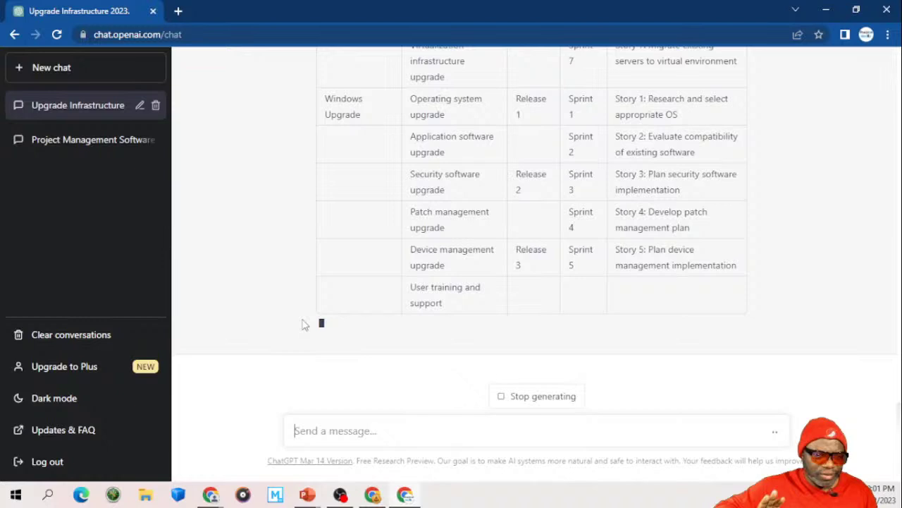
scroll(270, 295, "up", 2)
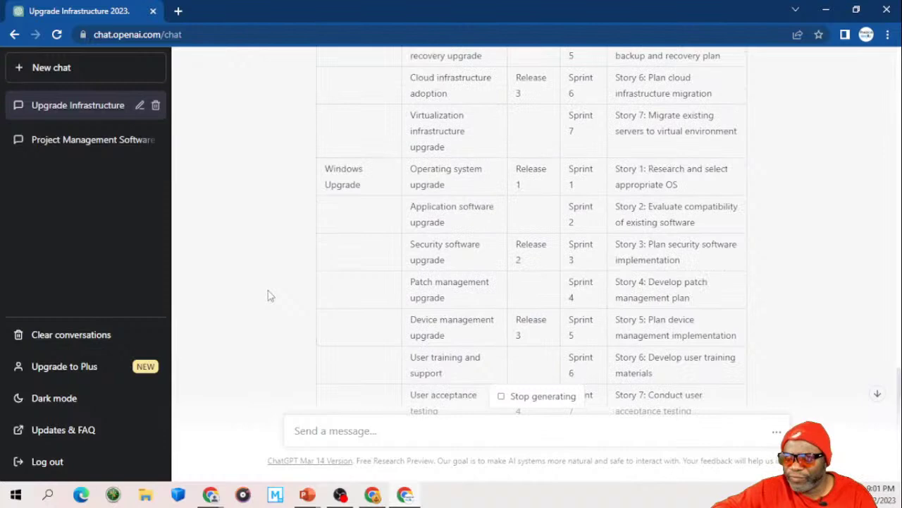
scroll(270, 295, "up", 4)
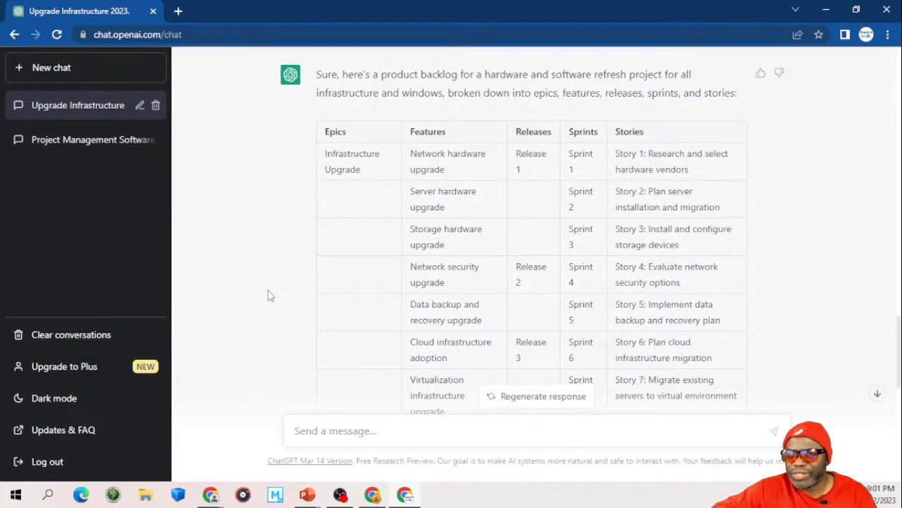
scroll(268, 296, "down", 1)
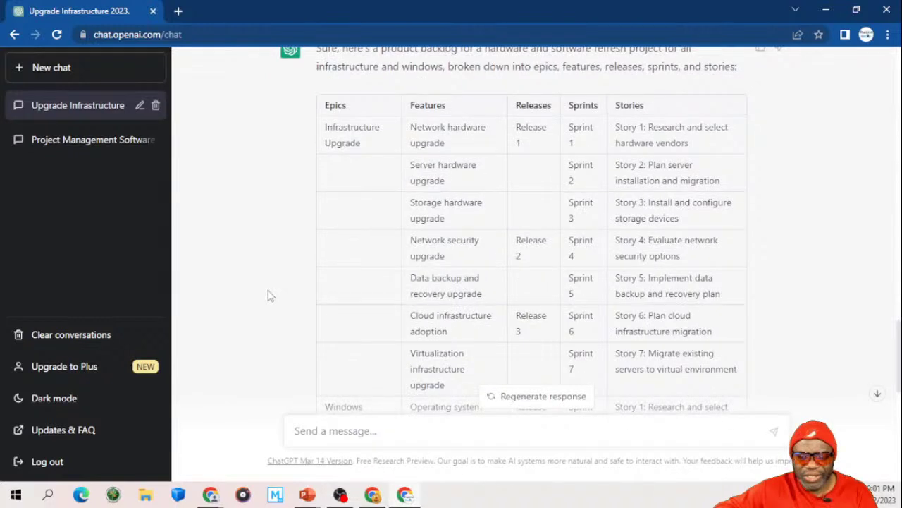
scroll(268, 296, "down", 1)
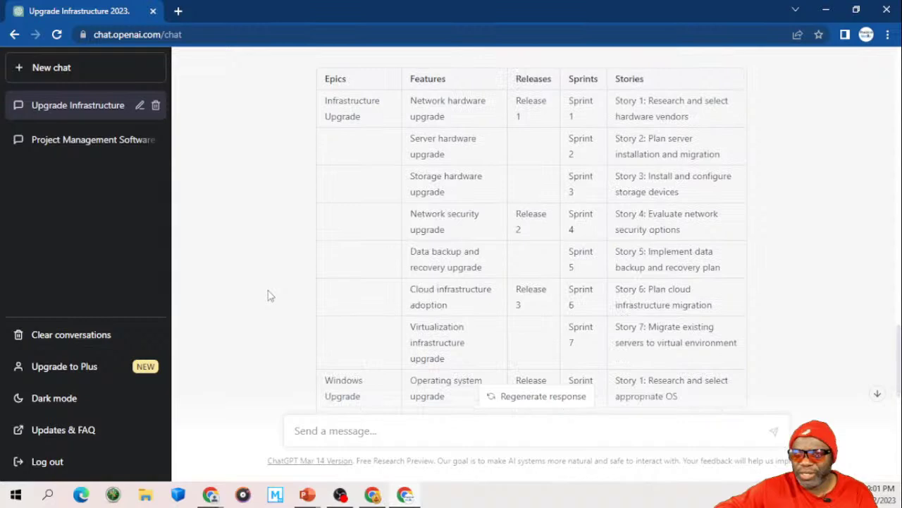
Step: Review the rest of the product backlog table, the summary below it, and the infrastructure upgrade rows at its start
scroll(268, 295, "down", 5)
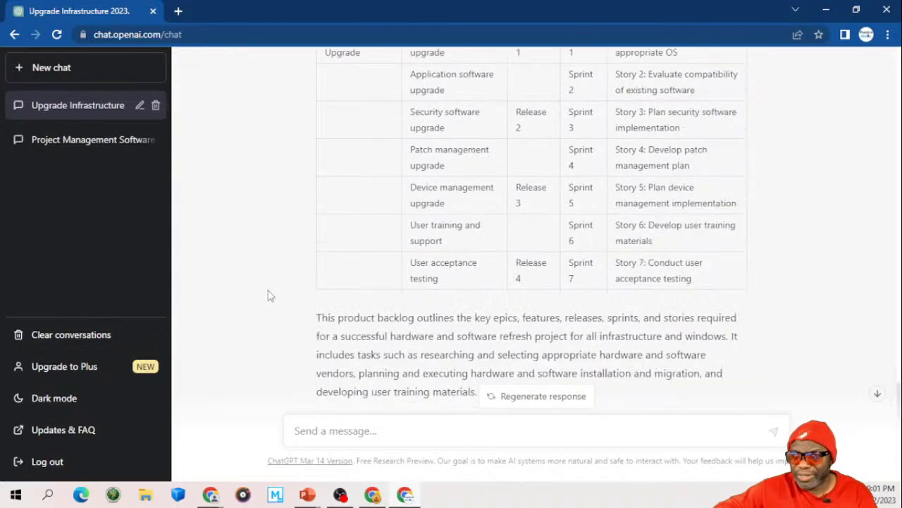
scroll(268, 295, "down", 1)
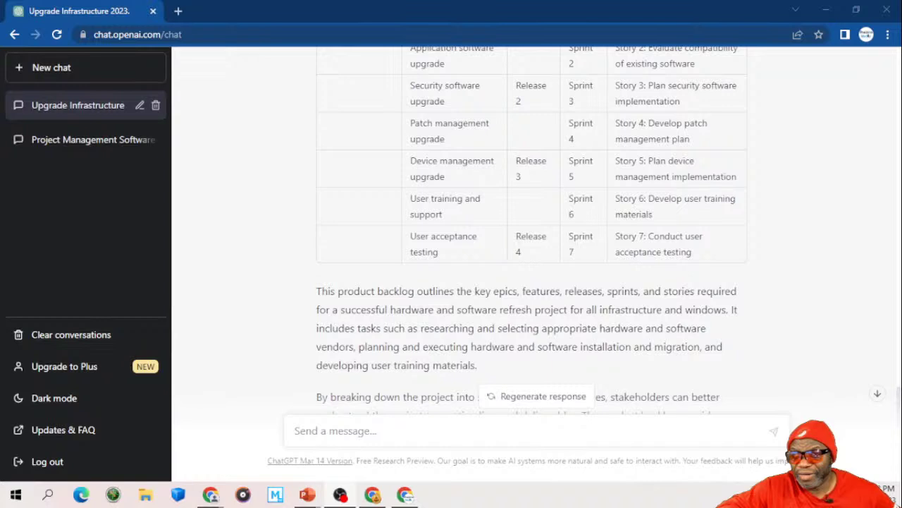
scroll(266, 251, "up", 8)
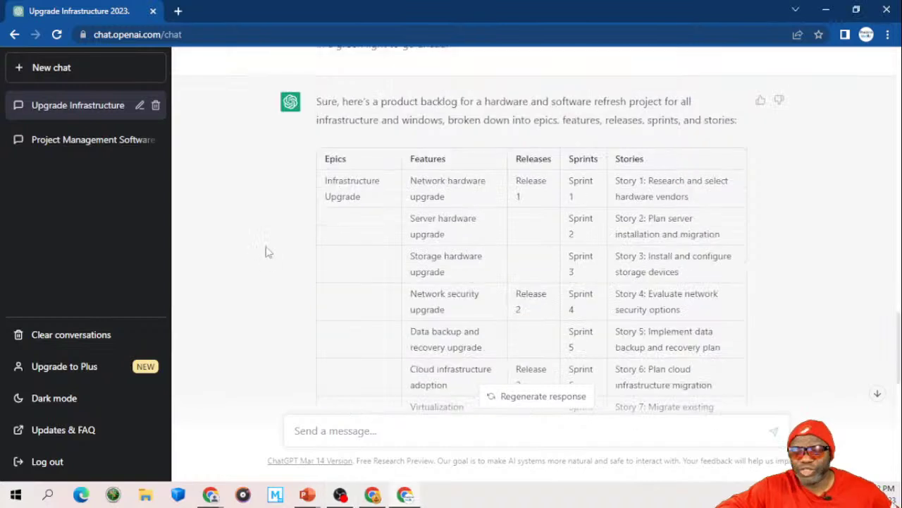
scroll(266, 252, "down", 1)
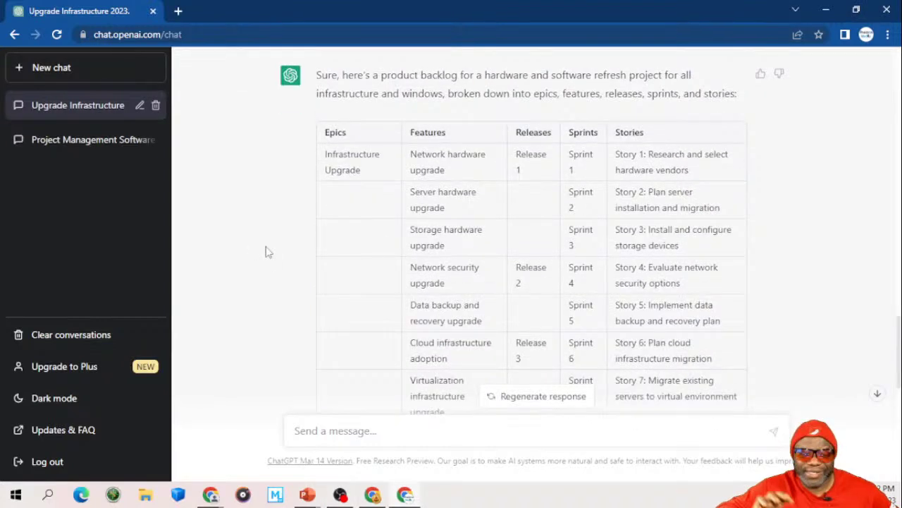
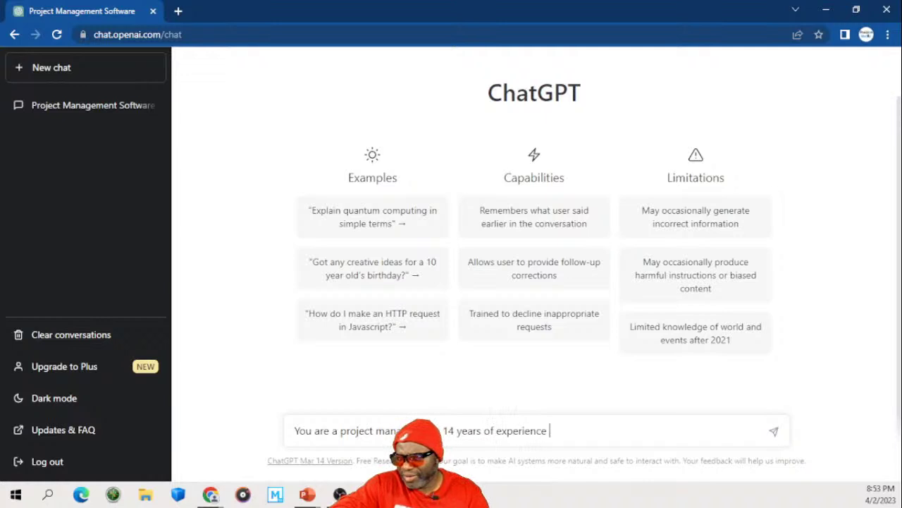
Step: Continue the project manager prompt after "14 years of experience" with "on large IT hardware projects"
type("IT ")
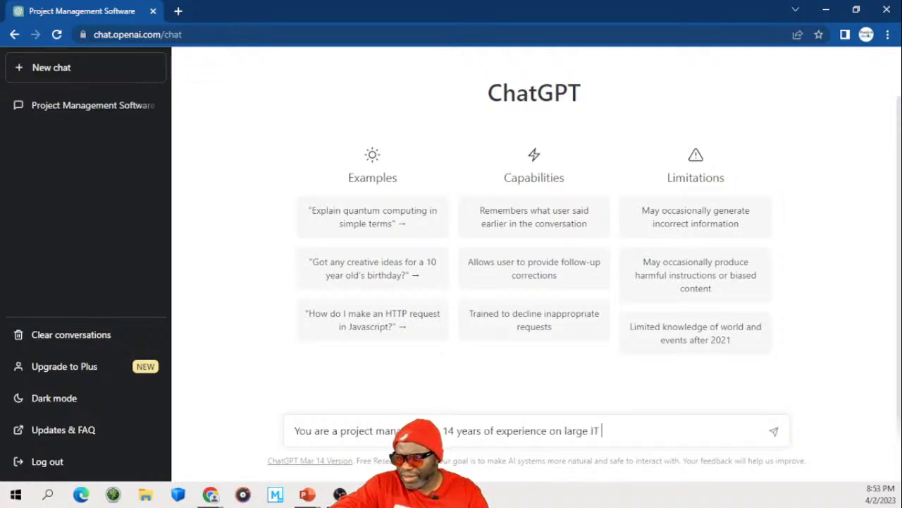
type("hardware ")
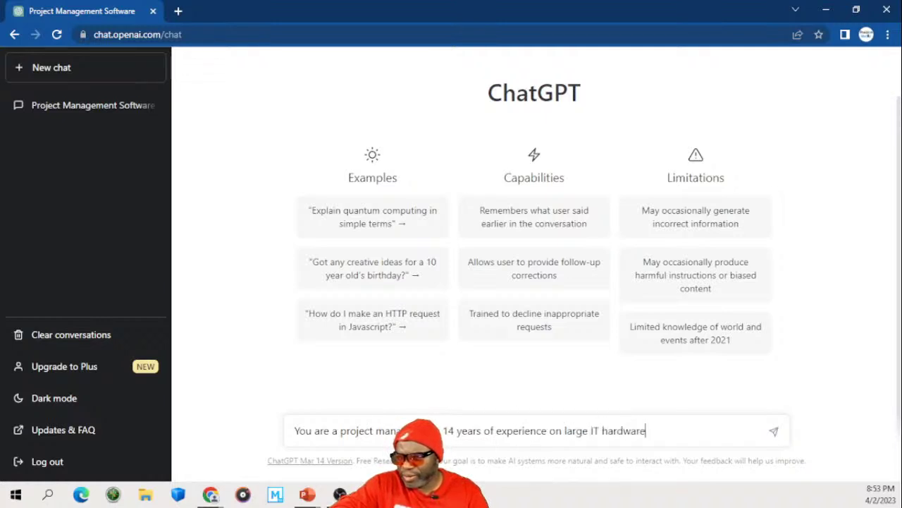
type("project")
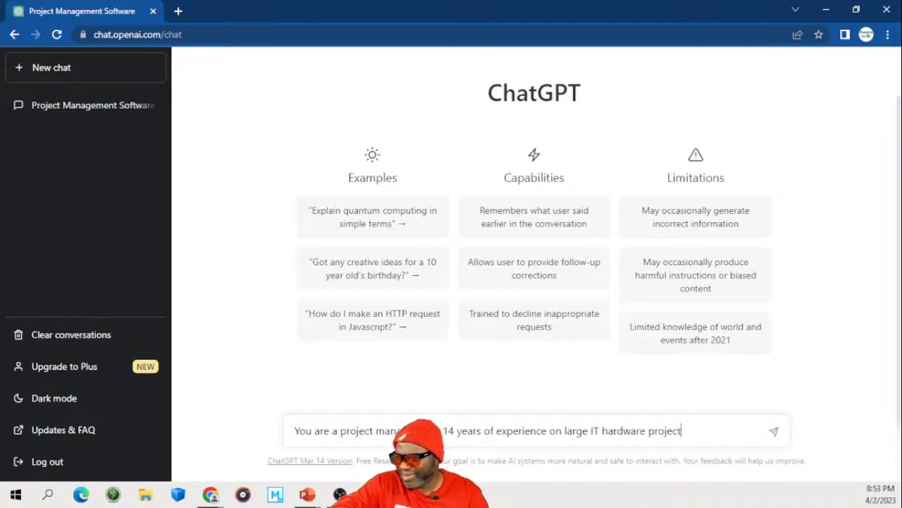
Step: Add the request "Write a compelling argument as to why your company infrastructure should be refreshed in 2023." to the prompt
type("s. Write ")
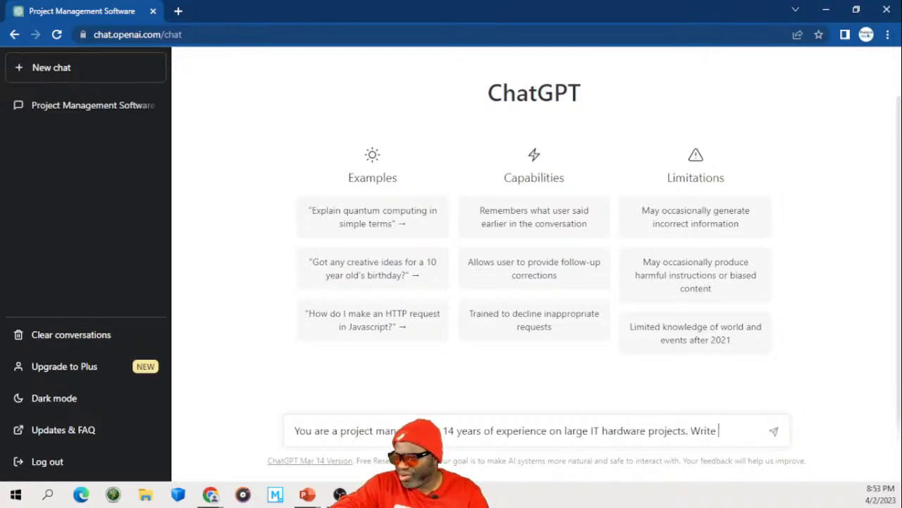
type("a compellin")
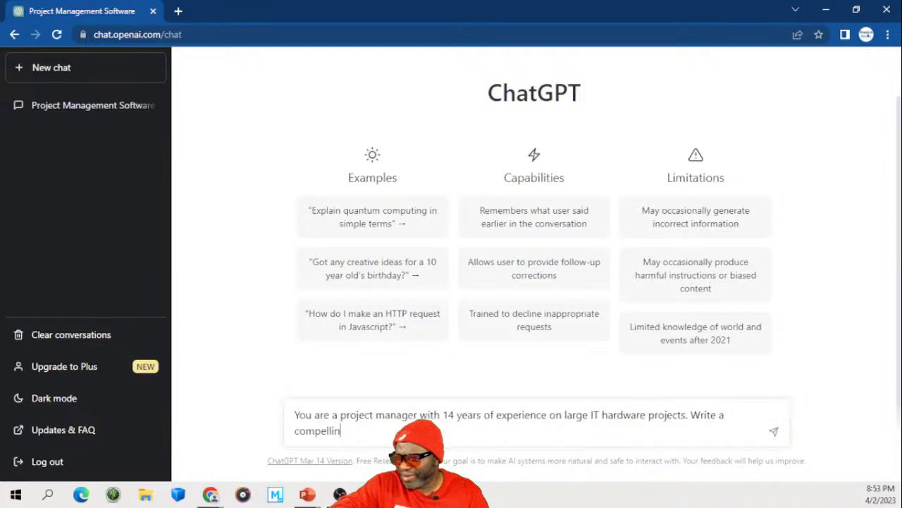
type("g argument for your")
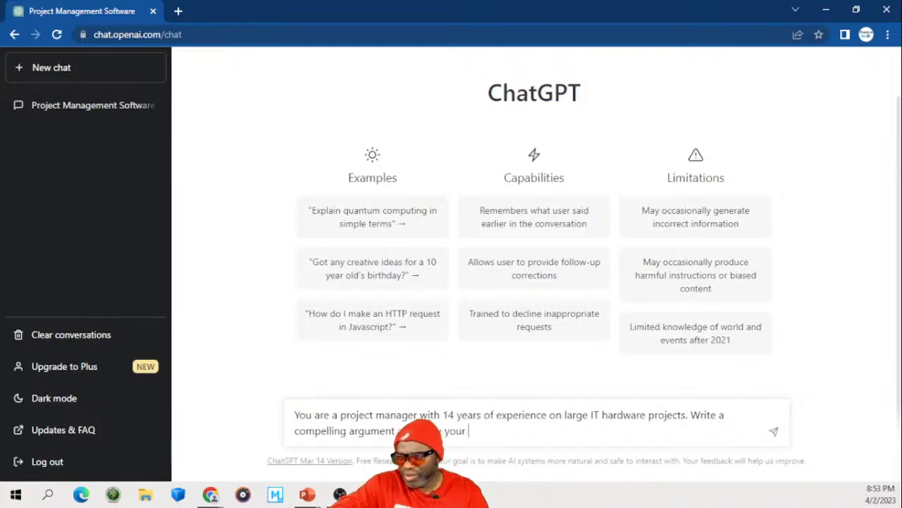
type("compan")
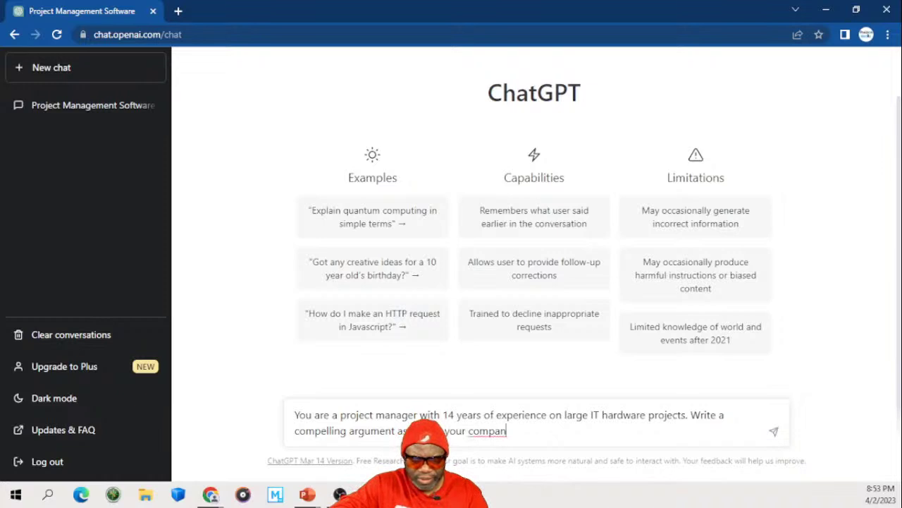
type("i")
key("BackSpace")
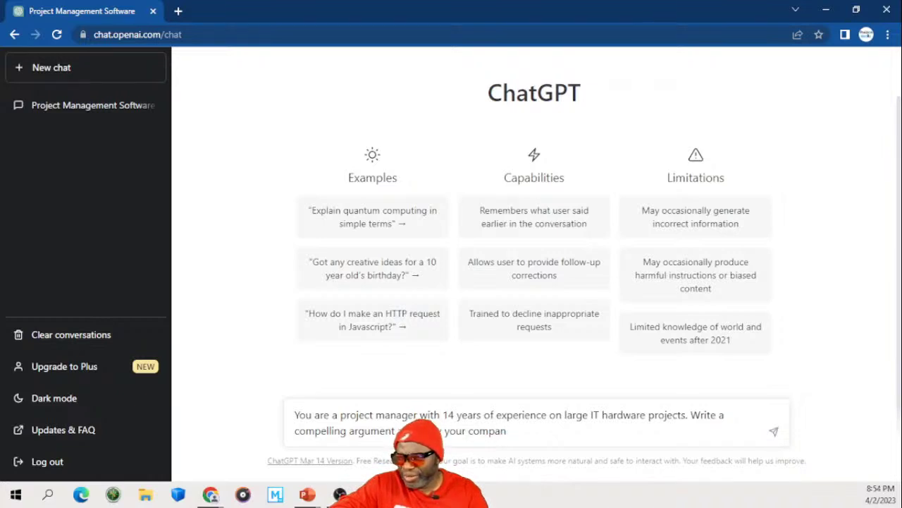
type("y in")
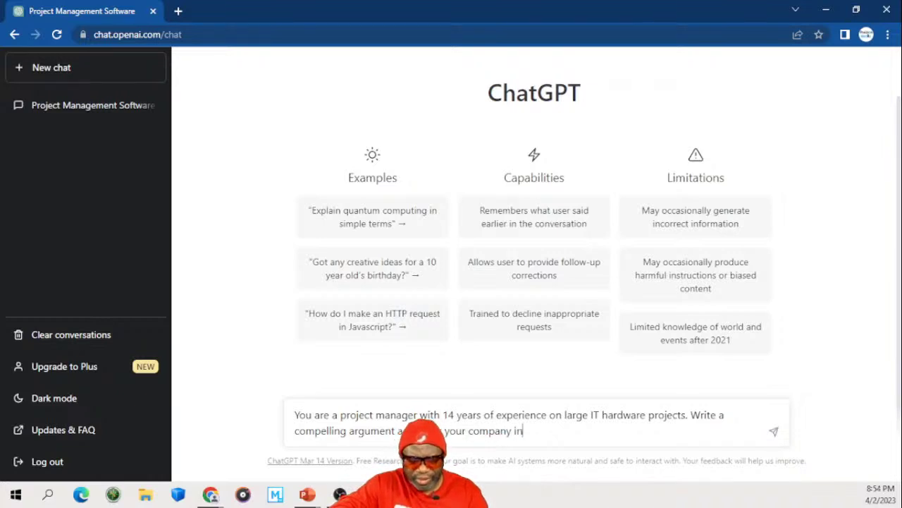
type("frastructur")
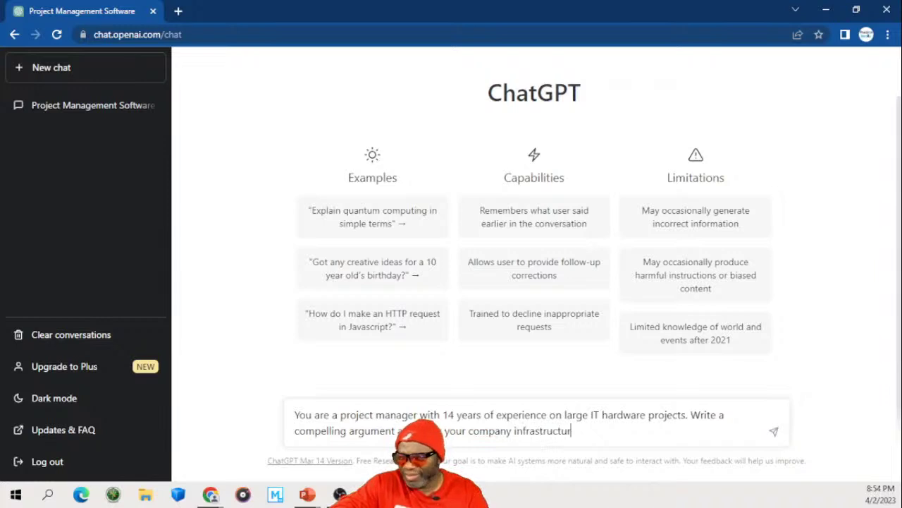
type("e should be ")
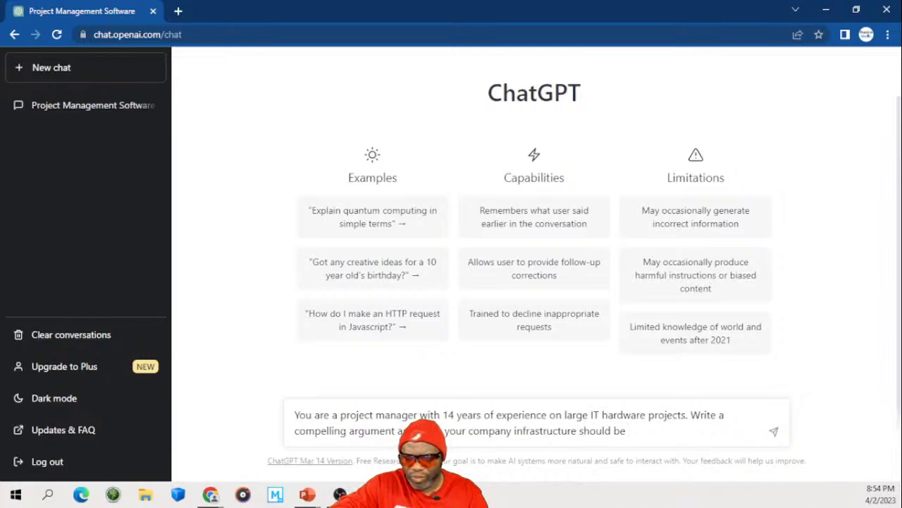
type("re")
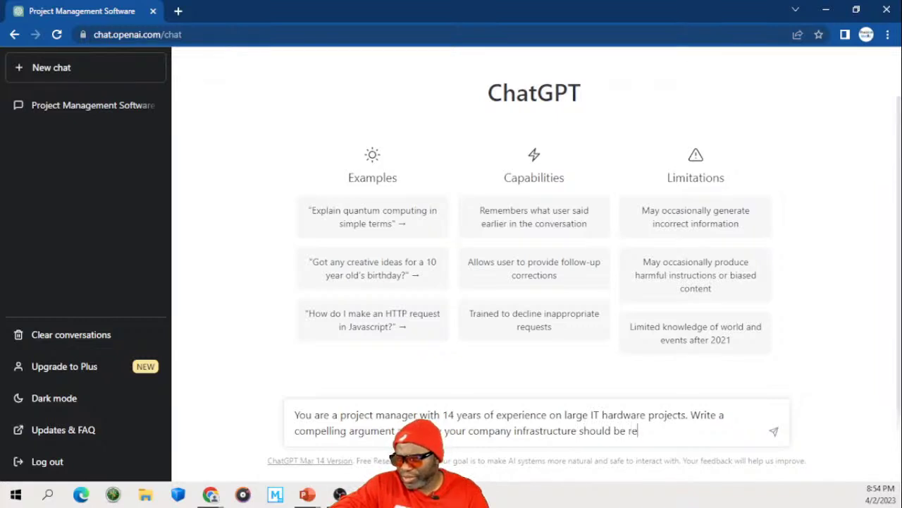
type("freshed in ")
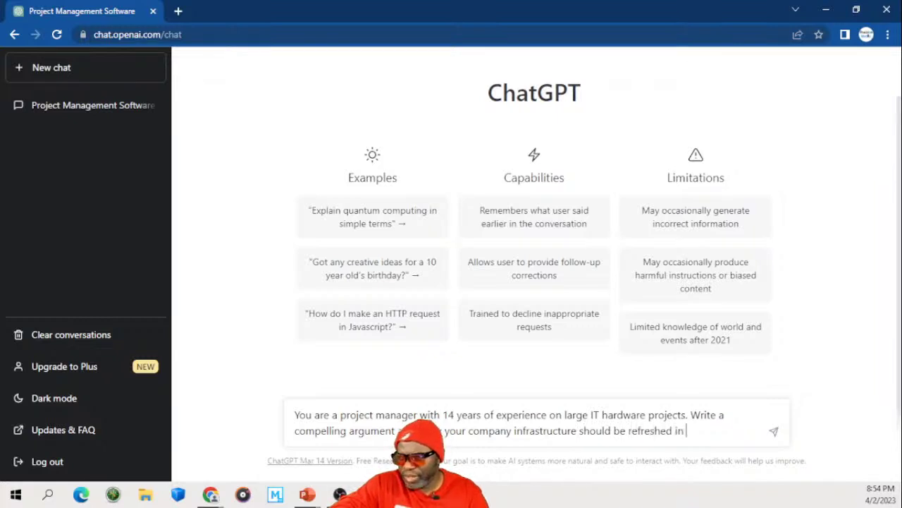
type("2023. Mention")
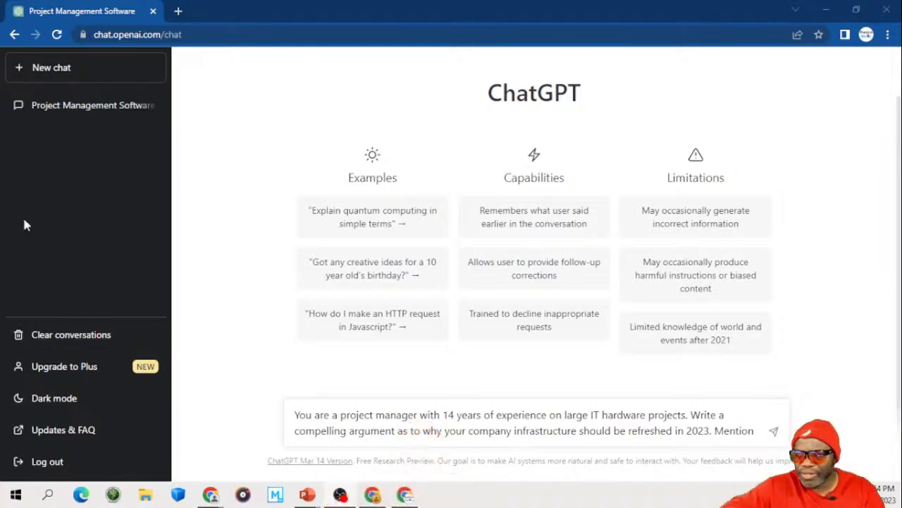
Step: Extend the prompt with the instruction "Mention the following names in the argument:"
left_click(755, 429)
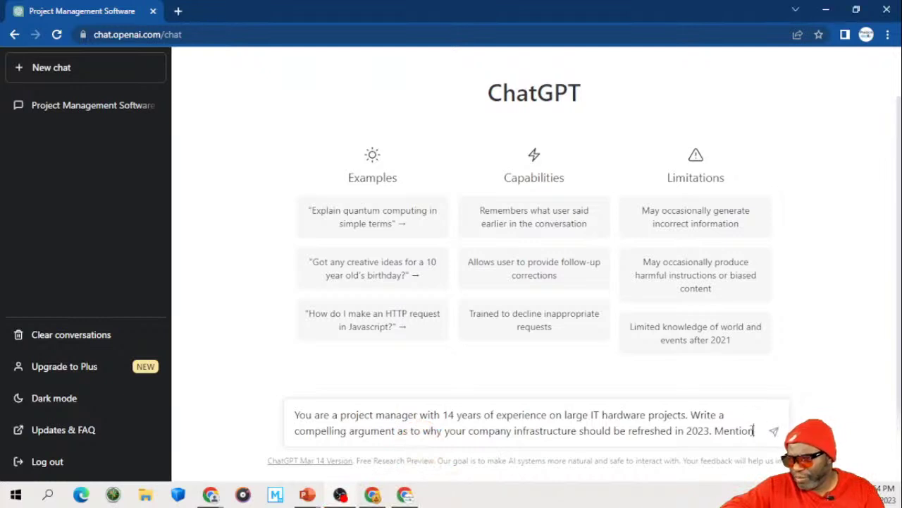
type("the ")
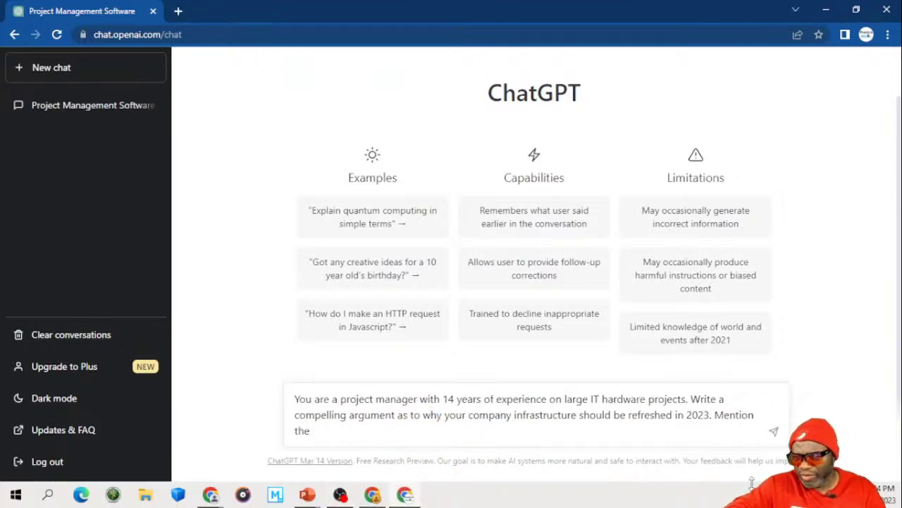
type("foll")
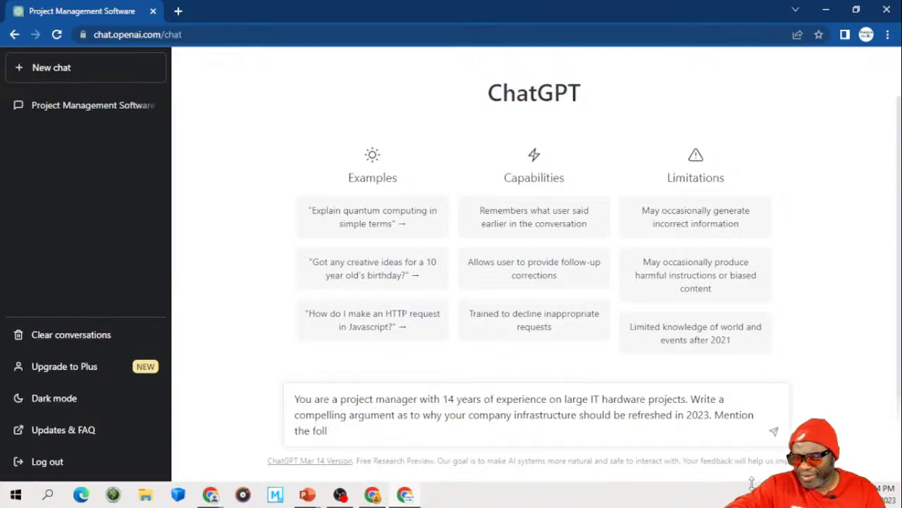
type("ingowing na")
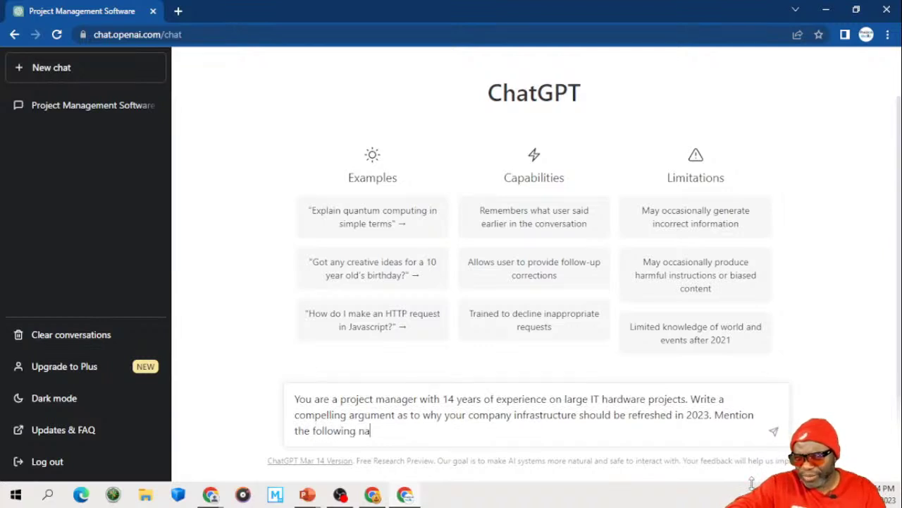
type("mes in the ar")
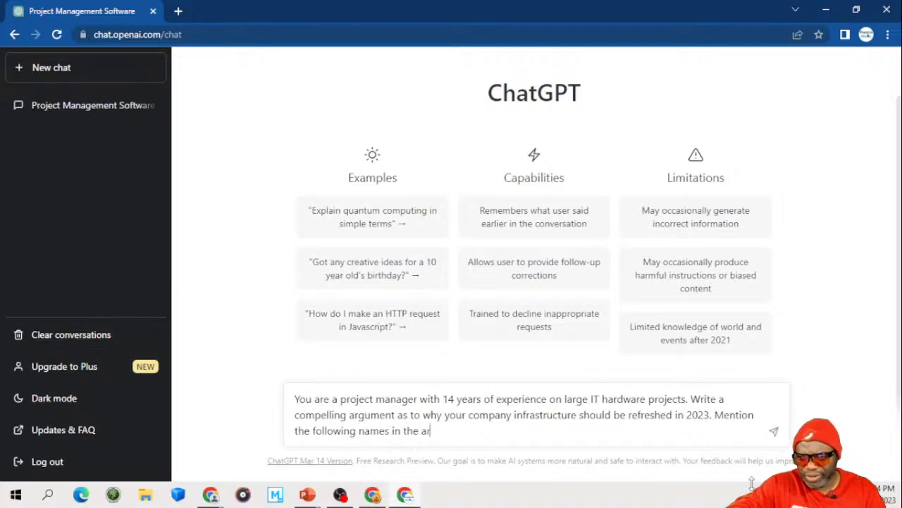
type("gument:")
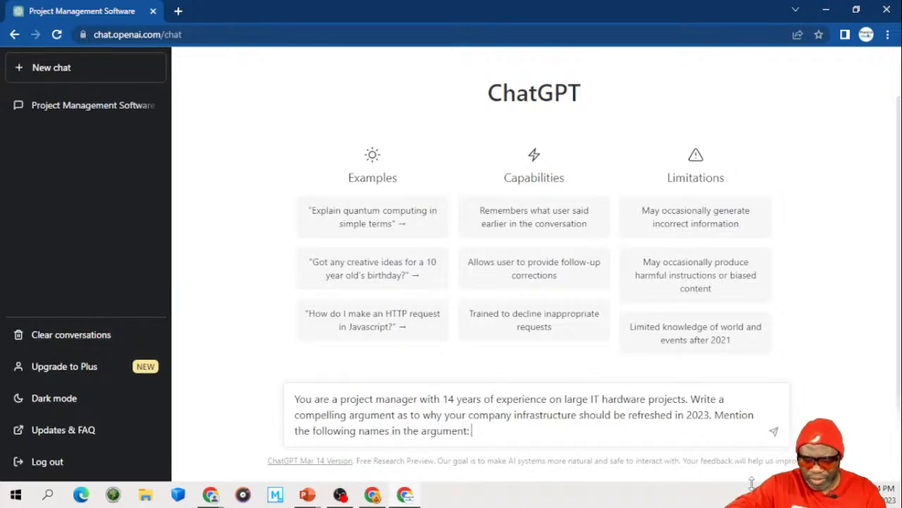
Step: List the four stakeholders' titles and names in the prompt, ending with the CFO and the President of the company
type(" Dr. Rice")
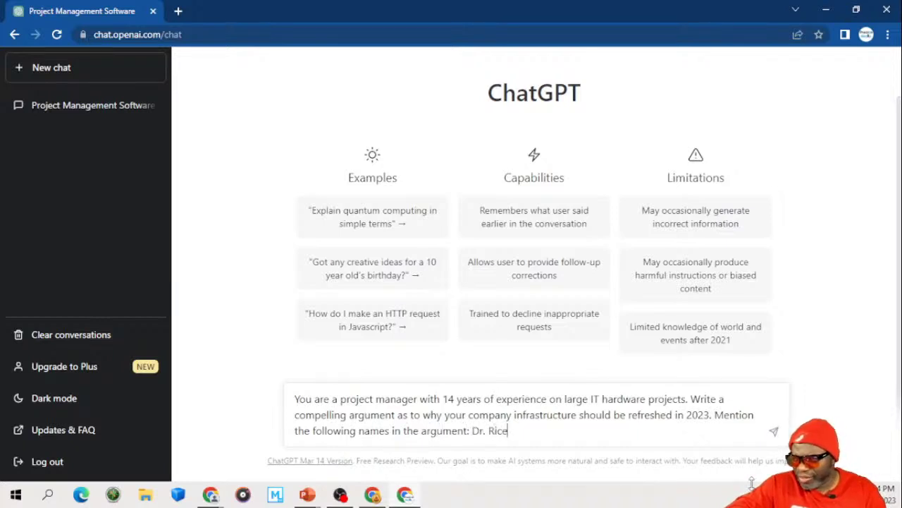
type(", Ms. Black")
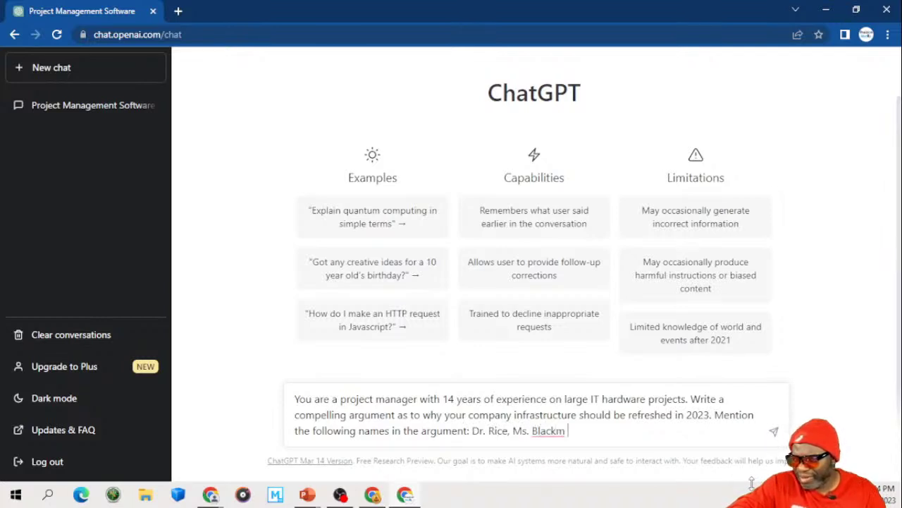
type(". The ")
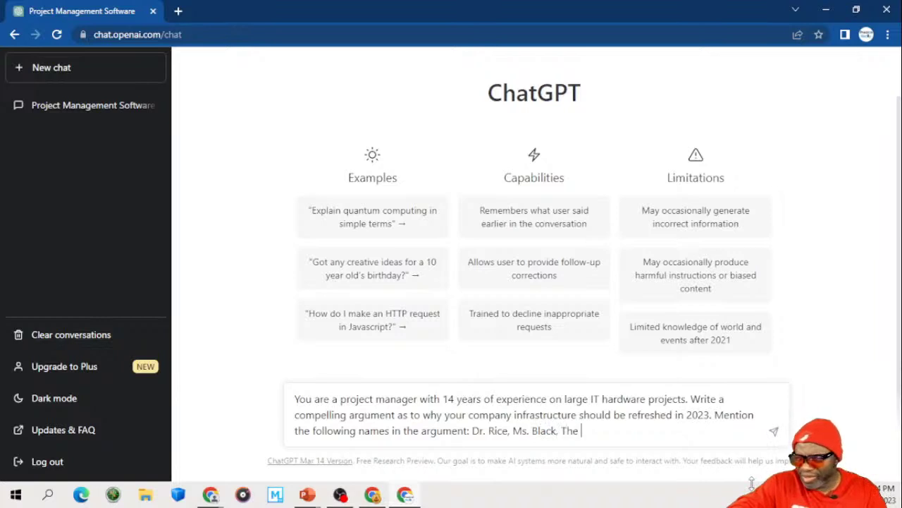
type("CFO ")
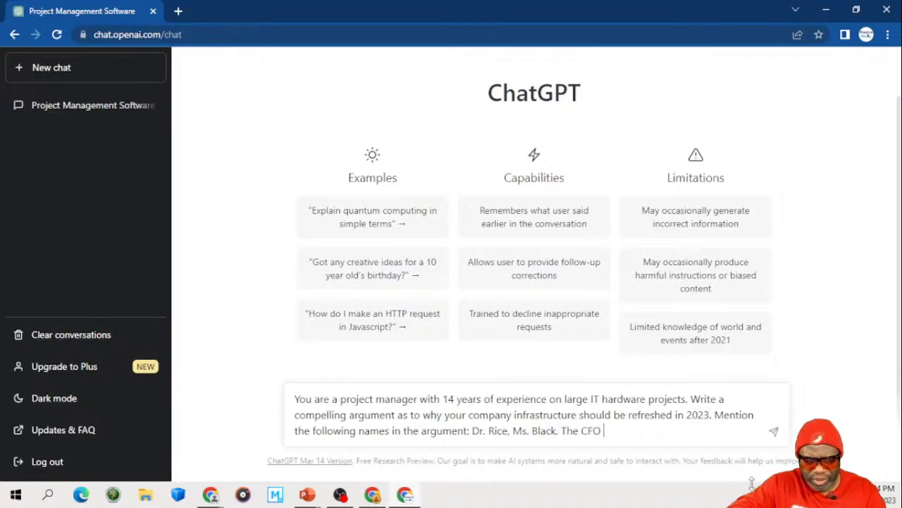
type("HG Barne")
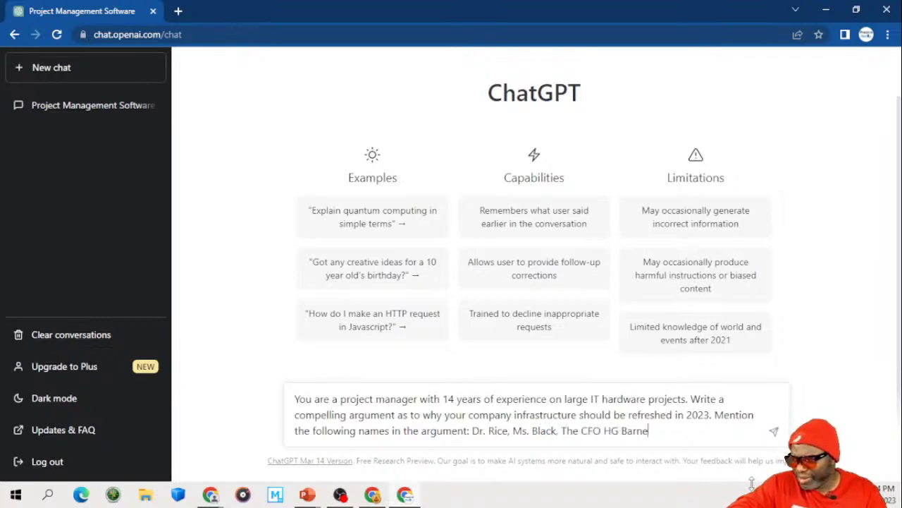
type("s and the Pr")
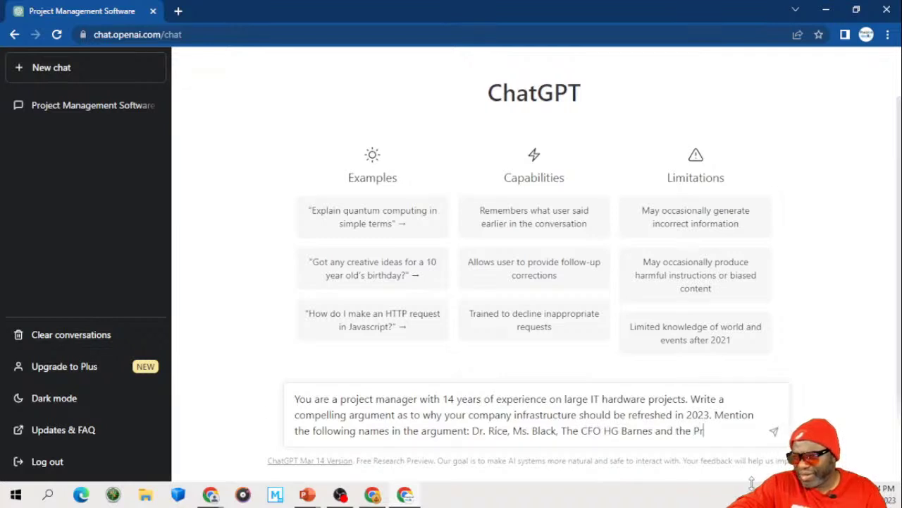
type("esident")
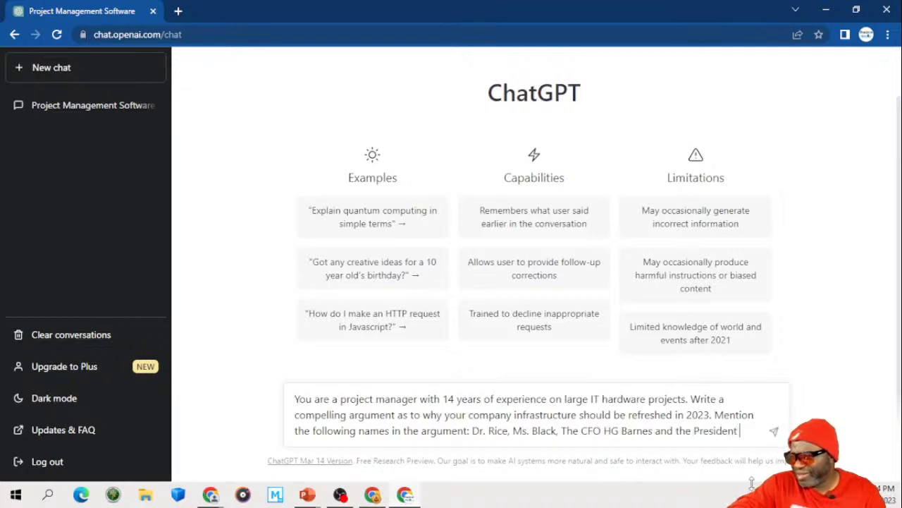
type(" of the compan")
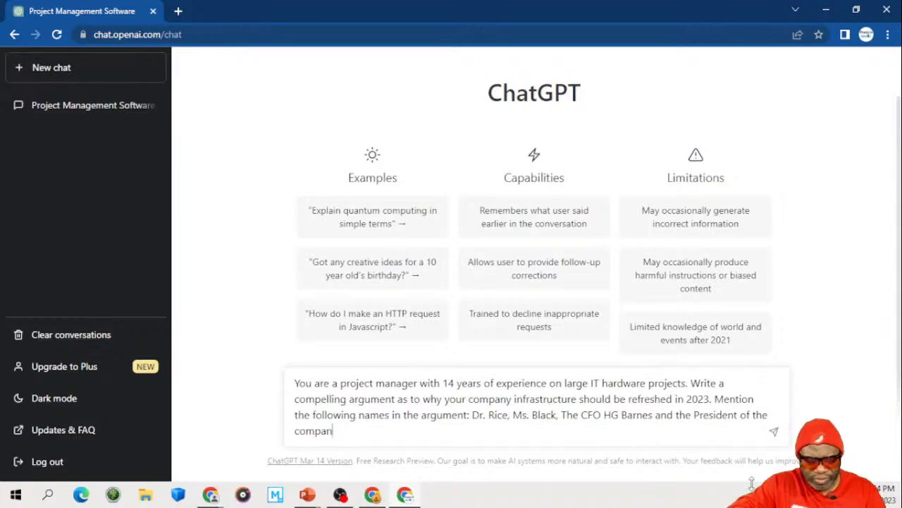
type("y Mr")
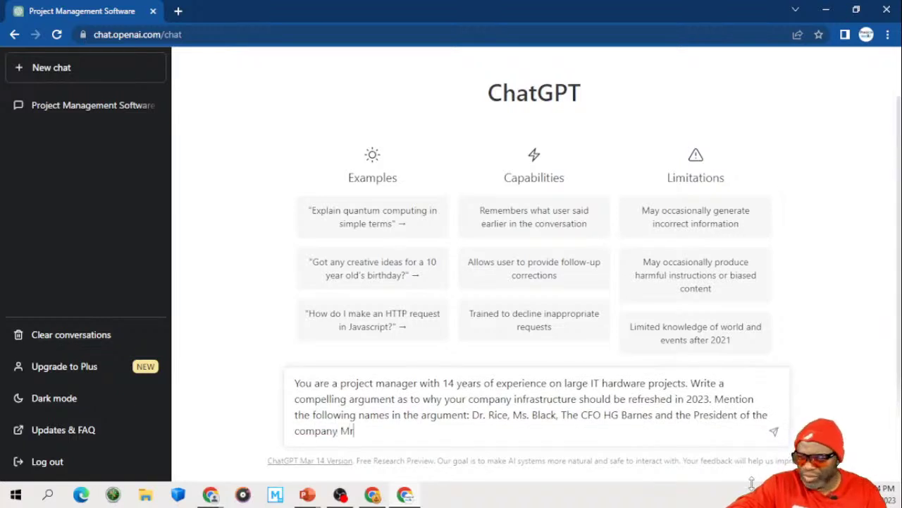
type(". Koalic")
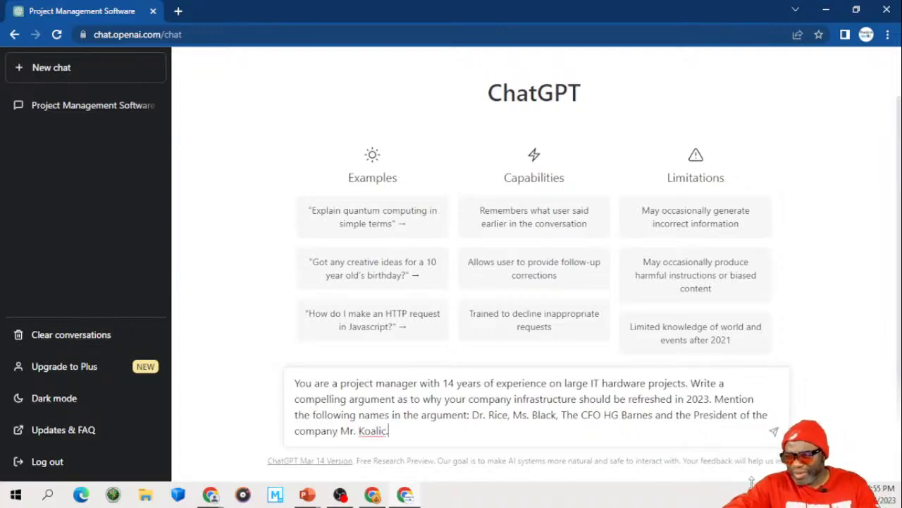
Step: Add the instruction "Make the response as robust as possible" after the list of stakeholders in the prompt
type(". Na")
key("BackSpace")
key("BackSpace")
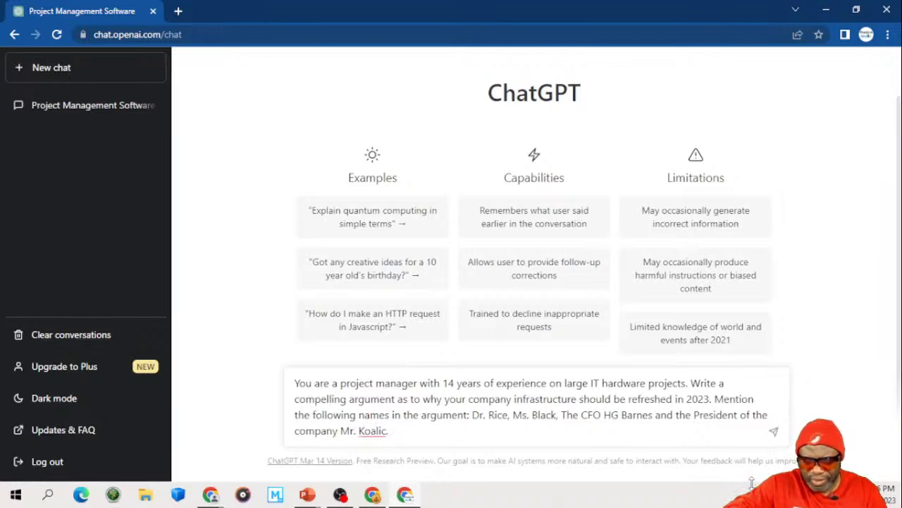
type("Make t")
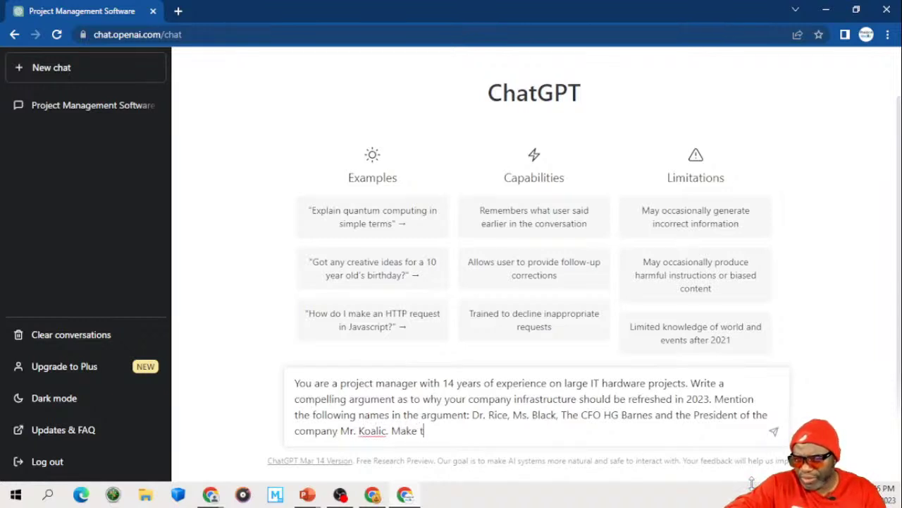
type("he response as ")
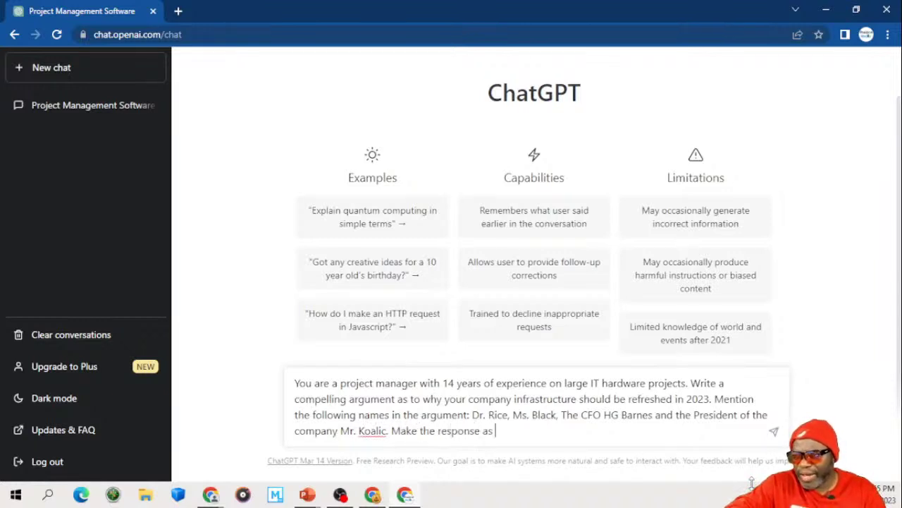
type("robust as ")
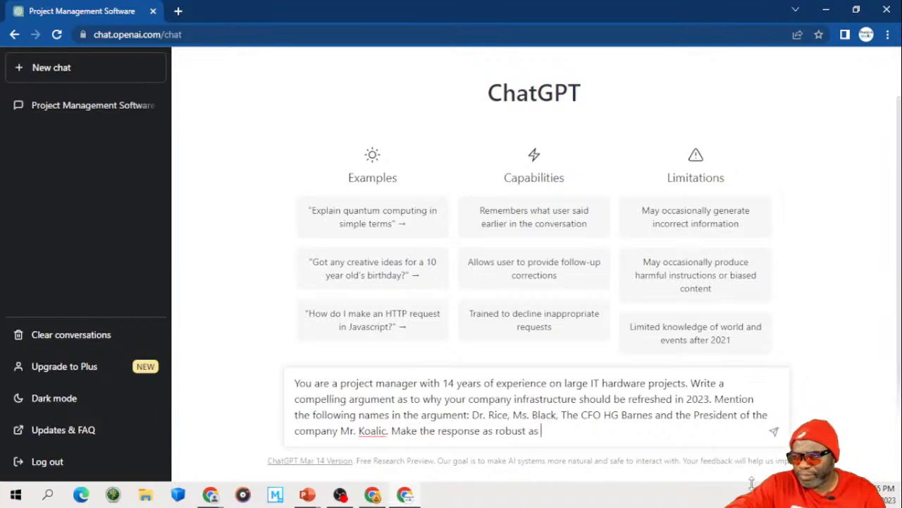
type("possible,")
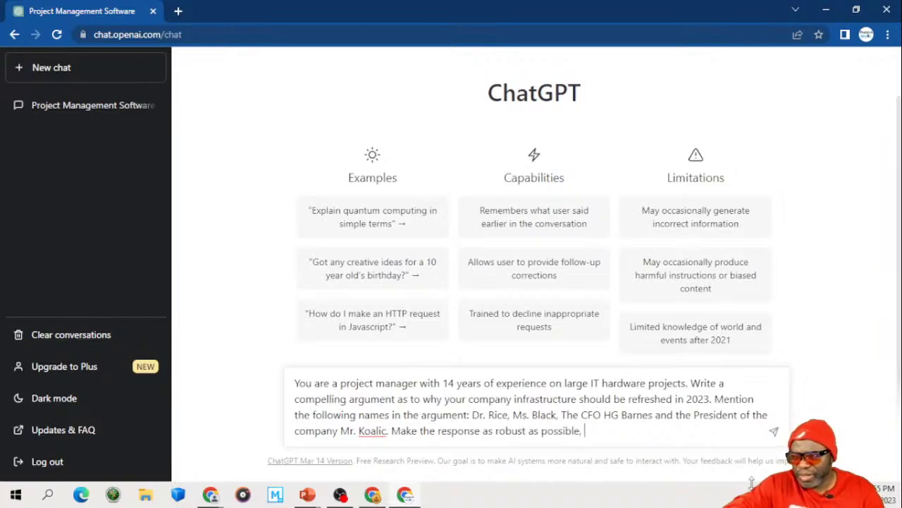
Step: Copy the whole prompt for reuse and send it with its last sentence ending in a period instead of a comma
key("ctrl+a")
key("ctrl+c")
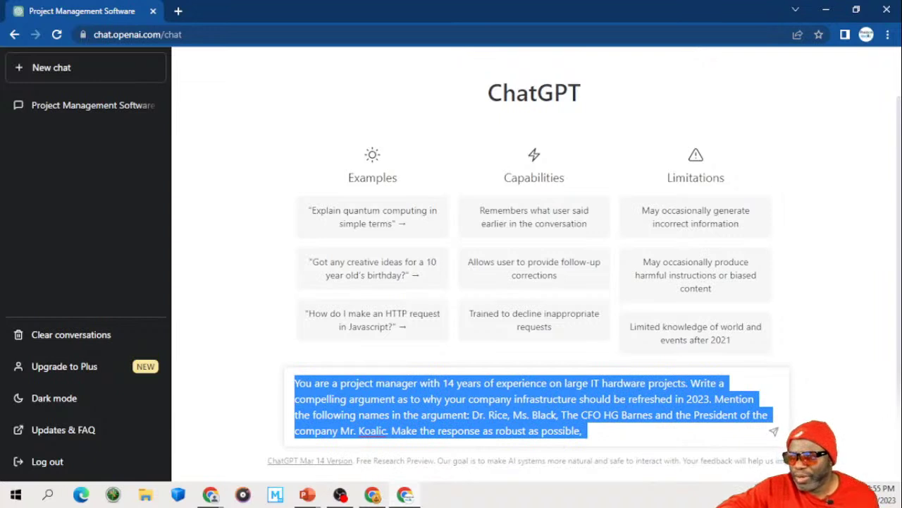
key("Right")
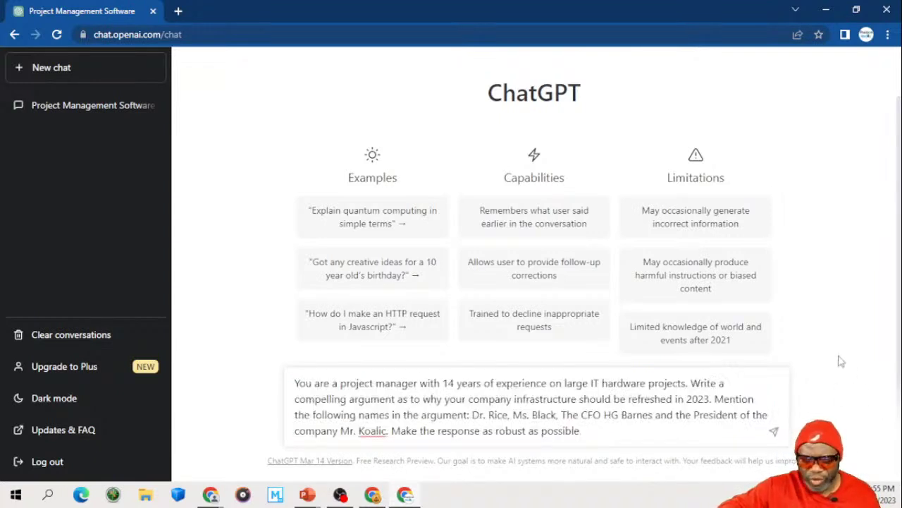
key("Return")
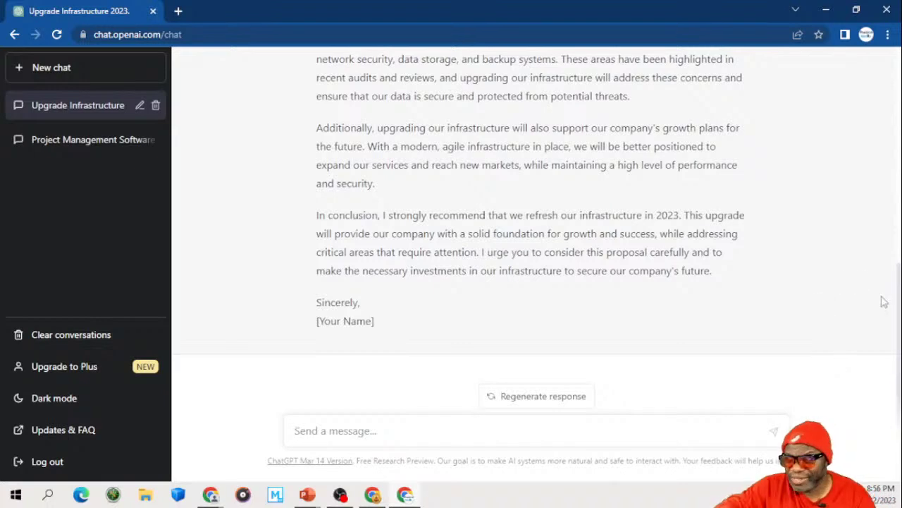
Step: Review the generated infrastructure refresh letter from its greeting to the closing signature
scroll(701, 289, "up", 1)
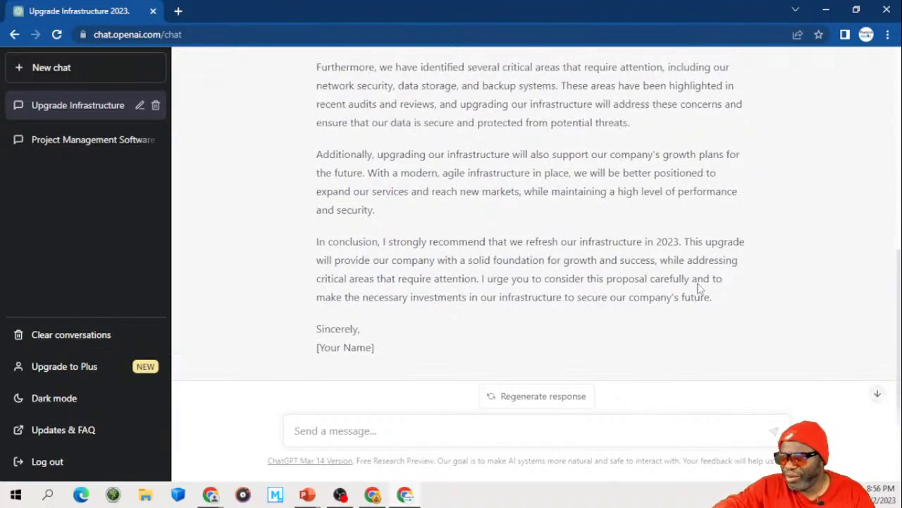
scroll(700, 289, "up", 2)
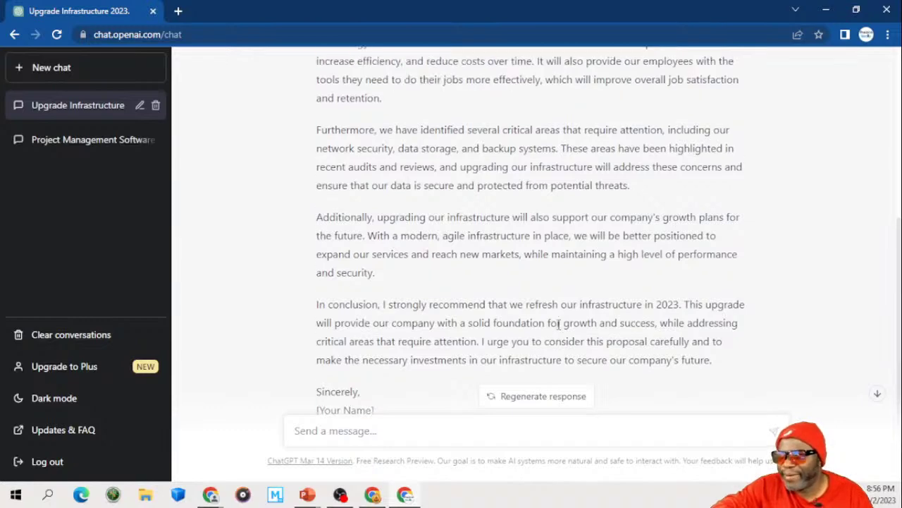
scroll(560, 324, "up", 3)
scroll(561, 325, "up", 6)
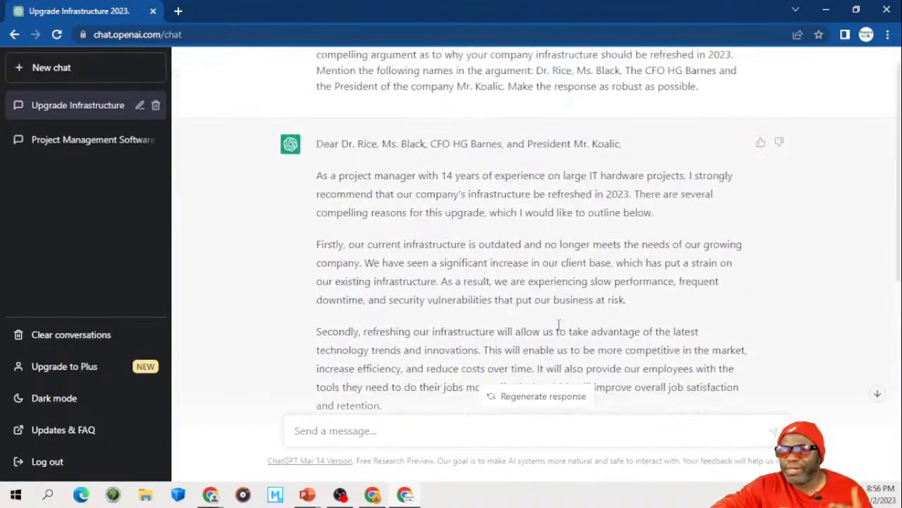
scroll(559, 325, "down", 5)
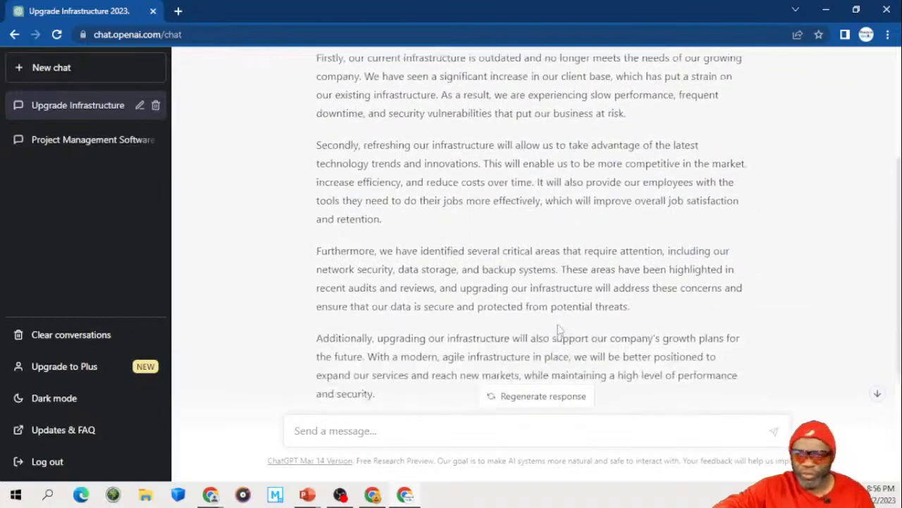
scroll(559, 324, "down", 4)
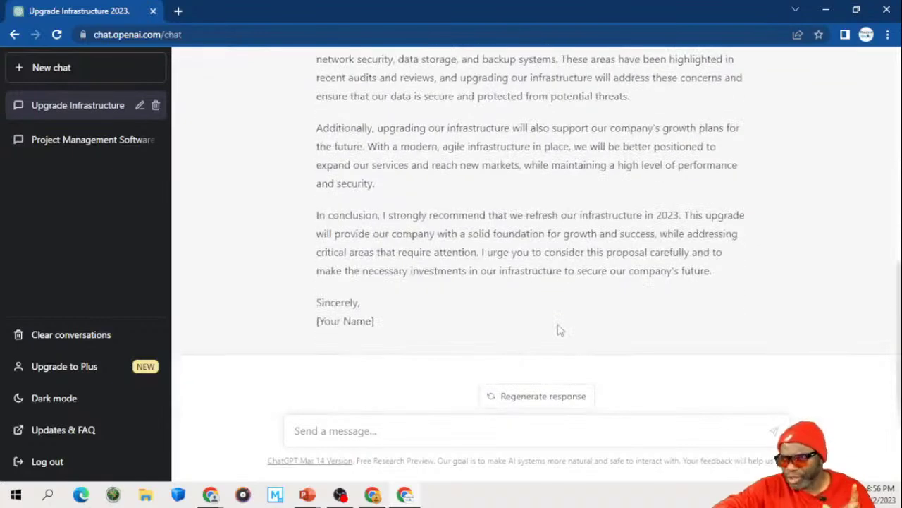
Step: Paste the copied prompt into a new message and delete everything after the sentence about 14 years of experience
left_click(430, 430)
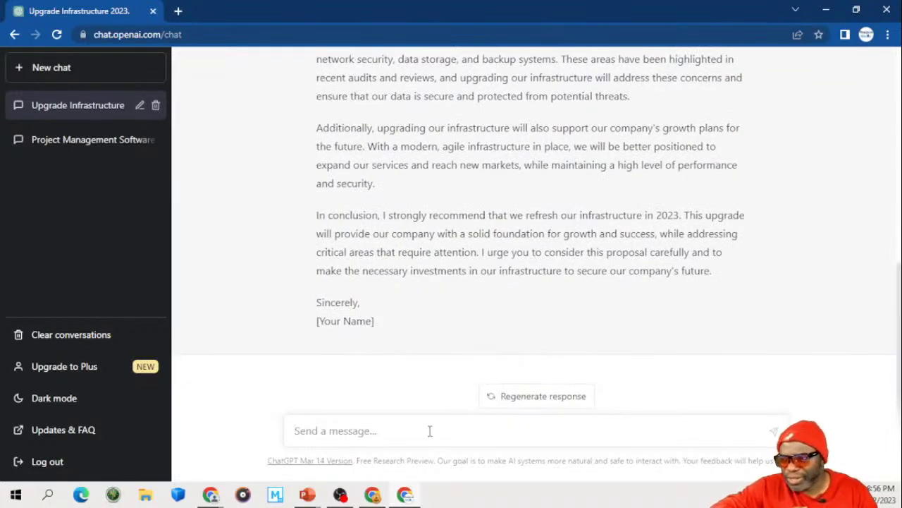
key("ctrl+v")
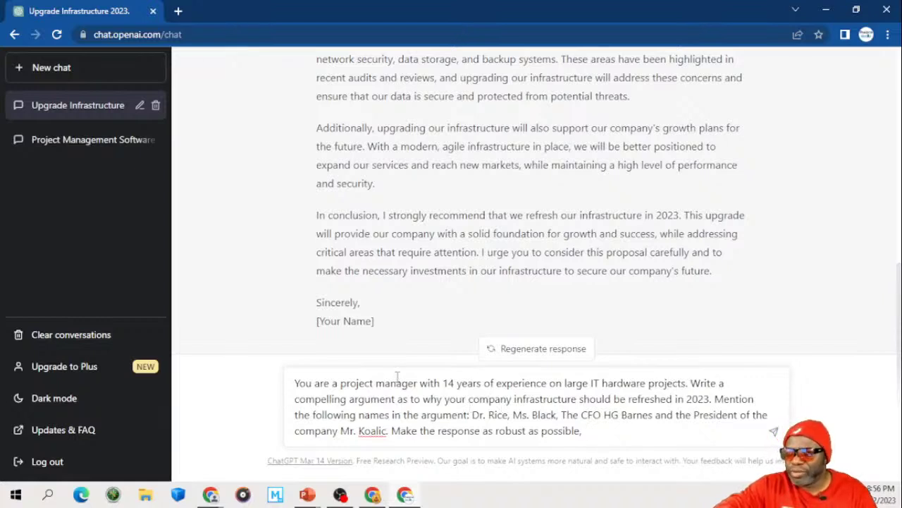
left_click_drag(690, 383, 731, 436)
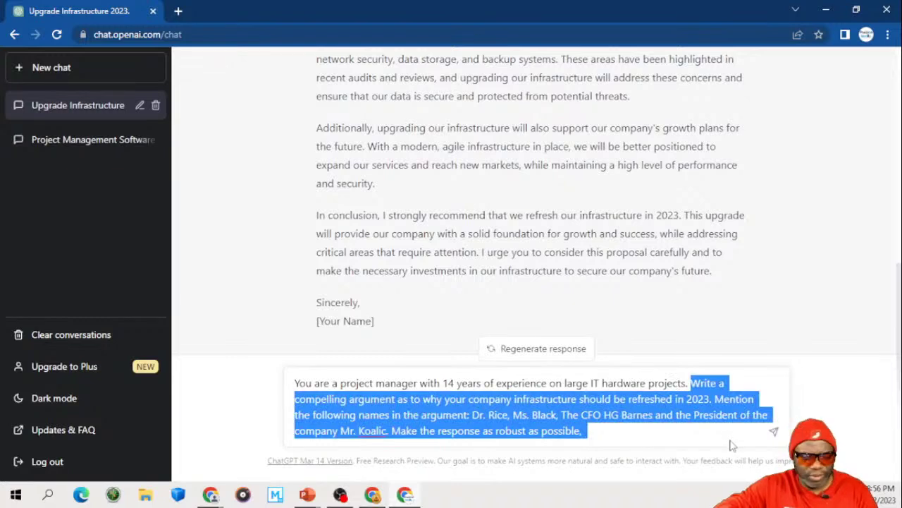
key("BackSpace")
Step: Continue the new prompt with the request "Build a compelling argument in tabular view"
type("Build ")
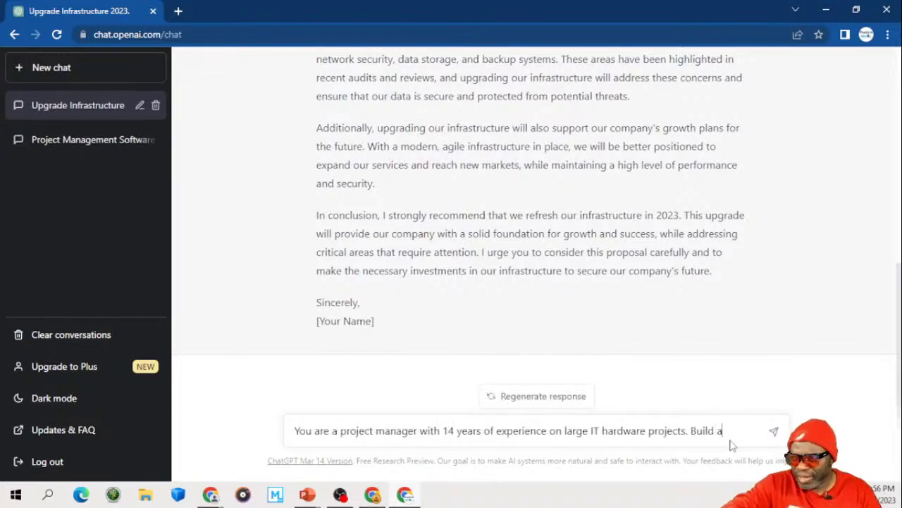
type("a comp")
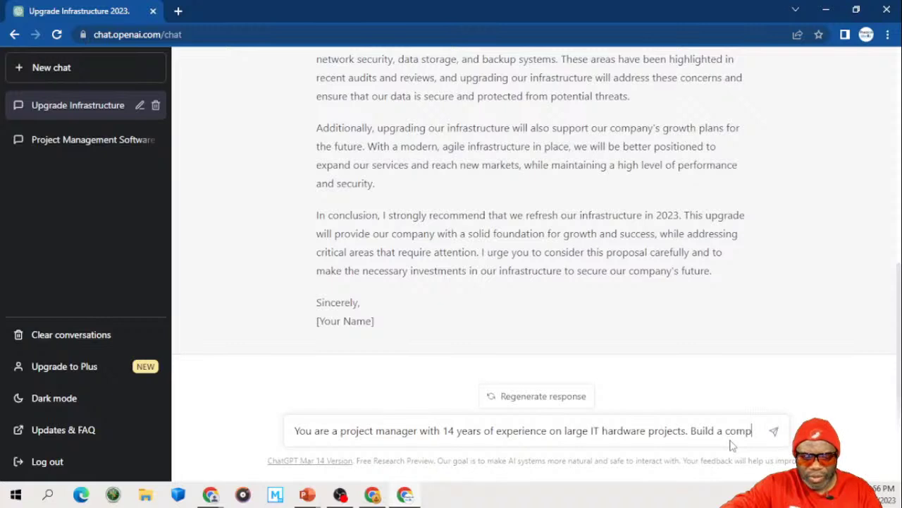
type("elling ")
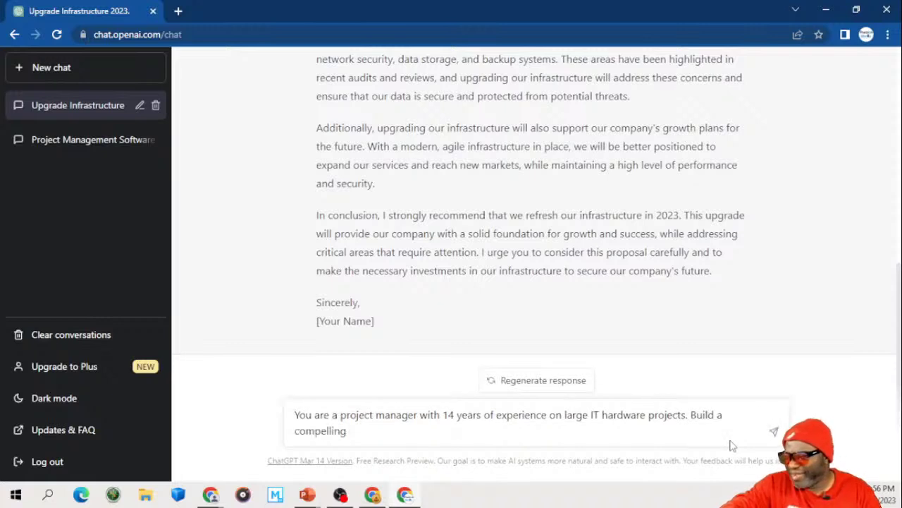
type("argument ")
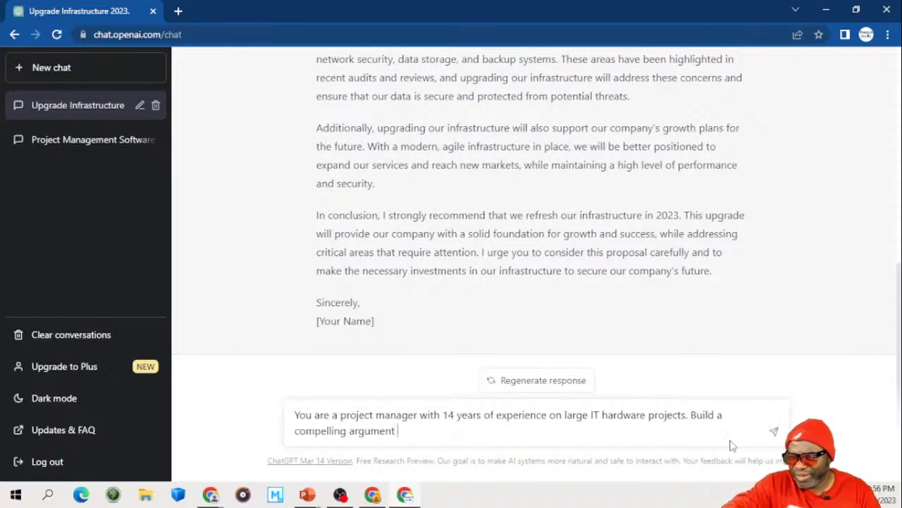
type("in ta")
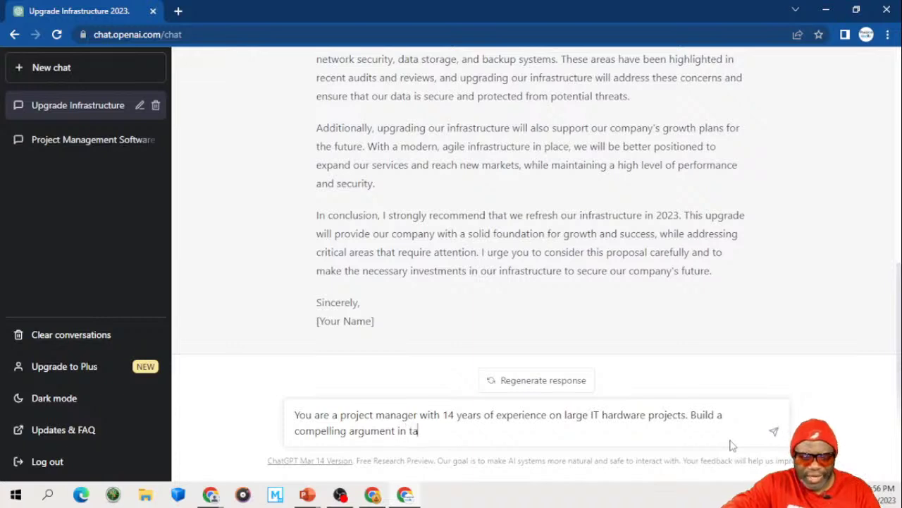
type("bular view")
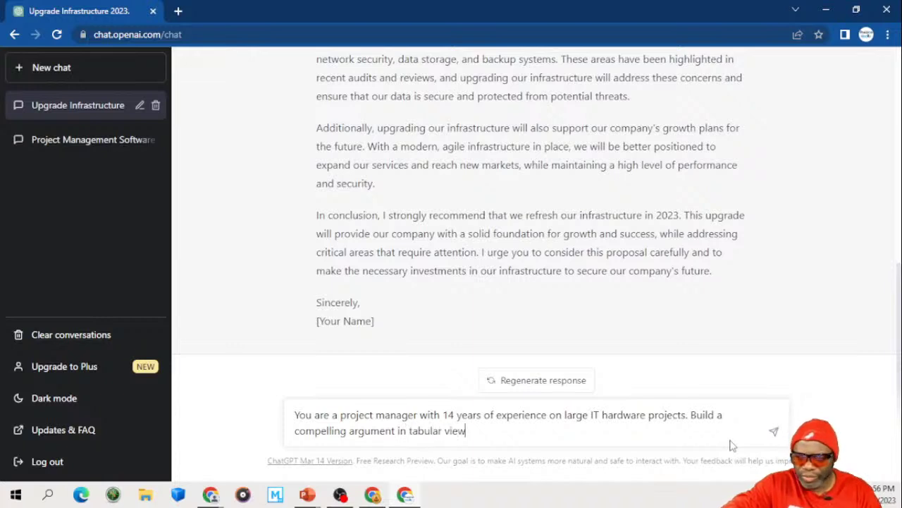
Step: Complete the tabular view request with "showing the pros and the cons of a hardware and software upgrade."
type(" showing ")
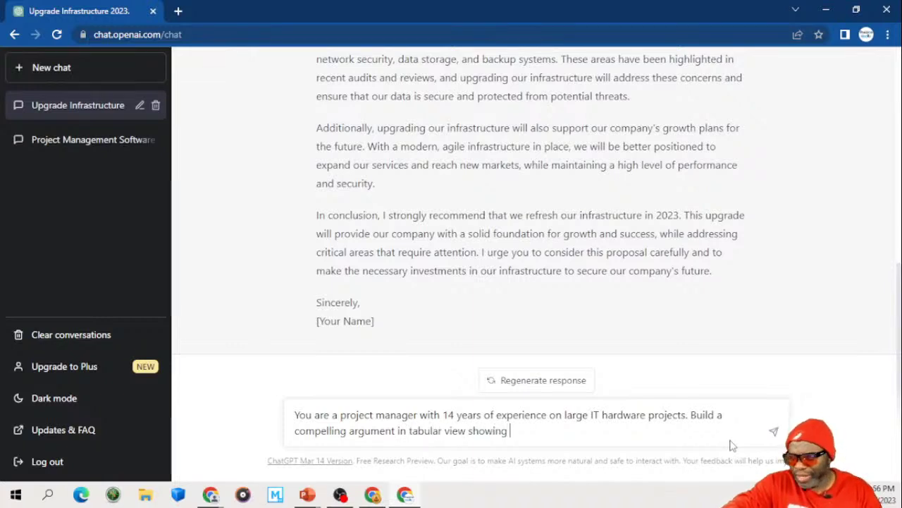
type("the pros")
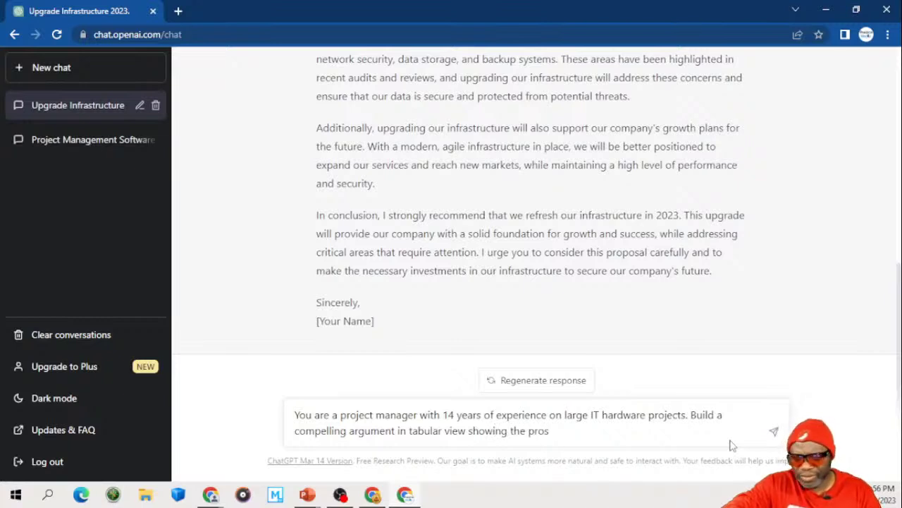
type(" and the cons")
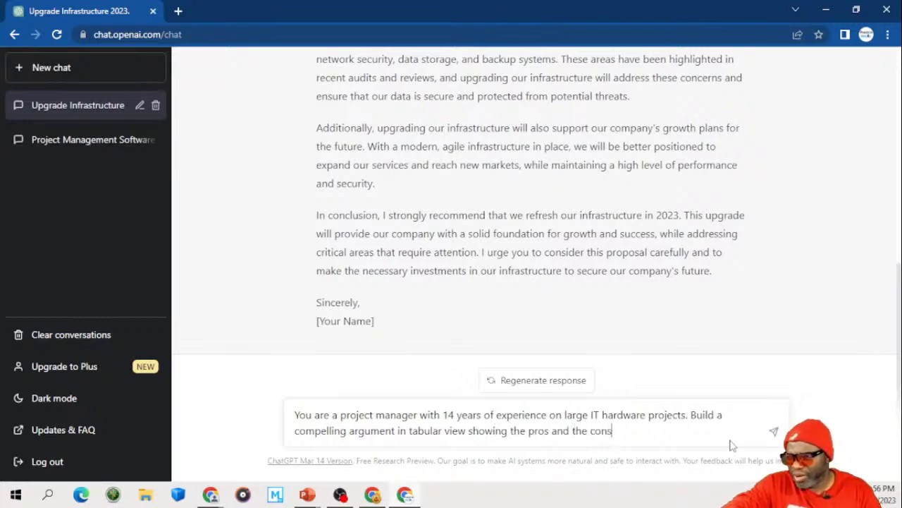
type(" of a ")
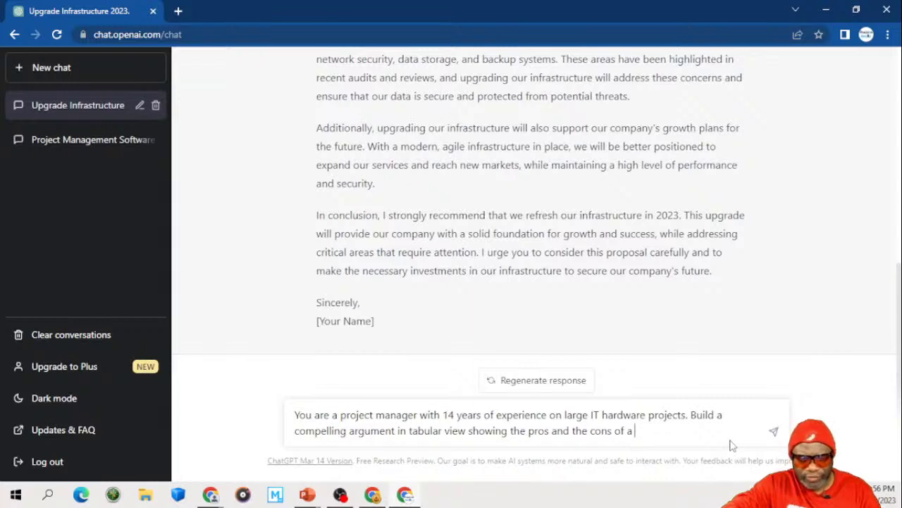
type("hardwa")
type("re ")
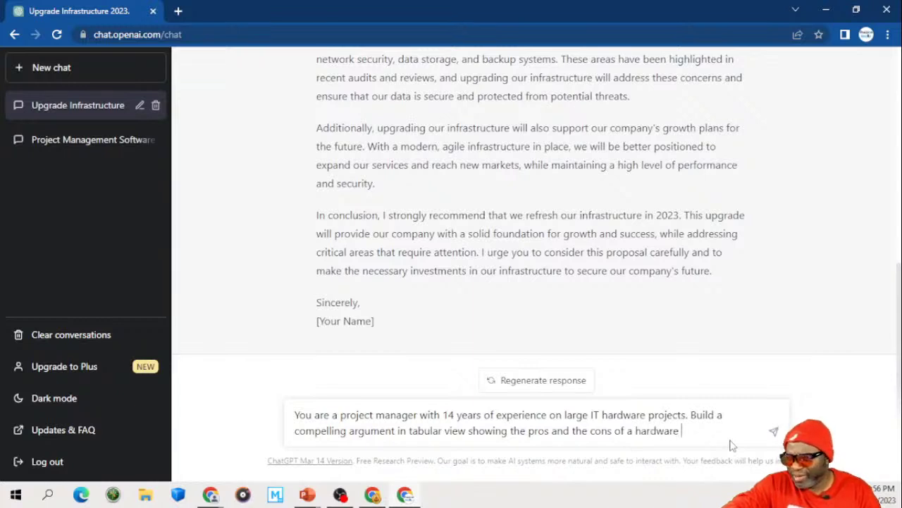
type("and sof")
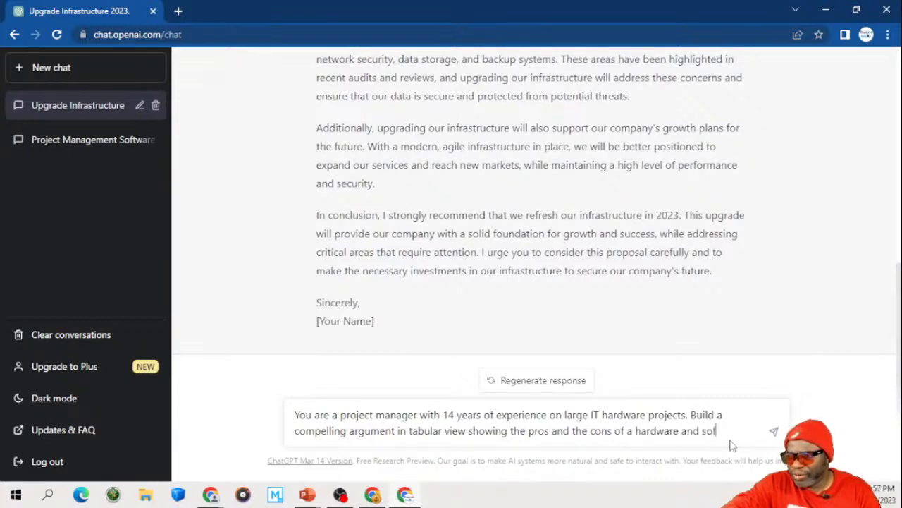
type("tware up")
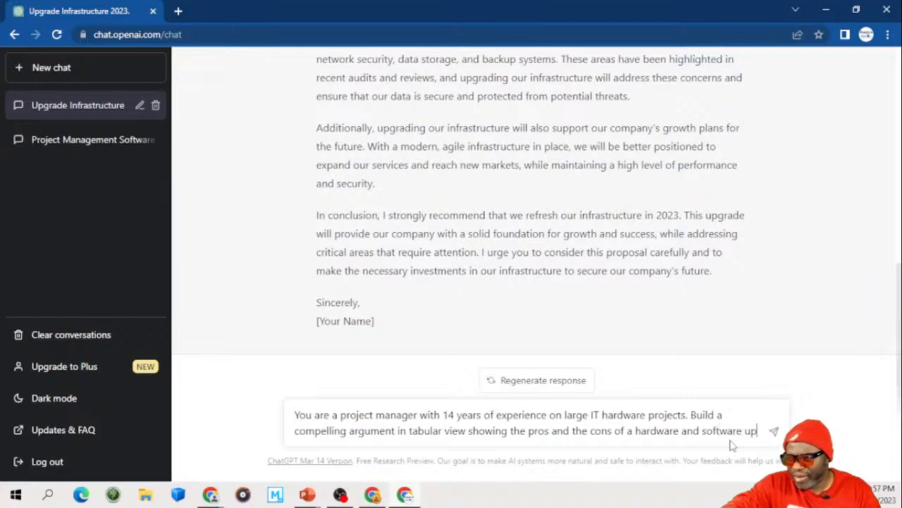
type("grade. ")
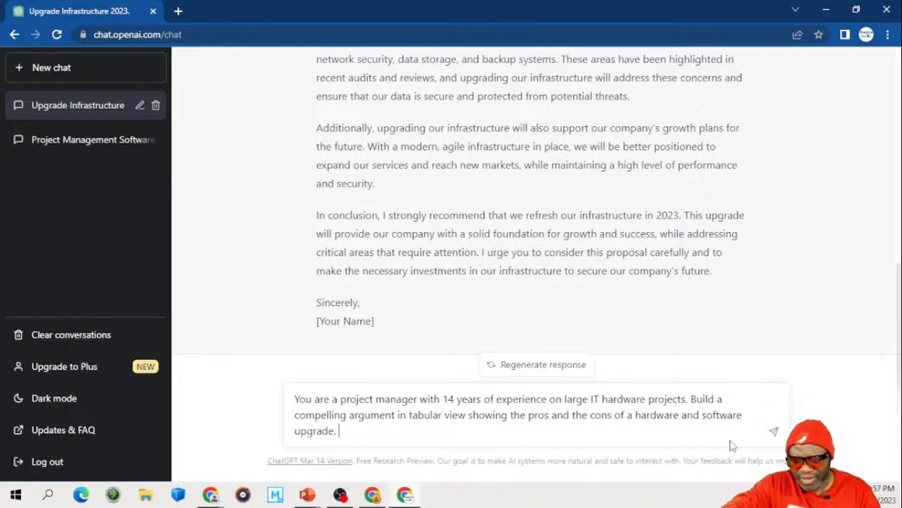
Step: Add "Include the cost benefit analysis in a separate field." to the prompt and send it
type("Include t")
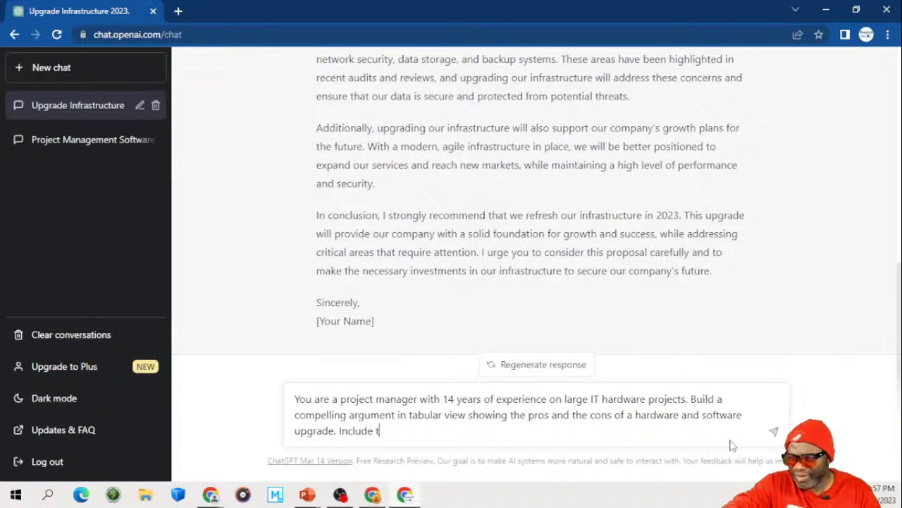
type("he cost bene")
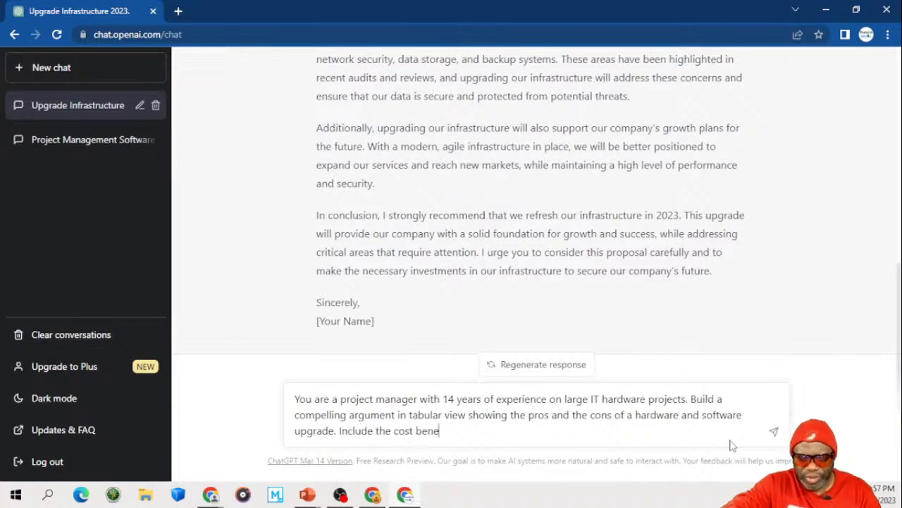
type("fit anal")
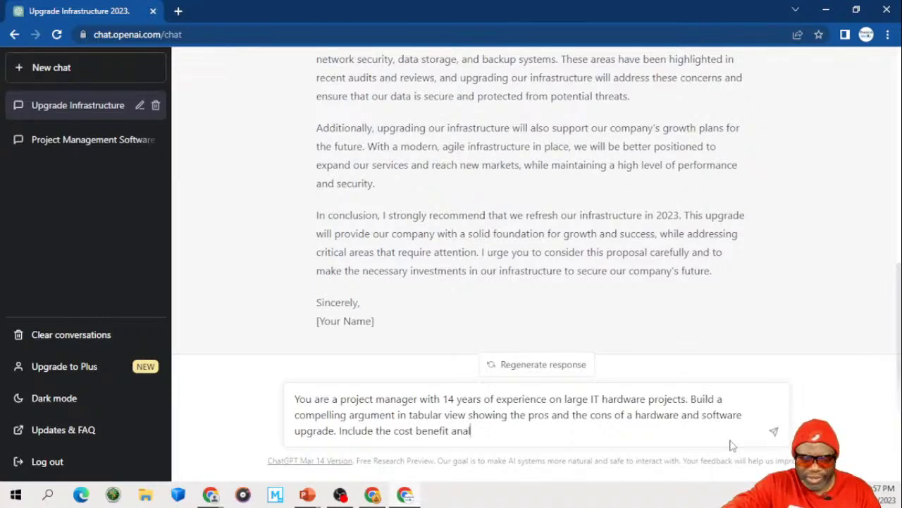
type("ysis in a se")
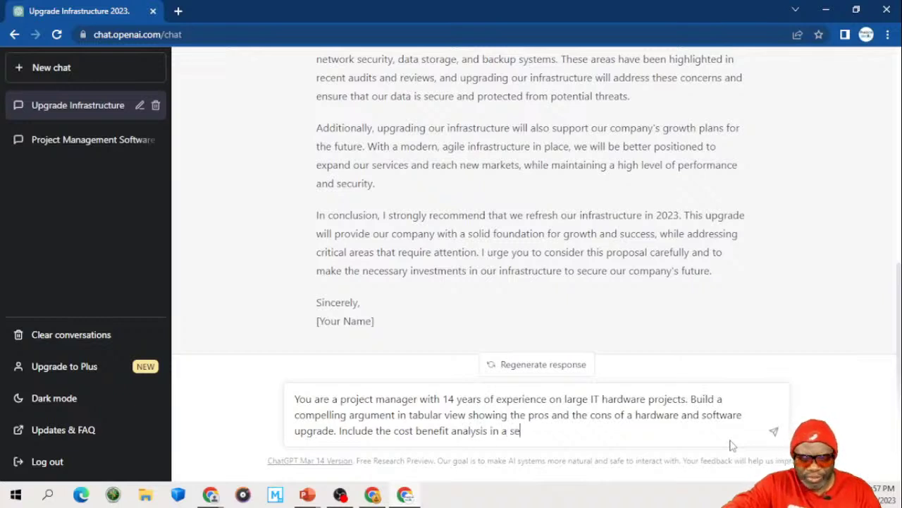
type("parate fiel")
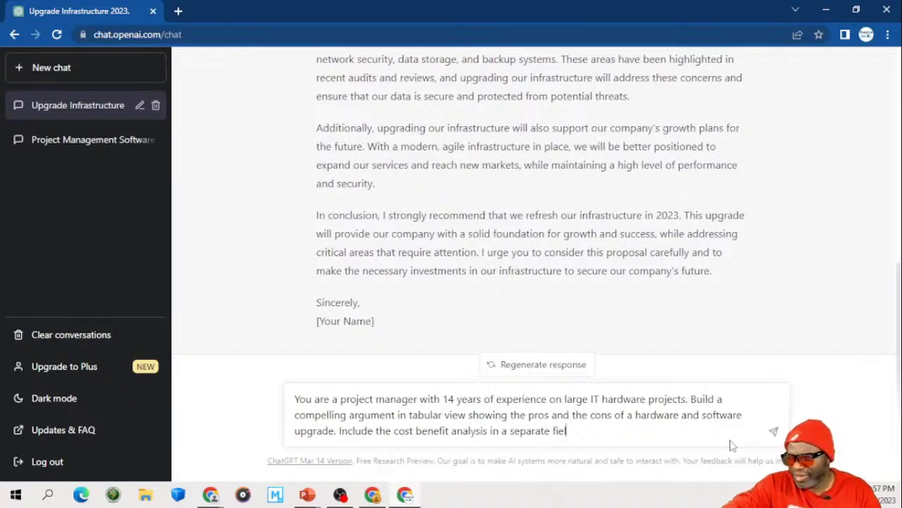
type("d.")
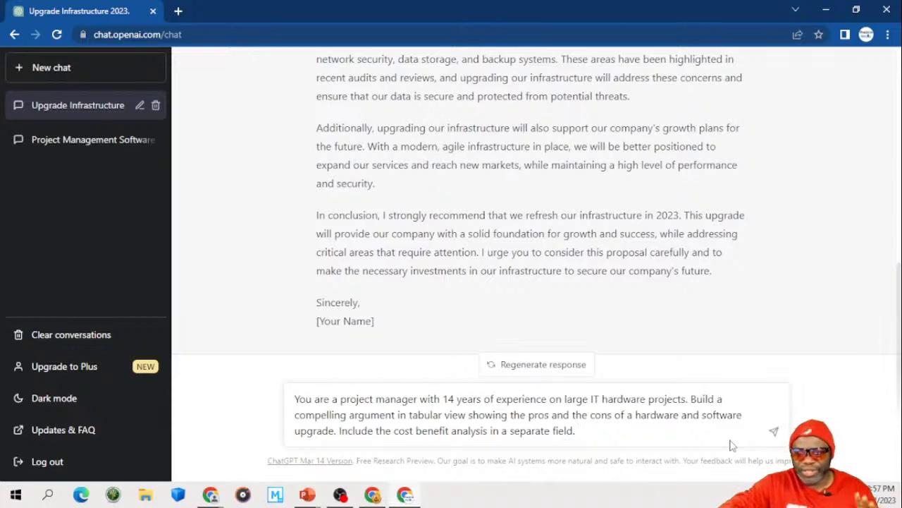
key("Return")
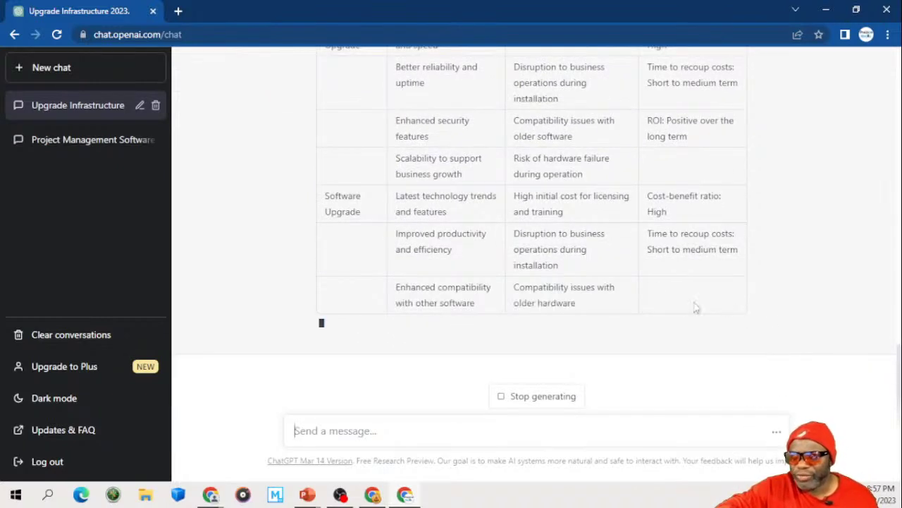
Step: Review the generated pros and cons table, its cost benefit analysis column and the closing summary paragraphs
scroll(619, 277, "up", 1)
scroll(619, 277, "up", 2)
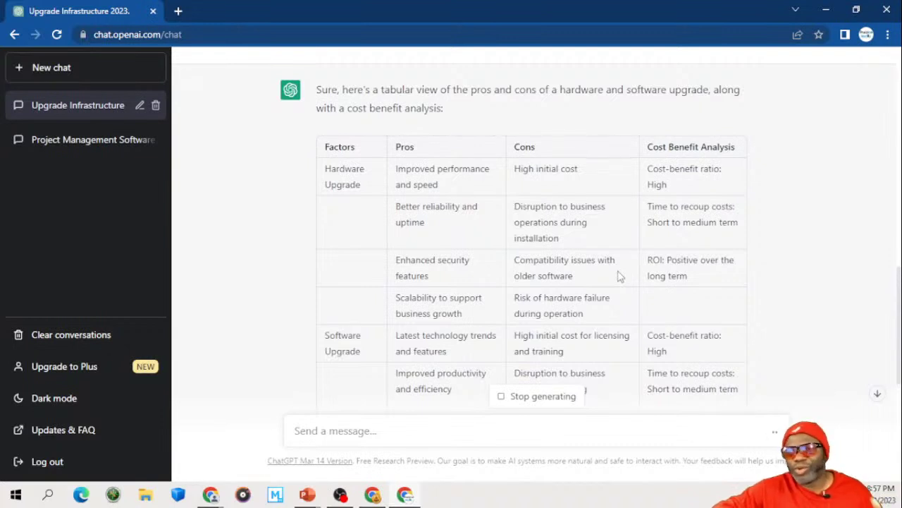
scroll(618, 277, "down", 1)
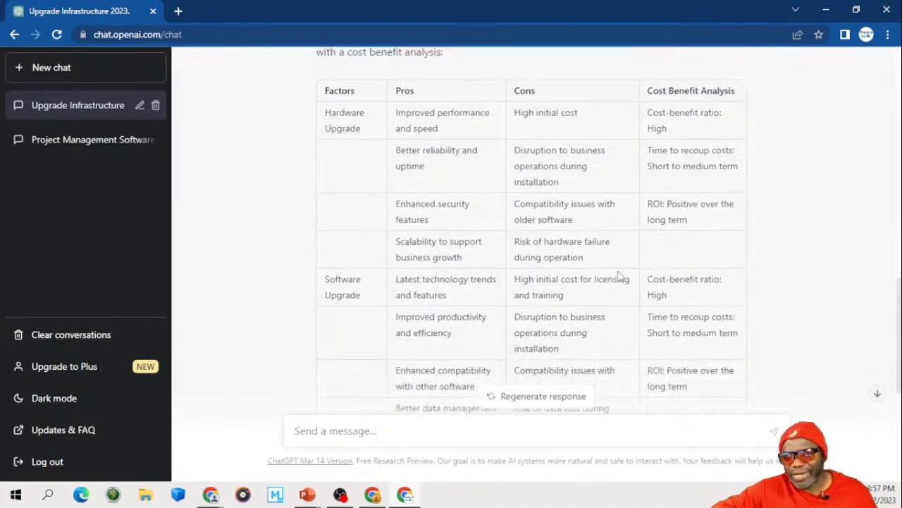
scroll(619, 276, "down", 3)
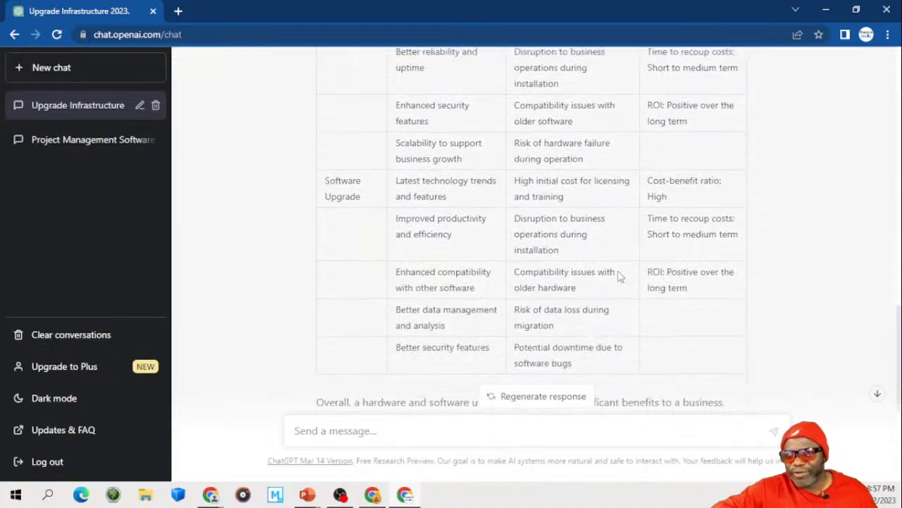
scroll(618, 276, "down", 2)
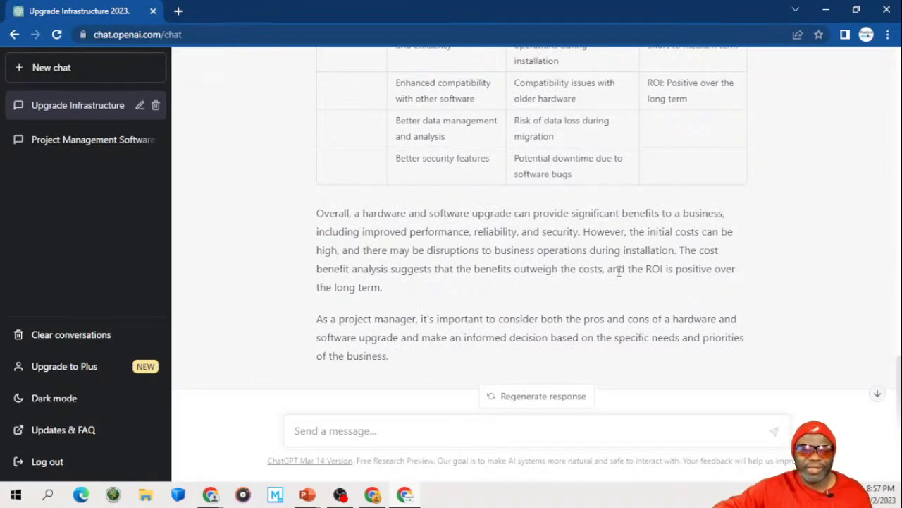
scroll(618, 273, "up", 3)
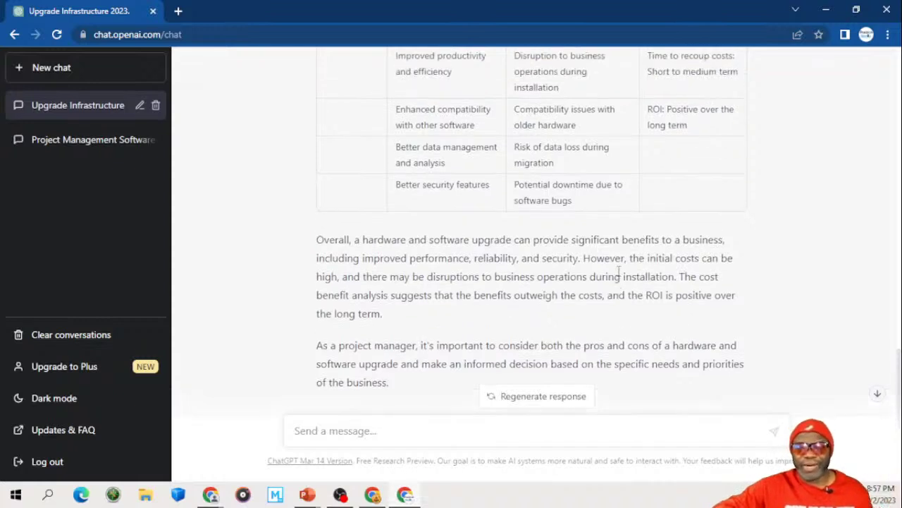
scroll(618, 276, "up", 2)
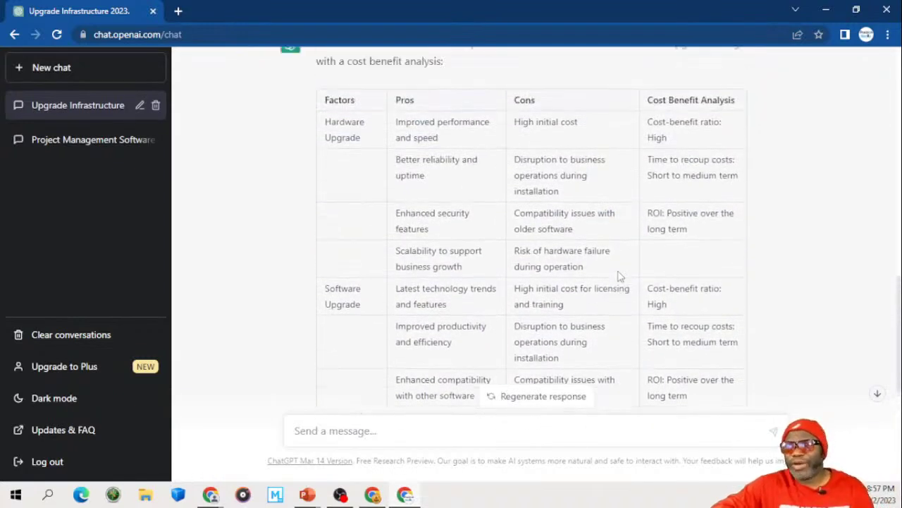
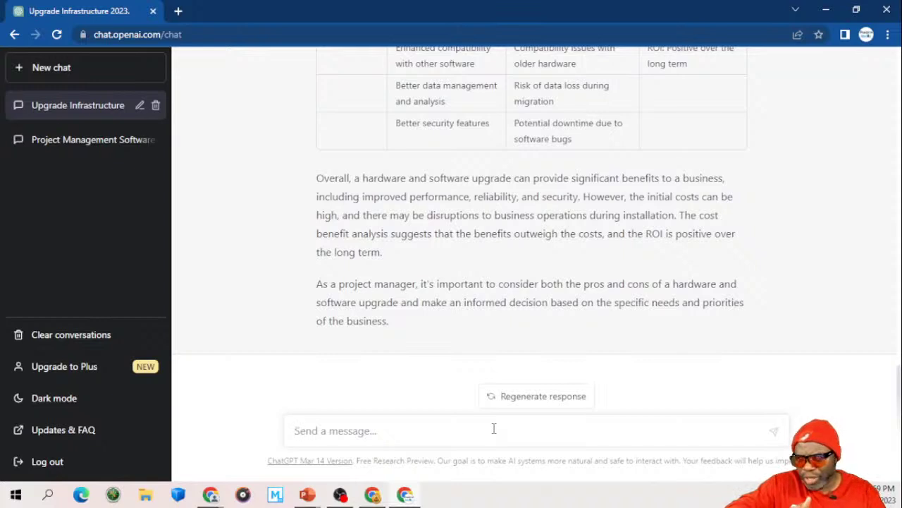
type("Create")
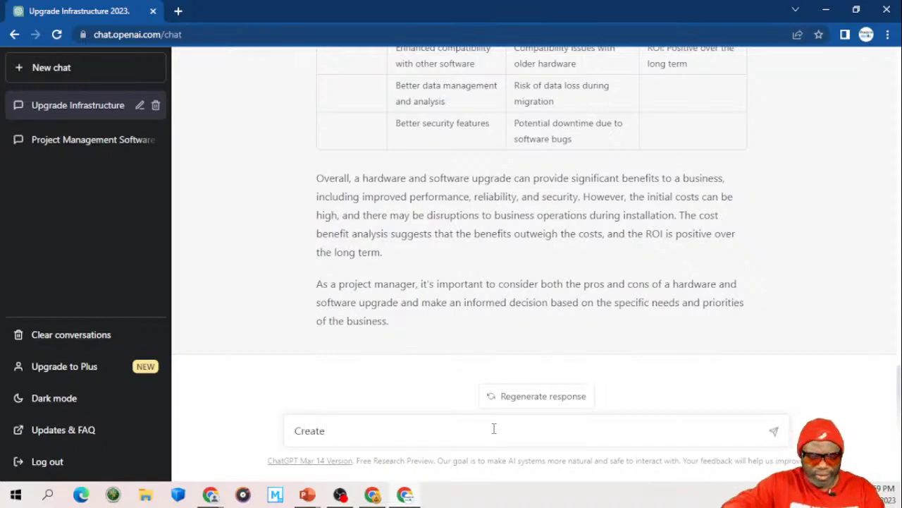
type(" a backlog")
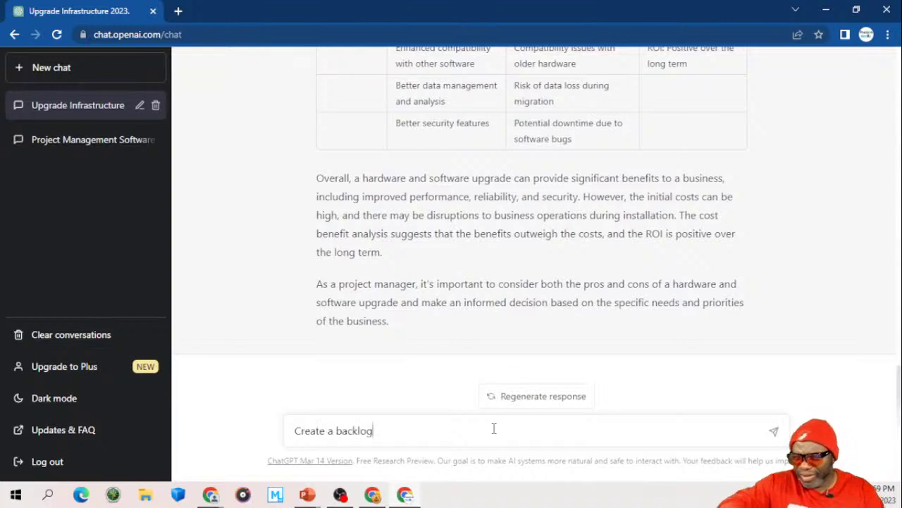
left_click(296, 431)
type("Write a compelling argument as to why your company infrastructure should be refreshed in 2023. Mention the following names in the argument: Dr. Rice, Ms. Black, The CFO HG Barnes and the President of the company Mr. Koalic. Make the response as robust as possible,")
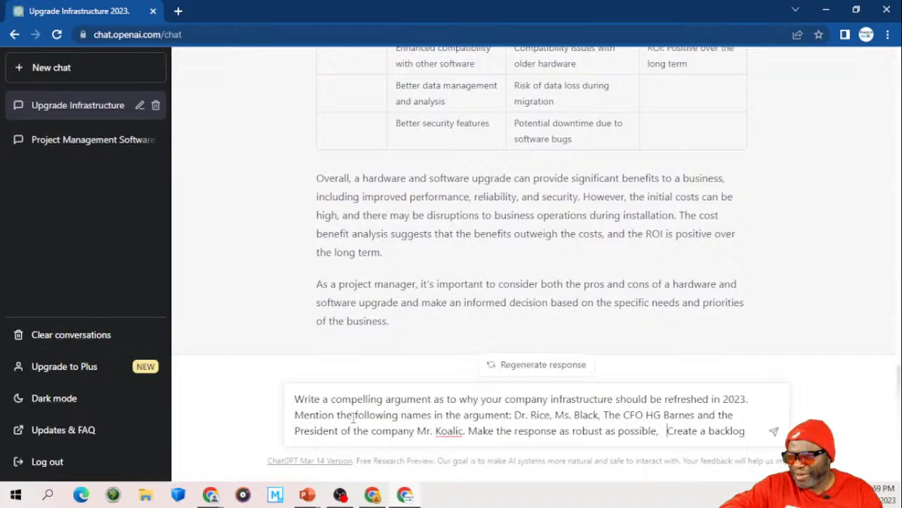
left_click(295, 399)
left_click_drag(295, 399, 465, 415)
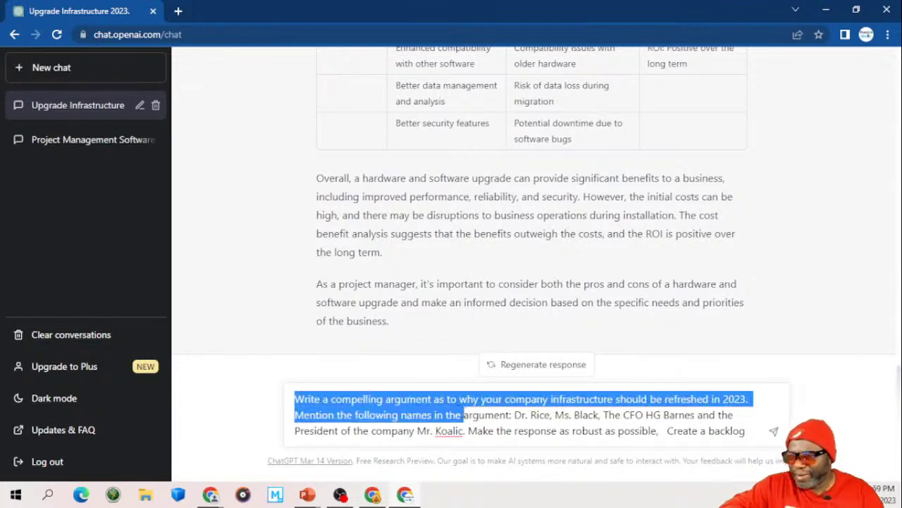
key("ctrl+a")
Step: Start a new prompt that sets the role with "You are a Portfolio manager"
type("You are a")
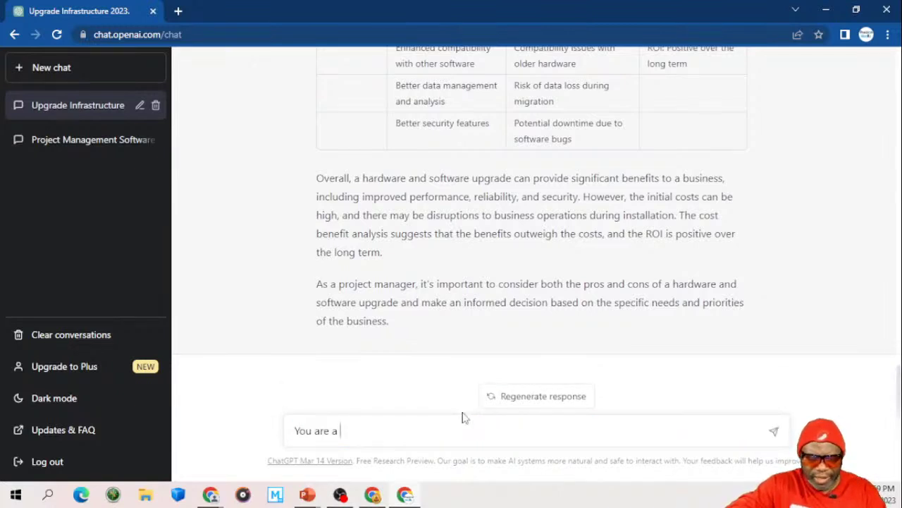
type(" Pro")
key("BackSpace")
key("BackSpace")
type("o")
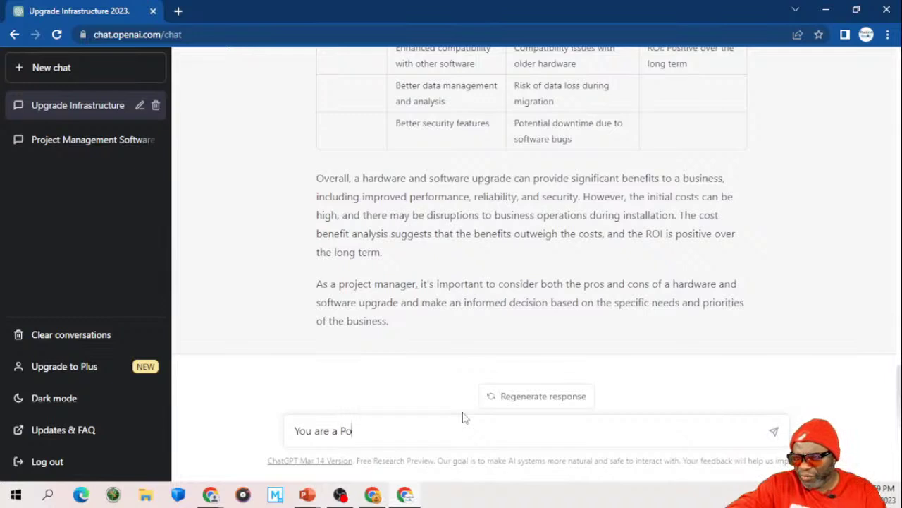
type("rtfo")
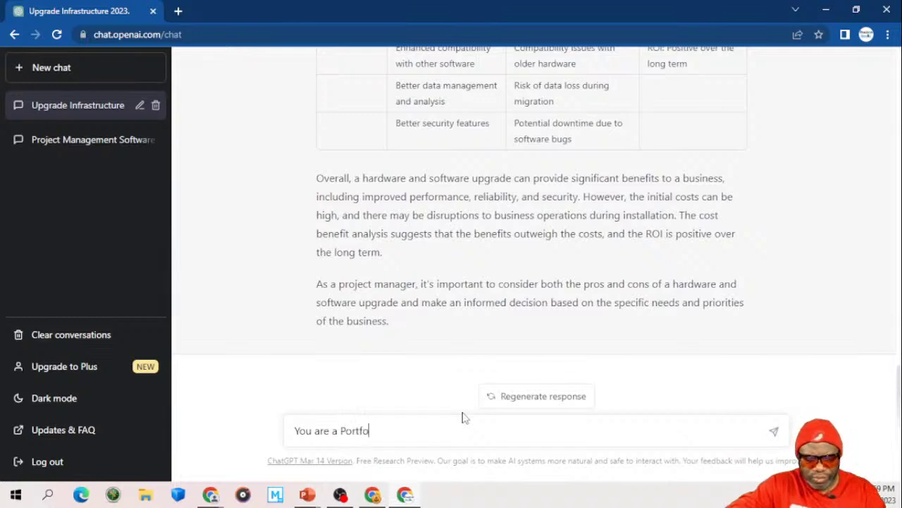
type("lio manage")
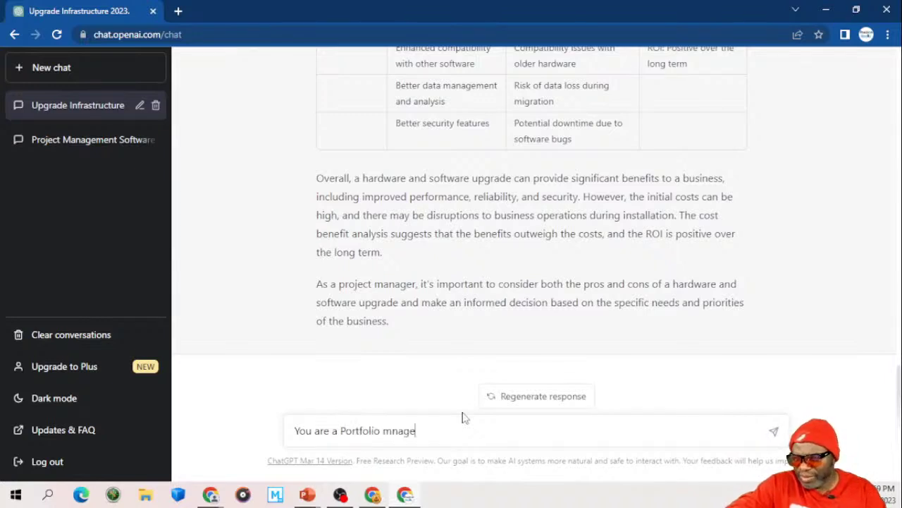
key("BackSpace")
key("BackSpace")
key("BackSpace")
key("BackSpace")
type("anager try")
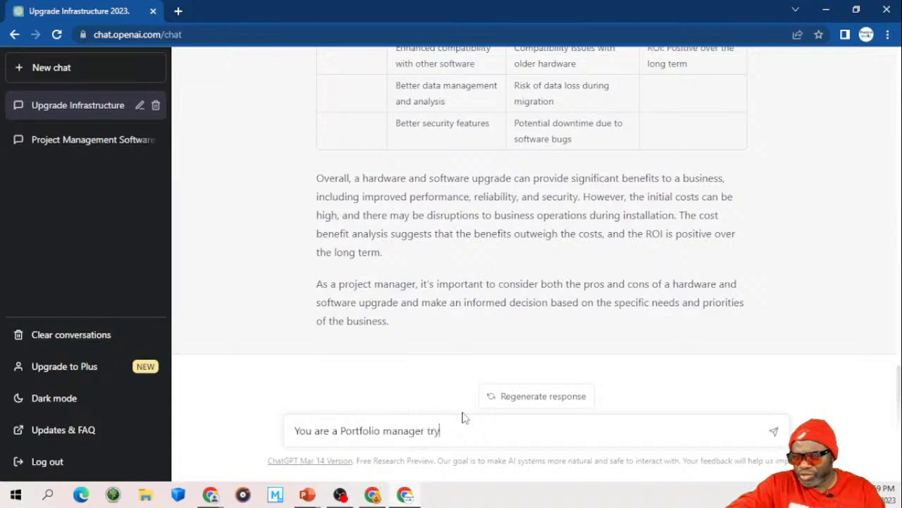
Step: Continue the role sentence with "trying to make a case for a hardware and software refresh for all infrastructure and windows."
type("ing to make a case for")
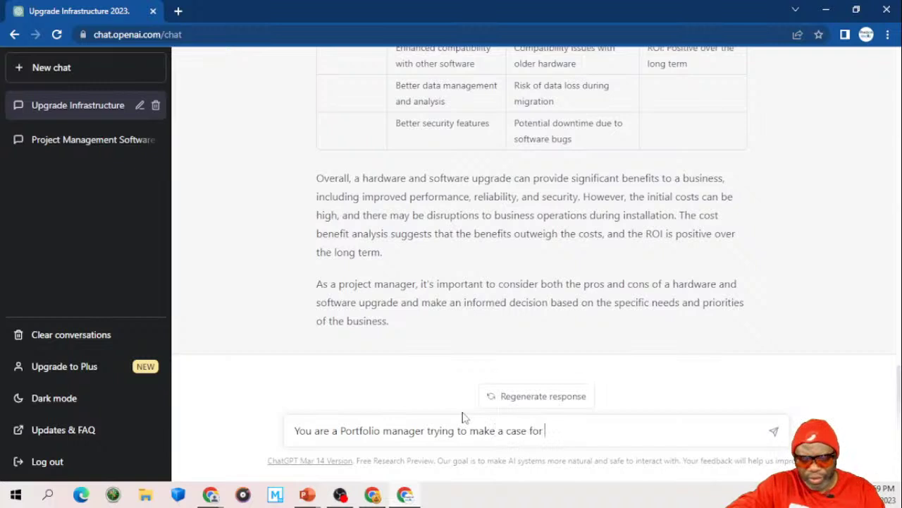
type(" a ha")
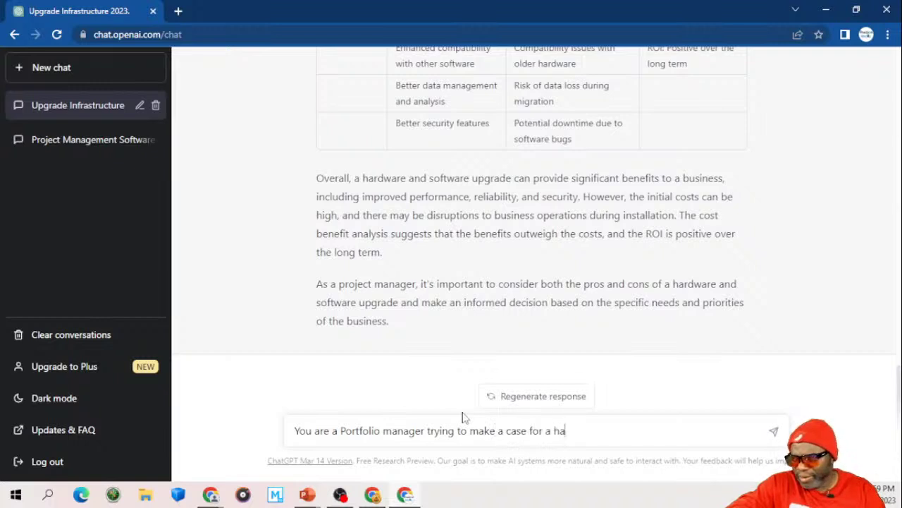
type("rdware and s")
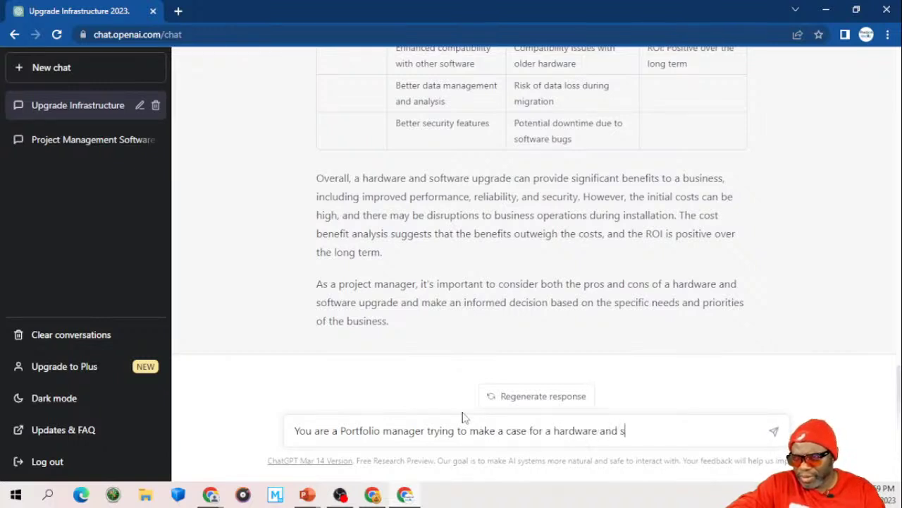
type("oftware")
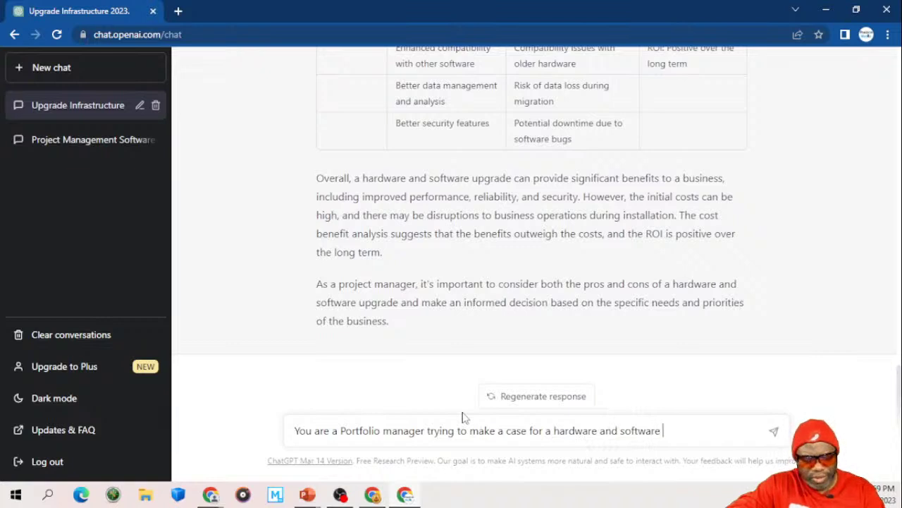
type(" refresh fo")
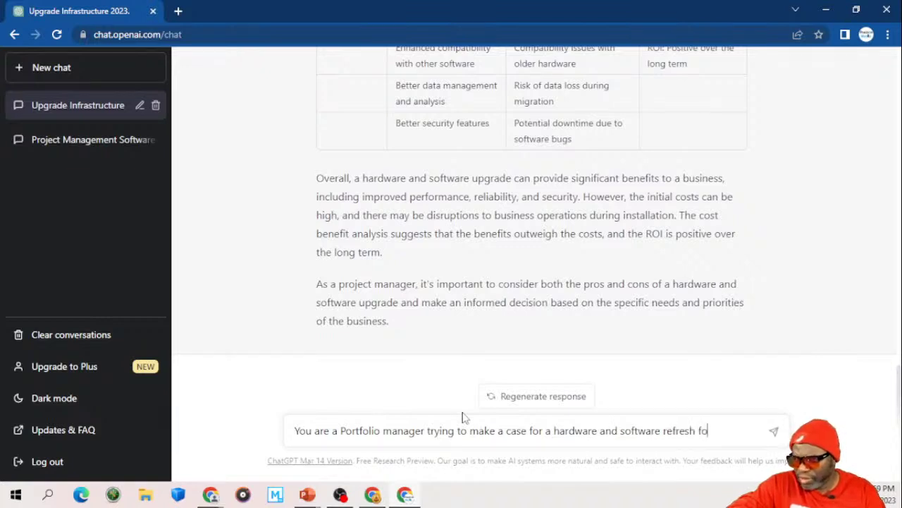
type("r ")
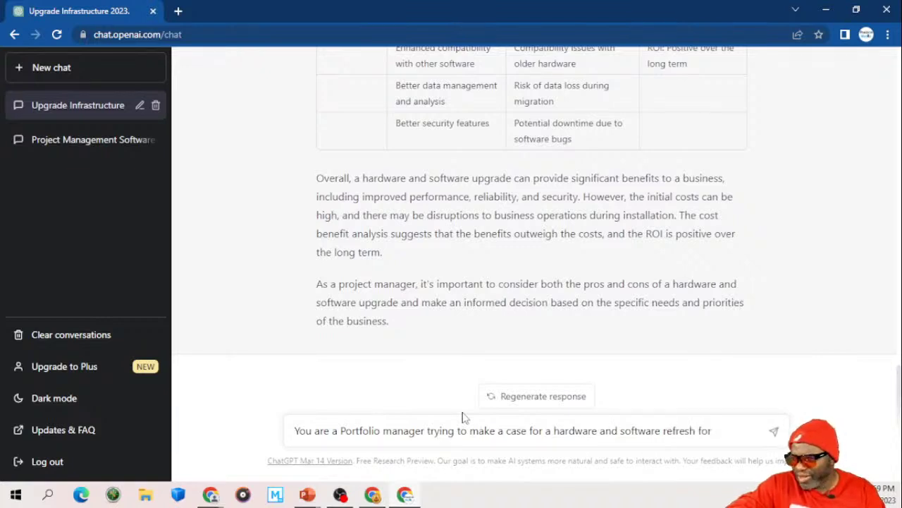
type("all infrast")
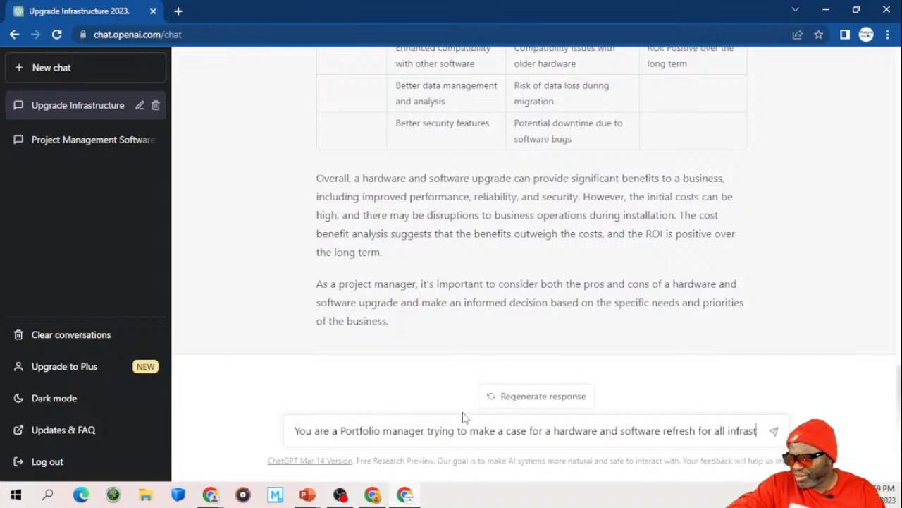
type("ructr")
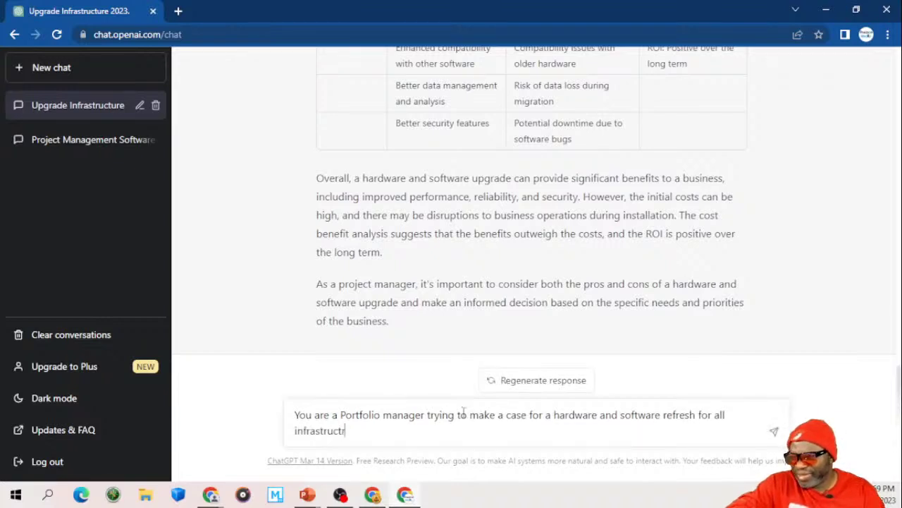
key("BackSpace")
type("ure and wind")
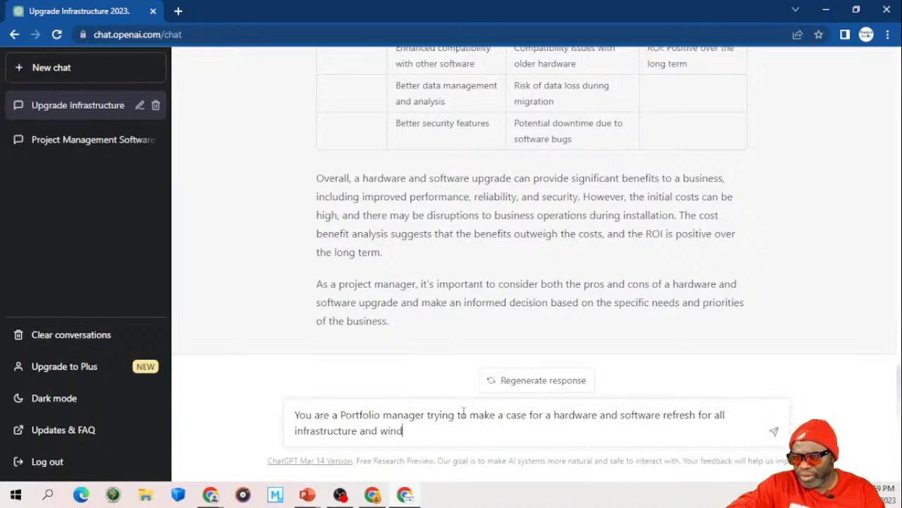
type("ows")
key("BackSpace")
key("BackSpace")
type("ws. ")
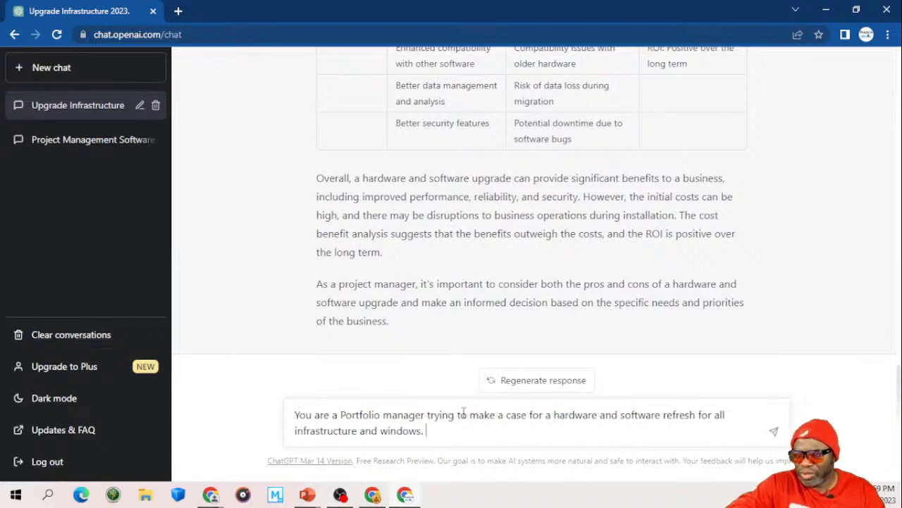
Step: Add "Create a product backlog for this endeavor breaking the information down into releases, sprints" to the prompt
type("Create a ")
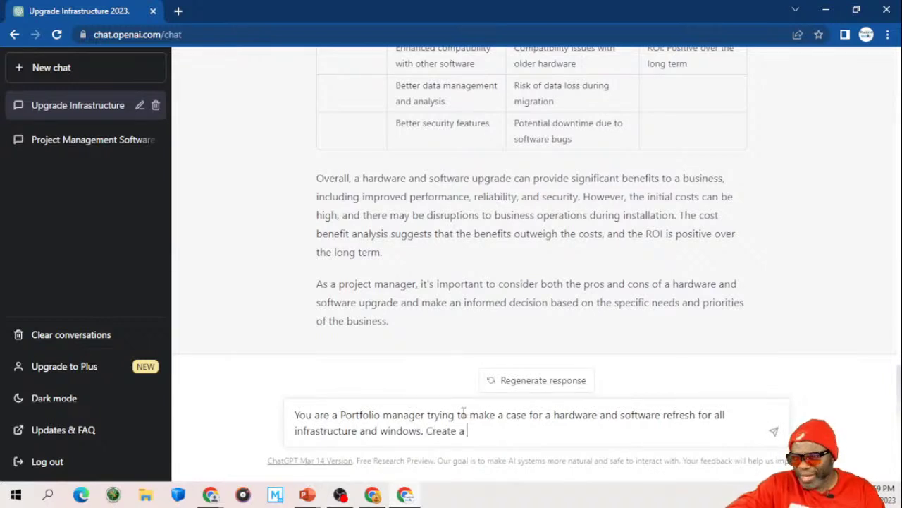
type("product back")
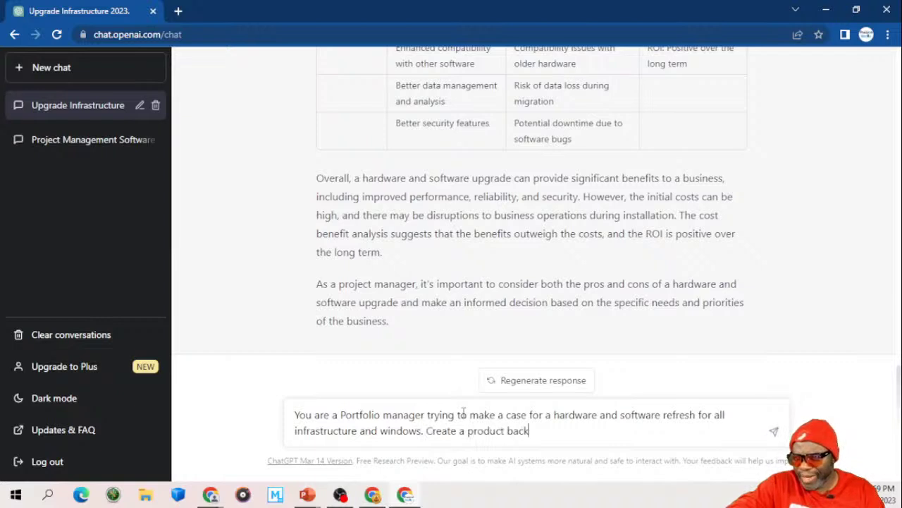
type("log")
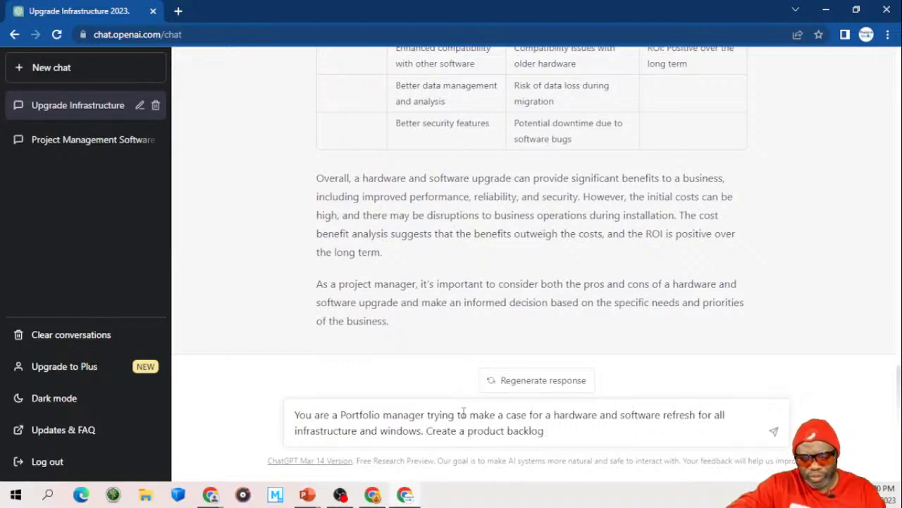
type(" for this")
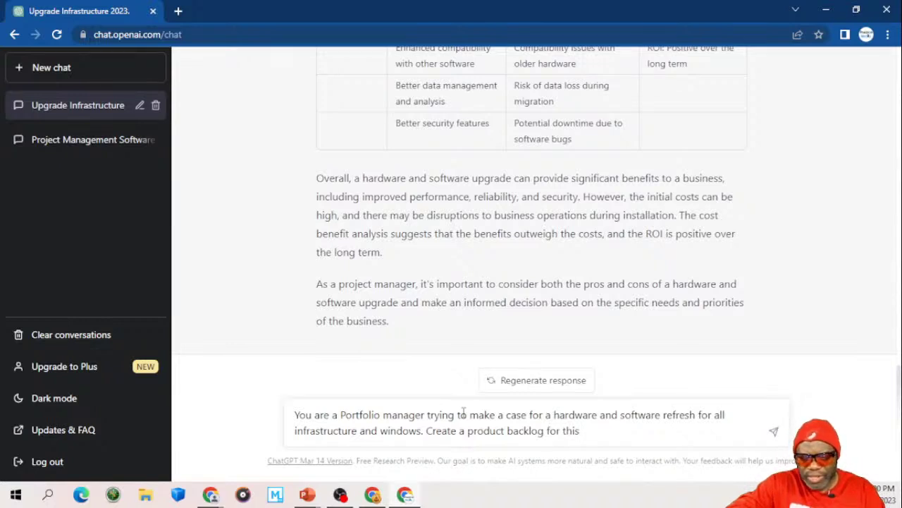
type(" endeavor")
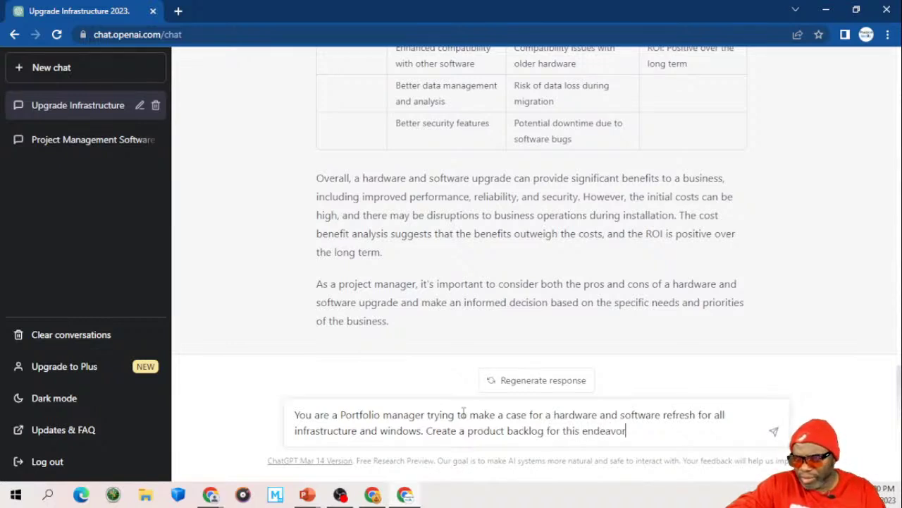
type(" breaking")
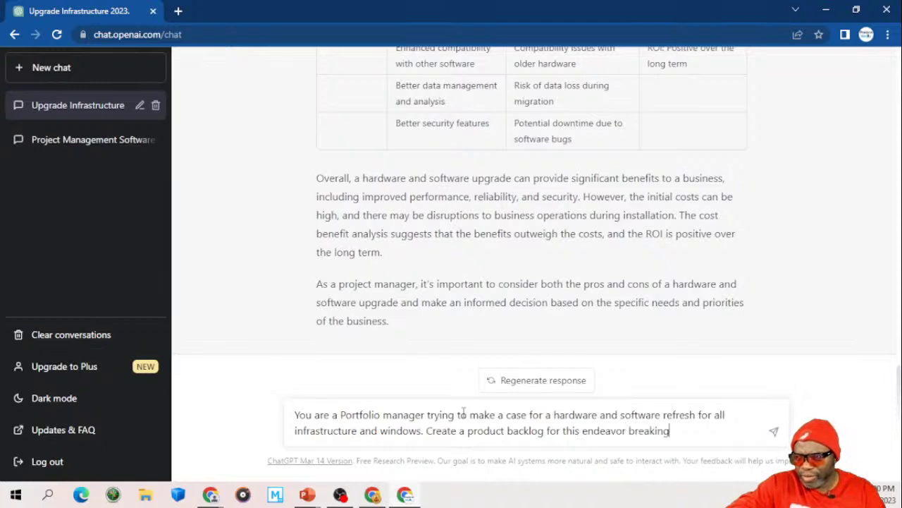
type(" the informa")
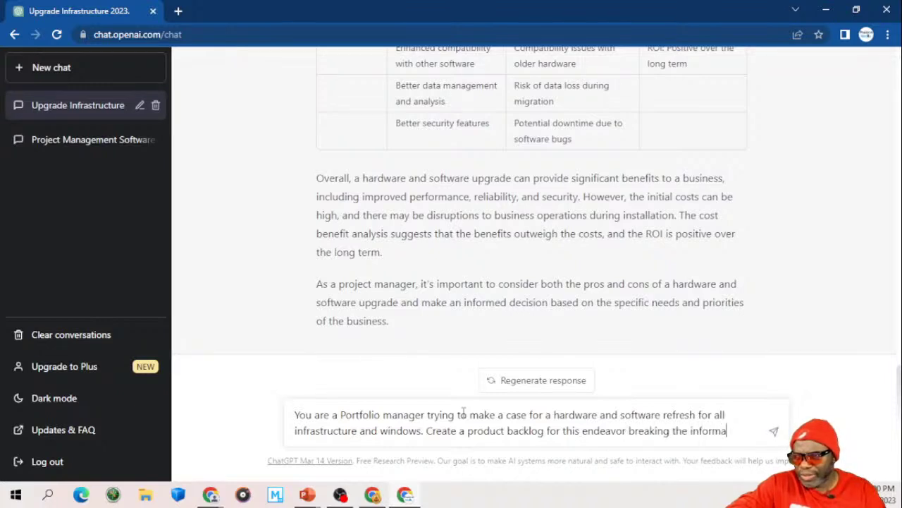
type("tion down into")
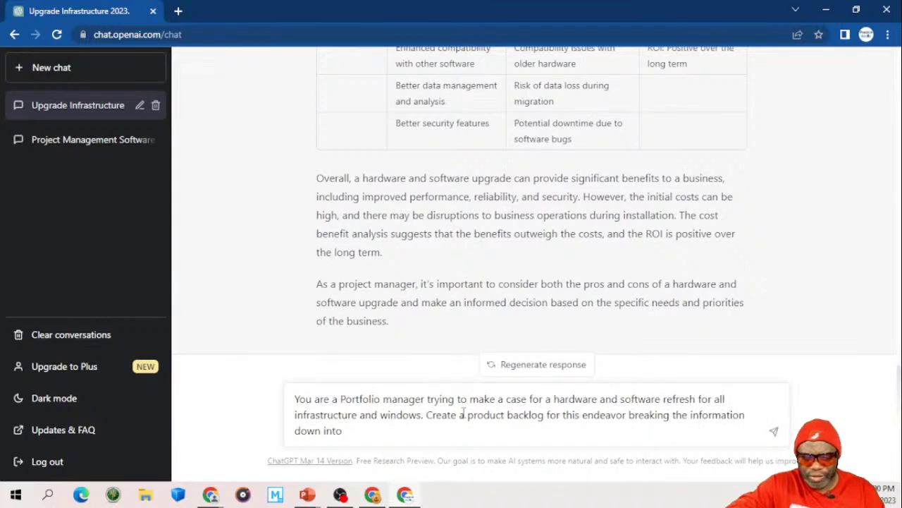
type(" releases")
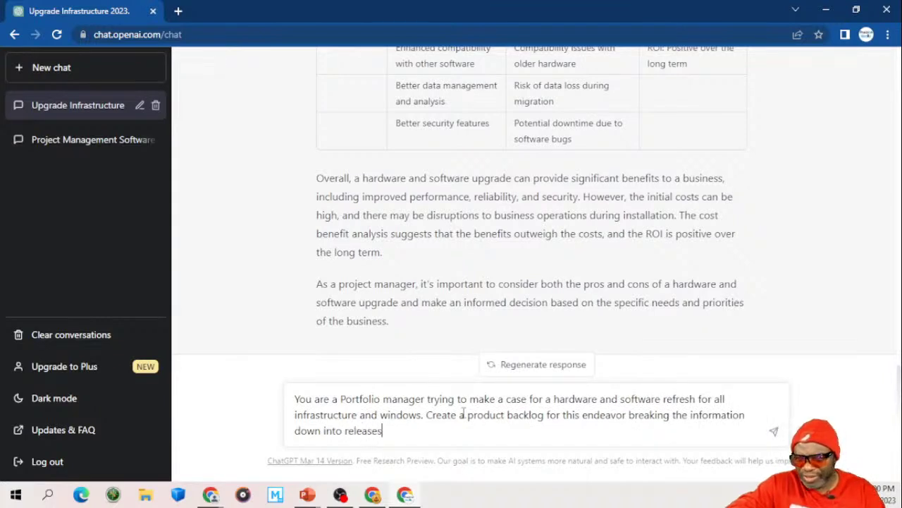
type(", ")
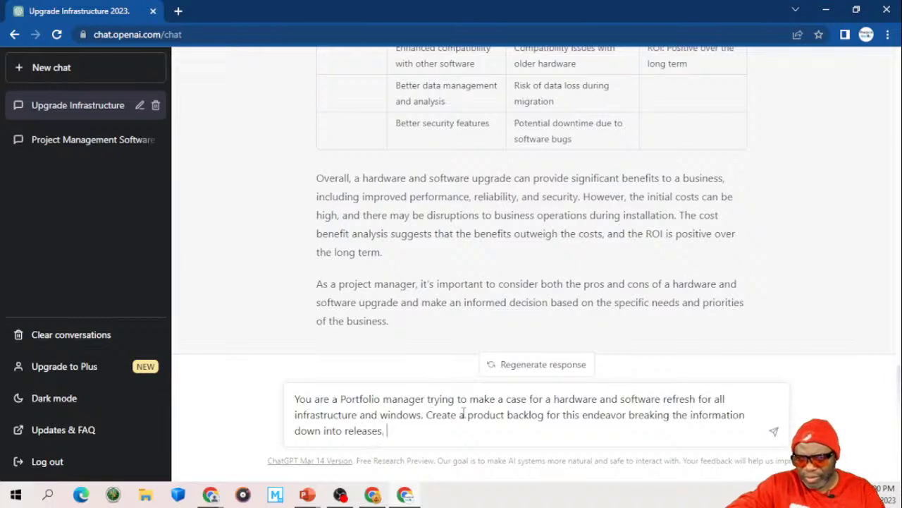
type("sprints")
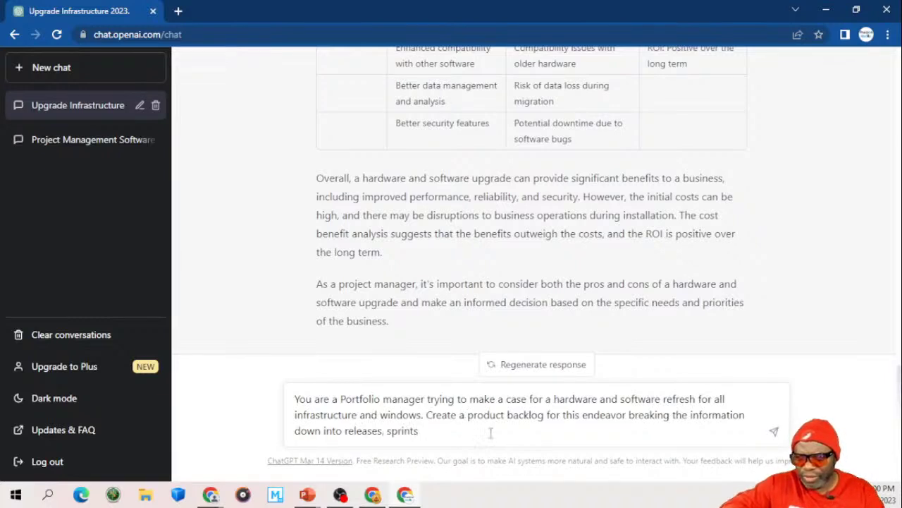
Step: Insert "epics, features," before "releases" in the prompt's breakdown list and end the list with ", stories."
left_click(345, 430)
type("epics, fe")
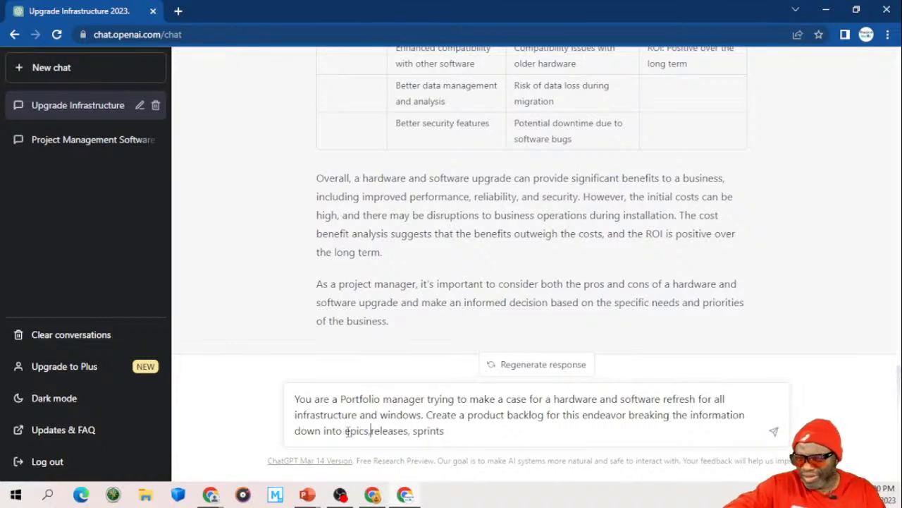
type("a")
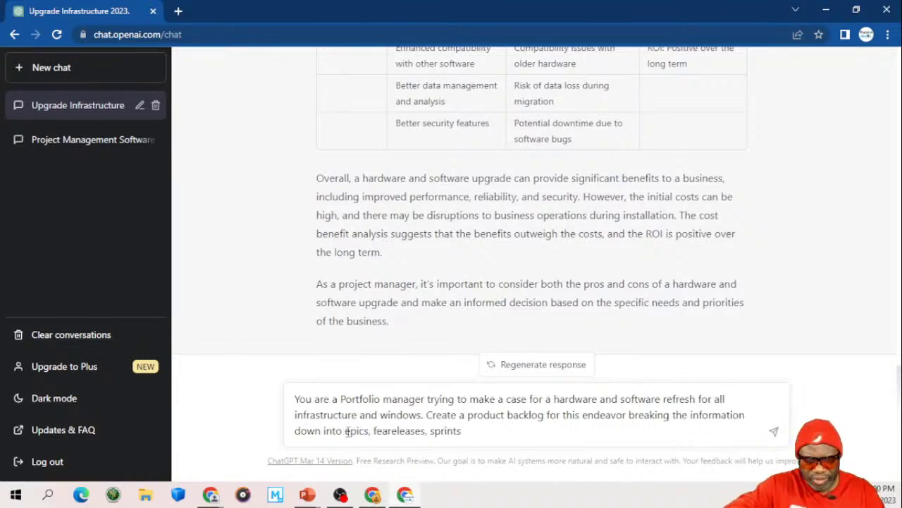
type("tures,")
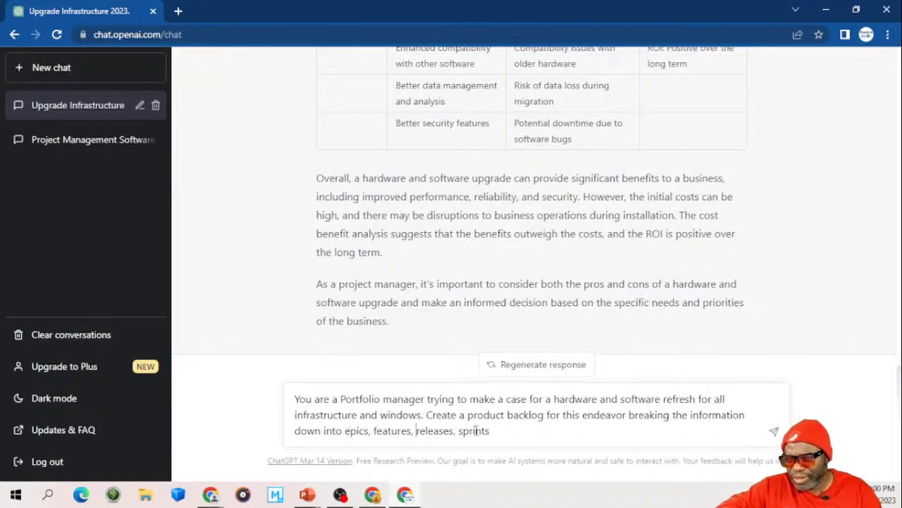
left_click(497, 433)
type(",")
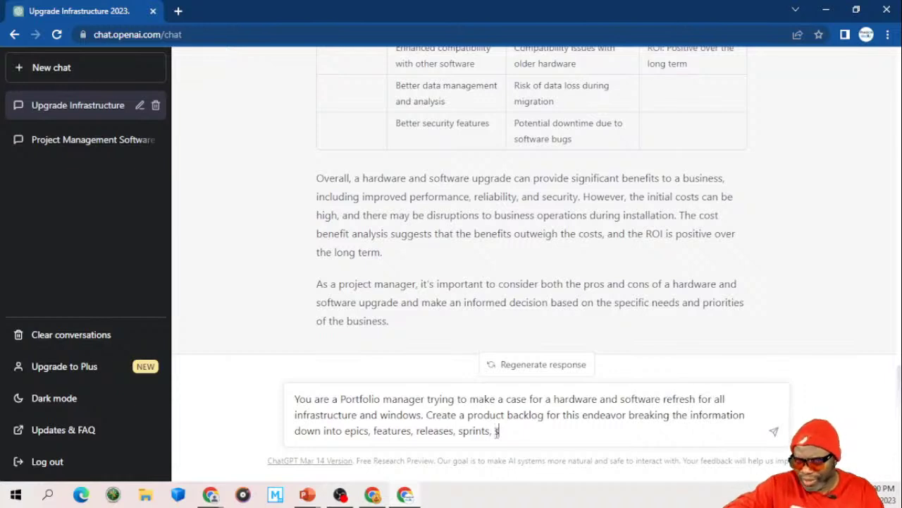
type("stories.")
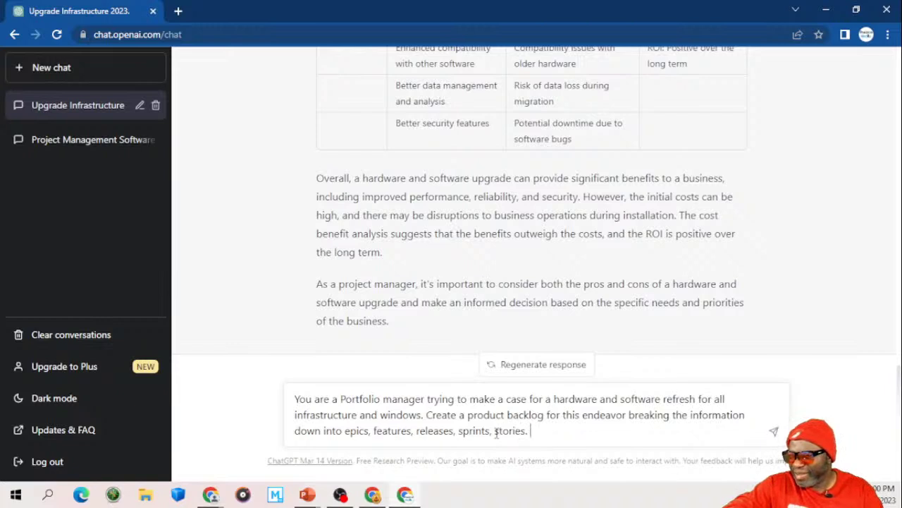
Step: Begin another instruction in the prompt with "Use as many lines and columns as is necessary to"
type(" Use as")
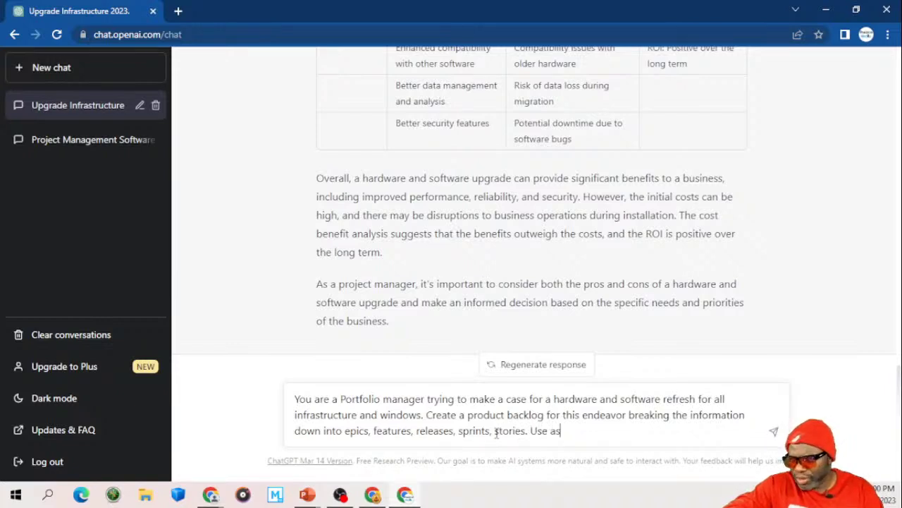
type(" many lin")
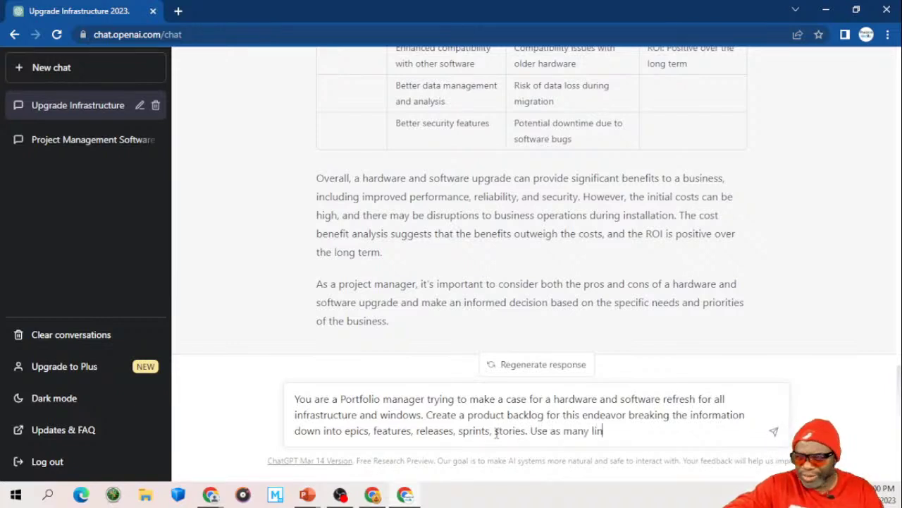
type("es and column")
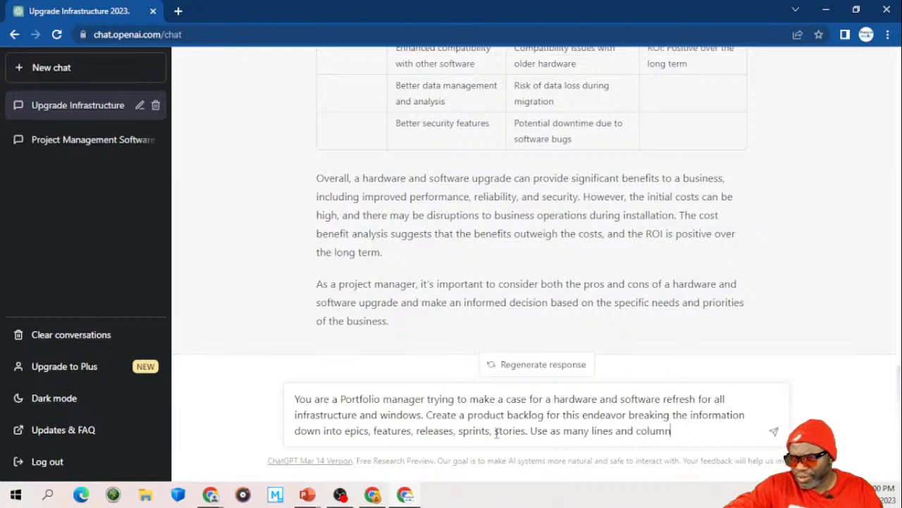
type("s as is nec")
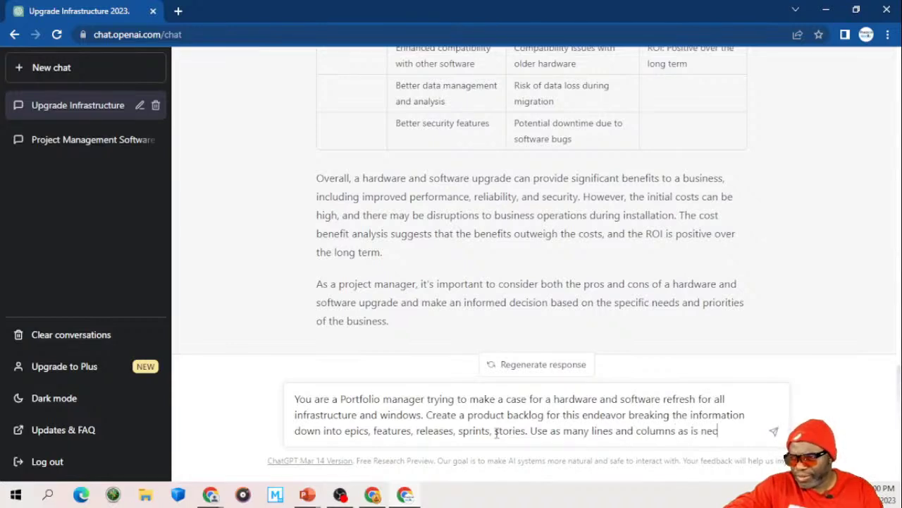
type("essary to ")
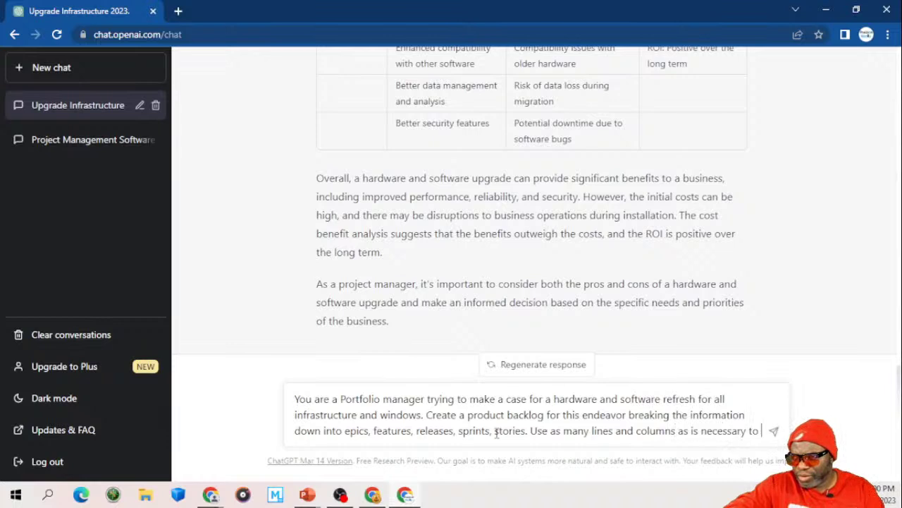
Step: Finish the instruction with "paint a clear picture for the less technical stakeholders resulting in a green light to go ahead." and send the prompt
type("paint a clear ")
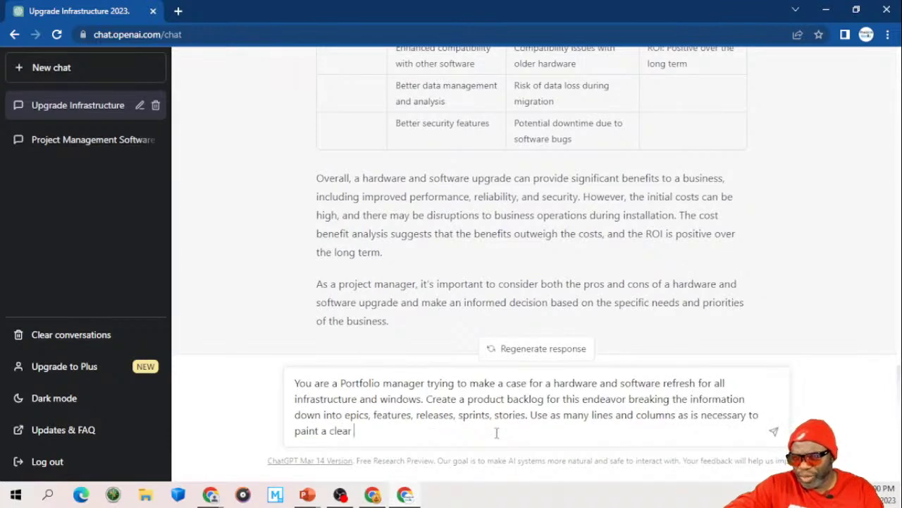
type("picture for t")
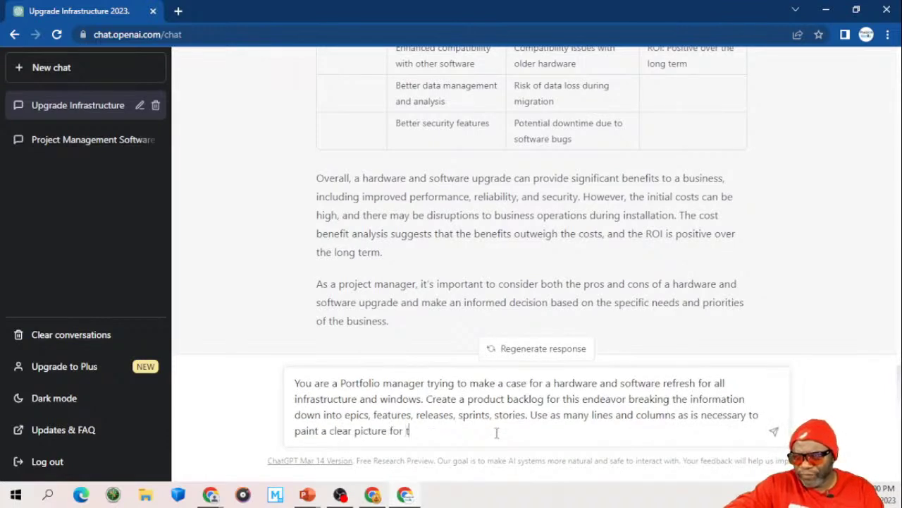
type("he less tech")
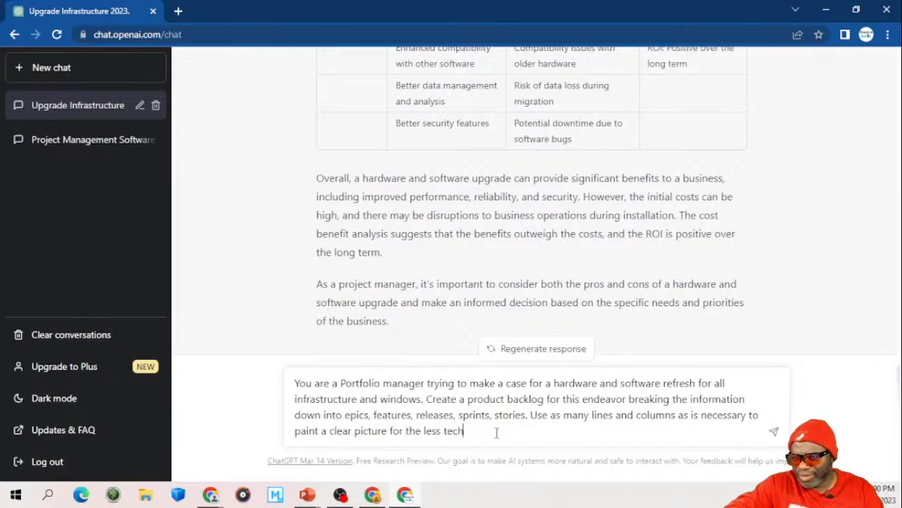
type("nical stake")
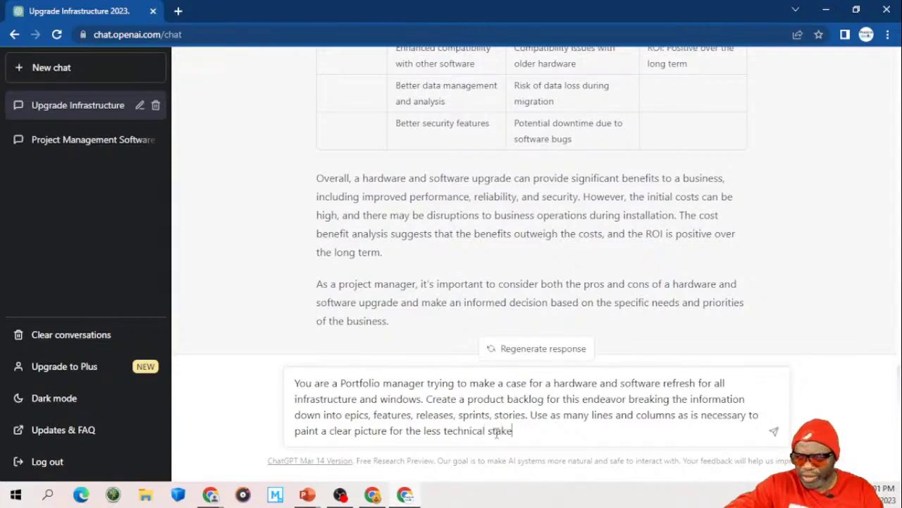
type("holders resul")
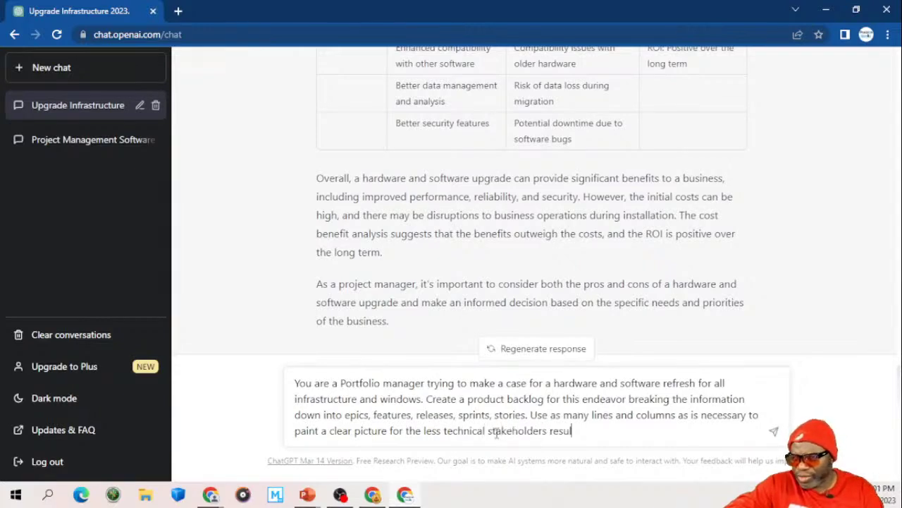
type("ting in a ")
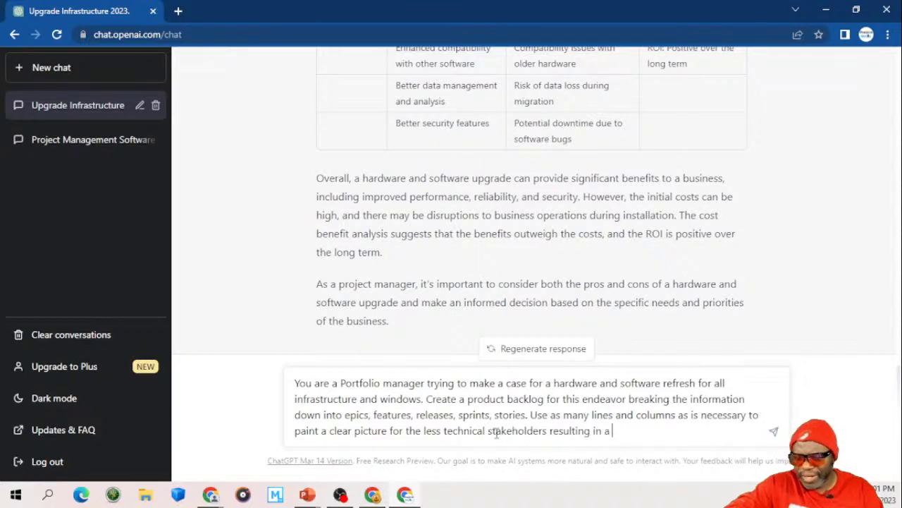
type("green li")
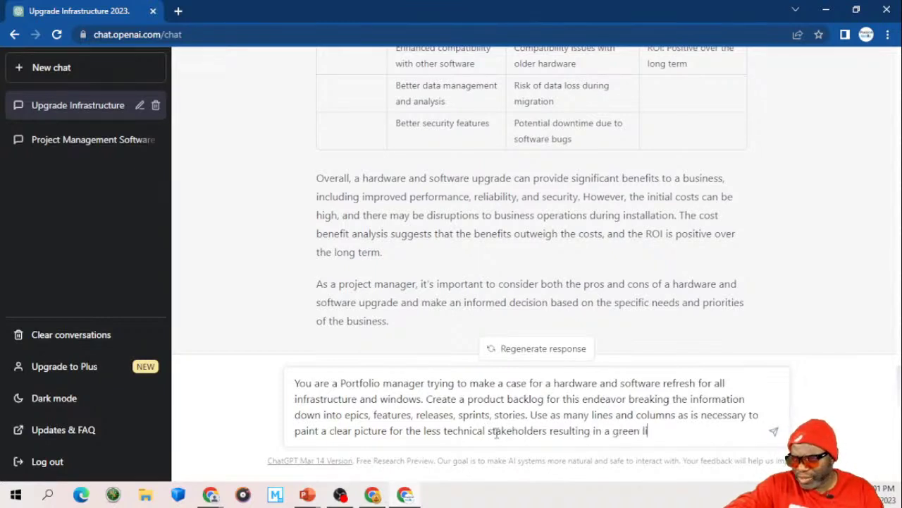
type("ght to go ahead.")
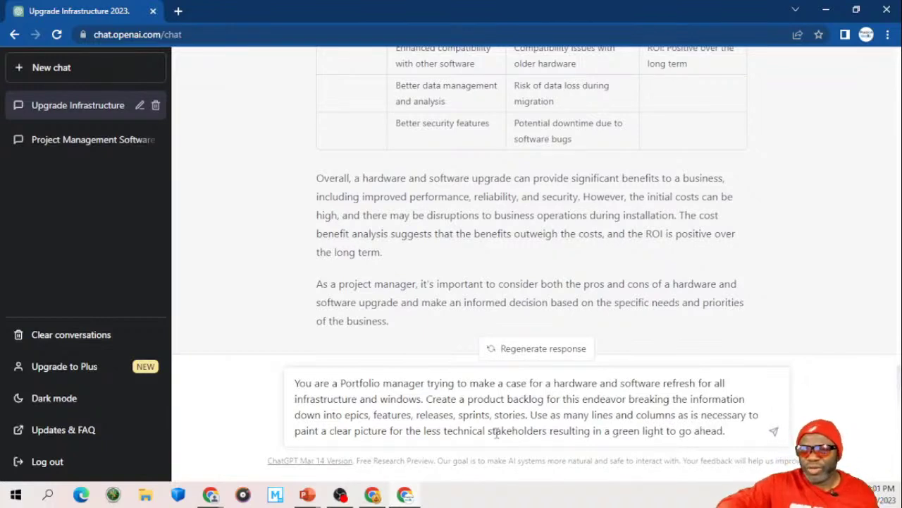
key("Return")
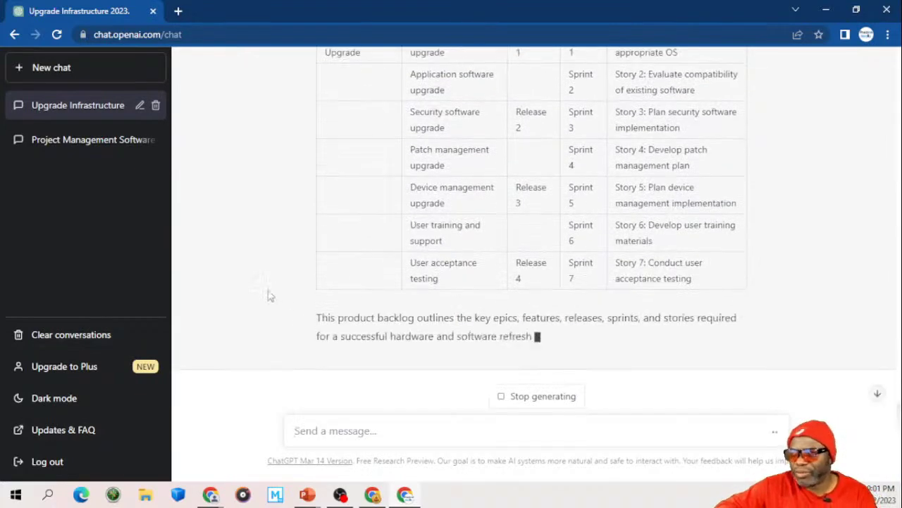
Step: Review the generated product backlog table across its epics, features, releases, sprints and stories columns
scroll(268, 296, "up", 3)
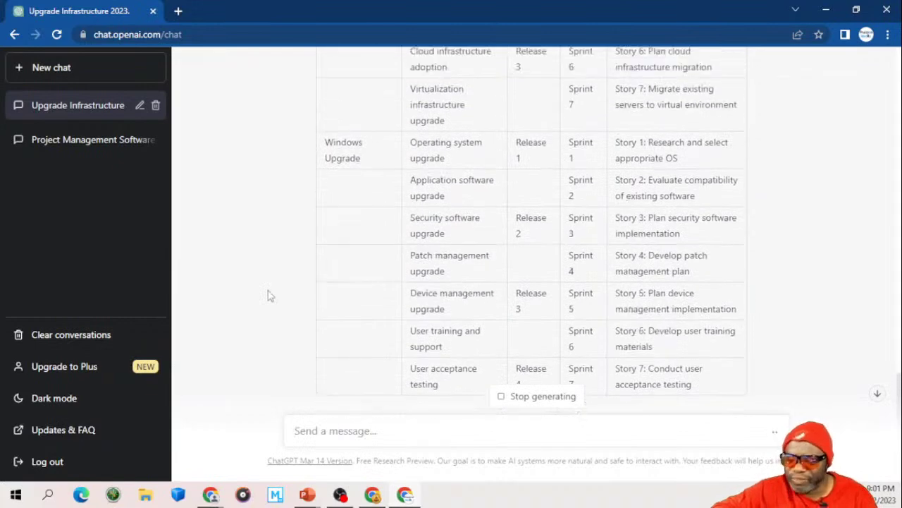
scroll(267, 296, "up", 3)
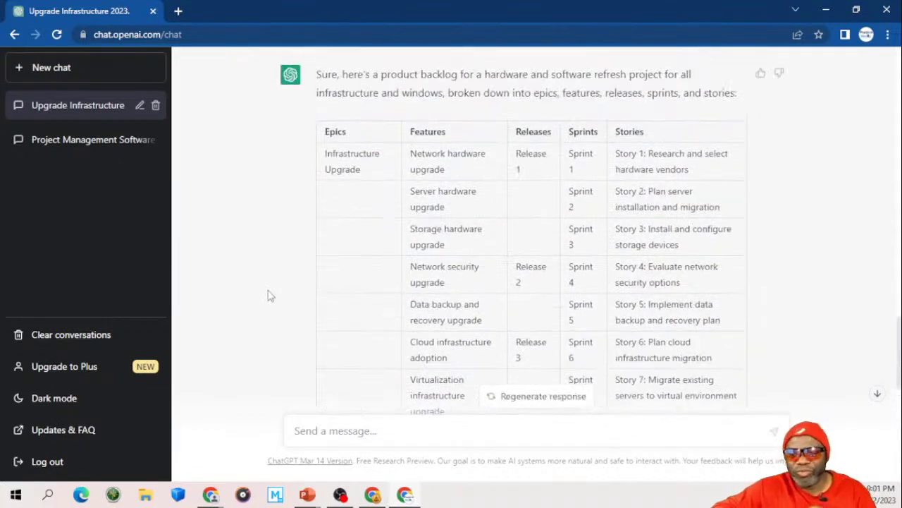
scroll(268, 296, "down", 1)
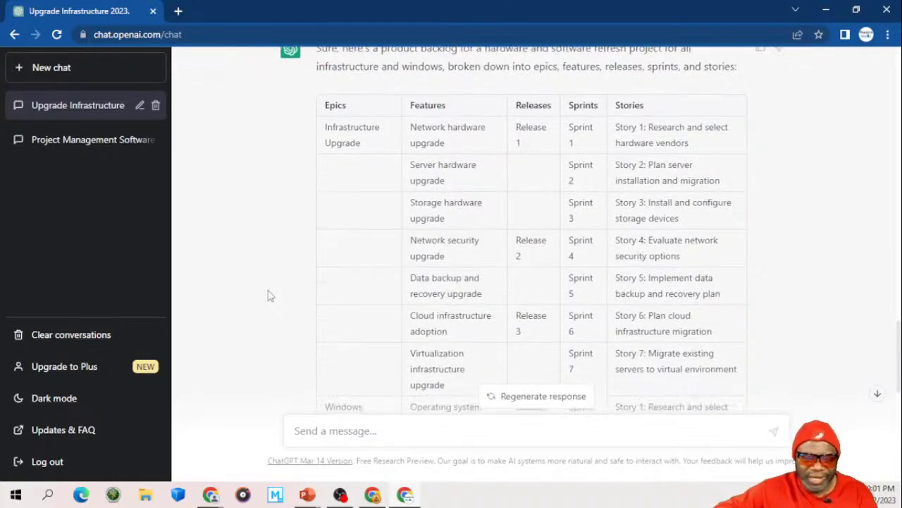
scroll(268, 296, "down", 3)
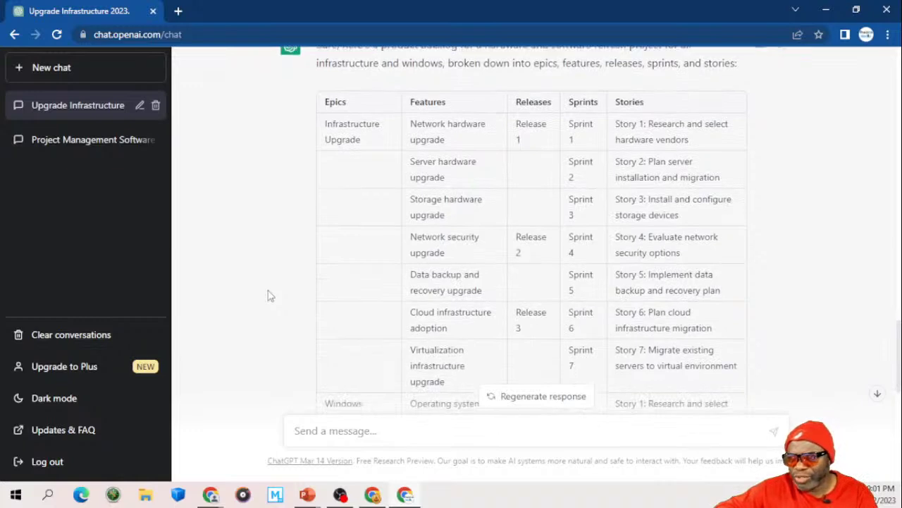
scroll(268, 296, "down", 5)
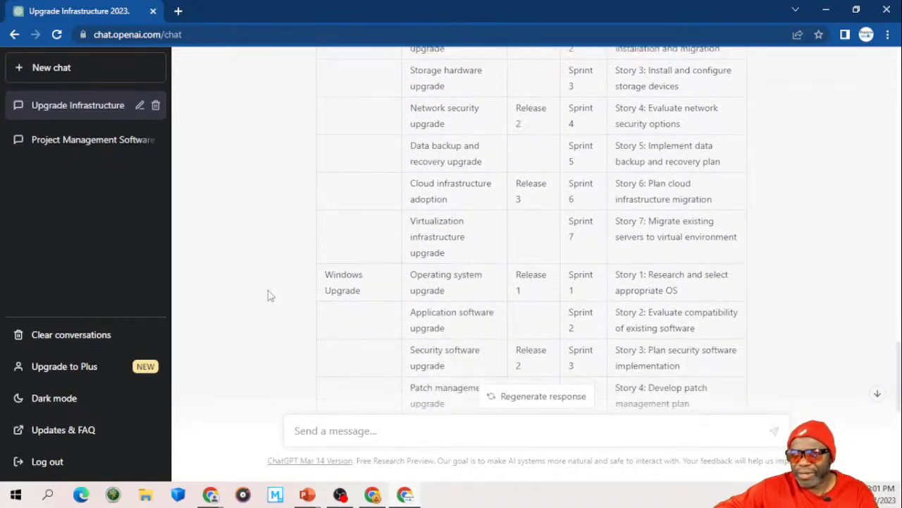
Step: Review the rest of the product backlog table and its closing summary, and recheck the table from its header row
scroll(268, 296, "down", 2)
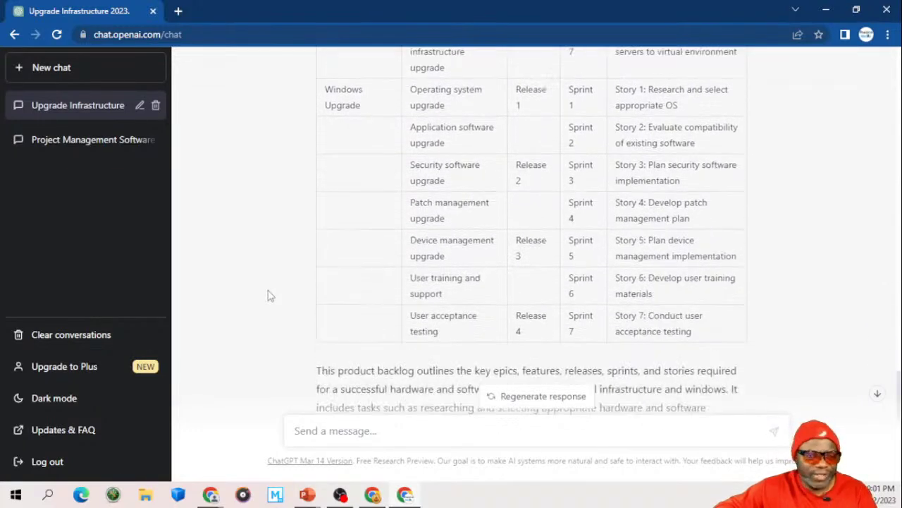
scroll(268, 296, "down", 3)
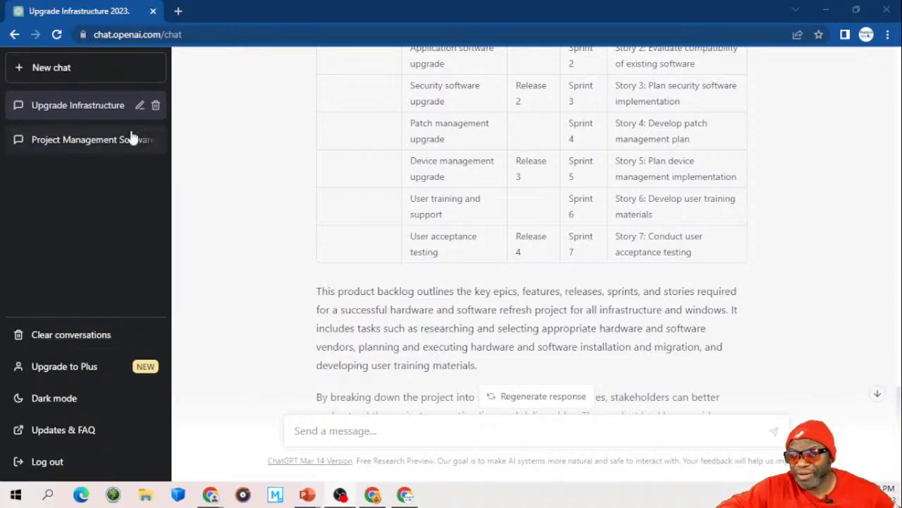
scroll(267, 252, "down", 2)
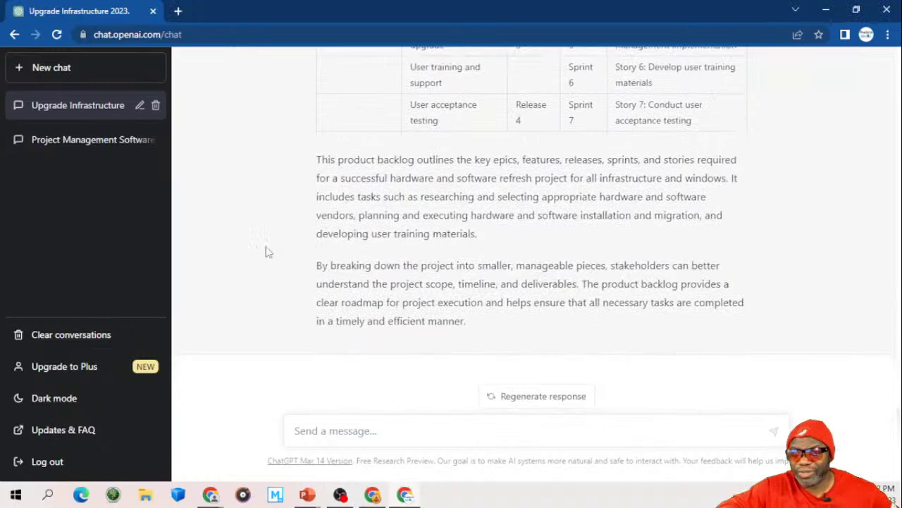
scroll(268, 252, "up", 4)
scroll(268, 251, "up", 3)
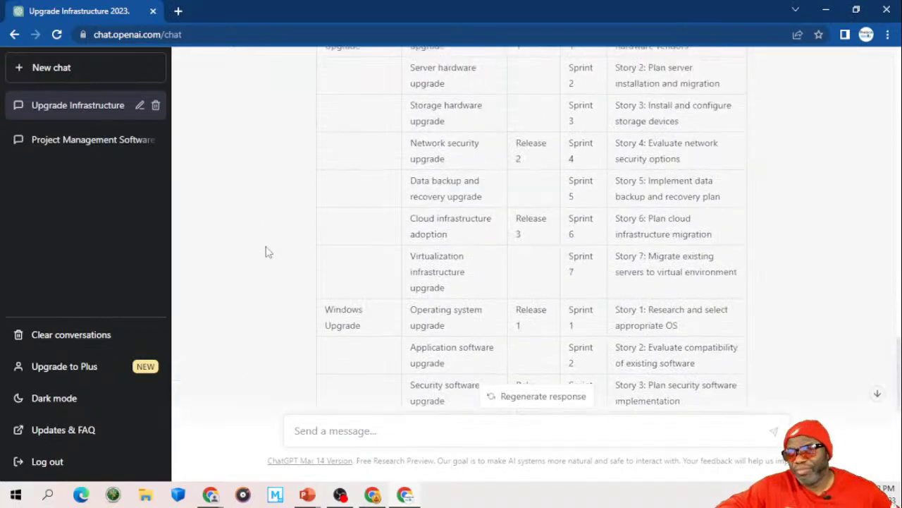
scroll(268, 251, "up", 2)
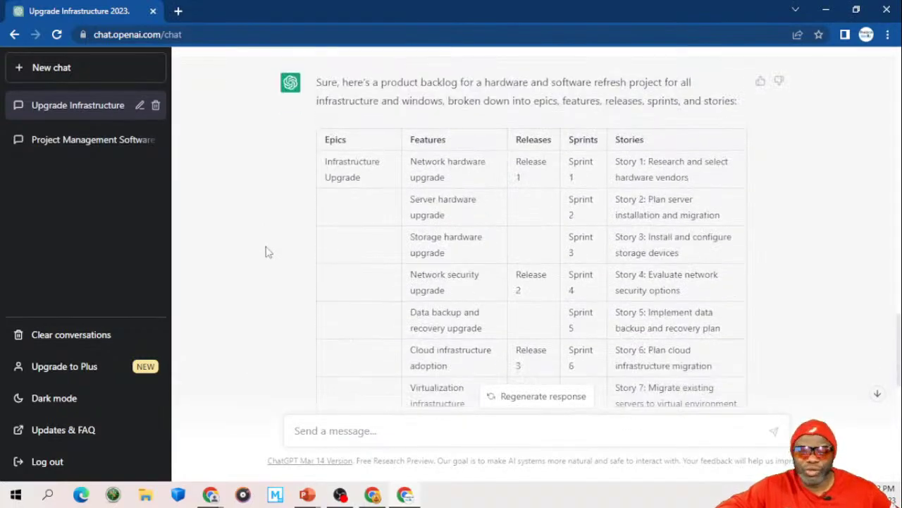
scroll(268, 251, "down", 1)
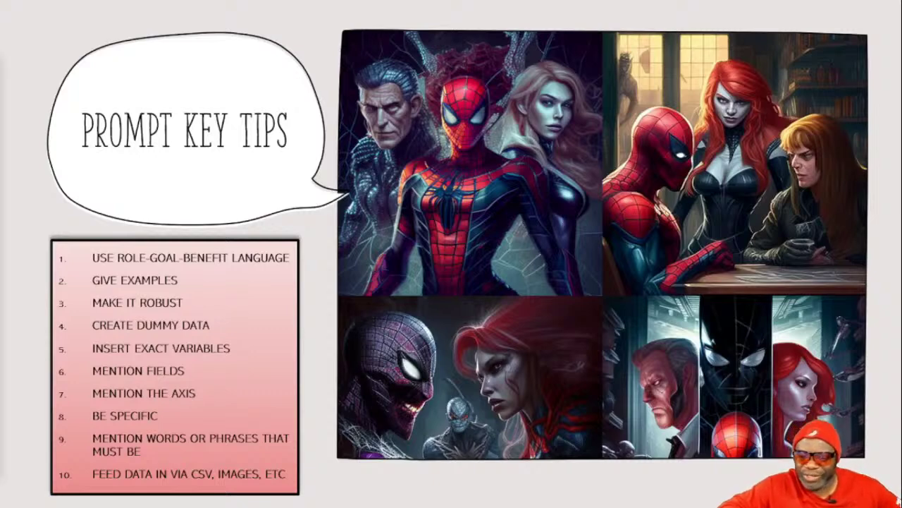
key("Right")
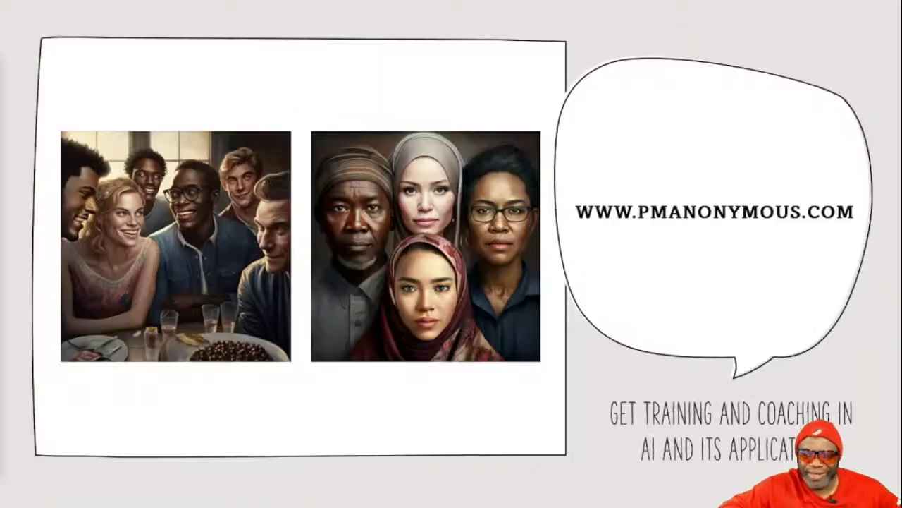
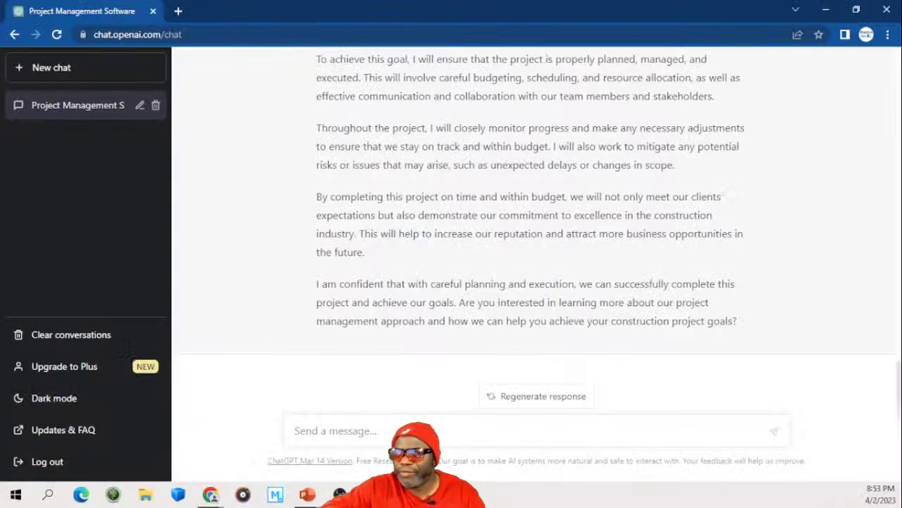
Step: Start a new chat and begin the prompt with "You are a project manager with 14 years of experience on large IT hardware projects. Write"
left_click(69, 72)
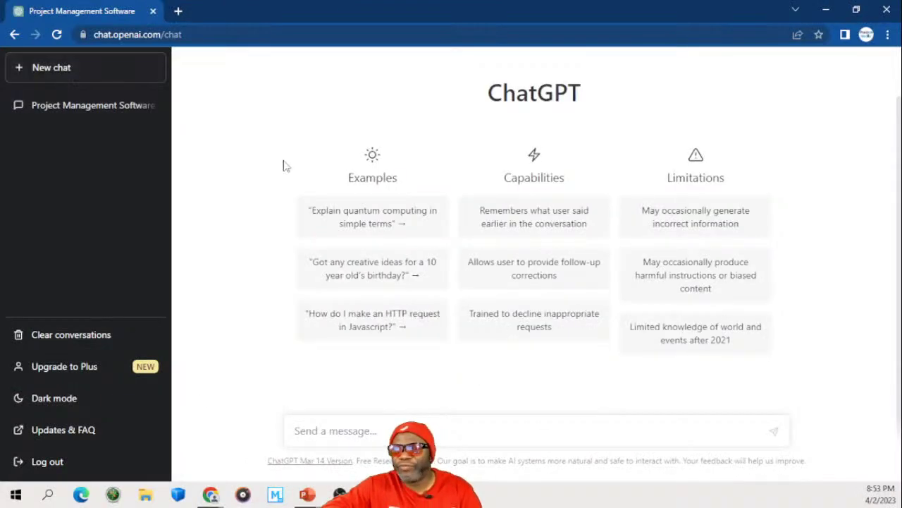
left_click(386, 424)
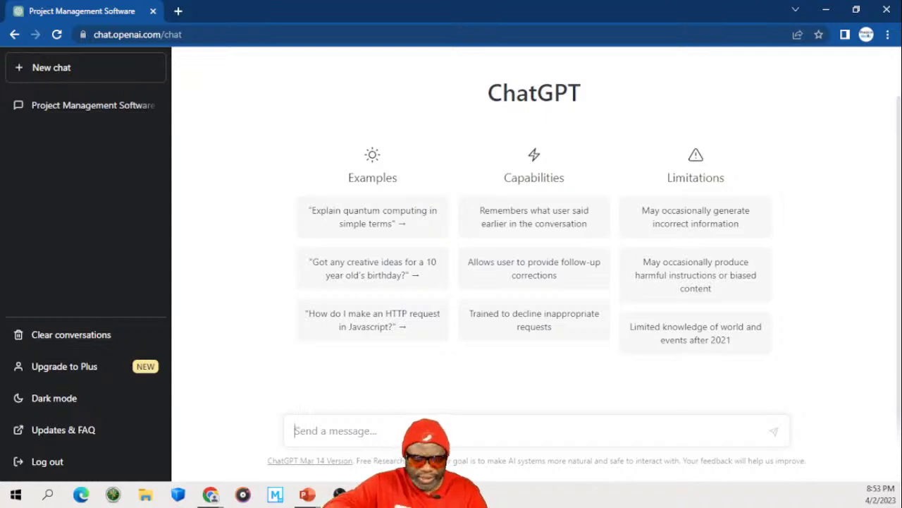
type("You are a project manager with 1")
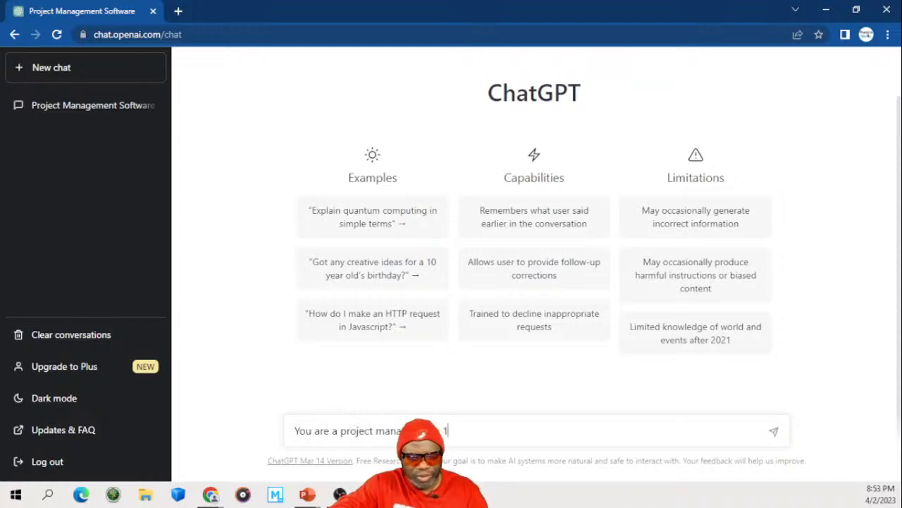
type("4 years ")
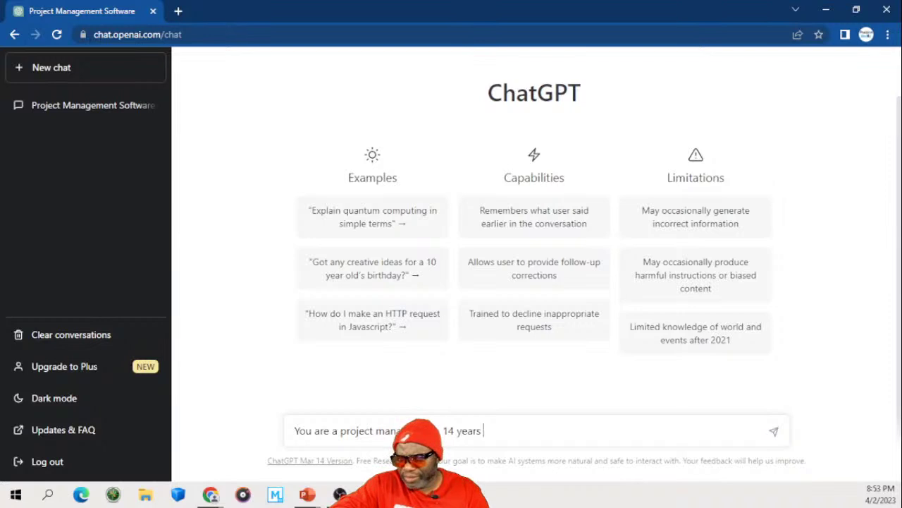
type("of experience ")
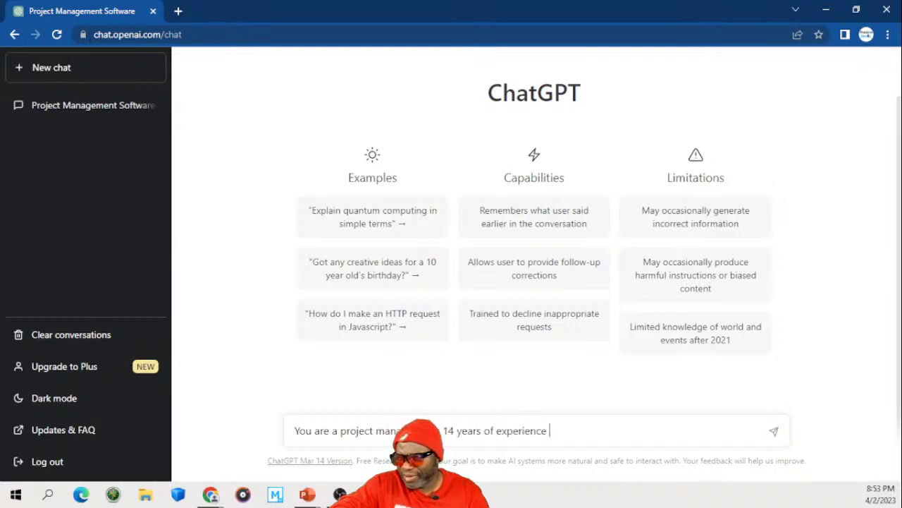
type("on large IT ")
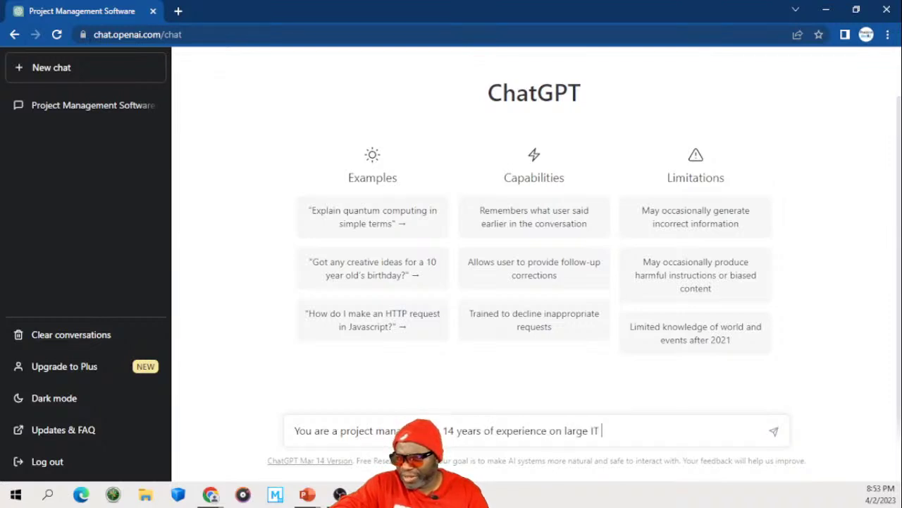
type("hardware")
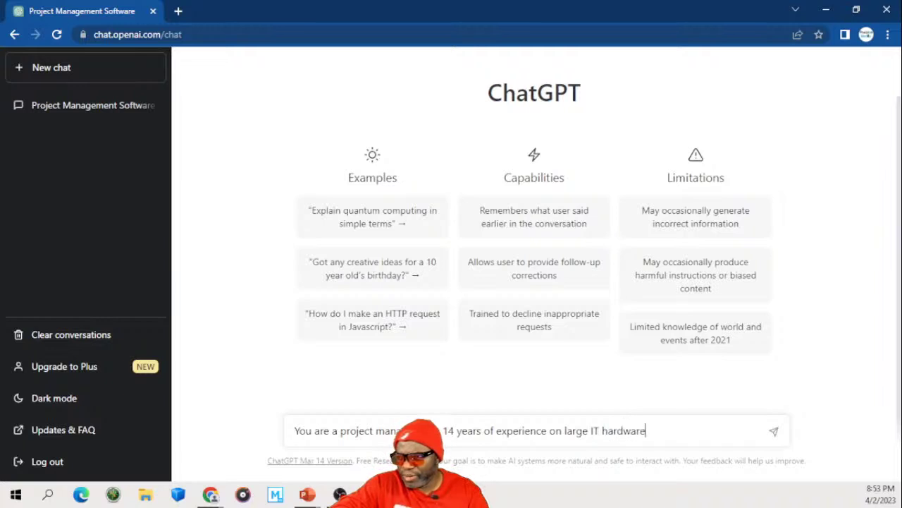
type(" project")
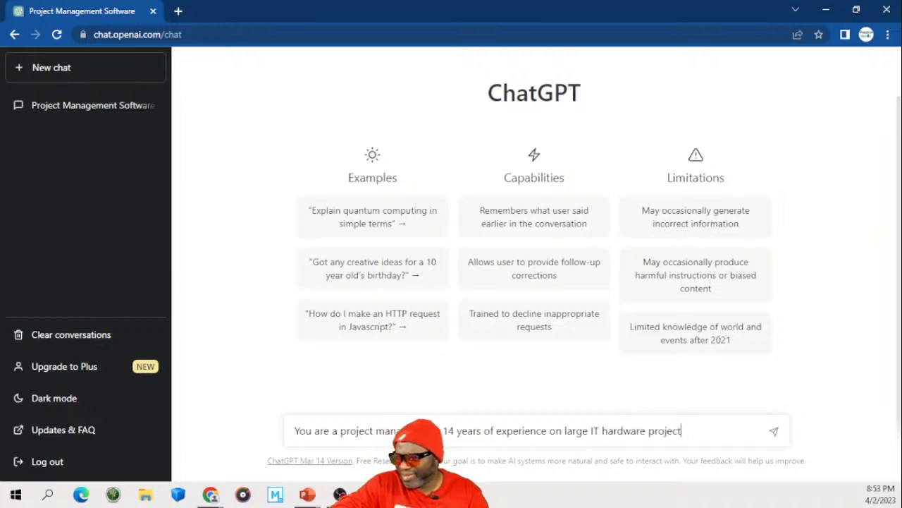
type("s. Write ")
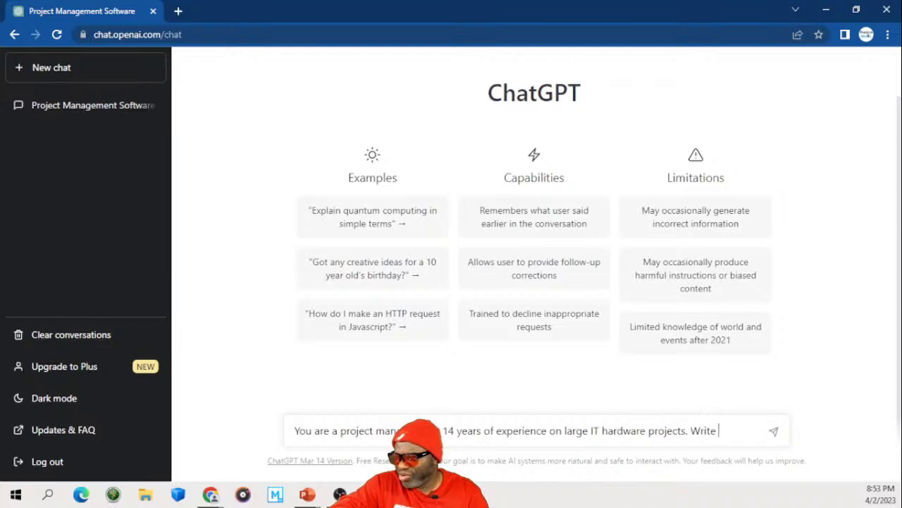
Step: Continue the prompt with "a compelling argument as to why your company infrastructure should be refreshed in 2023. Mention"
type("a compelling")
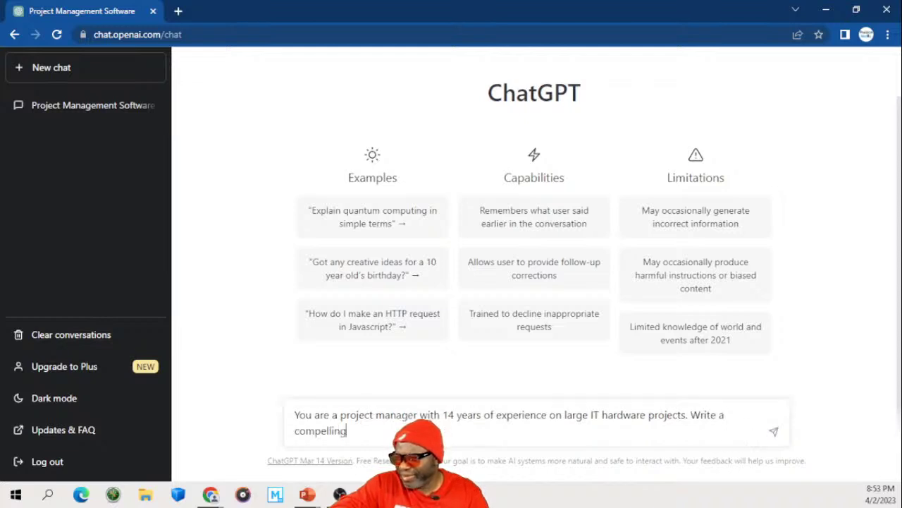
type(" argument for your")
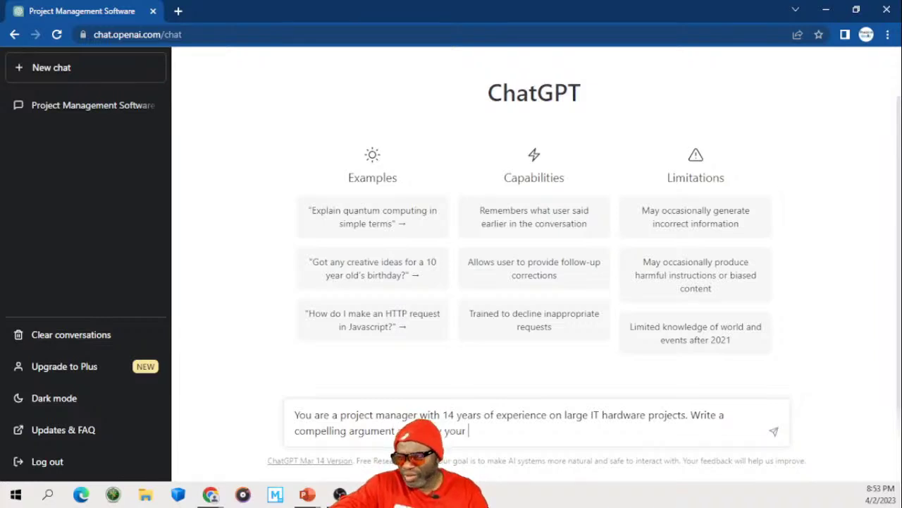
type("compan")
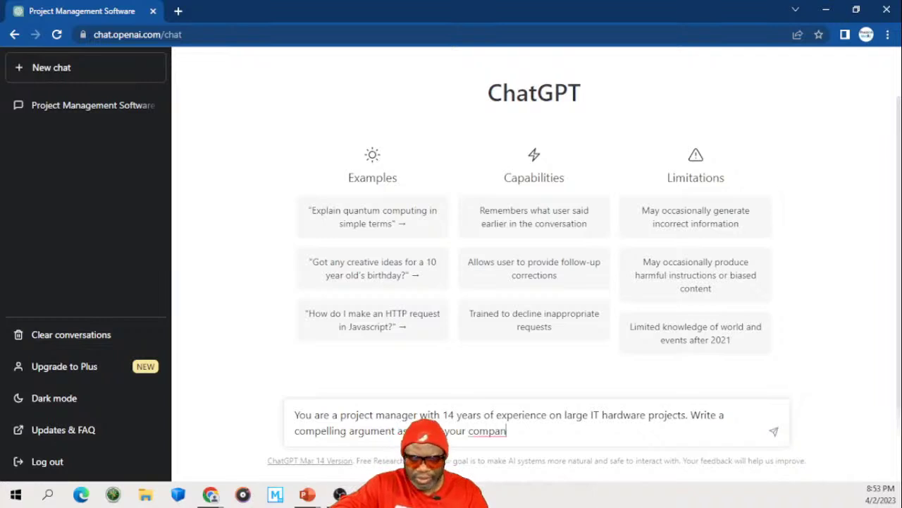
type("i")
key("BackSpace")
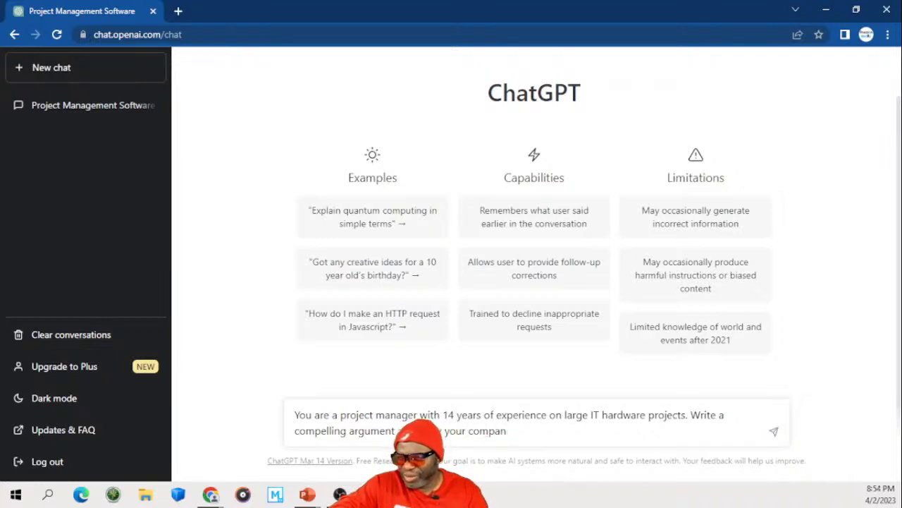
type("y in")
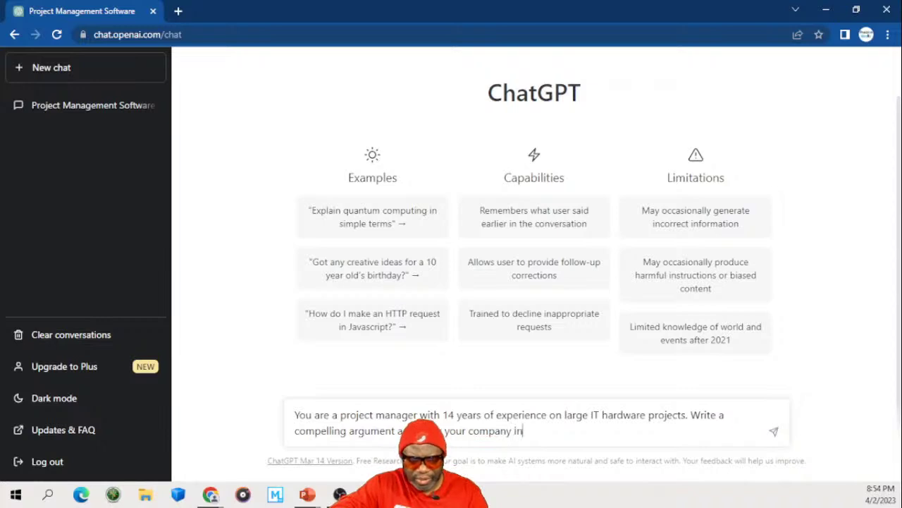
type("frastructur")
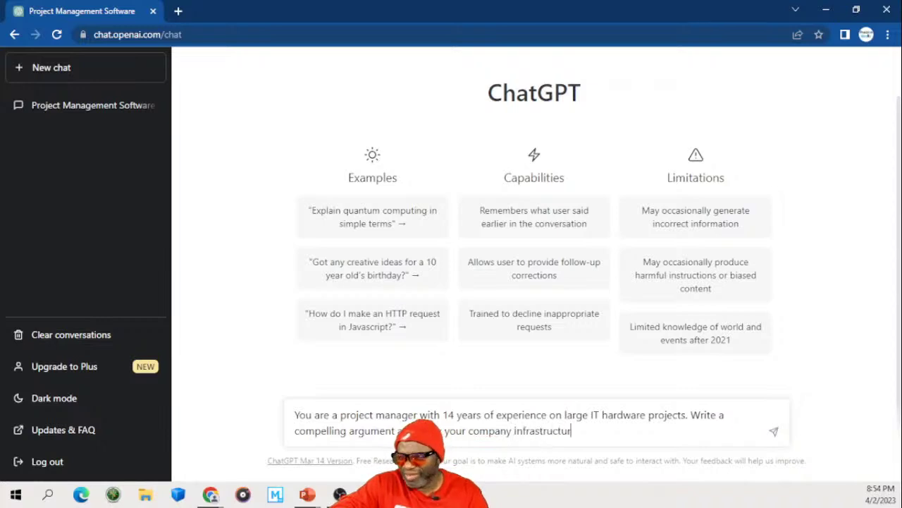
type("e should be ")
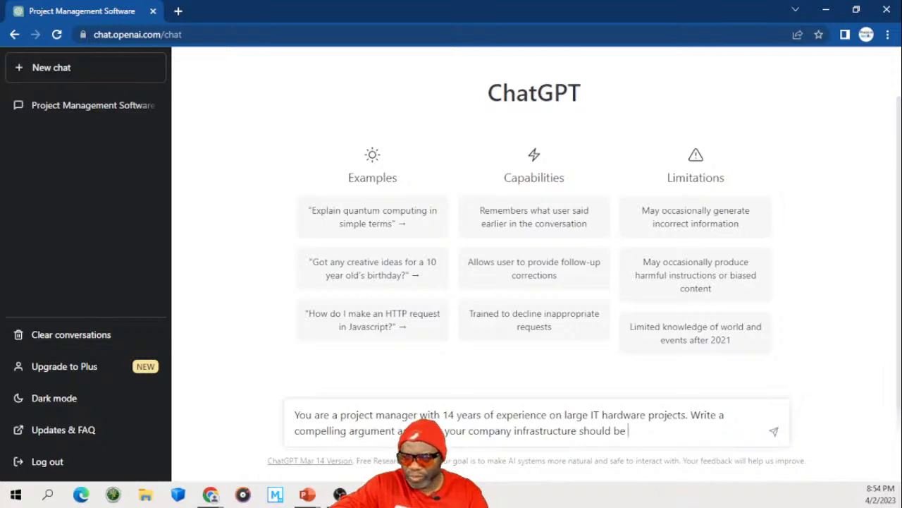
type("u")
type("efreshed i")
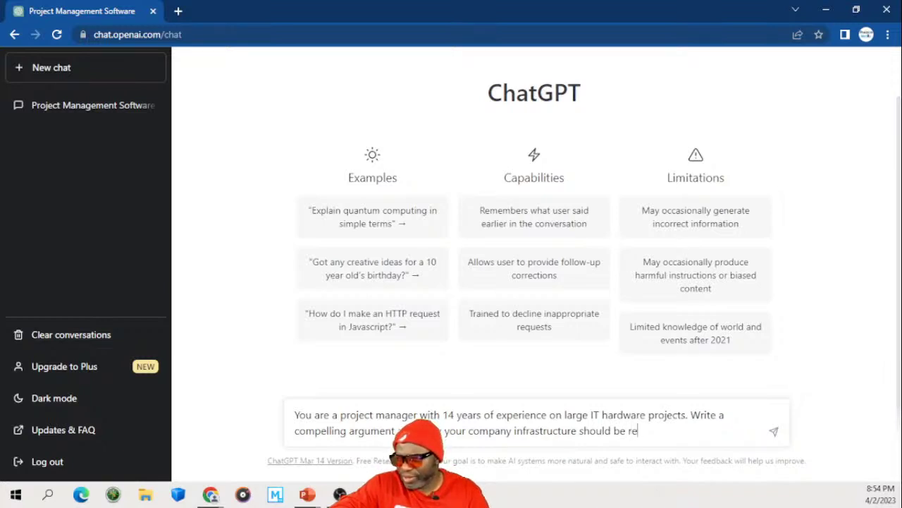
type("n ")
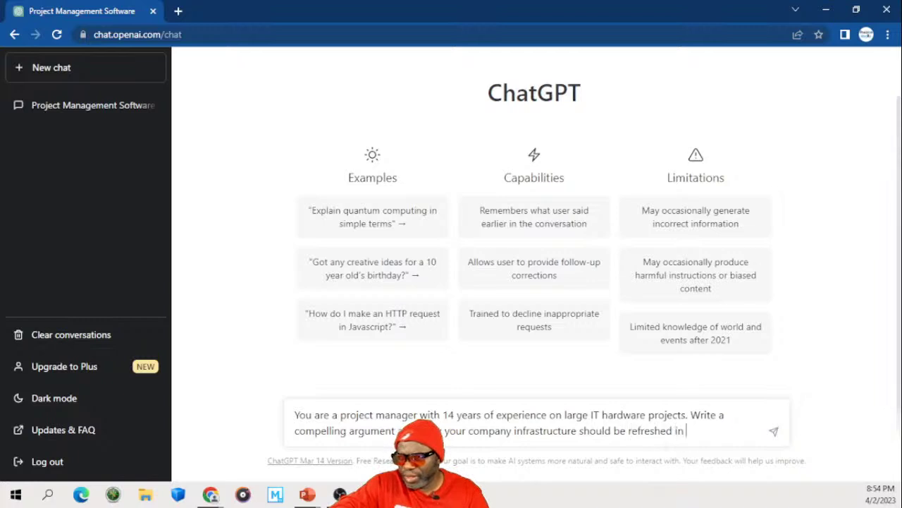
type("2023. Mention")
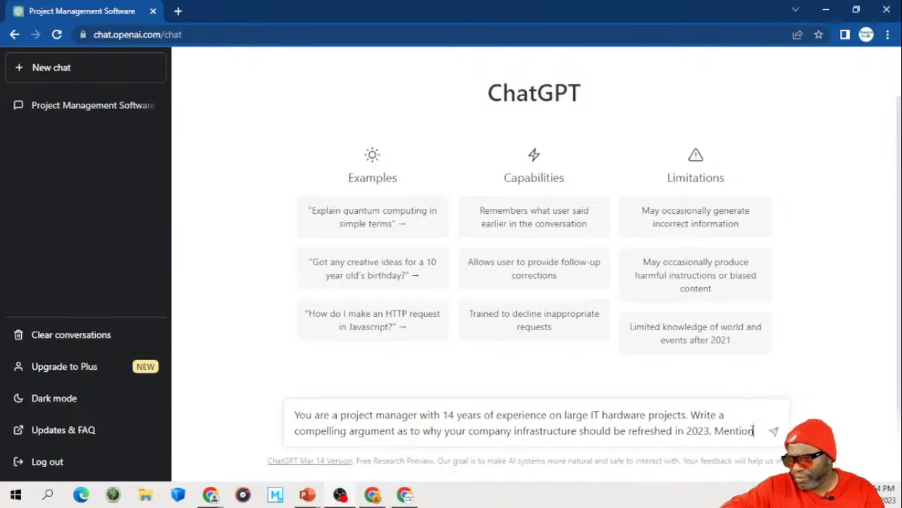
Step: Extend the last sentence of the prompt with "the following names in the argument:"
type("the ")
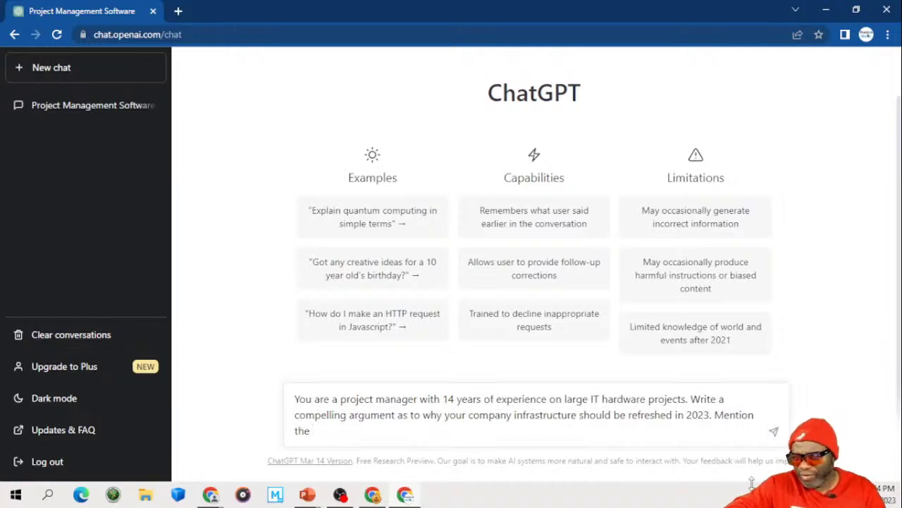
type("follwin")
key("BackSpace")
key("BackSpace")
key("BackSpace")
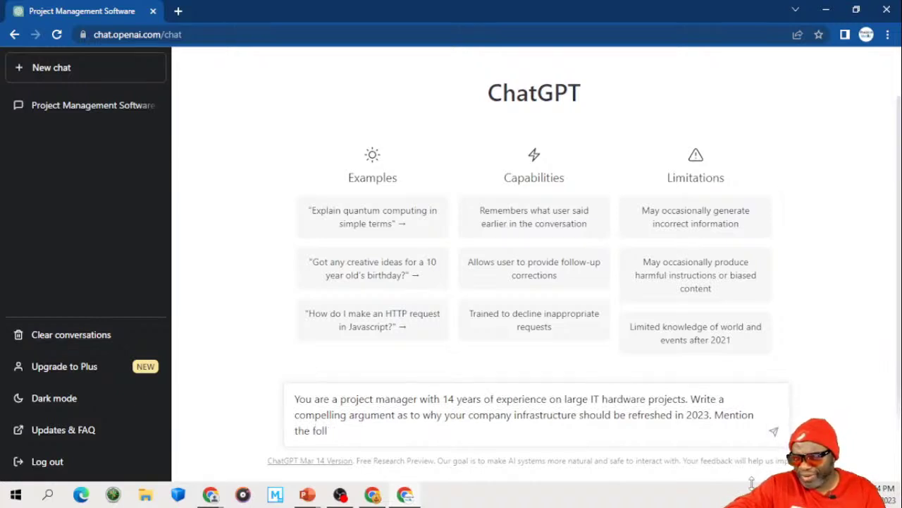
type("owing nam")
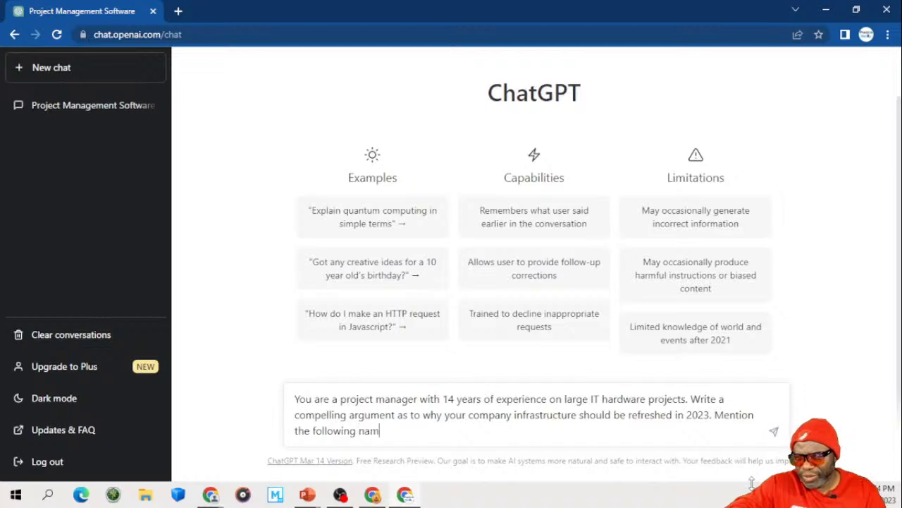
type("es in the arg")
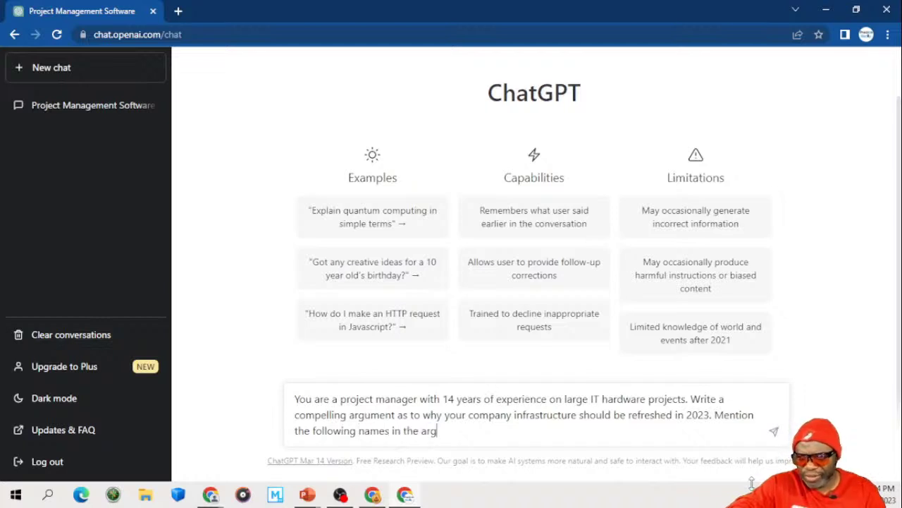
type("ument: ")
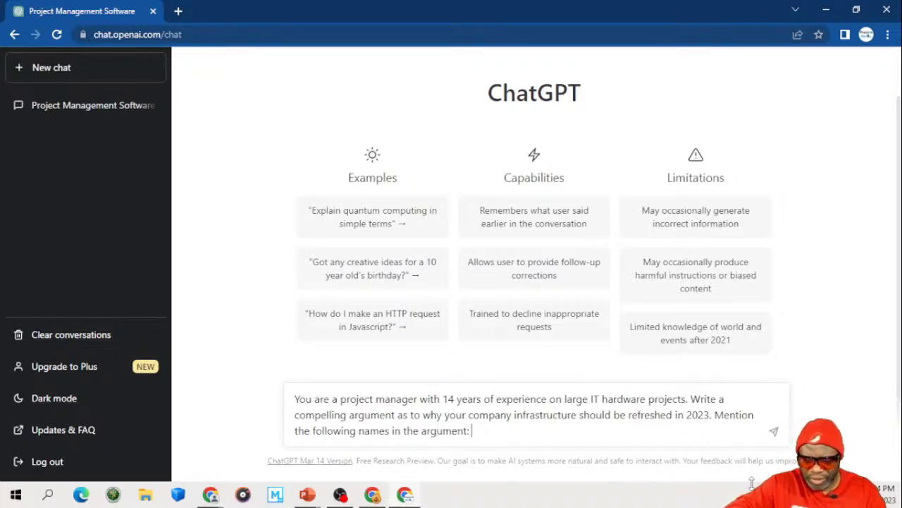
Step: List the first people to mention in the prompt: a doctor's surname, a woman's surname with the title Ms., and the CFO's name
type("Dr. Rice")
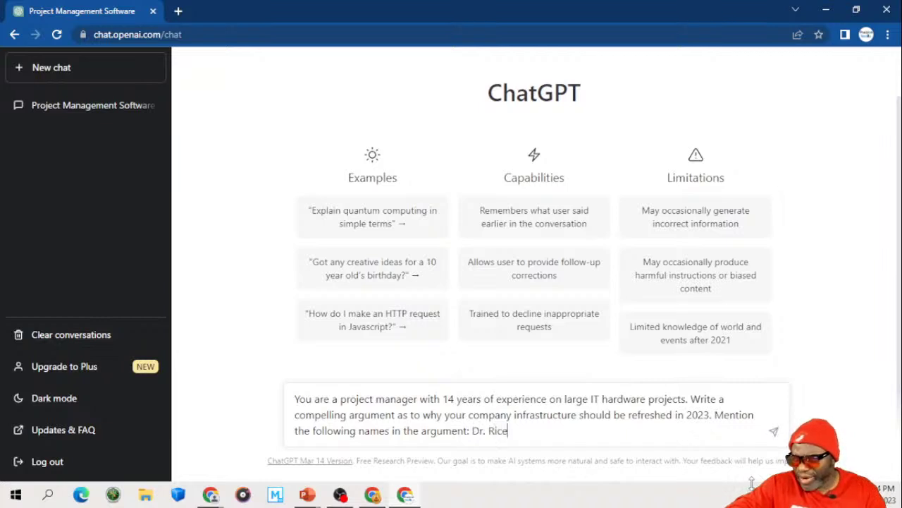
type(", Ms. Bl")
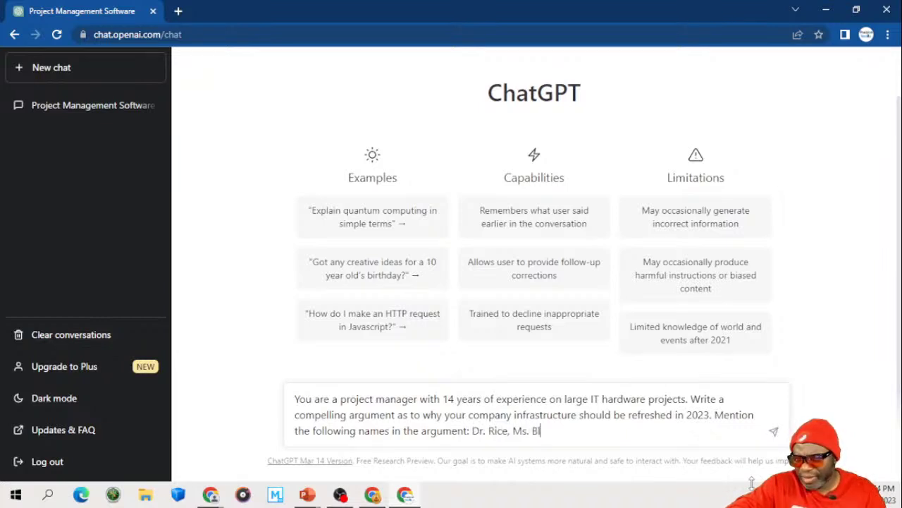
type("ack")
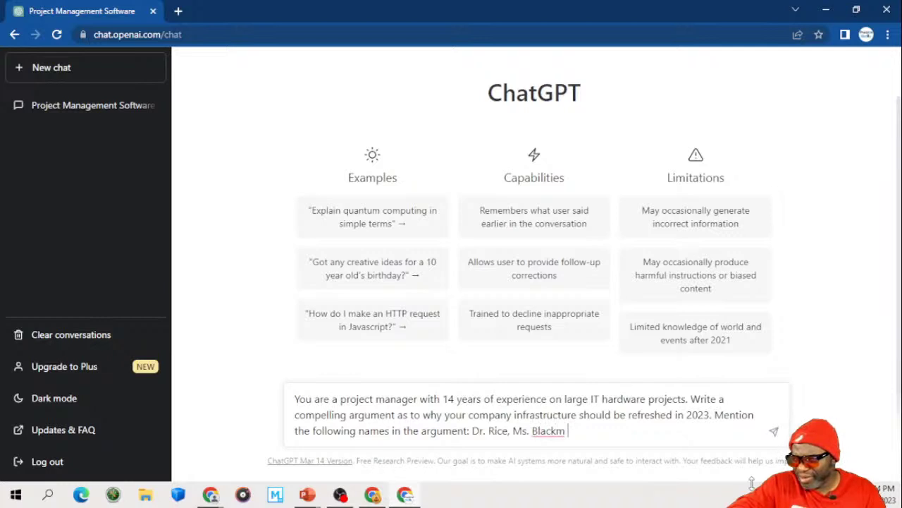
type(", The ")
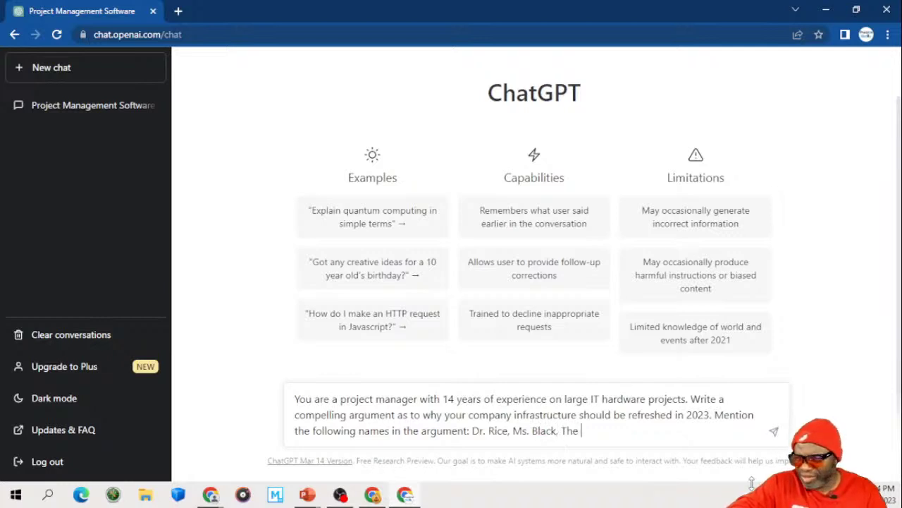
type("CFO ")
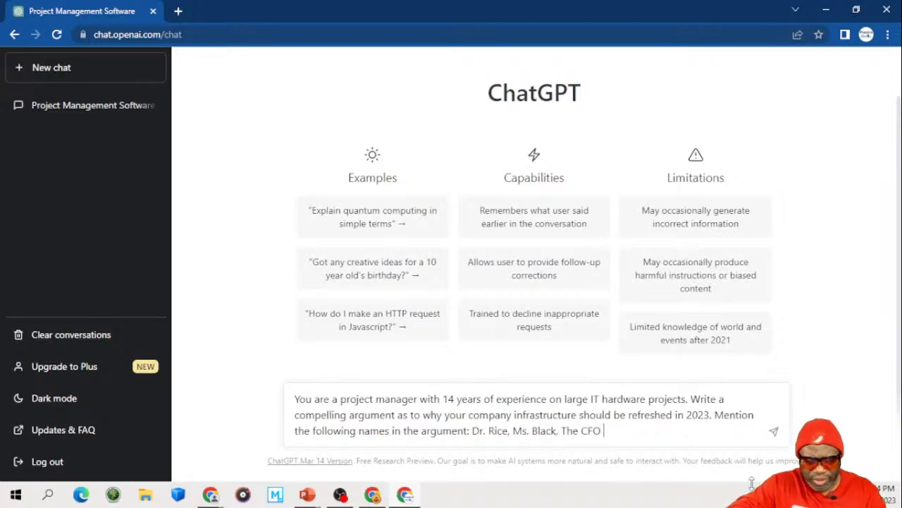
type("HG Barne")
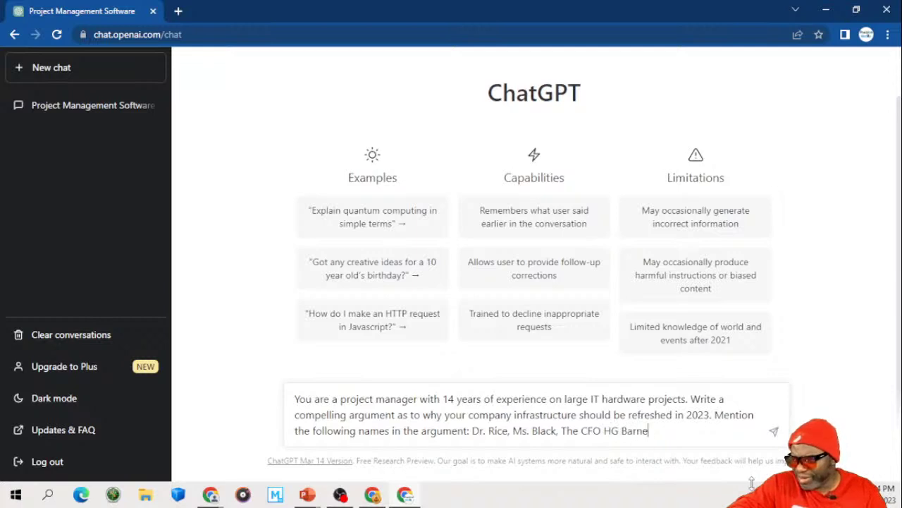
Step: Finish the list of names with "and the President of the company" followed by the president's title and surname
type("s and the Pr")
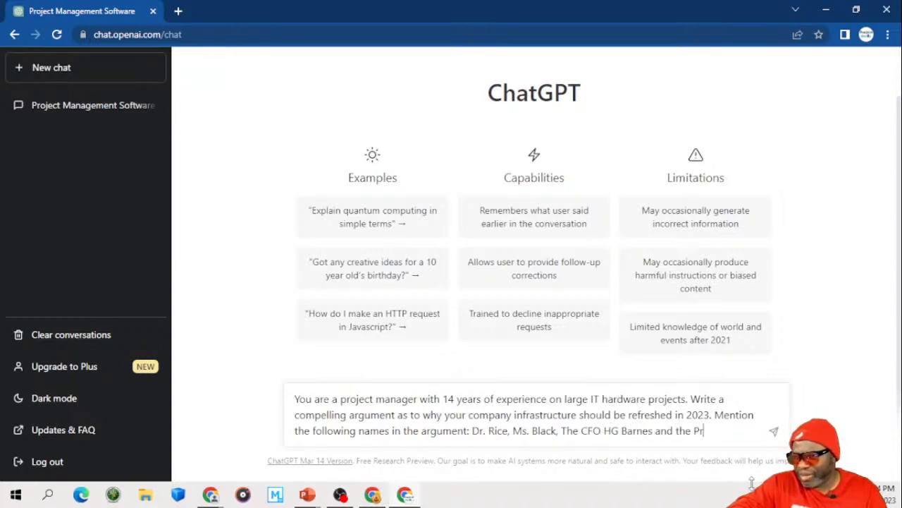
type("esident ")
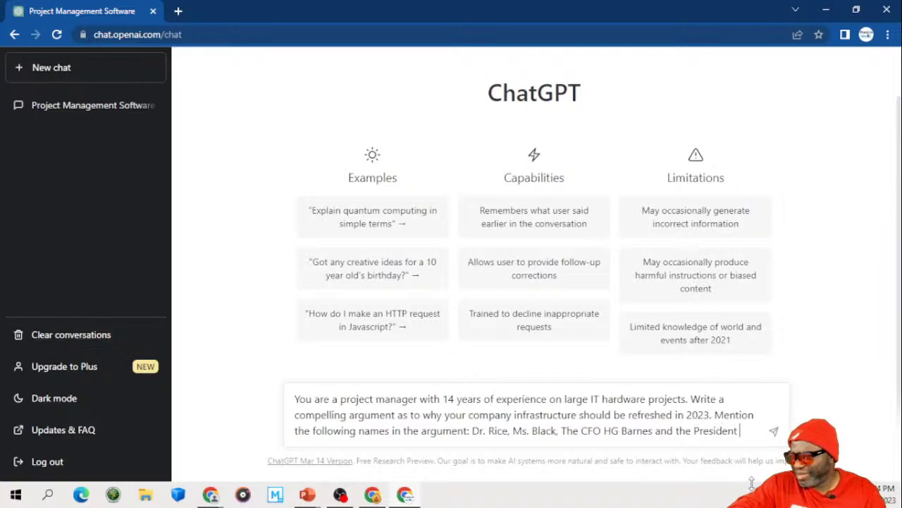
type("of the compant")
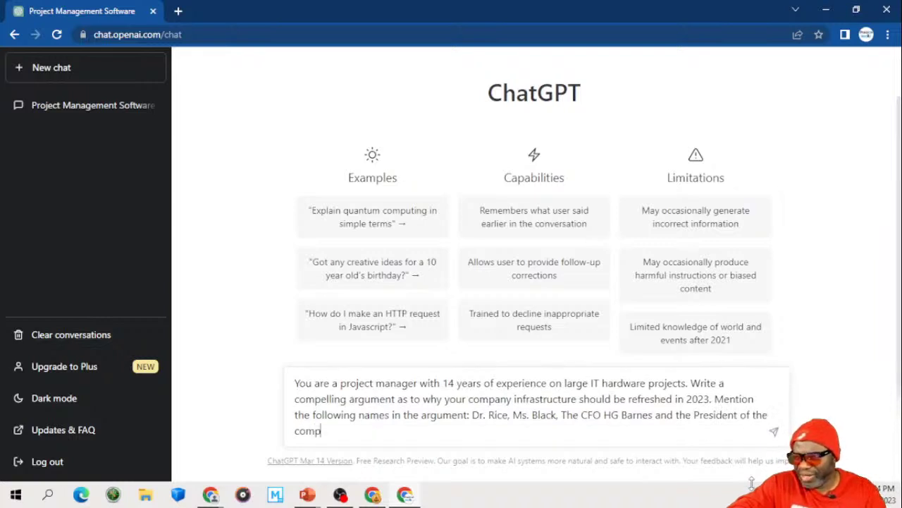
key("BackSpace")
key("BackSpace")
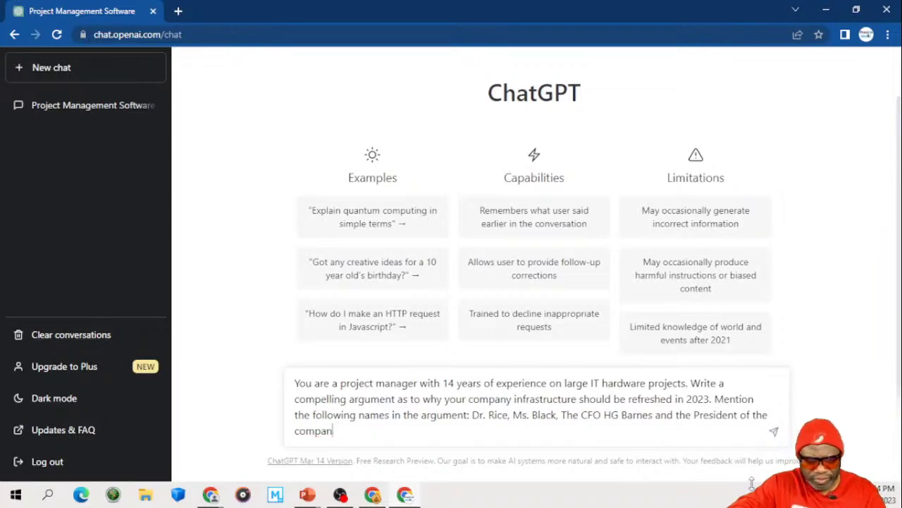
type("y Mr")
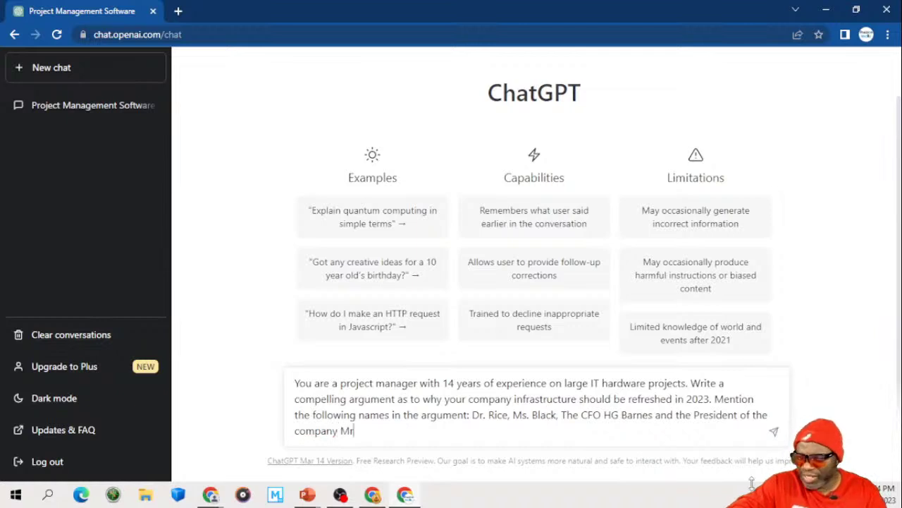
type(". Koalic")
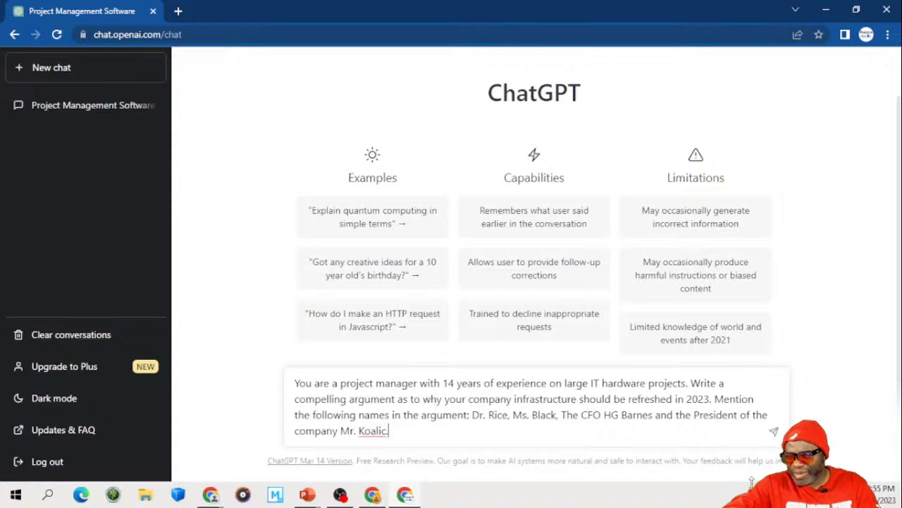
type(". N")
key("BackSpace")
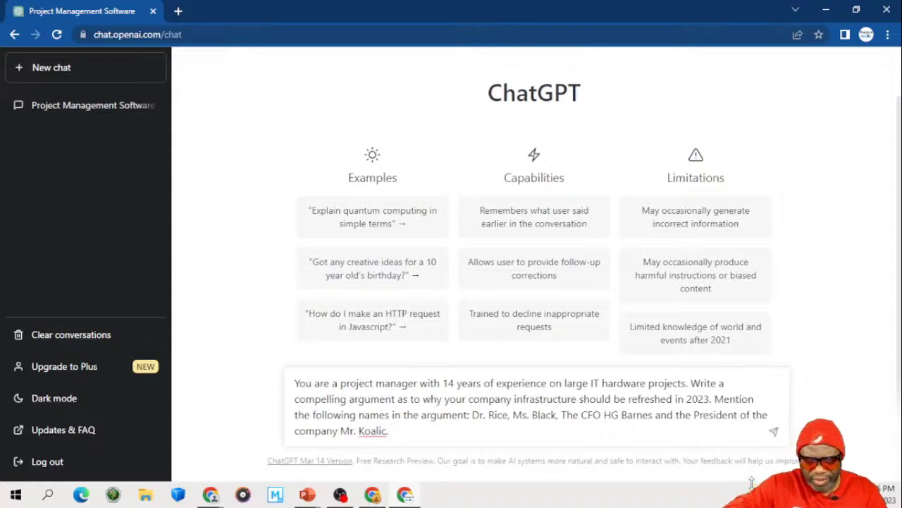
Step: Add the closing request "Make the response as robust as possible" and copy the entire prompt
type("a")
key("BackSpace")
type("Make the")
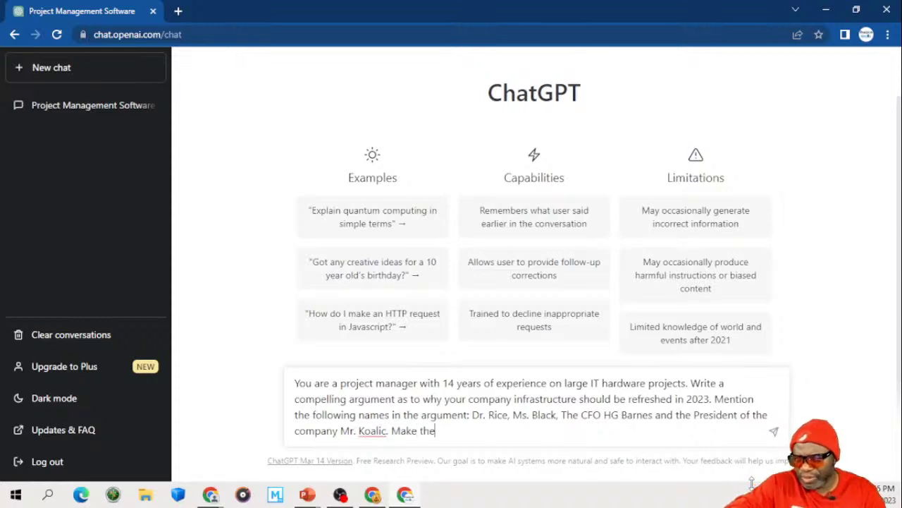
type(" response a")
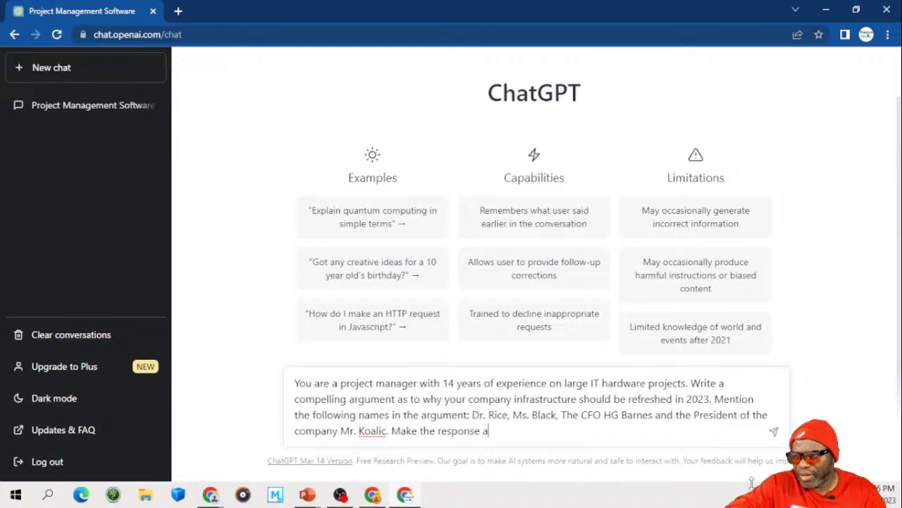
type("s robust as ")
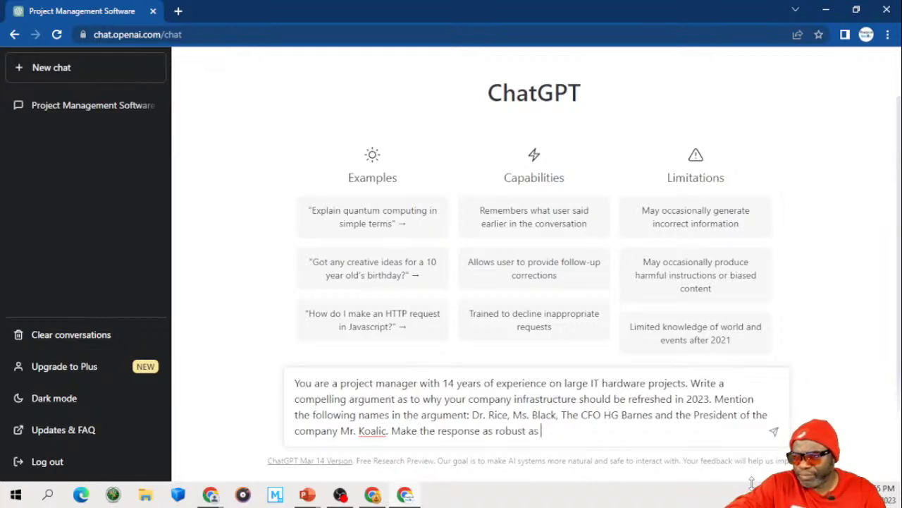
type("possible.")
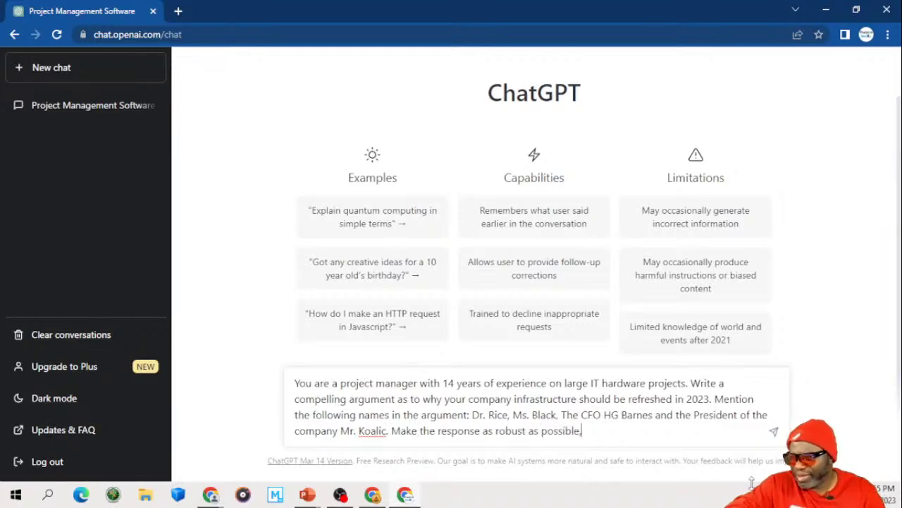
key("ctrl+a")
key("ctrl+c")
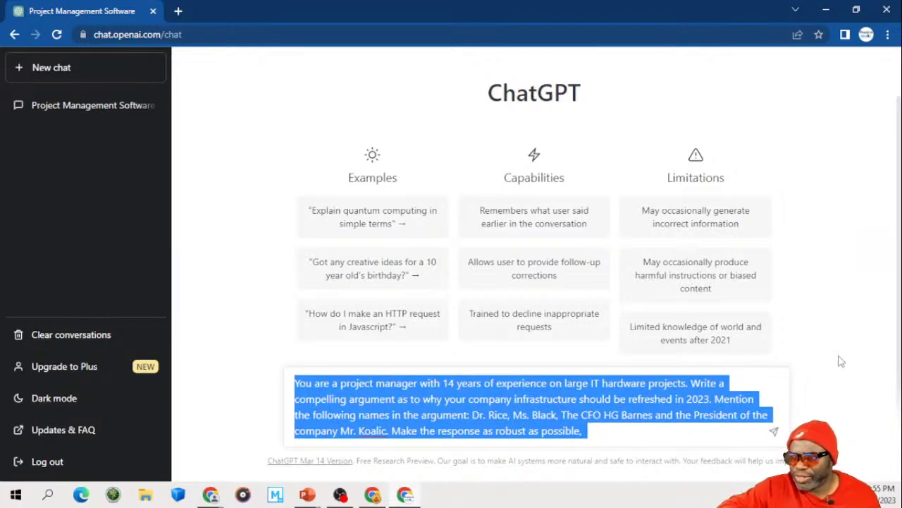
Step: Submit the prompt and read through the generated infrastructure refresh letter from its salutation to the signature
key("Right")
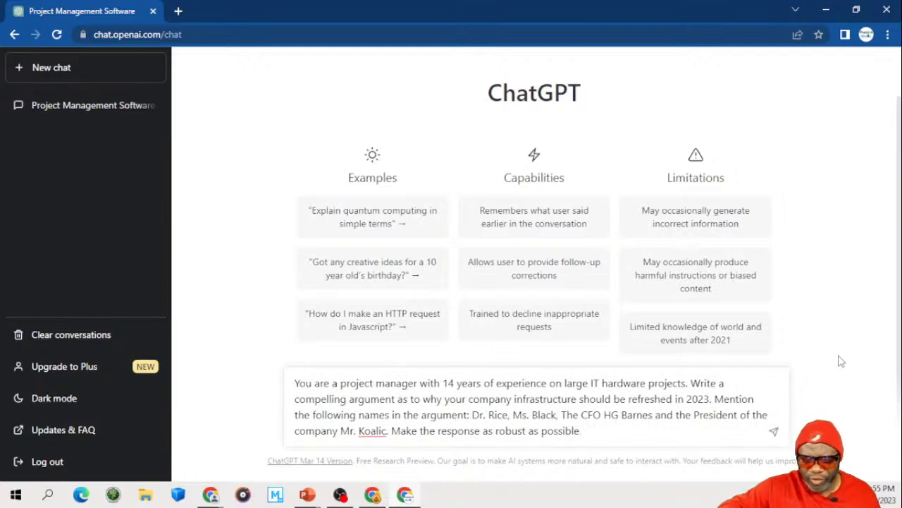
key("Return")
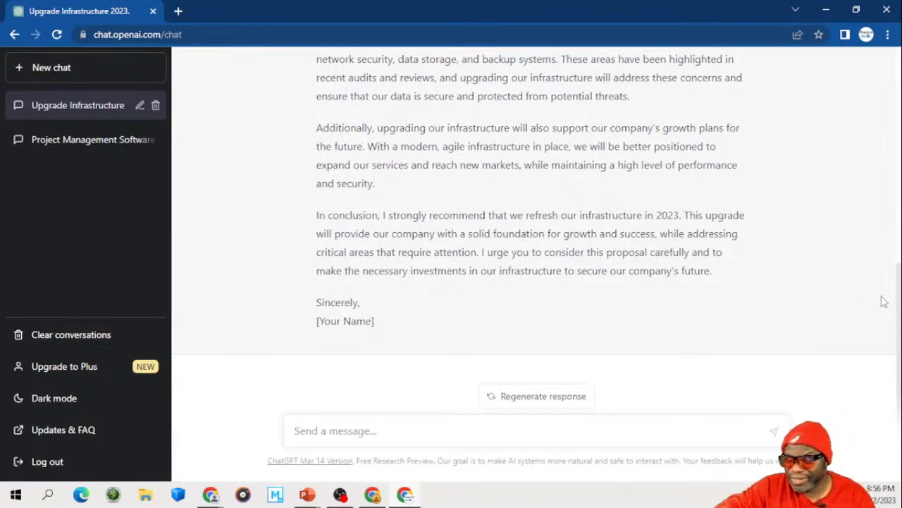
scroll(700, 289, "up", 1)
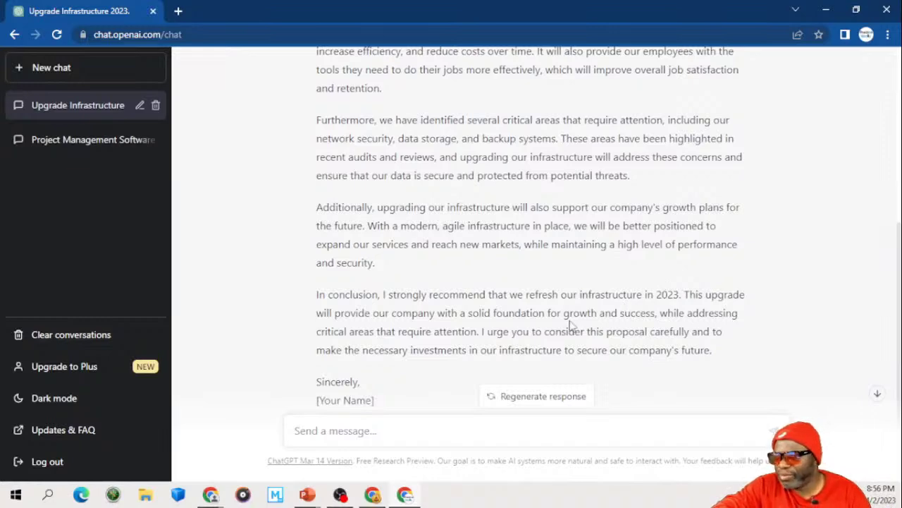
scroll(560, 323, "up", 2)
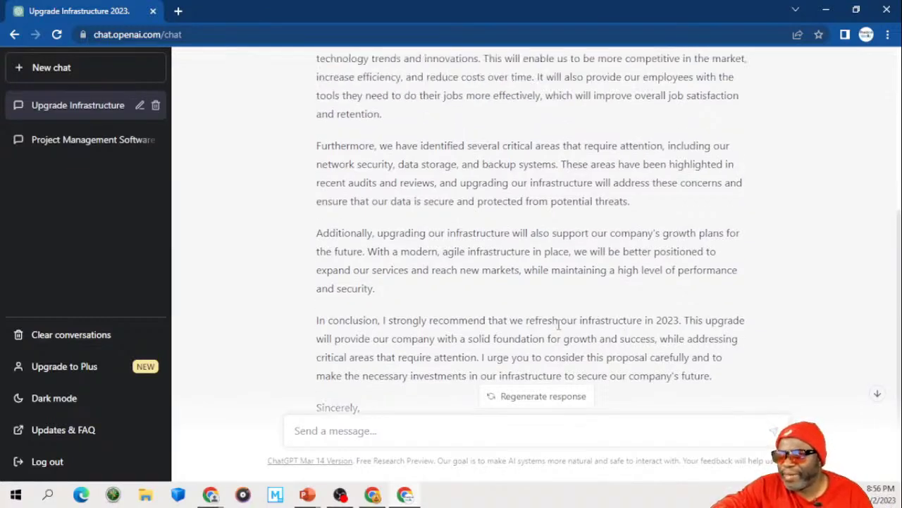
scroll(559, 323, "up", 3)
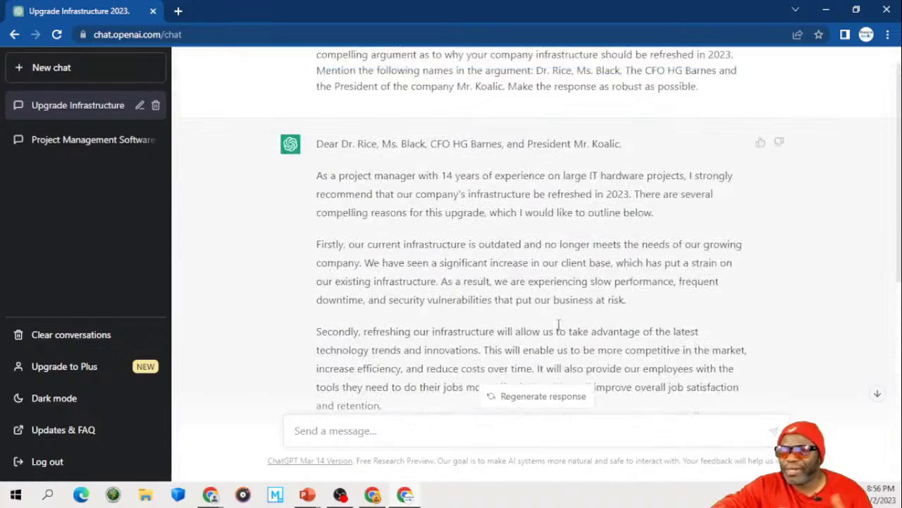
scroll(559, 326, "down", 3)
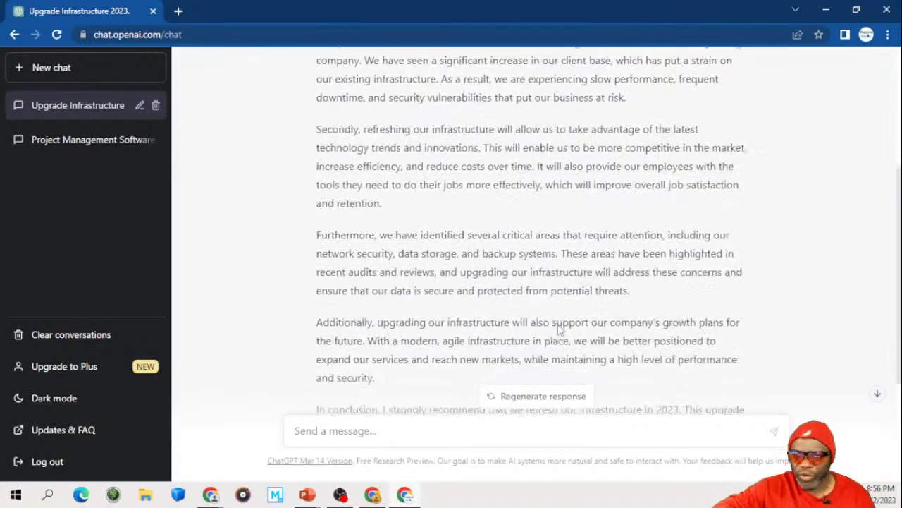
scroll(560, 329, "down", 3)
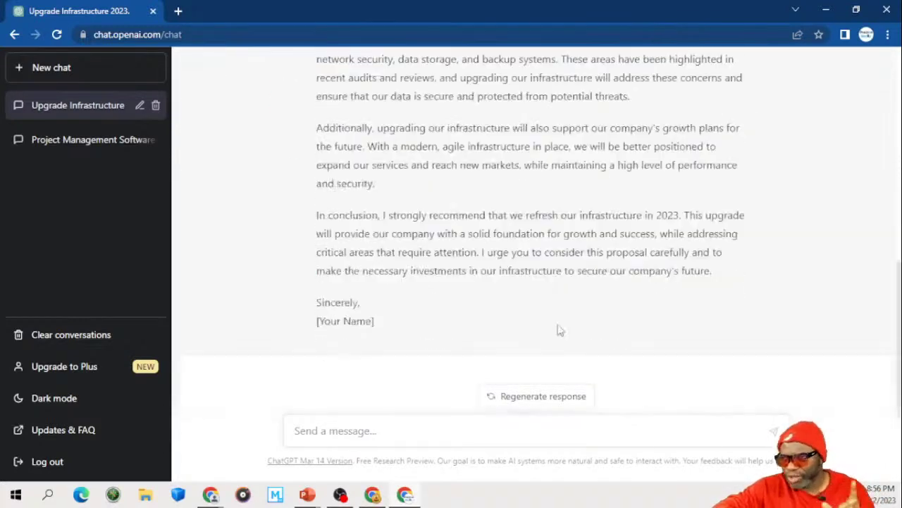
Step: Paste the copied prompt as a new message and delete everything after its opening project manager sentence
left_click(430, 430)
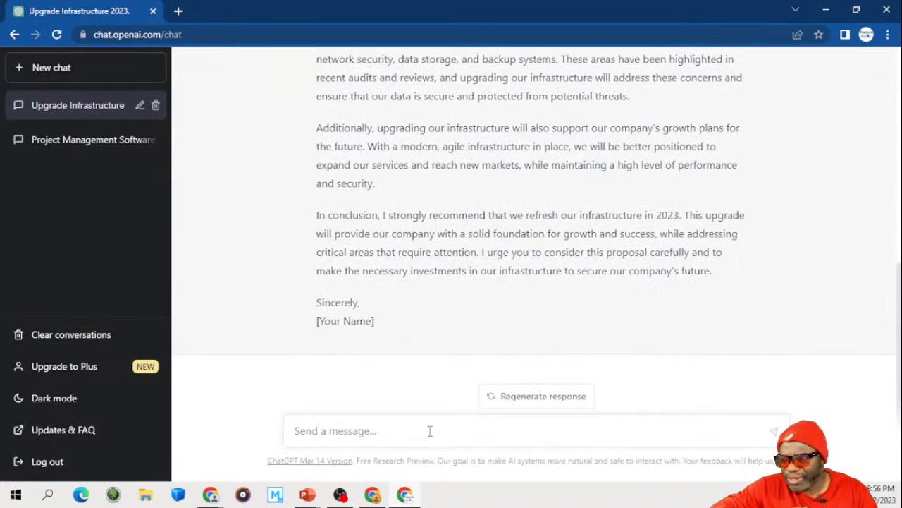
key("ctrl+v")
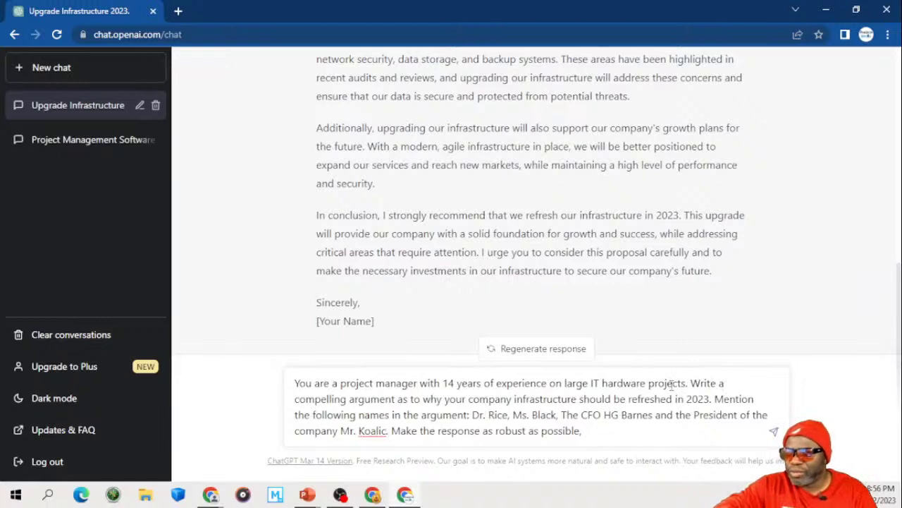
left_click_drag(691, 383, 727, 431)
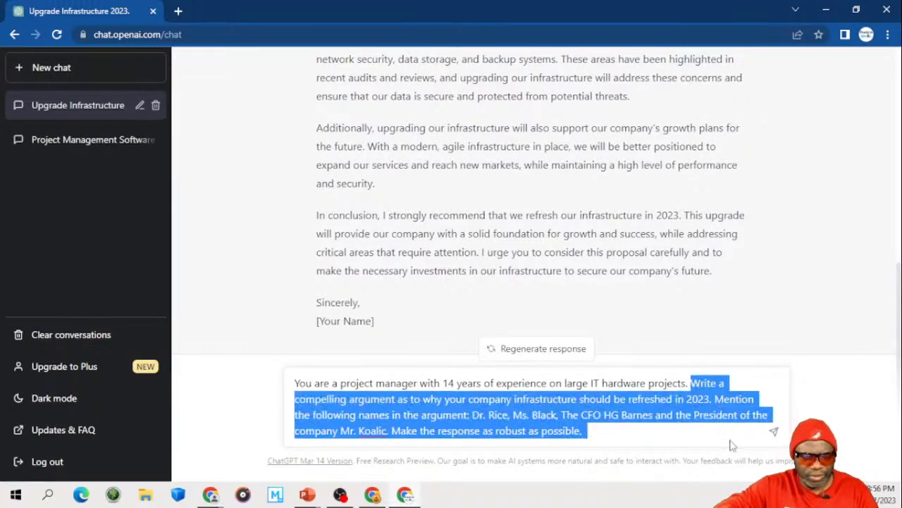
key("BackSpace")
Step: Continue the prompt after the project manager sentence with "Build a compelling argument in tabular view"
type("Build a ")
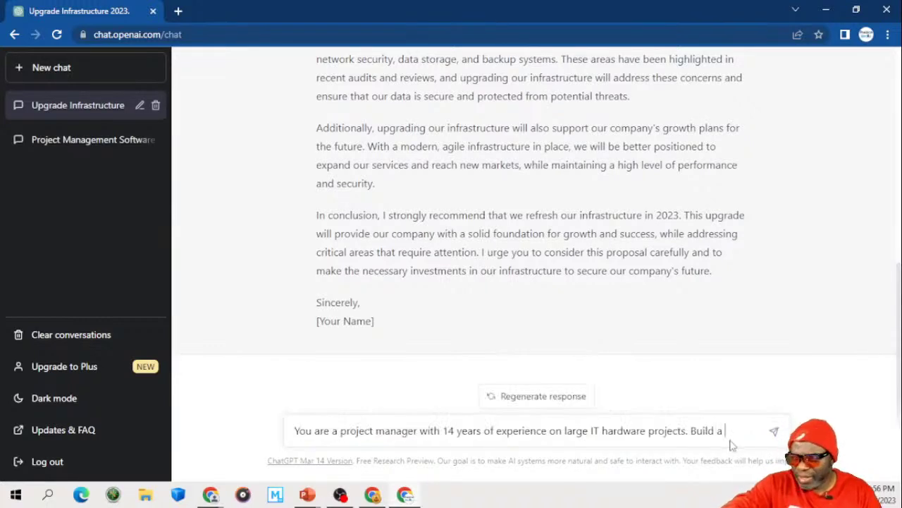
type("comp")
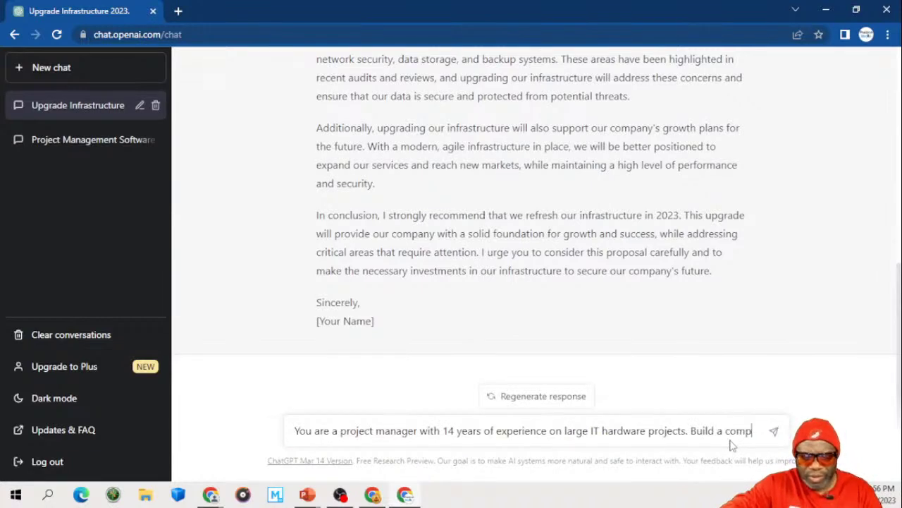
type("elling ")
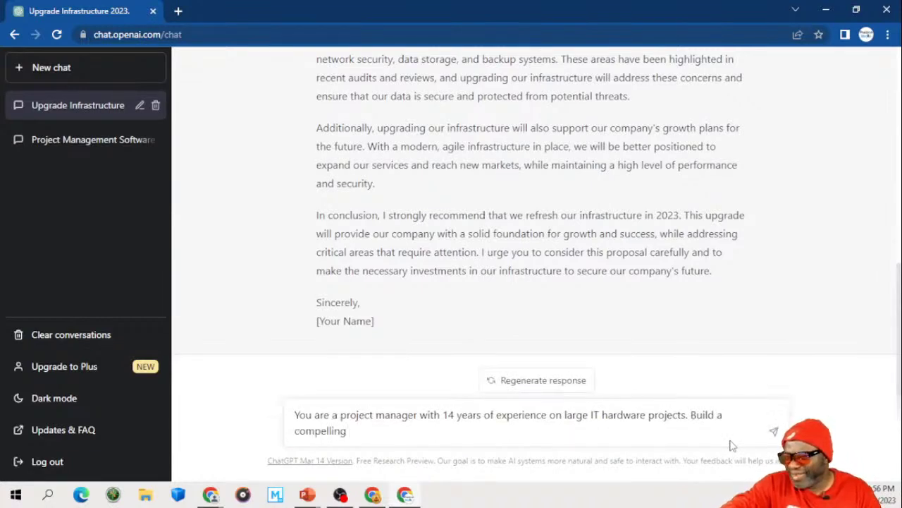
type("argument ")
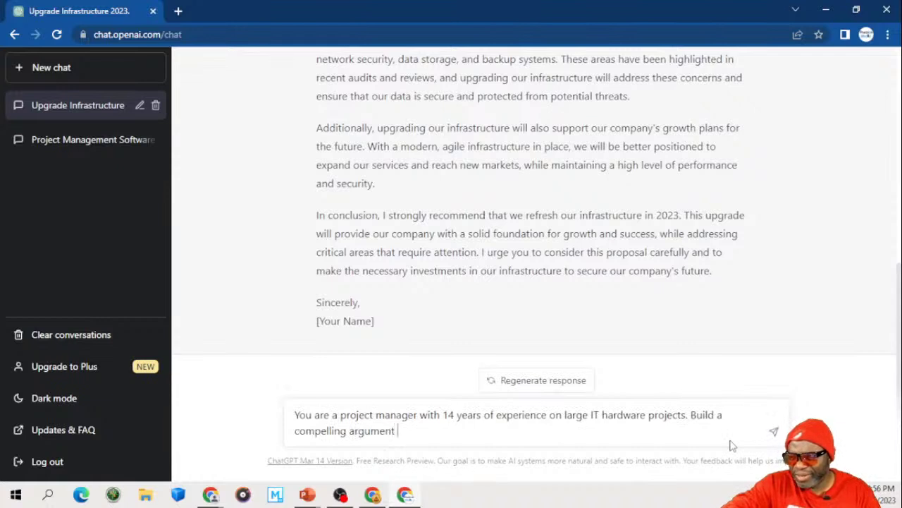
type("in tab")
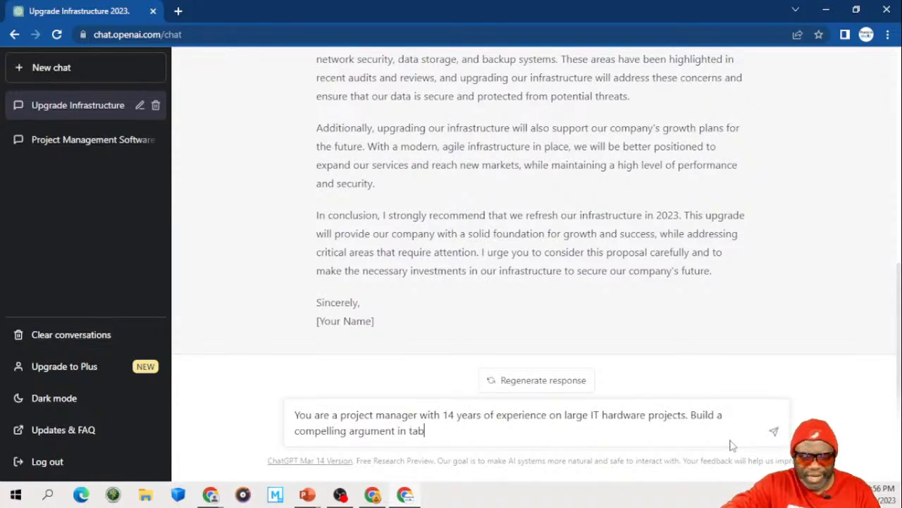
type("ular view")
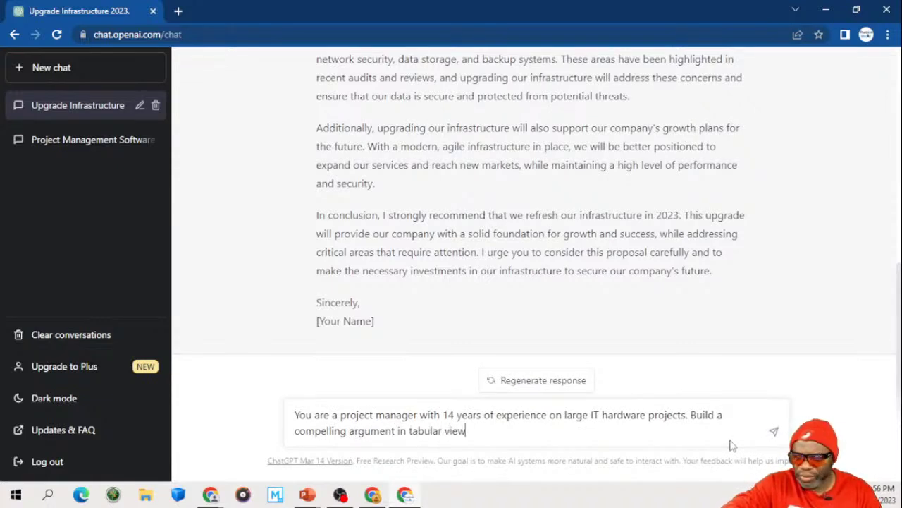
Step: Complete the table request with "showing the pros and the cons of a hardware and software upgrade."
type(" showing t")
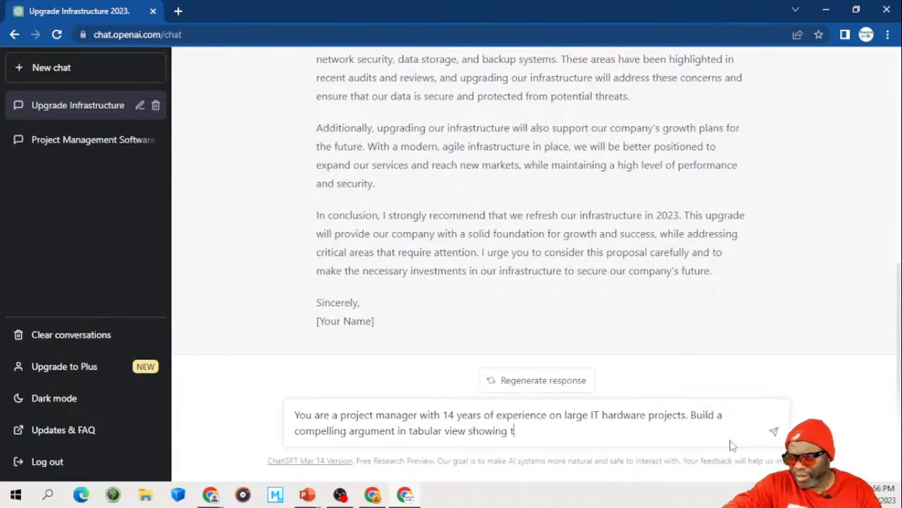
type("he pros")
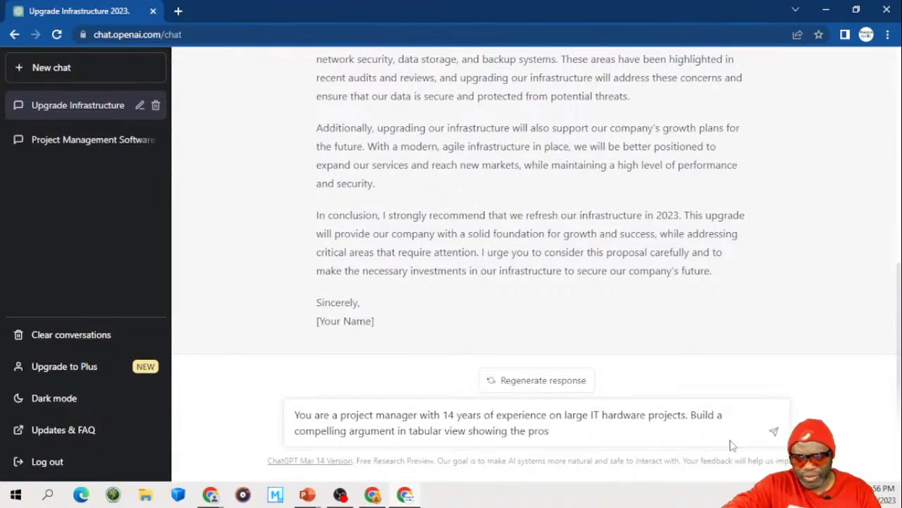
type(" and the cons")
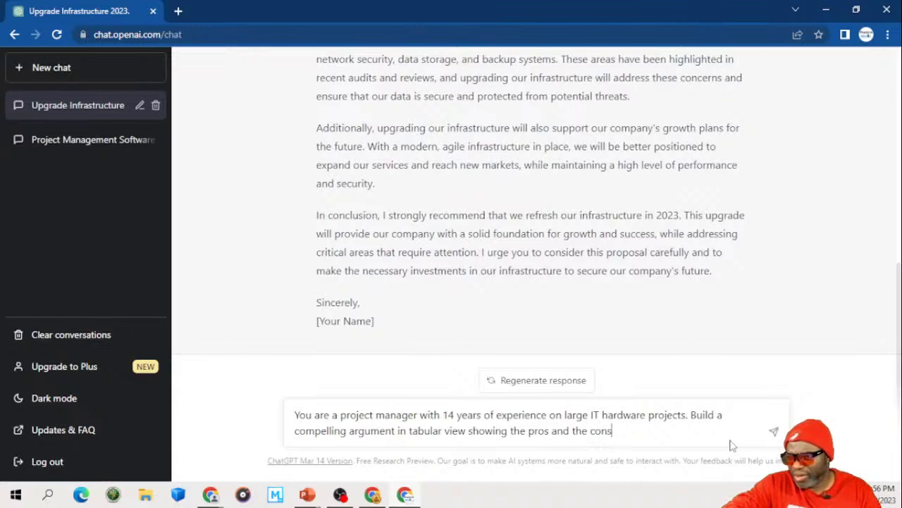
type(" of a")
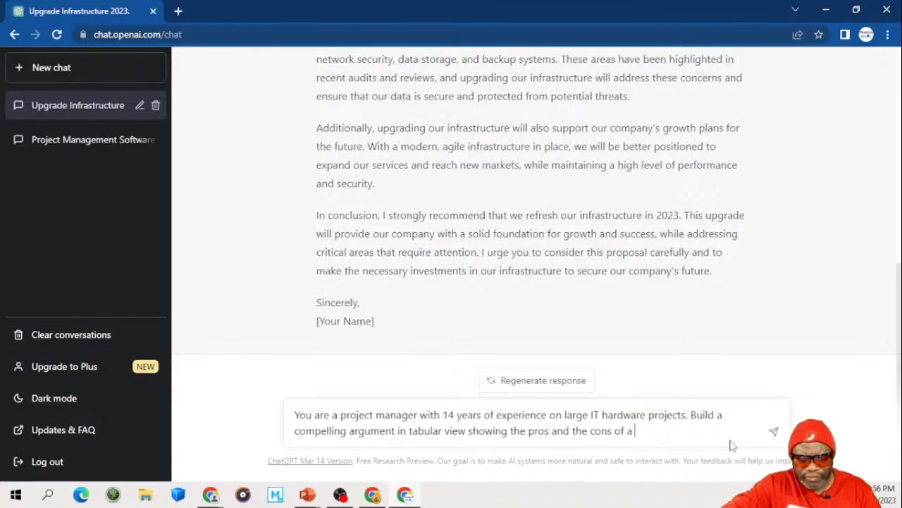
type(" hardware ")
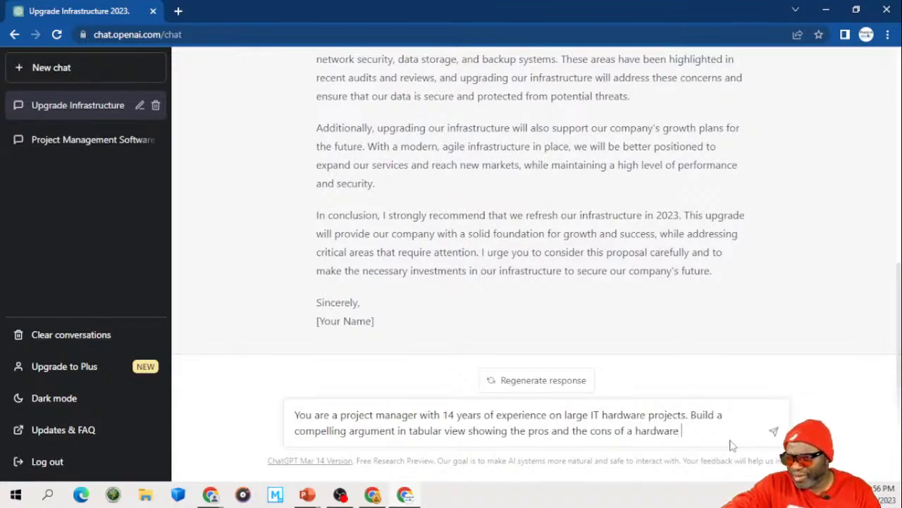
type("and sof")
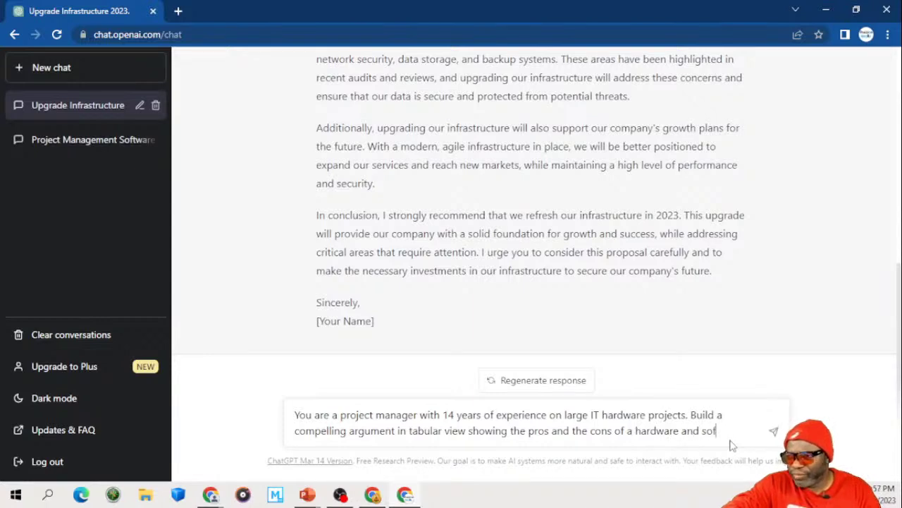
type("tware up")
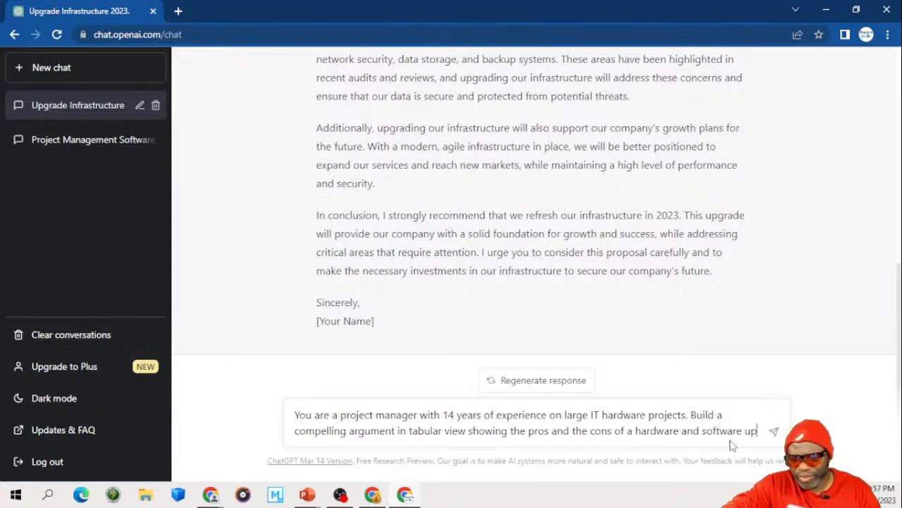
type("grade. ")
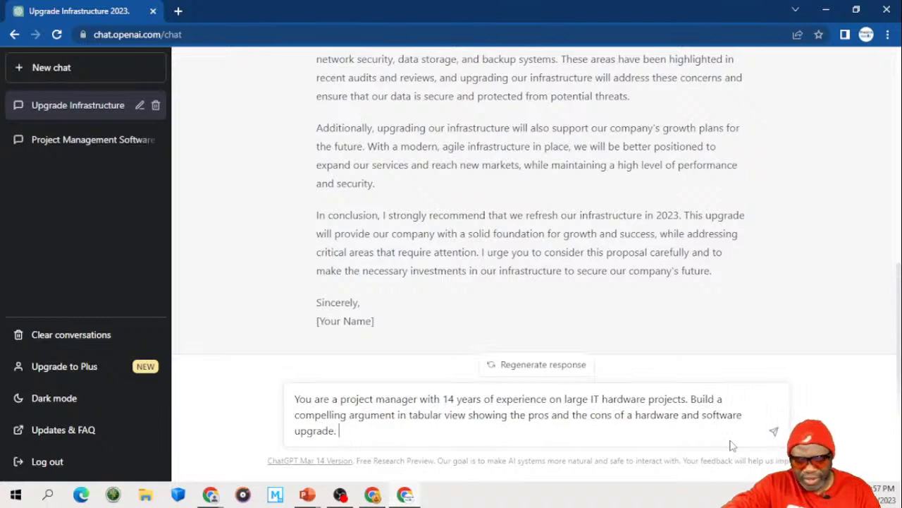
Step: Add the closing instruction "Include the cost benefit analysis in a separate field." to the prompt
type("Include t")
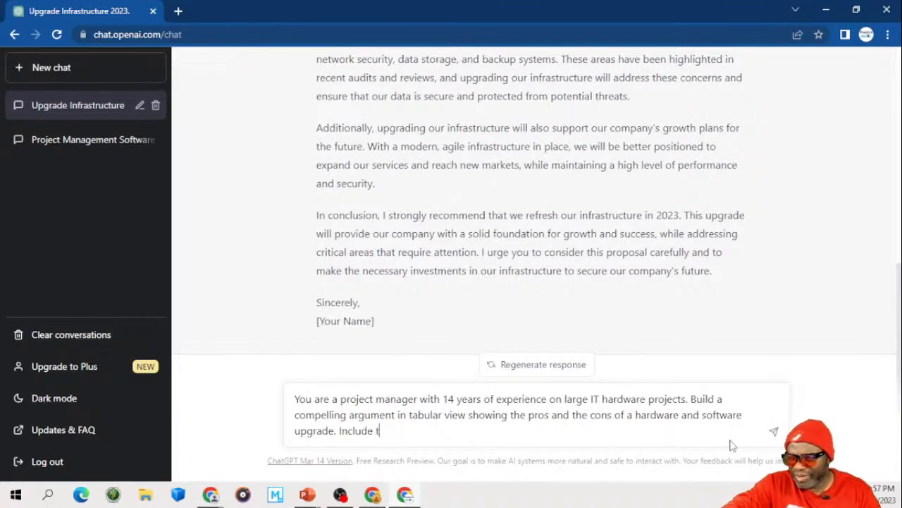
type("he cost ben")
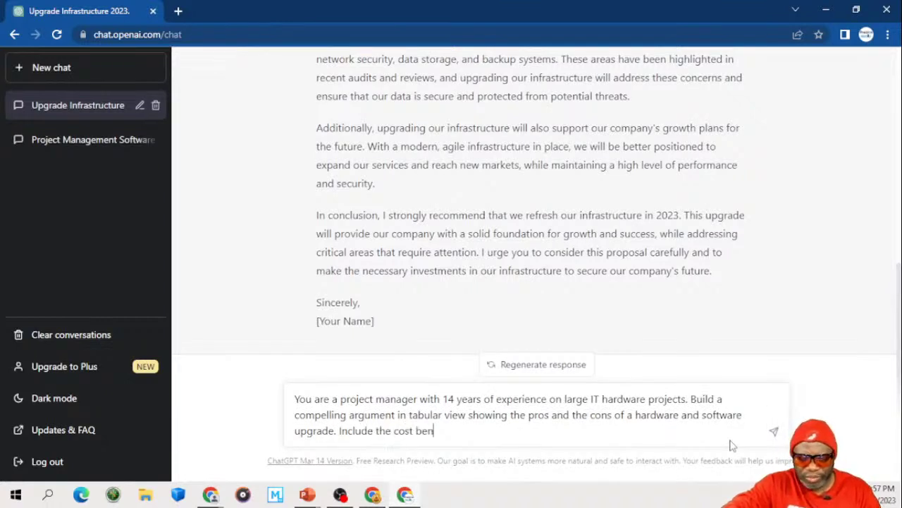
type("efit anal")
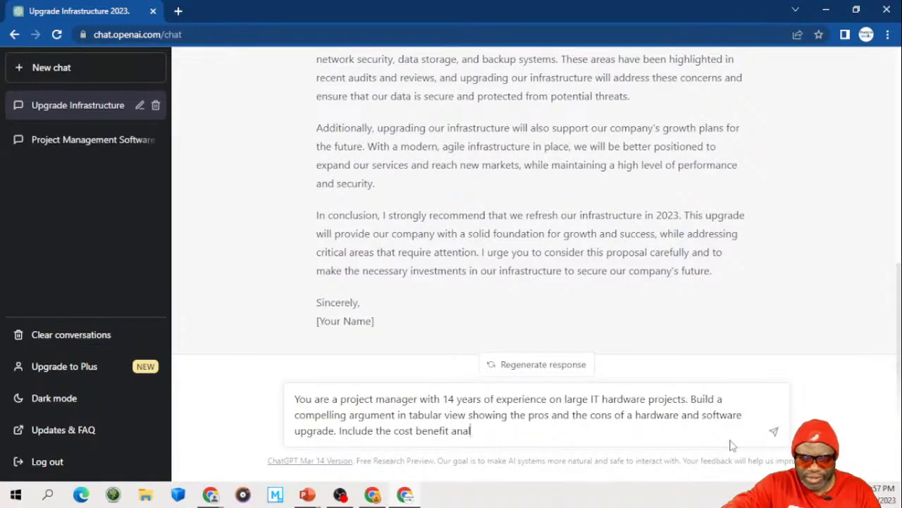
type("ysis in a se")
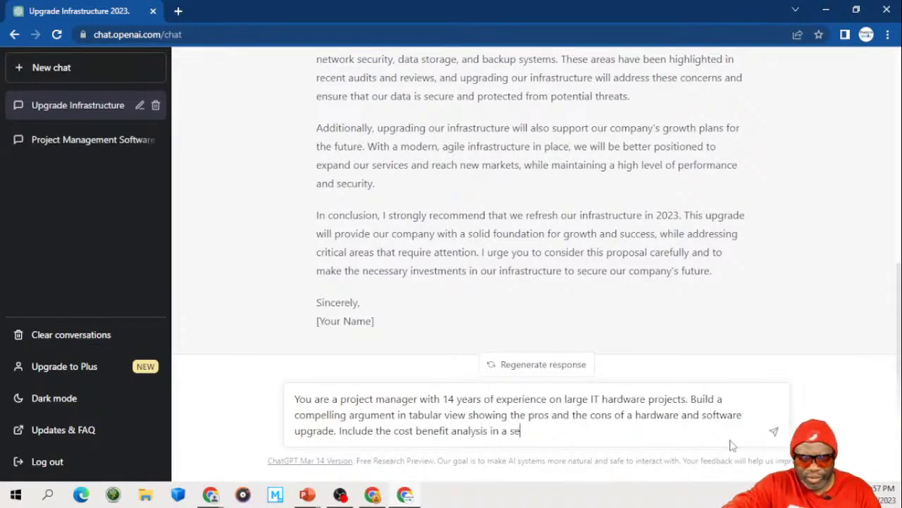
type("parate fiel")
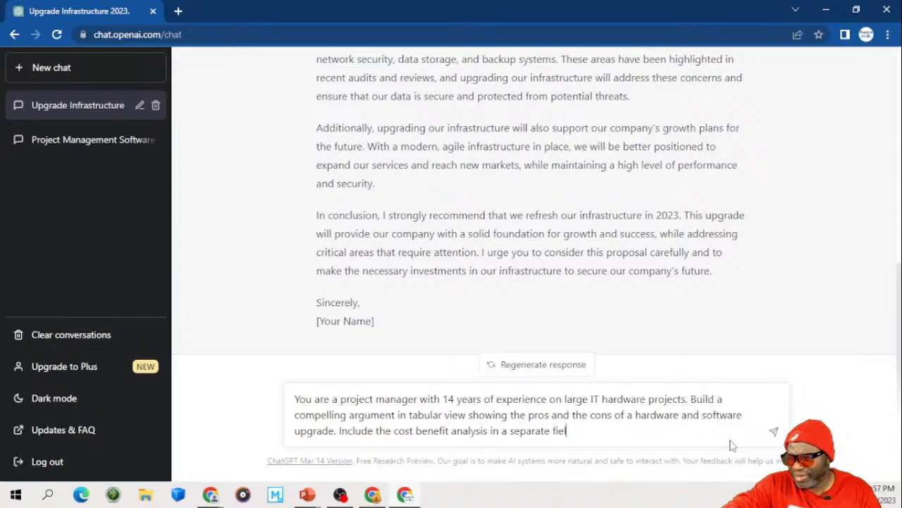
type("d.")
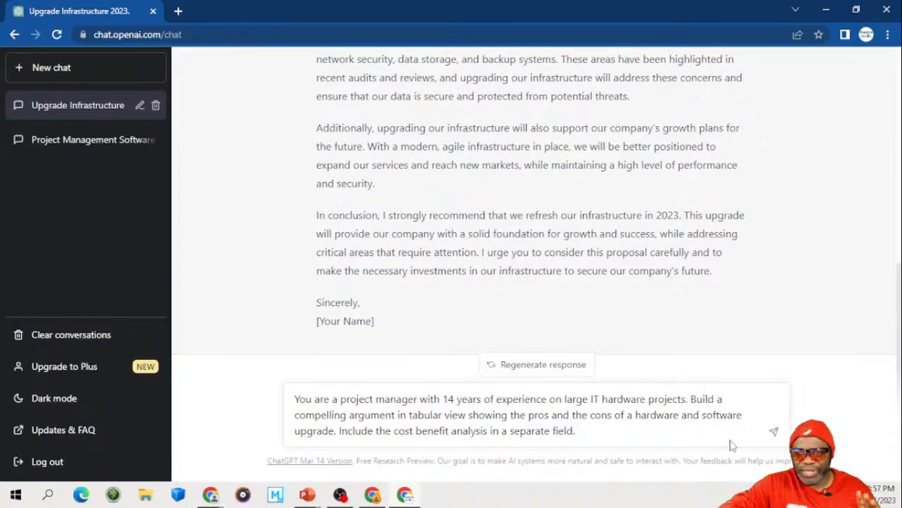
Step: Submit the prompt and review the generated pros, cons and cost benefit table through to its closing paragraphs
key("Return")
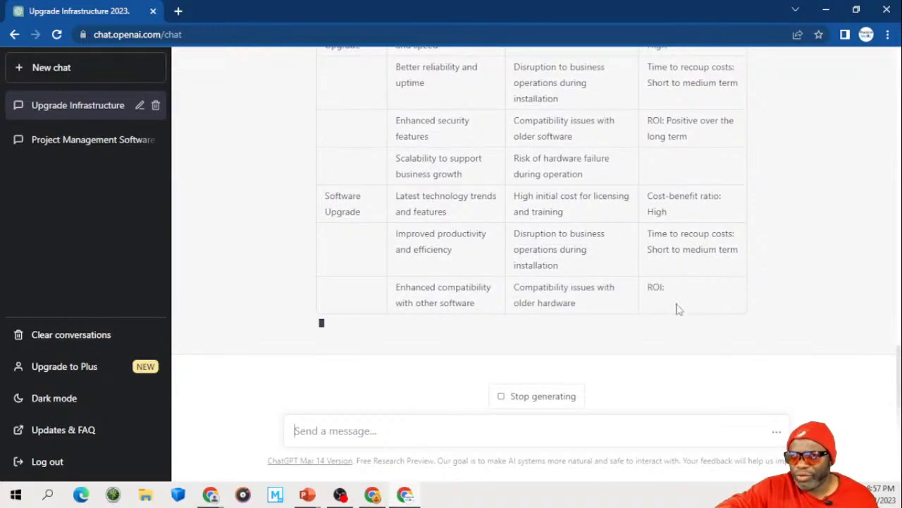
scroll(619, 276, "up", 1)
scroll(619, 276, "up", 2)
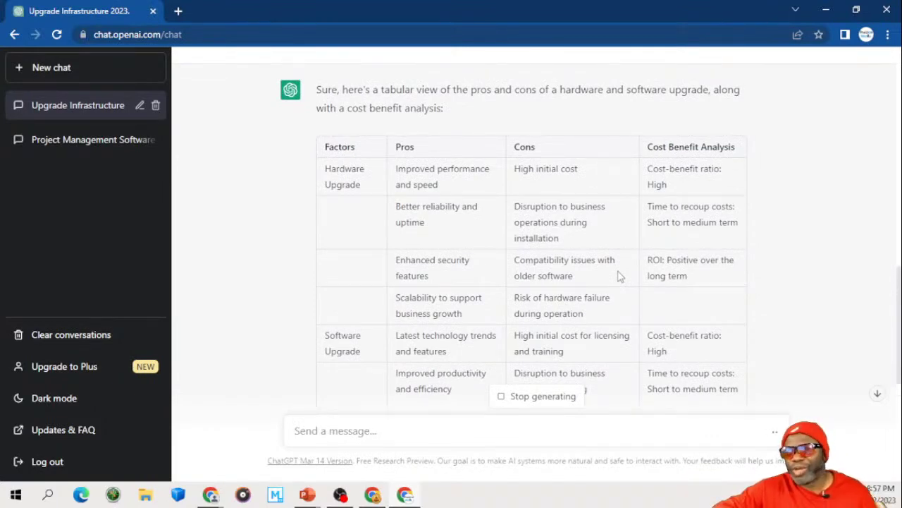
scroll(619, 276, "down", 1)
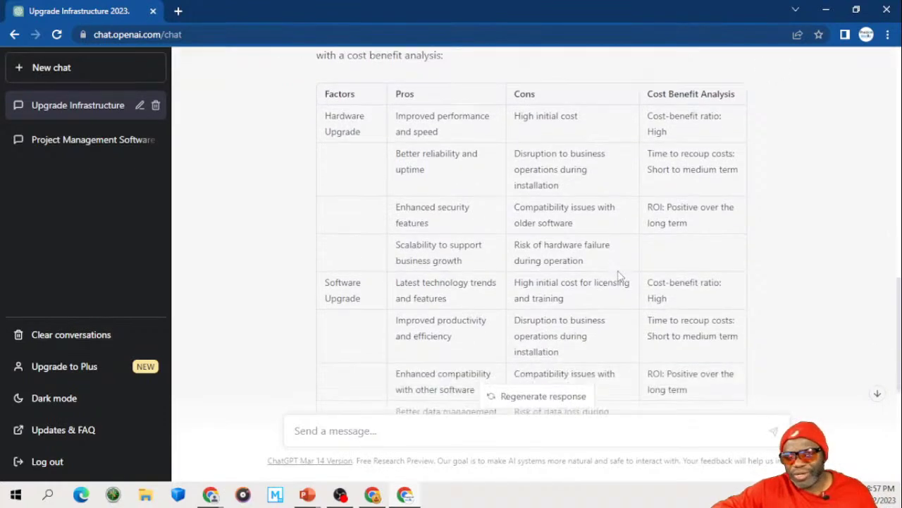
scroll(619, 277, "down", 2)
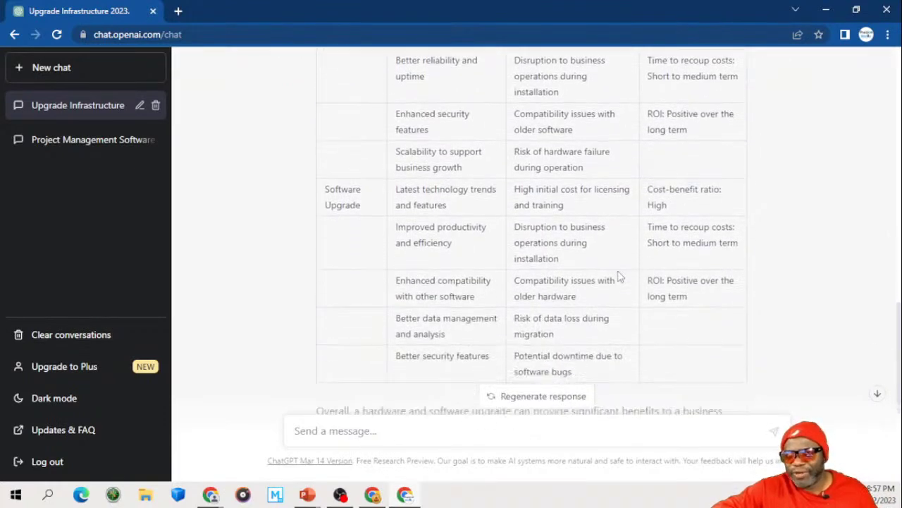
scroll(619, 275, "down", 2)
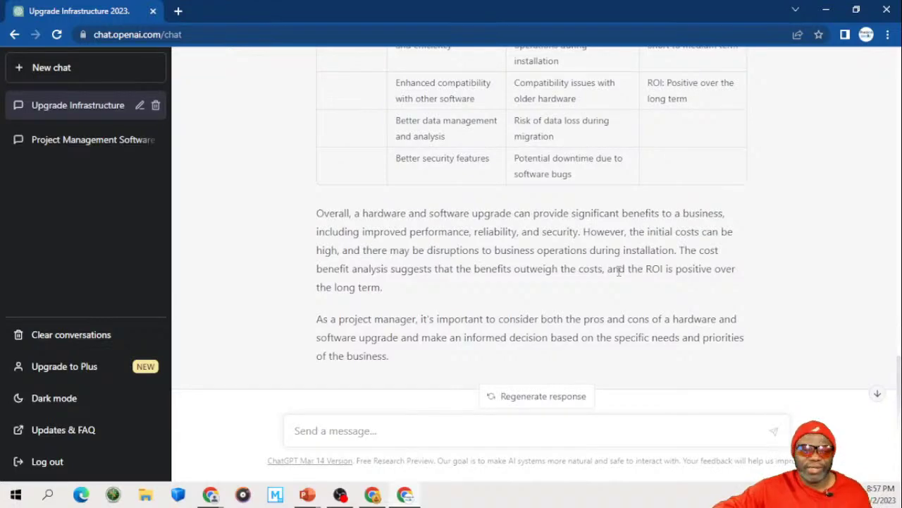
scroll(619, 274, "up", 2)
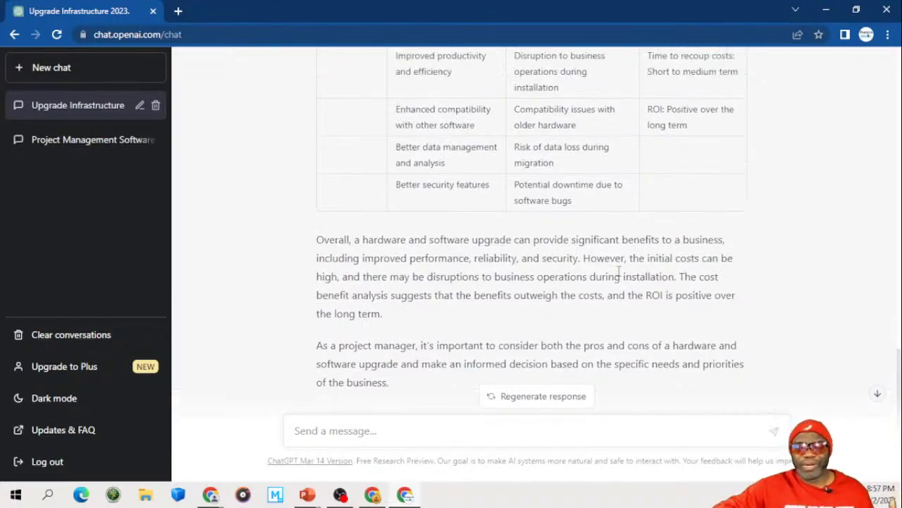
scroll(619, 275, "up", 3)
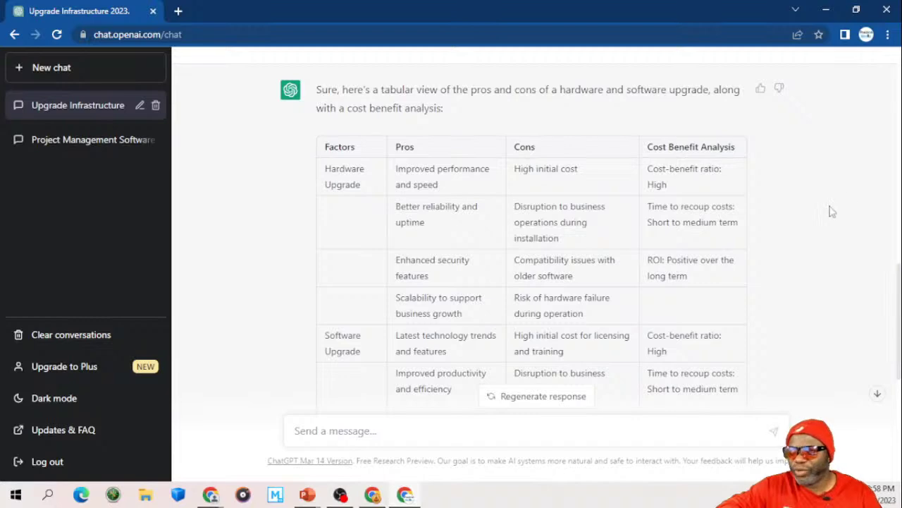
left_click(877, 393)
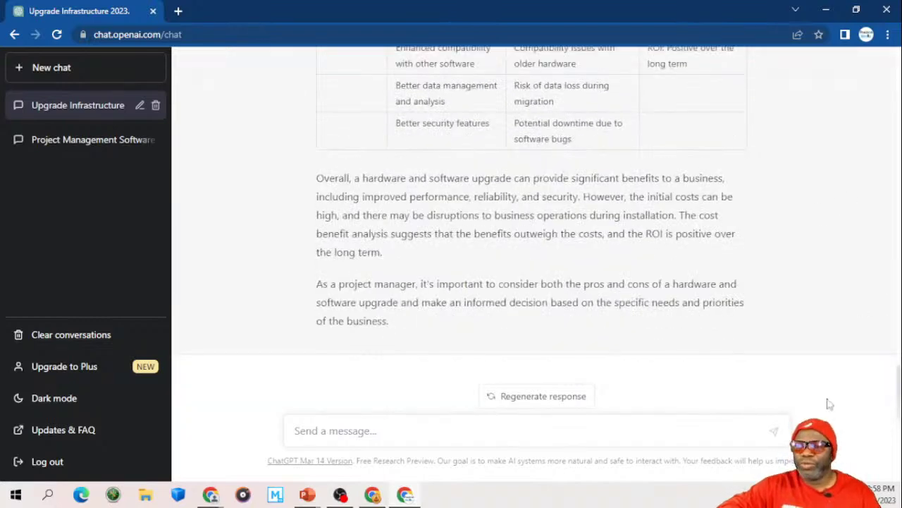
Step: Begin a new message with the words "Create a backlog"
left_click(494, 428)
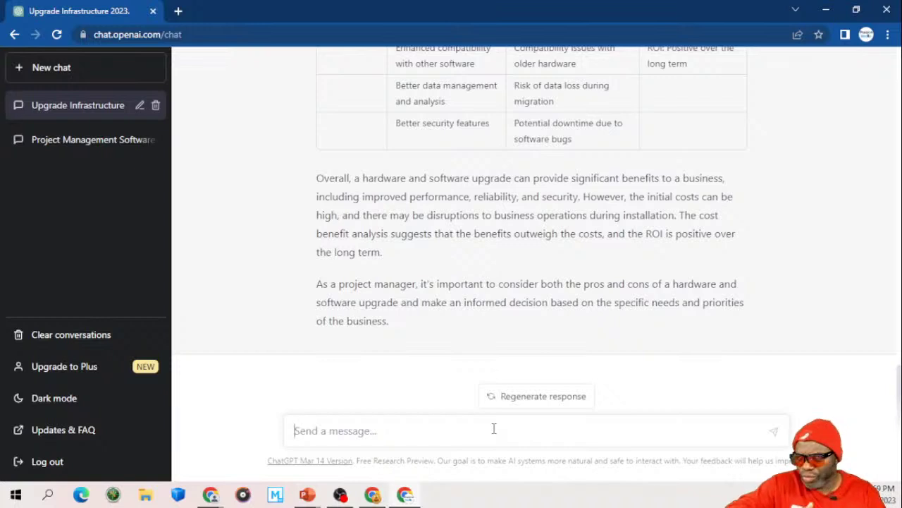
type("Cre")
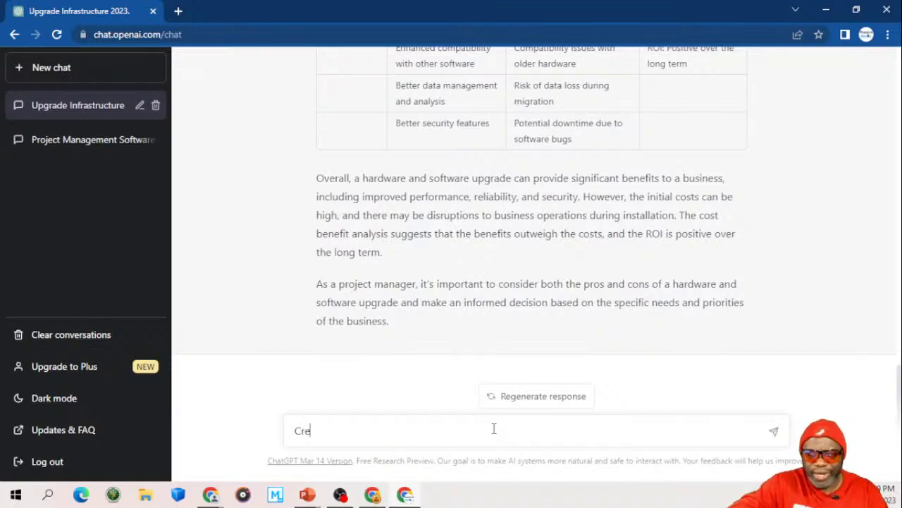
type("ate a b")
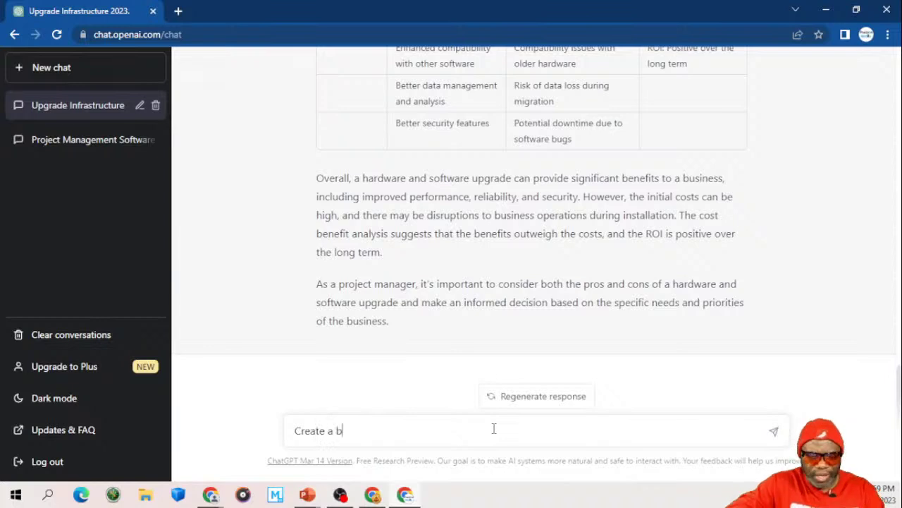
type("acklog")
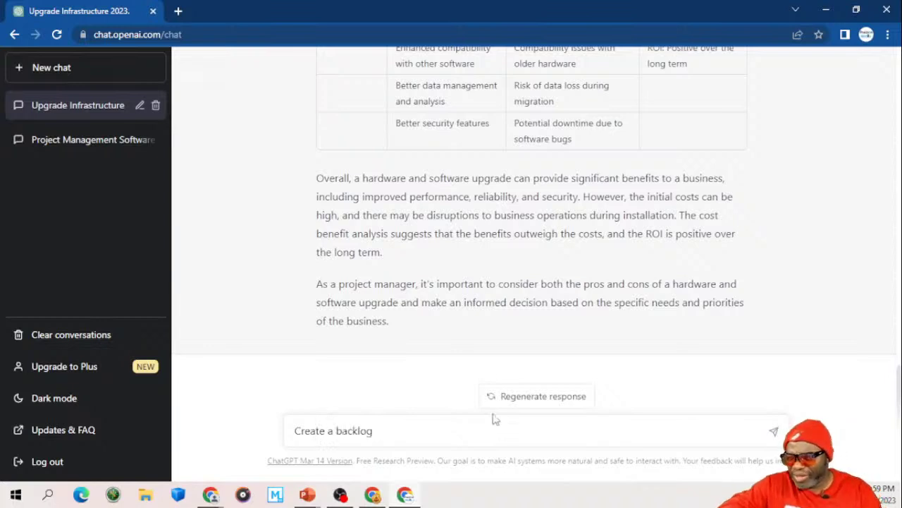
left_click(295, 433)
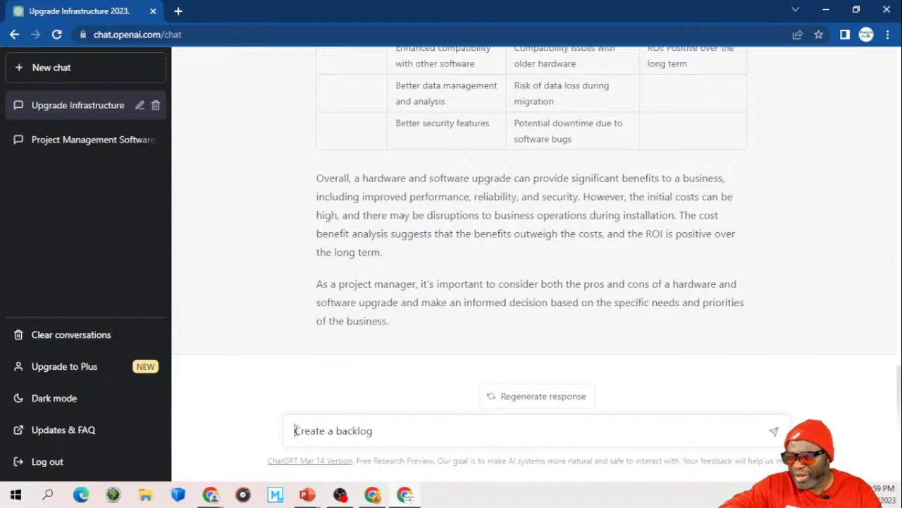
type("Write a compelling argument as to why your company infrastructure should be refreshed in 2023. Mention the following names in the argument: Dr. Rice, Ms. Black, The CFO HG Barnes and the President of the company Mr. Koalic. Make the response as robust as possible,")
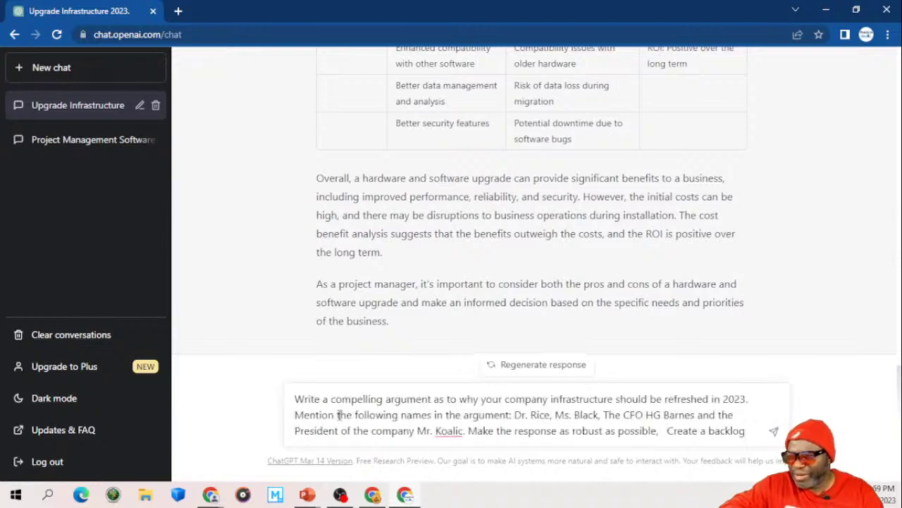
left_click_drag(294, 400, 462, 416)
Step: Replace the whole message draft with the role opening "You are a Portfolio manager trying"
key("ctrl+a")
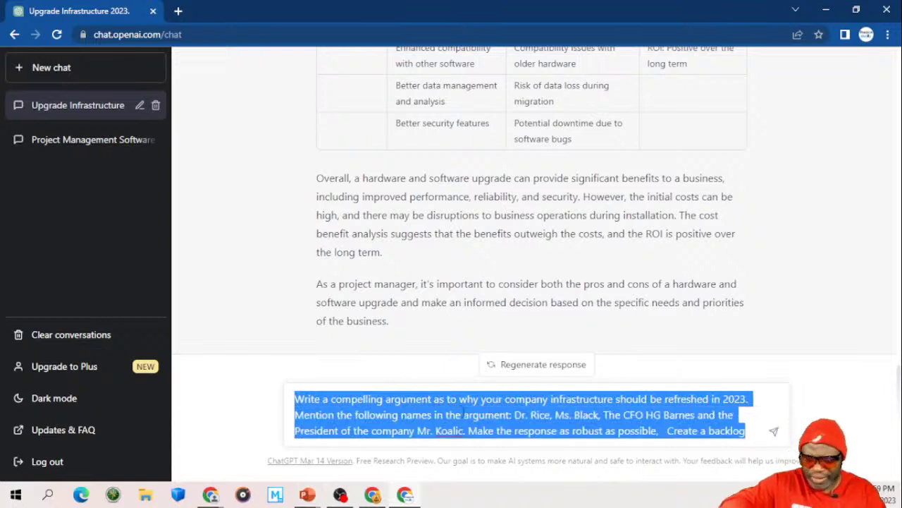
type("You are a ")
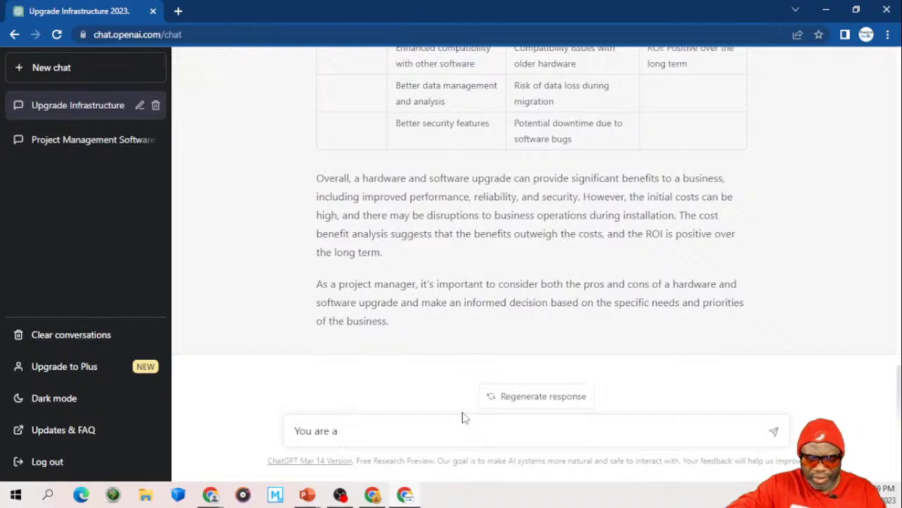
type("Pro")
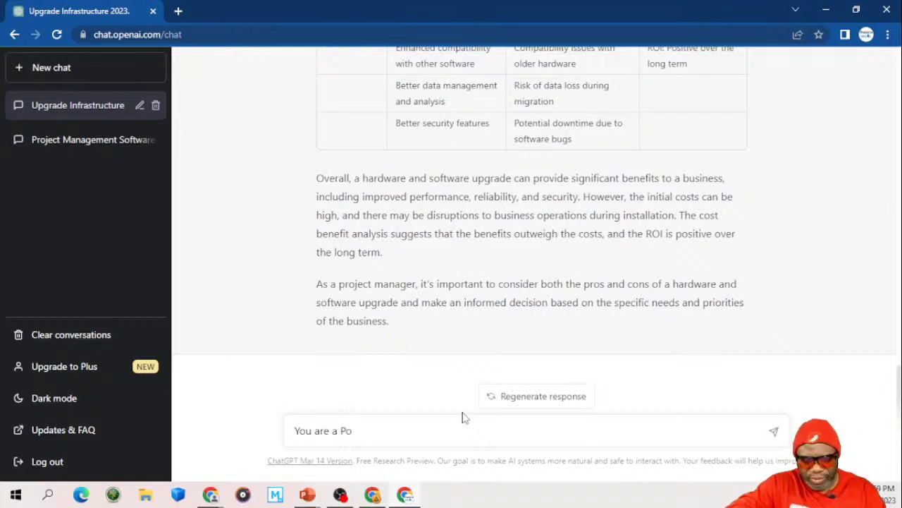
type("rtfolio")
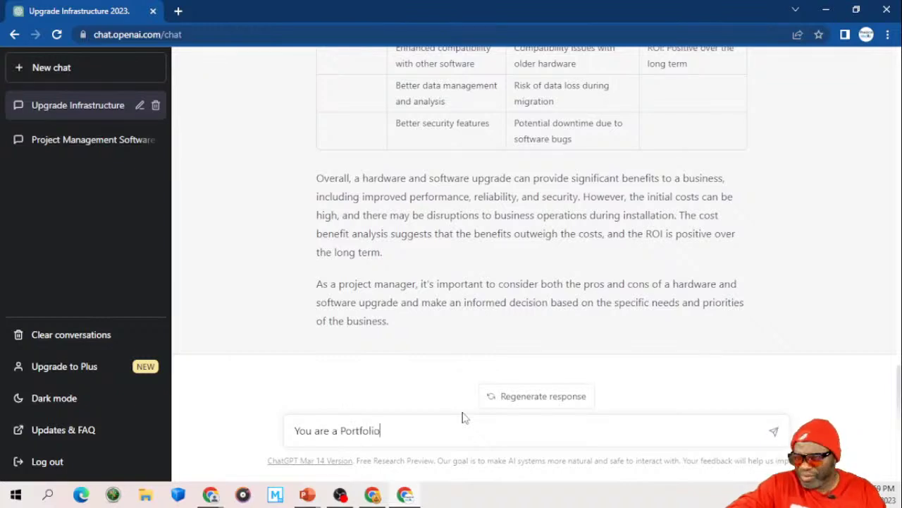
type(" mnage")
key("BackSpace")
key("BackSpace")
key("BackSpace")
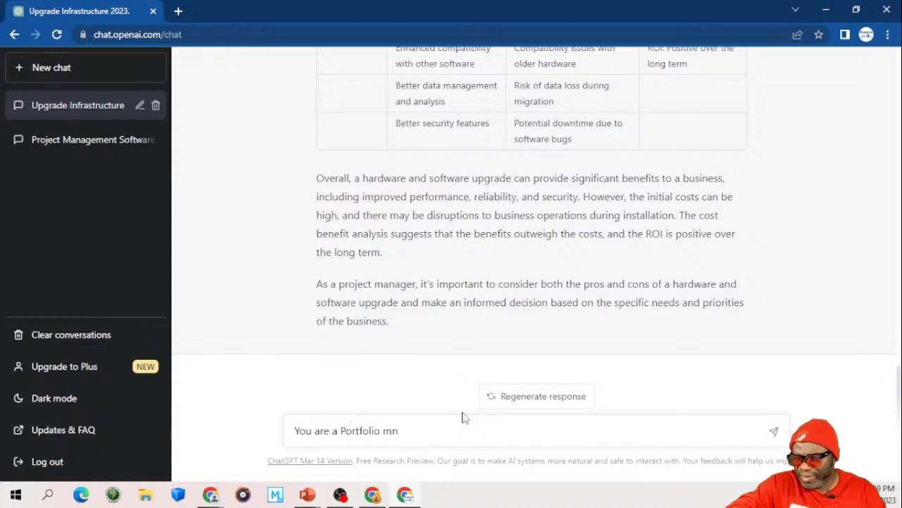
key("BackSpace")
type("anager trying")
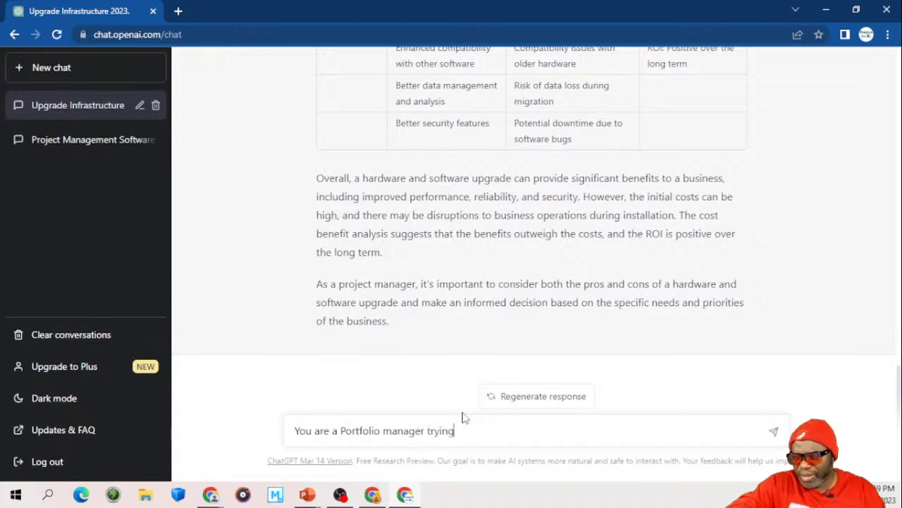
Step: Complete the role sentence with "to make a case for a hardware and software refresh for all infrastructure and windows."
type(" to make a ca")
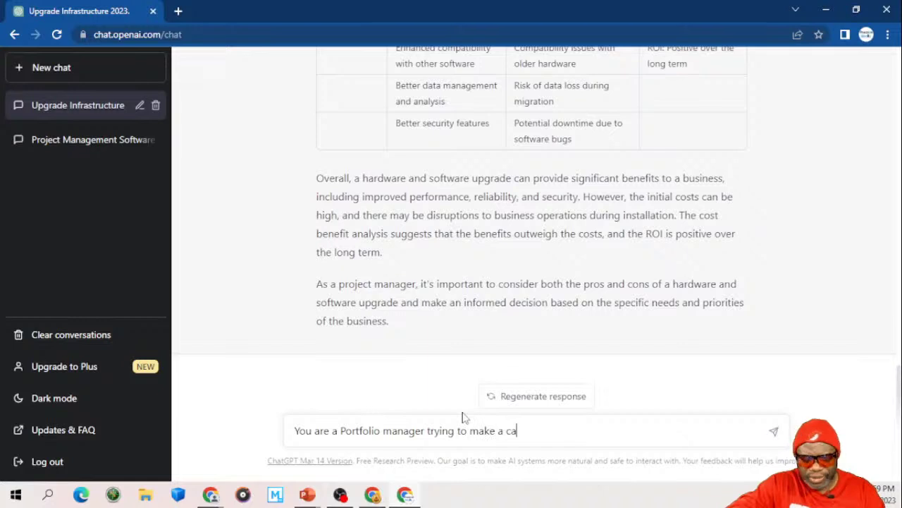
type("se for a")
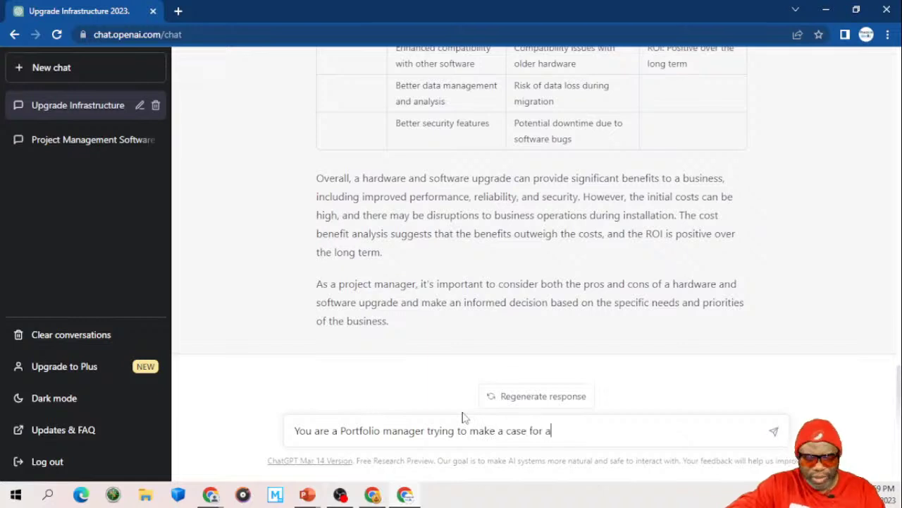
type(" hardw")
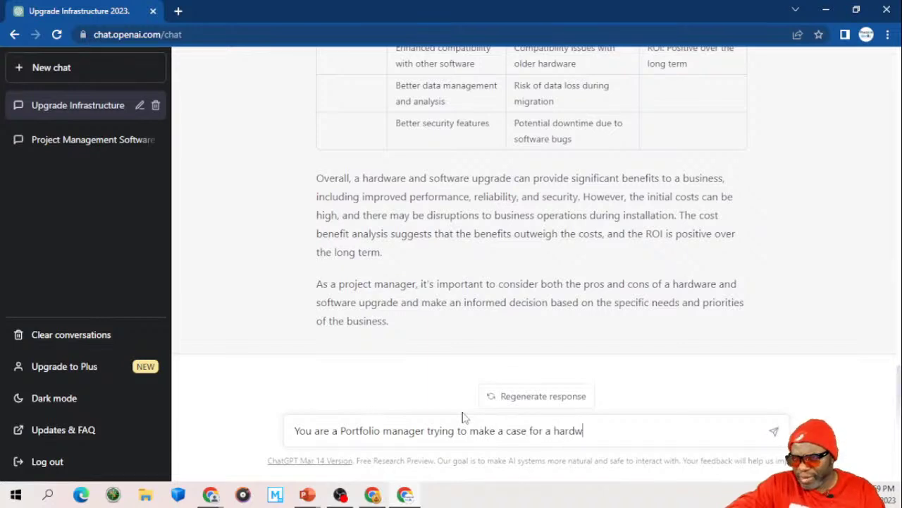
type("are and softw")
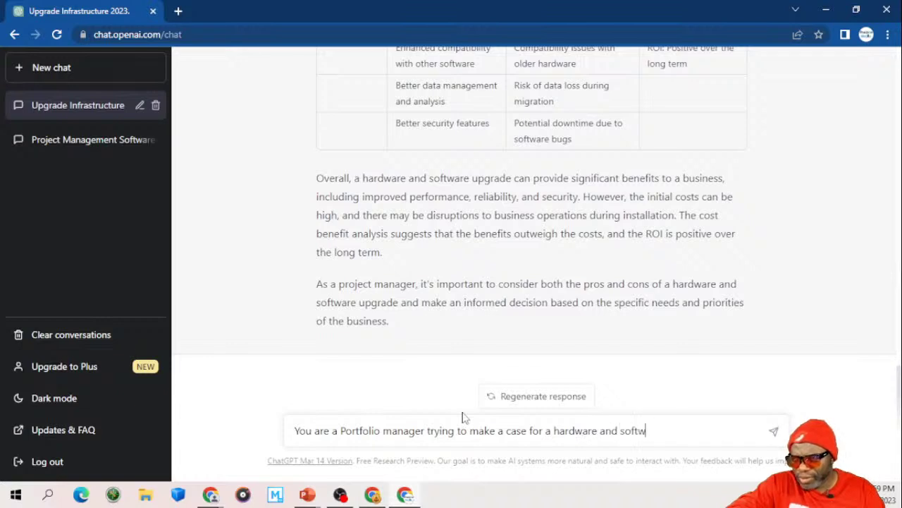
type("are refresh for ")
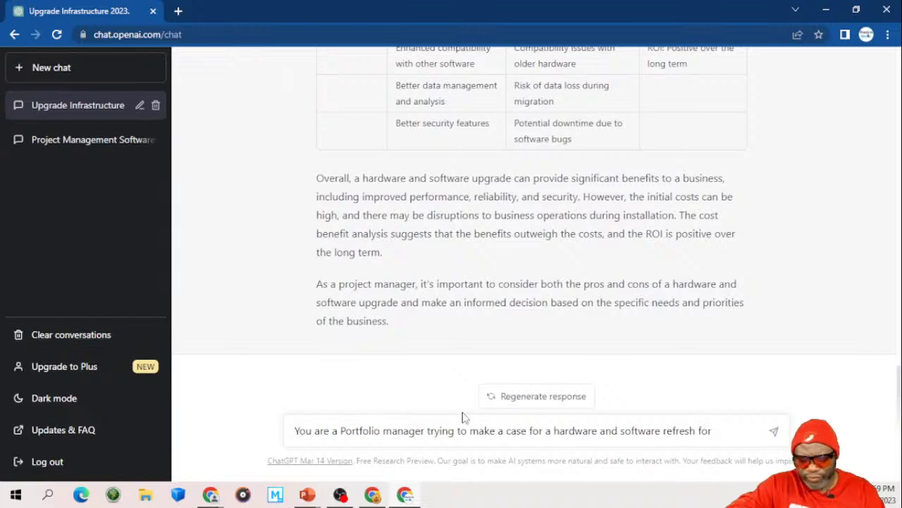
type("all i")
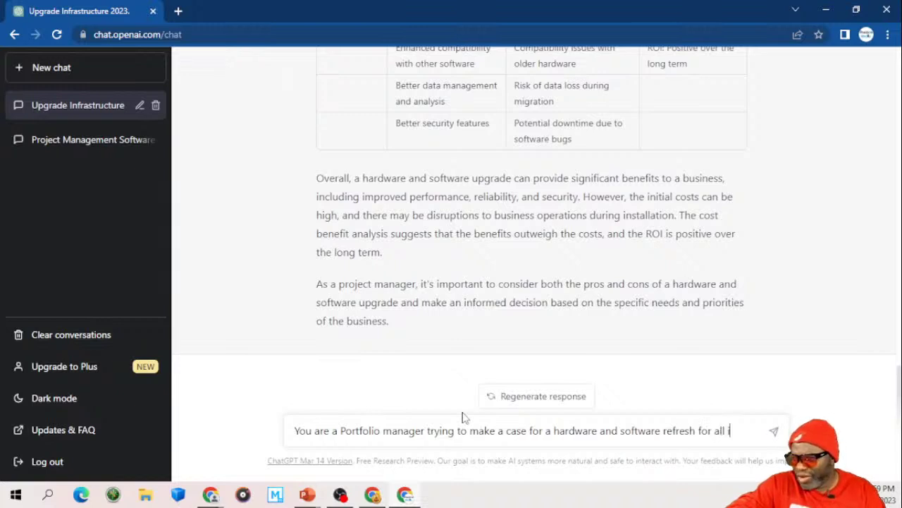
type("nfrastru")
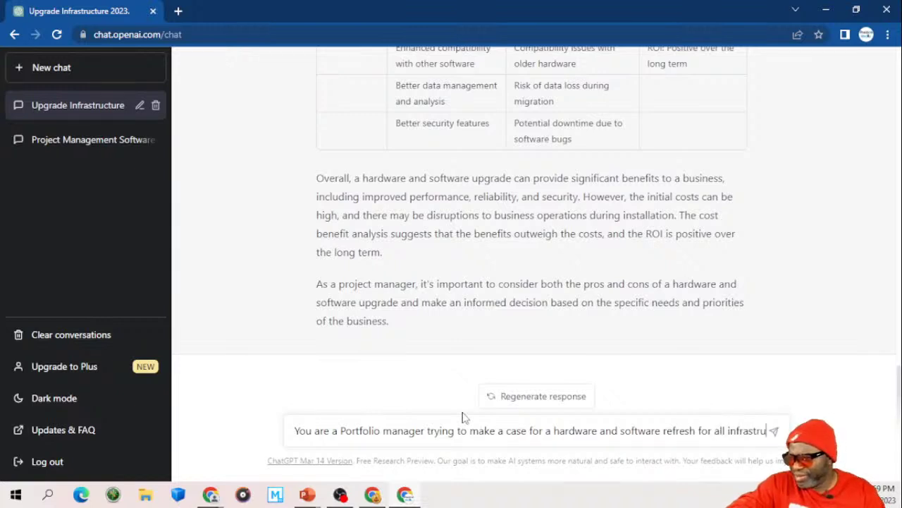
type("ctu")
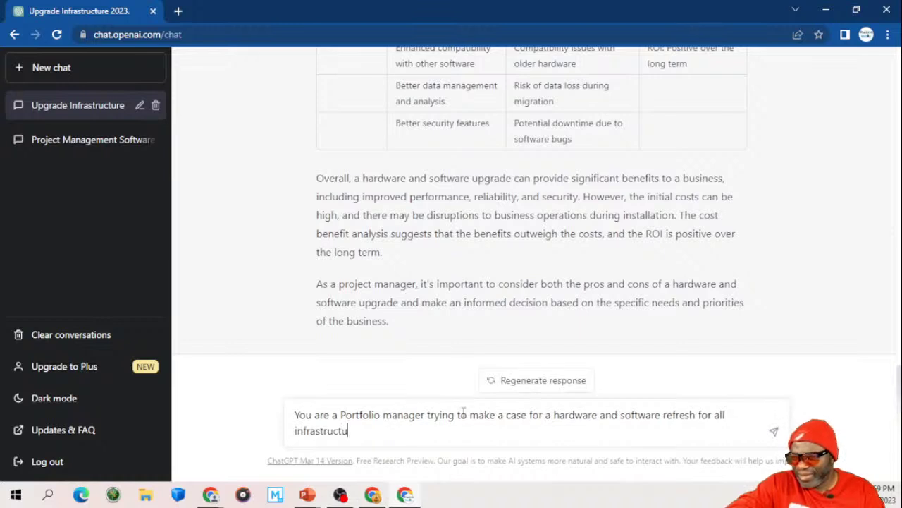
type("re and windoe")
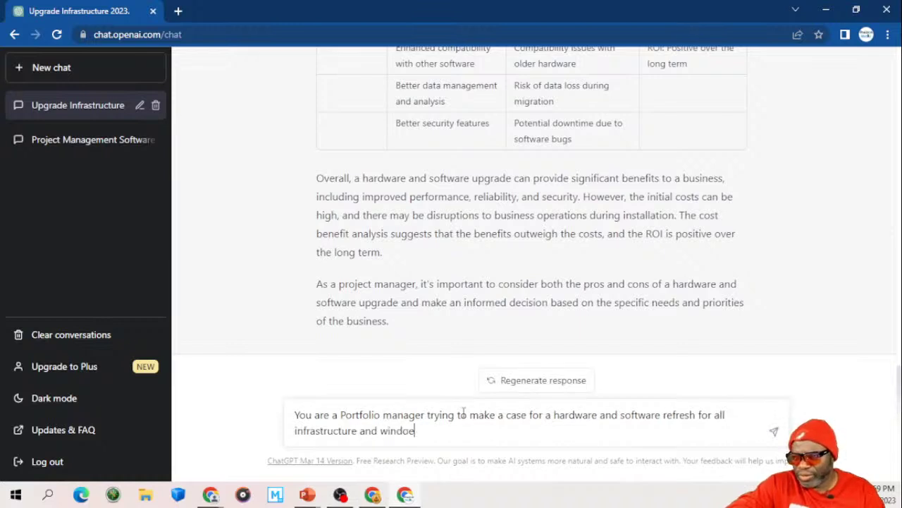
key("BackSpace")
type("ws.")
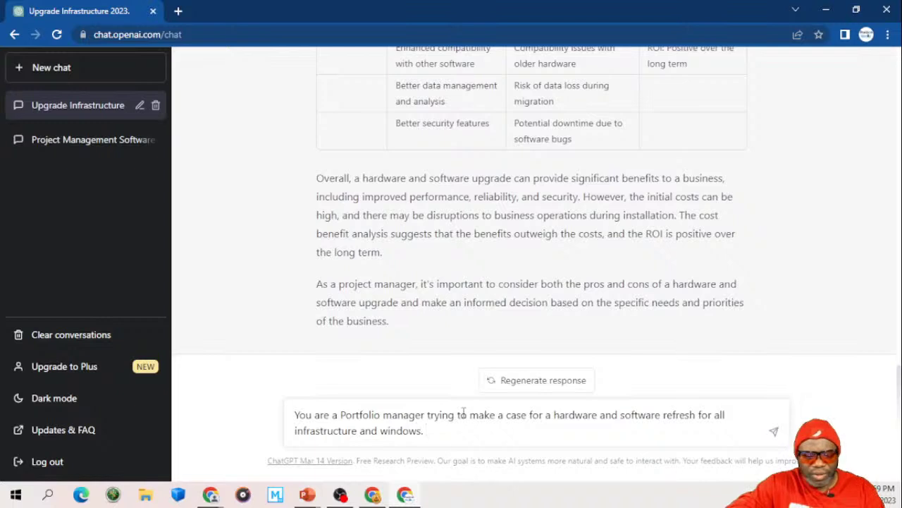
Step: Add the request "Create a product backlog for this endeavor" after the role sentence
type("Create a prod")
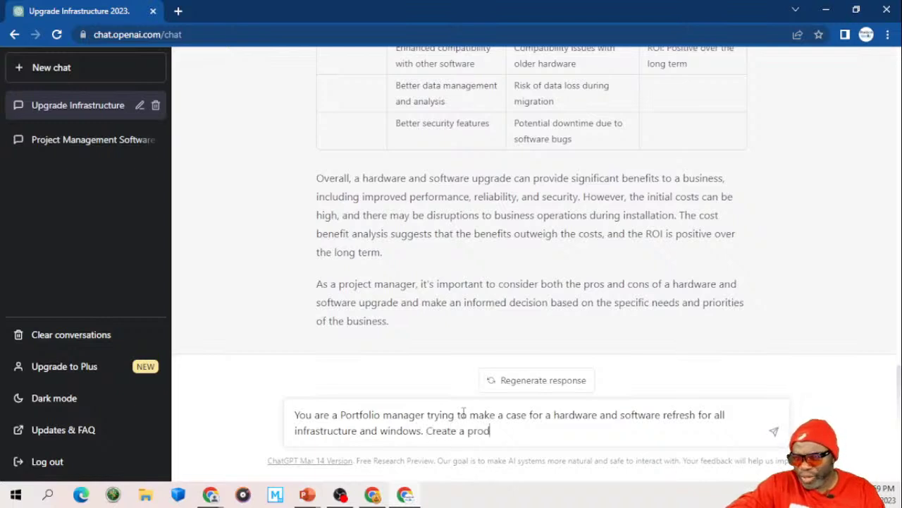
type("uct backlo")
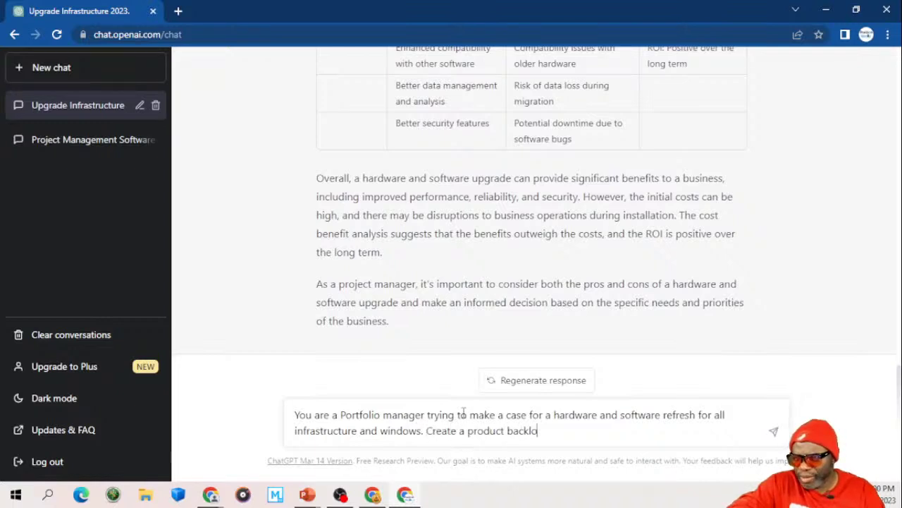
type("g for this")
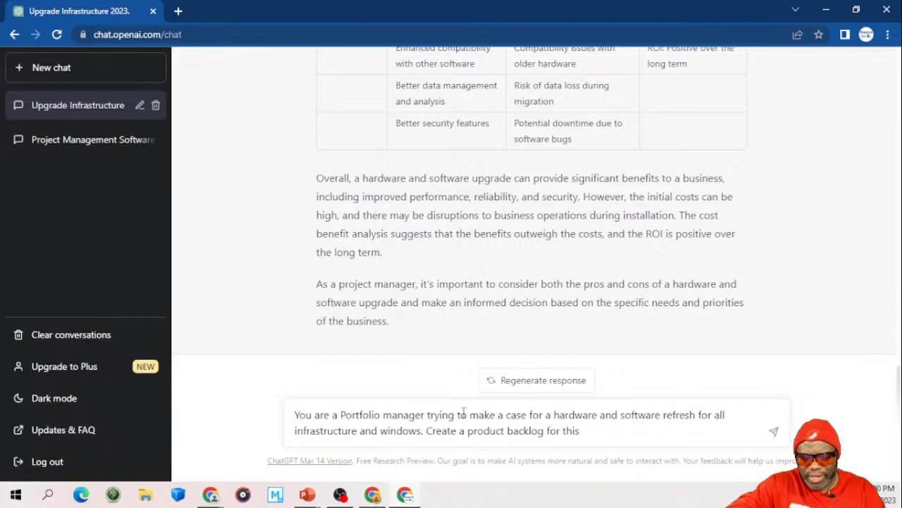
type(" endeavor")
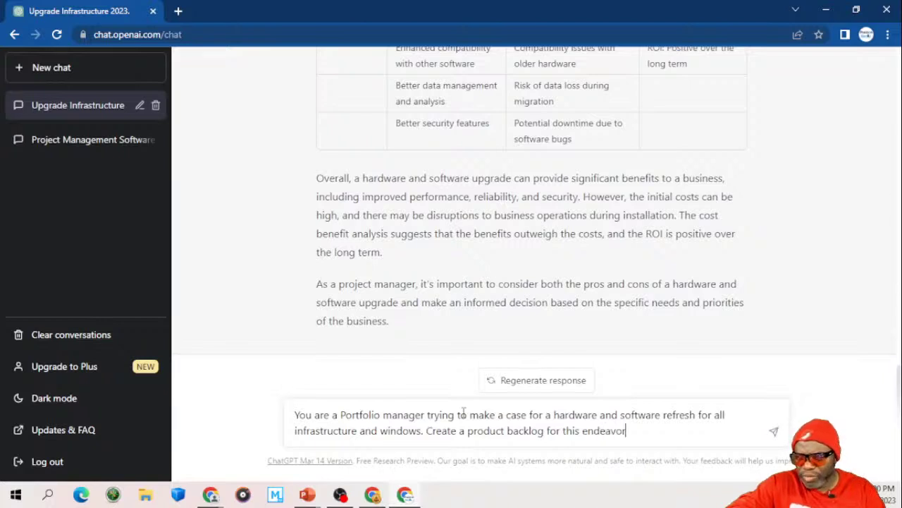
Step: Extend the backlog request with "breaking the information down into releases, sprints"
type(" breaking the")
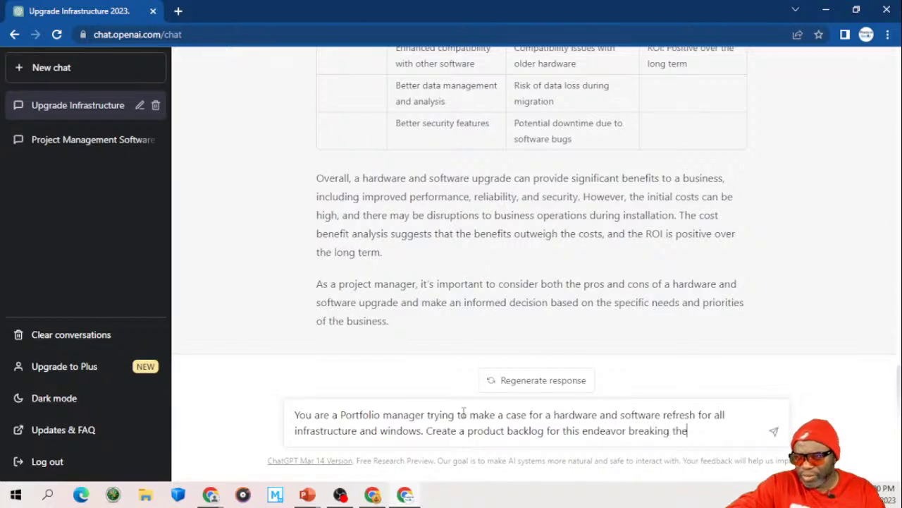
type(" information ")
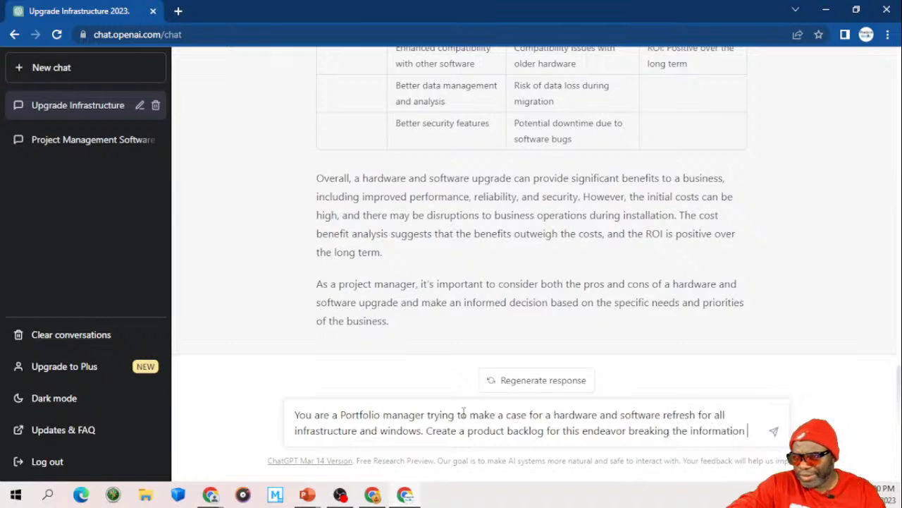
type("down into ")
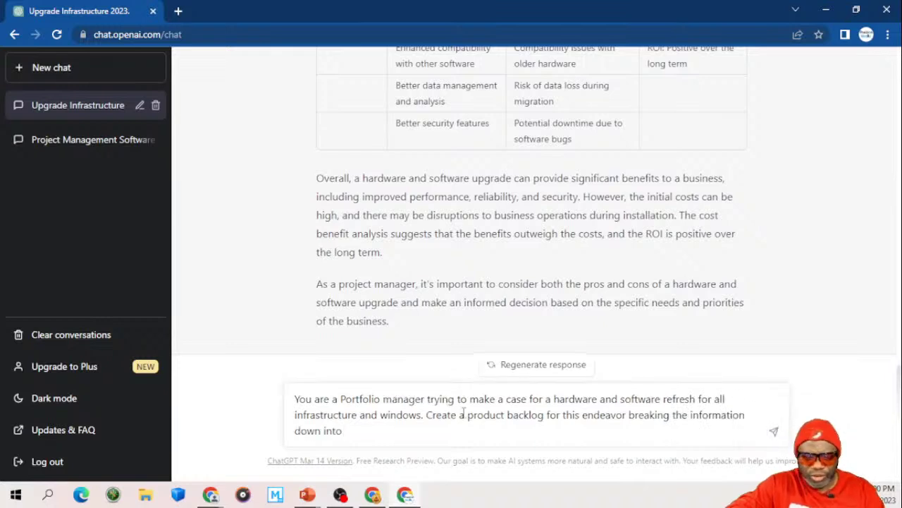
type("re")
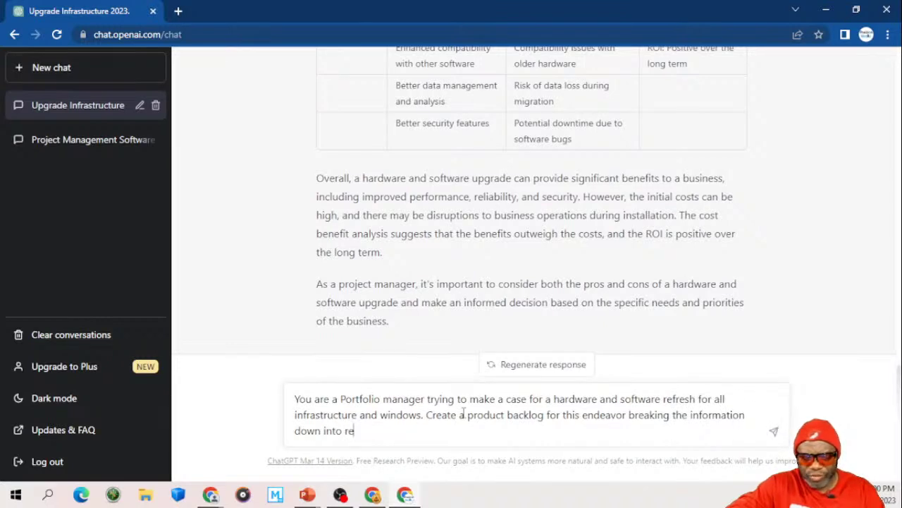
type("leases")
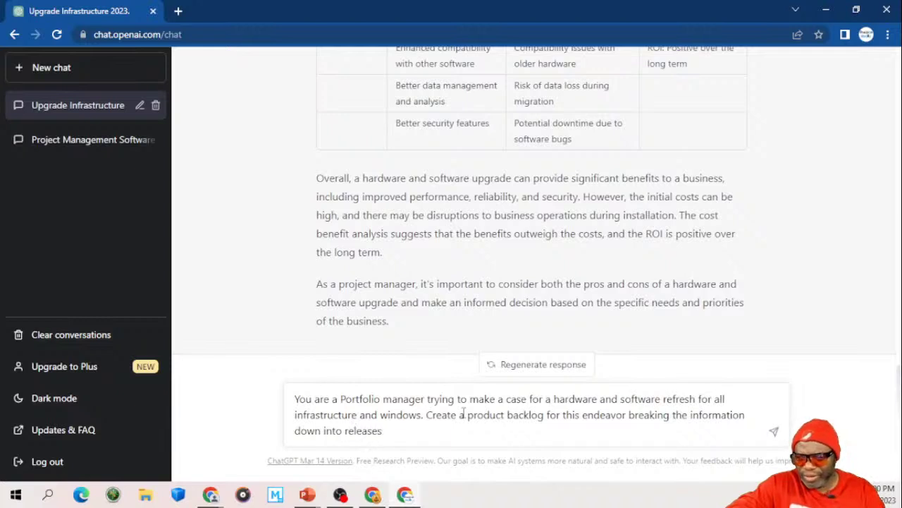
type(", sprints")
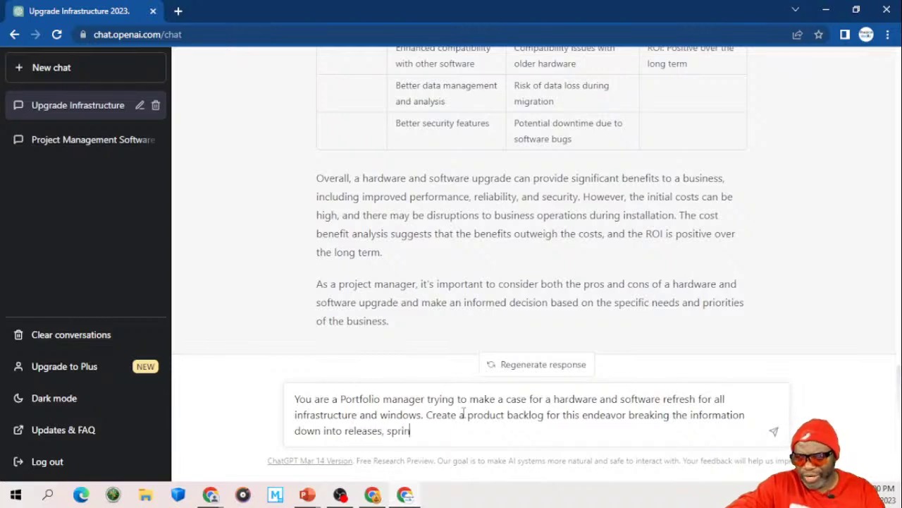
Step: Insert "epics, features," ahead of "releases" in the list of backlog levels
left_click(347, 431)
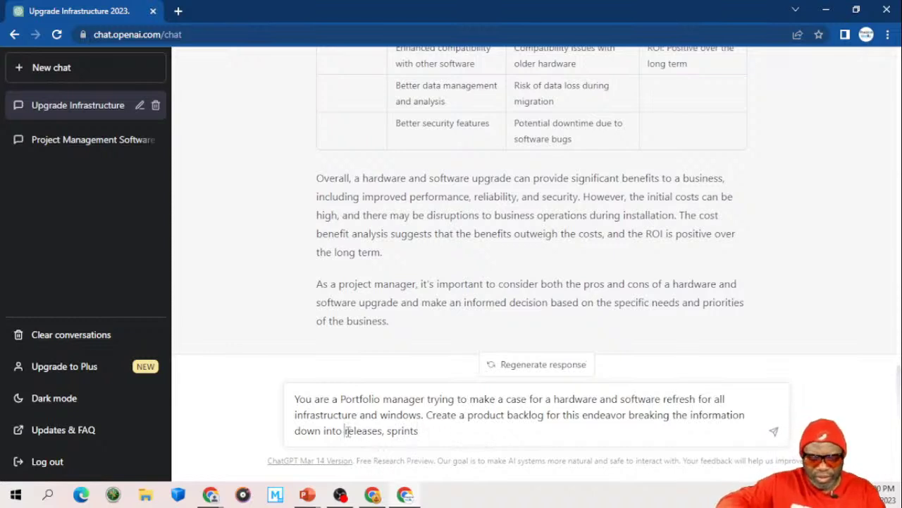
type("epics, fe")
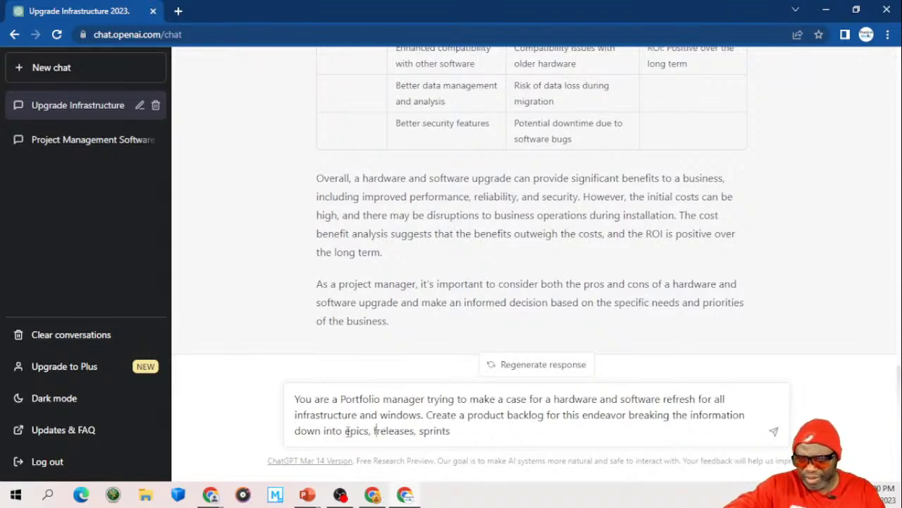
type("ature")
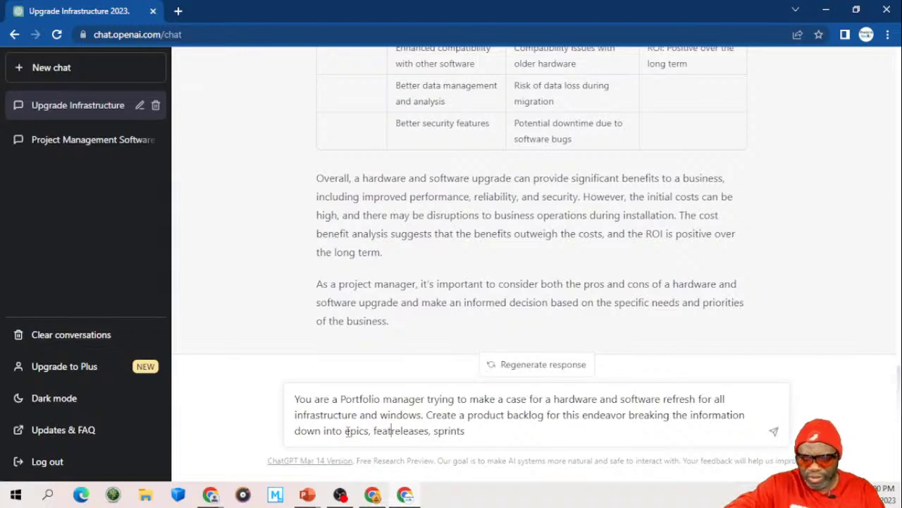
type("s,")
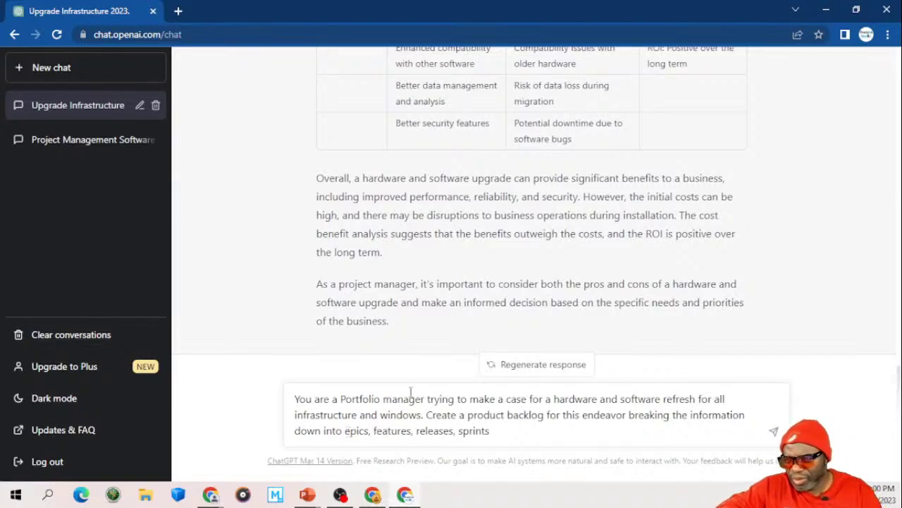
Step: Add "stories" after "sprints" as the last backlog level and end the sentence with a period
left_click(496, 433)
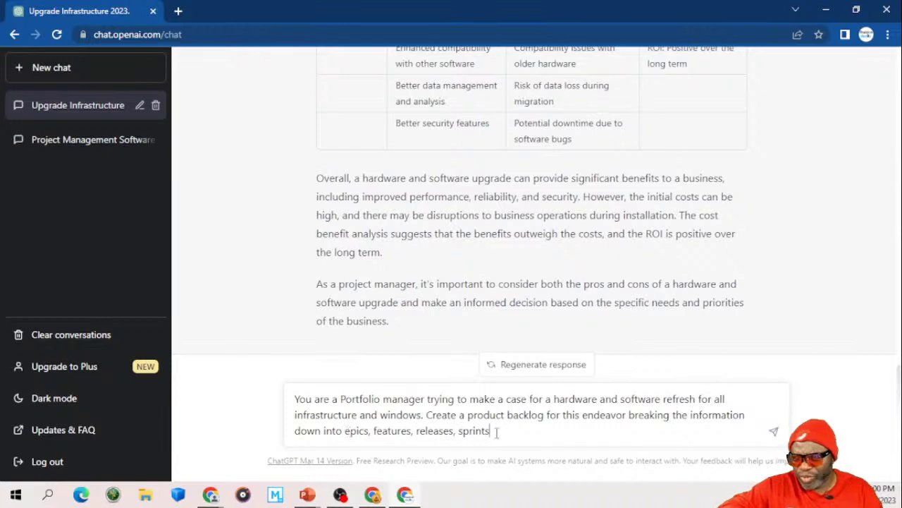
type(",")
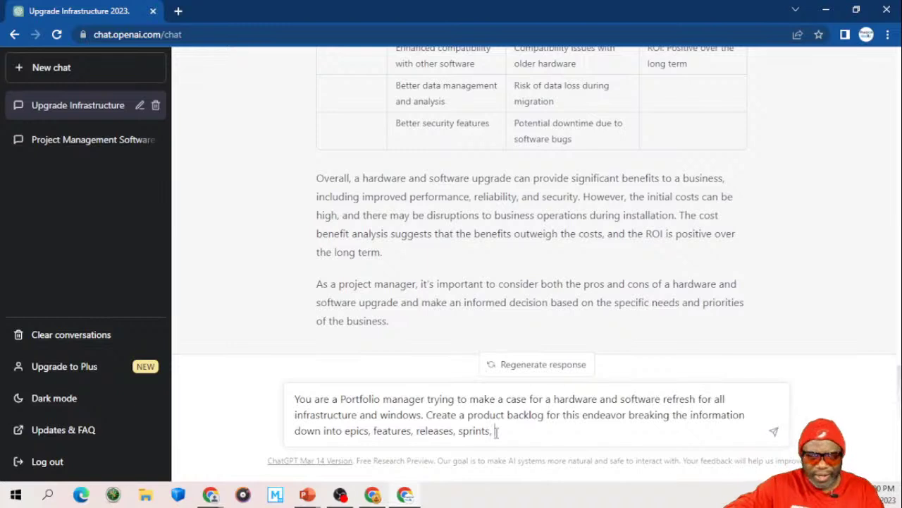
type("s")
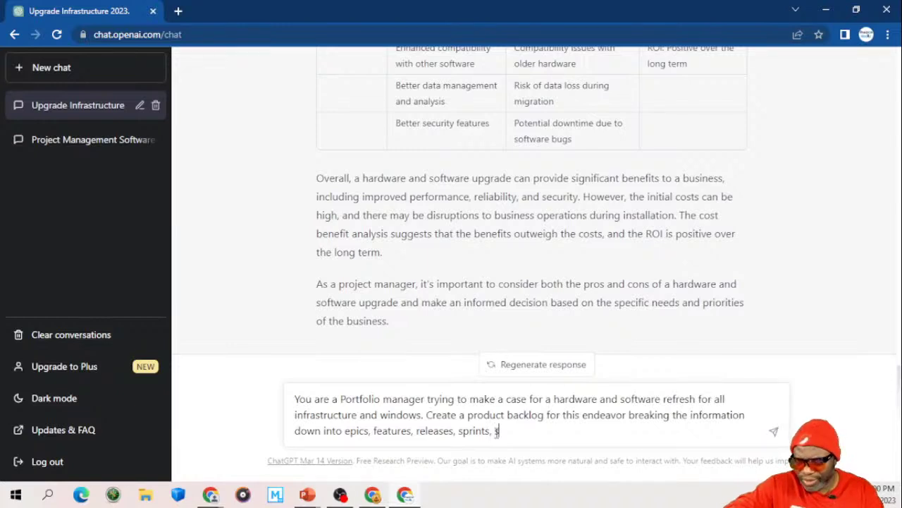
type("tories")
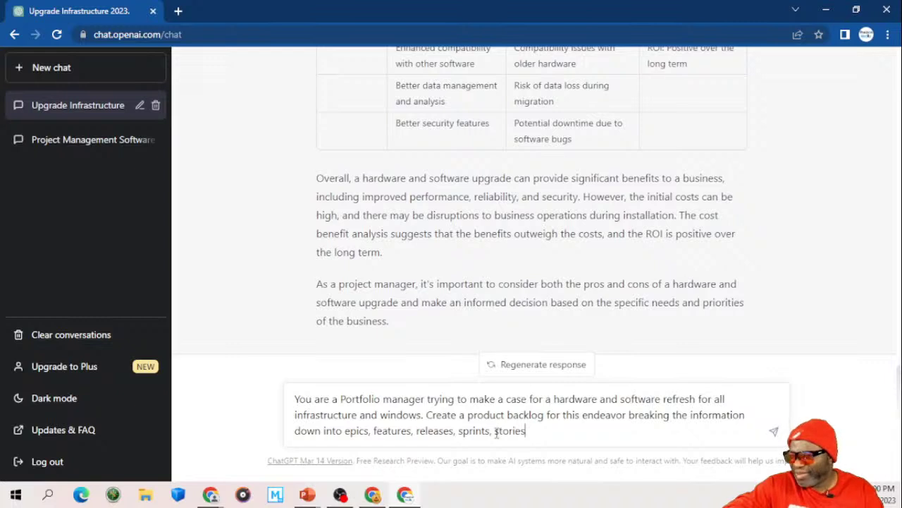
type(". ")
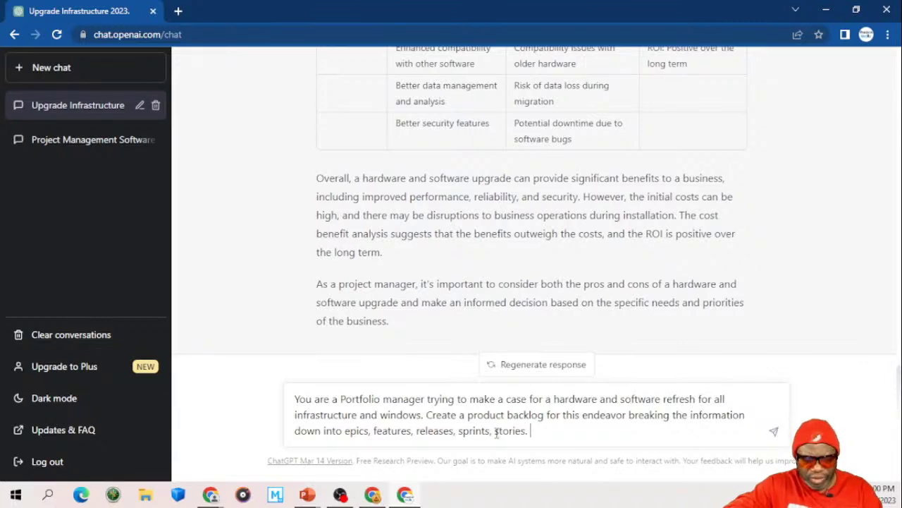
Step: Add the instruction "Use as many lines and columns as is necessary to paint a clear picture for the less technical stakeholders" to the prompt
type("Use as man")
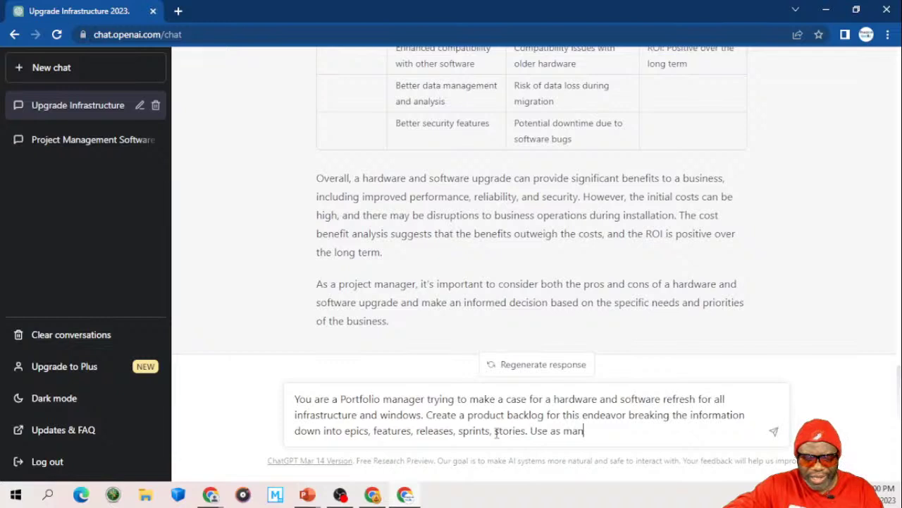
type("y lines and columns as")
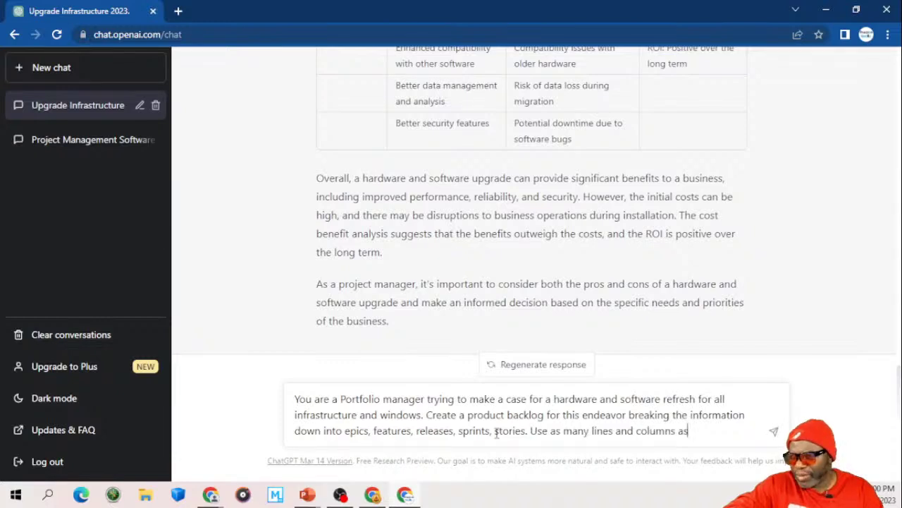
type(" is neces")
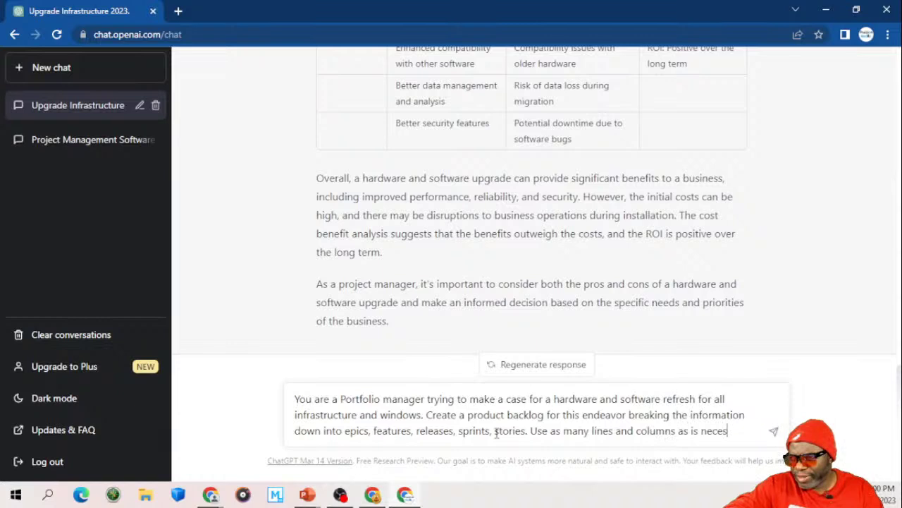
type("sary to pain")
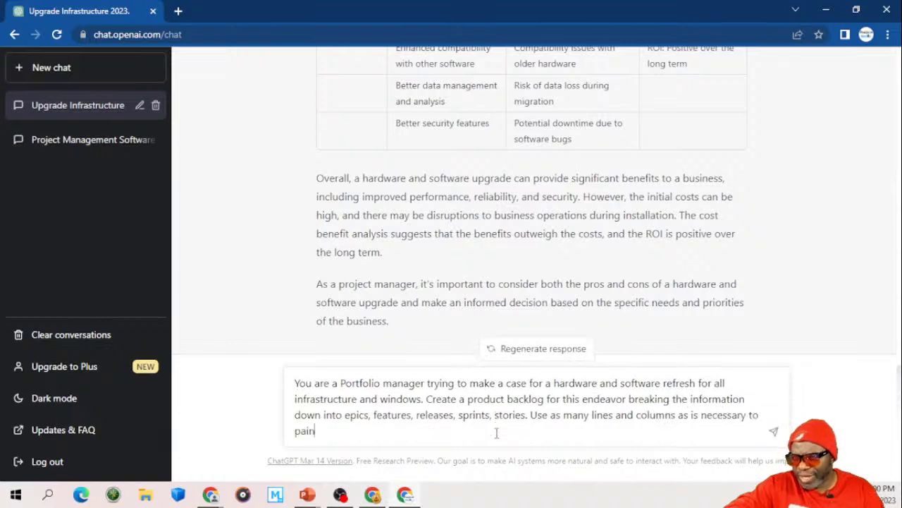
type("t a clear pict")
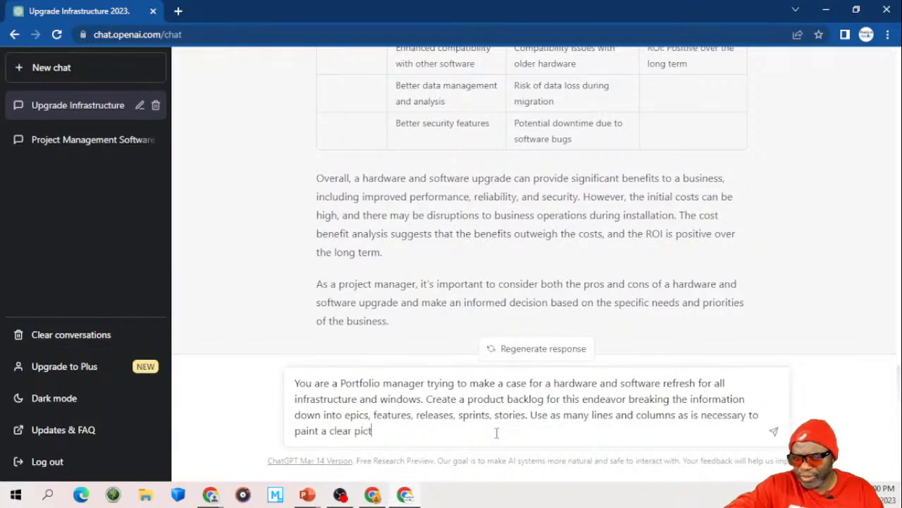
type("ure for the le")
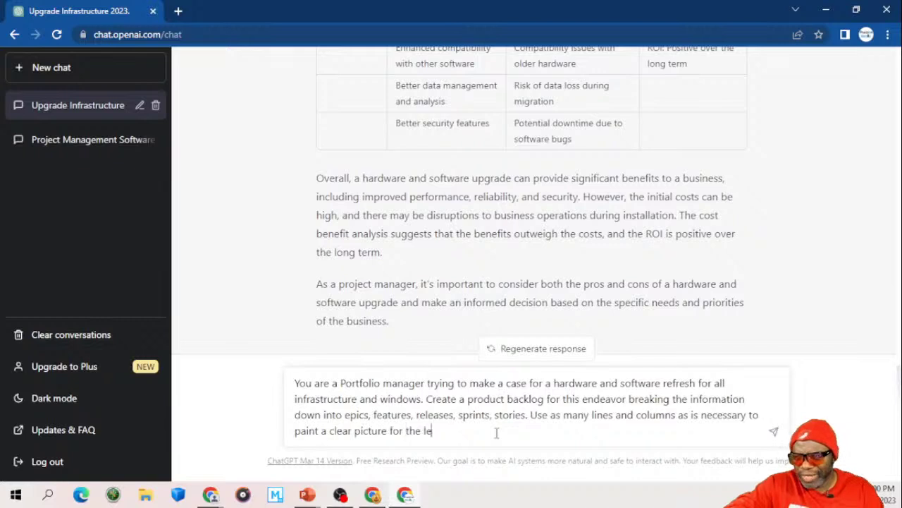
type("ss technical ")
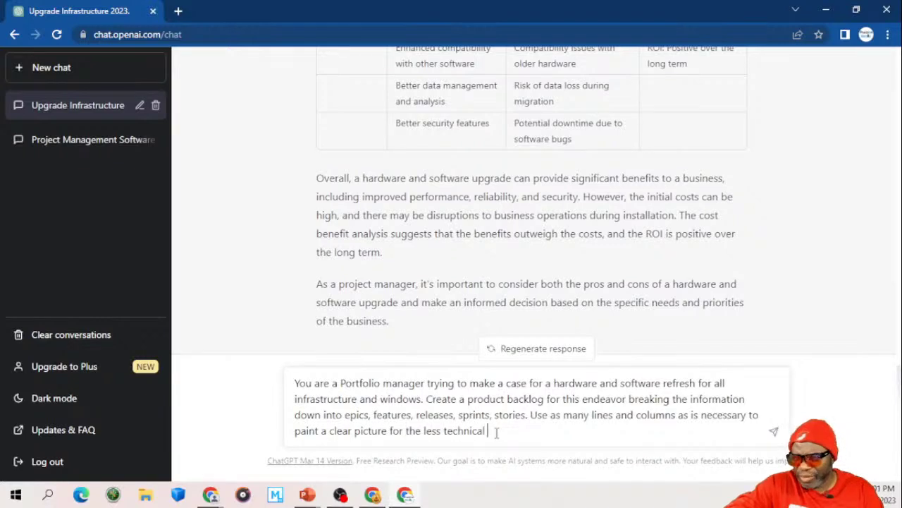
type("stakeholde")
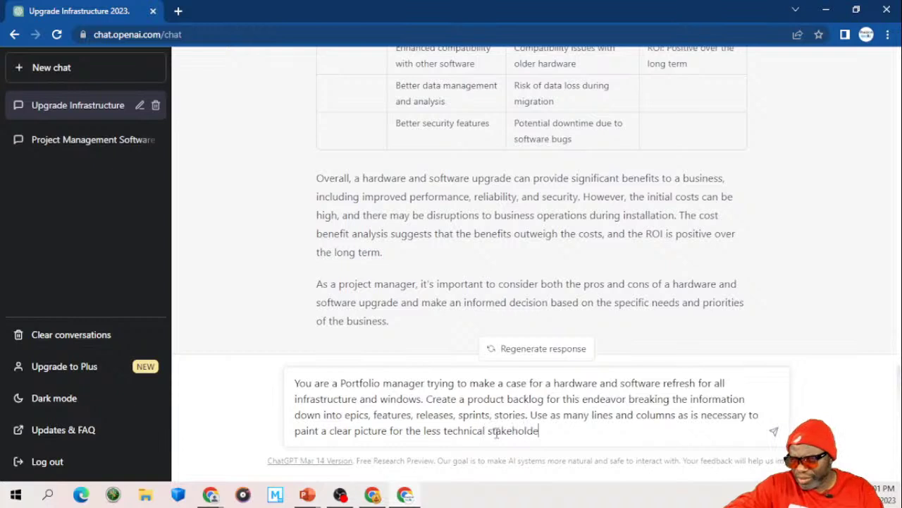
Step: Finish the instruction with "resulting in a green light to go ahead." and send the prompt
type("rs resultin")
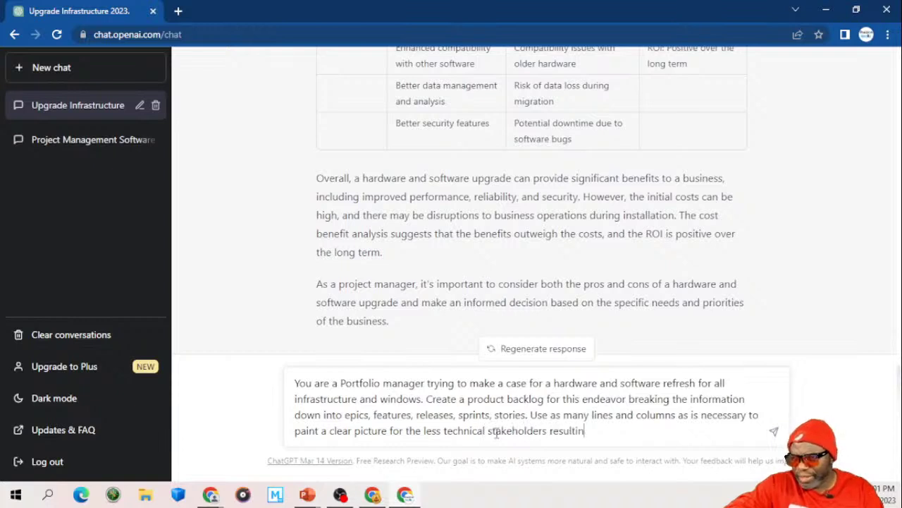
type("g in a gr")
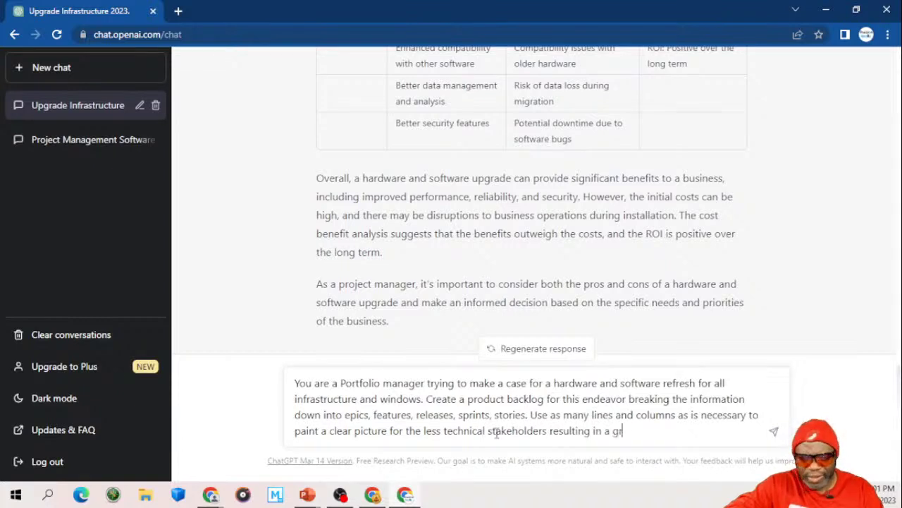
type("een ligh")
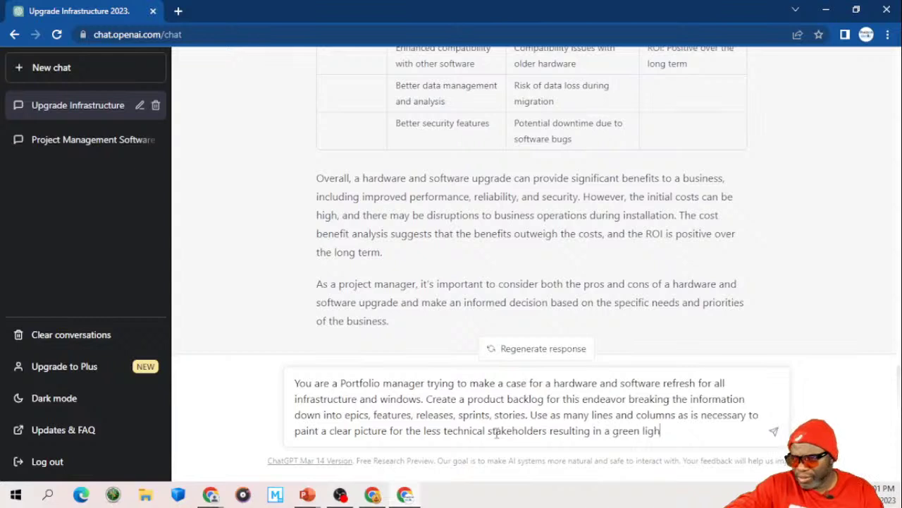
type("t to go ah")
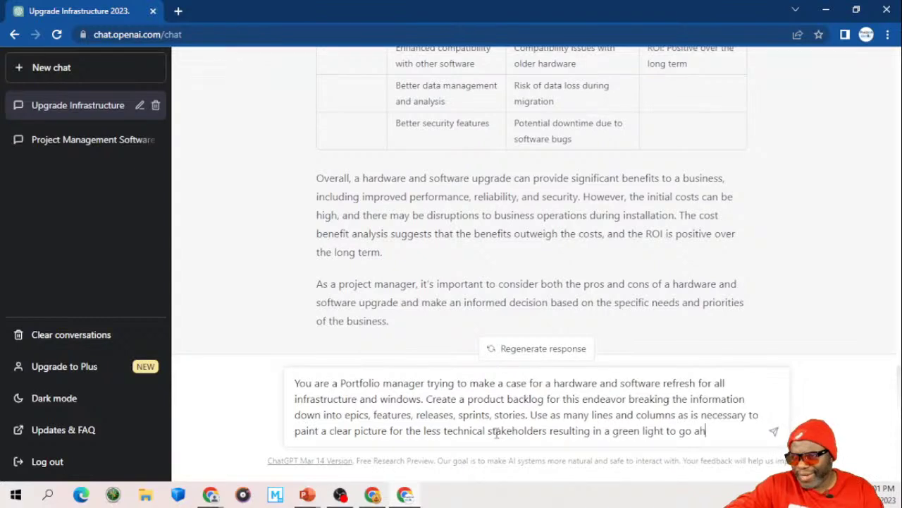
type("ead.")
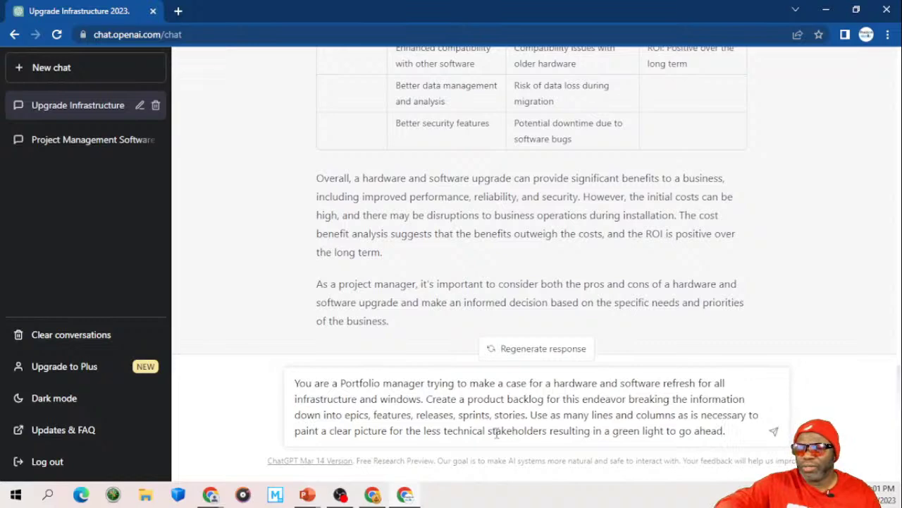
key("Return")
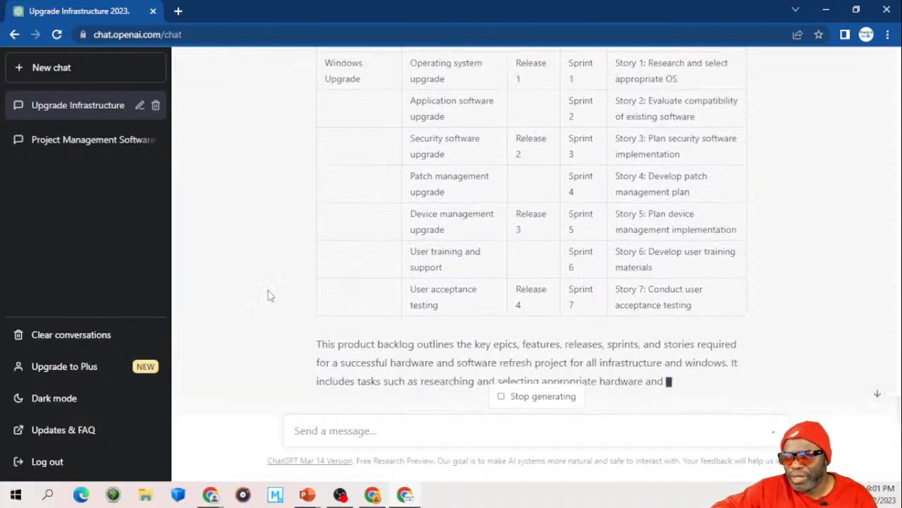
Step: Review the generated product backlog table, examining its epics, features, releases, sprints and stories, and the closing explanation
scroll(268, 291, "up", 3)
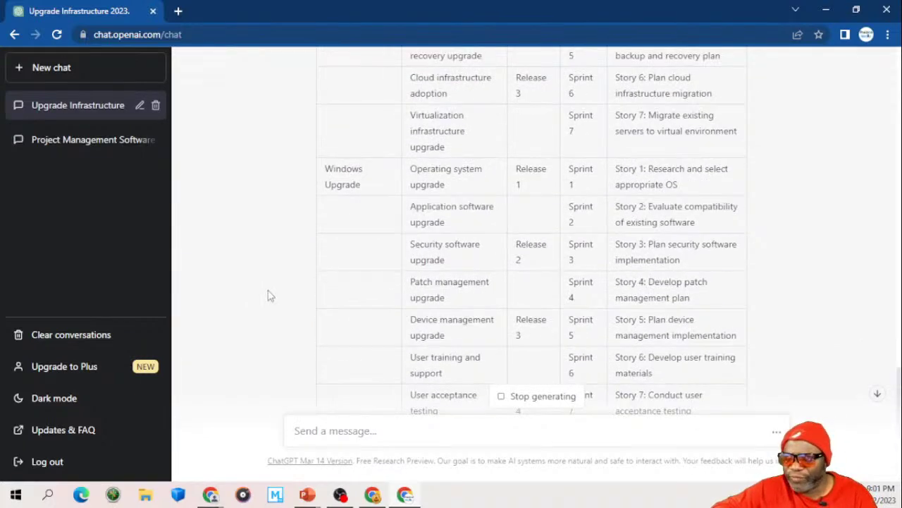
scroll(268, 296, "up", 1)
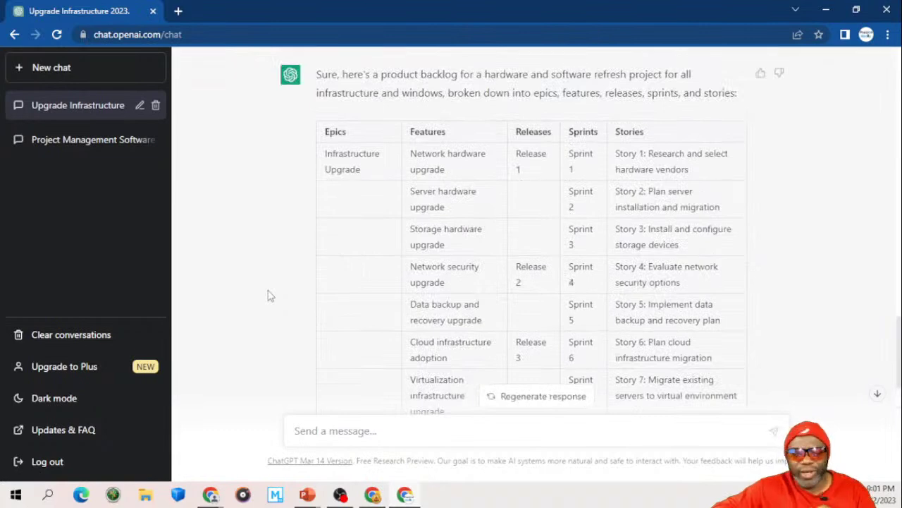
scroll(268, 296, "down", 1)
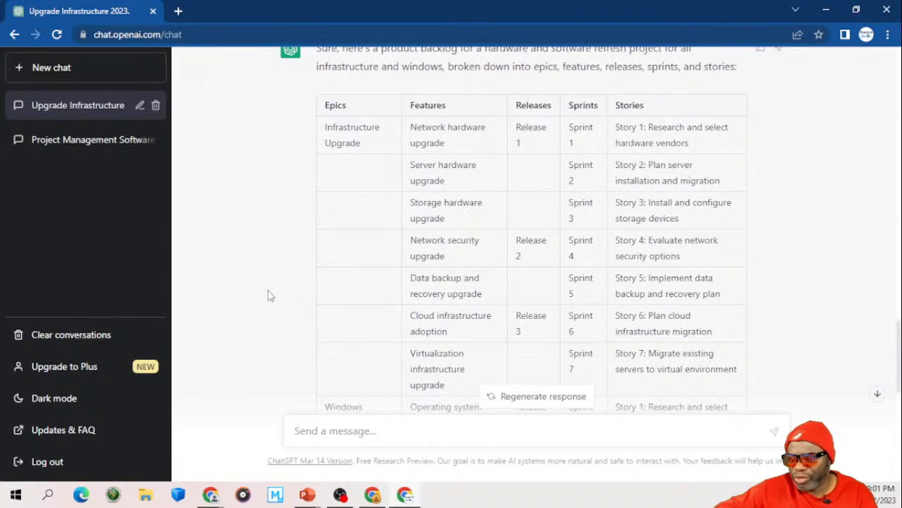
scroll(268, 296, "down", 1)
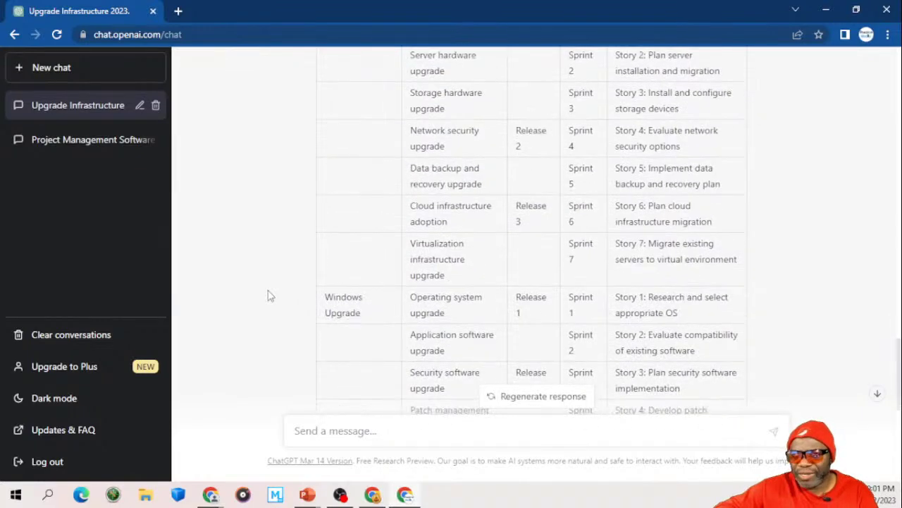
scroll(268, 296, "down", 2)
scroll(267, 296, "down", 1)
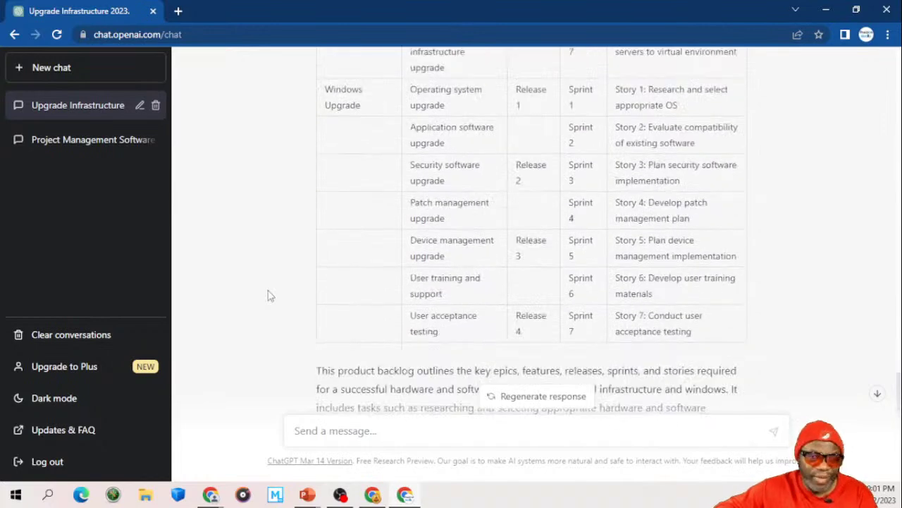
scroll(268, 296, "down", 1)
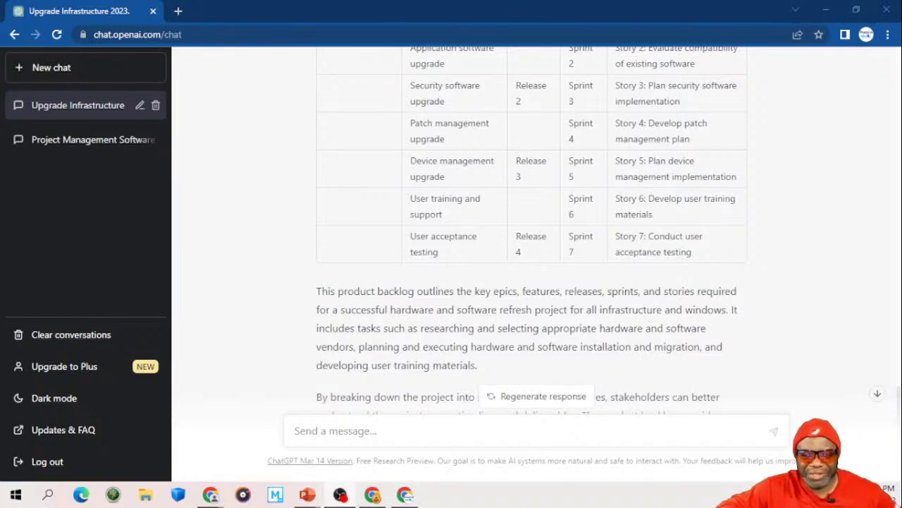
left_click(266, 250)
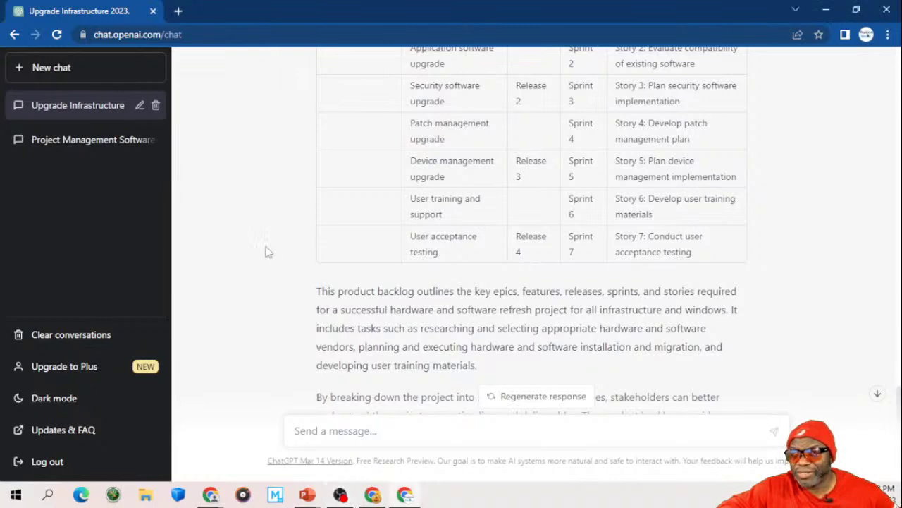
scroll(266, 249, "down", 2)
scroll(266, 248, "up", 6)
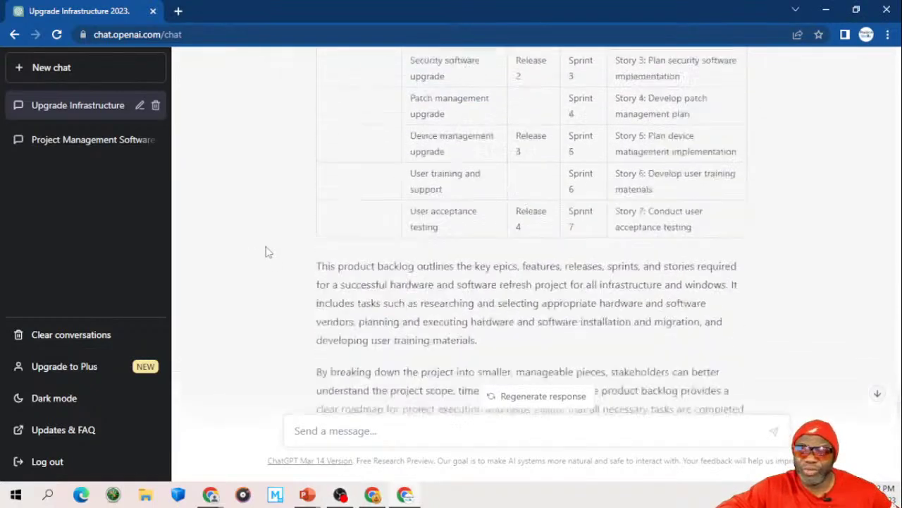
scroll(266, 252, "up", 2)
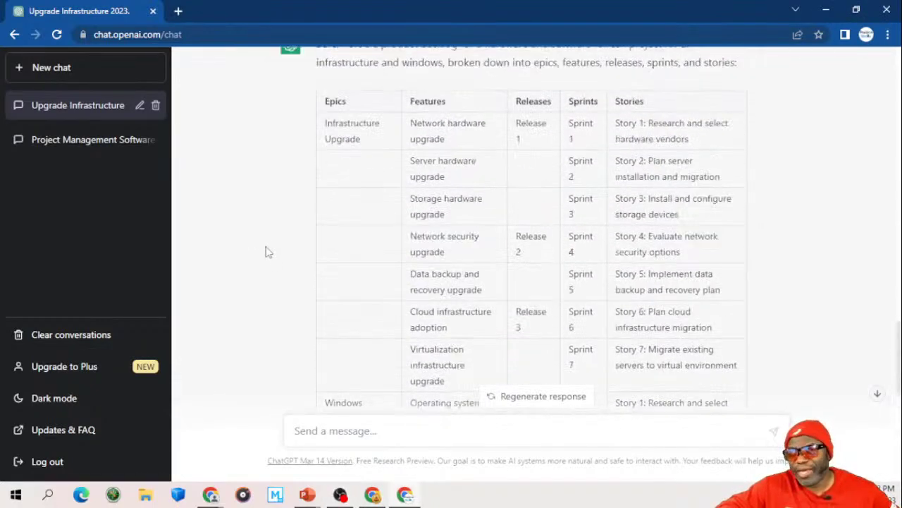
scroll(266, 251, "up", 1)
scroll(266, 252, "down", 1)
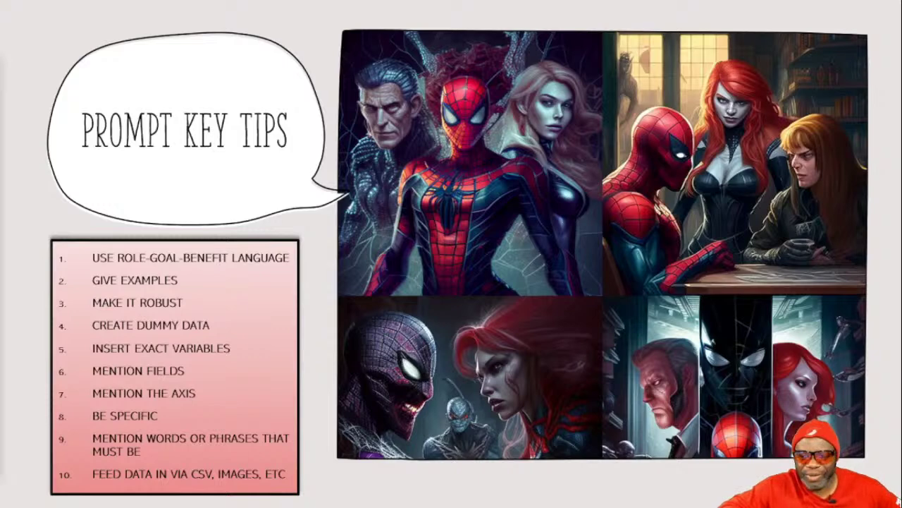
key("Right")
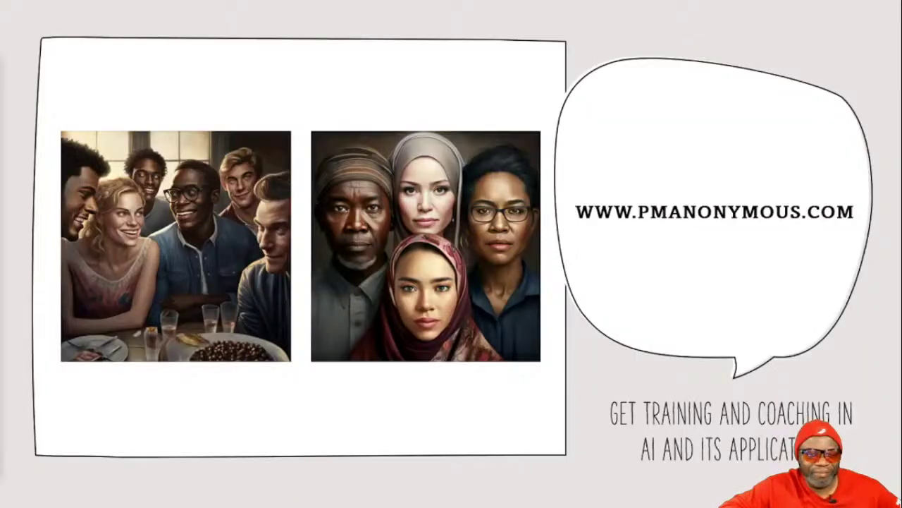
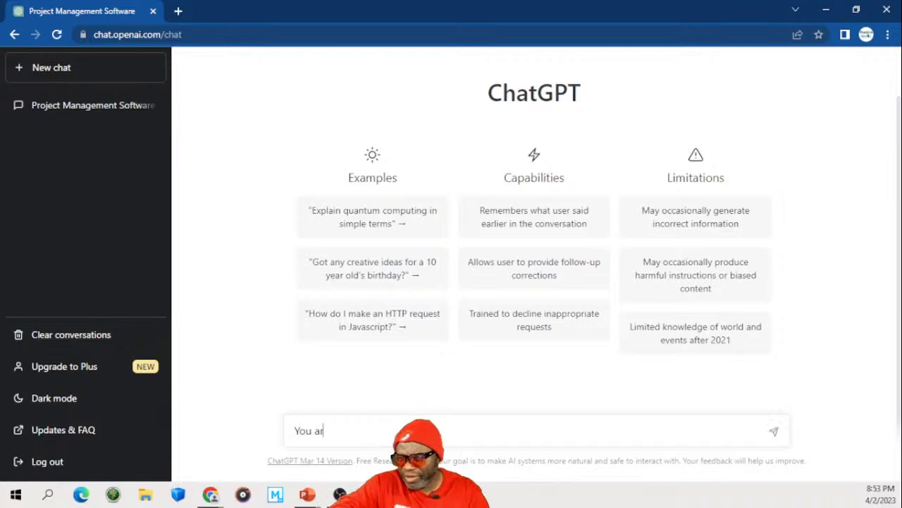
Step: Open the prompt with the role "You are a project manager with 14 years of experience on large IT hardware projects."
type("a project manager with 14 yea")
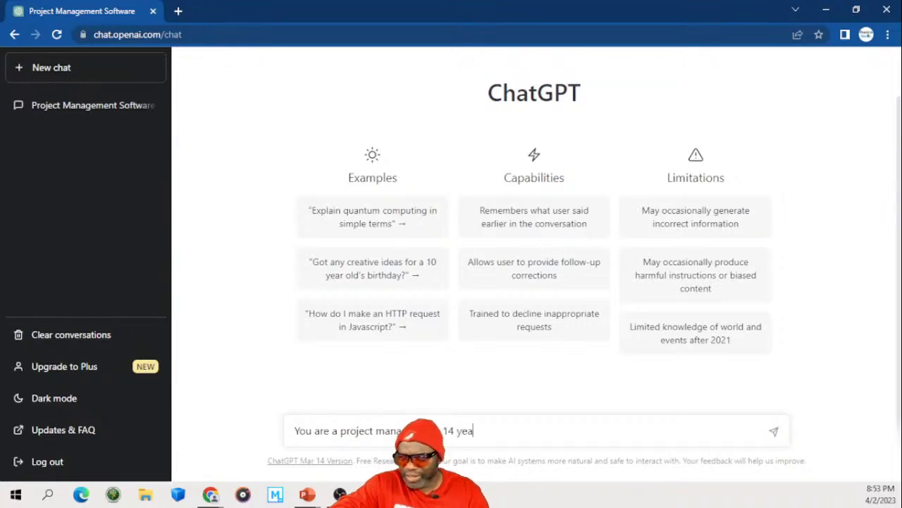
type("rs of experi")
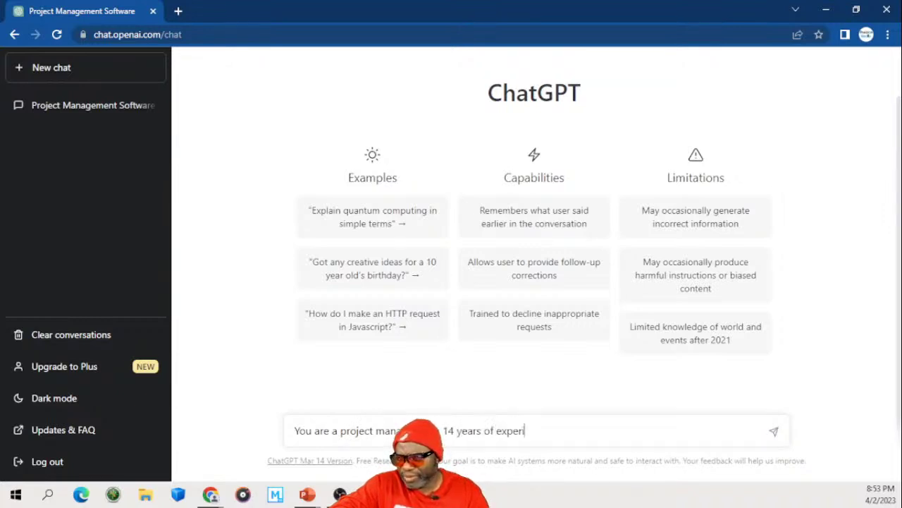
type("ence on large ")
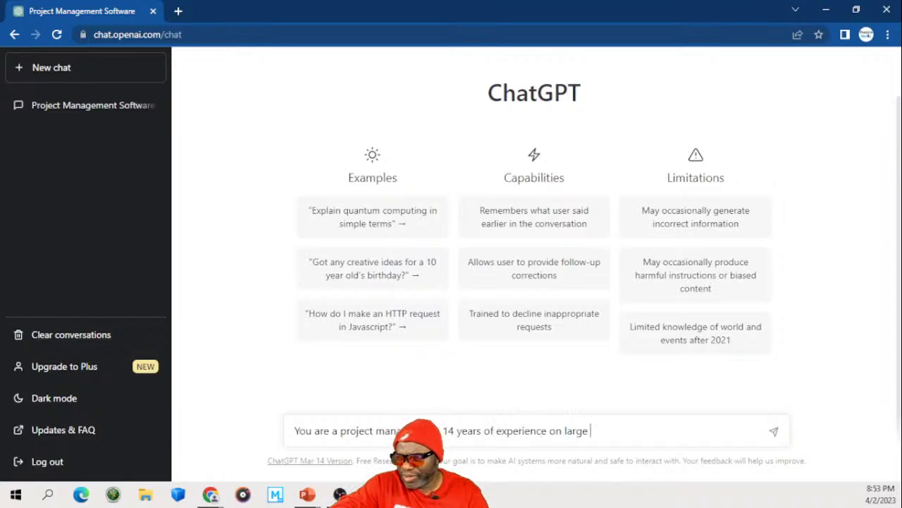
type("IT hardwar")
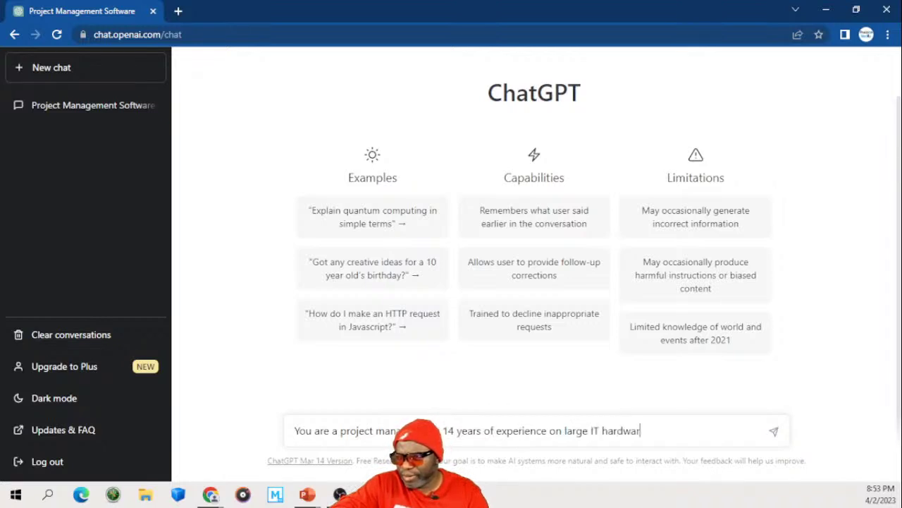
type("e ")
type("pro")
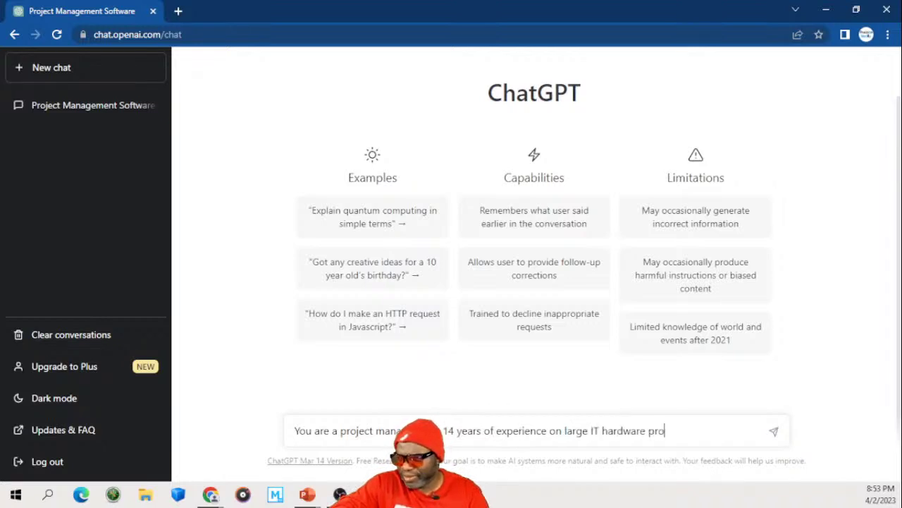
type("jects. Wri")
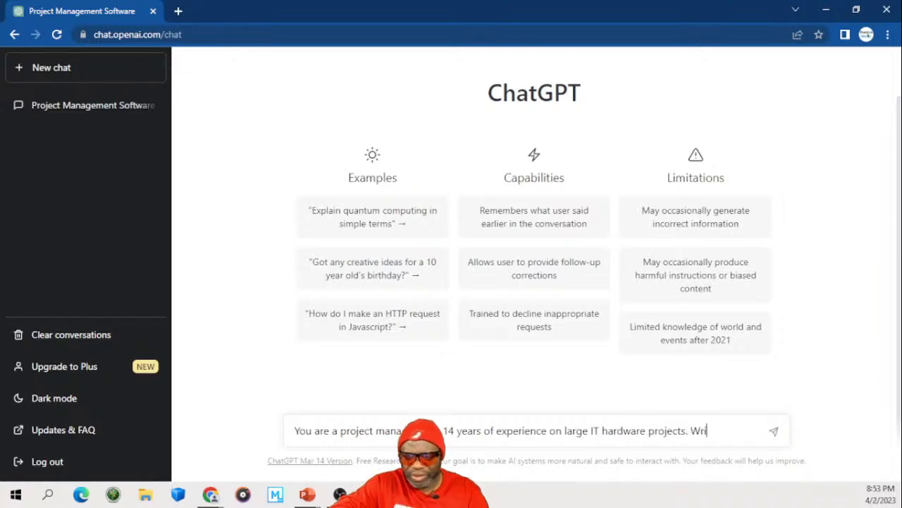
Step: Add the request "Write a compelling argument as to why your company infrastructure should be refreshed in 2023." to the prompt
type("te a compel")
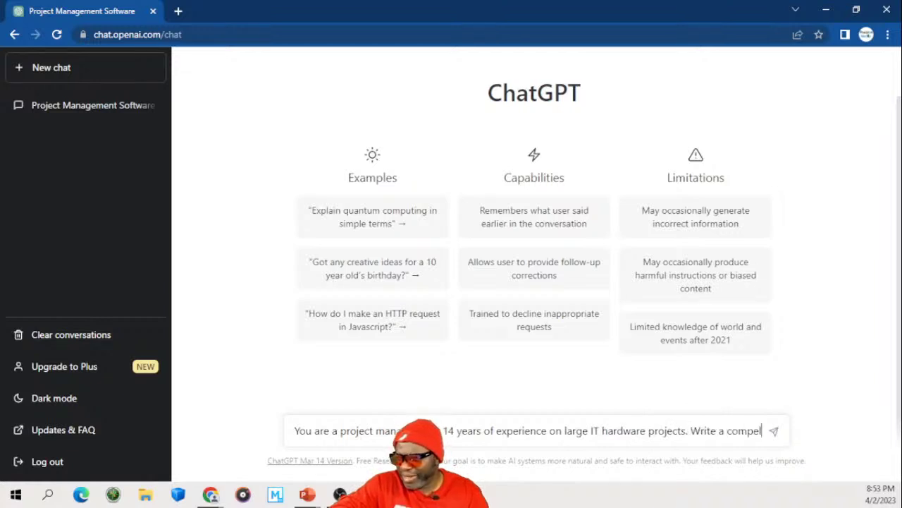
type("ling argument for you")
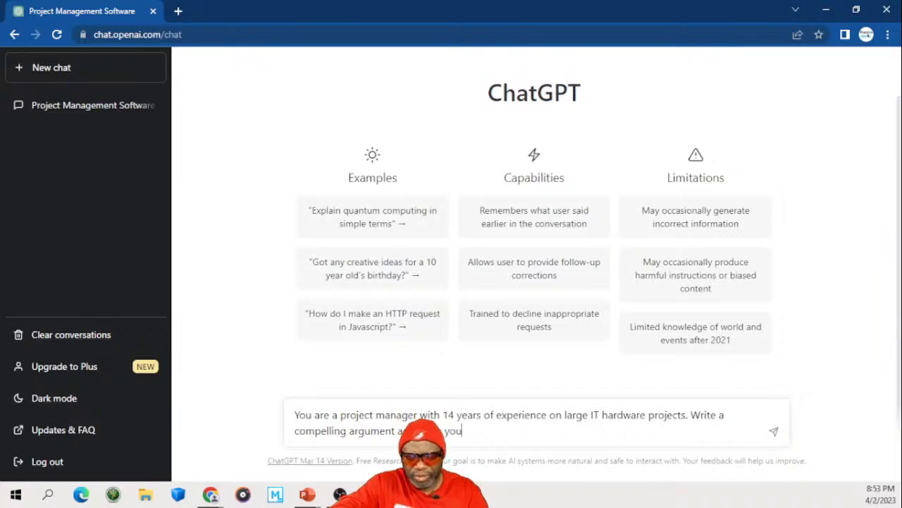
type("r compan")
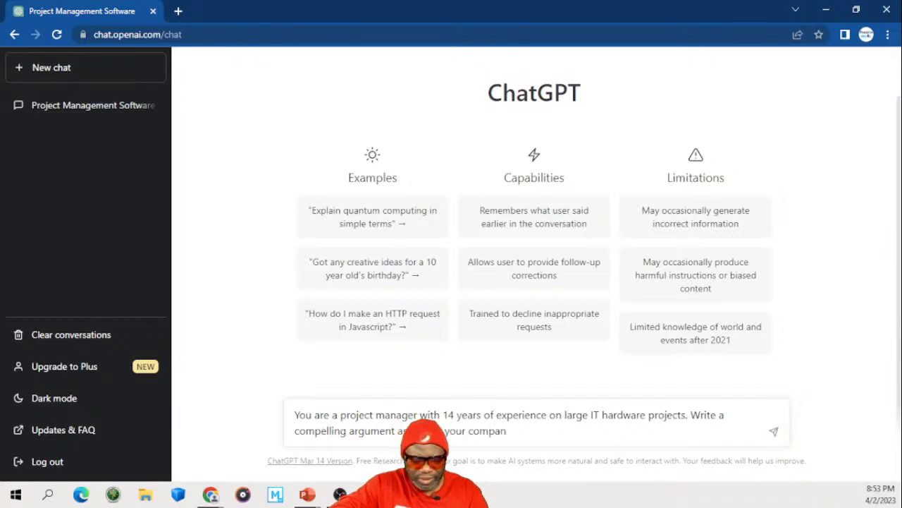
type("i")
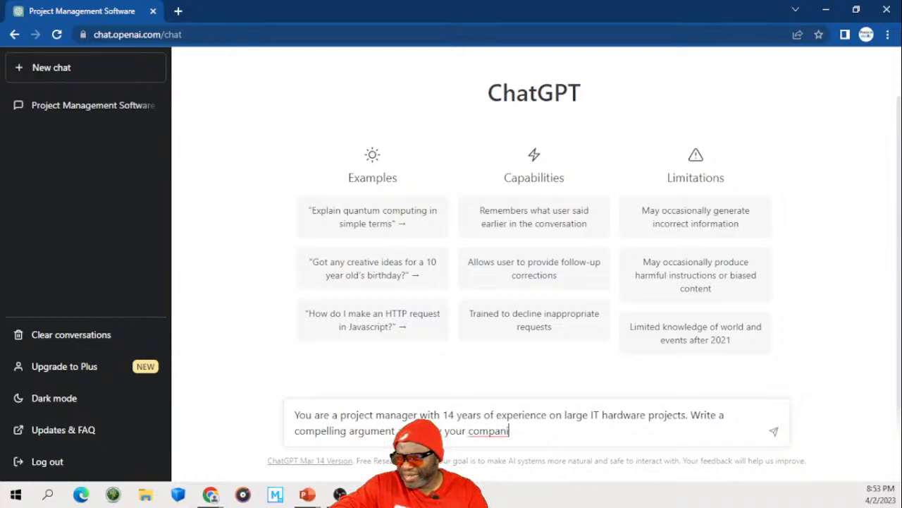
key("BackSpace")
type("y")
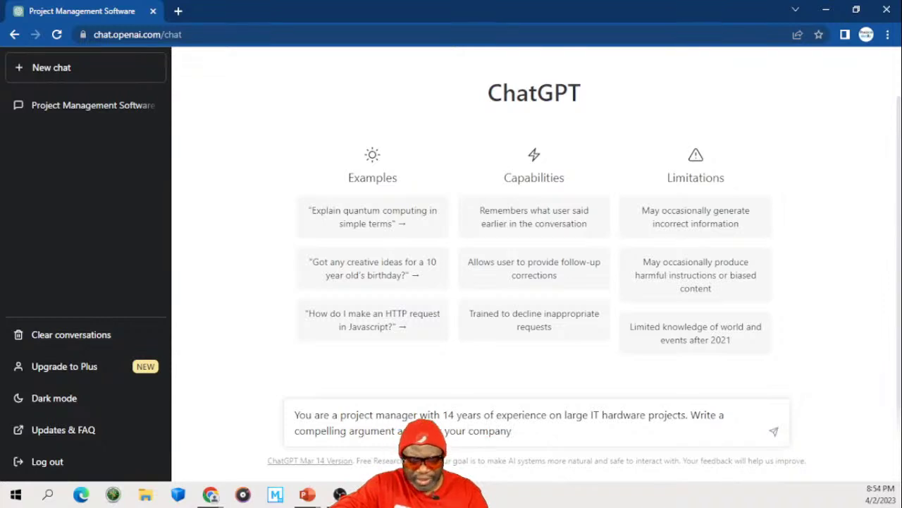
type(" infrastruc")
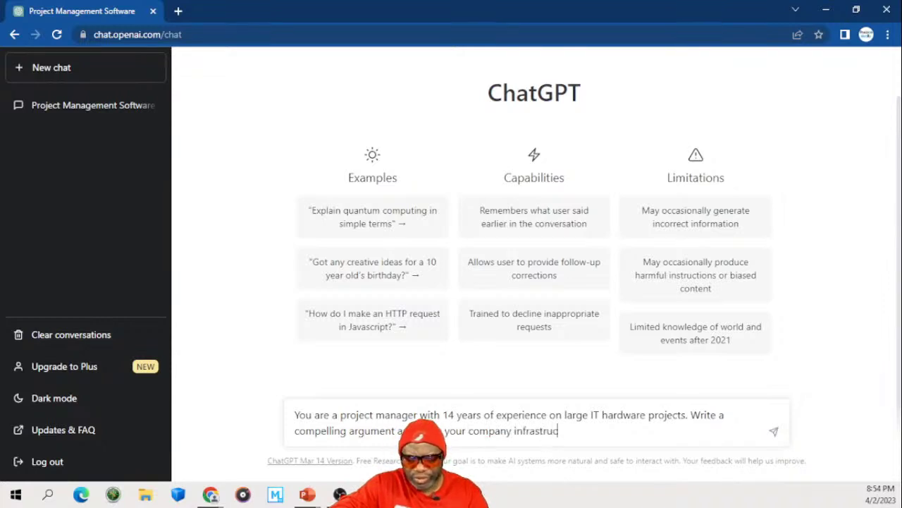
type("ture should ")
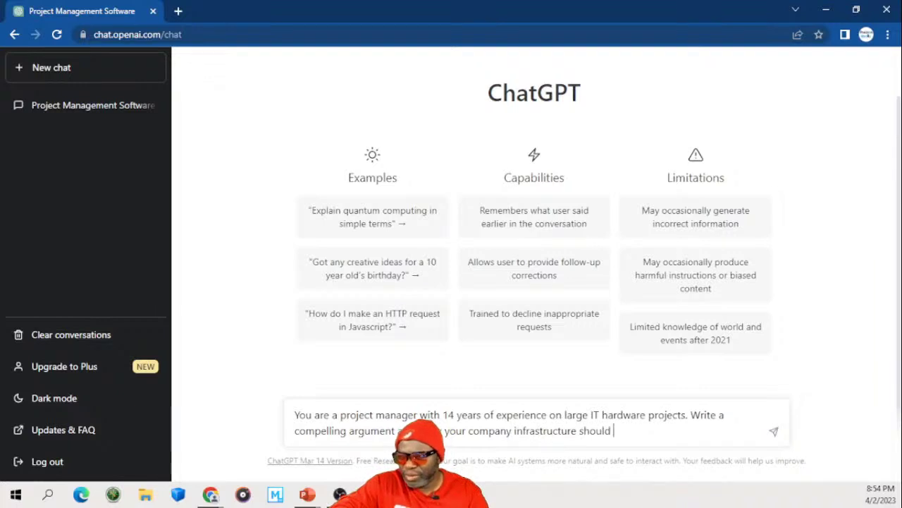
type("be")
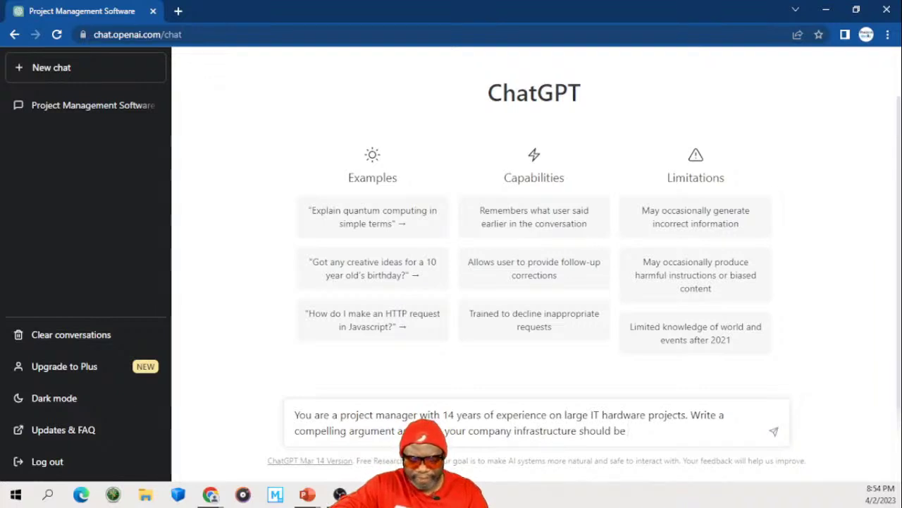
type(" u")
key("BackSpace")
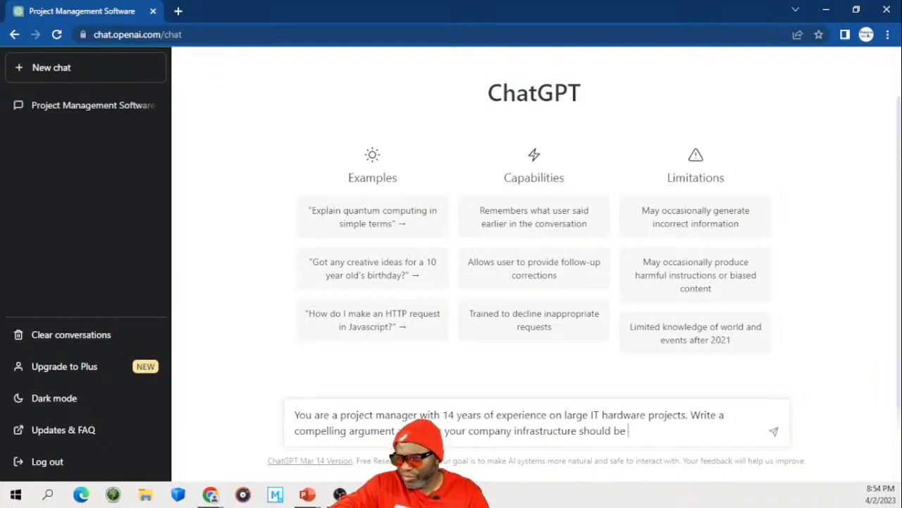
type("refreshed in")
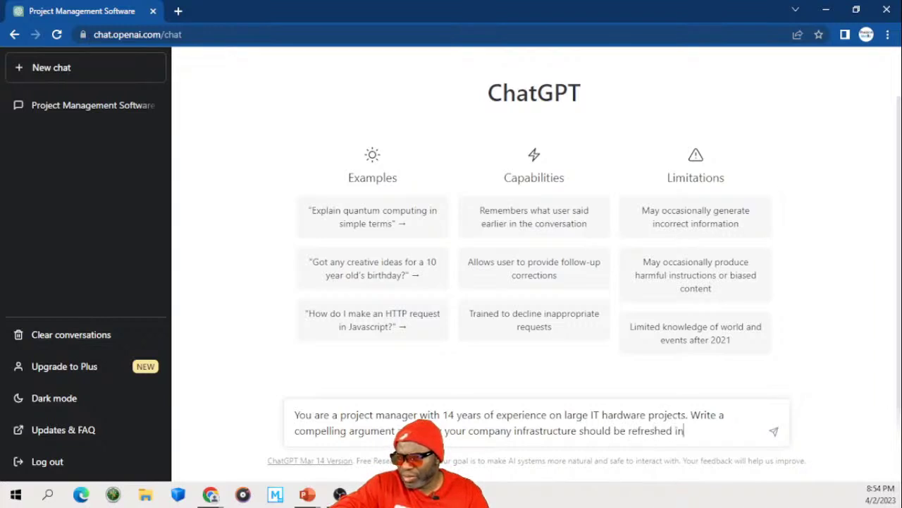
type(" 202")
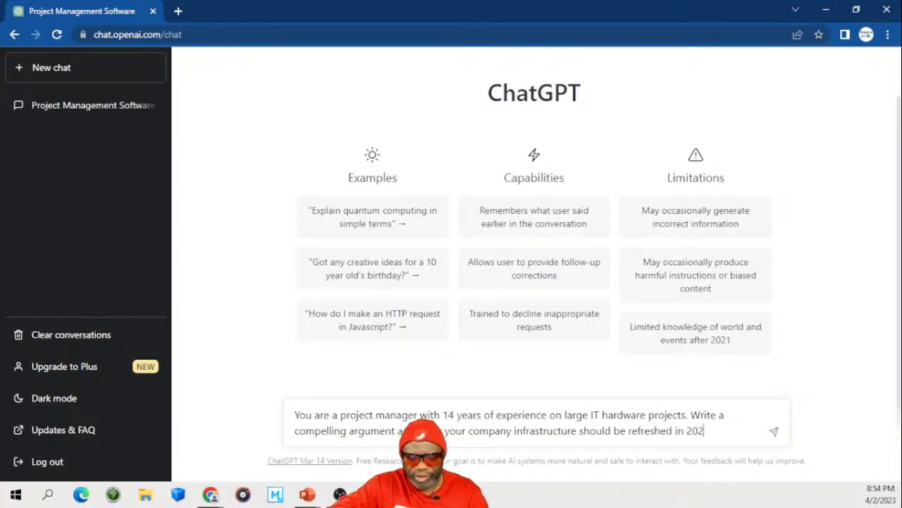
type("3. Mention")
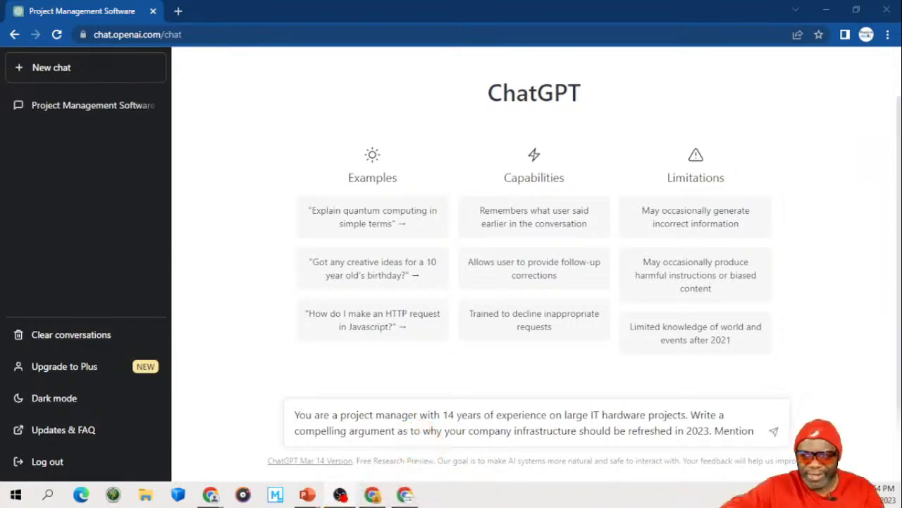
Step: Add the lead-in "Mention the following names in the argument:" at the end of the prompt
left_click(755, 430)
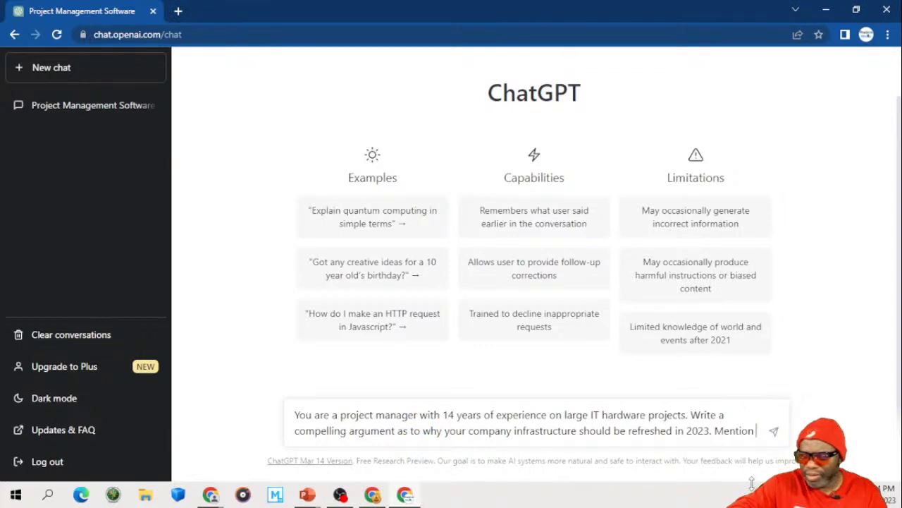
type("the ")
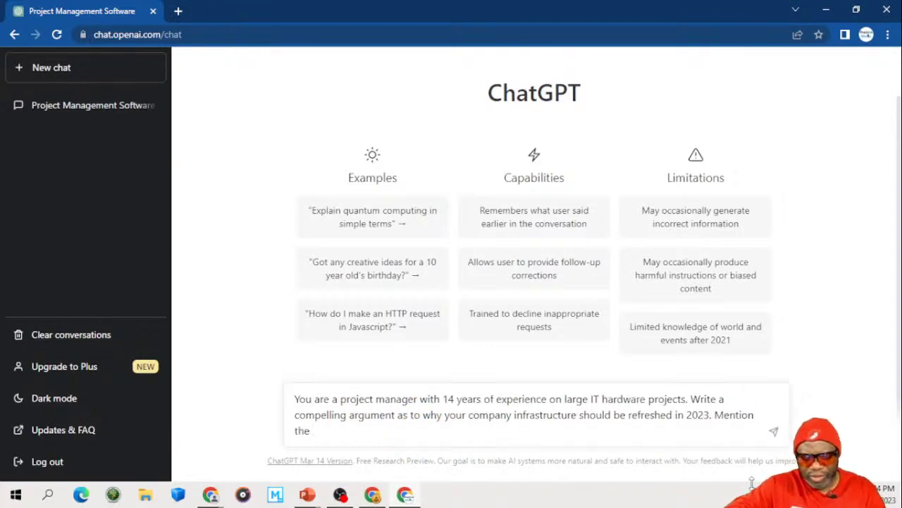
type("folling")
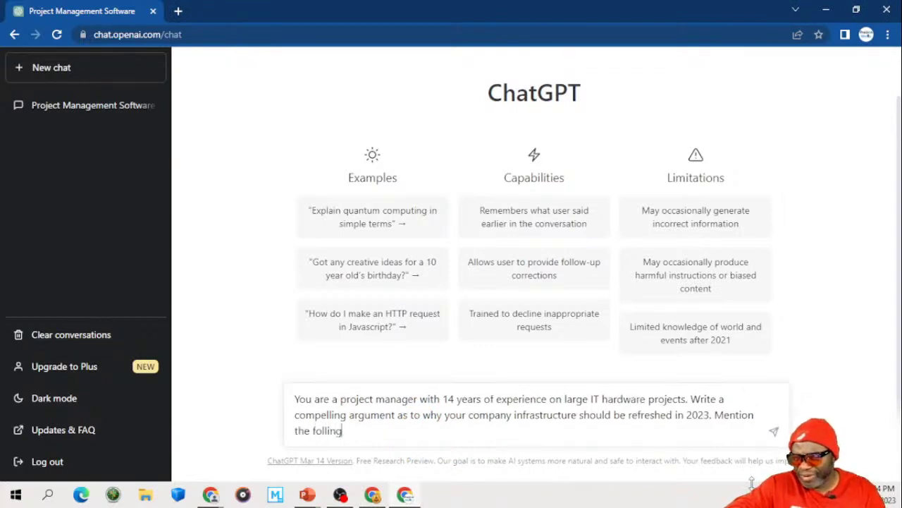
key("BackSpace")
key("BackSpace")
key("BackSpace")
type("owing nam")
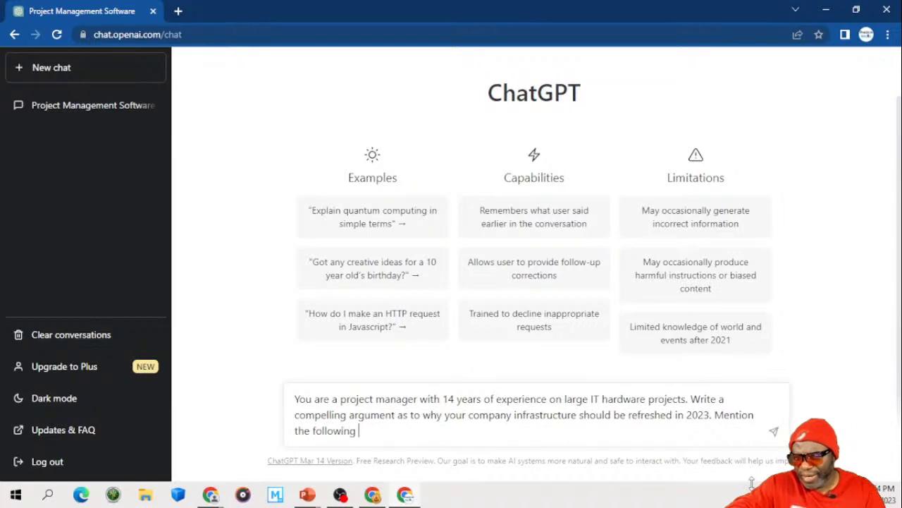
type("es in the a")
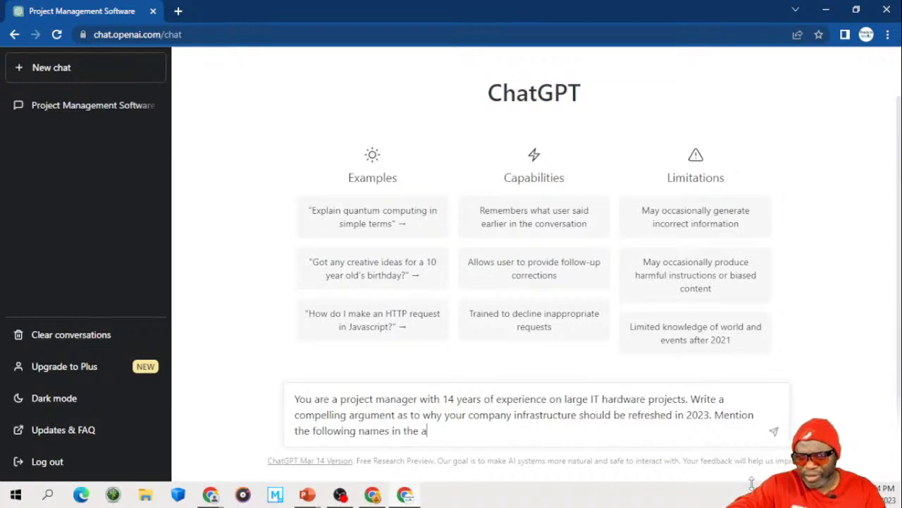
type("rgument: ")
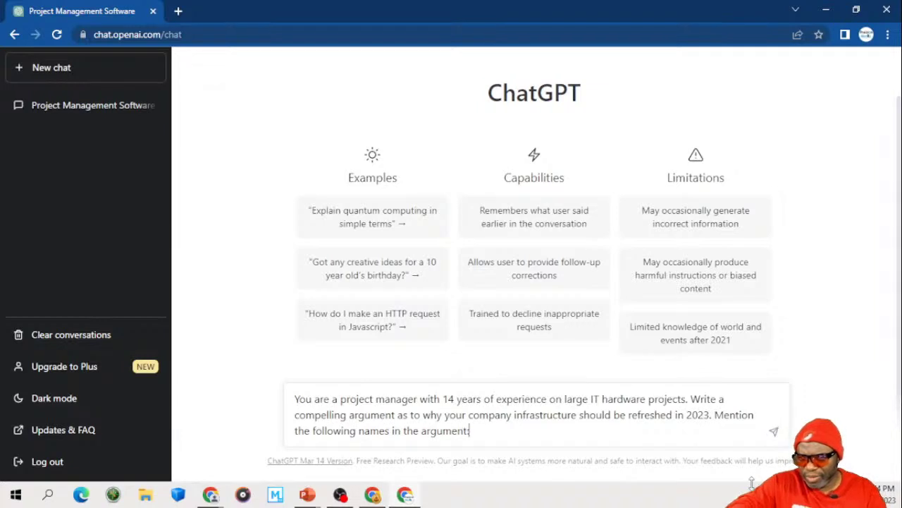
Step: List the titles and surnames of two stakeholders after the colon, followed by "The CFO" with that person's name and "and the"
type("Dr. Ric")
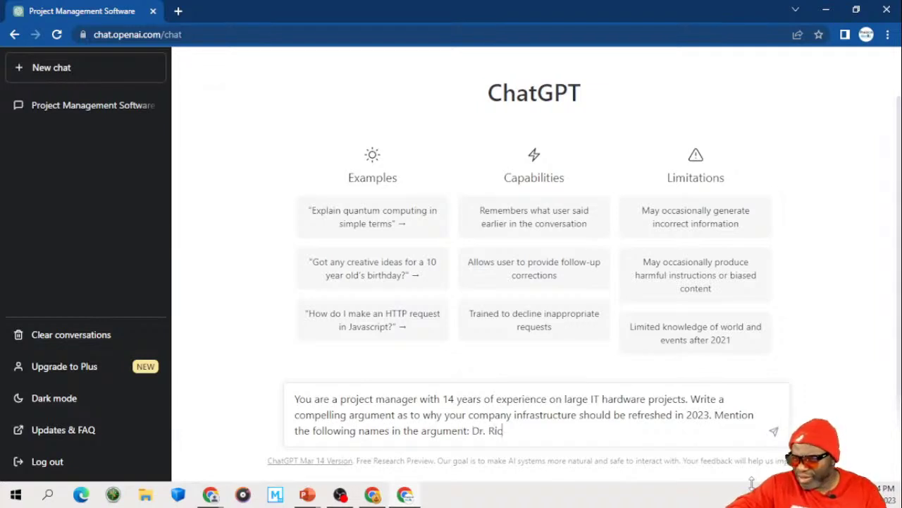
type("e, Ms. ")
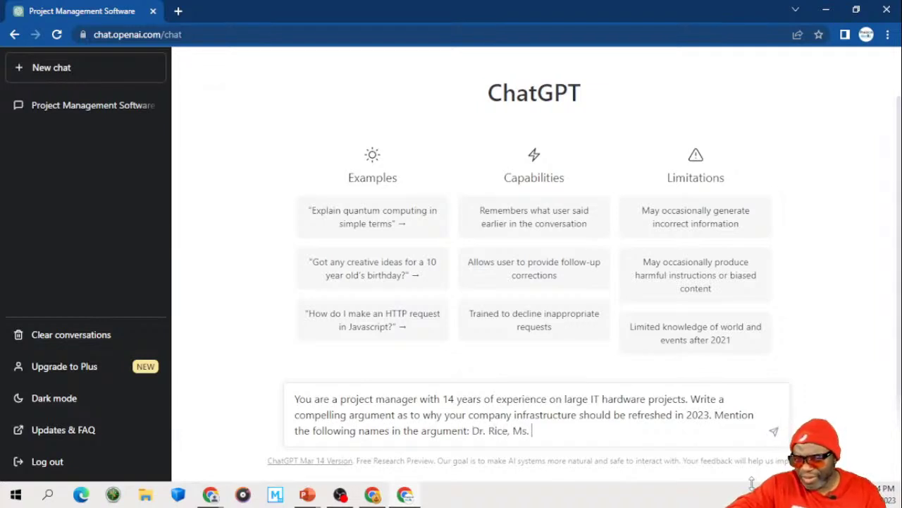
type("Black")
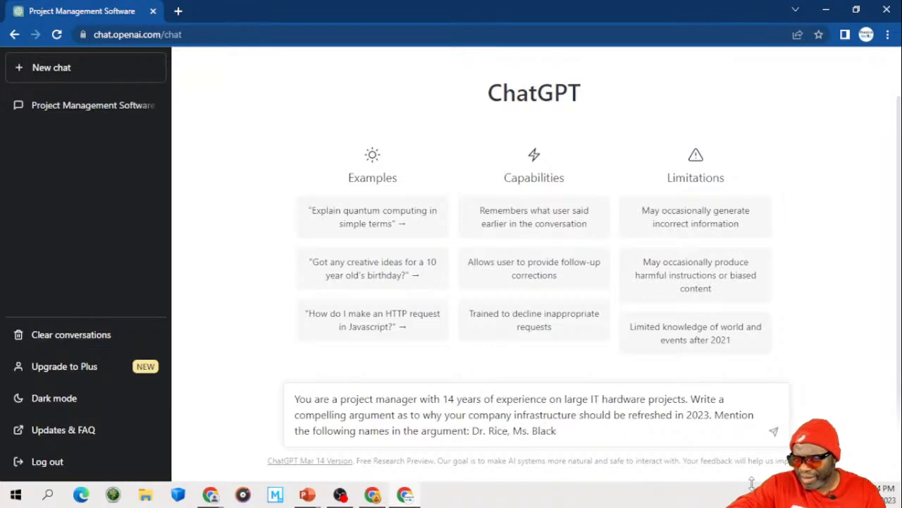
type(", T")
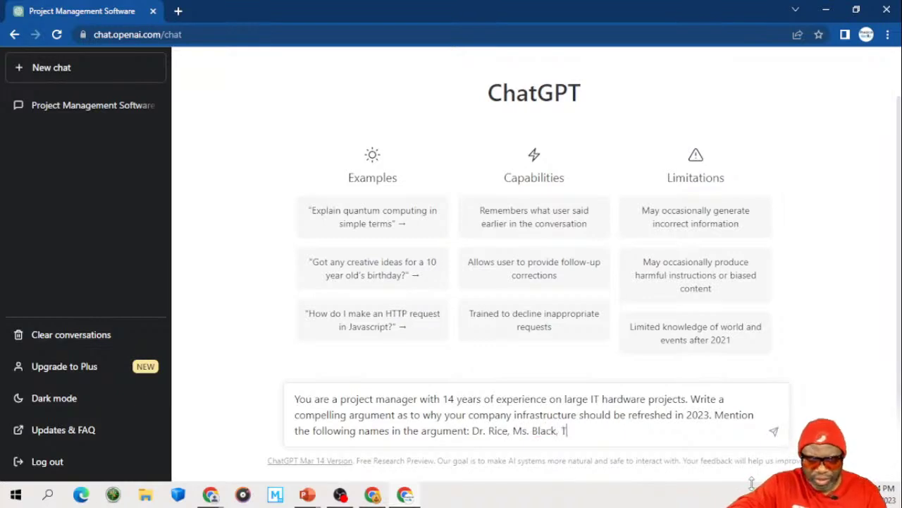
type("he CFO")
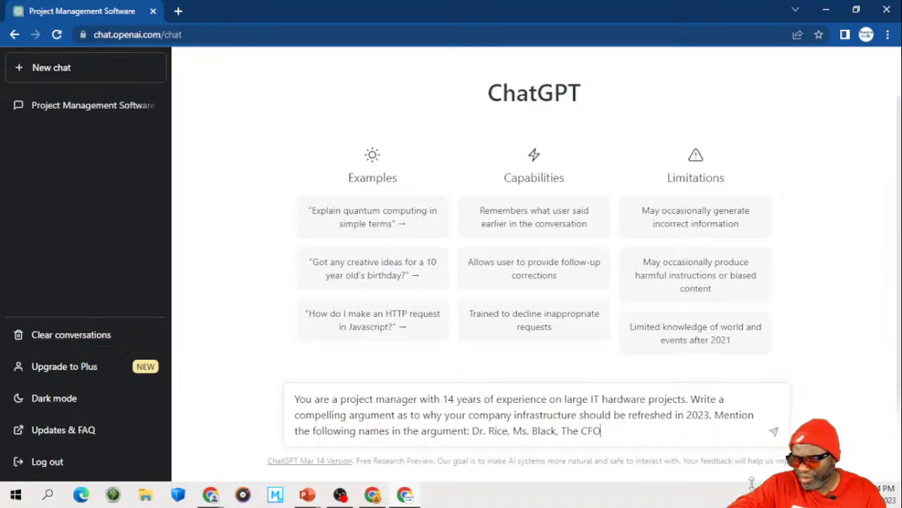
type(" HG Barn")
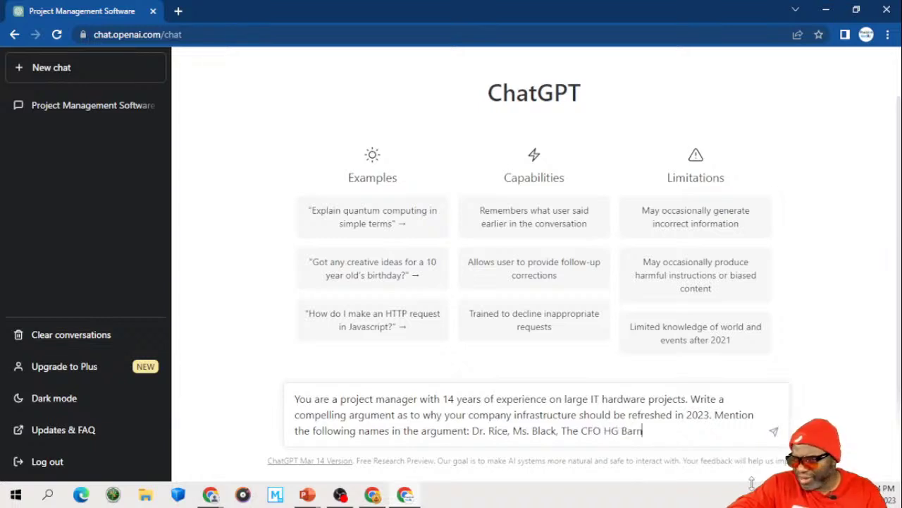
type("es and the ")
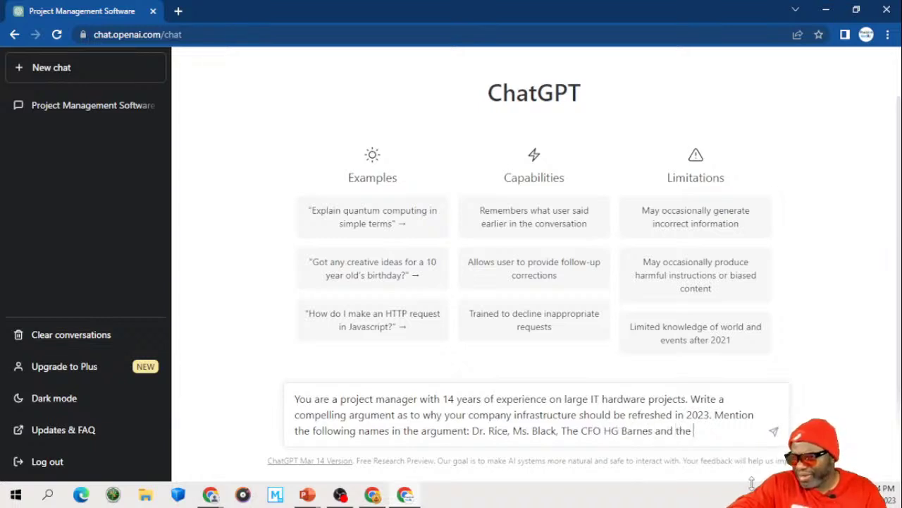
Step: Complete the list of names with "President of the company" followed by that person's title and surname
type("President")
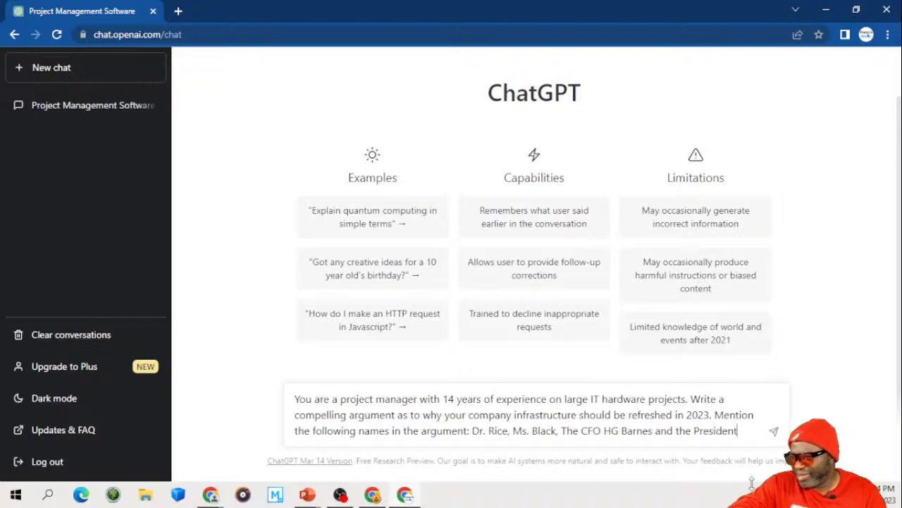
type(" of the compant")
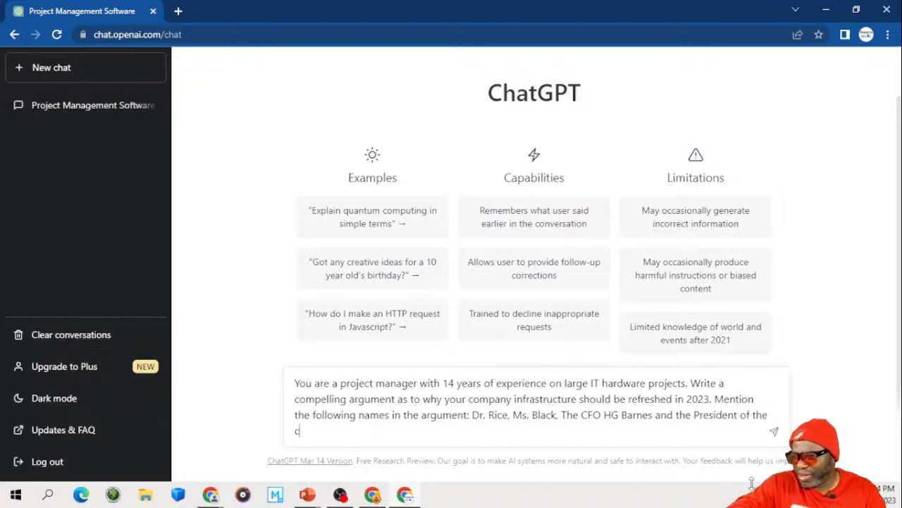
key("BackSpace")
key("BackSpace")
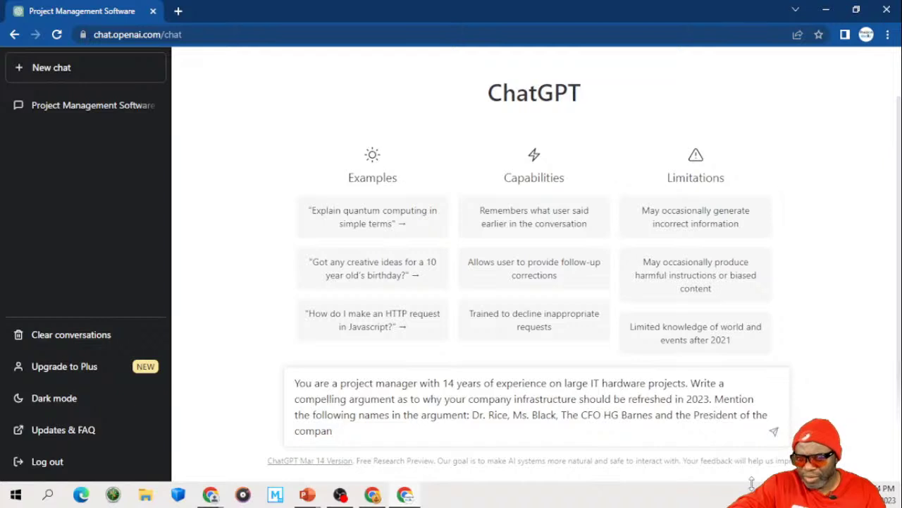
type("y M")
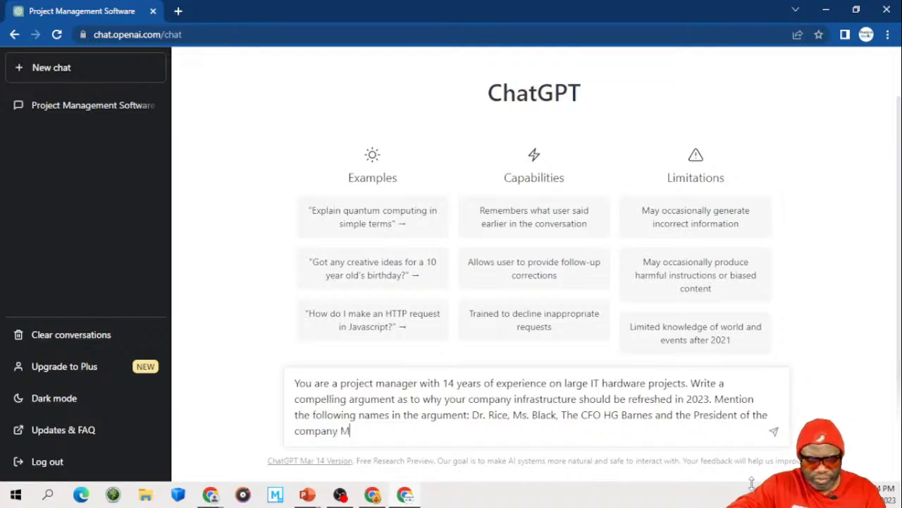
type("r. Koalic")
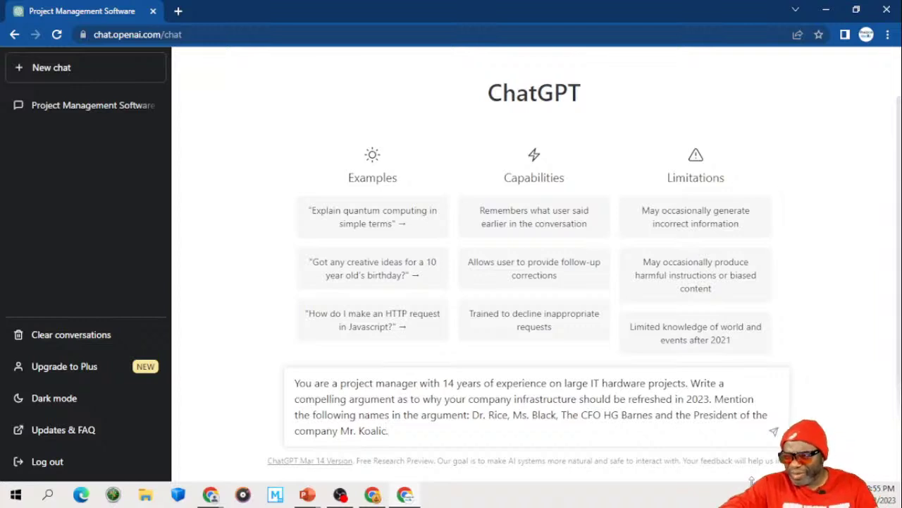
Step: Add the instruction "Make the response as robust as possible" after the list of names in the prompt
type(". Na")
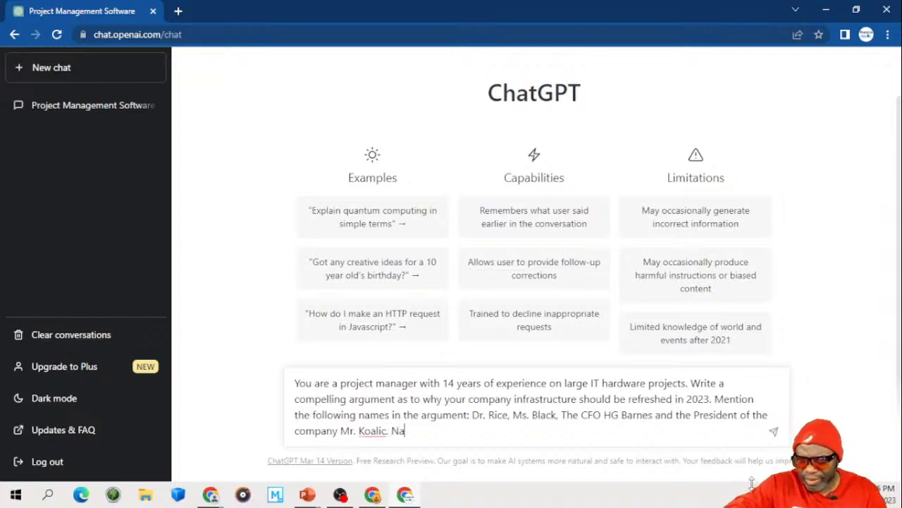
key("BackSpace")
key("BackSpace")
type("alic. Make")
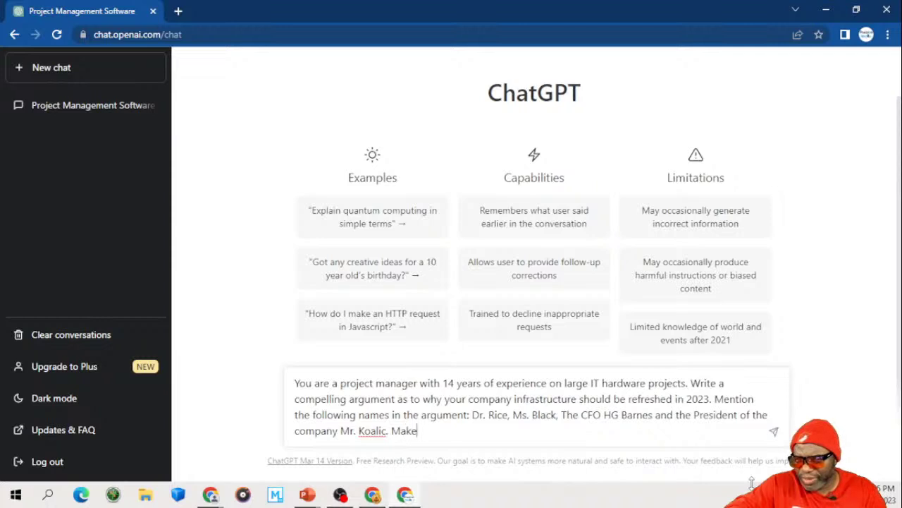
type(" the response")
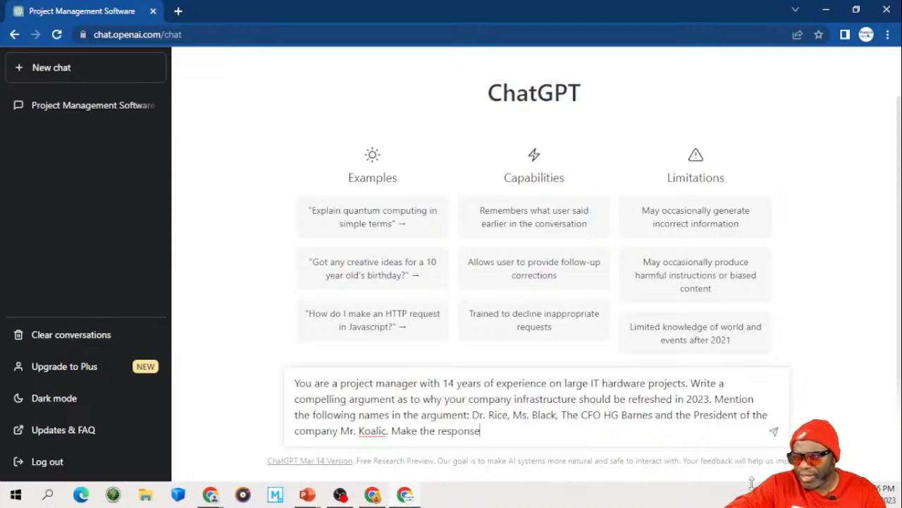
type(" as robust ")
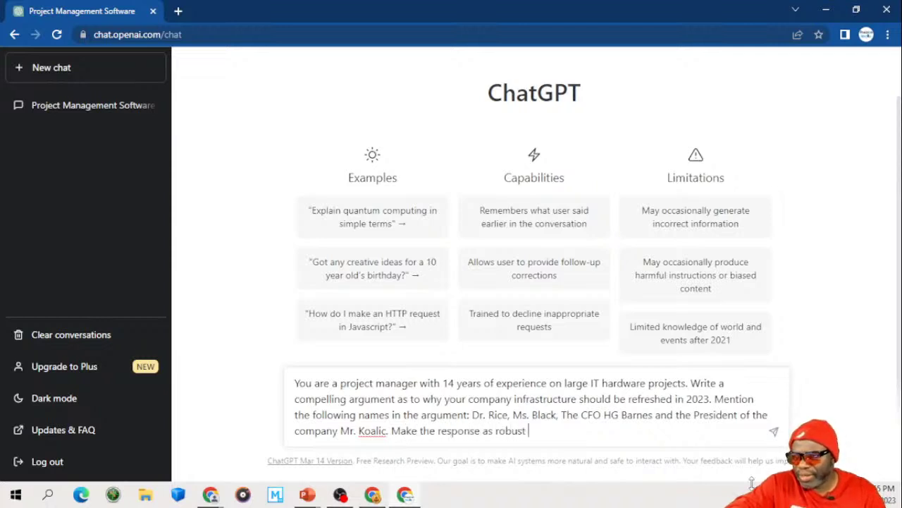
type("as possible,")
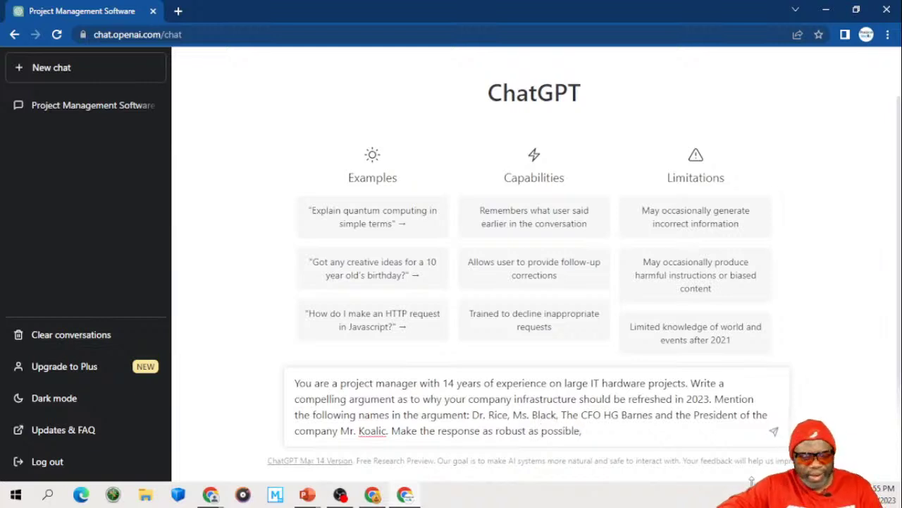
Step: Copy the whole prompt text, end its last sentence with a period and submit the prompt
key("ctrl+a")
key("ctrl+c")
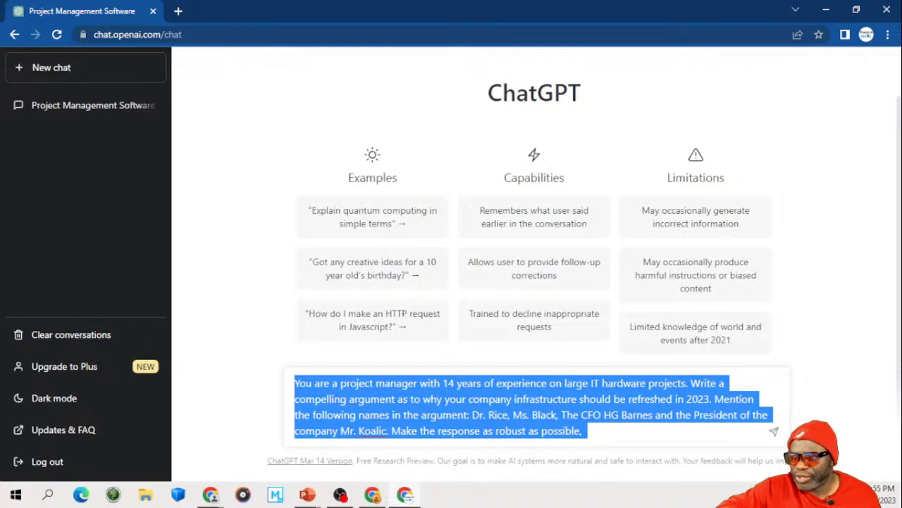
key("Right")
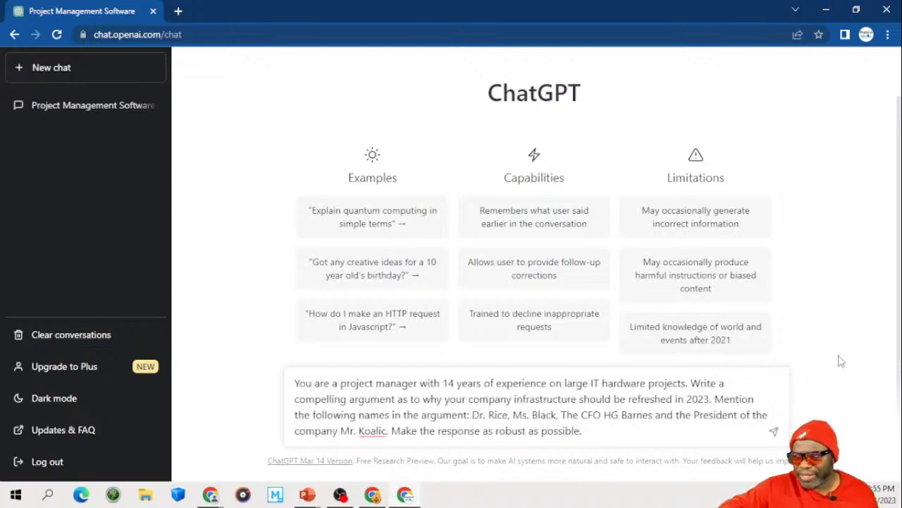
key("Return")
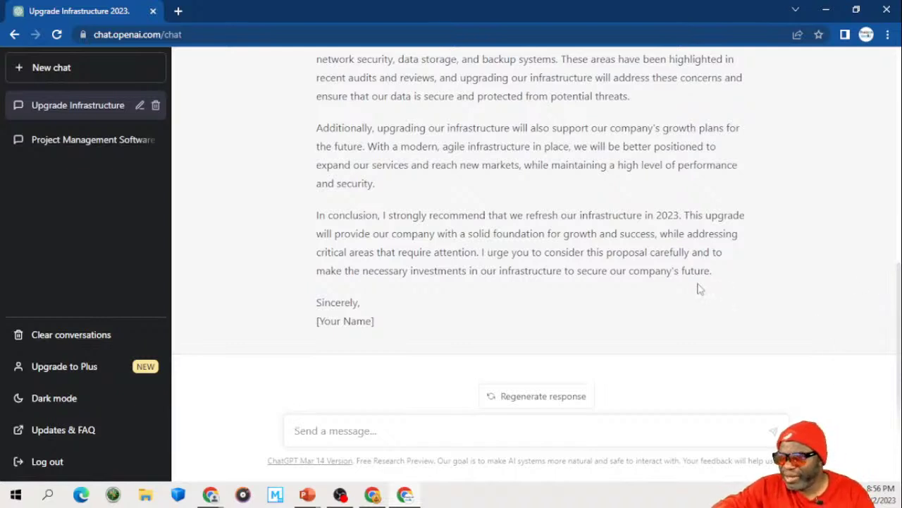
Step: Review the generated infrastructure refresh letter from its salutation to the sign-off, and place the cursor in the empty message box
scroll(698, 289, "up", 2)
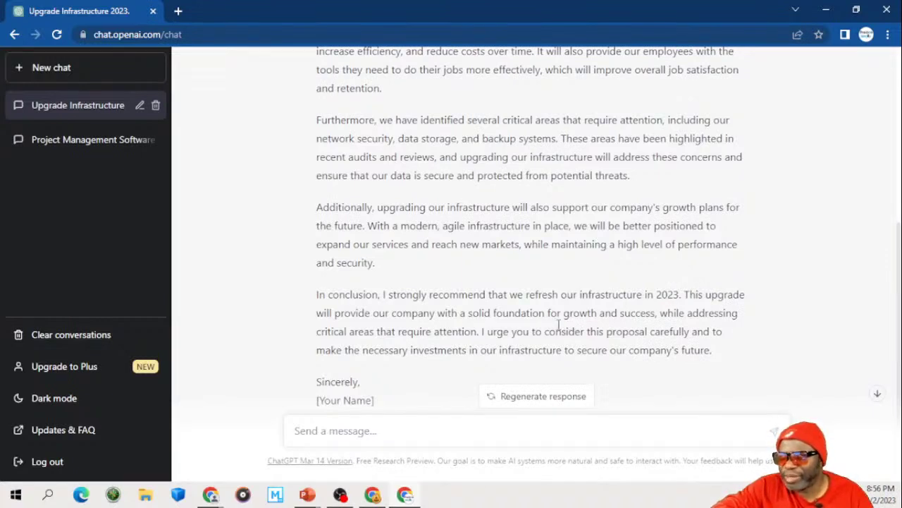
scroll(558, 324, "up", 4)
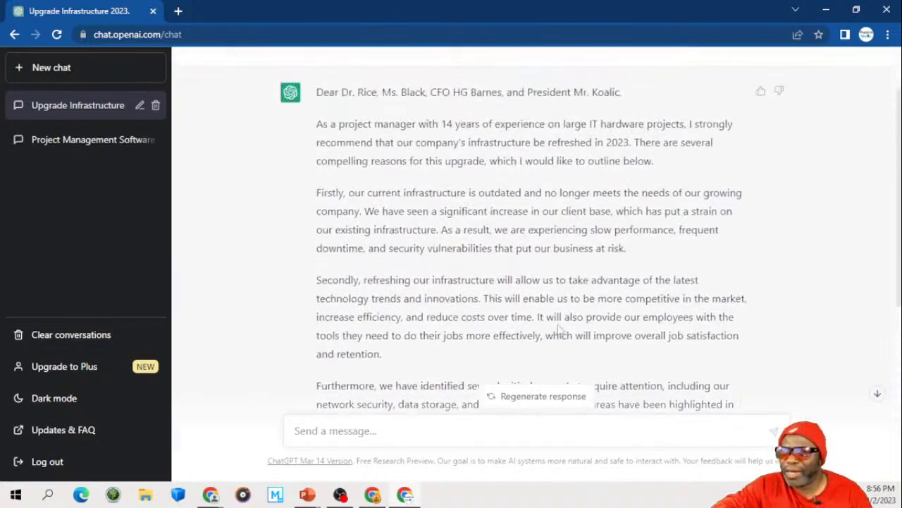
scroll(558, 327, "up", 1)
scroll(559, 324, "down", 3)
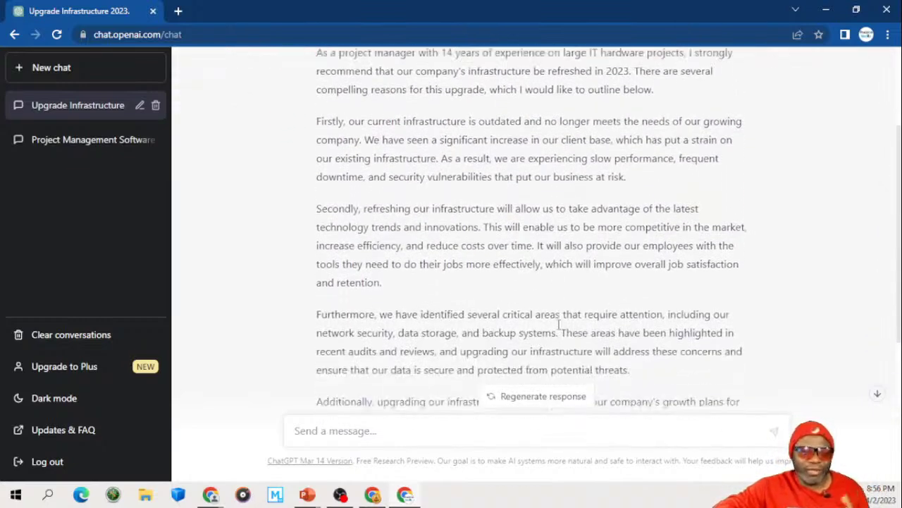
scroll(559, 324, "down", 3)
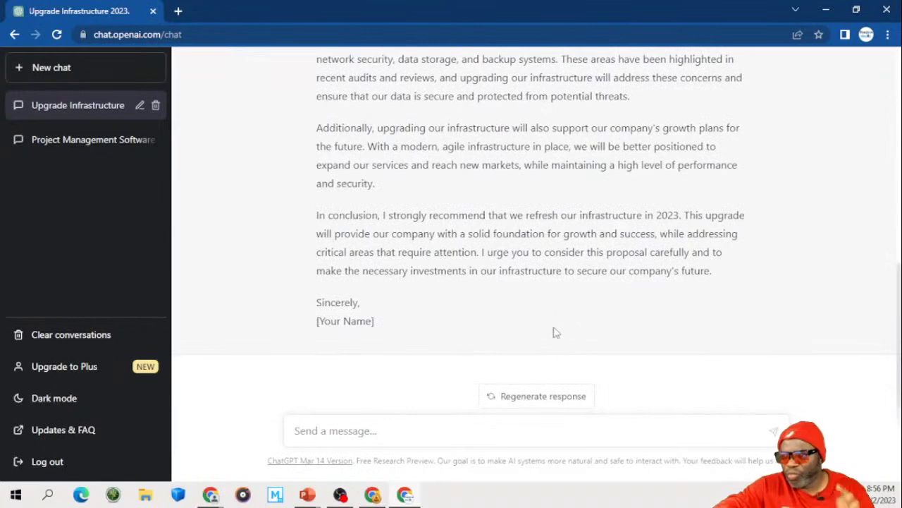
left_click(429, 431)
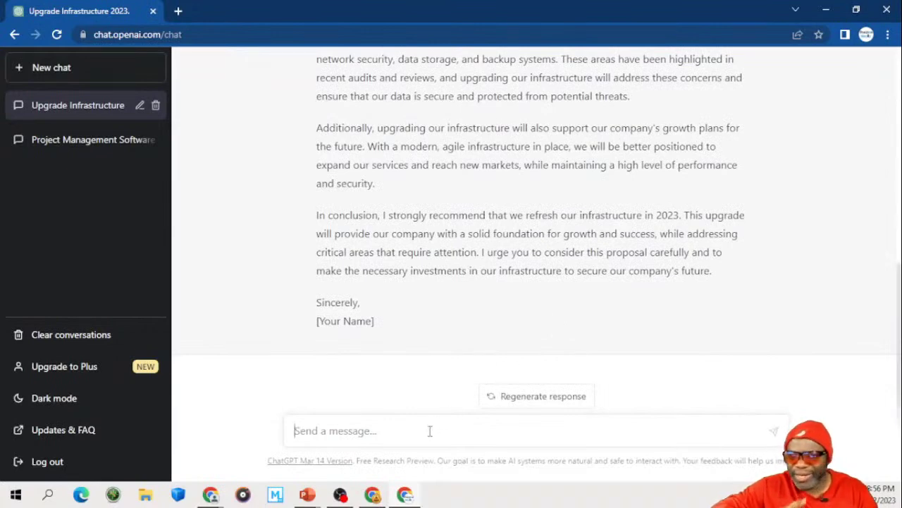
Step: Paste the copied project manager prompt into the message and delete everything after its first sentence about 14 years of experience
key("ctrl+v")
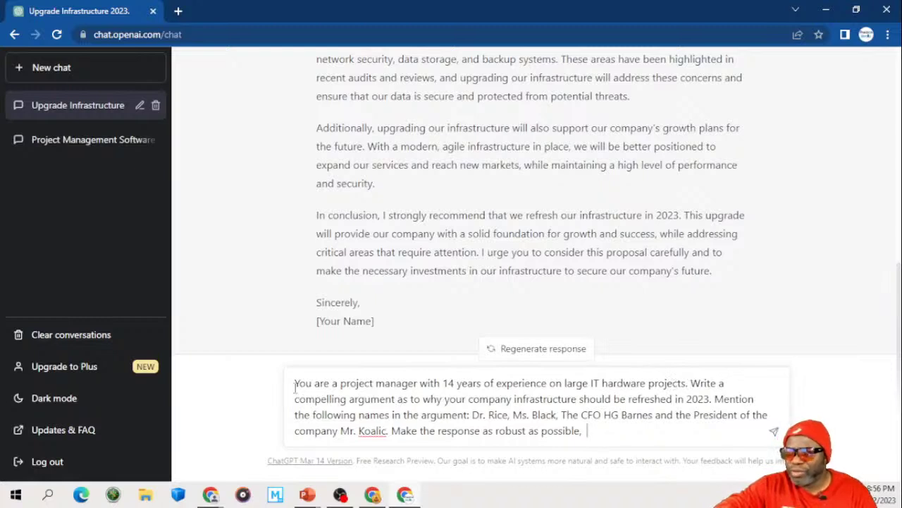
left_click_drag(691, 383, 732, 445)
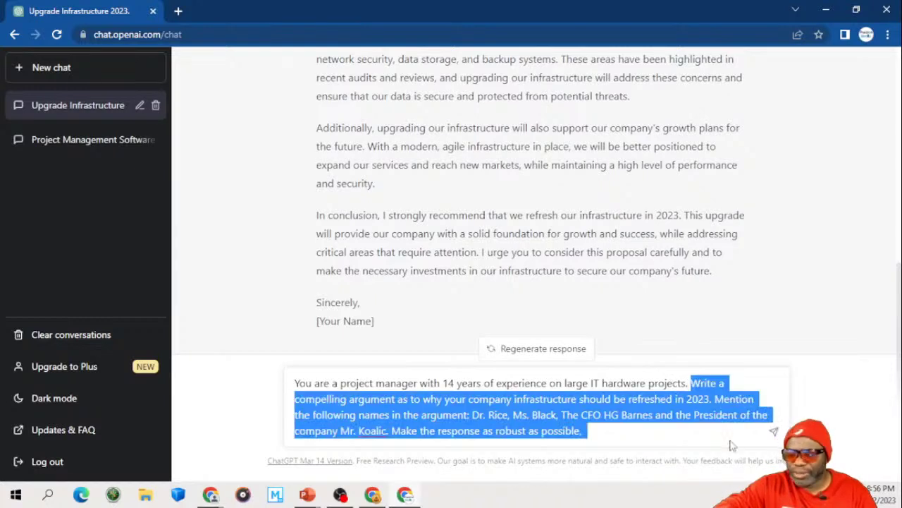
key("BackSpace")
Step: Add to the prompt: "Build a compelling argument in tabular view showing the pros and the cons of a hardware and software upgrade."
type("Build ")
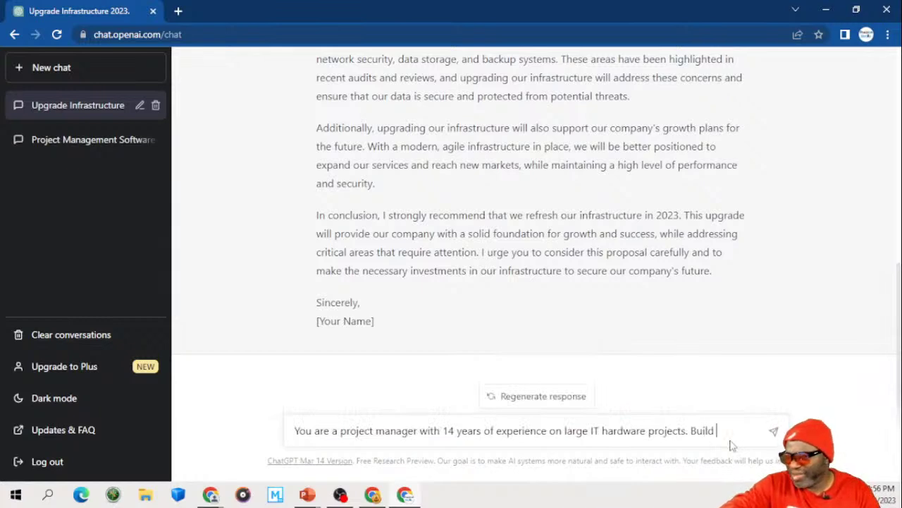
type("a c")
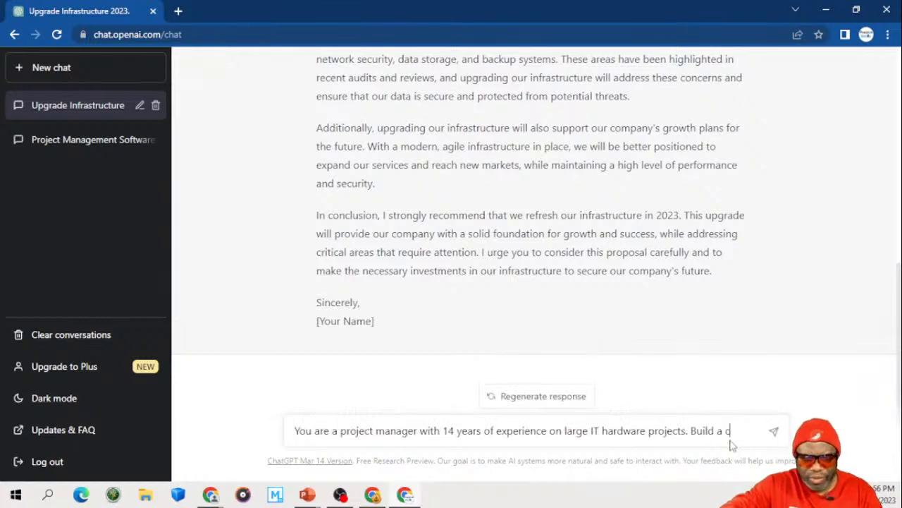
type("ompelling ")
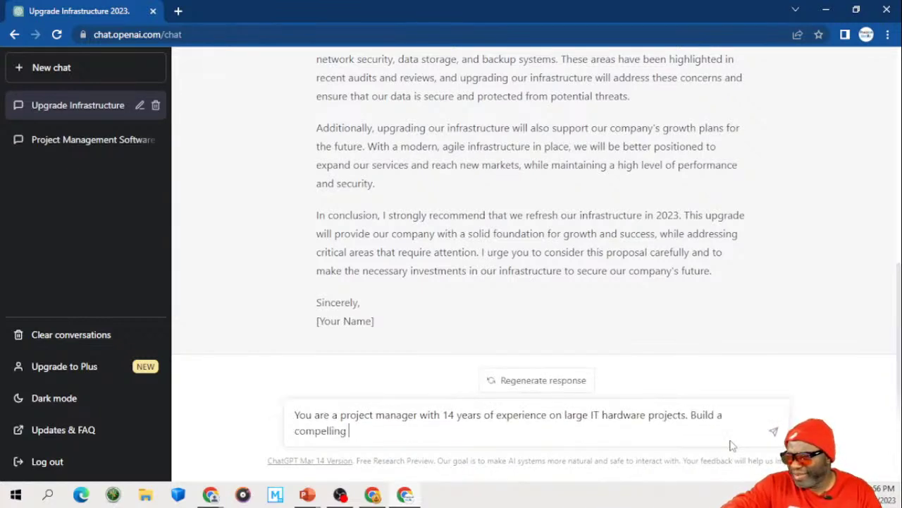
type("argumen")
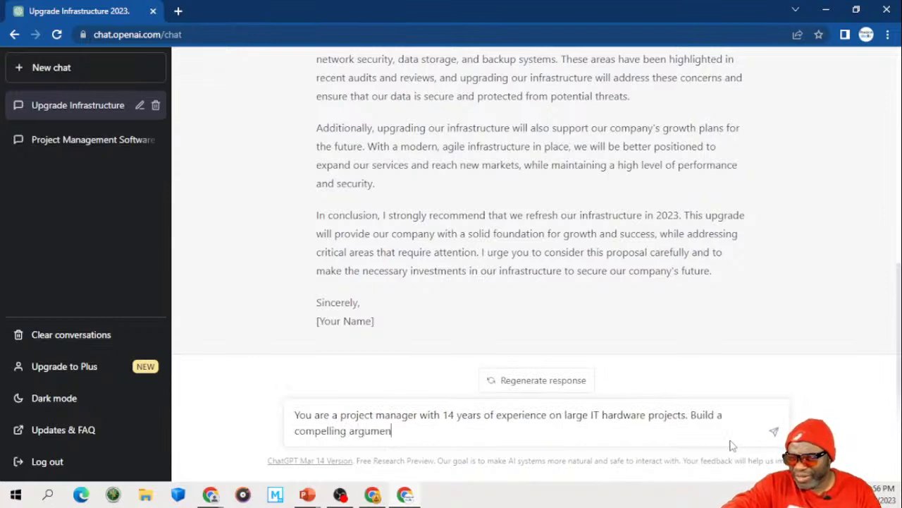
type("t in ")
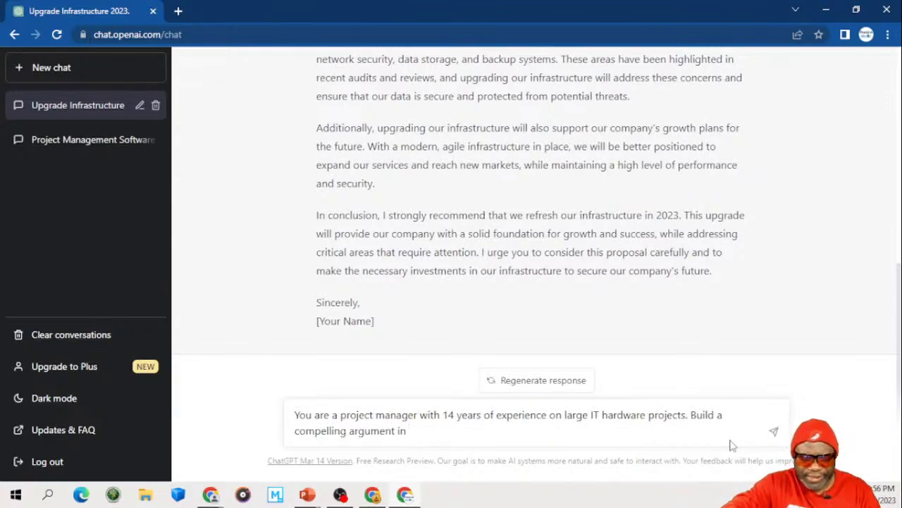
type("tabular vi")
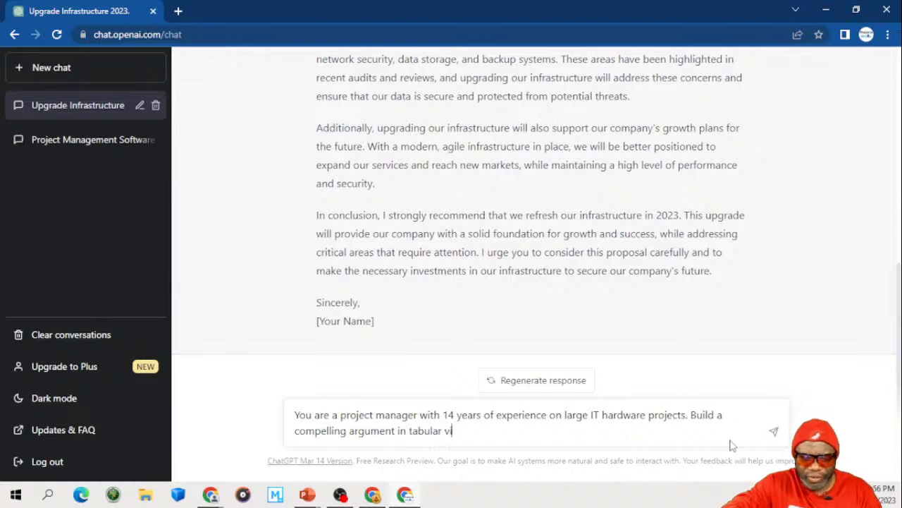
type("ew s")
type("howi")
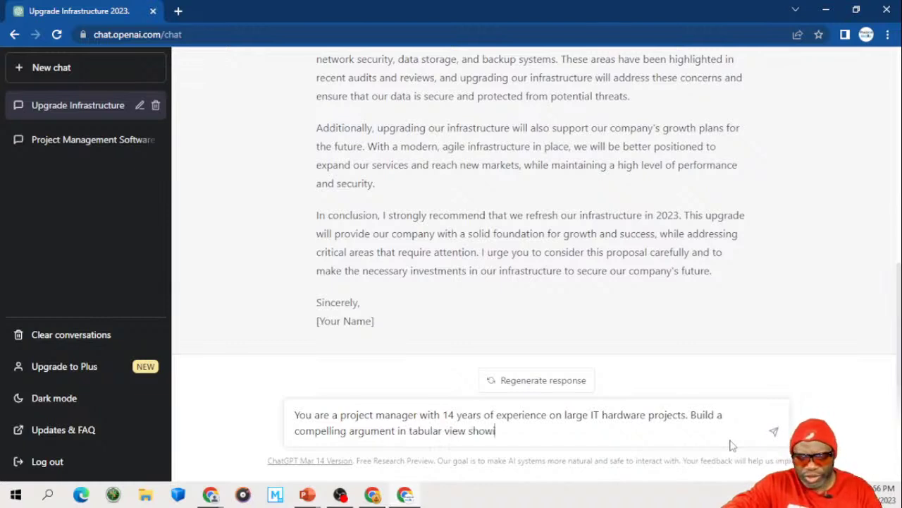
type("ng the pros")
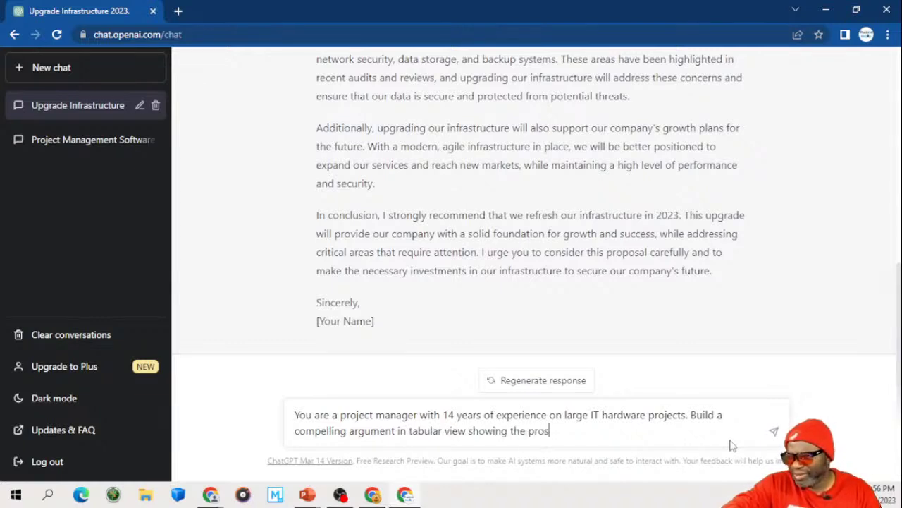
type(" and the con")
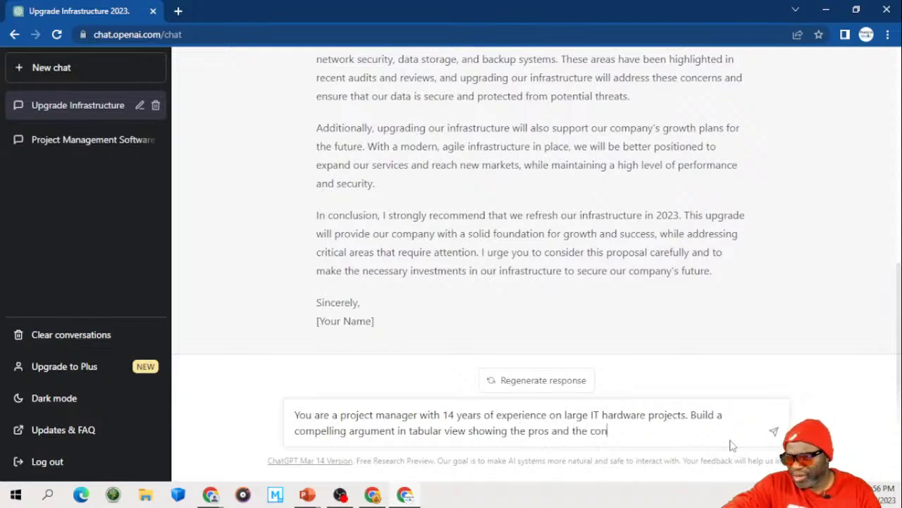
type("s of a ")
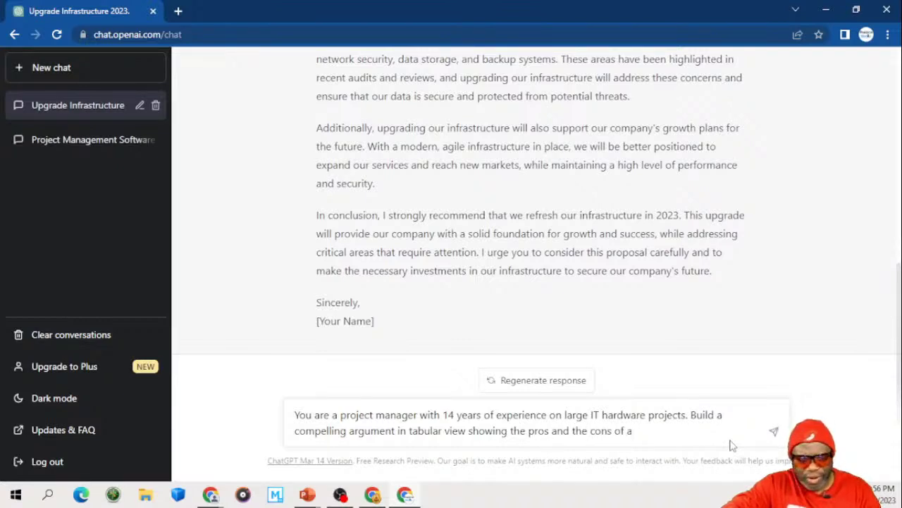
type("hardwa")
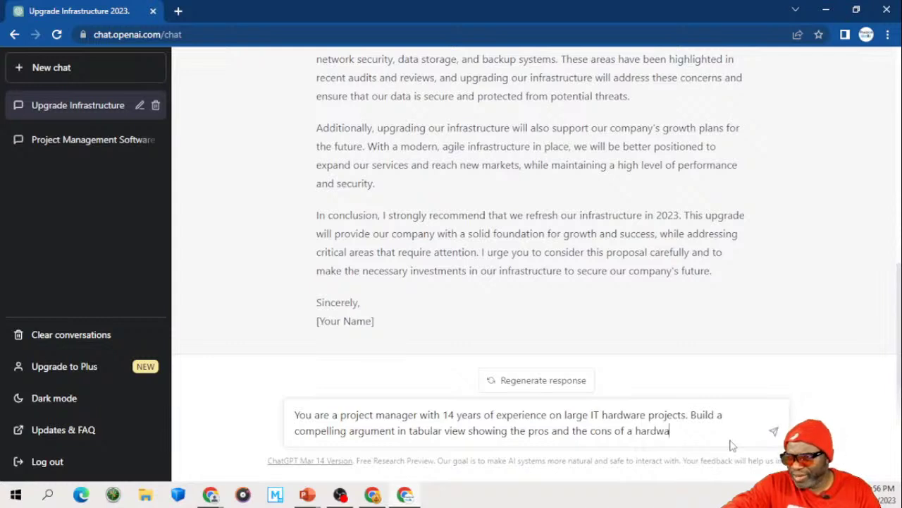
type("re and so")
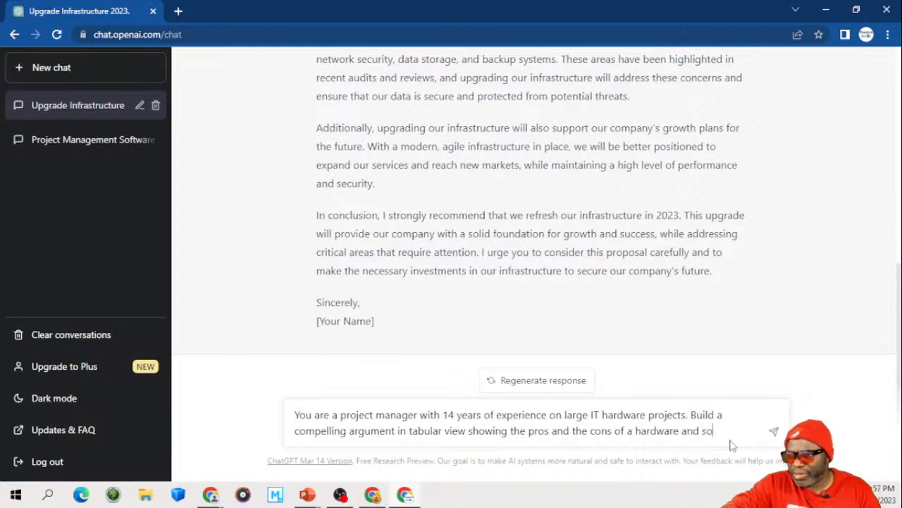
type("ftware u")
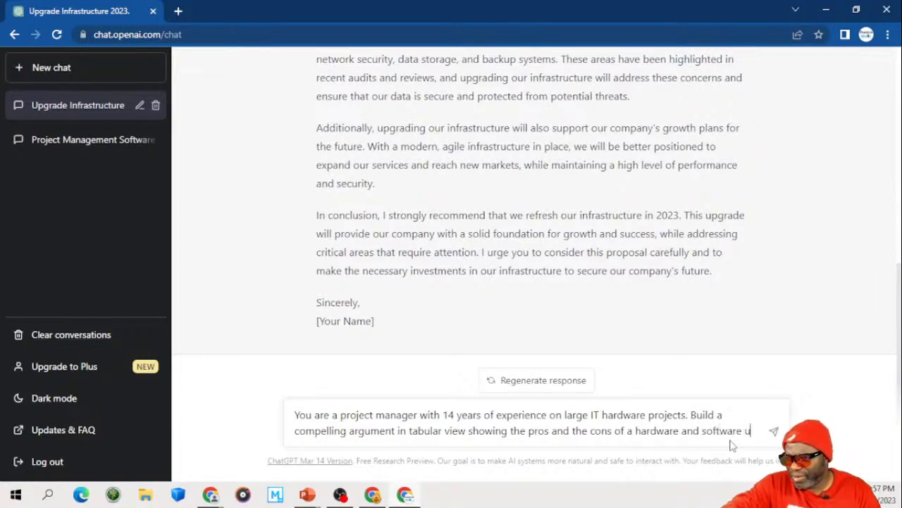
type("pgrade.")
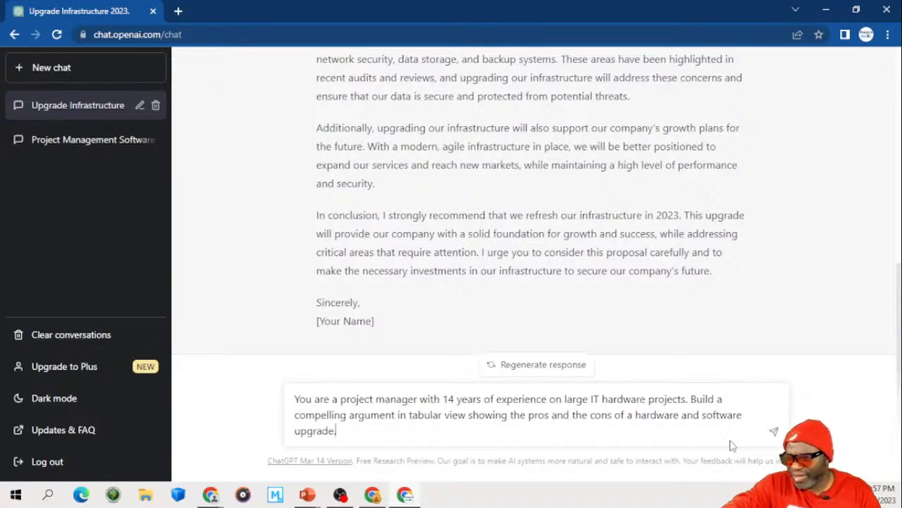
Step: Finish the prompt with "Include the cost benefit analysis in a separate field." and send it
type(" Include")
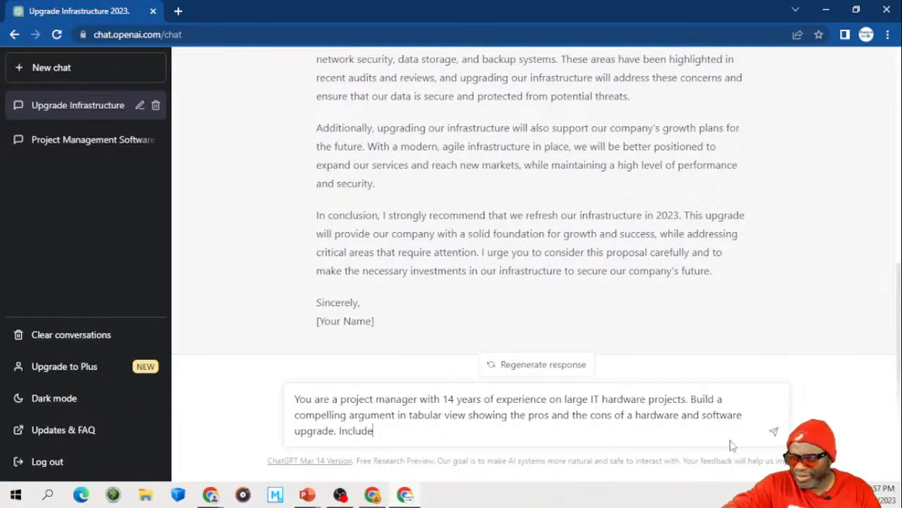
type(" the cost b")
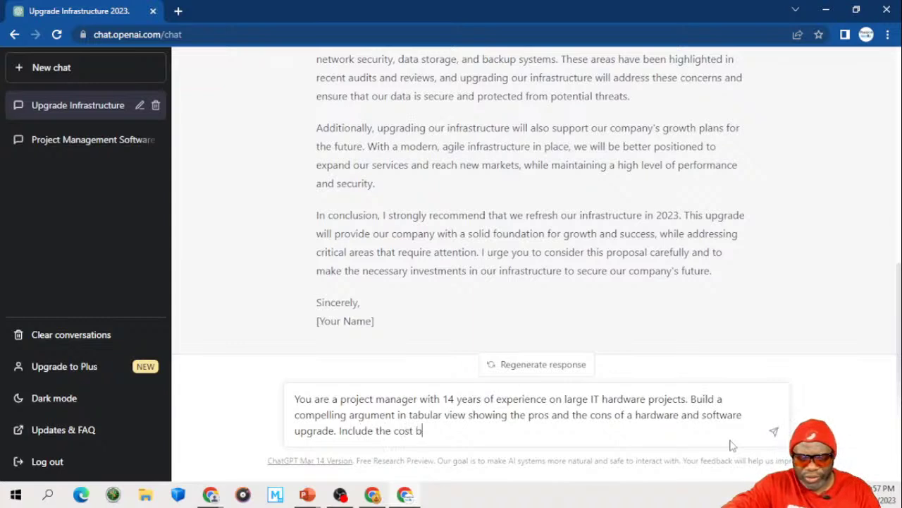
type("enefit ana")
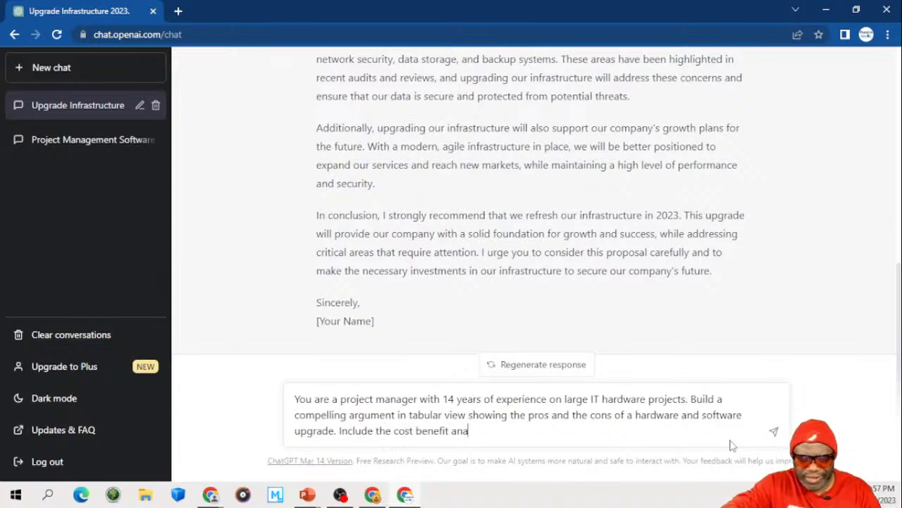
type("lysis in a ")
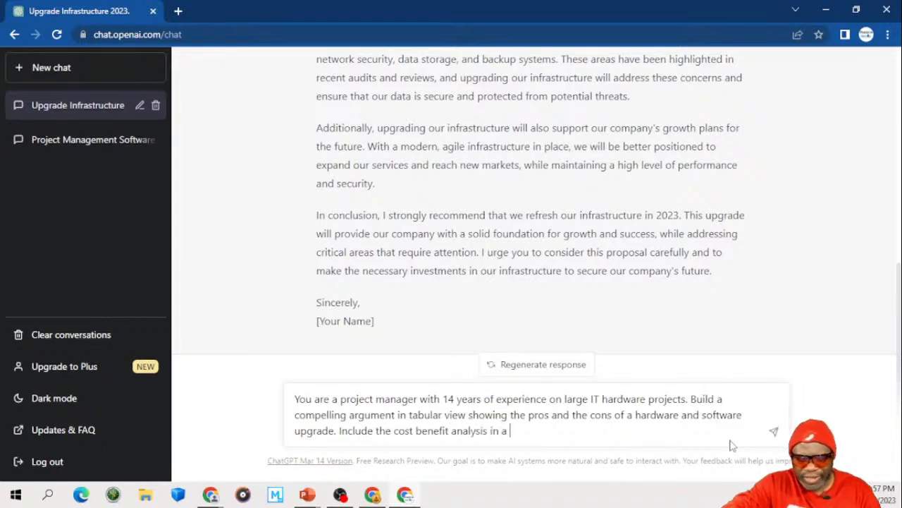
type("separate fi")
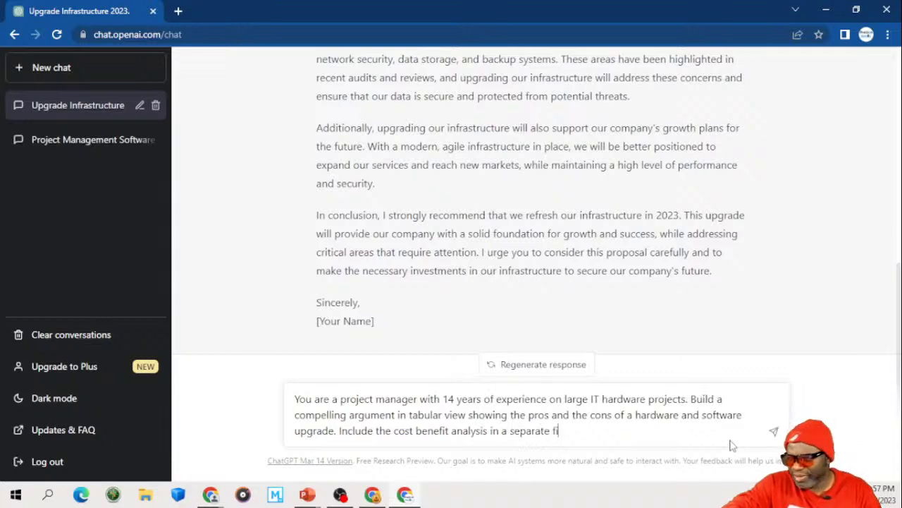
type("eld.")
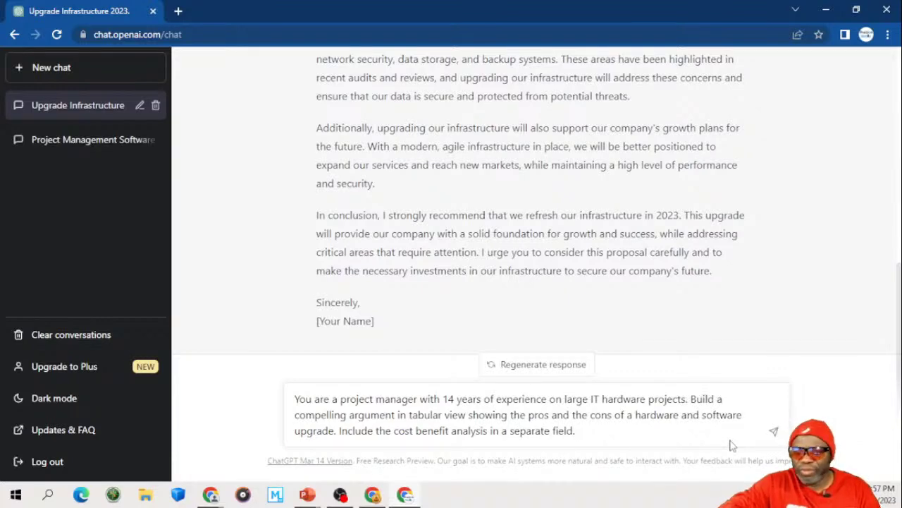
key("Return")
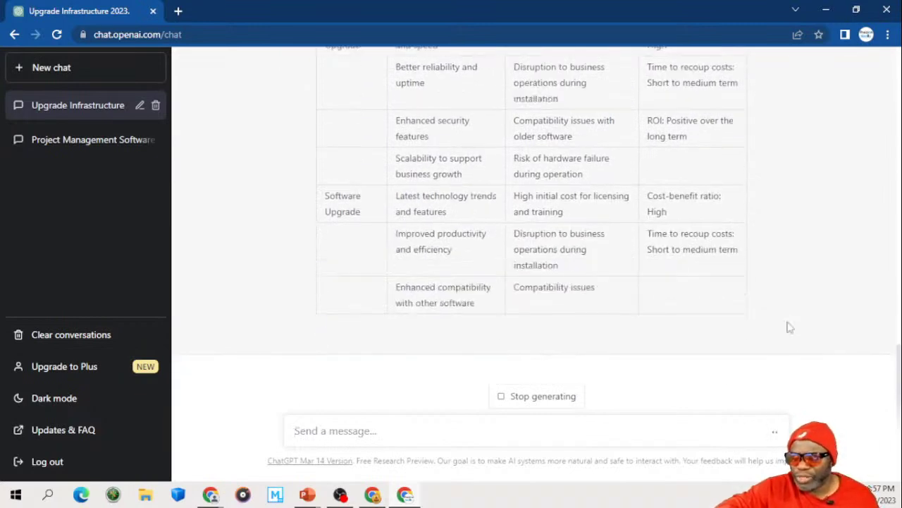
Step: Review the generated table of pros, cons and cost benefit analysis, along with the closing summary below it
scroll(618, 275, "up", 3)
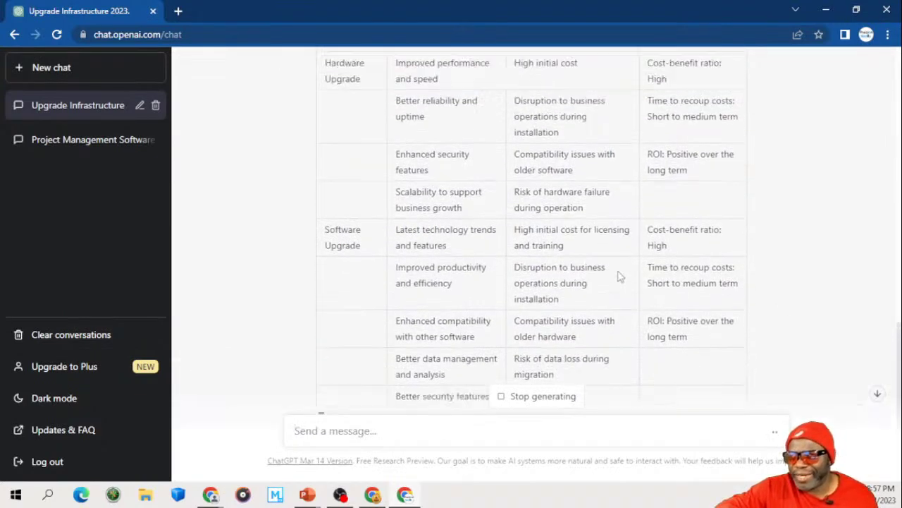
scroll(619, 276, "up", 1)
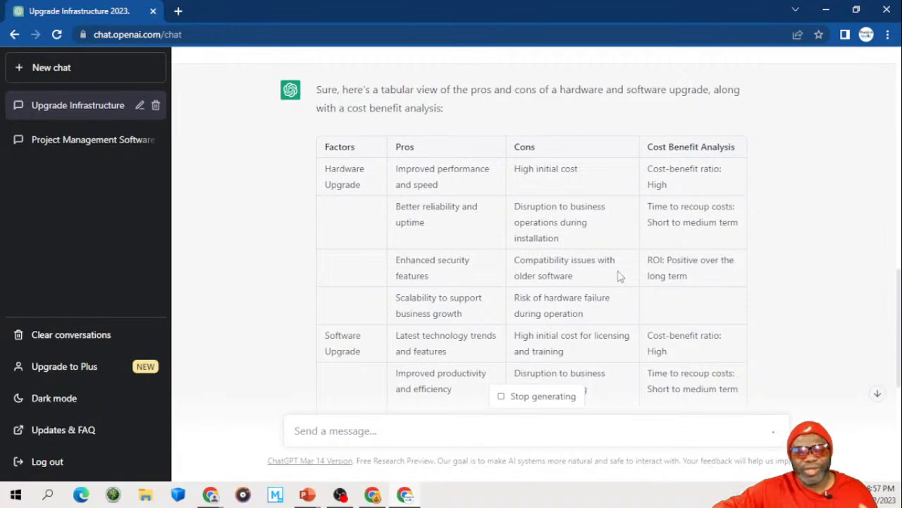
scroll(619, 275, "down", 2)
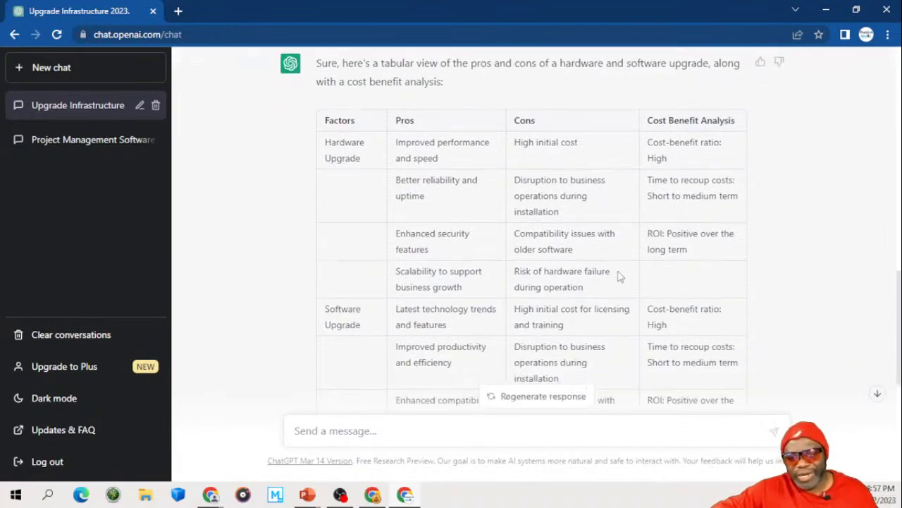
scroll(618, 276, "down", 4)
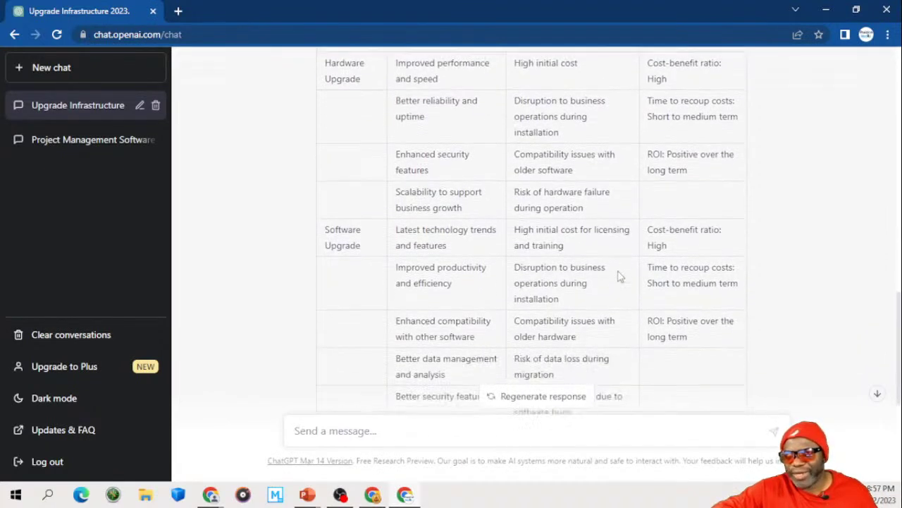
scroll(618, 276, "down", 3)
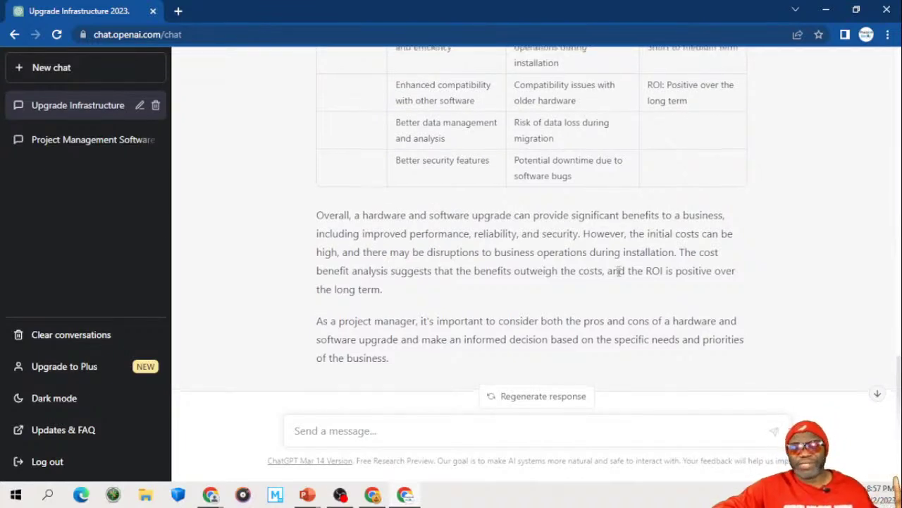
scroll(619, 274, "up", 2)
scroll(619, 275, "up", 3)
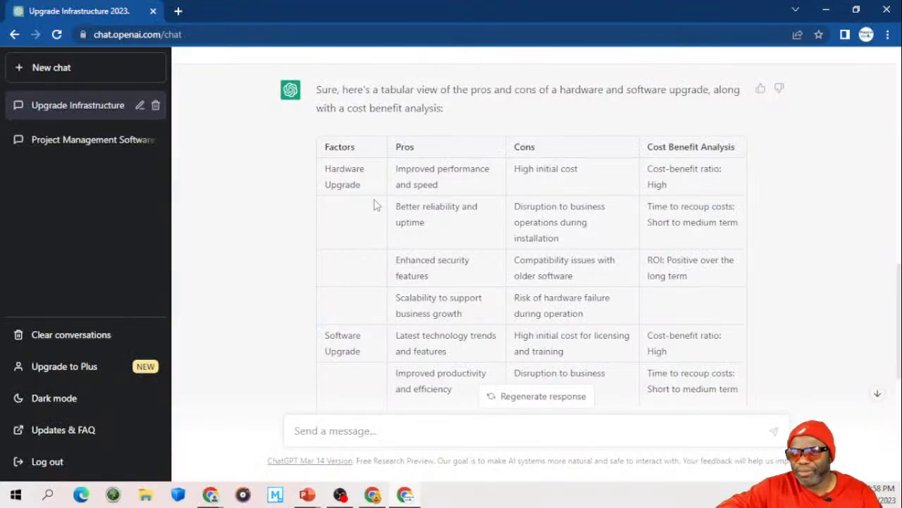
left_click(877, 393)
left_click(493, 428)
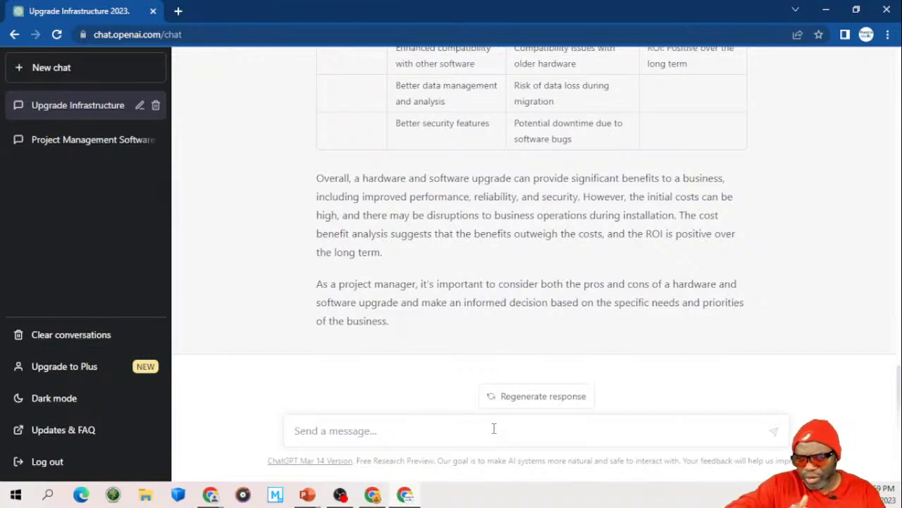
type("Create")
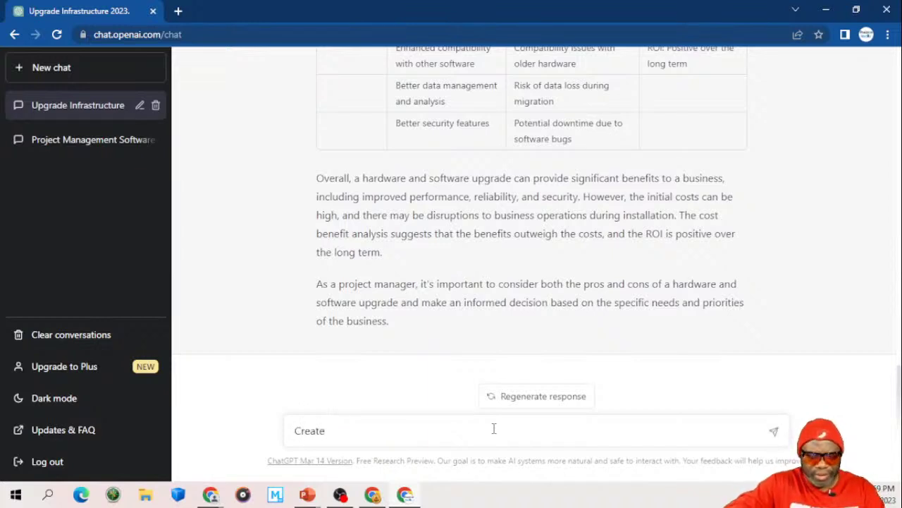
type(" a backlog")
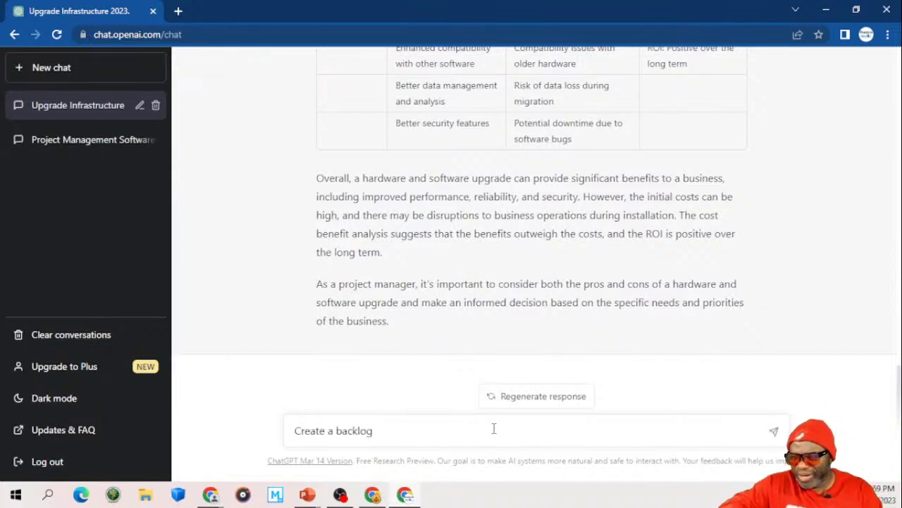
left_click(294, 430)
type("Write a compelling argument as to why your company infrastructure should be refreshed in 2023. Mention the following names in the argument: Dr. Rice, Ms. Black, The CFO HG Barnes and the President of the company Mr. Koalic. Make the response as robust as possible.")
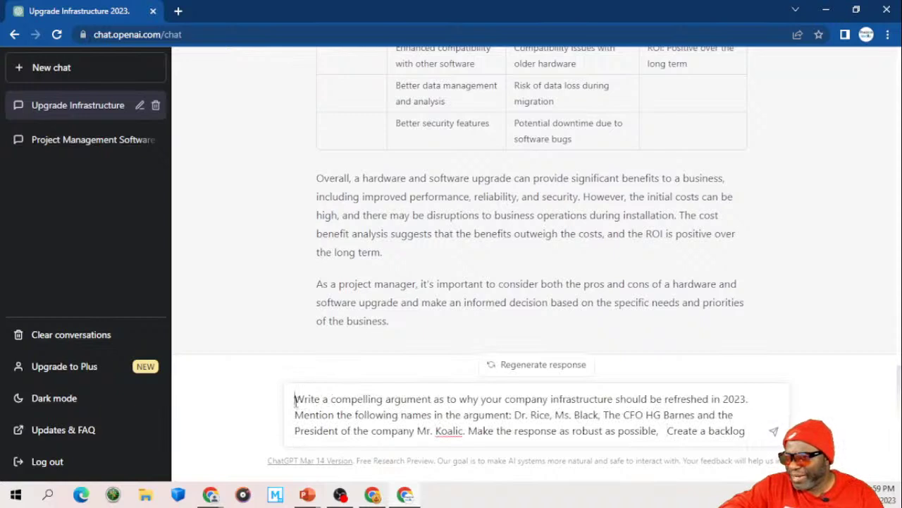
left_click_drag(295, 399, 463, 416)
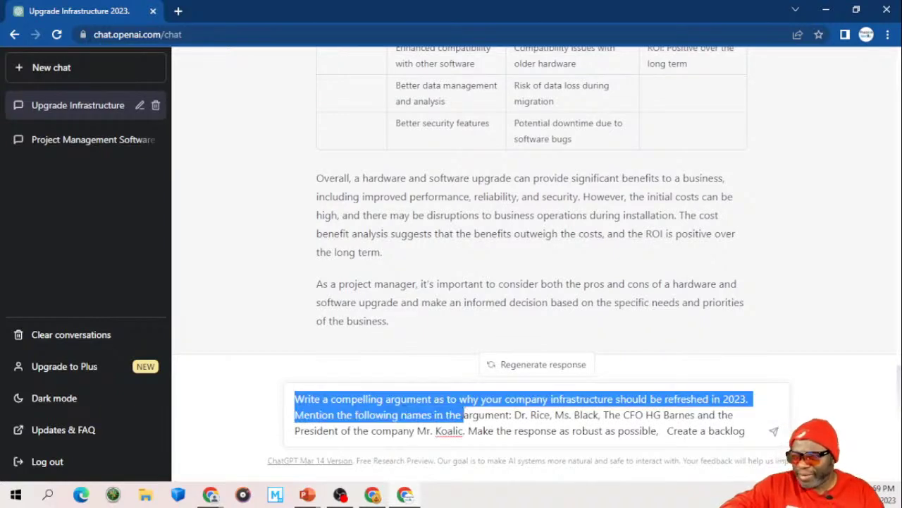
key("ctrl+a")
Step: Replace the old draft in the message with a new prompt beginning "You are a Portfolio manager"
type("You are a")
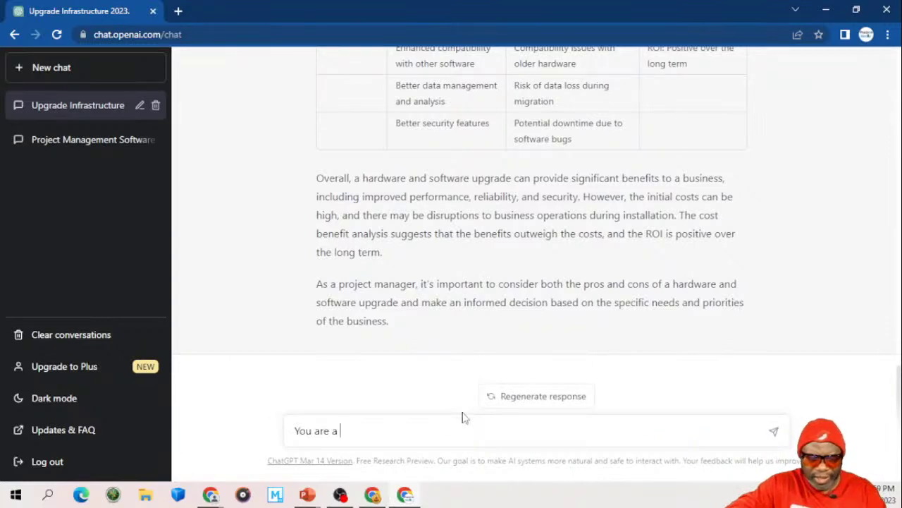
type(" Pro")
key("BackSpace")
key("BackSpace")
type("o")
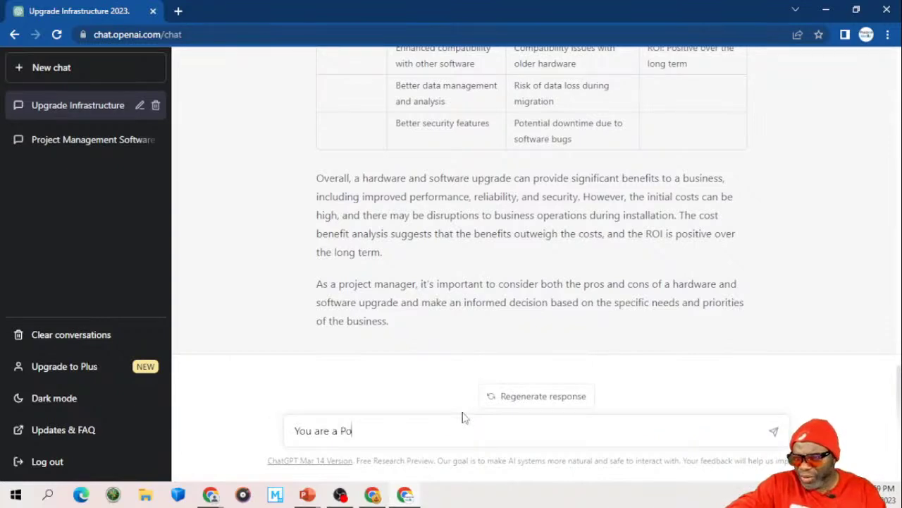
type("r")
type("tfol")
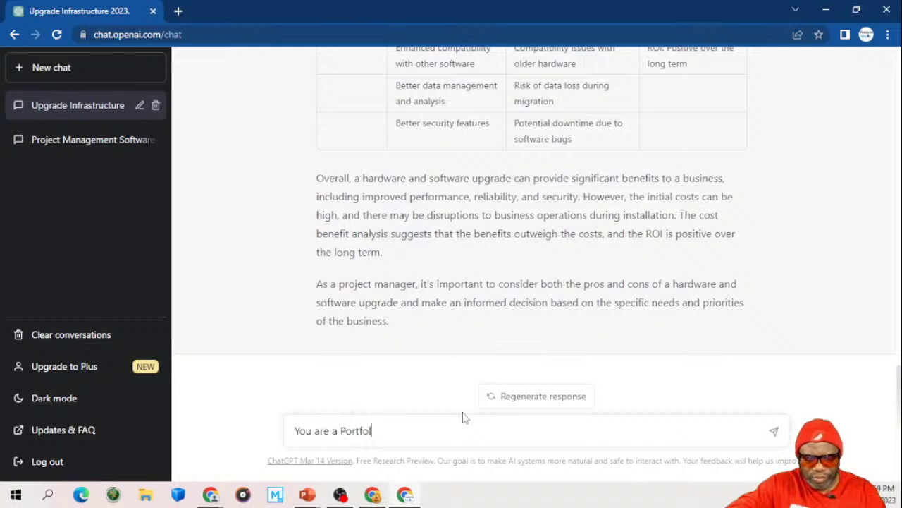
type("io manage")
key("BackSpace")
key("BackSpace")
key("BackSpace")
key("BackSpace")
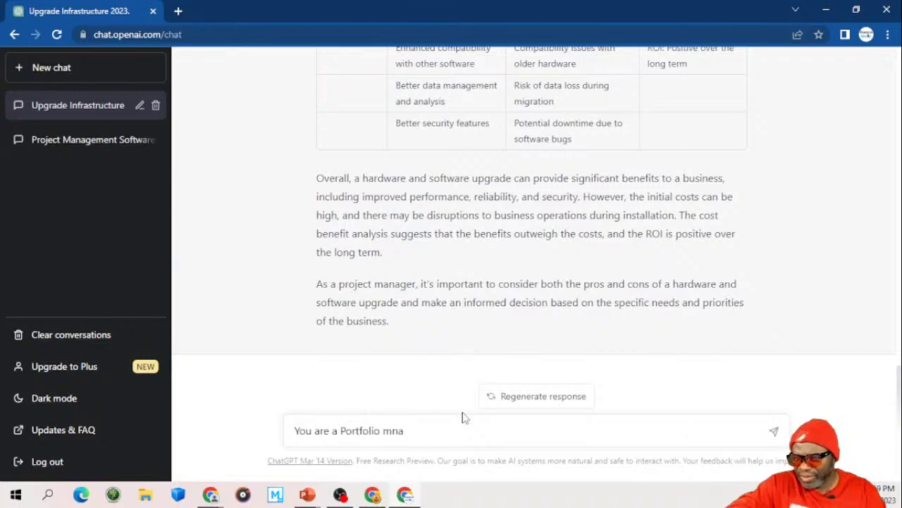
type("anager try")
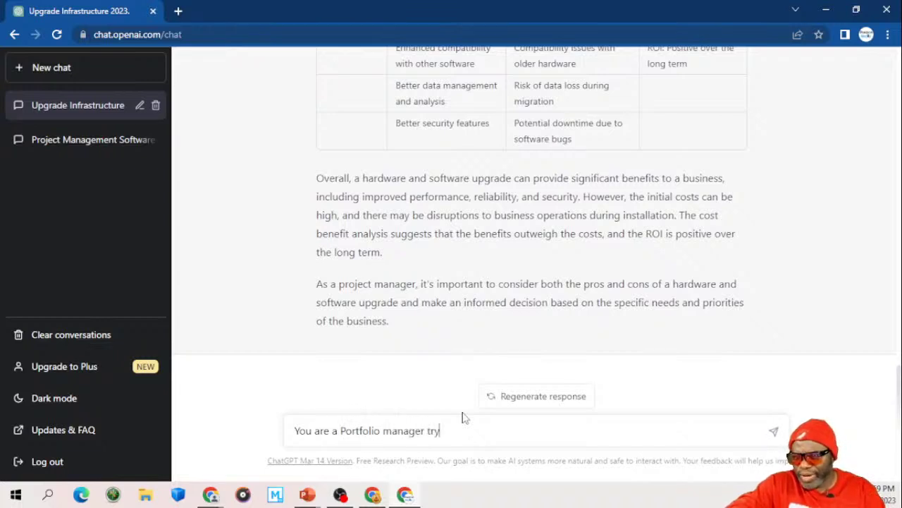
Step: Complete the prompt's first sentence with "trying to make a case for a hardware and software refresh for all infrastructure and windows."
type("ing to make a ")
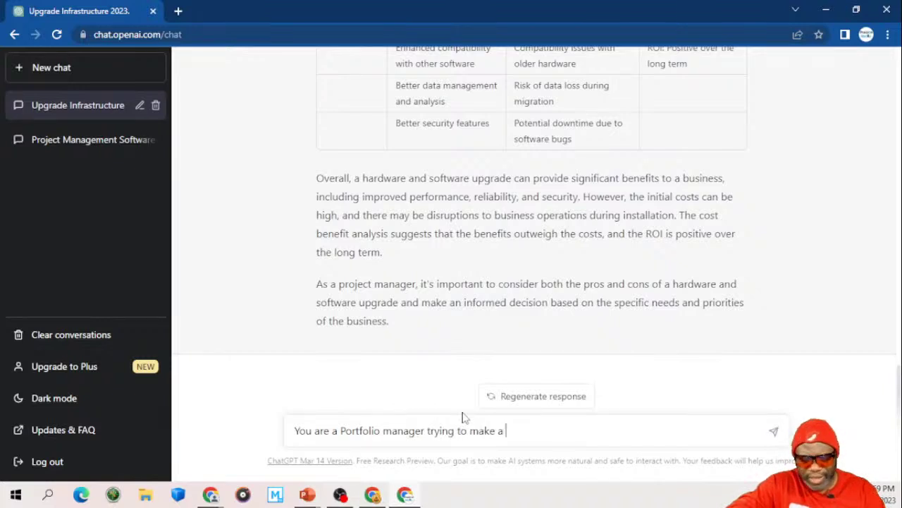
type("case for ")
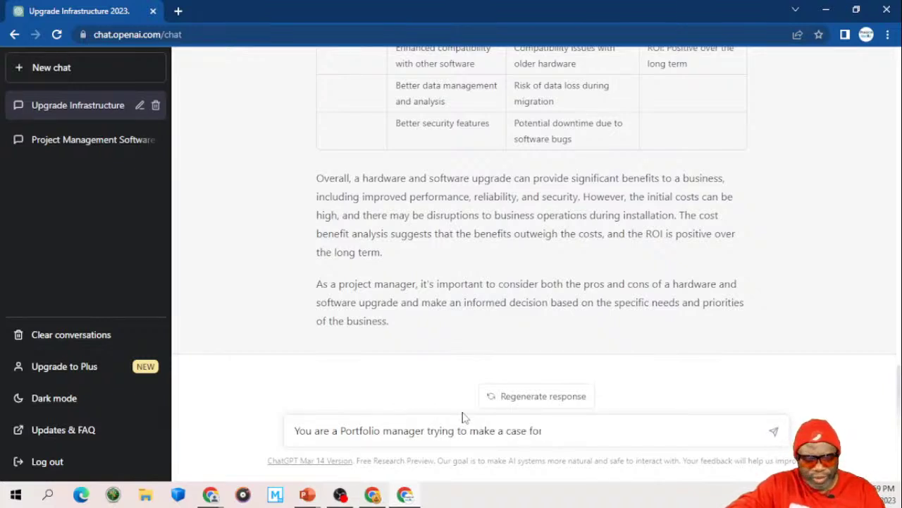
type("a har")
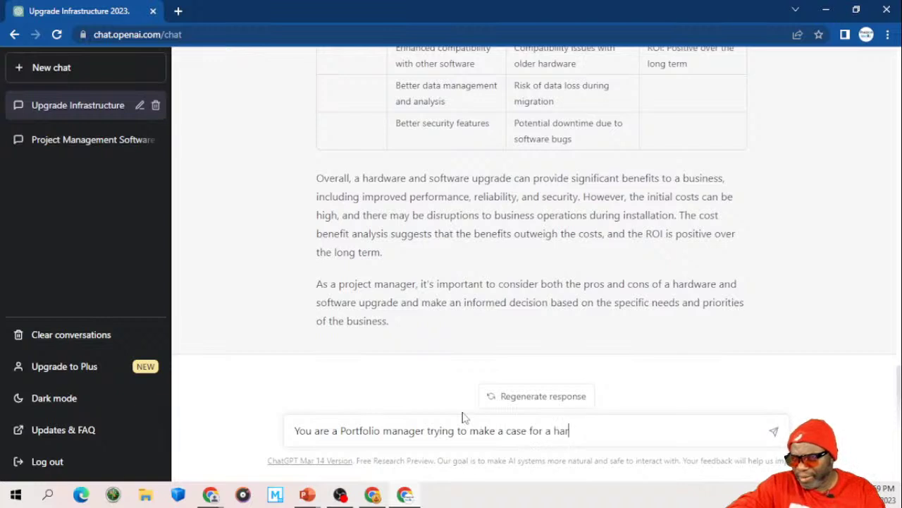
type("dware and so")
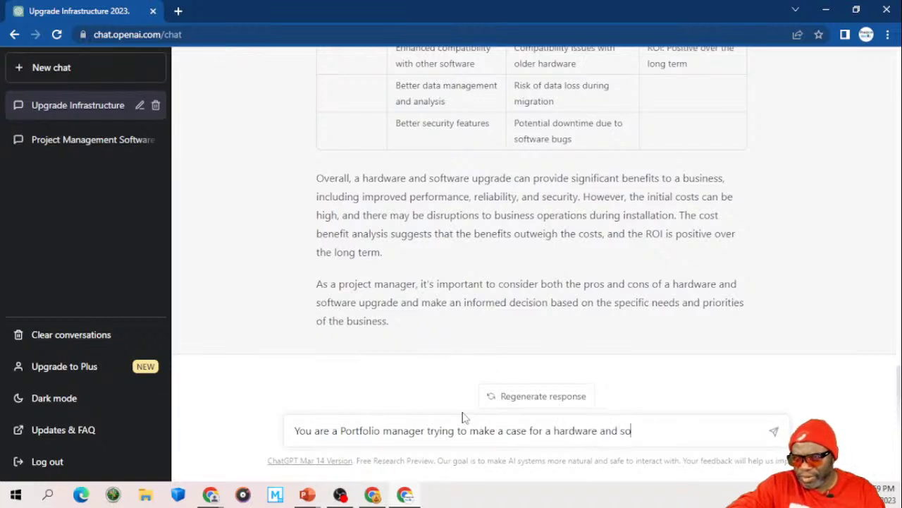
type("ftware r")
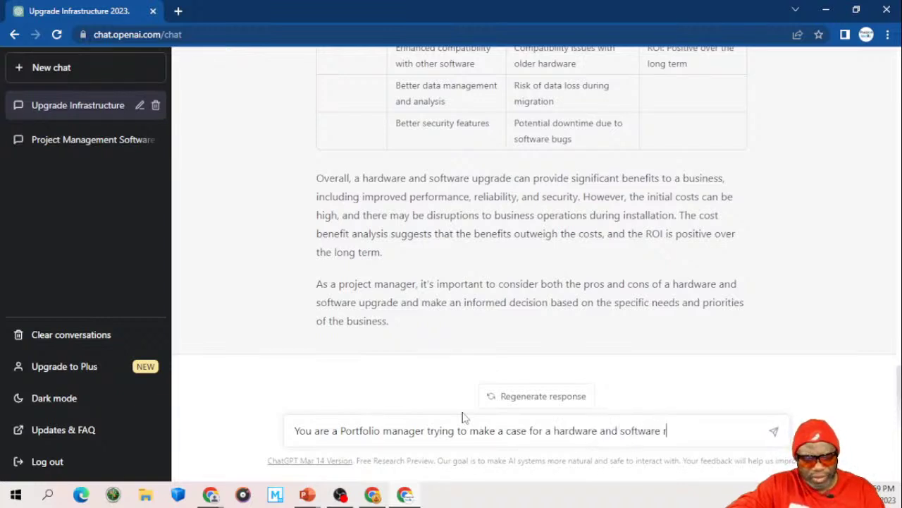
type("efresh for ")
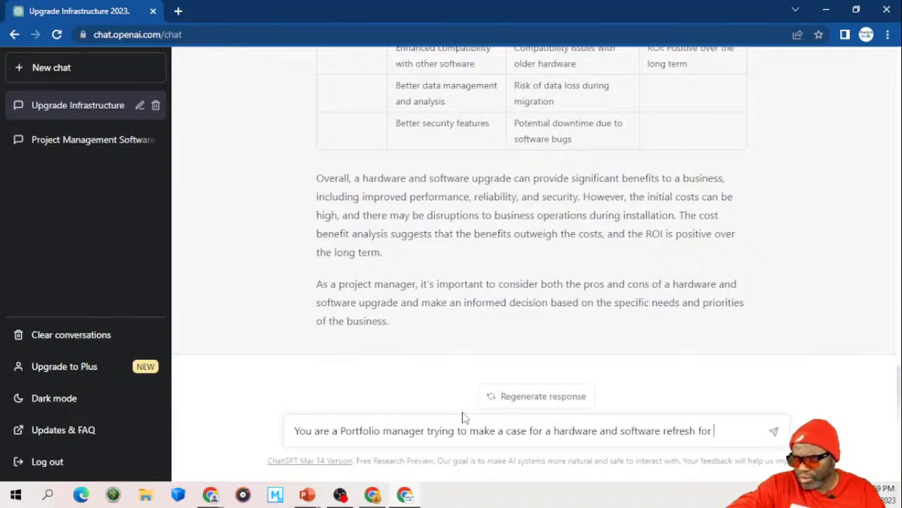
type("all infrastr")
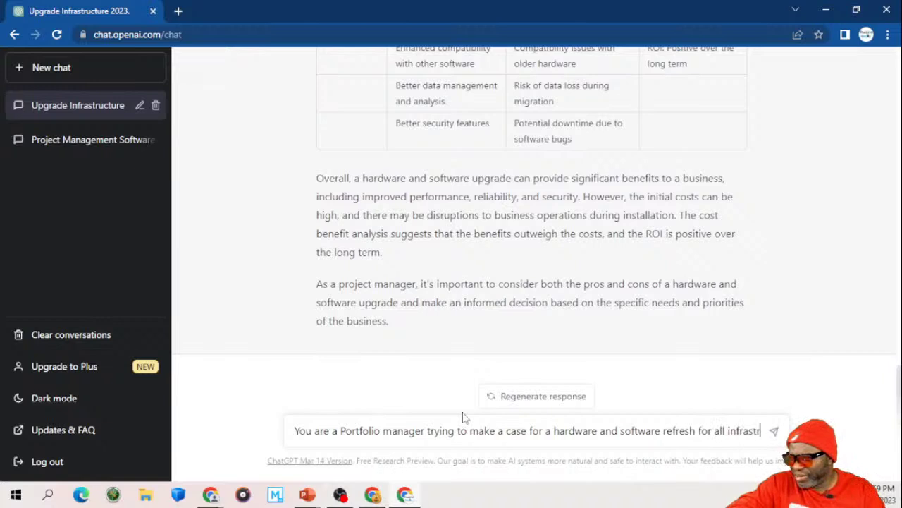
type("uct")
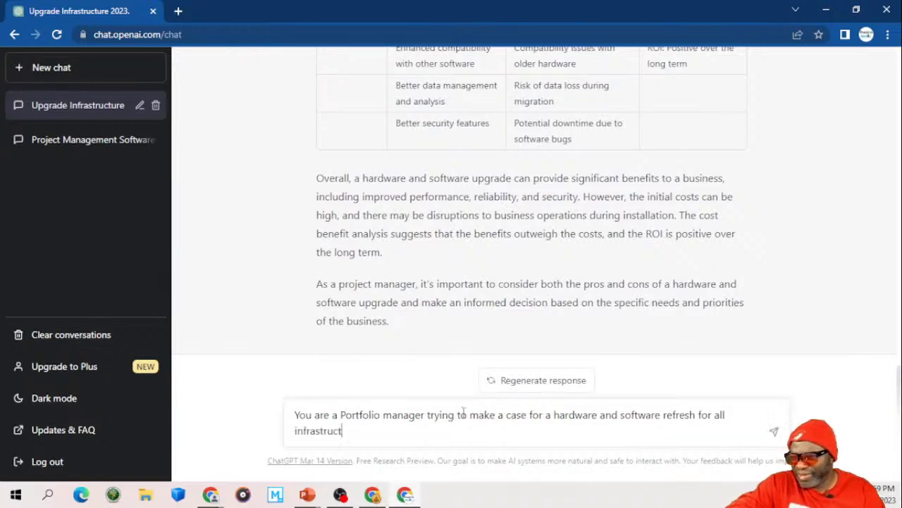
type("ure and windoe")
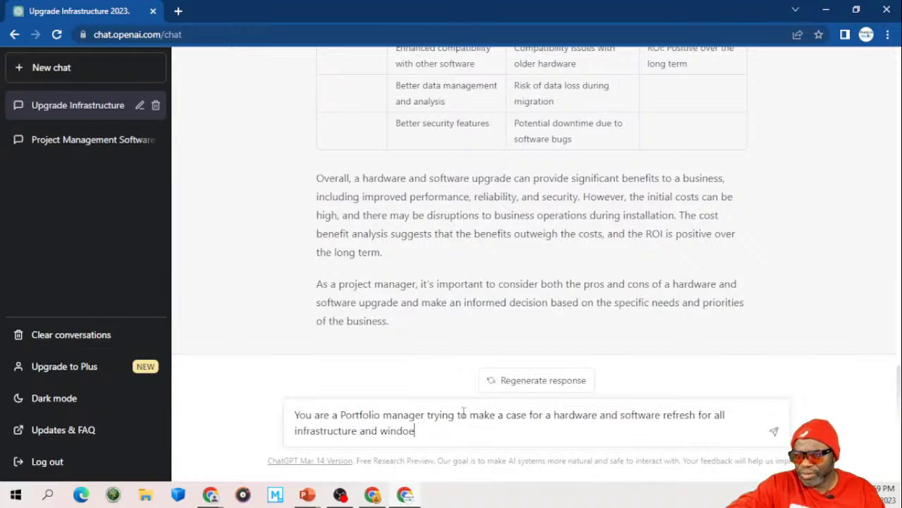
key("BackSpace")
type("ws. ")
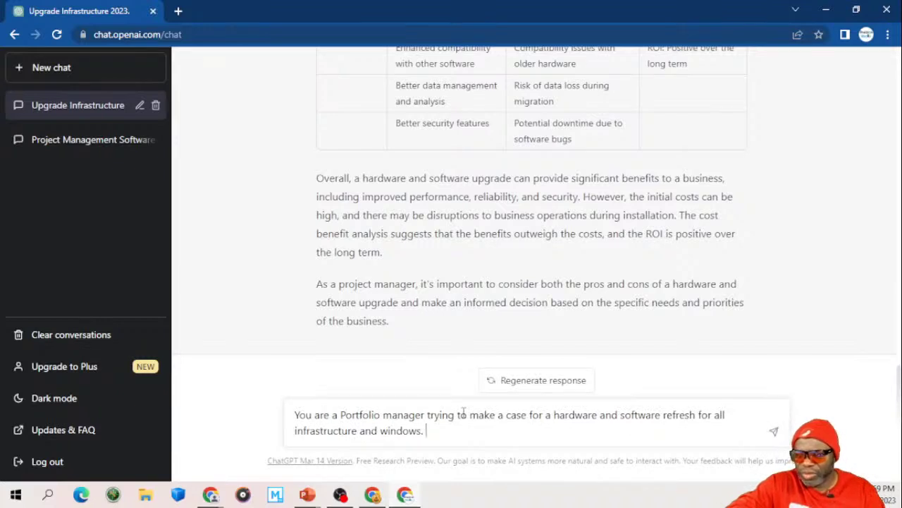
Step: Add to the prompt: "Create a product backlog for this endeavor breaking the information down into releases, sprints"
type("Create a")
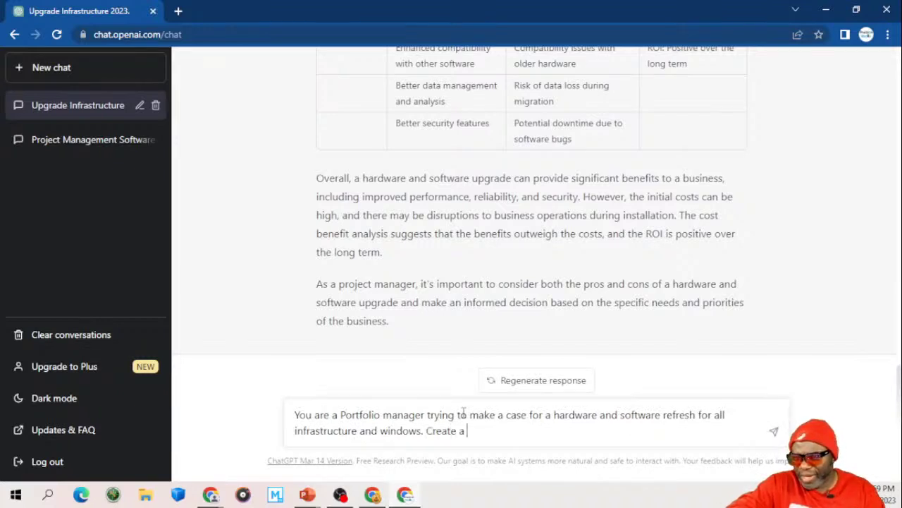
type(" product backl")
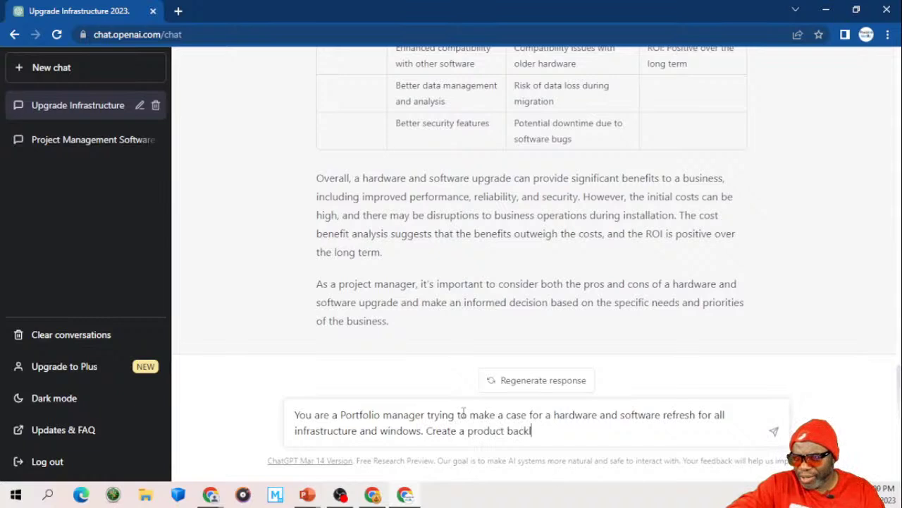
type("og for this")
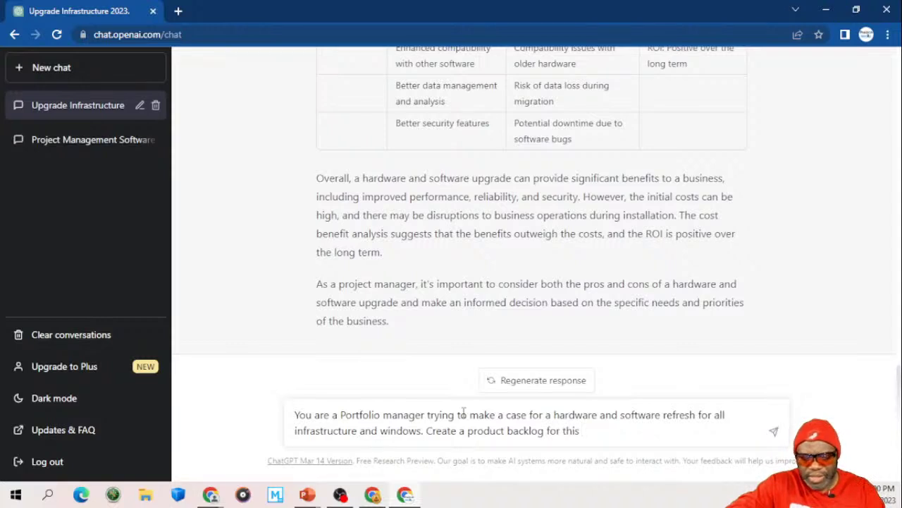
type(" endeavor")
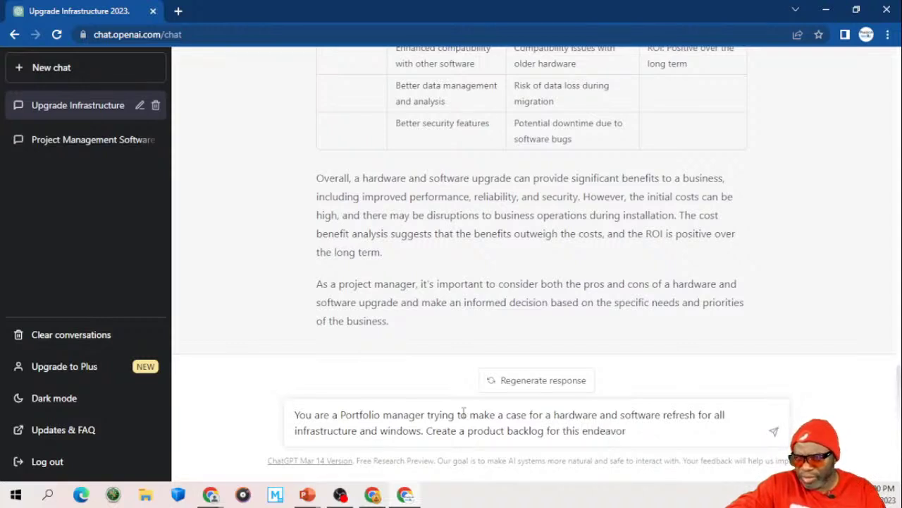
type(" breaki")
type("ng ")
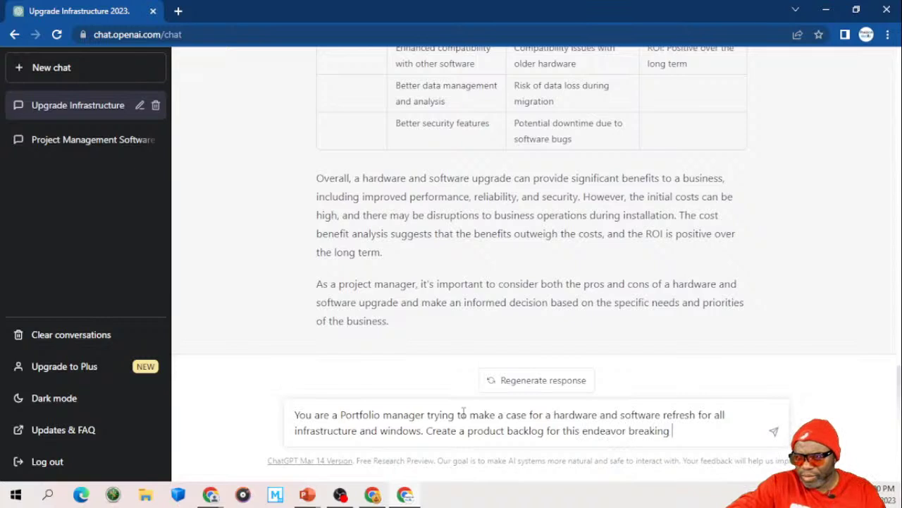
type("the informati")
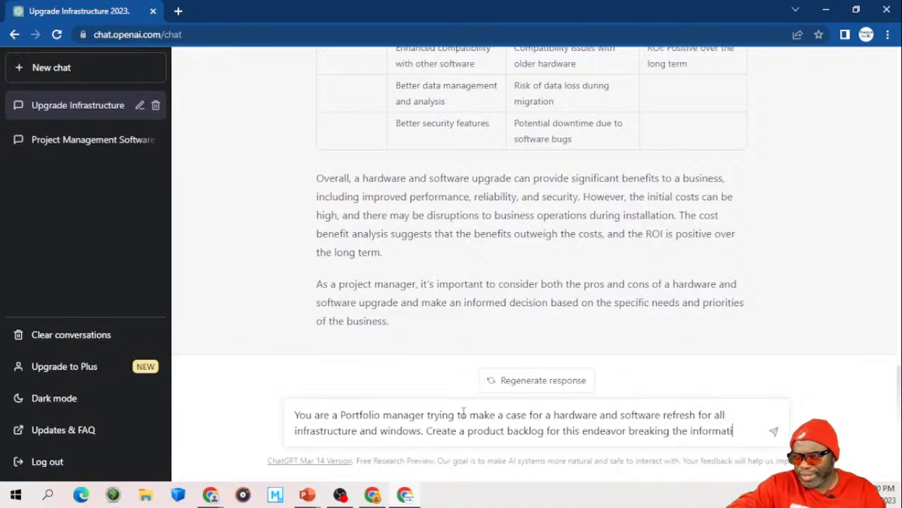
type("on down into ")
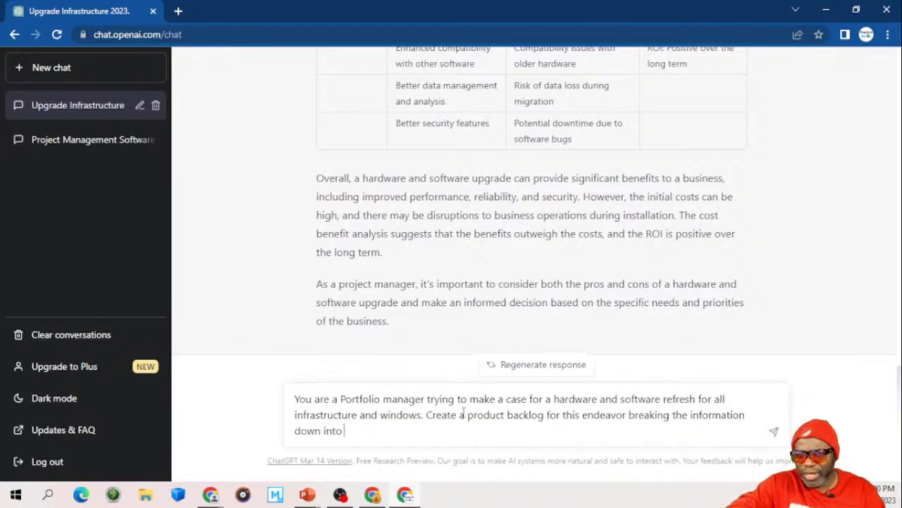
type("r")
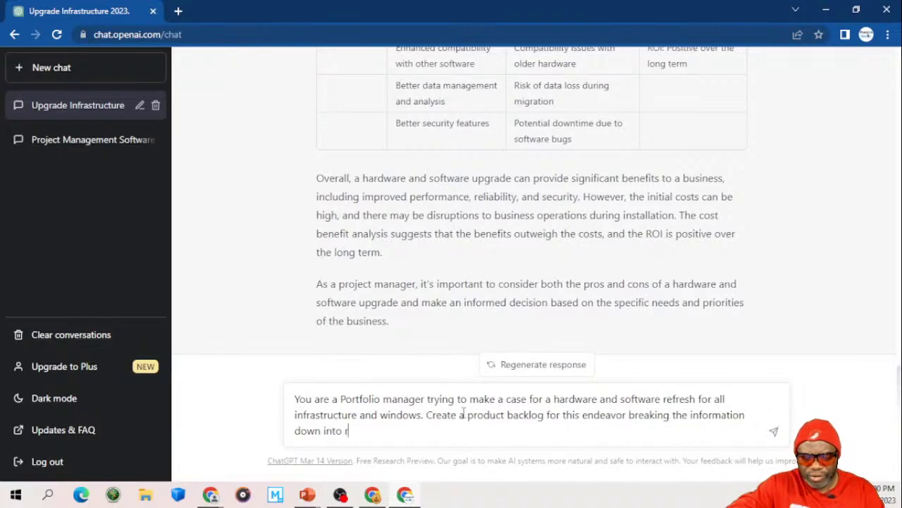
type("eleases")
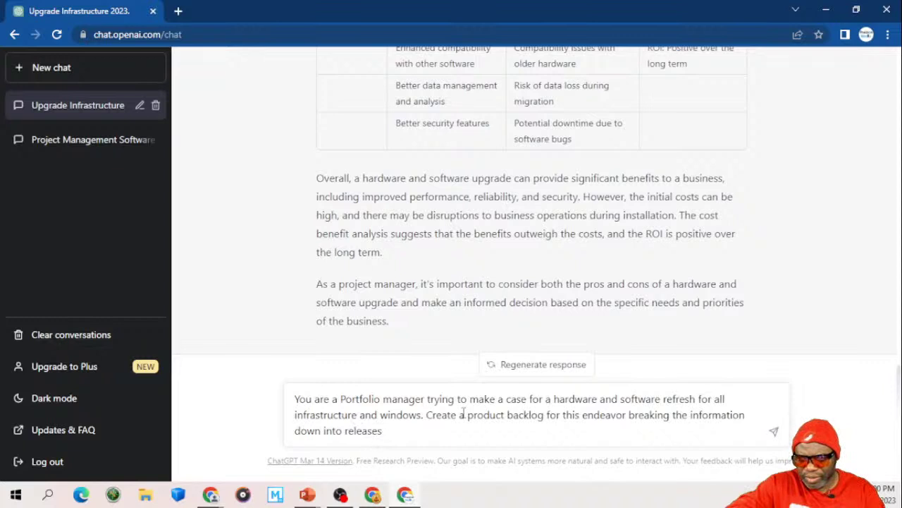
type(", sprints")
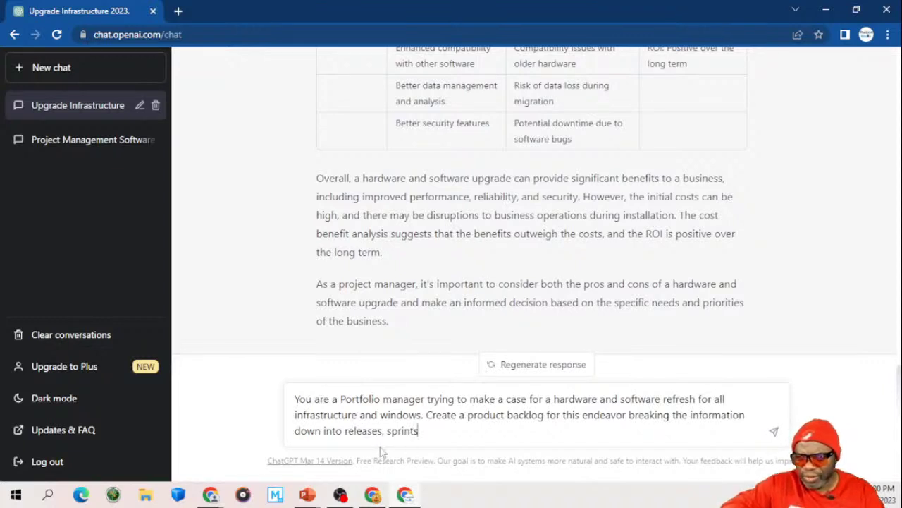
Step: Insert "epics, features," before "releases" in the backlog breakdown and add "stories" after "sprints"
left_click(347, 431)
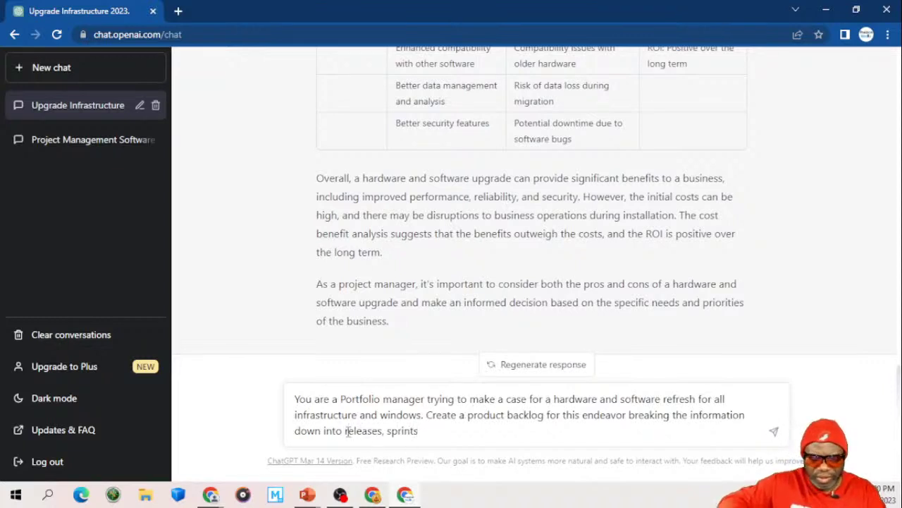
type("epics, ")
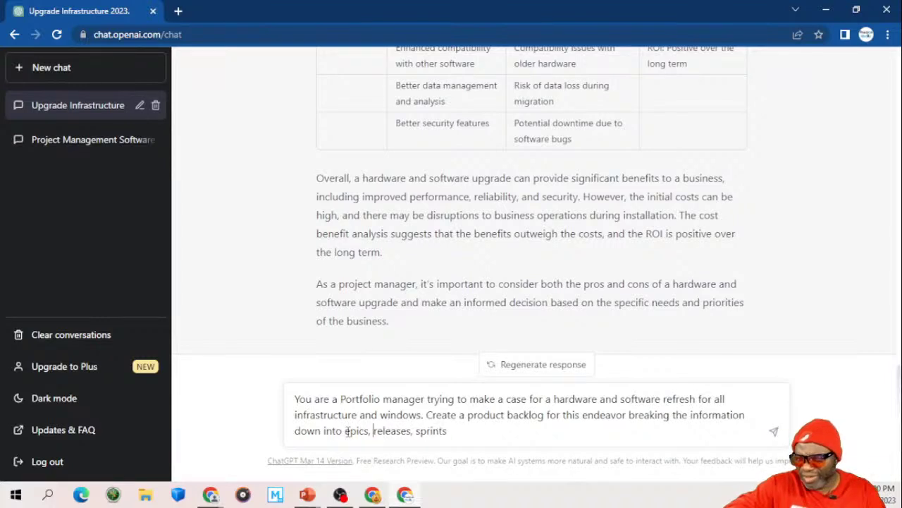
type("fea")
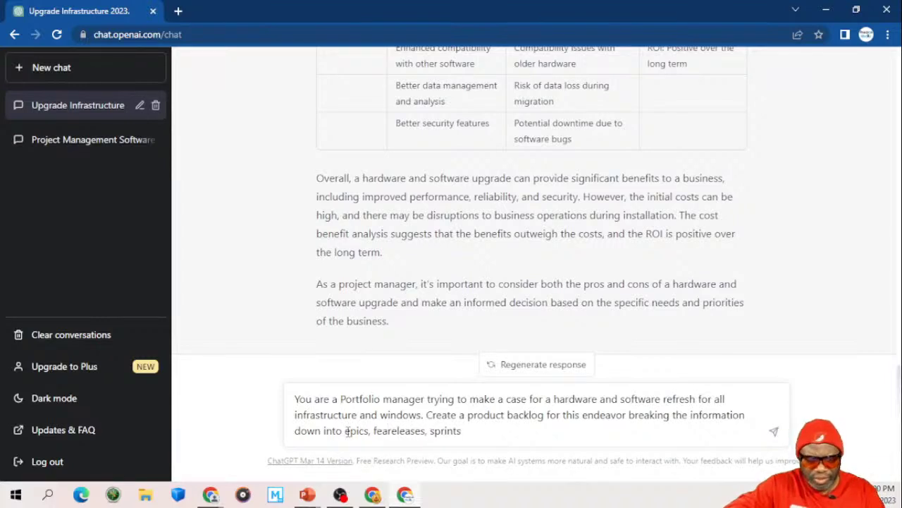
type("tures,")
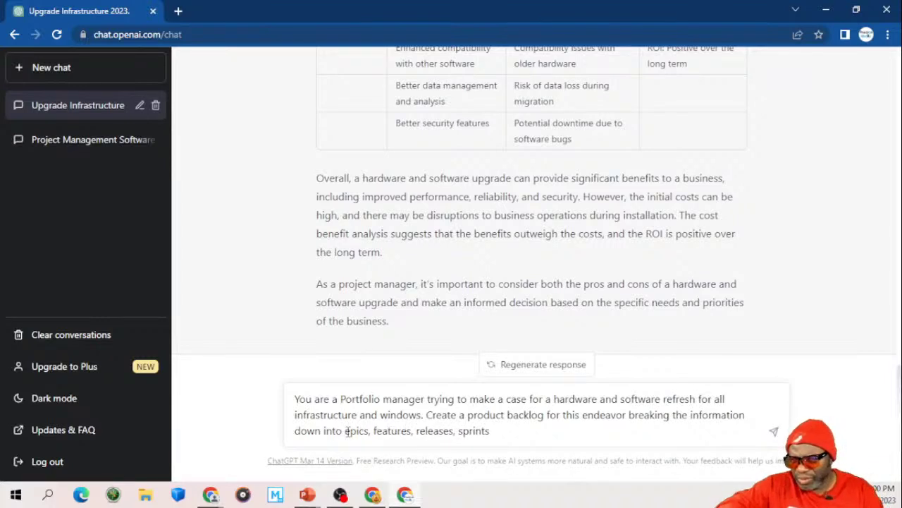
left_click(495, 433)
type(",")
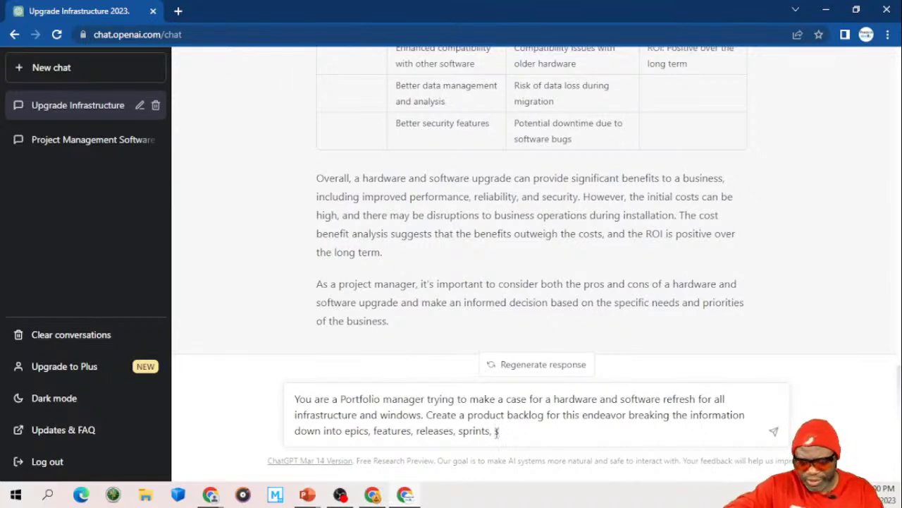
type("stories")
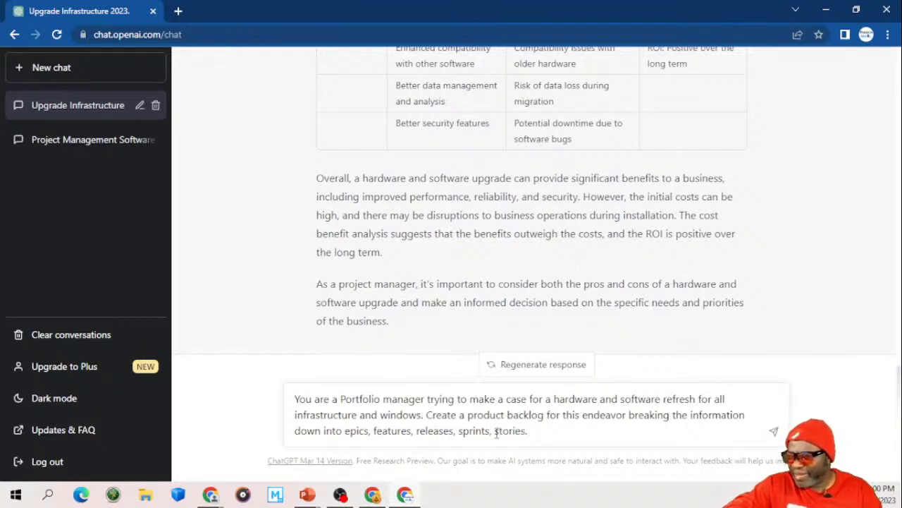
Step: Add to the prompt: "Use as many lines and columns as is necessary to paint a clear picture for the"
type(". Use as ")
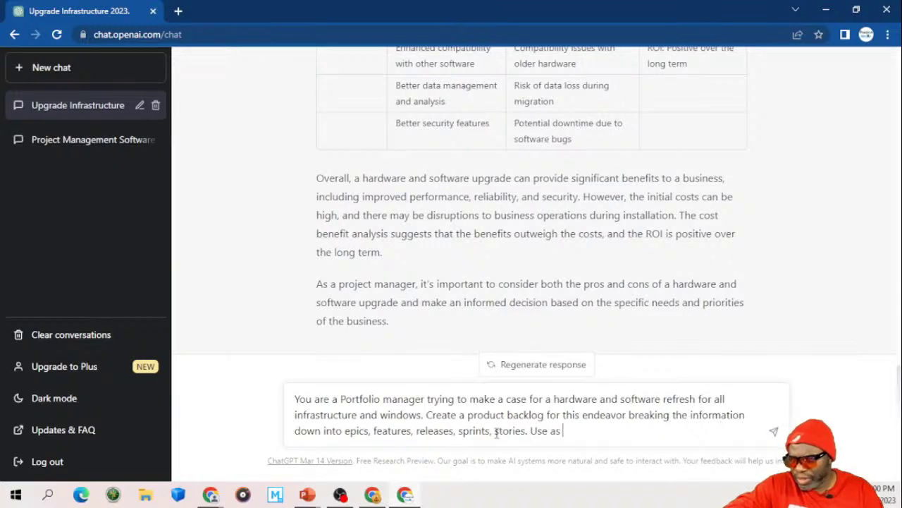
type("many line")
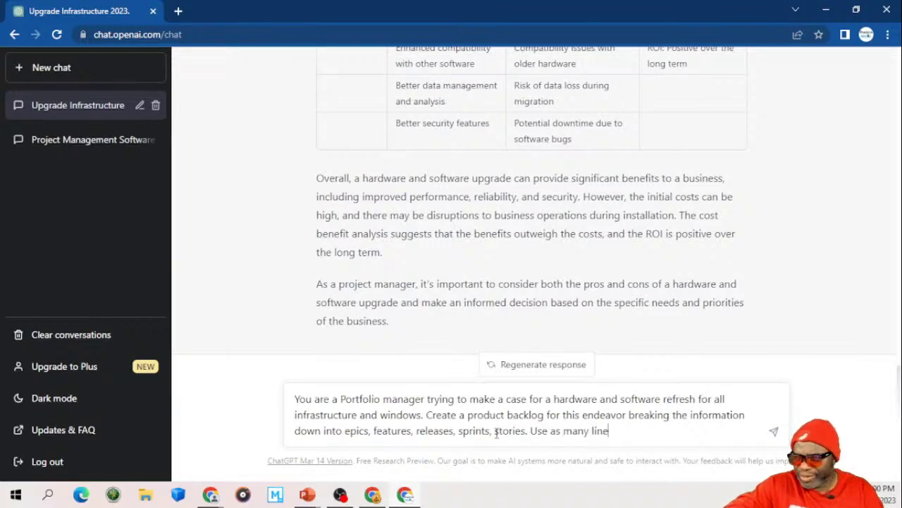
type("s and columns")
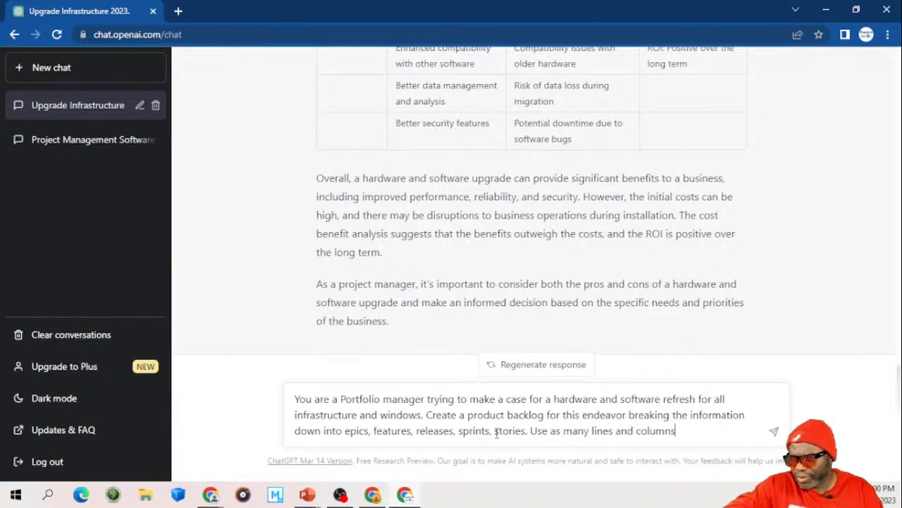
type(" as is nece")
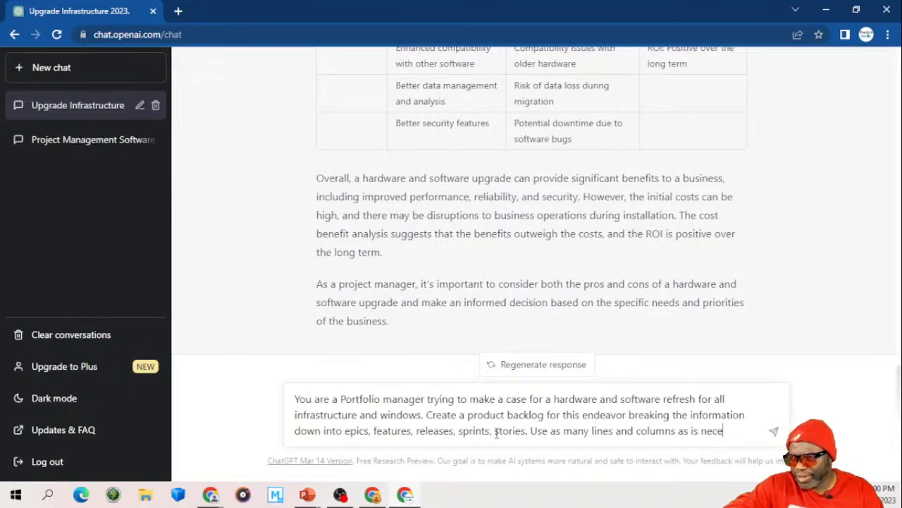
type("ssary to p")
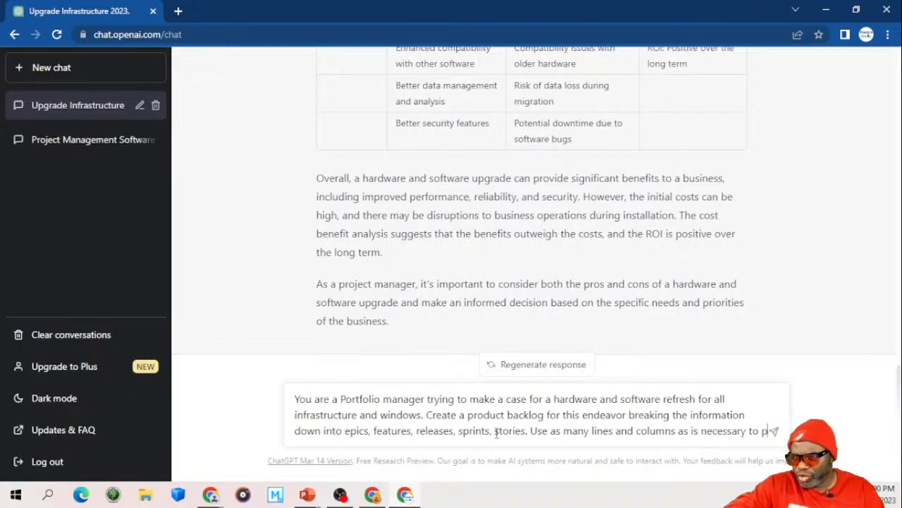
type("aint a clear p")
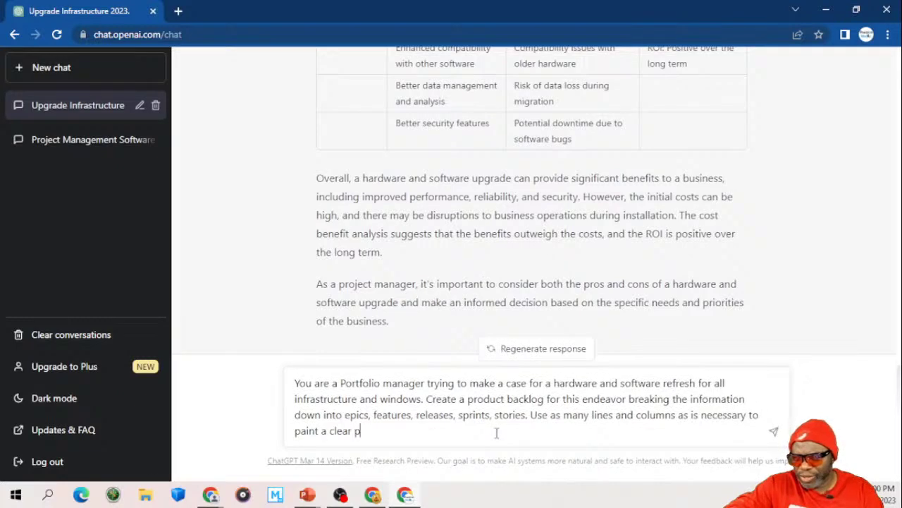
type("icture for the")
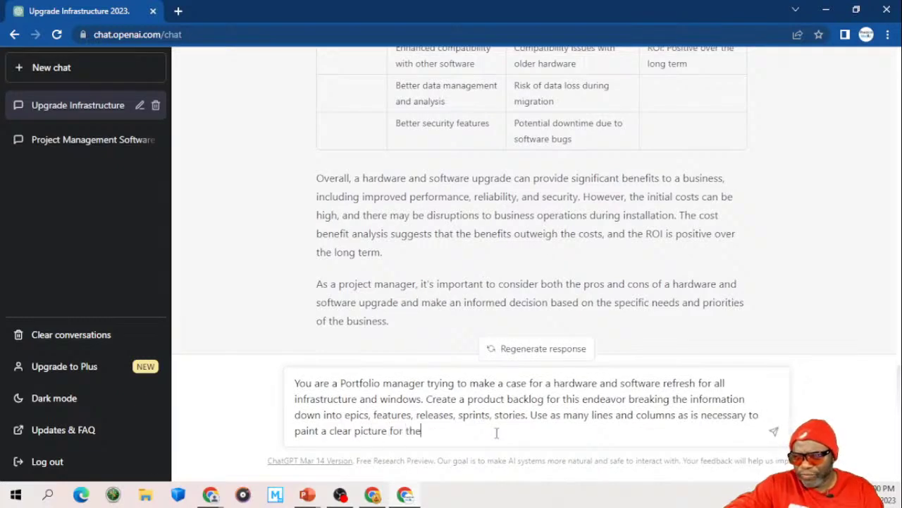
Step: Finish the prompt with "less technical stakeholders resulting in a green light to go ahead." and send it
type(" less techni")
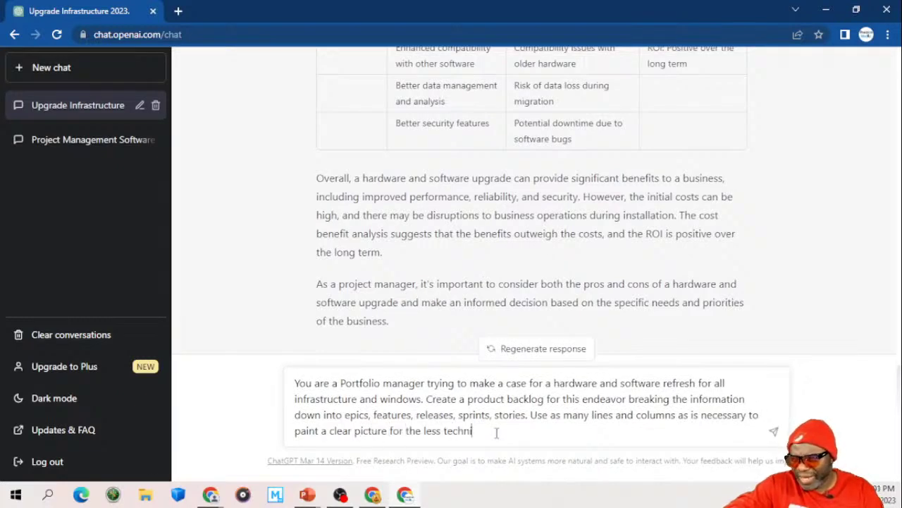
type("cal stakeho")
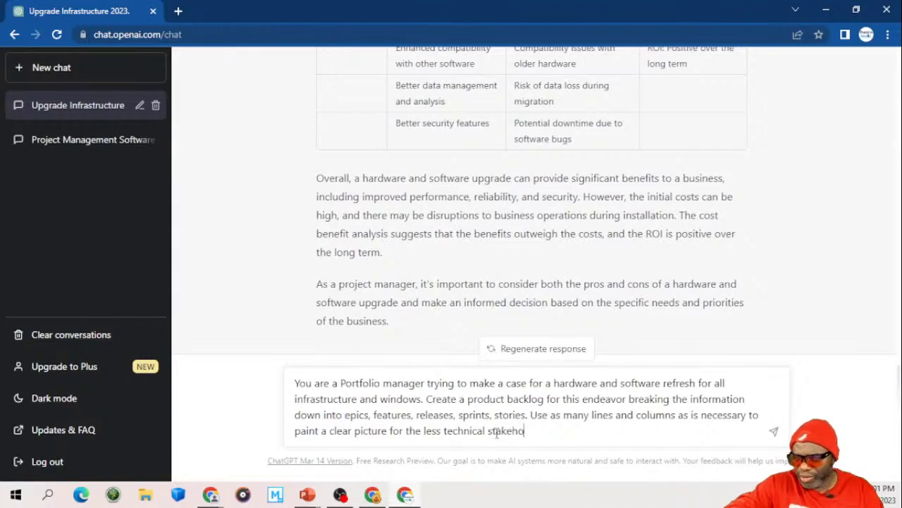
type("lders resul")
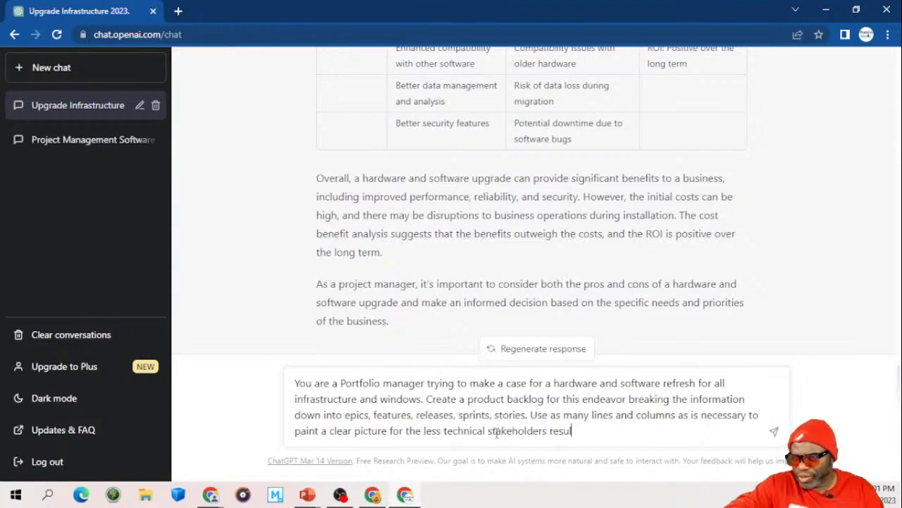
type("ting in a ")
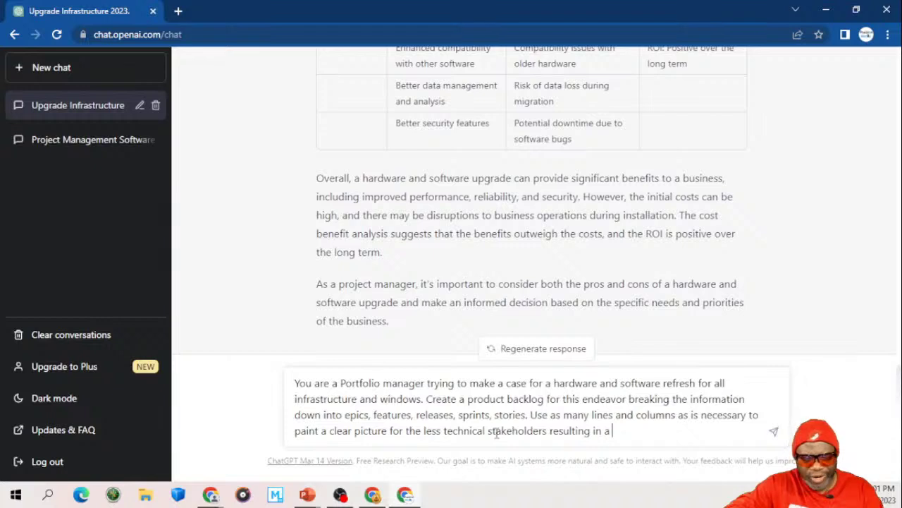
type("green ligh")
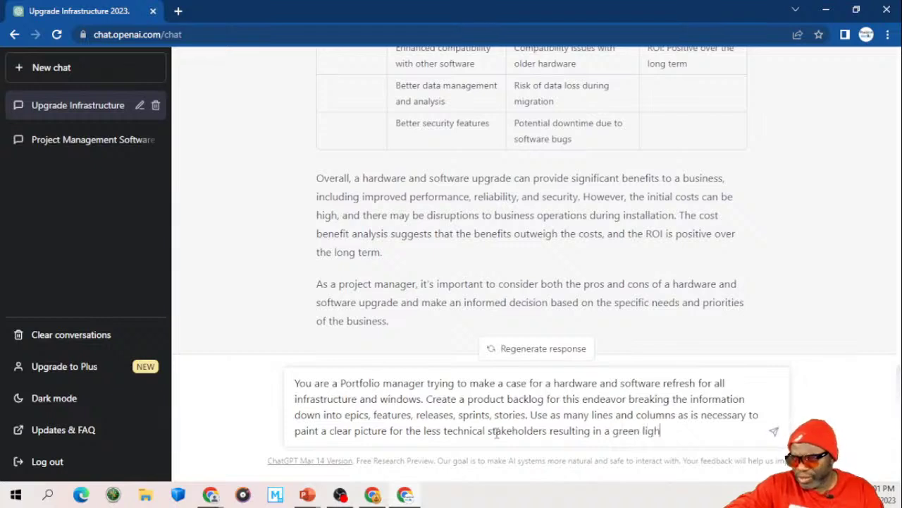
type("t to go ahe")
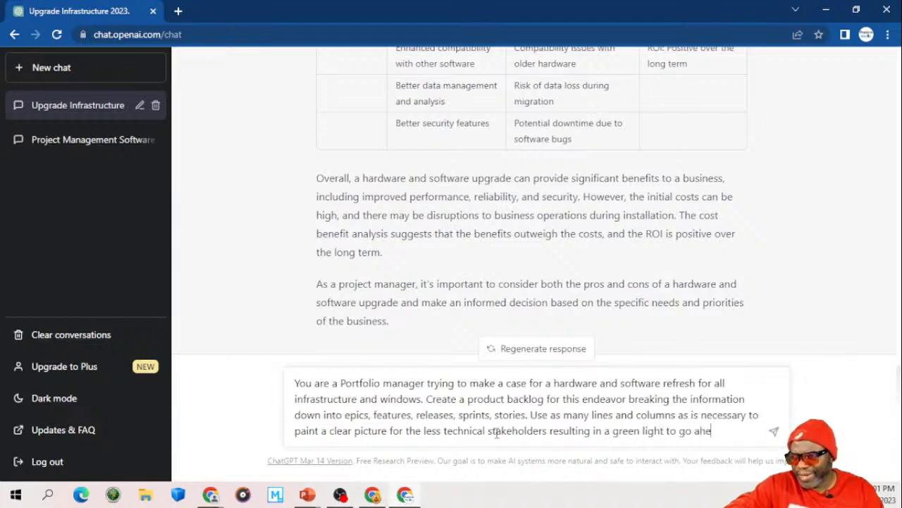
type("ad.")
key("Return")
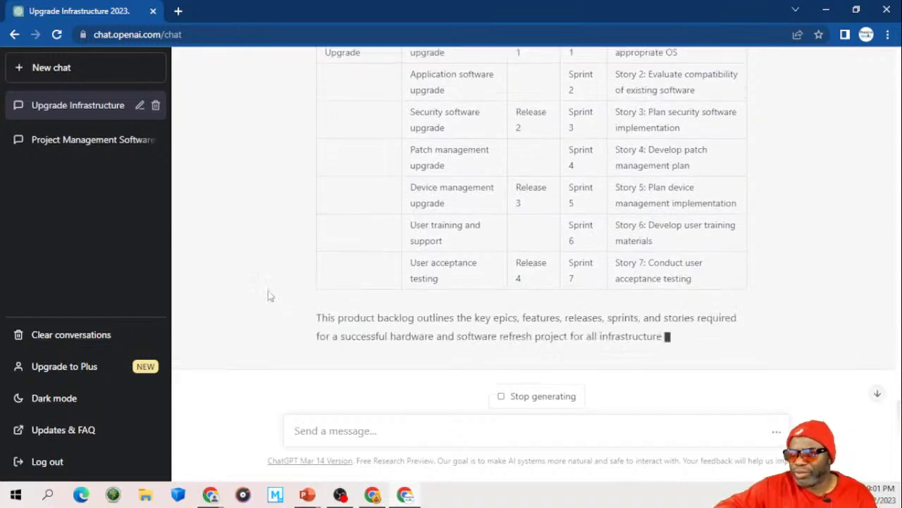
Step: Review the generated product backlog table's epics, features, releases, sprints and stories, along with its closing summary
scroll(268, 291, "up", 2)
scroll(269, 296, "up", 3)
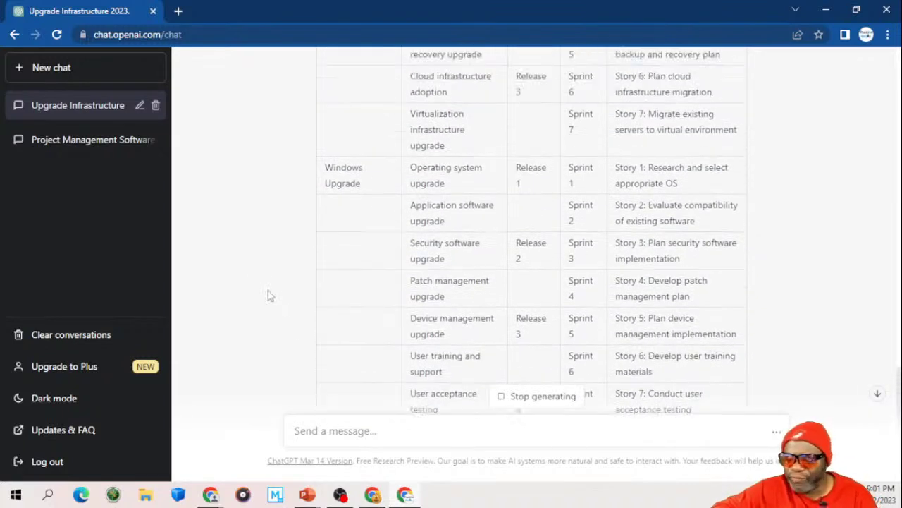
scroll(268, 295, "up", 2)
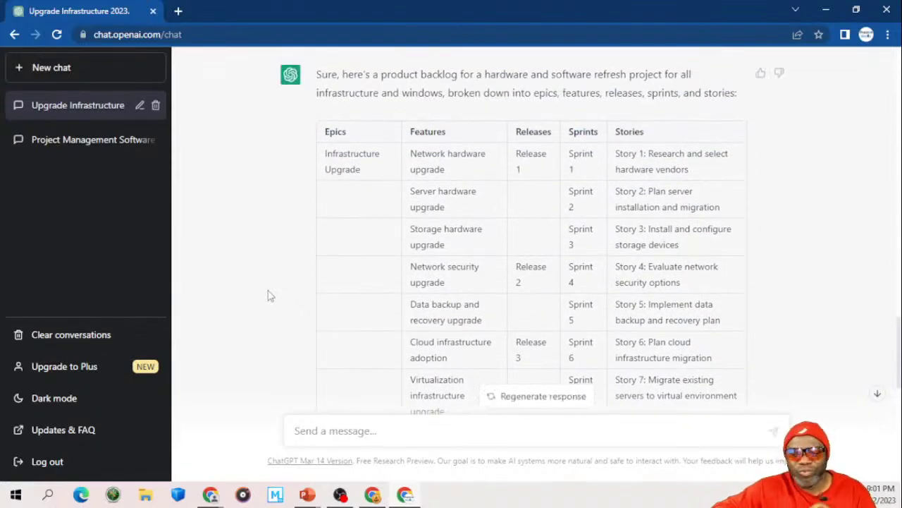
scroll(268, 296, "down", 1)
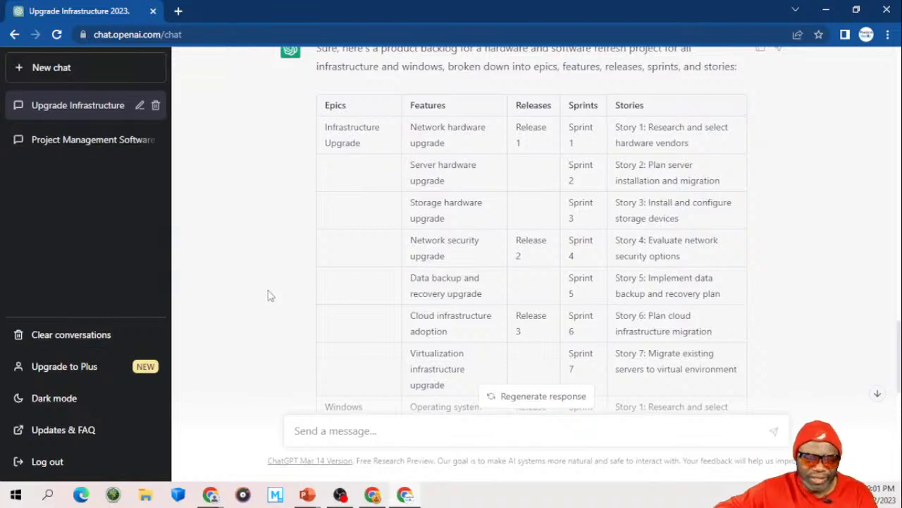
scroll(268, 295, "down", 3)
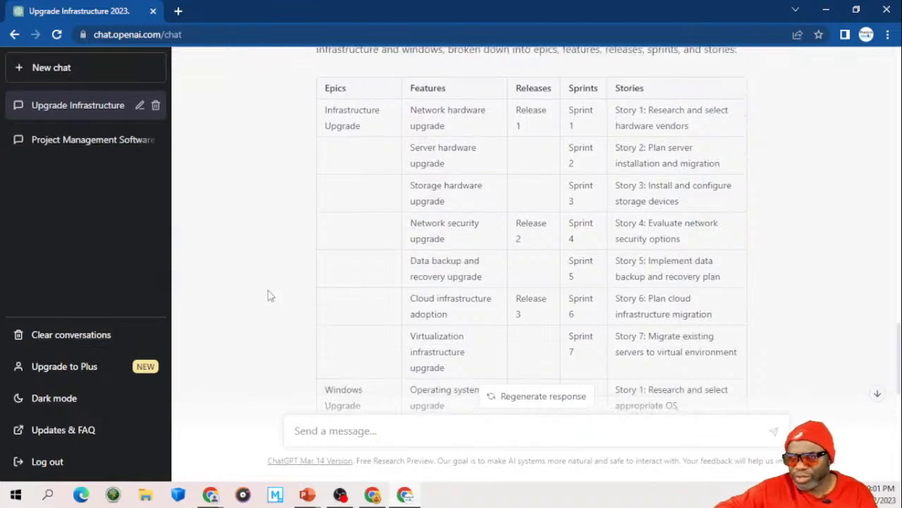
scroll(268, 296, "down", 6)
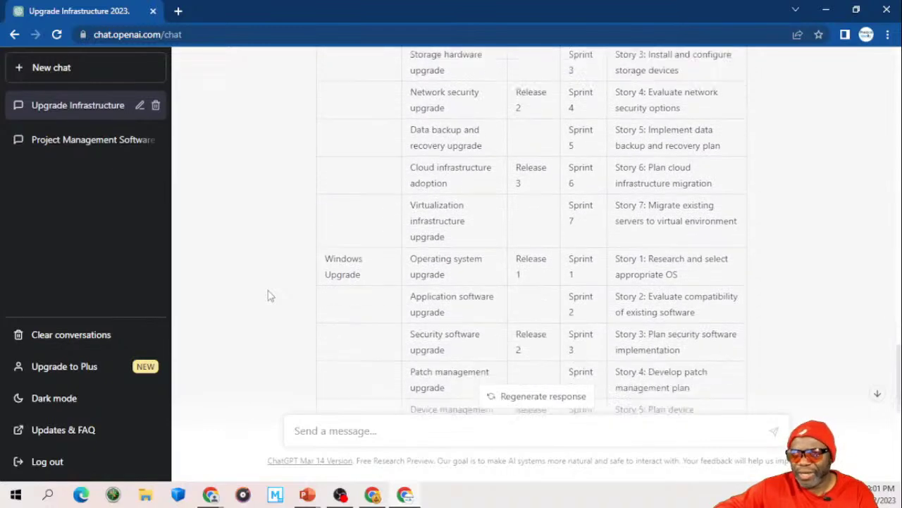
scroll(268, 296, "down", 4)
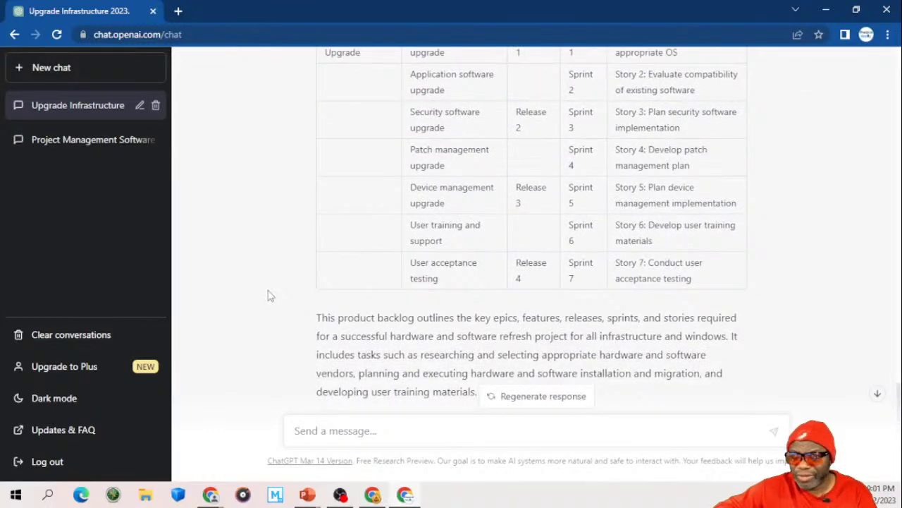
scroll(268, 295, "down", 1)
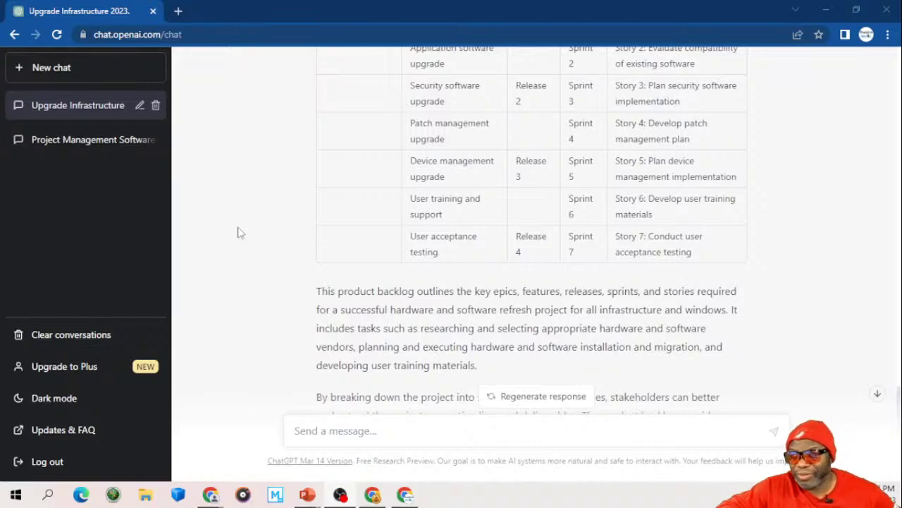
scroll(266, 252, "down", 2)
scroll(267, 251, "up", 6)
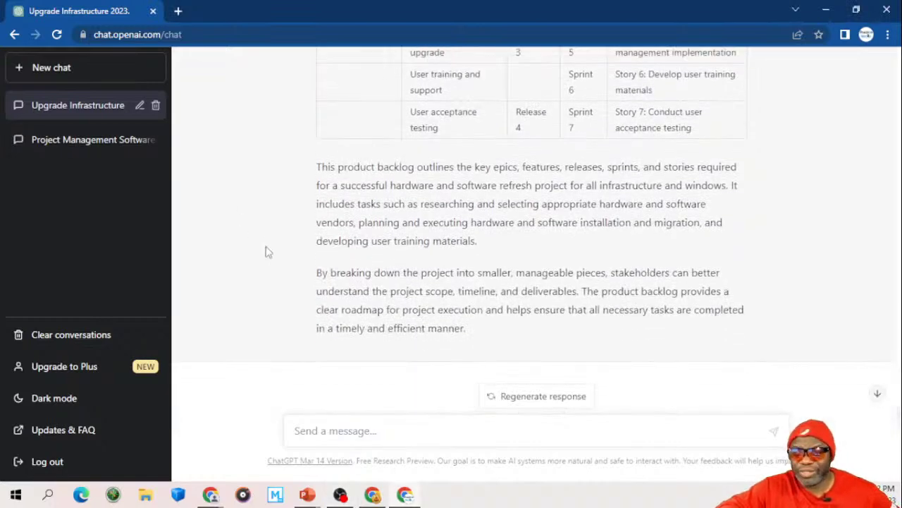
scroll(266, 252, "up", 3)
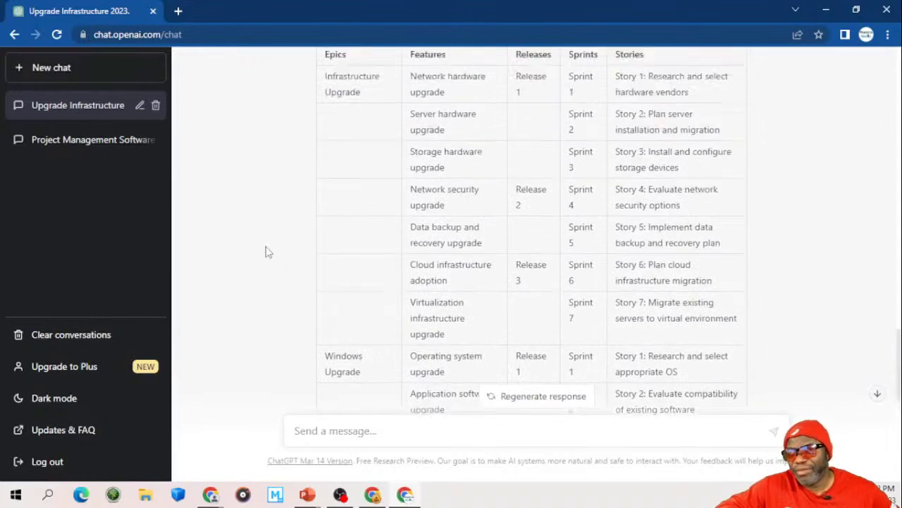
scroll(267, 252, "down", 1)
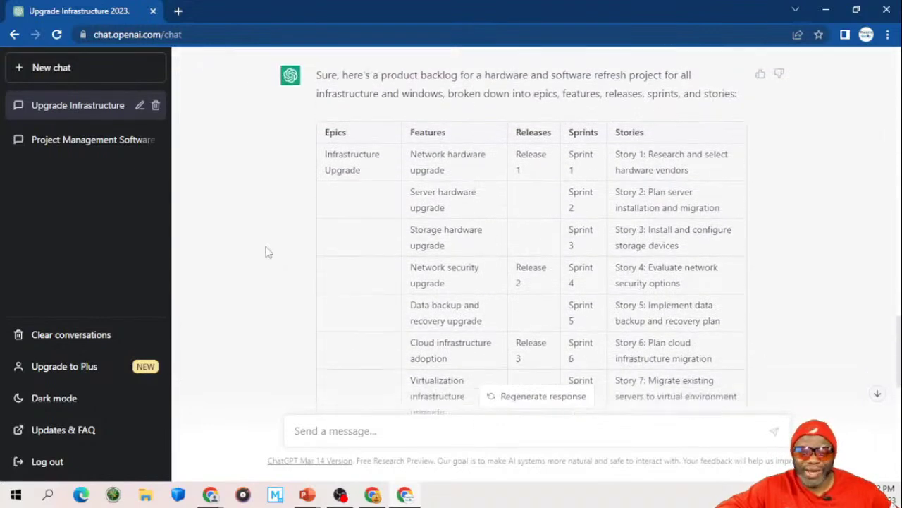
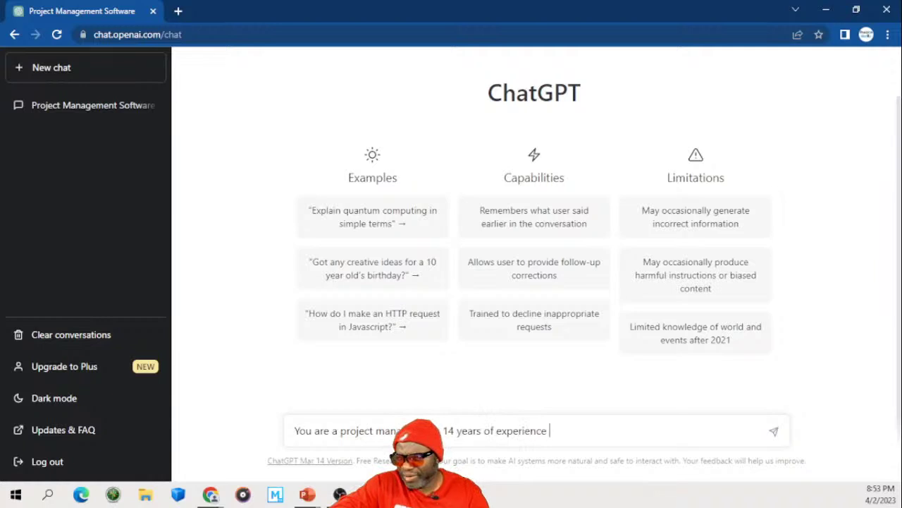
Step: Complete the project manager role sentence with "on large IT hardware projects." and begin the request with "Write"
type("IT")
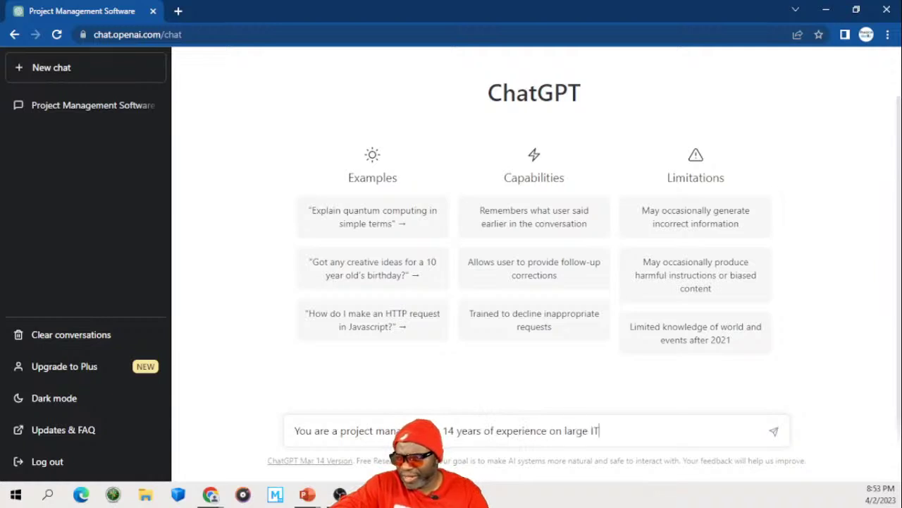
type(" hardware")
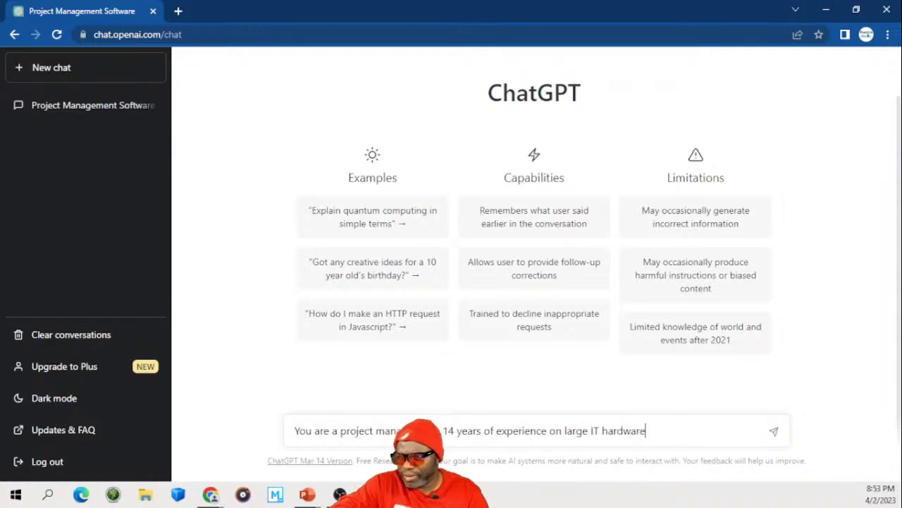
type(" project")
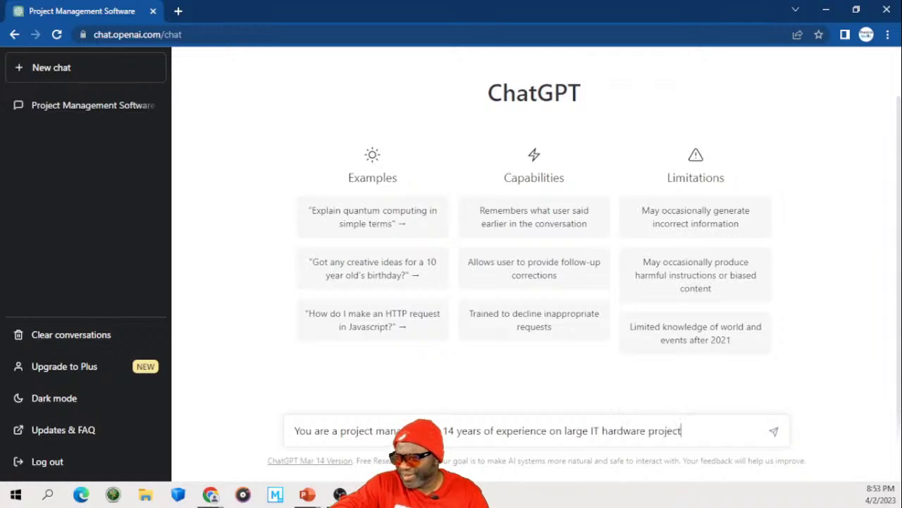
type("s. Write ")
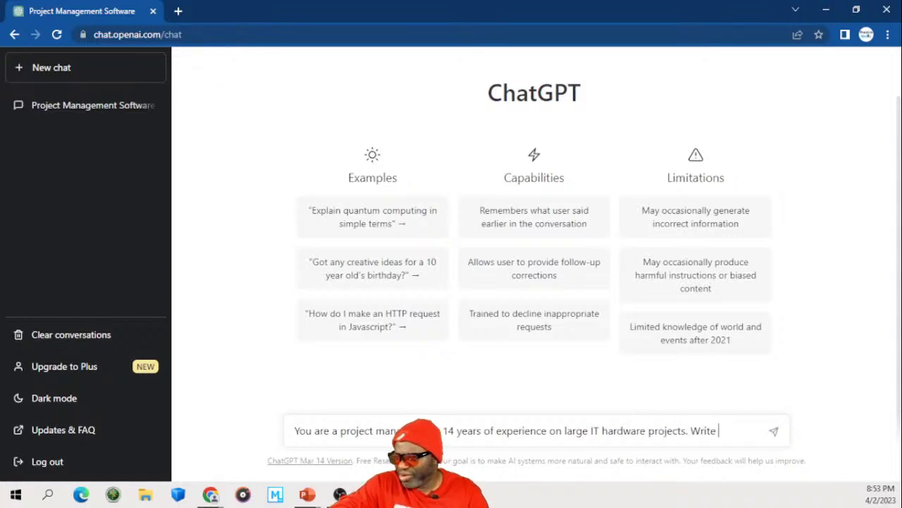
Step: Continue the prompt with "a compelling argument as to why your company infrastructure should be refreshed in 2023. Mention"
type("a compellin")
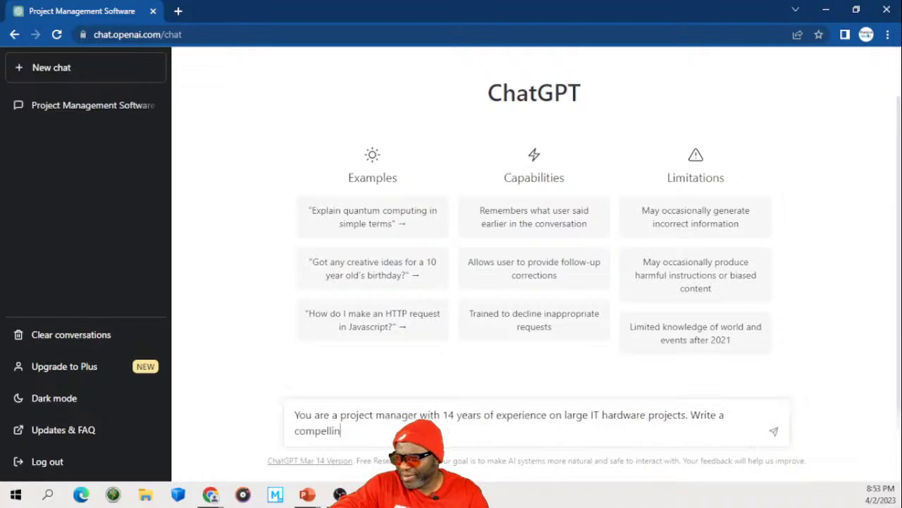
type("g argument for")
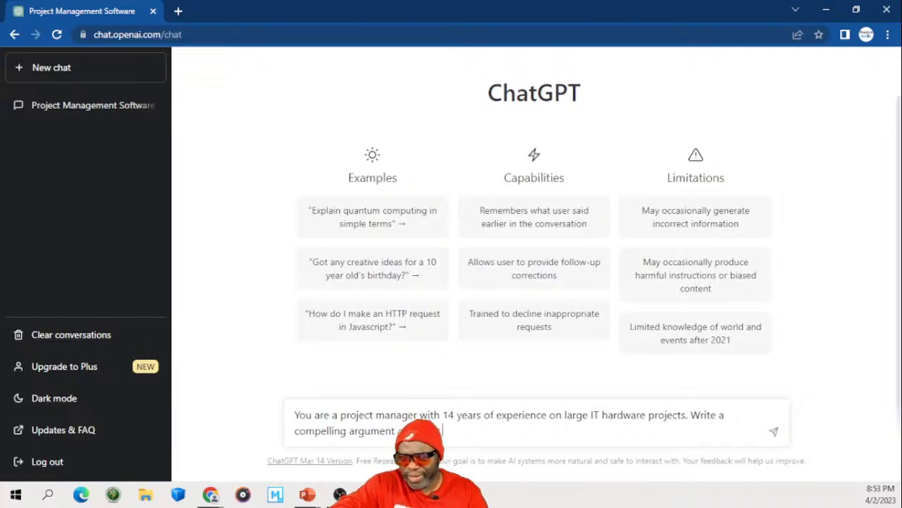
type("compan")
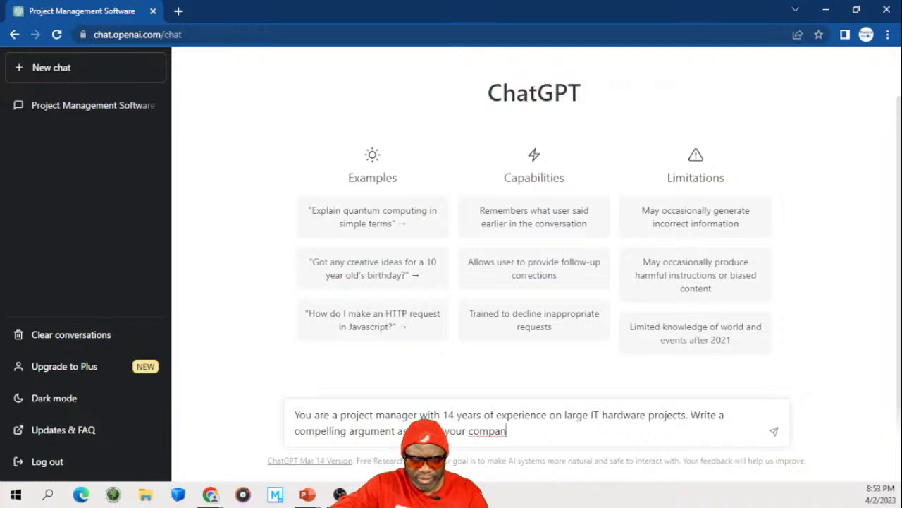
type("i")
key("BackSpace")
type("y in")
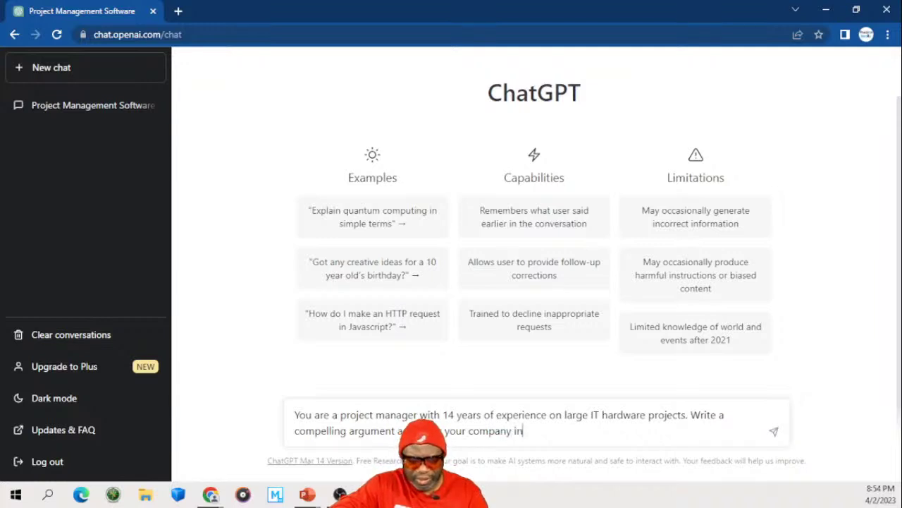
type("frastructur")
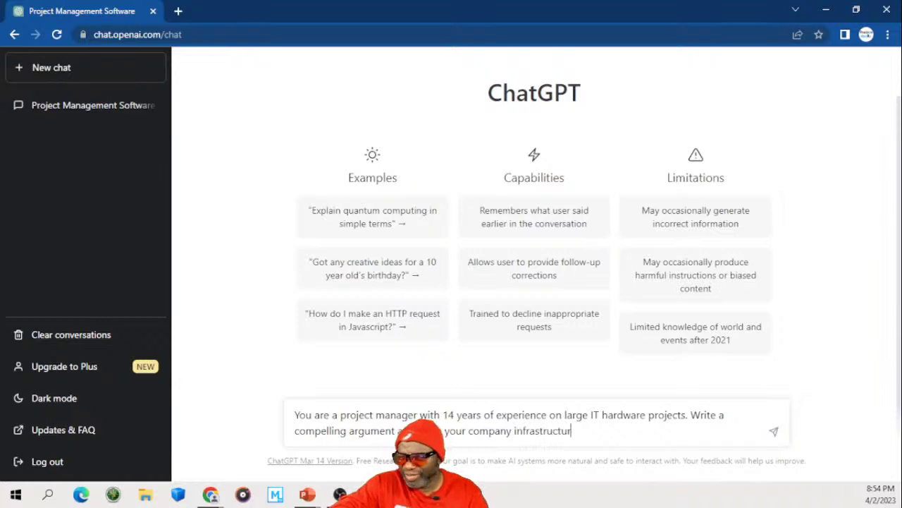
type("e should be ")
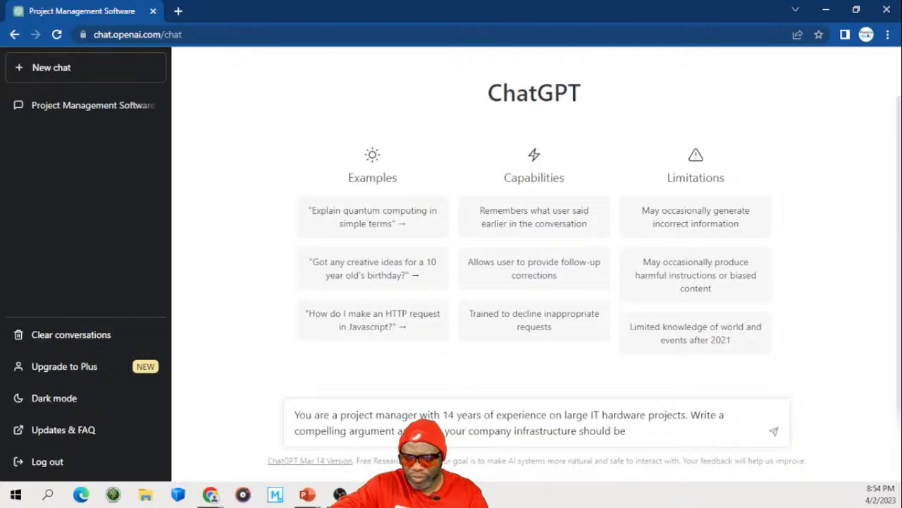
type("refreshed in ")
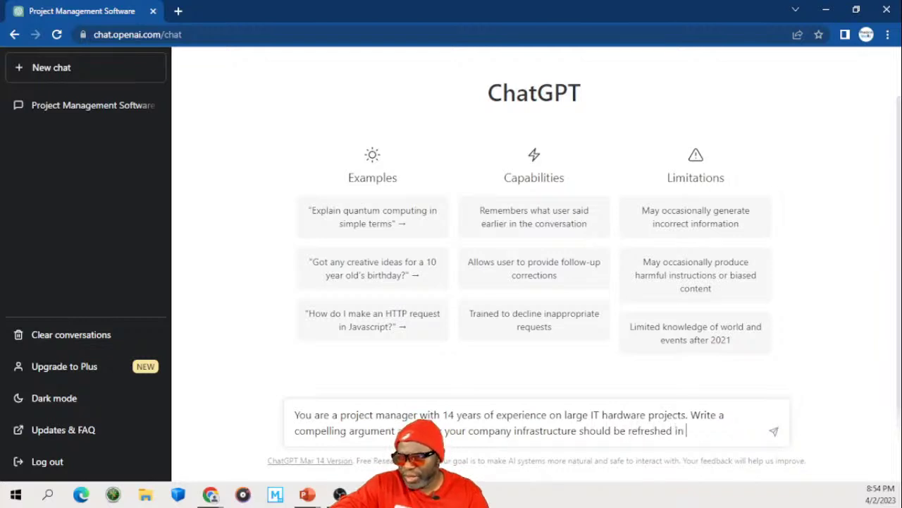
type("2023. Mention")
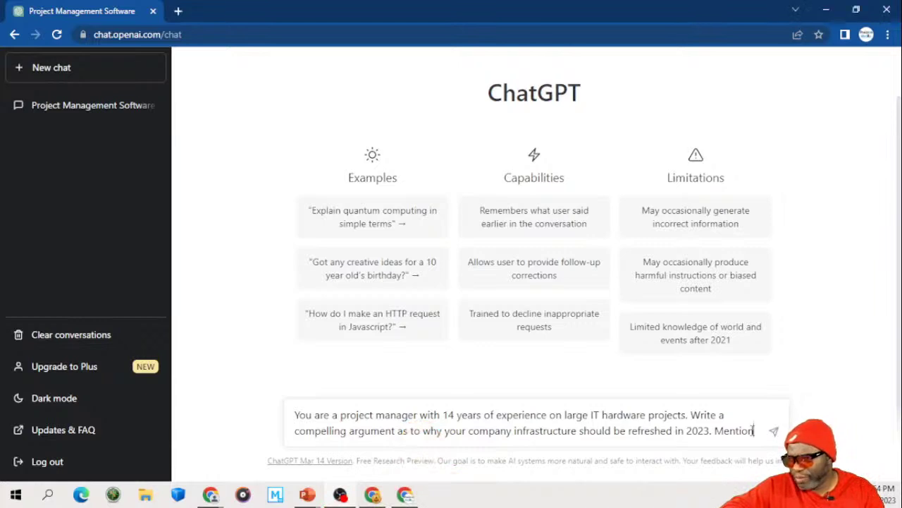
Step: Add "the following names in the argument:" to the prompt to introduce the list of addressees
type("the ")
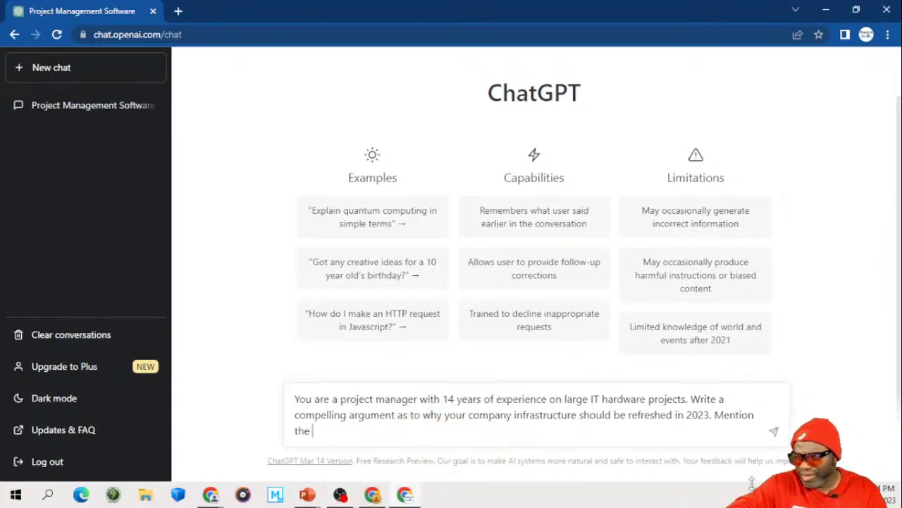
type("foll")
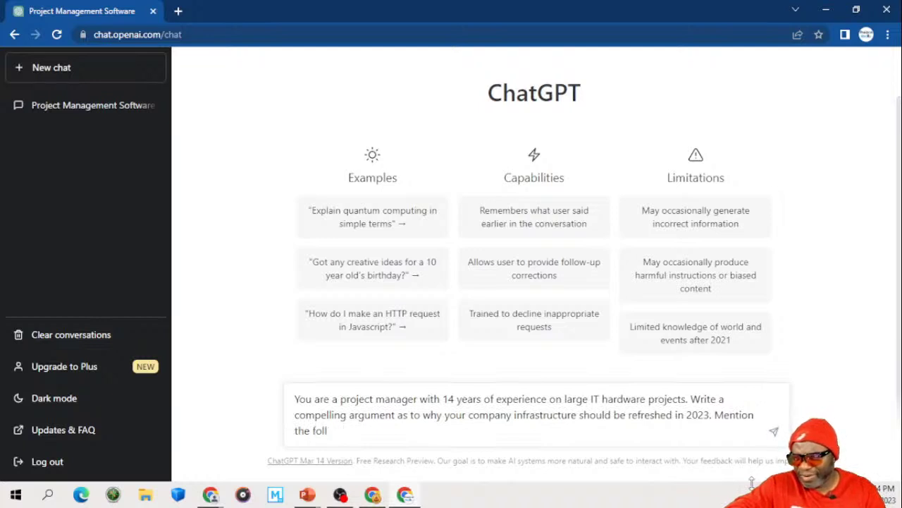
type("ingwing na")
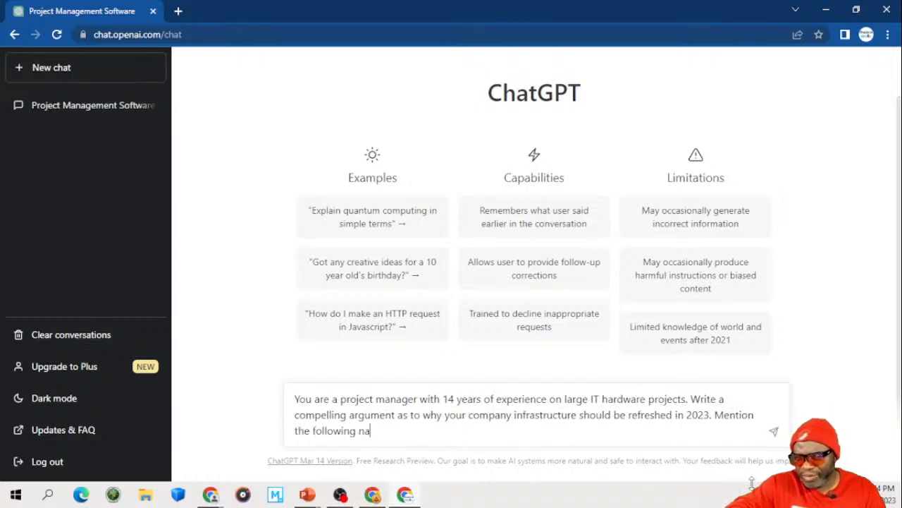
type("mes in the ar")
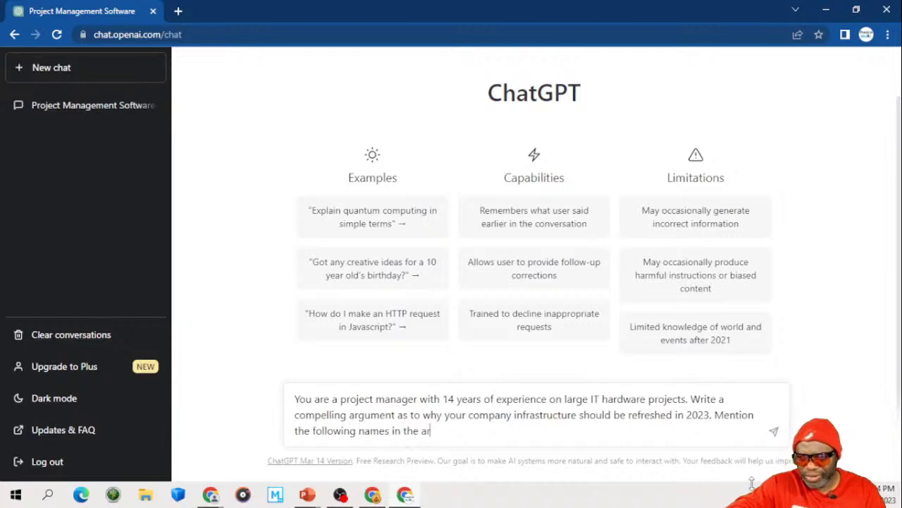
type("gument: ")
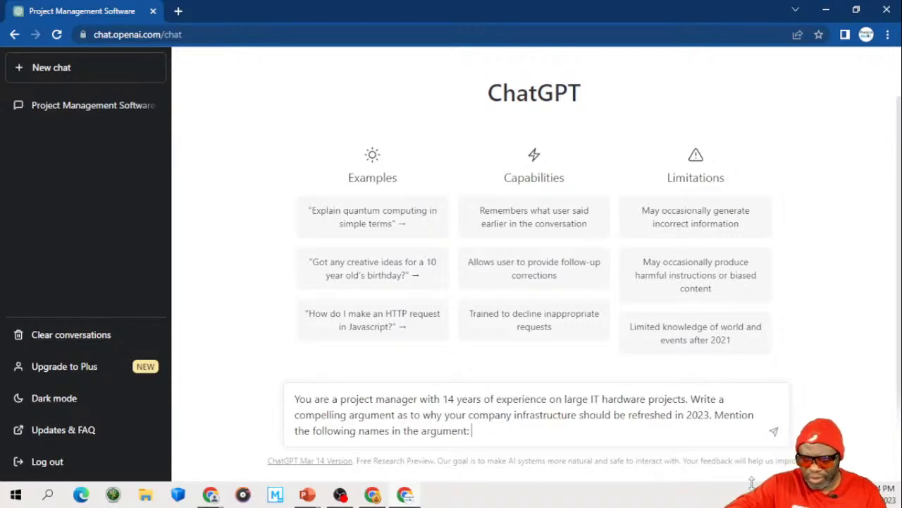
Step: List the addressees' names in the prompt: a doctor, a Ms., the CFO and the President of the company
type("Dr. Rice")
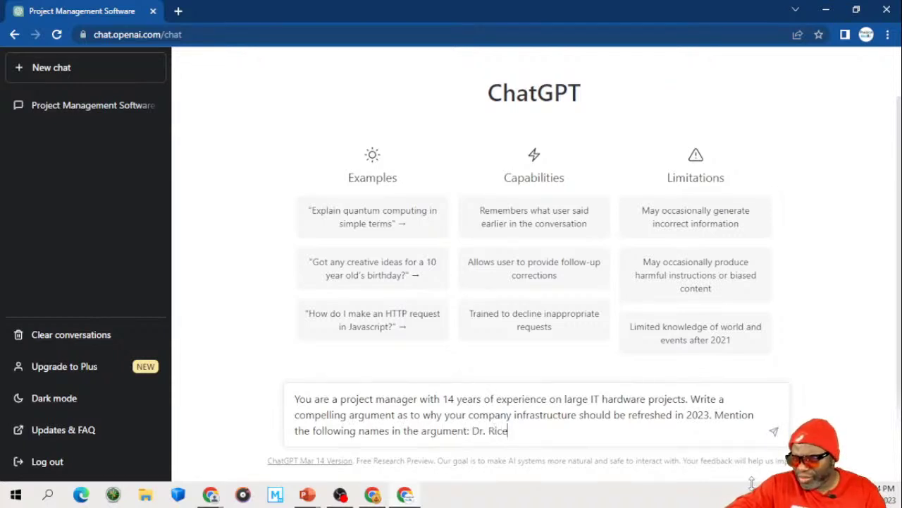
type(", Ms. Black")
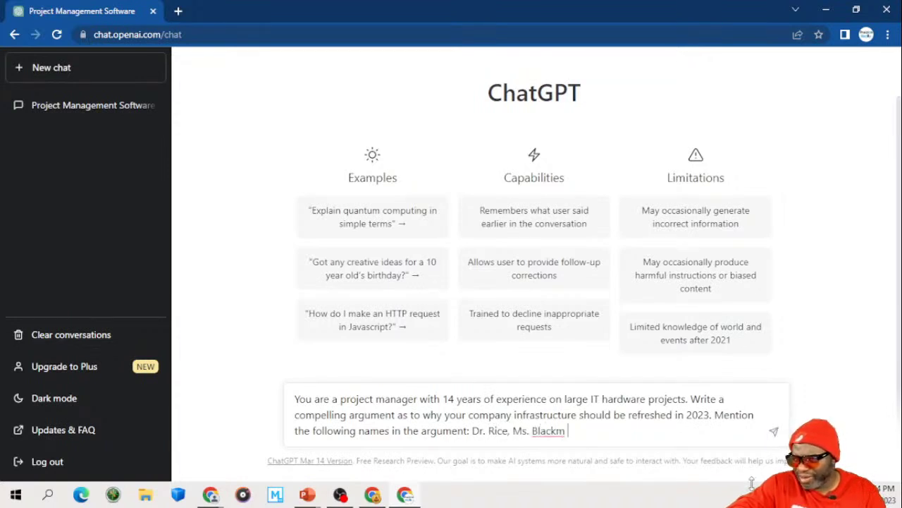
type(", The ")
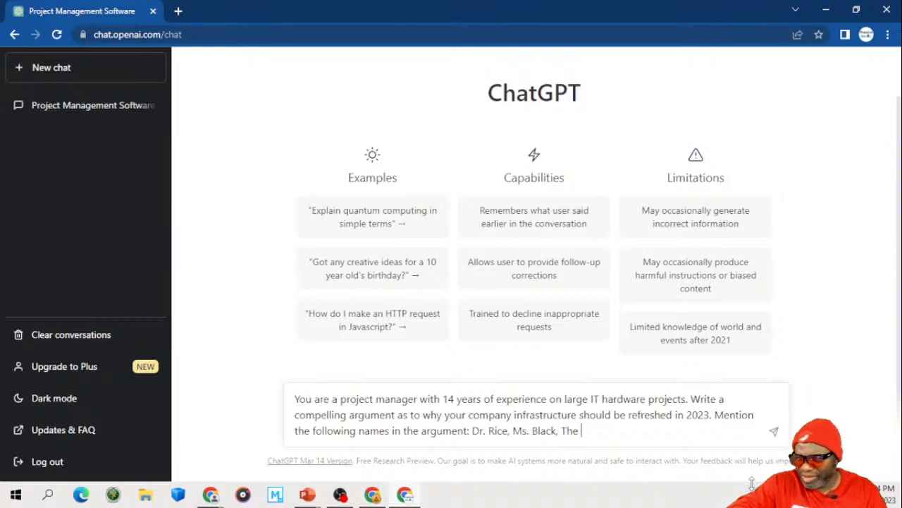
type("CFO HG Barnes and the Pr")
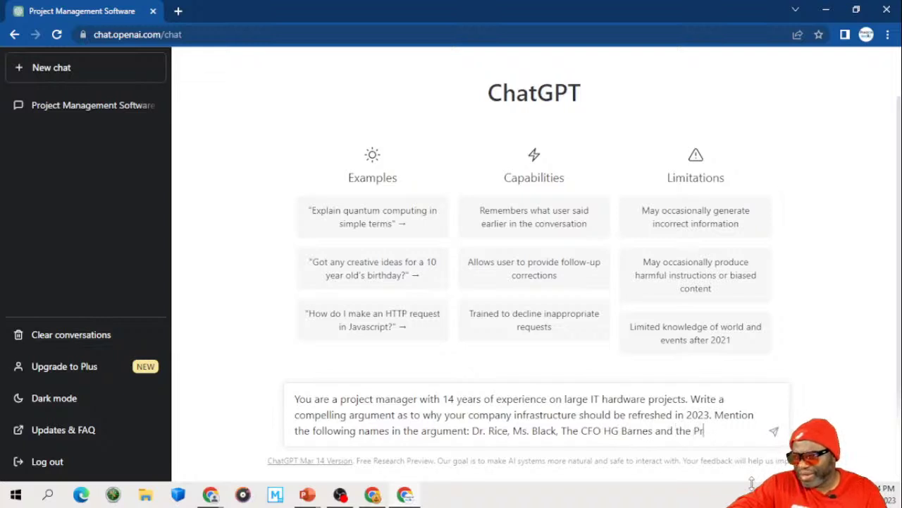
type("esident")
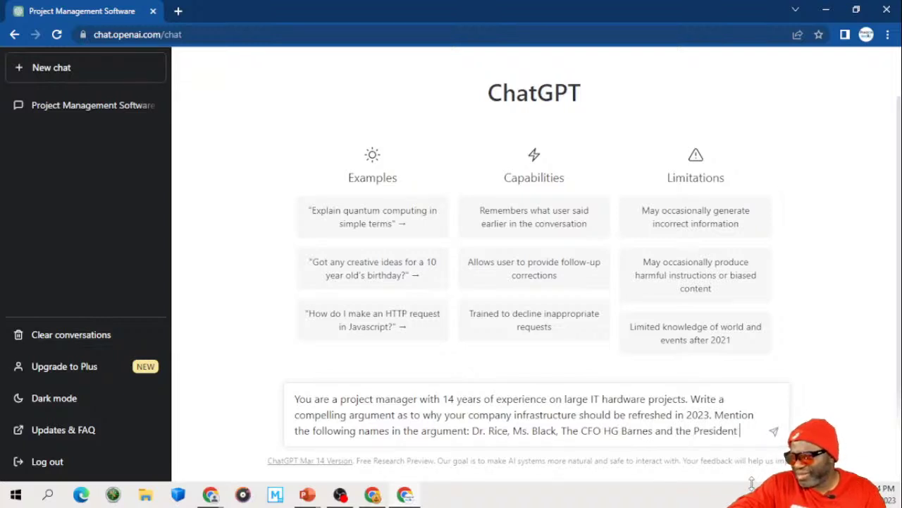
type(" of the compan")
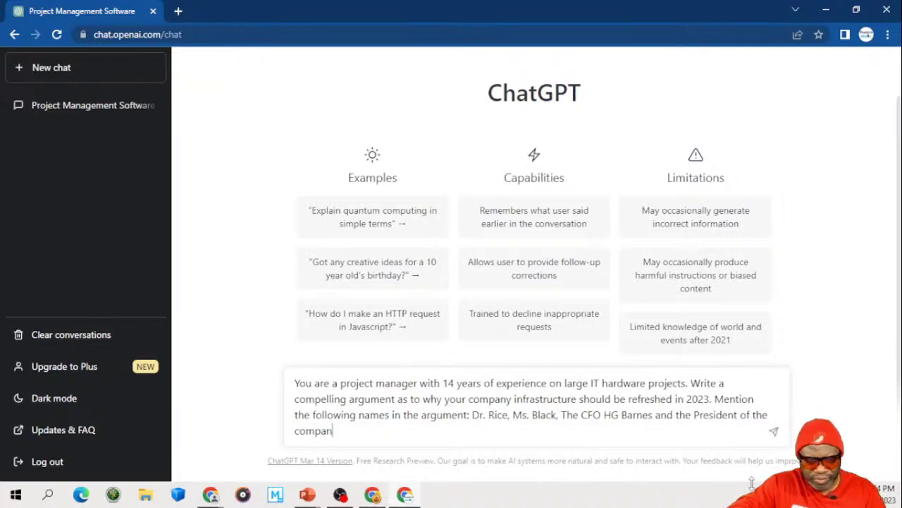
type("y Mr")
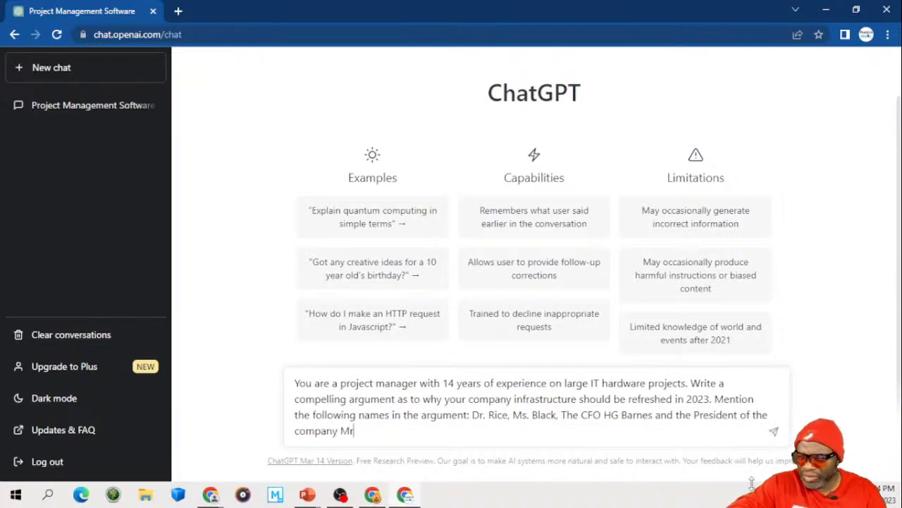
type(". Koal")
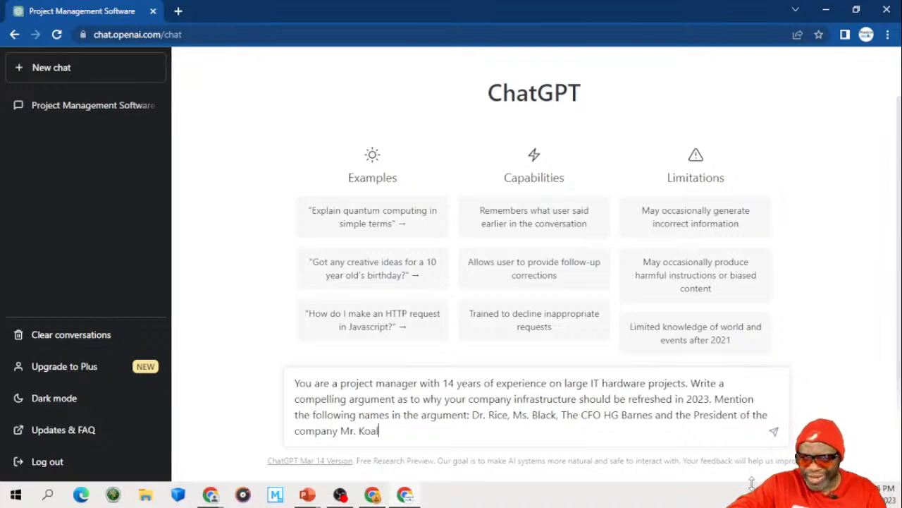
type("ic.")
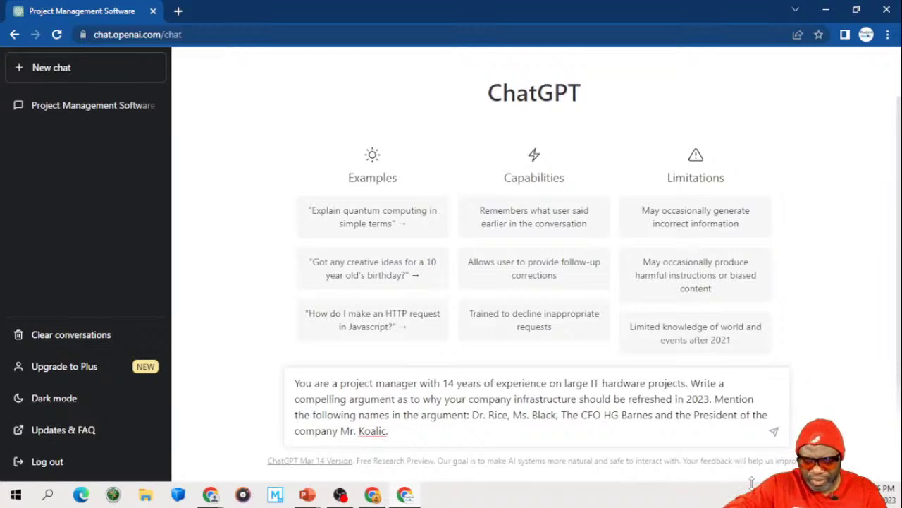
Step: Add the closing instruction "Make the response as robust as possible" to the prompt
type(" NaMake t")
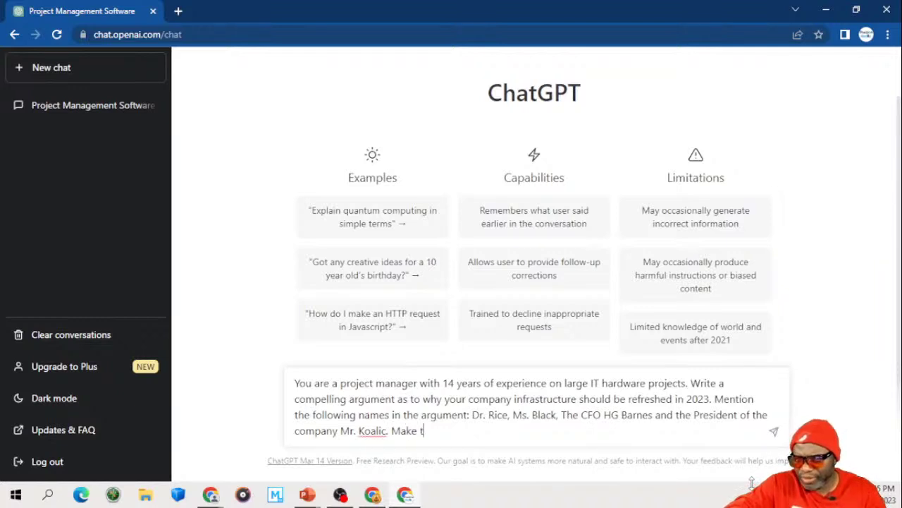
type("he response as ")
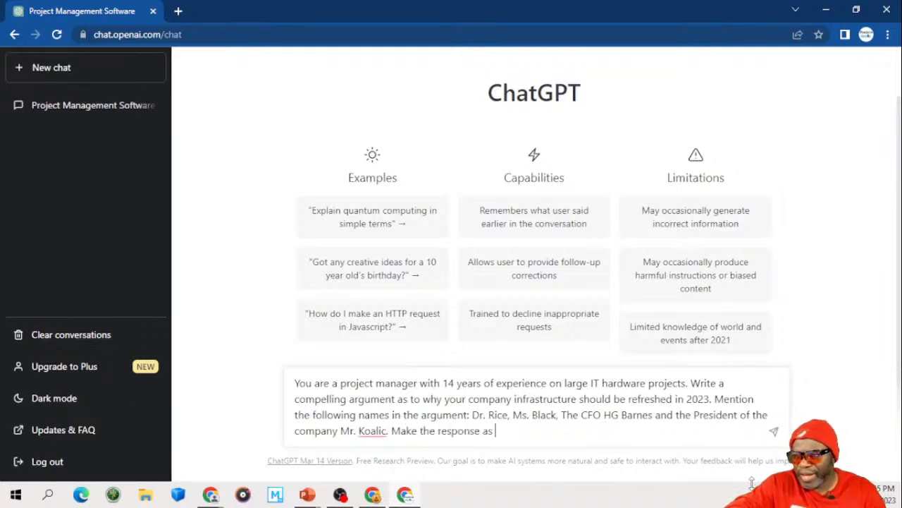
type("robust as ")
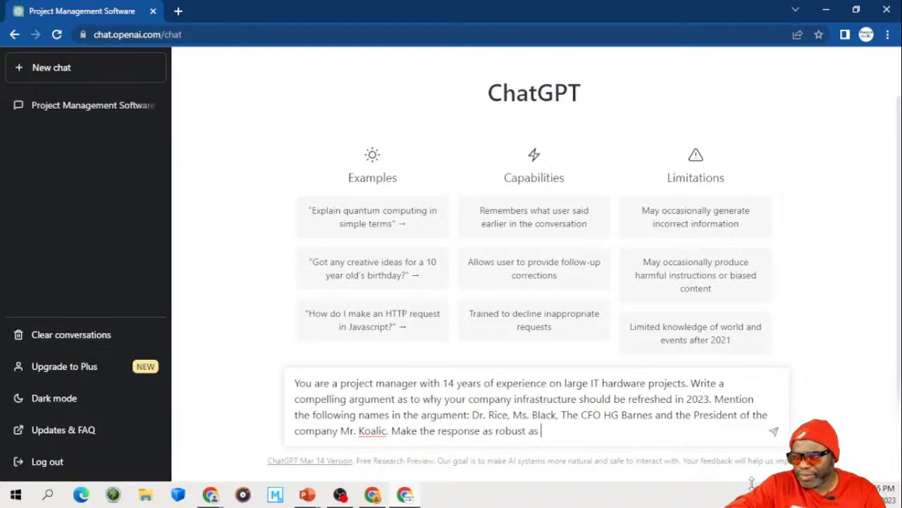
type("possible")
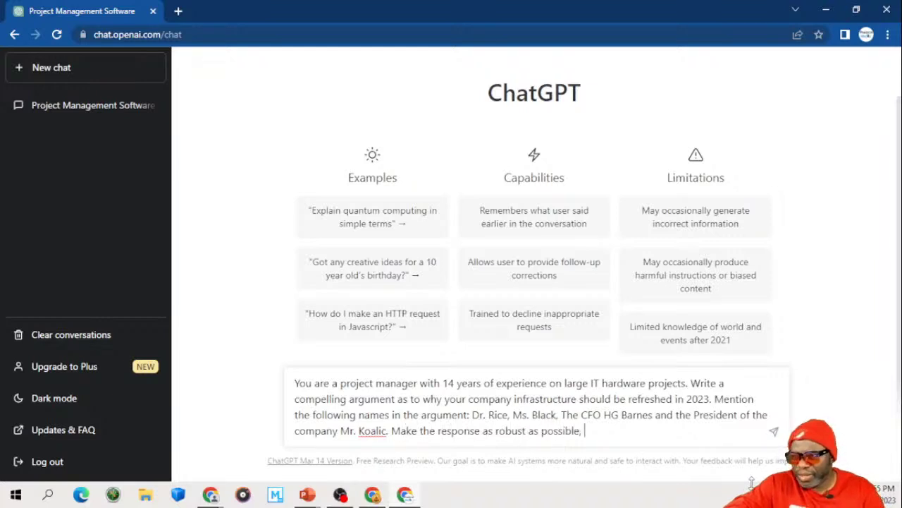
type(",")
Step: Copy the entire prompt text and send the prompt with a period at its end
key("ctrl+a")
key("ctrl+c")
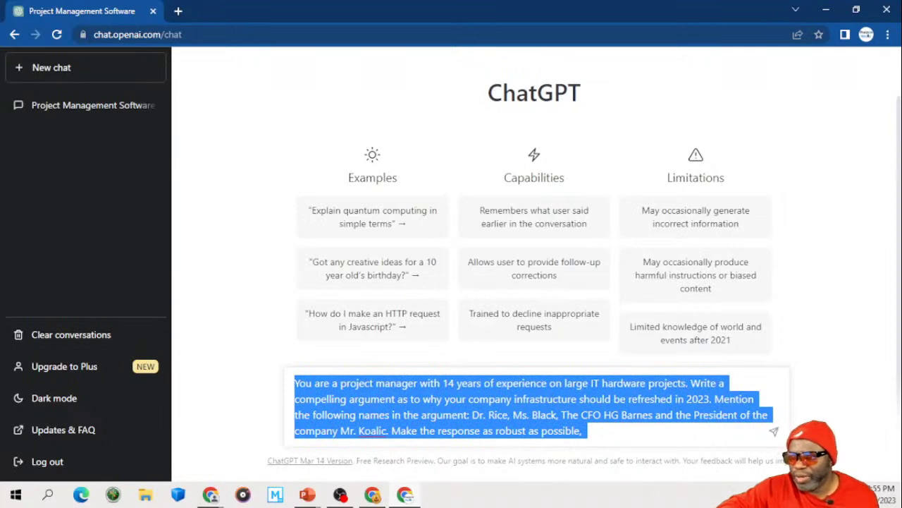
key("Right")
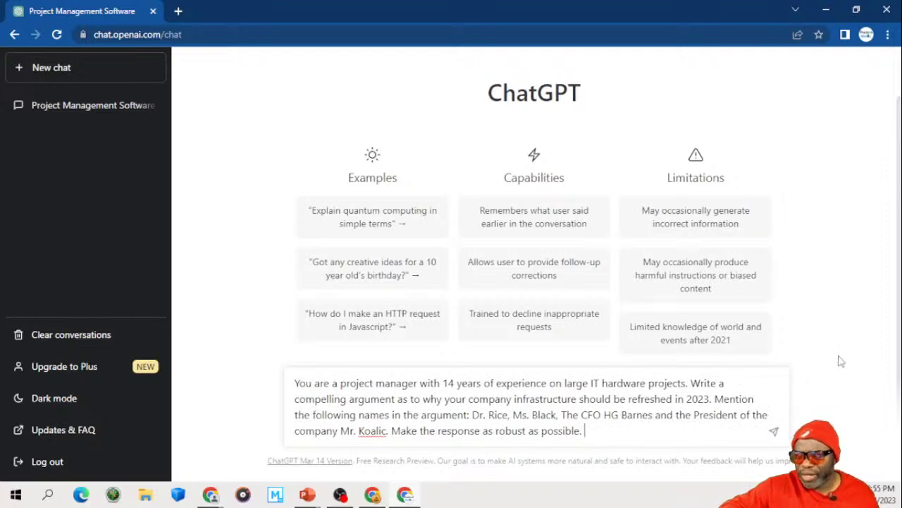
key("Return")
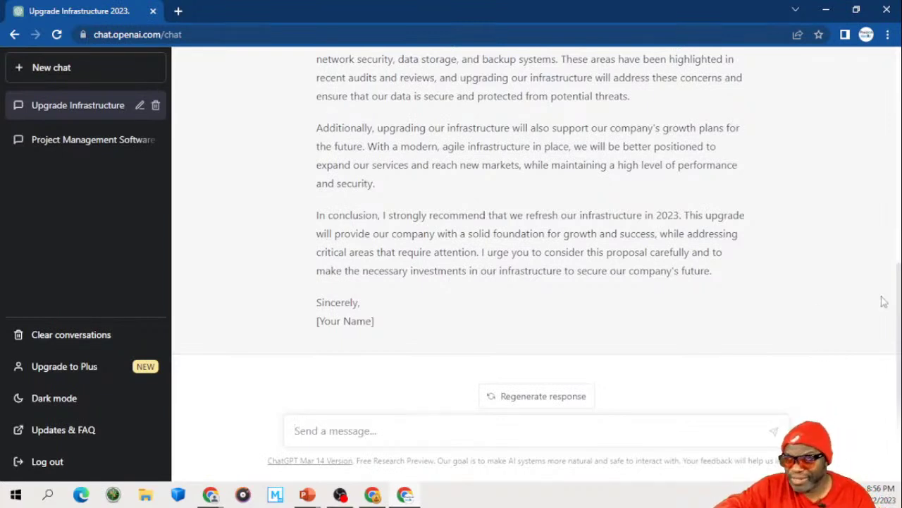
Step: Review the generated infrastructure refresh letter from its salutation through its arguments to the closing
scroll(700, 288, "up", 1)
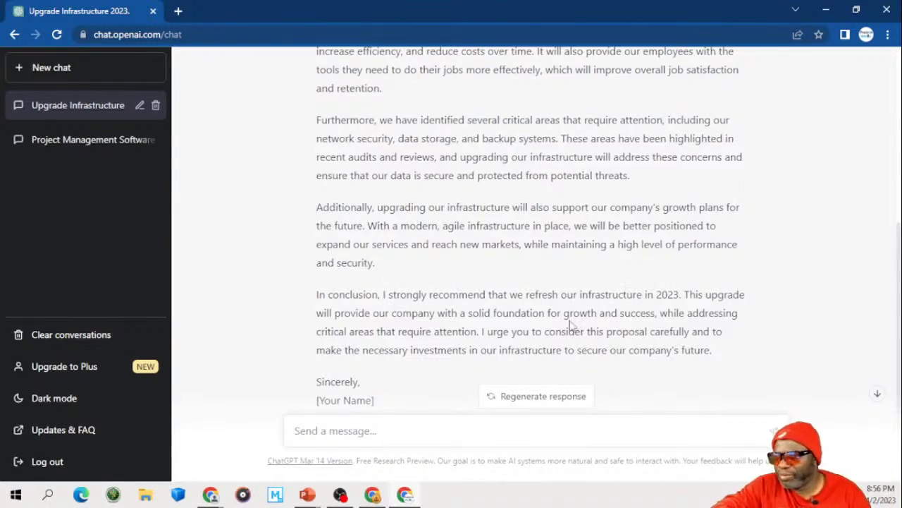
scroll(559, 326, "up", 2)
scroll(558, 326, "up", 6)
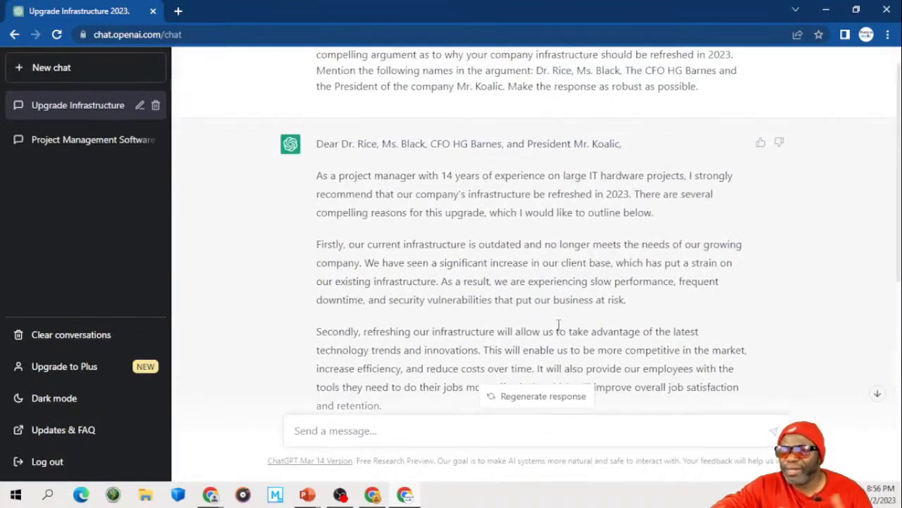
scroll(558, 326, "down", 5)
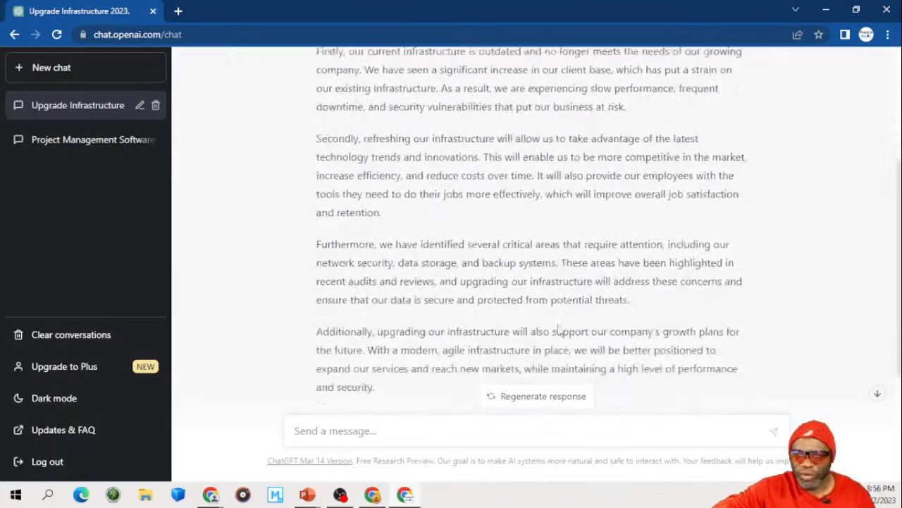
scroll(559, 330, "down", 5)
Step: Paste the copied prompt as a new message and keep only its opening sentence about the project manager's 14 years of experience
left_click(430, 430)
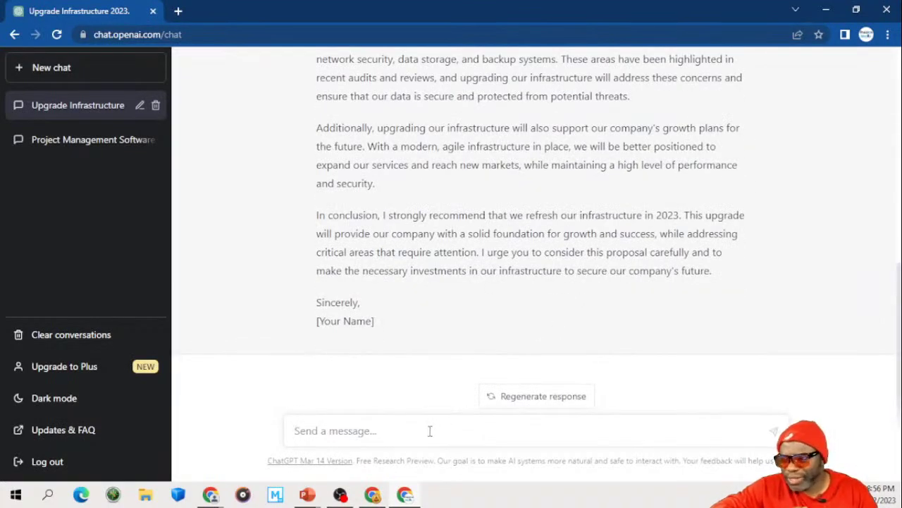
key("ctrl+v")
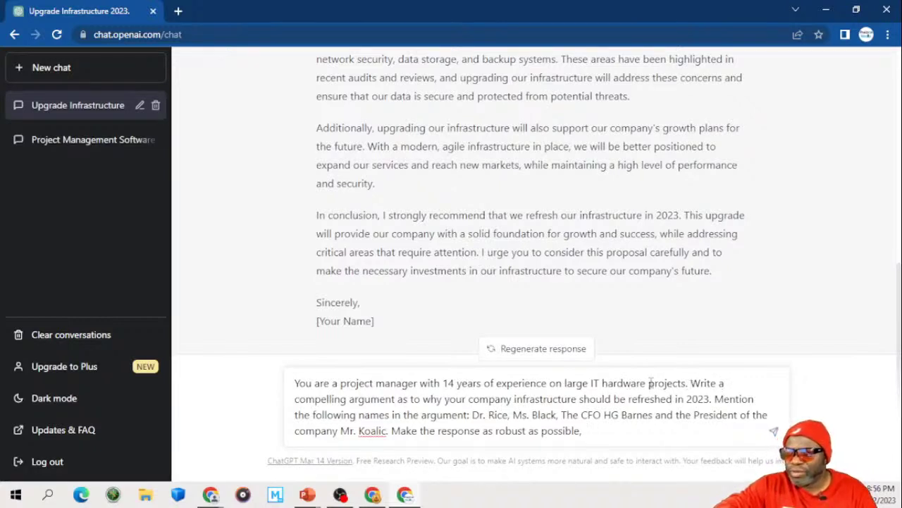
left_click(691, 385)
left_click_drag(691, 385, 731, 444)
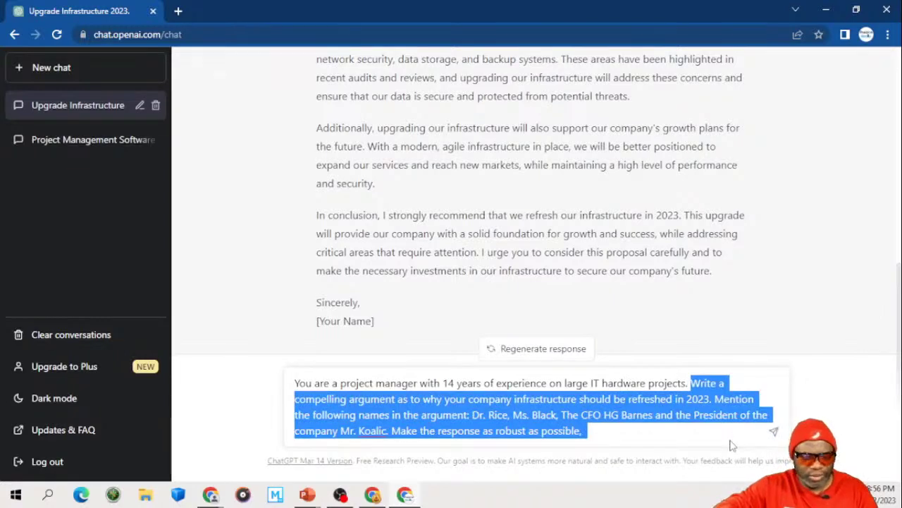
key("BackSpace")
Step: Add "Build a compelling argument in tabular view showing the pros and the cons of a hardware and software upgrade." to the prompt
type("Build a")
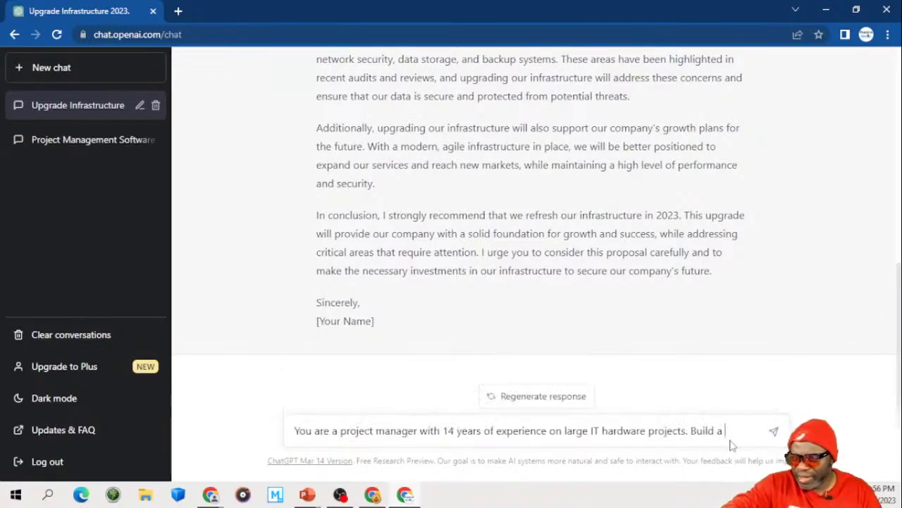
type(" comp")
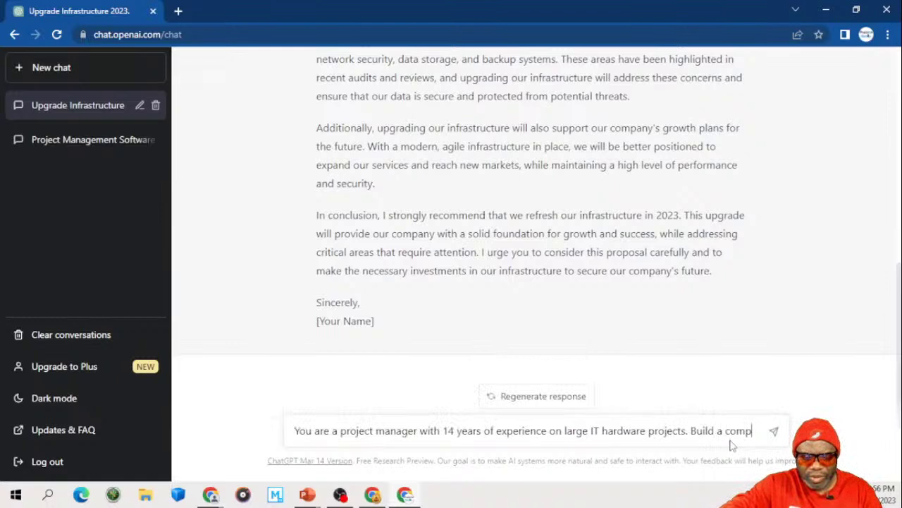
type("elling argument ")
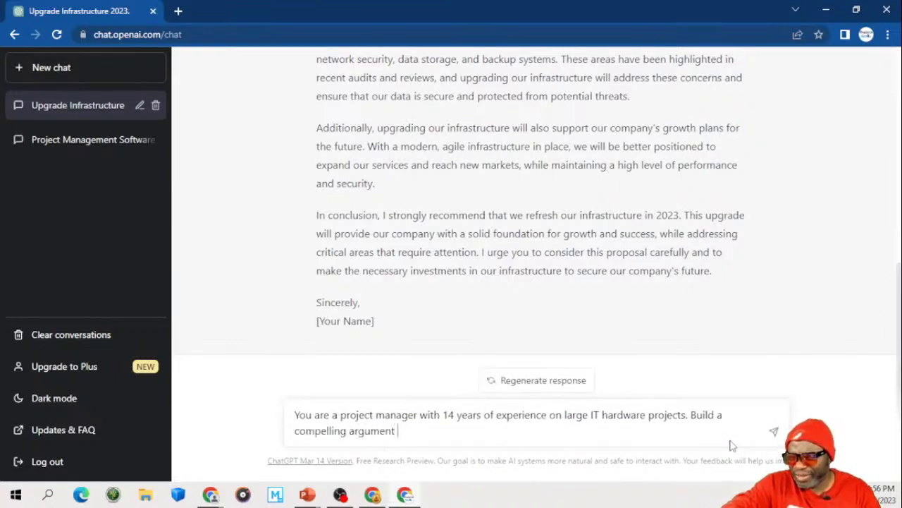
type("in ta")
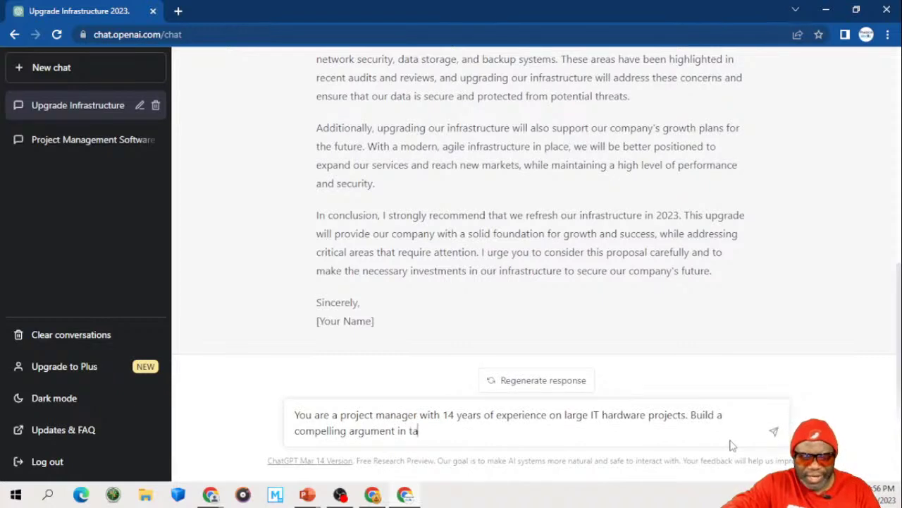
type("bular view")
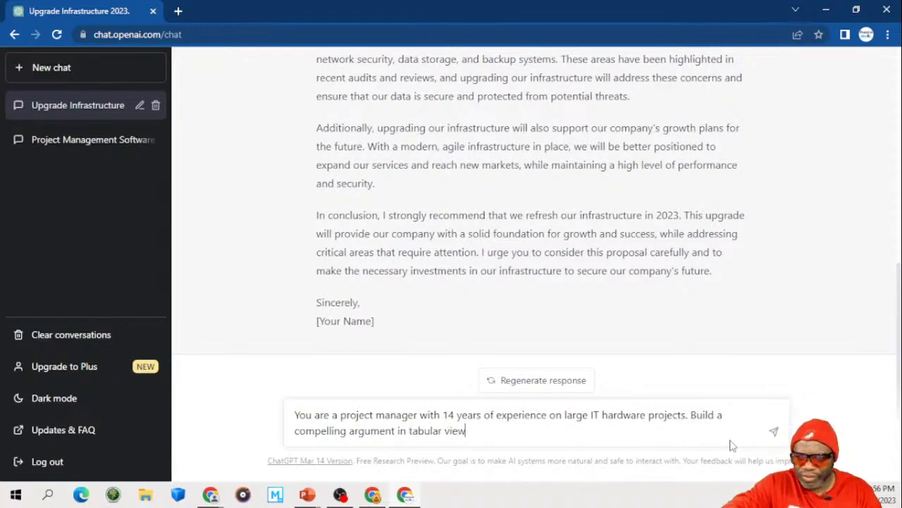
type(" showing t")
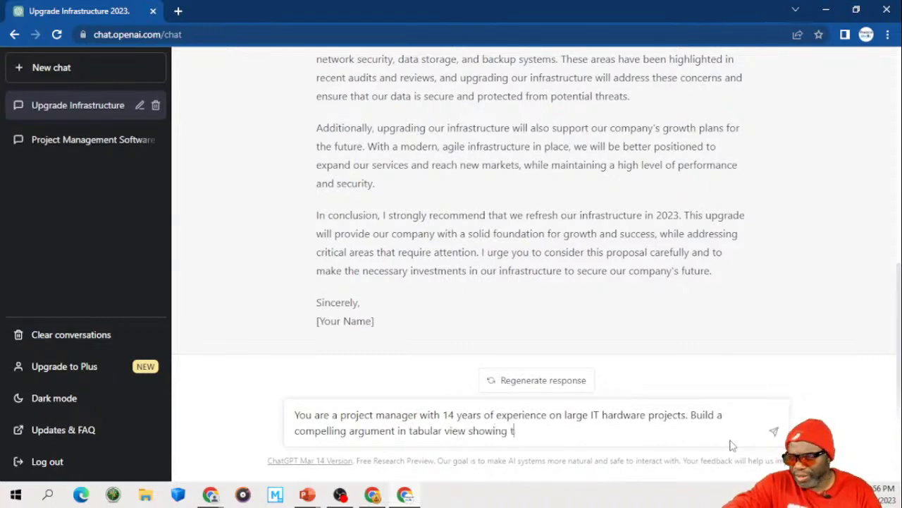
type("he pros and the cons of a hardwa")
type("re ")
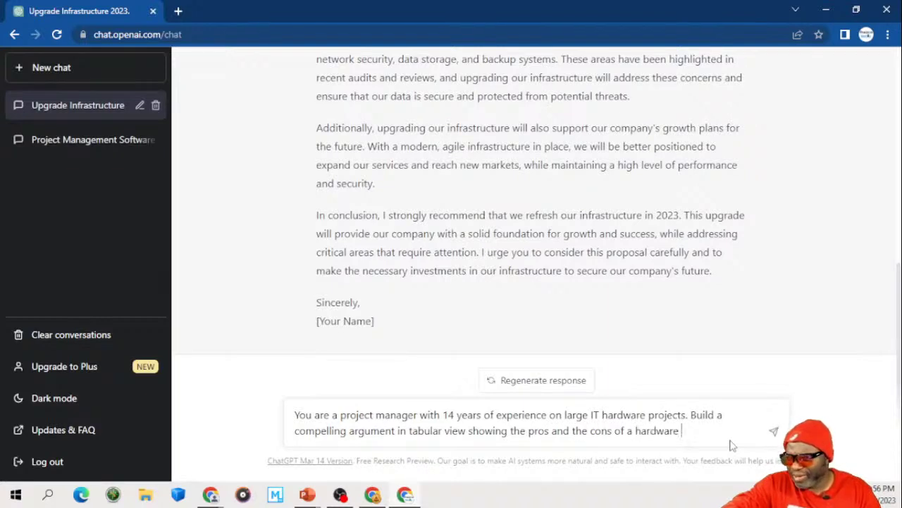
type("and sof")
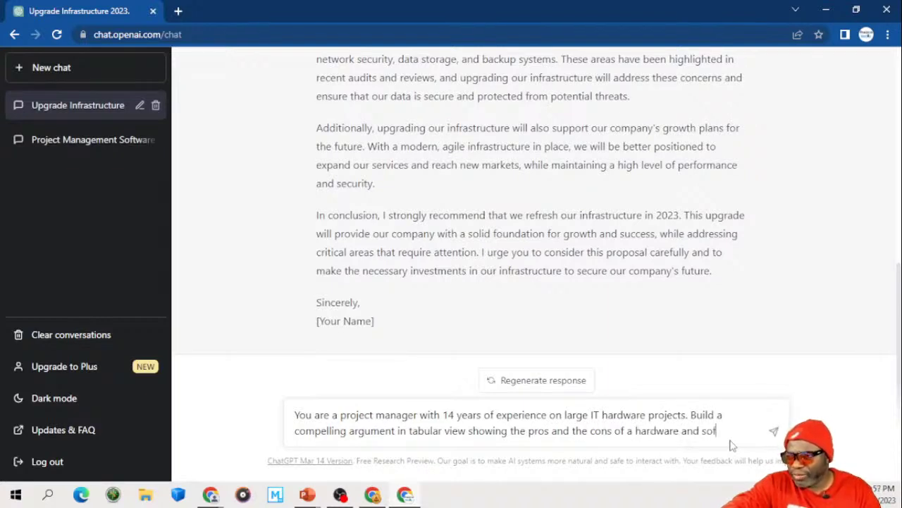
type("tware upgrade. ")
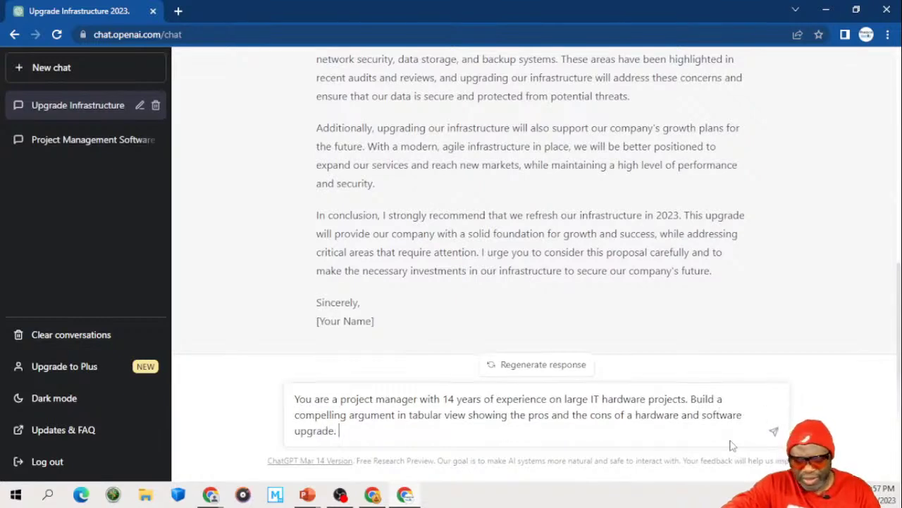
Step: Add "Include the cost benefit analysis in a separate field." to the prompt and send it
type("Include t")
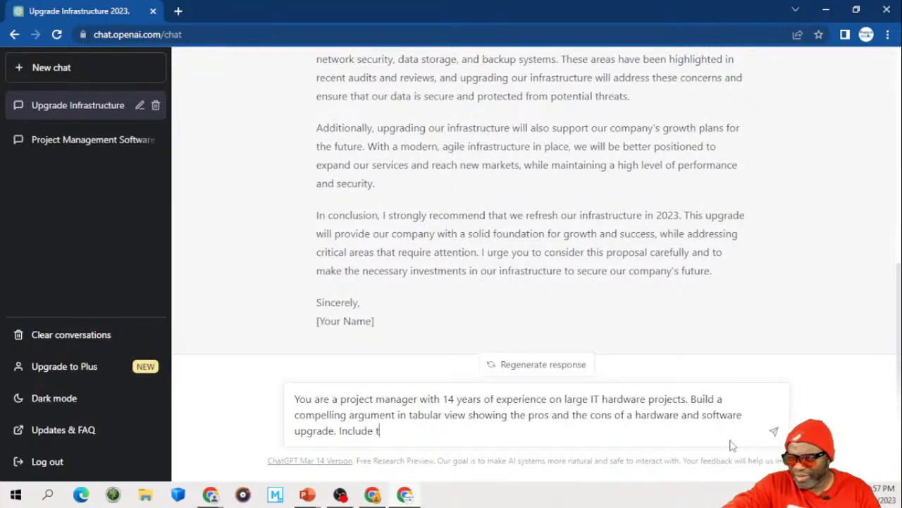
type("he cost bene")
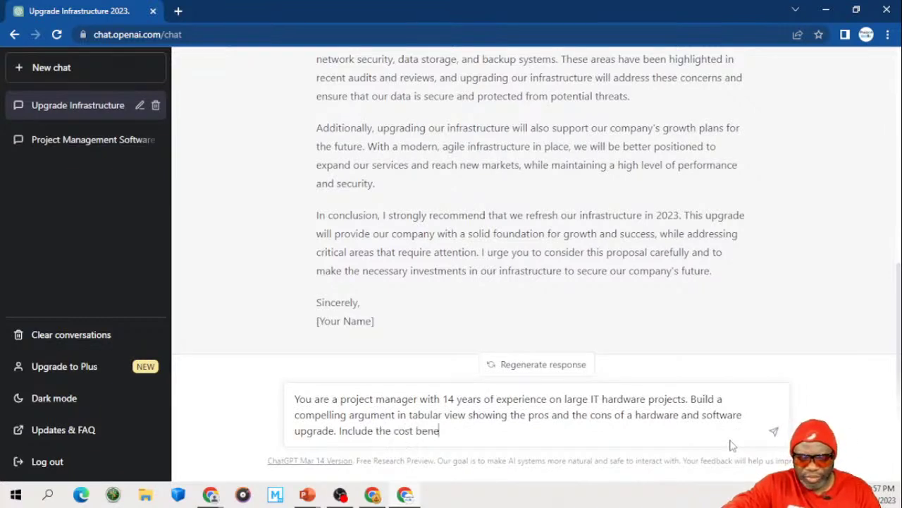
type("fit analysis in a separate field.")
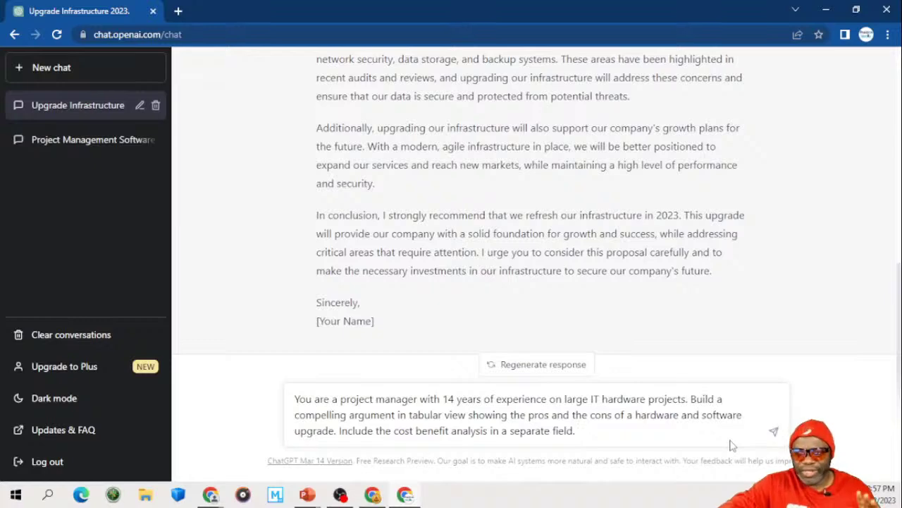
key("Return")
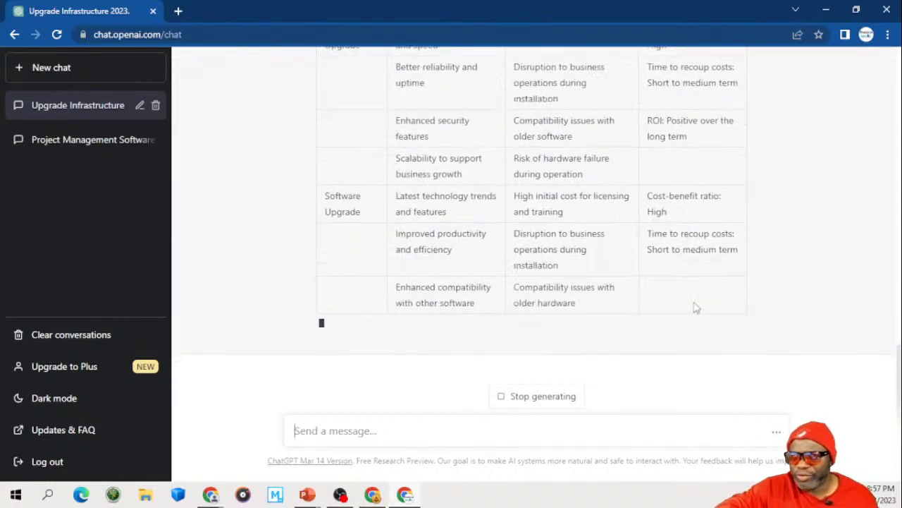
Step: Review the generated table of pros, cons and cost benefit analysis together with its closing summary
scroll(619, 276, "up", 3)
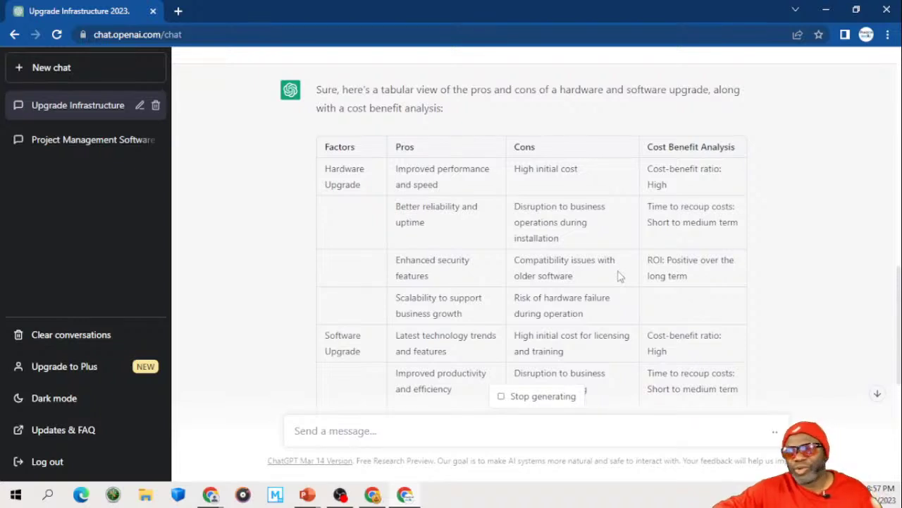
scroll(619, 276, "down", 1)
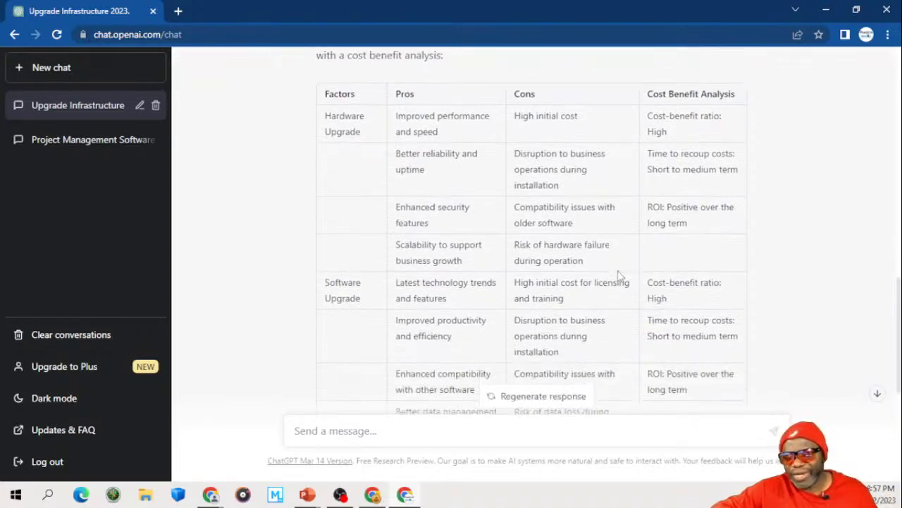
scroll(619, 276, "down", 2)
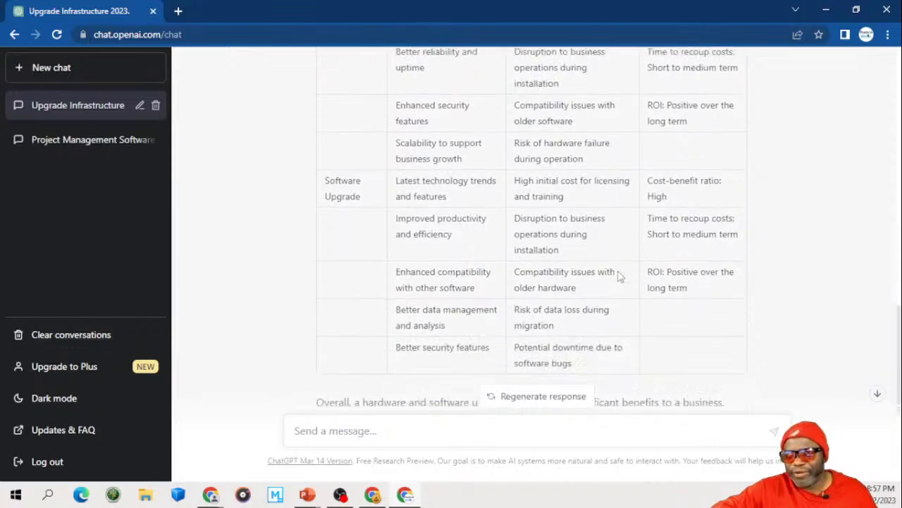
scroll(619, 276, "down", 2)
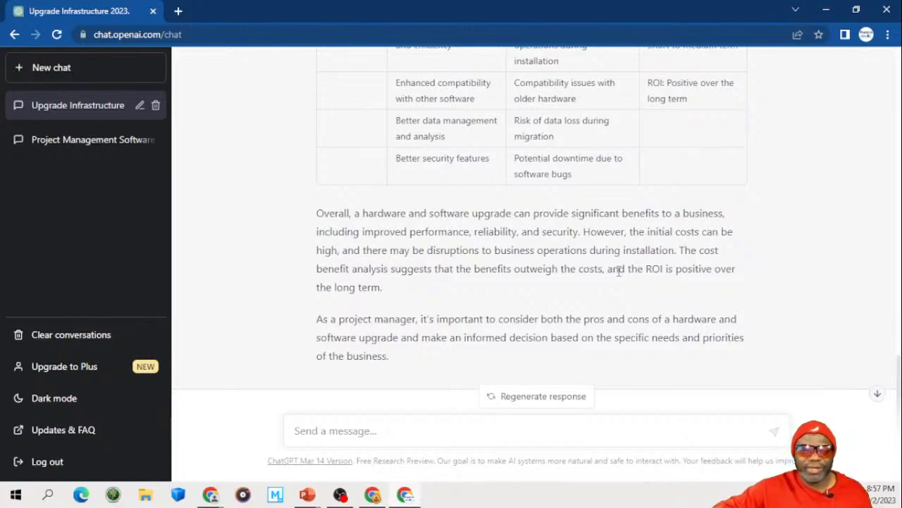
scroll(619, 272, "up", 3)
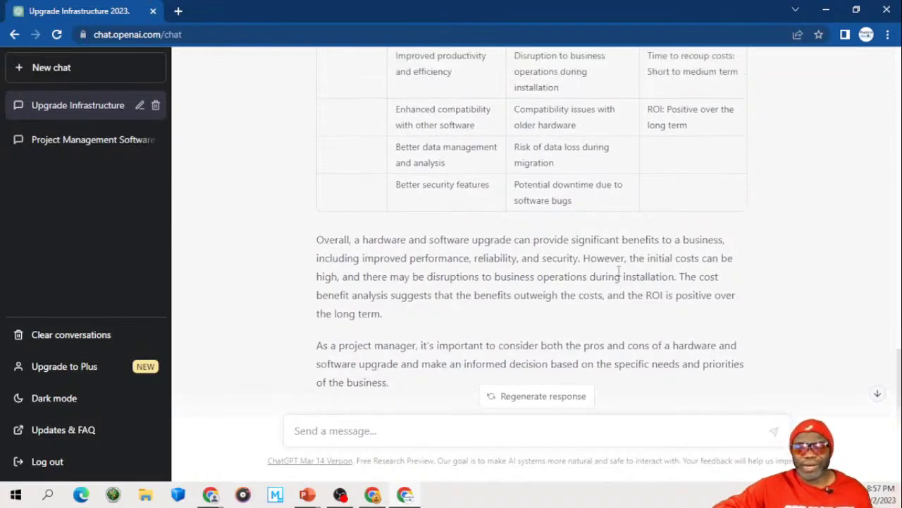
scroll(619, 276, "up", 2)
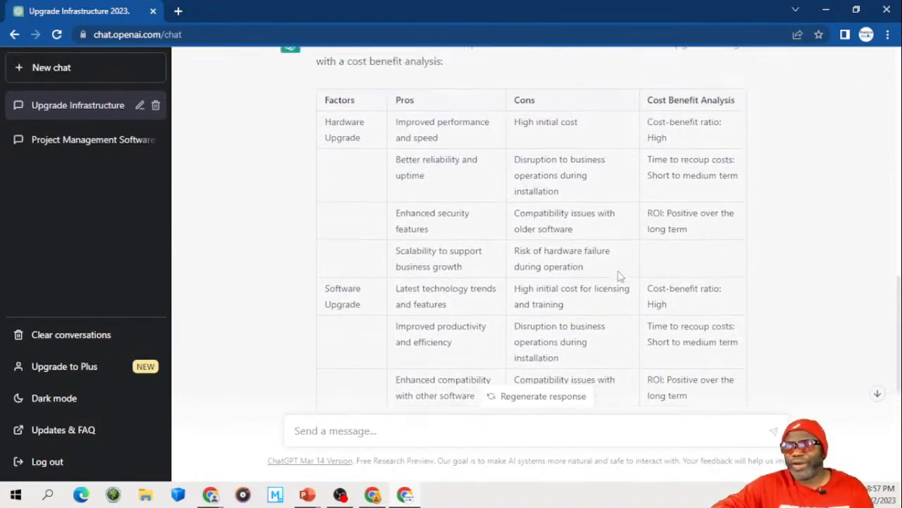
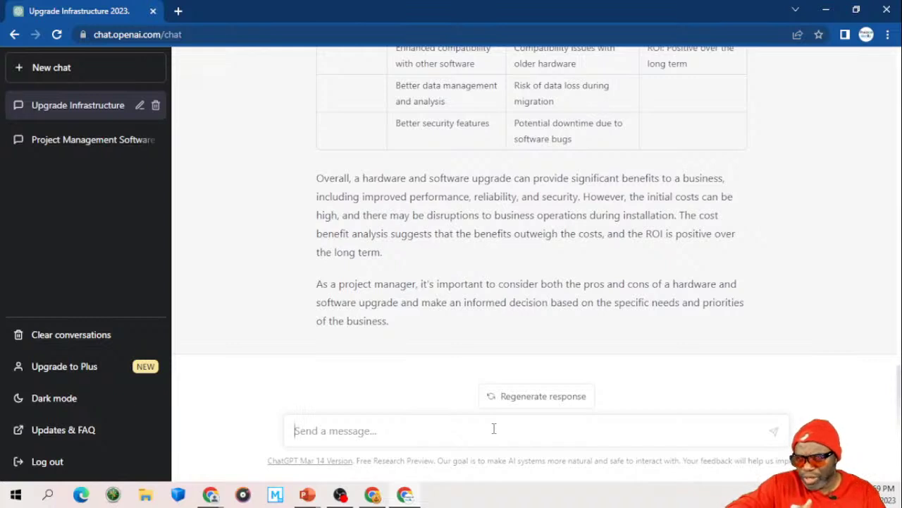
left_click(494, 428)
type("Create")
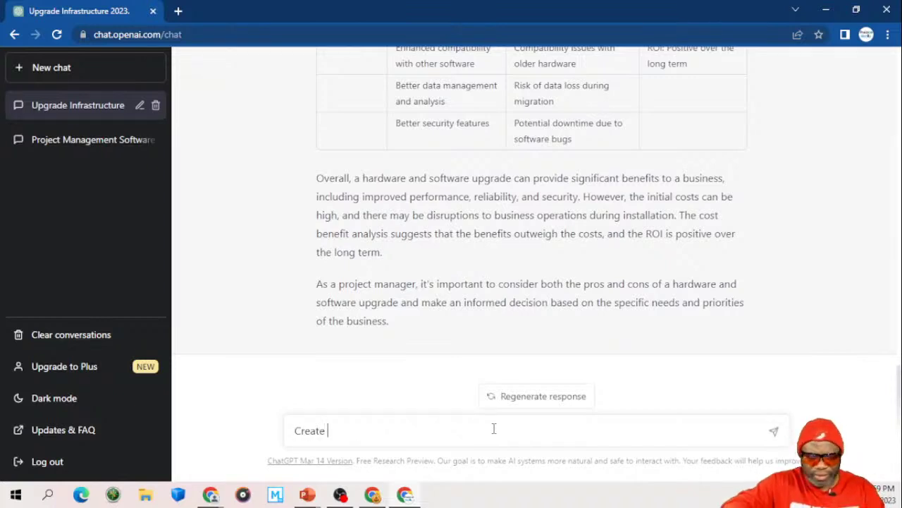
type(" a backlog")
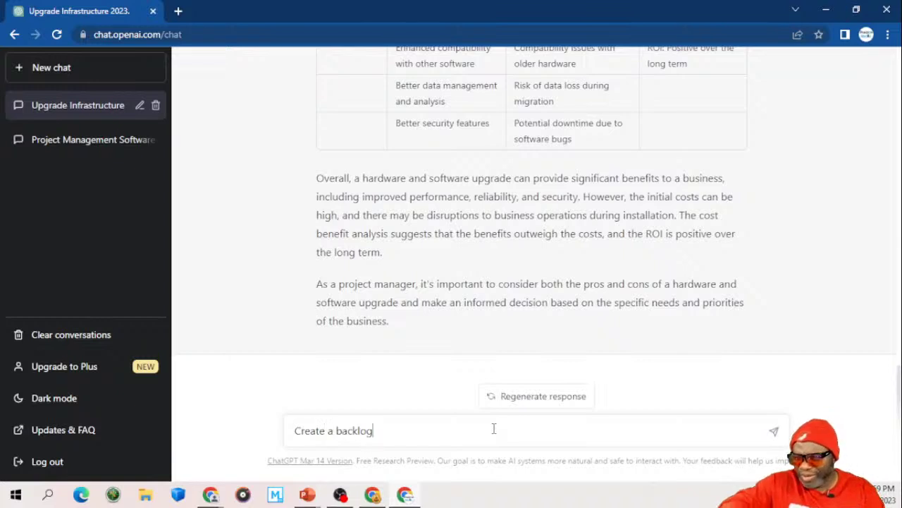
left_click(296, 433)
type("Write a compelling argument as to why your company infrastructure should be refreshed in 2023. Mention the following names in the argument: Dr. Rice, Ms. Black, The CFO HG Barnes and the President of the company Mr. Koalic. Make the response as robust as possible,")
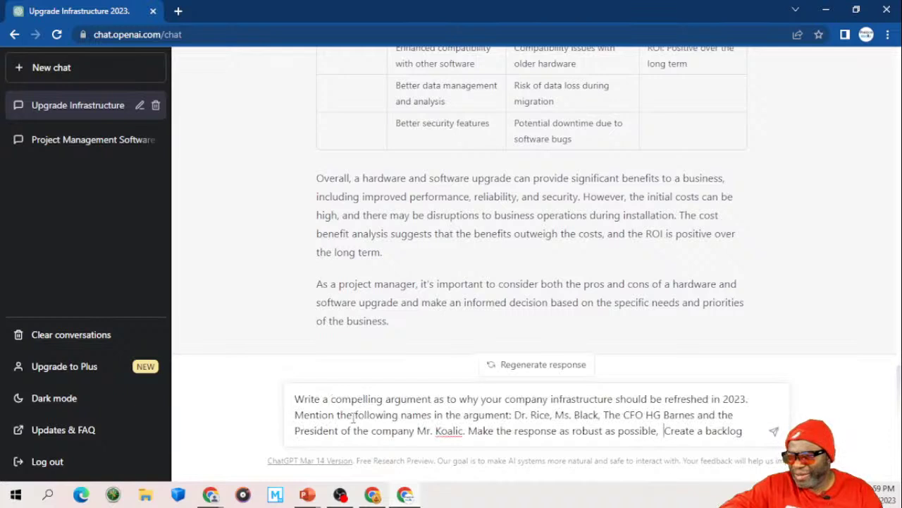
left_click(295, 399)
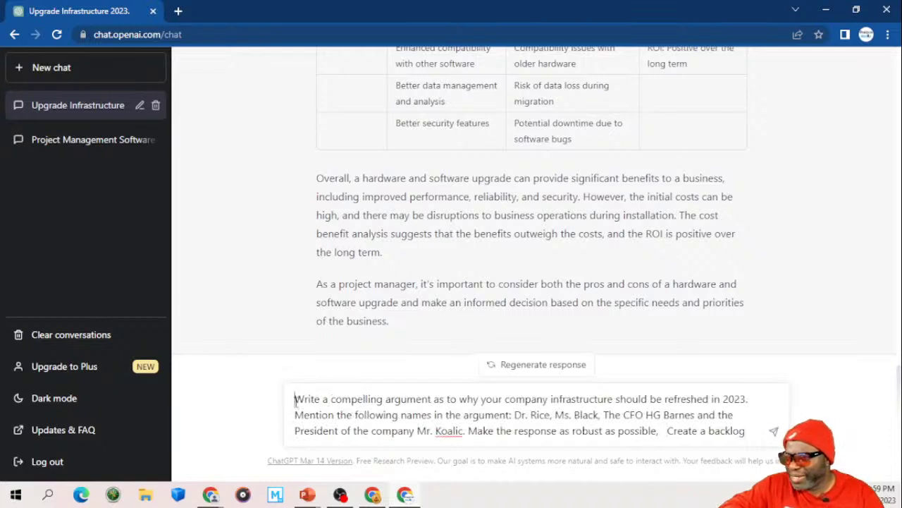
left_click_drag(296, 399, 356, 400)
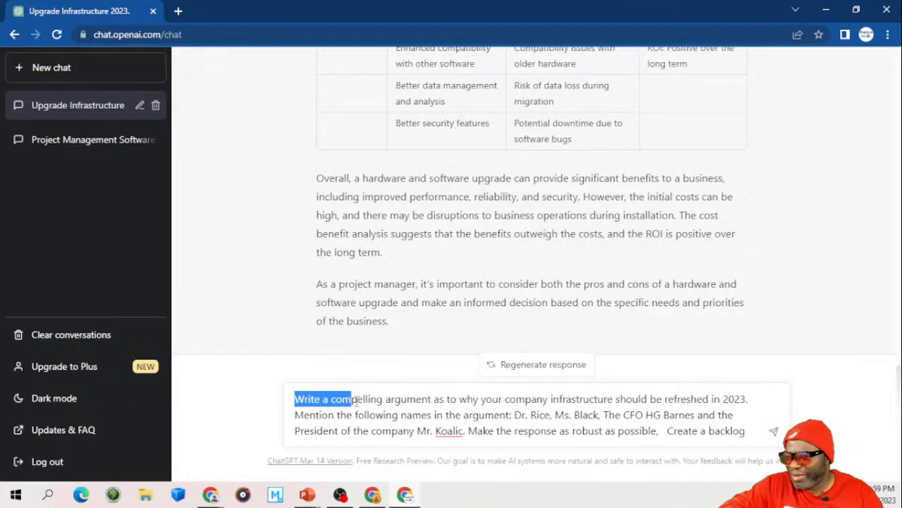
key("ctrl+a")
Step: Replace the pasted draft in the message field with a new prompt starting "You are a Portfolio manager"
type("You are a")
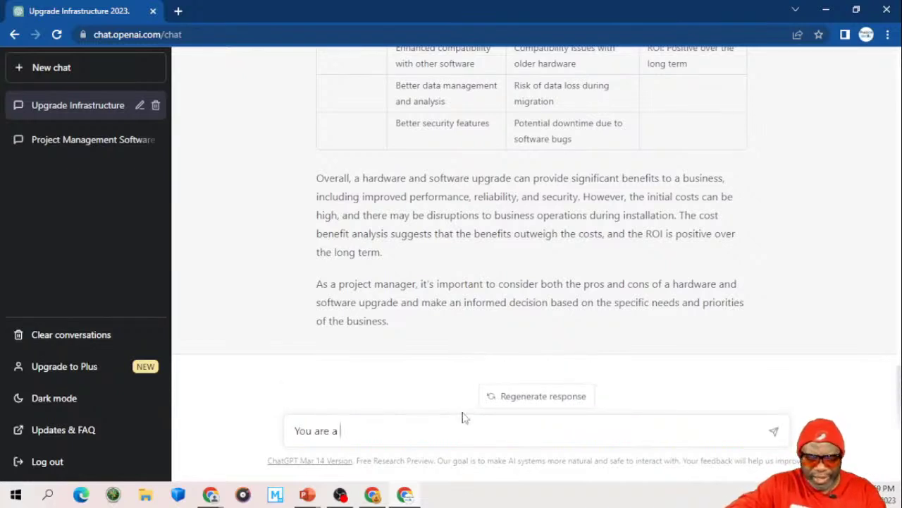
type(" Pro")
key("BackSpace")
key("BackSpace")
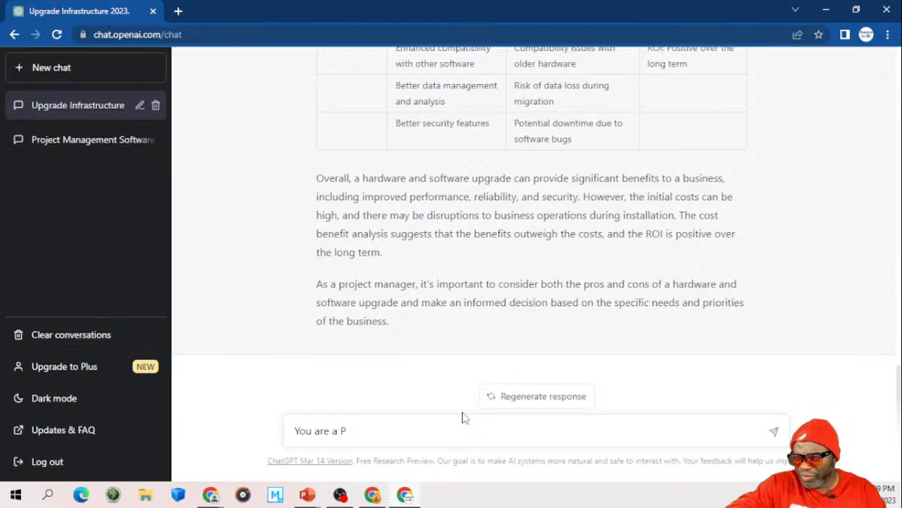
type("ortfo")
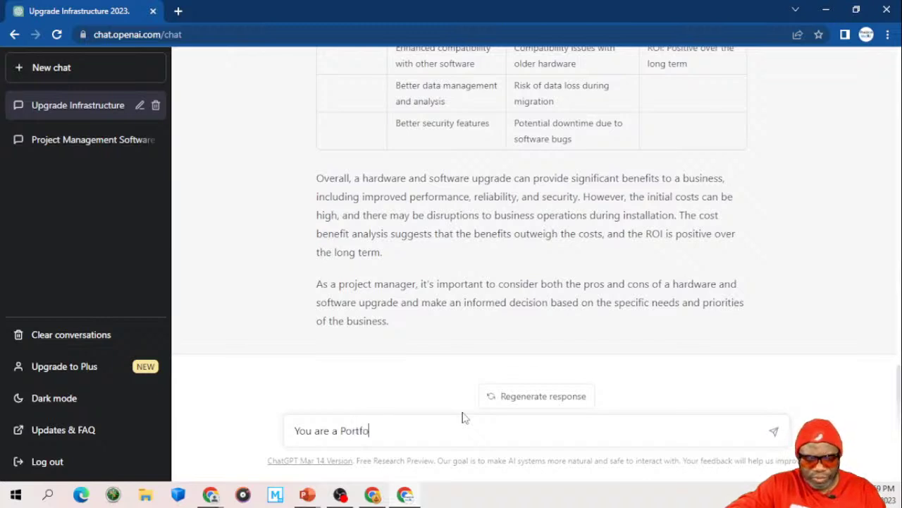
type("lio manage")
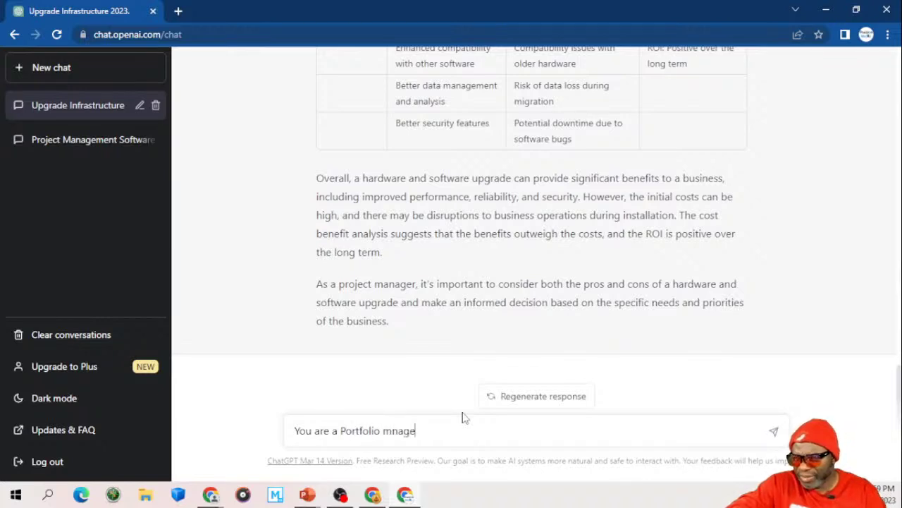
key("BackSpace")
key("BackSpace")
key("BackSpace")
key("BackSpace")
type("nager tr")
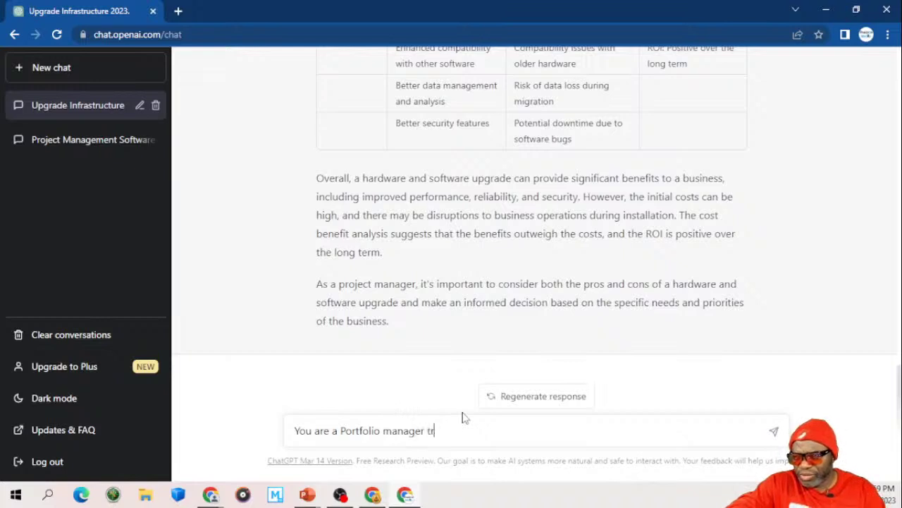
Step: Complete the prompt's opening sentence with "trying to make a case for a hardware and software refresh for all infrastructure and windows."
type("ying to make a")
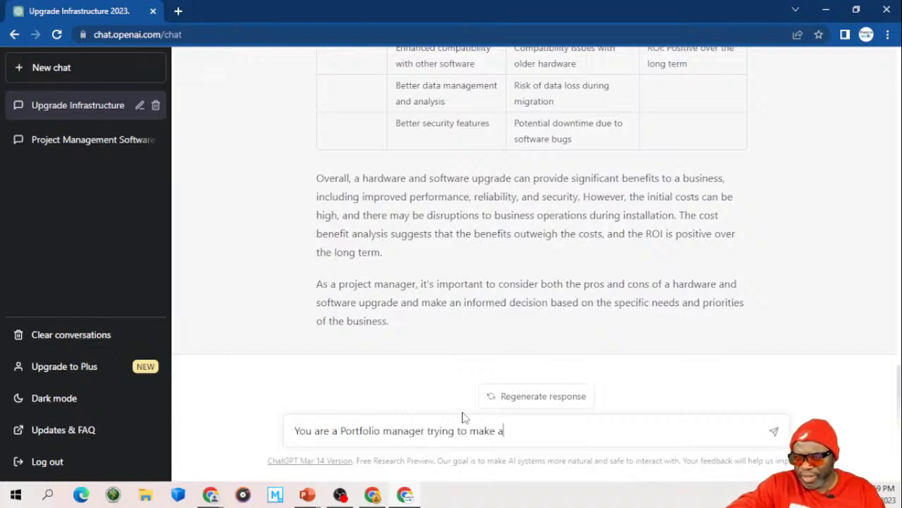
type(" case for ")
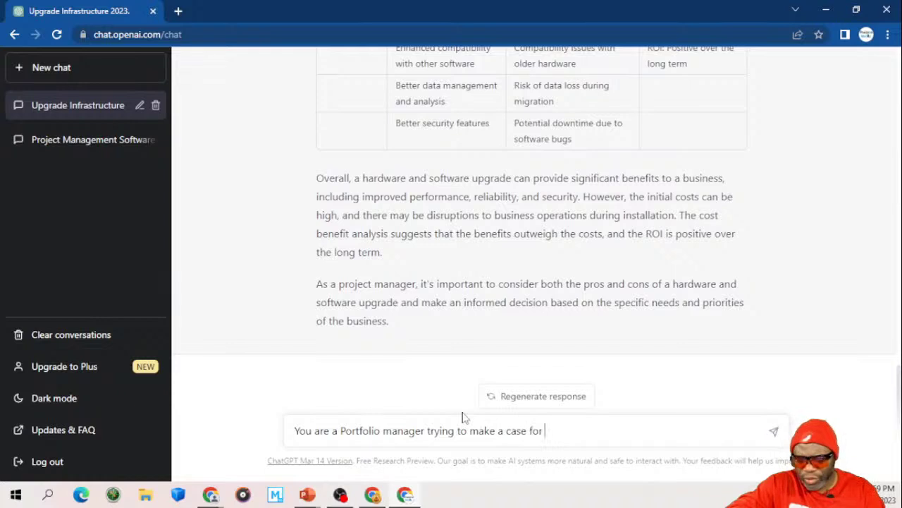
type("a ha")
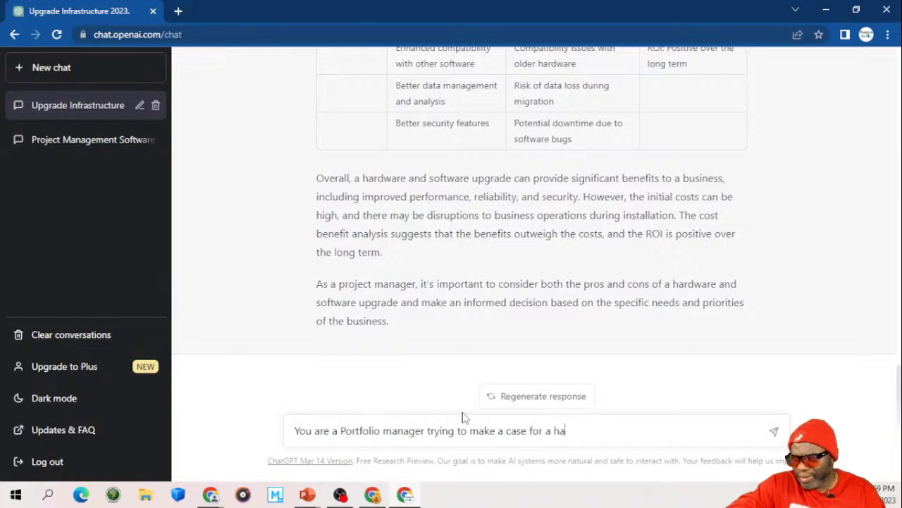
type("rdware and ")
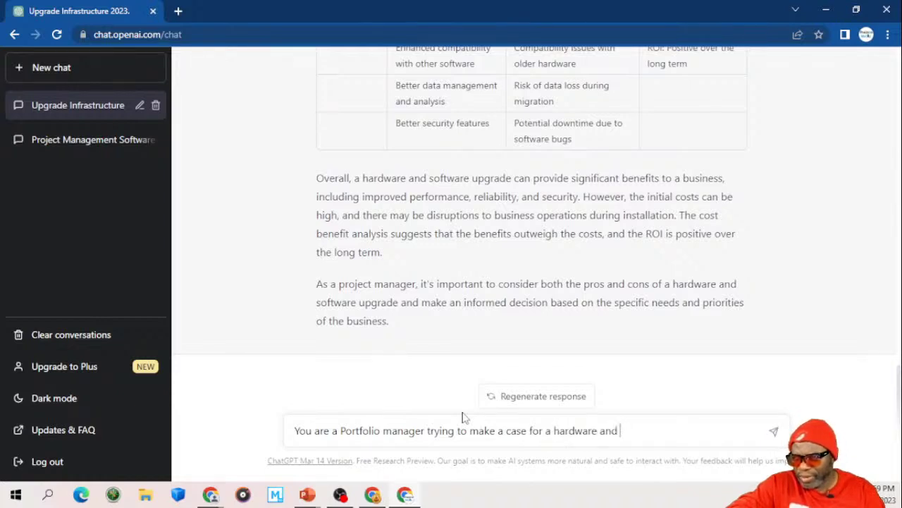
type("software")
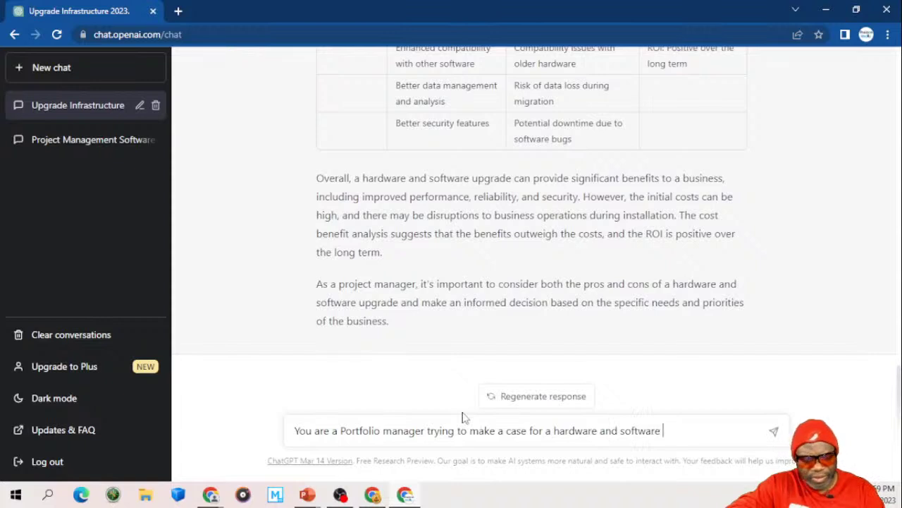
type(" refresh f")
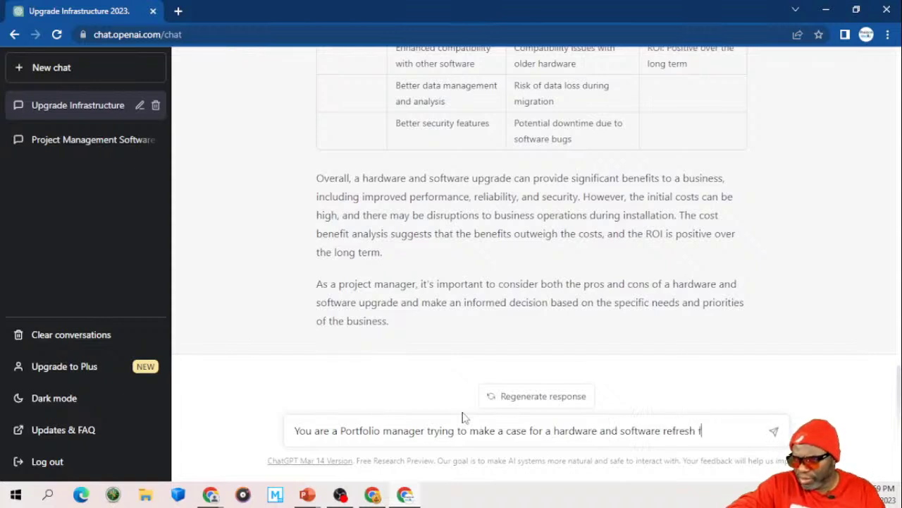
type("or ")
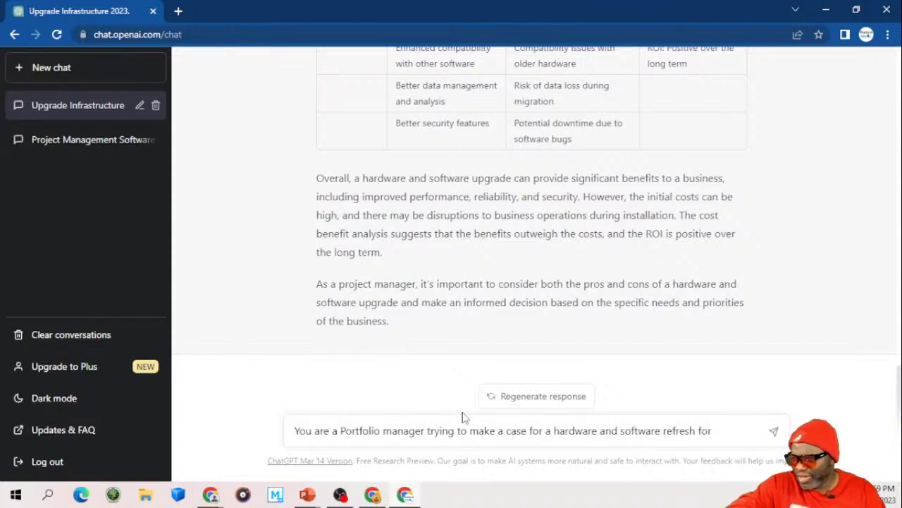
type("all infras")
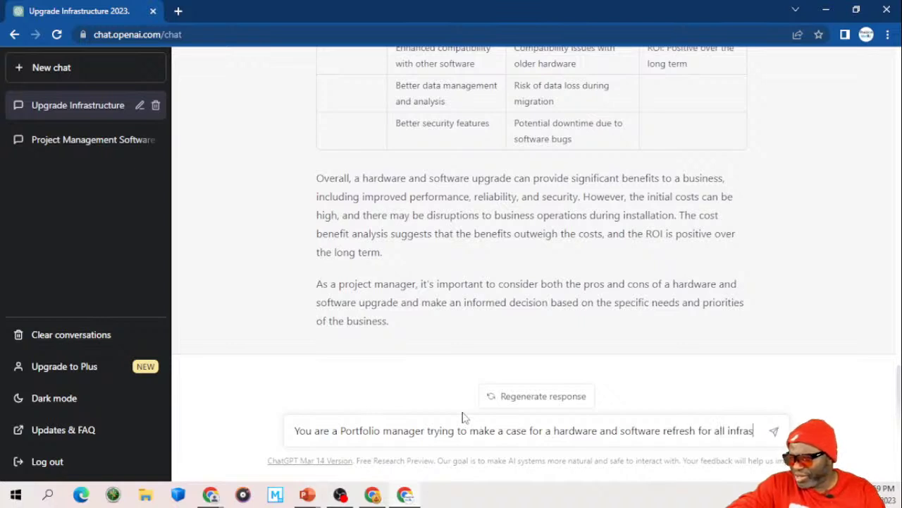
type("tructr")
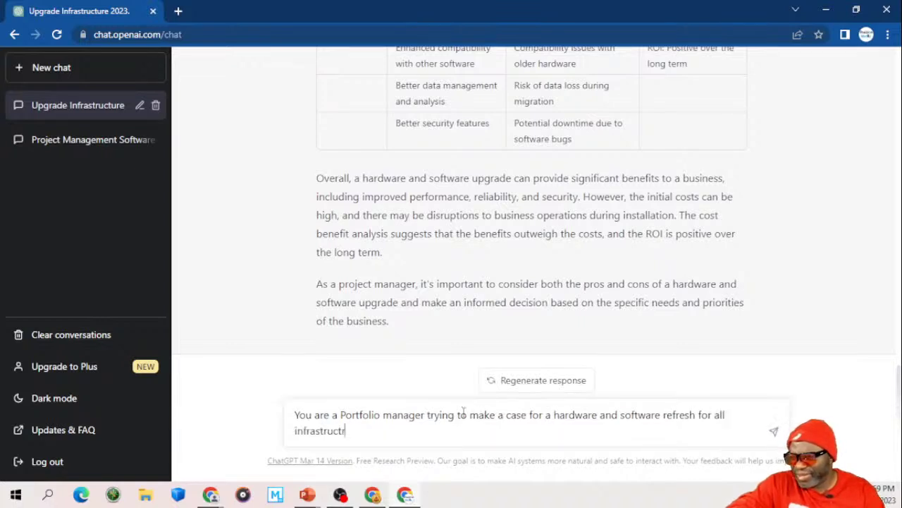
type("ucture and windoes")
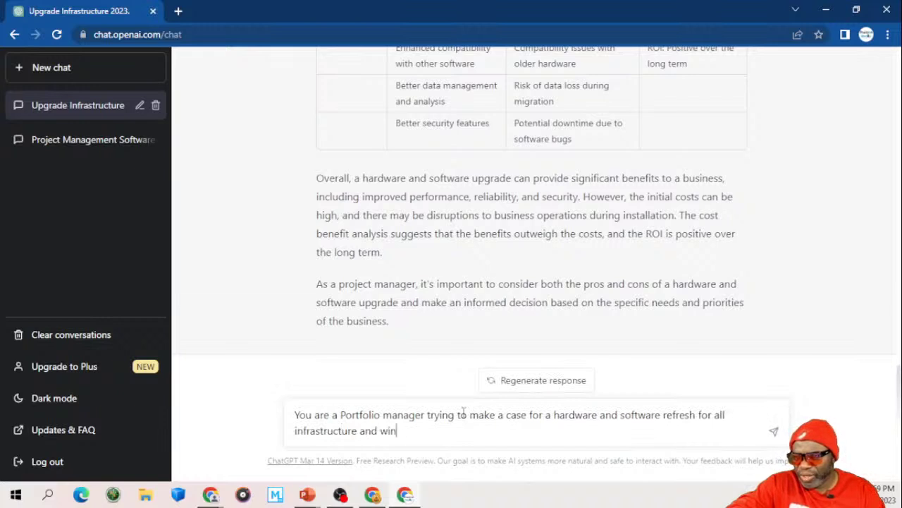
key("BackSpace")
key("BackSpace")
type("ws.")
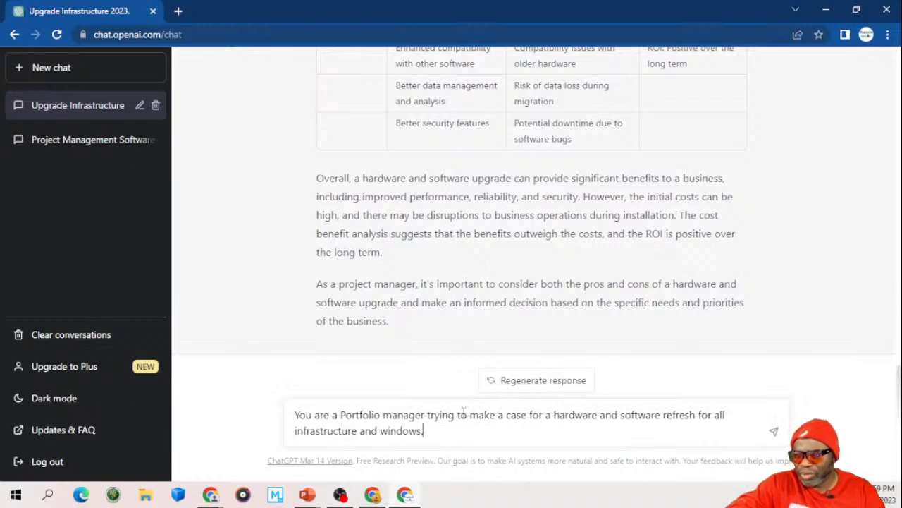
Step: Add "Create a product backlog for this endeavor breaking the information down into releases, sprints" to the prompt
type(" Create a ")
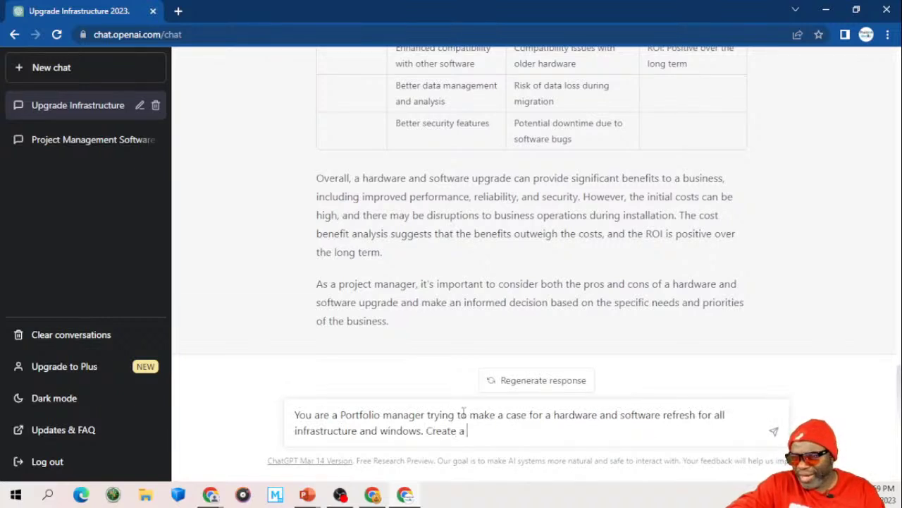
type("product backlog")
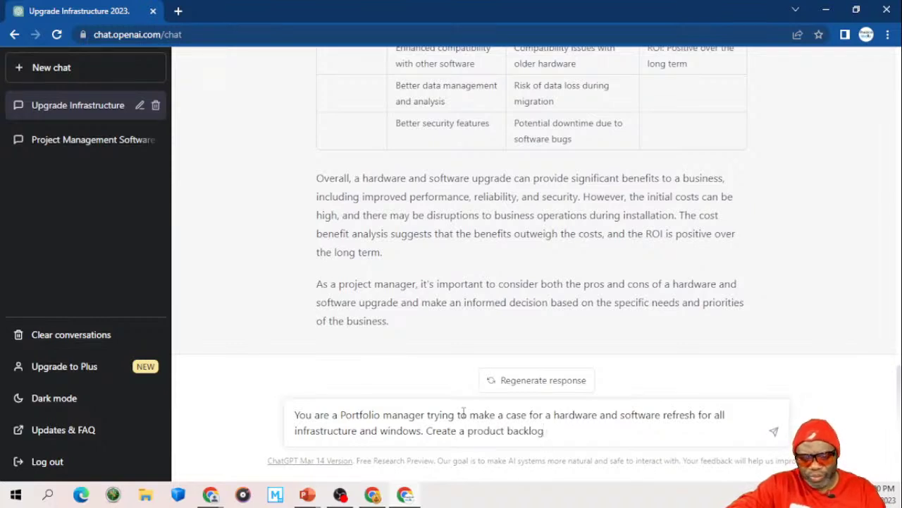
type(" for this")
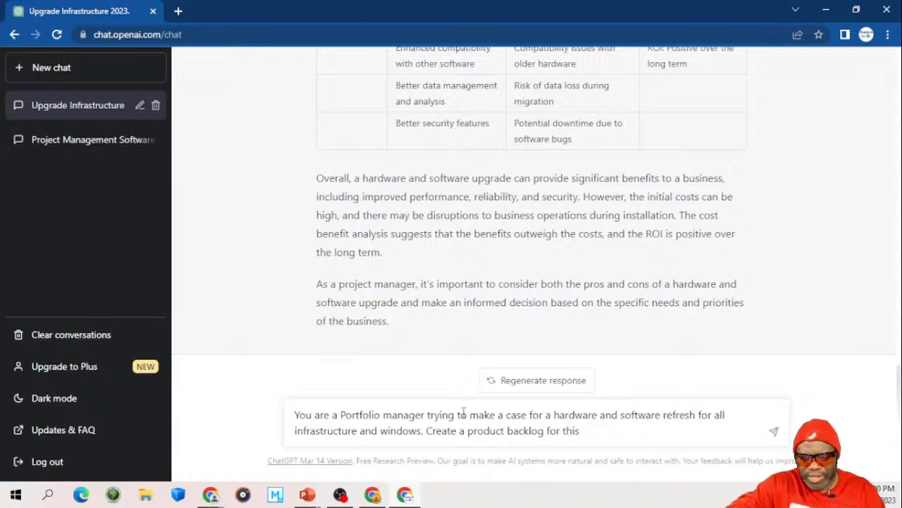
type(" endeavor")
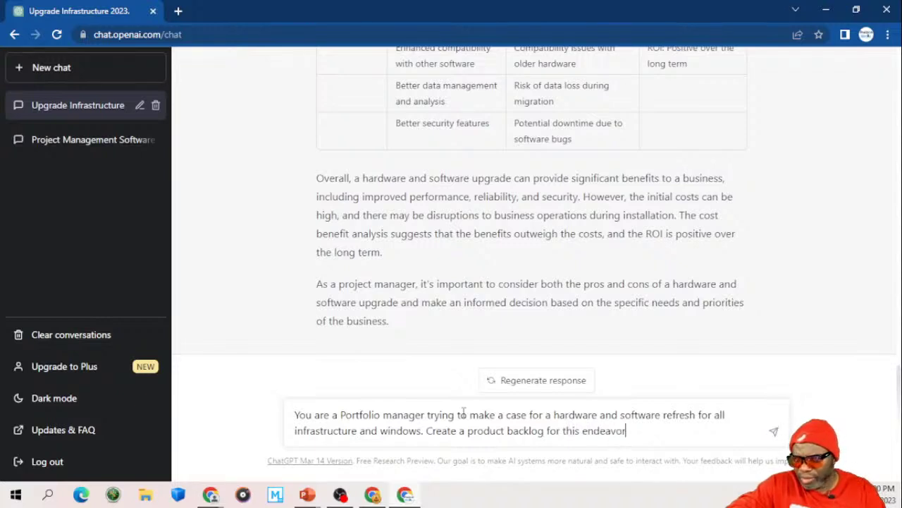
type(" breakin")
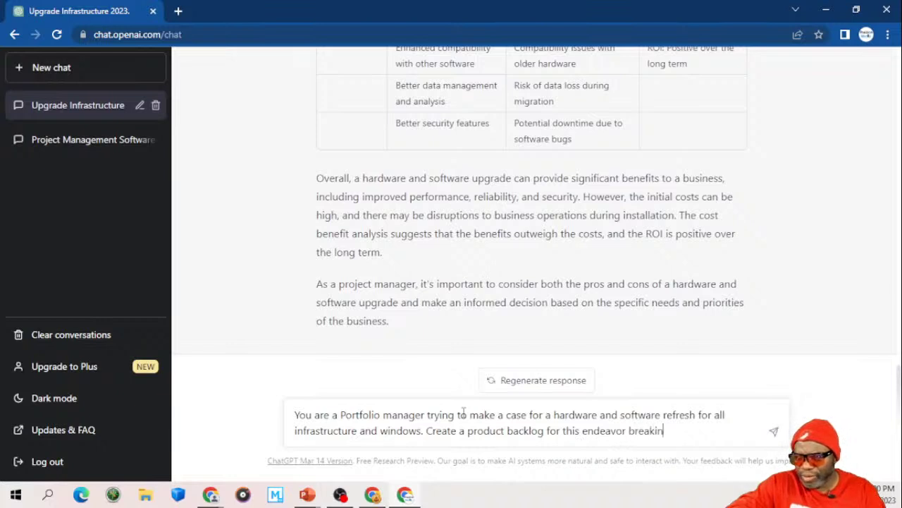
type("g the informa")
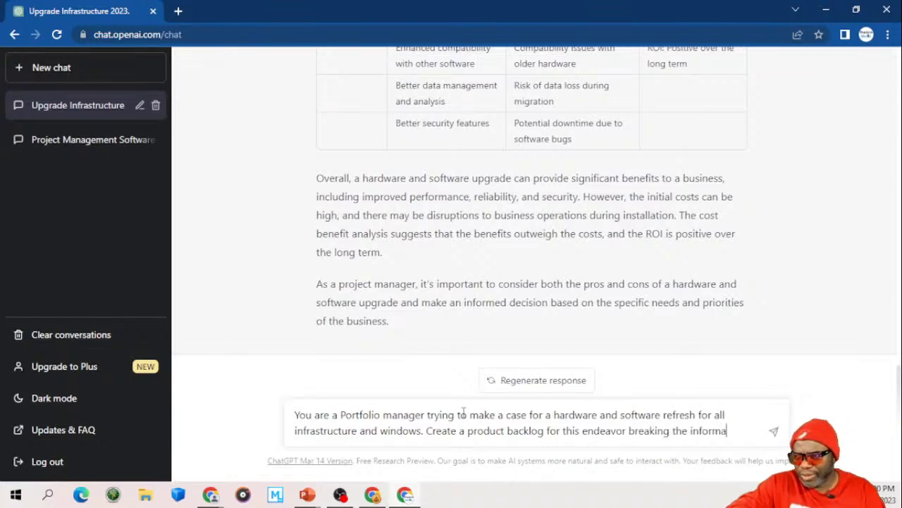
type("tion down into ")
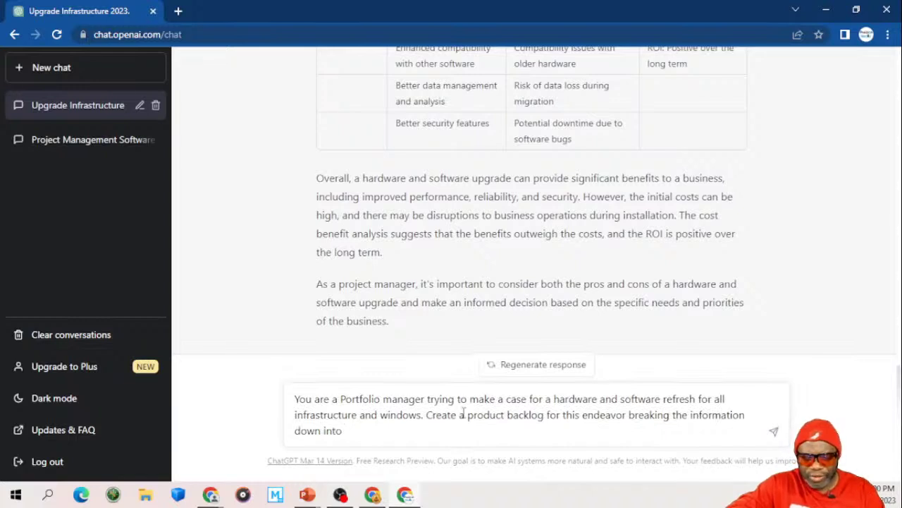
type("releases")
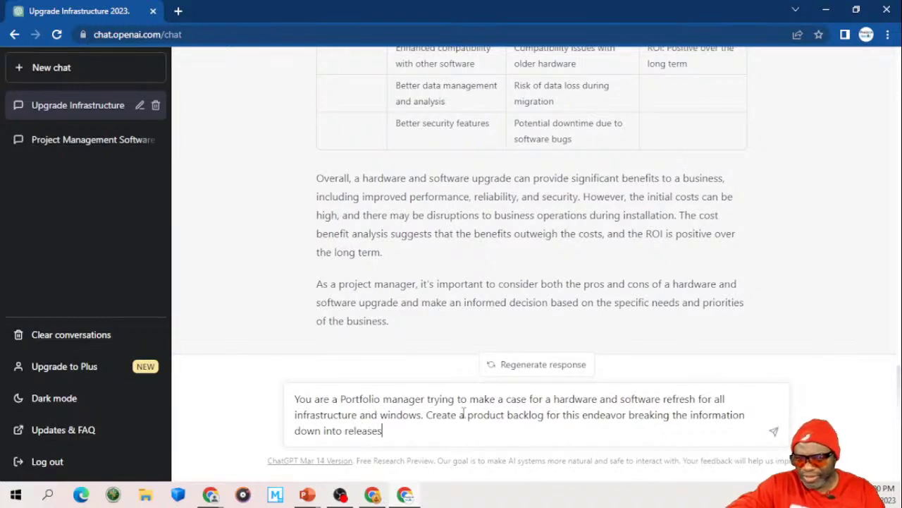
type(", sprints")
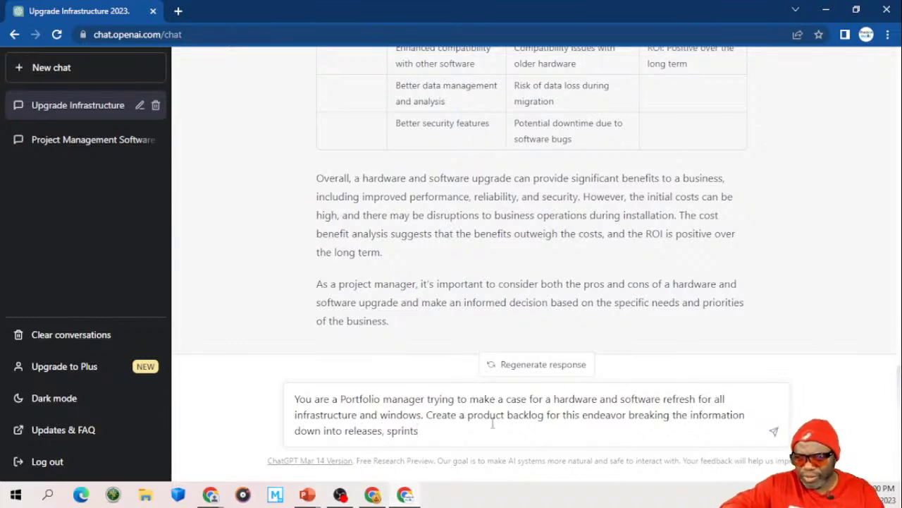
Step: Insert "epics, features," before "releases" in the prompt's breakdown list and end the list with "stories."
left_click(346, 432)
type("epics, ")
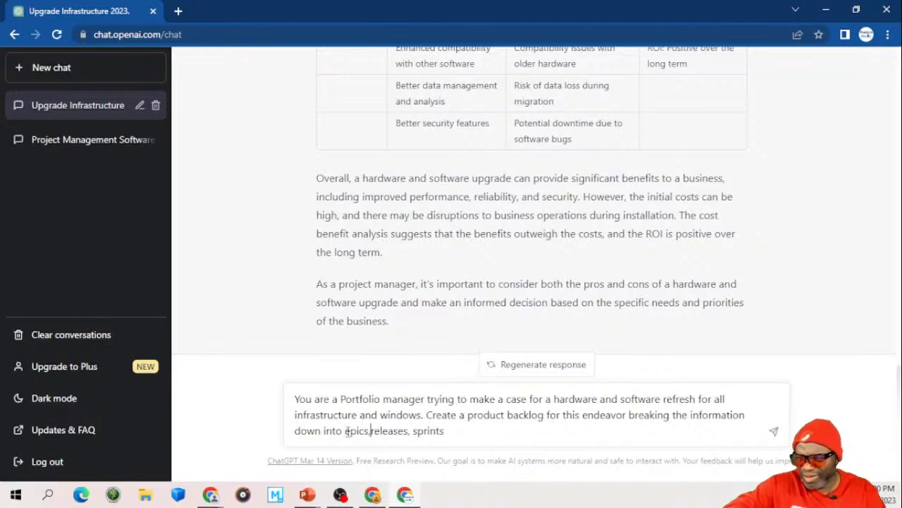
type("fea")
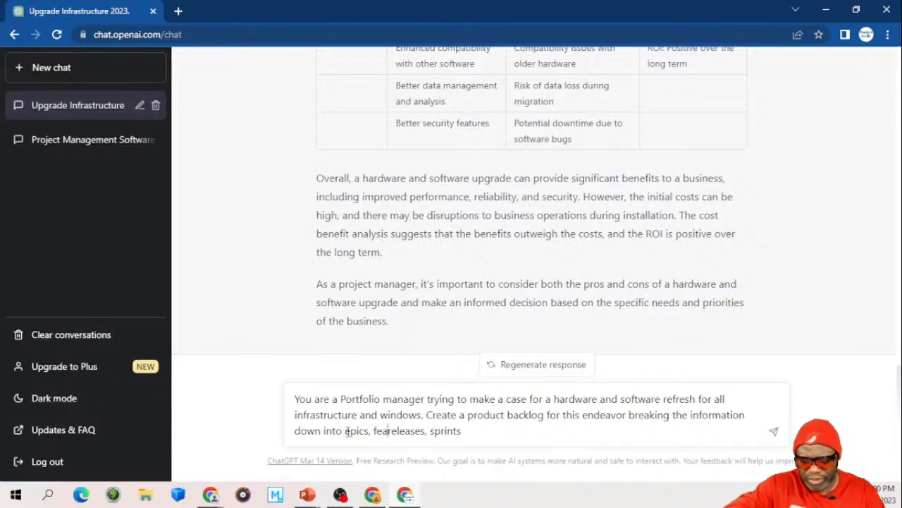
type("tures,")
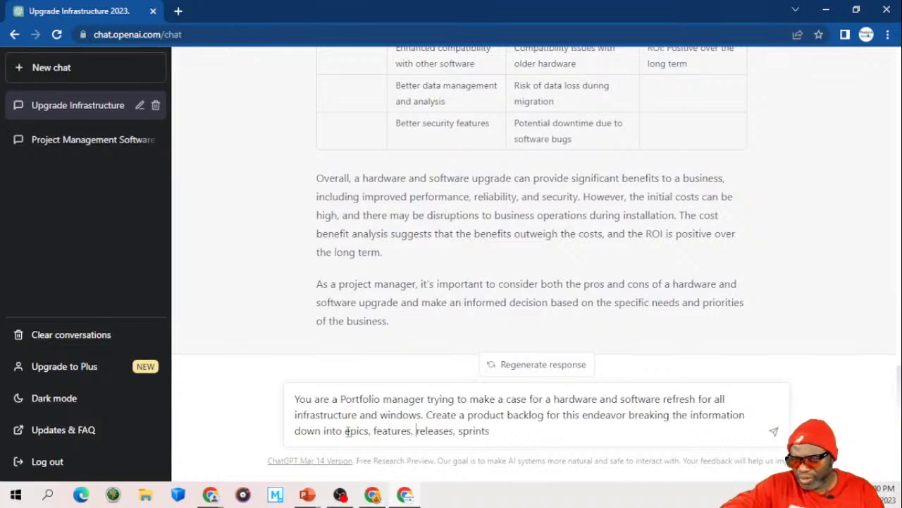
left_click(495, 431)
type(",")
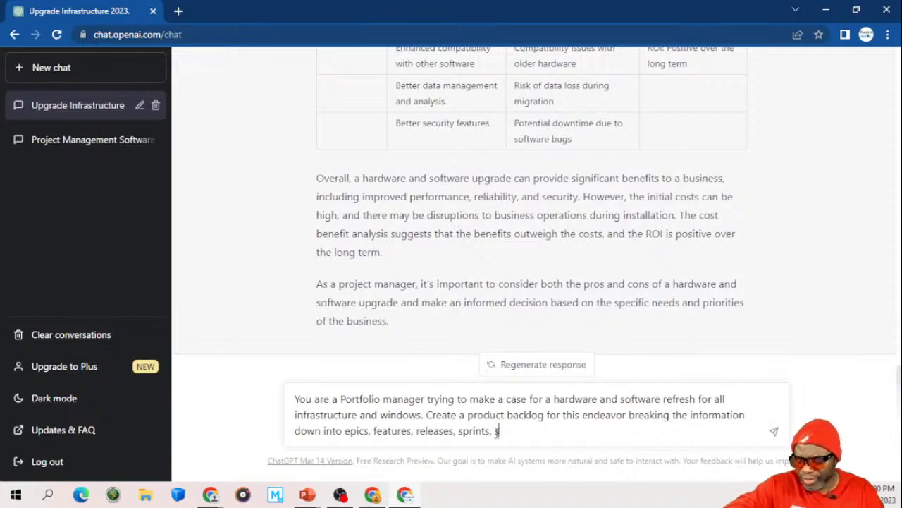
type("storie")
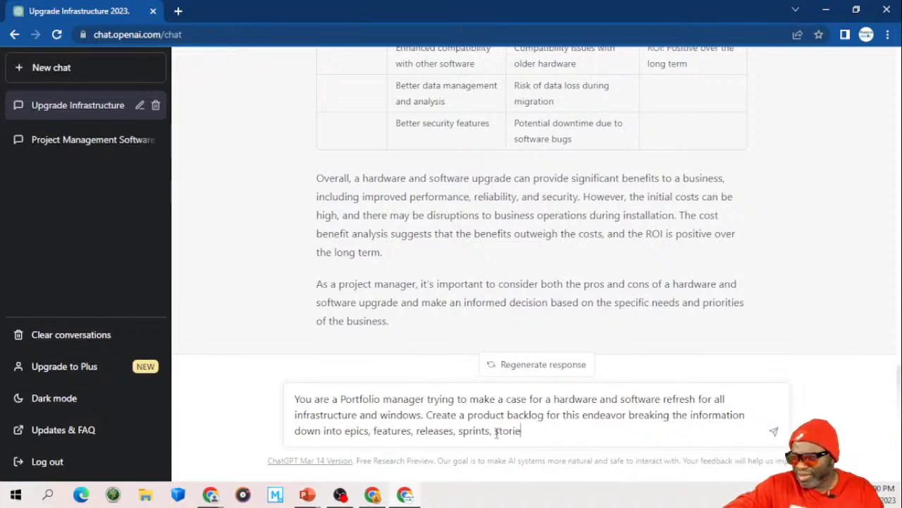
type("s. ")
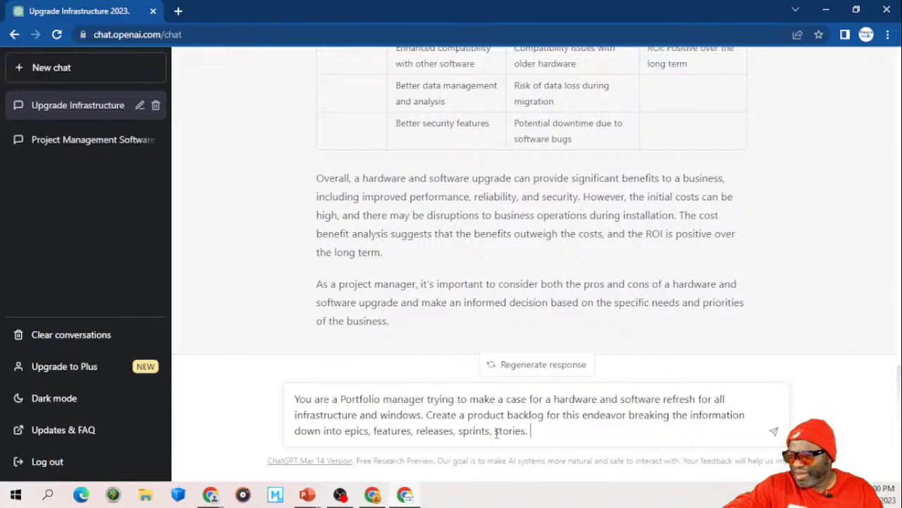
Step: Add "Use as many lines and columns as is necessary to paint a clear picture for" to the end of the prompt
type("Use as")
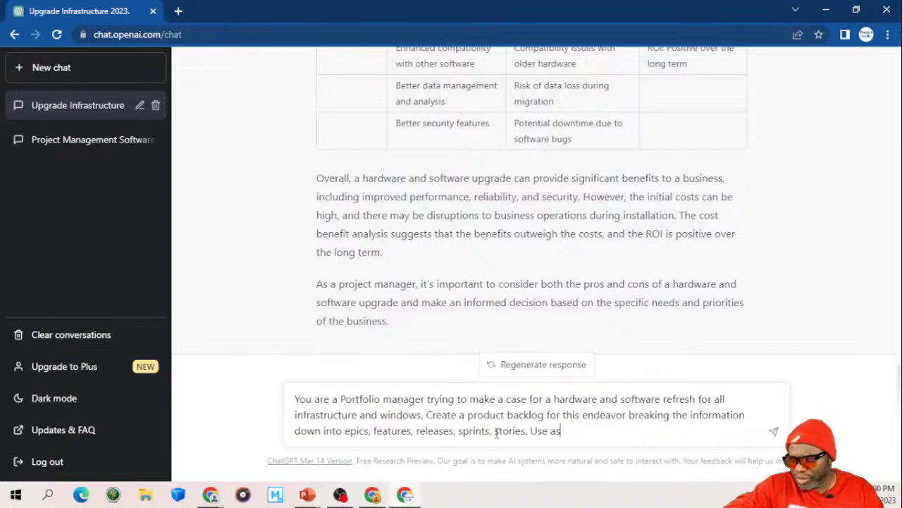
type(" many li")
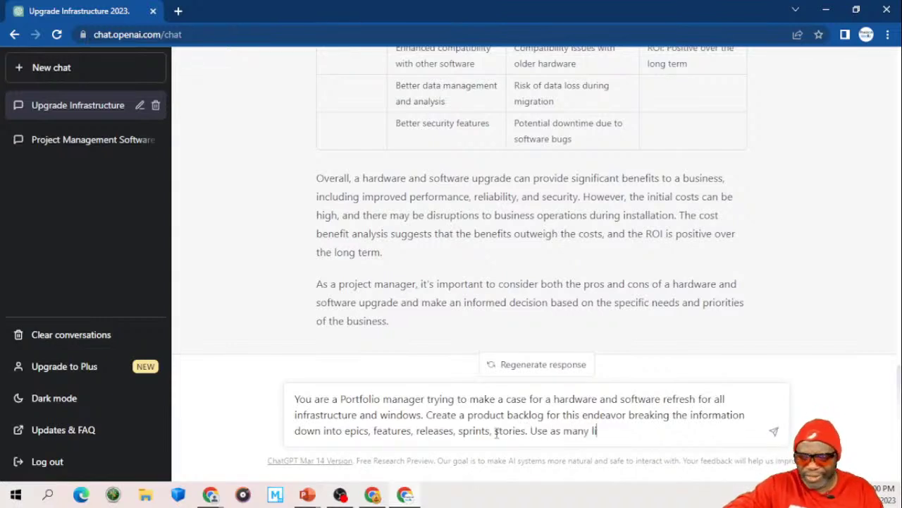
type("nes and column")
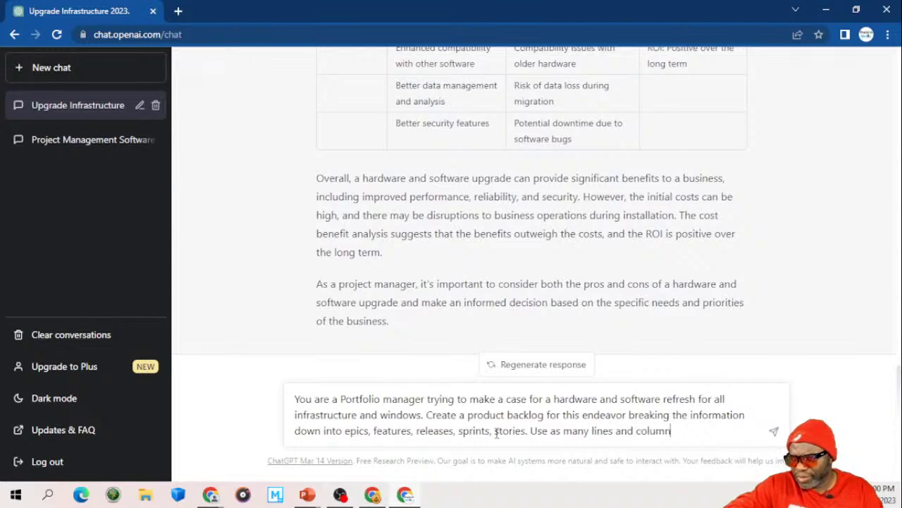
type("s as is nec")
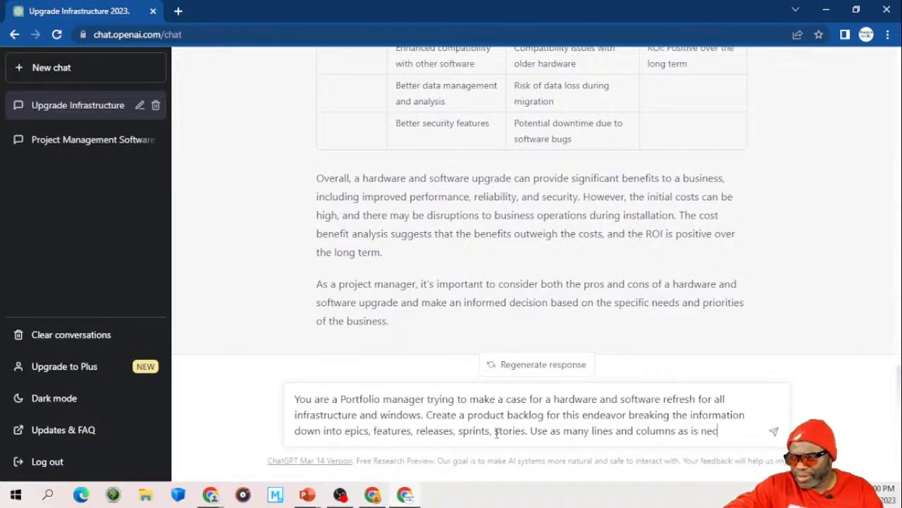
type("essary to ")
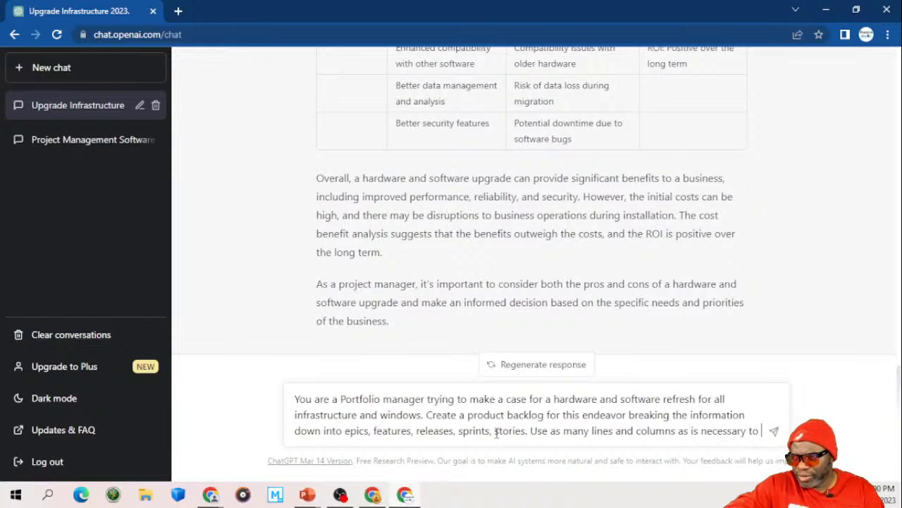
type("paint a clear")
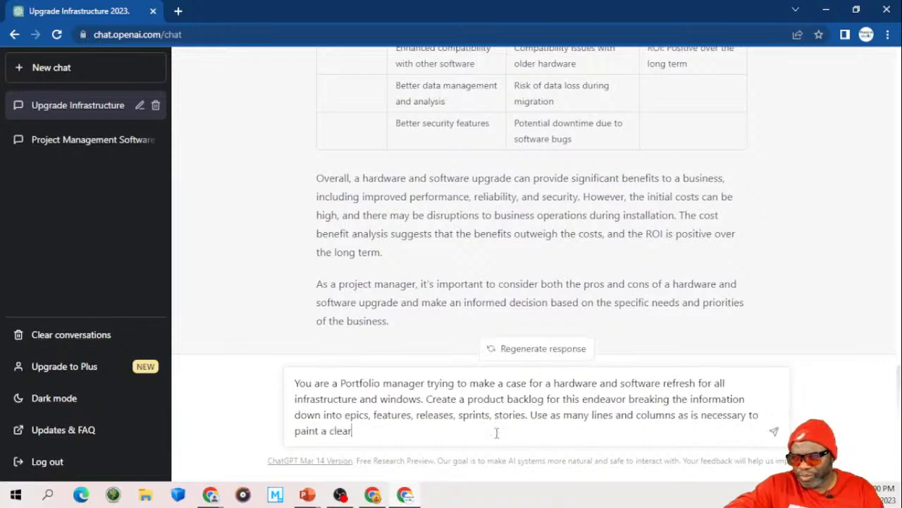
type(" picture for ")
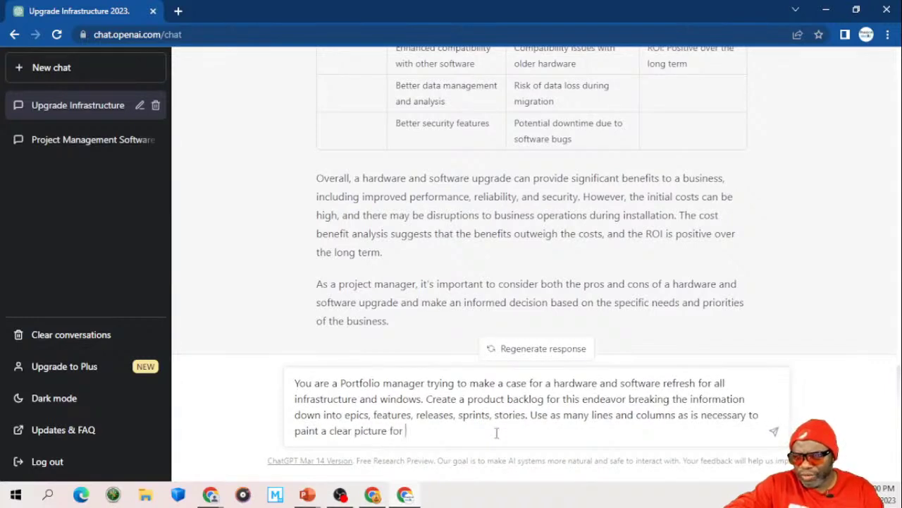
Step: Finish the prompt with "the less technical stakeholders resulting in a green light to go ahead." and submit it
type("the less tech")
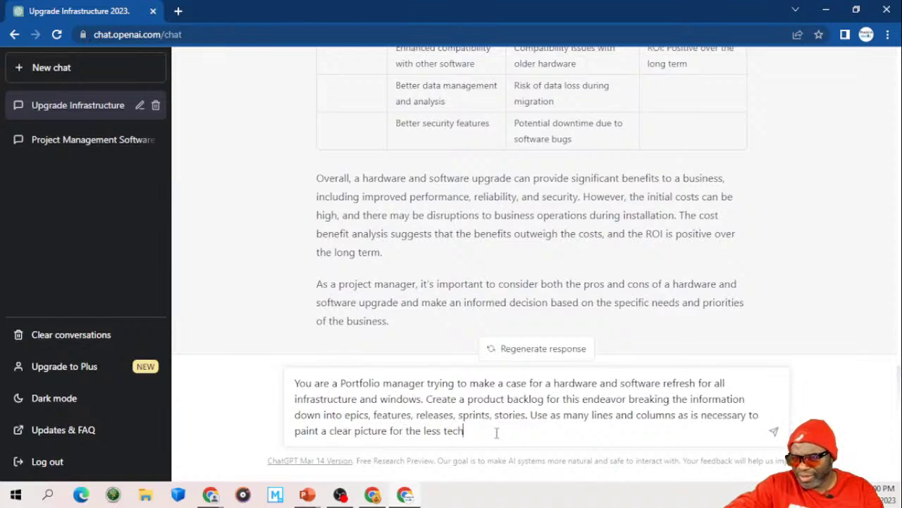
type("nical stake")
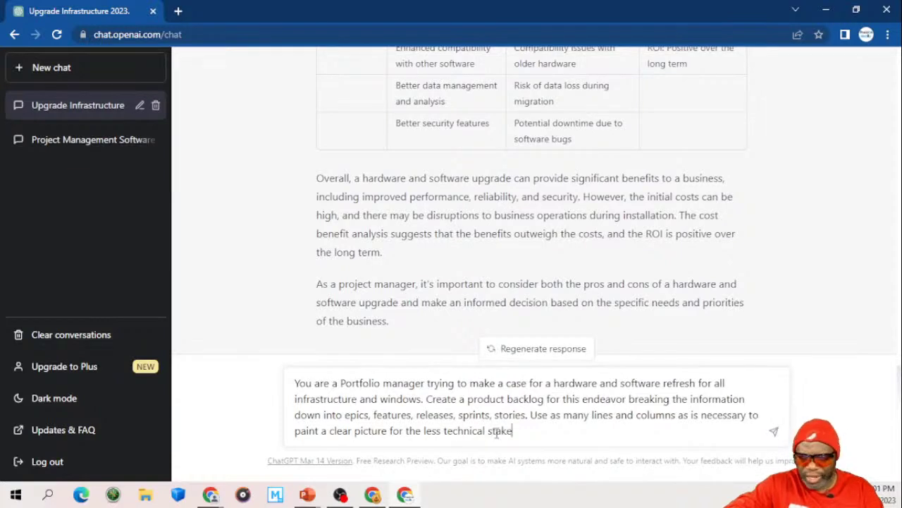
type("holders resu")
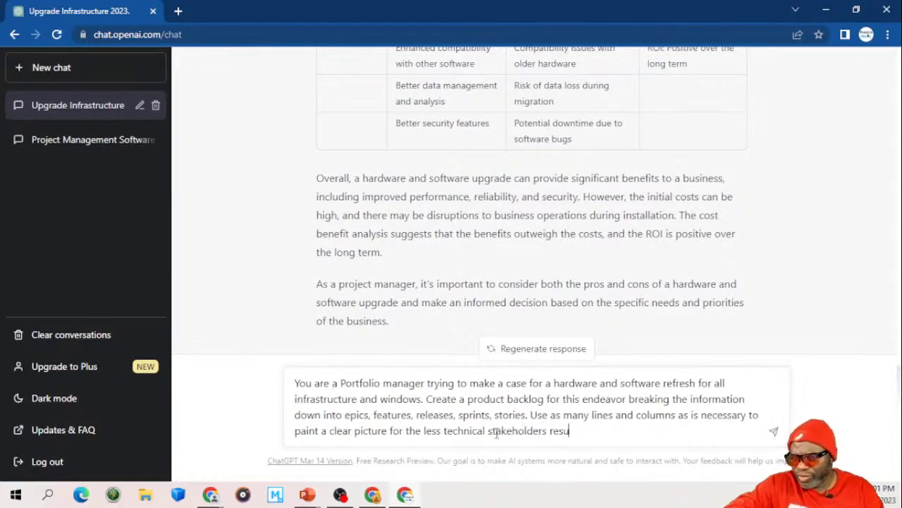
type("lting in a ")
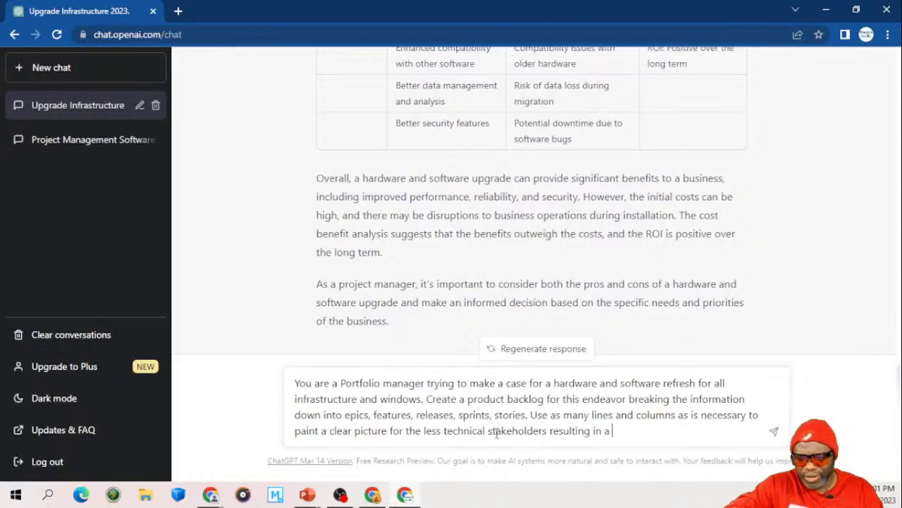
type("green li")
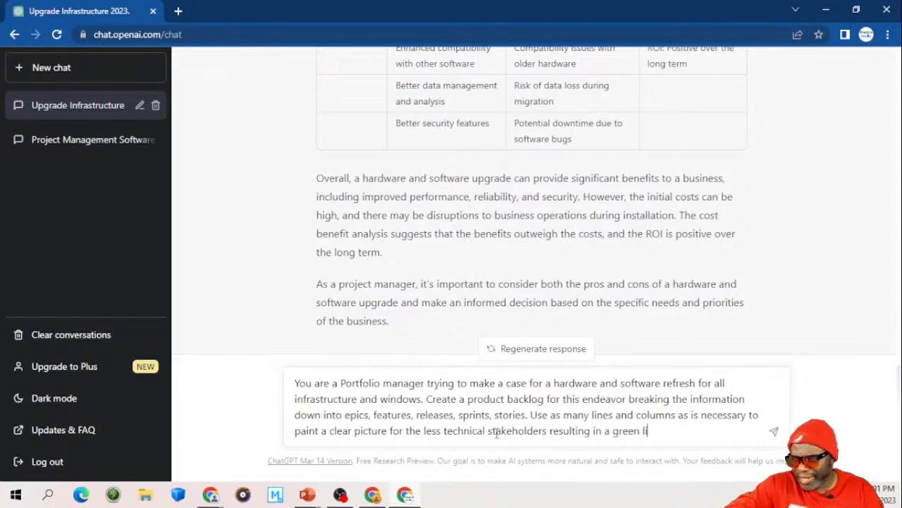
type("ght to go a")
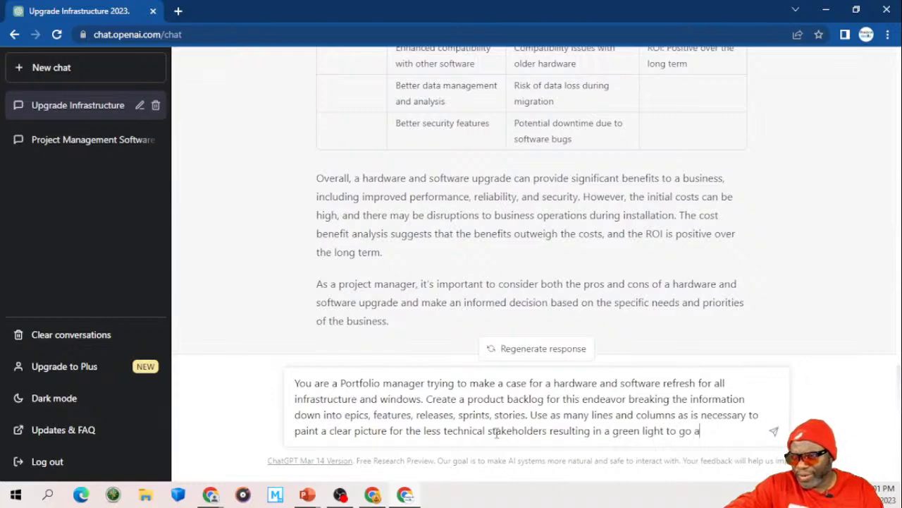
type("head.")
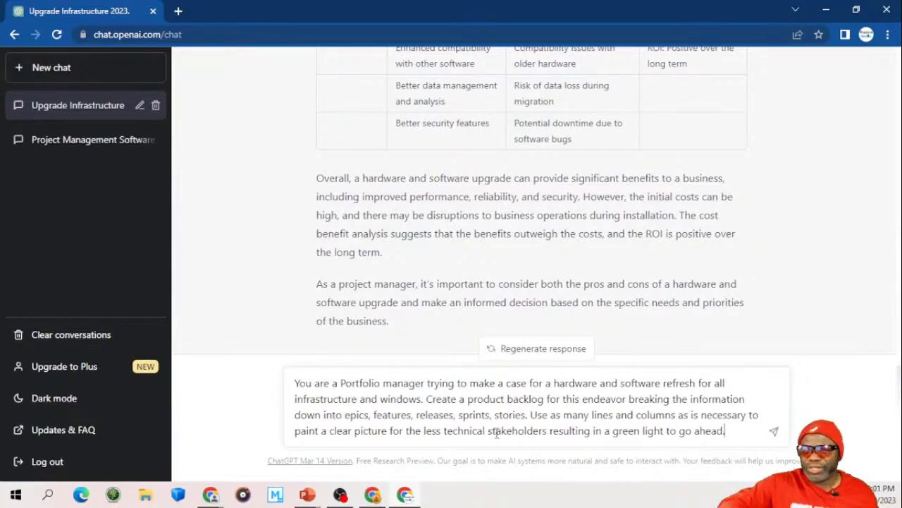
key("Return")
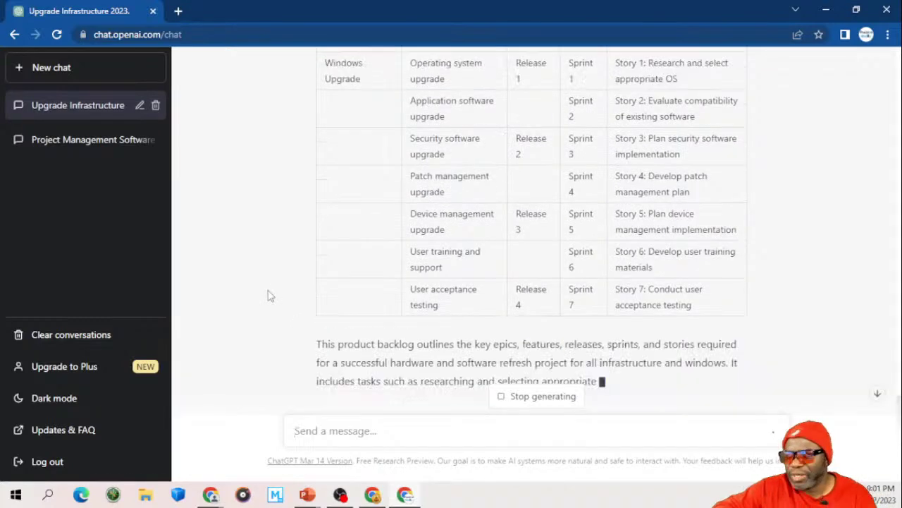
Step: Review the generated product backlog table of epics, features, releases, sprints and stories and its closing summary
scroll(268, 296, "up", 5)
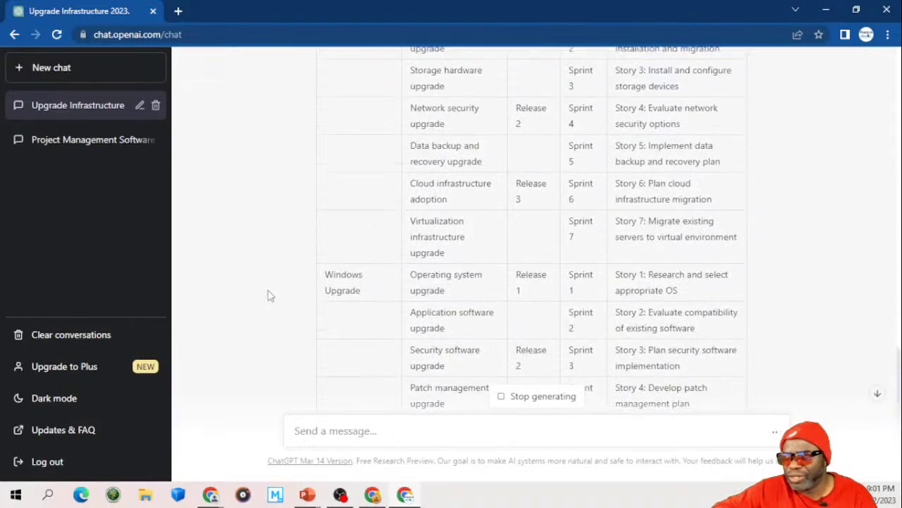
scroll(268, 296, "up", 1)
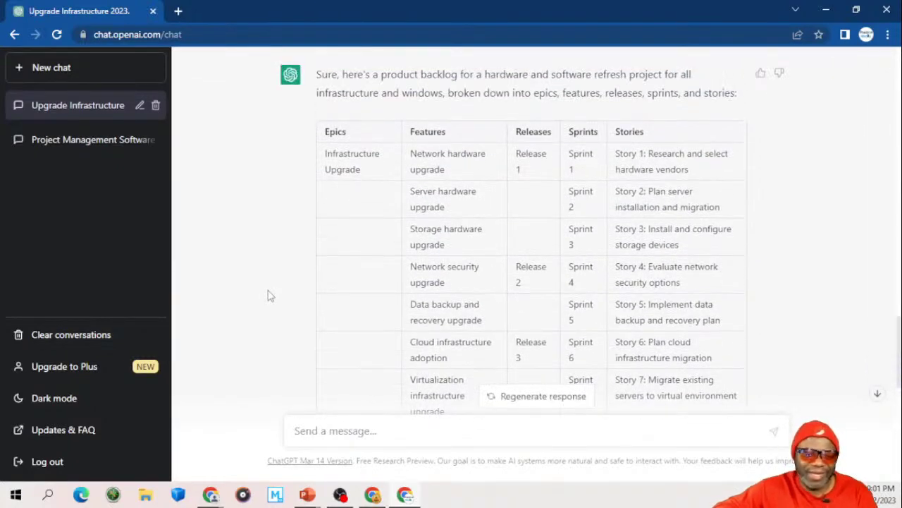
scroll(268, 296, "down", 1)
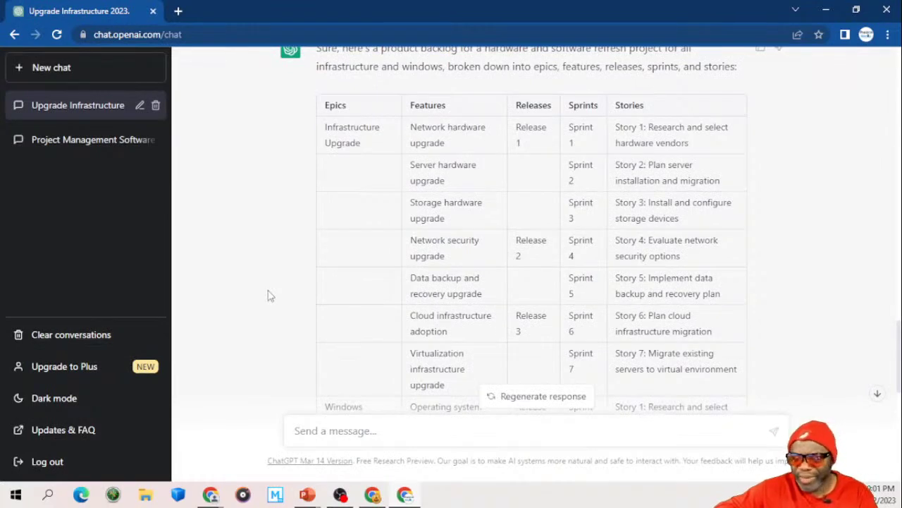
scroll(267, 296, "down", 1)
scroll(268, 296, "down", 3)
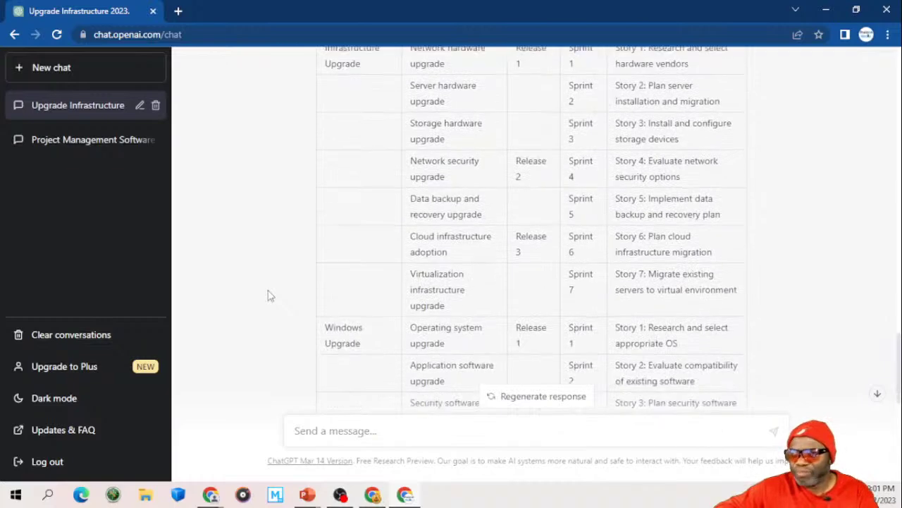
scroll(268, 296, "down", 5)
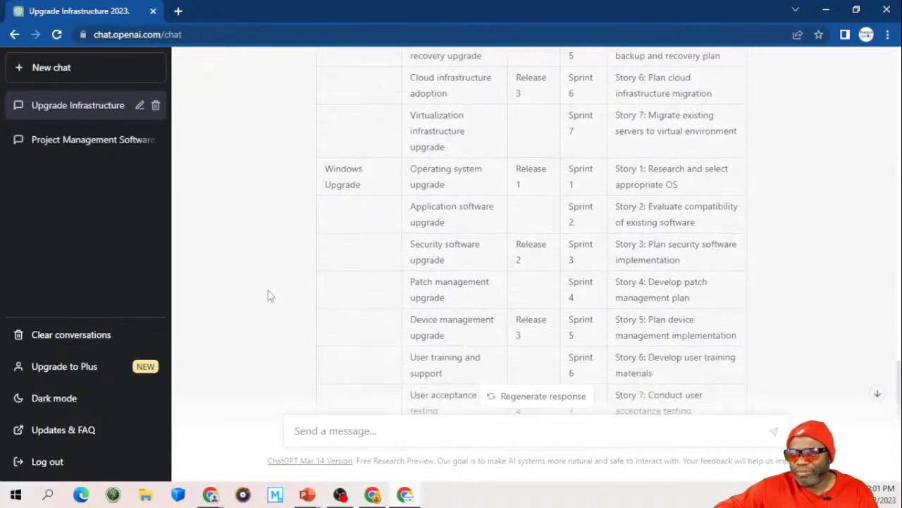
scroll(268, 296, "down", 1)
scroll(268, 296, "down", 2)
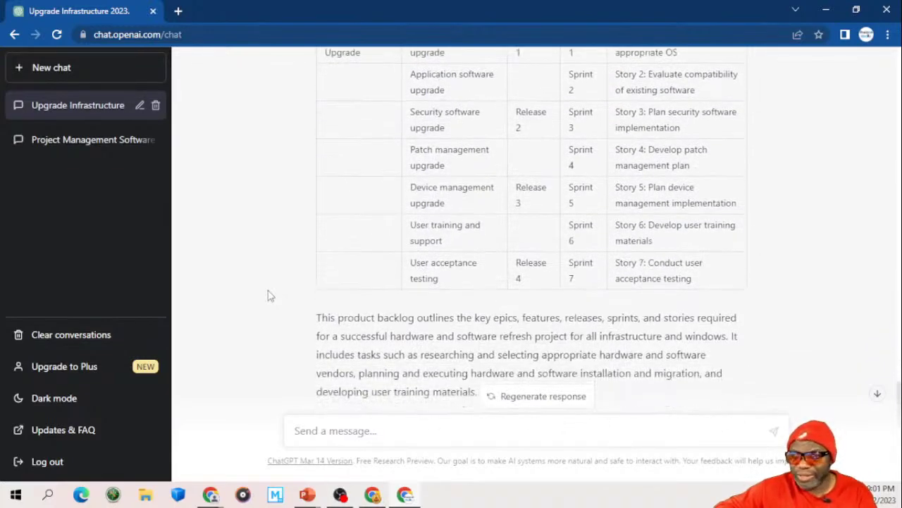
scroll(268, 296, "down", 1)
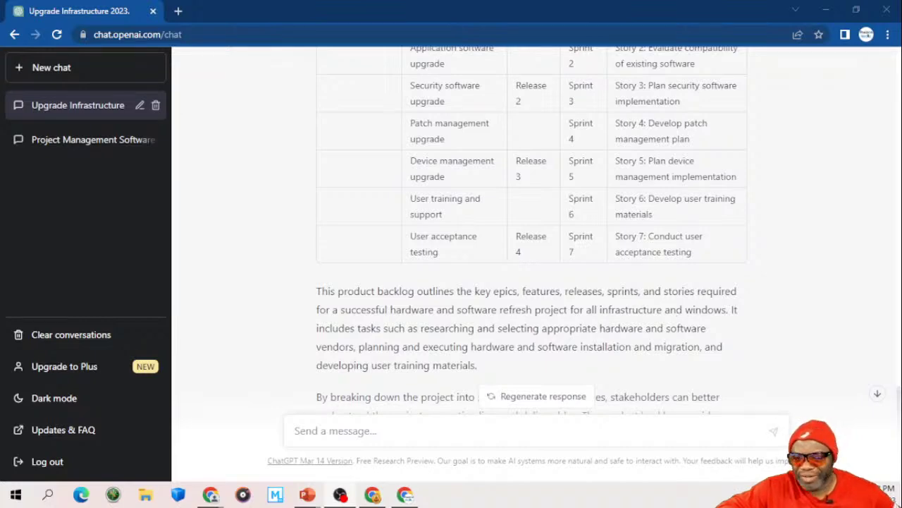
left_click(268, 252)
scroll(267, 251, "down", 3)
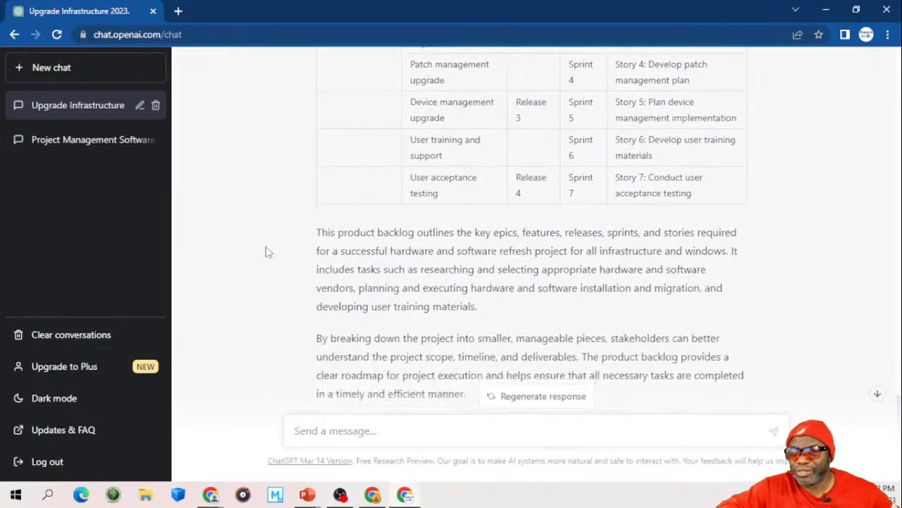
scroll(267, 252, "up", 6)
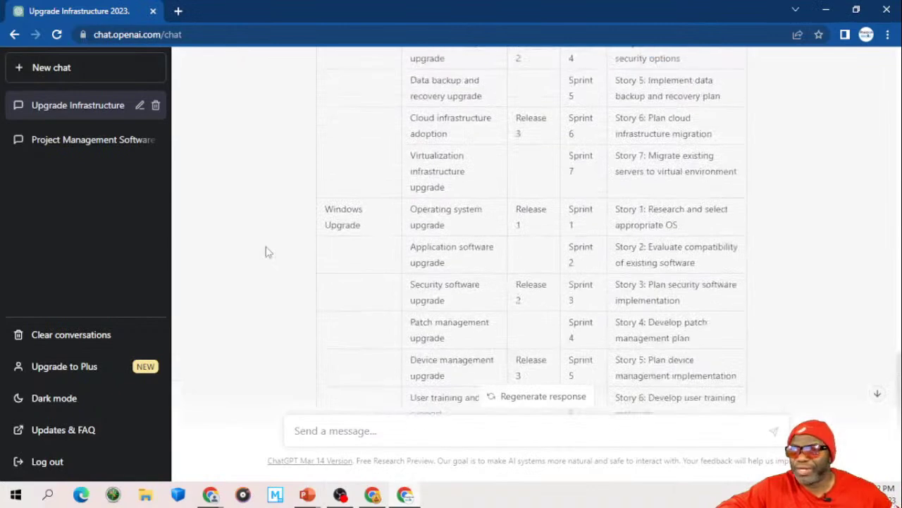
scroll(266, 252, "up", 2)
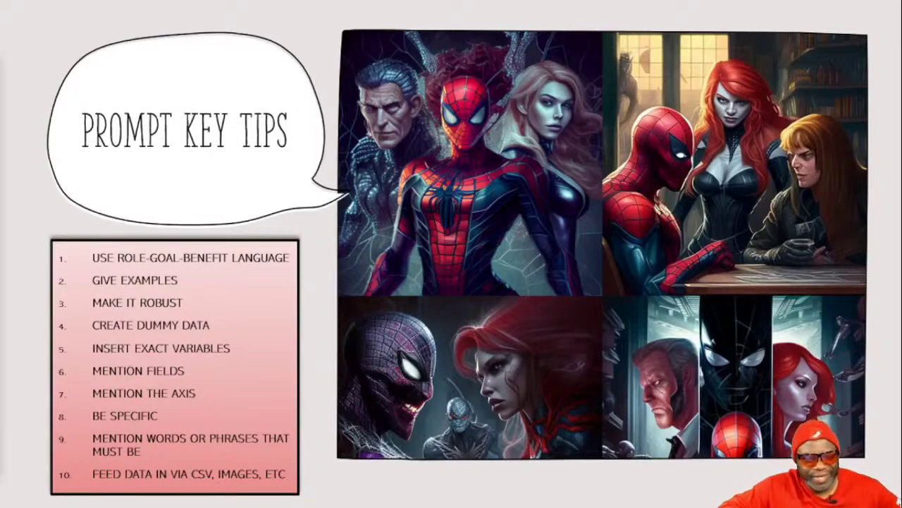
key("Right")
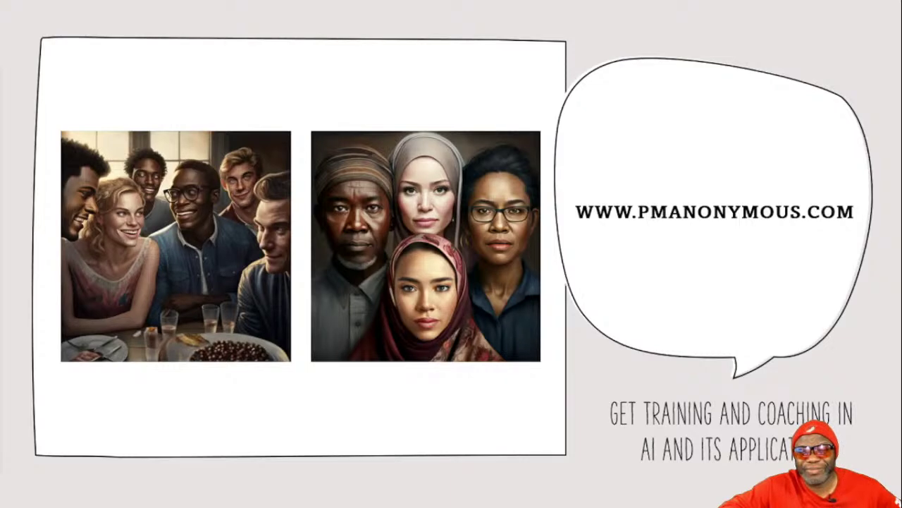
key("Right")
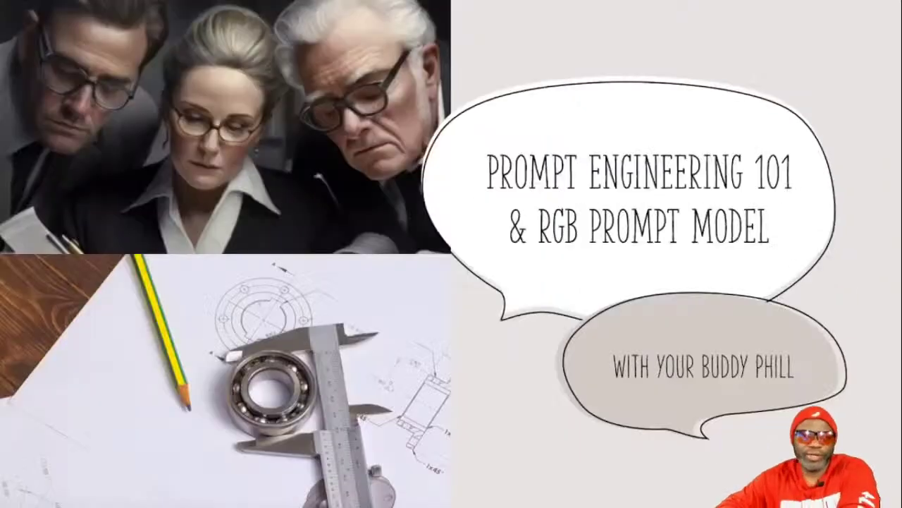
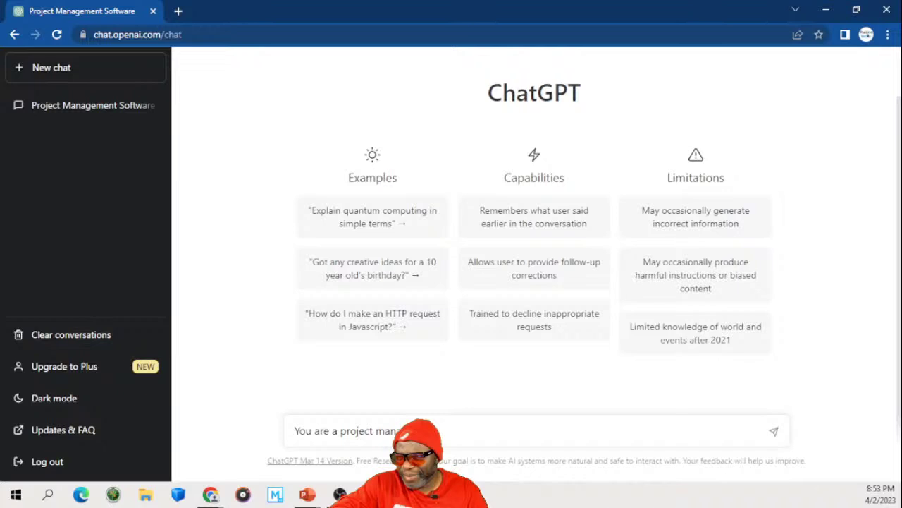
Step: Write a prompt for a project manager with 14 years of experience on large IT hardware projects, requesting a compelling argument for a 2023 infrastructure refresh naming stakeholders
type("ager with 14 years of experience on large IT hardware projects. Write a compelling argu")
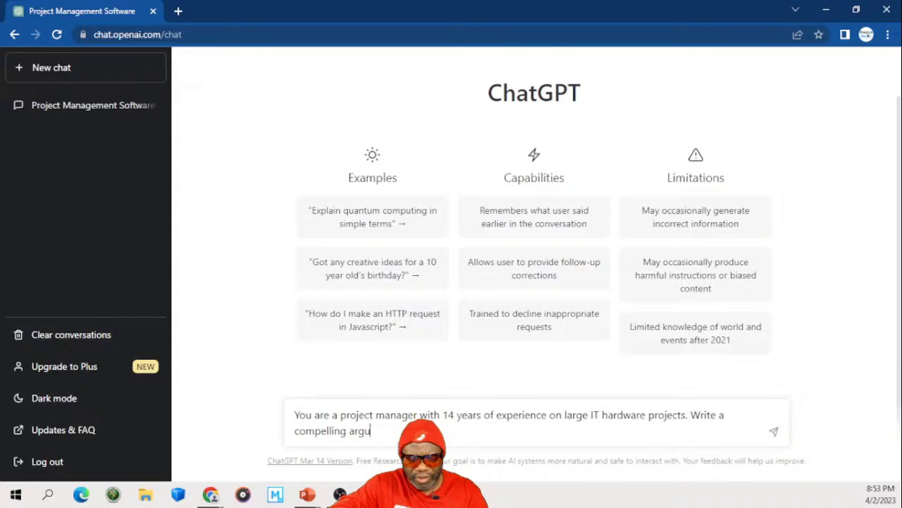
type("ment as to why your company infrastructure should be u")
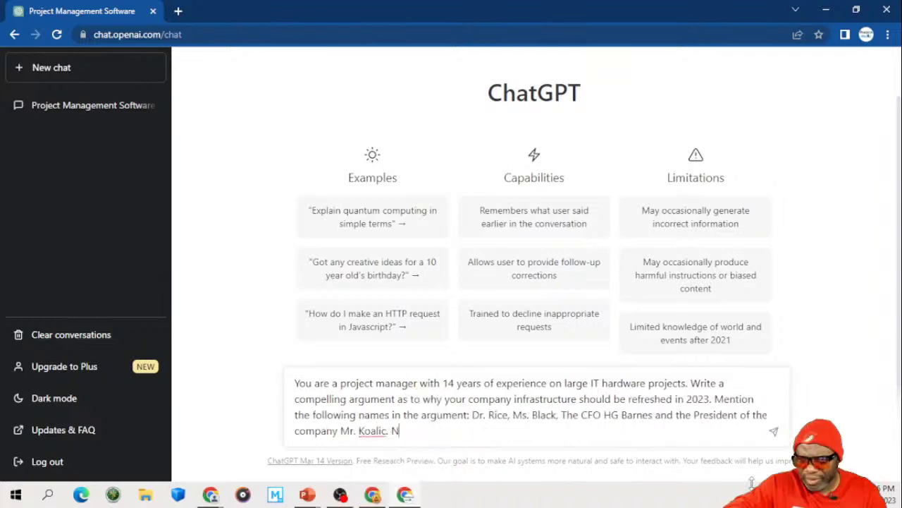
key("BackSpace")
type("a")
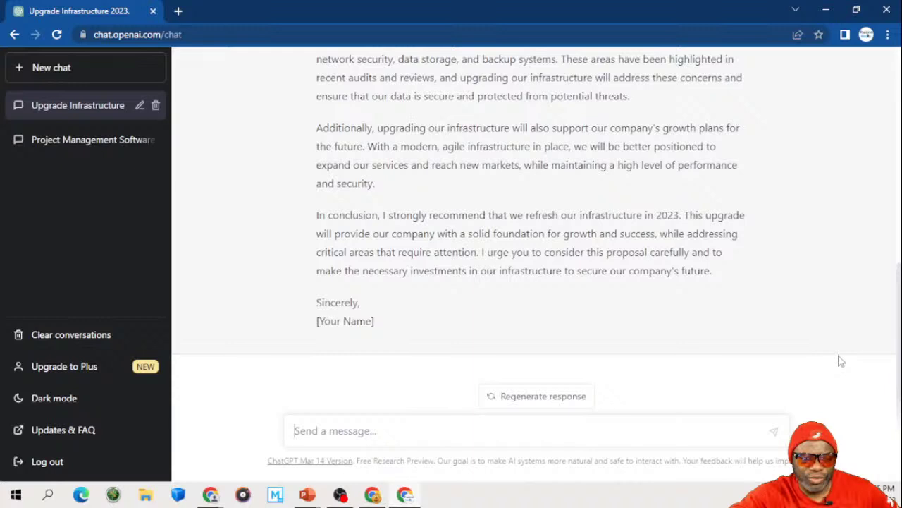
Step: Submit a portfolio manager prompt requesting a product backlog for a hardware and software refresh of all infrastructure and windows, broken into epics, features, releases, sprints and stories
scroll(668, 294, "up", 1)
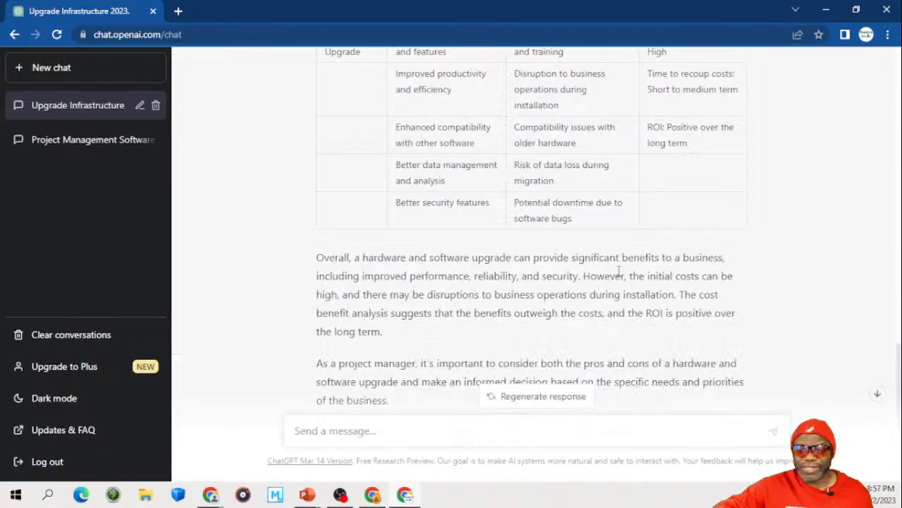
scroll(619, 274, "up", 4)
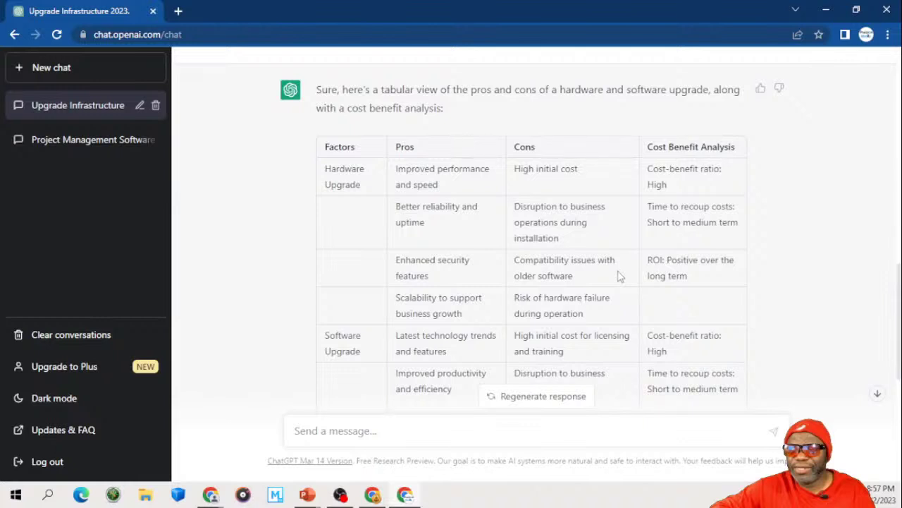
scroll(564, 339, "down", 6)
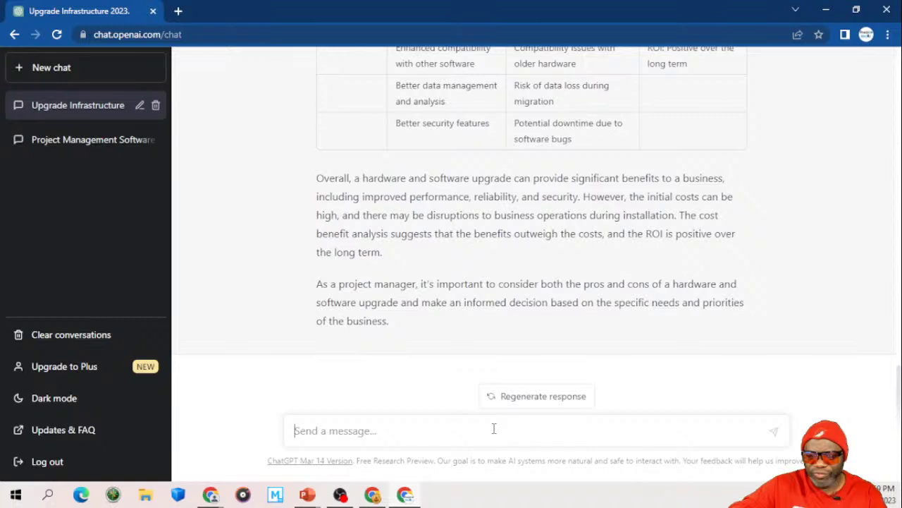
type("You are a Portfolio manager trying to make a case for a hardware a")
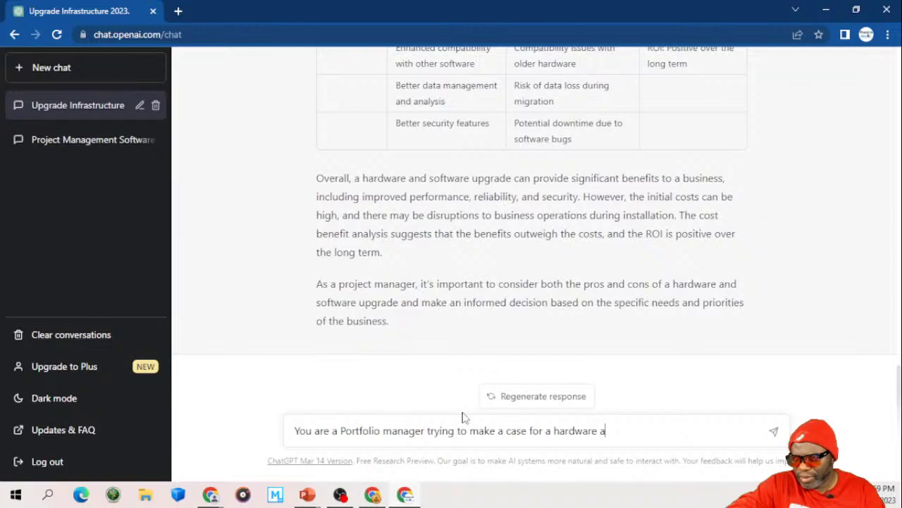
type("nd software refresh for all infrastructure and windows. Create a product backlog for this endeavor breaking the information down into re")
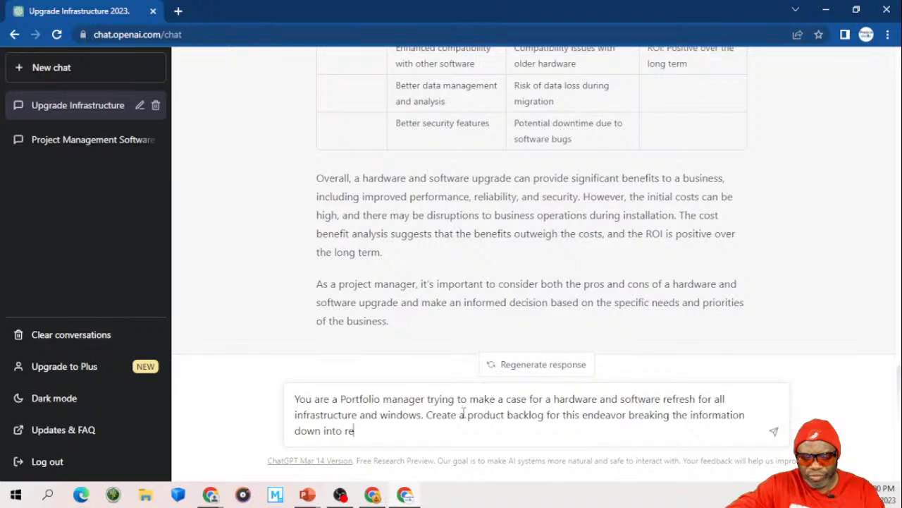
key("Return")
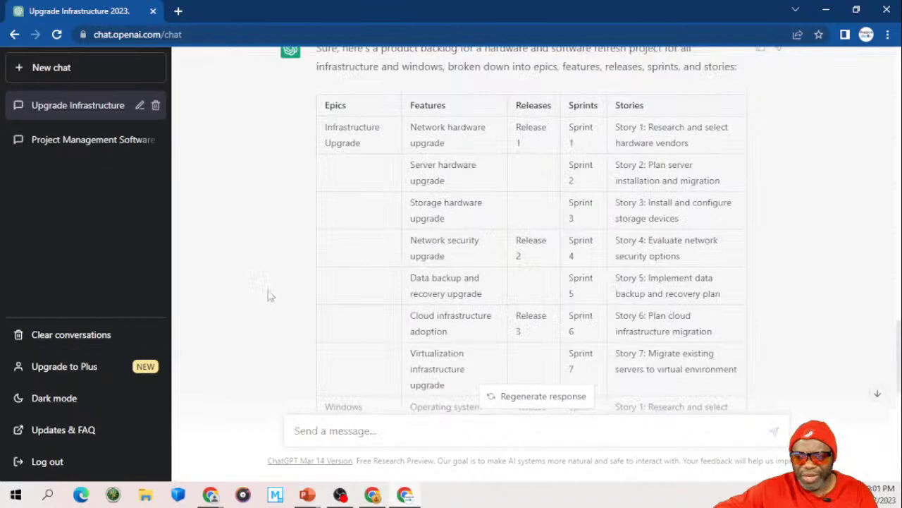
scroll(269, 297, "down", 1)
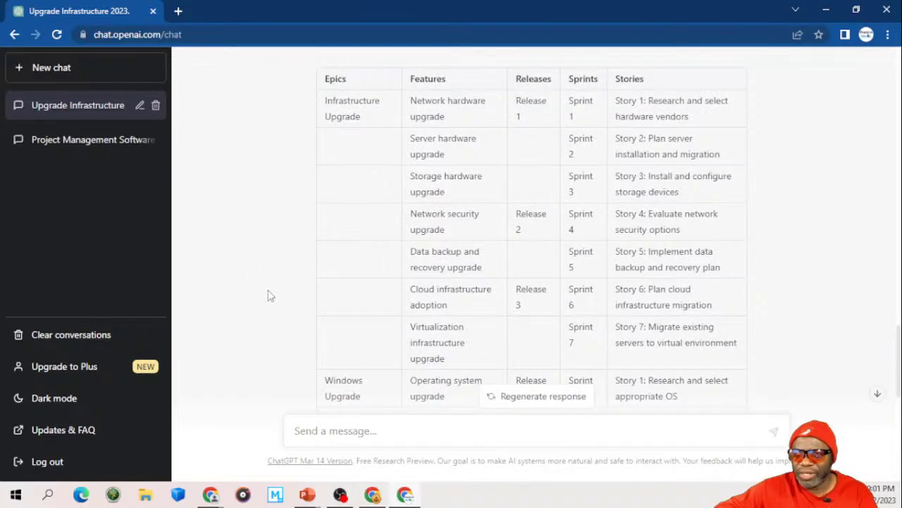
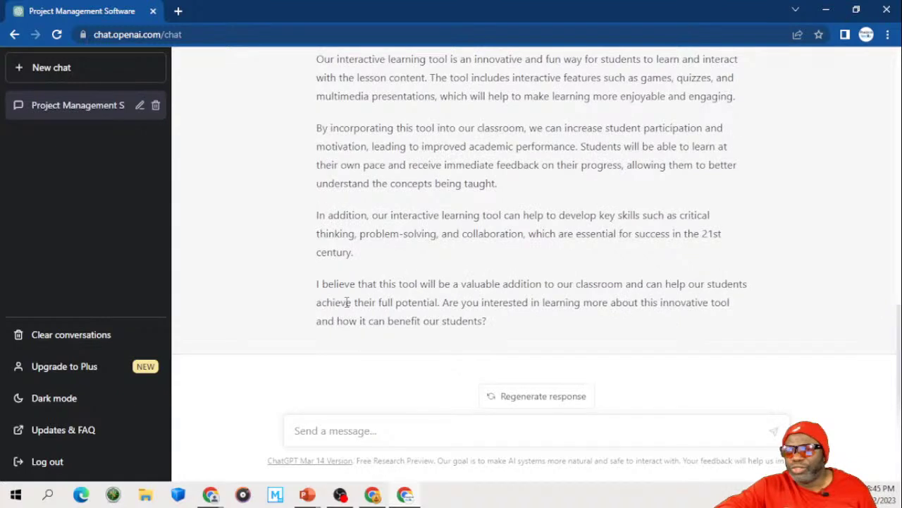
Step: Submit a prompt for a construction firm's project manager whose goal is completing the new building project on time and within budget
scroll(296, 323, "up", 2)
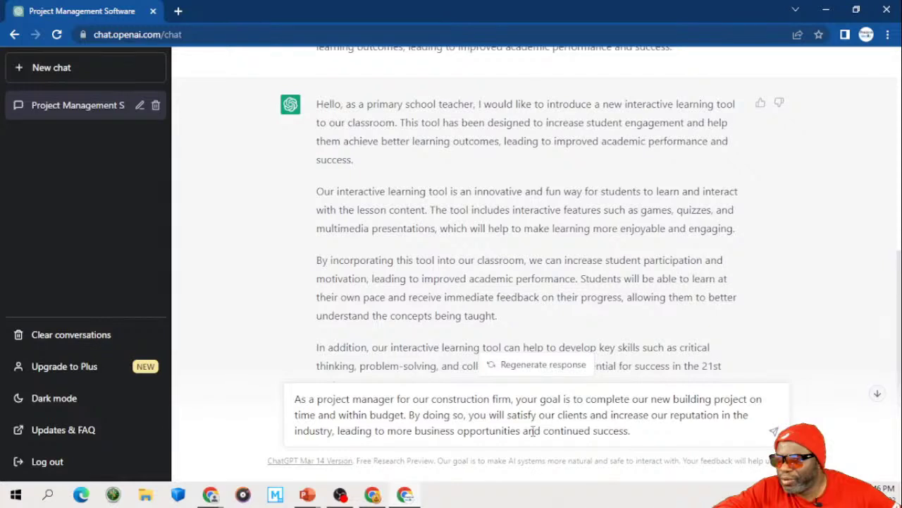
key("Return")
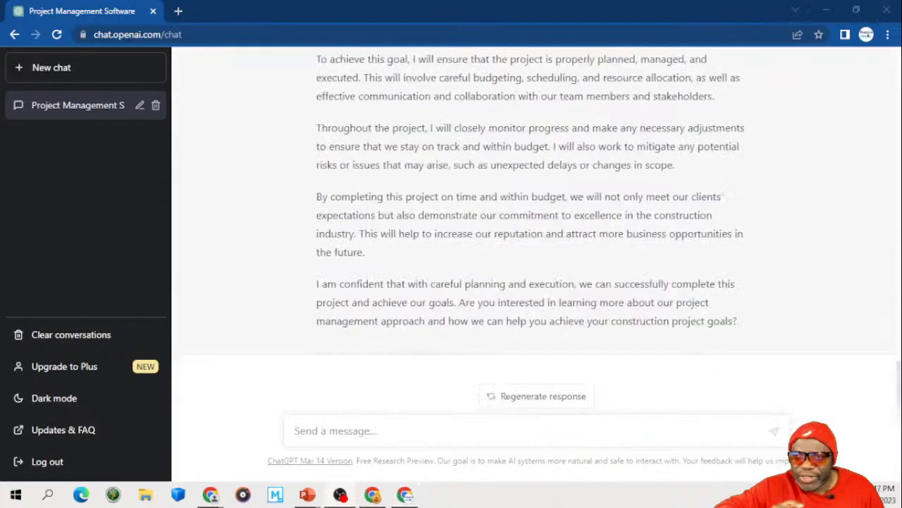
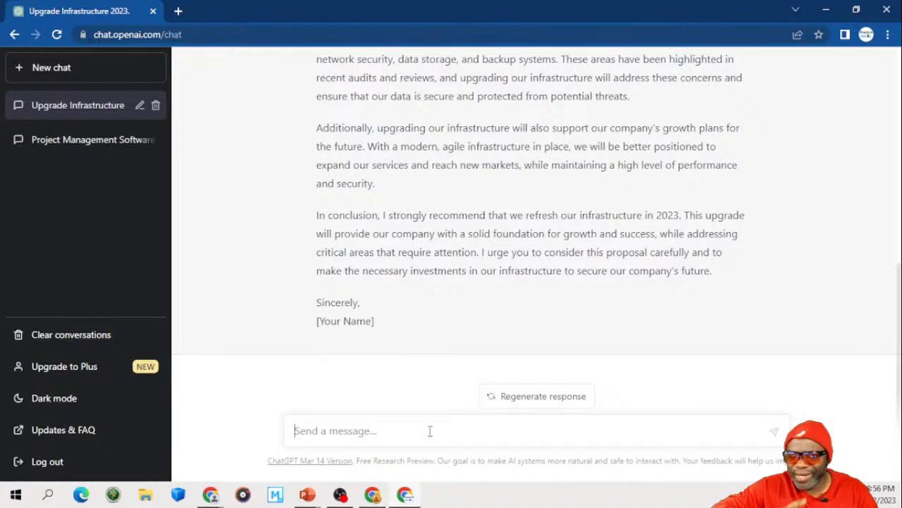
Step: Submit a prompt for a project manager with 14 years of experience, requesting a tabular argument on the pros and cons of a hardware and software upgrade
type("You are a project manager with 14 years of experience on large IT hardware projects. Build a compelling argument in tabular view showing the pros and the cons of a hardware and software upgrade.")
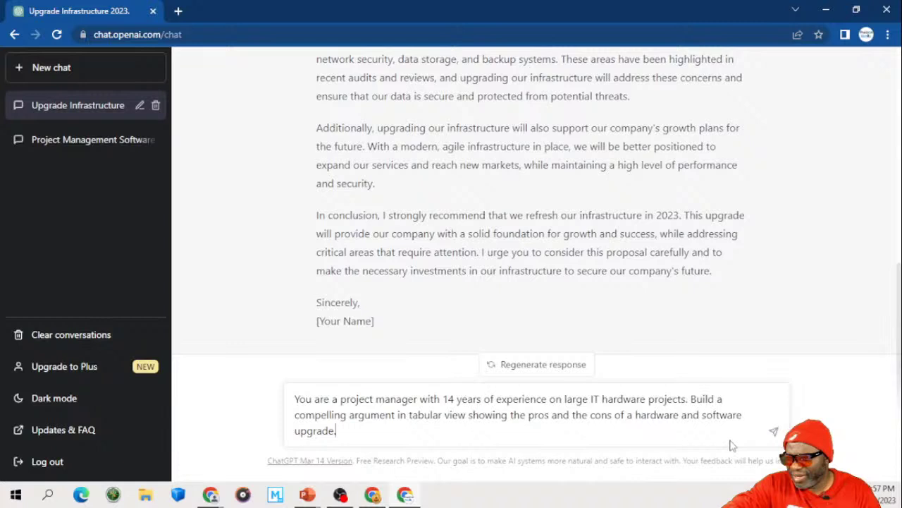
key("Return")
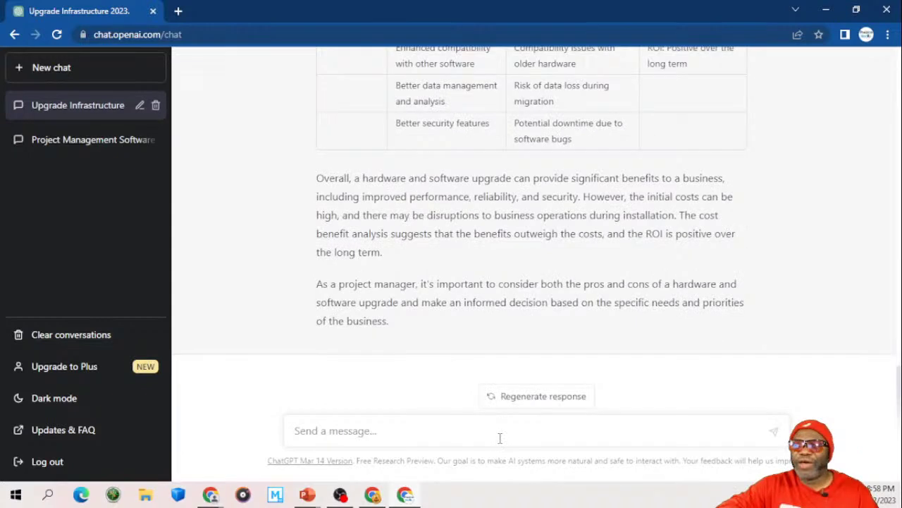
Step: Prompt as a Portfolio manager for a hardware and software refresh product backlog covering epics, features, releases, sprints and stories, and view the generated table
left_click(493, 427)
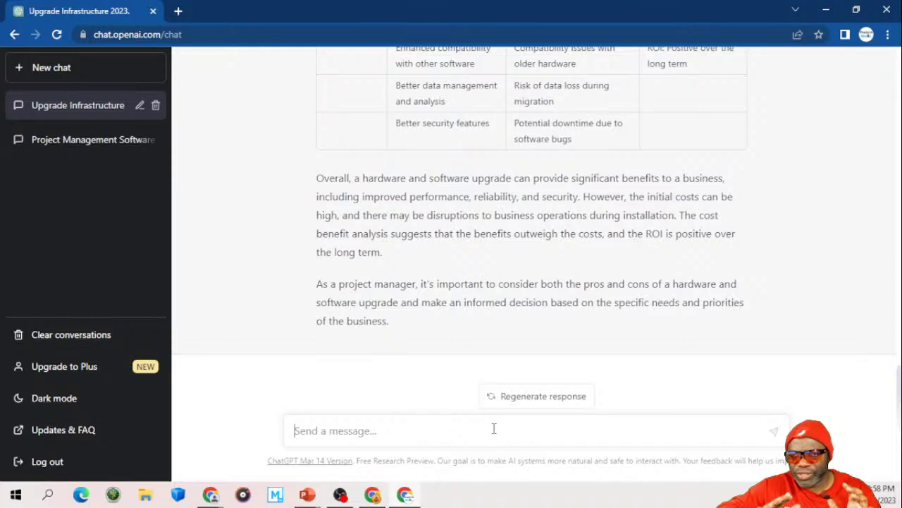
type("You are a Portfolio manager trying to make a")
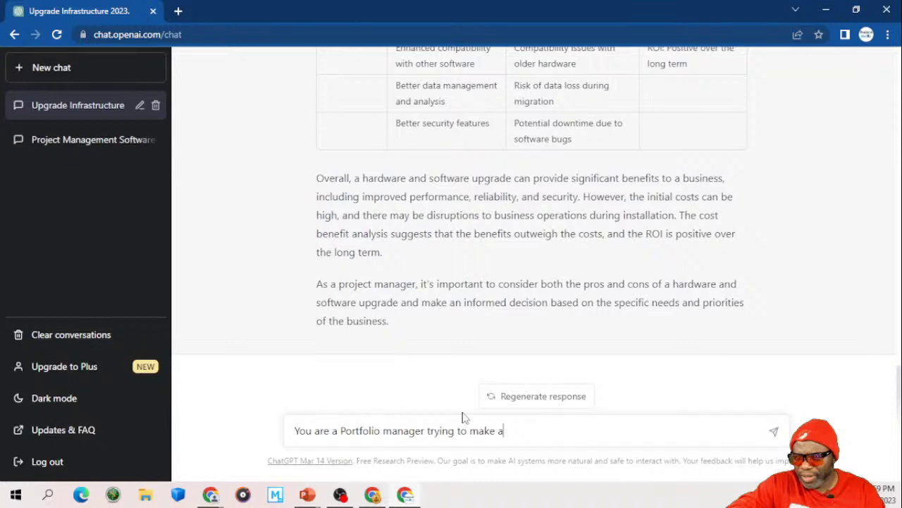
type("case for a hardware and software refresh for all infrastructure and windows. Create a product backlog for this endeavor breaking the information down into re")
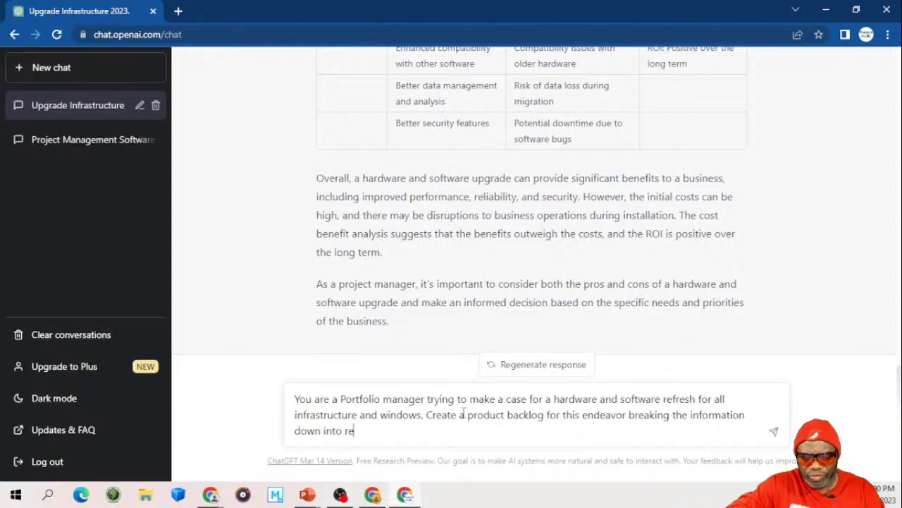
type("ics, features, releases, sprints, stories. Use as m")
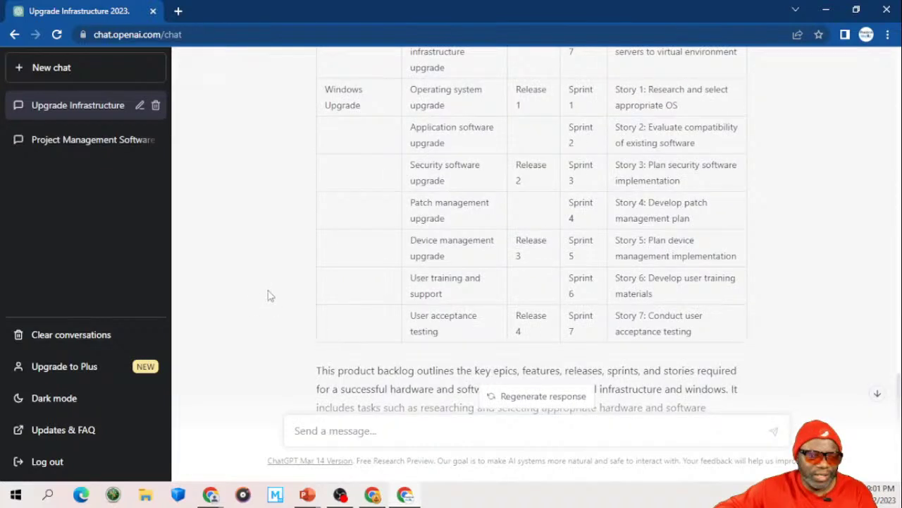
scroll(270, 296, "down", 1)
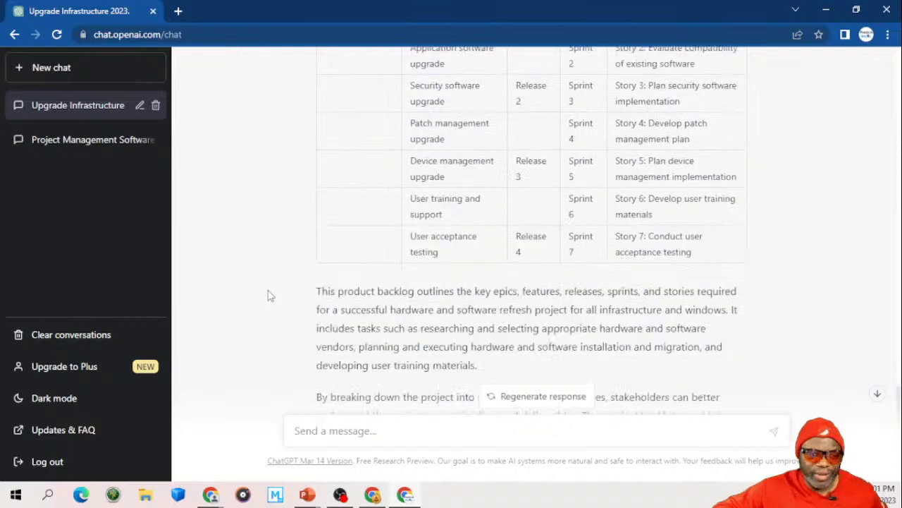
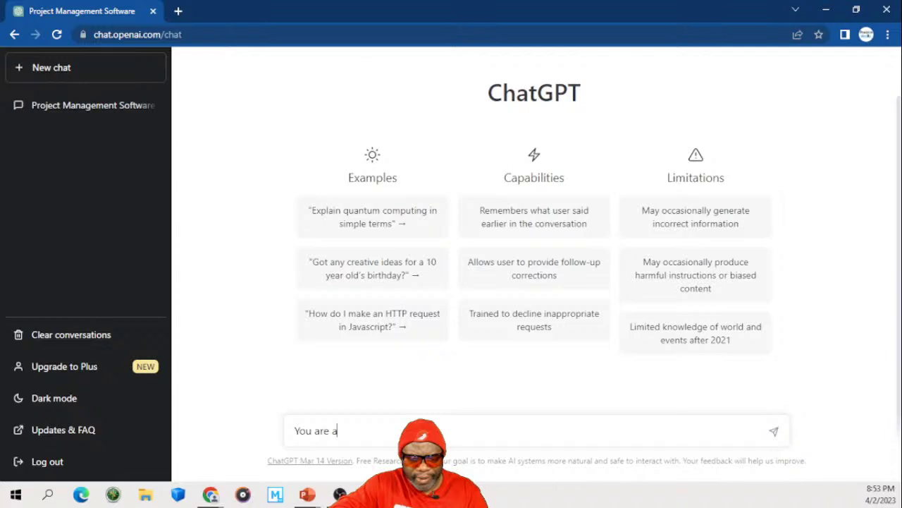
Step: Submit a prompt for a 14-year IT hardware project manager's compelling 2023 infrastructure refresh argument, mentioning four stakeholders by name and as robust as possible
type("project manager with 14 years of experience on large IT hardware projects. Write a compelling argument as to why your company infrastructure should be refreshed in 20")
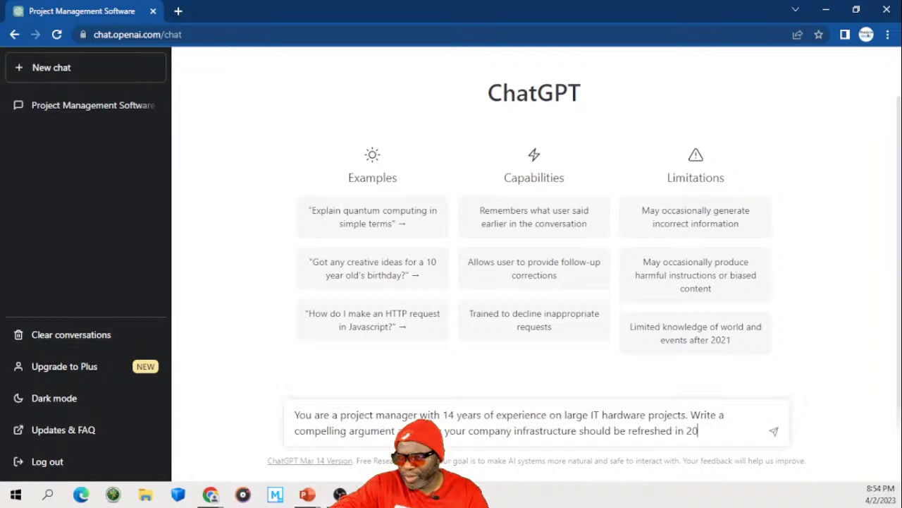
type("23. Mention")
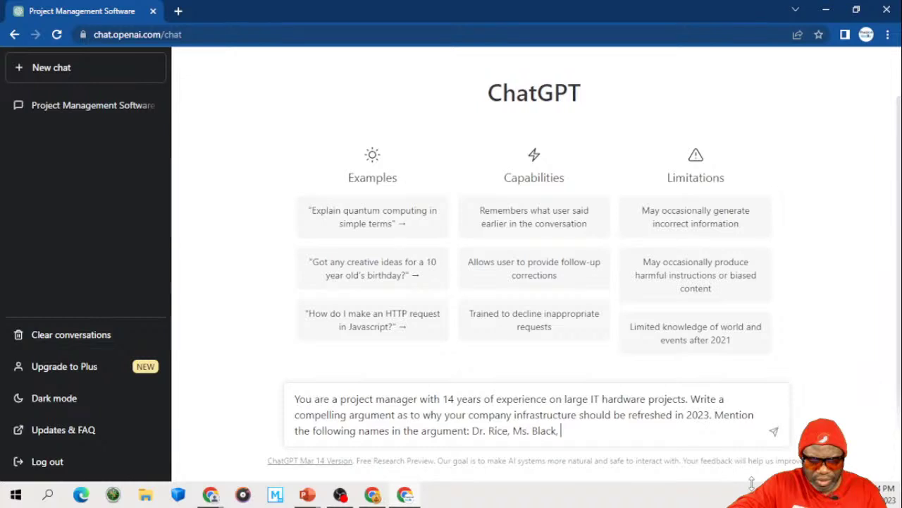
type("The CFO HG Barnes and the President of the company Mr. Koalic. Make the response as r")
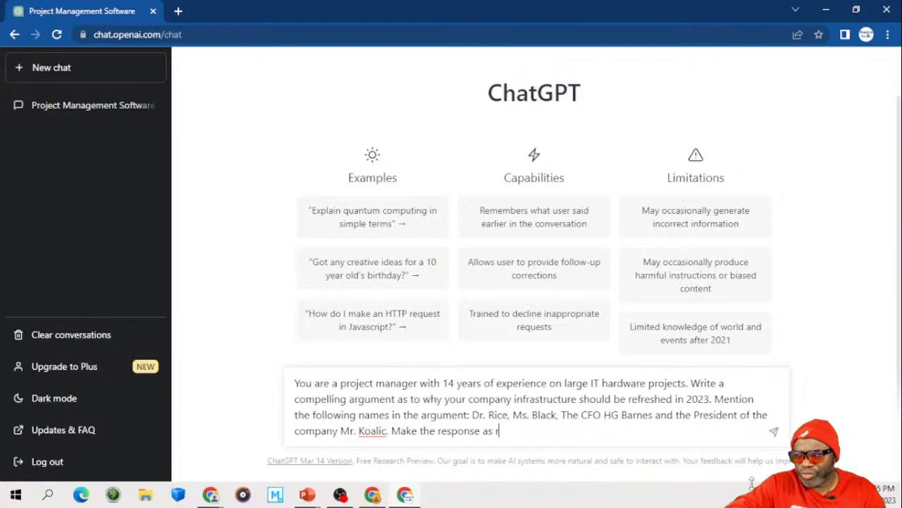
type("obust as possible.")
key("Return")
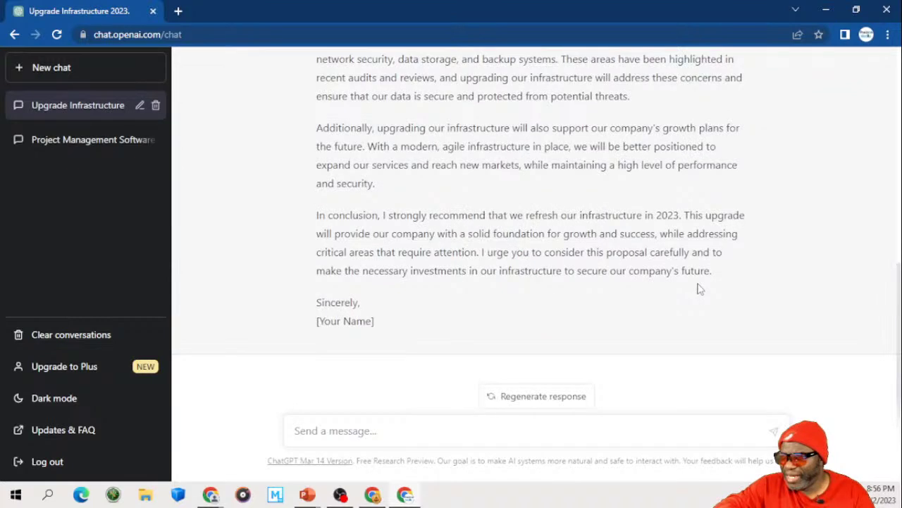
scroll(613, 297, "up", 1)
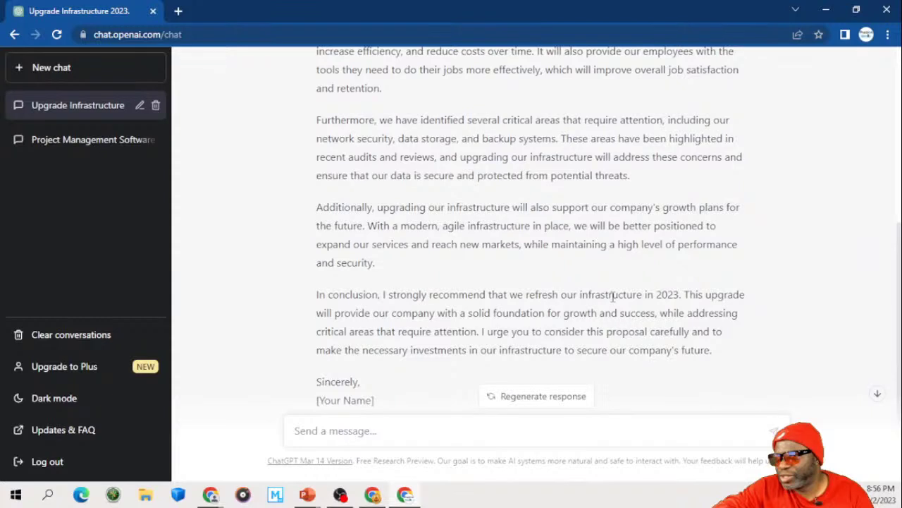
Step: Request a compelling tabular argument showing the pros and cons of a hardware and software upgrade, including the cost benefit analysis
type("You are a project manager with 14 years of experience on large IT hardware projects. Write a compelling argument as to why your company infrastructure should be refreshed in 2023. Mention the following names in the argument: Dr. Rice, Ms. Black, The CFO HG Barnes and the President of the company Mr. Koalic. Make the response as robust as possible,")
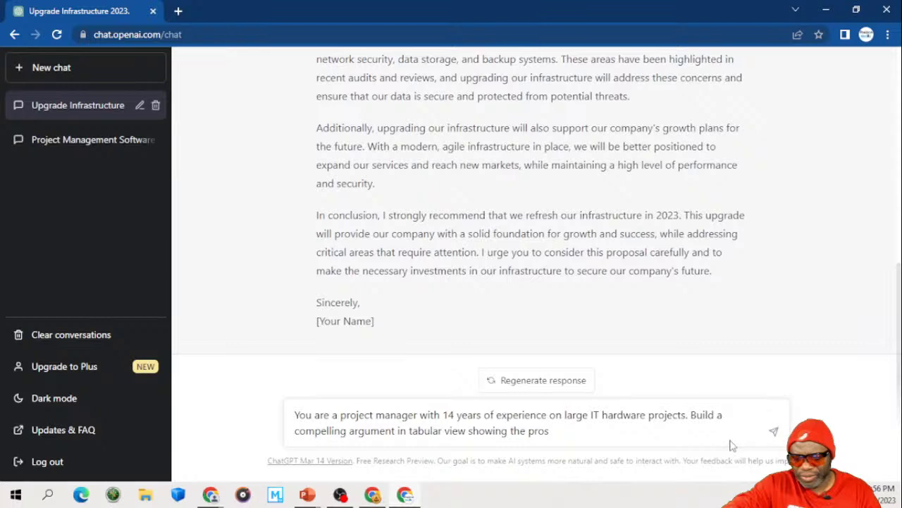
type("and the cons of a hardware and software upgrade. Include the cost ben")
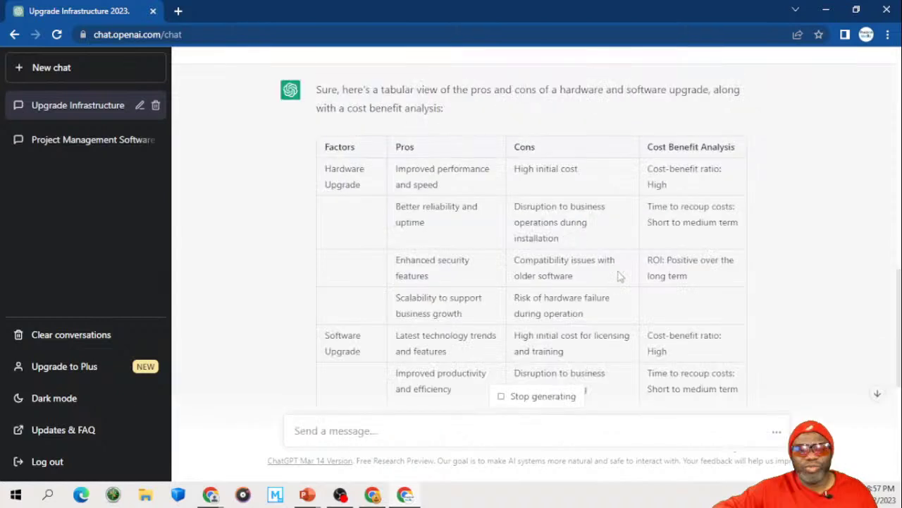
scroll(619, 276, "down", 1)
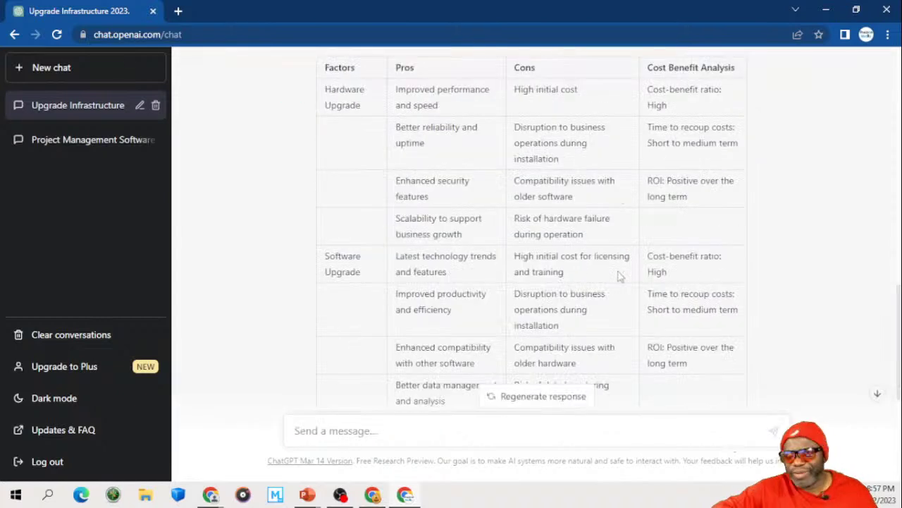
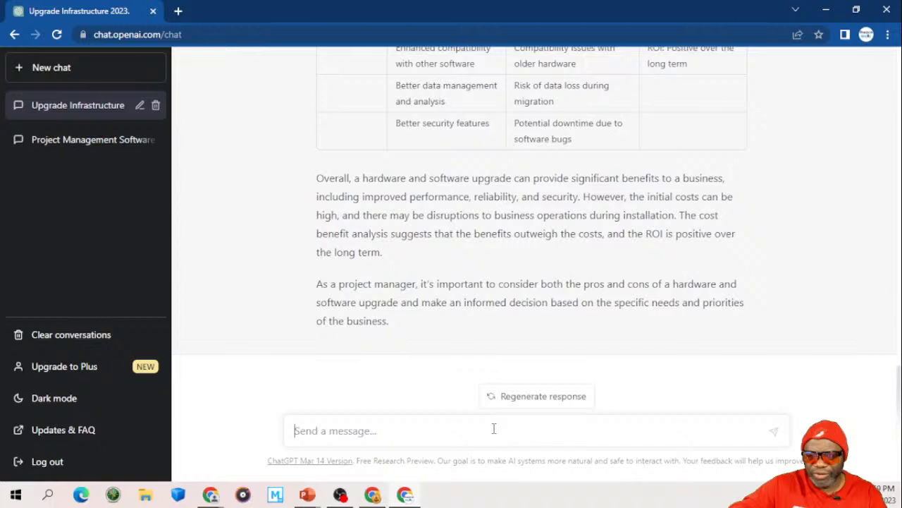
key("ctrl+v")
left_click_drag(295, 398, 457, 415)
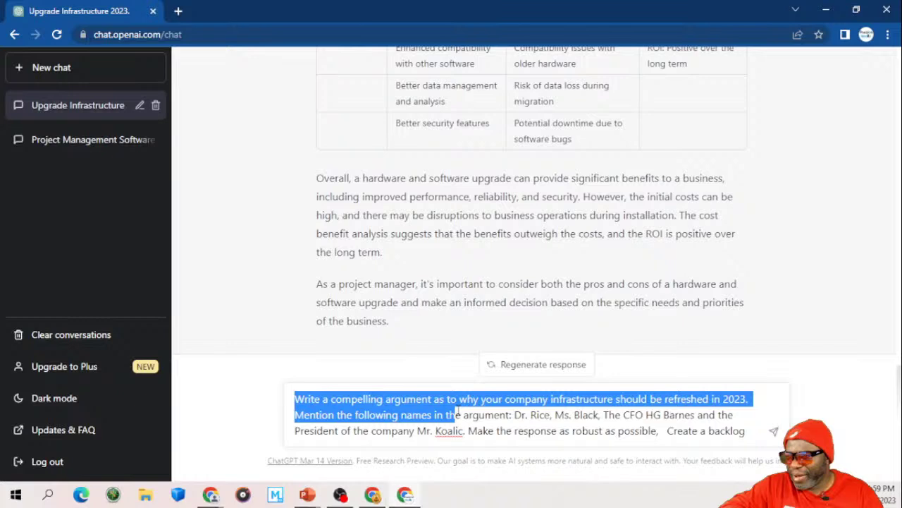
key("ctrl+a")
Step: Replace the draft prompt with a Portfolio manager role making a case for a hardware and software refresh for all infrastructure and windows, requesting a product backlog
type("You are a Portfolio manager trying to make a case")
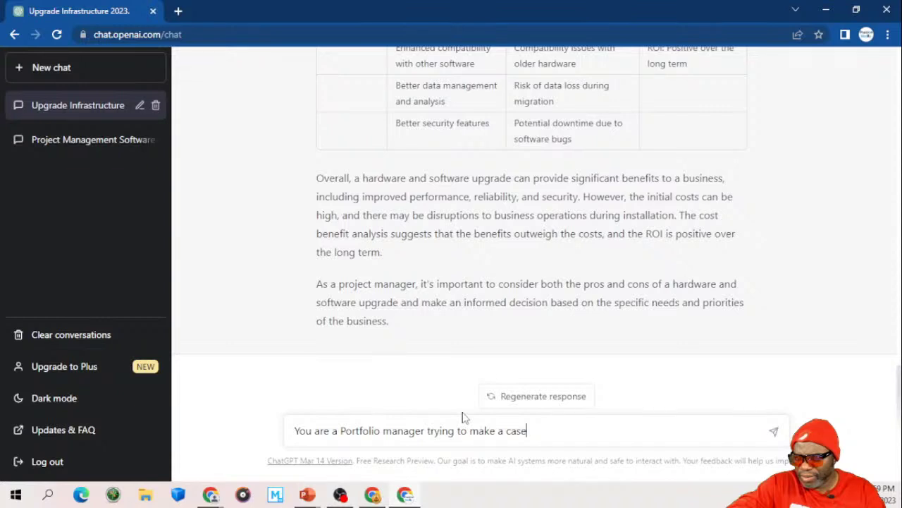
type("for a hardware and software refresh for all")
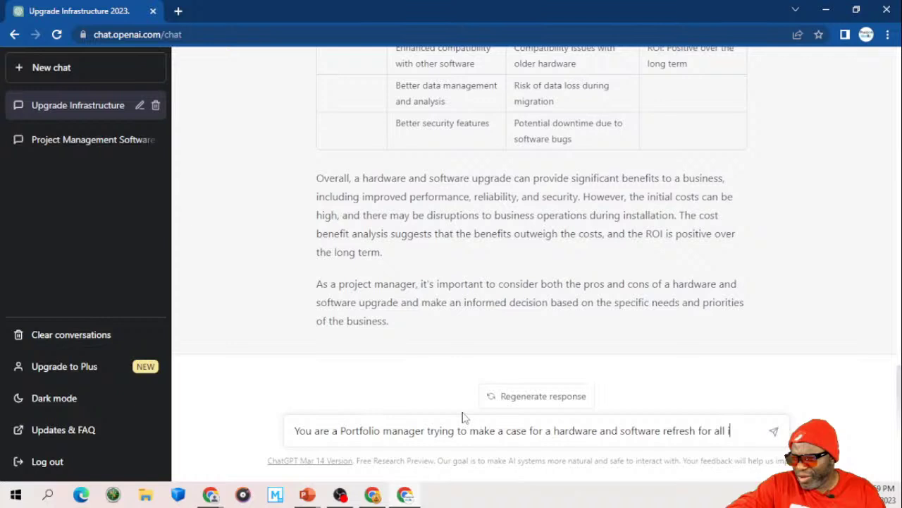
type("nfrastructure and windows. Create a product backlog for this end")
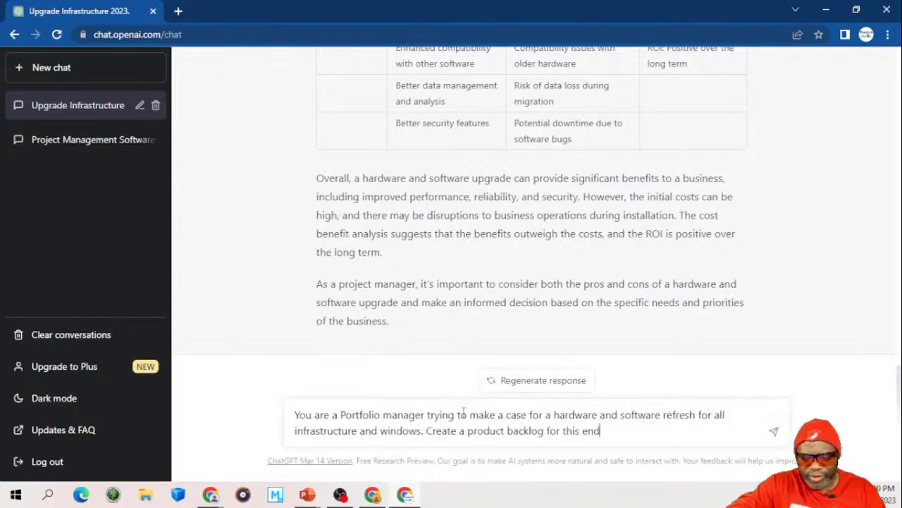
type("eavor break")
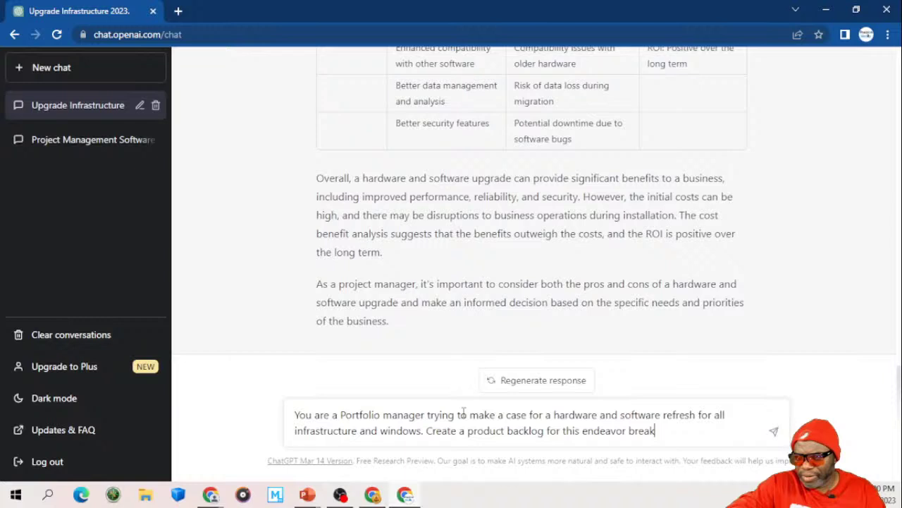
Step: Extend the prompt to break the backlog information down into epics, features, releases and sprints
type("ing the information down into releases, sprints")
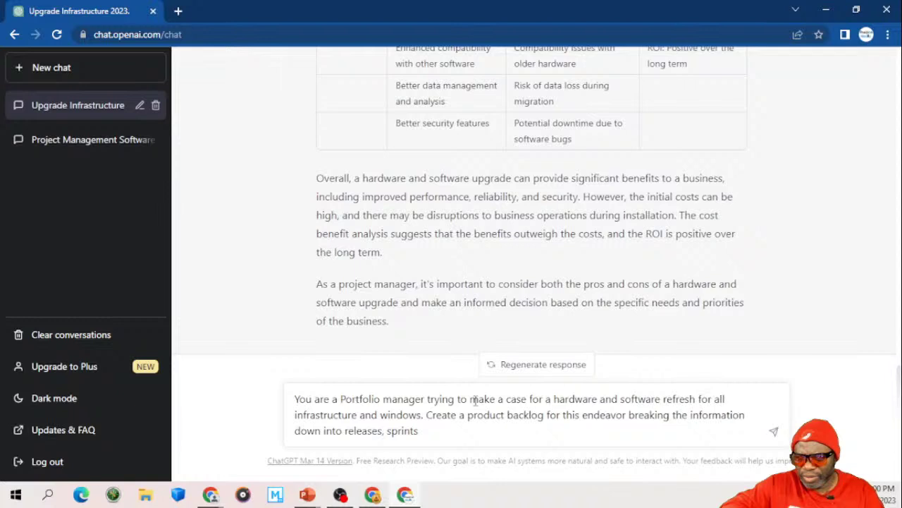
type("epics, features,")
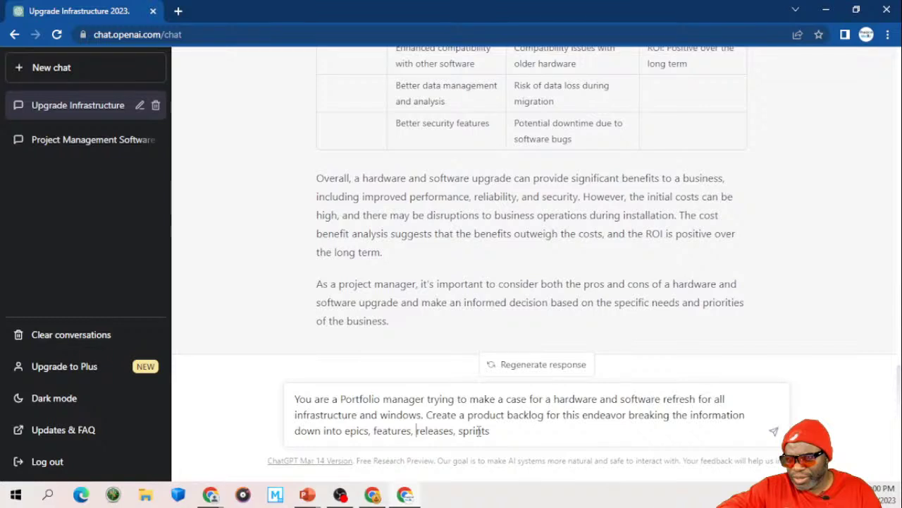
left_click(493, 432)
type(",")
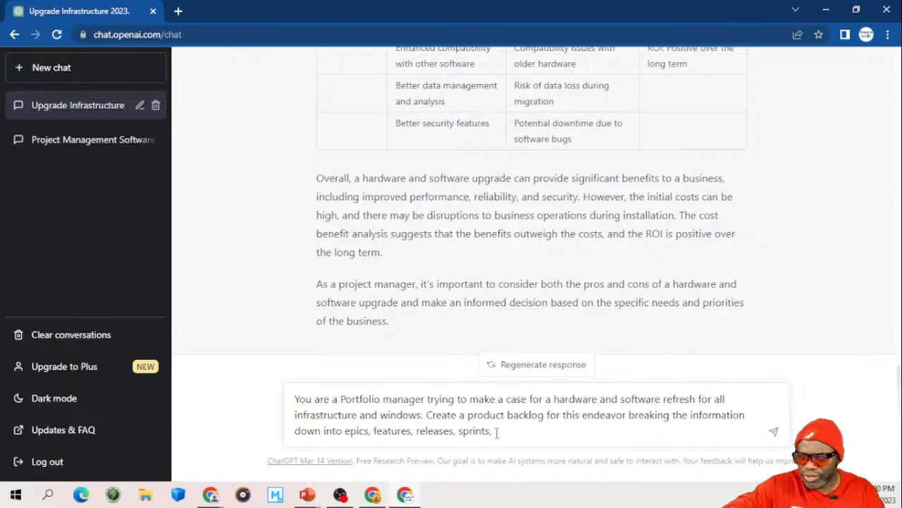
Step: Add stories and as many lines and columns as necessary for less technical stakeholders to give a green light, and submit the prompt
type("stories. Use as many lines and columns as is necessary t")
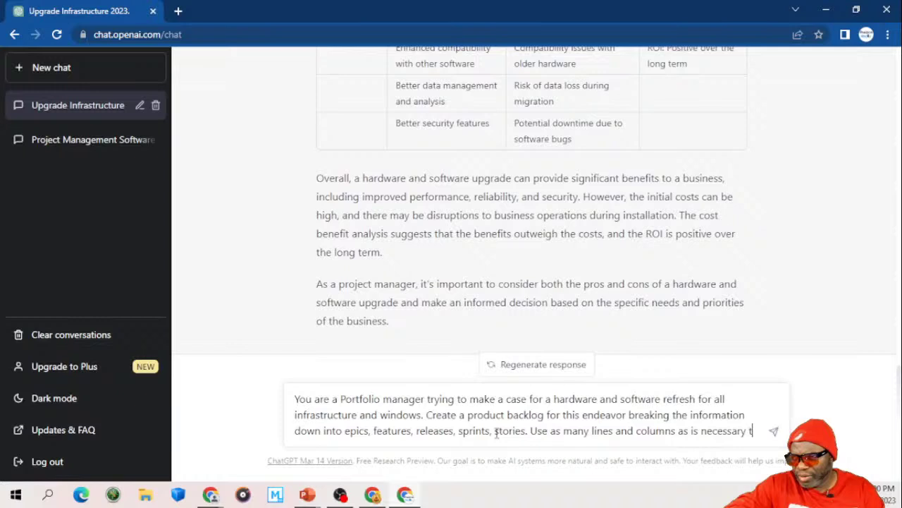
type("o paint a clear picture for the less technical s")
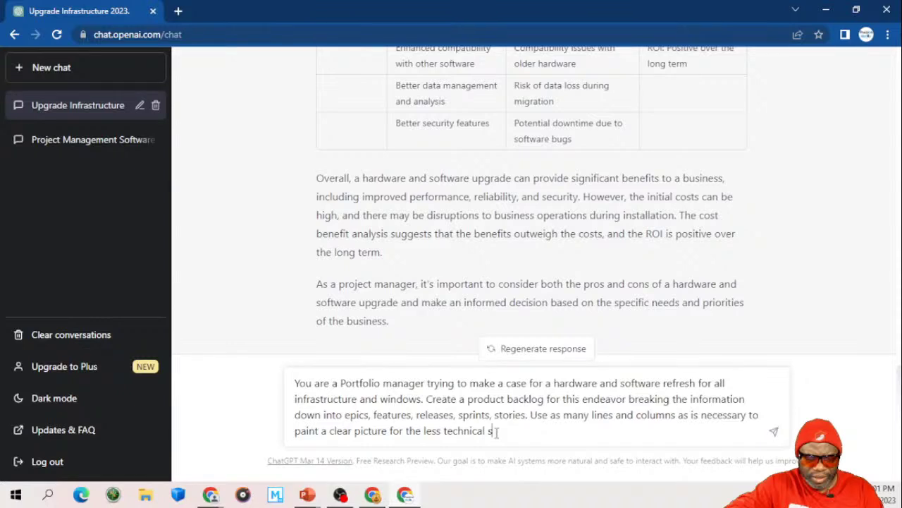
type("takeholders resulting in a green li")
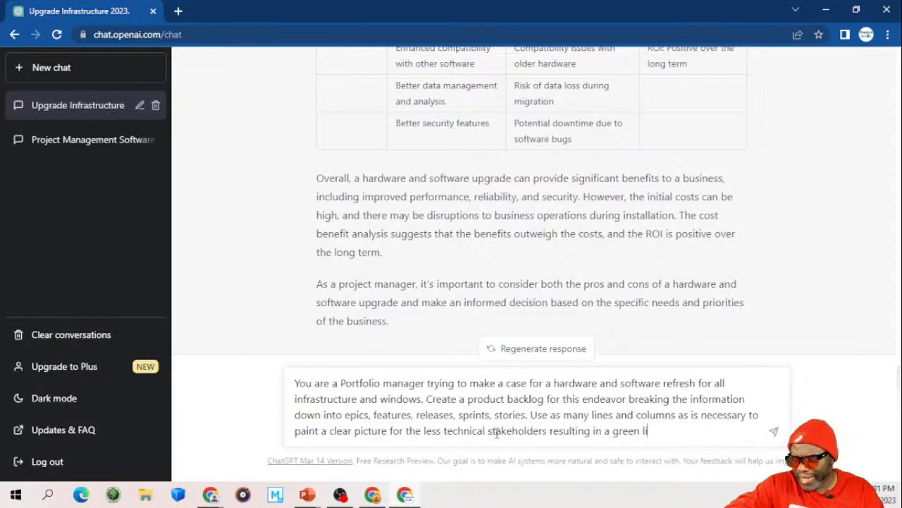
type("ght to go ahead.")
key("Return")
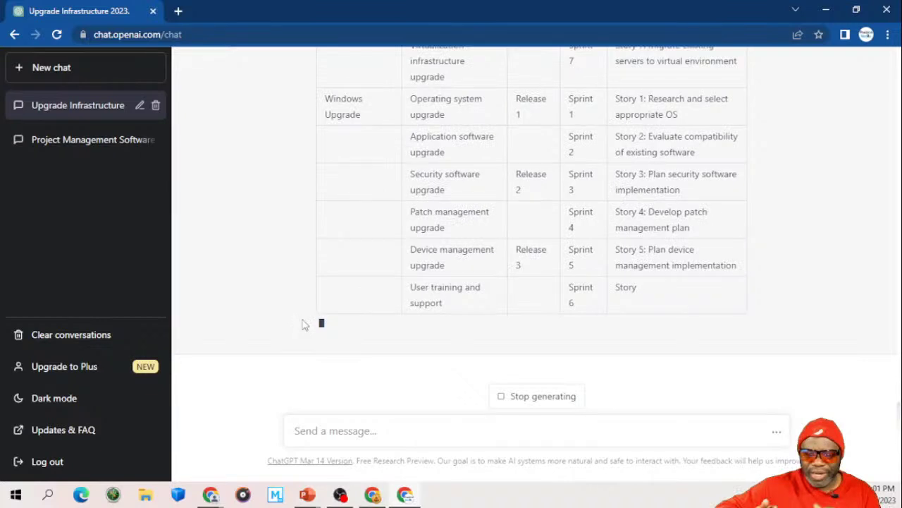
Step: Review the generated product backlog table's epics, features, releases, sprints and stories, and its closing summary
scroll(268, 297, "up", 1)
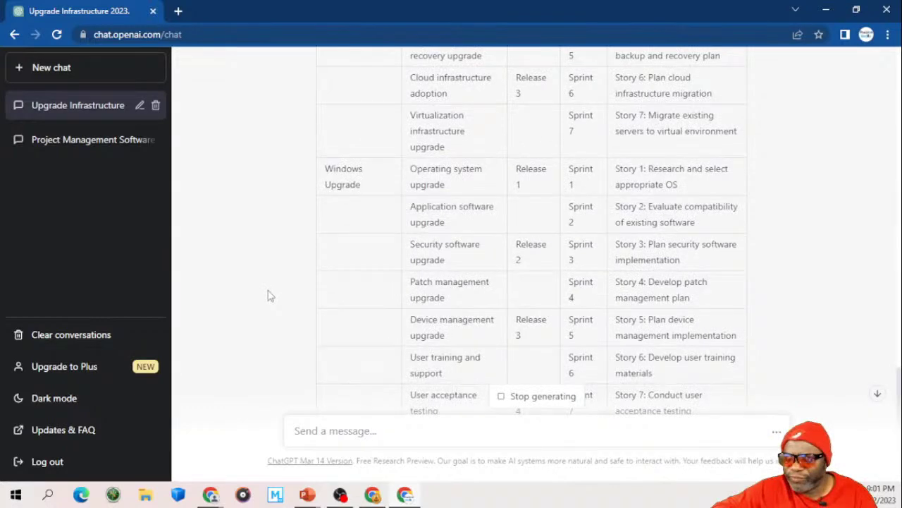
scroll(268, 296, "up", 3)
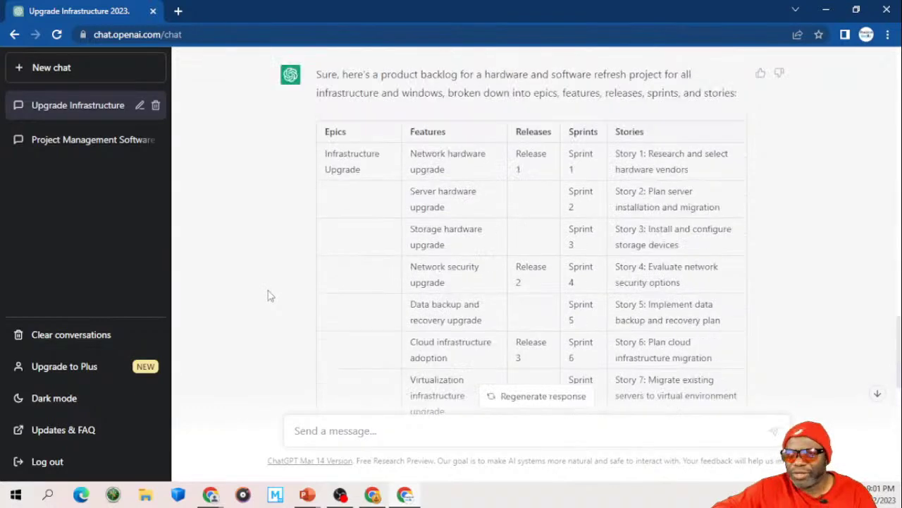
scroll(268, 297, "down", 1)
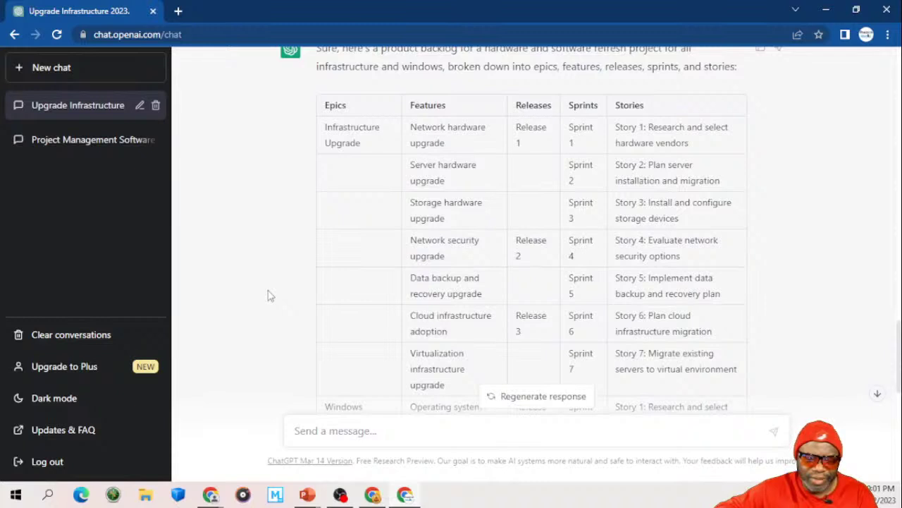
scroll(268, 296, "down", 3)
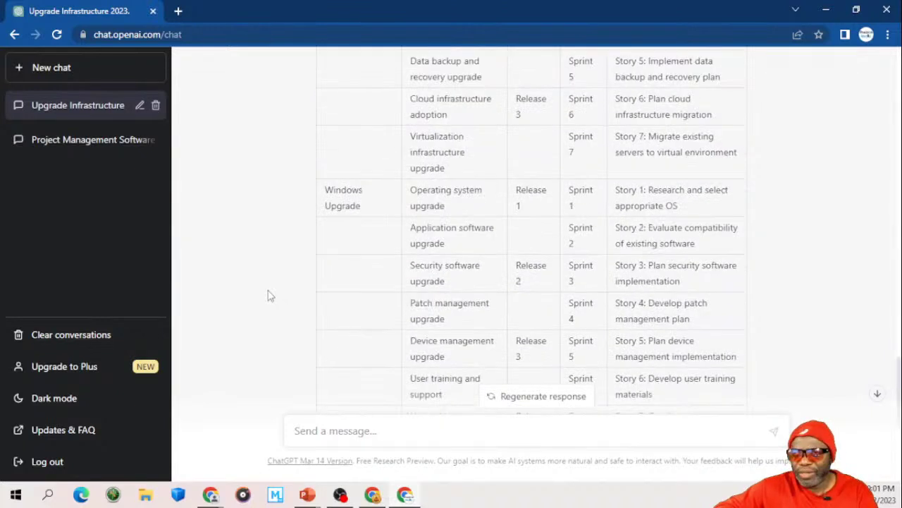
scroll(268, 297, "down", 2)
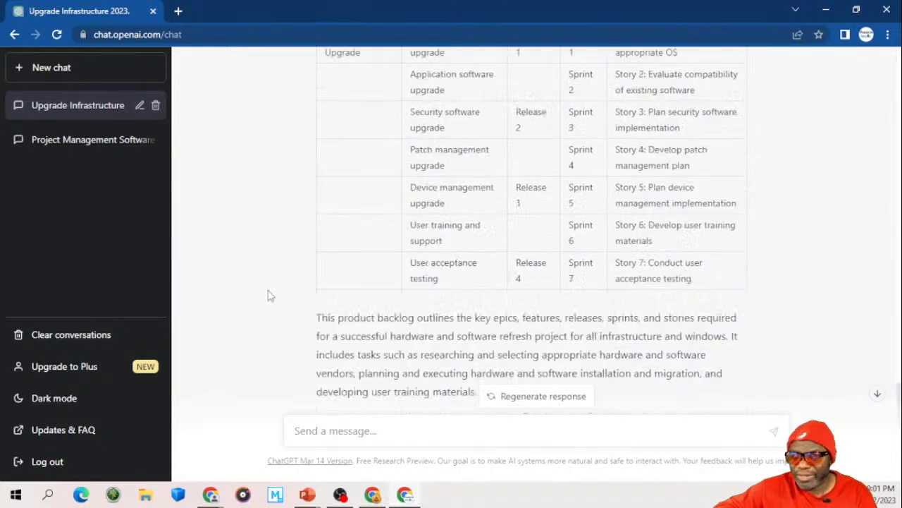
scroll(267, 296, "down", 1)
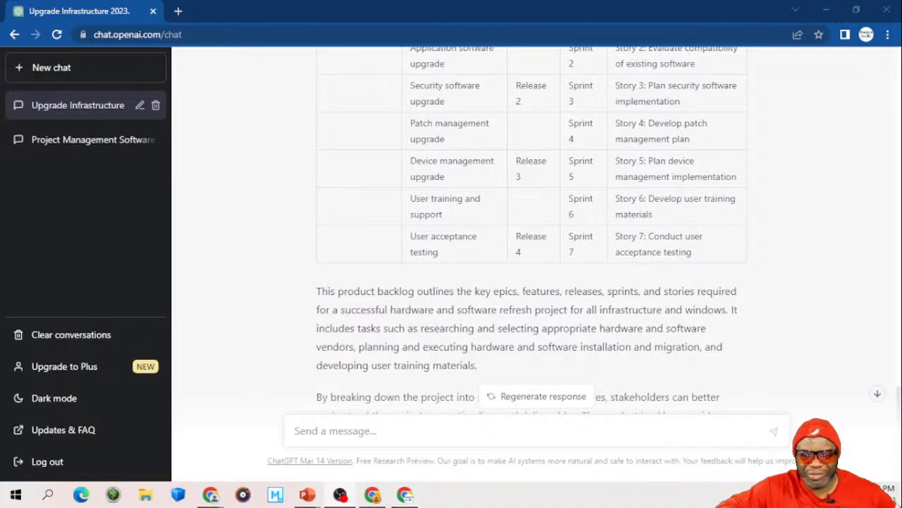
scroll(240, 233, "down", 2)
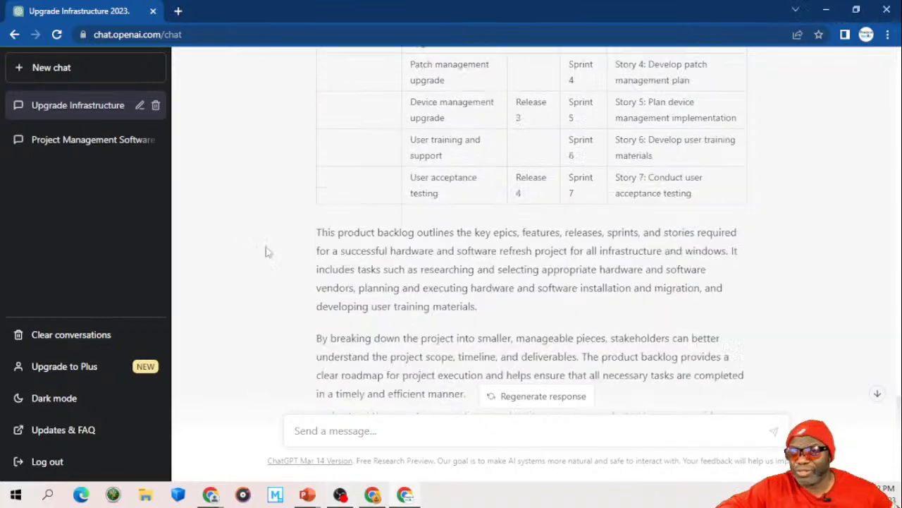
scroll(266, 251, "up", 4)
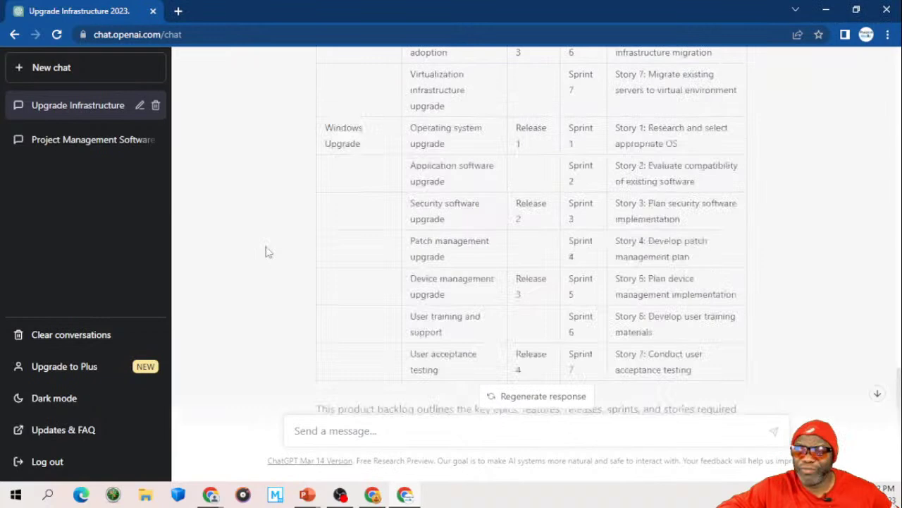
scroll(266, 251, "up", 5)
scroll(266, 252, "up", 1)
scroll(266, 252, "down", 1)
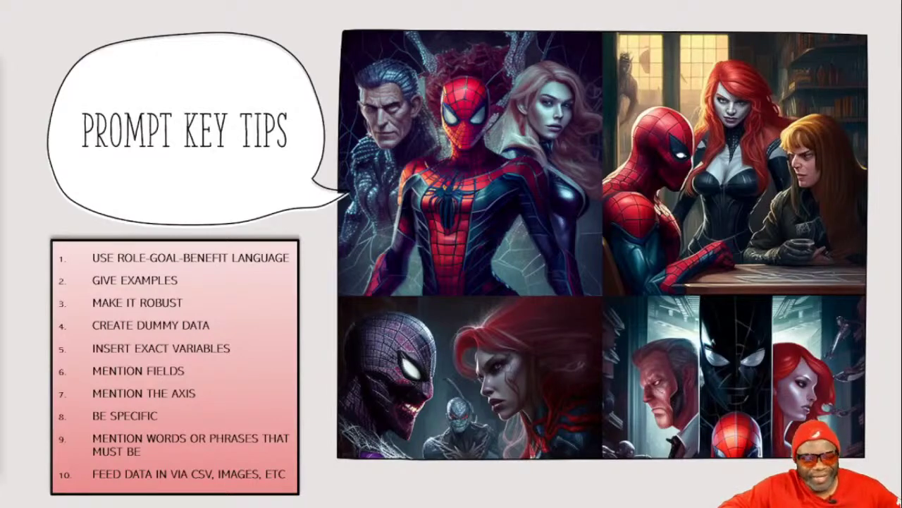
key("Right")
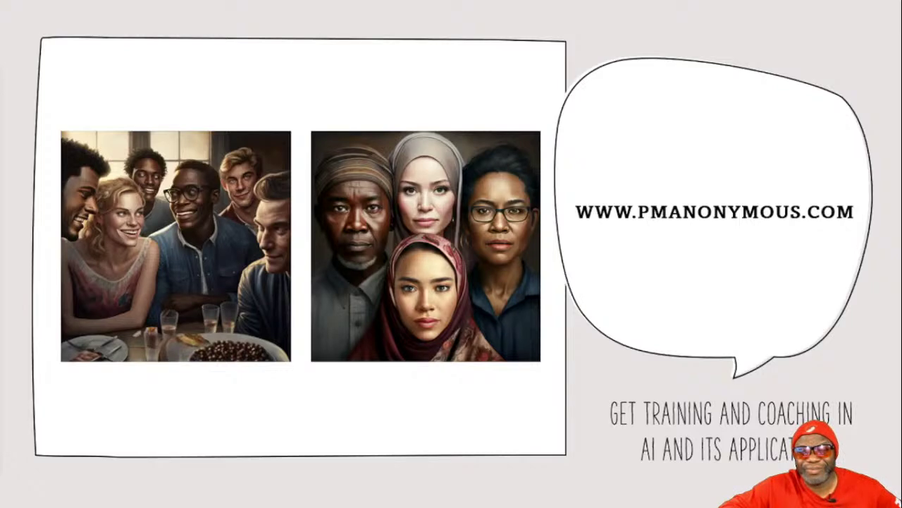
key("Right")
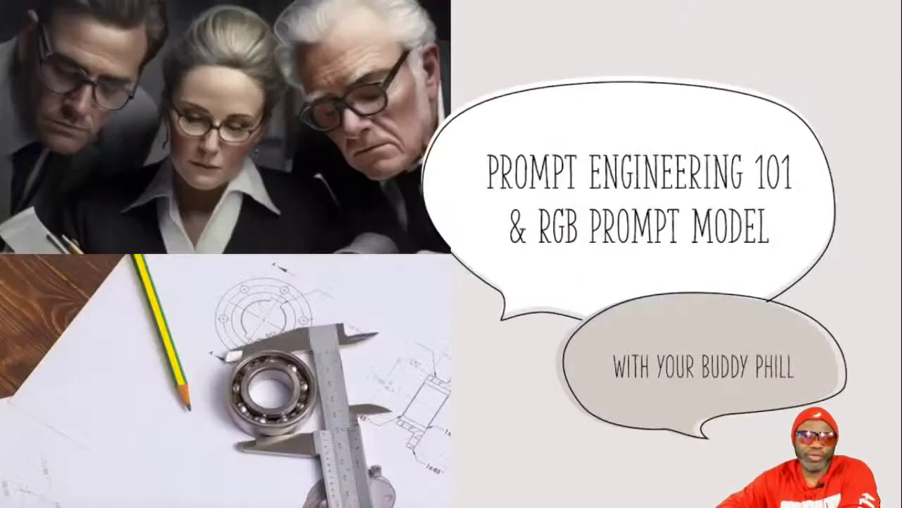
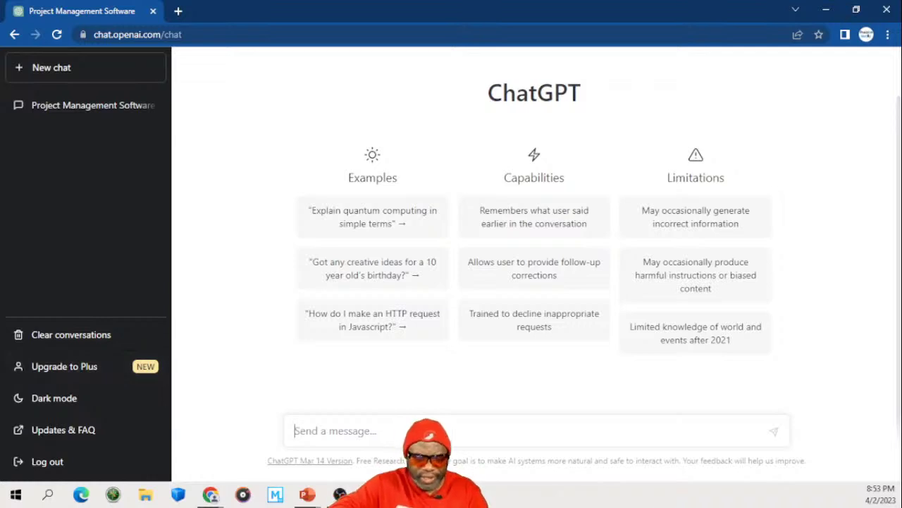
Step: Begin a prompt assigning the role of a project manager with 14 years of experience on large IT hardware projects
type("You are")
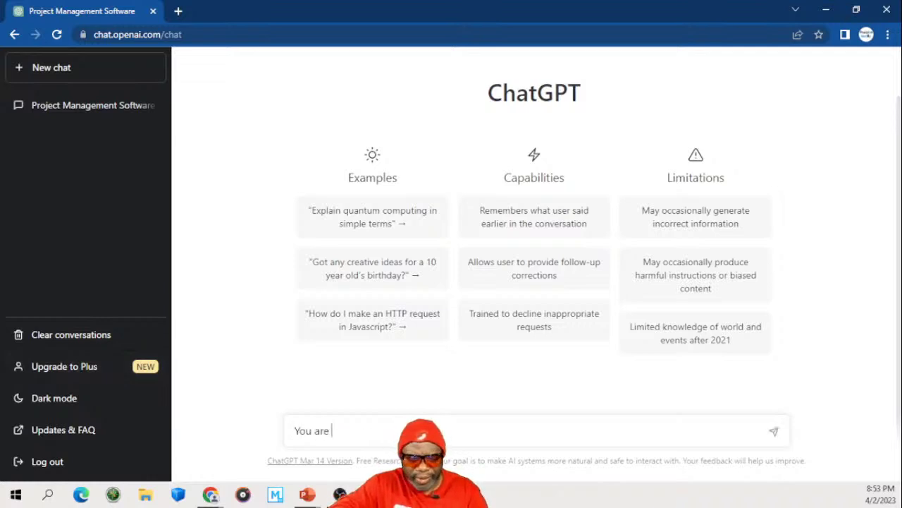
type(" a project manager with 1")
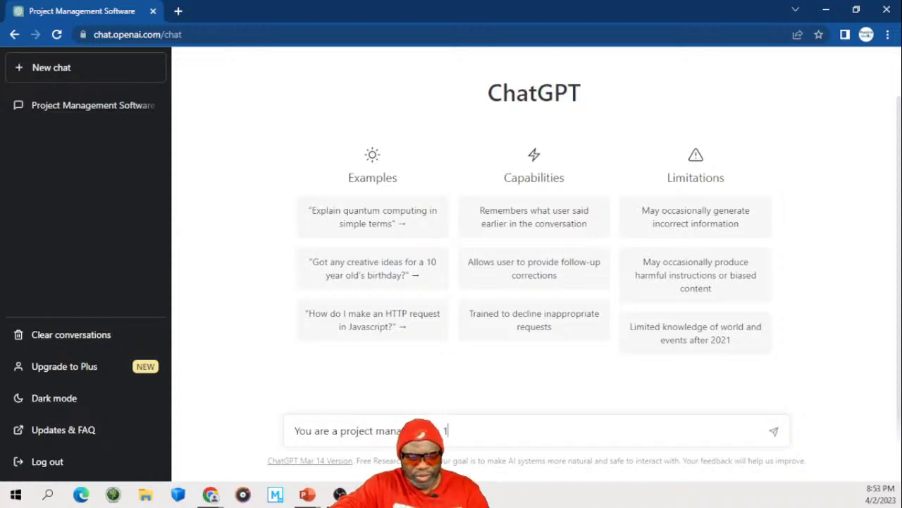
type("4 years of ")
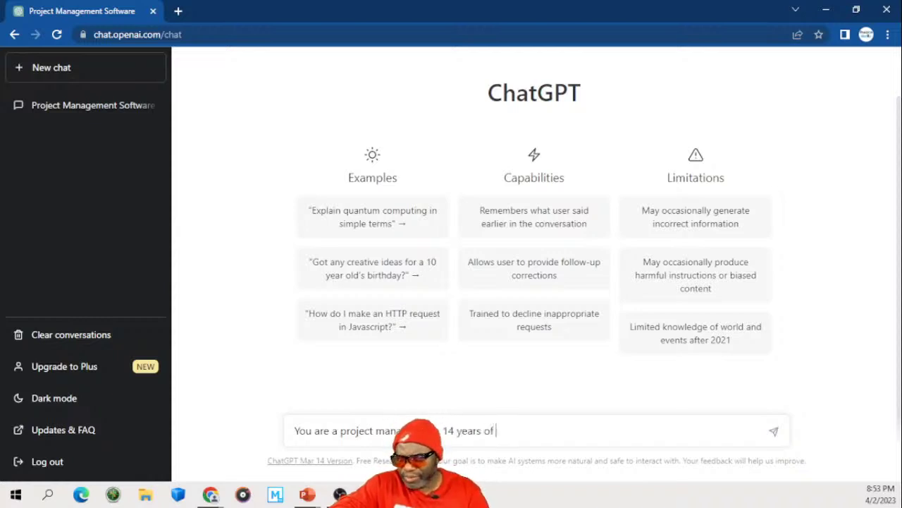
type("experience on ")
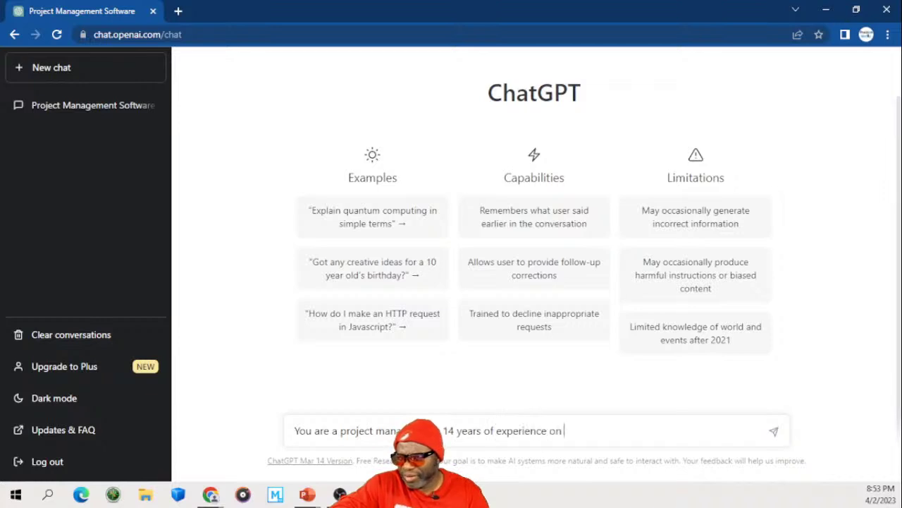
type("large IT hardware")
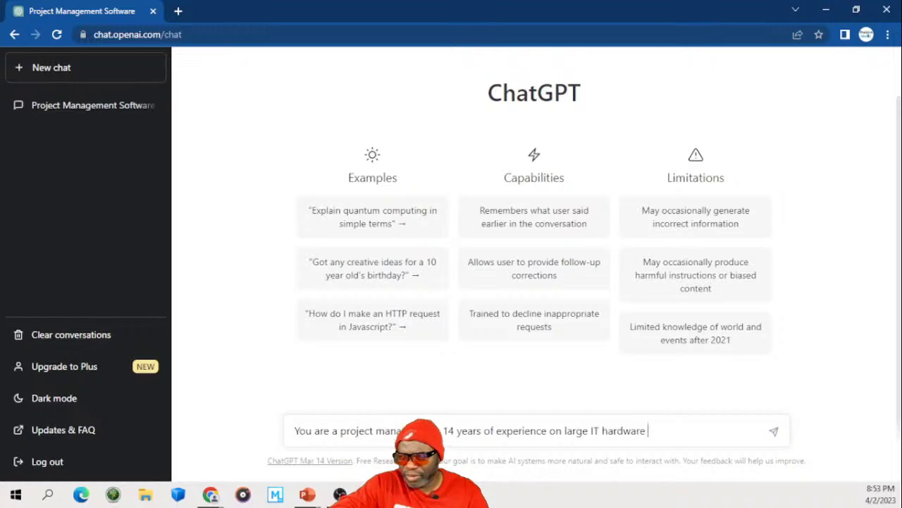
type(" projects")
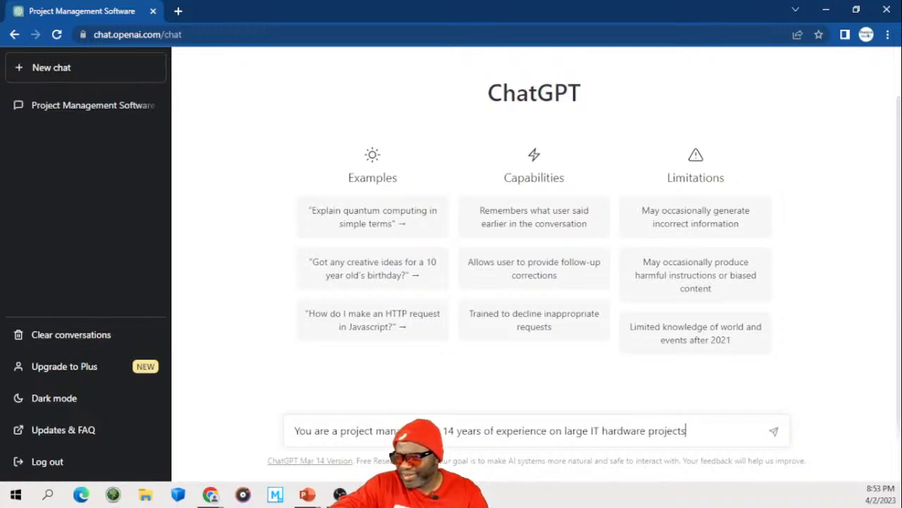
Step: Extend the prompt to request a compelling argument as to why your company infrastructure should be refreshed in 2023
type(". Write a")
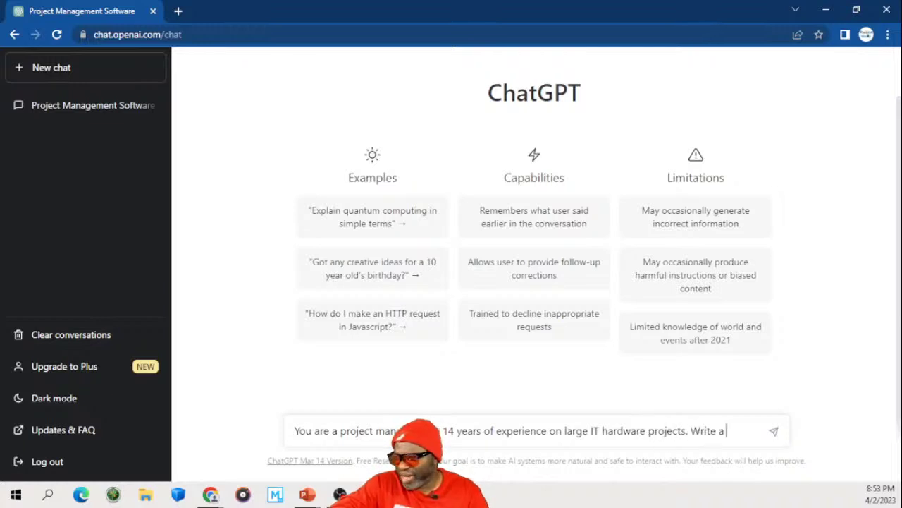
type(" compelling ")
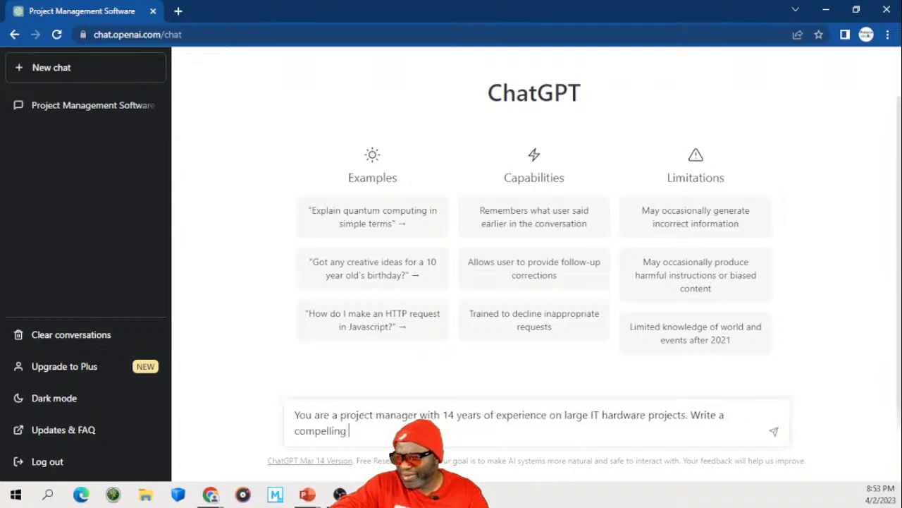
type("argument a")
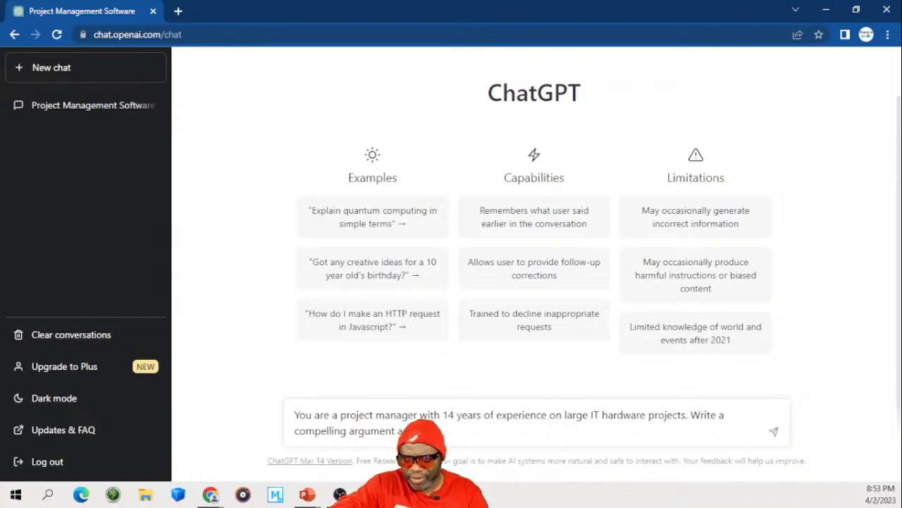
type("com")
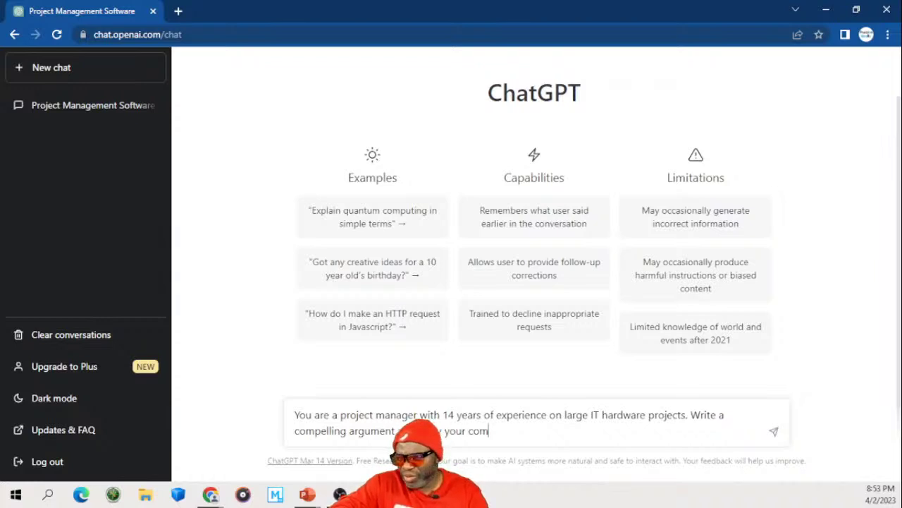
type("pani")
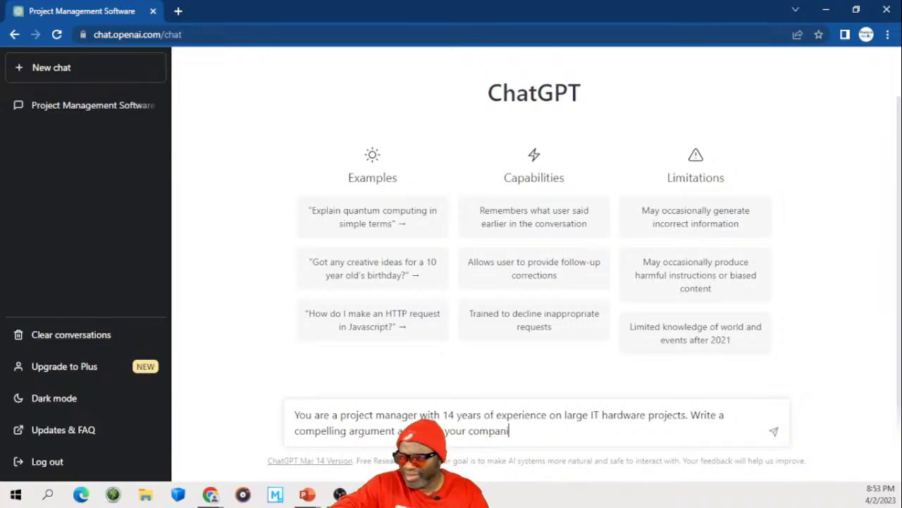
key("BackSpace")
type("y ")
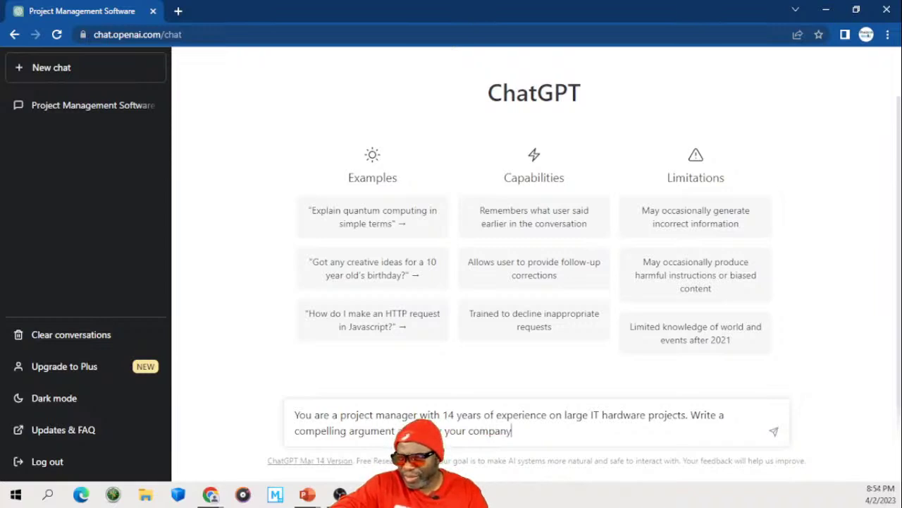
type("infr")
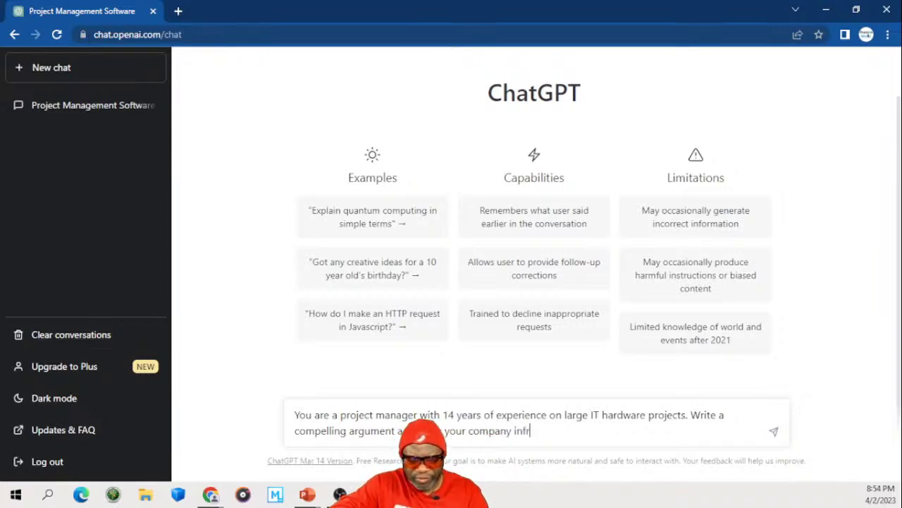
type("astructure ")
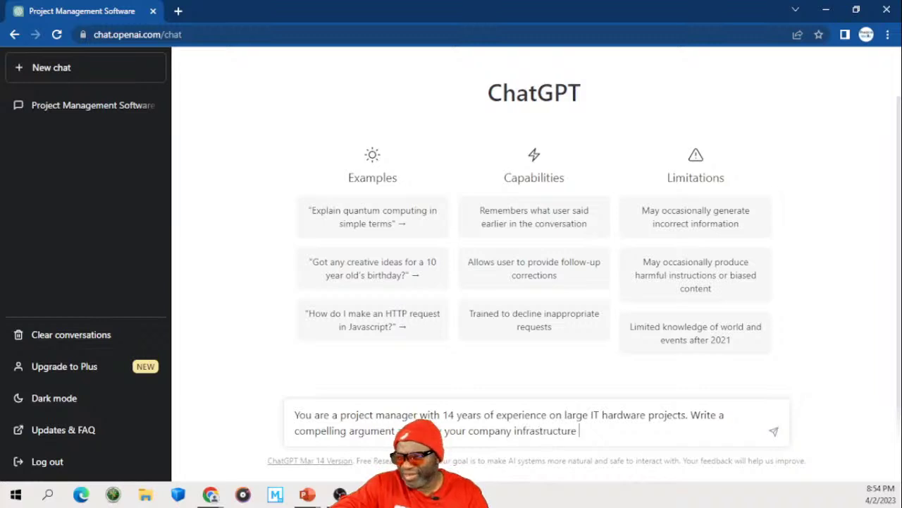
type("should be ")
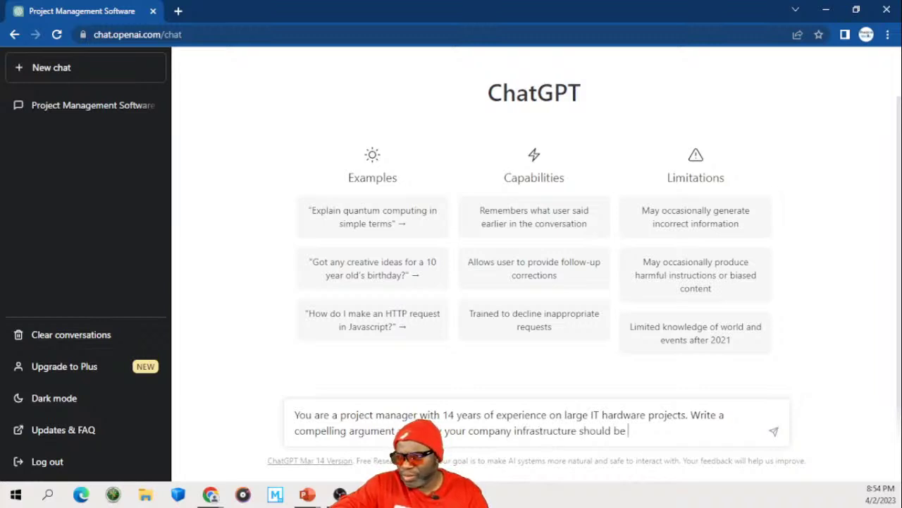
type("u")
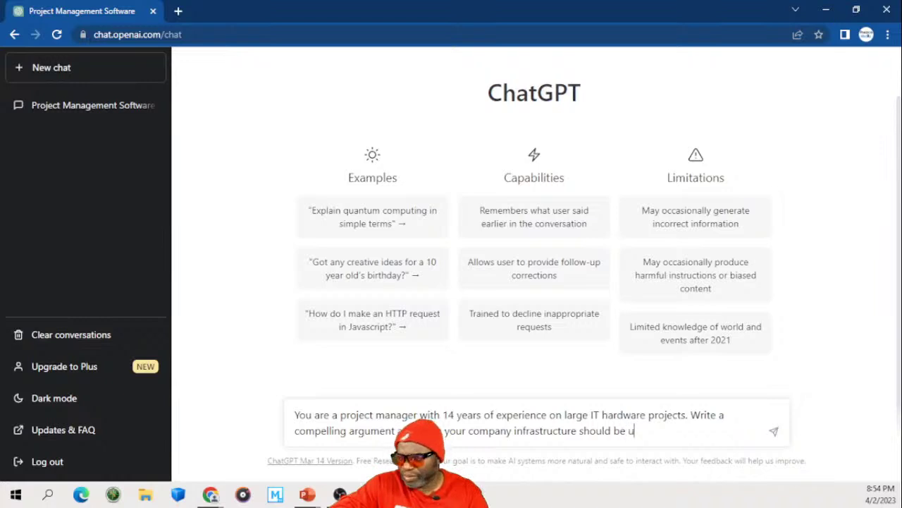
key("BackSpace")
type("ref")
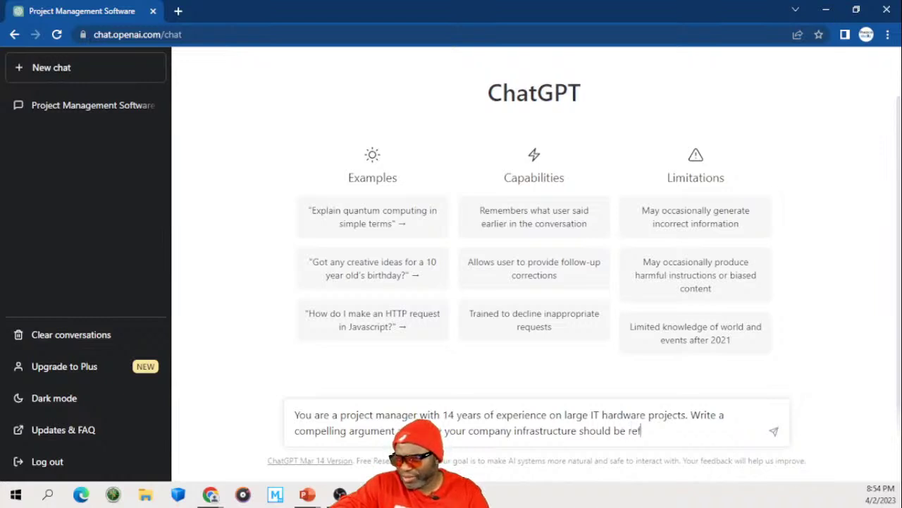
type("reshed in 20")
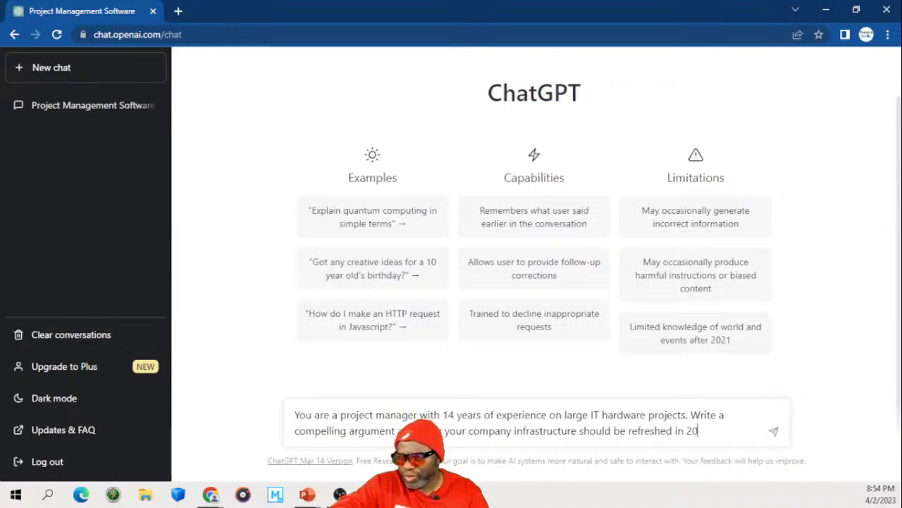
type("23. M")
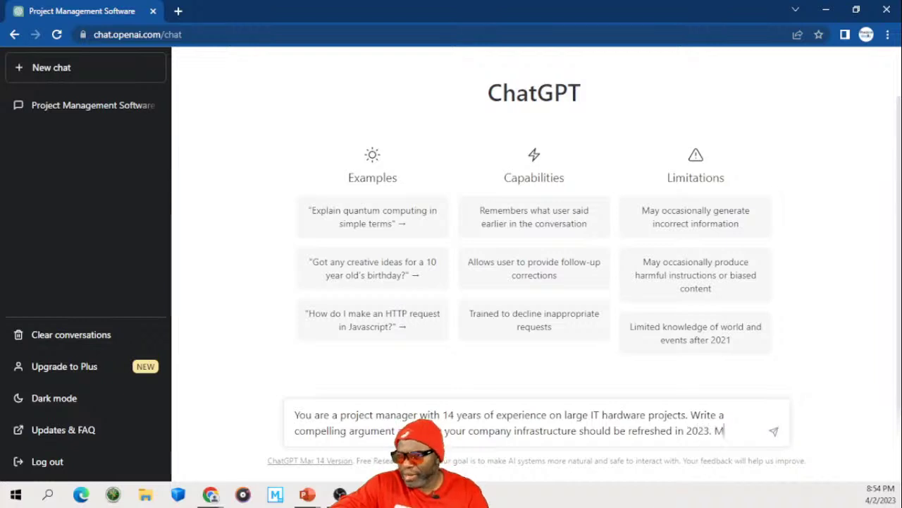
Step: Add an instruction to mention the following names in the argument
type("ention")
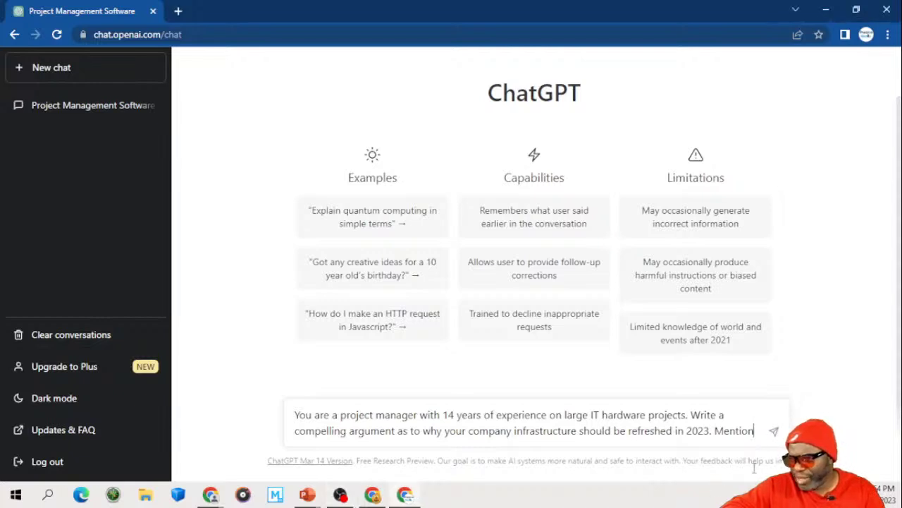
type("e ")
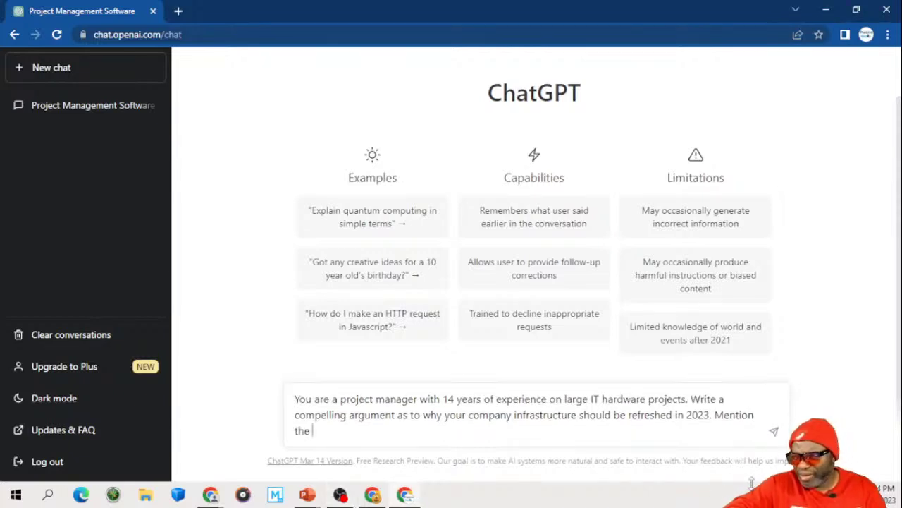
type("folling")
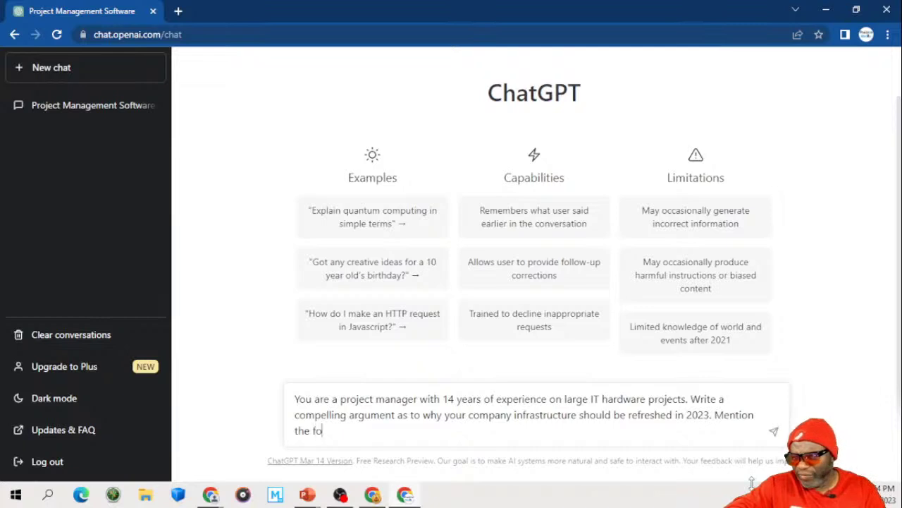
key("BackSpace")
key("BackSpace")
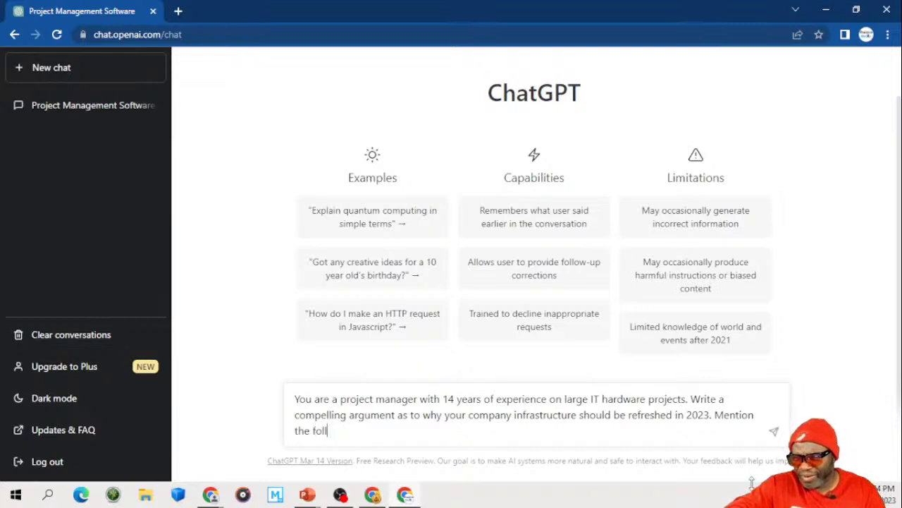
type("owing names")
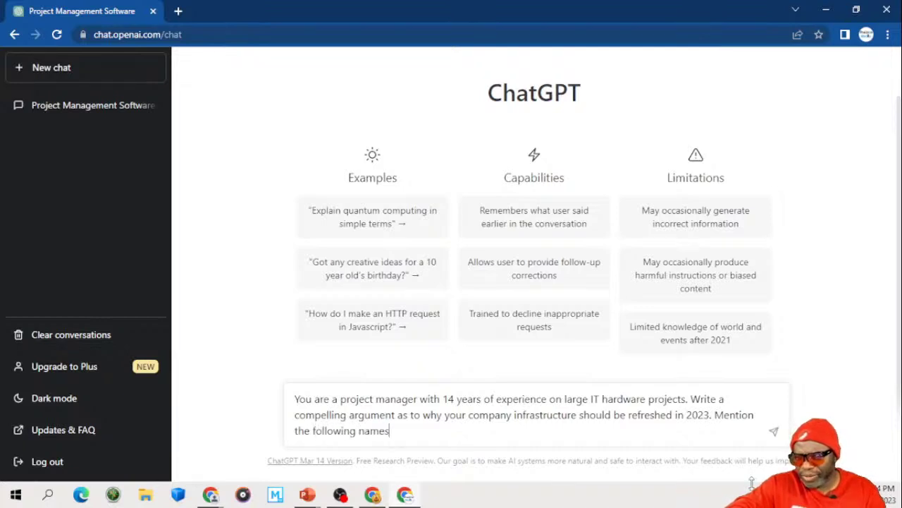
type(" in the argu")
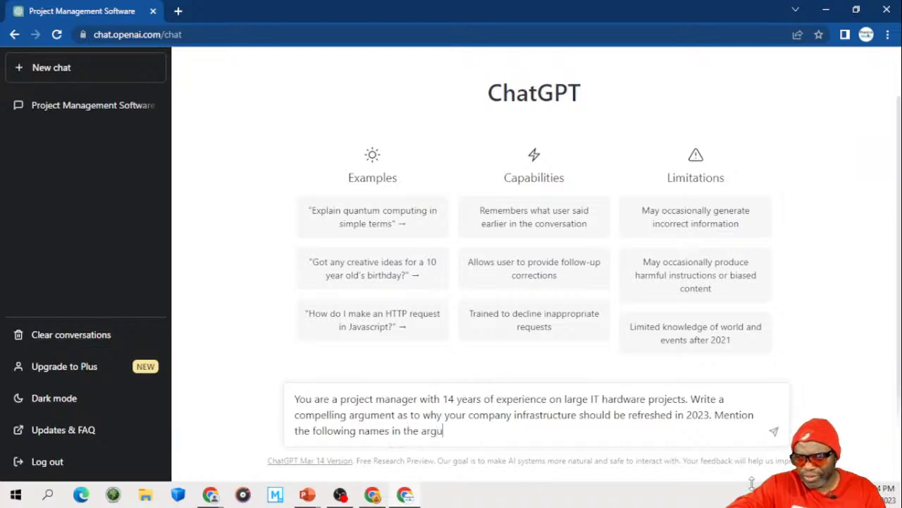
Step: List the titles and surnames of two stakeholders, followed by the CFO's name, as the names to mention
type("ment: D")
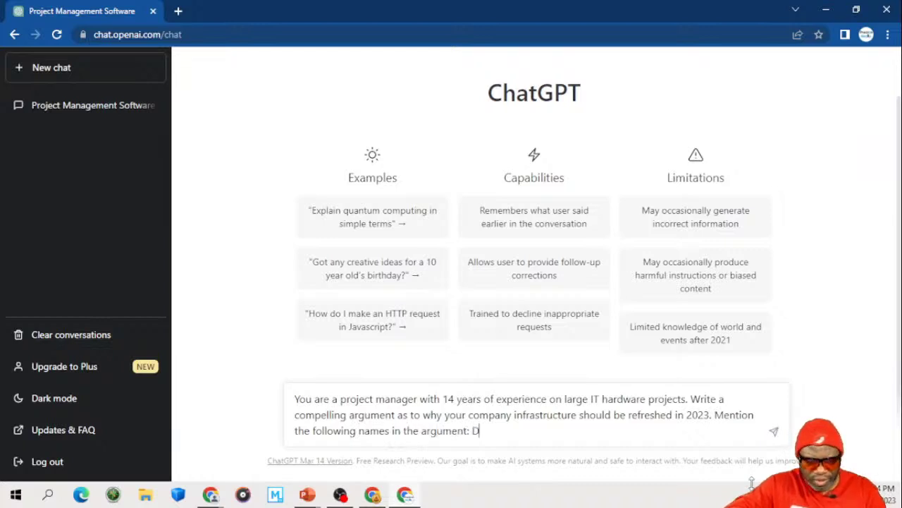
type("r. Rice, ")
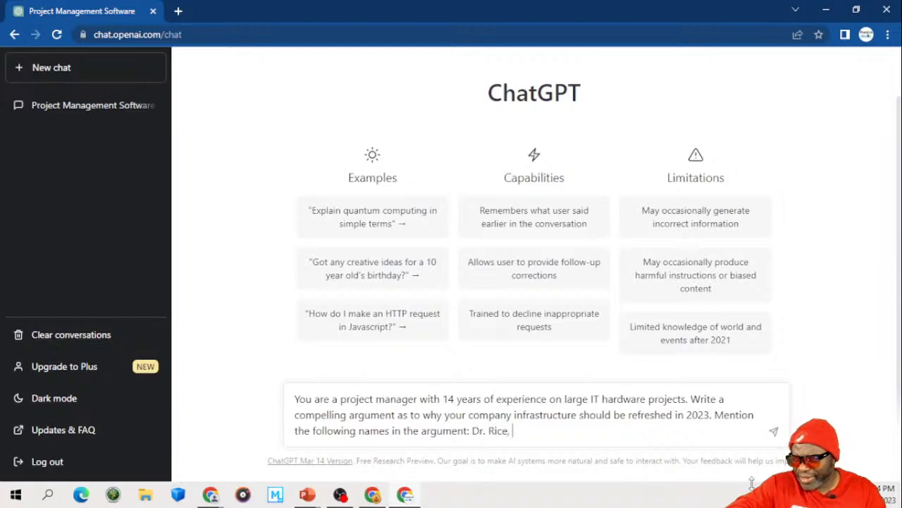
type("Ms. Bla")
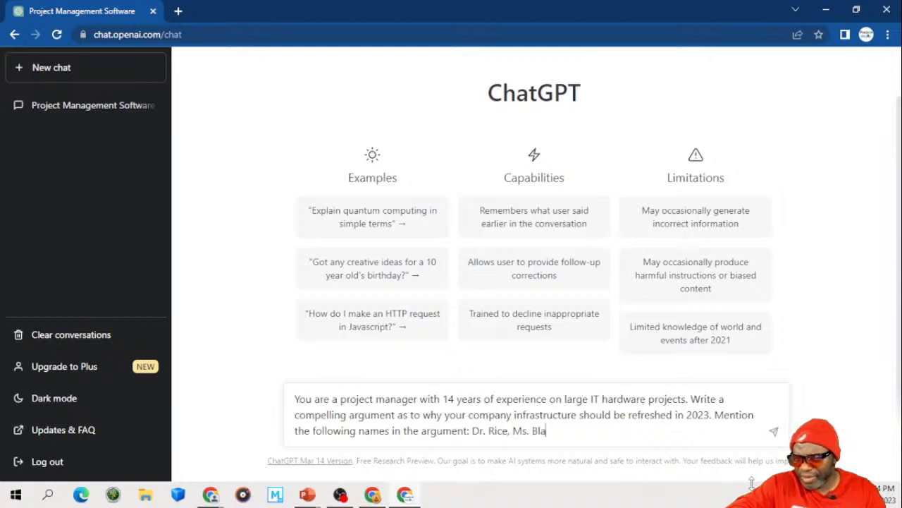
type("ckm")
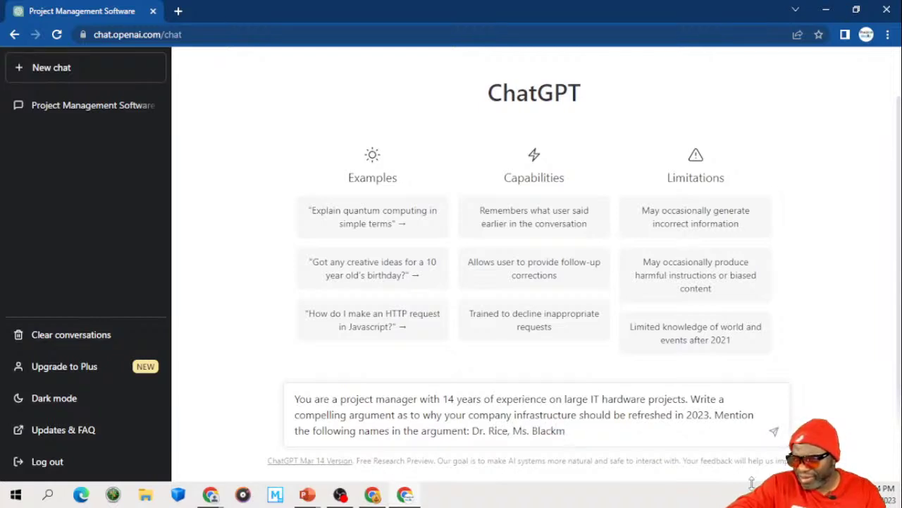
type("The f")
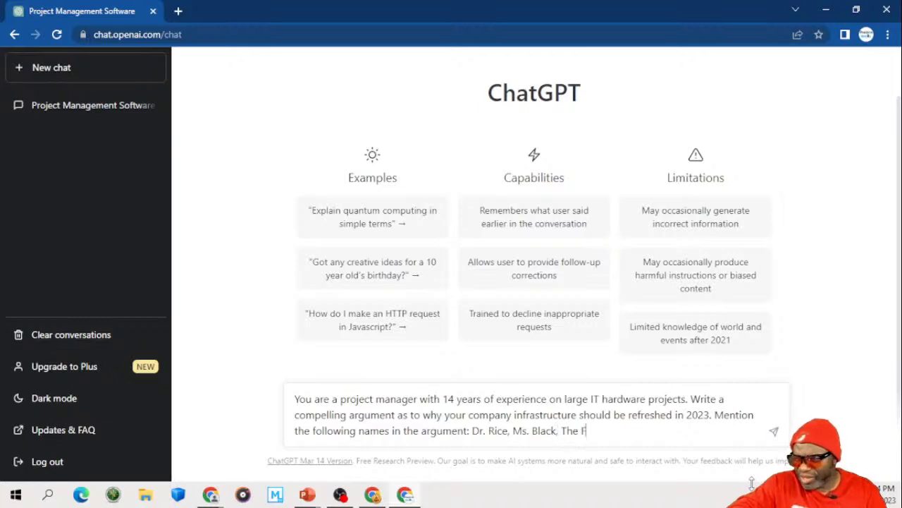
key("BackSpace")
type("CFO HG")
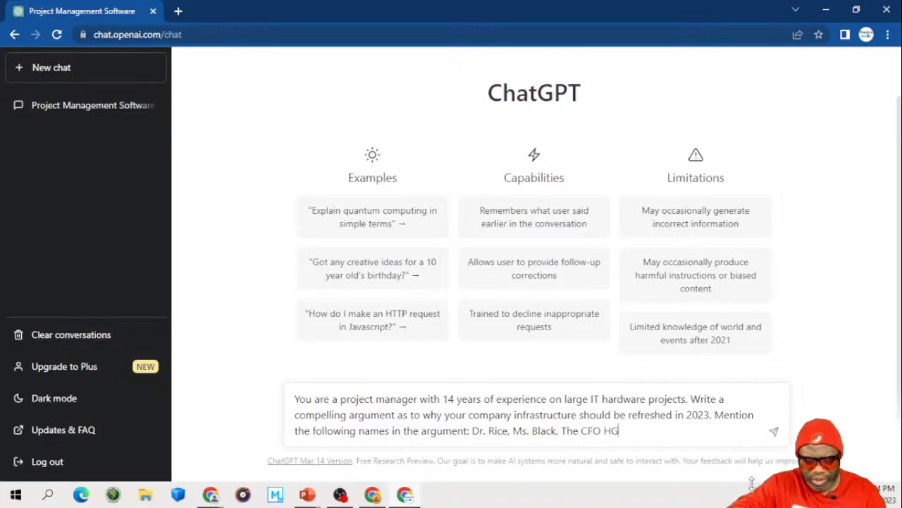
type(" Barnes")
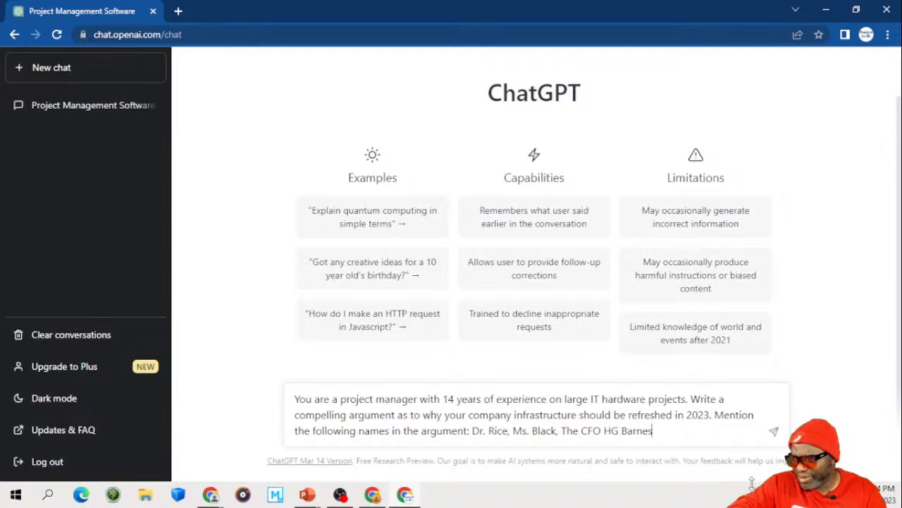
Step: Complete the list of names with the President of the company, giving the title and surname, and end the sentence
type(" and the Pre")
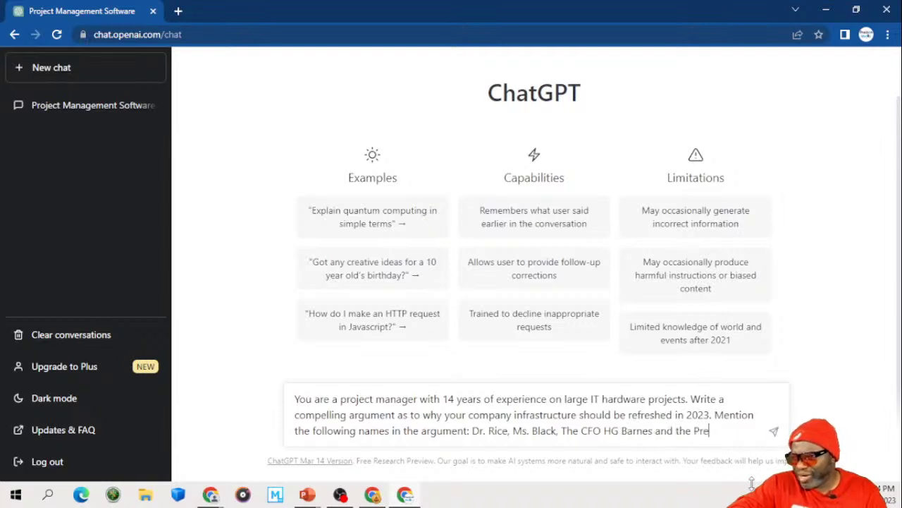
type("sident of")
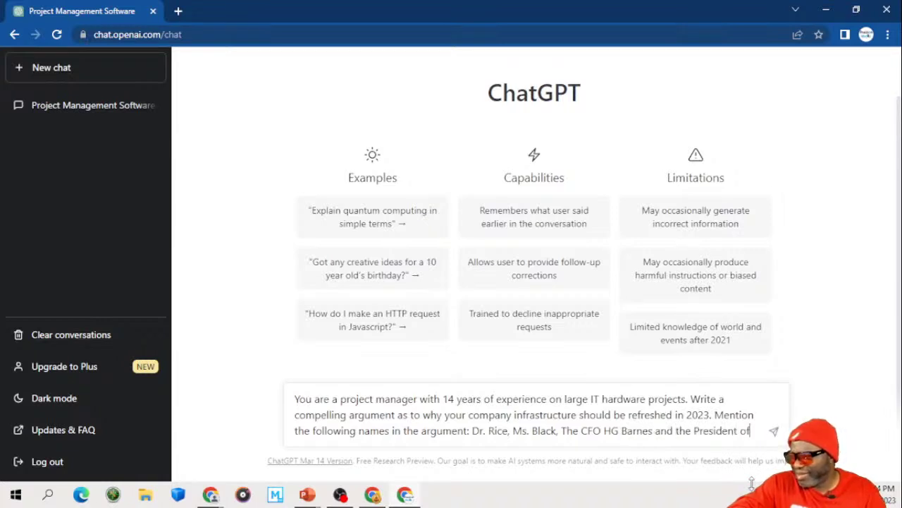
type(" the compan")
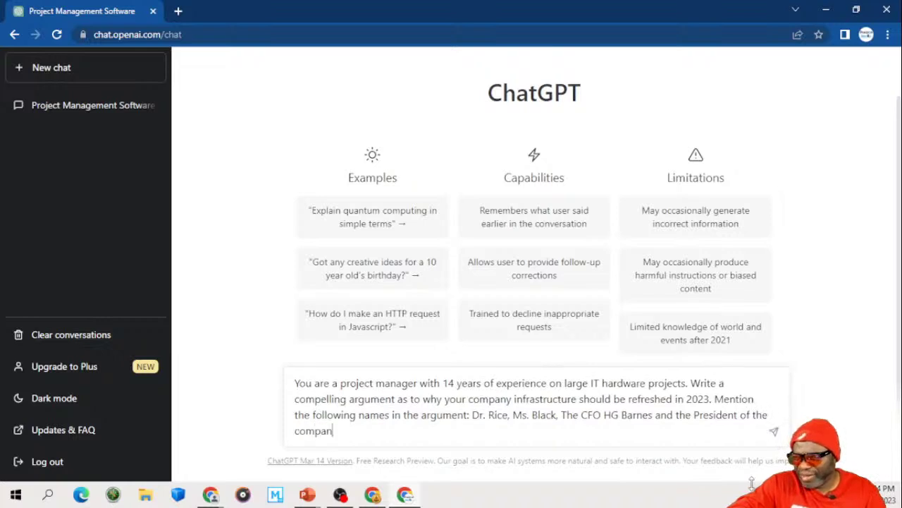
type("t")
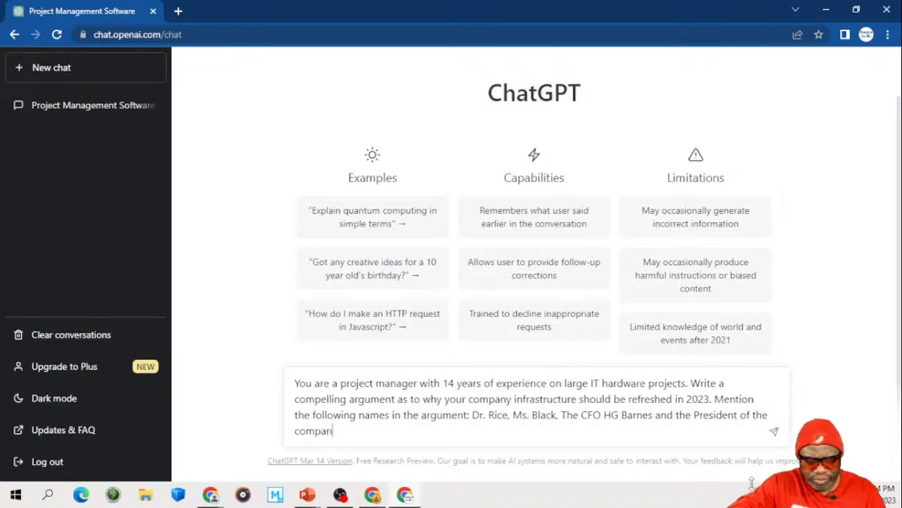
type("y Mr")
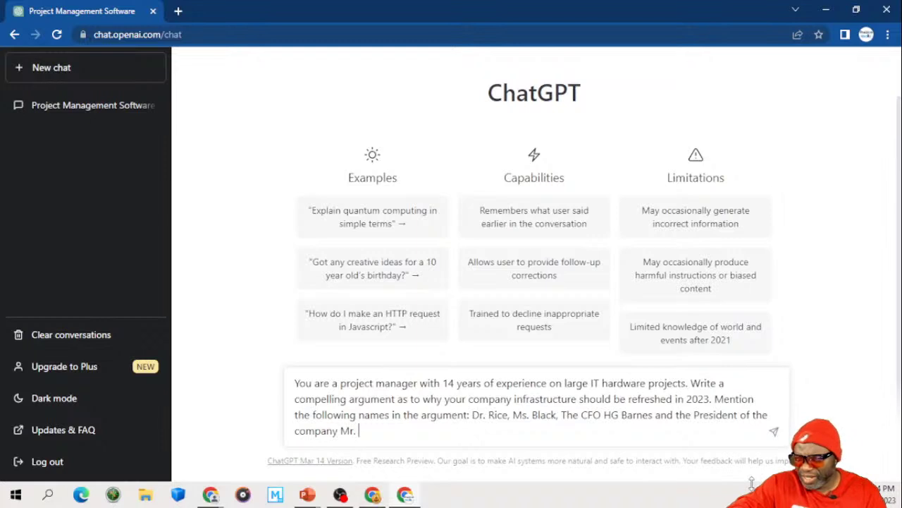
type(". Koalic")
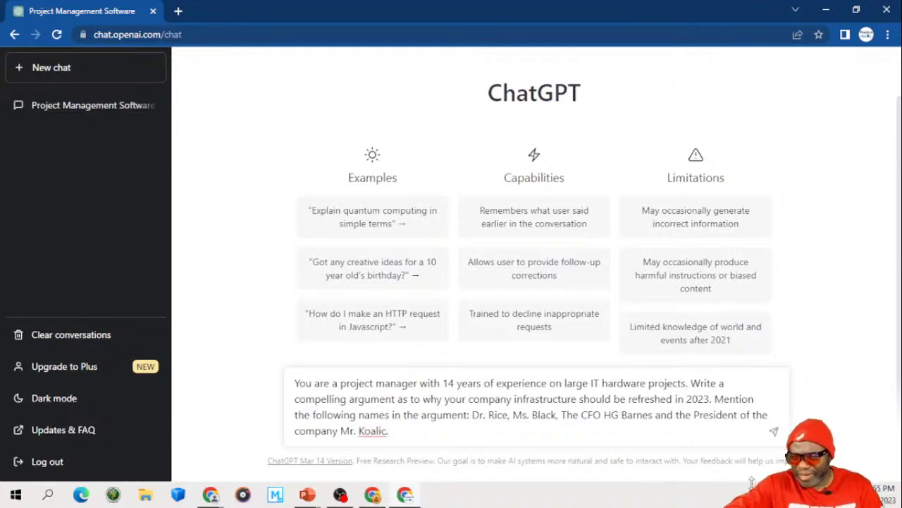
type(". Ne")
key("BackSpace")
key("BackSpace")
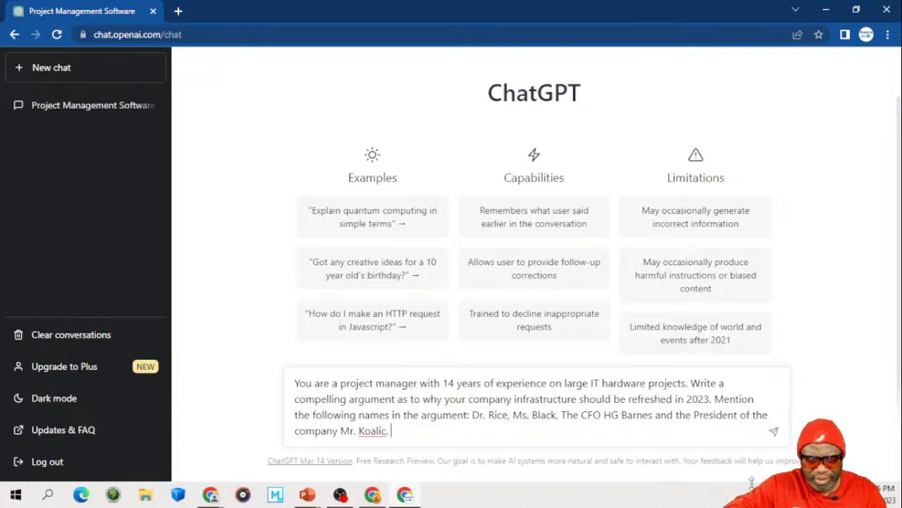
Step: Add an instruction to the prompt to make the response as robust as possible
type("a")
key("BackSpace")
type("Make the ")
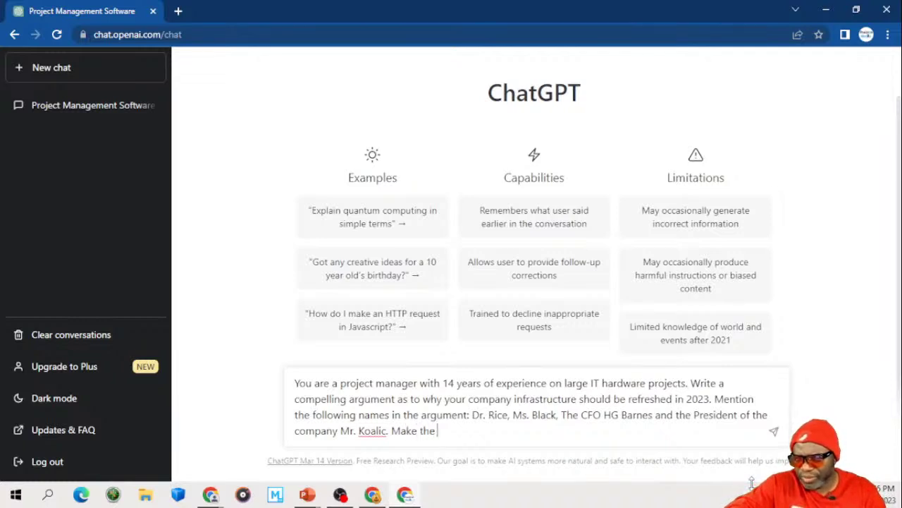
type("response as r")
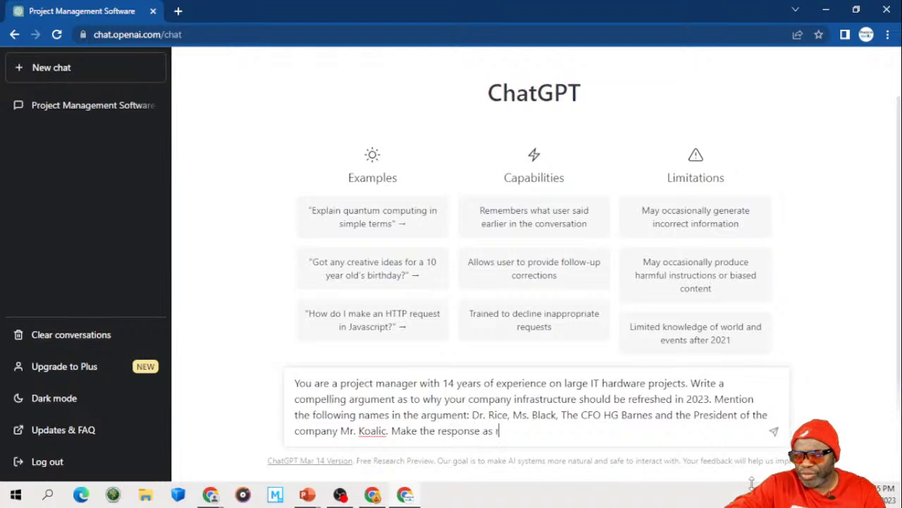
type("obust as p")
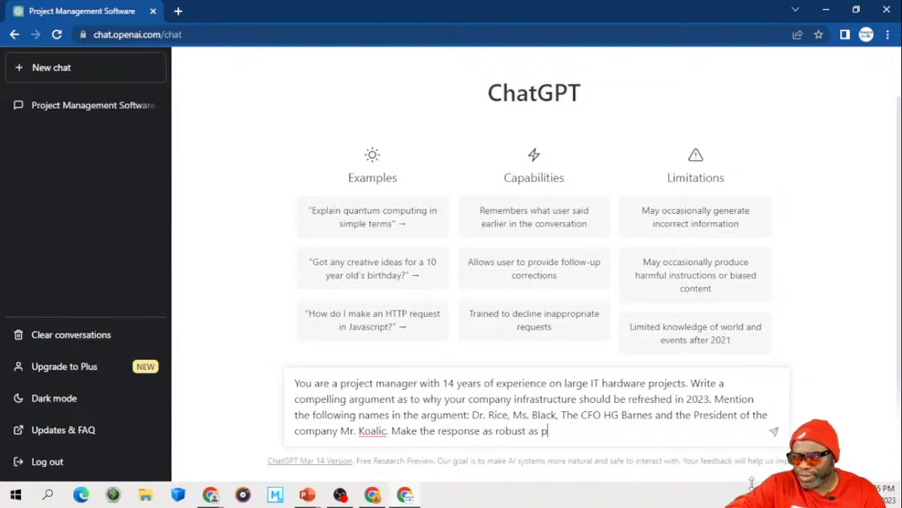
type("ossible,")
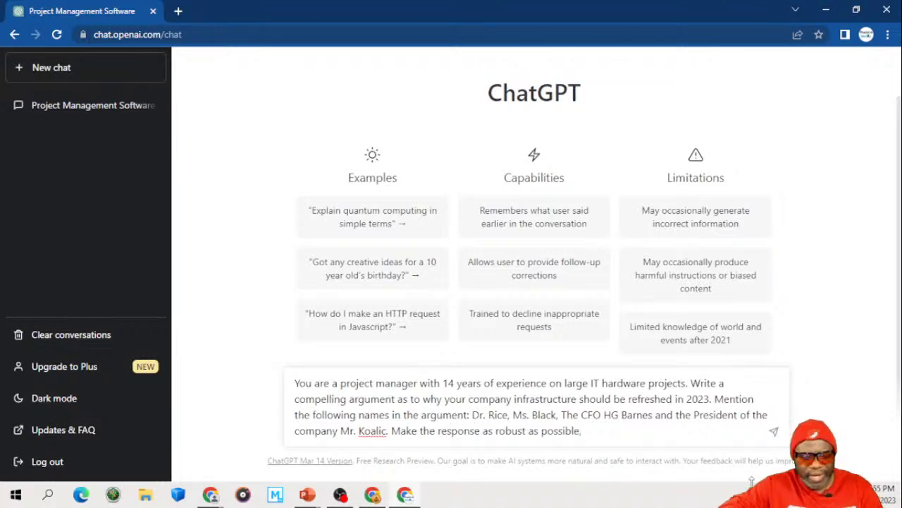
Step: Copy the full prompt text and submit the prompt with its final comma replaced by a period
key("ctrl+a")
key("ctrl+c")
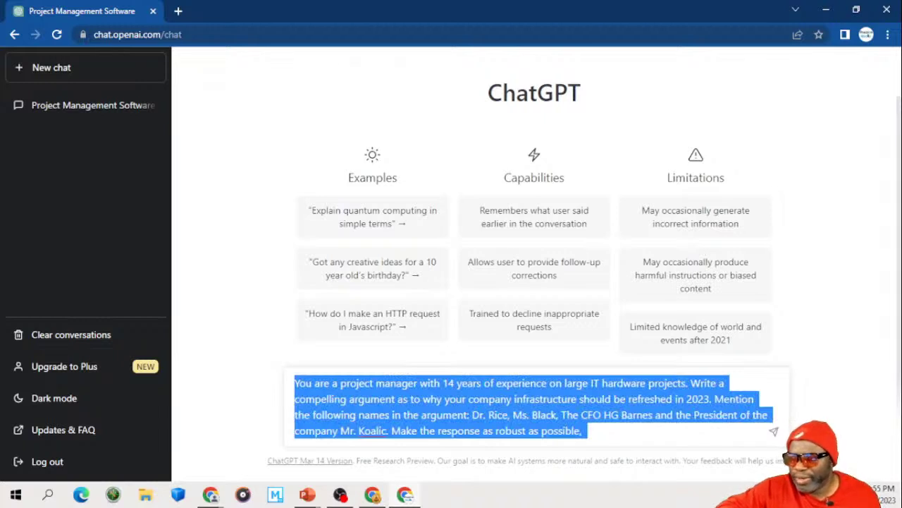
key("Right")
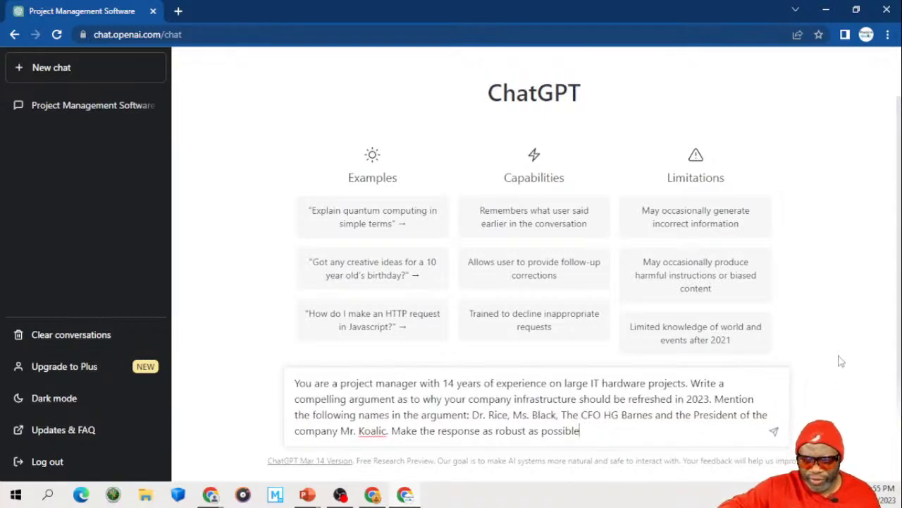
key("Return")
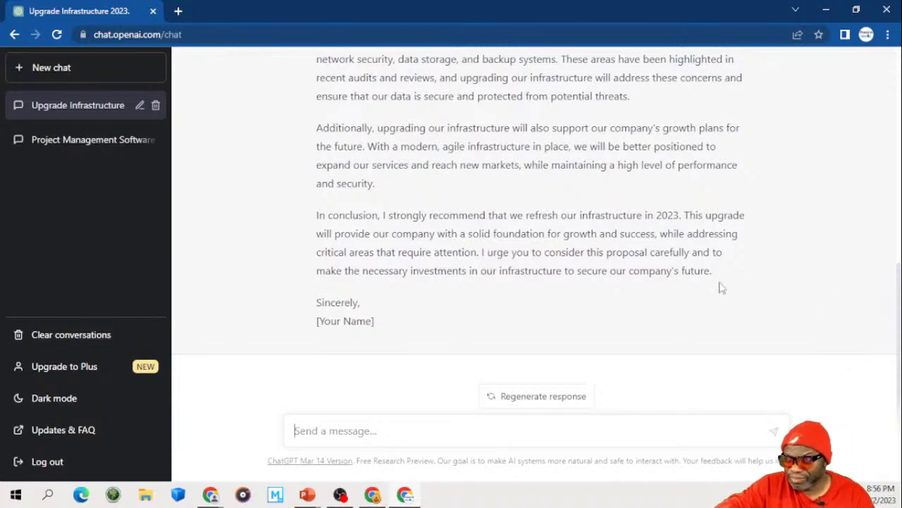
Step: Paste the copied prompt as a new message and cut it down to the opening sentence about the project manager with 14 years of experience
scroll(699, 289, "up", 1)
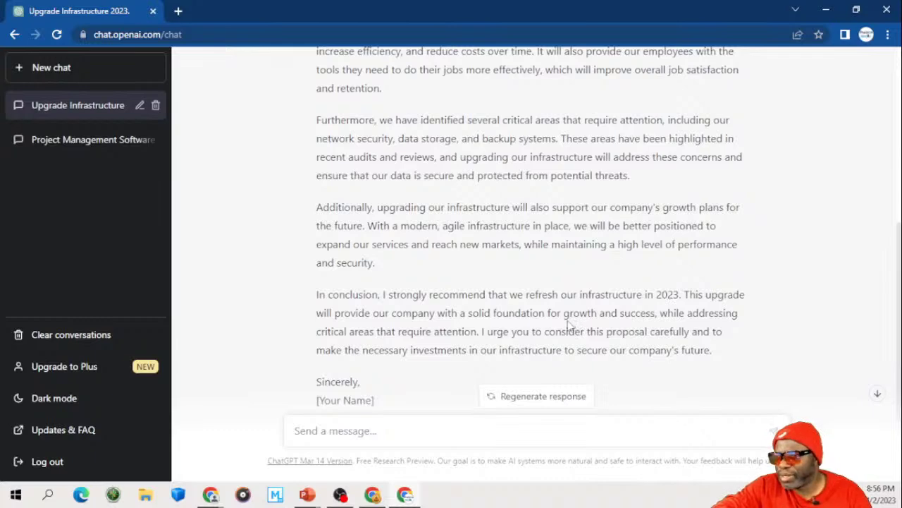
scroll(559, 324, "up", 5)
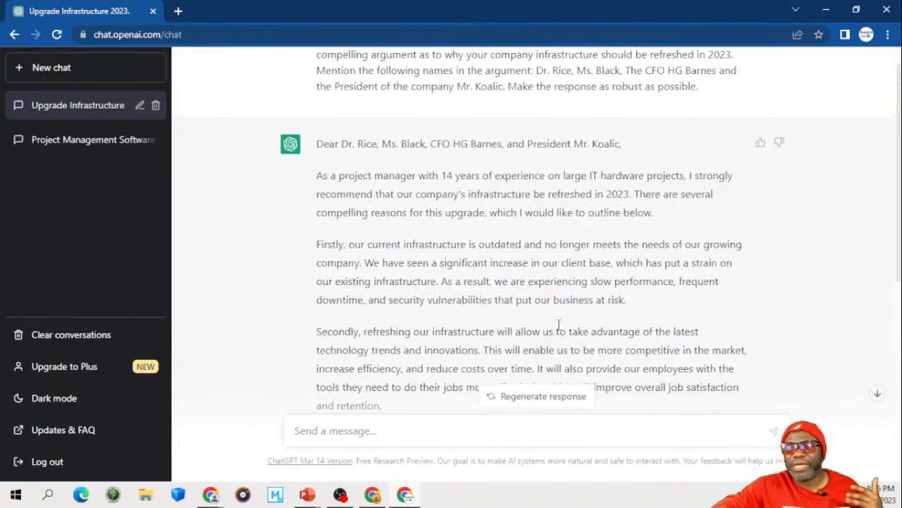
scroll(558, 324, "down", 3)
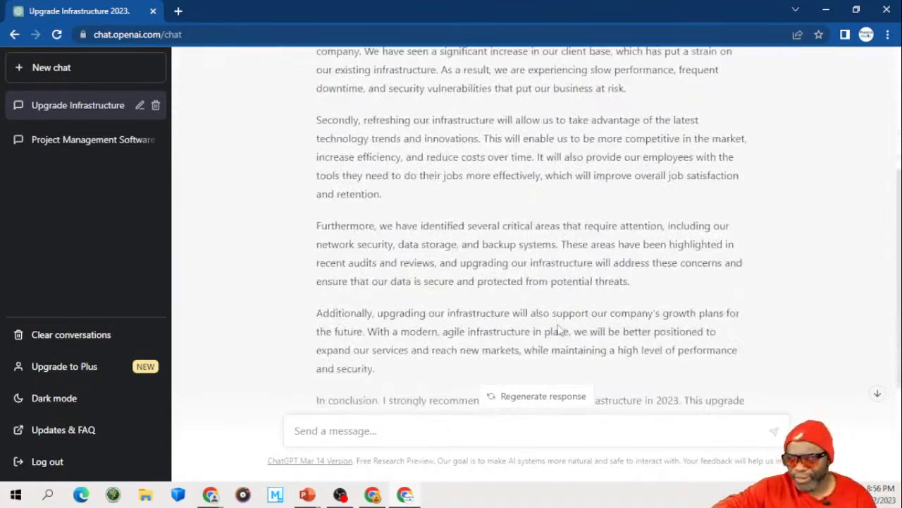
scroll(558, 328, "down", 3)
left_click(429, 431)
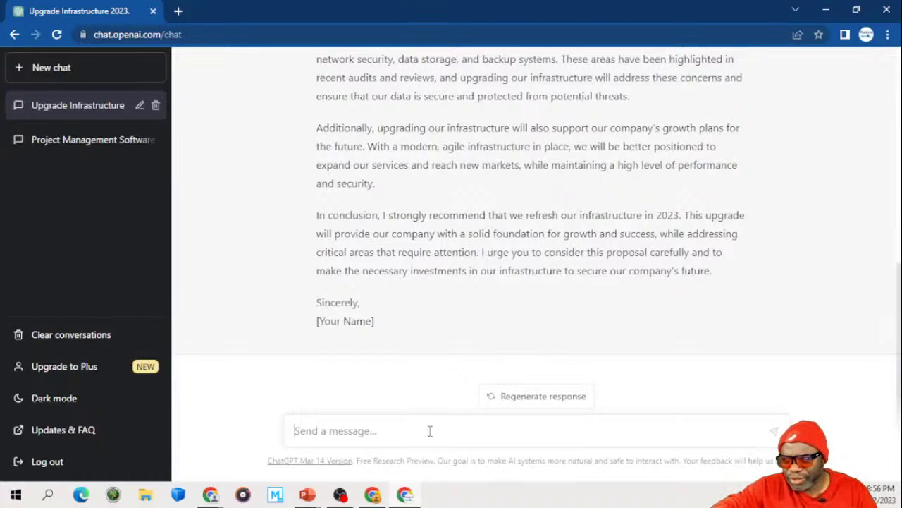
key("ctrl+v")
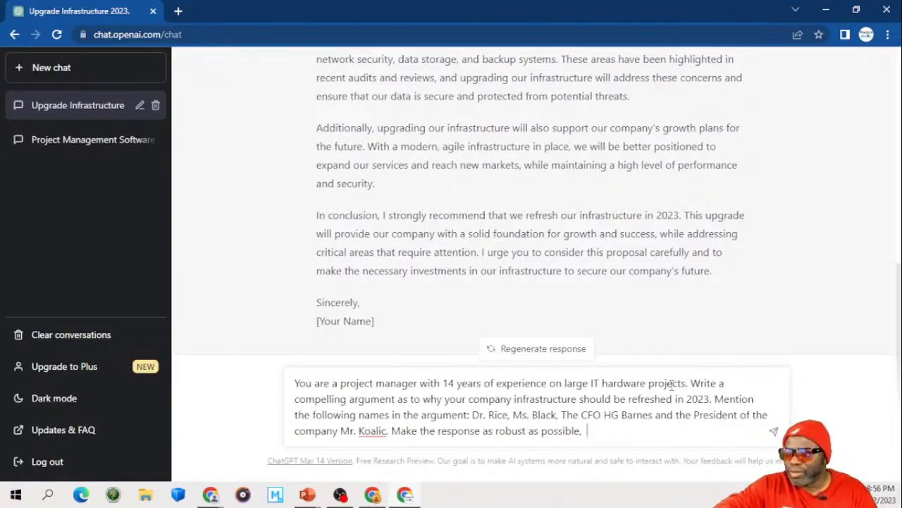
left_click_drag(691, 383, 731, 437)
key("BackSpace")
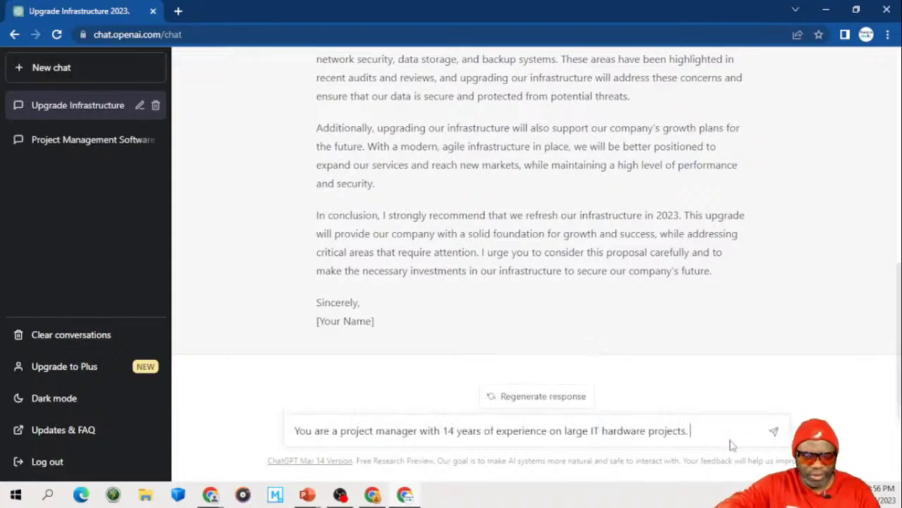
Step: Extend the prompt with a request to build a compelling argument in tabular view
type("Build a ")
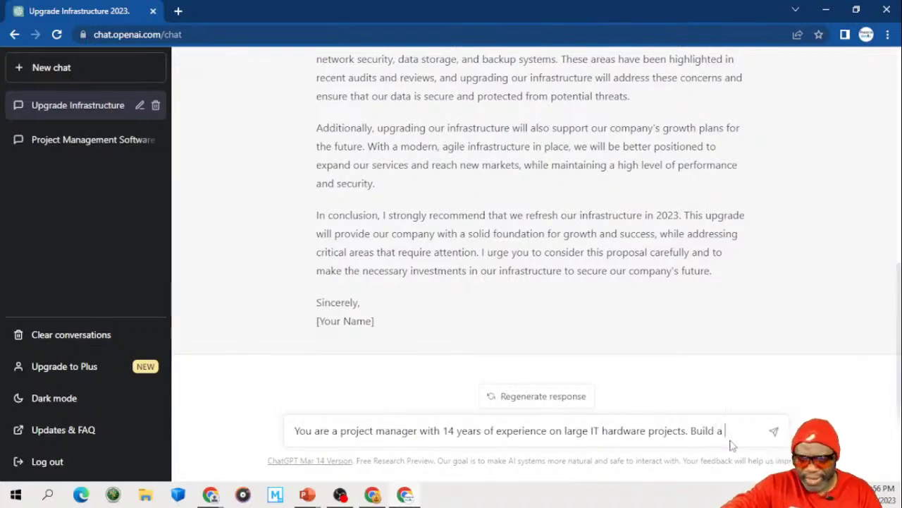
type("compe")
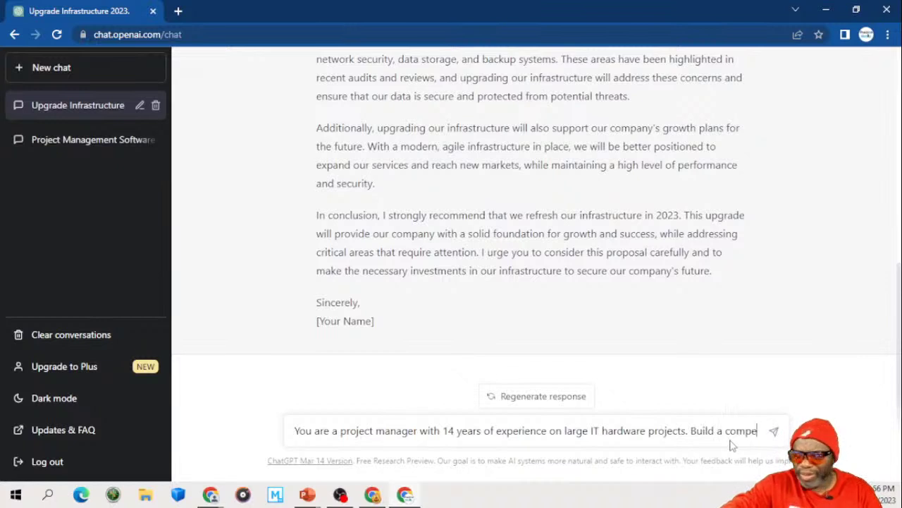
type("lling")
type("a")
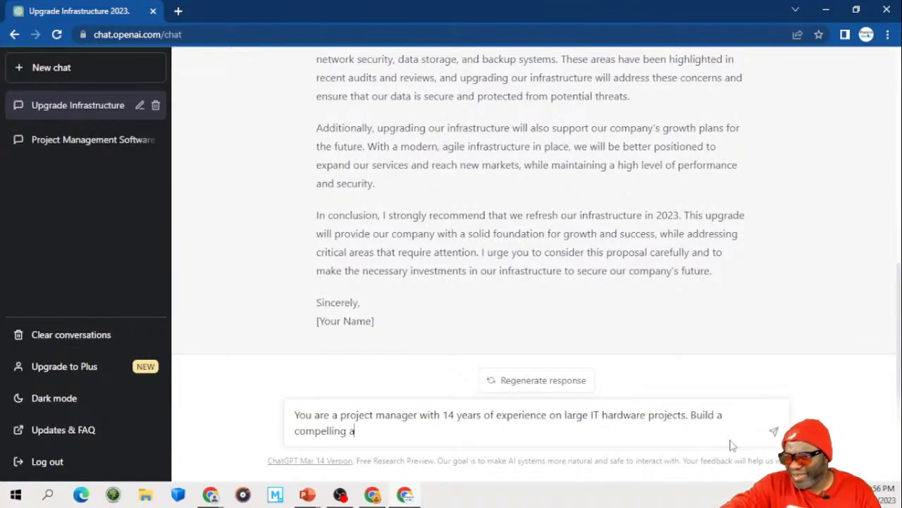
type("rgument i")
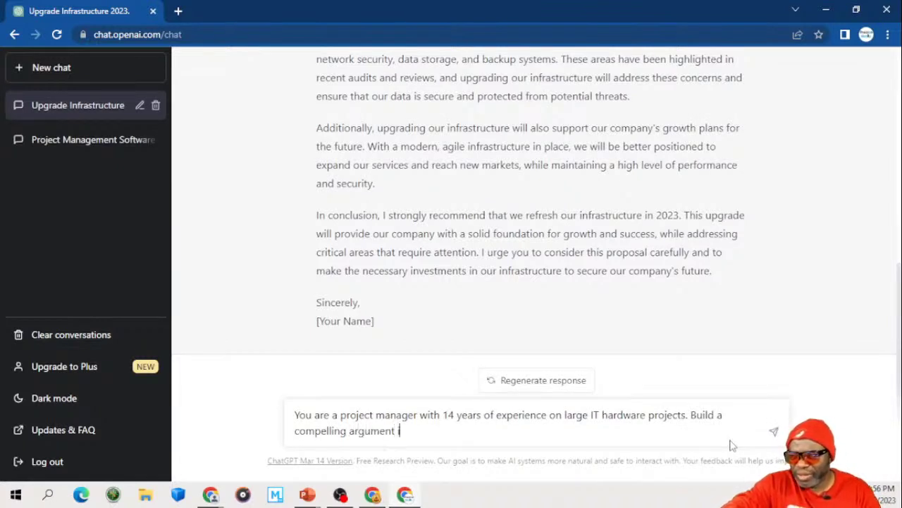
type("n tabu")
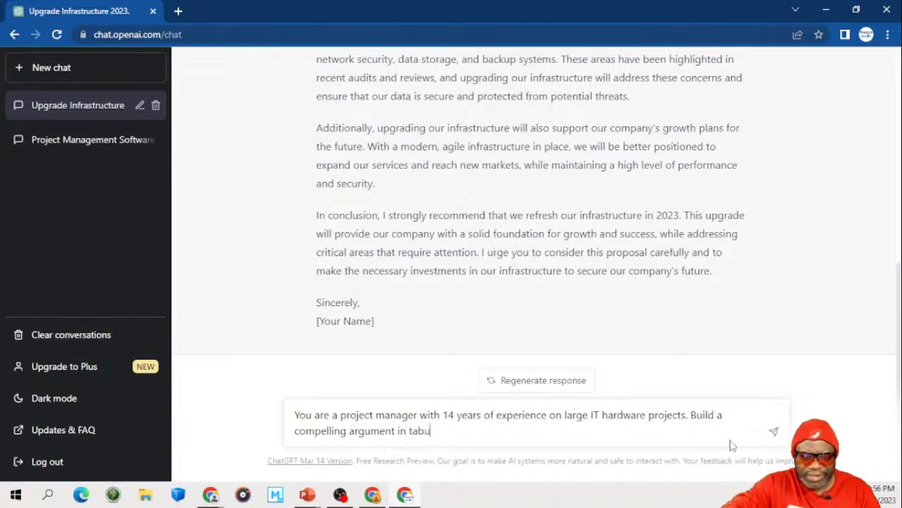
type("lar view")
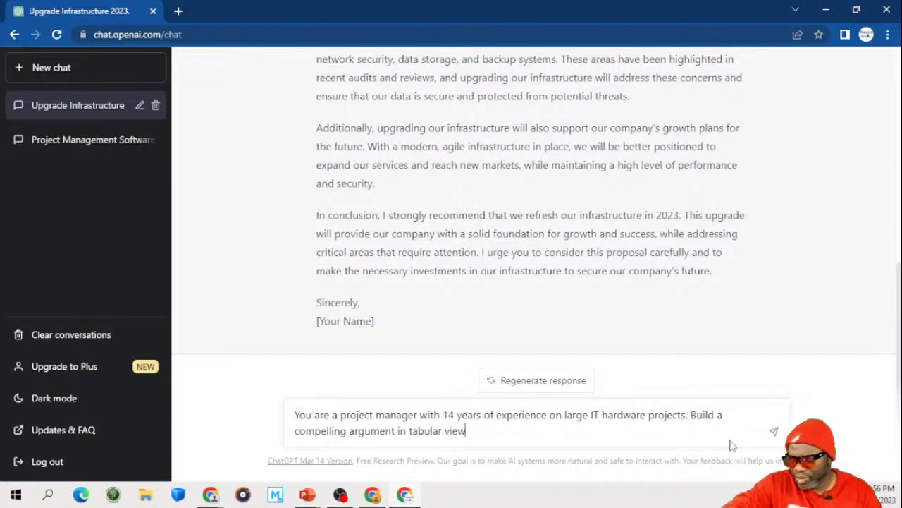
Step: Specify that the table should be showing the pros and the cons of a hardware and software upgrade
type(" showing the")
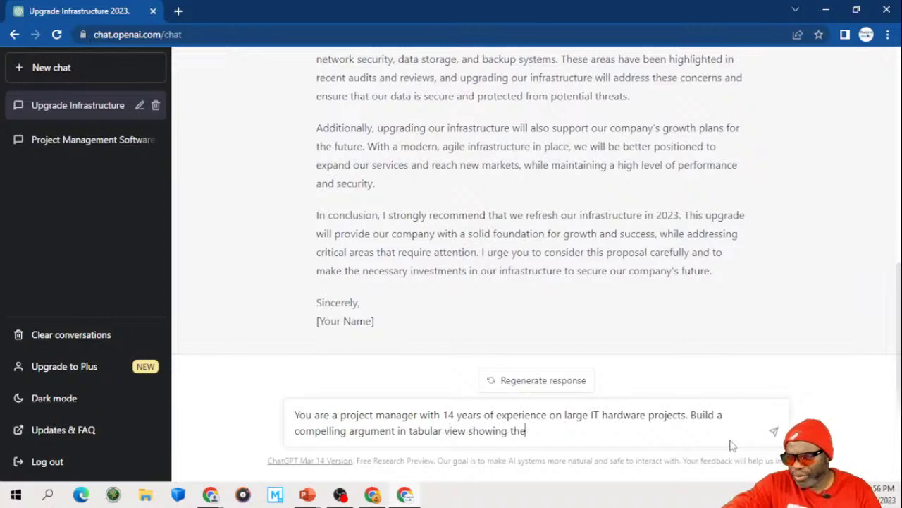
type(" pros a")
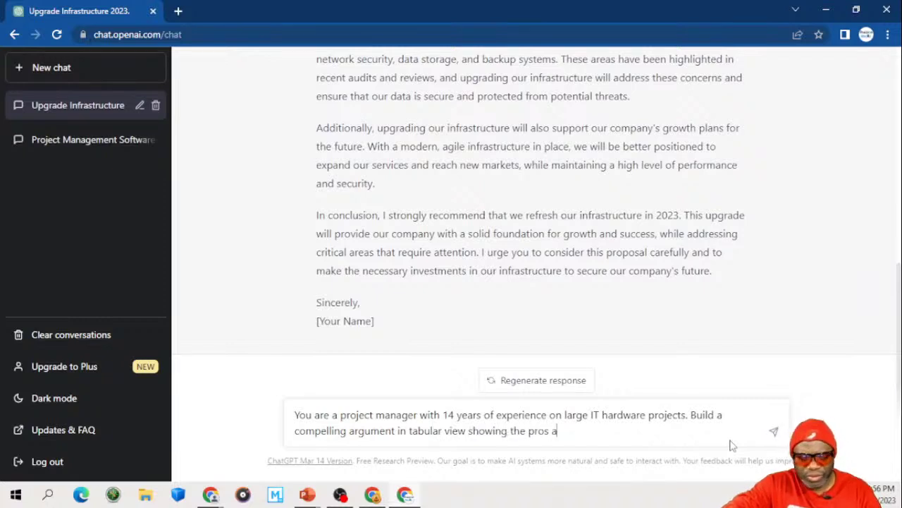
type("nd the cons of a")
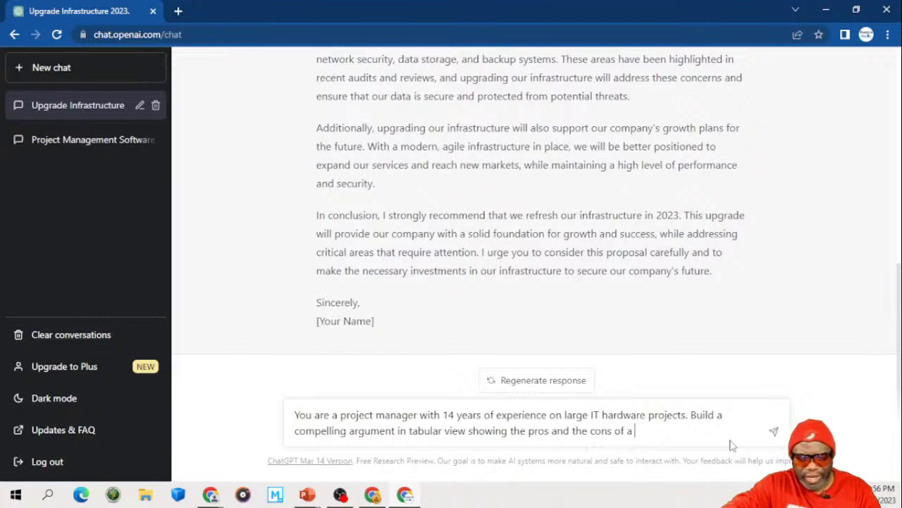
type(" hardware ")
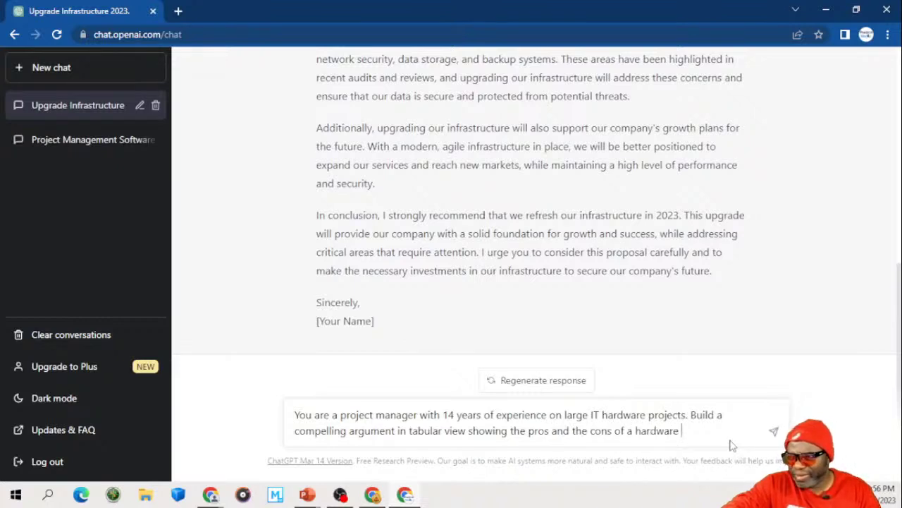
type("and soft")
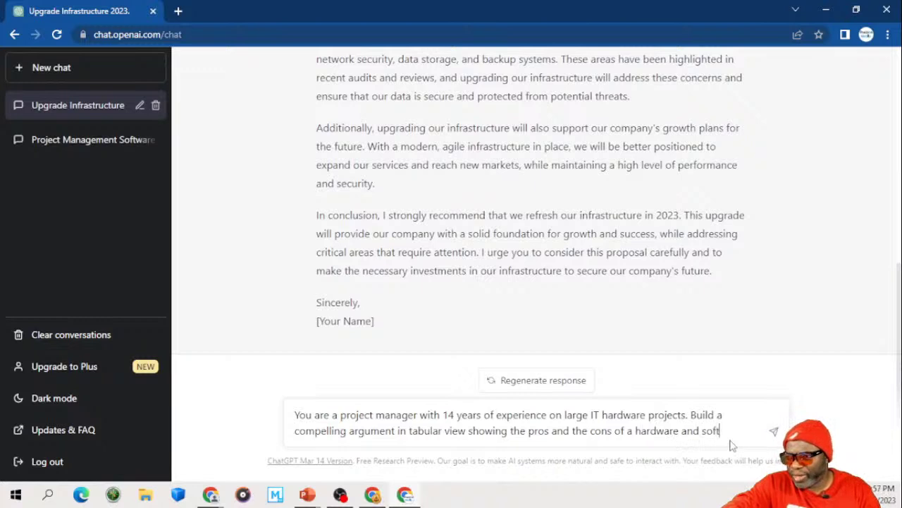
type("ware up")
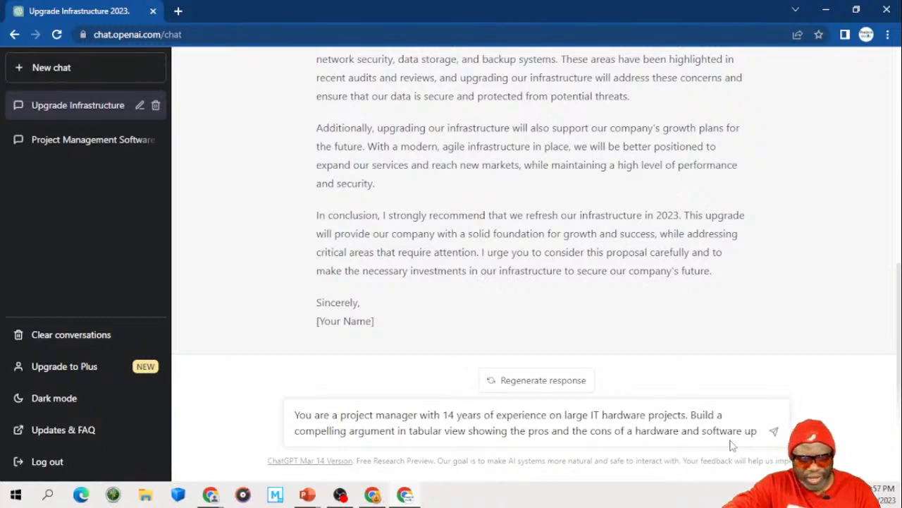
type("grade. I")
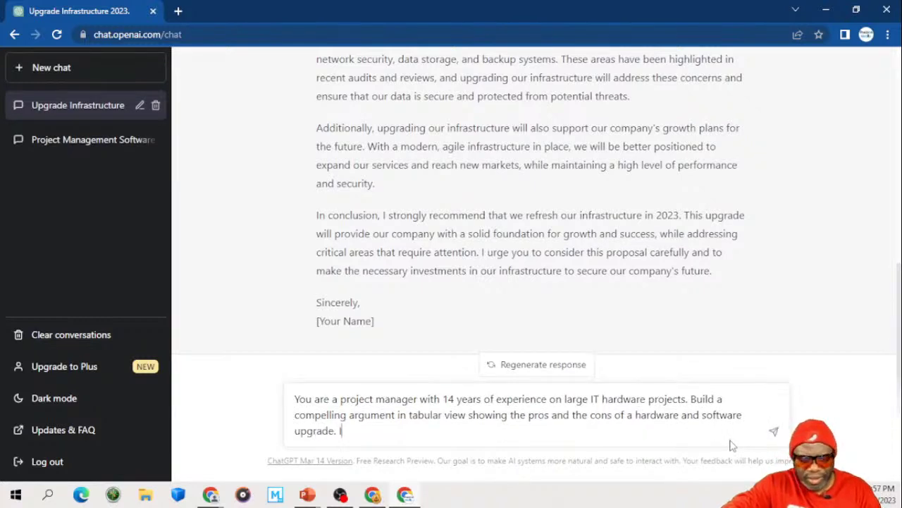
Step: Add an instruction to include the cost benefit analysis in a separate field, and submit the prompt
type("nclude the ")
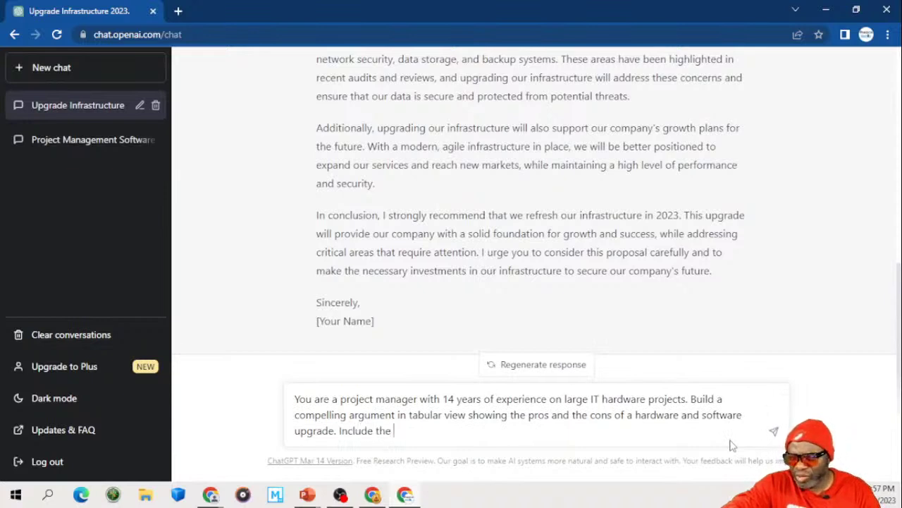
type("cost benefi")
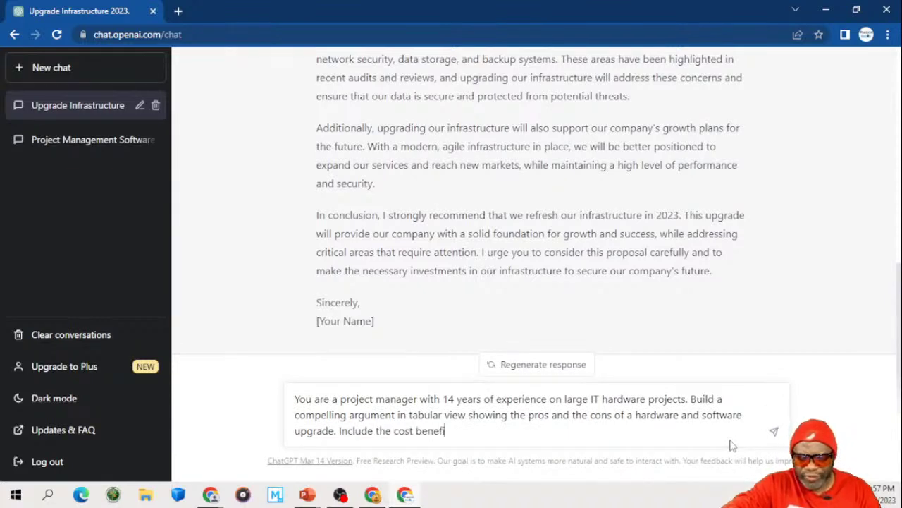
type("t analys")
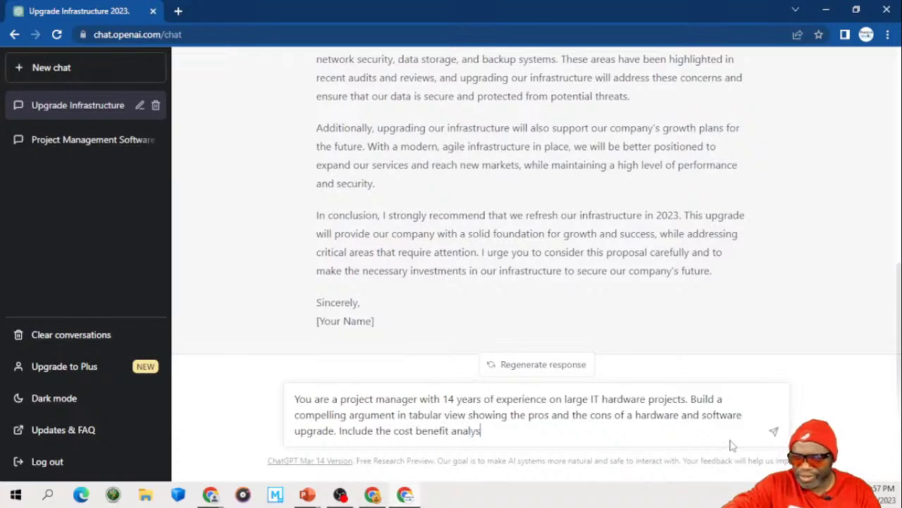
type("is in a sepa")
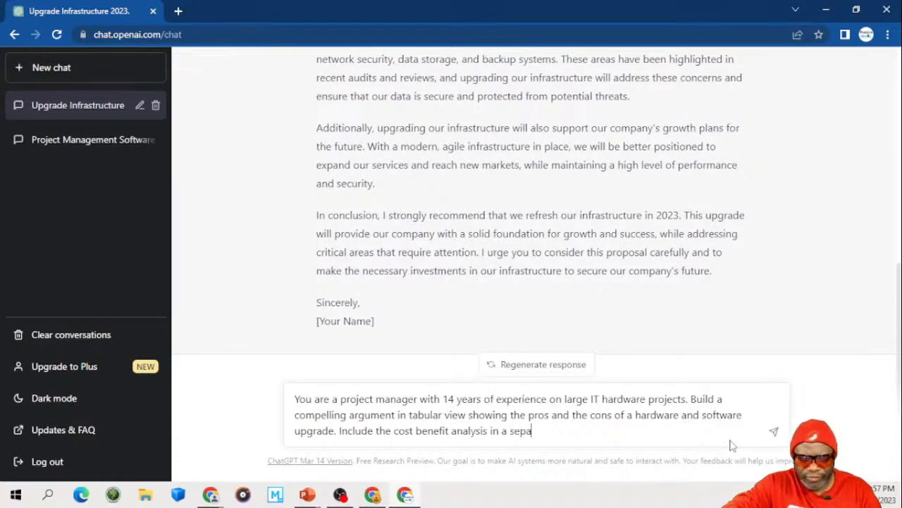
type("rate field.")
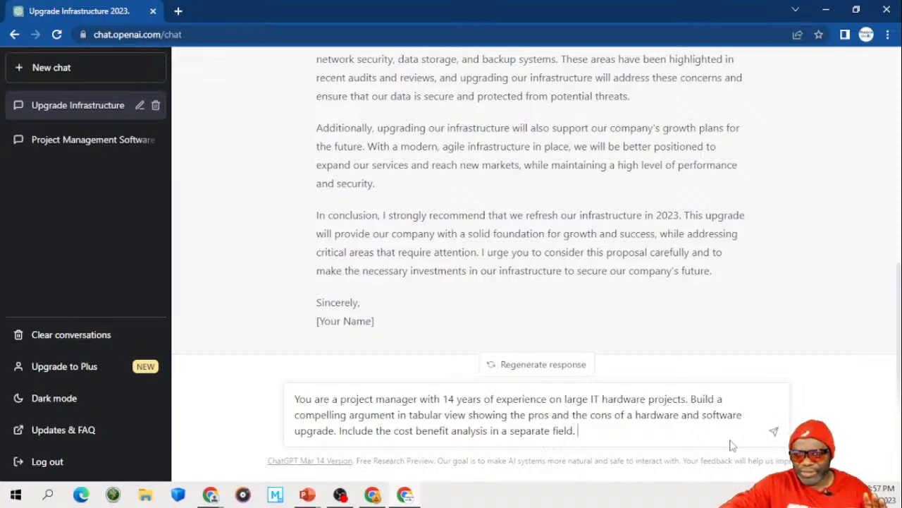
key("Return")
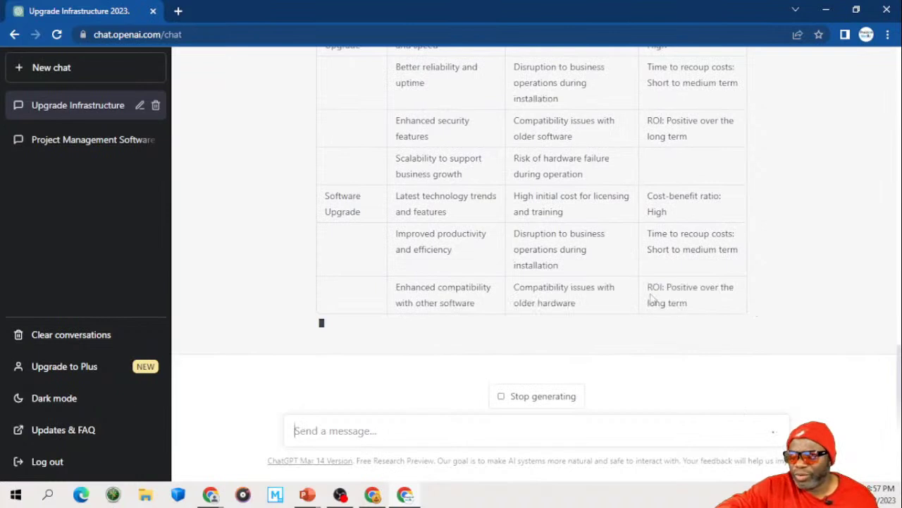
Step: Review the generated table of pros, cons and cost benefit analysis for the hardware and software upgrades
scroll(618, 276, "up", 2)
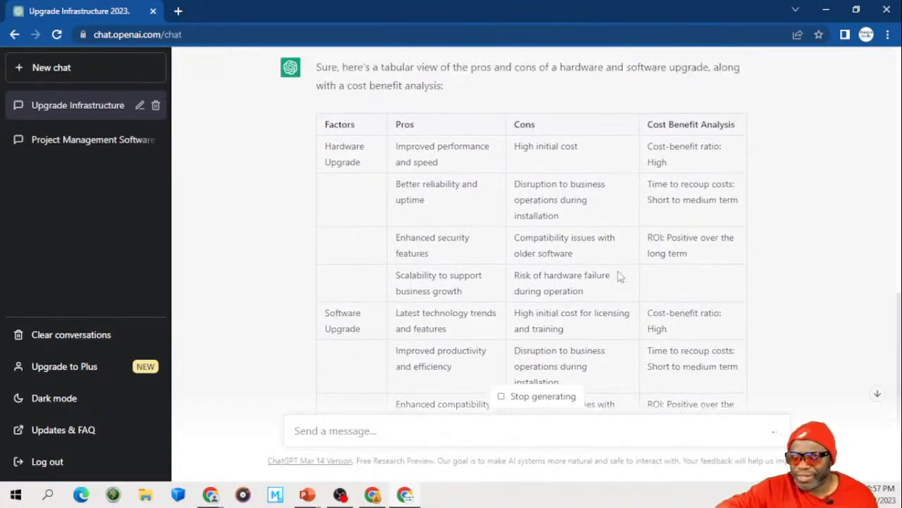
scroll(619, 275, "up", 1)
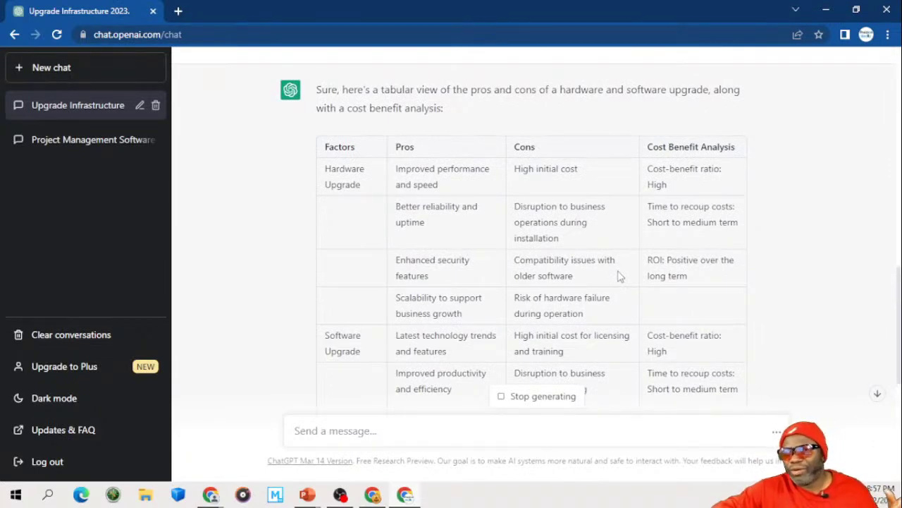
scroll(618, 276, "down", 3)
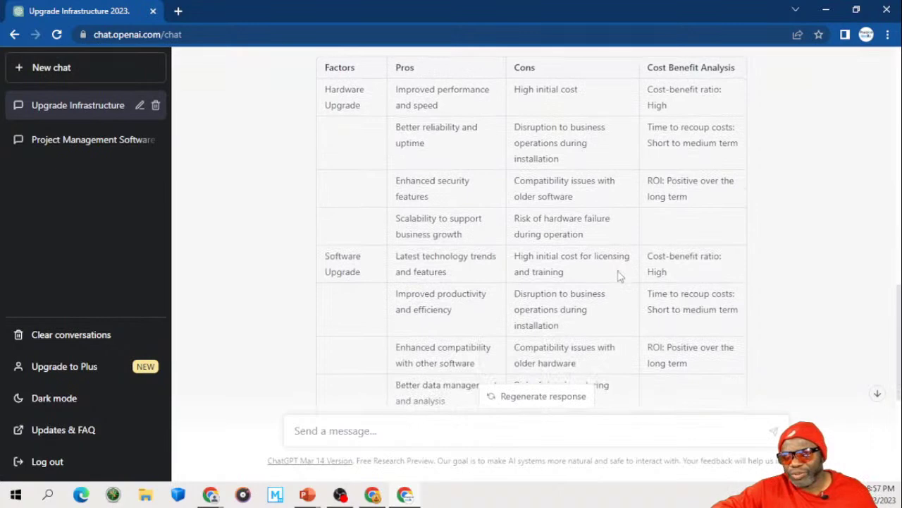
Step: Review the remaining rows of the upgrade table and the closing conclusions, returning from the slides to the ChatGPT response
scroll(618, 275, "down", 5)
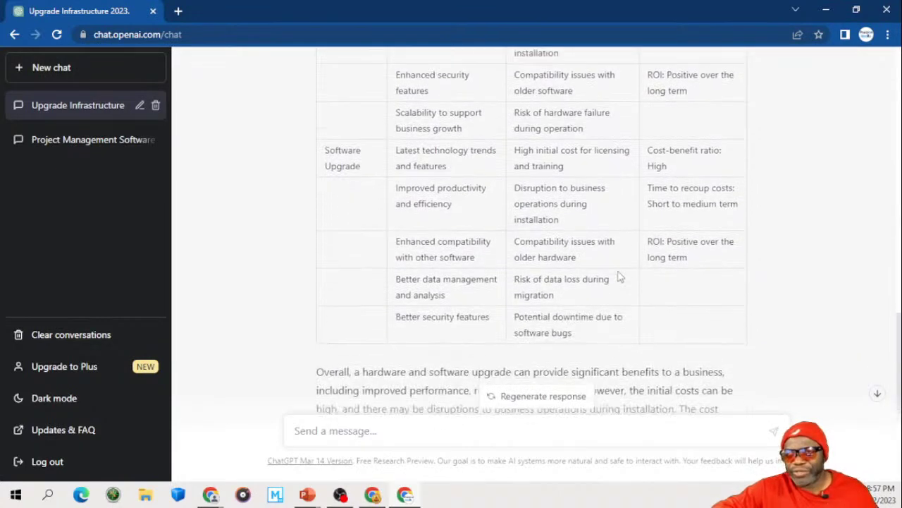
scroll(618, 276, "down", 3)
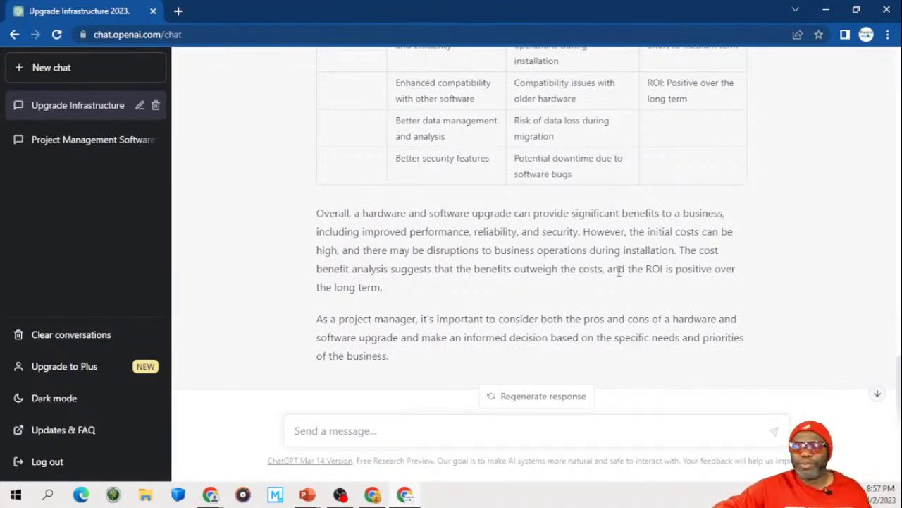
scroll(618, 271, "up", 6)
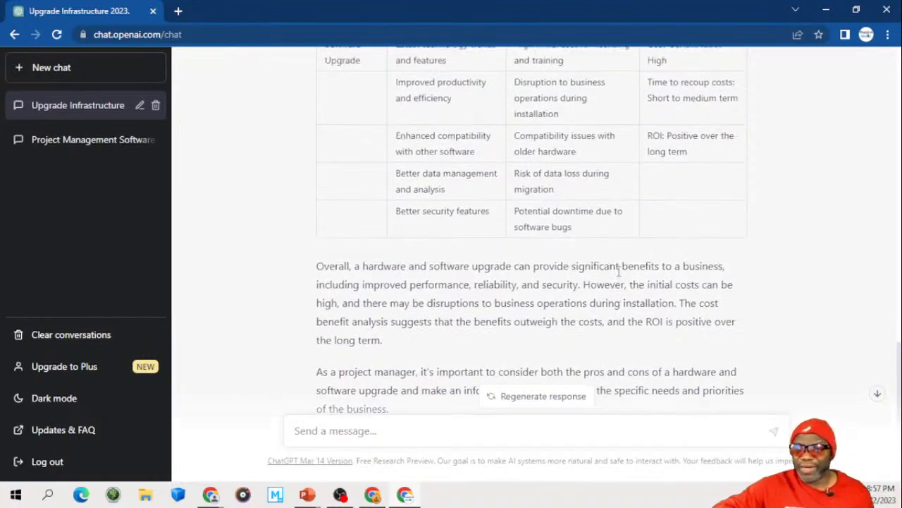
scroll(618, 275, "up", 4)
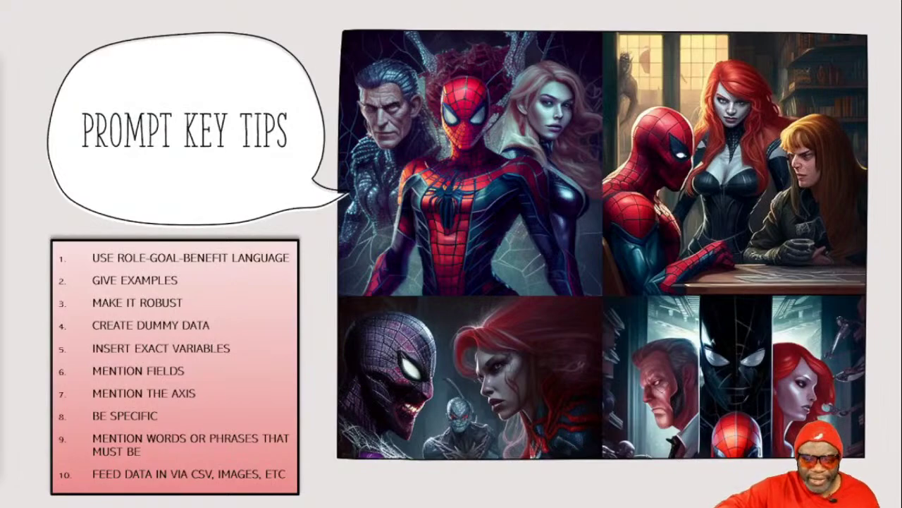
key("alt+Tab")
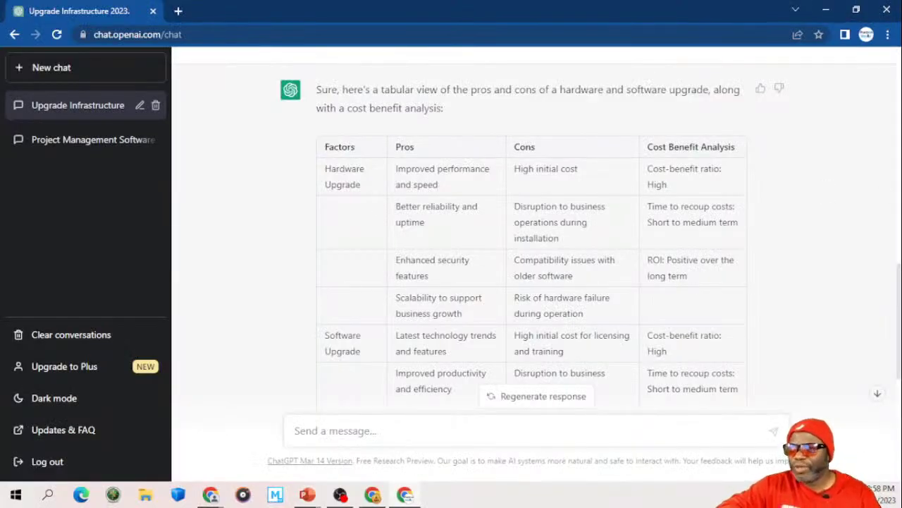
left_click(874, 393)
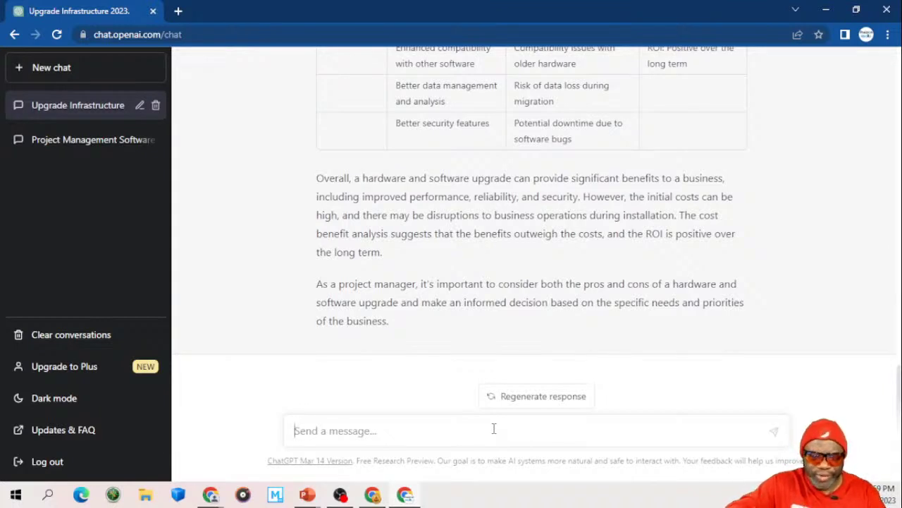
type("Create")
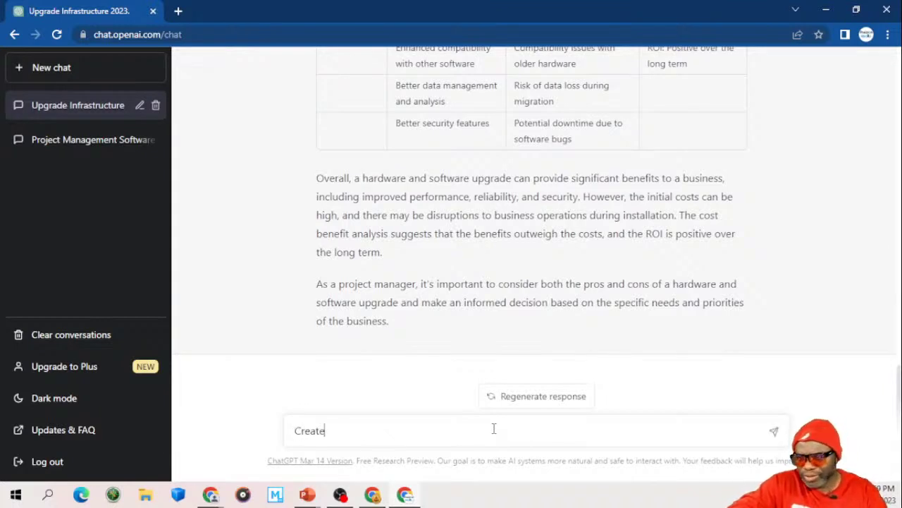
type(" a backlog")
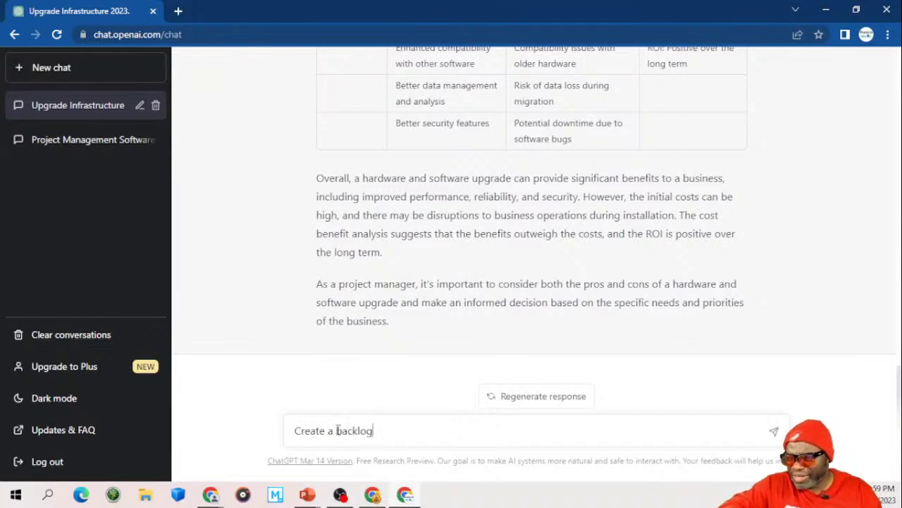
left_click(295, 432)
type("Write a compelling argument as to why your company infrastructure should be refreshed in 2023. Mention the following names in the argument: Dr. Rice, Ms. Black, The CFO HG Barnes and the President of the company Mr. Koalic. Make the response as robust as possible,")
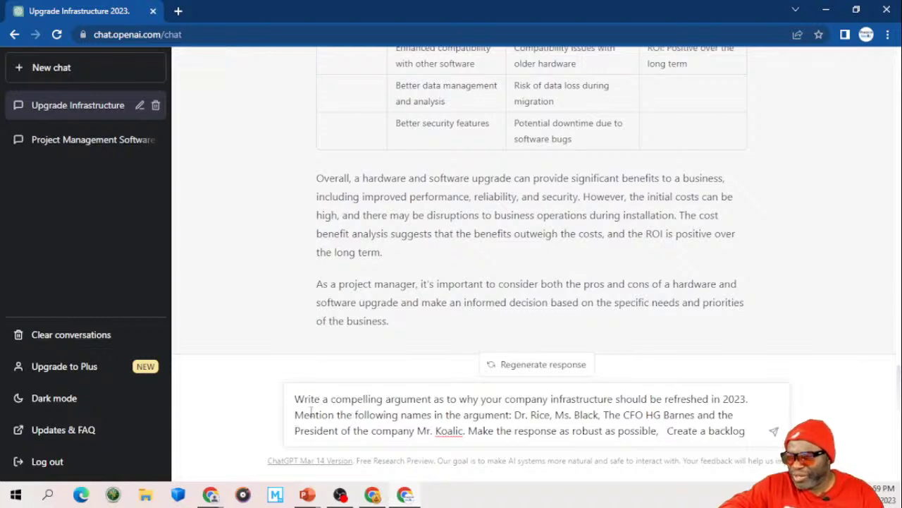
left_click_drag(295, 399, 463, 414)
key("ctrl+a")
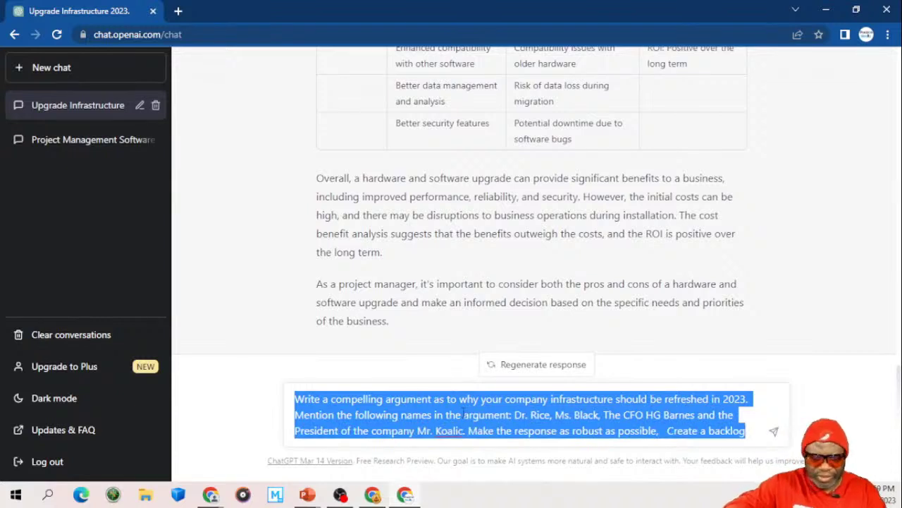
Step: Start a new prompt with the role text "You are a Portfolio manager trying to make a case"
type("You are a")
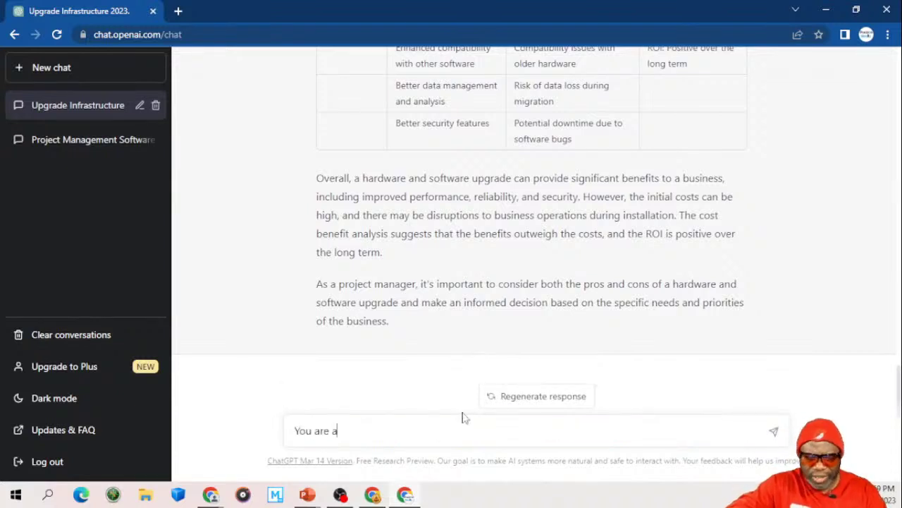
type("Pro")
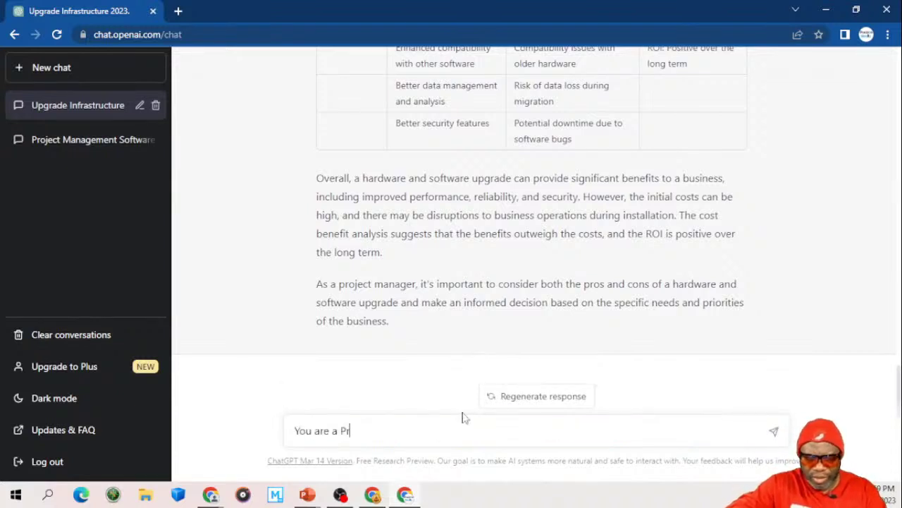
key("BackSpace")
key("BackSpace")
type("or")
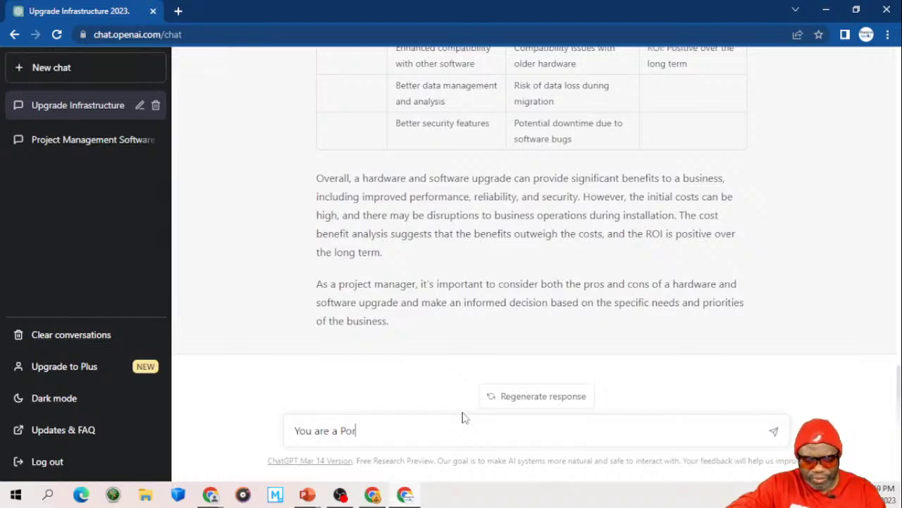
type("tfolio m")
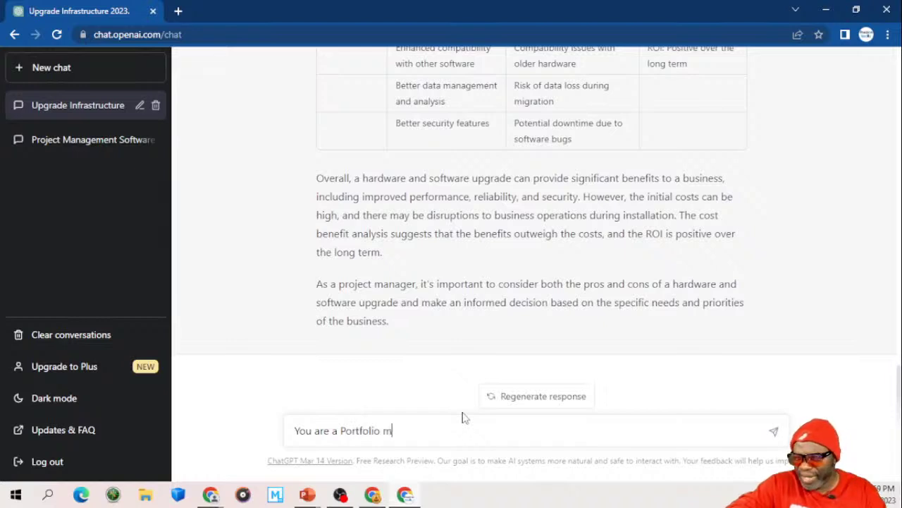
type("anage")
key("BackSpace")
key("BackSpace")
key("BackSpace")
key("BackSpace")
type("ana")
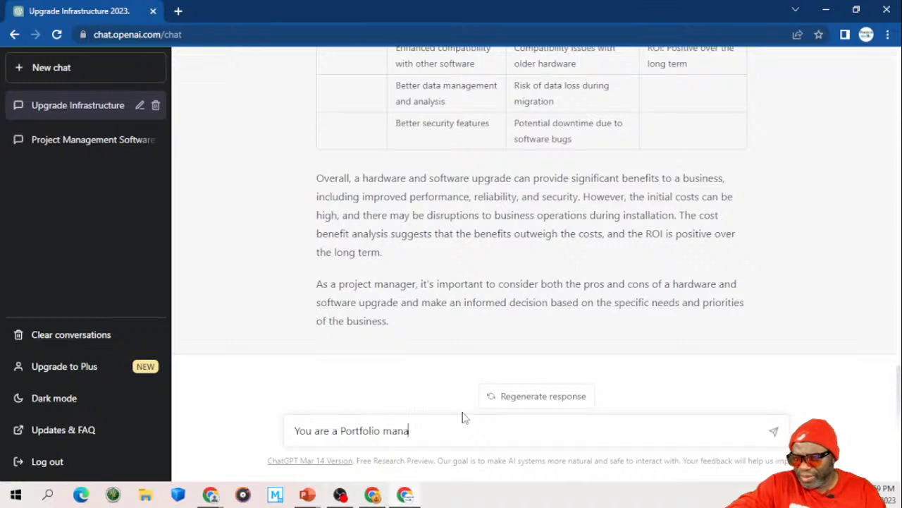
type("ger trying to")
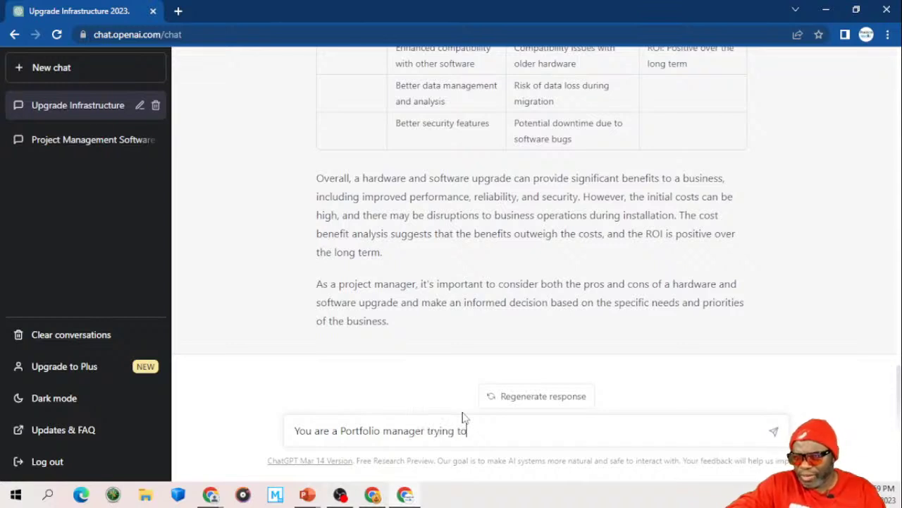
type(" make a case")
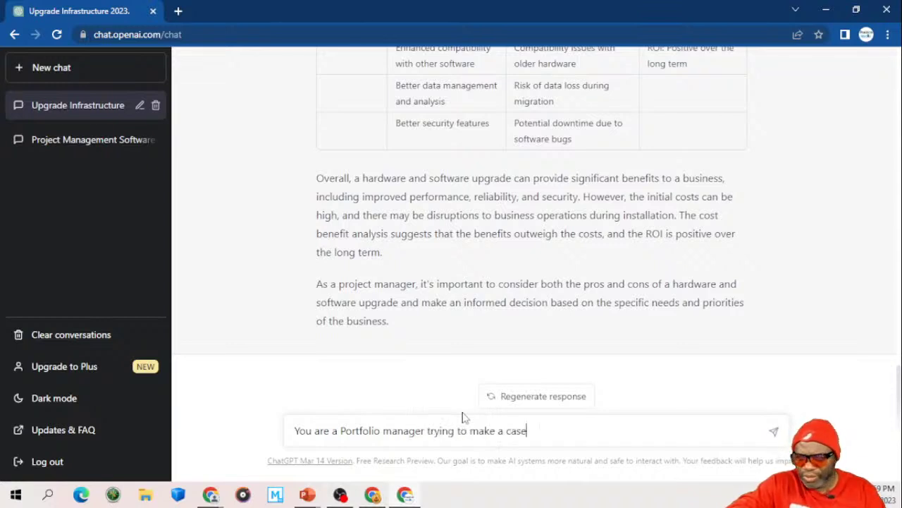
Step: Continue the prompt with the purpose of the case: "for a hardware and software refresh for all infrastructure"
type(" for a ")
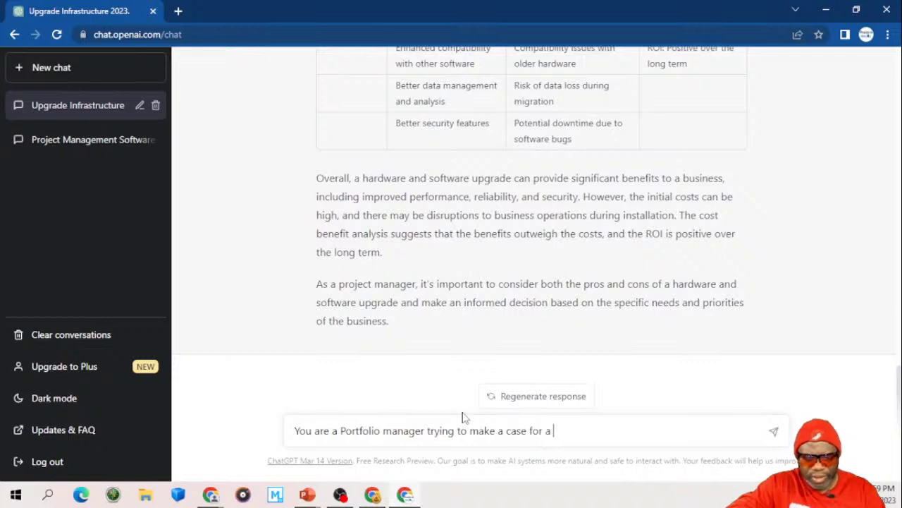
type("hardwar")
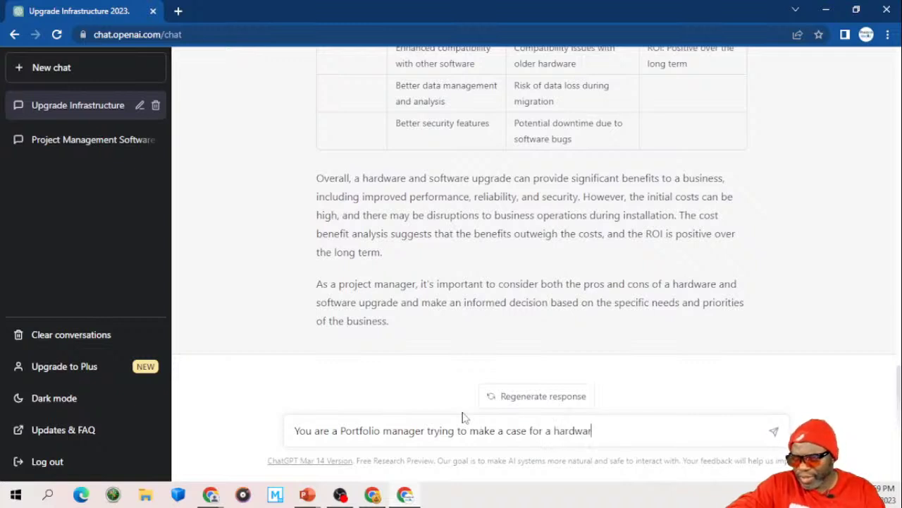
type("e and softwa")
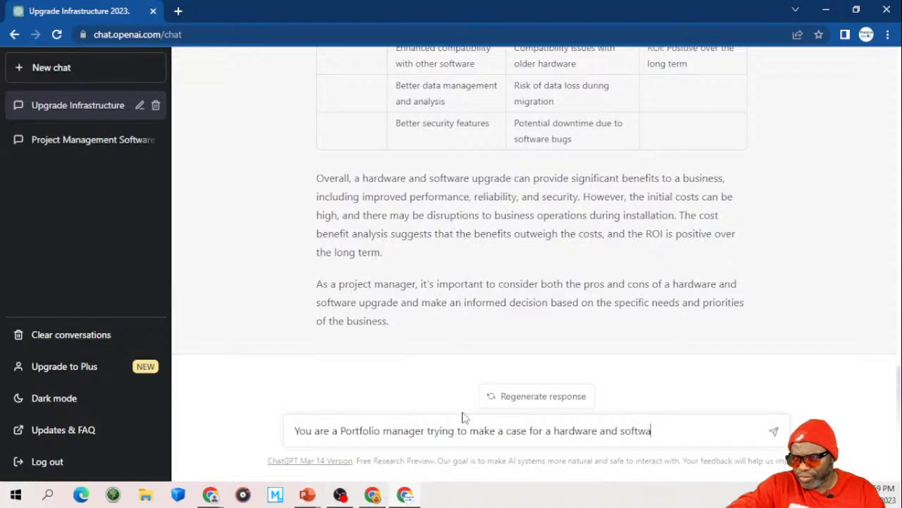
type("re refre")
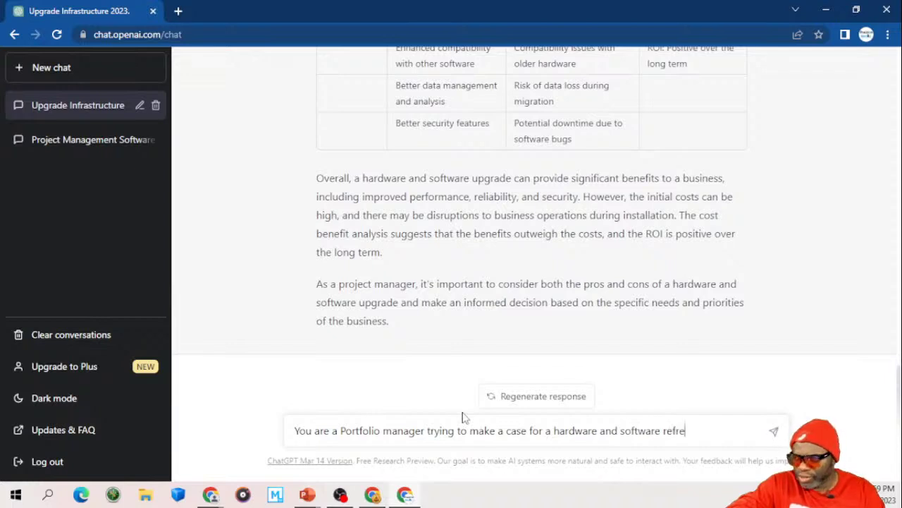
type("sh for")
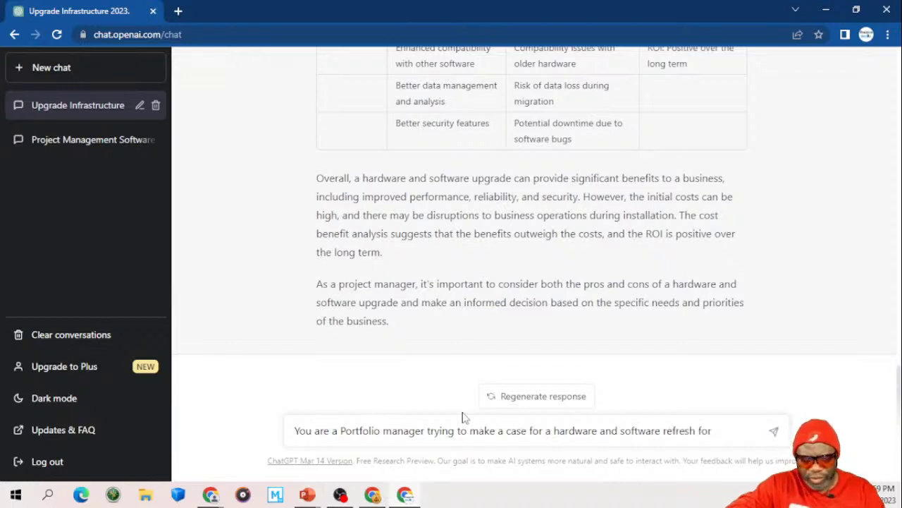
type(" all inf")
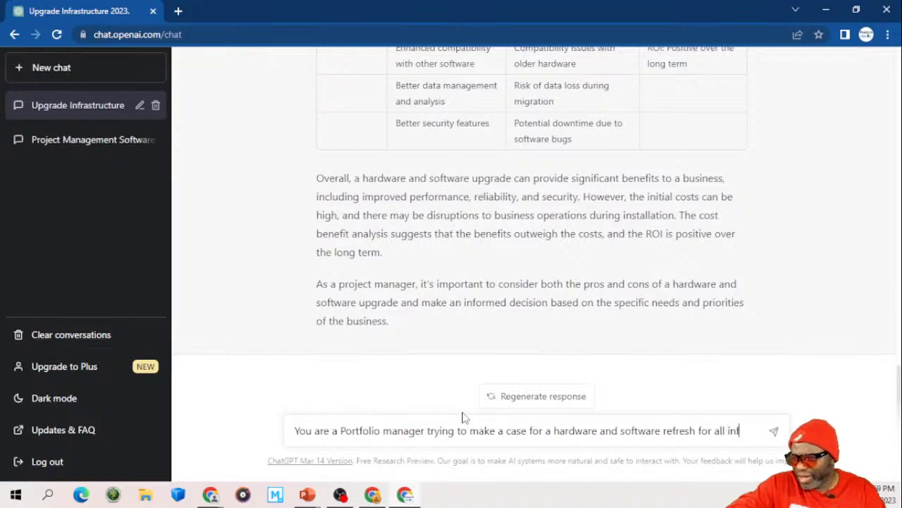
type("rastruc")
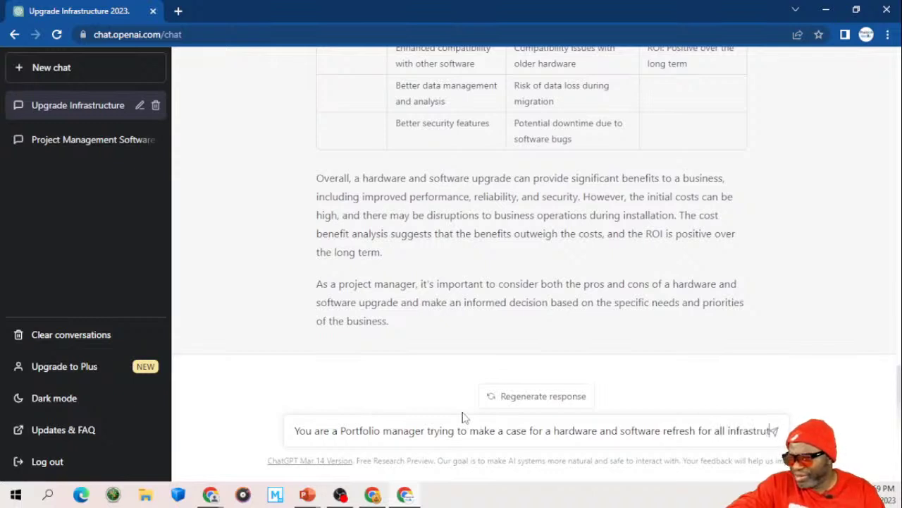
type("ture")
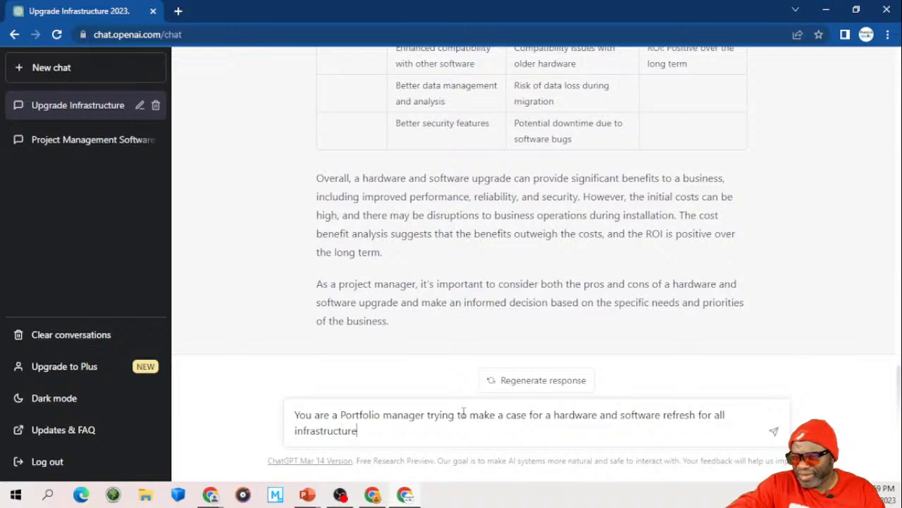
Step: Add "and windows." to the refresh scope and extend the prompt with the request "Create a product backlog"
type(" and windoes")
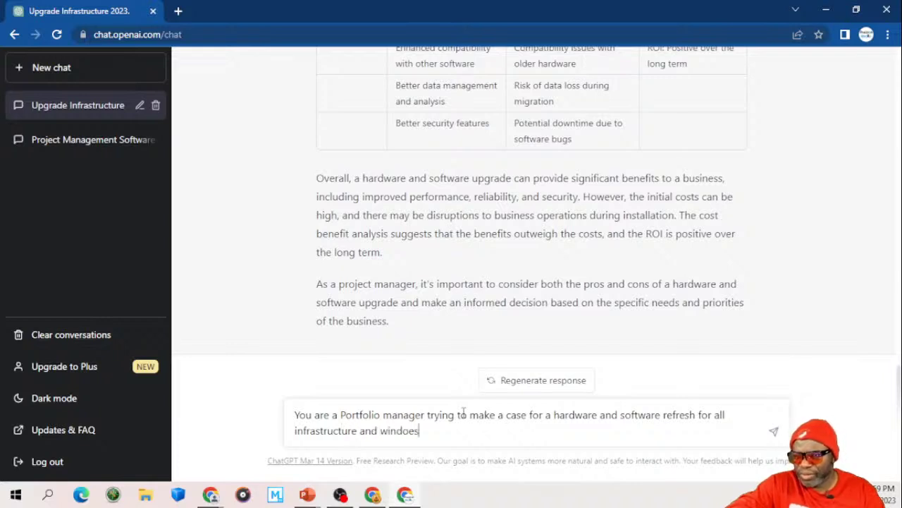
key("BackSpace")
key("BackSpace")
type("ws. Cr")
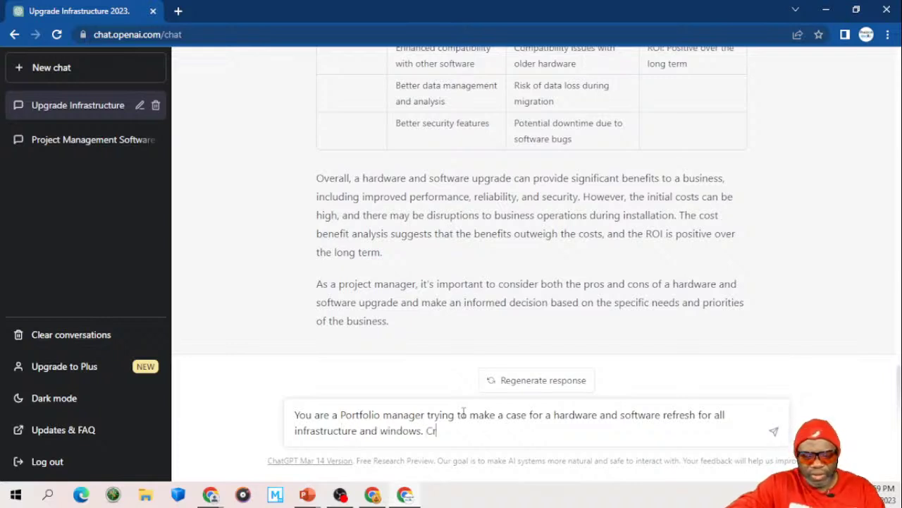
type("eate a produc")
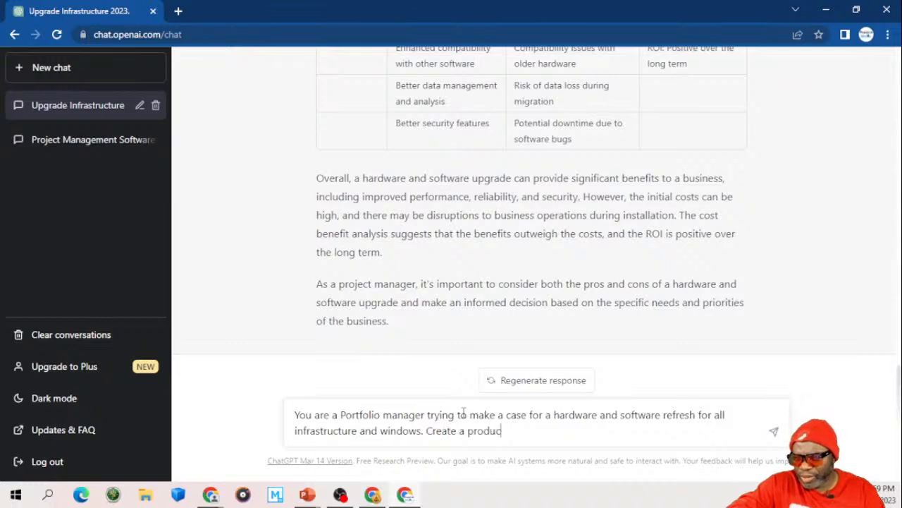
type("t backlog")
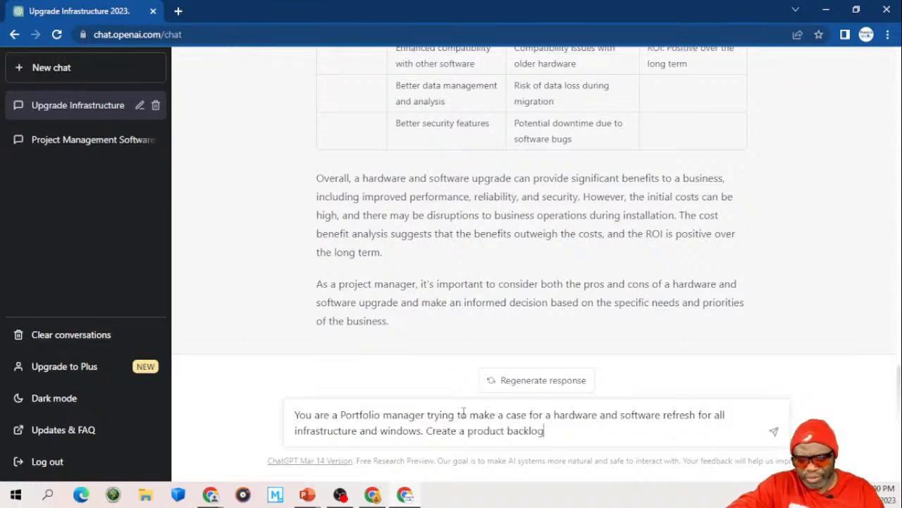
Step: Continue the product backlog prompt with "for this endeavor breaking the information down into releases, sprints"
type("this")
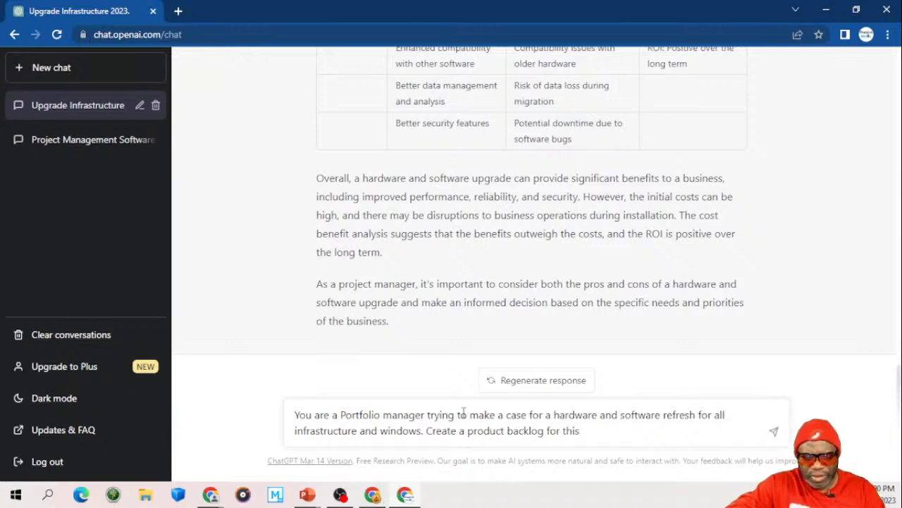
type(" end")
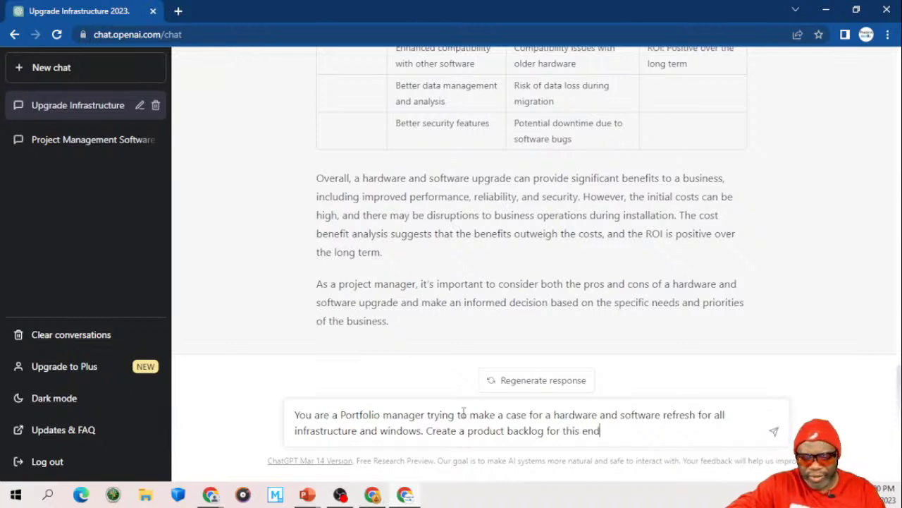
type("eavor b")
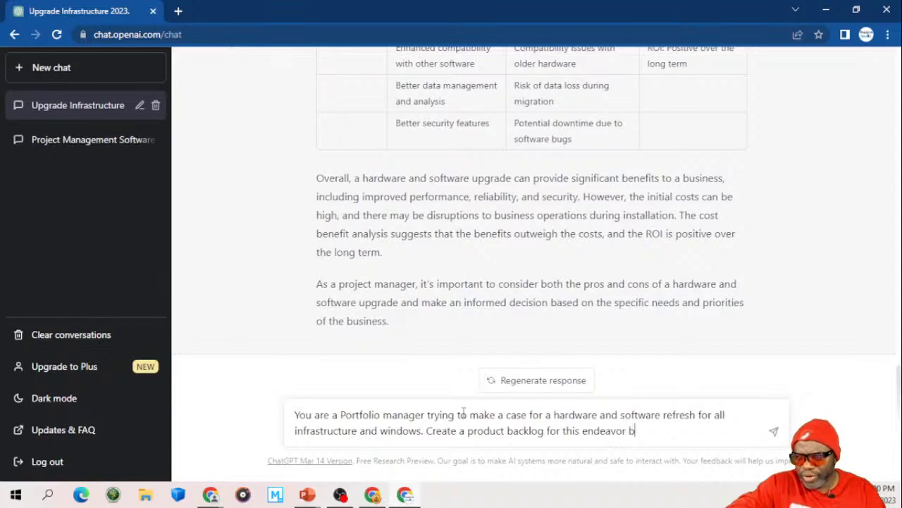
type("reaking the ")
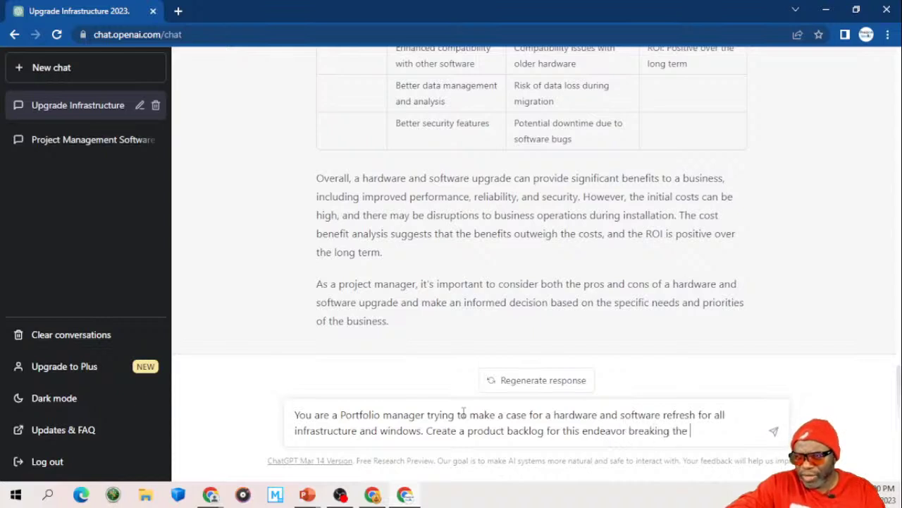
type("information down into ")
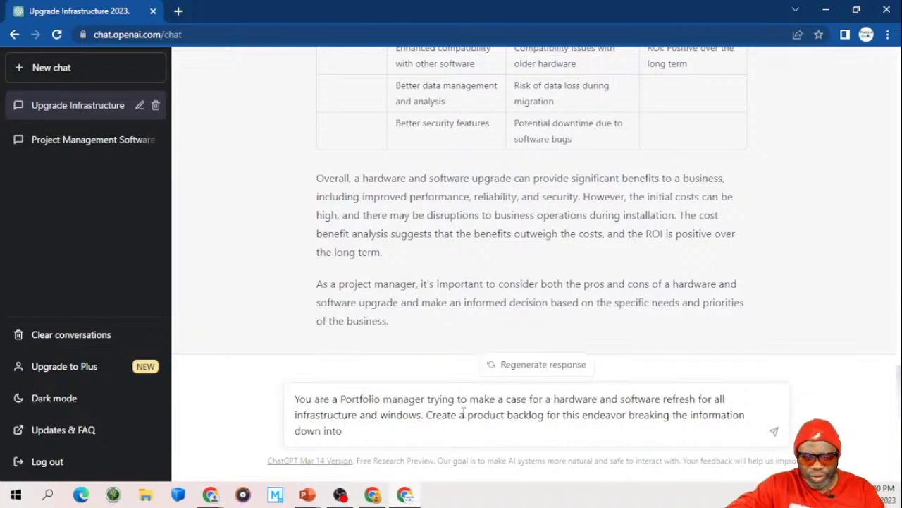
type("releases")
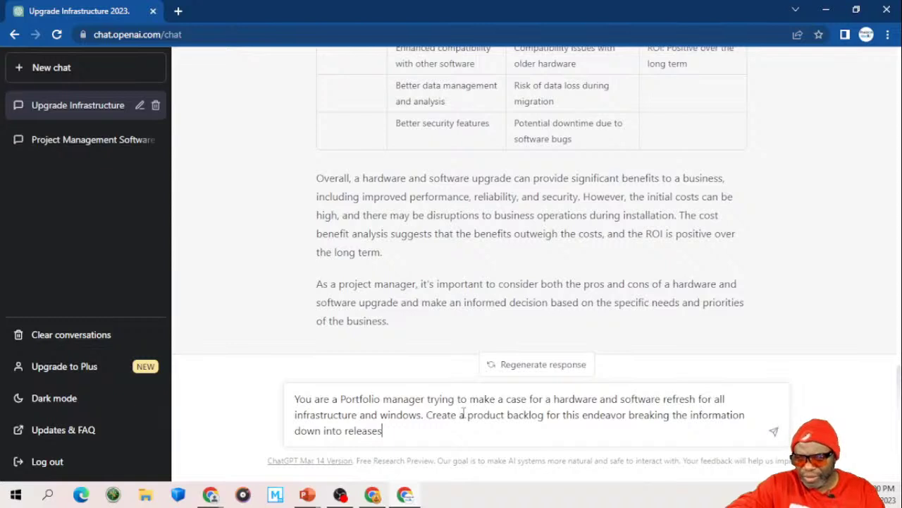
type(", sprints")
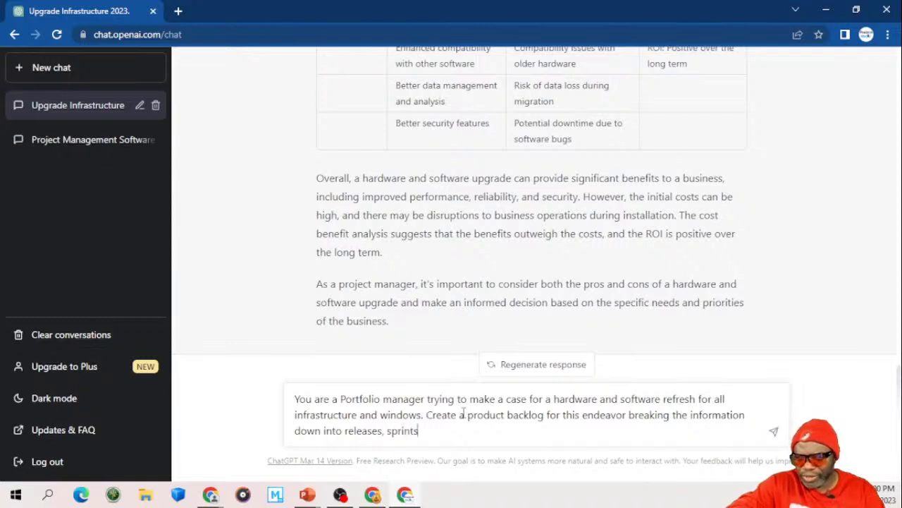
Step: Insert "epics, features," before "releases" in the prompt and end the list with ", stories." after "sprints"
left_click(345, 432)
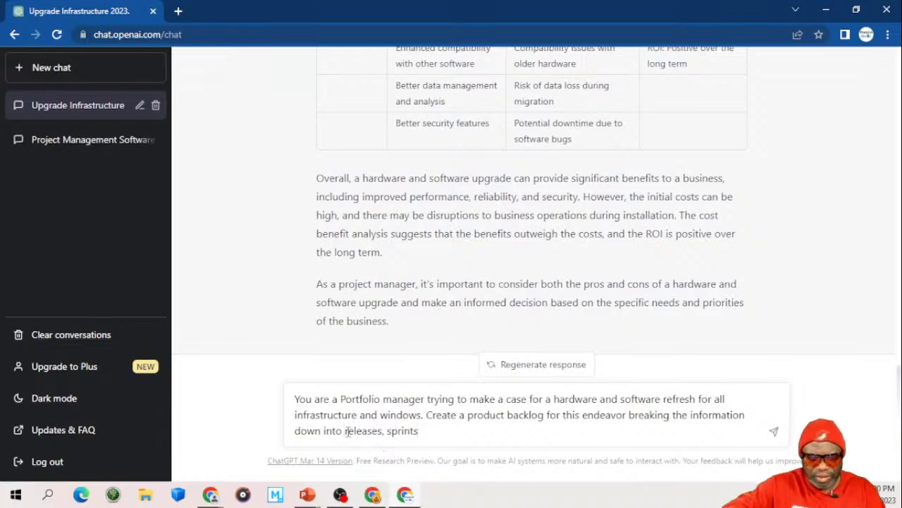
type("epics, ")
type("fea")
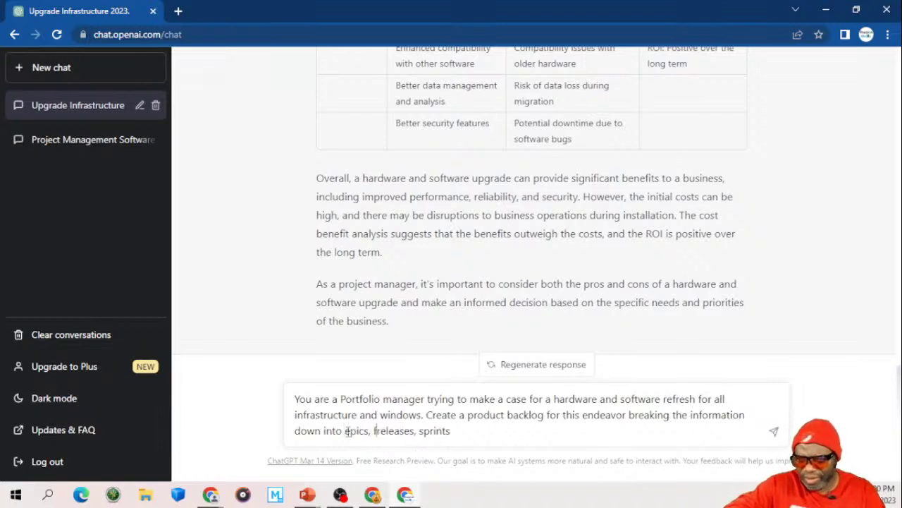
type("tures,")
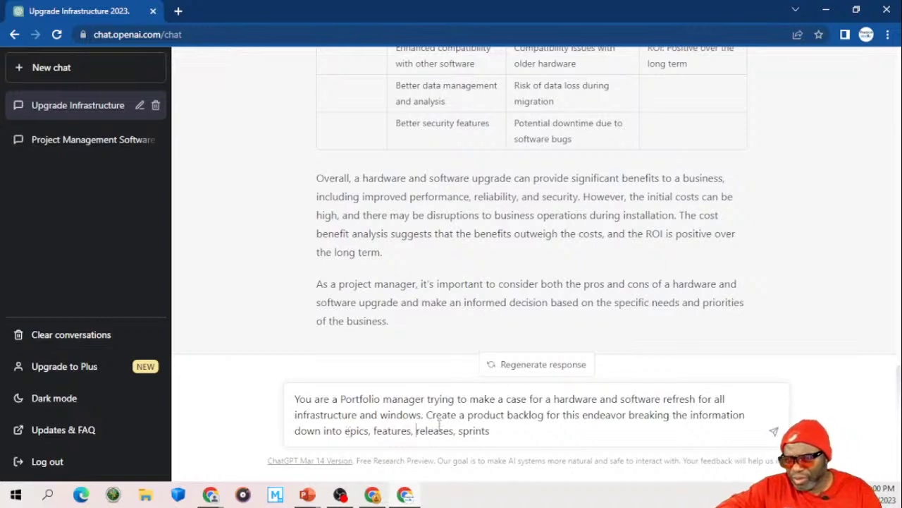
left_click(496, 433)
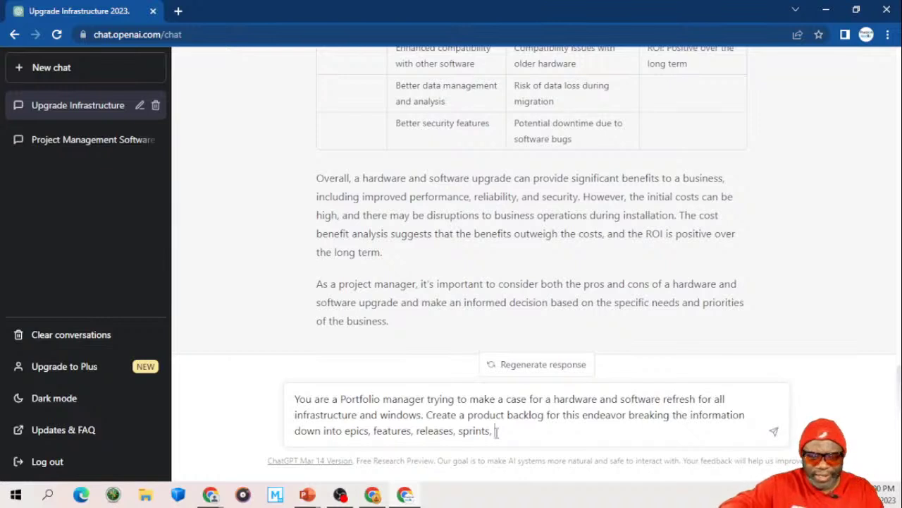
type("stories")
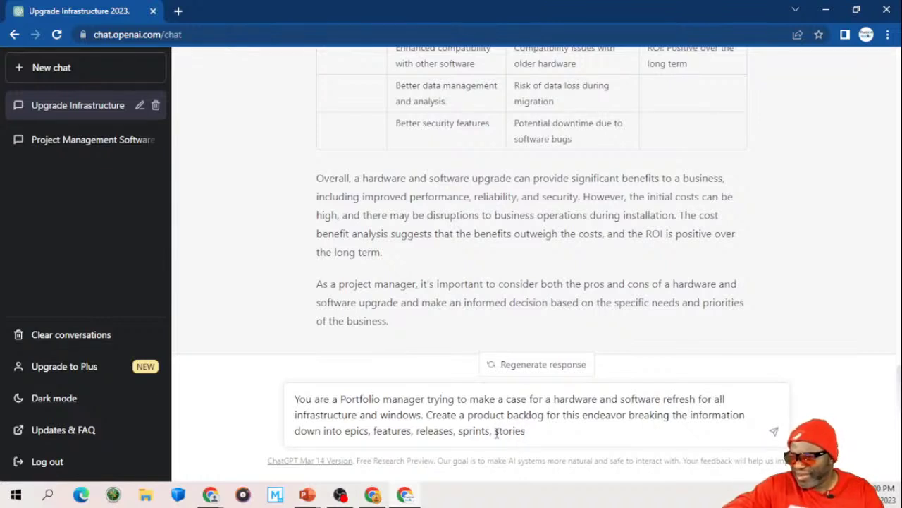
type(".")
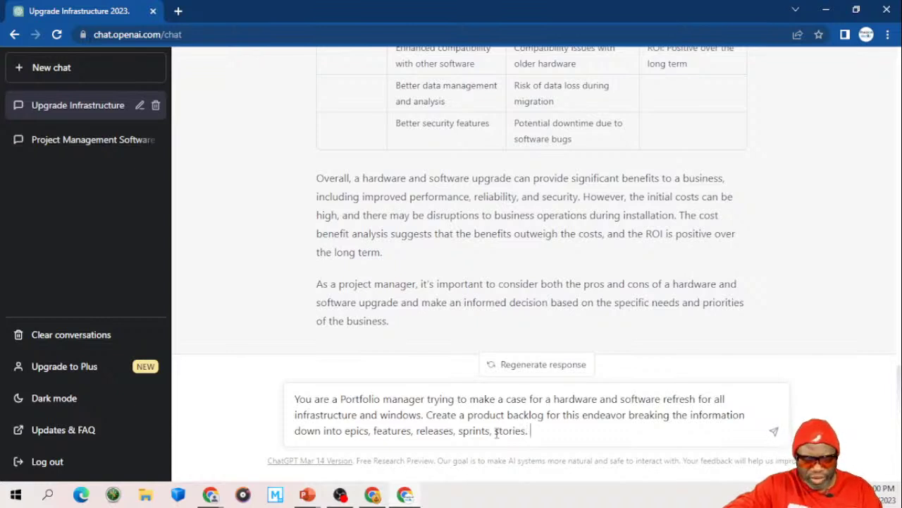
Step: Add to the prompt "Use as many lines and columns as is necessary to paint a clear picture for the less technical stakeholders"
type(" Use as ma")
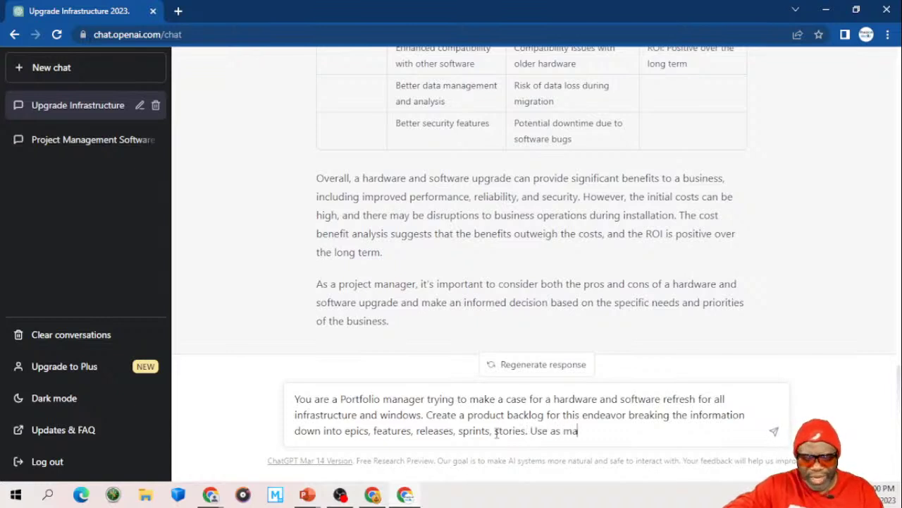
type("ny lines and c")
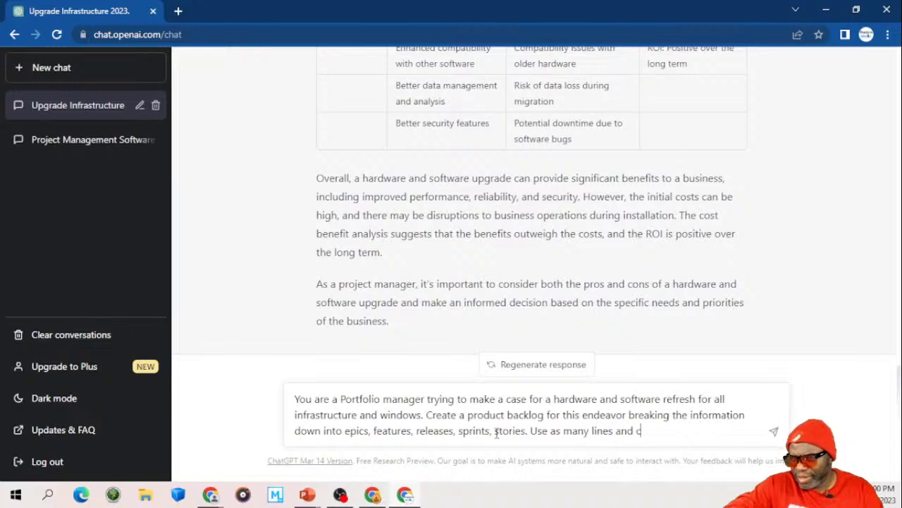
type("olumns as i")
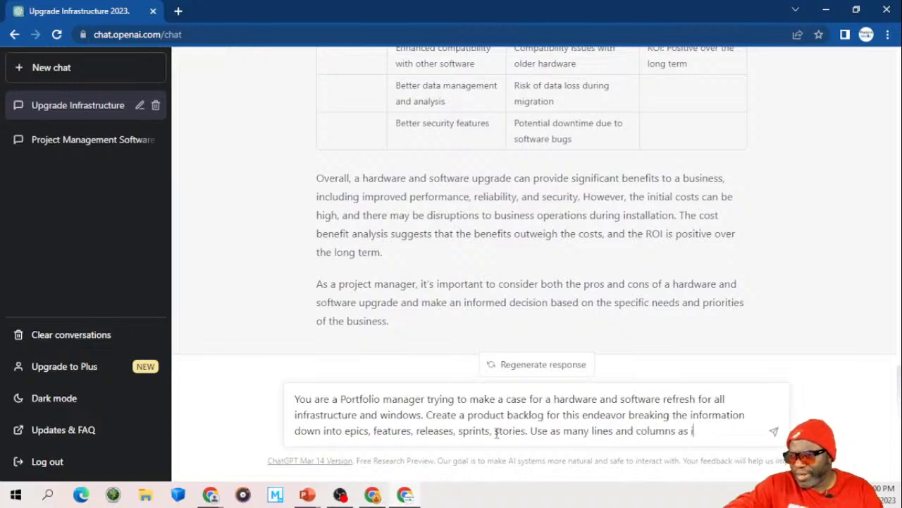
type("s necessar")
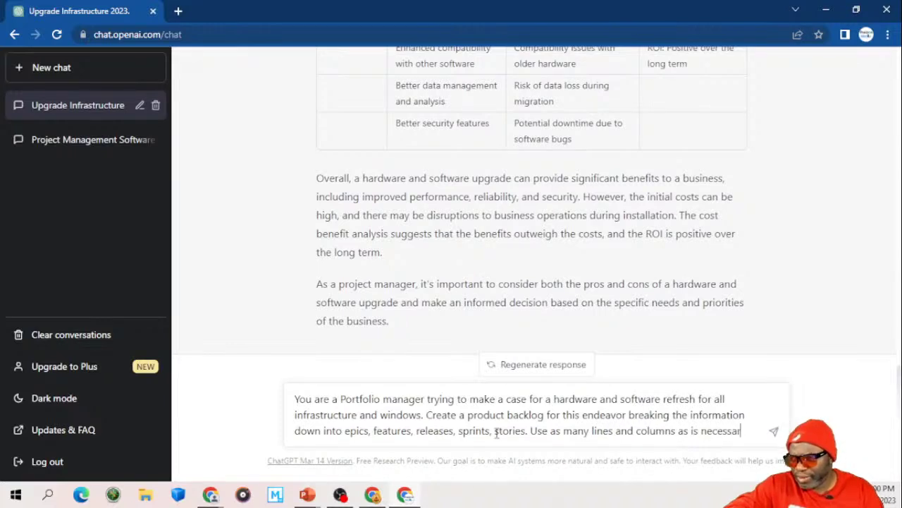
type("y t")
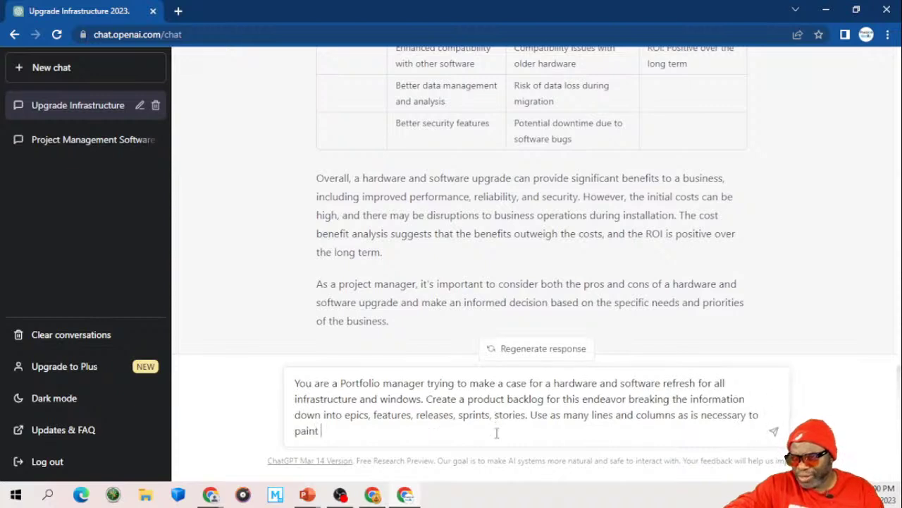
type("o paint a clear pictu")
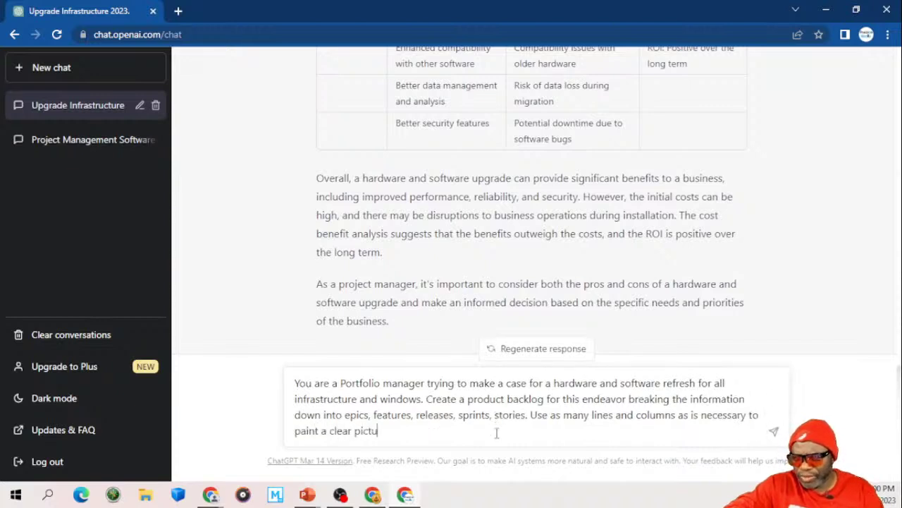
type("re for the les")
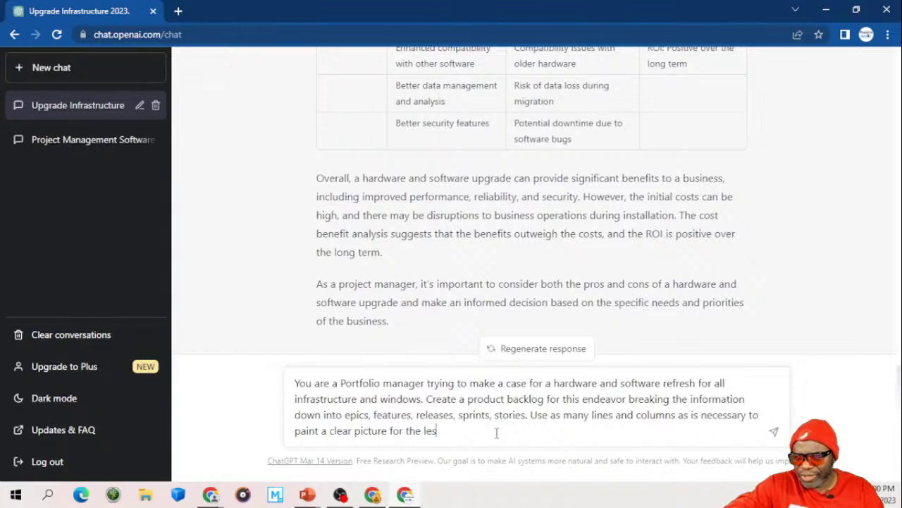
type("s technical ")
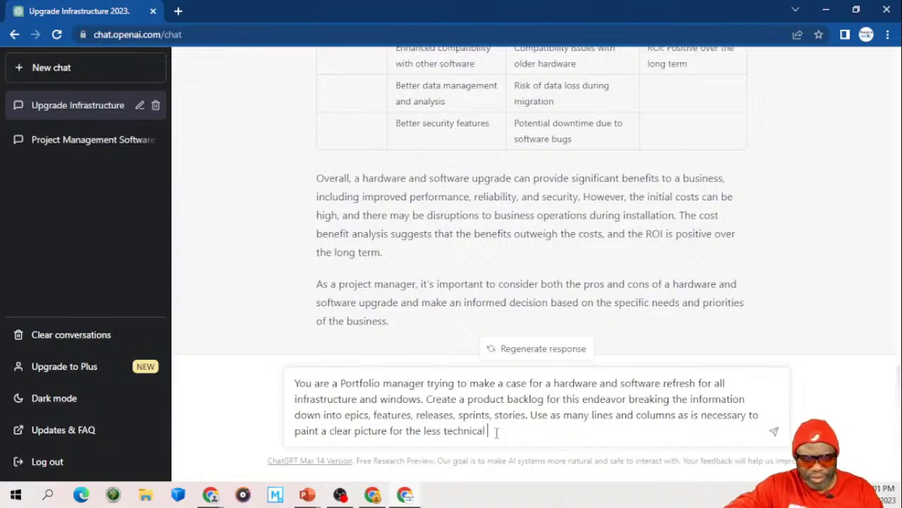
type("stakeholders")
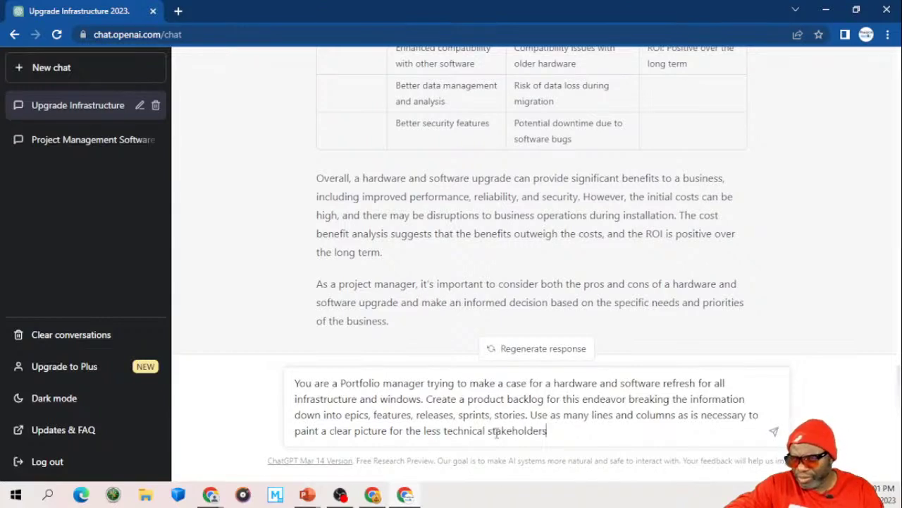
Step: Finish the prompt with "resulting in a green light to go ahead." and send it
type(" resulting i")
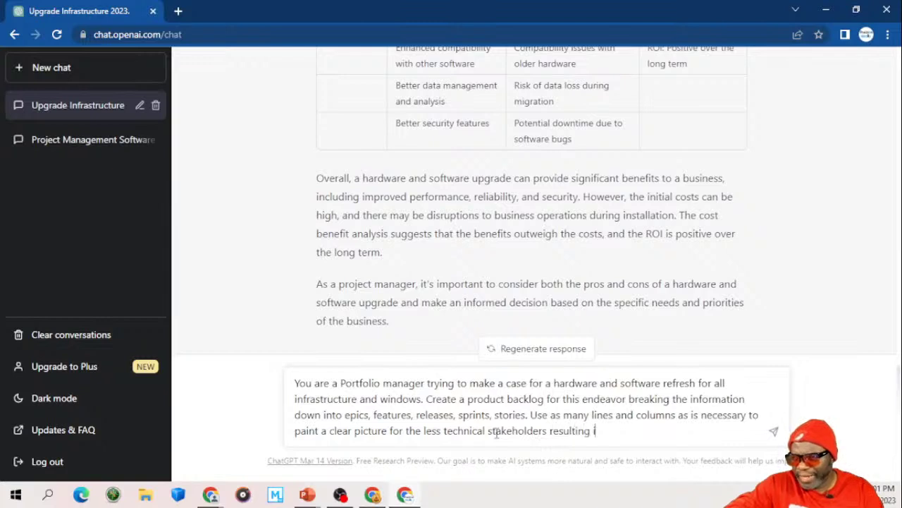
type("n a green")
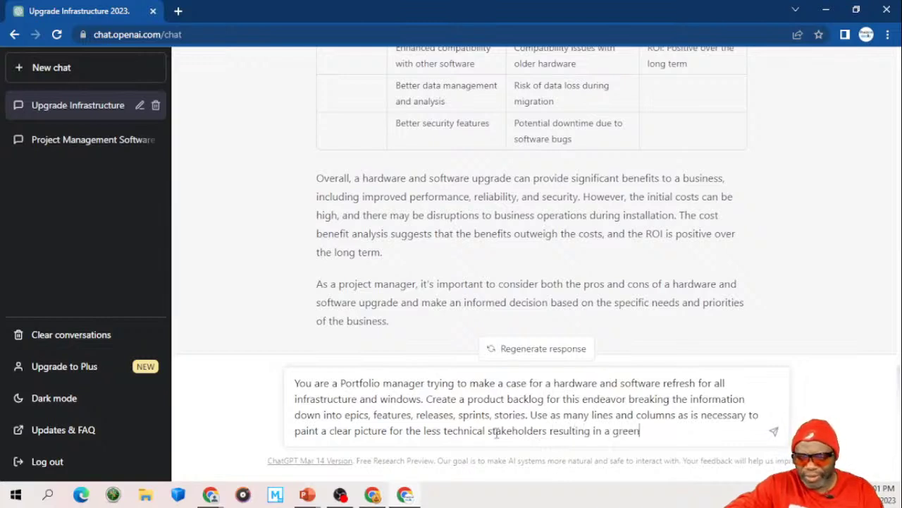
type(" light t")
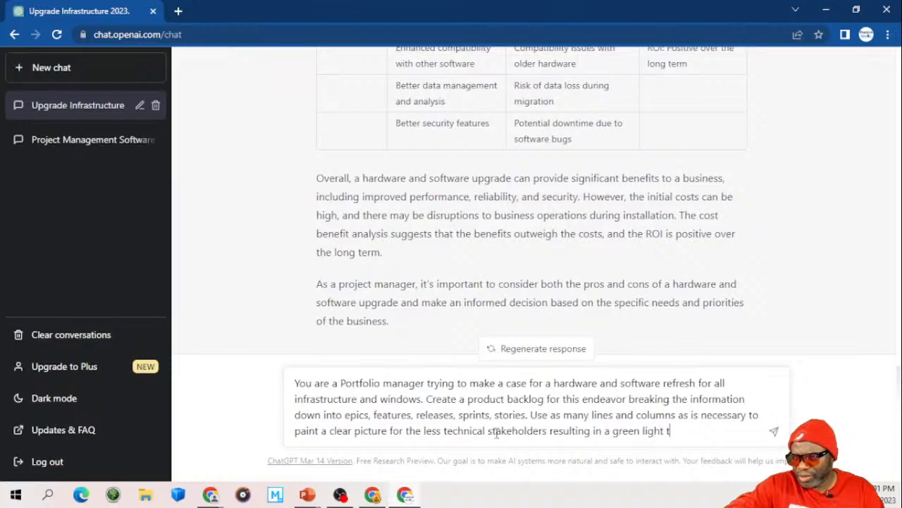
type("o go ahead.")
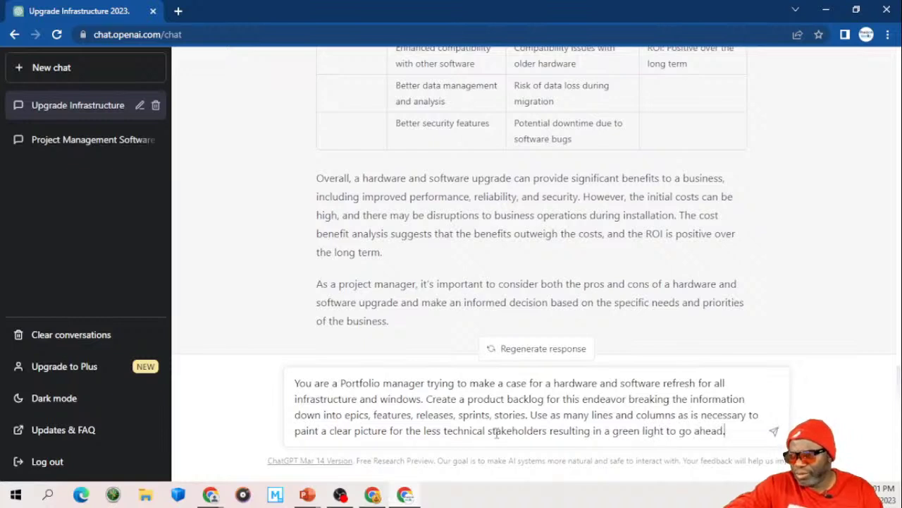
key("Return")
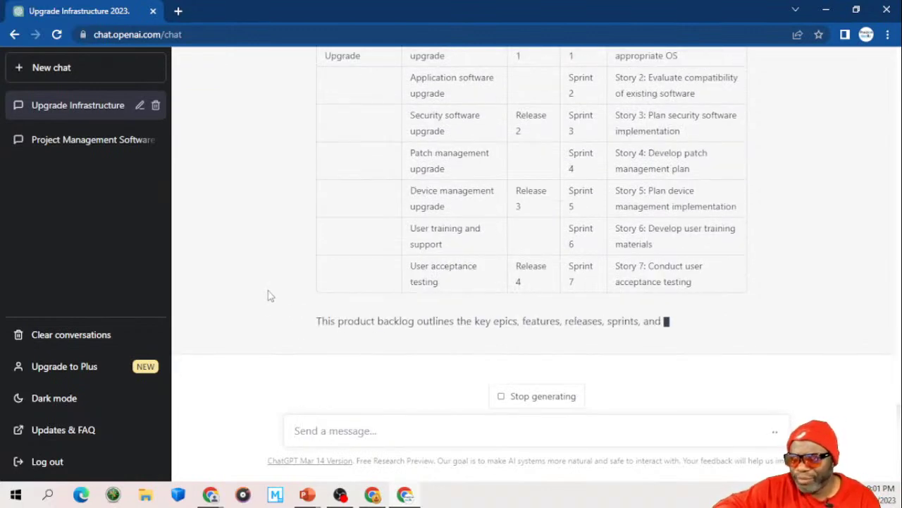
Step: Review the generated product backlog table from its first epic through the closing summary
scroll(268, 296, "up", 1)
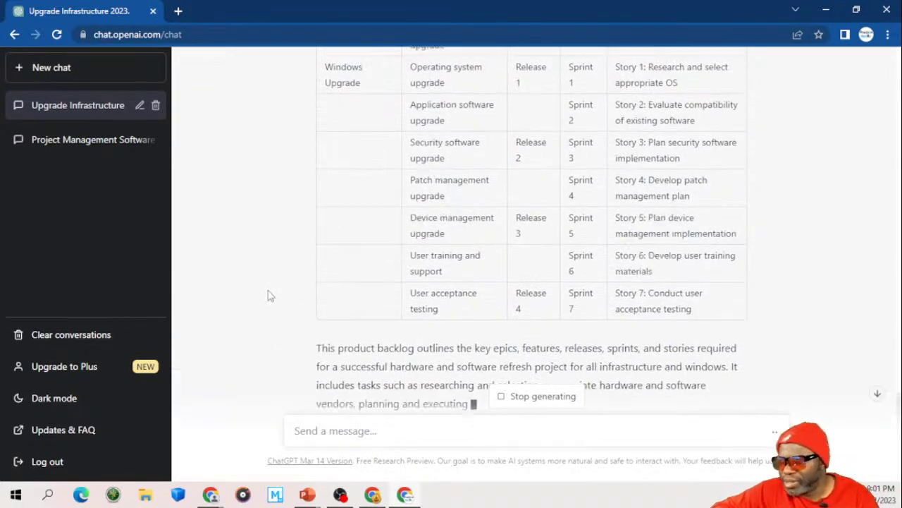
scroll(268, 296, "up", 1)
scroll(268, 296, "up", 4)
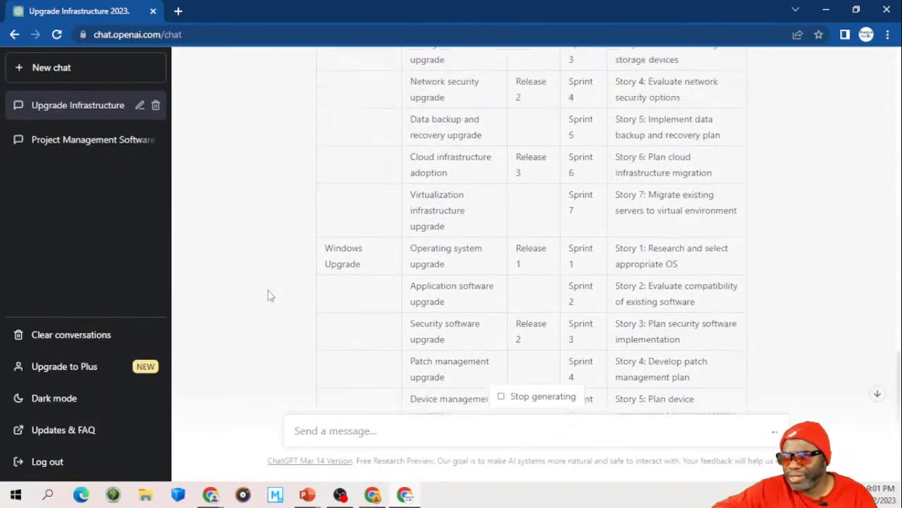
scroll(268, 296, "up", 2)
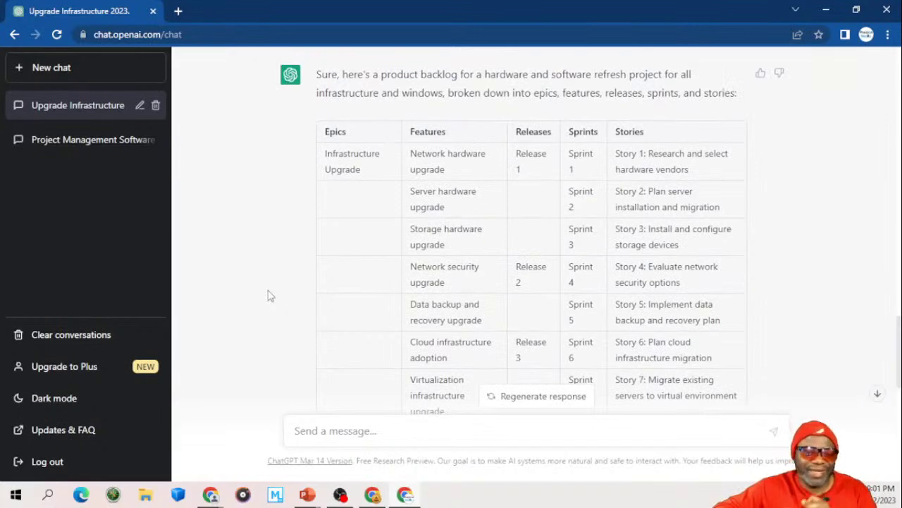
scroll(268, 296, "down", 1)
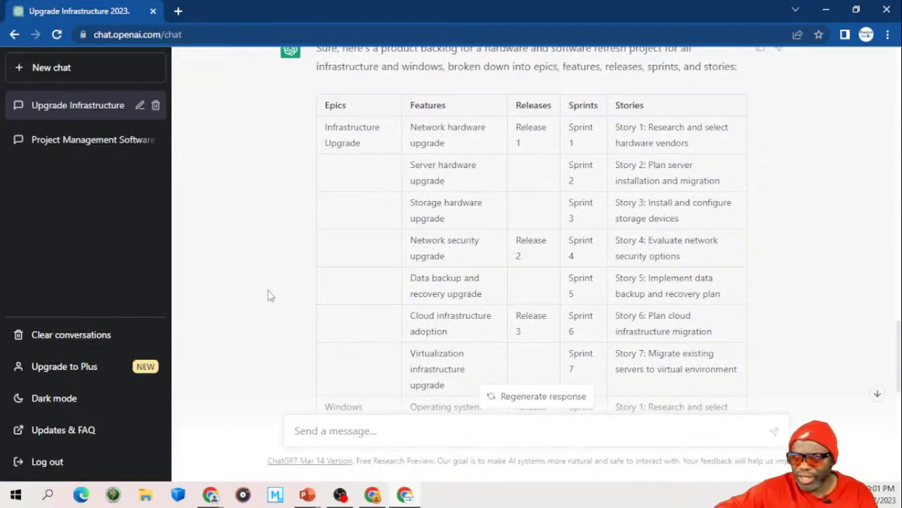
scroll(268, 296, "down", 2)
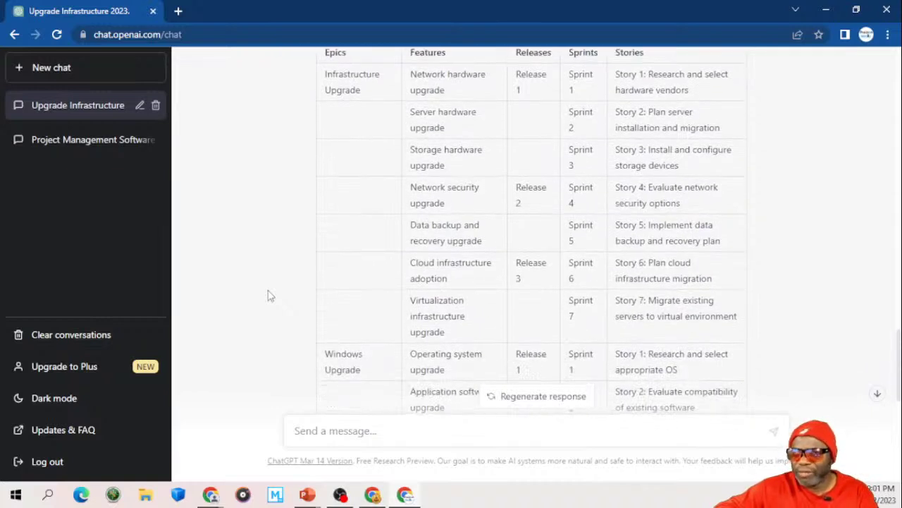
scroll(267, 296, "down", 5)
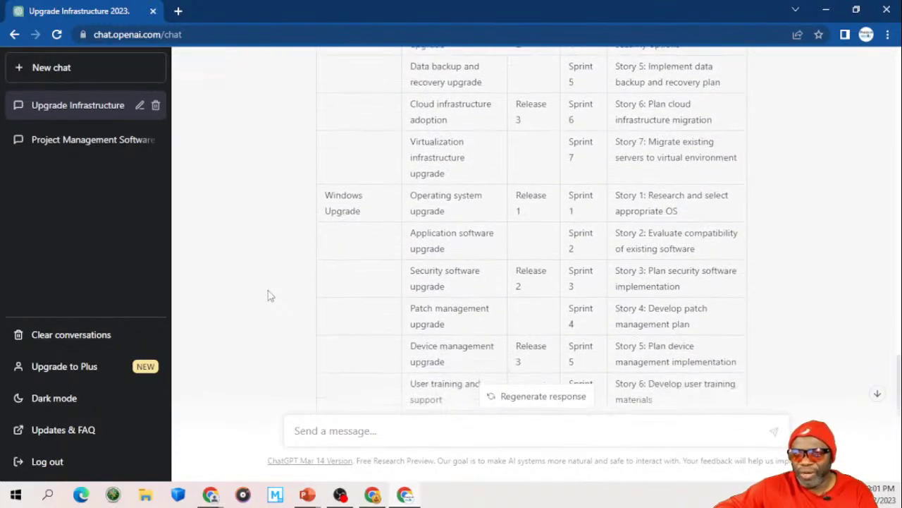
scroll(268, 296, "down", 3)
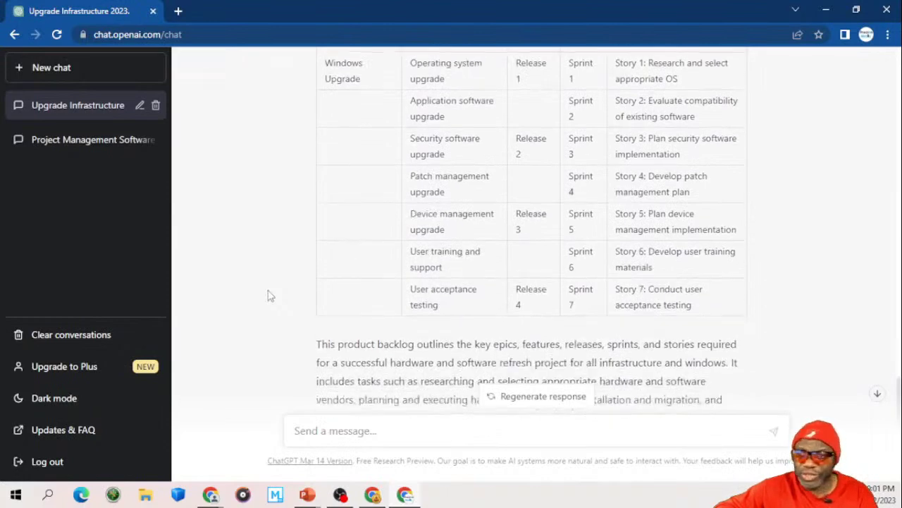
scroll(268, 296, "down", 1)
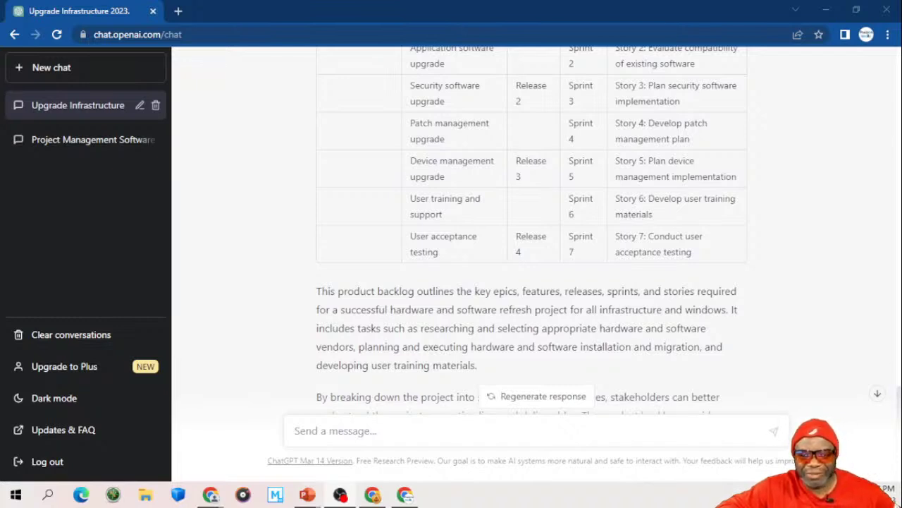
Step: Look back over the product backlog table from the Windows Upgrade rows up to the Infrastructure Upgrade epic
left_click(265, 250)
scroll(266, 251, "down", 2)
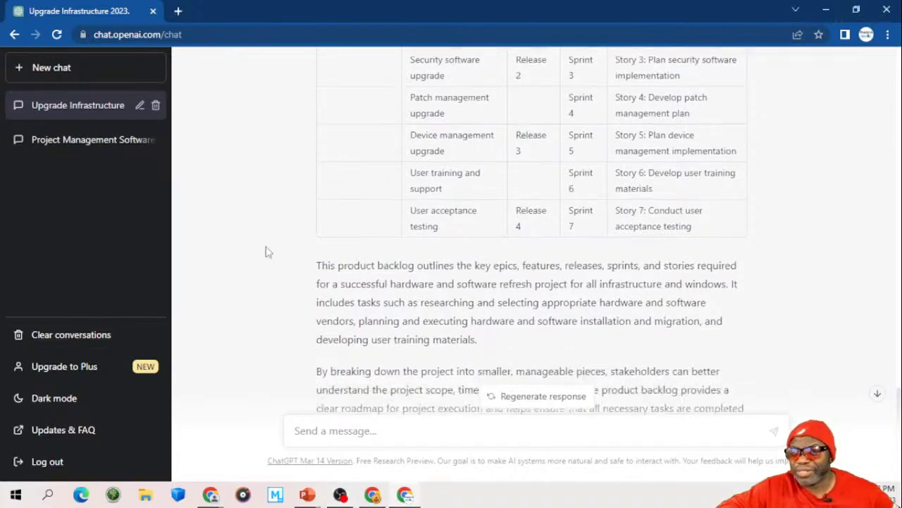
scroll(266, 252, "up", 5)
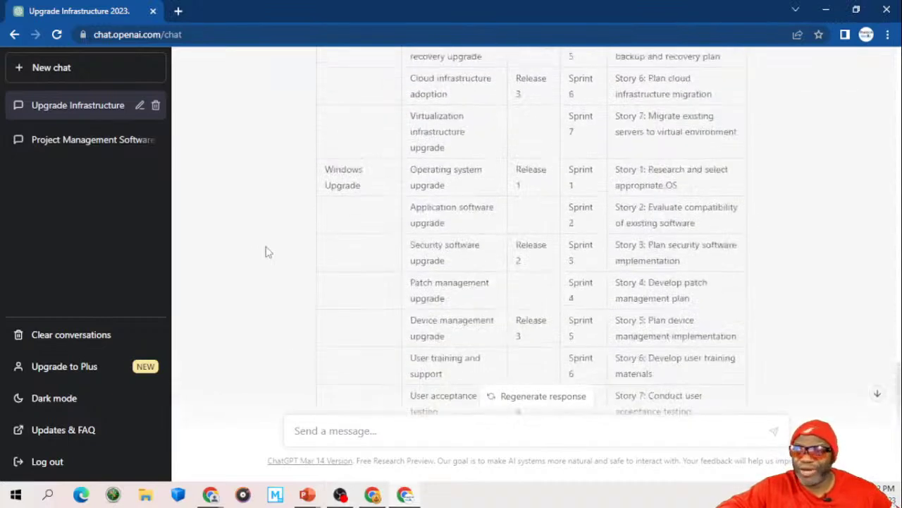
scroll(266, 251, "up", 3)
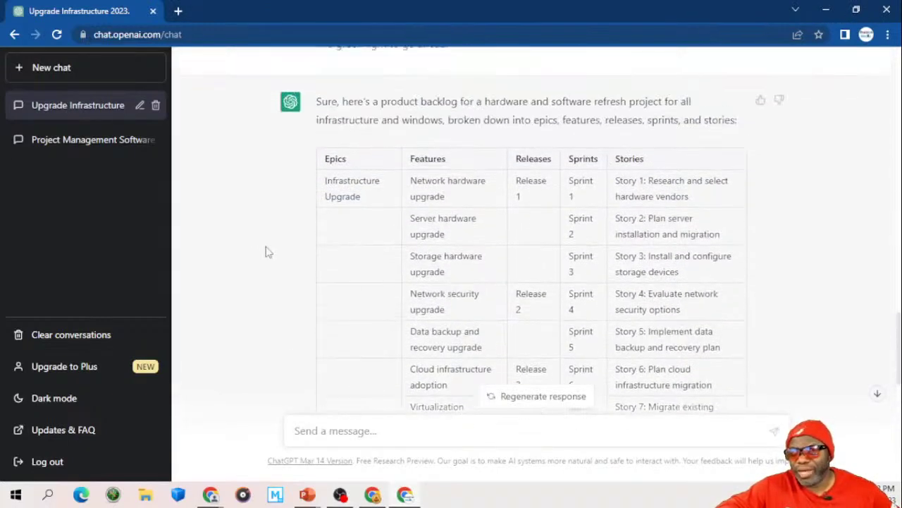
scroll(266, 251, "down", 1)
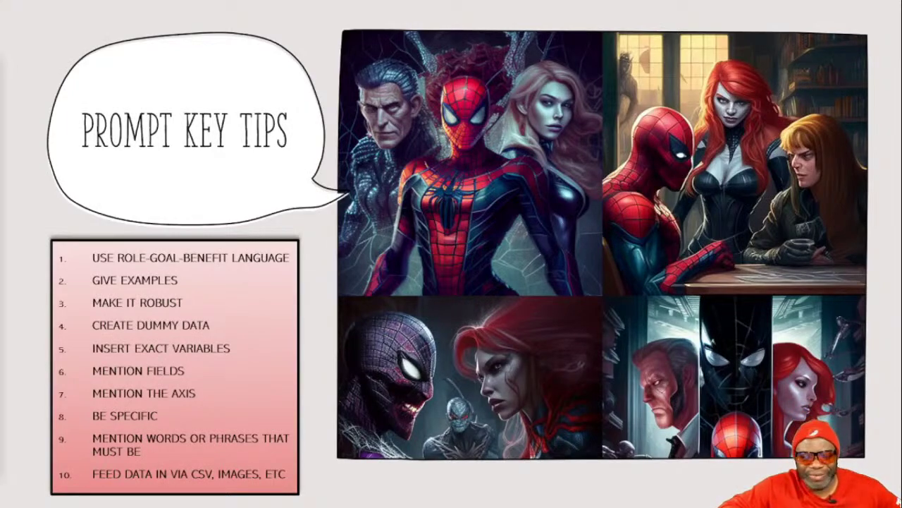
key("Right")
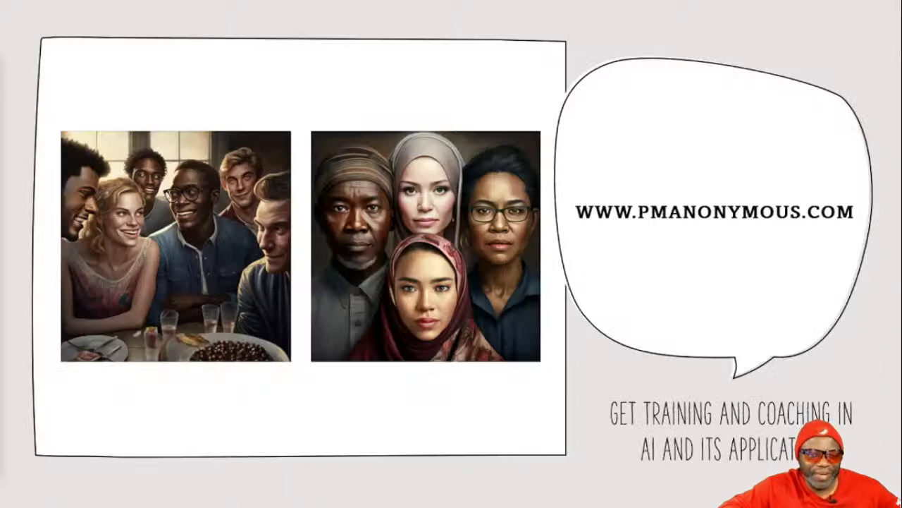
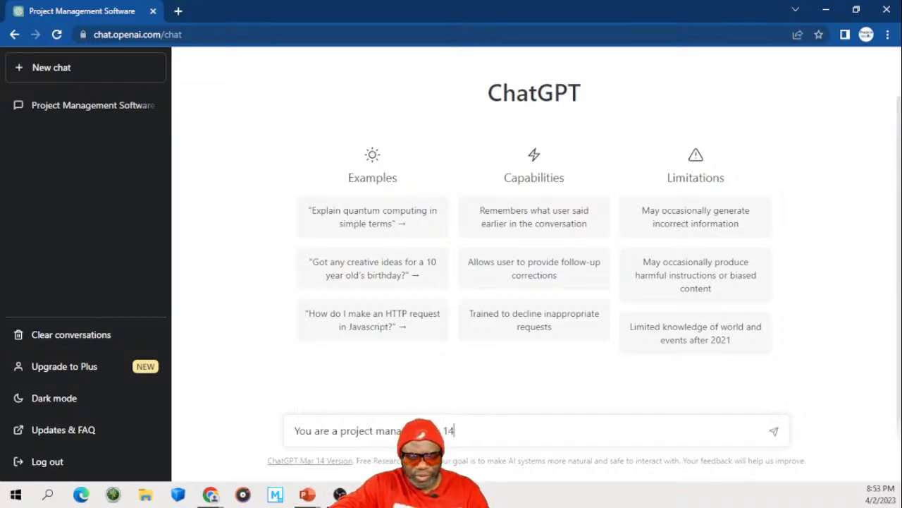
Step: Complete the prompt's opening sentence as "You are a project manager with 14 years of experience on large IT hardware projects."
type("s of e")
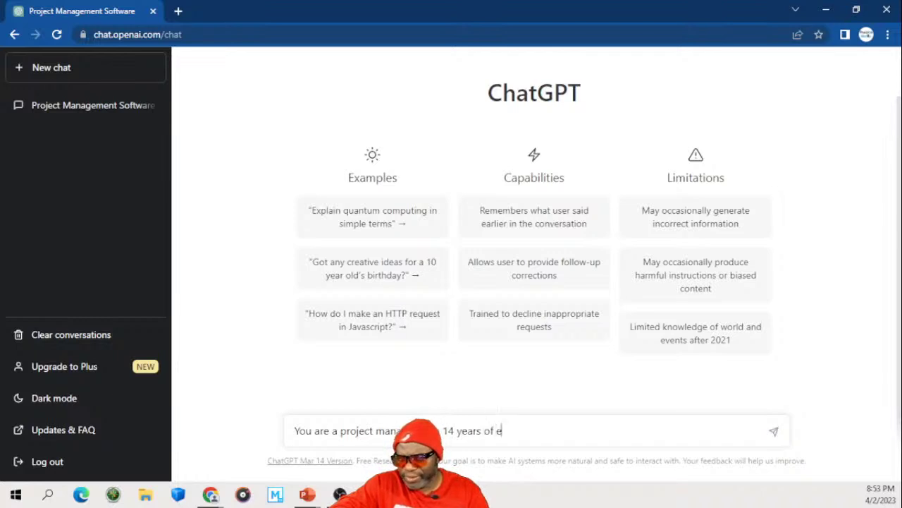
type("xperience on la")
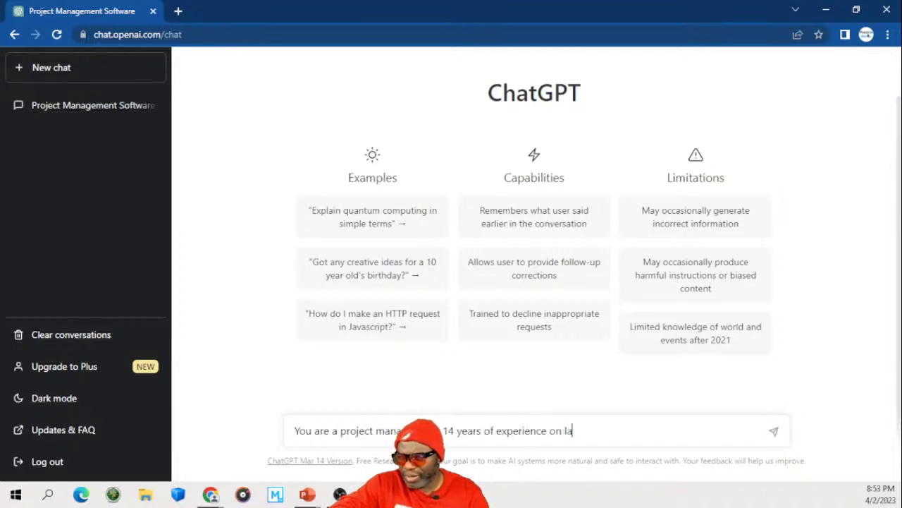
type("rge lT hard")
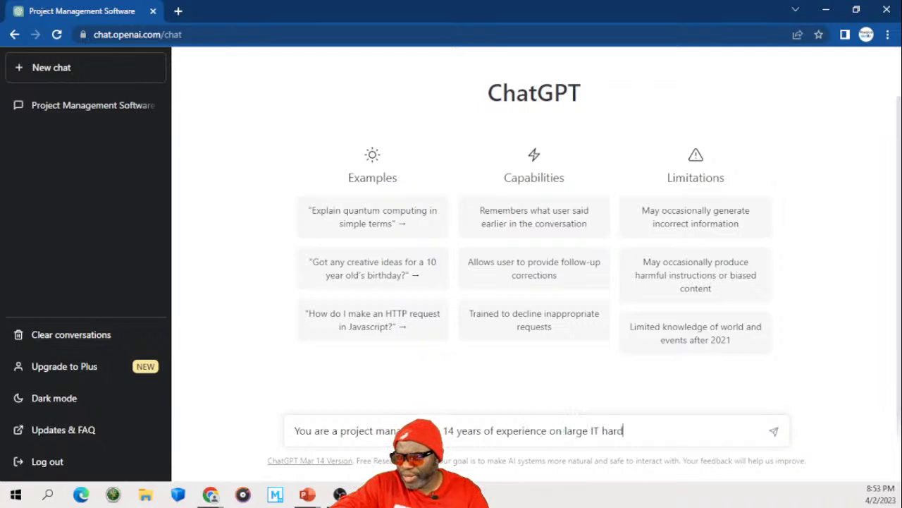
type("ware r")
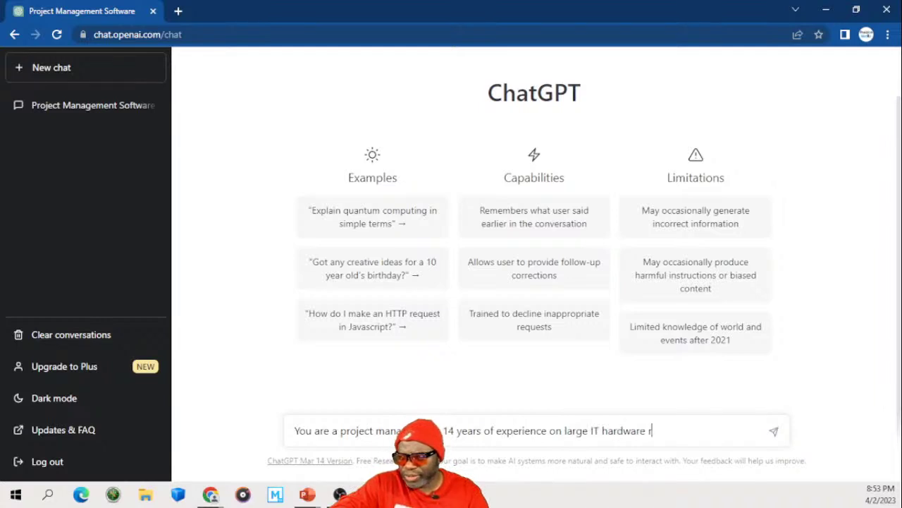
key("BackSpace")
type("projects. ")
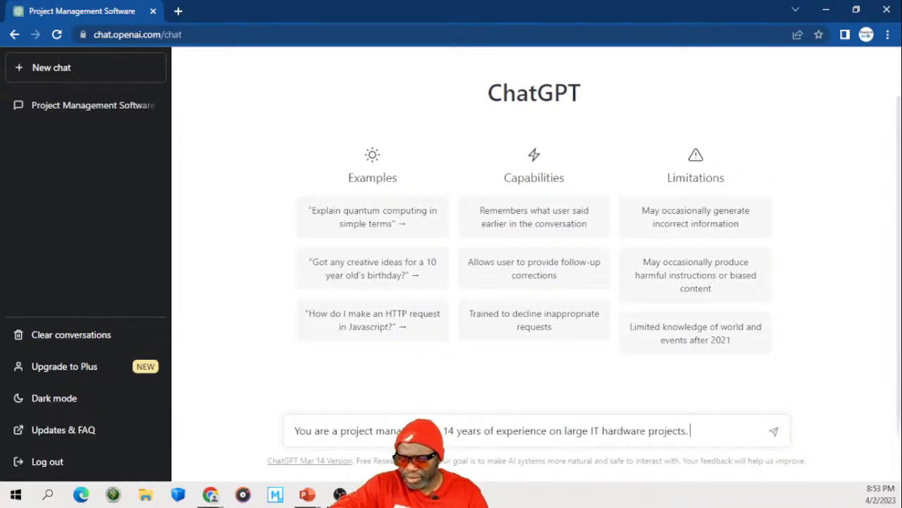
Step: Add to the prompt "Write a compelling argument as to why your company infrastructure should be refreshed in 2023."
type("Write a com")
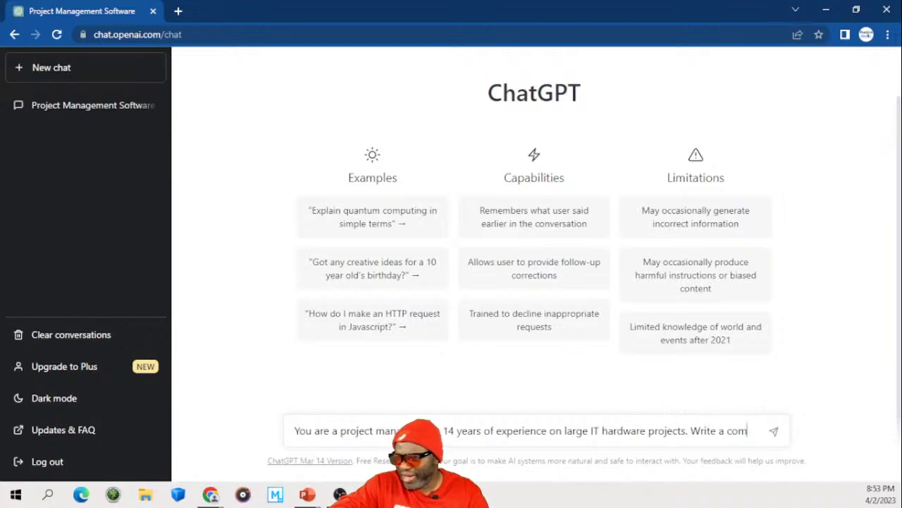
type("pelling argument a")
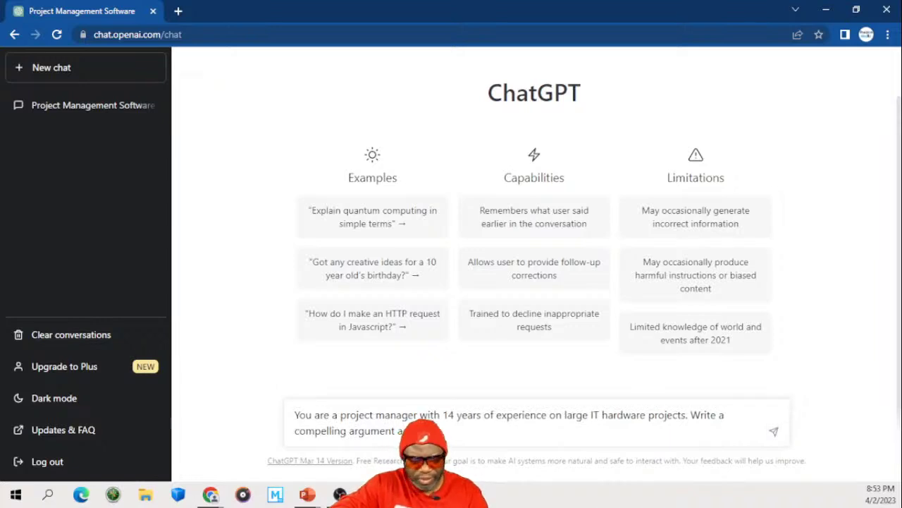
type("compan")
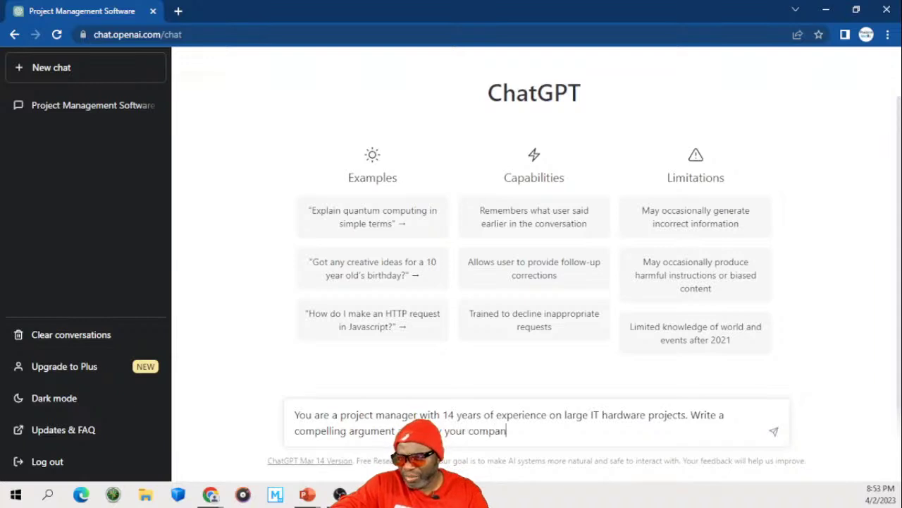
type("i")
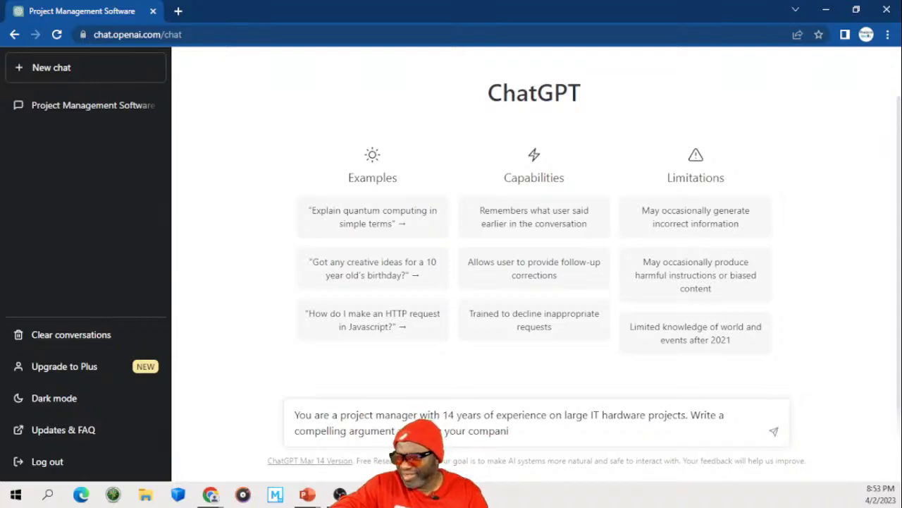
key("BackSpace")
type("y ")
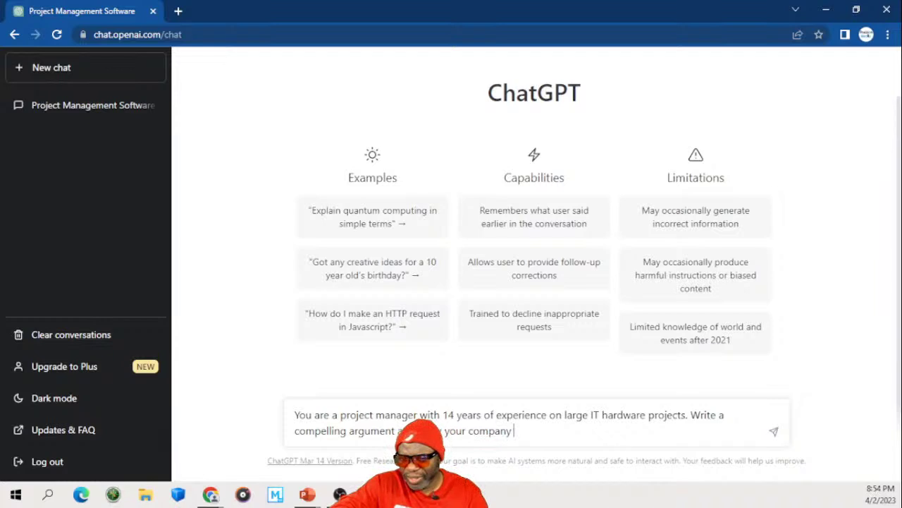
type("infras")
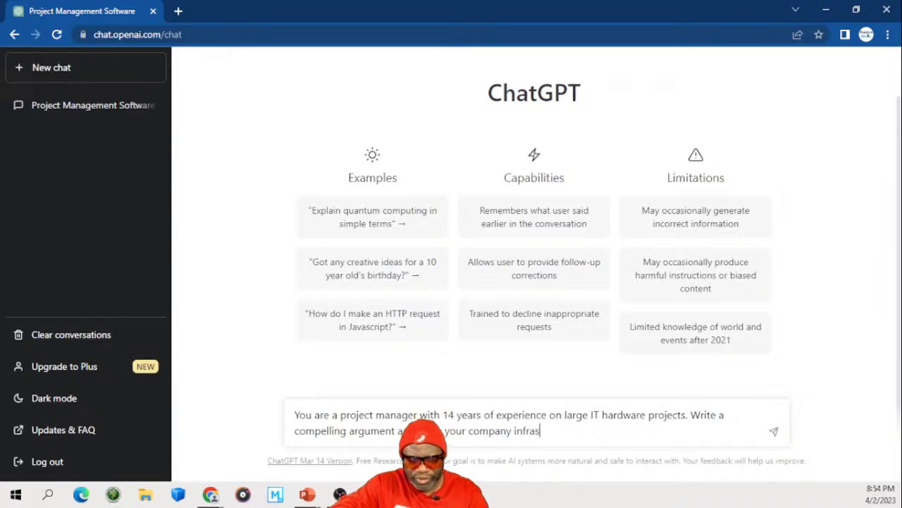
type("tructure shou")
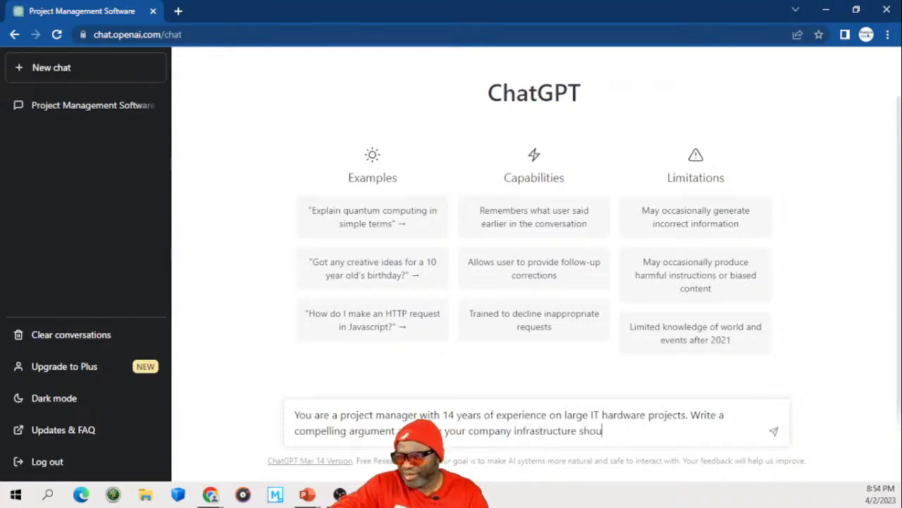
type("ld be u")
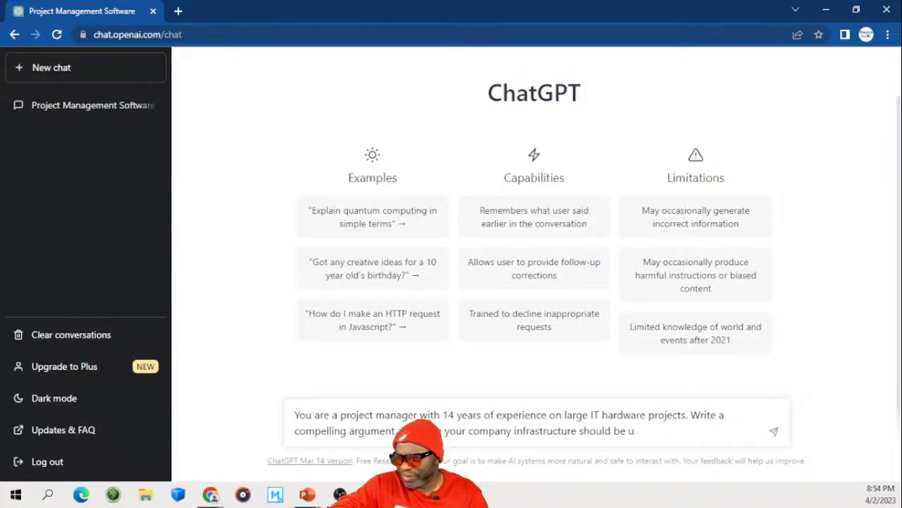
key("BackSpace")
type("refres")
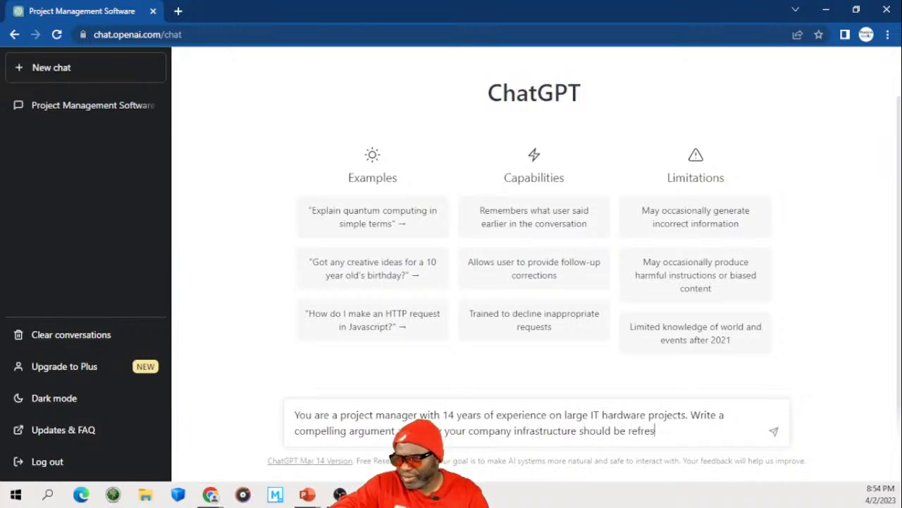
type("hed in 20")
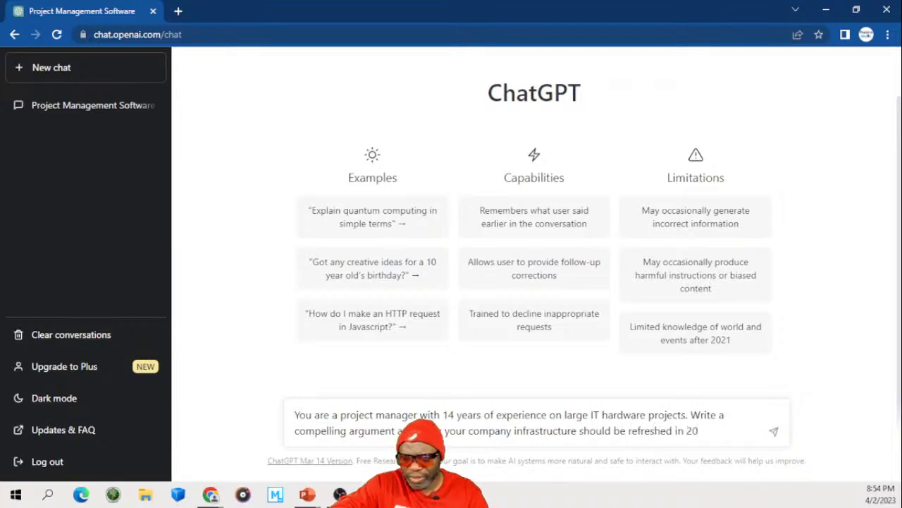
type("23. Mention")
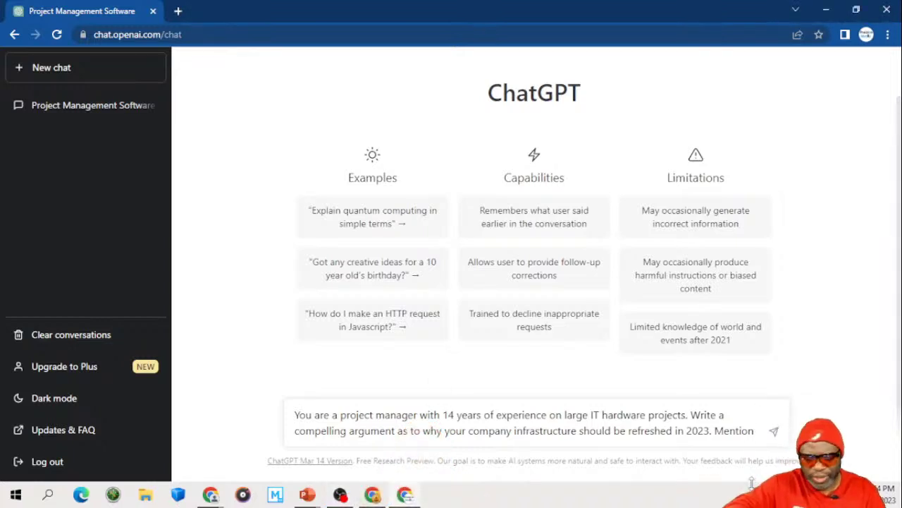
Step: Continue the prompt with the instruction "Mention the following names in the argument:"
type("the")
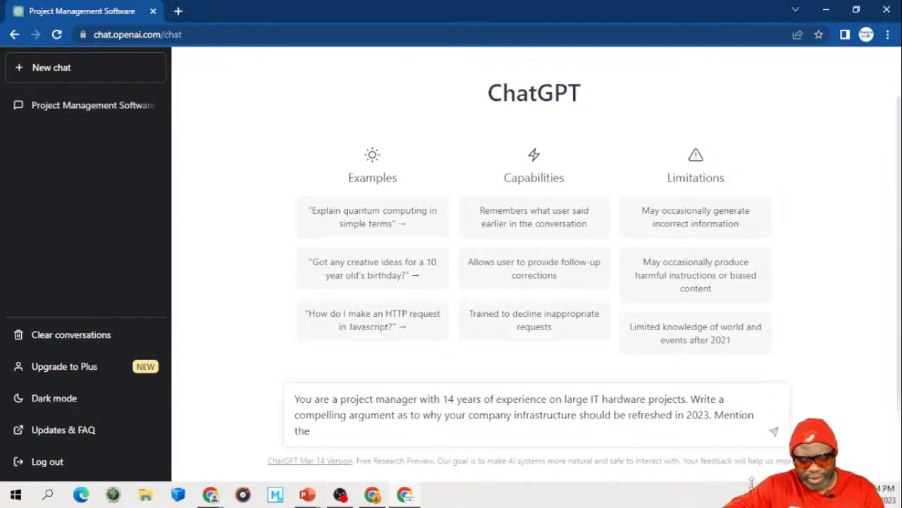
type(" foll")
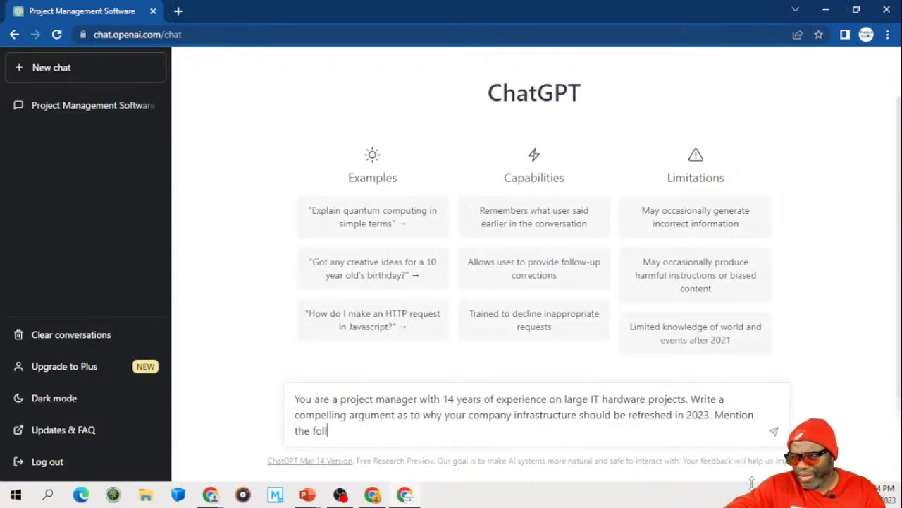
type("ino")
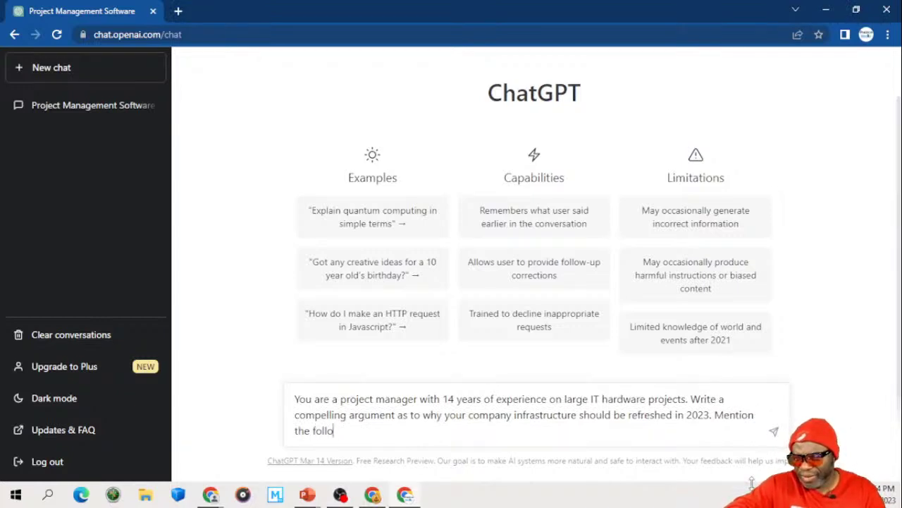
type("wing names in ")
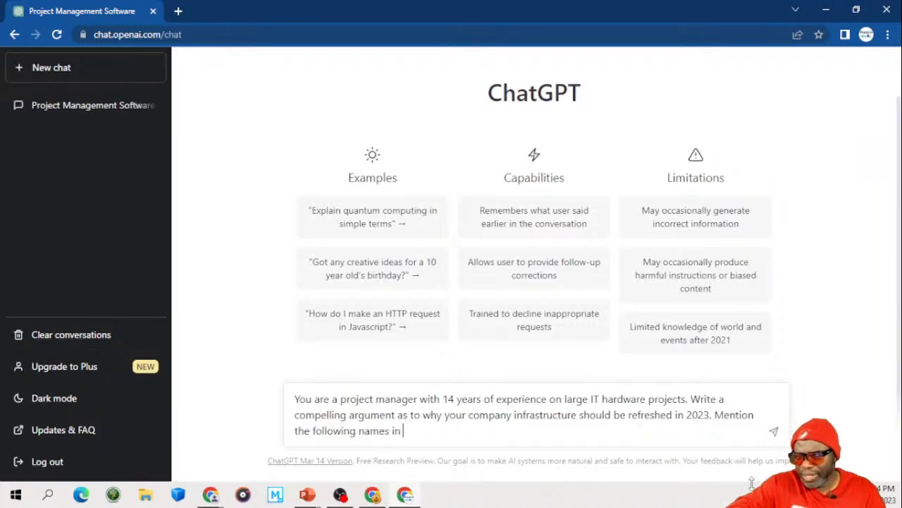
type("the argume")
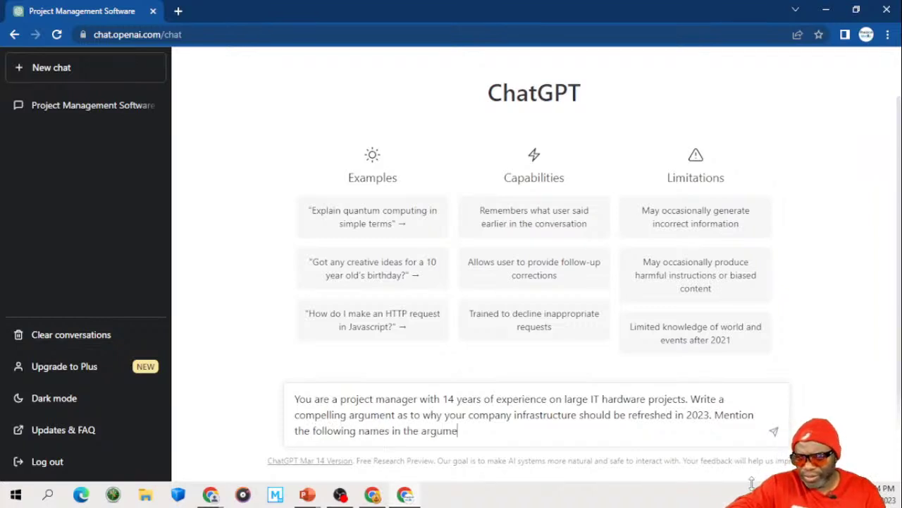
type("nt: Dr.")
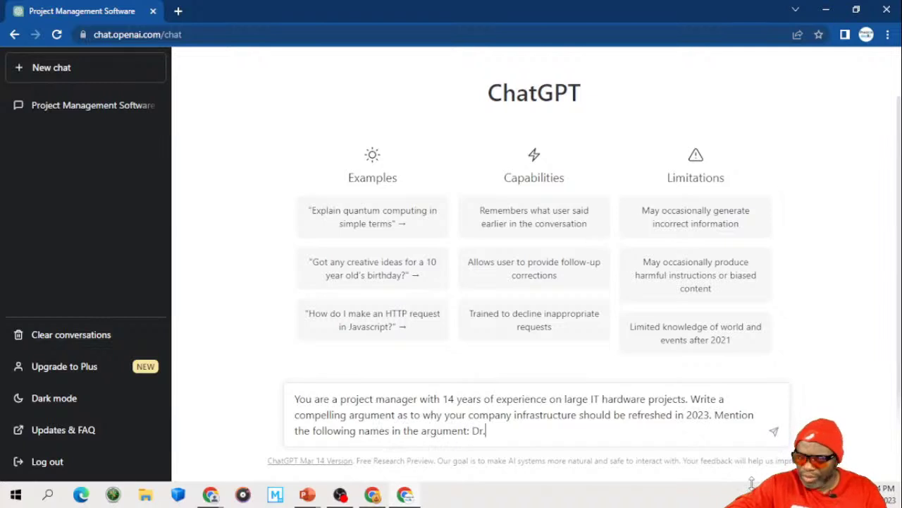
Step: List the names of two colleagues, the CFO and the President of the company to finish the sentence
type(" Rice, Ms. Black")
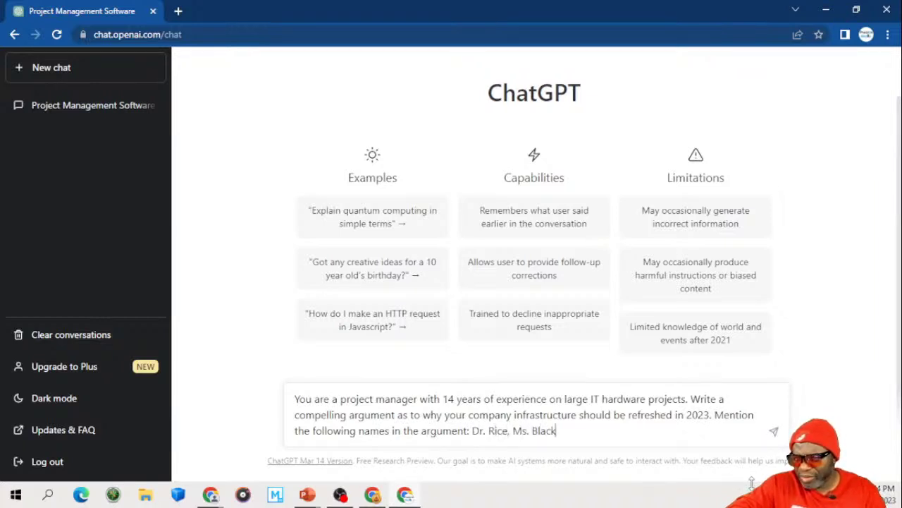
type("an")
key("BackSpace")
key("BackSpace")
type(". The CFO")
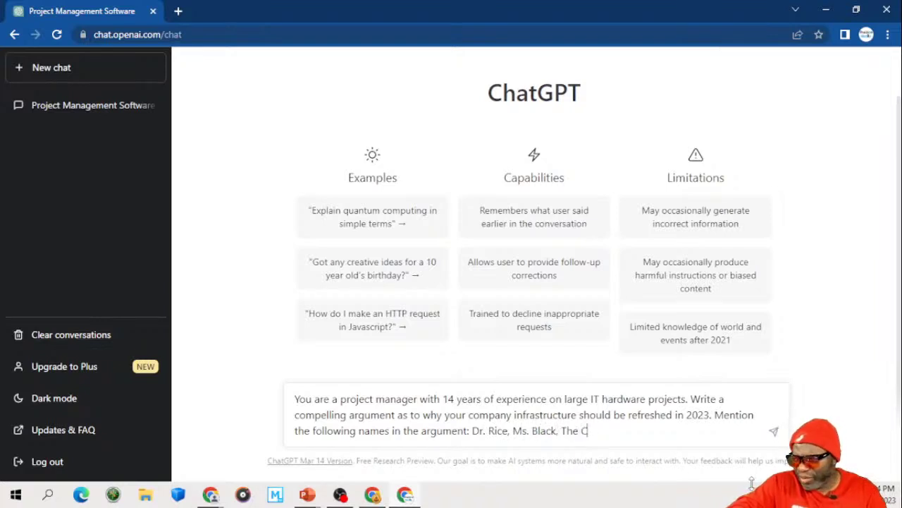
type(" HG B")
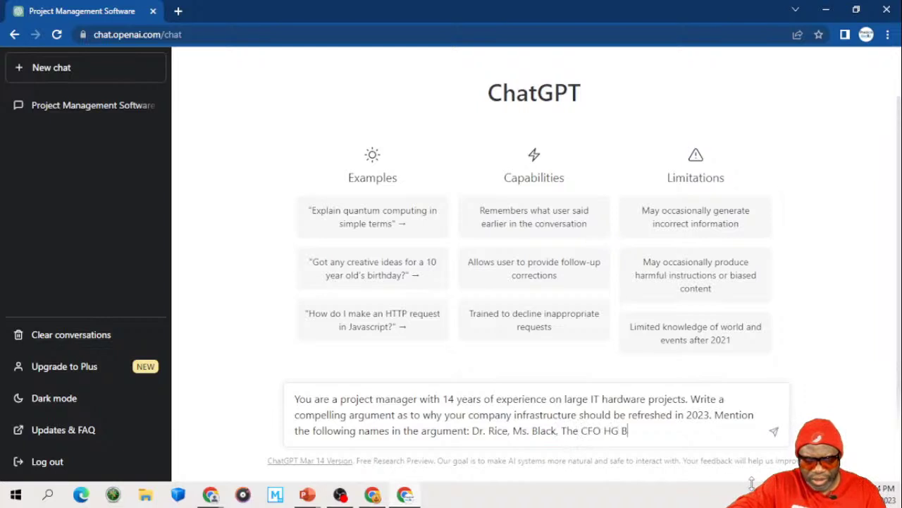
type("arnes and")
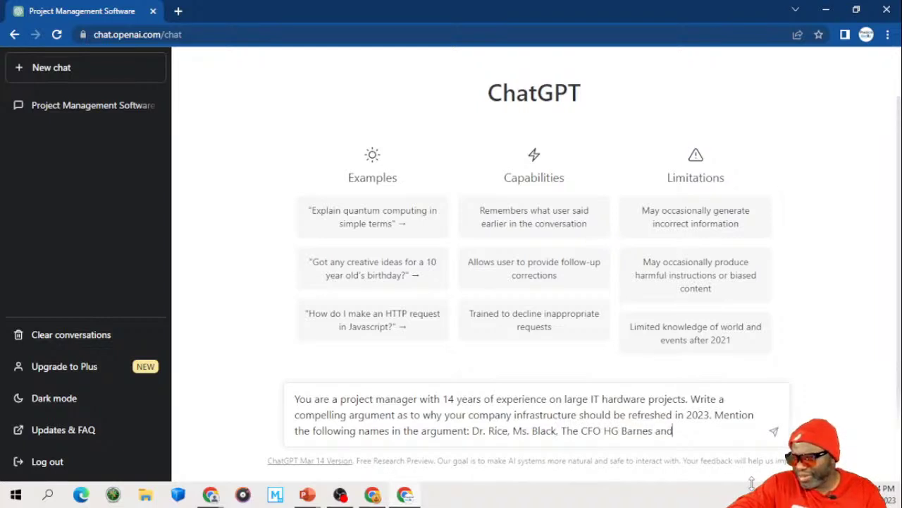
type(" the Presi")
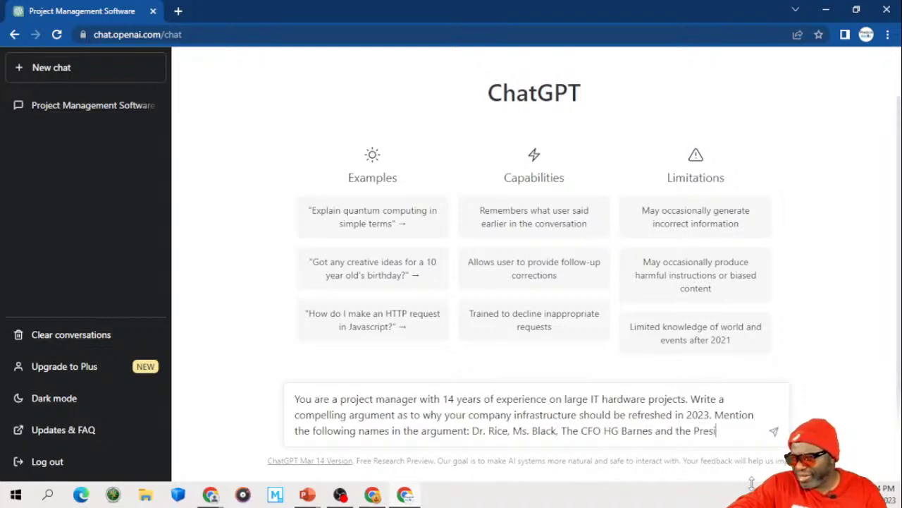
type("dent of the compant")
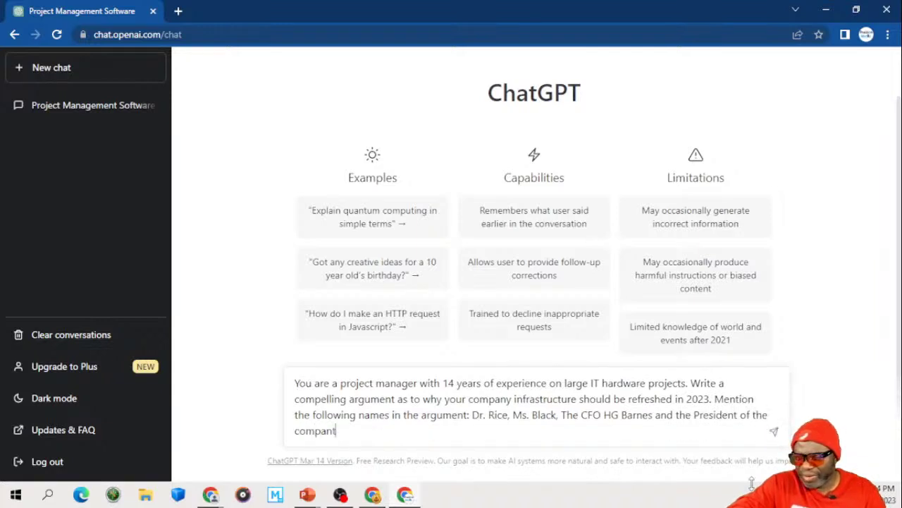
key("BackSpace")
type("y Mr. Koalic")
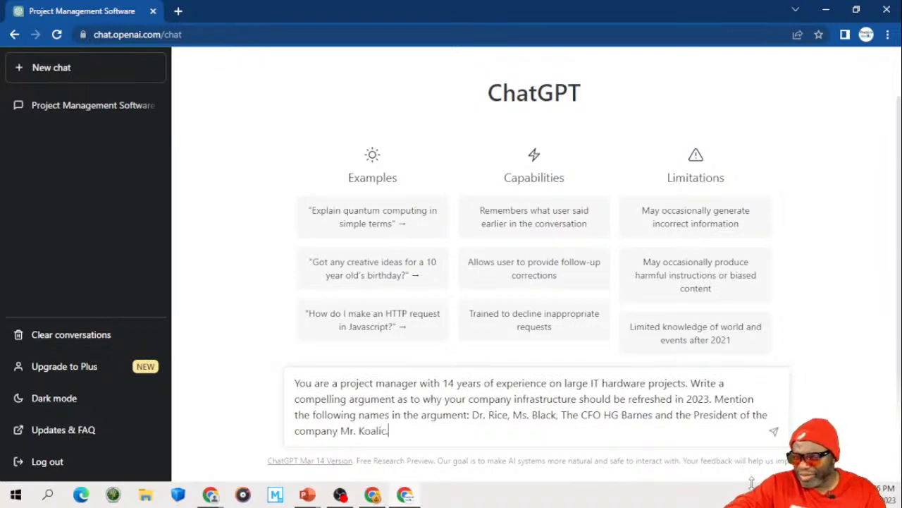
Step: Add the instruction "Make the response as robust as possible." to the end of the prompt
type(". Make the res")
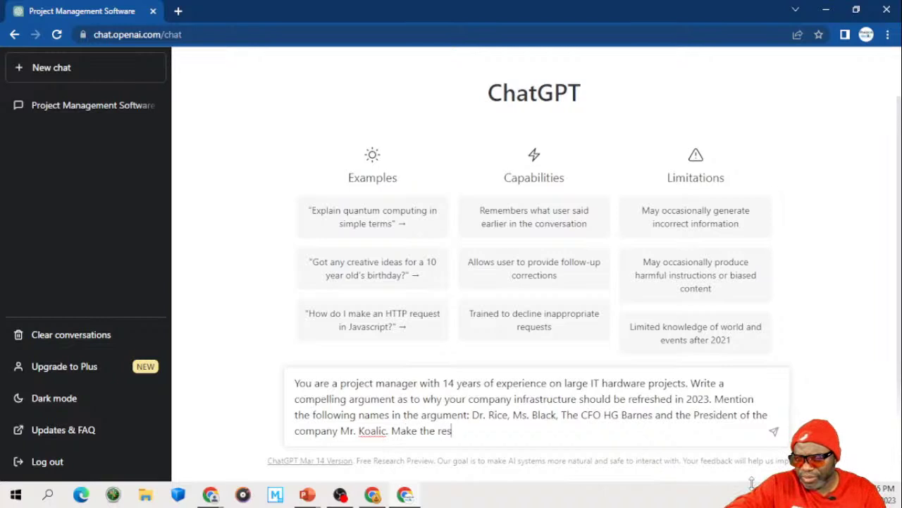
type("ponse as rob")
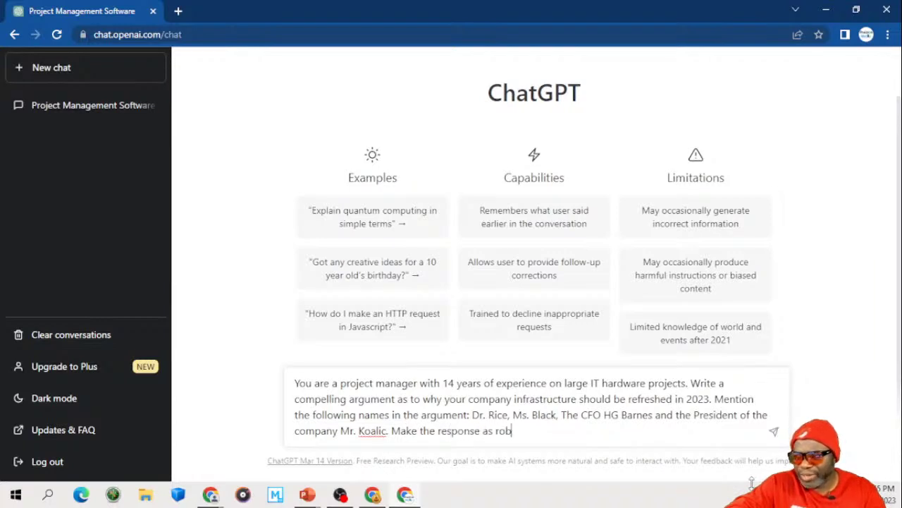
type("ust as possible.")
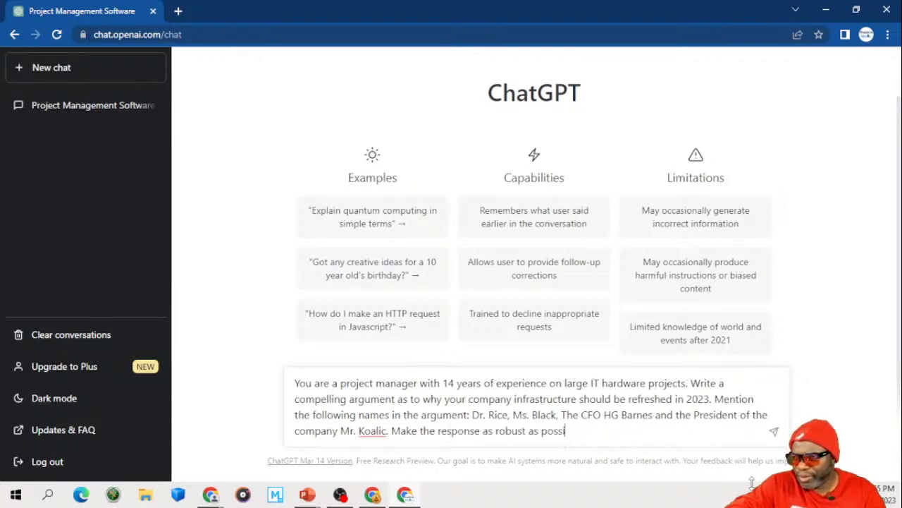
Step: Copy the complete prompt text for reuse and submit the prompt
key("ctrl+a")
key("ctrl+c")
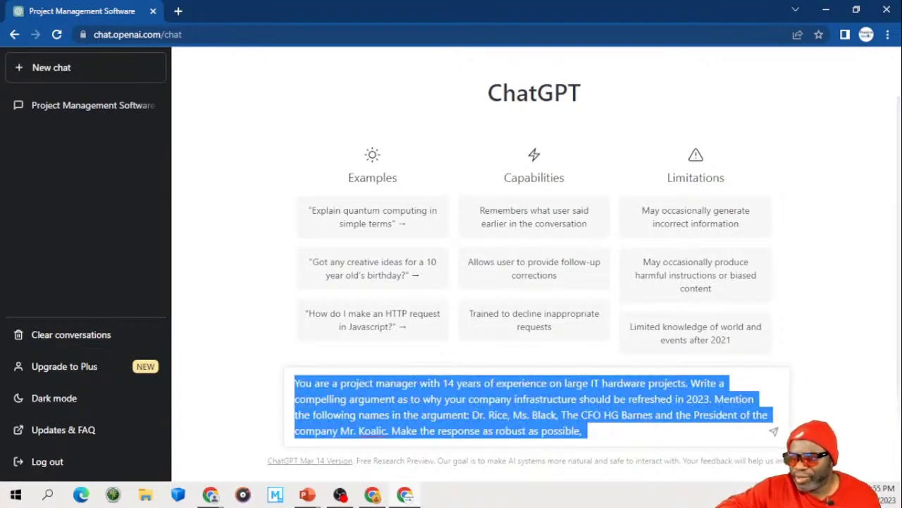
key("Right")
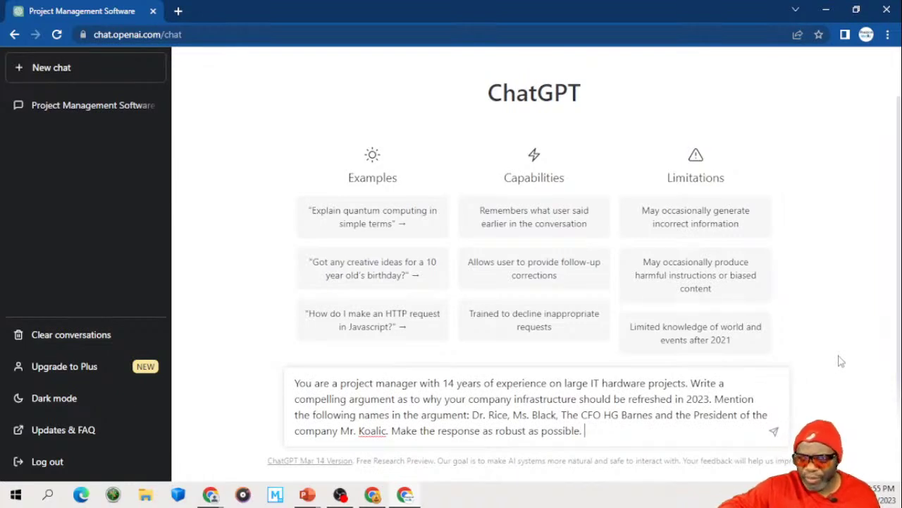
key("Return")
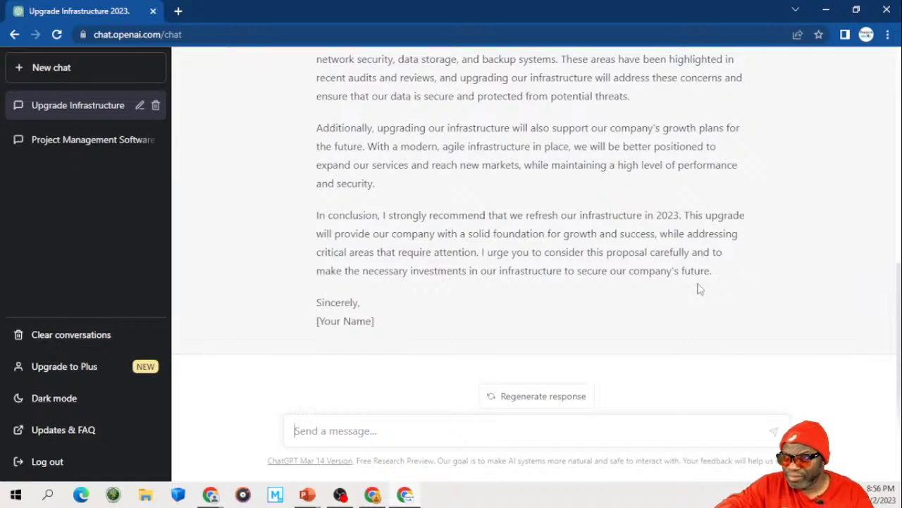
Step: Look through the generated argument letter and paste the copied prompt as a new message
scroll(698, 288, "up", 2)
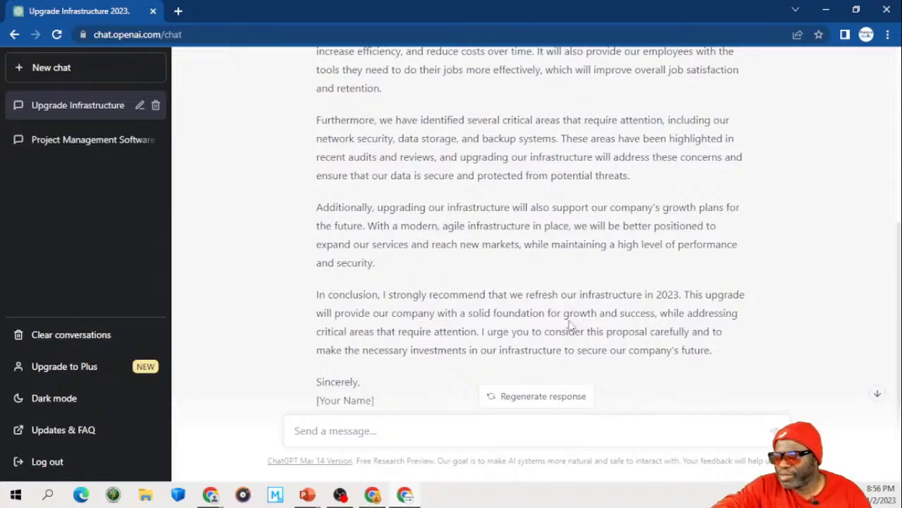
scroll(558, 324, "up", 5)
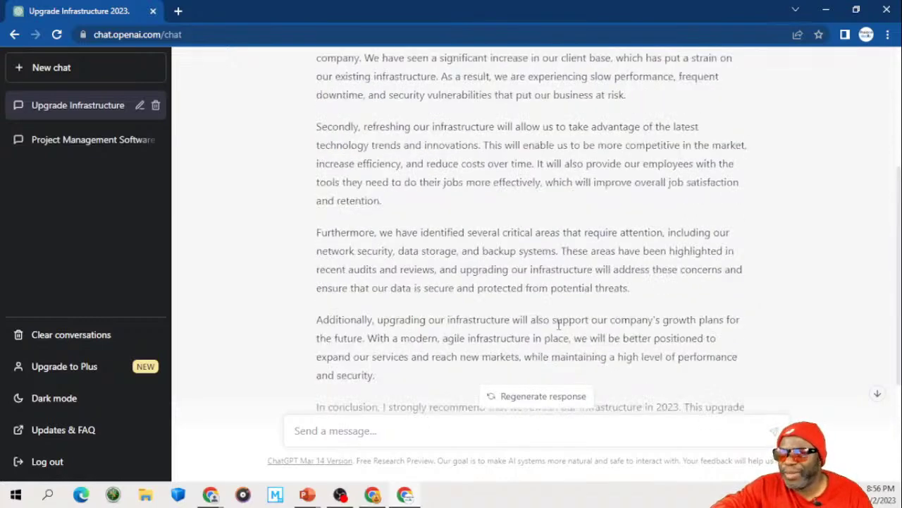
scroll(559, 324, "down", 2)
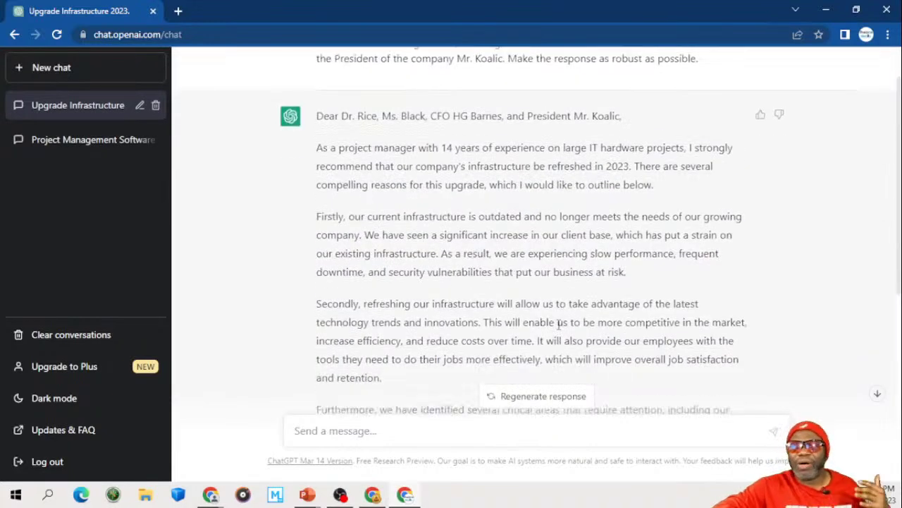
scroll(558, 325, "down", 4)
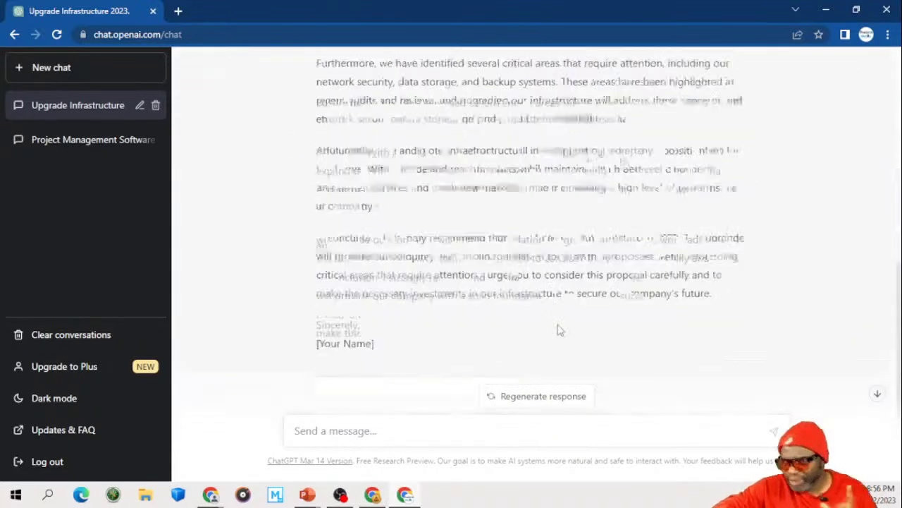
left_click(429, 431)
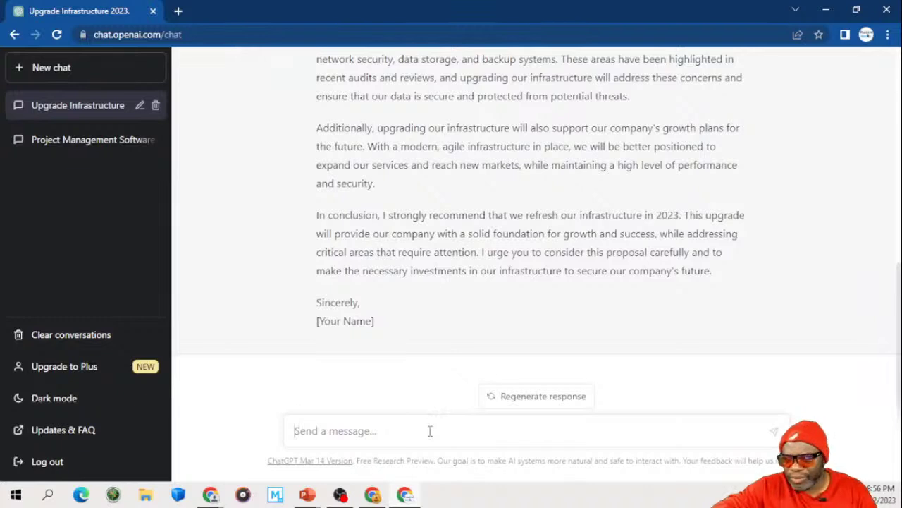
key("ctrl+v")
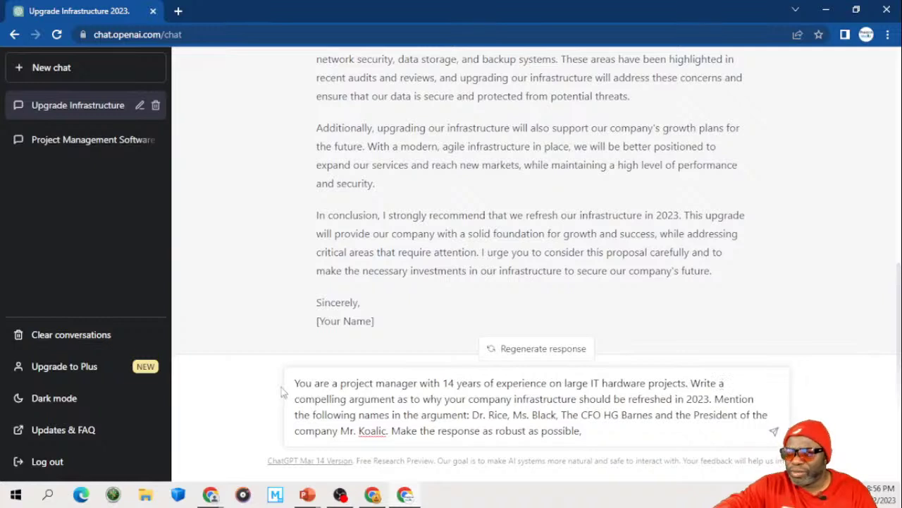
Step: Replace everything after the pasted prompt's opening sentence with "Build a compelling argument in tabular view showing"
left_click_drag(691, 382, 731, 442)
type("B")
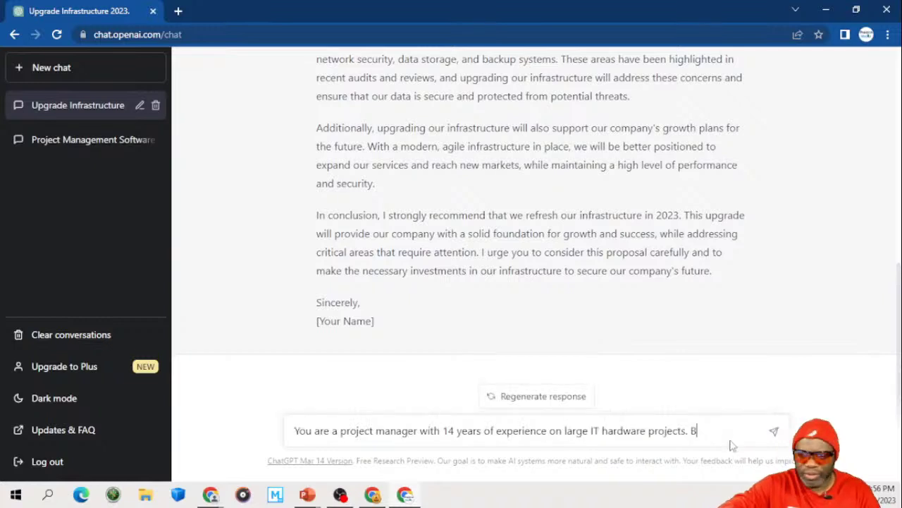
type("uild a ")
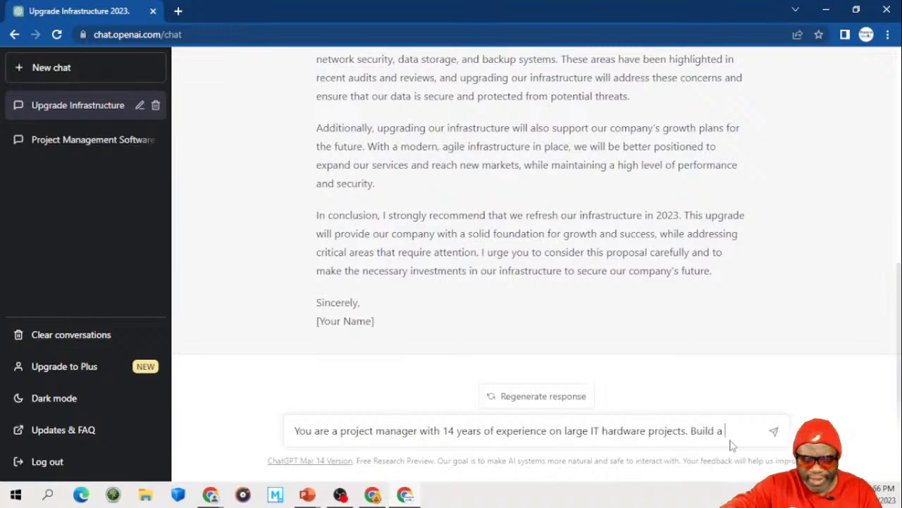
type("compelling ar")
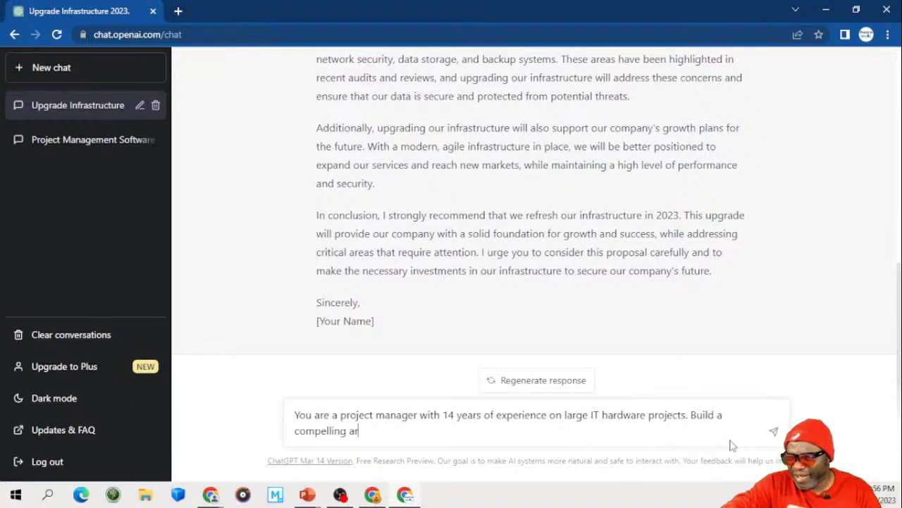
type("gument in")
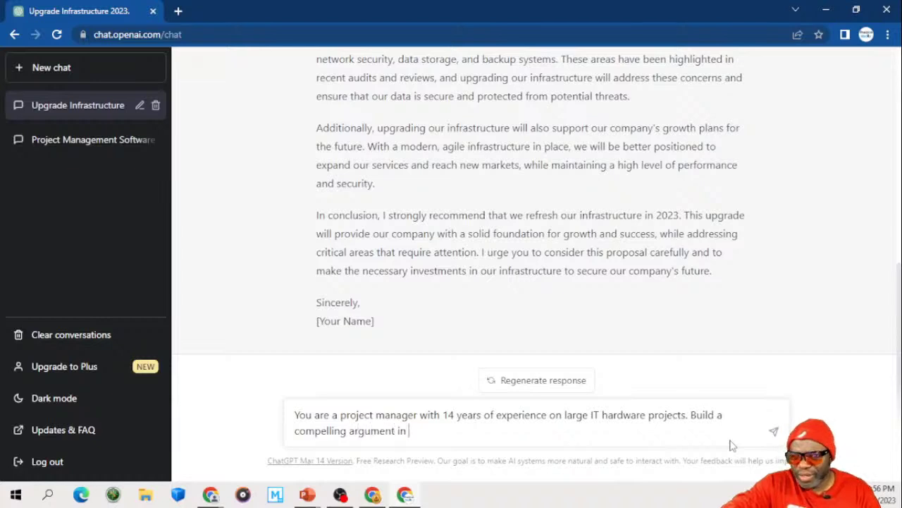
type(" tabula")
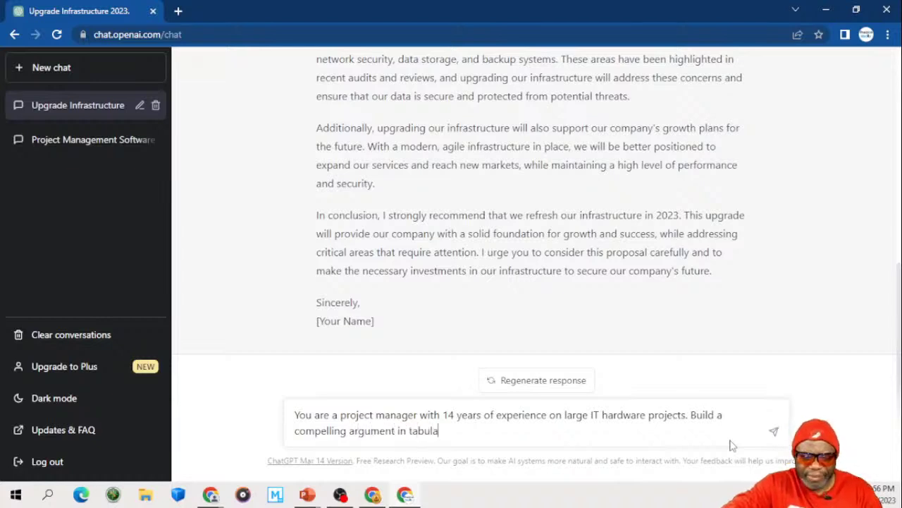
type("r view showing")
Step: Complete the tabular-view request with "the pros and the cons of a hardware and software upgrade."
type("the pr")
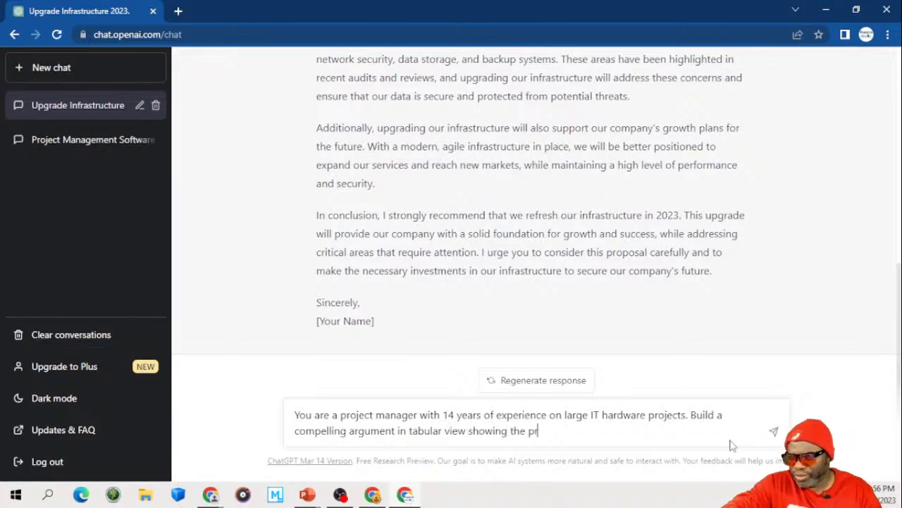
type("os and t")
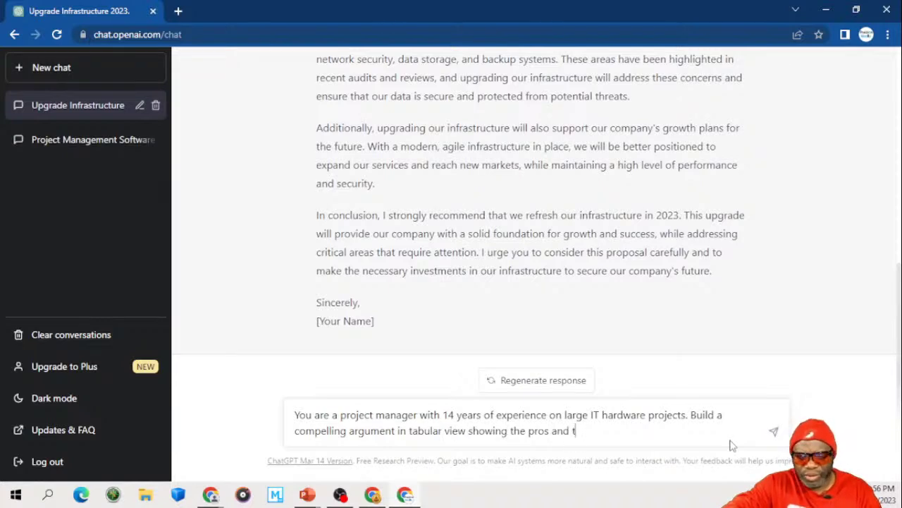
type("he cons of ")
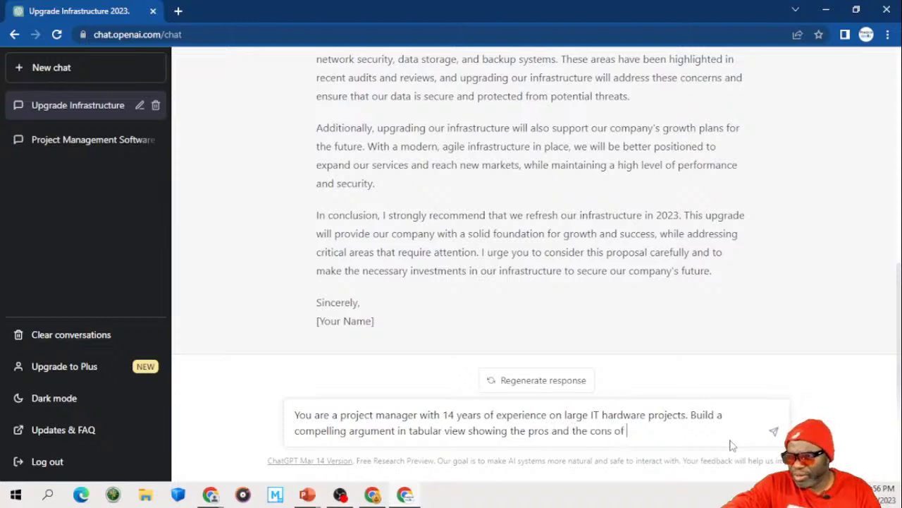
type("a har")
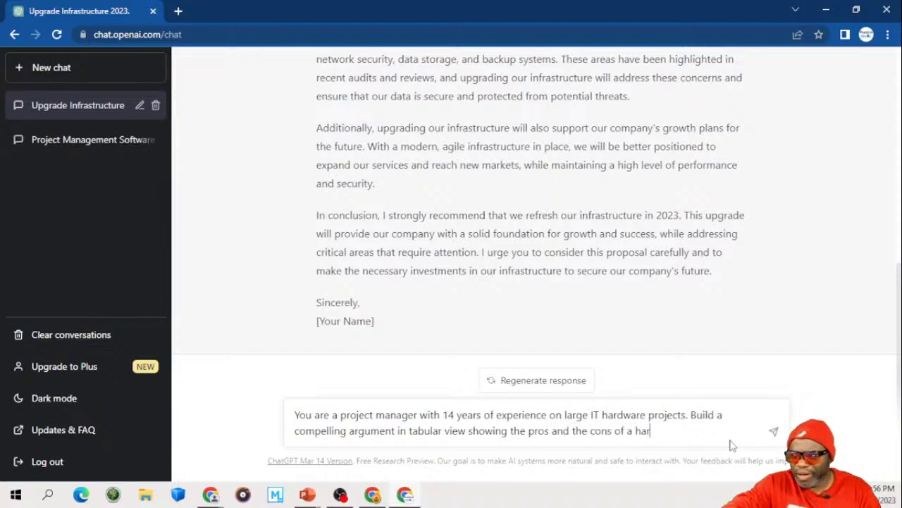
type("dware")
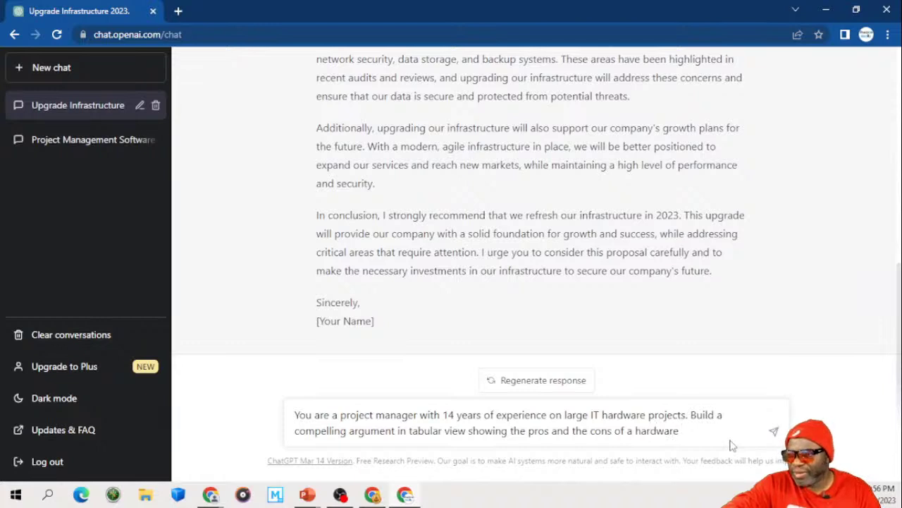
type(" and softwa")
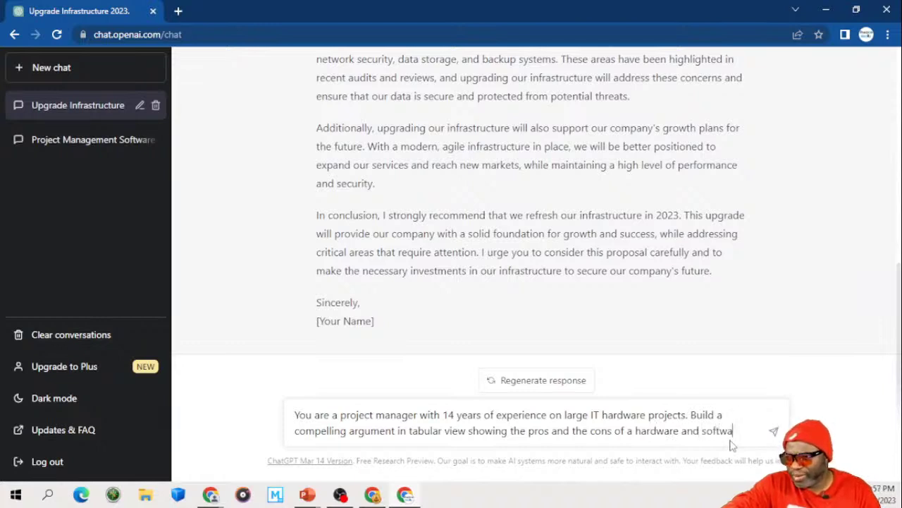
type("re upgra")
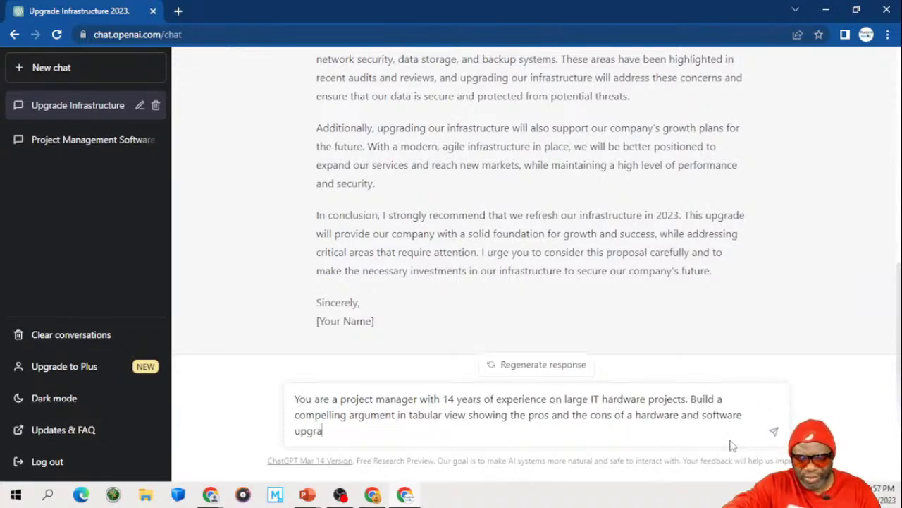
type("de. Incl")
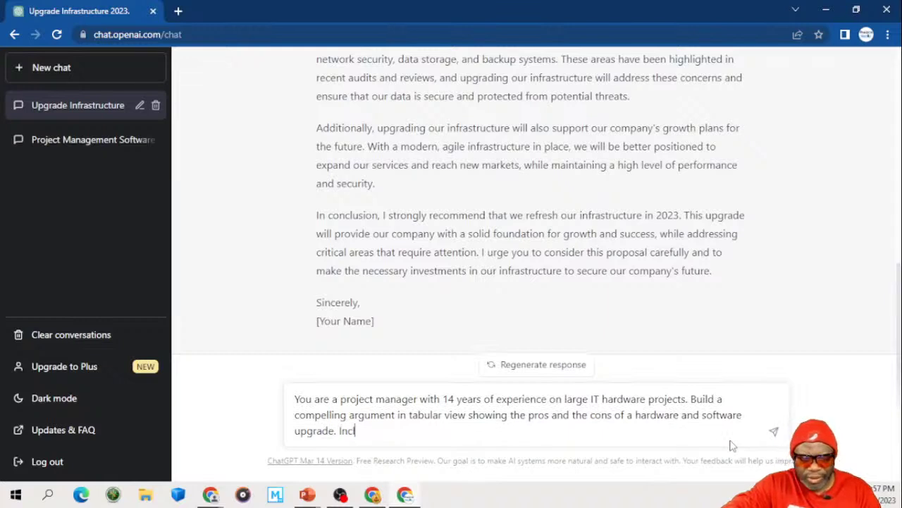
Step: Finish the prompt with "Include the cost benefit analysis in a separate field." and submit it
type("ude the cost benefit")
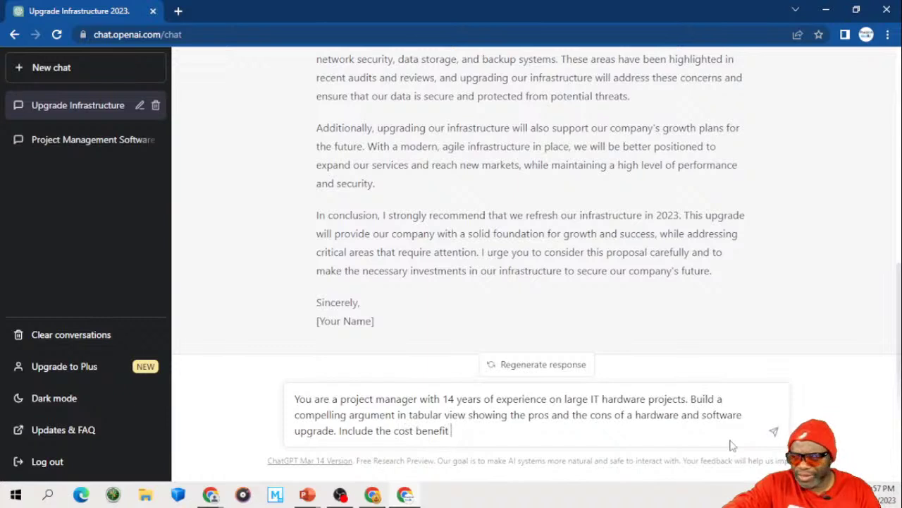
type(" analysis i")
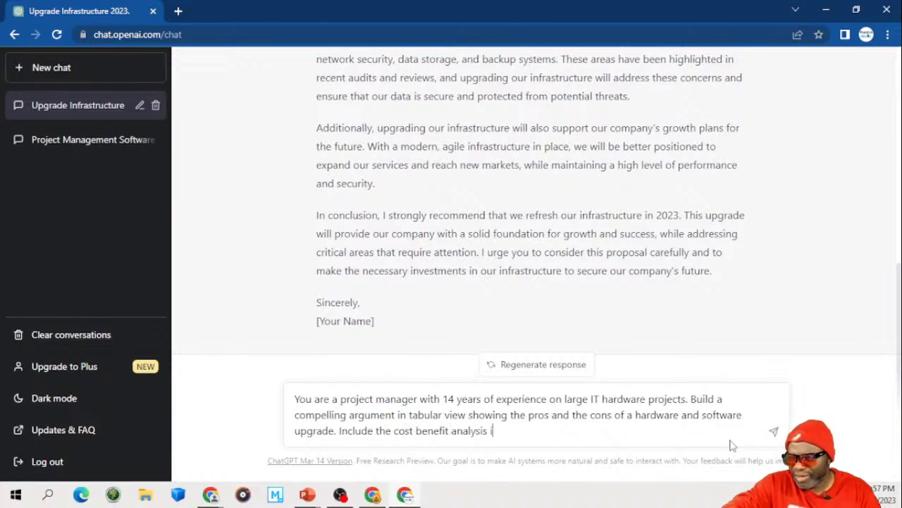
type("n a separa")
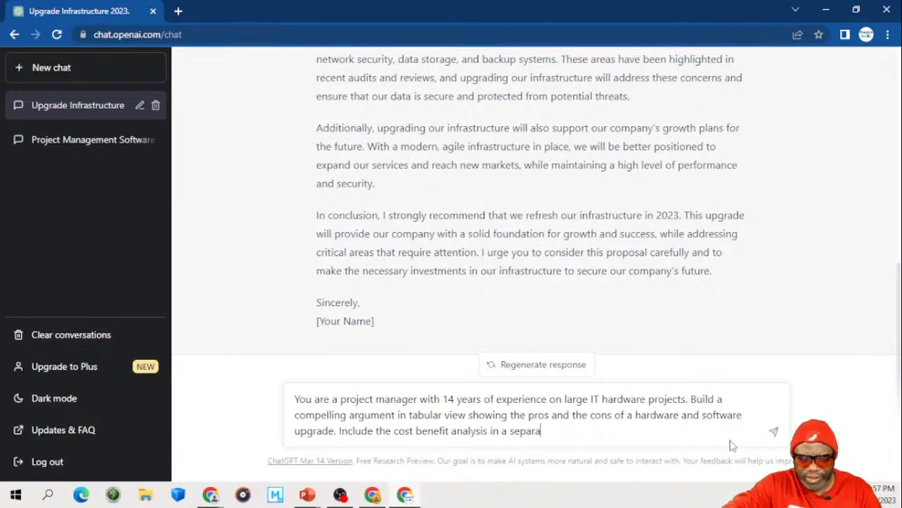
type("te field.")
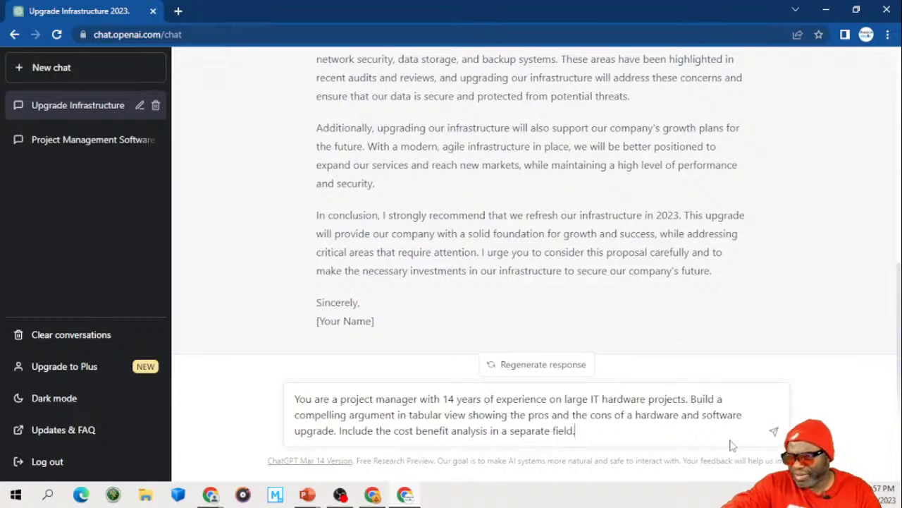
key("Return")
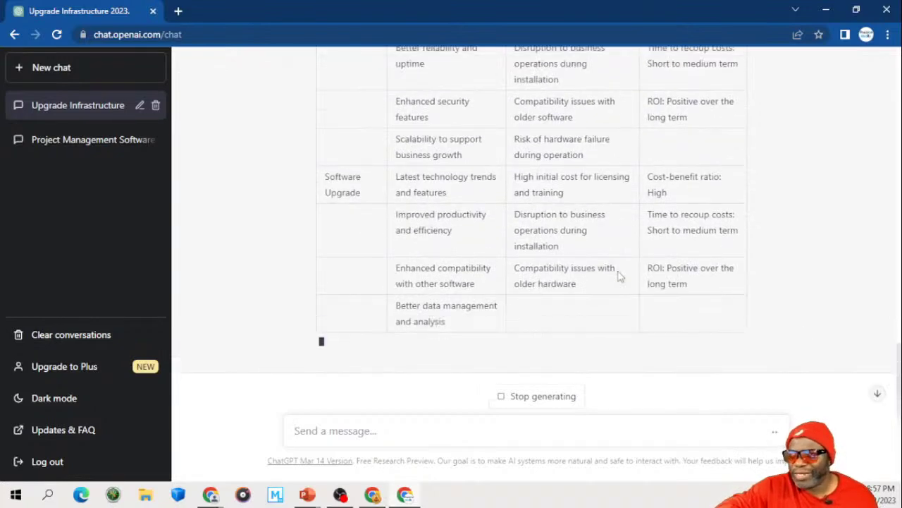
Step: Review the generated table of pros, cons and cost benefit analysis together with its closing summary
scroll(618, 276, "up", 3)
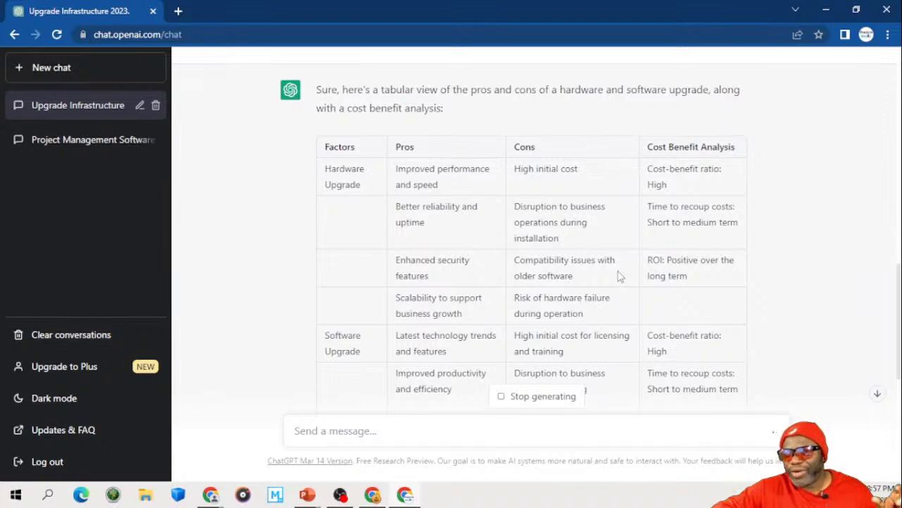
scroll(618, 276, "down", 1)
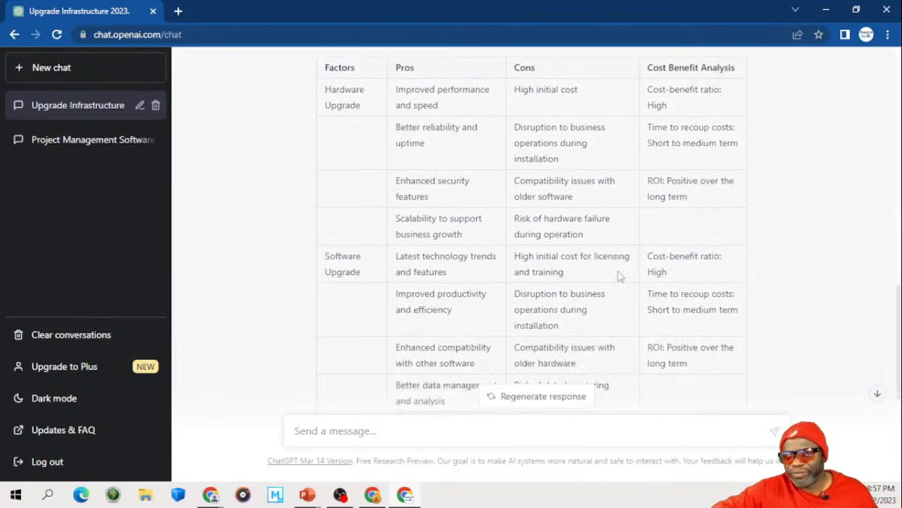
scroll(619, 276, "down", 1)
scroll(618, 276, "down", 1)
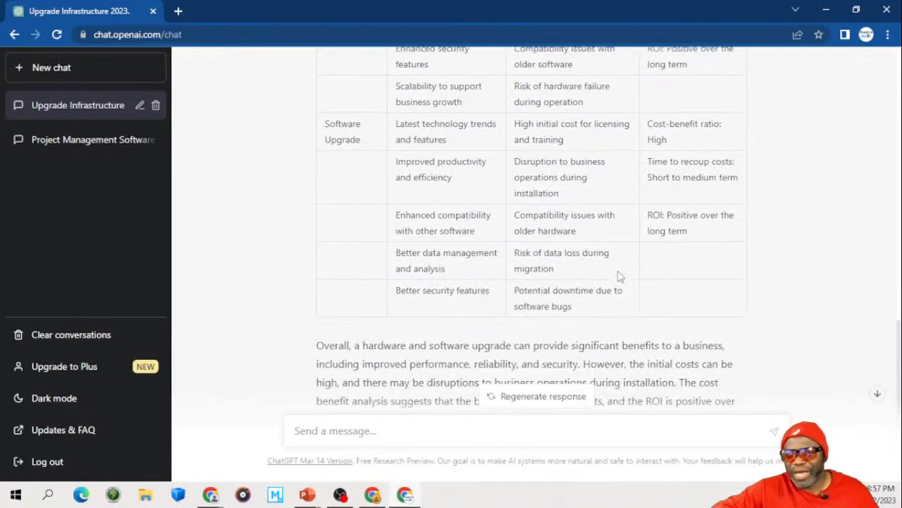
scroll(618, 276, "down", 2)
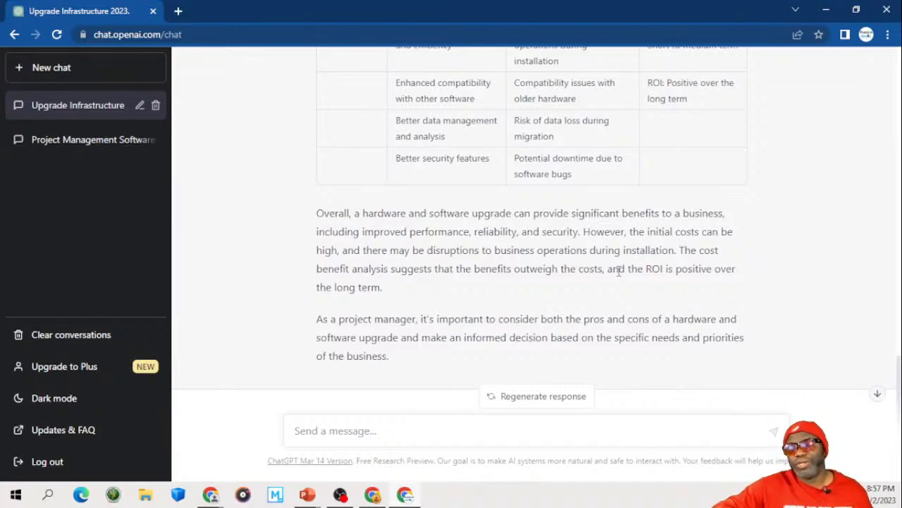
scroll(619, 271, "up", 2)
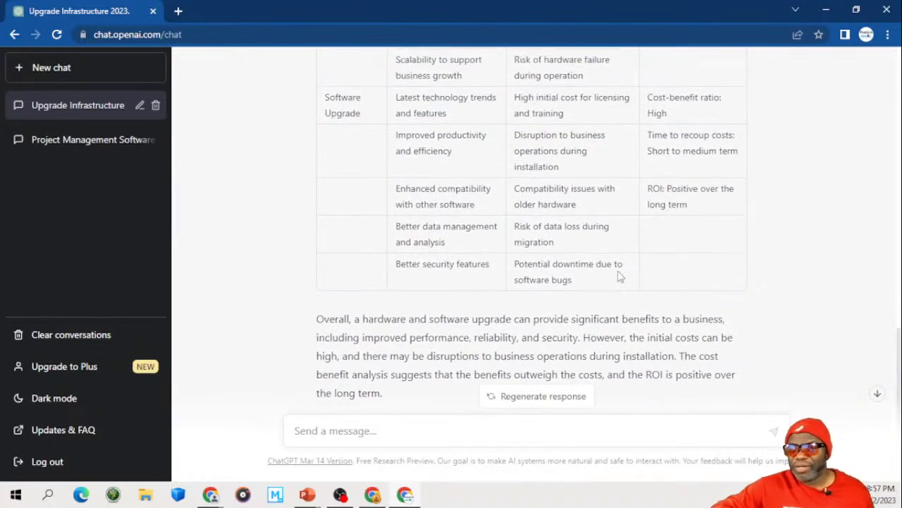
scroll(618, 276, "up", 3)
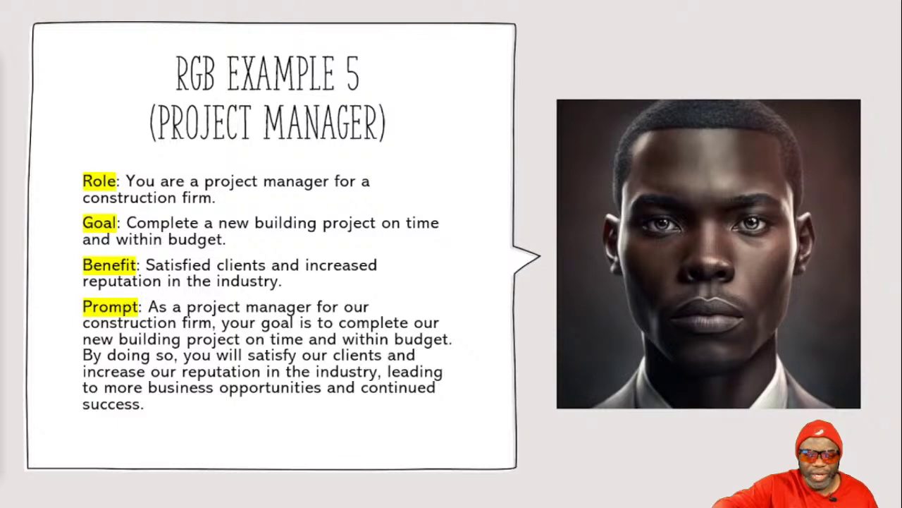
key("Right")
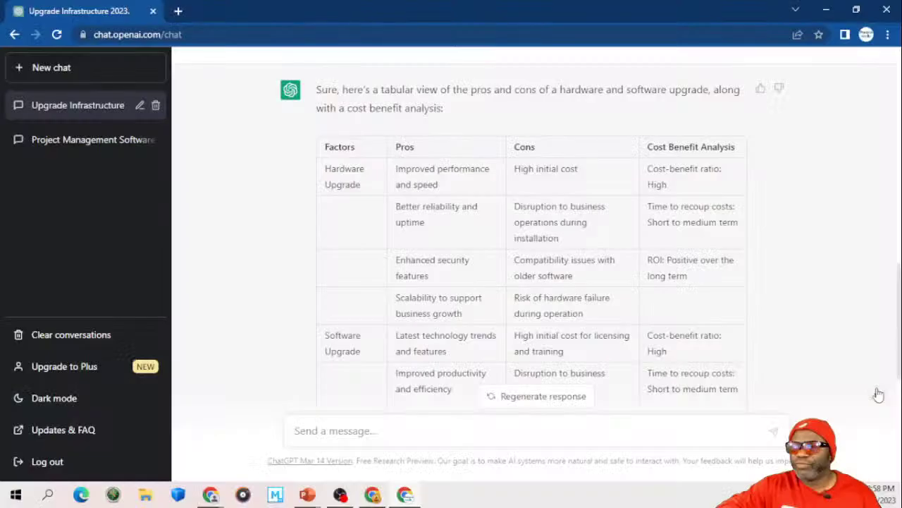
scroll(876, 393, "down", 5)
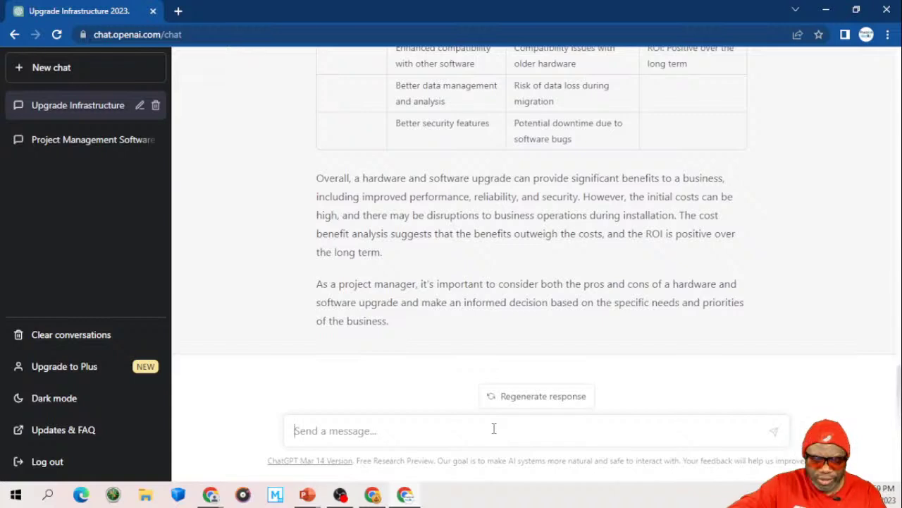
type("Create")
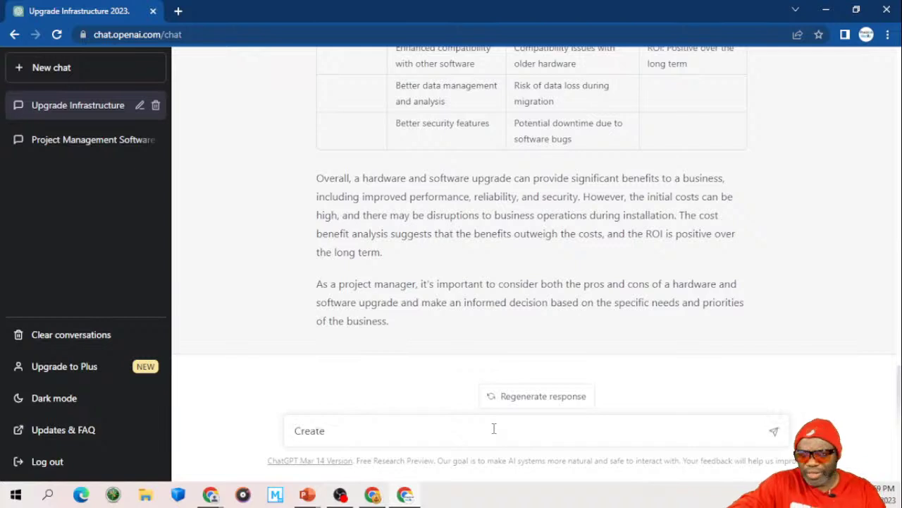
type(" a backlog")
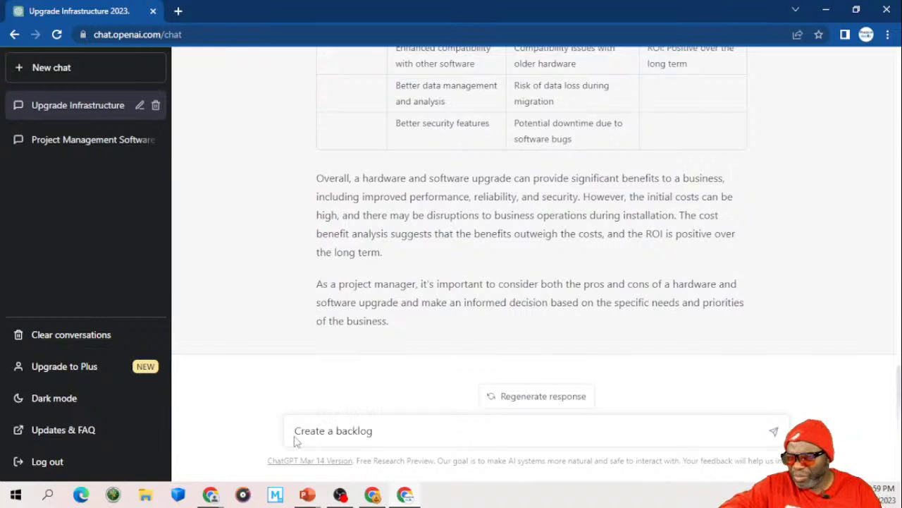
type("Write a compelling argument as to why your company infrastructure should be refreshed in 2023. Mention the following names in the argument: Dr. Rice, Ms. Black, The CFO HG Barnes and the President of the company Mr. Koalic. Make the response as robust as possible,")
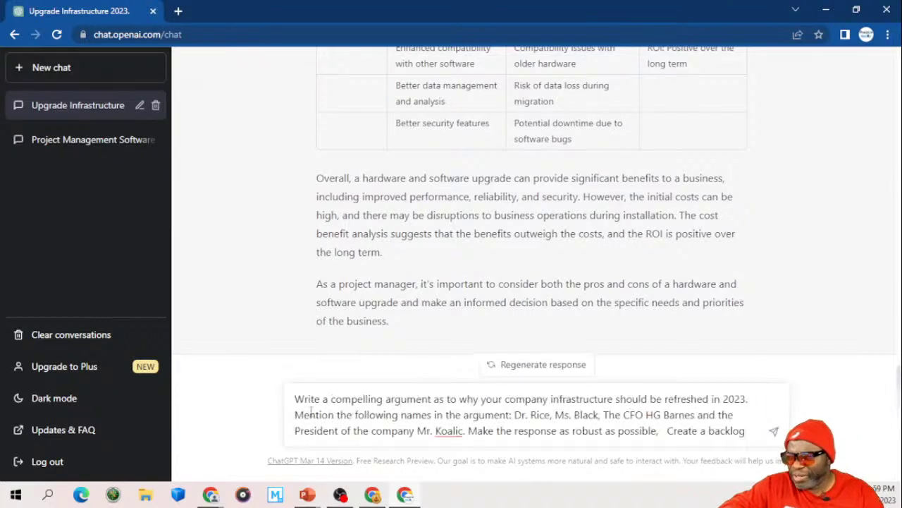
left_click_drag(295, 399, 463, 416)
key("ctrl+a")
Step: Start a new prompt with "You are a Portfolio manager trying to make a case for a hardware and software refresh"
type("You")
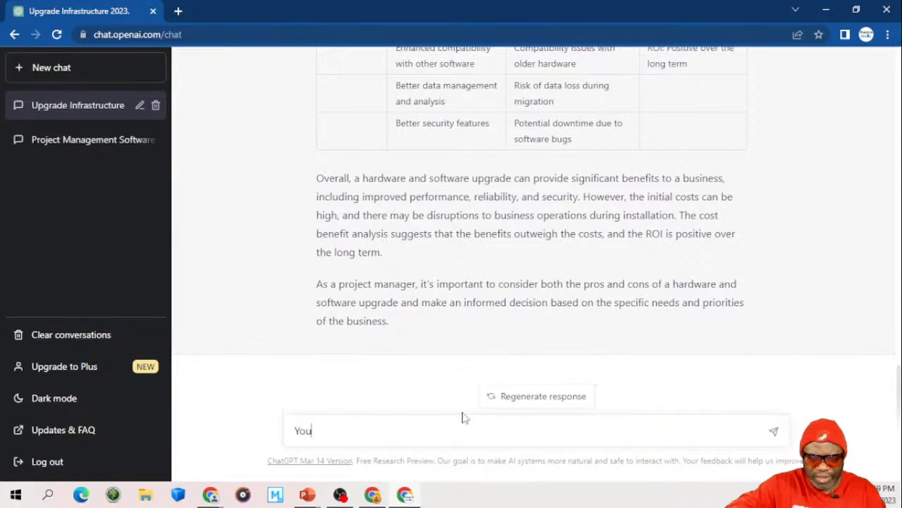
type(" are a ")
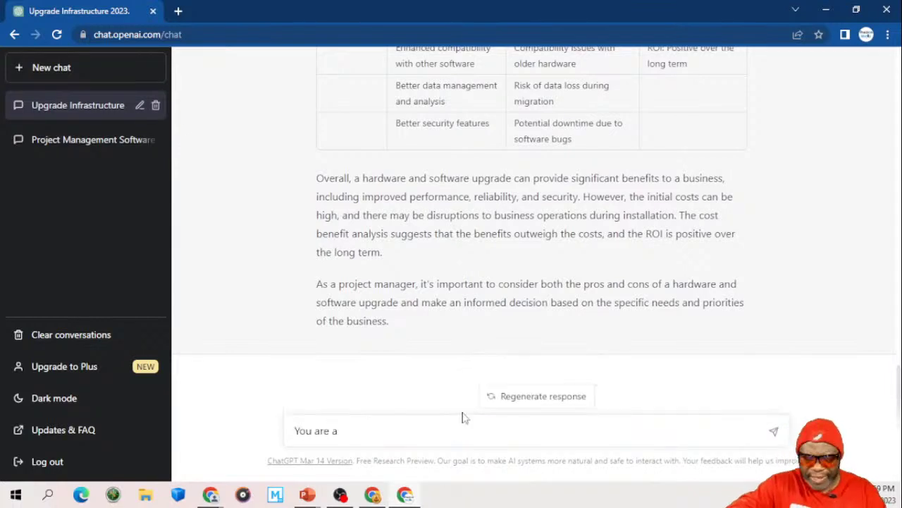
type("Pro")
key("BackSpace")
key("BackSpace")
type("ortfolio manage")
key("BackSpace")
key("BackSpace")
key("BackSpace")
key("BackSpace")
key("BackSpace")
type("anager trying to make a case for a hardware and software")
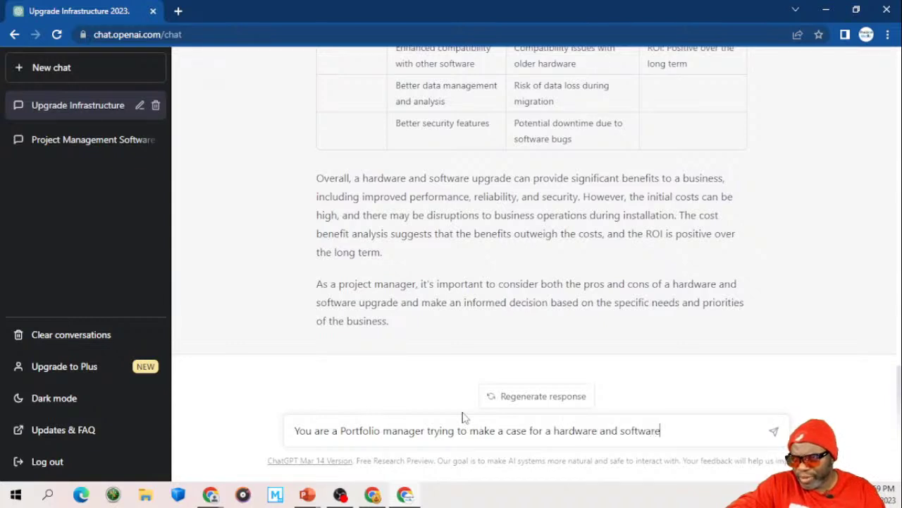
type(" refresh")
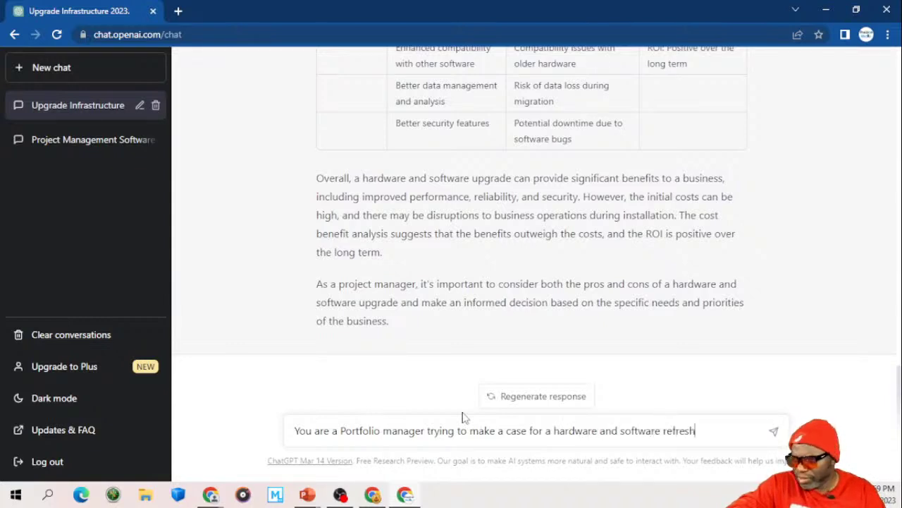
Step: Finish the prompt's opening sentence with "for all infrastructure and windows."
type(" for ")
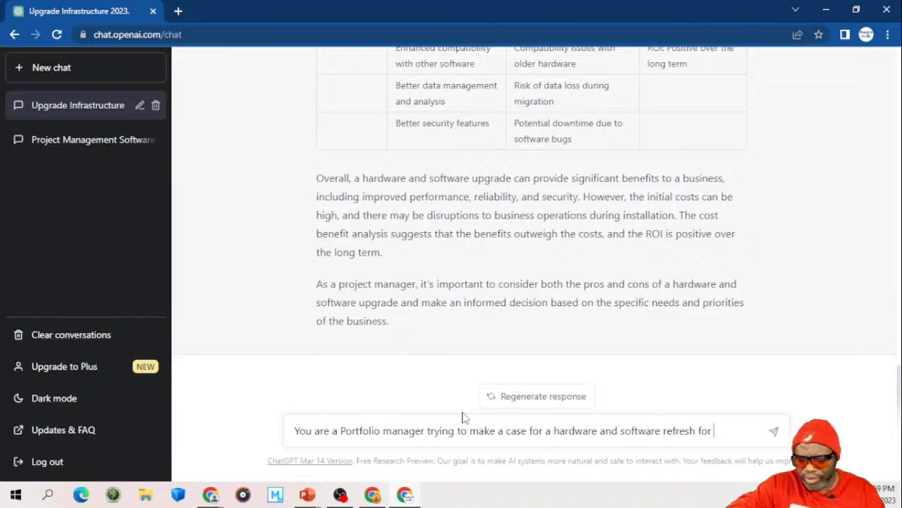
type("all infrastruc")
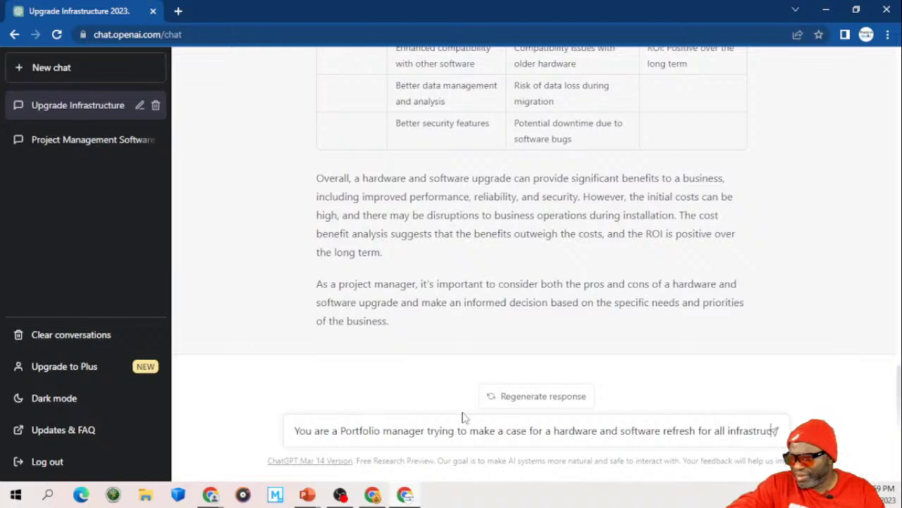
type("ture and windoes")
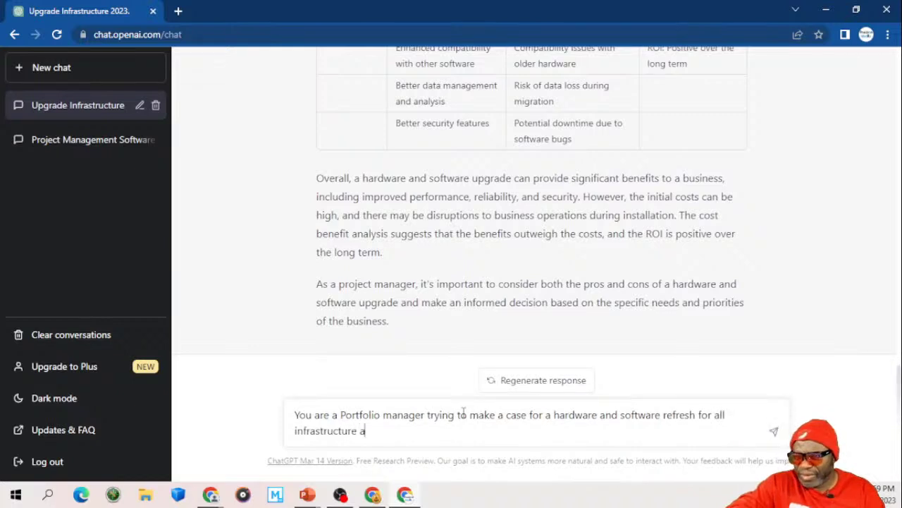
key("BackSpace")
key("BackSpace")
type("ws. Creat")
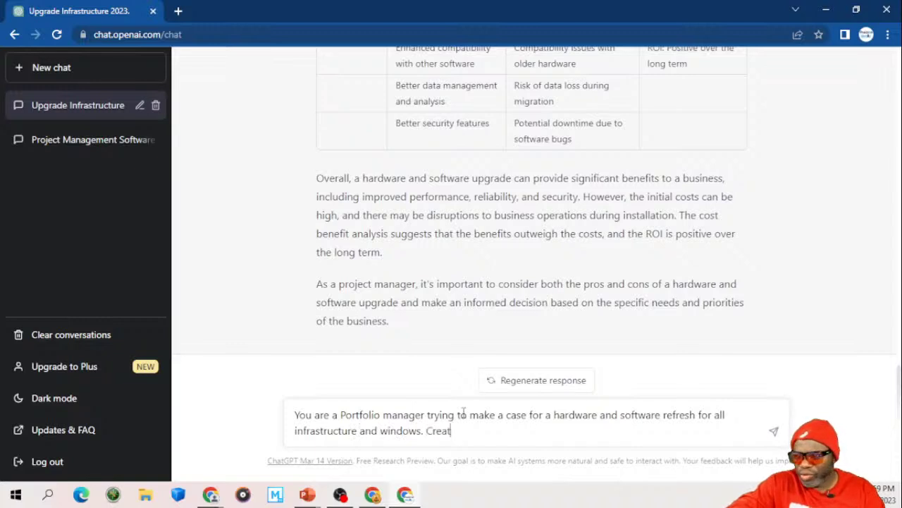
Step: Request in the second sentence "Create a product backlog for this endeavor breaking the information down into releases, sprints"
type("e a product ")
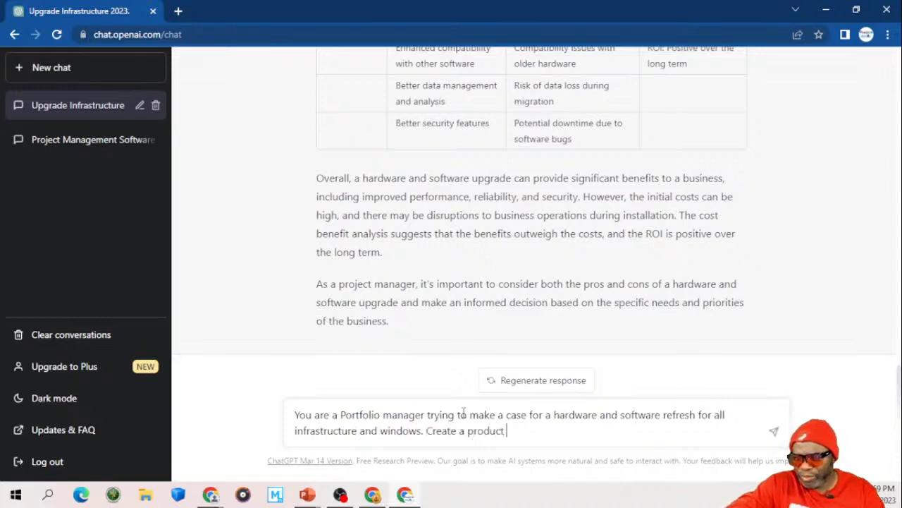
type("backlog ")
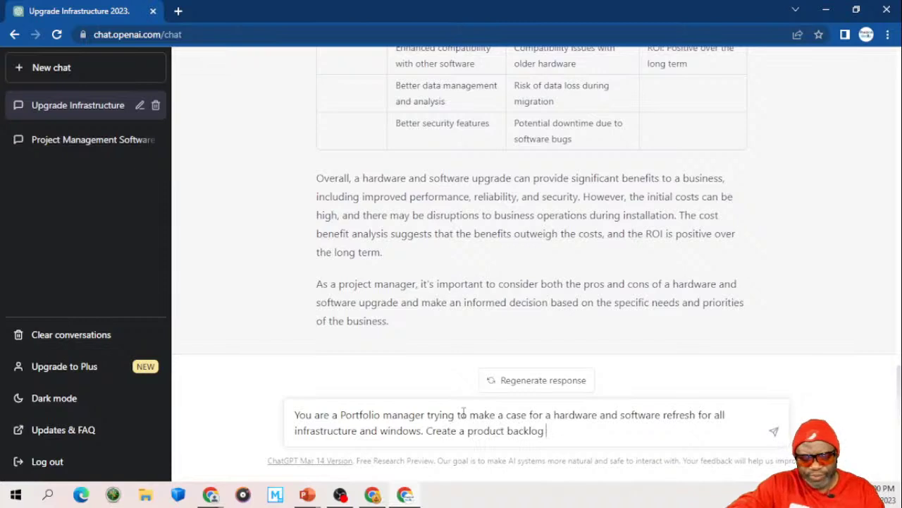
type("for this")
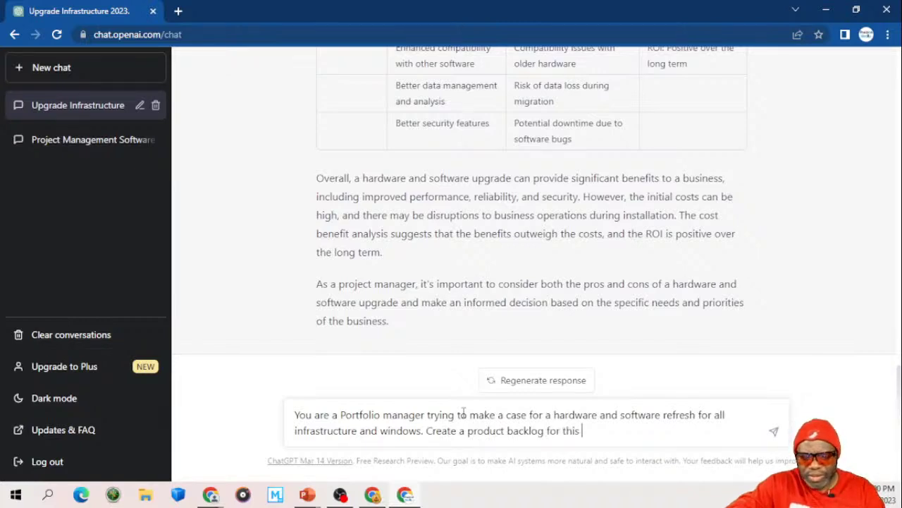
type(" endeav")
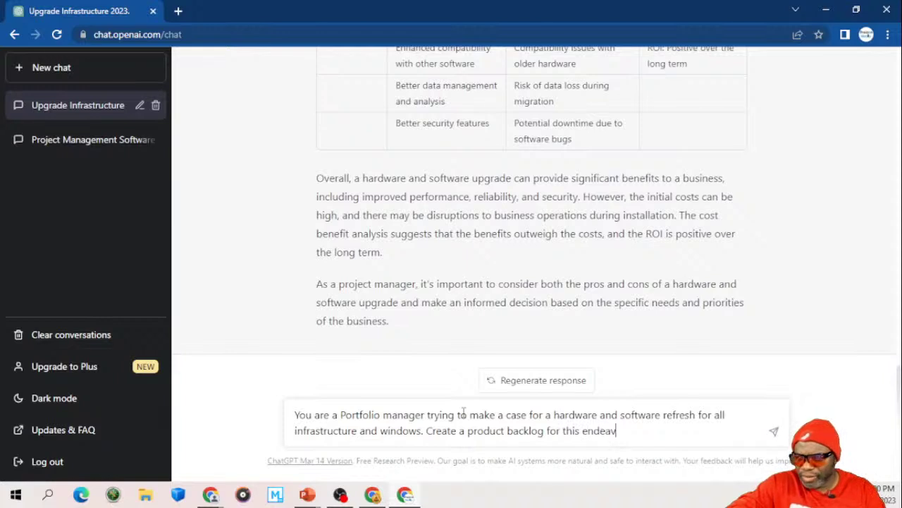
type("or brea")
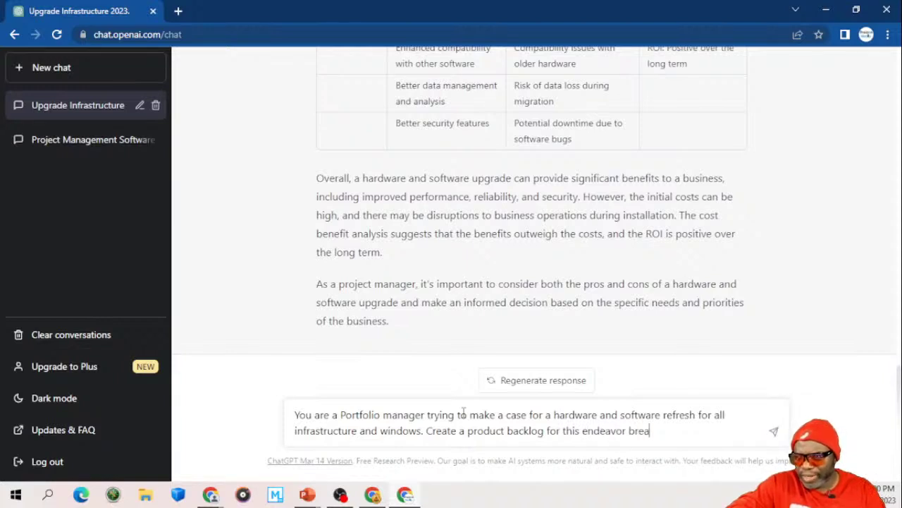
type("king the")
type("infor")
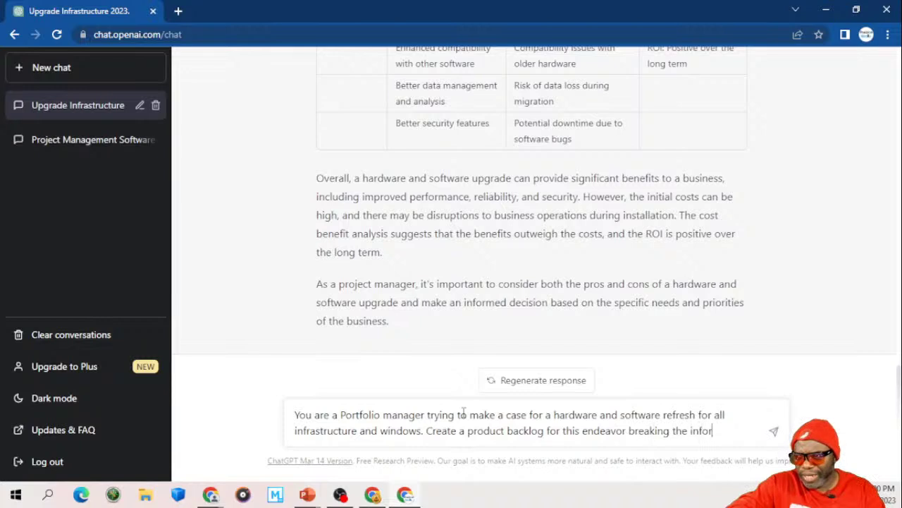
type("mation down into")
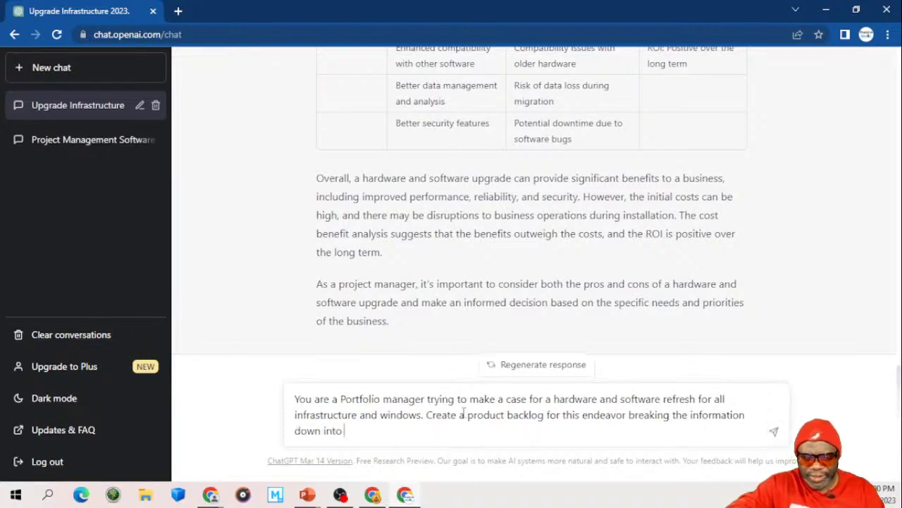
type(" releas")
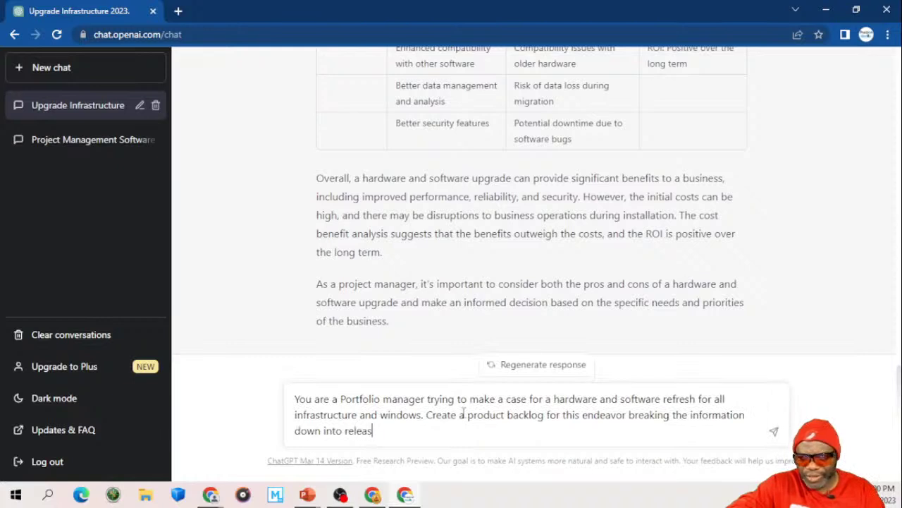
type("es, sprints")
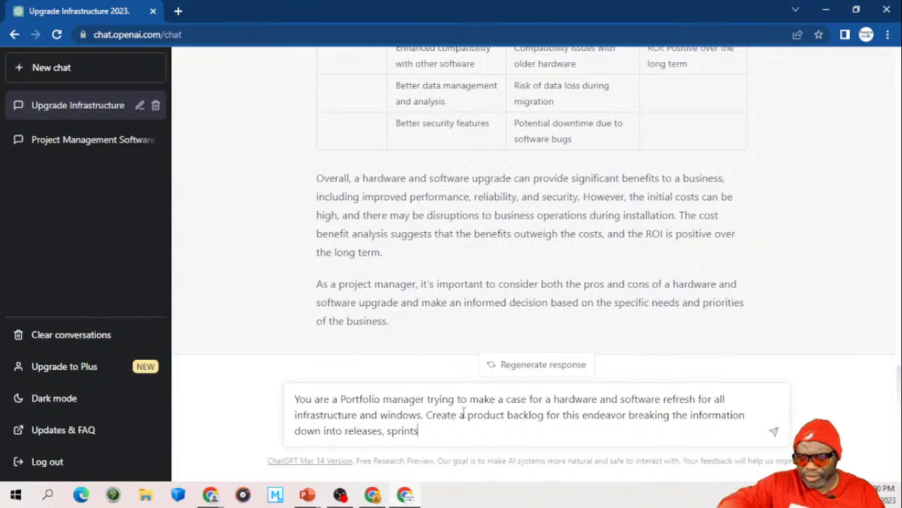
Step: Insert "epics, features," before "releases" in the backlog breakdown and add "stories" after "sprints"
left_click(346, 430)
type("epics, ")
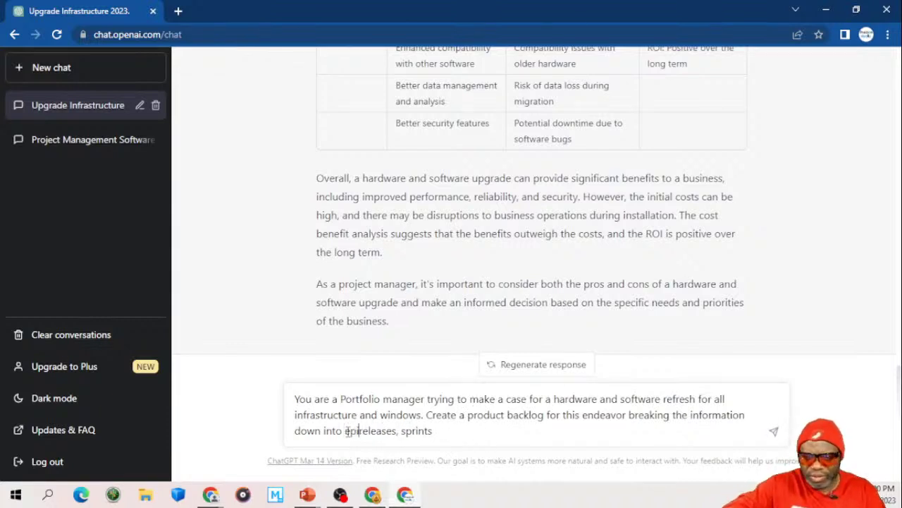
type("fea")
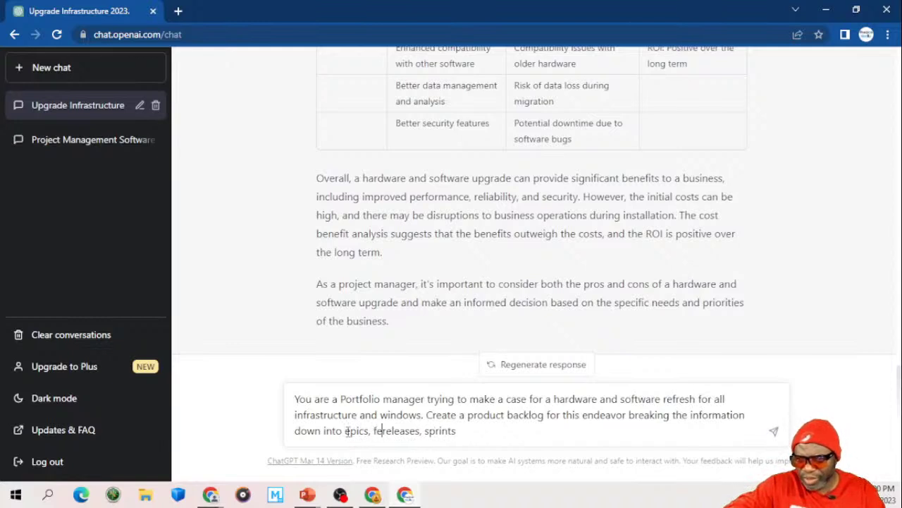
type("tures, releases,")
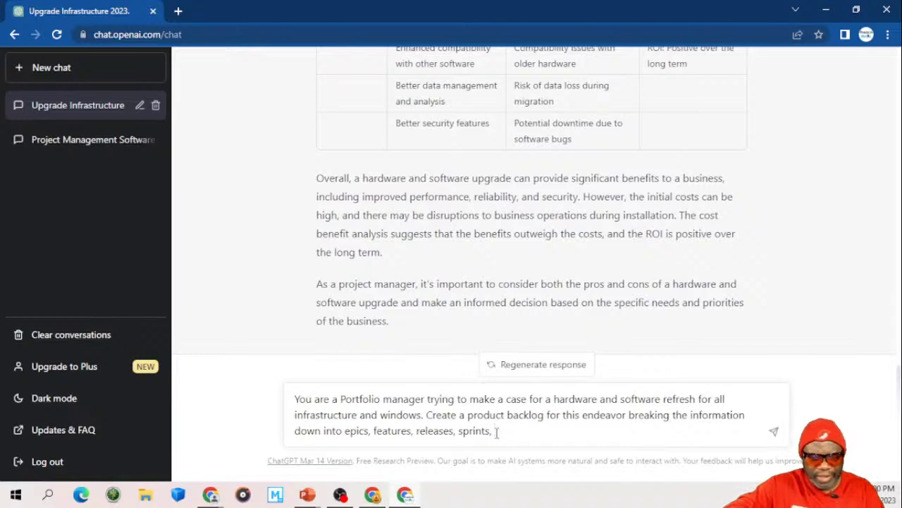
type("stories")
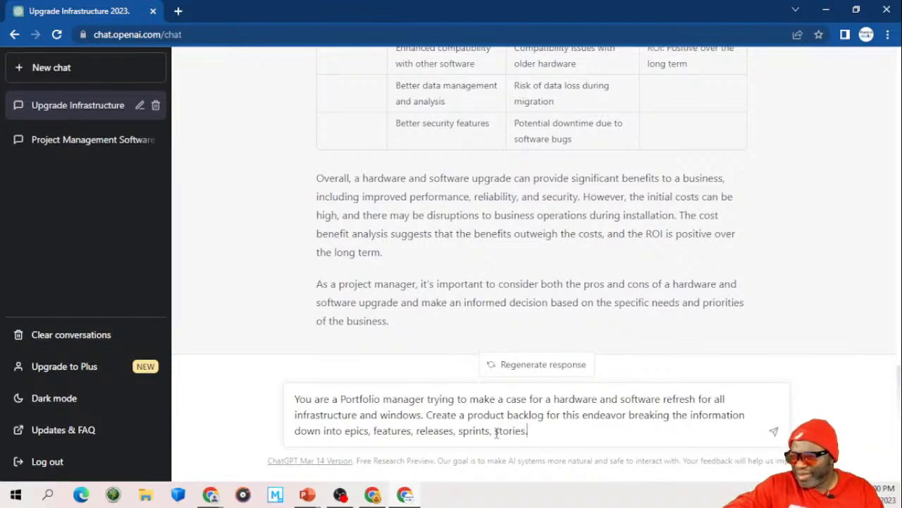
Step: Append "Use as many lines and columns as is necessary to paint a clear picture for the less technical stakeholders resulting in a green light to go ahead."
type(". Use")
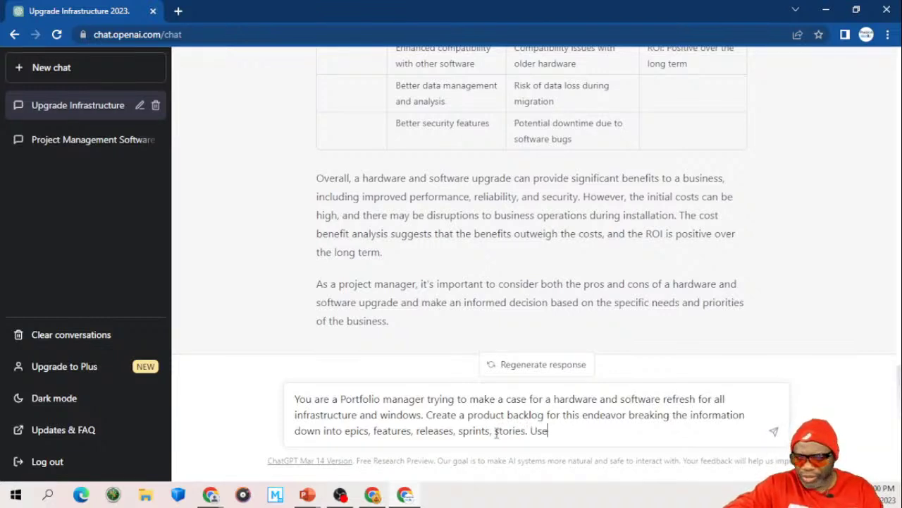
type(" as many ")
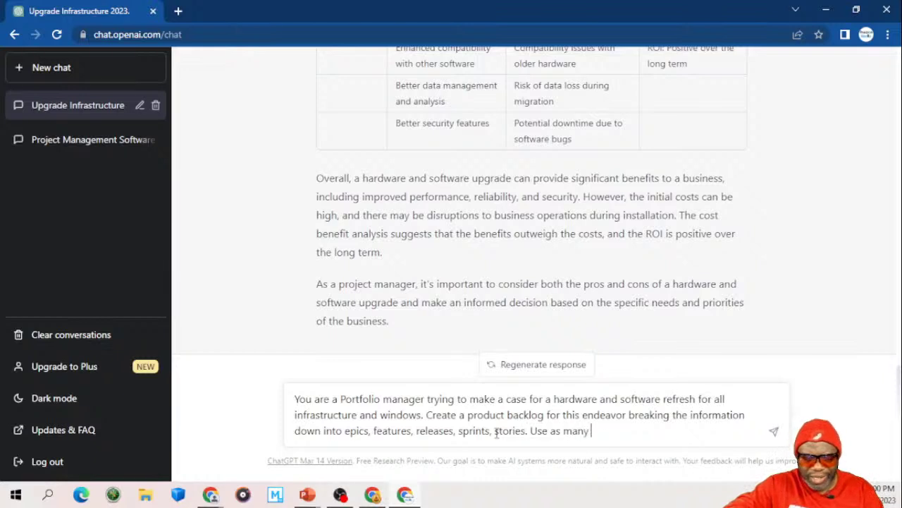
type("lines and colu")
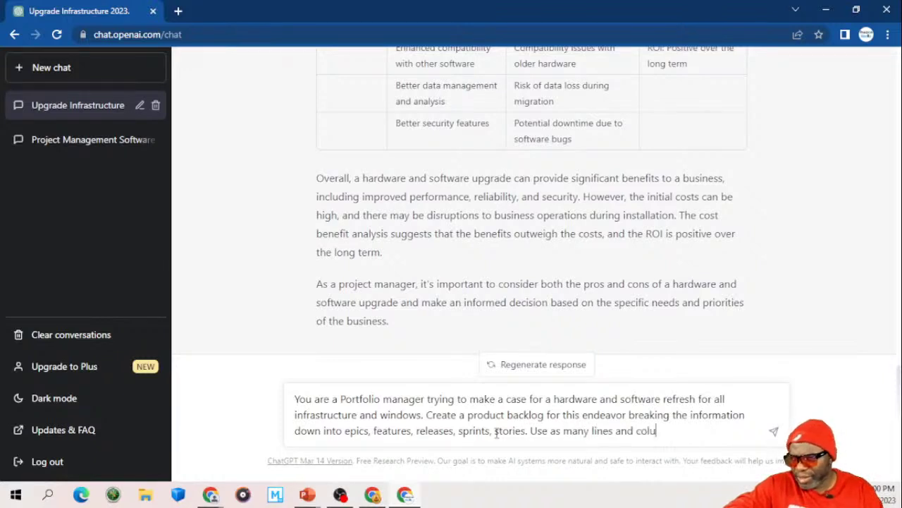
type("mns as is ")
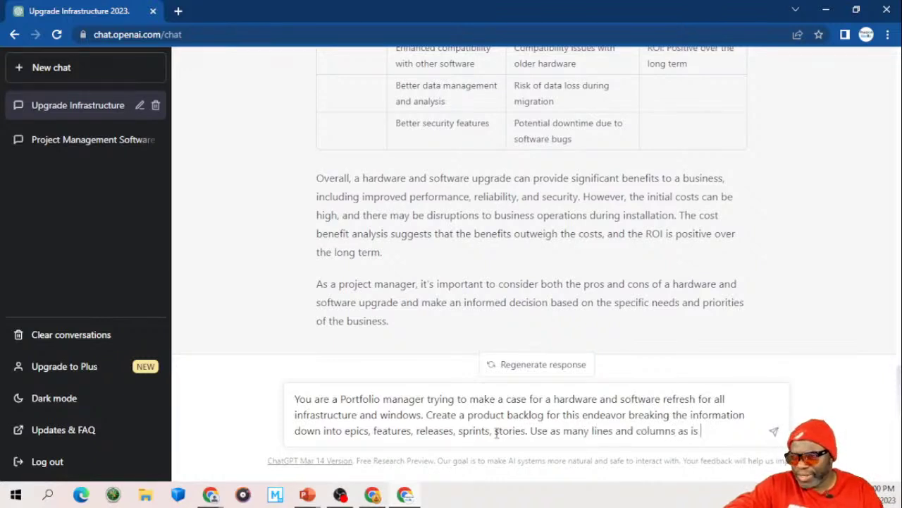
type("necessary to paint a c")
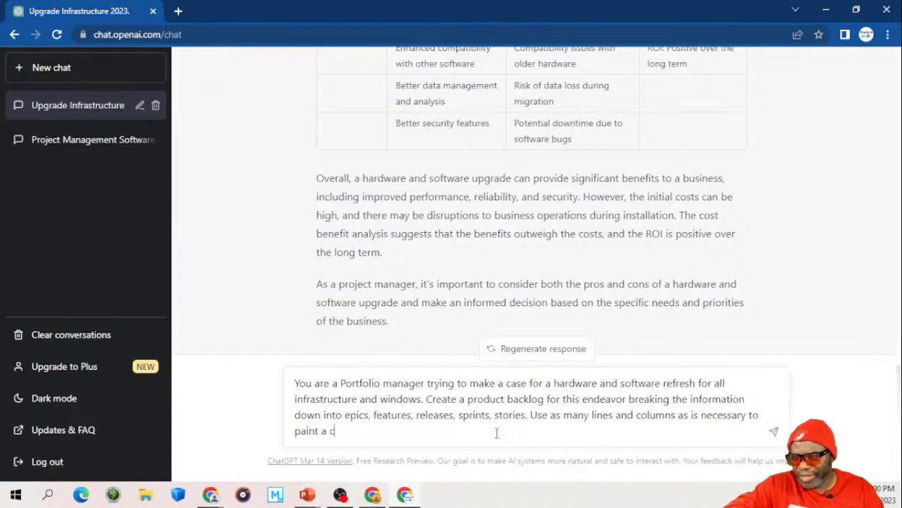
type("lear picture ")
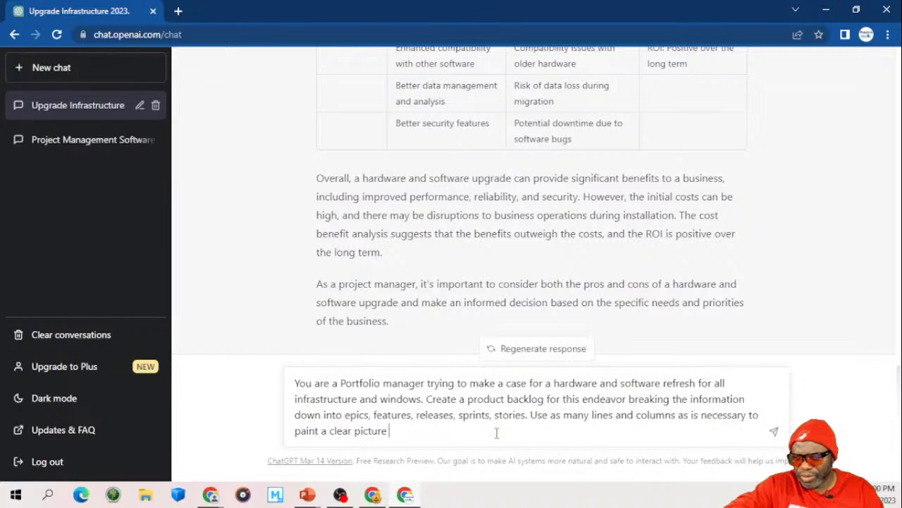
type("for the less t")
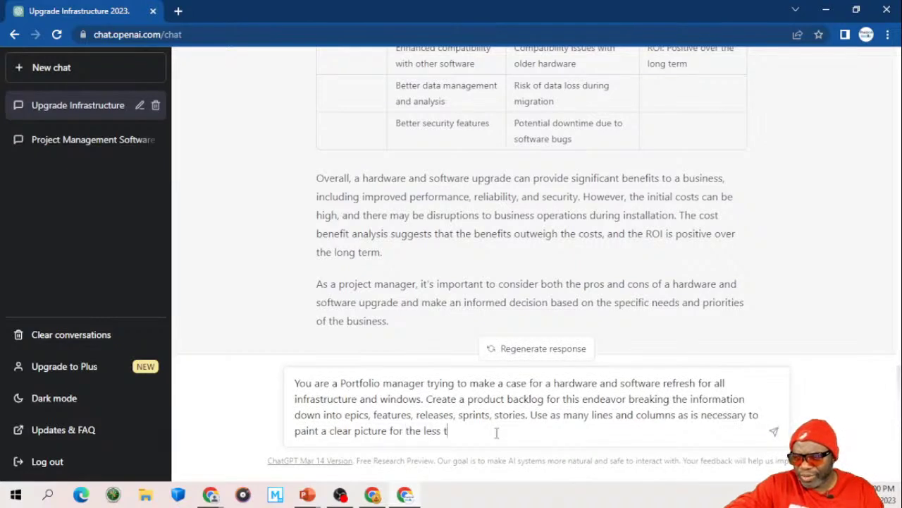
type("echnical stakeholders resulting in a green light to go ahead")
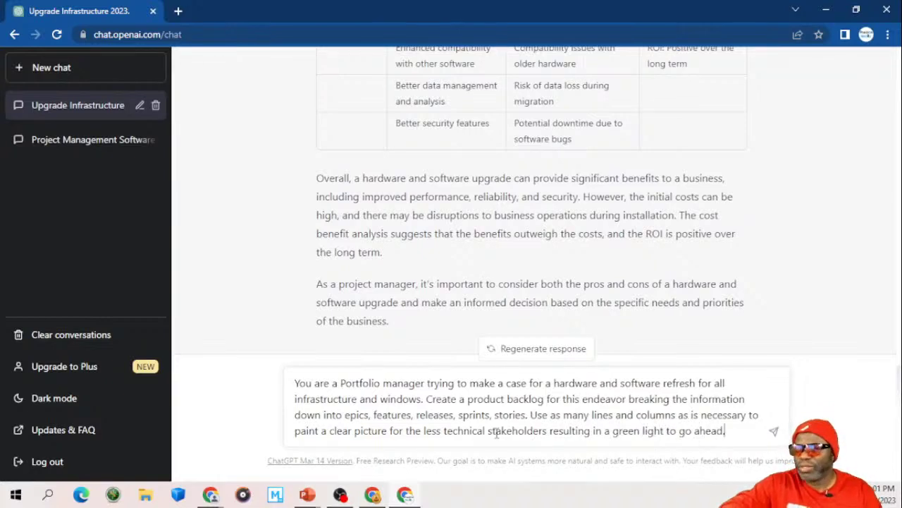
Step: End the product backlog prompt with a period and send it
type(".")
key("Return")
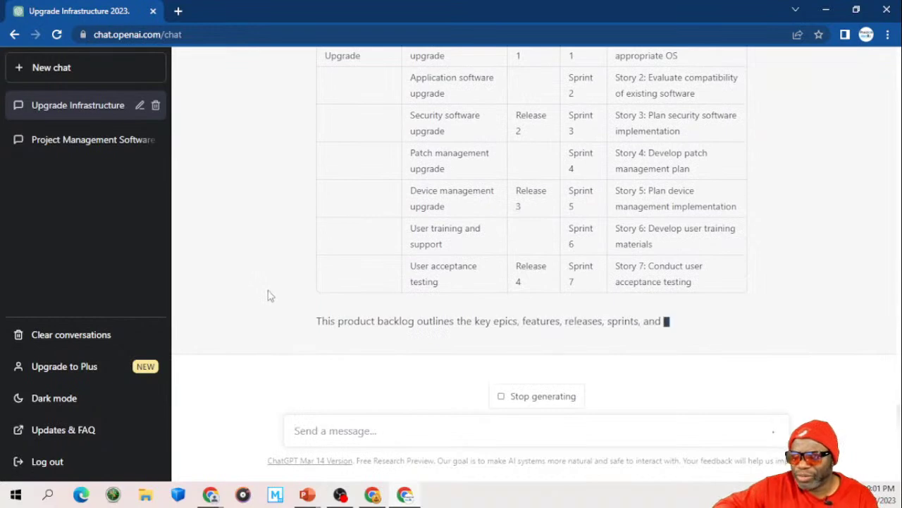
Step: Examine the generated product backlog table, from the infrastructure and Windows upgrade epics to the closing summary paragraphs
scroll(268, 296, "up", 1)
scroll(268, 296, "up", 3)
scroll(268, 296, "up", 2)
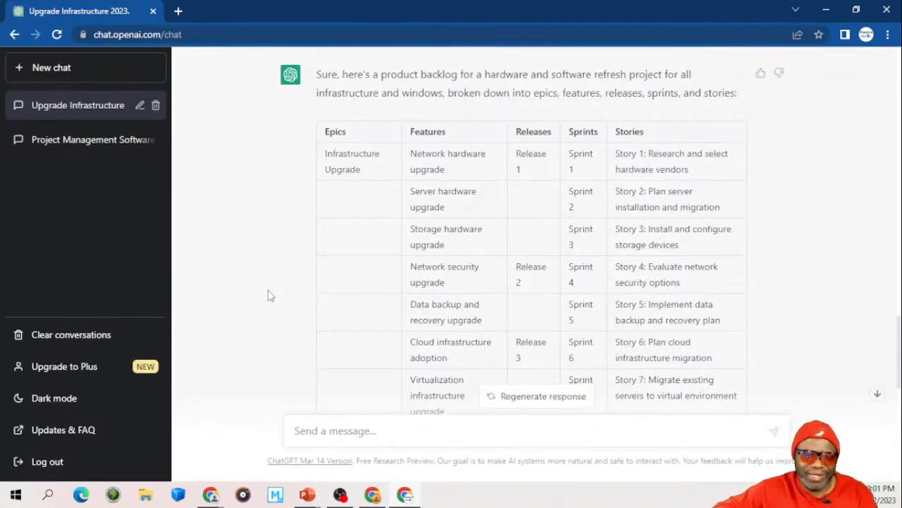
scroll(268, 296, "down", 1)
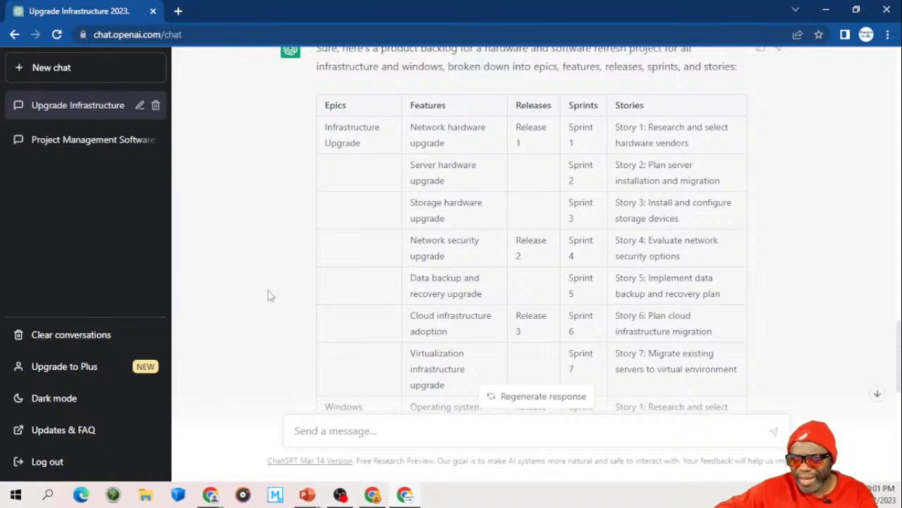
scroll(267, 296, "down", 3)
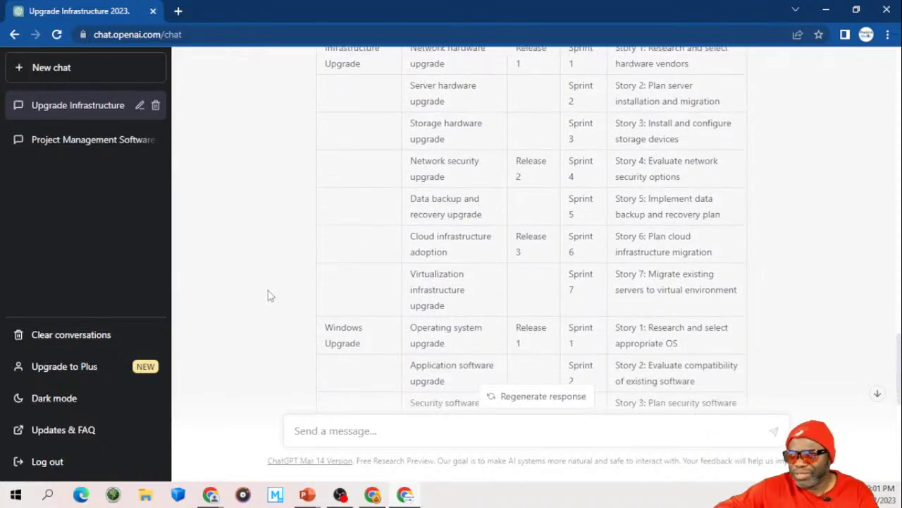
scroll(268, 296, "down", 5)
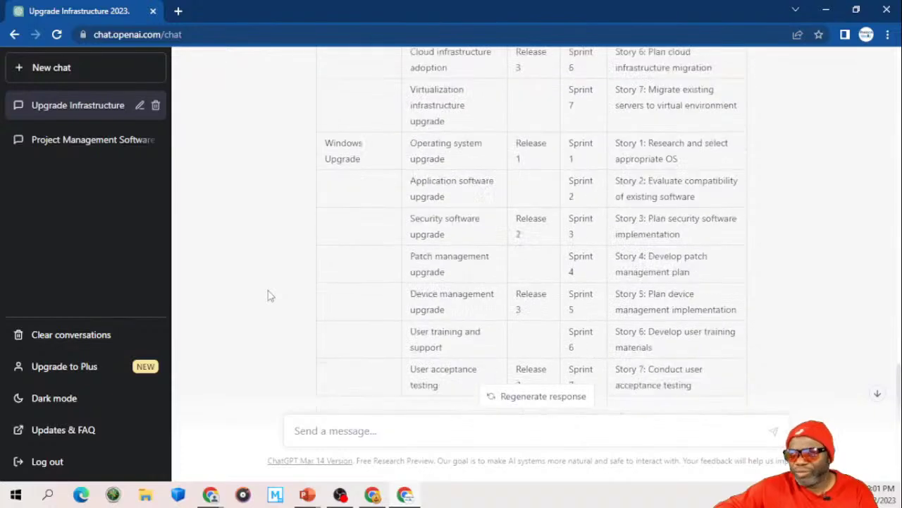
scroll(268, 296, "down", 2)
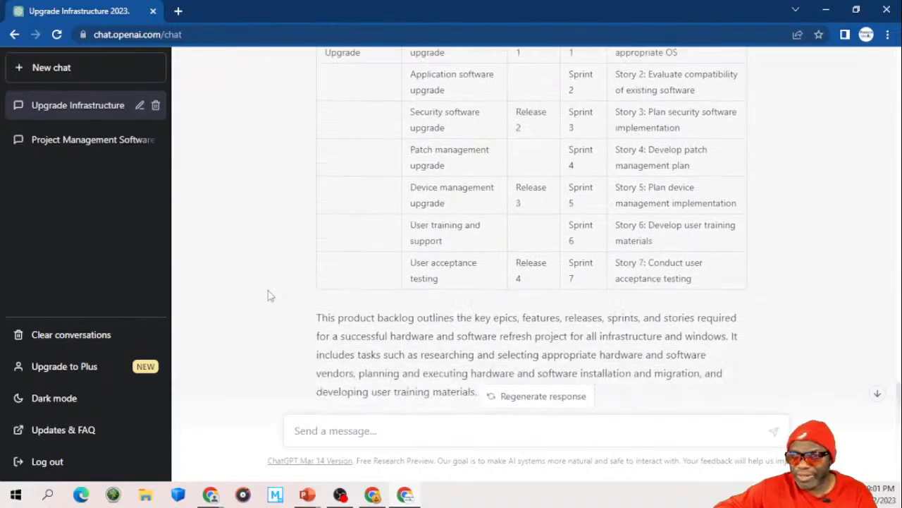
scroll(267, 296, "down", 1)
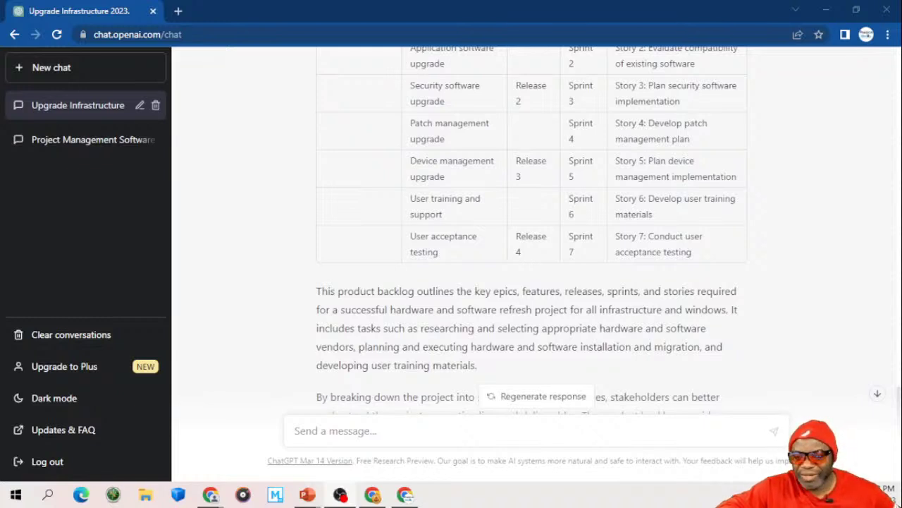
left_click(264, 249)
scroll(265, 251, "down", 2)
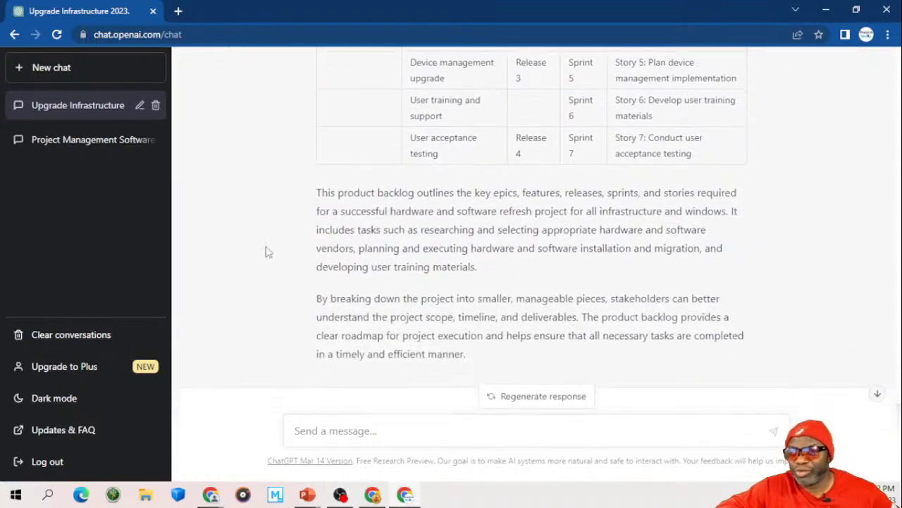
scroll(265, 252, "up", 6)
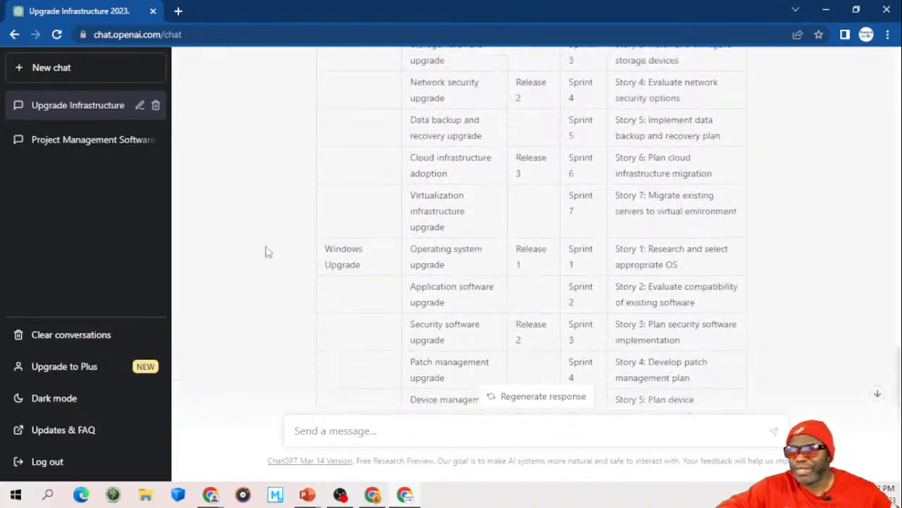
scroll(266, 252, "up", 2)
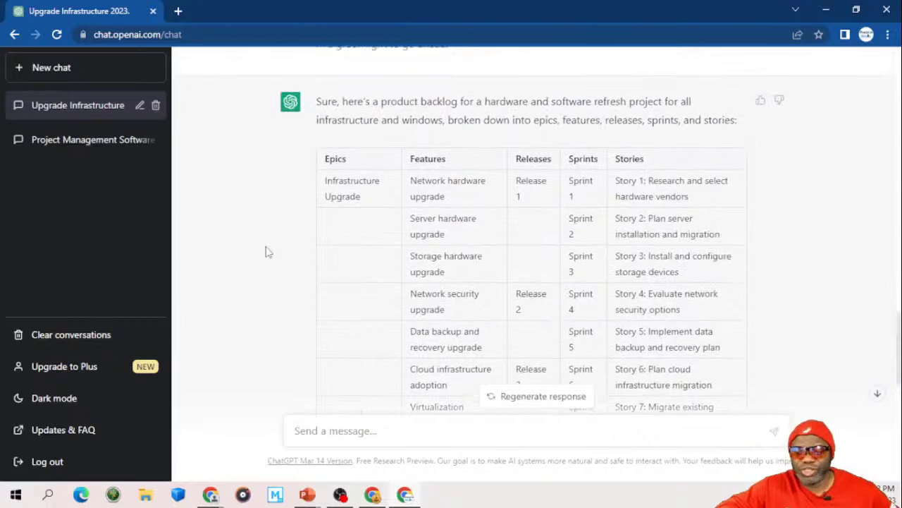
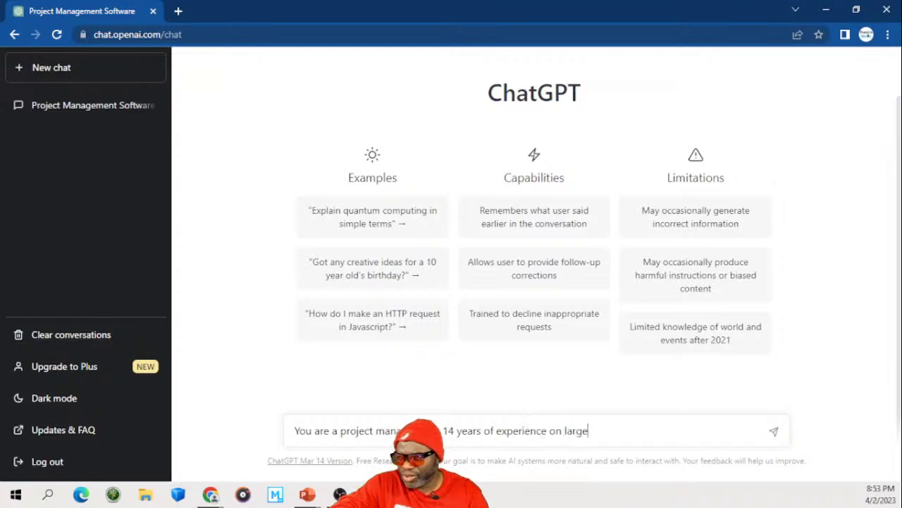
Step: Finish the new prompt's opening sentence with "IT hardware projects." and begin the request "Write a compelling argument as to why"
type("IT hardware")
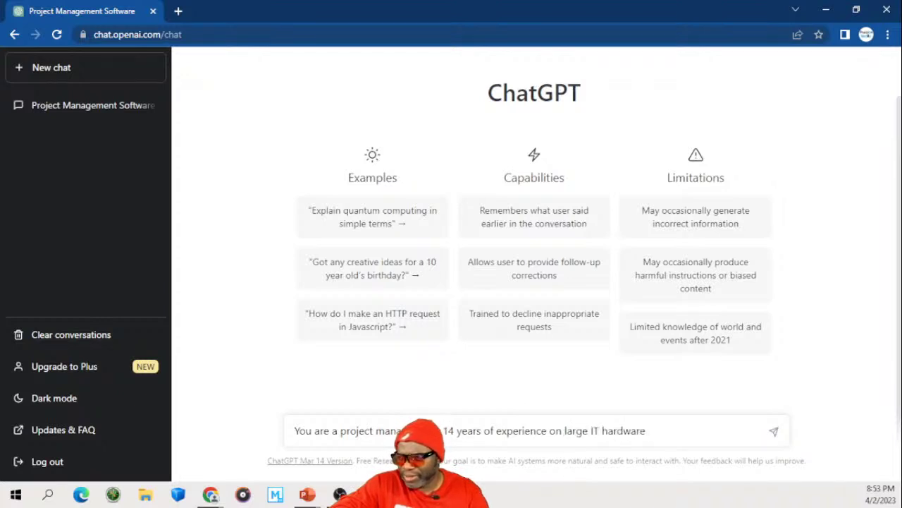
type(" projects. W")
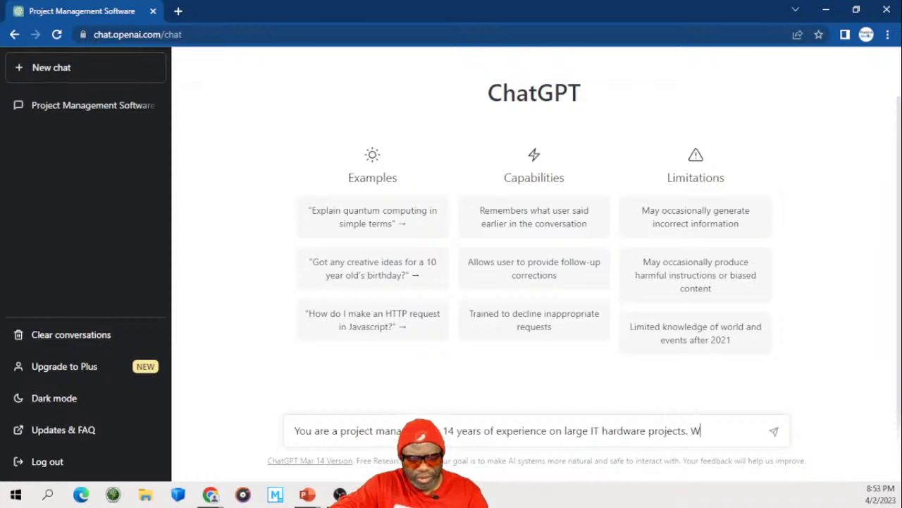
type("rite a comp")
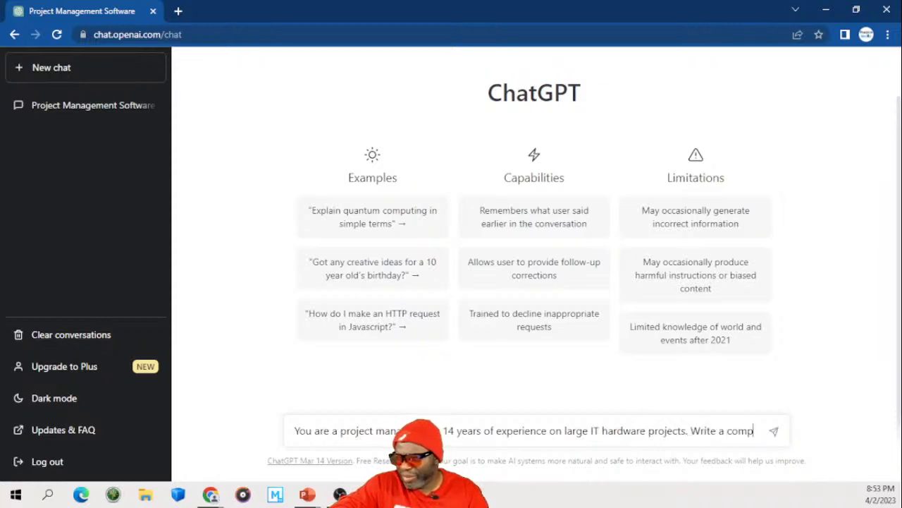
type("elling argument a")
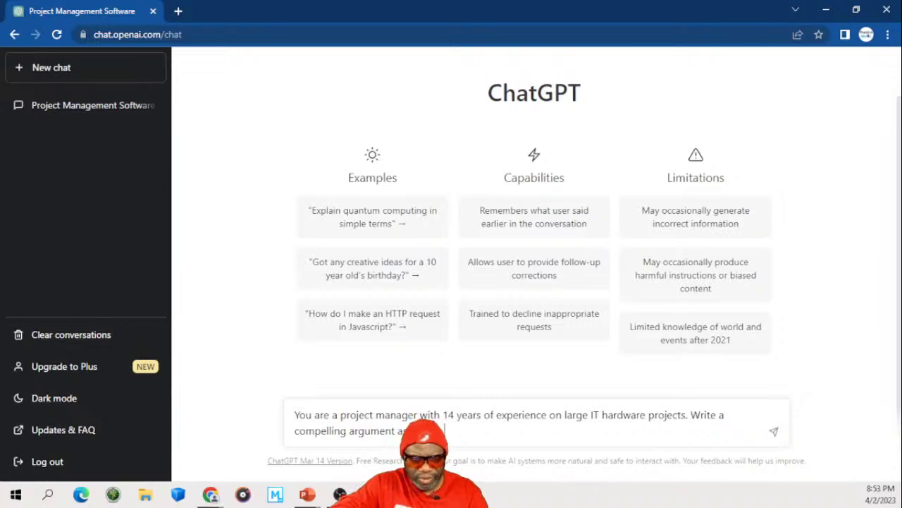
Step: Complete the request with "your company infrastructure should be refreshed in 2023." and start the next sentence with "Mention"
type("mpan")
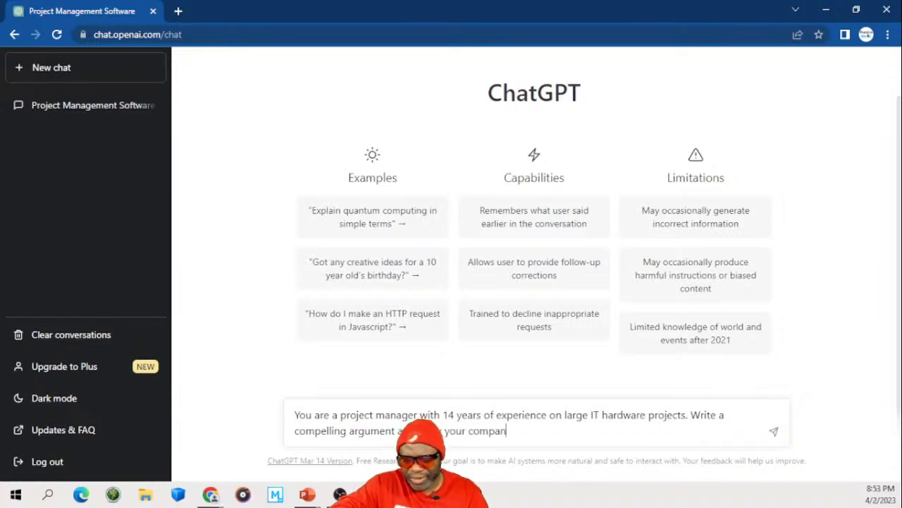
type("i")
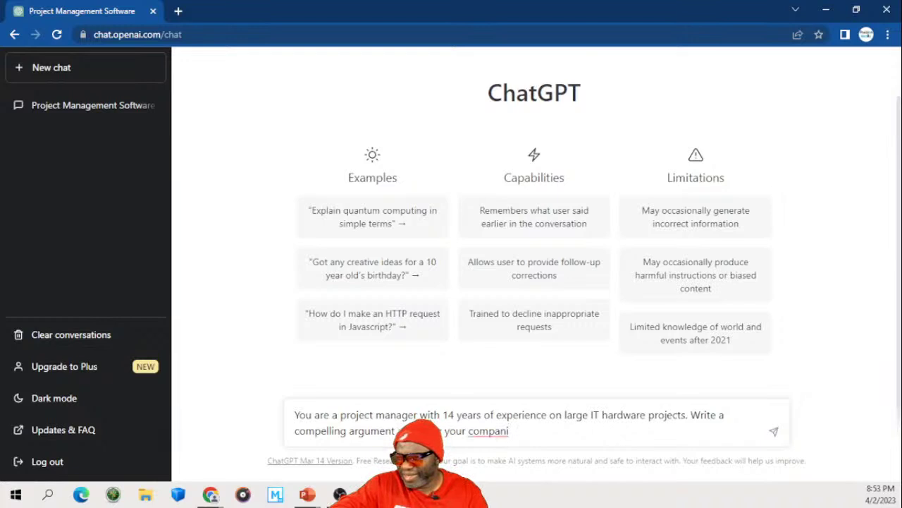
key("BackSpace")
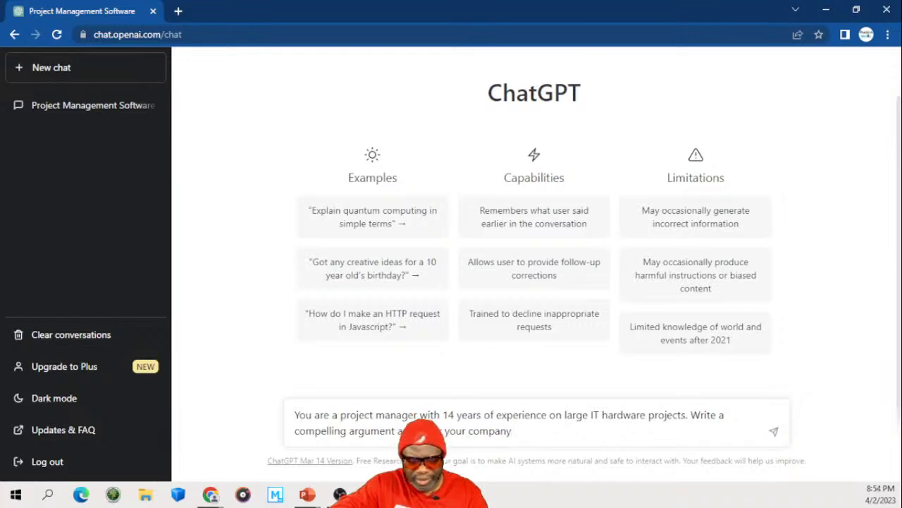
type("y infrastr")
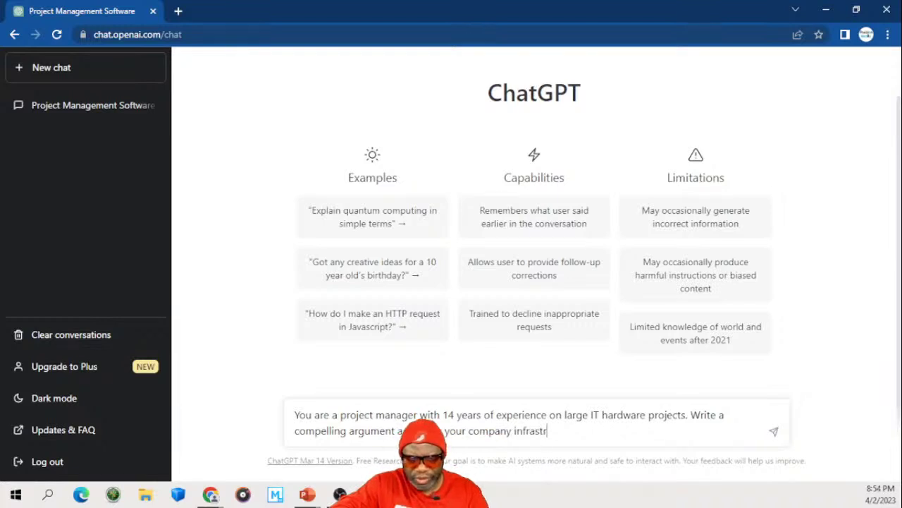
type("ucture should ")
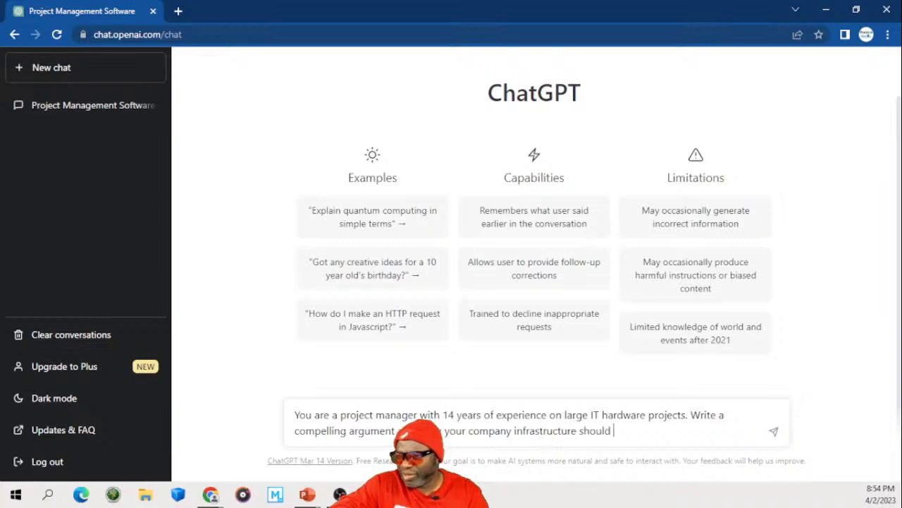
type("be ")
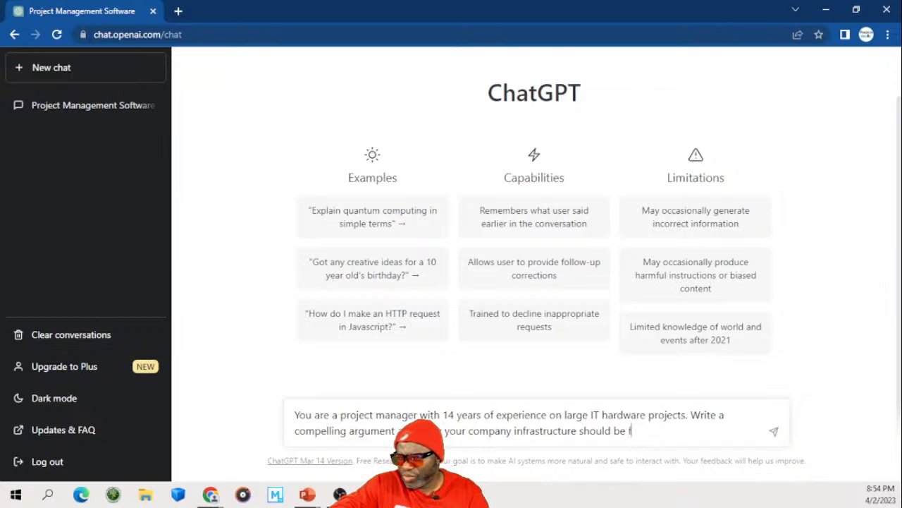
type("refreshed")
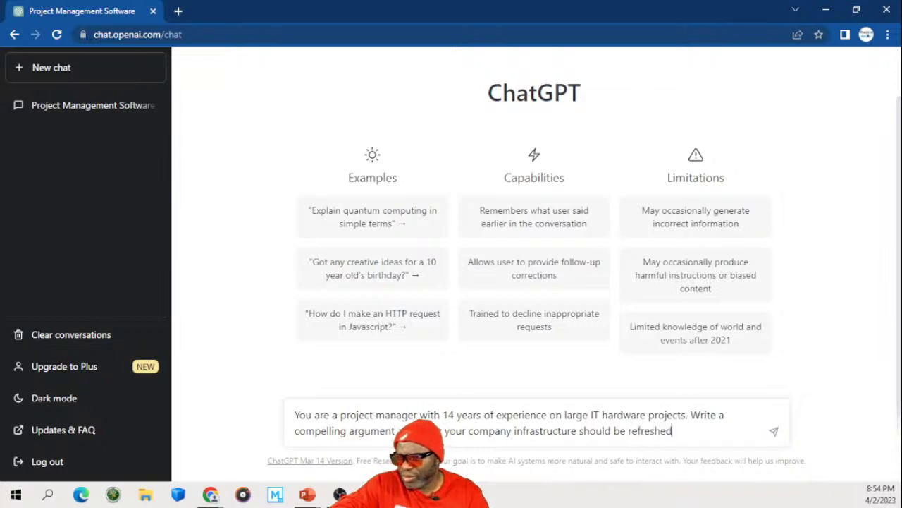
type(" in 202")
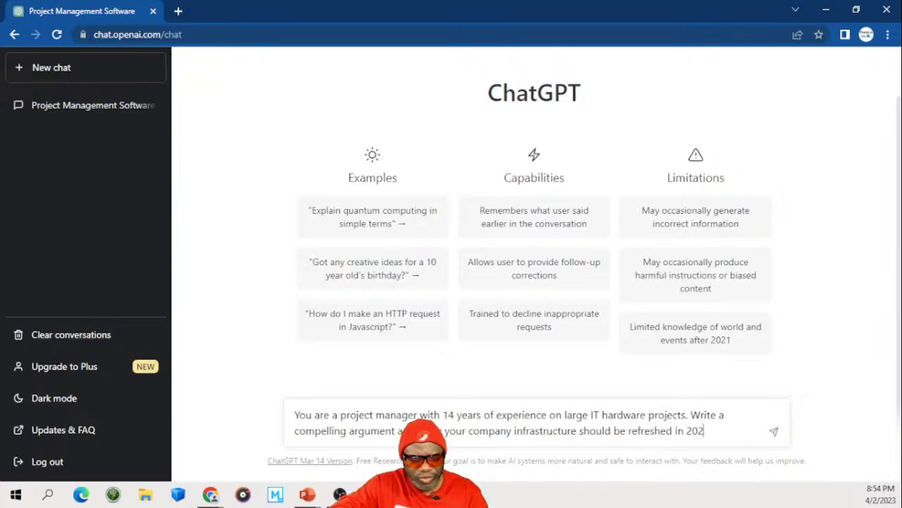
type("3. Mention")
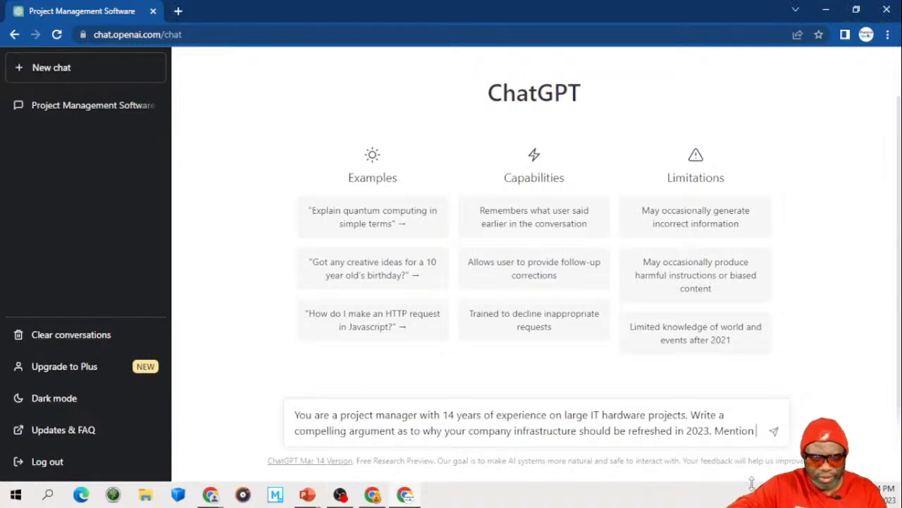
Step: Continue the "Mention" sentence with "the following names in the argument"
type("the ")
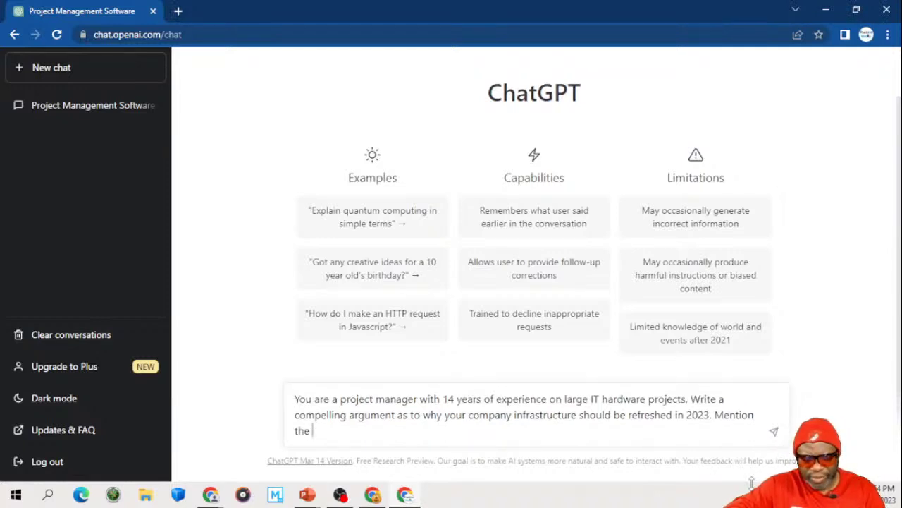
type("folling")
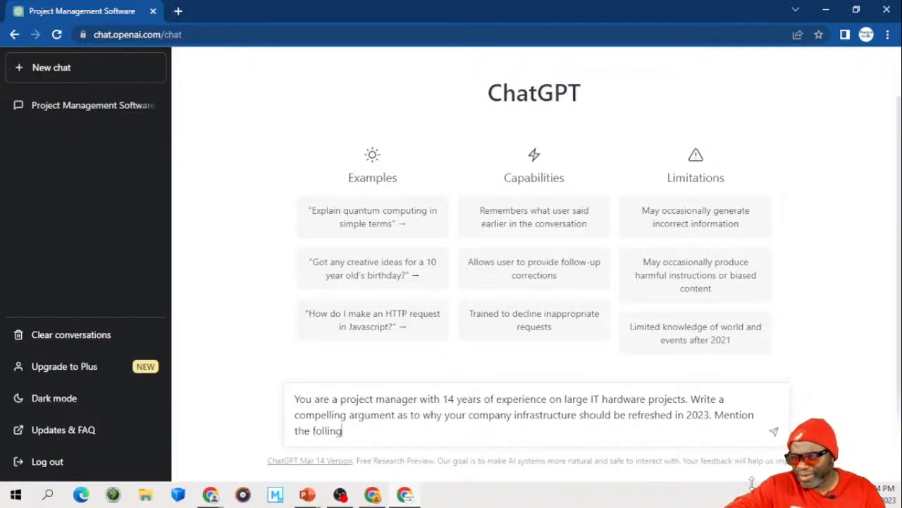
key("BackSpace")
key("BackSpace")
key("BackSpace")
type("owin")
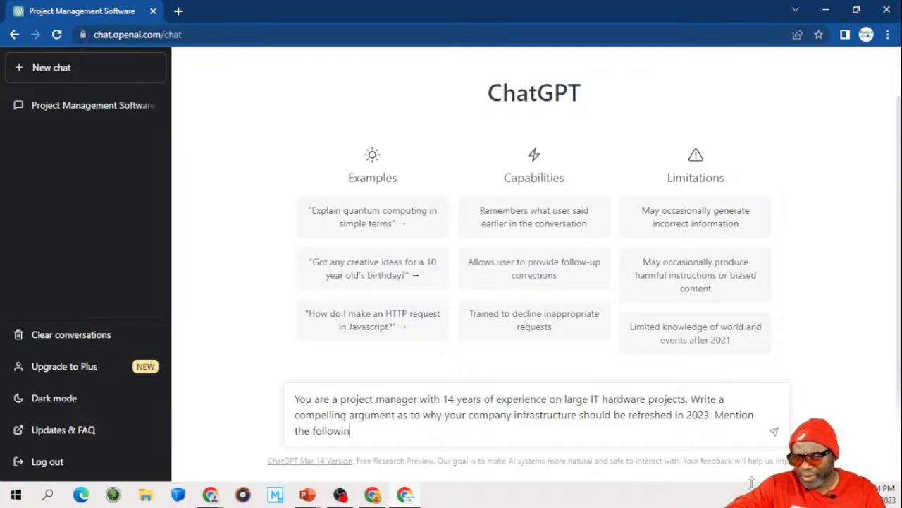
type("g names in the")
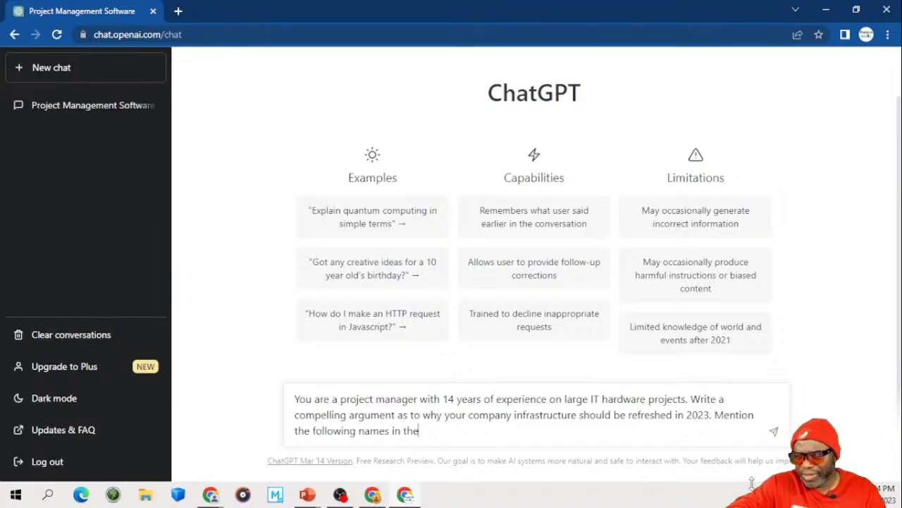
type(" argument")
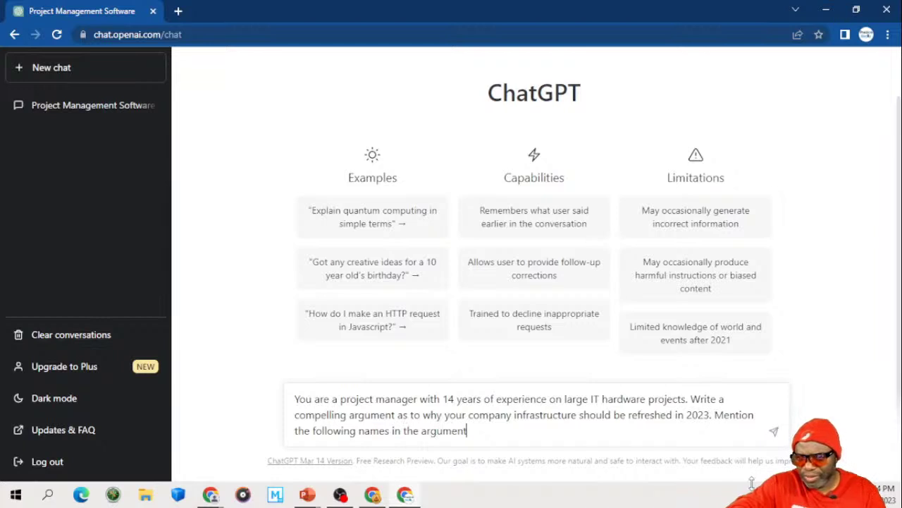
Step: Extend the prompt's list of names to mention with the doctor, the second stakeholder and the CFO, each by title and name
type(": Dr. R")
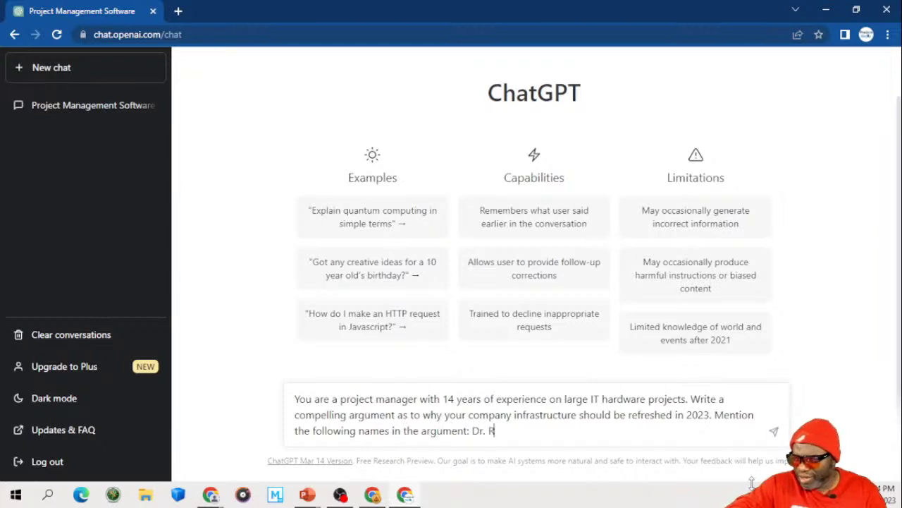
type("ice, Ms")
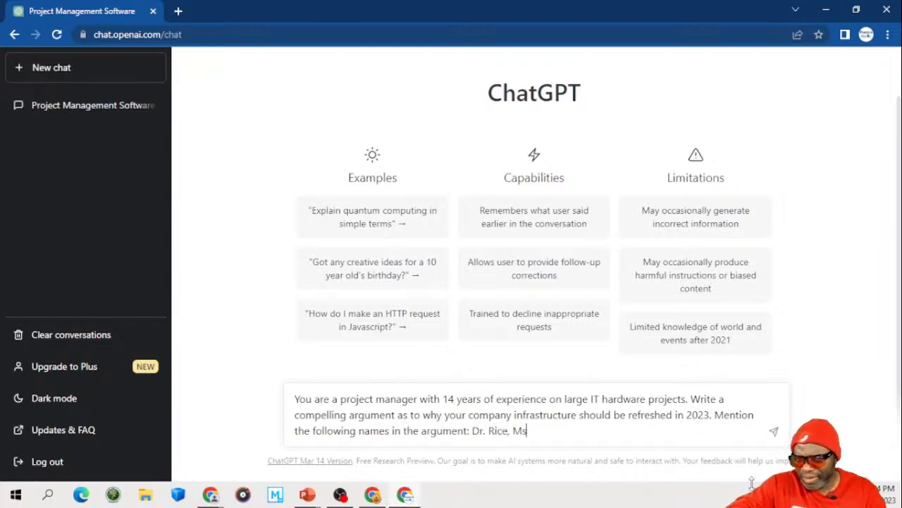
type(". Black")
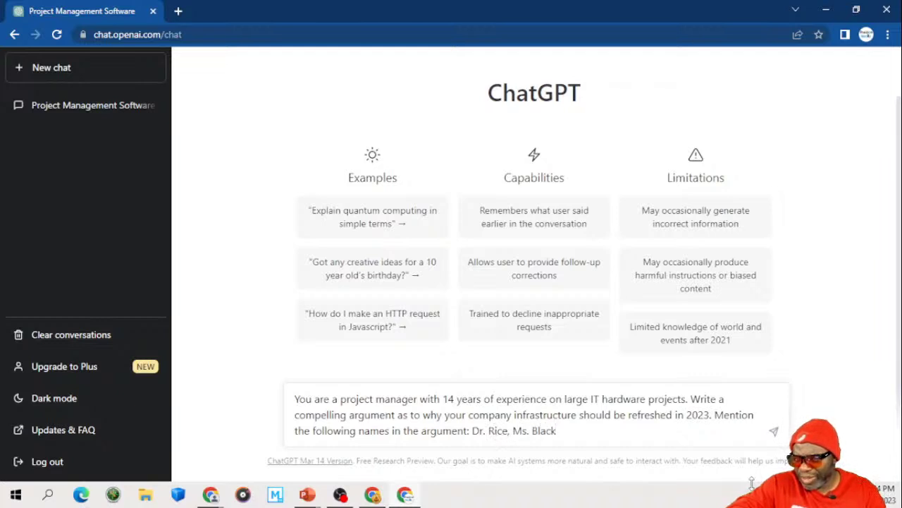
type("m")
key("BackSpace")
type(", Th")
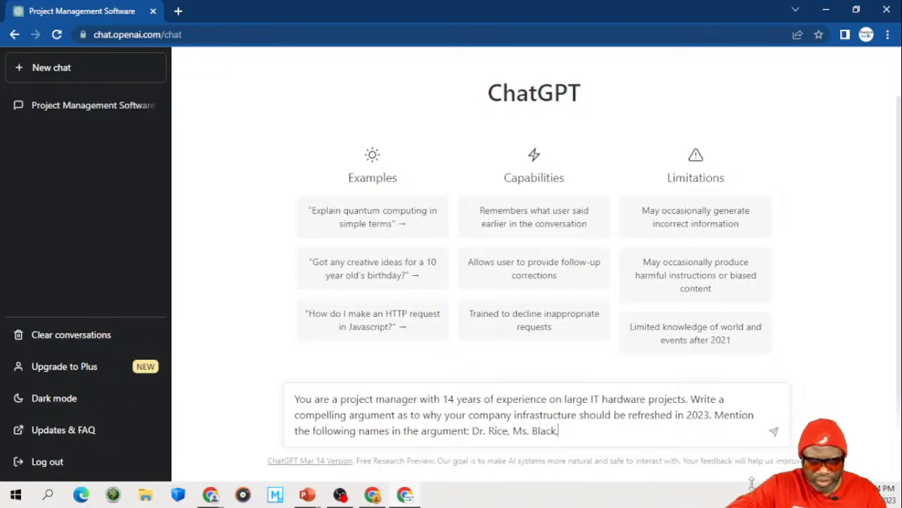
type("e CFO")
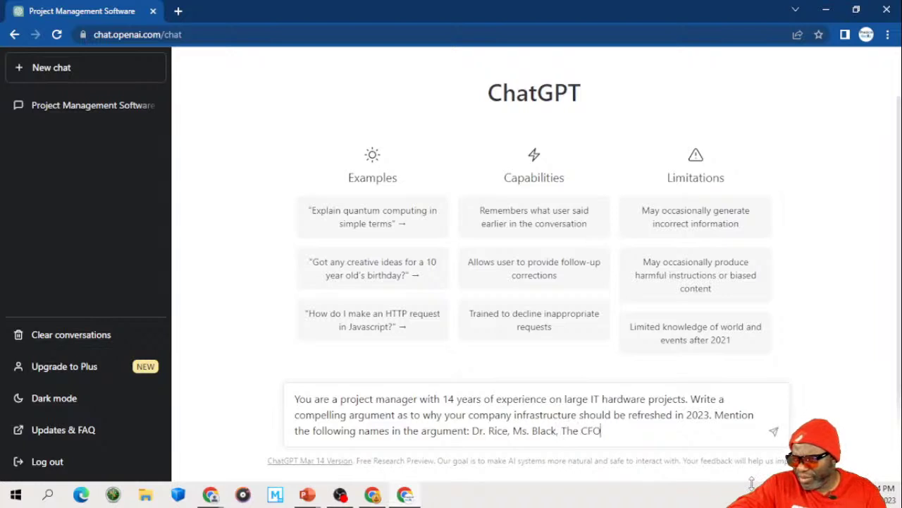
type(" HG Ba")
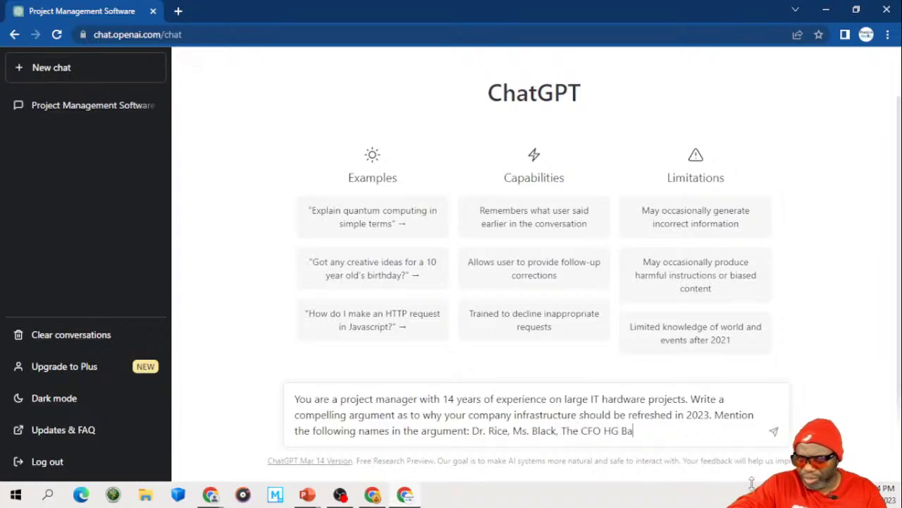
type("rnes and t")
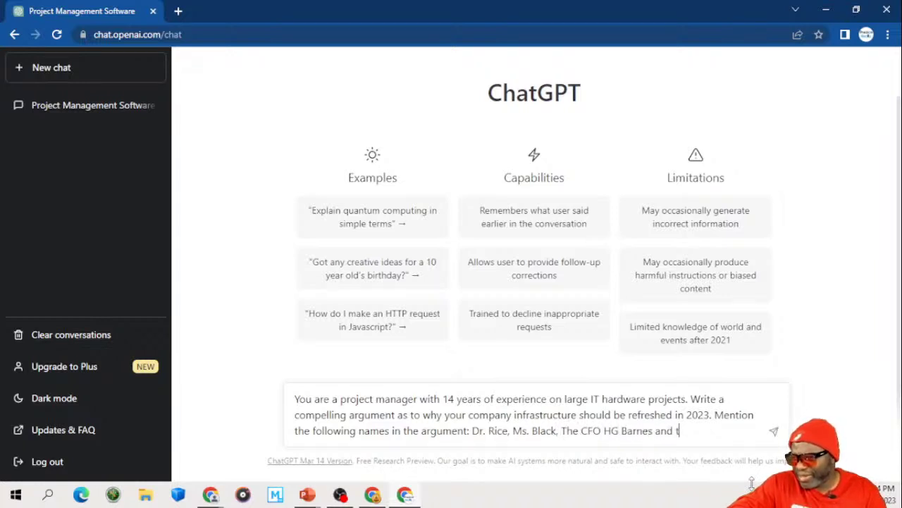
Step: Complete the list with "the President of the company" followed by the president's title and surname, ending the sentence
type("he Preside")
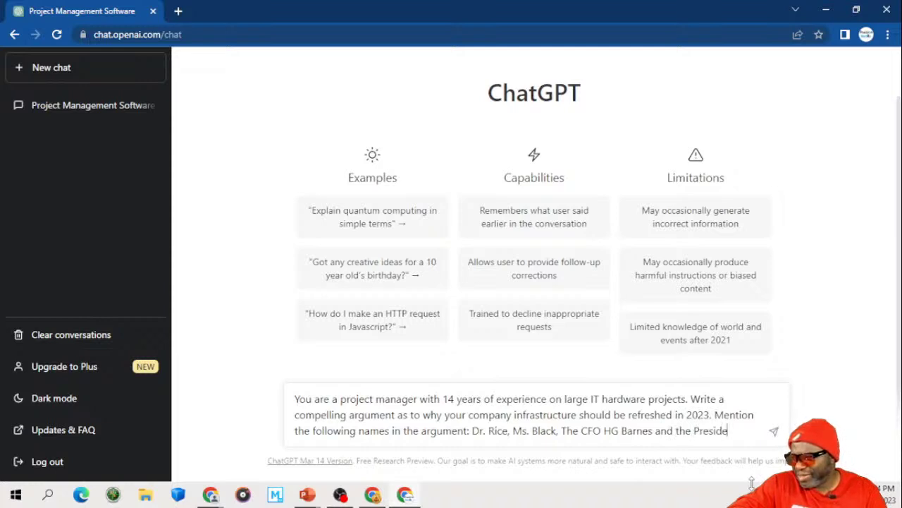
type("nt of the")
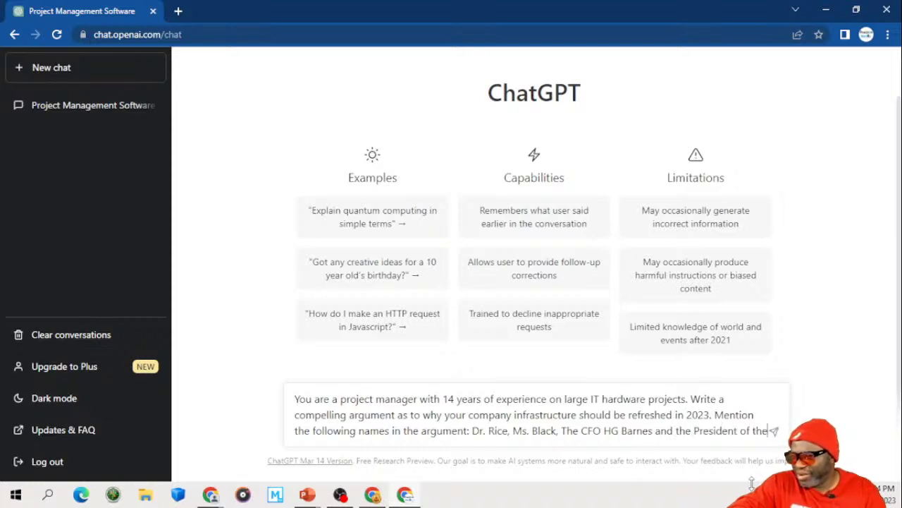
type(" compant")
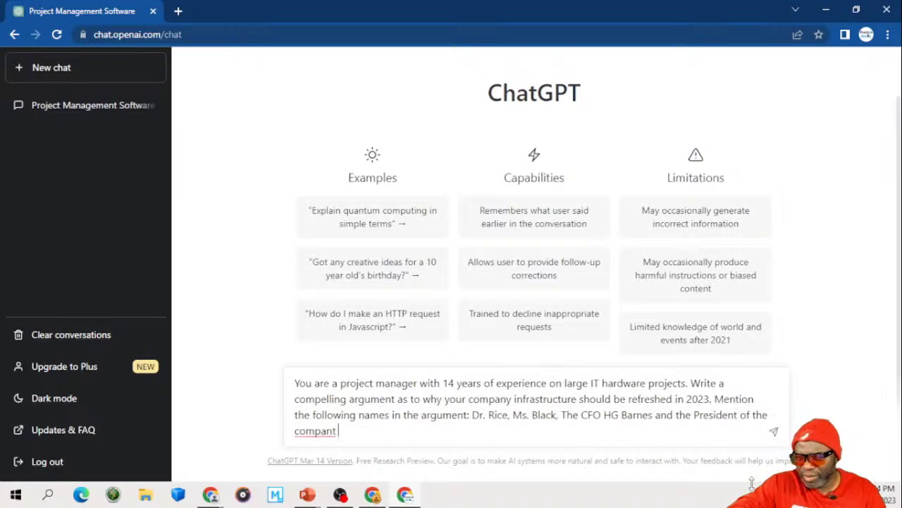
key("BackSpace")
key("BackSpace")
type("y")
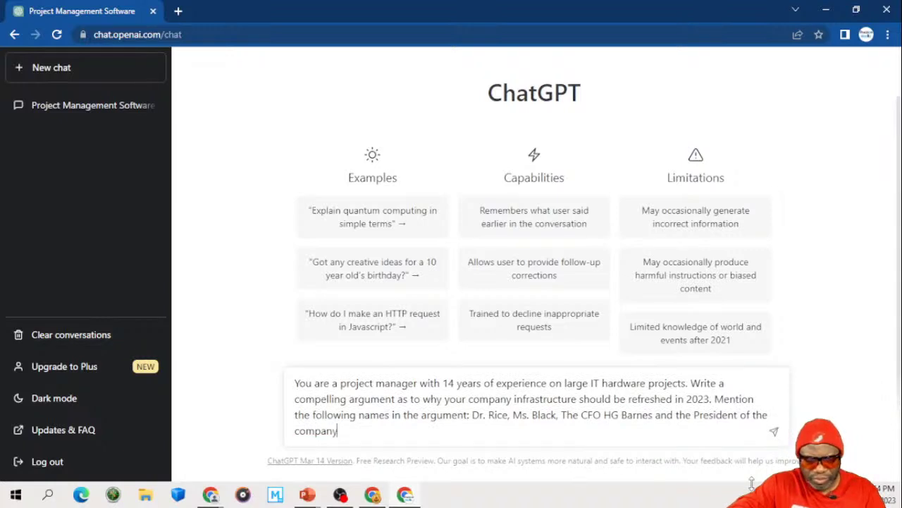
type(" Mr.")
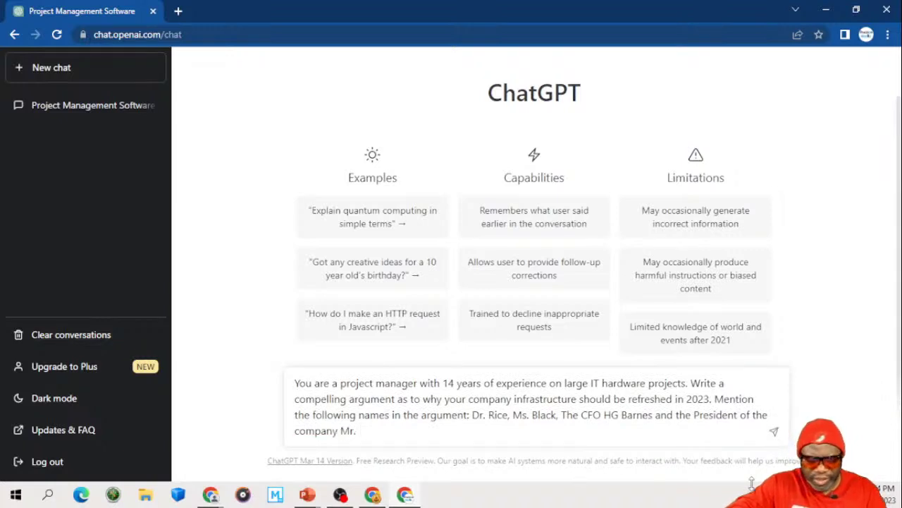
type(" Koalic.")
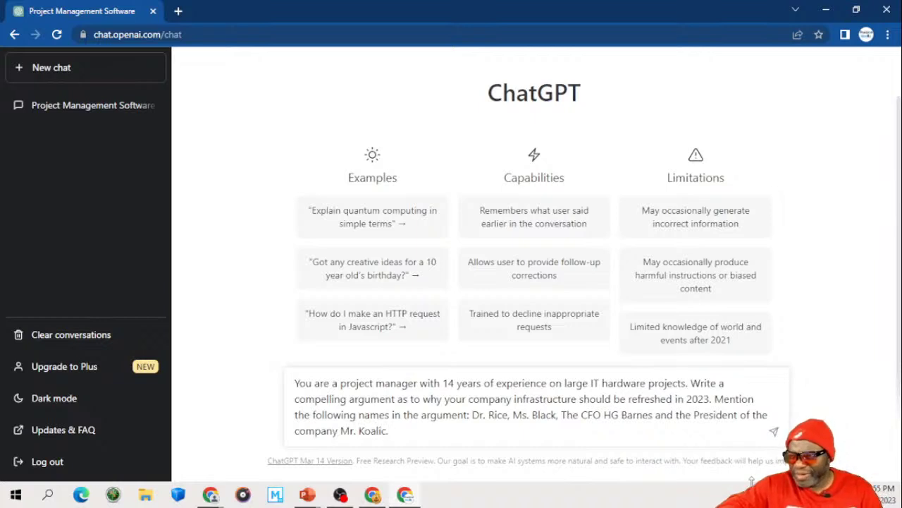
Step: Add the closing instruction "Make the response as robust as possible." to the prompt
type(" Na")
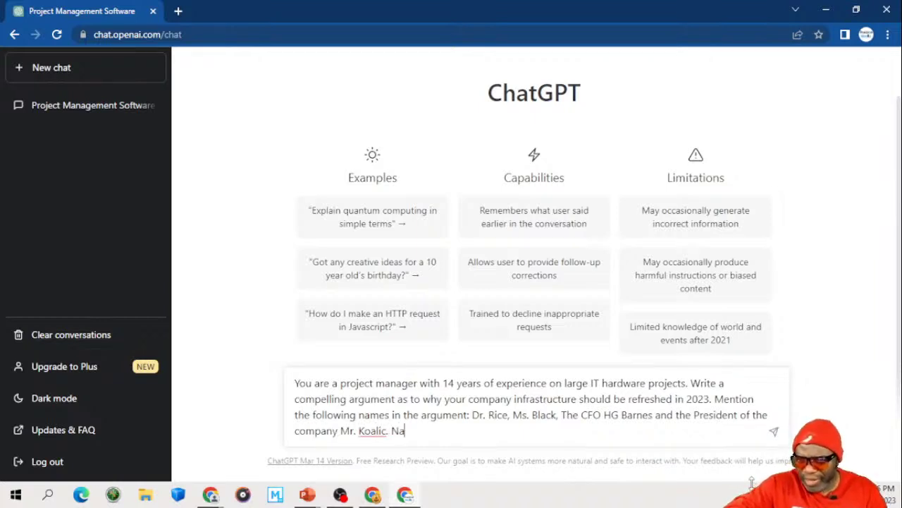
key("BackSpace")
key("BackSpace")
type("M")
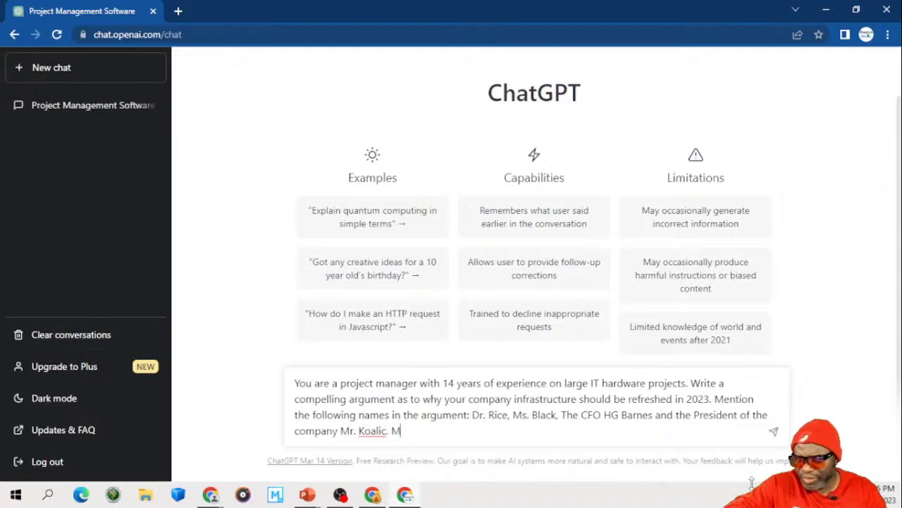
type("ake the respon")
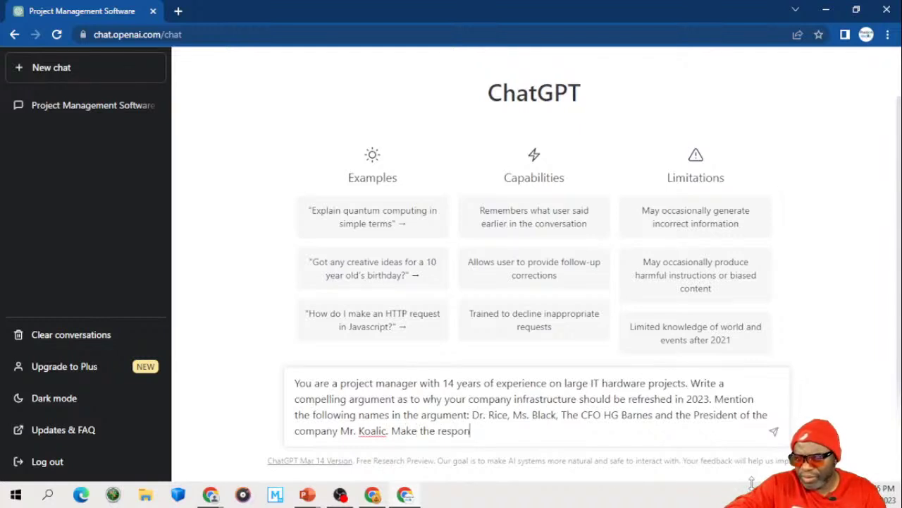
type("se as robus")
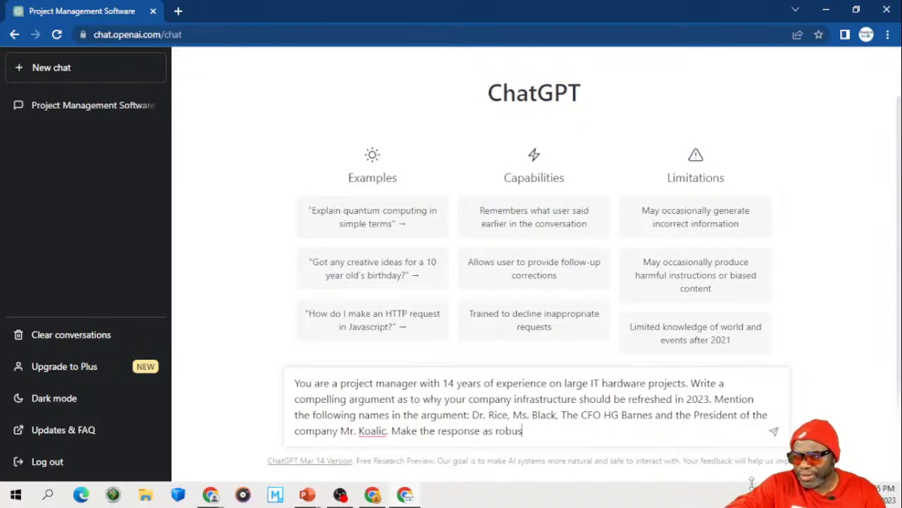
type("t as possib")
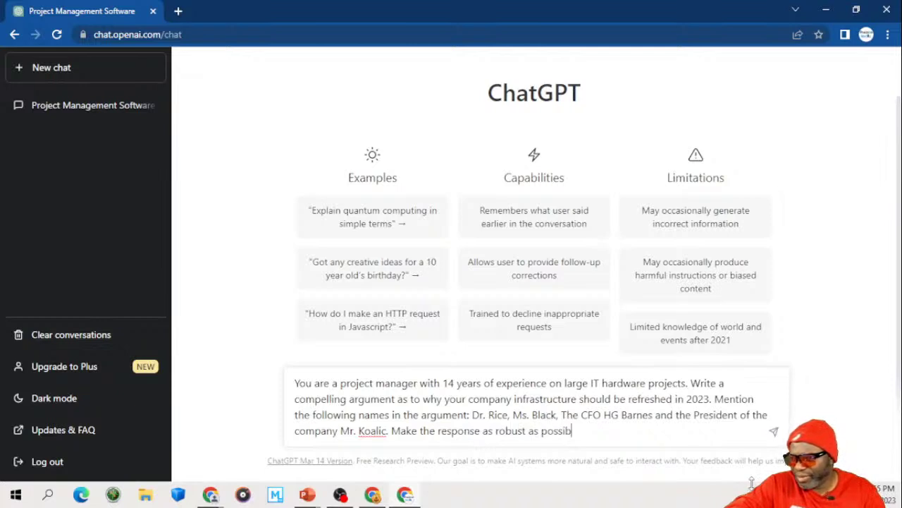
type("le.")
Step: Copy the entire prompt text and submit the prompt
key("ctrl+a")
key("ctrl+c")
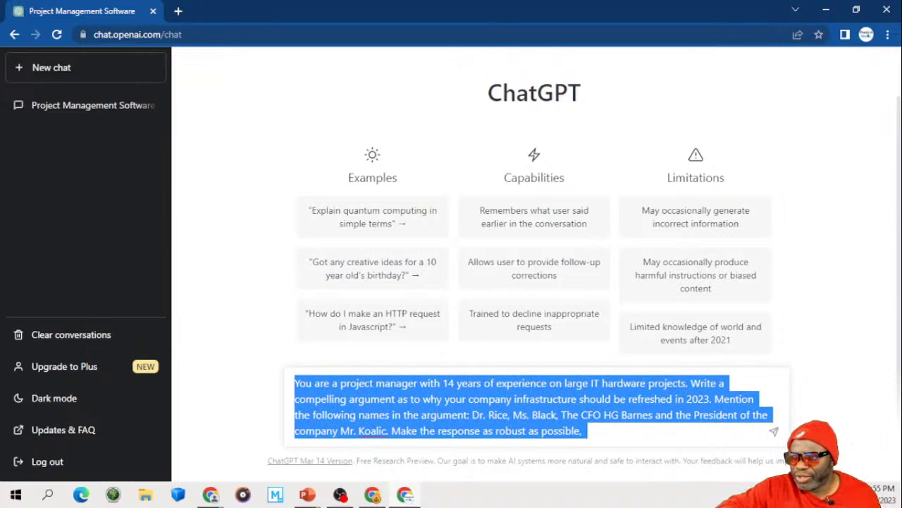
key("Right")
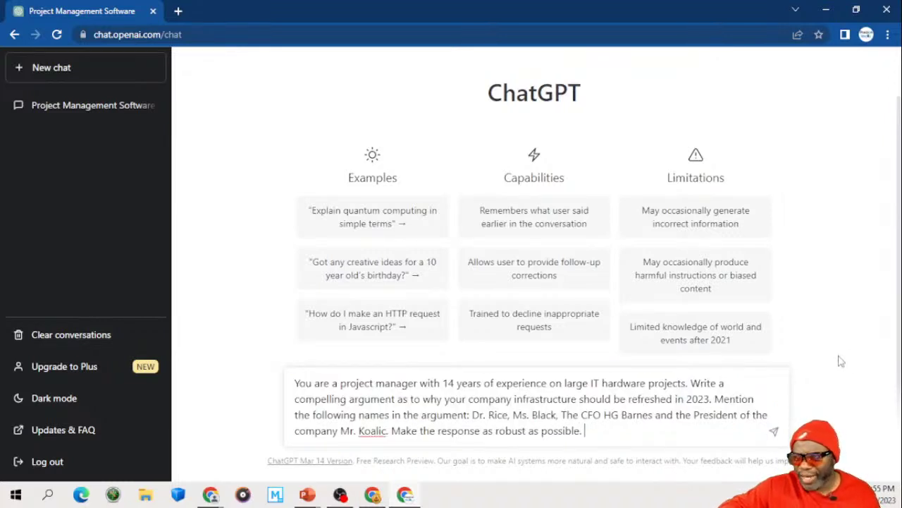
key("Return")
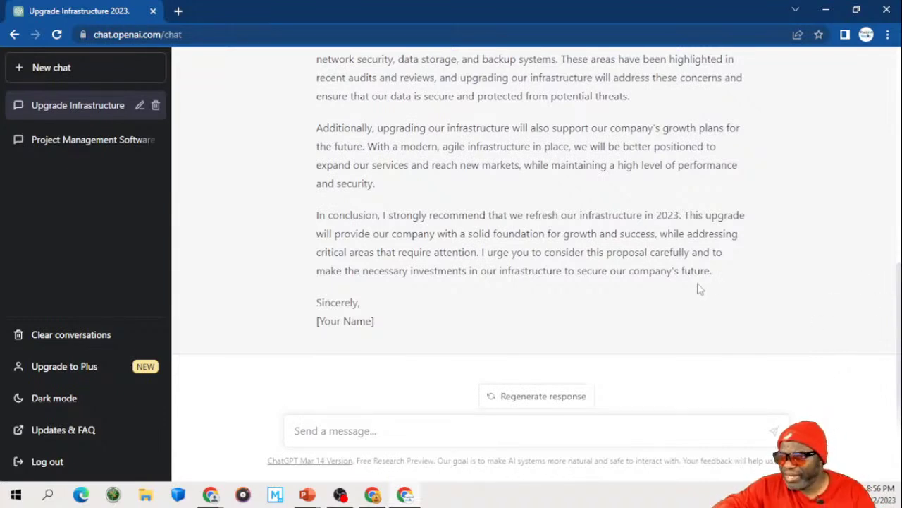
Step: Read through the generated infrastructure refresh letter, from its greeting to the conclusion and sign-off
scroll(698, 286, "up", 1)
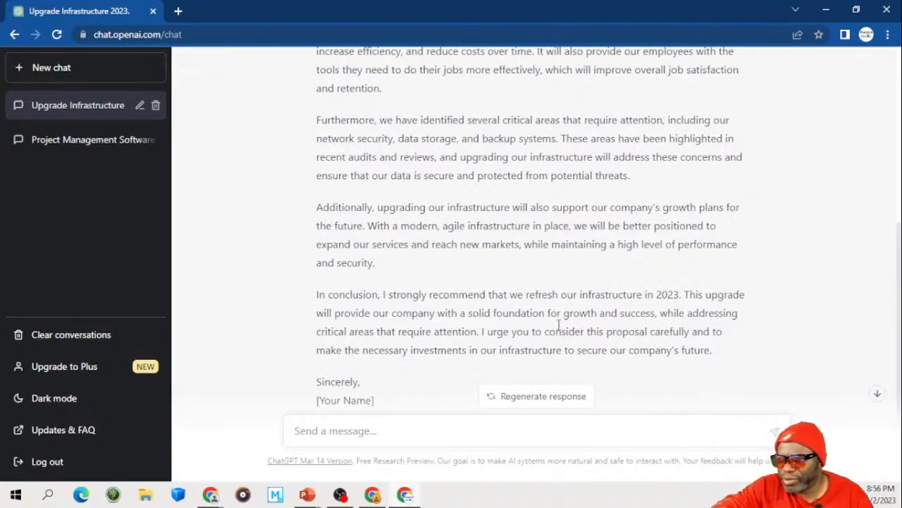
scroll(558, 324, "up", 5)
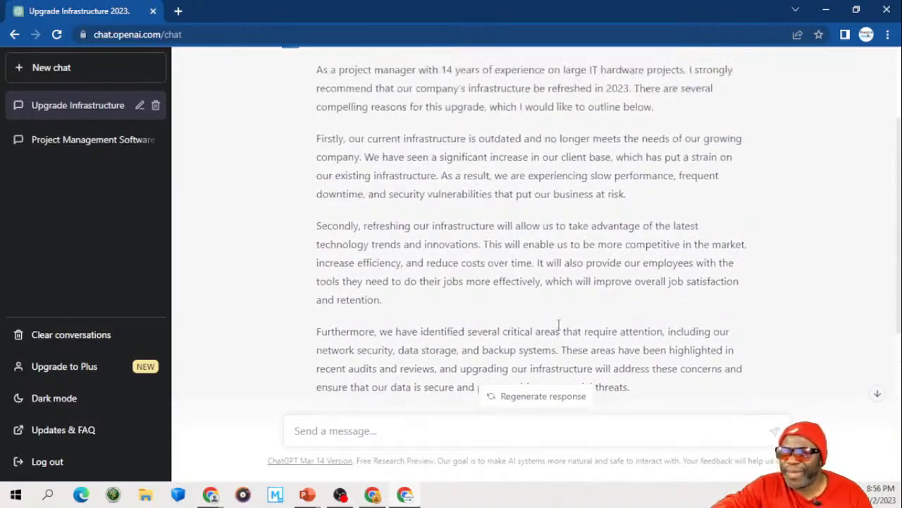
scroll(558, 324, "up", 1)
scroll(559, 325, "down", 3)
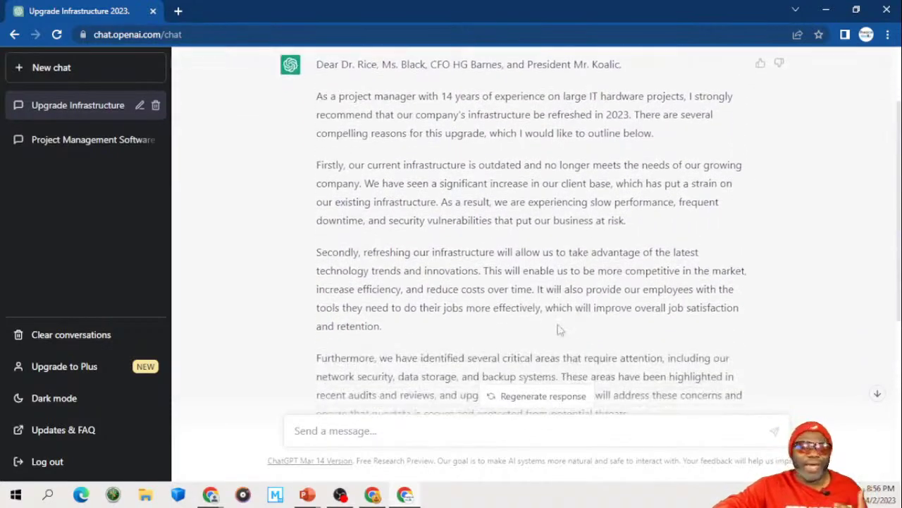
scroll(559, 325, "down", 5)
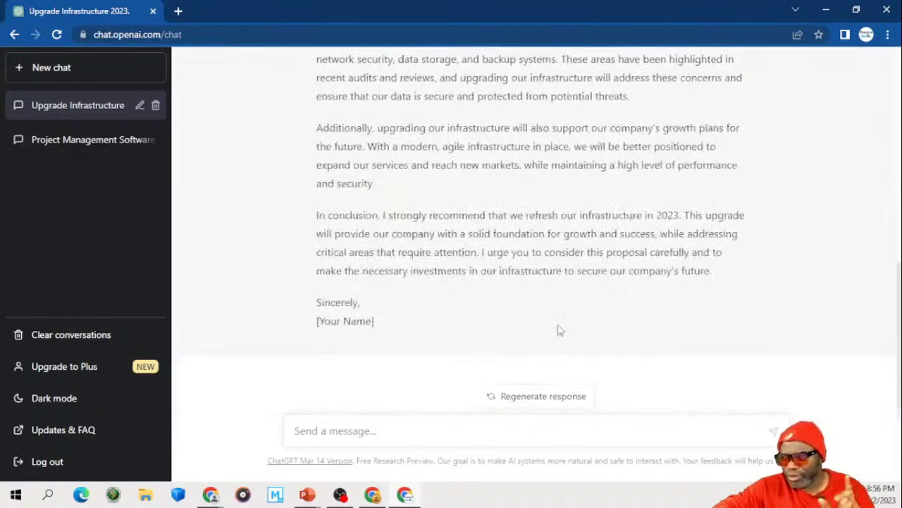
Step: Paste the copied prompt into a new message and delete everything after the sentence ending "large IT hardware projects."
left_click(429, 431)
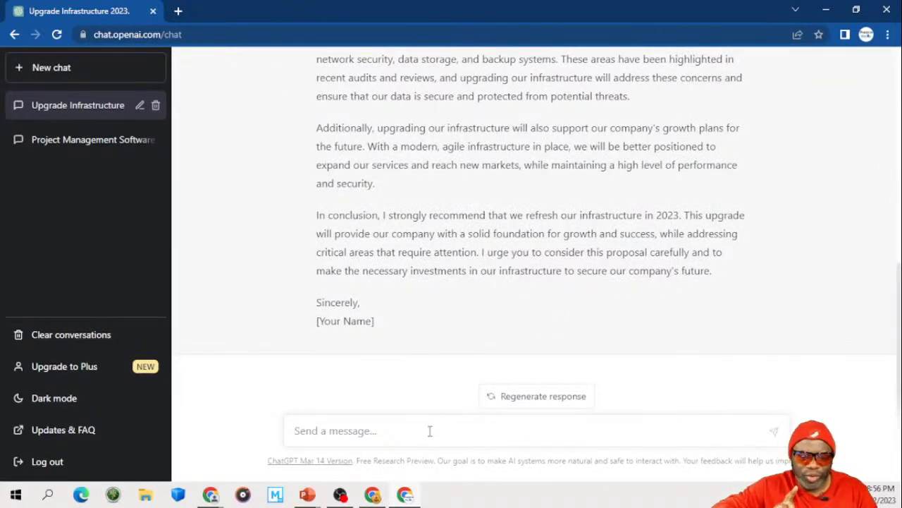
key("ctrl+v")
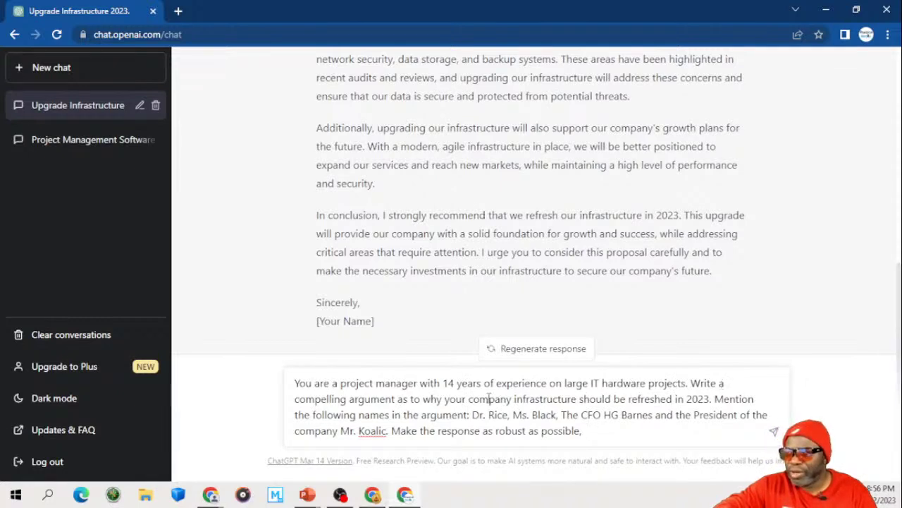
left_click_drag(690, 383, 733, 445)
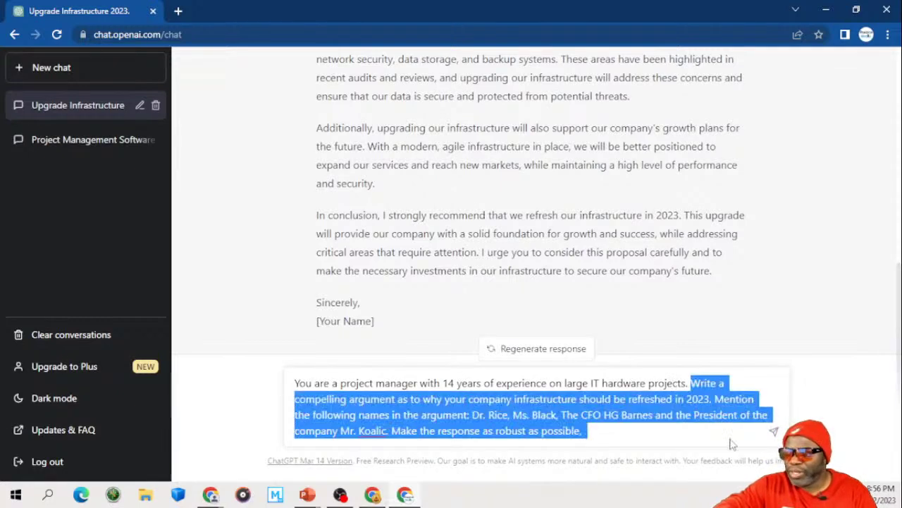
key("BackSpace")
Step: Replace the selected text with "Build a compelling argument in tabular view showing the pros and the cons of a hardware and software upgrade"
type("Buil")
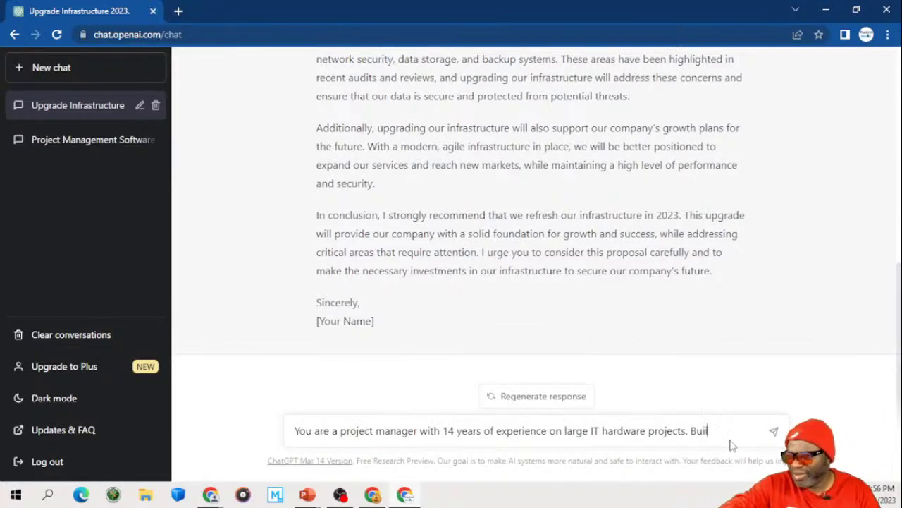
type("d a ")
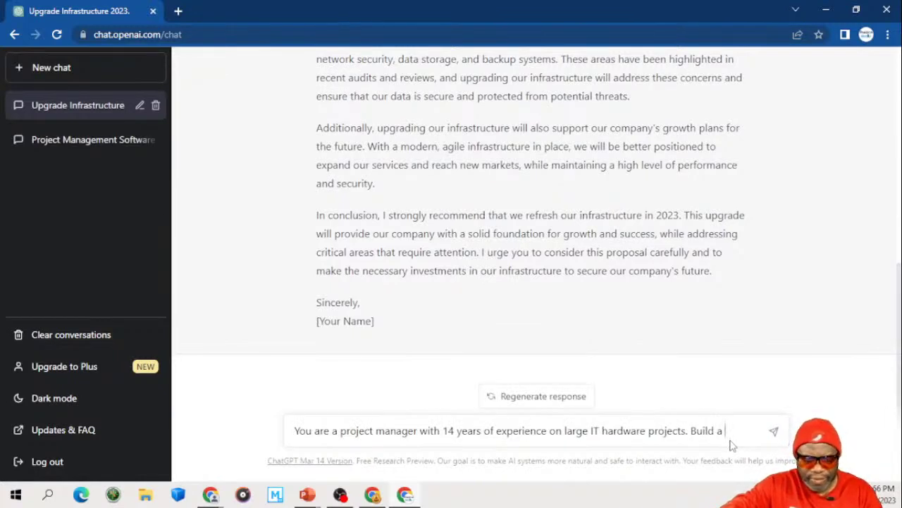
type("compelling ")
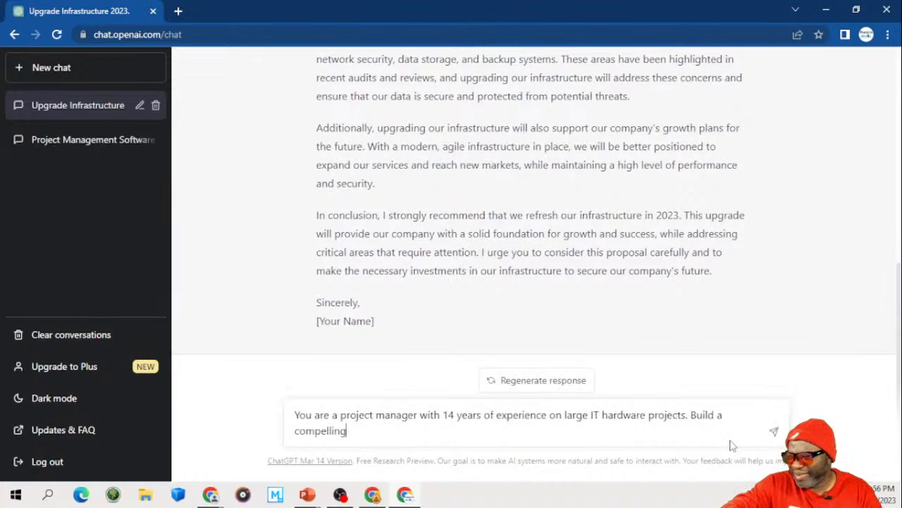
type("argu")
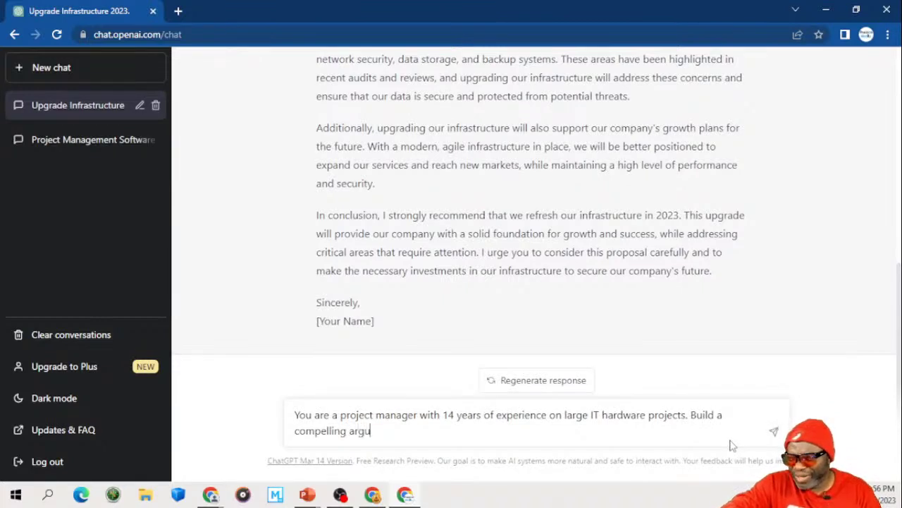
type("ment in ")
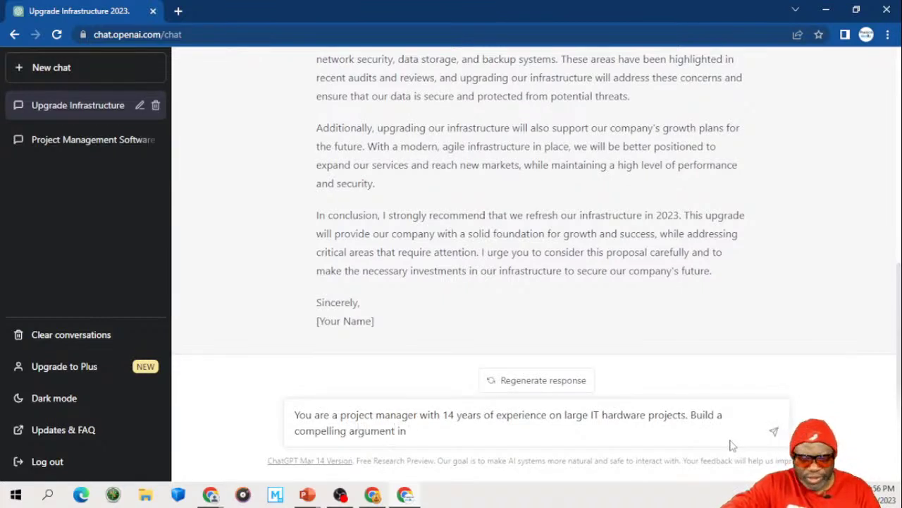
type("tabular ")
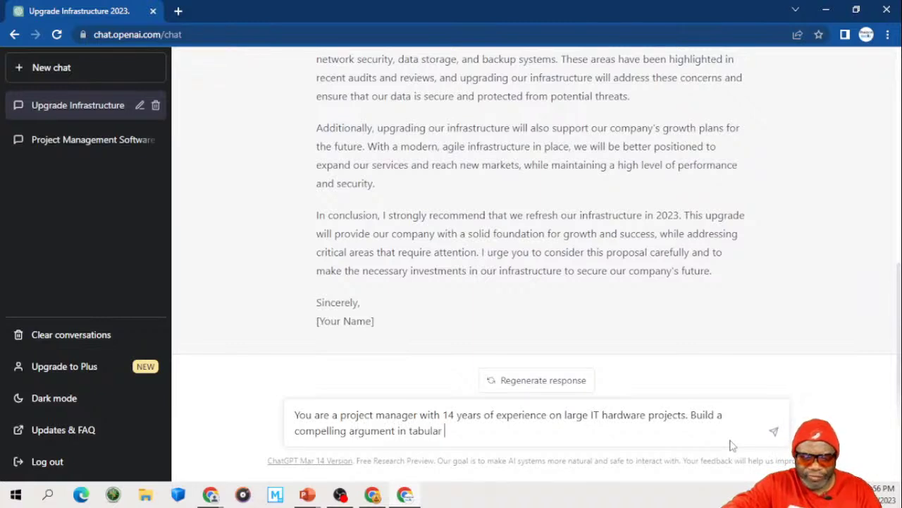
type("view sh")
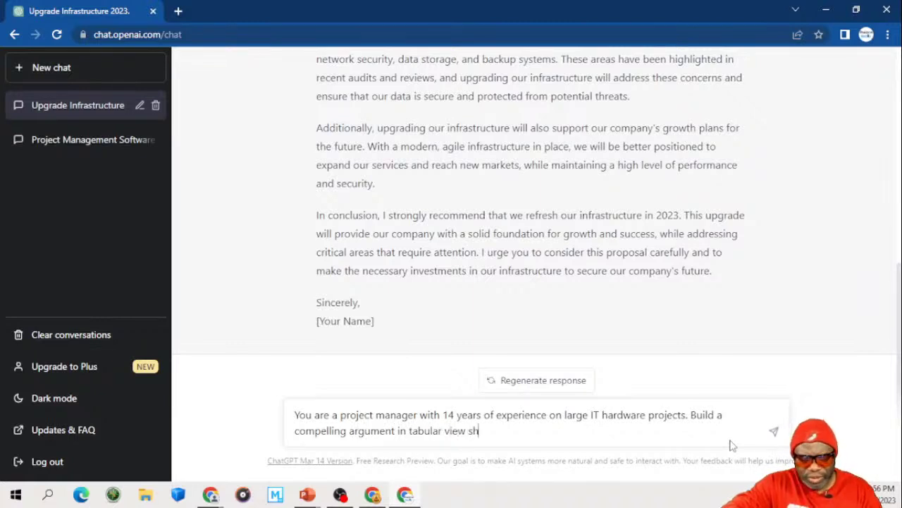
type("owing the pros")
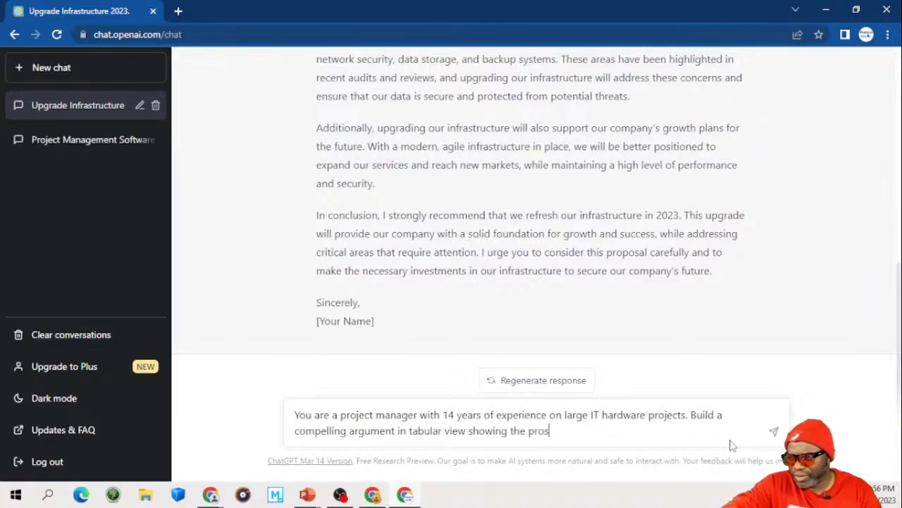
type(" and the")
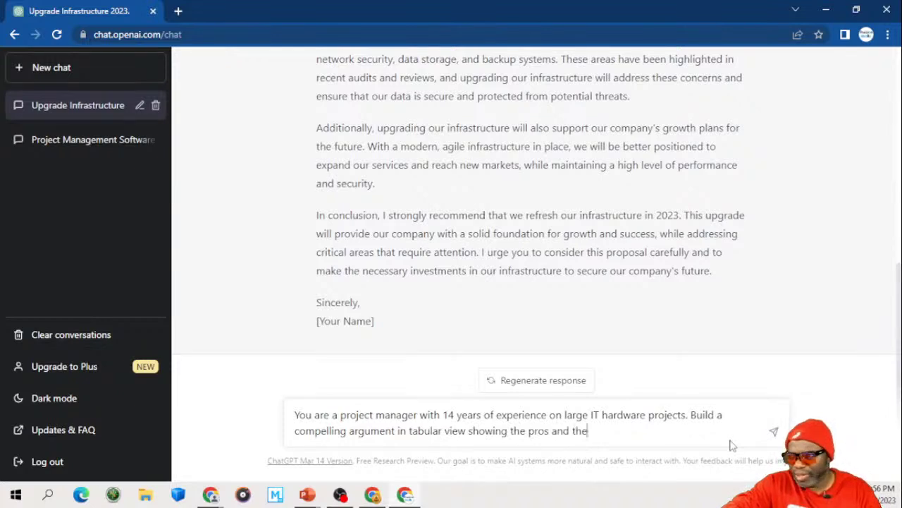
type(" cons of ")
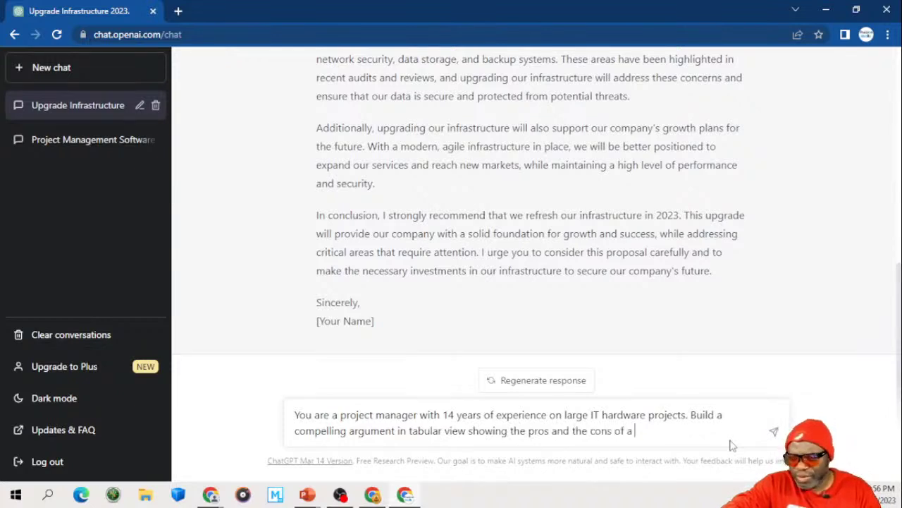
type("a hardwar")
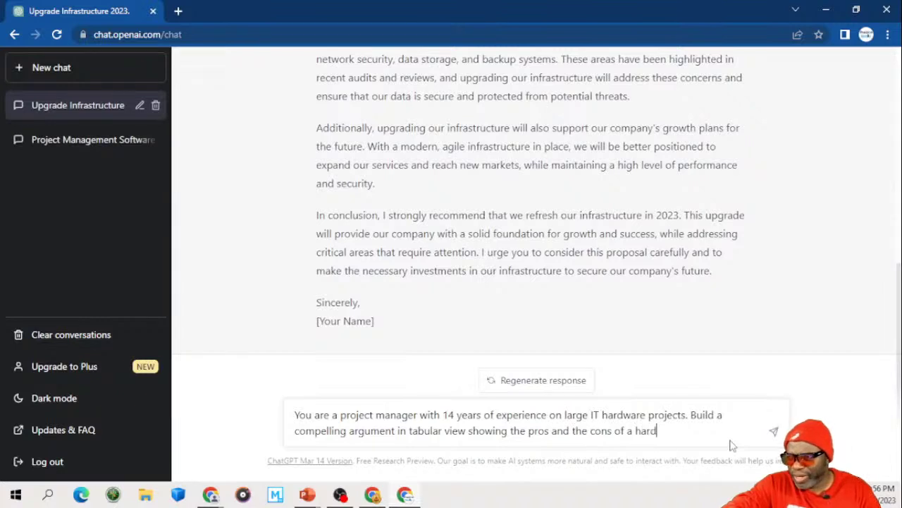
type("and ")
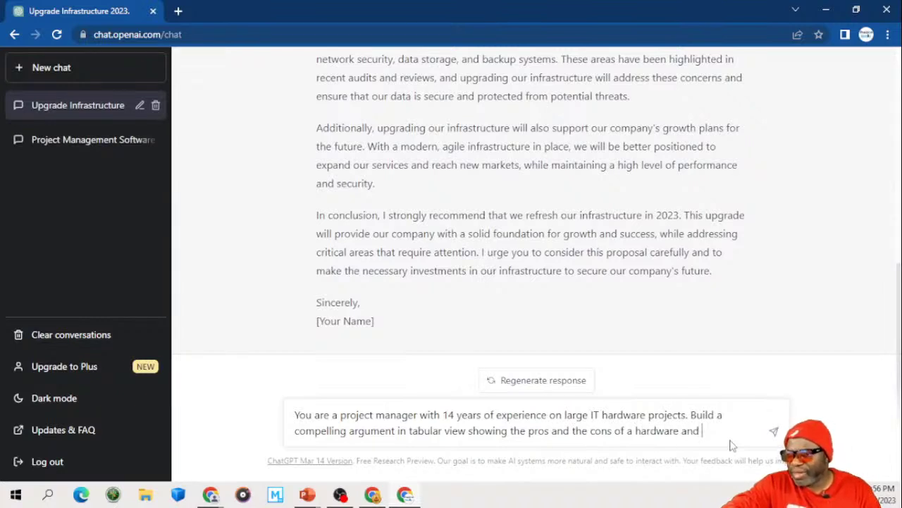
type("software ")
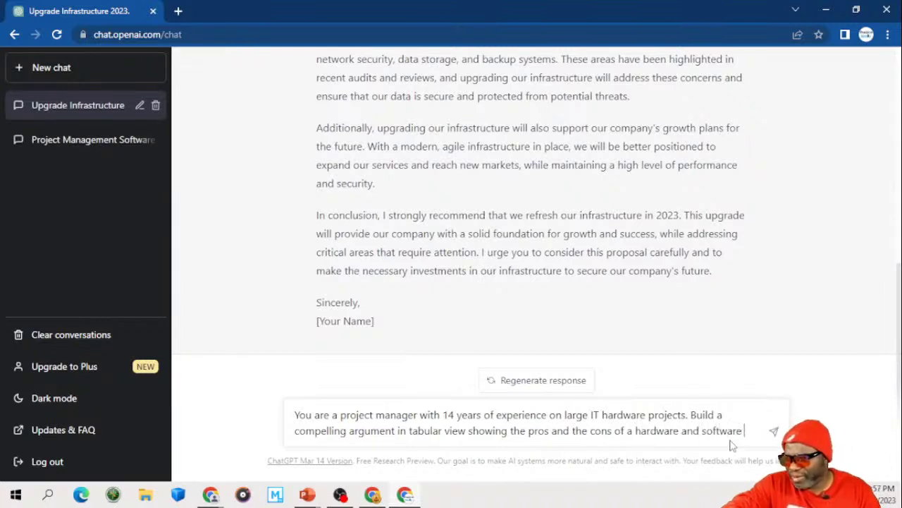
type("upgrade")
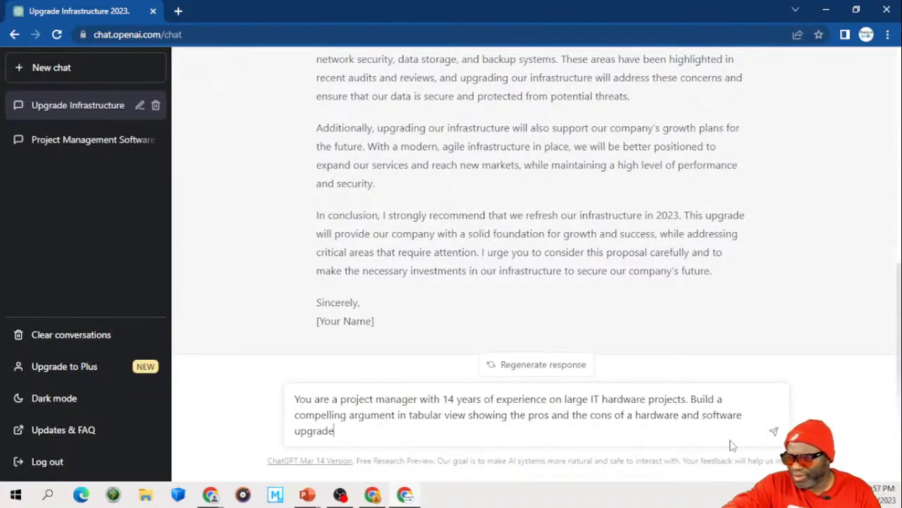
Step: Add the sentence "Include the cost benefit analysis in a separate field." to the prompt and submit it
type(". Inclu")
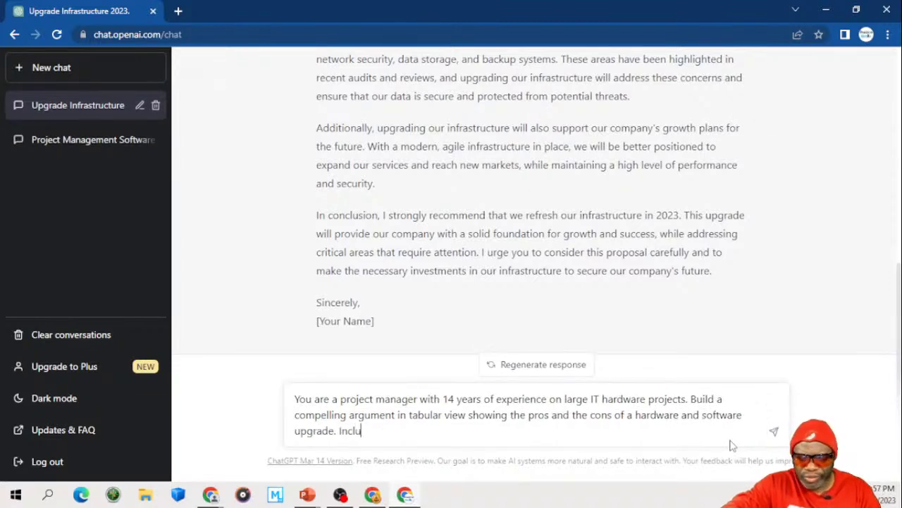
type("de the cost")
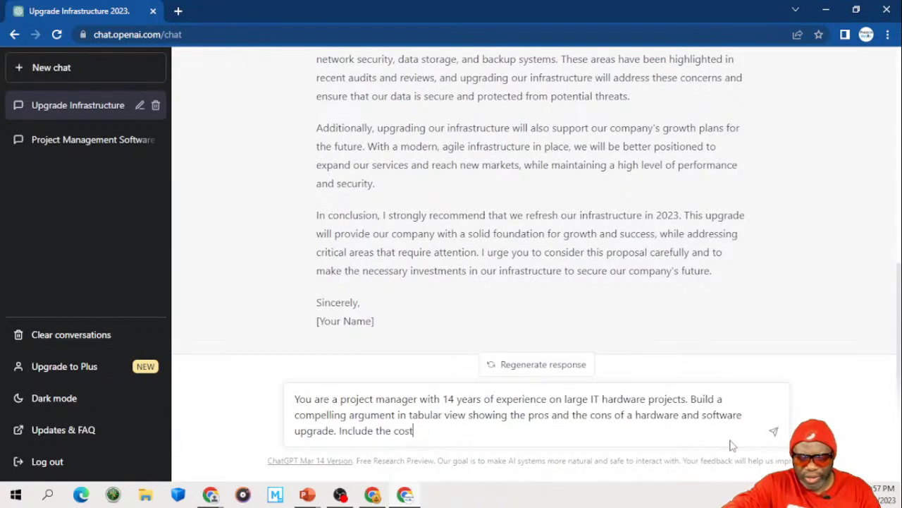
type(" benefit ana")
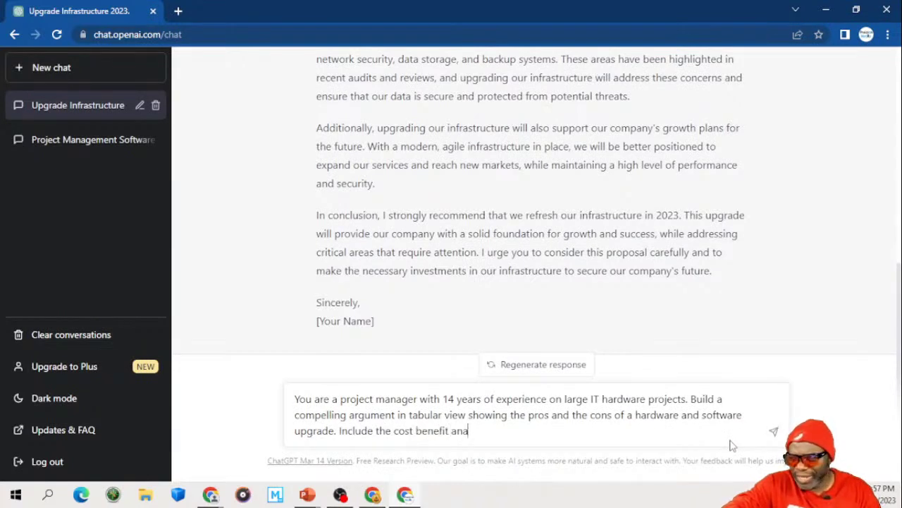
type("lysis in a")
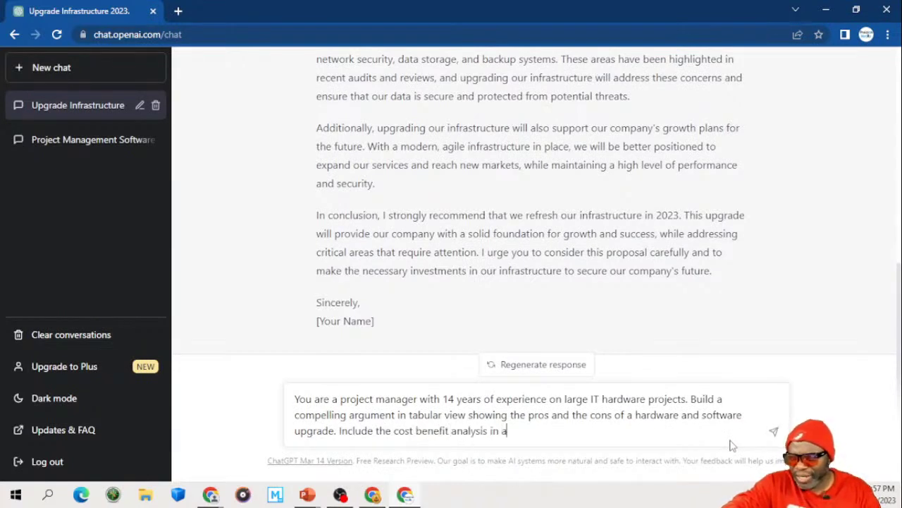
type(" separate")
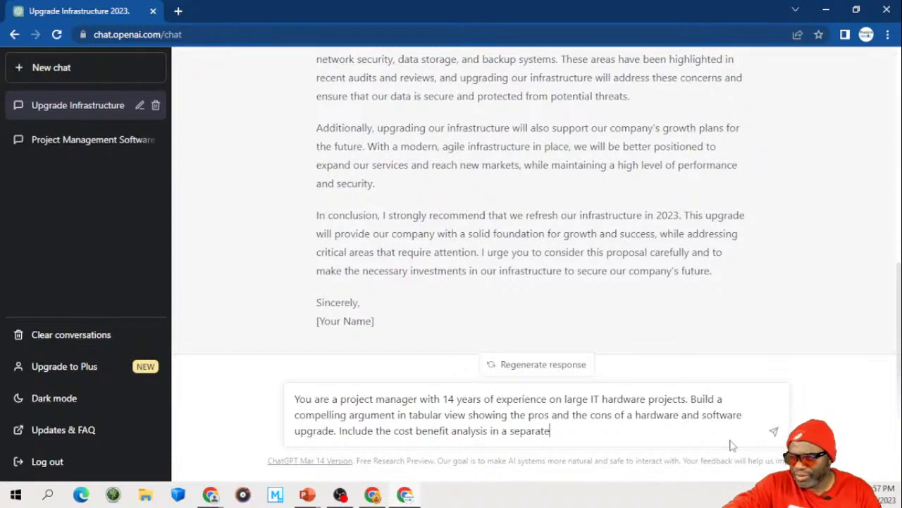
type(" field.")
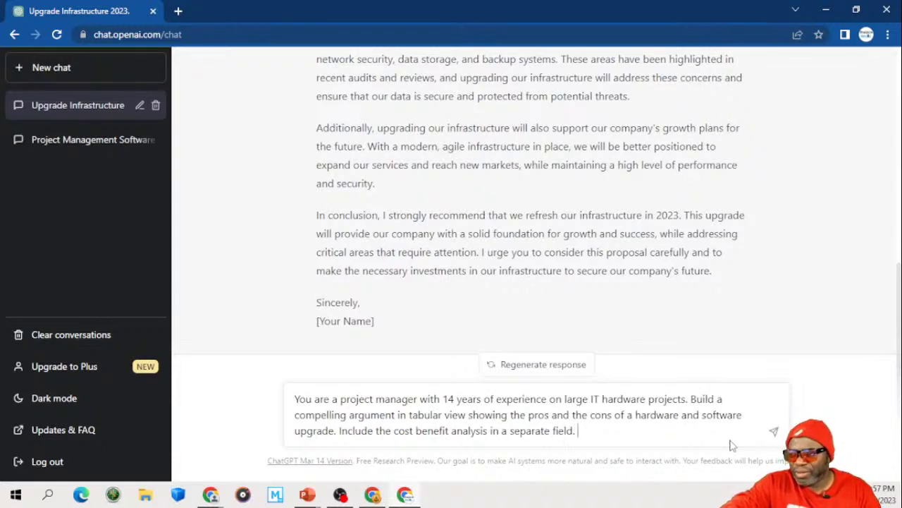
key("Return")
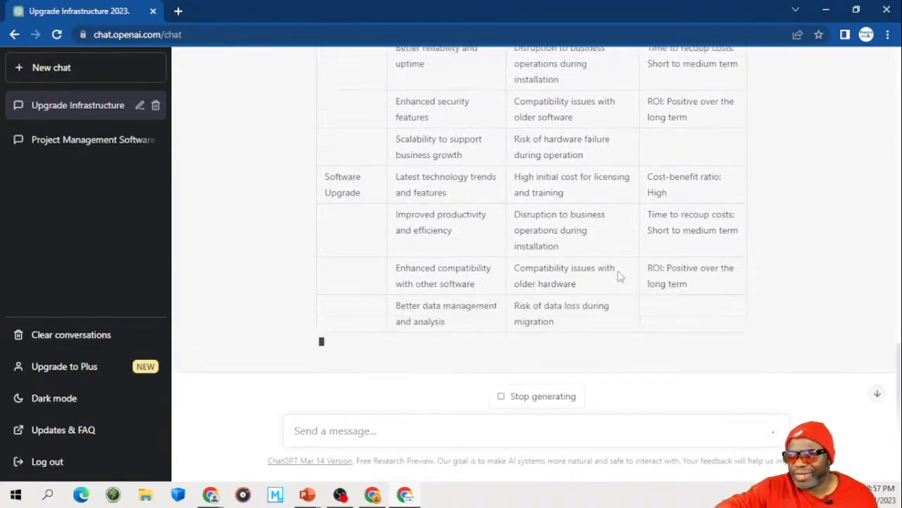
Step: Read through the generated table of pros, cons and cost benefit analysis, including the closing summary paragraphs
scroll(618, 276, "up", 3)
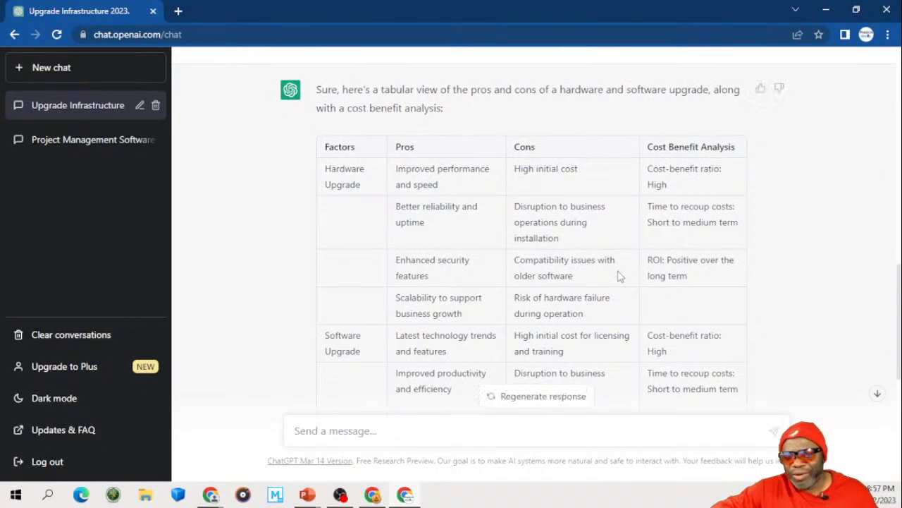
scroll(619, 277, "down", 2)
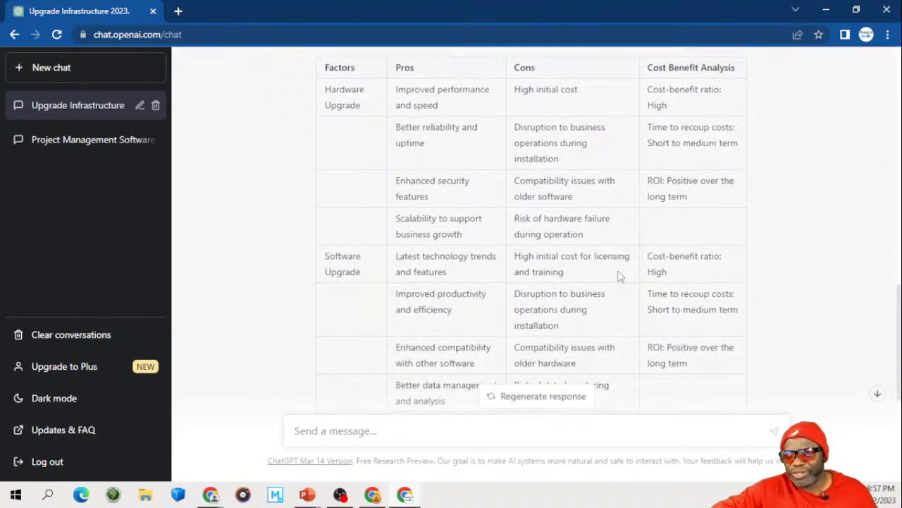
scroll(618, 277, "down", 5)
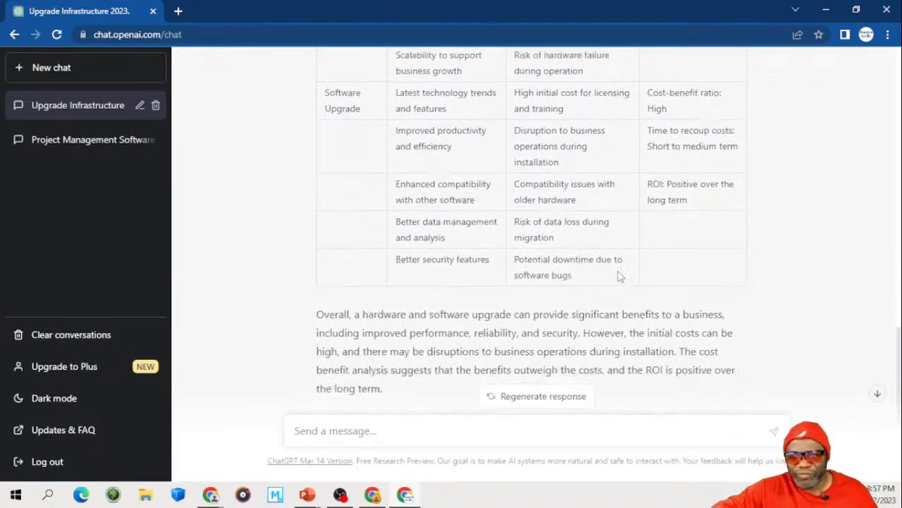
scroll(619, 276, "down", 3)
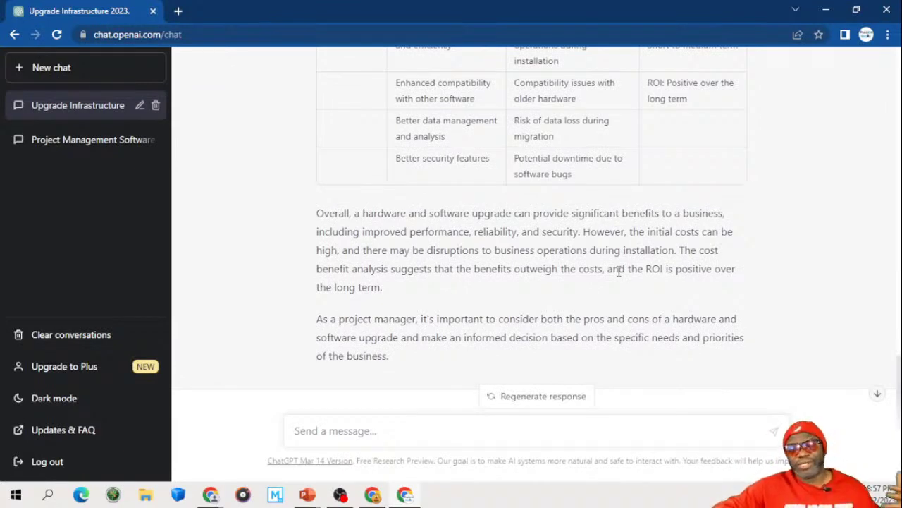
scroll(619, 272, "up", 5)
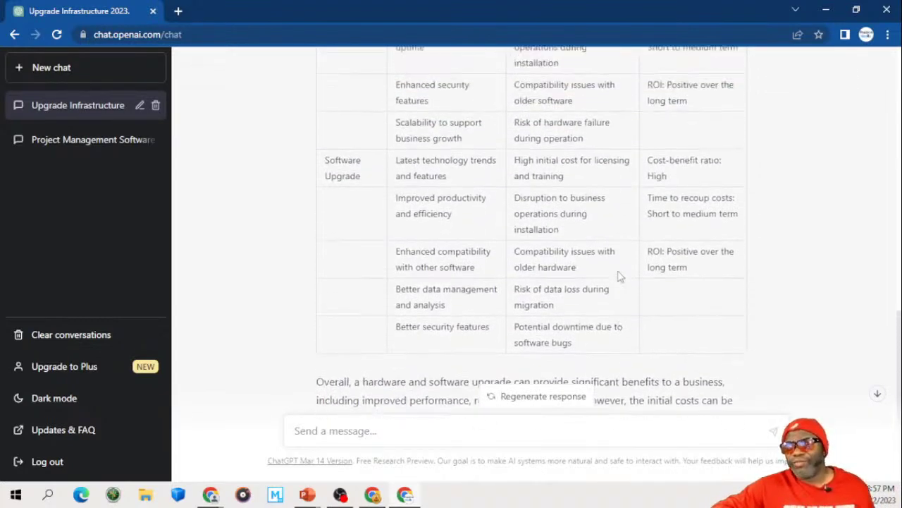
scroll(618, 275, "up", 5)
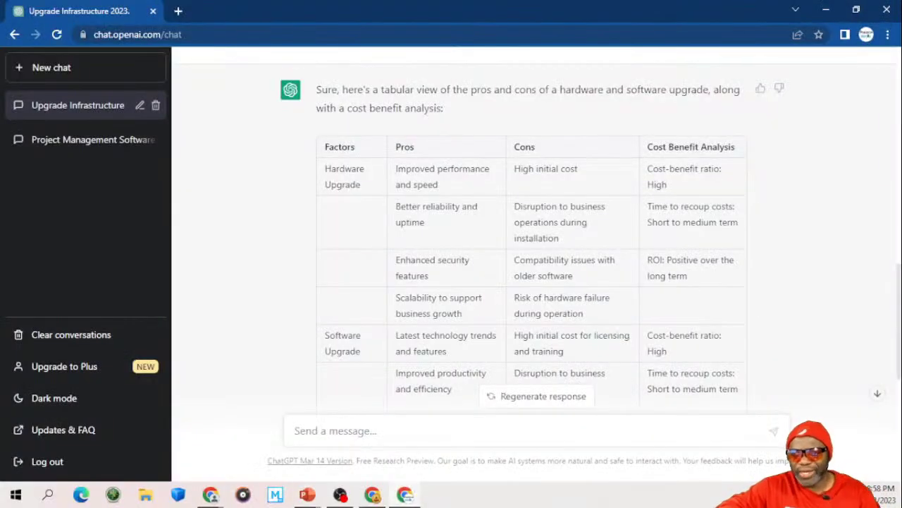
left_click(877, 388)
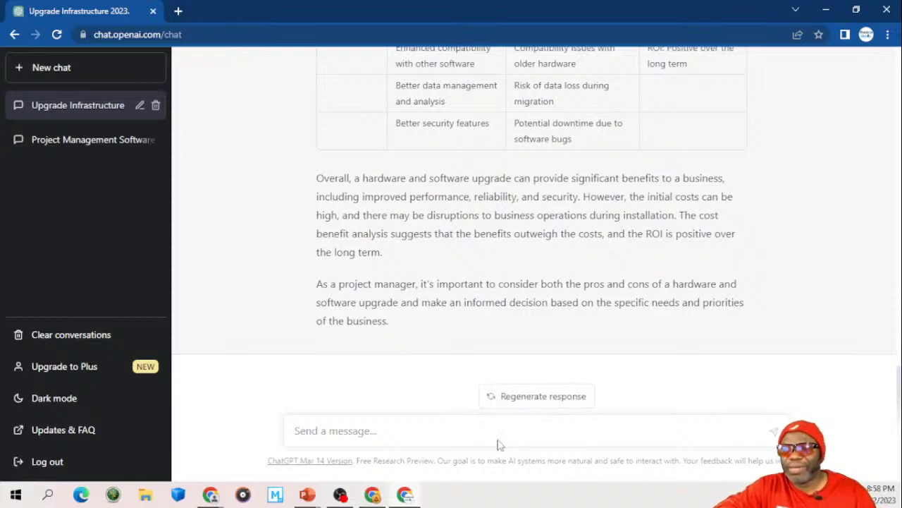
left_click(494, 429)
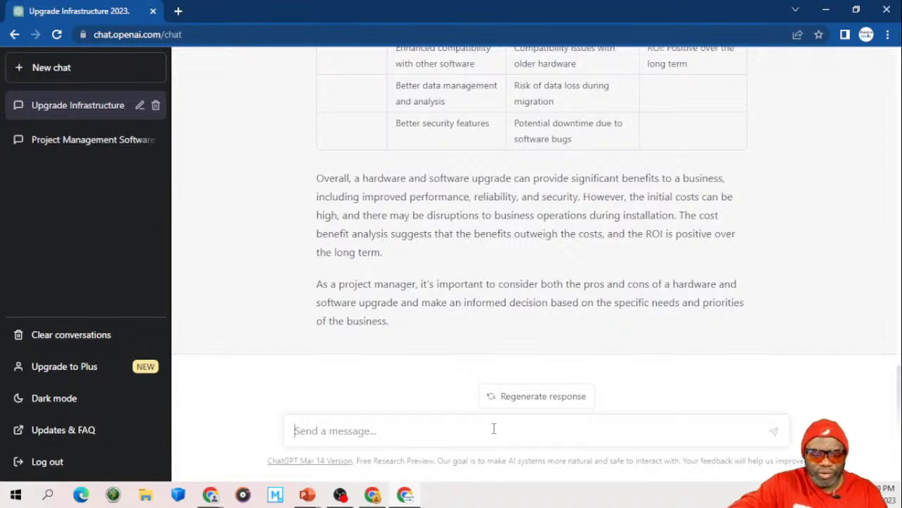
type("Create")
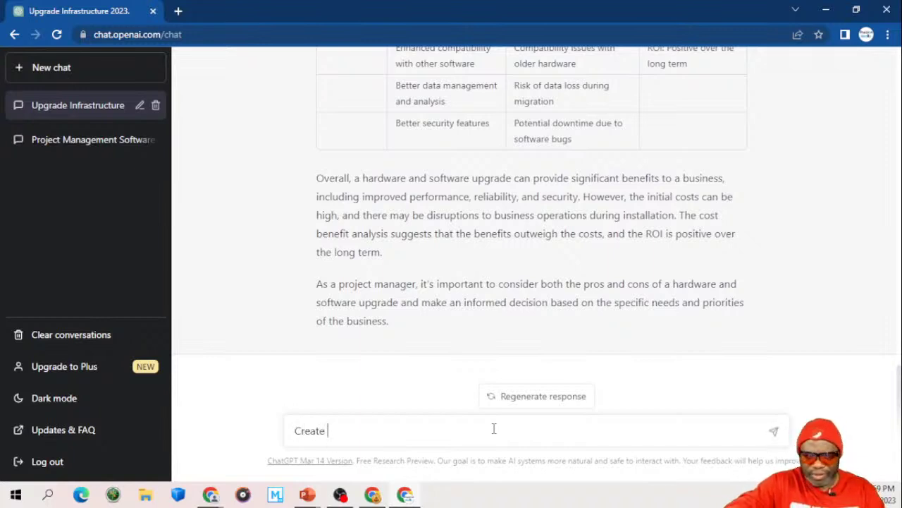
type(" a backlog")
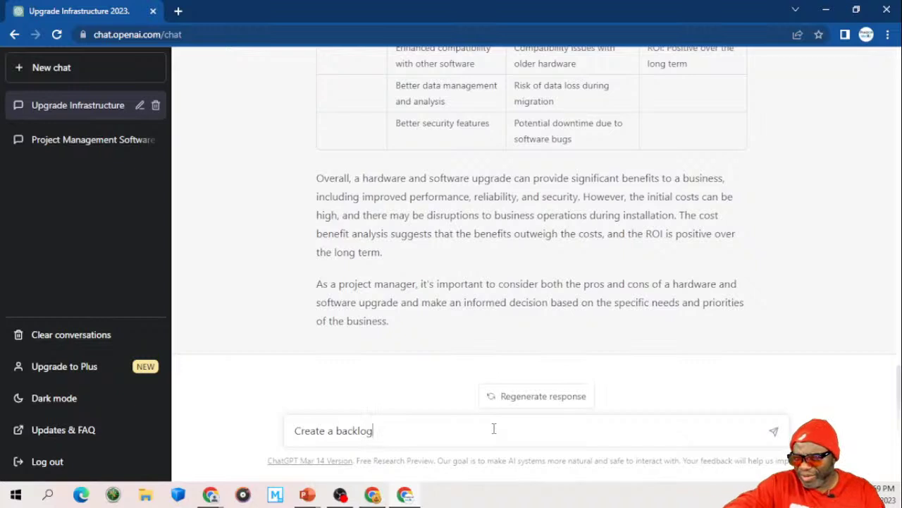
left_click(294, 431)
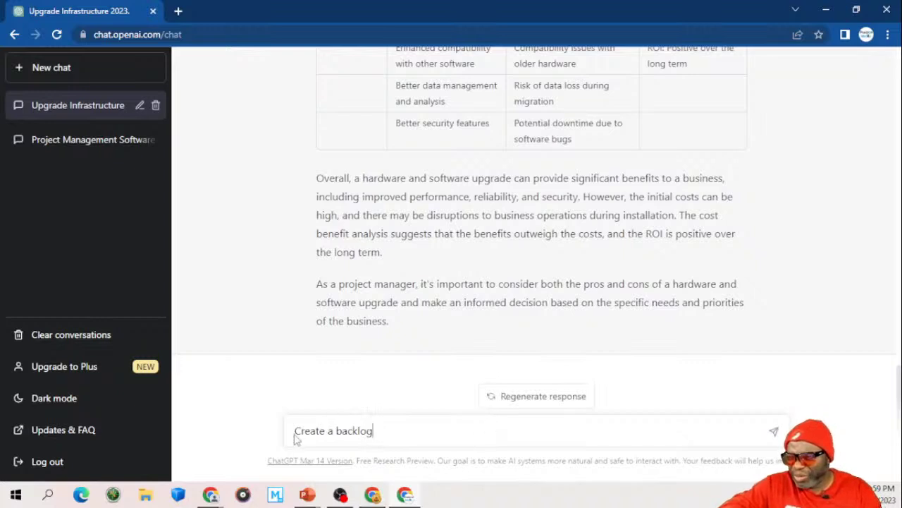
type("Write a compelling argument as to why your company infrastructure should be refreshed in 2023. Mention the following names in the argument: Dr. Rice, Ms. Black, The CFO HG Barnes and the President of the company Mr. Koalic. Make the response as robust as possible.")
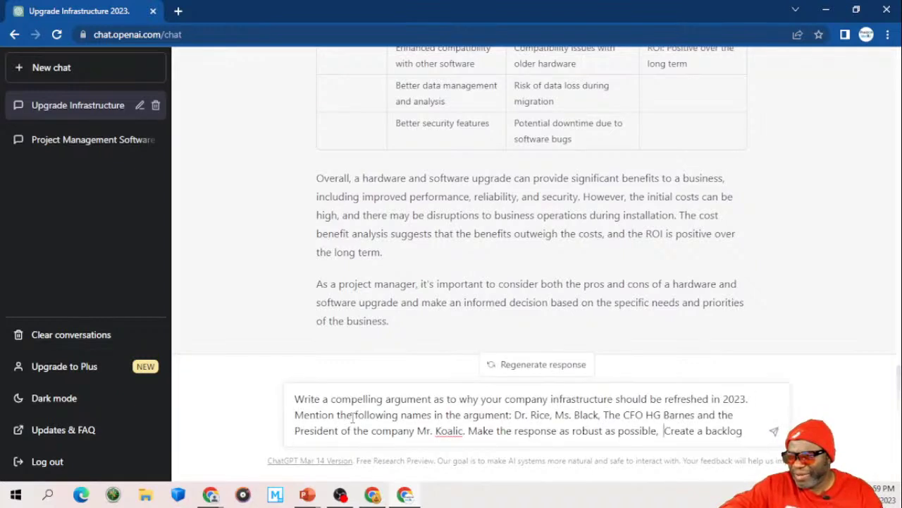
left_click(294, 399)
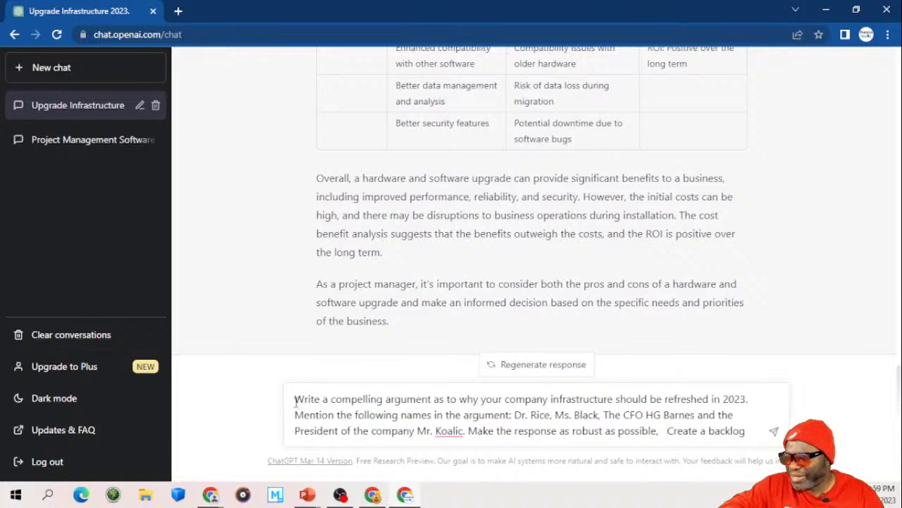
Step: Replace the drafted message with "You are a Portfolio manager trying to make a case for a hardware and software refresh for all infrastructure and windows."
left_click_drag(295, 399, 463, 413)
key("ctrl+a")
type("You are a")
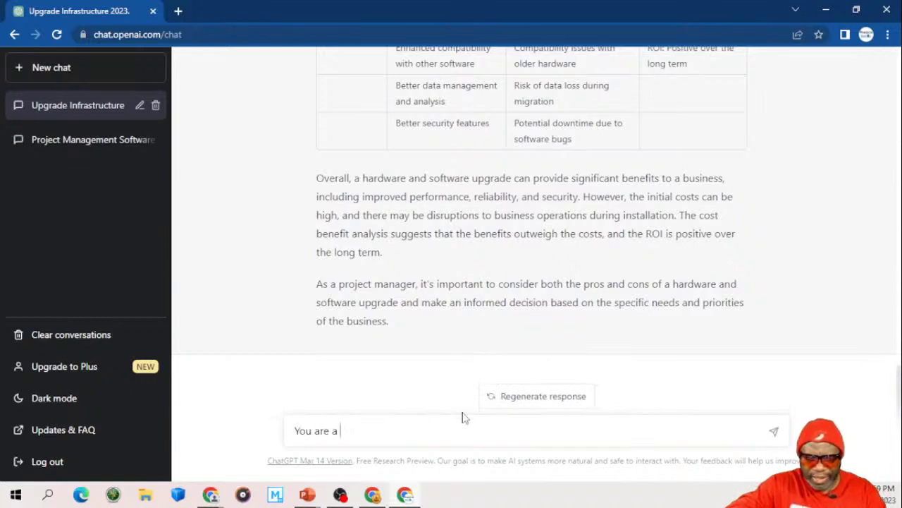
type(" Pro")
key("BackSpace")
key("BackSpace")
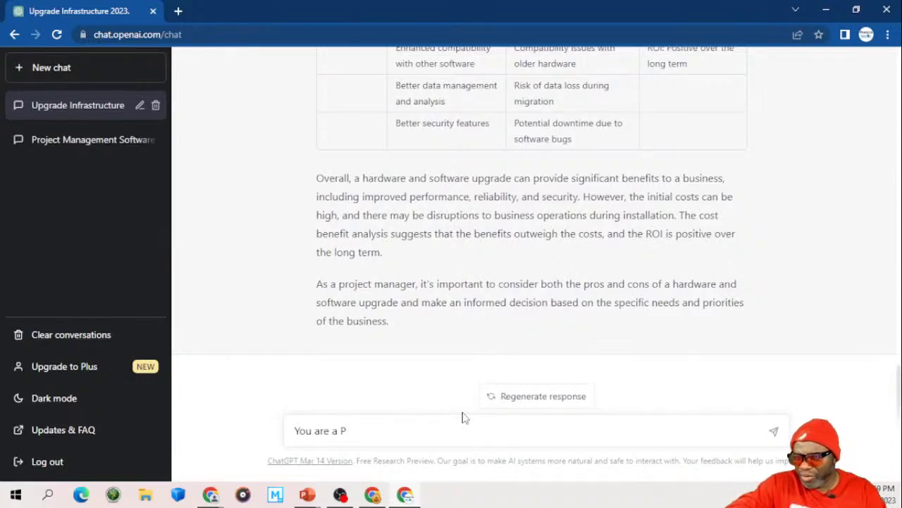
type("ortf")
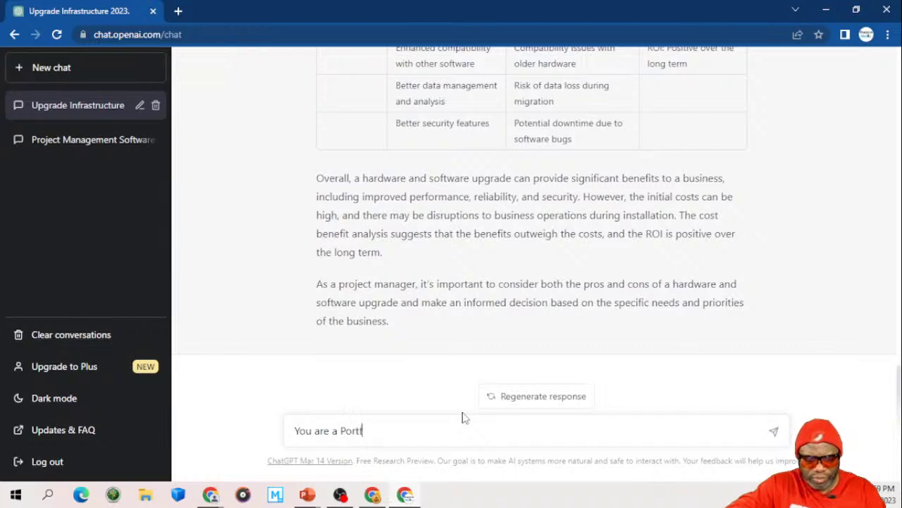
type("olio mnage")
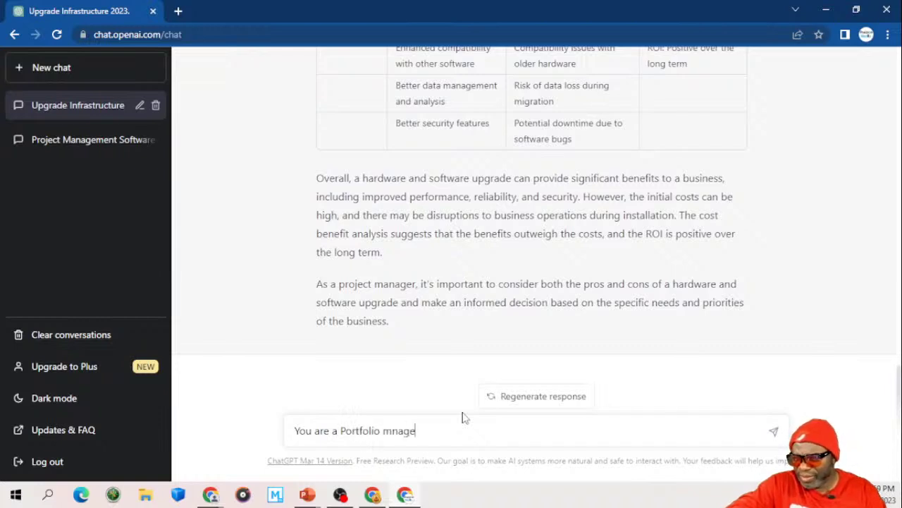
key("BackSpace")
key("BackSpace")
key("BackSpace")
key("BackSpace")
type("anager tr")
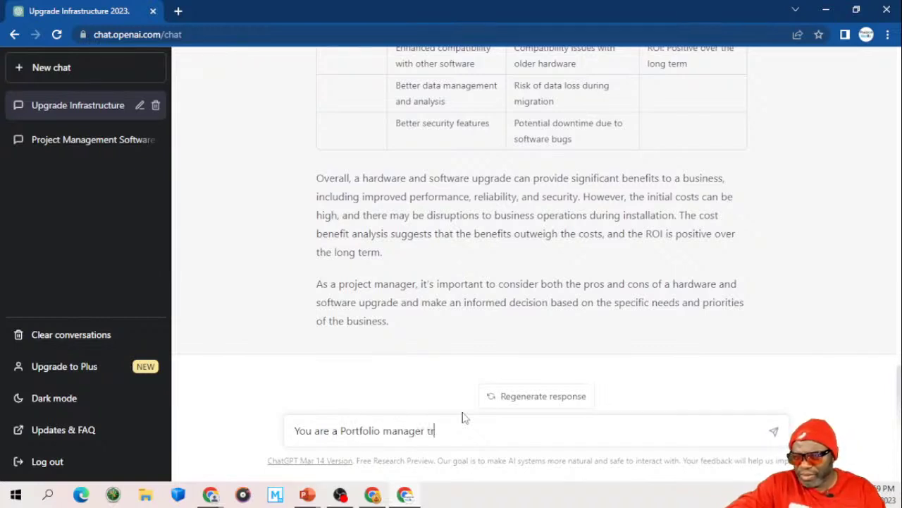
type("ying to make ")
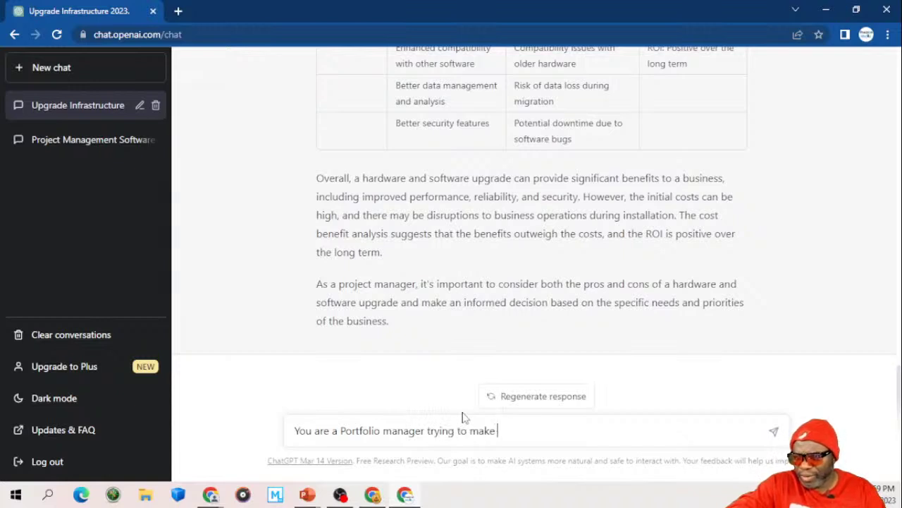
type("a case for")
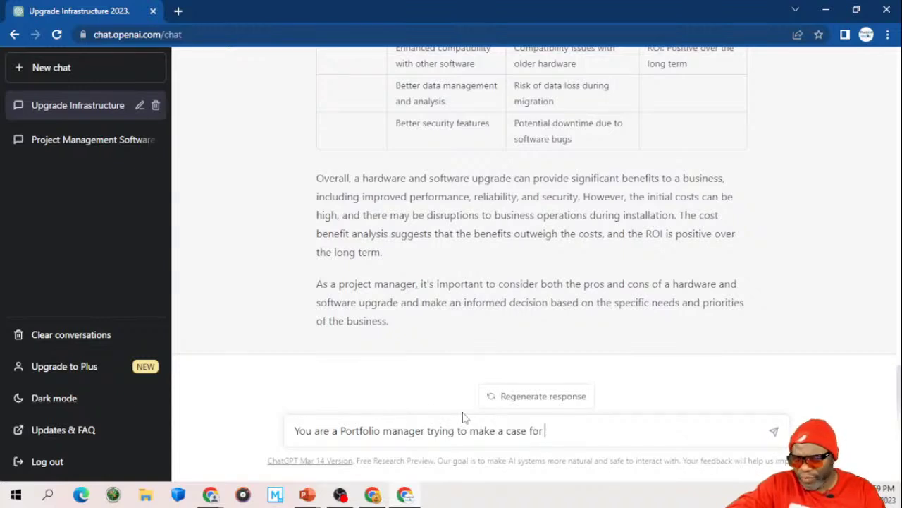
type(" a h")
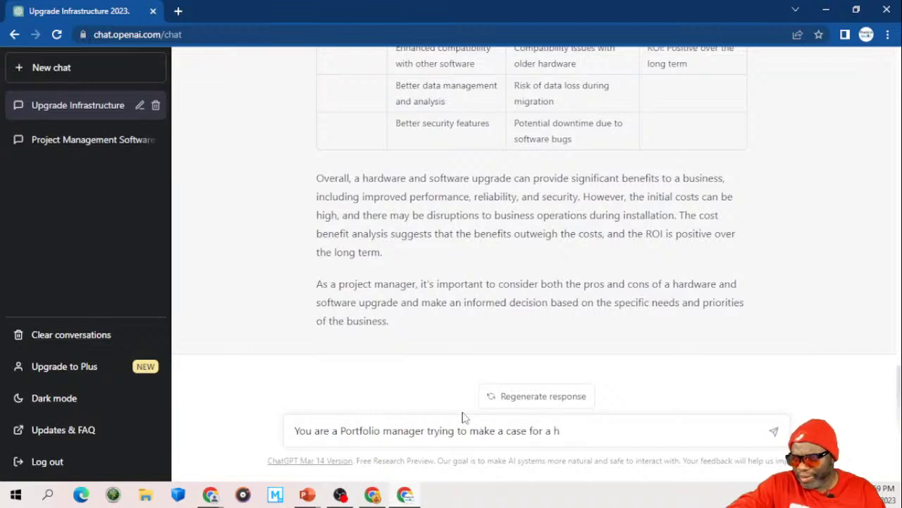
type("ardware and ")
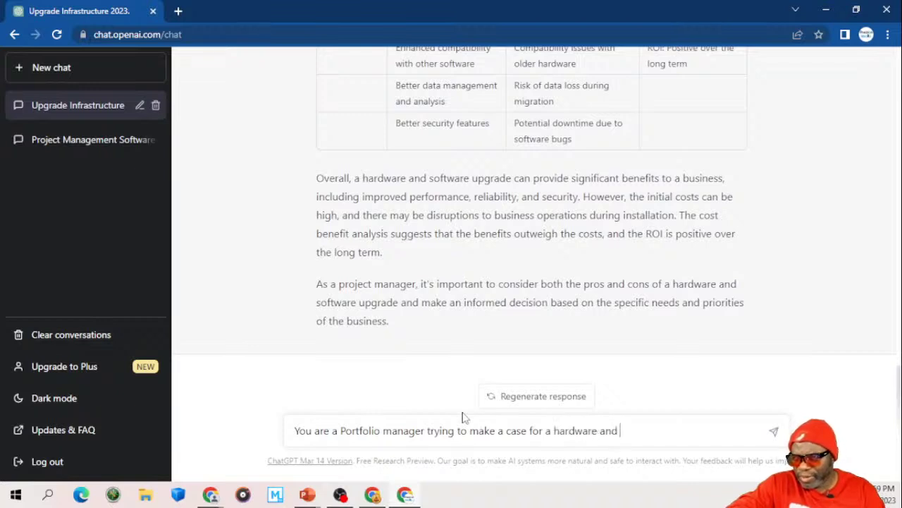
type("software ")
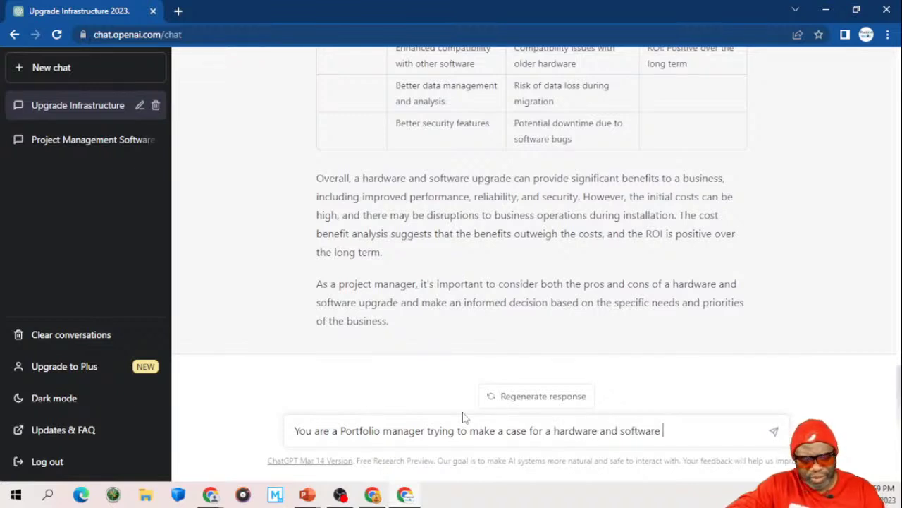
type("refresh ")
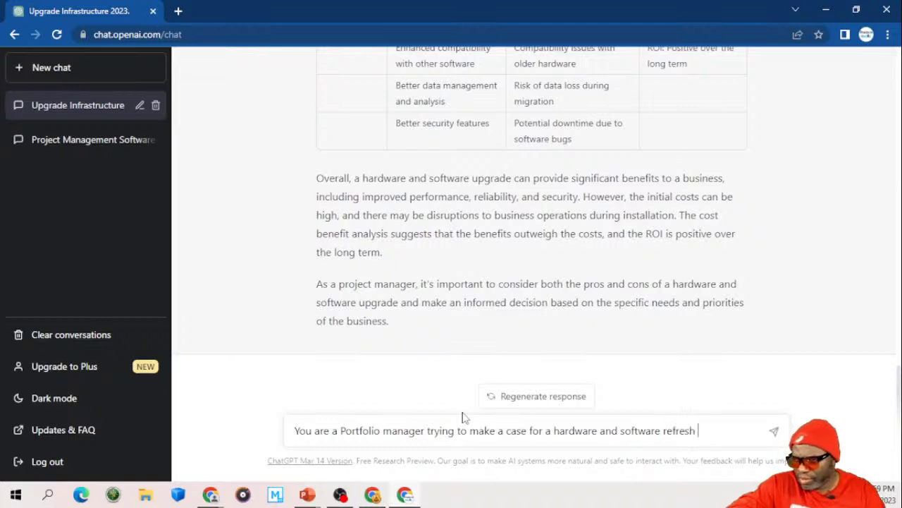
type("for")
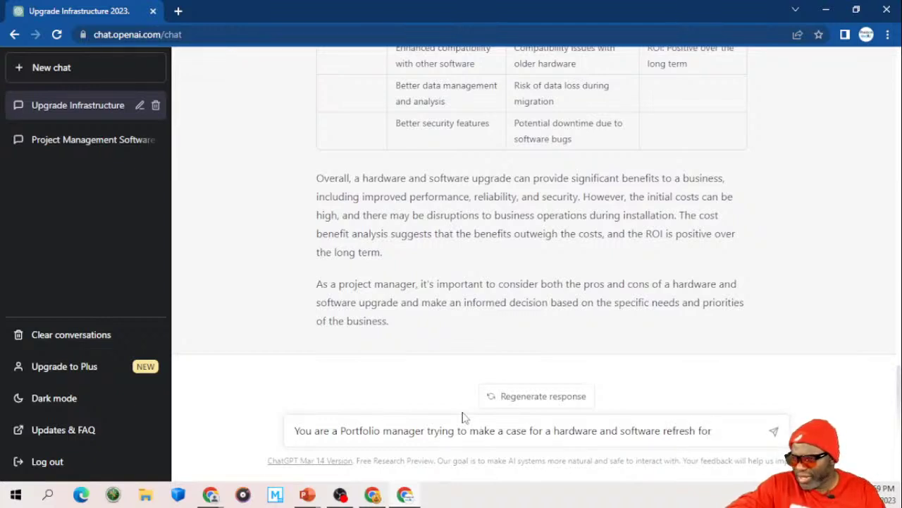
type(" all infras")
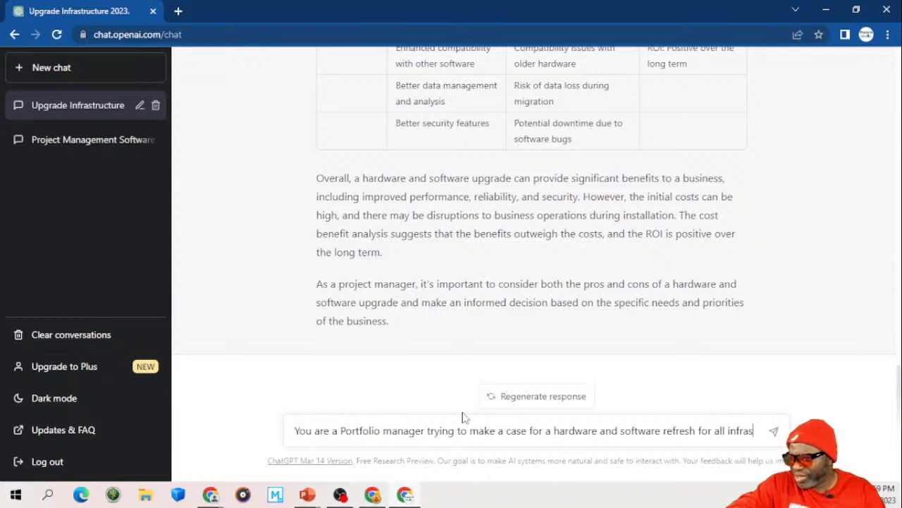
type("tr")
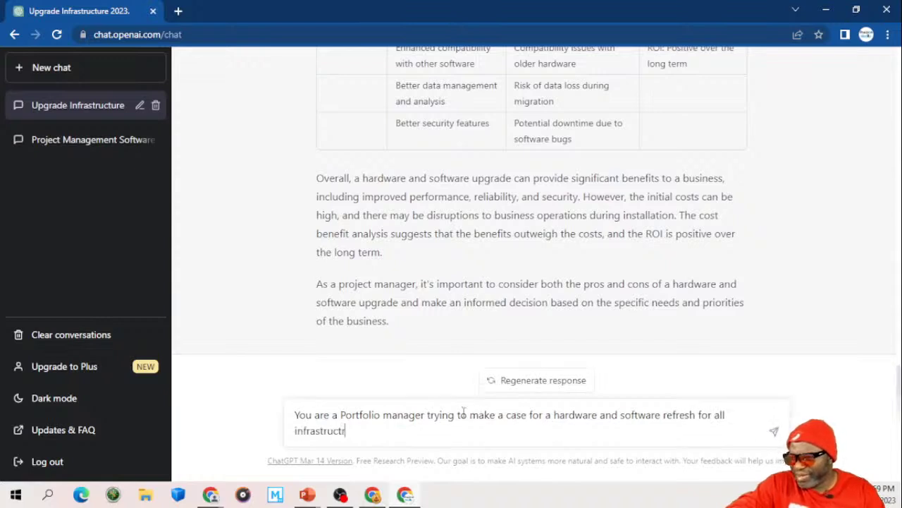
type("ucture and windos")
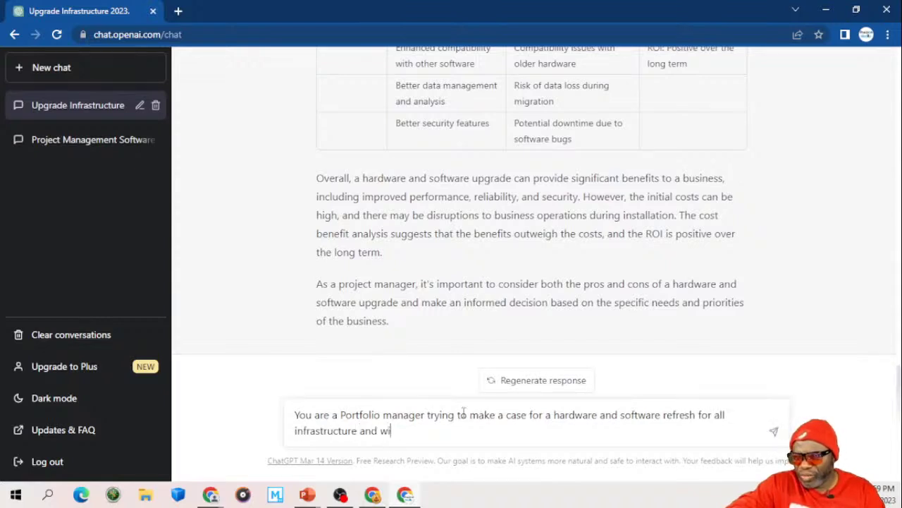
key("BackSpace")
type("ws.")
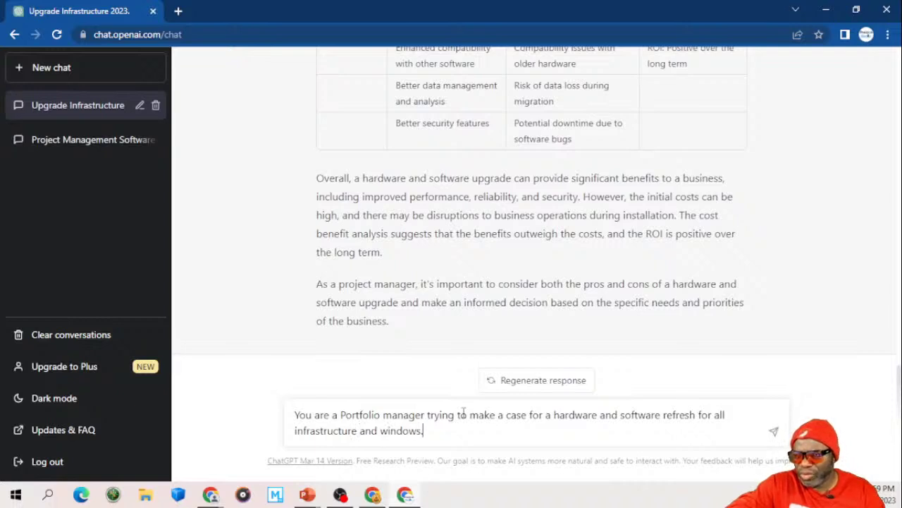
Step: Add to the prompt "Create a product backlog for this endeavor breaking the information down into releases, sprints"
type(" Create a")
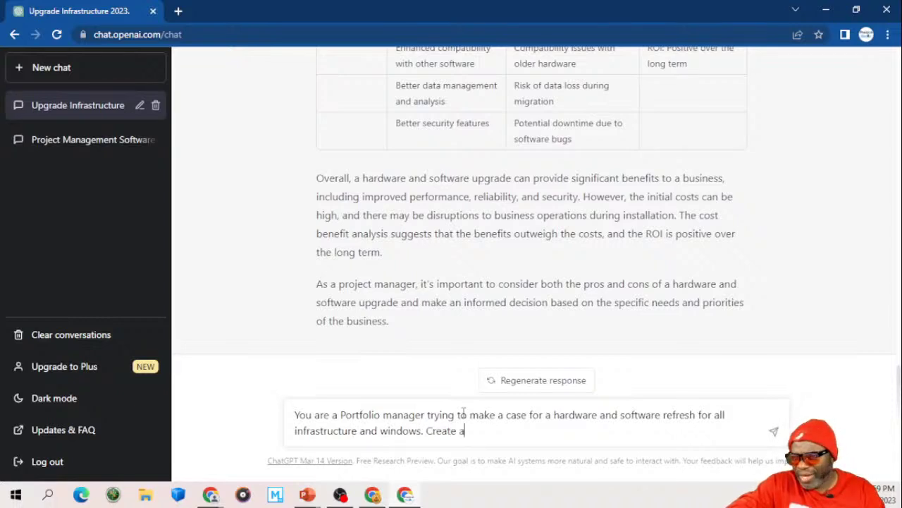
type(" product backlog")
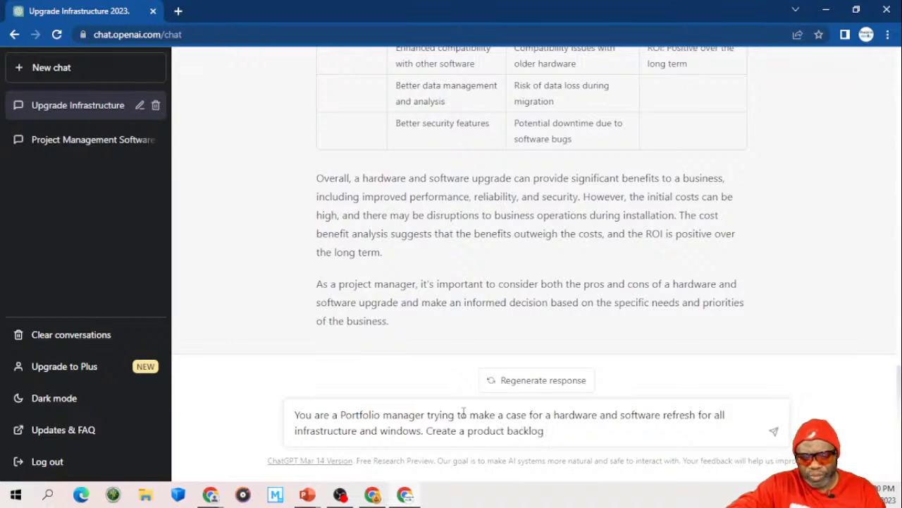
type(" for this")
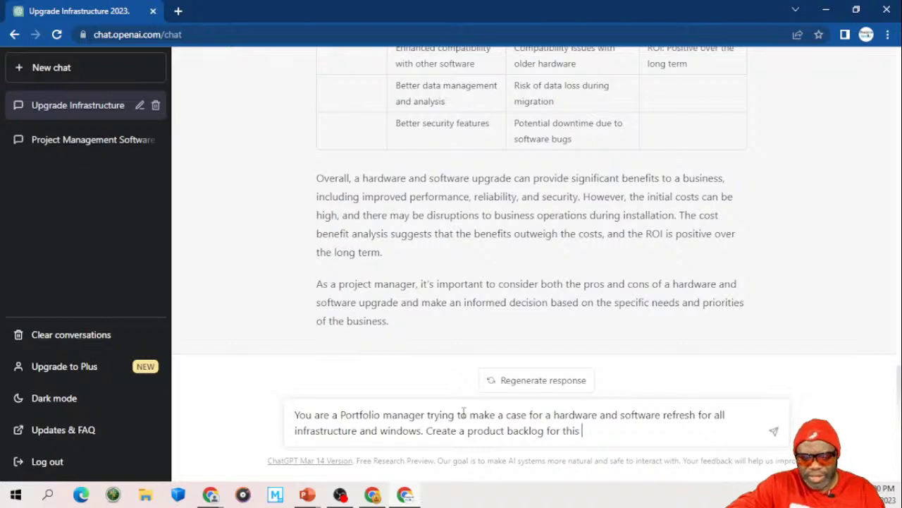
type(" endeavor")
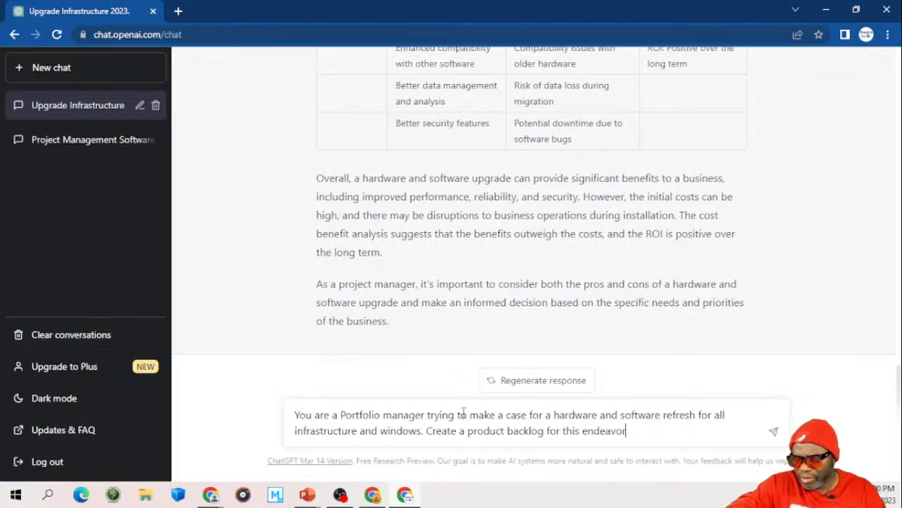
type(" breakin")
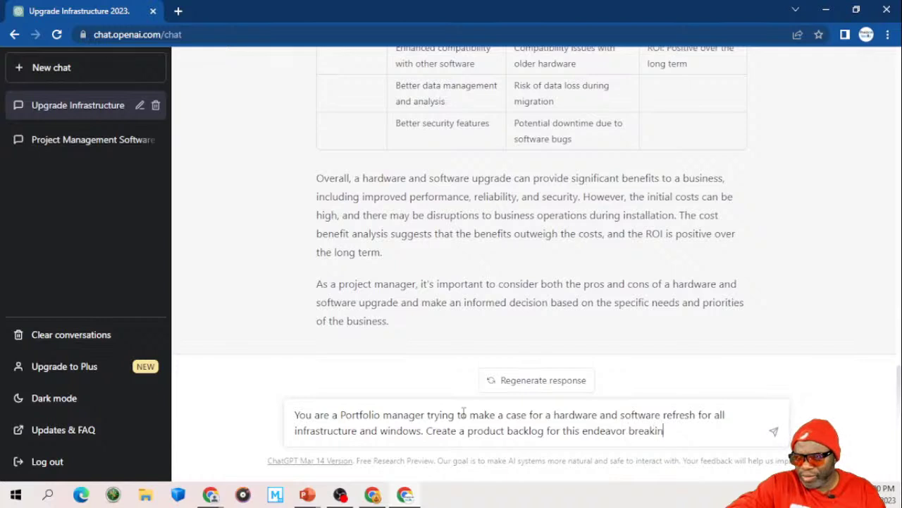
type("g the inform")
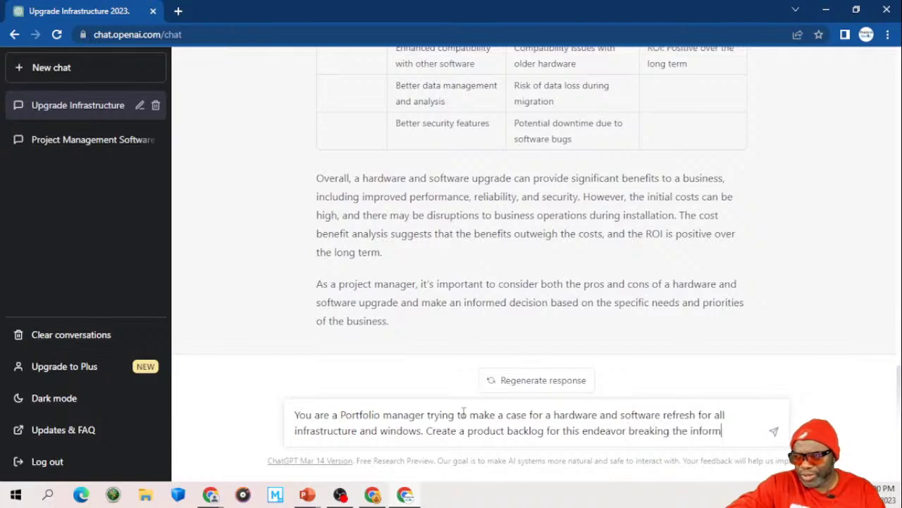
type("ation down into")
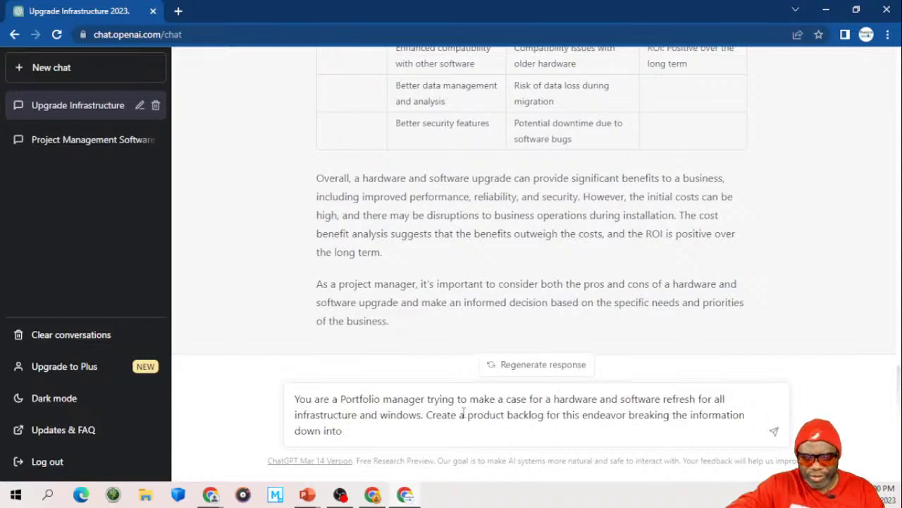
type(" releases,")
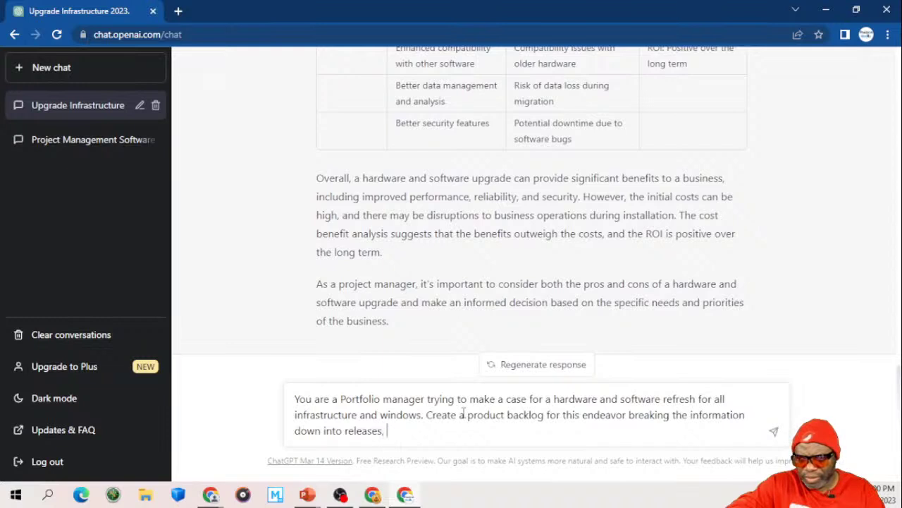
type("sprints")
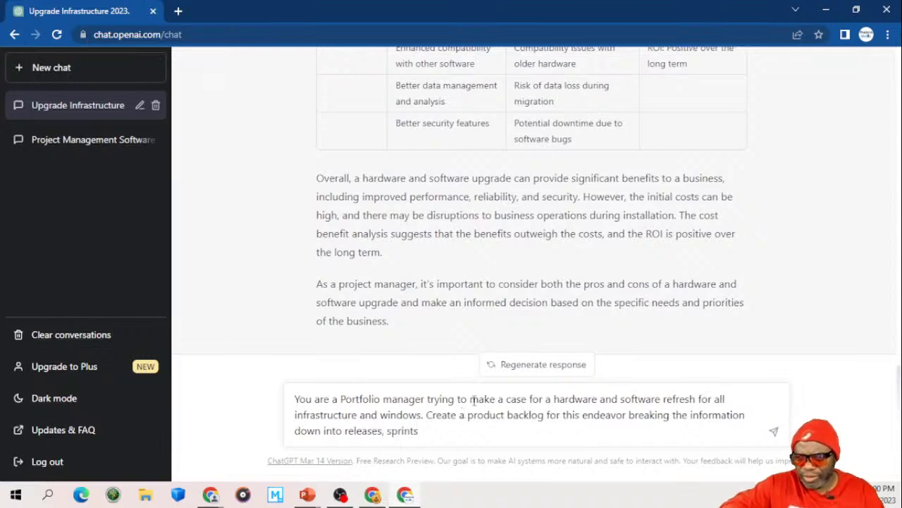
Step: Insert "epics, features," before "releases" in the backlog breakdown and extend the list after "sprints" with "stories"
left_click(346, 431)
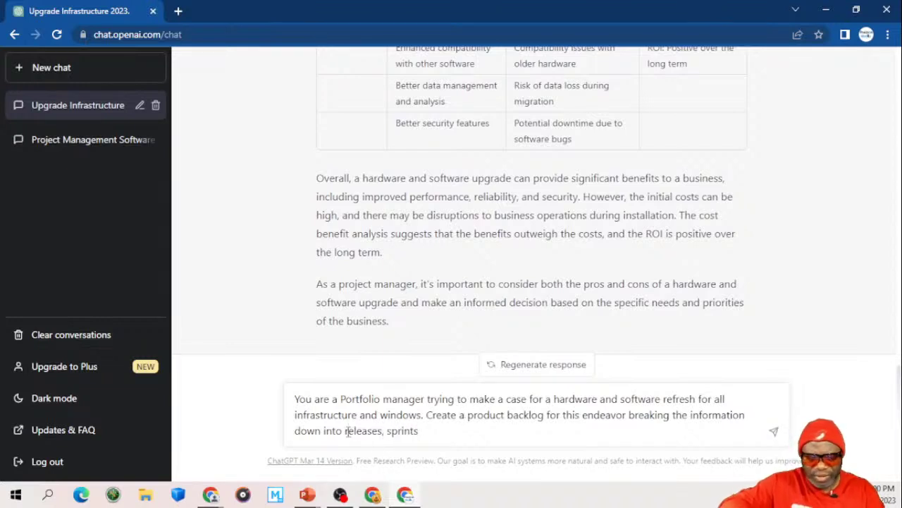
type("epics")
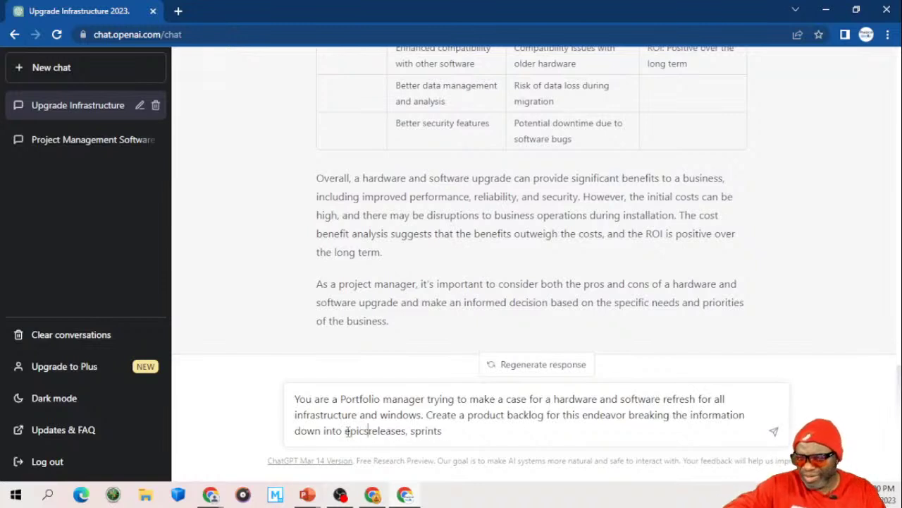
type(", fea")
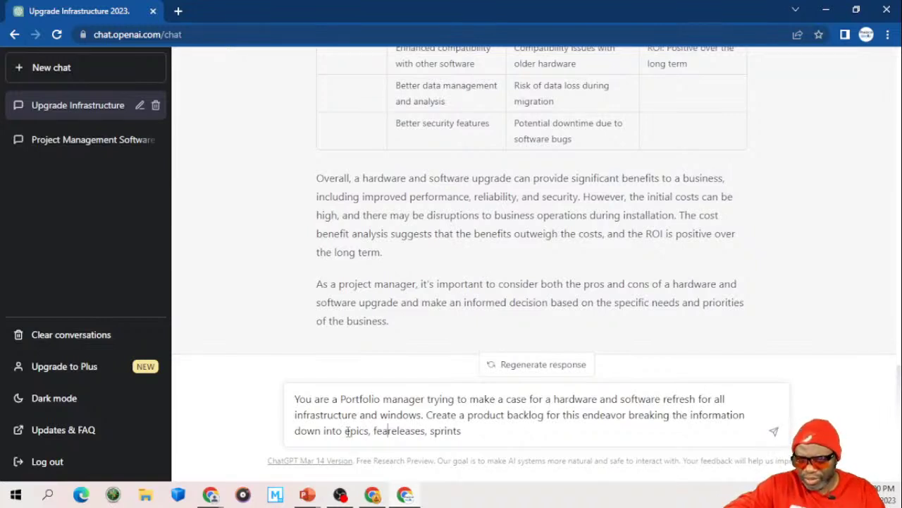
type("tures,")
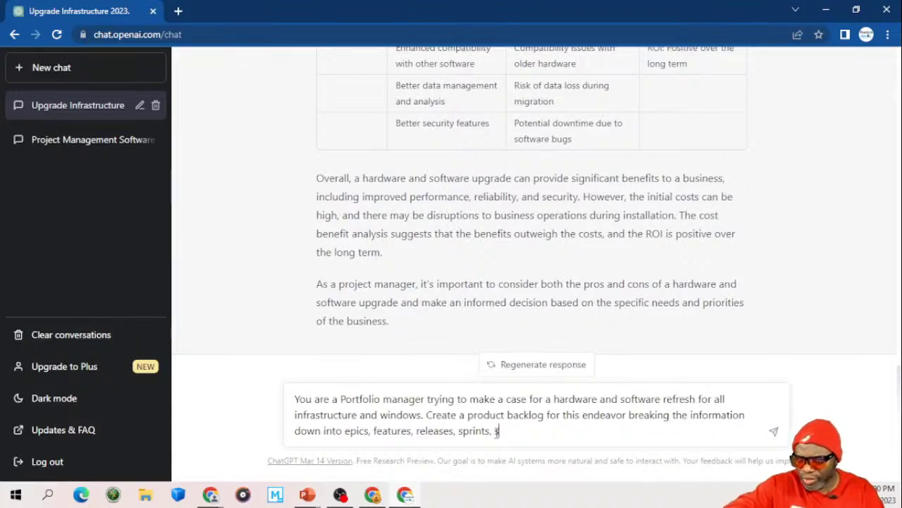
type("ories")
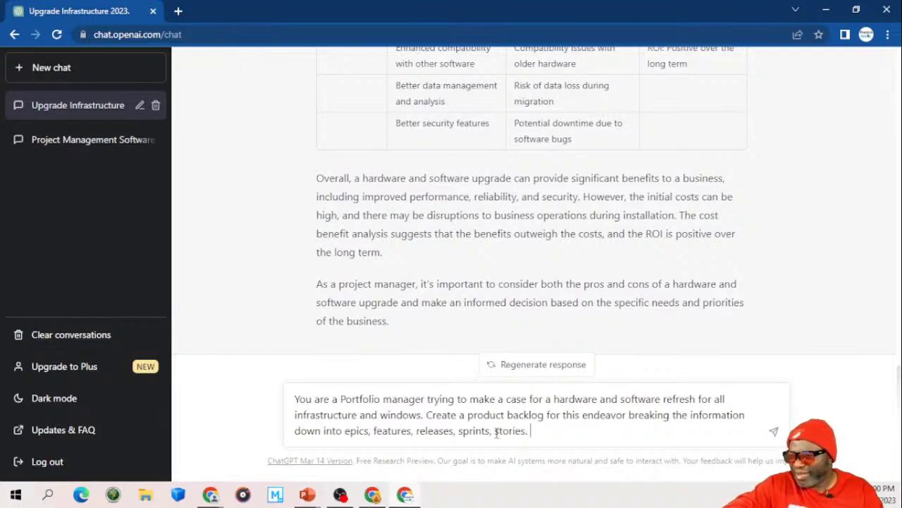
Step: Add to the end of the prompt "Use as many lines and columns as is necessary to paint a clear picture for"
type(". Use a")
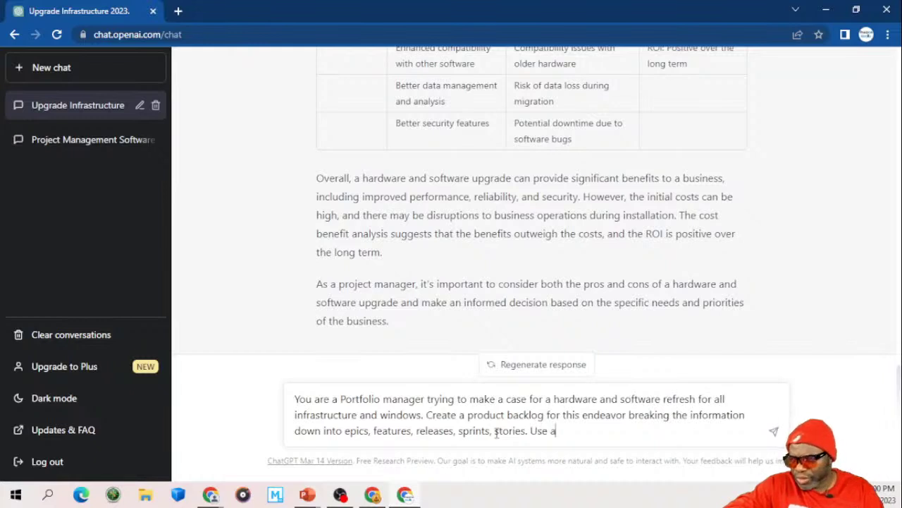
type("s many li")
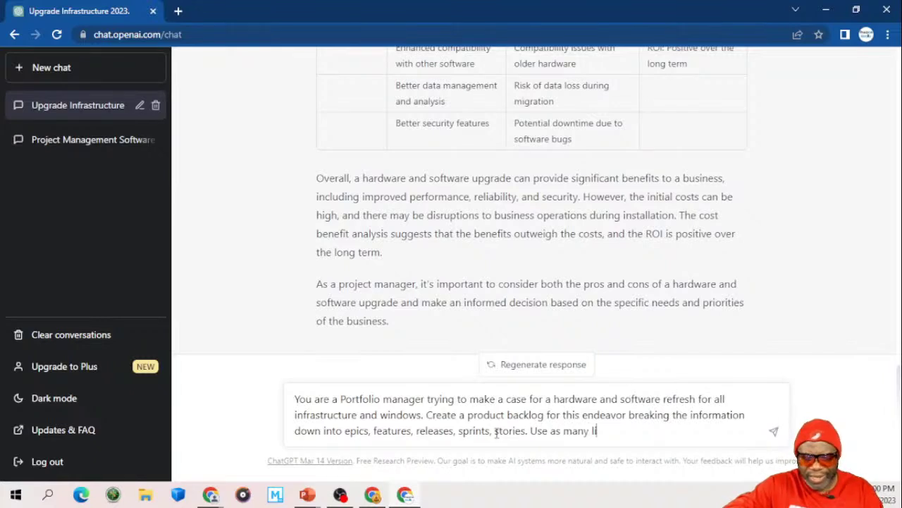
type("nes and colum")
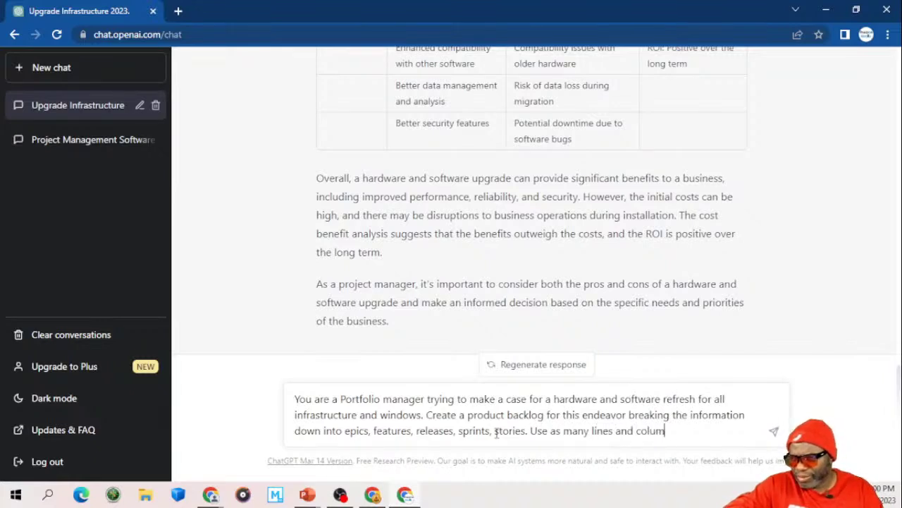
type("ns as is ne")
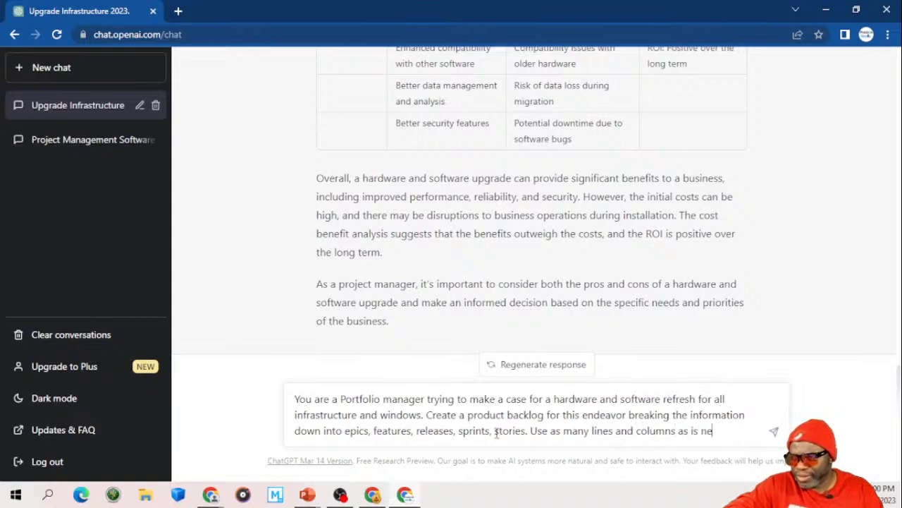
type("cessary to ")
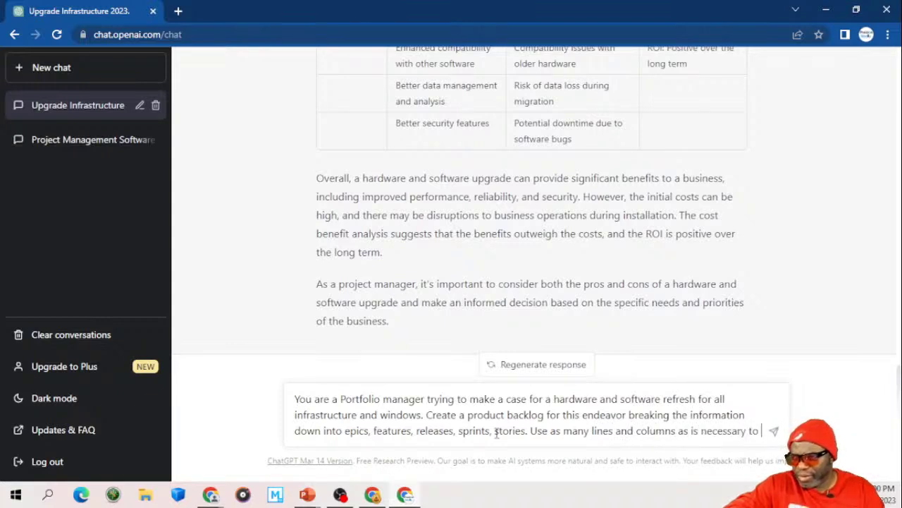
type("paint a clea")
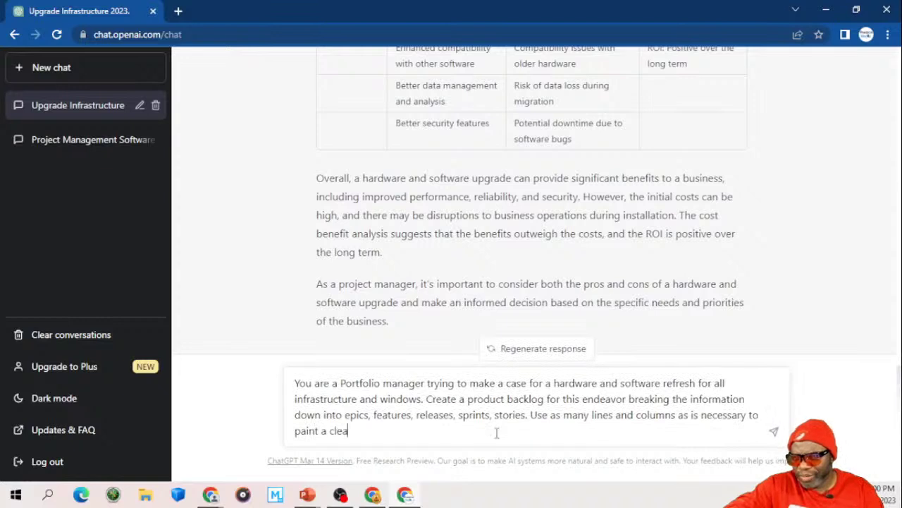
type("r picture for ")
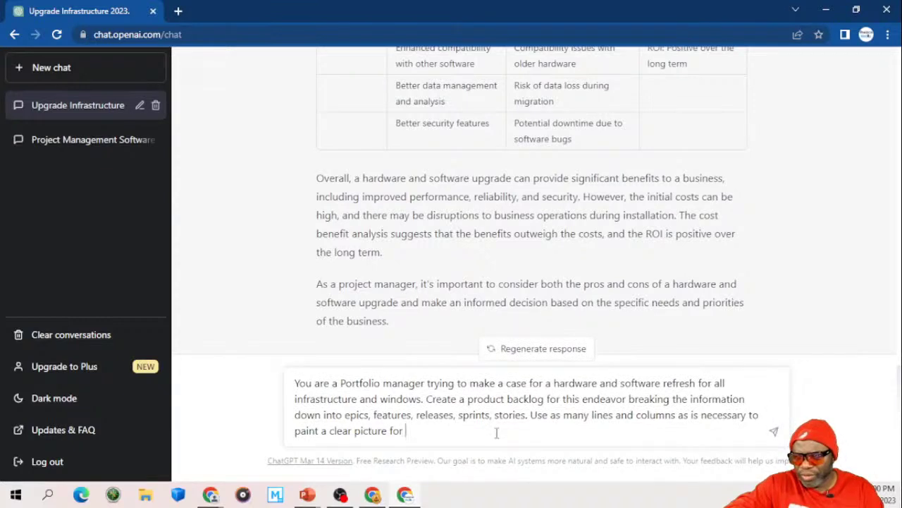
Step: Complete the prompt with "the less technical stakeholders resulting in a green light to go ahead." and send it
type("the less tech")
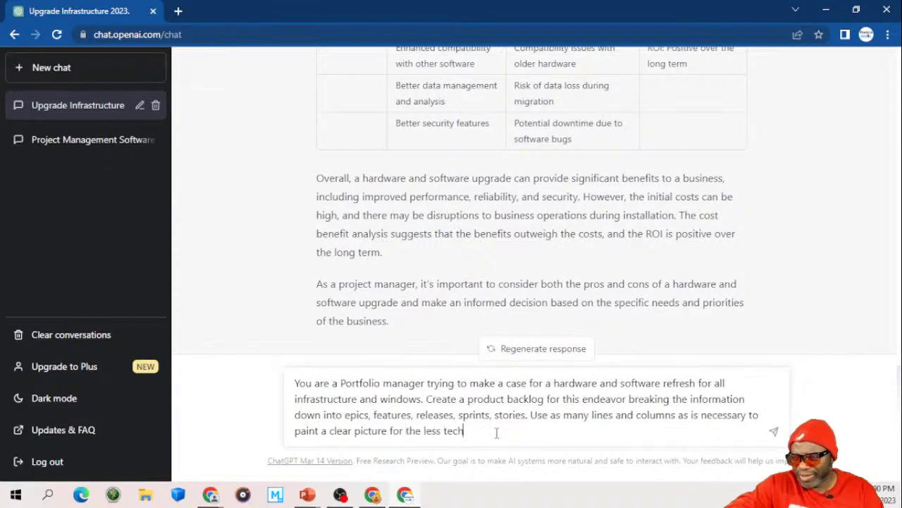
type("nical stak")
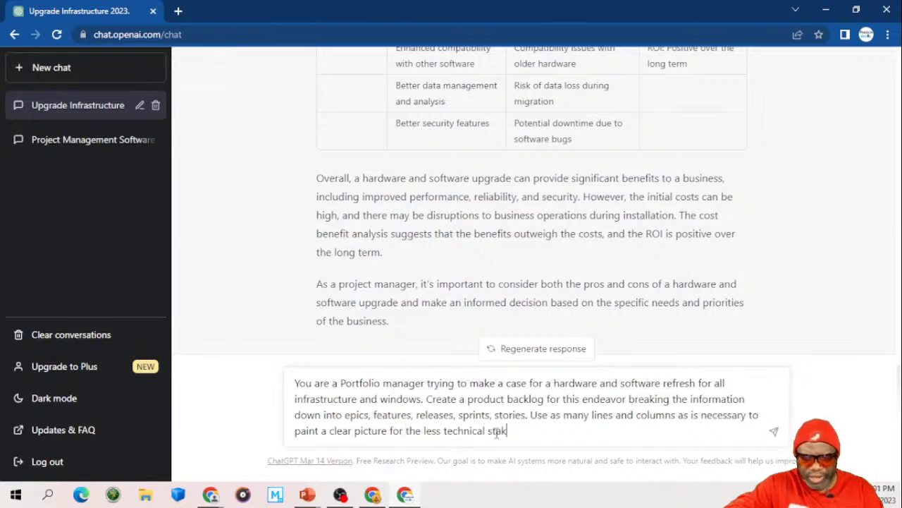
type("eholders resu")
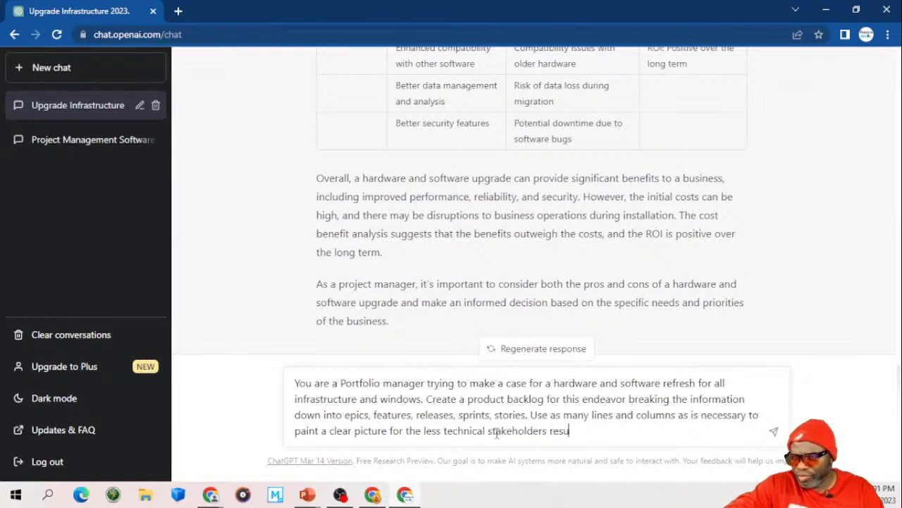
type("lting in a ")
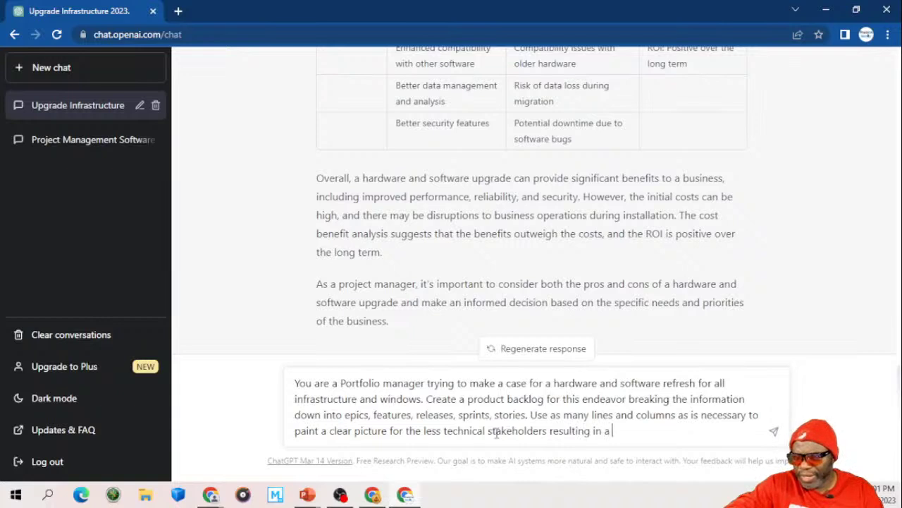
type("green li")
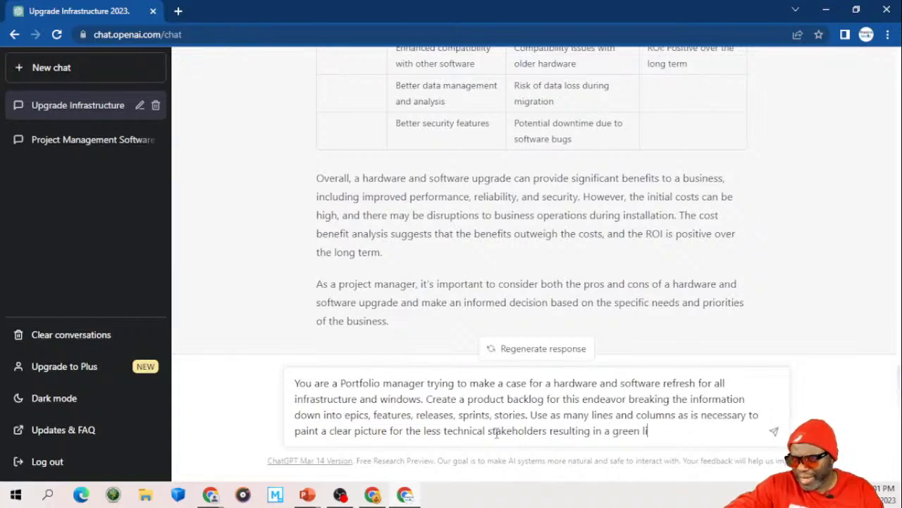
type("ght to go ahead.")
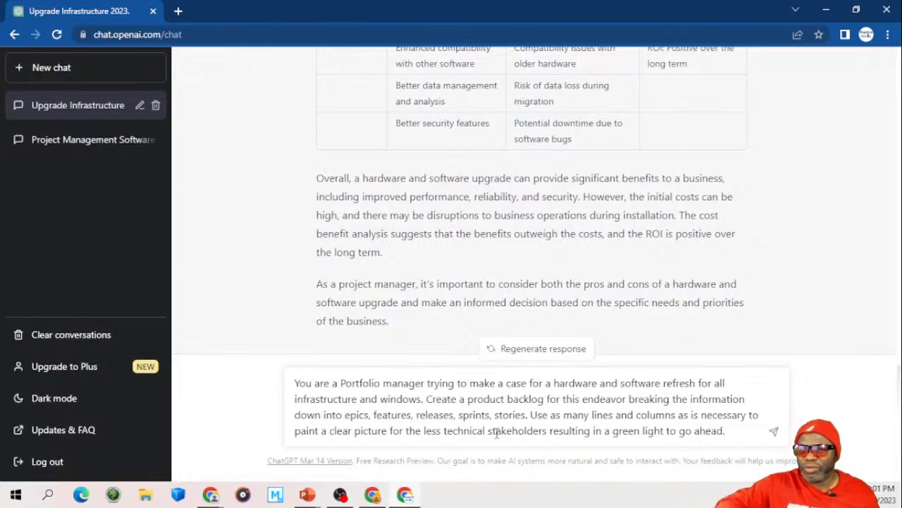
key("Return")
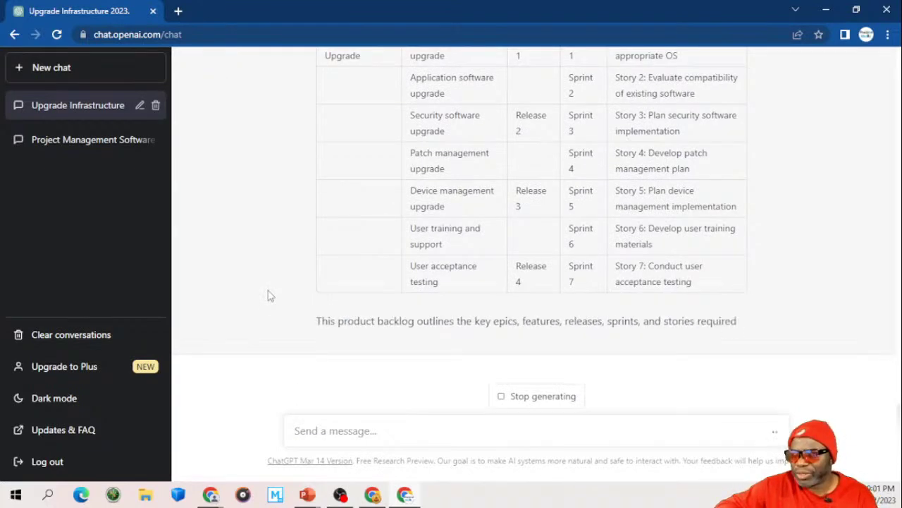
Step: Read through the generated product backlog table of epics, features, releases, sprints and stories, including the closing paragraphs
scroll(268, 296, "up", 2)
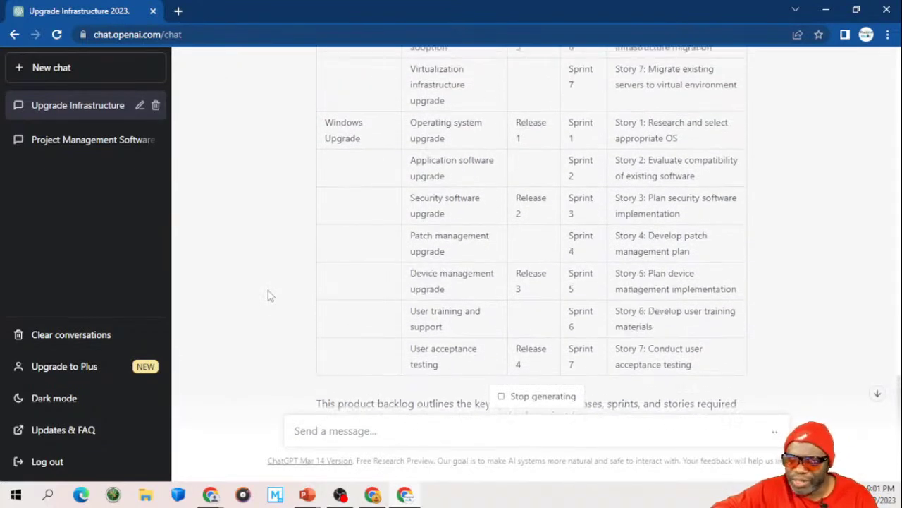
scroll(268, 296, "up", 3)
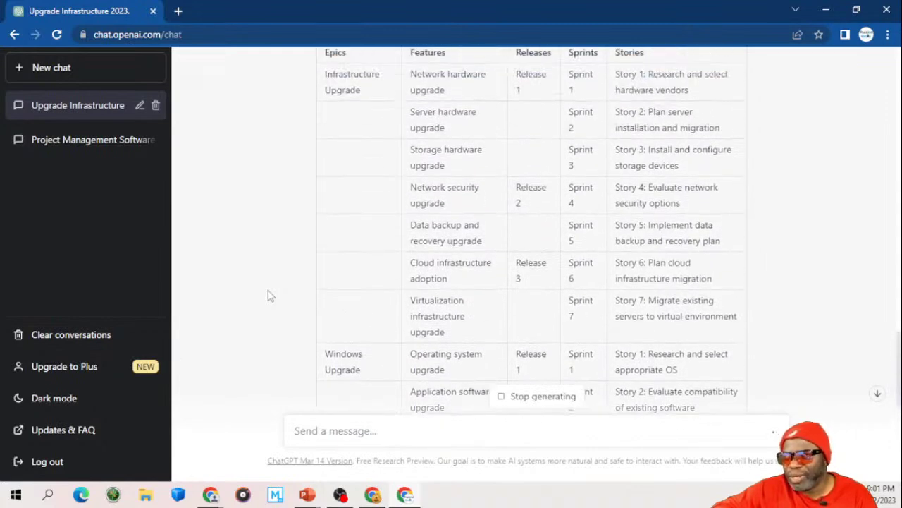
scroll(268, 296, "up", 1)
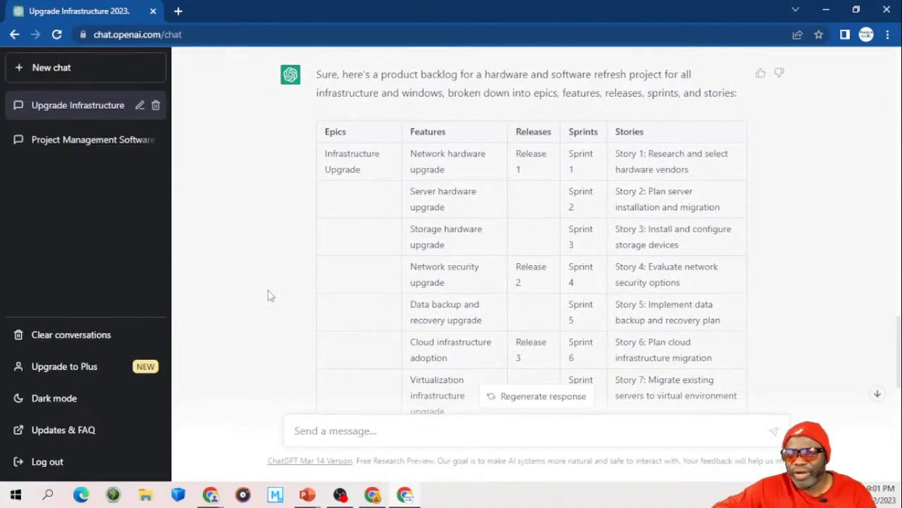
scroll(268, 296, "down", 1)
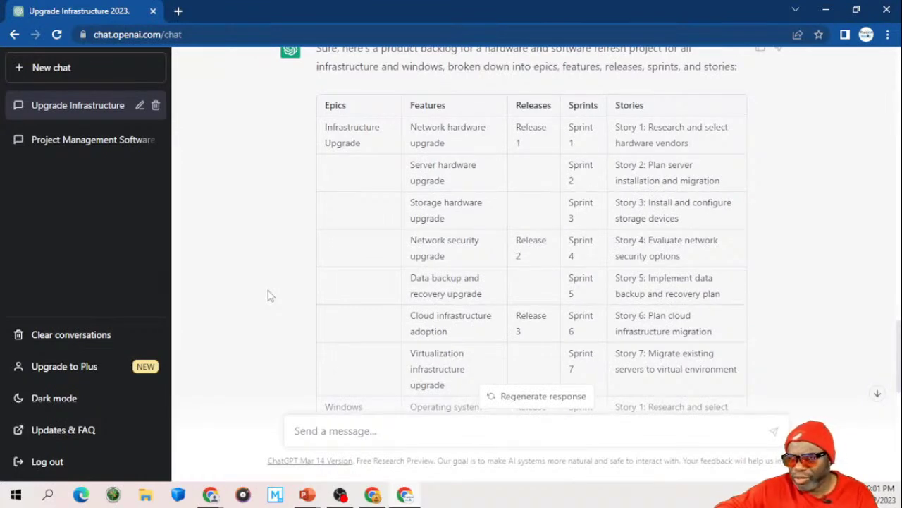
scroll(268, 296, "down", 1)
scroll(268, 296, "down", 3)
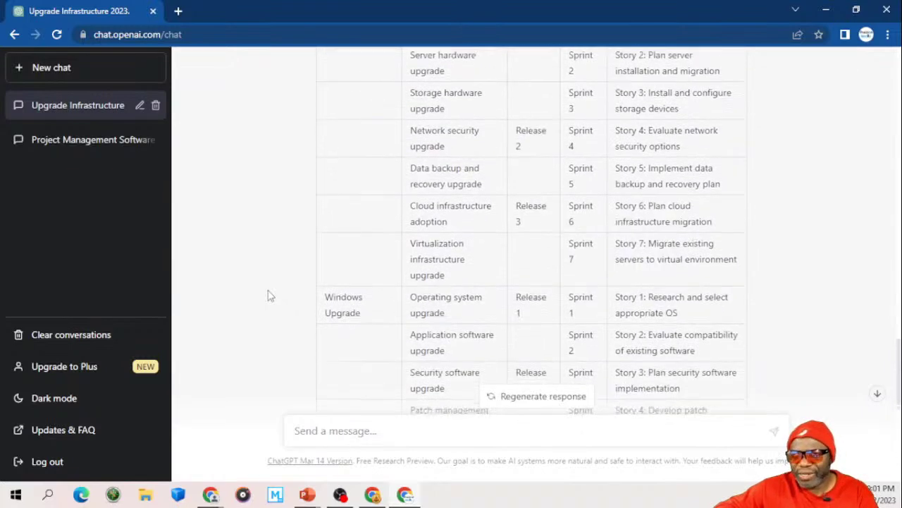
scroll(268, 296, "down", 5)
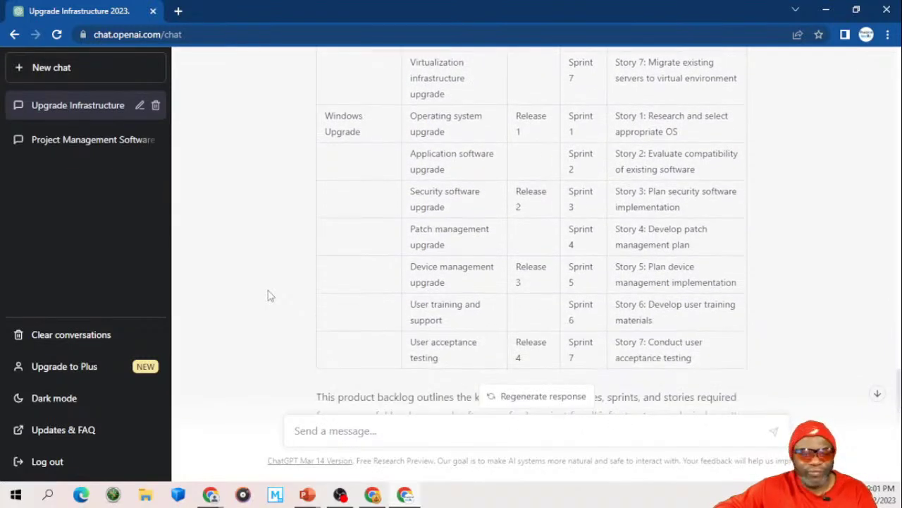
scroll(268, 296, "down", 2)
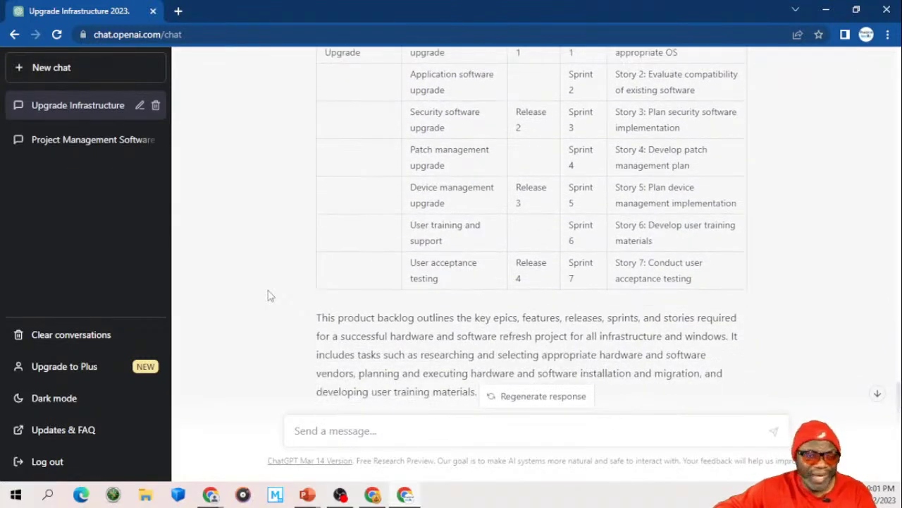
scroll(268, 296, "down", 1)
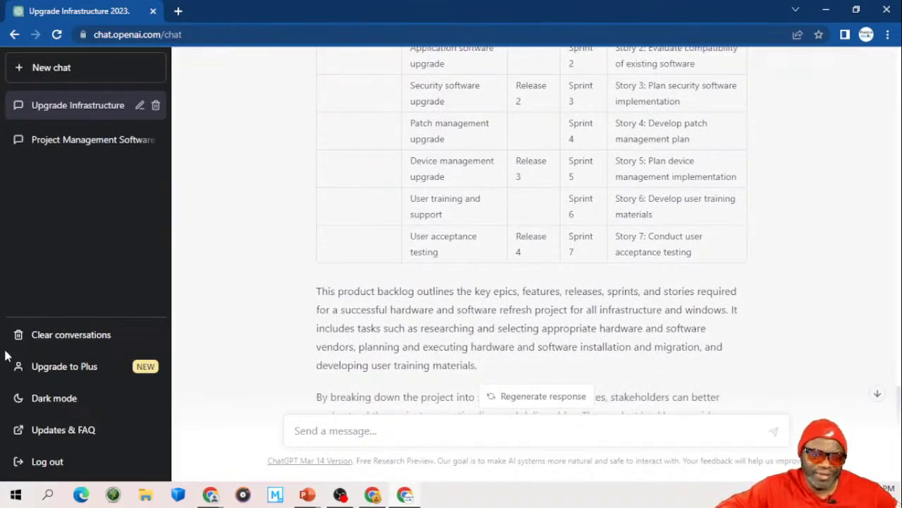
key("alt+Tab")
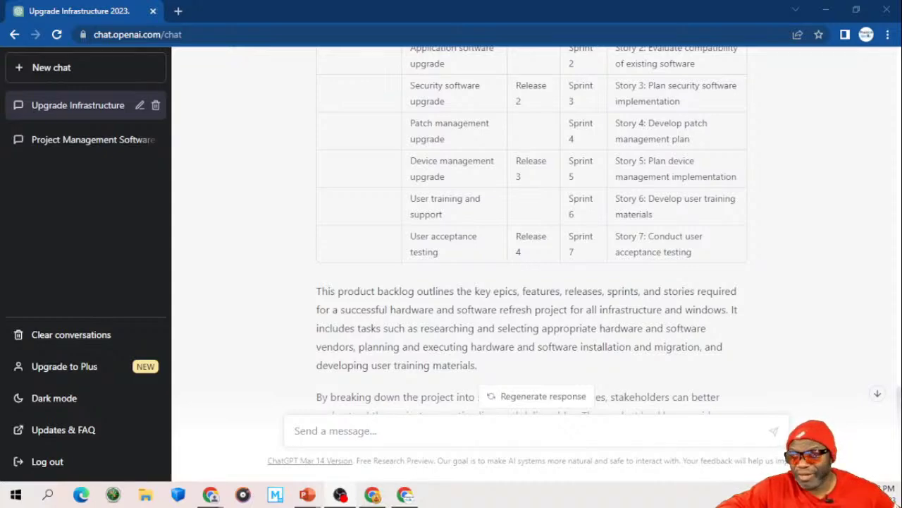
left_click(264, 249)
scroll(265, 250, "down", 2)
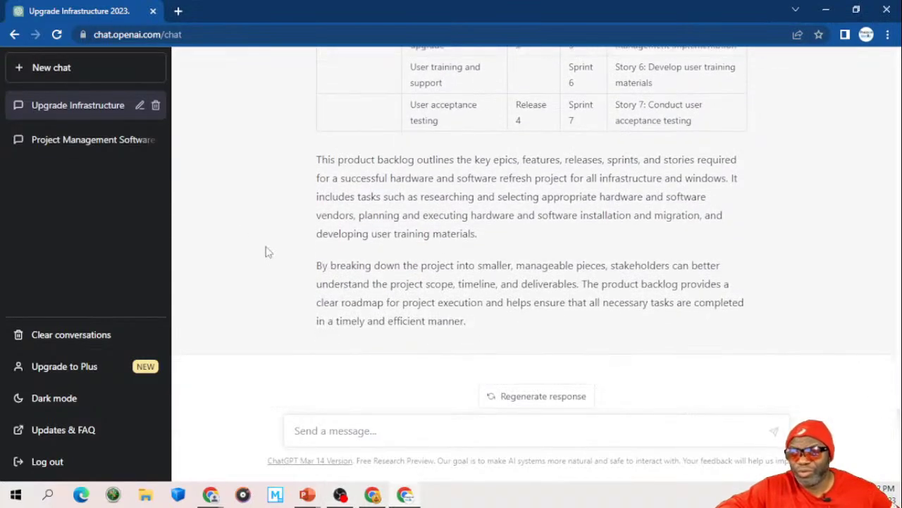
scroll(266, 251, "up", 7)
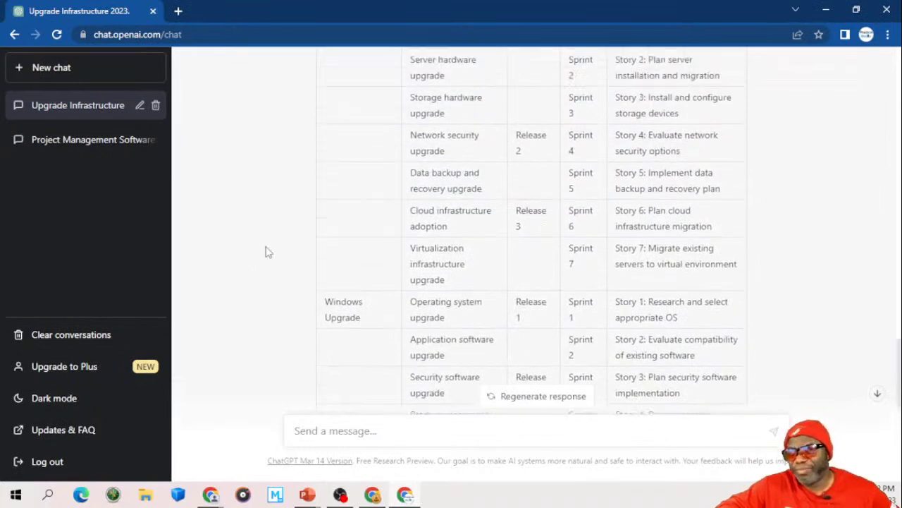
scroll(266, 252, "up", 3)
scroll(266, 252, "down", 1)
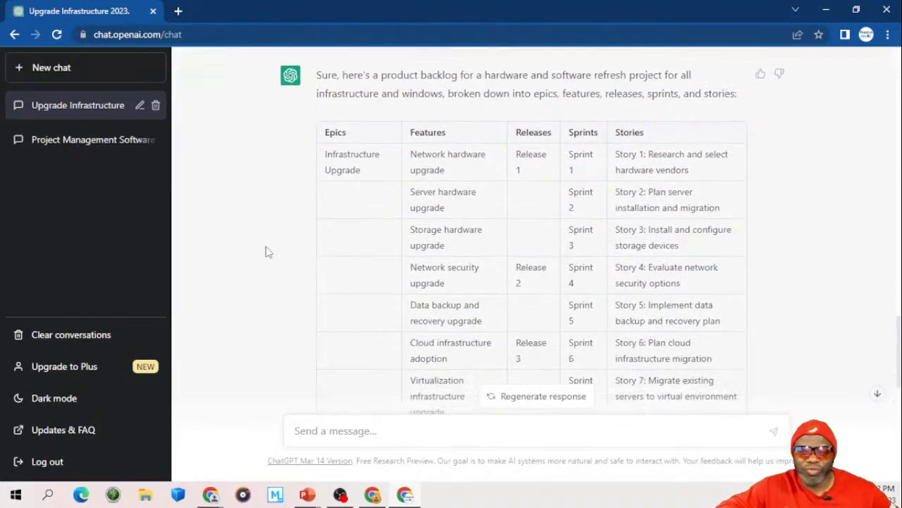
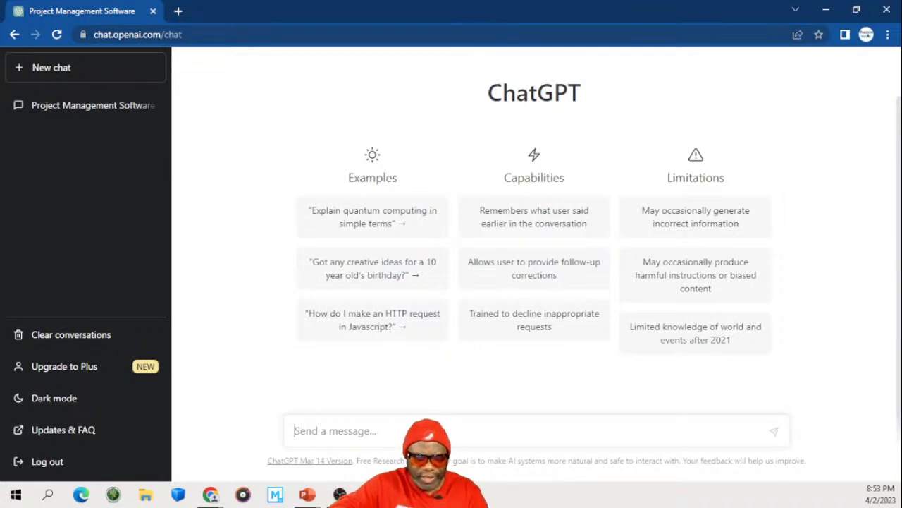
Step: Begin a new prompt with "You are a project manager with 14 years of experience on large IT hardware projects"
type("You are")
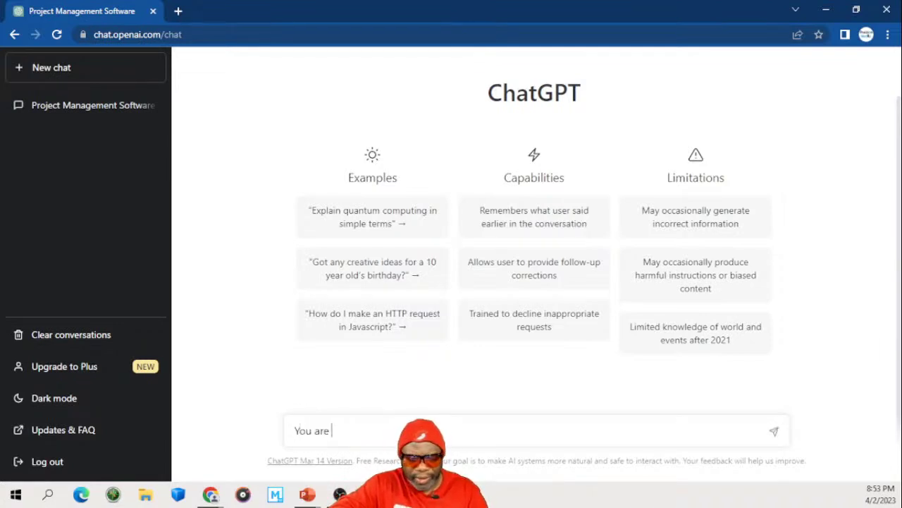
type(" a project manager with 1")
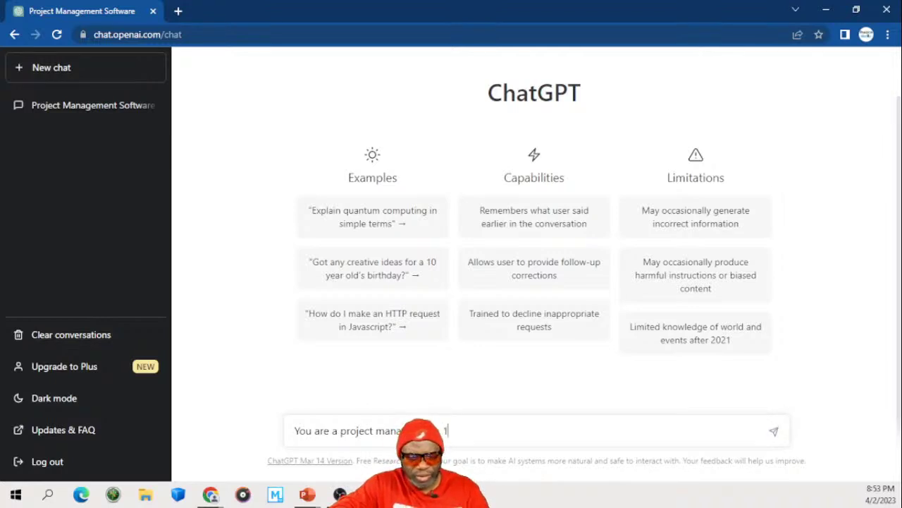
type("4 years of ")
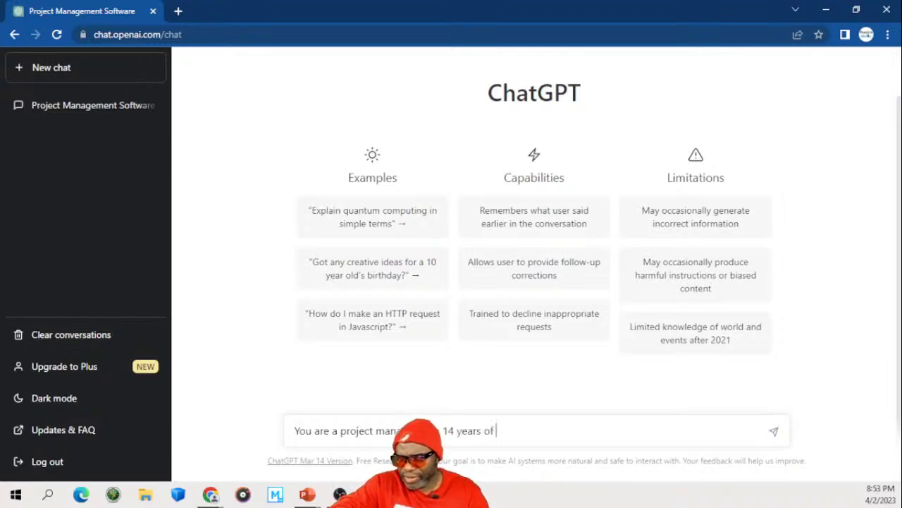
type("experience on")
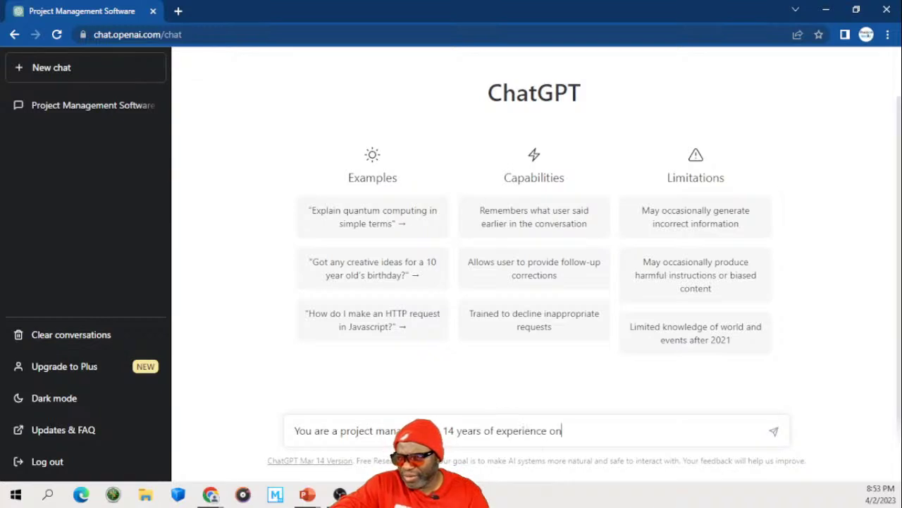
type(" large lT hardware")
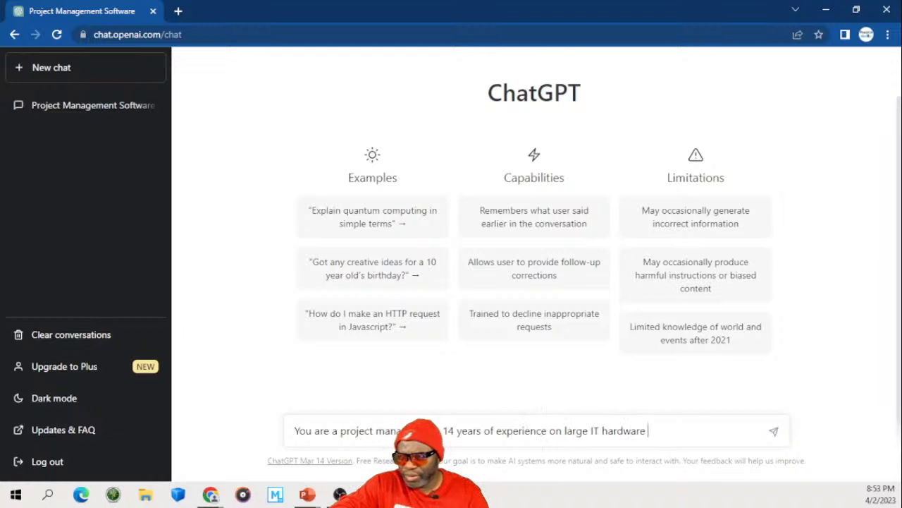
type(" projects")
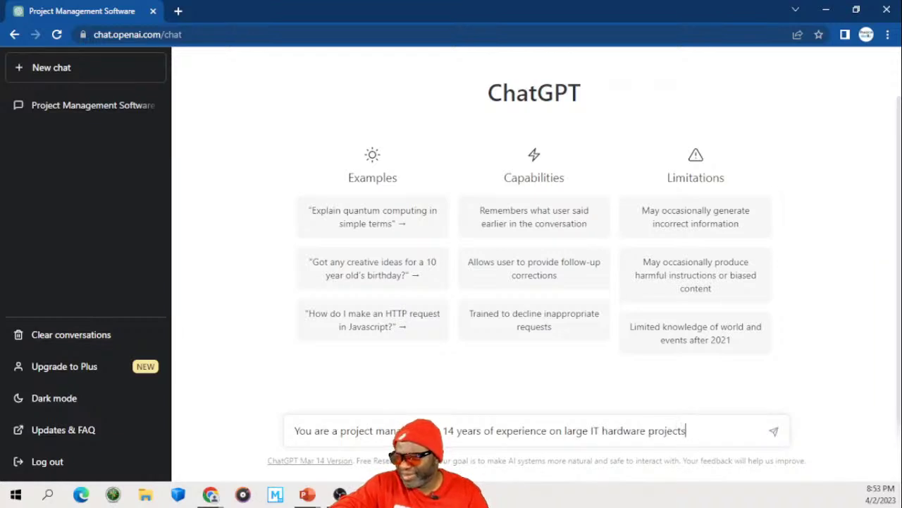
Step: End the role sentence and continue the prompt with "Write a compelling argument as to why your company infrastructure"
type(". Write a ")
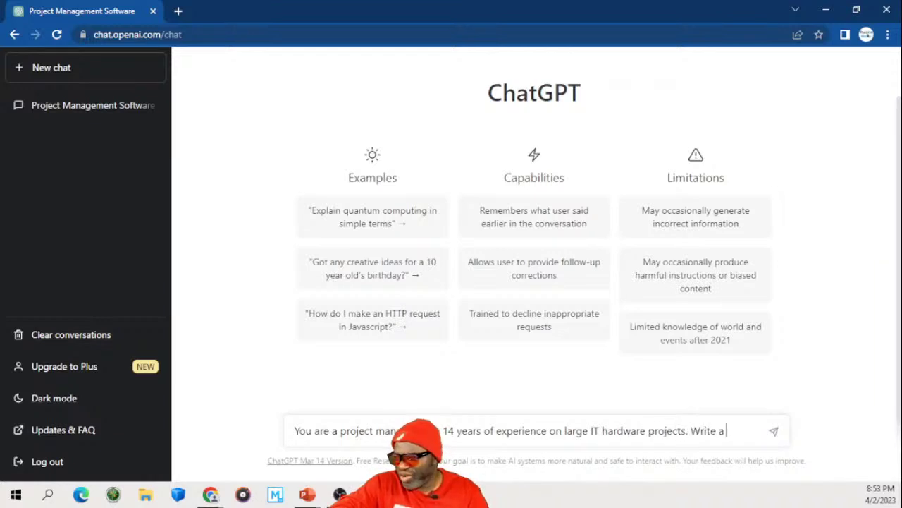
type("compelling ")
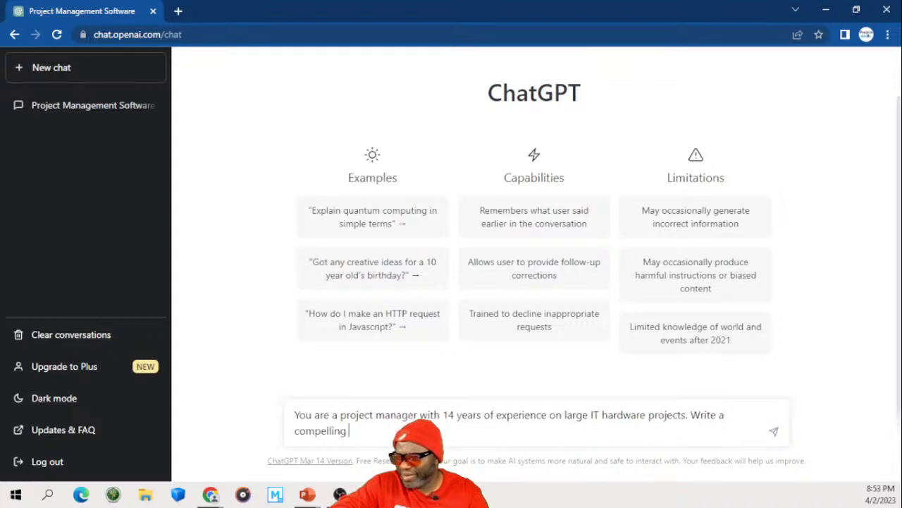
type("argument a")
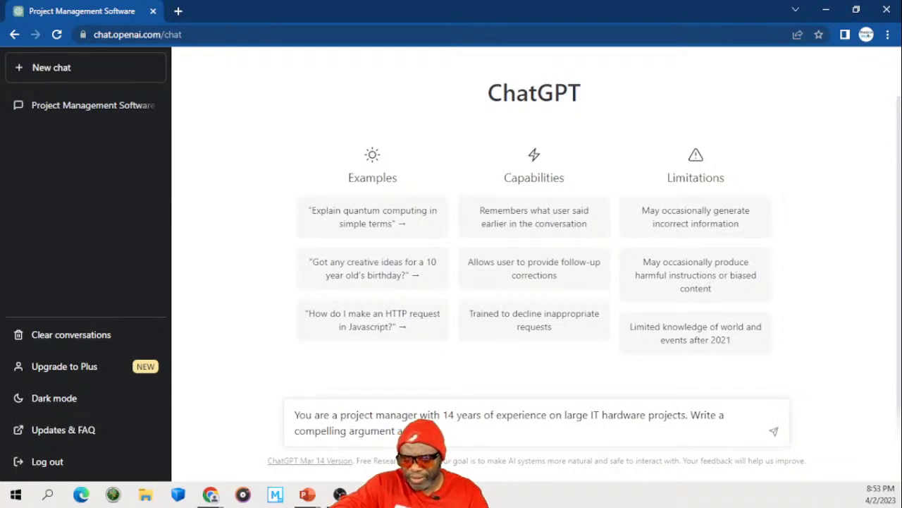
type("com")
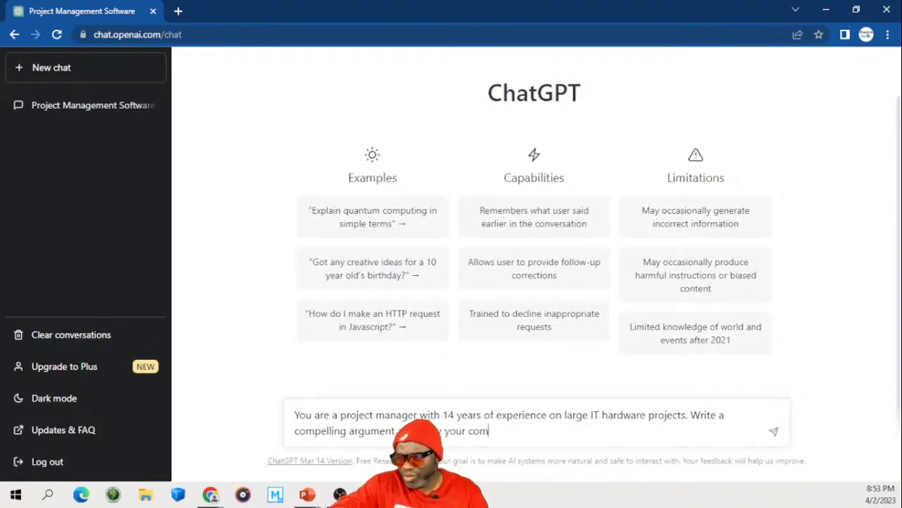
type("pani")
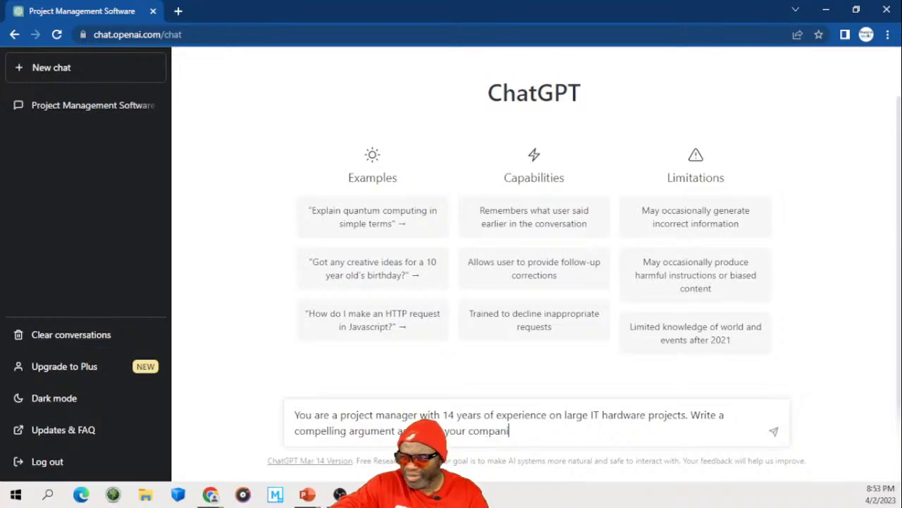
key("BackSpace")
type("y")
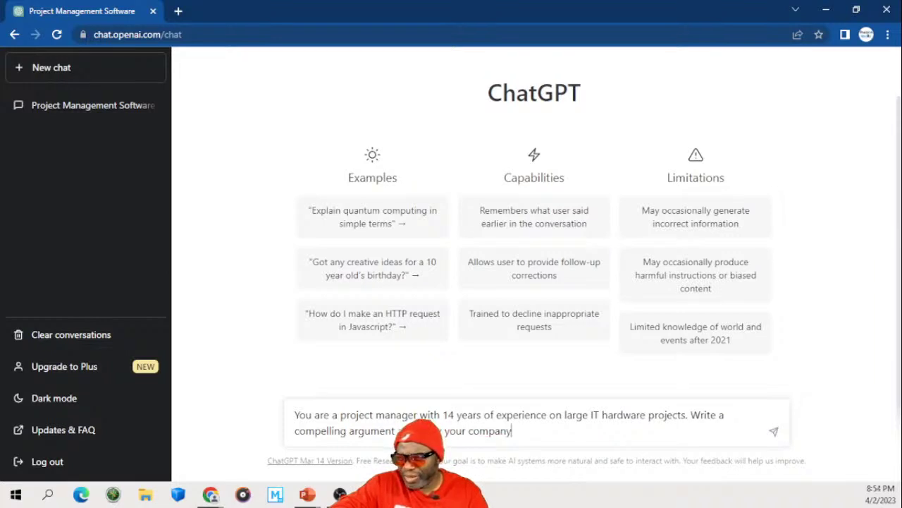
type(" infr")
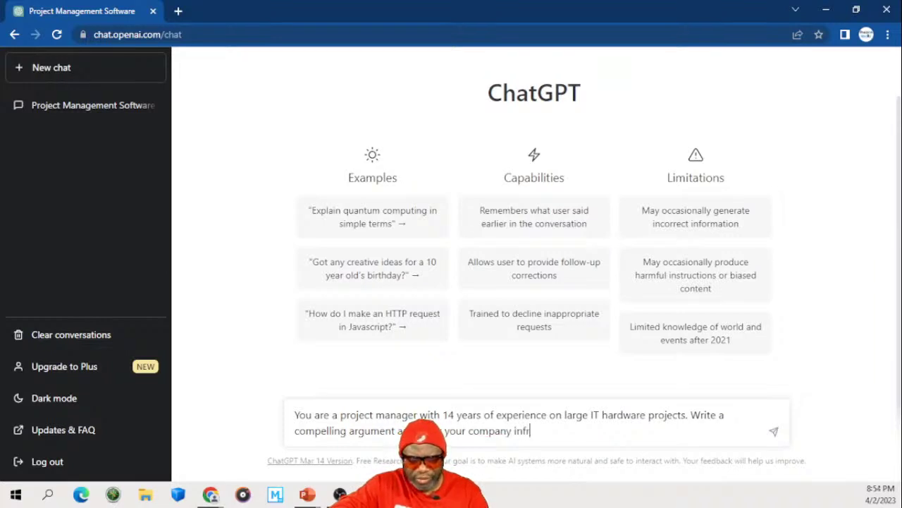
type("astructure")
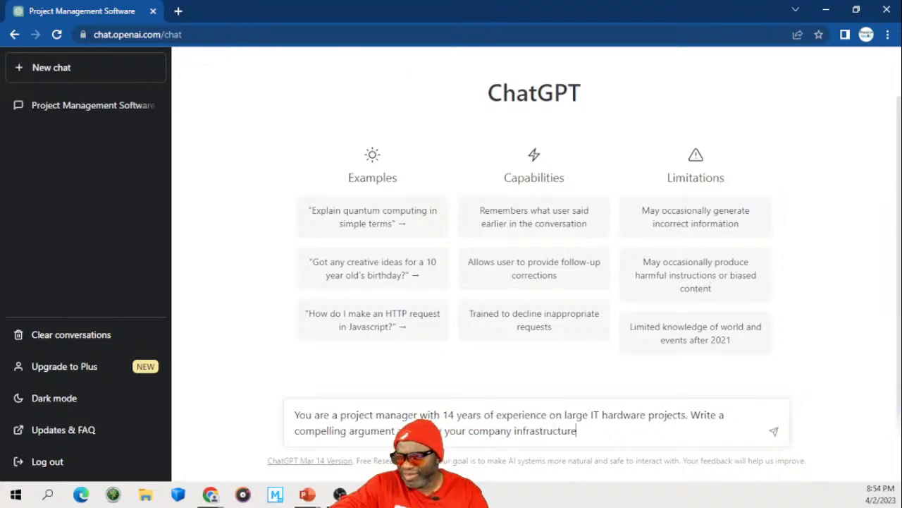
Step: Complete the request about the company infrastructure with "should be refreshed in 2023."
type(" should be ")
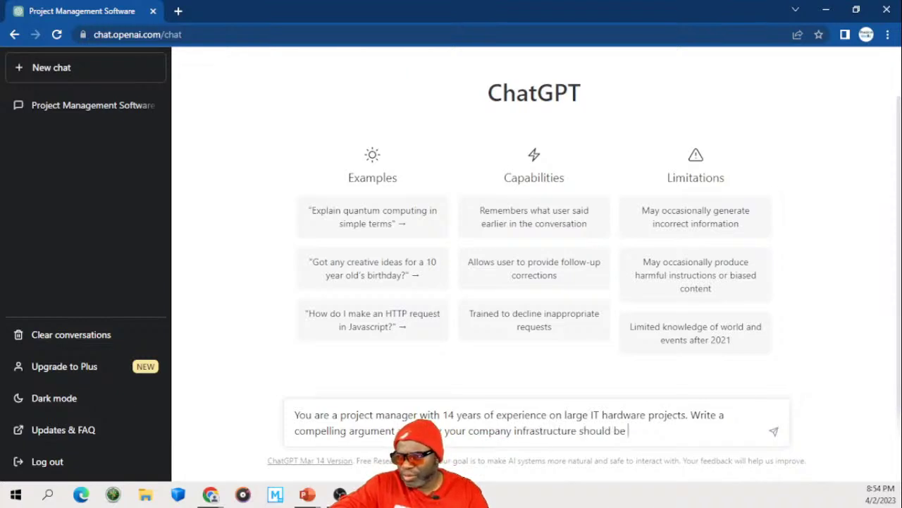
type("u")
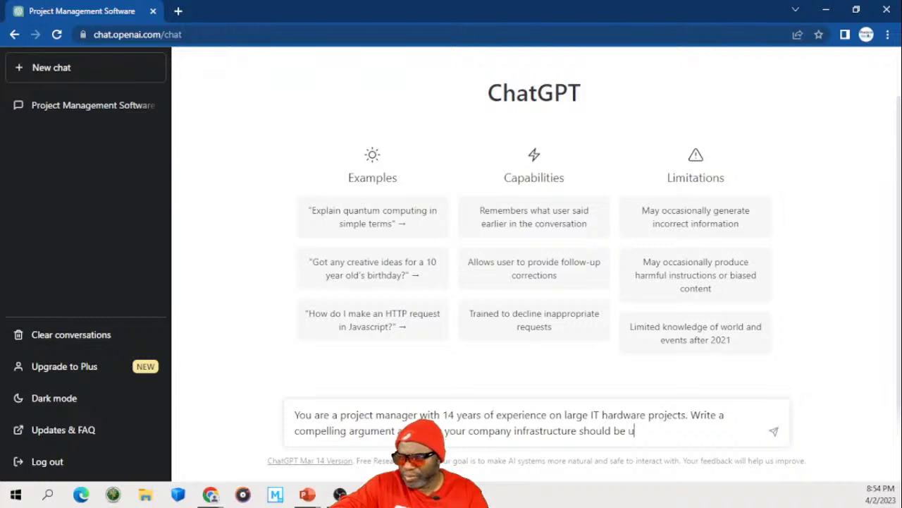
key("BackSpace")
type("ref")
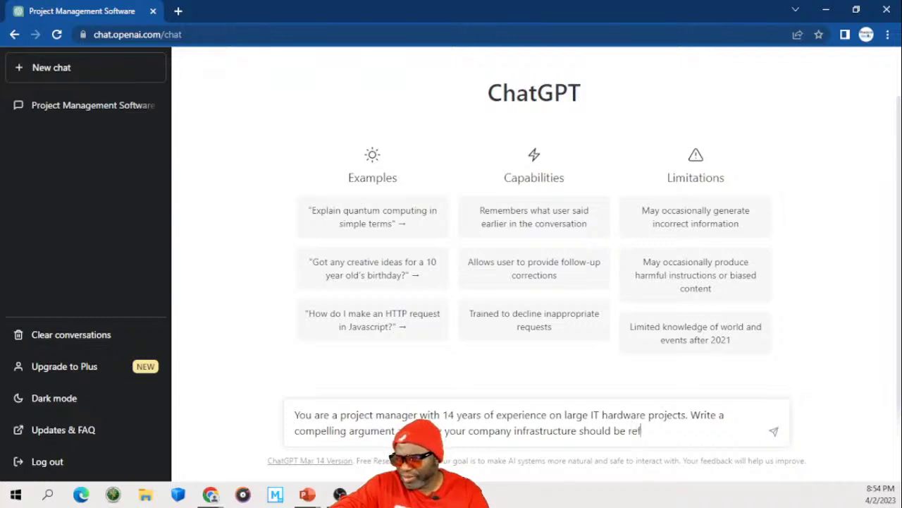
type("reshed in 20")
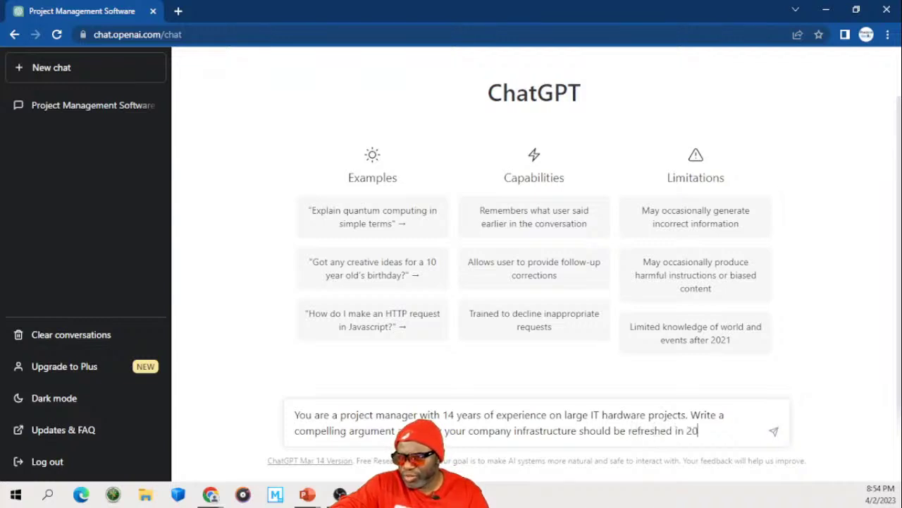
type("23.")
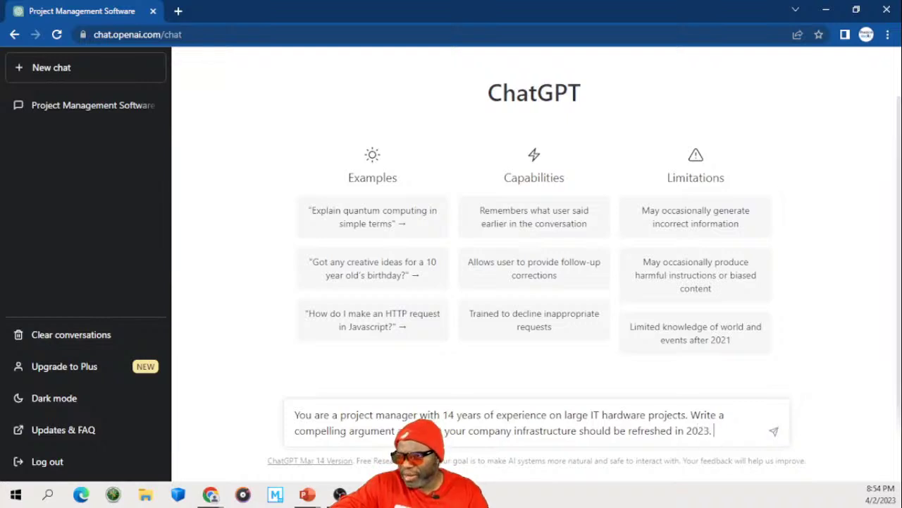
Step: Add the instruction "Mention the following names in the argument:" to the prompt
type(" Mention")
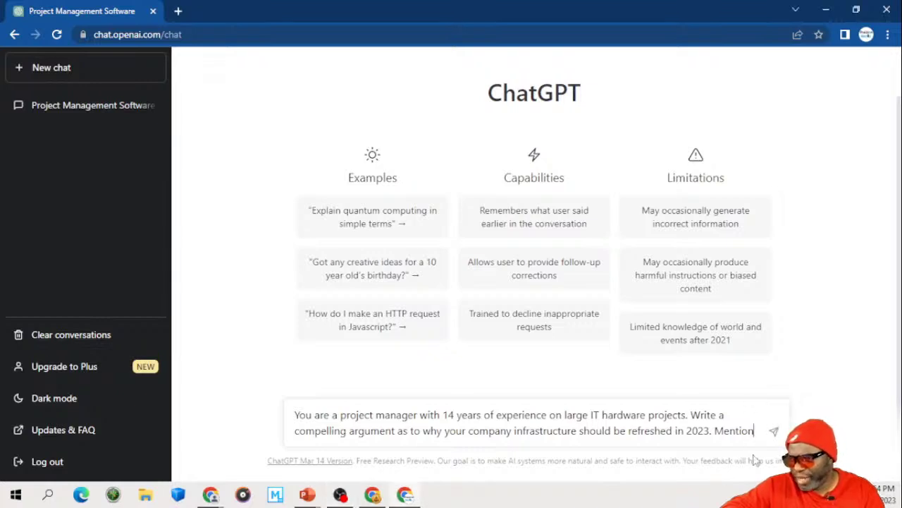
type("e ")
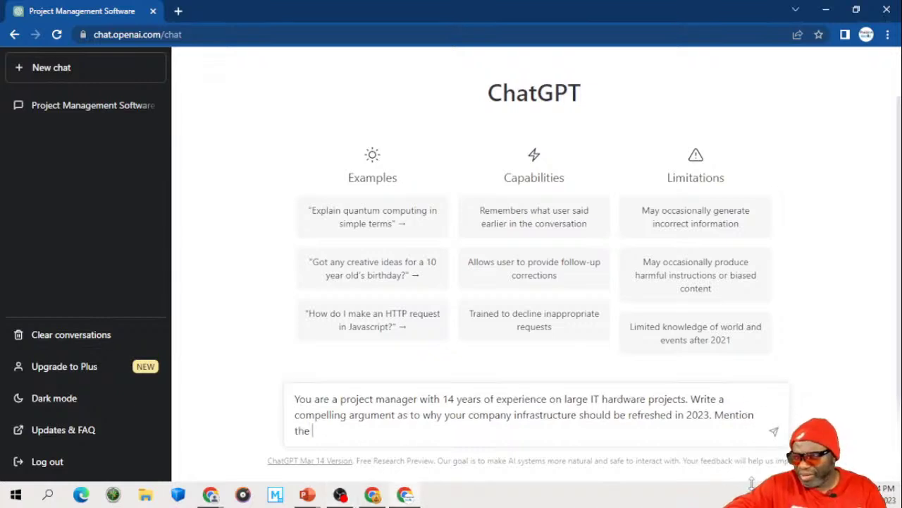
type("foll")
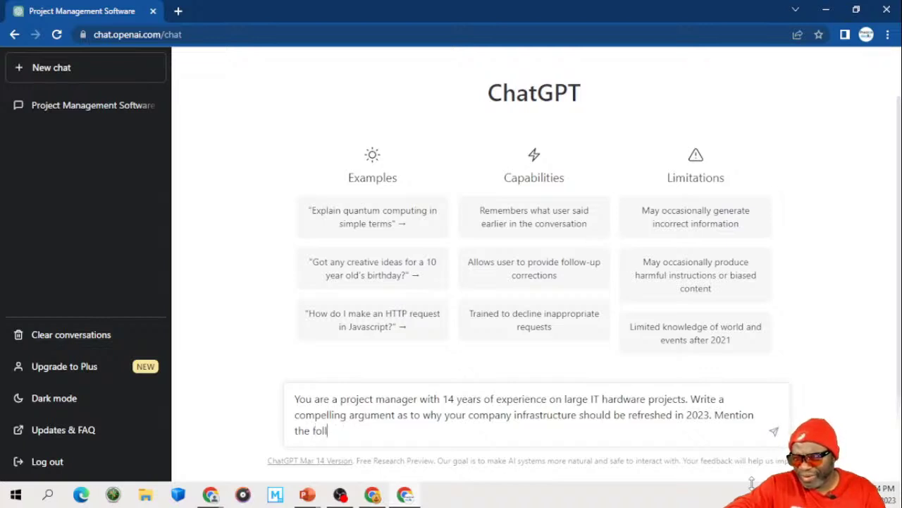
type("iowing names")
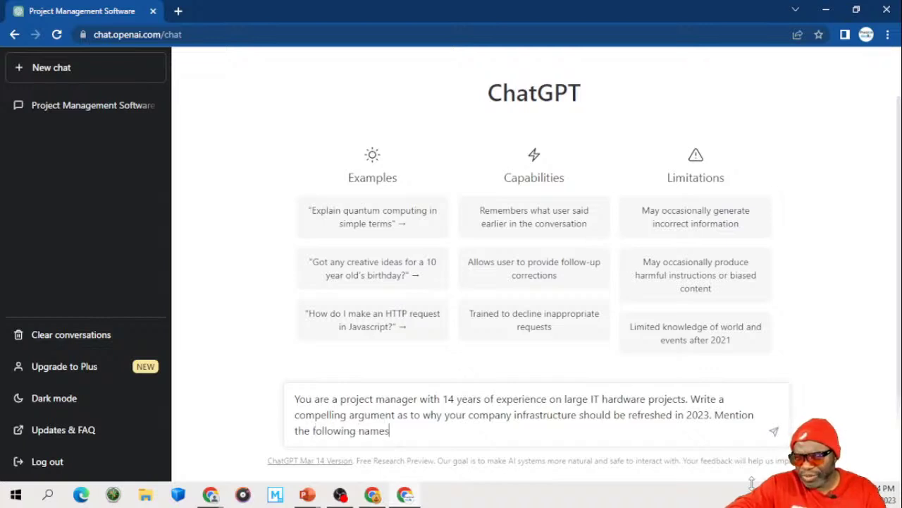
type(" in the argu")
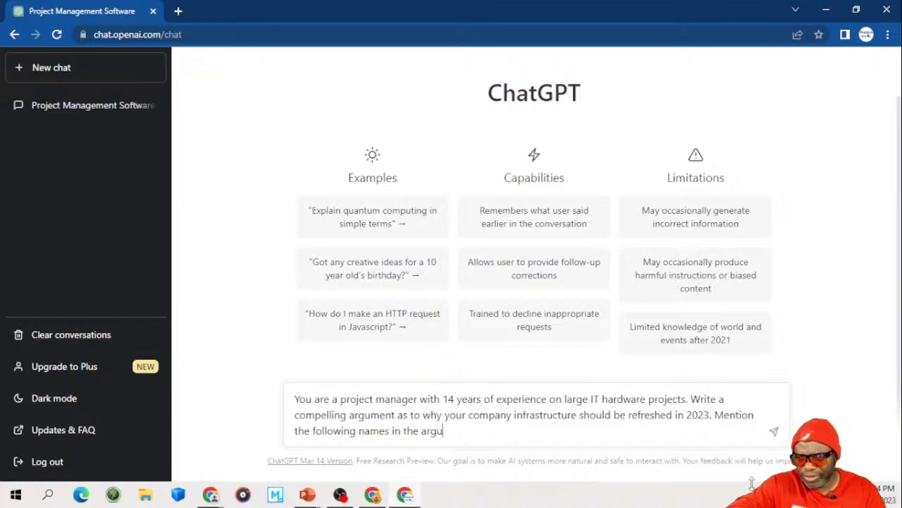
type("ment:")
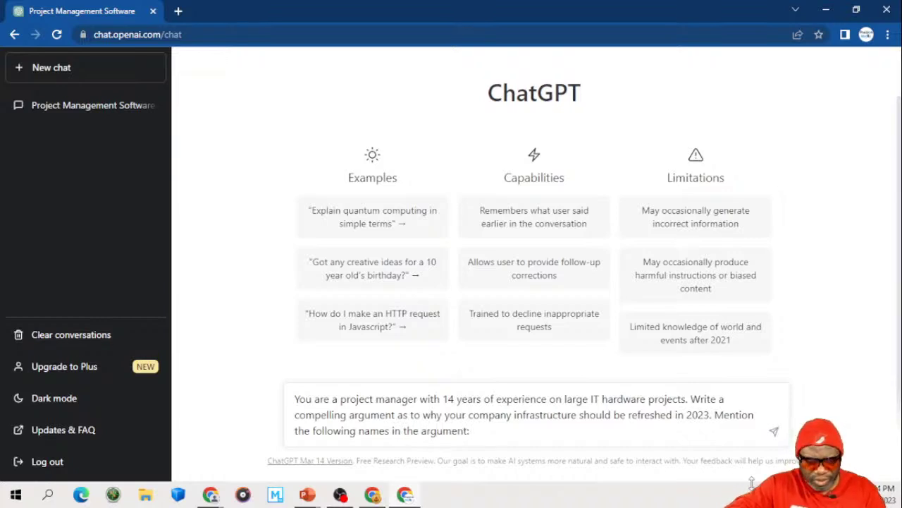
Step: List the people to mention: a Dr. and a Ms. with their surnames, followed by "The CFO" and the CFO's name
type(" Dr. Rice, ")
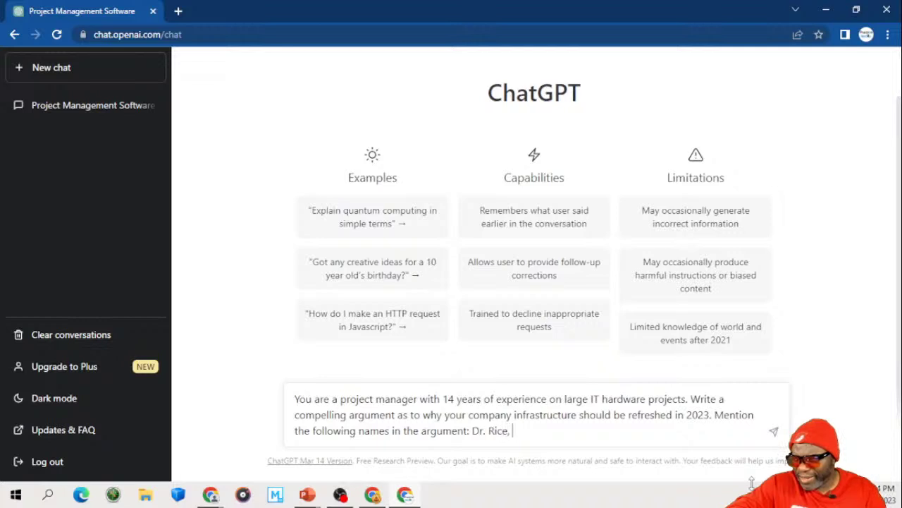
type("Ms. Bla")
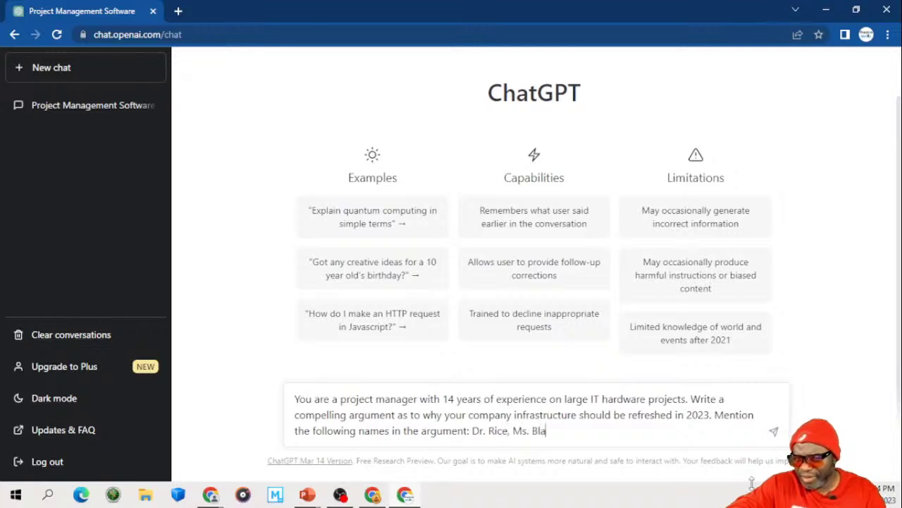
type("ckn")
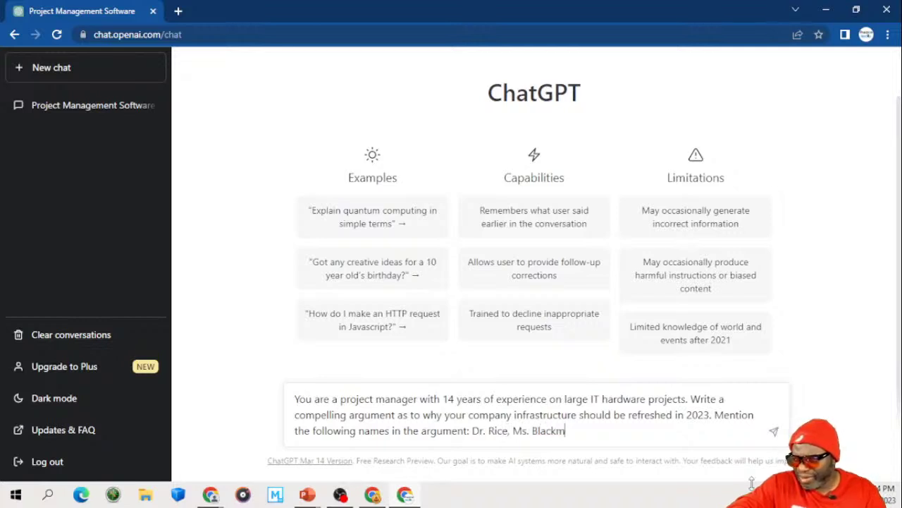
key("BackSpace")
type(", The CF")
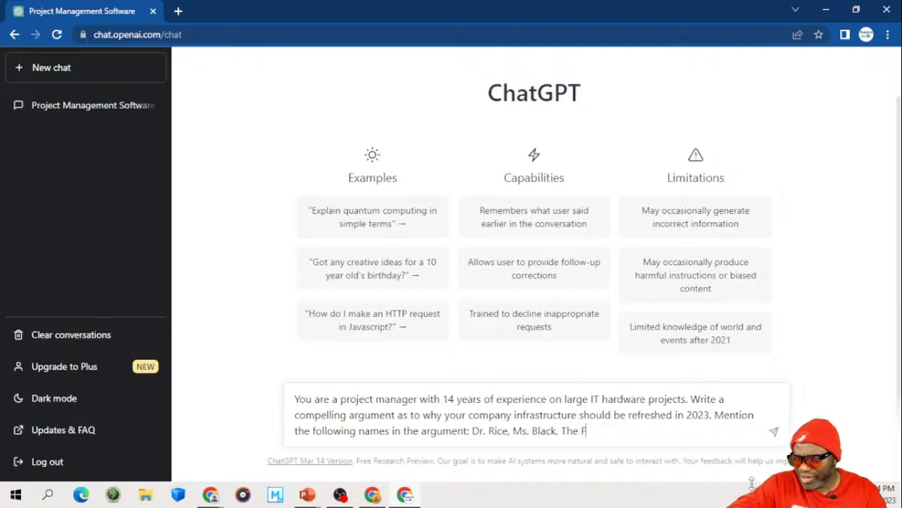
key("BackSpace")
type("CFO HG")
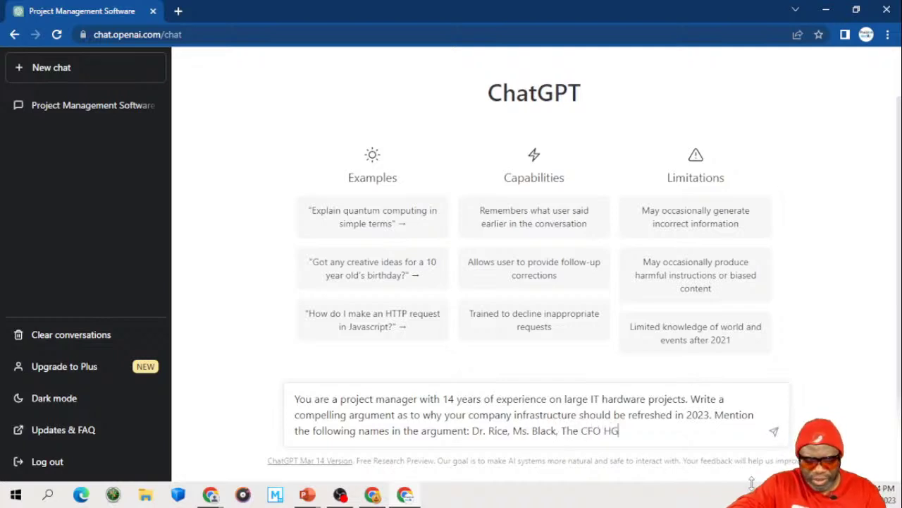
type(" Barnes")
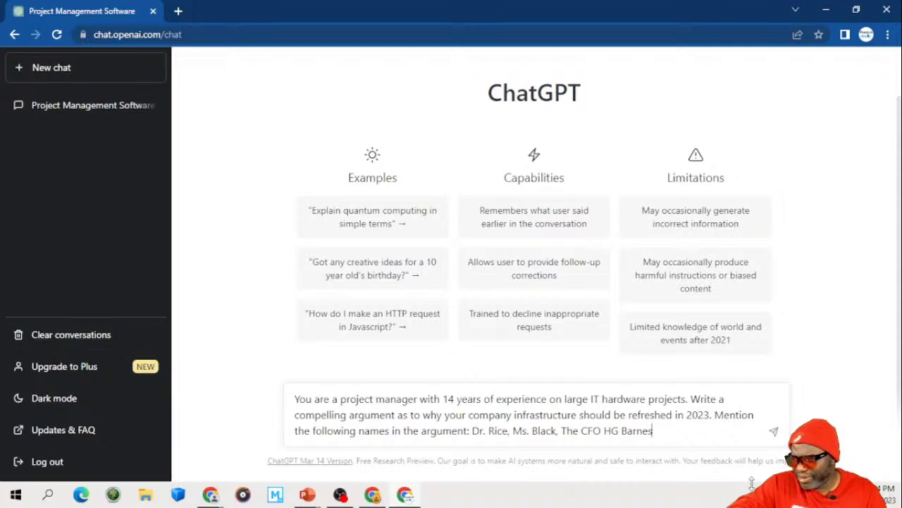
Step: Finish the list of names with "and the President of the company Mr." followed by the president's surname and a period
type(" and the Pre")
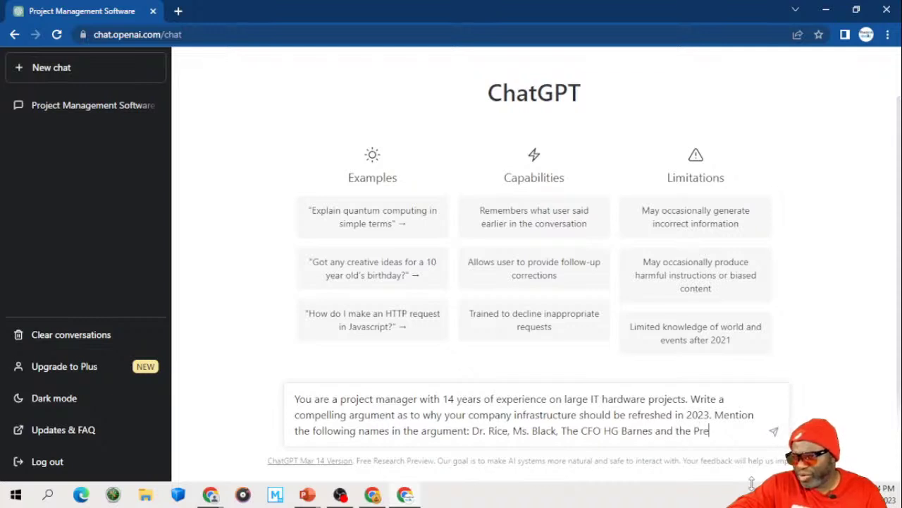
type("sident of")
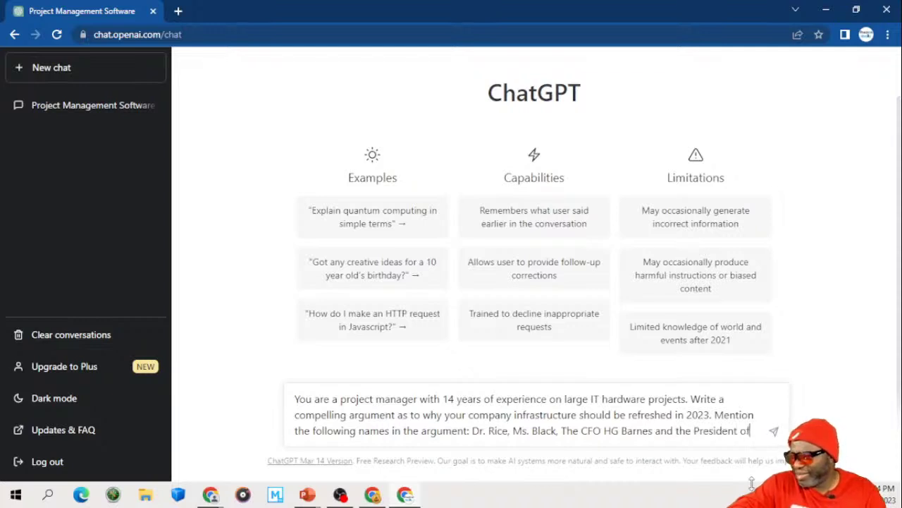
type(" the compan")
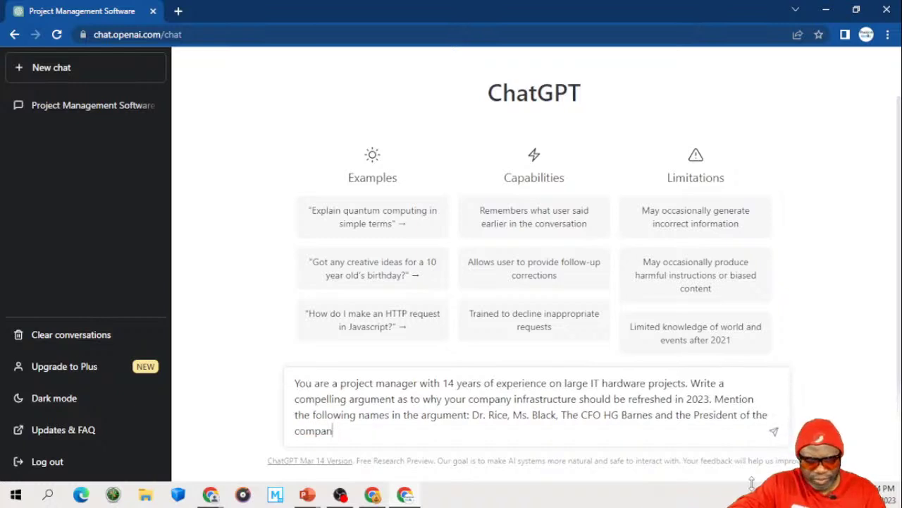
type("ty Mr")
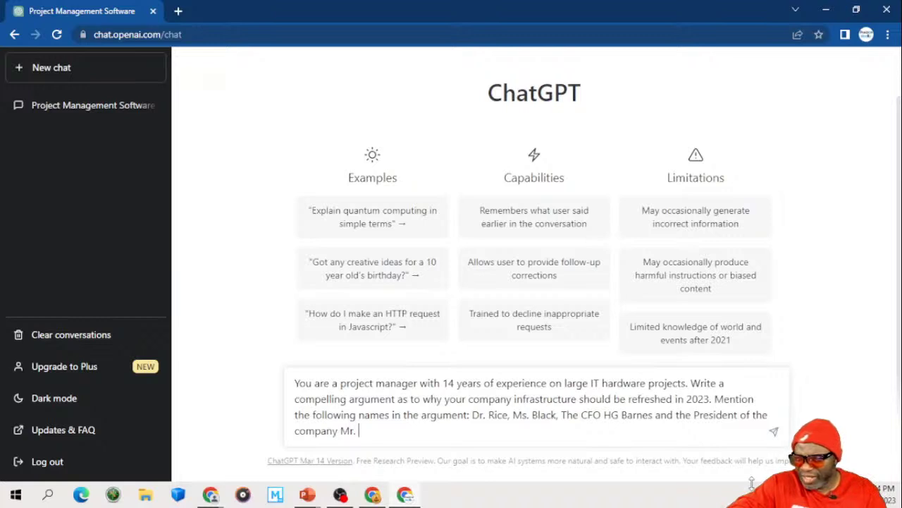
type(". Koalic")
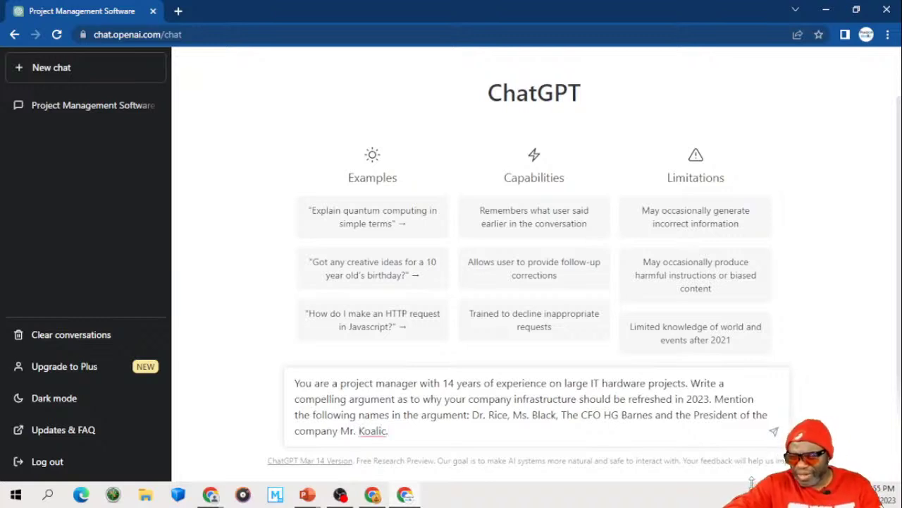
type(". Na")
key("BackSpace")
key("BackSpace")
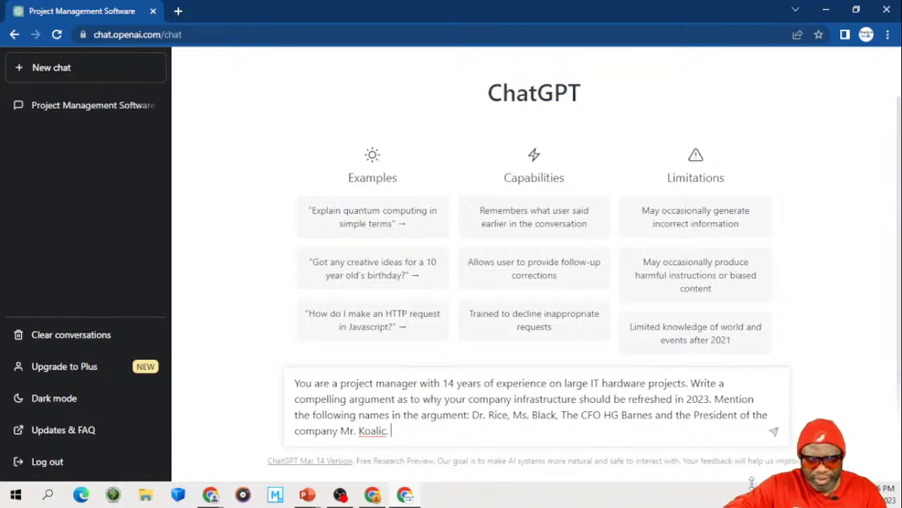
Step: Add the instruction "Make the response as robust as possible" to the end of the prompt
type("Make the ")
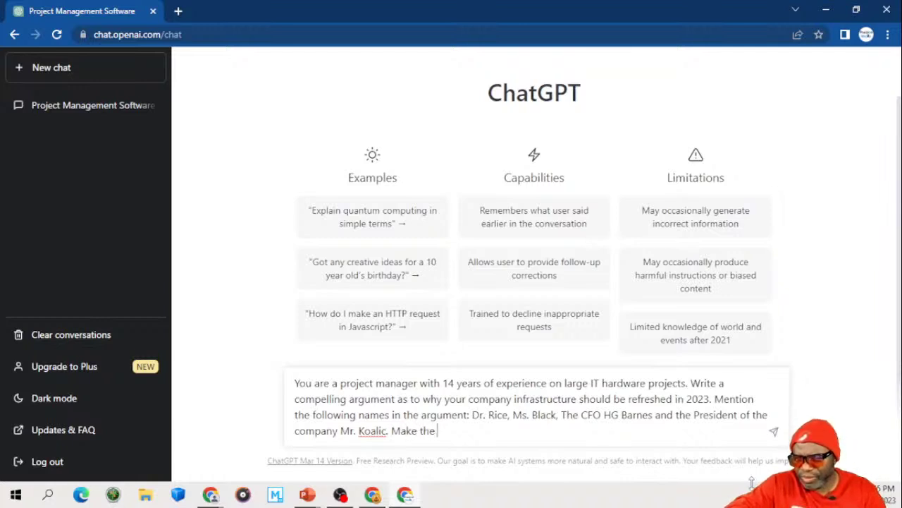
type("response as ")
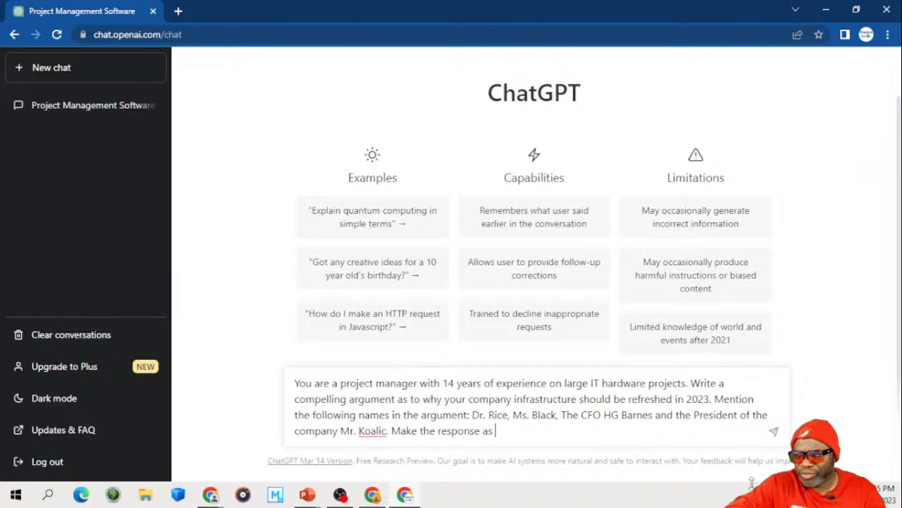
type("robust as p")
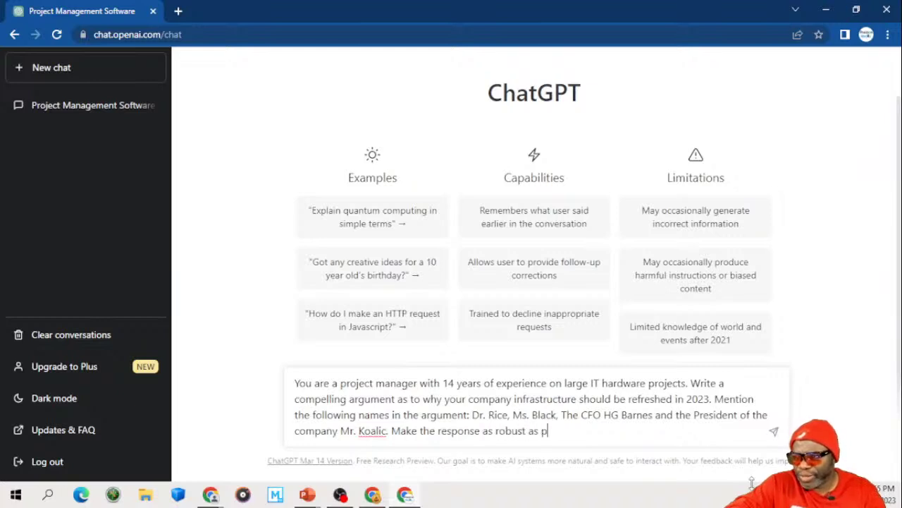
type("ossible,")
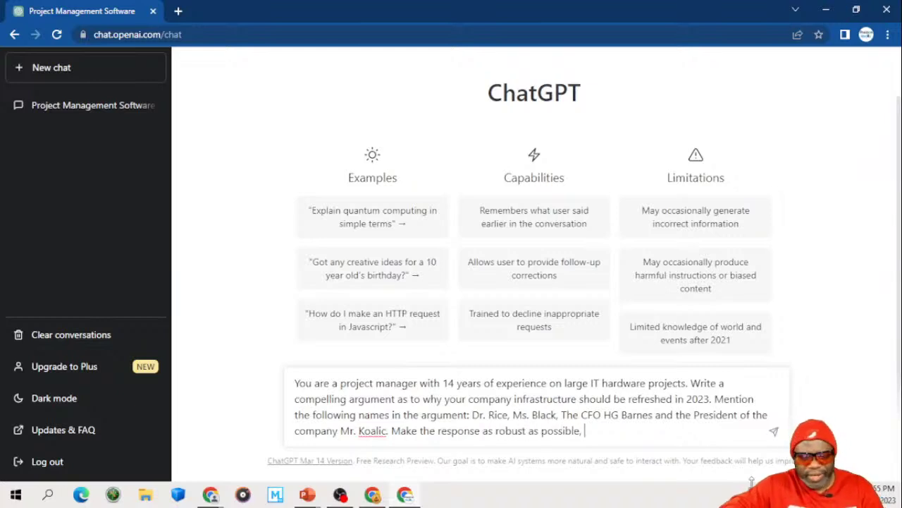
Step: Copy the whole prompt, replace its trailing comma with a period and submit it
key("ctrl+a")
key("ctrl+c")
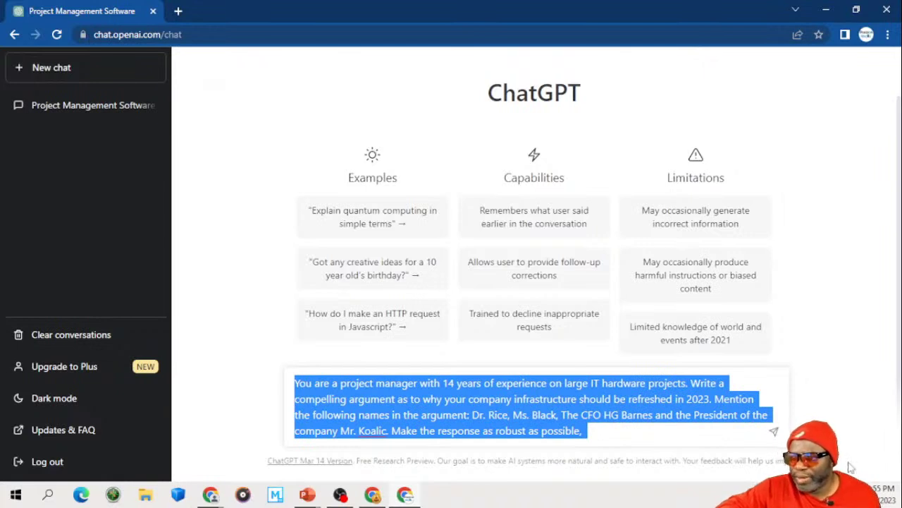
key("Right")
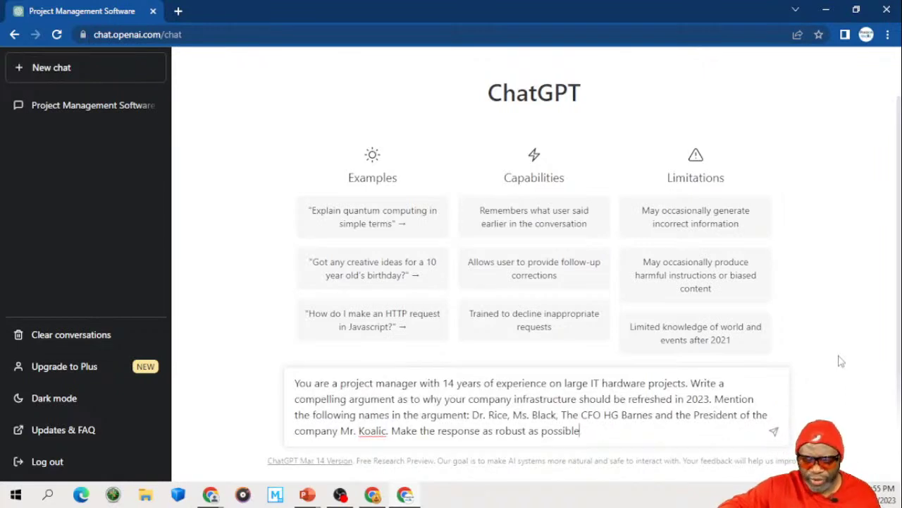
key("Return")
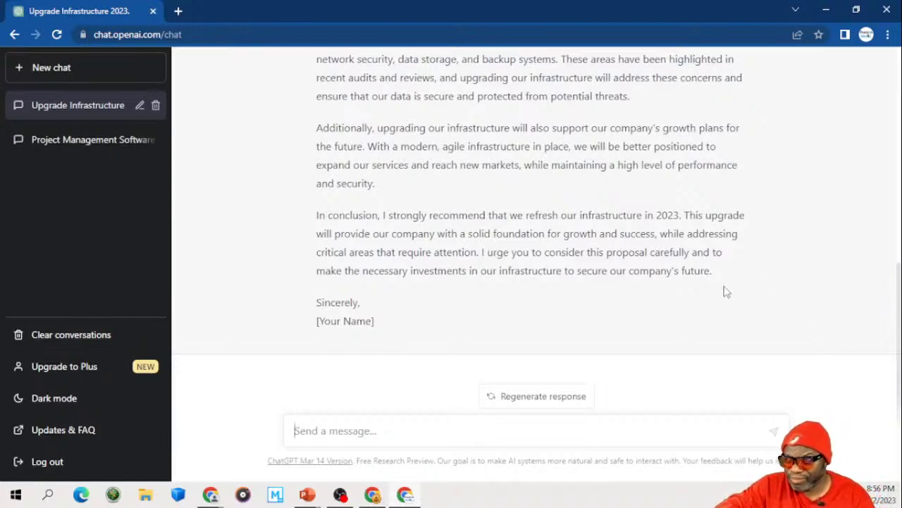
Step: Review the generated letter, then paste the copied prompt as a new message and delete everything after the role sentence
scroll(698, 287, "up", 1)
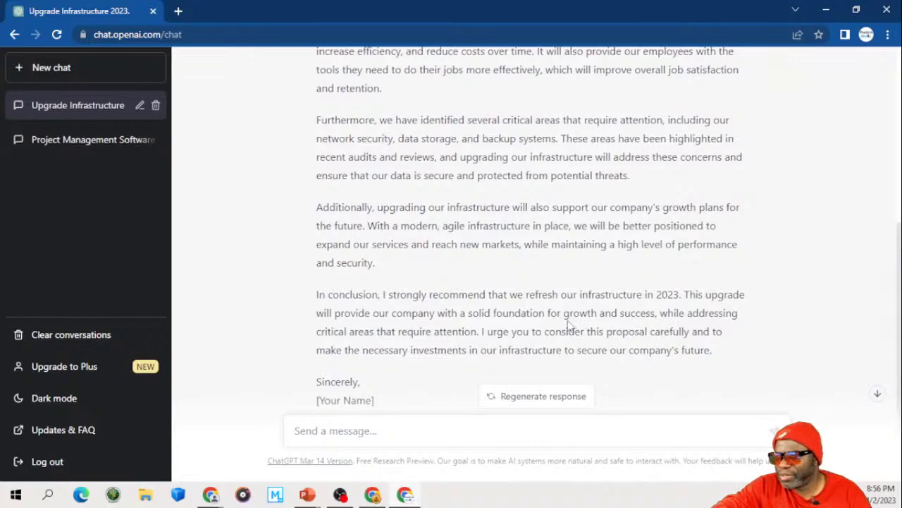
scroll(558, 325, "up", 5)
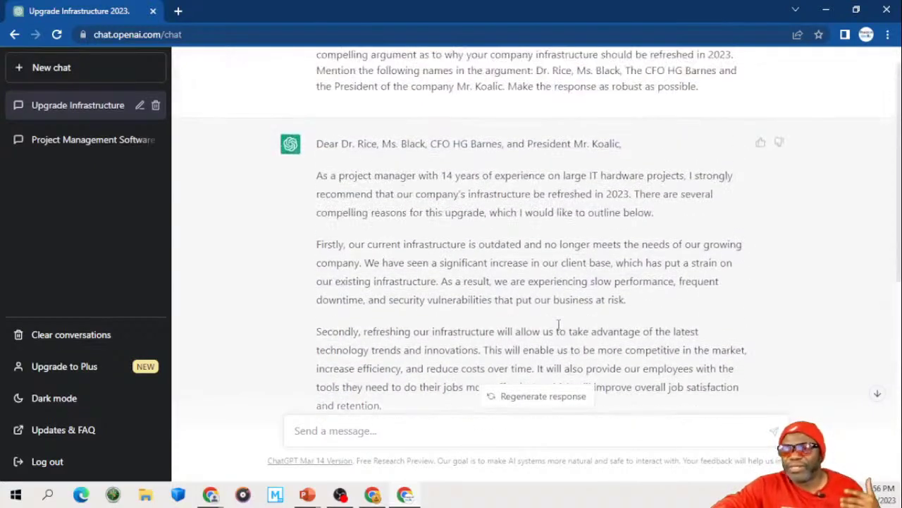
scroll(557, 325, "down", 3)
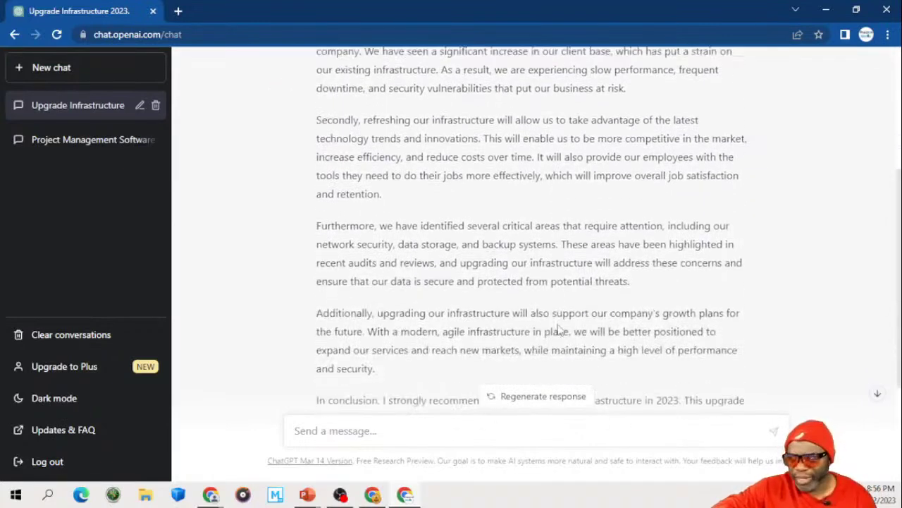
scroll(558, 329, "down", 3)
left_click(430, 431)
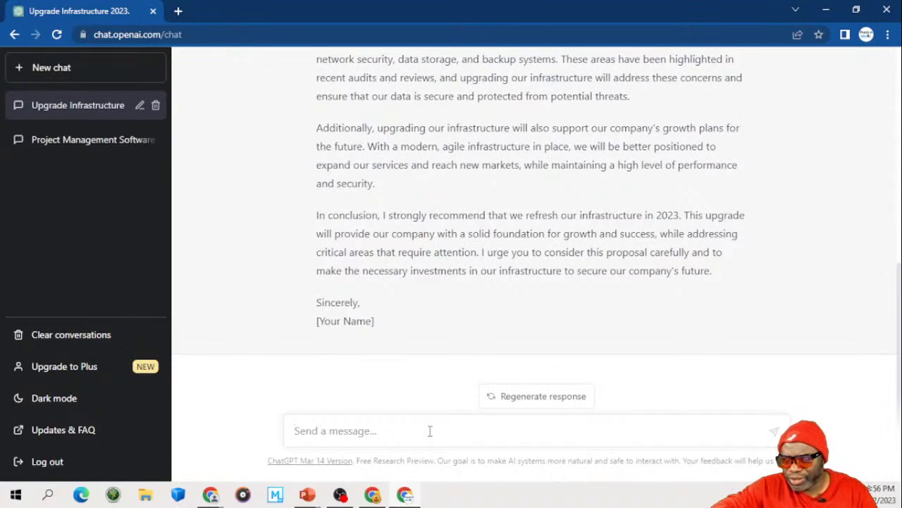
key("ctrl+v")
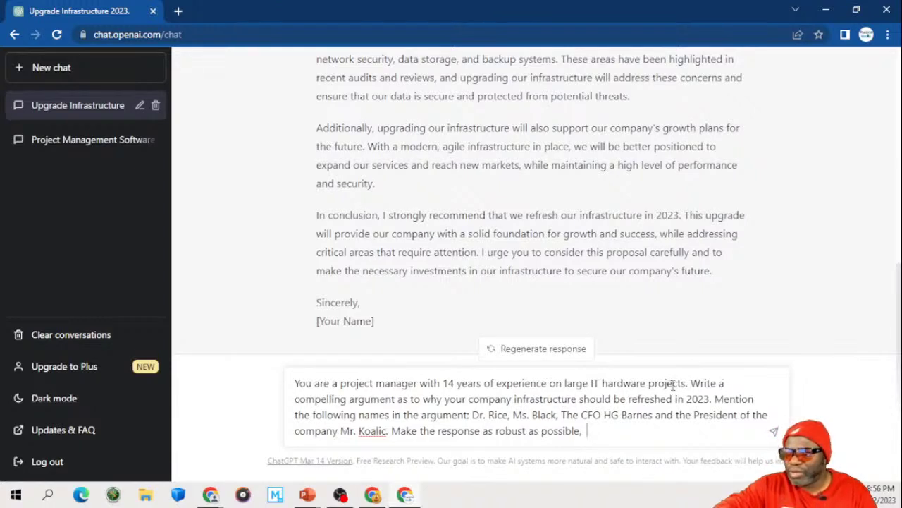
left_click_drag(691, 383, 731, 445)
key("BackSpace")
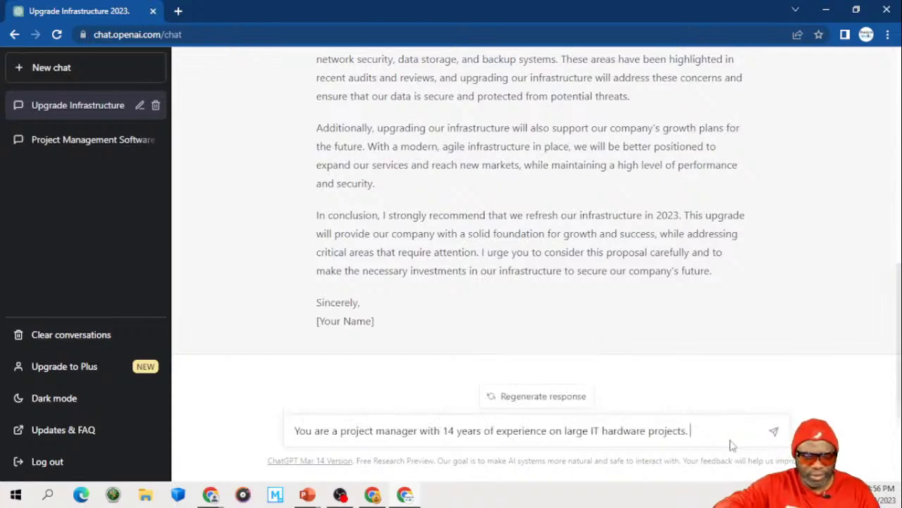
Step: Continue the prompt after the role sentence with "Build a compelling argument in tabular view"
type("Build a")
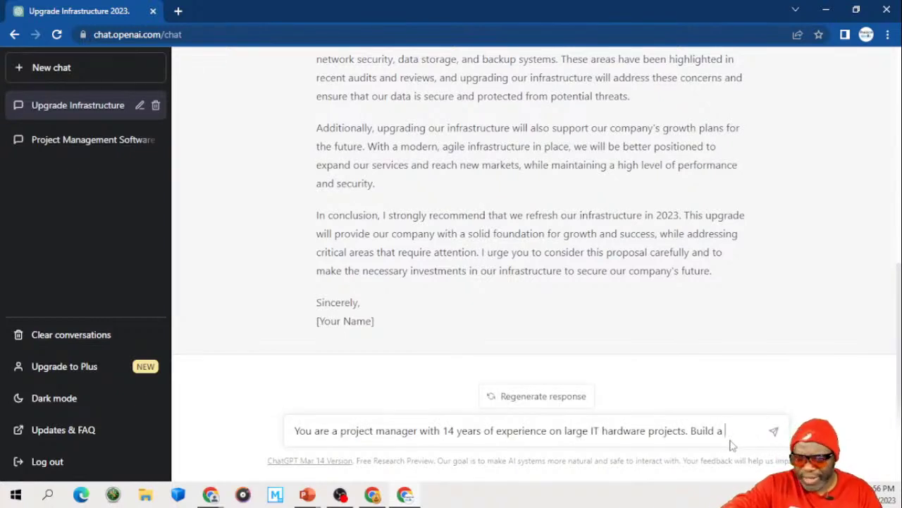
type(" compe")
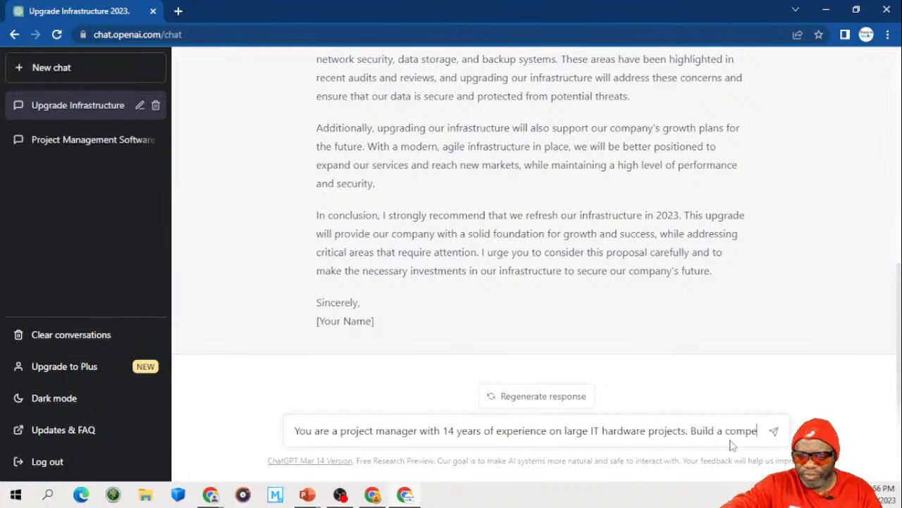
type("lling")
type("a")
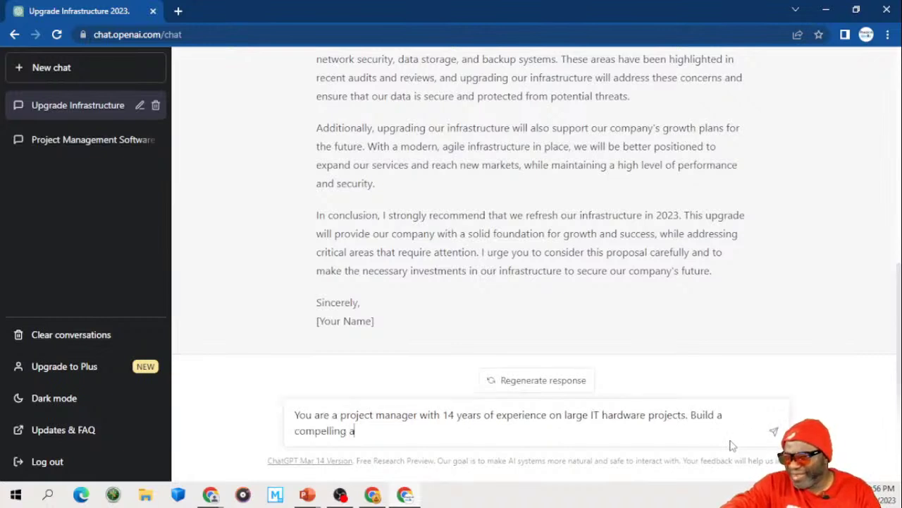
type("rgument ")
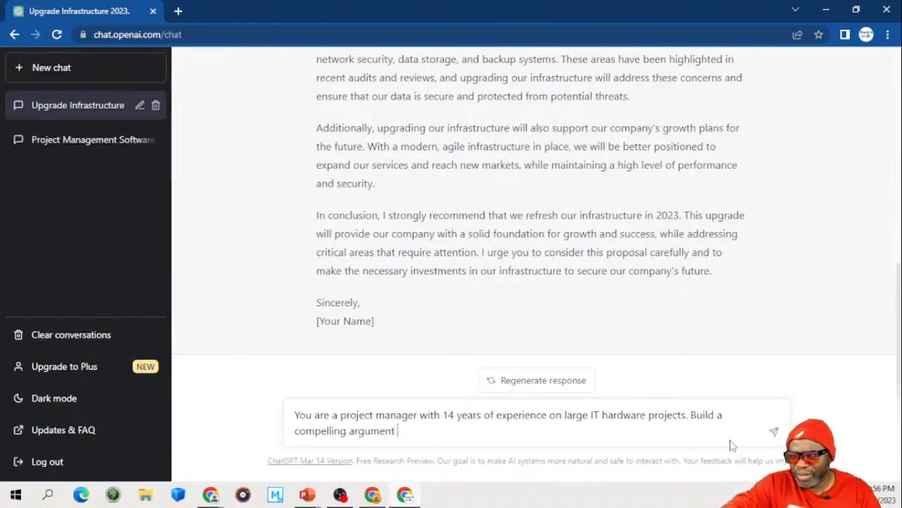
type("in tabu")
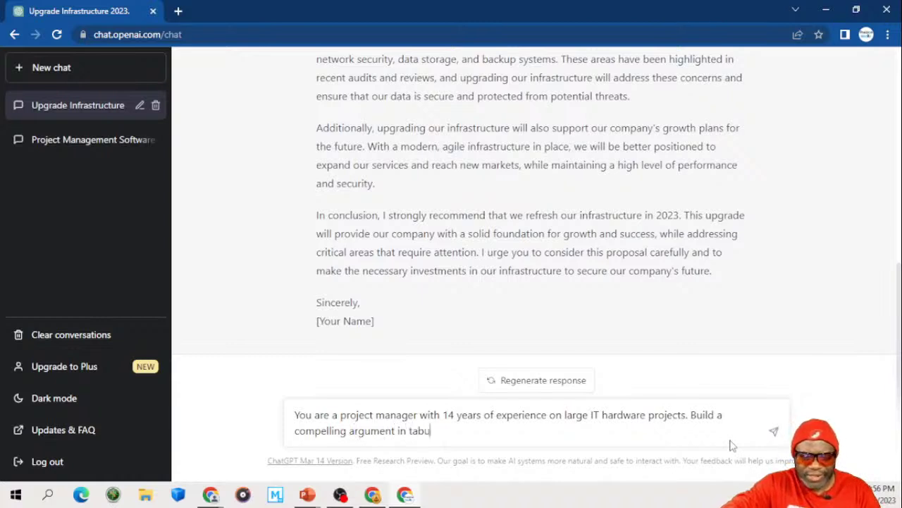
type("lar view")
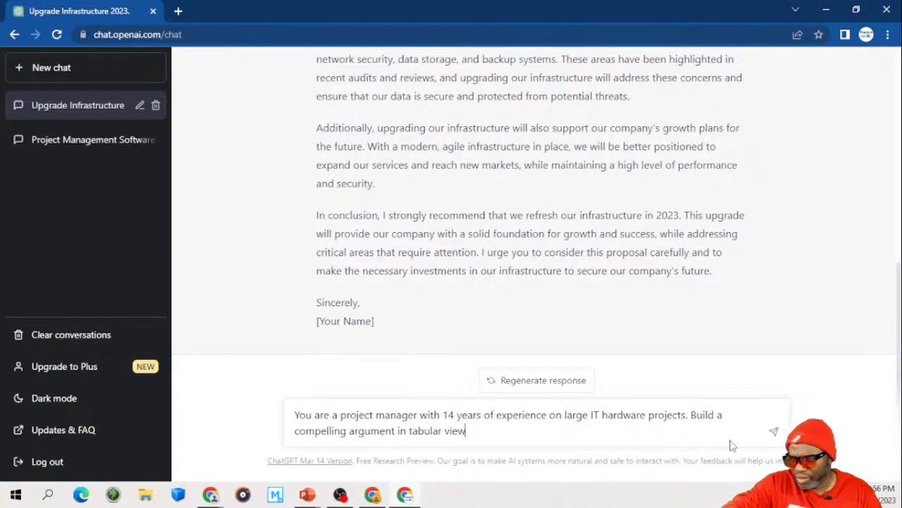
Step: Complete the table request with "showing the pros and the cons of a hardware and software upgrade."
type(" showing th")
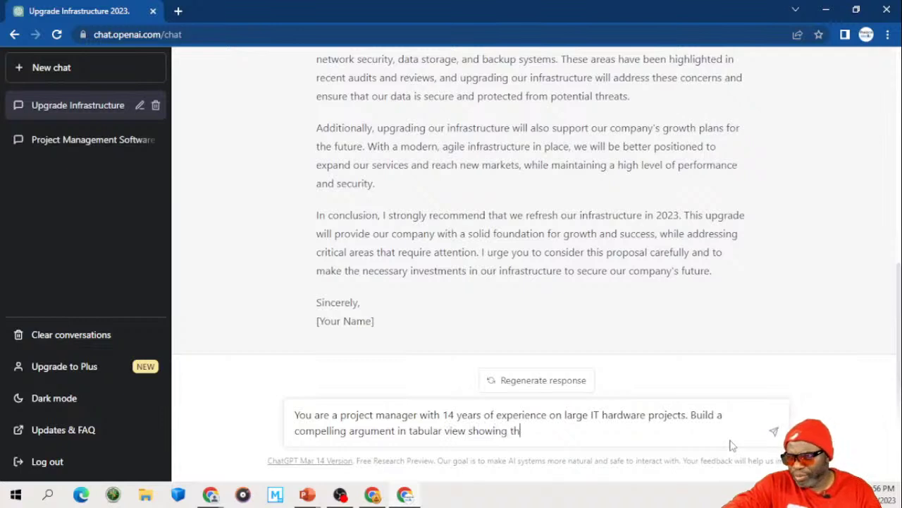
type("e pros a")
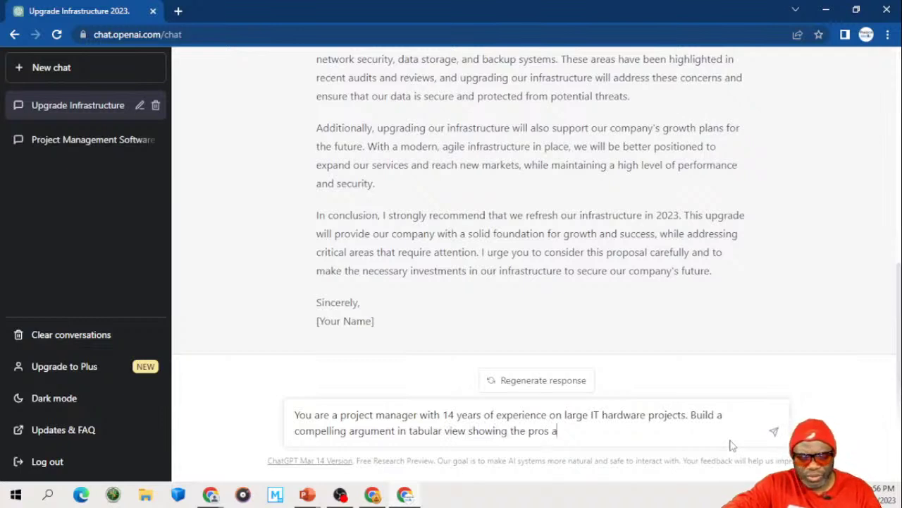
type("nd the cons of a ")
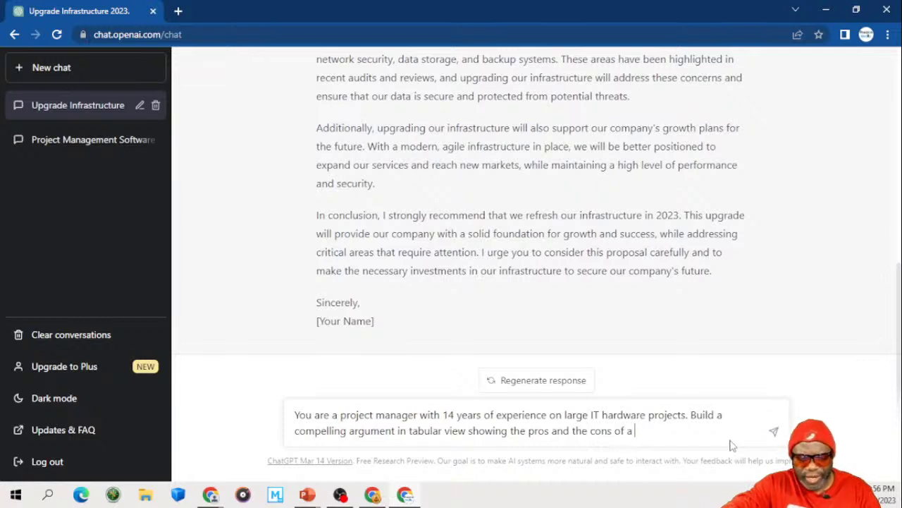
type("hardware ")
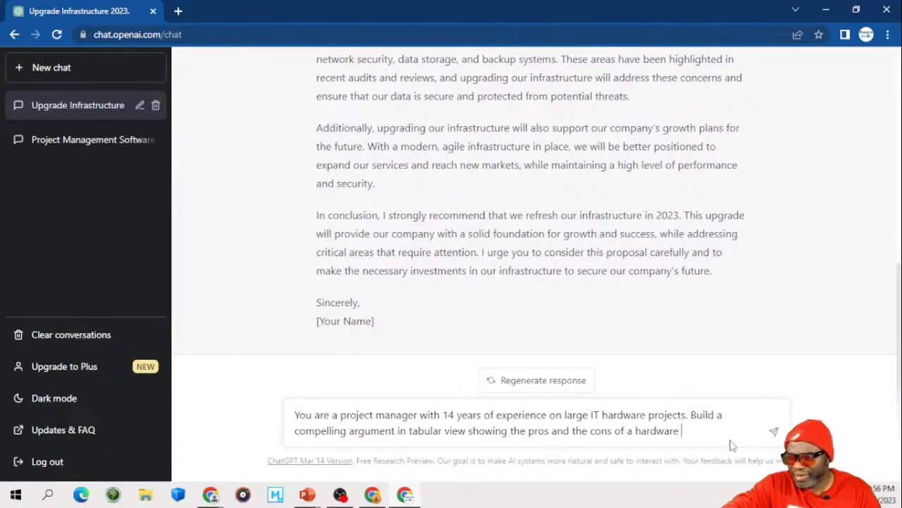
type("and soft")
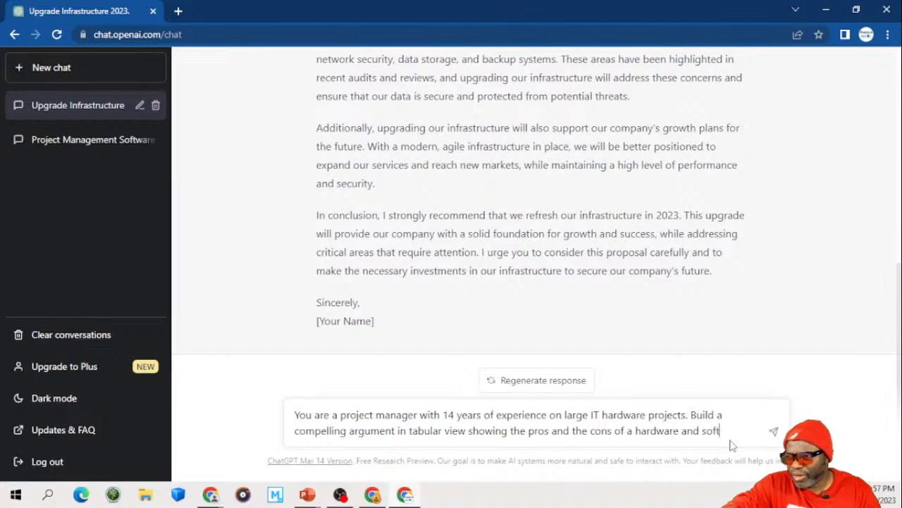
type("ware up")
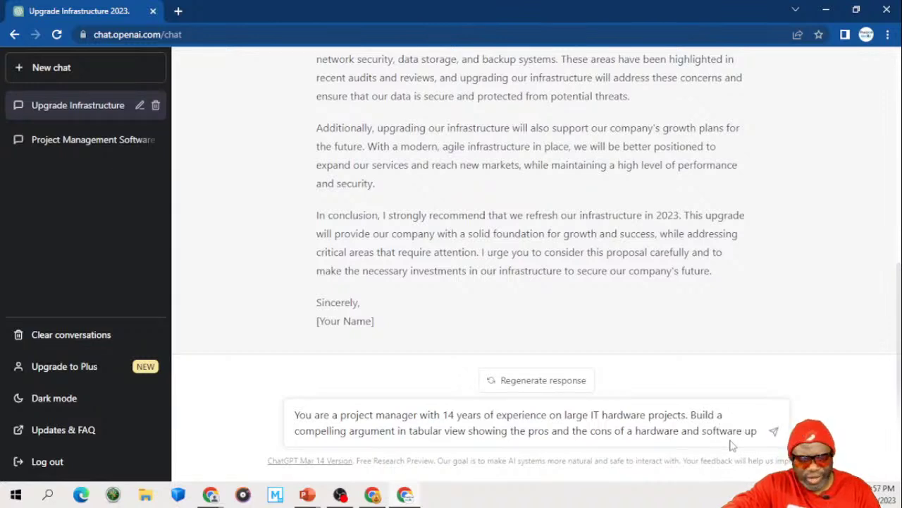
type("grade. ")
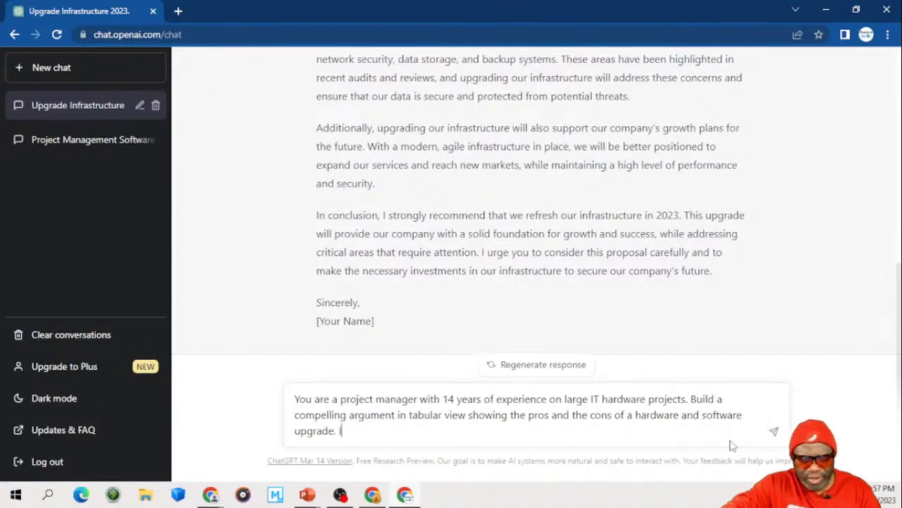
Step: Add "Include the cost benefit analysis in a separate field." to the prompt and submit it
type("Include the ")
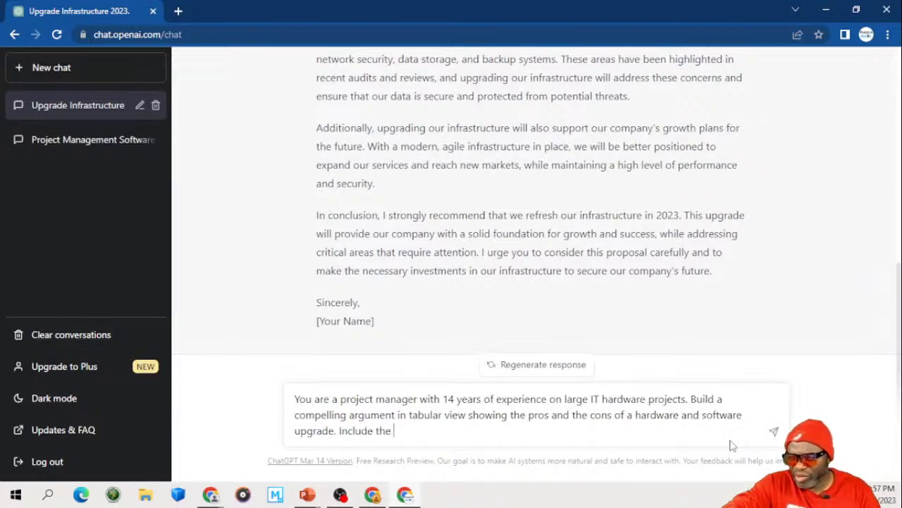
type("cost benef")
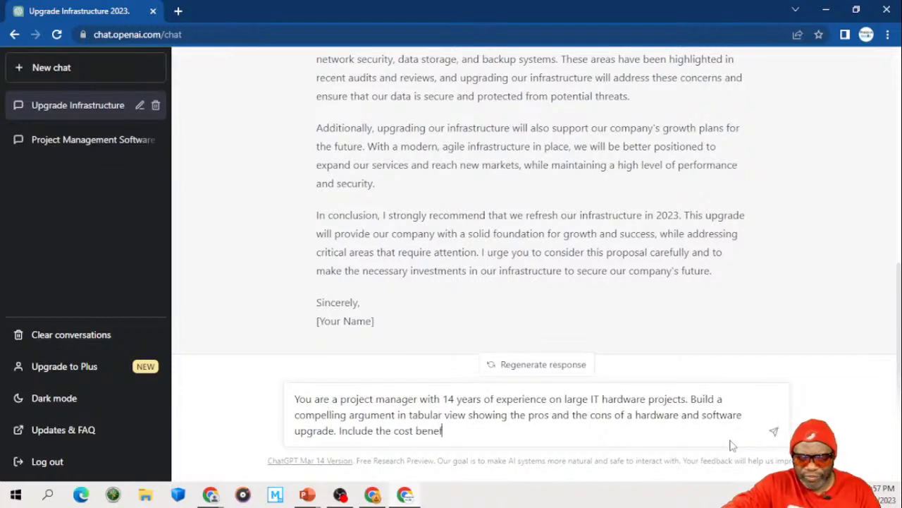
type("it analys")
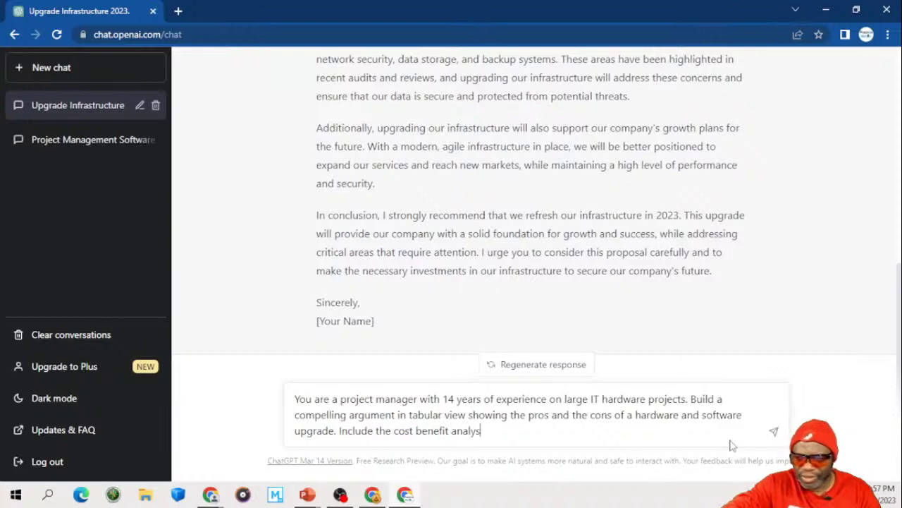
type("is in a sepa")
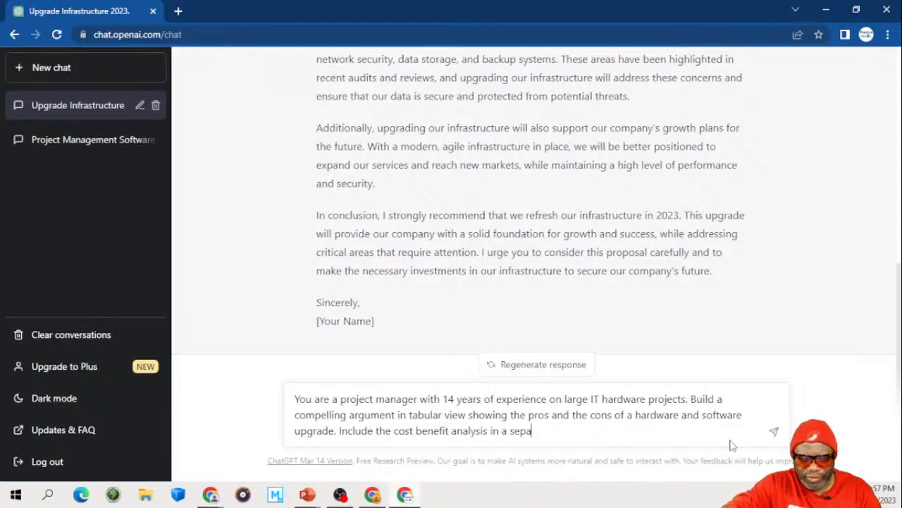
type("rate field.")
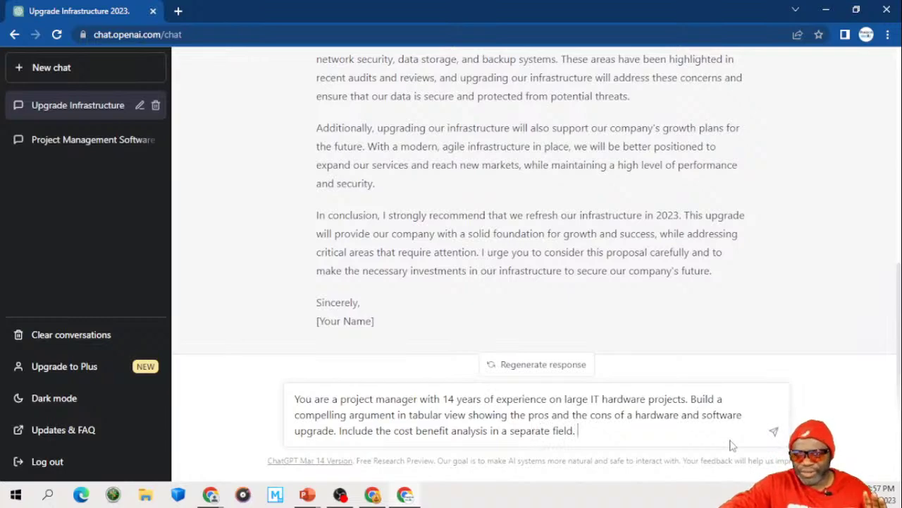
key("Return")
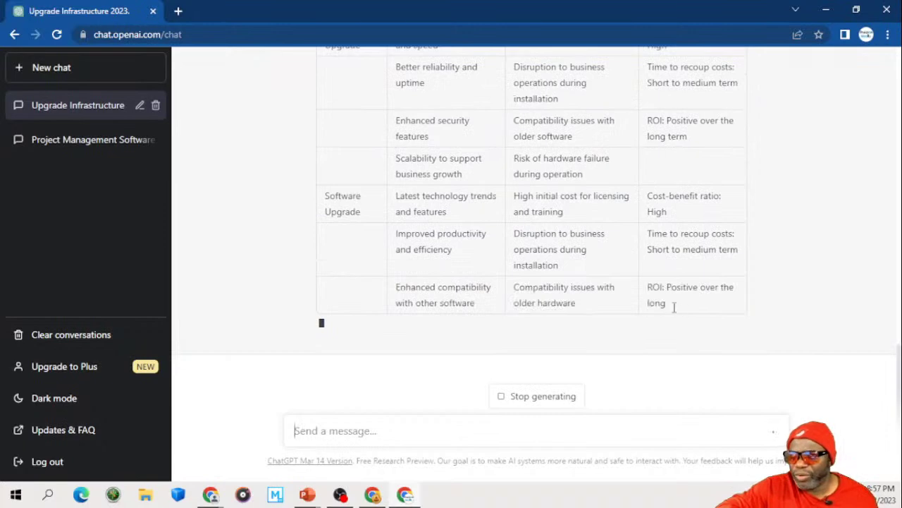
Step: Review the generated pros and cons table, its cost benefit analysis column and the closing summary
scroll(619, 276, "up", 3)
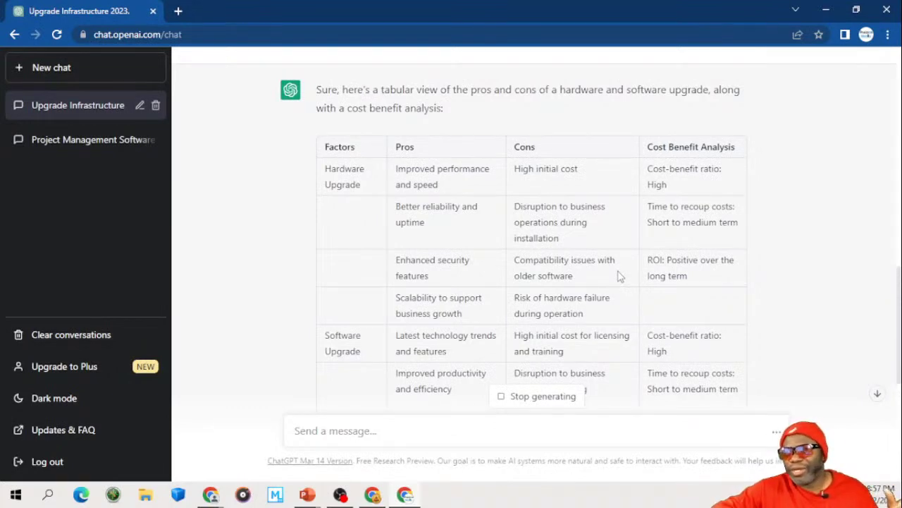
scroll(619, 277, "down", 1)
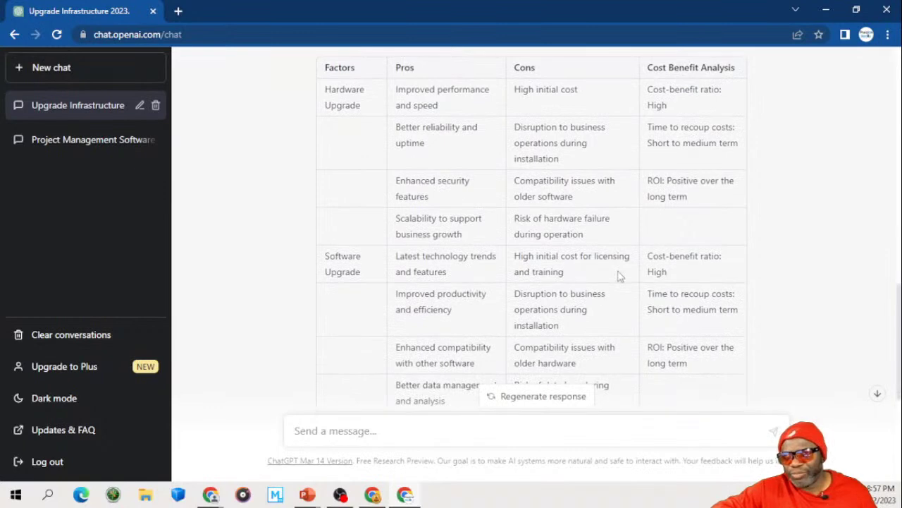
scroll(619, 276, "down", 2)
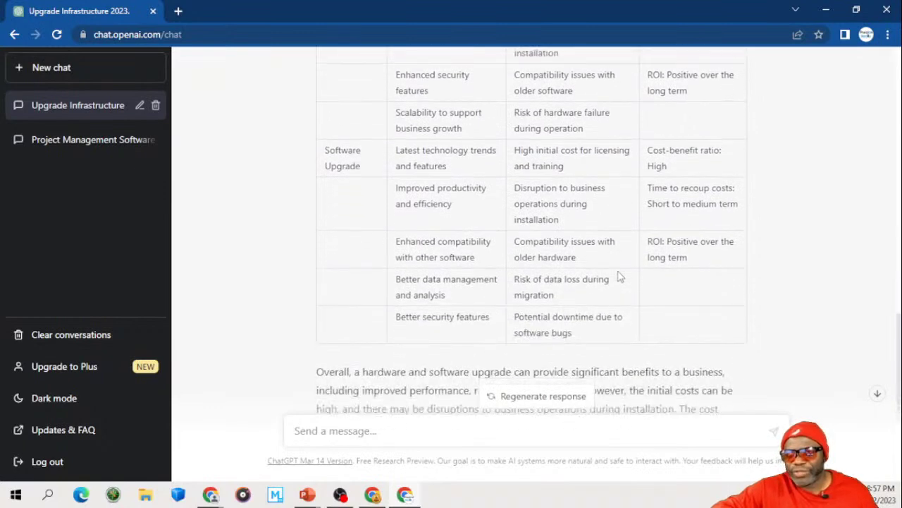
scroll(619, 276, "down", 1)
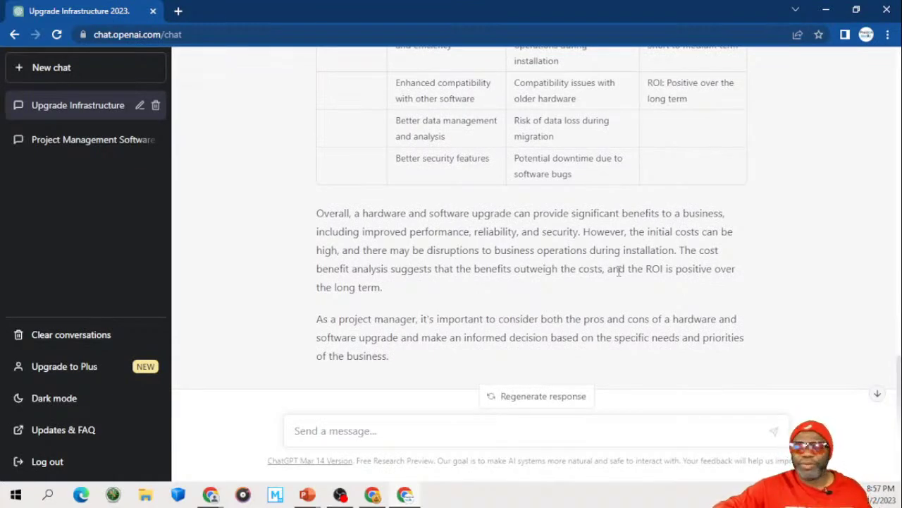
scroll(619, 271, "up", 2)
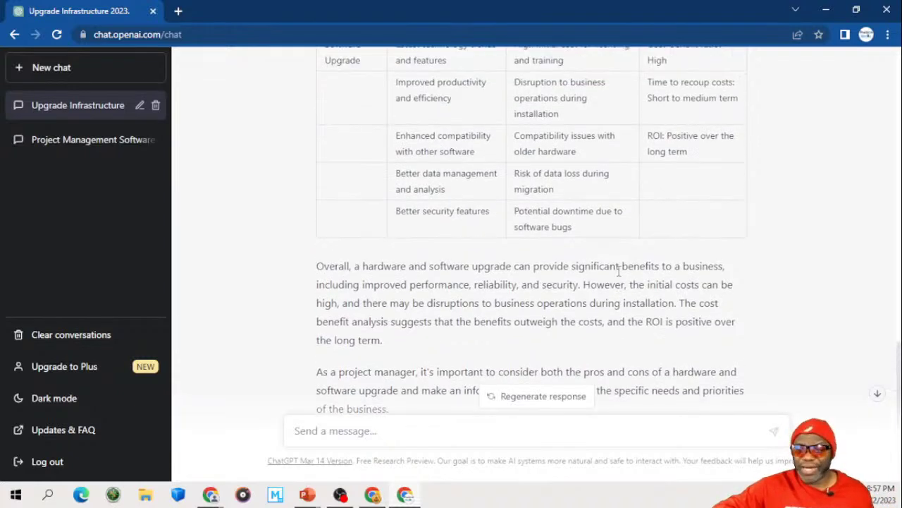
scroll(619, 276, "up", 2)
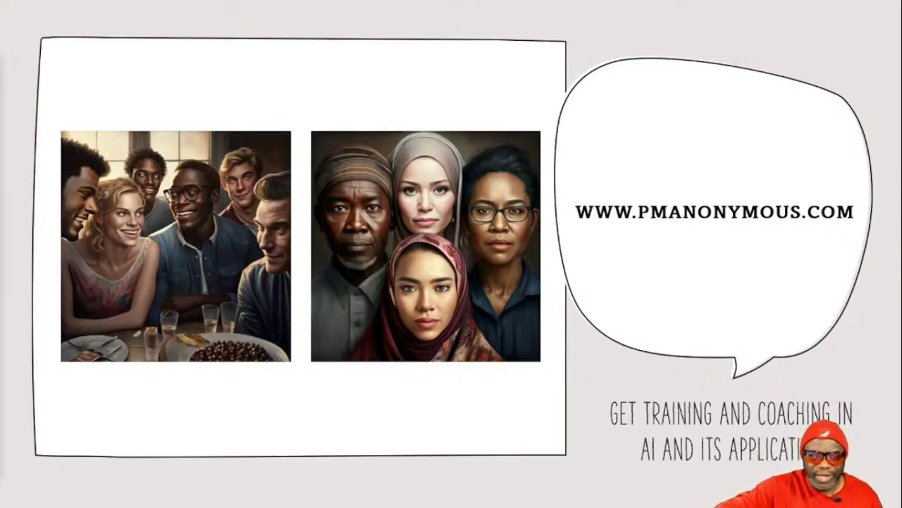
key("Right")
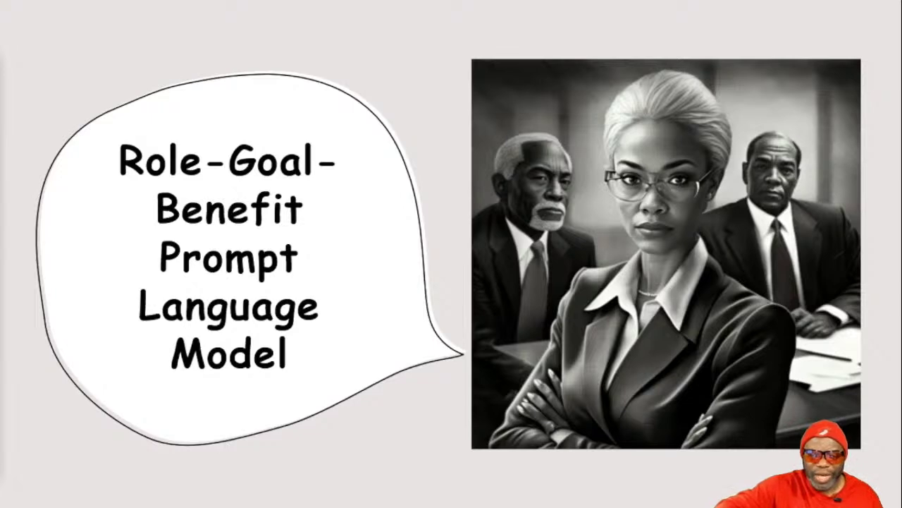
key("Right")
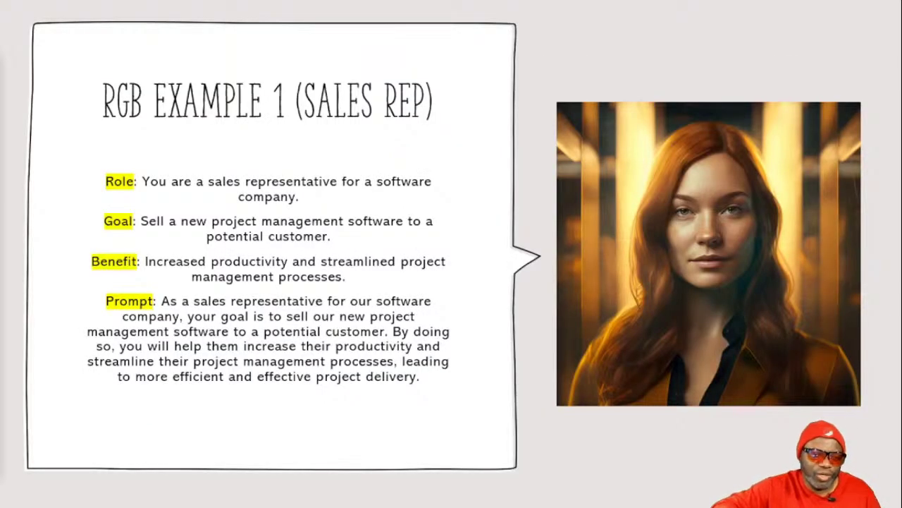
key("Right")
key("Right")
key("Right")
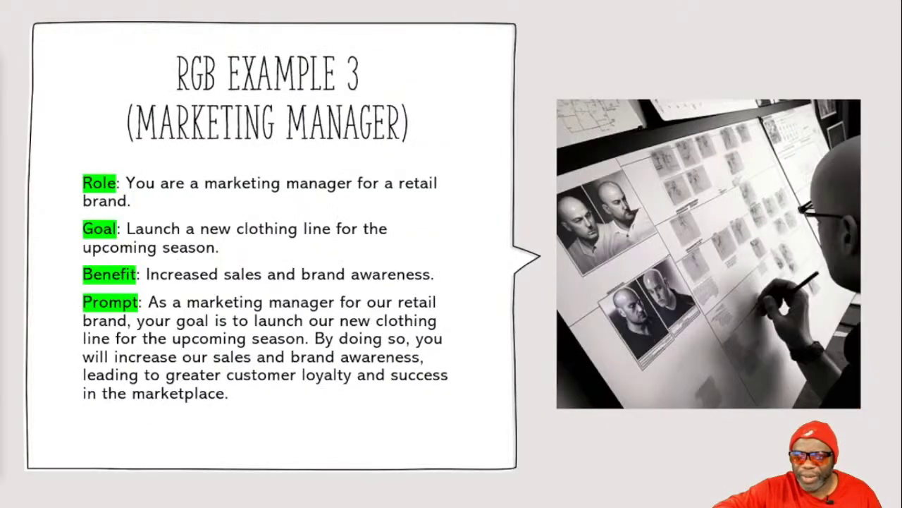
key("Right")
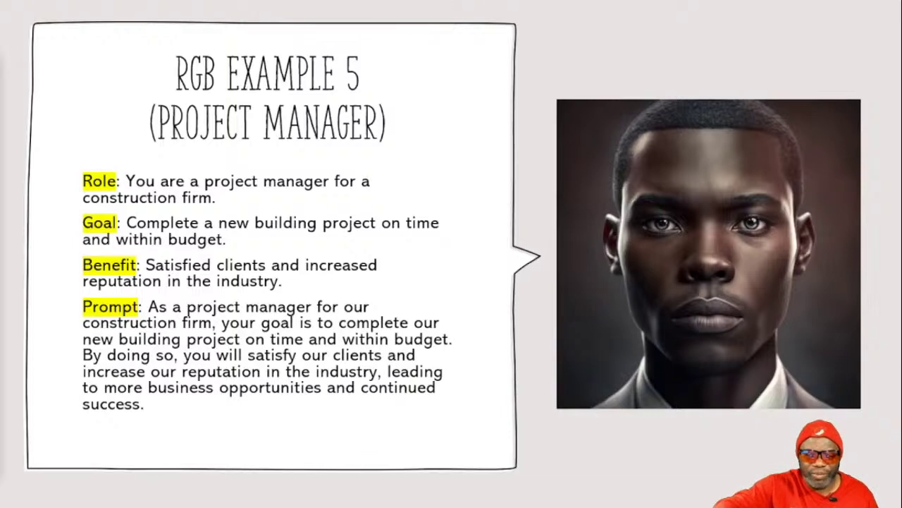
key("Right")
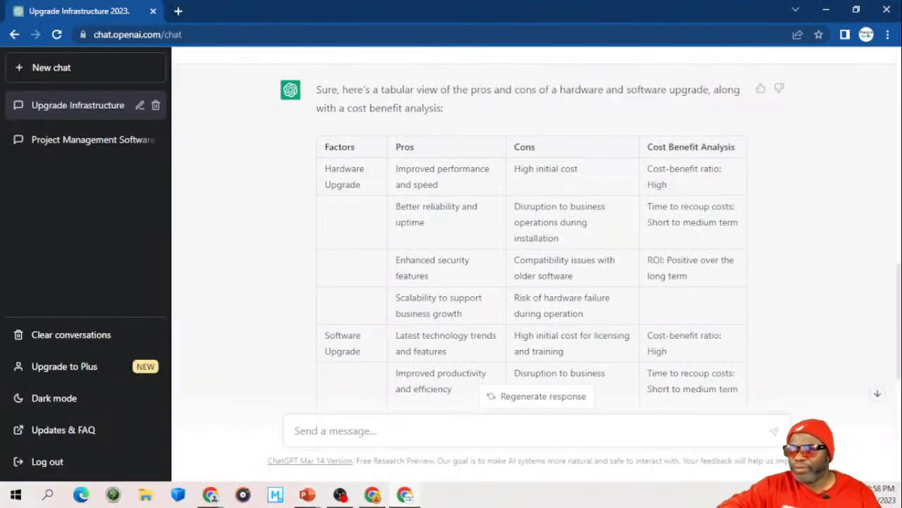
Step: Begin a new message at the end of the conversation with "Create a backlog"
left_click(876, 391)
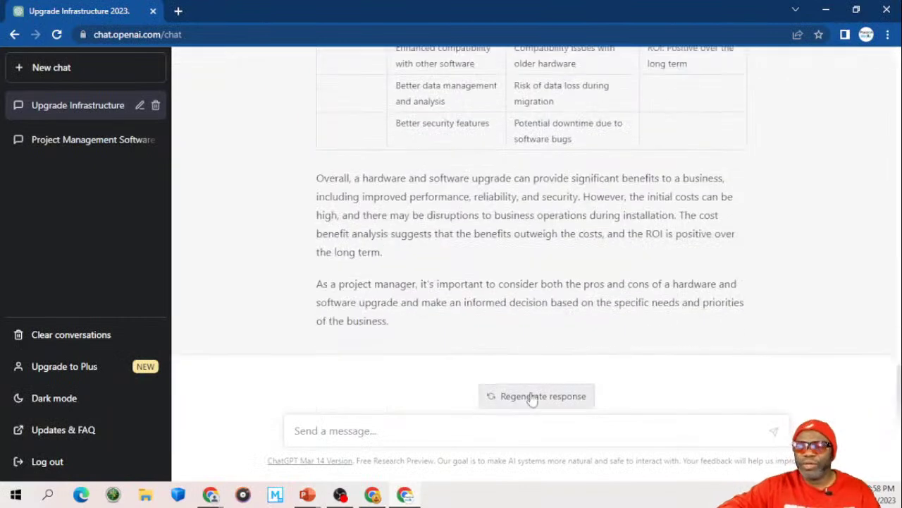
left_click(494, 428)
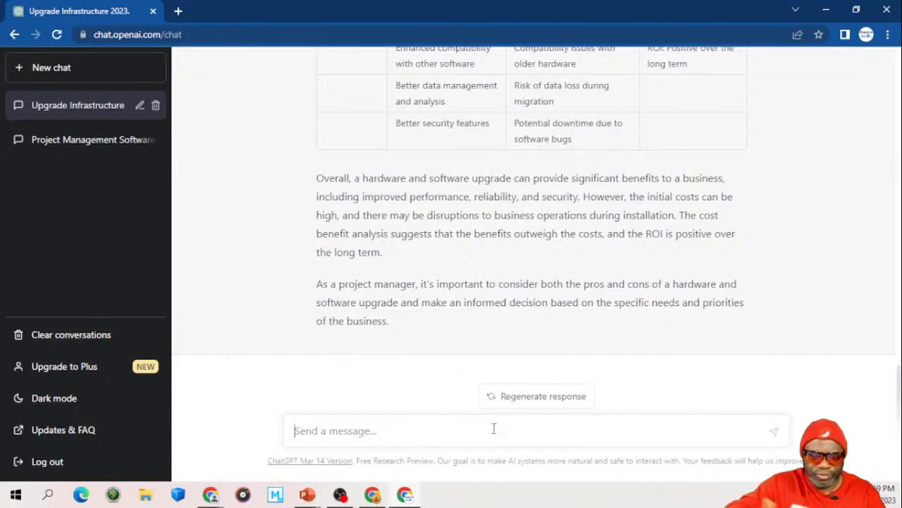
type("Create")
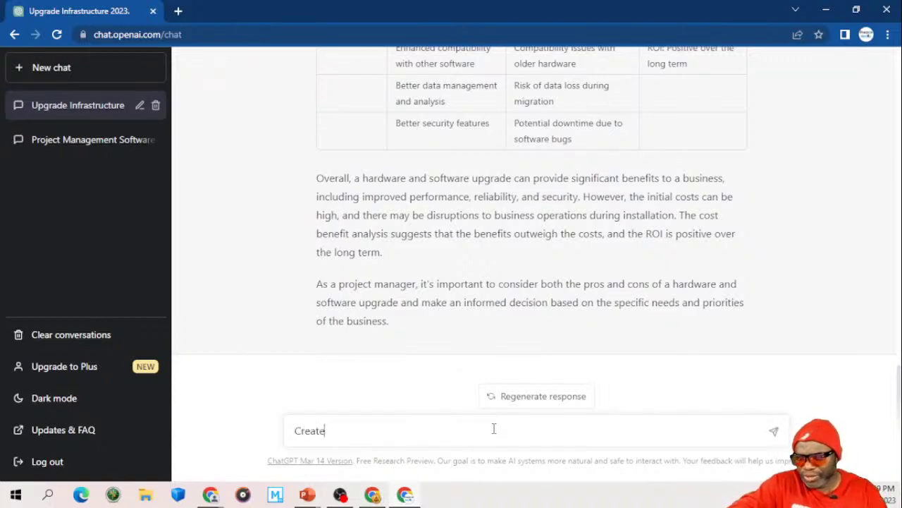
type(" a backlog")
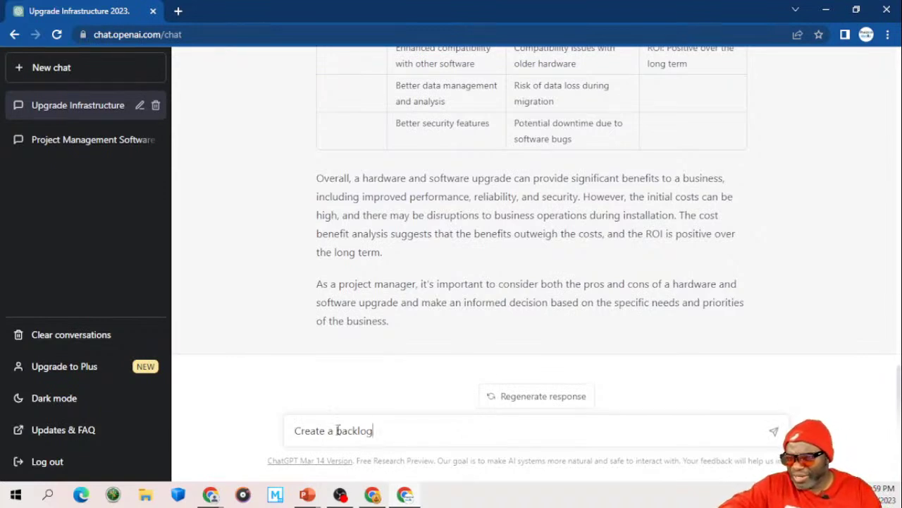
Step: Insert the "Write a compelling argument" infrastructure-refresh prompt before "Create a backlog" in the message draft
left_click(295, 432)
type("Write a compelling argument as to why your company infrastructure should be refreshed in 2023. Mention the following names in the argument: Dr. Rice, Ms. Black, The CFO HG Barnes and the President of the company Mr. Koalic. Make the response as robust as possible,")
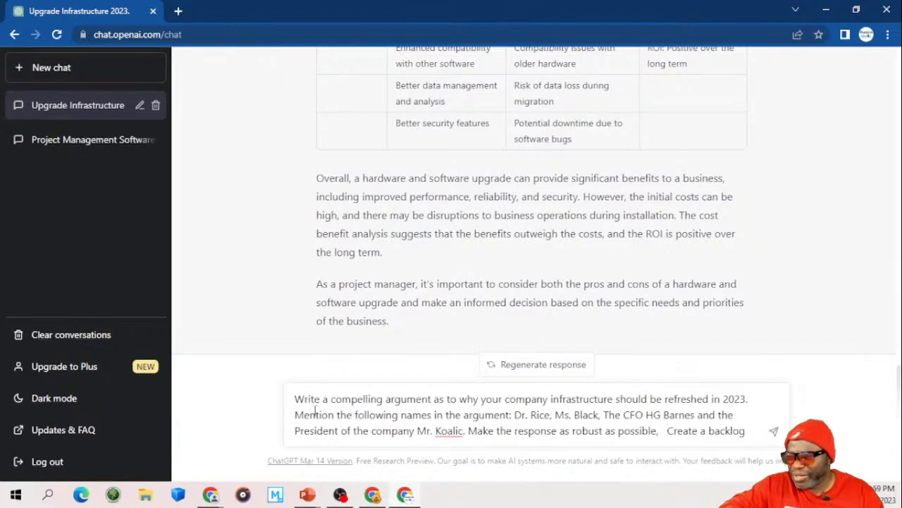
Step: Replace the entire message draft with "You are a Portfolio manager trying to"
left_click_drag(295, 399, 463, 413)
key("ctrl+a")
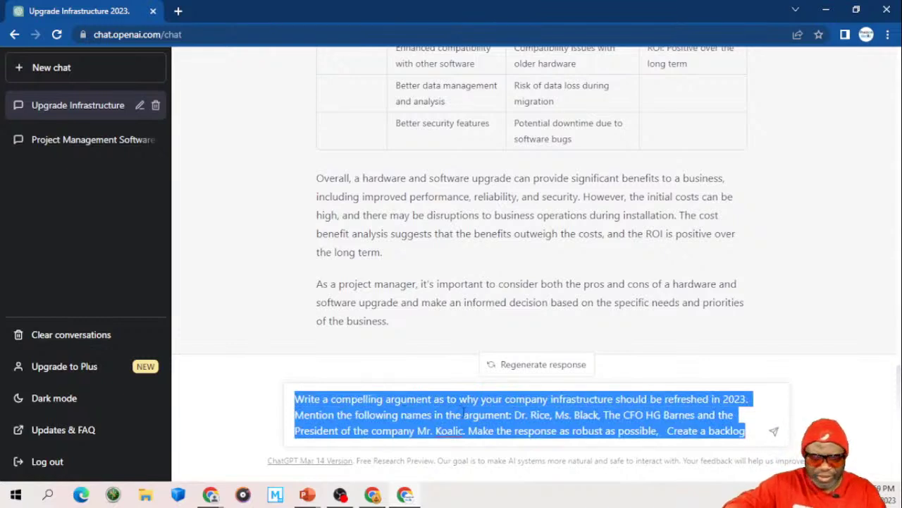
type("You are a")
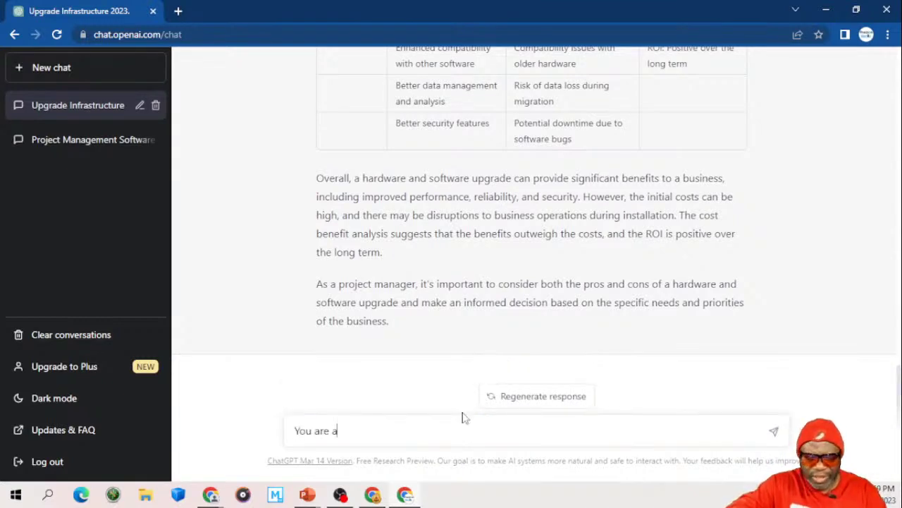
type(" Pro")
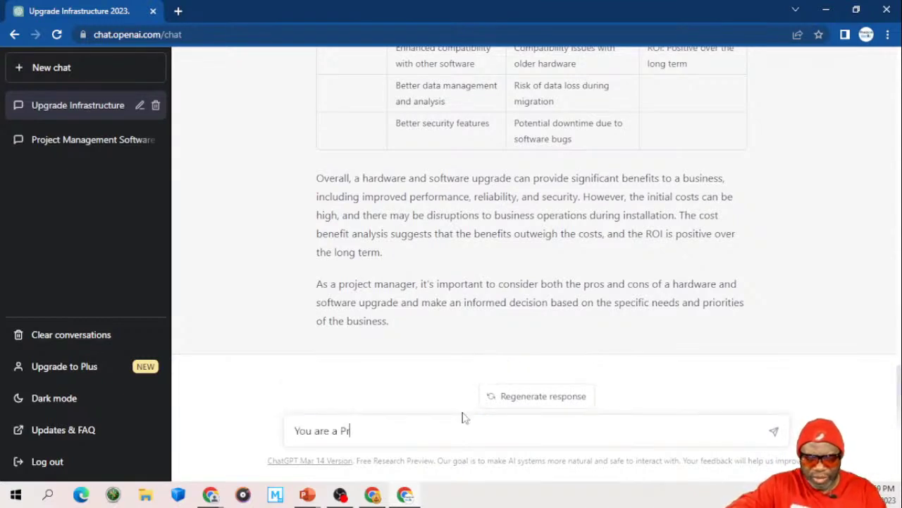
key("BackSpace")
key("BackSpace")
type("ortfolio")
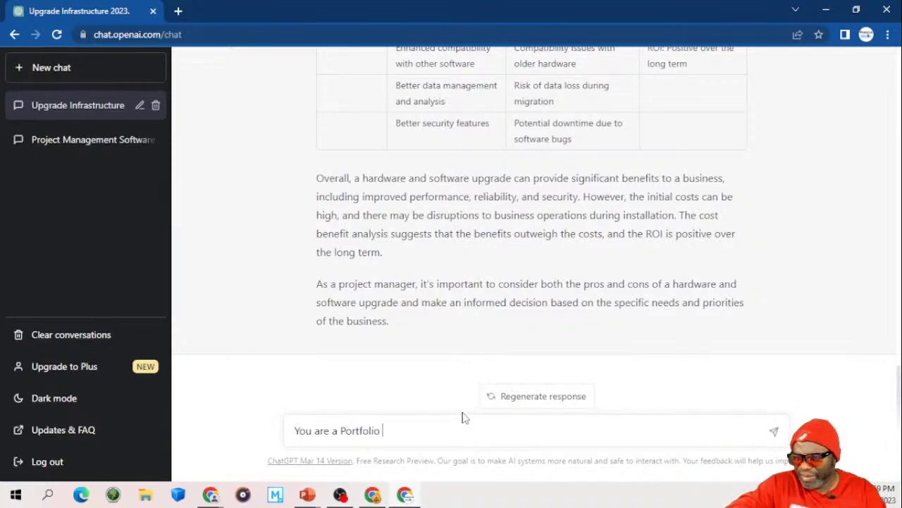
type(" mnage")
key("BackSpace")
key("BackSpace")
key("BackSpace")
key("BackSpace")
type("ana")
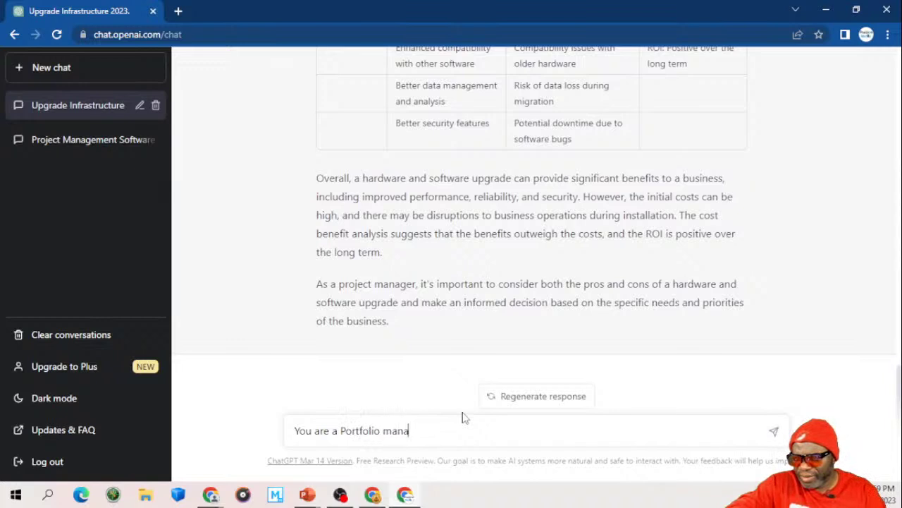
type("ger trying to")
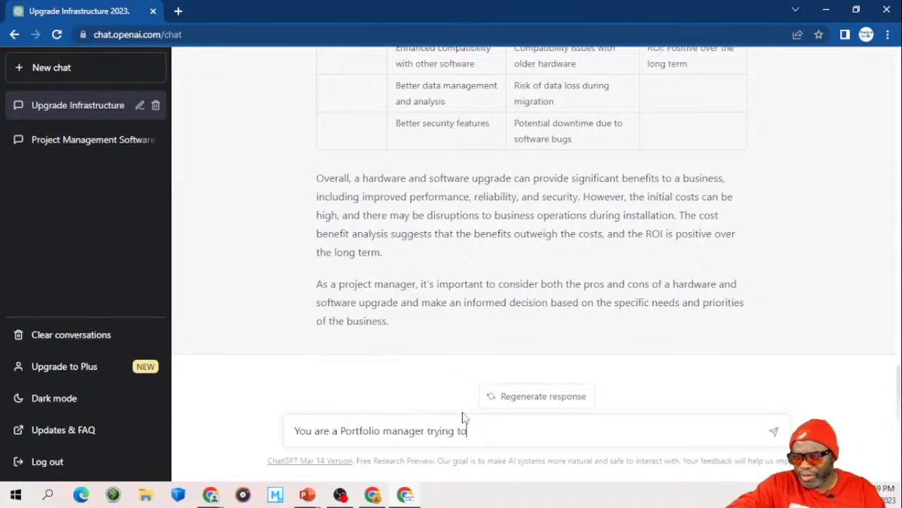
Step: Continue the prompt with "make a case for a hardware and software refresh for all infrastructure and windows."
type(" make a cas")
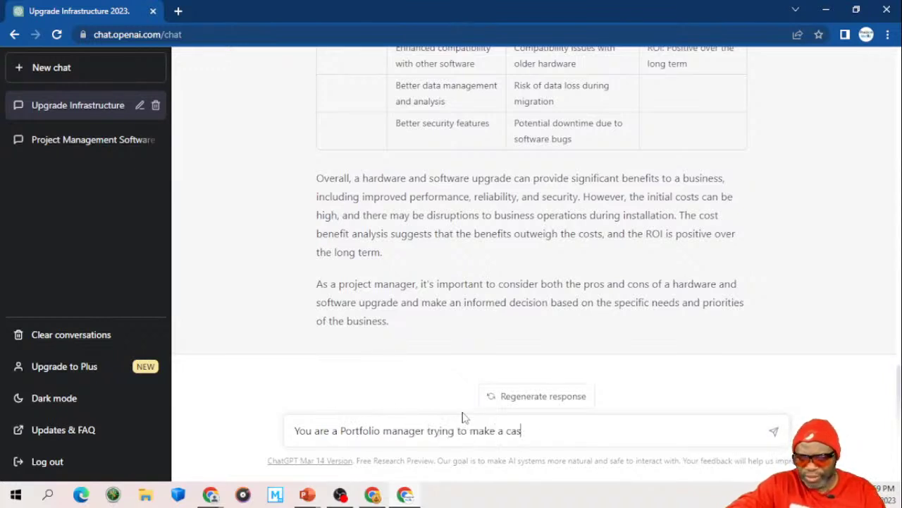
type("e for a ")
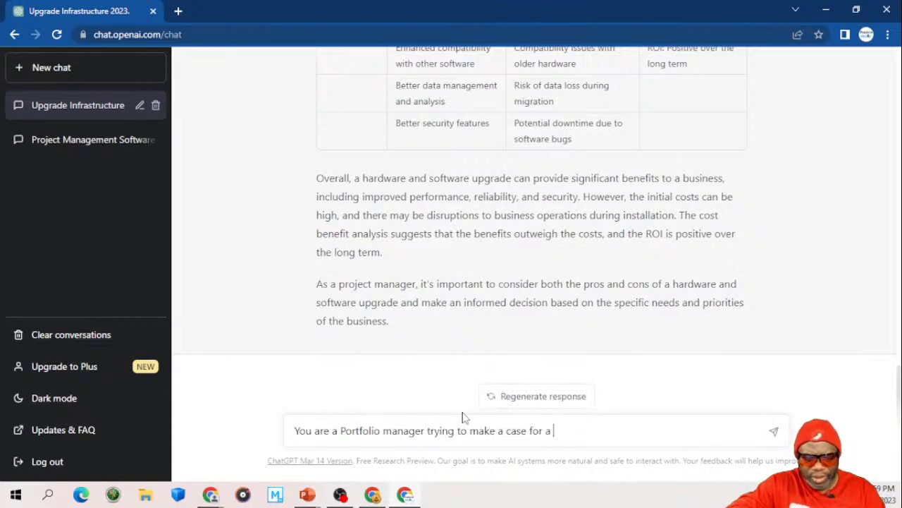
type("hardwar")
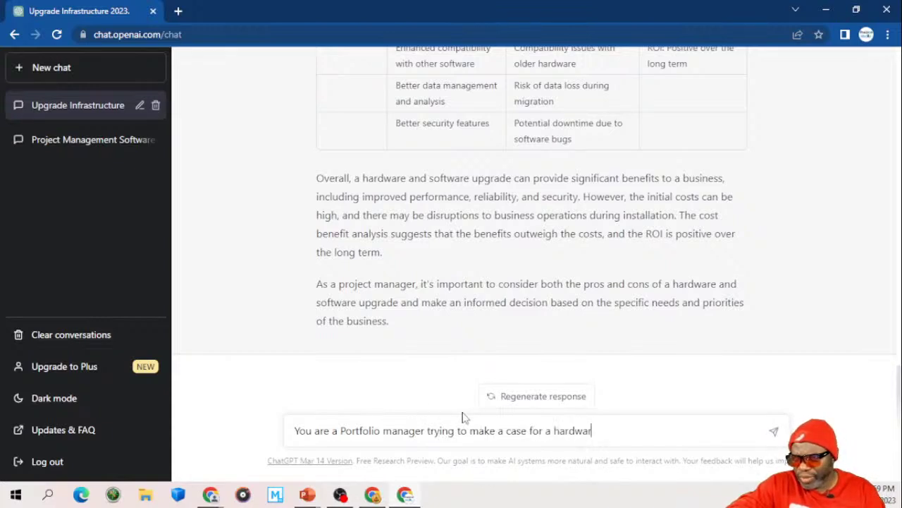
type("e and softwa")
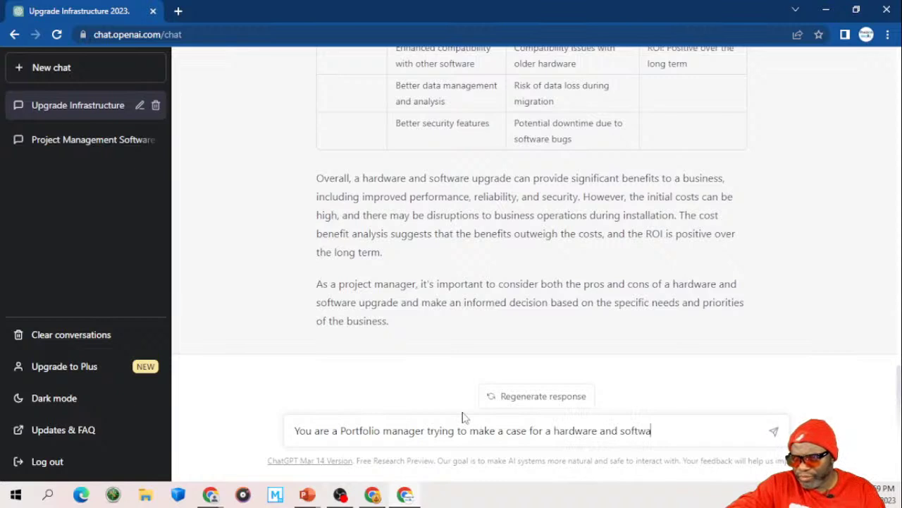
type("re refresh for ")
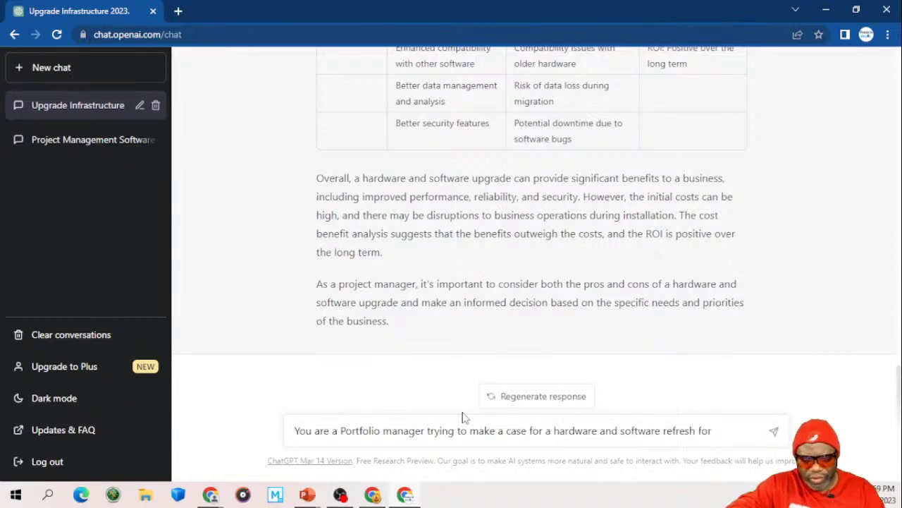
type("all infrastru")
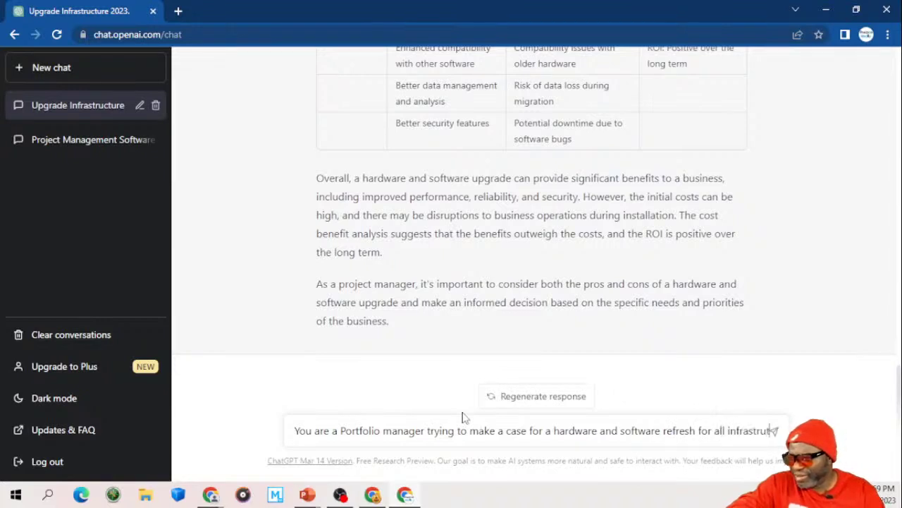
type("cture")
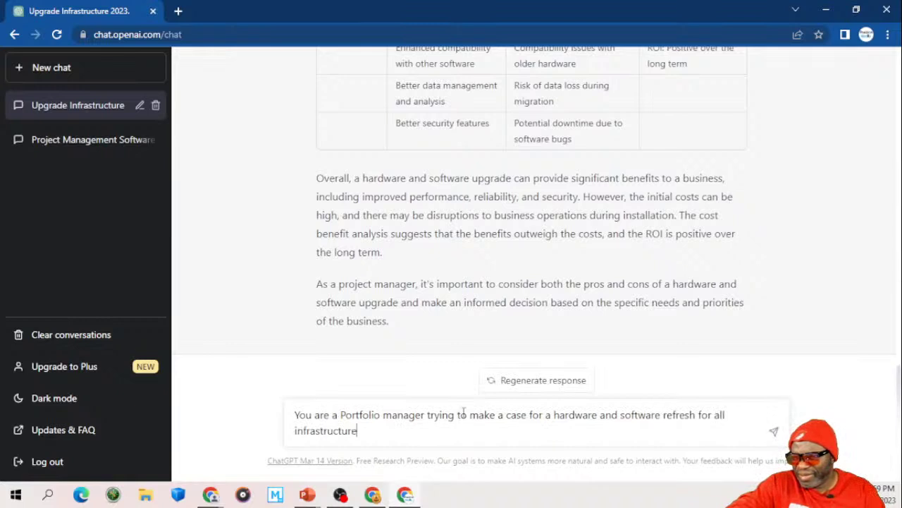
type(" and windows")
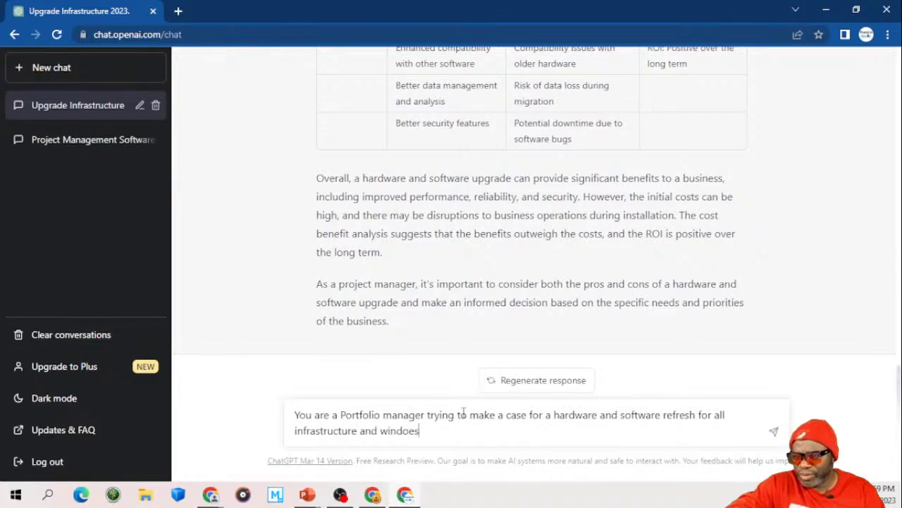
key("BackSpace")
type("s. Cr")
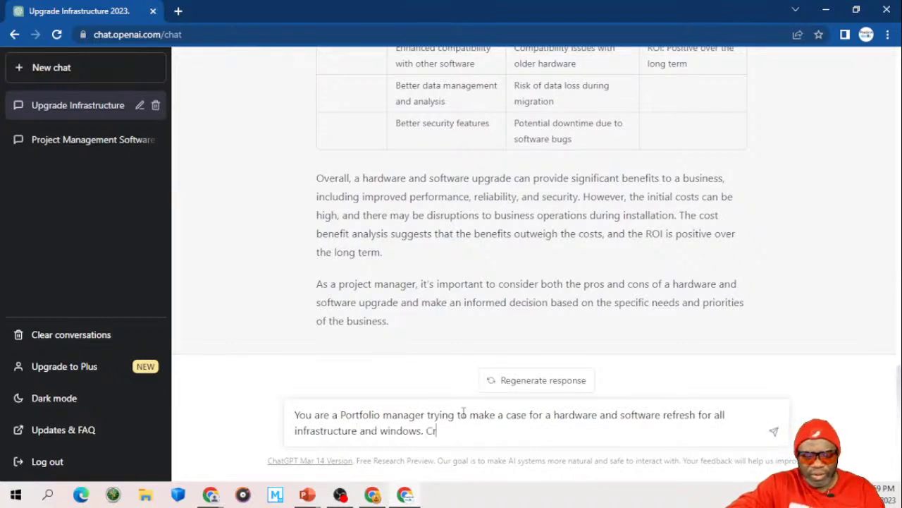
Step: Add the request "Create a product backlog for this endeavor breaking the information down into releases, sprints" to the prompt
type("eate a produc")
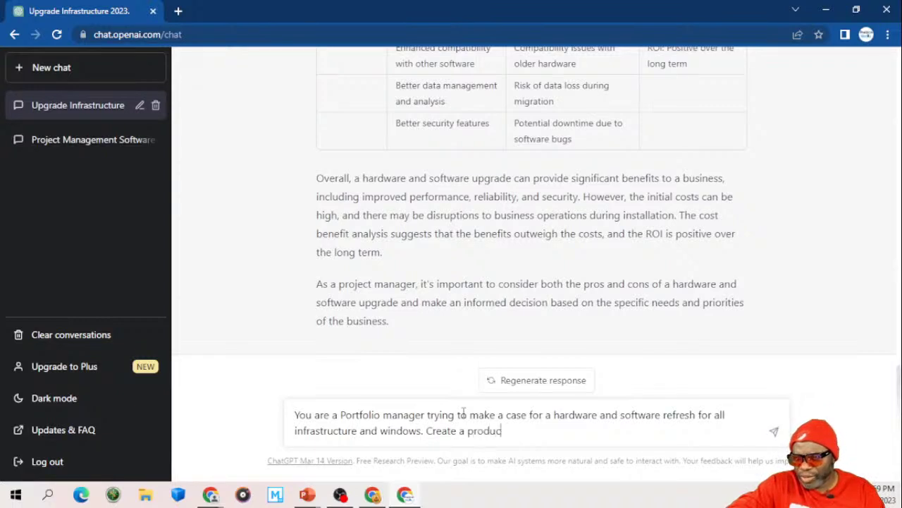
type("t backlog")
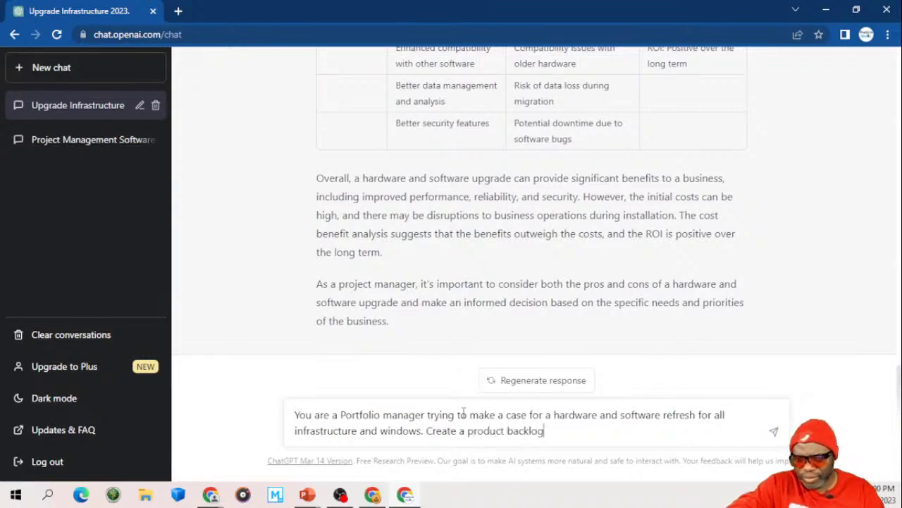
type("this")
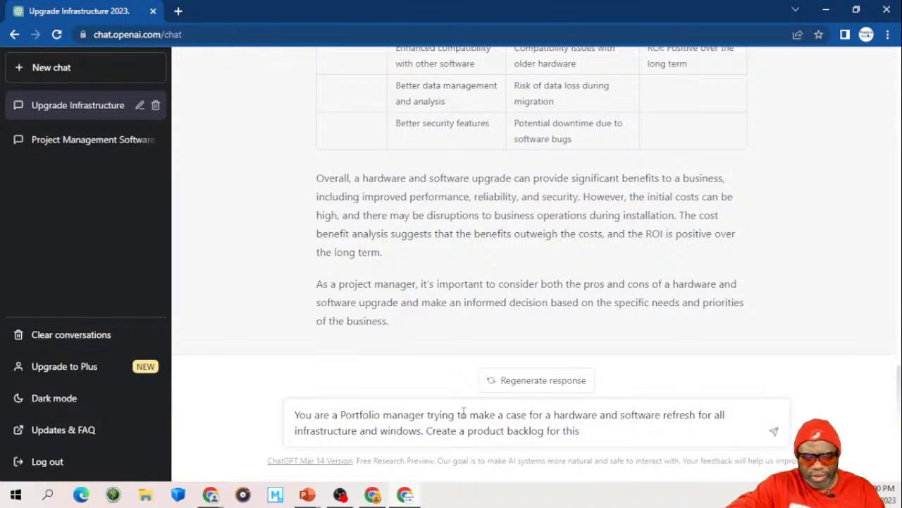
type(" end")
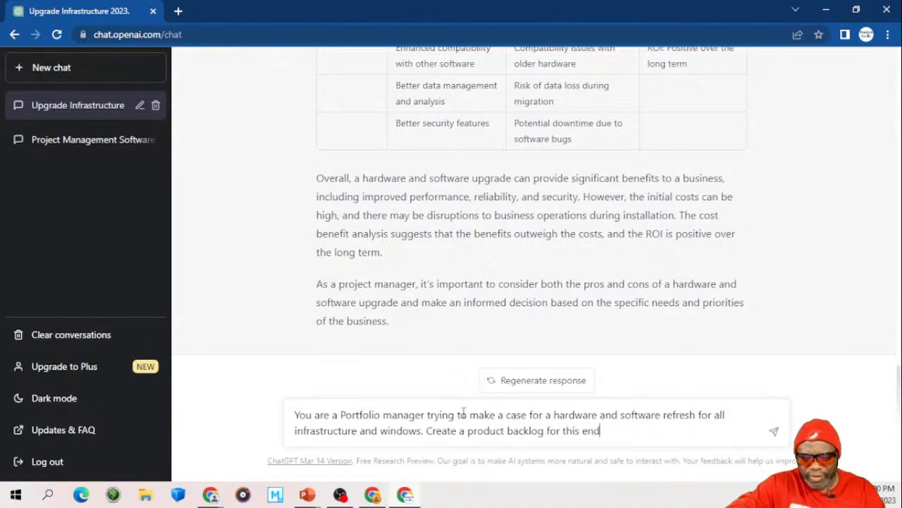
type("eavor b")
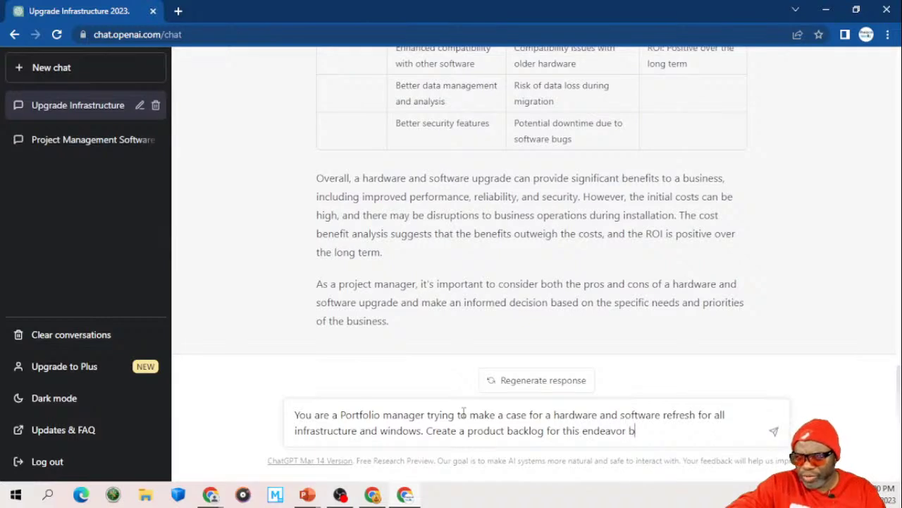
type("reaking the ")
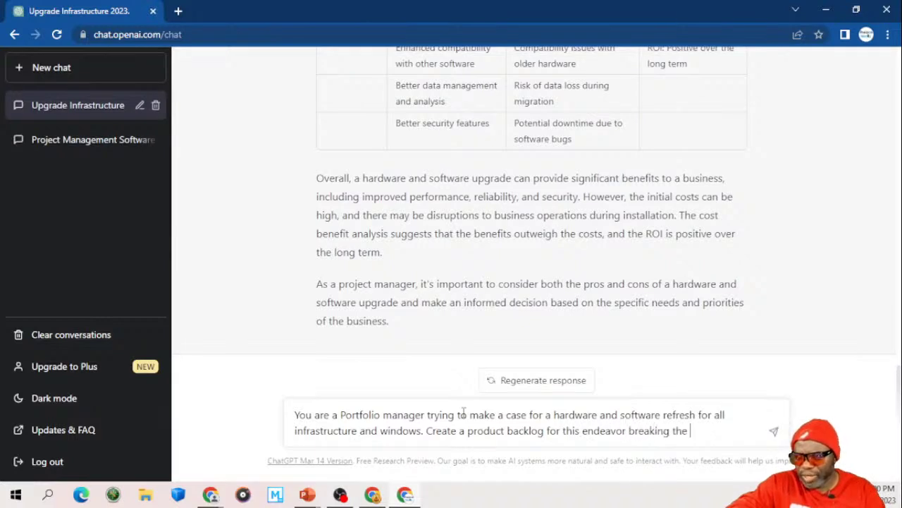
type("information down into")
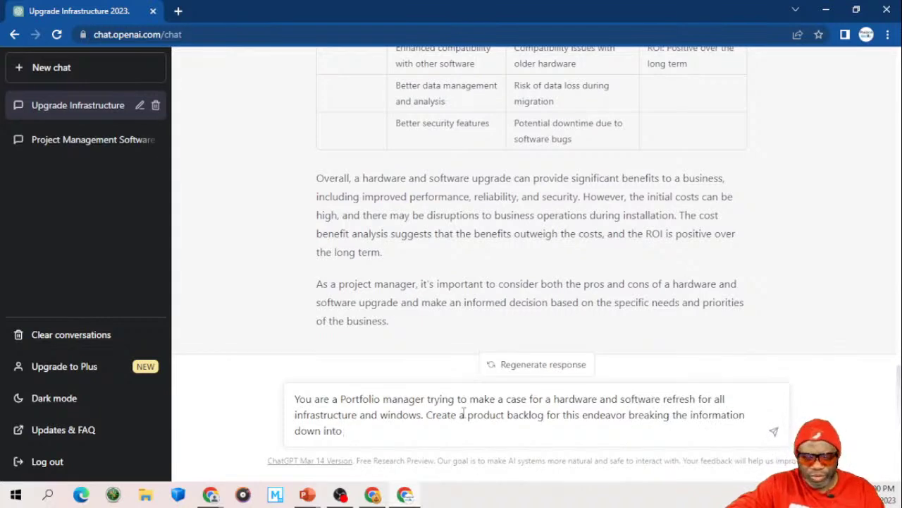
type(" releases")
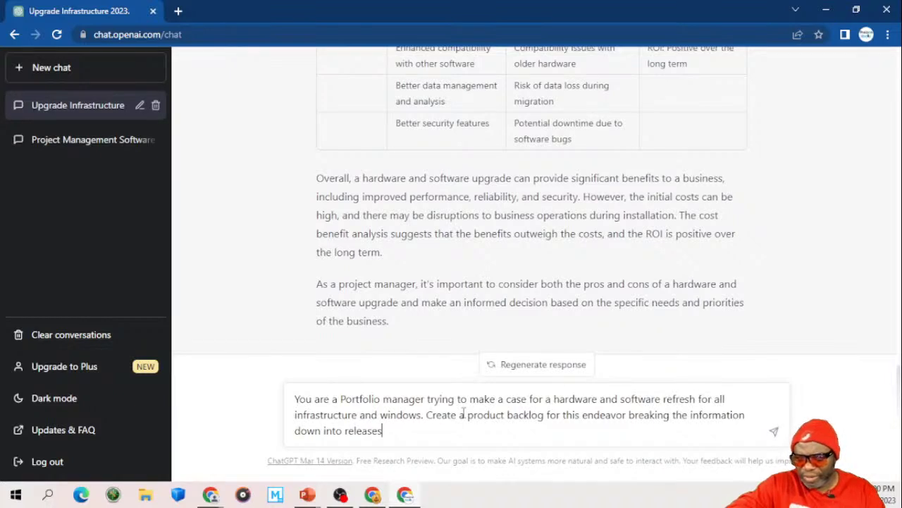
type(", sprints")
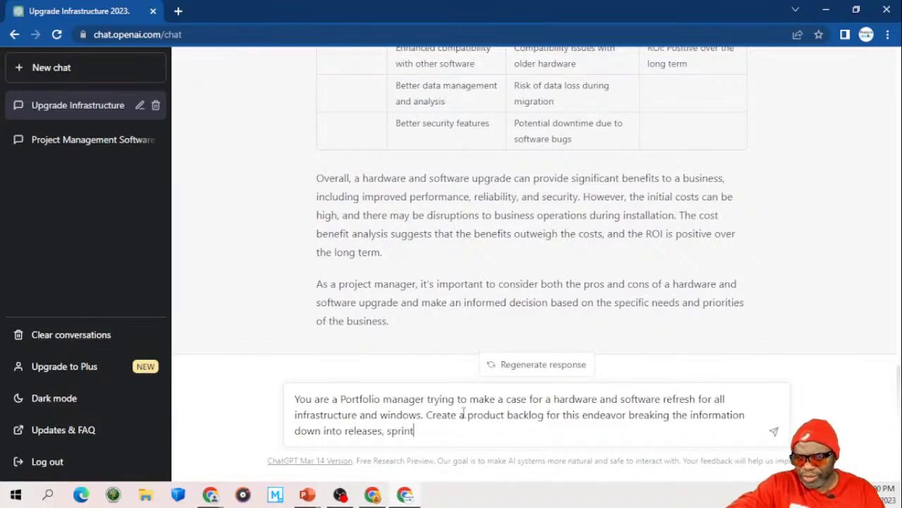
Step: Insert "epics, features," before "releases" in the prompt's breakdown list
left_click(346, 430)
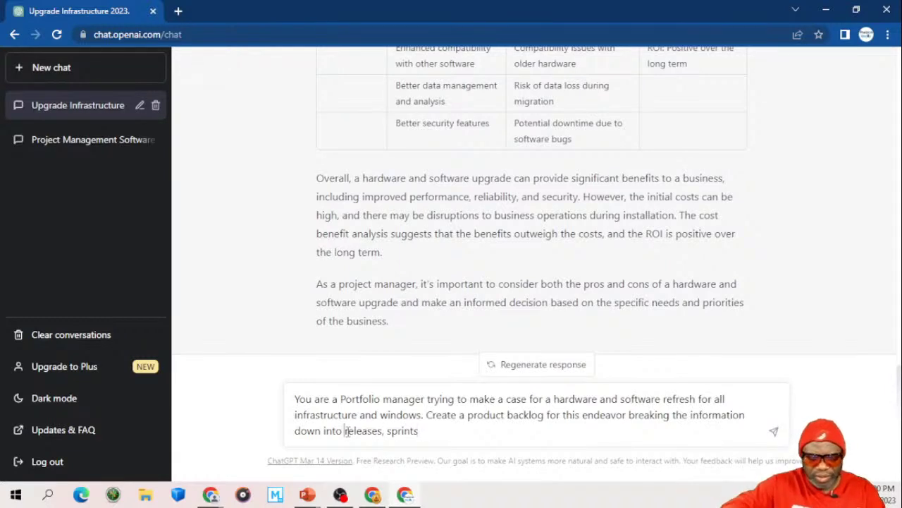
type("epics, ")
type("fea")
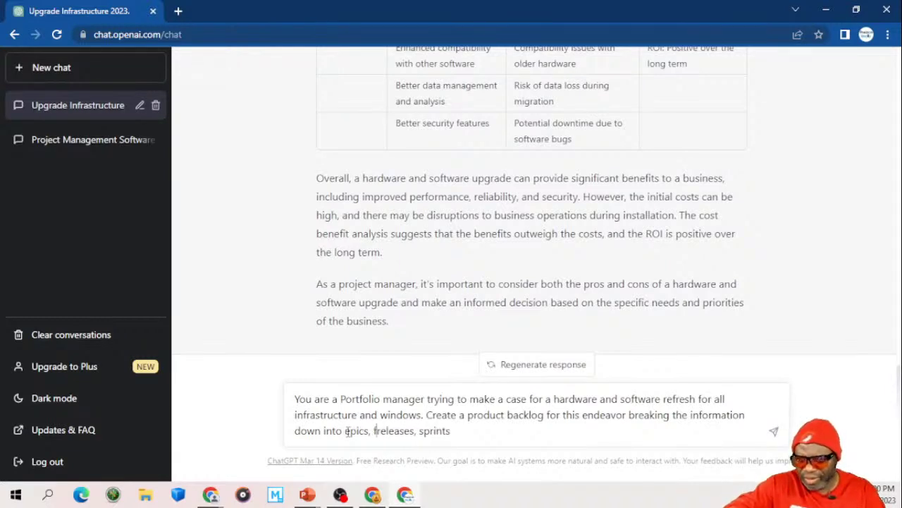
type("tures,")
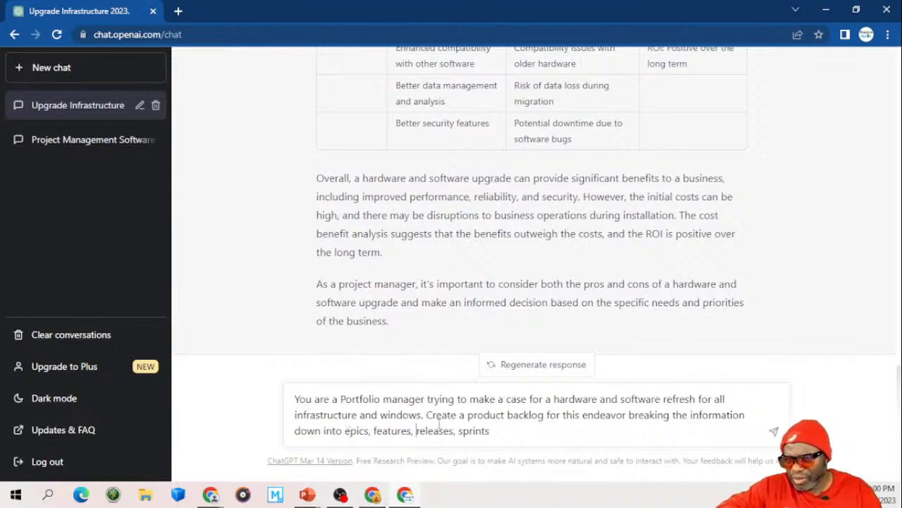
Step: Add "stories" after "sprints" at the end of the breakdown list and close the sentence with a period
left_click(497, 431)
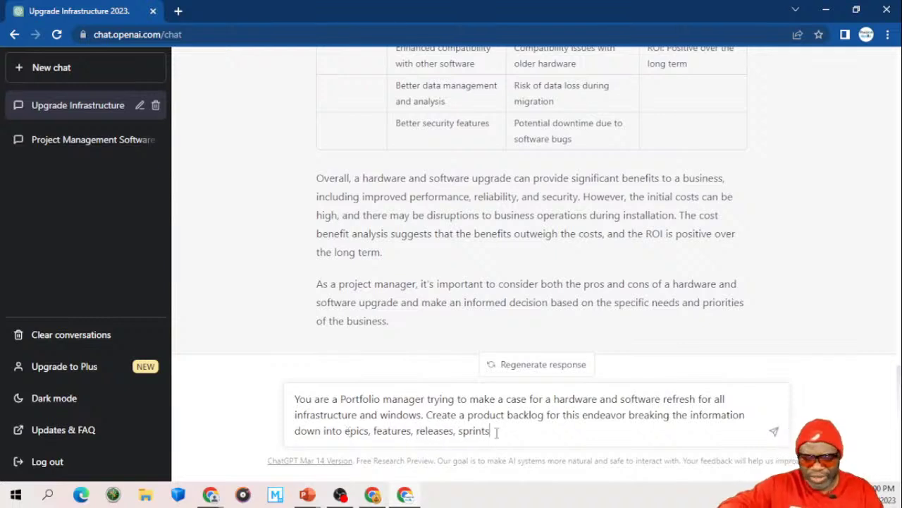
type(",")
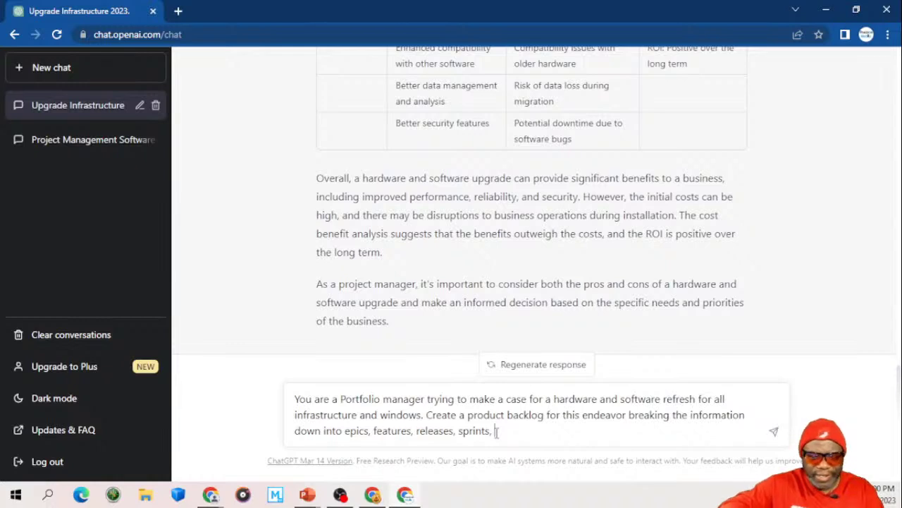
type("sto")
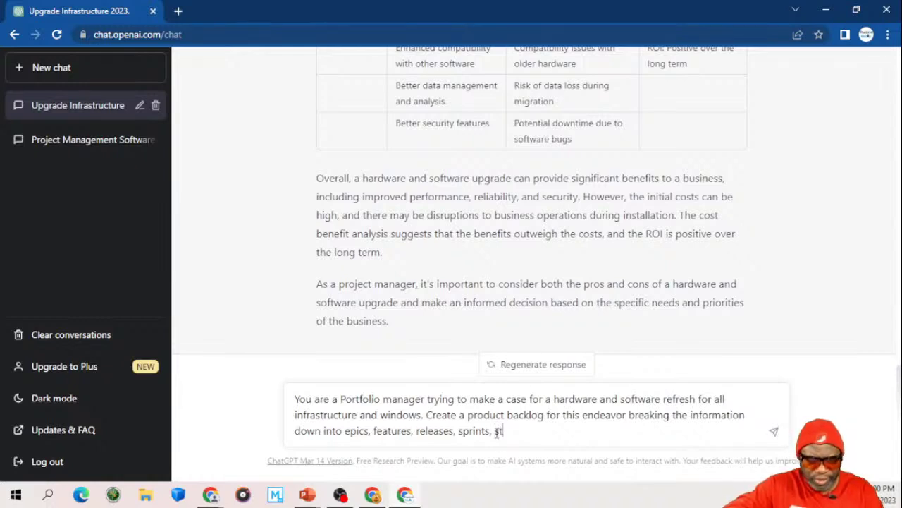
type("ries")
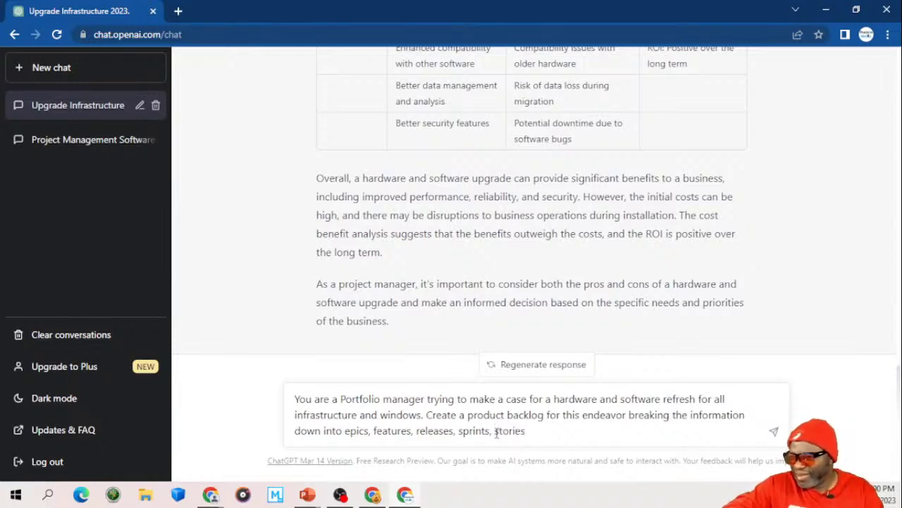
type(".")
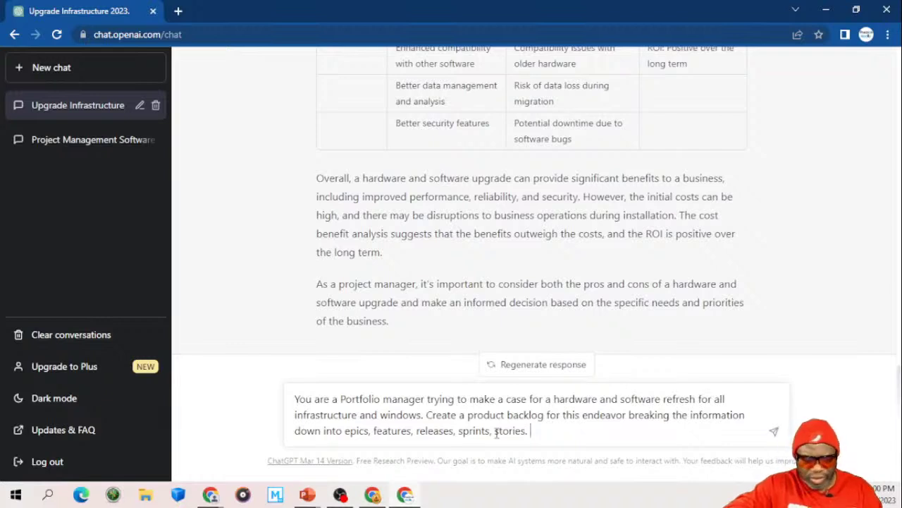
Step: Add the instruction "Use as many lines and columns as is necessary to paint a clear picture" to the end of the prompt
type(" Use as ma")
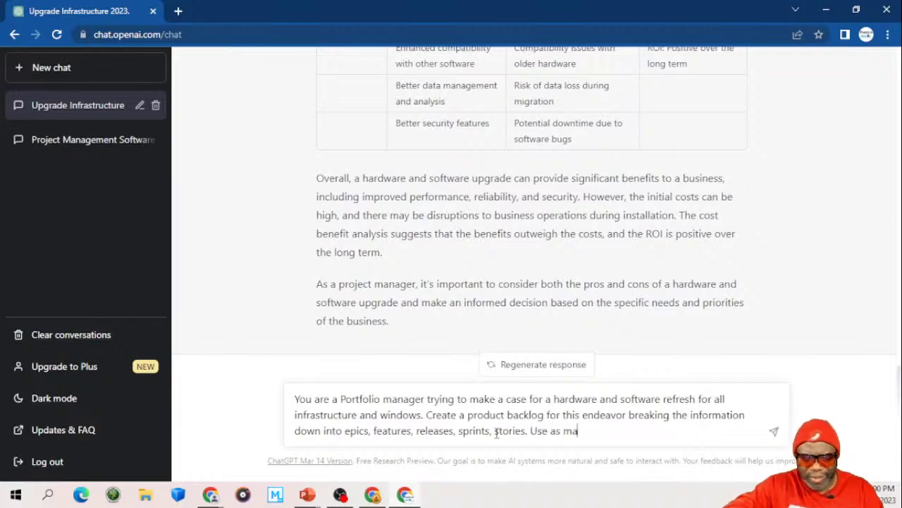
type("ny lines and ")
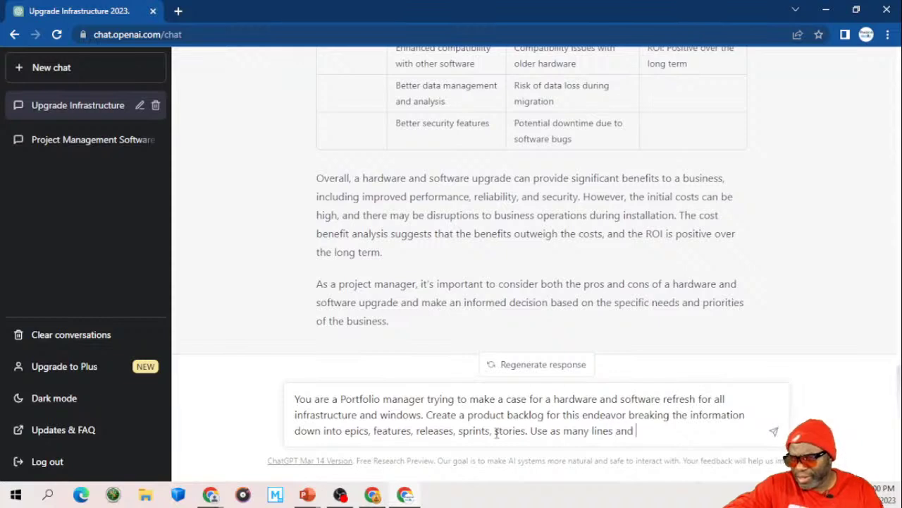
type("columns as i")
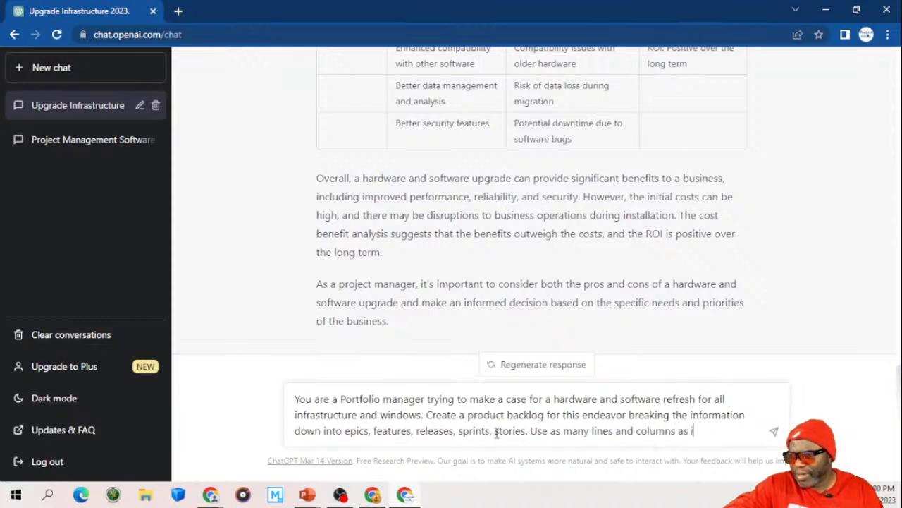
type("s necessar")
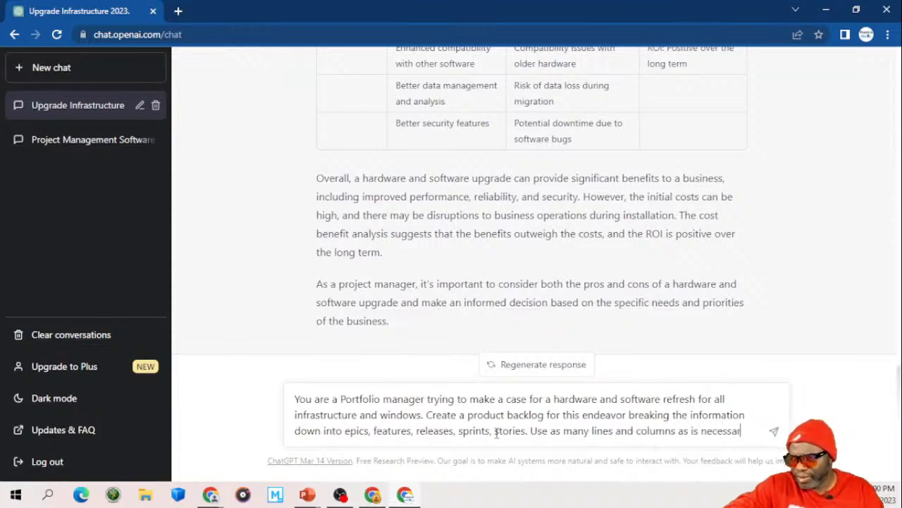
type("y to paint ")
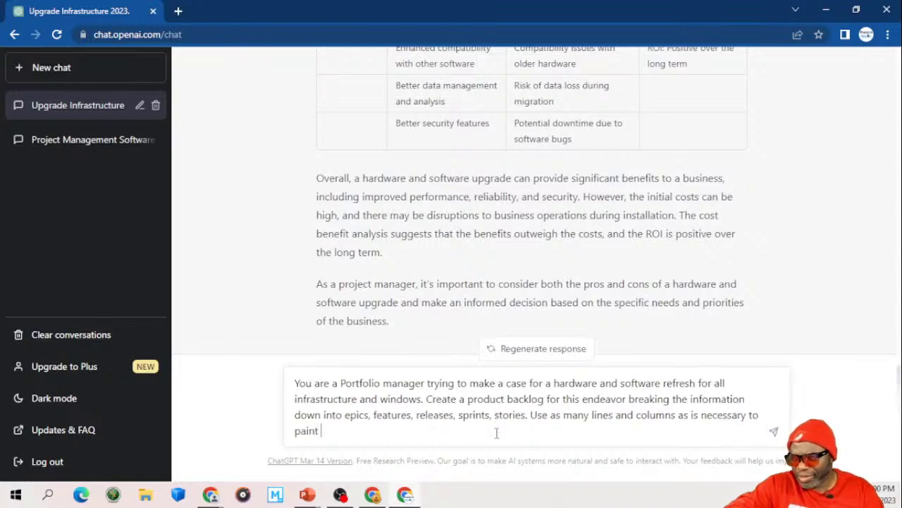
type("a clear pictu")
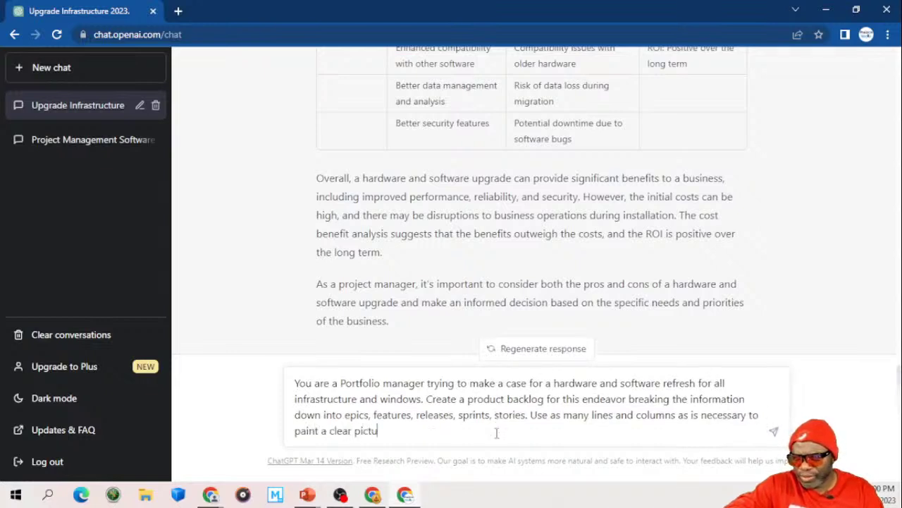
Step: Finish the prompt with "for the less technical stakeholders resulting in a green light to go ahead." and submit it
type("re for the les")
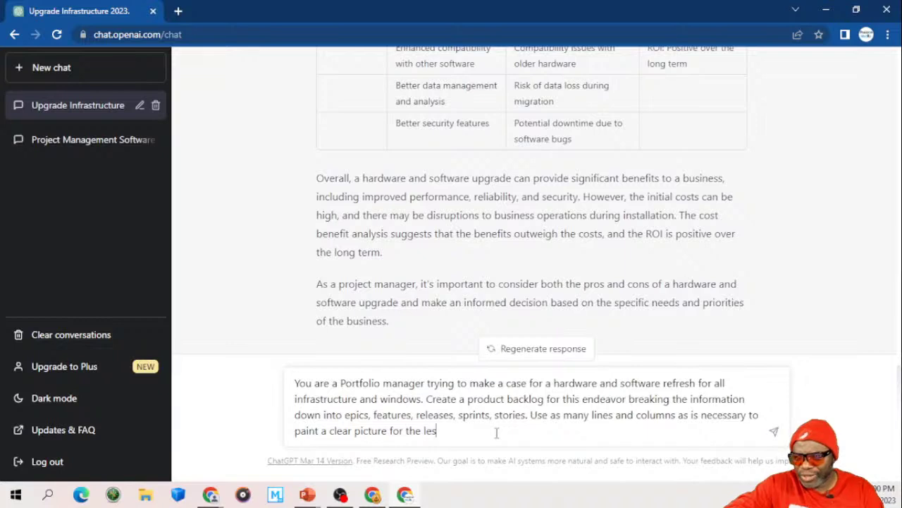
type("s technical ")
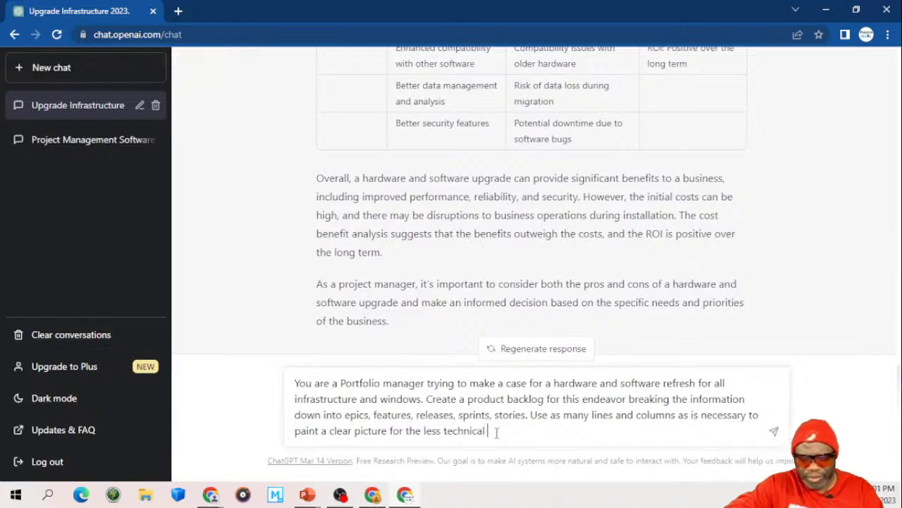
type("stakeholder")
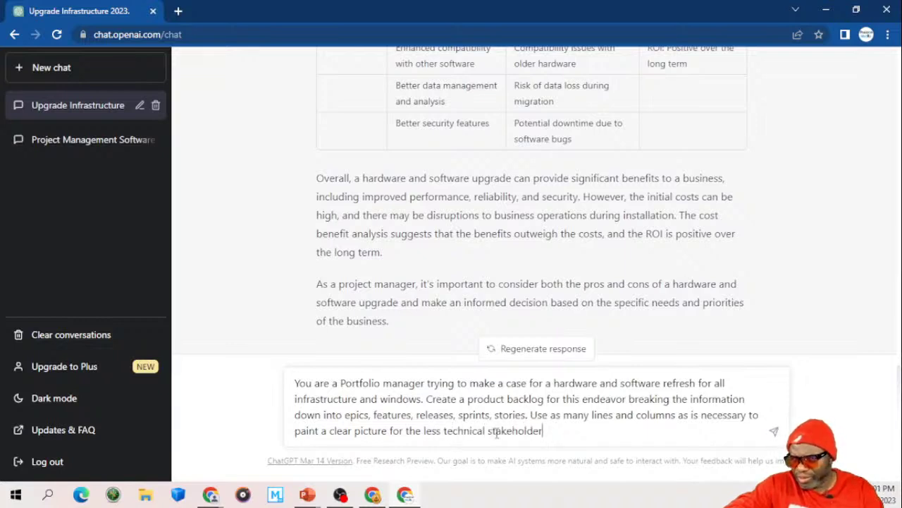
type("s resulting ")
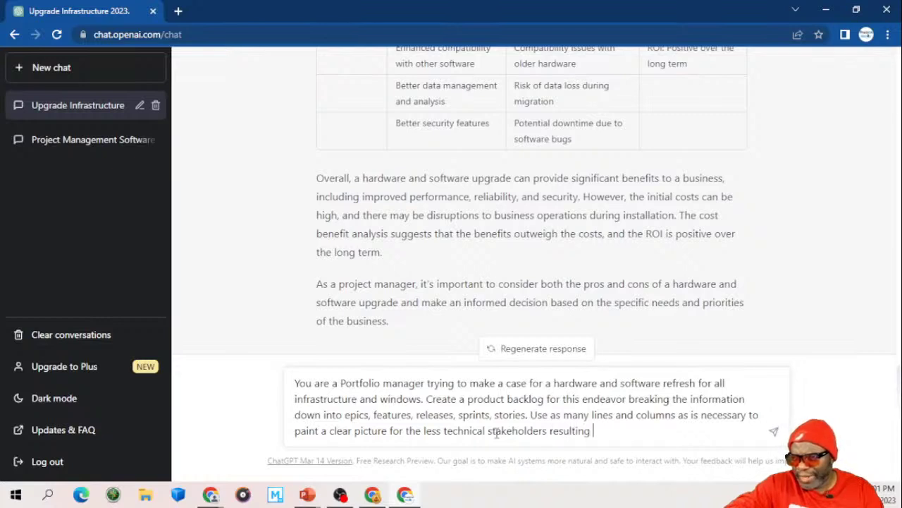
type("in a gree")
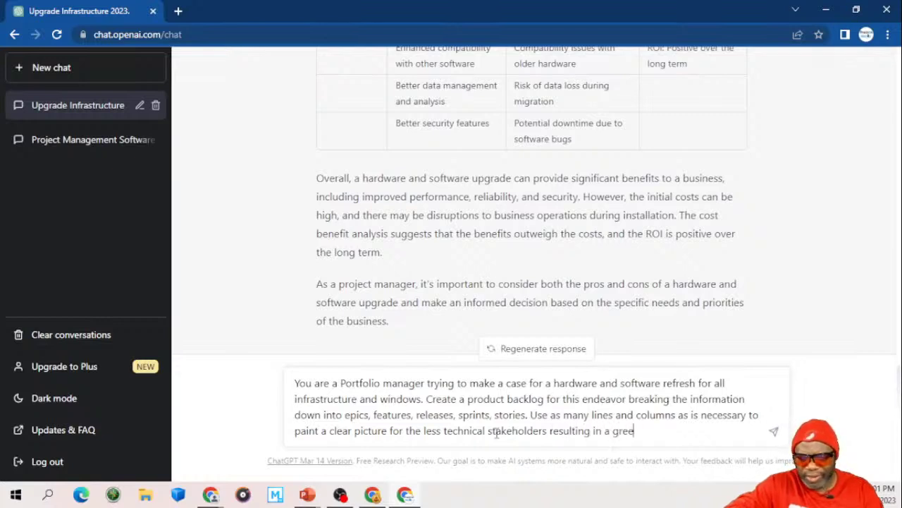
type("n light t")
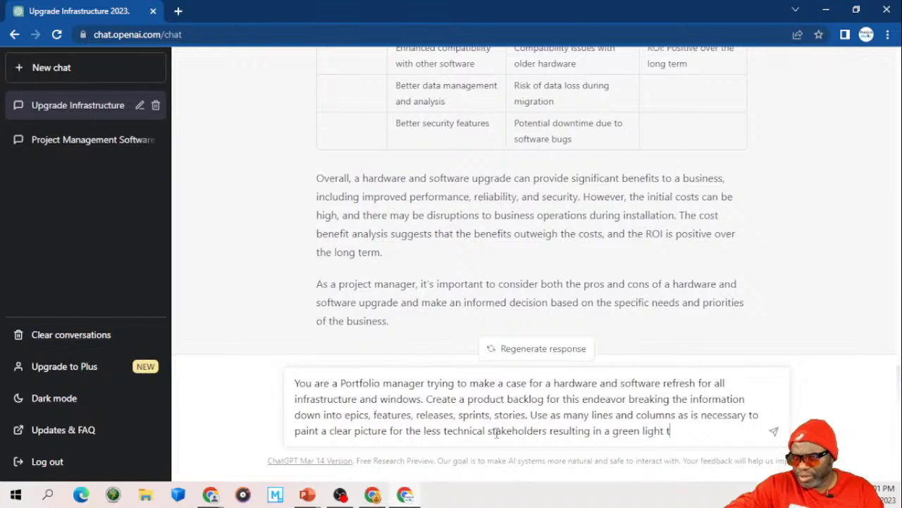
type("o go ahead.")
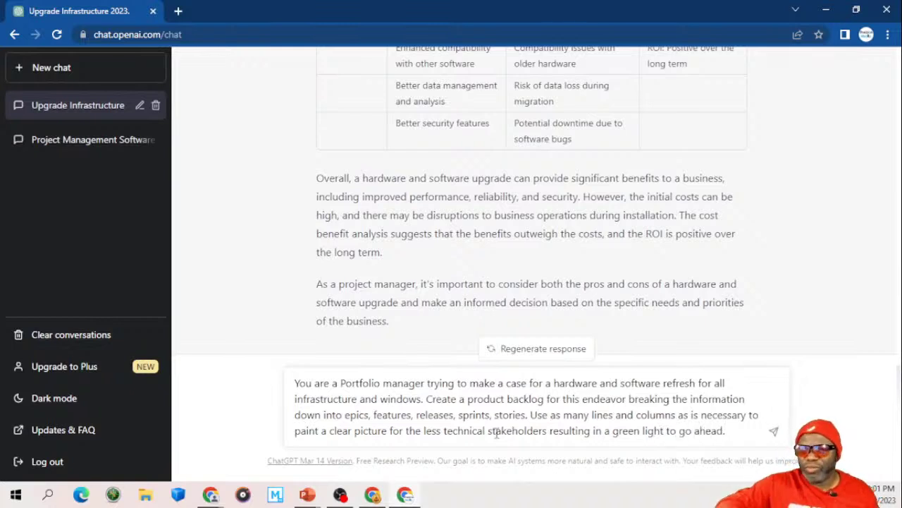
key("Return")
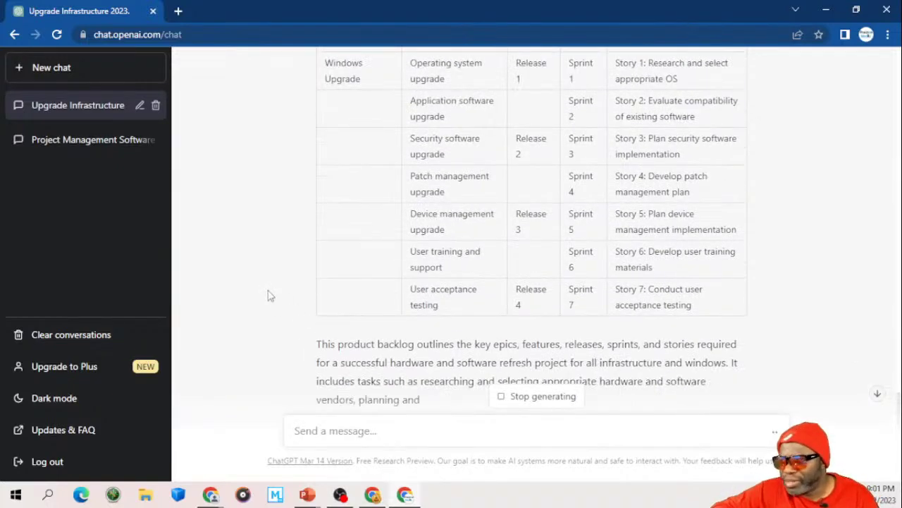
Step: Review the generated product backlog table, covering its epics, features, releases, sprints and stories, and the summary text below it
scroll(268, 296, "up", 3)
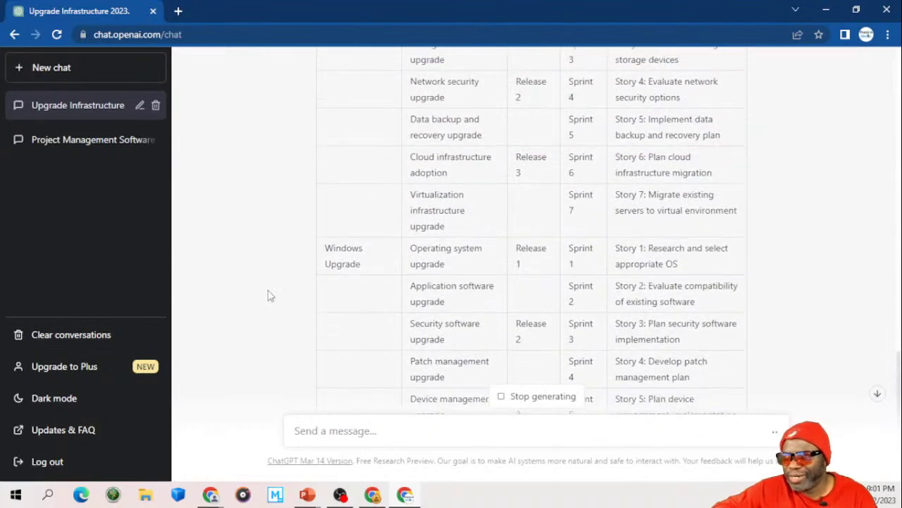
scroll(268, 297, "up", 2)
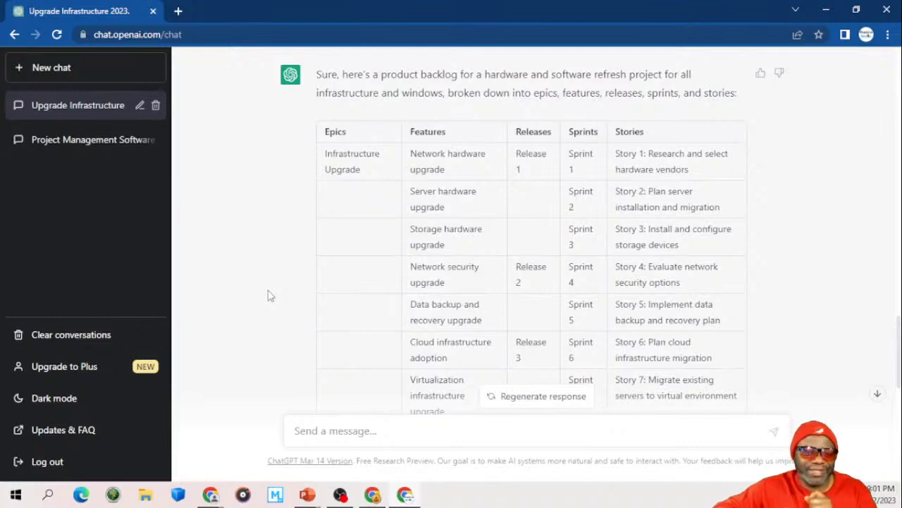
scroll(268, 296, "down", 1)
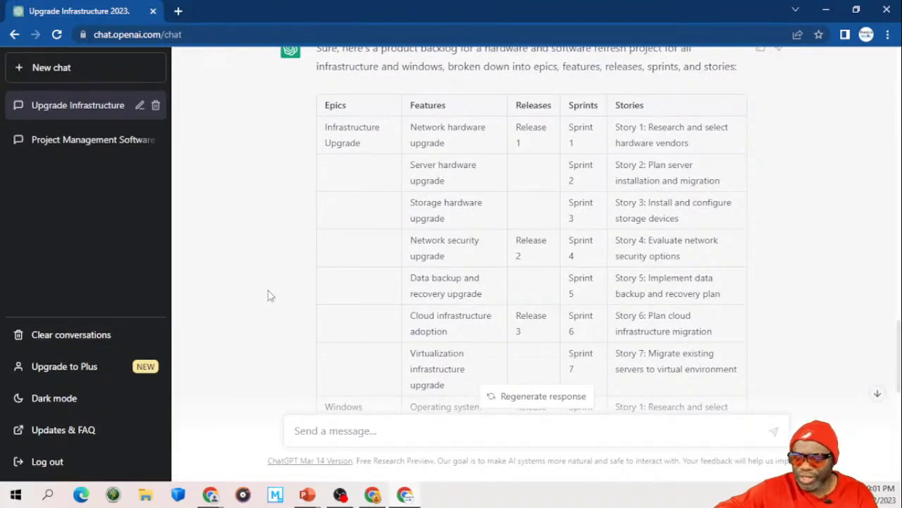
scroll(267, 296, "down", 5)
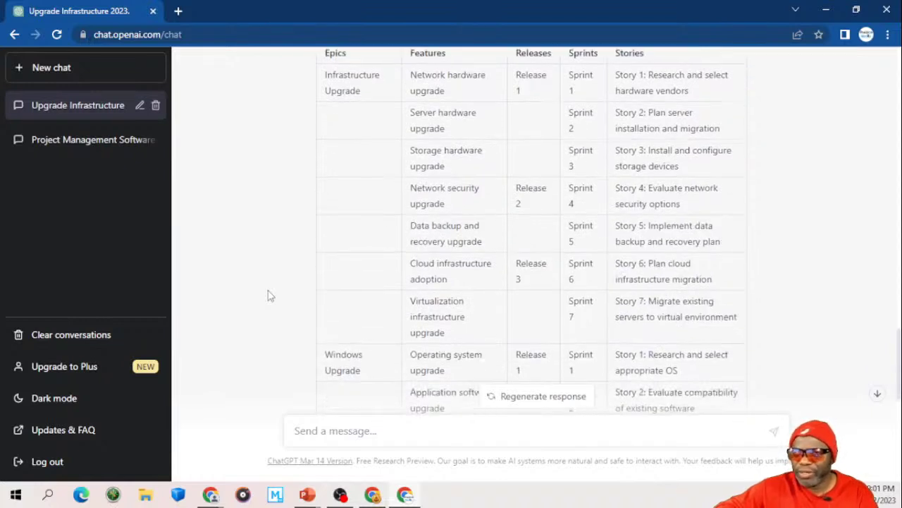
scroll(268, 296, "down", 7)
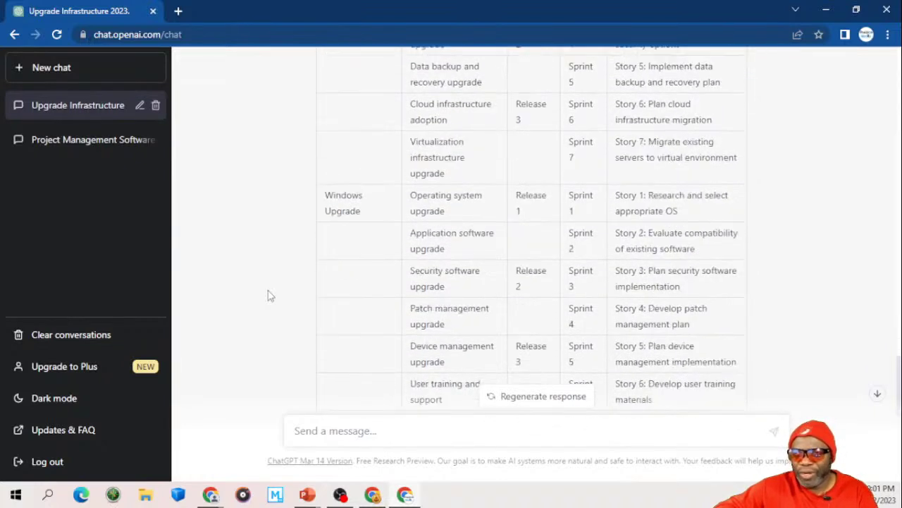
scroll(268, 296, "down", 3)
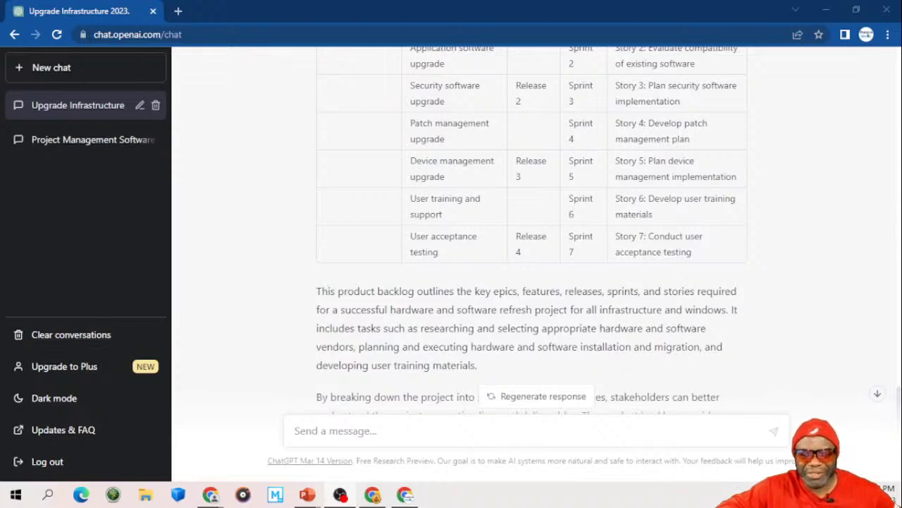
left_click(264, 250)
scroll(265, 250, "down", 2)
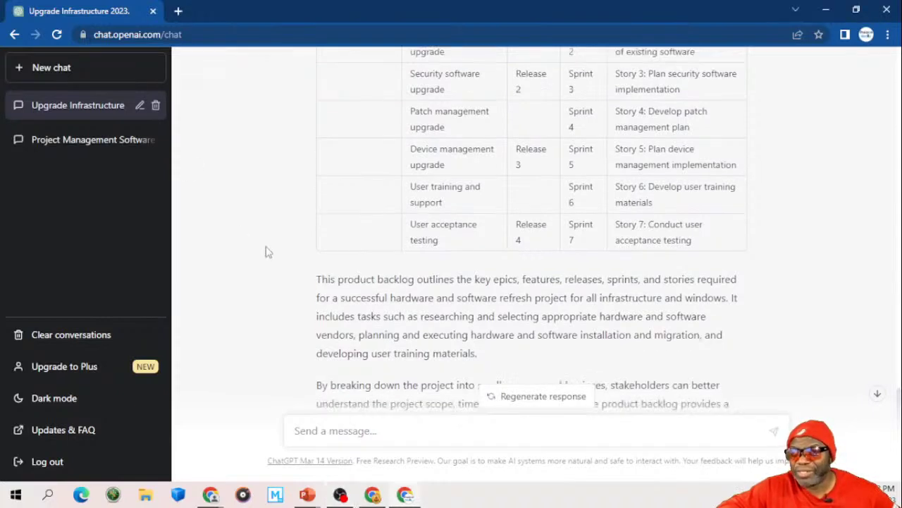
scroll(266, 252, "up", 5)
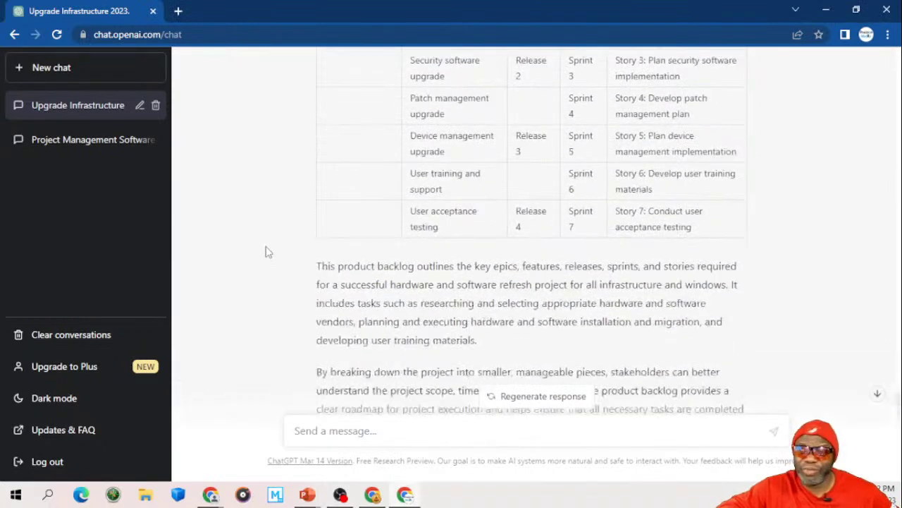
scroll(267, 252, "up", 3)
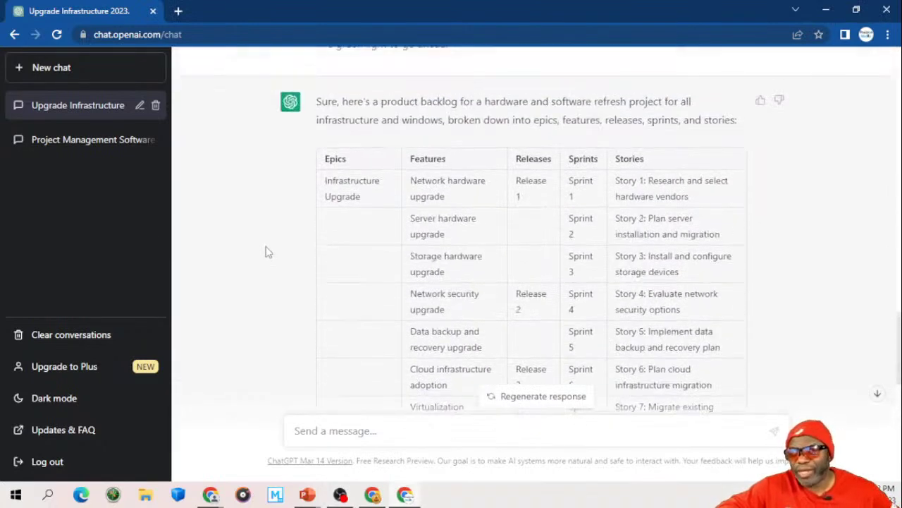
scroll(267, 252, "down", 1)
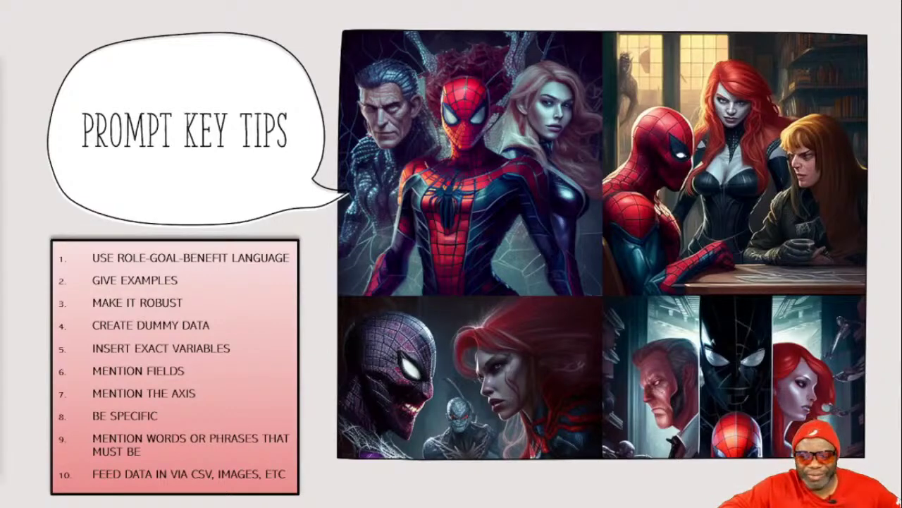
key("Right")
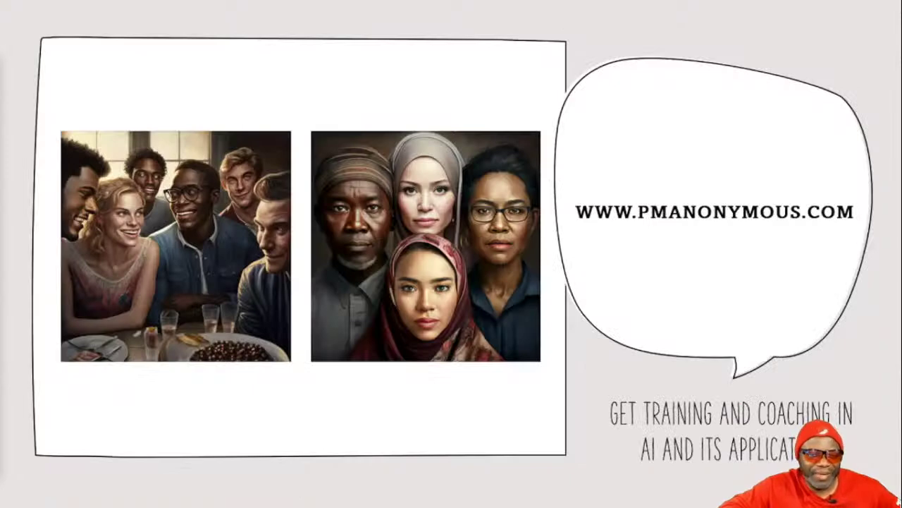
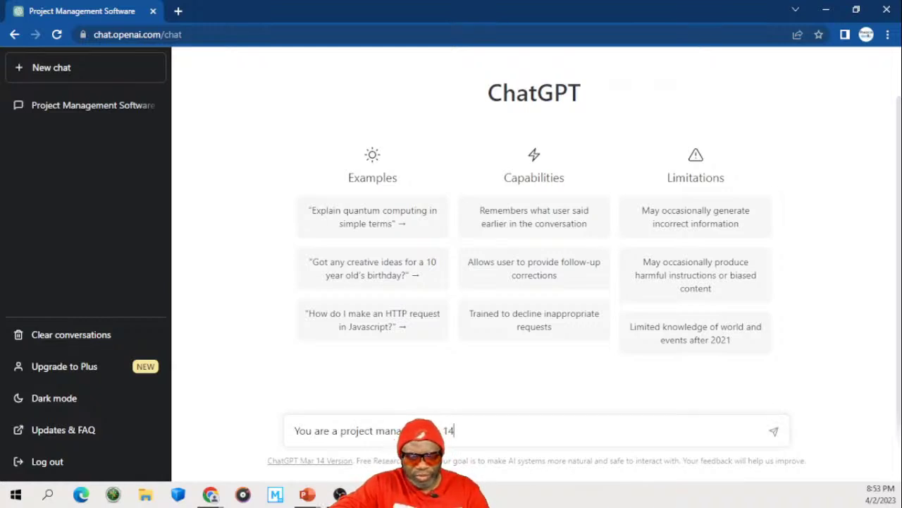
Step: Continue the project manager role description after "14" with "years of experience on large IT hardware projects."
type("s of e")
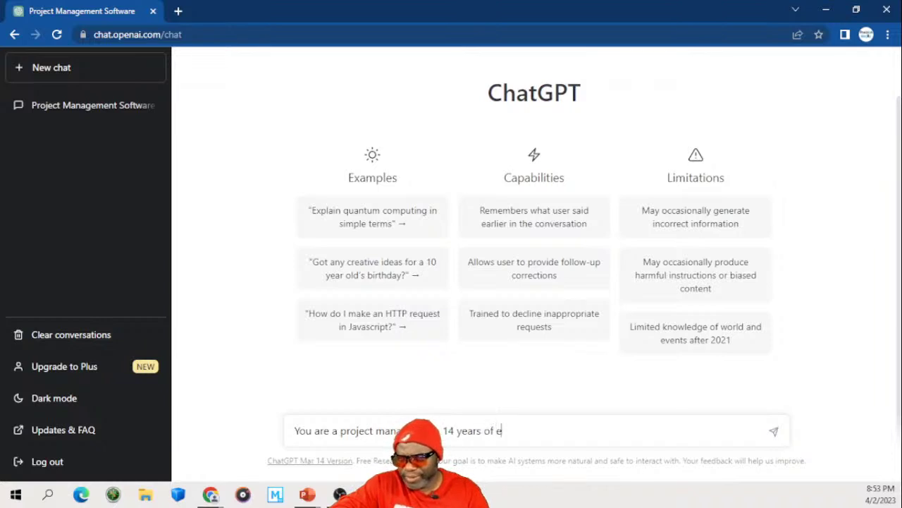
type("xperience on la")
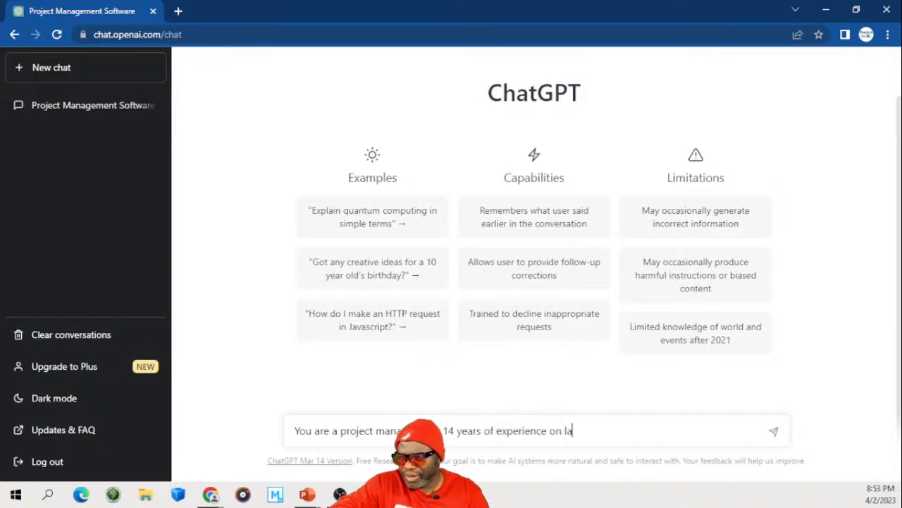
type("rge IT hardware")
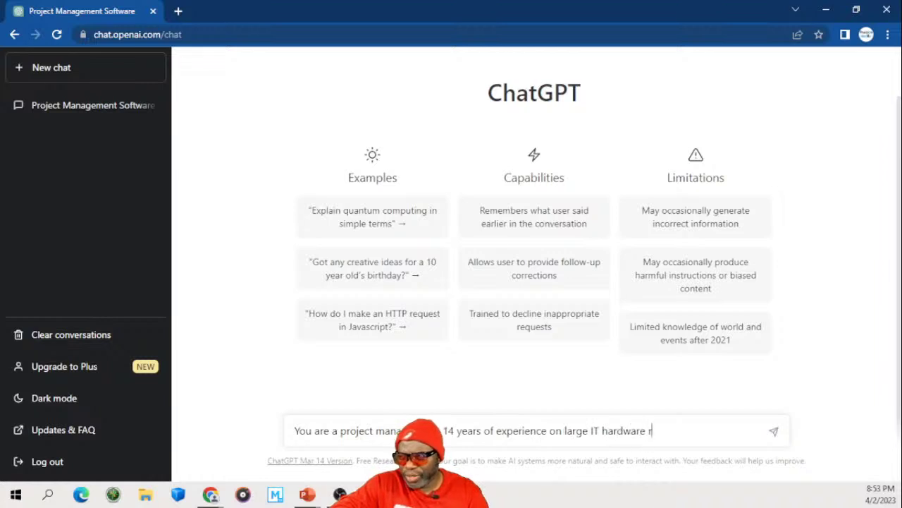
type(" projects. ")
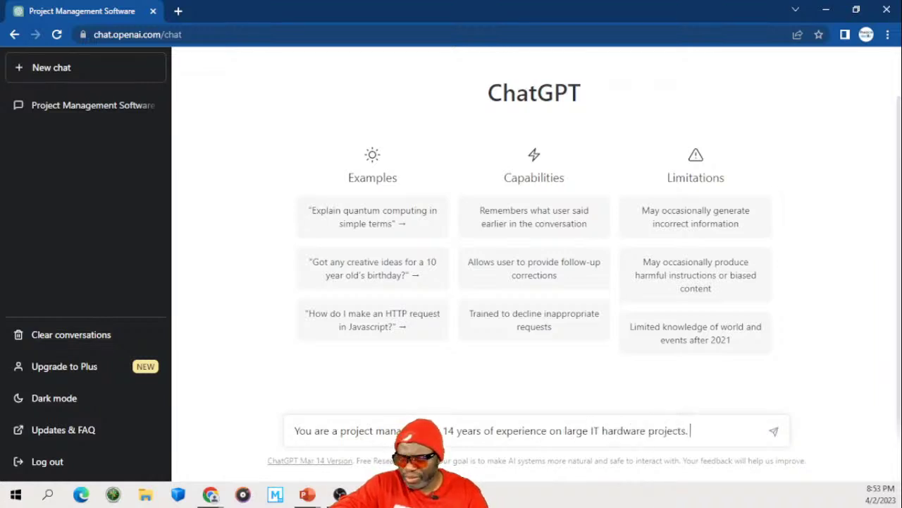
Step: Continue the prompt after the role description with "Write a compelling argument as to why your company"
type("Write a com")
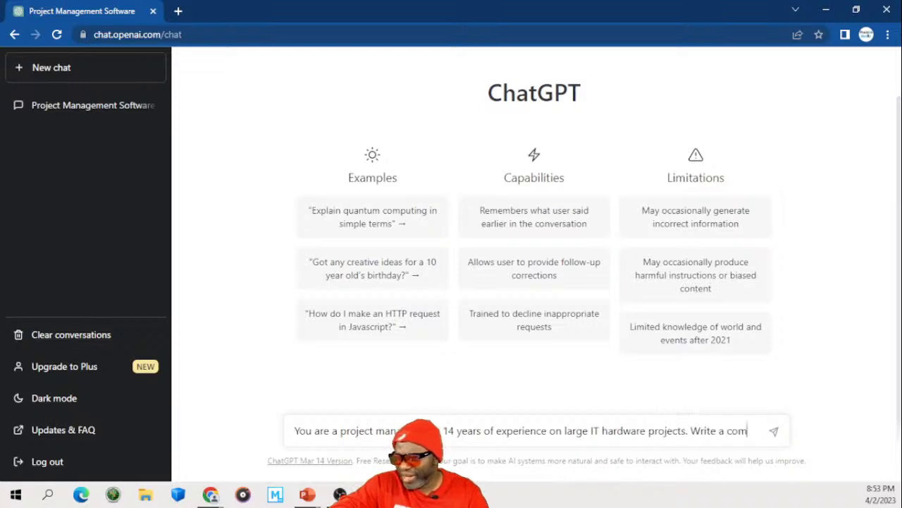
type("pelling ")
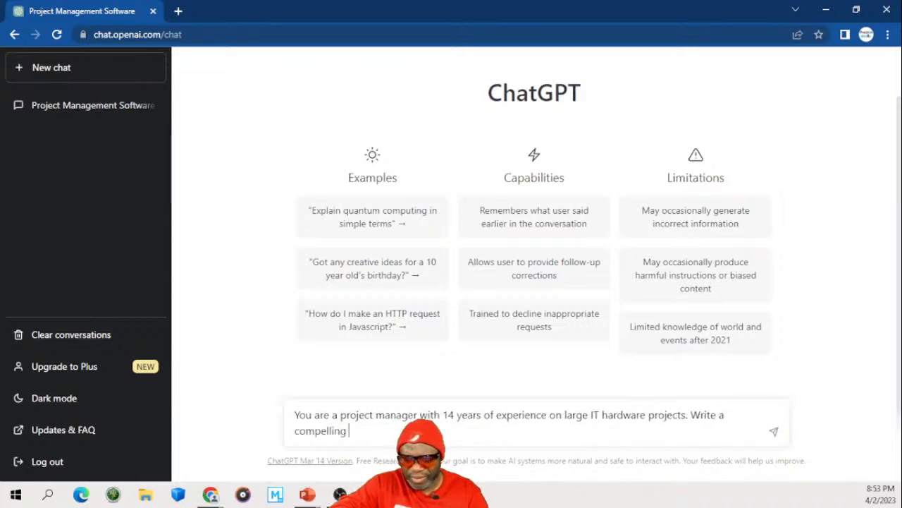
type("argument a")
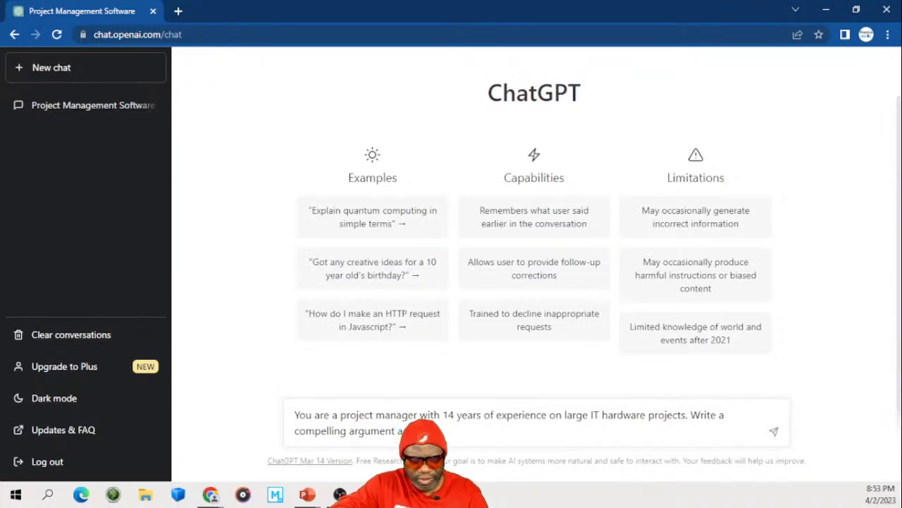
type("compan")
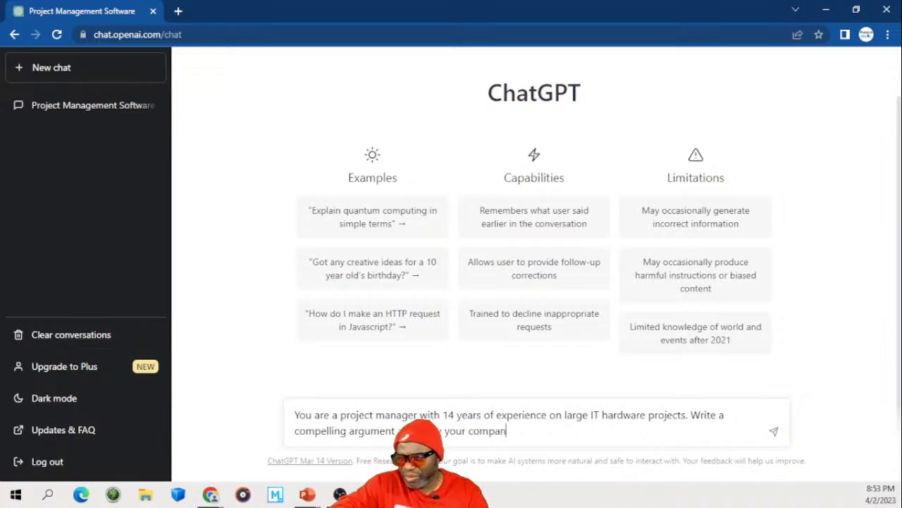
type("i")
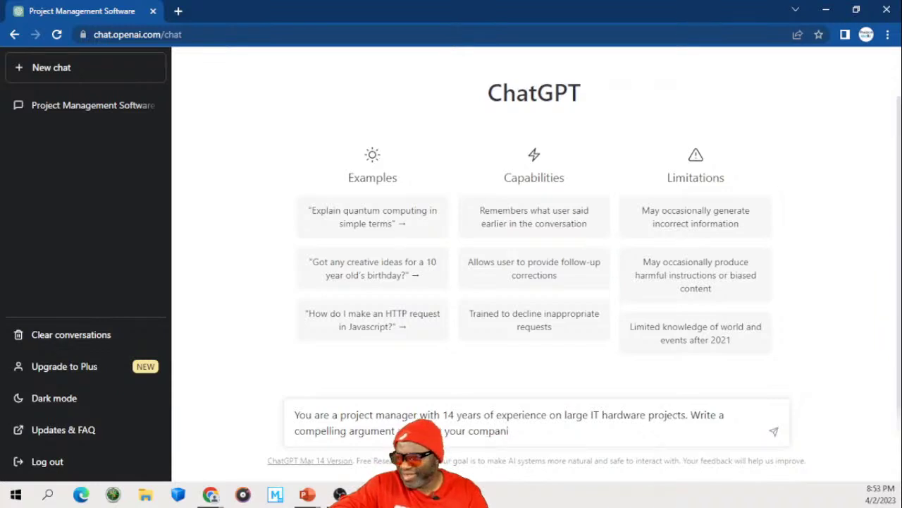
key("BackSpace")
type("y")
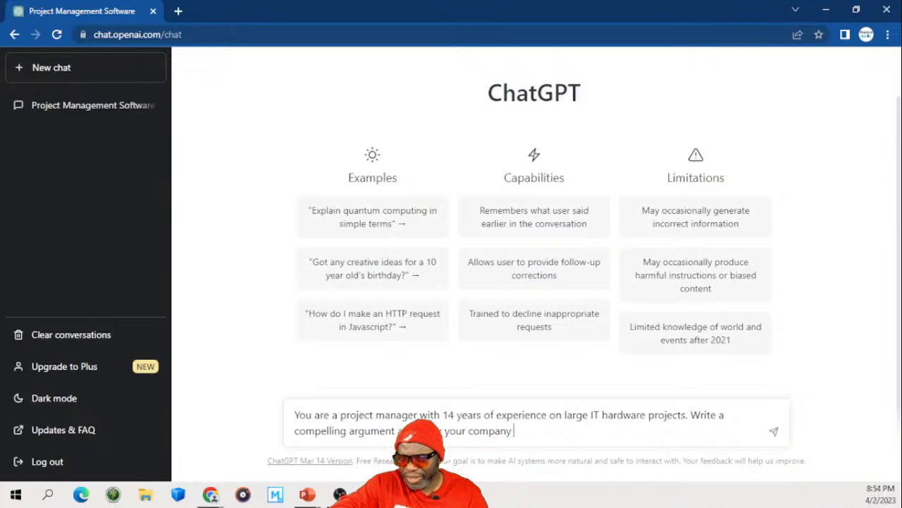
Step: Complete the request sentence with "infrastructure should be refreshed in 2023."
type(" infras")
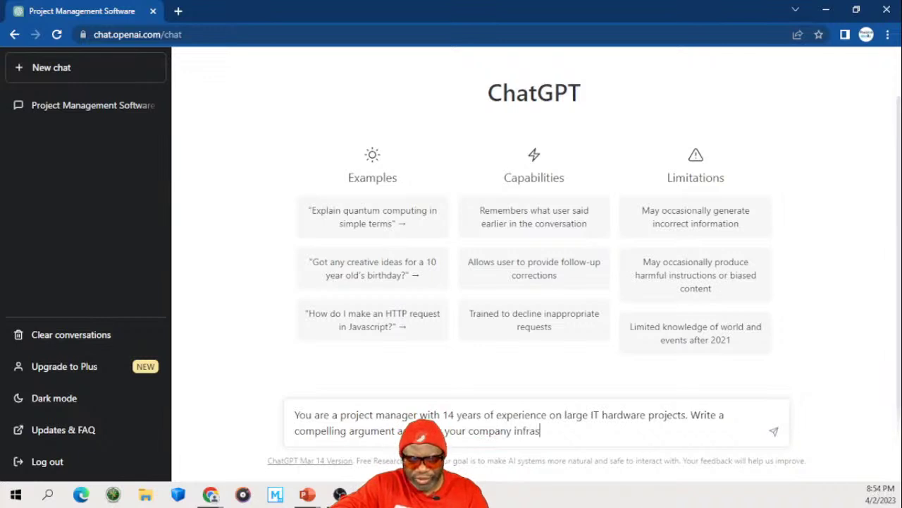
type("tructure shou")
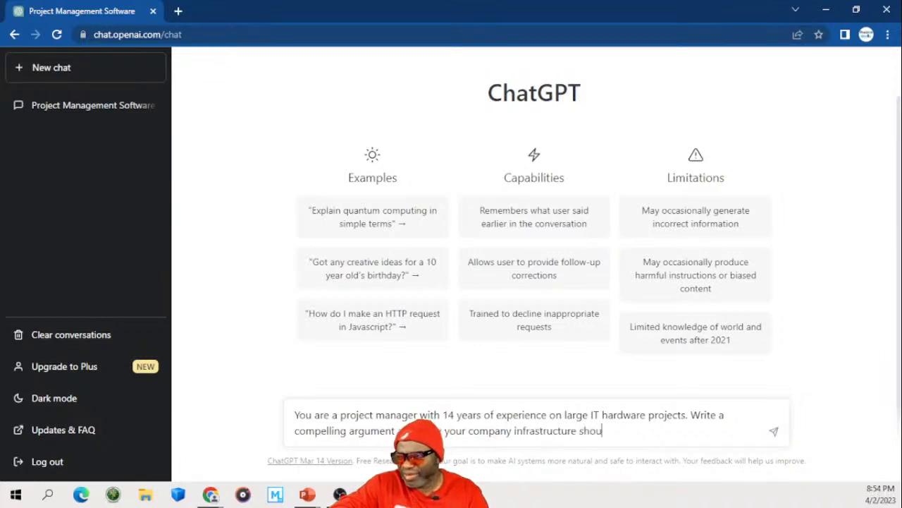
type("ld be ")
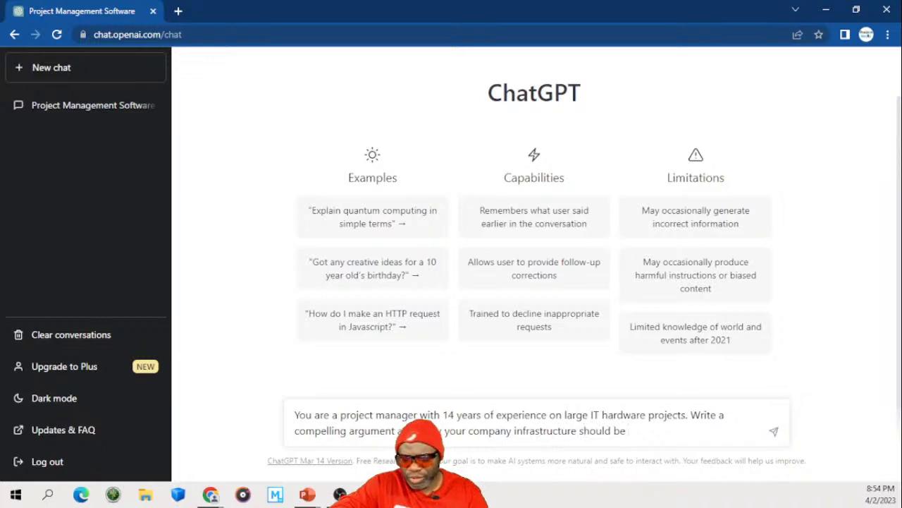
type("u")
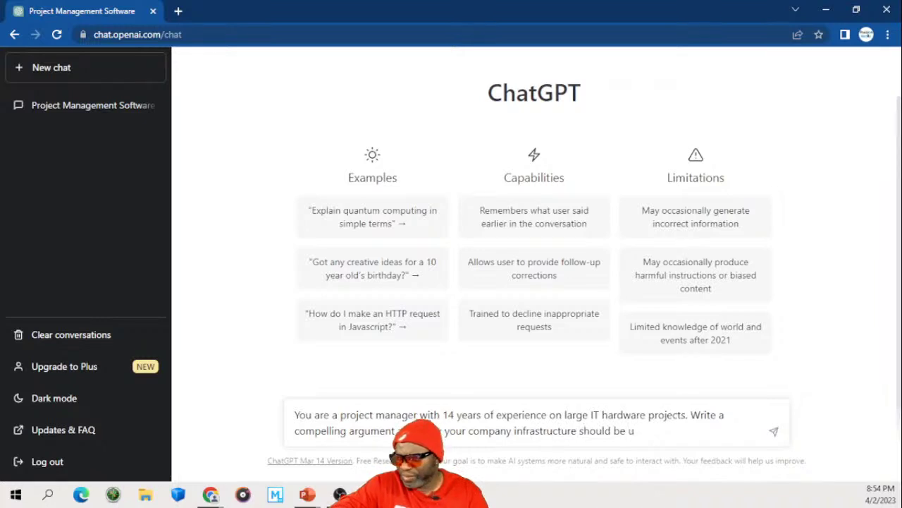
key("BackSpace")
type("frastructure should be refre")
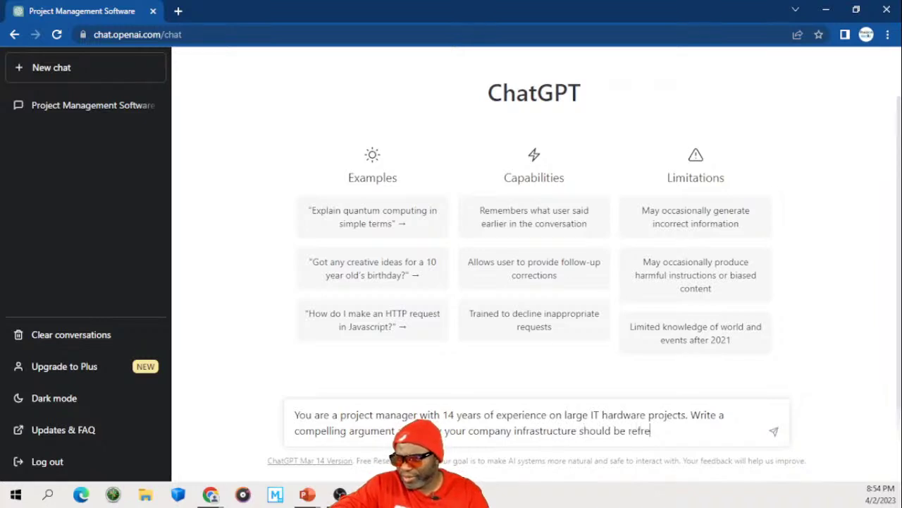
type("shed in 20")
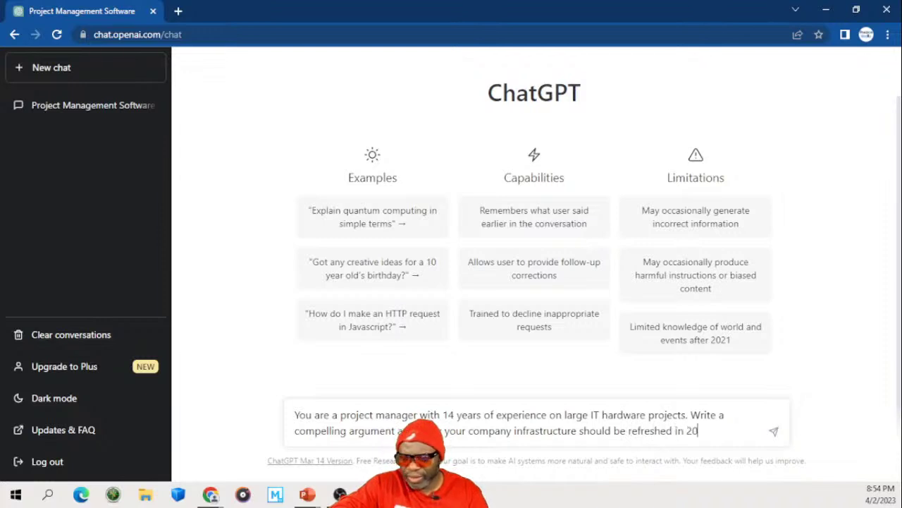
type("23. Ment")
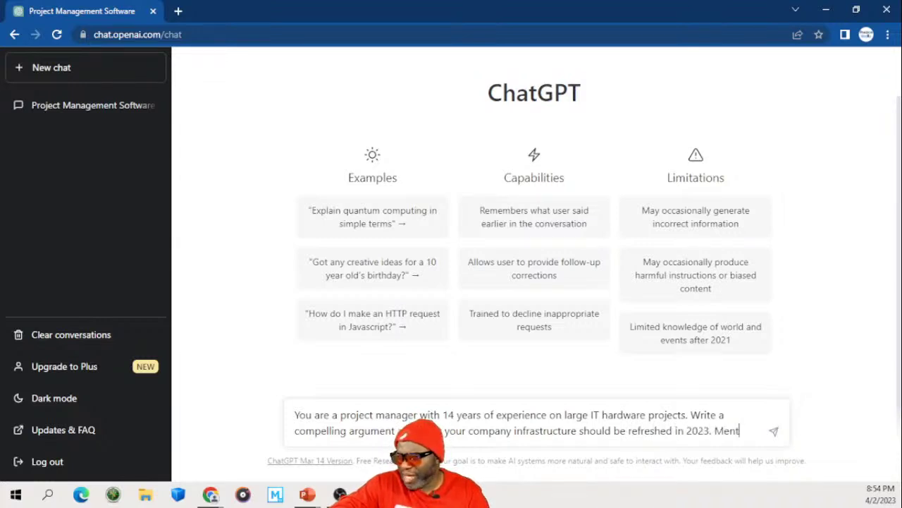
Step: Add the instruction "Mention the following names in the argument:" to the prompt
type("ion")
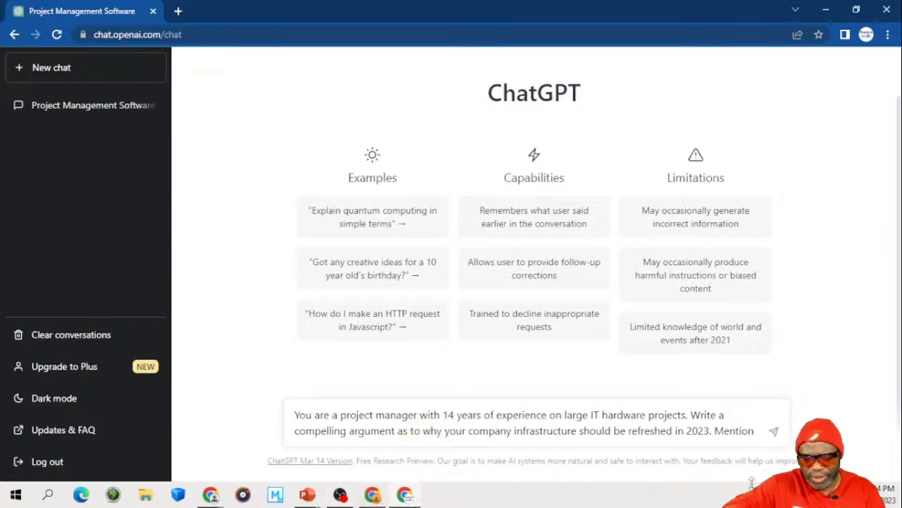
type("the")
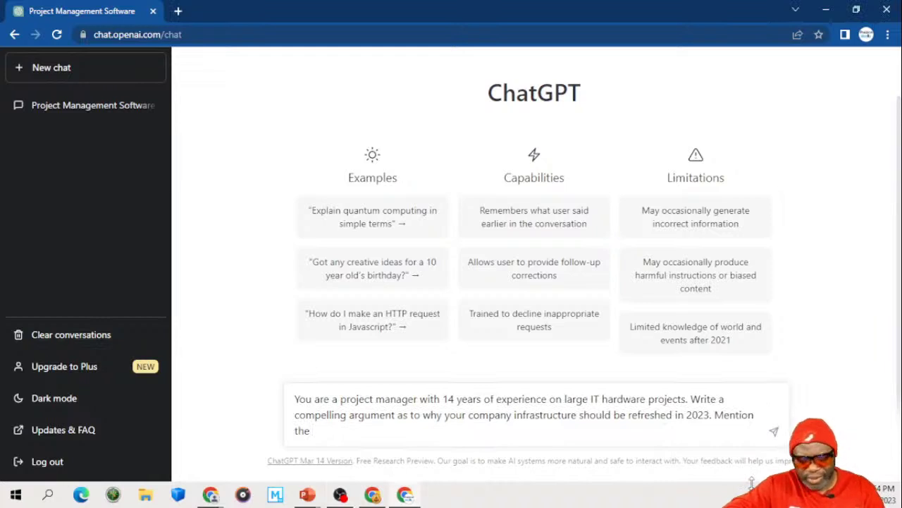
type(" folli")
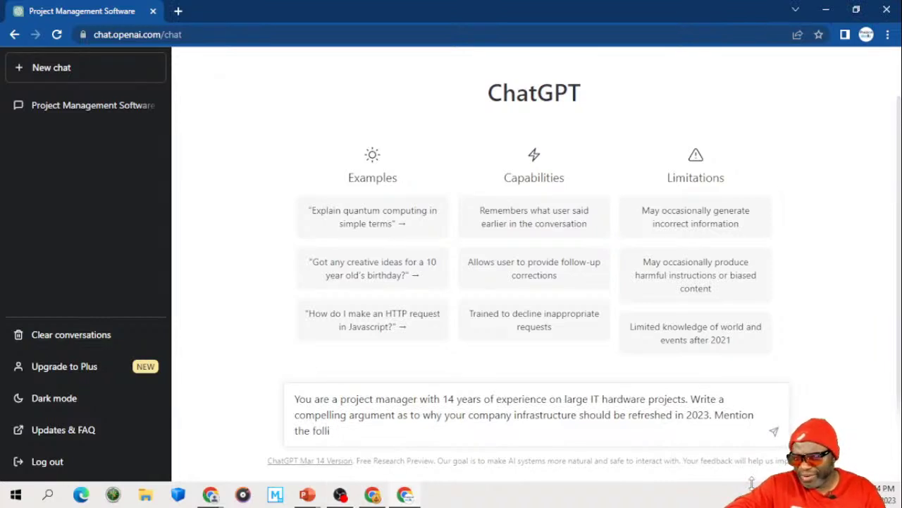
key("BackSpace")
type("owing n")
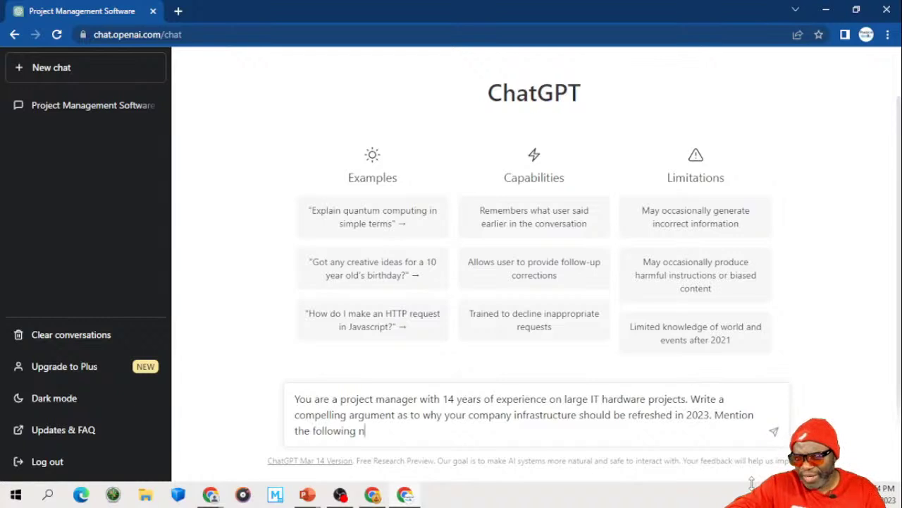
type("ng names in the argume")
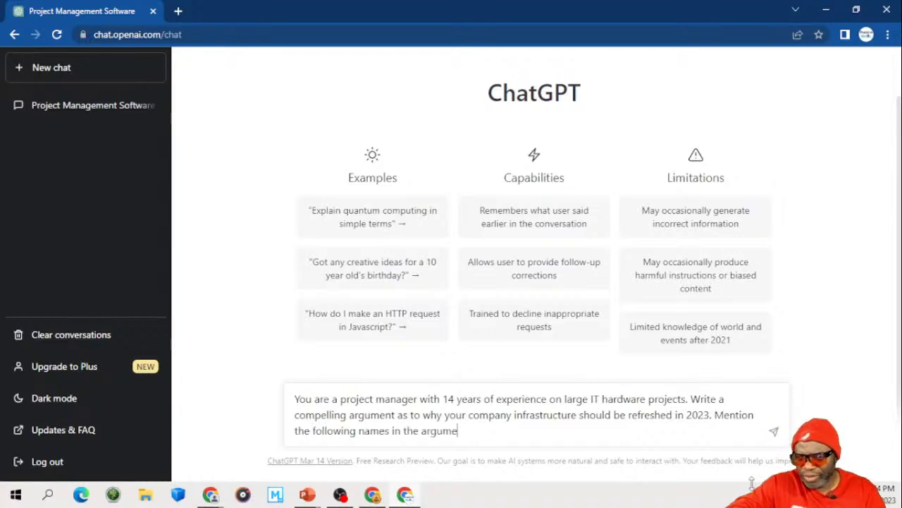
type("nt: D")
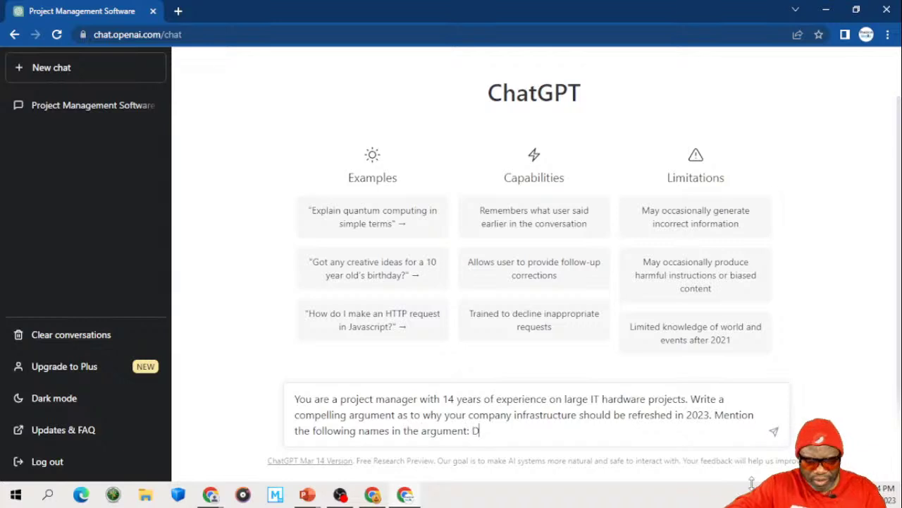
Step: List the names of the first two stakeholders with their titles, followed by "The CFO" and the CFO's name
type("r. Rice, ")
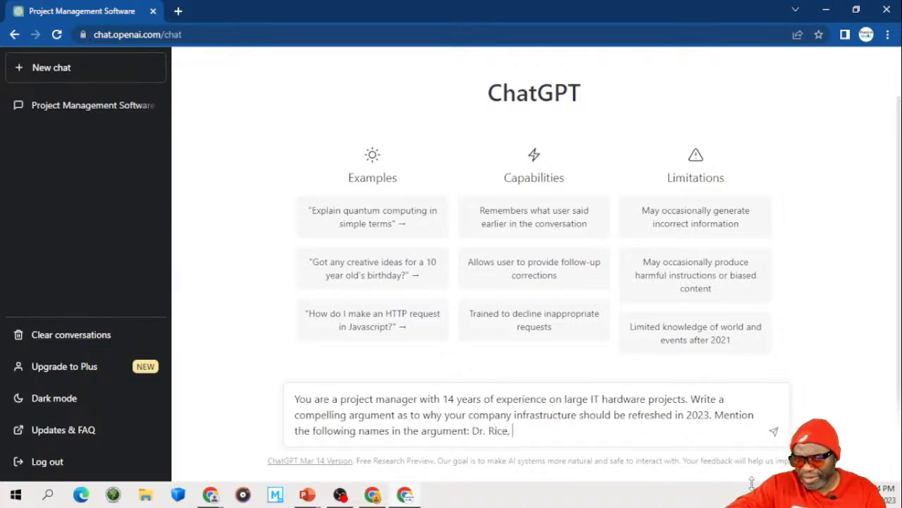
type("Ms. Black")
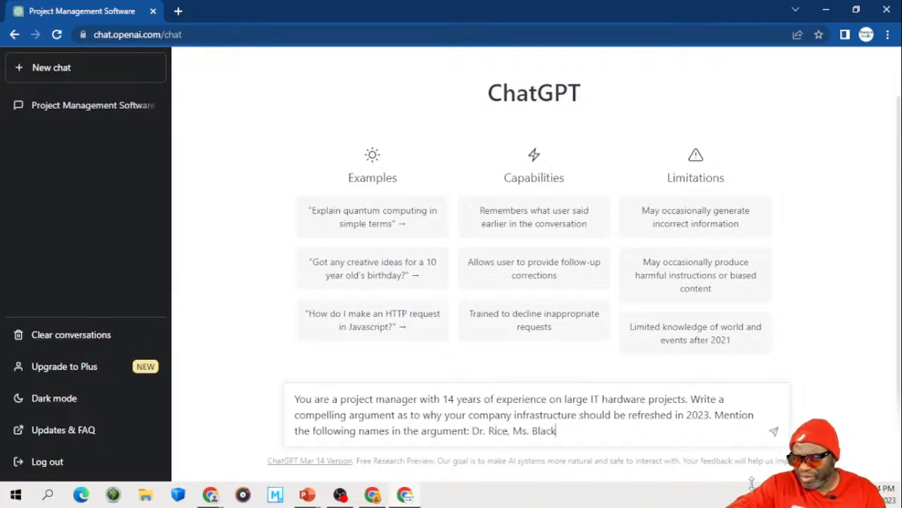
type("m")
key("BackSpace")
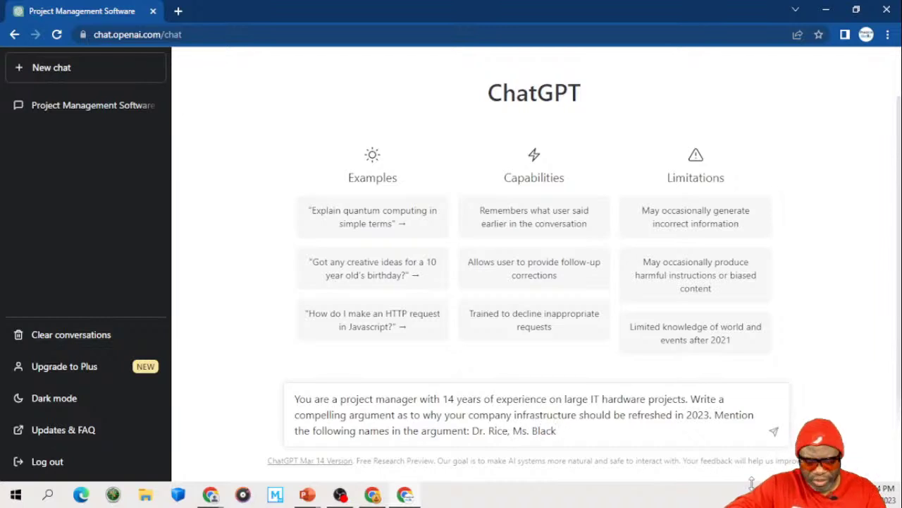
type(". Black, The C")
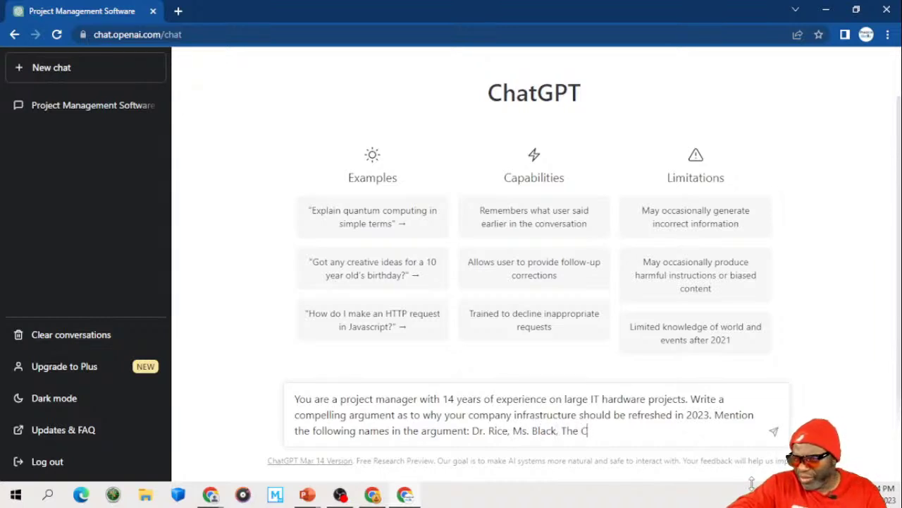
type("FO HG")
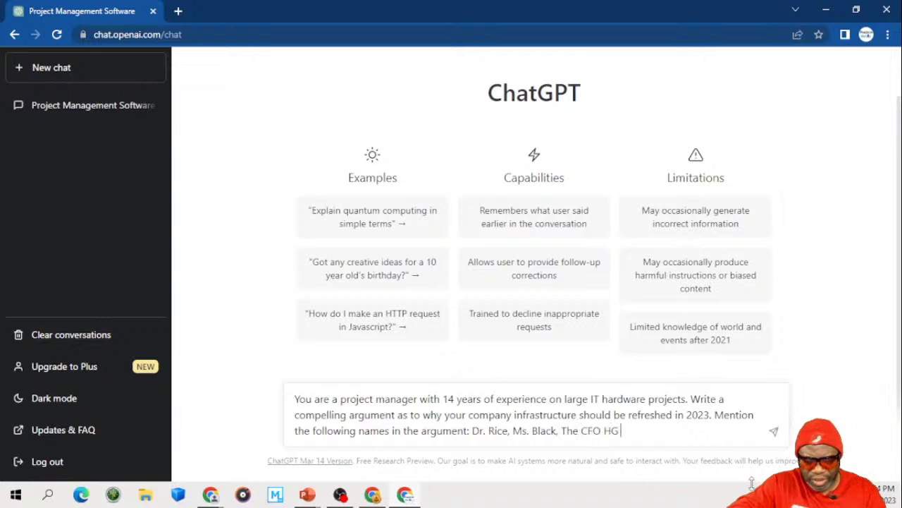
type(" Barnes an")
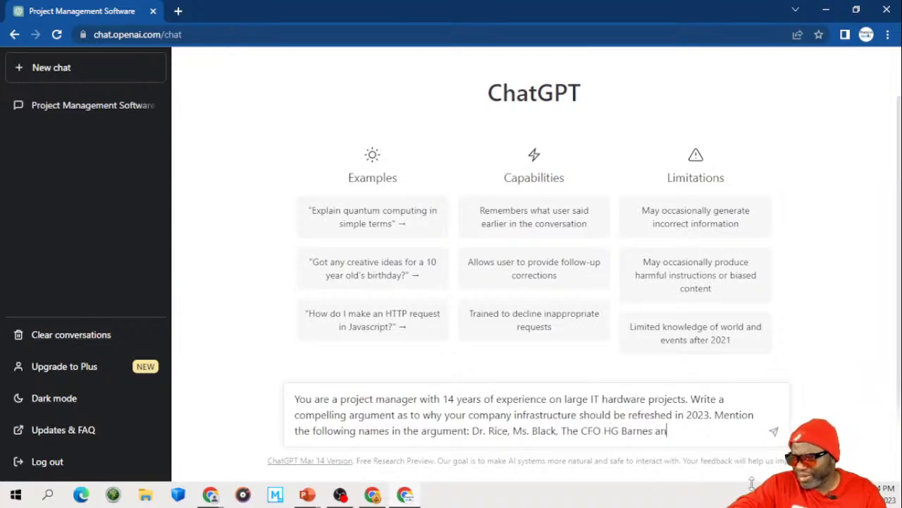
Step: Finish the list of names with "and the President of the company" followed by the president's name
type("d the President of")
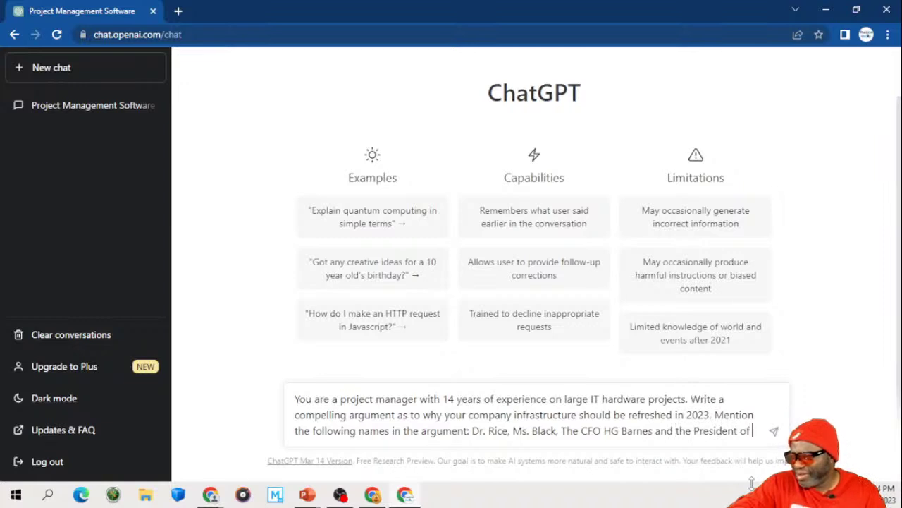
type(" the compant")
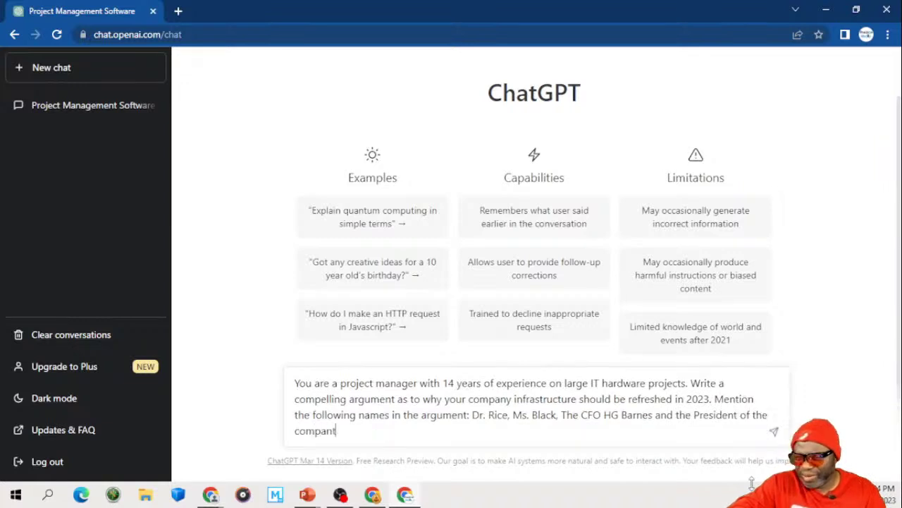
key("BackSpace")
key("BackSpace")
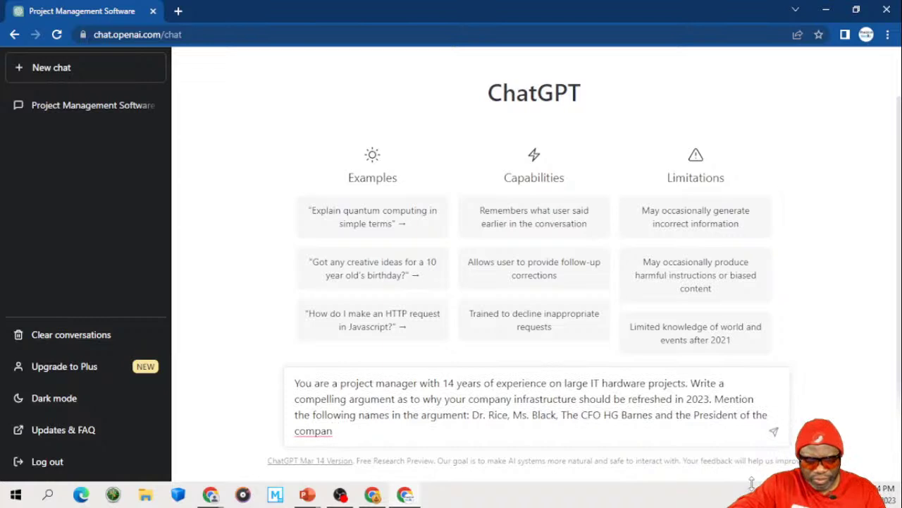
type("y Mr. ")
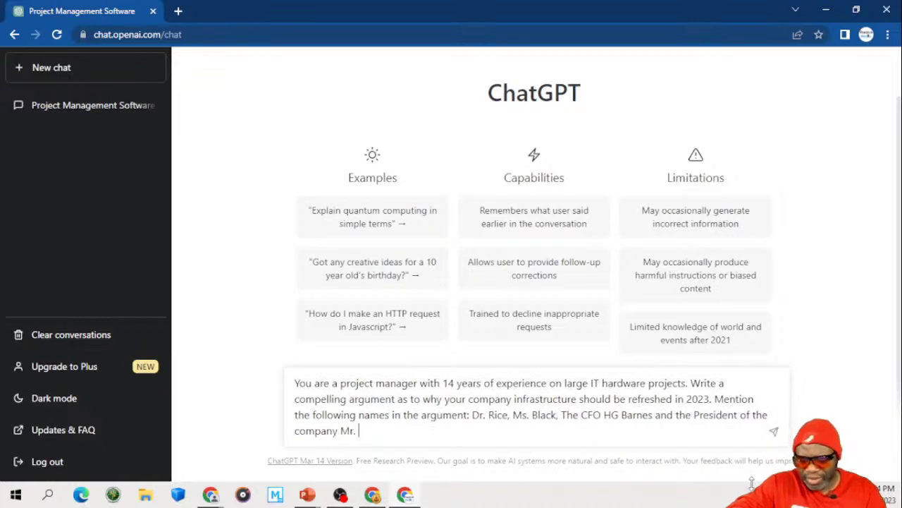
type("Koalic")
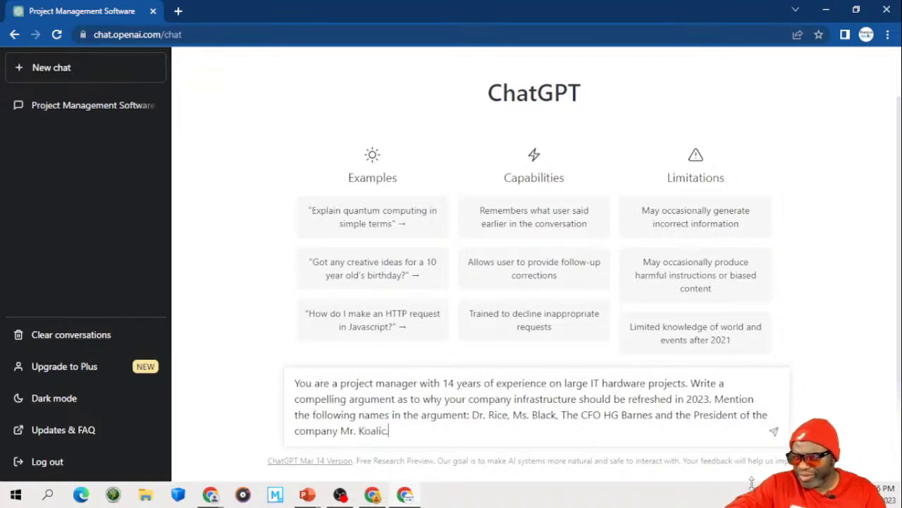
type(". ")
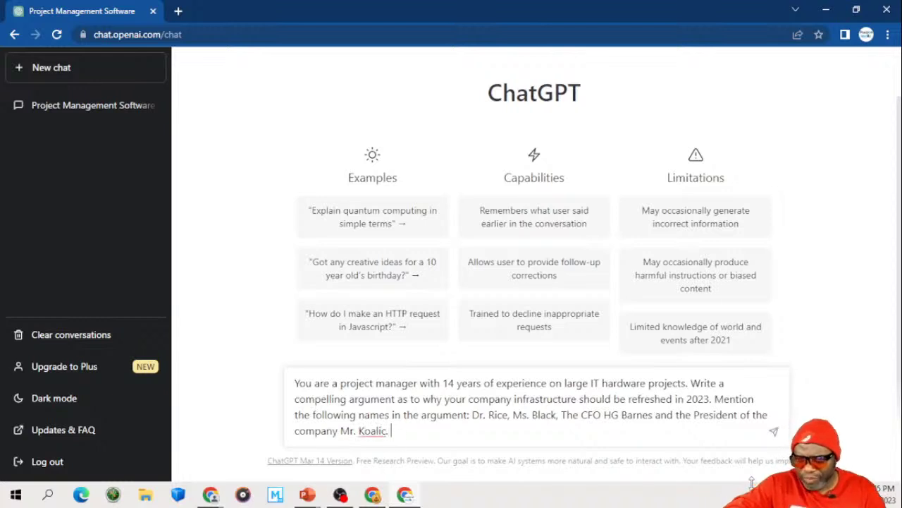
Step: Add the instruction "Make the response as robust as possible." to the end of the prompt
type("Na")
key("BackSpace")
key("BackSpace")
type("Make the")
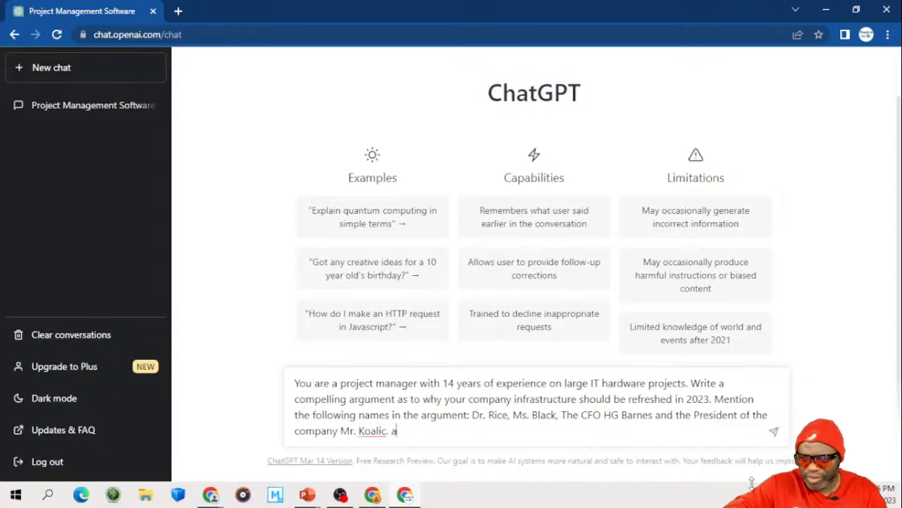
type(" re")
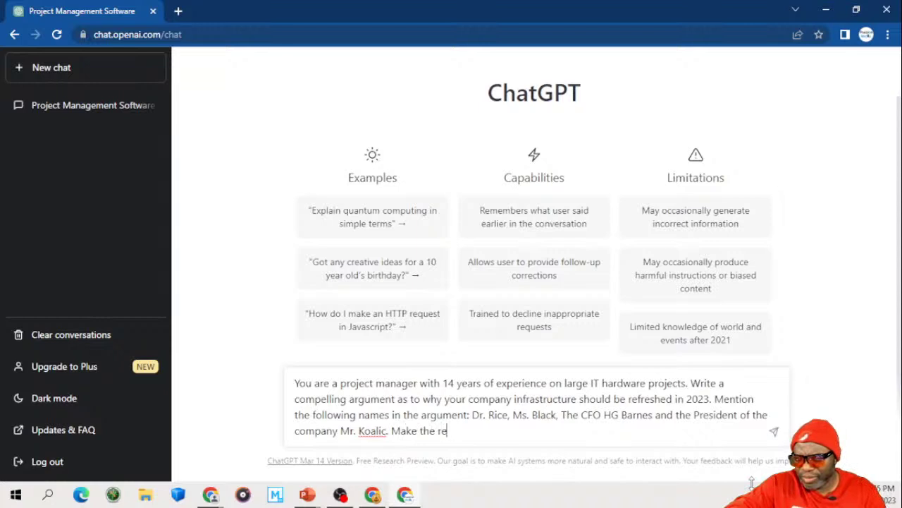
type("sponse as rob")
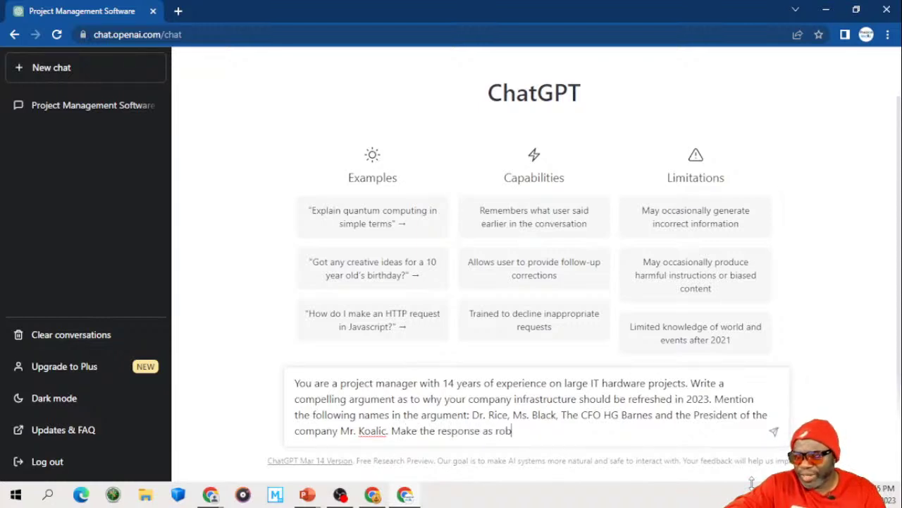
type("ust as possible.")
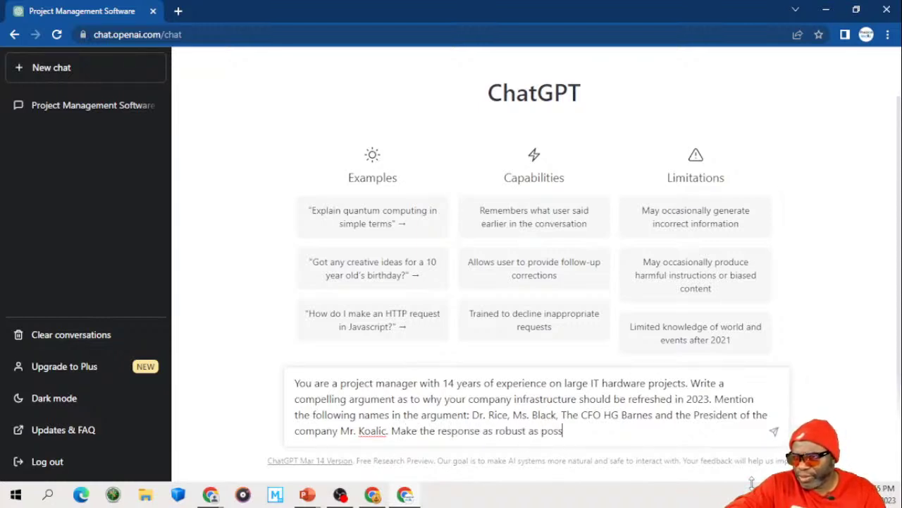
Step: Copy the entire prompt text for reuse and submit the prompt to generate the infrastructure refresh argument
key("ctrl+a")
key("ctrl+c")
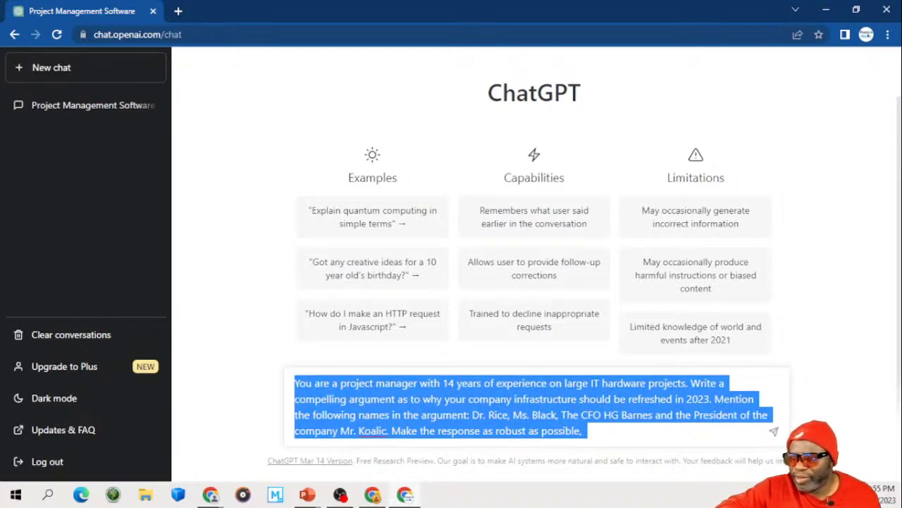
key("Right")
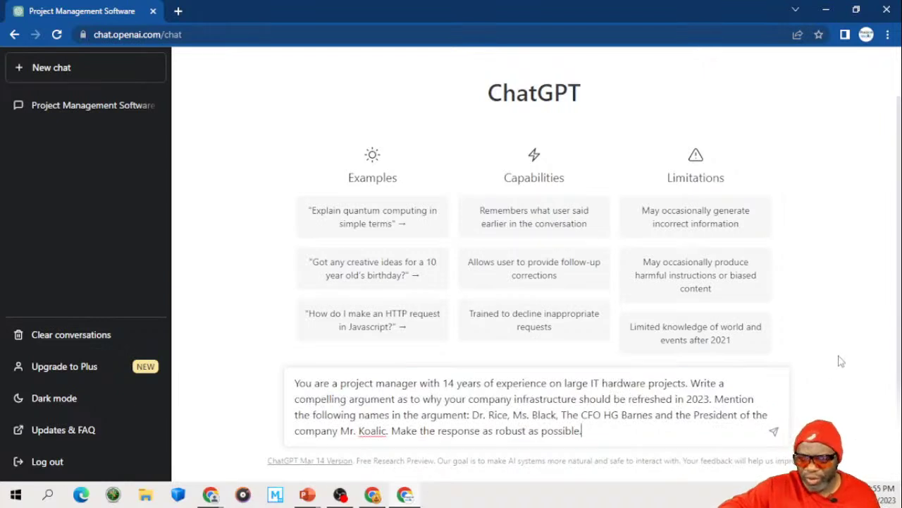
key("Return")
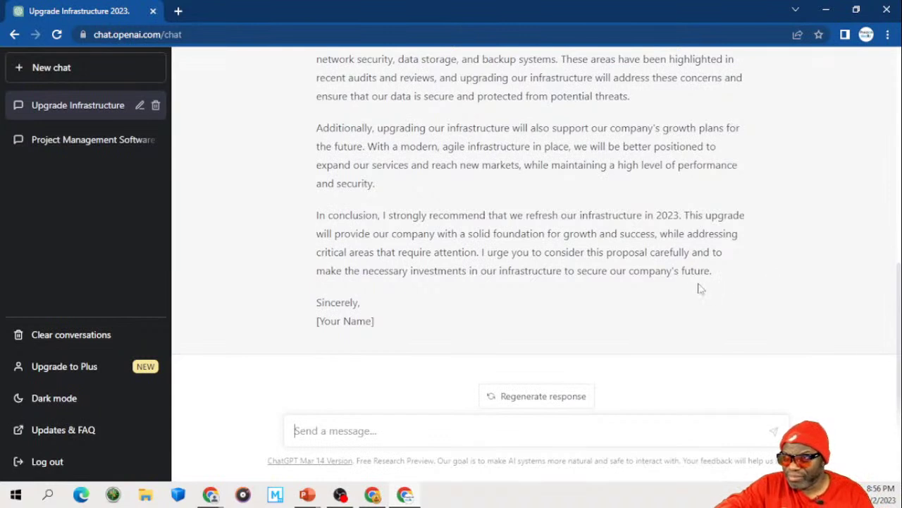
Step: Reuse the copied prompt in a new message, keeping only "You are a project manager with 14 years of experience on large IT hardware projects."
scroll(700, 289, "up", 1)
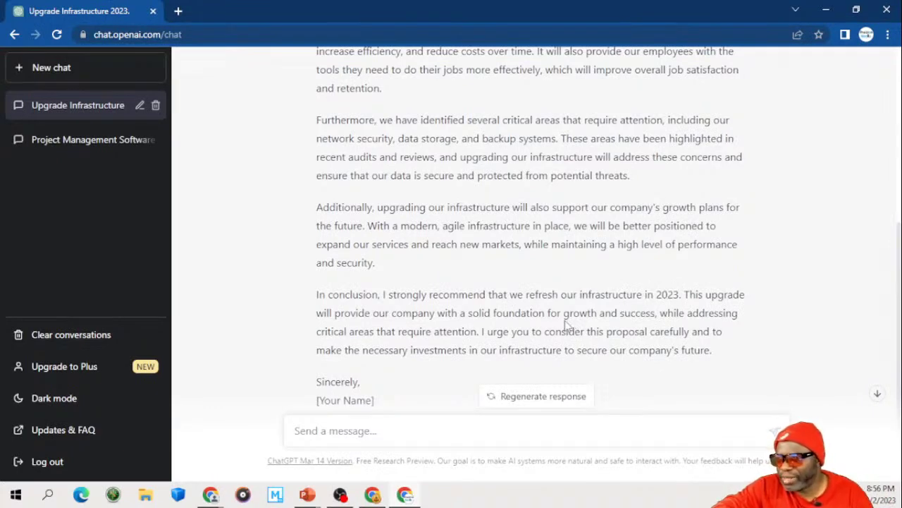
scroll(558, 325, "up", 5)
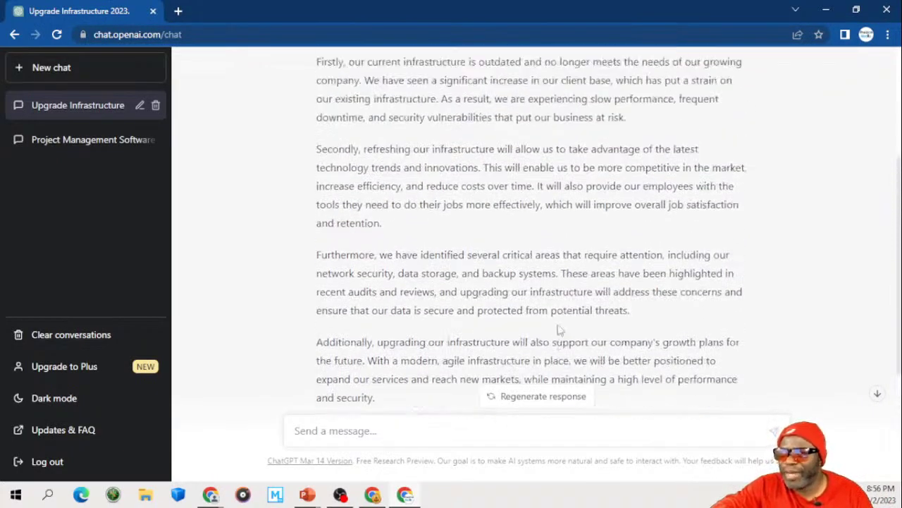
scroll(558, 324, "down", 3)
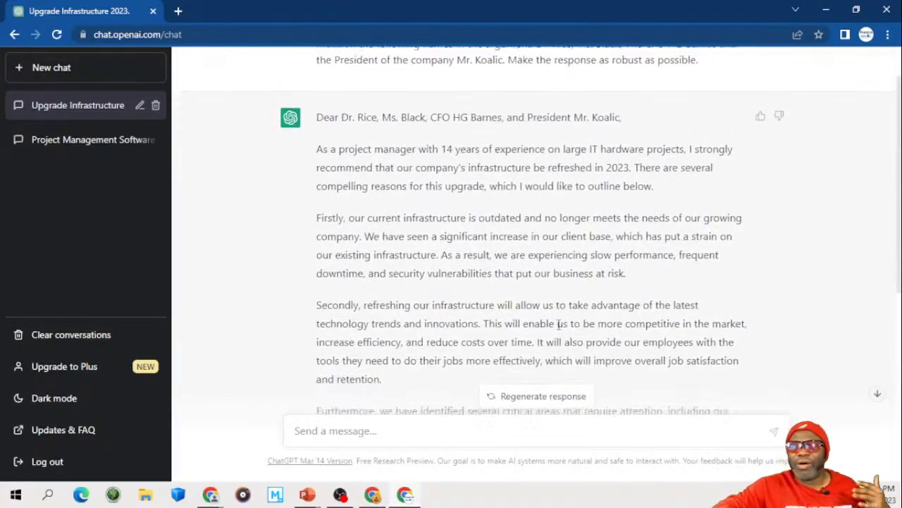
scroll(559, 329, "down", 3)
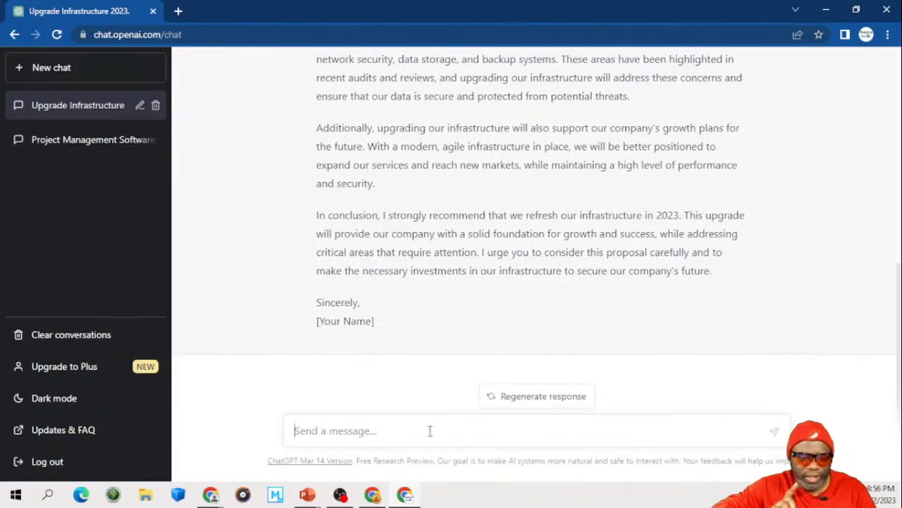
left_click(429, 430)
key("ctrl+v")
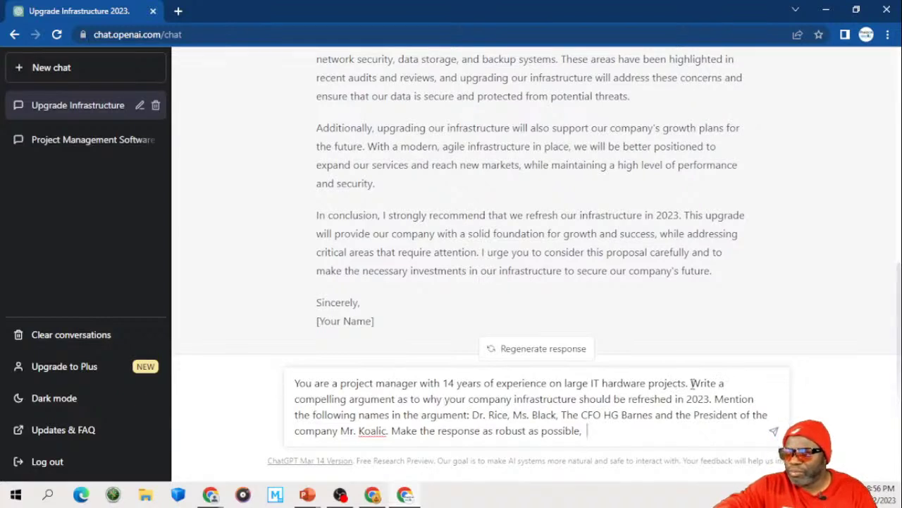
left_click_drag(692, 383, 733, 444)
key("BackSpace")
Step: Continue the new prompt with "Build a compelling argument in tabular view"
type("B")
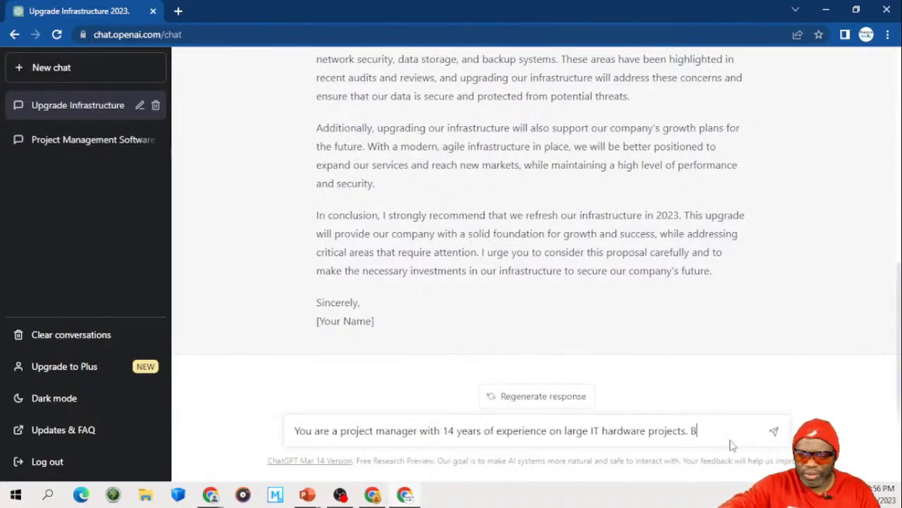
type("uild ")
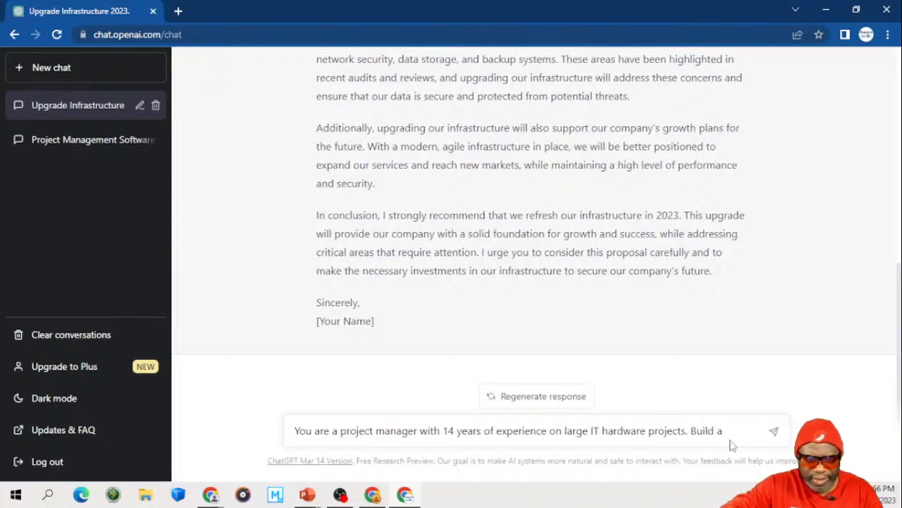
type("a compell")
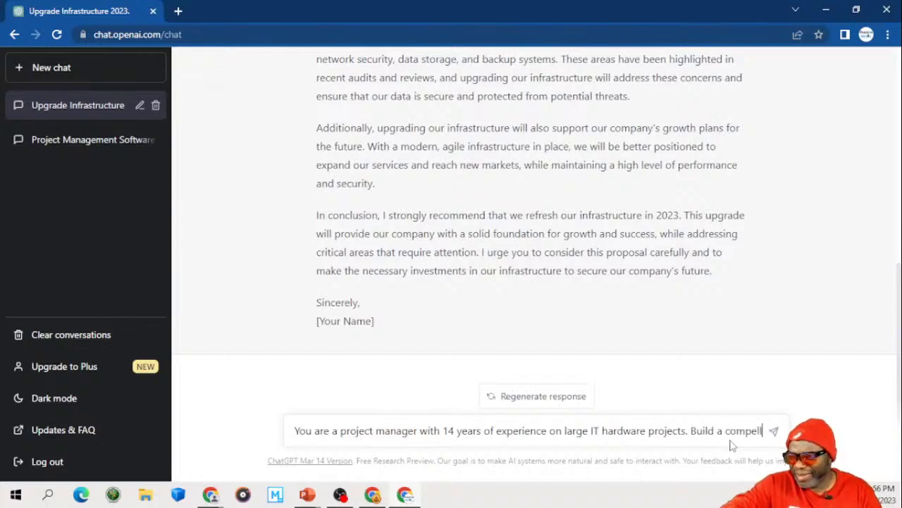
type("ing ar")
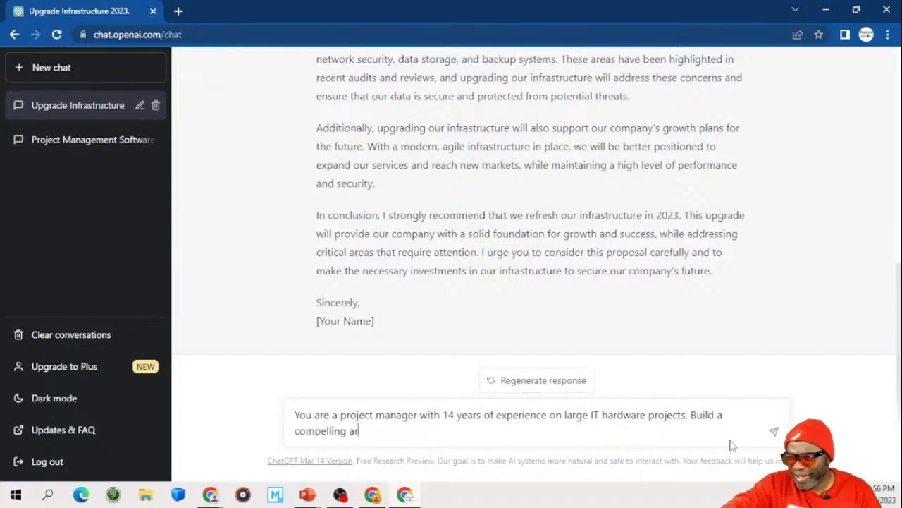
type("gument in ")
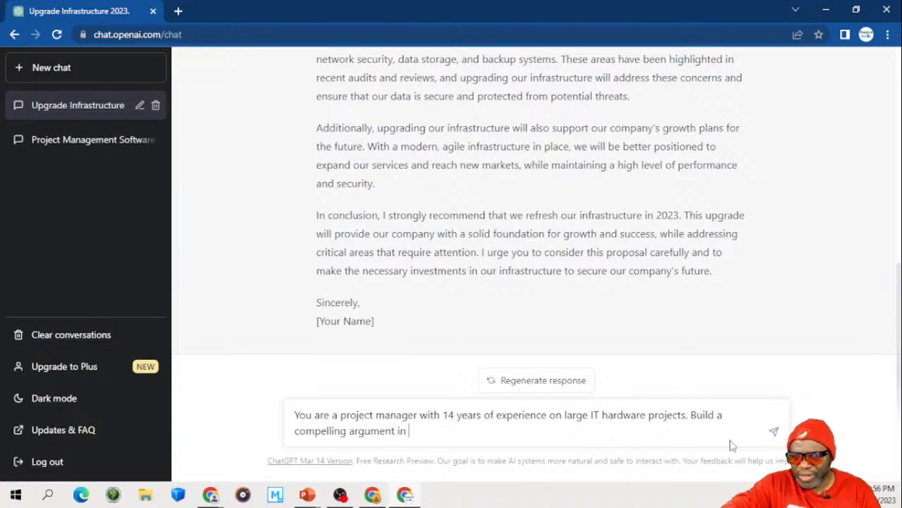
type("tabula")
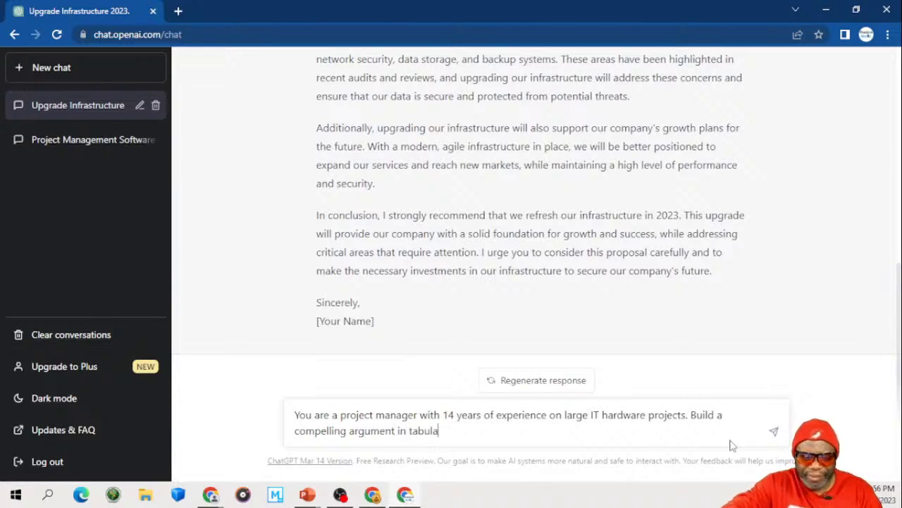
type("r view ")
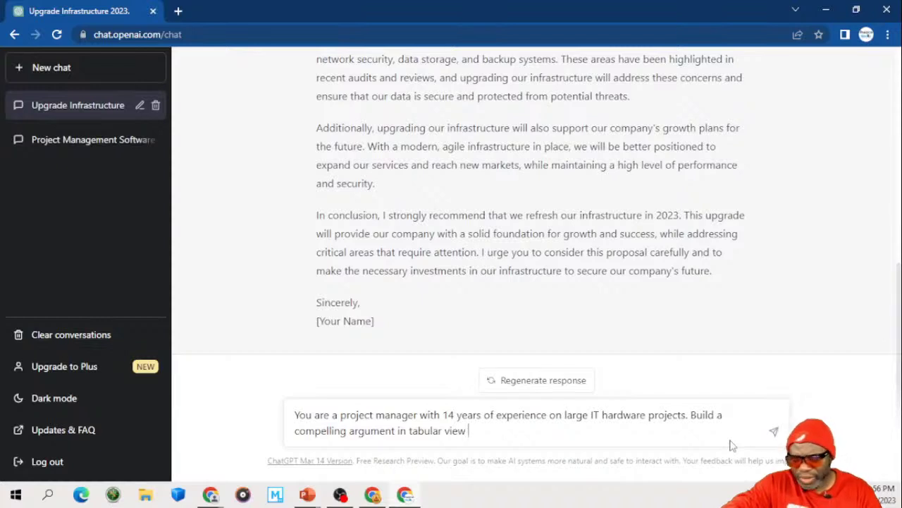
Step: Complete the request with "showing the pros and the cons of a hardware and software upgrade."
type("showing th")
type("e pr")
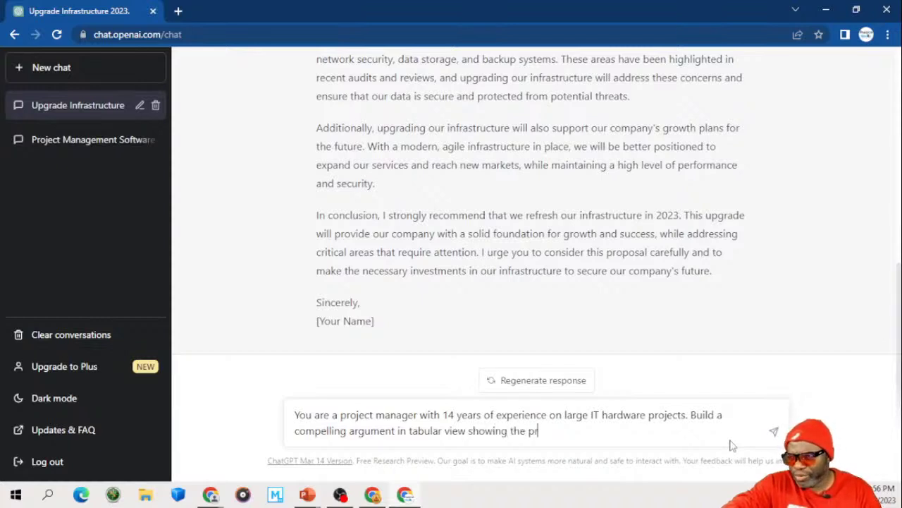
type("os and ")
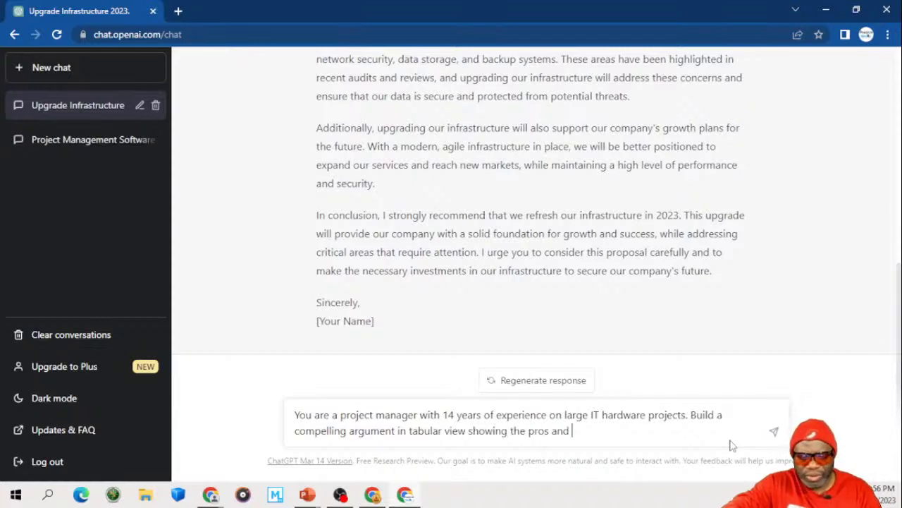
type("the cons of ")
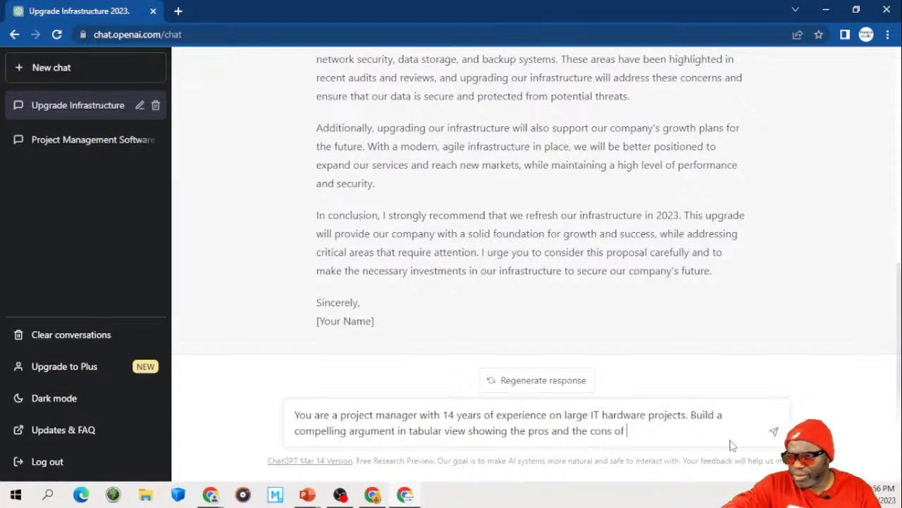
type("a hardware")
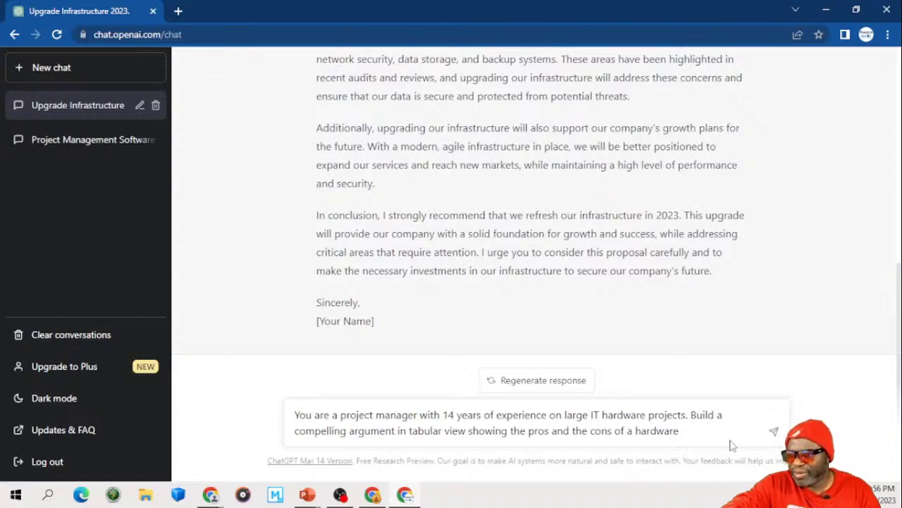
type(" and softwa")
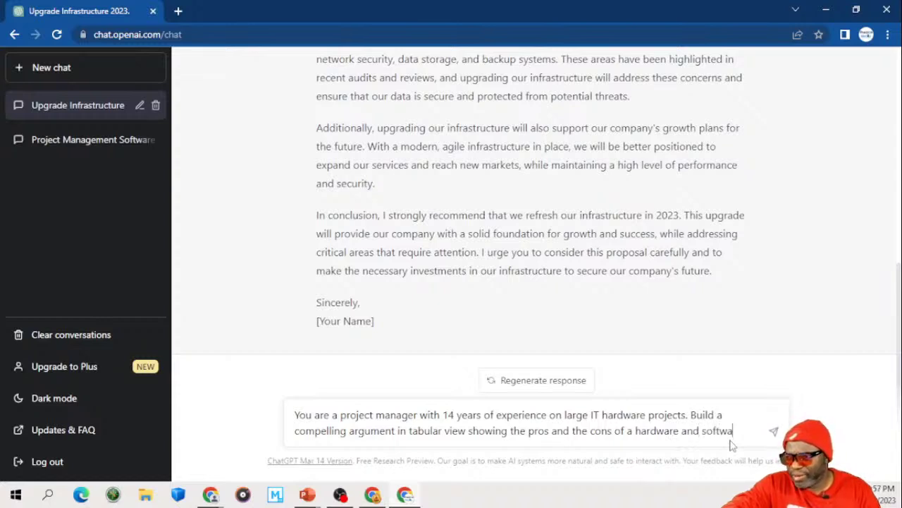
type("re upgra")
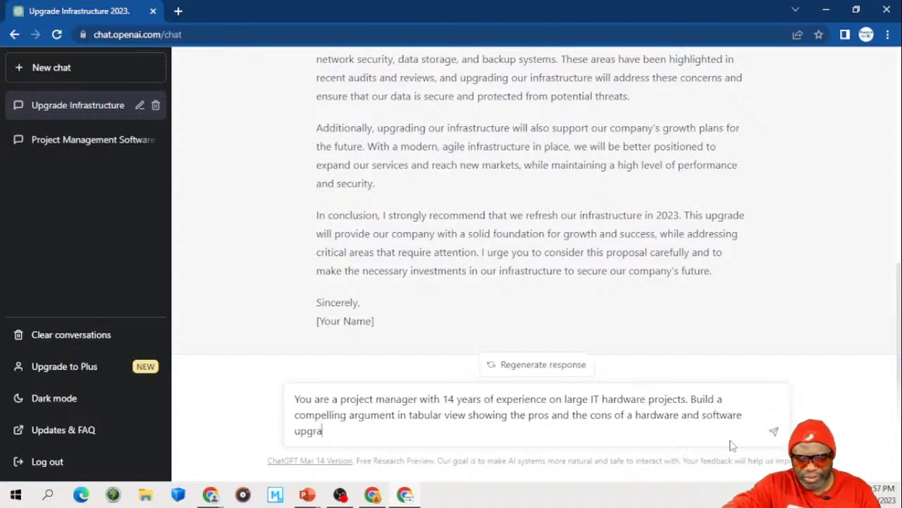
type("de. Include the")
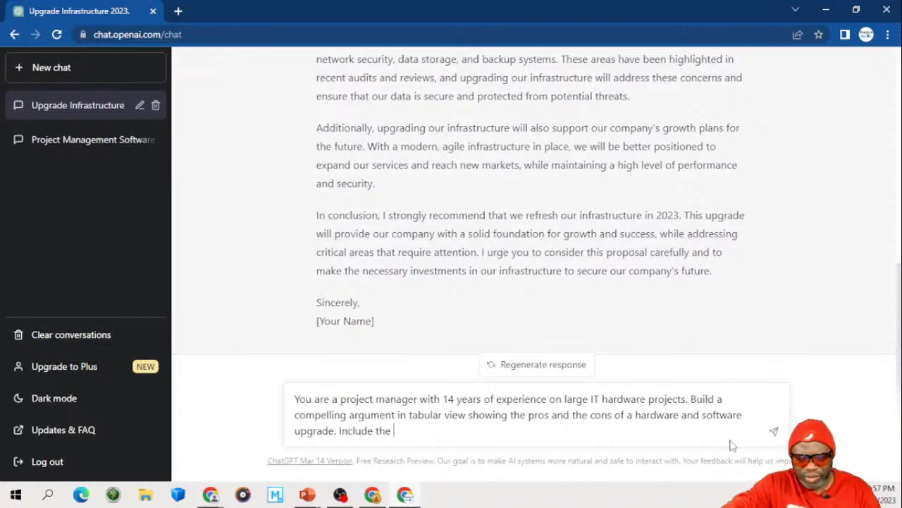
Step: Ask to "Include the cost benefit analysis in a separate field." and submit the prompt
type(" cost benefit")
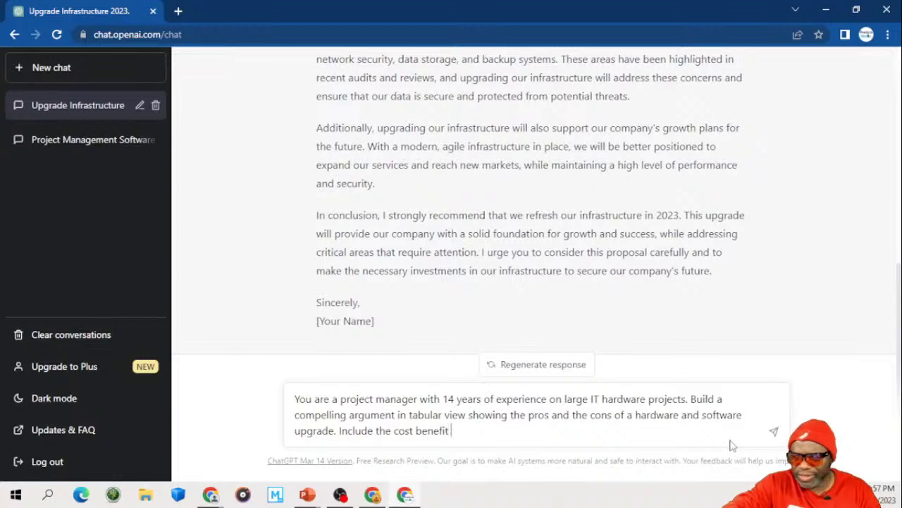
type(" analysis i")
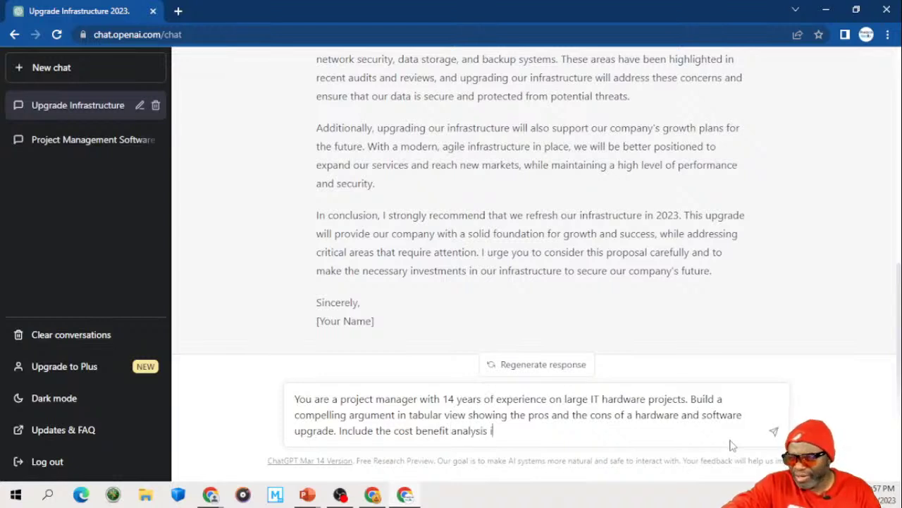
type("n a separa")
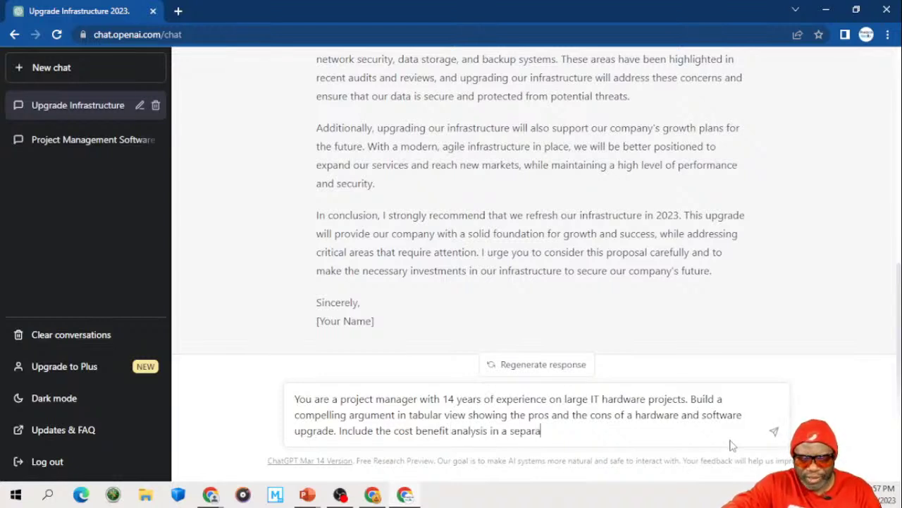
type("te field.")
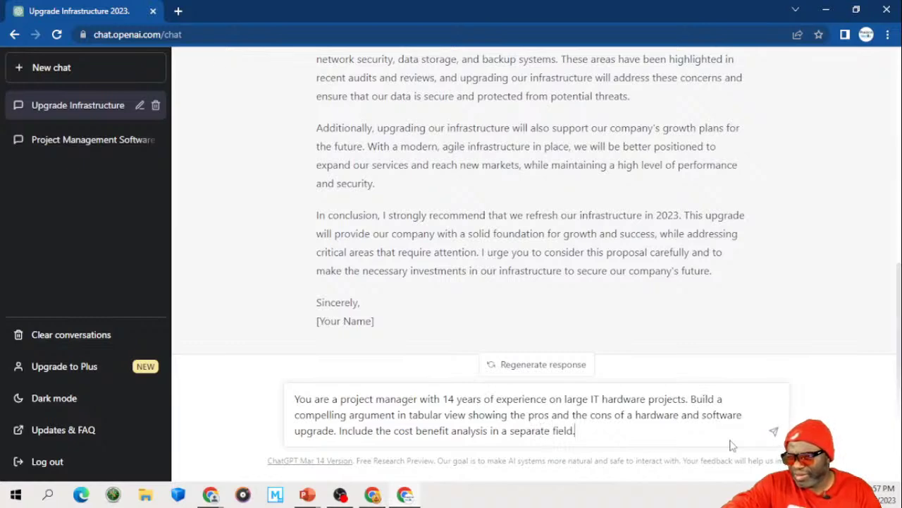
key("Return")
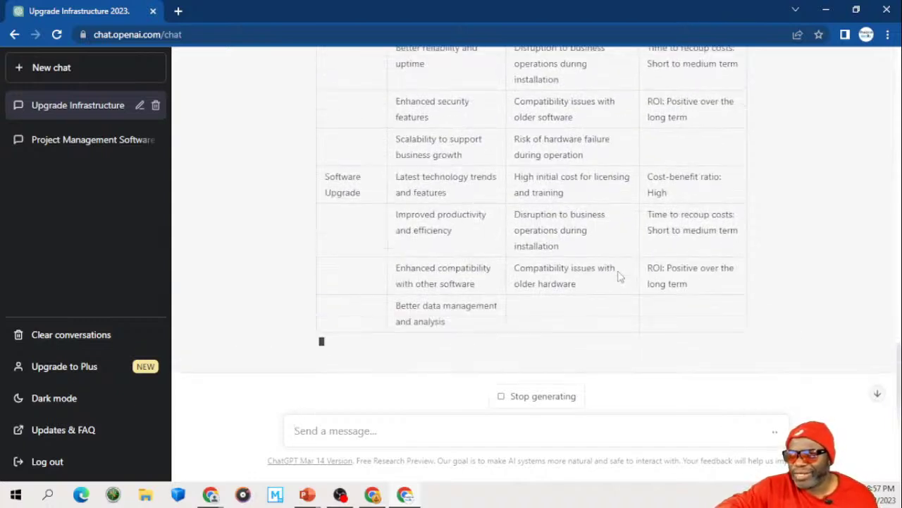
Step: Review the generated table of pros, cons and cost benefit analysis together with its closing summary
scroll(619, 276, "up", 2)
scroll(618, 276, "up", 1)
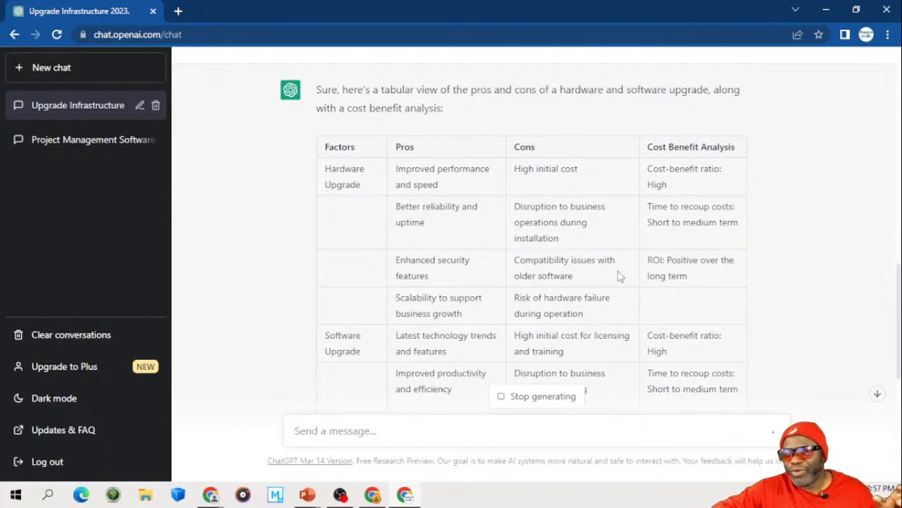
scroll(618, 276, "down", 1)
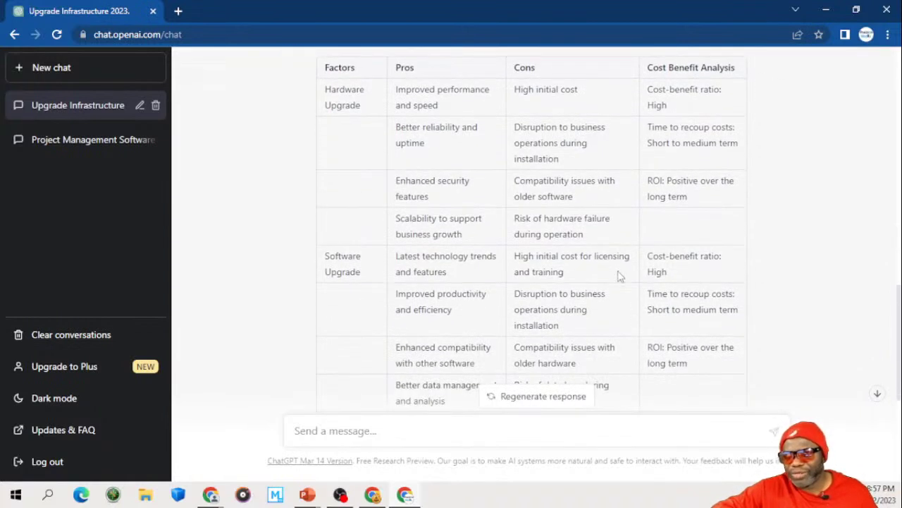
scroll(619, 276, "down", 3)
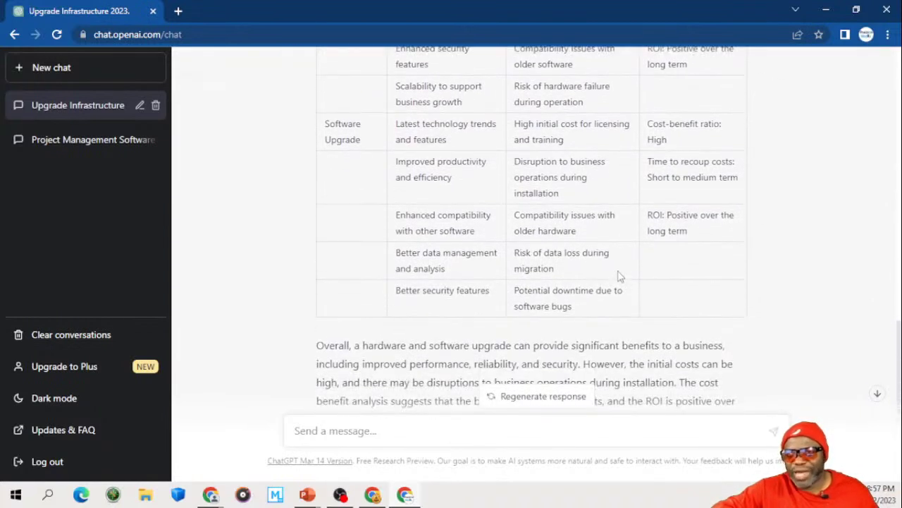
scroll(618, 276, "down", 2)
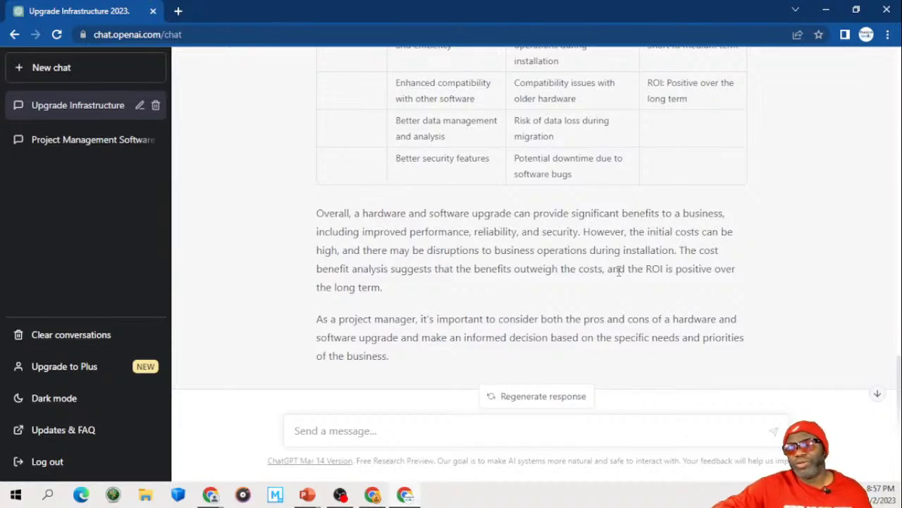
scroll(618, 271, "up", 3)
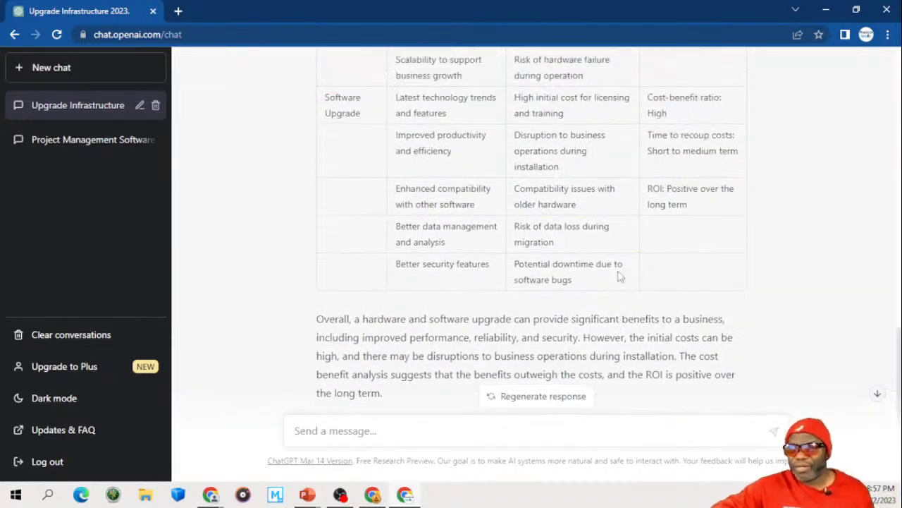
scroll(618, 276, "up", 3)
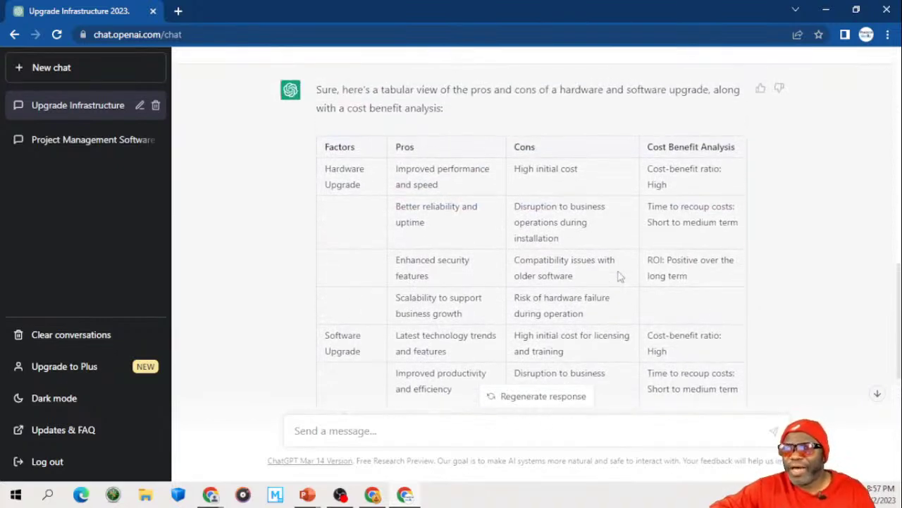
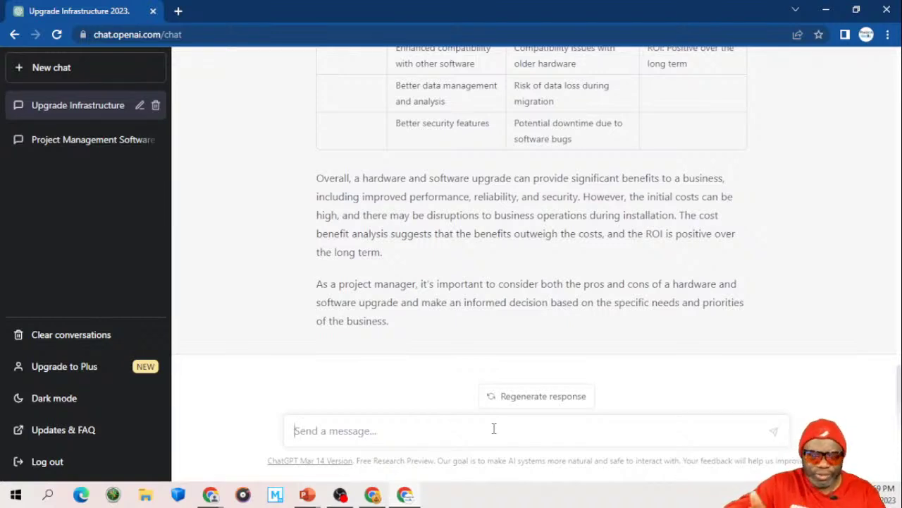
type("Create")
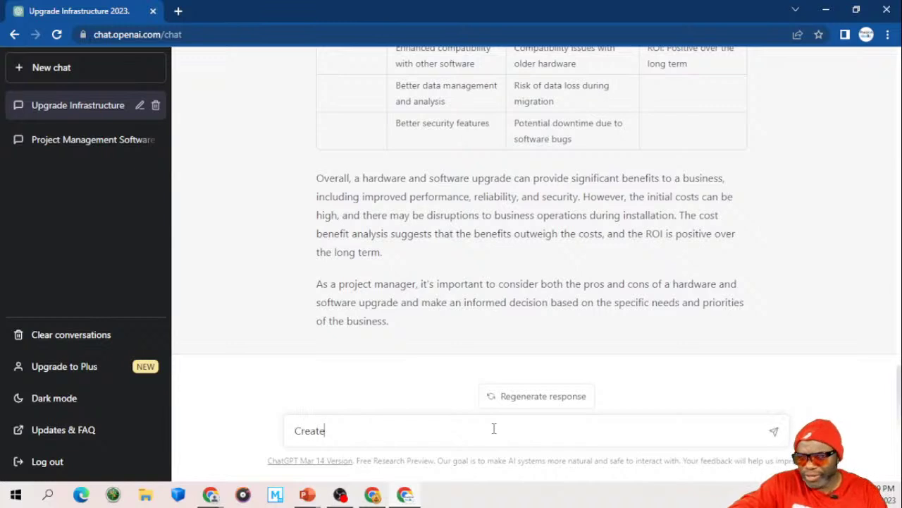
type(" a backlog")
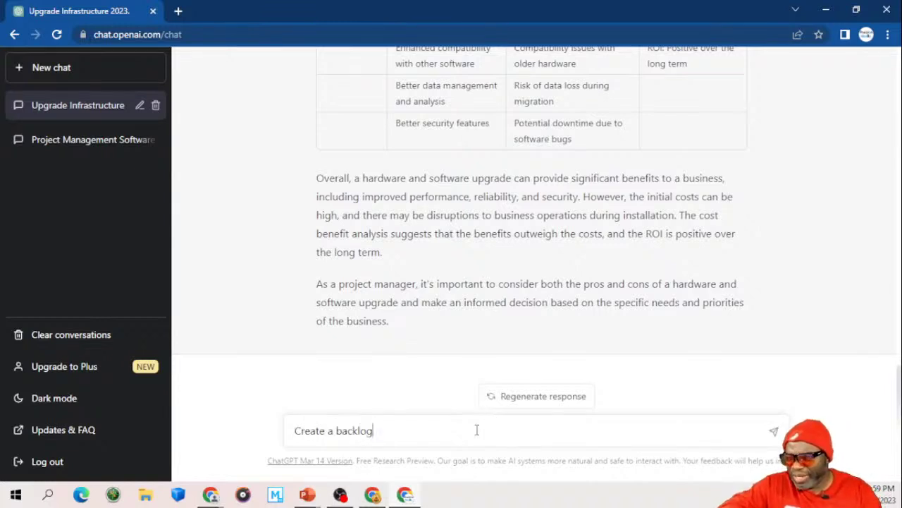
left_click(296, 430)
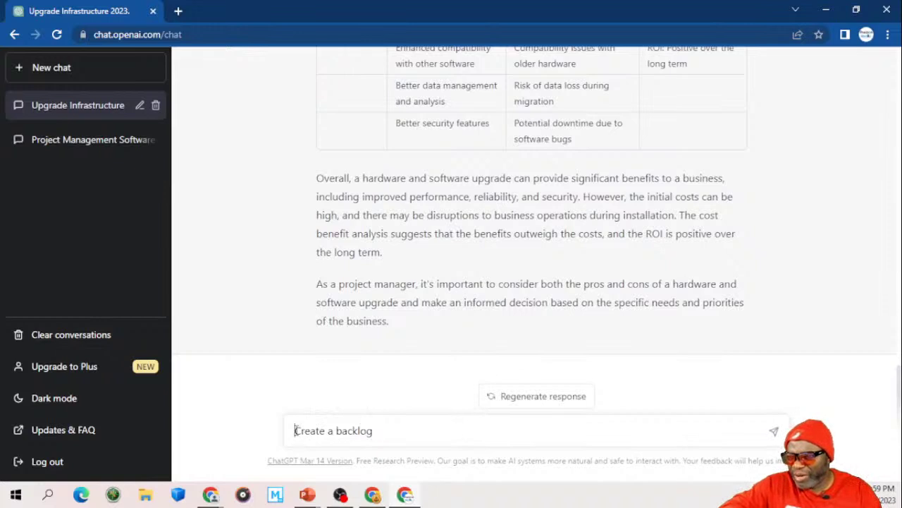
type("Write a compelling argument as to why your company infrastructure should be refreshed in 2023. Mention the following names in the argument: Dr. Rice, Ms. Black, The CFO HG Barnes and the President of the company Mr. Koalic. Make the response as robust as possible.")
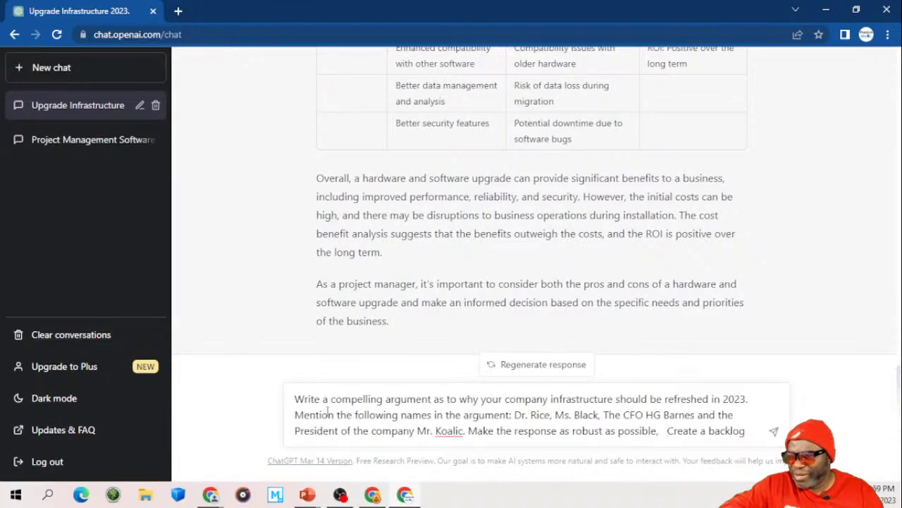
left_click_drag(295, 399, 463, 414)
key("ctrl+a")
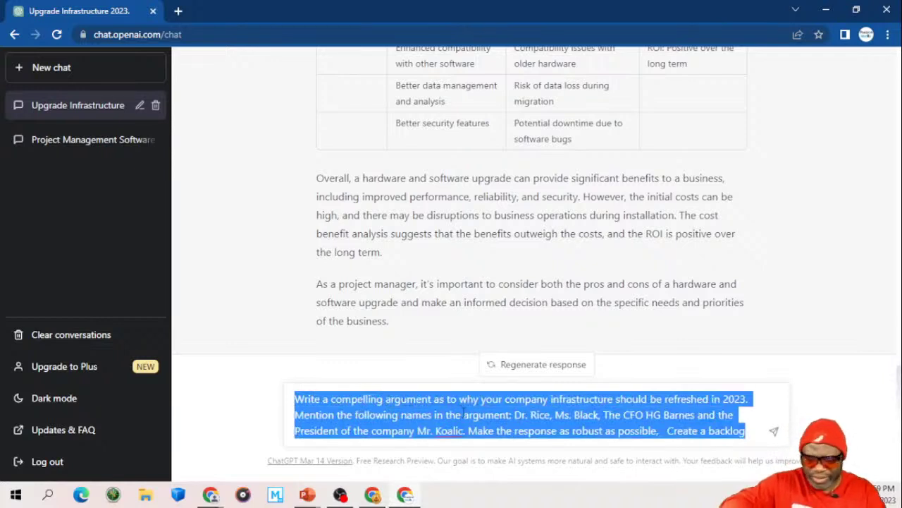
Step: Start a new prompt with the role statement "You are a Portfolio manager trying to make a case for a"
type("You are a")
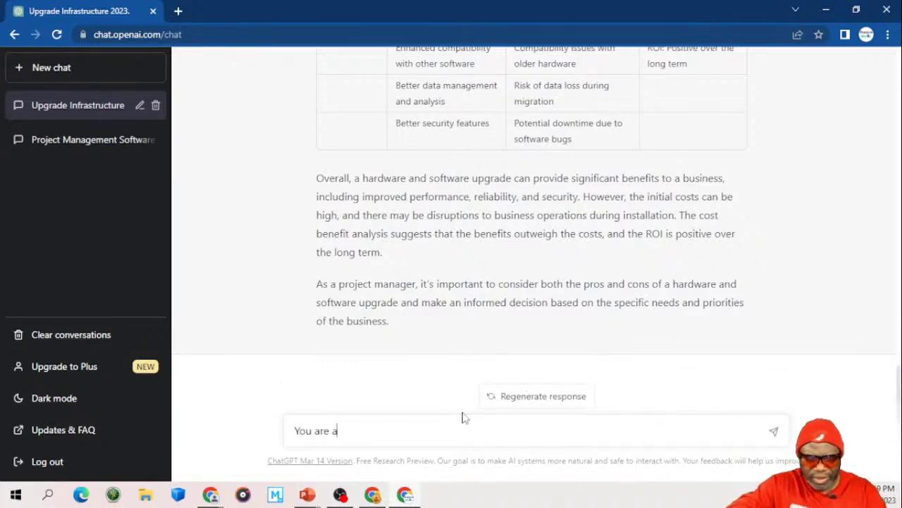
type(" Pro")
type("r")
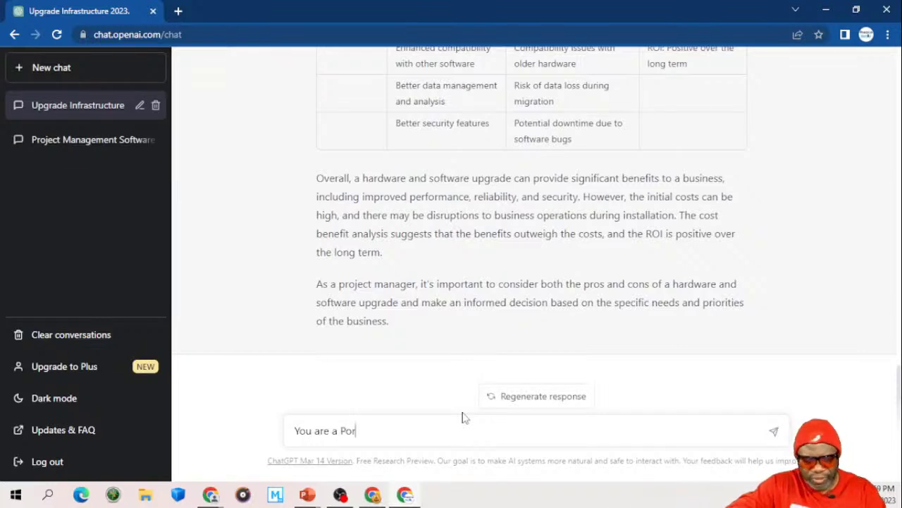
type("tfolio ")
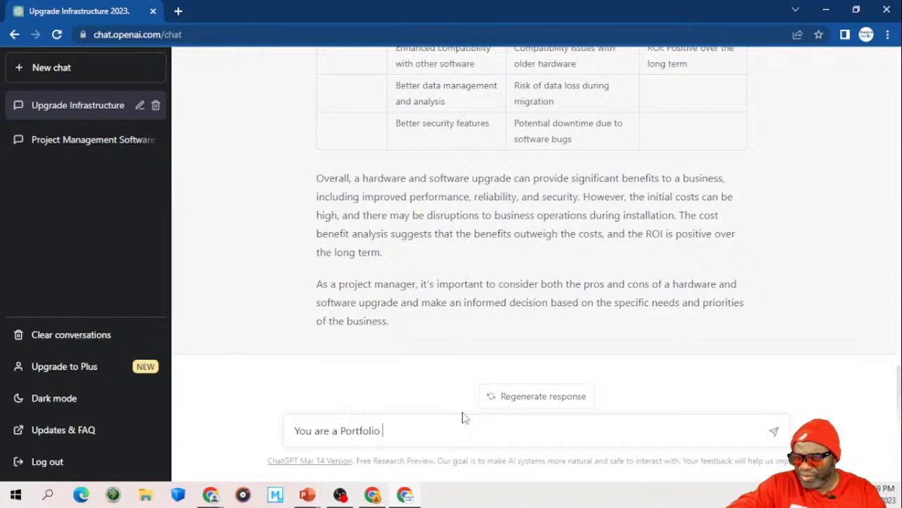
type("mnage")
key("BackSpace")
key("BackSpace")
type("nager trying to make a case for a ")
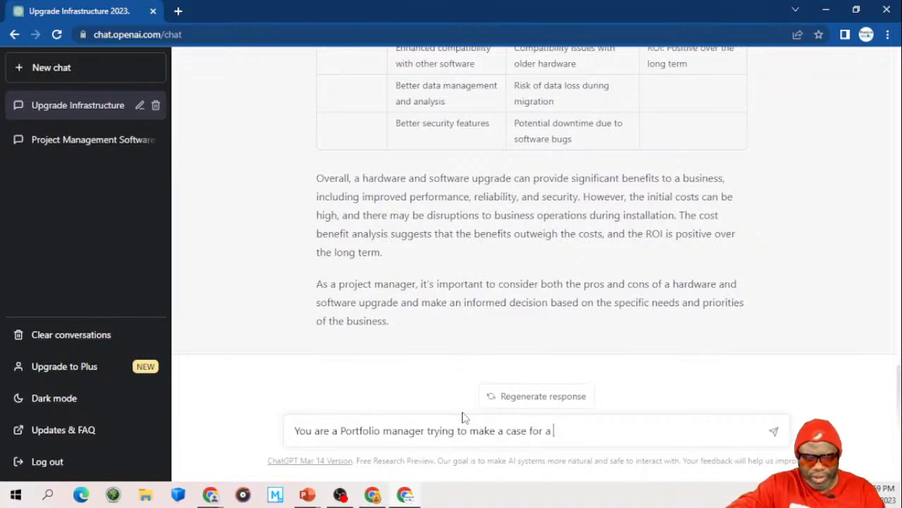
Step: Continue the role statement with "hardware and software refresh for all infrastructure and"
type("hardwa")
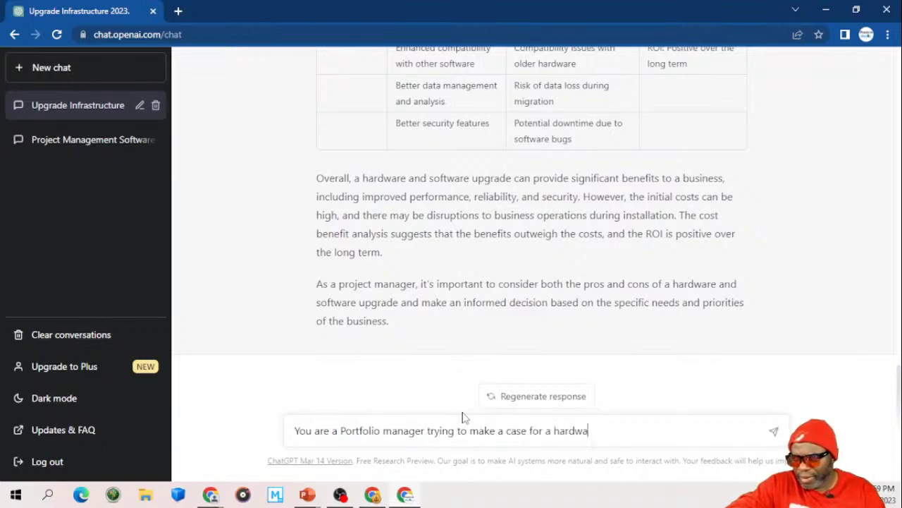
type("re and softw")
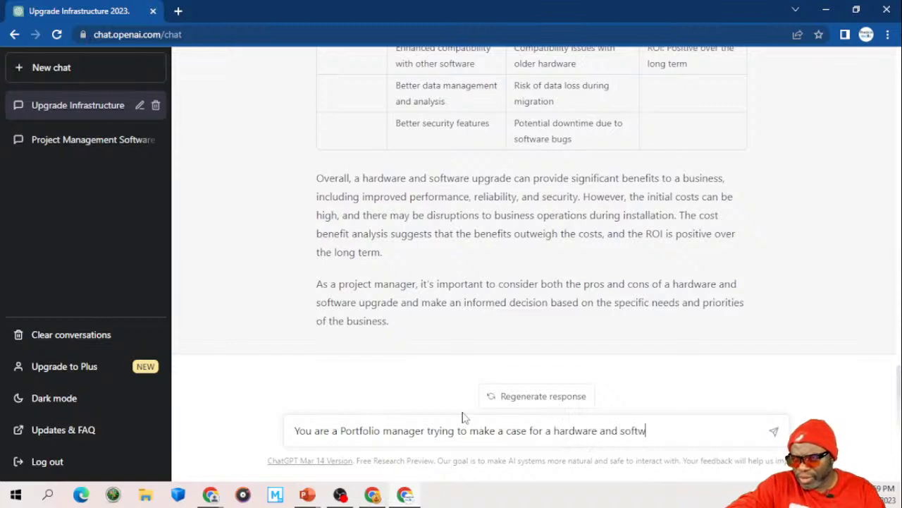
type("are refr")
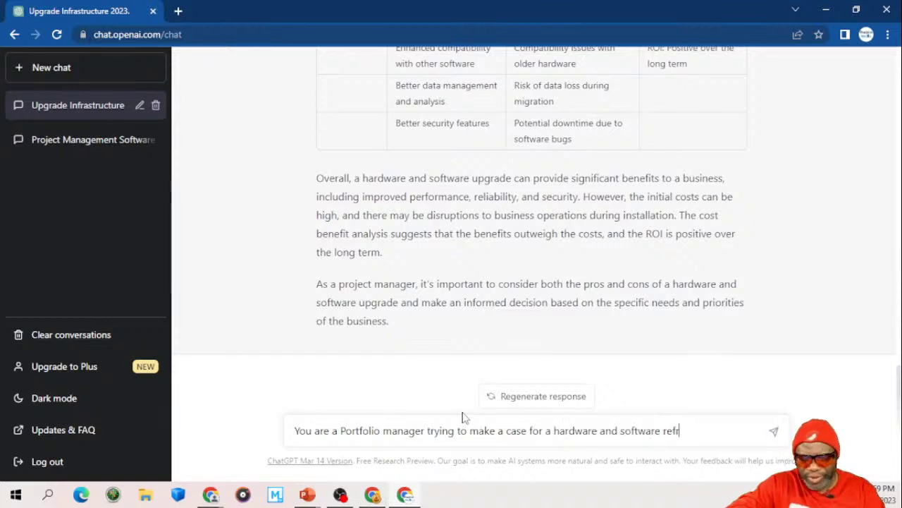
type("esh for")
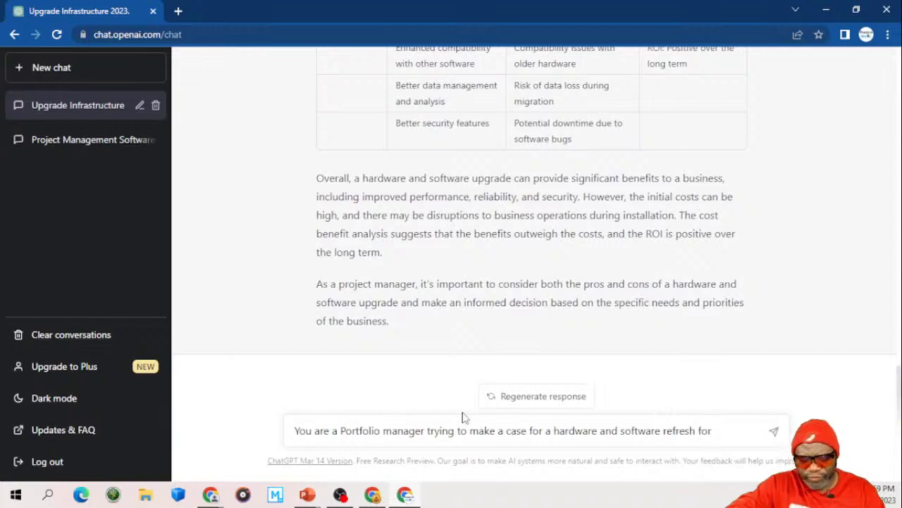
type(" all i")
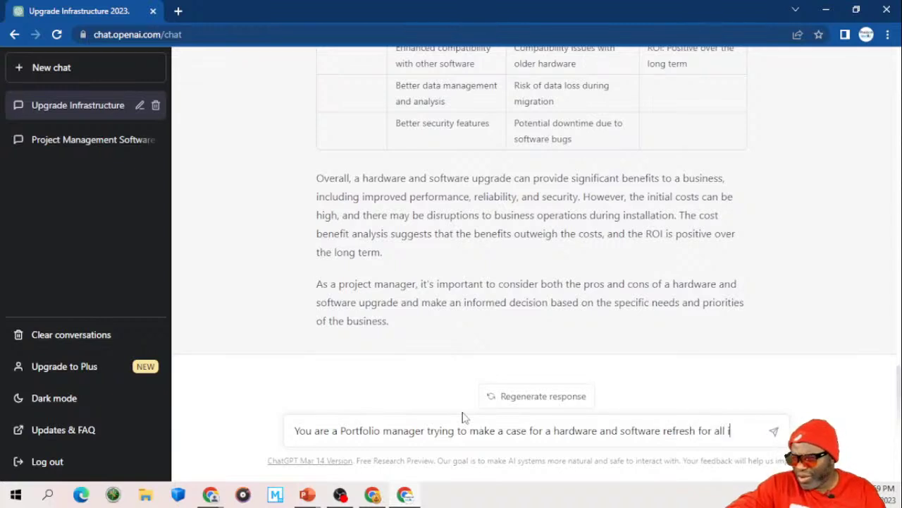
type("nfrastructur")
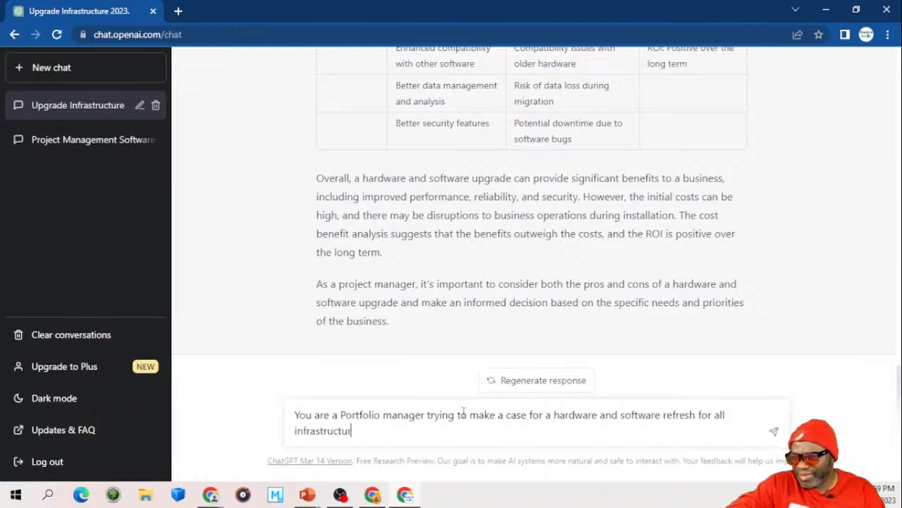
type("e and windoe")
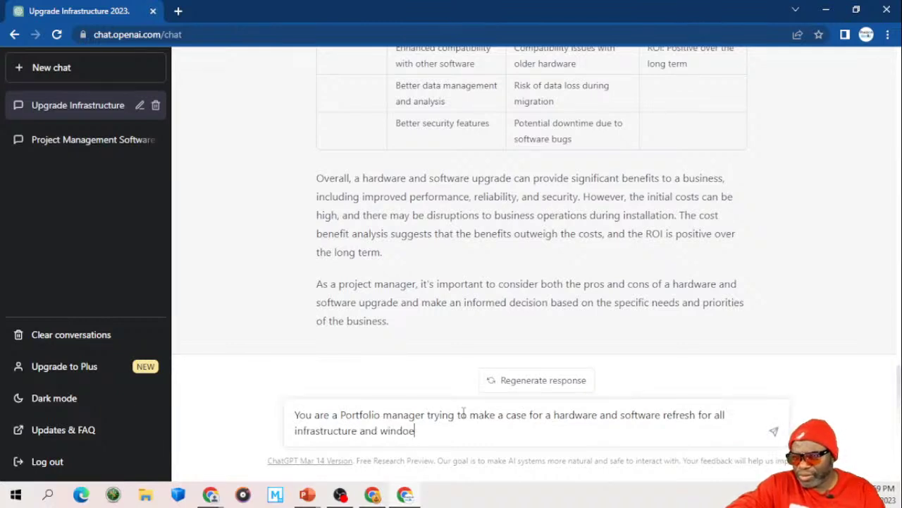
Step: Finish the sentence with "windows." and add "Create a product backlog for this endeavor breaking the information down into releases, sprints"
key("BackSpace")
type("ws. Create a product backlog")
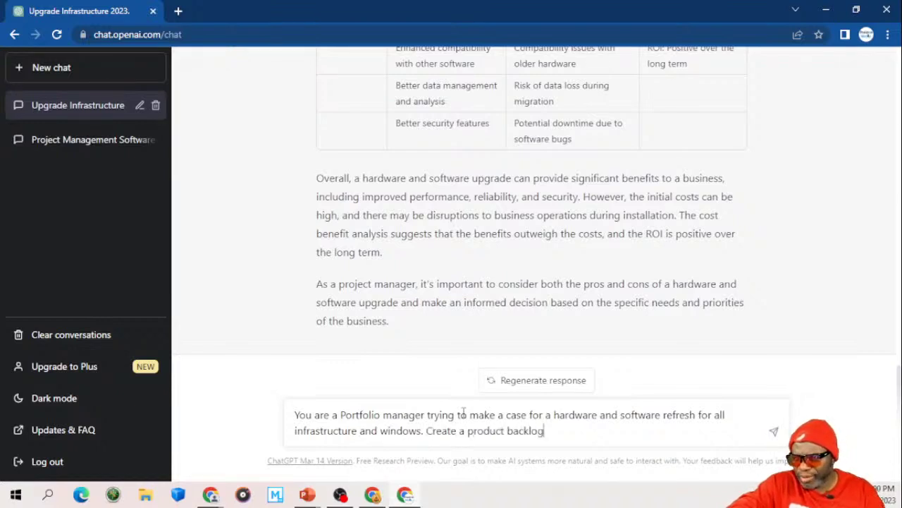
type(" for this")
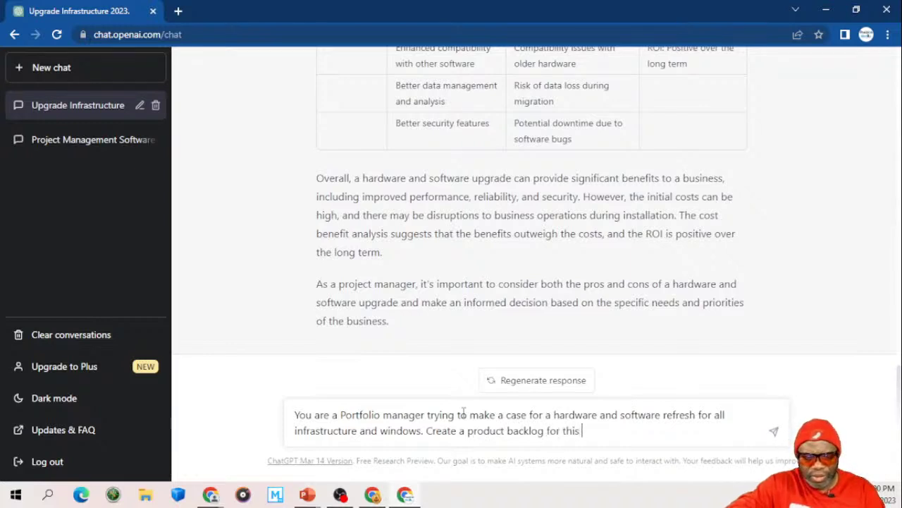
type(" en")
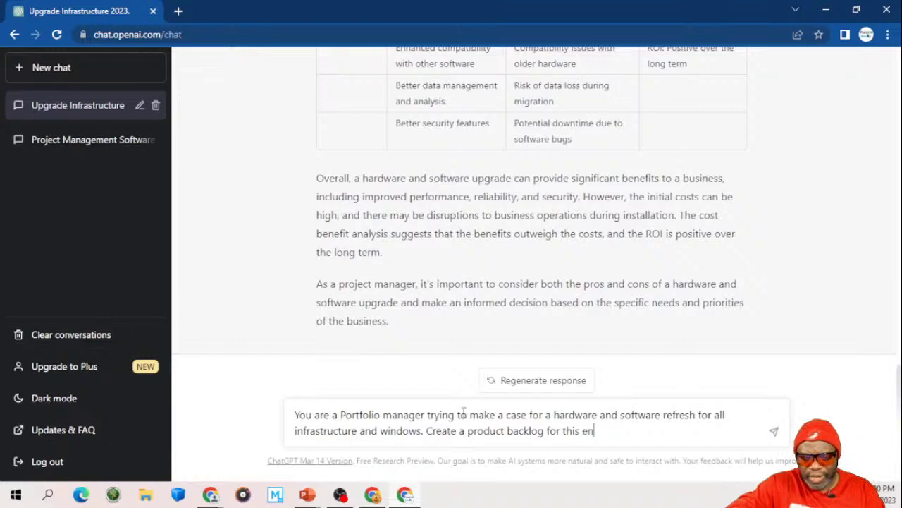
type("deavor breaking the information ")
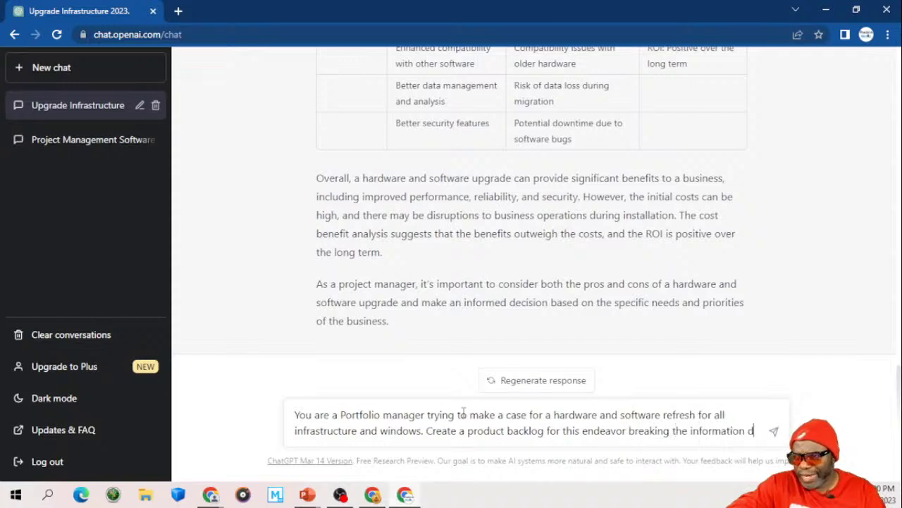
type("down into ")
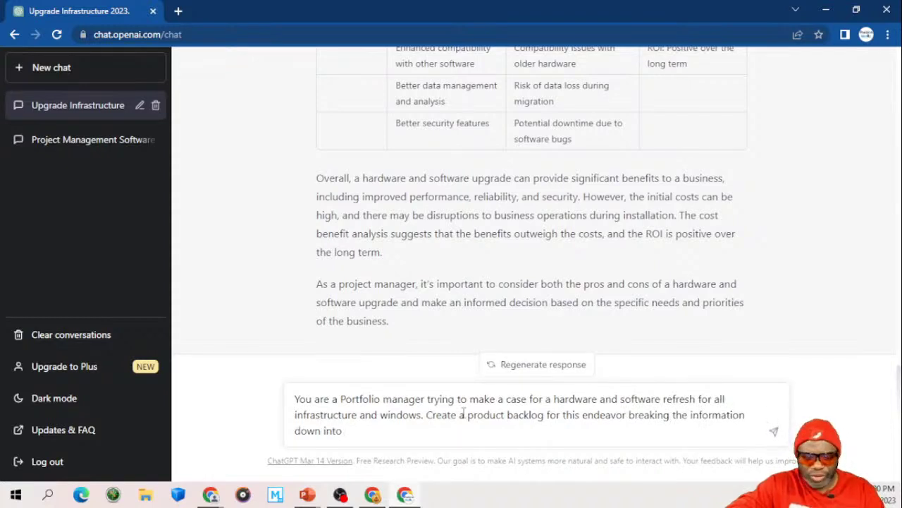
type("releases")
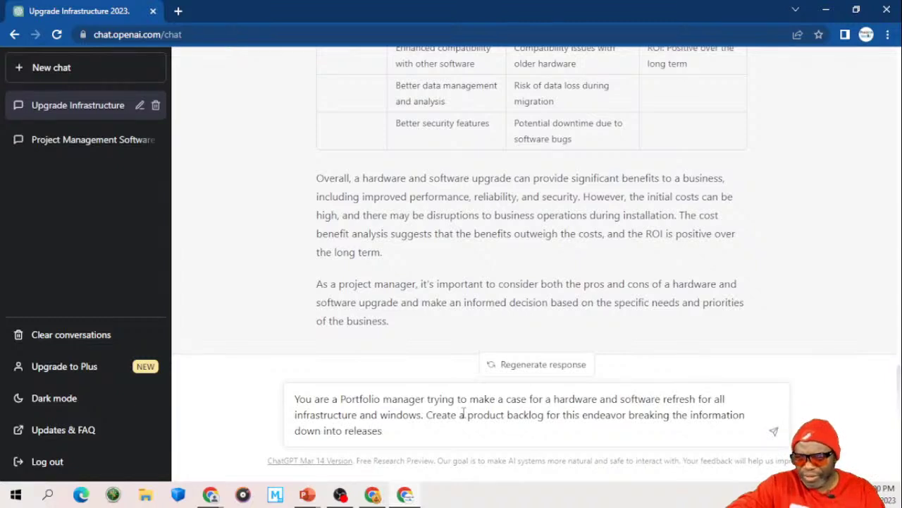
type(", sprints")
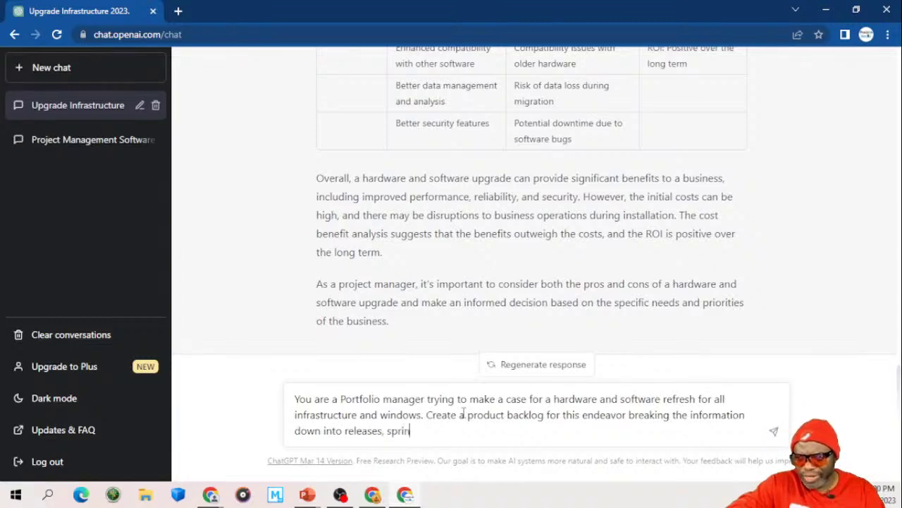
Step: Insert "epics, features," before "releases" in the prompt and append "stories" to the end of the list
left_click(345, 431)
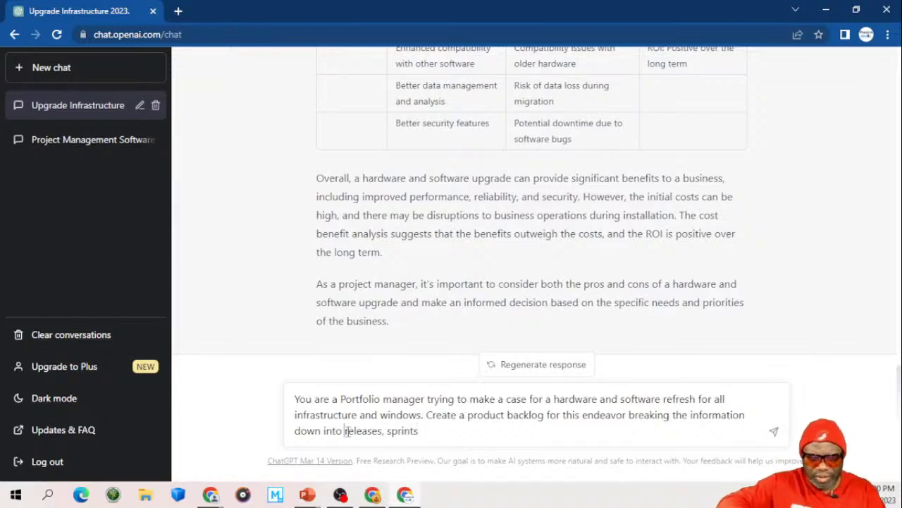
type("epics, features,")
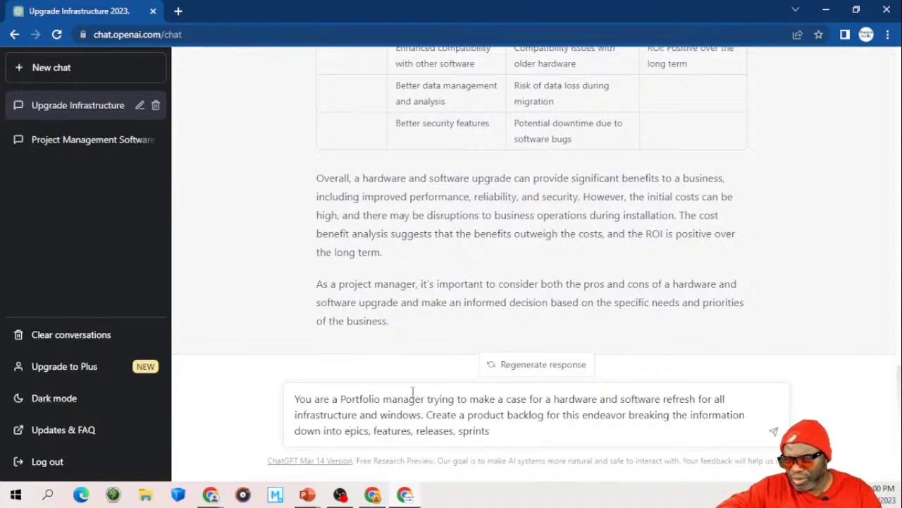
left_click(495, 433)
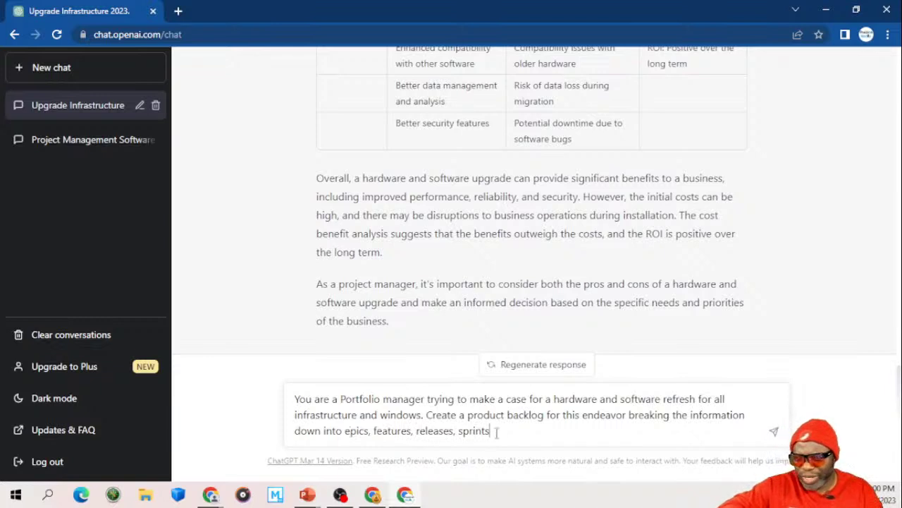
type(",")
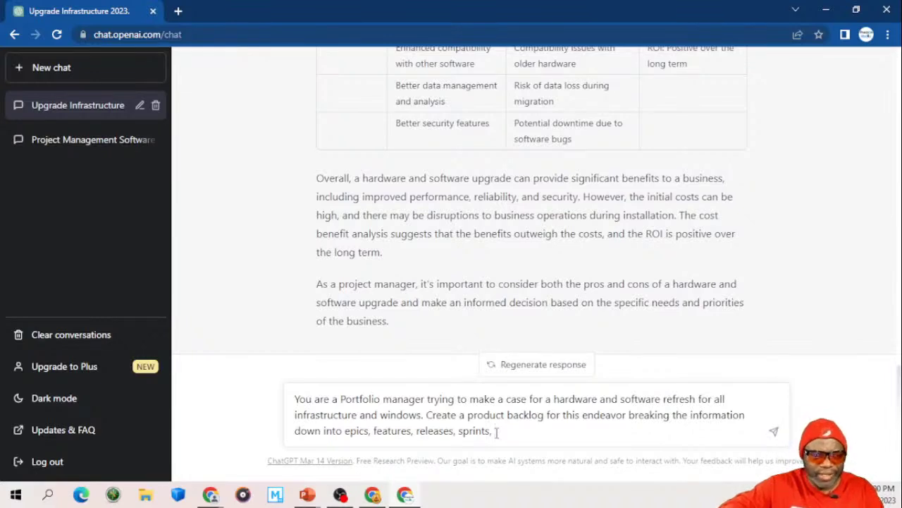
type("stories")
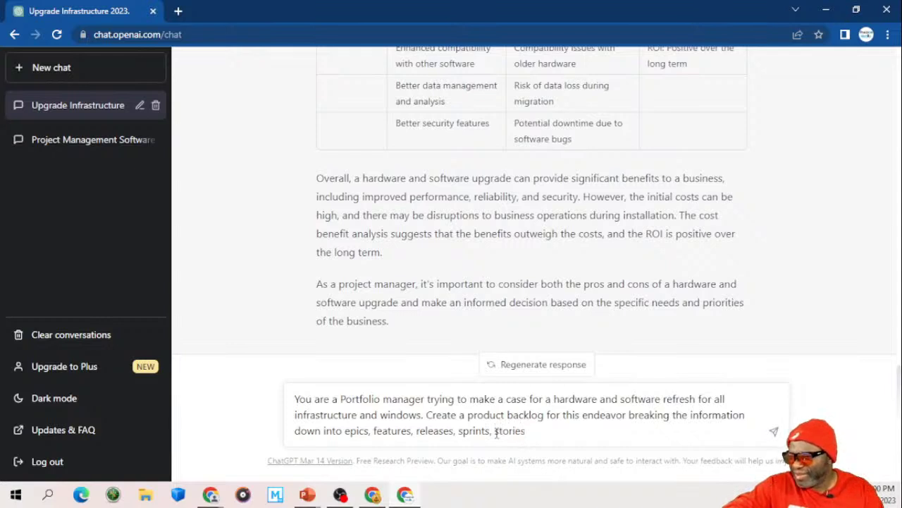
Step: Append "Use as many lines and columns as is necessary to paint a clear picture for the less technical stakeholders" to the prompt
type(". Use as many lines and")
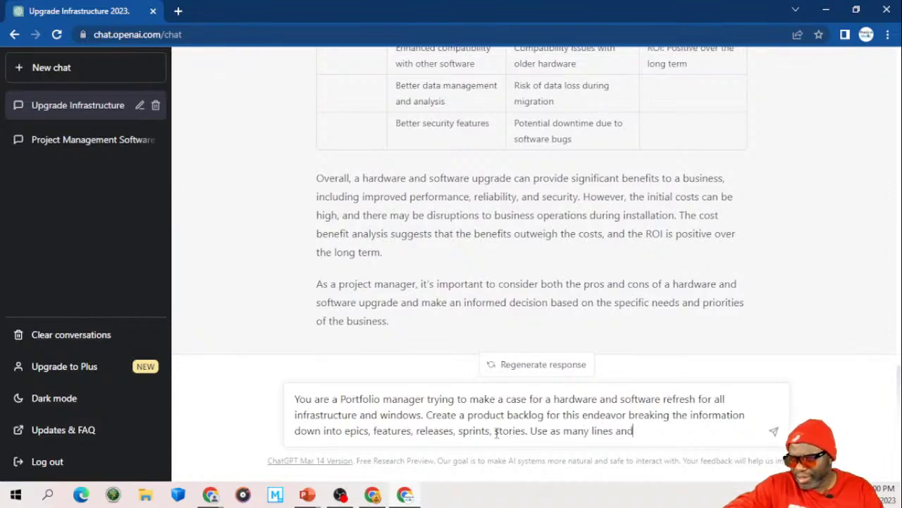
type(" columns as ")
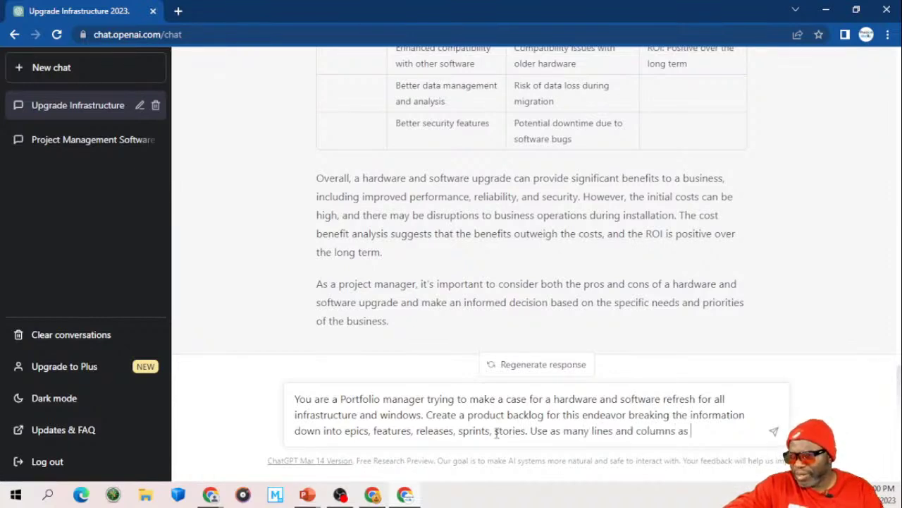
type("is necessa")
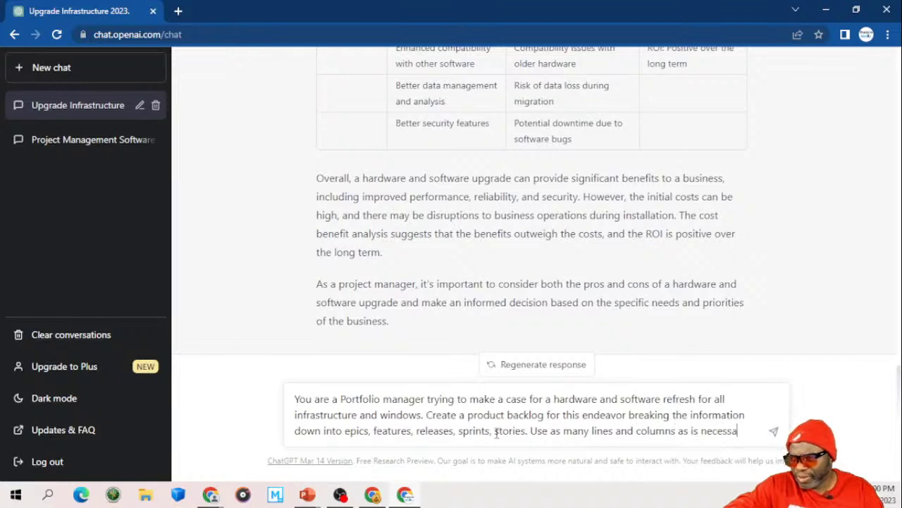
type("ry to pain")
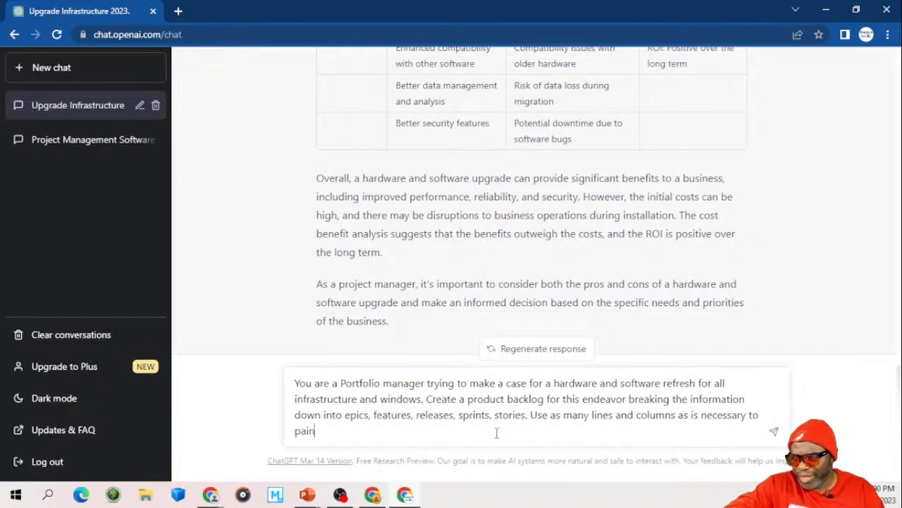
type("t a clear pict")
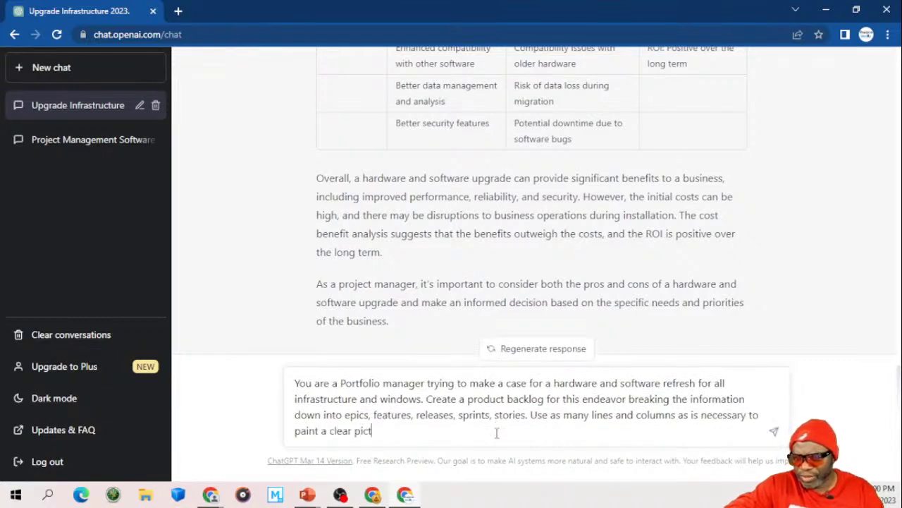
type("ure for the le")
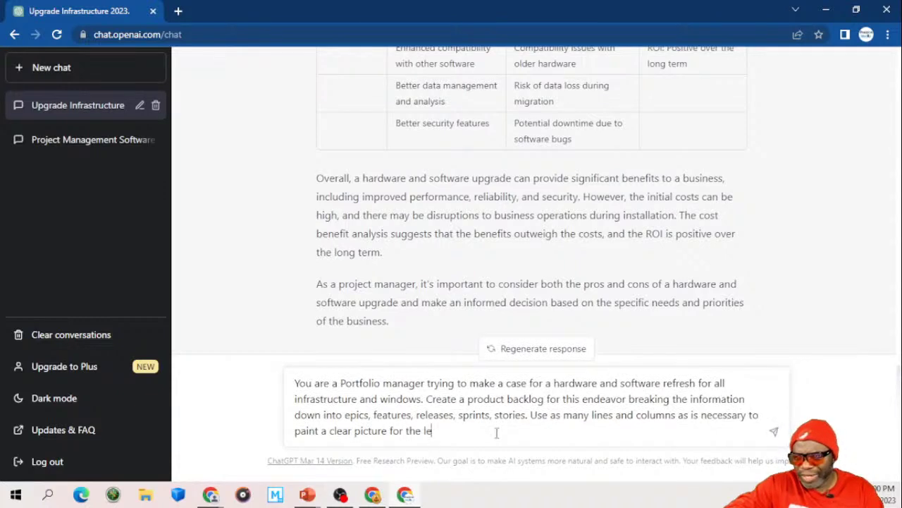
type("ss technical ")
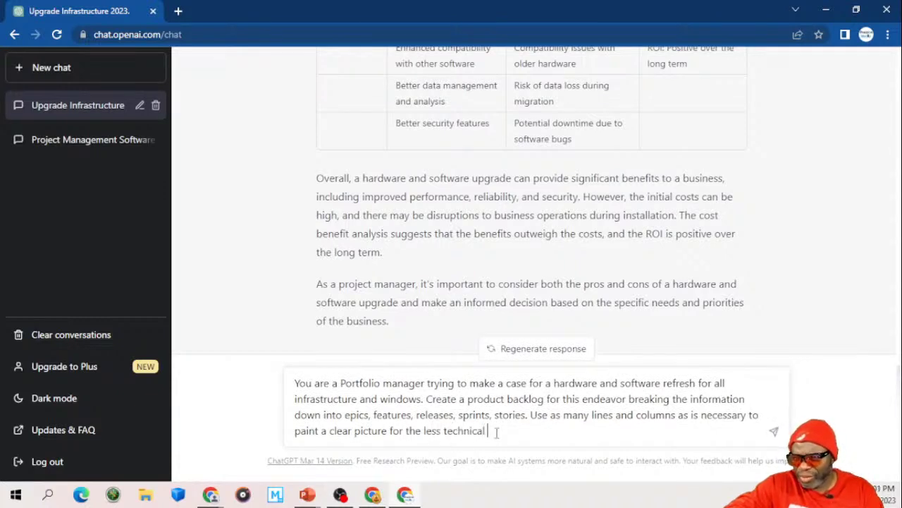
type("stakeholder")
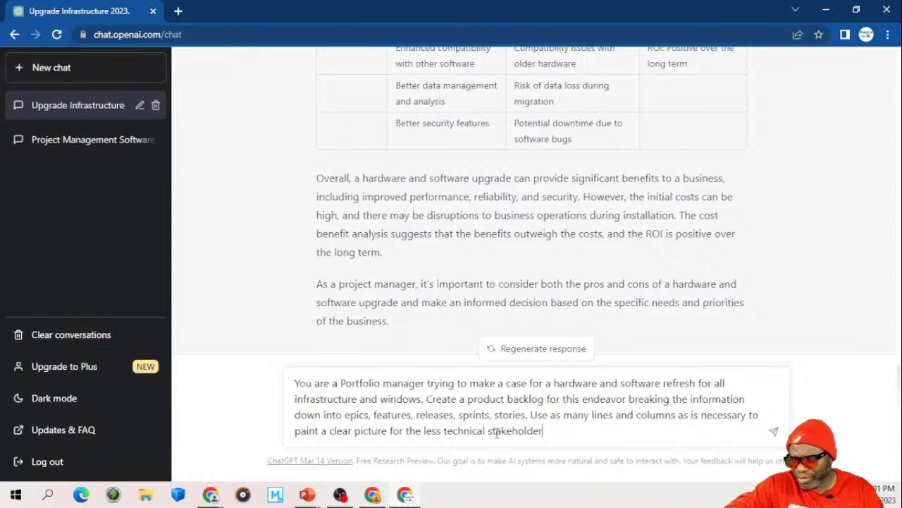
Step: Finish the product backlog prompt with "resulting in a green light to go ahead." and submit it
type("s resulting")
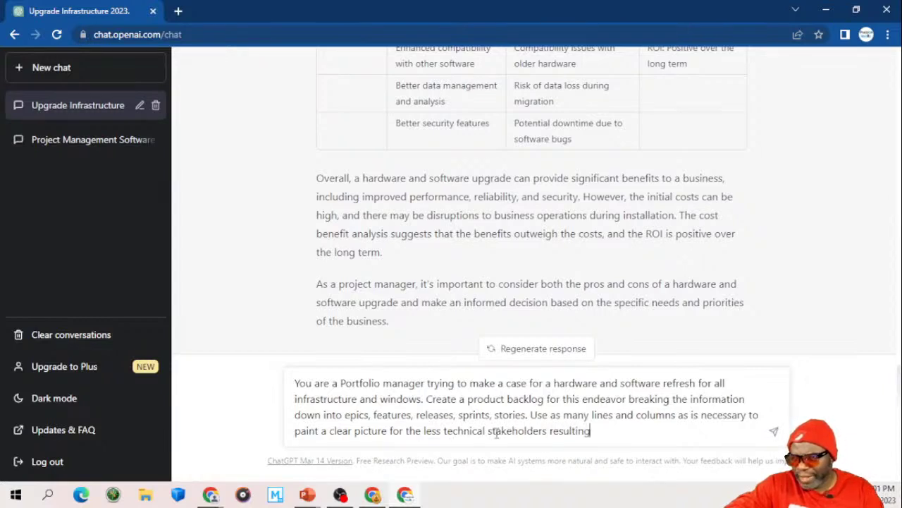
type(" in a ")
type("gre")
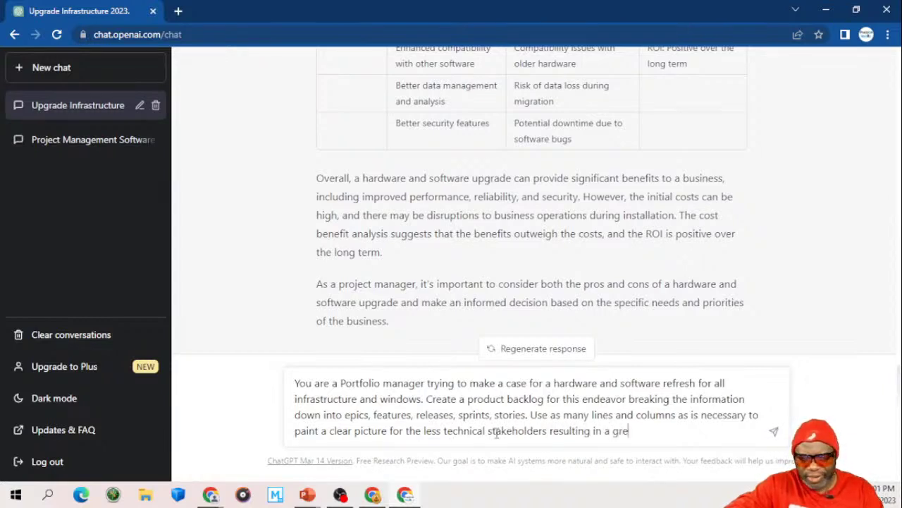
type("en light")
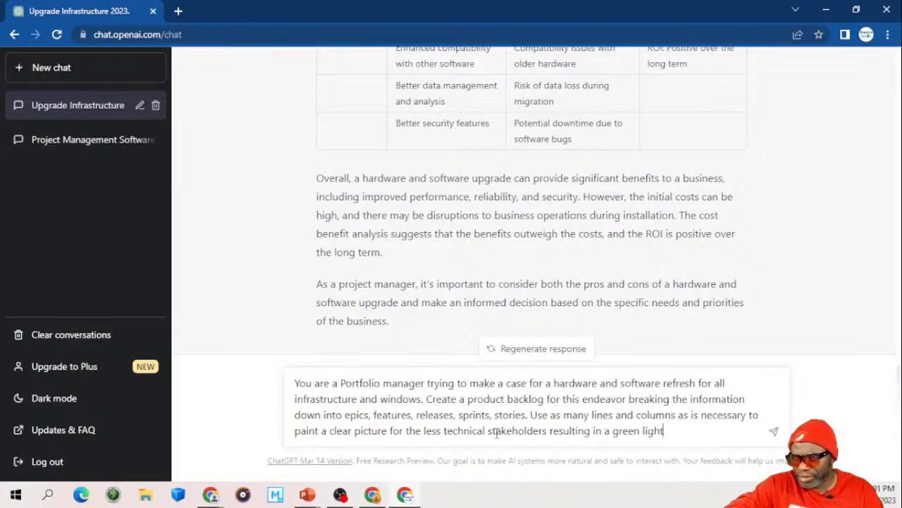
type(" to go ahead.")
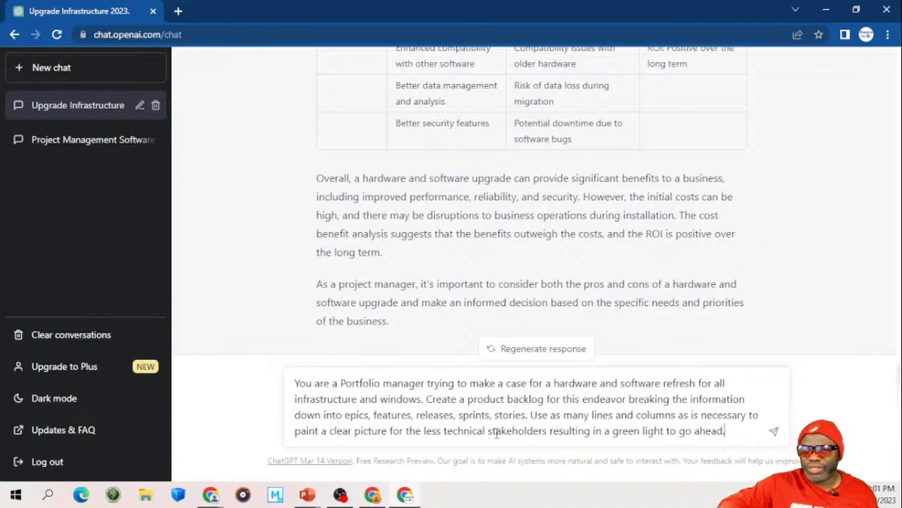
key("Return")
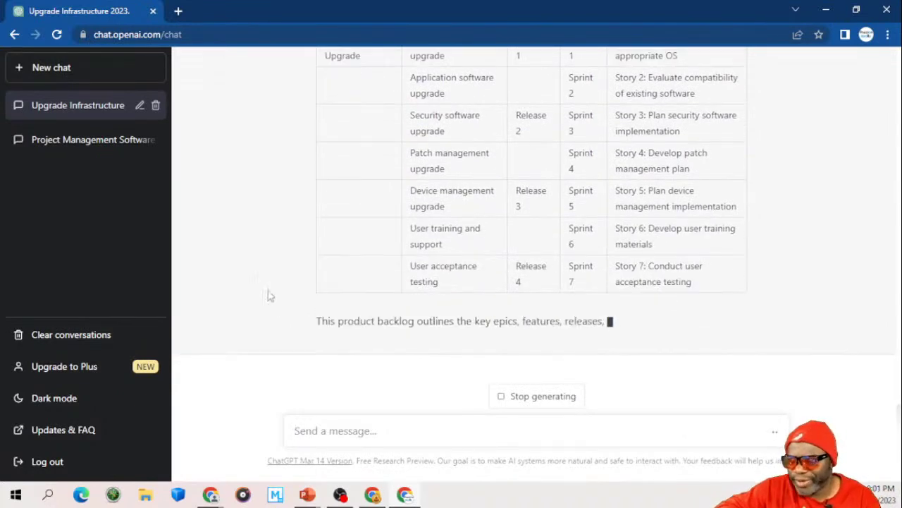
Step: Review the generated product backlog table of epics, features, releases, sprints and stories, including the summary text below it
scroll(267, 296, "up", 2)
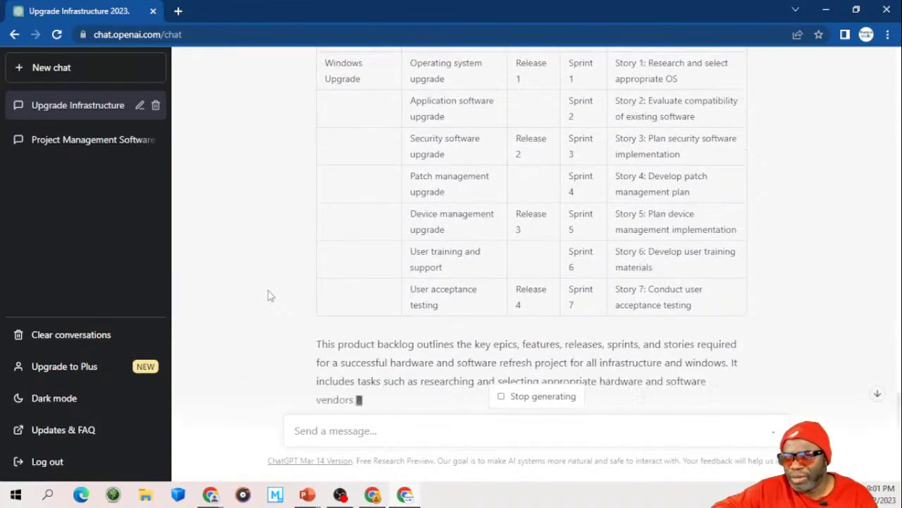
scroll(268, 296, "up", 4)
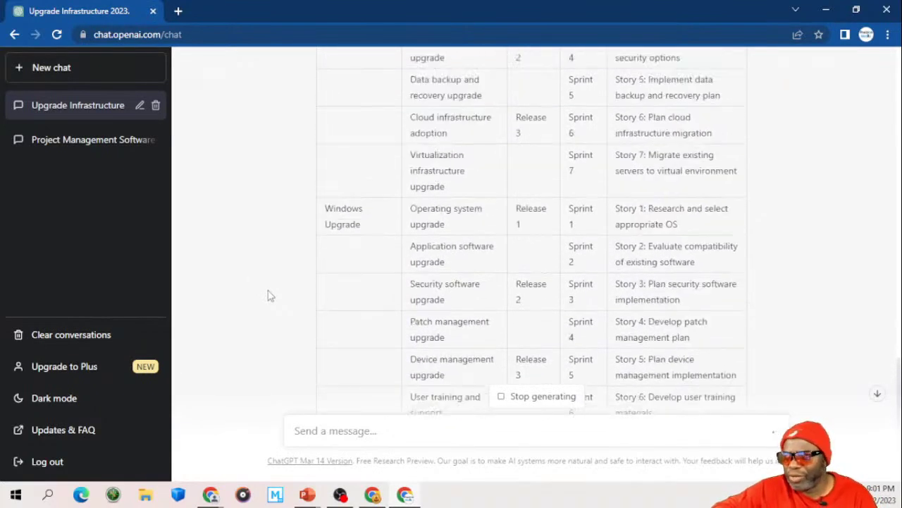
scroll(268, 296, "up", 3)
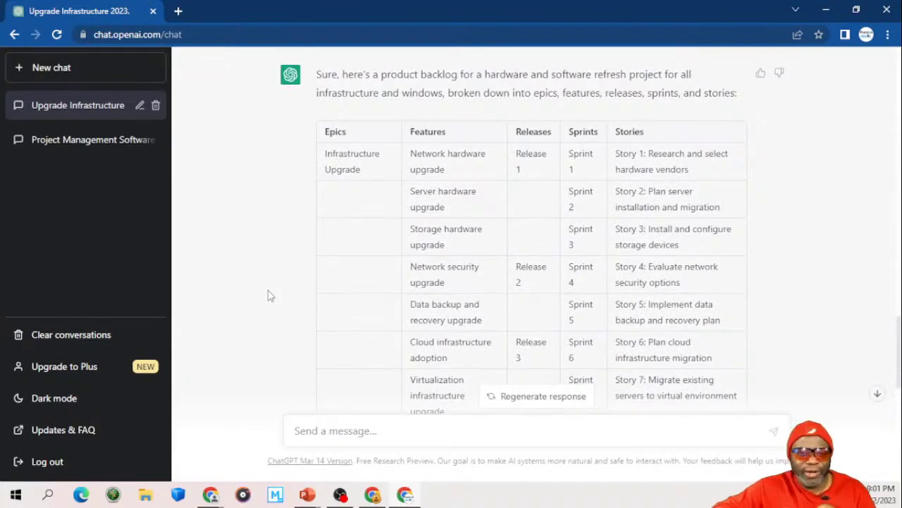
scroll(268, 296, "down", 1)
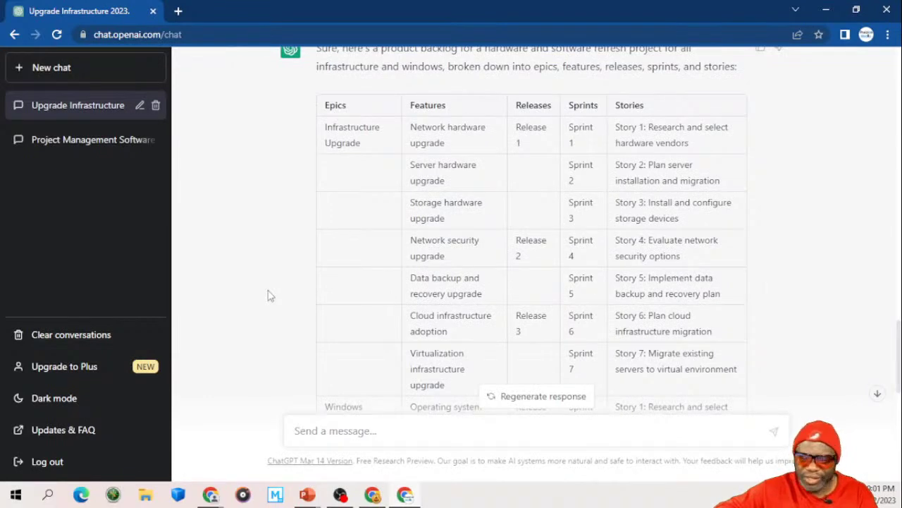
scroll(268, 296, "down", 3)
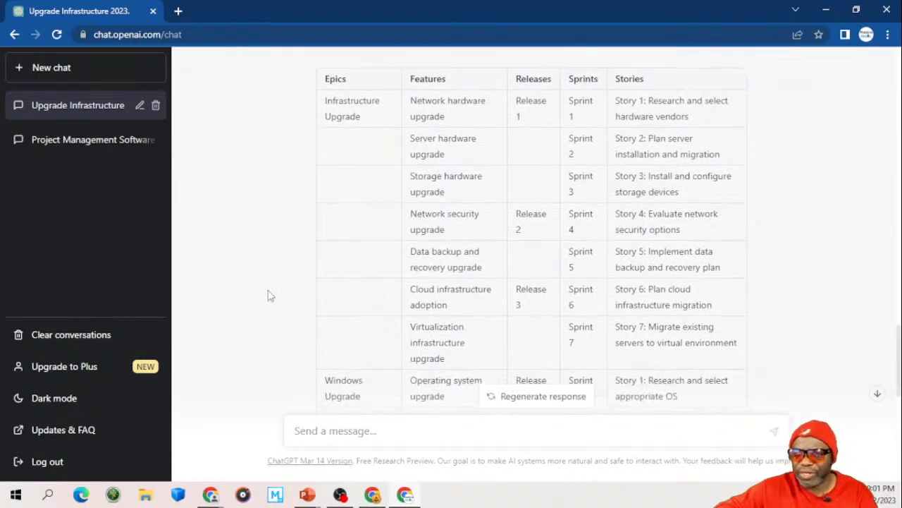
scroll(268, 296, "down", 5)
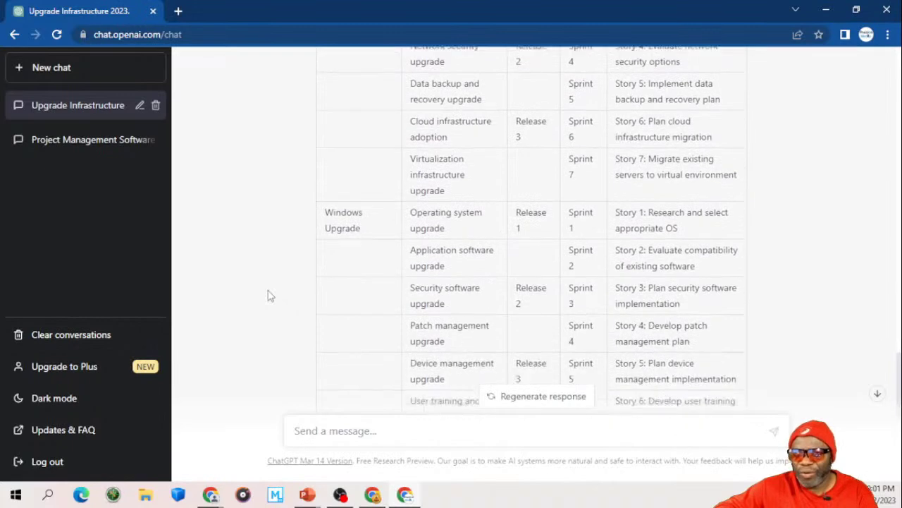
scroll(268, 296, "down", 1)
scroll(268, 296, "down", 2)
scroll(268, 296, "down", 1)
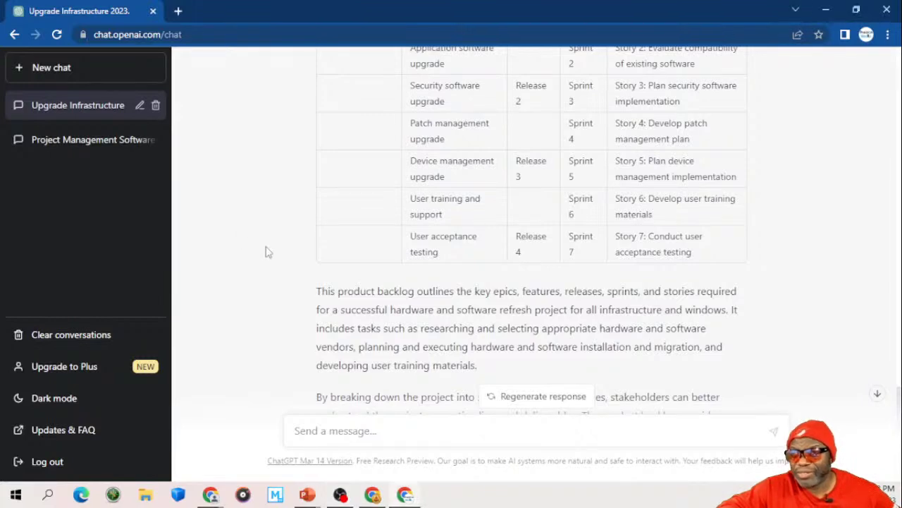
scroll(266, 250, "down", 3)
scroll(266, 252, "up", 7)
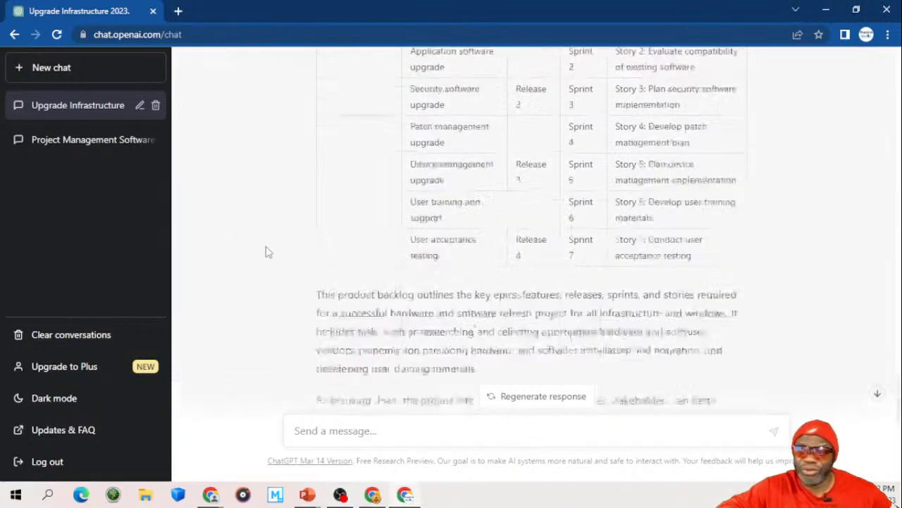
scroll(266, 252, "up", 4)
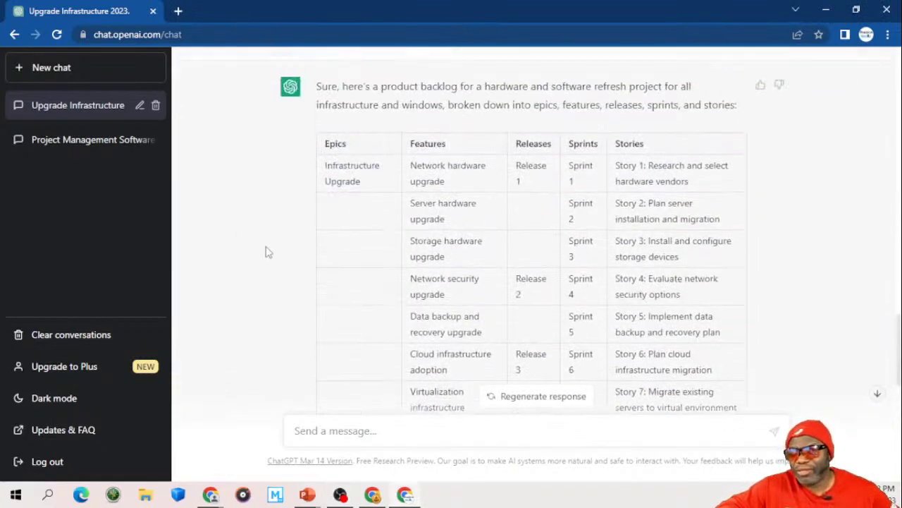
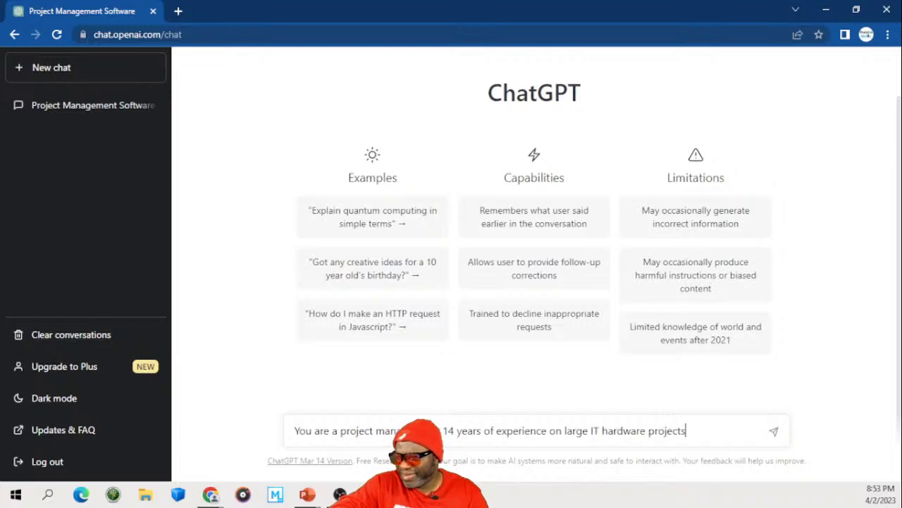
Step: Add "Write a compelling argument as to why your company" after the project manager role statement in the new chat's prompt
type("rite a ")
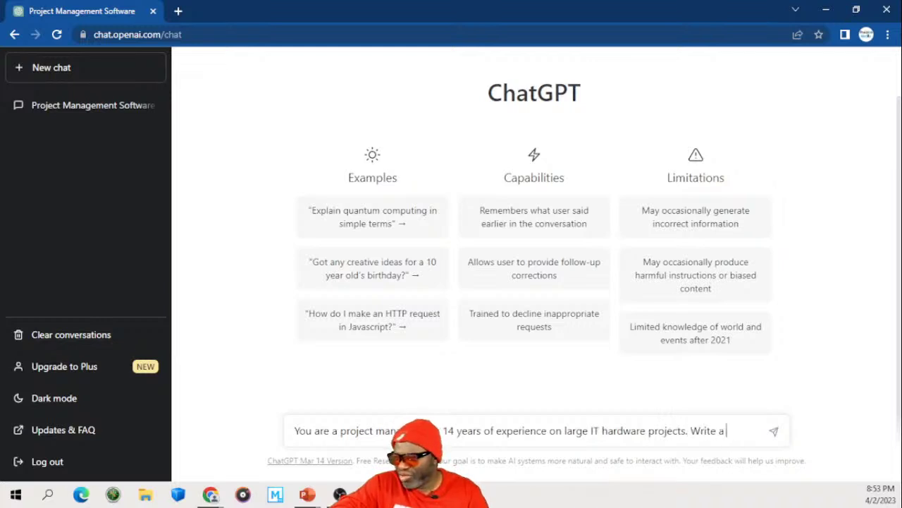
type("compelling ")
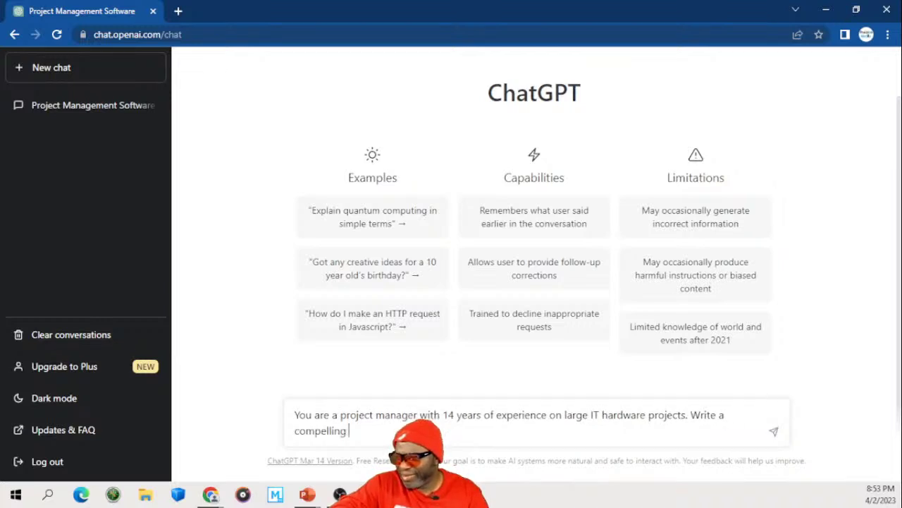
type("argument why your co")
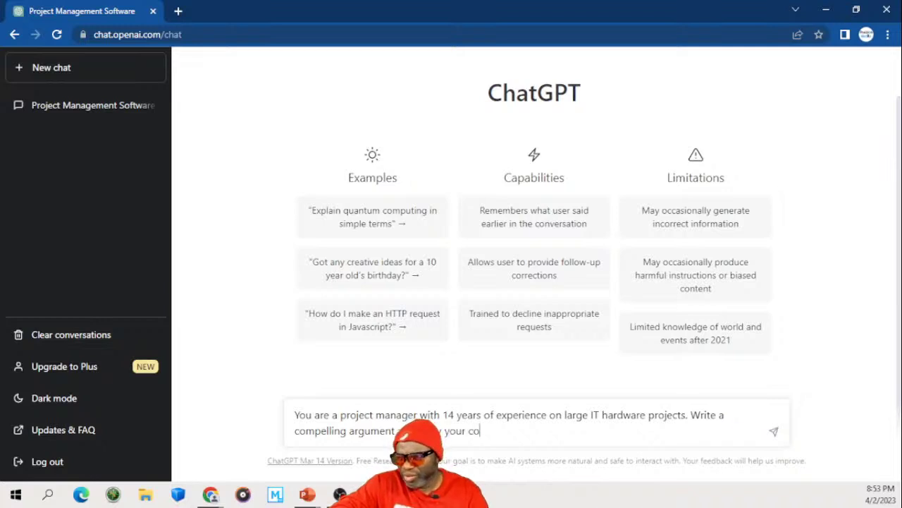
type("mpani")
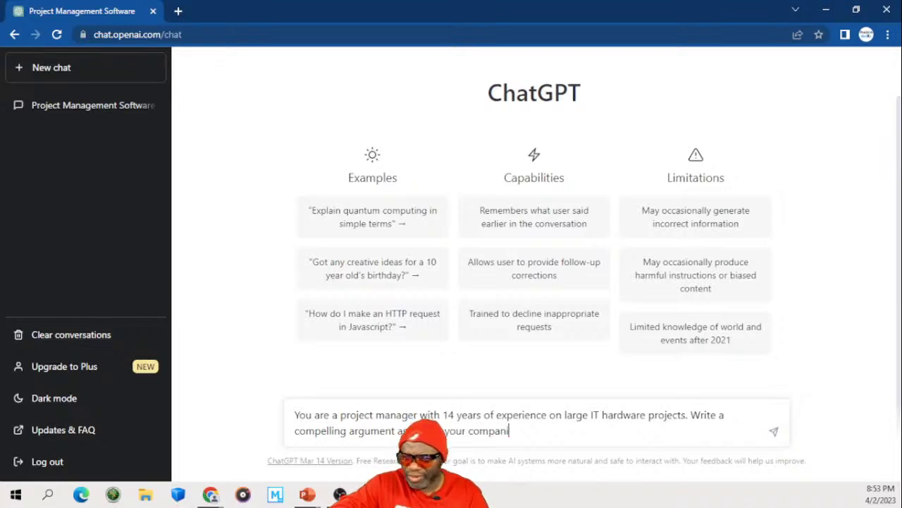
key("BackSpace")
type("y")
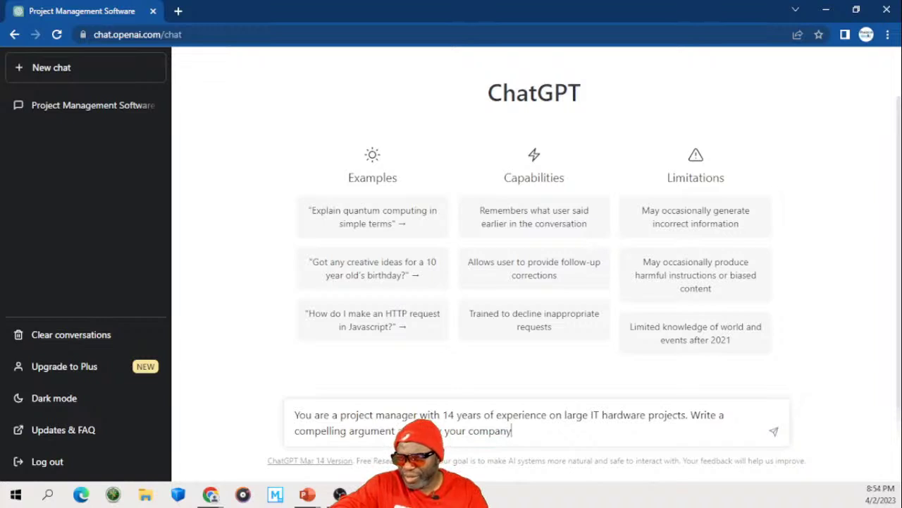
Step: Continue the prompt with "infrastructure should be refreshed in 2023." to complete the compelling argument request
type(" infr")
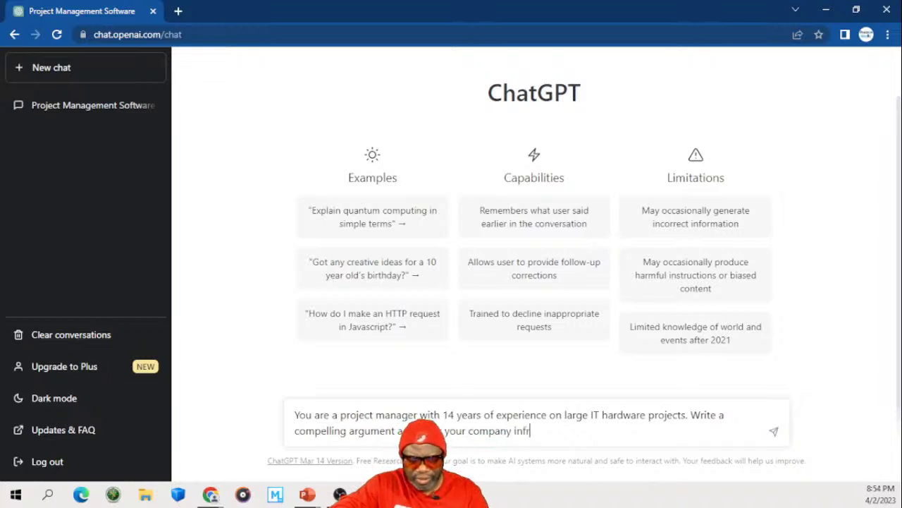
type("astructure")
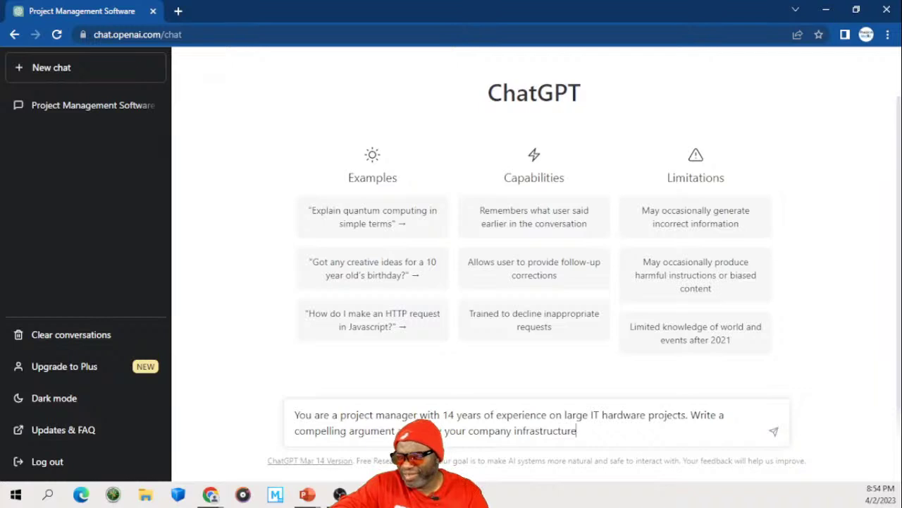
type(" should be ")
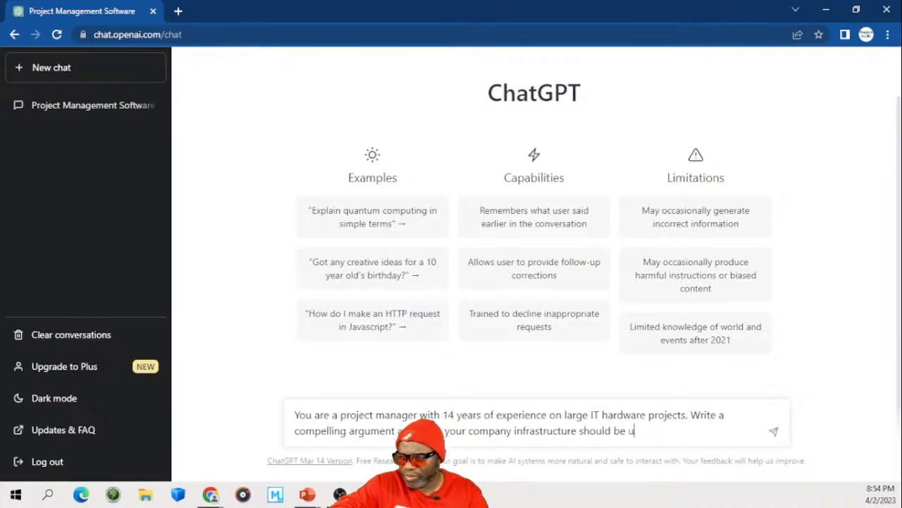
type("ref")
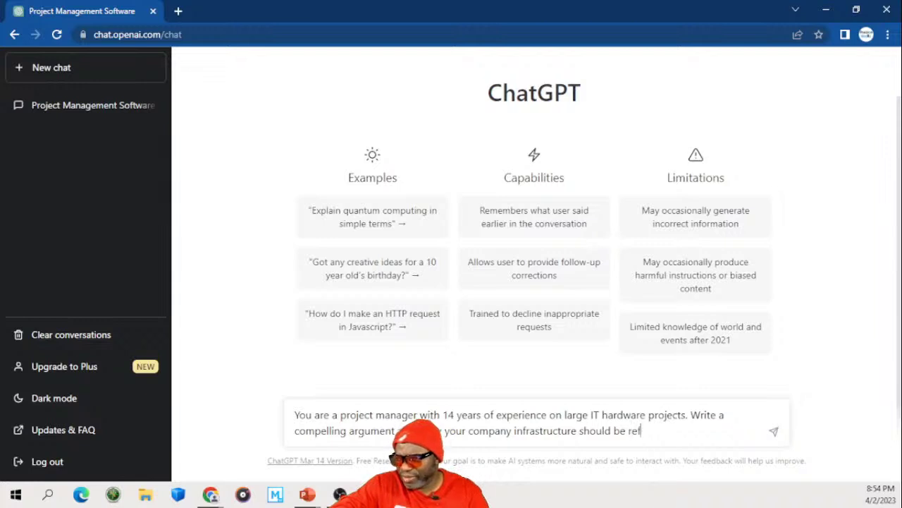
type("reshed in 20")
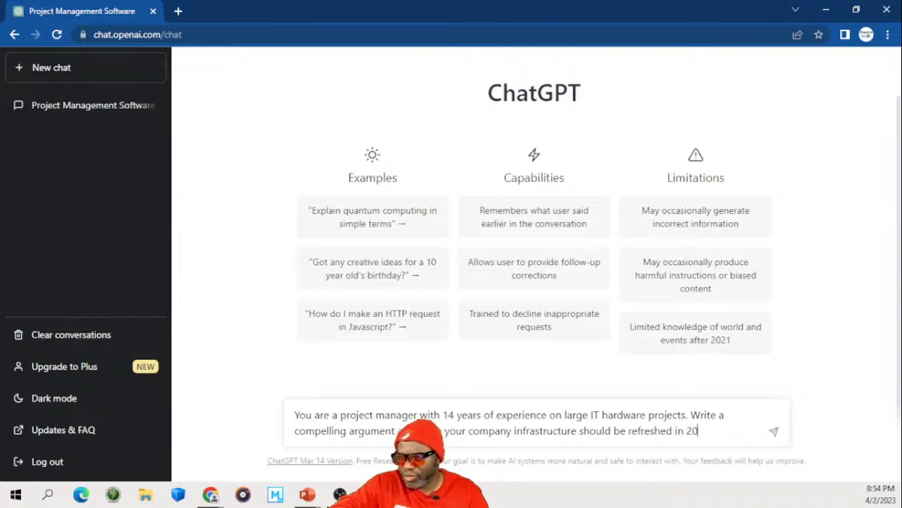
type("23. ")
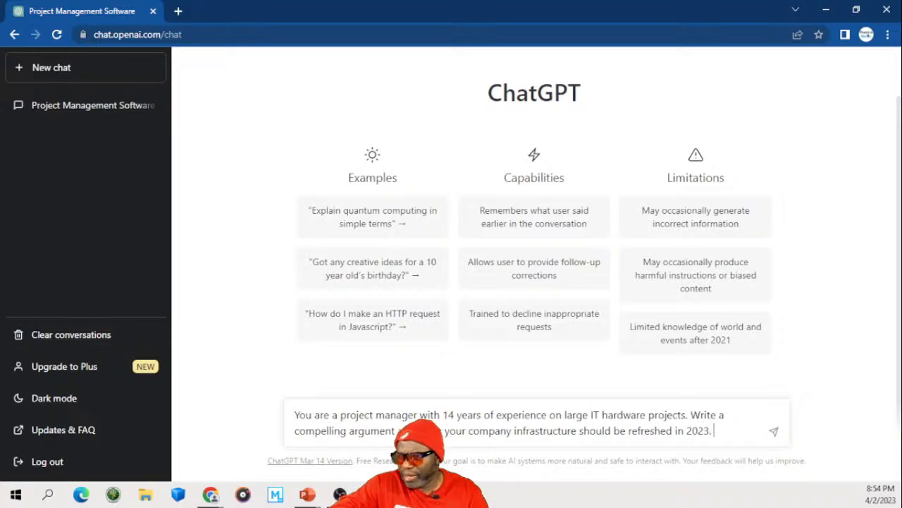
Step: Add the instruction "Mention the following names in the argument:" to the prompt
type("Mention")
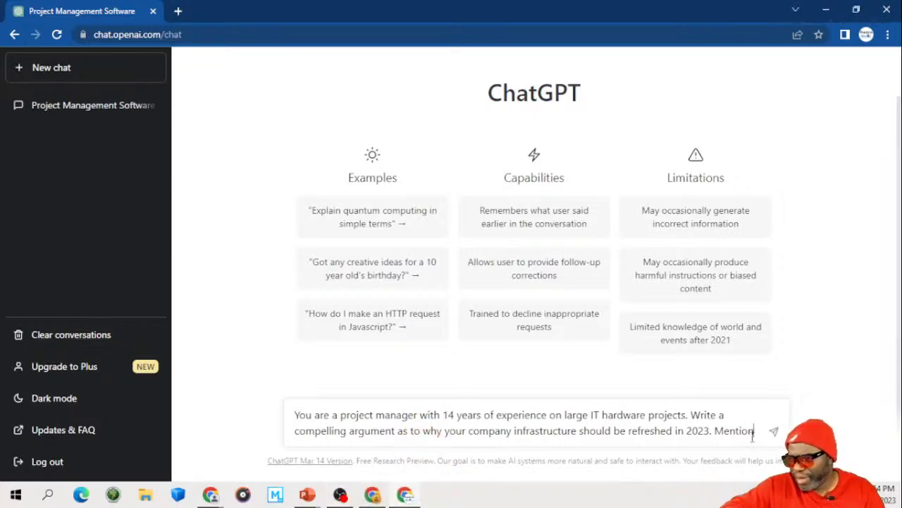
type("he ")
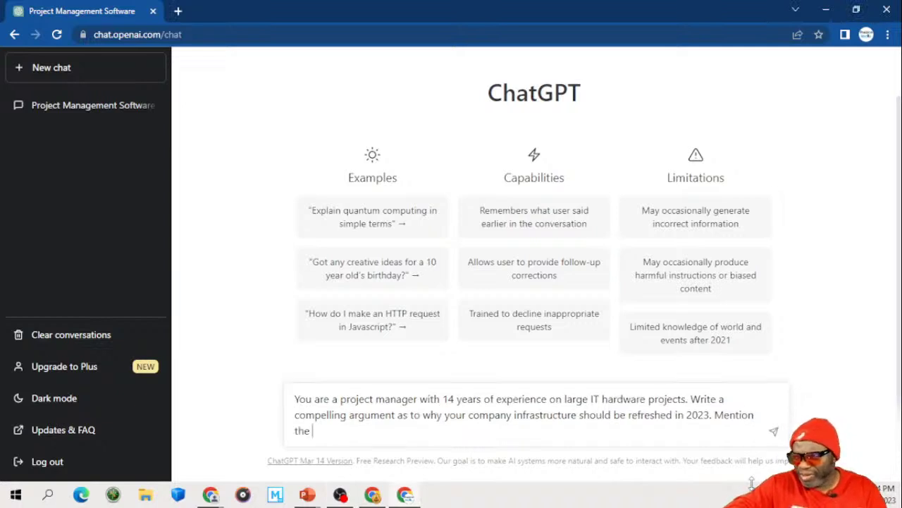
type("f")
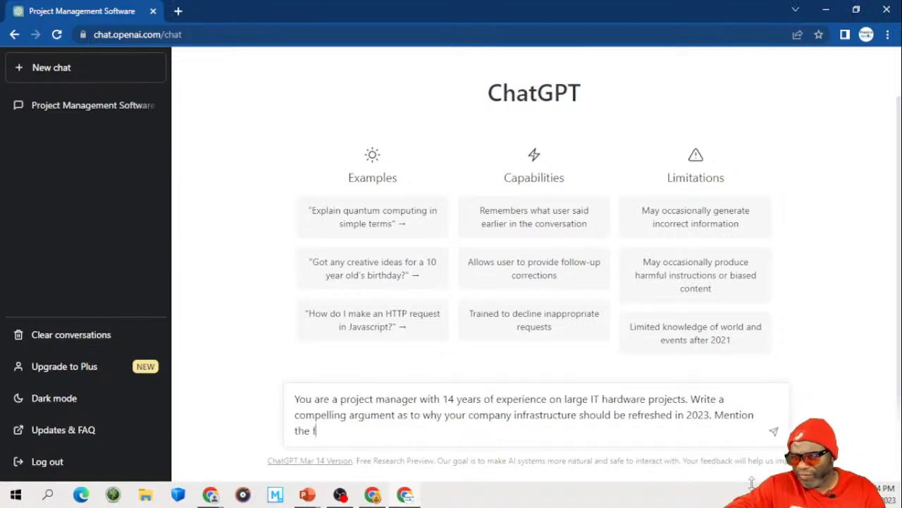
type("oll")
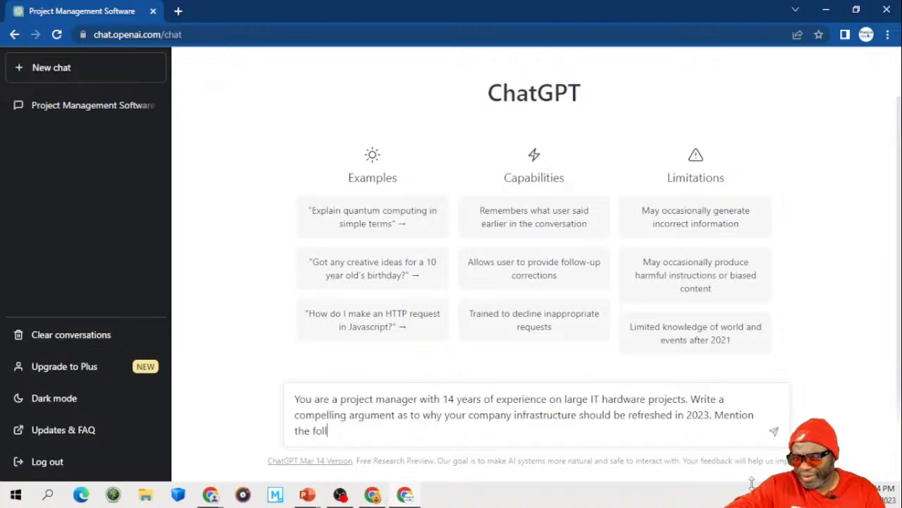
type("ingowing name")
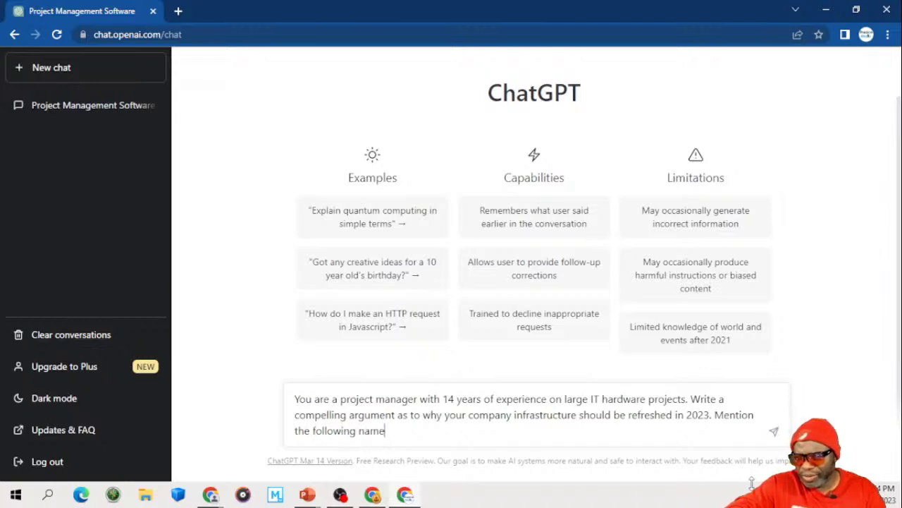
type("s in the arg")
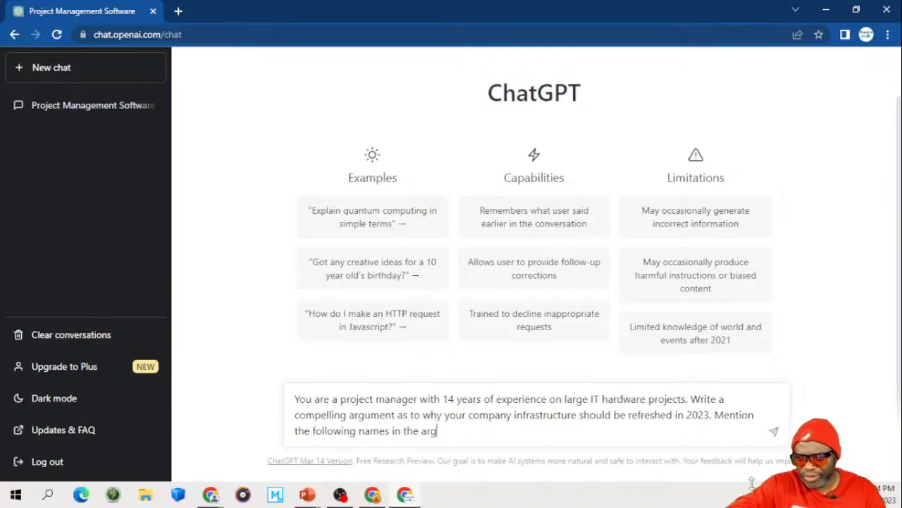
type("ument: D")
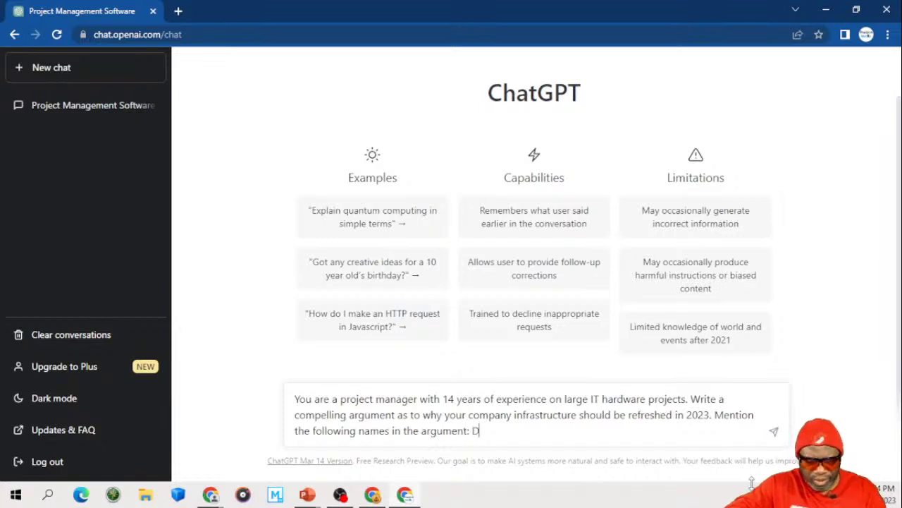
Step: List the first two stakeholders' titles and surnames in the prompt, followed by "The CFO" and the CFO's name
type("r. Rice, ")
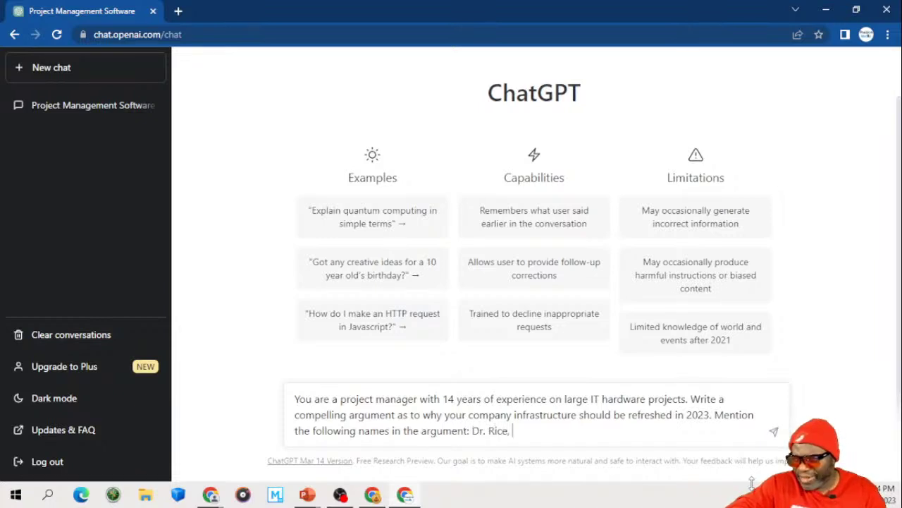
type("Ms. Bla")
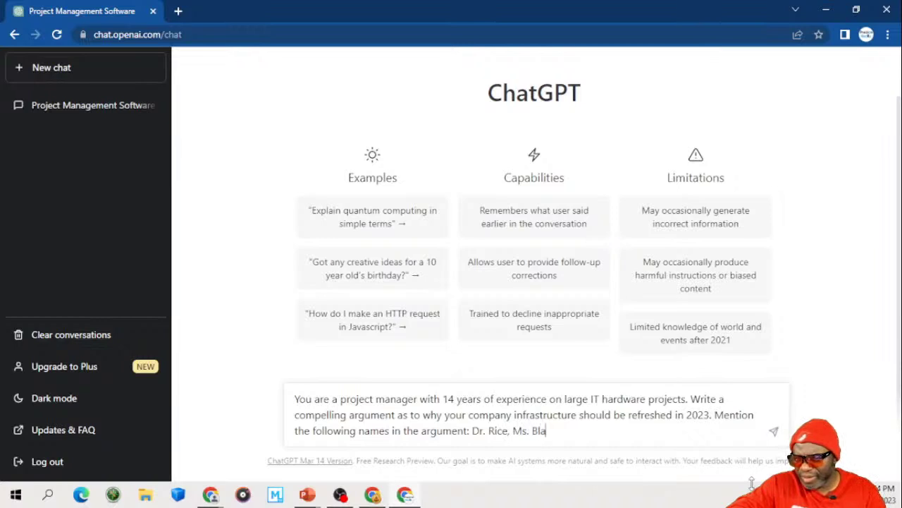
type("ckn")
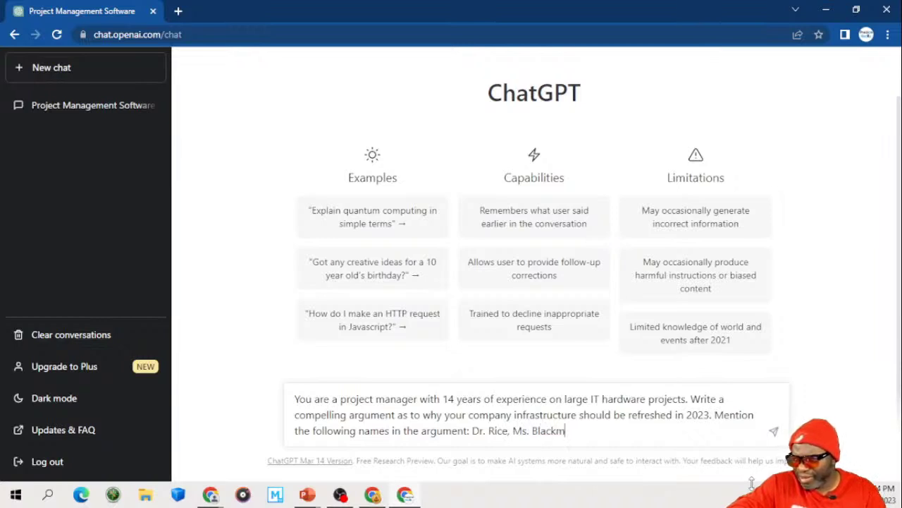
key("BackSpace")
type(", The CF")
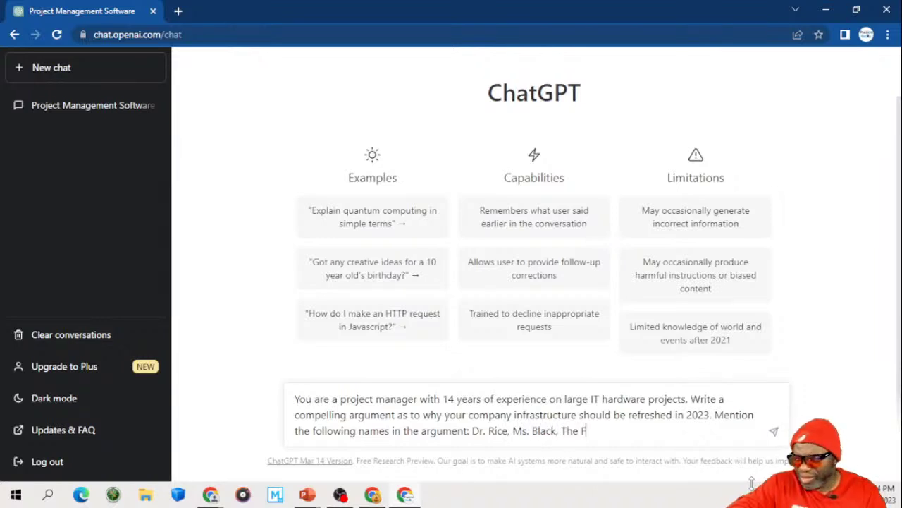
key("BackSpace")
type("CFO H")
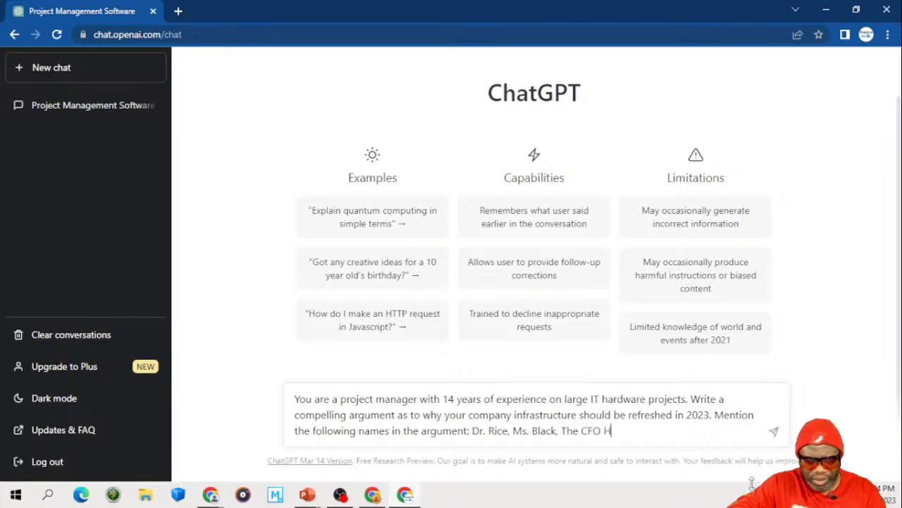
type("G Barnes")
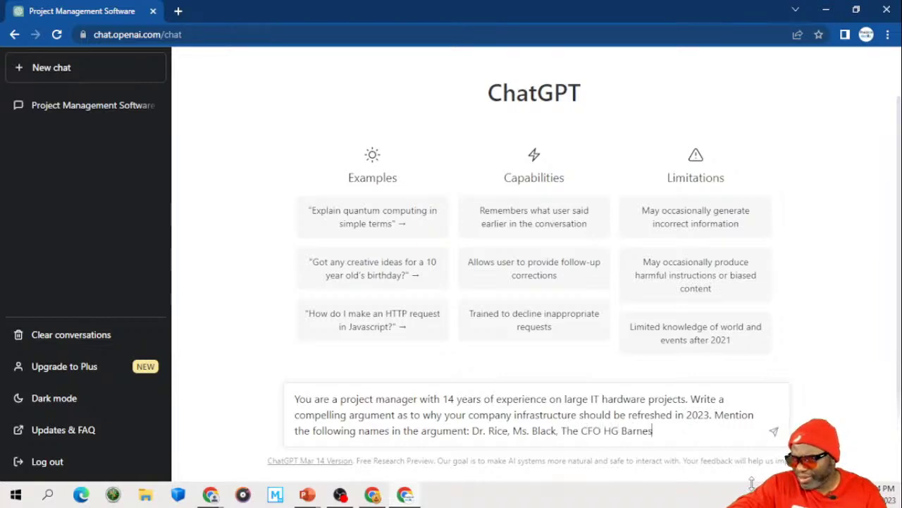
Step: Complete the stakeholder list with "and the President of the company" followed by the president's title and surname
type(" and the Pre")
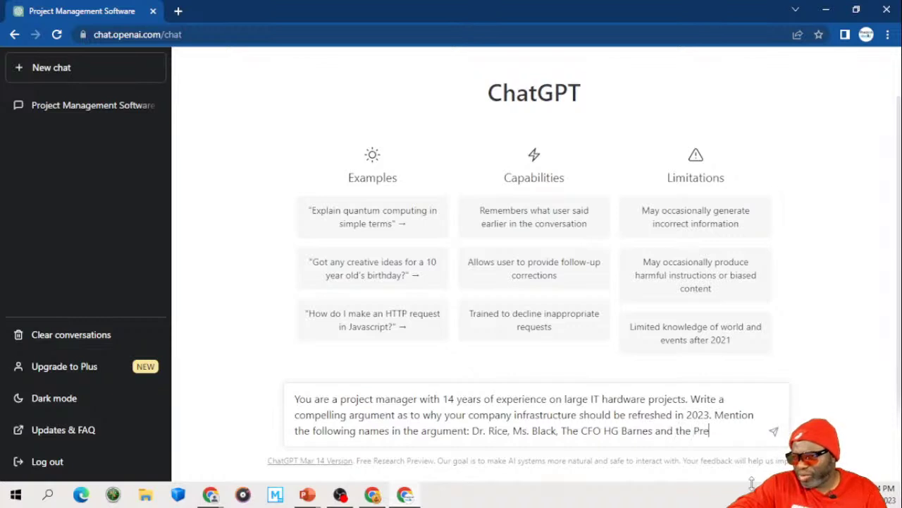
type("sident of")
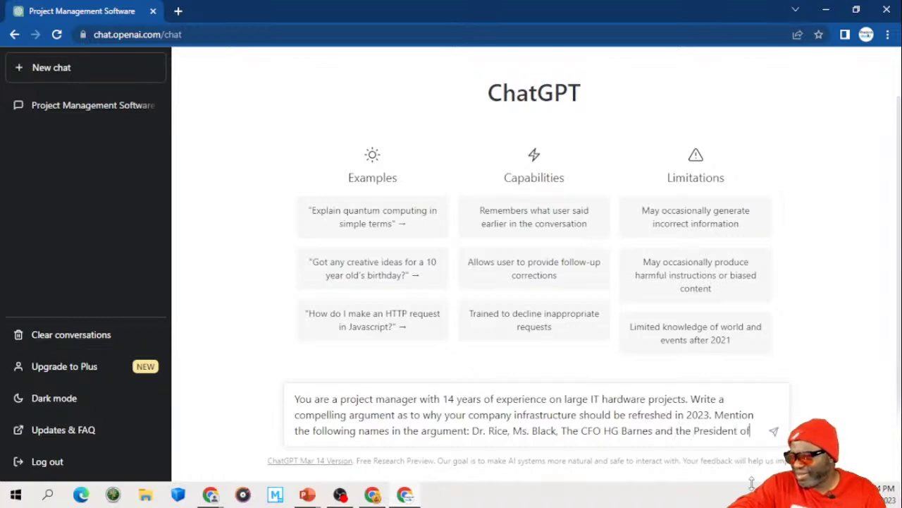
type(" the compan")
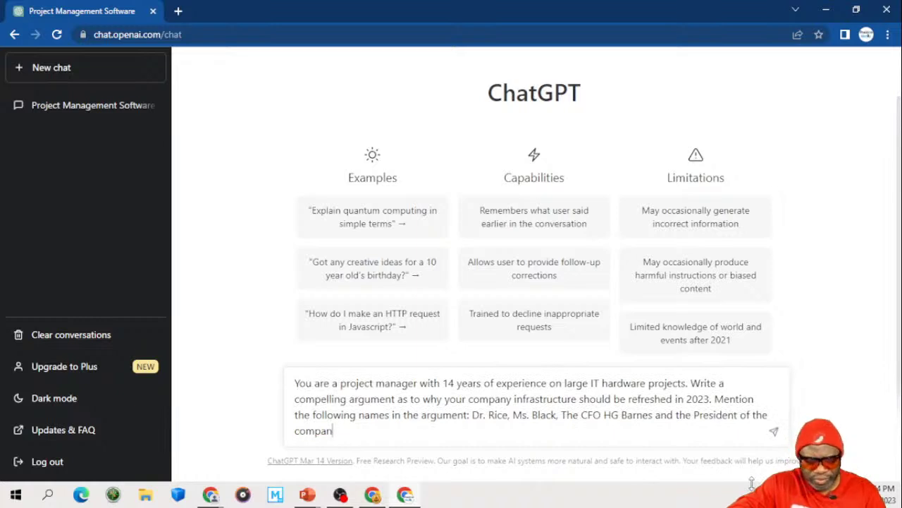
type("ty Mr")
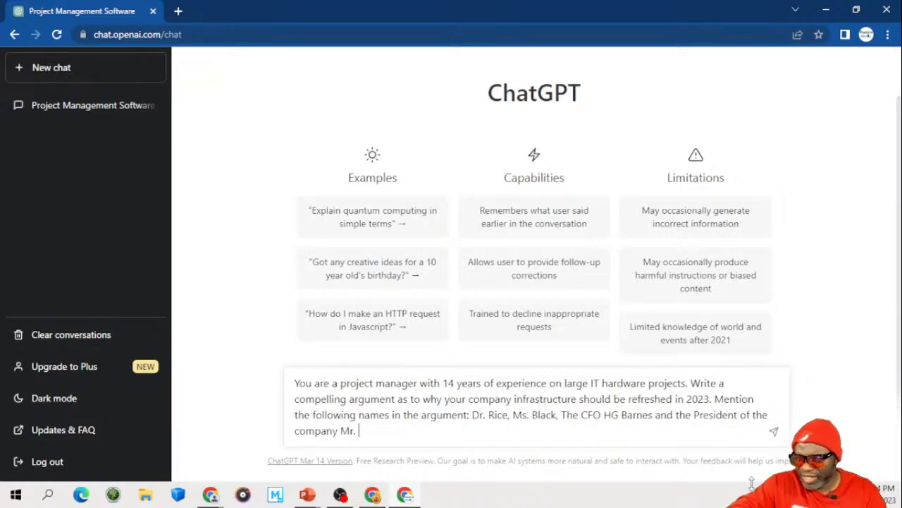
type(". Koalic")
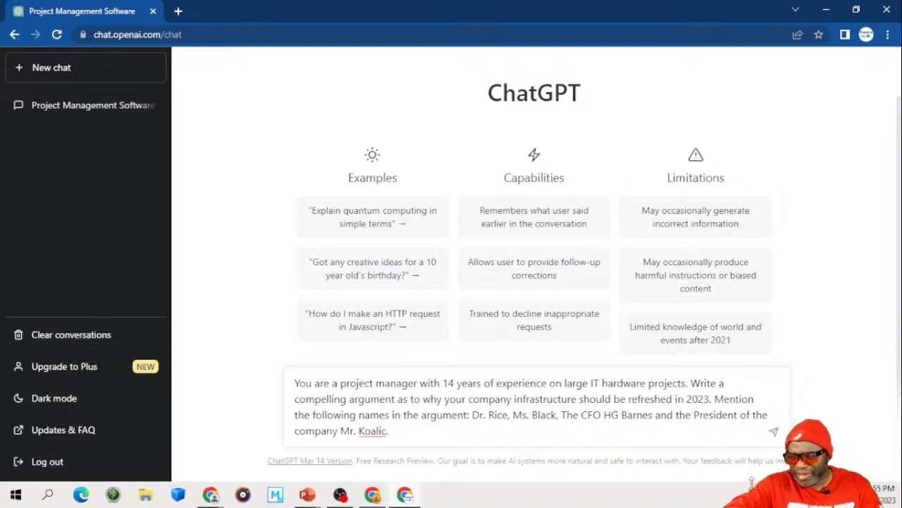
type(". Na")
key("BackSpace")
key("BackSpace")
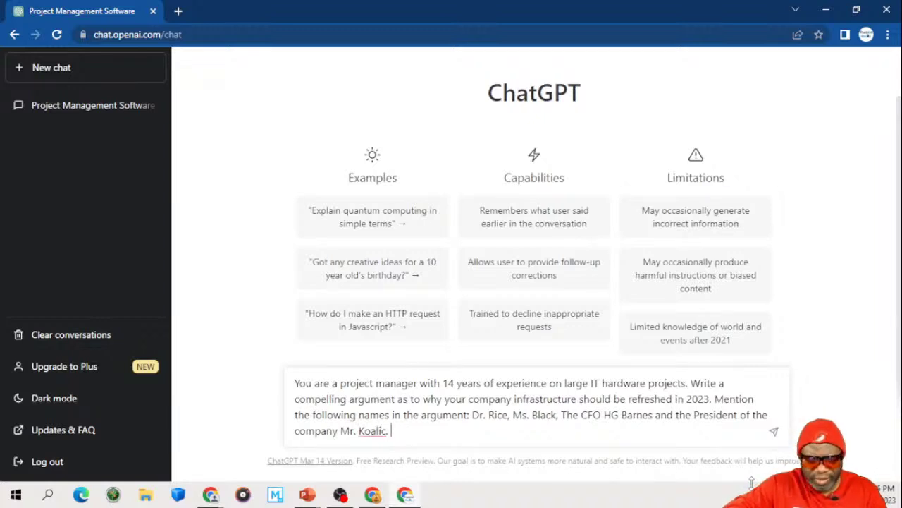
Step: Append the sentence "Make the response as robust as possible" to the infrastructure refresh prompt
type("Make the")
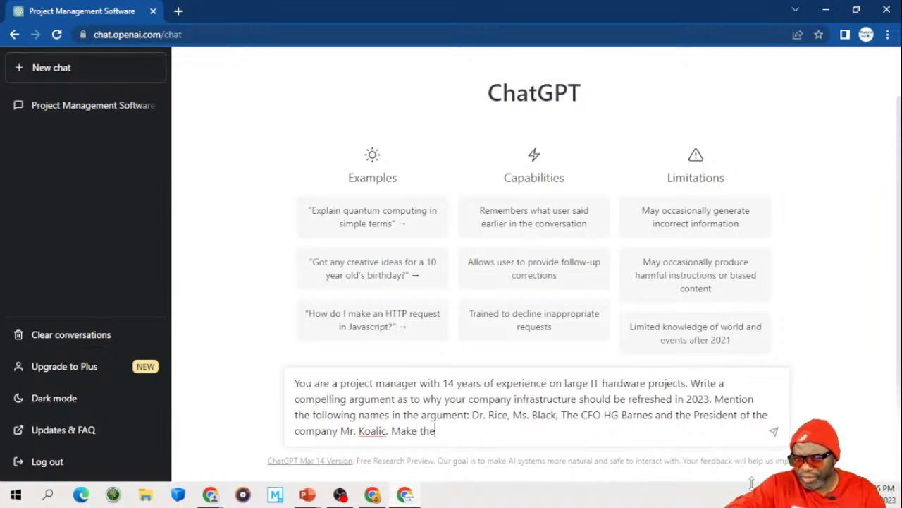
type(" response as ")
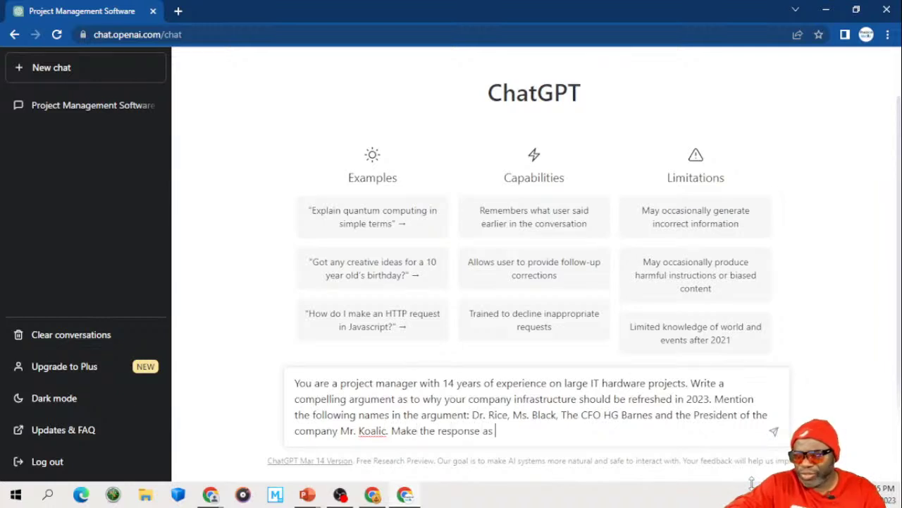
type("robust as possible.")
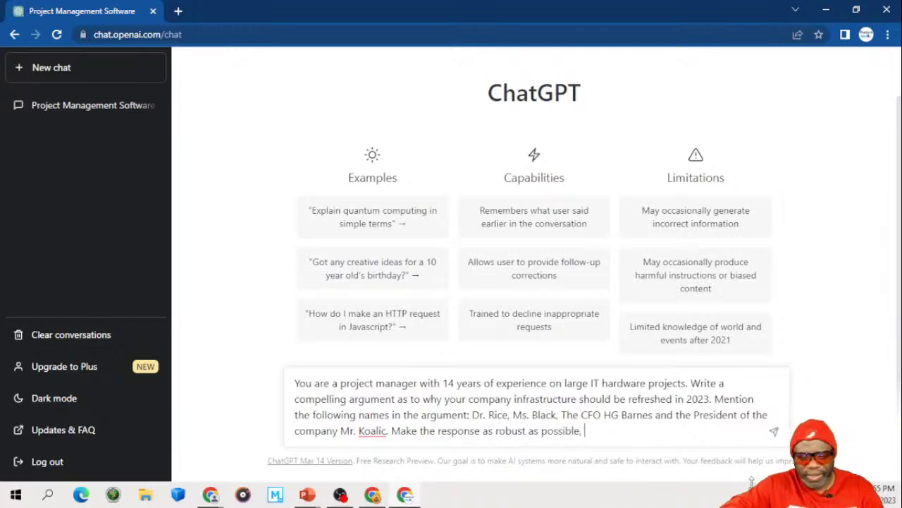
Step: Copy the full text of the infrastructure refresh prompt and submit the prompt
key("ctrl+a")
key("ctrl+c")
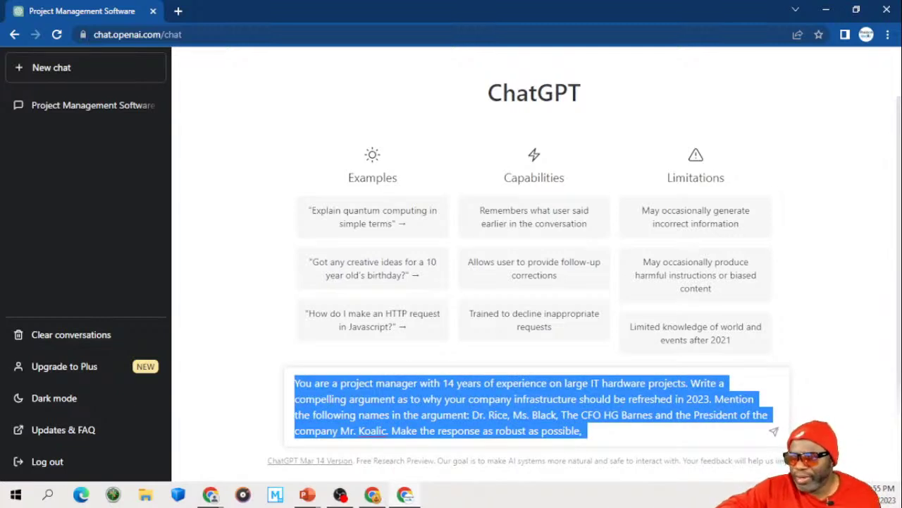
key("Right")
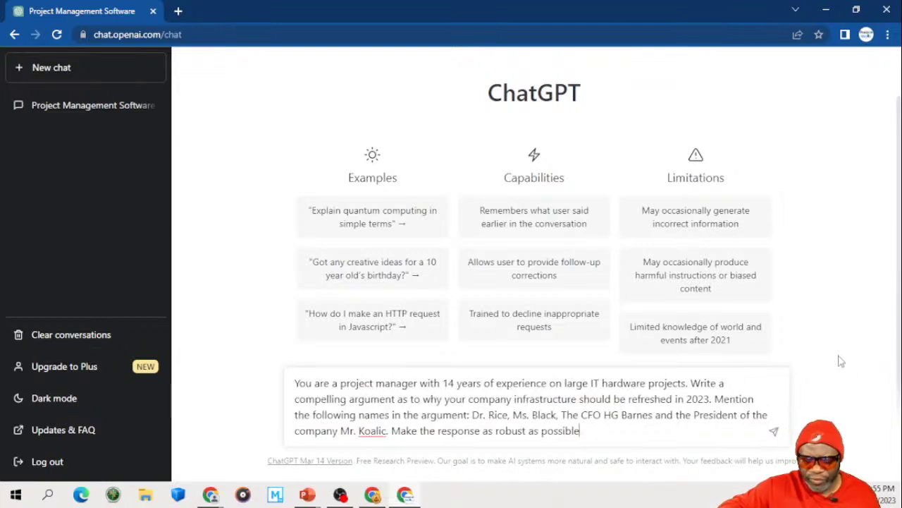
key("Return")
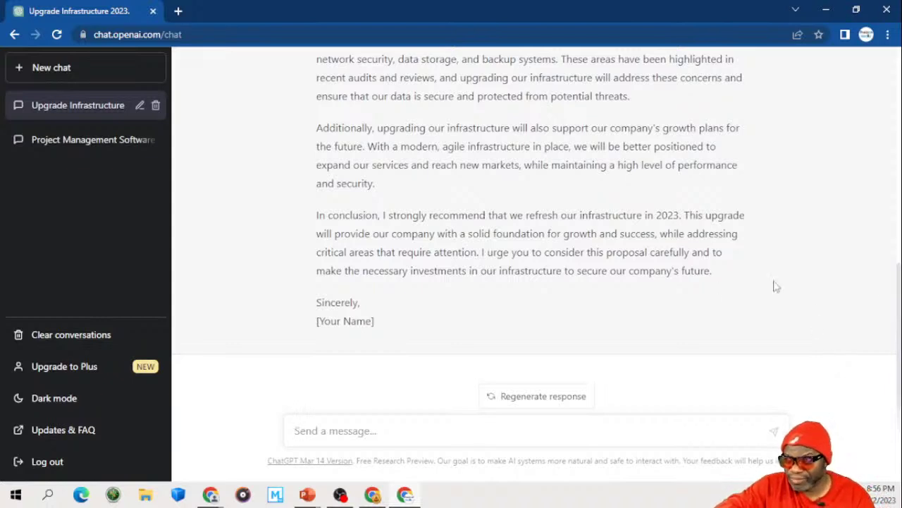
Step: Review the generated infrastructure refresh letter from its salutation to the closing, then return to the message field
scroll(698, 287, "up", 1)
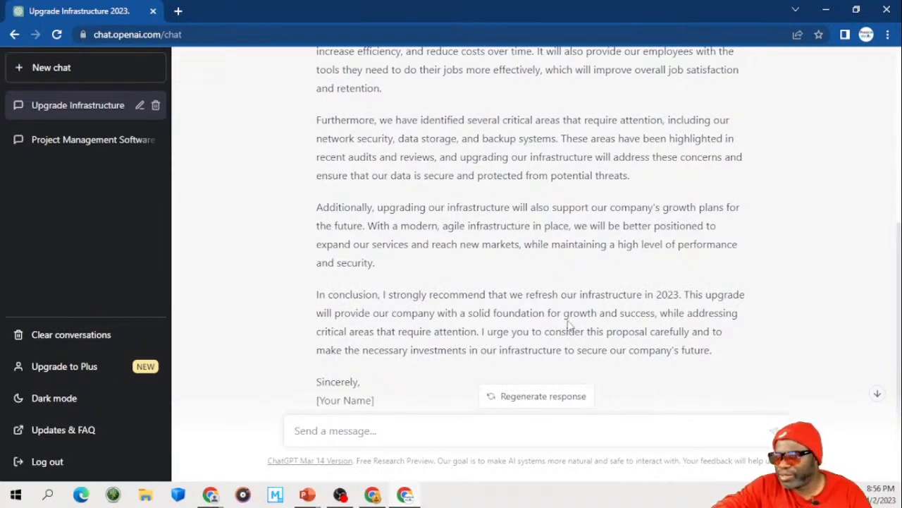
scroll(559, 325, "up", 4)
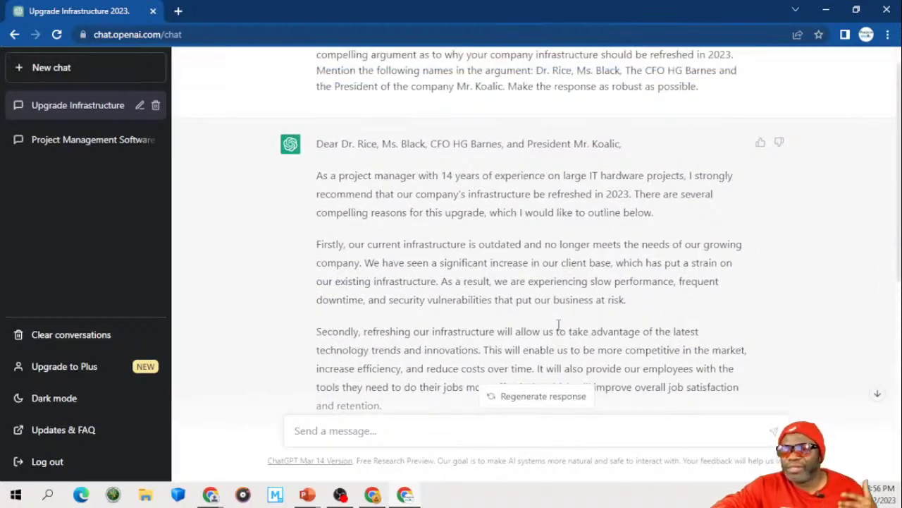
scroll(559, 325, "down", 2)
scroll(559, 325, "down", 4)
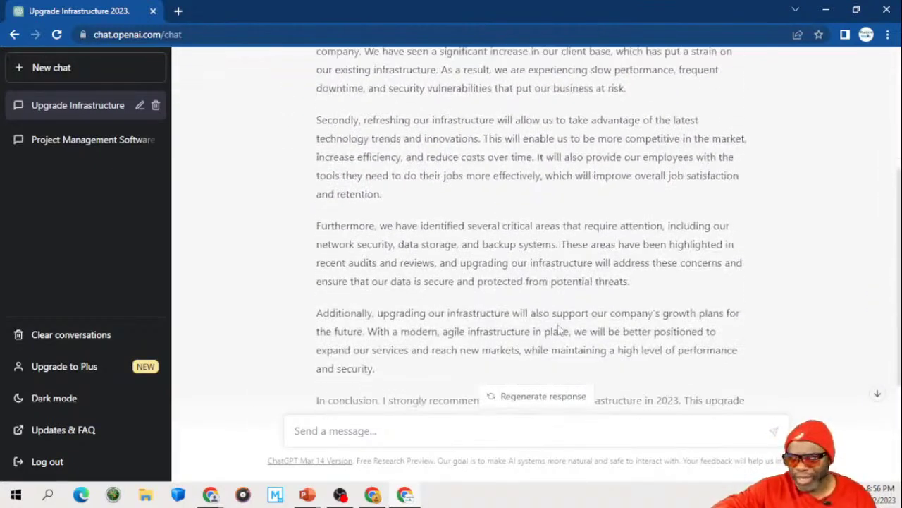
left_click(430, 431)
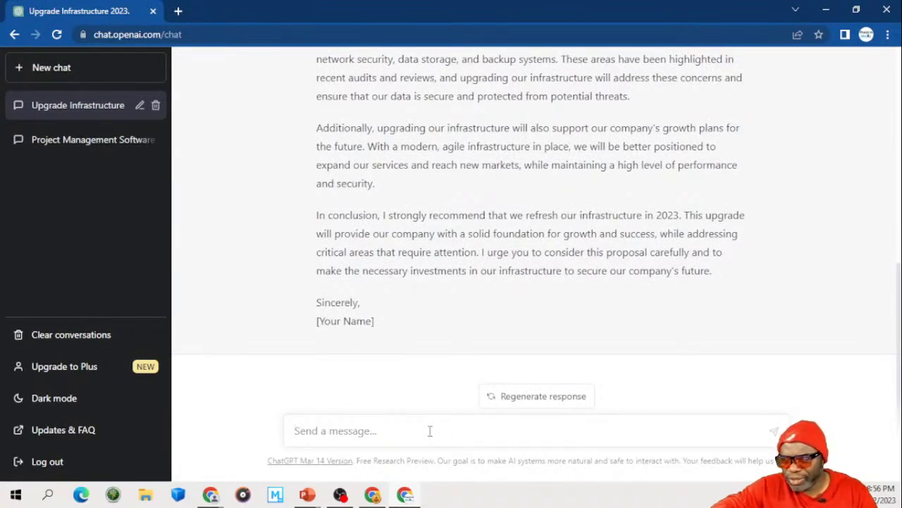
Step: Paste the copied infrastructure refresh prompt into the message and delete everything after its opening project manager role sentence
key("ctrl+v")
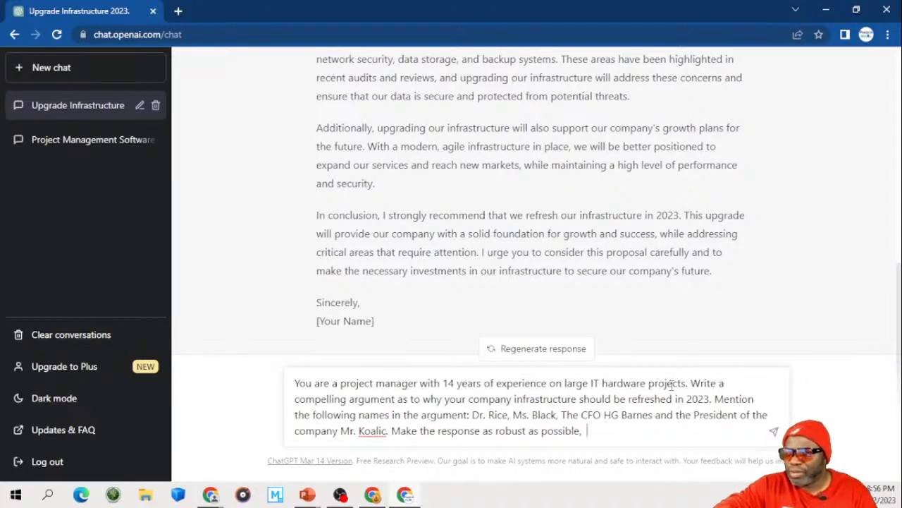
left_click_drag(691, 383, 732, 444)
key("BackSpace")
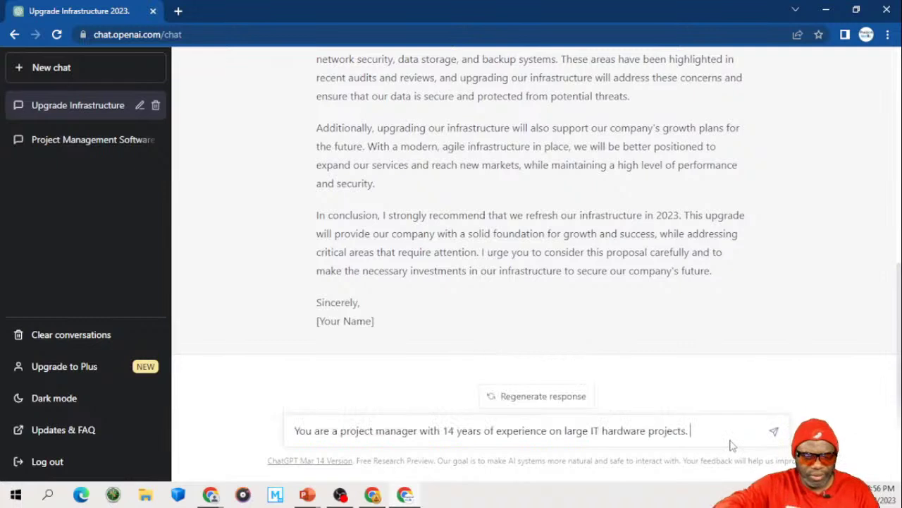
Step: Continue the prompt after the role sentence with "Build a compelling argument in tabular view"
type("Build ")
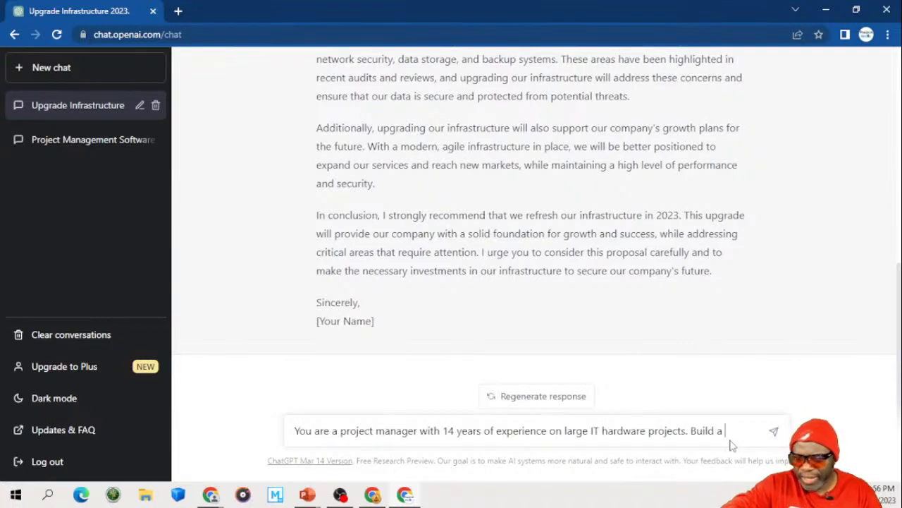
type("a compe")
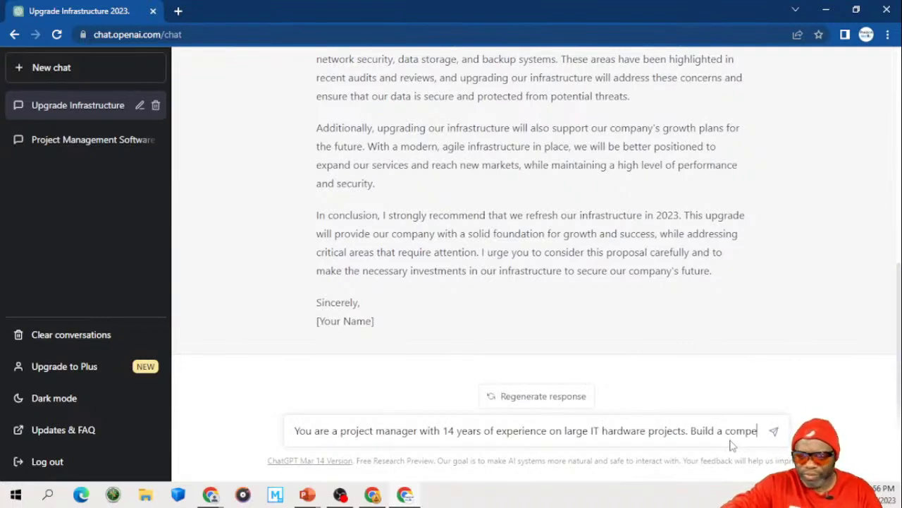
type("lling")
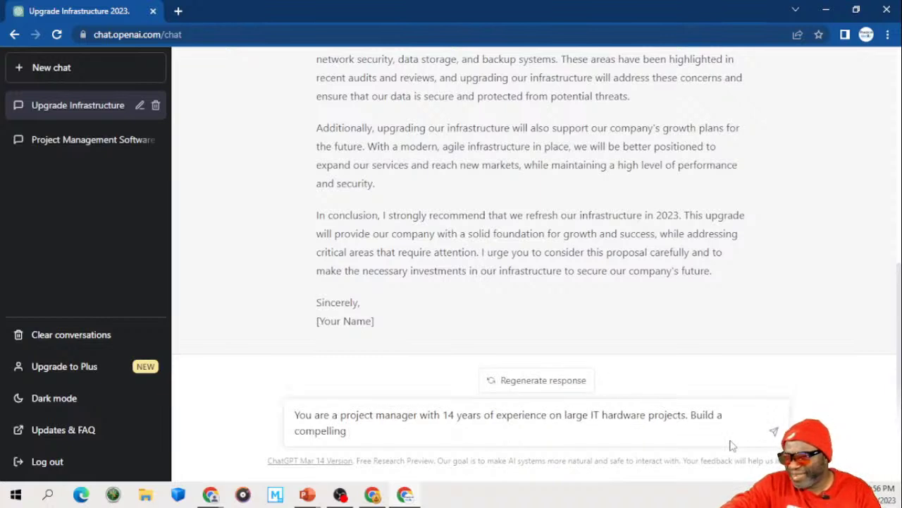
type(" argument ")
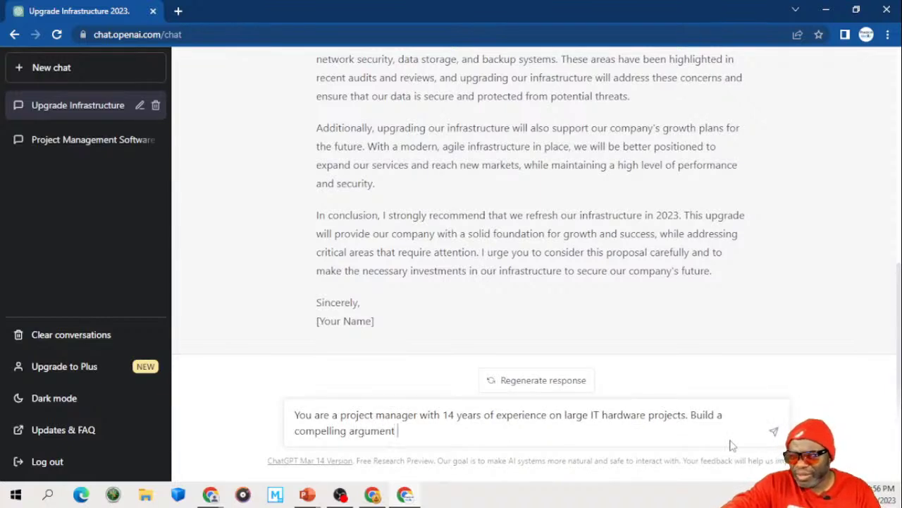
type("in tabu")
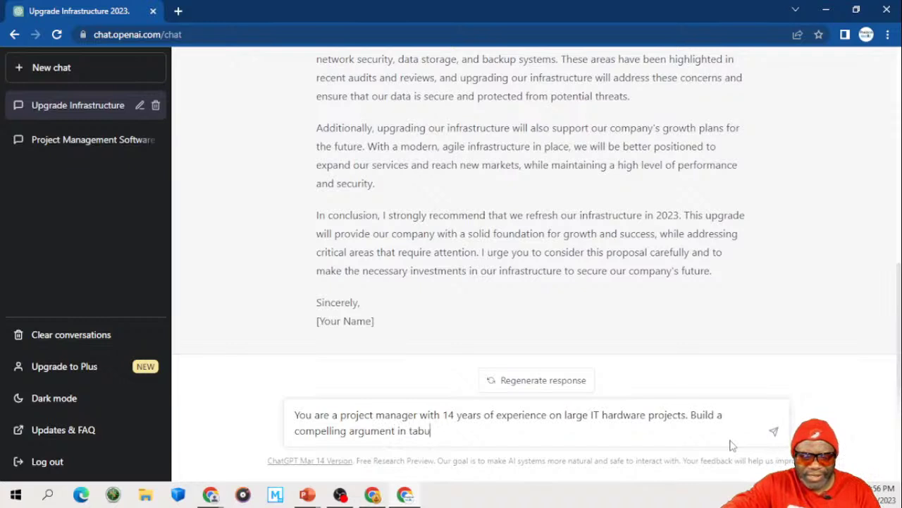
type("lar view ")
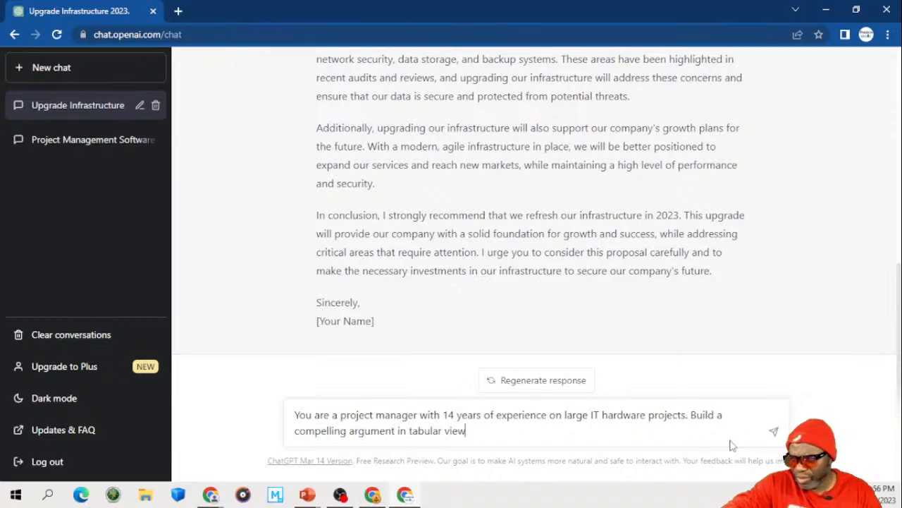
Step: Complete the tabular argument request with "showing the pros and the cons of a hardware and software upgrade."
type("showing th")
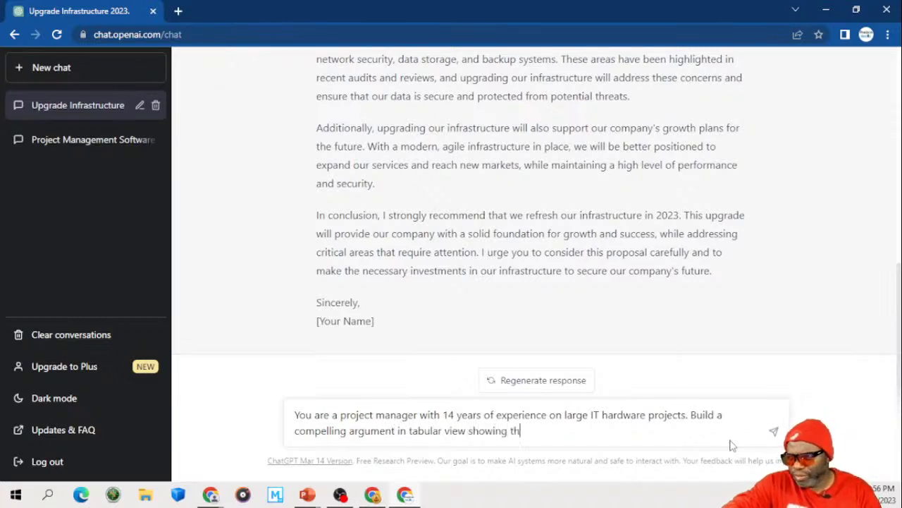
type("e pros")
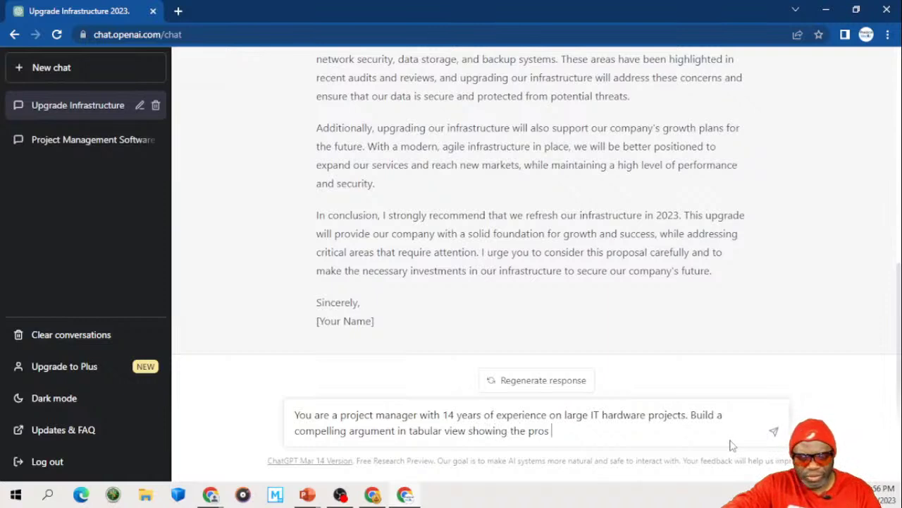
type(" and the cons")
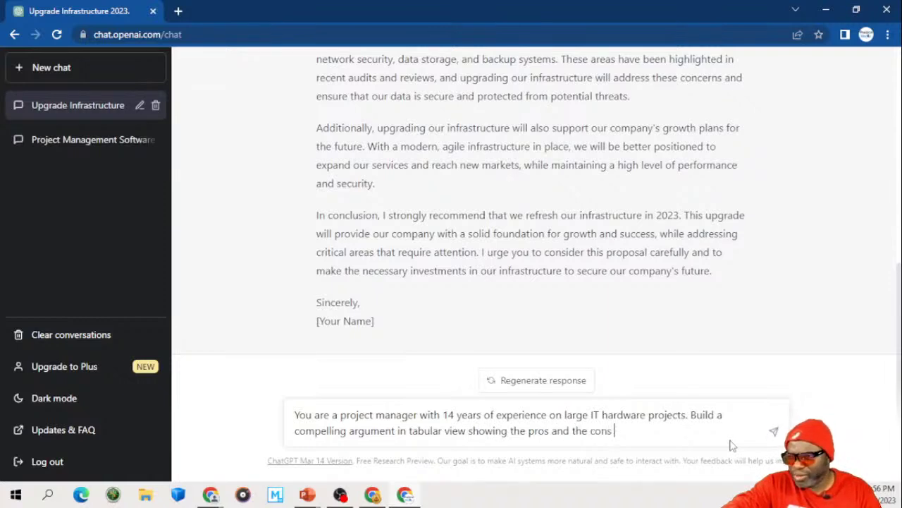
type(" of a ")
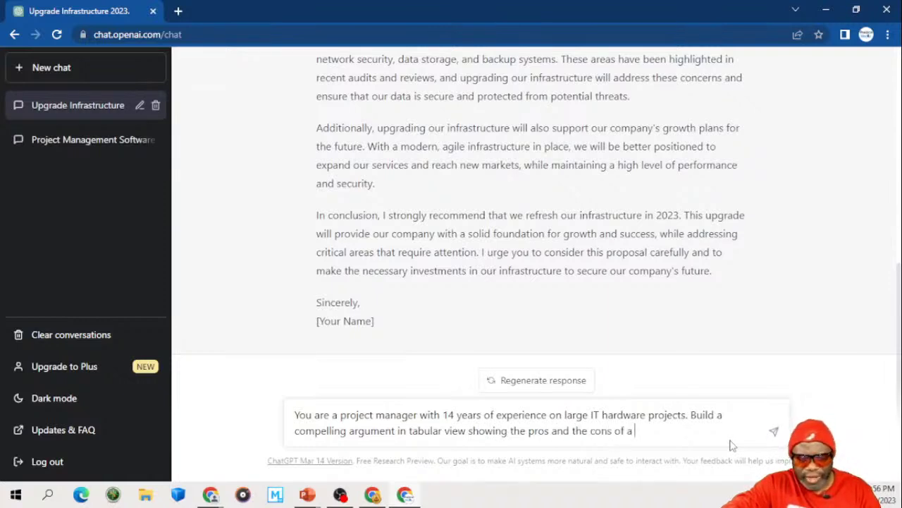
type("hardware")
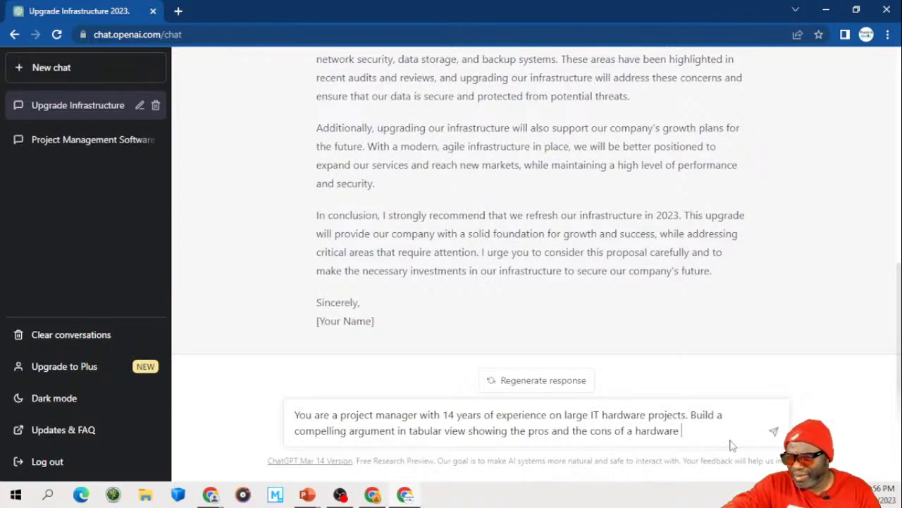
type(" and soft")
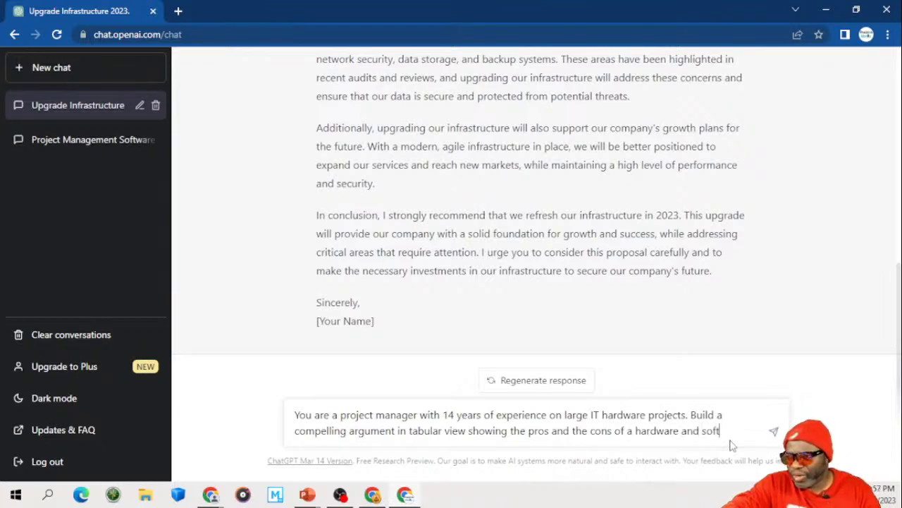
type("ware up")
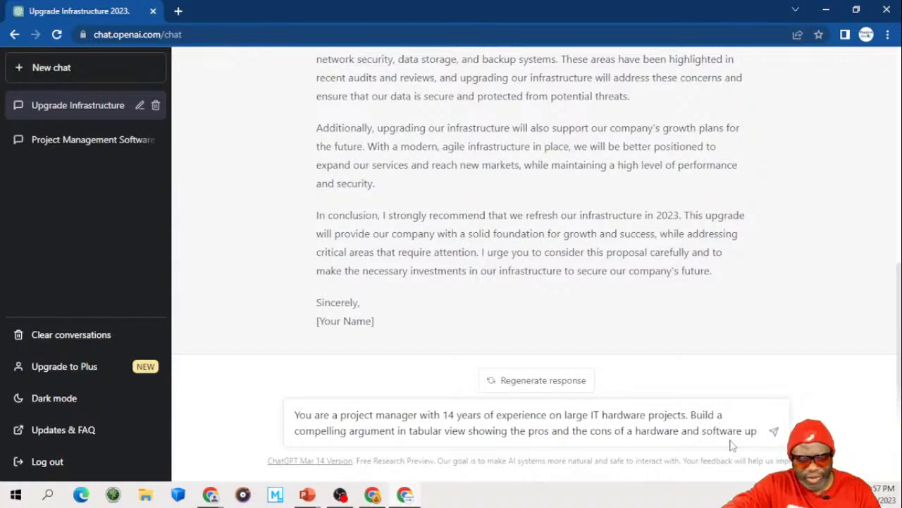
type("grade.")
Step: Add the sentence "Include the cost benefit analysis in a separate field." and submit the prompt
type("I")
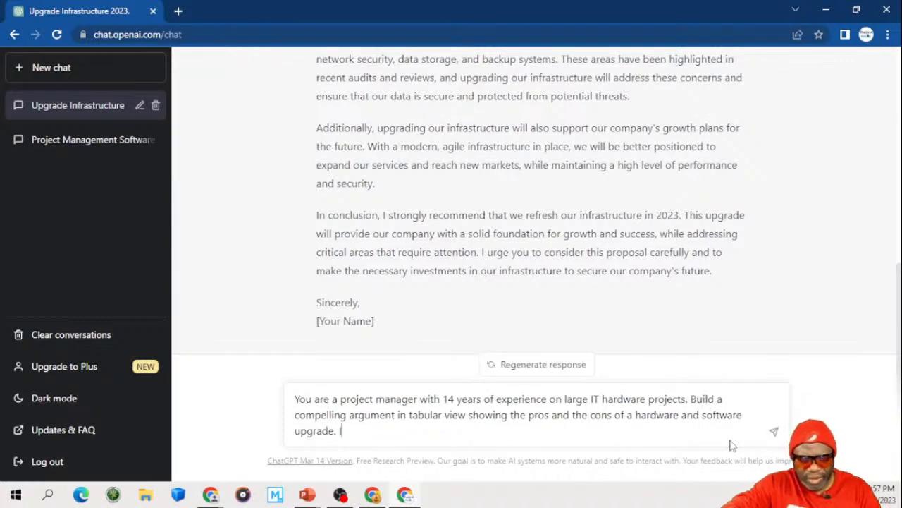
type("nclude the ")
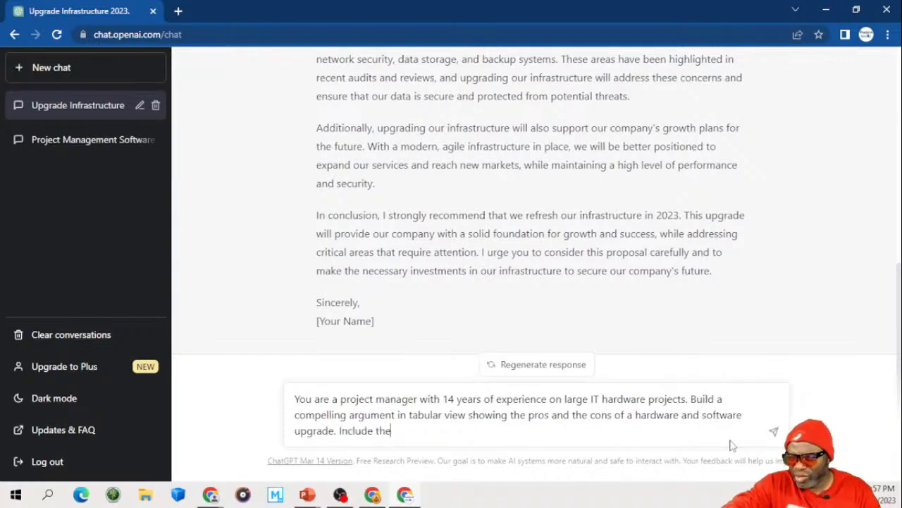
type("cost benef")
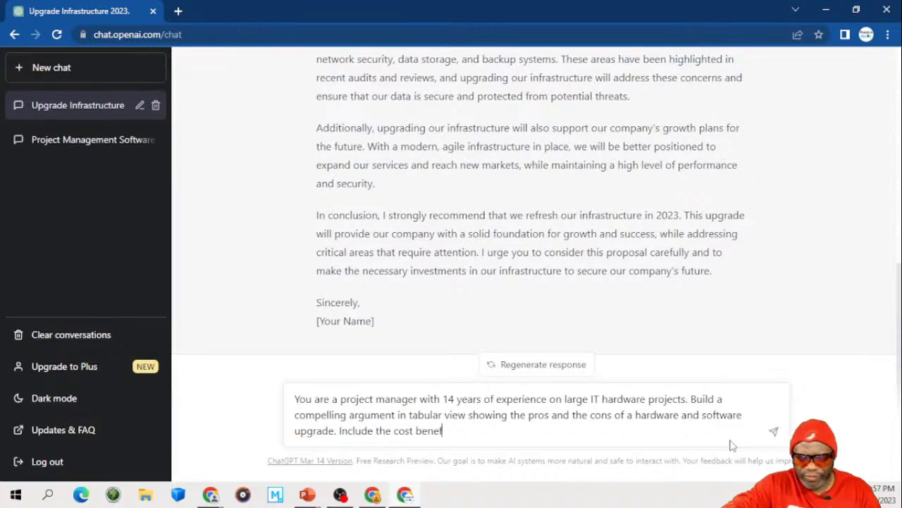
type("it analy")
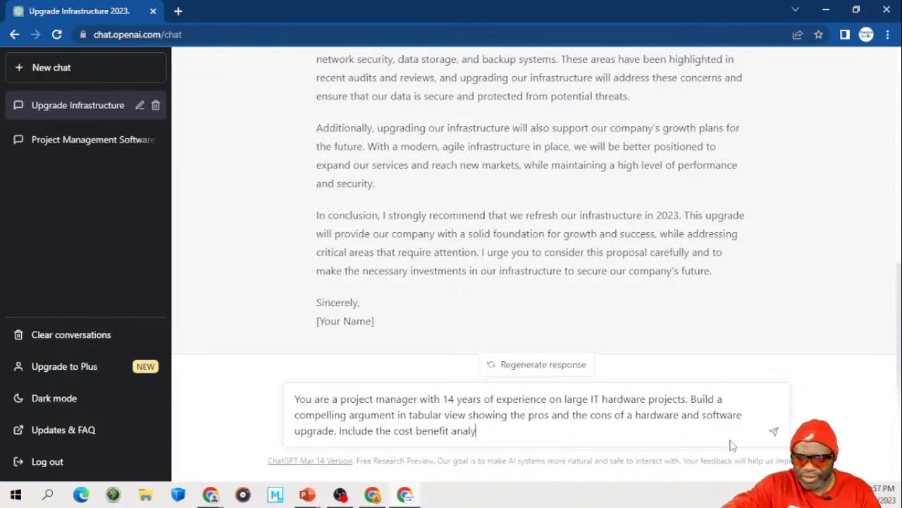
type("sis in a sepa")
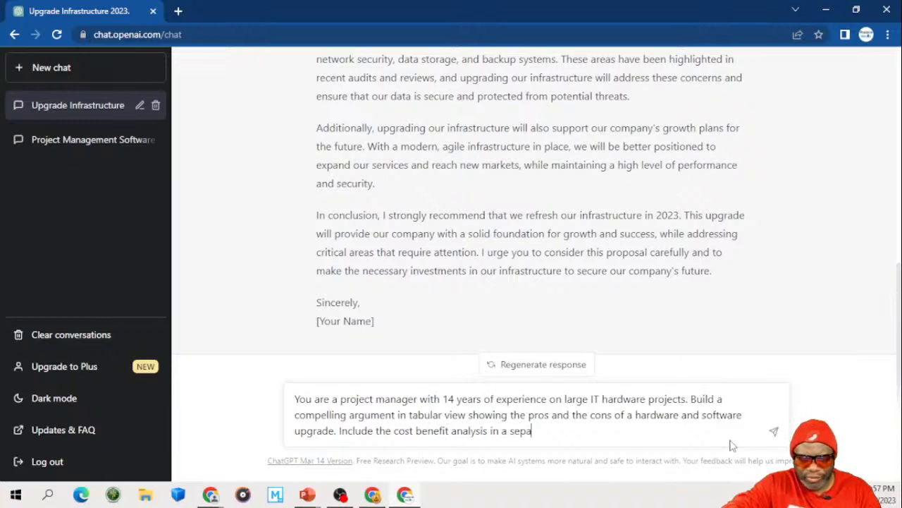
type("rate field.")
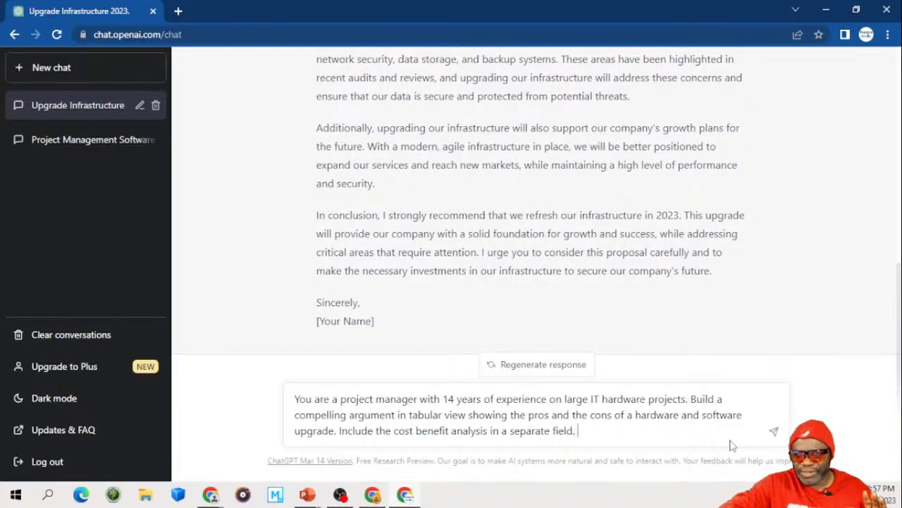
key("Return")
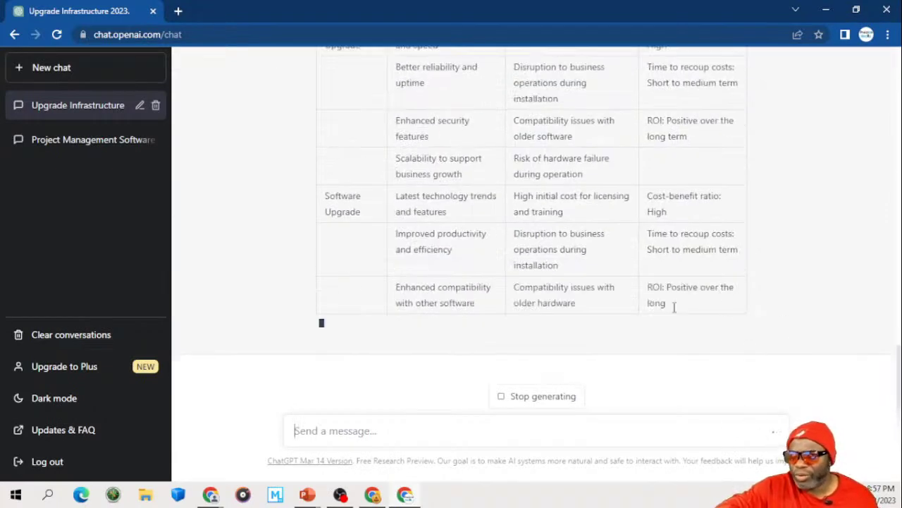
Step: Examine the generated hardware and software upgrade table, its cost benefit analysis column and the concluding paragraphs
scroll(618, 277, "up", 1)
scroll(618, 277, "up", 2)
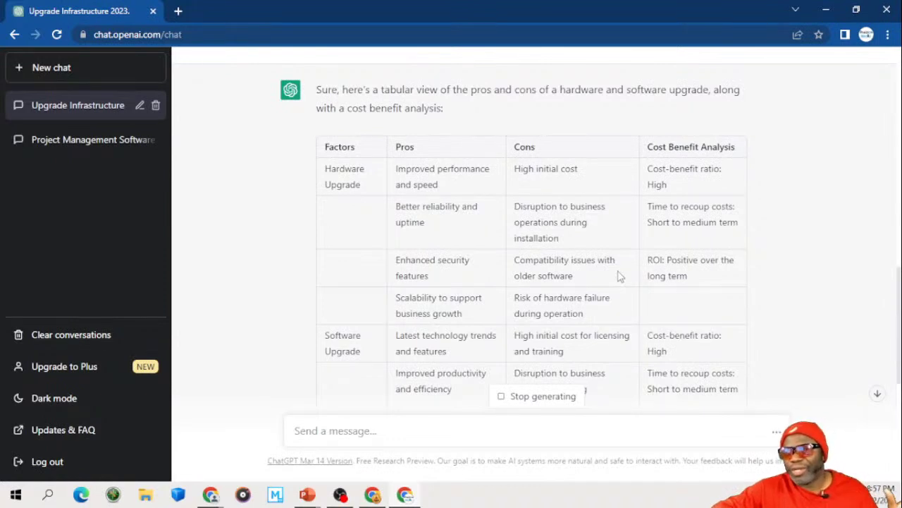
scroll(618, 277, "down", 2)
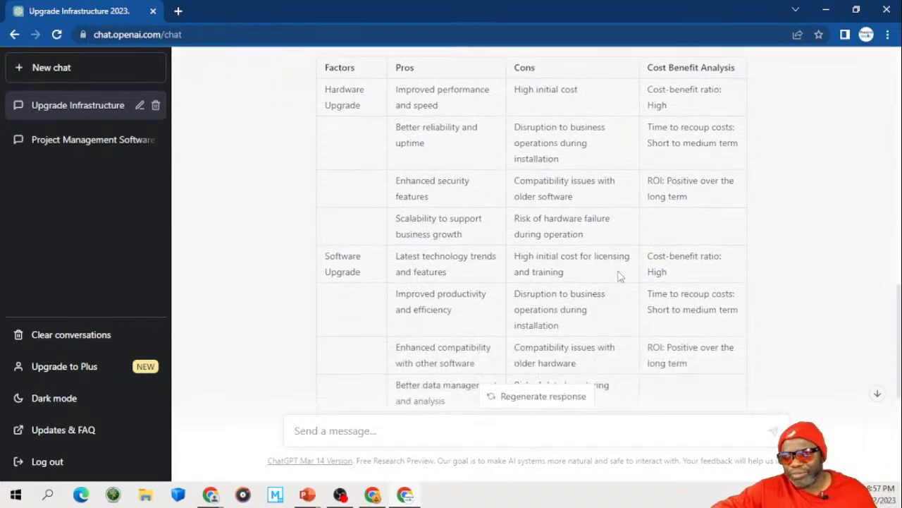
scroll(619, 277, "down", 4)
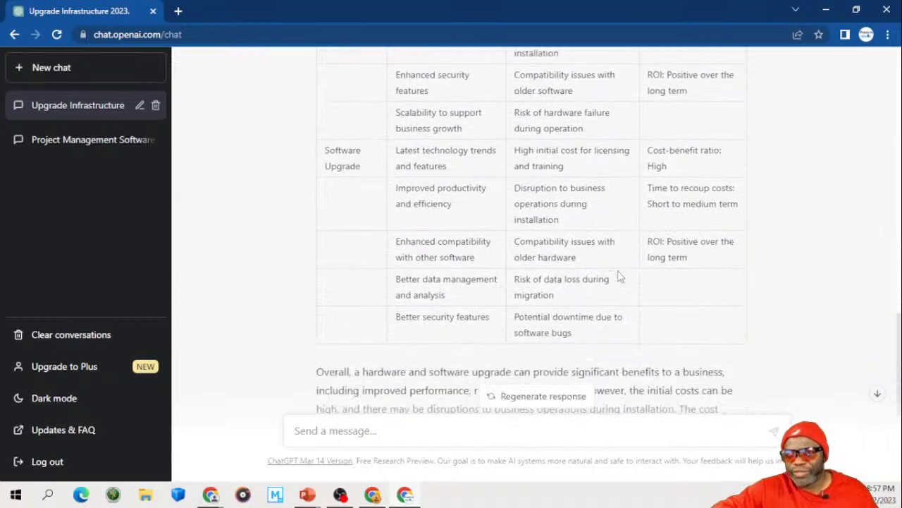
scroll(618, 277, "down", 2)
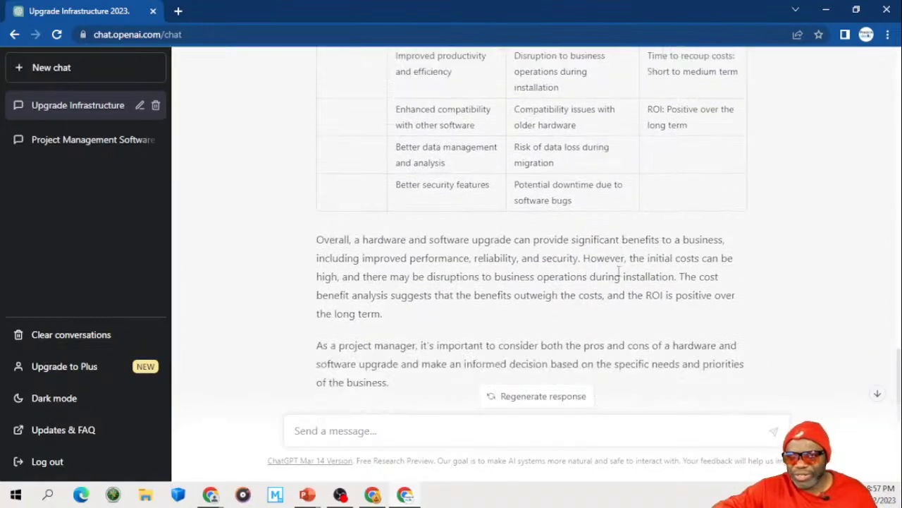
scroll(618, 271, "down", 1)
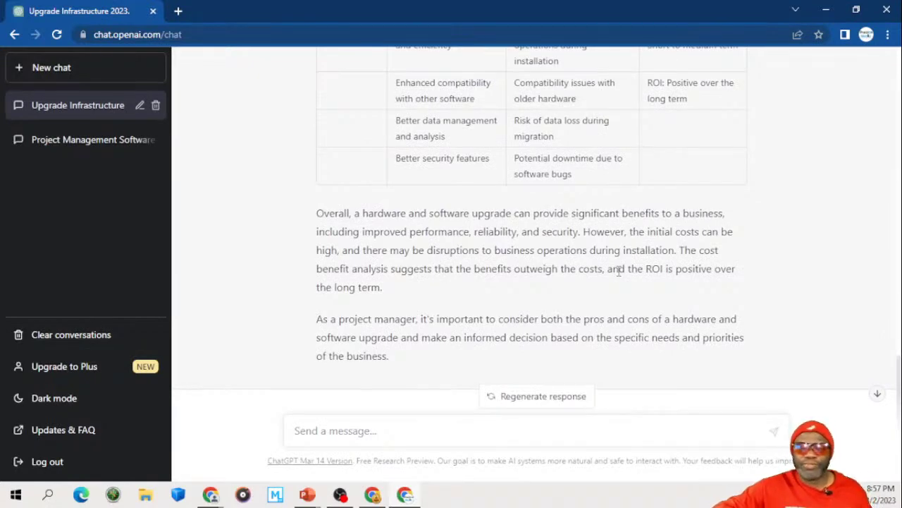
scroll(618, 271, "up", 5)
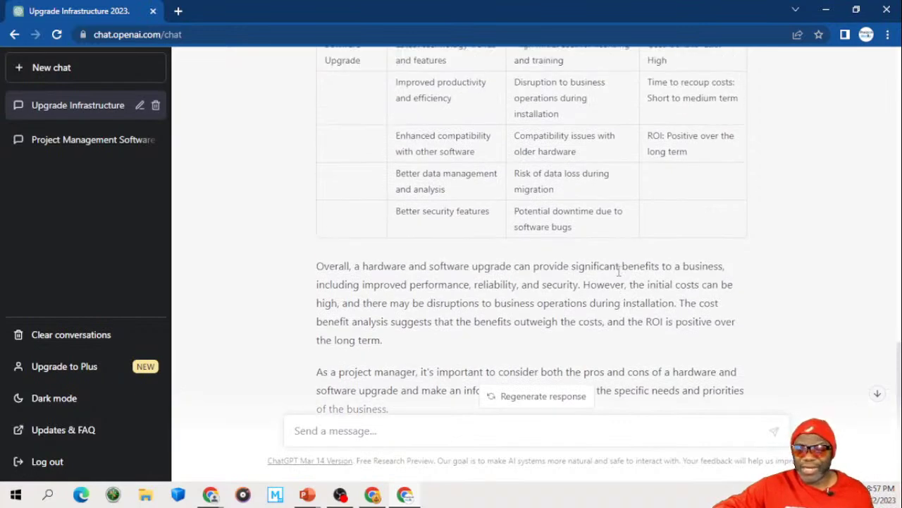
scroll(618, 275, "up", 3)
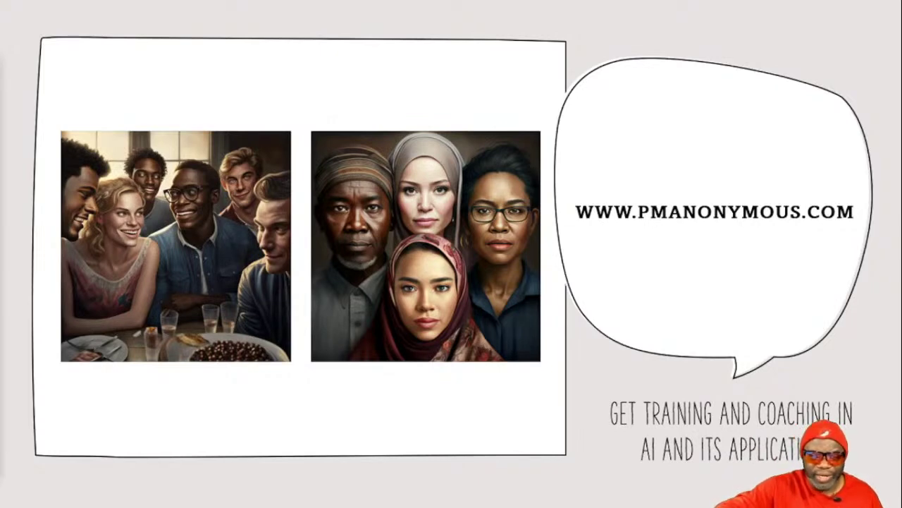
key("Right")
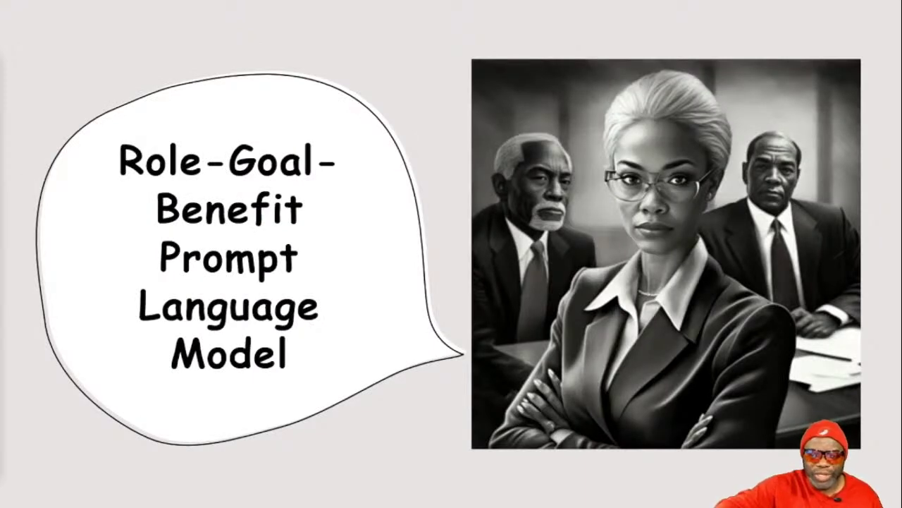
key("Right")
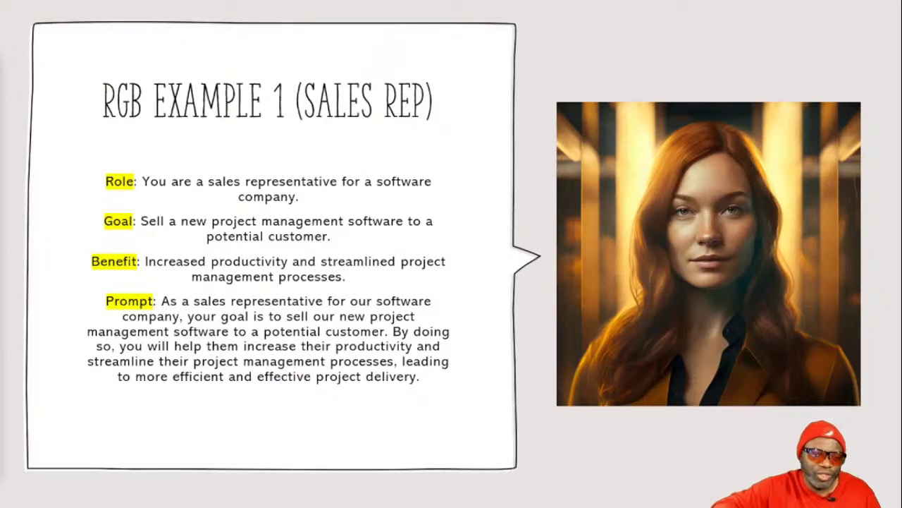
key("Right")
key("Right")
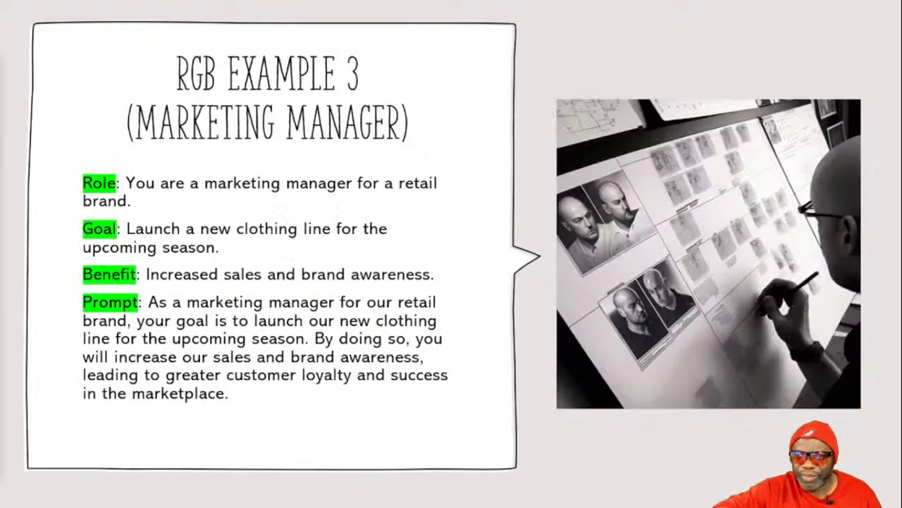
key("Right")
key("Right")
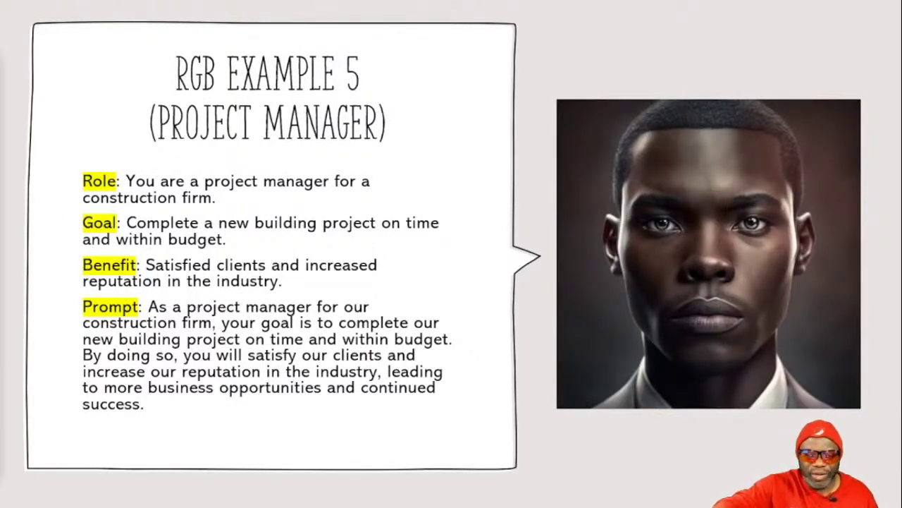
key("Right")
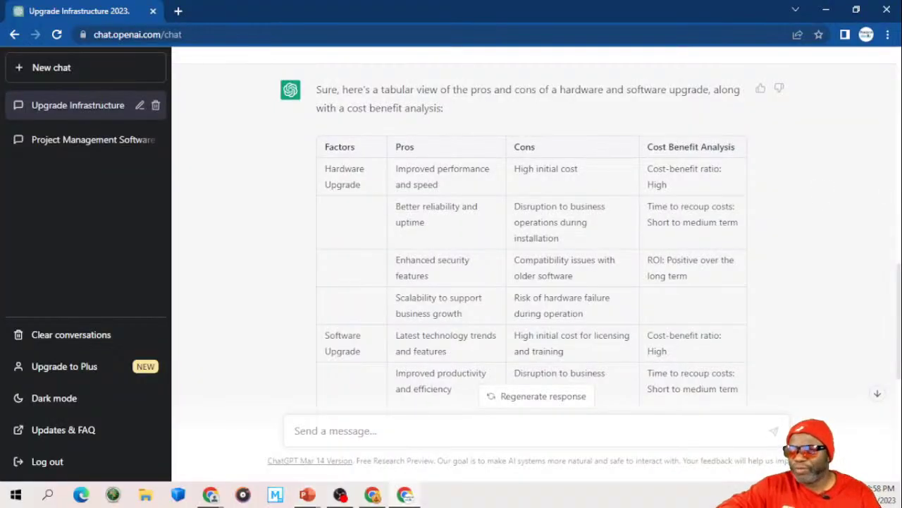
scroll(877, 390, "down", 6)
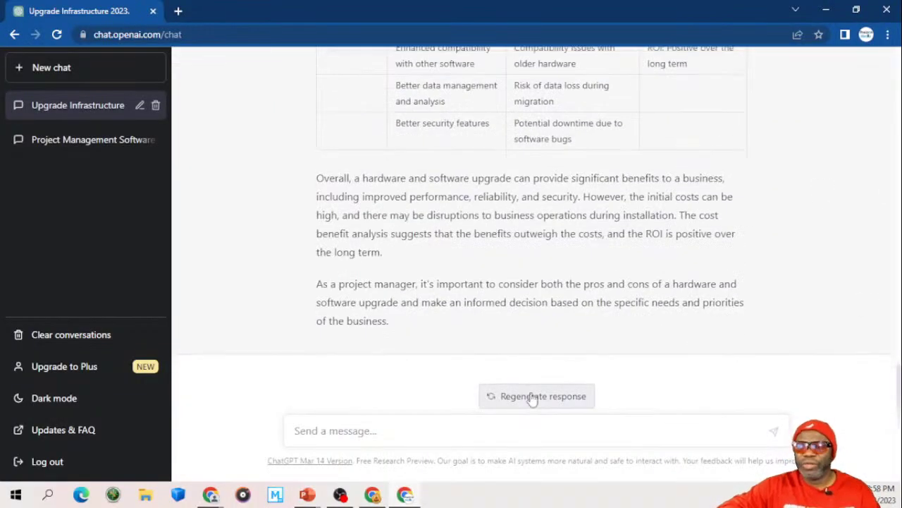
left_click(494, 428)
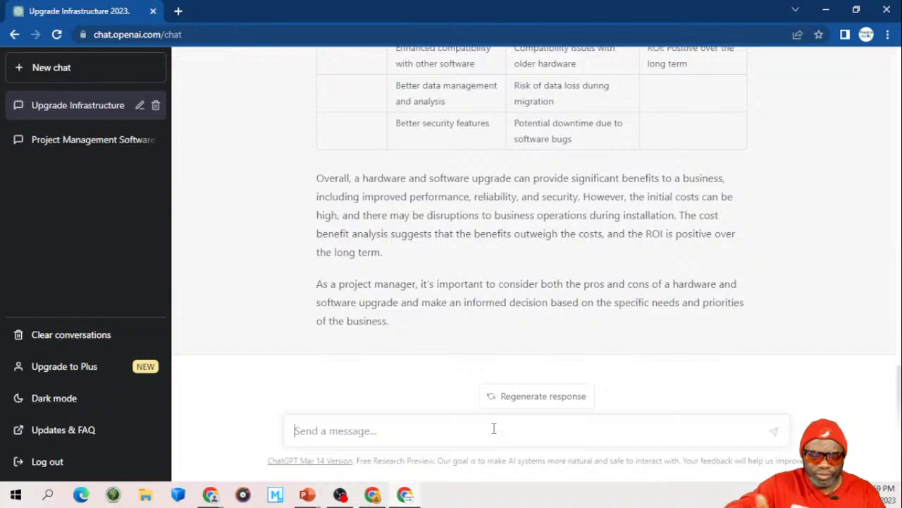
type("Create")
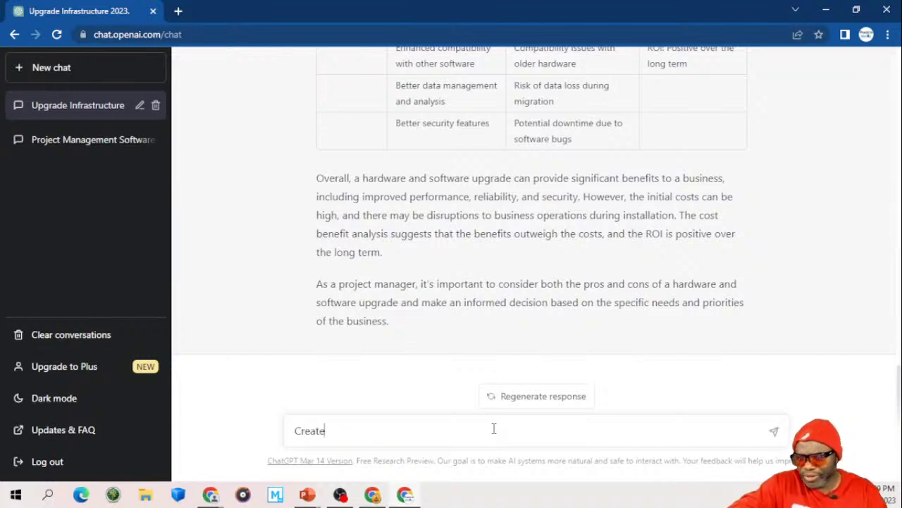
type(" a backlog")
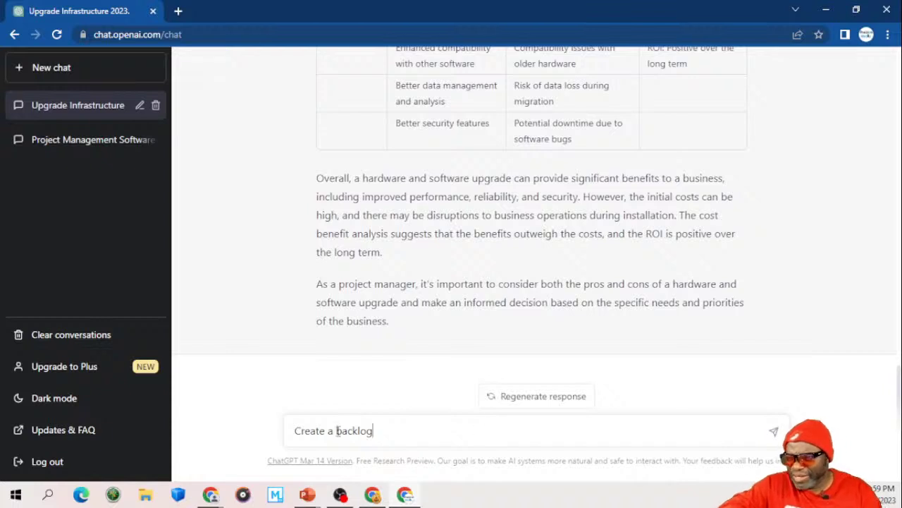
type("Write a compelling argument as to why your company infrastructure should be refreshed in 2023. Mention the following names in the argument: Dr. Rice, Ms. Black, The CFO HG Barnes and the President of the company Mr. Koalic. Make the response as robust as possible,")
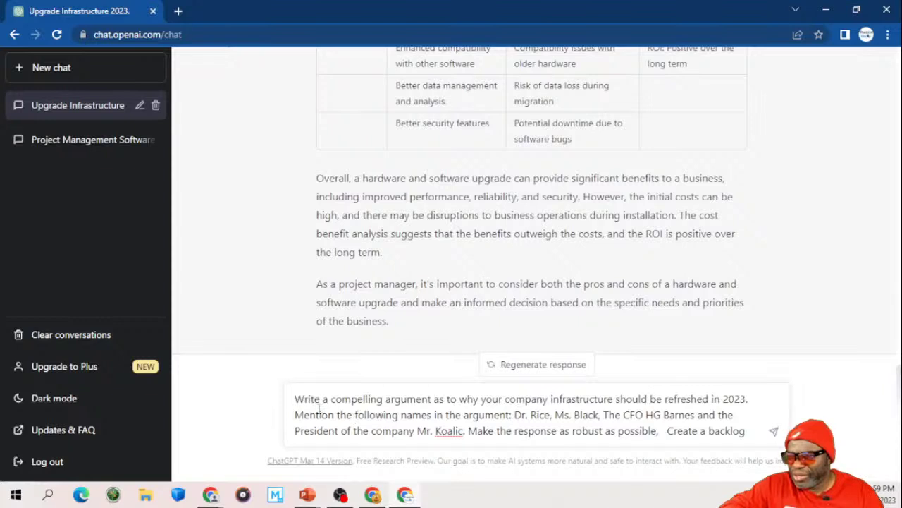
left_click_drag(296, 399, 464, 415)
key("ctrl+a")
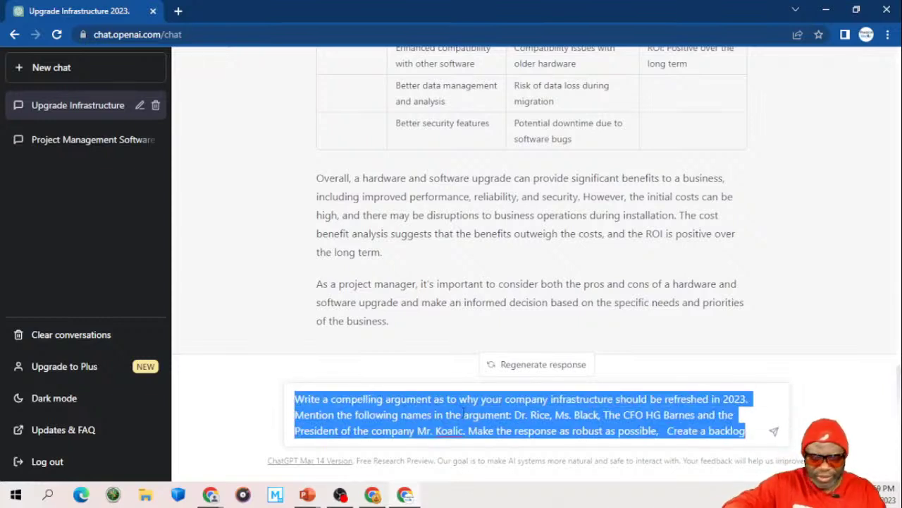
Step: Start the new prompt, replacing any draft text, with the role phrase "You are a Portfolio manager trying to"
type("You are a")
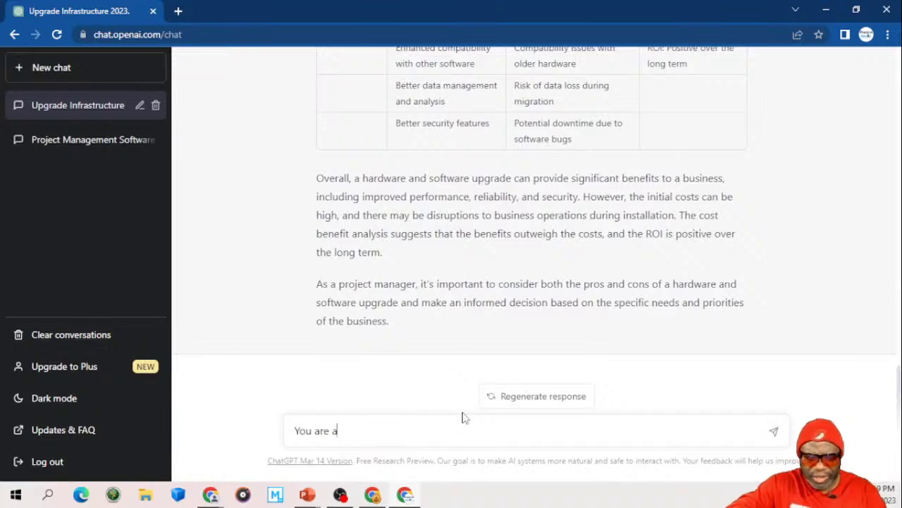
type(" Pr")
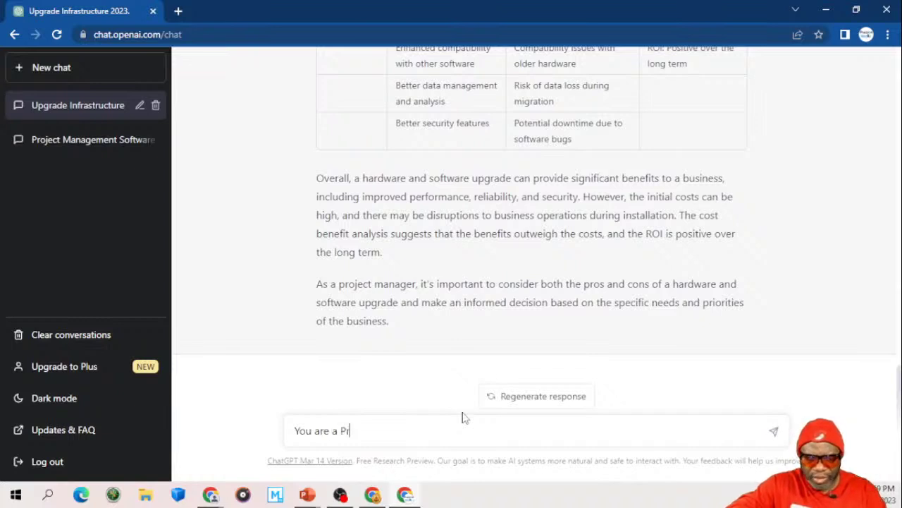
type("o")
key("BackSpace")
key("BackSpace")
type("or")
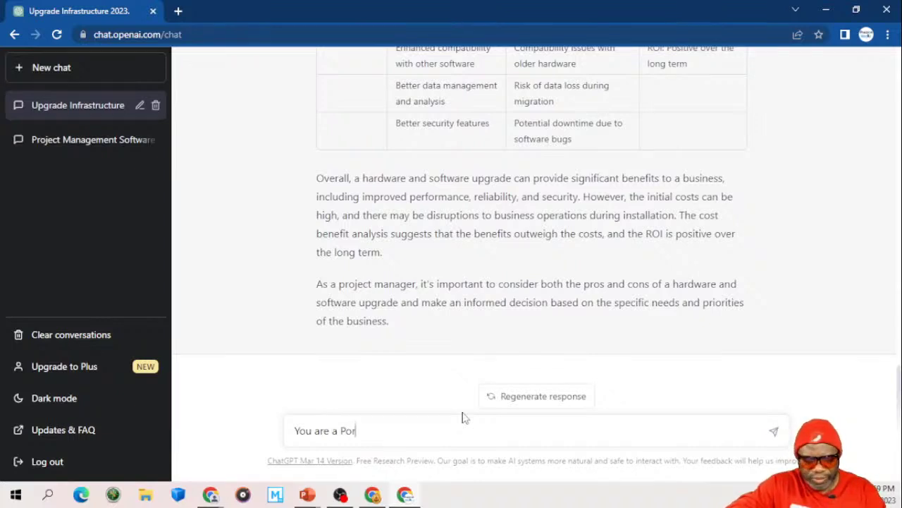
type("tfolio mnage")
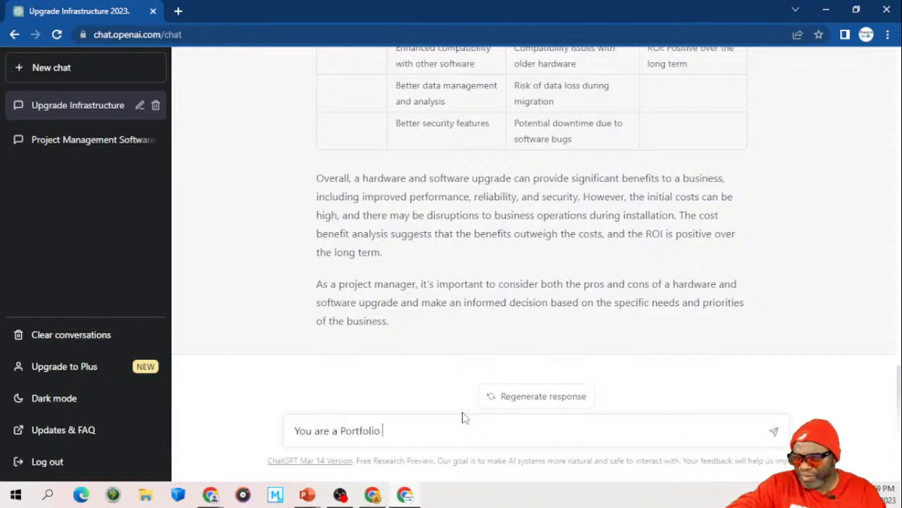
key("BackSpace")
key("BackSpace")
key("BackSpace")
key("BackSpace")
type("ana")
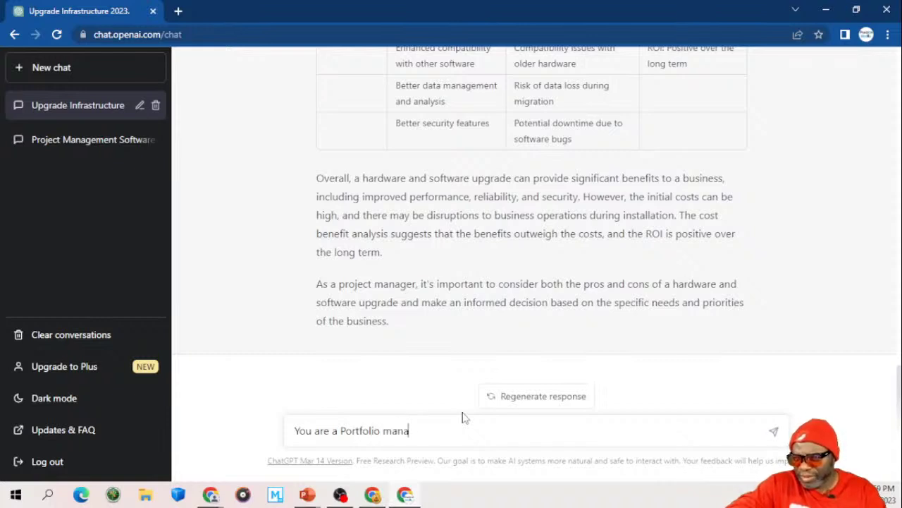
type("ger trying to")
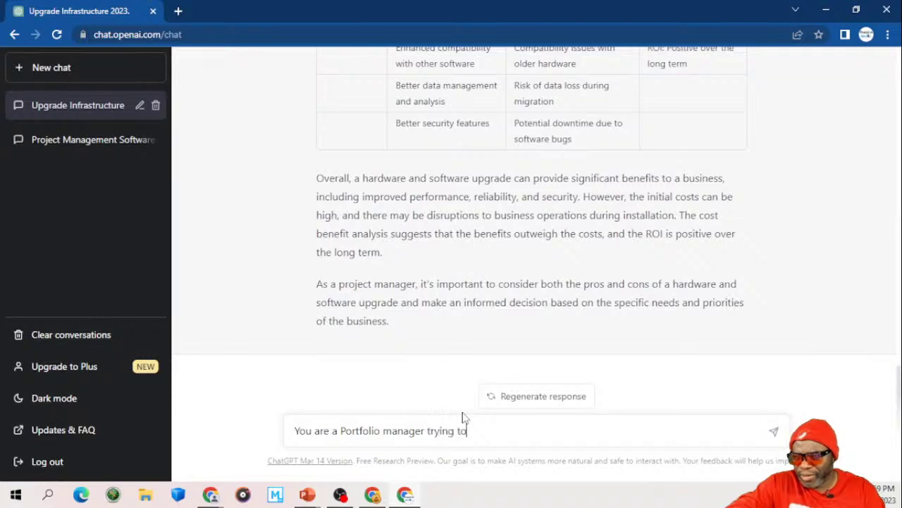
Step: Complete the role sentence with "make a case for a hardware and software refresh for all infrastructure and windows."
type(" make a cas")
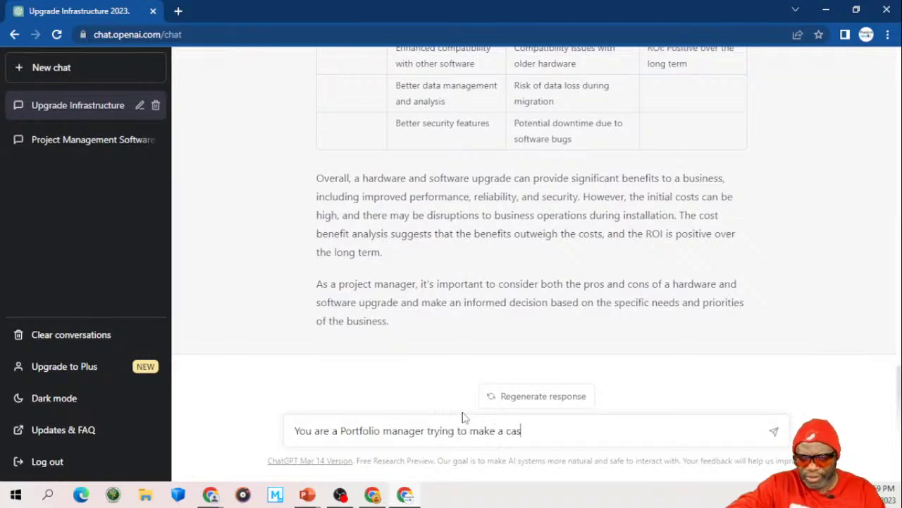
type("e for a ")
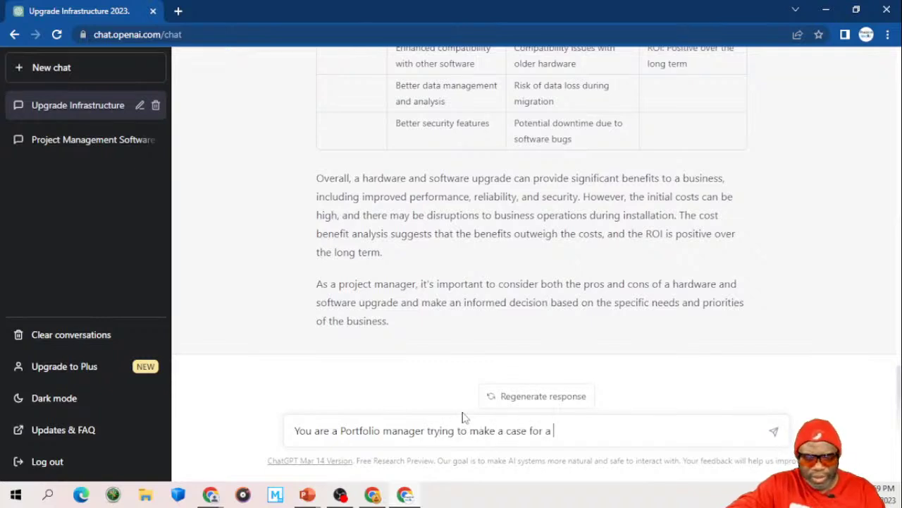
type("hardwar")
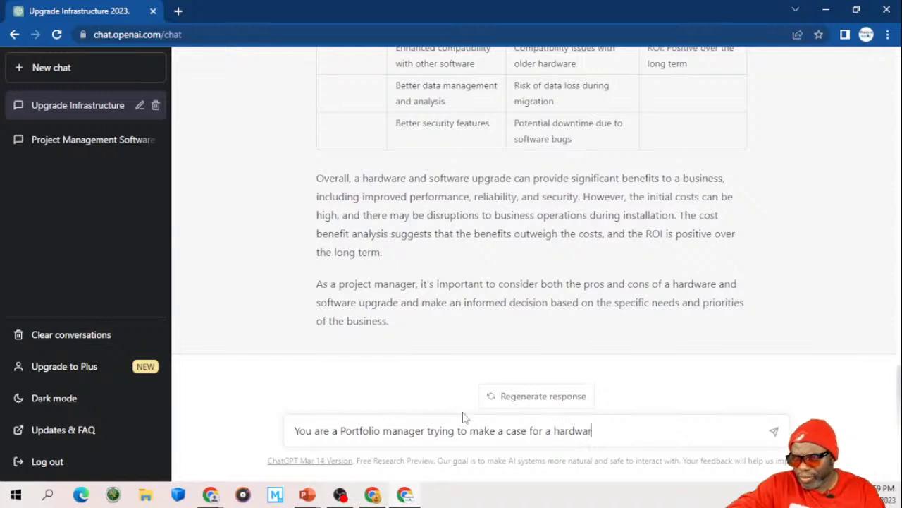
type("e and softwa")
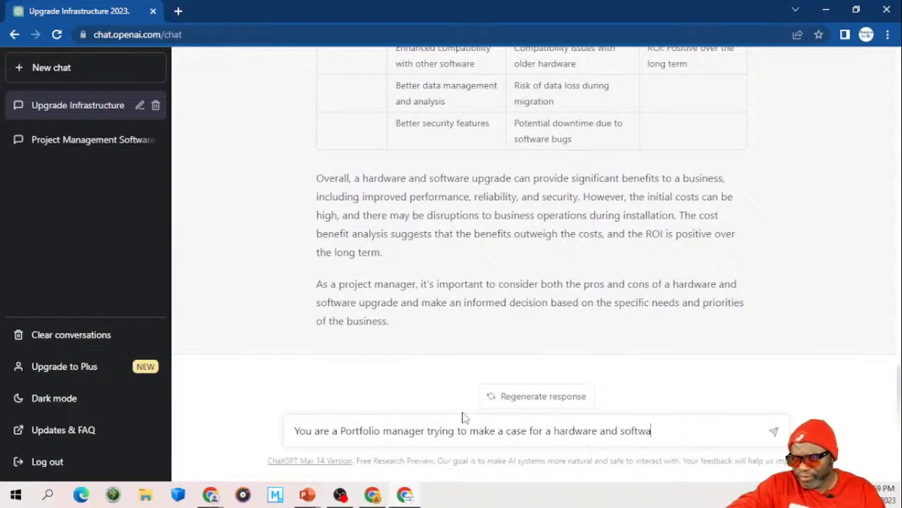
type("re refresh for ")
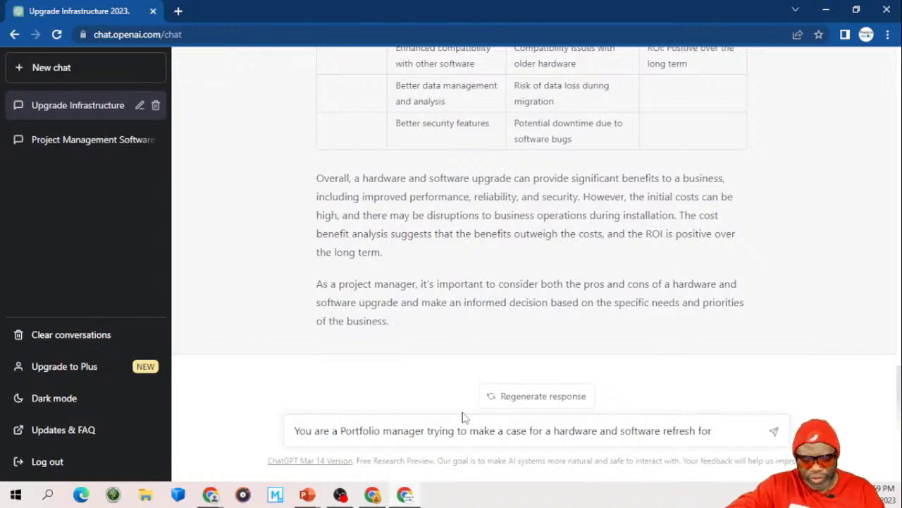
type("all infra")
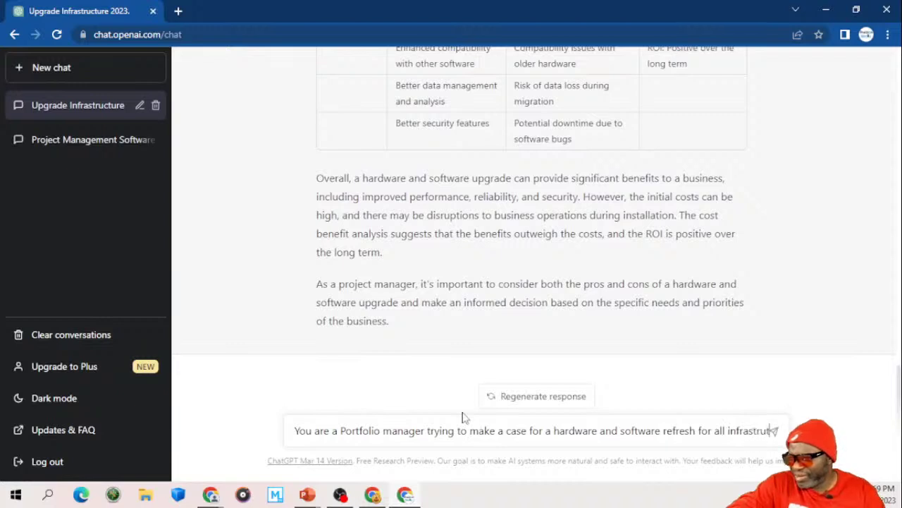
type("structure")
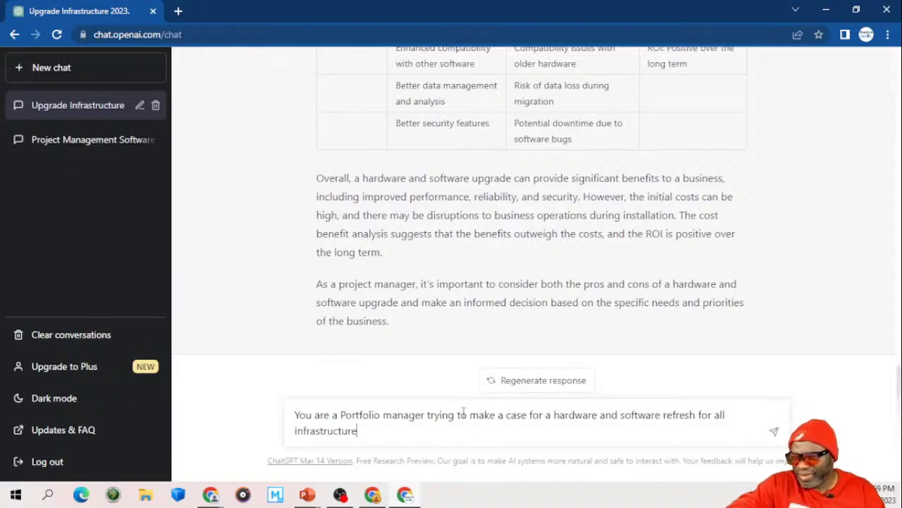
type(" and windows")
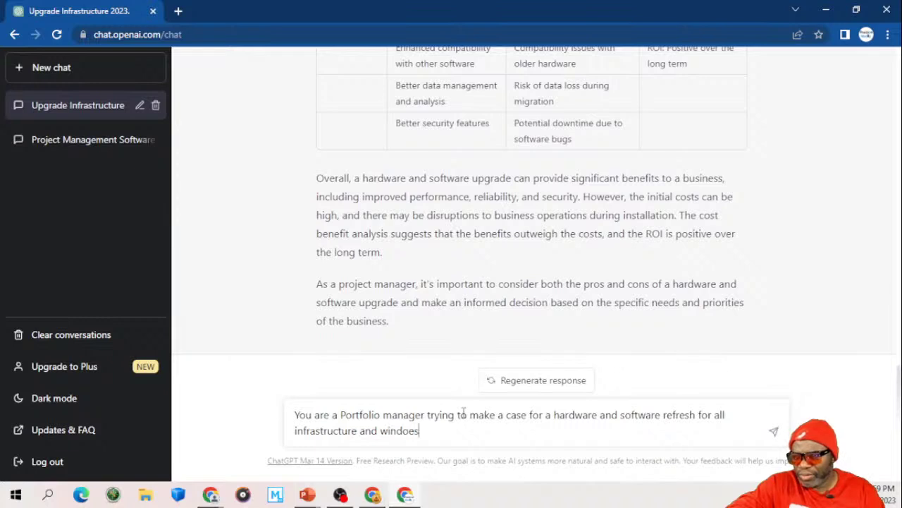
key("BackSpace")
key("BackSpace")
type("ws. Cr")
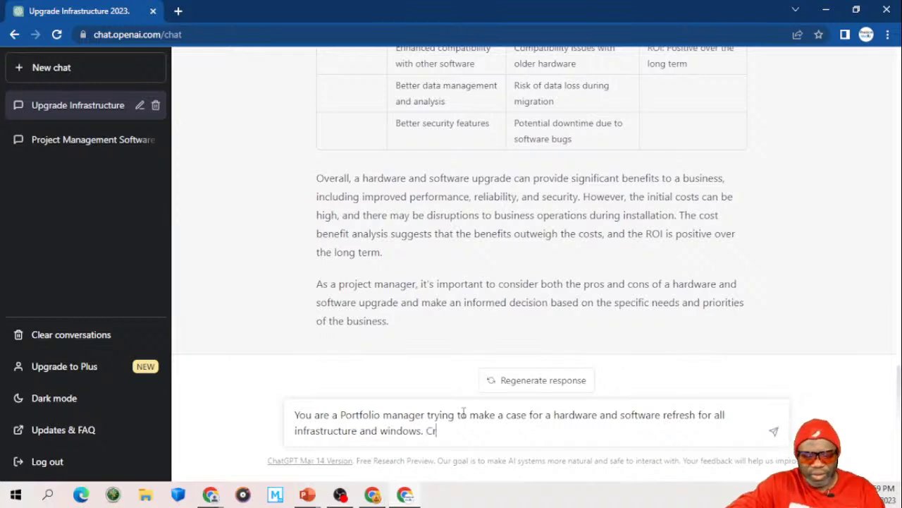
Step: Add the request "Create a product backlog for this endeavor" after the role sentence
type("eate a produ")
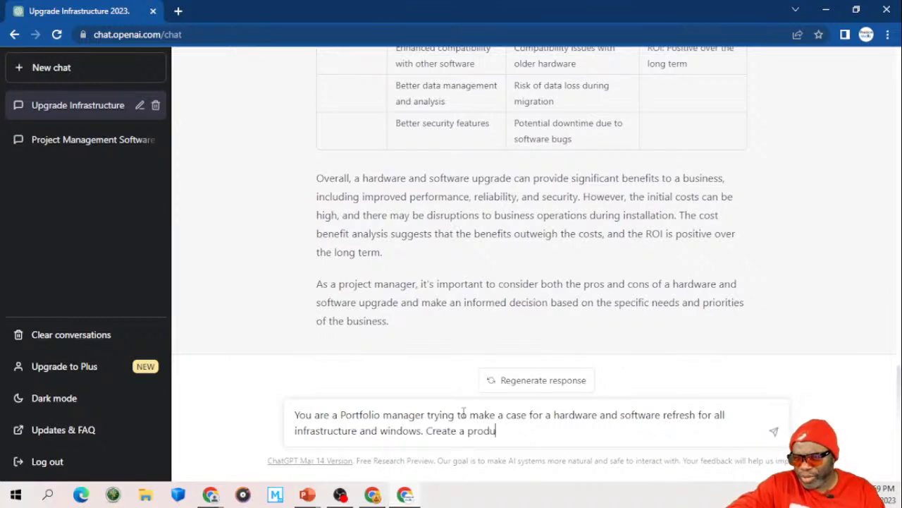
type("ct backlog")
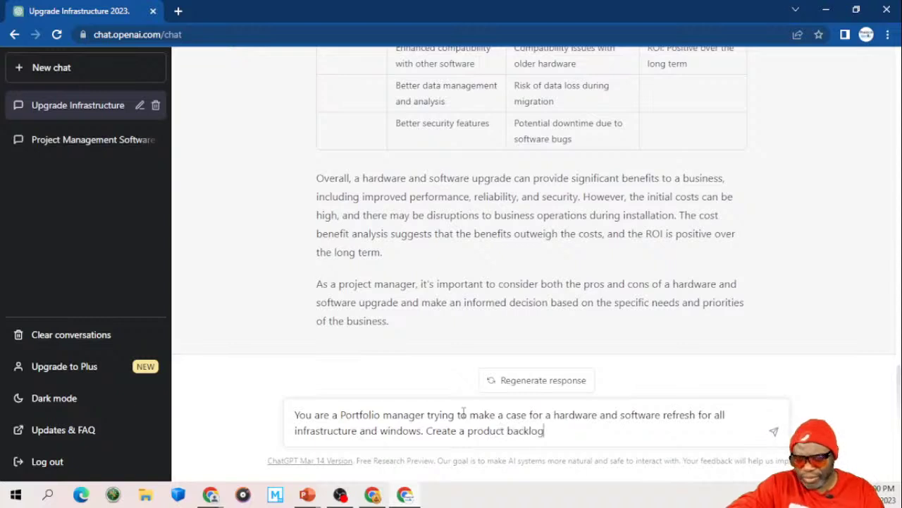
type(" for this")
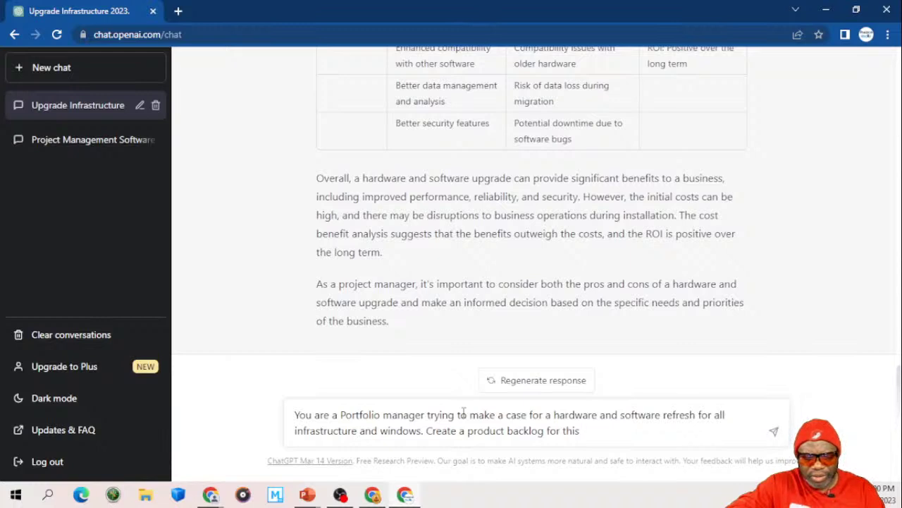
type(" end")
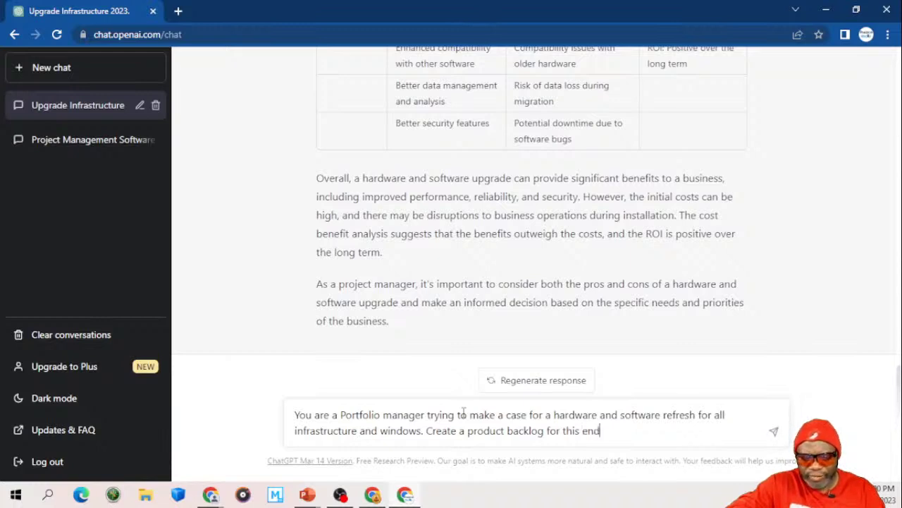
type("eavor ")
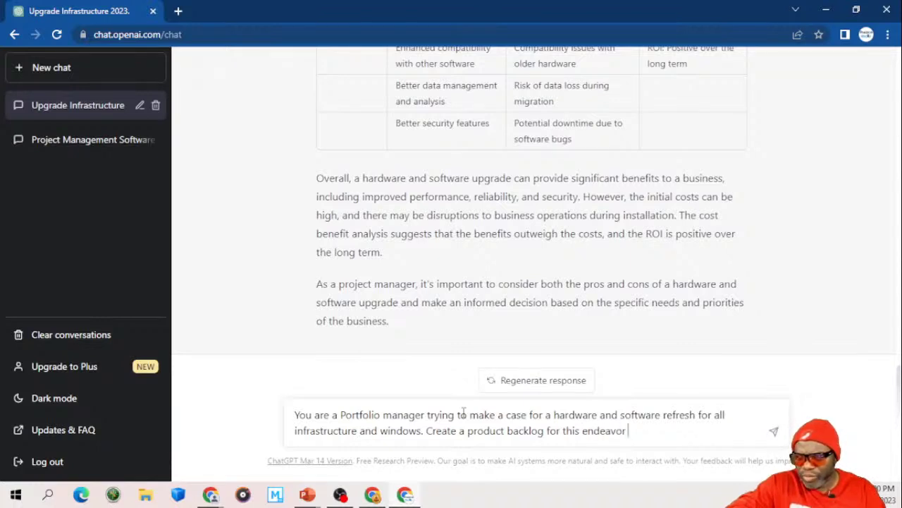
Step: Continue the backlog request with "breaking the information down into releases, sprints"
type("breaking the ")
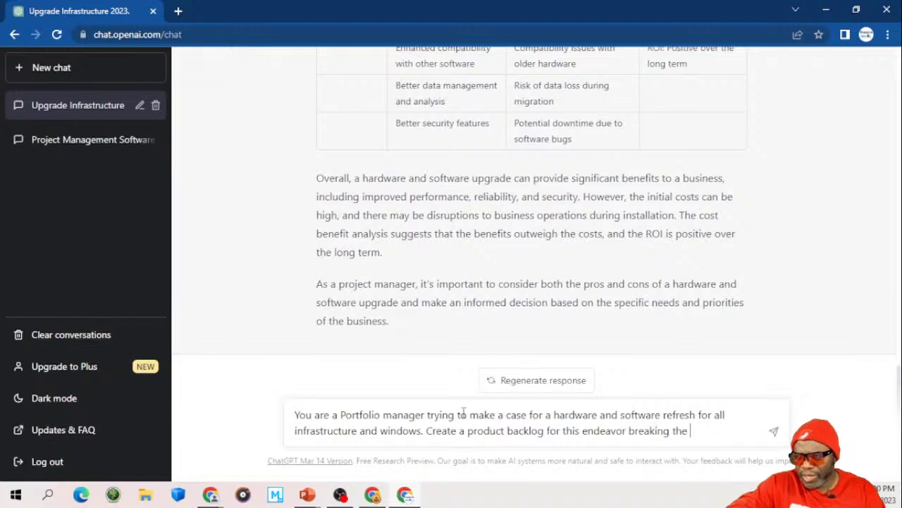
type("information down into ")
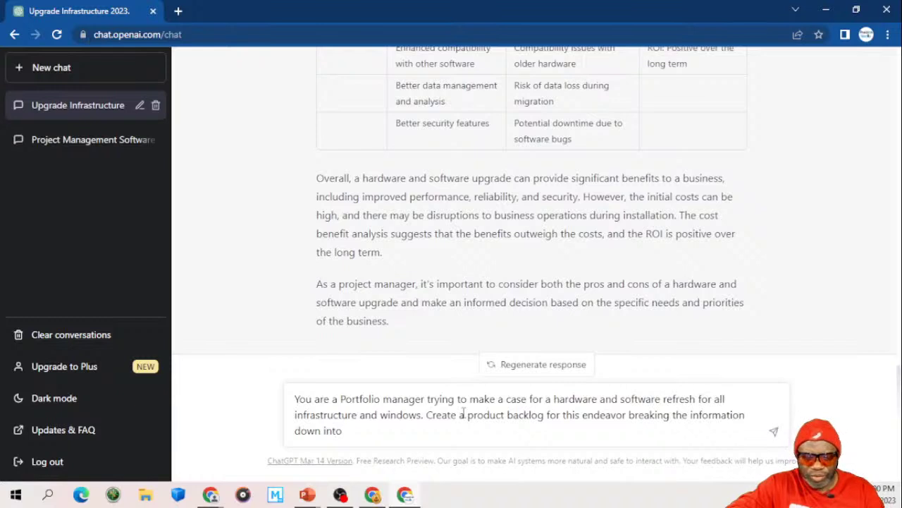
type("releases")
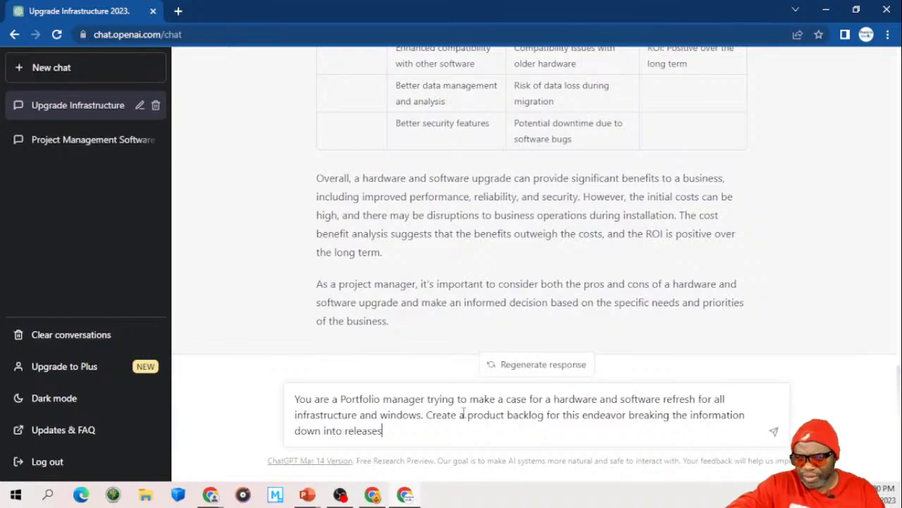
type(", sprints")
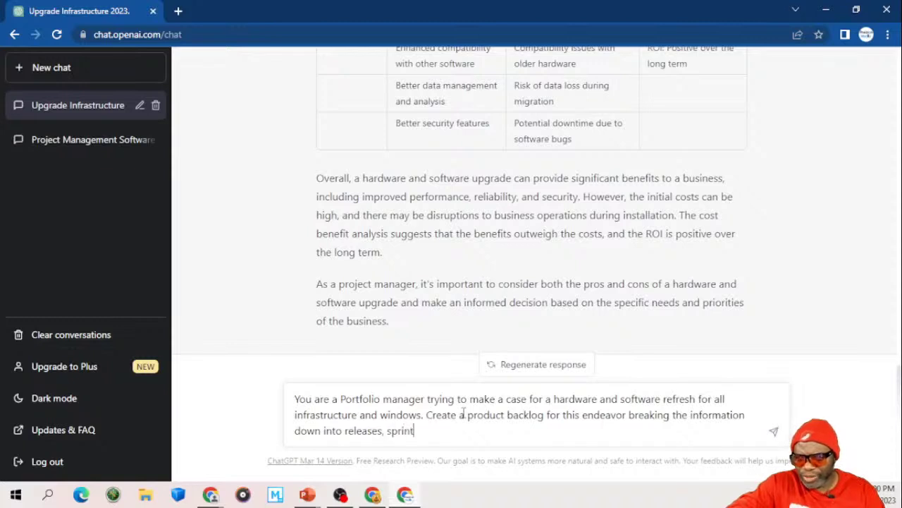
Step: Insert "epics, features," before "releases" in the prompt's breakdown list
left_click(344, 431)
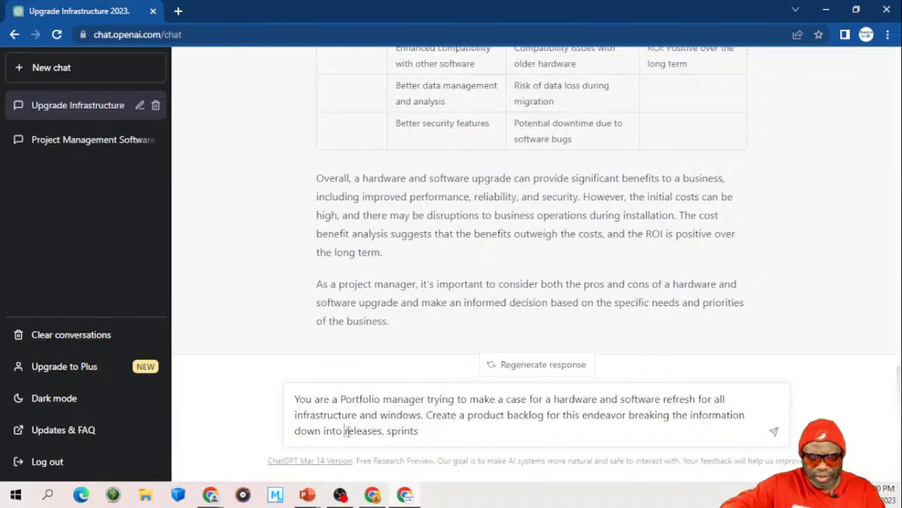
type("epics, ")
type("fea")
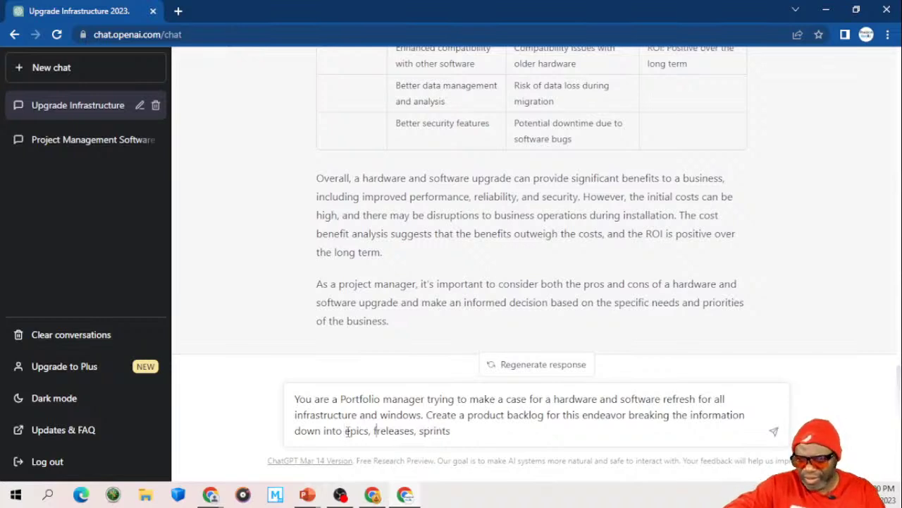
type("tures,")
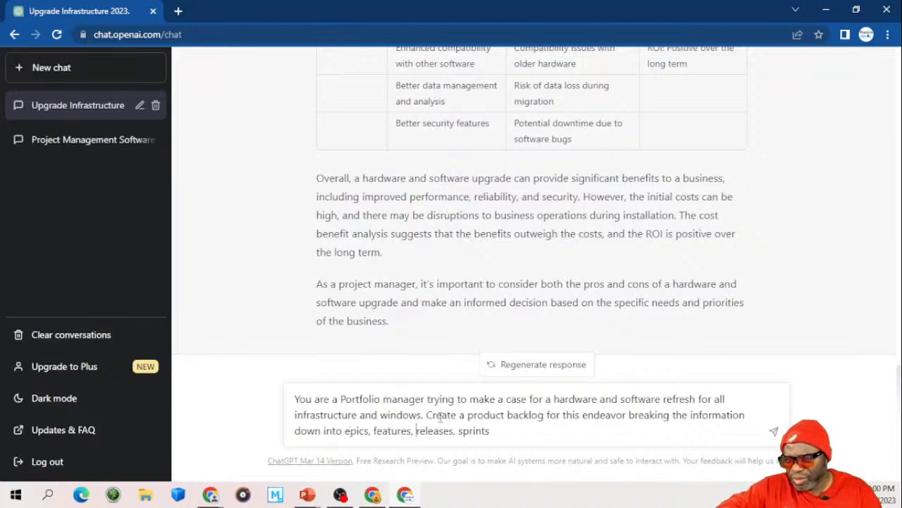
Step: Extend the breakdown list after "sprints" with a comma and the item "stories"
left_click(496, 433)
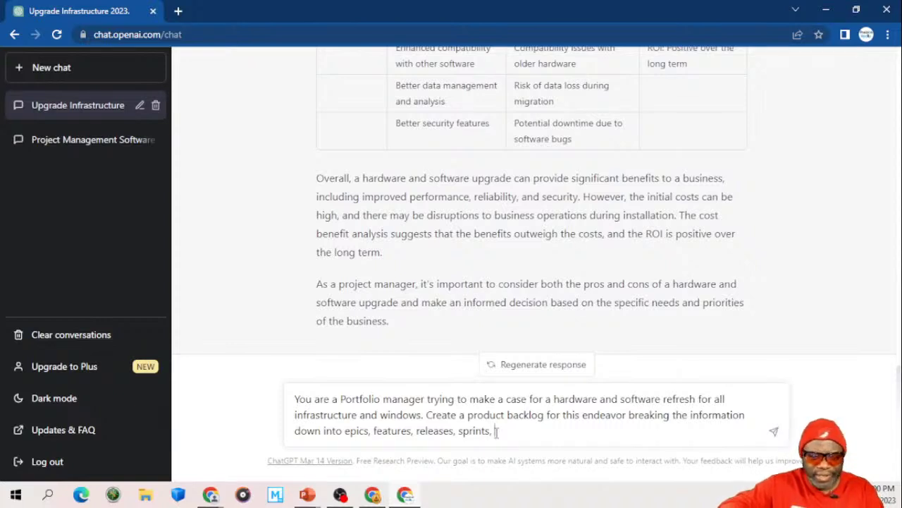
type("st")
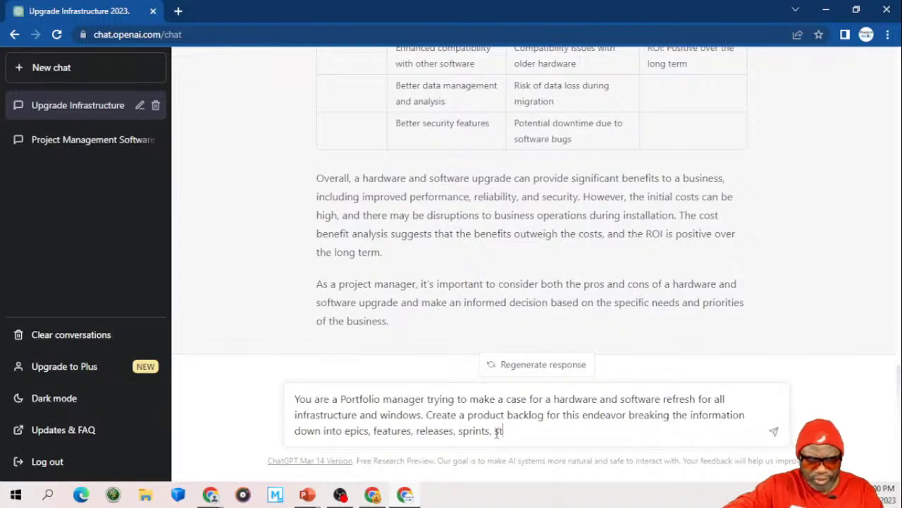
type("ories")
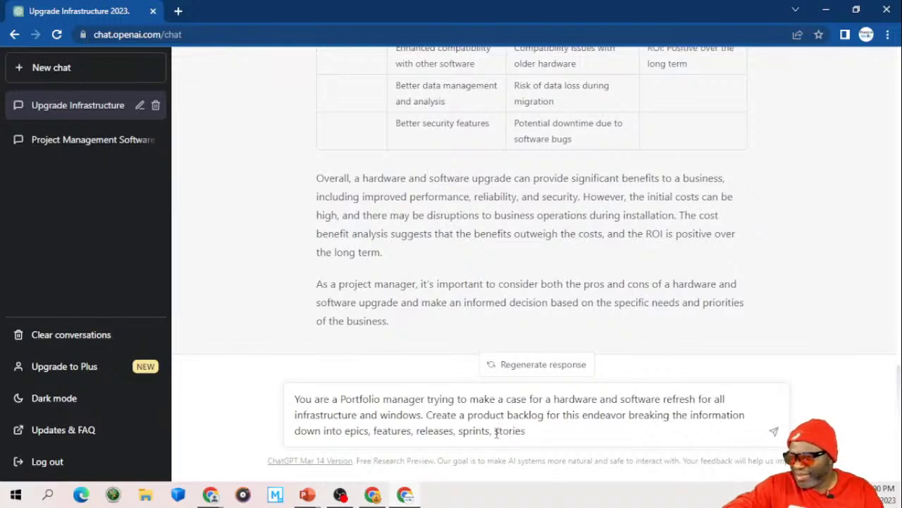
Step: Add the instruction "Use as many lines and columns as is necessary to paint a clear picture for the less technical stakeholders" to the prompt
type(". ")
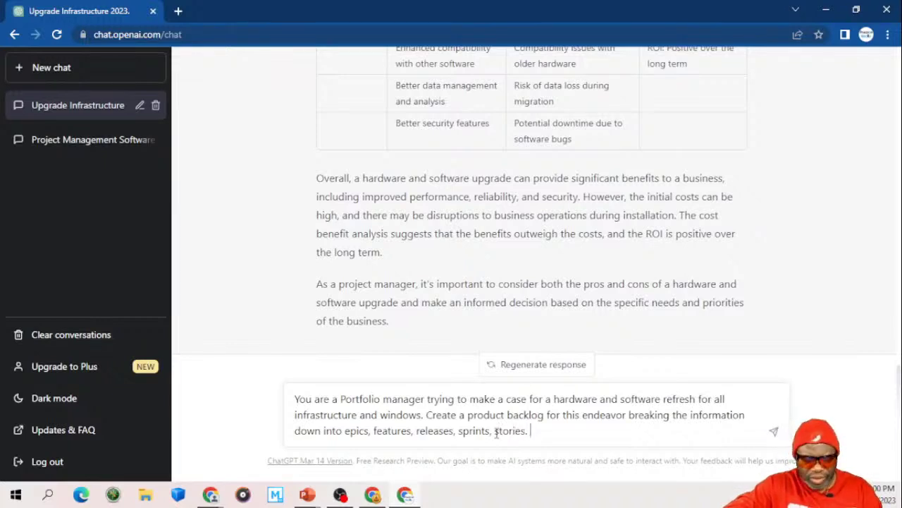
type("Use as m")
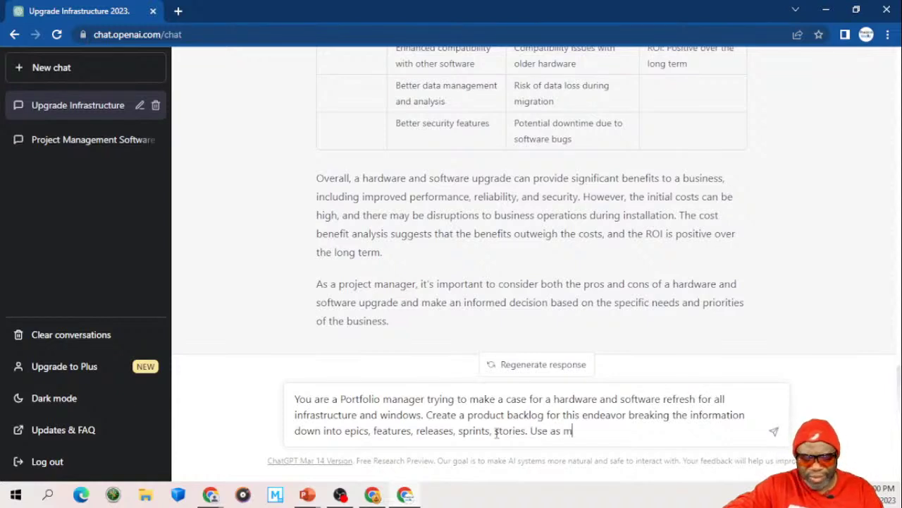
type("any lines and ")
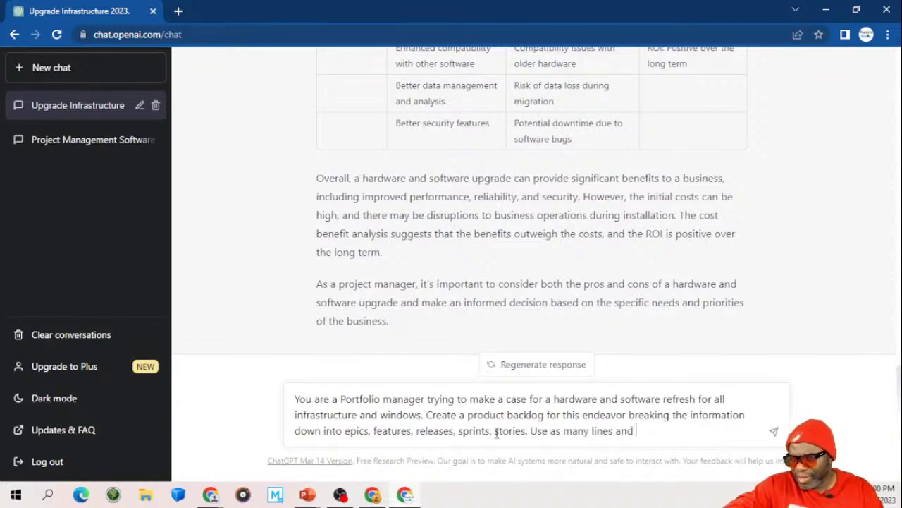
type("columns as i")
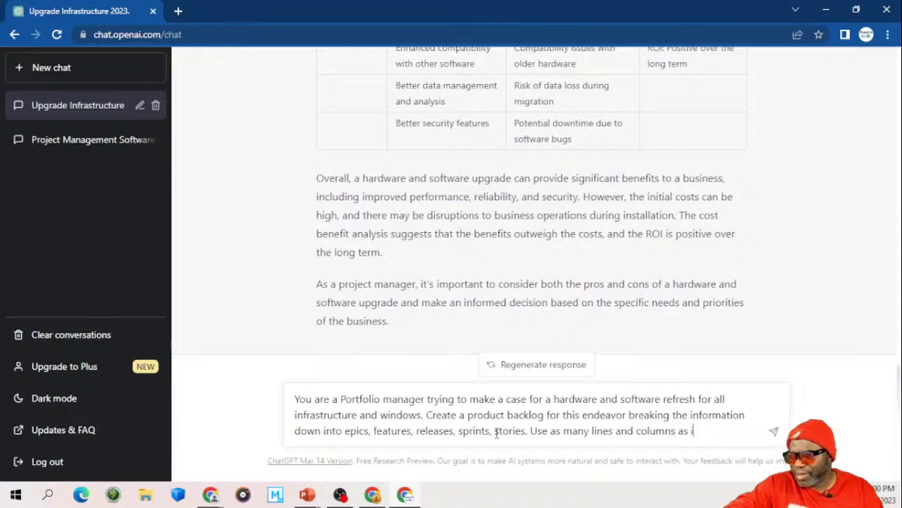
type("s necessar")
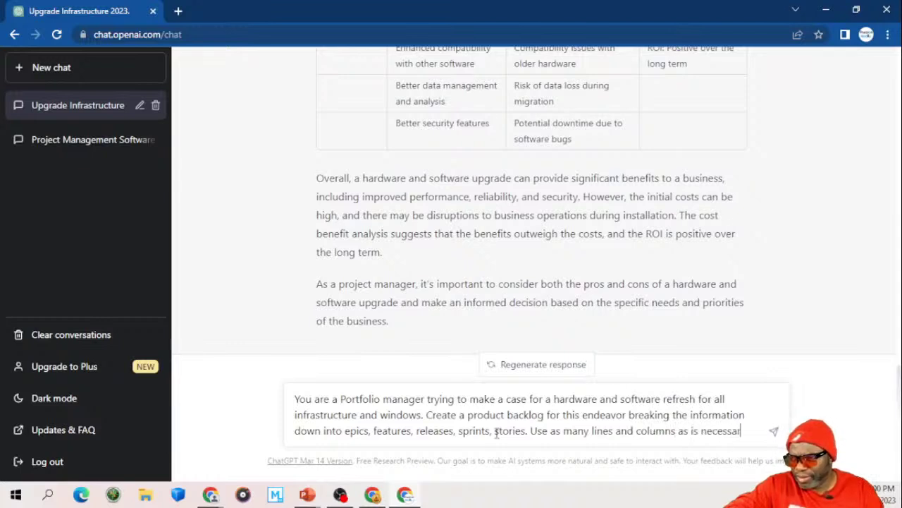
type("y to paint")
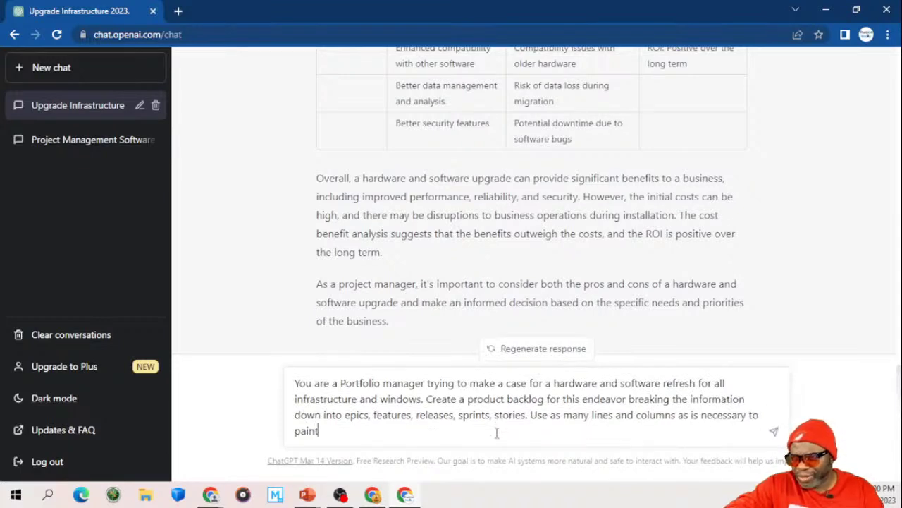
type(" a clear pict")
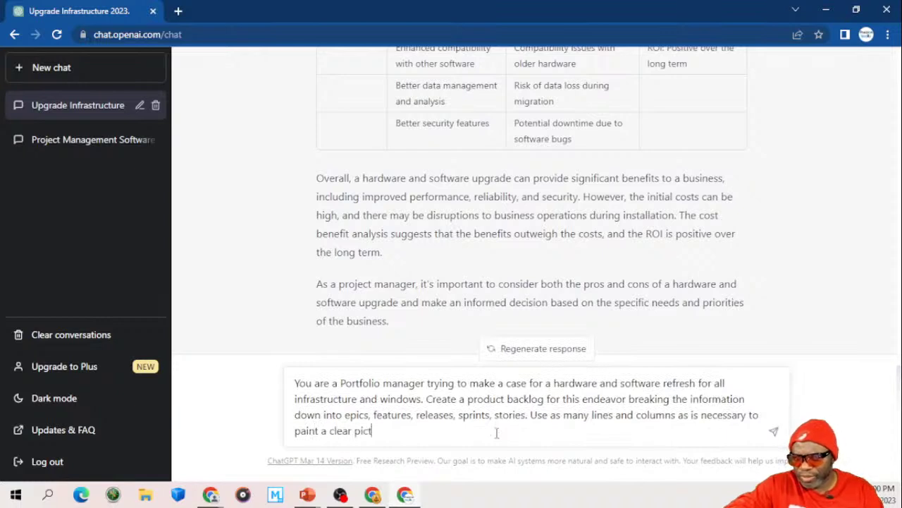
type("ure for the les")
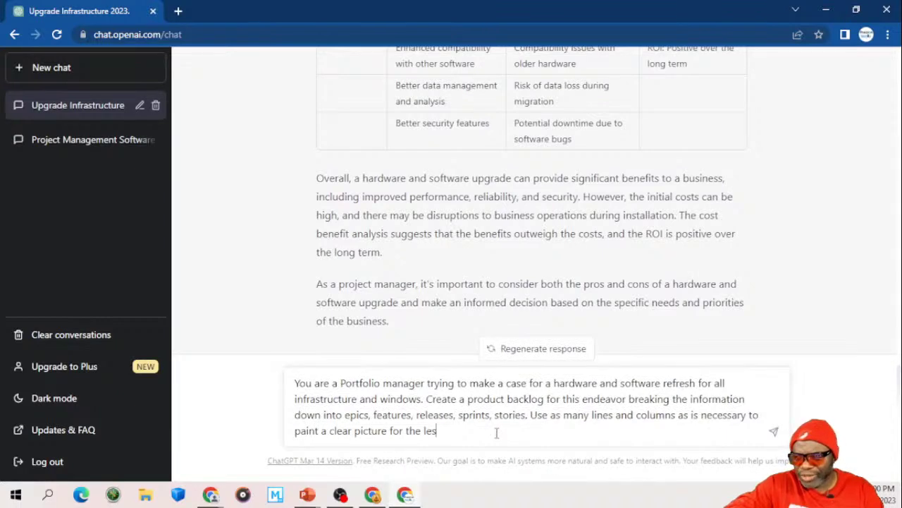
type("s technical ")
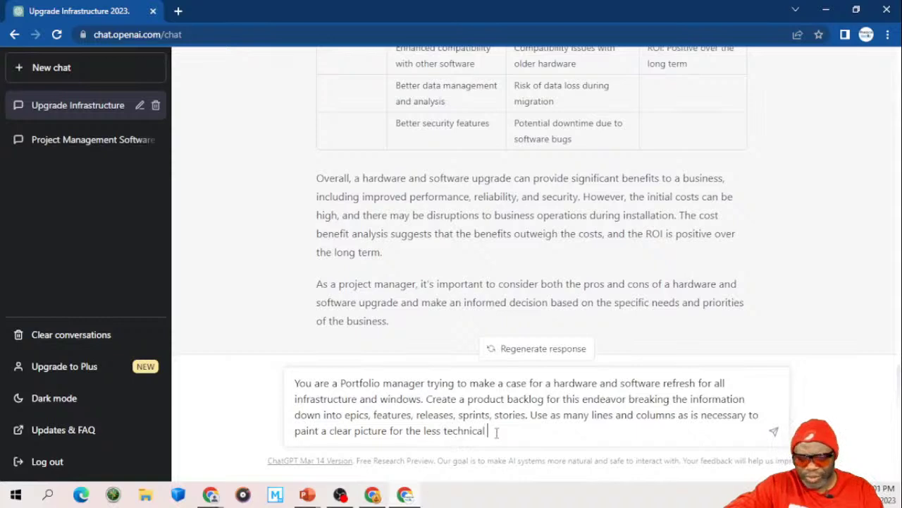
type("stakeholder")
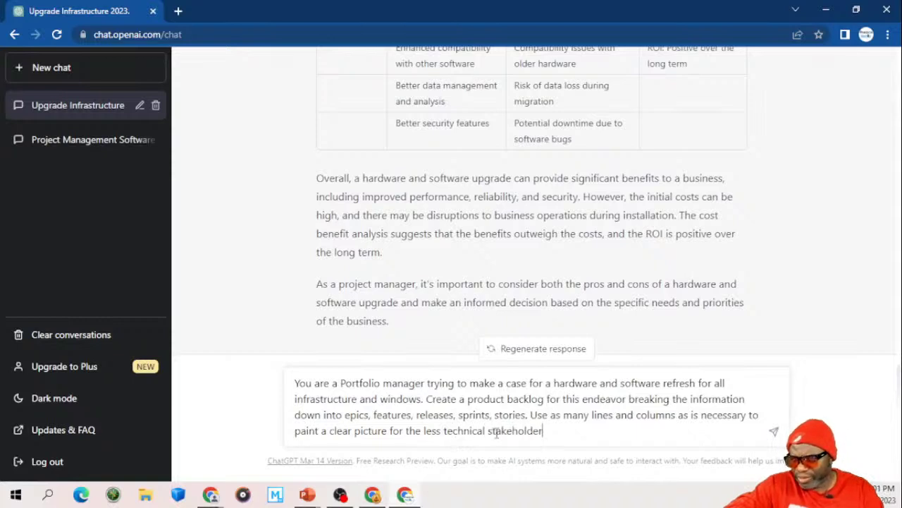
Step: Finish the instruction with "resulting in a green light to go ahead." and submit the backlog prompt
type("s resulting ")
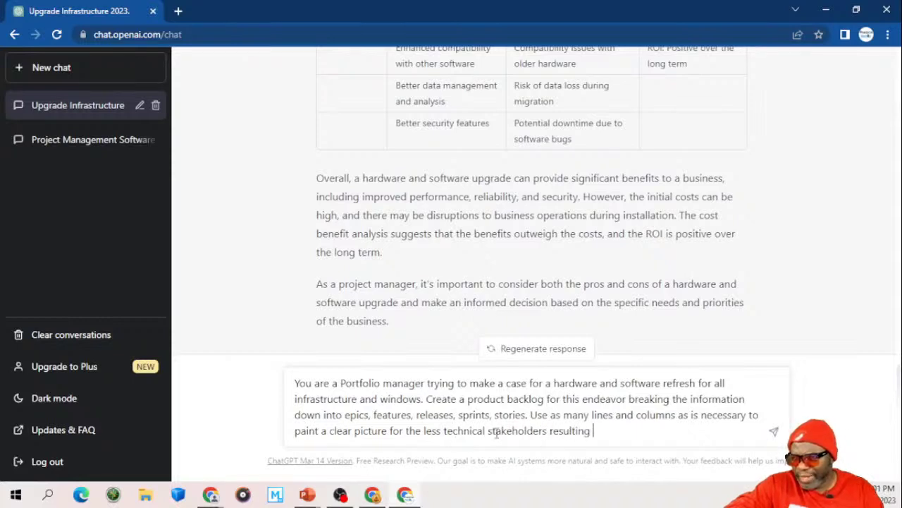
type("in a gree")
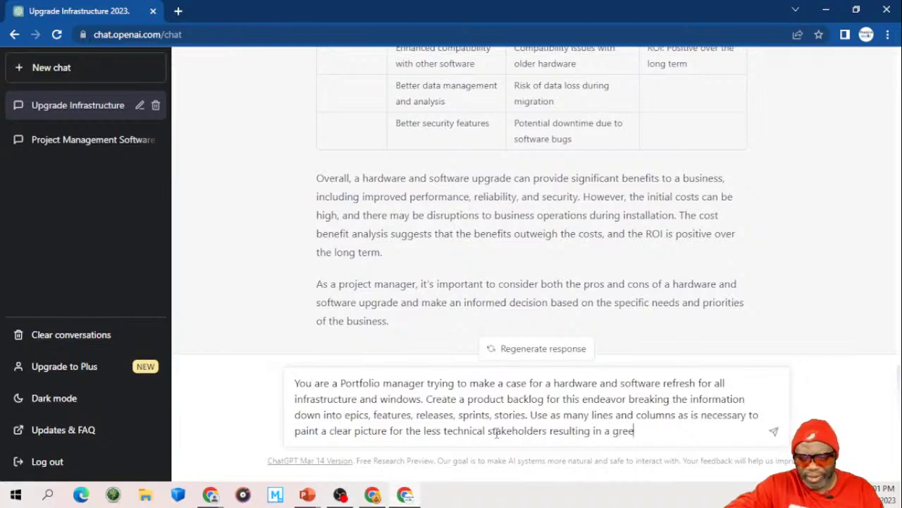
type("n light ")
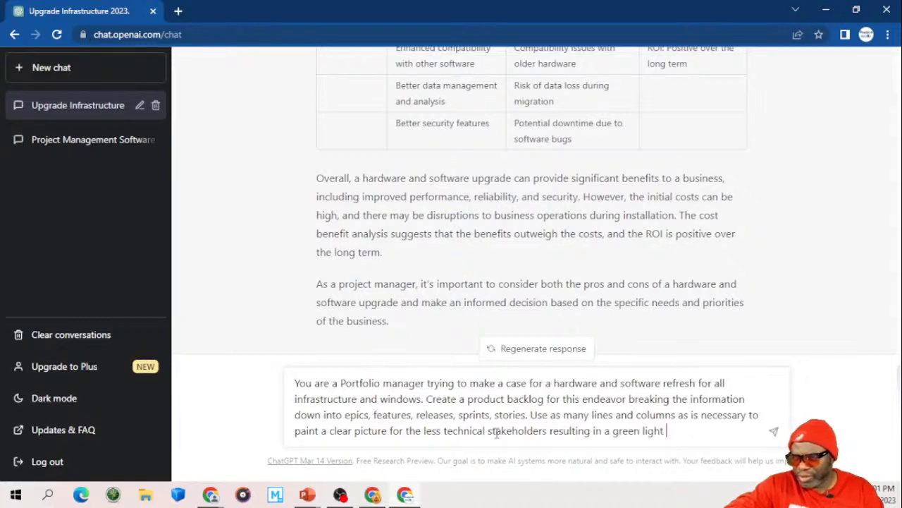
type("to go ahead.")
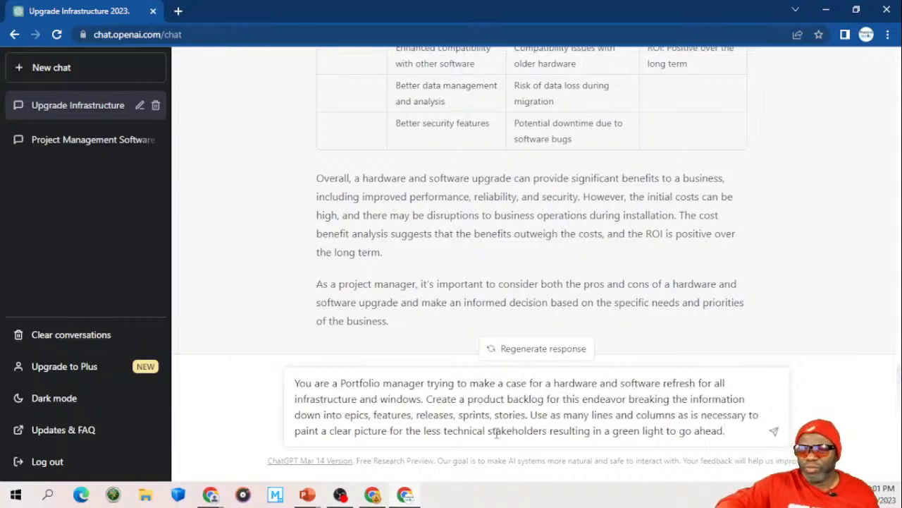
key("Return")
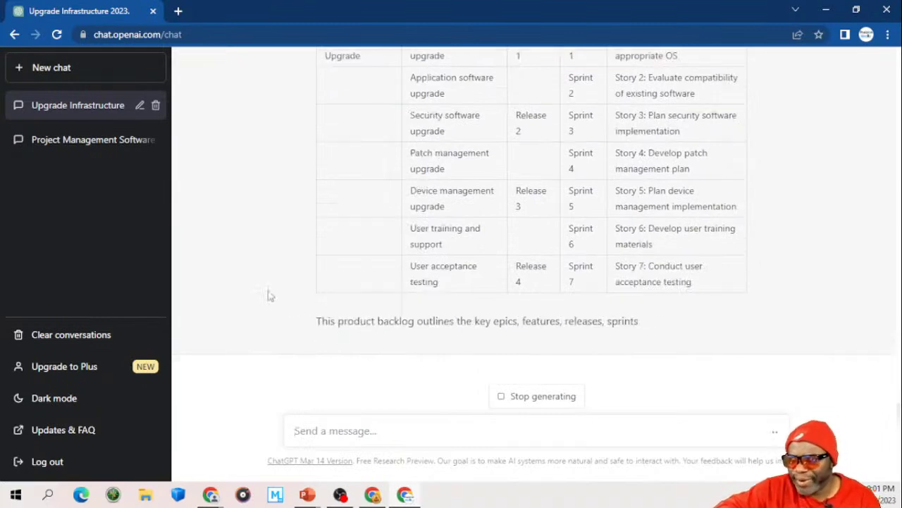
Step: Examine the generated product backlog table's epics, features, releases, sprints and stories, along with its closing summary
scroll(268, 296, "up", 3)
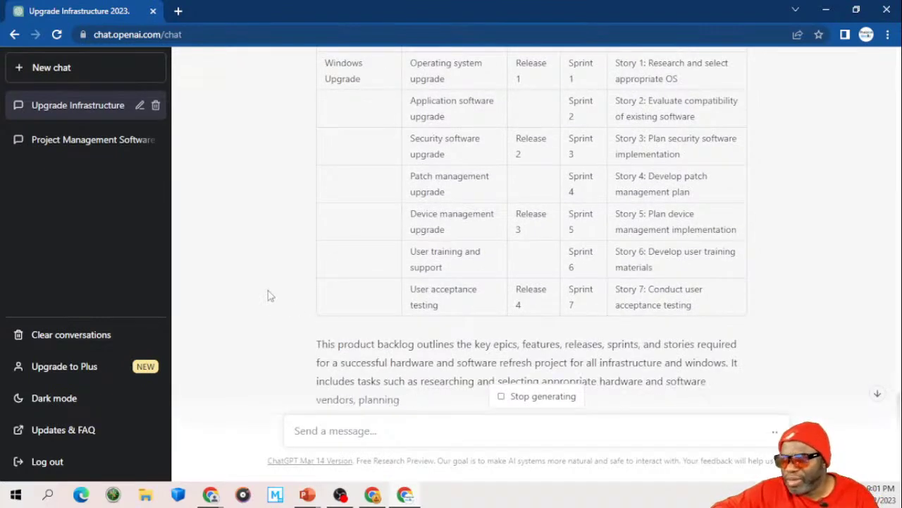
scroll(268, 296, "up", 6)
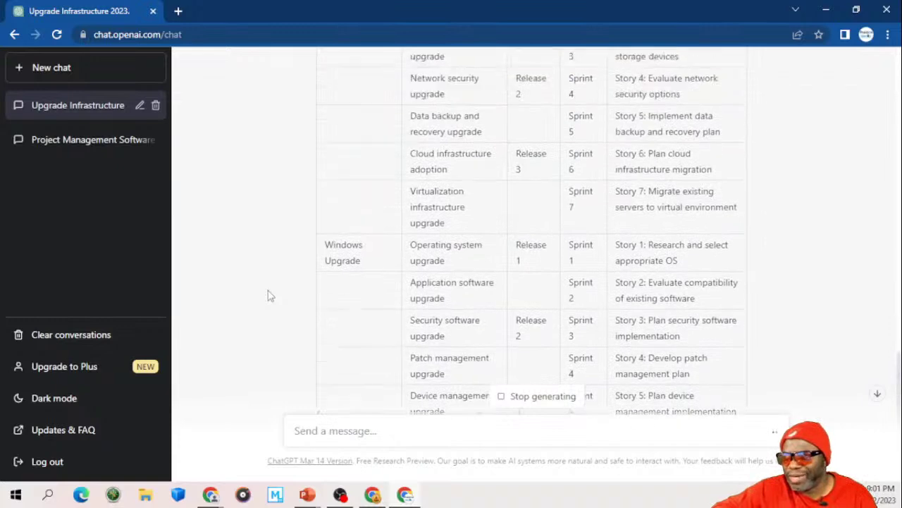
scroll(268, 296, "up", 2)
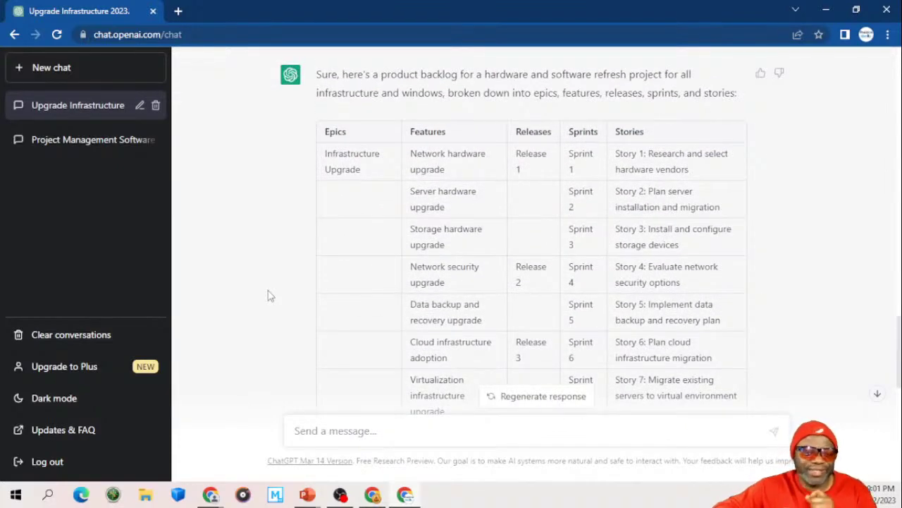
scroll(268, 296, "down", 1)
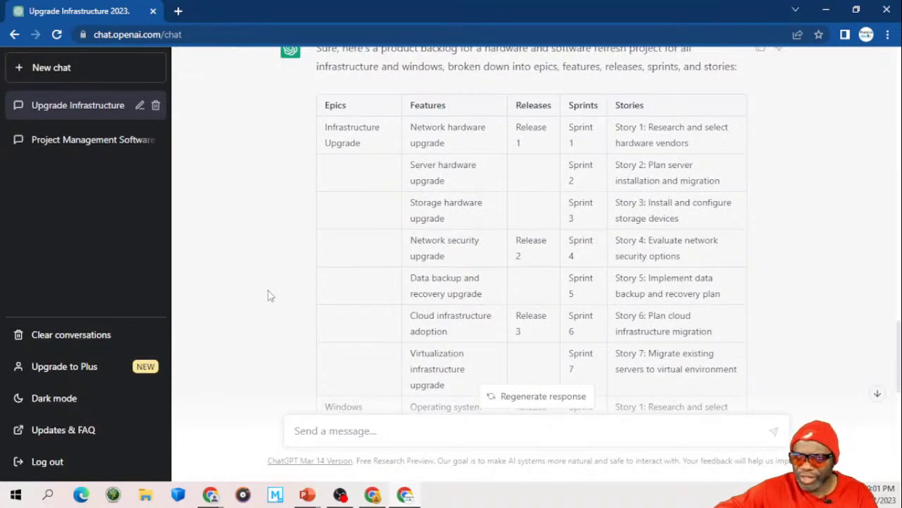
scroll(267, 296, "down", 4)
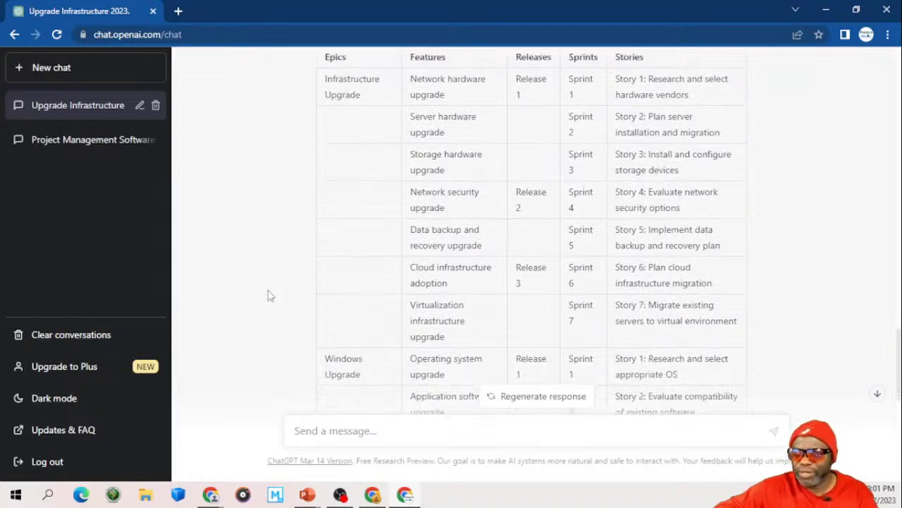
scroll(268, 296, "down", 5)
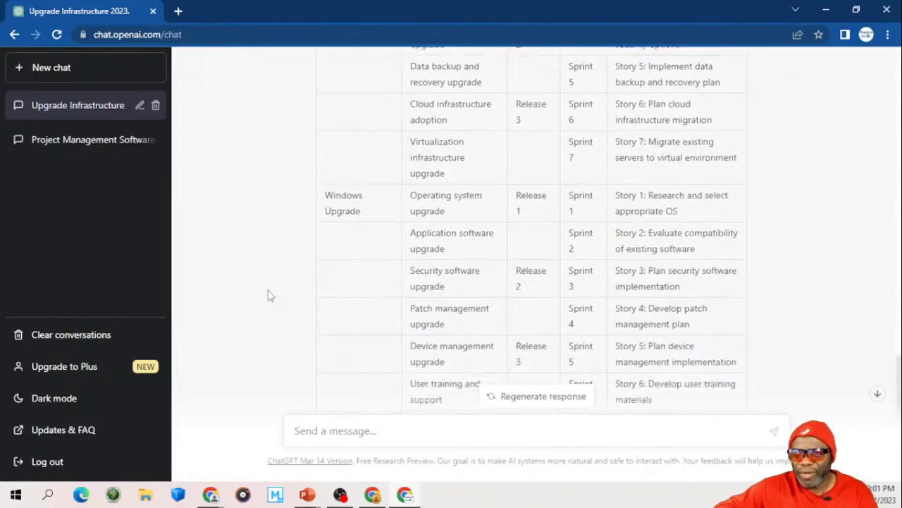
scroll(268, 296, "down", 3)
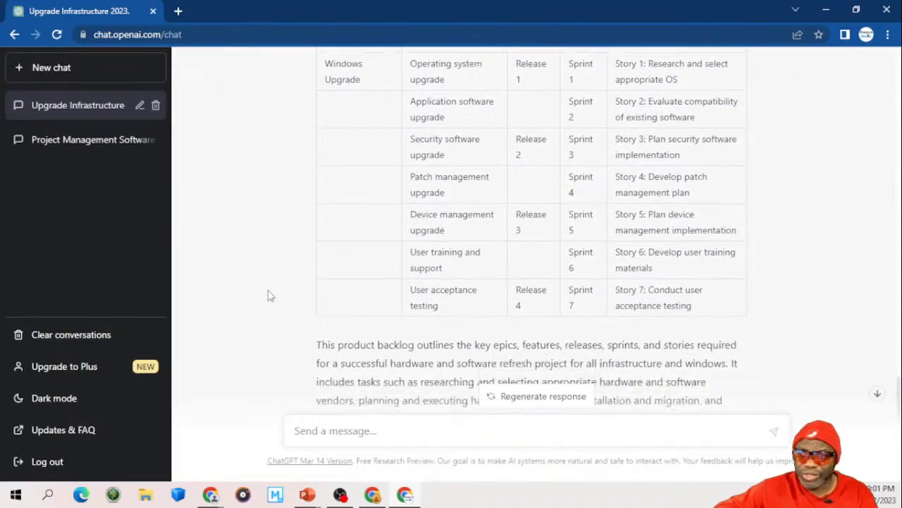
scroll(267, 296, "down", 1)
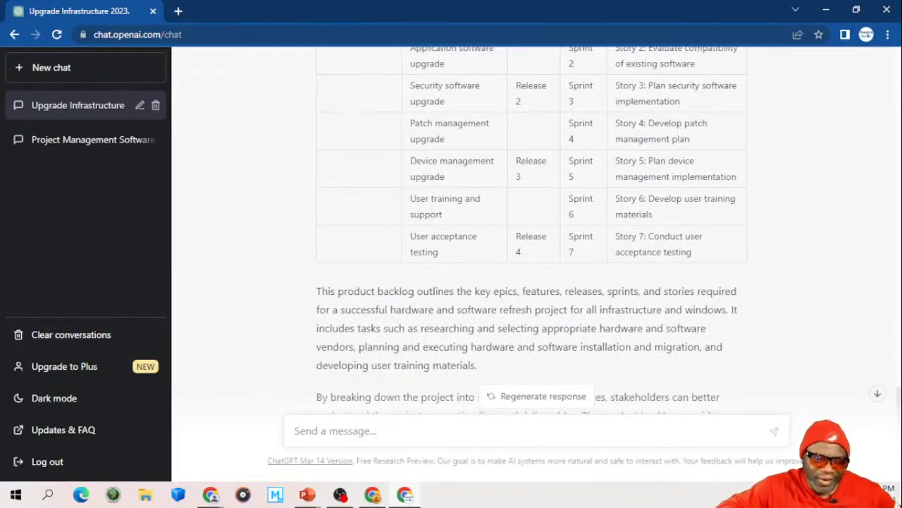
key("alt+Tab")
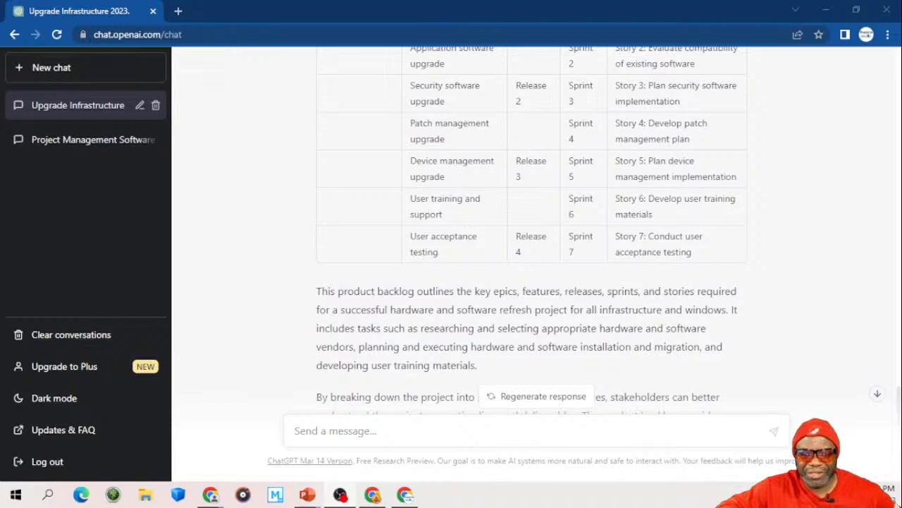
left_click(262, 247)
scroll(265, 250, "down", 2)
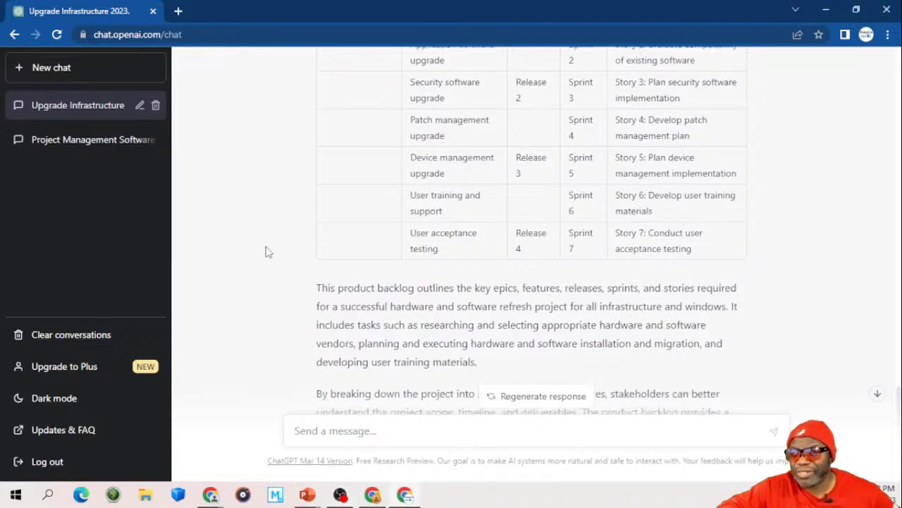
scroll(266, 251, "up", 5)
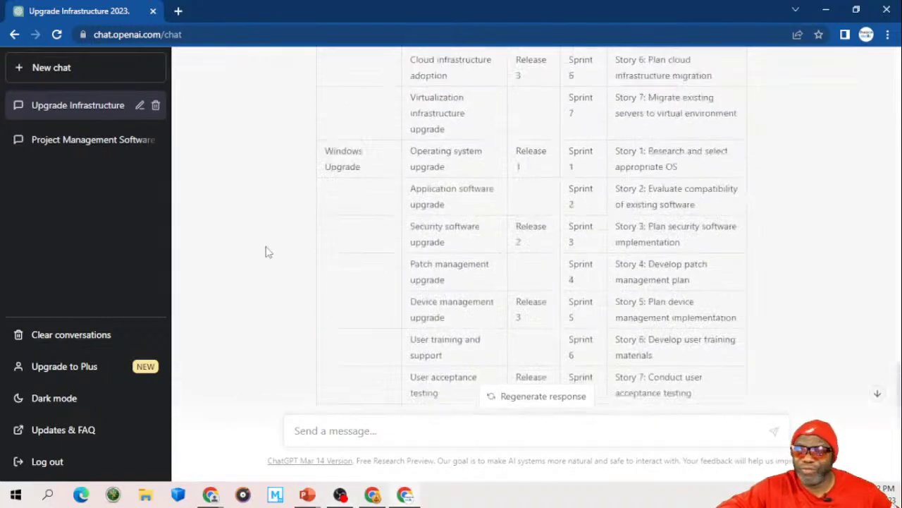
scroll(266, 251, "up", 2)
scroll(266, 252, "up", 2)
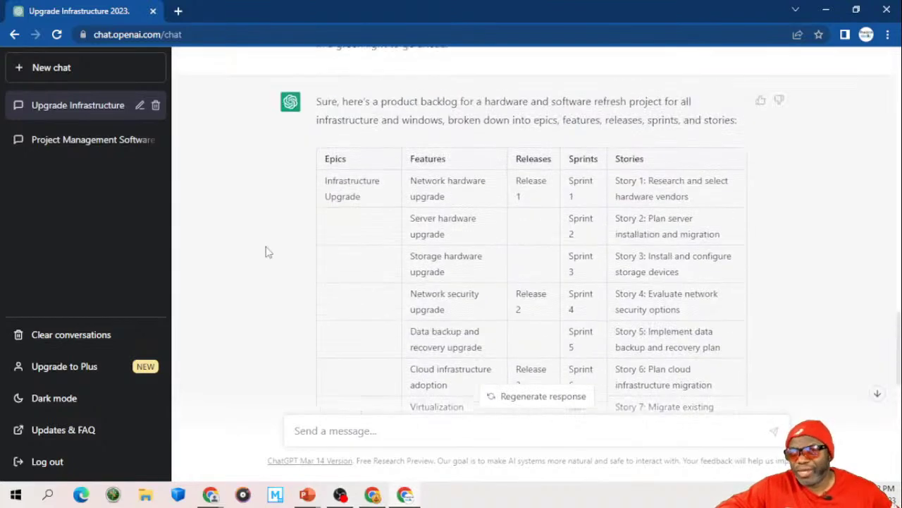
scroll(266, 252, "down", 1)
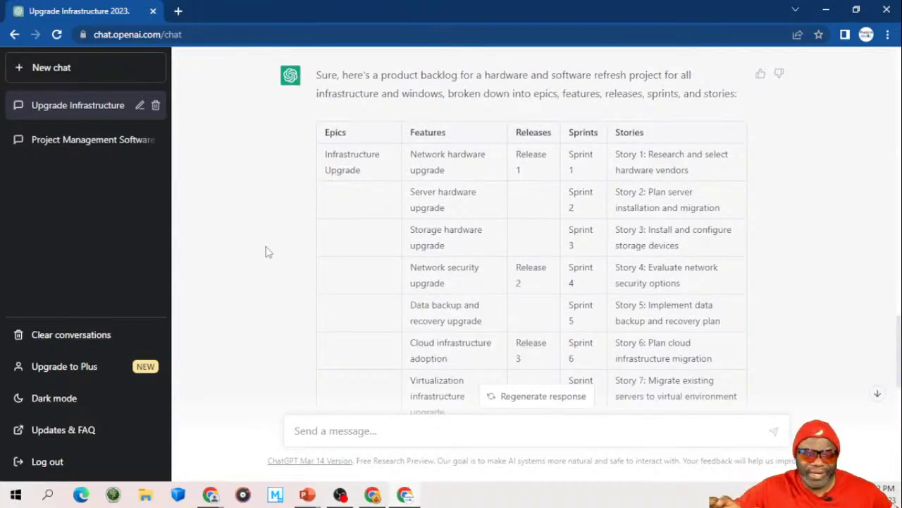
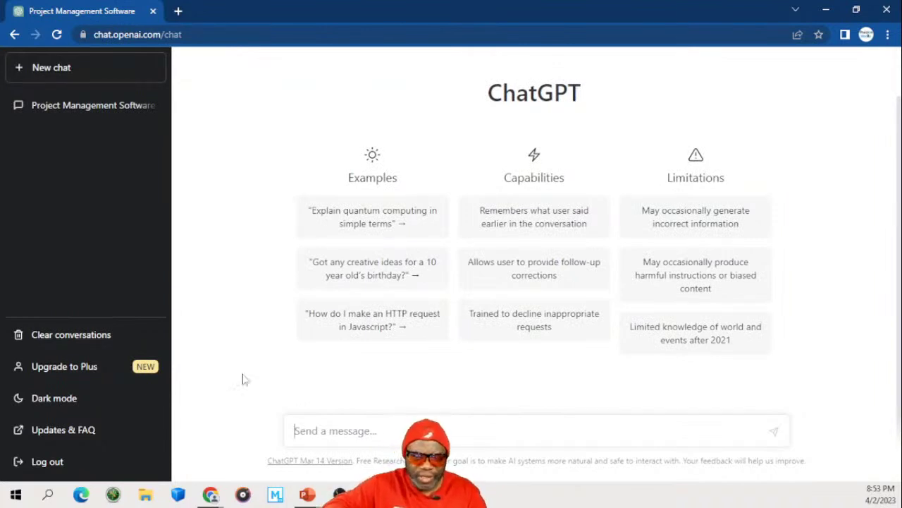
Step: Begin the new chat's prompt with the role "You are a project manager with 14 years of experience on large IT hardware projects"
type("You are a project manager with 1")
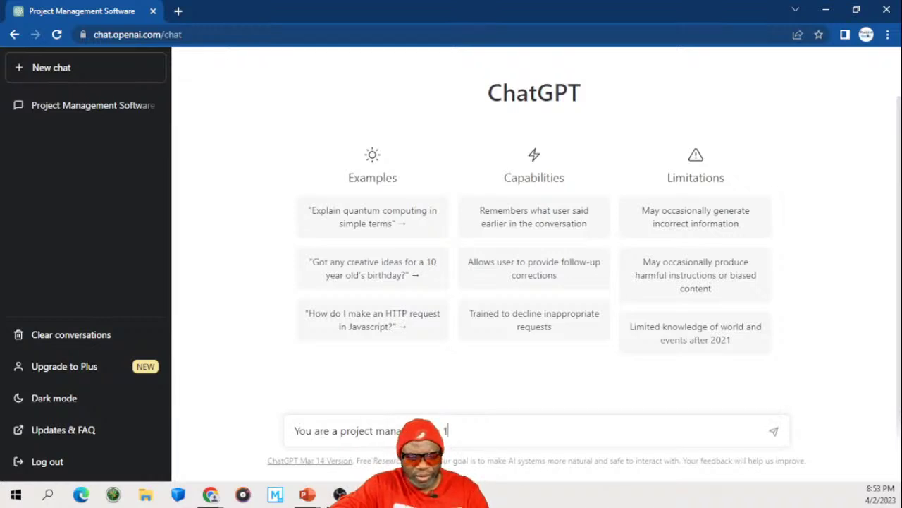
type("4 years of ")
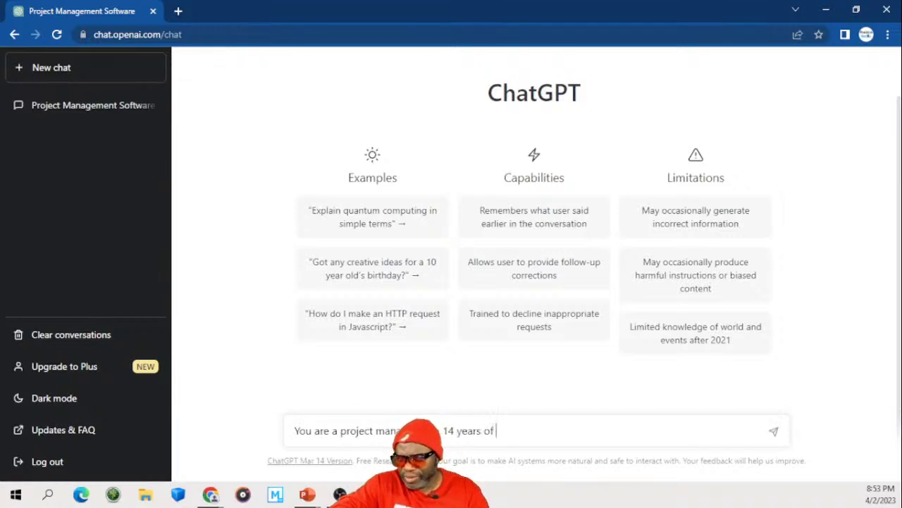
type("experience on ")
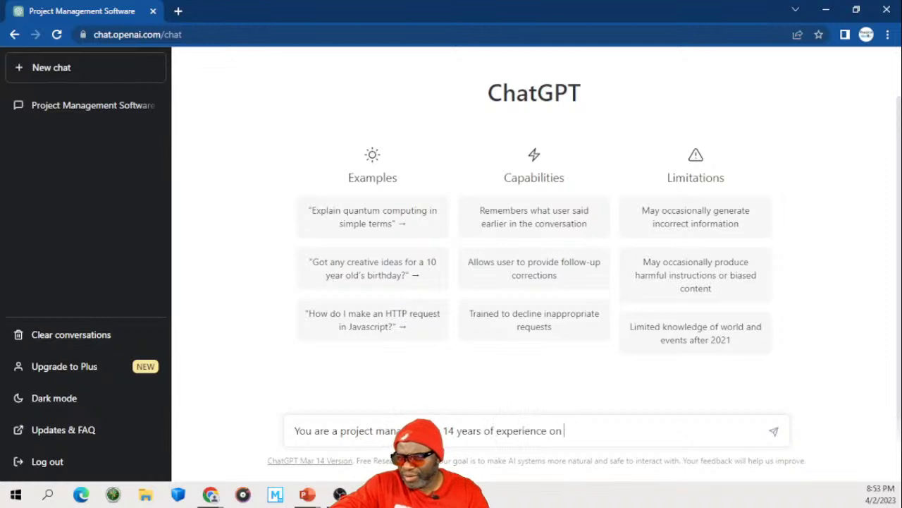
type("large IT ha")
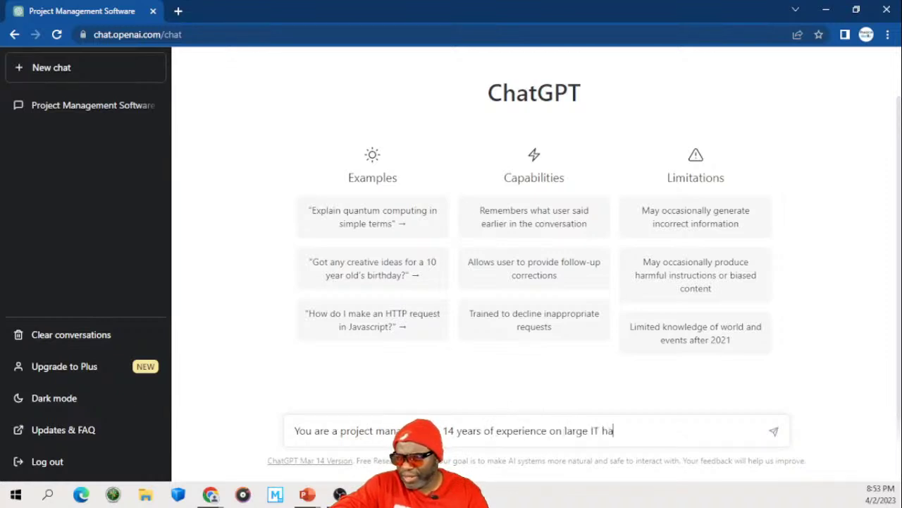
type("rdware r")
type(" projects")
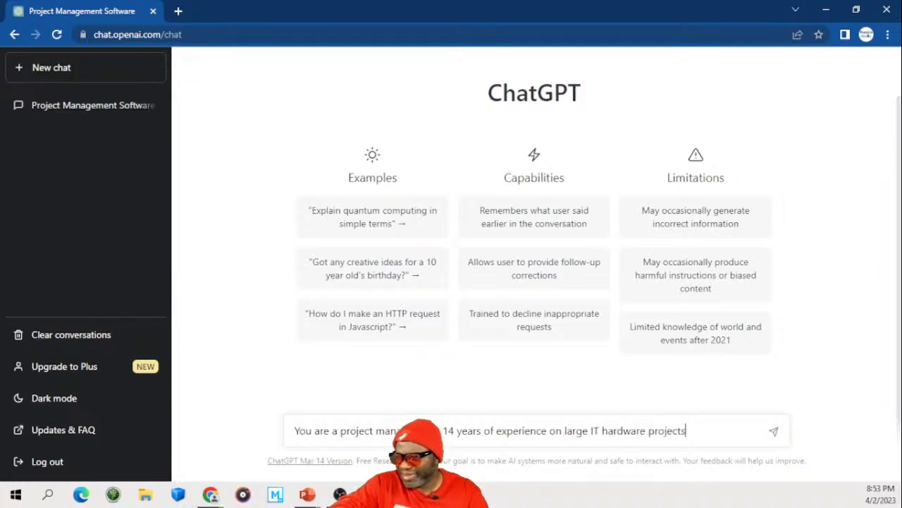
Step: Add the request "Write a compelling argument as to why your company infrastructure should be refreshed in 2023." to the prompt
type(". Write a ")
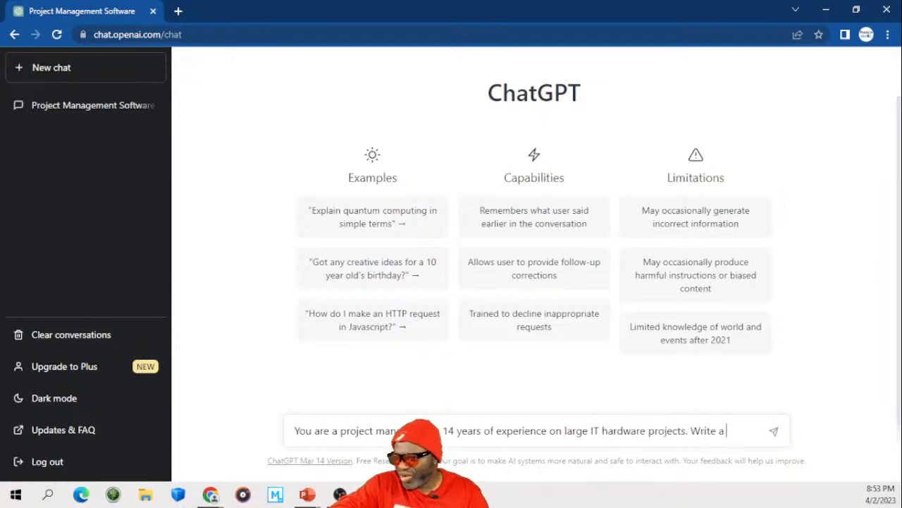
type("compelling ")
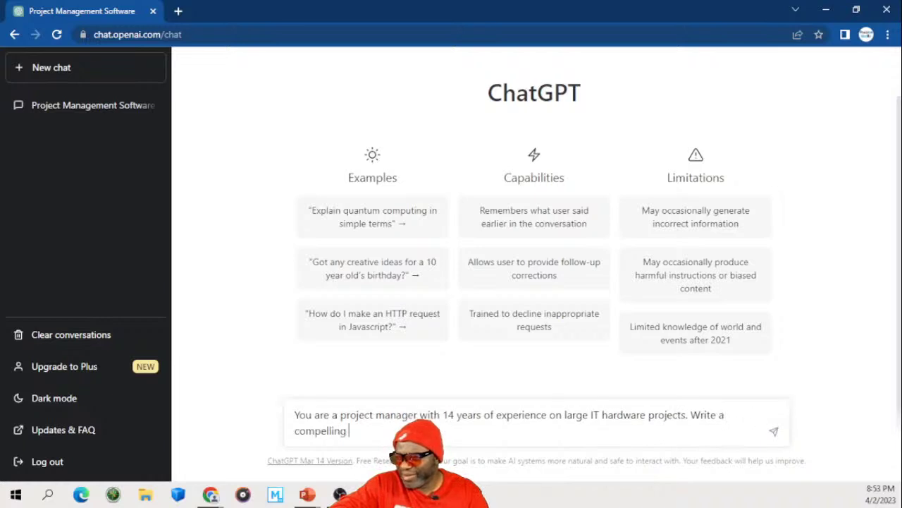
type("argument a")
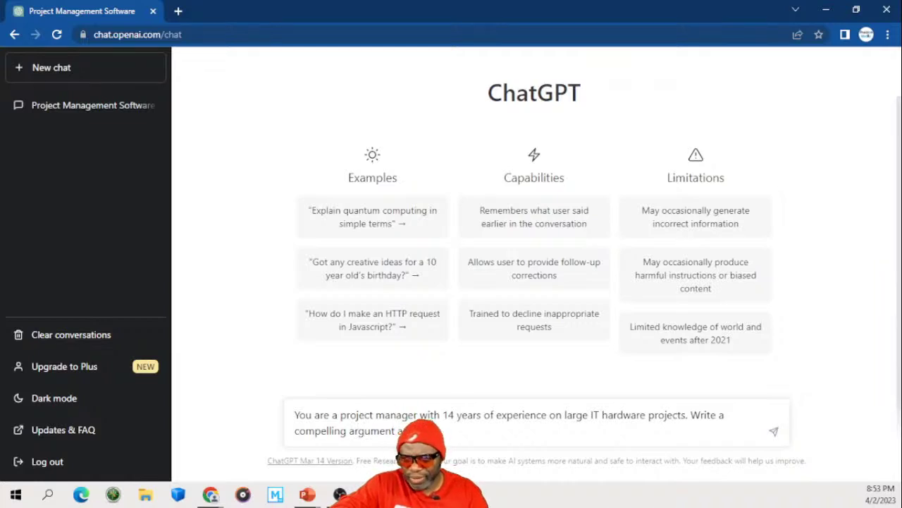
type("com")
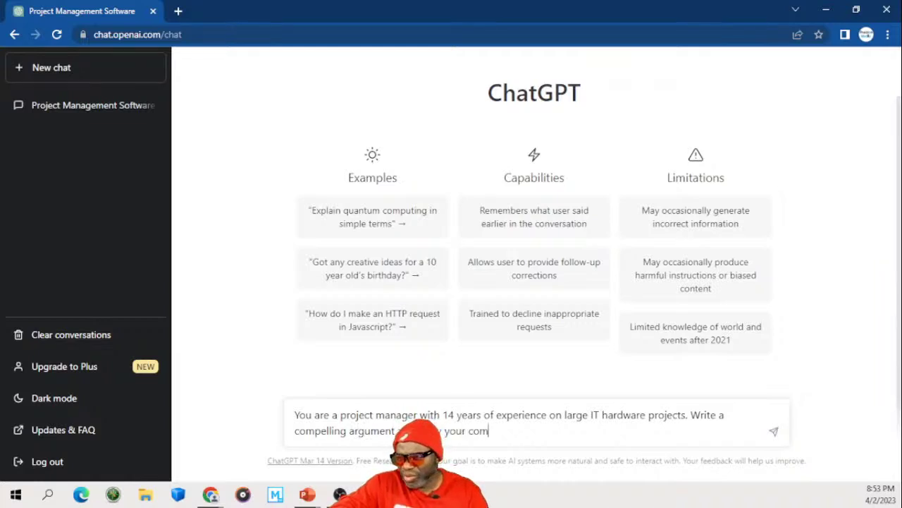
type("pani")
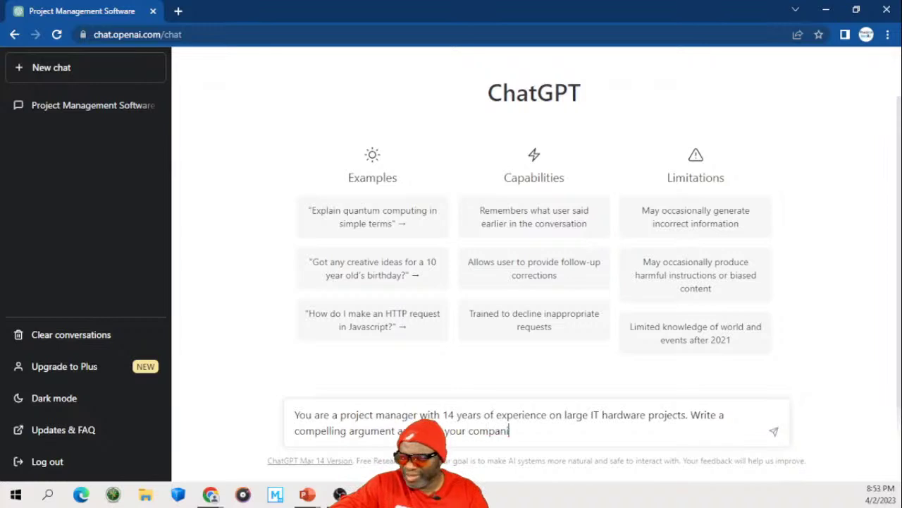
key("BackSpace")
type("y ")
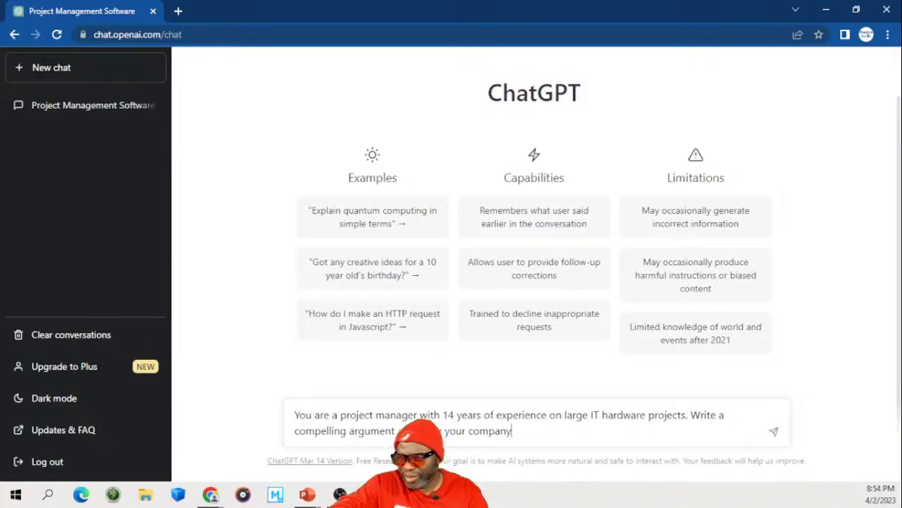
type("infr")
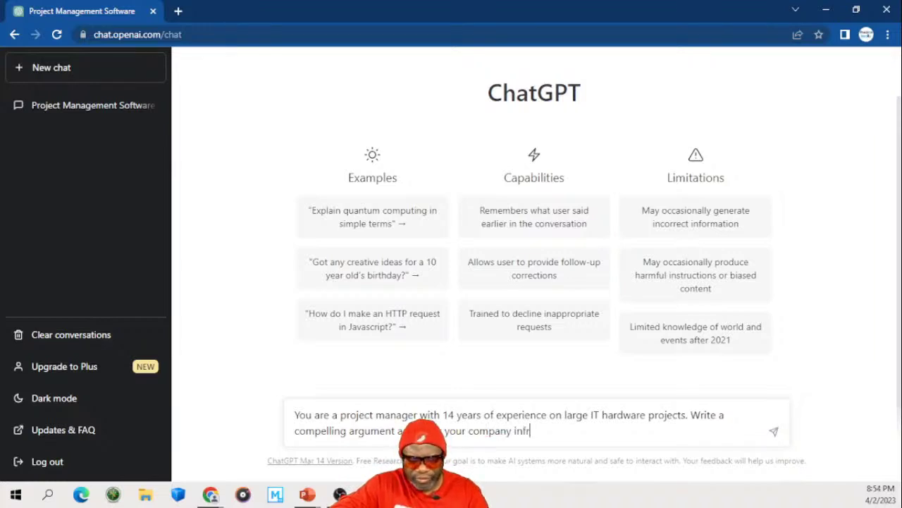
type("astructure ")
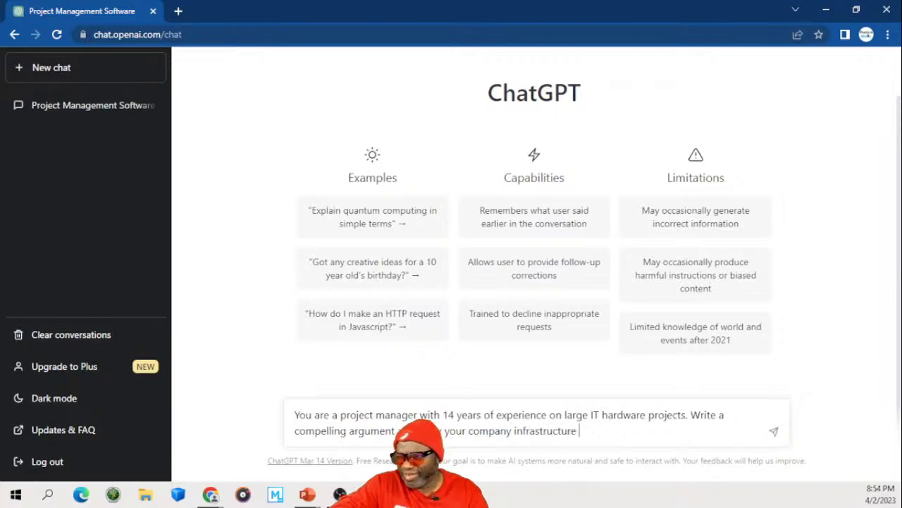
type("should be ")
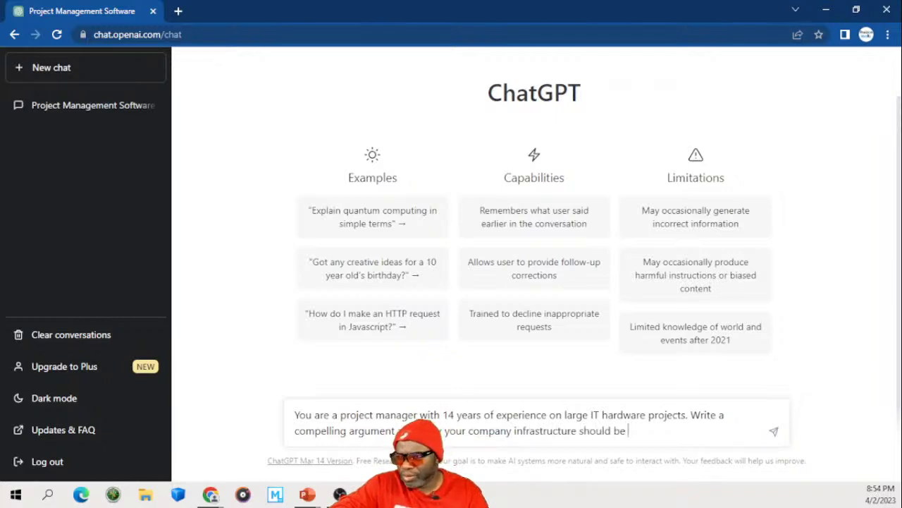
type("u")
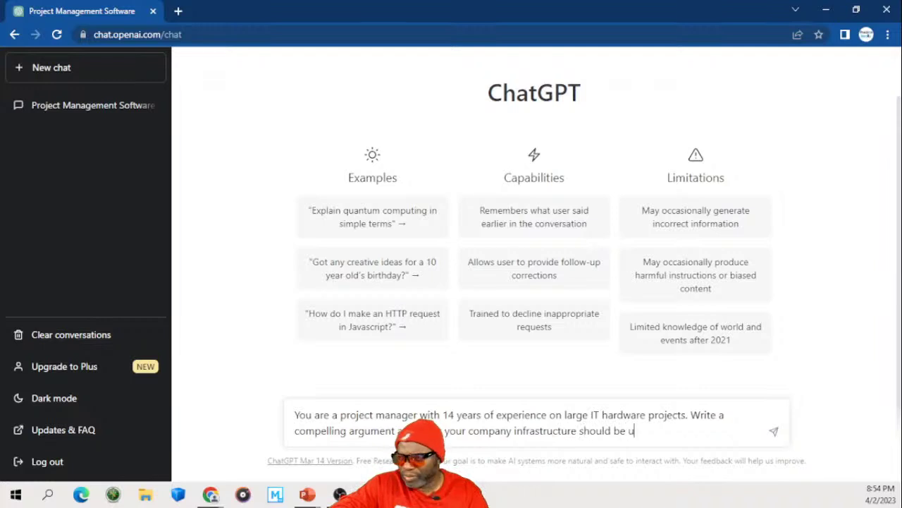
key("BackSpace")
type("refreshed in 20")
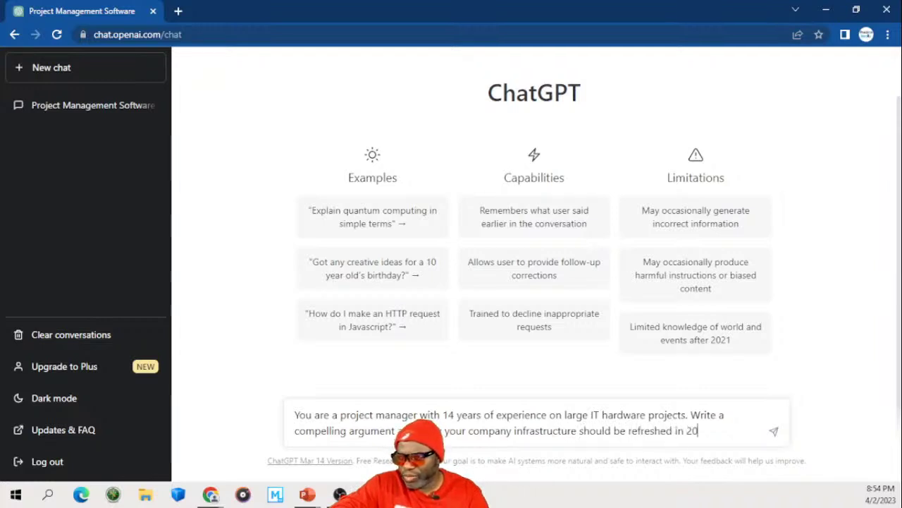
type("23. Mention")
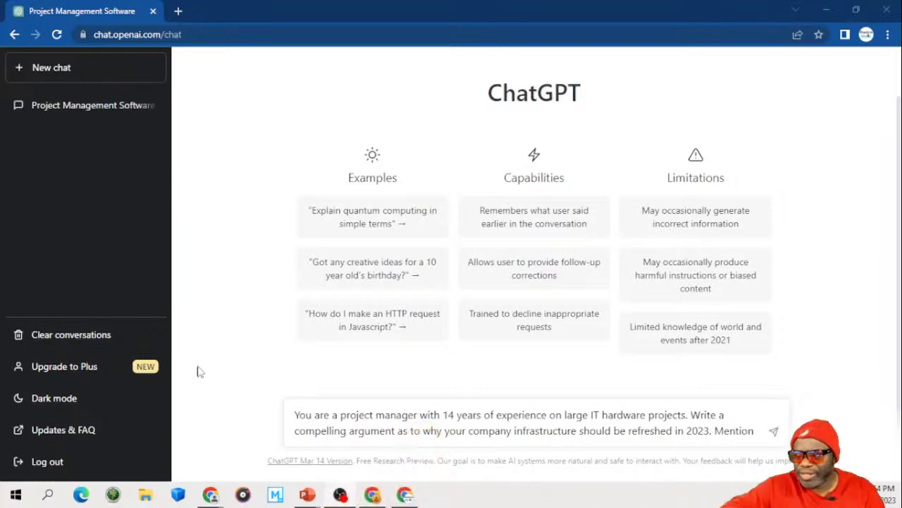
Step: Continue the prompt with the instruction "Mention the following names in the argument:"
left_click(754, 429)
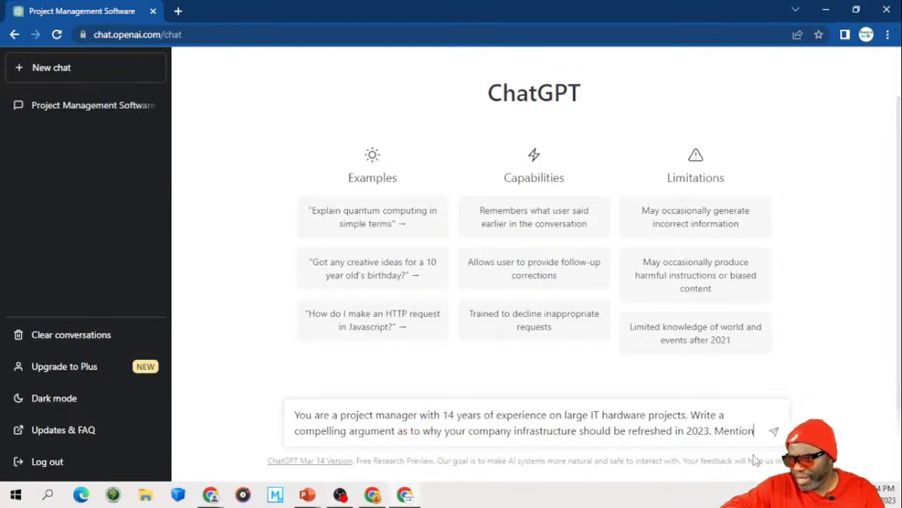
type("the ")
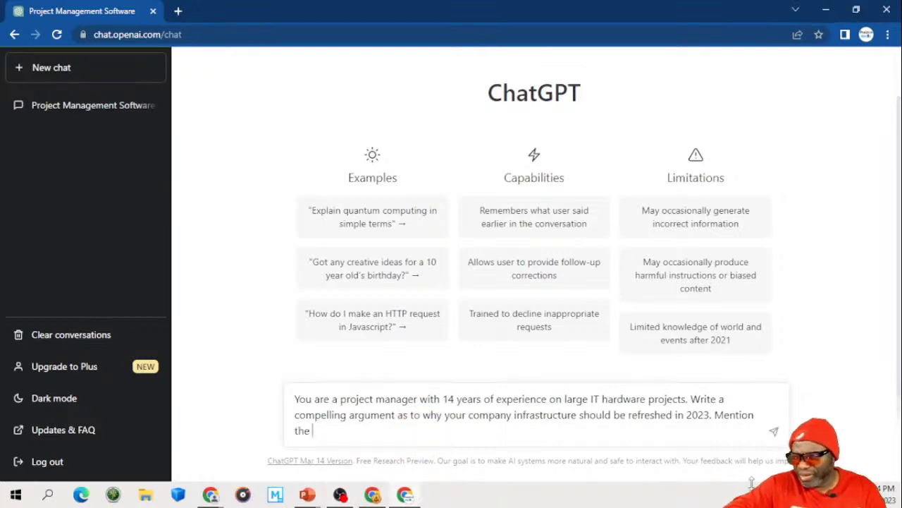
type("follin")
type("owing names")
type(" in the arg")
type("ument: ")
Step: List the names of two stakeholders, the CFO and the President of the company as the people to mention
type("Dr. Rice, ")
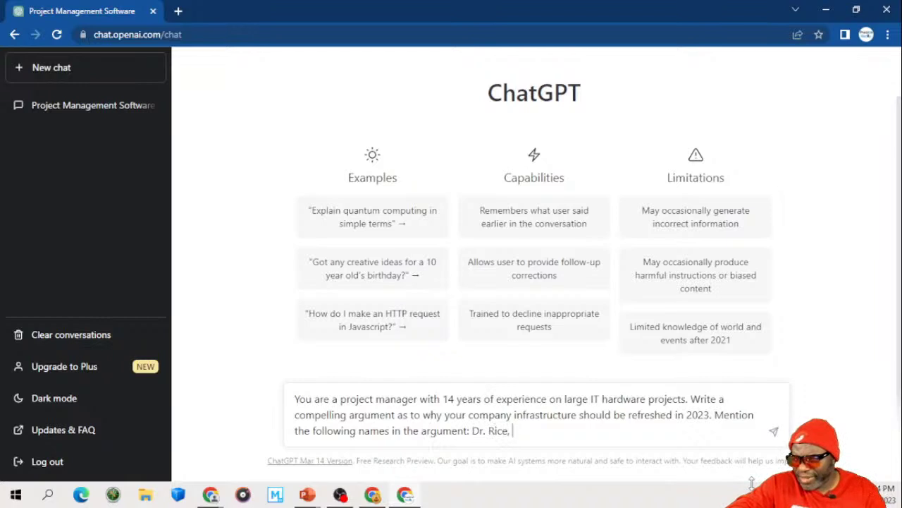
type("Ms. Black")
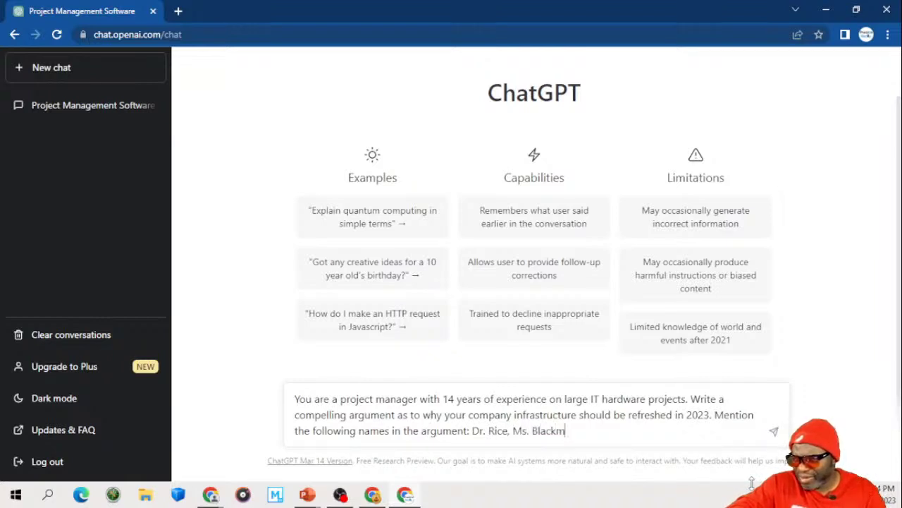
type(", The CFO")
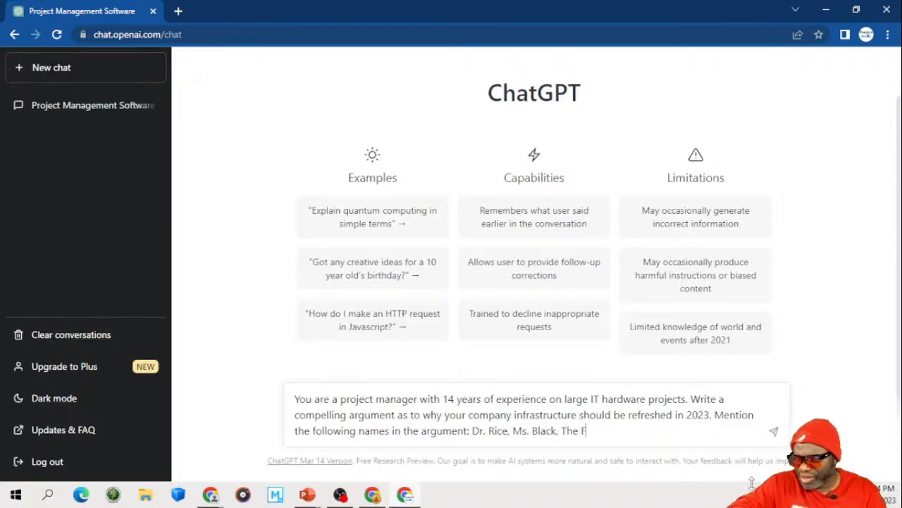
type(" HG")
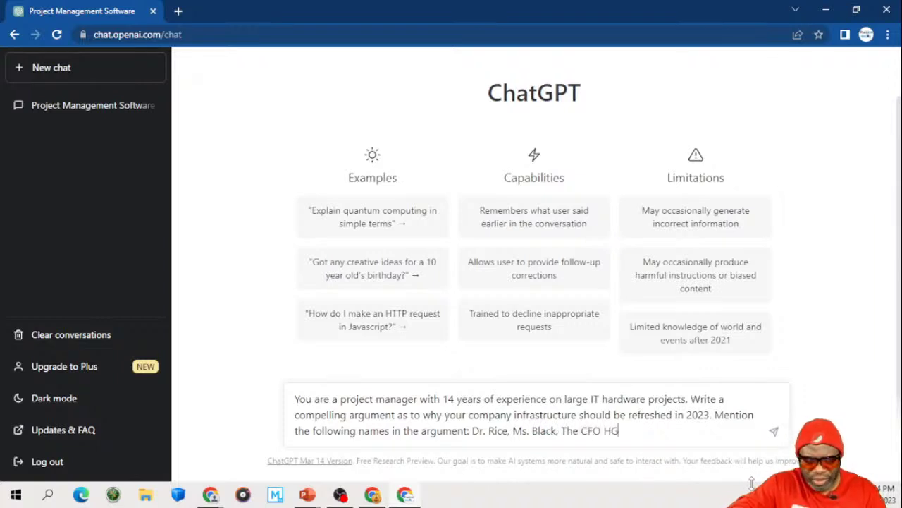
type(" Barnes and the President of")
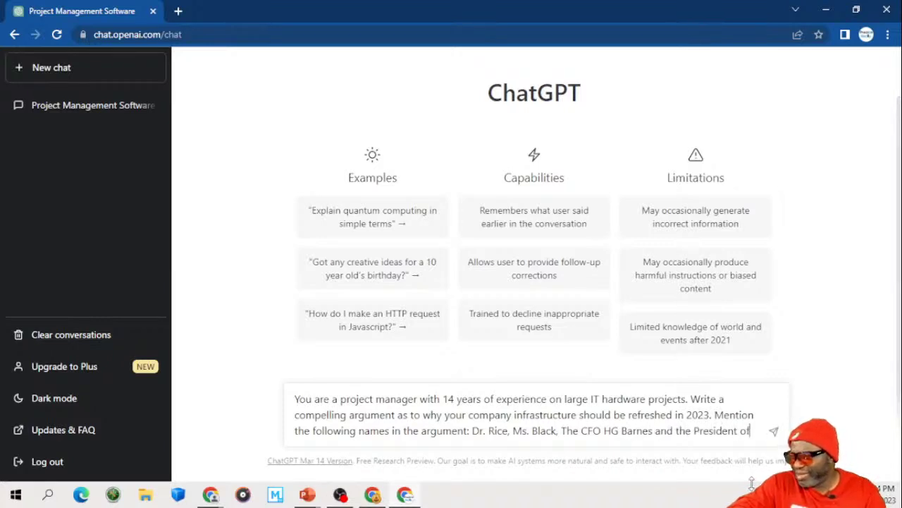
type(" the compan")
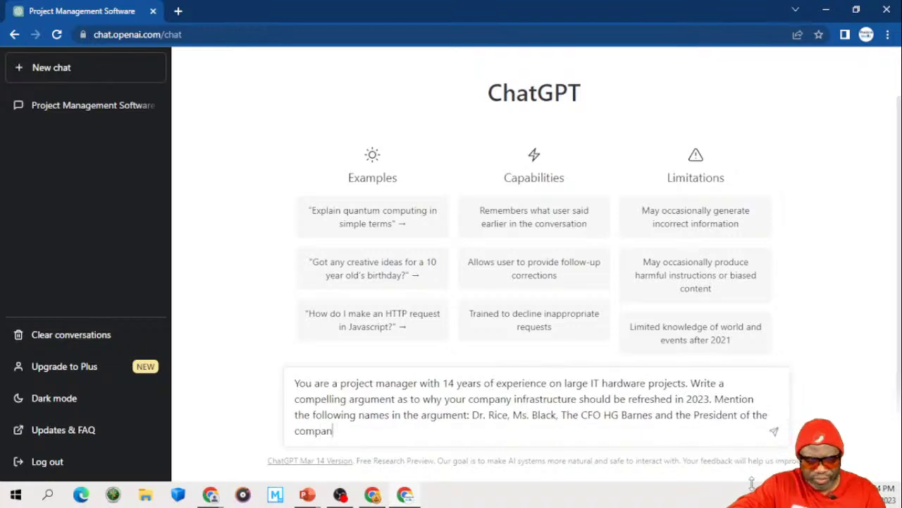
type("ty Mr. Koalic")
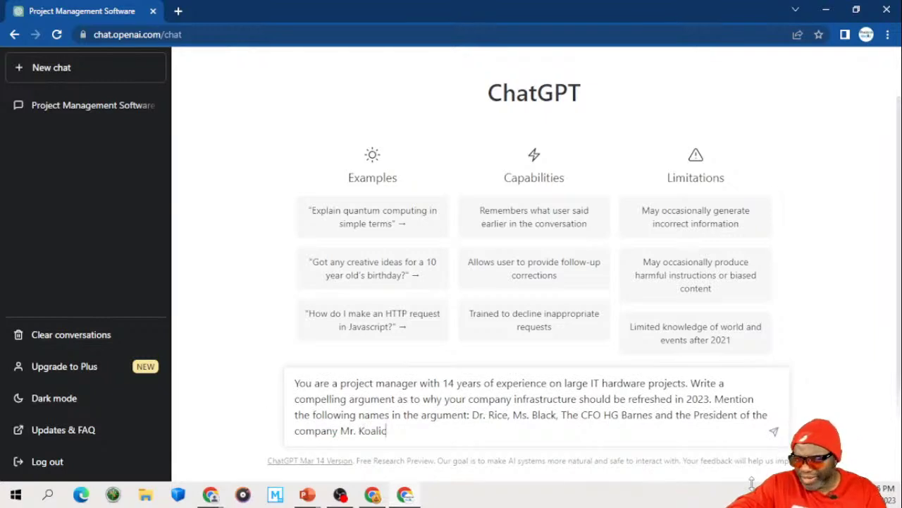
type(". Na")
key("BackSpace")
key("BackSpace")
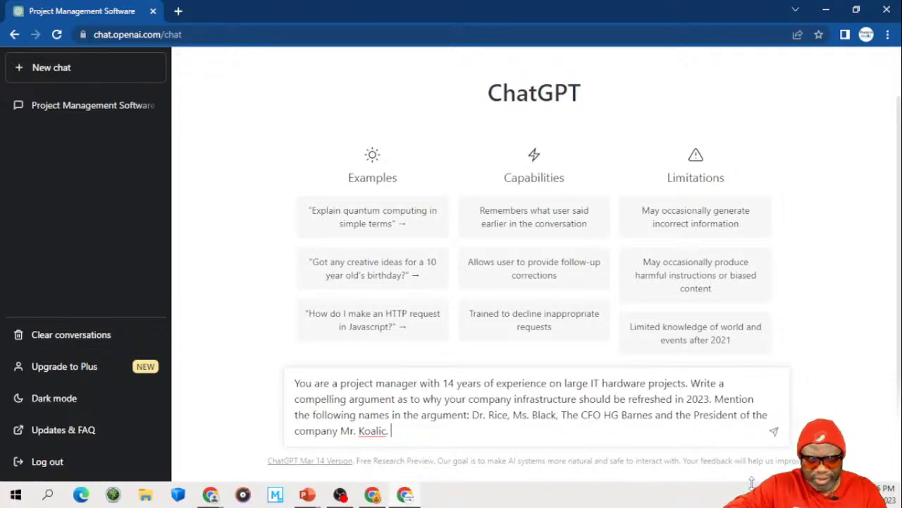
Step: Add "Make the response as robust as possible" to the prompt, copy the whole prompt text and submit it
type("Make the response as robust as possible.")
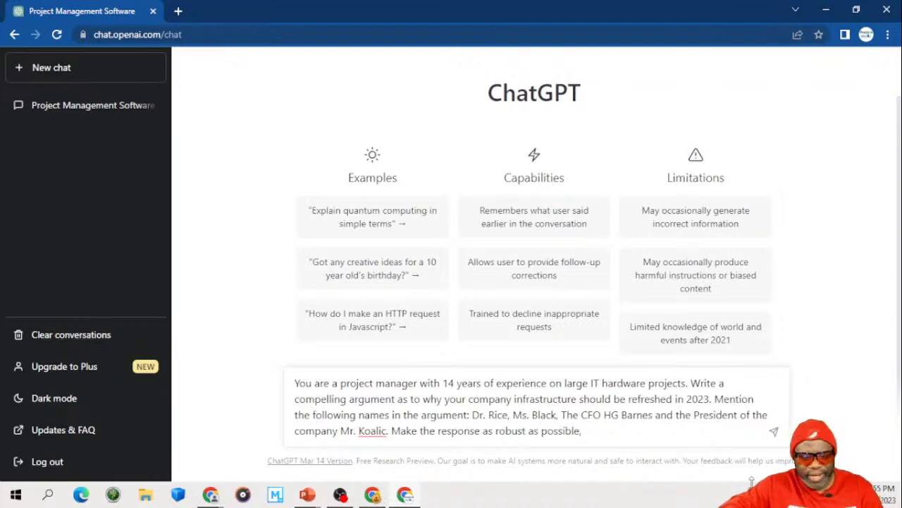
key("ctrl+a")
key("ctrl+c")
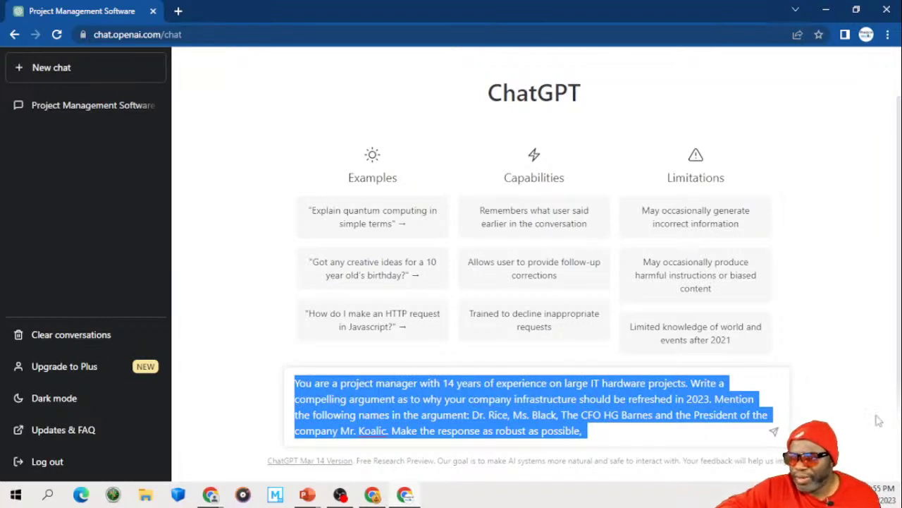
key("Right")
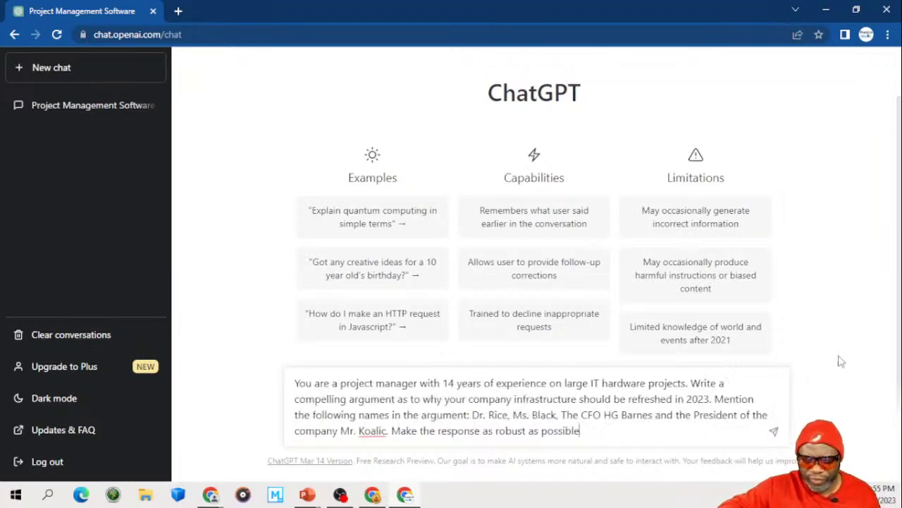
key("Return")
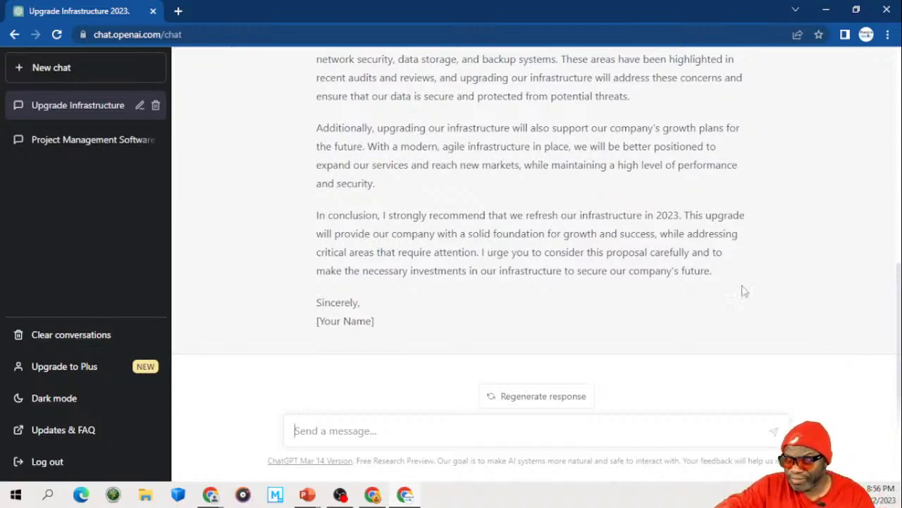
Step: Examine the generated infrastructure refresh letter's supporting arguments and conclusion, and return to the message field
scroll(698, 288, "up", 2)
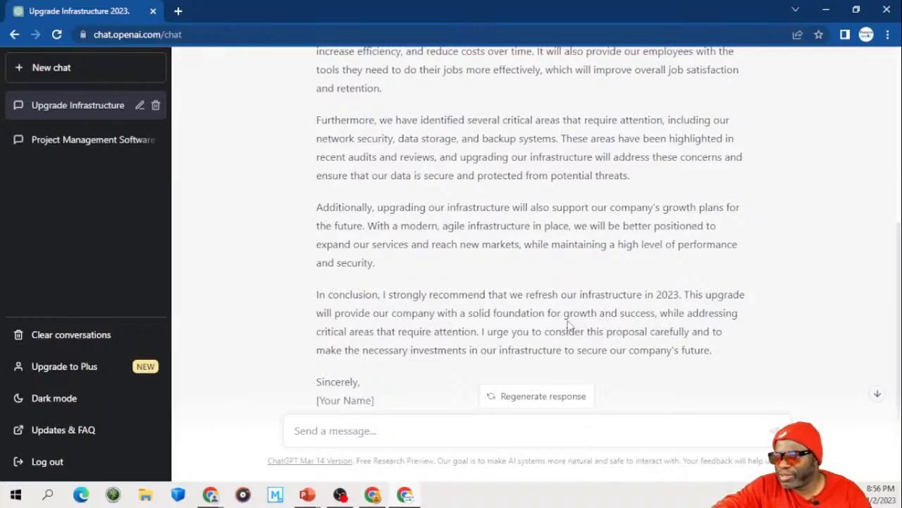
scroll(559, 324, "up", 5)
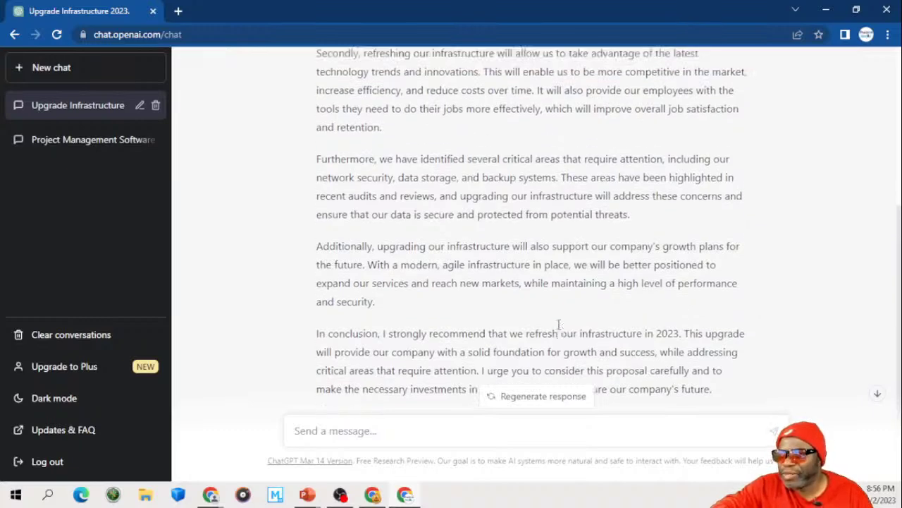
scroll(559, 324, "down", 2)
scroll(559, 324, "down", 4)
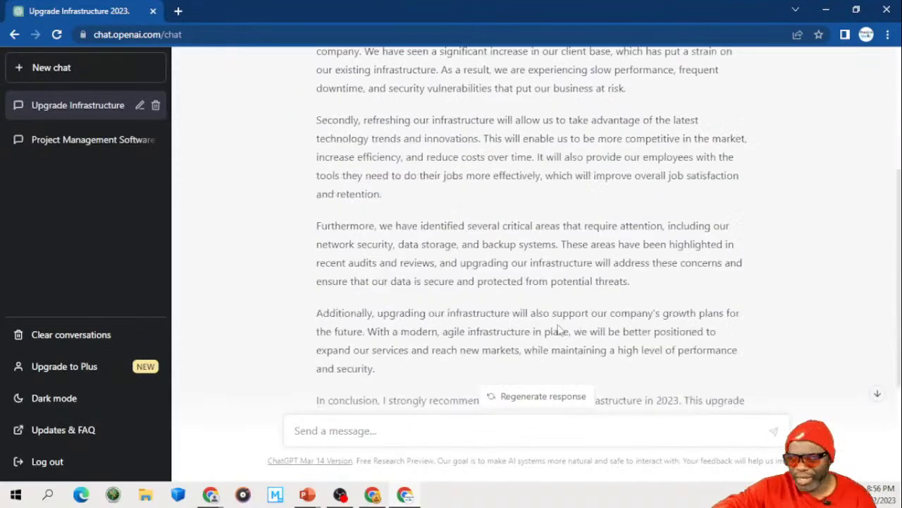
left_click(430, 430)
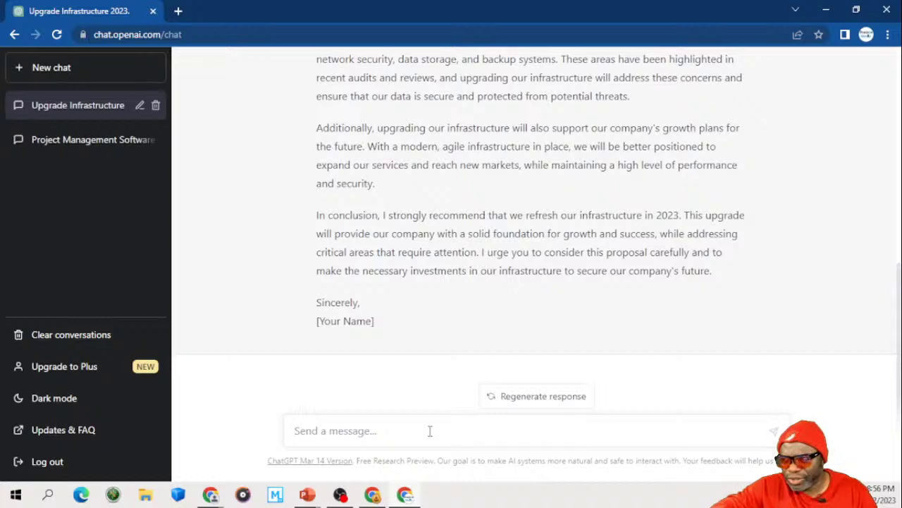
Step: Paste the copied prompt into the message field and remove everything after the opening project manager role sentence
key("ctrl+v")
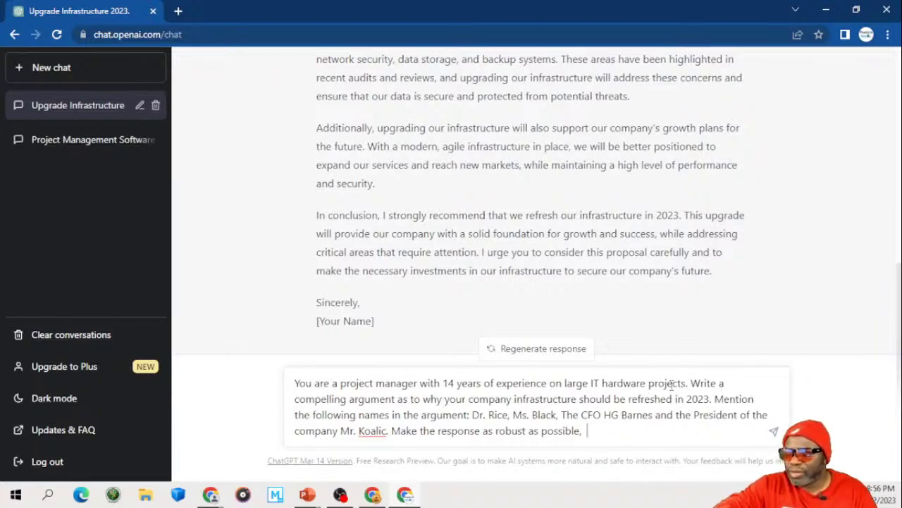
left_click_drag(691, 383, 732, 444)
key("BackSpace")
Step: Continue the prompt with "Build a compelling argument in tabular view showing the pros and the cons of a hardware and software upgrade"
type("Build ")
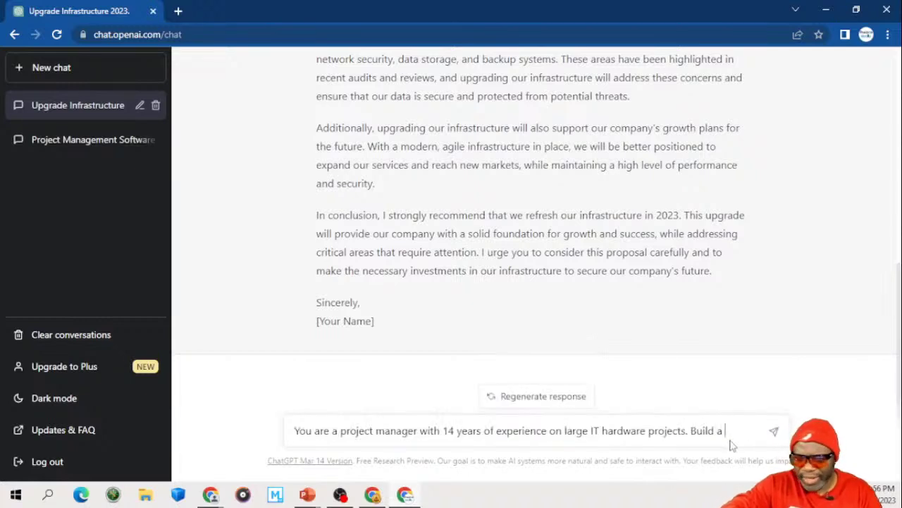
type("a com")
type("pelling")
type("argument ")
type("in")
type(" tabu")
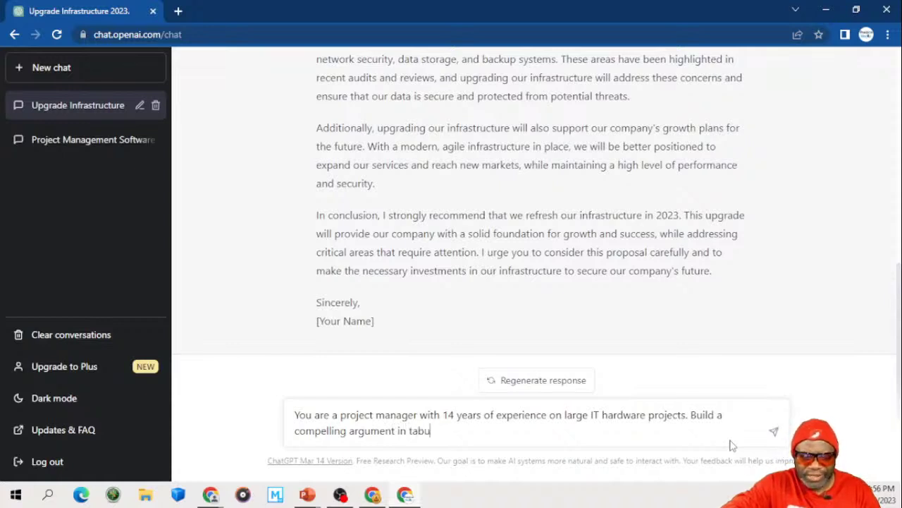
type("lar view")
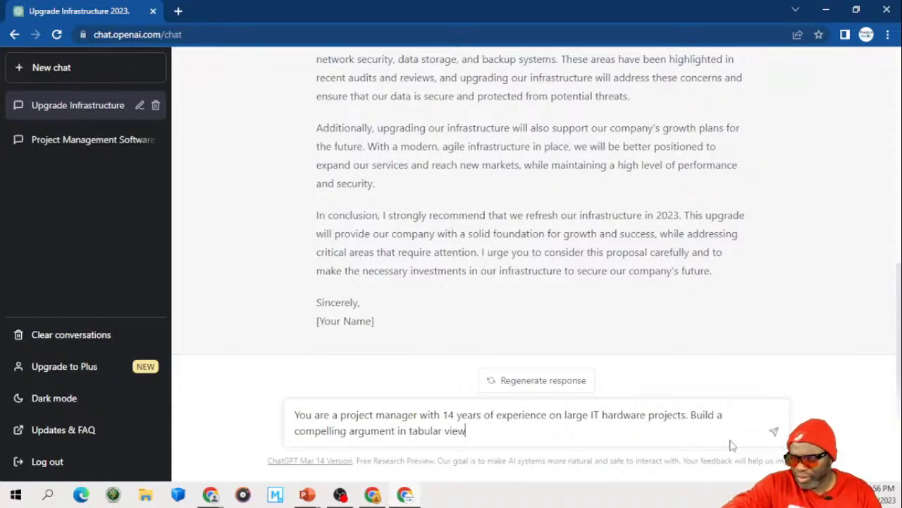
type(" showing th")
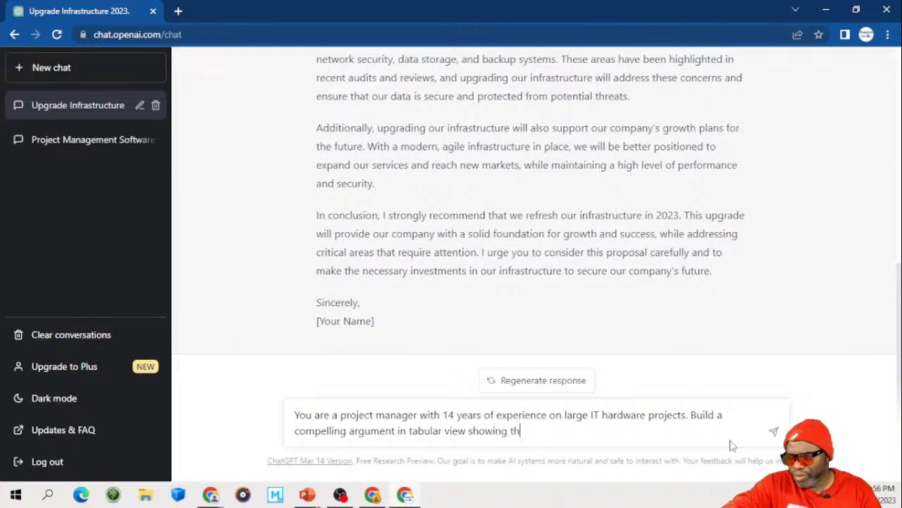
type("e pros and the cons of a hardware ")
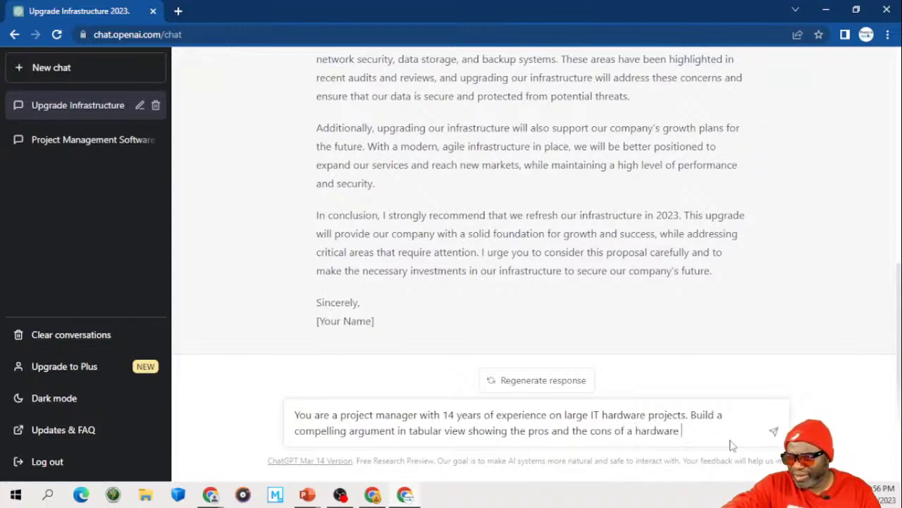
type("and soft")
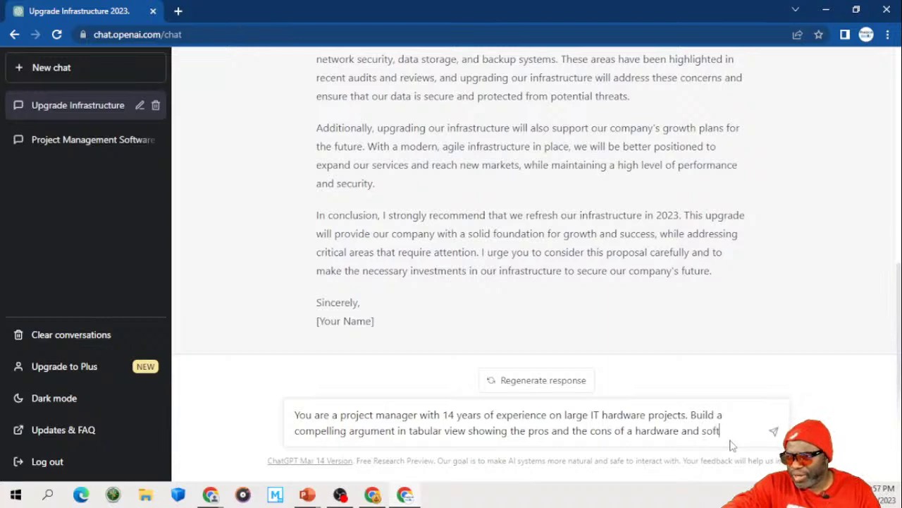
type("ware up")
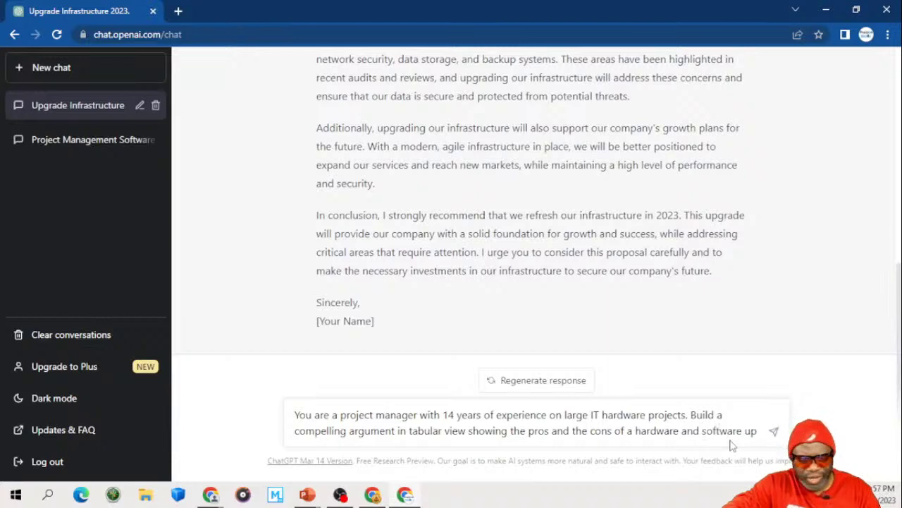
Step: End the prompt with "Include the cost benefit analysis in a separate field.", submit it and view the start of the generated table
type("grade. Include the")
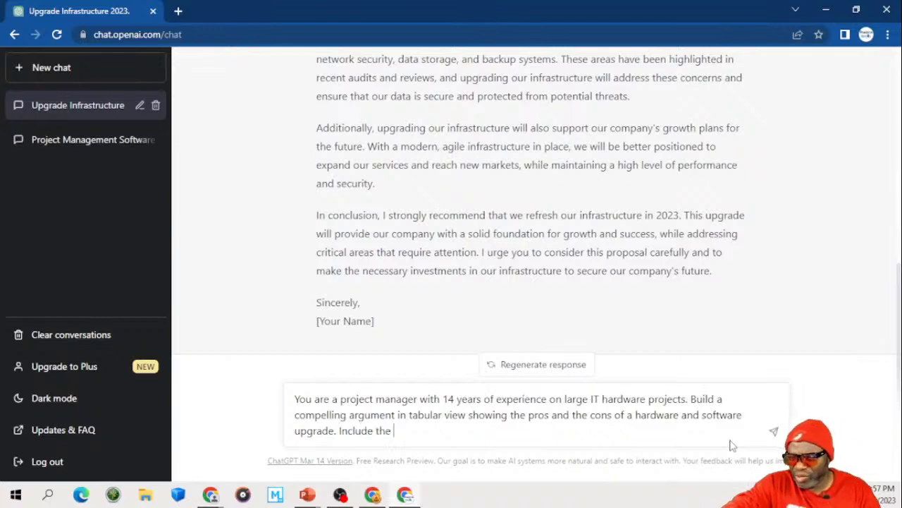
type(" cost benefi")
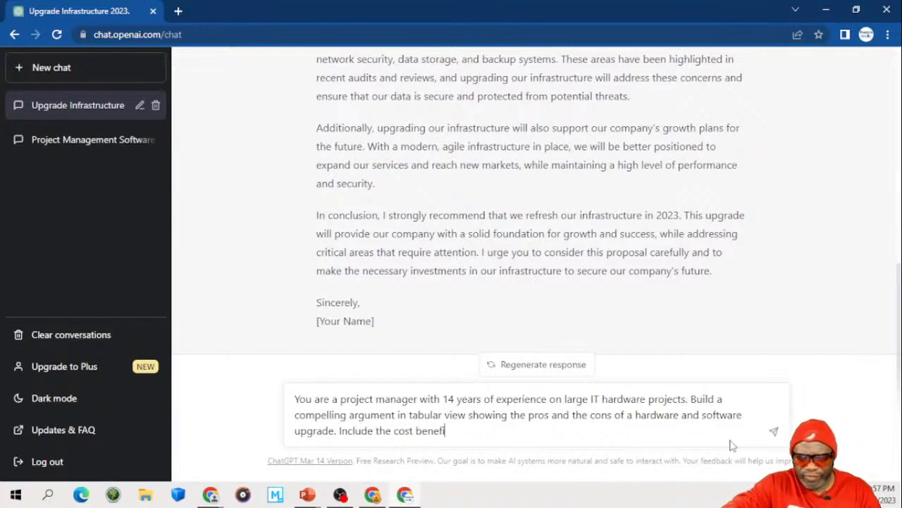
type("t analys")
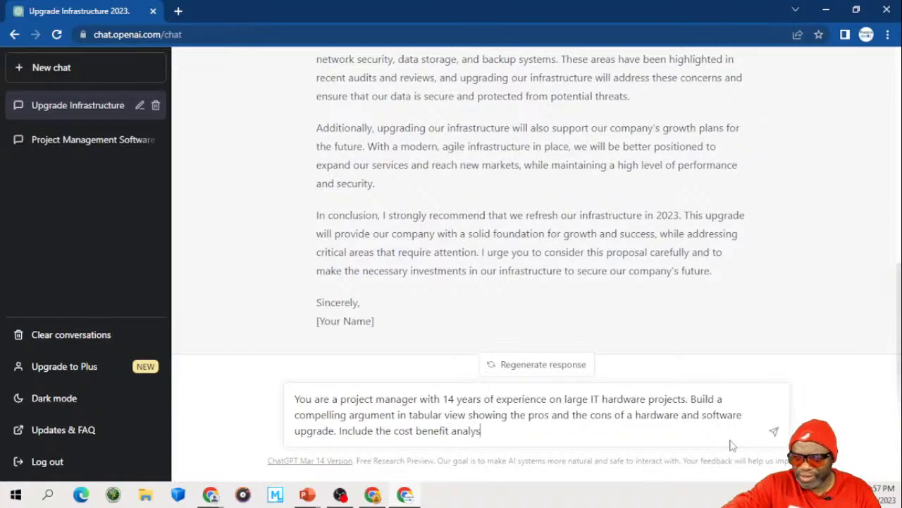
type("is in a sepa")
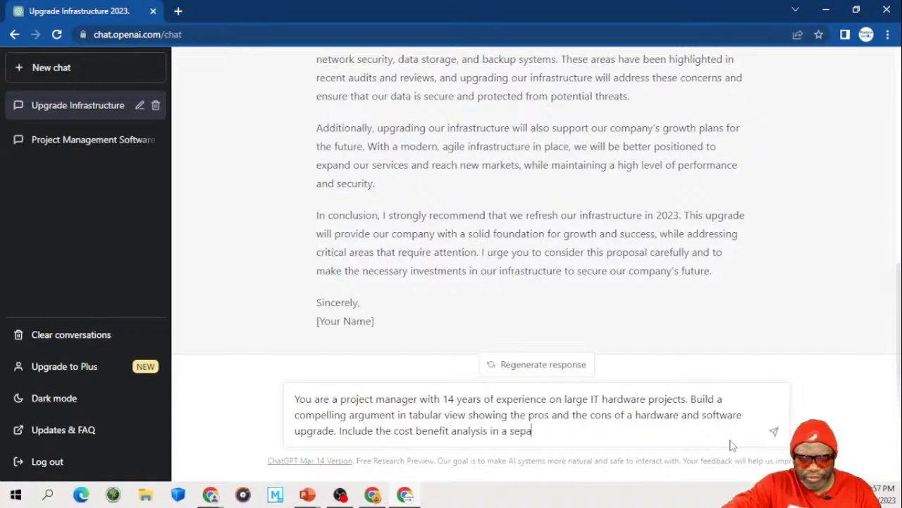
type("rate field.")
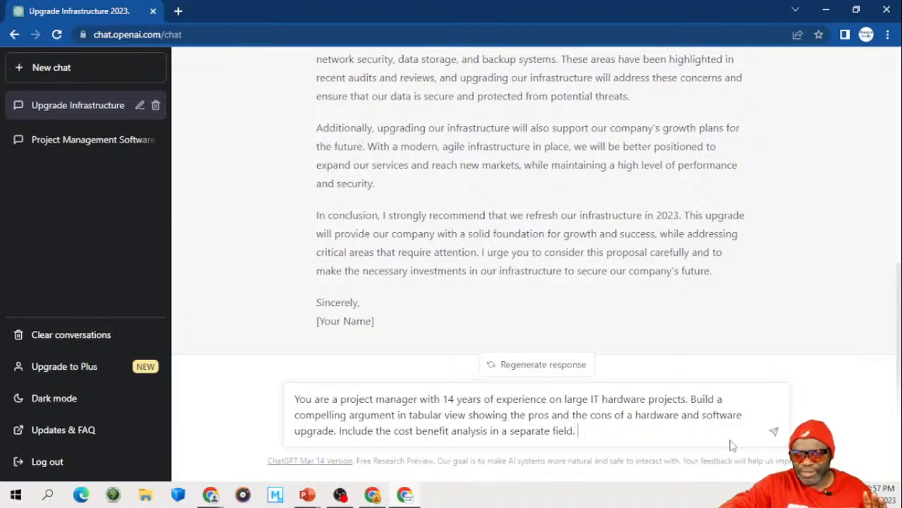
key("Return")
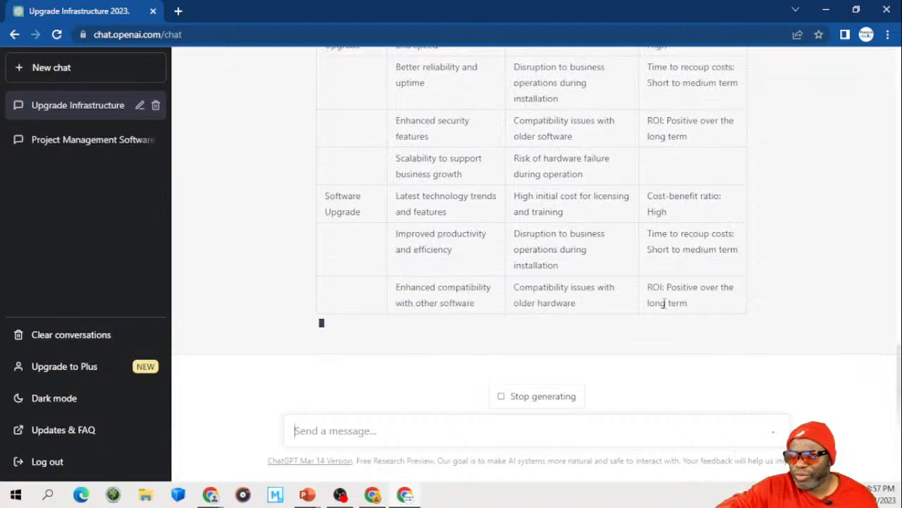
scroll(618, 277, "up", 1)
scroll(618, 277, "up", 1)
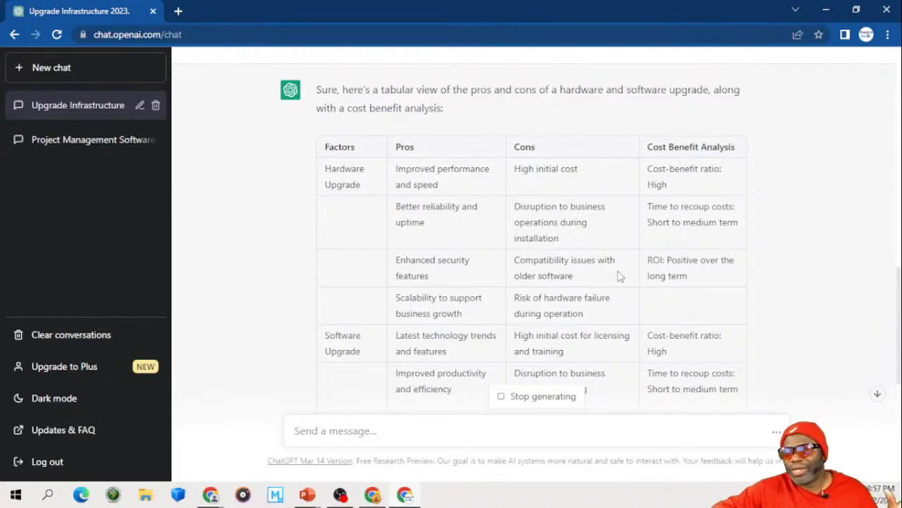
Step: Review the tabular pros, cons and cost benefit analysis of the hardware and software upgrade, including the closing summary
scroll(618, 277, "down", 1)
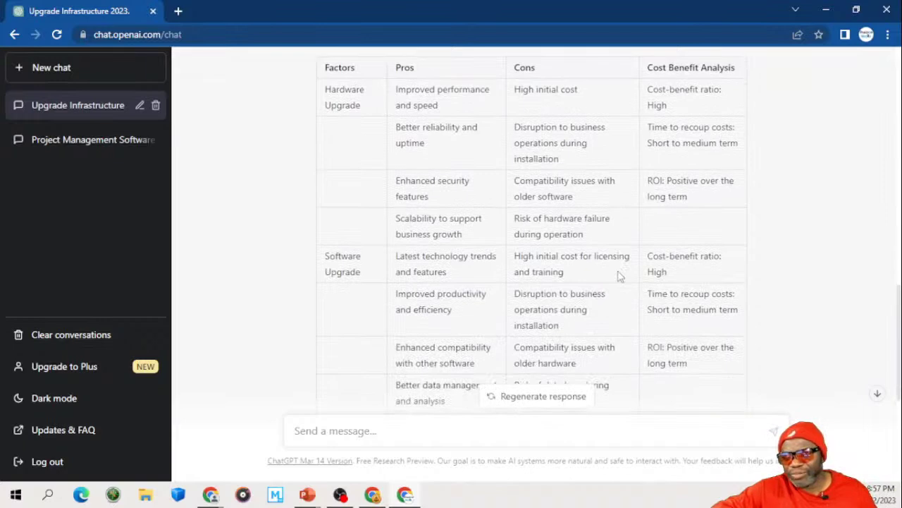
scroll(618, 277, "down", 3)
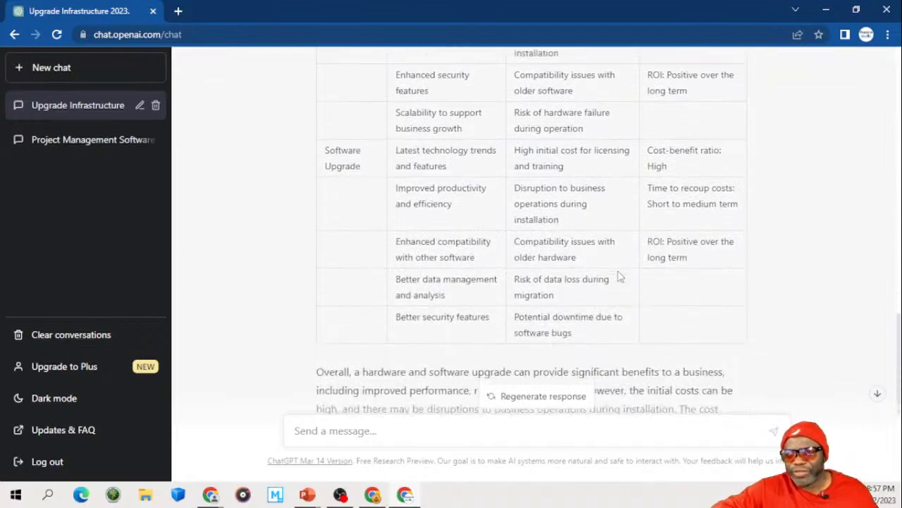
scroll(619, 277, "down", 2)
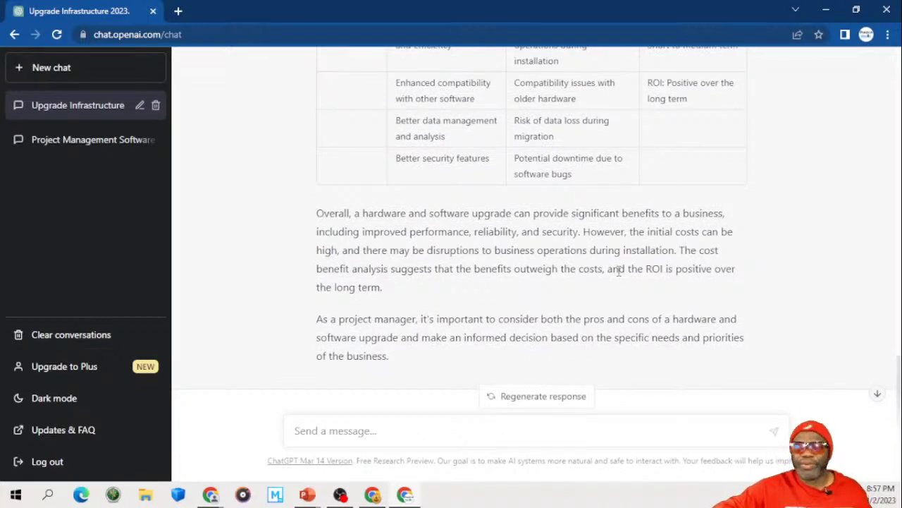
scroll(618, 271, "up", 3)
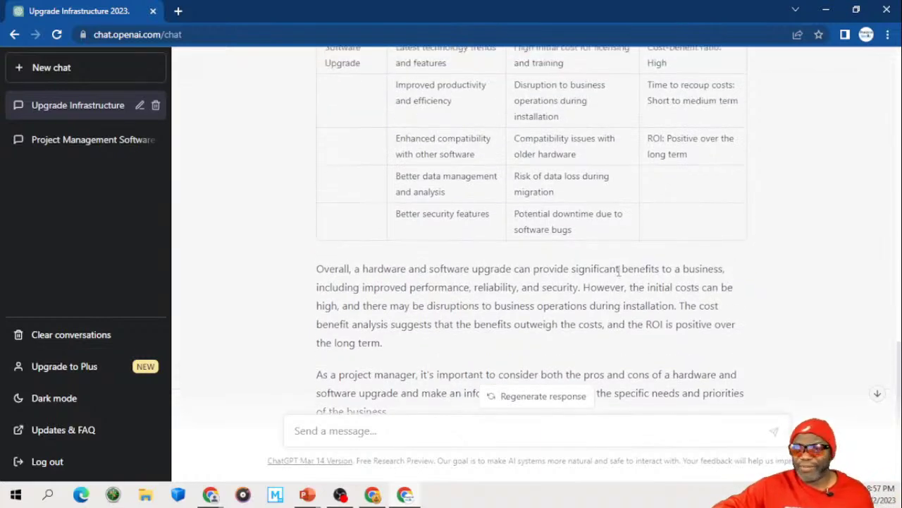
scroll(619, 276, "up", 3)
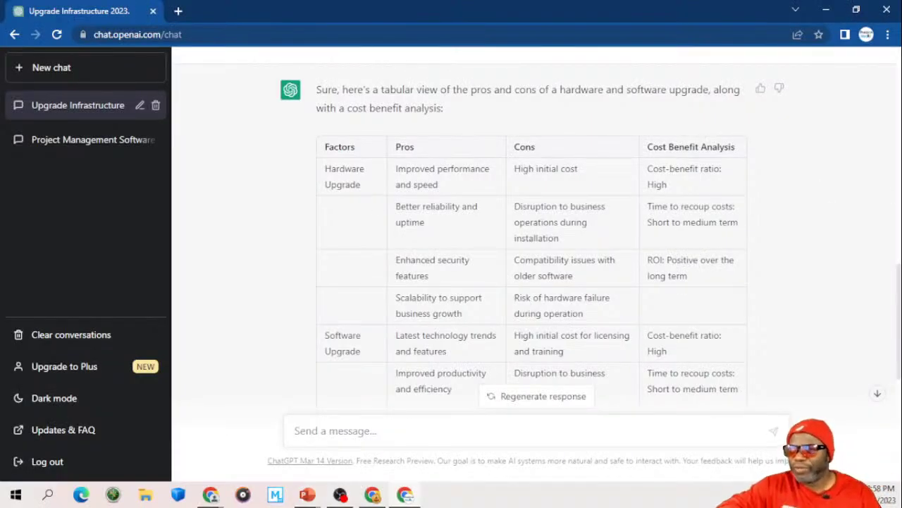
scroll(874, 390, "down", 6)
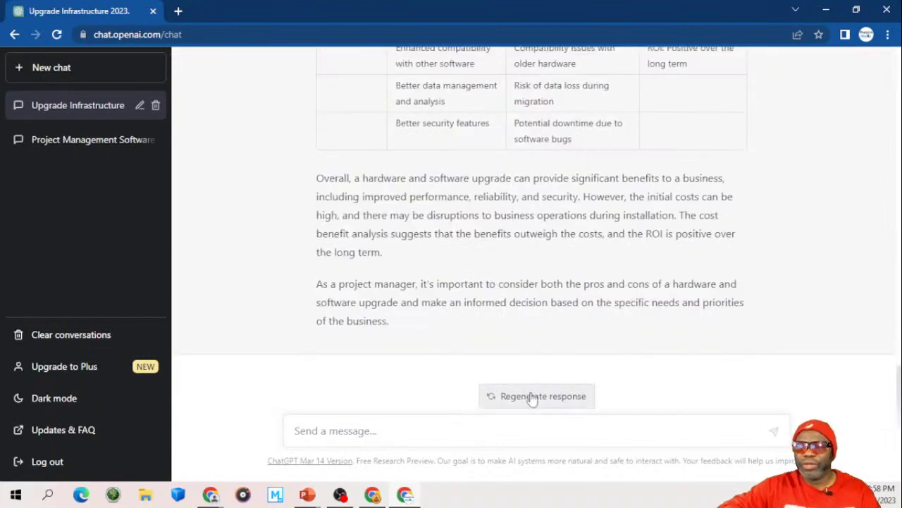
left_click(494, 428)
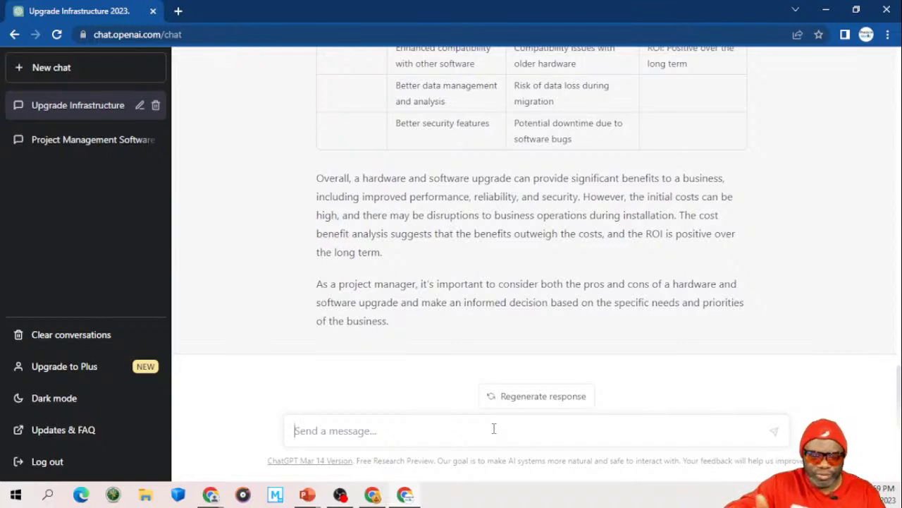
type("Create")
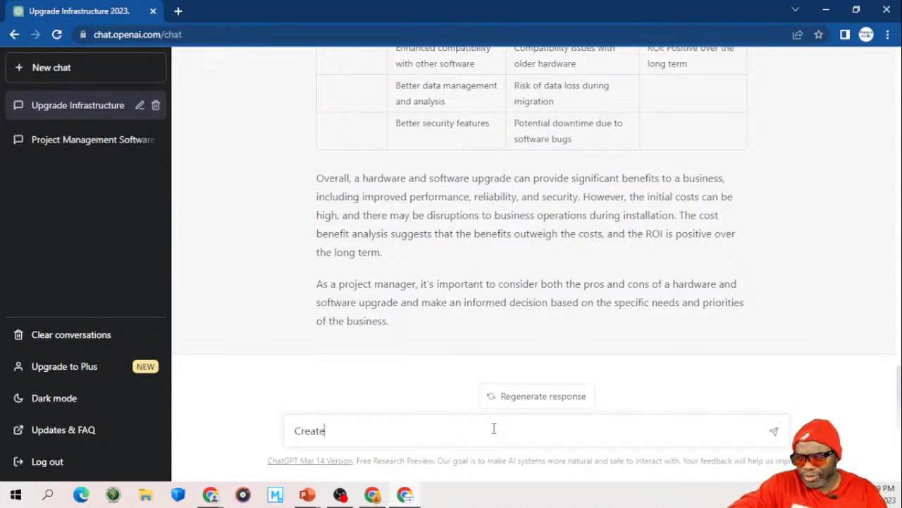
type(" a backlog")
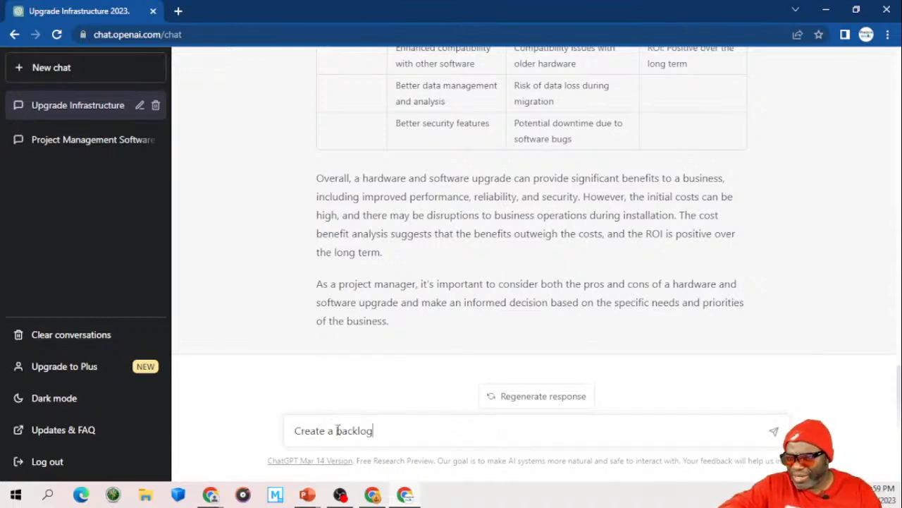
left_click(296, 431)
type("Write a compelling argument as to why your company infrastructure should be refreshed in 2023. Mention the following names in the argument: Dr. Rice, Ms. Black, The CFO HG Barnes and the President of the company Mr. Koalic. Make the response as robust as possible,")
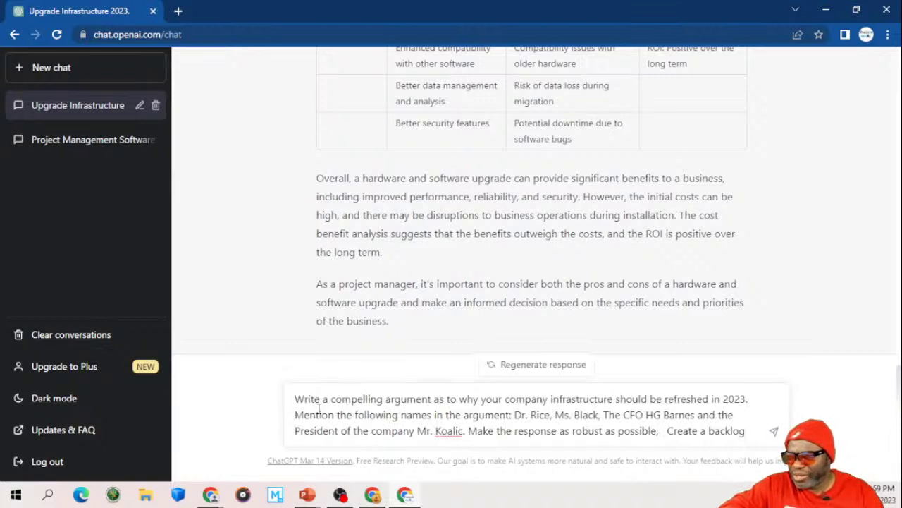
Step: Replace the whole draft message with a role-setting opening that reads "You are a Portfolio manager trying to"
left_click_drag(295, 399, 463, 414)
key("ctrl+a")
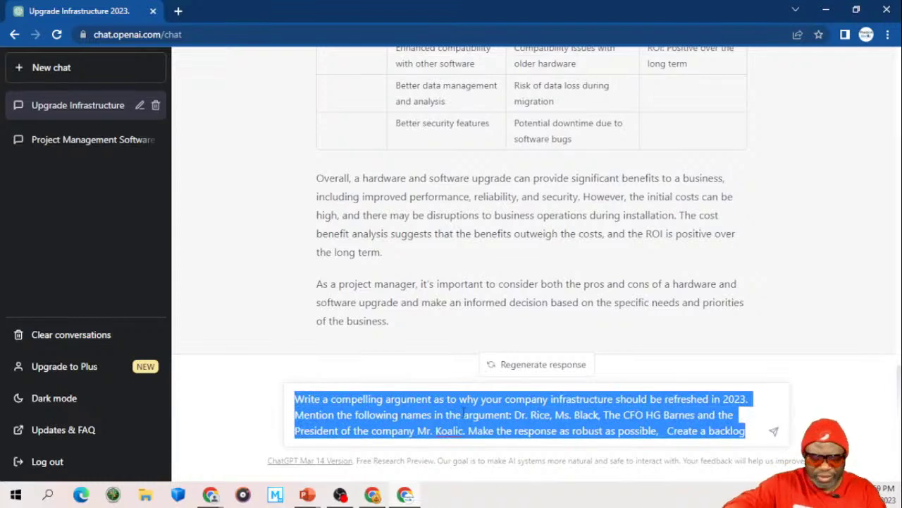
type("You are a")
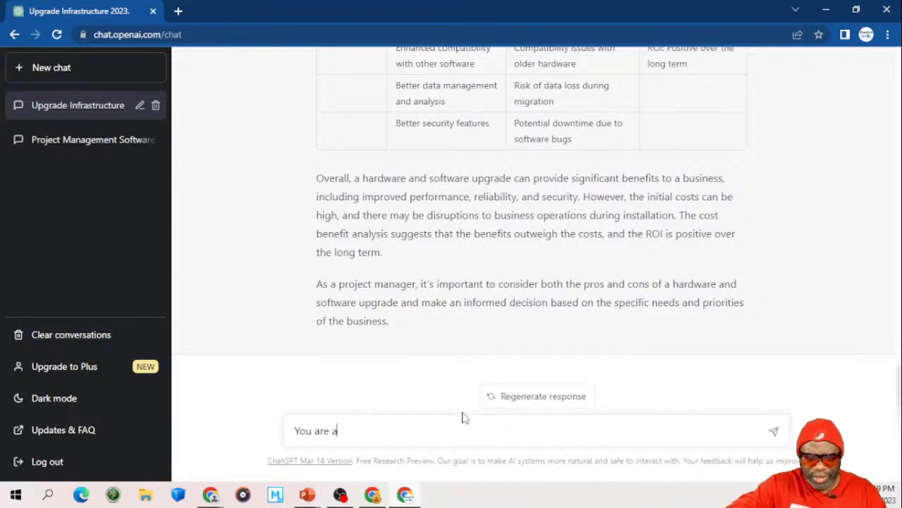
type(" Pro")
key("BackSpace")
key("BackSpace")
type("or")
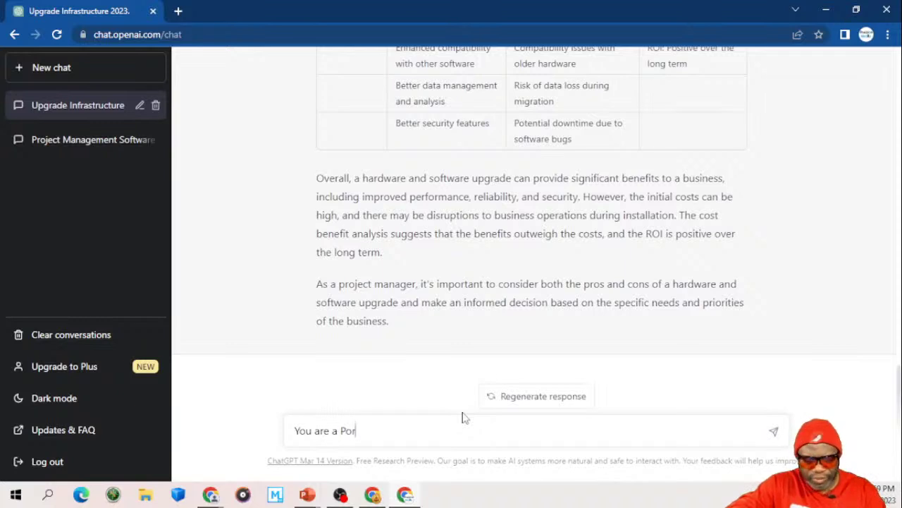
type("tfolio manag")
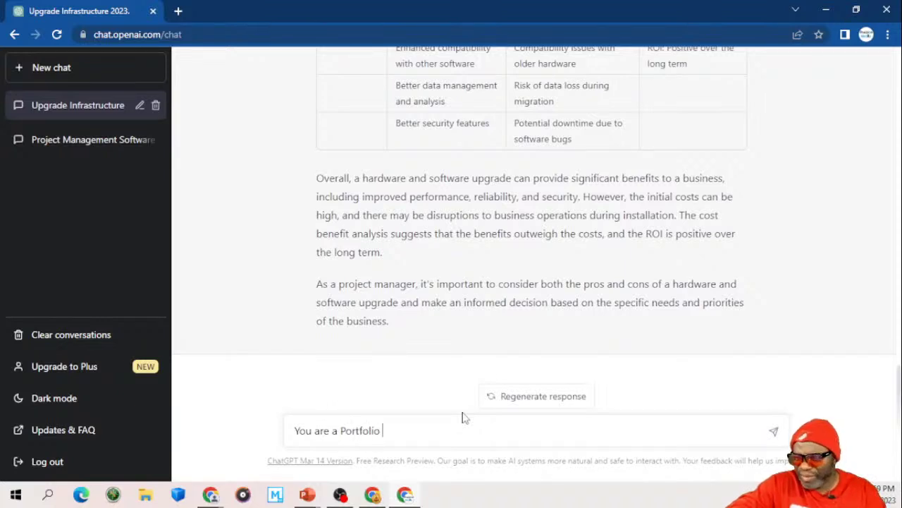
key("BackSpace")
key("BackSpace")
key("BackSpace")
key("BackSpace")
type("n")
key("BackSpace")
type("ana")
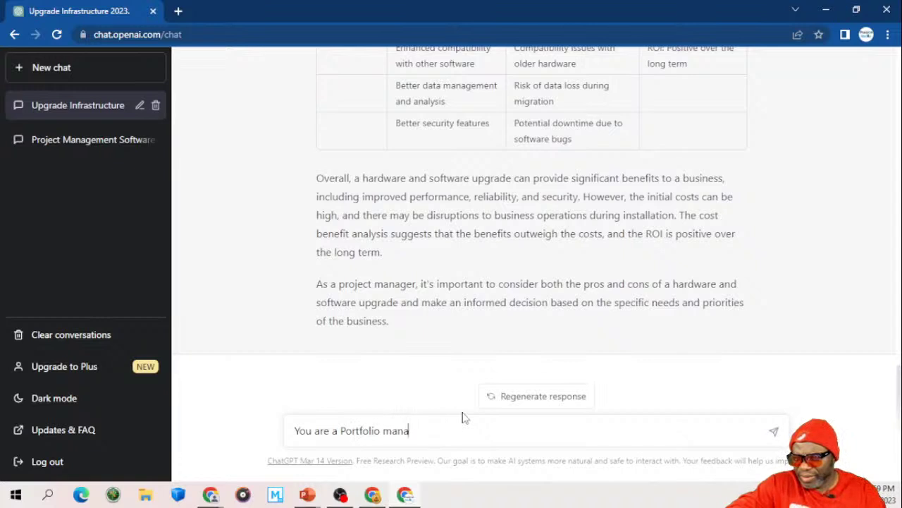
type("ger trying to")
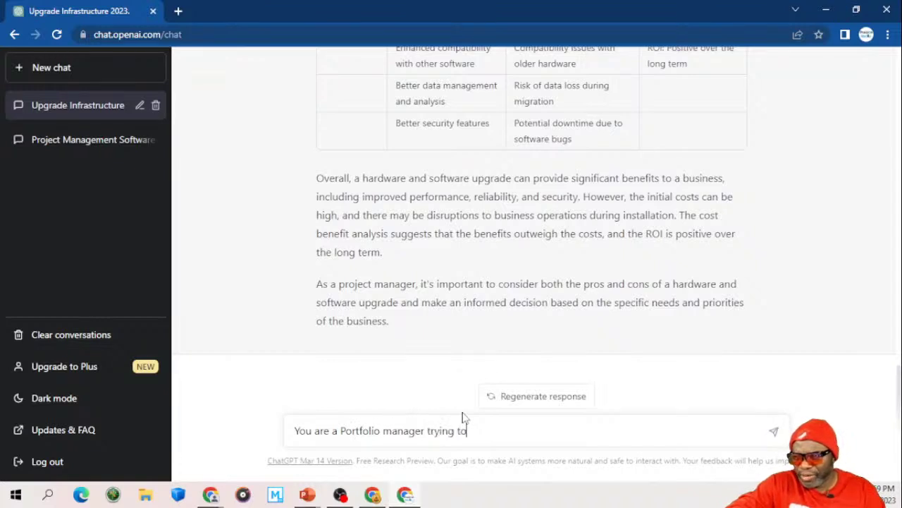
Step: Continue the prompt with "make a case for a hardware and software refresh for all infrastructure and windows."
type(" make a cas")
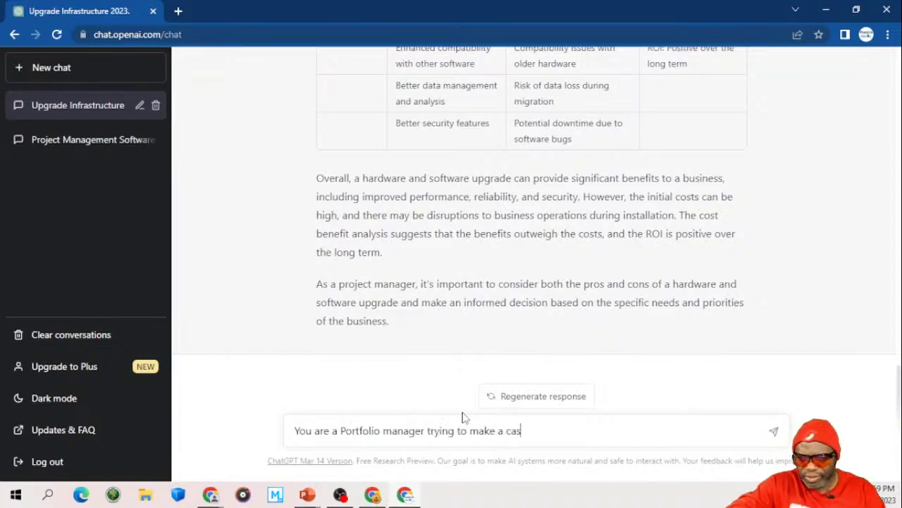
type("e for a ")
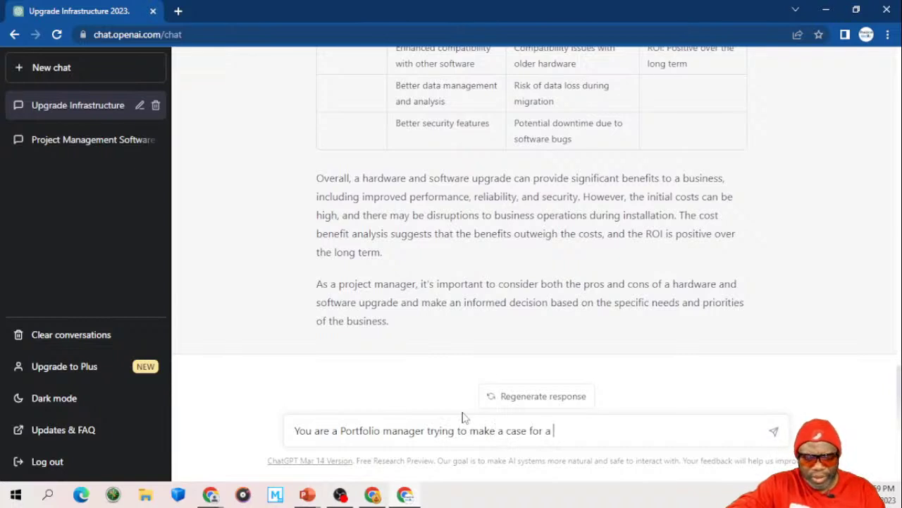
type("hardwar")
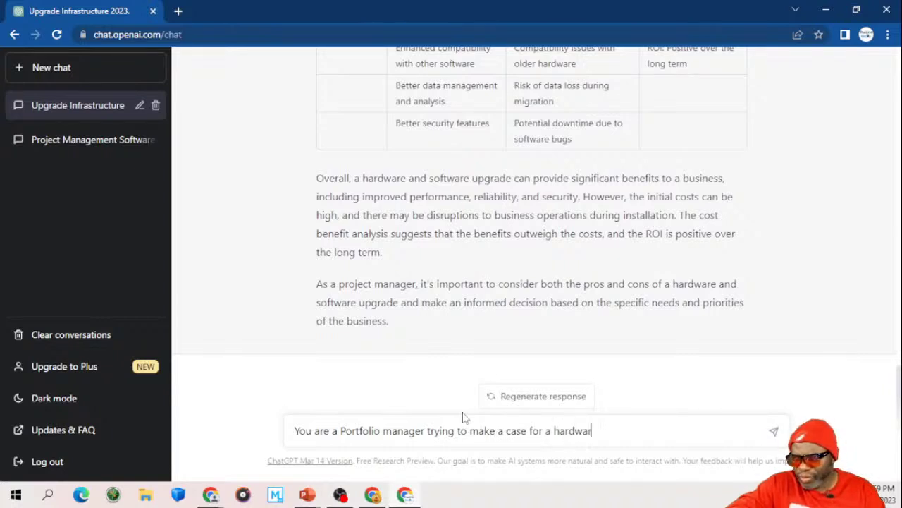
type("e and softwa")
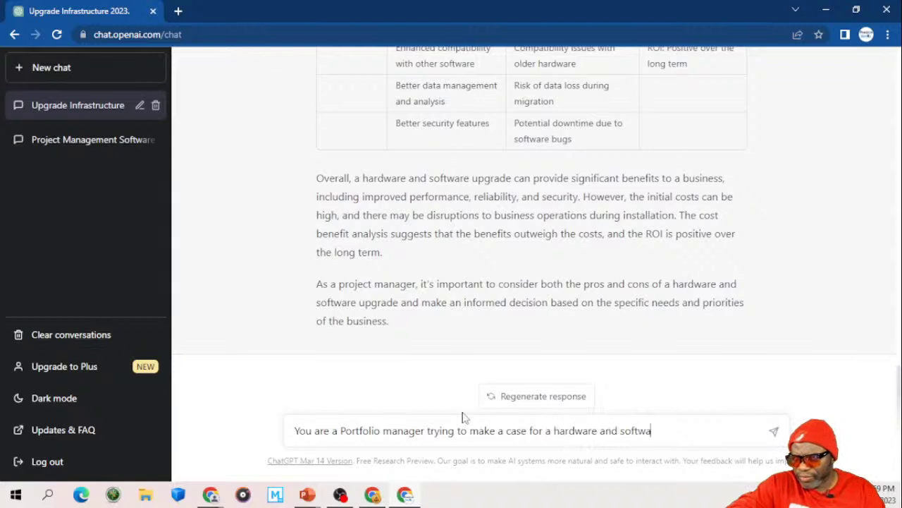
type("re refre")
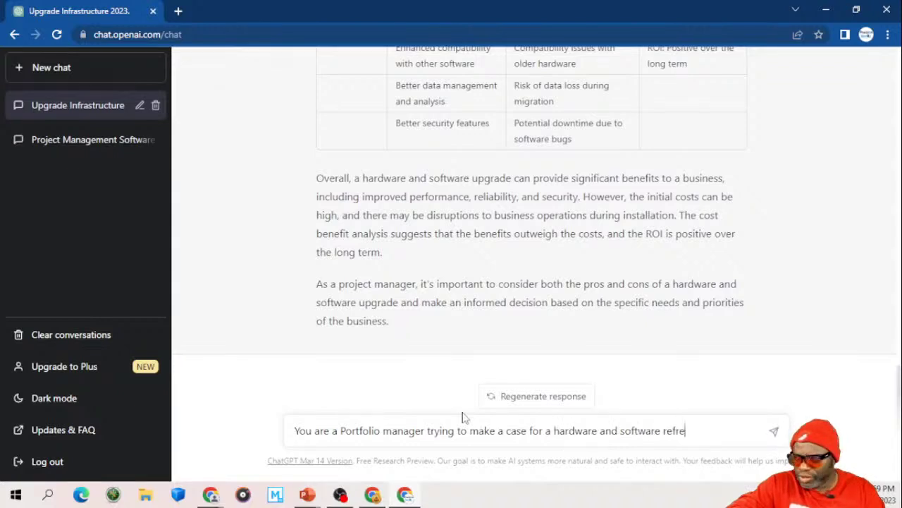
type("sh for")
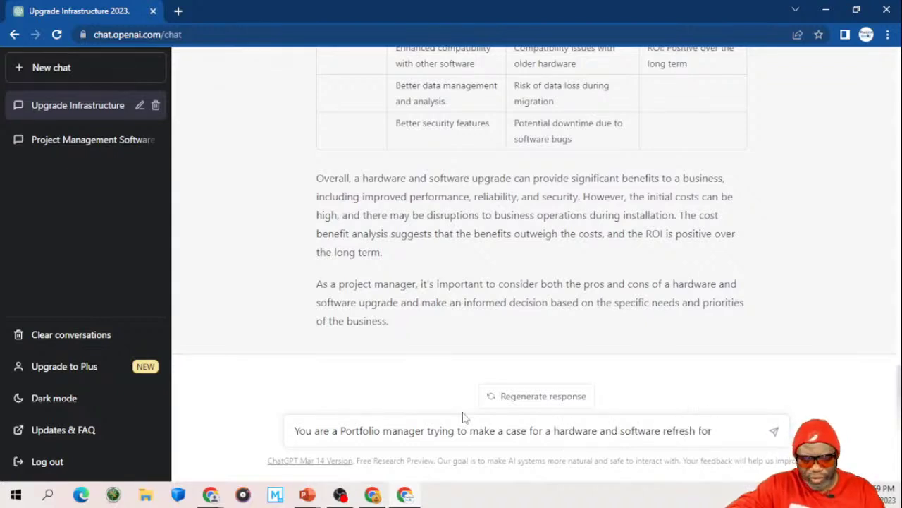
type(" all inf")
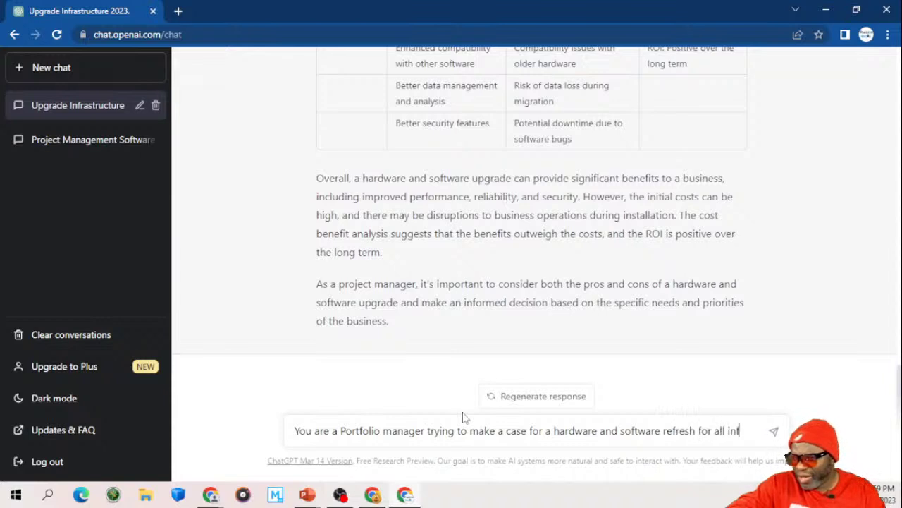
type("rastructure")
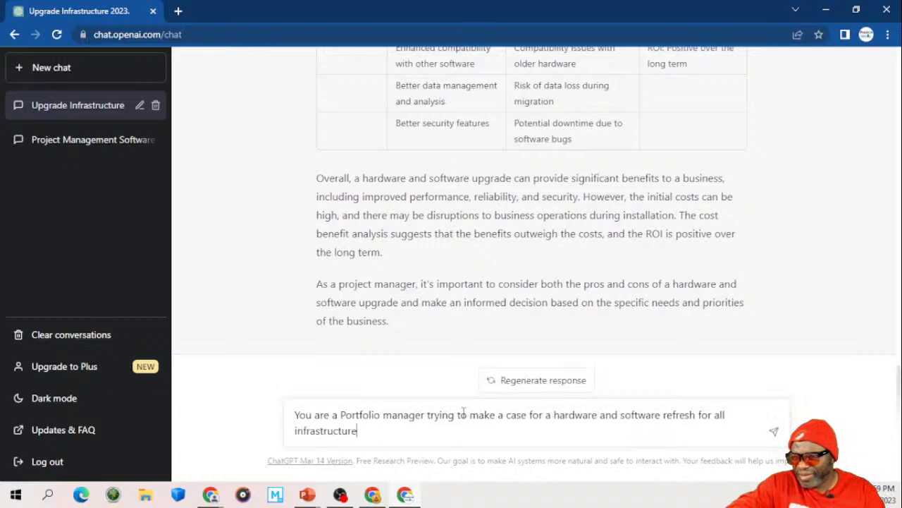
type(" and windows. Cr")
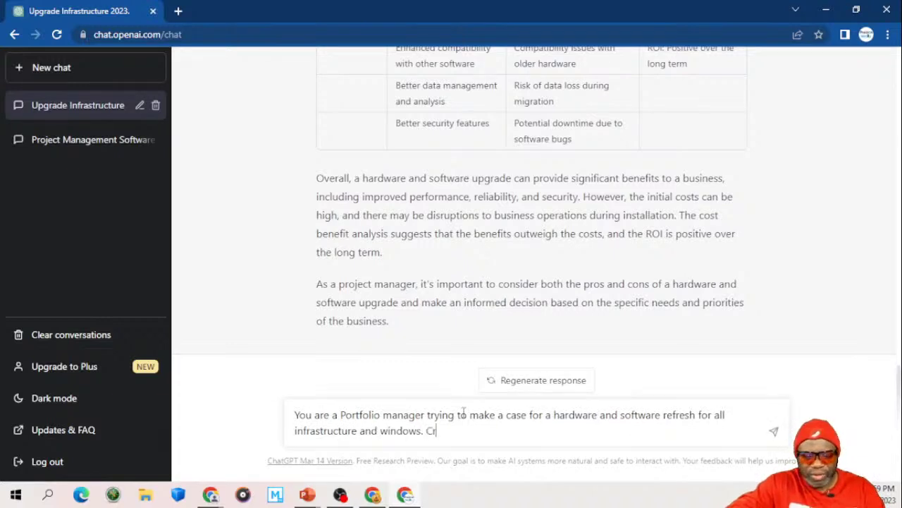
Step: Add the request "Create a product backlog for this endeavor breaking the information down into releases, sprints" to the prompt
type("eate a produc")
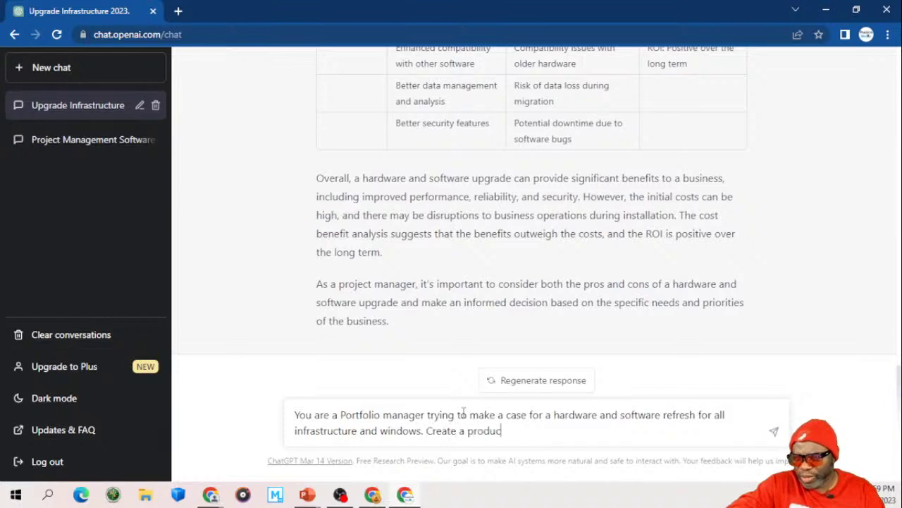
type("t backlog")
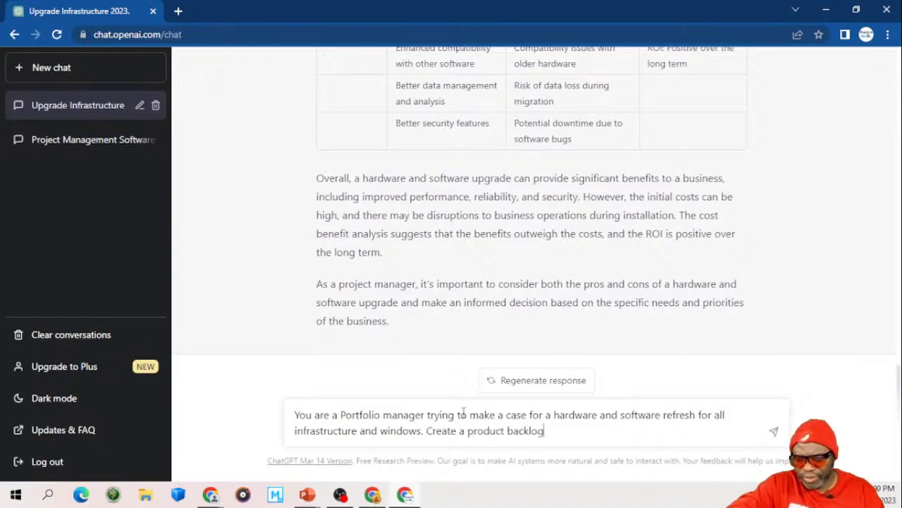
type("this")
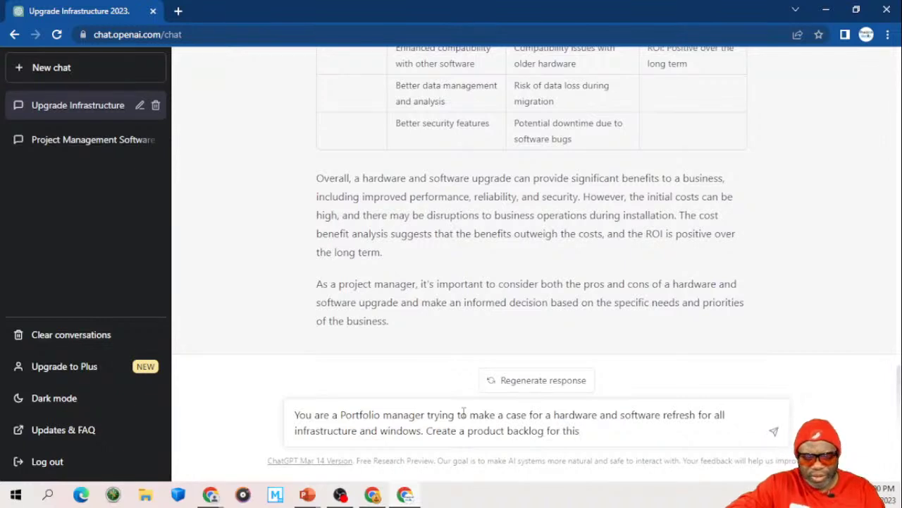
type(" end")
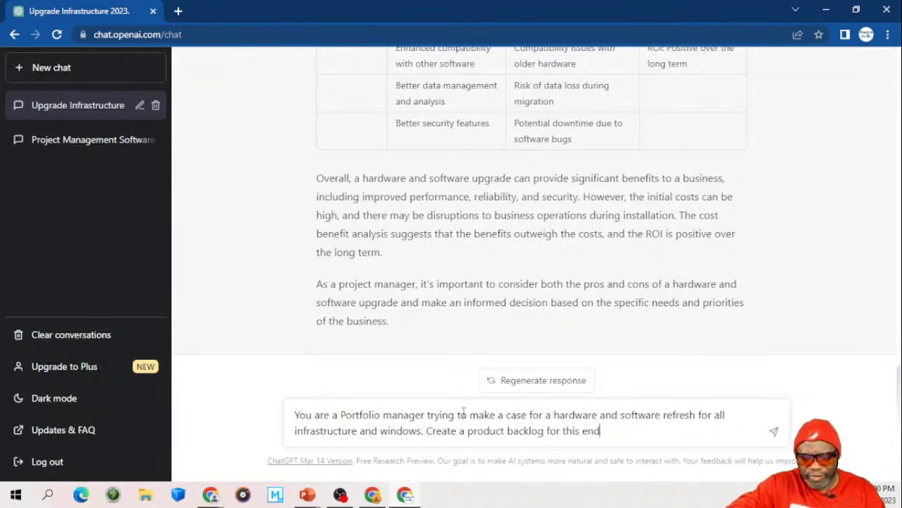
type("eavor breaking the information do")
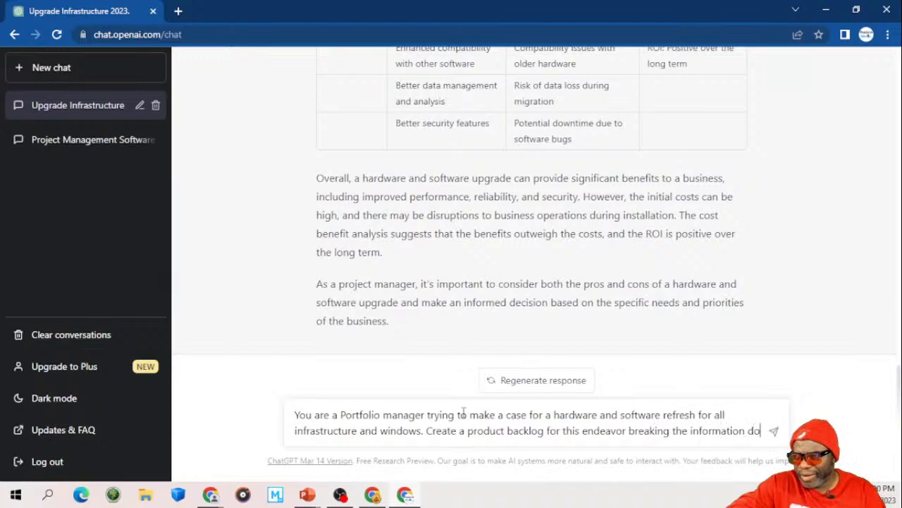
type("wn into ")
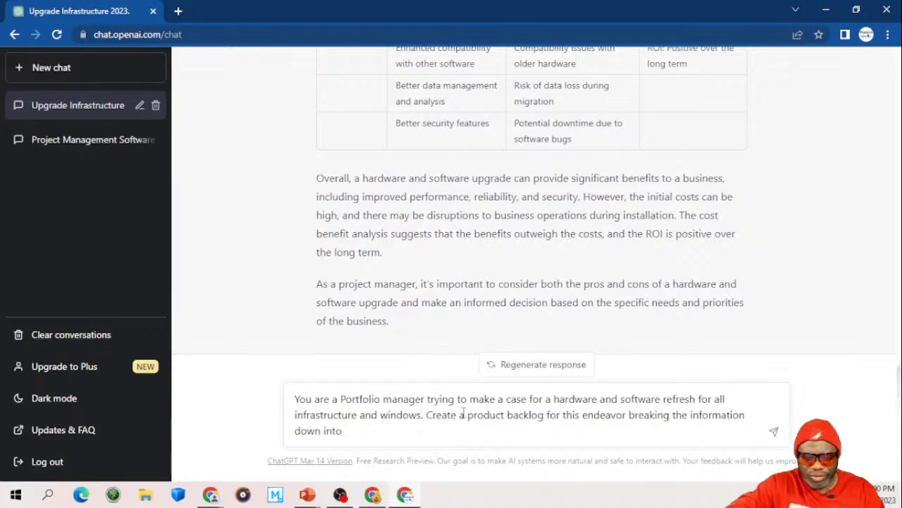
type("releases")
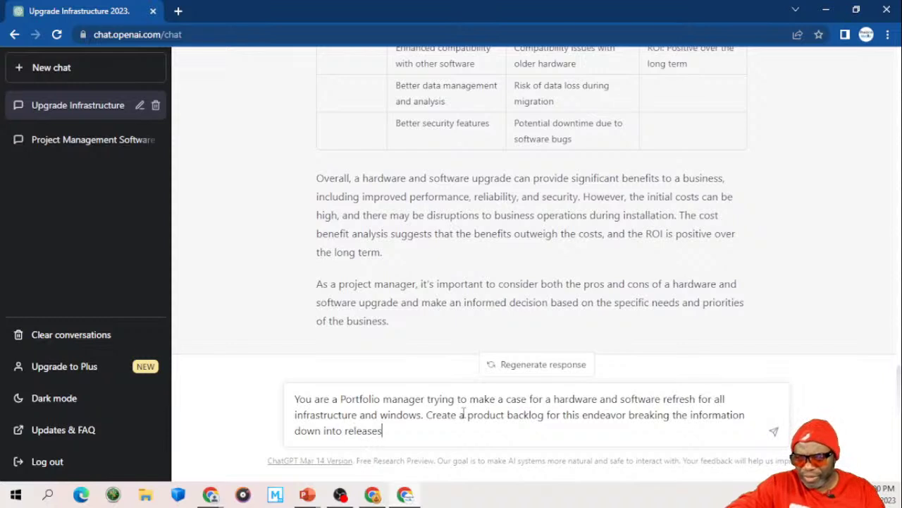
type(", sprints")
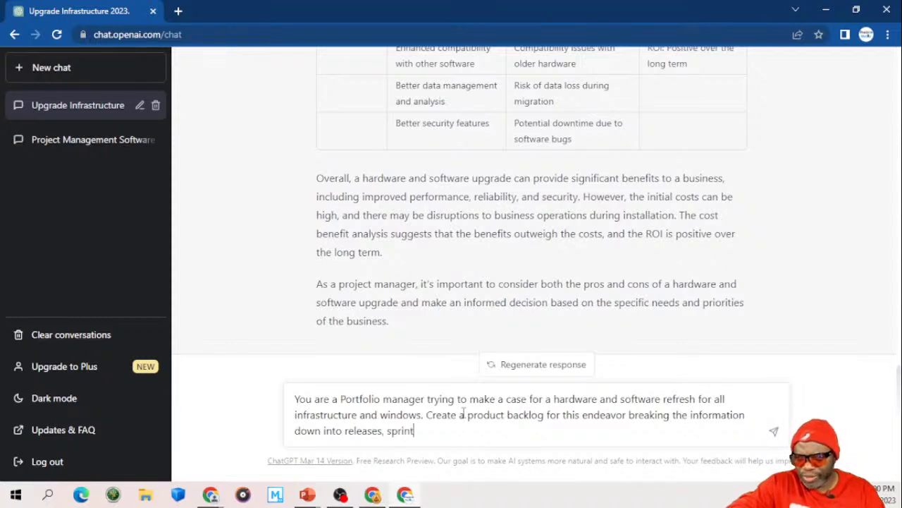
Step: Insert "epics, features," before "releases" in the prompt's breakdown list
left_click(346, 431)
type("epics, ")
type("fea")
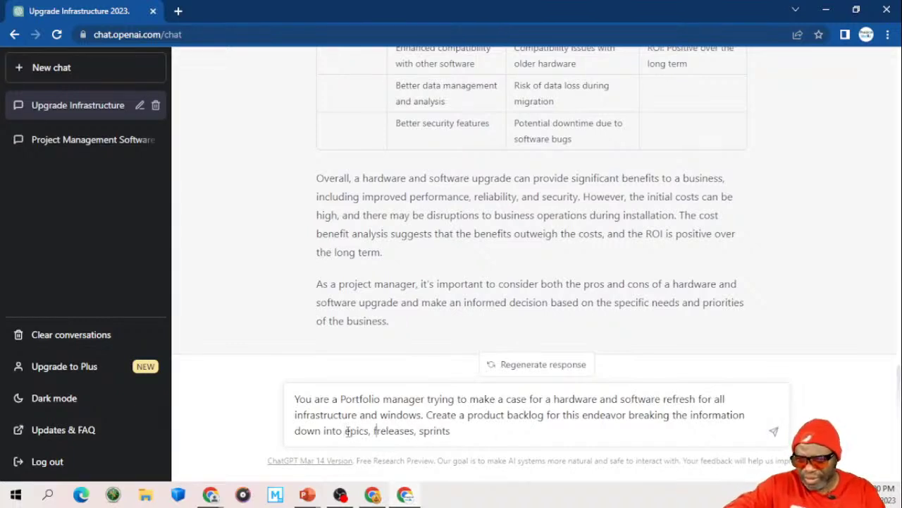
type("tures, releases")
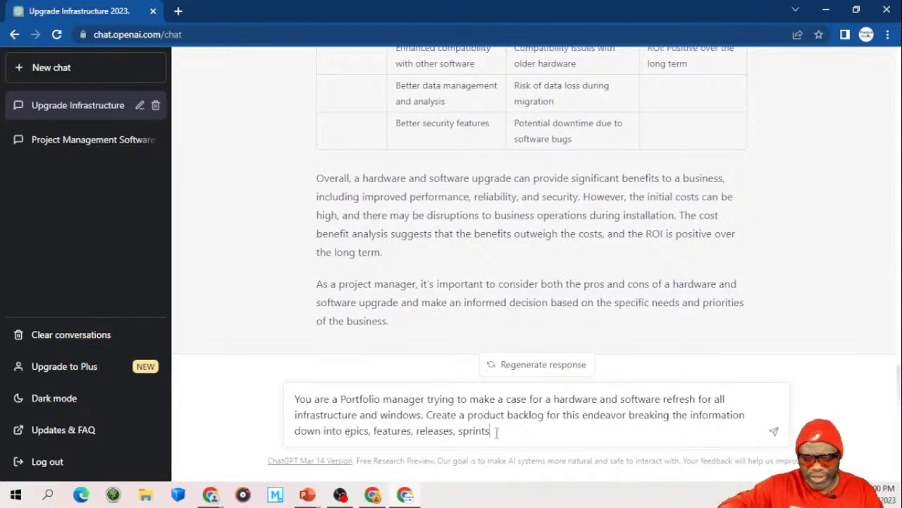
Step: Add "stories" to the end of the prompt's breakdown list, followed by "Use as many lines and columns as is necessary"
type(",")
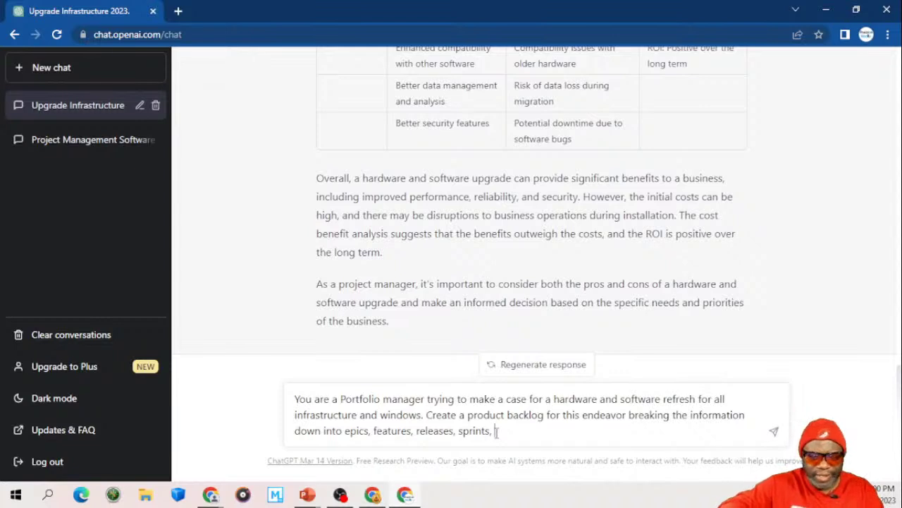
type("stories")
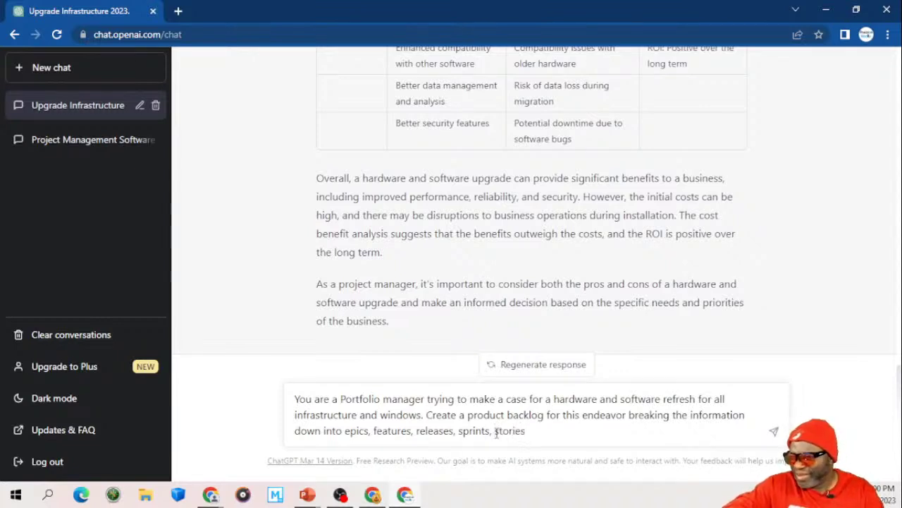
type(". Use as ma")
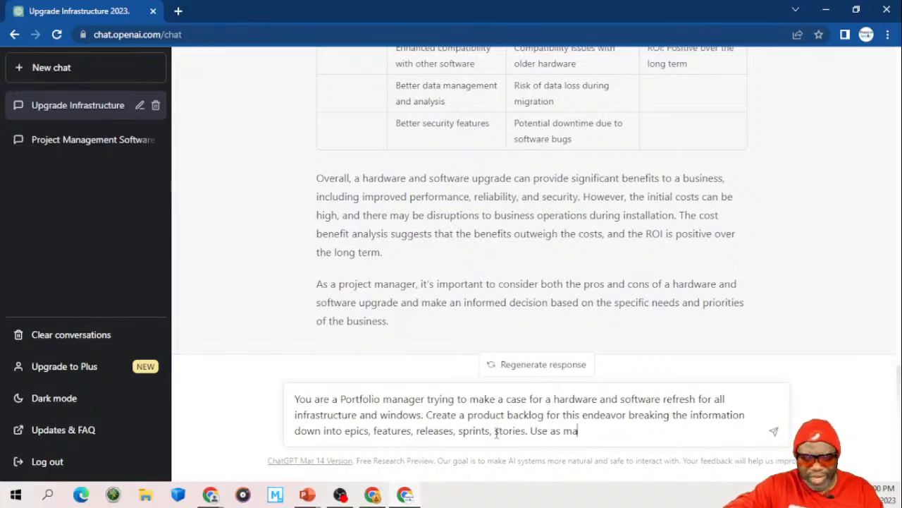
type("ny lines and ")
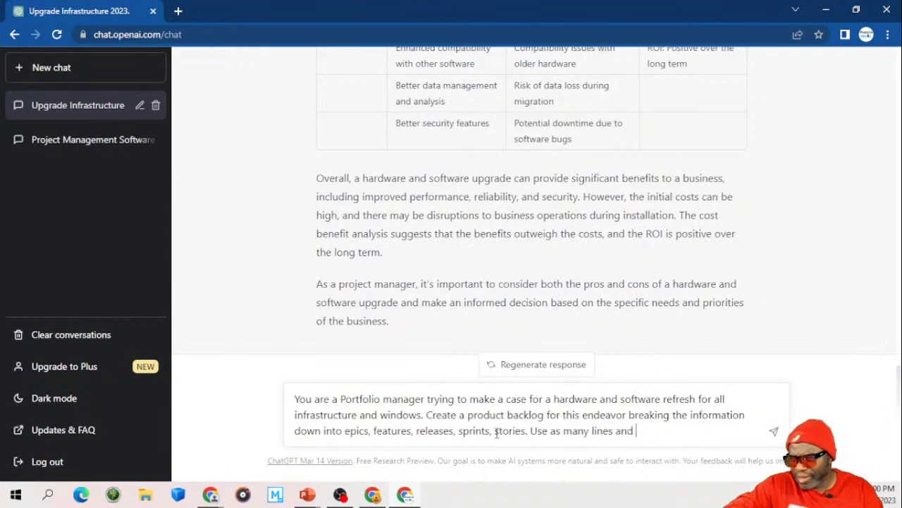
type("columns as i")
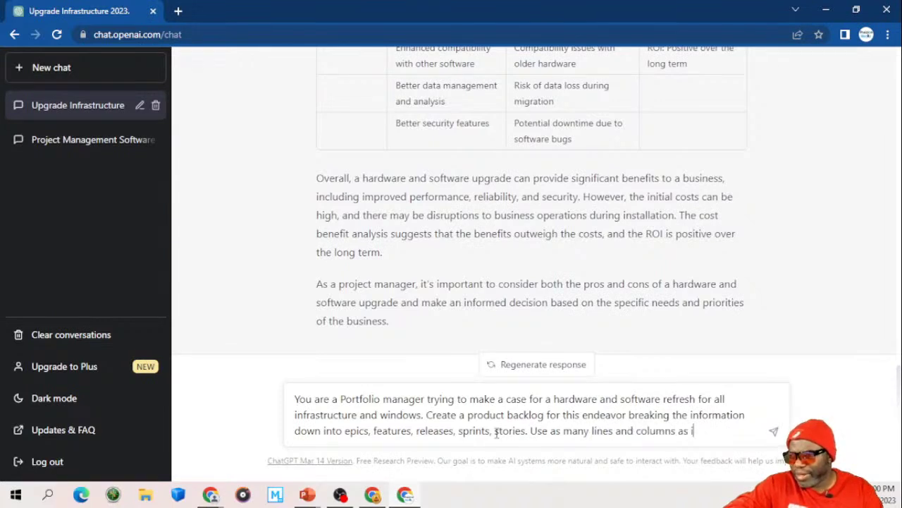
type("s necessar")
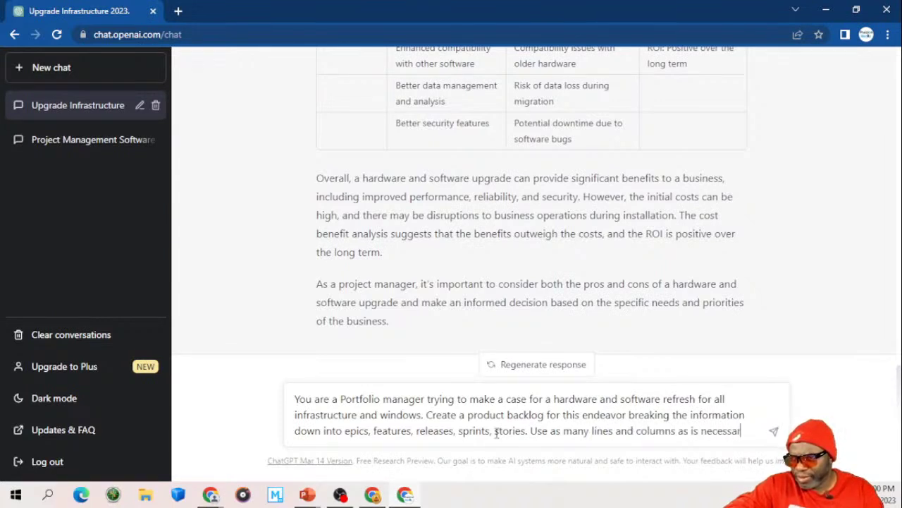
Step: Complete the sentence with "to paint a clear picture for the less technical stakeholders resulting in a green light to go ahead." and send the prompt
type("y to paint a clear")
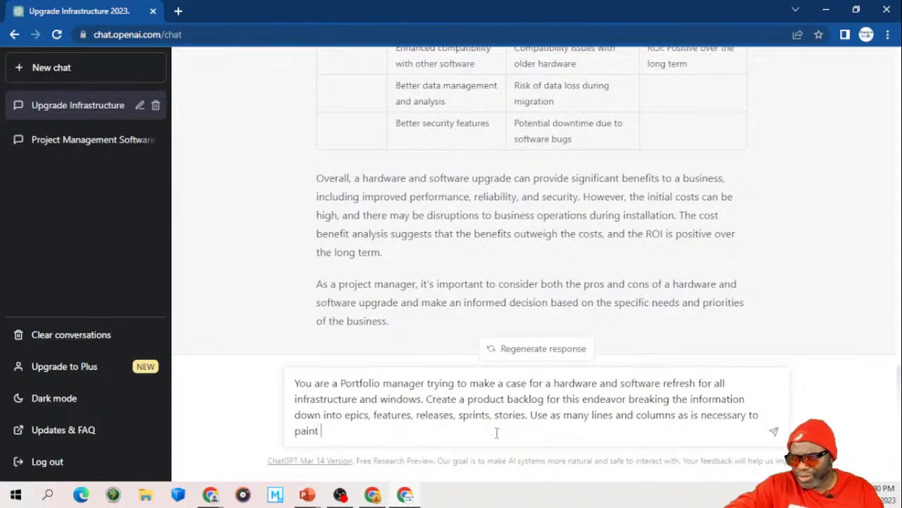
type(" pict")
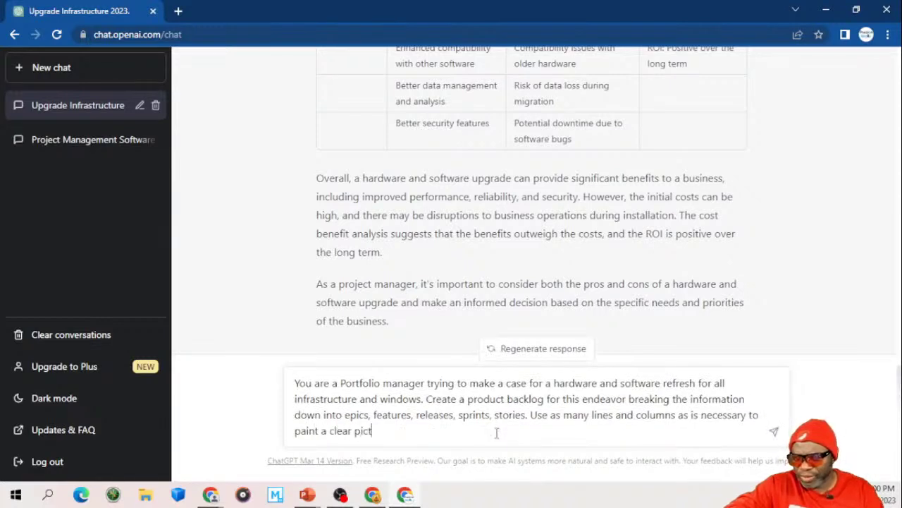
type("ure for the les")
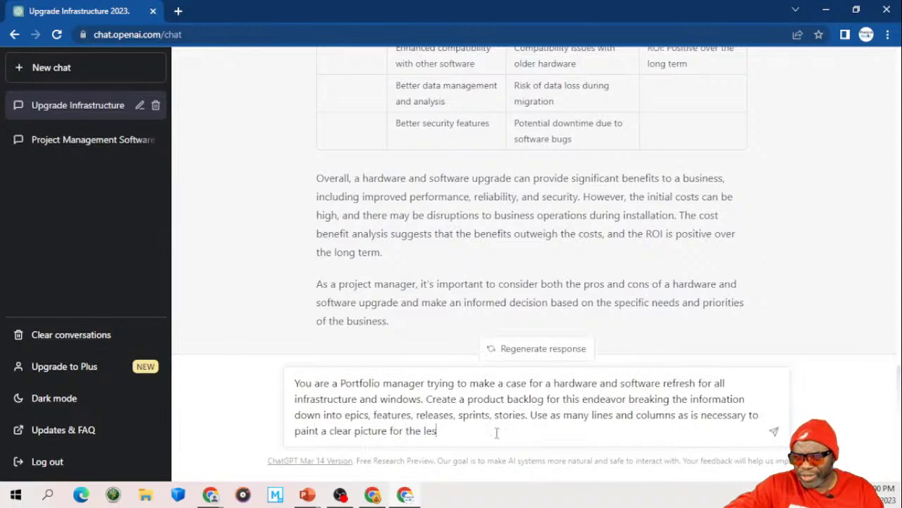
type("s technical ")
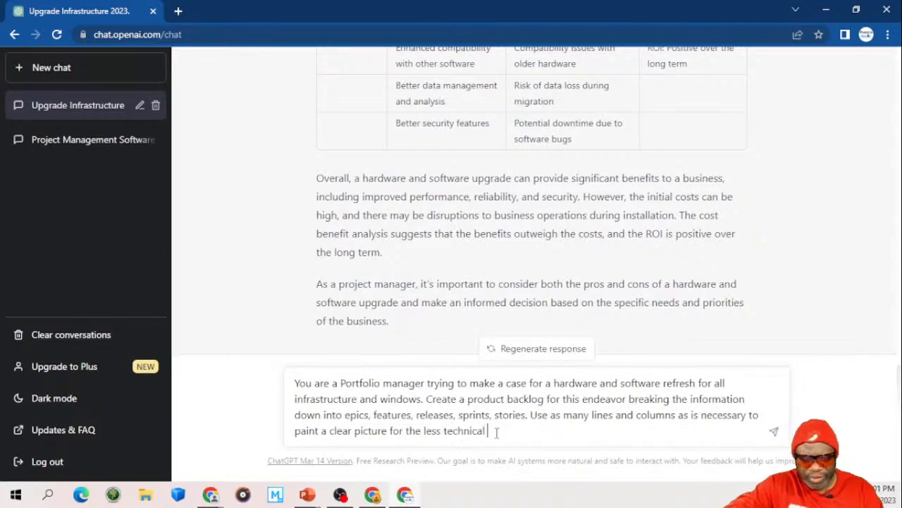
type("stakeholder")
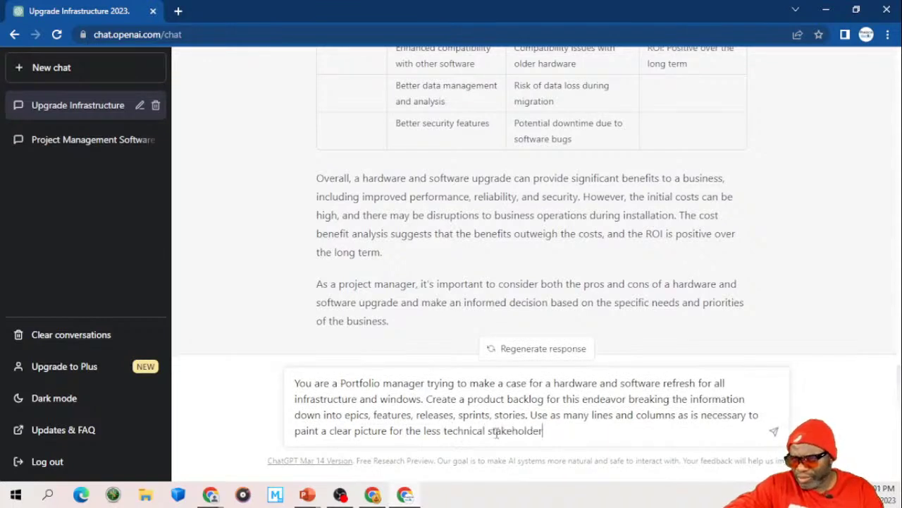
type("s resulting ")
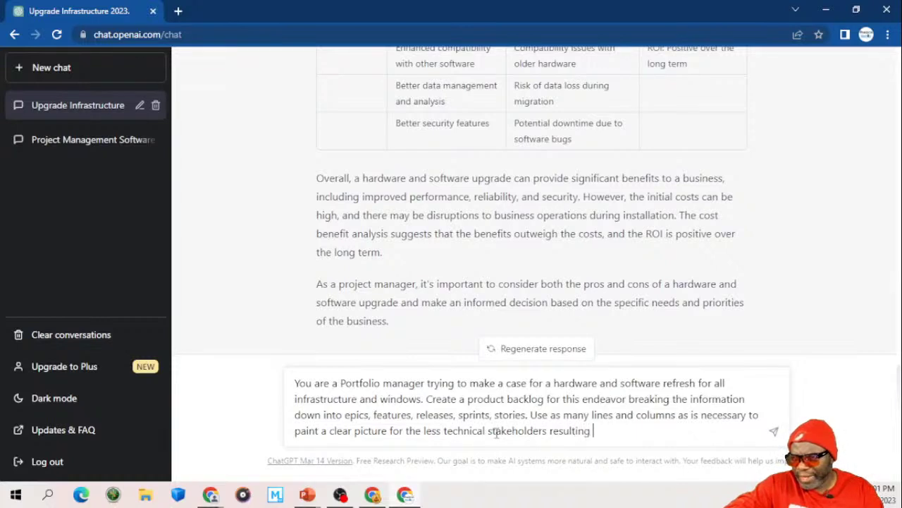
type("in a green ")
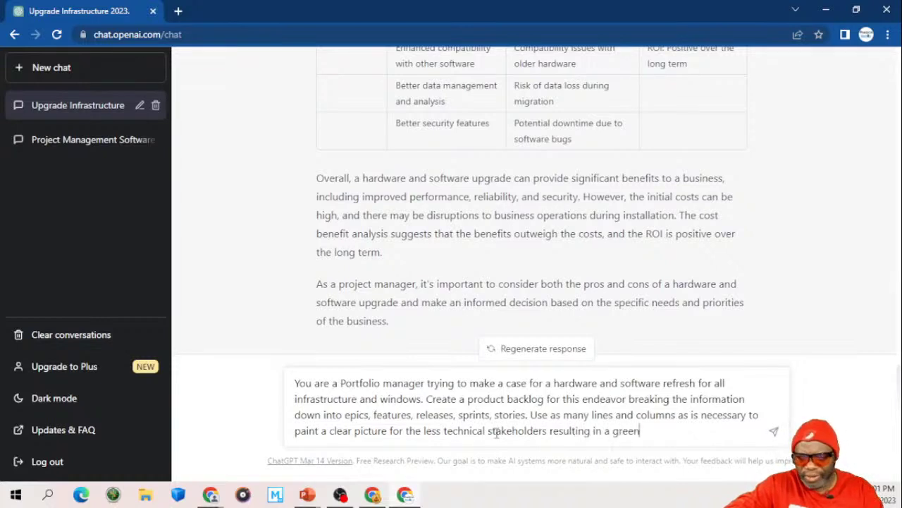
type("light to go ahead.")
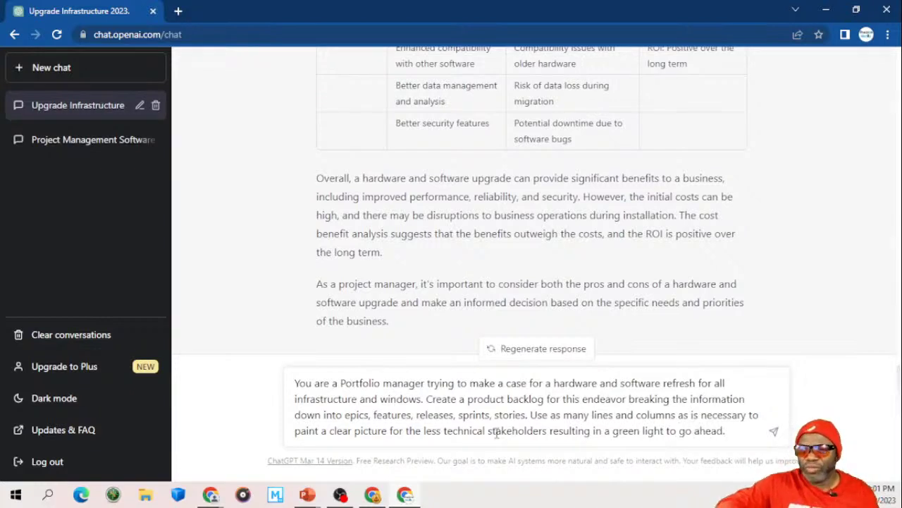
key("Return")
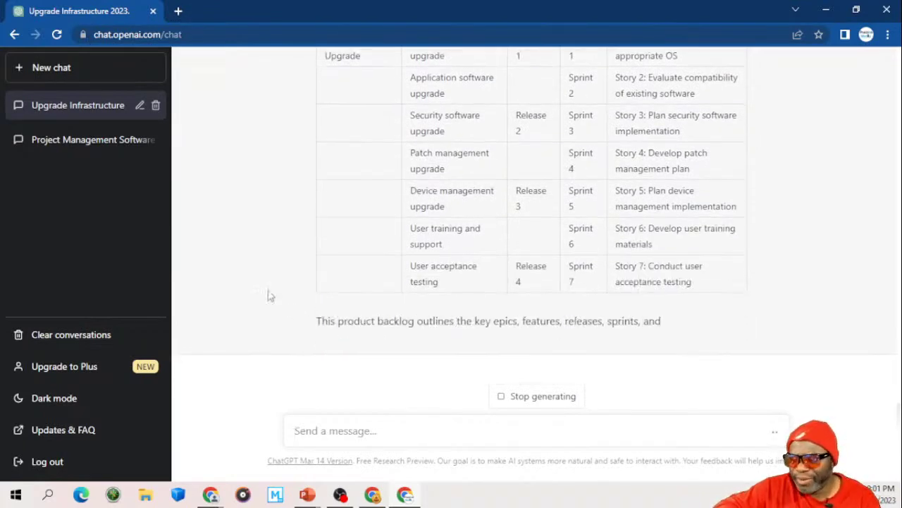
Step: Review the generated product backlog table, covering its epics, features, releases, sprints and stories, and the explanation beneath it
scroll(268, 296, "up", 2)
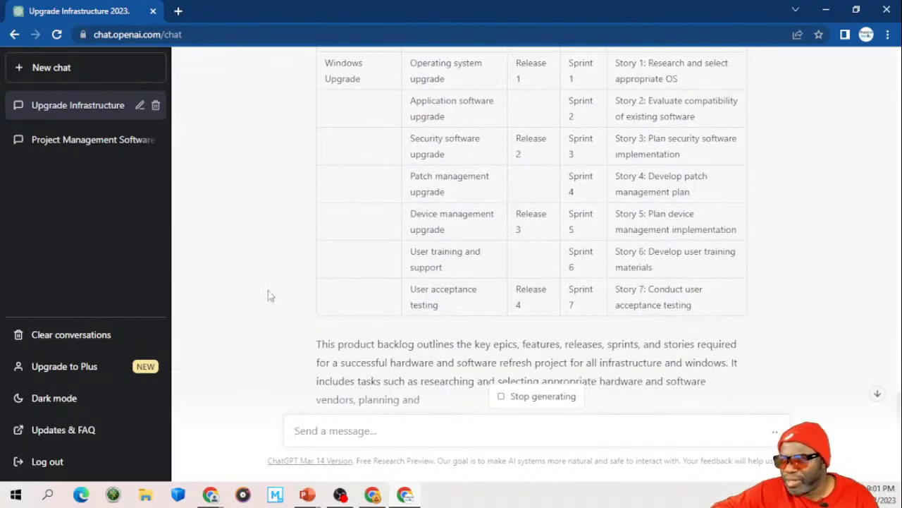
scroll(268, 296, "up", 3)
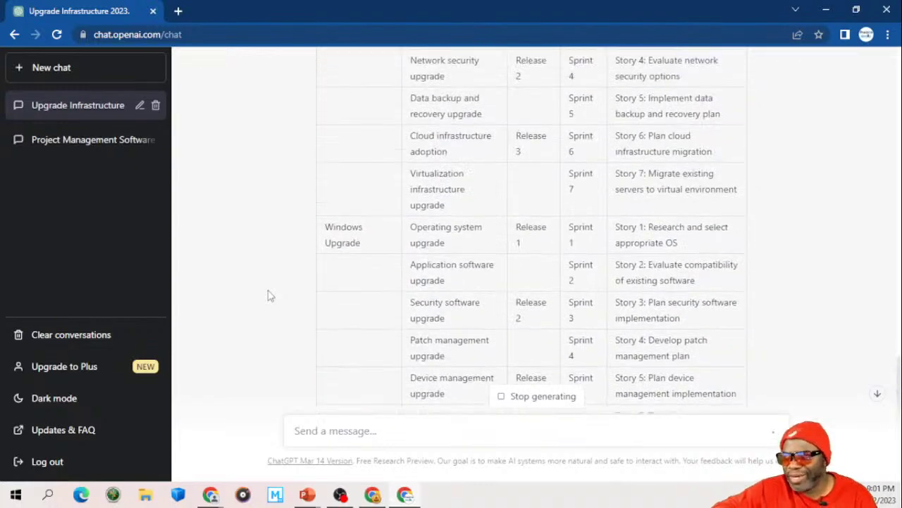
scroll(268, 296, "up", 2)
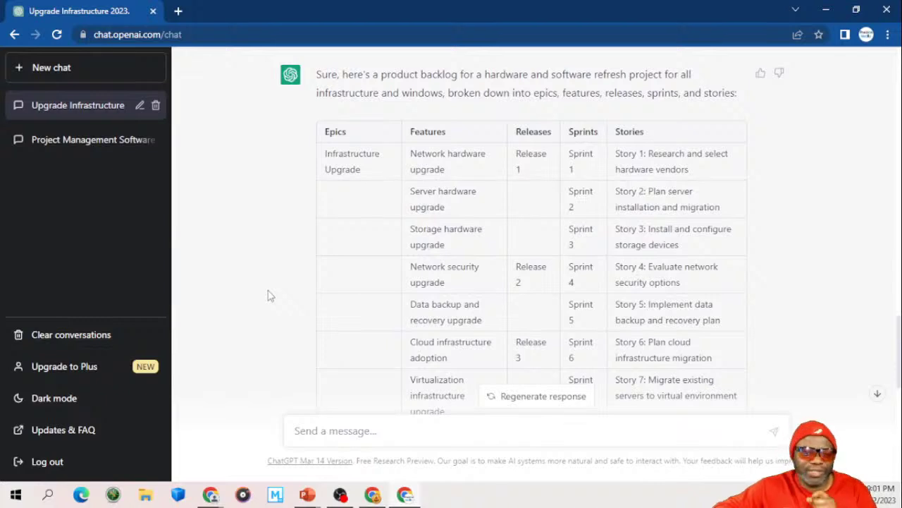
scroll(268, 296, "down", 1)
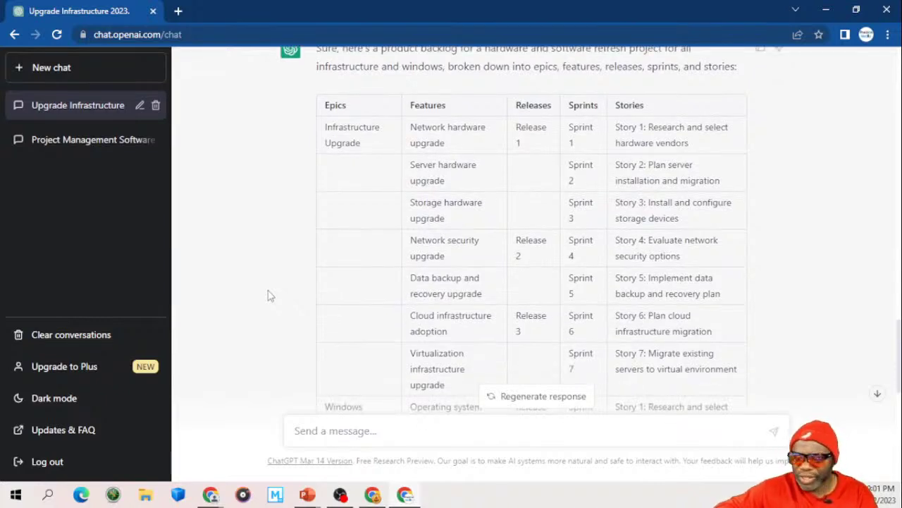
scroll(268, 296, "down", 5)
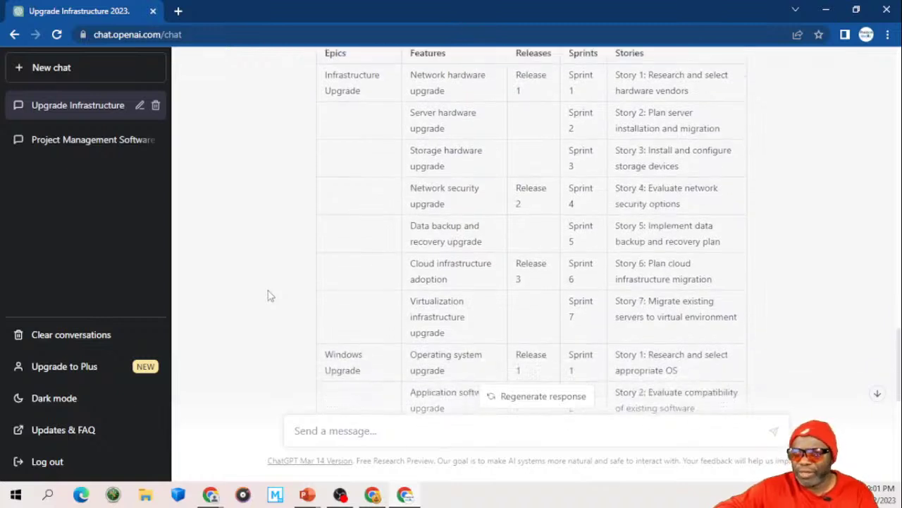
scroll(268, 296, "down", 5)
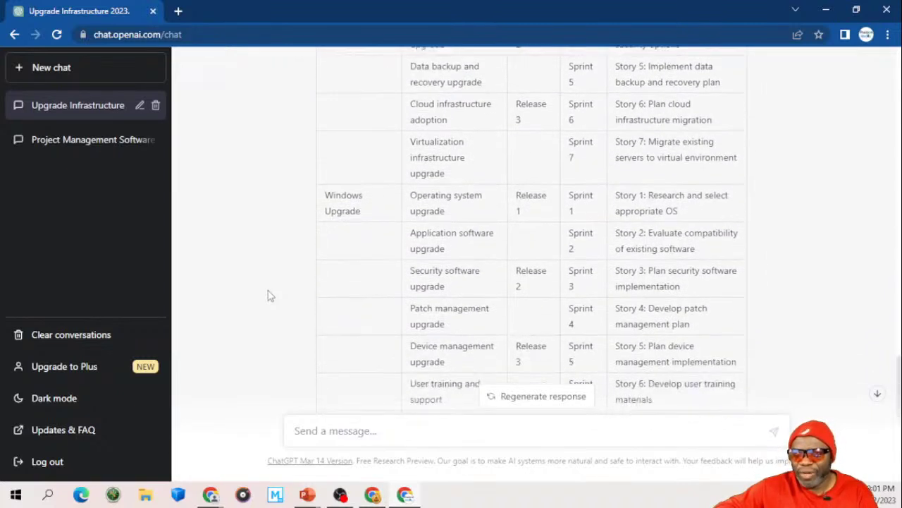
scroll(267, 296, "down", 3)
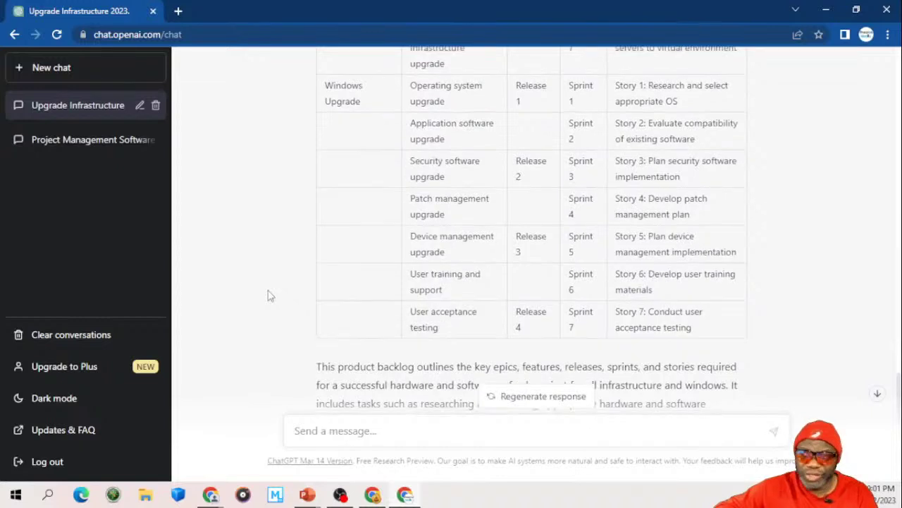
scroll(268, 296, "down", 1)
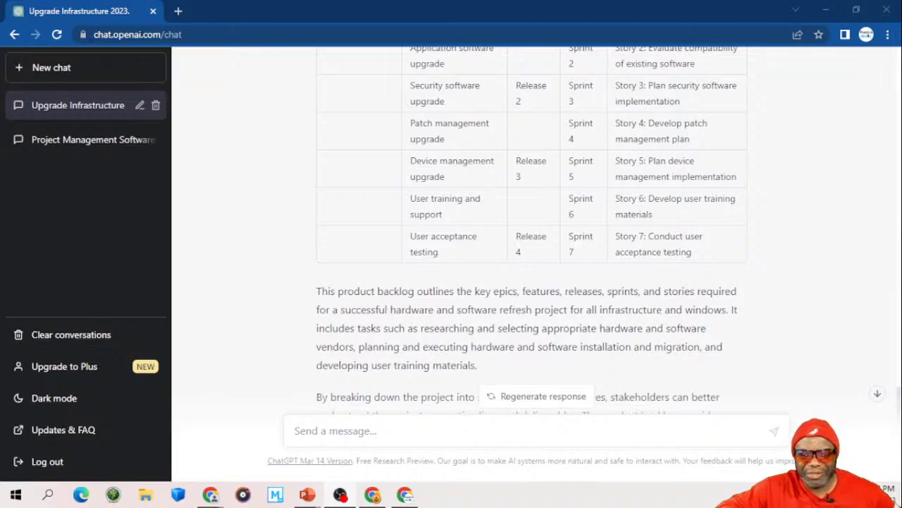
left_click(261, 245)
scroll(265, 248, "down", 2)
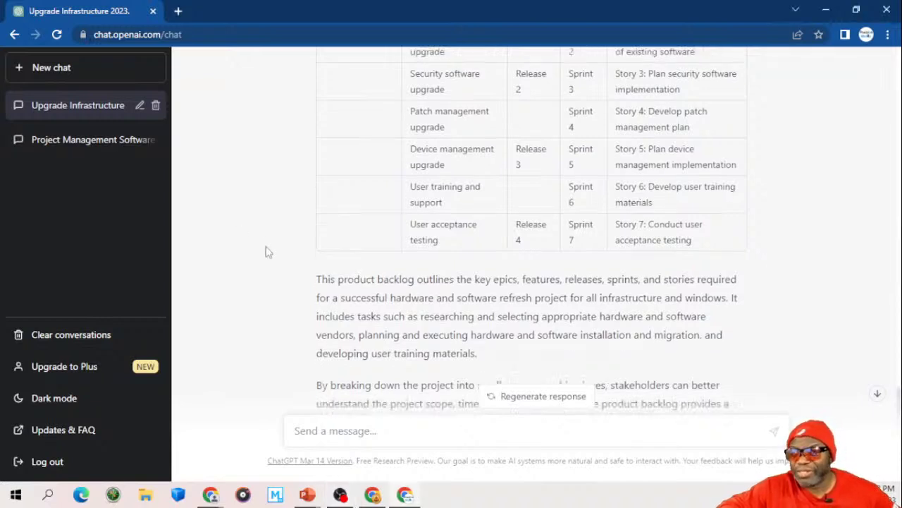
scroll(267, 252, "up", 6)
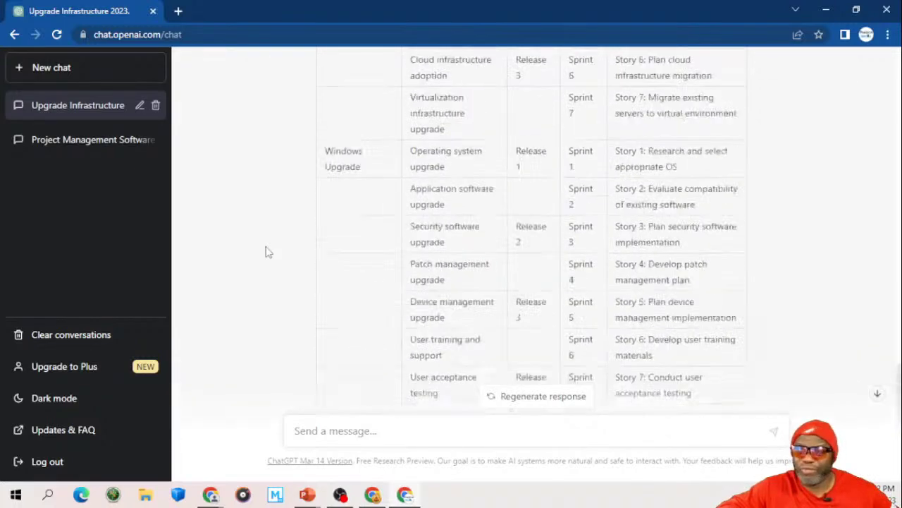
scroll(266, 251, "up", 3)
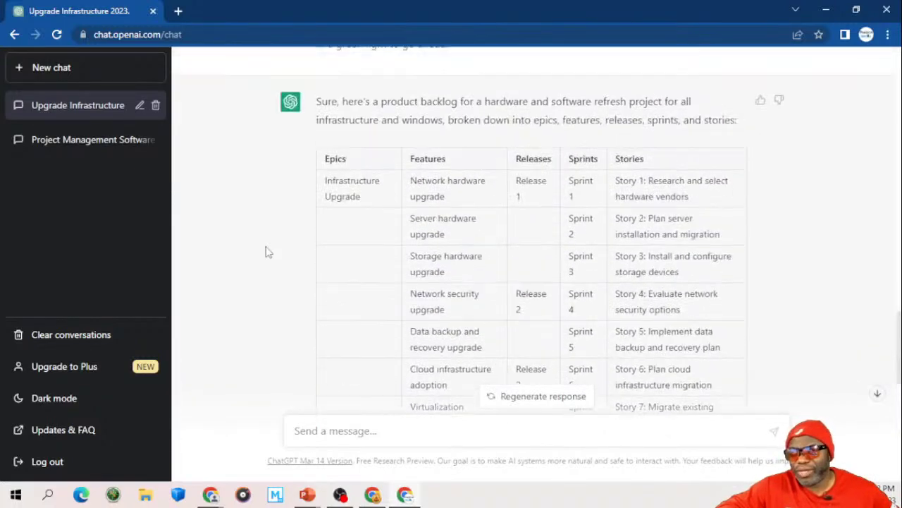
scroll(267, 251, "down", 1)
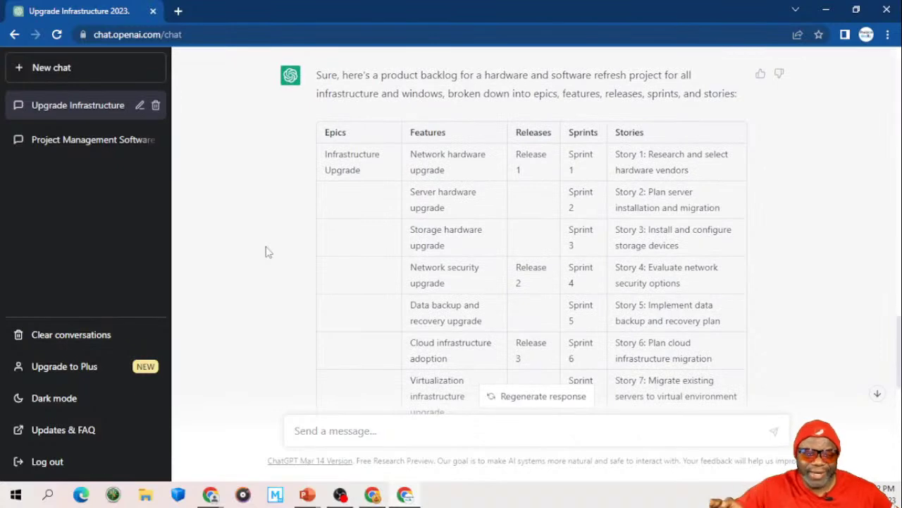
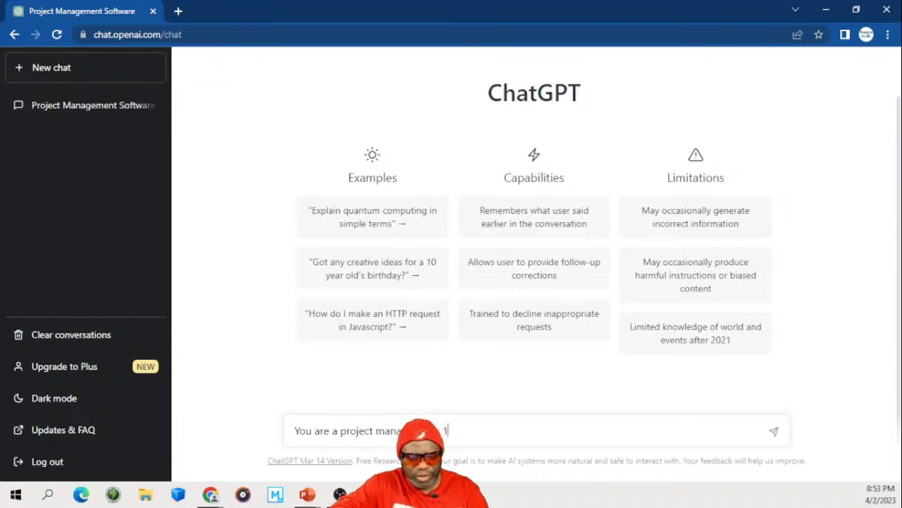
Step: Complete the project manager role description in the new chat's prompt with "14 years of experience on large IT hardware projects"
type("rs o")
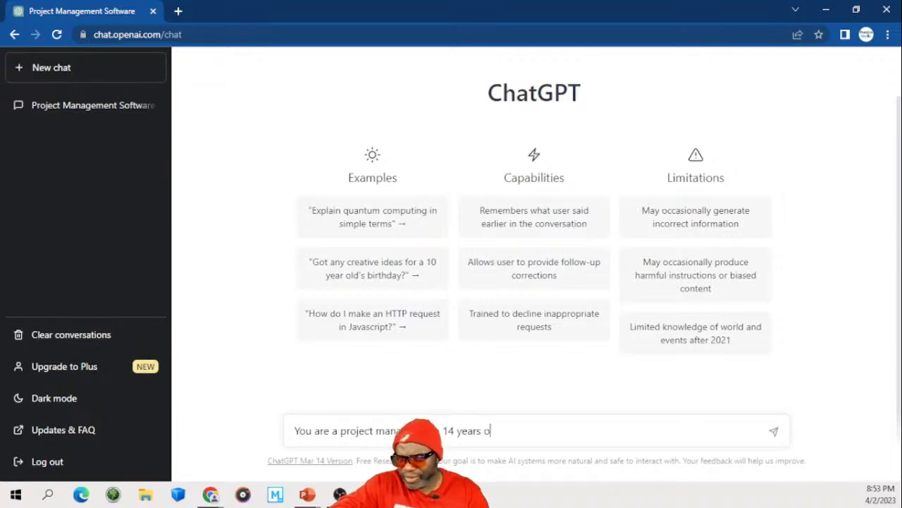
type("f experience on")
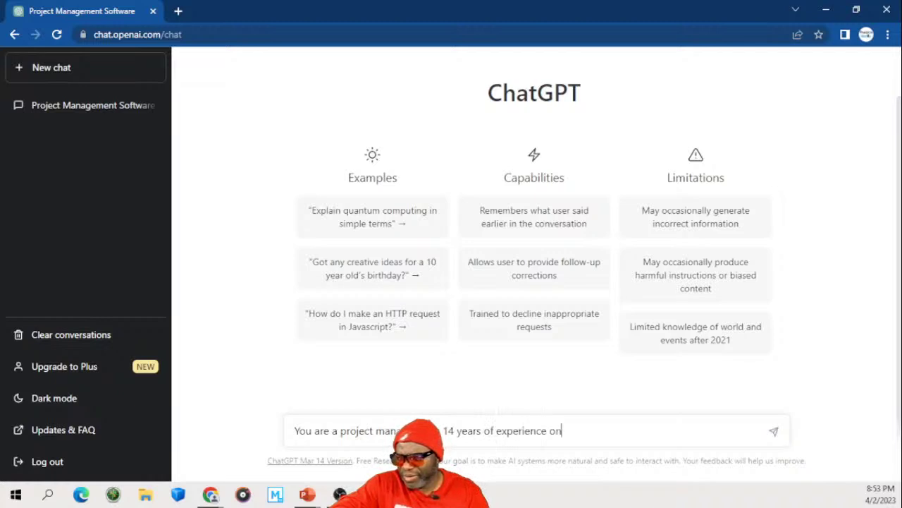
type(" large lT hardware")
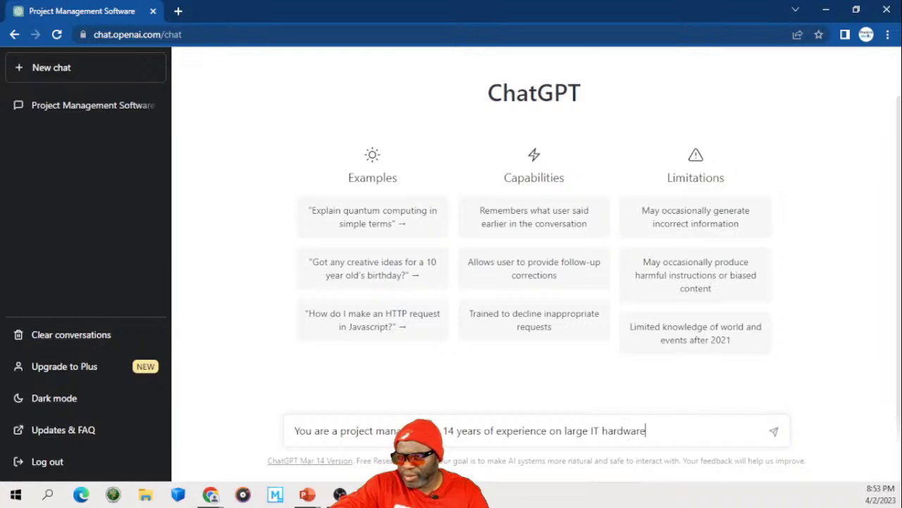
type(" r")
type(" project")
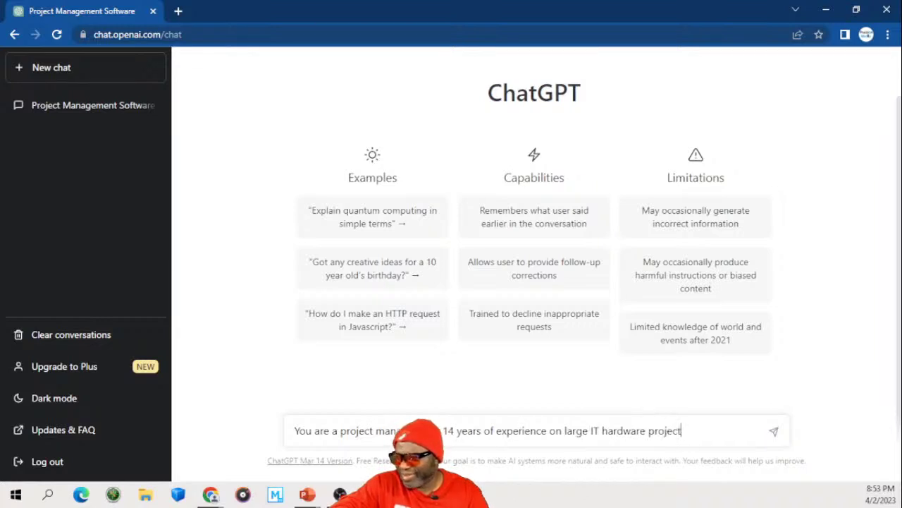
Step: Finish the role sentence with "projects." and add "Write a compelling argument as to why your company infrastructure" to the prompt
type("s. Write a")
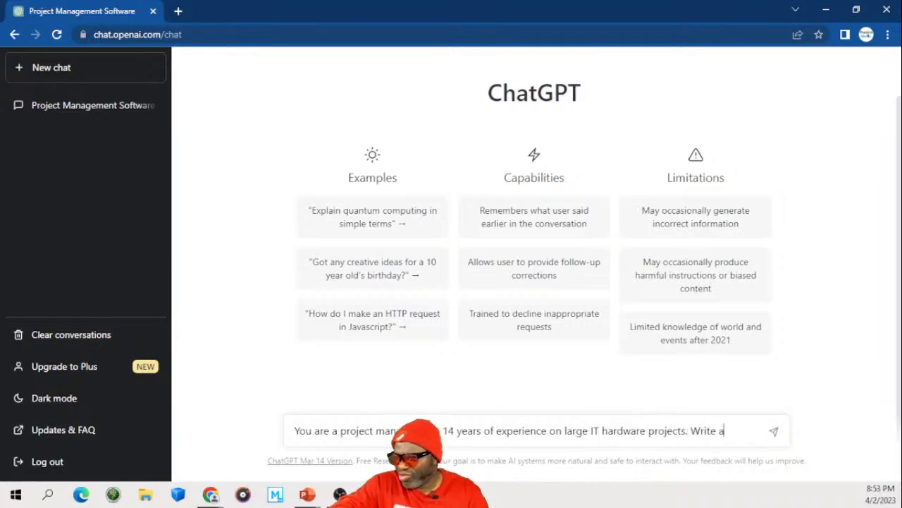
type(" compelling")
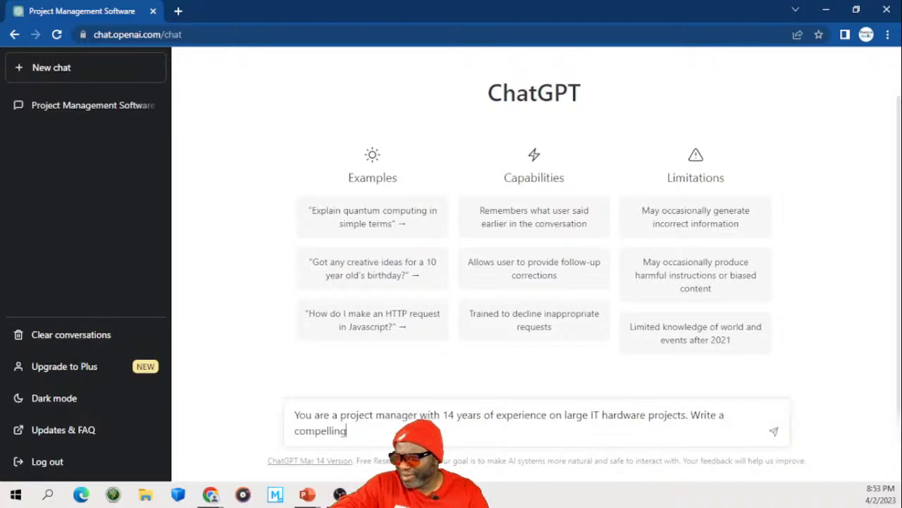
type(" argument for your c")
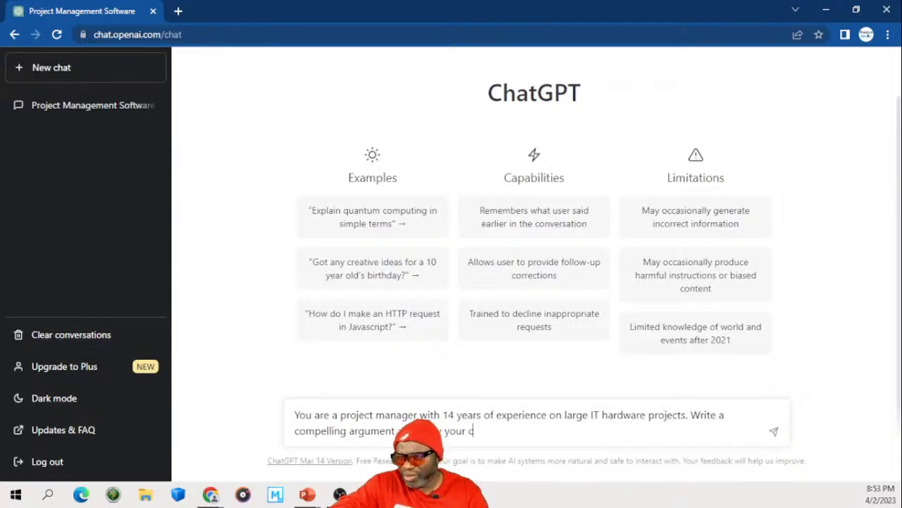
type("ompan")
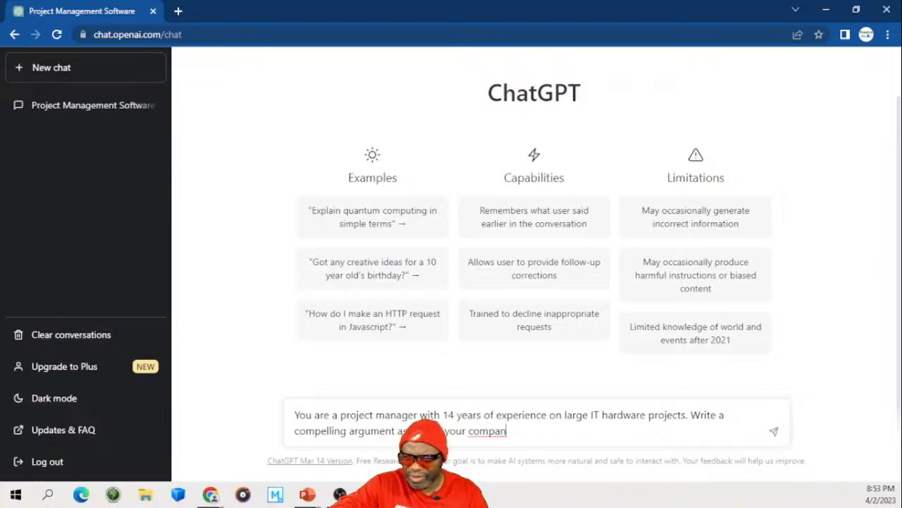
type("i")
key("BackSpace")
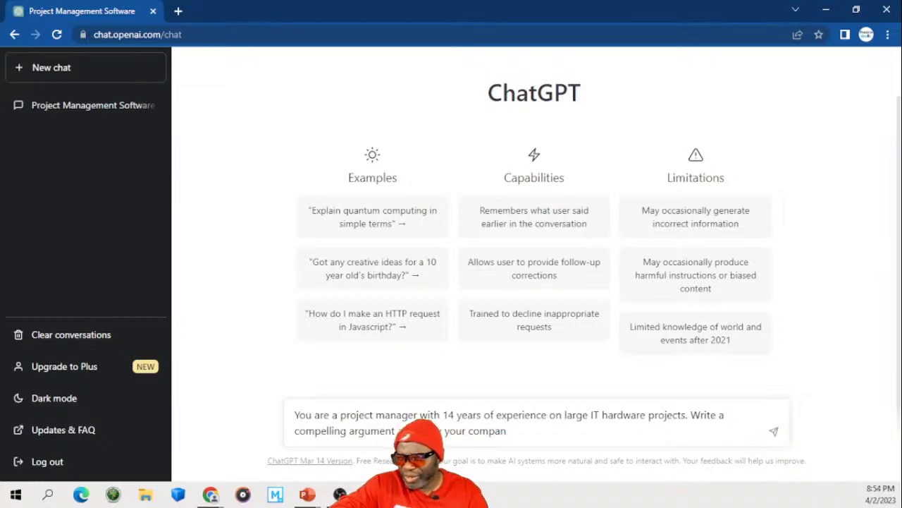
type("y")
type(" inf")
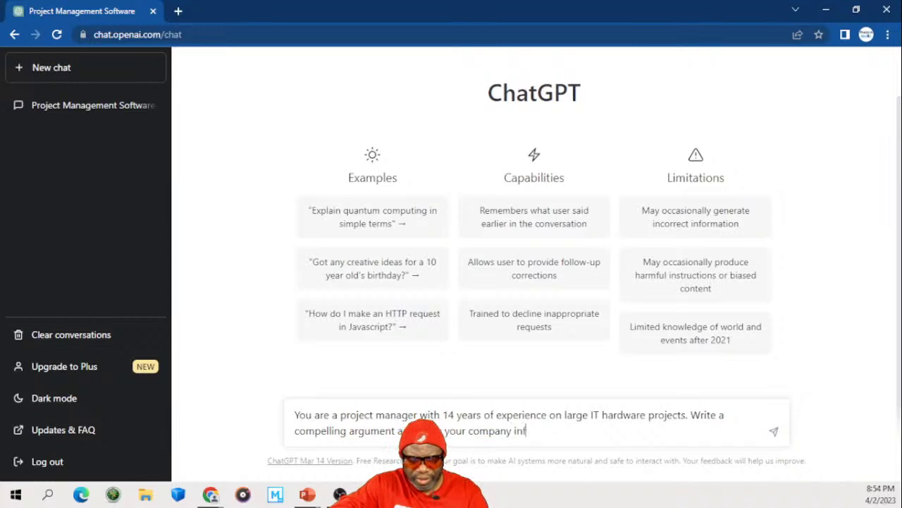
type("rastructur")
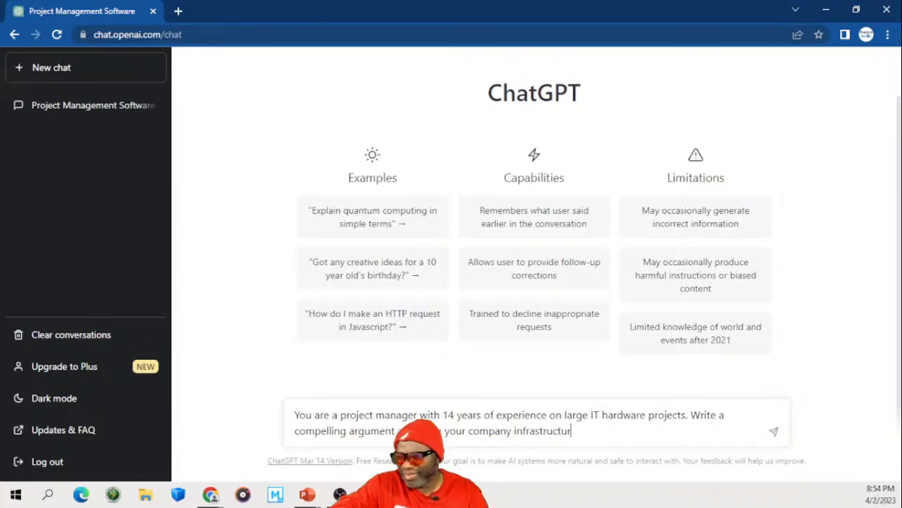
Step: Complete the request with "should be refreshed in 2023." and begin the following sentence with "Mention"
type("e should be ")
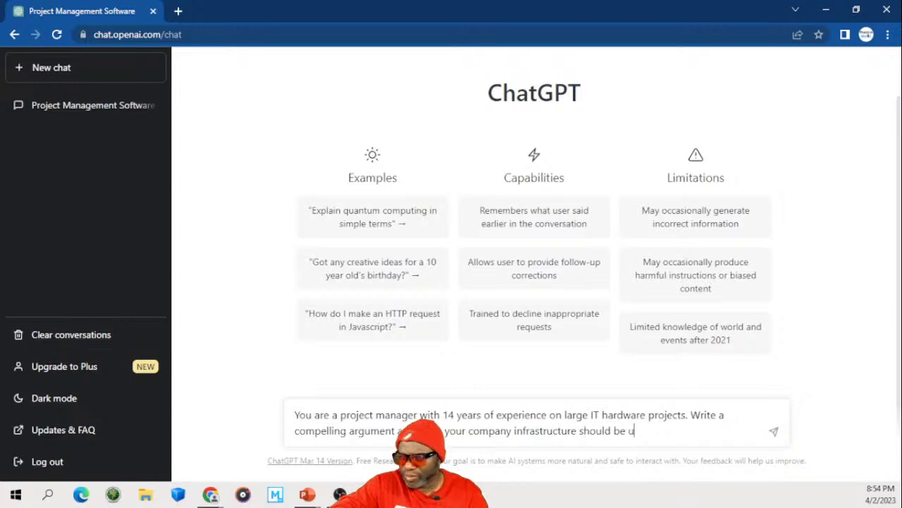
type("u")
key("BackSpace")
type("ref")
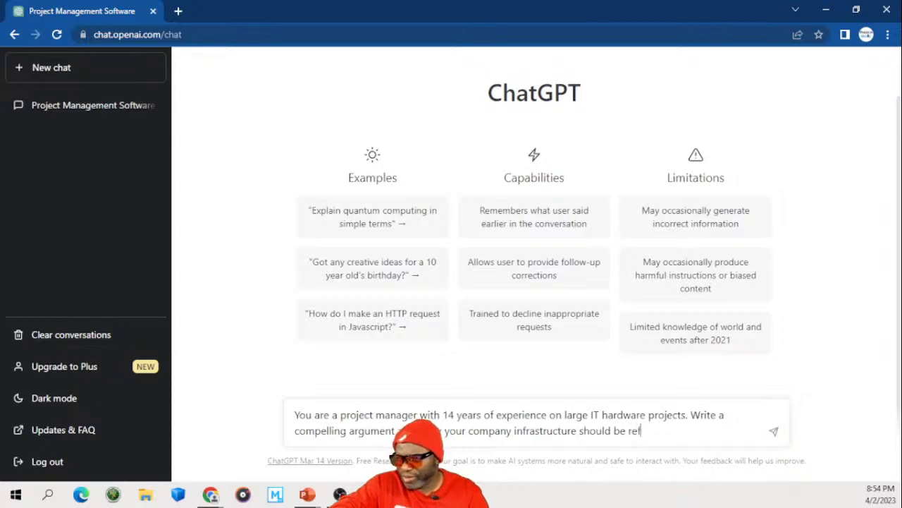
type("reshed in 2")
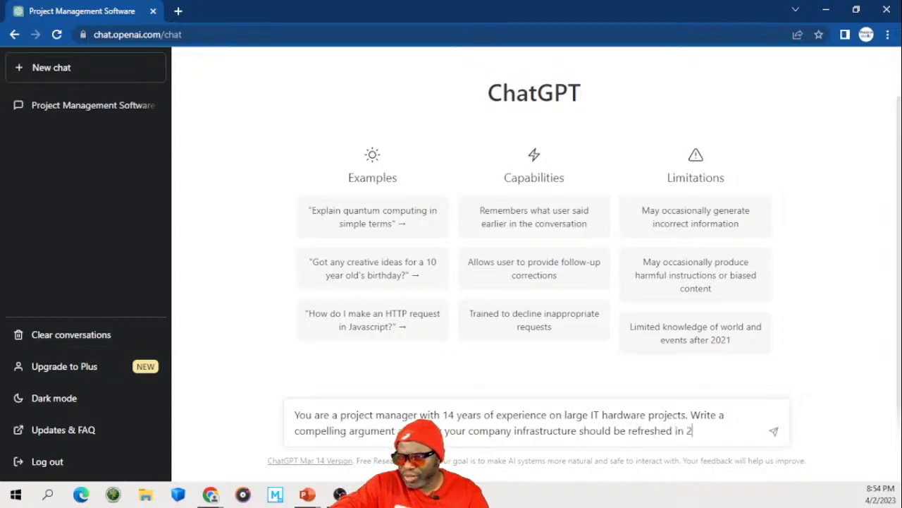
type("023. Mention")
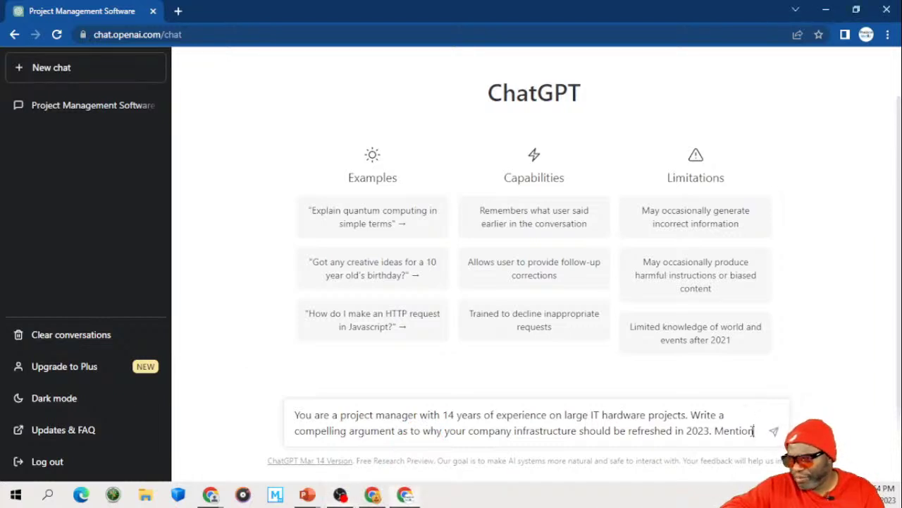
Step: Continue the "Mention" sentence with "the following names in the argument:"
type("he ")
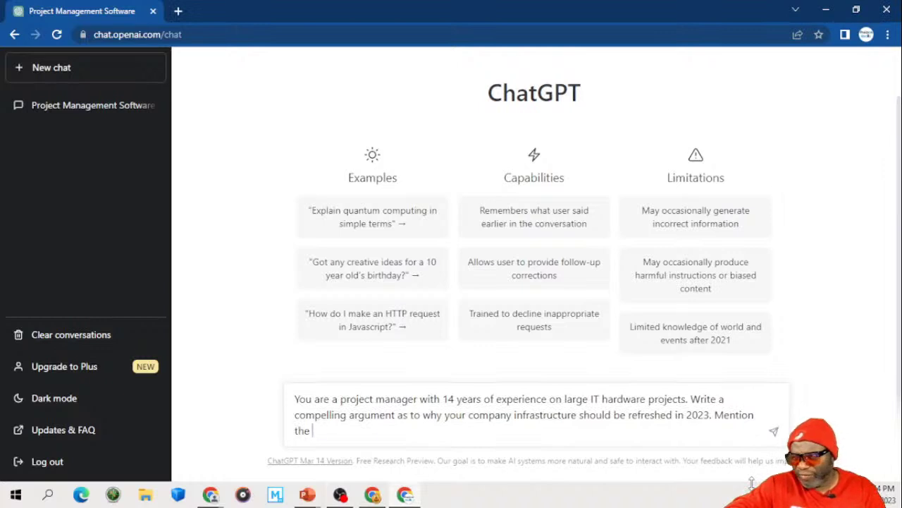
type("folling")
key("BackSpace")
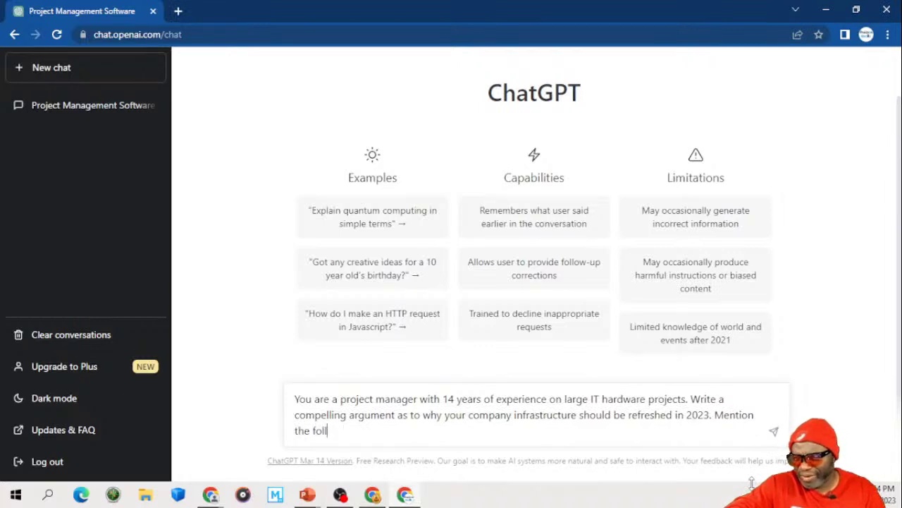
type("owing name")
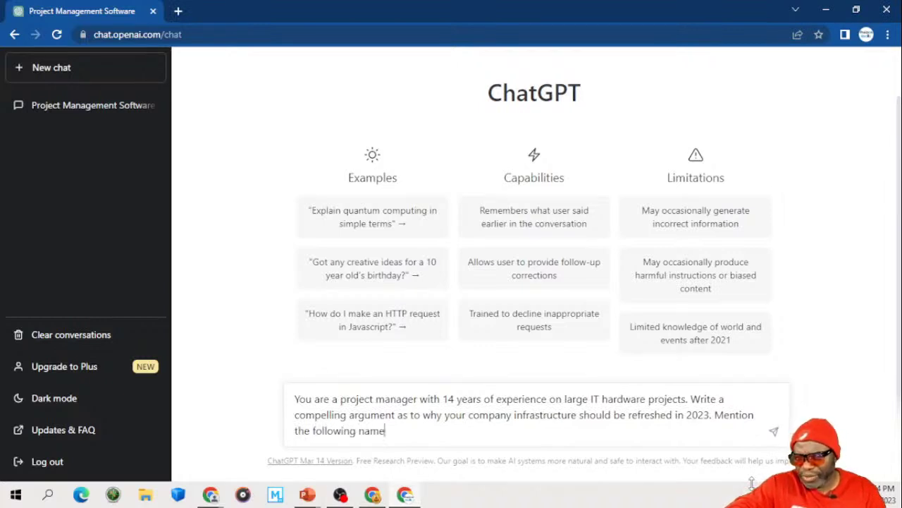
type("s in the arg")
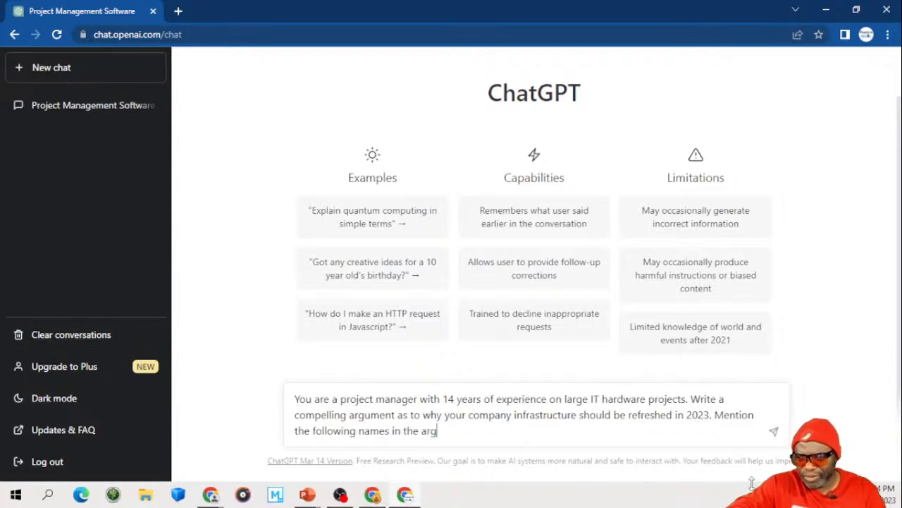
type("ument: ")
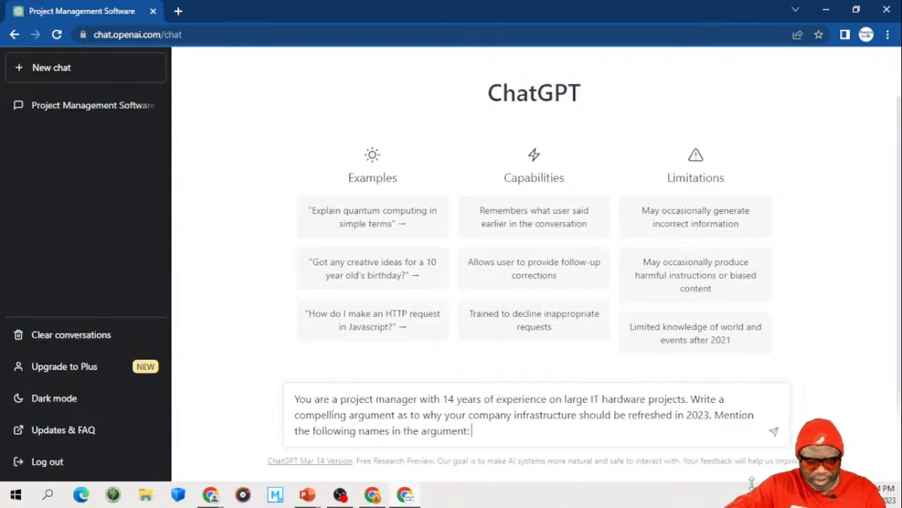
Step: List the first stakeholders in the prompt: a doctor's name, a woman's name with the title Ms., and the CFO's name
type("Dr. Rice,")
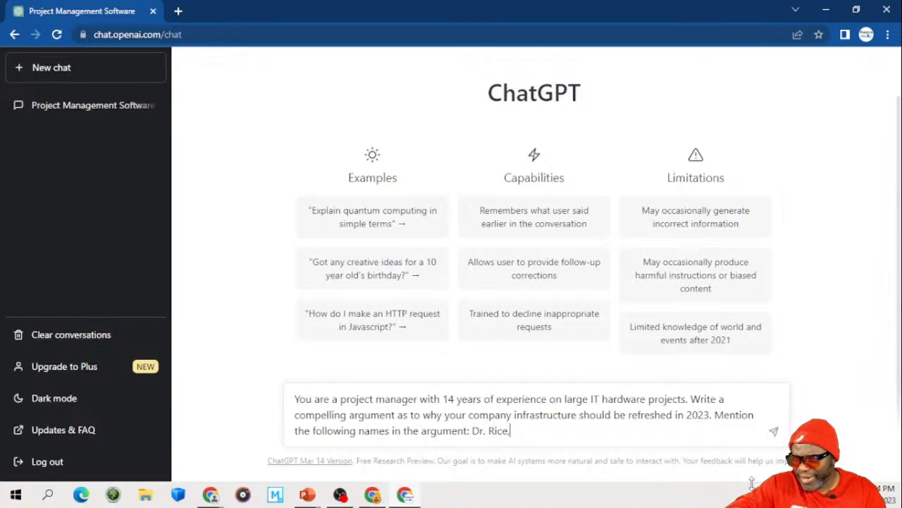
type(" Ms. Bla")
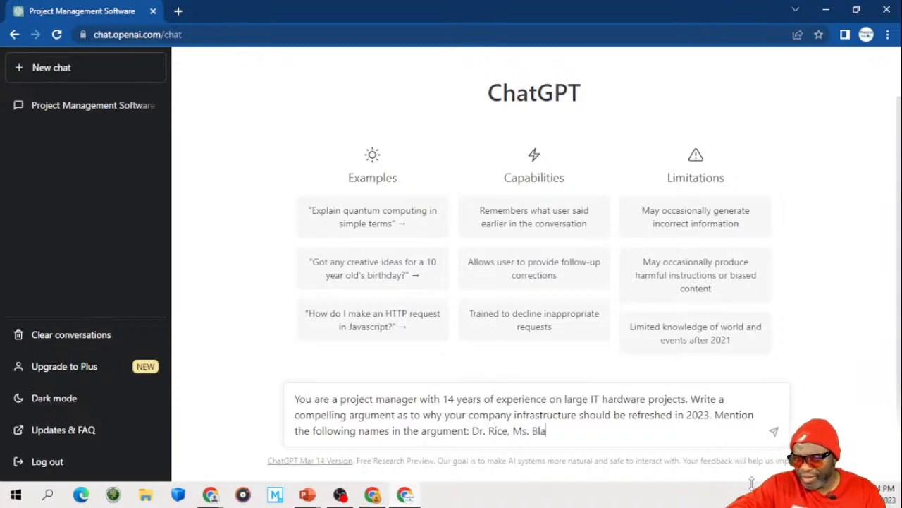
type("ck,")
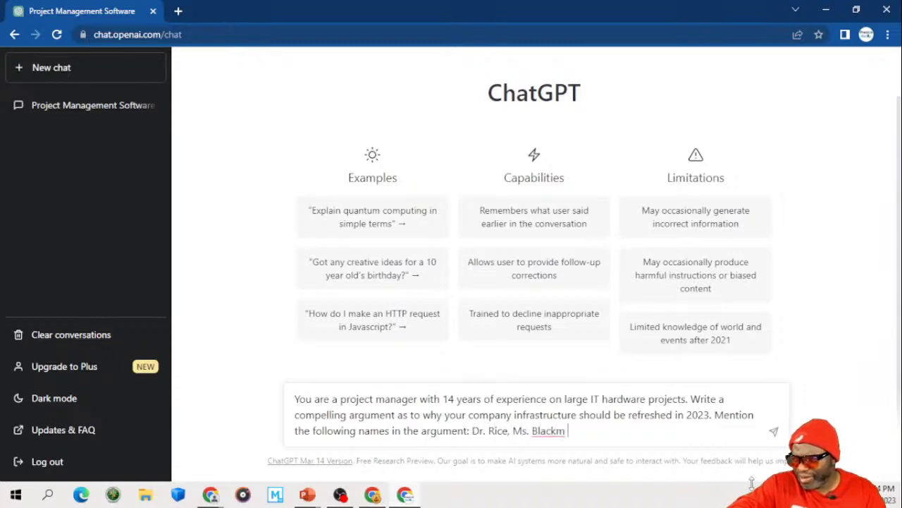
key("BackSpace")
type(", The CF")
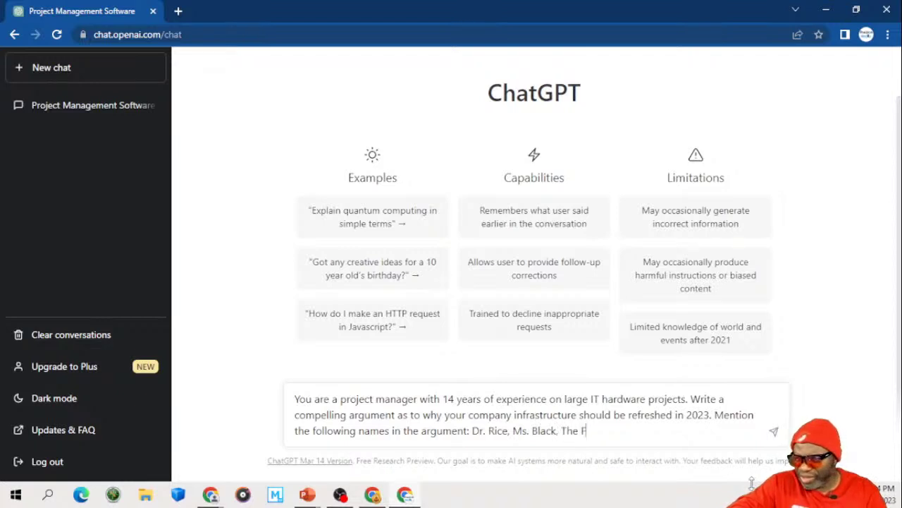
type("O H")
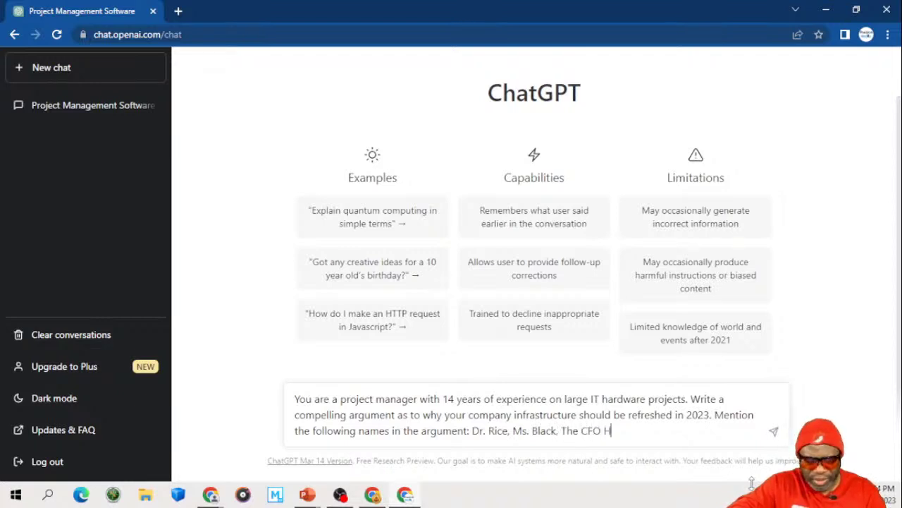
type("G Barne")
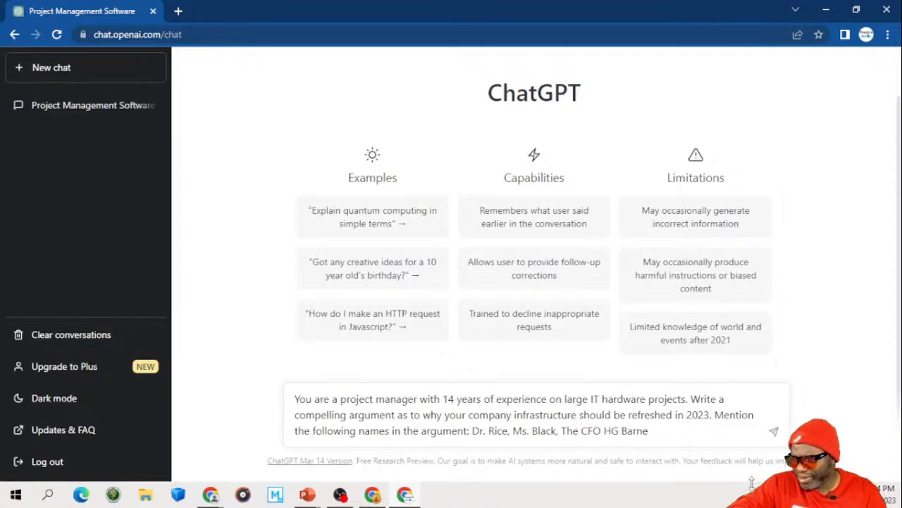
Step: Finish the stakeholder list with "and the President of the company" followed by the president's name and a period
type("s and the Pr")
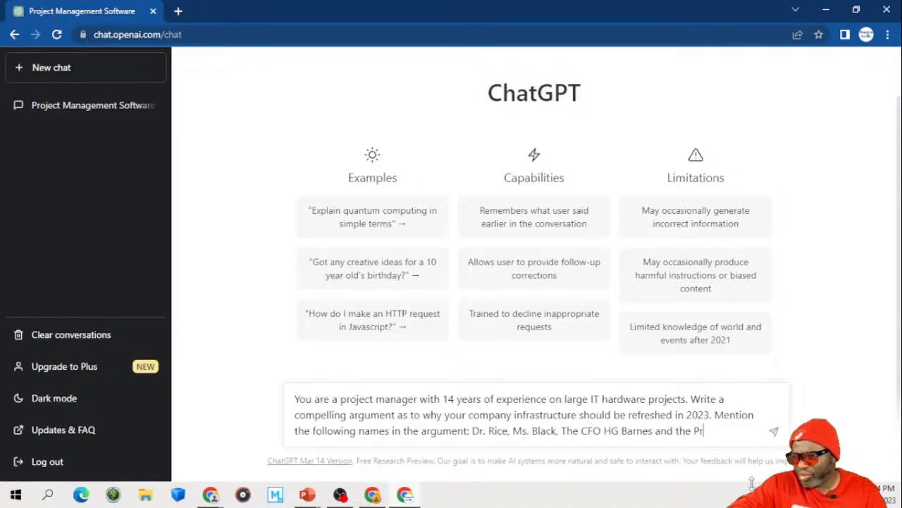
type("esident o")
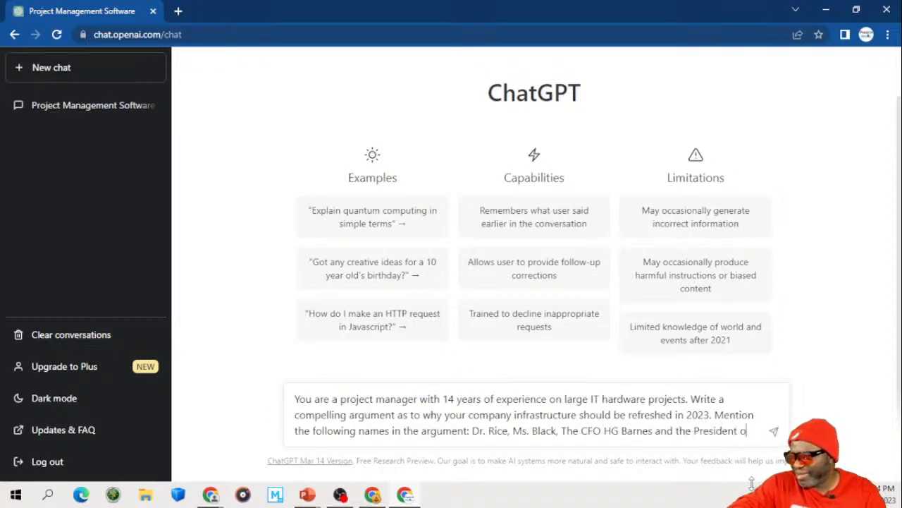
type("f the compant")
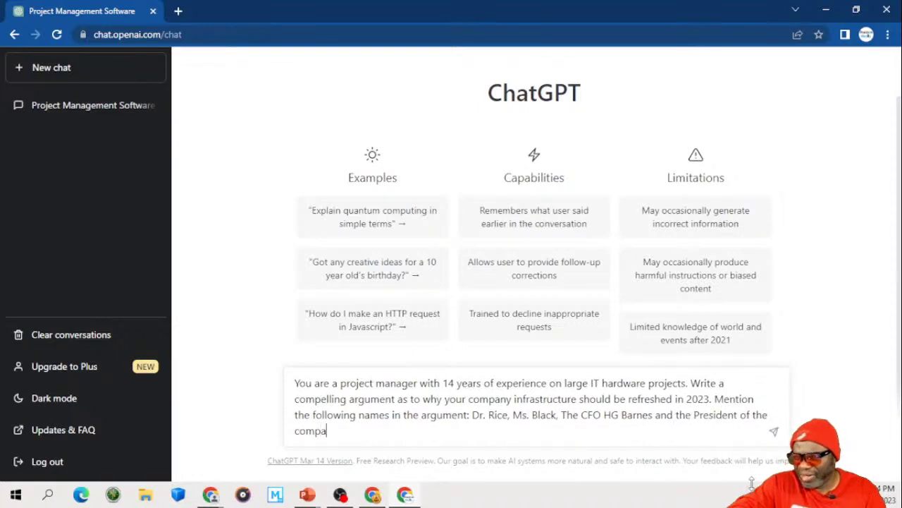
key("BackSpace")
key("BackSpace")
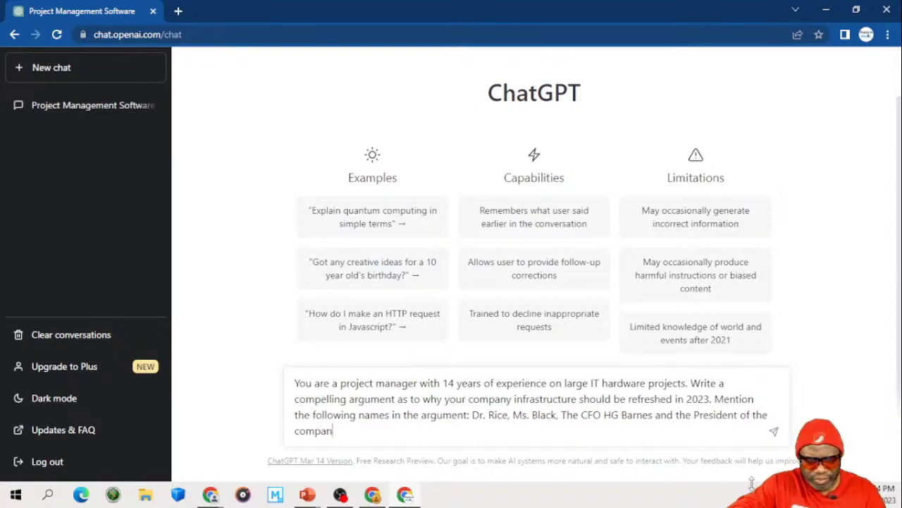
type("y Mr")
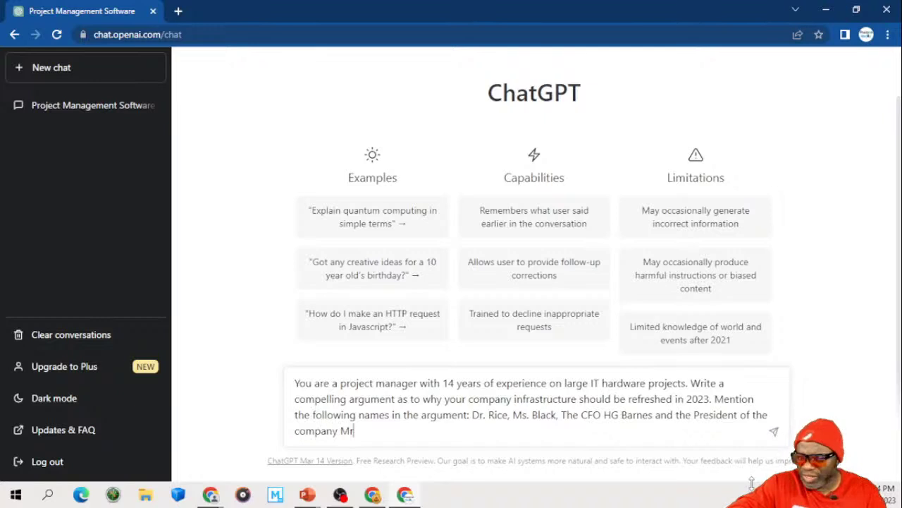
type(". Koalic.")
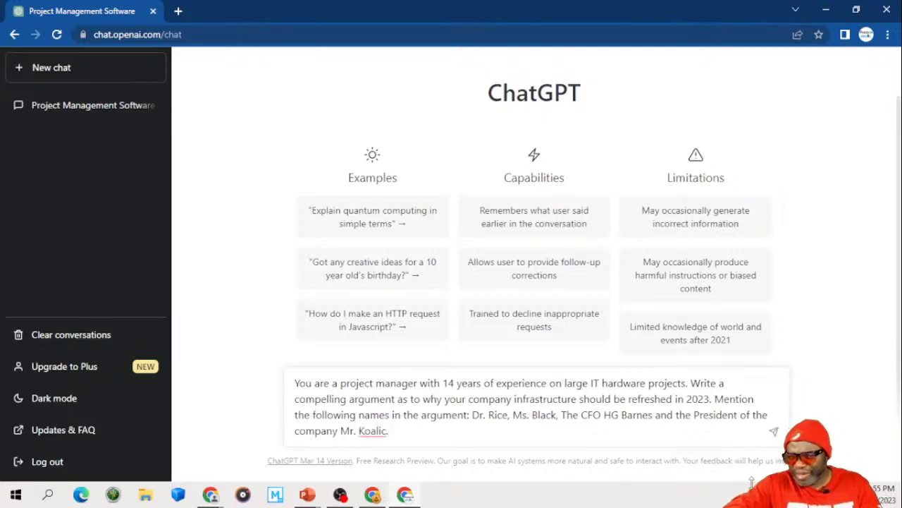
Step: Add the instruction "Make the response as robust as possible" after the stakeholder list
type("N")
key("BackSpace")
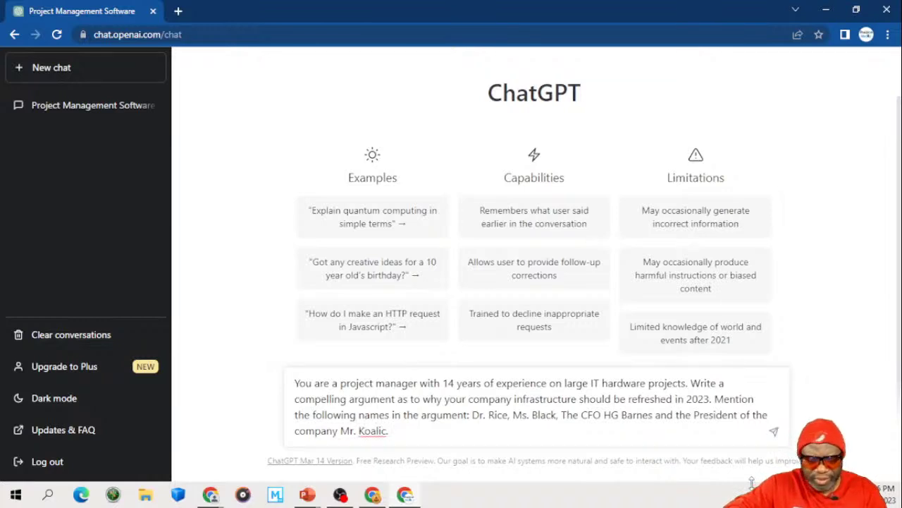
type("a")
key("BackSpace")
type("Make the ")
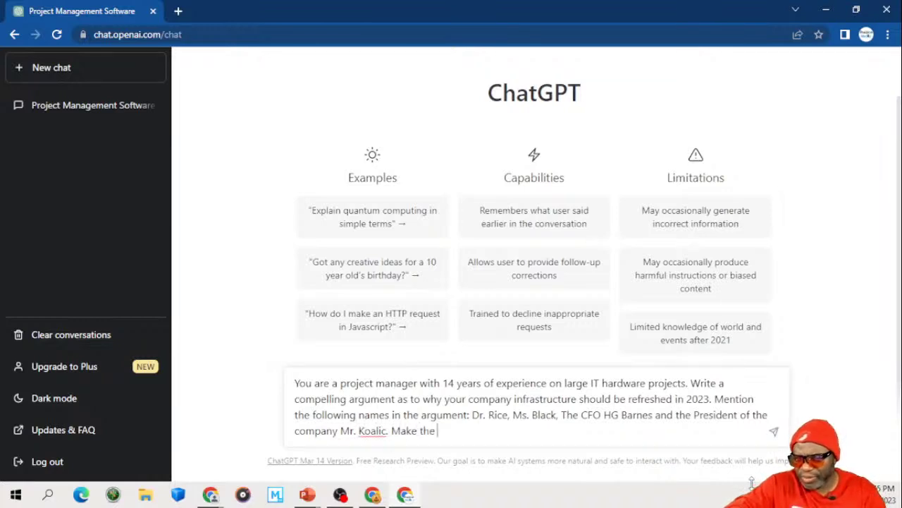
type("response as ")
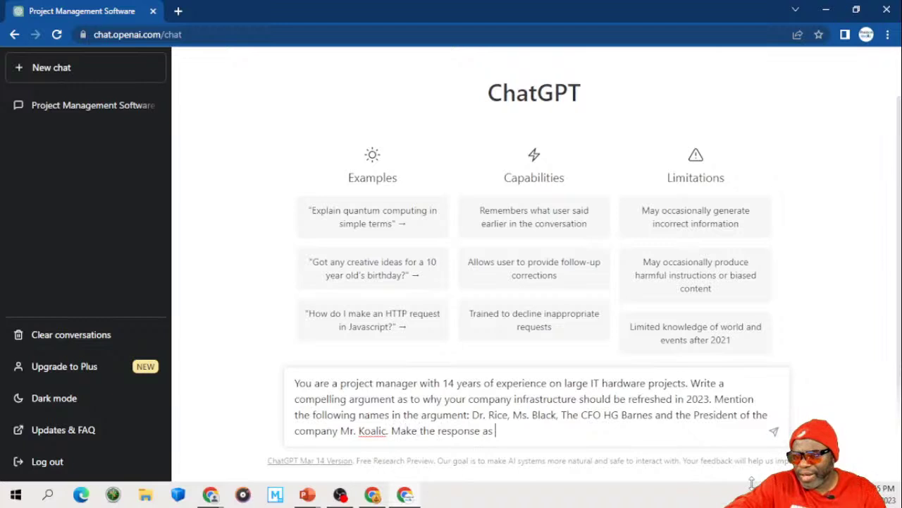
type("robust as possible.")
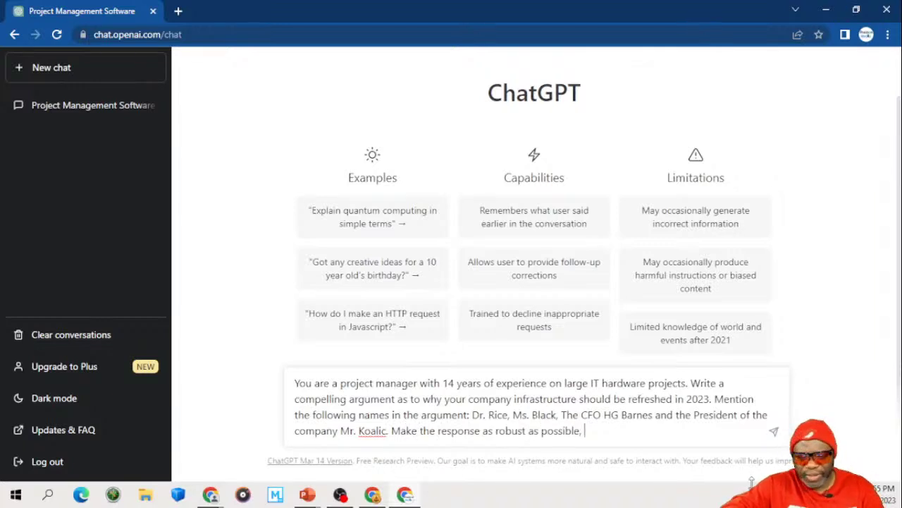
Step: Copy the whole prompt text and end its last sentence with a period instead of a comma
key("ctrl+a")
key("ctrl+c")
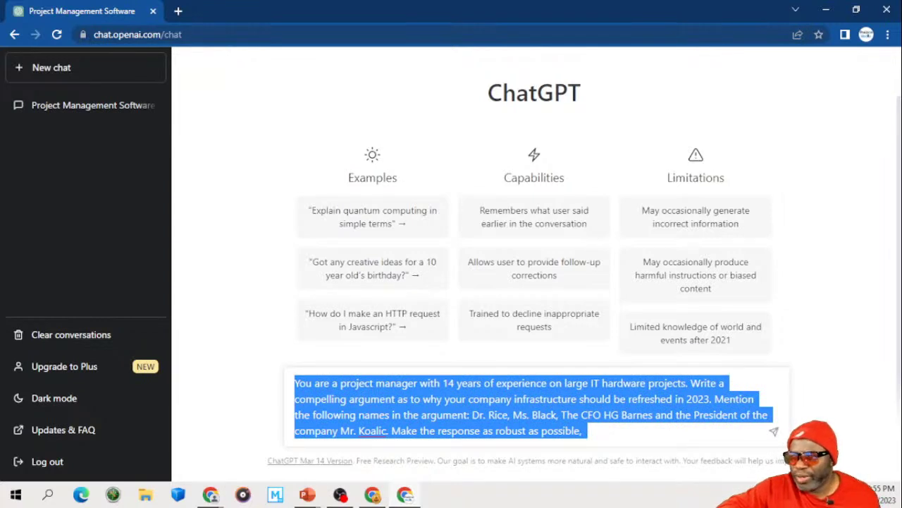
key("Right")
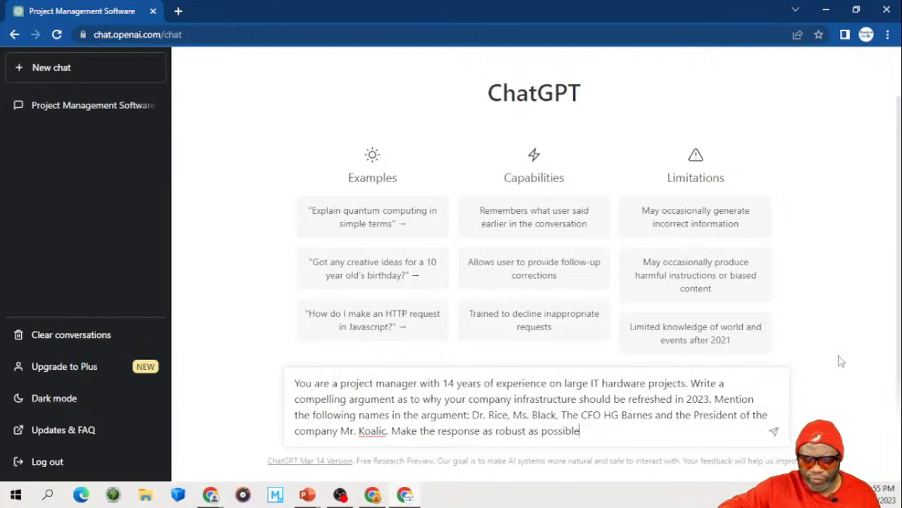
type(".")
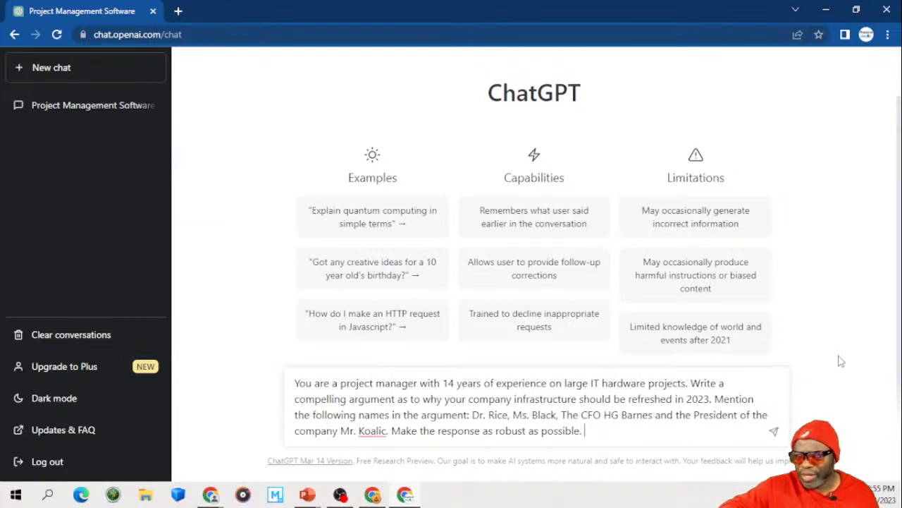
Step: Submit the infrastructure refresh prompt and read through the generated argument letter from greeting to closing
key("Return")
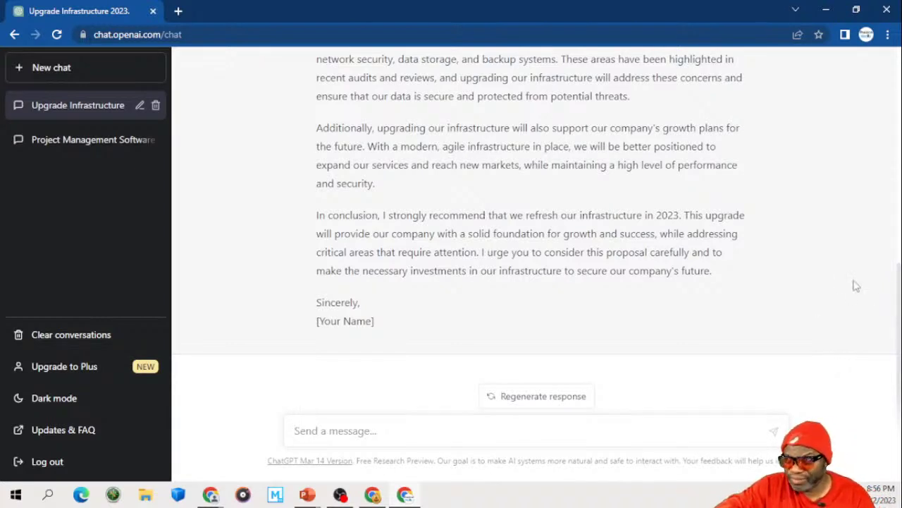
scroll(699, 290, "up", 1)
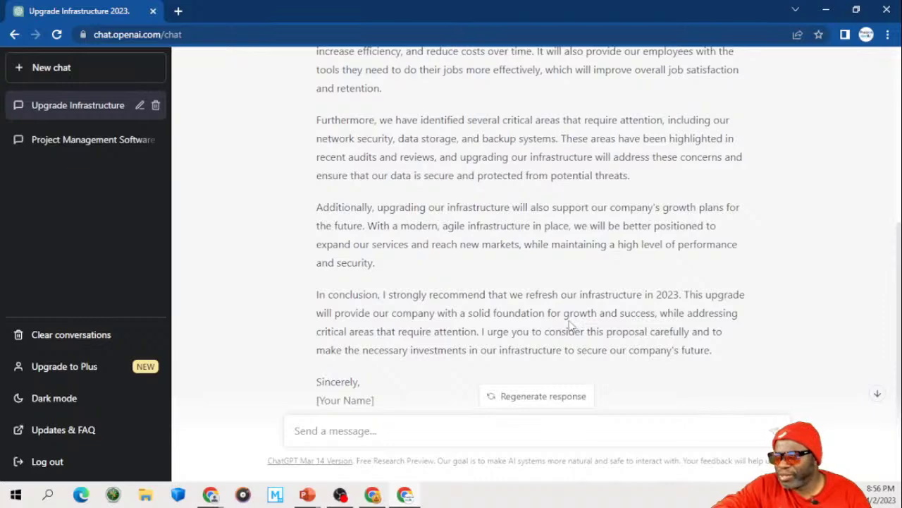
scroll(558, 325, "up", 5)
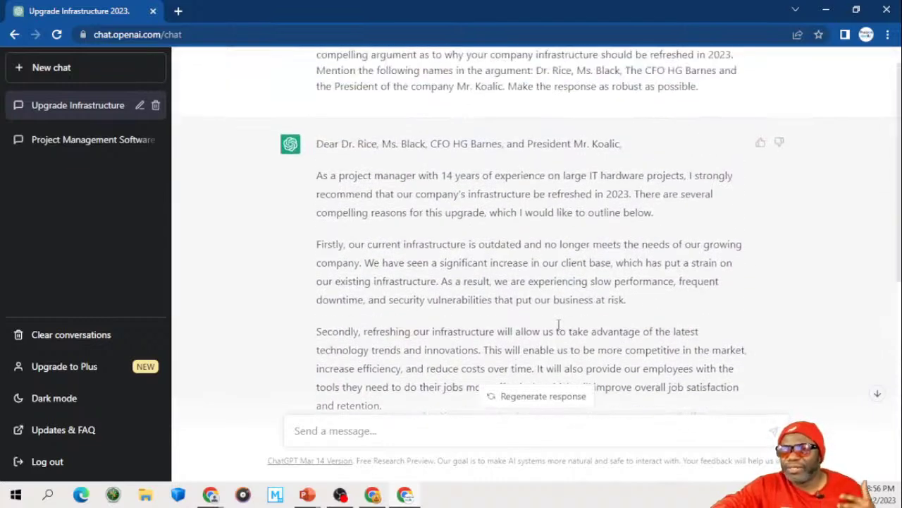
scroll(558, 325, "down", 3)
scroll(559, 325, "down", 3)
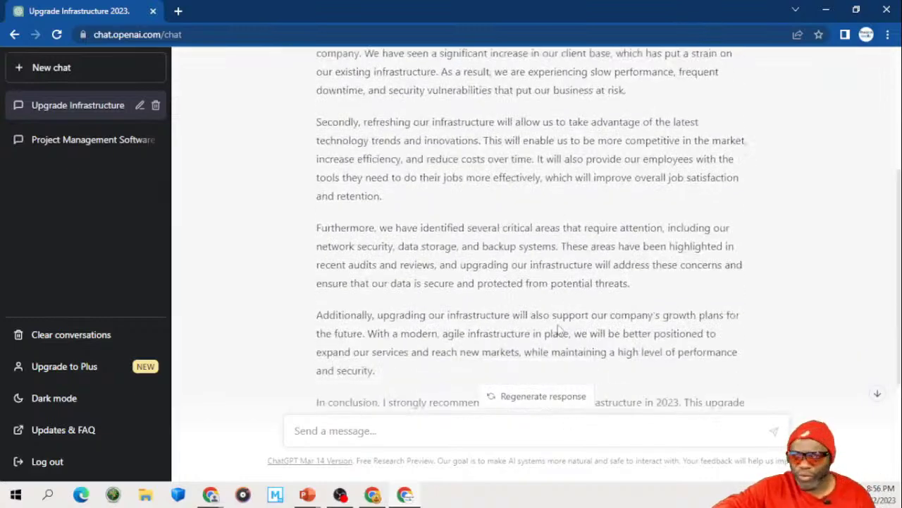
scroll(560, 330, "down", 3)
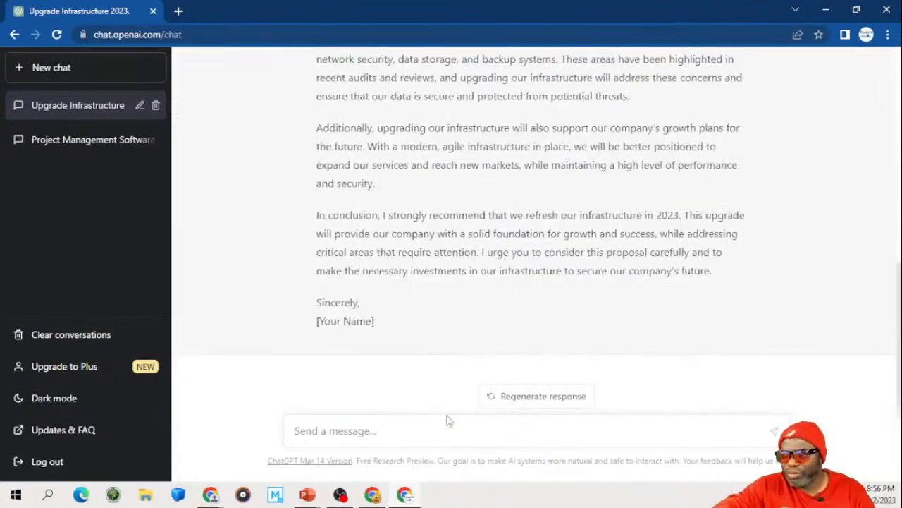
Step: Paste the copied prompt as a new message and delete everything after the opening sentence about the project manager role
left_click(429, 431)
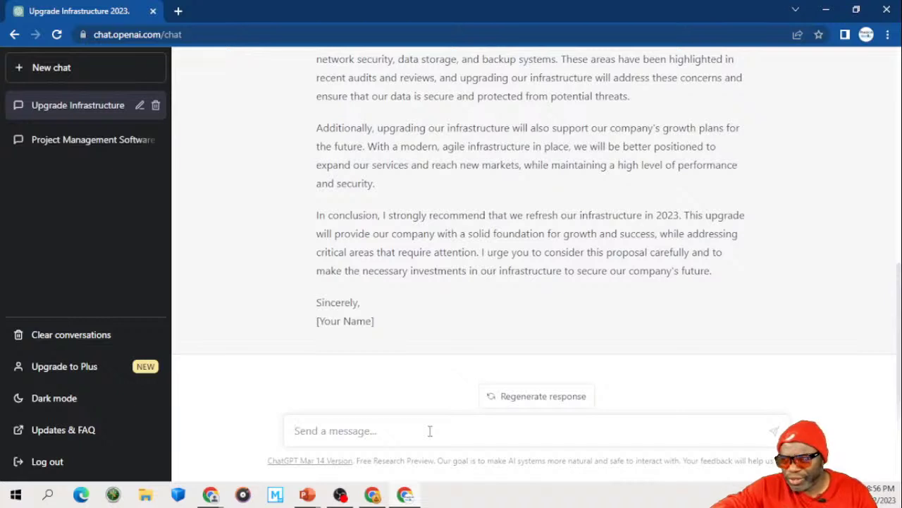
key("ctrl+v")
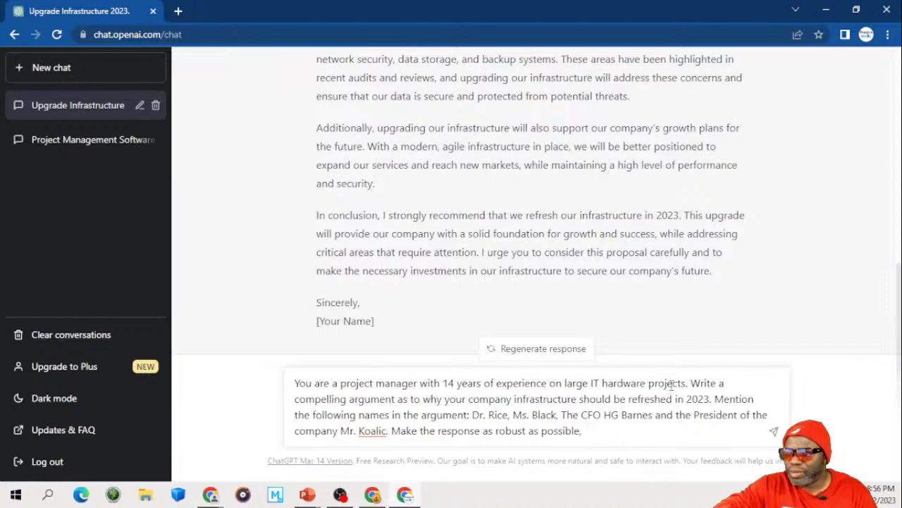
left_click_drag(691, 383, 731, 438)
key("BackSpace")
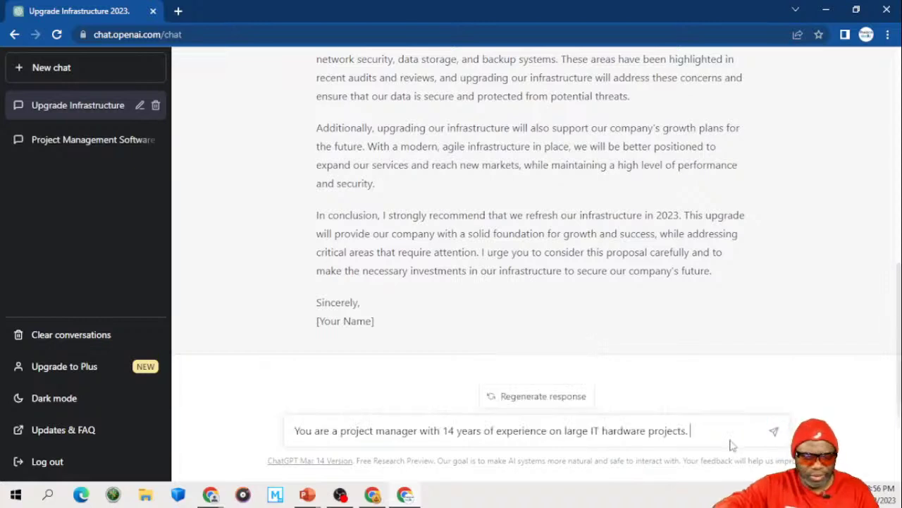
Step: Continue the prompt after the role sentence with "Build a compelling argument in tabular view"
type("Build ")
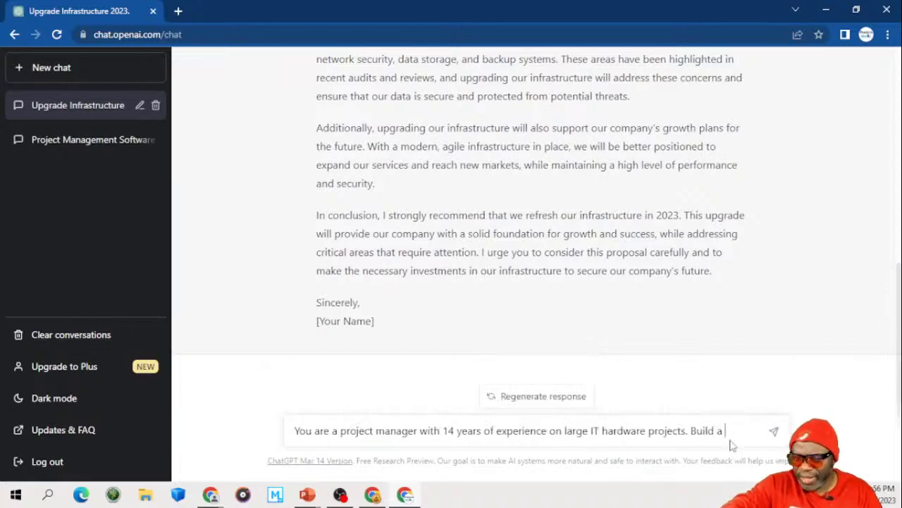
type("a comp")
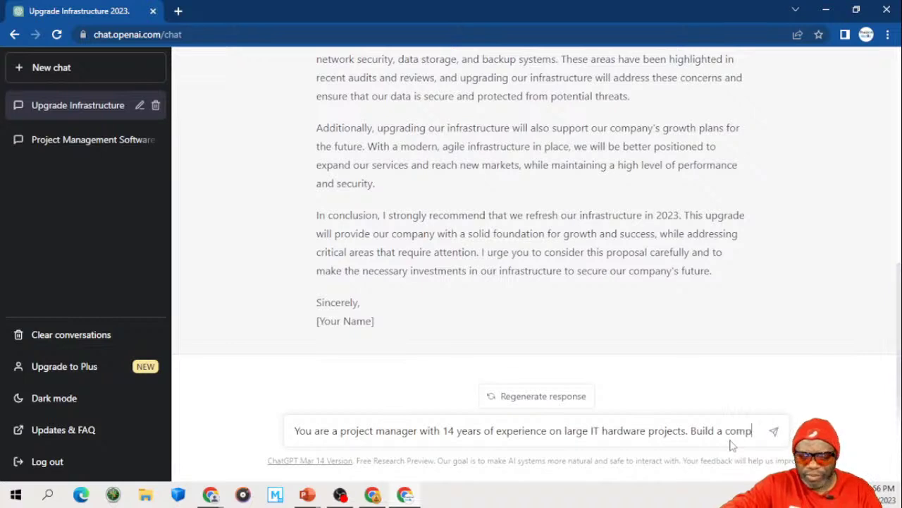
type("elling ")
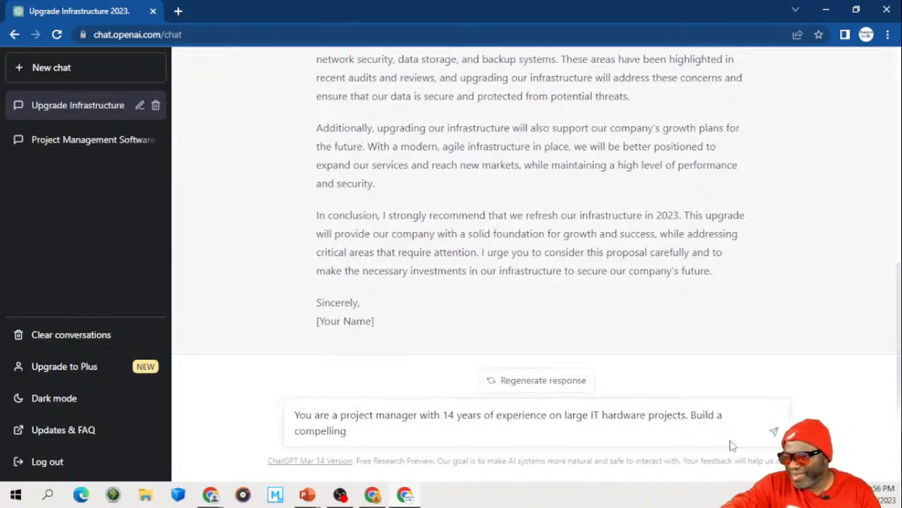
type("argument ")
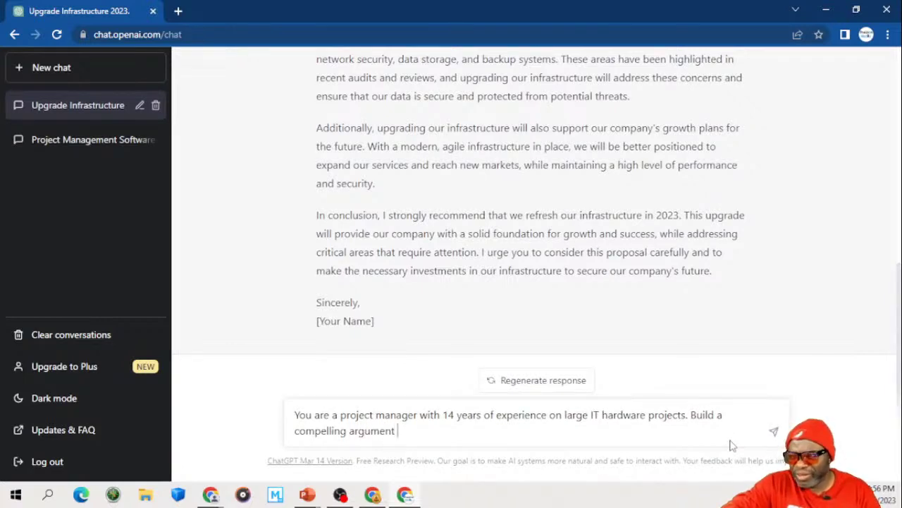
type("in tab")
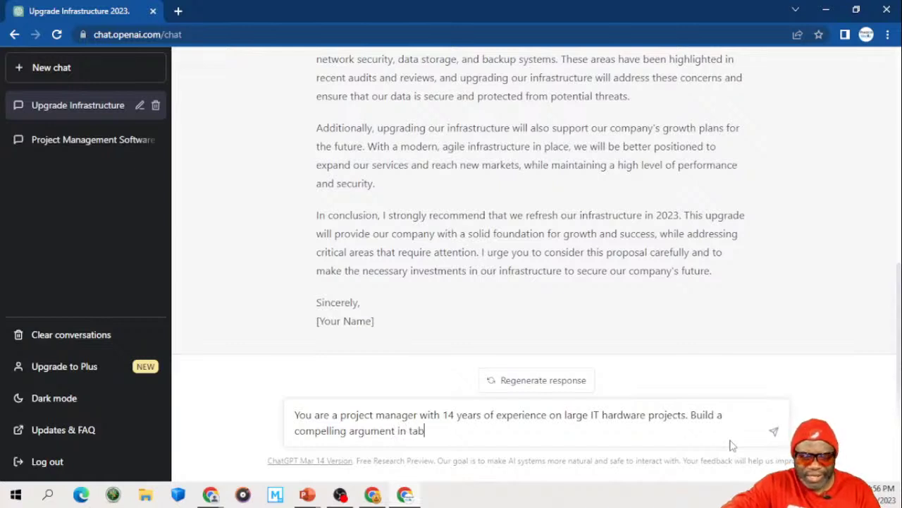
type("ular view")
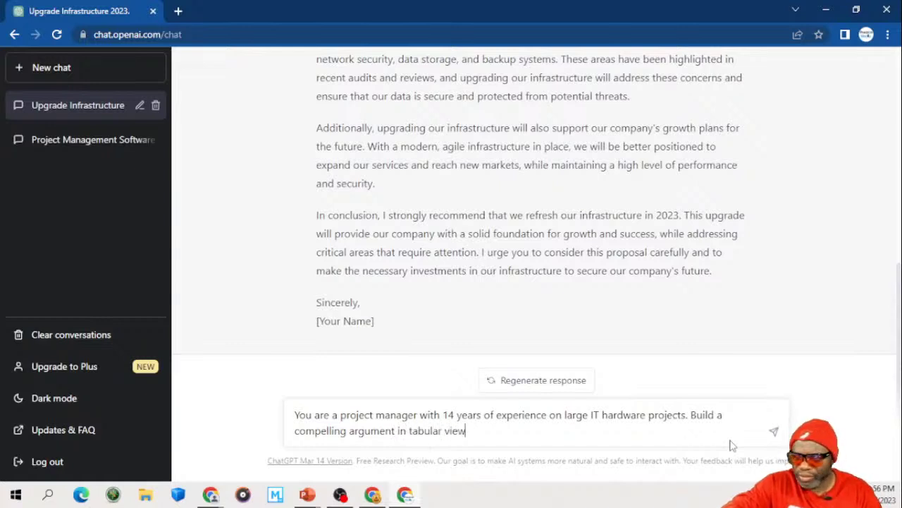
Step: Complete the table request with "showing the pros and the cons of a hardware and software upgrade."
type(" showing the pros")
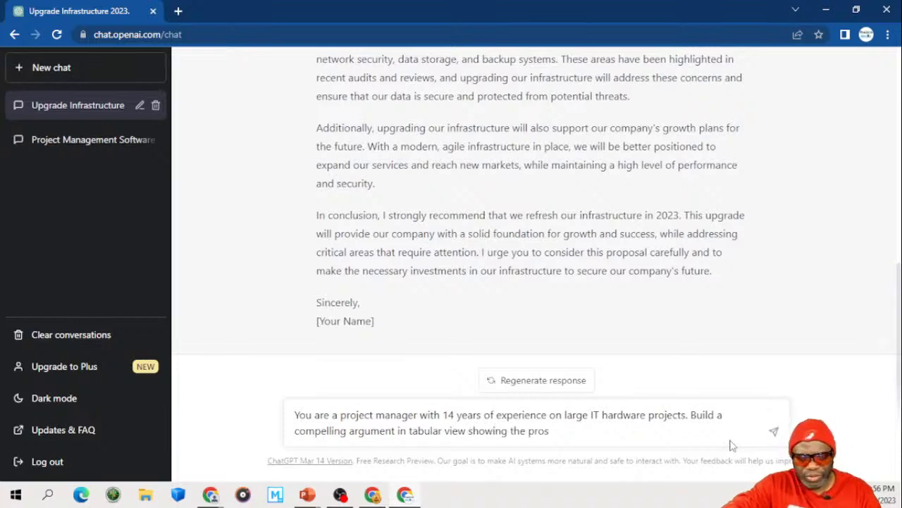
type("and the cons")
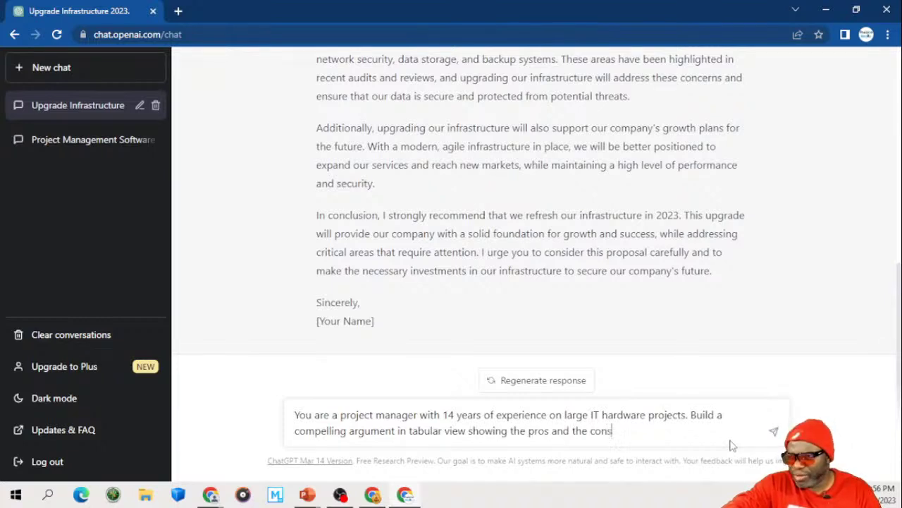
type(" of a ")
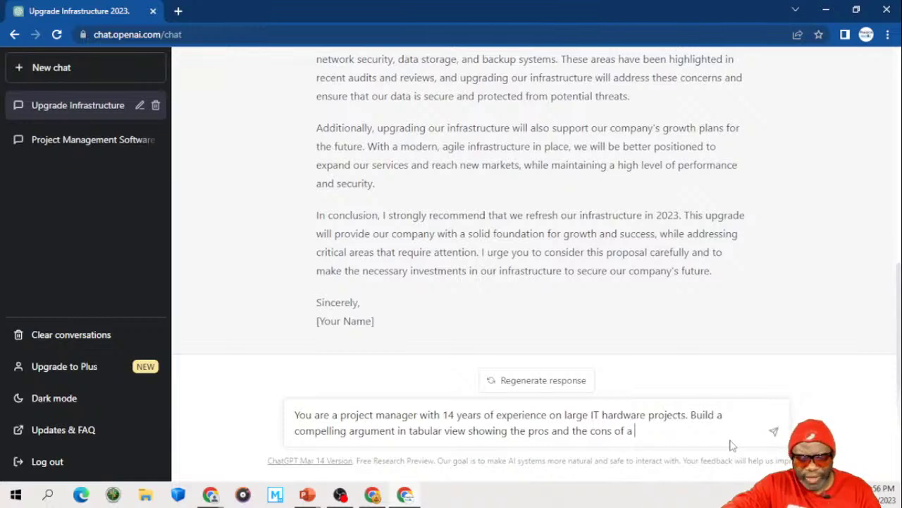
type("hardware")
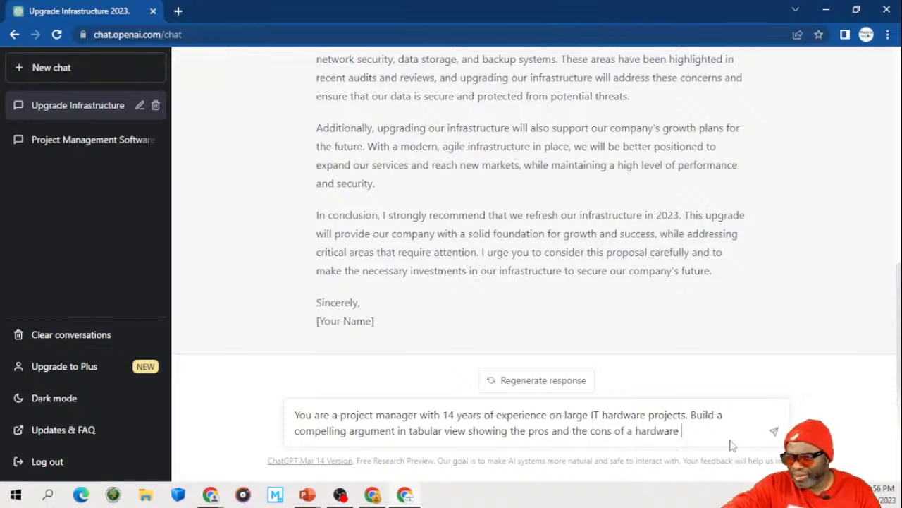
type(" and sof")
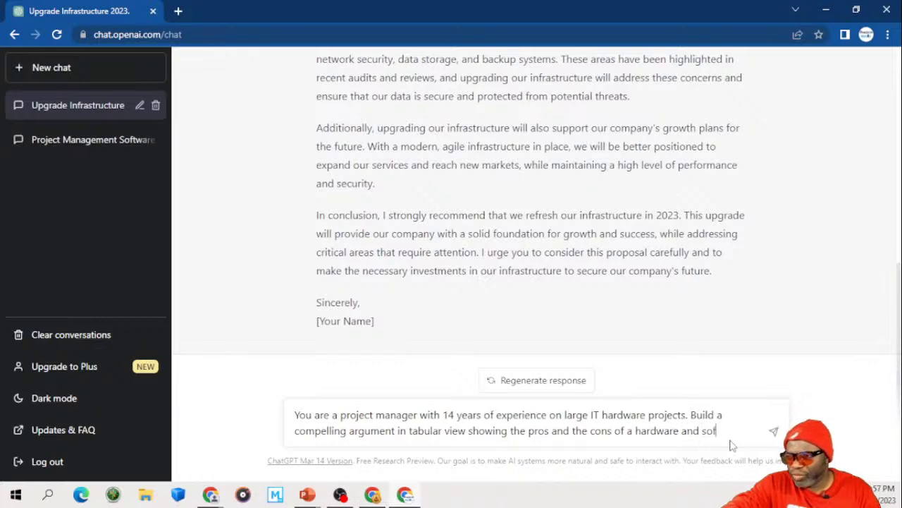
type("tware up")
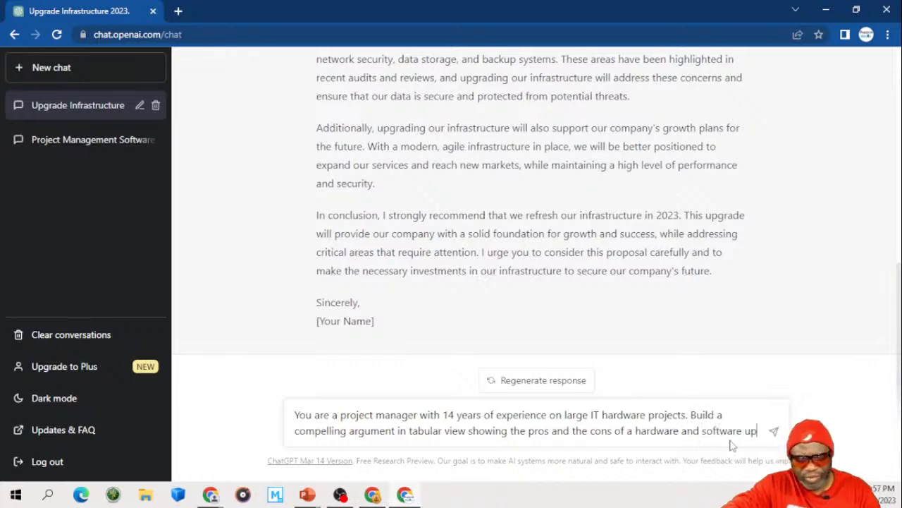
type("grade. ")
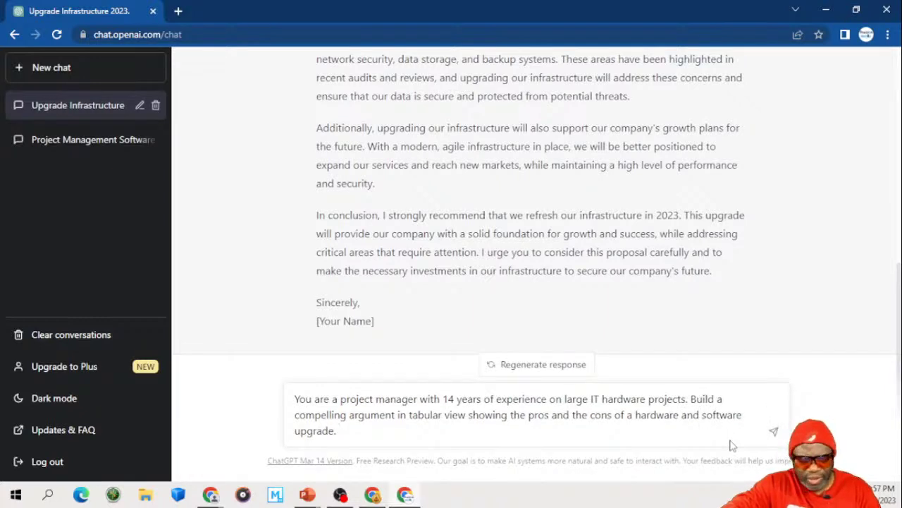
Step: Add the instruction "Include the cost benefit analysis in a separate field." to the end of the prompt
type("Include th")
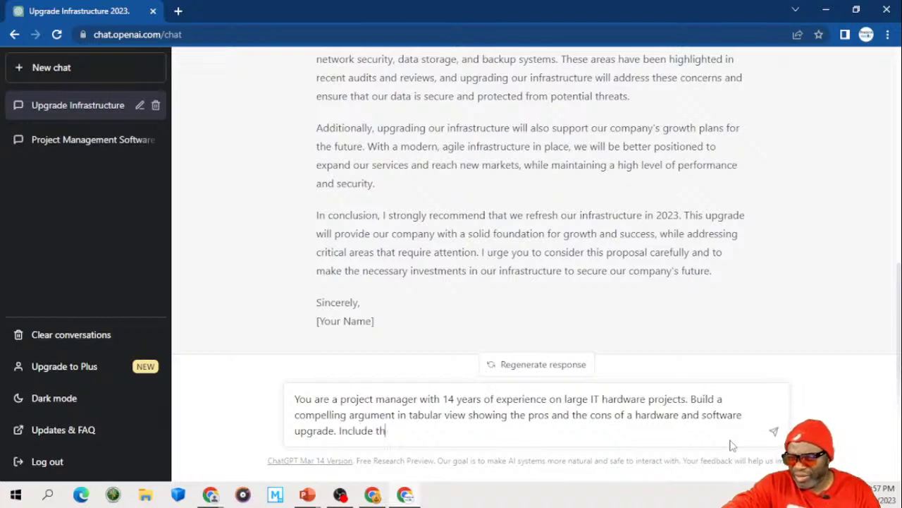
type("e cost benef")
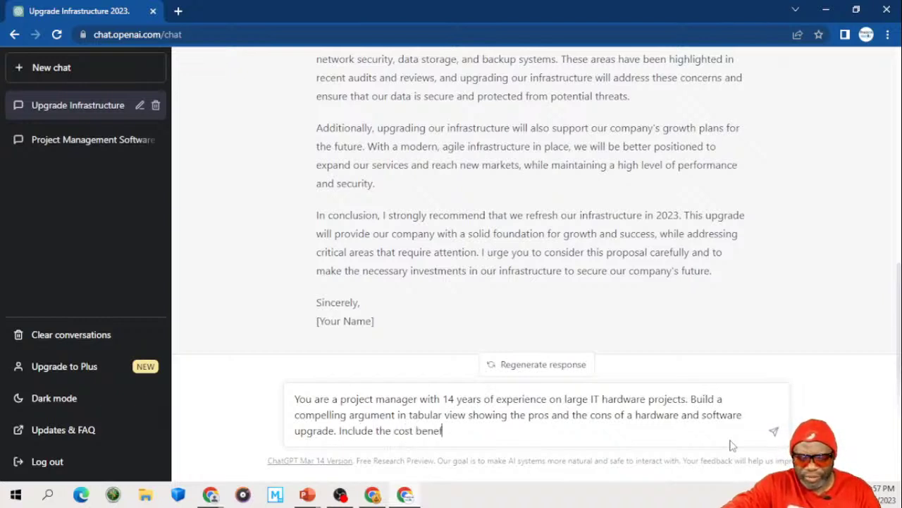
type("it analy")
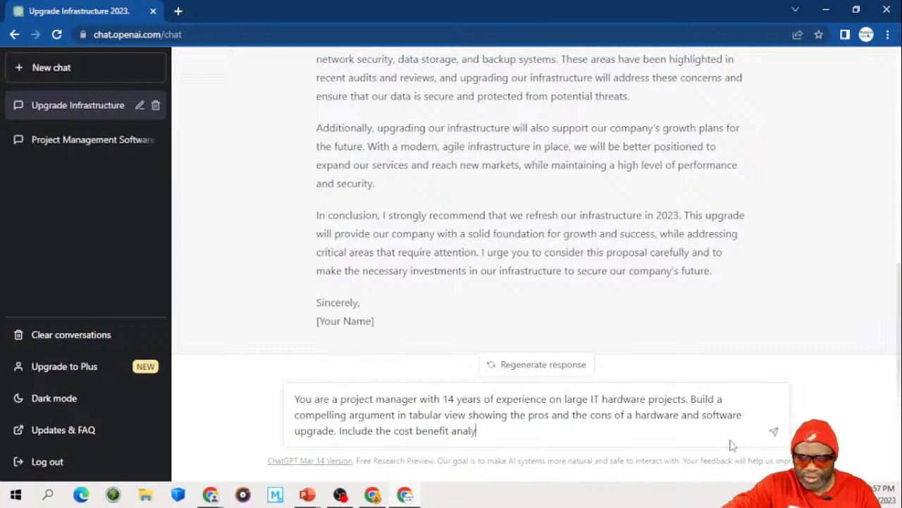
type("sis in a sep")
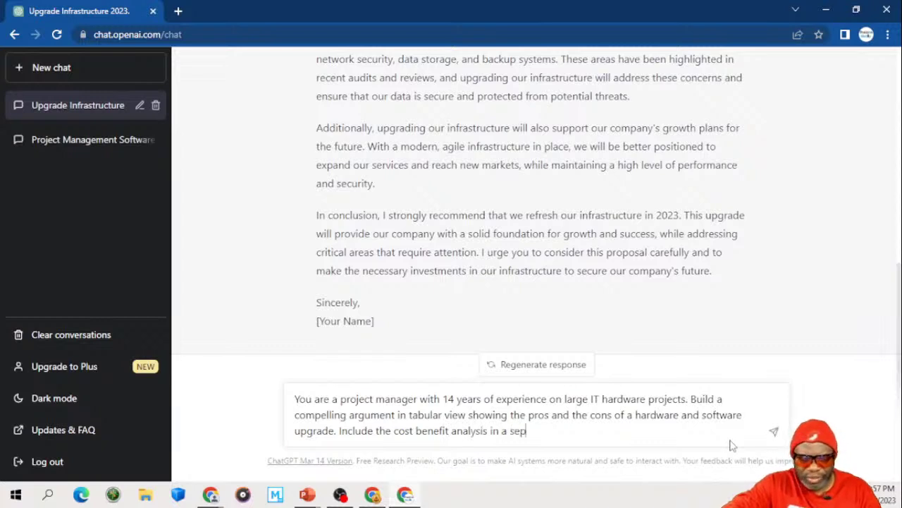
type("arate field")
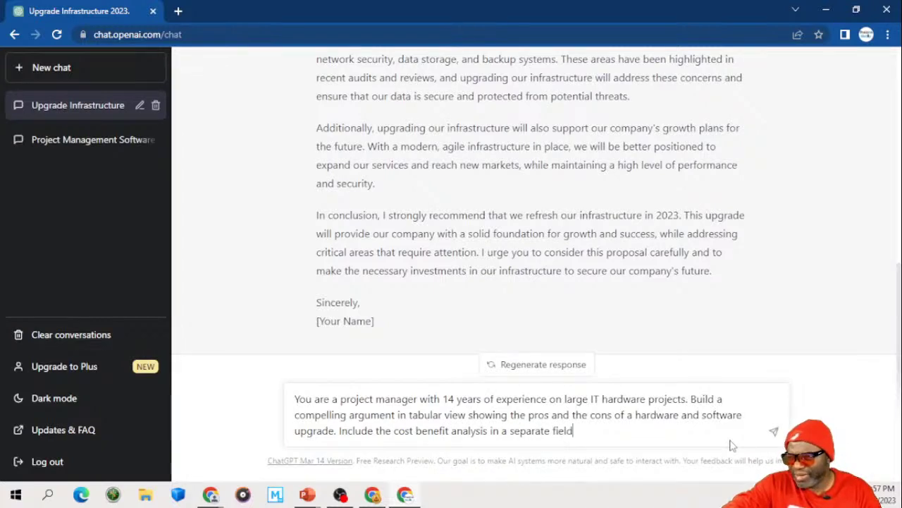
type(".")
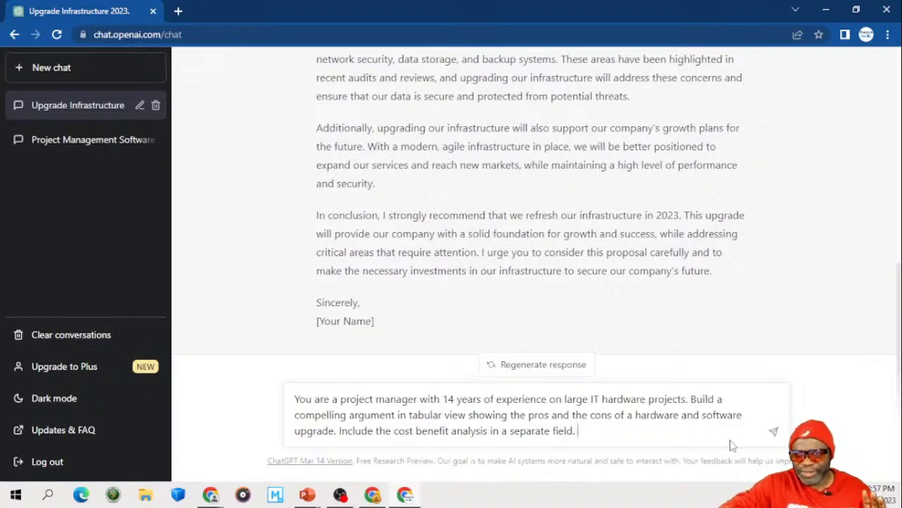
Step: Submit the tabular argument prompt and review the generated pros, cons and cost benefit table with its summary
key("Return")
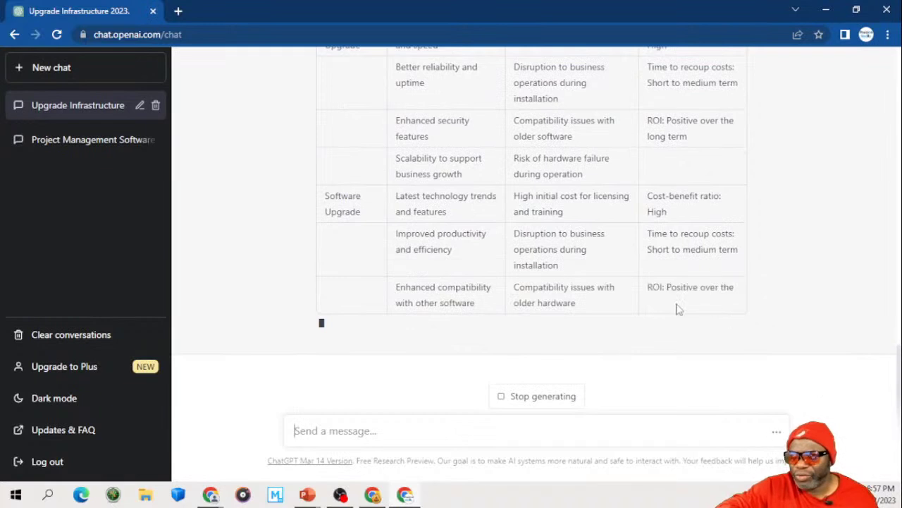
scroll(618, 277, "up", 2)
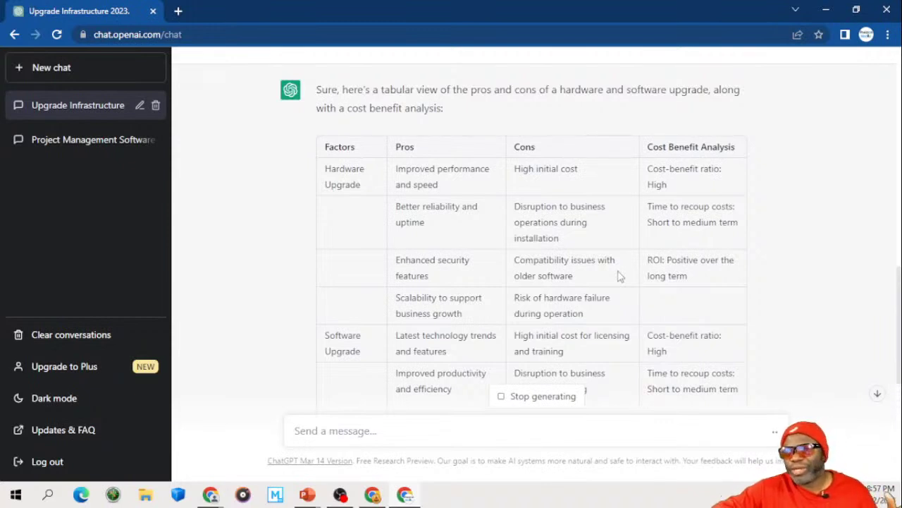
scroll(619, 277, "down", 1)
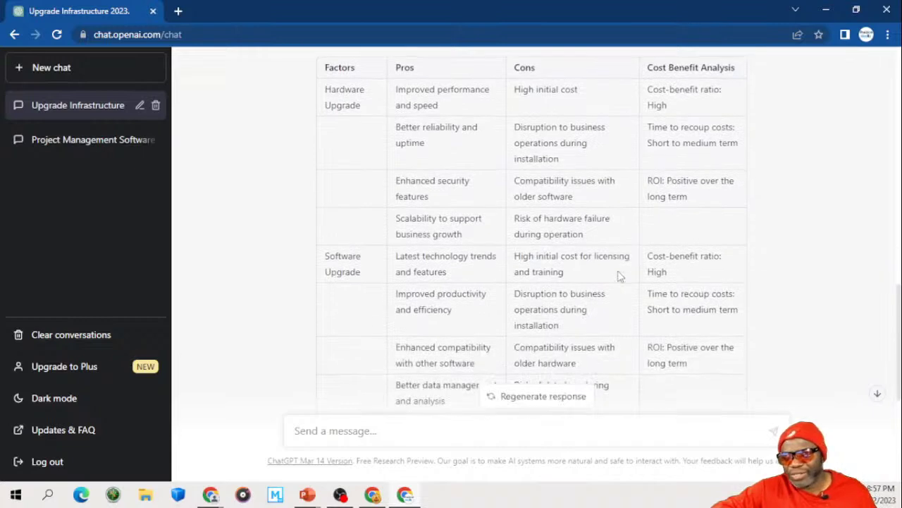
scroll(618, 277, "down", 2)
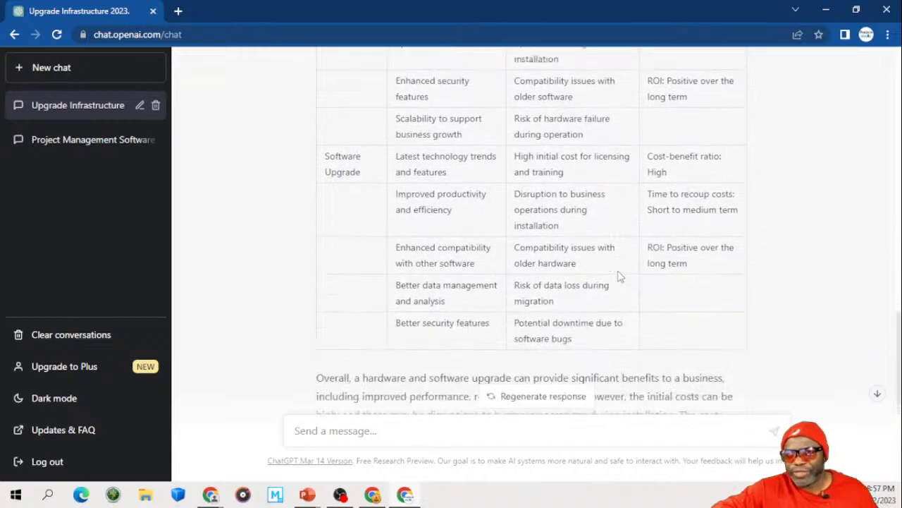
scroll(619, 278, "down", 2)
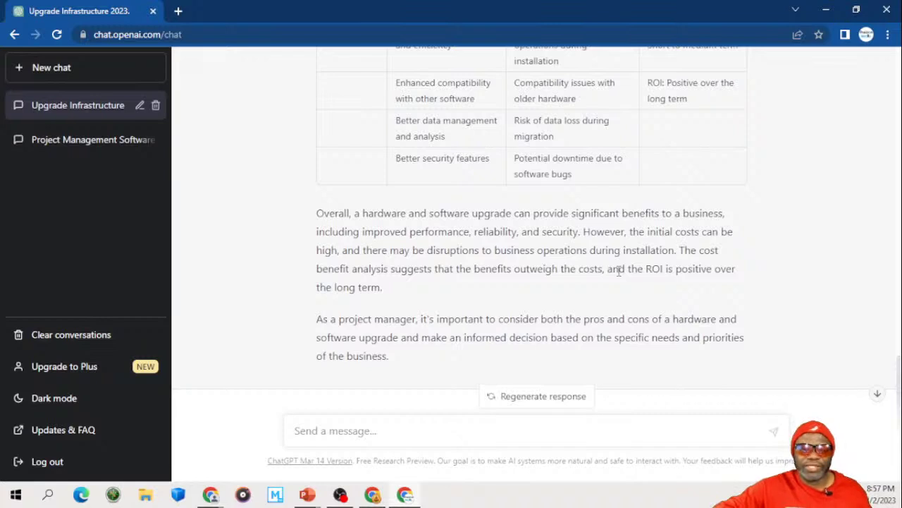
scroll(618, 274, "up", 3)
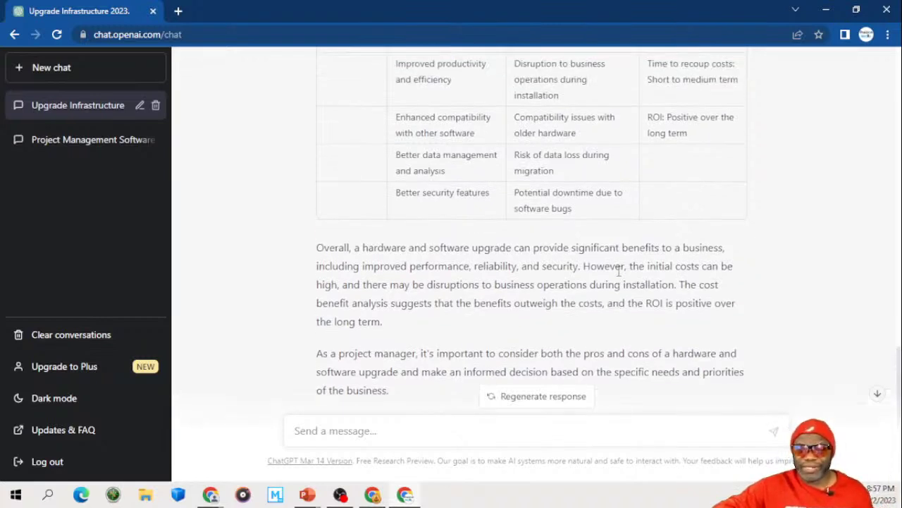
scroll(618, 276, "up", 3)
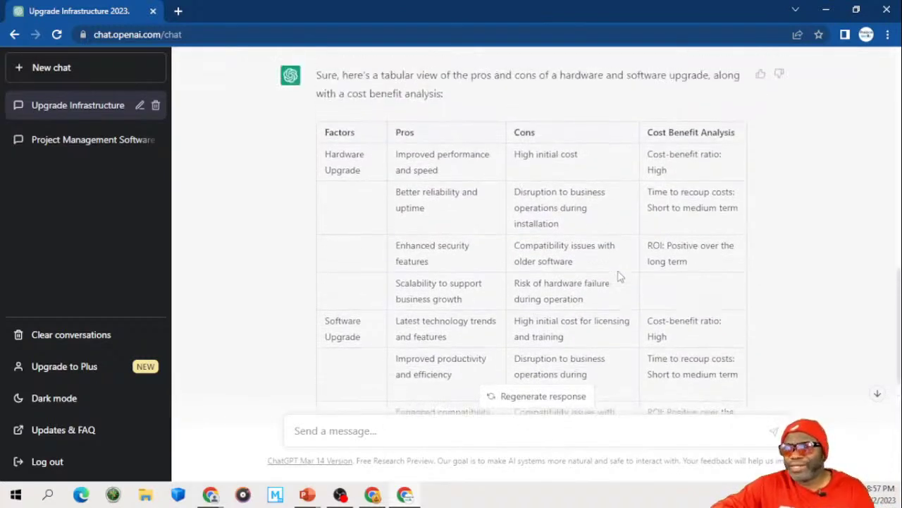
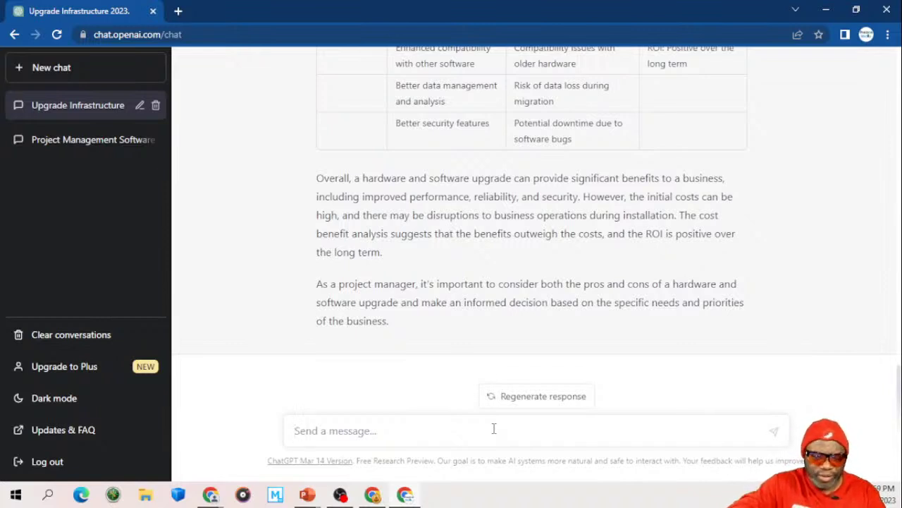
type("Create")
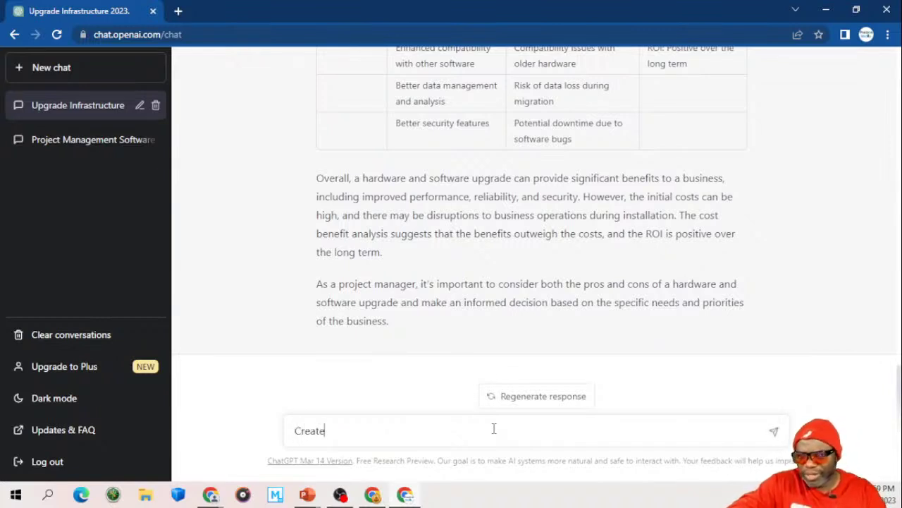
type(" a backlog")
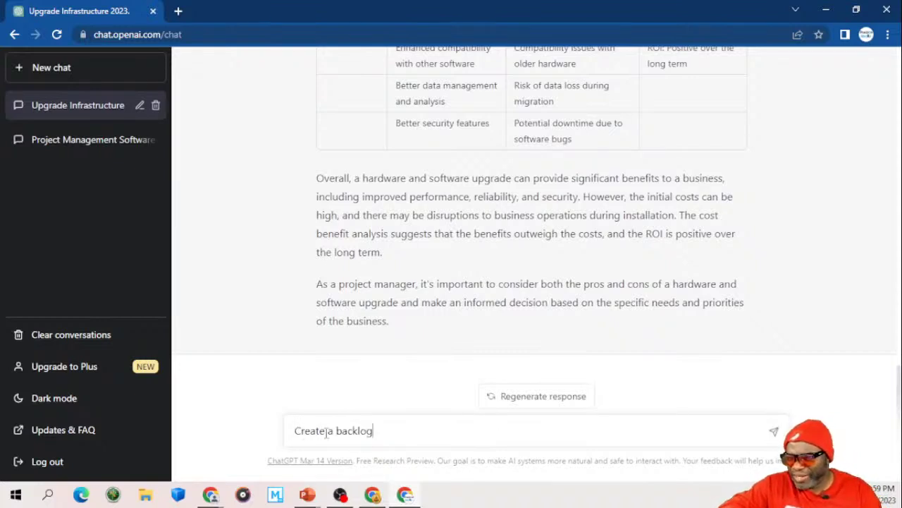
left_click(295, 430)
type("Write a compelling argument as to why your company infrastructure should be refreshed in 2023. Mention the following names in the argument: Dr. Rice, Ms. Black, The CFO HG Barnes and the President of the company Mr. Koalic. Make the response as robust as possible.")
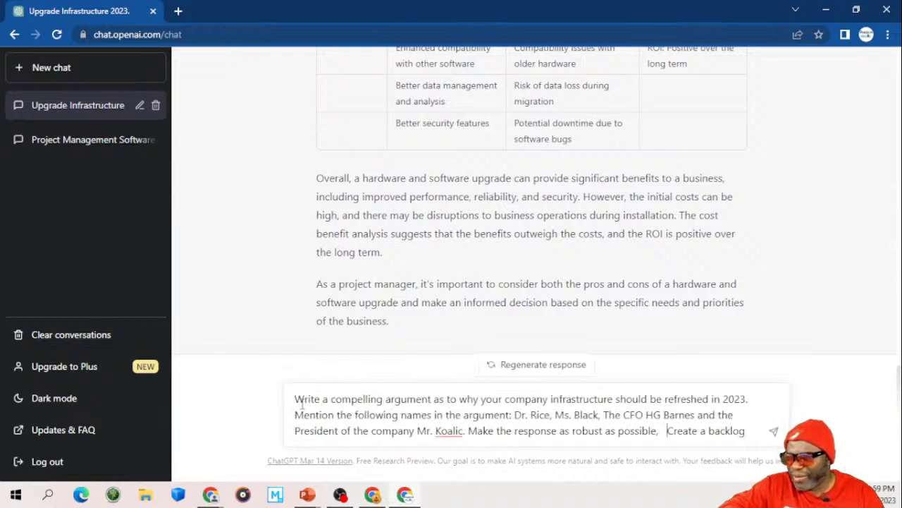
left_click_drag(295, 399, 464, 416)
key("ctrl+a")
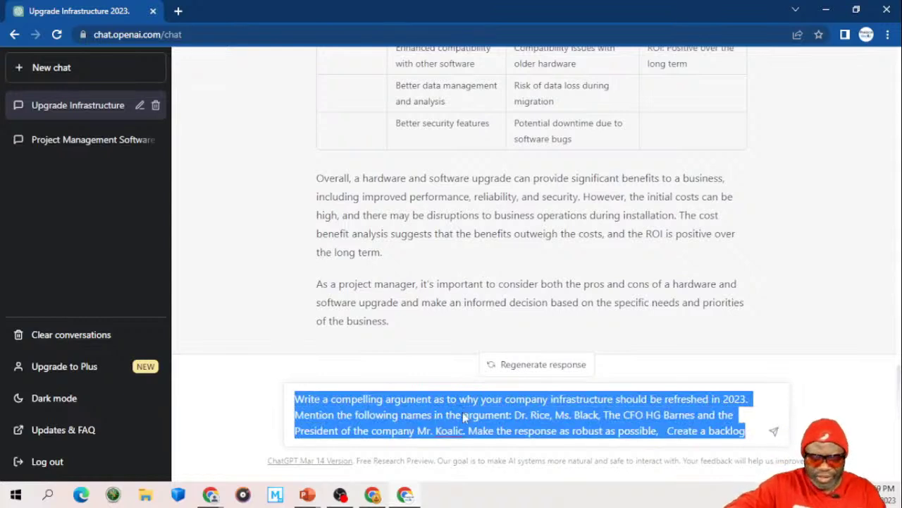
Step: Start a new prompt with the role wording "You are a Portfolio manager trying to"
type("You area")
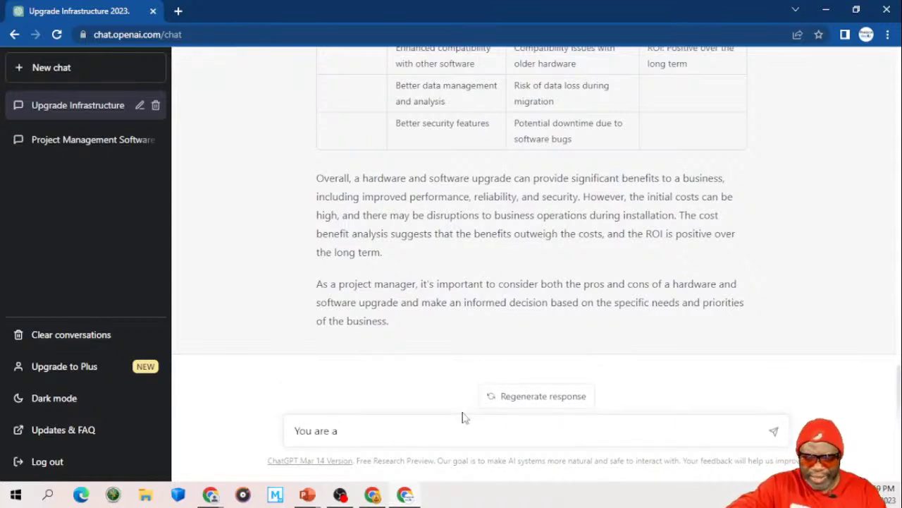
type(" Pro")
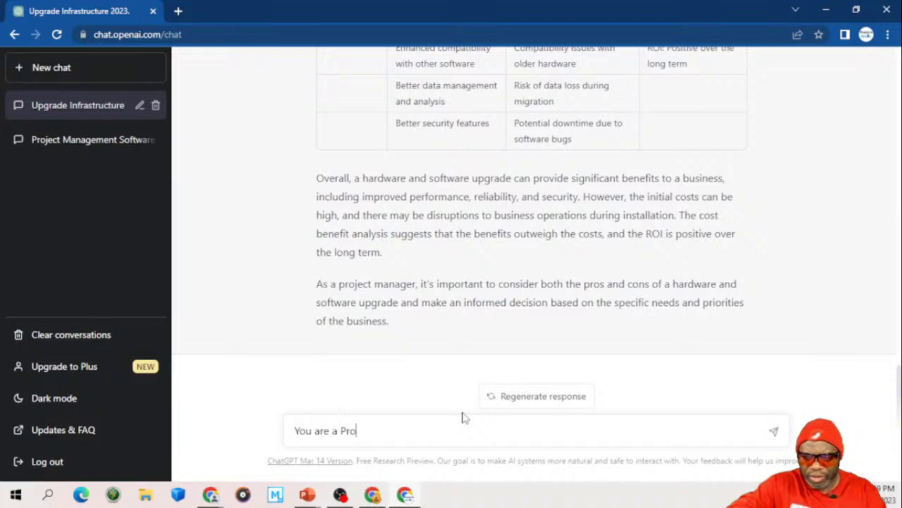
key("BackSpace")
key("BackSpace")
type("or")
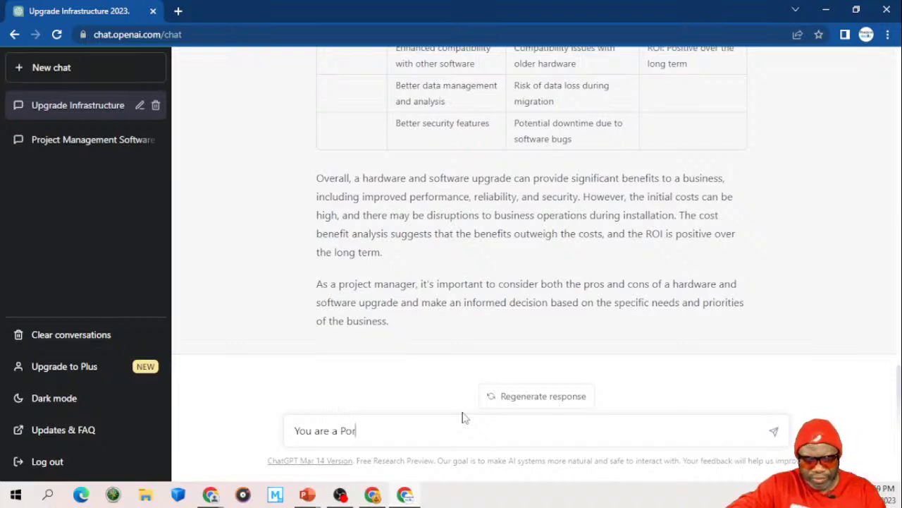
type("tfolio m")
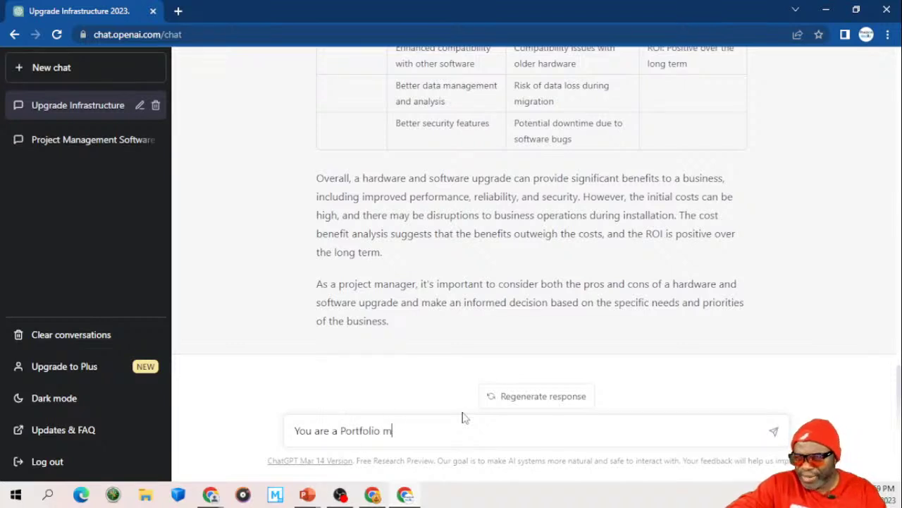
type("anag")
key("BackSpace")
key("BackSpace")
key("BackSpace")
key("BackSpace")
type("anag")
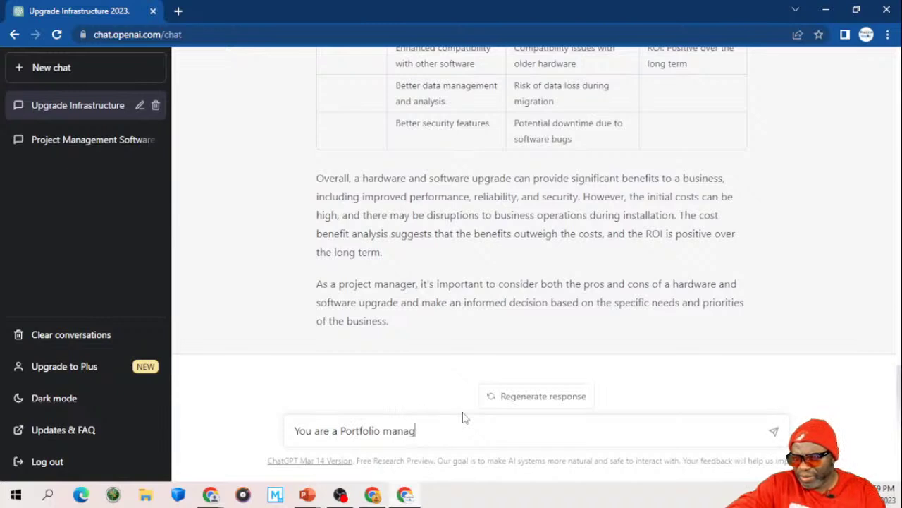
type("er trying to ")
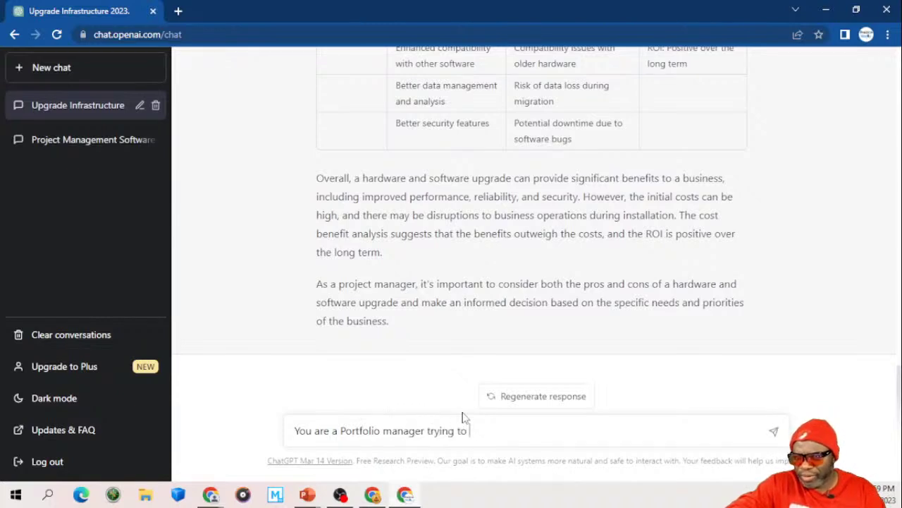
Step: Complete the role sentence with "make a case for a hardware and software refresh for all infrastructure and windows." and begin the instruction "Create a"
type("make a case ")
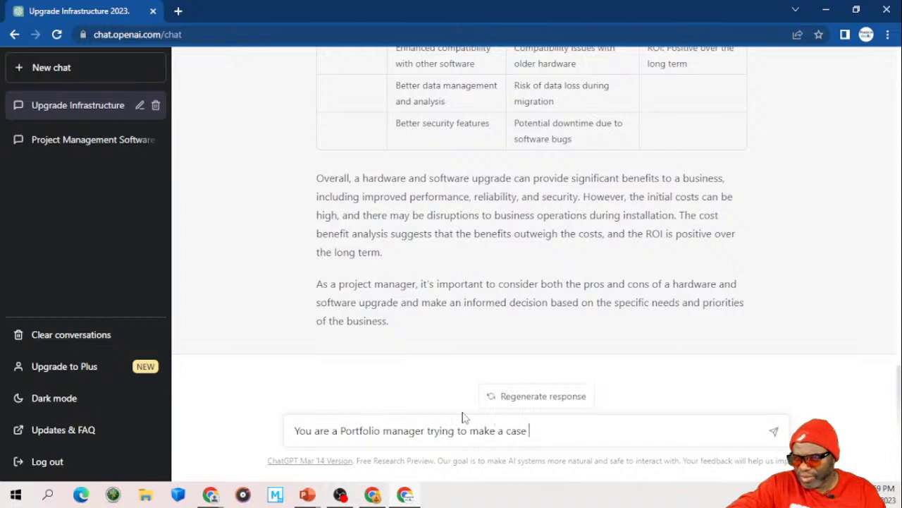
type("for a h")
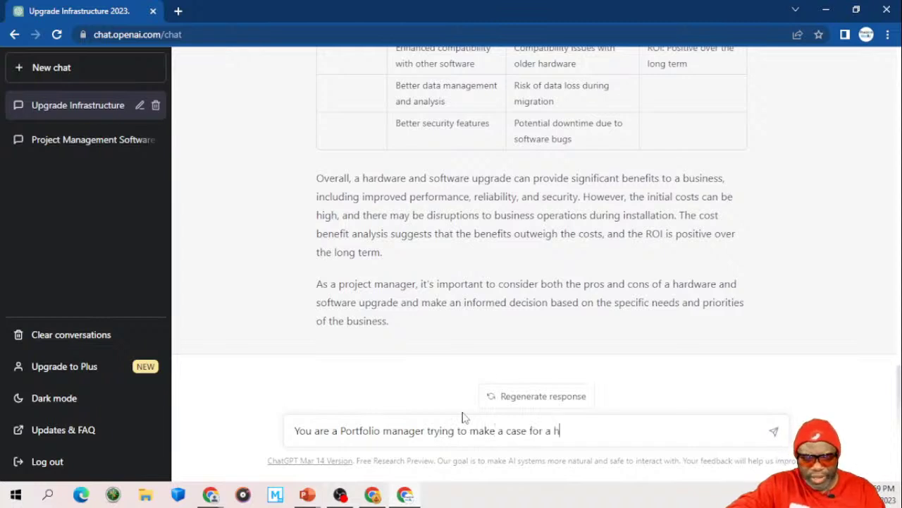
type("ardware")
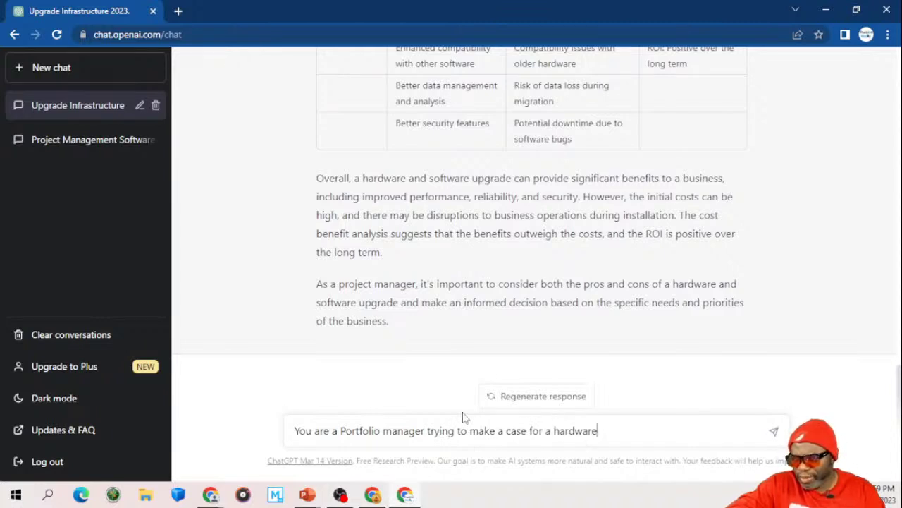
type(" and softwar")
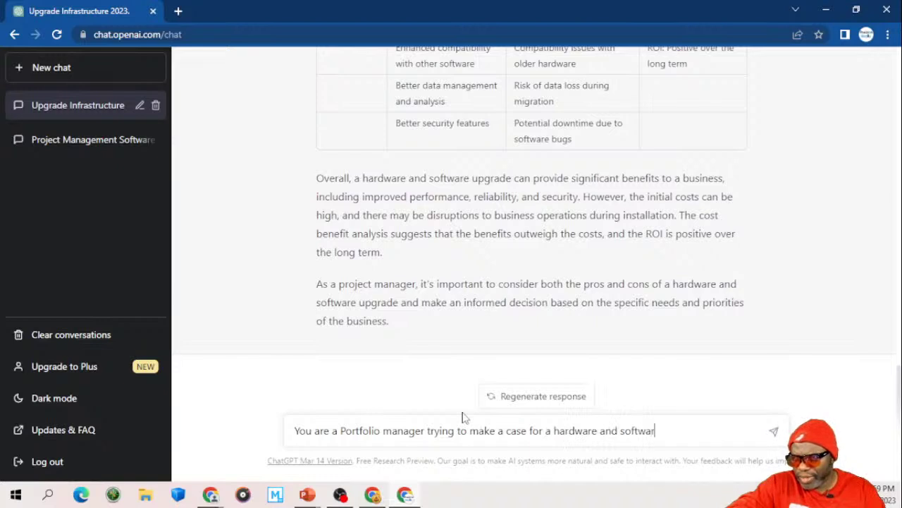
type("e refresh")
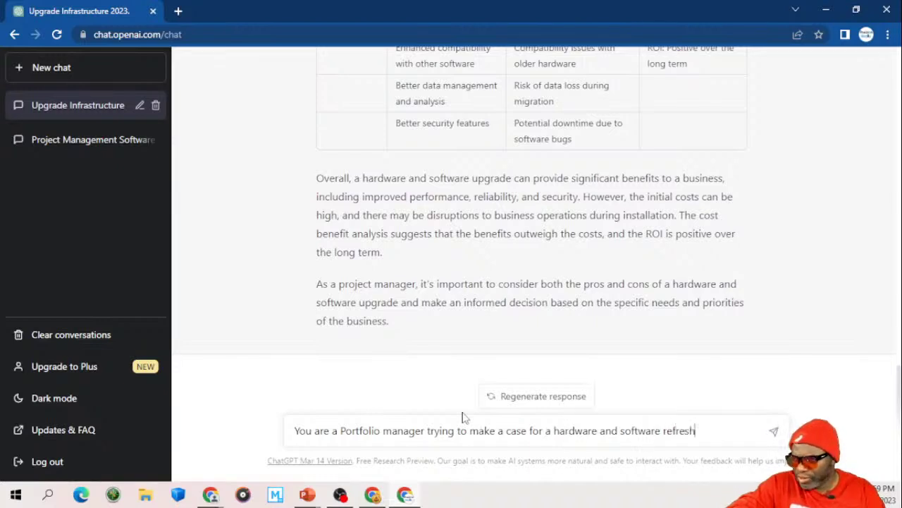
type(" for")
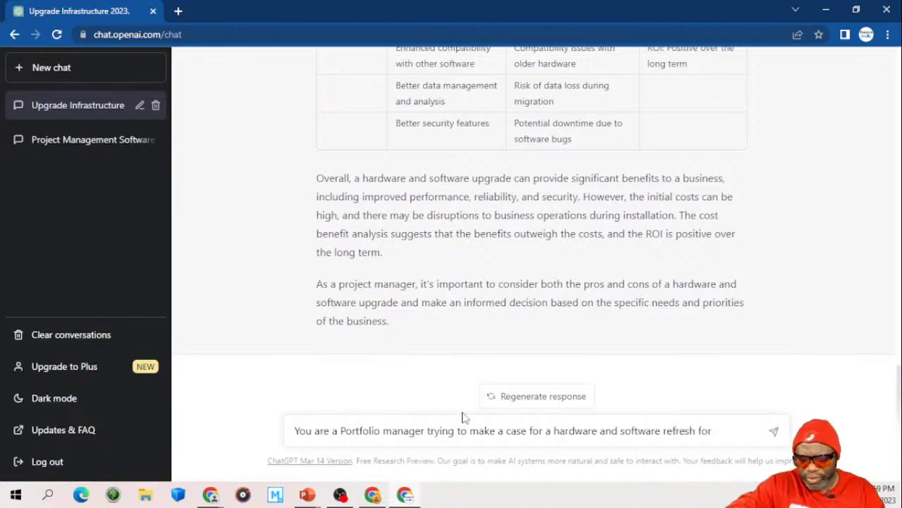
type(" all infr")
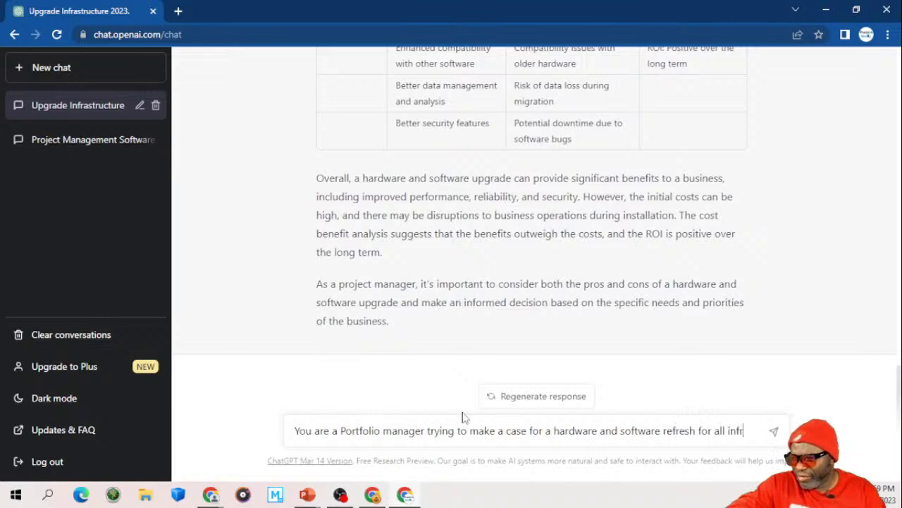
type("astru")
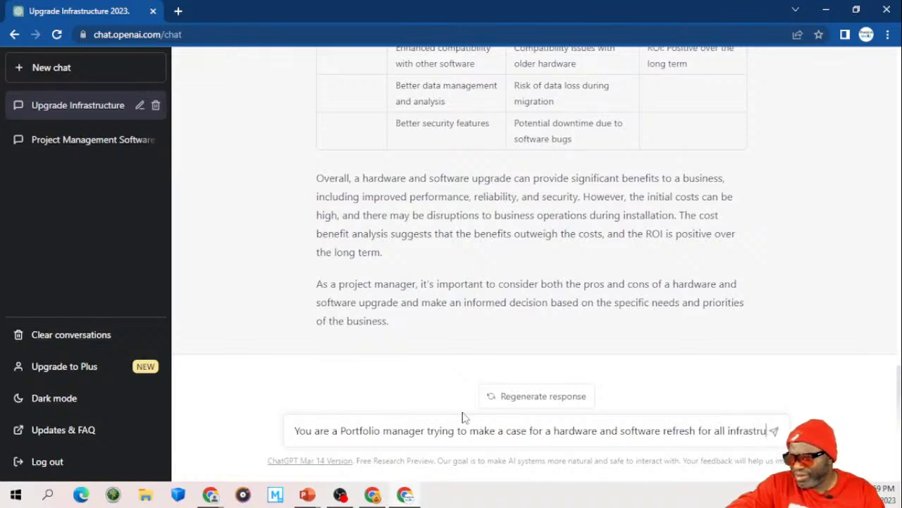
type("cture and windoe")
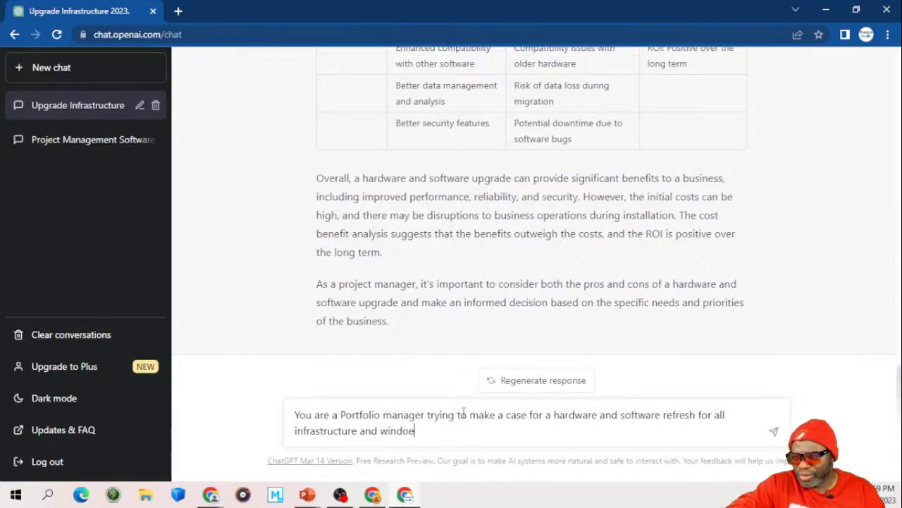
key("BackSpace")
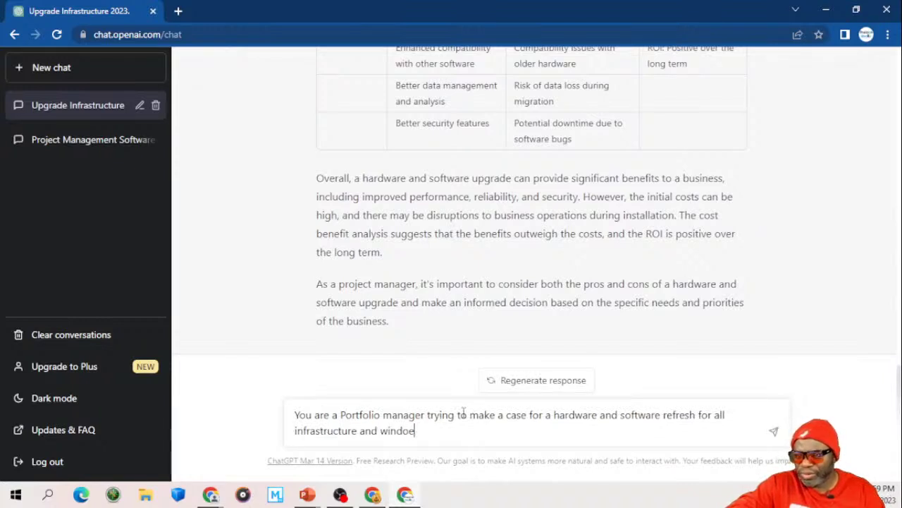
type("ws. Create a prod")
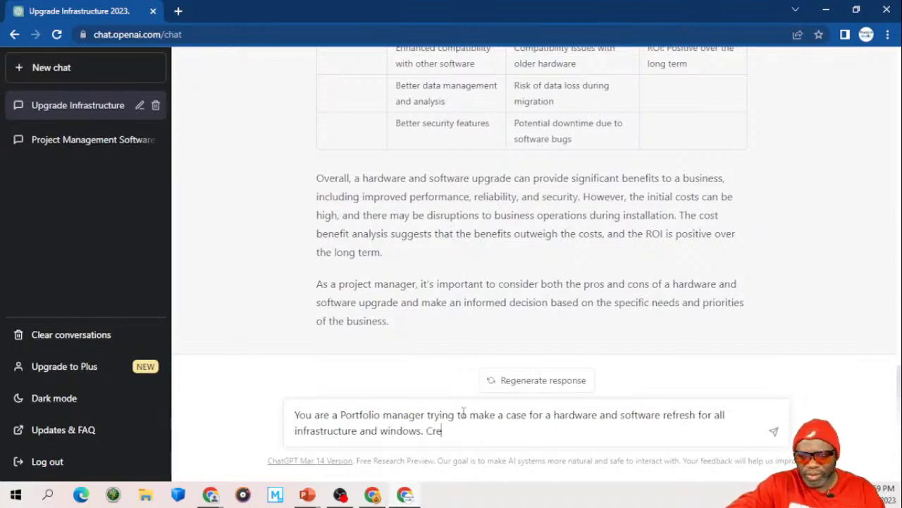
Step: Continue the instruction so it reads "Create a product backlog for this endeavor breaking the information down into"
type("uct backlog")
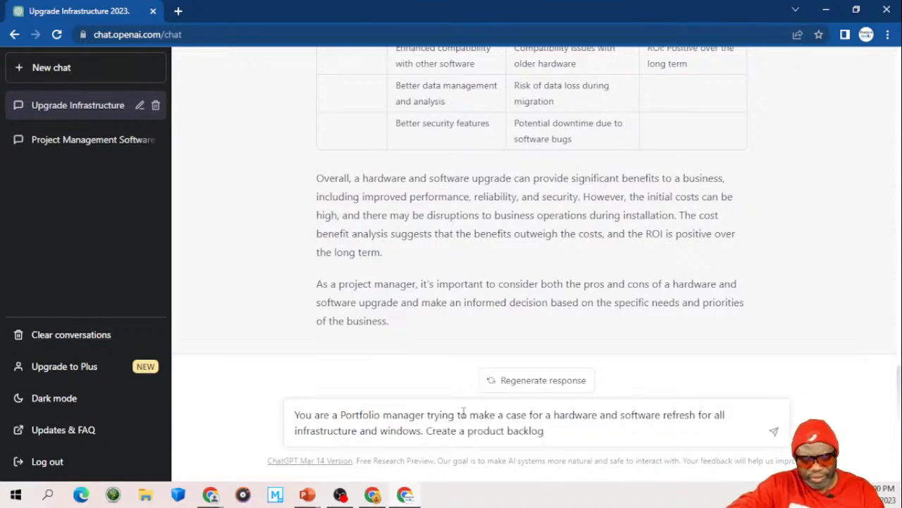
type(" for this")
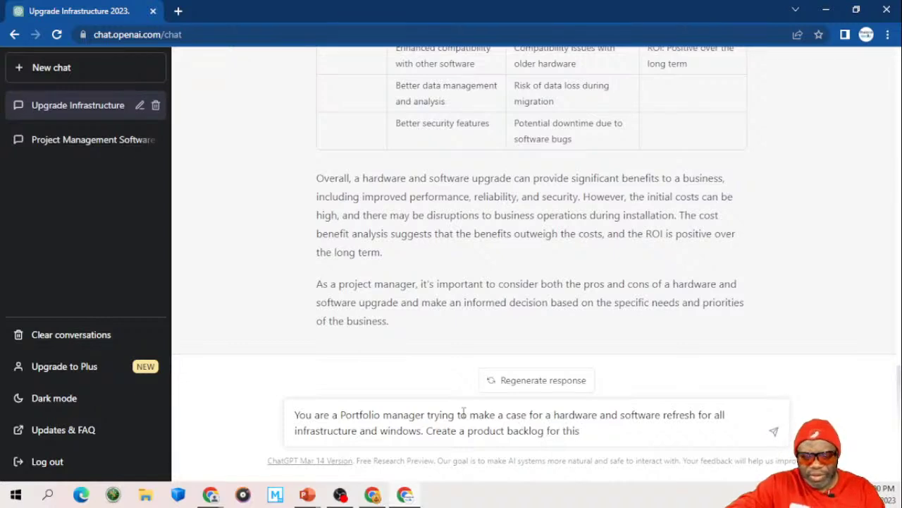
type(" ende")
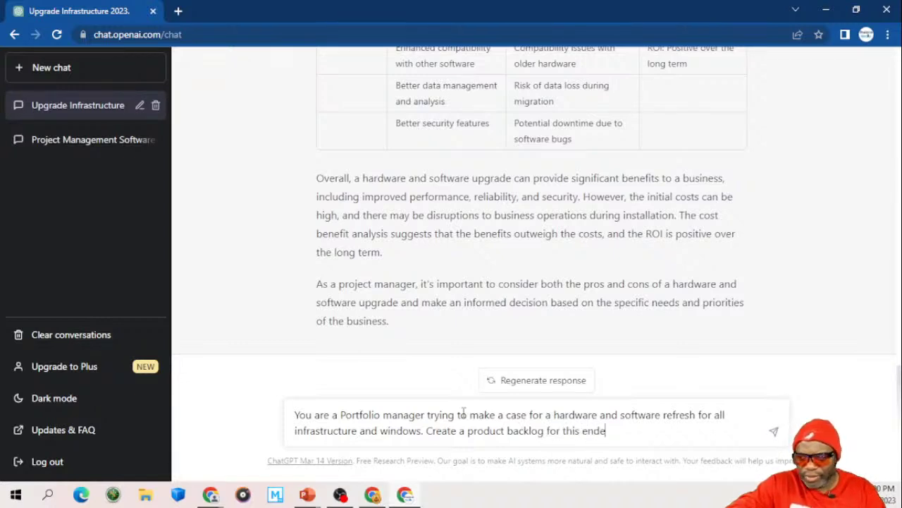
type("avor br")
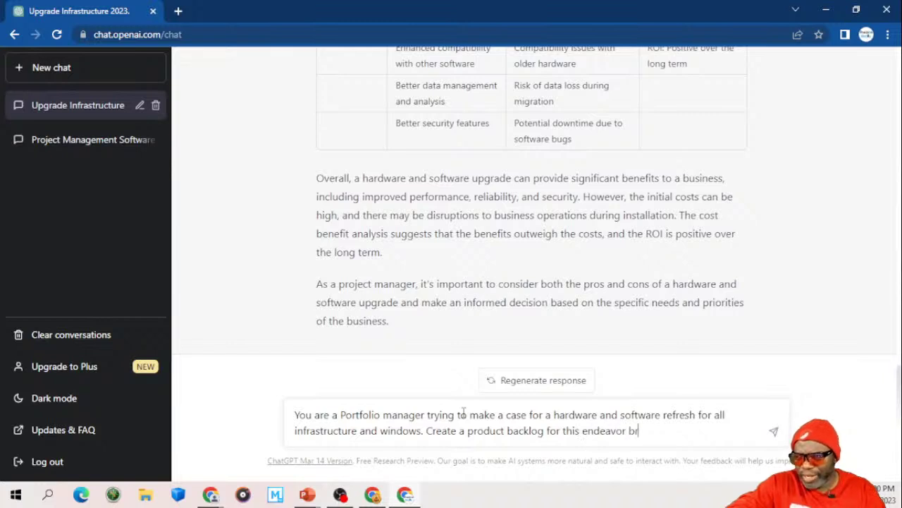
type("eaking the in")
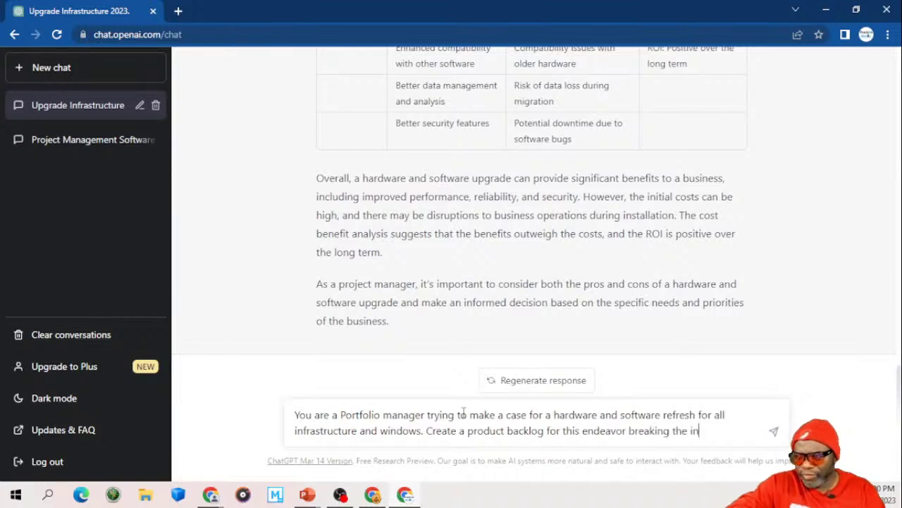
type("formation down into ")
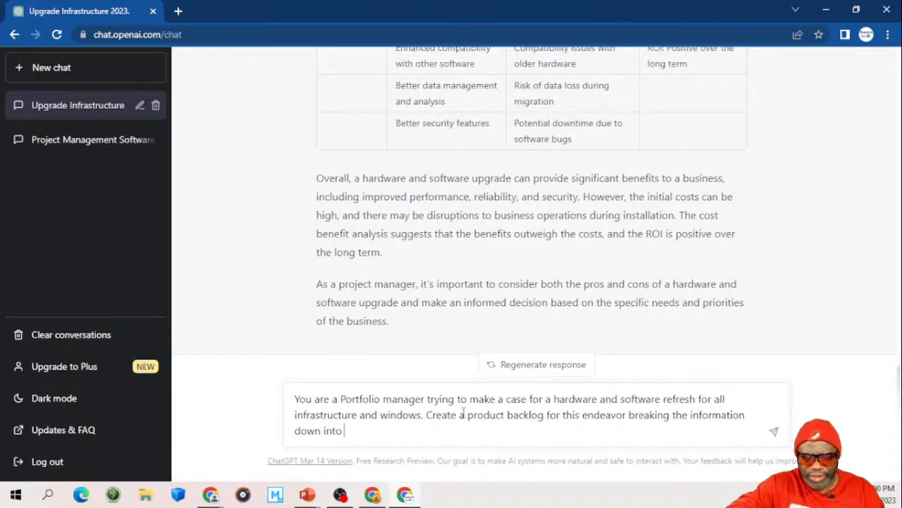
Step: List the breakdown levels as "releases, sprints" and insert "epics, features," ahead of them
type("releases")
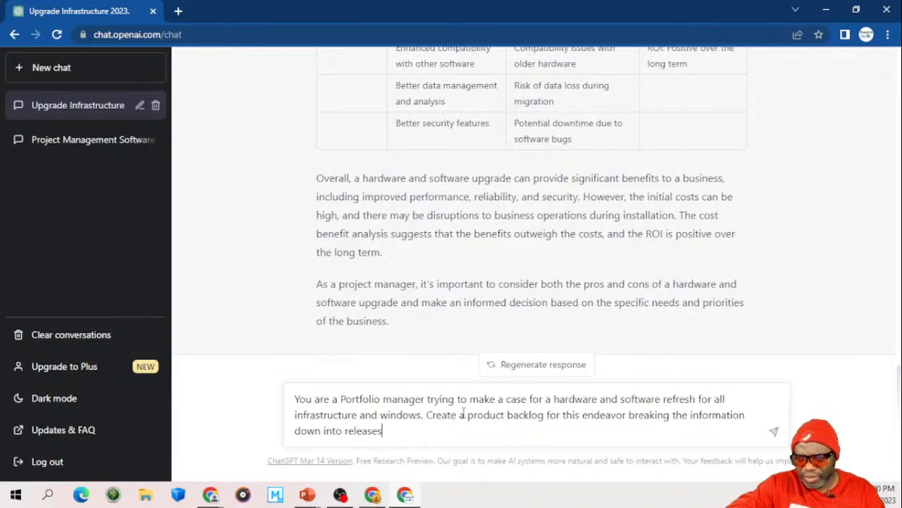
type(", sprints")
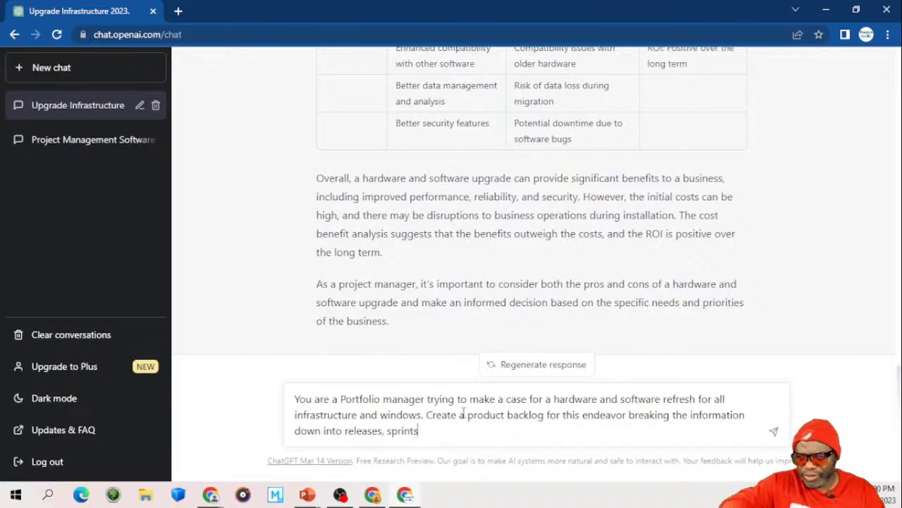
left_click(345, 432)
type("epics, ")
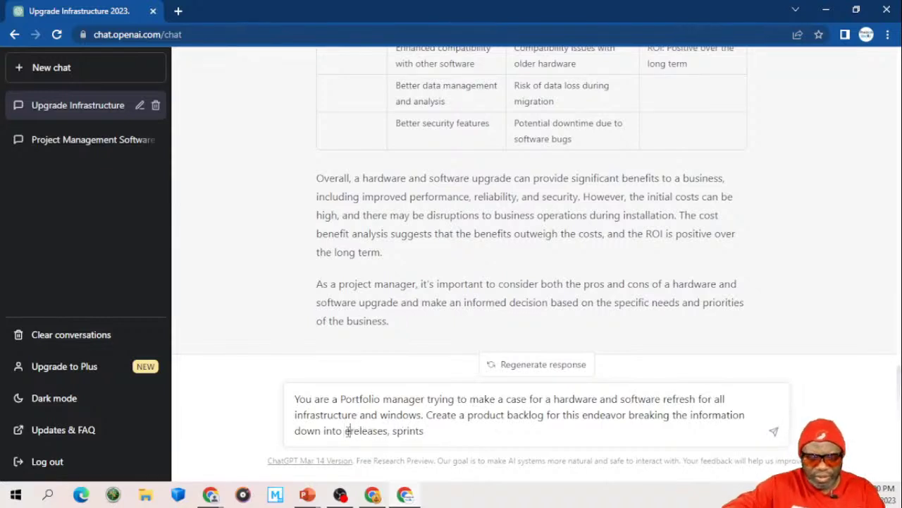
type("fea")
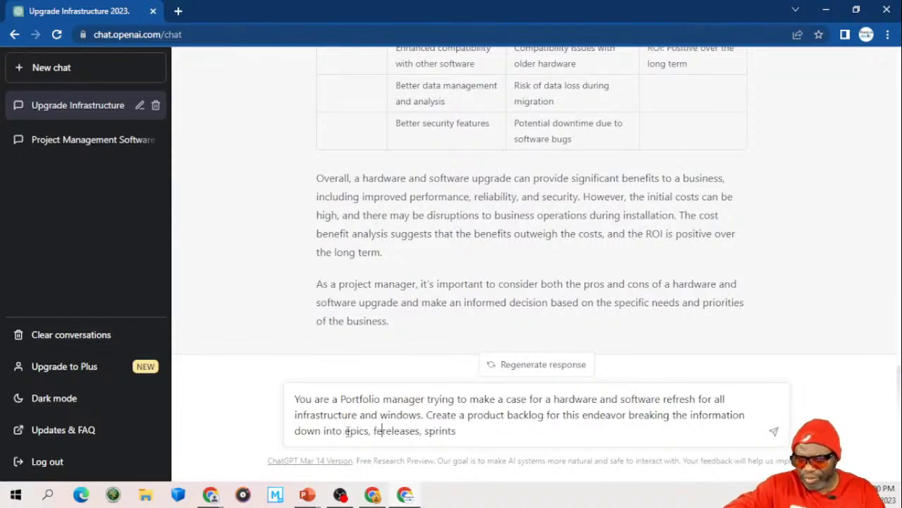
type("tures,")
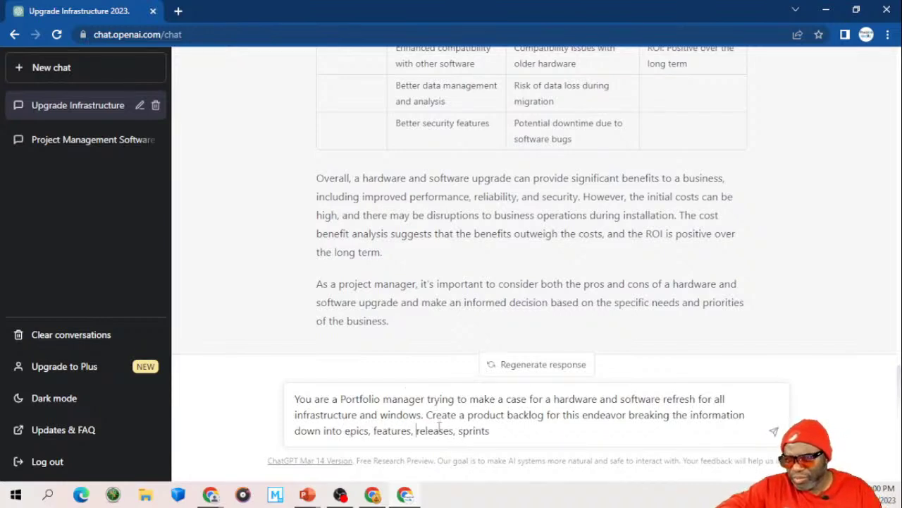
Step: Add "stories" after "sprints" as the last breakdown level in the product backlog prompt
left_click(494, 435)
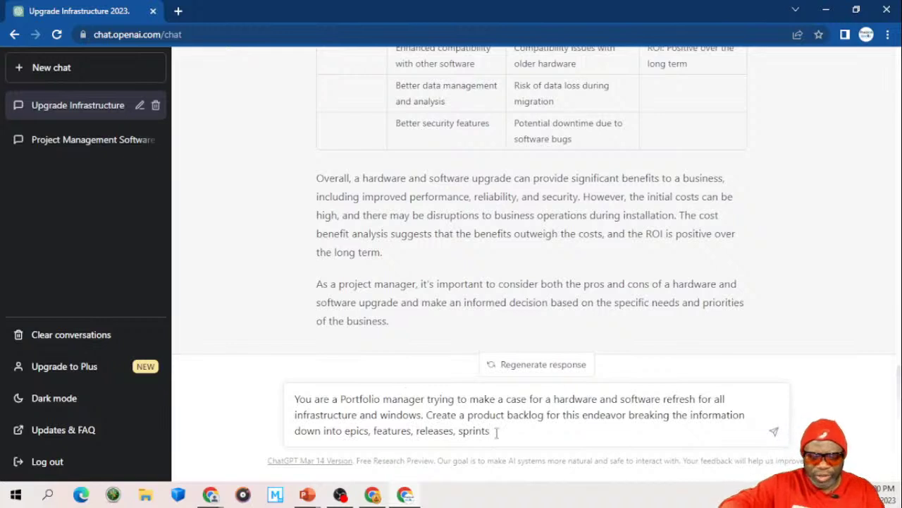
type(",")
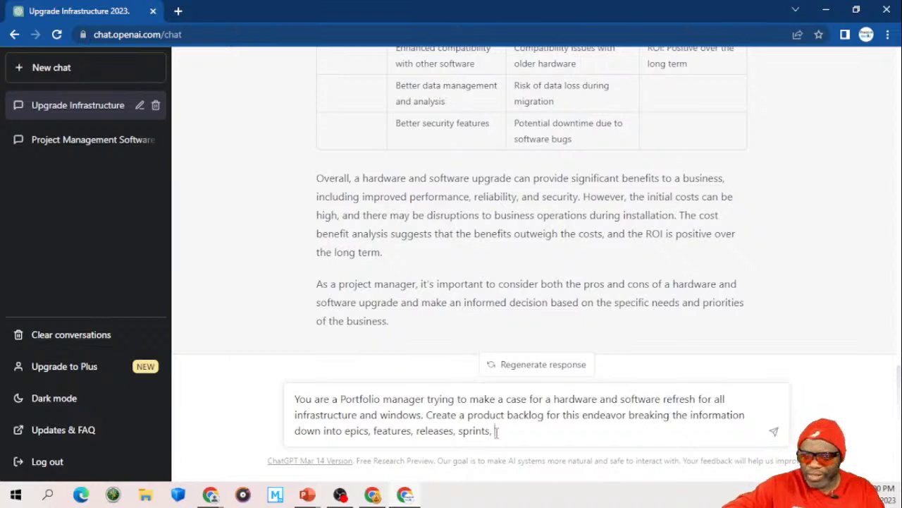
type("st")
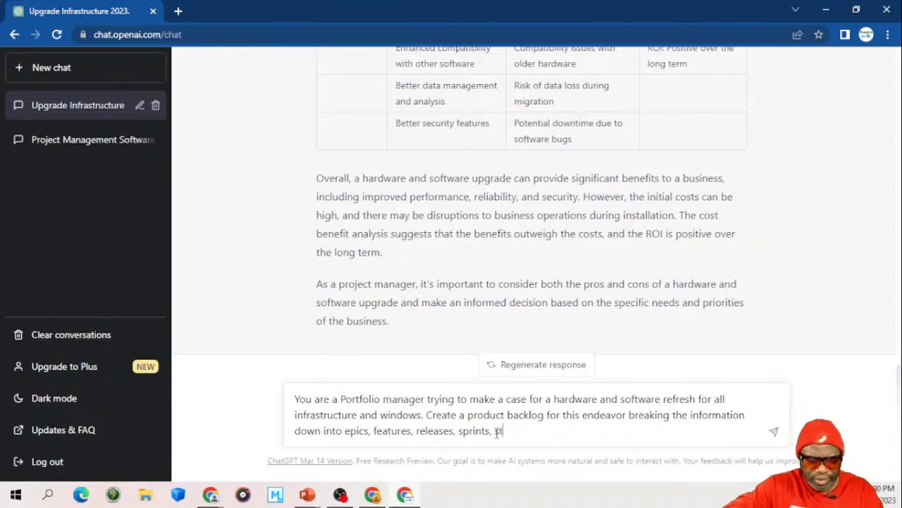
type("ories")
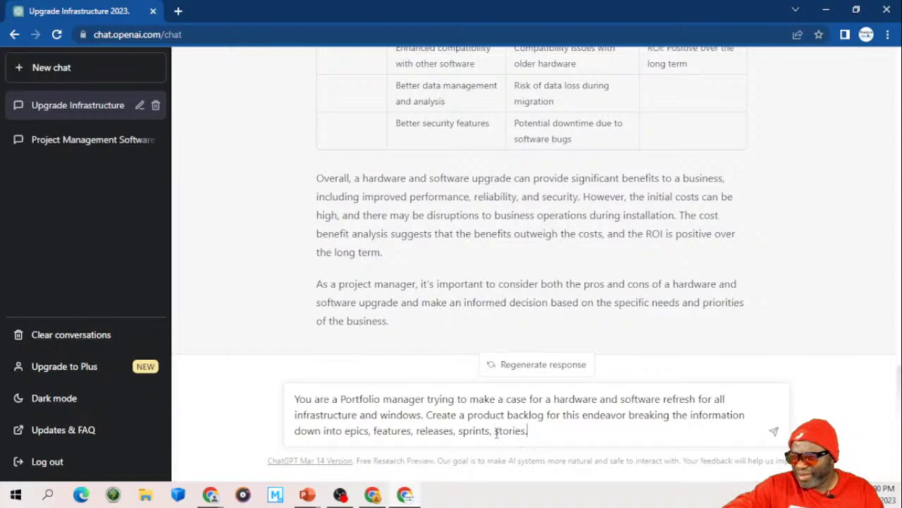
Step: Begin a new sentence in the backlog prompt reading "Use as many lines and columns as is necessary"
type(". U")
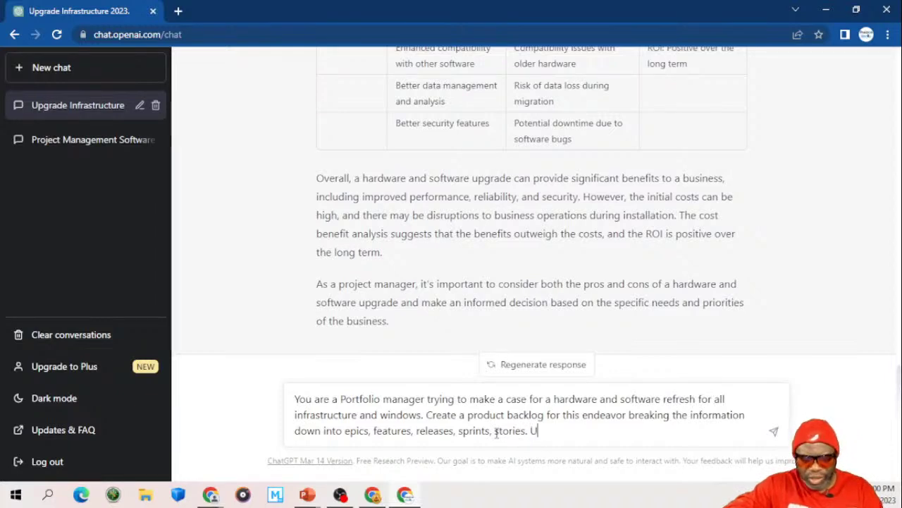
type("se as man")
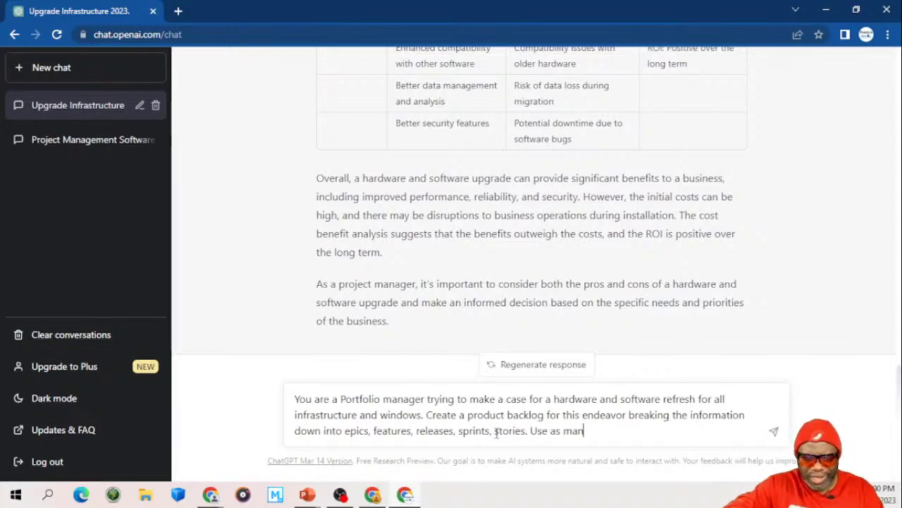
type("y lines and co")
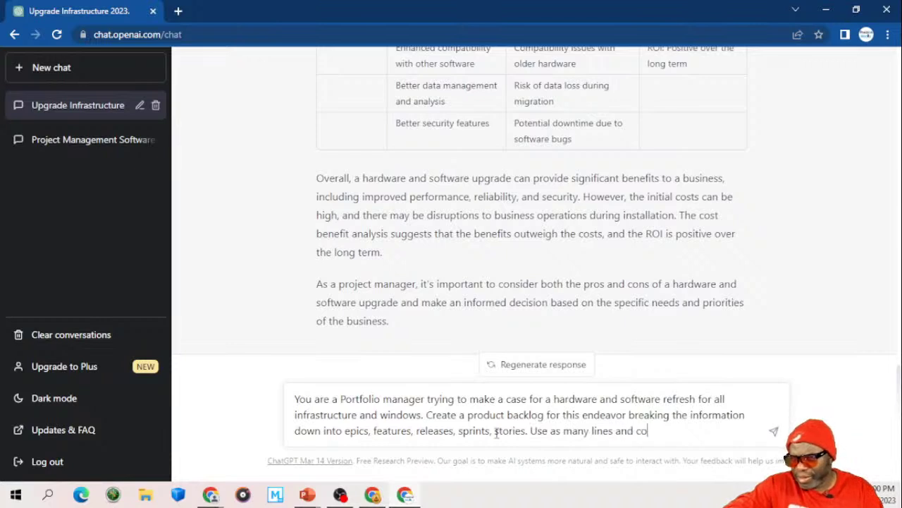
type("lumns as is")
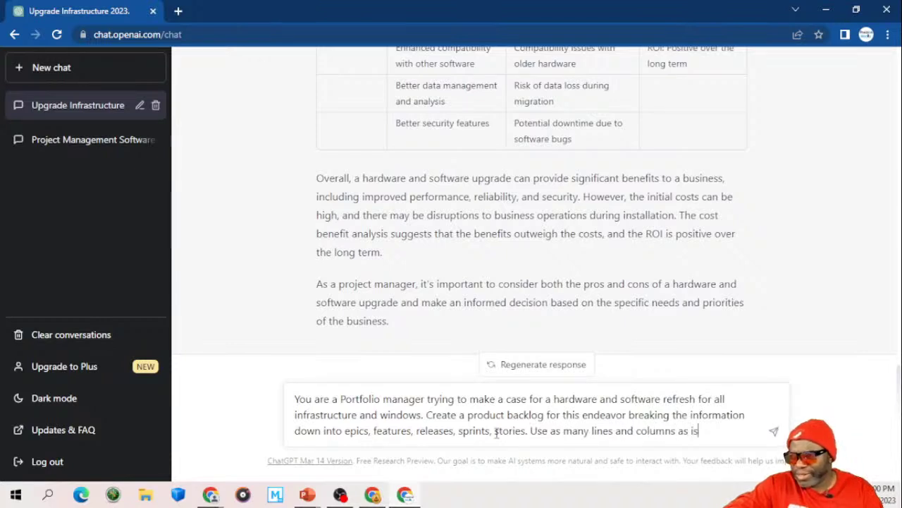
type(" necessary")
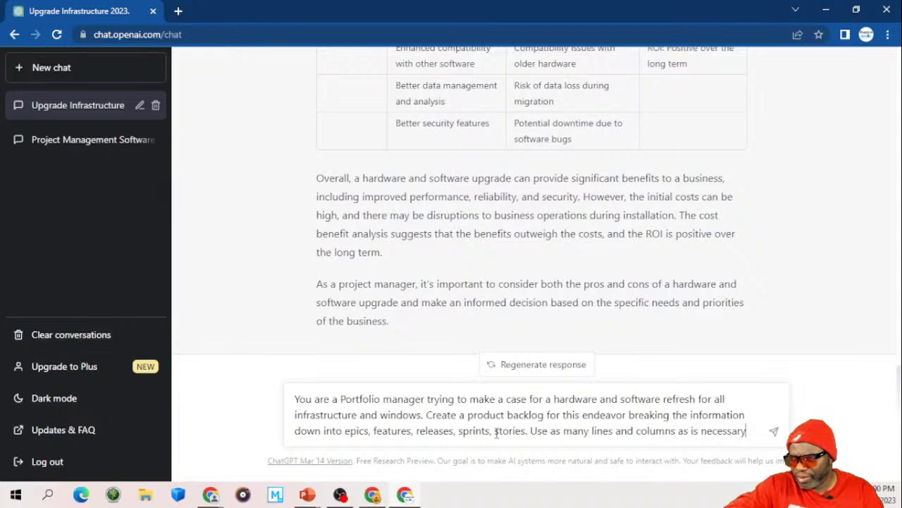
Step: Continue the sentence with "to paint a clear picture for the less technical stakeholders"
type(" to paint a ")
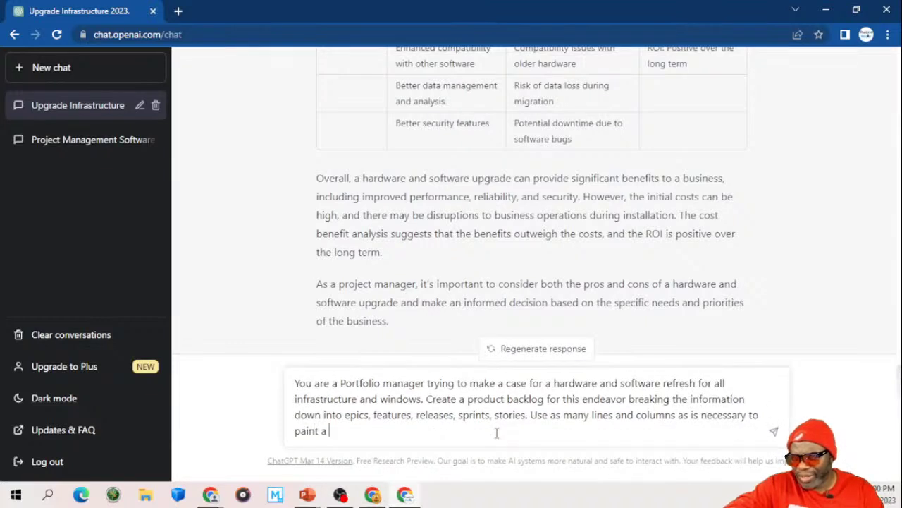
type("clear pictur")
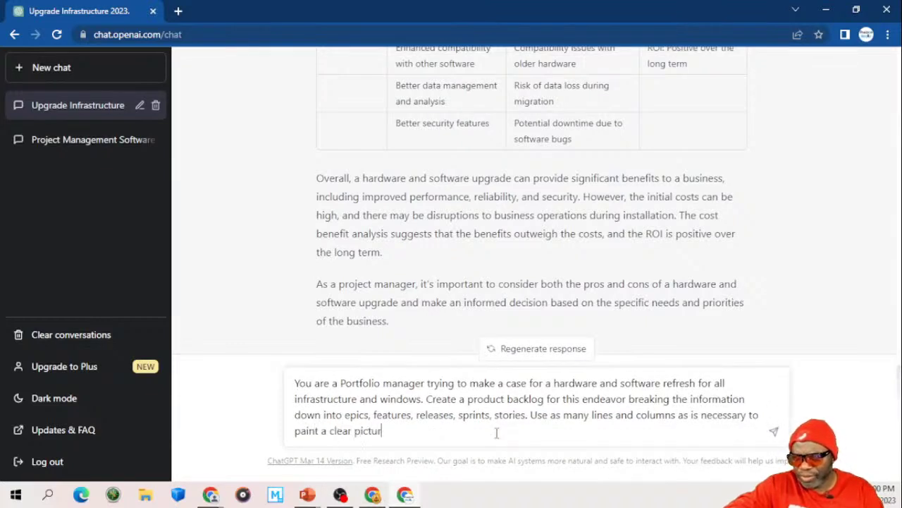
type("e for the less ")
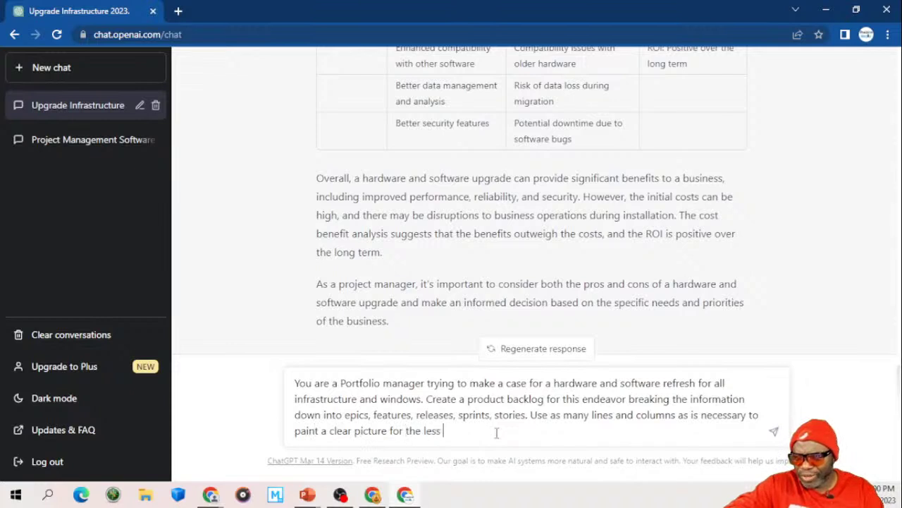
type("technical ")
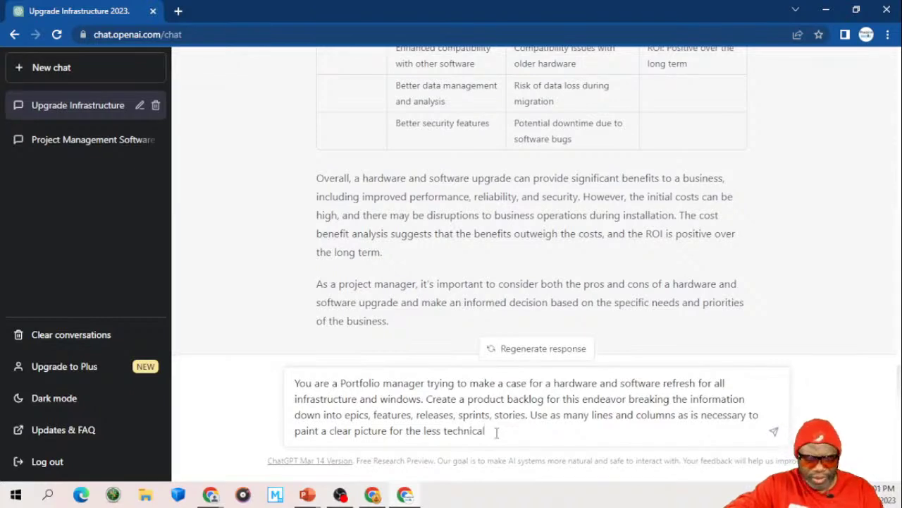
type("stakeholders ")
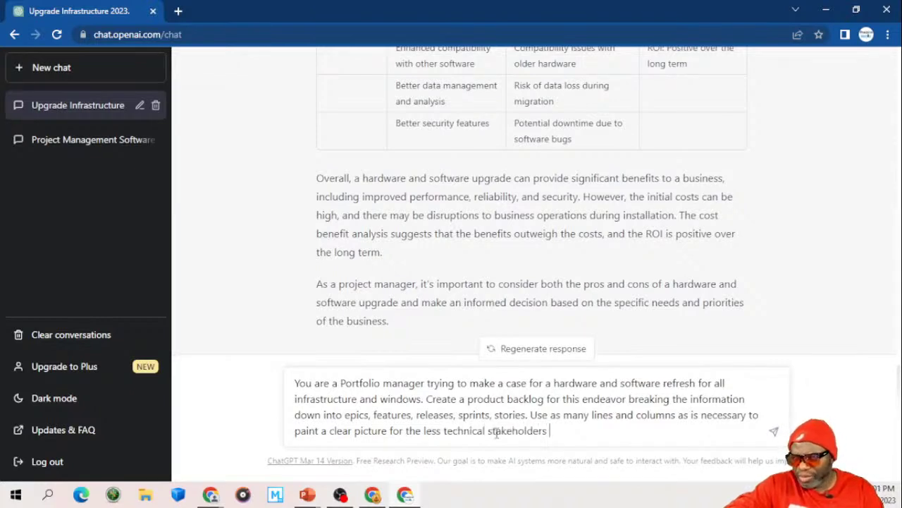
Step: Finish the prompt with "resulting in a green light to go ahead." and submit it
type("resulting in")
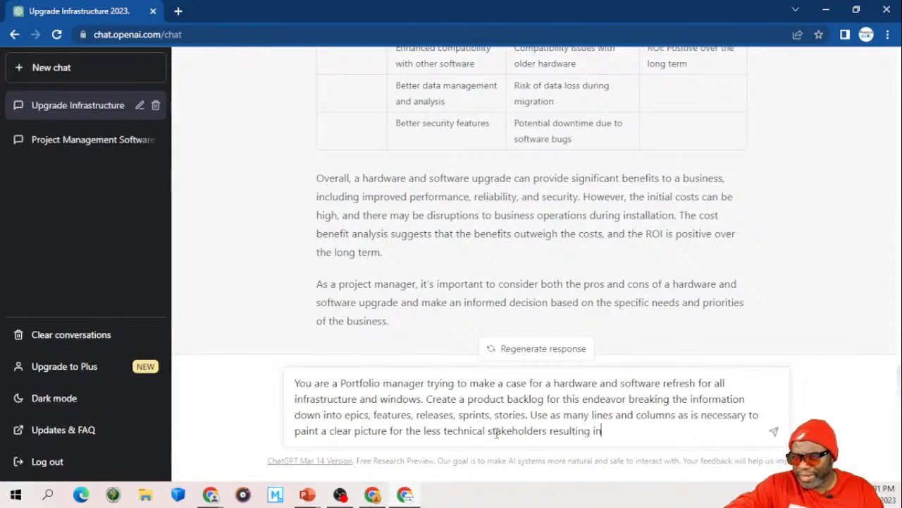
type(" a ")
type("green")
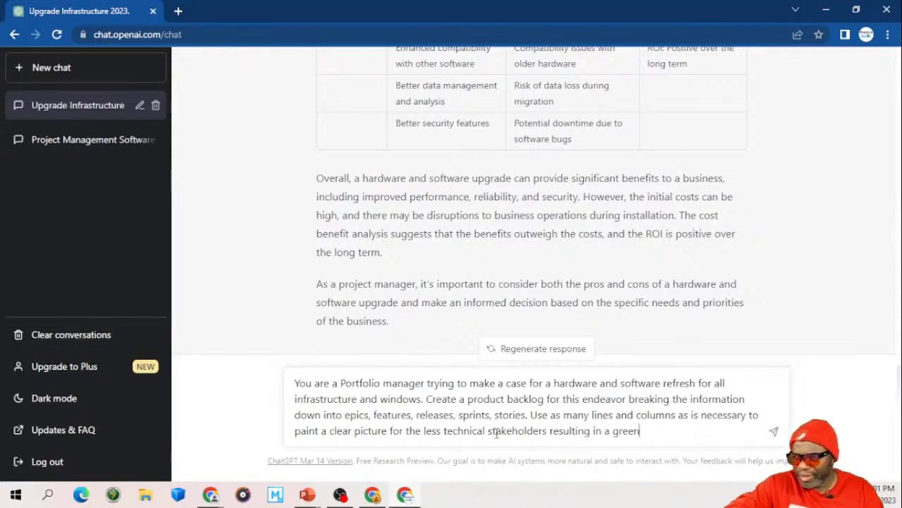
type(" light to ")
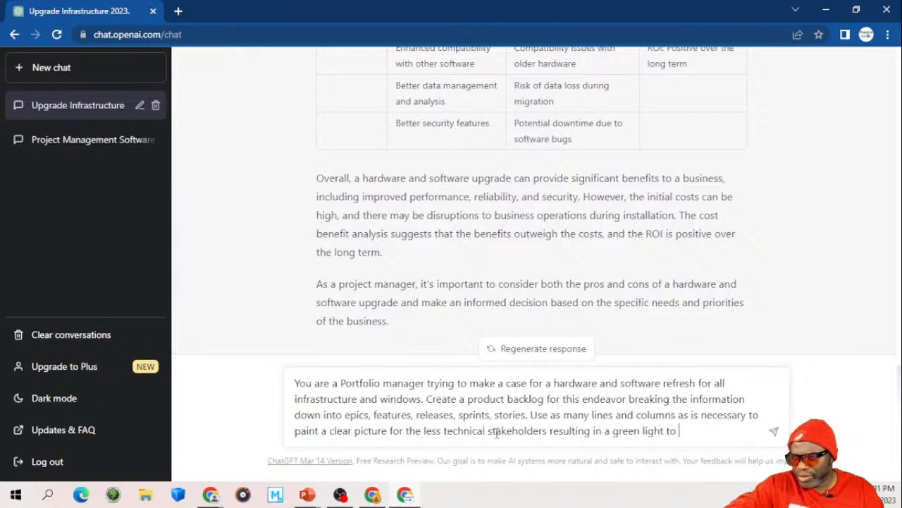
type("go ahead.")
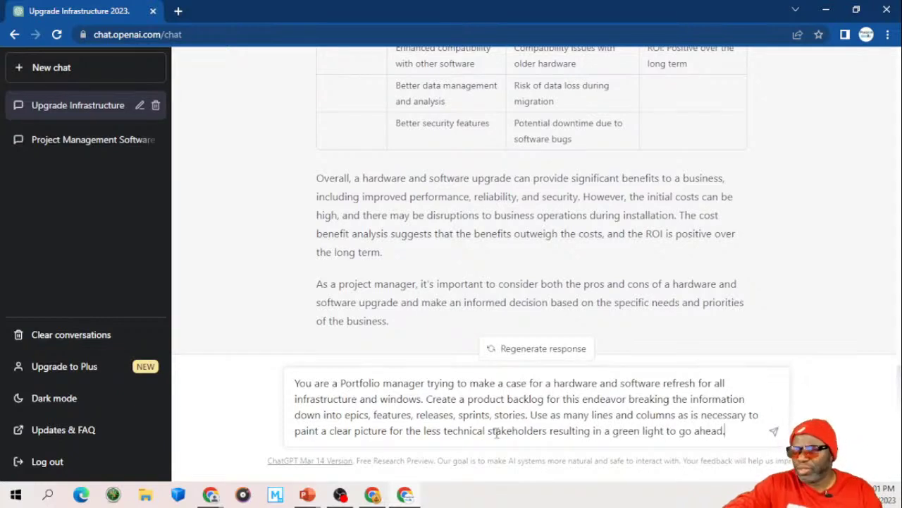
key("Return")
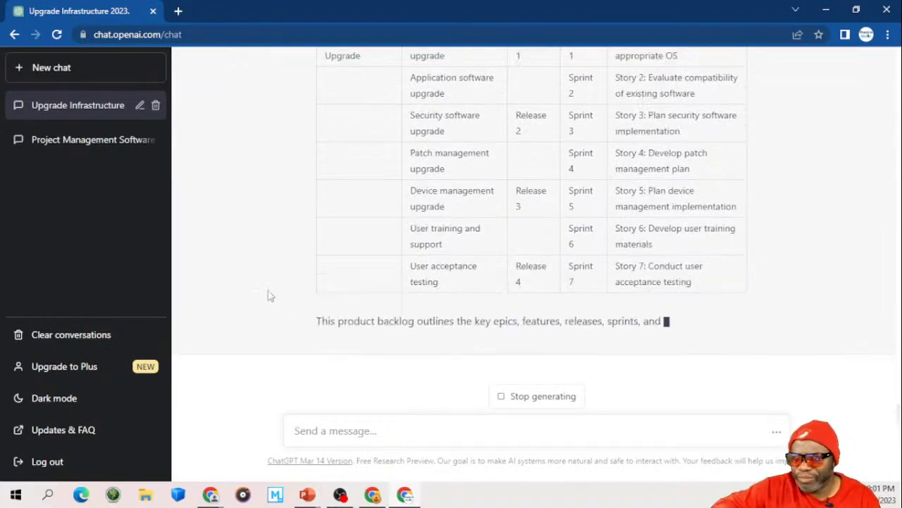
Step: Review the generated product backlog table with its epics, features, releases, sprints and stories, and the summary text below it
scroll(268, 296, "up", 2)
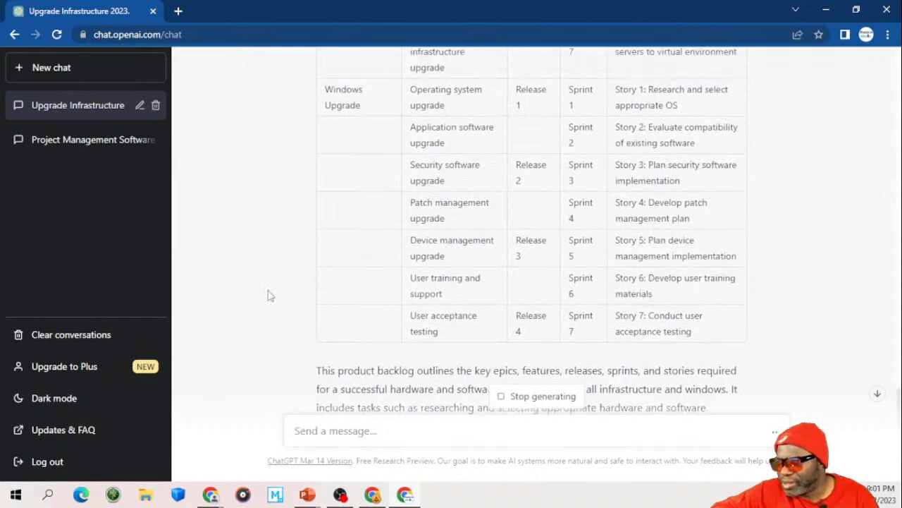
scroll(268, 296, "up", 3)
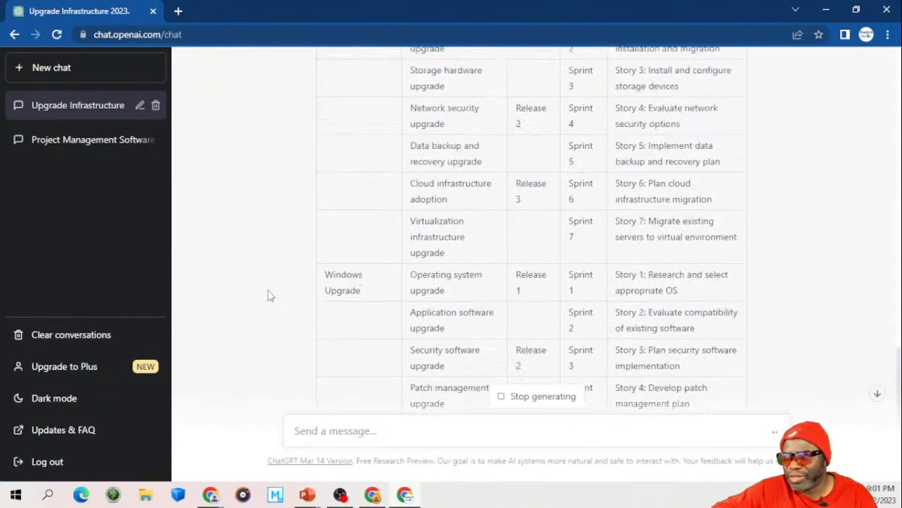
scroll(268, 296, "up", 2)
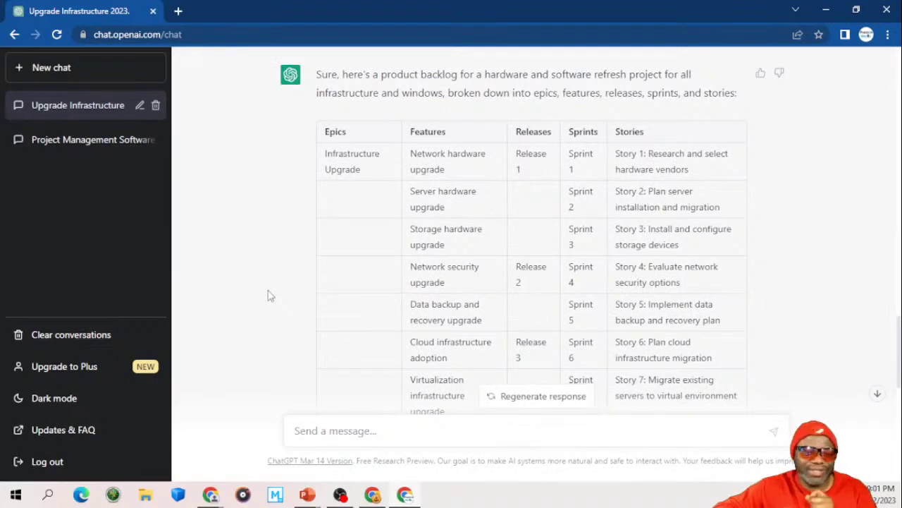
scroll(267, 296, "down", 1)
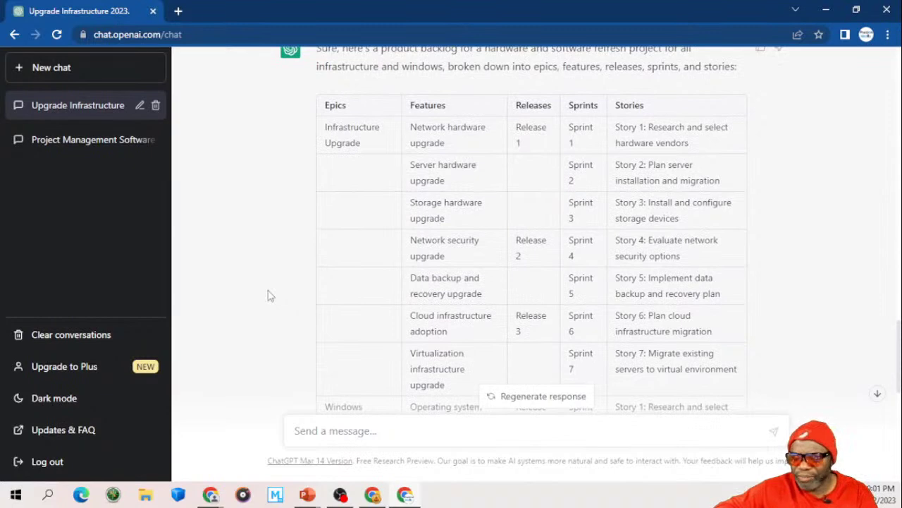
scroll(267, 296, "down", 1)
scroll(268, 296, "down", 3)
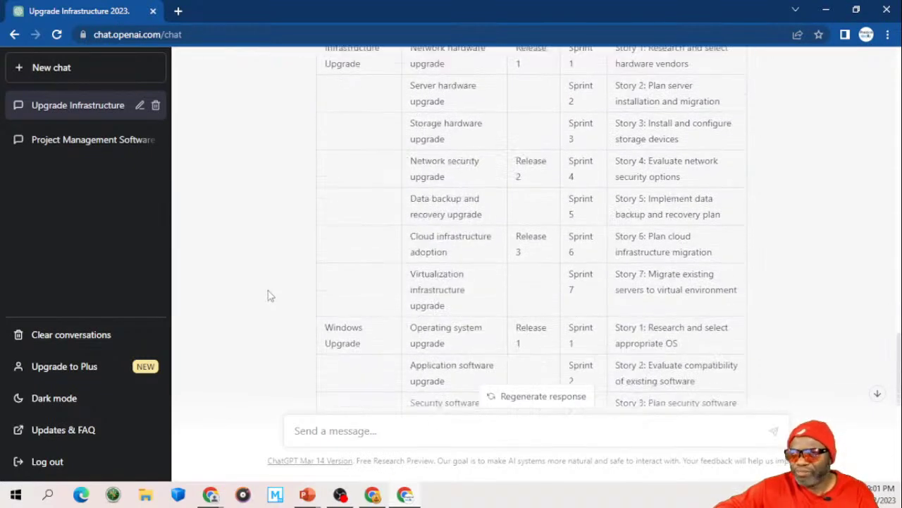
scroll(268, 296, "down", 5)
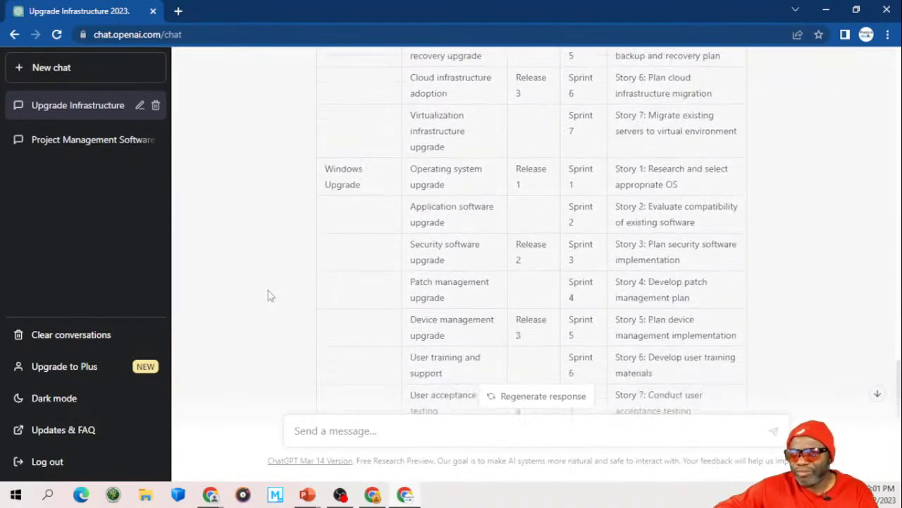
scroll(268, 296, "down", 1)
scroll(267, 296, "down", 2)
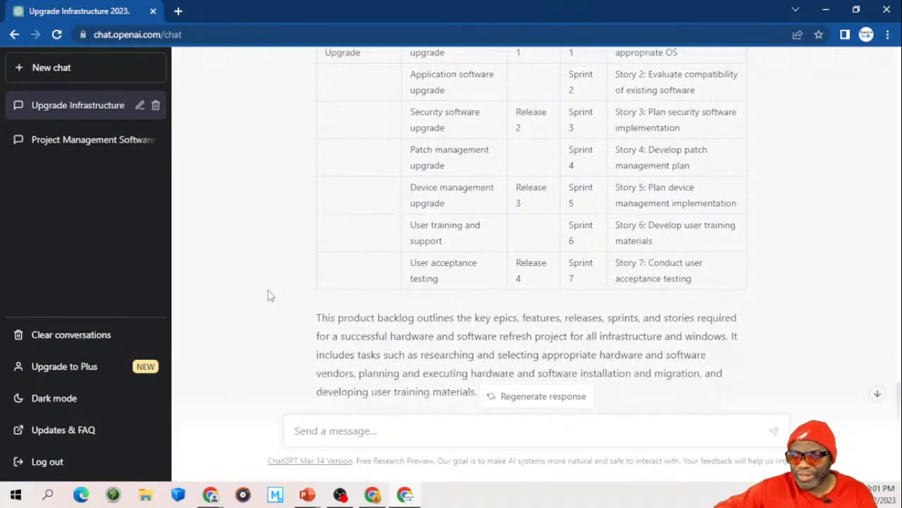
scroll(268, 296, "down", 1)
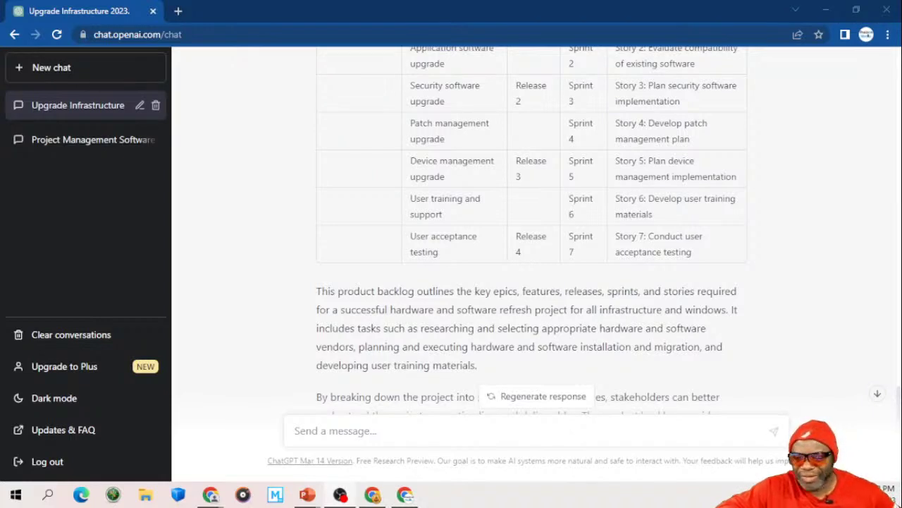
scroll(267, 252, "down", 2)
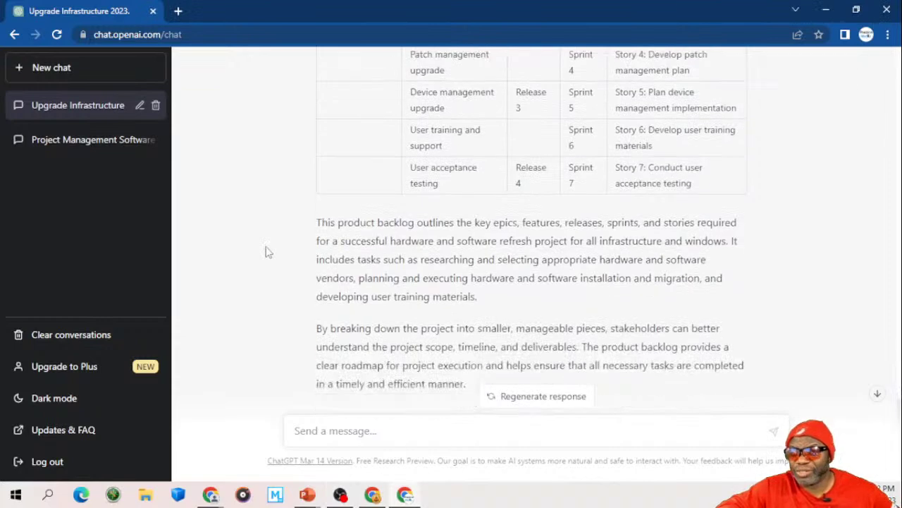
scroll(267, 251, "up", 6)
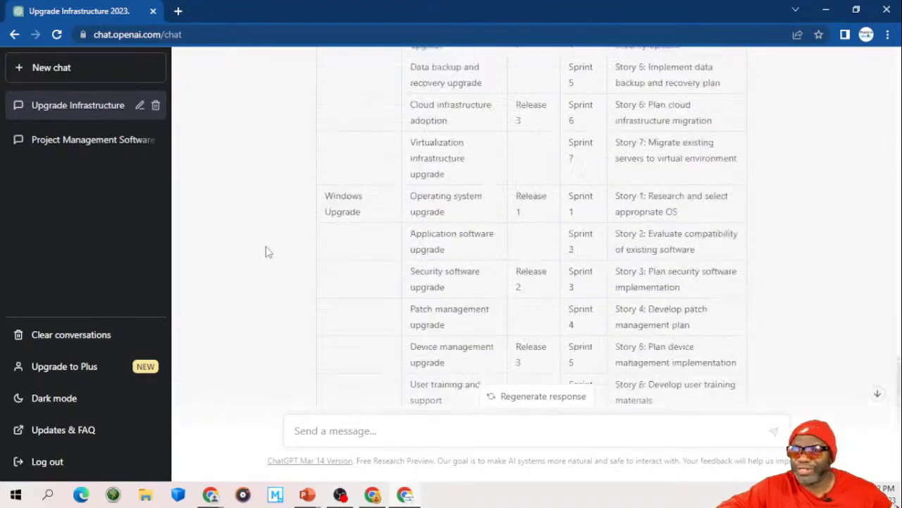
scroll(266, 252, "up", 3)
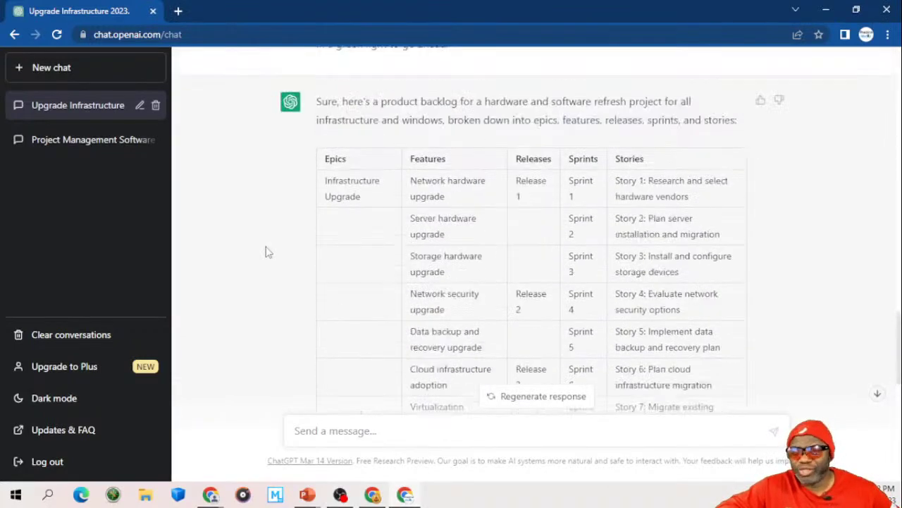
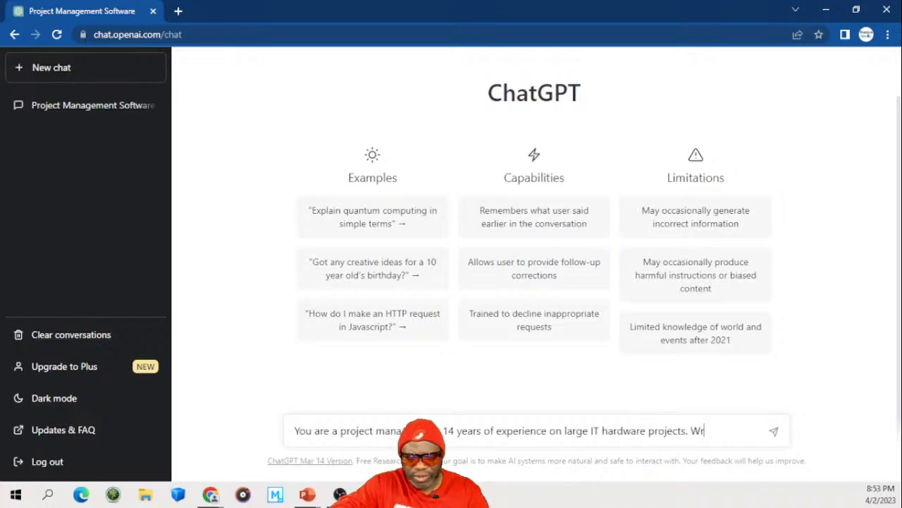
Step: Continue the project manager prompt in the new chat with "Write a compelling argument as to why your company"
type("ite a compelling")
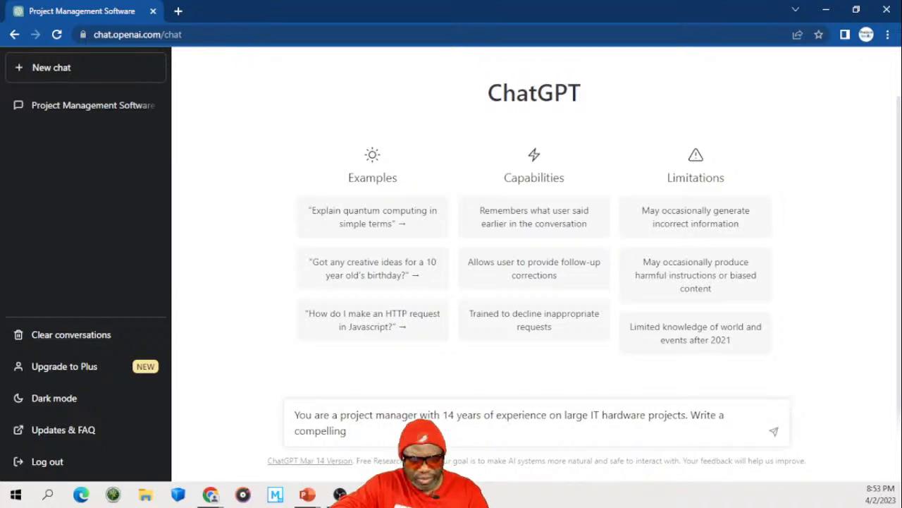
type(" argument a")
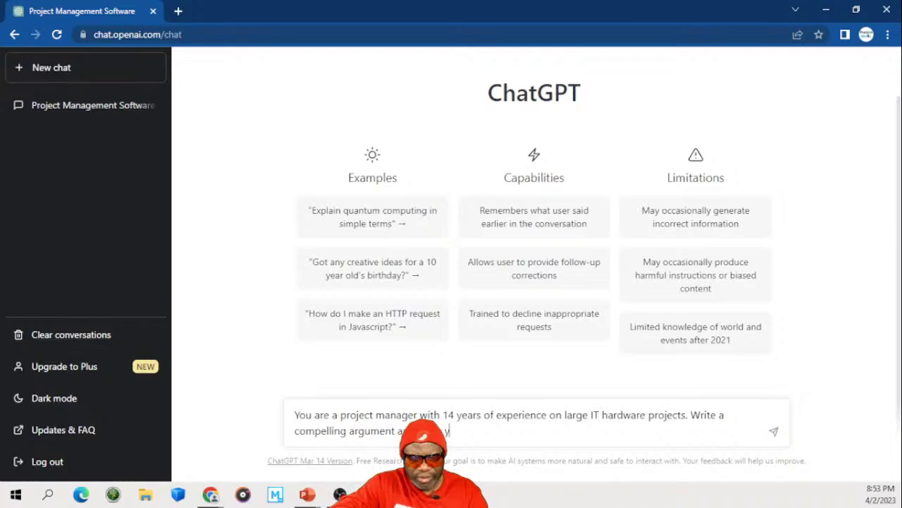
type("compan")
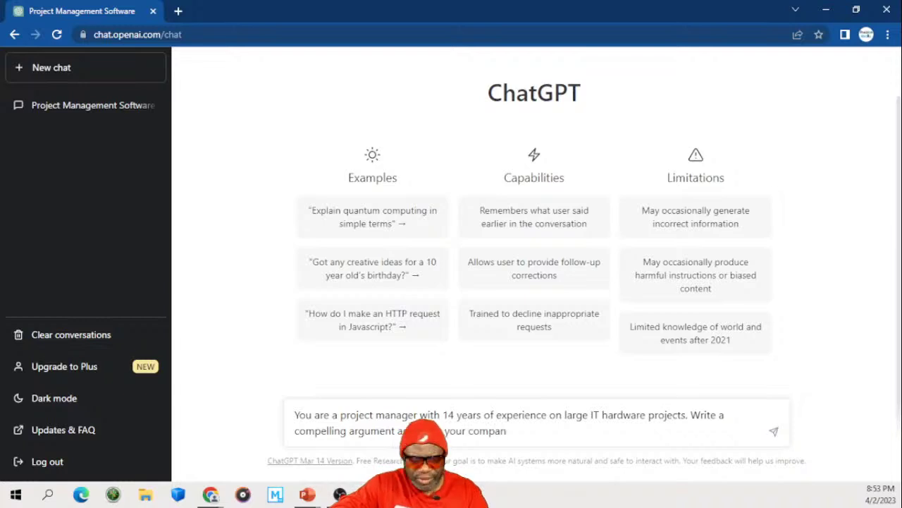
type("i")
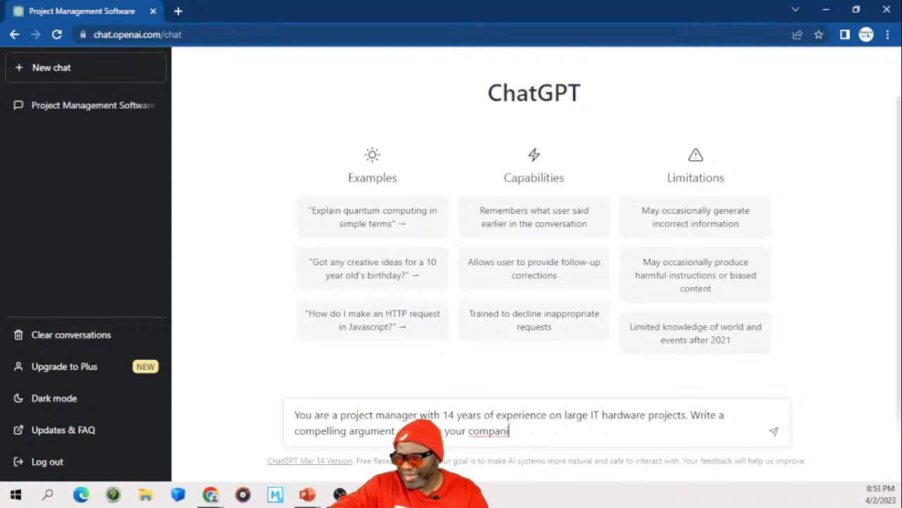
key("BackSpace")
type("y ")
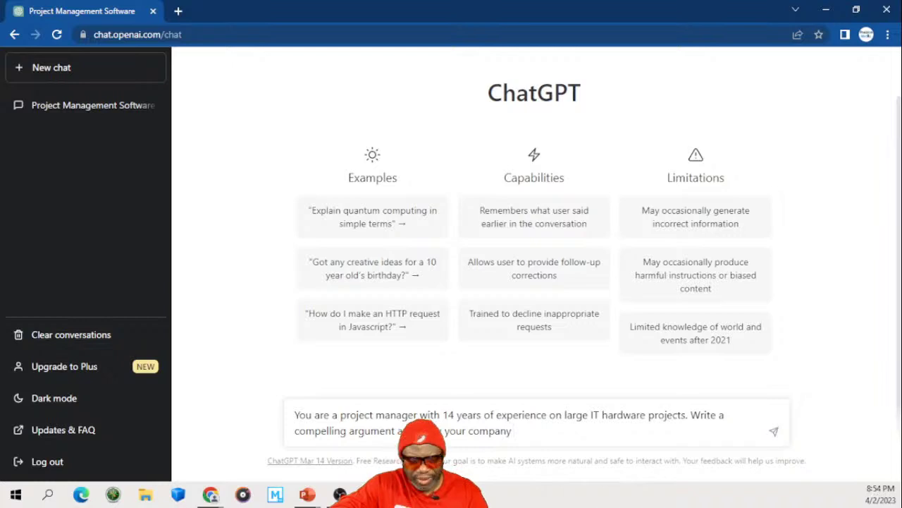
Step: Extend the argument request with "infrastructure should be refreshed in 2023"
type("infrastruc")
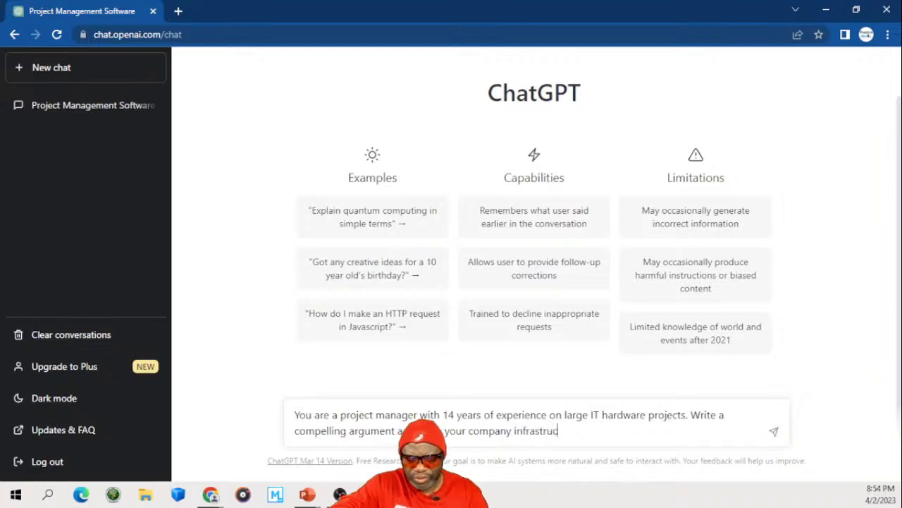
type("ture should be u")
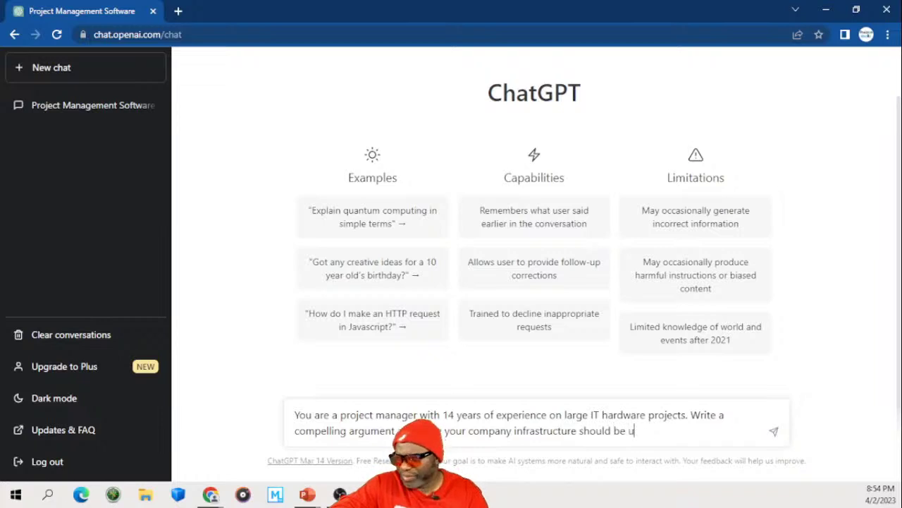
key("BackSpace")
type("r")
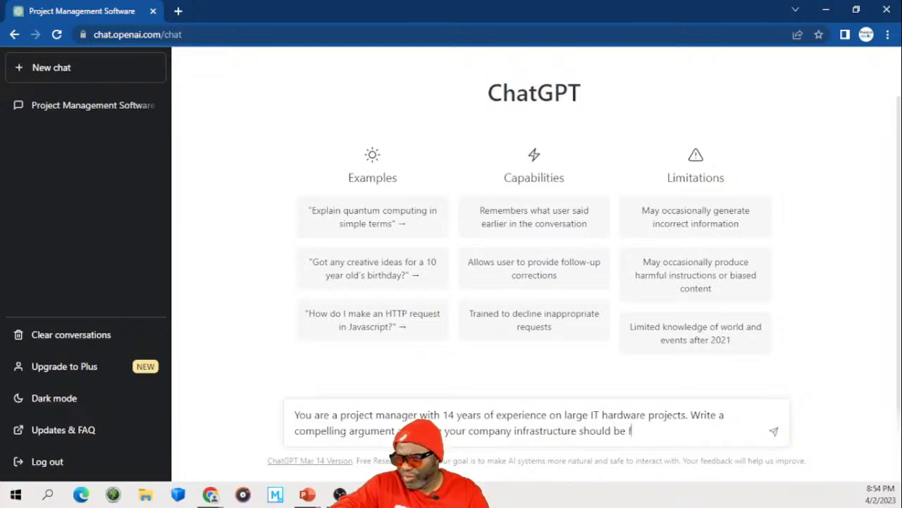
type("efreshed in")
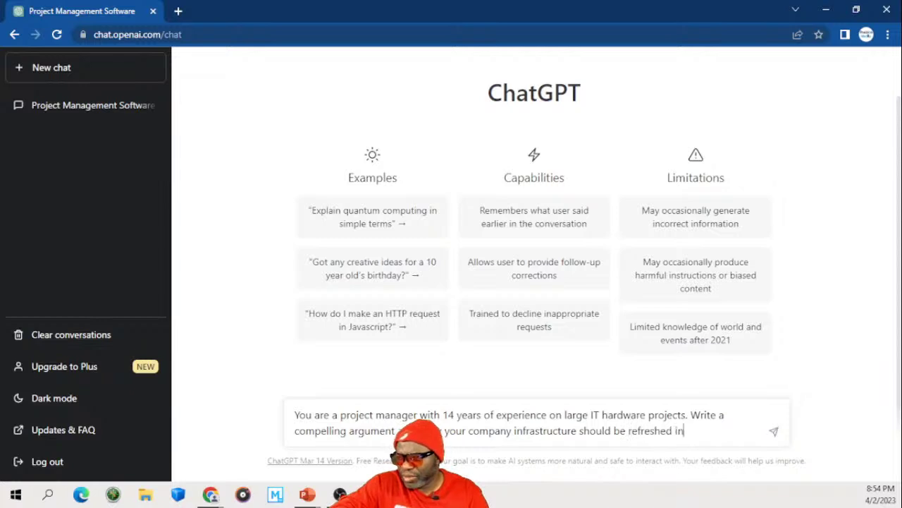
type(" 2023")
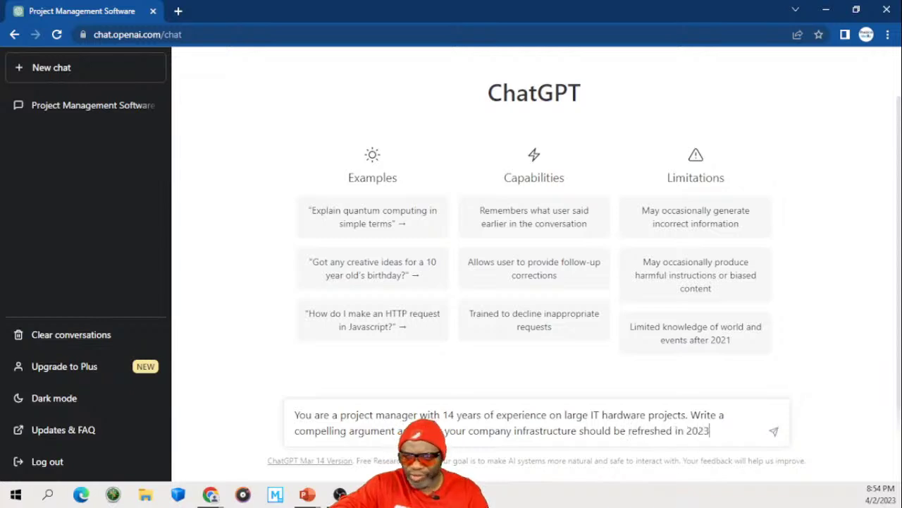
Step: End the sentence and add "Mention the following names in the argument:" to the prompt
type(". Mention")
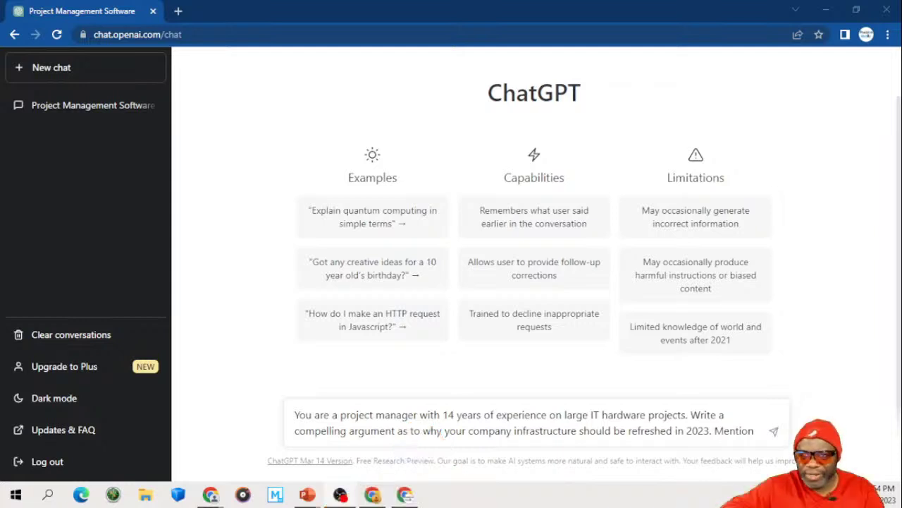
left_click(753, 432)
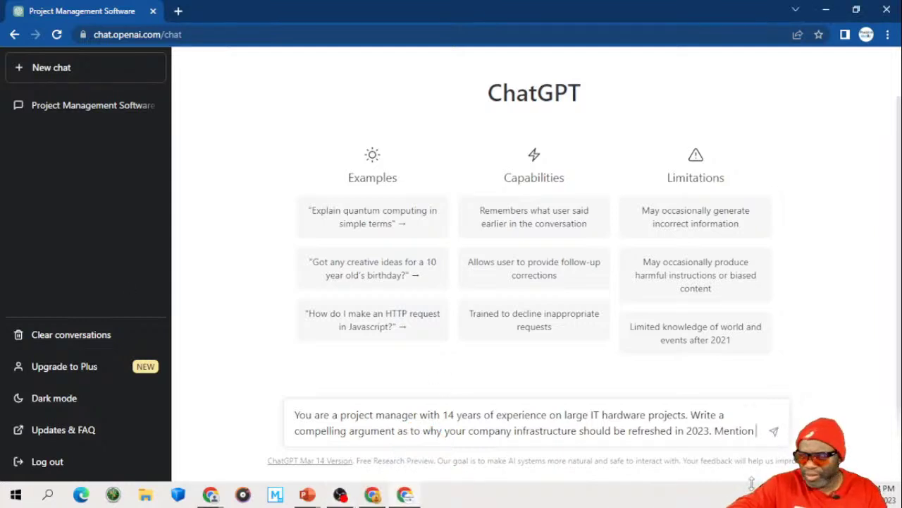
type("the ")
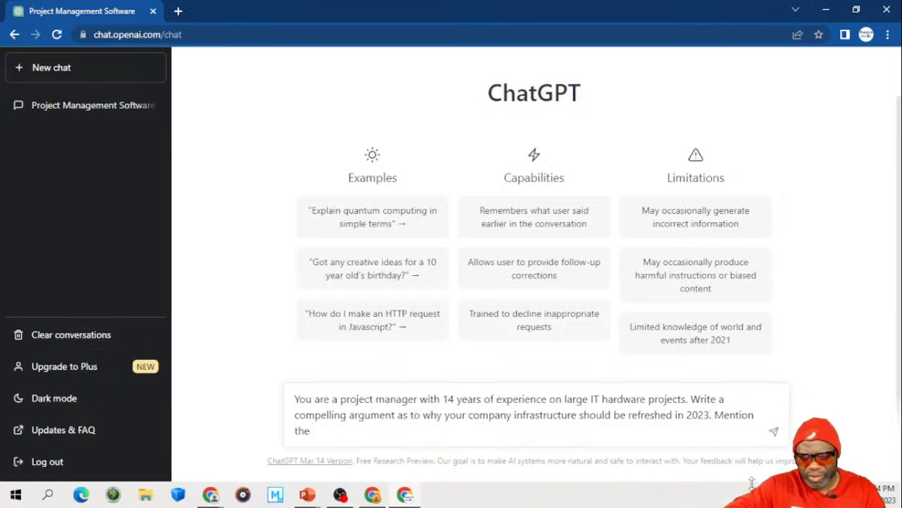
type("follwing")
key("BackSpace")
key("BackSpace")
key("BackSpace")
key("BackSpace")
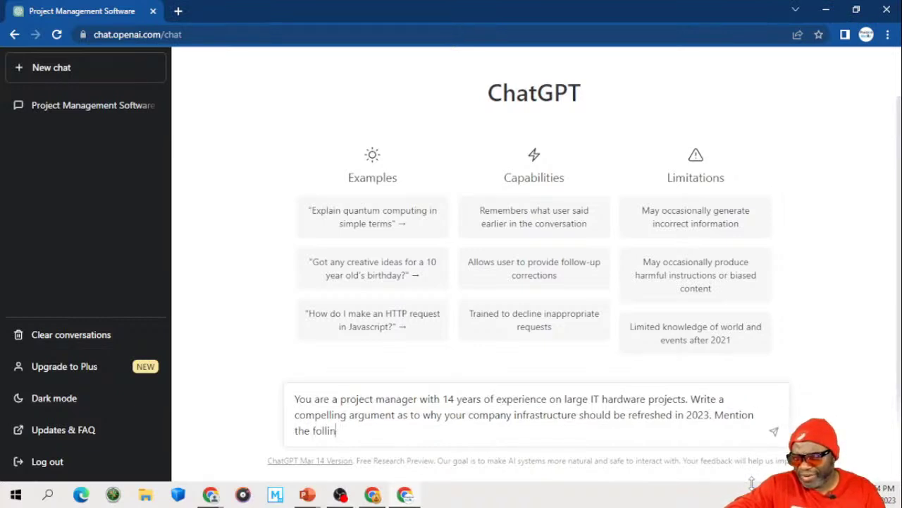
type("owing ")
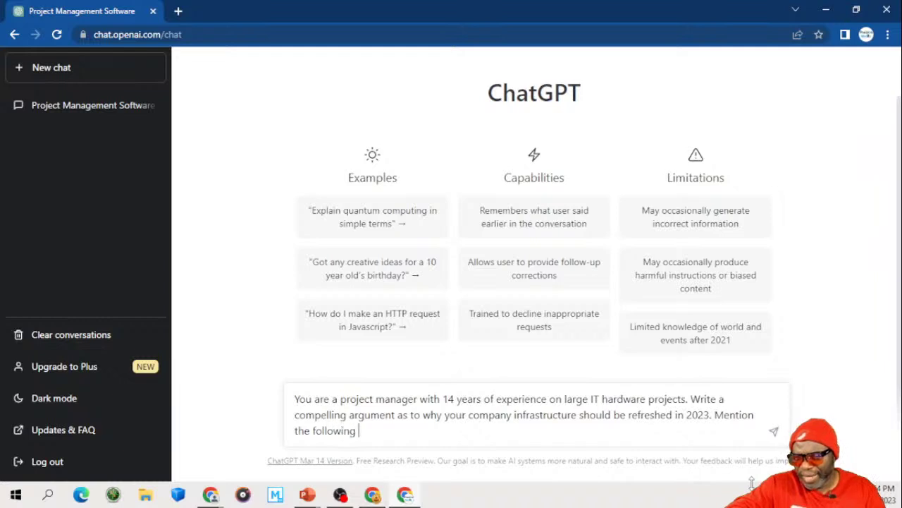
type("names in the a")
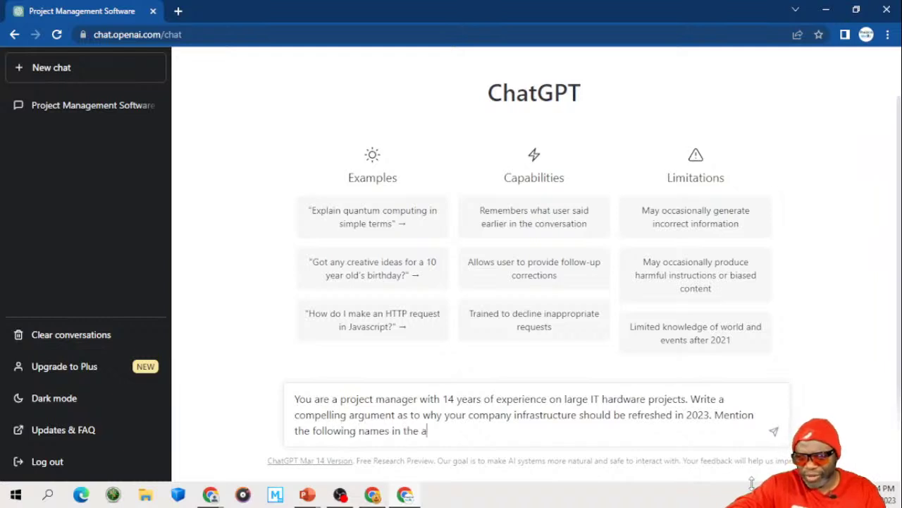
type("rgument: ")
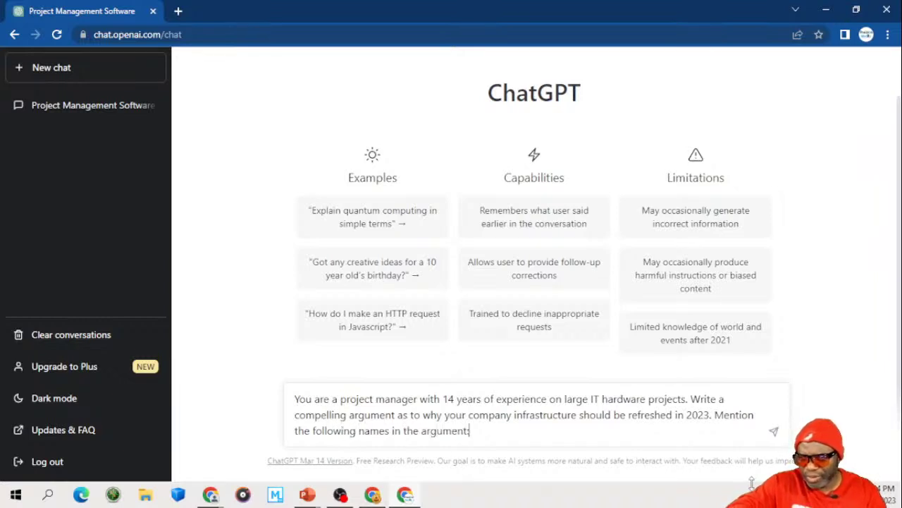
Step: List two stakeholders by title and surname, followed by "The CFO" with the CFO's name and "and the"
type("Dr. Ric")
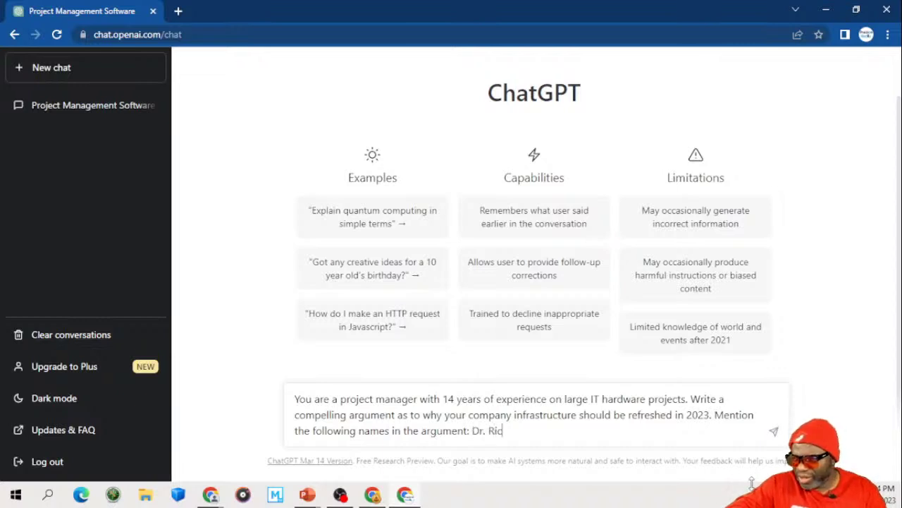
type("e, Ms. B")
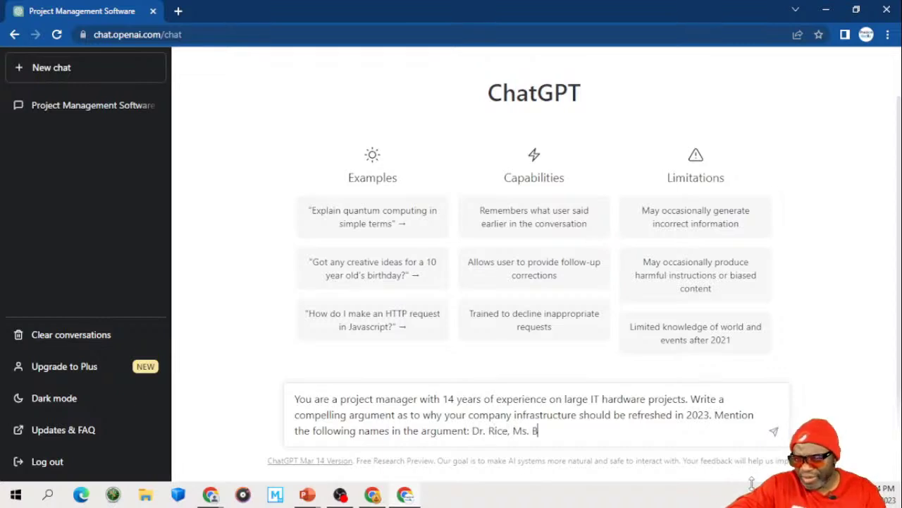
type("lackm")
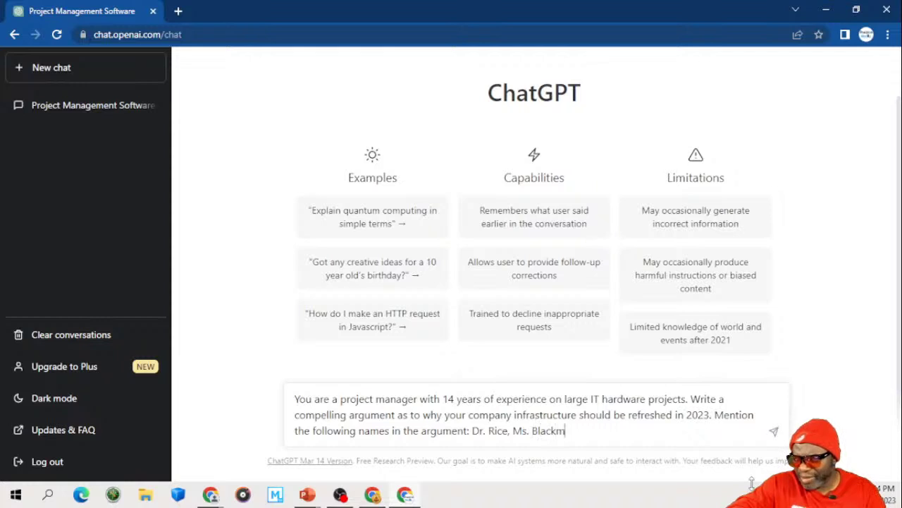
key("BackSpace")
type(", T")
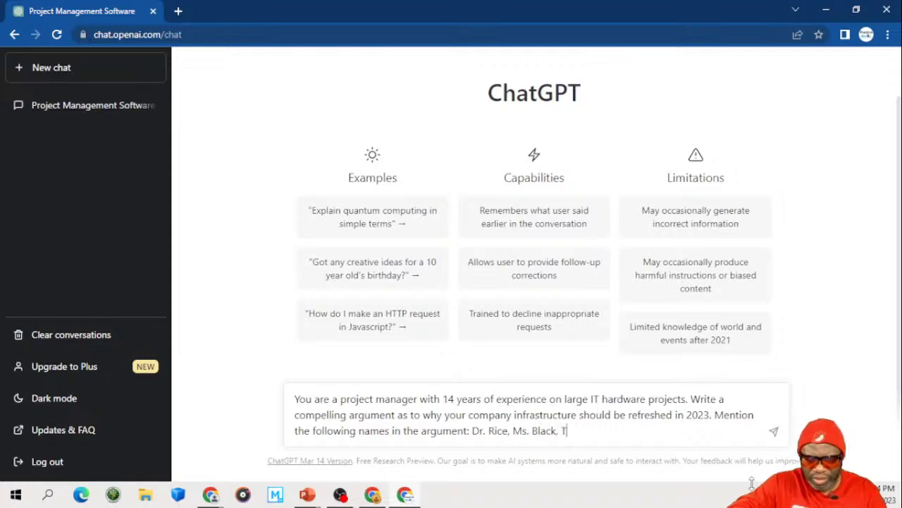
type("he CFO")
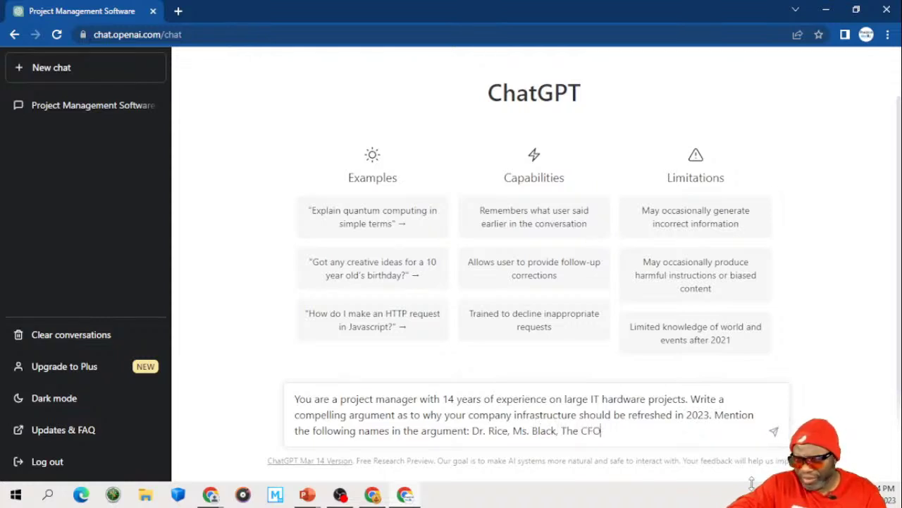
type(" HG Barne")
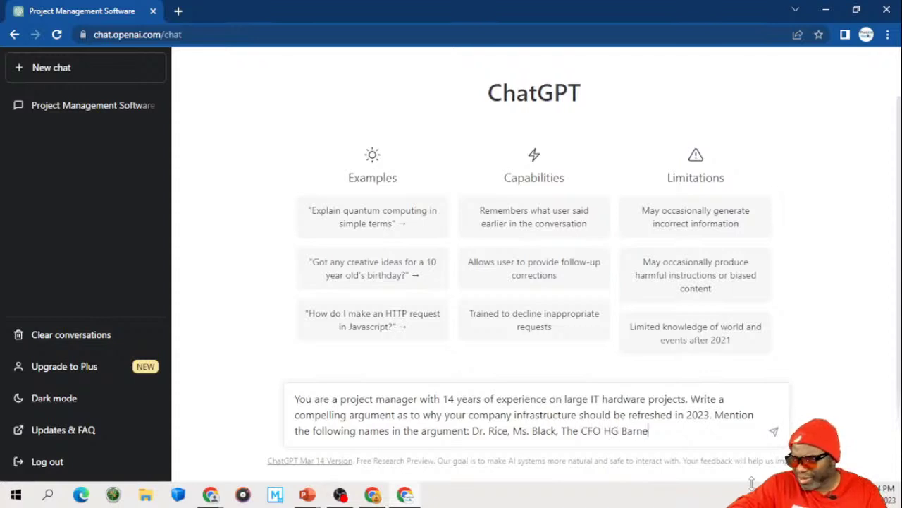
type("s and the ")
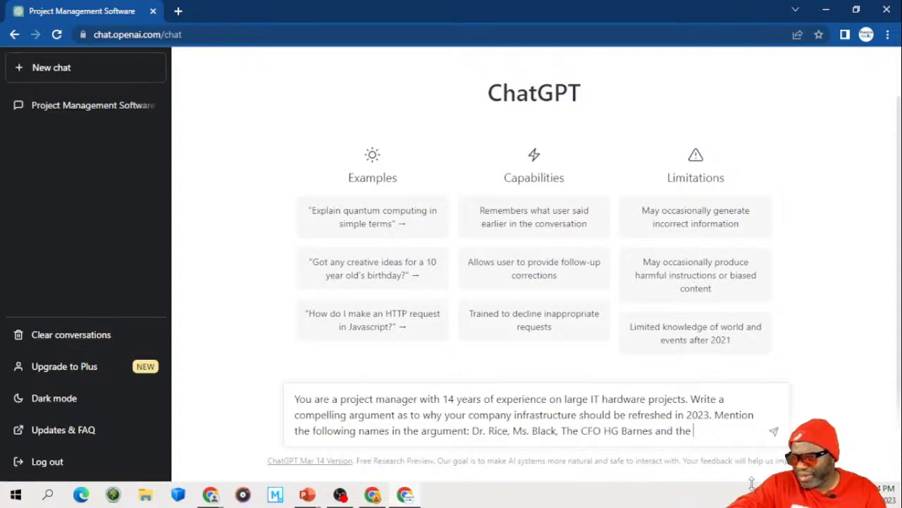
Step: Complete the name list with "President of the company" and the president's title and surname
type("President")
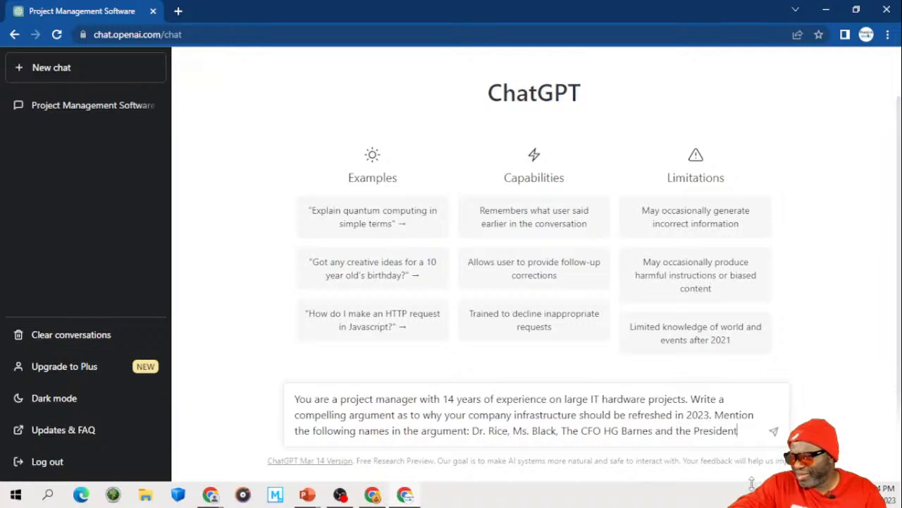
type(" of the compant")
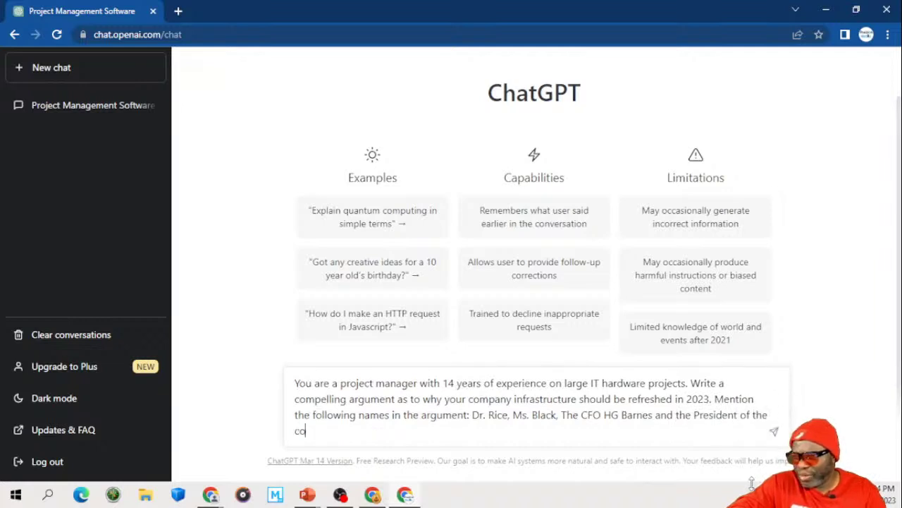
key("BackSpace")
key("BackSpace")
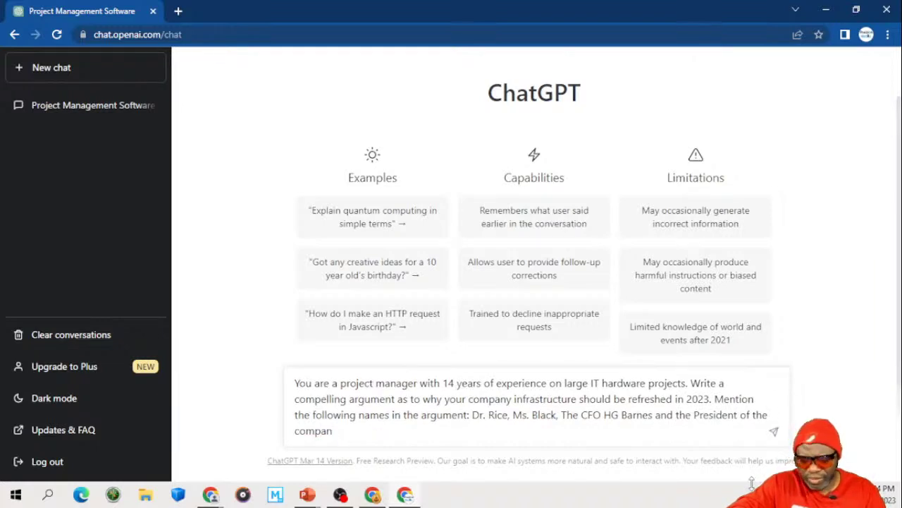
type("y M")
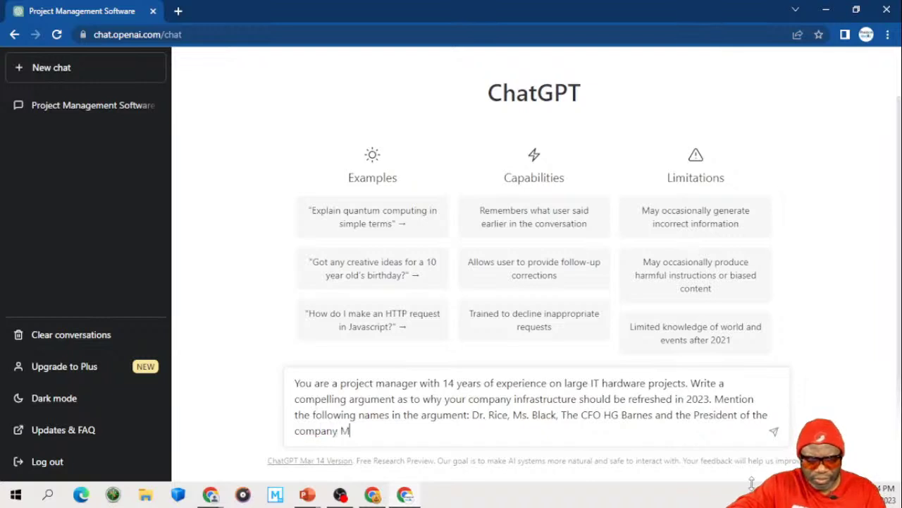
type("r. Koalic.")
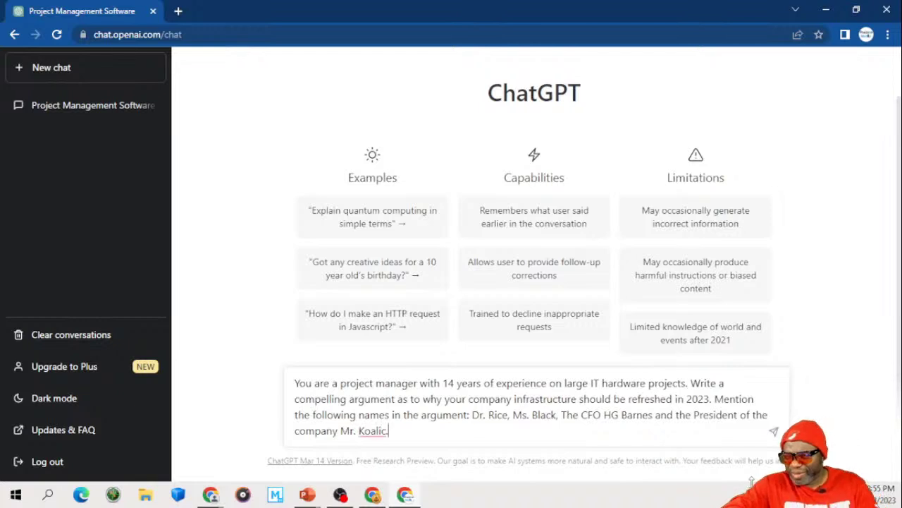
Step: Add "Make the response as robust as possible" to the prompt and copy the entire prompt text
type(" Na")
key("BackSpace")
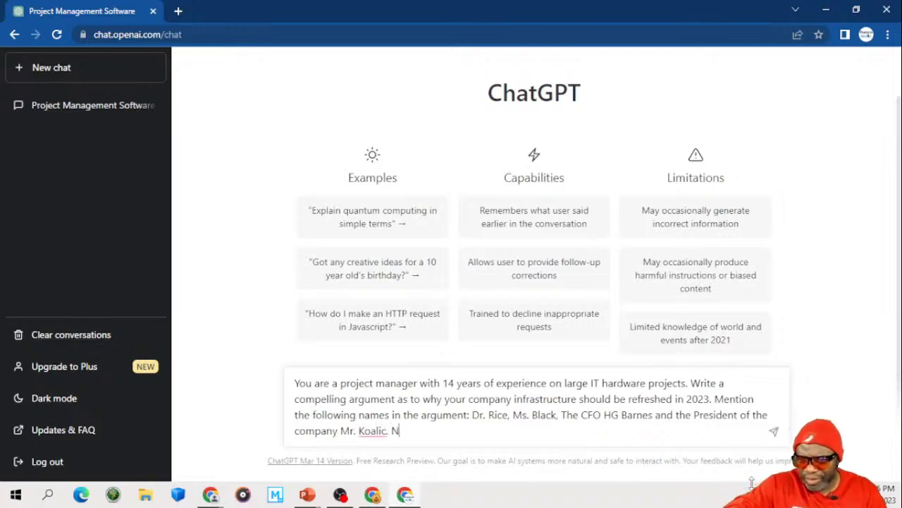
key("BackSpace")
type("a")
key("BackSpace")
type("Make")
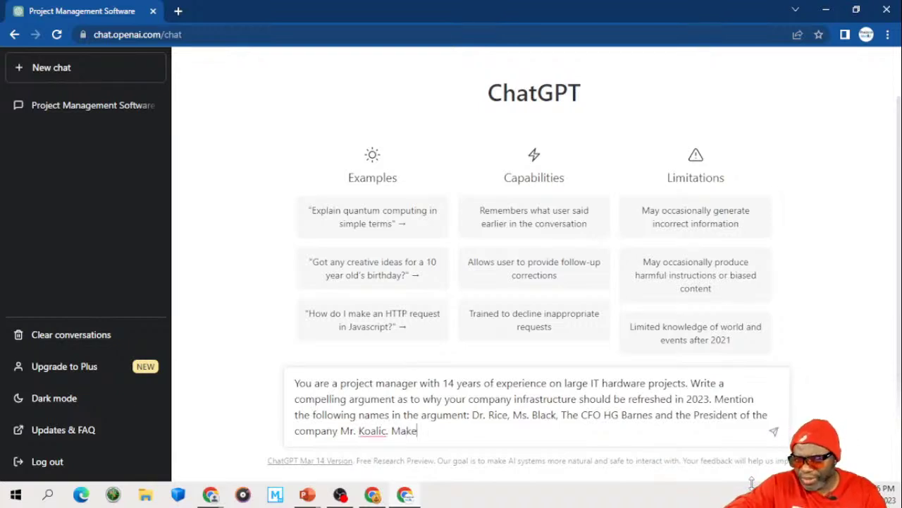
type(" the response")
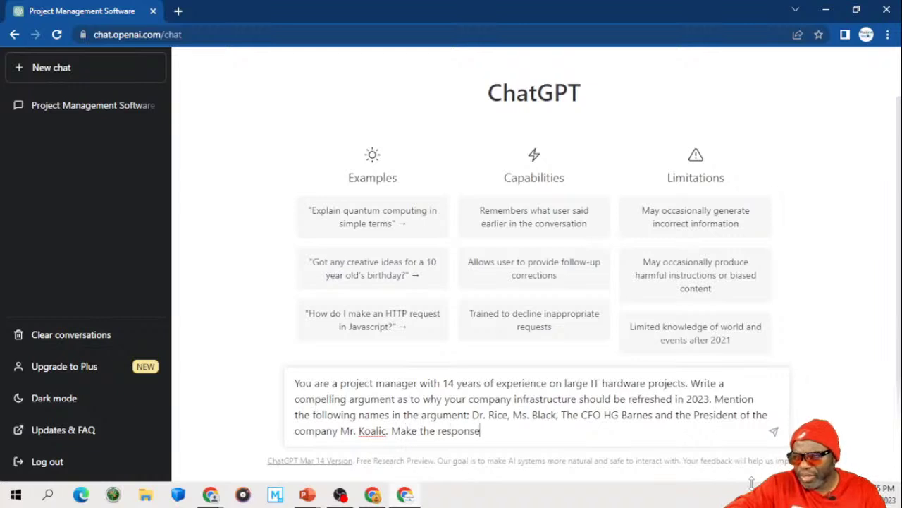
type(" as robust ")
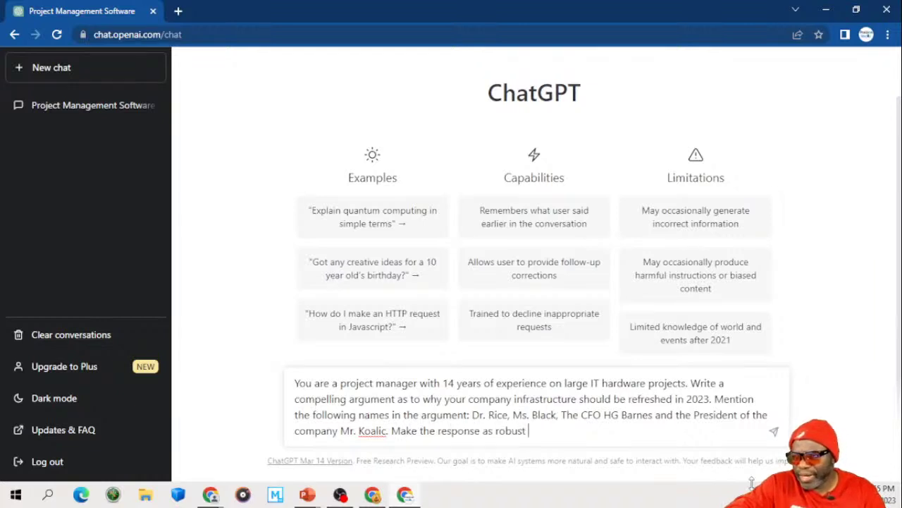
type("as possible.")
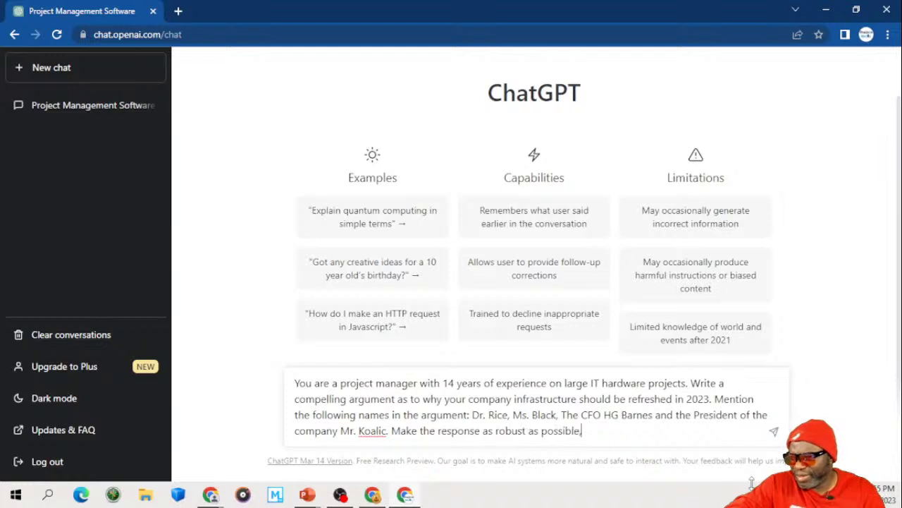
key("ctrl+a")
key("ctrl+c")
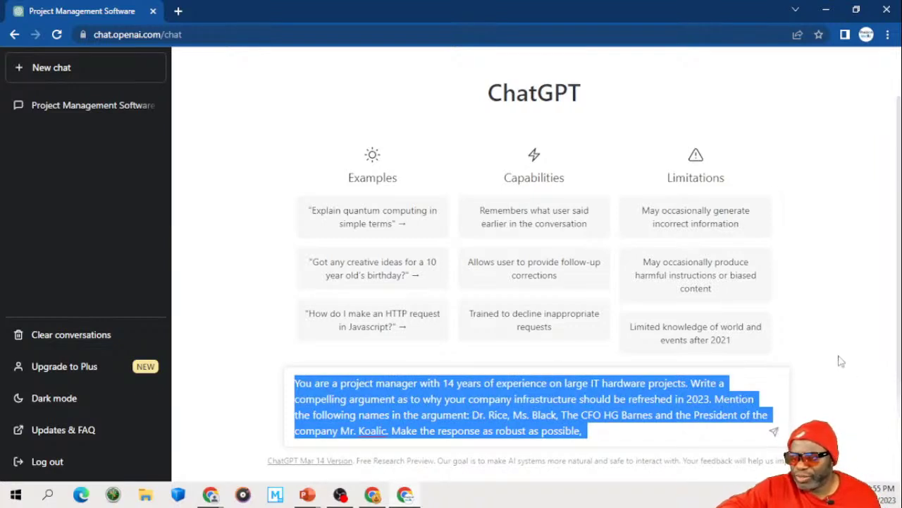
Step: End the infrastructure refresh prompt with a period, send it and read through the generated letter
key("Right")
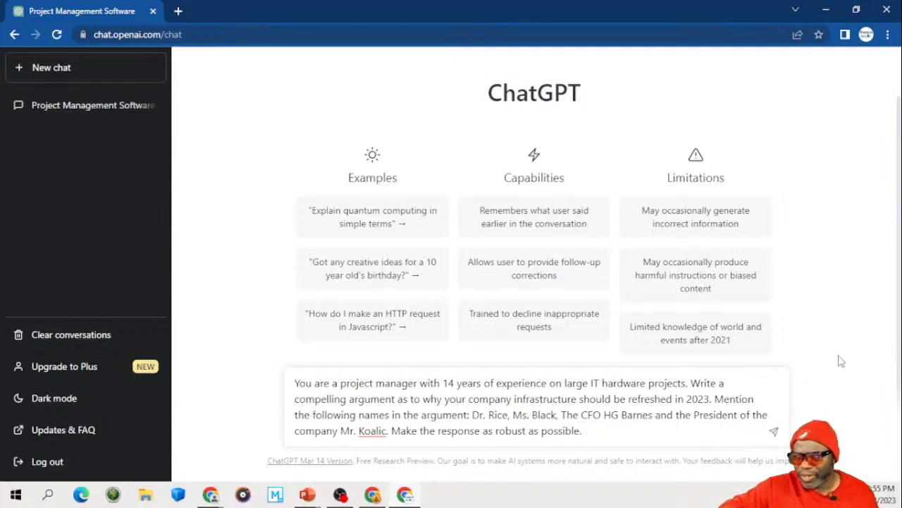
key("Return")
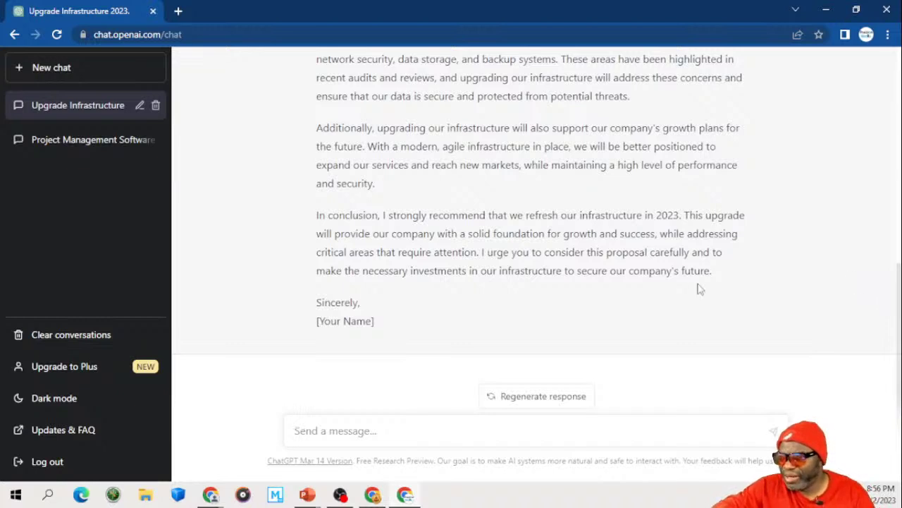
scroll(698, 288, "up", 1)
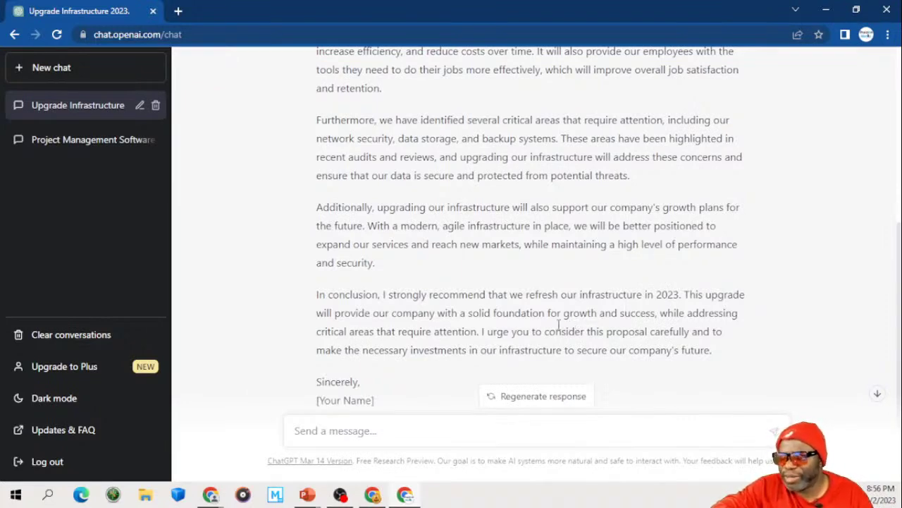
scroll(559, 325, "up", 5)
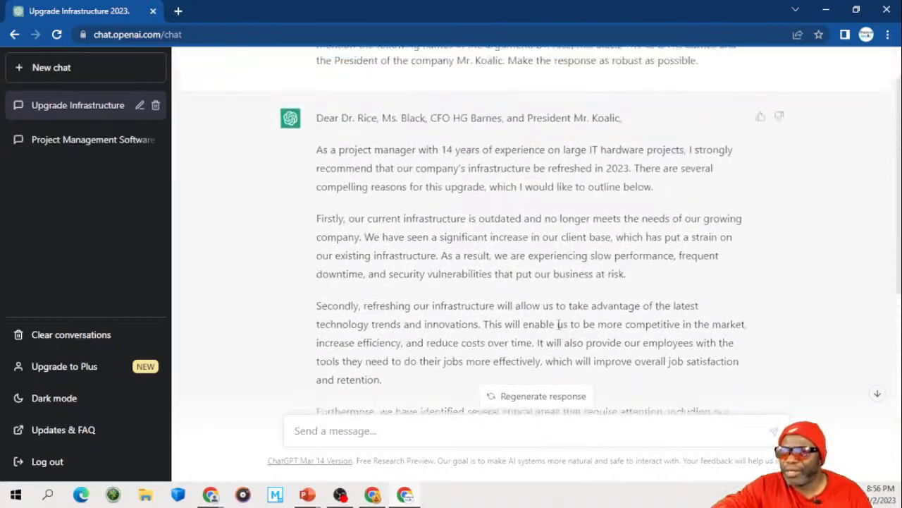
scroll(559, 324, "down", 2)
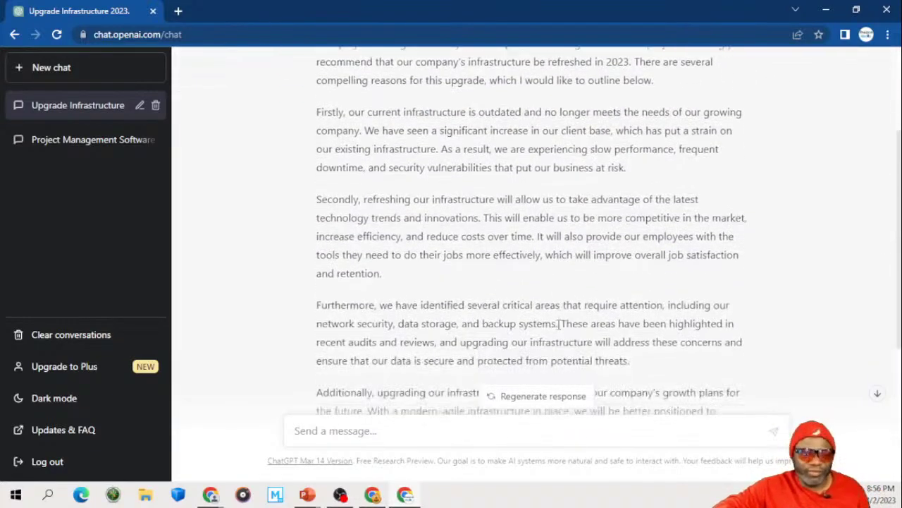
scroll(559, 324, "down", 4)
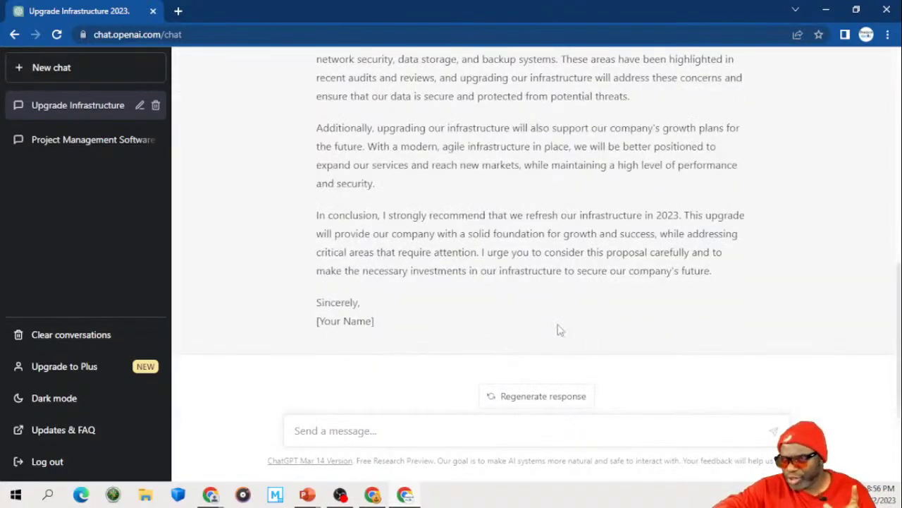
Step: Paste the copied prompt as a new message and delete everything after its opening project manager role sentence
left_click(430, 430)
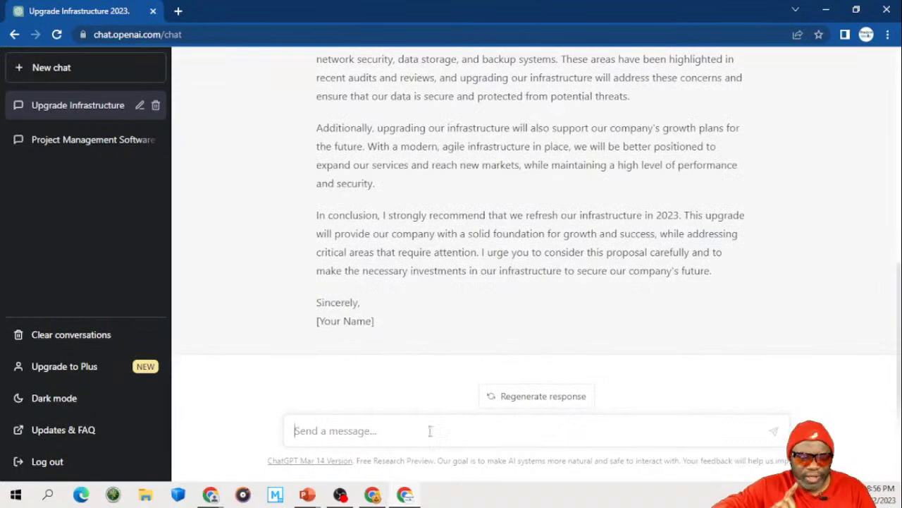
key("ctrl+v")
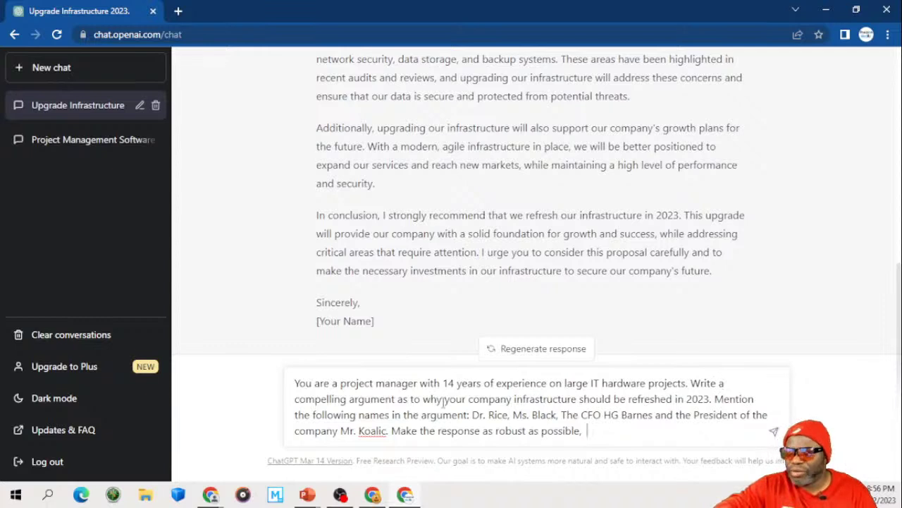
left_click_drag(690, 383, 731, 443)
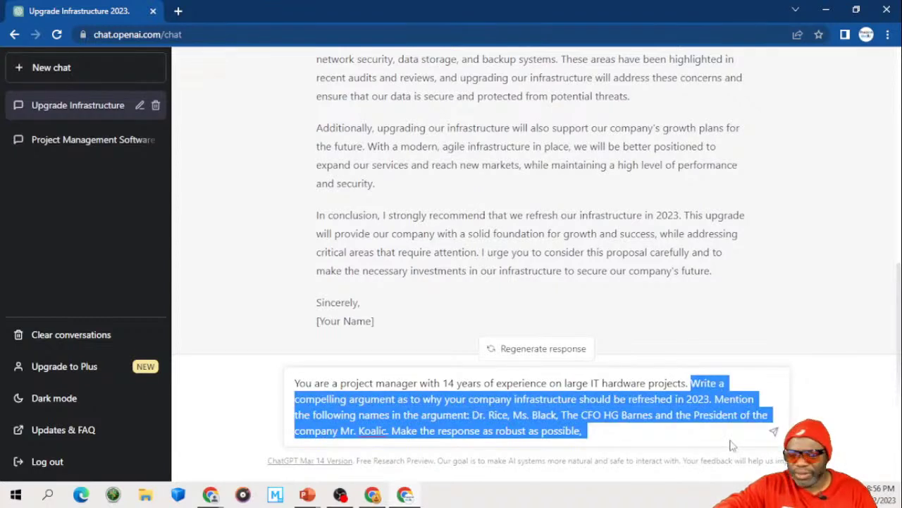
key("BackSpace")
Step: Begin a new request after the role sentence with "Build a compelling argument in tabular view showing"
type("Build ")
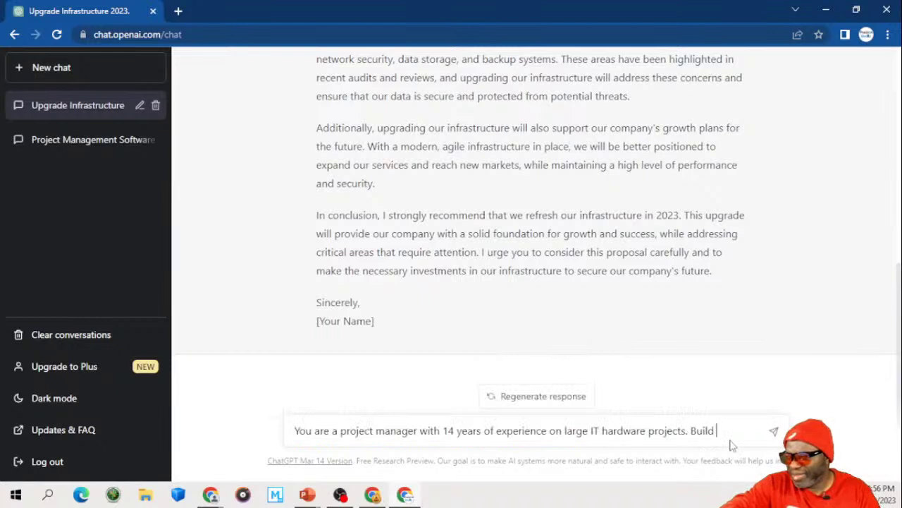
type("a com")
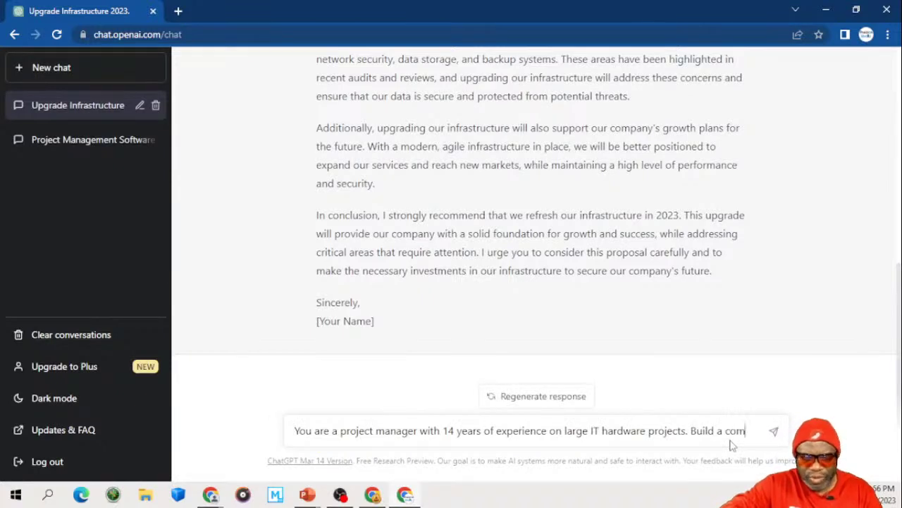
type("pelling ")
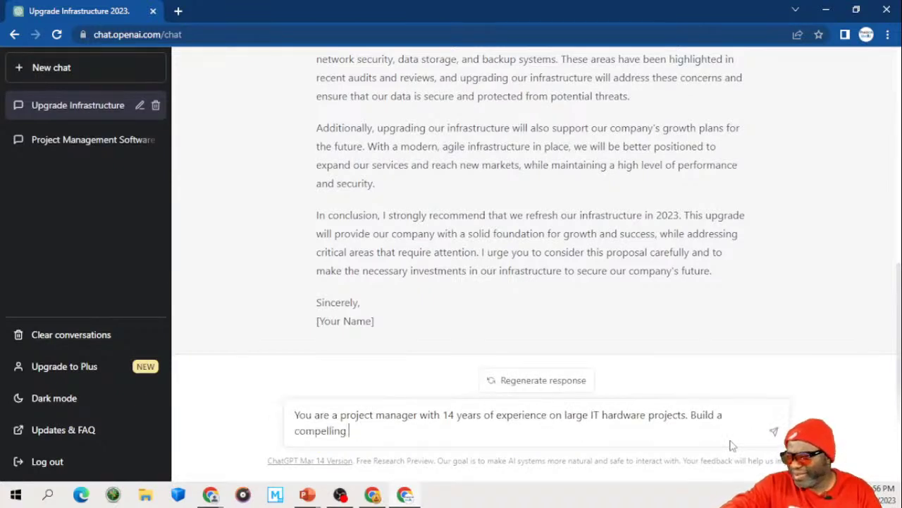
type("argumen")
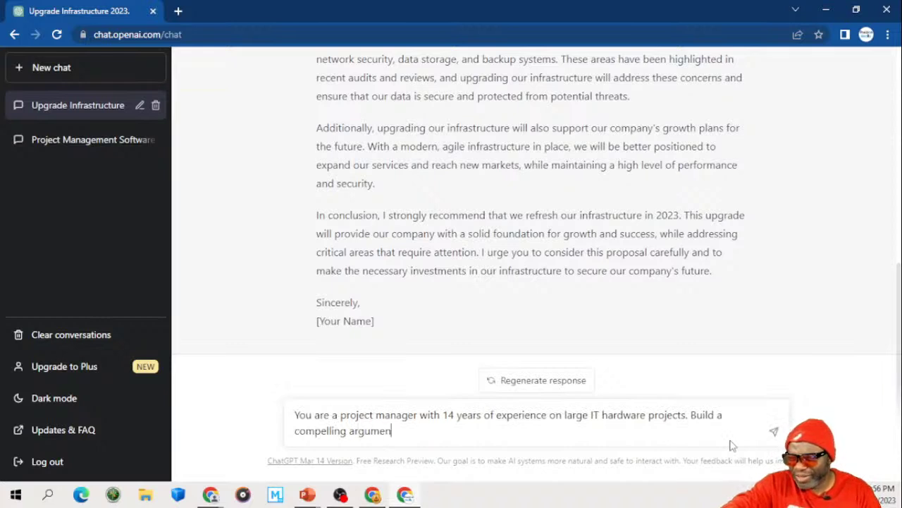
type("t in ")
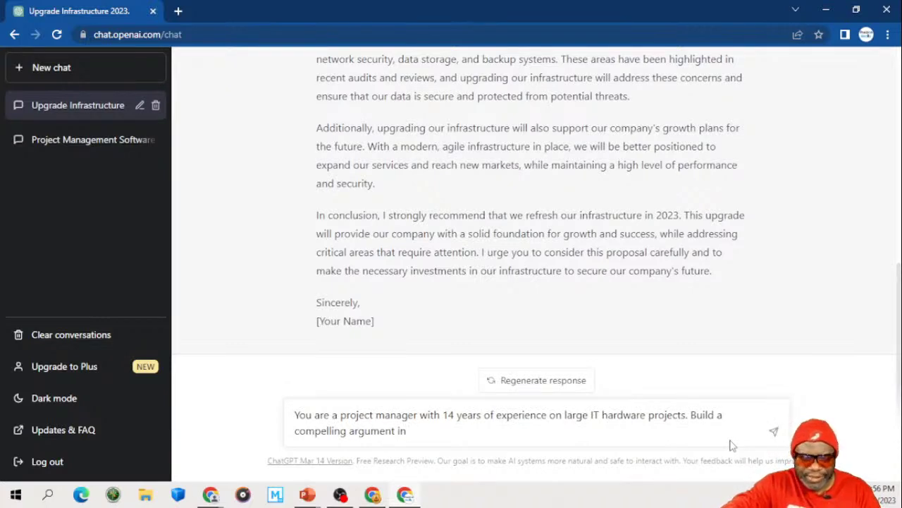
type("tabular vie")
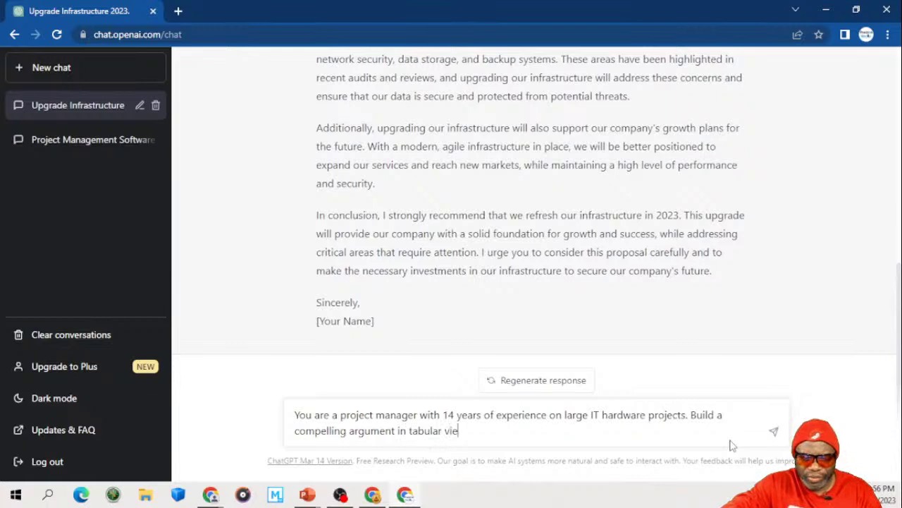
type("w showin")
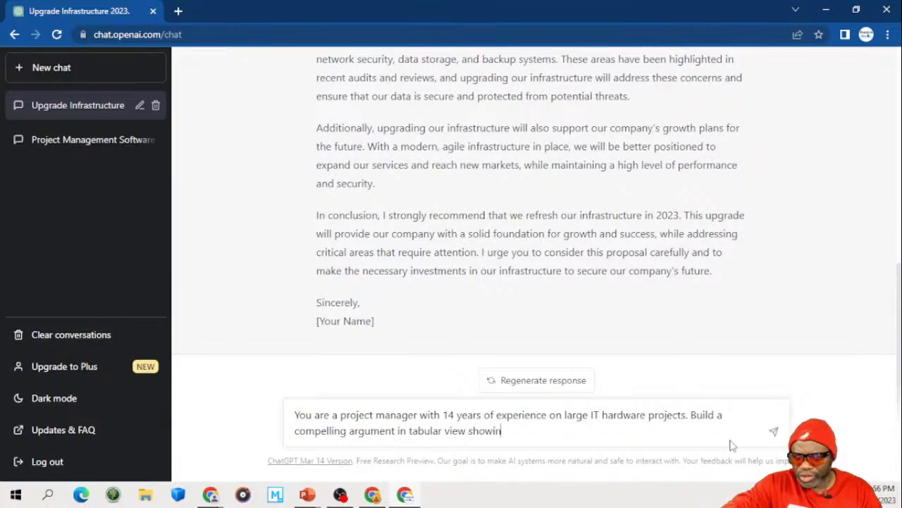
Step: Complete the request sentence with "the pros and the cons of a hardware and software upgrade"
type("g the pros")
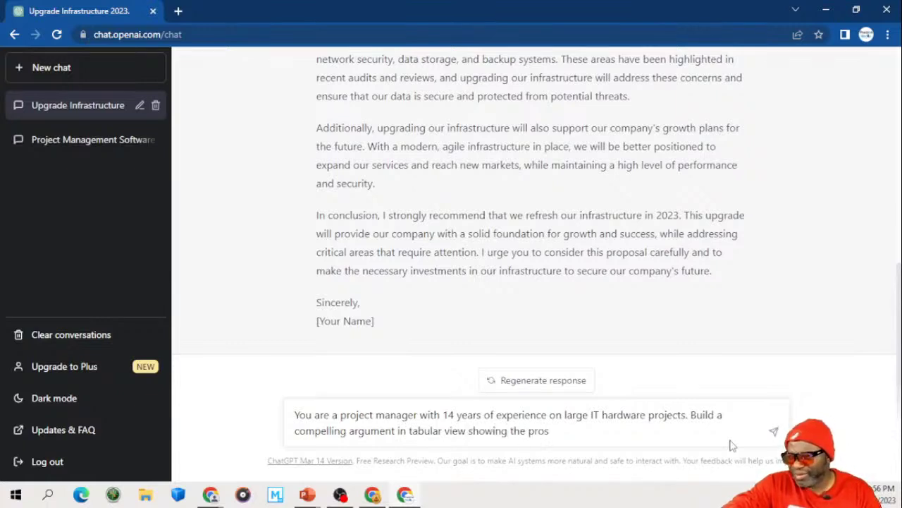
type(" and the con")
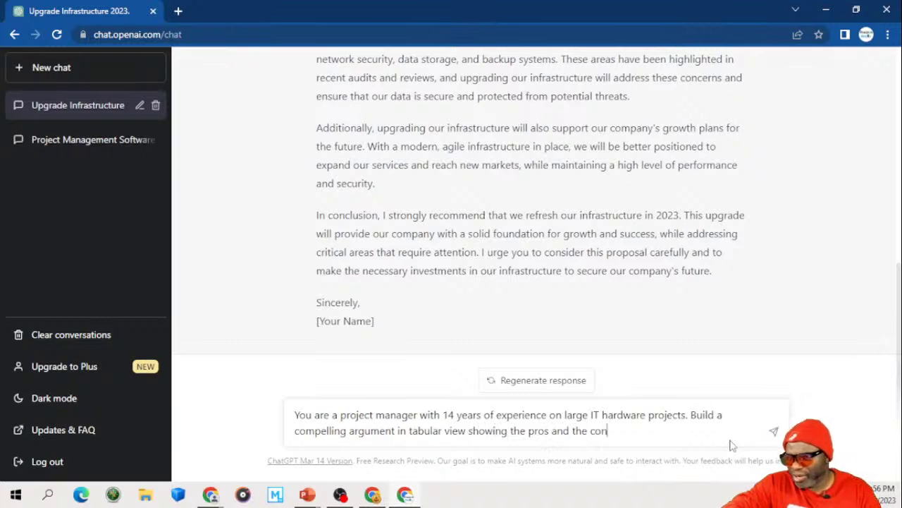
type("s of a ")
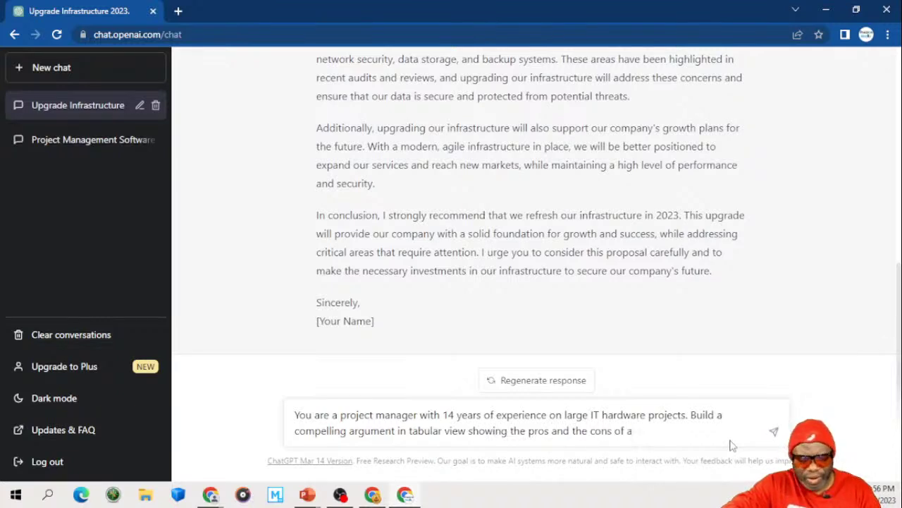
type("hardwar")
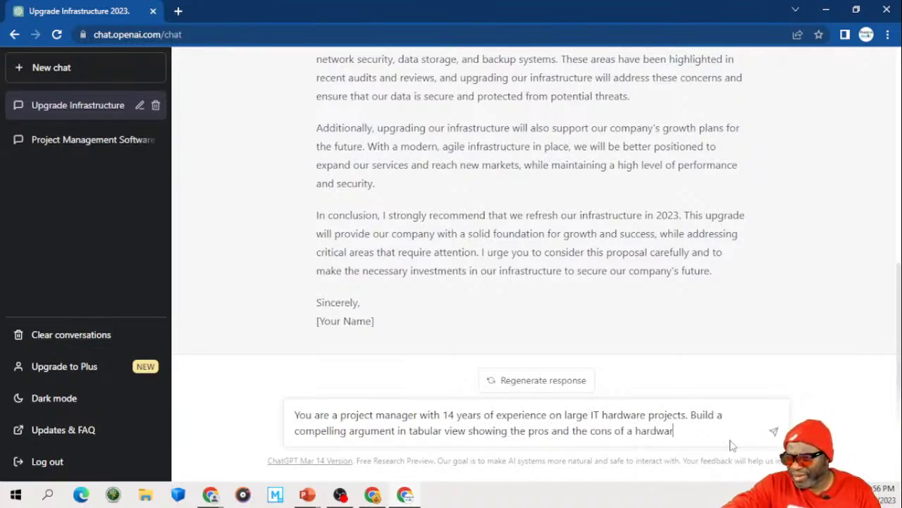
type("e and so")
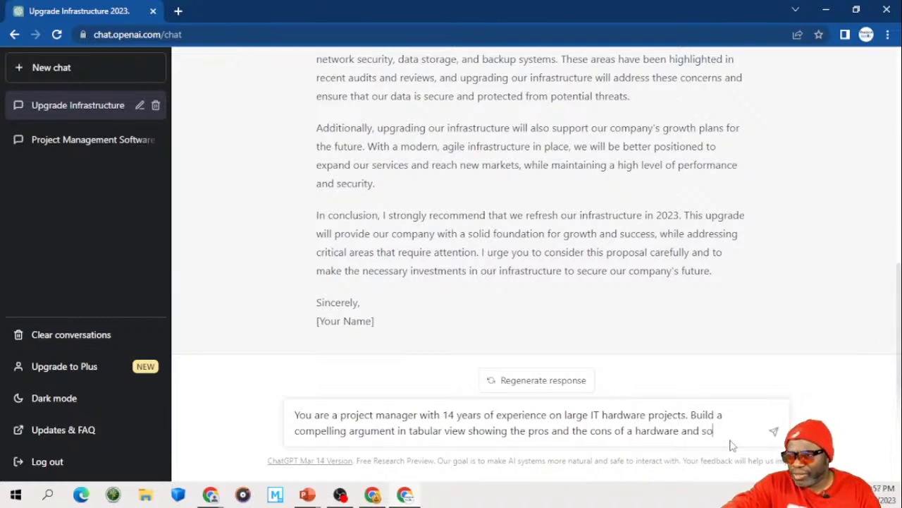
type("ftware up")
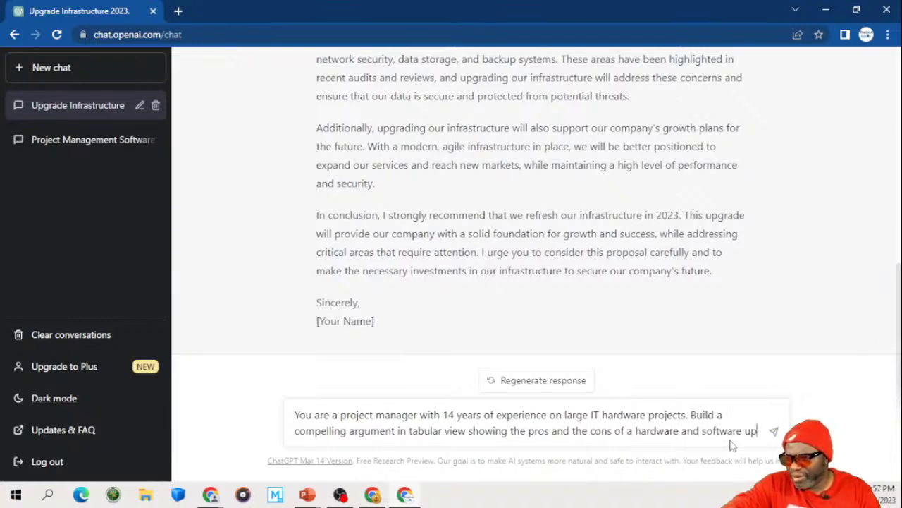
type("grade")
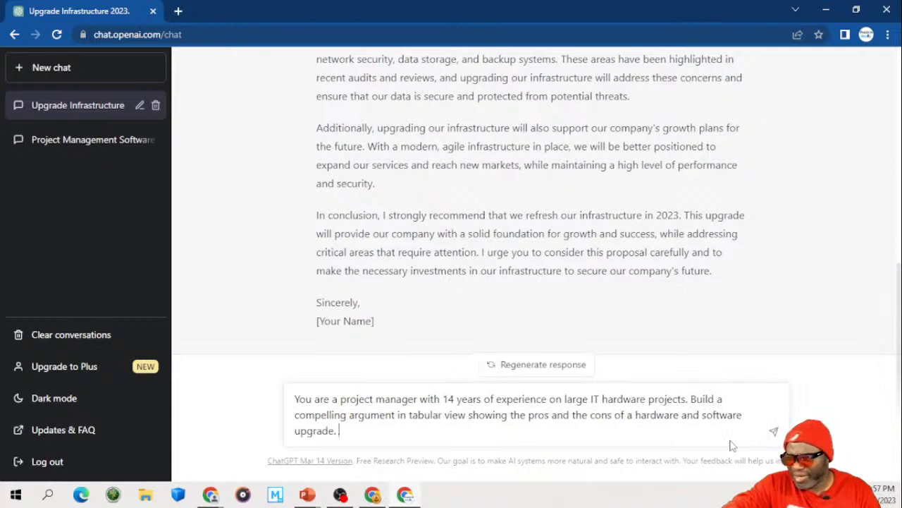
Step: Add the sentence "Include the cost benefit analysis in a separate field." to the prompt and send it
type(". Inclu")
type("de ")
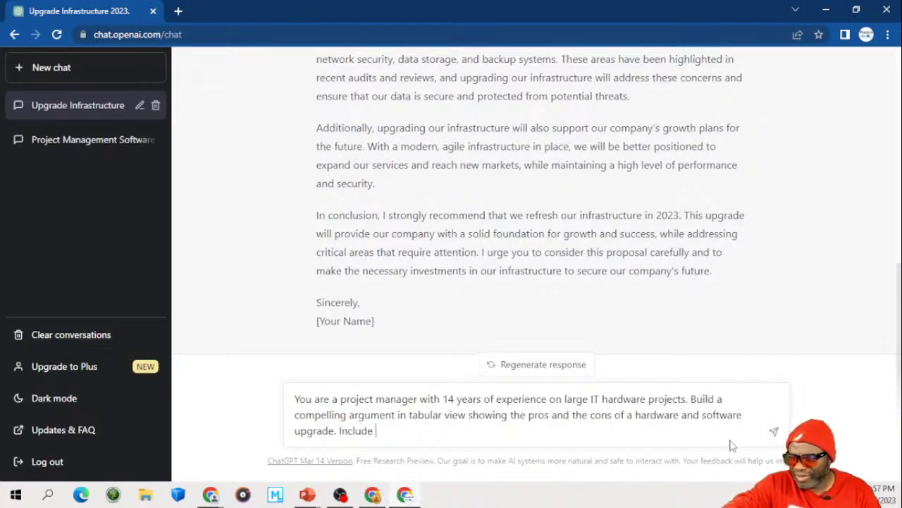
type("the cost benefit ana")
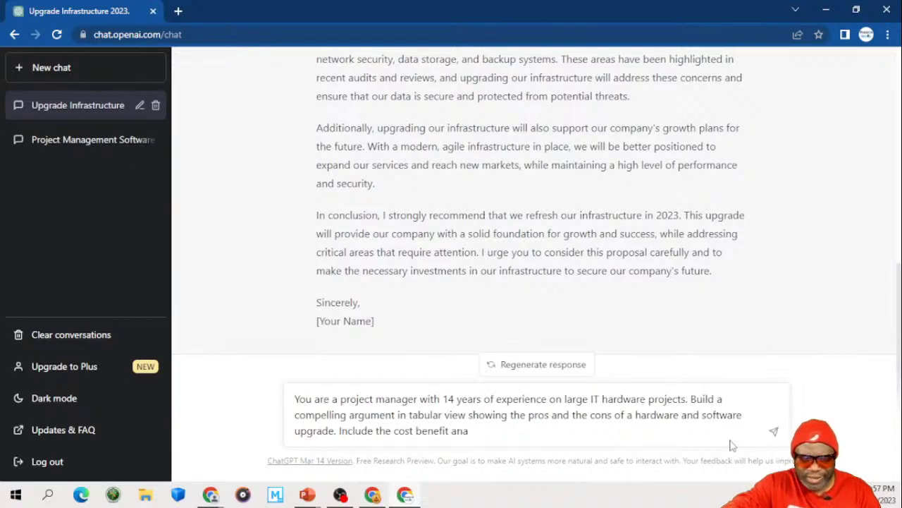
type("lysis in a s")
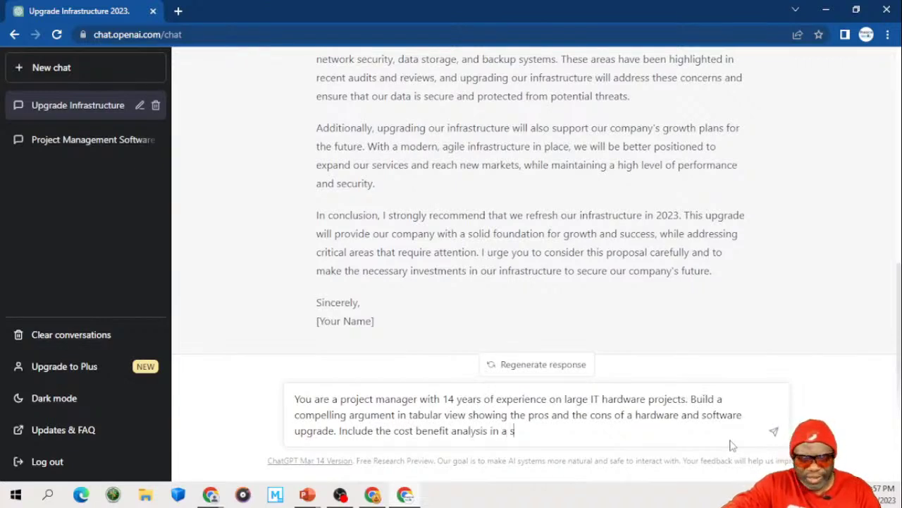
type("eparate fi")
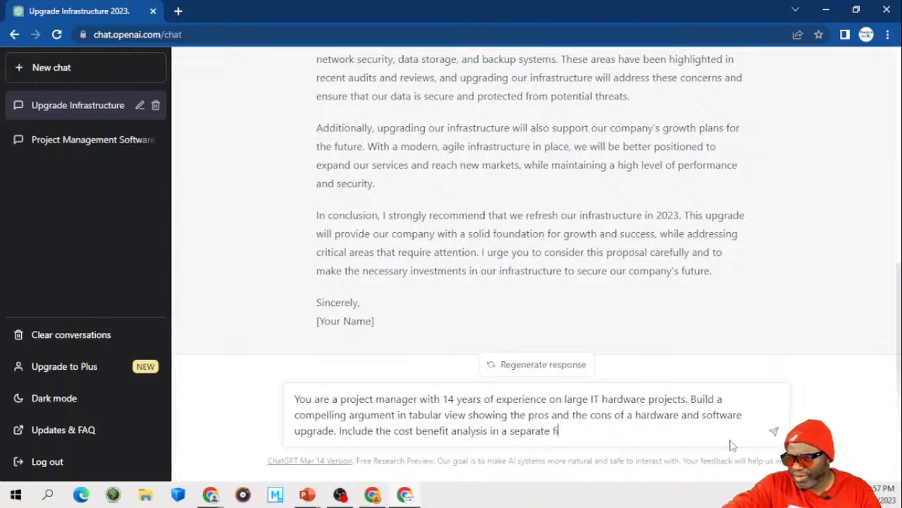
type("eld.")
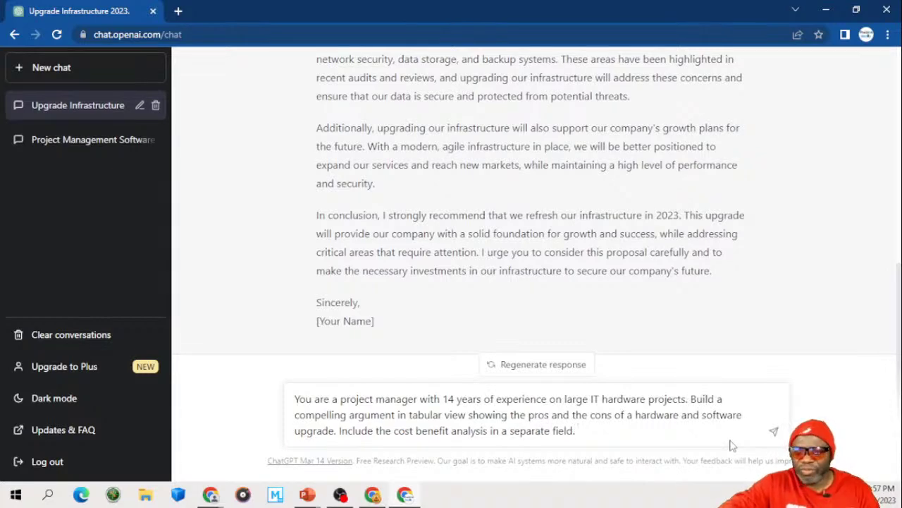
key("Return")
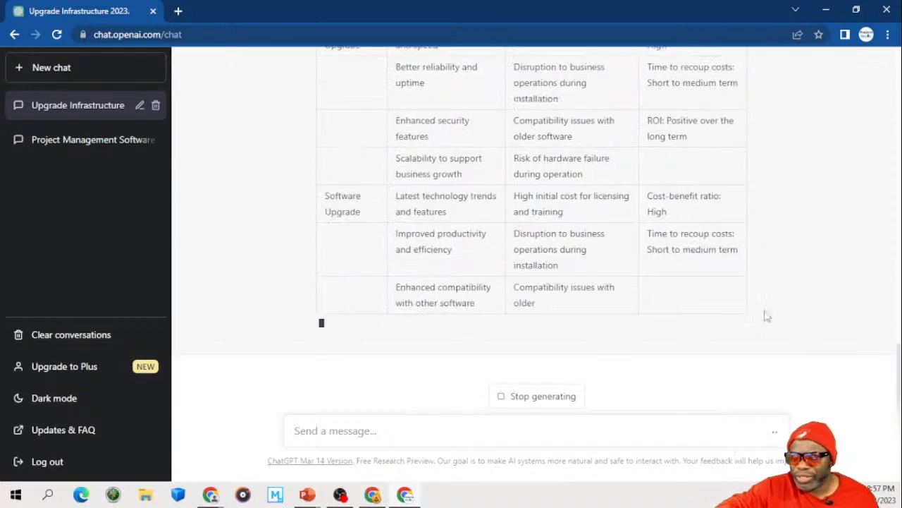
Step: Examine the generated table's pros, cons and cost benefit analysis for both upgrades, along with the closing summary
scroll(618, 277, "up", 3)
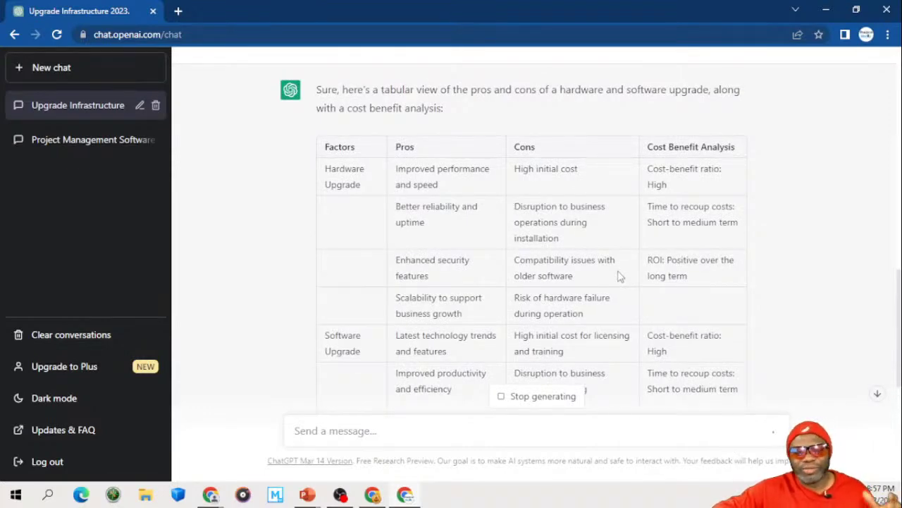
scroll(618, 277, "down", 2)
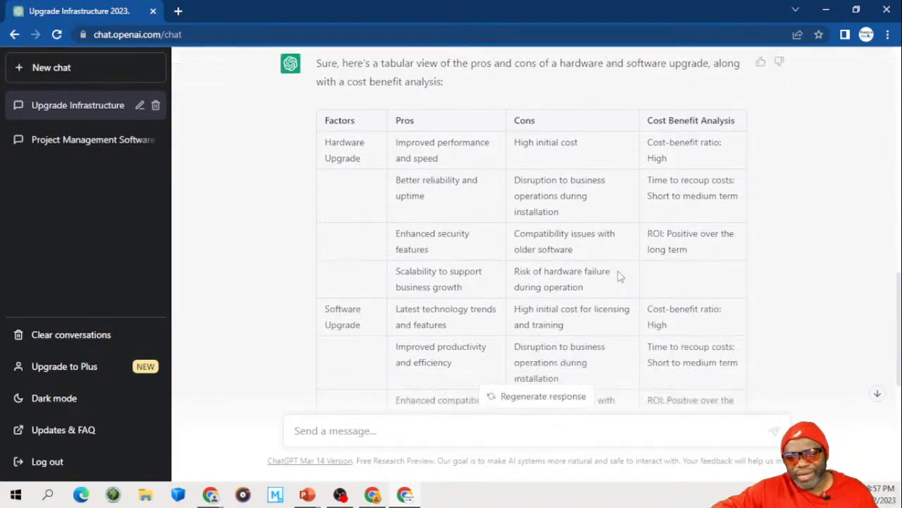
scroll(619, 277, "down", 3)
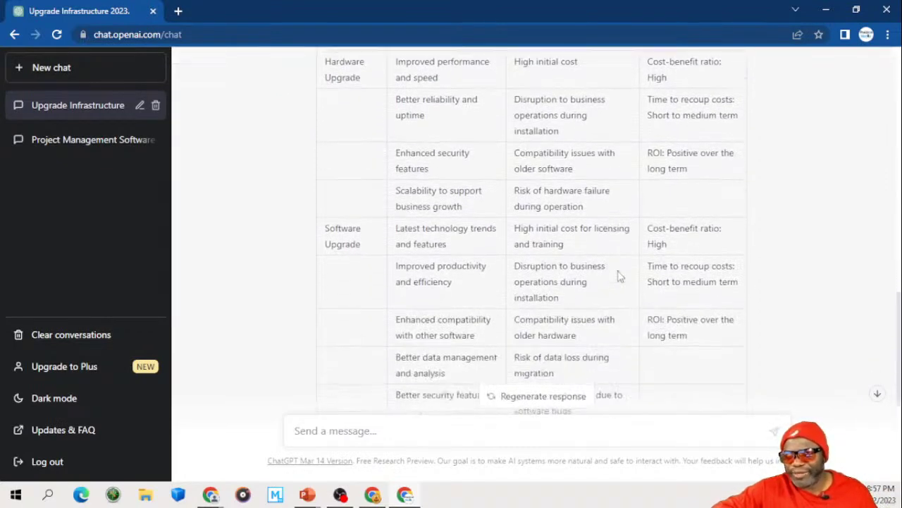
scroll(618, 277, "down", 2)
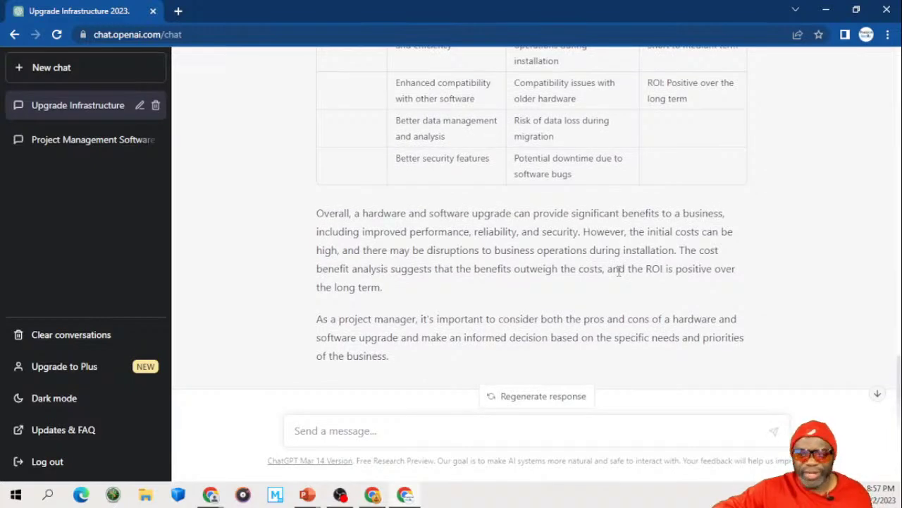
scroll(618, 272, "up", 3)
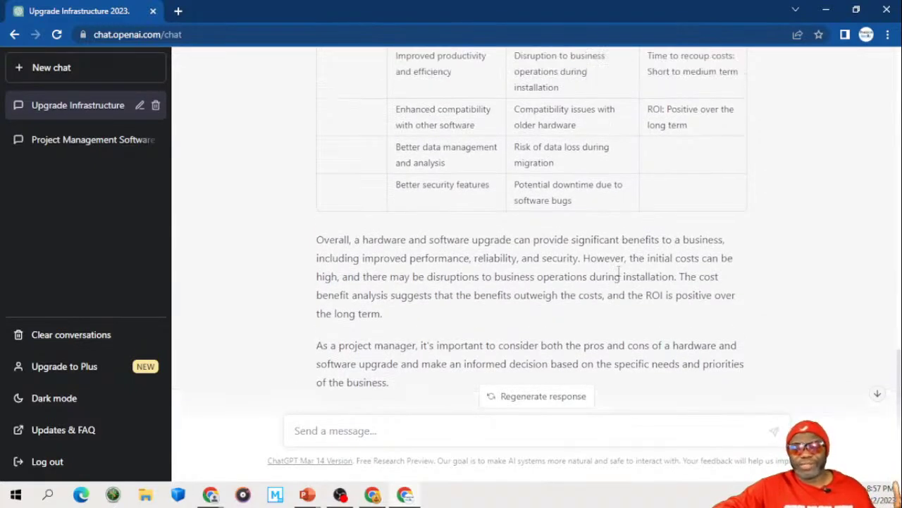
scroll(618, 276, "up", 3)
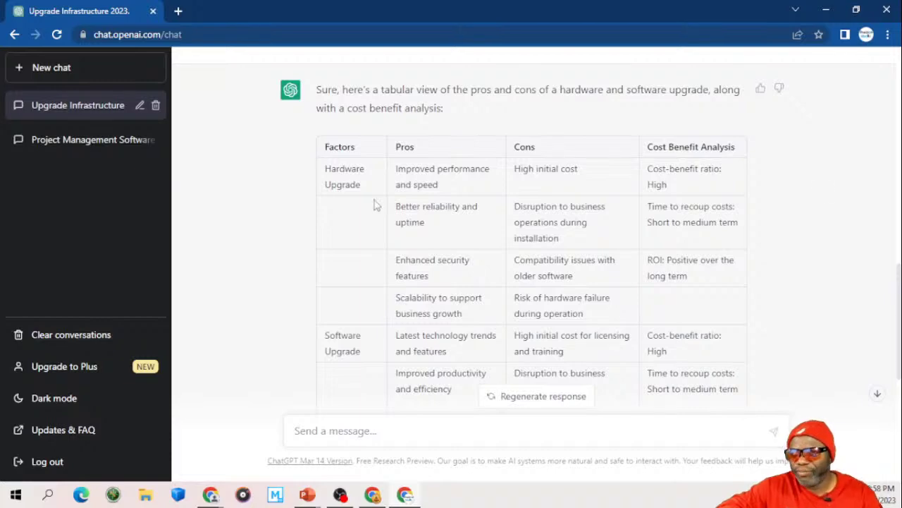
left_click(877, 393)
left_click(493, 428)
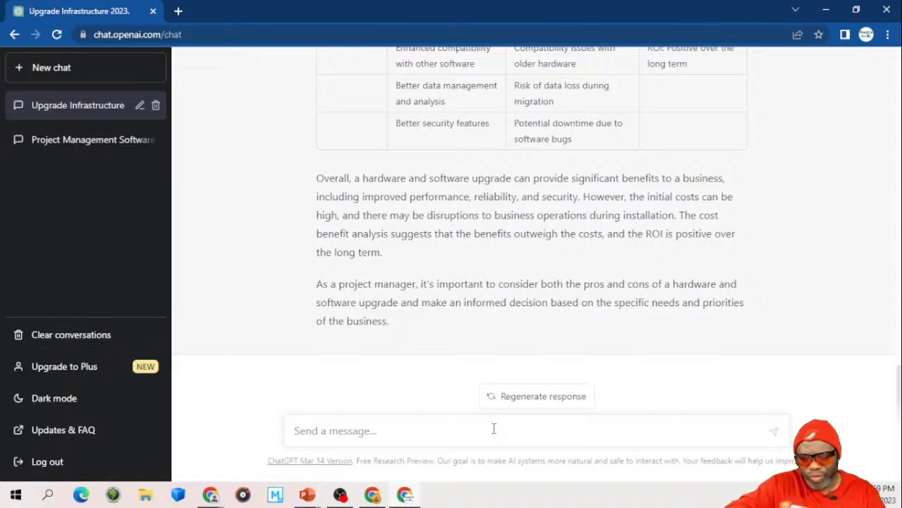
type("Cre")
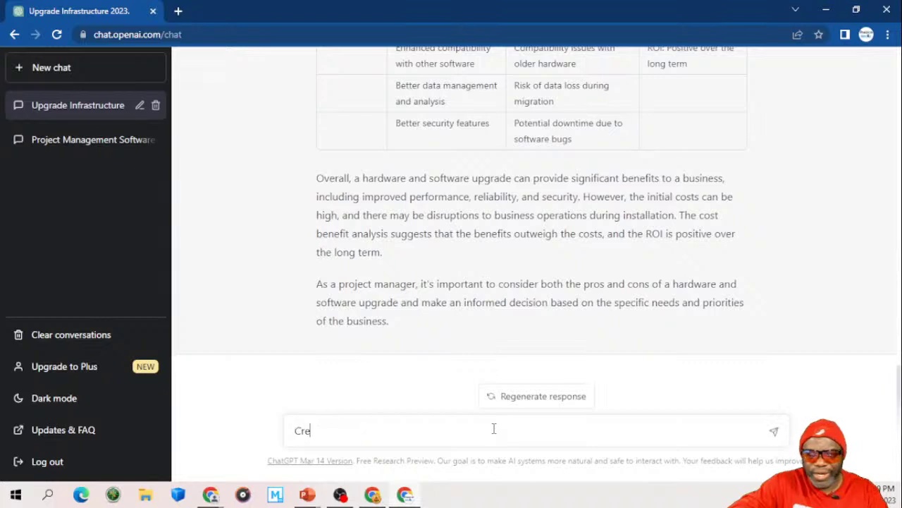
type("ate a backlog")
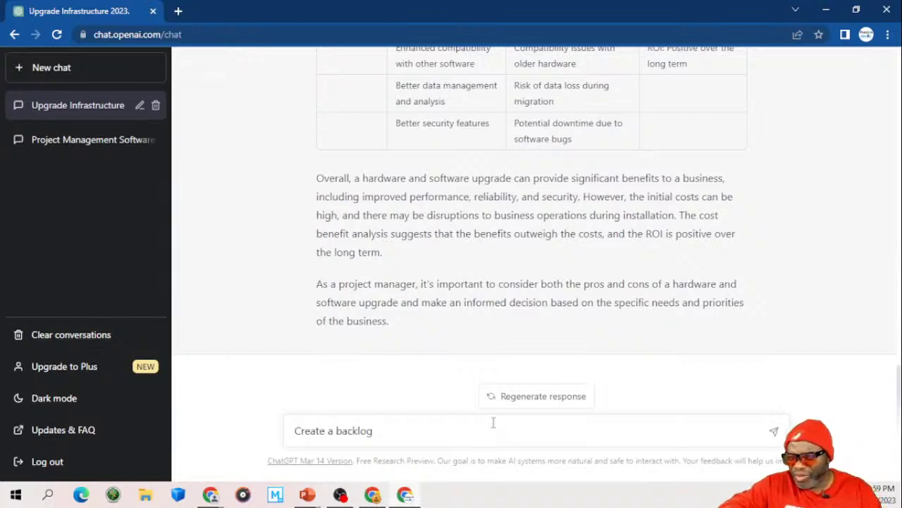
left_click(294, 430)
type("Write a compelling argument as to why your company infrastructure should be refreshed in 2023. Mention the following names in the argument: Dr. Rice, Ms. Black, The CFO HG Barnes and the President of the company Mr. Koalic. Make the response as robust as possible.")
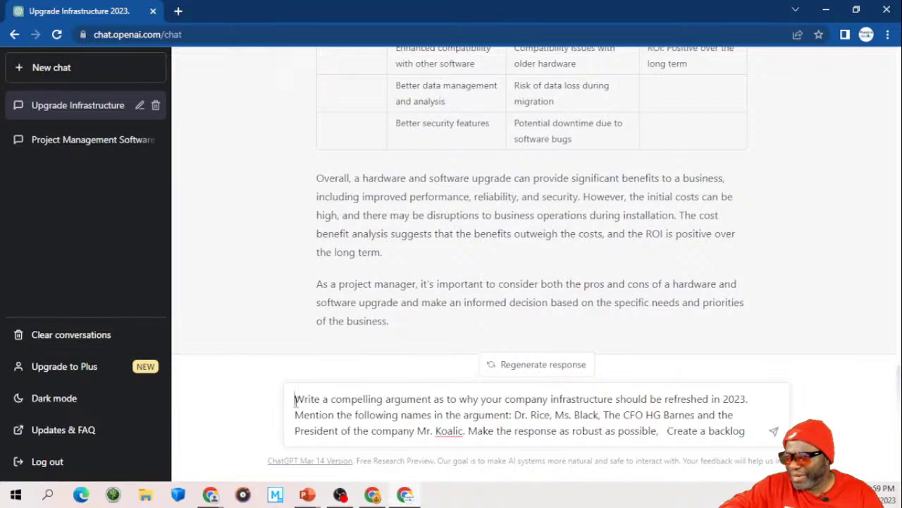
Step: Replace the entire draft prompt with a new role sentence beginning "You are a Portfolio manager trying"
left_click_drag(295, 399, 463, 413)
key("ctrl+a")
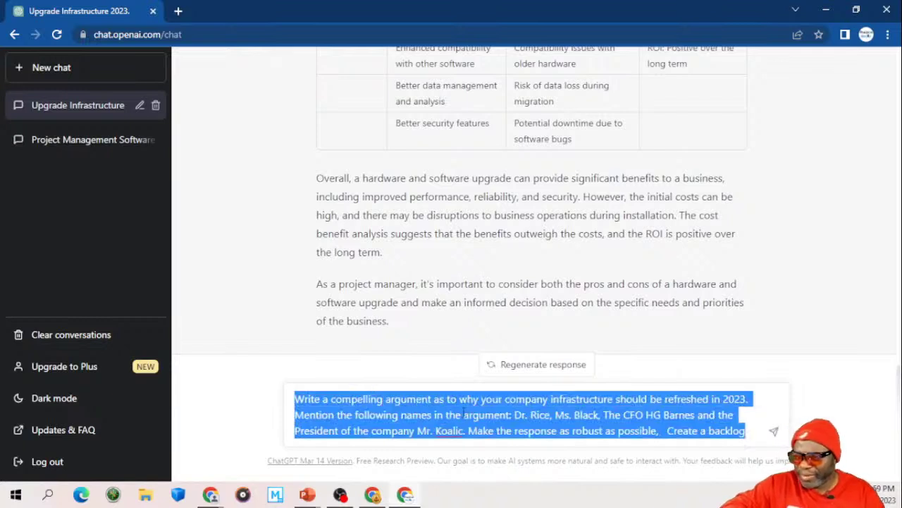
type("You are a")
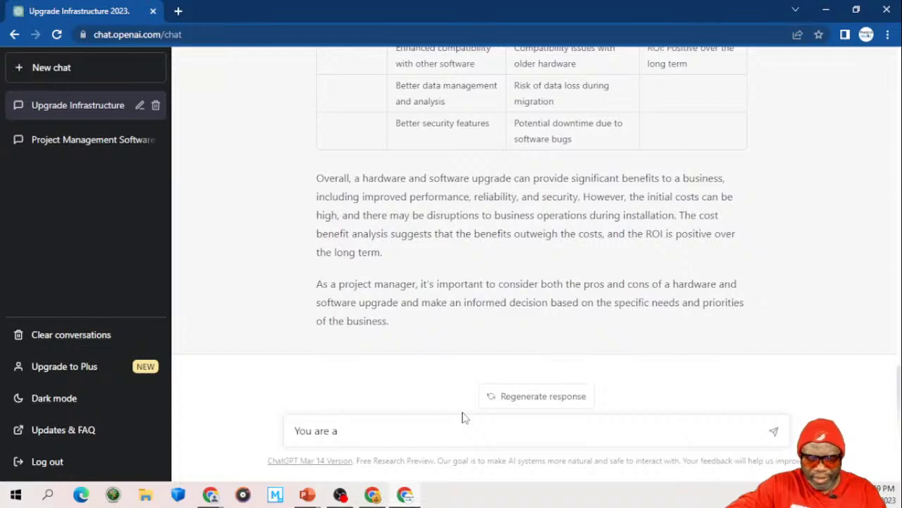
type(" Pro")
key("BackSpace")
key("BackSpace")
type("o")
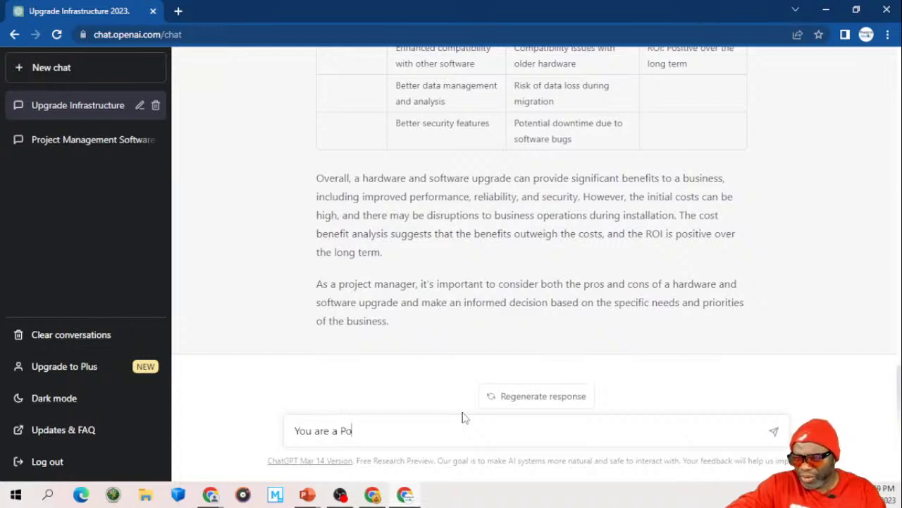
type("rt")
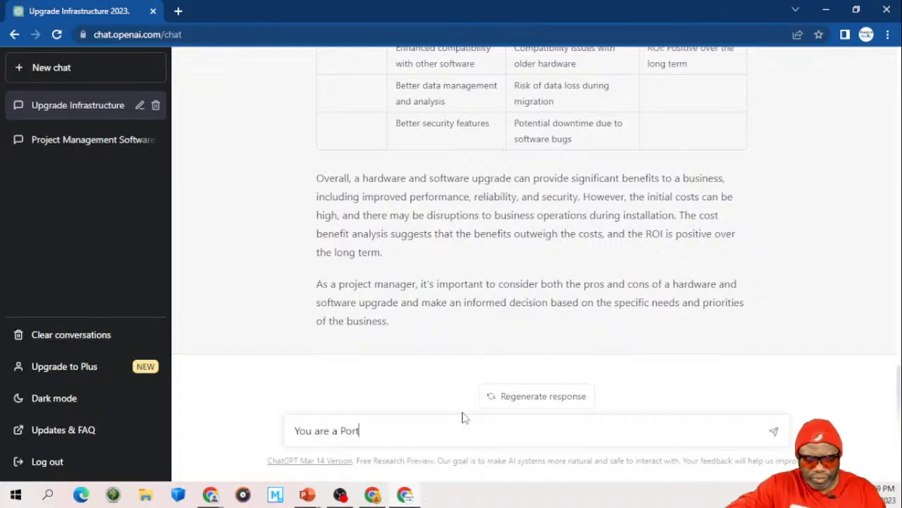
type("folio mnage")
key("BackSpace")
key("BackSpace")
key("BackSpace")
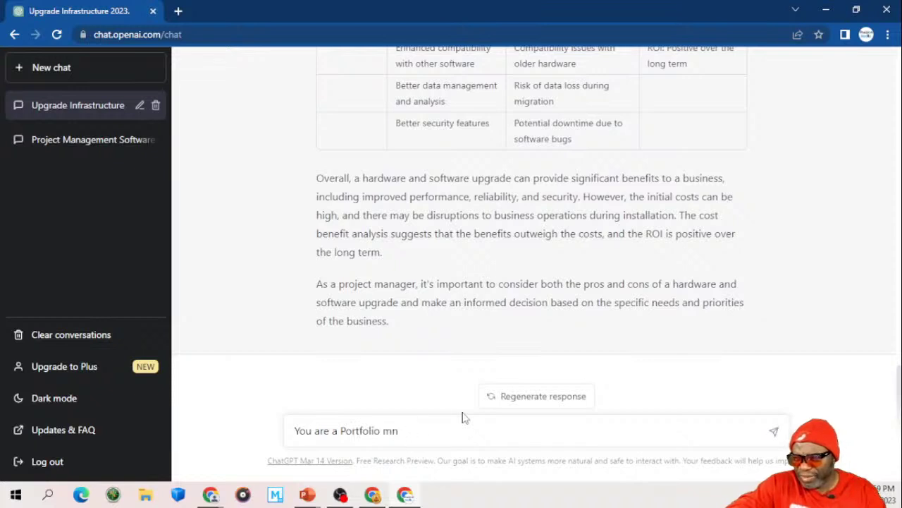
key("BackSpace")
type("anager tryin")
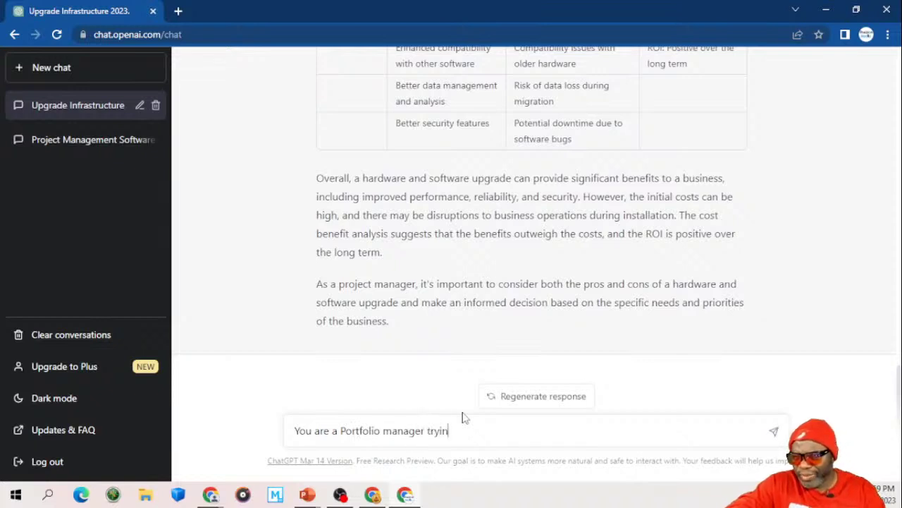
Step: Complete the role sentence with "to make a case for a hardware and software refresh for all infrastructure and windows."
type("g to make a ")
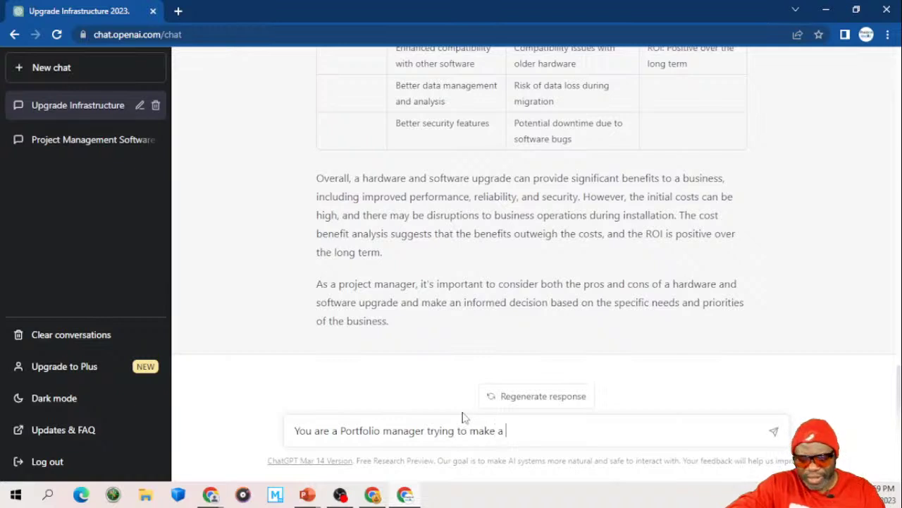
type("case for ")
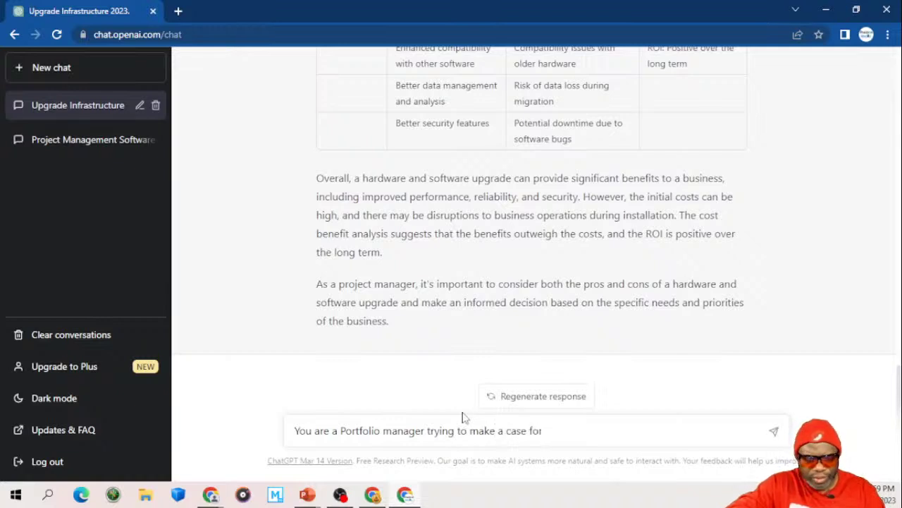
type("a har")
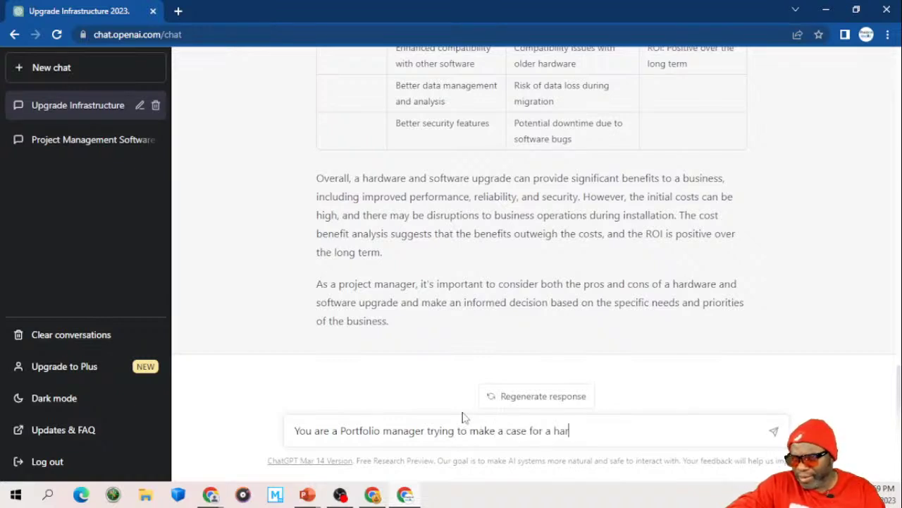
type("dware and sof")
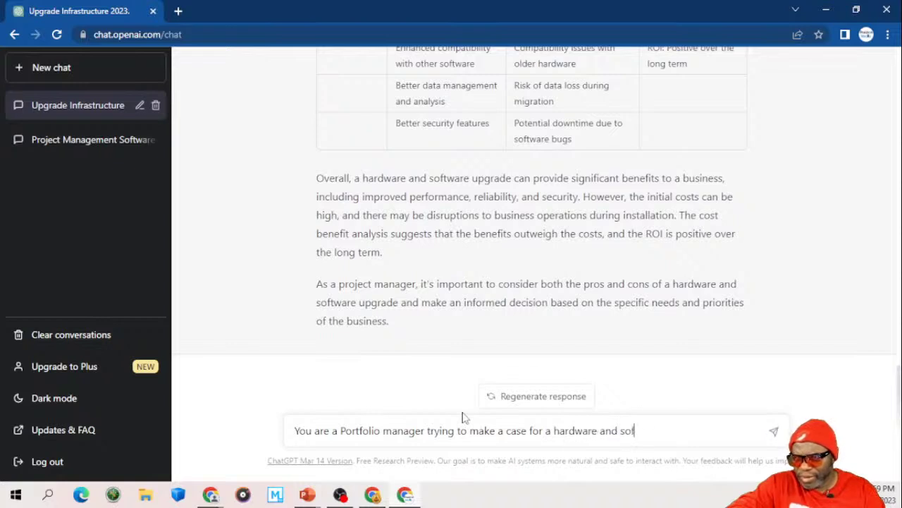
type("tware re")
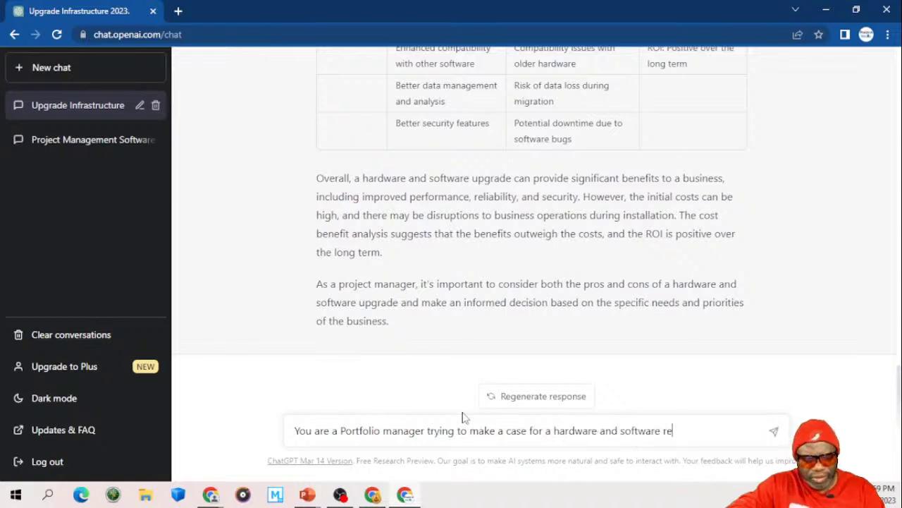
type("fresh for ")
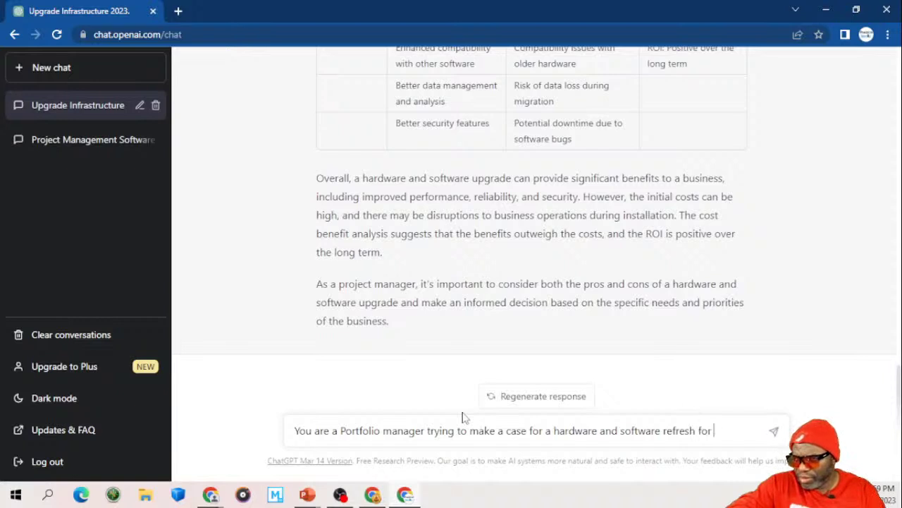
type("all infrastru")
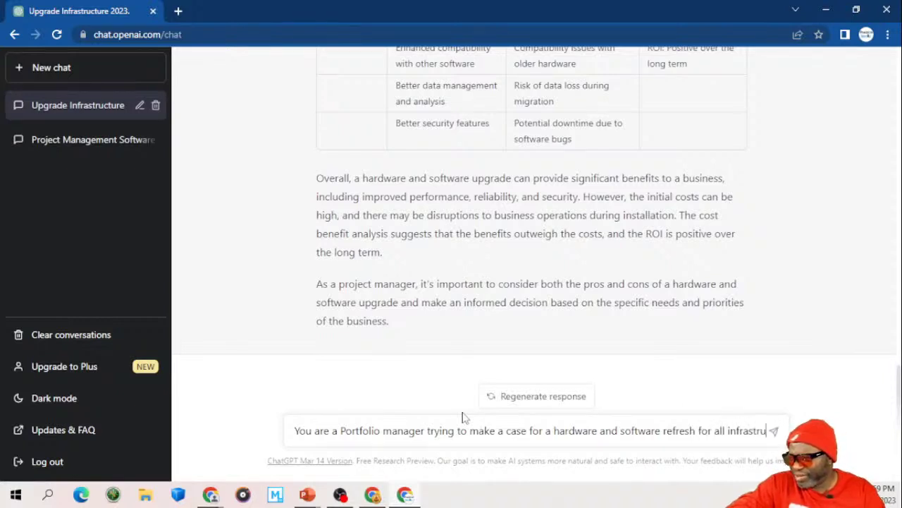
type("ct")
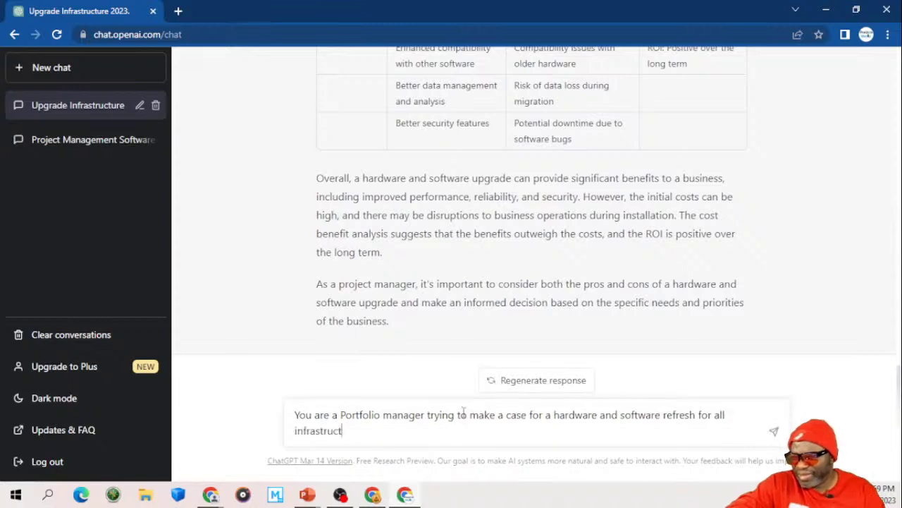
type("ure and windoe")
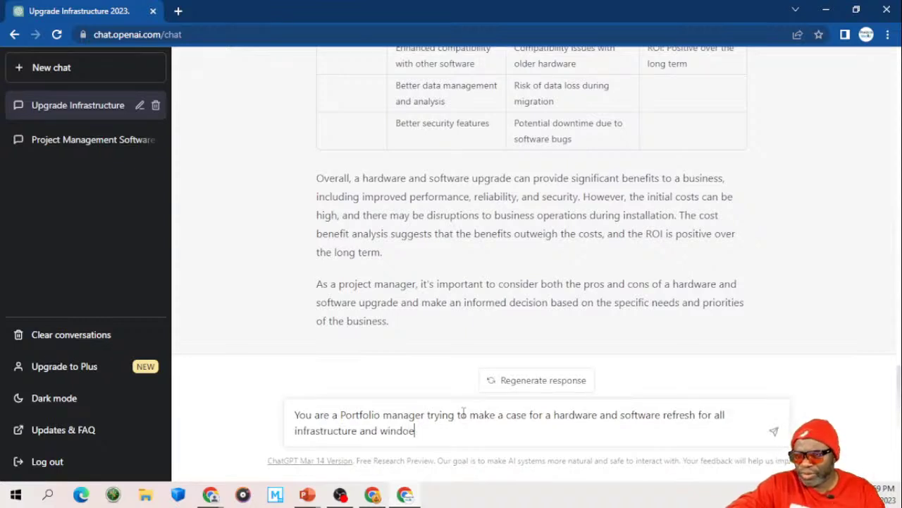
key("BackSpace")
type("ws. ")
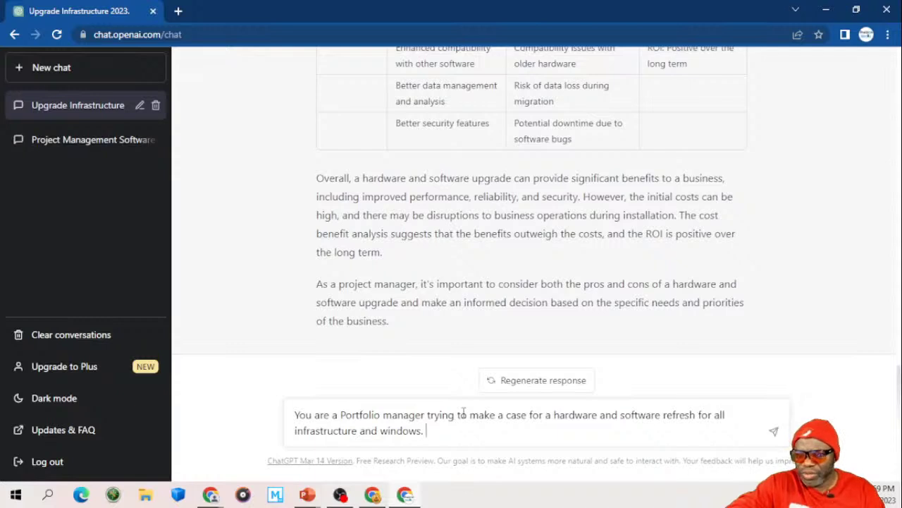
Step: Begin the request after the role sentence with "Create a product backlog for this endeavor"
type("Create a p")
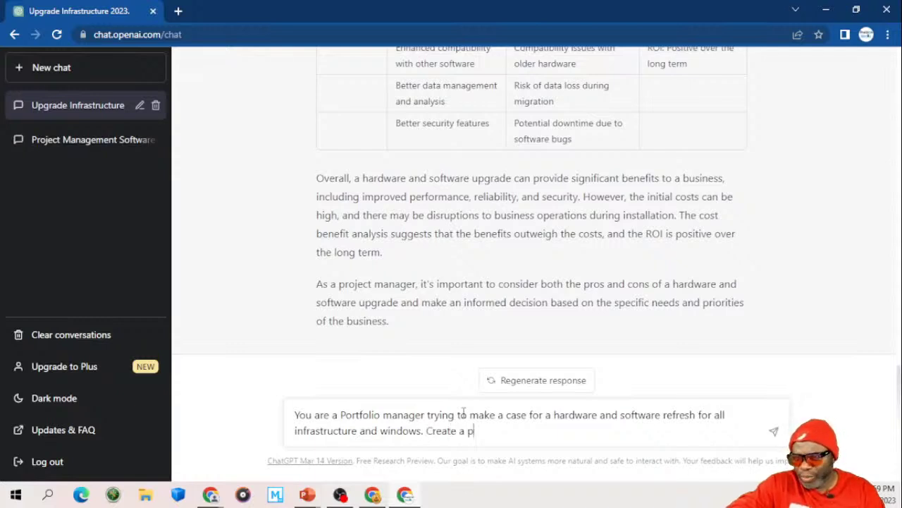
type("roduct back")
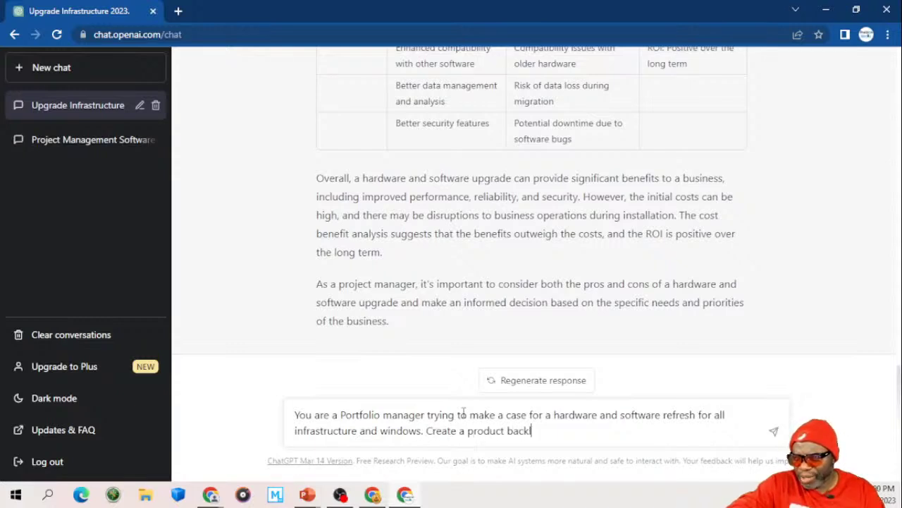
type("log for this")
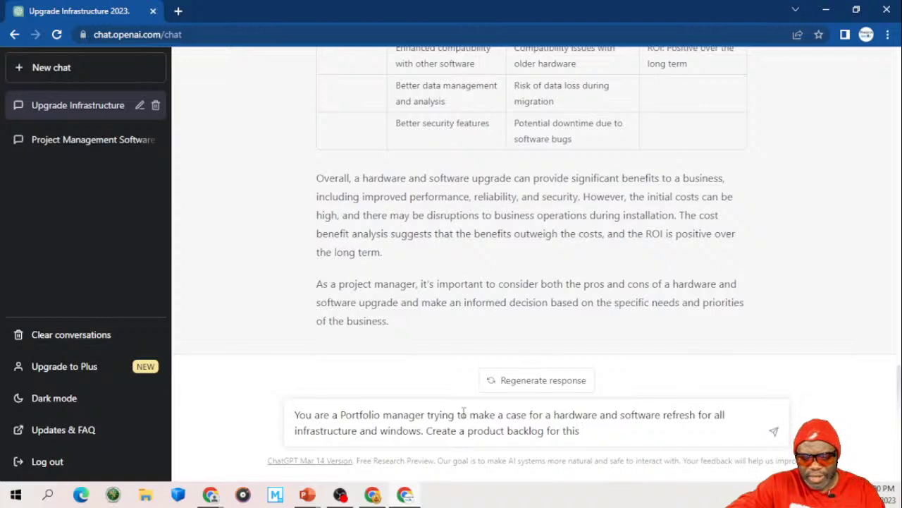
type(" endeavor")
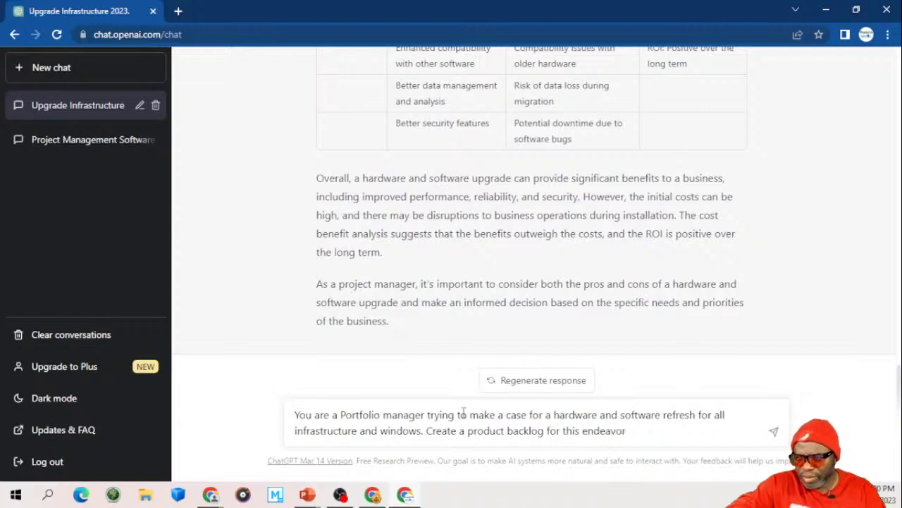
Step: Continue the backlog request with "breaking the information down into releases, sprints"
type(" breaking t")
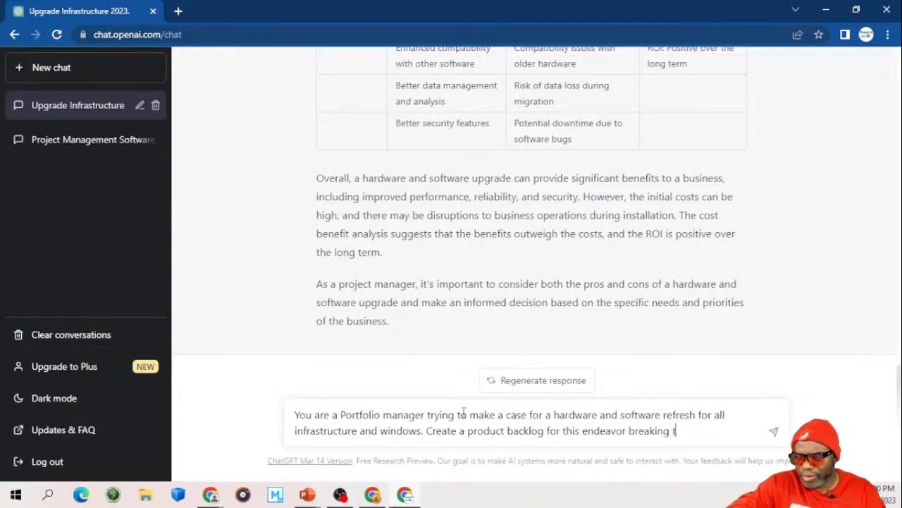
type("he informati")
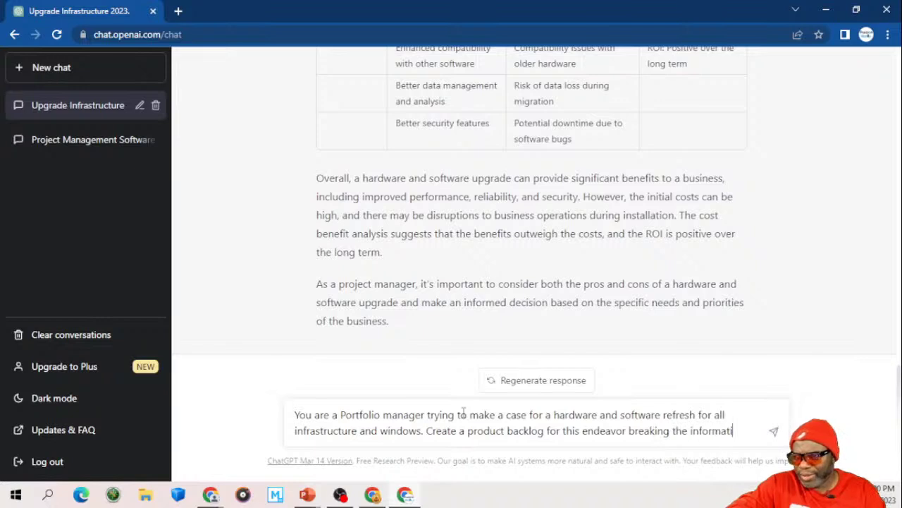
type("on down into ")
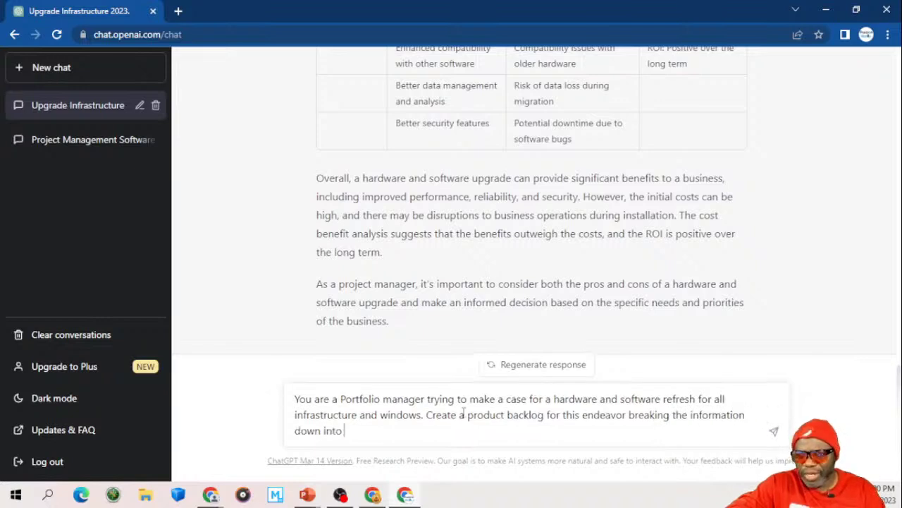
type("releases")
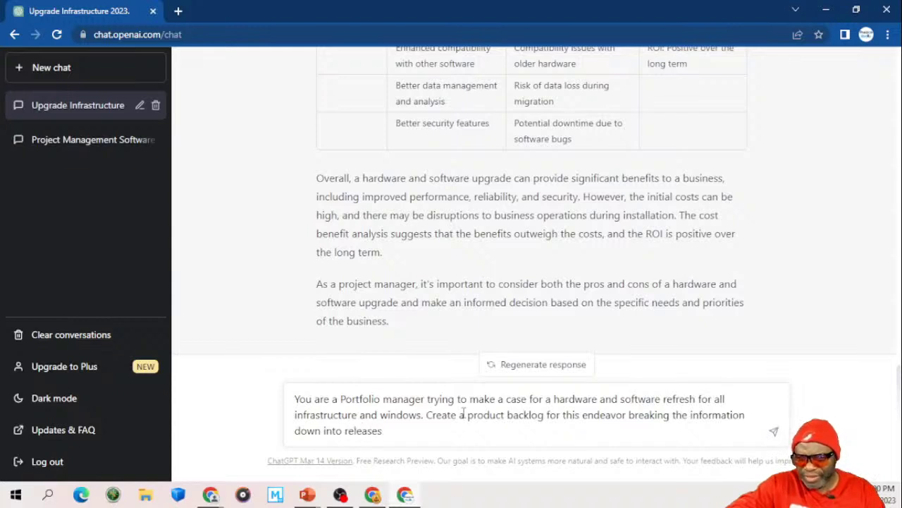
type(", sprints")
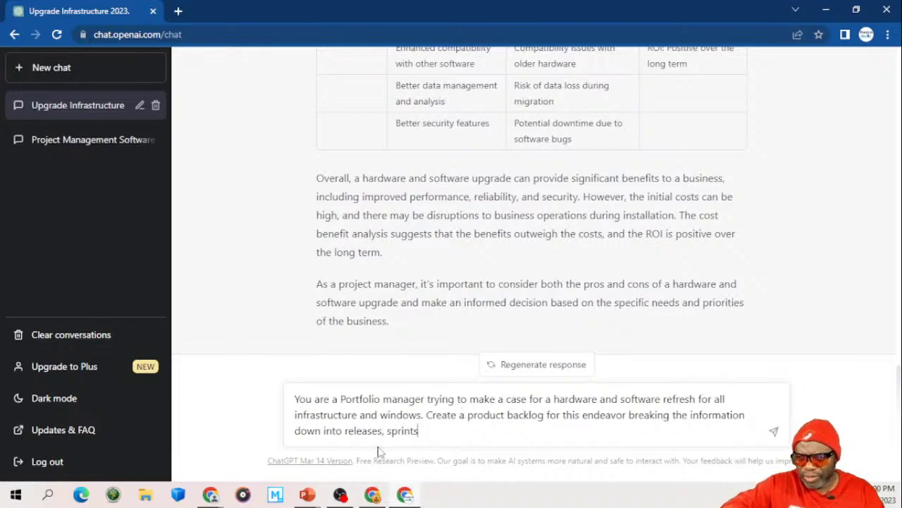
Step: Insert "epics, features," before "releases" in the prompt's breakdown list
left_click(346, 431)
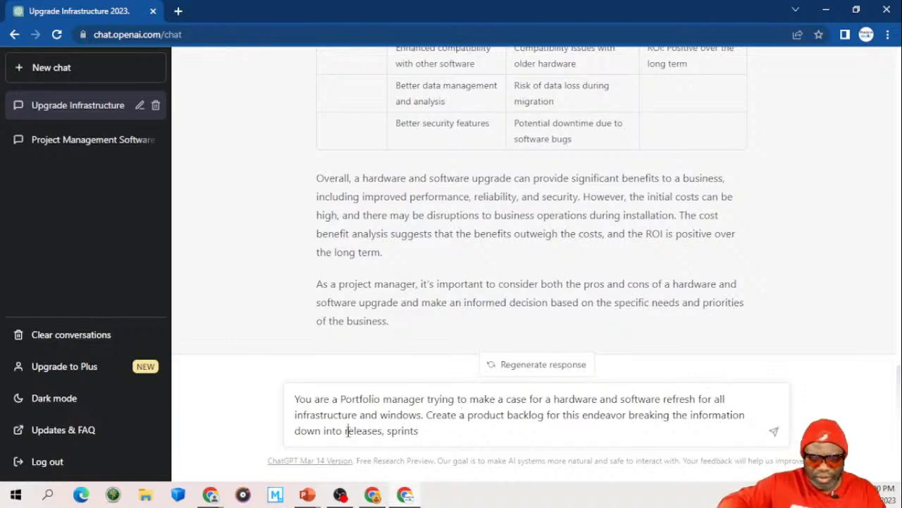
type("epics")
type(", fea")
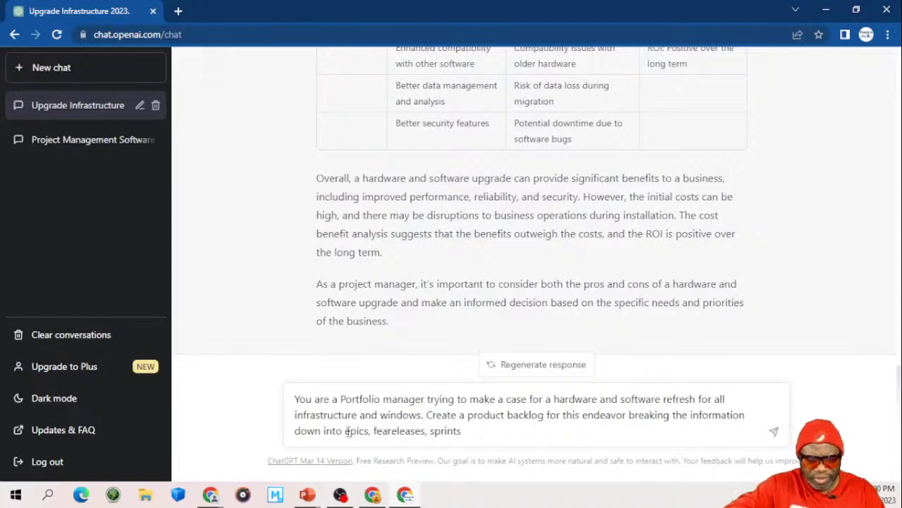
type("tures,")
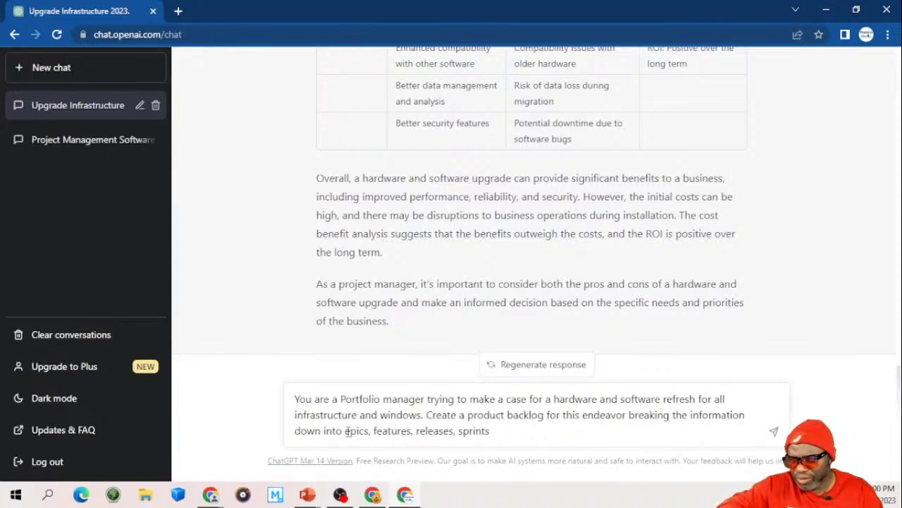
Step: Complete the prompt's breakdown list by adding "stories." after "sprints"
left_click(496, 433)
type(",")
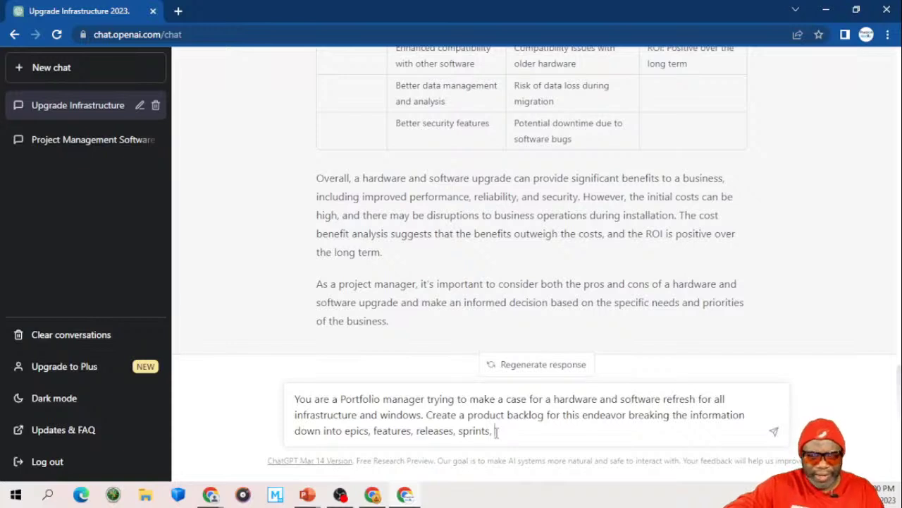
type("s")
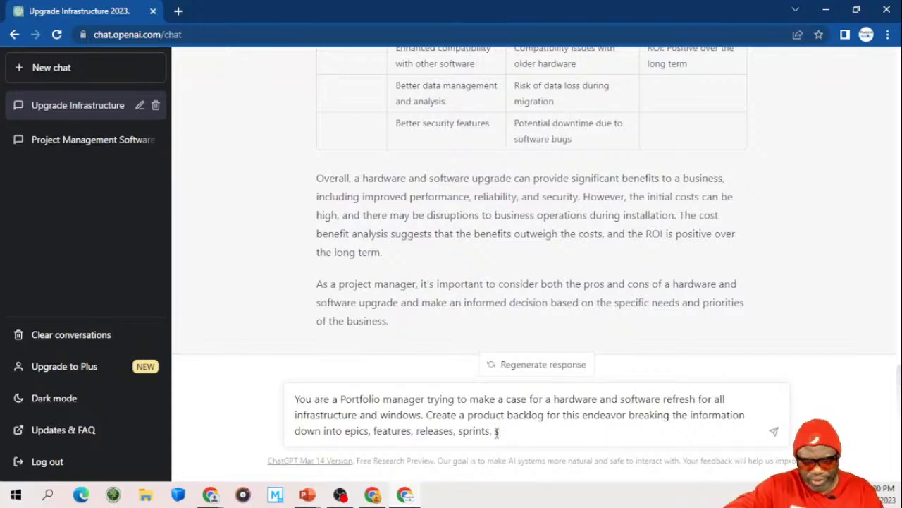
type("torie")
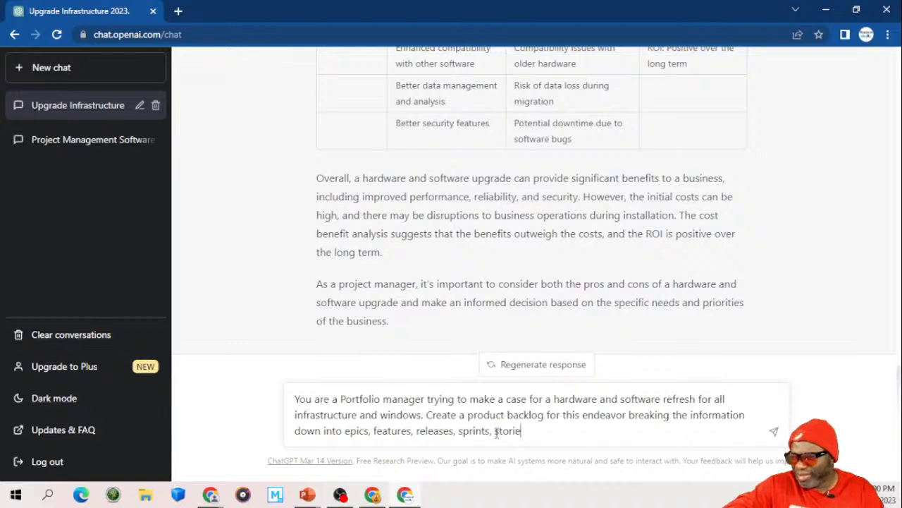
type("s.")
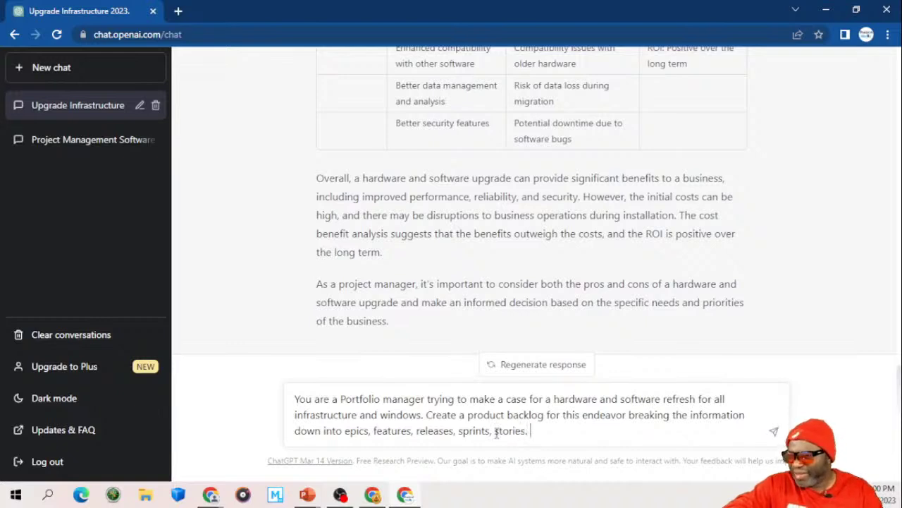
Step: Add the formatting instruction "Use as many lines and columns as is necessary to paint a clear picture for the" to the prompt
type(" Use as")
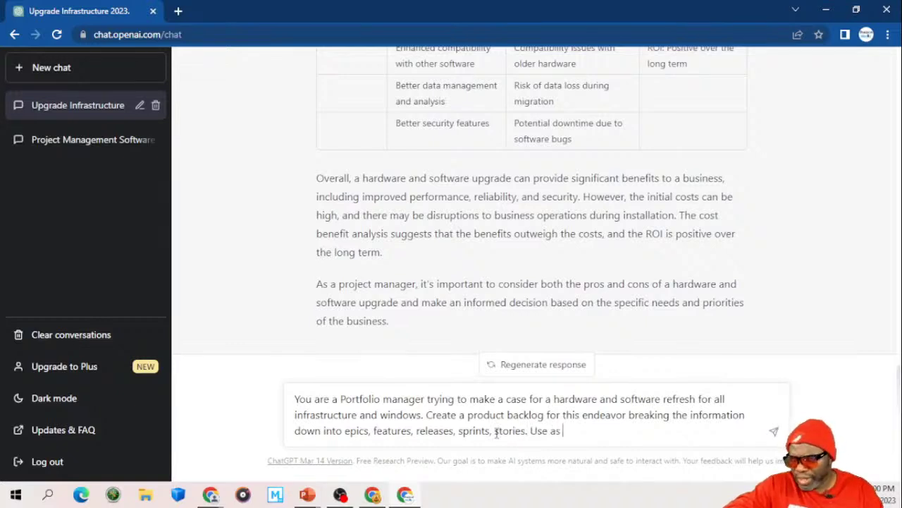
type(" many lines")
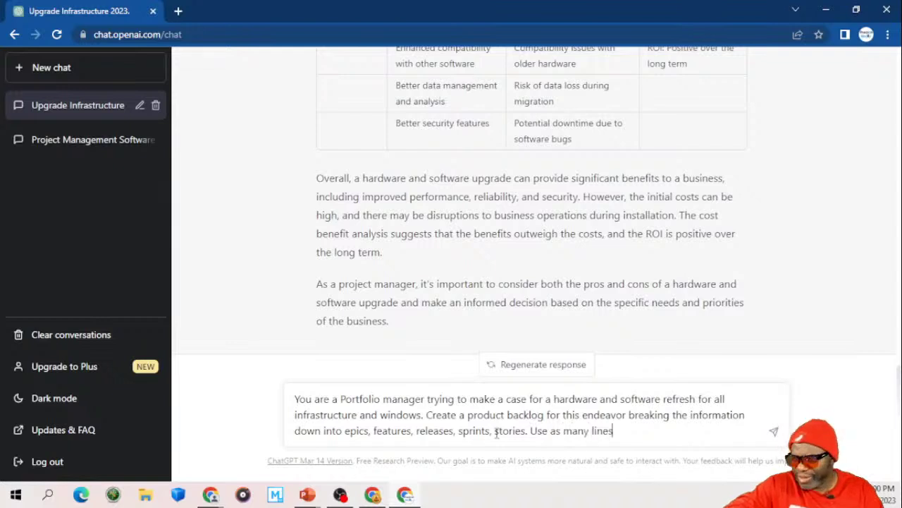
type(" and columns")
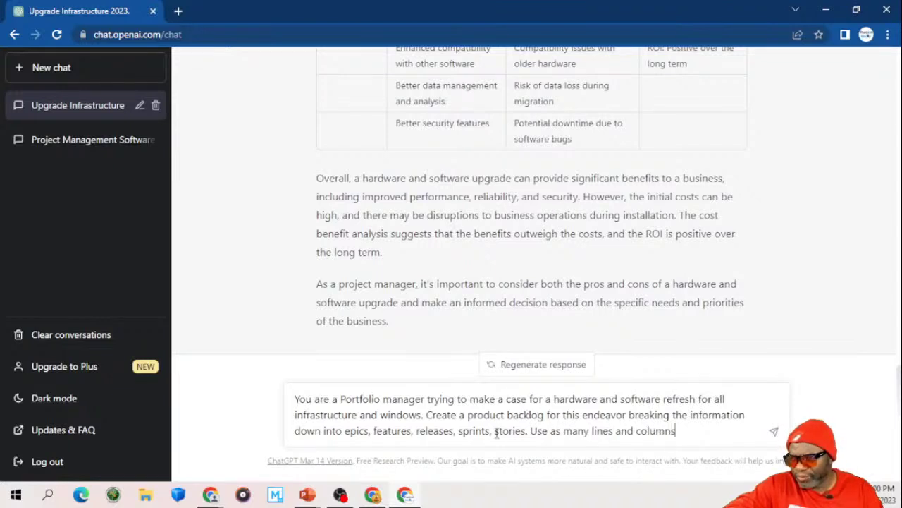
type(" as is neces")
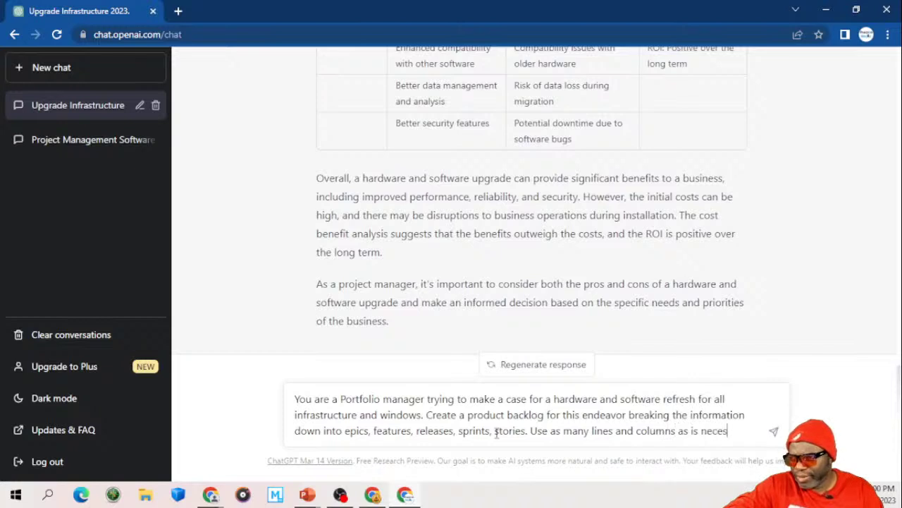
type("sary to paint a clea")
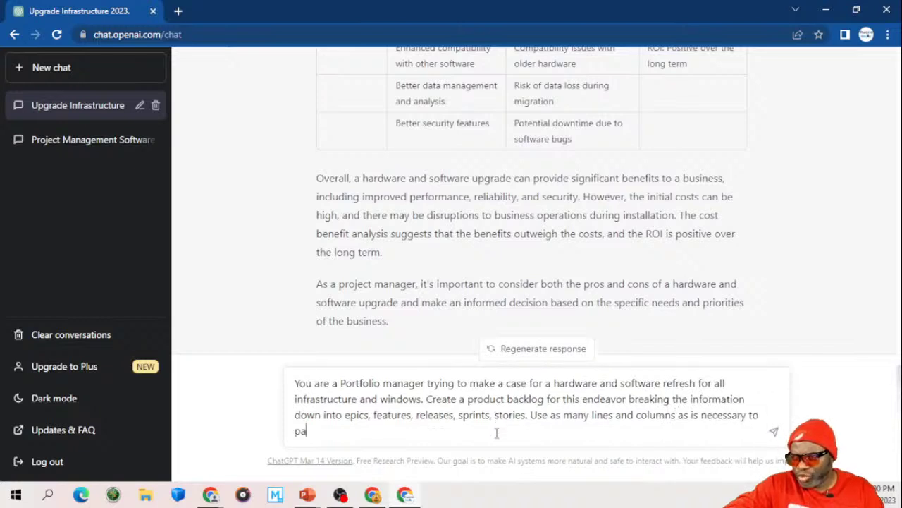
type("r p")
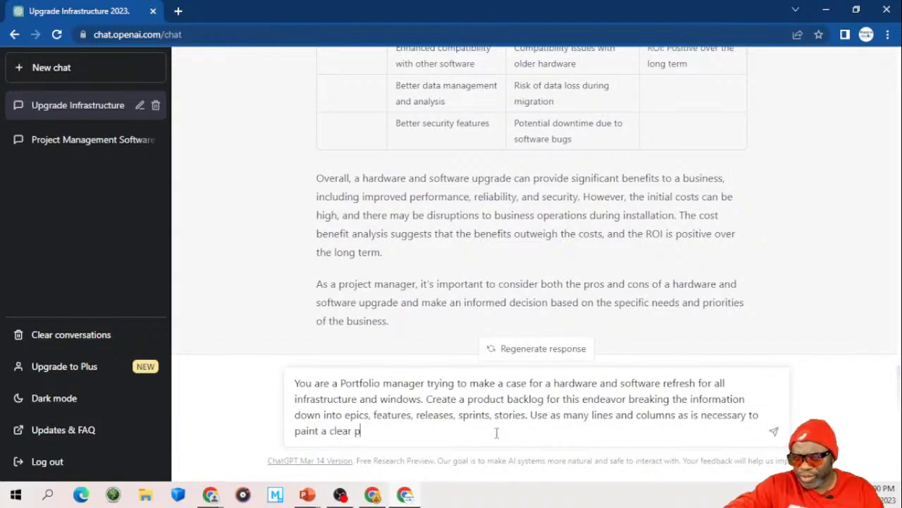
type("icture for the")
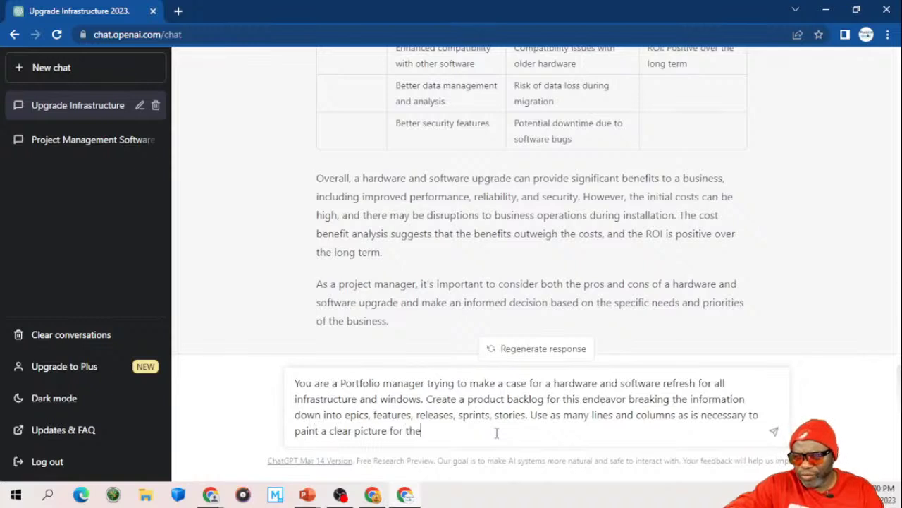
Step: Finish the prompt with "less technical stakeholders resulting in a green light to go ahead." and send it
type(" less technic")
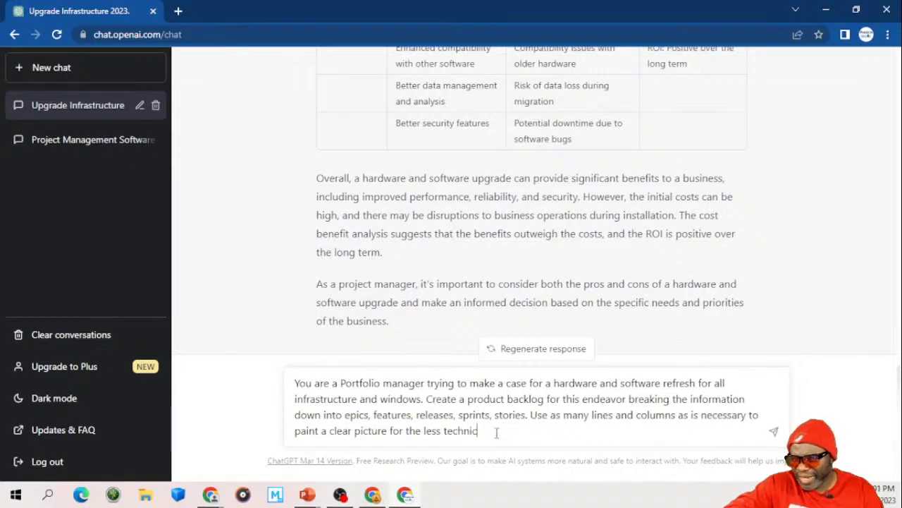
type("al stakeho")
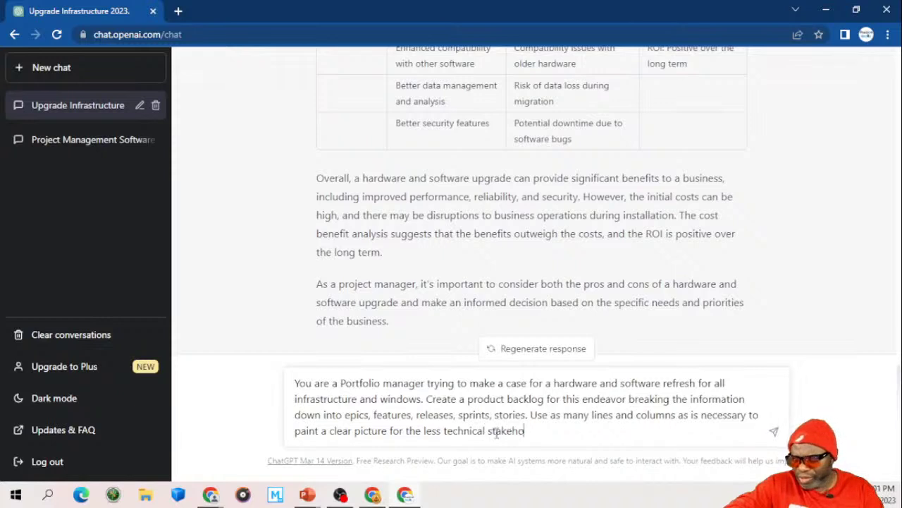
type("lders result")
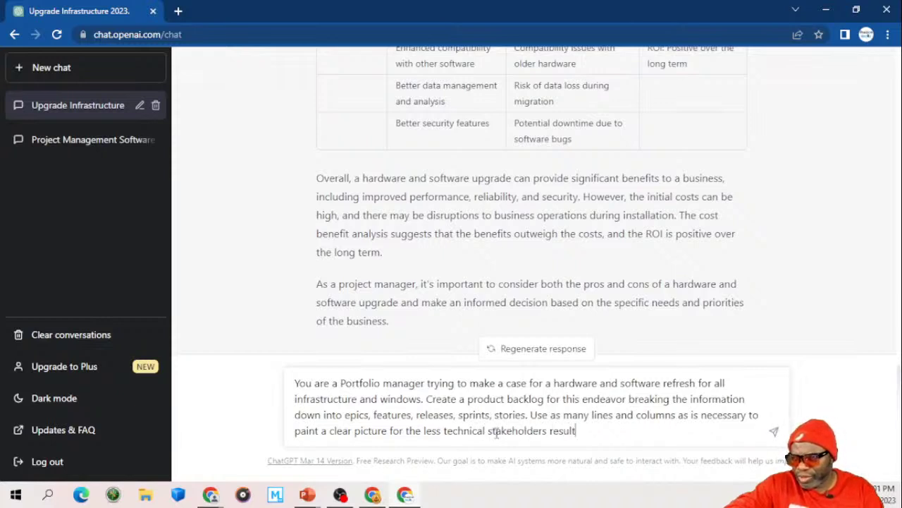
type("ing in a ")
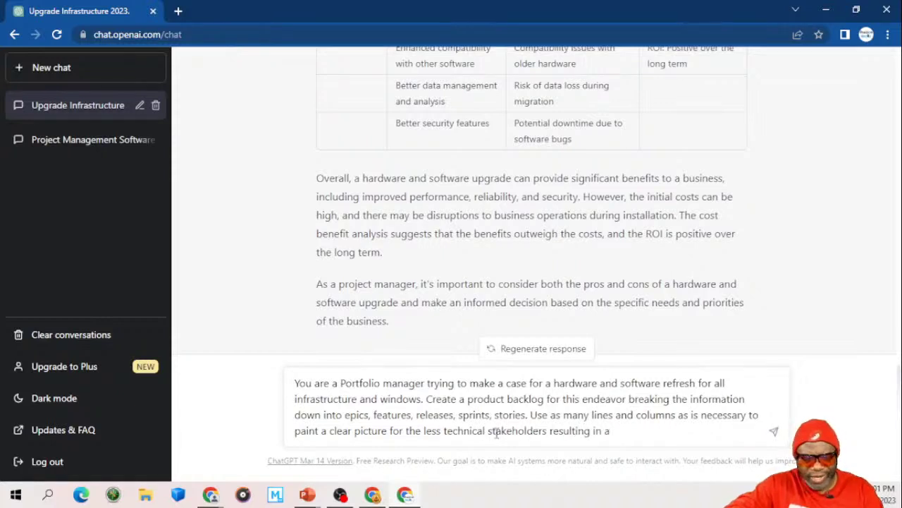
type("green ligh")
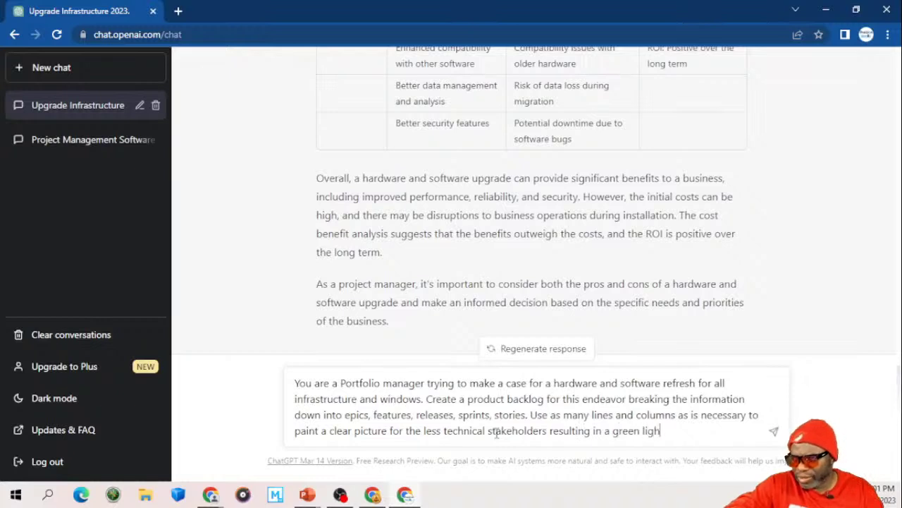
type("t to go ahe")
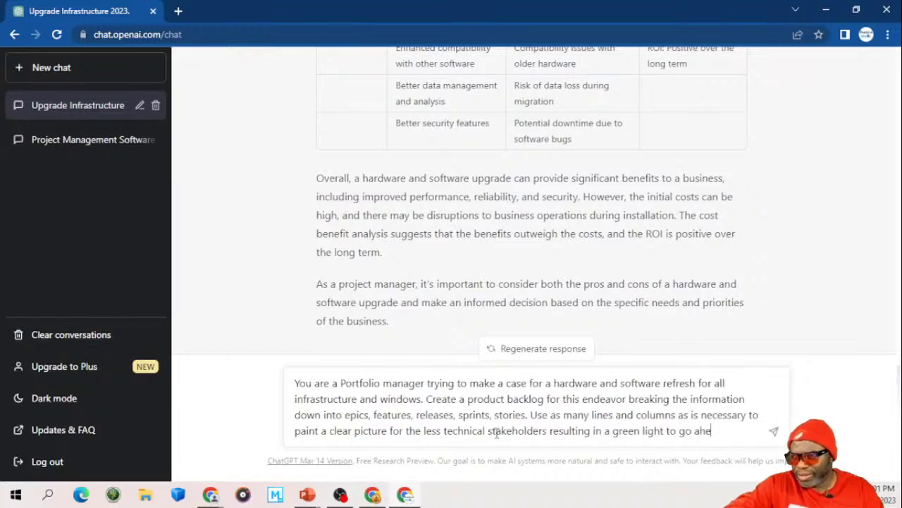
type("ad.")
key("Return")
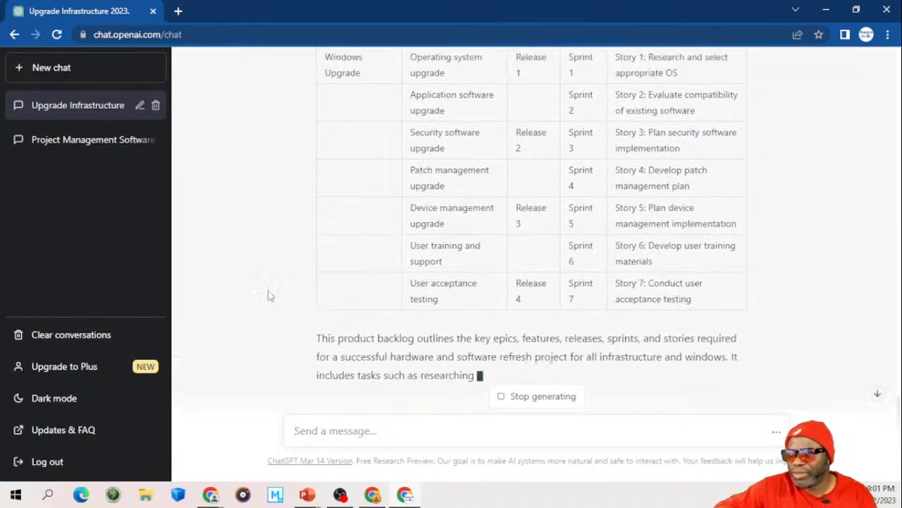
Step: Review the generated product backlog table's epics, features, releases, sprints and stories, along with its closing summary
scroll(268, 296, "up", 5)
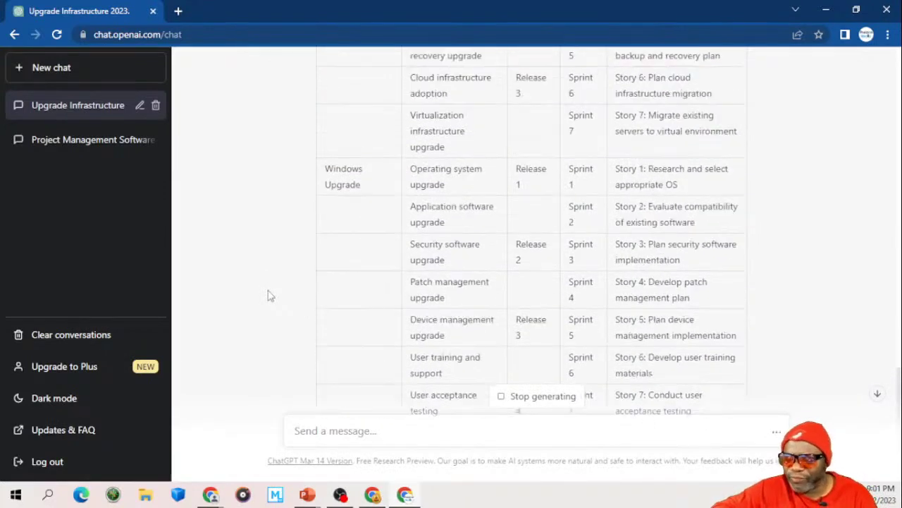
scroll(268, 296, "up", 6)
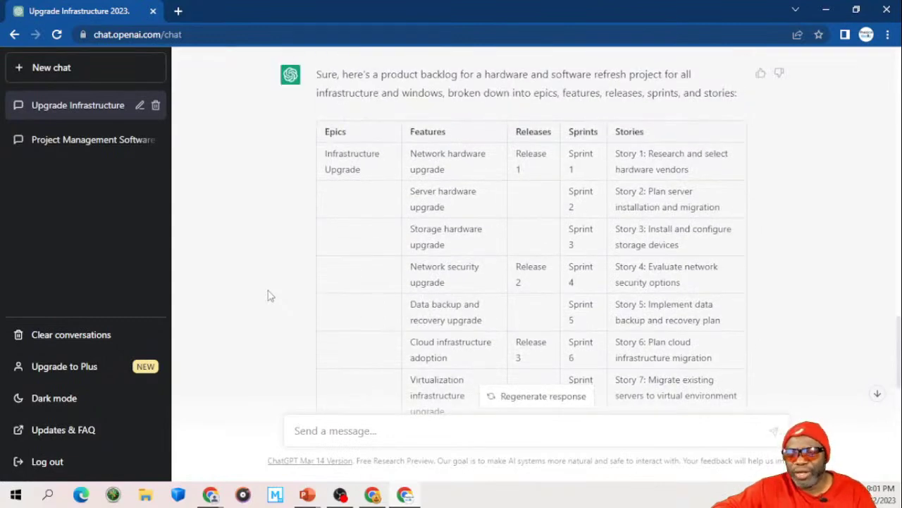
scroll(268, 296, "down", 1)
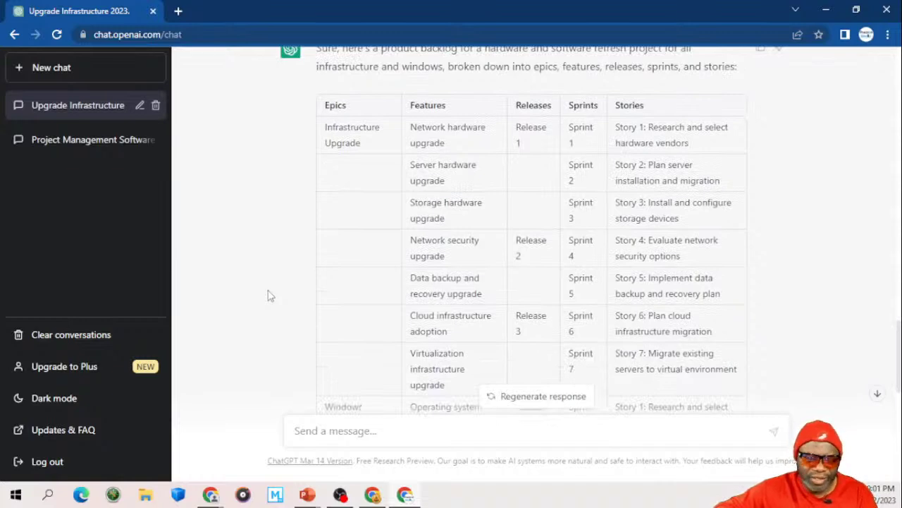
scroll(268, 296, "down", 4)
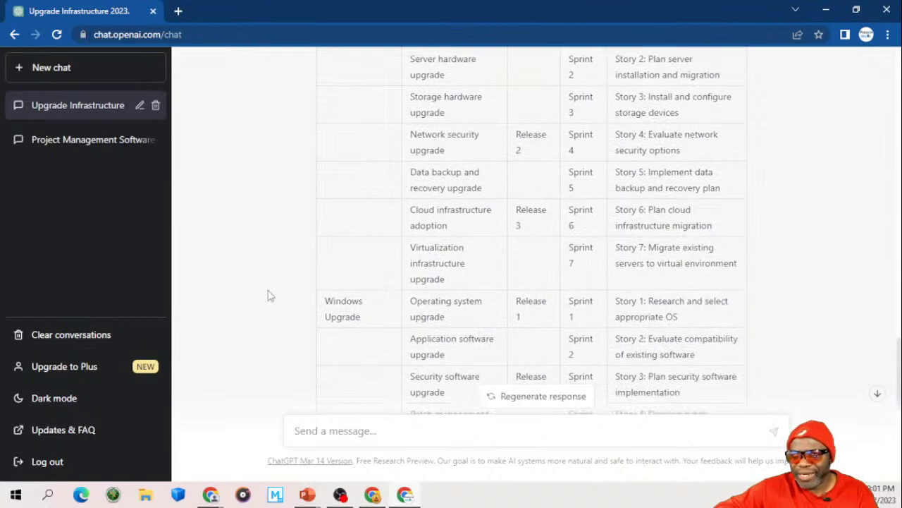
scroll(268, 296, "down", 3)
scroll(267, 296, "down", 4)
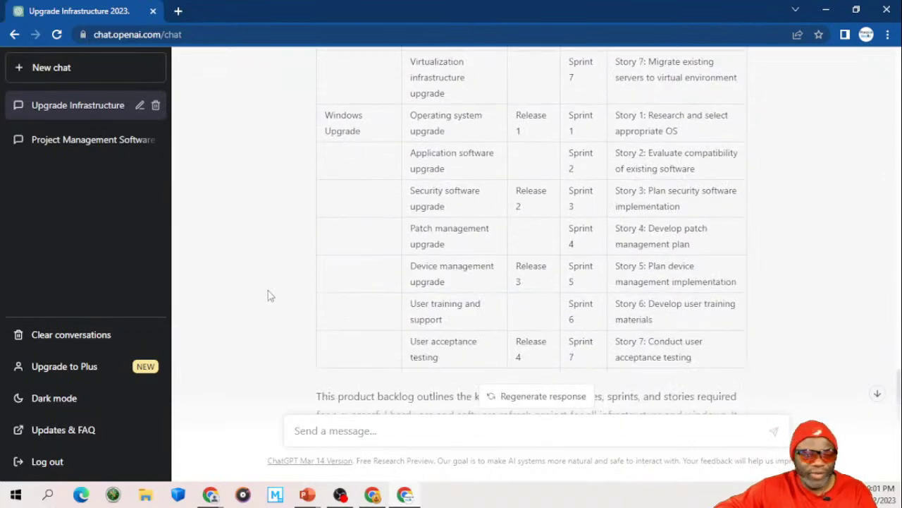
scroll(268, 296, "down", 4)
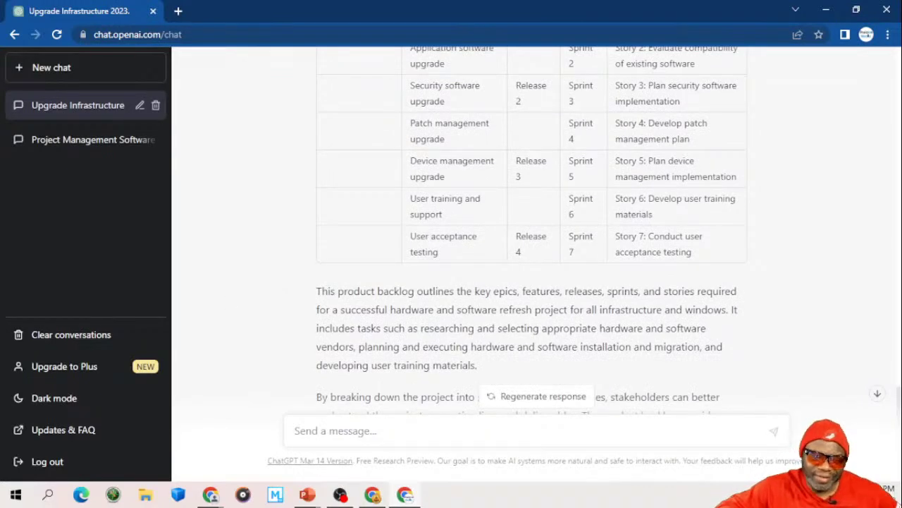
key("alt+Tab")
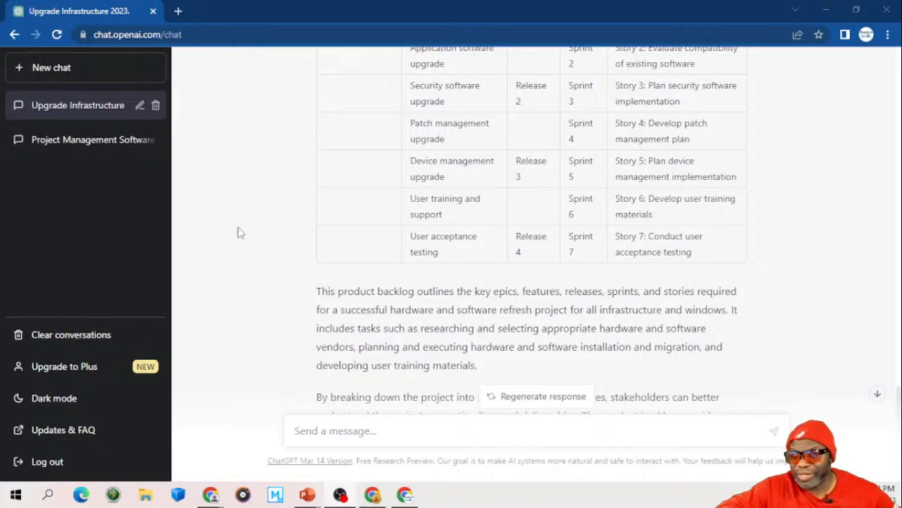
left_click(266, 252)
scroll(266, 252, "down", 2)
scroll(266, 252, "up", 7)
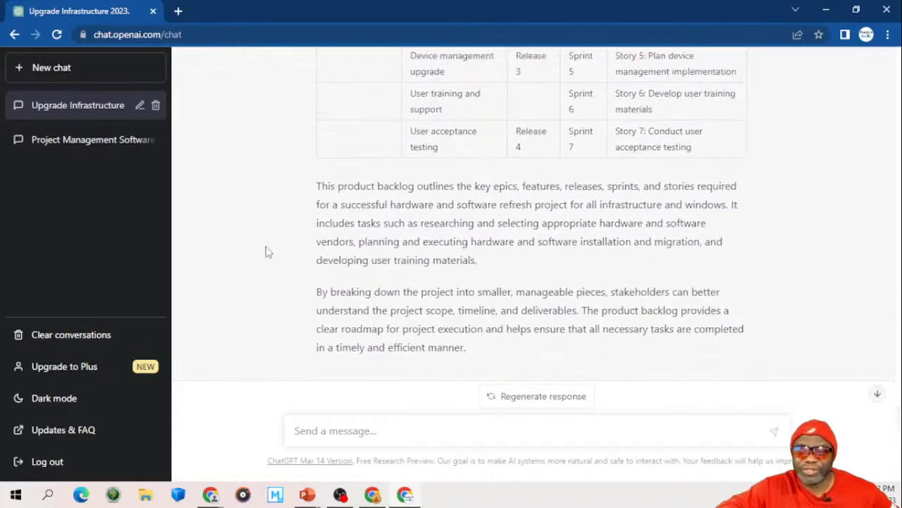
scroll(266, 252, "up", 3)
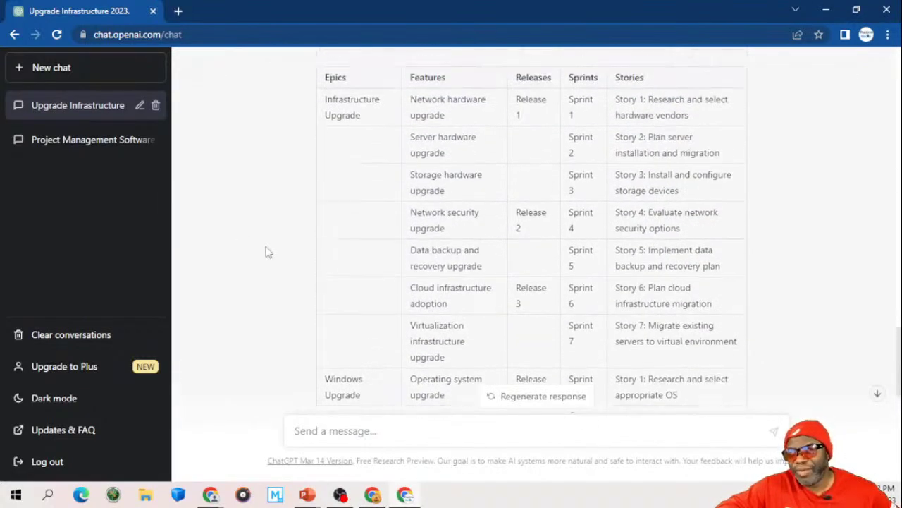
scroll(266, 251, "down", 1)
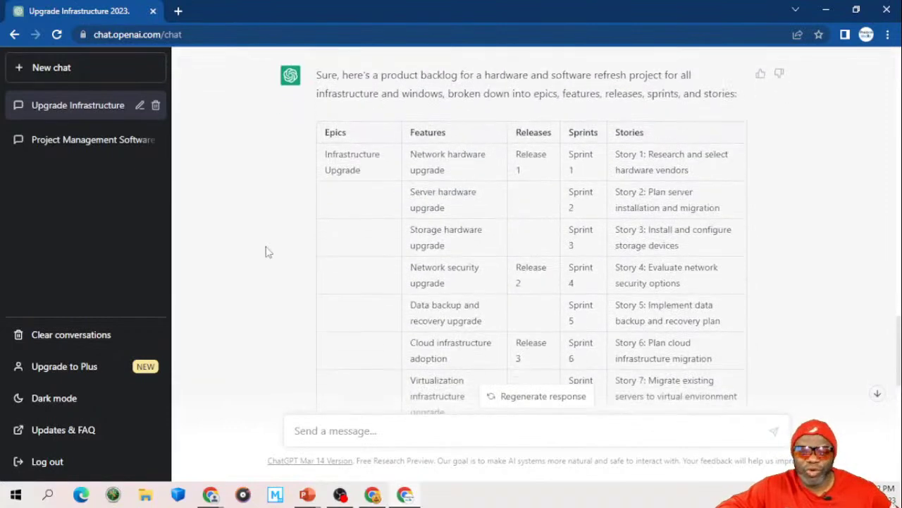
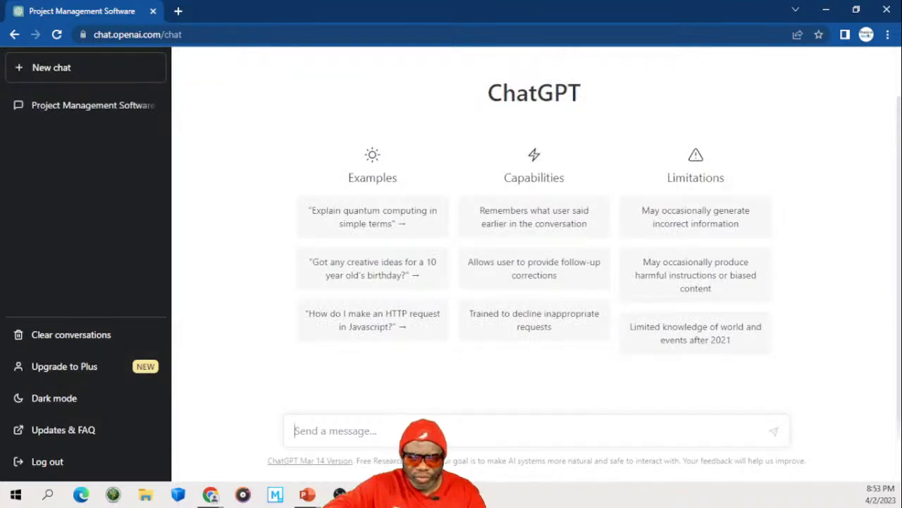
Step: Begin a new prompt with the role "You are a project manager with 14 years of experience on large IT hardware projects."
type("You are")
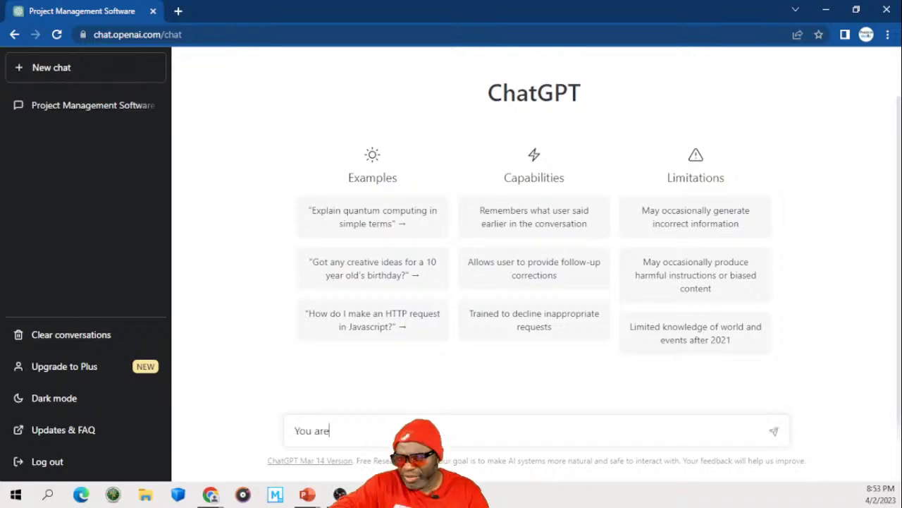
type(" a pro")
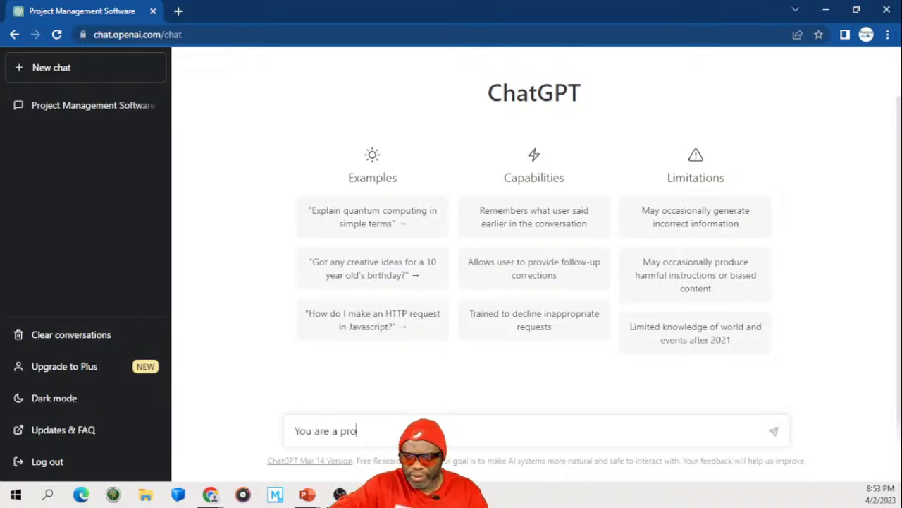
type("ject manager ")
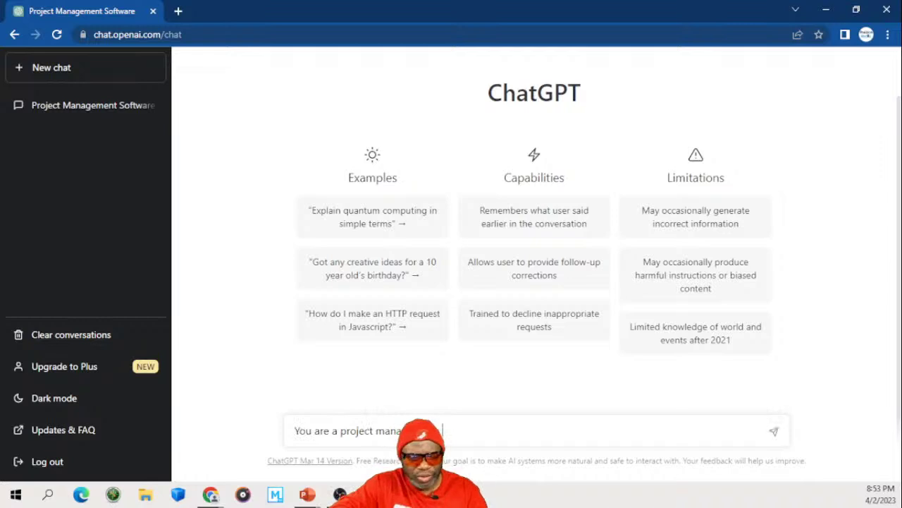
type("14 ye")
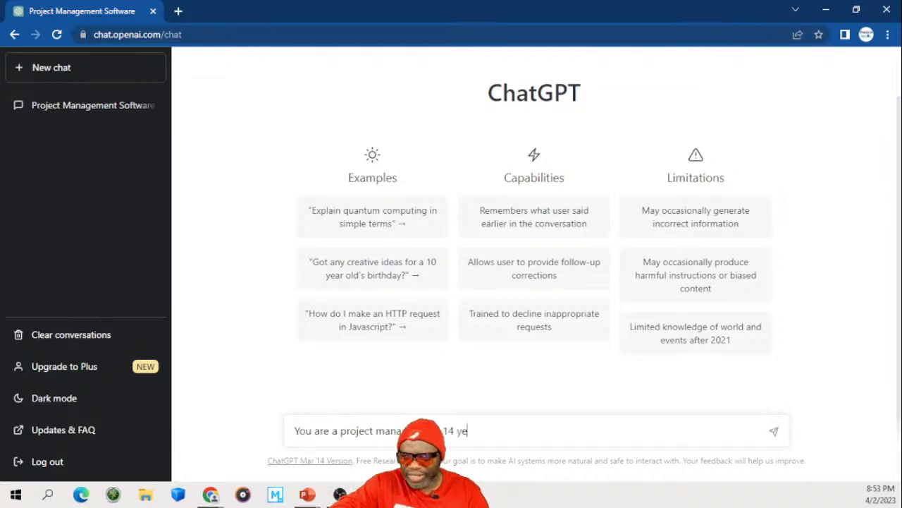
type("ars of experie")
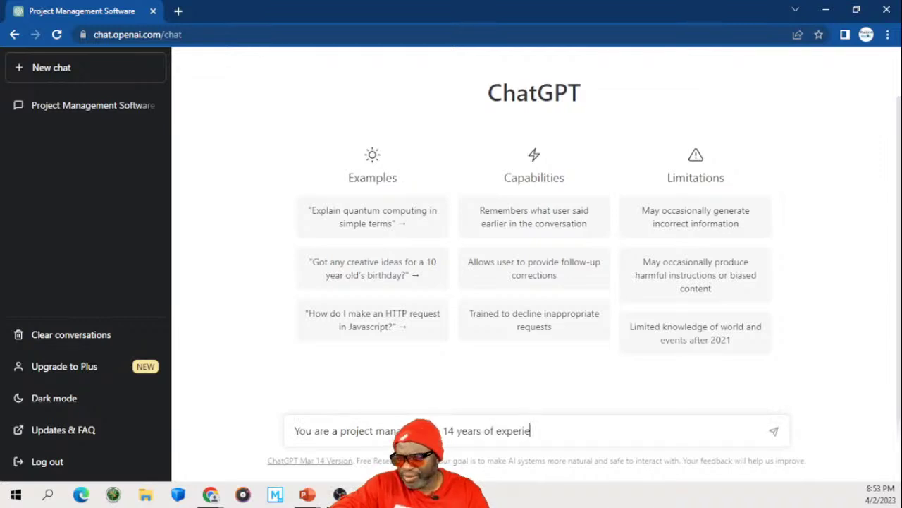
type("nce on large l")
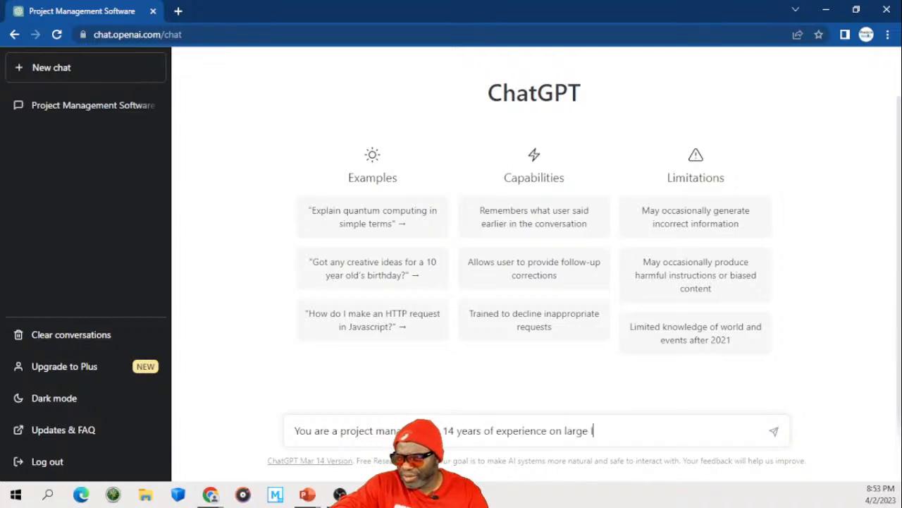
type("T hardw")
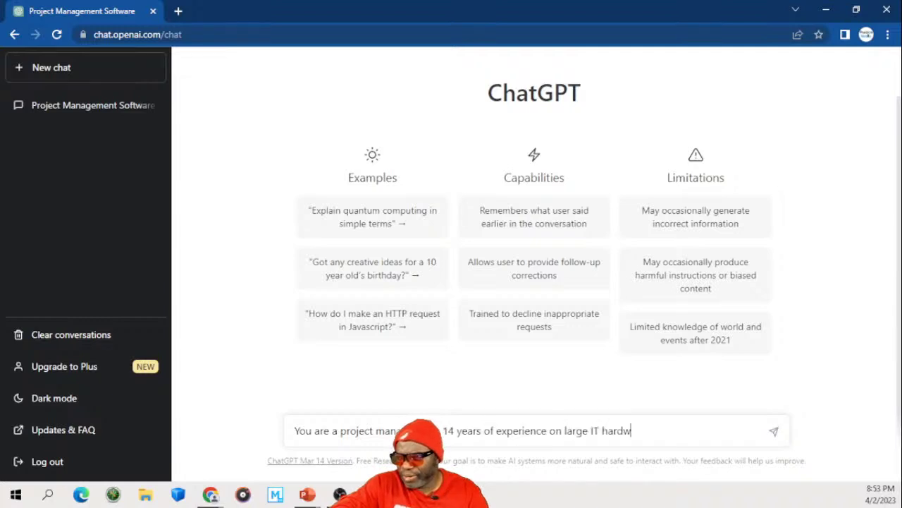
type("are r")
type("roject")
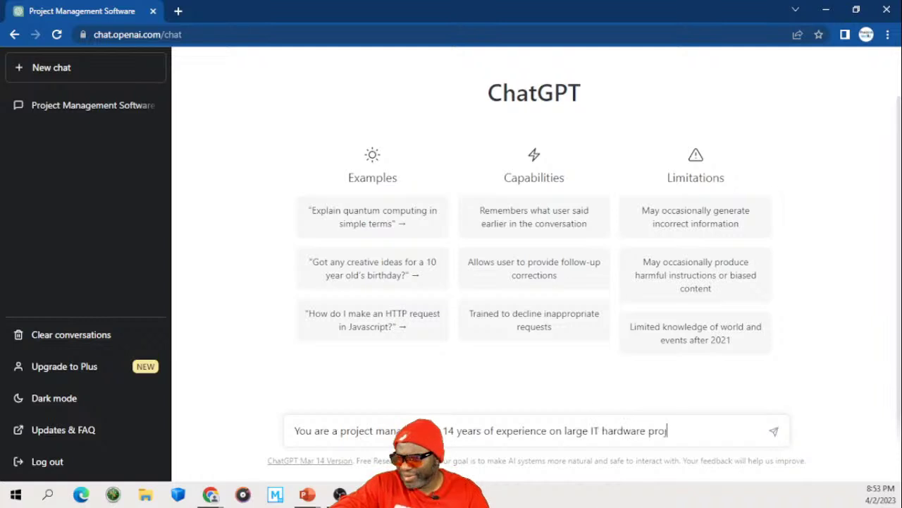
type("s. Wri")
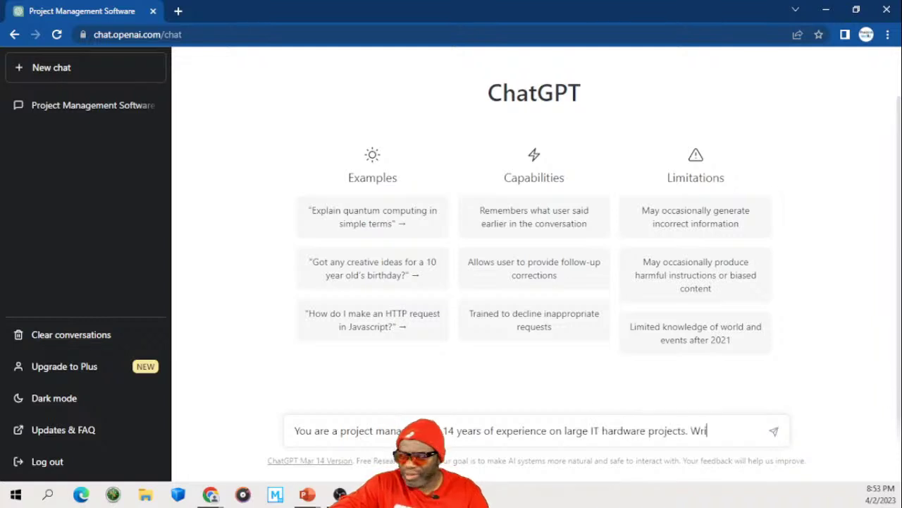
Step: Add the start of the request, "Write a compelling argument as to why your company", to the prompt
type("te a compell")
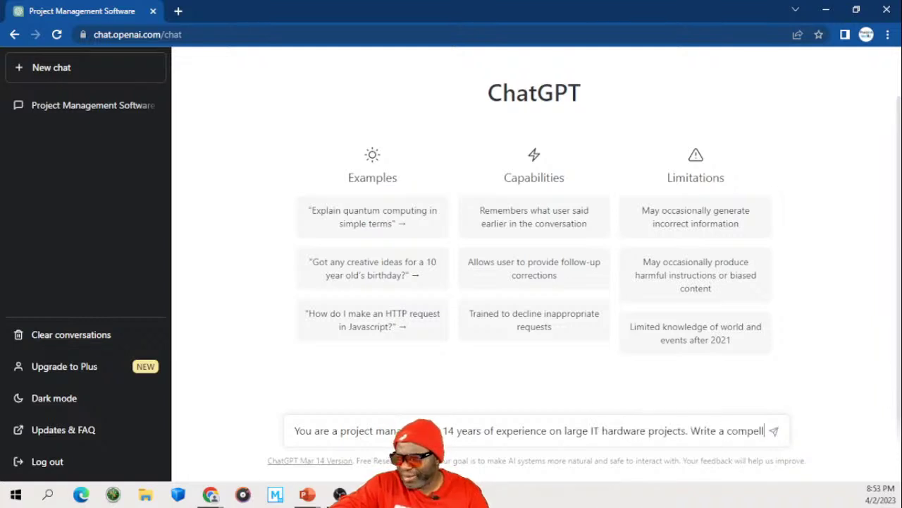
type("ing argument a… your")
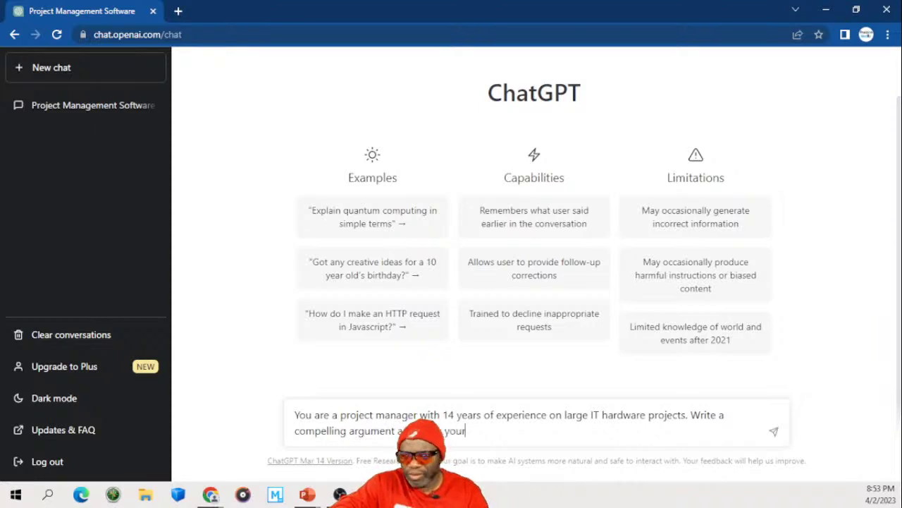
type("mpan")
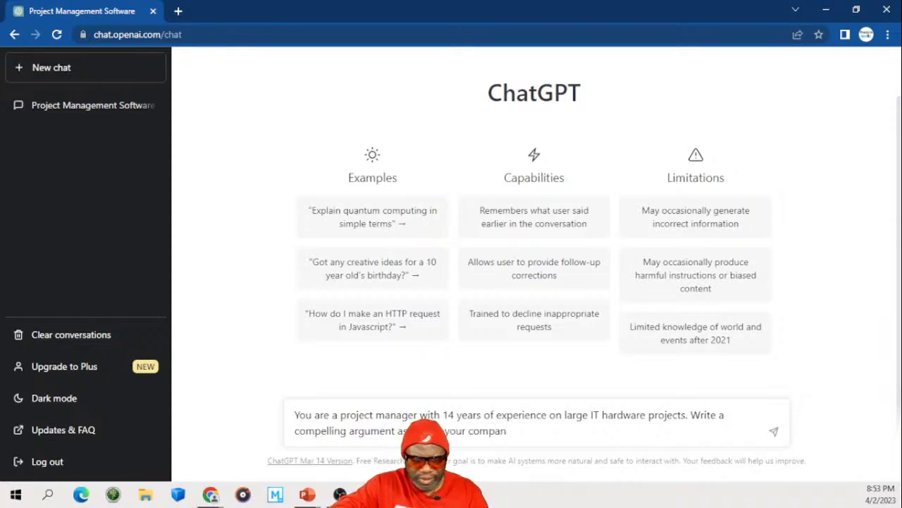
type("i")
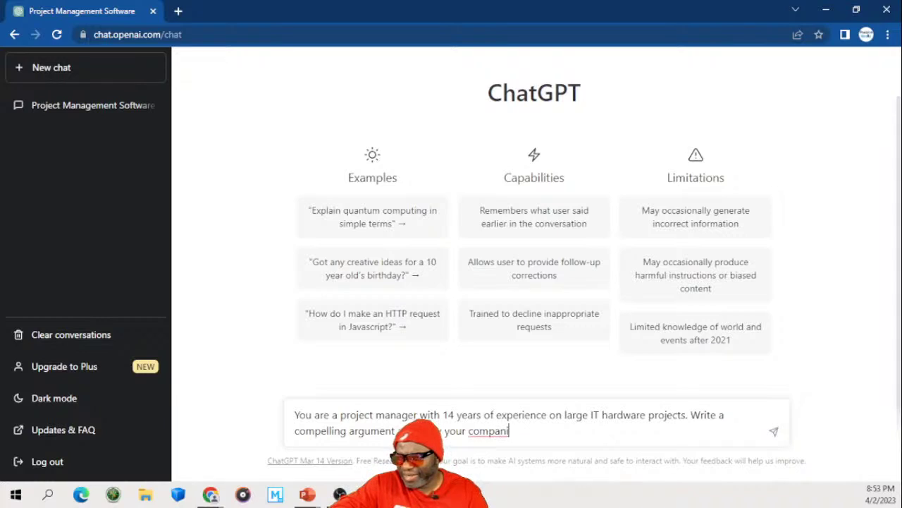
key("BackSpace")
type("y ")
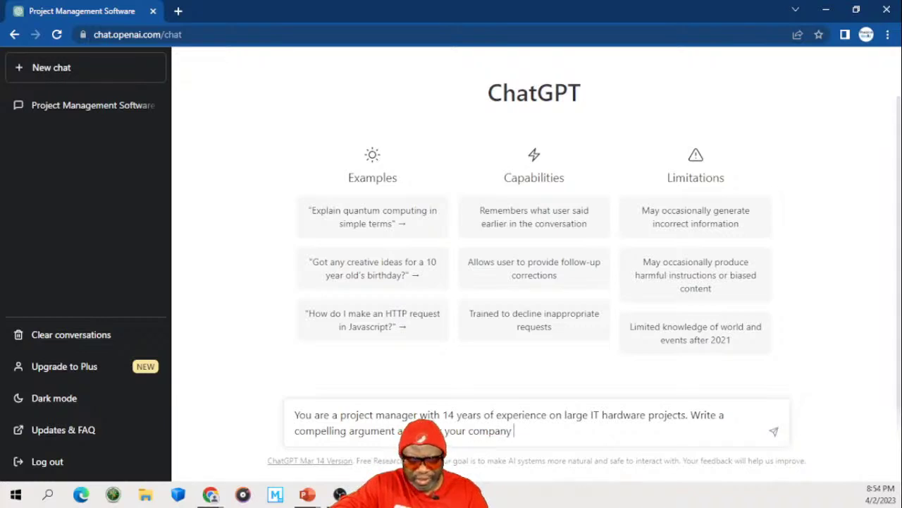
Step: Complete the argument request with "infrastructure should be refreshed in 2023"
type("infrastruct")
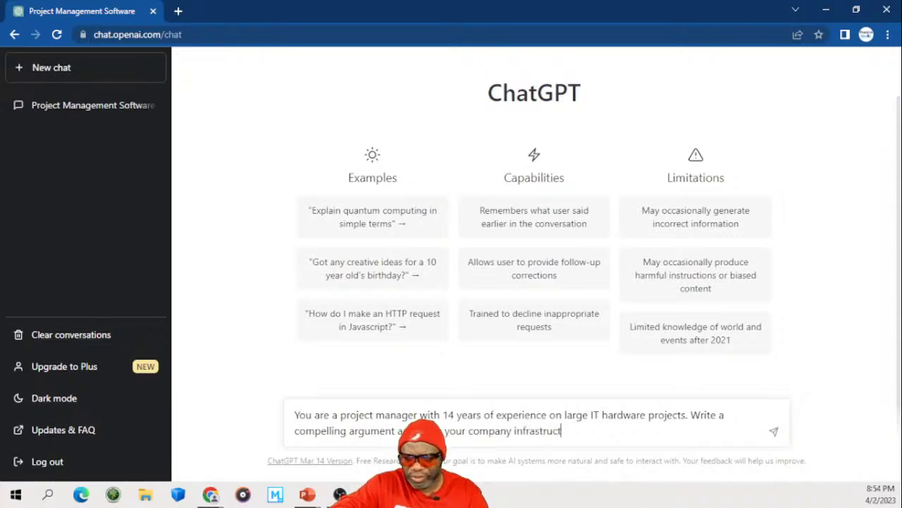
type("ure should ")
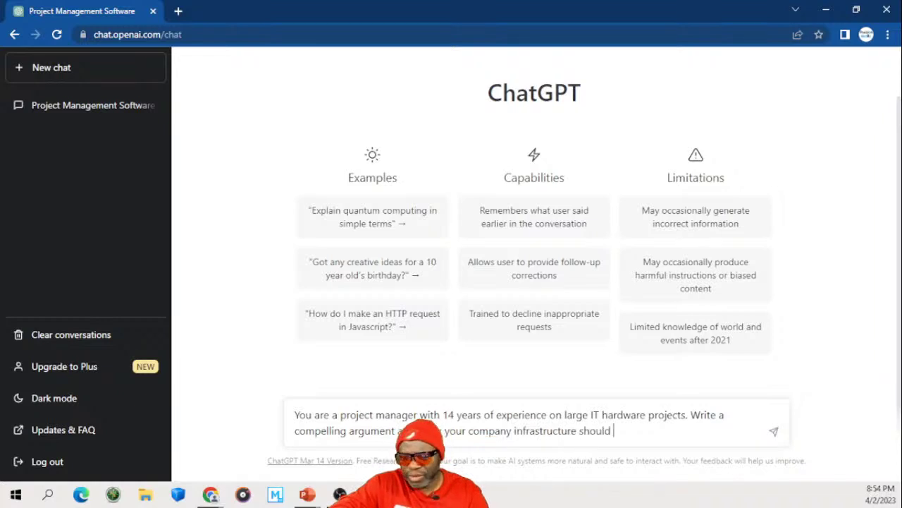
type("be ")
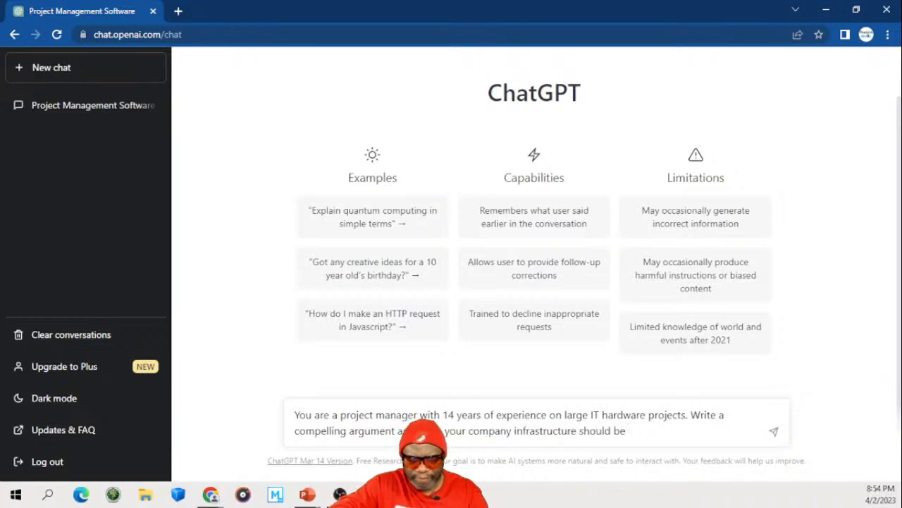
type("u")
key("BackSpace")
type("frastructure should be r")
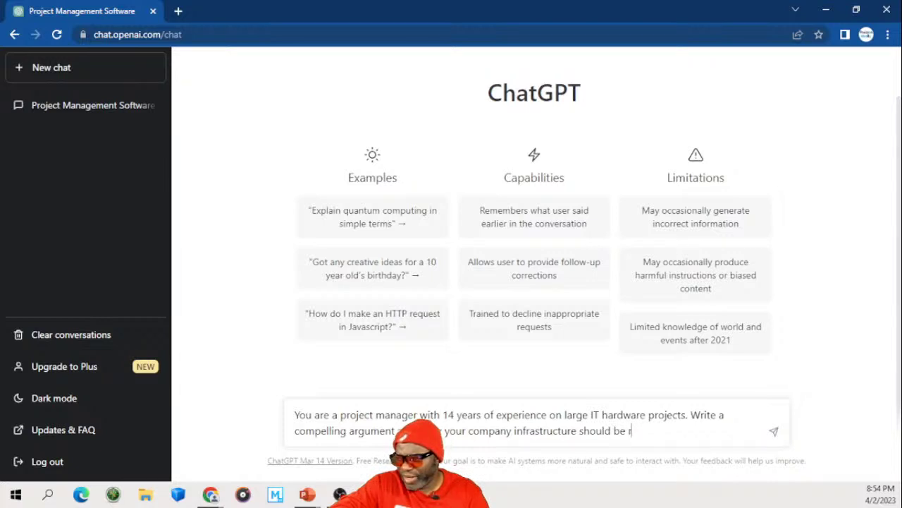
type("efreshed in ")
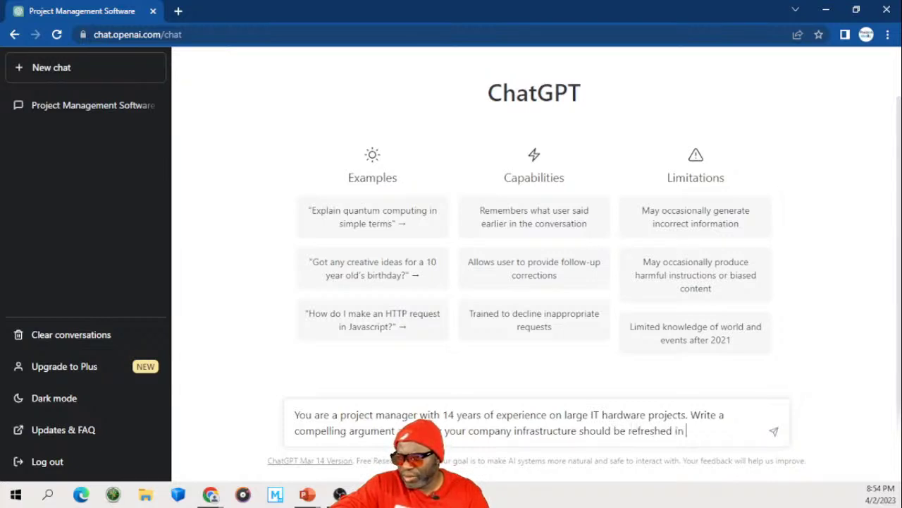
type("2023")
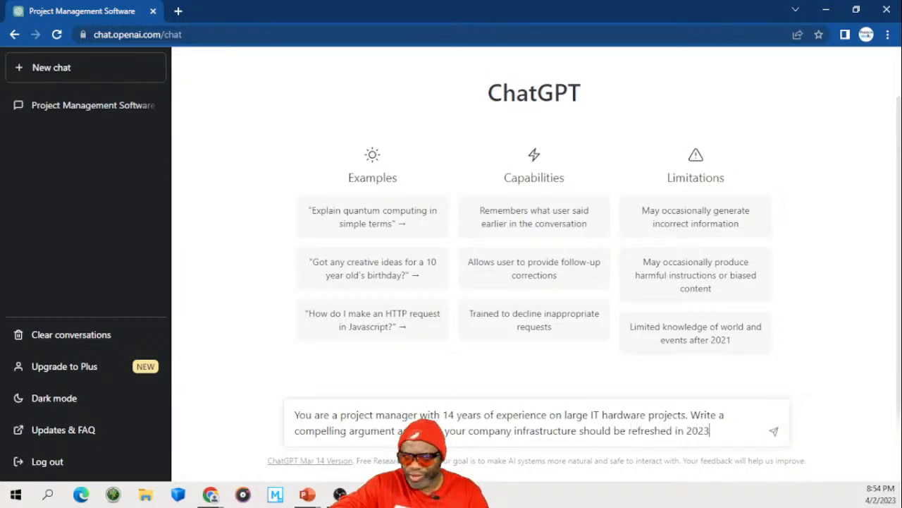
Step: Add the instruction "Mention the following names in the argument:" to the prompt after the 2023 refresh request
type(". Mention")
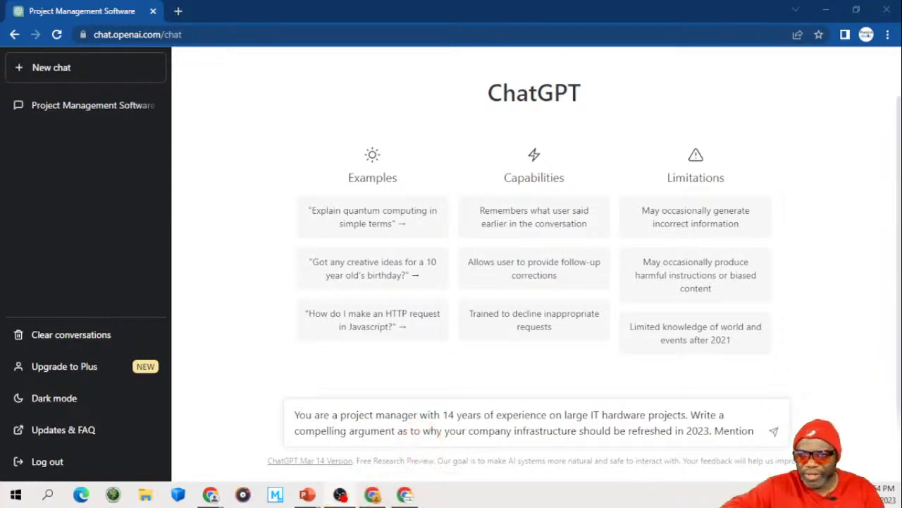
left_click(753, 428)
type("t")
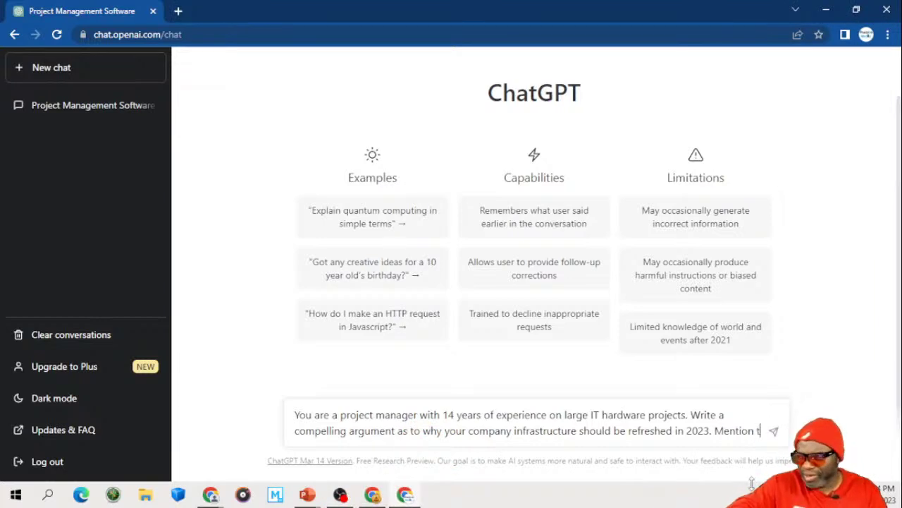
type("he ")
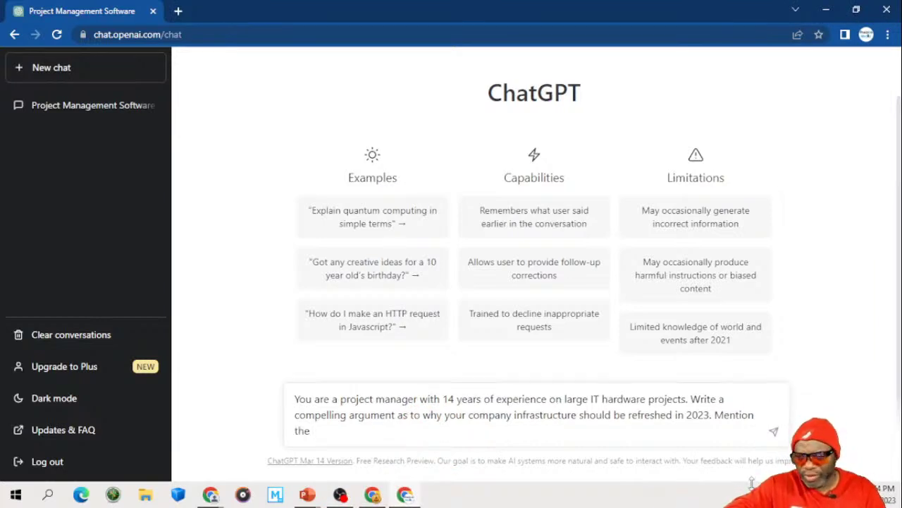
type("follwing")
key("BackSpace")
key("BackSpace")
key("BackSpace")
key("BackSpace")
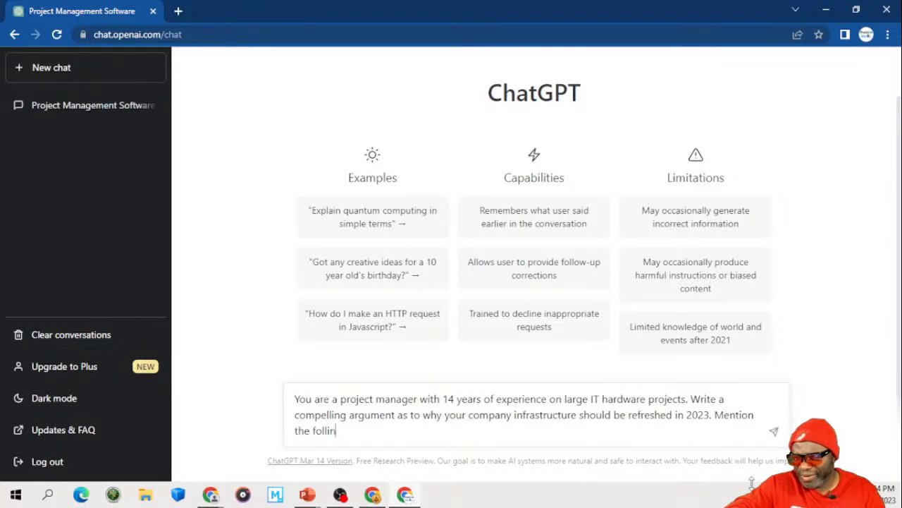
type("owing ")
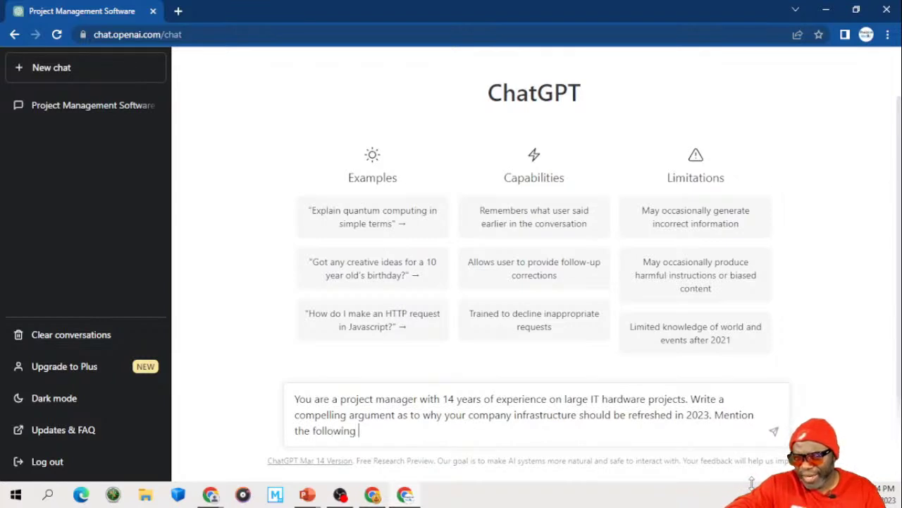
type("names in the a")
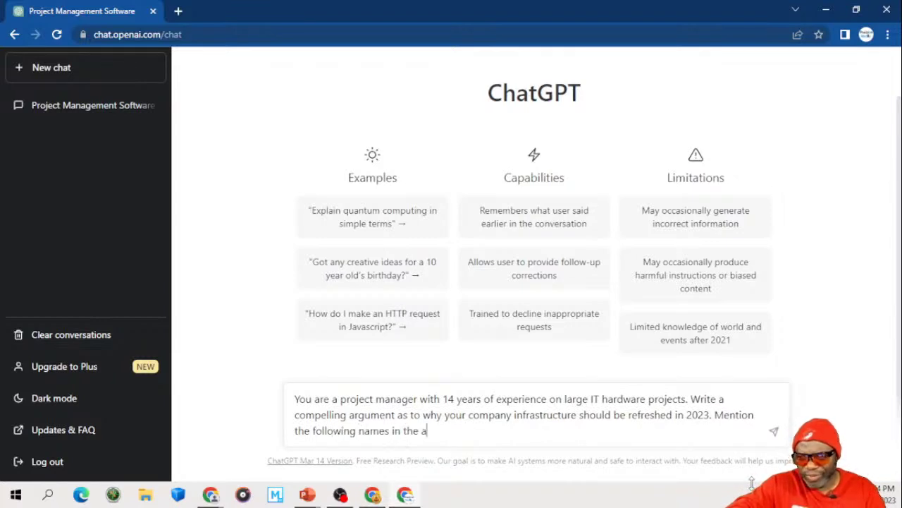
type("rgument:")
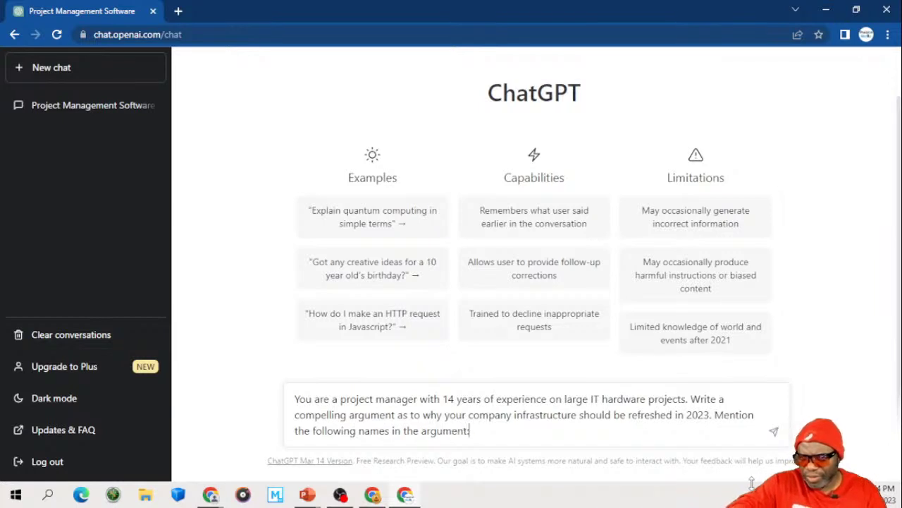
Step: Add the first two stakeholders to the name list, one titled "Dr." and one titled "Ms.", each with their surname
type(" Dr. Rice")
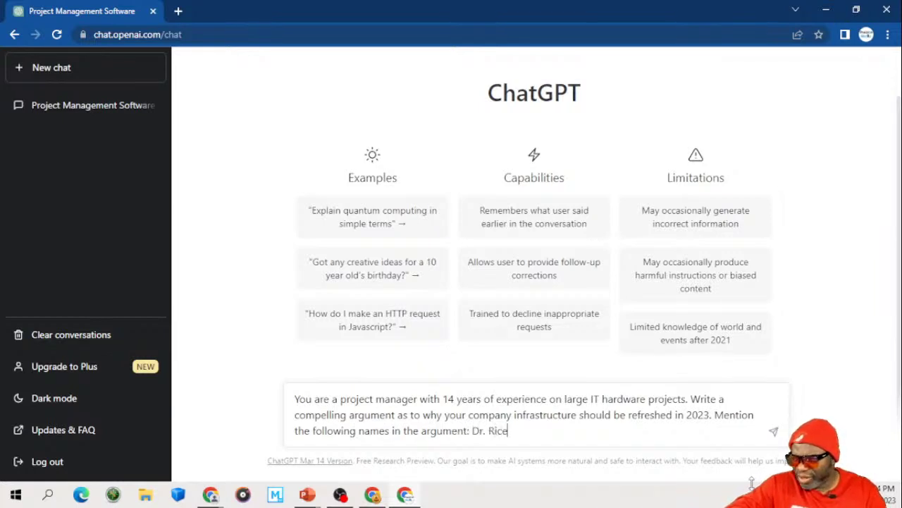
type(", Ms. B")
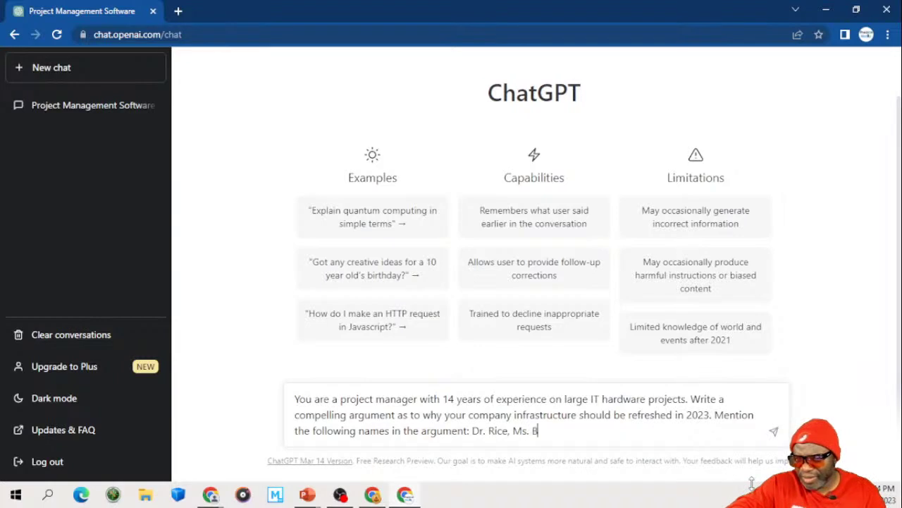
type("lackm")
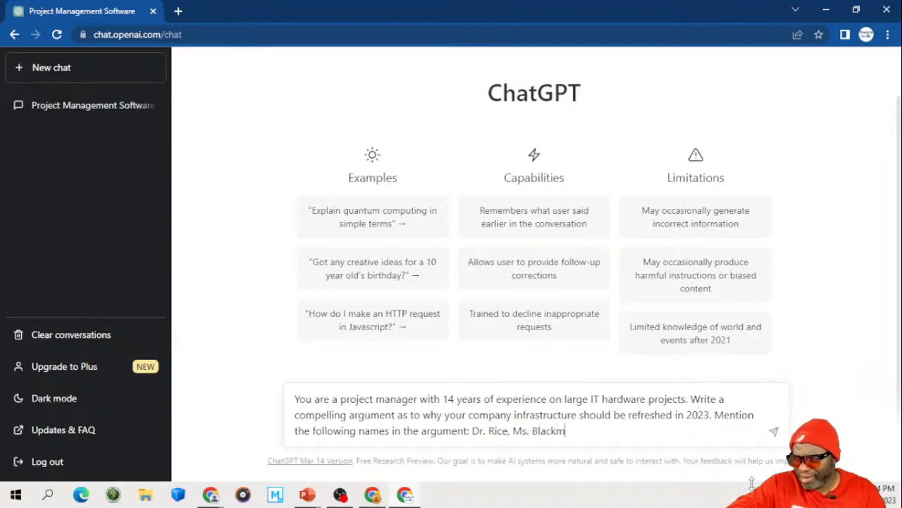
key("BackSpace")
Step: Continue the list with "The CFO" followed by the CFO's initials and surname, and the connecting words "and the"
type(", Th")
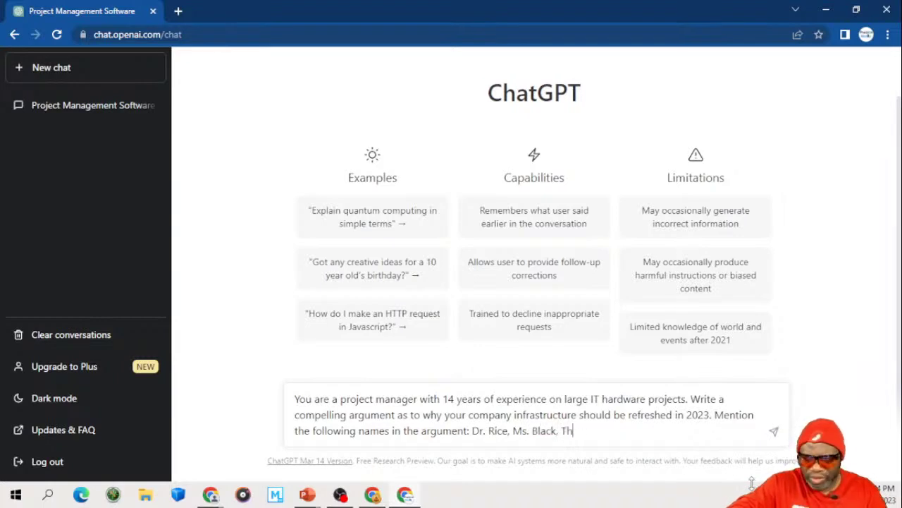
type("e CFO")
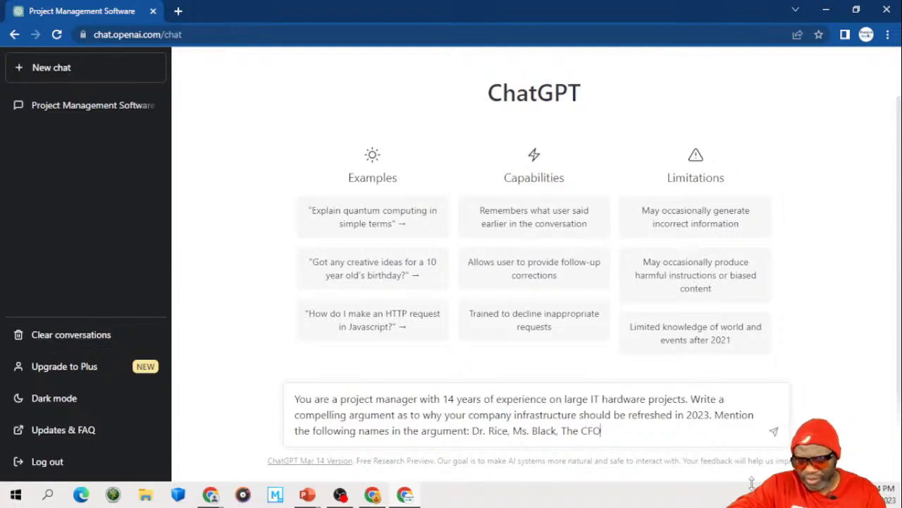
type(" HG Barne")
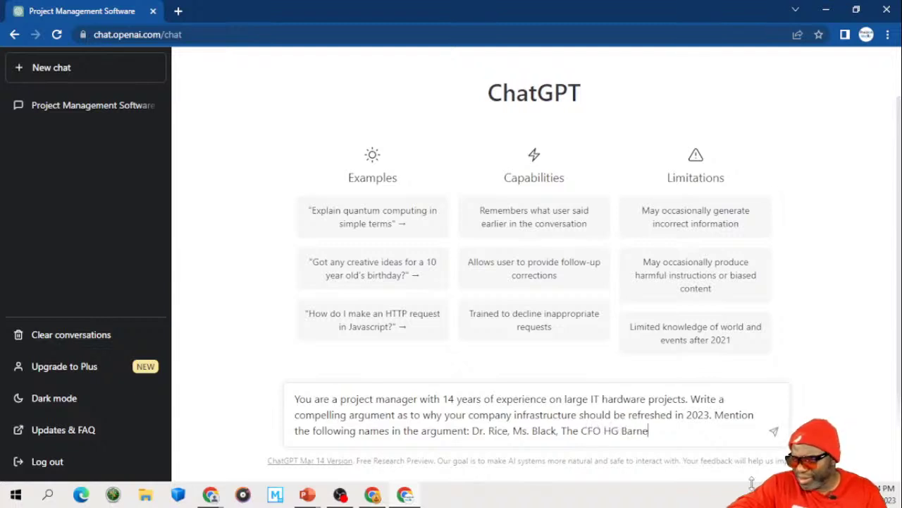
type("s and the ")
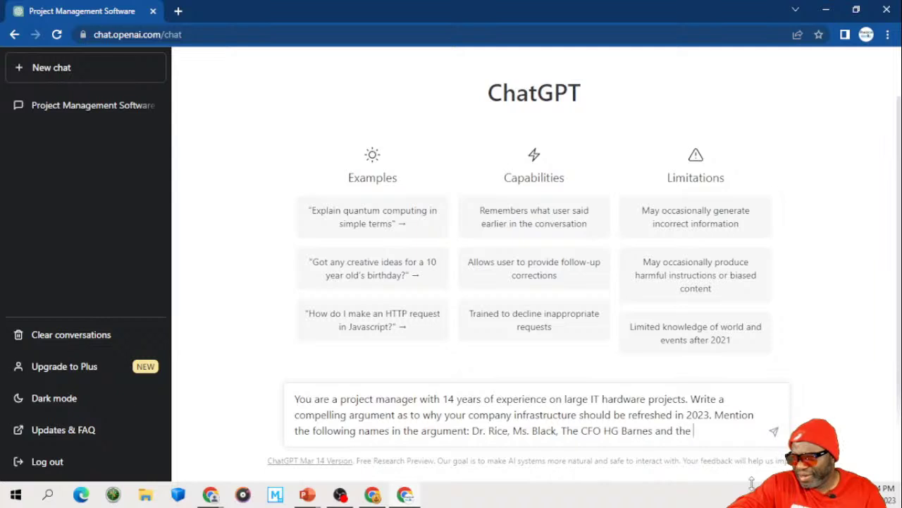
Step: Complete the list with "President of the company" followed by "Mr." and the president's surname
type("President")
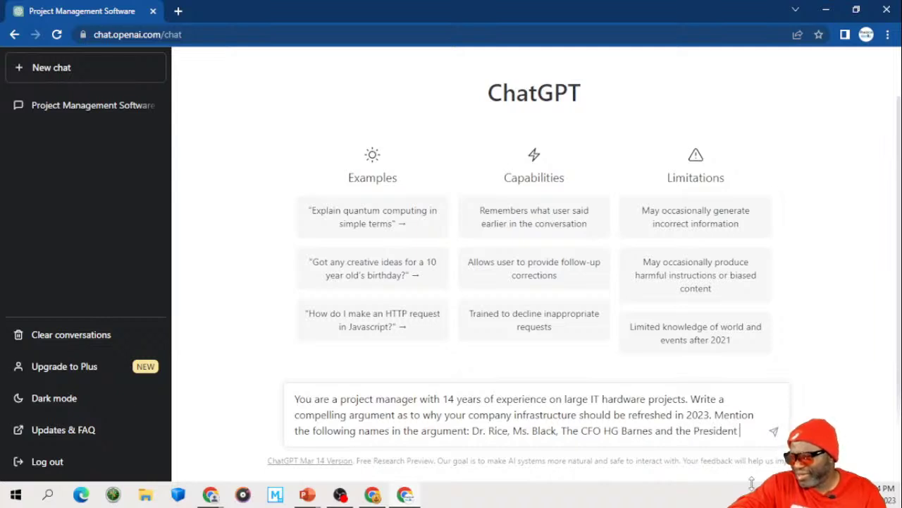
type(" of the compant")
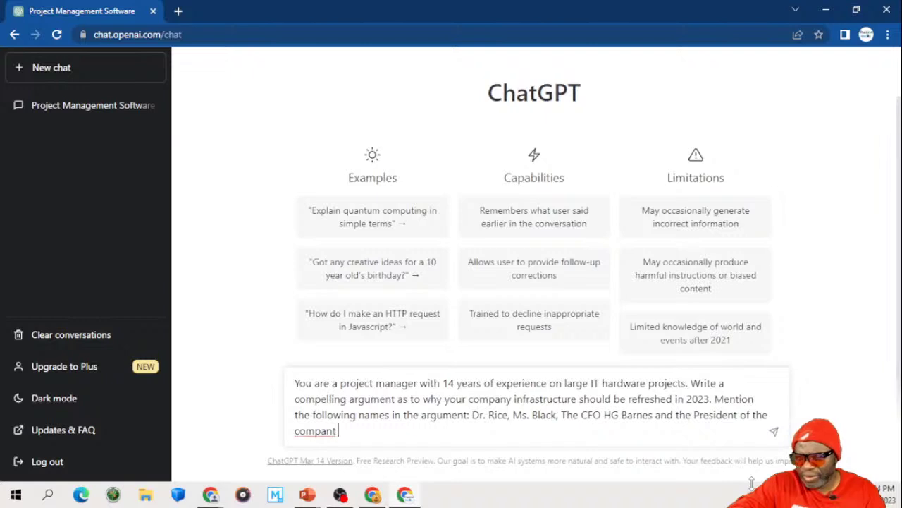
key("BackSpace")
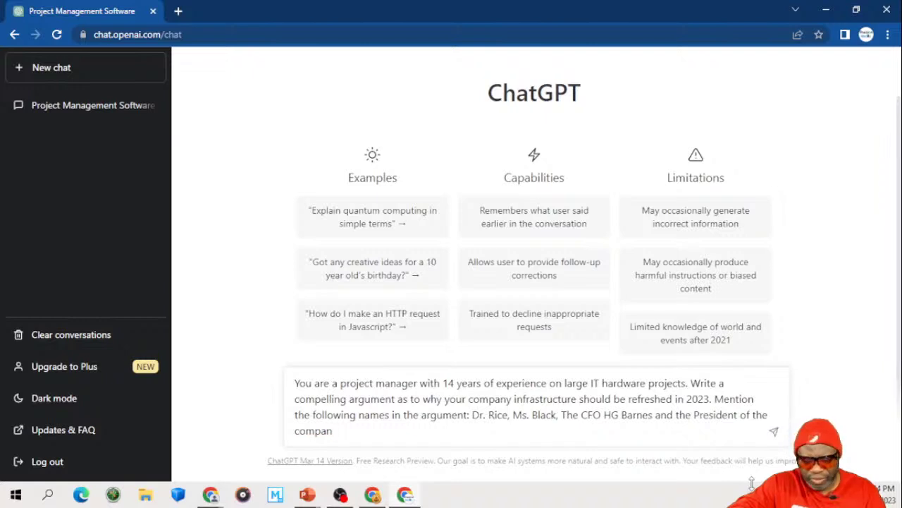
type("y M")
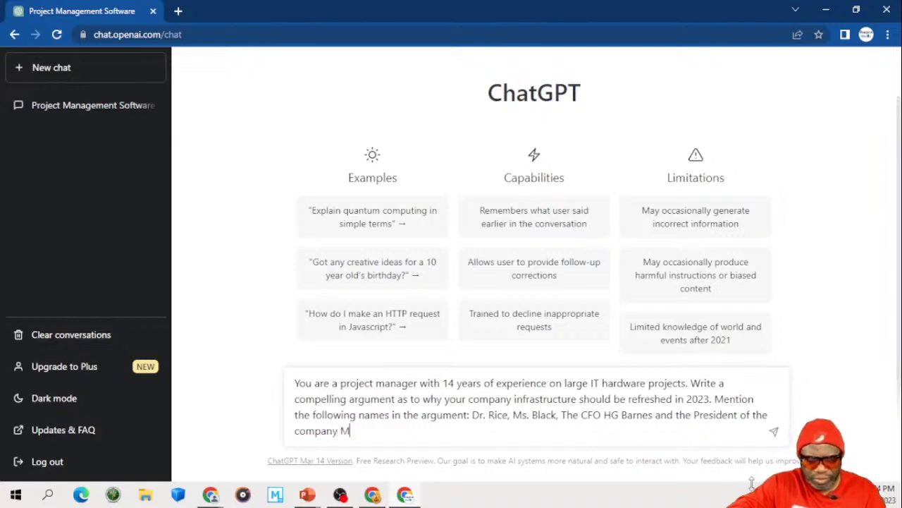
type("r. Koalic")
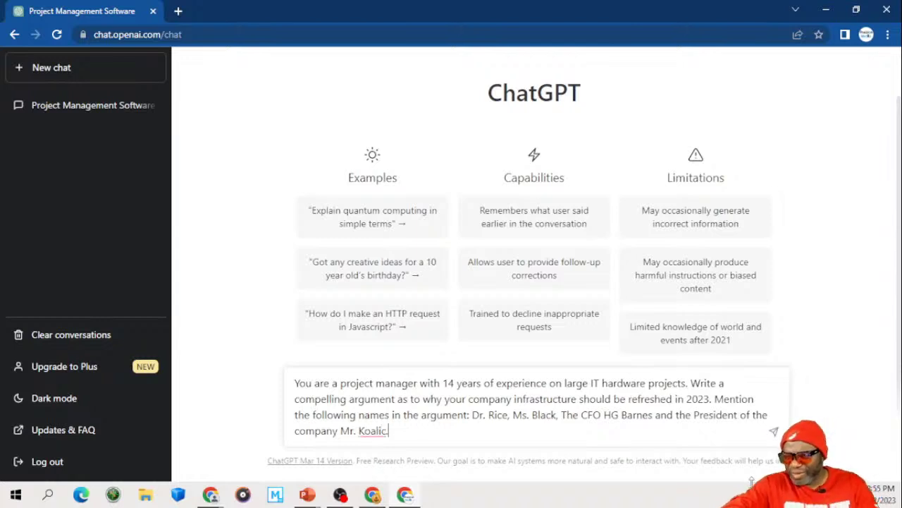
Step: End the name list with a period and start the following instruction with "Make"
type(". N")
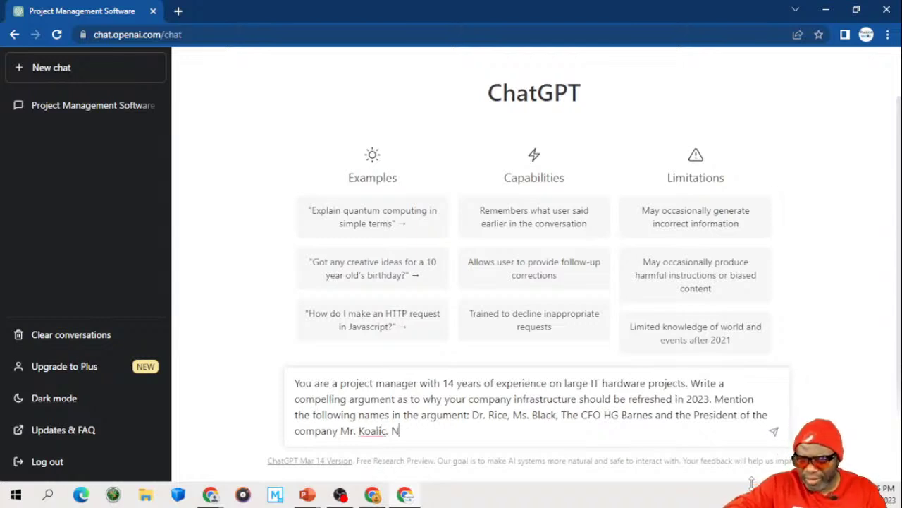
key("BackSpace")
type("a")
key("BackSpace")
type("Make")
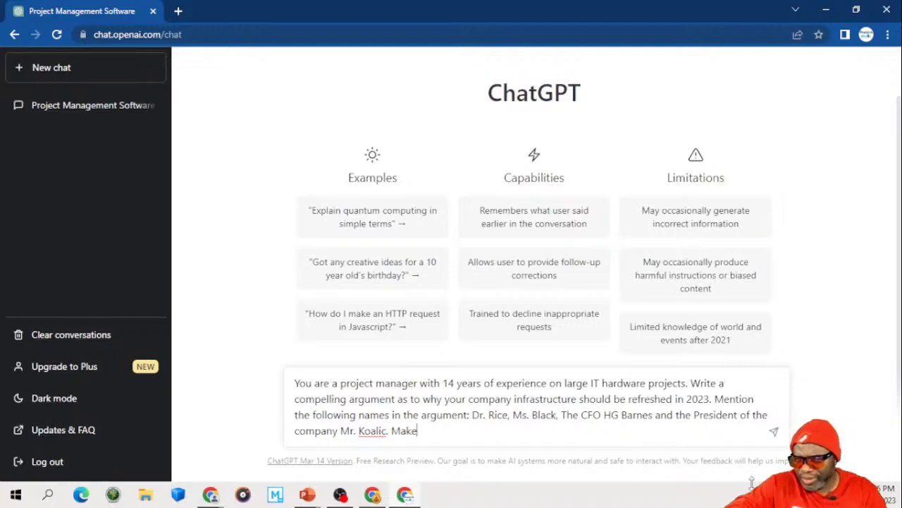
Step: Complete the prompt's last sentence as "Make the response as robust as possible.", copy the whole prompt and send it
type(" the response ")
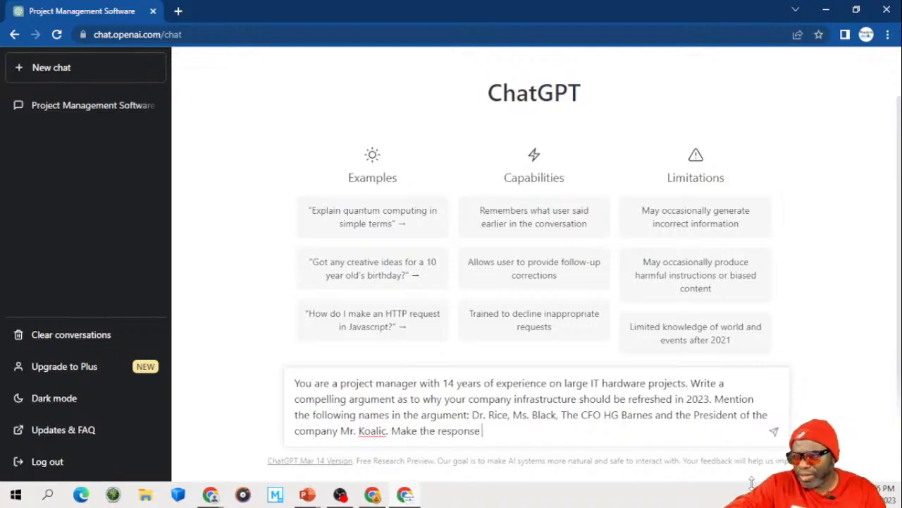
type("as robust ")
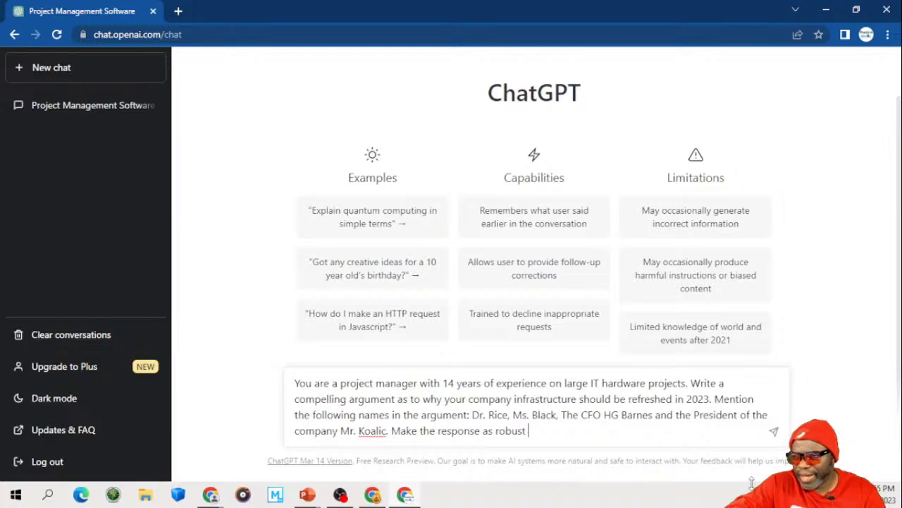
type("as possible.")
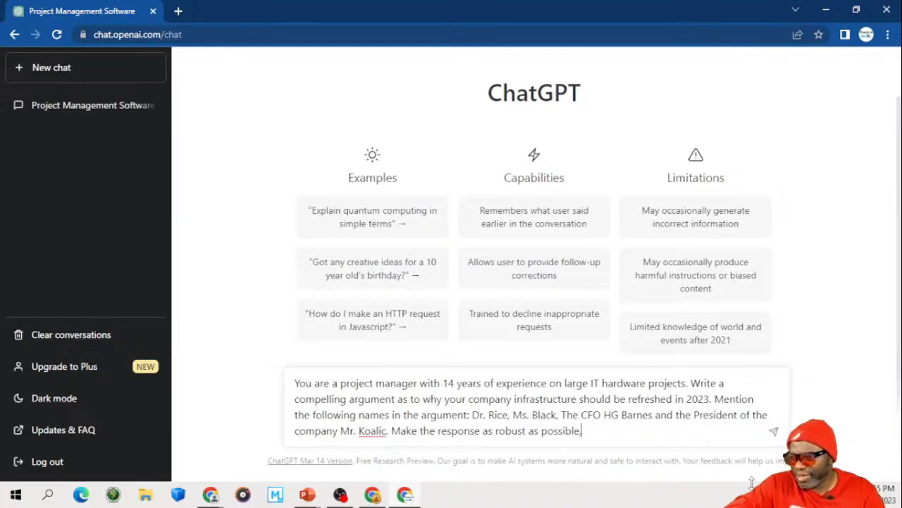
key("ctrl+a")
key("ctrl+c")
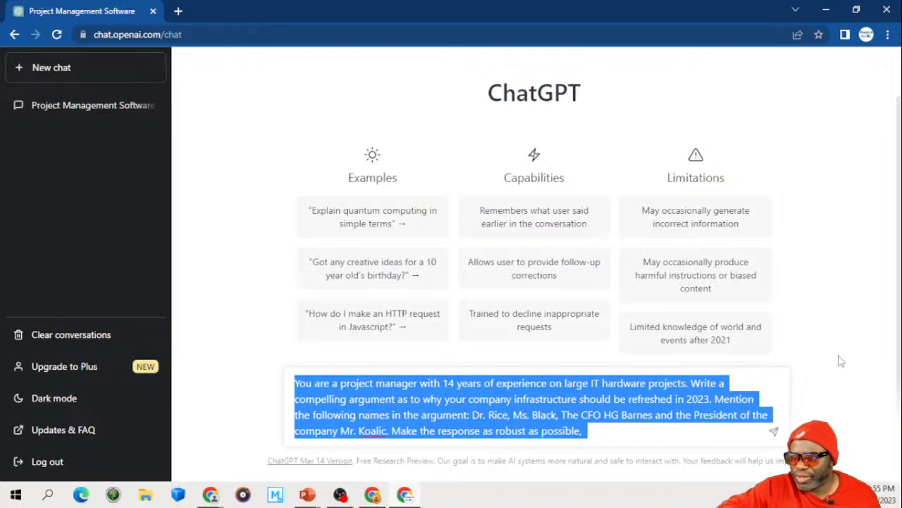
key("Right")
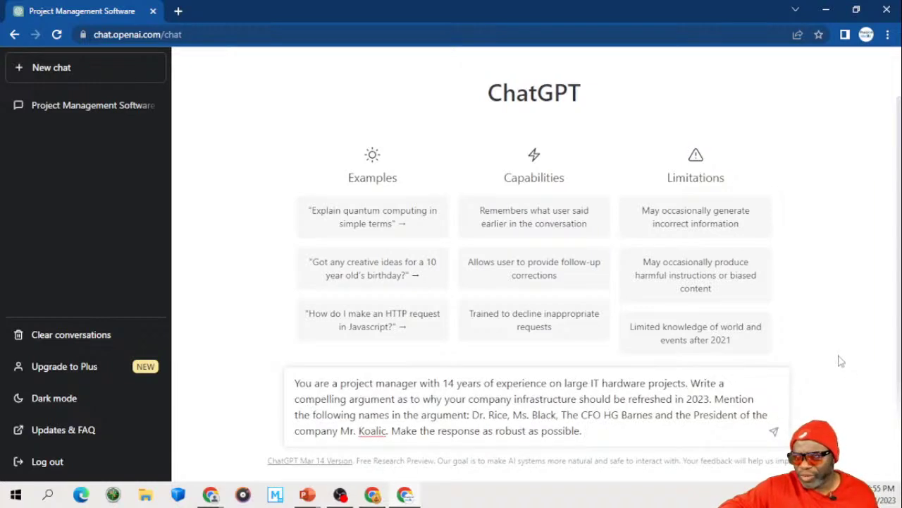
key("Return")
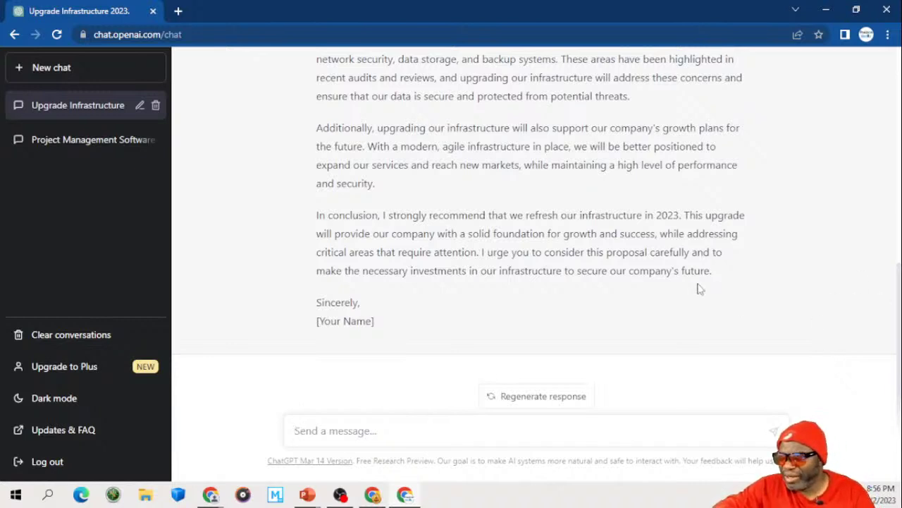
Step: Paste the copied prompt as a new message and delete everything after its opening sentence about the project manager's 14 years of experience
scroll(698, 290, "up", 1)
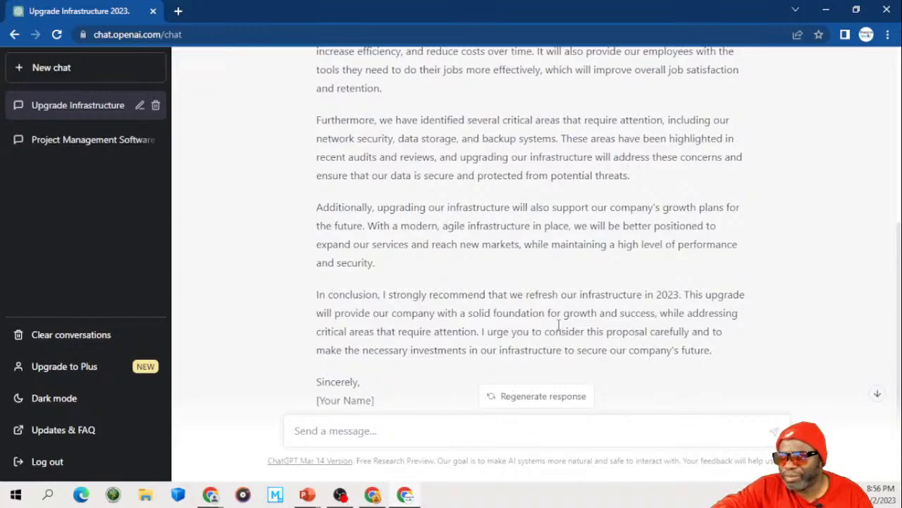
scroll(558, 324, "up", 4)
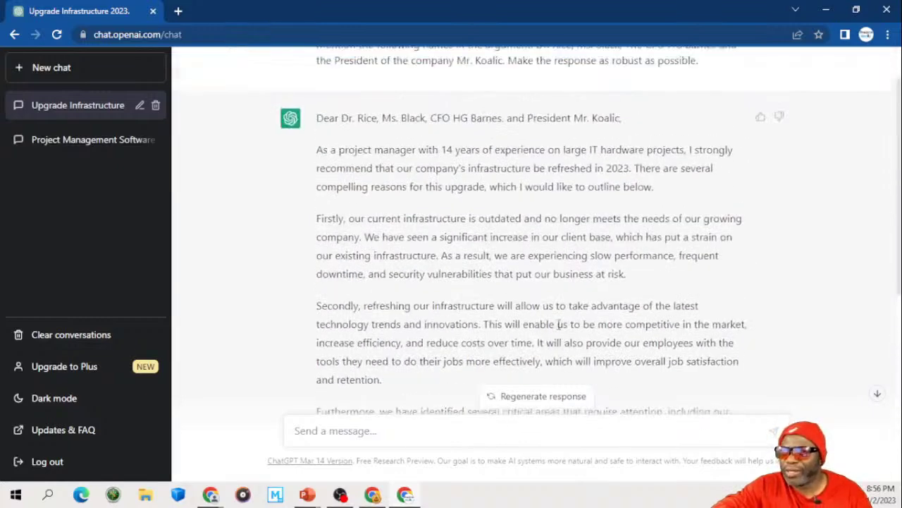
scroll(558, 325, "down", 2)
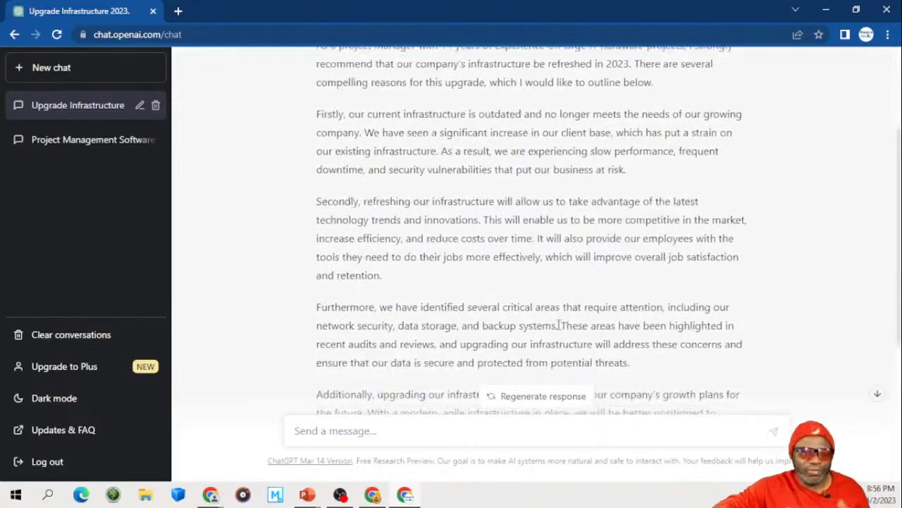
scroll(559, 325, "down", 1)
scroll(559, 330, "down", 3)
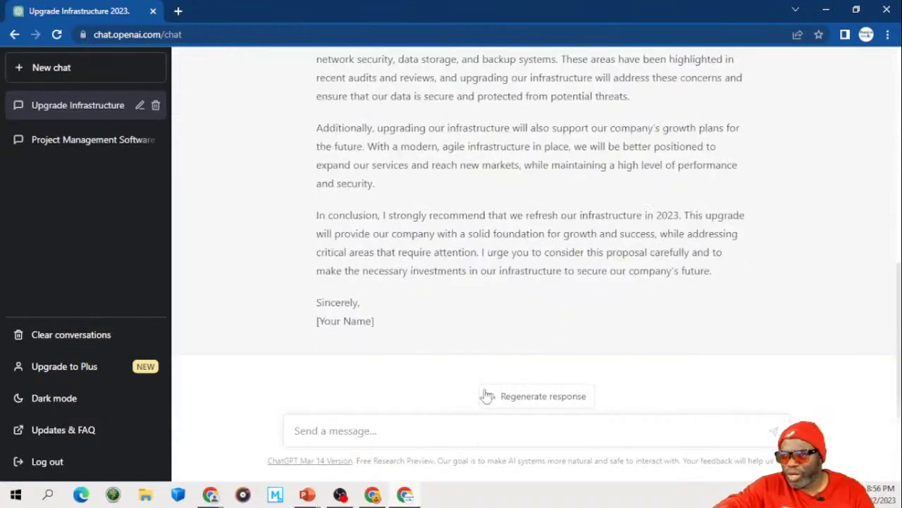
left_click(431, 430)
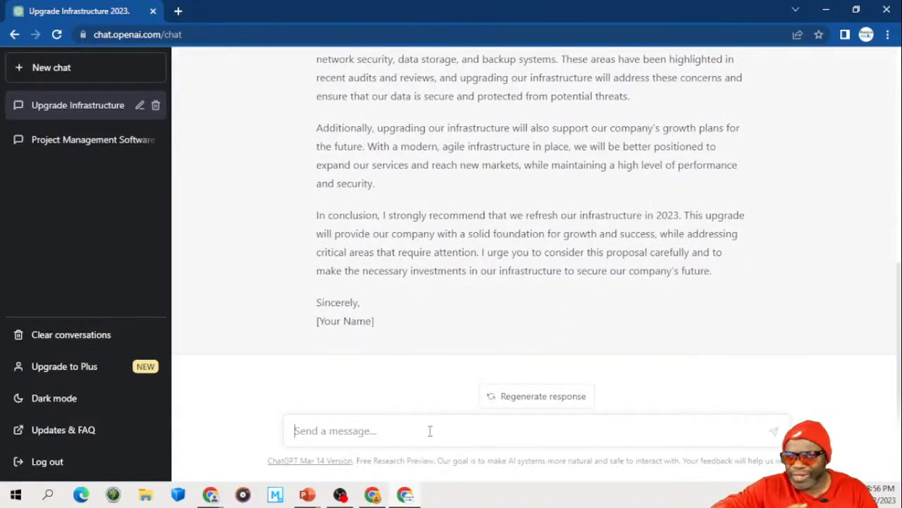
key("ctrl+v")
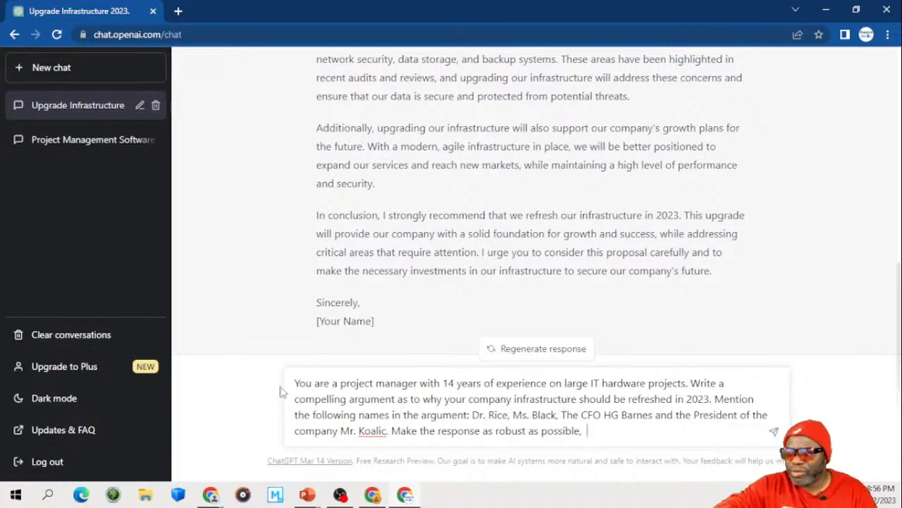
left_click_drag(691, 383, 731, 439)
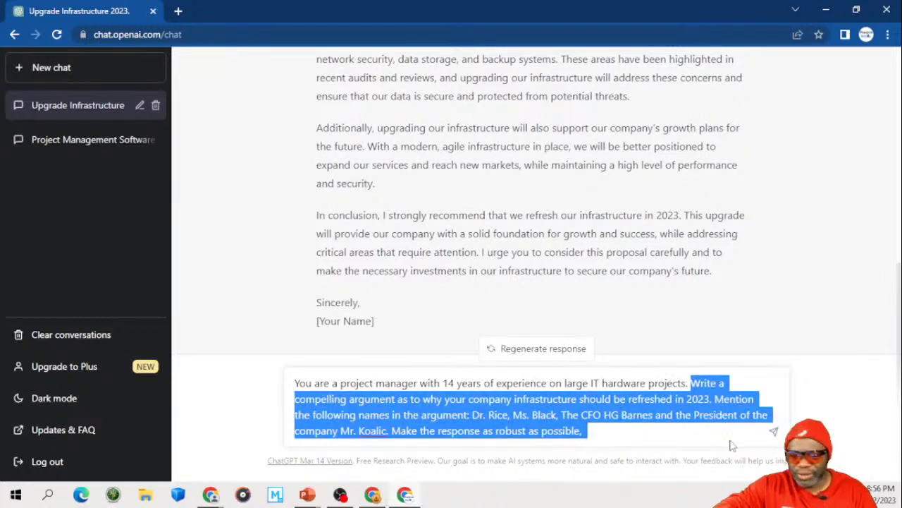
key("BackSpace")
Step: Add "Build a compelling argument in tabular view showing the pros and the cons of a hardware and software upgrade." to the message
type("Build ")
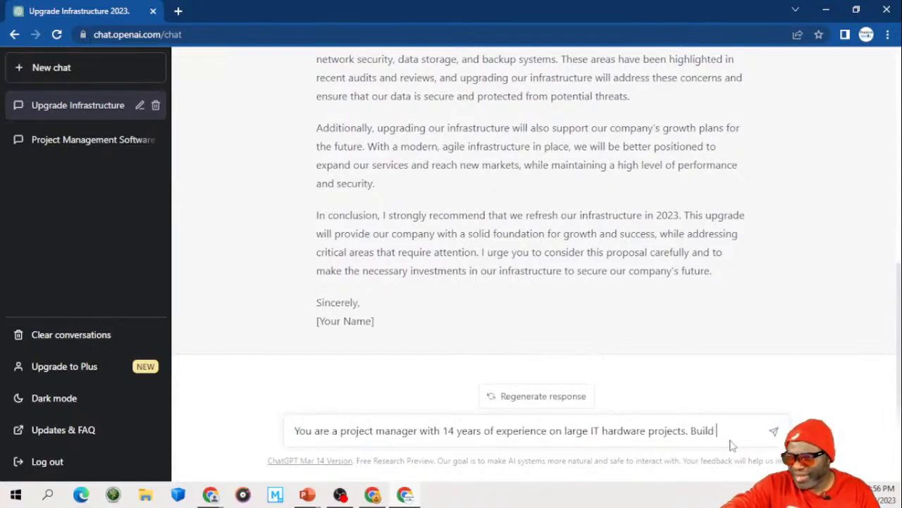
type("a com")
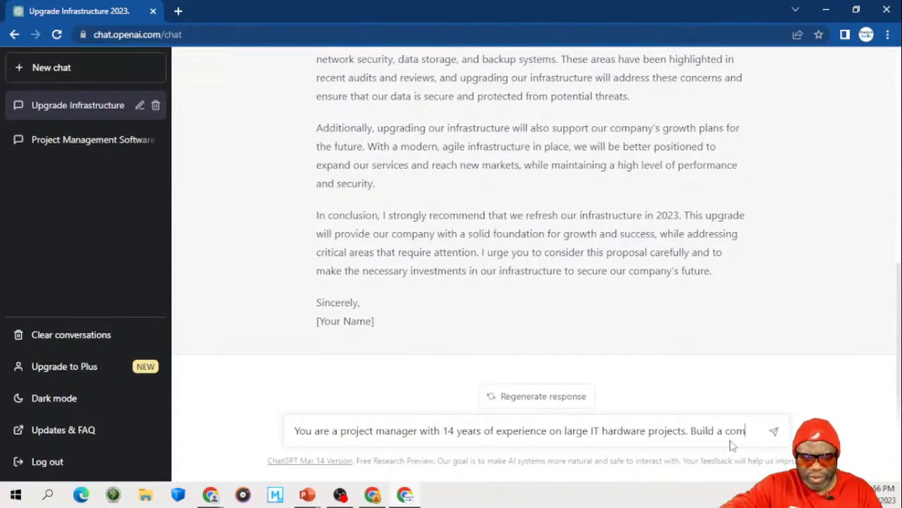
type("pelling")
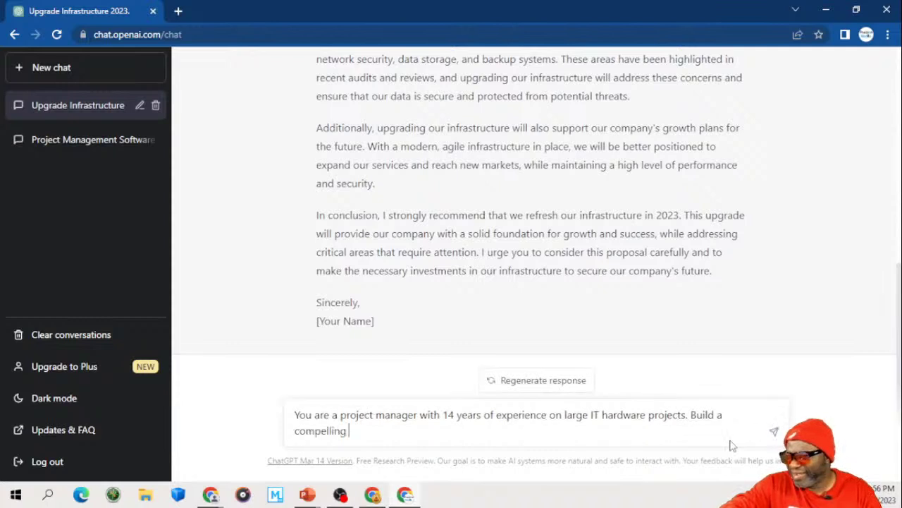
type(" argu")
type("ment")
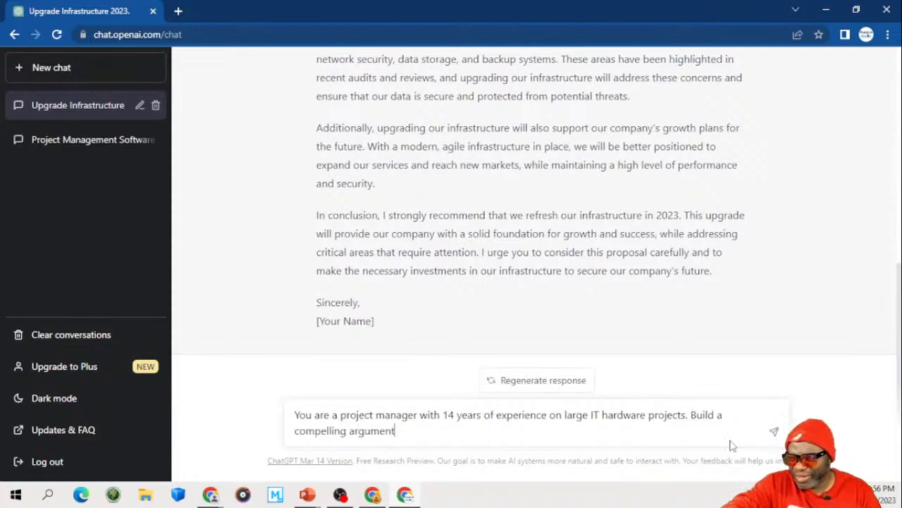
type(" in ")
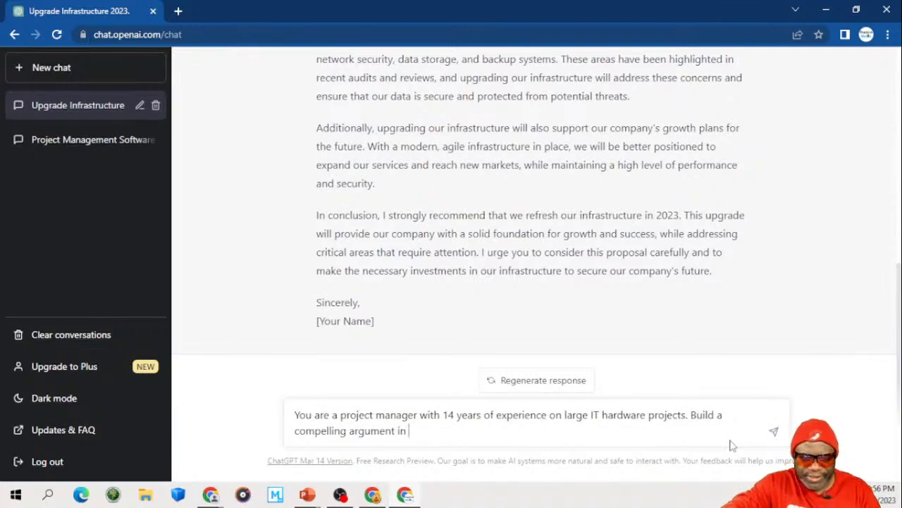
type("tabular vie")
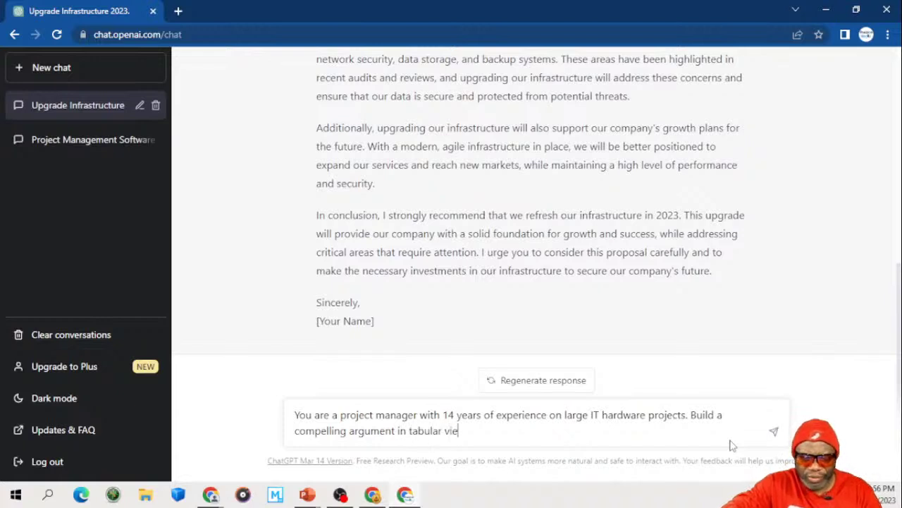
type("w showing the pros")
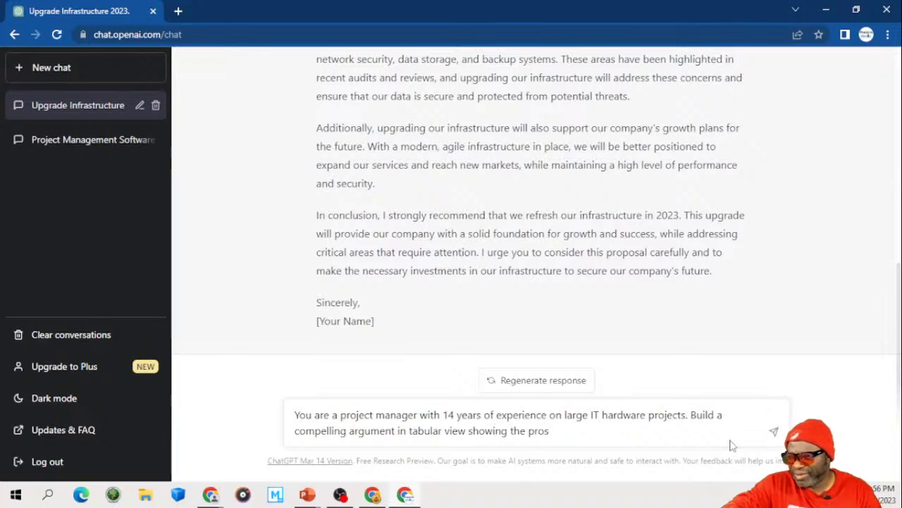
type(" and the con")
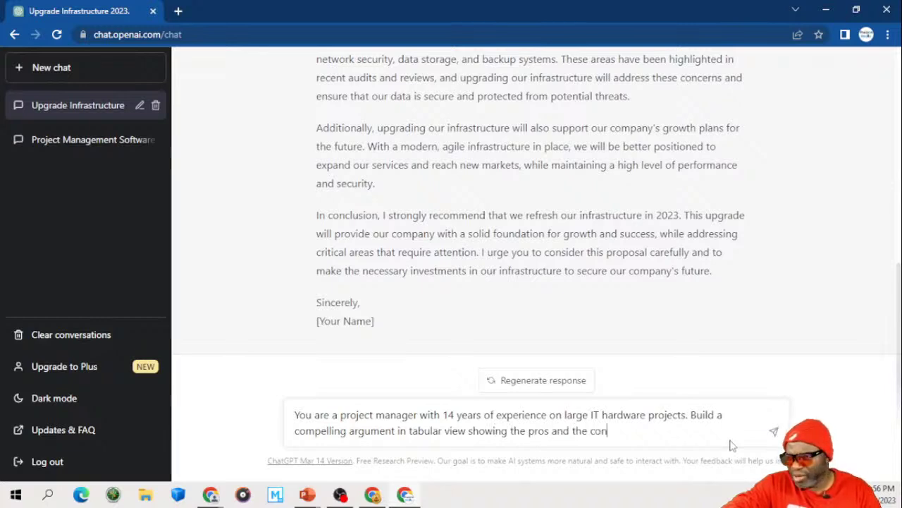
type("s of a ")
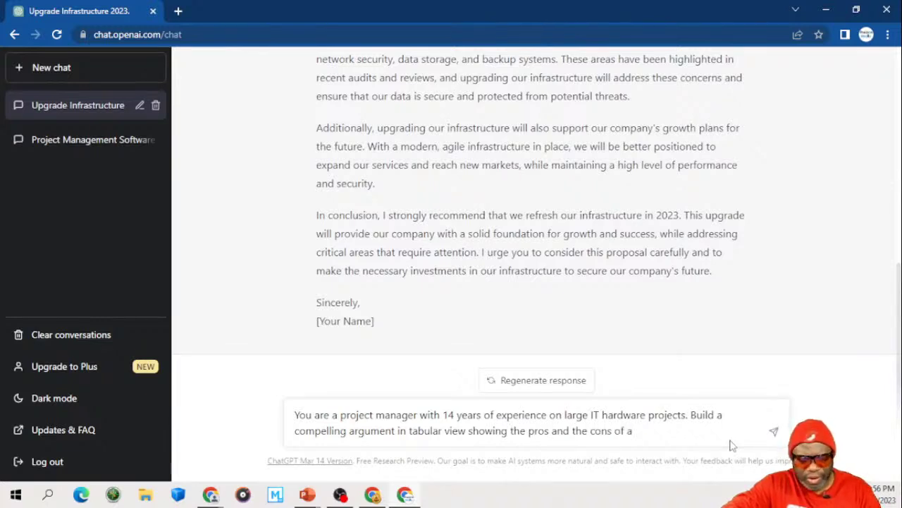
type("hardwar")
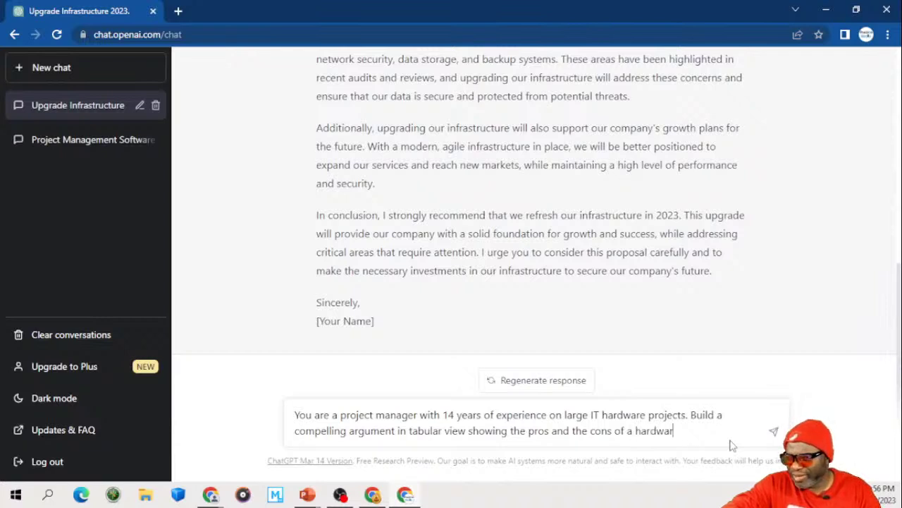
type("e and sof")
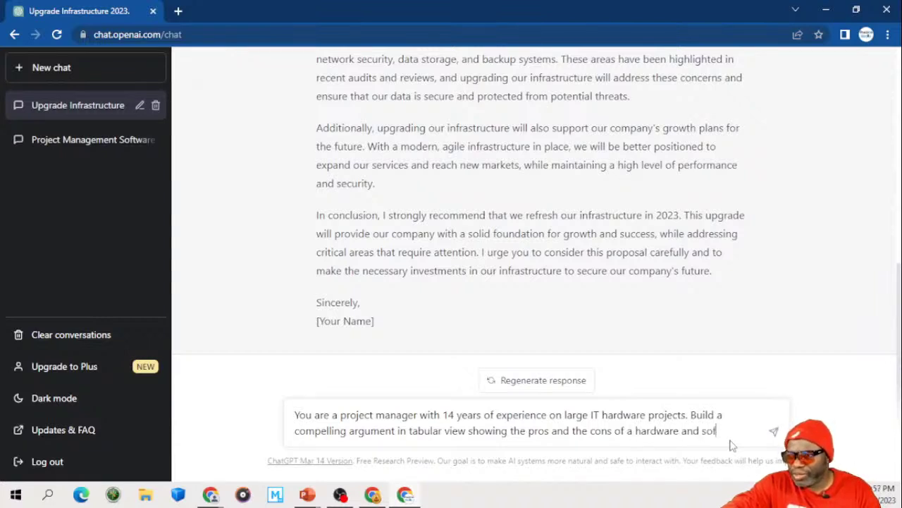
type("tware up")
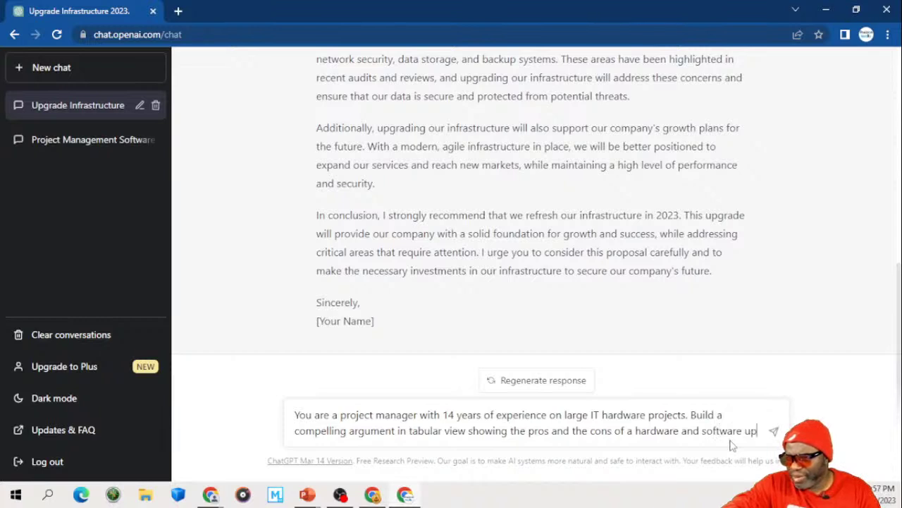
type("grade. ")
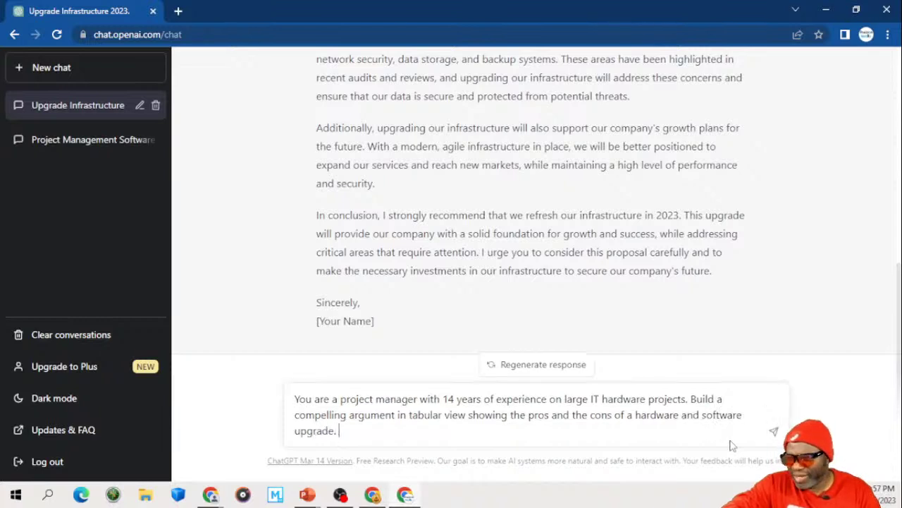
Step: Add "Include the cost benefit analysis in a separate field." to the message, send it and view the generated table
type("Include ")
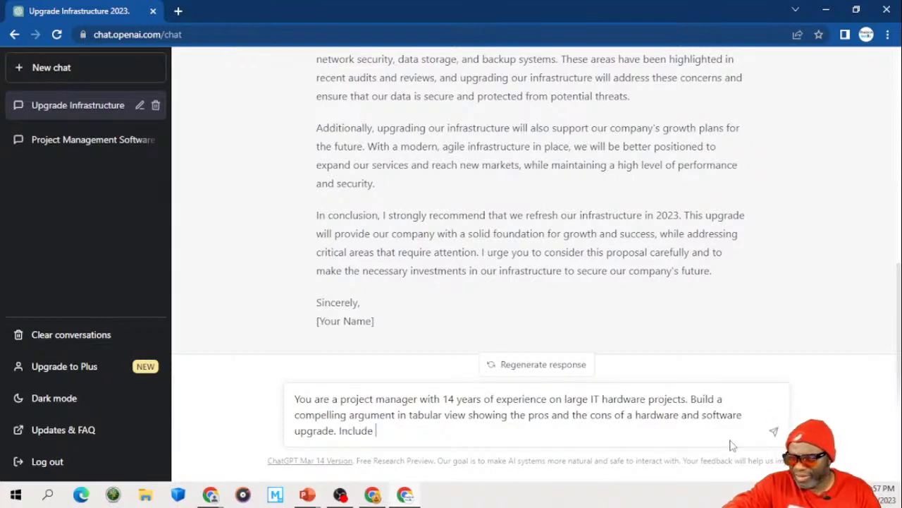
type("the cost be")
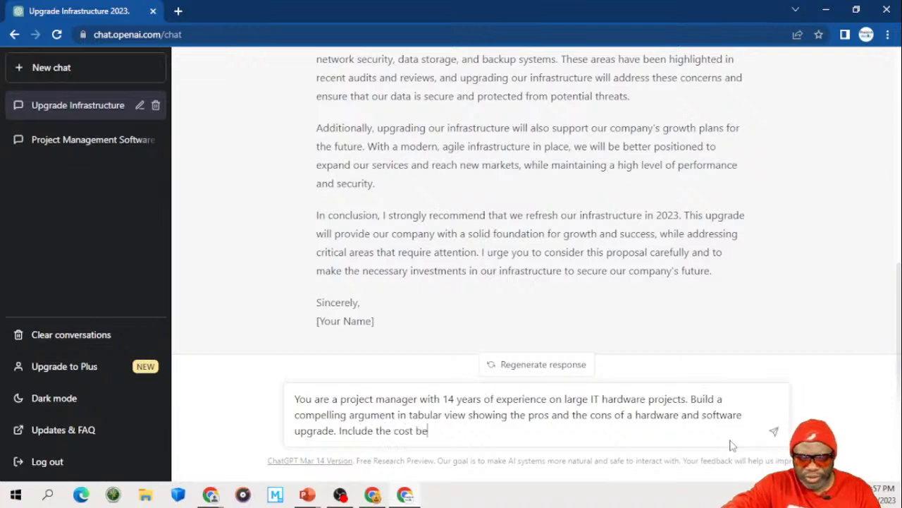
type("nefit ana")
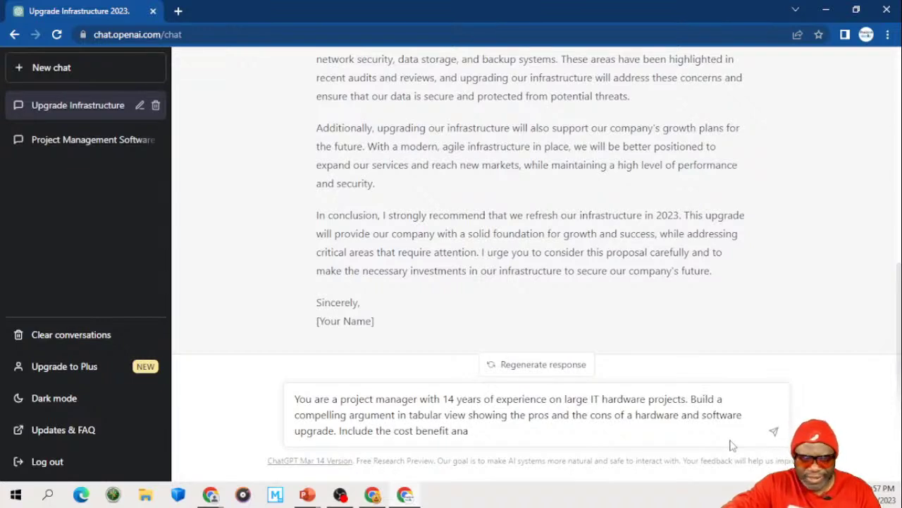
type("lysis in a s")
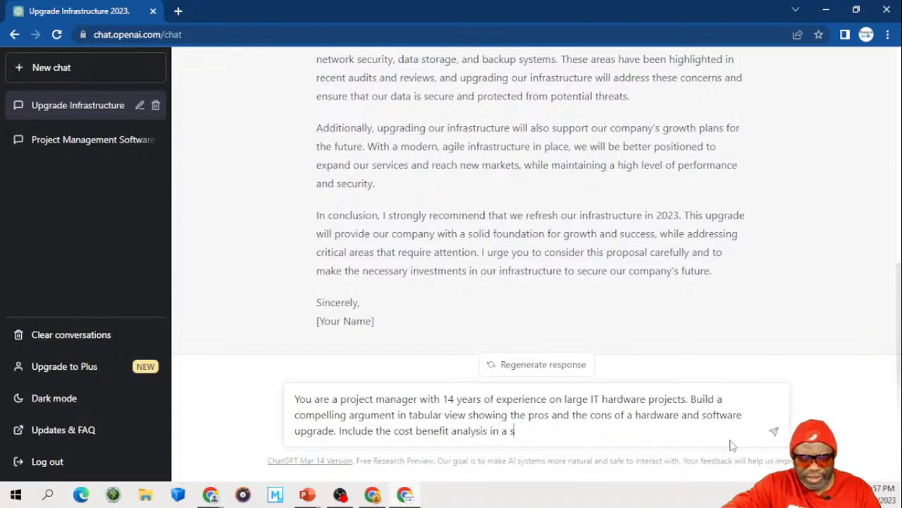
type("eparate fi")
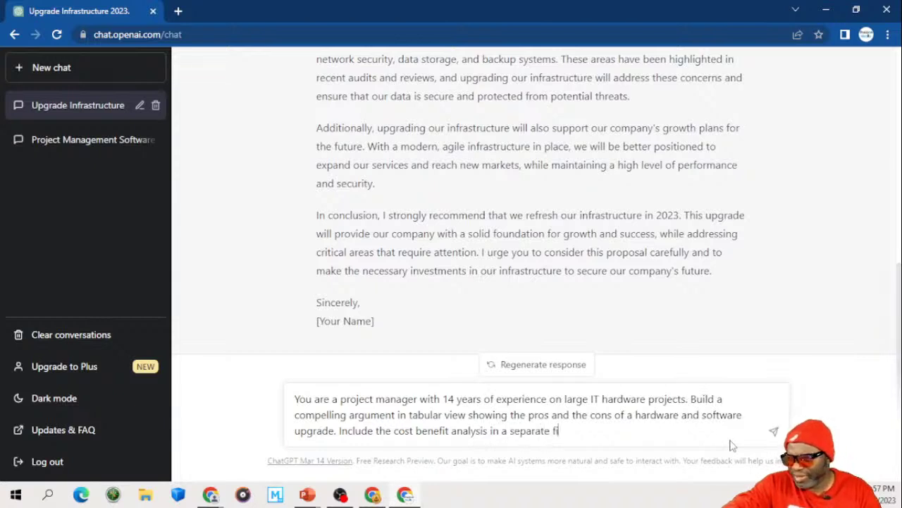
type("eld.")
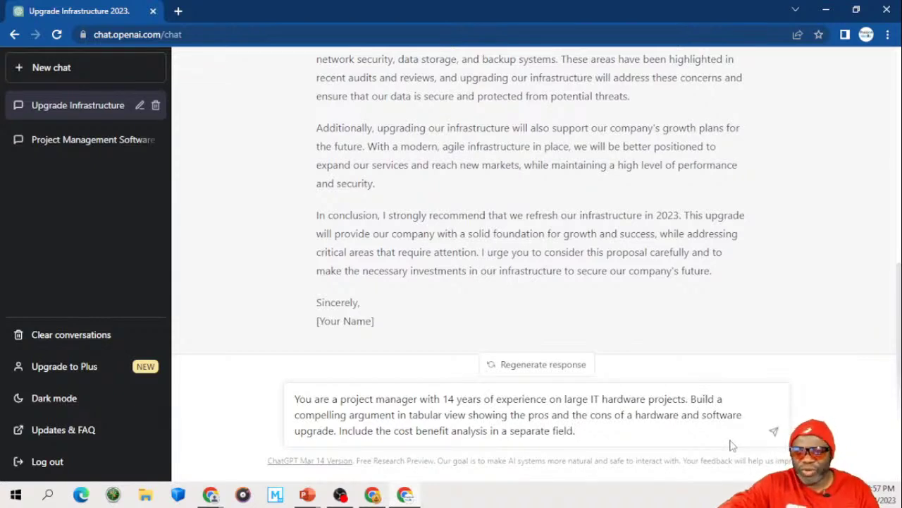
key("Return")
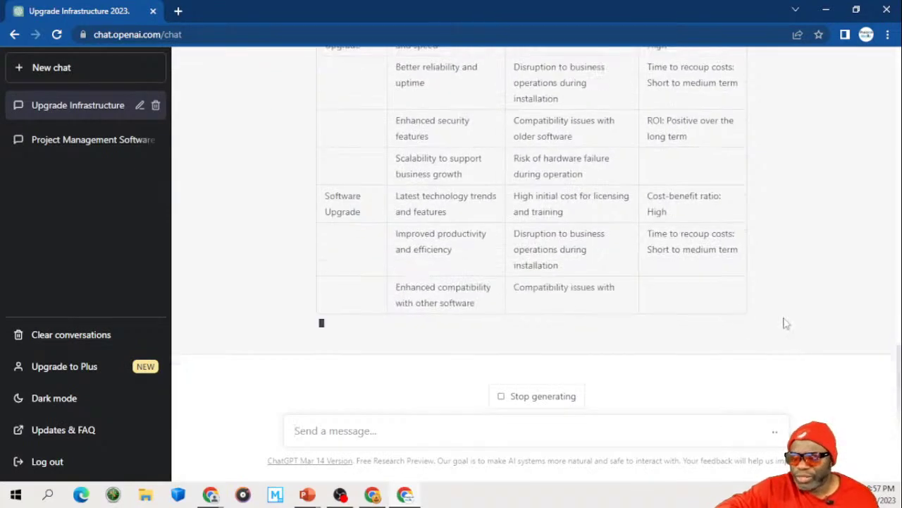
scroll(619, 277, "up", 3)
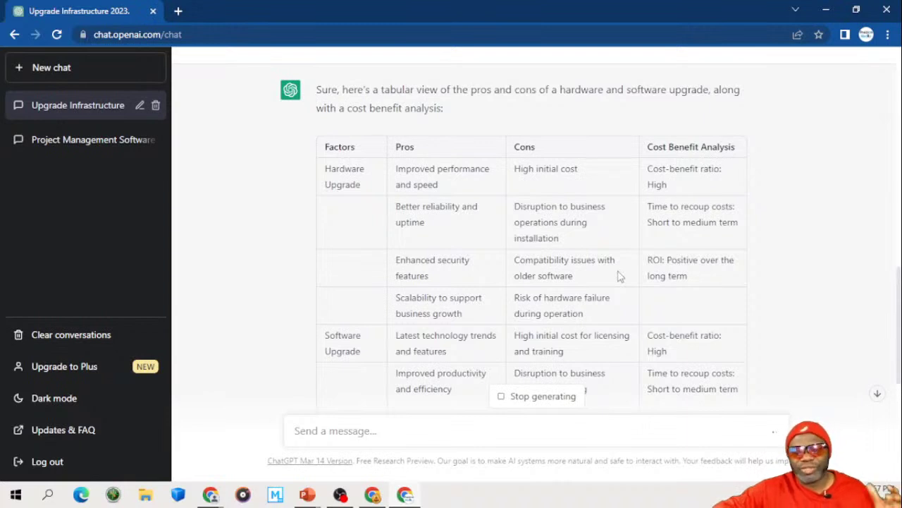
scroll(619, 277, "down", 1)
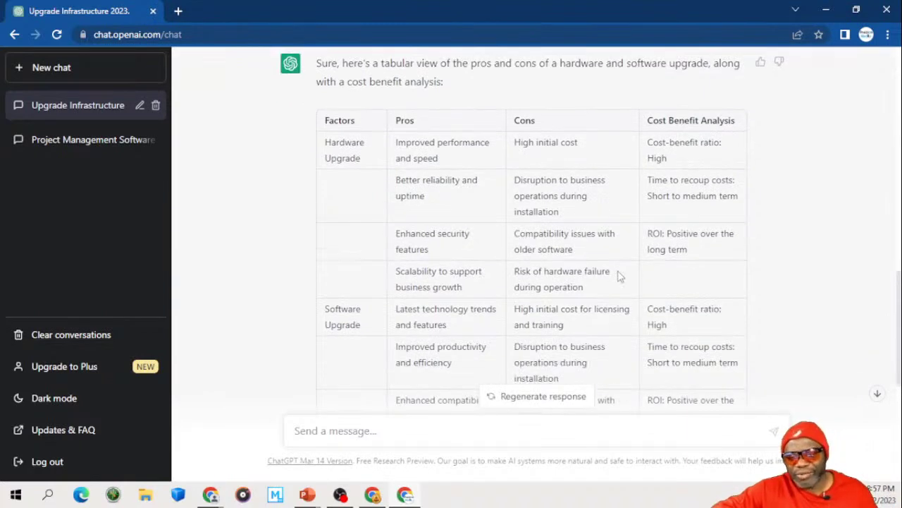
Step: Review the generated pros and cons table and the concluding paragraphs below it
scroll(619, 278, "down", 2)
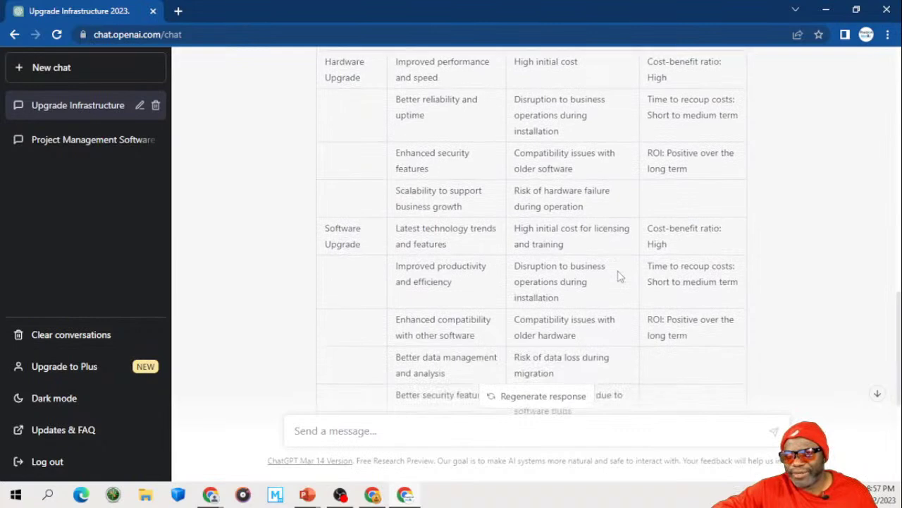
scroll(619, 278, "down", 1)
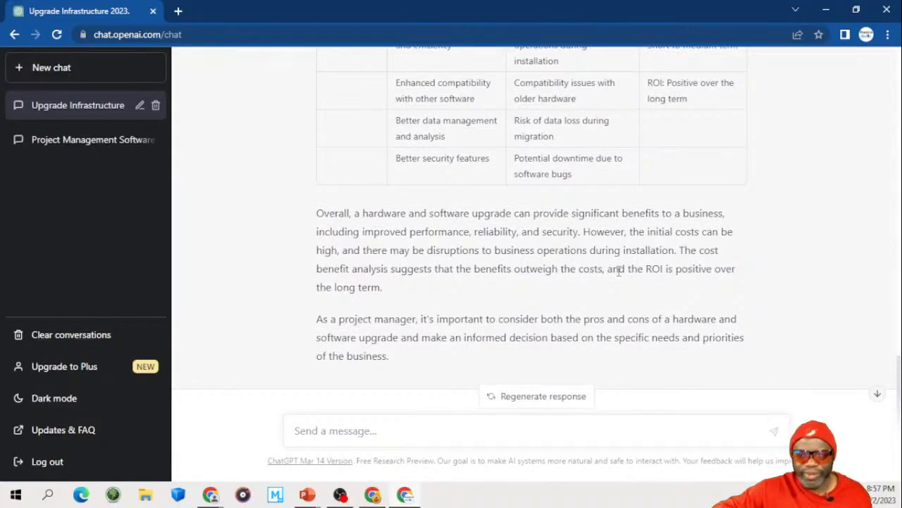
scroll(619, 272, "up", 2)
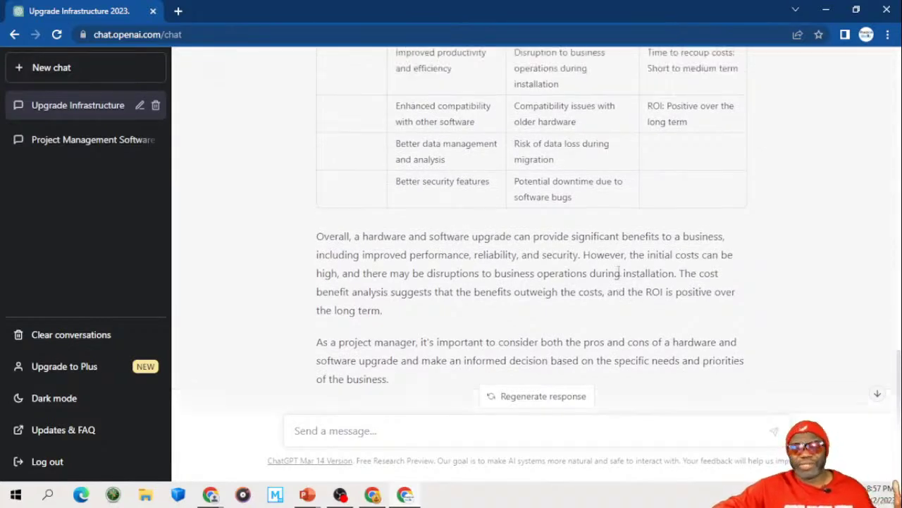
scroll(619, 276, "up", 2)
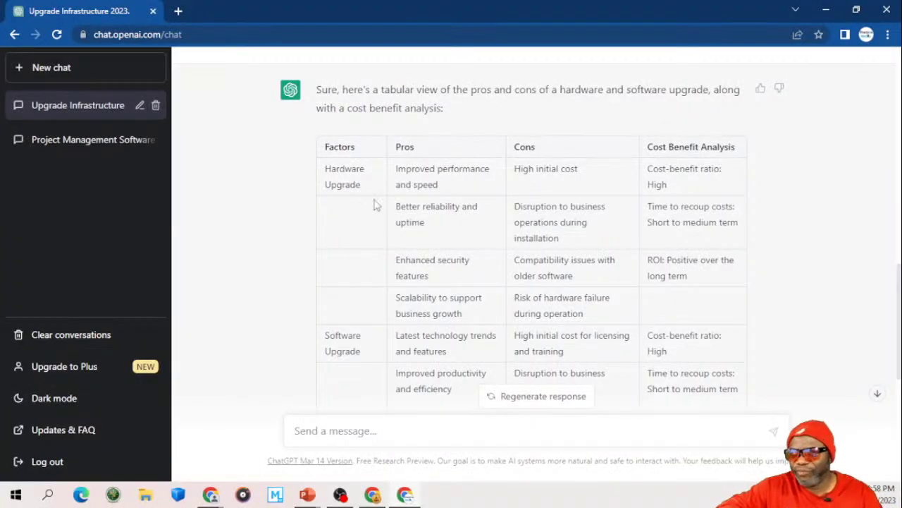
left_click(876, 390)
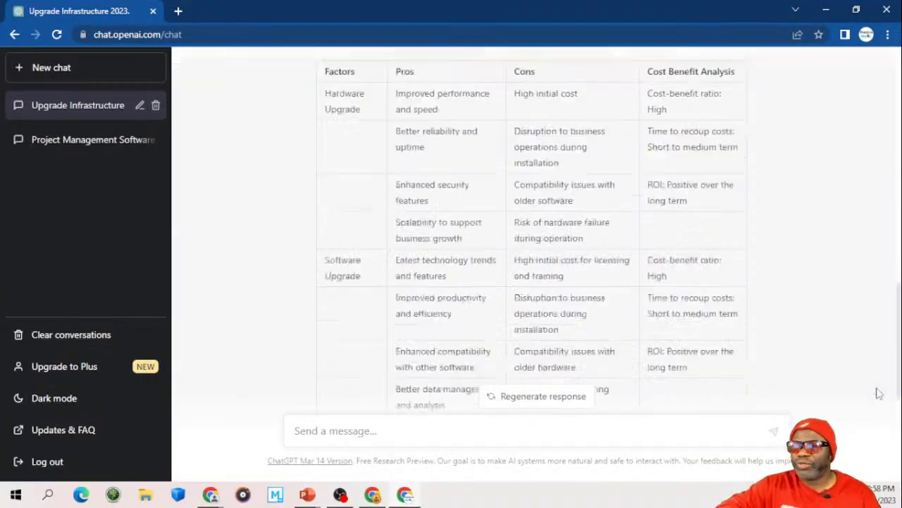
left_click(493, 428)
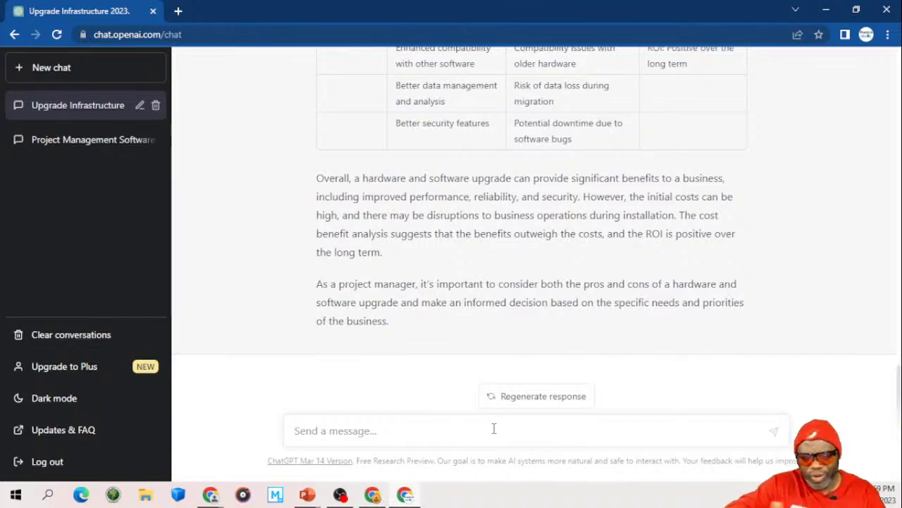
type("Cre")
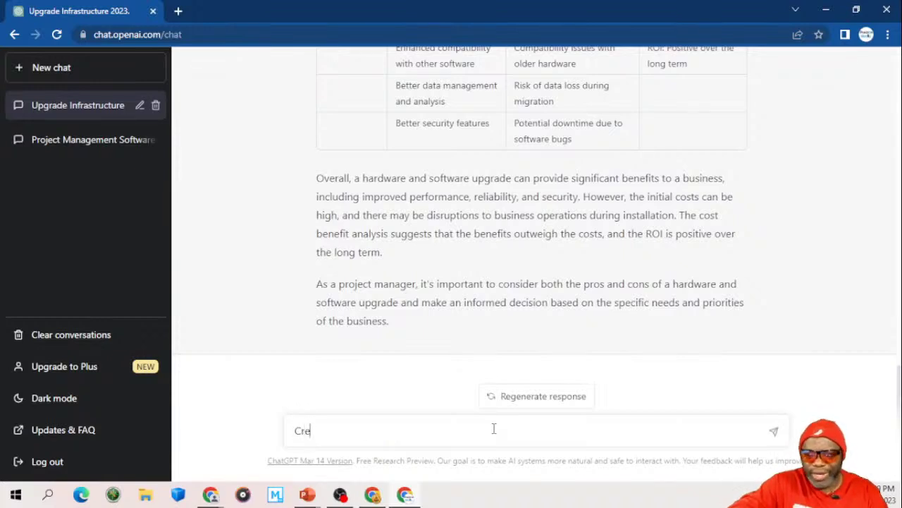
type("ate a backlog")
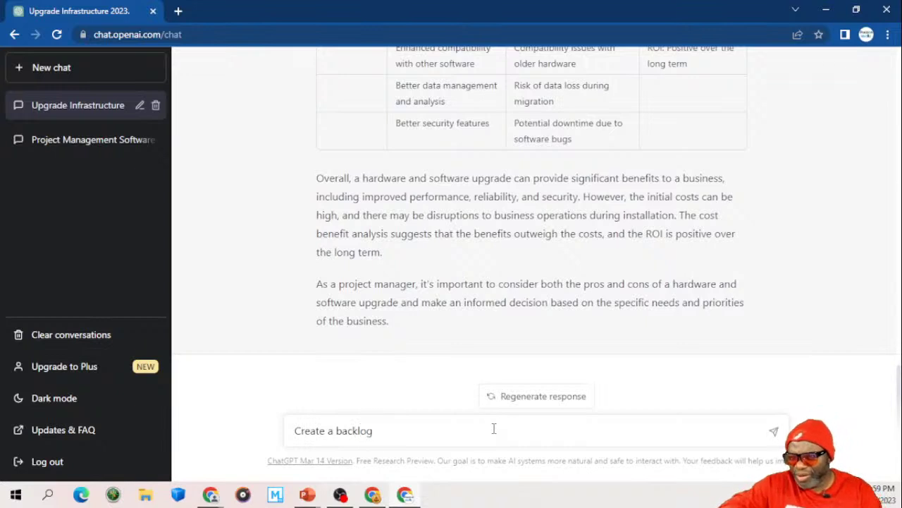
left_click(295, 430)
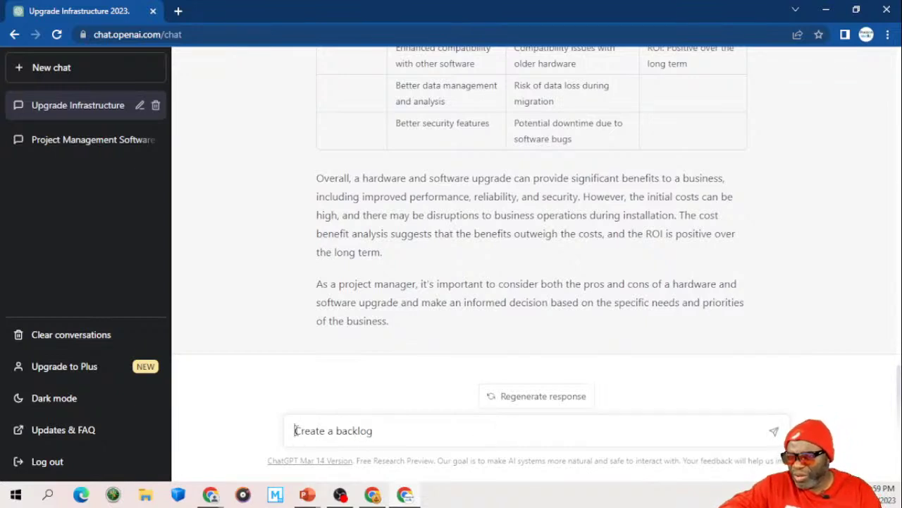
type("Write a compelling argument as to why your company infrastructure should be refreshed in 2023. Mention the following names in the argument: Dr. Rice, Ms. Black, The CFO HG Barnes and the President of the company Mr. Koalic. Make the response as robust as possible.")
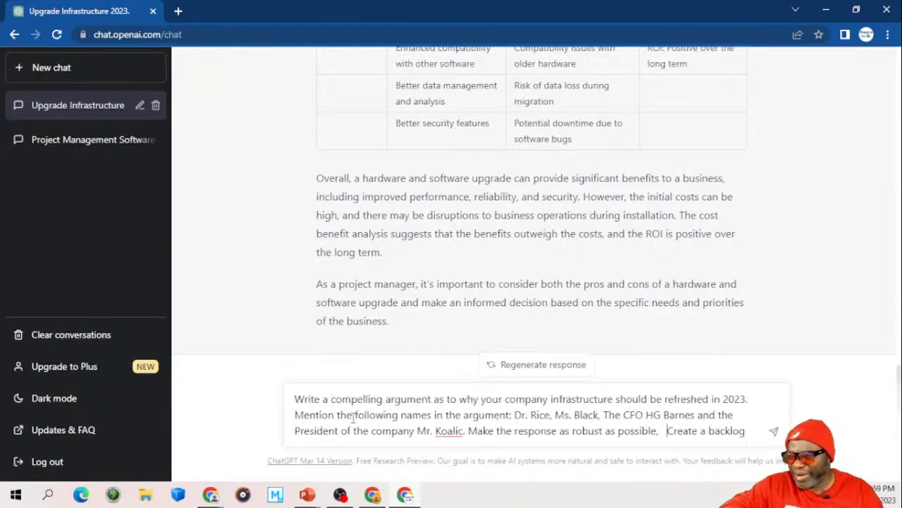
left_click(295, 400)
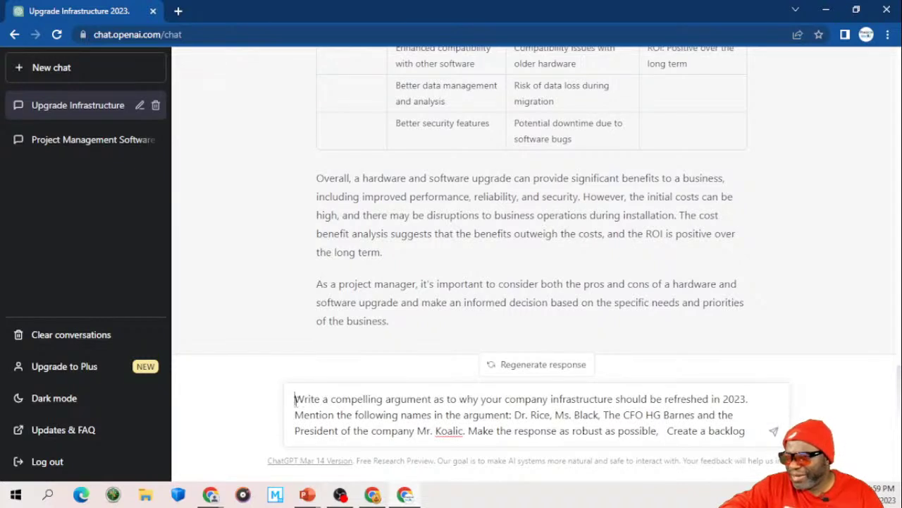
left_click_drag(295, 399, 463, 413)
key("ctrl+a")
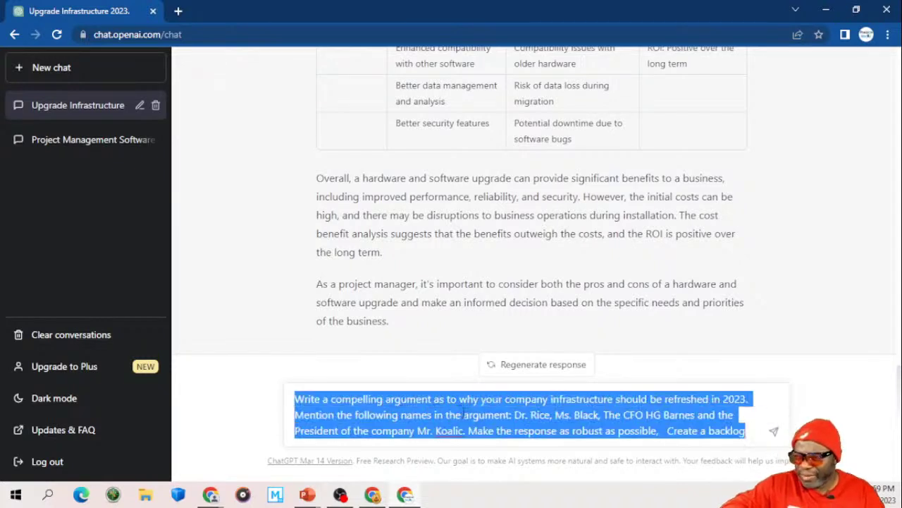
Step: Begin a new message with "You are a Portfolio manager trying to make a case for"
type("You are a")
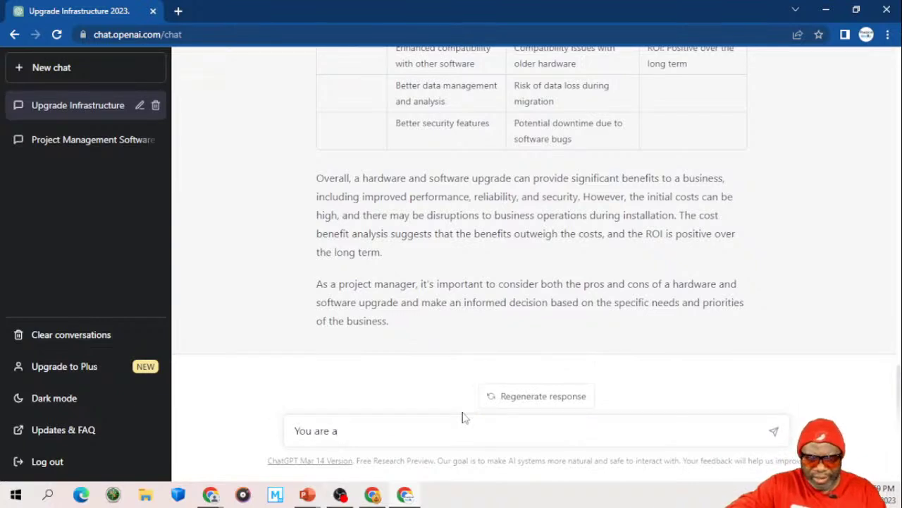
type(" Pro")
key("BackSpace")
key("BackSpace")
type("o")
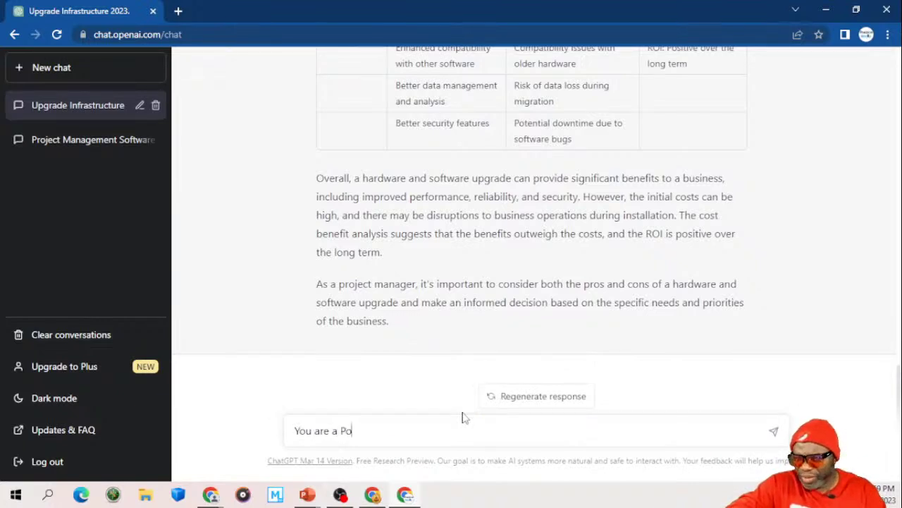
type("rtfolio mnage")
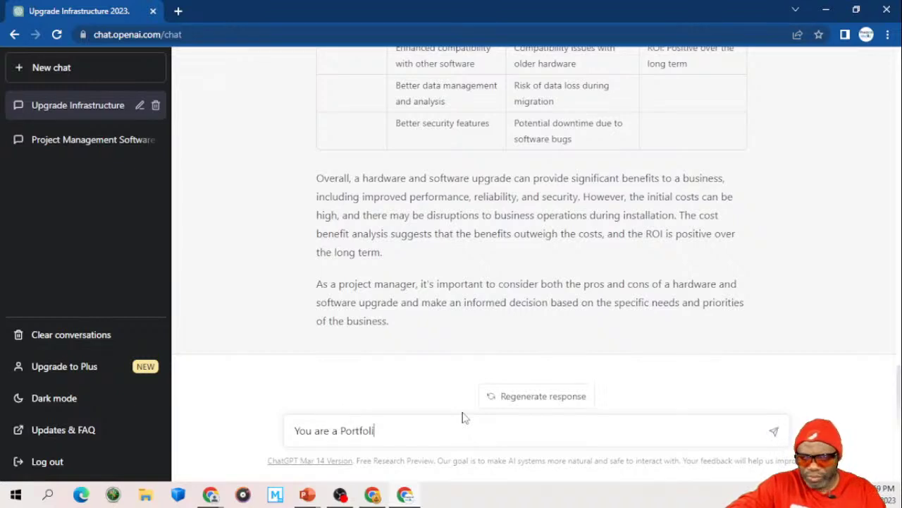
key("BackSpace")
key("BackSpace")
key("BackSpace")
key("BackSpace")
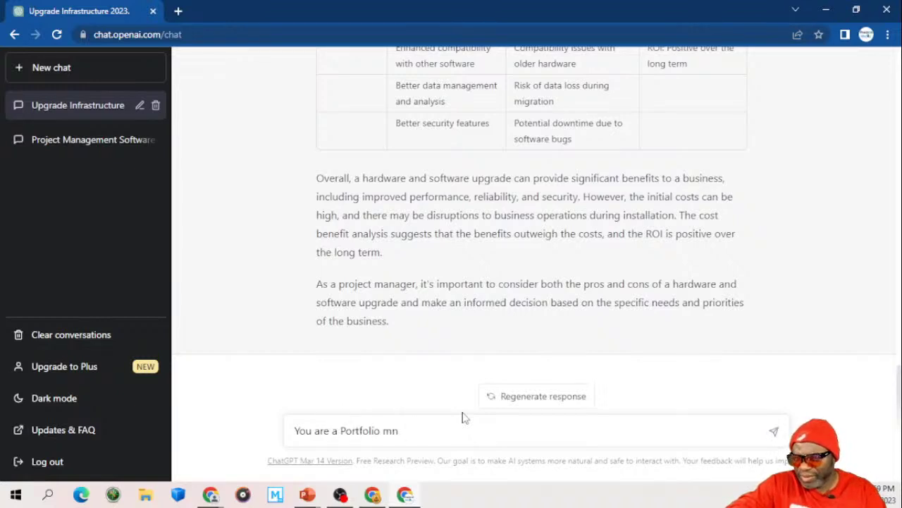
type("anager trying to make ")
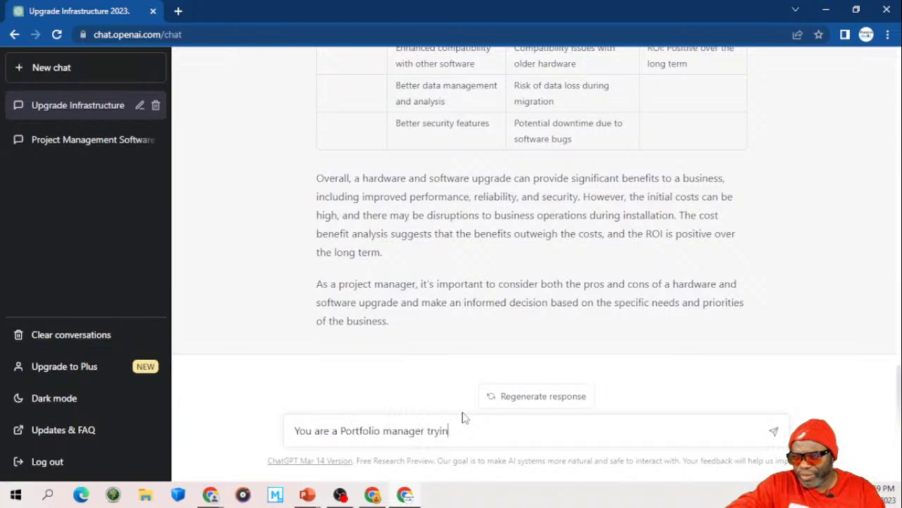
type("a case for ")
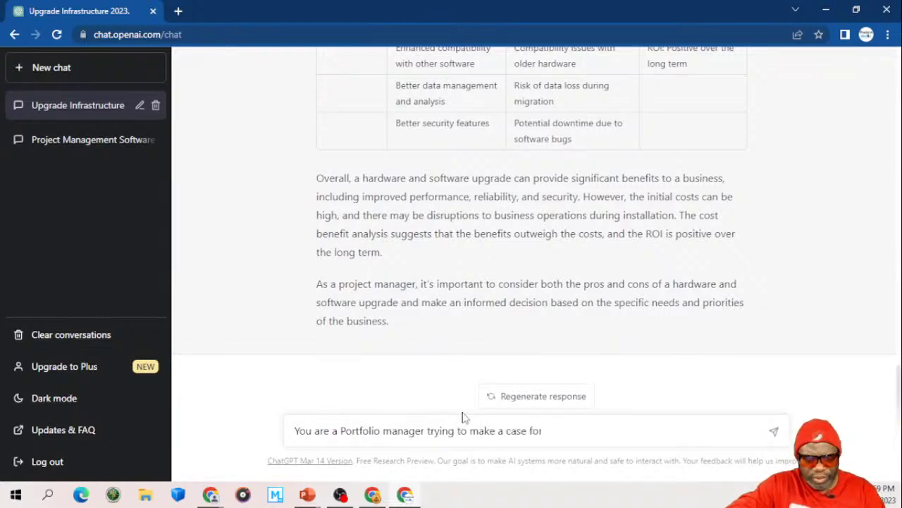
Step: Complete the message's opening sentence with "a hardware and software refresh for all infrastructure and windows."
type("a hard")
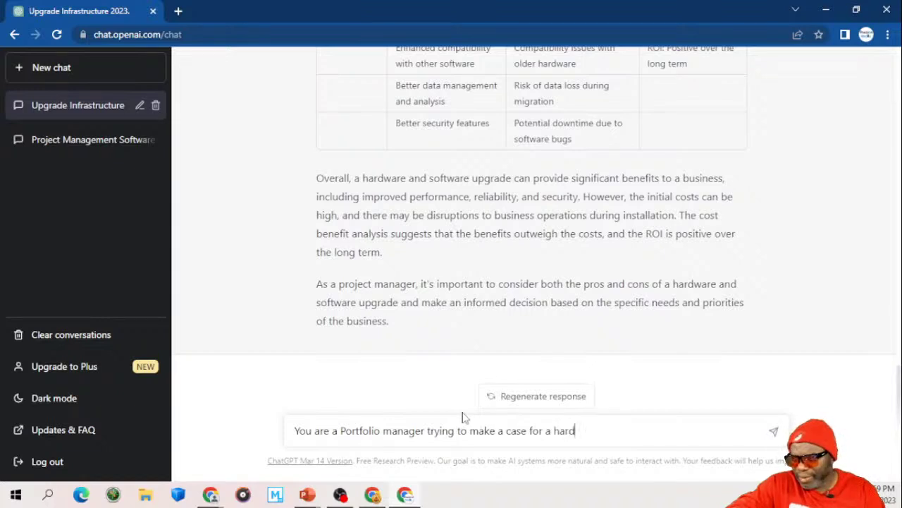
type("ware and sof")
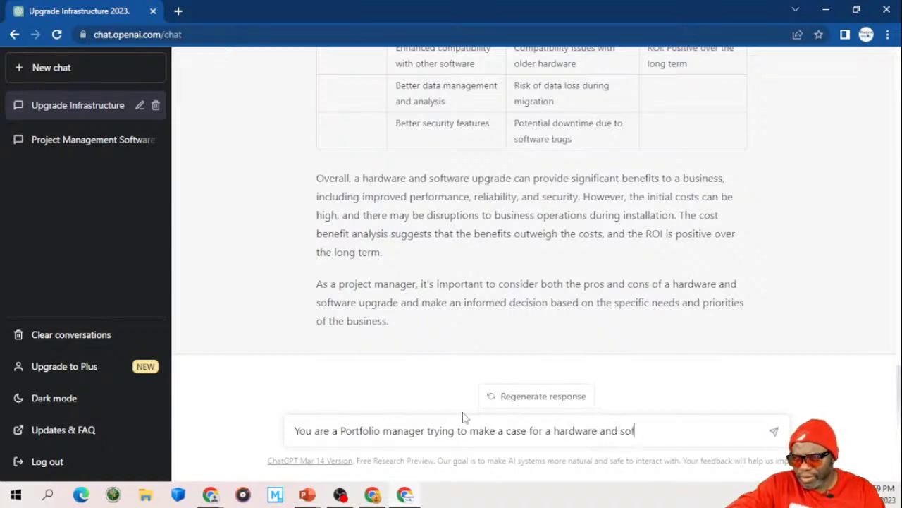
type("tware ref")
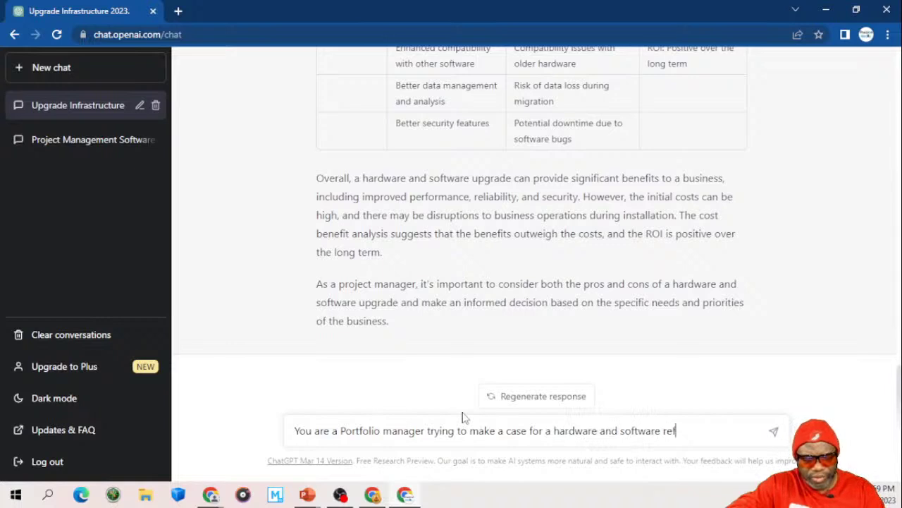
type("resh for ")
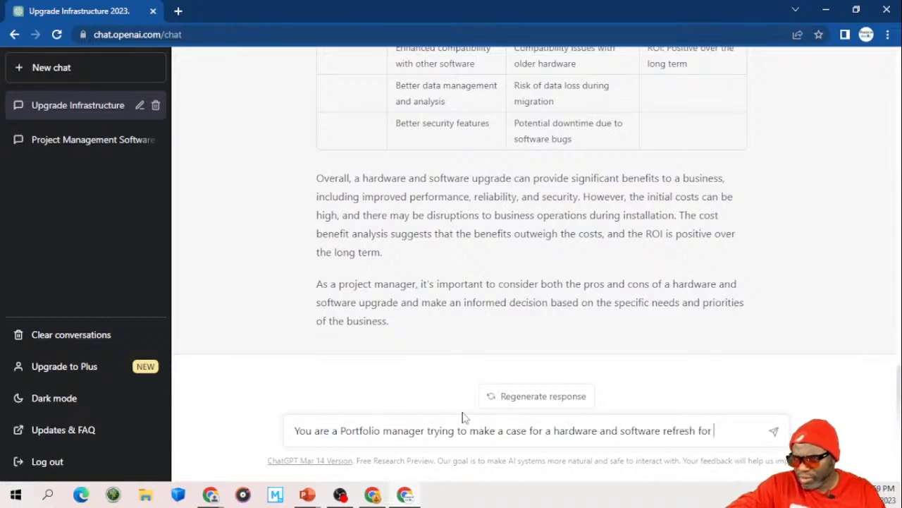
type("all infrastru")
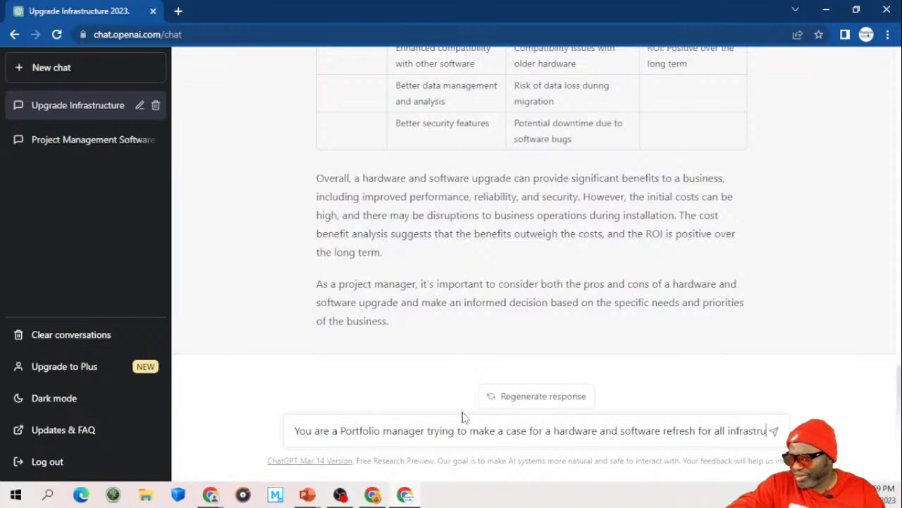
type("ct")
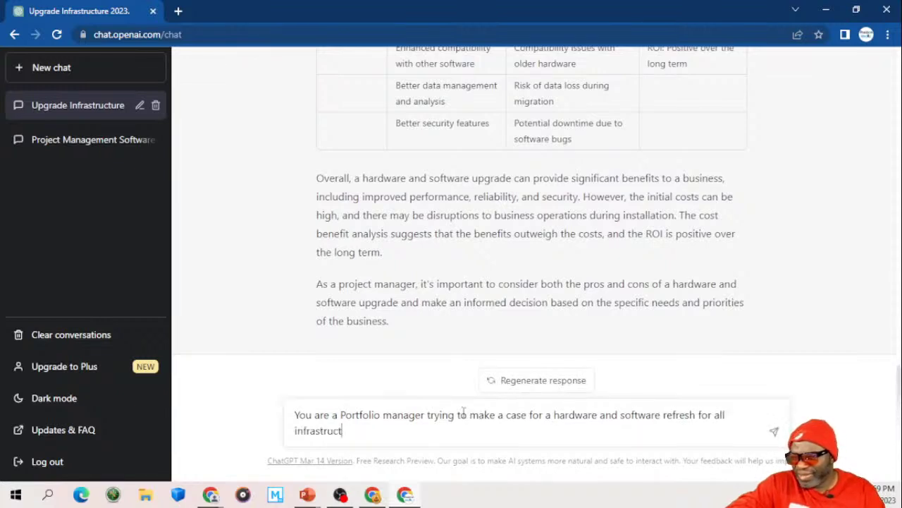
type("ure and windoe")
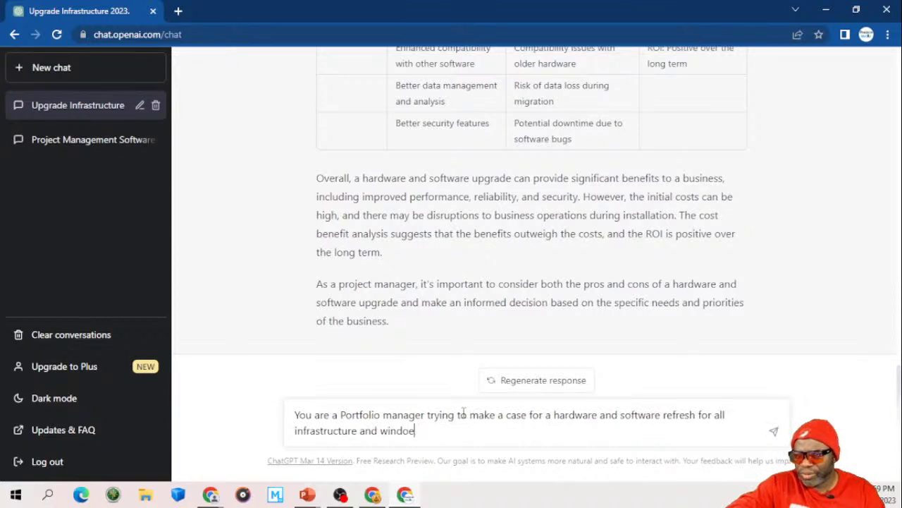
key("BackSpace")
type("ws. ")
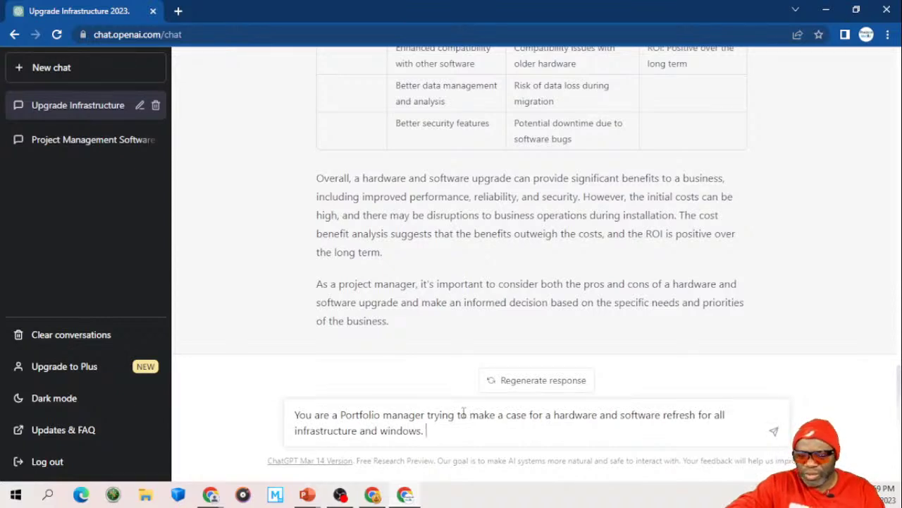
Step: Add "Create a product backlog for this endeavor breaking the information down into releases, sprints" to the message
type("Create a pr")
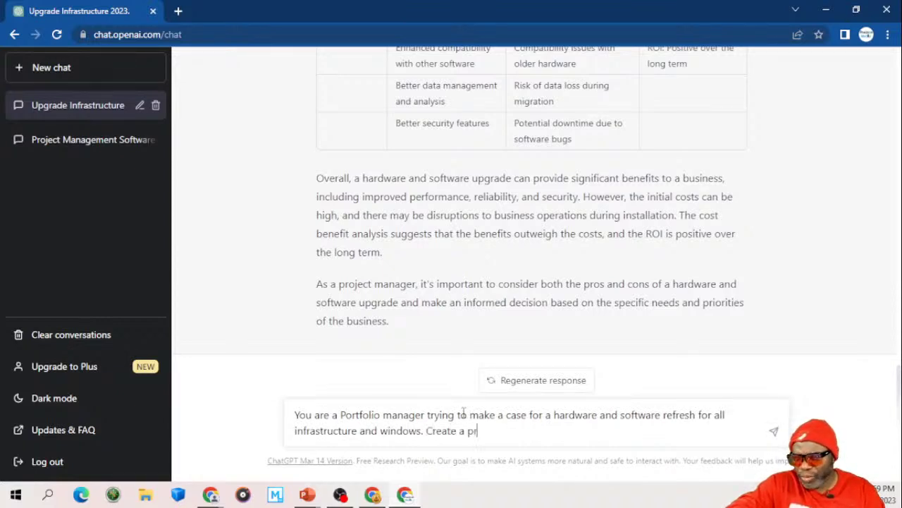
type("oduct backlo")
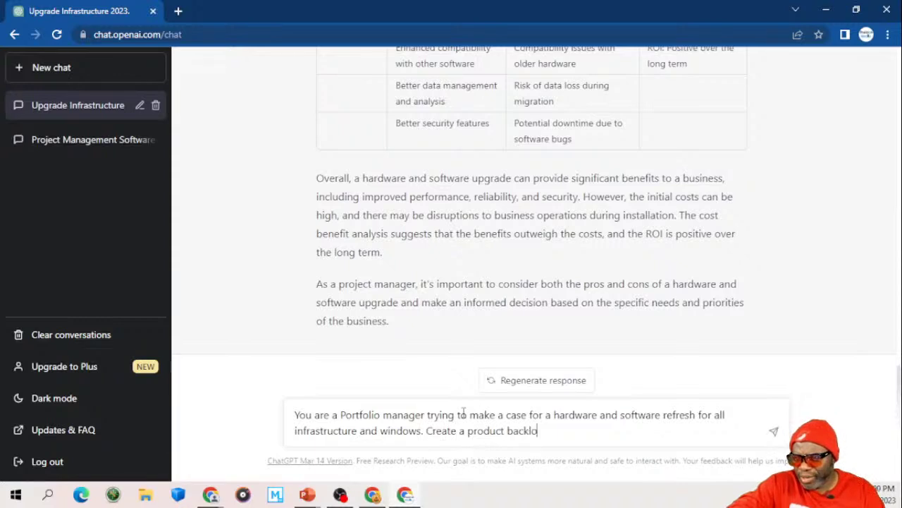
type("g for this")
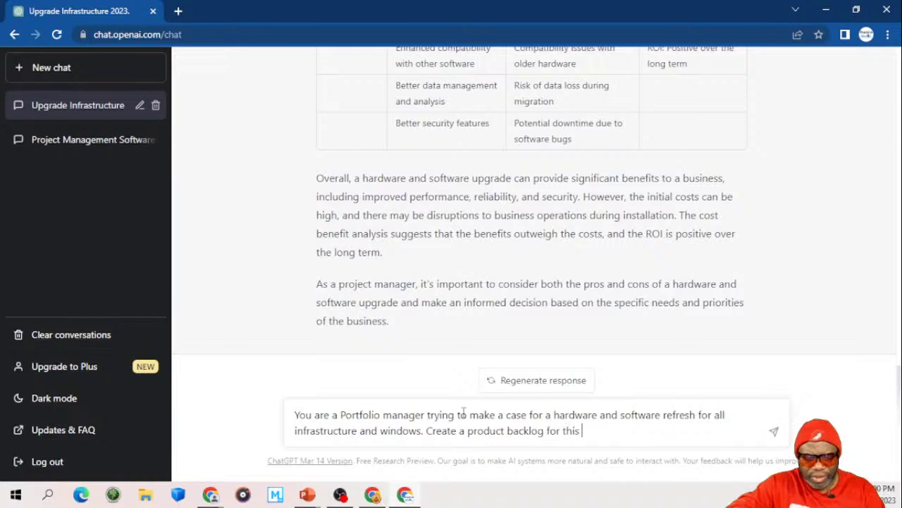
type("endeavor")
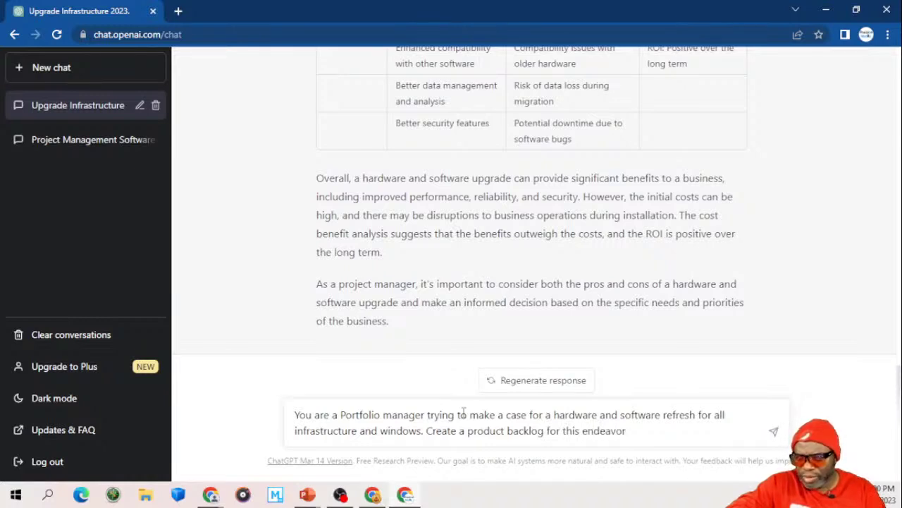
type(" breaking t")
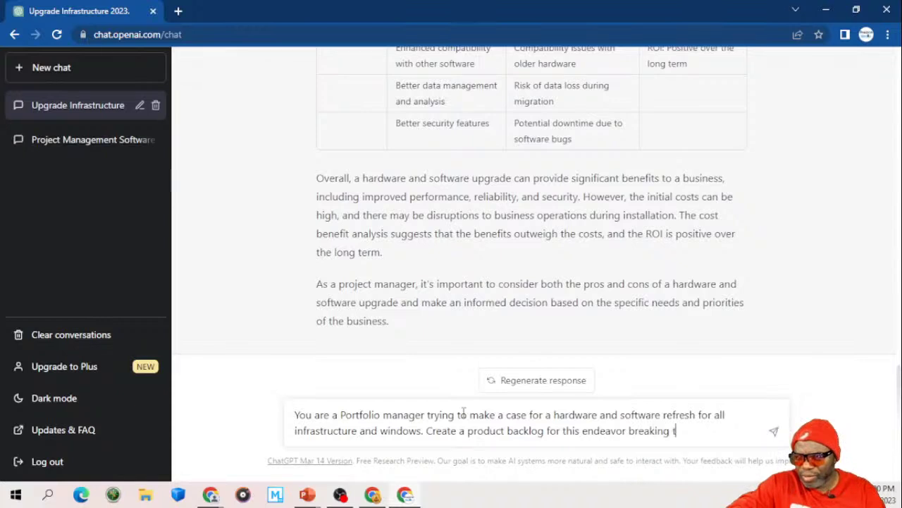
type("he informatio")
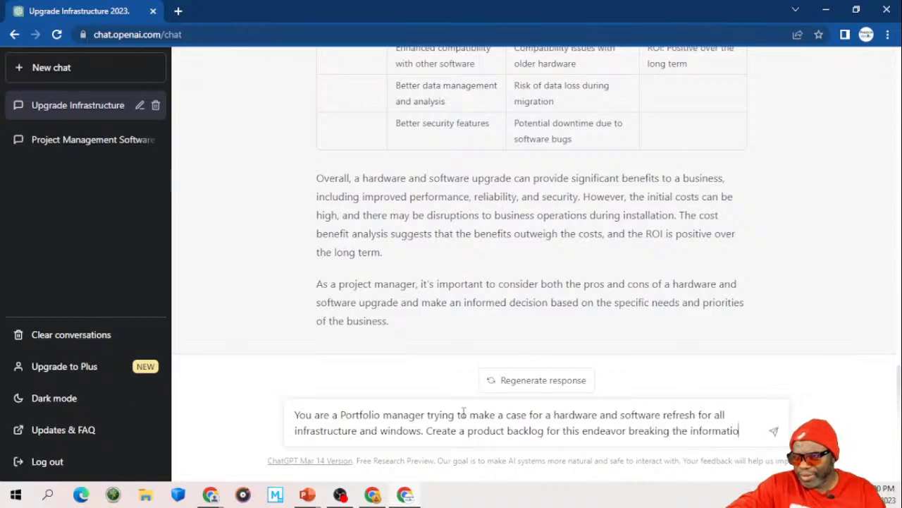
type("n down into ")
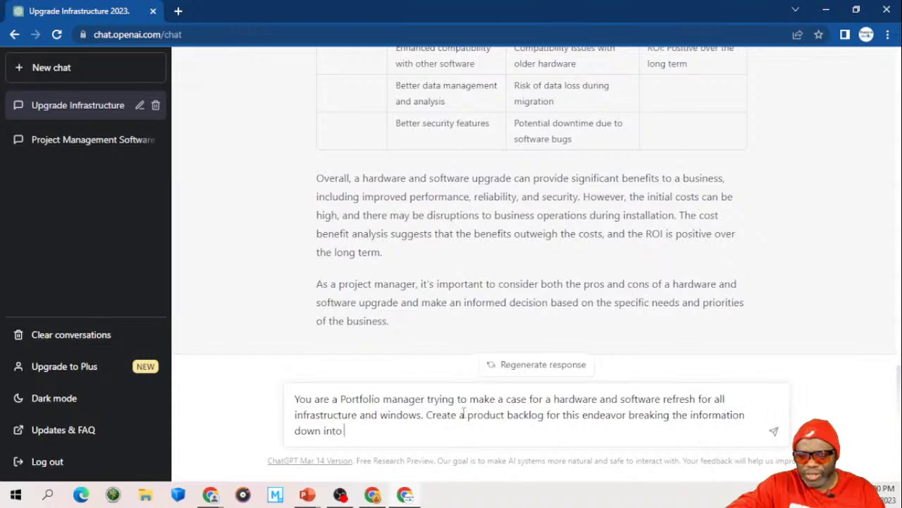
type("releases")
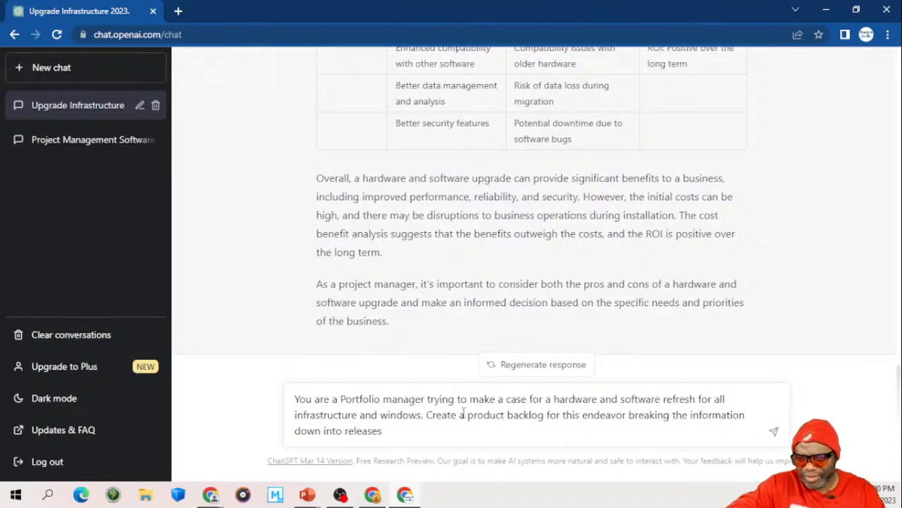
type(", sprints")
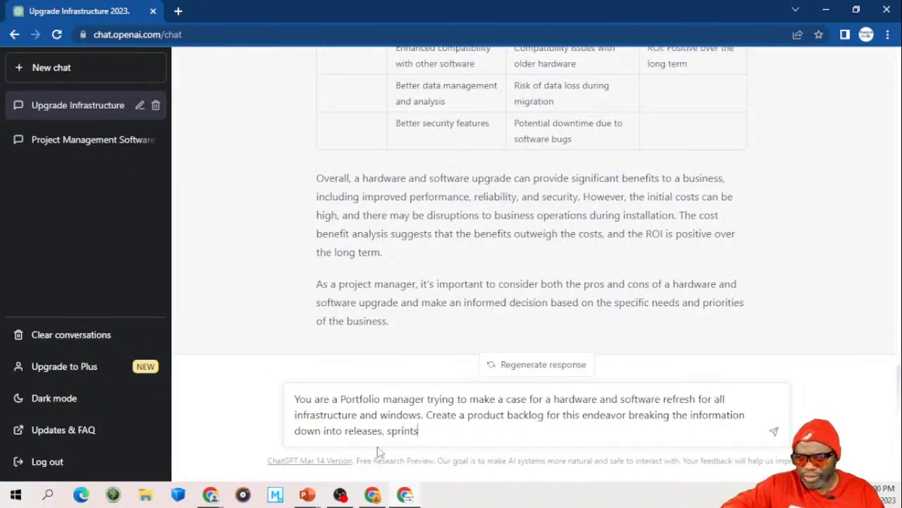
Step: Insert "epics, features," before "releases" in the message's breakdown list and append ", stories" after "sprints"
left_click(345, 430)
type("epics, ")
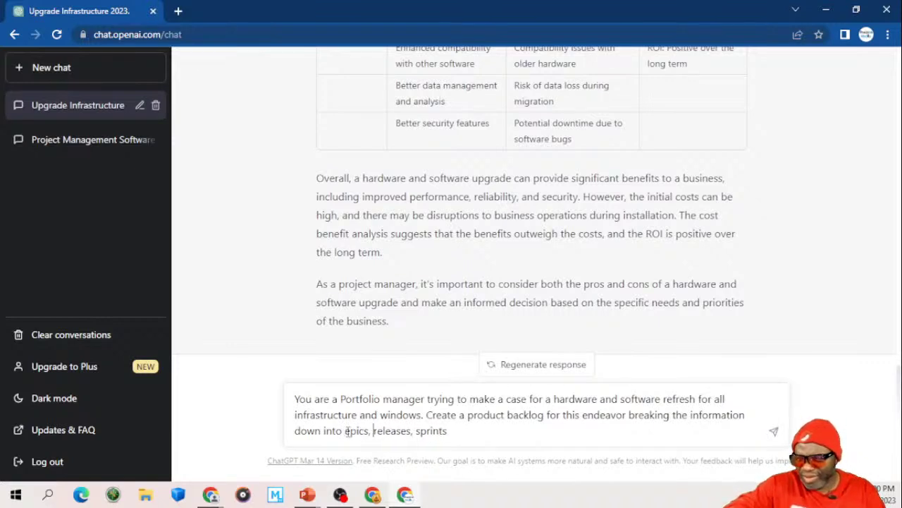
type("fea")
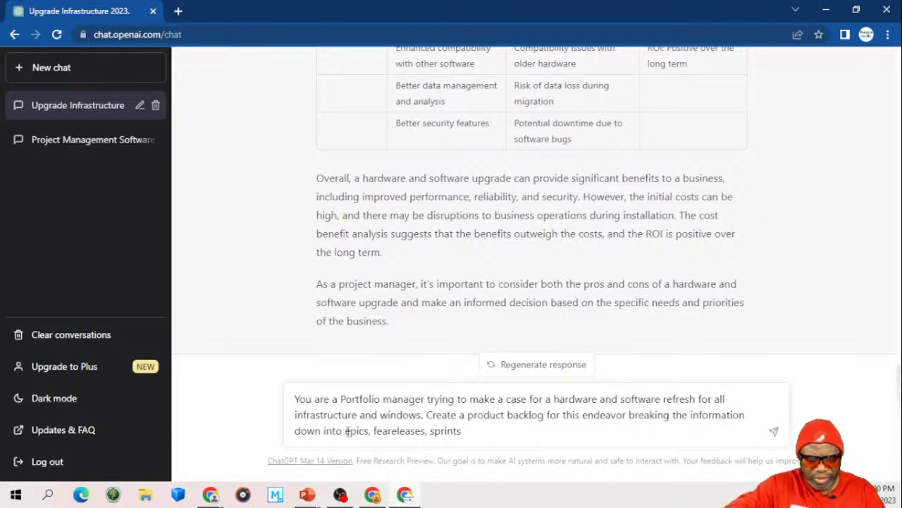
type("tures,")
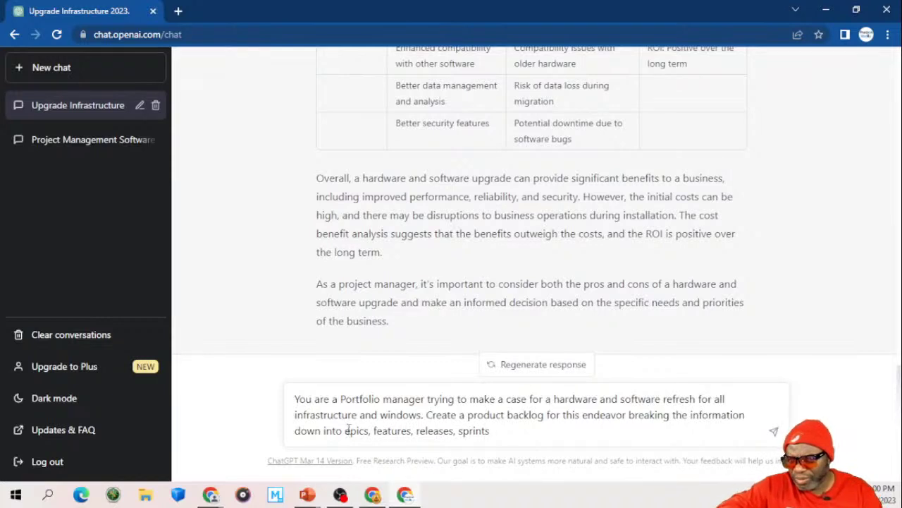
left_click(496, 432)
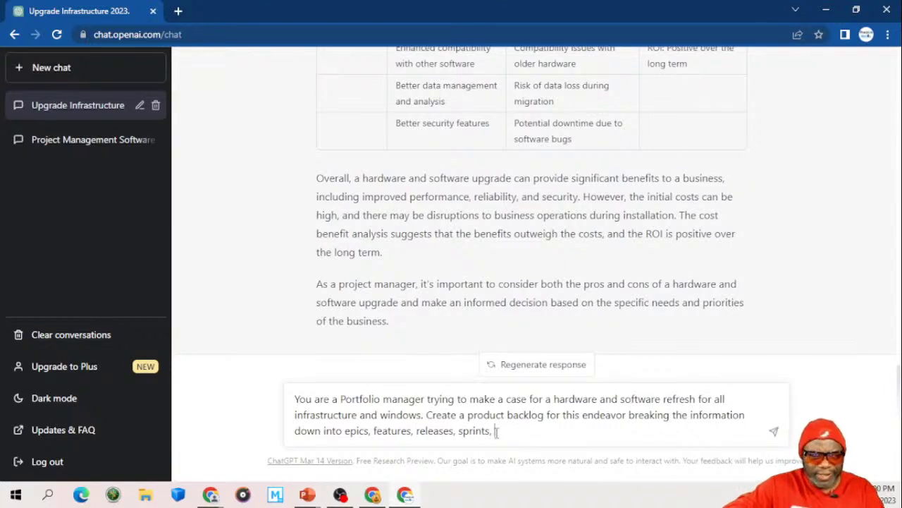
type("s")
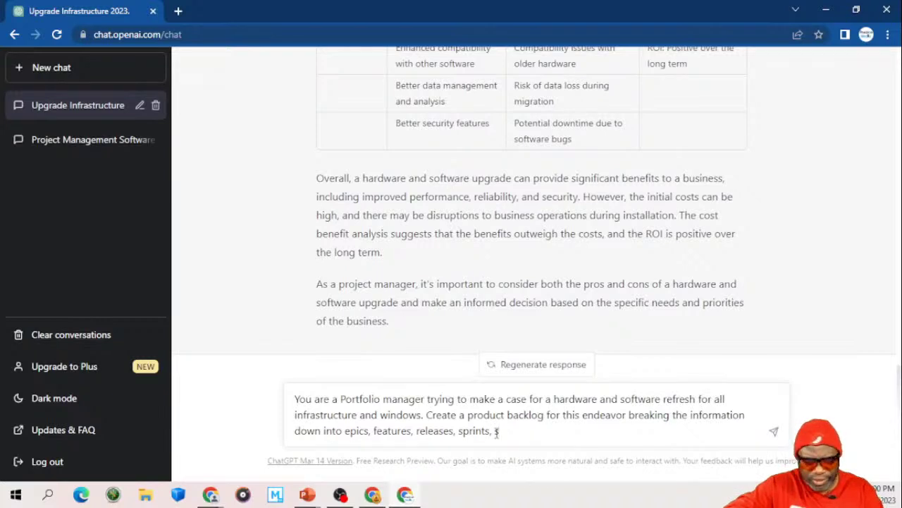
type("tories")
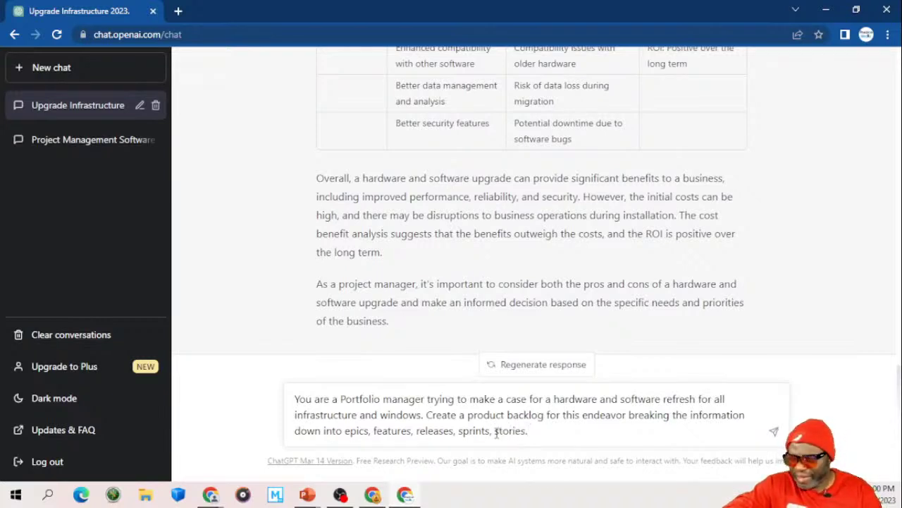
Step: End the backlog sentence with a period and add "Use as many lines and columns as is necessary to paint a clear picture for the"
type(". Use as ")
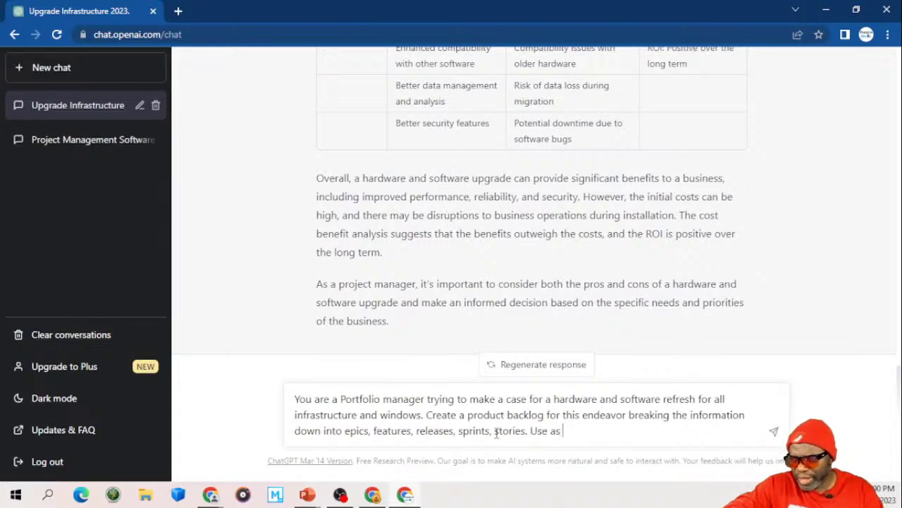
type("many lines")
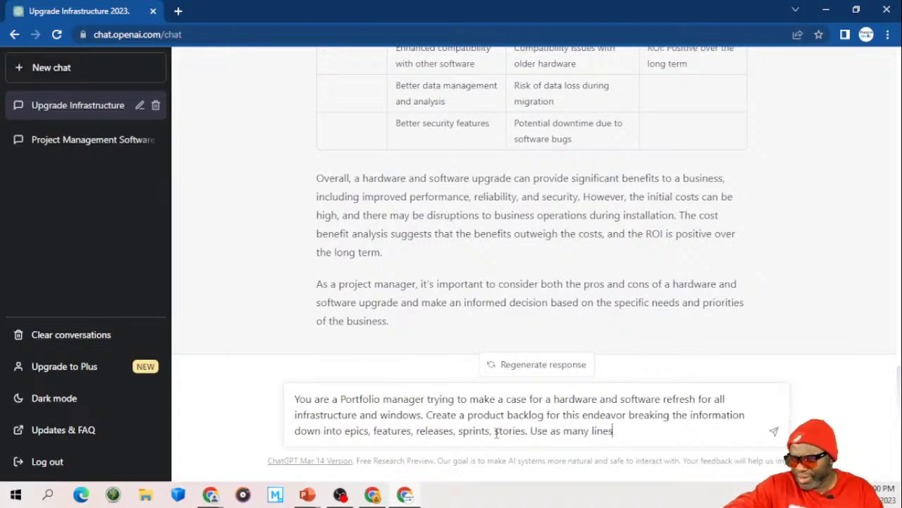
type(" and columns")
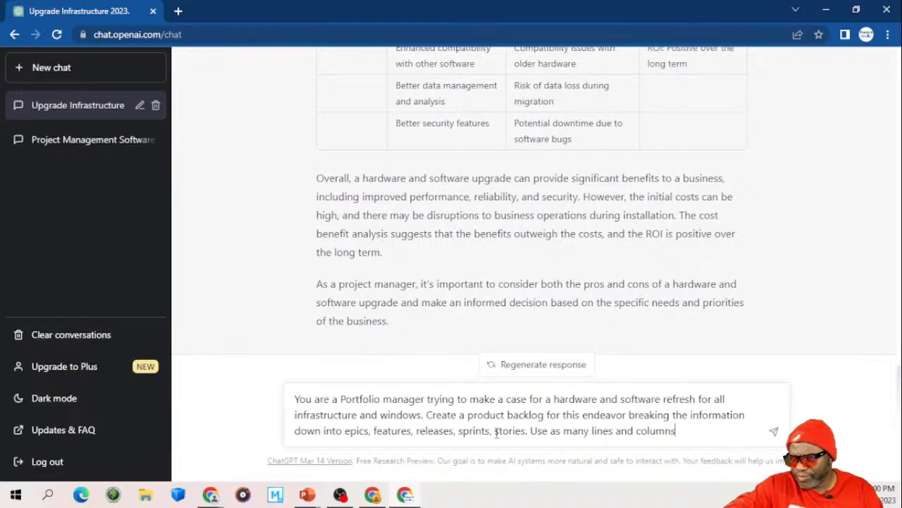
type(" as is neces")
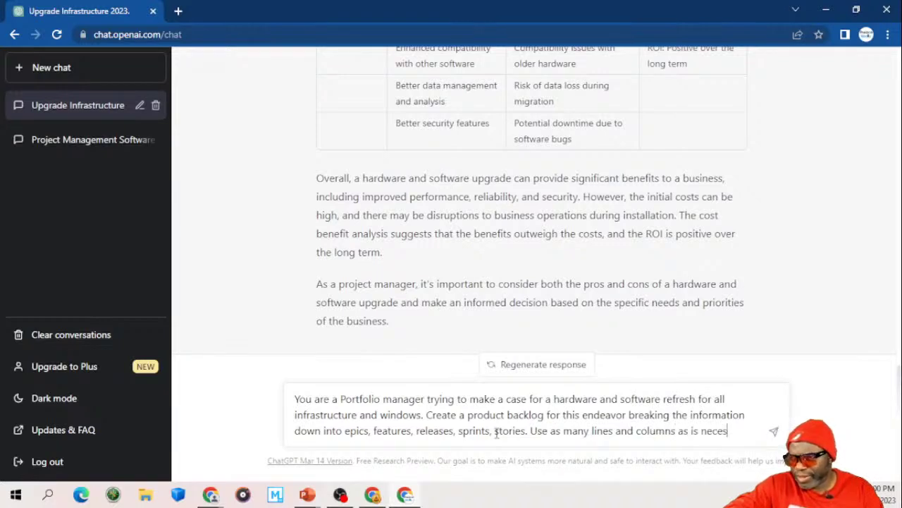
type("sary to paint a clea")
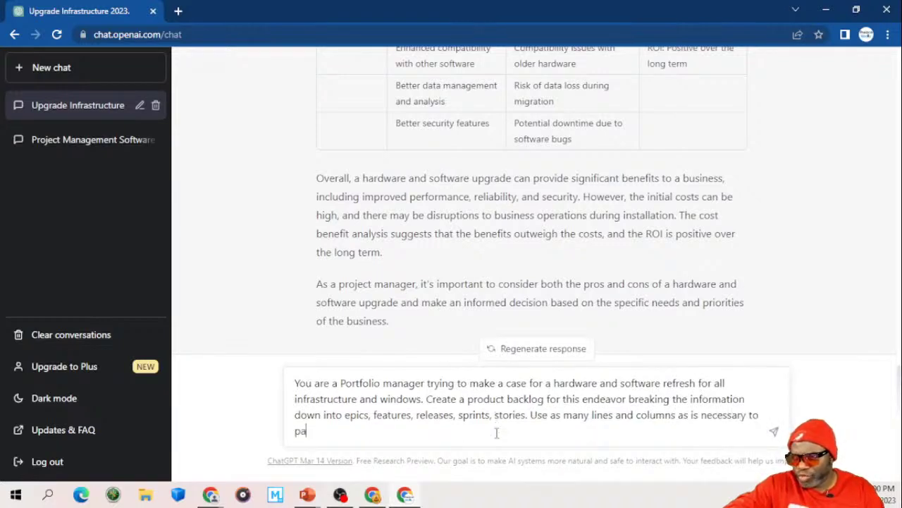
type("r p")
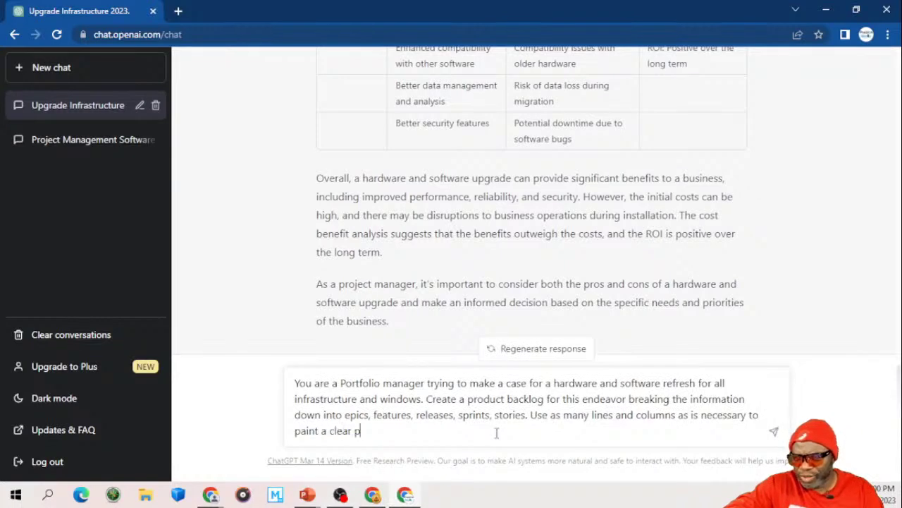
type("icture for the")
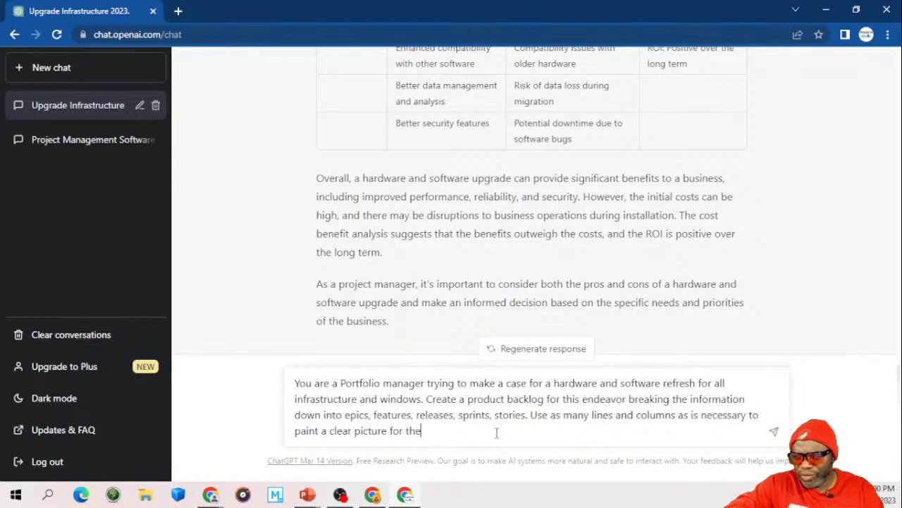
Step: Complete the message with "less technical stakeholders resulting in a green light to go ahead." and send it
type(" less technic")
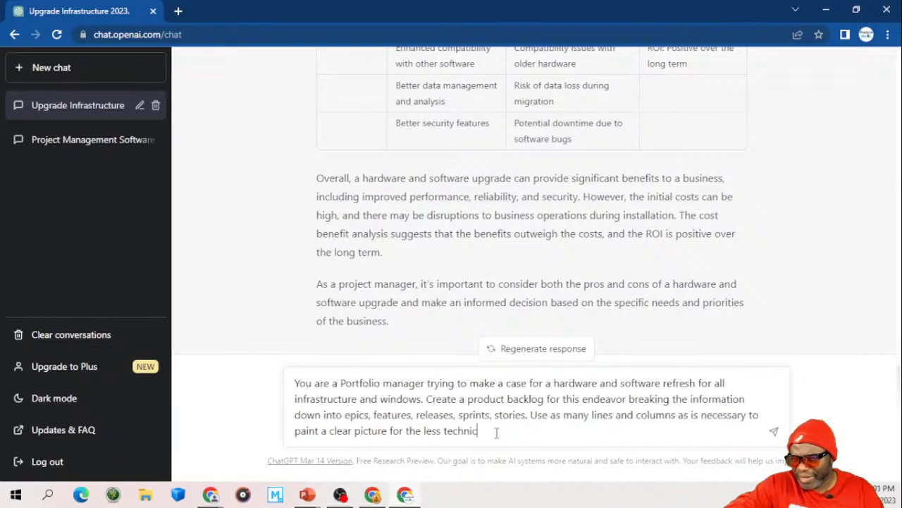
type("al stakehol")
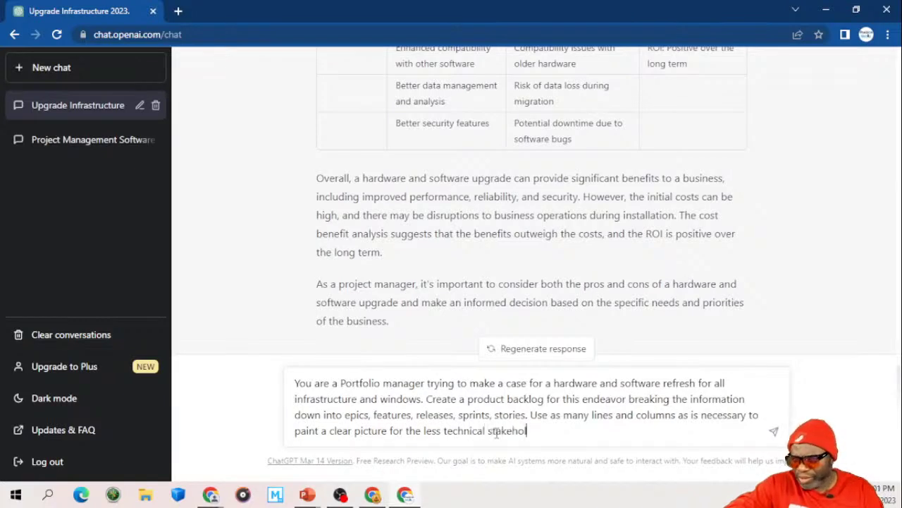
type("ders result")
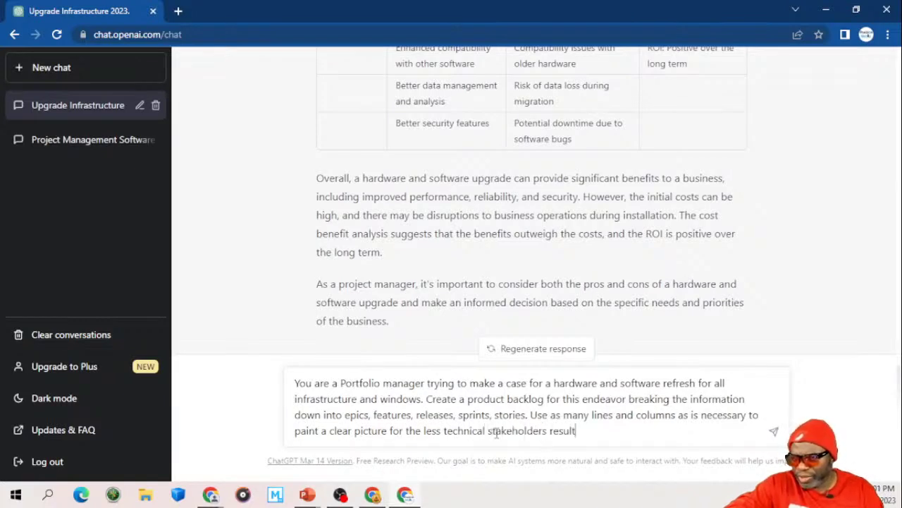
type("ing in a ")
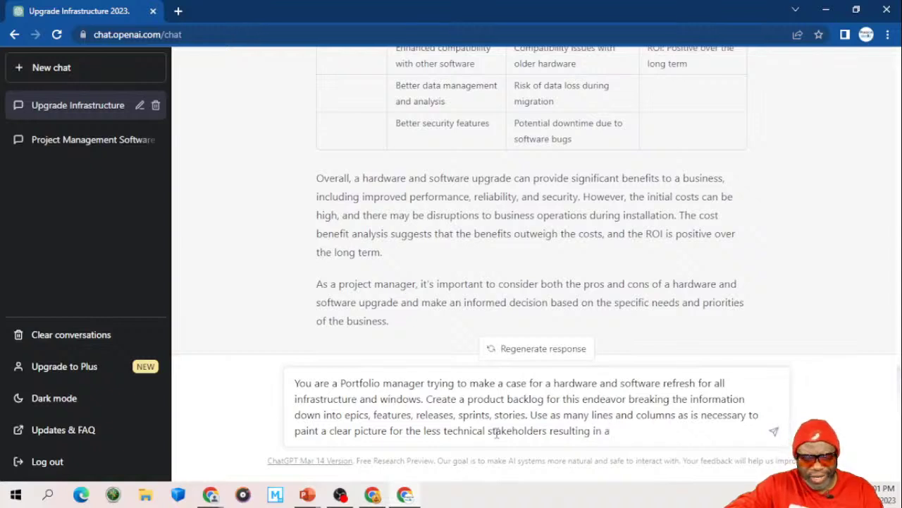
type("green li")
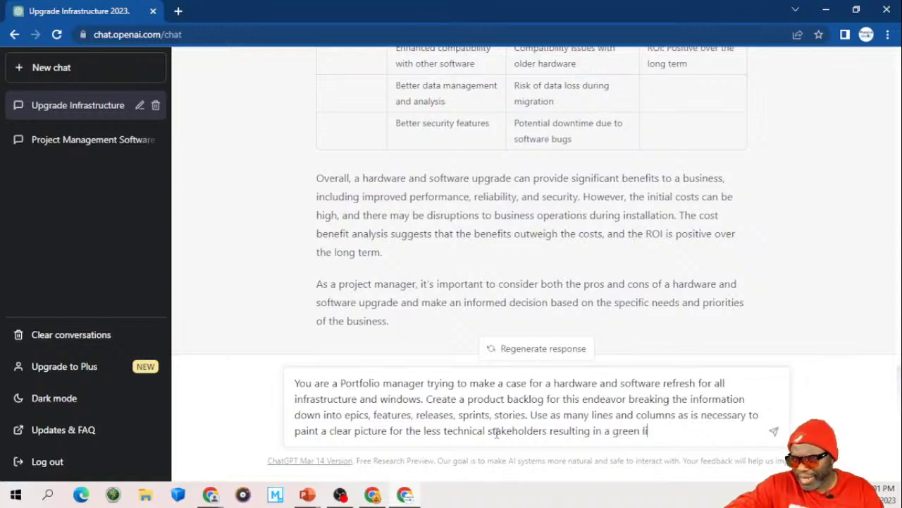
type("ght to go ahe")
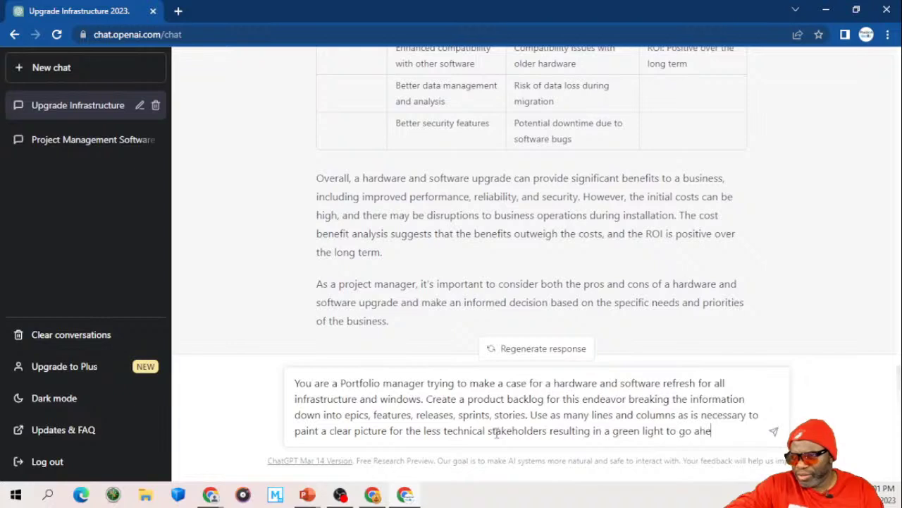
type("ad.")
key("Return")
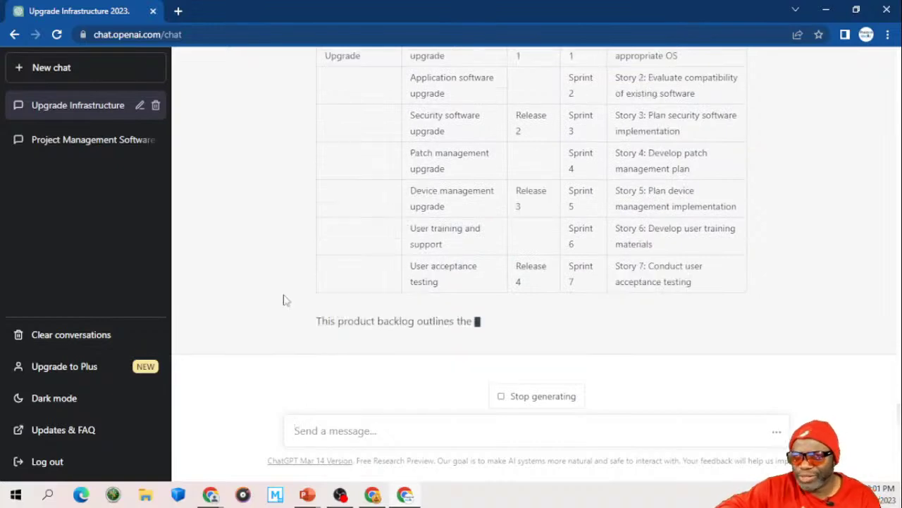
Step: Review the generated product backlog table's epics, features, releases, sprints and stories, along with the explanation below it
scroll(267, 296, "up", 2)
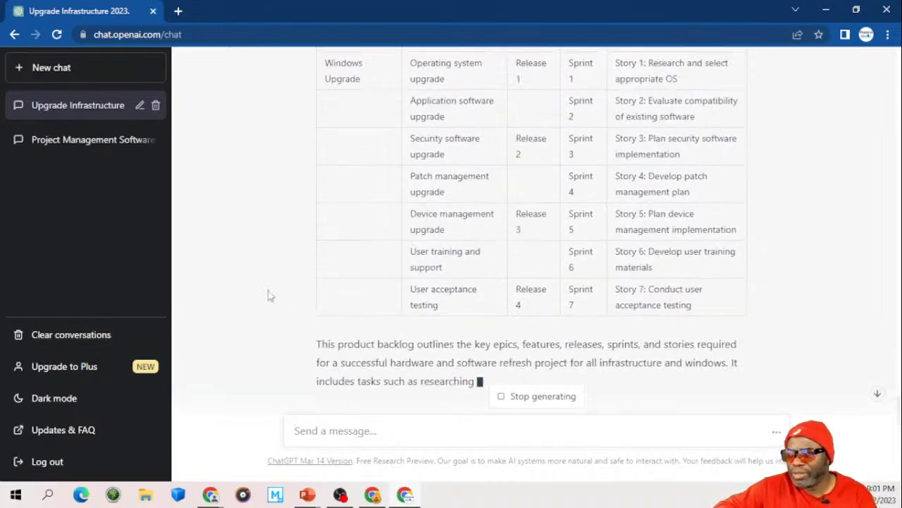
scroll(268, 296, "up", 3)
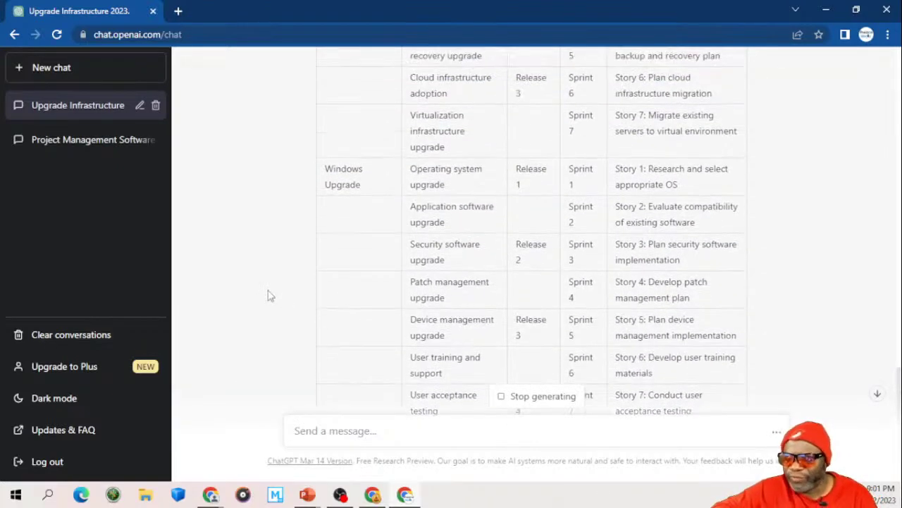
scroll(268, 296, "up", 1)
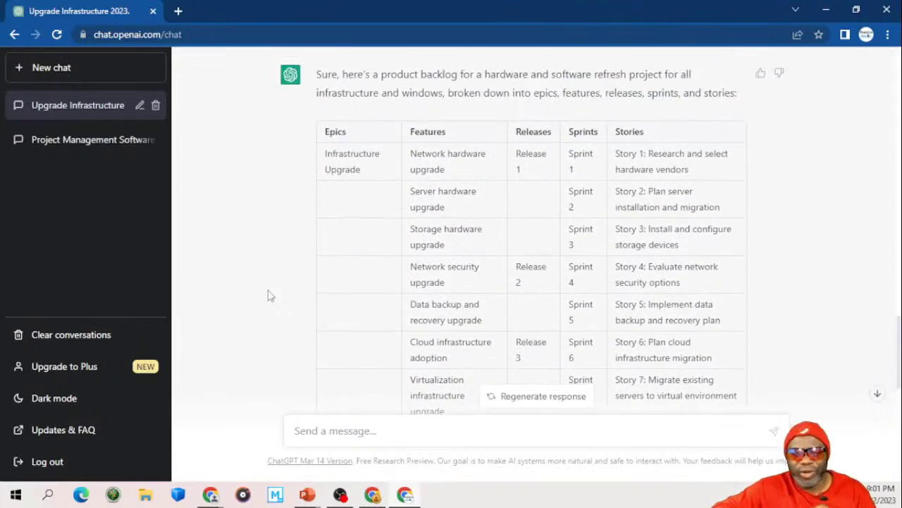
scroll(268, 296, "down", 1)
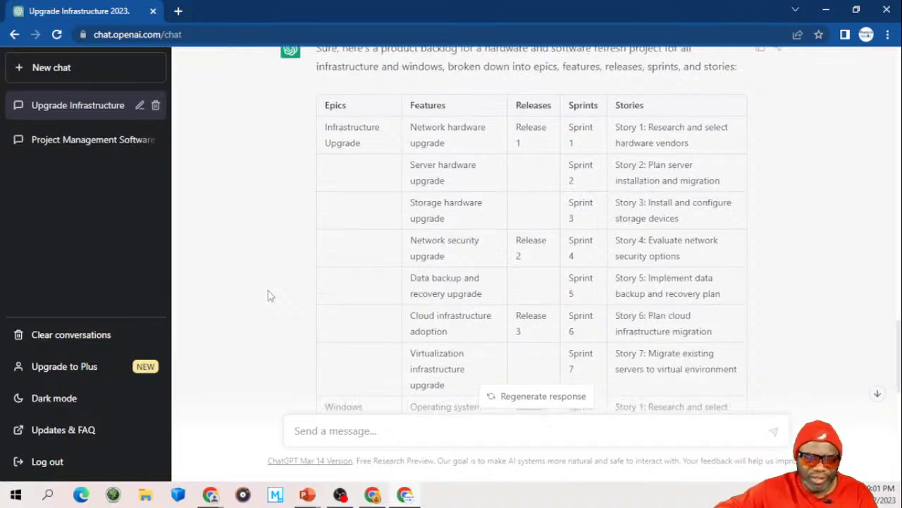
scroll(268, 296, "down", 1)
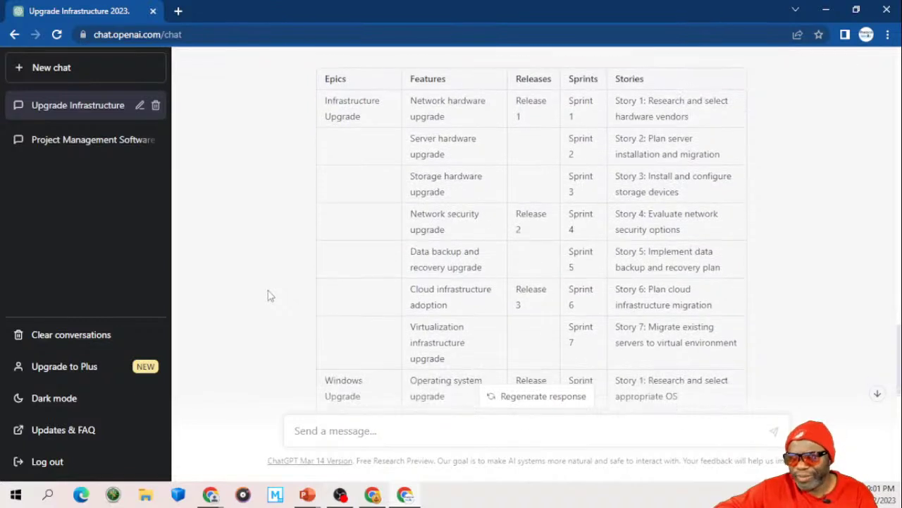
scroll(268, 296, "down", 2)
scroll(268, 296, "down", 3)
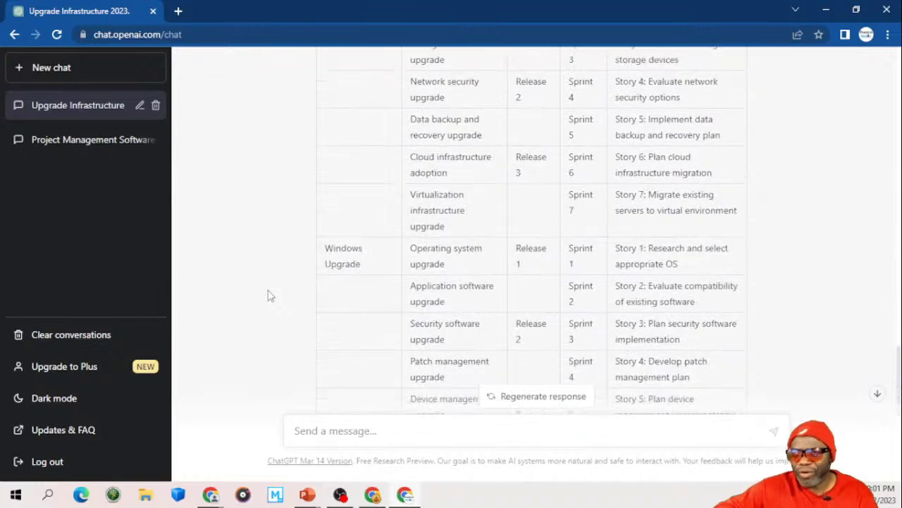
scroll(268, 296, "down", 6)
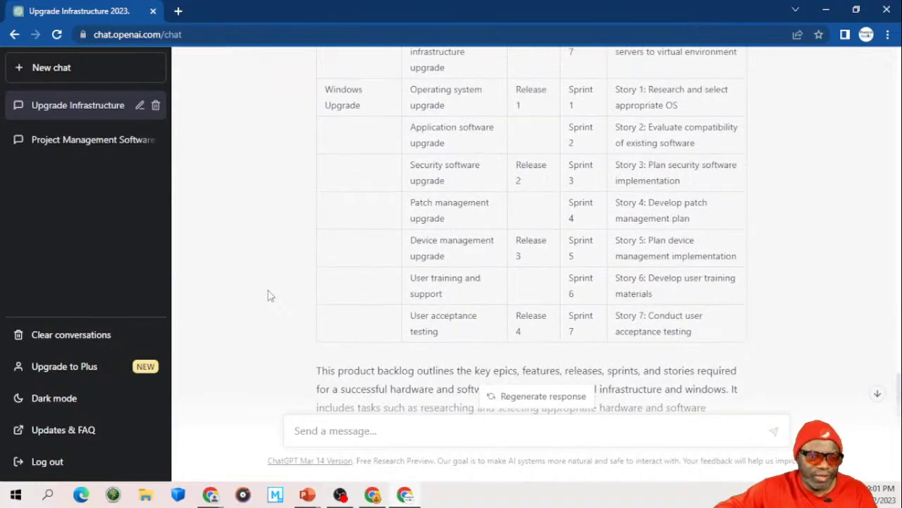
scroll(268, 296, "down", 2)
scroll(268, 296, "down", 1)
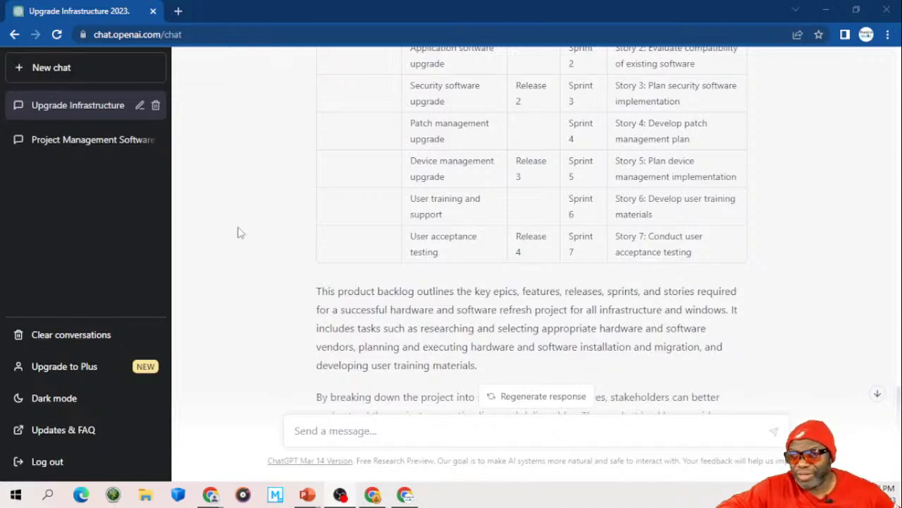
left_click(266, 252)
scroll(266, 252, "down", 2)
scroll(265, 251, "up", 6)
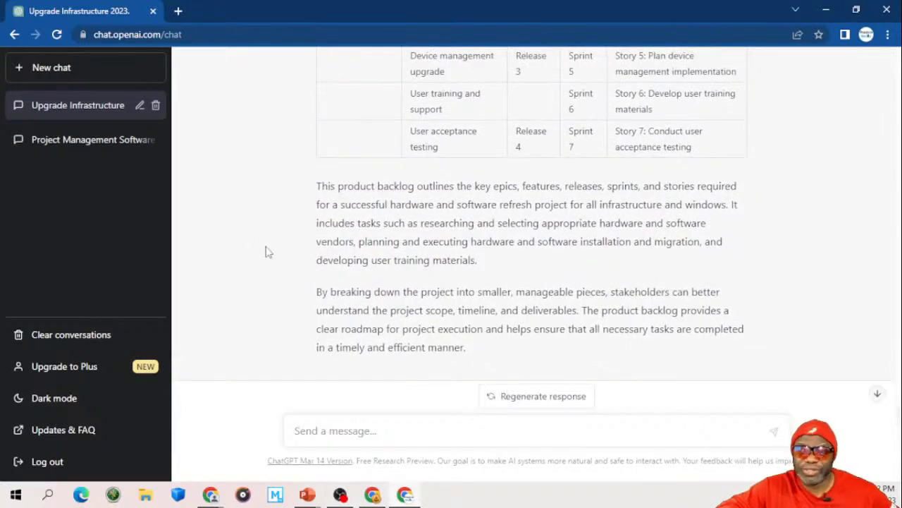
scroll(266, 252, "up", 3)
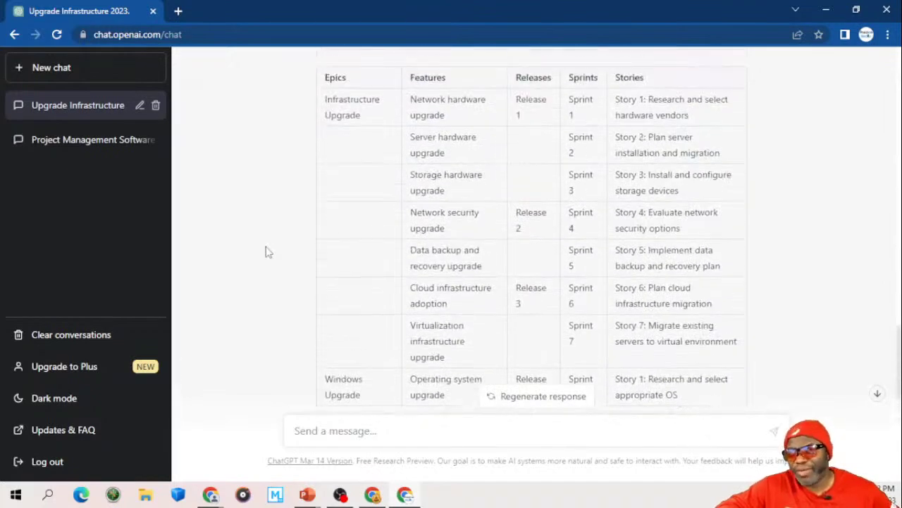
scroll(266, 251, "down", 1)
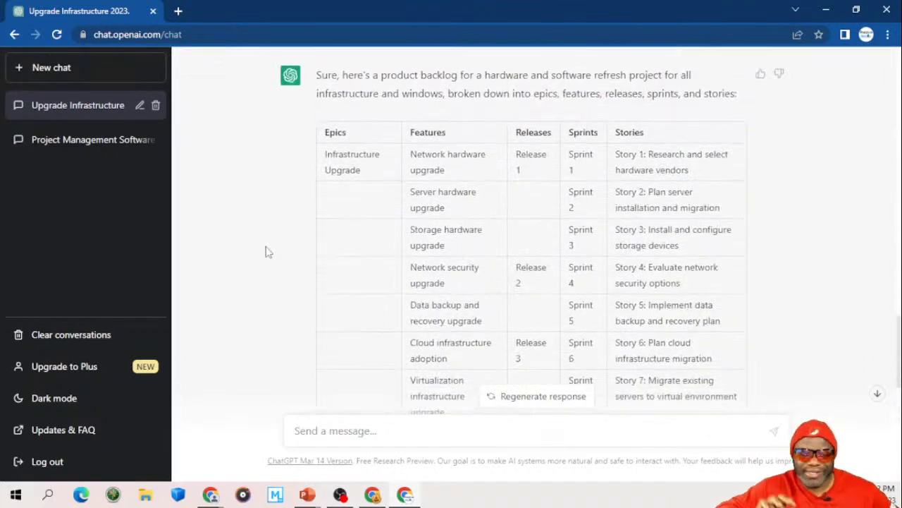
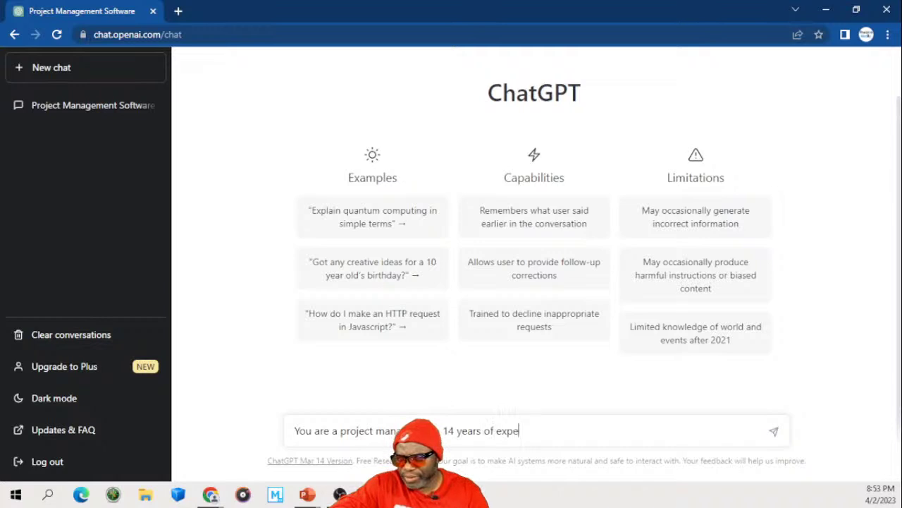
Step: Complete the prompt's opening project manager sentence with "experience on large IT hardware projects."
type("rge")
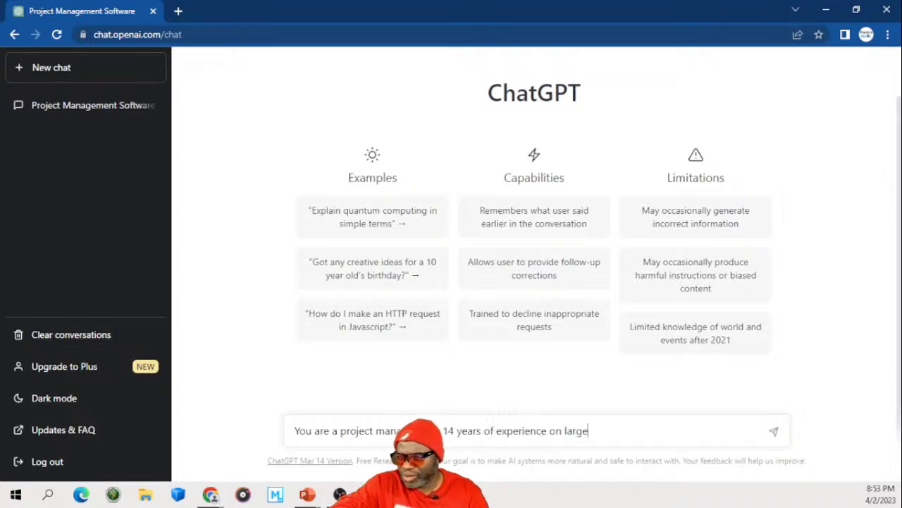
type(" IT hardware")
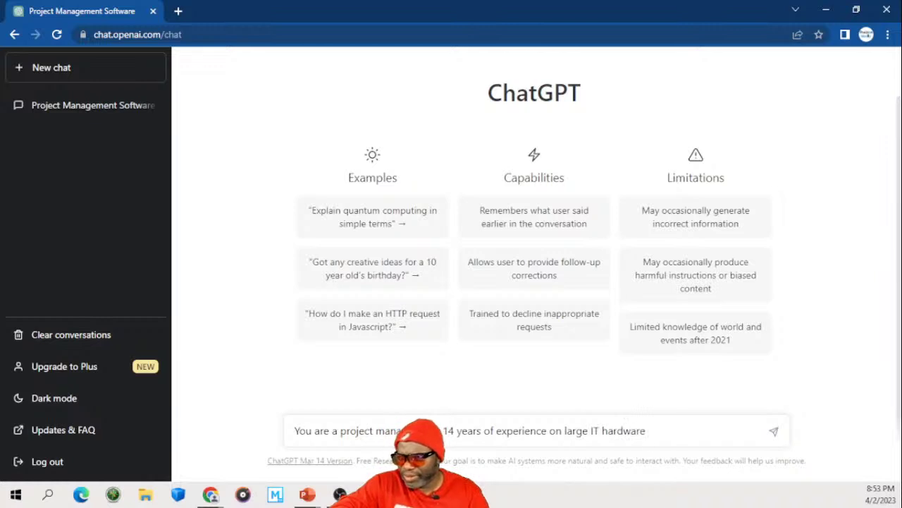
type(" projects. W")
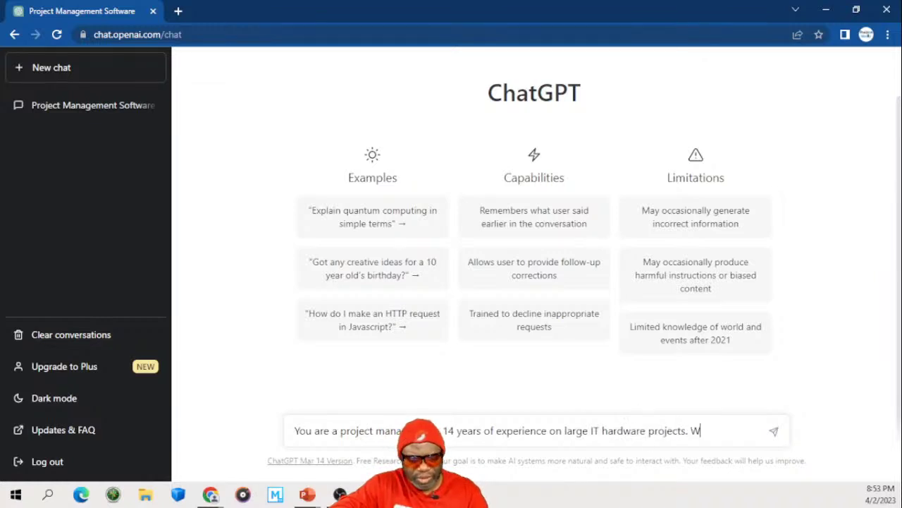
Step: Add "Write a compelling argument as to why your company infrastructure should" to the prompt
type("rite a comp")
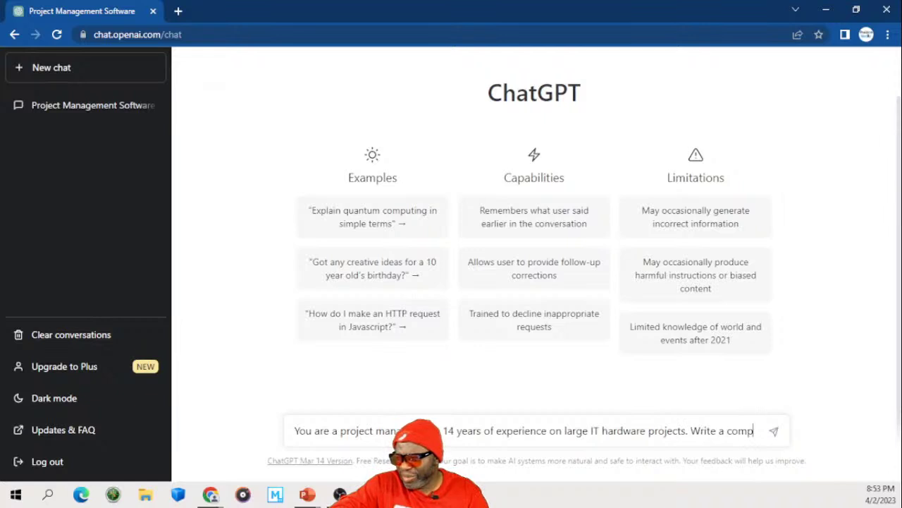
type("elling a")
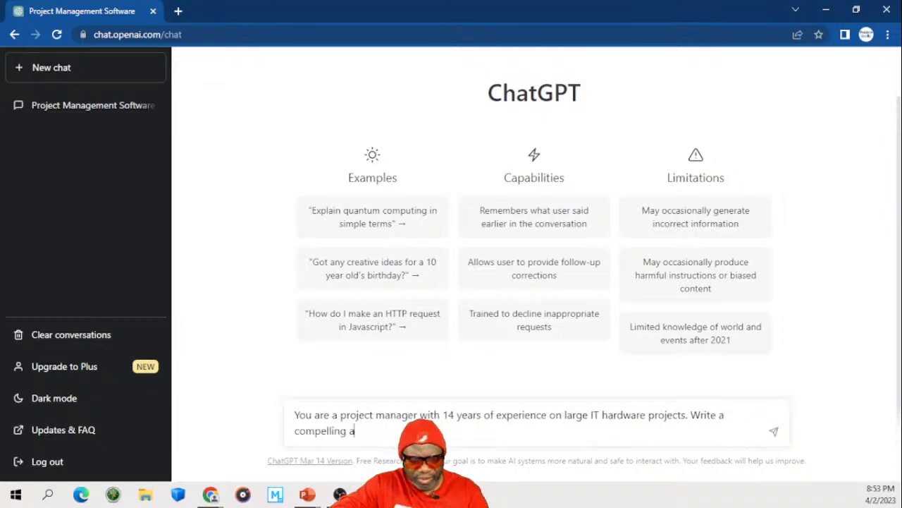
type("rgument for")
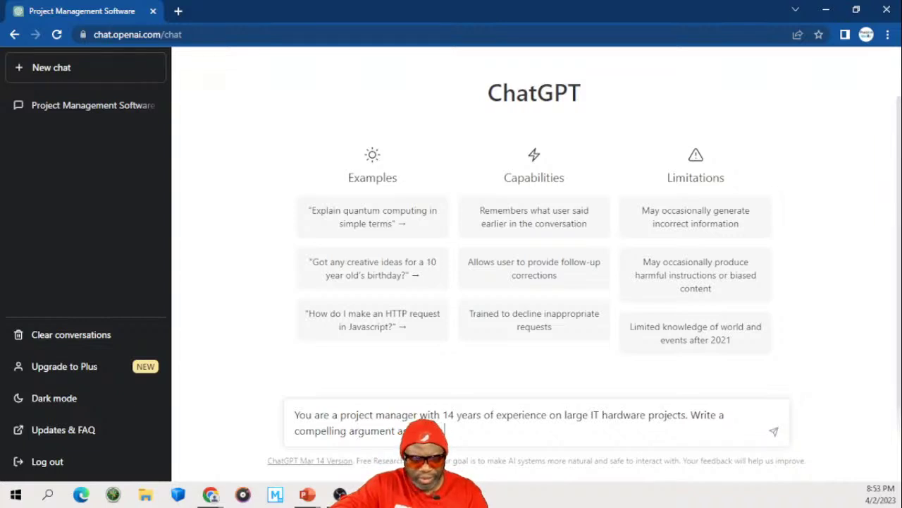
type("mpan")
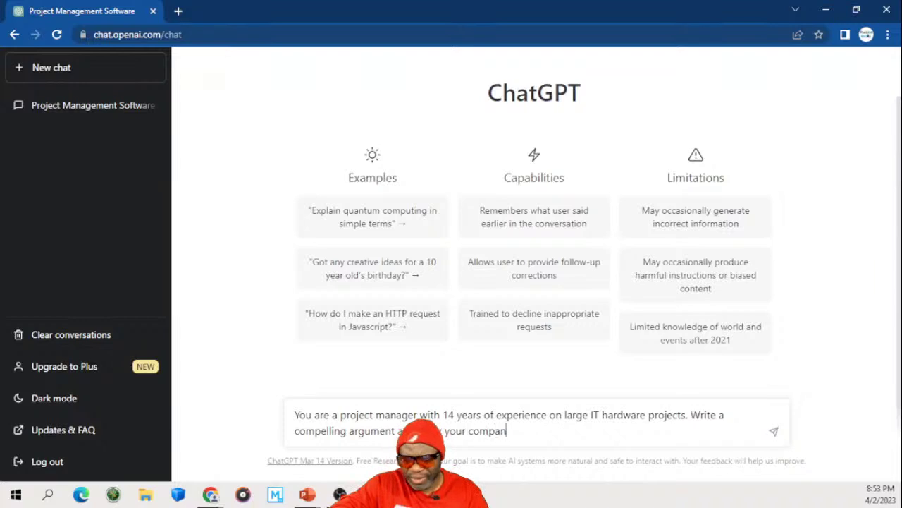
type("i")
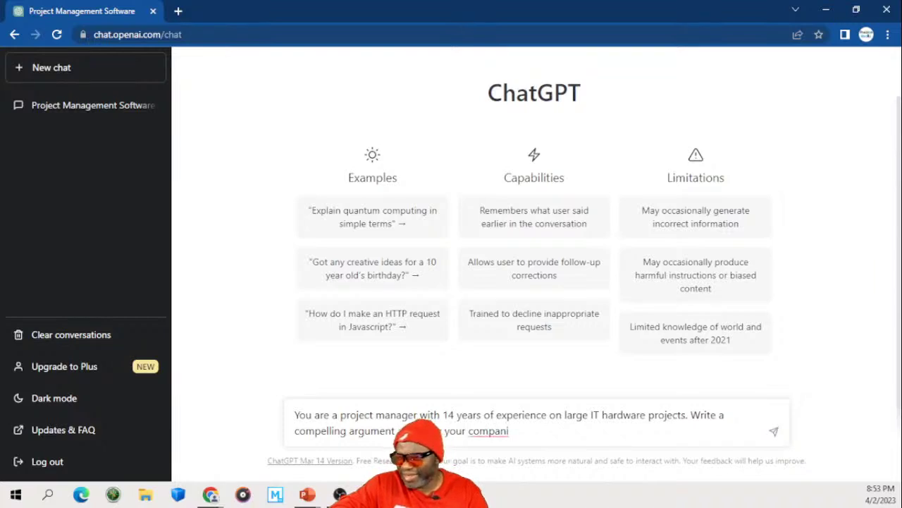
key("BackSpace")
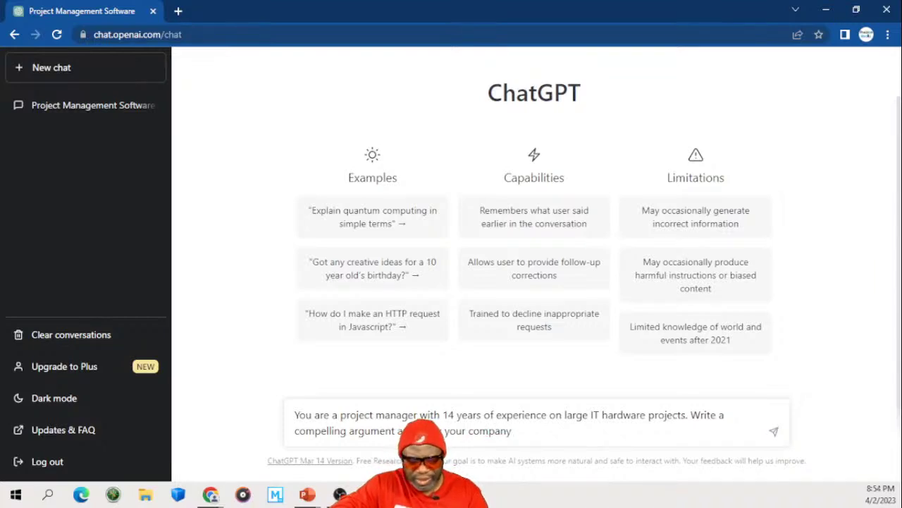
type("y infrastr")
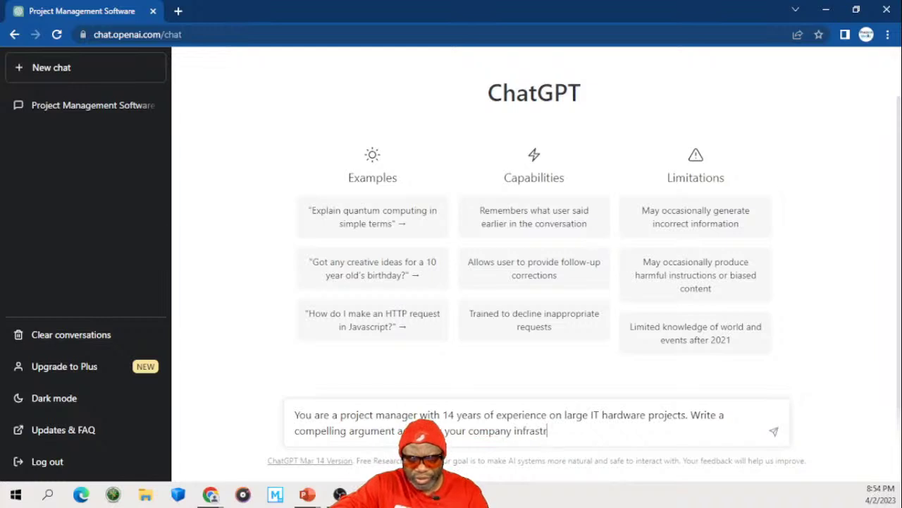
type("ucture should ")
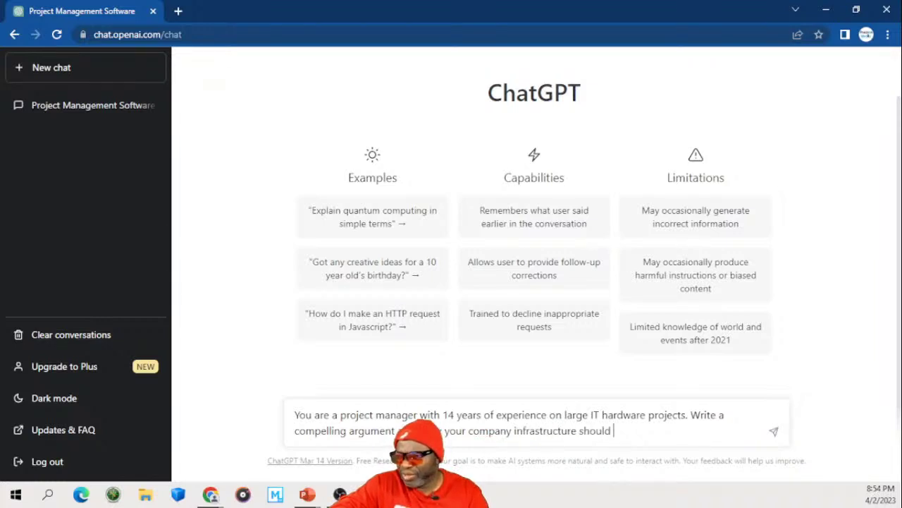
Step: Finish the argument request with "be refreshed in 2023." and begin another sentence with "Mention"
type("be")
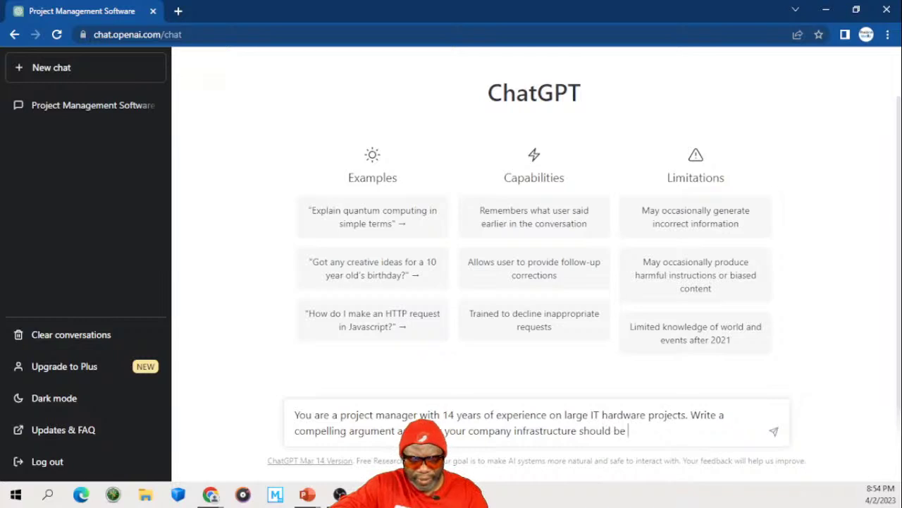
type(" u")
key("BackSpace")
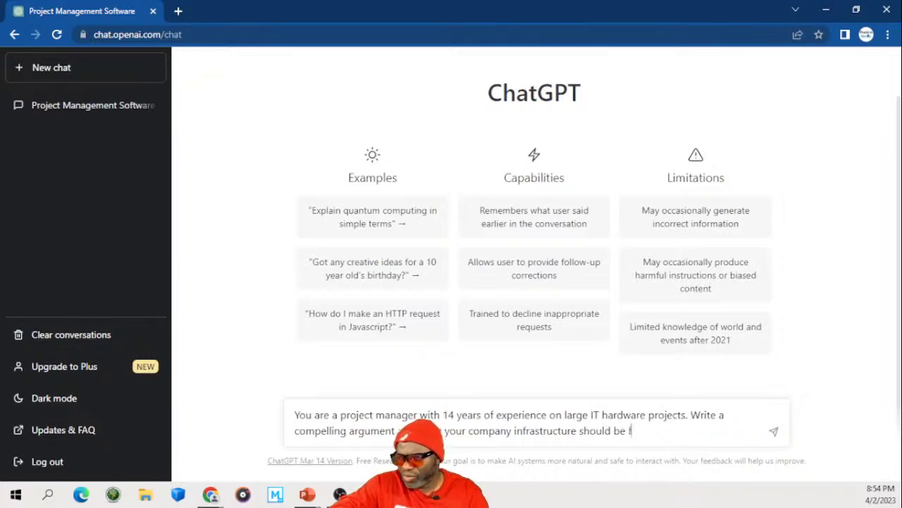
type("refreshed")
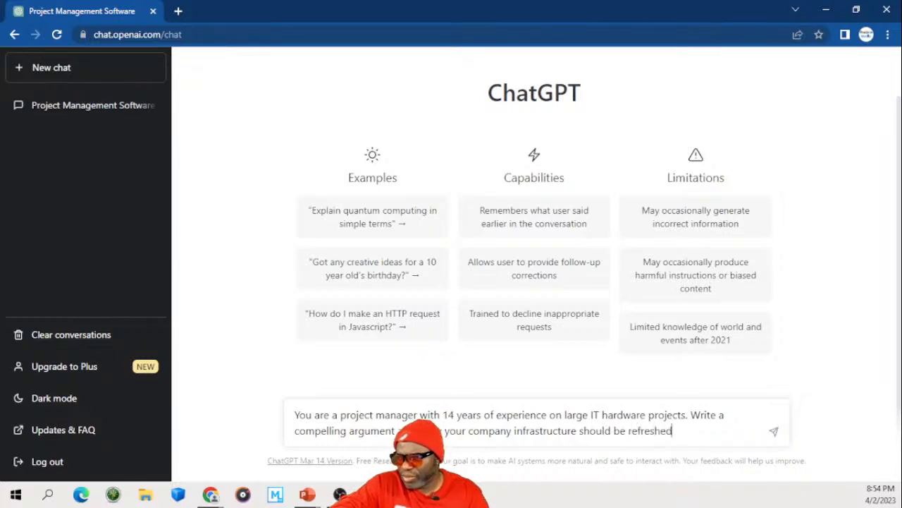
type(" in 202")
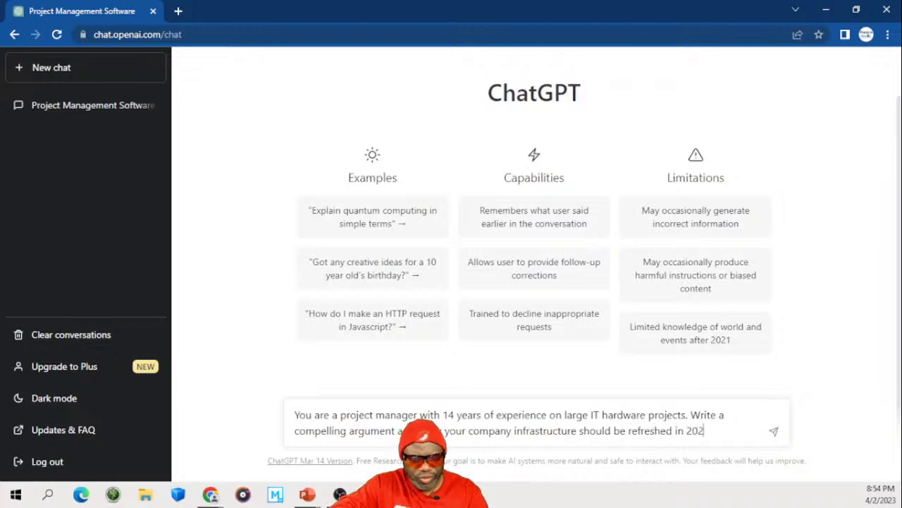
type("3. Mention")
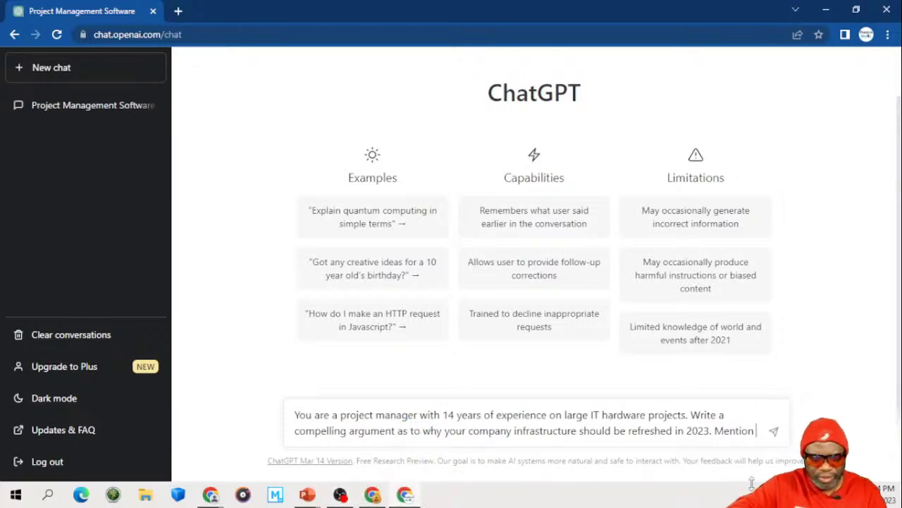
Step: Continue the prompt's "Mention" sentence with "the following names in the argument"
type("the ")
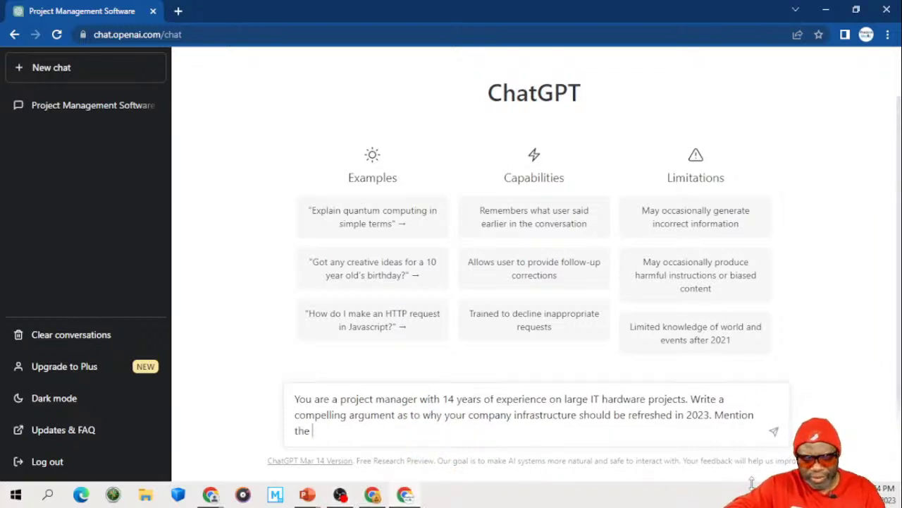
type("folling")
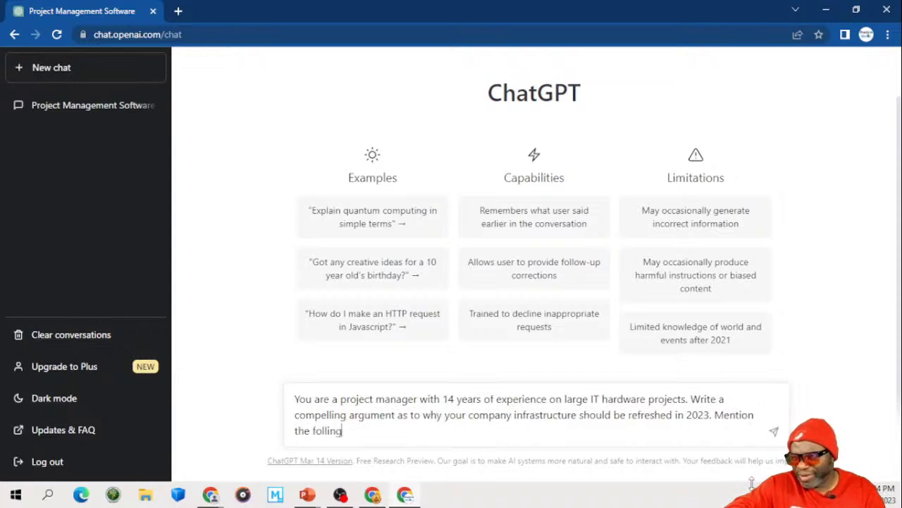
key("BackSpace")
key("BackSpace")
key("BackSpace")
type("owin")
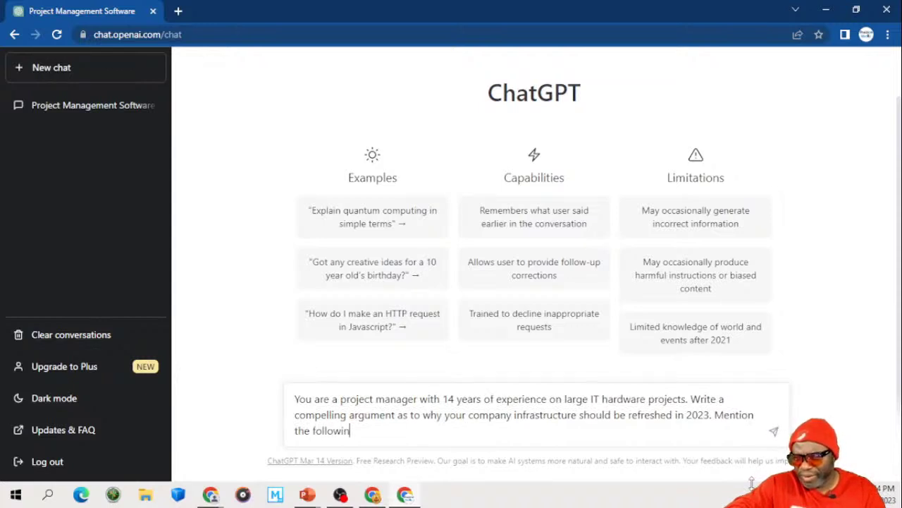
type("g names in the")
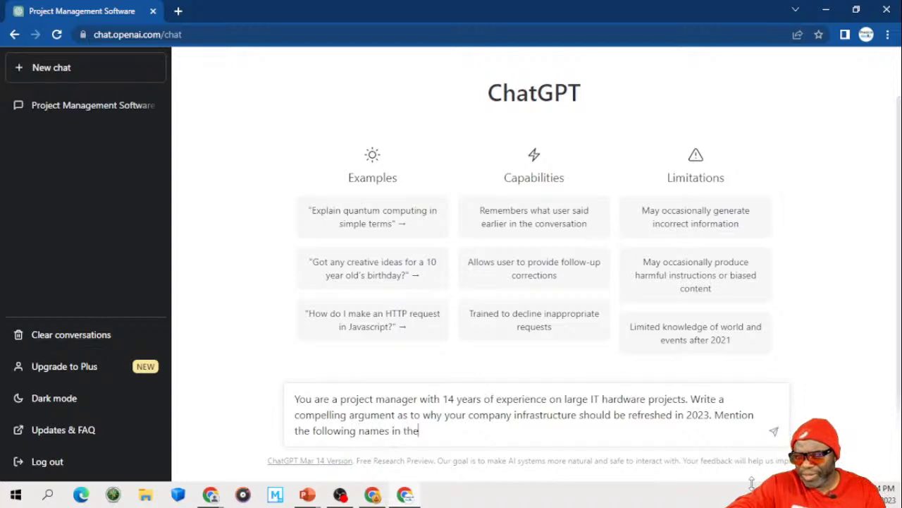
type(" argument")
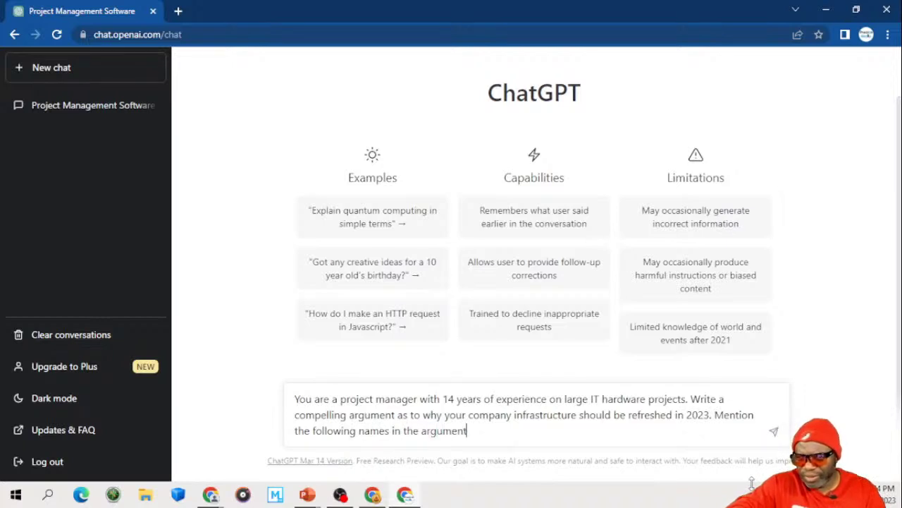
Step: List the names to mention after a colon: the doctor's title and surname, a Ms. with surname, and "The CFO" with the CFO's name
type(": Dr. R")
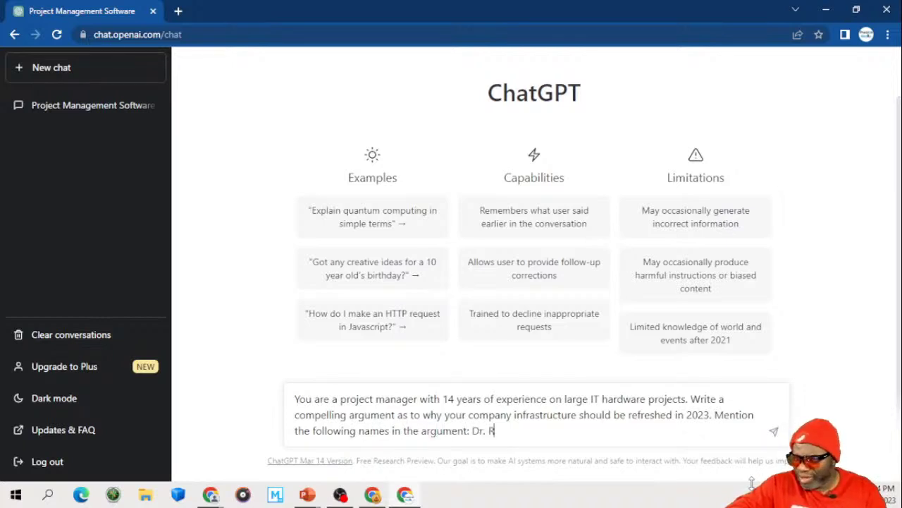
type("ice, Ms")
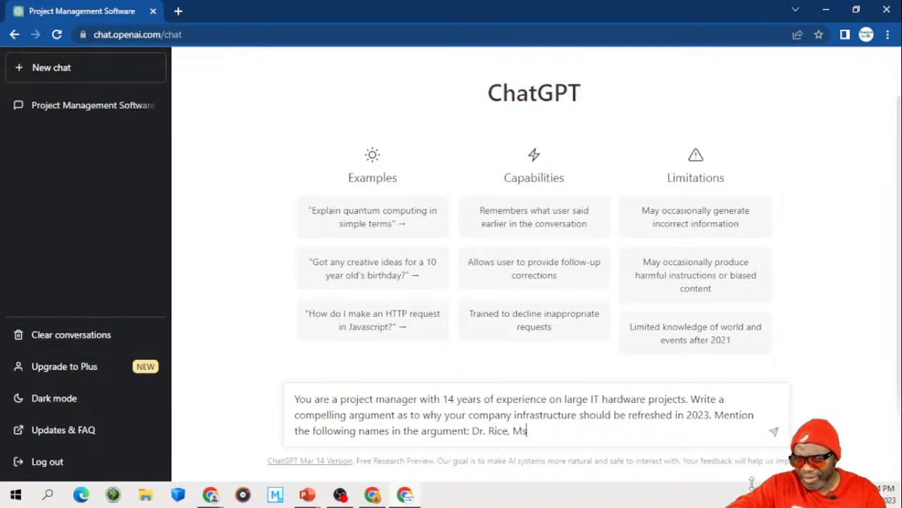
type(". Blackm")
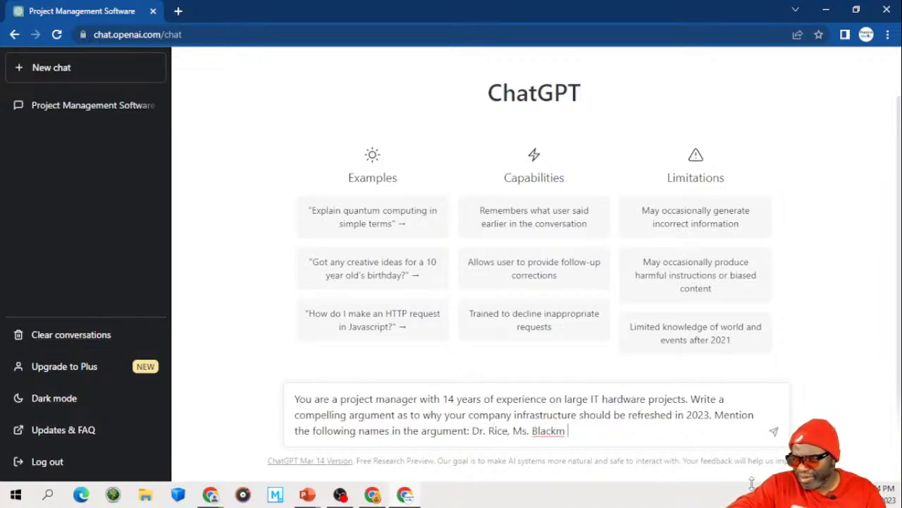
key("BackSpace")
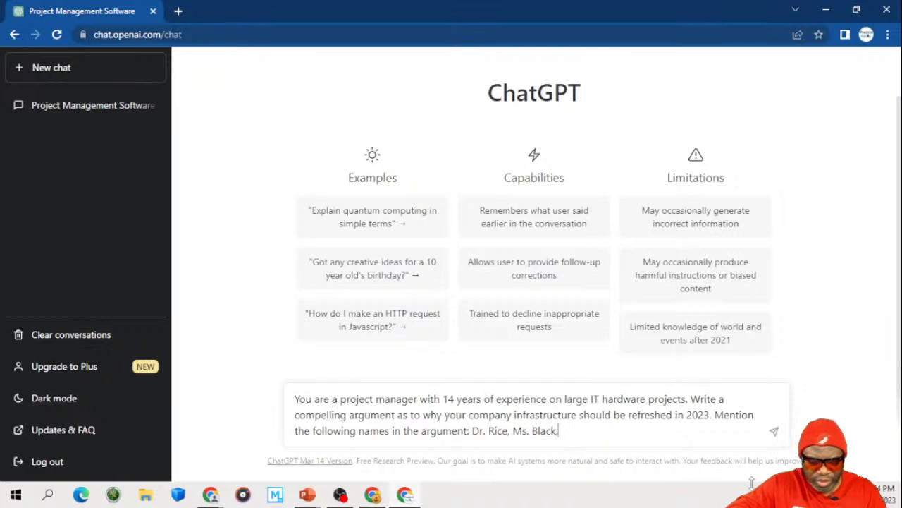
type(", The CFO")
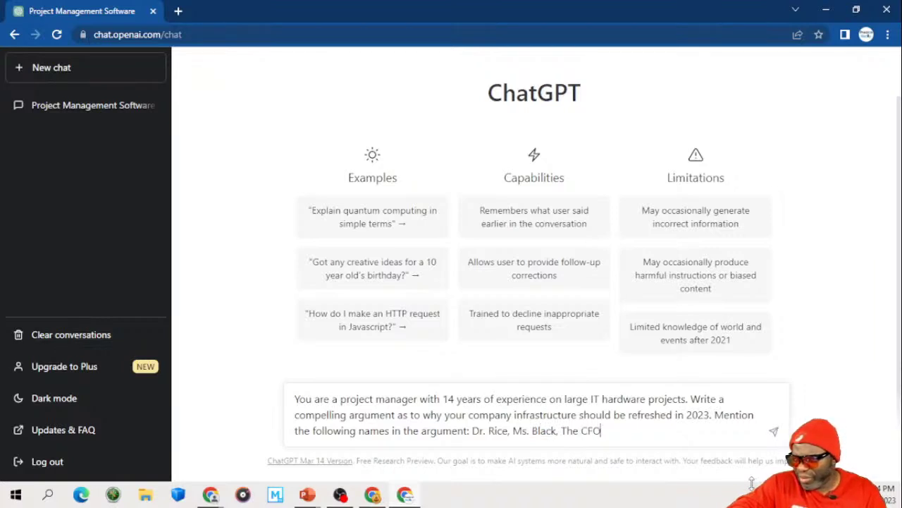
type(" HG Ba")
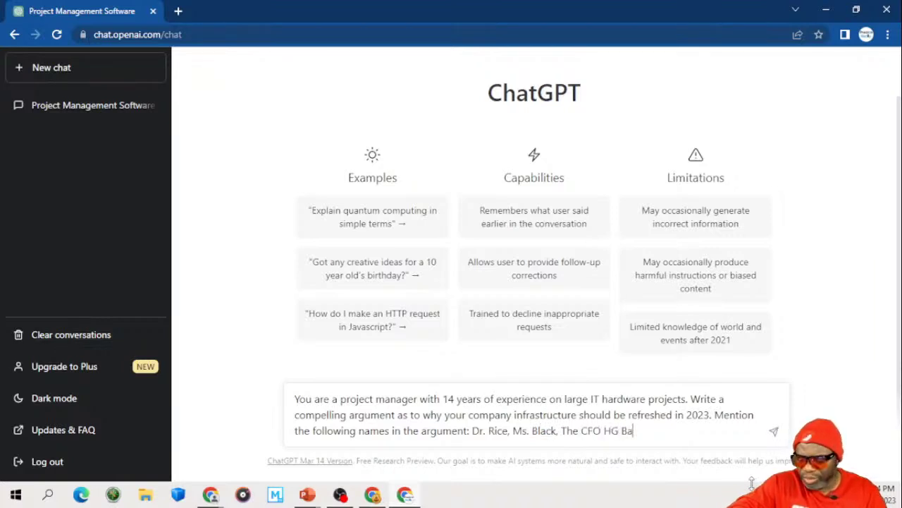
type("rnes and t")
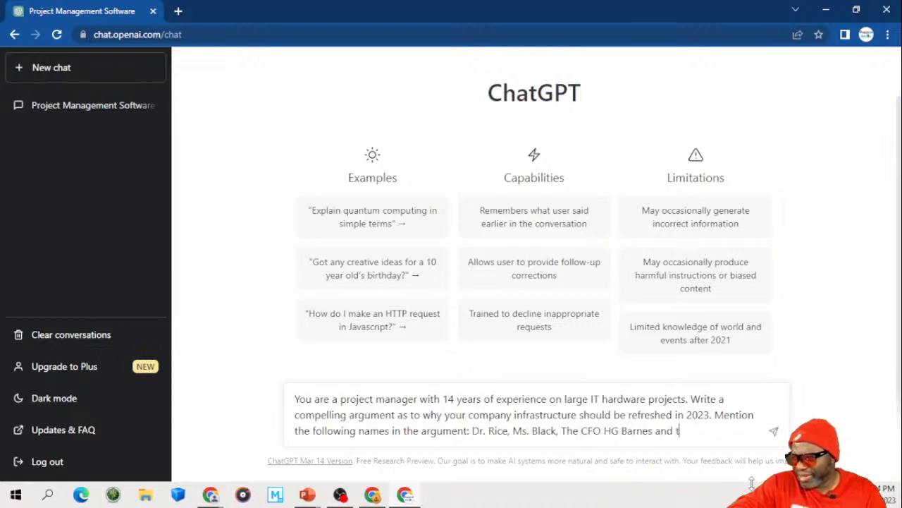
Step: Complete the list of people with "the President of the company" followed by the president's title and surname, ending the sentence
type("he Preside")
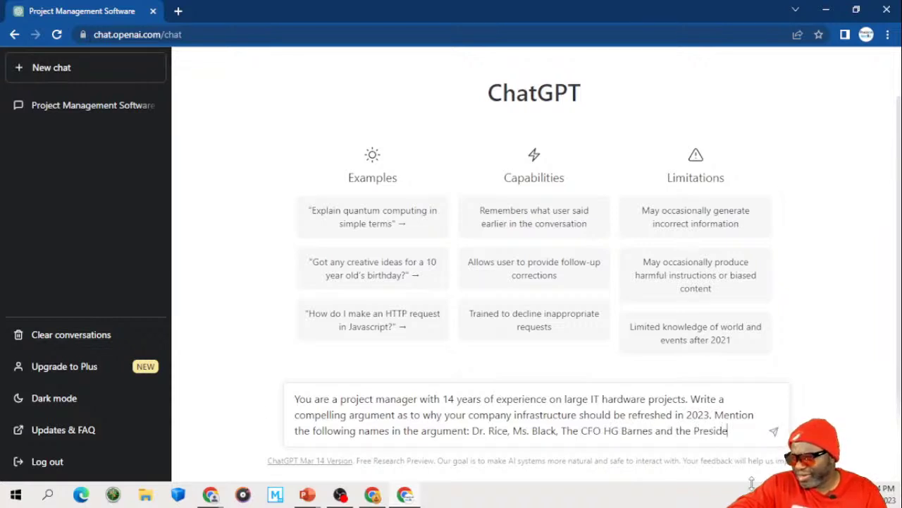
type("nt of the")
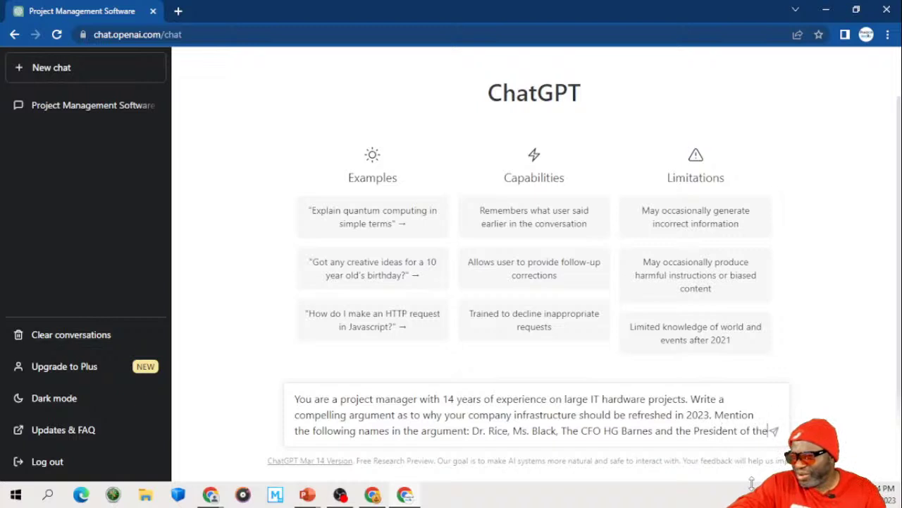
type(" compant")
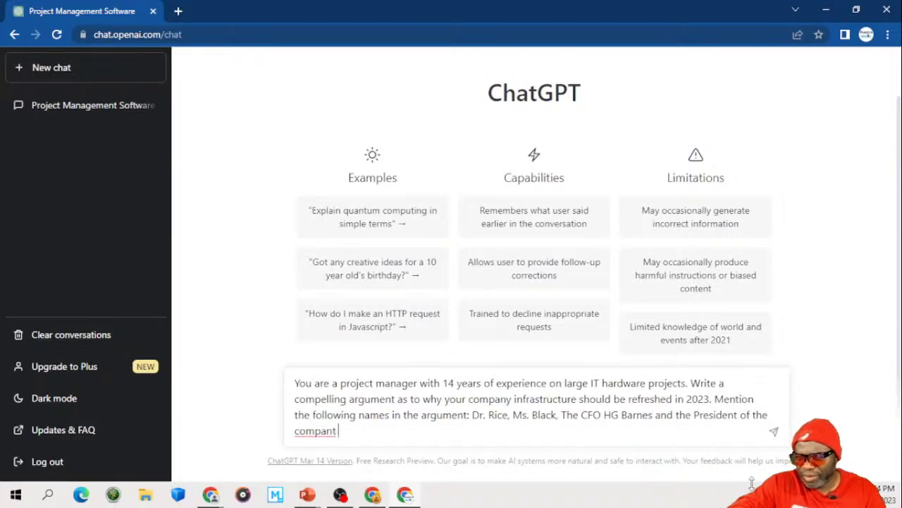
key("BackSpace")
key("BackSpace")
type("y")
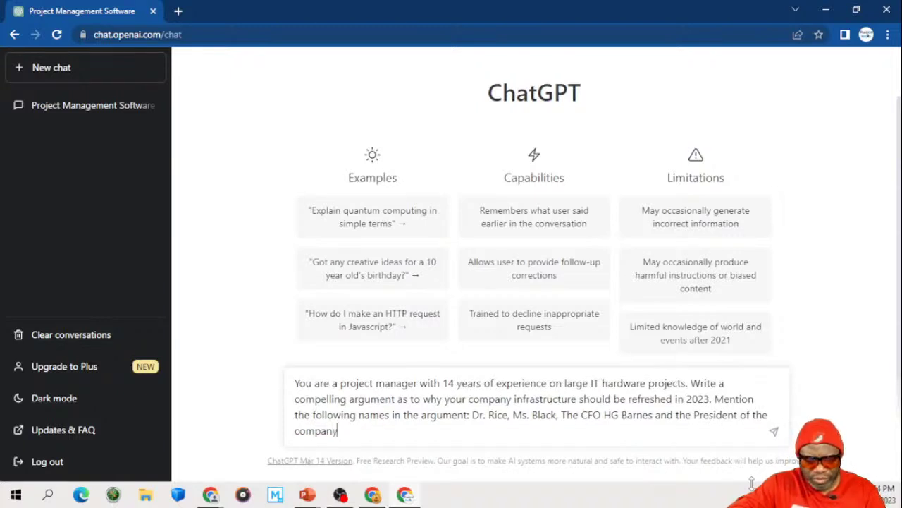
type(" Mr.")
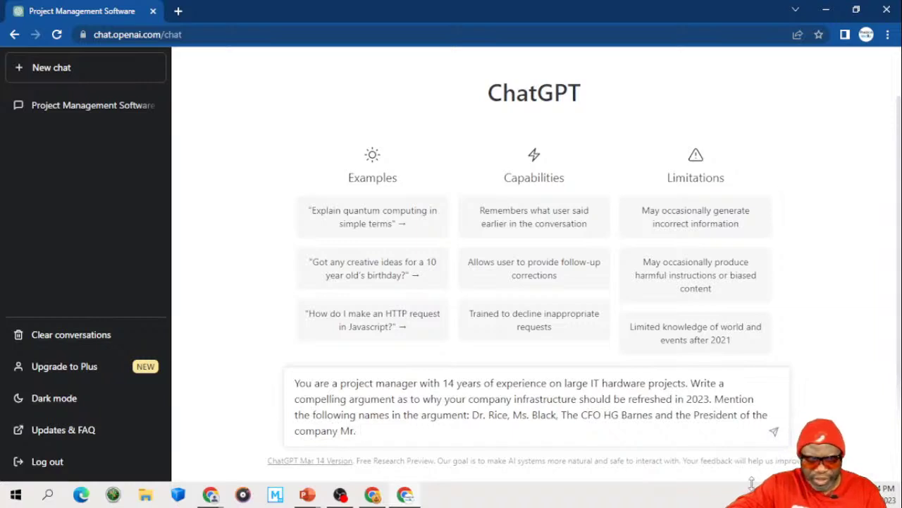
type(" Koalic.")
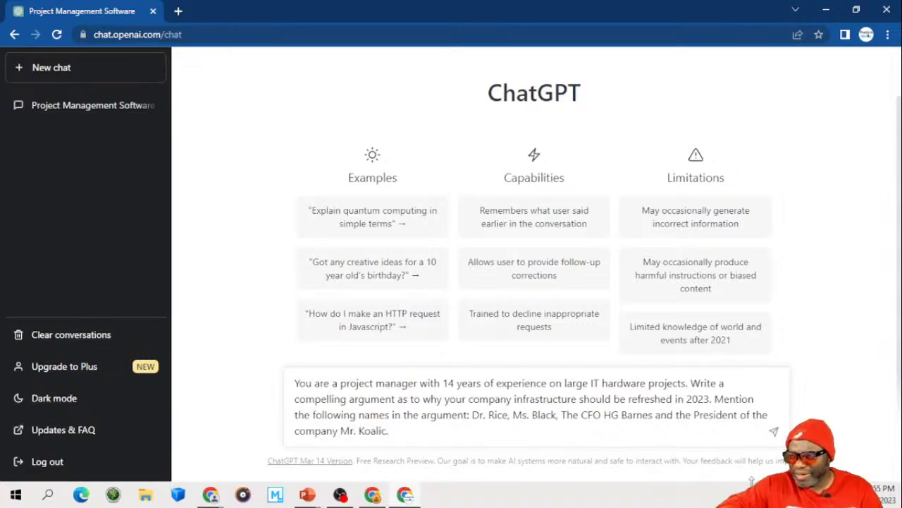
Step: Add the closing instruction "Make the response as robust as possible" to the prompt
type(" Na")
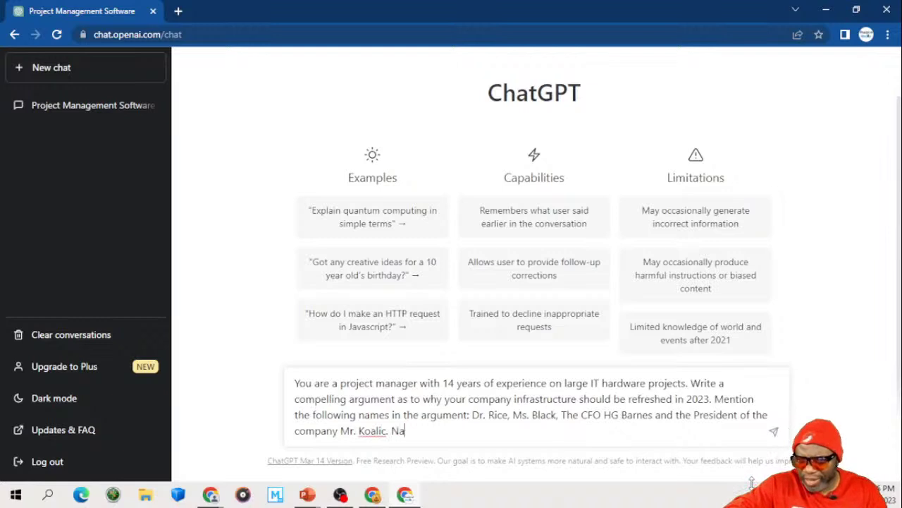
key("BackSpace")
key("BackSpace")
type("M")
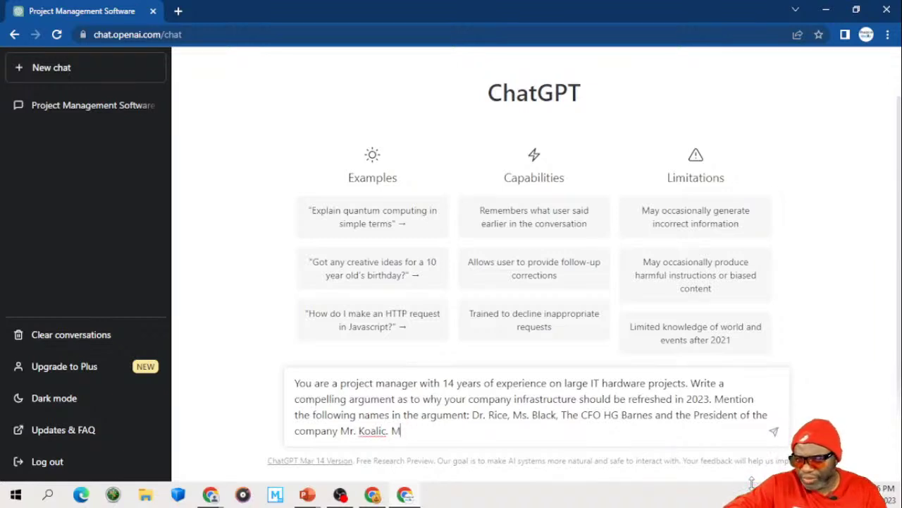
type("ake the respon")
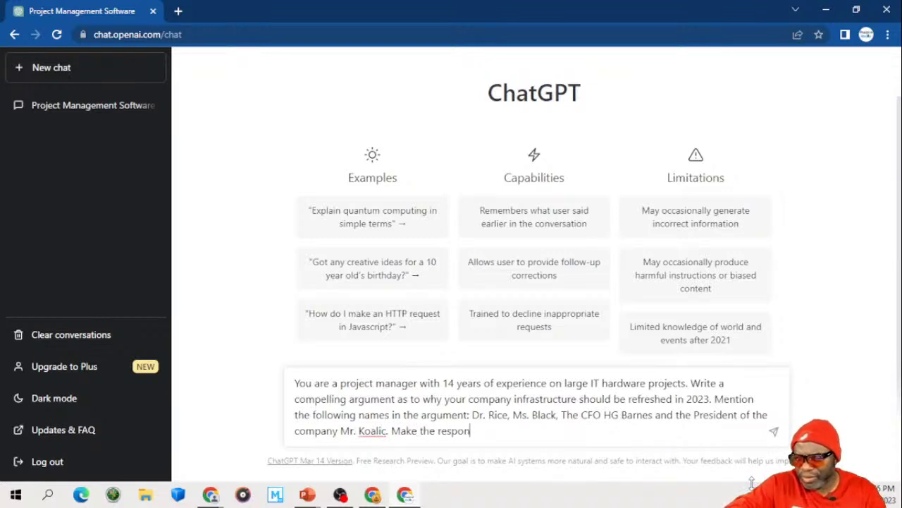
type("se as robus")
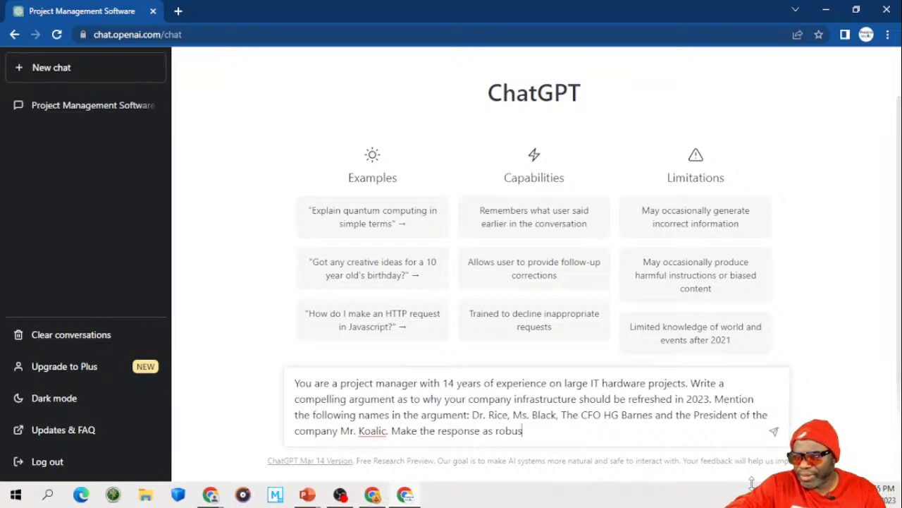
type("t as possible.")
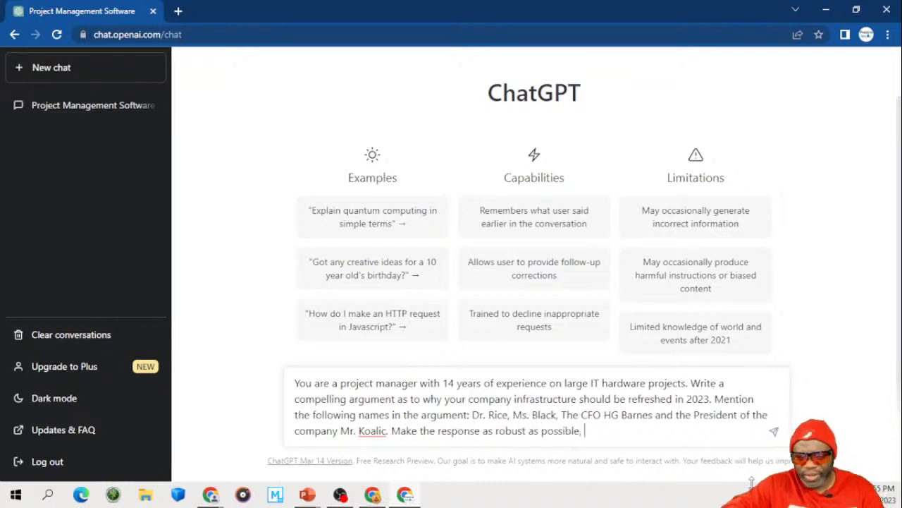
Step: Copy the whole prompt for reuse, end its last sentence with a period, and submit it
key("ctrl+a")
key("ctrl+c")
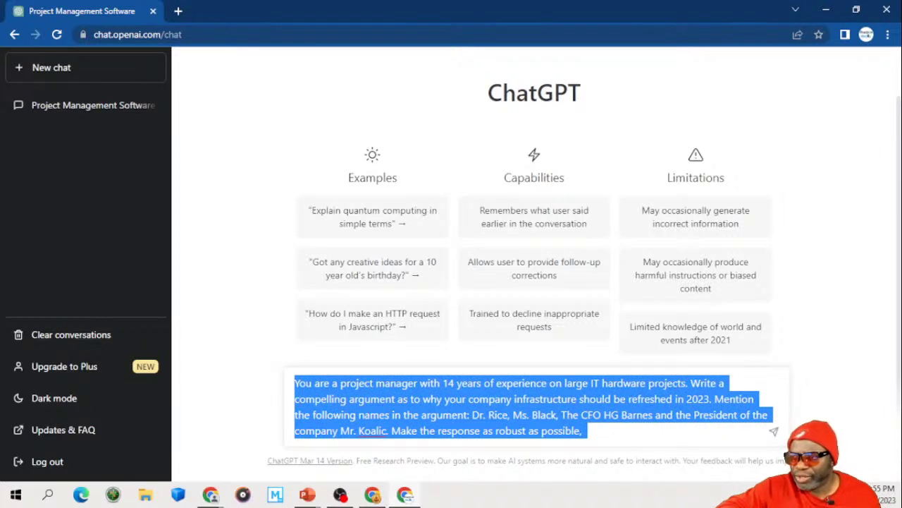
key("Right")
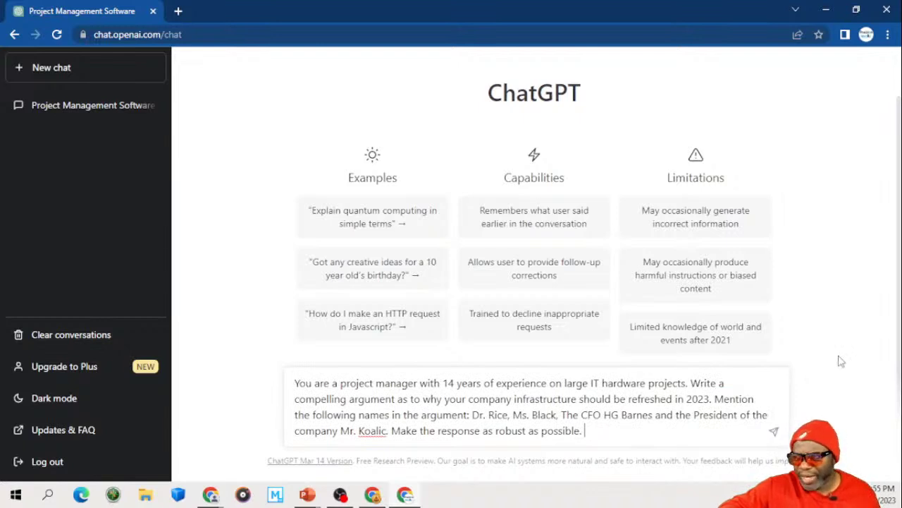
key("Return")
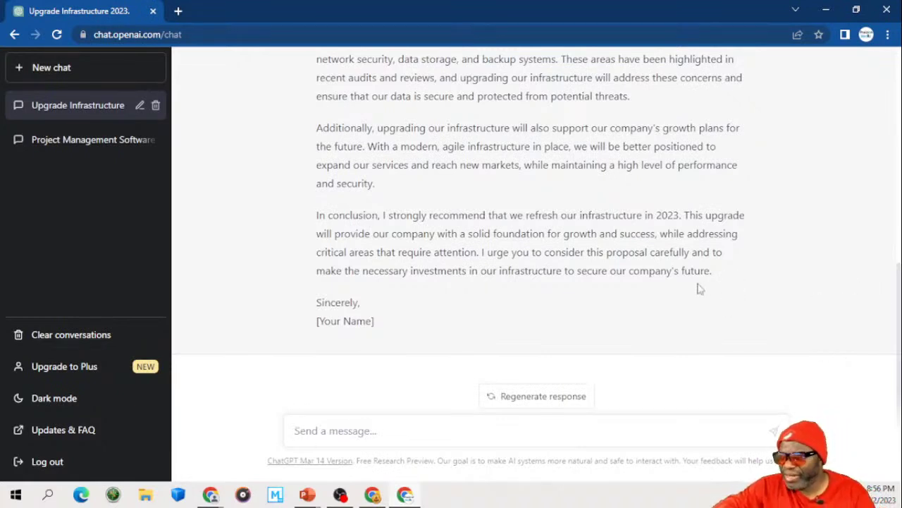
Step: Look through the generated infrastructure refresh letter and paste the copied prompt into the message field
scroll(698, 287, "up", 1)
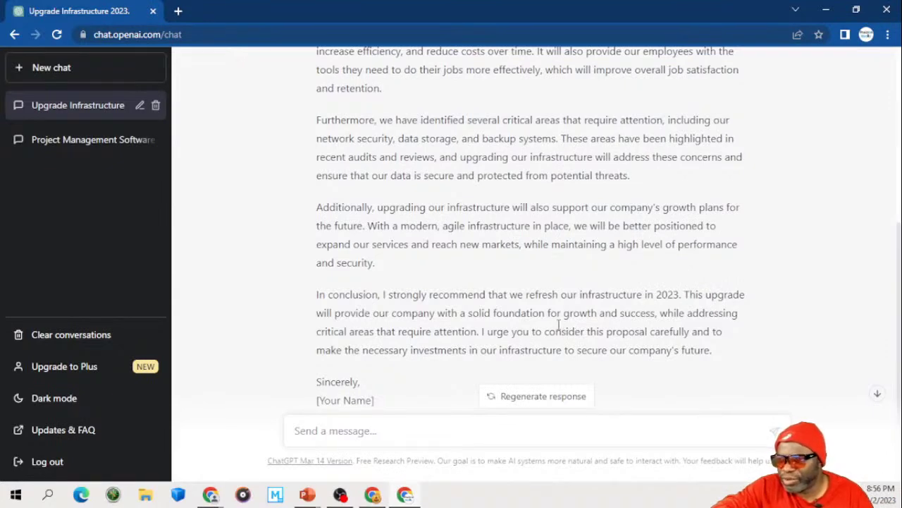
scroll(559, 324, "up", 5)
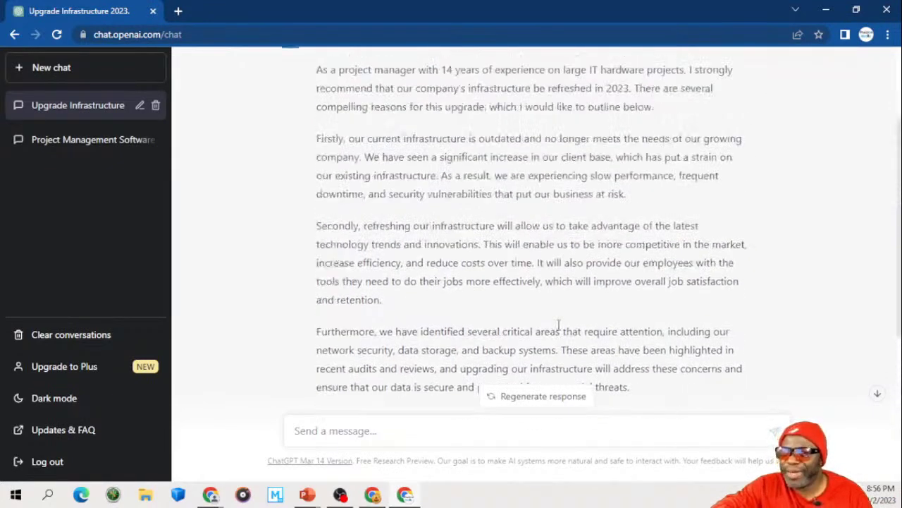
scroll(558, 324, "down", 2)
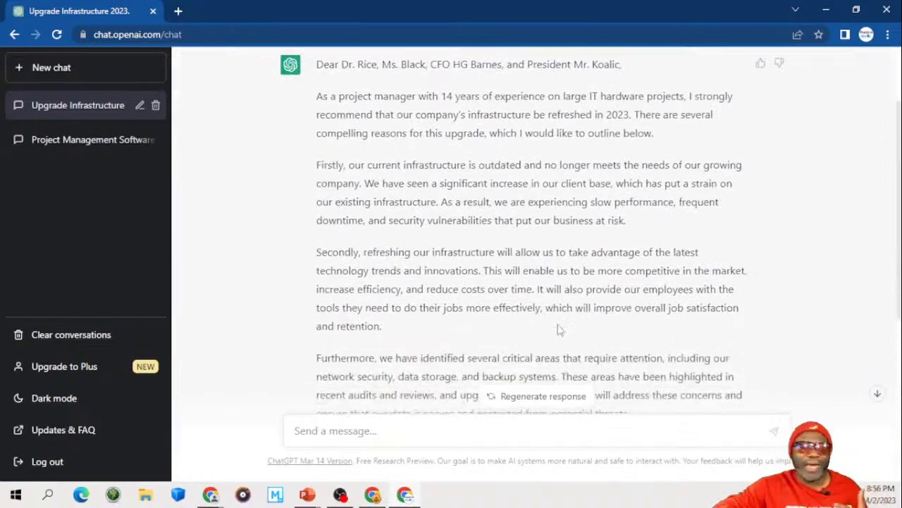
scroll(558, 325, "down", 4)
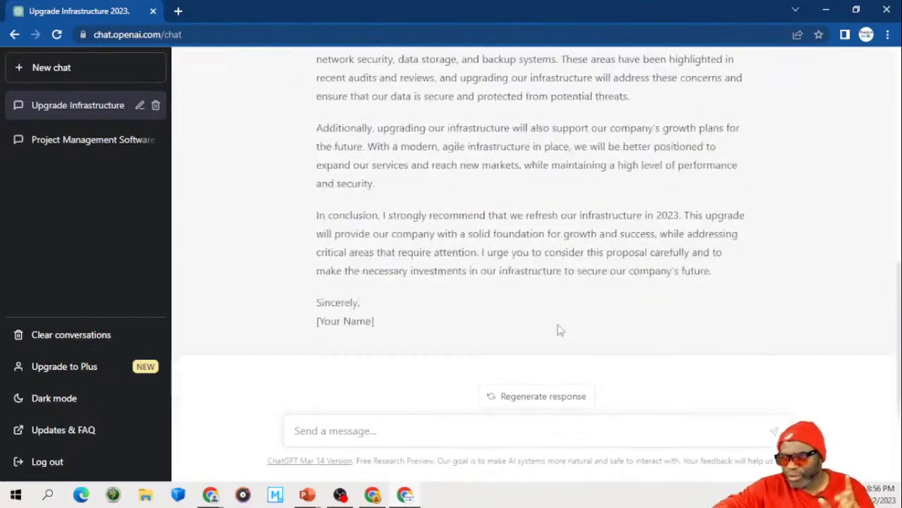
left_click(430, 431)
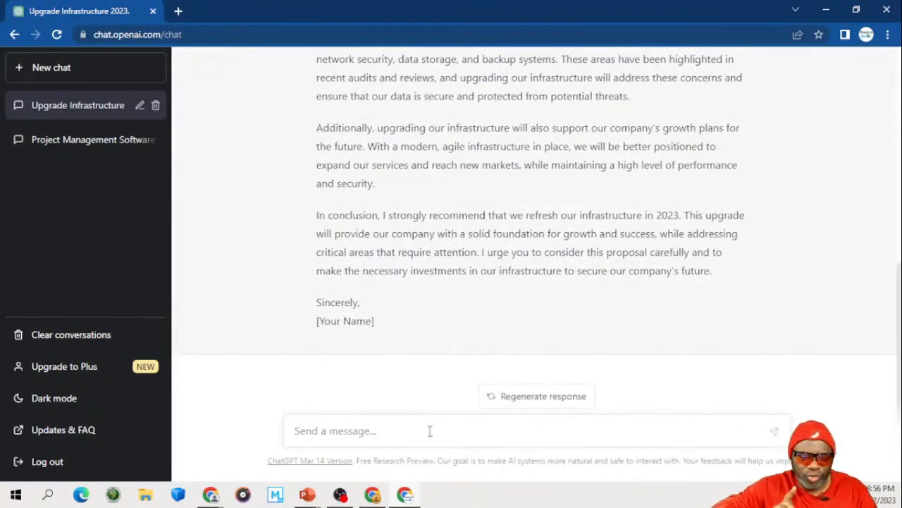
key("ctrl+v")
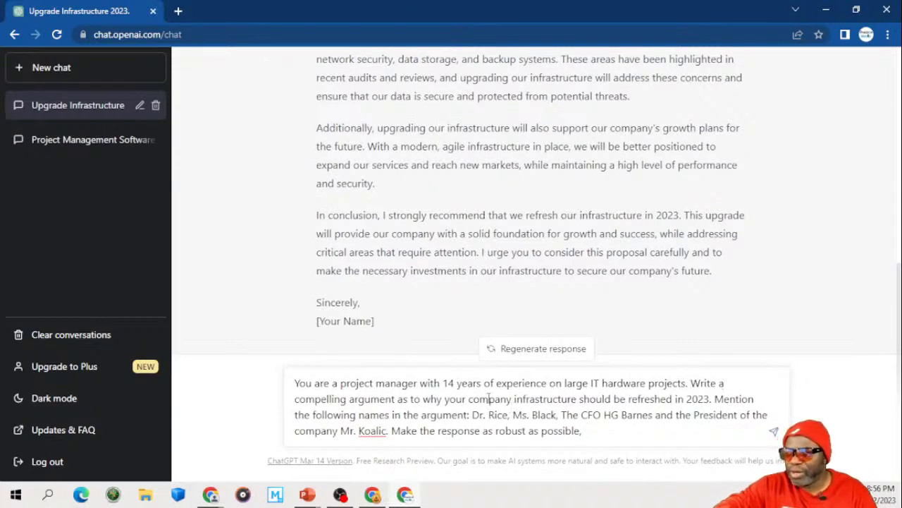
Step: Replace everything after the pasted prompt's opening role sentence with "Build a compelling argument in tabular"
left_click_drag(691, 383, 731, 443)
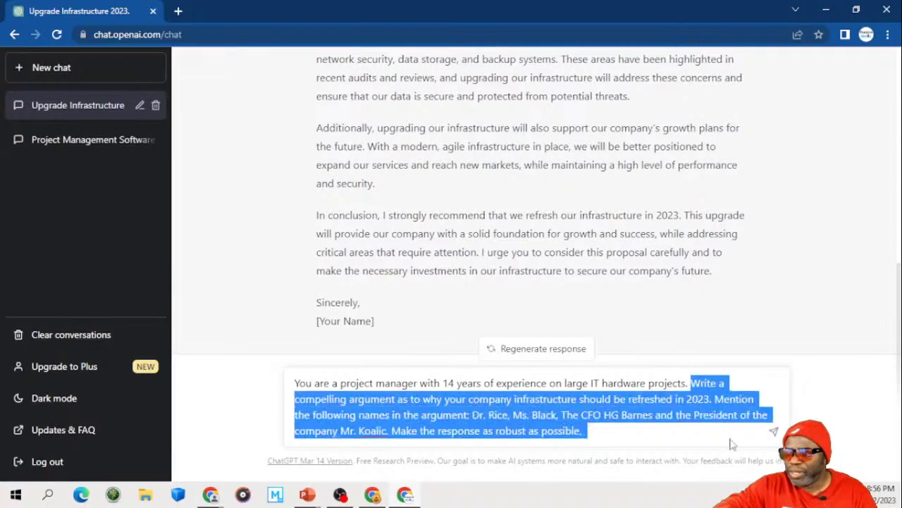
key("BackSpace")
type("Buil")
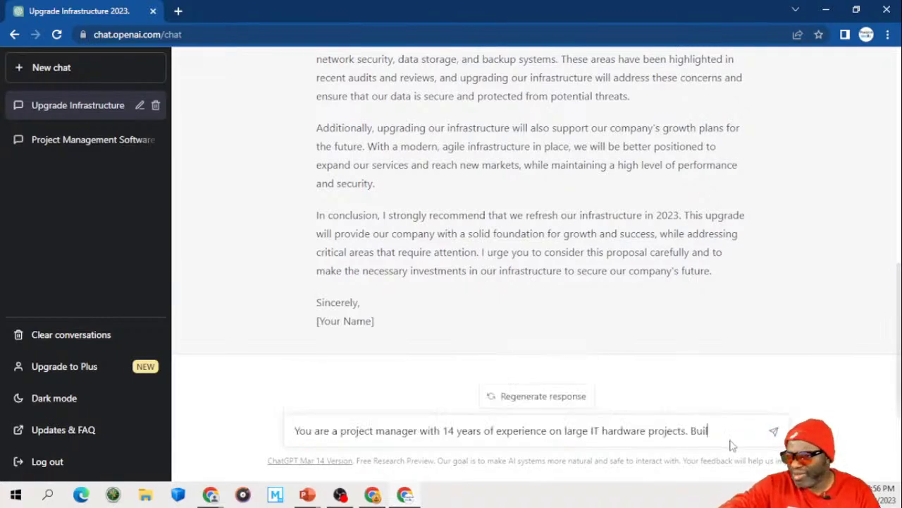
type("d a ")
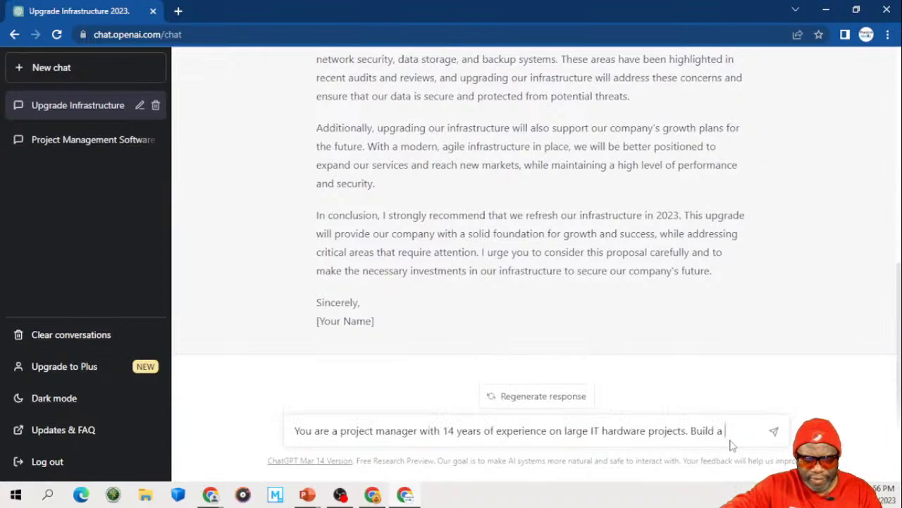
type("compelling")
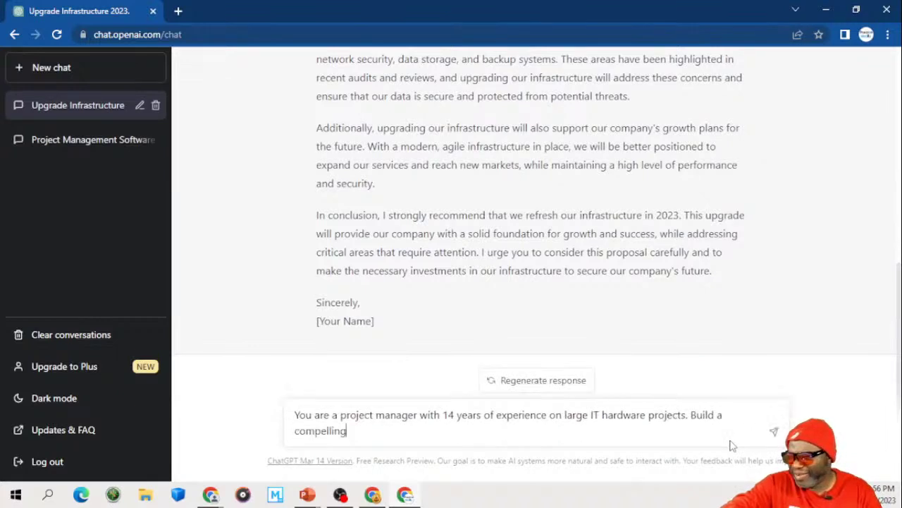
type(" argu")
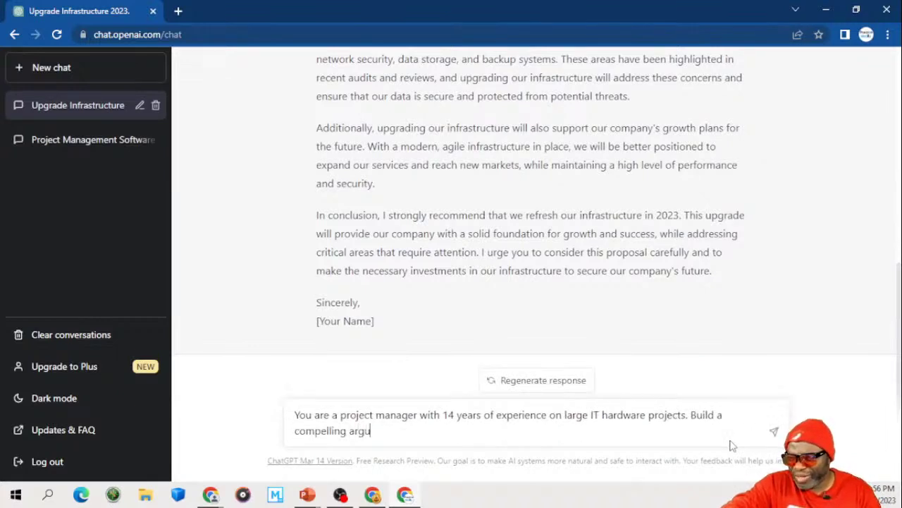
type("ment in")
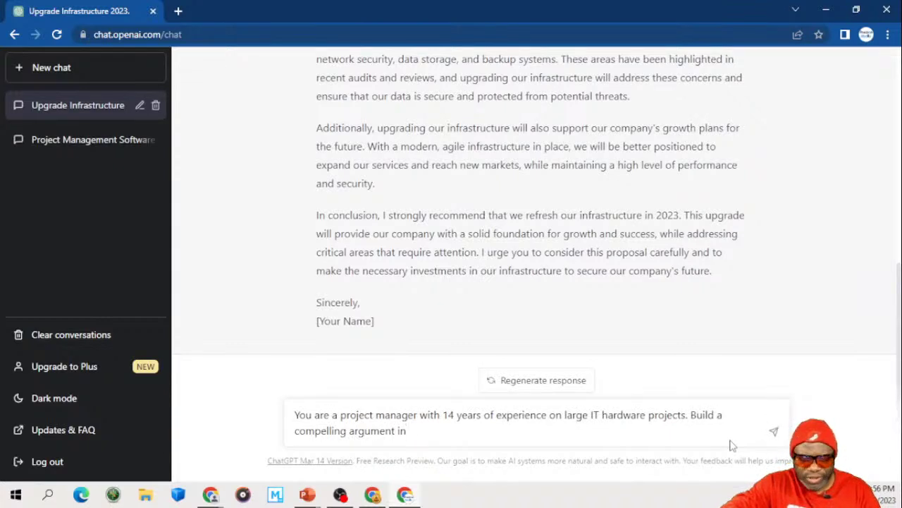
type(" tabular ")
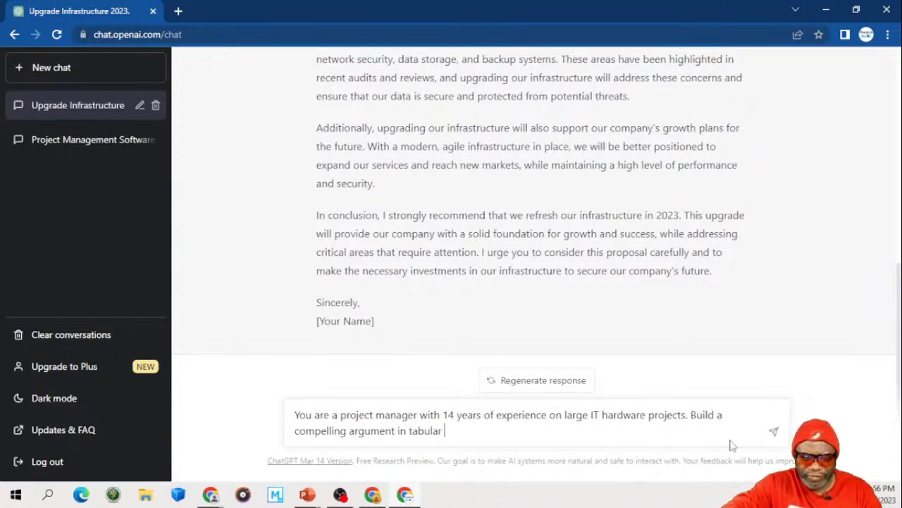
Step: Continue the request with "view showing the pros and the cons of a hardware and software upgrade"
type("view sh")
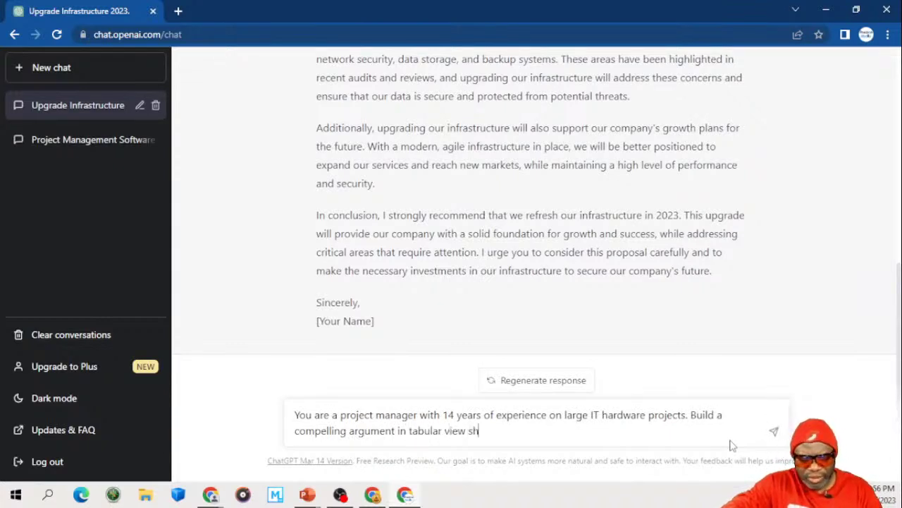
type("owing the pros")
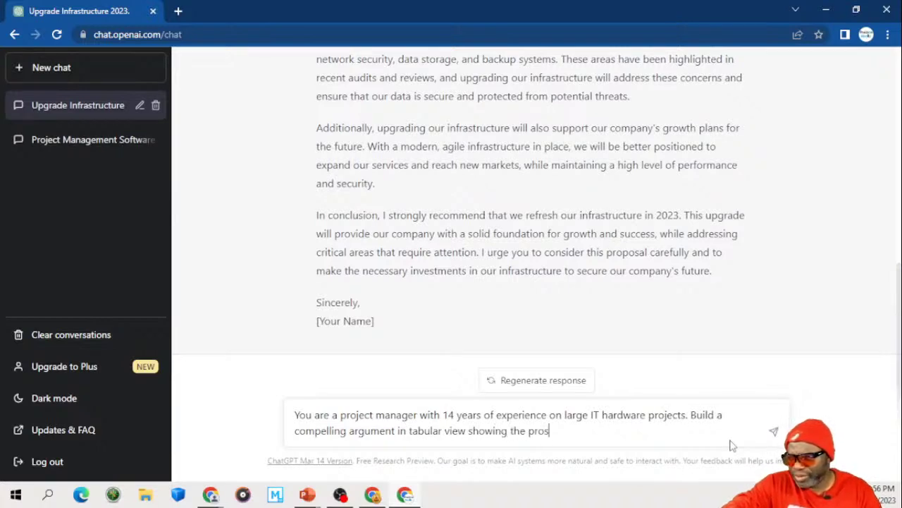
type(" and the")
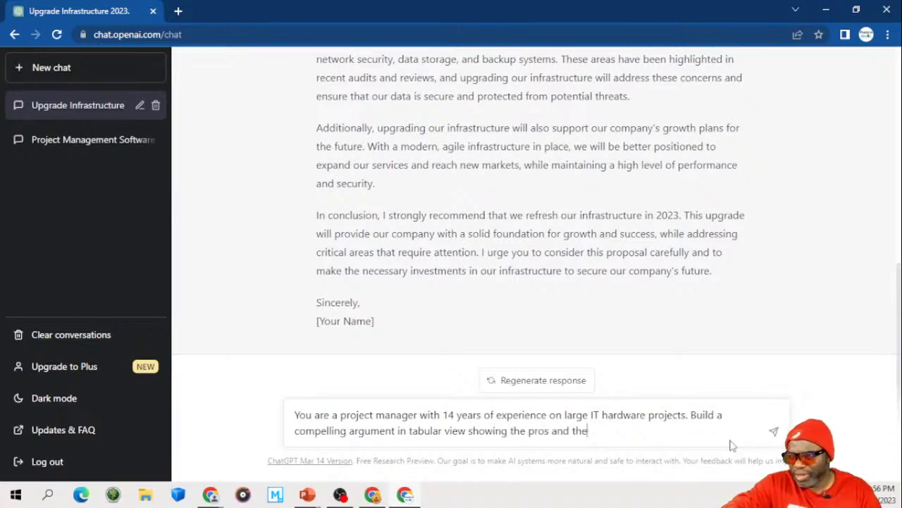
type(" cons of a")
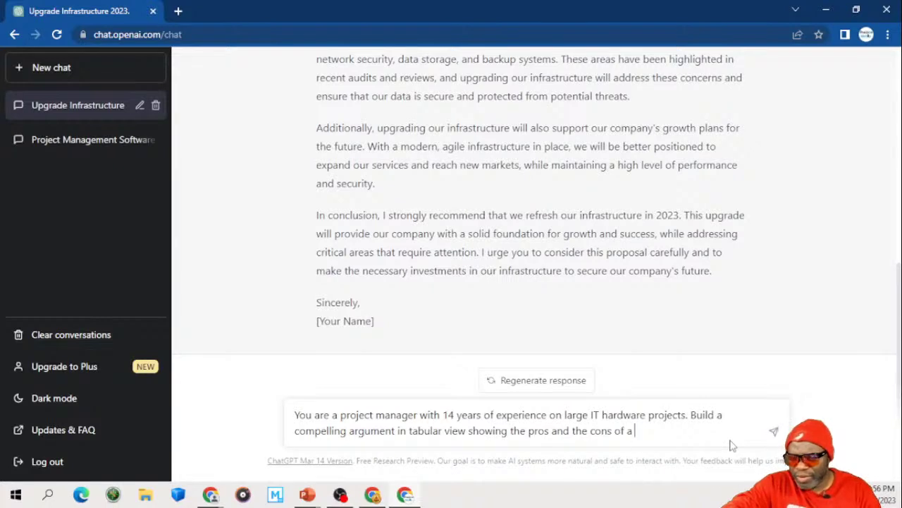
type("hard")
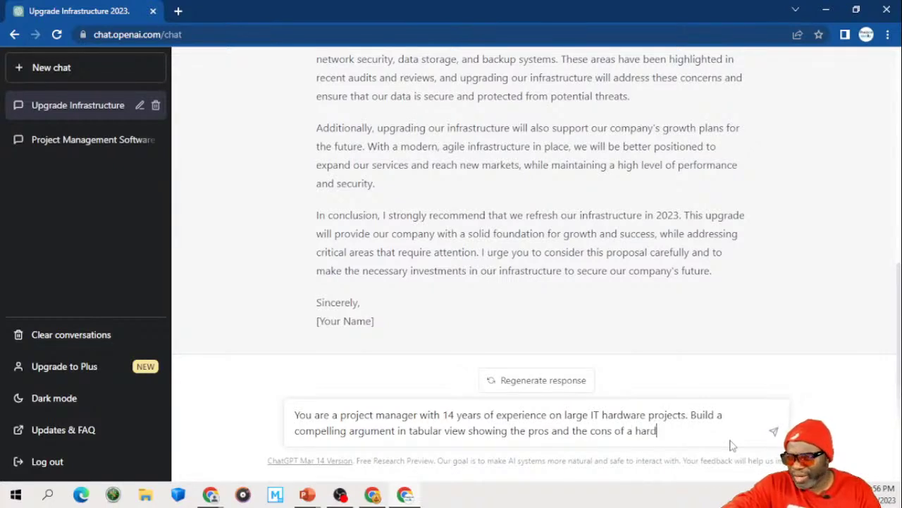
type("ware and ")
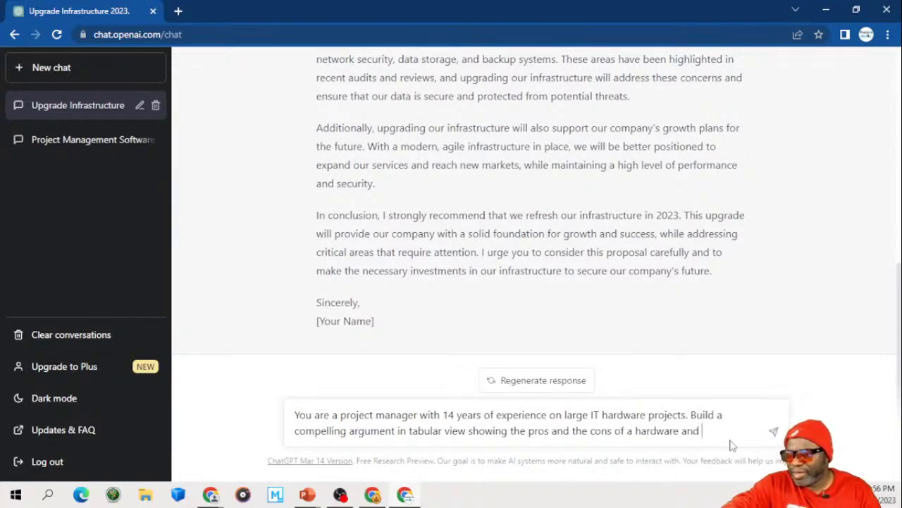
type("software ")
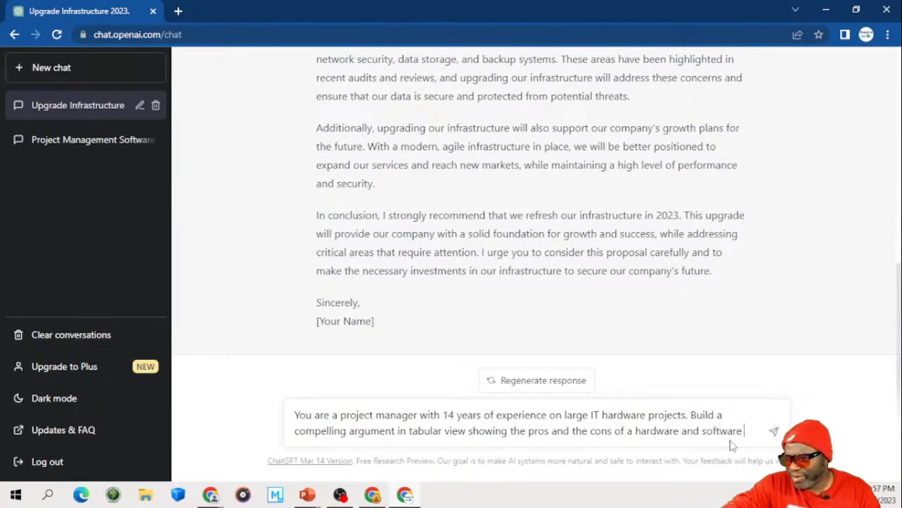
type("upgrade")
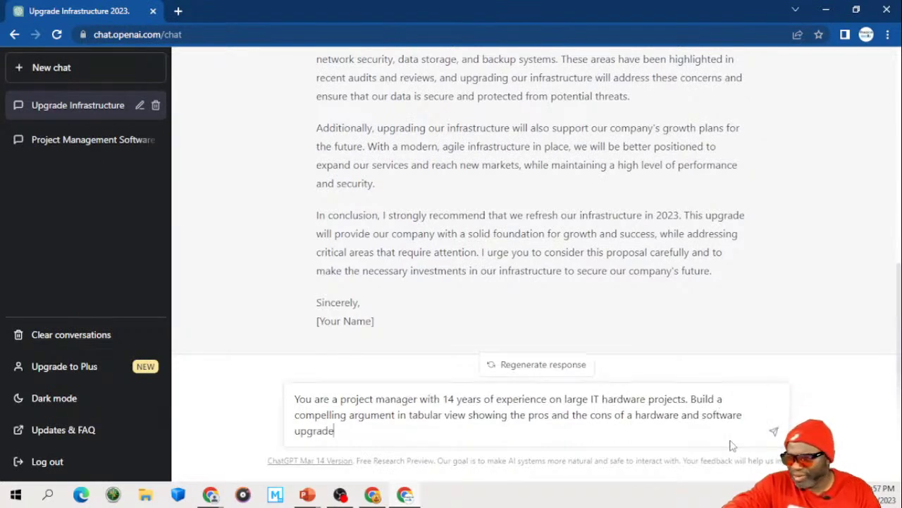
Step: End the sentence, add "Include the cost benefit analysis in a separate field." and submit the prompt
type(". Inclu")
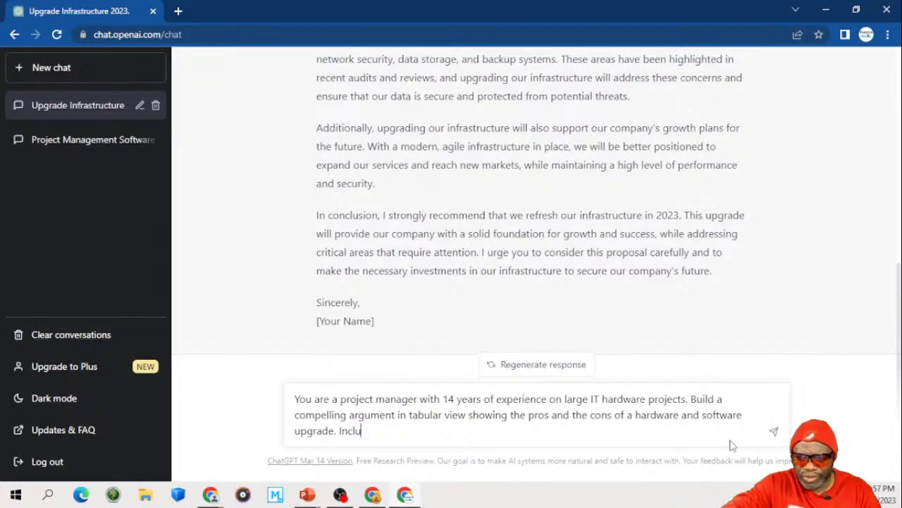
type("de the cost")
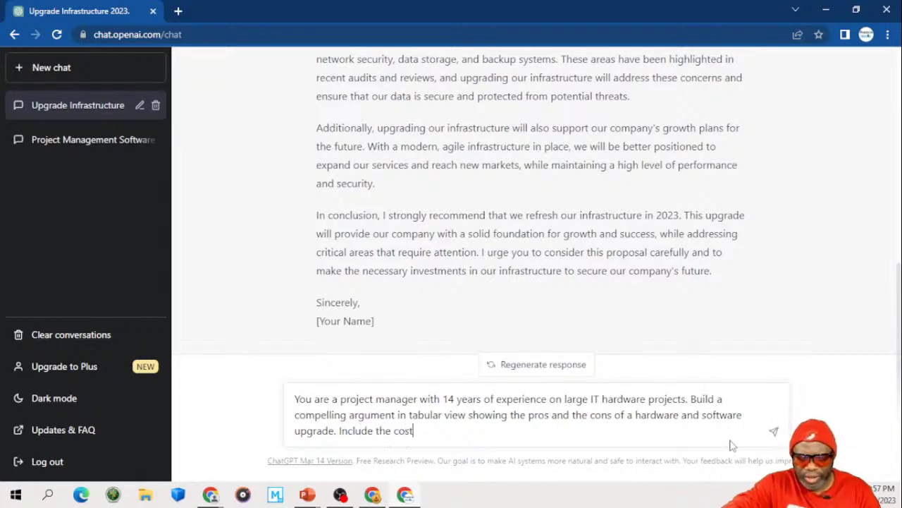
type(" benefit ana")
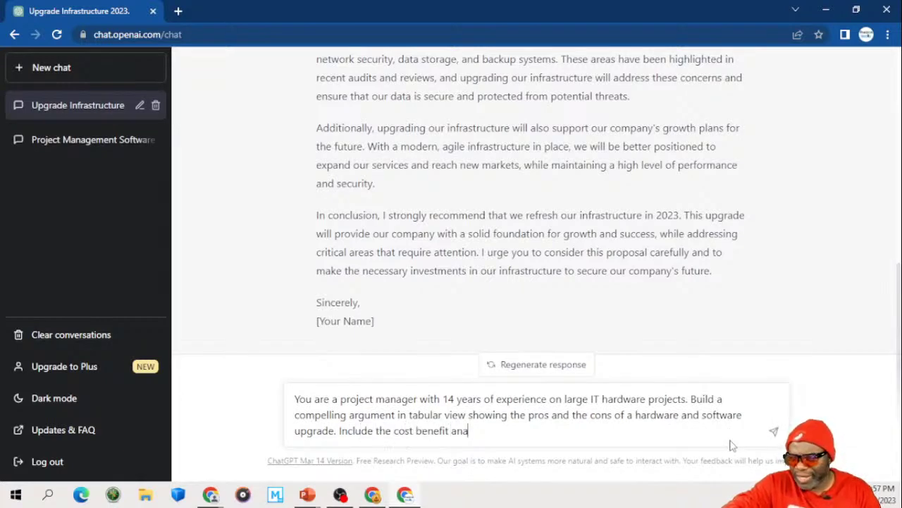
type("lysis in a")
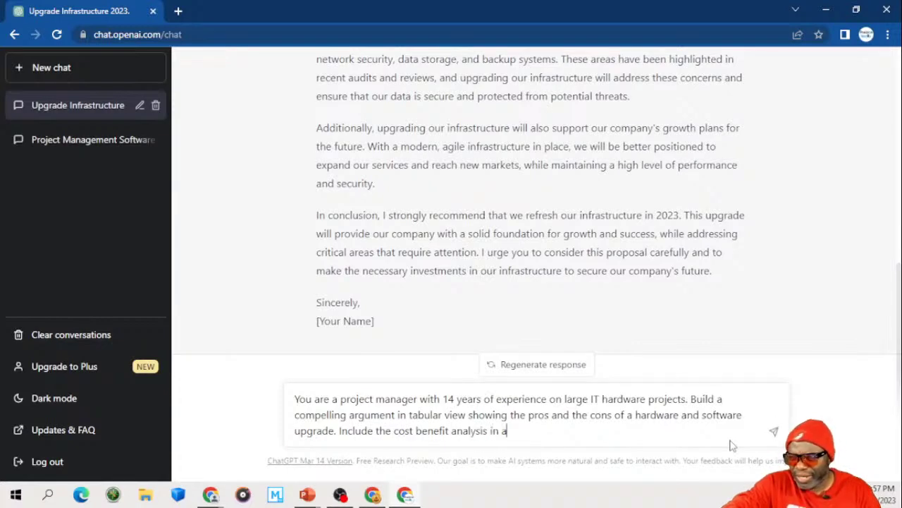
type(" separate")
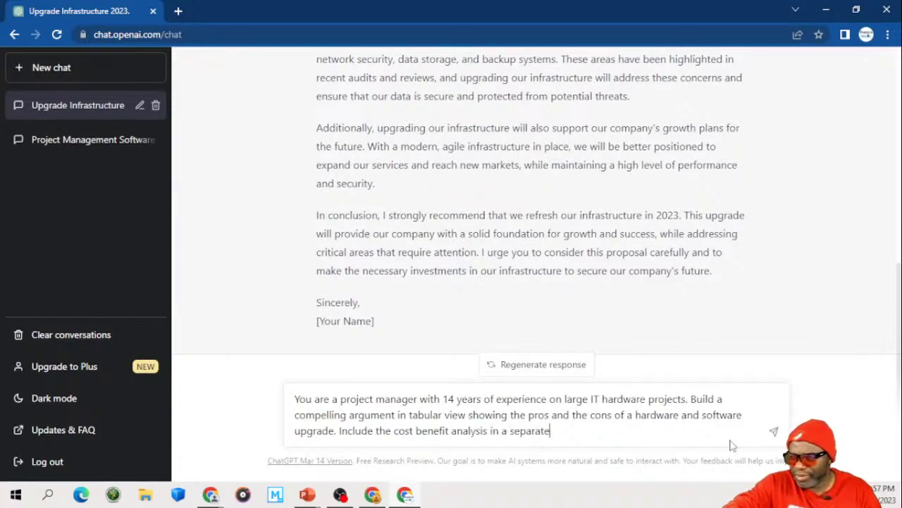
type(" field.")
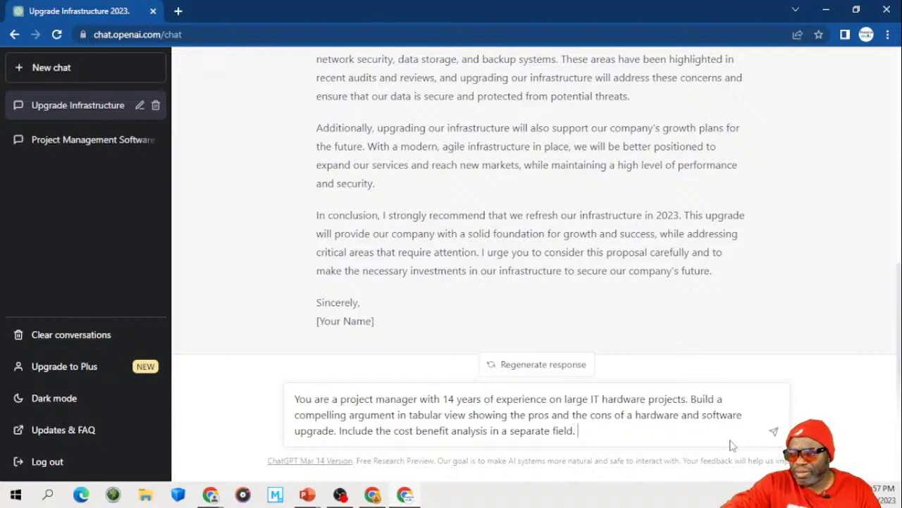
key("Return")
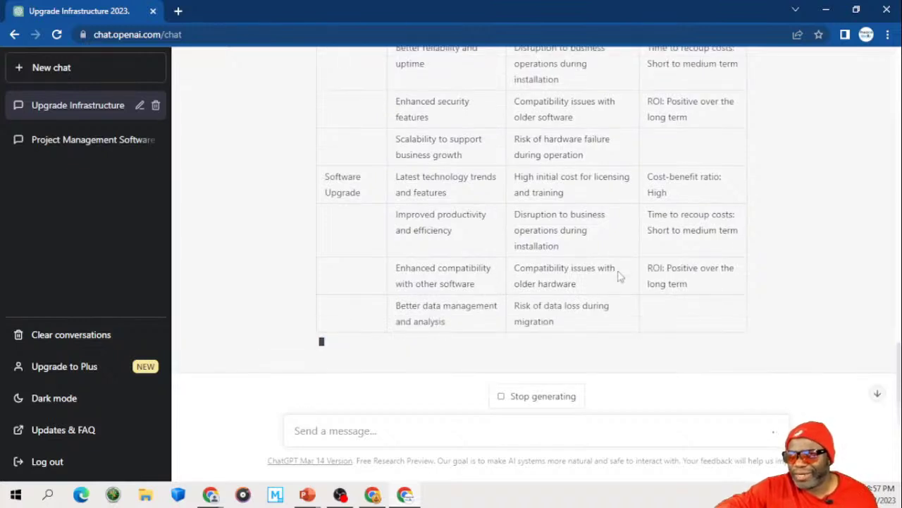
Step: Examine the generated pros, cons and cost benefit table and the summary paragraphs below it
scroll(619, 277, "up", 3)
scroll(619, 276, "up", 1)
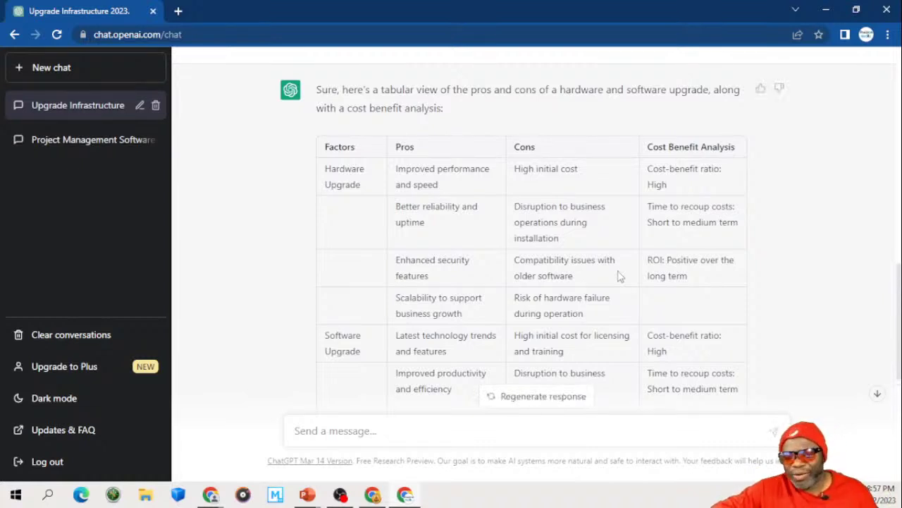
scroll(619, 276, "down", 1)
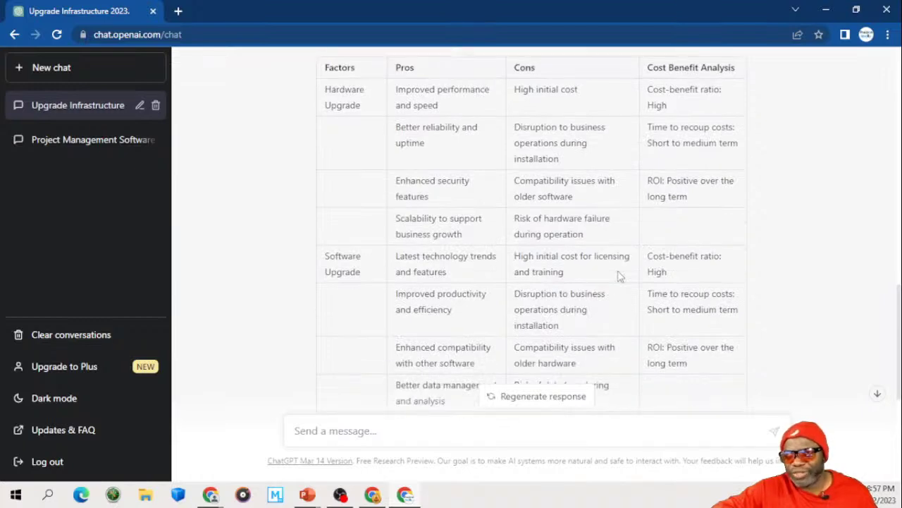
scroll(619, 277, "down", 2)
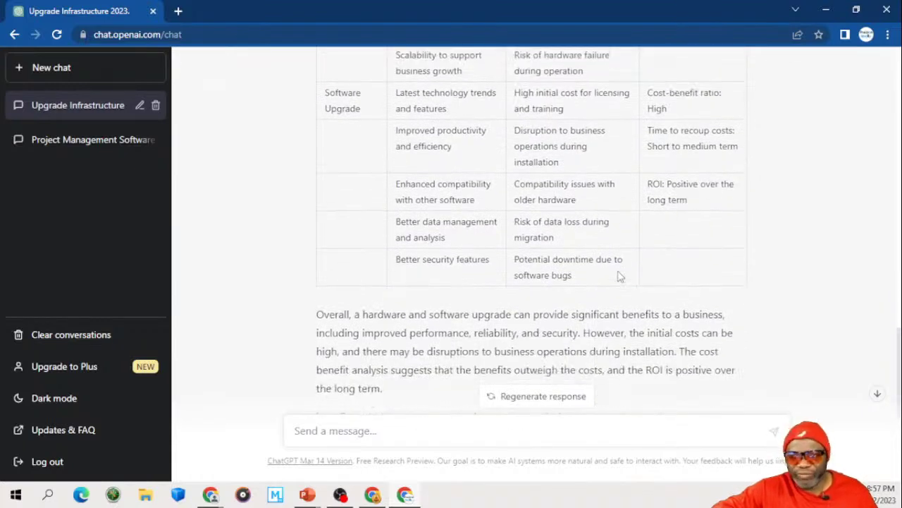
scroll(619, 276, "down", 1)
scroll(619, 276, "down", 1)
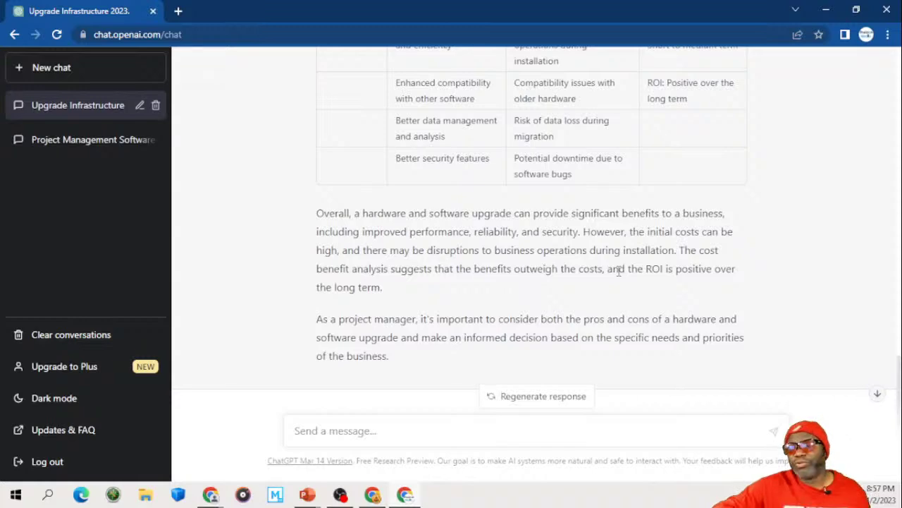
scroll(619, 273, "up", 3)
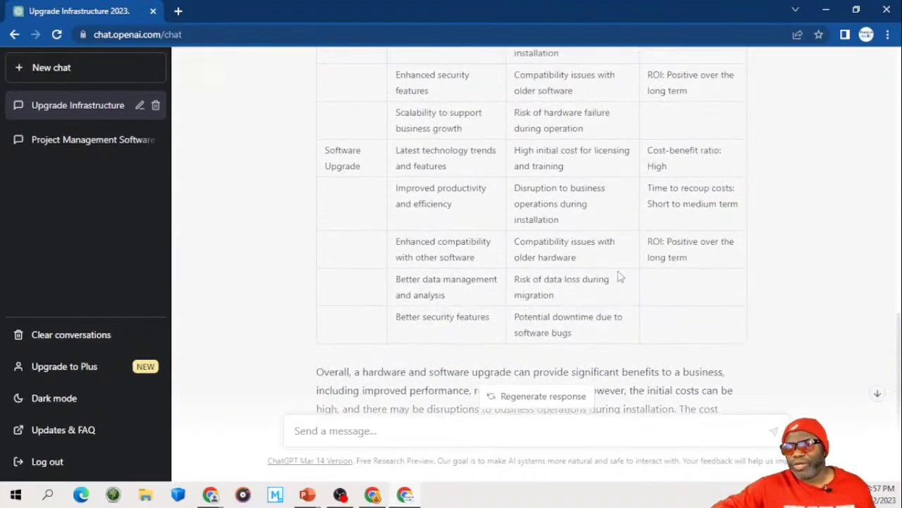
scroll(619, 276, "up", 3)
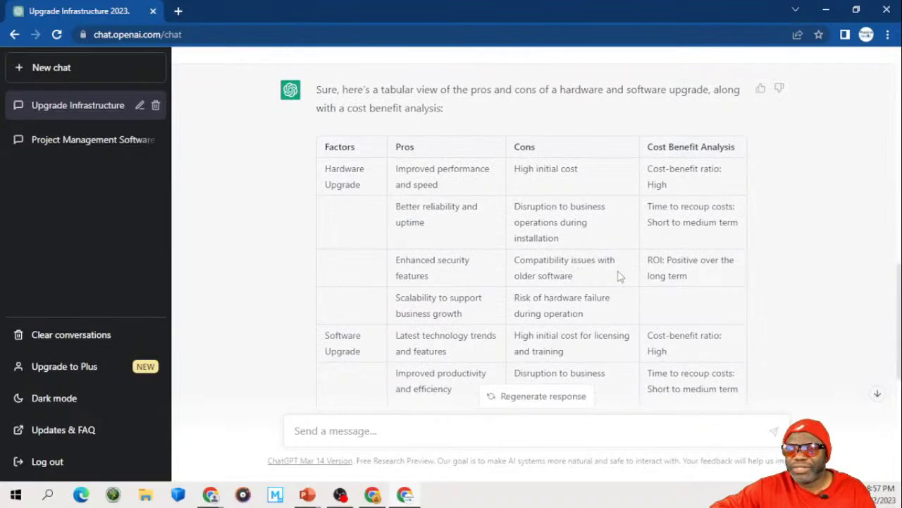
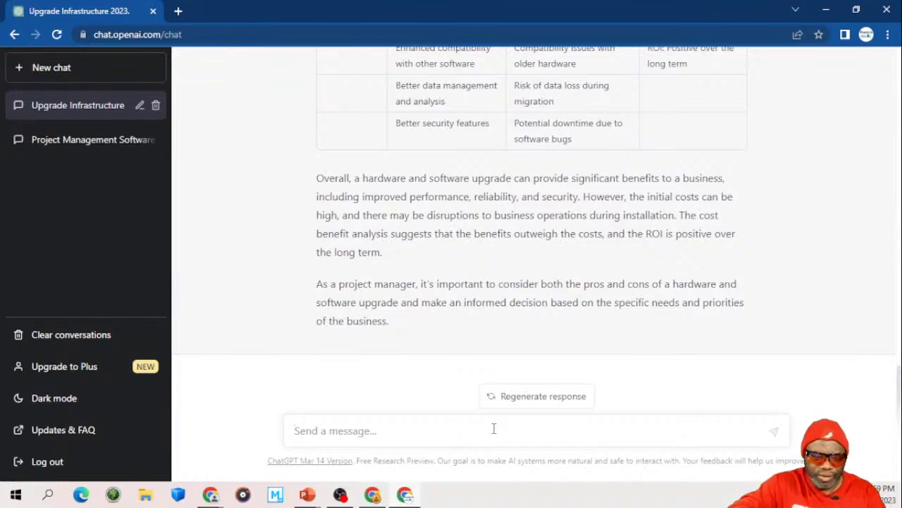
type("Create")
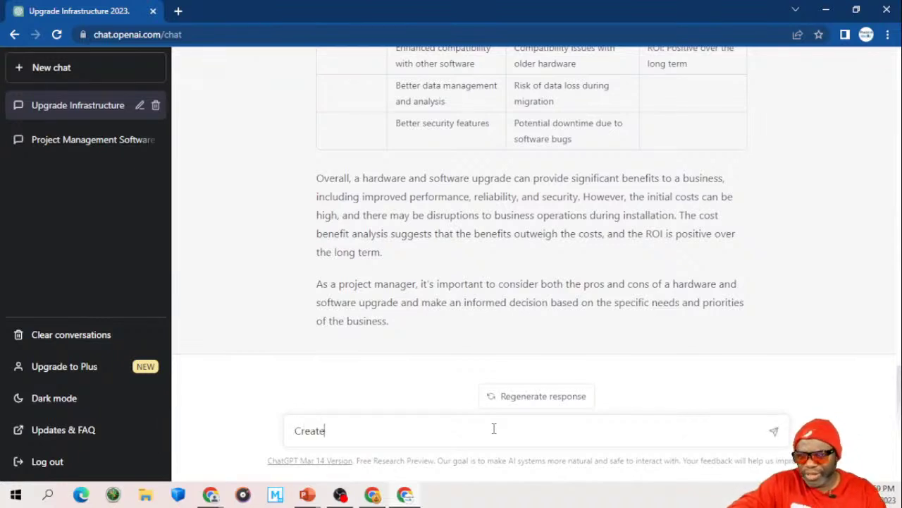
type(" a backlog")
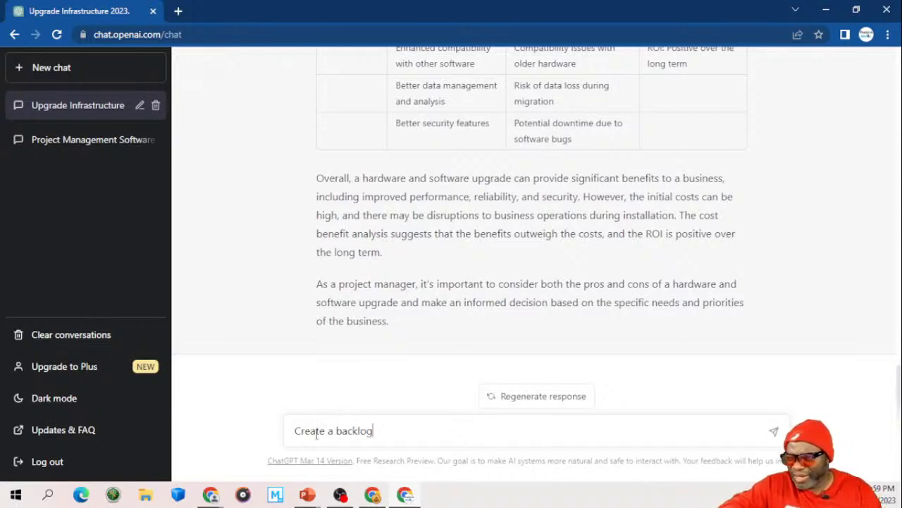
type("Write a compelling argument as to why your company infrastructure should be refreshed in 2023. Mention the following names in the argument: Dr. Rice, Ms. Black, The CFO HG Barnes and the President of the company Mr. Koalic. Make the response as robust as possible,")
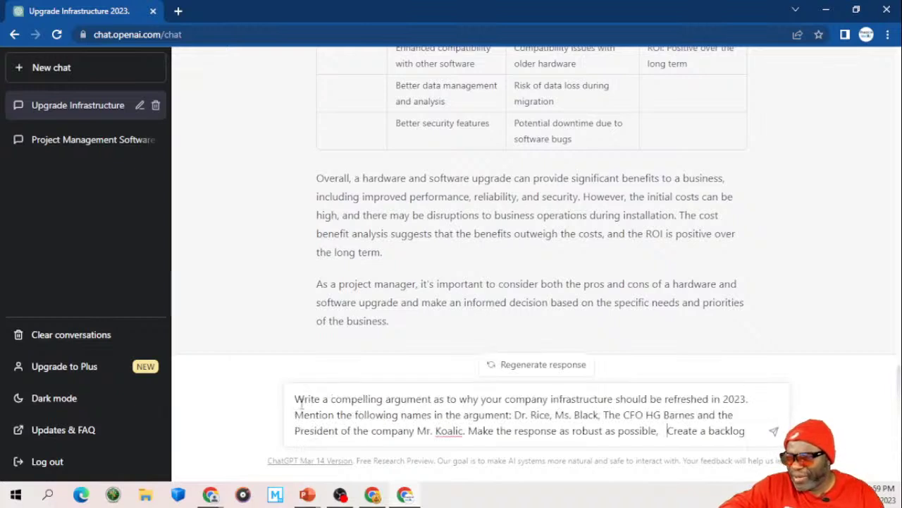
left_click_drag(294, 398, 463, 414)
key("ctrl+a")
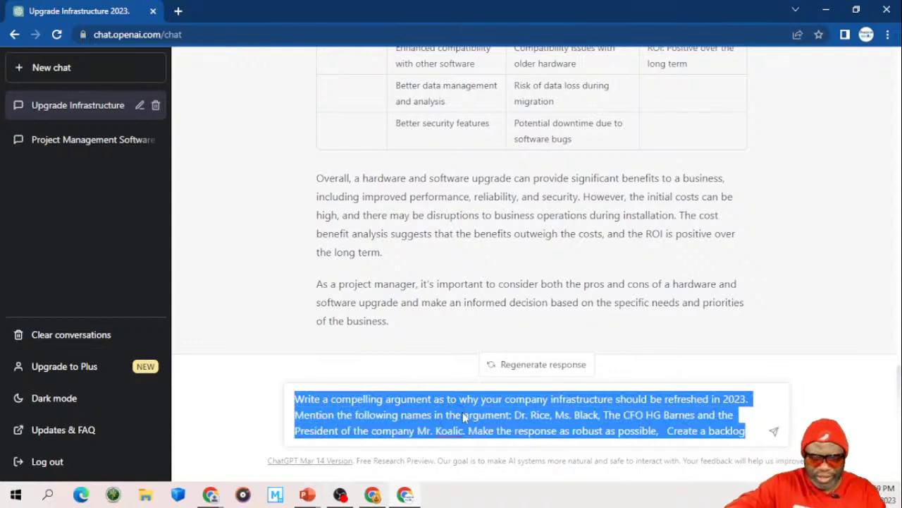
Step: Replace the selected old prompt text with "You are a Portfolio manager trying to make a case"
type("You are a")
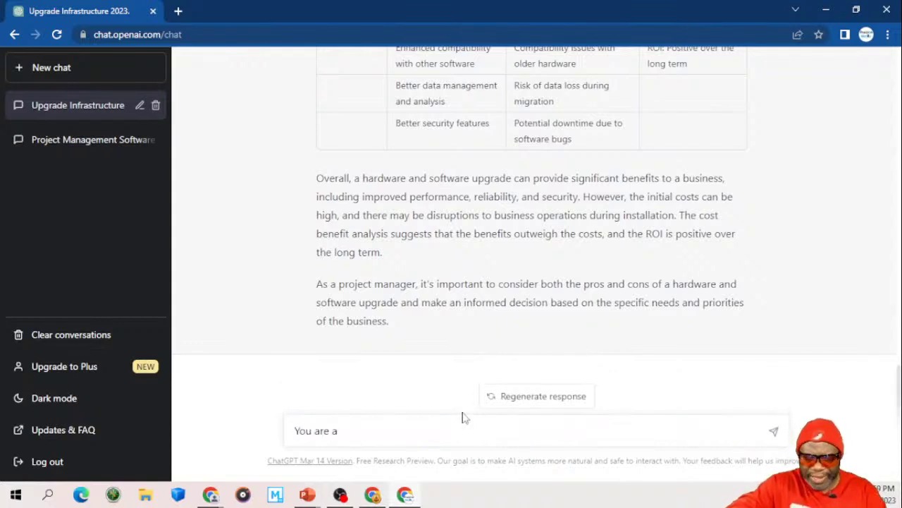
type(" Pro")
key("BackSpace")
type("tfolio m")
type("nage")
key("BackSpace")
key("BackSpace")
type("nage")
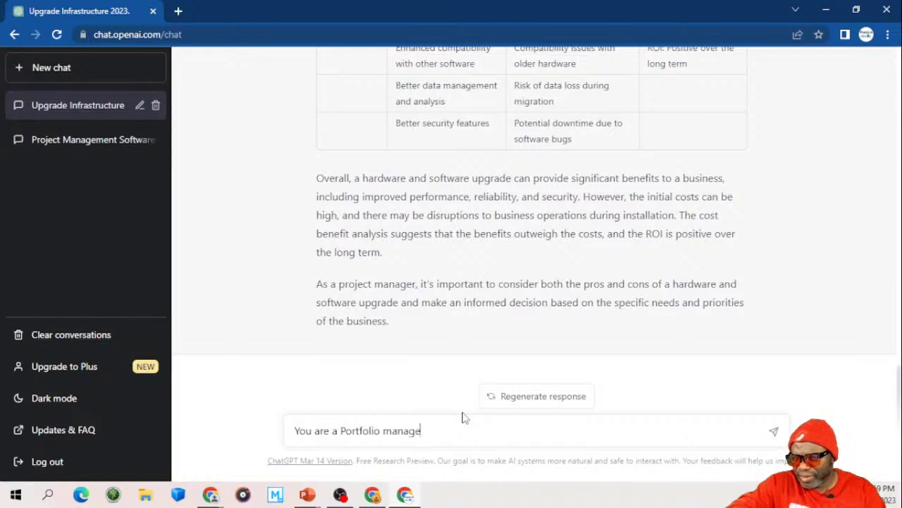
type("r trying to ")
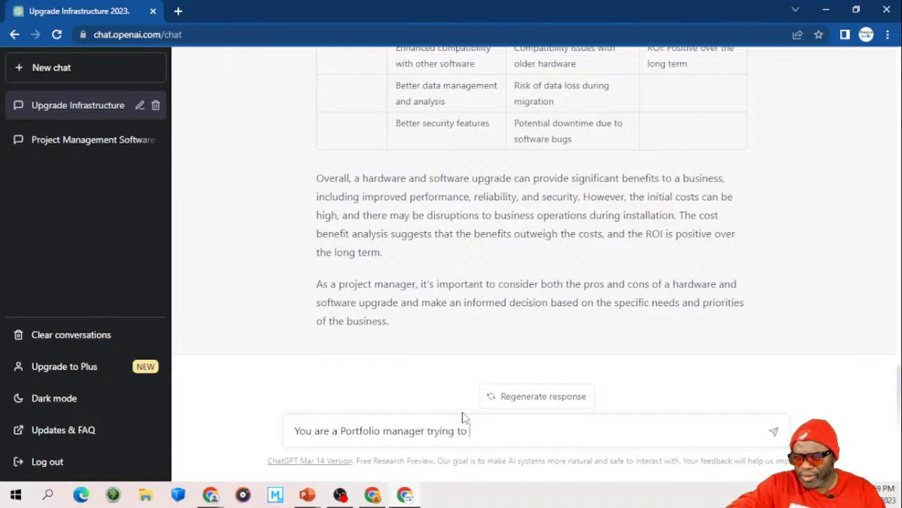
type("make a case ")
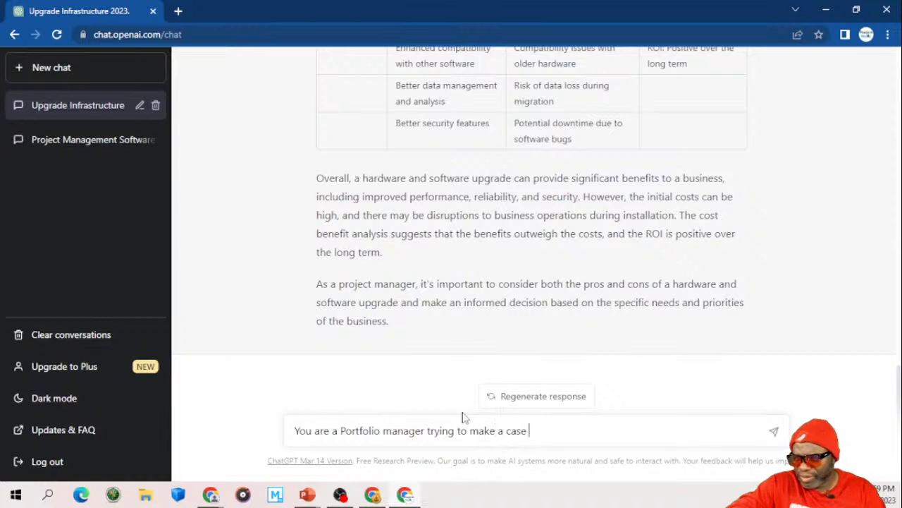
Step: Complete the prompt's role sentence with "for a hardware and software refresh for all infrastructure and windows."
type("for a h")
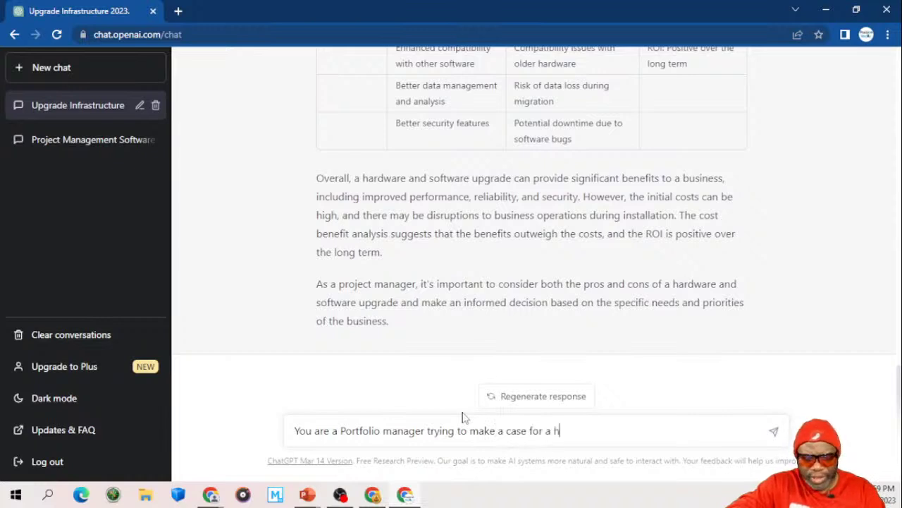
type("ardware")
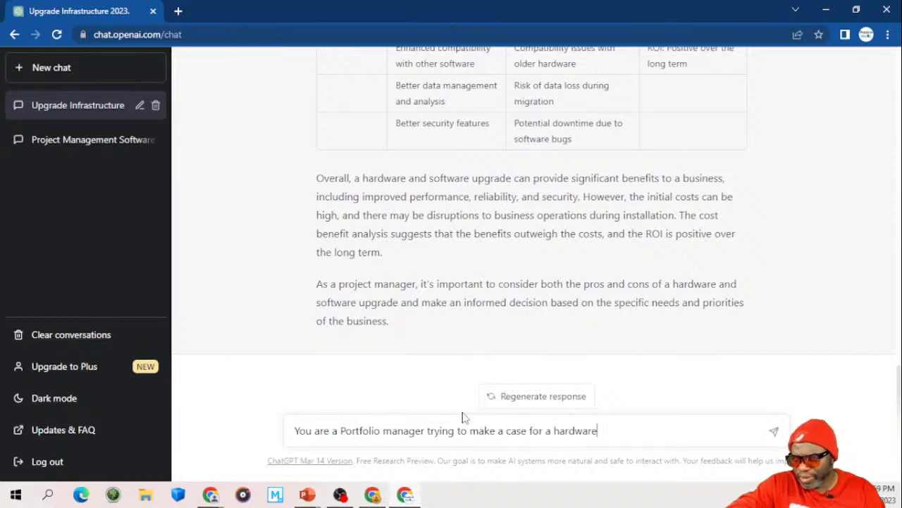
type(" and softwar")
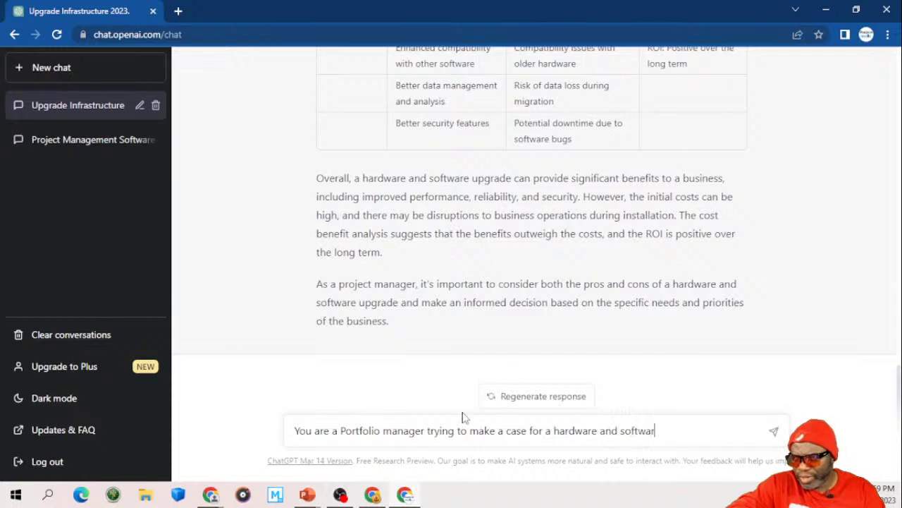
type("e refresh")
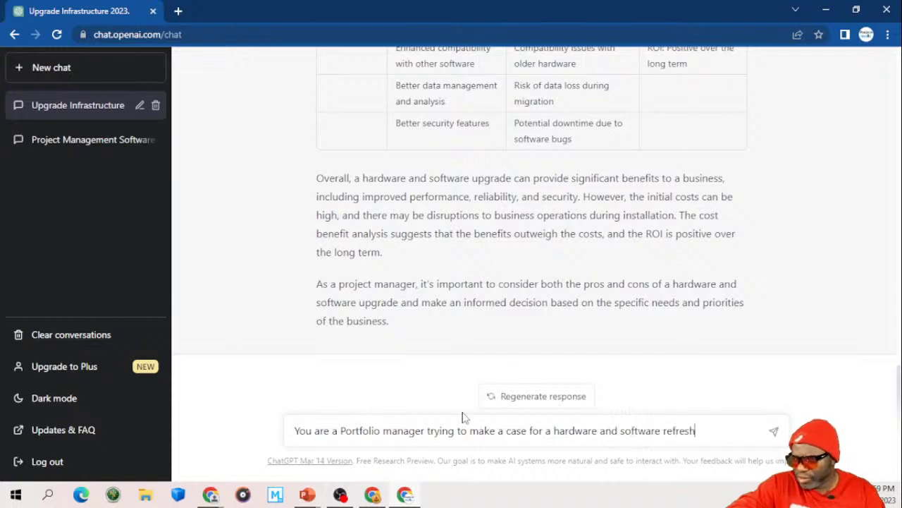
type(" for")
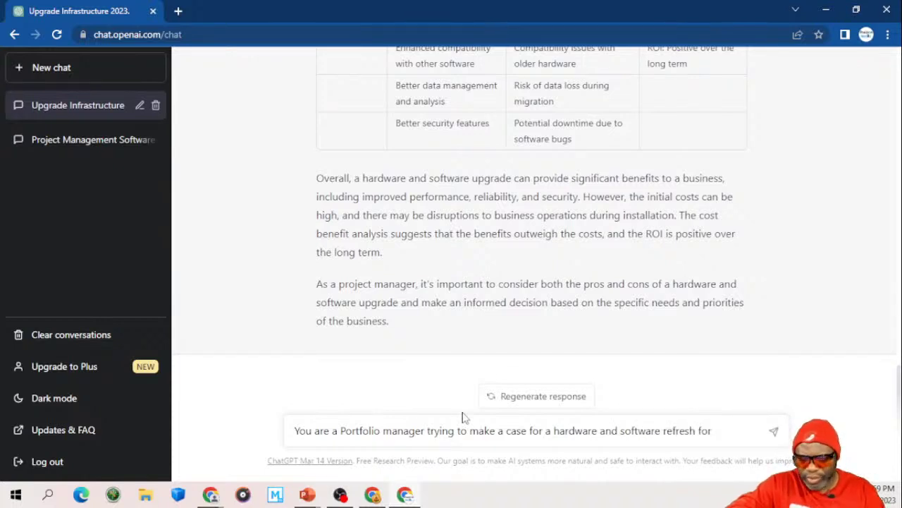
type(" all infr")
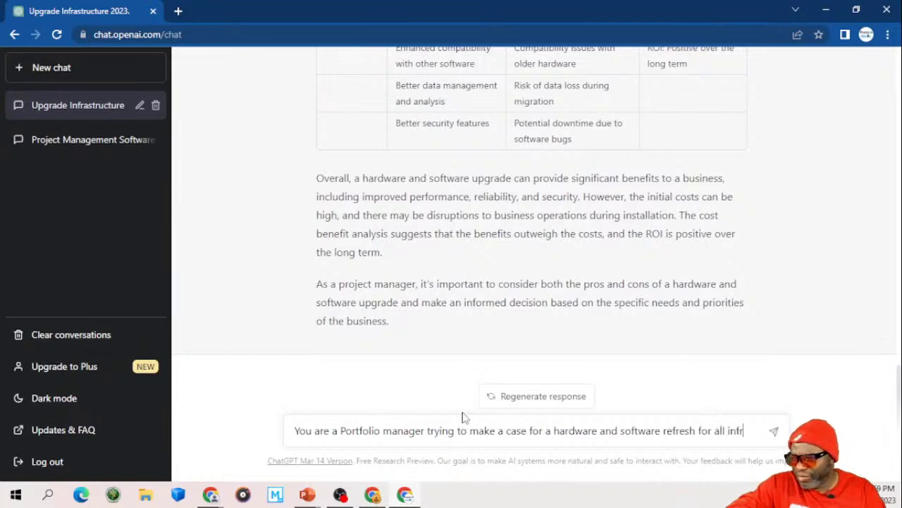
type("astru")
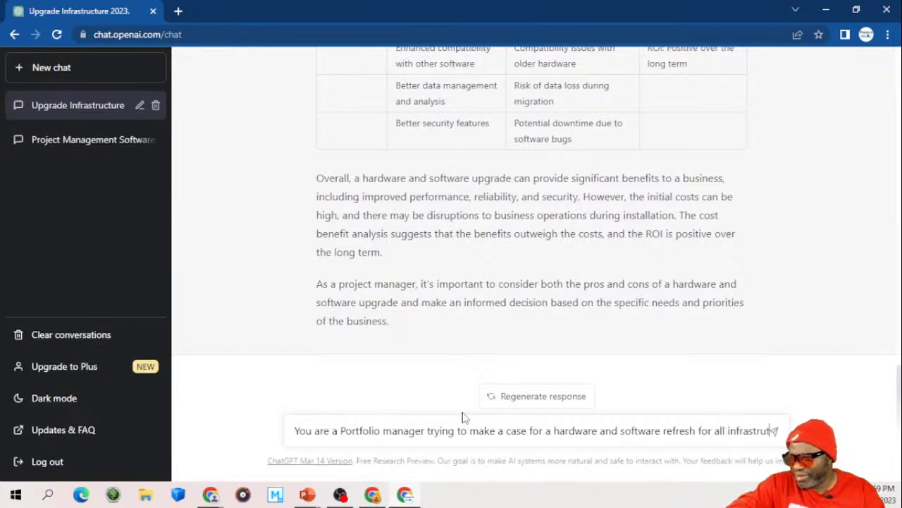
type("cture and windoe")
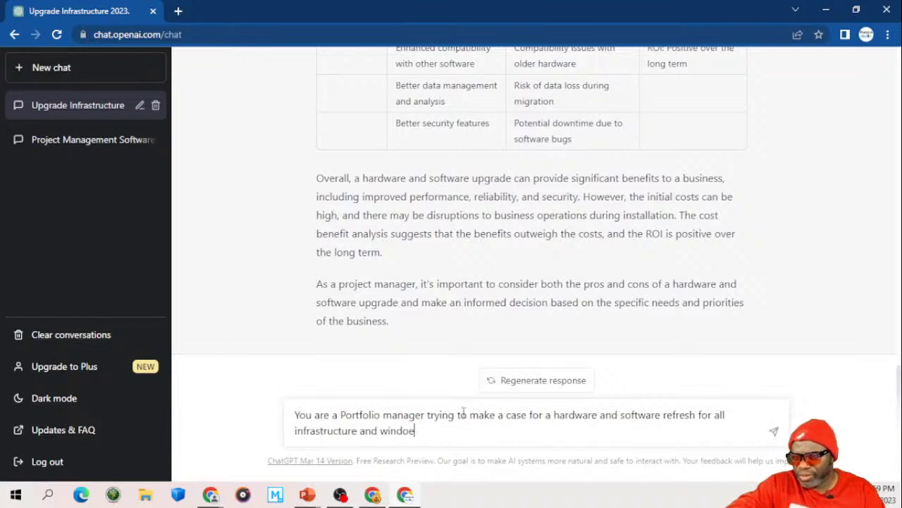
key("BackSpace")
type("ws. ")
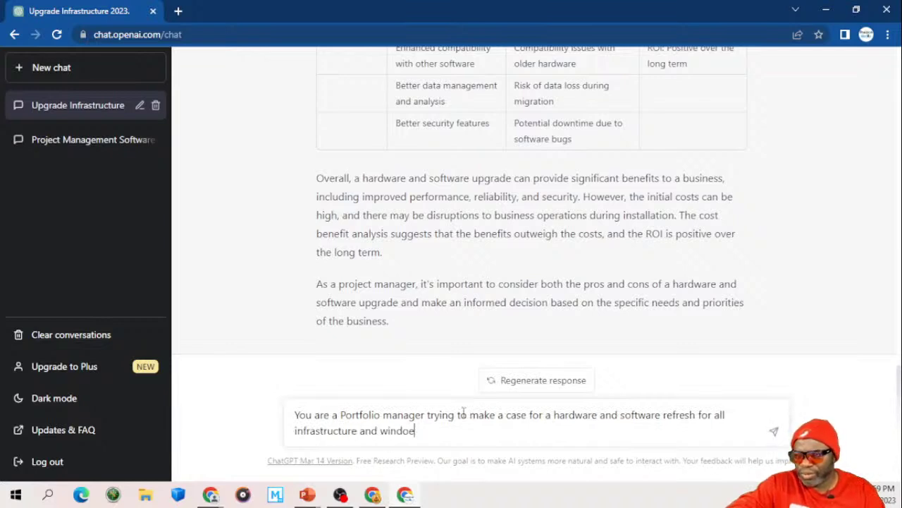
Step: Add the request "Create a product backlog for this endeavor breaking the information down into" to the prompt
type("Create a prod")
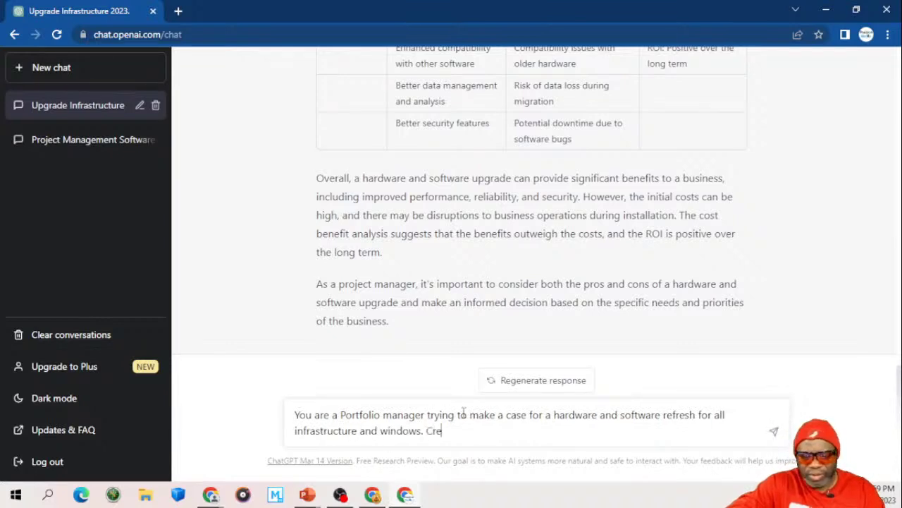
type("uct backlog")
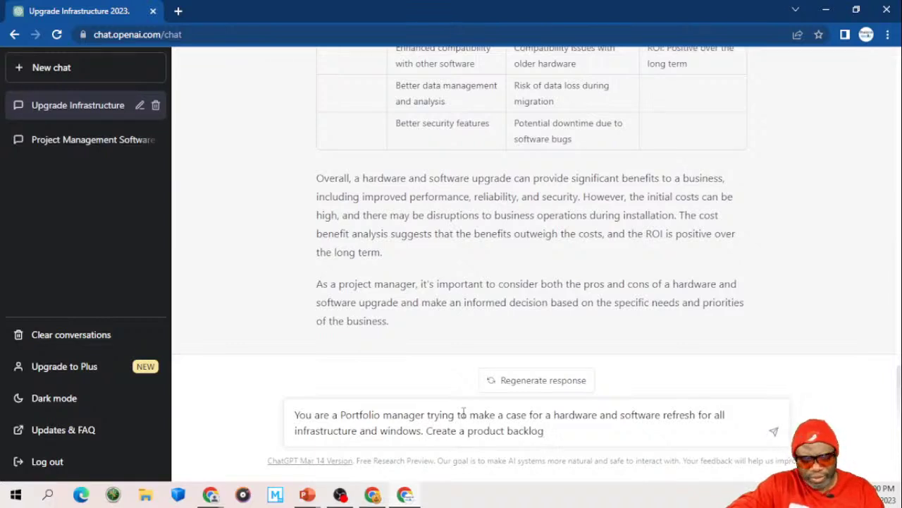
type(" for this")
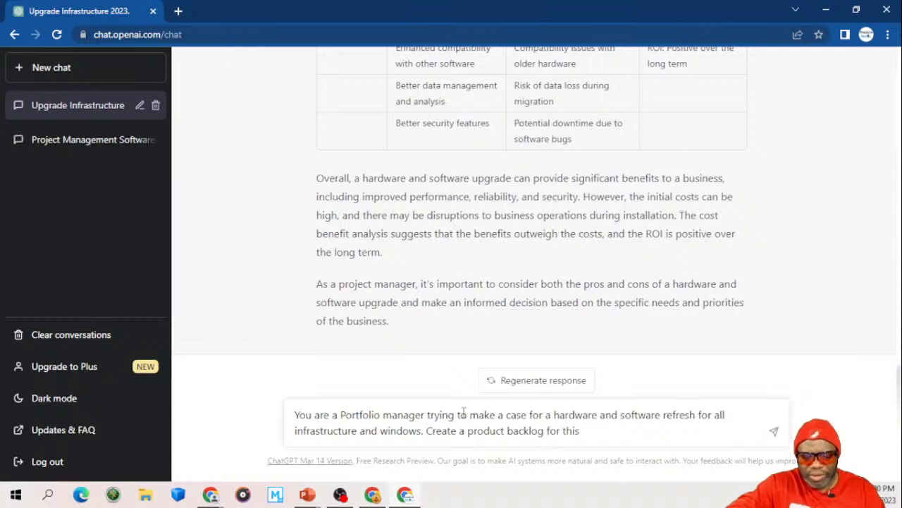
type(" ende")
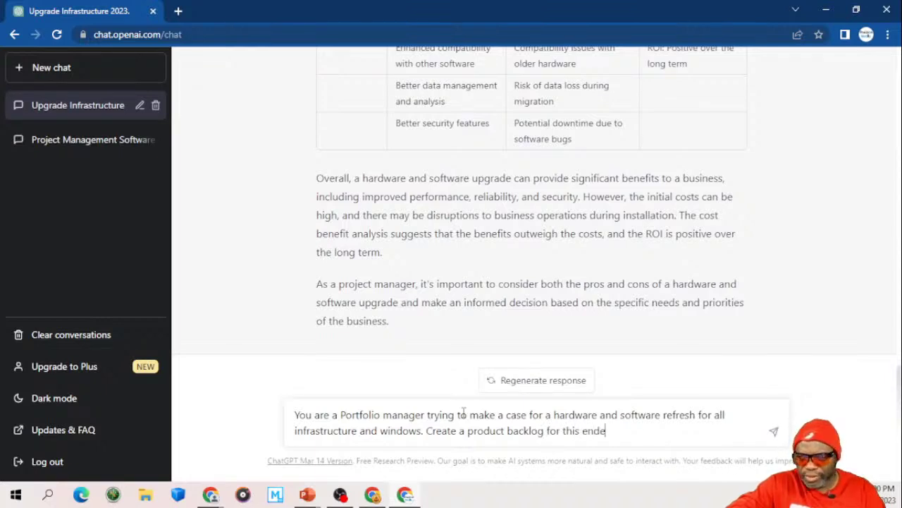
type("avor br")
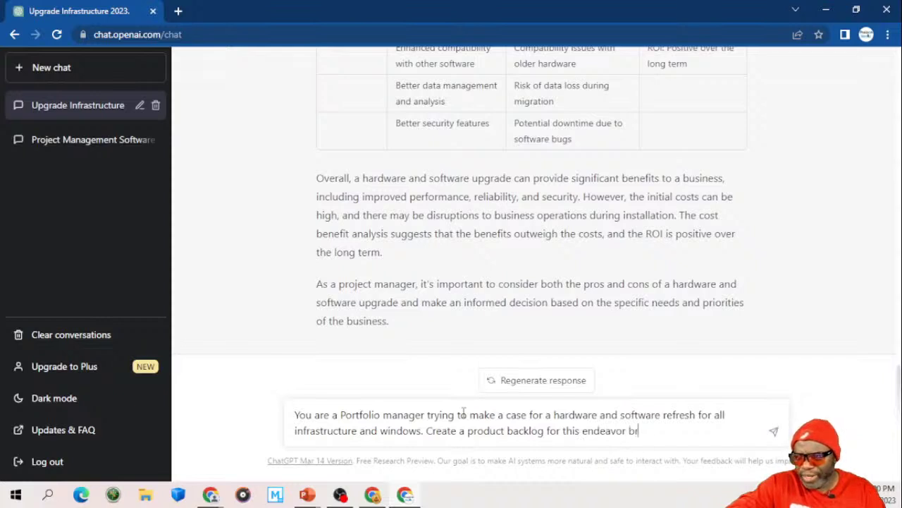
type("eaking the inf")
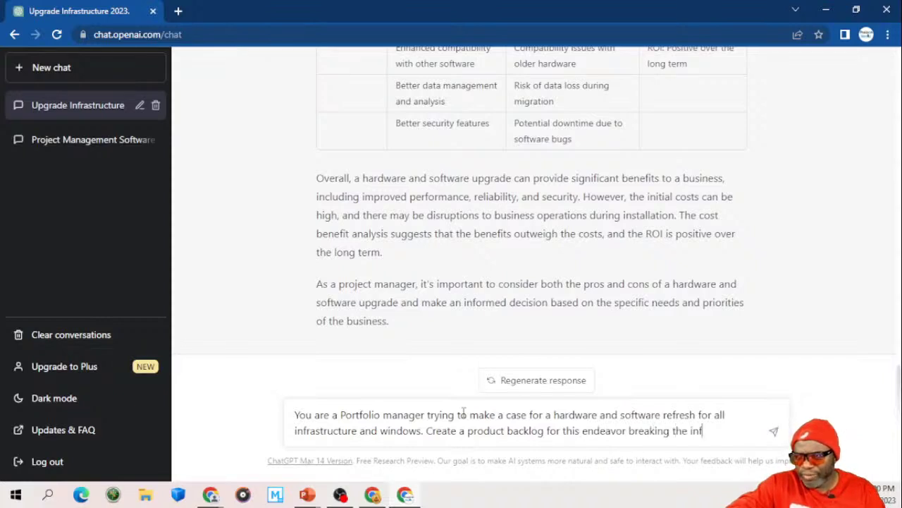
type("ormation down into")
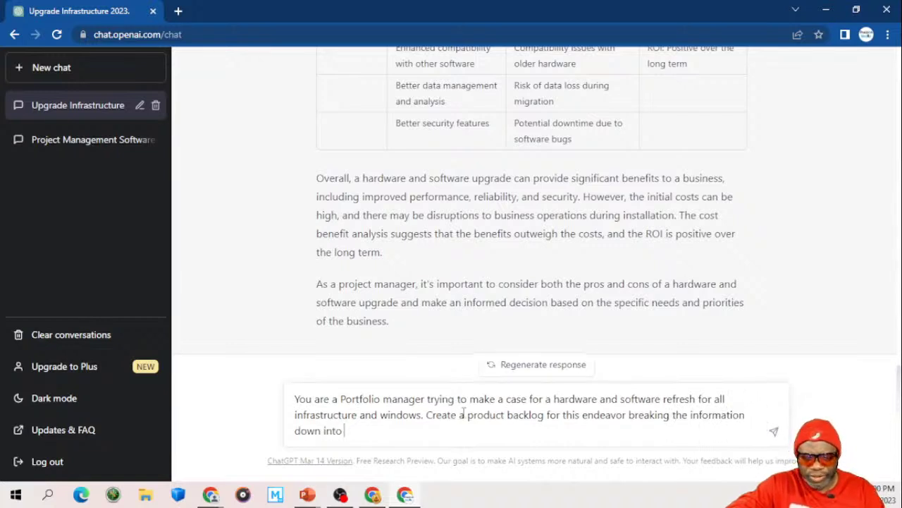
Step: Finish the backlog request with the breakdown list "epics, features, releases, sprints, stories."
type(" releases")
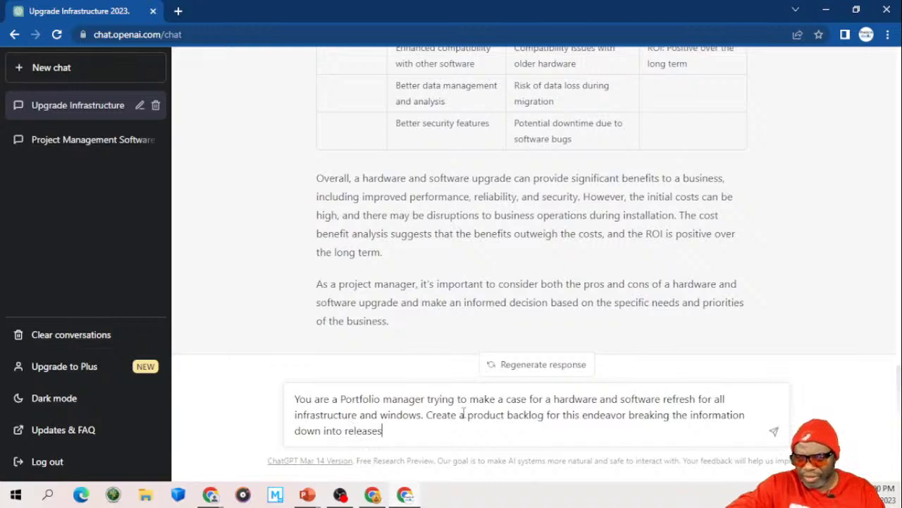
type(", sprints")
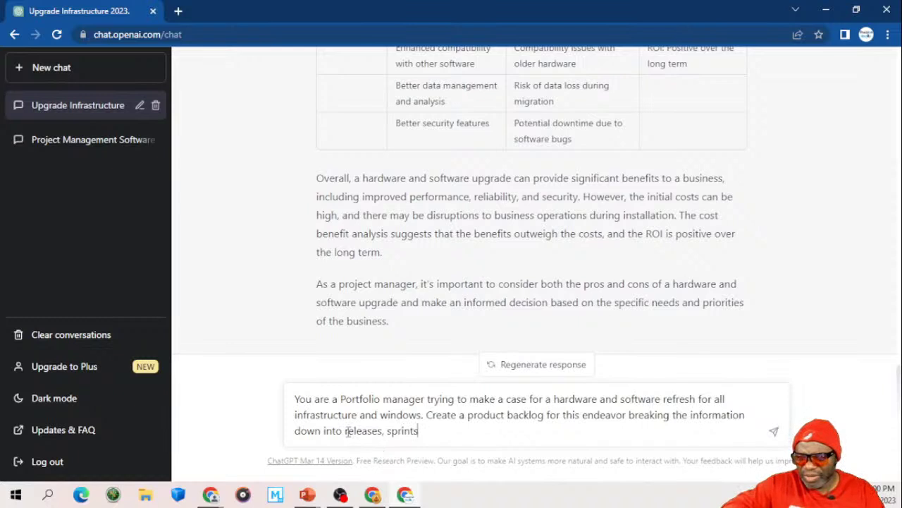
type("epics, ")
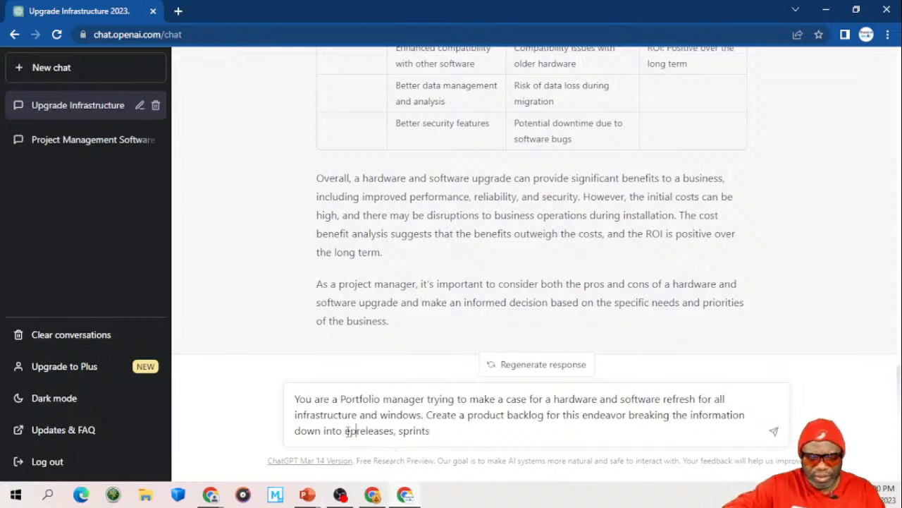
type("fea")
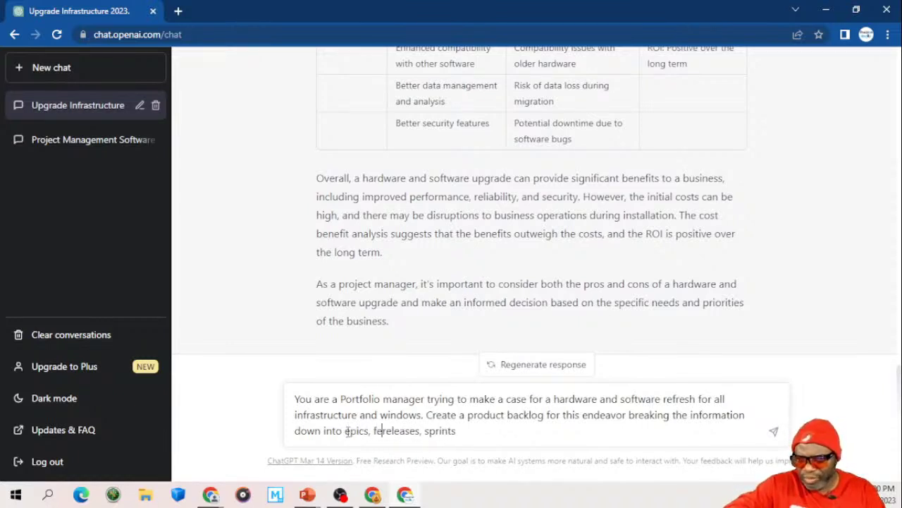
type("tures,")
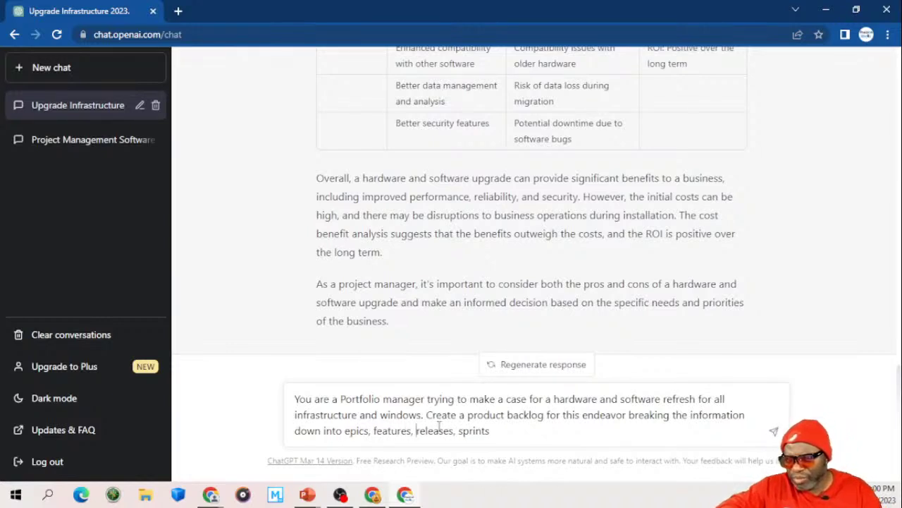
left_click(497, 433)
type(",")
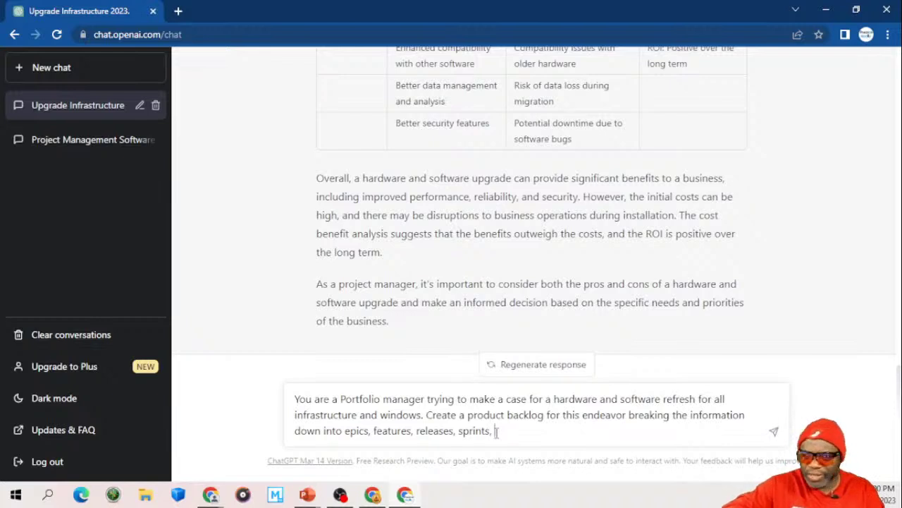
type("stories")
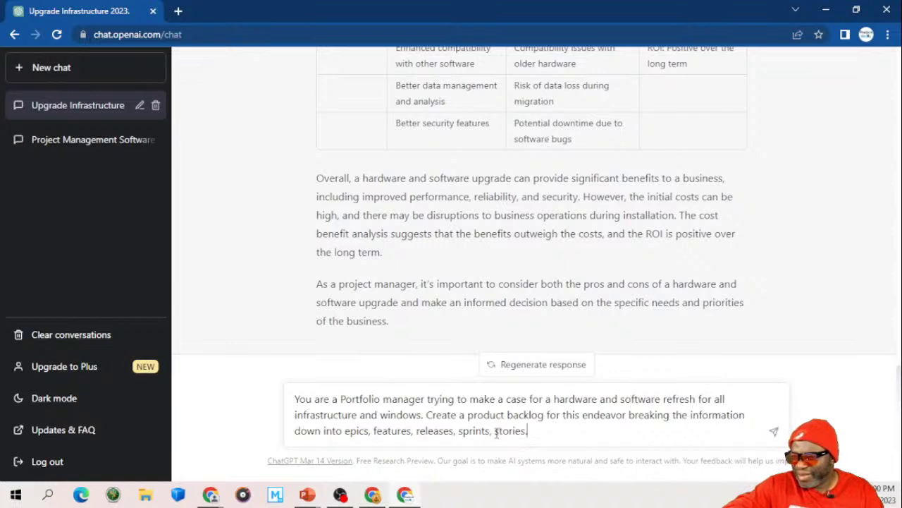
Step: Start a further instruction in the prompt reading "Use as many lines and columns as is necessary"
type(". U")
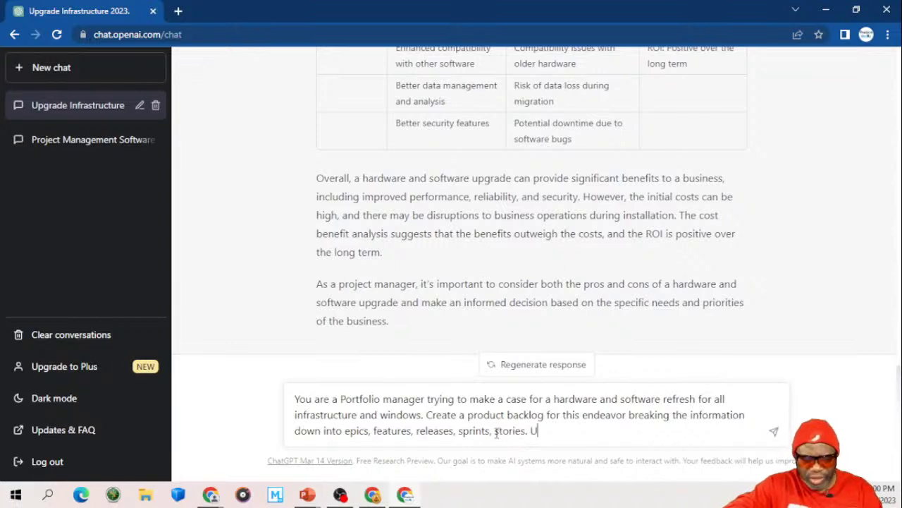
type("se as man")
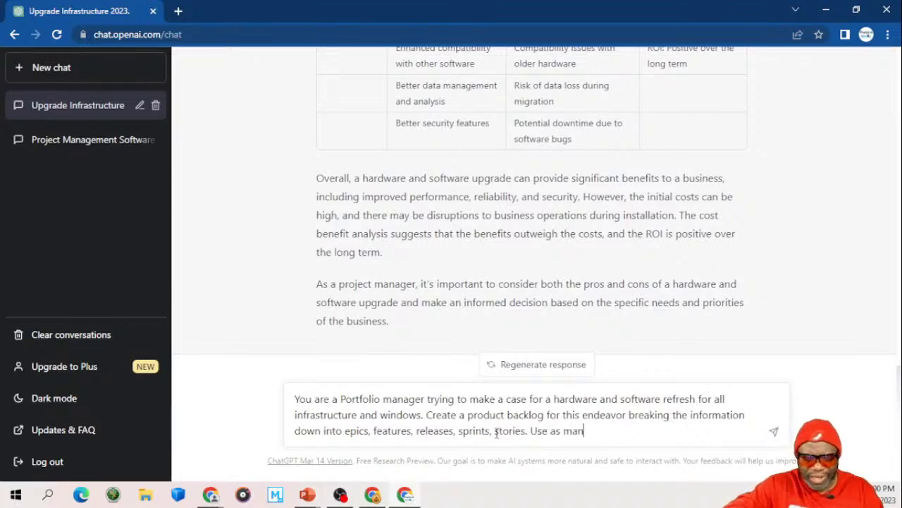
type("y lines and co")
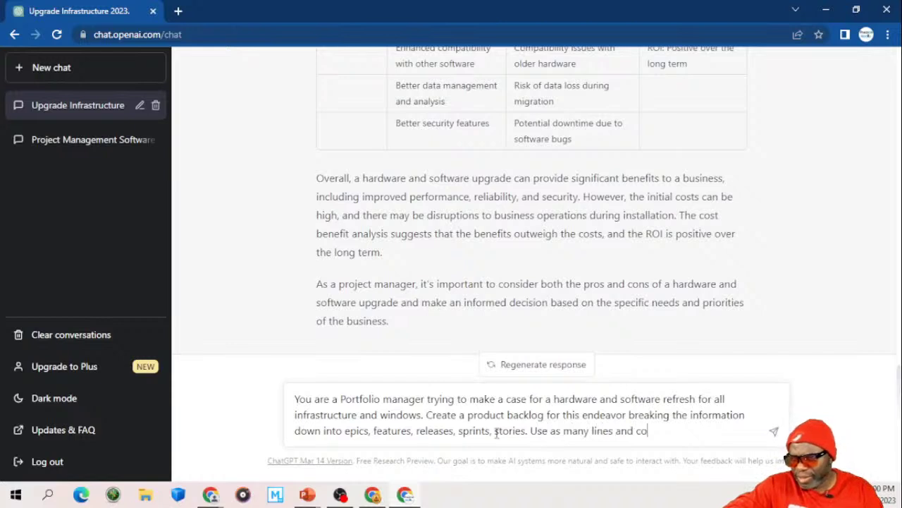
type("lumns as is")
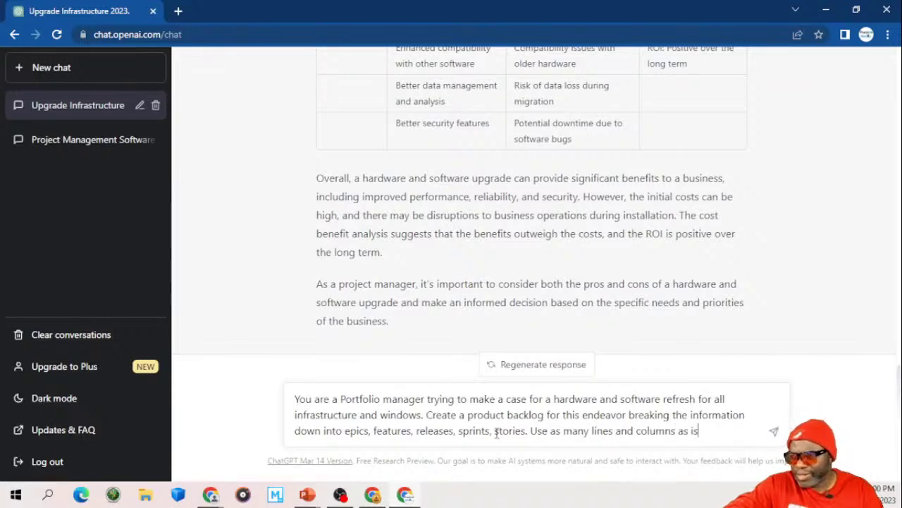
type(" necessary")
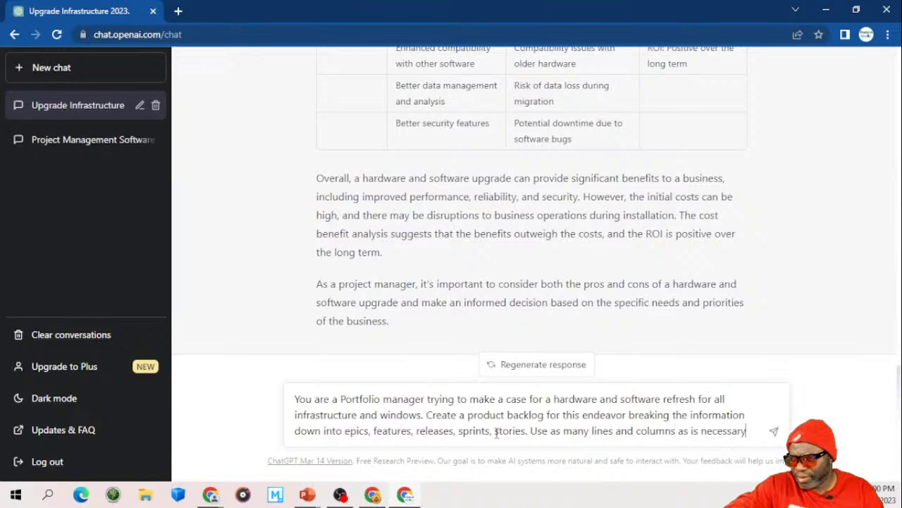
Step: Complete the prompt with "to paint a clear picture for the less technical stakeholders resulting in a green light to go ahead." and submit it
type(" to paint a clear pictur")
type("e for the less")
type(" technical ")
type("stakeholders")
type(" resulting in")
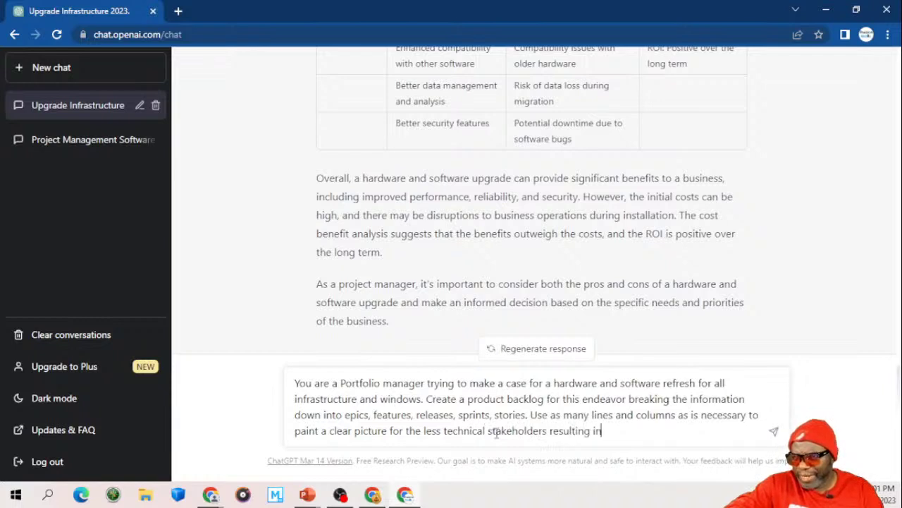
type(" a green")
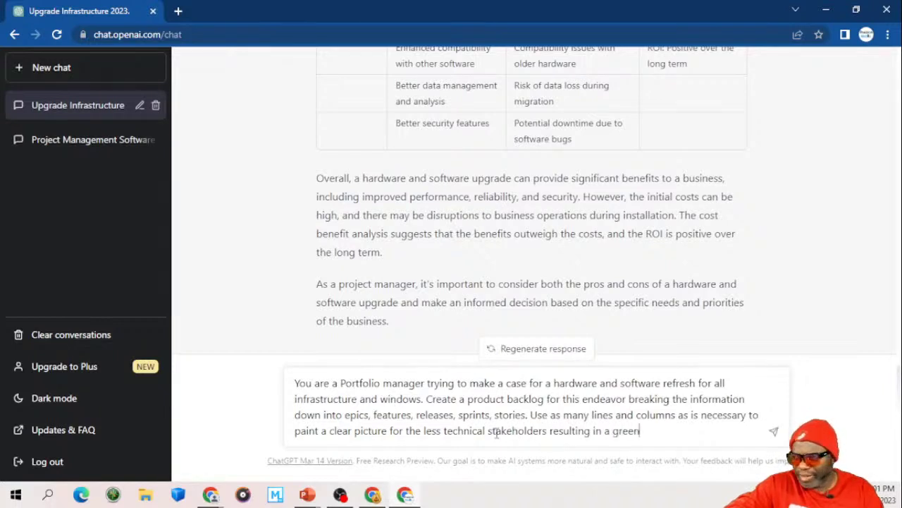
type(" light to ")
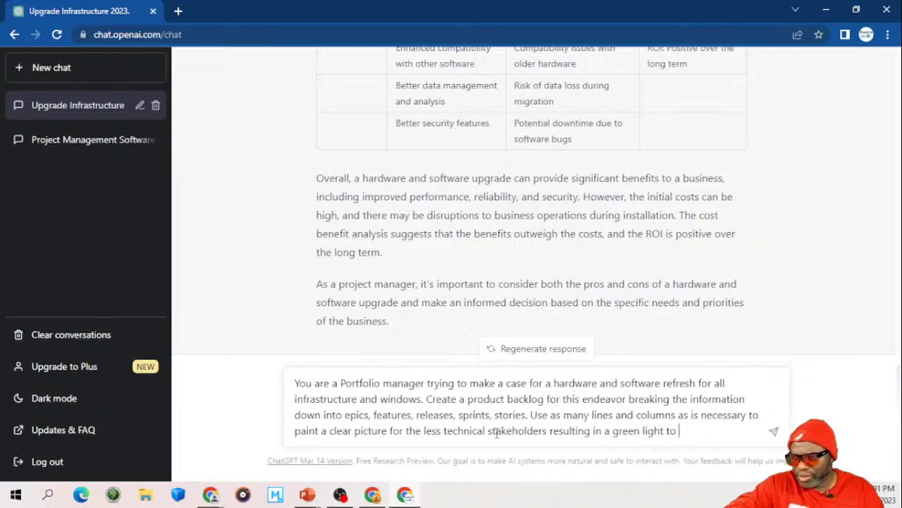
type("go ahead.")
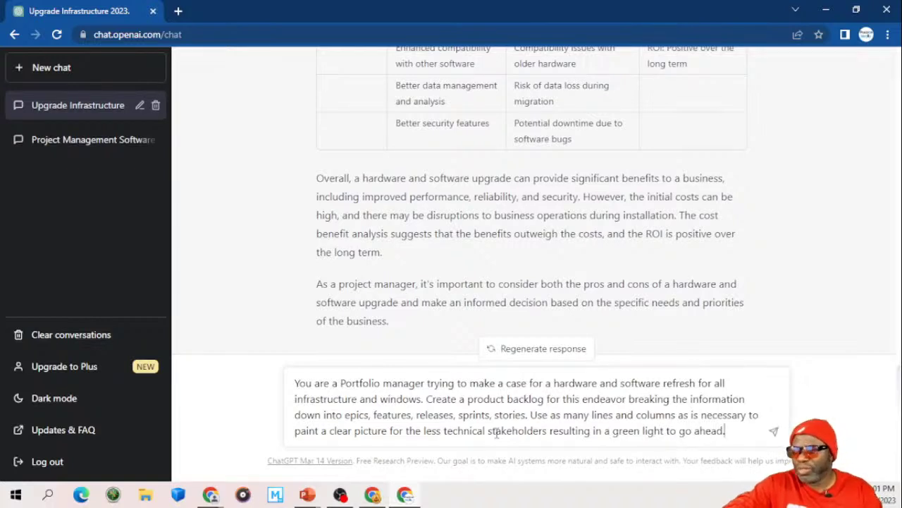
key("Return")
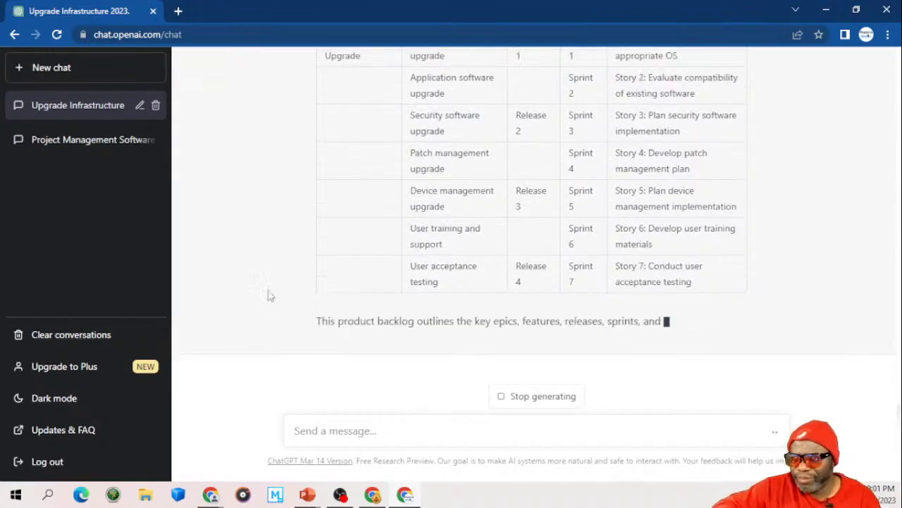
Step: Examine the generated product backlog table, covering its epics, features, releases, sprints and stories, and the summary below it
scroll(268, 296, "up", 1)
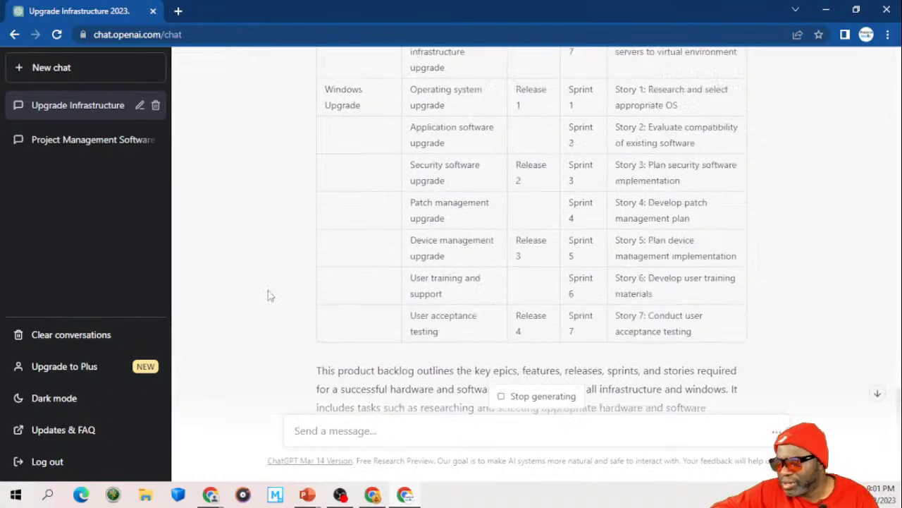
scroll(268, 296, "up", 4)
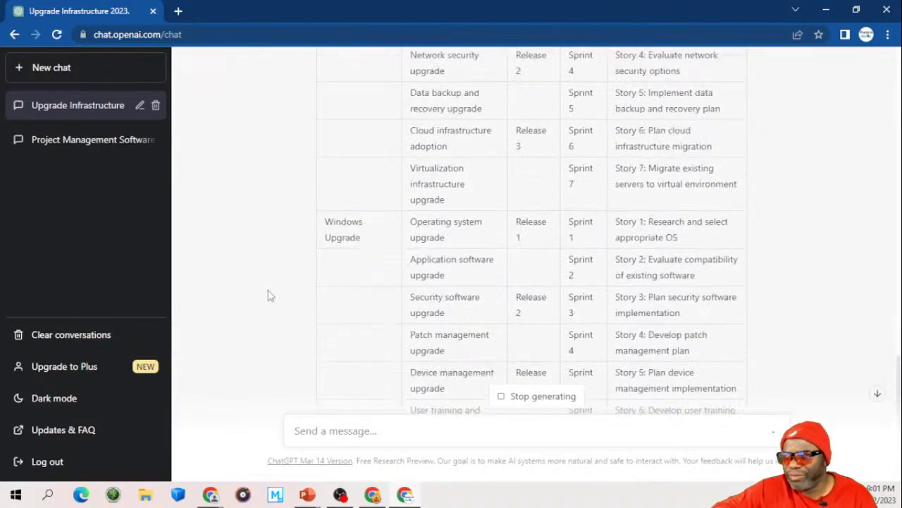
scroll(268, 296, "up", 2)
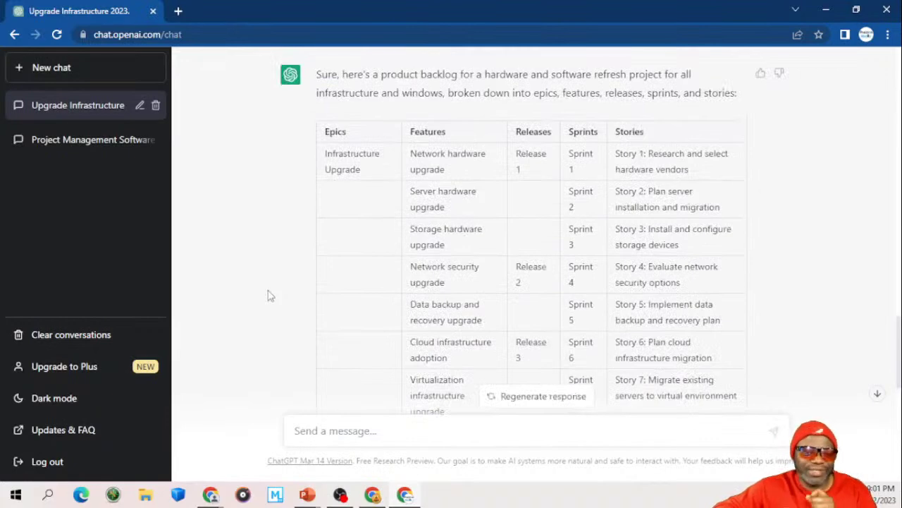
scroll(268, 297, "down", 1)
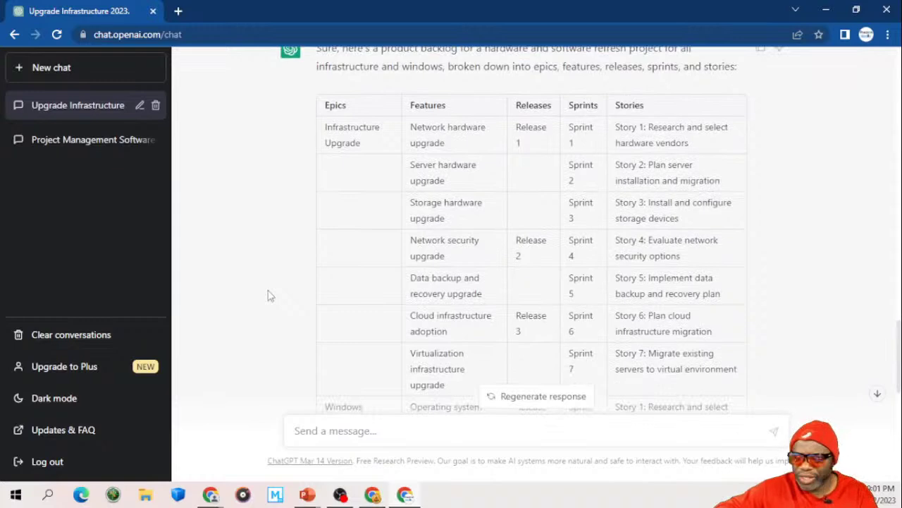
scroll(268, 296, "down", 1)
scroll(268, 296, "down", 2)
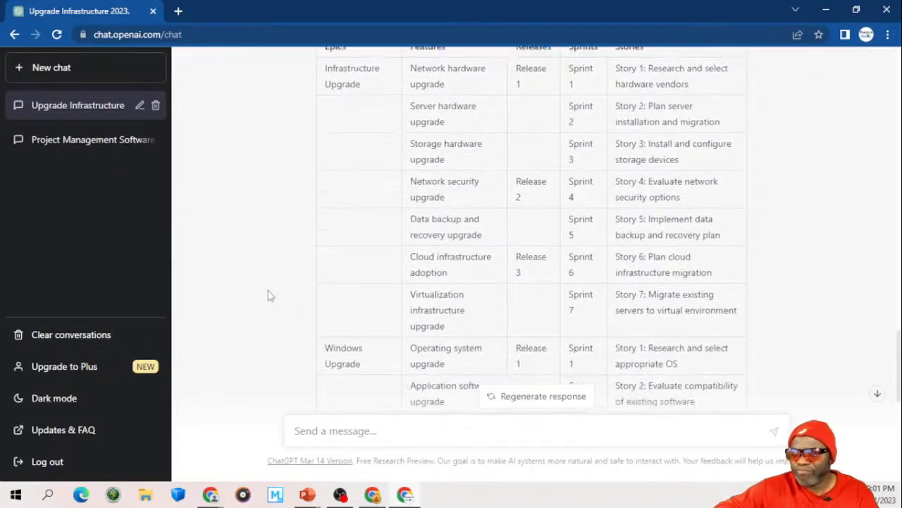
scroll(268, 296, "down", 5)
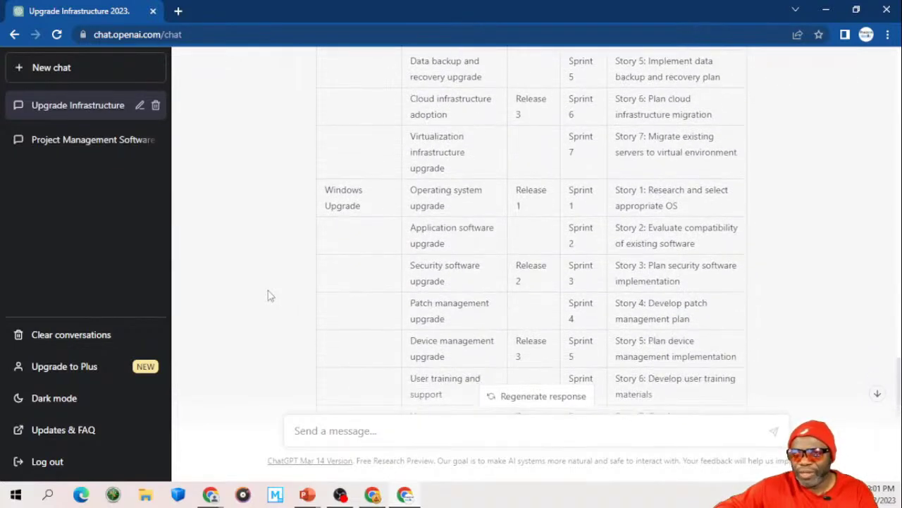
scroll(268, 296, "down", 2)
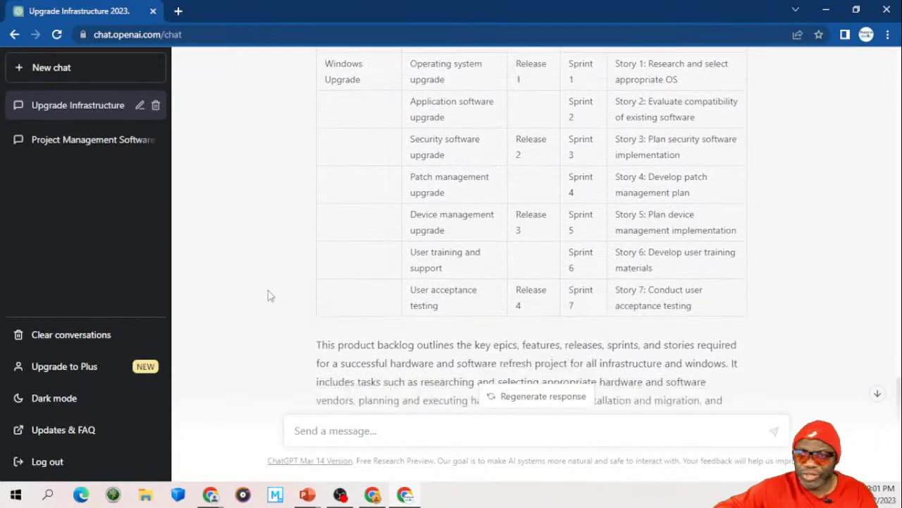
scroll(268, 296, "down", 1)
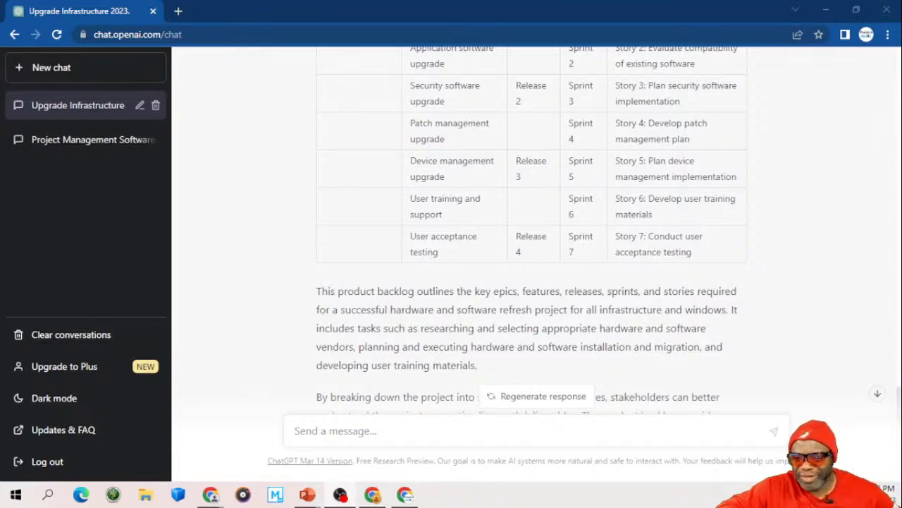
left_click(265, 252)
scroll(267, 251, "down", 2)
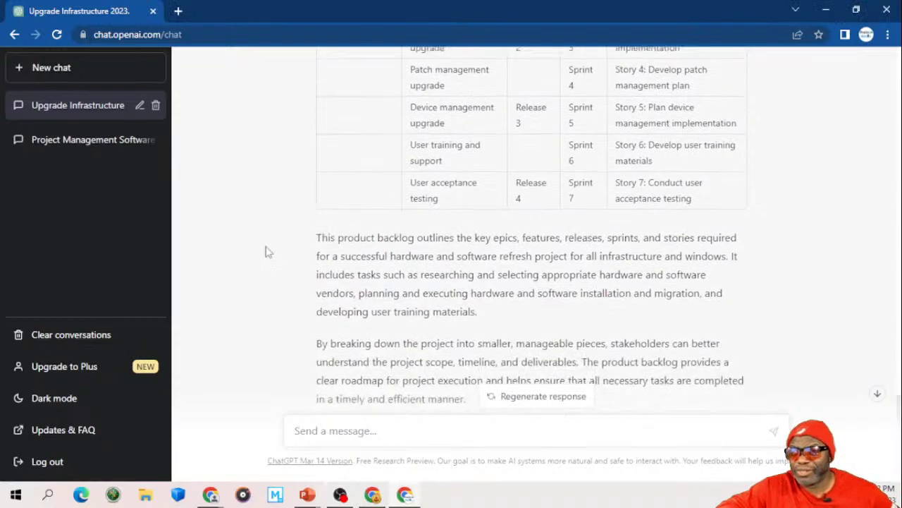
scroll(266, 251, "up", 5)
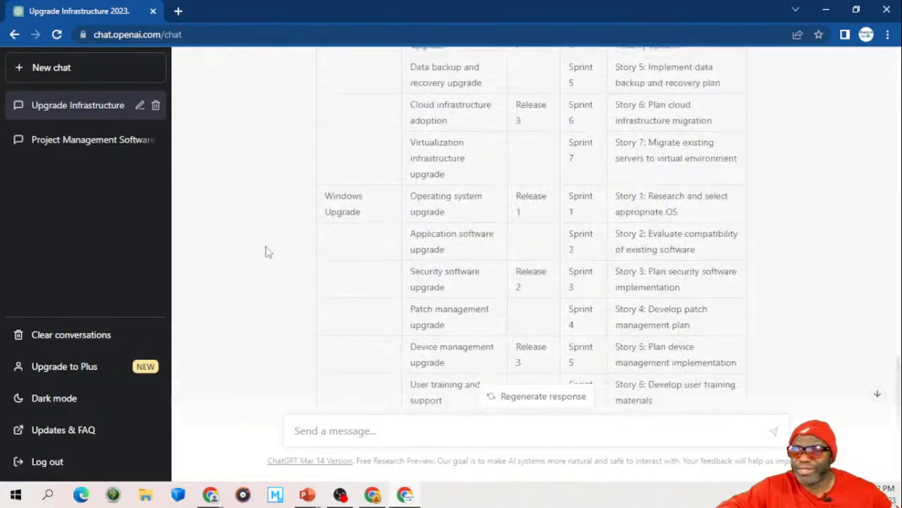
scroll(266, 251, "up", 3)
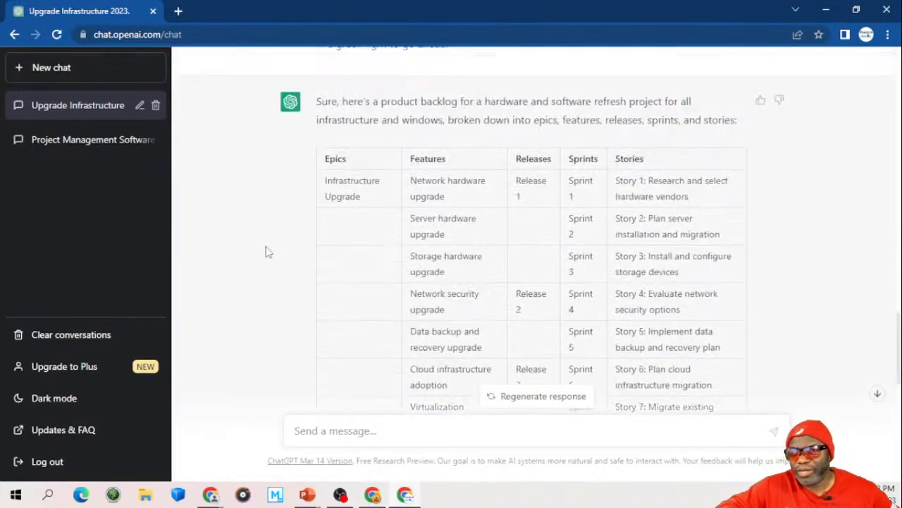
scroll(266, 252, "down", 1)
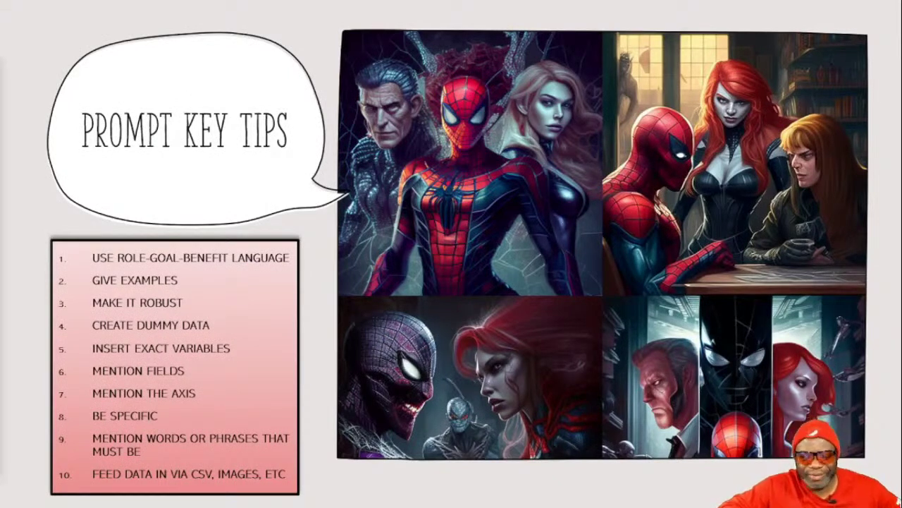
key("Right")
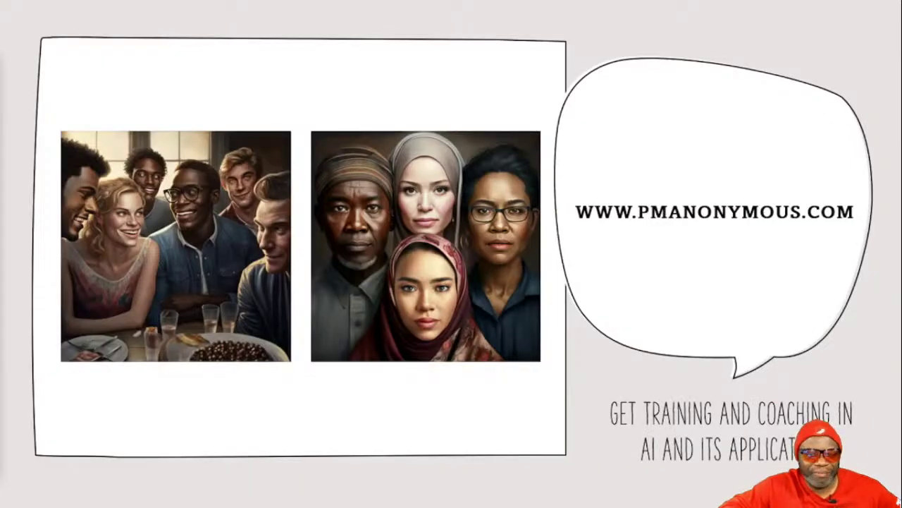
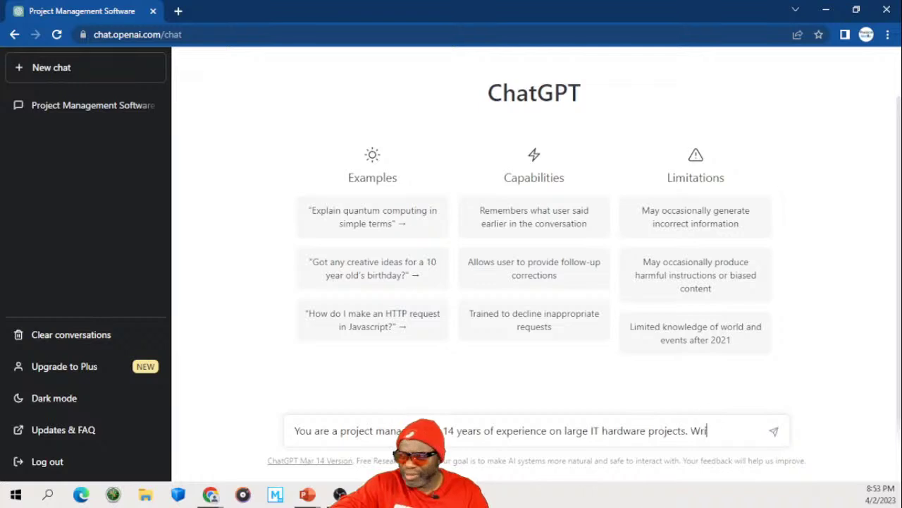
Step: Continue the project manager prompt with the request "Write a compelling argument as to why your company infrastructure should be refreshed in 2023."
type("ell")
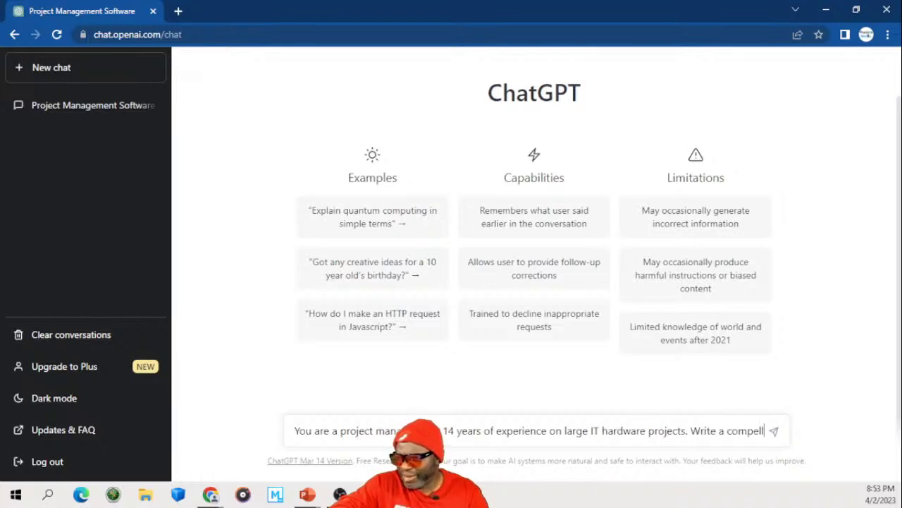
type("ing argument for your")
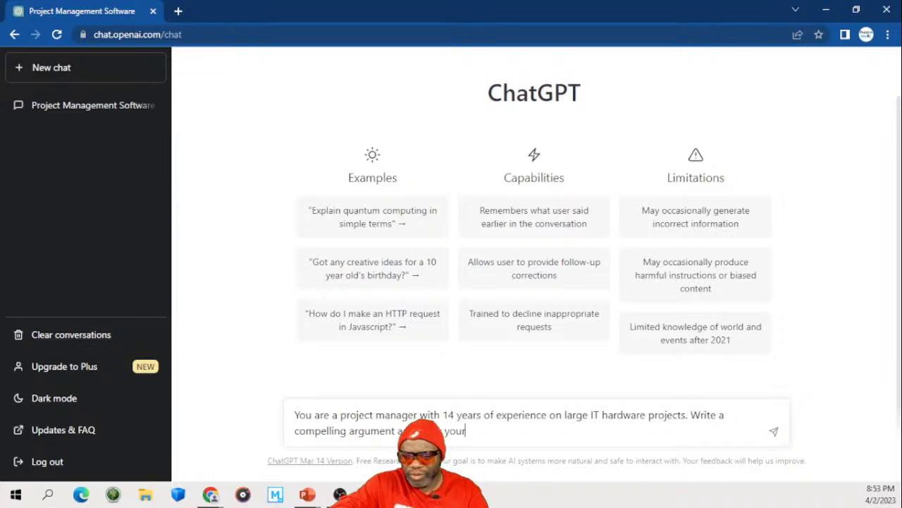
type("ompan")
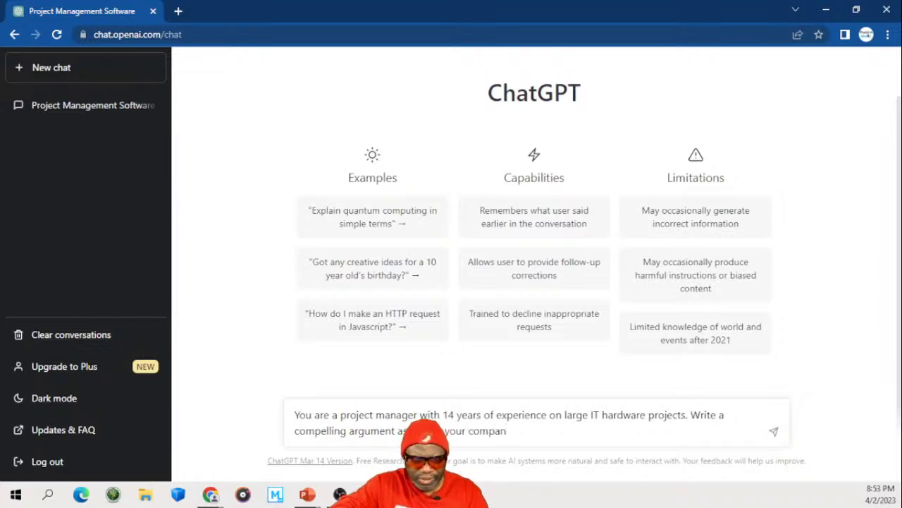
type("i")
key("BackSpace")
type("y infrastructure should be ")
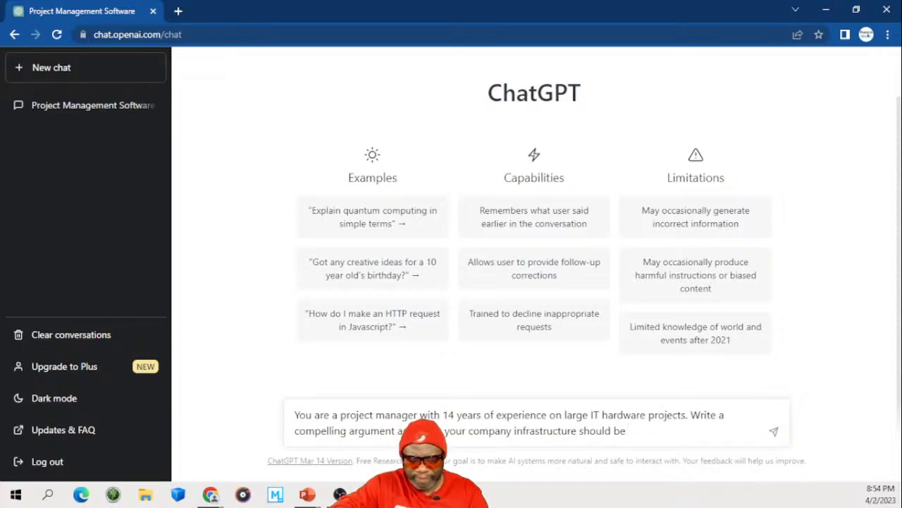
type("u")
type("refreshed in 2023. Mention")
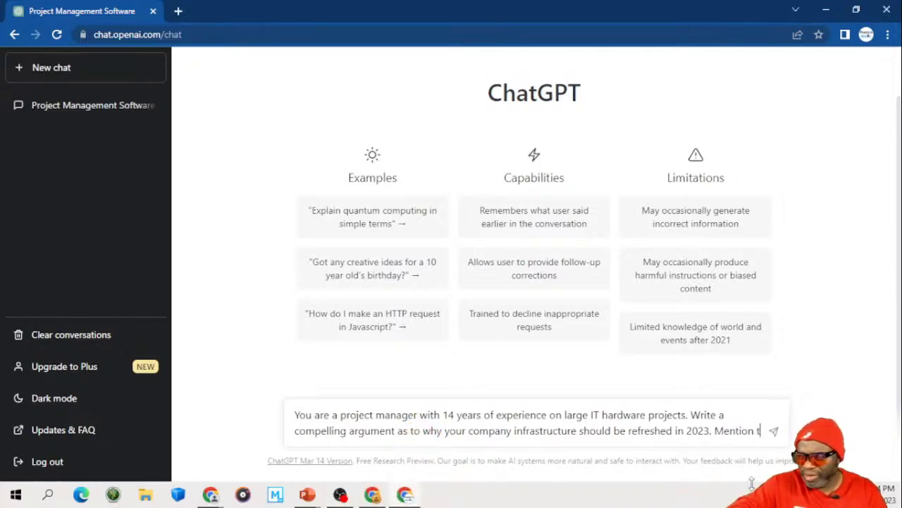
Step: Extend the prompt's further instruction to read "Mention the following names in the argument:"
type("the ")
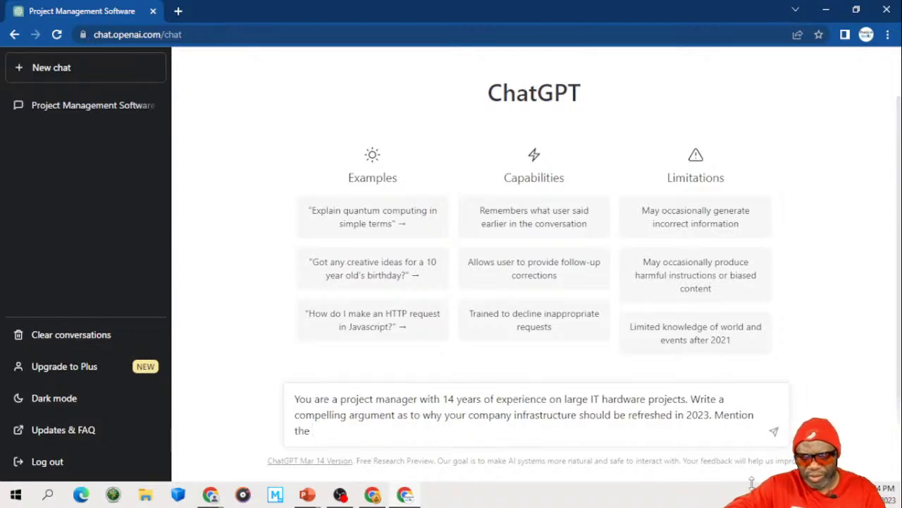
type("follwi")
key("BackSpace")
key("BackSpace")
type("owing ")
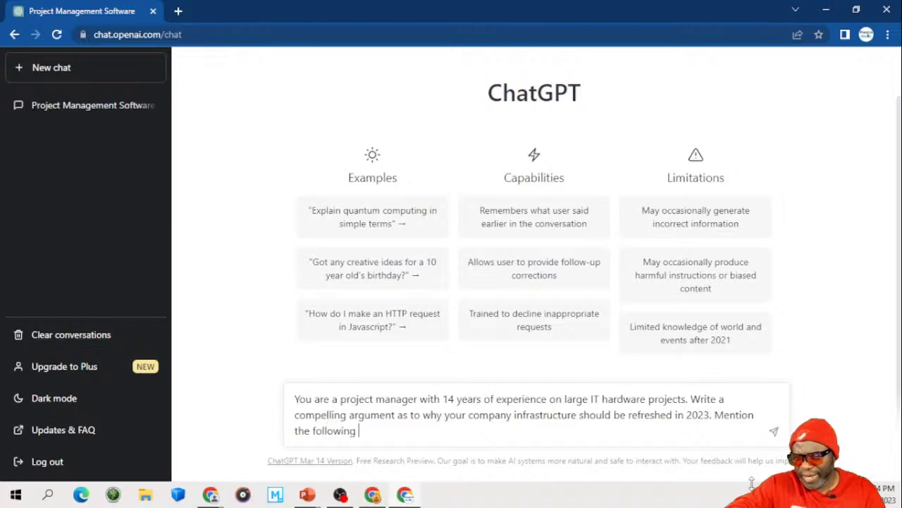
type("names in the a")
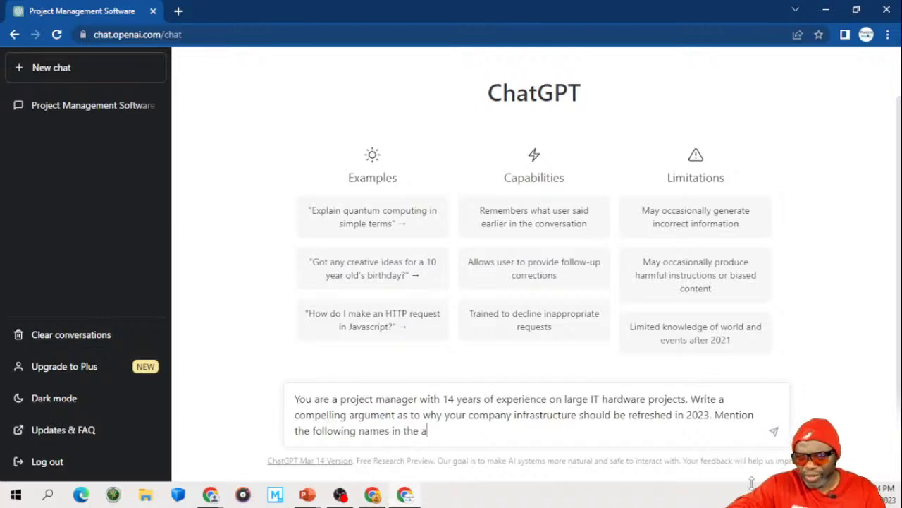
type("rgument: ")
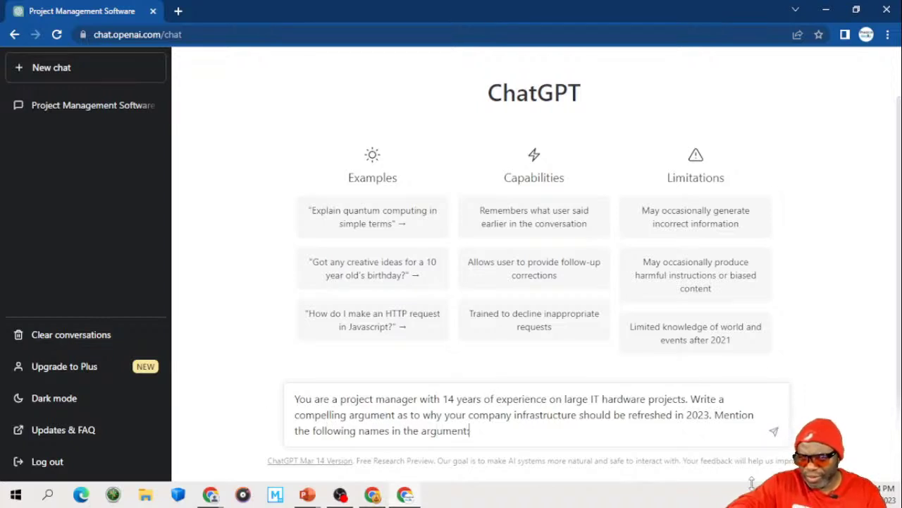
Step: List two stakeholders by title and surname in the prompt, followed by "The CFO" with that person's name
type("Dr. Rice, Ms. ")
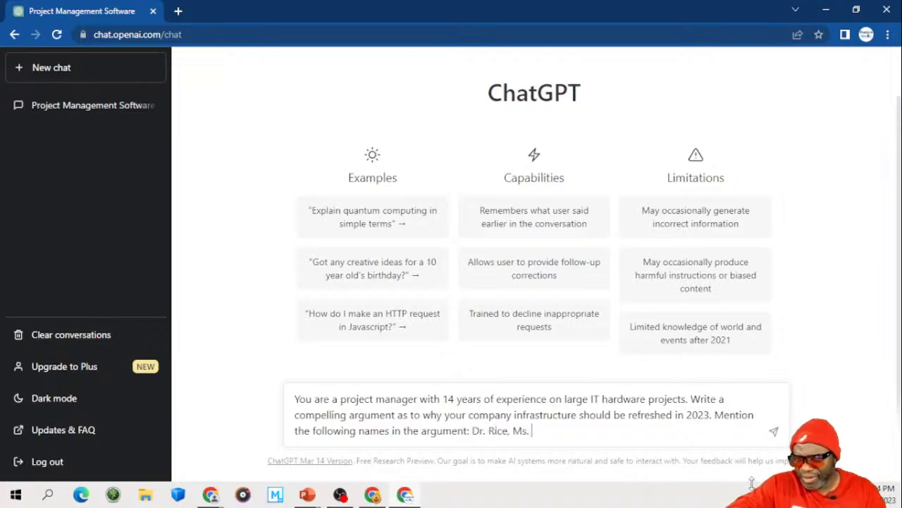
type("Black,")
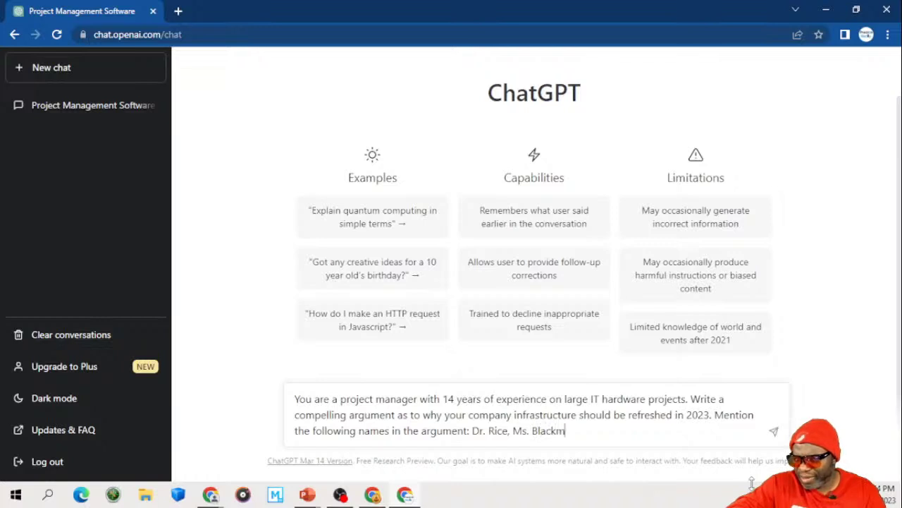
key("BackSpace")
type(", T")
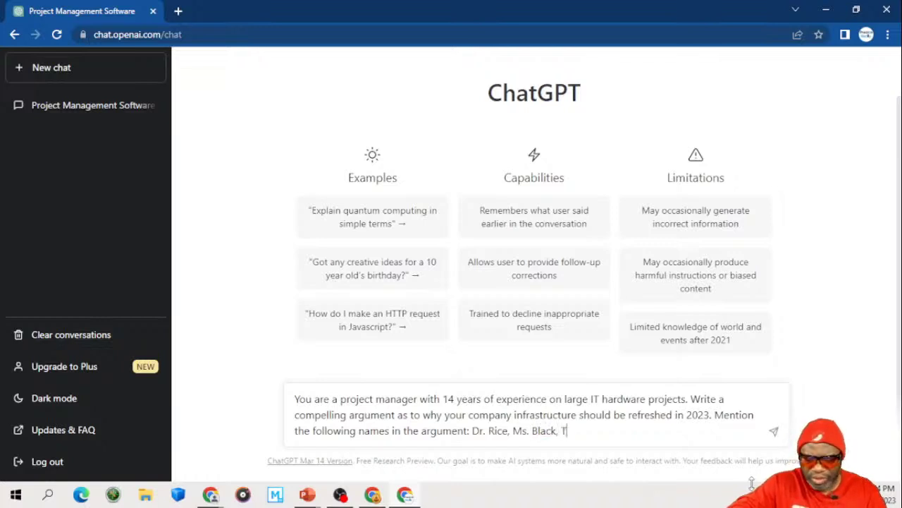
type("he CFO")
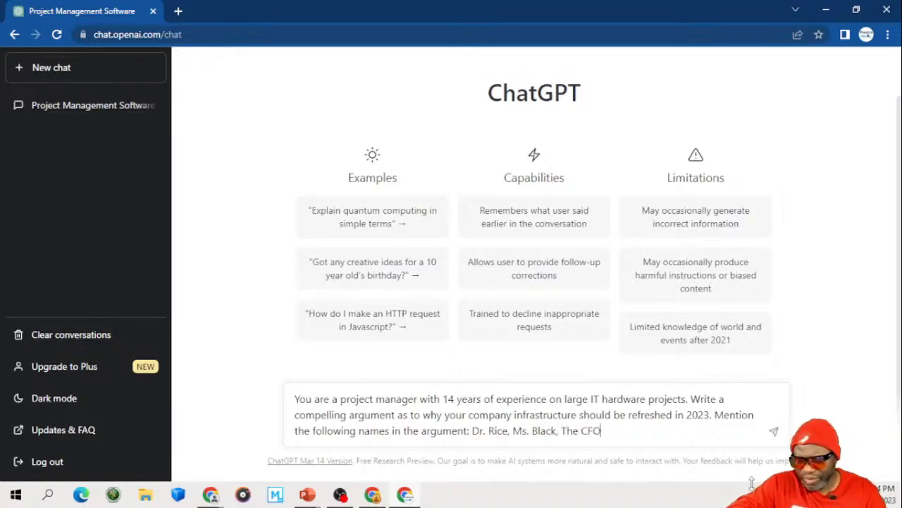
type(" HG Barnes and the ")
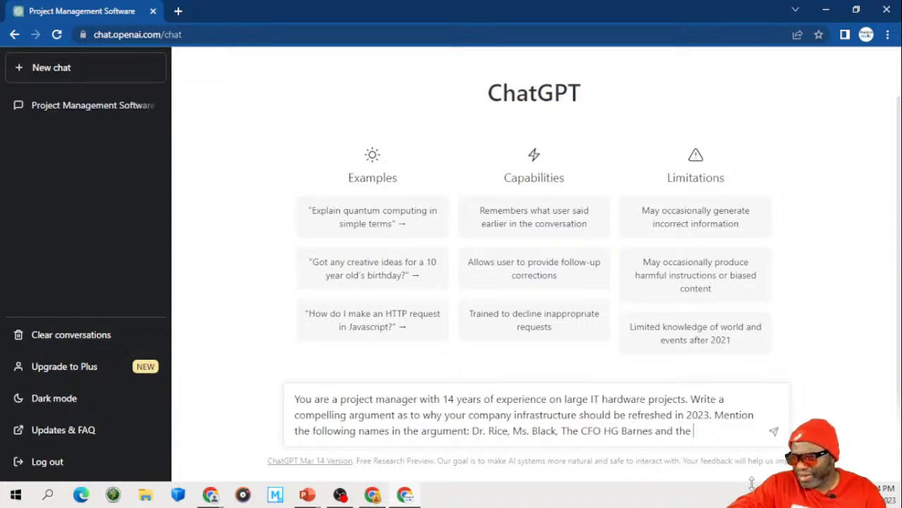
Step: Complete the list of names with "the President of the company" and the president's title and surname
type("President")
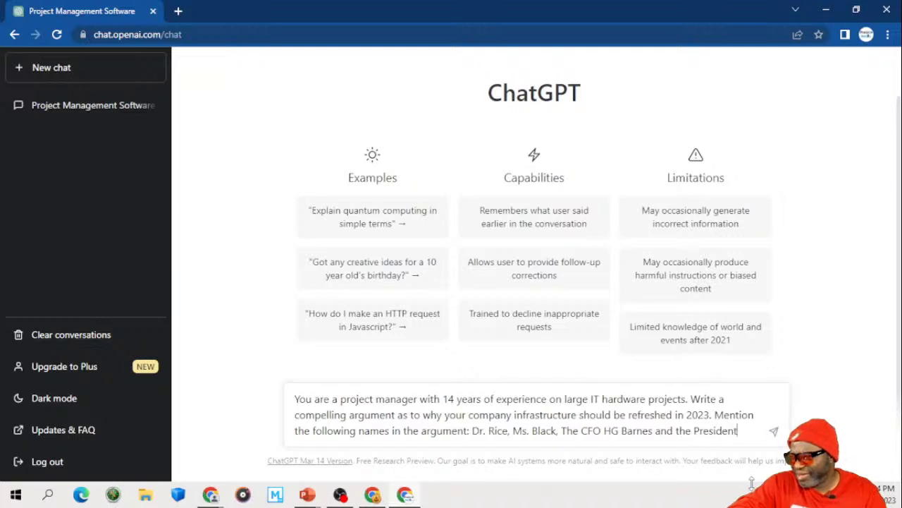
type(" of the compant")
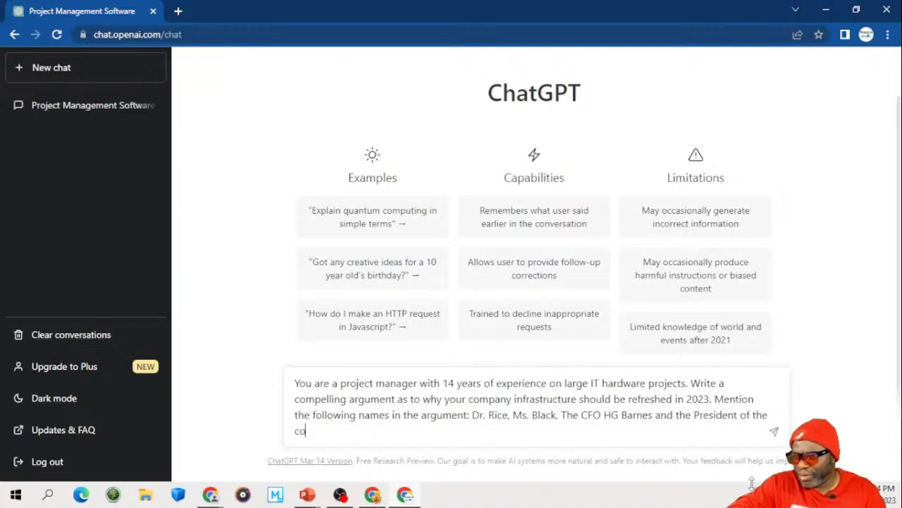
key("BackSpace")
key("BackSpace")
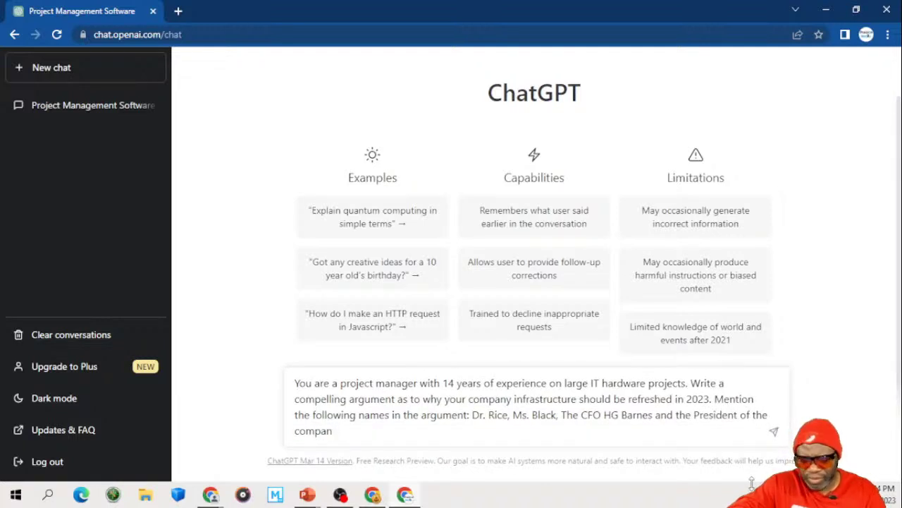
type("y M")
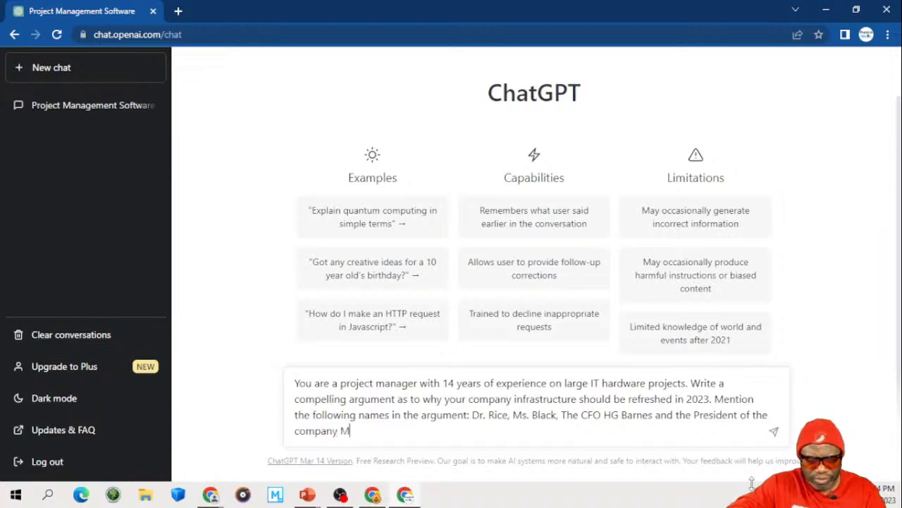
type("r. Koalic")
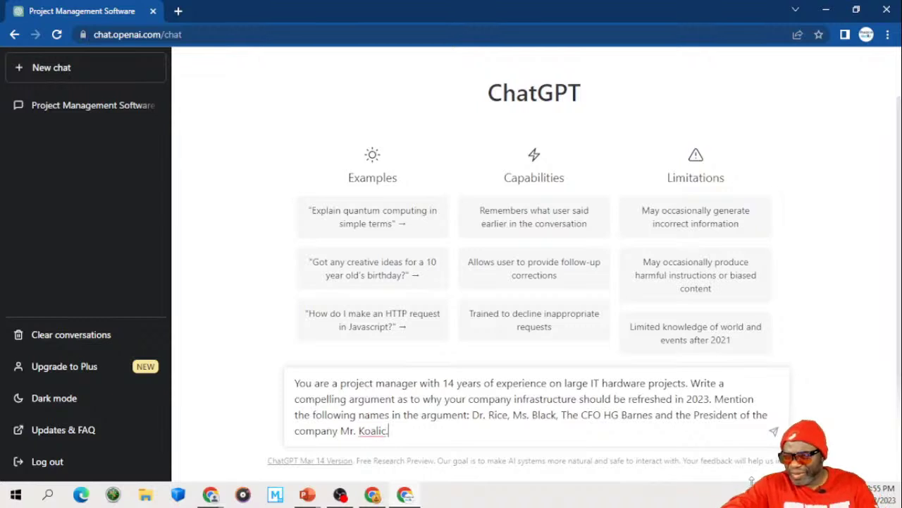
type(". N")
key("BackSpace")
Step: Finish the prompt with "Make the response as robust as possible.", copy its full text and submit it
type("alic. Make the response ")
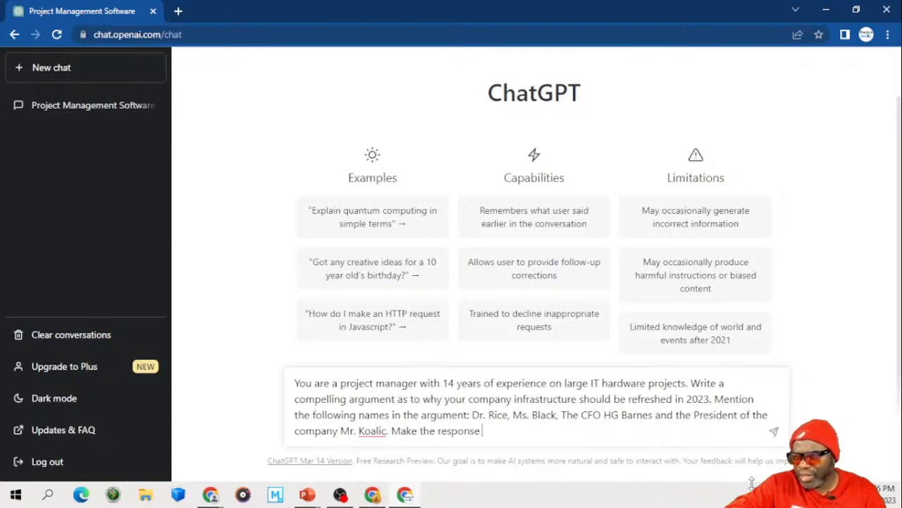
type("as robust as possible.")
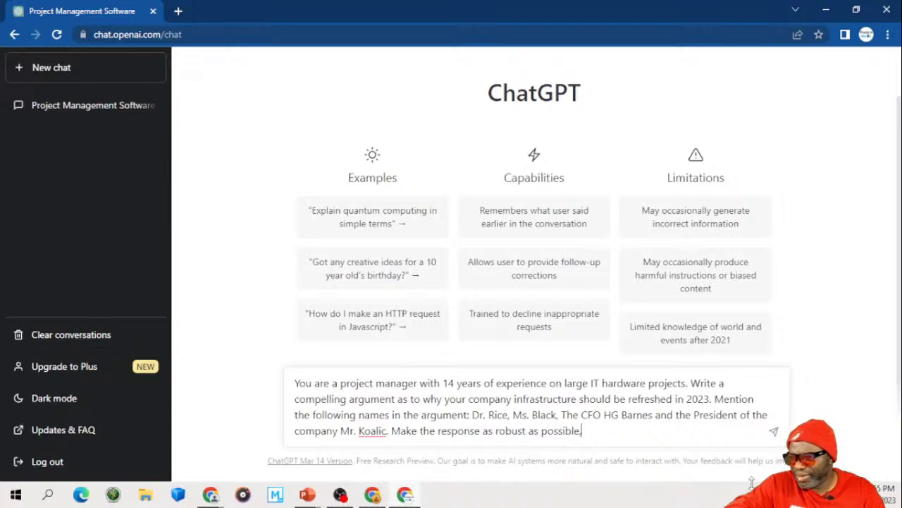
key("ctrl+a")
key("ctrl+c")
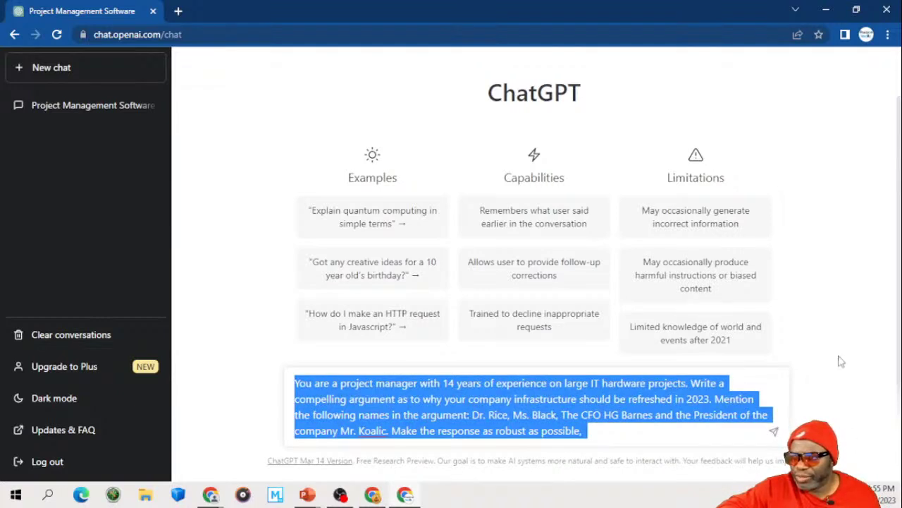
key("Right")
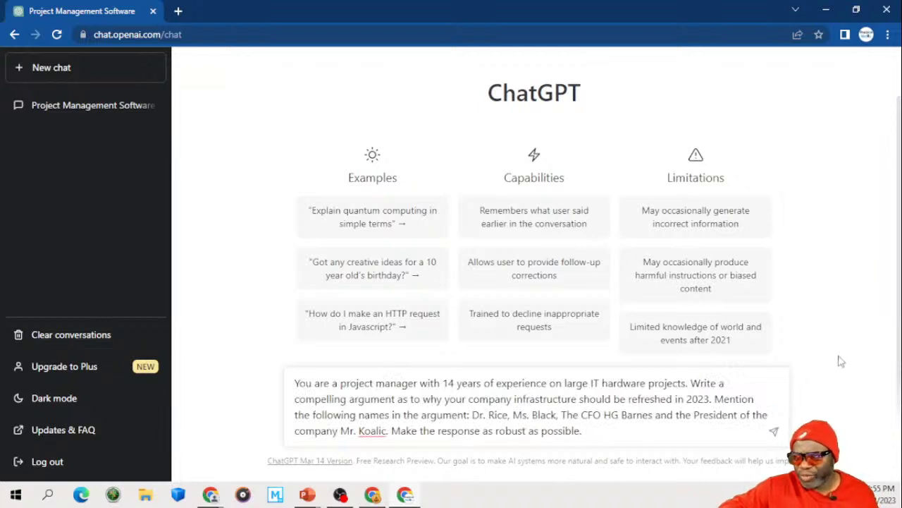
key("Return")
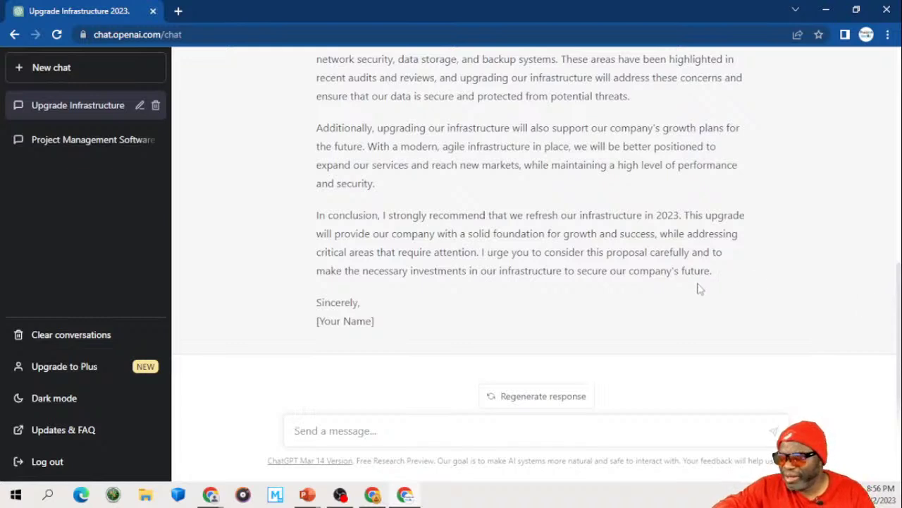
Step: Review the generated argument letter and reuse the copied prompt as a new message, keeping only the sentence about 14 years of project manager experience
scroll(700, 288, "up", 1)
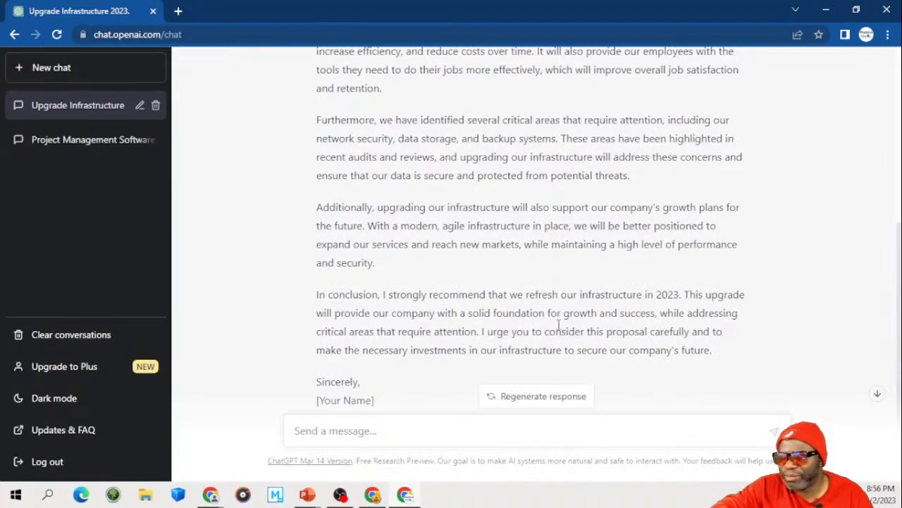
scroll(559, 324, "up", 5)
scroll(559, 327, "up", 1)
scroll(559, 324, "down", 4)
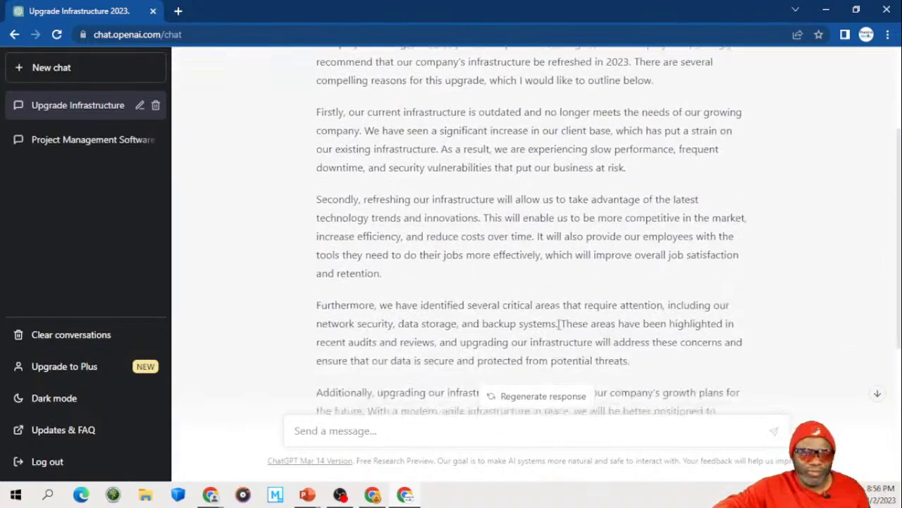
scroll(559, 325, "down", 3)
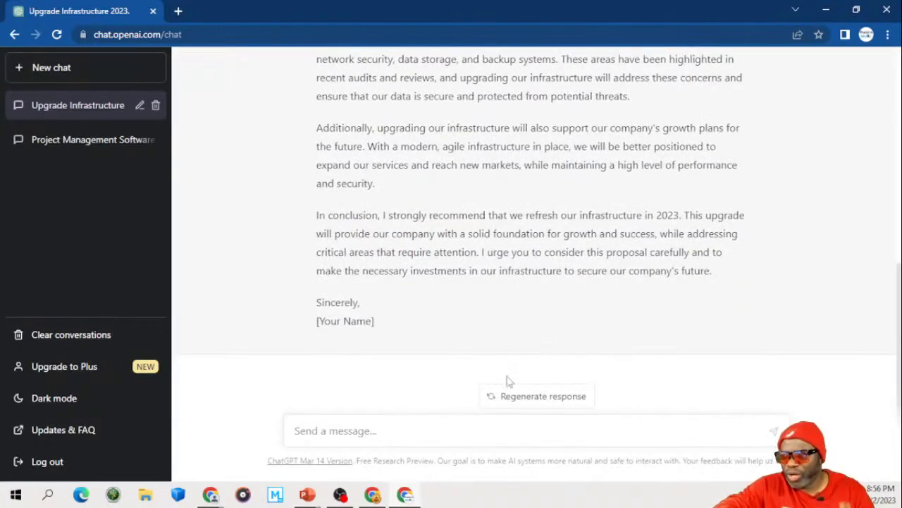
left_click(430, 430)
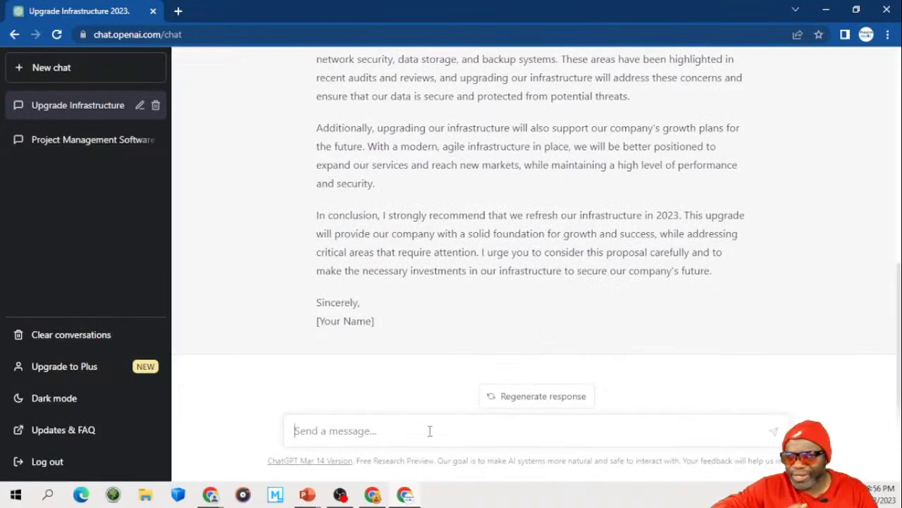
key("ctrl+v")
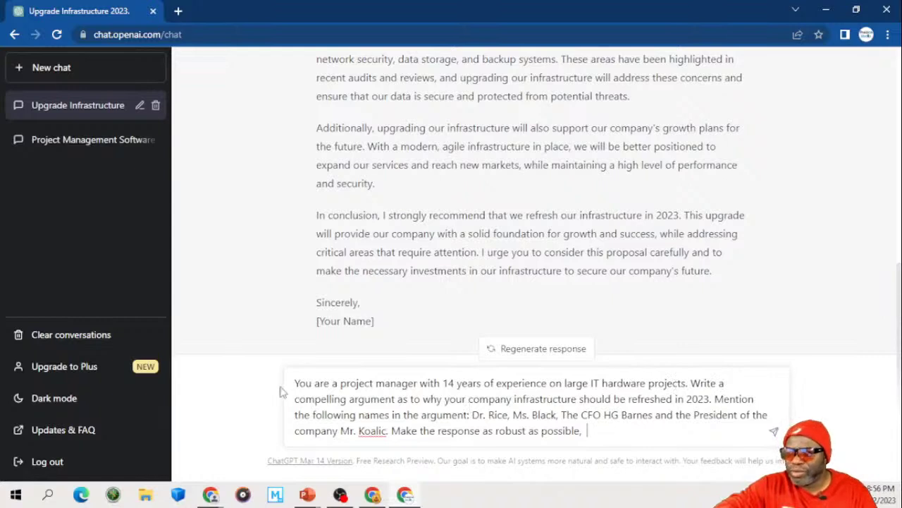
left_click_drag(691, 383, 730, 435)
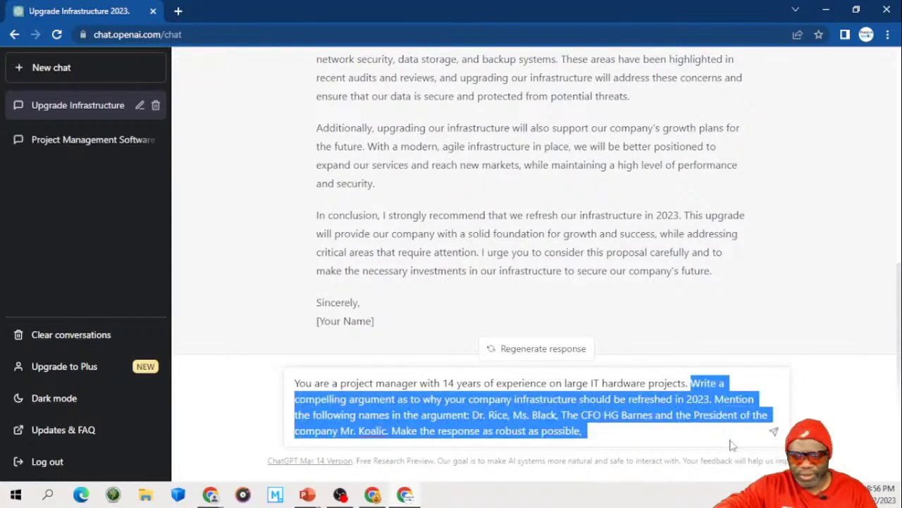
key("BackSpace")
Step: Continue the prompt with "Build a compelling argument in tabular view showing the pros and the cons of a hardware and software upgrade."
type("Build ")
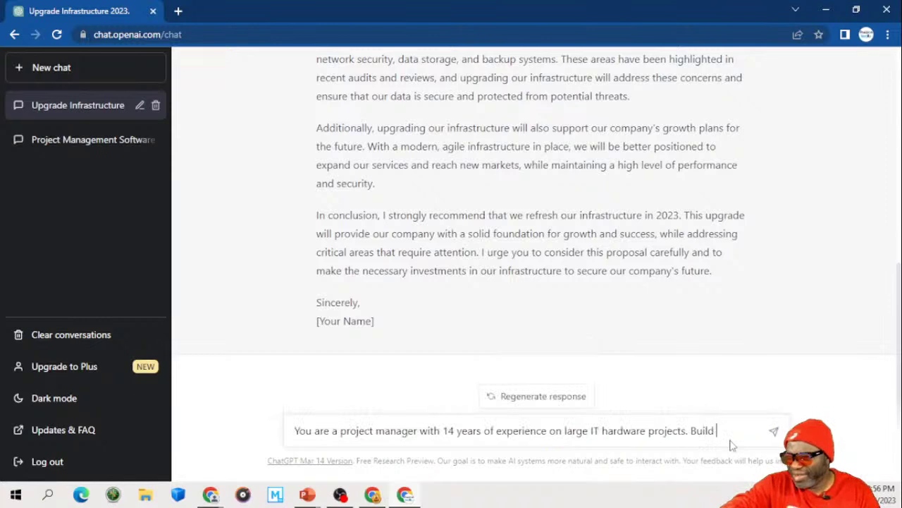
type("a com")
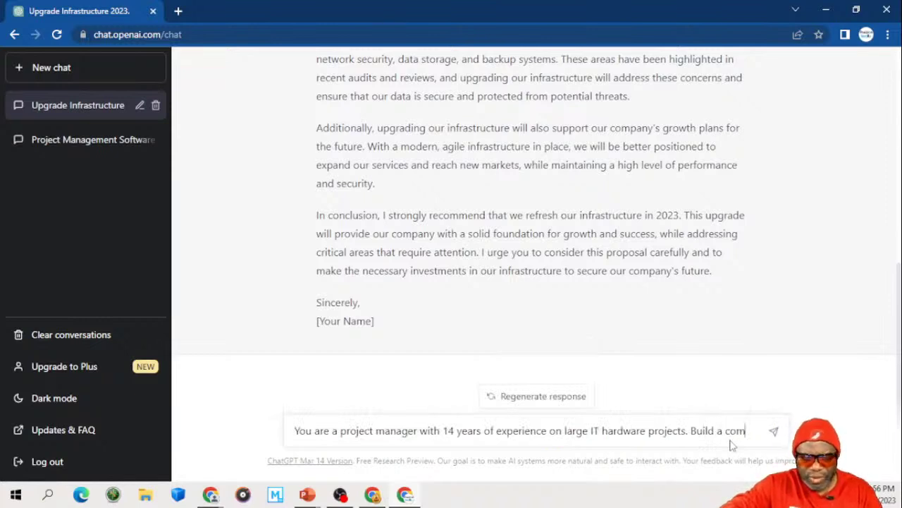
type("pelling ")
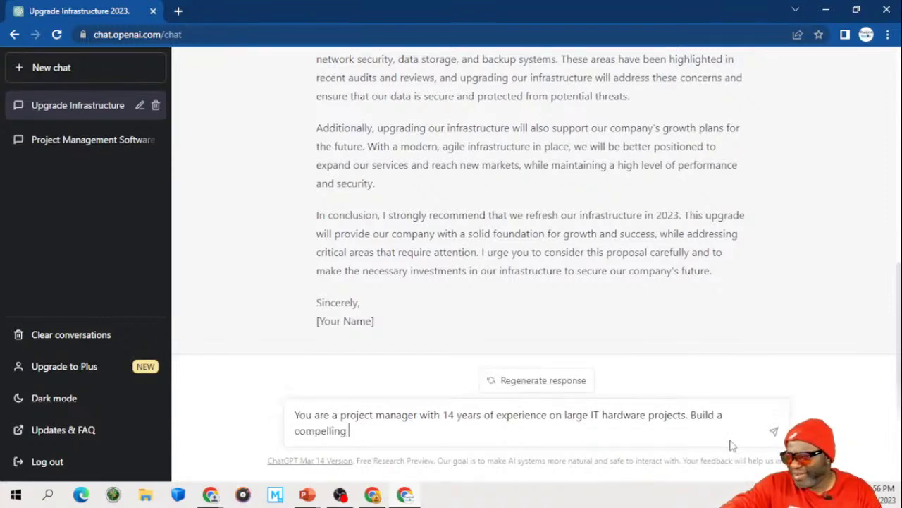
type("argumen")
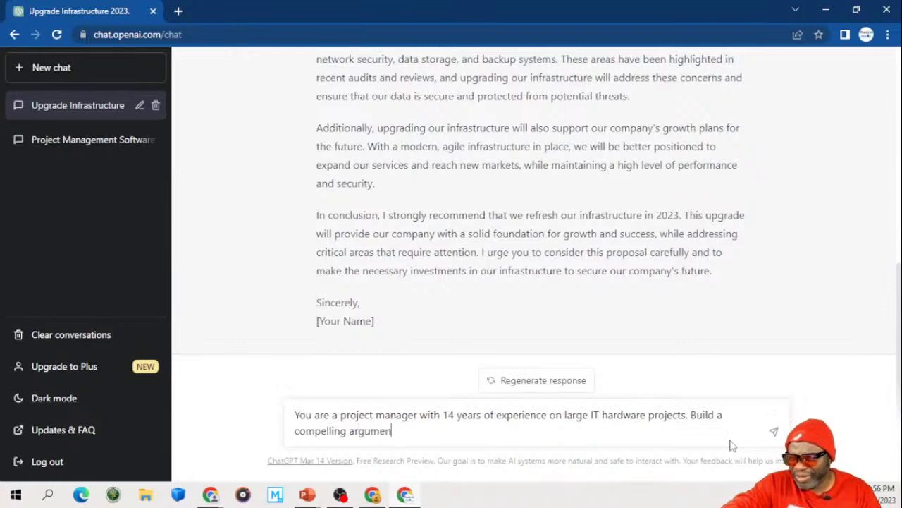
type("t in tabular view showin")
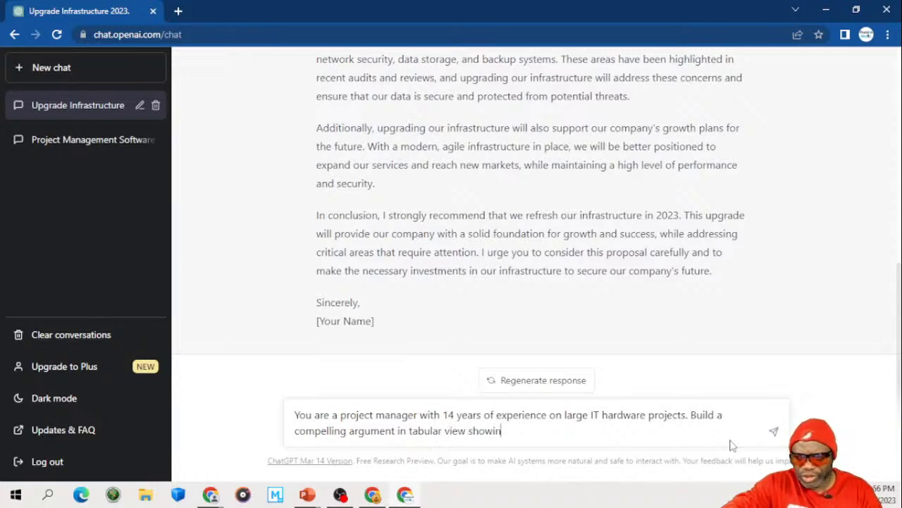
type("g the pros")
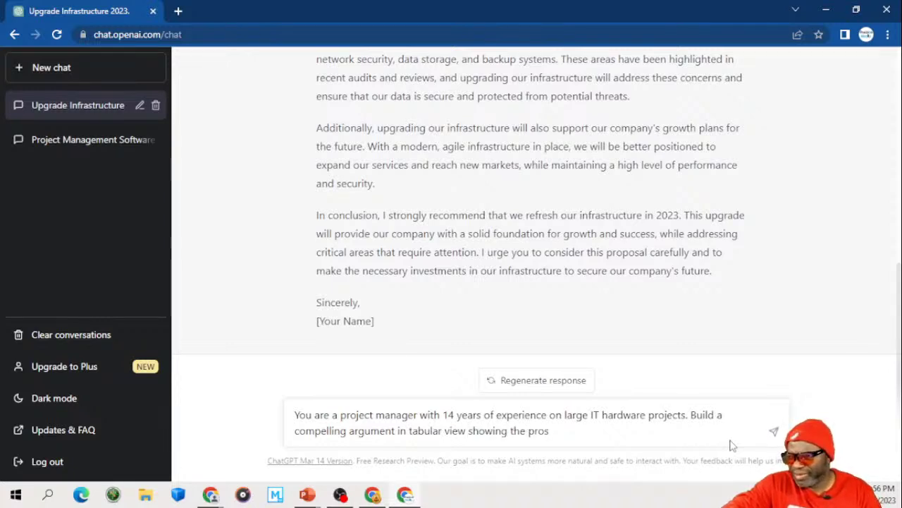
type(" and the con")
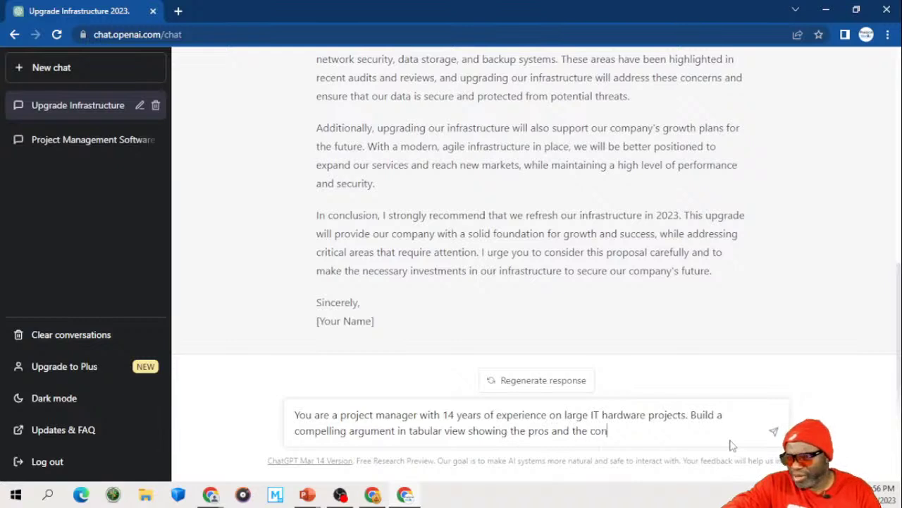
type("s of a ")
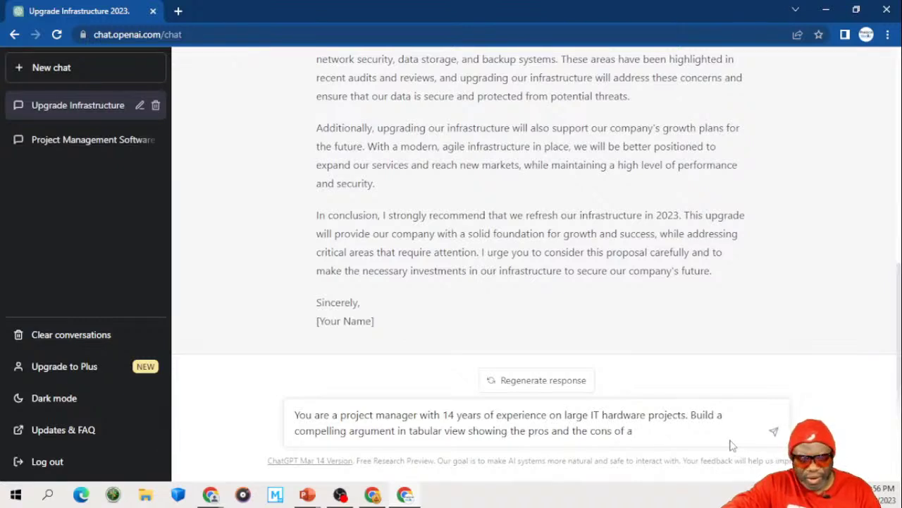
type("hardwar")
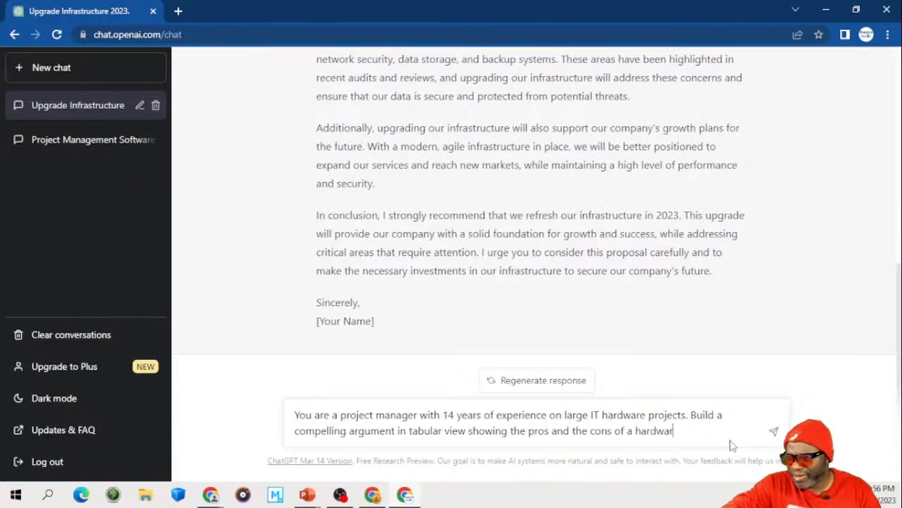
type("e and so")
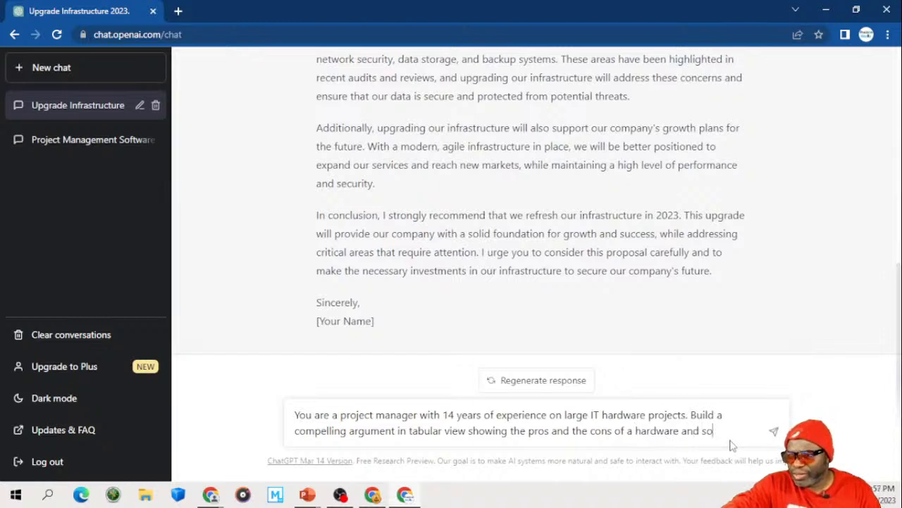
type("ftware up")
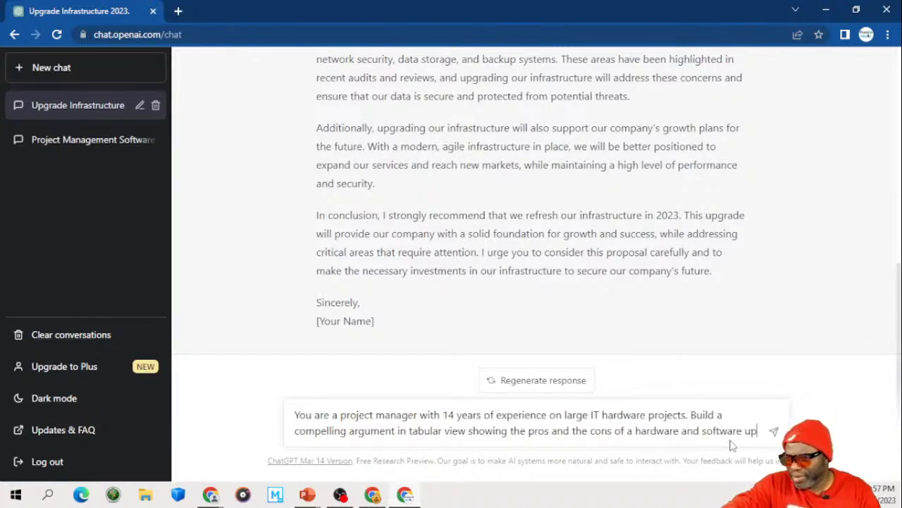
type("grade.")
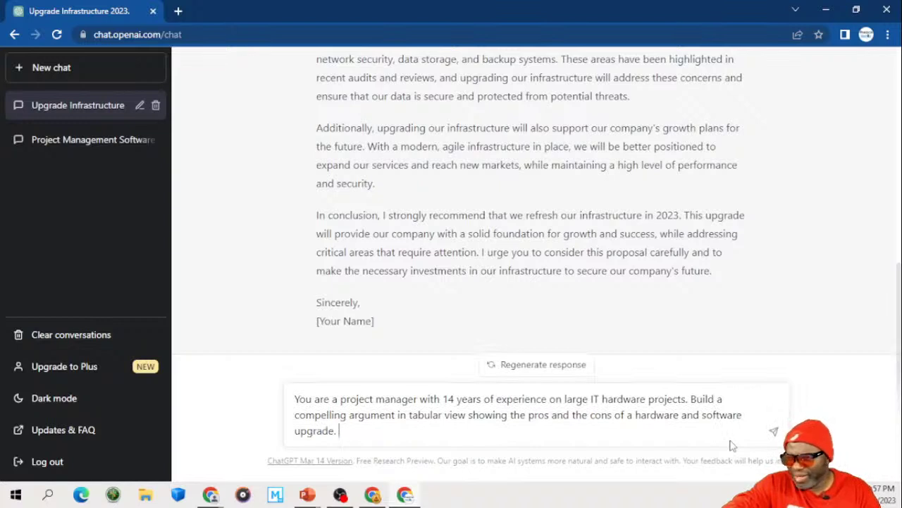
Step: Finish the prompt with "Include the cost benefit analysis in a separate field." and submit it
type(" Inclu")
type("de ")
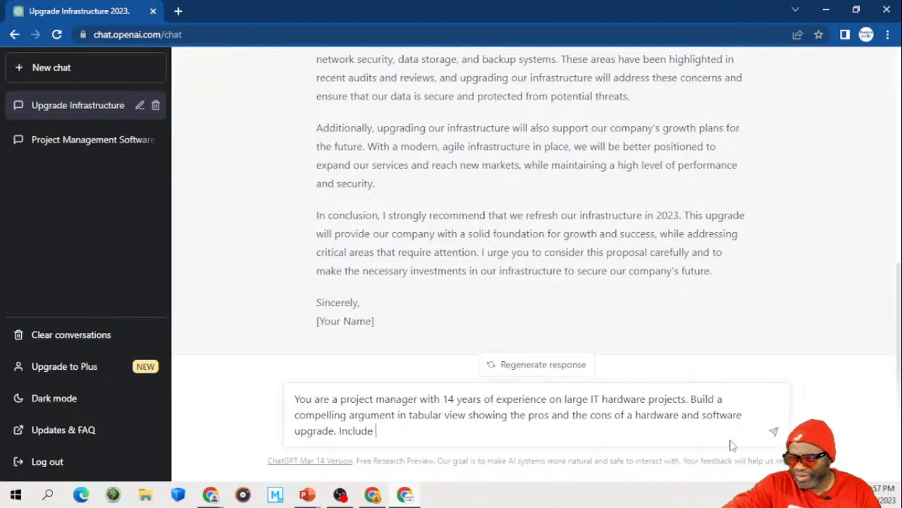
type("the cost be")
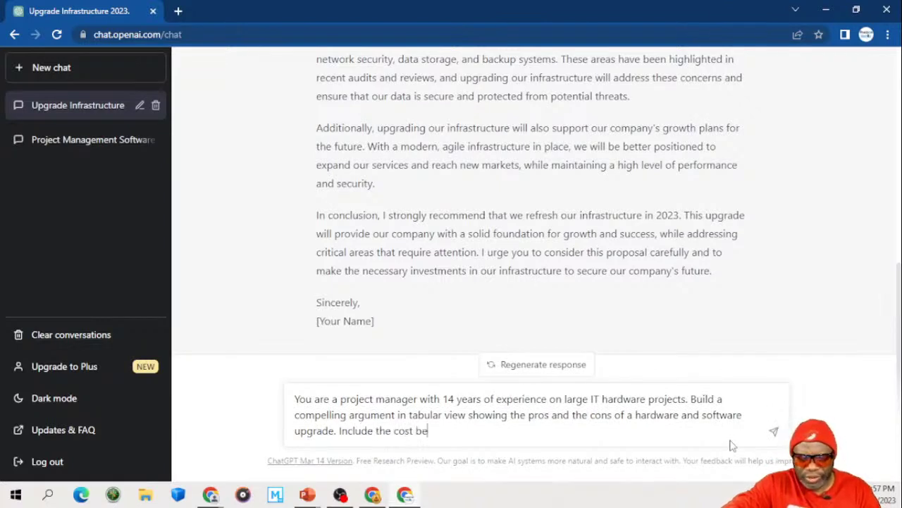
type("nefit analysis in a separate field.")
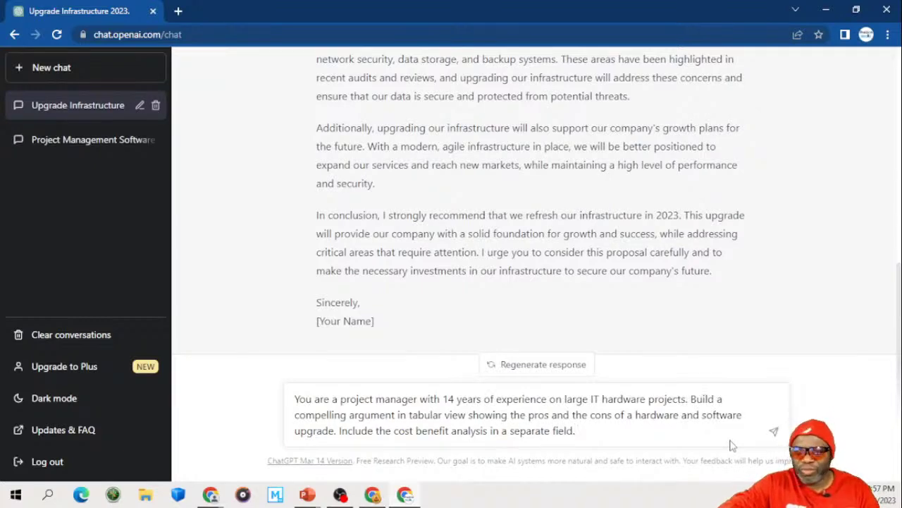
key("Return")
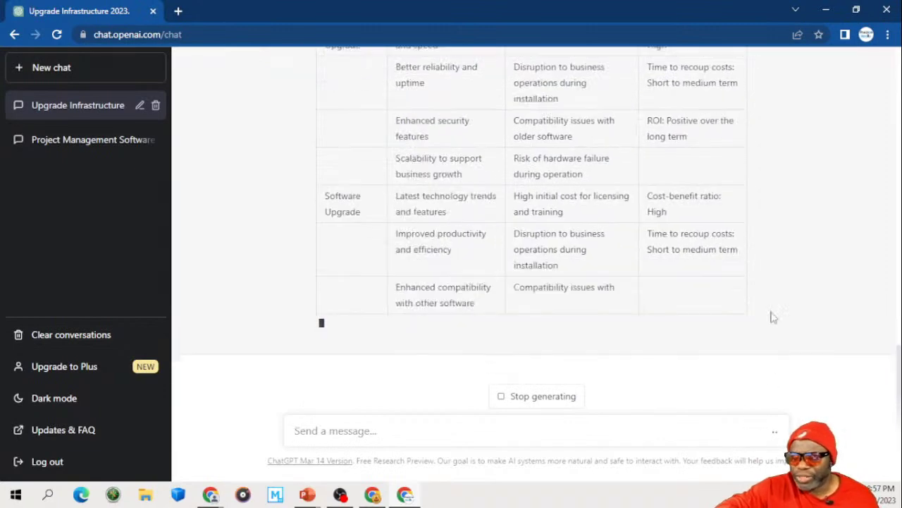
Step: Examine the generated table of pros, cons and cost benefit analysis for the upgrades, including its closing summary
scroll(619, 276, "up", 1)
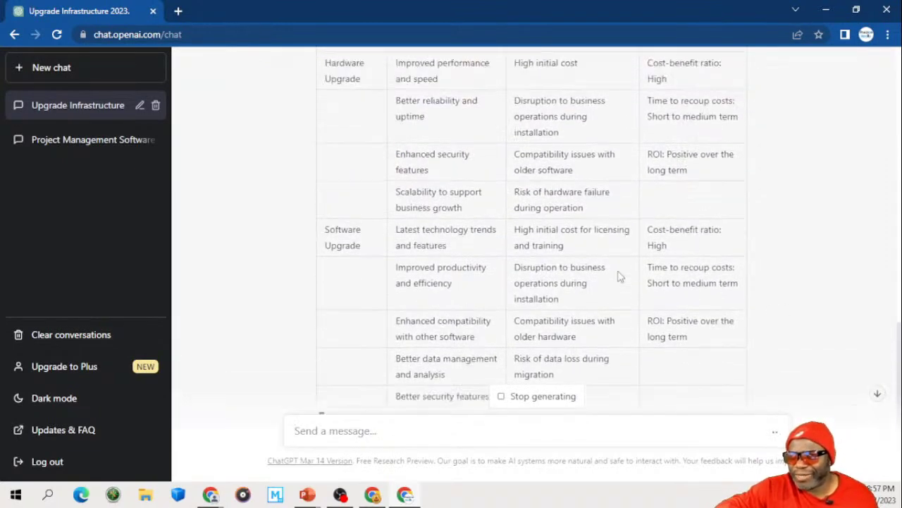
scroll(619, 276, "up", 2)
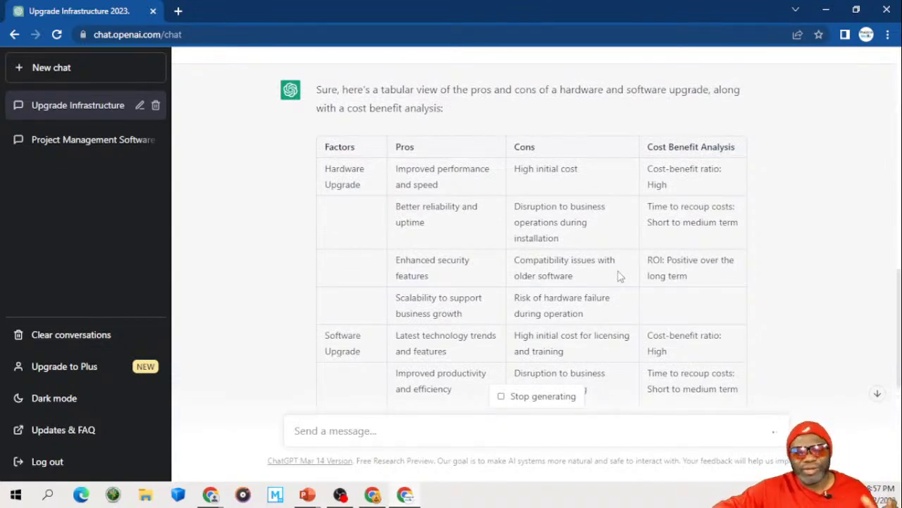
scroll(618, 277, "down", 1)
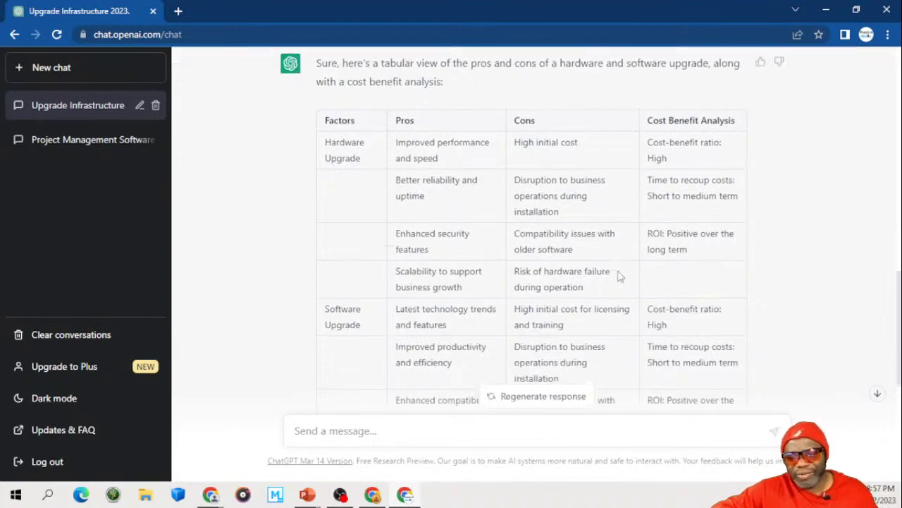
scroll(618, 277, "down", 2)
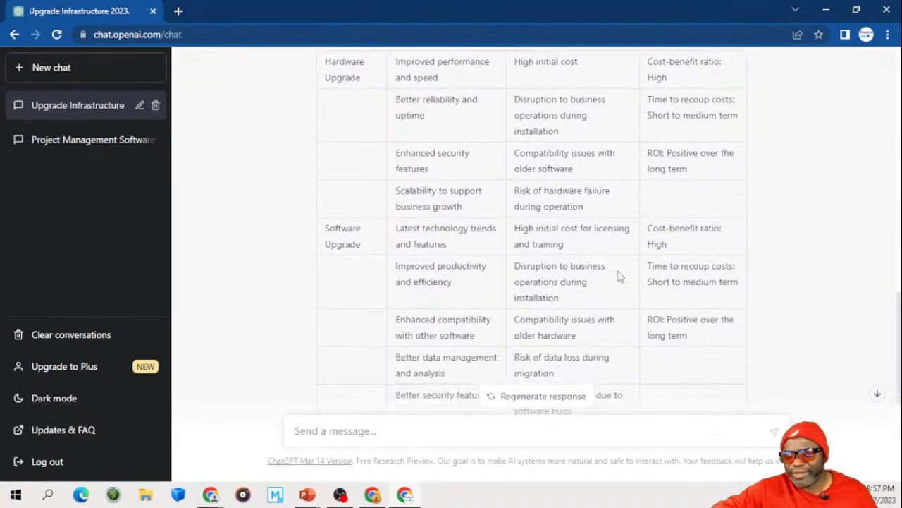
scroll(619, 277, "down", 1)
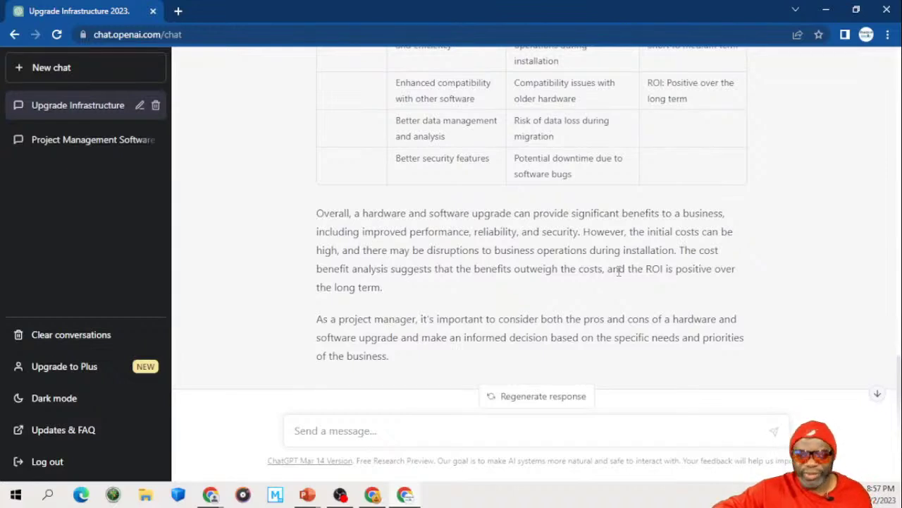
scroll(619, 271, "up", 2)
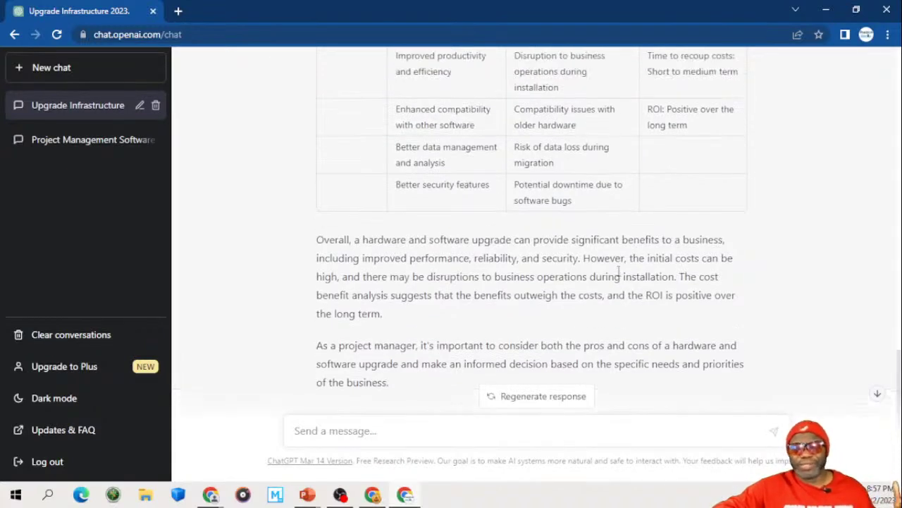
scroll(619, 277, "up", 3)
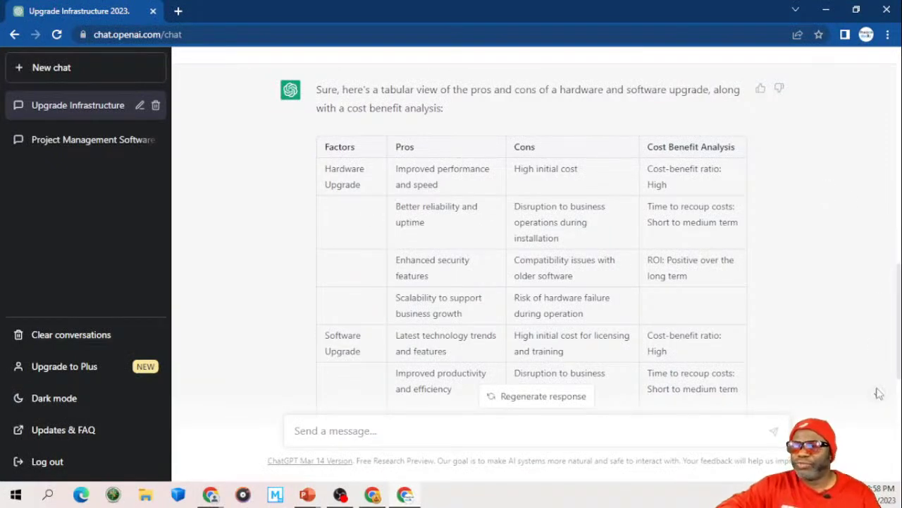
left_click(878, 393)
left_click(494, 428)
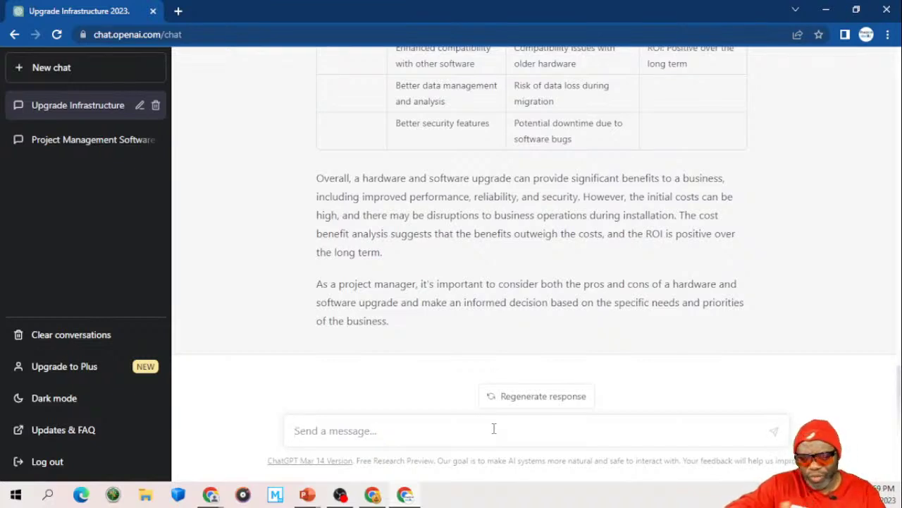
type("Cre")
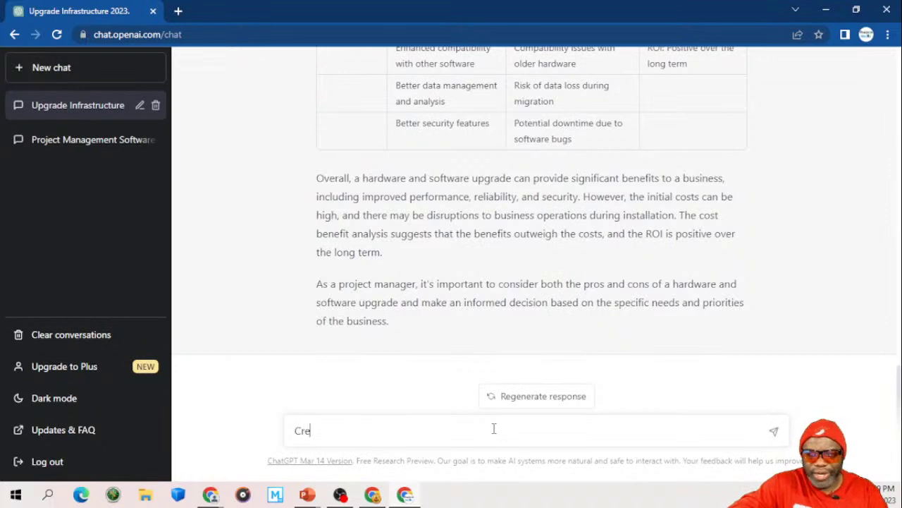
type("ate a backlog")
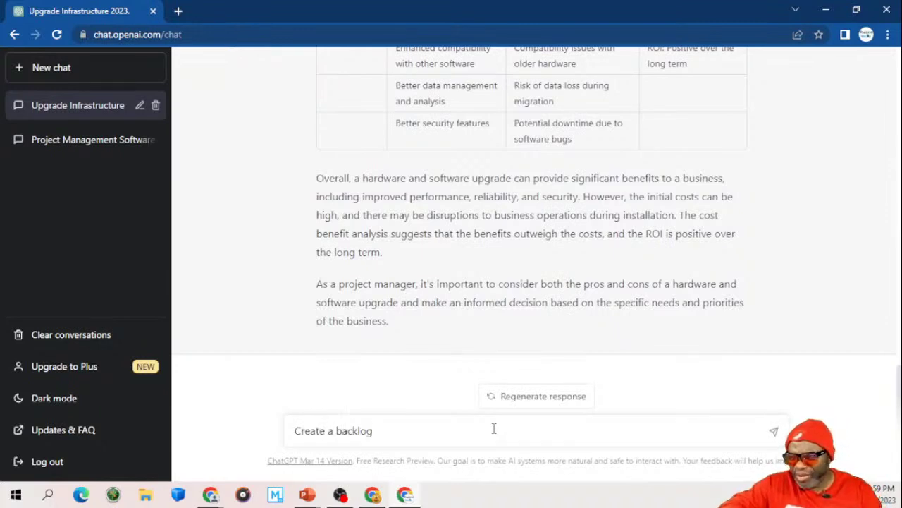
left_click(294, 431)
type("Write a compelling argument as to why your company infrastructure should be refreshed in 2023. Mention the following names in the argument: Dr. Rice, Ms. Black, The CFO HG Barnes and the President of the company Mr. Koalic. Make the response as robust as possible.")
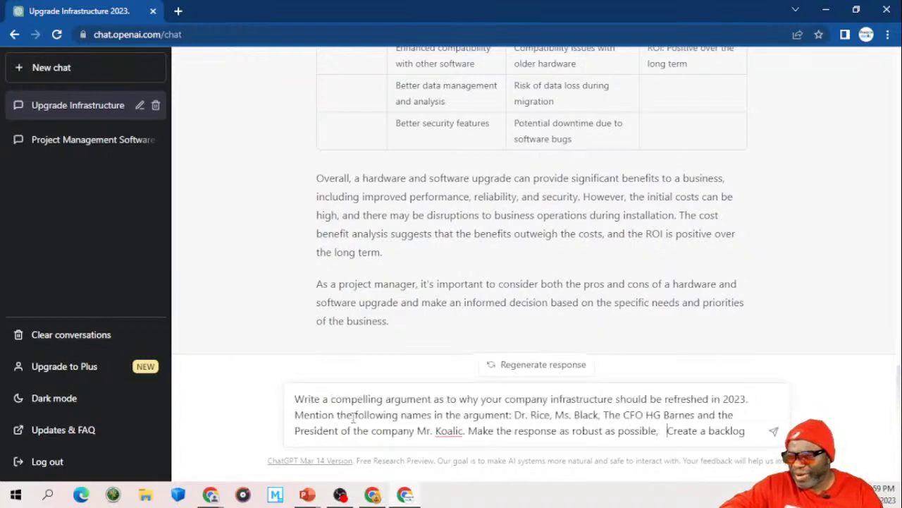
left_click(295, 399)
left_click_drag(295, 399, 463, 416)
Step: Replace the whole message draft with a new prompt beginning "You are a Portfolio manager trying"
key("ctrl+a")
type("You are")
type(" a")
type(" Pro")
key("BackSpace")
key("BackSpace")
type("o")
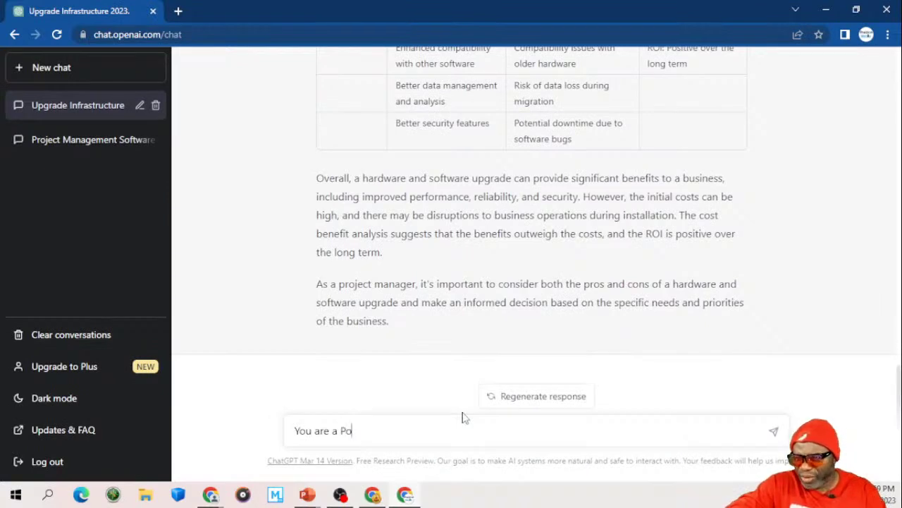
type("r")
type("tfolio mnage")
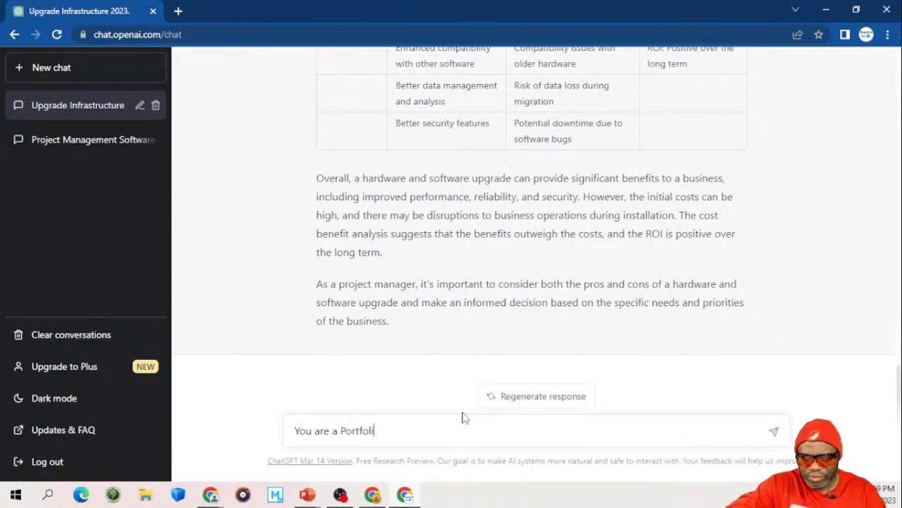
key("BackSpace")
key("BackSpace")
key("BackSpace")
key("BackSpace")
type("anager tryi")
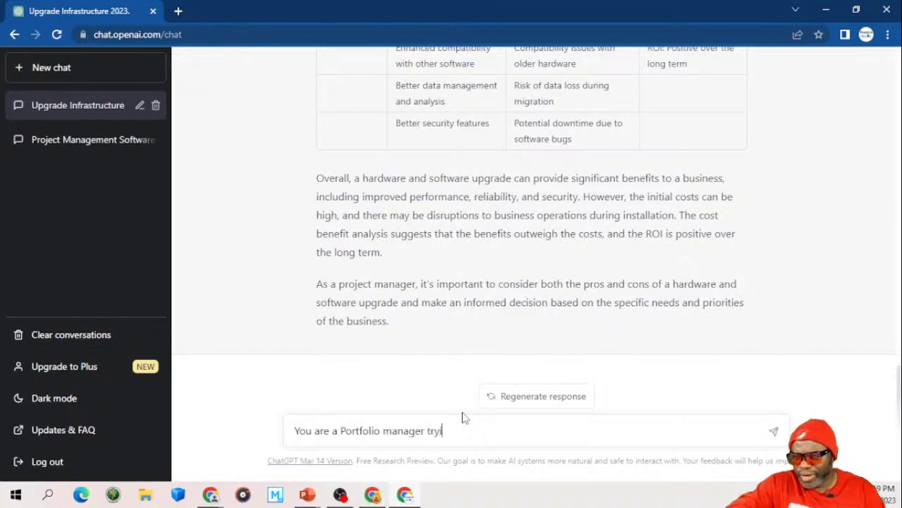
Step: Continue the role sentence with "to make a case for a hardware and software refresh for all infrastructure and windows"
type("ng to make a c")
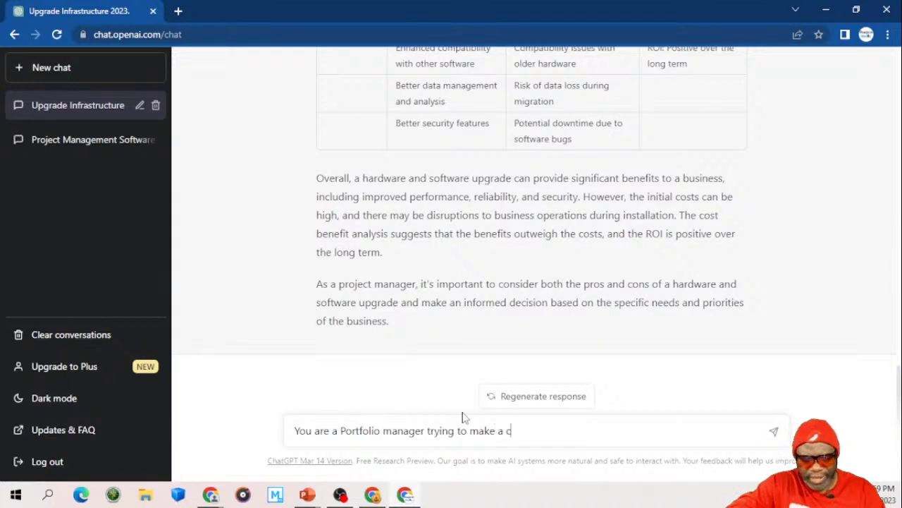
type("ase for a hardware and software refresh for ")
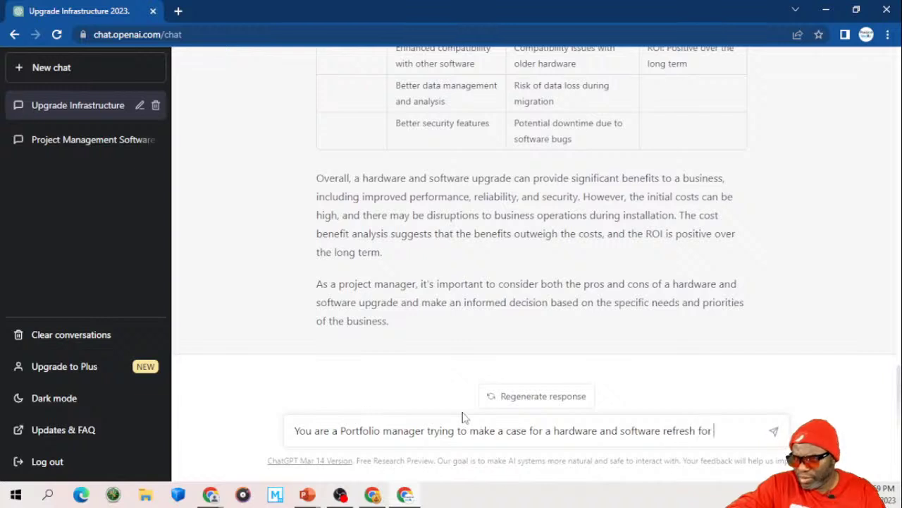
type("all infrastru")
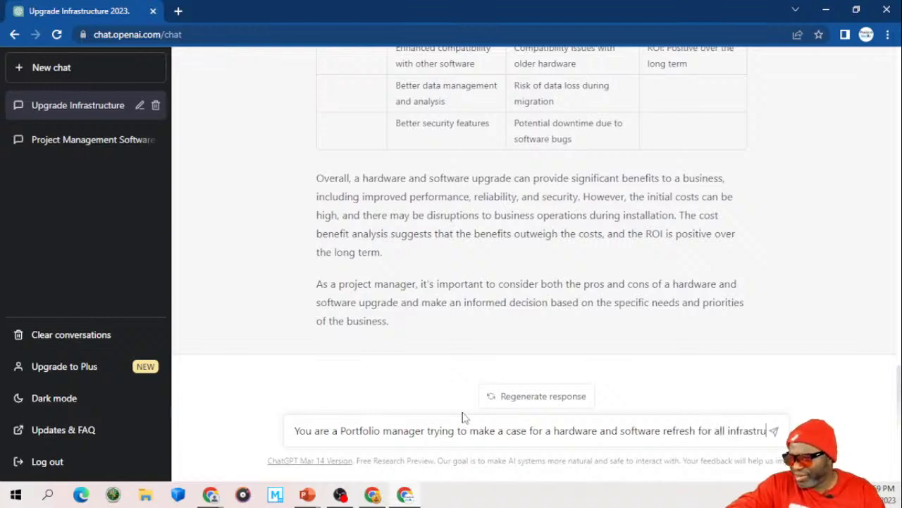
type("ct")
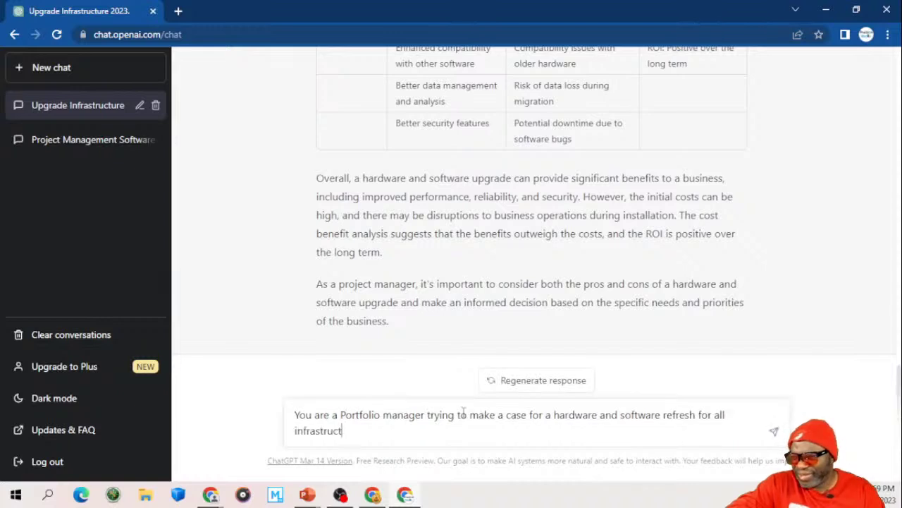
type("ure and windoe")
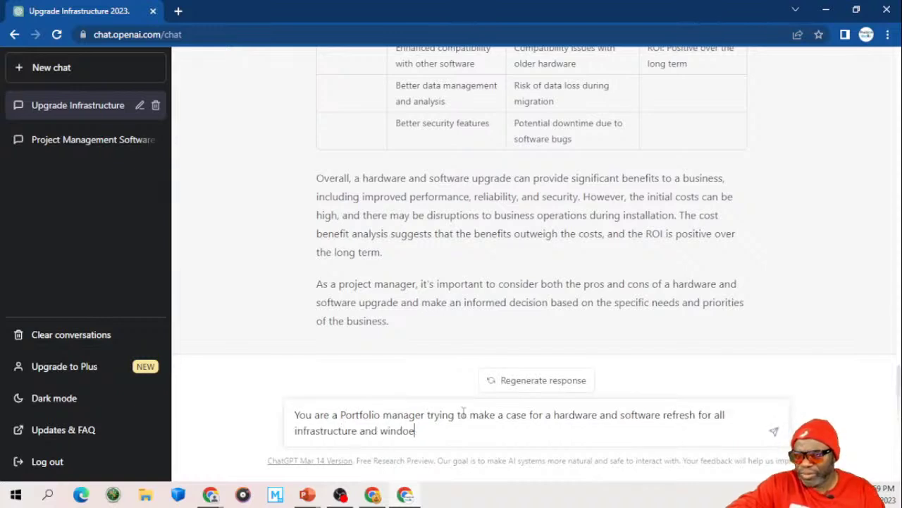
key("BackSpace")
Step: Add the request "Create a product backlog for this endeavor breaking the information down into releases, sprints"
type("ws. Create a product backlog for this")
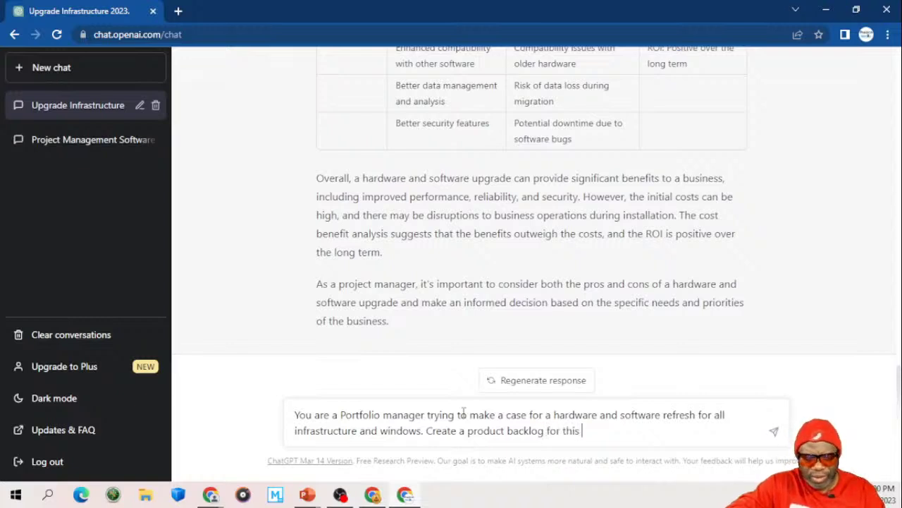
type(" endeavor breaking the information down into ")
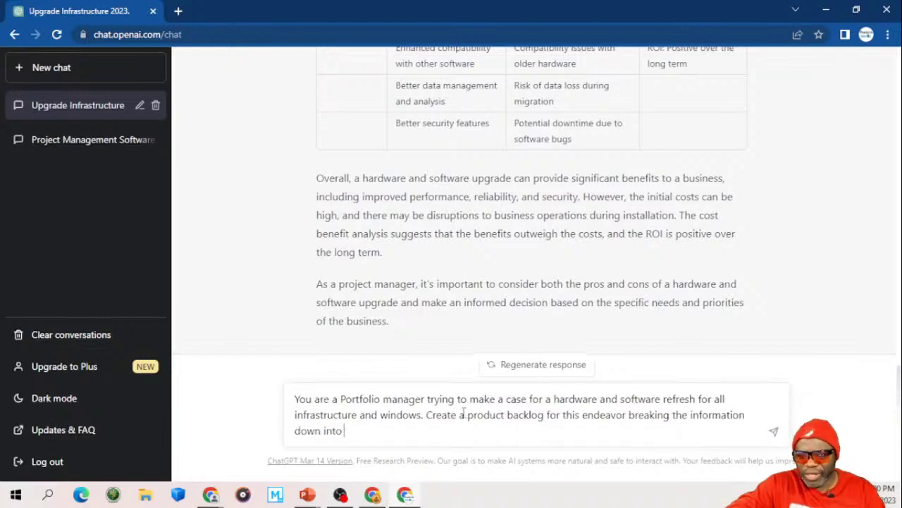
type("releases")
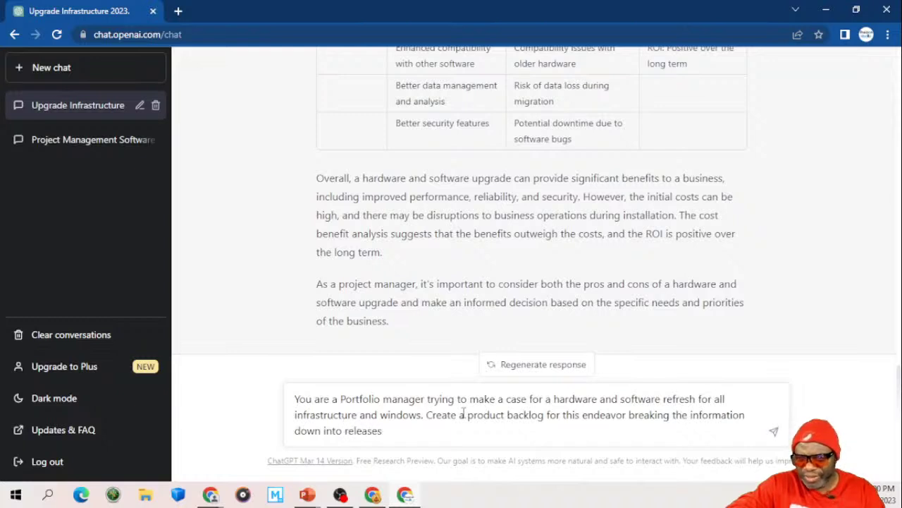
type(", sprints")
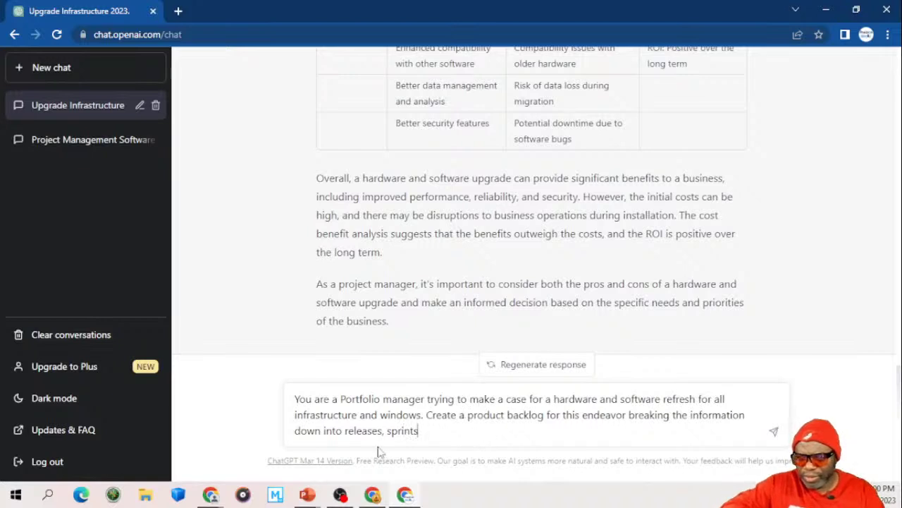
Step: Insert "epics, features," before "releases" in the breakdown list and end the list with ", stories."
left_click(345, 431)
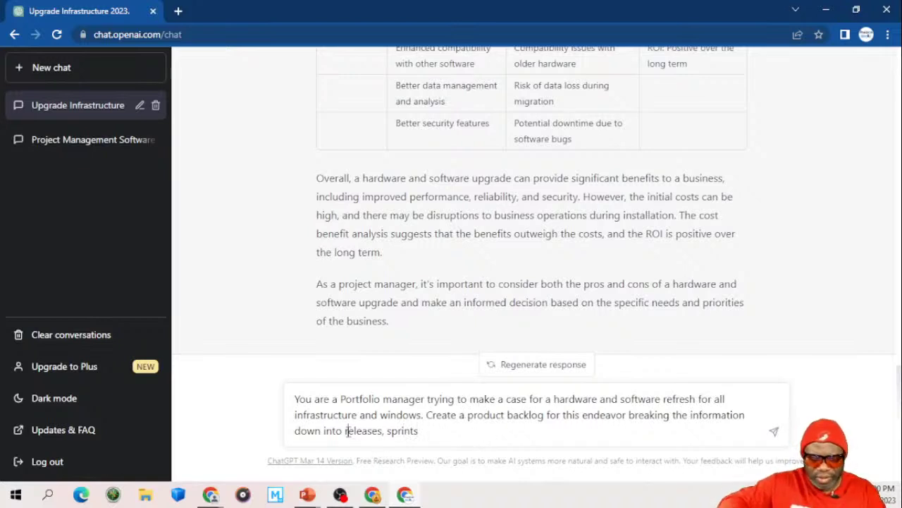
type("epics")
type(", fea")
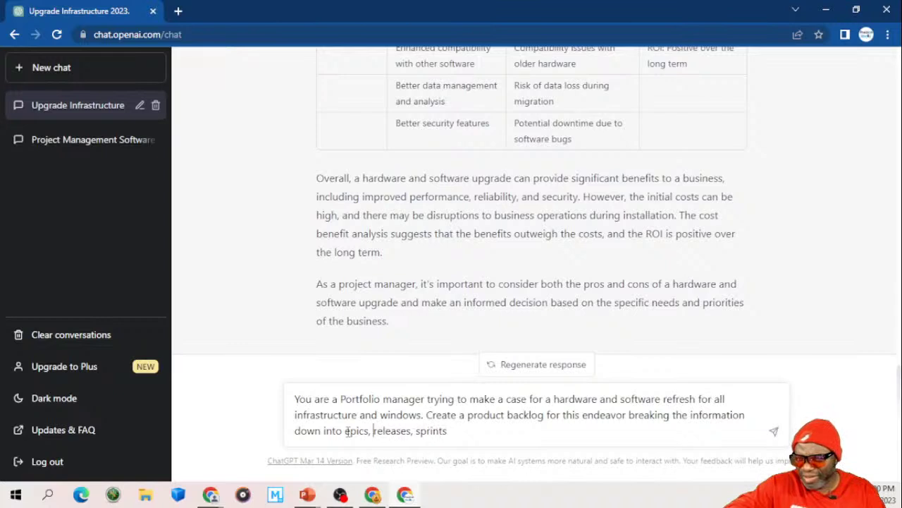
type("tures,")
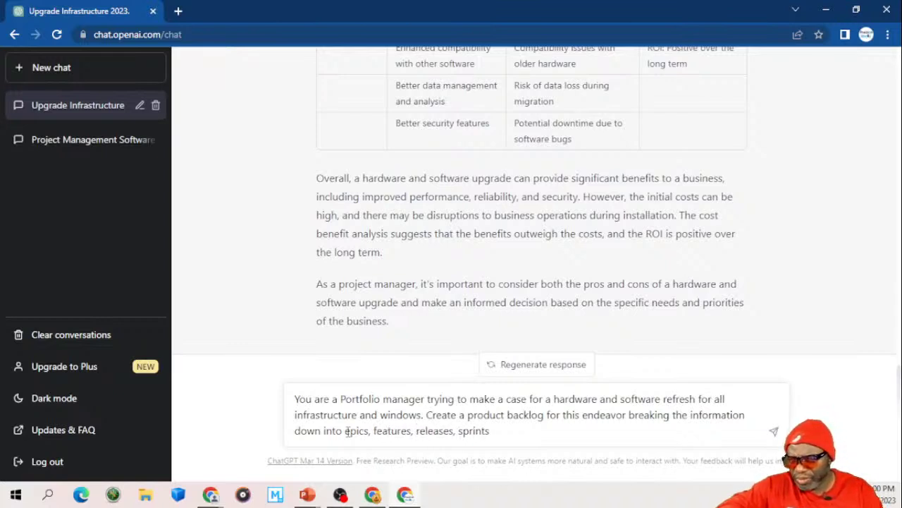
left_click(496, 433)
type(",")
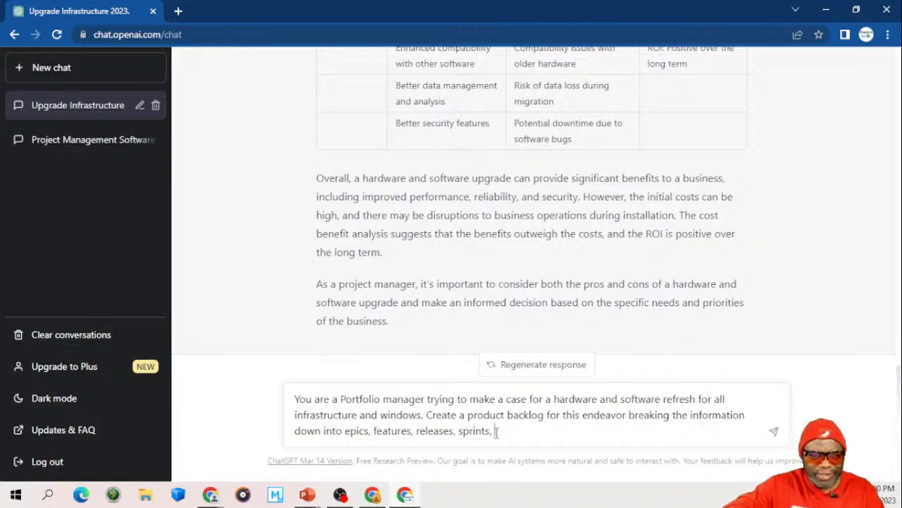
type("stories")
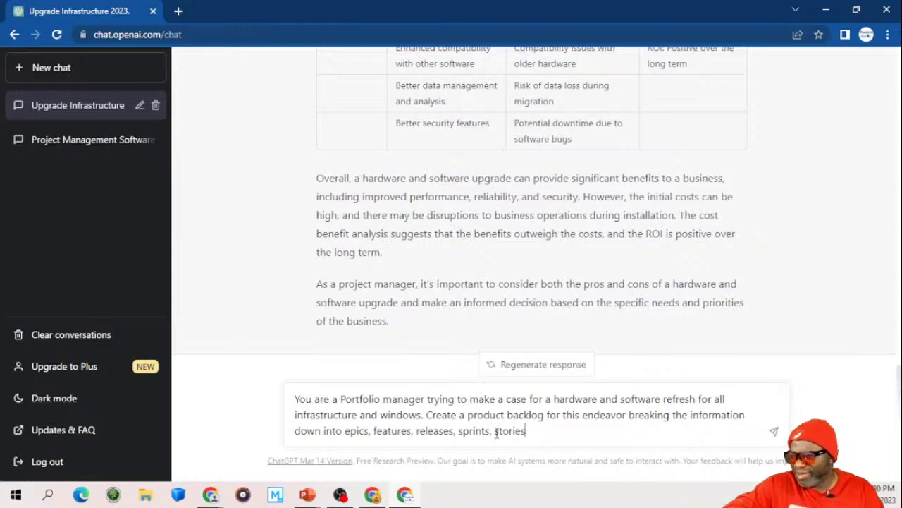
type(".")
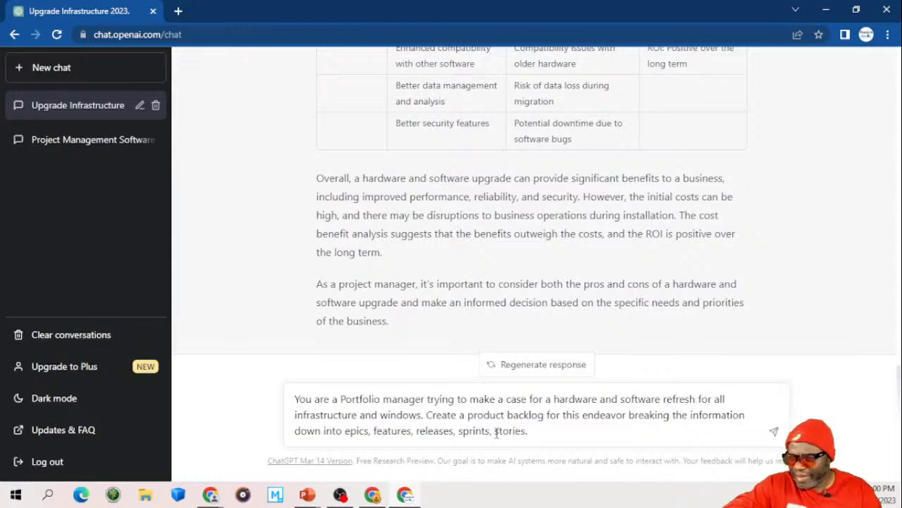
Step: Extend the backlog prompt with "Use as many lines and columns as is necessary to paint a clear picture for the"
type(" Use as")
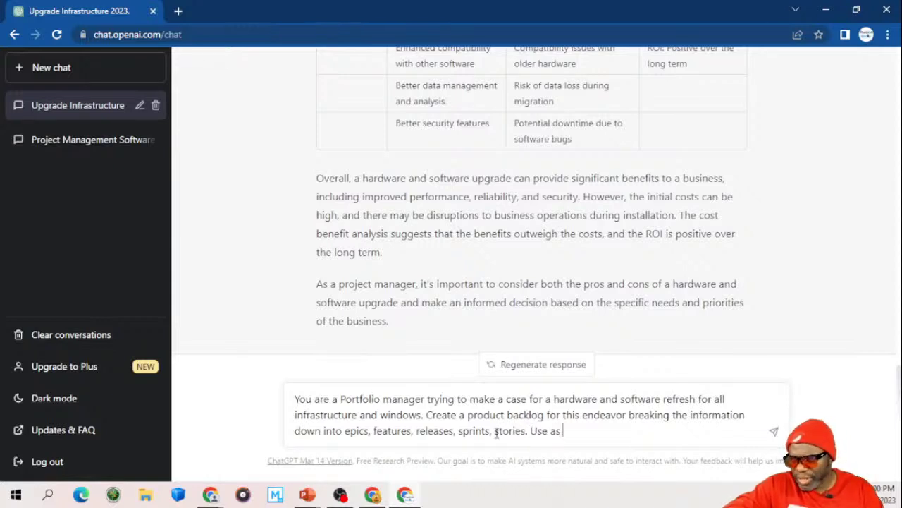
type(" many lines")
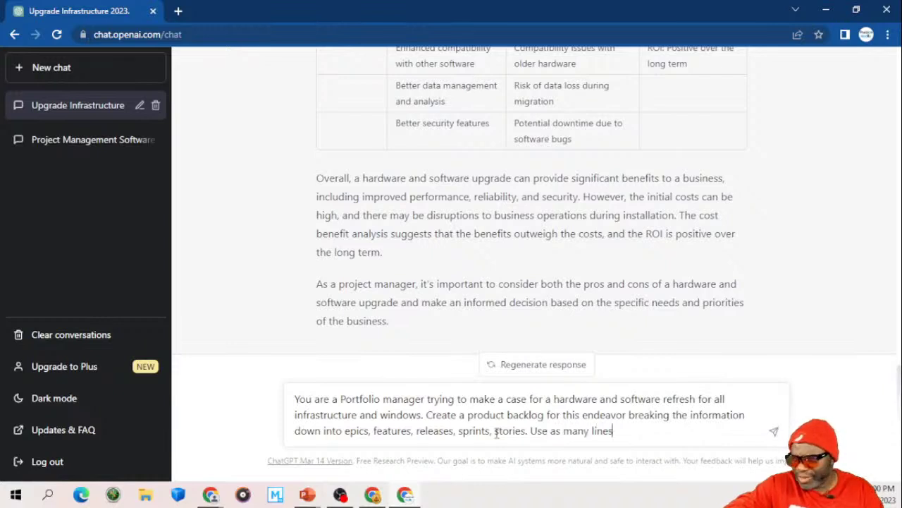
type(" and columns")
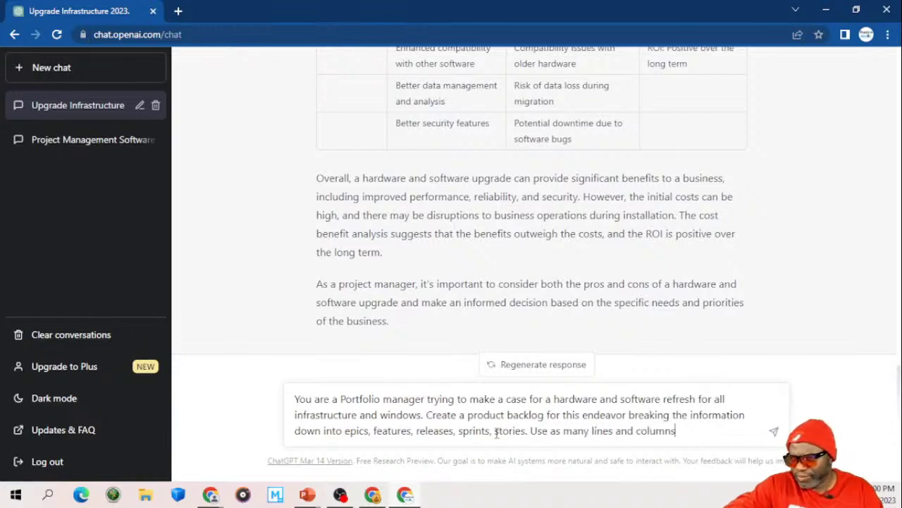
type(" as is neces")
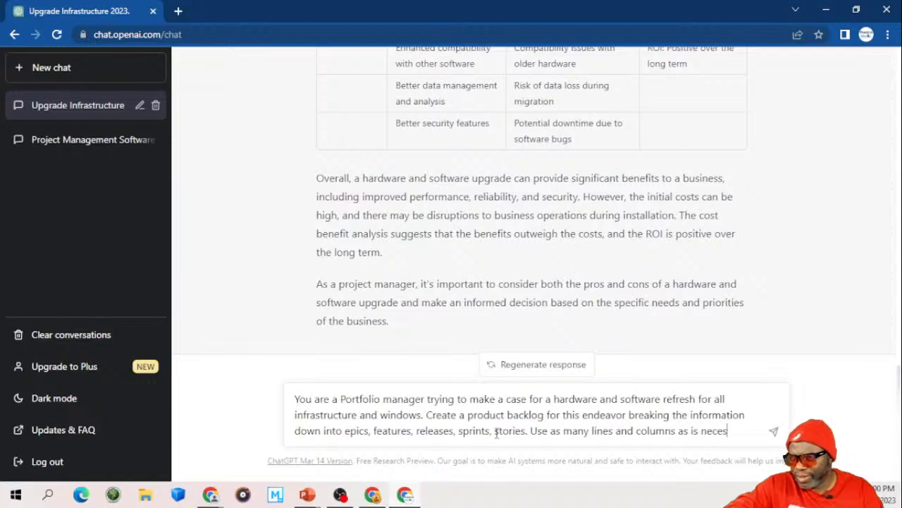
type("sary to paint a clea")
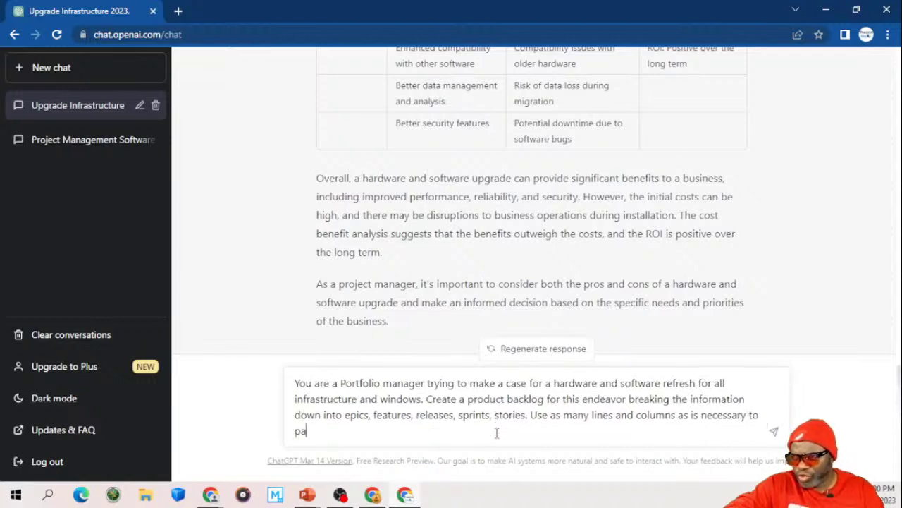
type("r p")
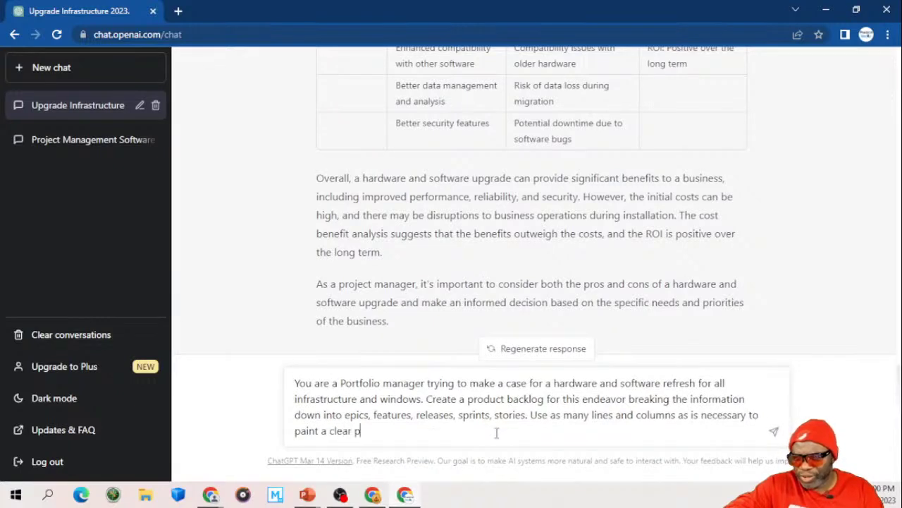
type("icture for the")
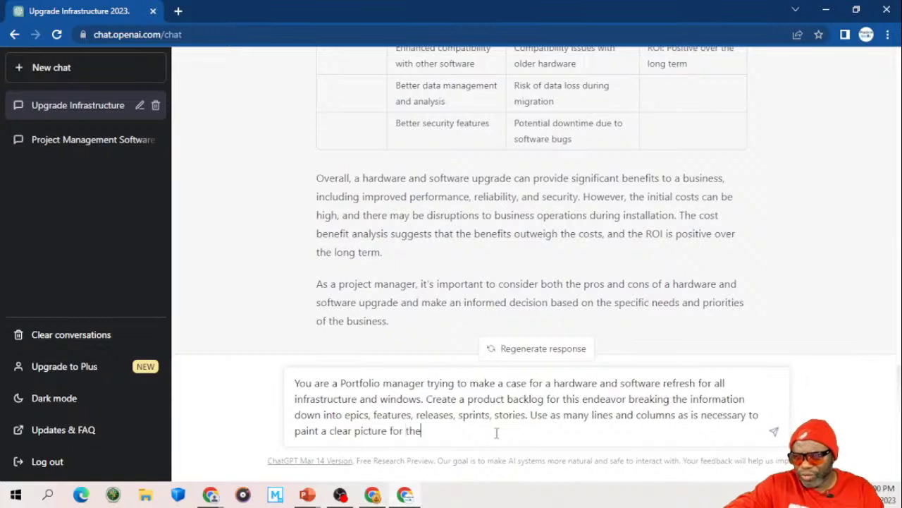
Step: Finish the prompt with "less technical stakeholders resulting in a green light to go ahead." and send it
type(" less technic")
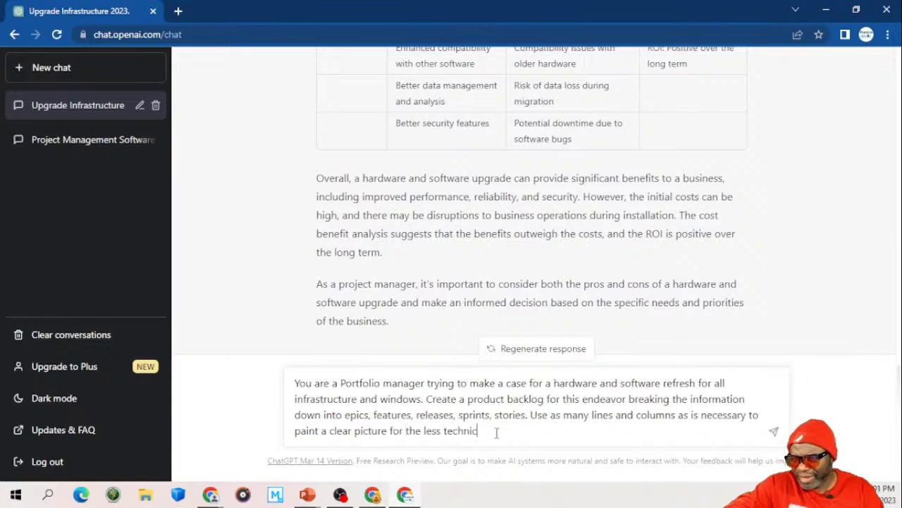
type("al stakeho")
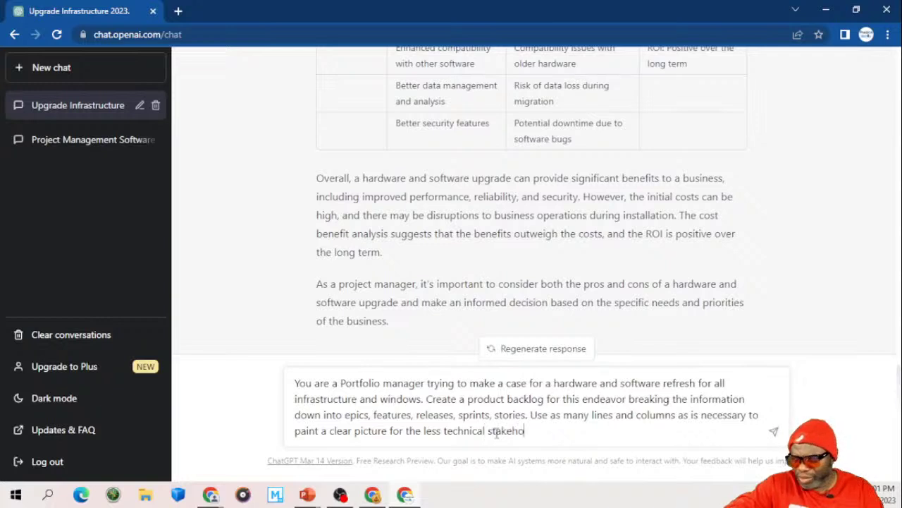
type("lders result")
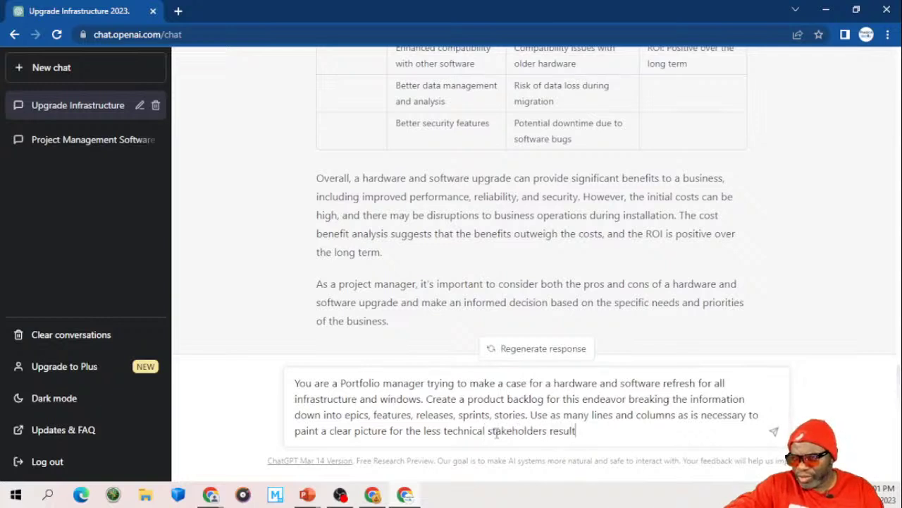
type("ing in a green light to go ahead.")
key("Return")
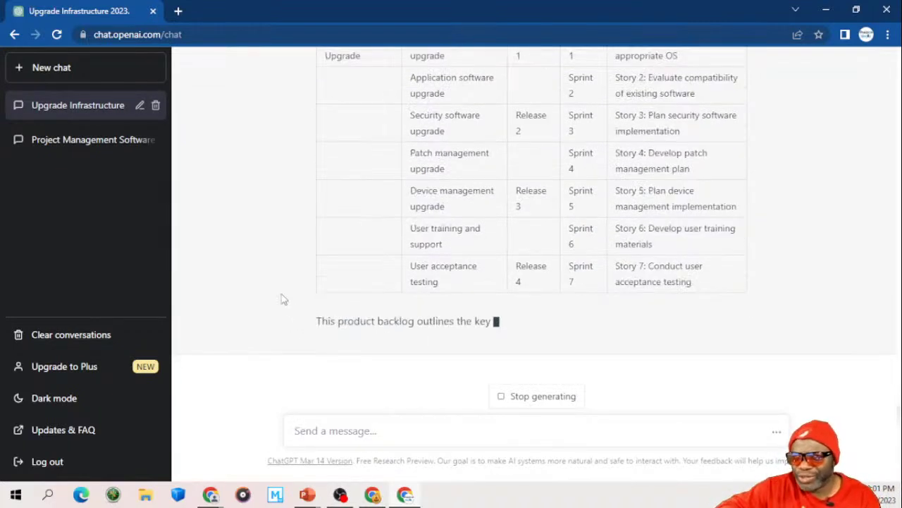
Step: Review the generated product backlog table from its epics and features through releases, sprints and stories, including the closing summary
scroll(268, 293, "up", 2)
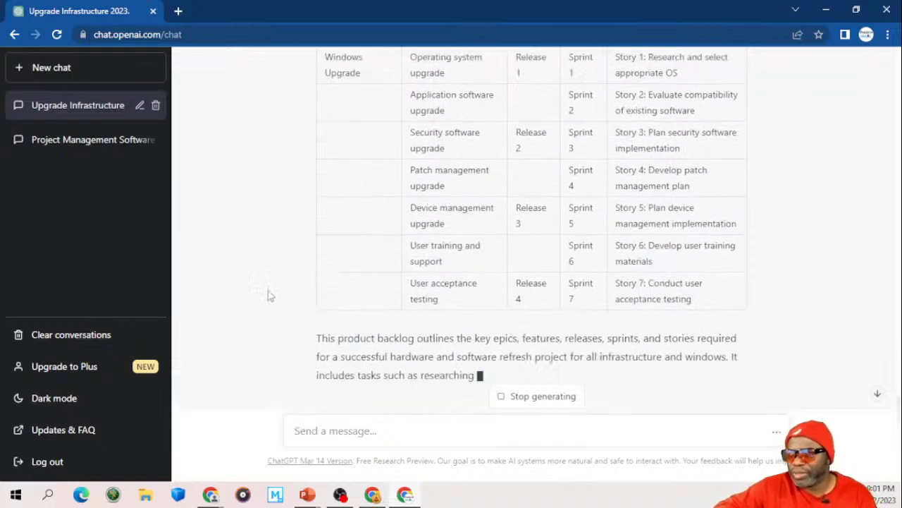
scroll(269, 295, "up", 5)
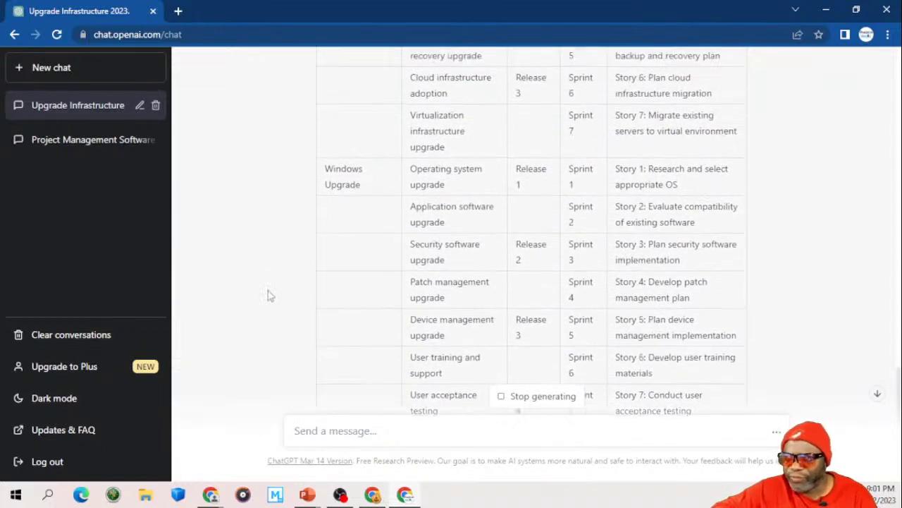
scroll(268, 296, "up", 3)
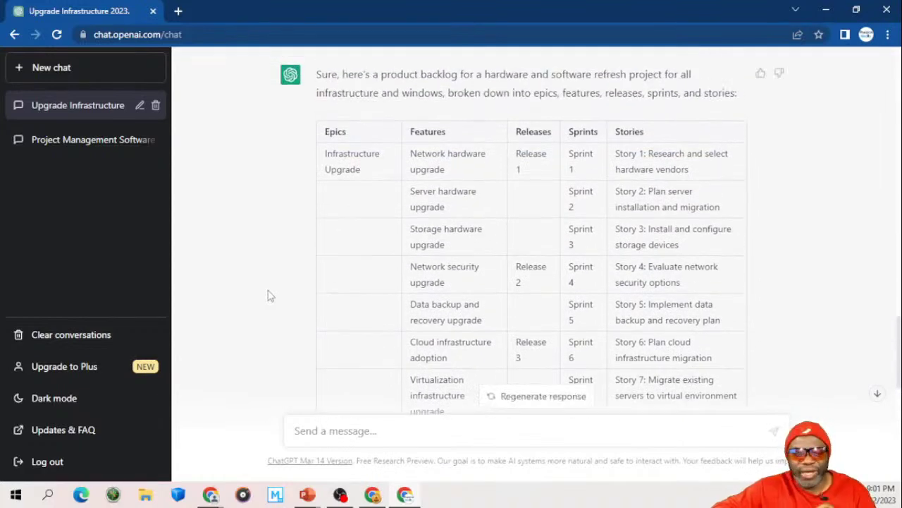
scroll(268, 295, "down", 1)
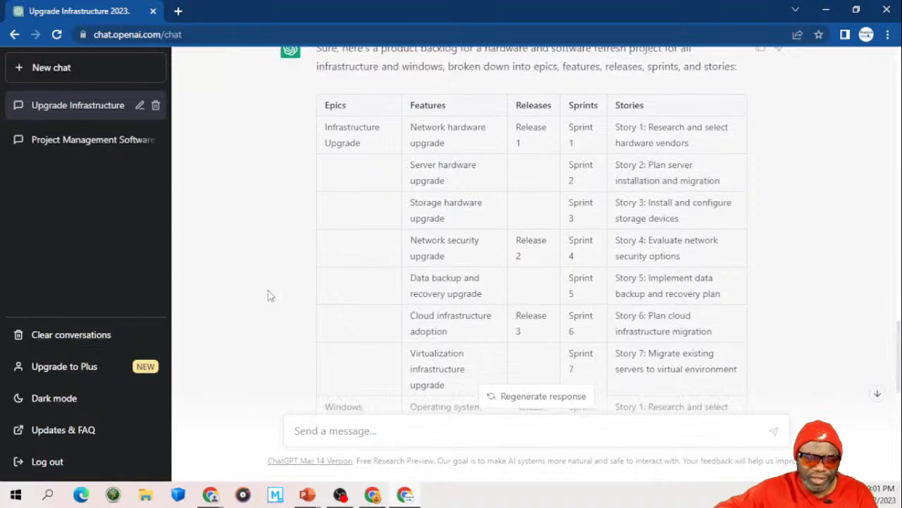
scroll(268, 295, "down", 1)
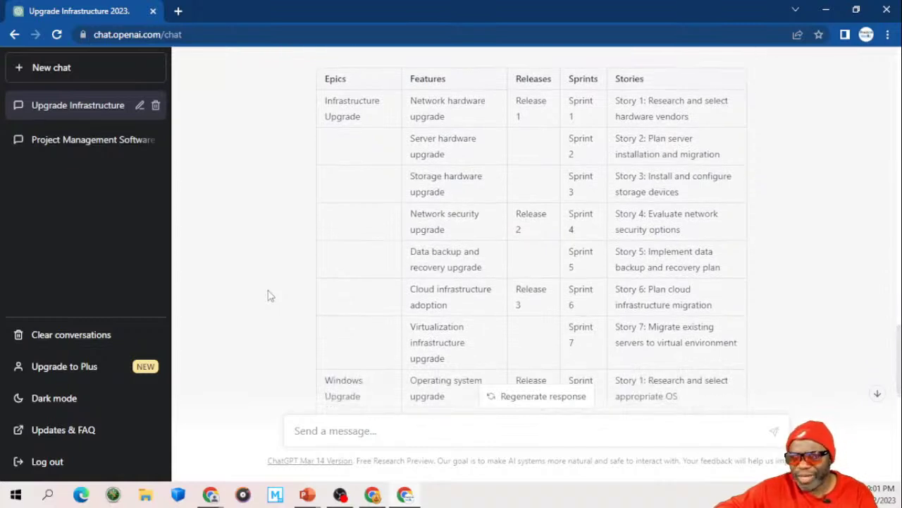
scroll(268, 295, "down", 2)
scroll(268, 295, "down", 3)
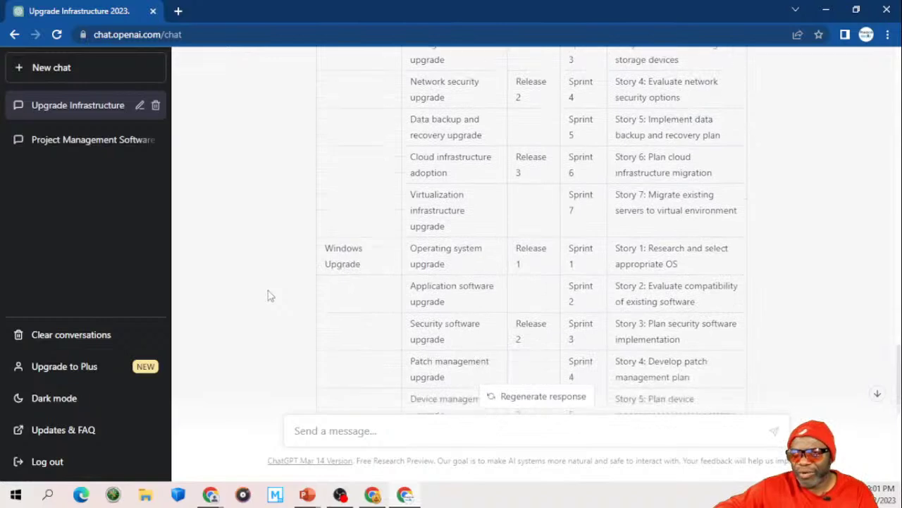
scroll(268, 295, "down", 1)
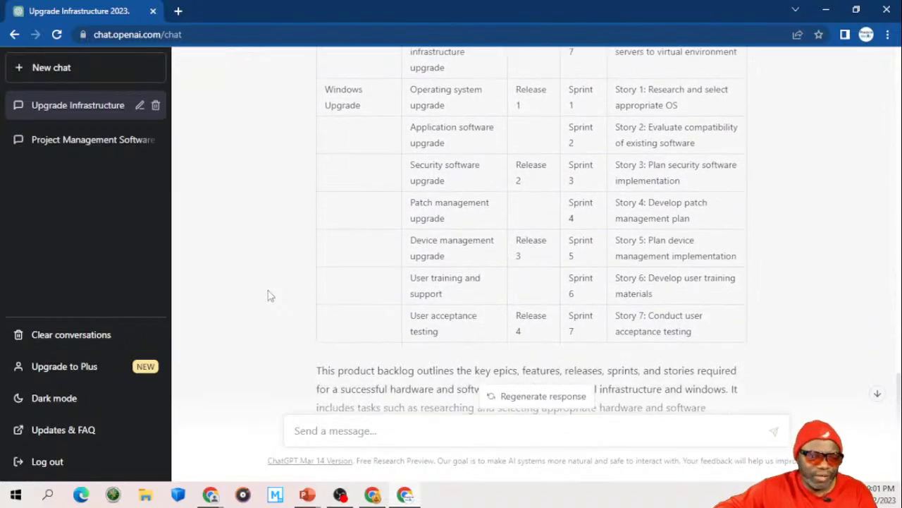
scroll(268, 296, "down", 2)
scroll(268, 295, "down", 1)
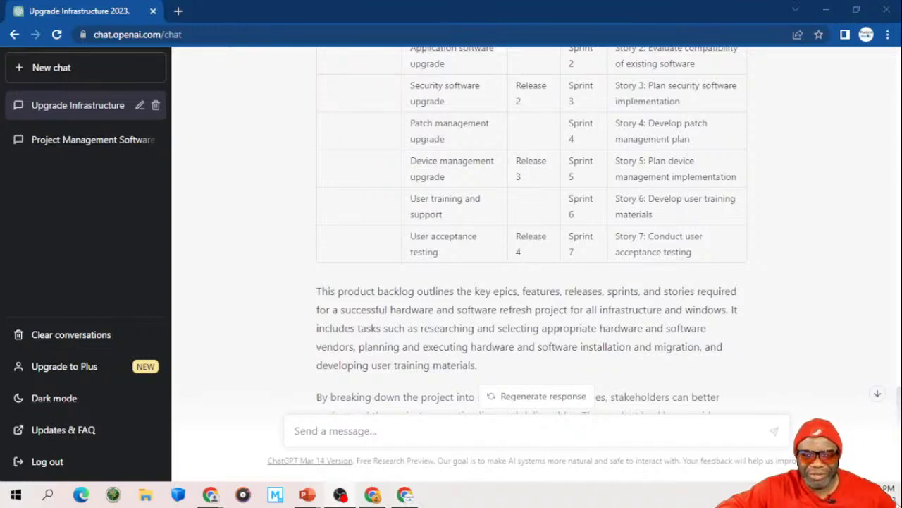
left_click(265, 251)
scroll(266, 252, "down", 2)
scroll(266, 252, "up", 6)
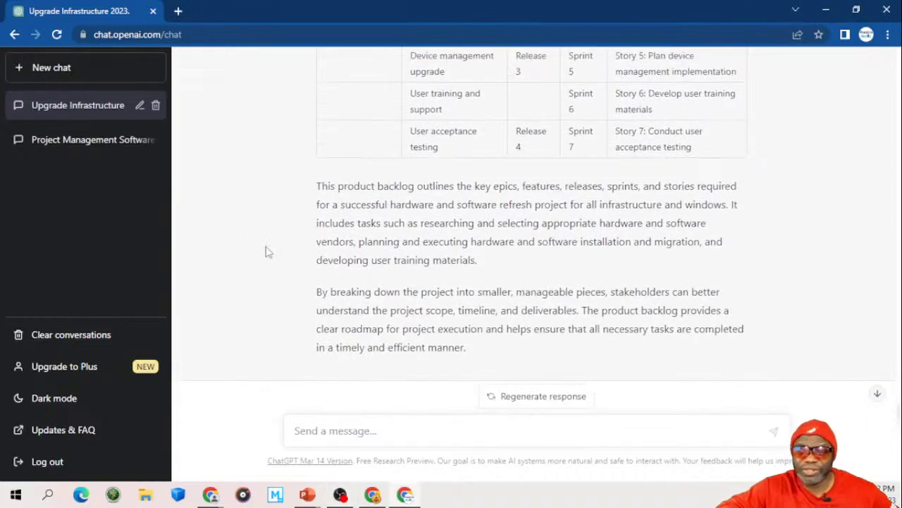
scroll(266, 252, "up", 4)
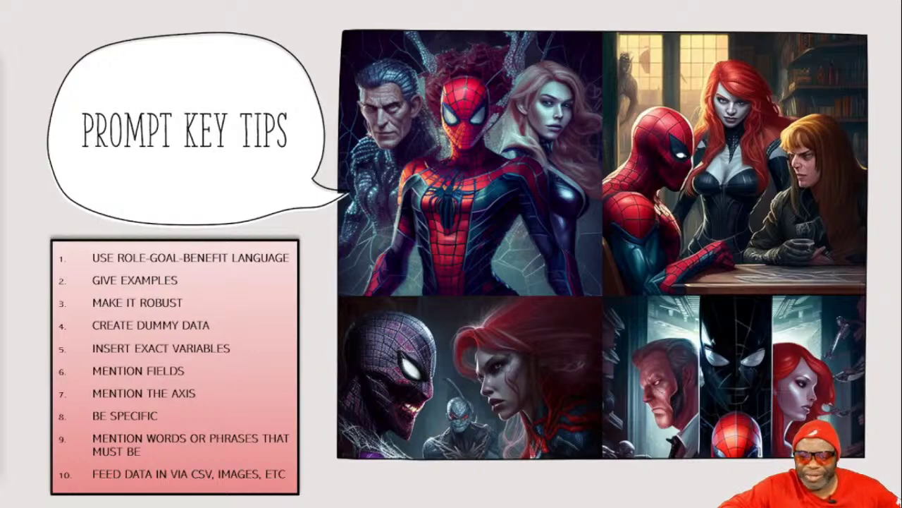
key("Right")
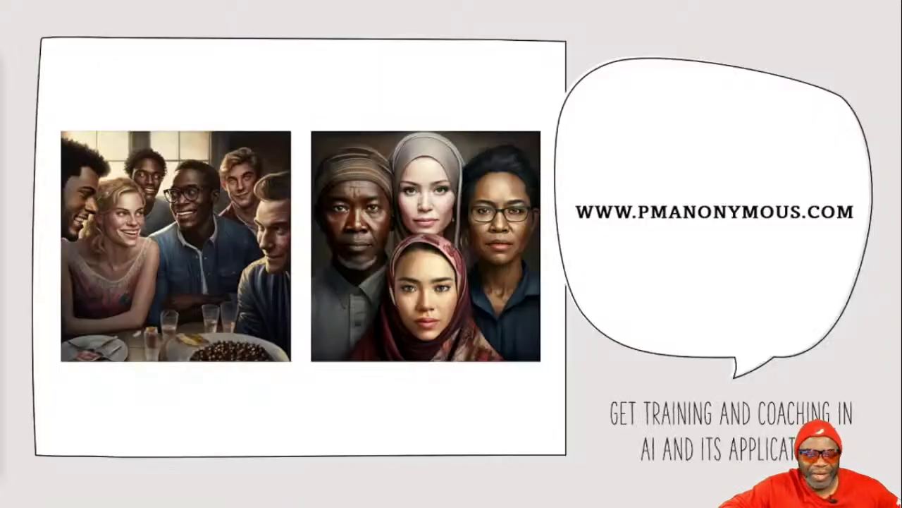
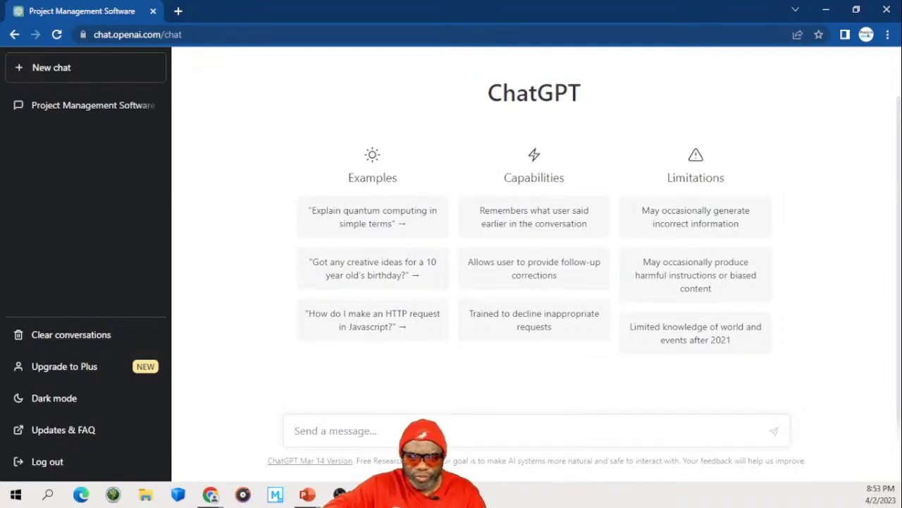
Step: Begin a new prompt with "You are a project manager with 14 years of experience on large IT hardware projects."
type("You are")
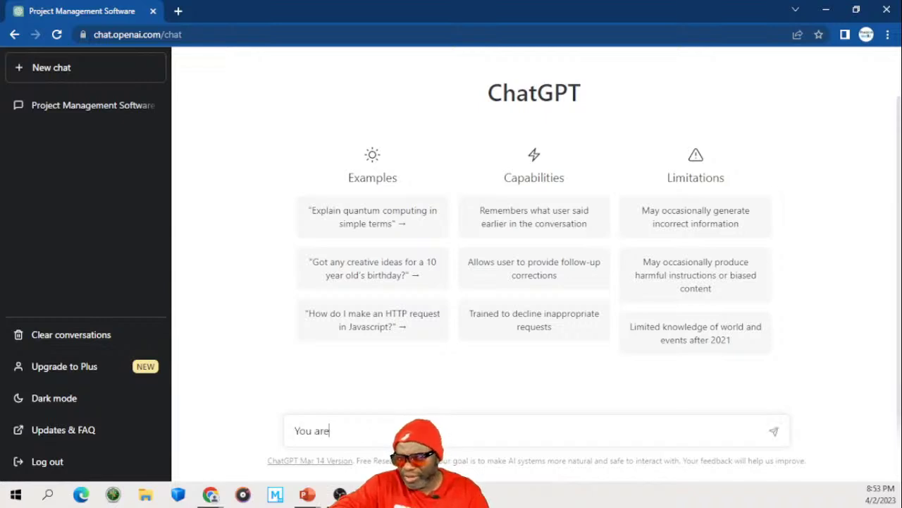
type(" a project manager with 14 yea")
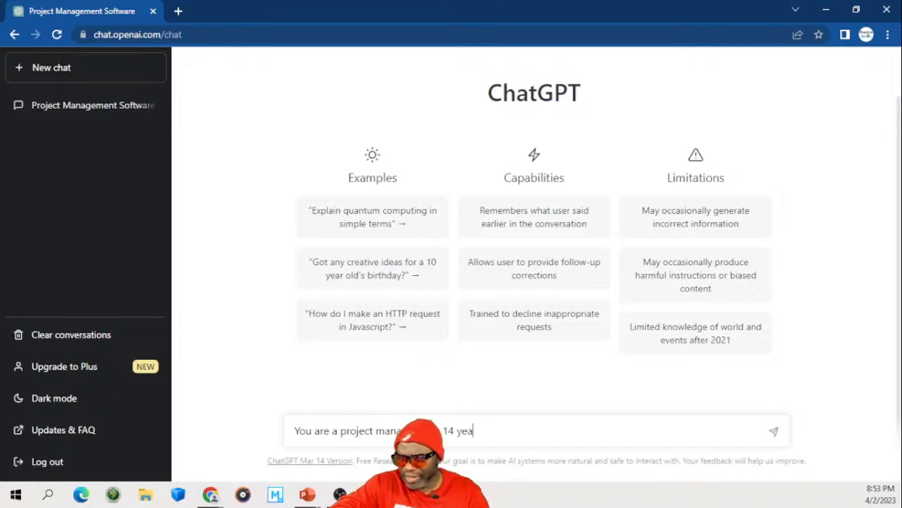
type("rs of experie")
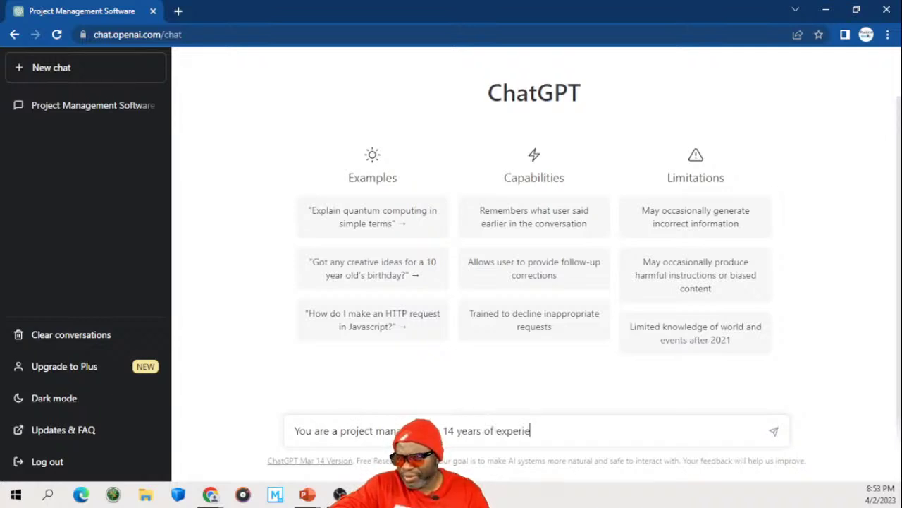
type("nce on large l")
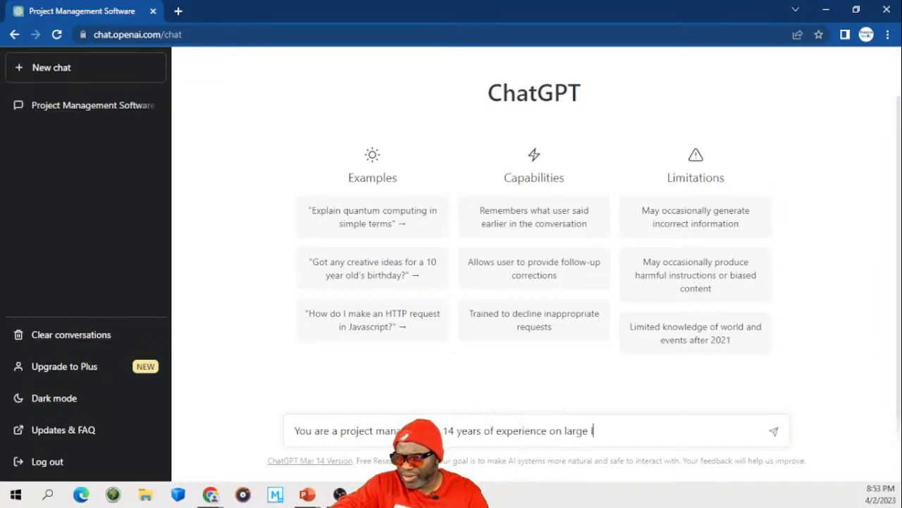
key("BackSpace")
type("IT hardware")
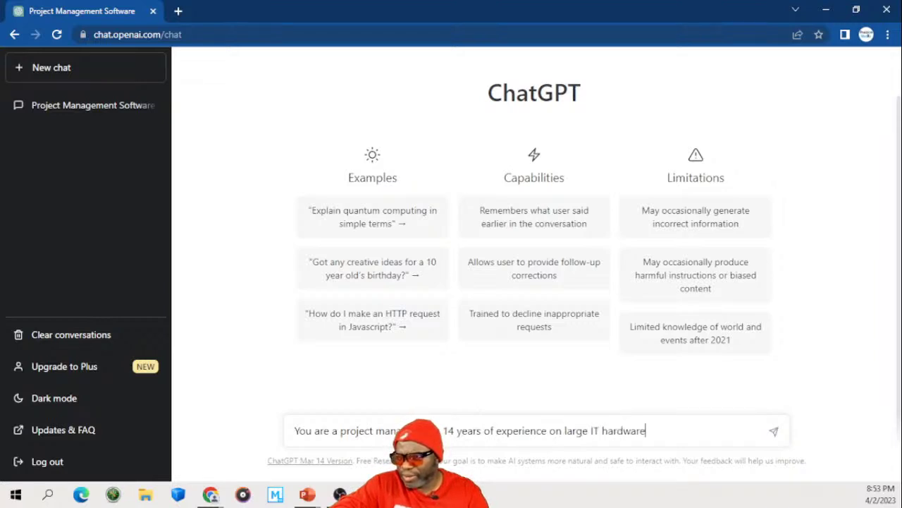
type(" pro")
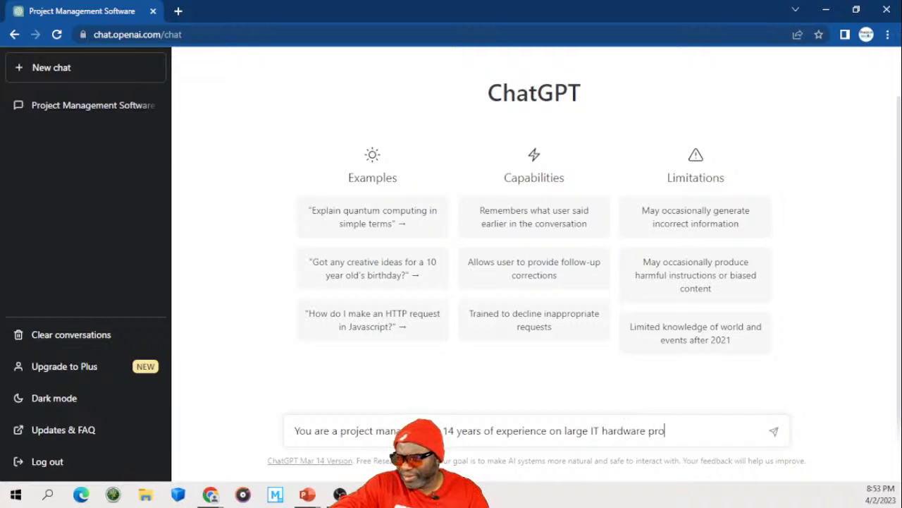
type("jects. Wri")
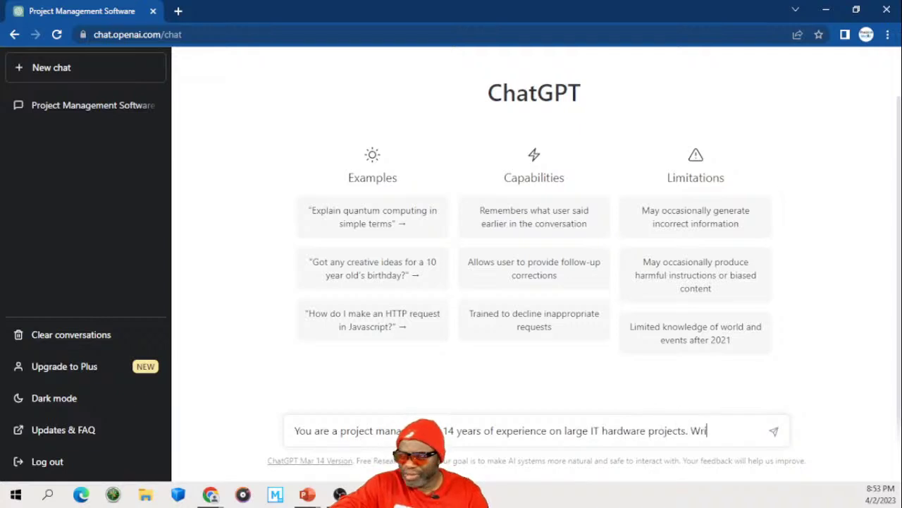
Step: Continue the prompt with "Write a compelling argument as to why your company infrastructure should be refreshed in"
type("te a compell")
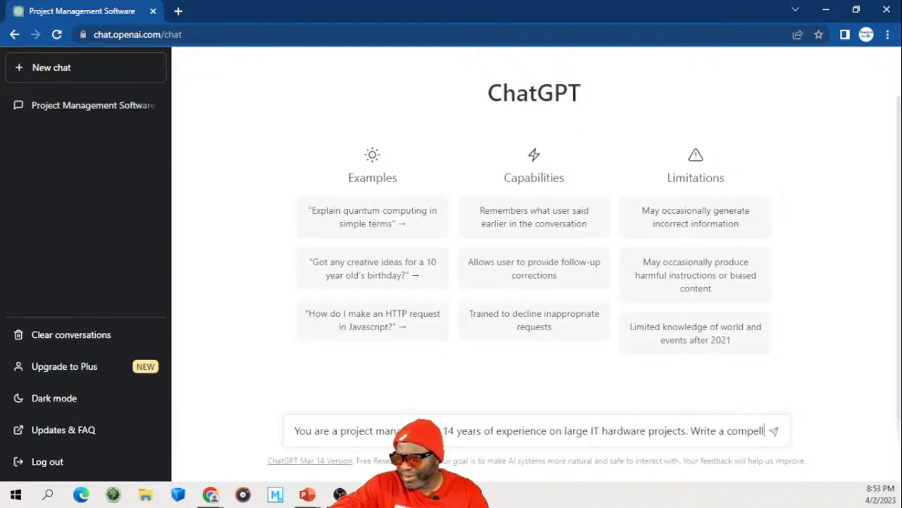
type("ing argument a your")
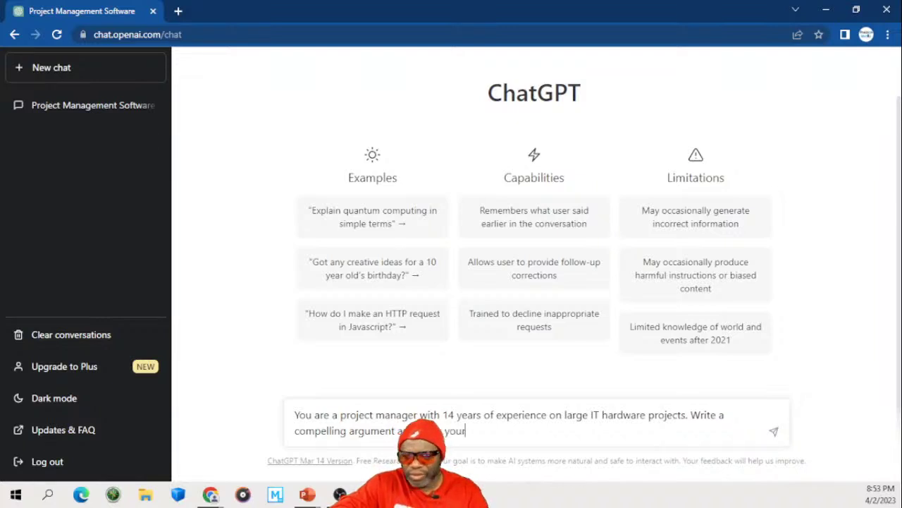
type("ompan")
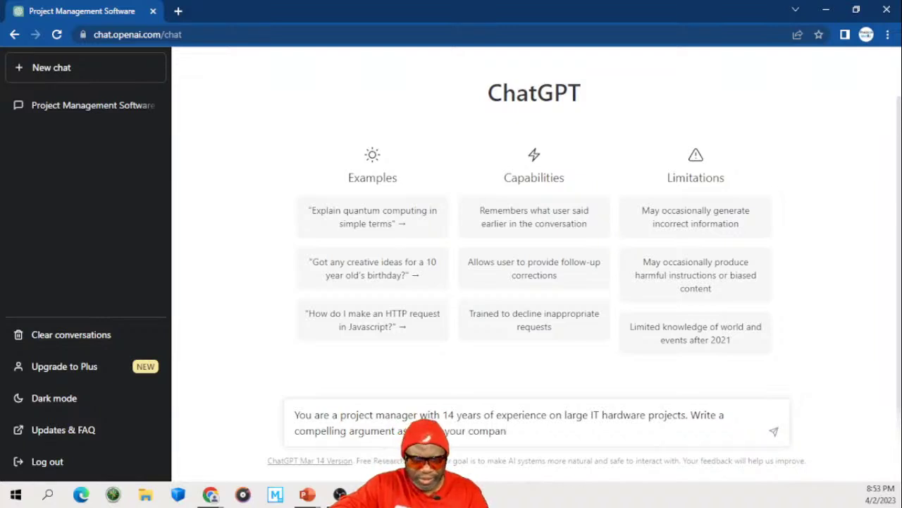
type("i")
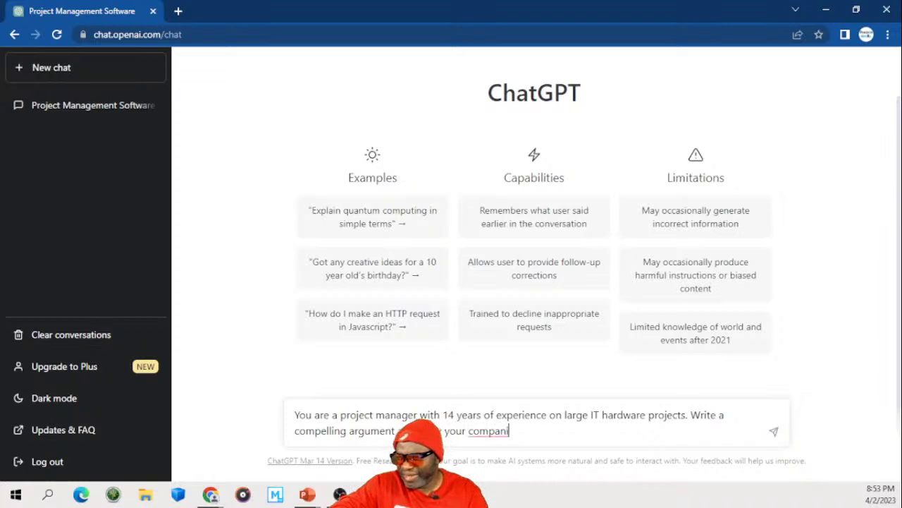
key("BackSpace")
type("y ")
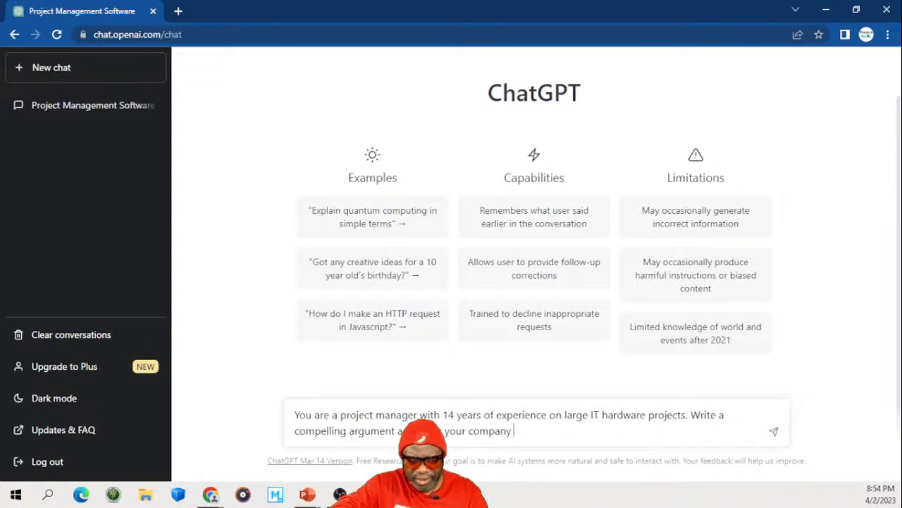
type("infrastruct")
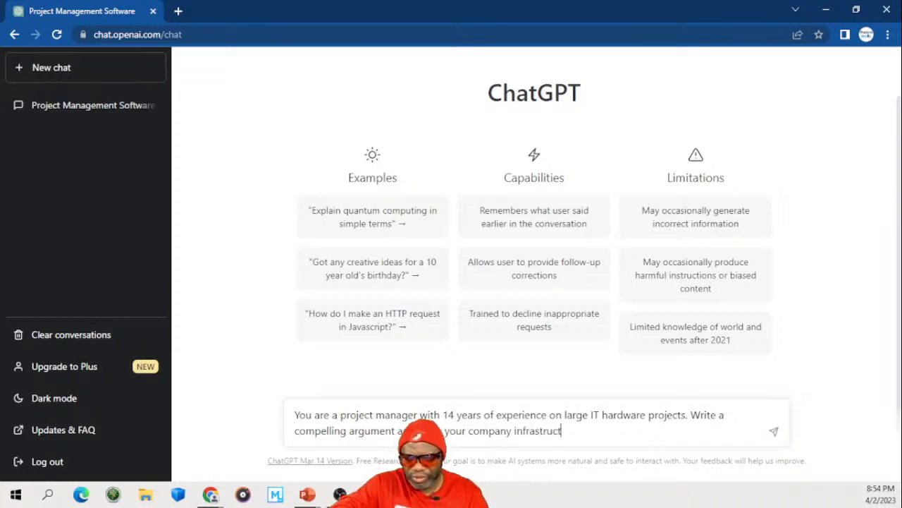
type("ure should ")
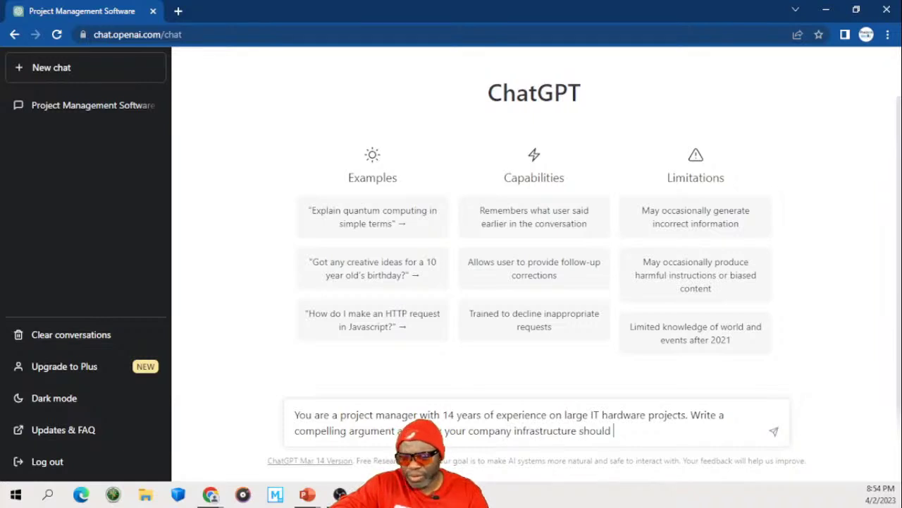
type("be ")
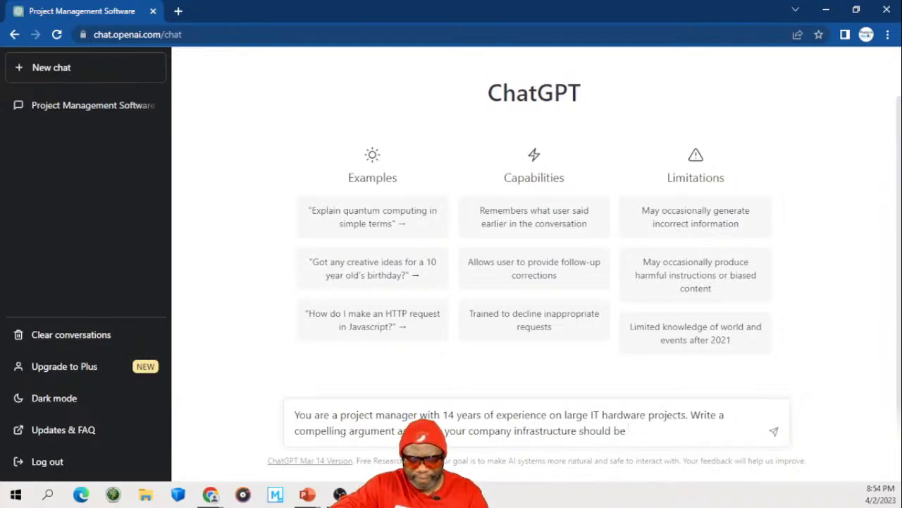
type("f")
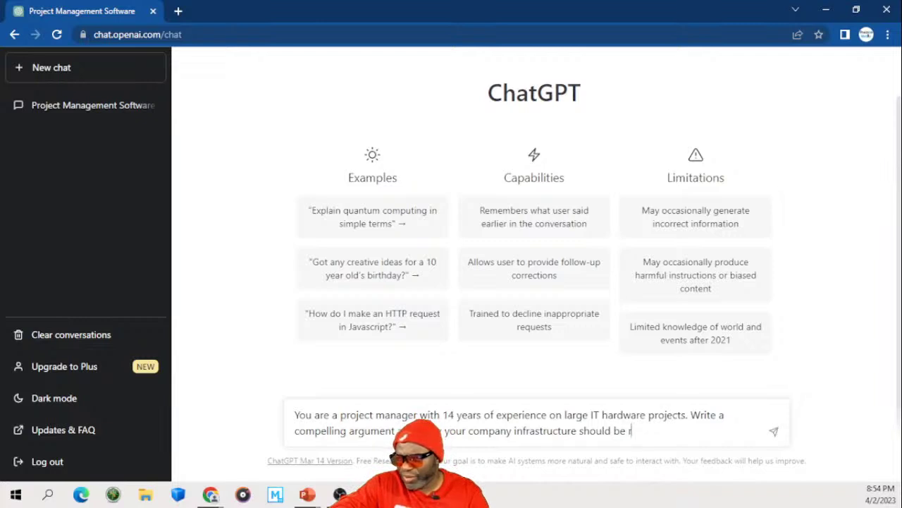
type("efreshed in")
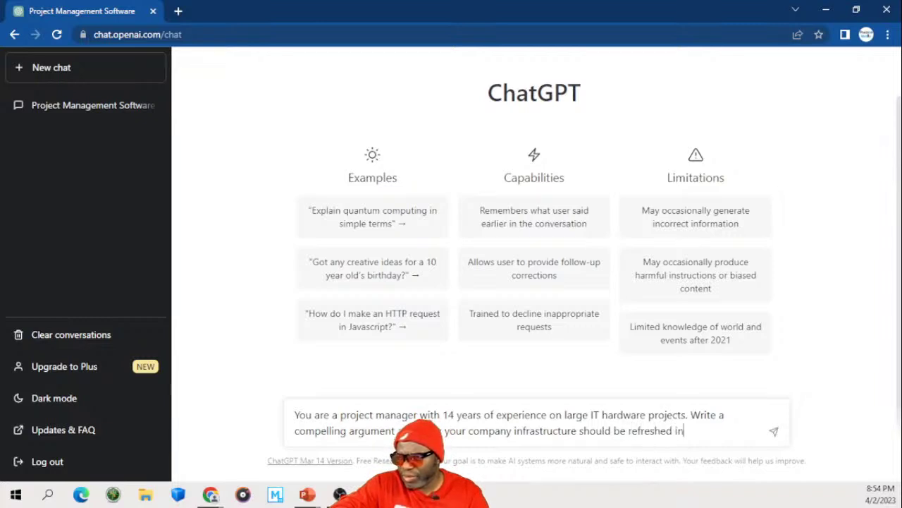
Step: Extend the prompt with "2023. Mention the following names in the argument:"
type(" 2023. Mention")
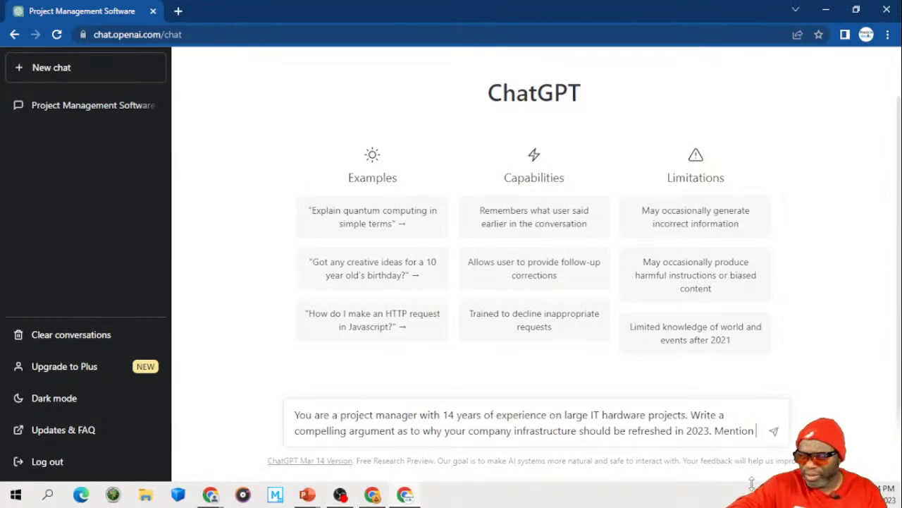
type("the ")
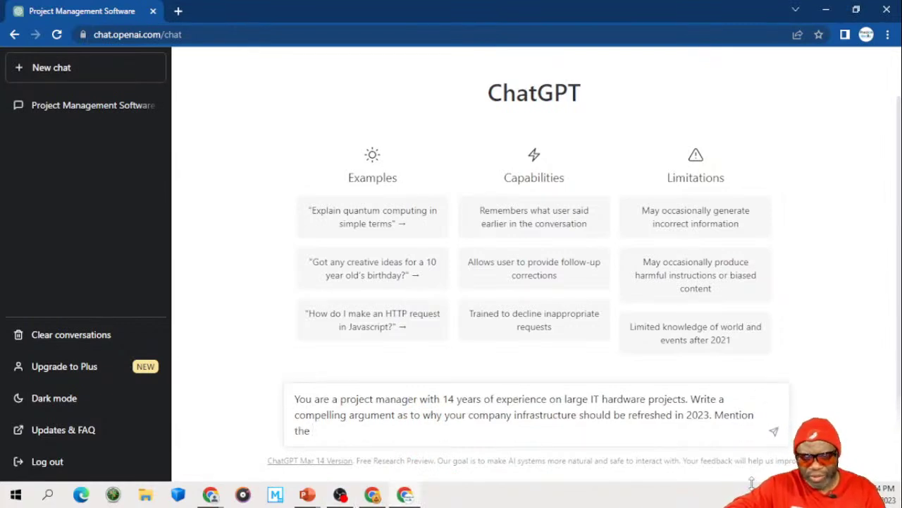
type("folling")
key("BackSpace")
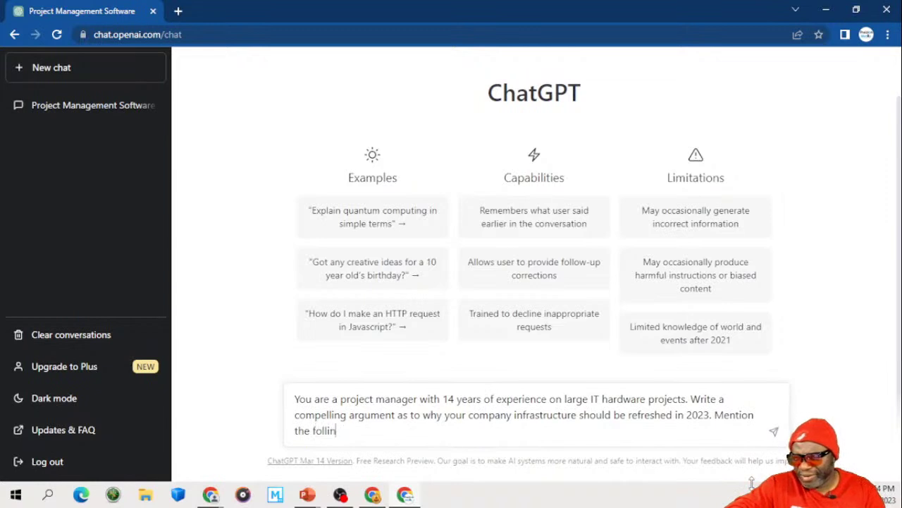
type("wing")
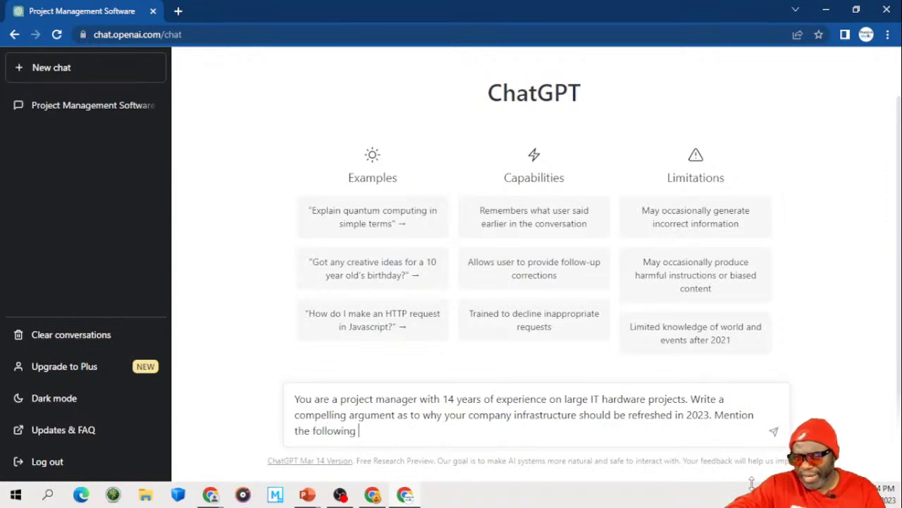
type(" names in the a")
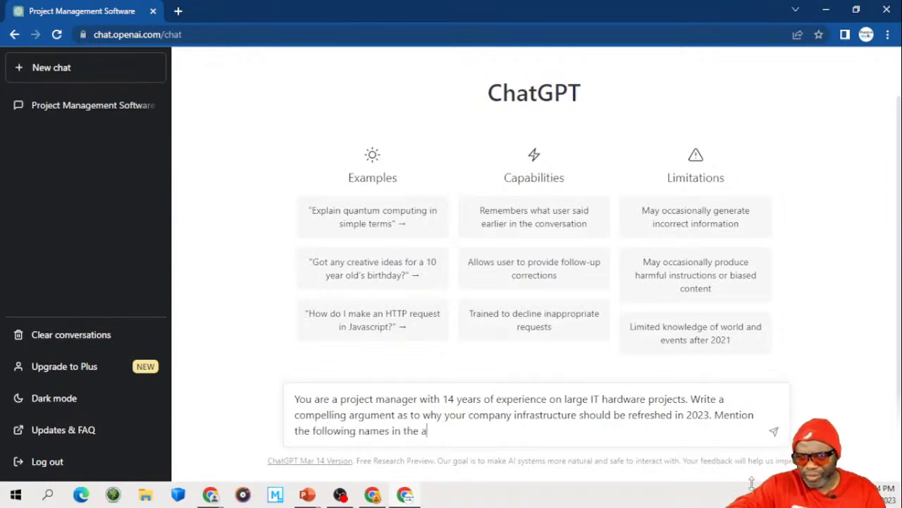
type("rgument:")
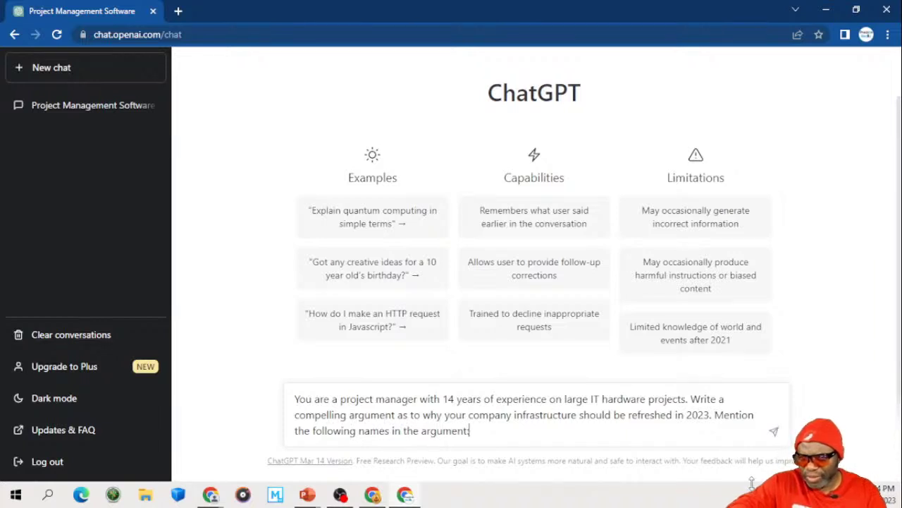
Step: List the first names to mention in the prompt: a doctor's surname, a second stakeholder's surname and the CFO's name, followed by "and the"
type(" Dr. Ric")
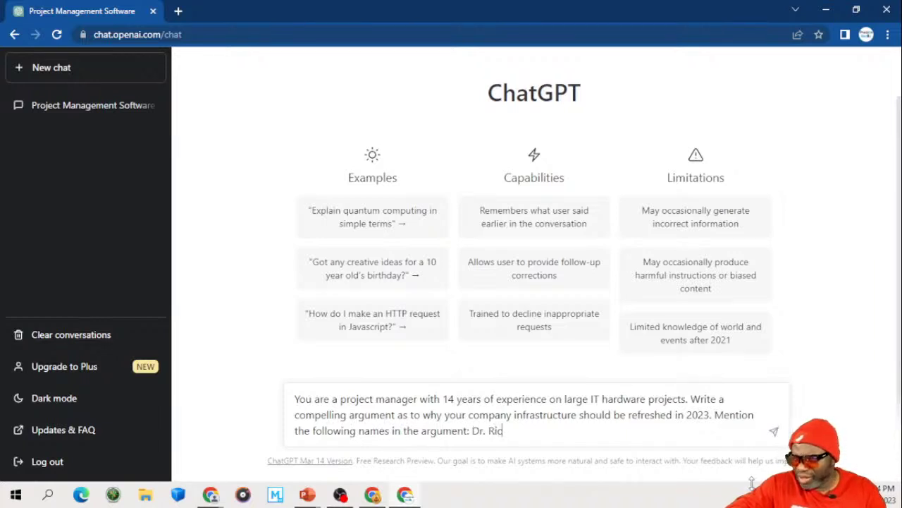
type("e, Ms. B")
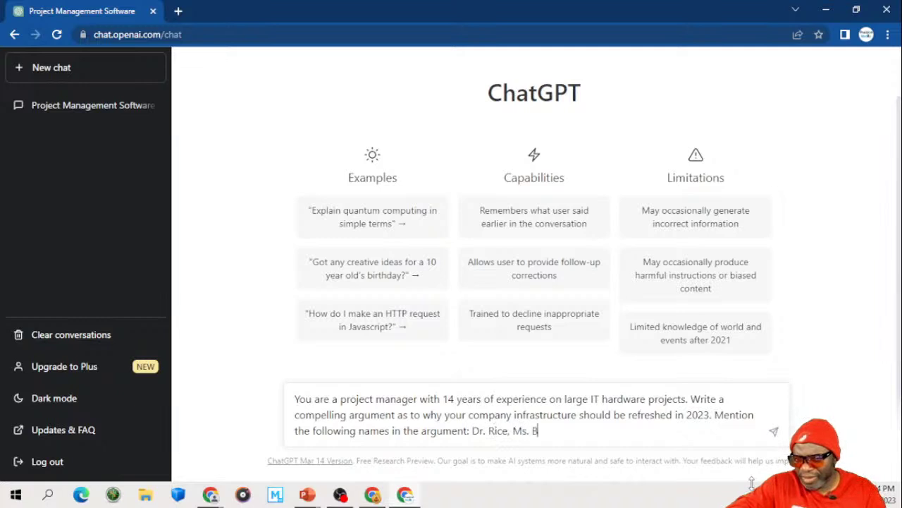
type("lackm")
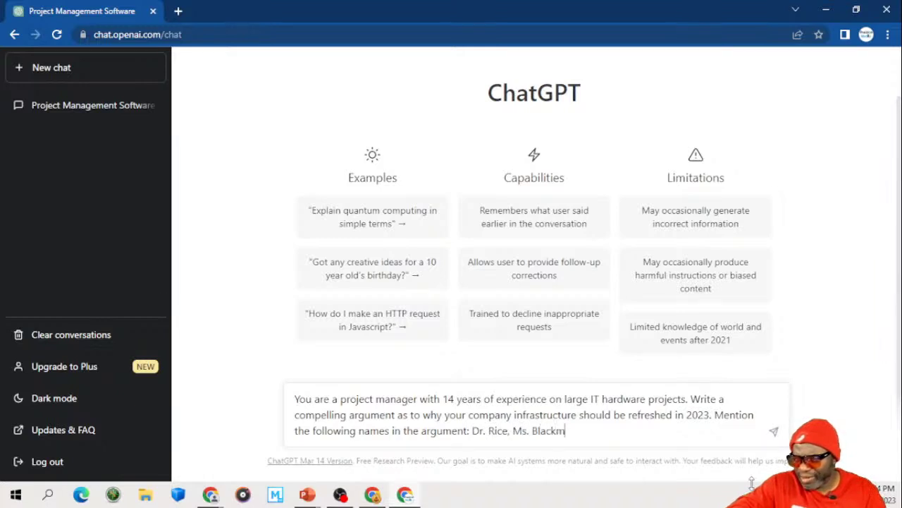
key("BackSpace")
type(", T")
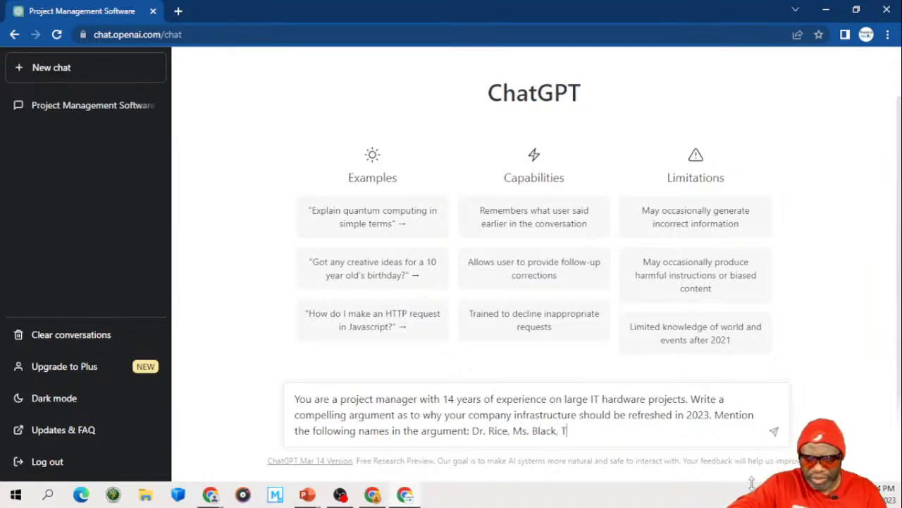
type("he CFO")
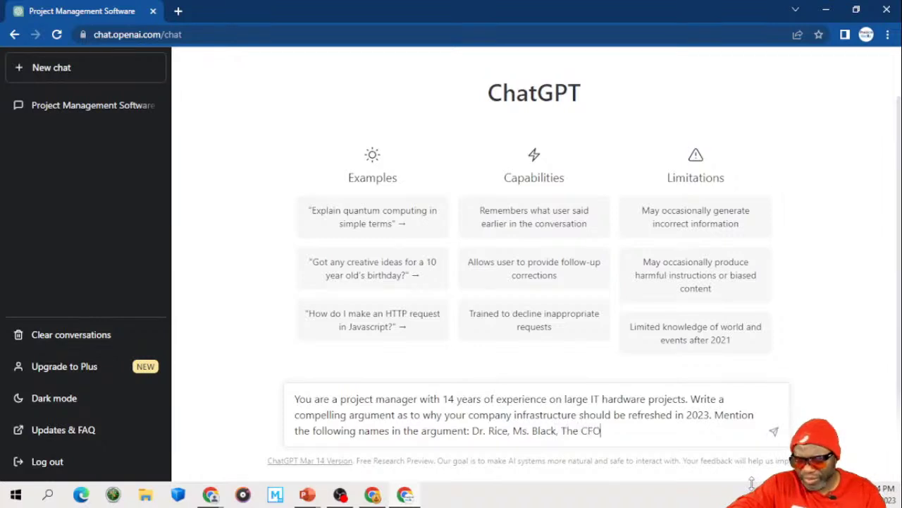
type(" HG Barne")
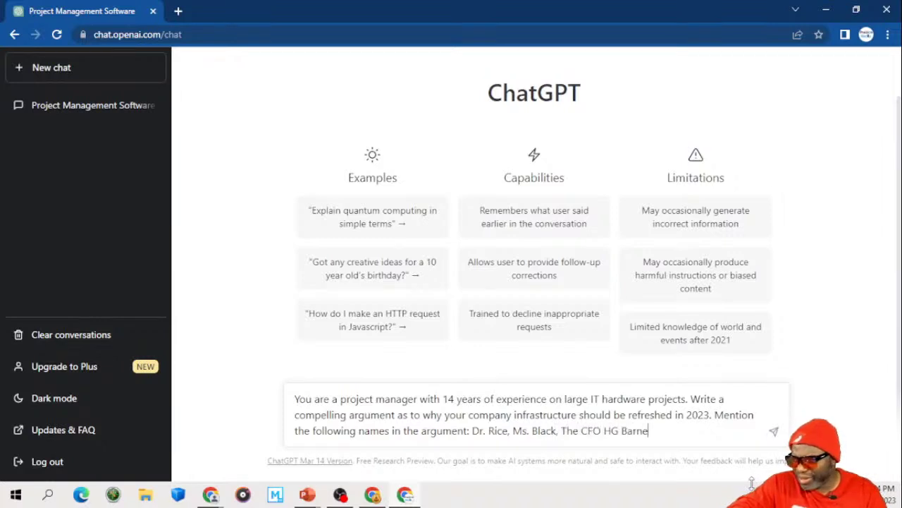
type("s and the ")
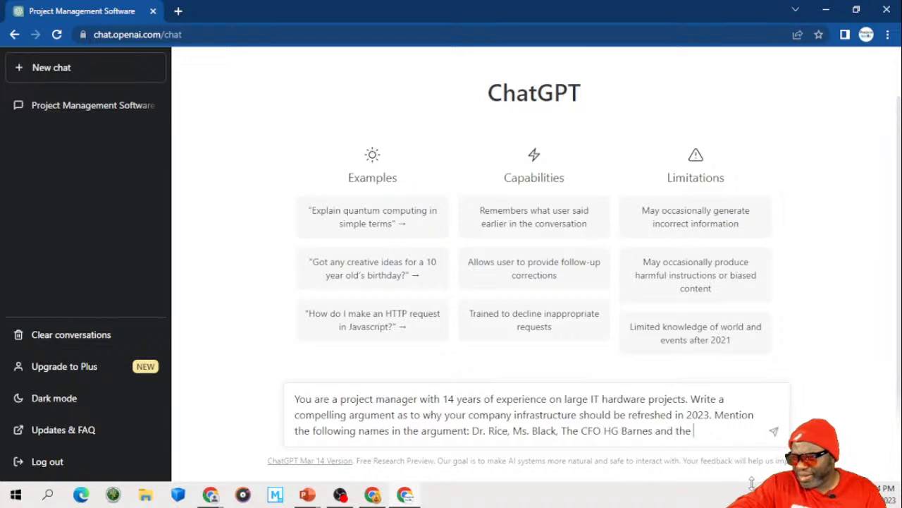
Step: Complete the list of names with "President of the company" and the president's title and surname
type("President")
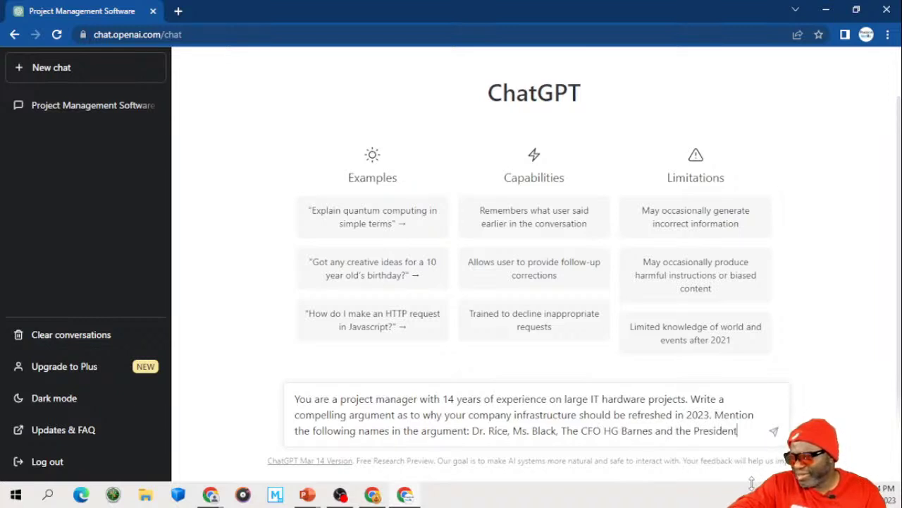
type(" of the compant")
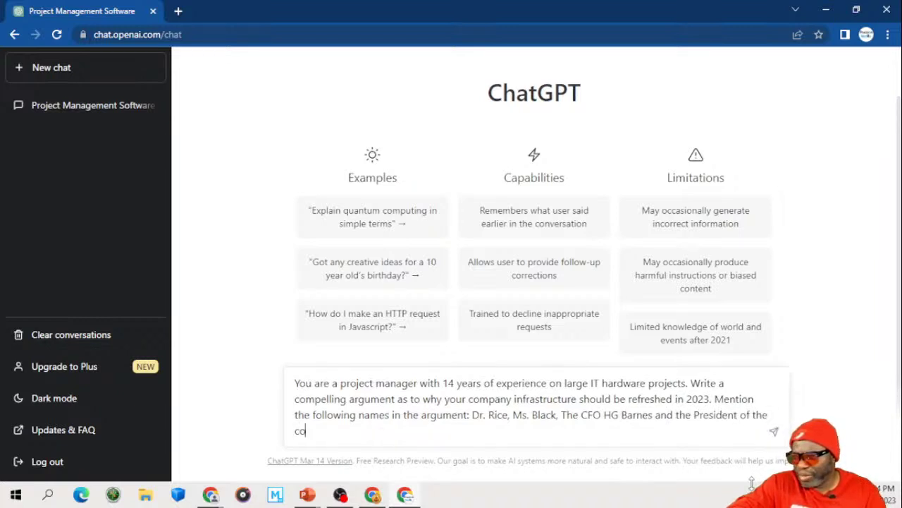
key("BackSpace")
key("BackSpace")
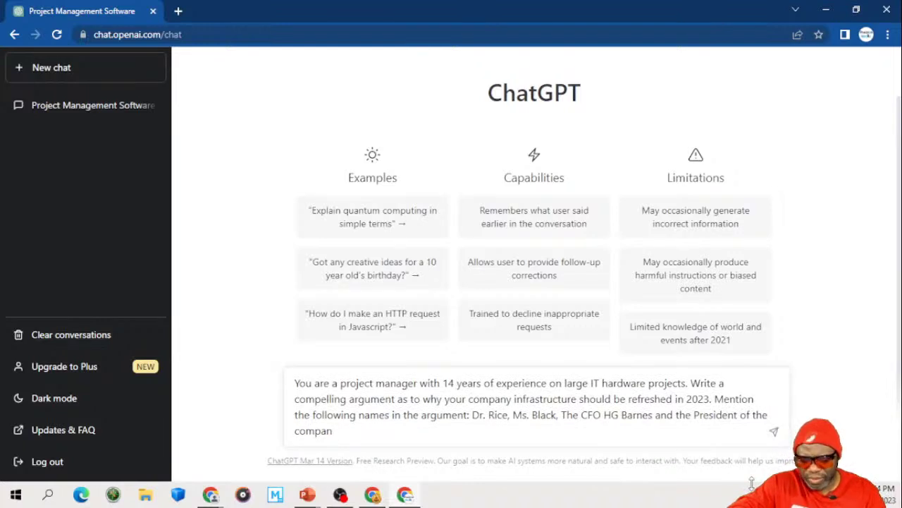
type("y M")
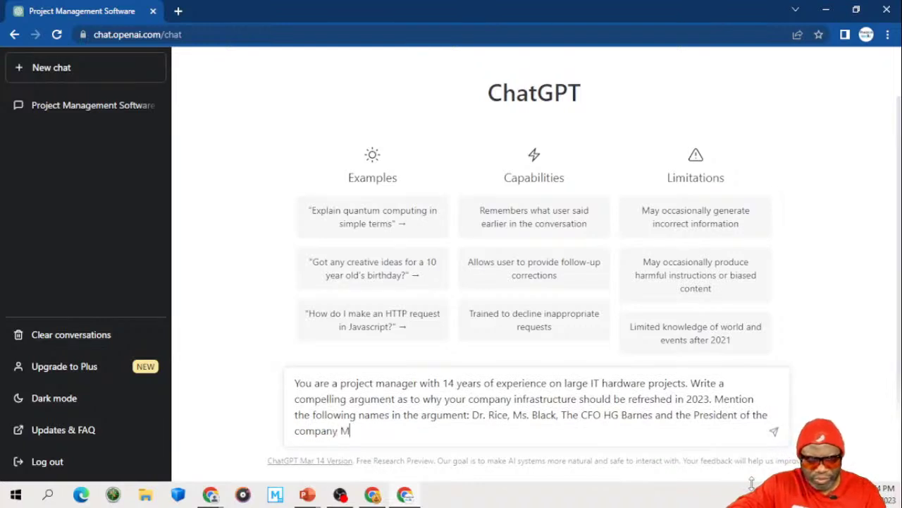
type("r. Koalic")
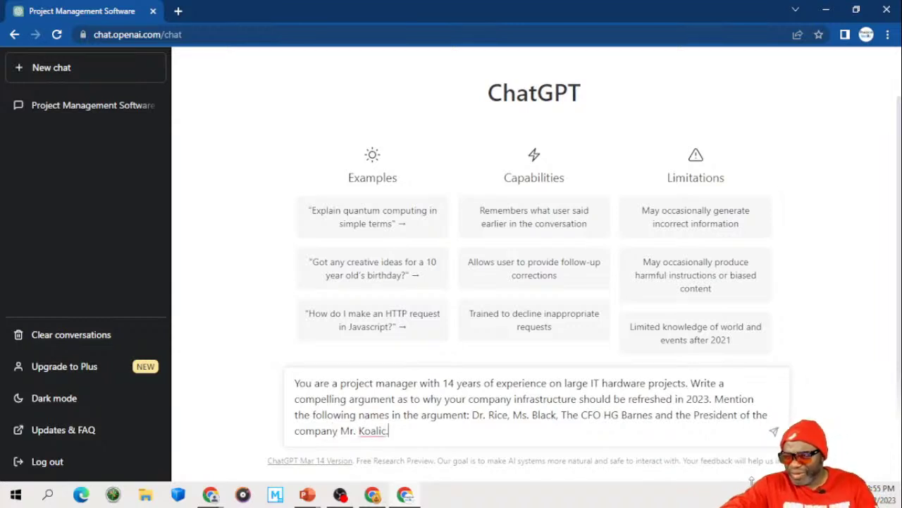
Step: Start the closing instruction of the prompt with "Make the response as robust"
type(". Na")
key("BackSpace")
key("BackSpace")
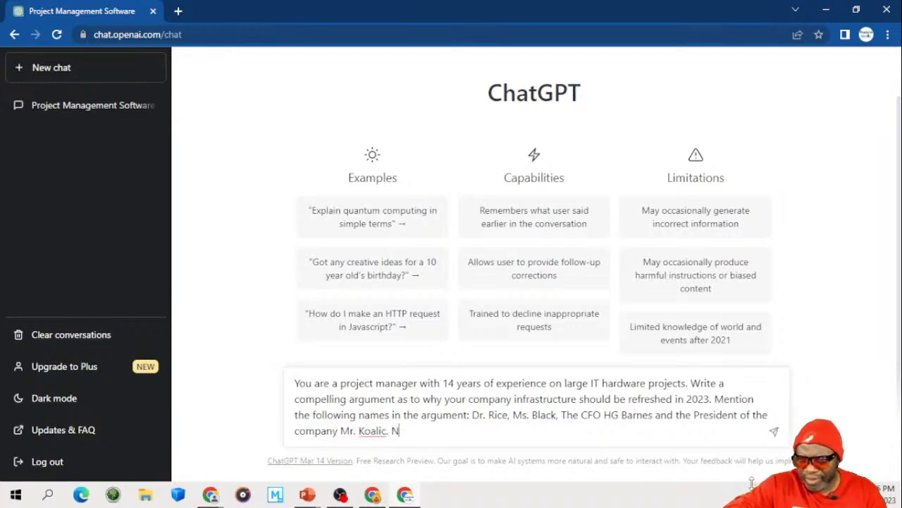
type("a")
key("BackSpace")
type("Make")
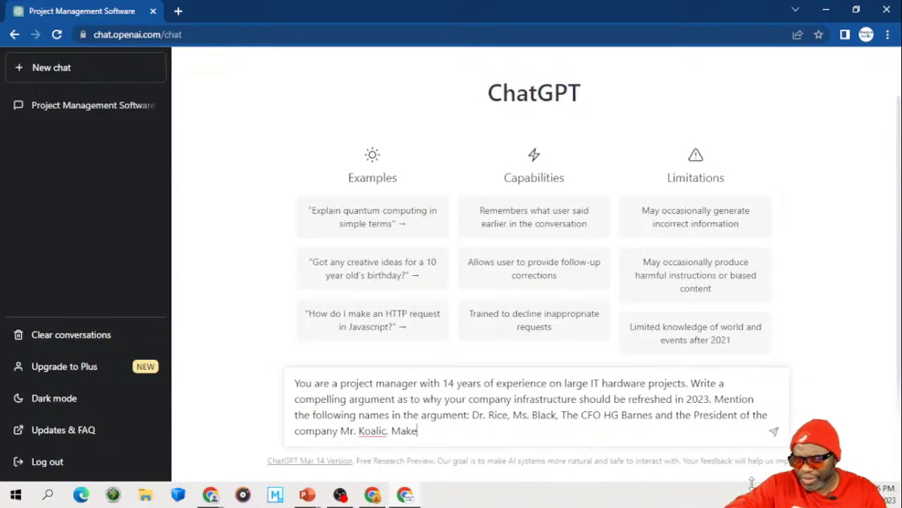
type(" the response ")
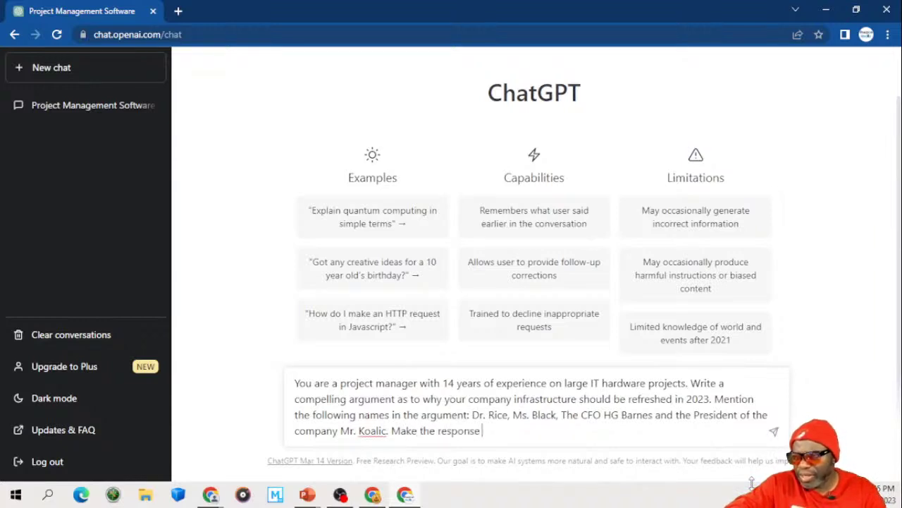
type("as robust ")
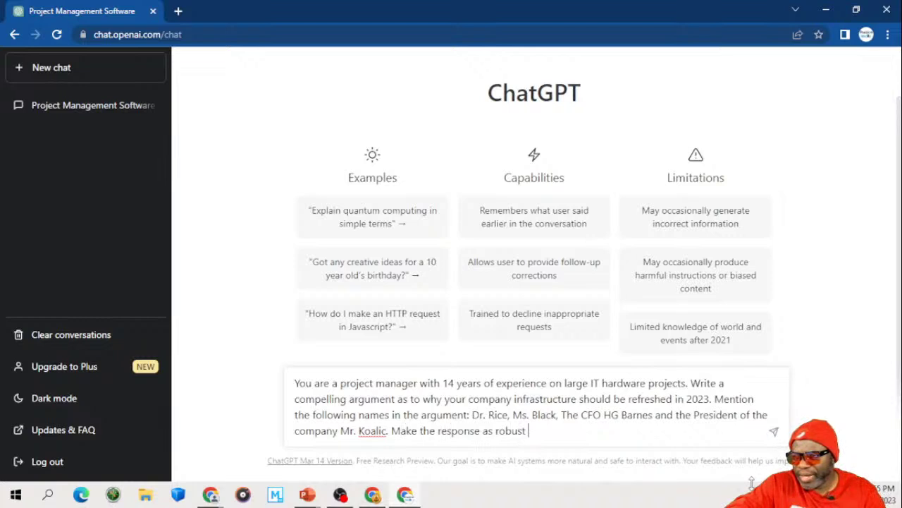
Step: Finish the infrastructure refresh prompt with "as possible.", copying its full text before submitting it
type("as possible.")
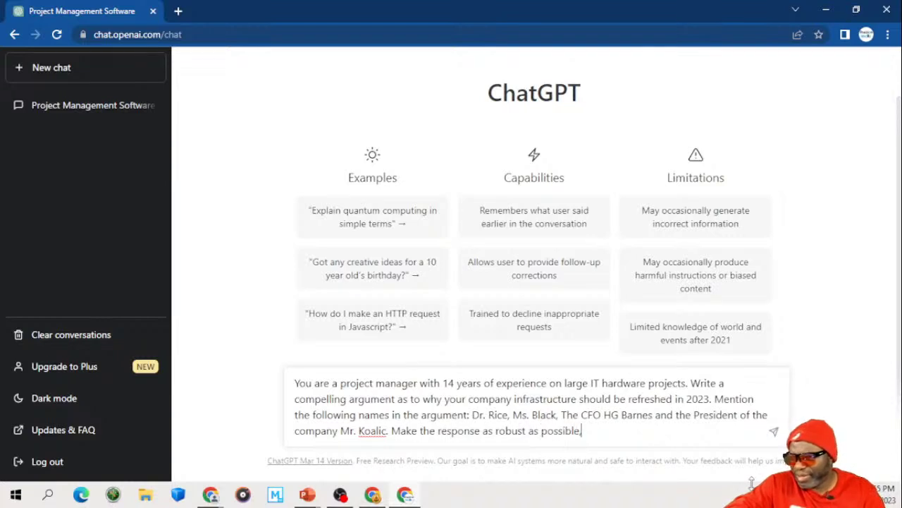
key("ctrl+a")
key("ctrl+c")
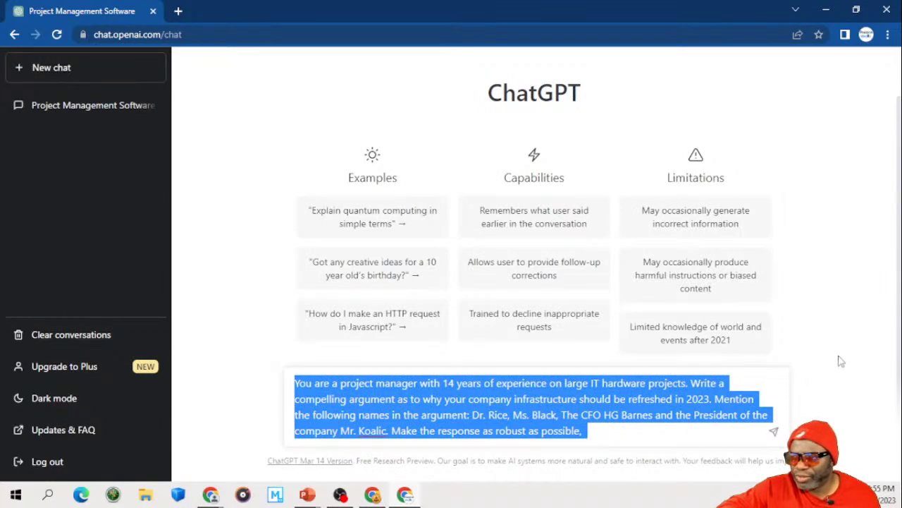
key("Right")
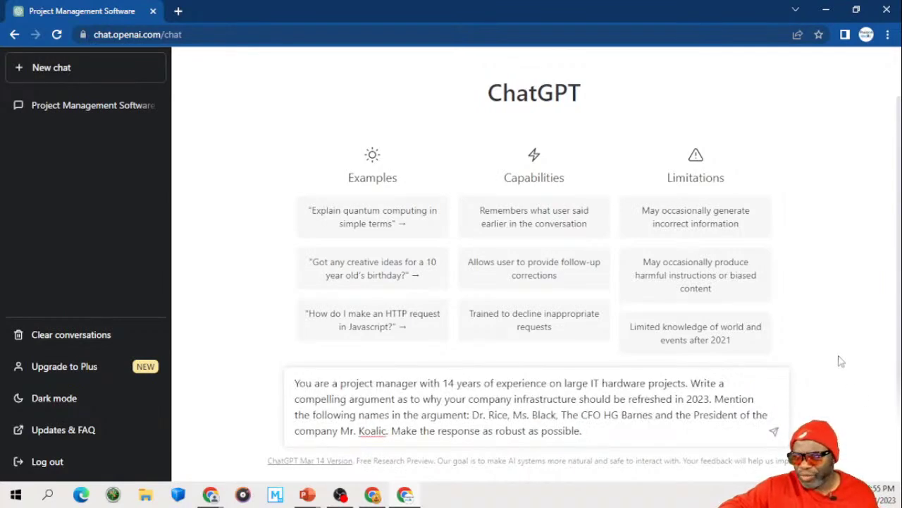
key("Return")
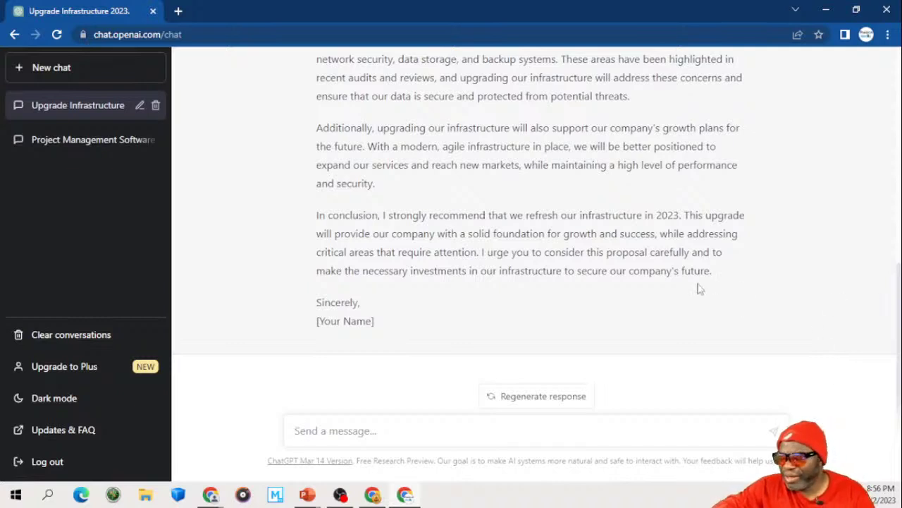
Step: Paste the copied prompt as a new message and cut it down to the opening sentence about the project manager's 14 years of experience
scroll(698, 287, "up", 2)
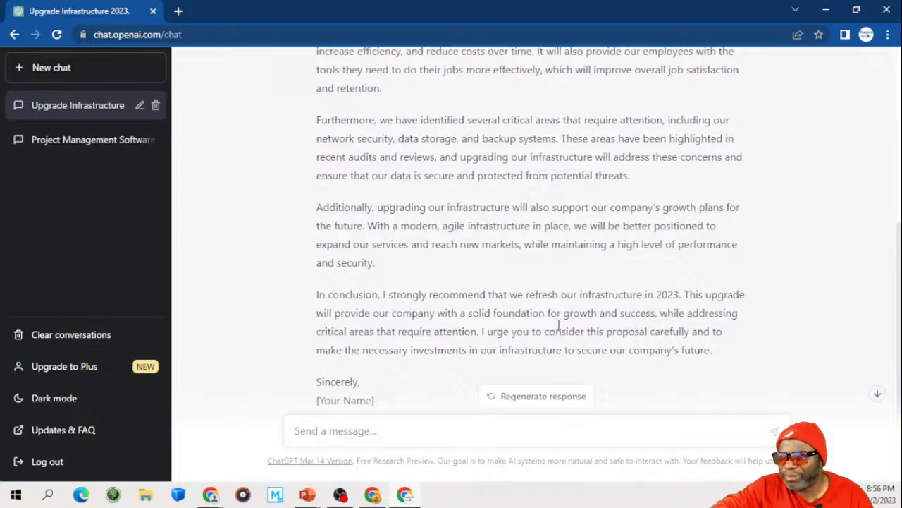
scroll(559, 325, "up", 5)
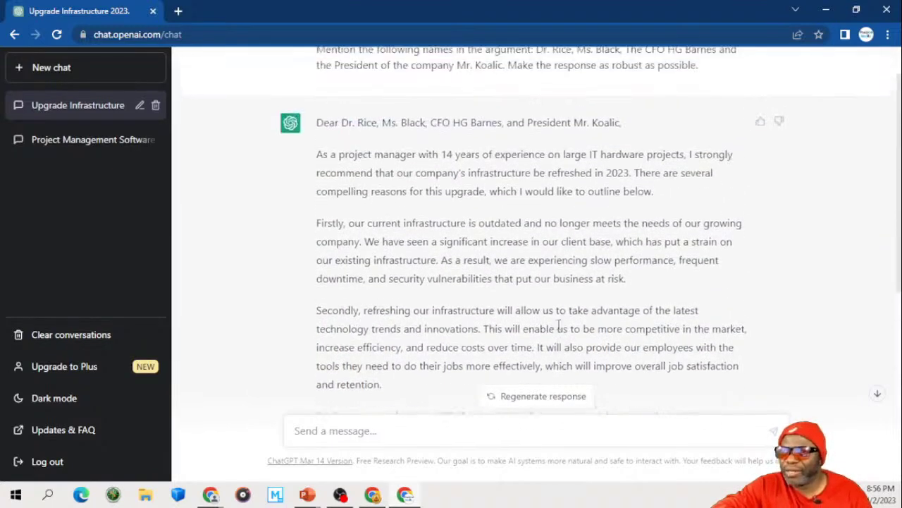
scroll(559, 325, "down", 2)
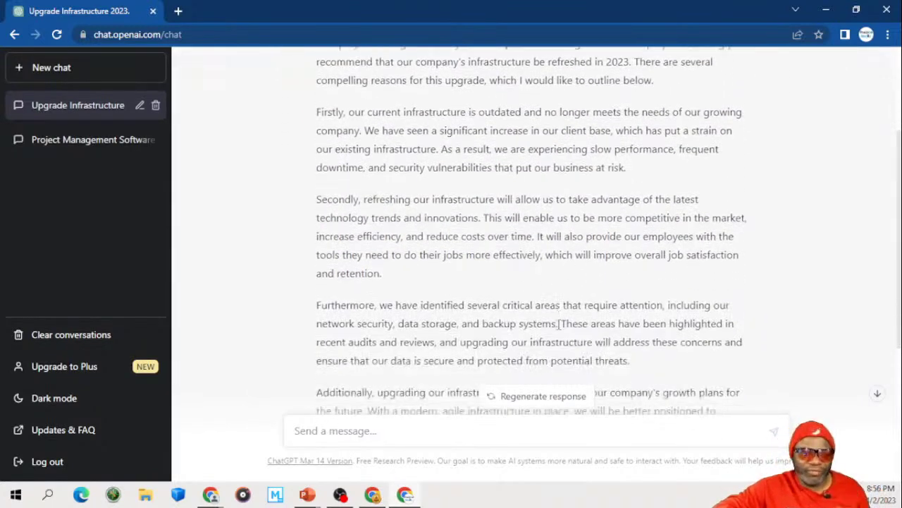
scroll(559, 325, "down", 4)
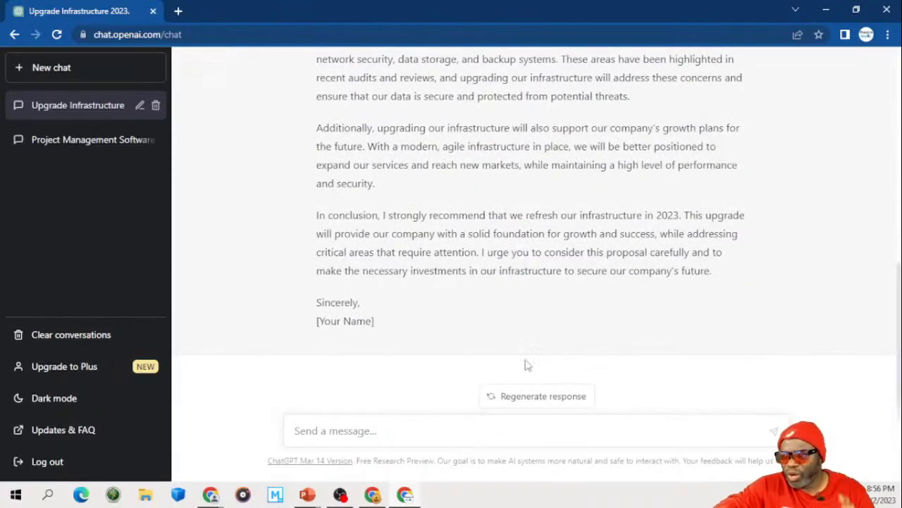
left_click(430, 430)
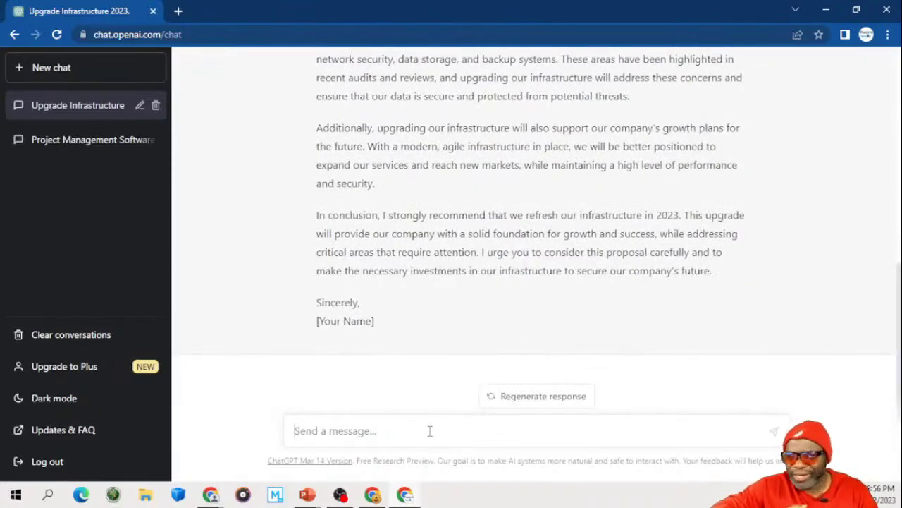
key("ctrl+v")
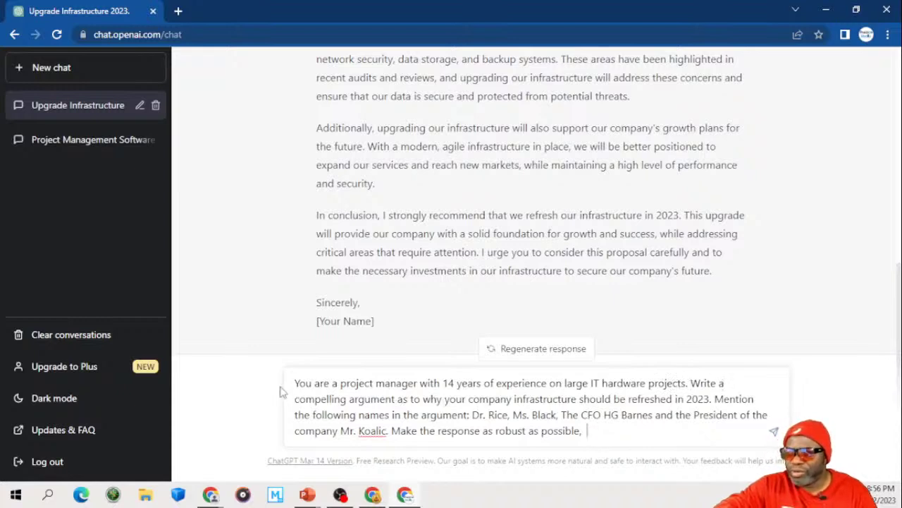
left_click_drag(691, 383, 731, 443)
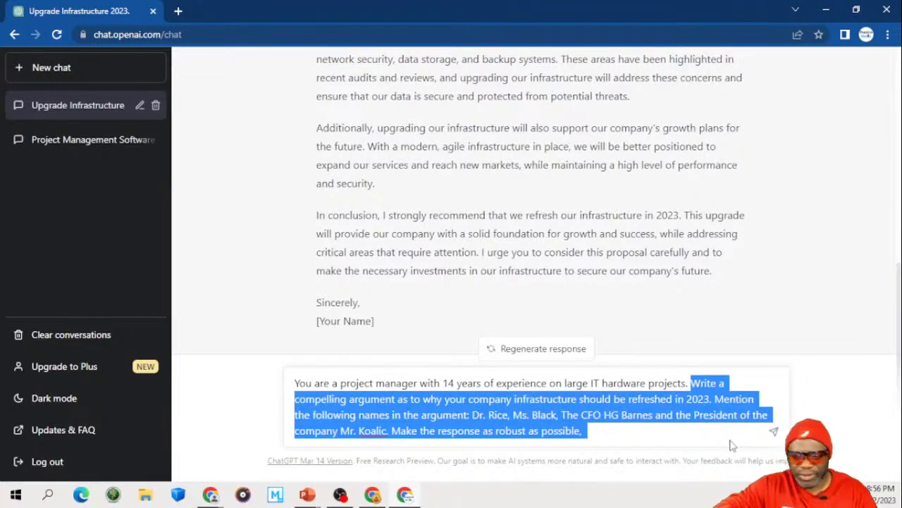
key("BackSpace")
Step: Add to the prompt: "Build a compelling argument in tabular view showing the pros and the cons of a hardware and software upgrade."
type("Build ")
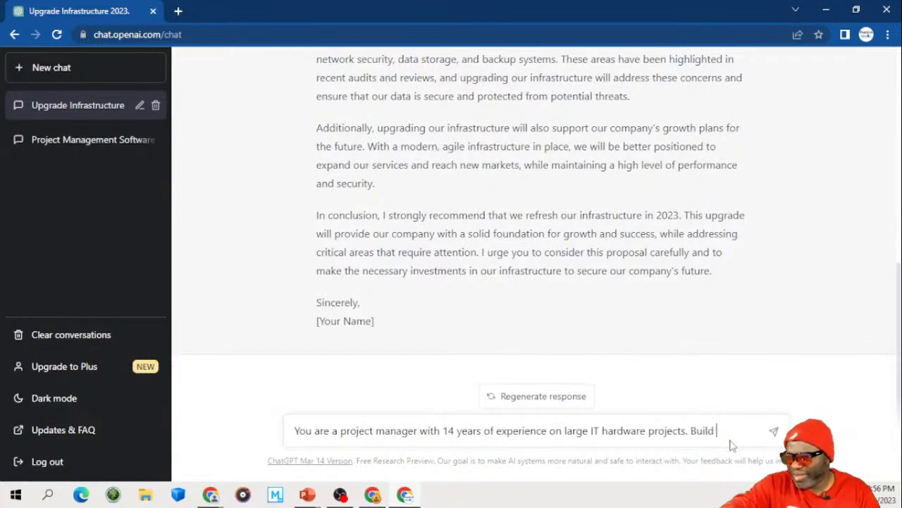
type("a com")
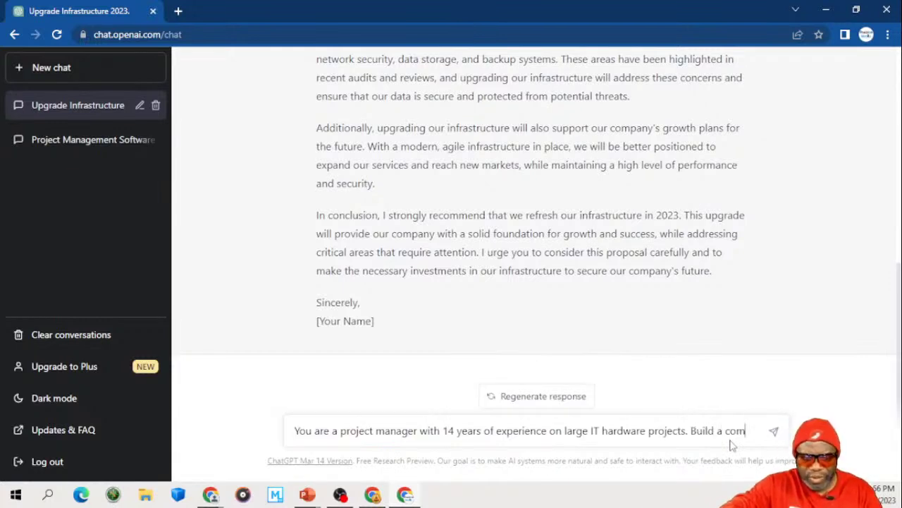
type("pelling ")
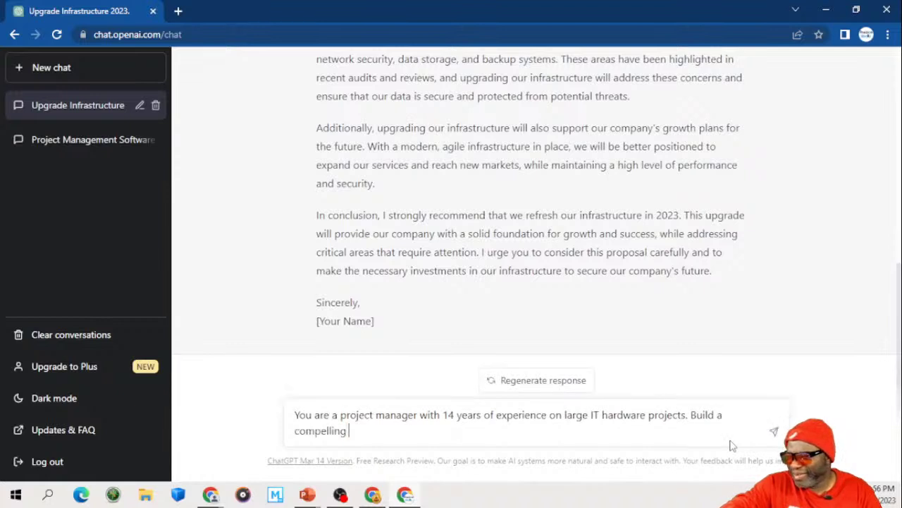
type("argu")
type("men")
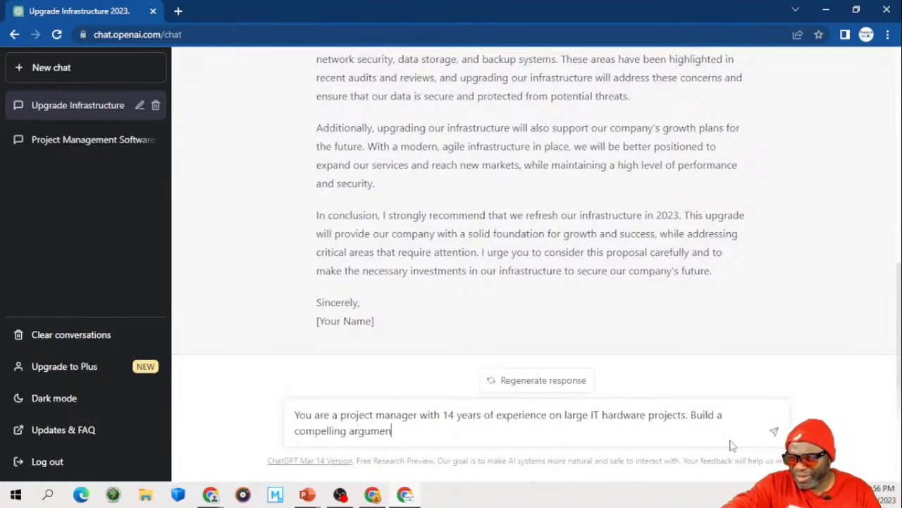
type("t in ")
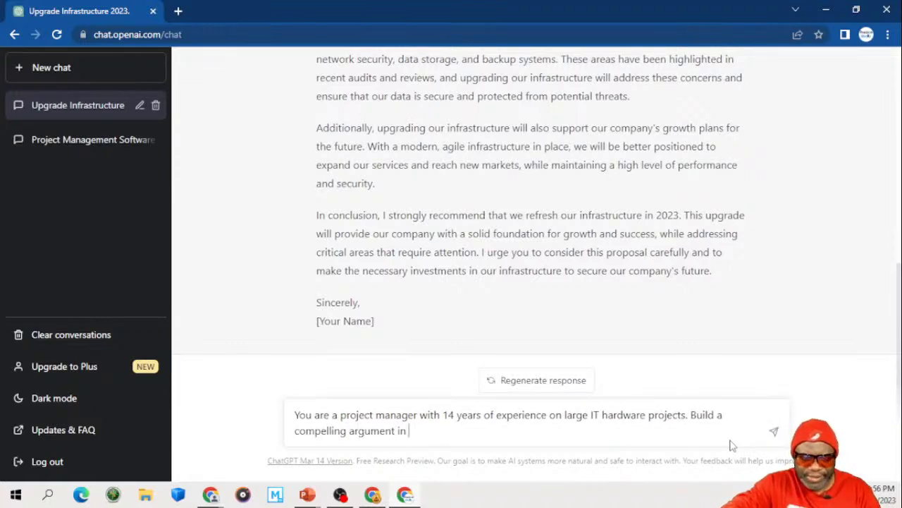
type("tabular vi")
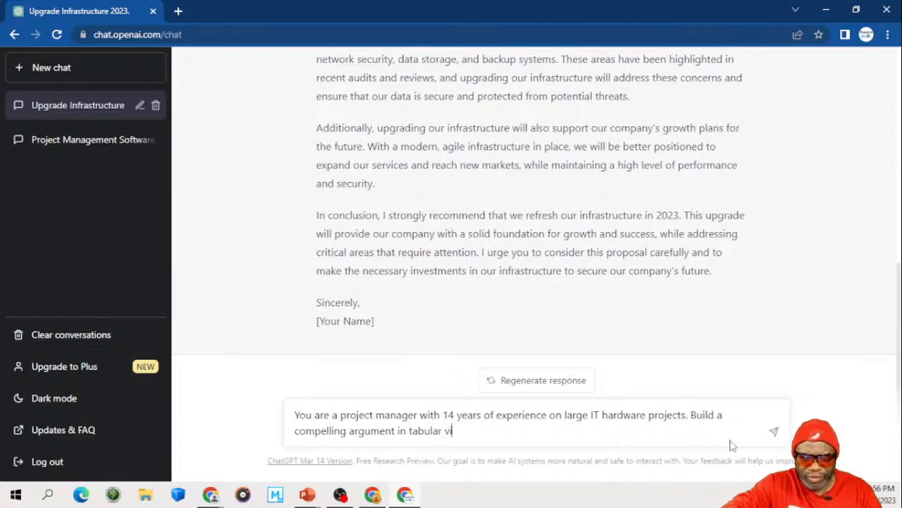
type("ew showing the pros")
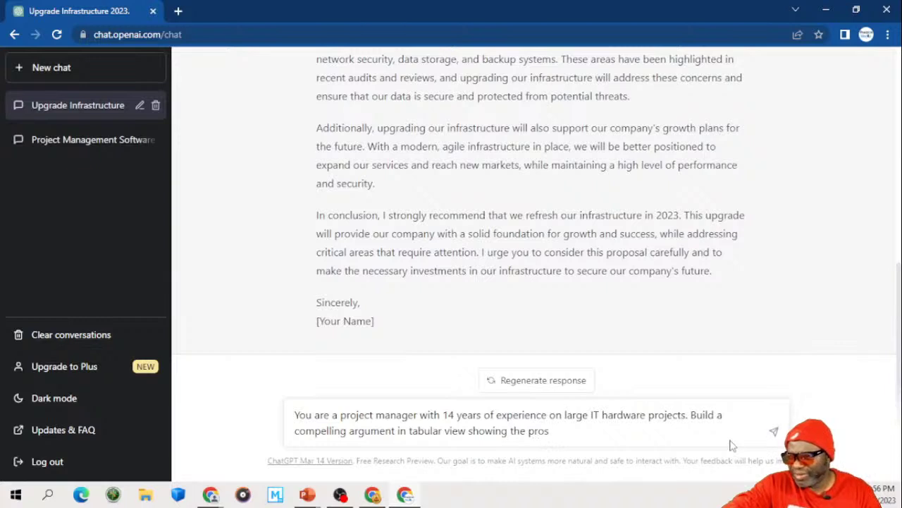
type(" and the con")
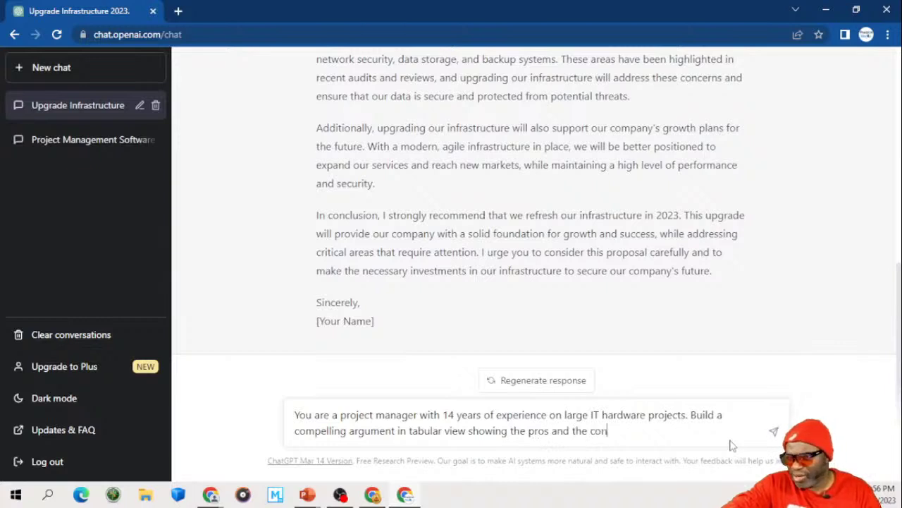
type("s of a ")
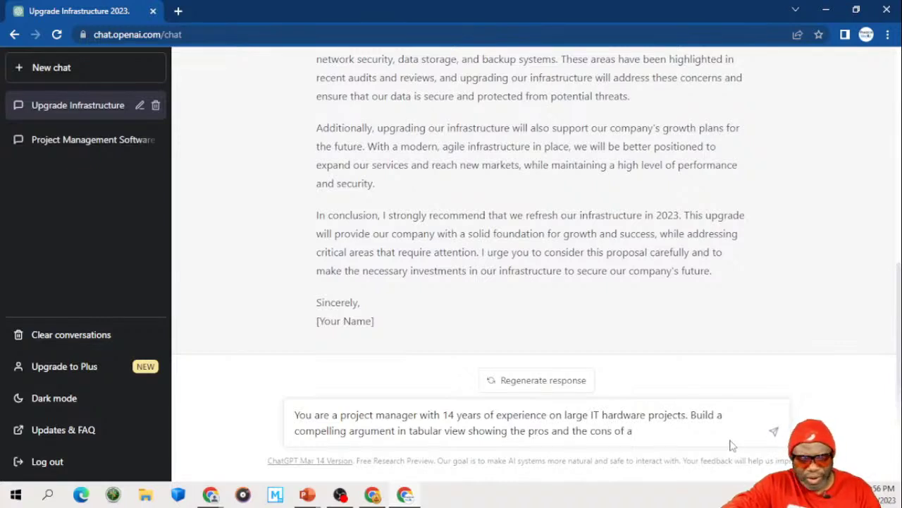
type("hardwar")
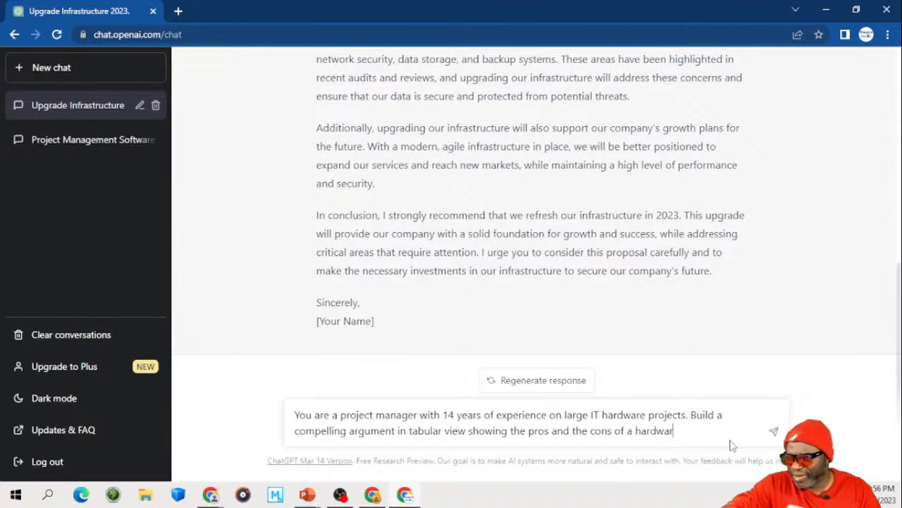
type("e and so")
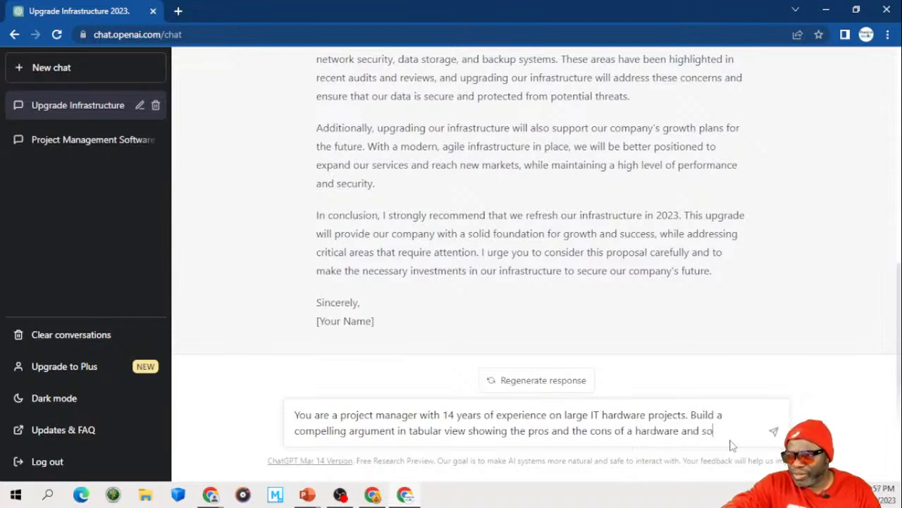
type("ftware up")
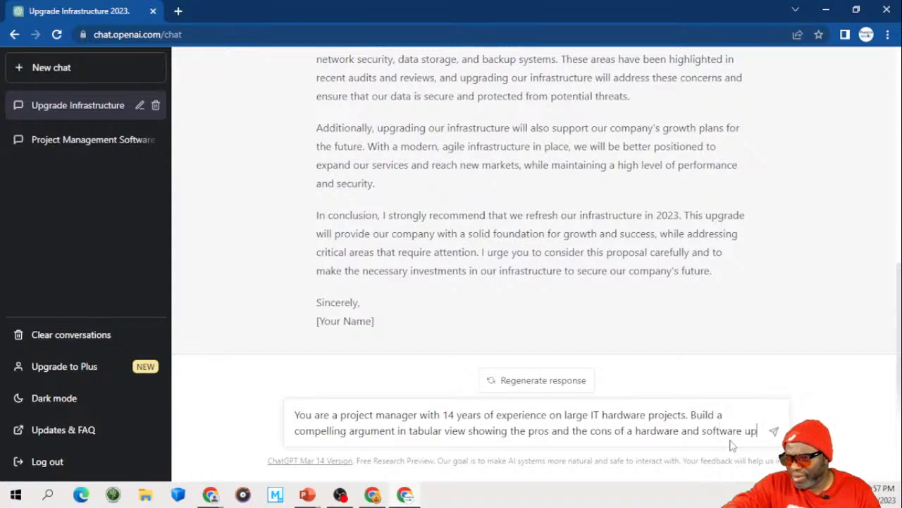
type("grade. ")
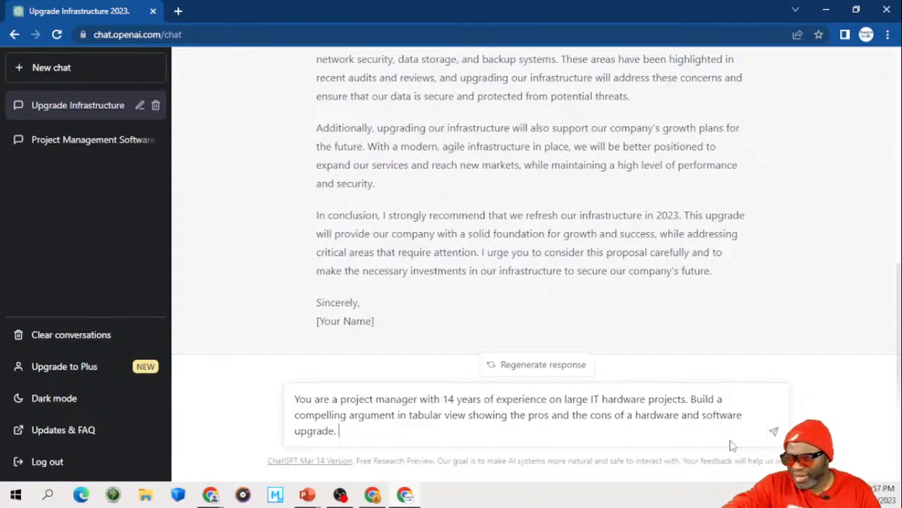
Step: Add "Include the cost benefit analysis in a separate field." to the prompt and submit it
type("Include ")
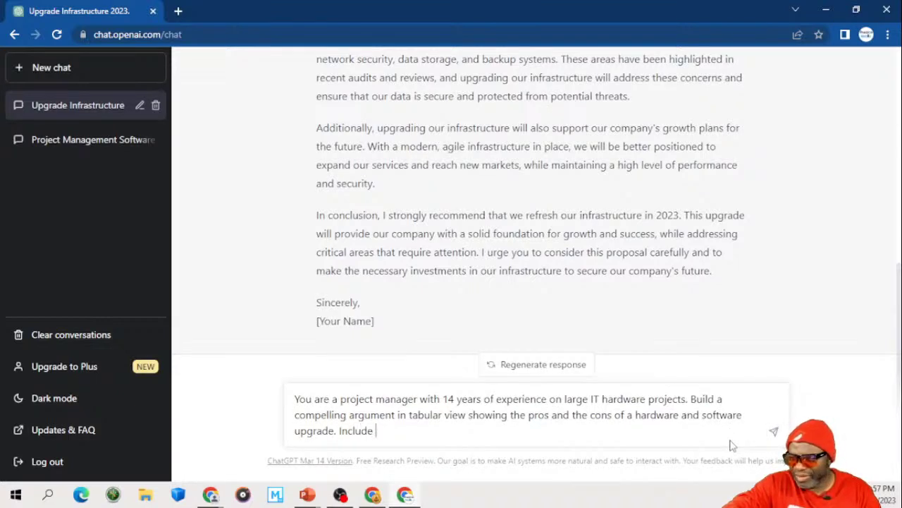
type("the cost be")
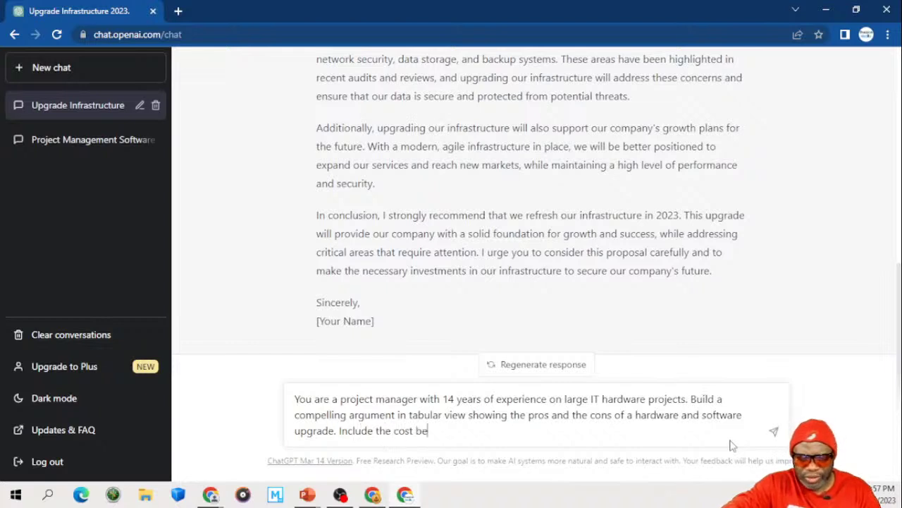
type("nefit ana")
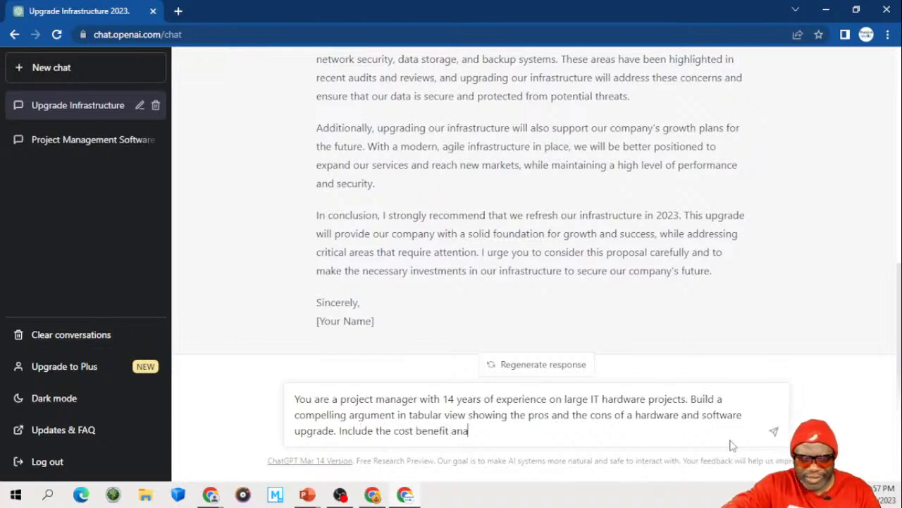
type("lysis in a s")
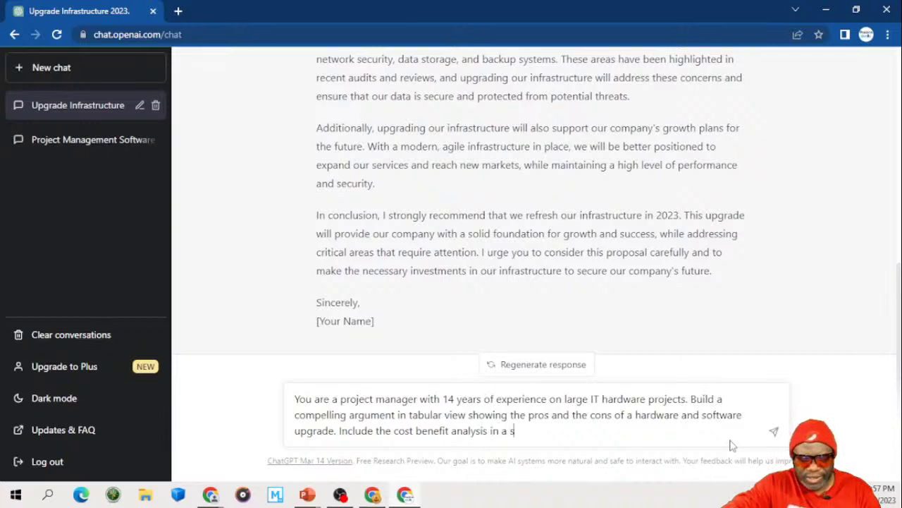
type("eparate fi")
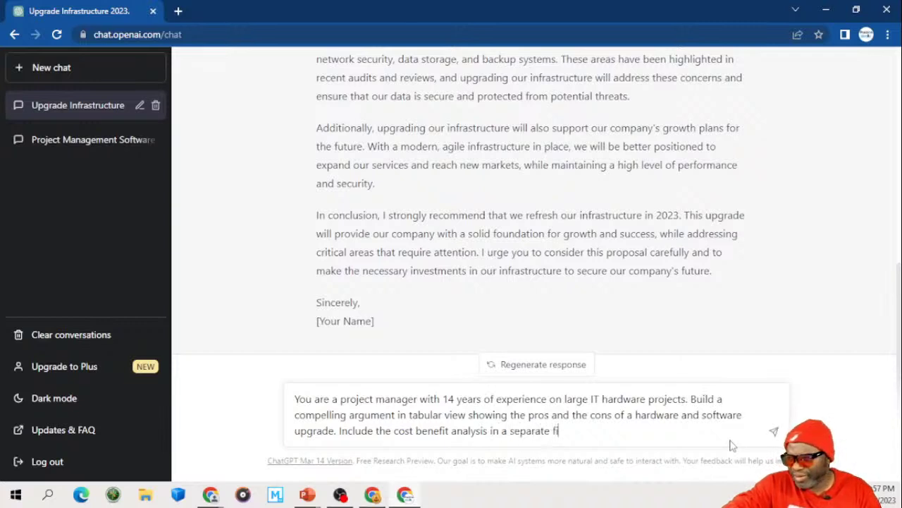
type("eld.")
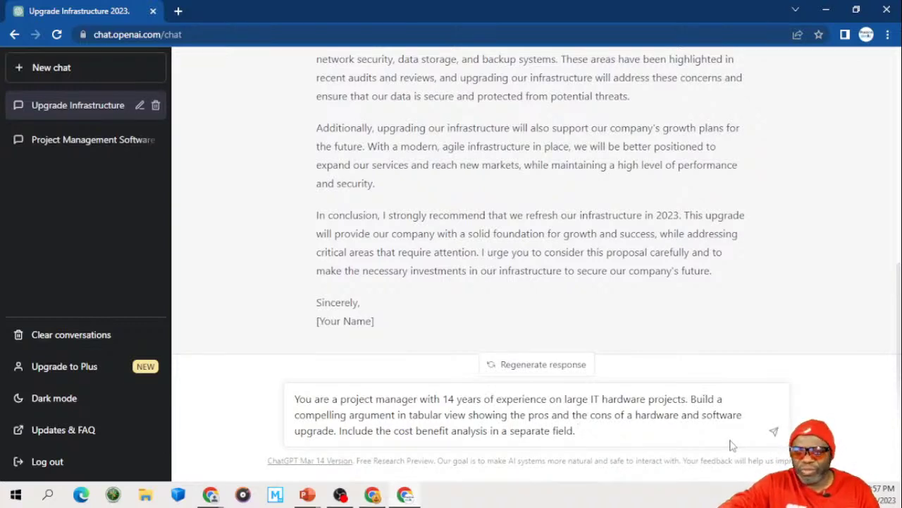
key("Return")
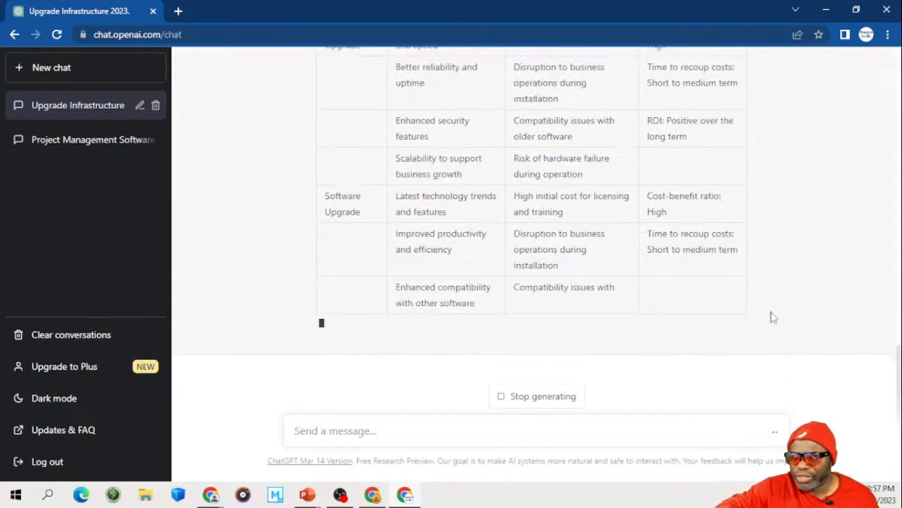
Step: Review the generated table's pros, cons and cost benefit analysis for the hardware and software upgrades
scroll(619, 276, "up", 3)
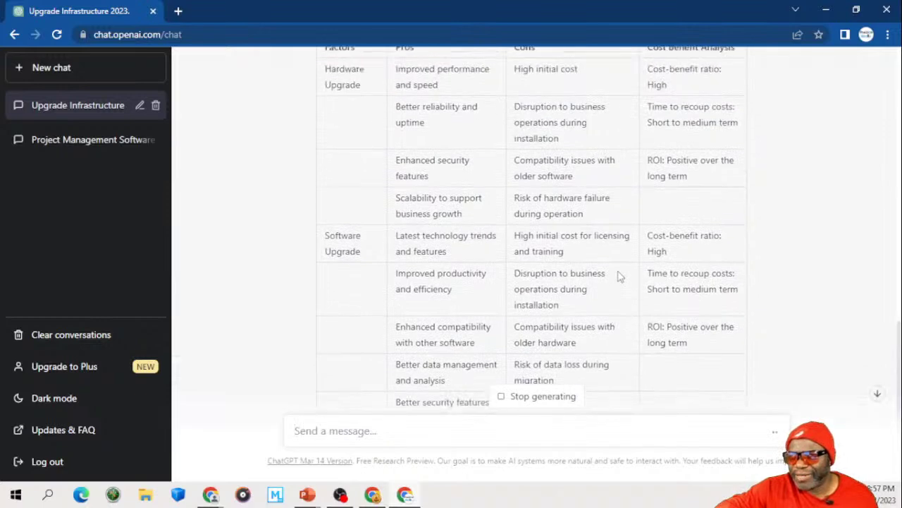
scroll(619, 277, "up", 1)
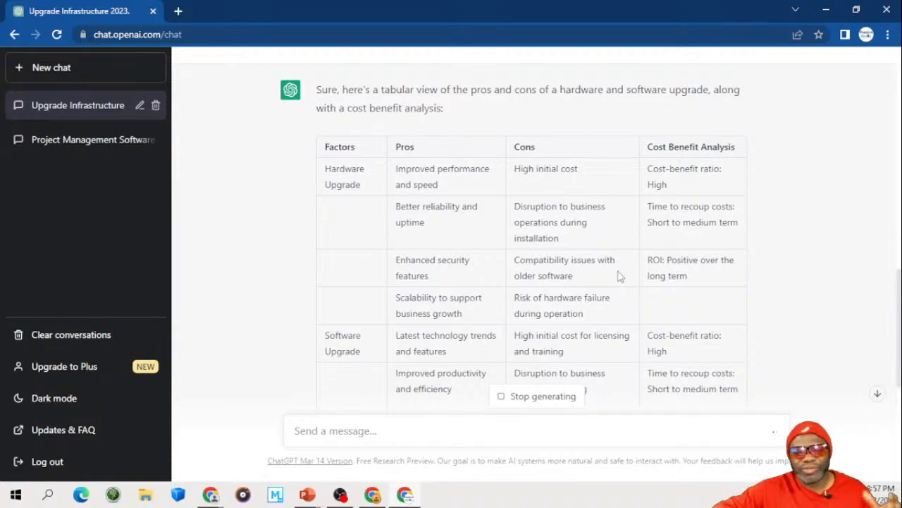
scroll(619, 276, "down", 2)
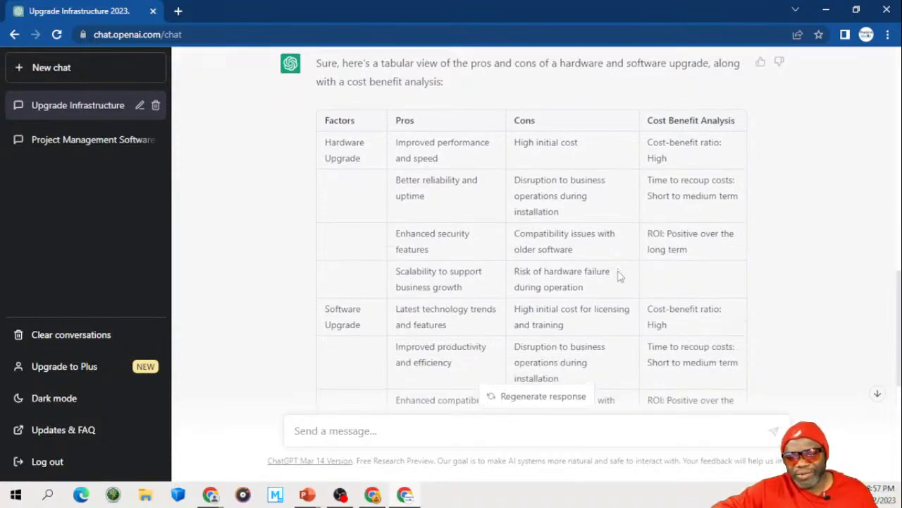
scroll(619, 276, "down", 4)
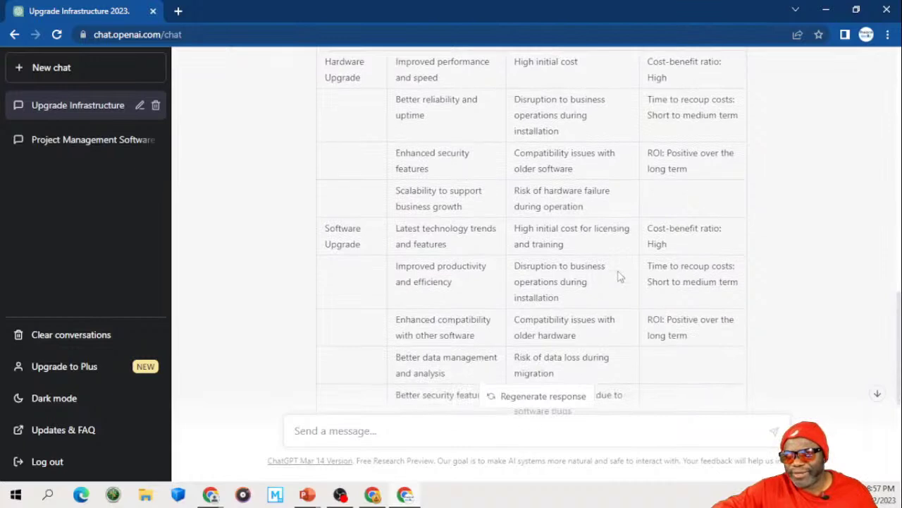
Step: Read the closing summary beneath the generated table and look over the table's rows again
scroll(619, 276, "down", 3)
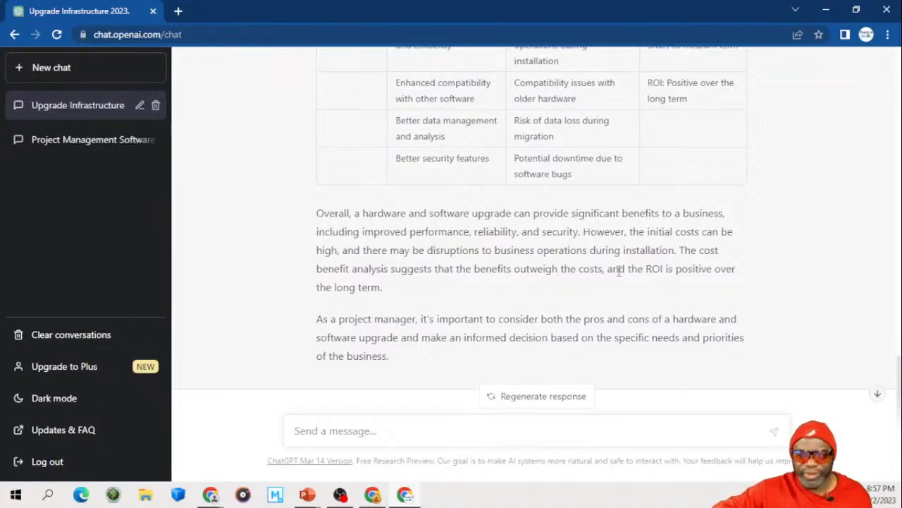
scroll(619, 271, "up", 4)
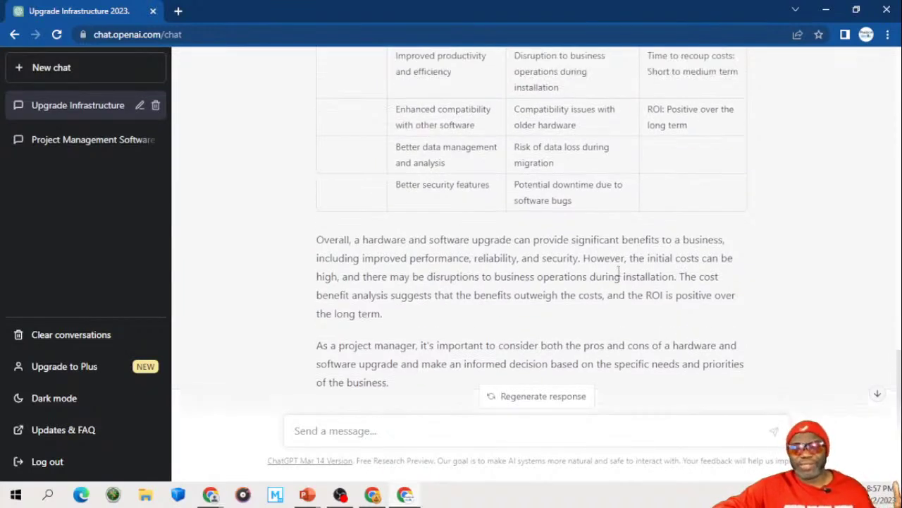
scroll(619, 276, "up", 5)
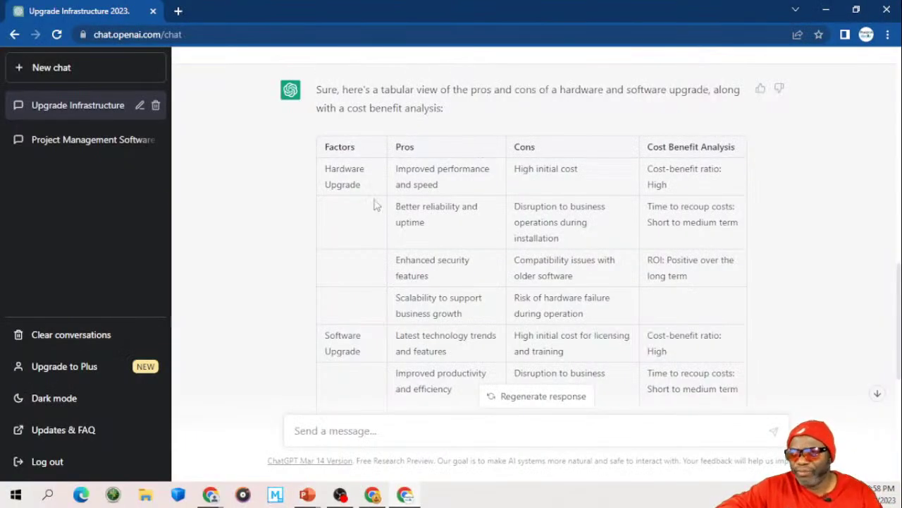
left_click(878, 391)
left_click(493, 429)
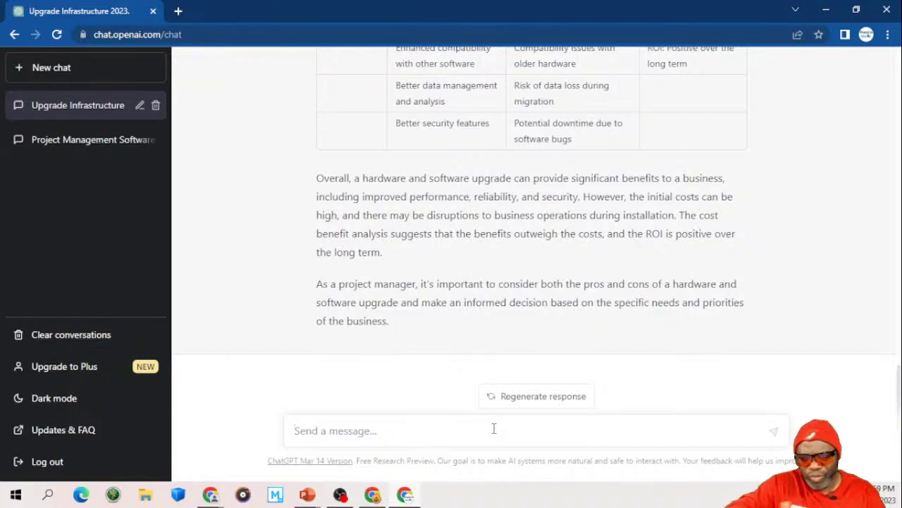
type("Cre")
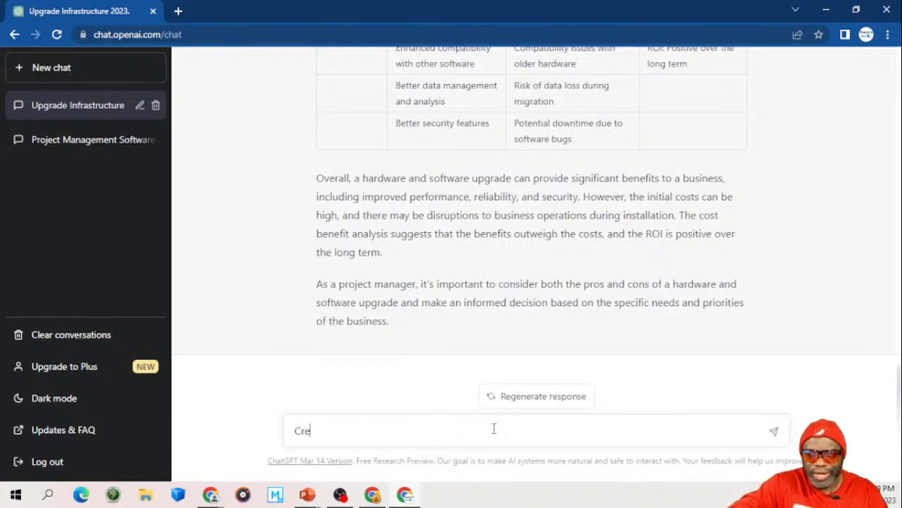
type("ate a backlog")
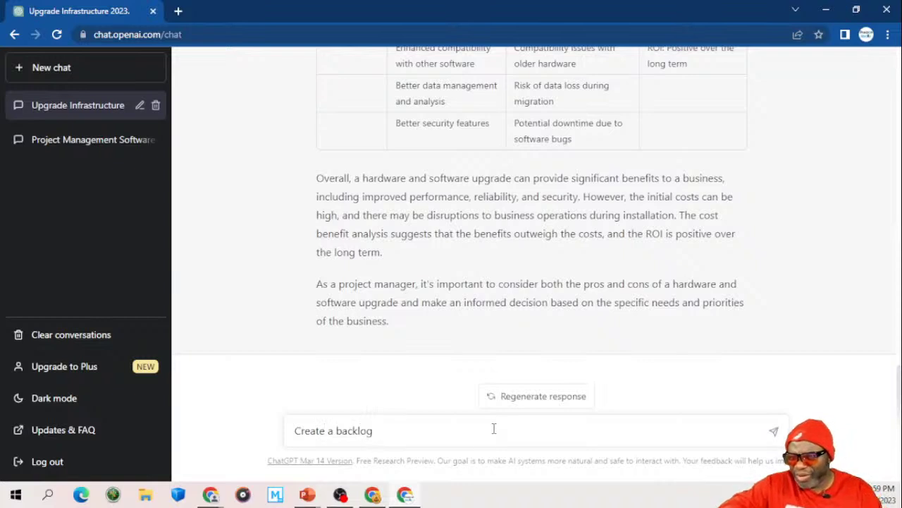
left_click(295, 430)
type("Write a compelling argument as to why your company infrastructure should be refreshed in 2023. Mention the following names in the argument: Dr. Rice, Ms. Black, The CFO HG Barnes and the President of the company Mr. Koalic. Make the response as robust as possible.")
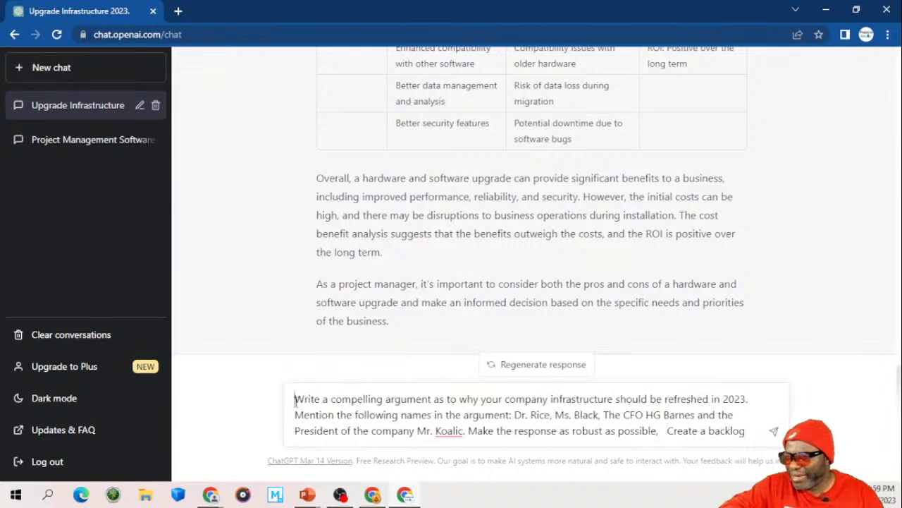
Step: Replace the whole draft message with a new prompt opening "You are a Portfolio manager"
left_click_drag(294, 399, 463, 414)
key("ctrl+a")
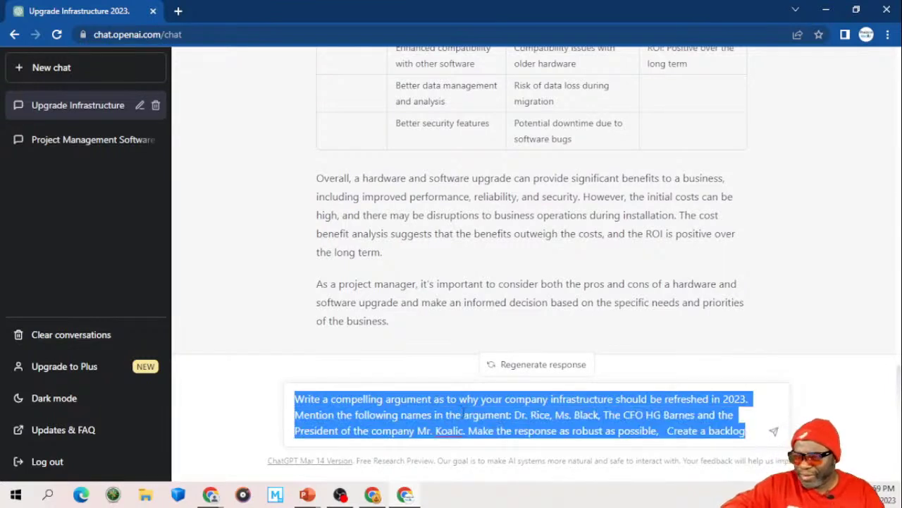
type("You are a")
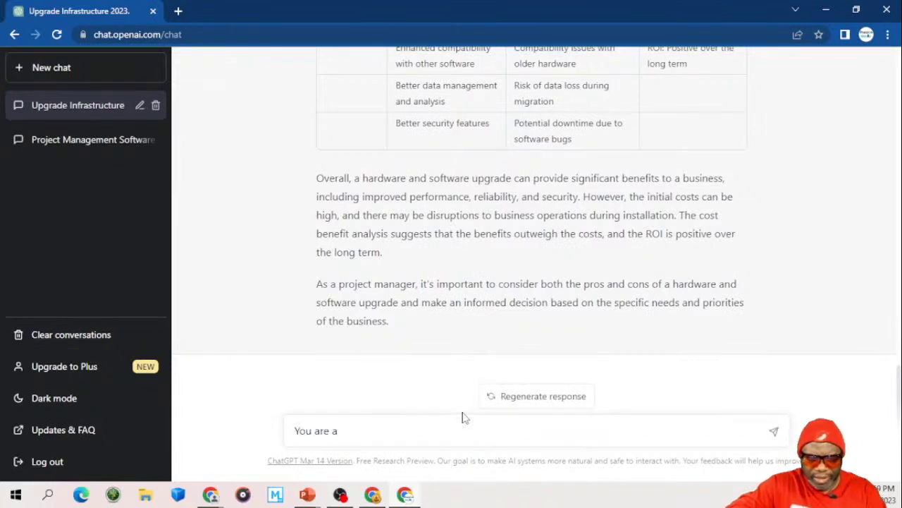
type(" Pro")
key("BackSpace")
key("BackSpace")
type("o")
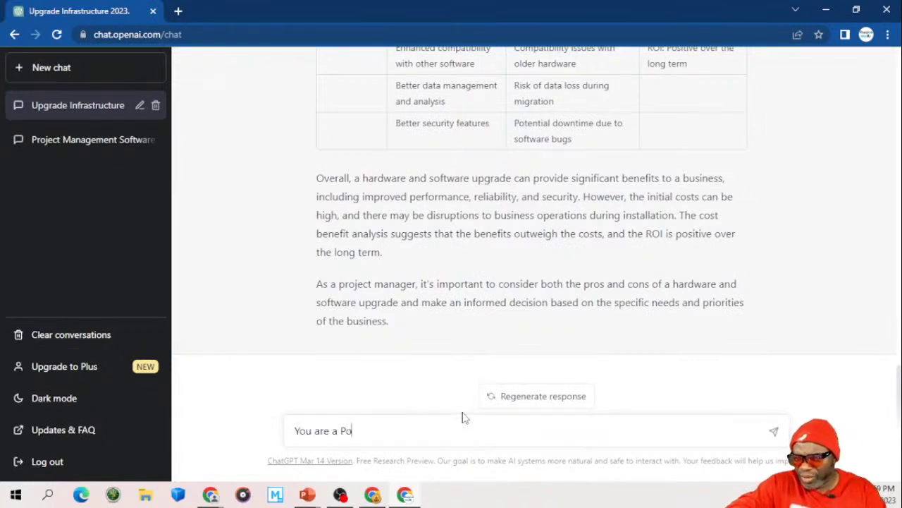
type("rtfoli")
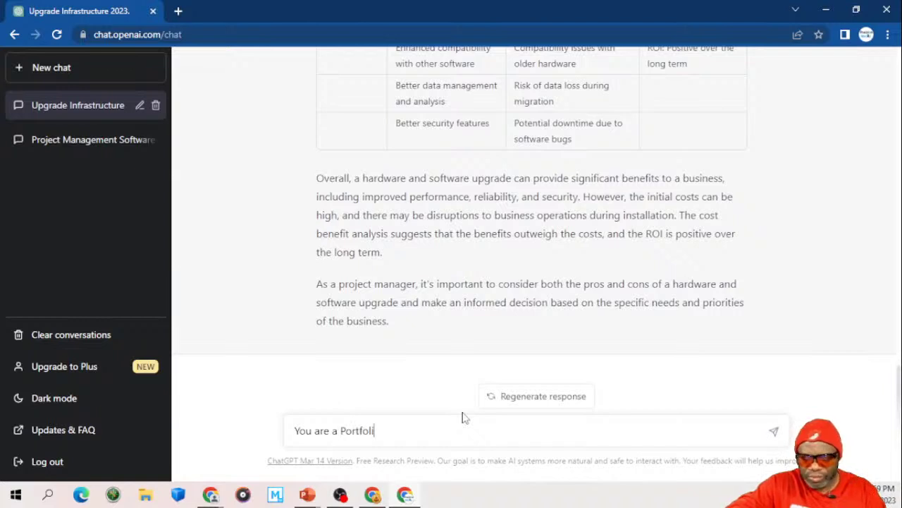
type("o mnage")
key("BackSpace")
key("BackSpace")
key("BackSpace")
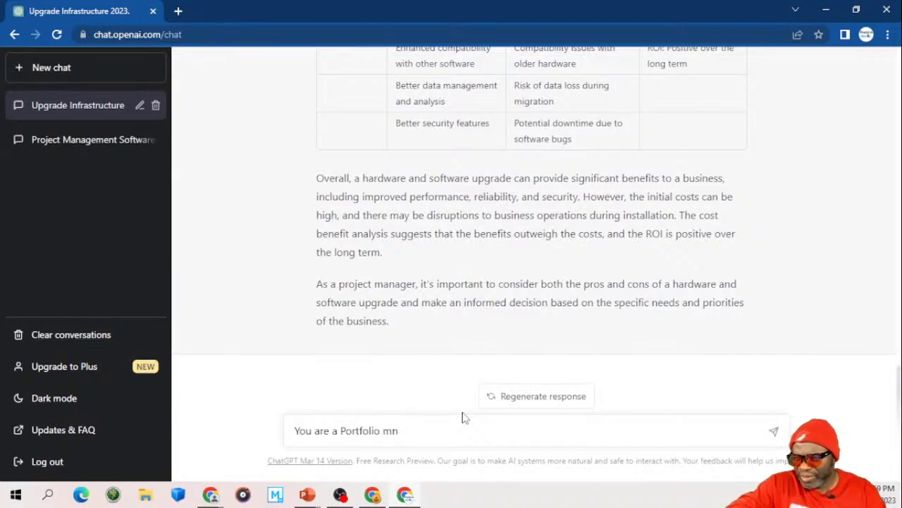
key("BackSpace")
type("anager tryi")
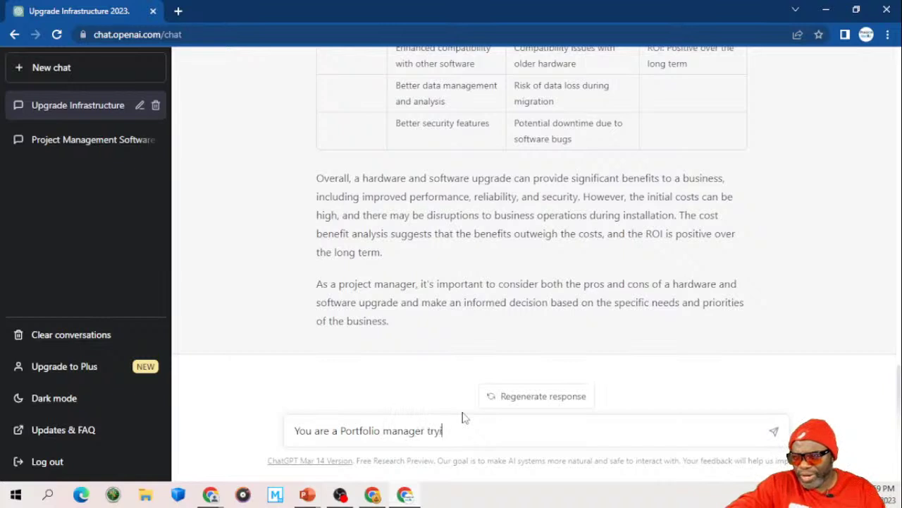
Step: Complete the opening sentence with "trying to make a case for a hardware and software refresh for all infrastructure and windows."
type("ng to make a c")
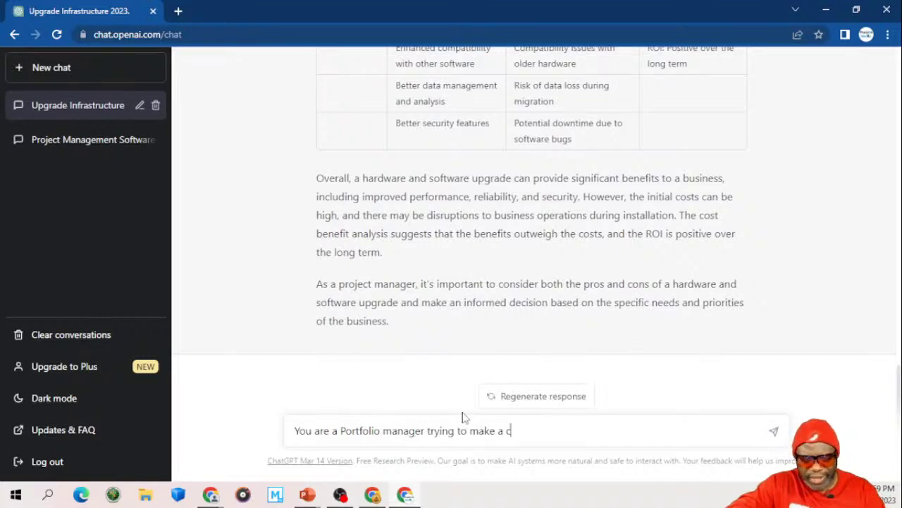
type("ase for ")
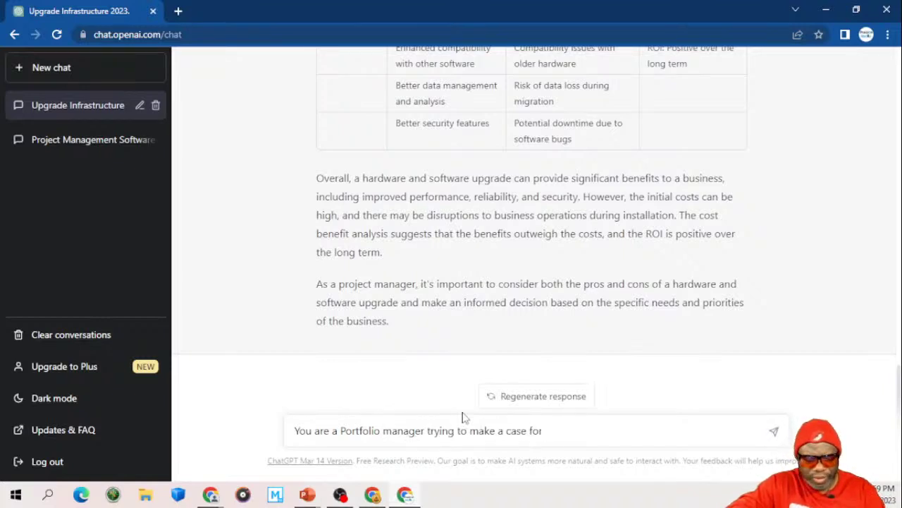
type("a hard")
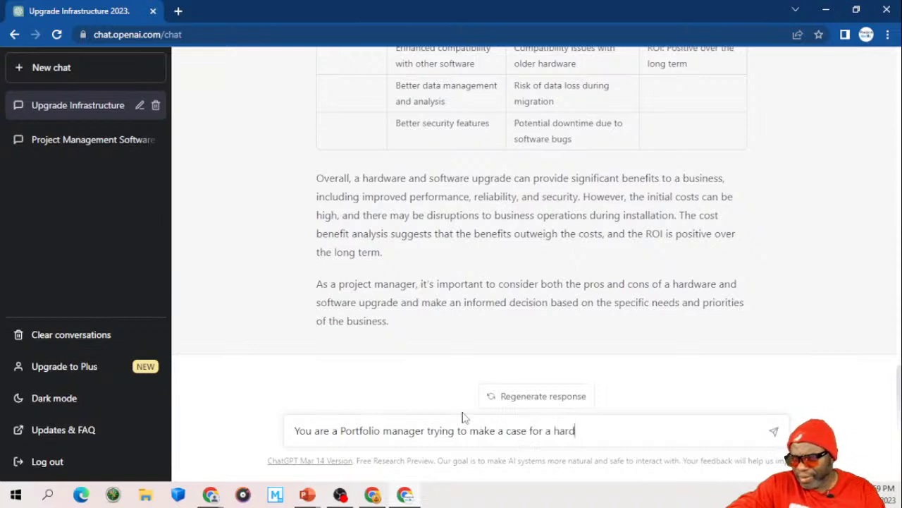
type("ware and sof")
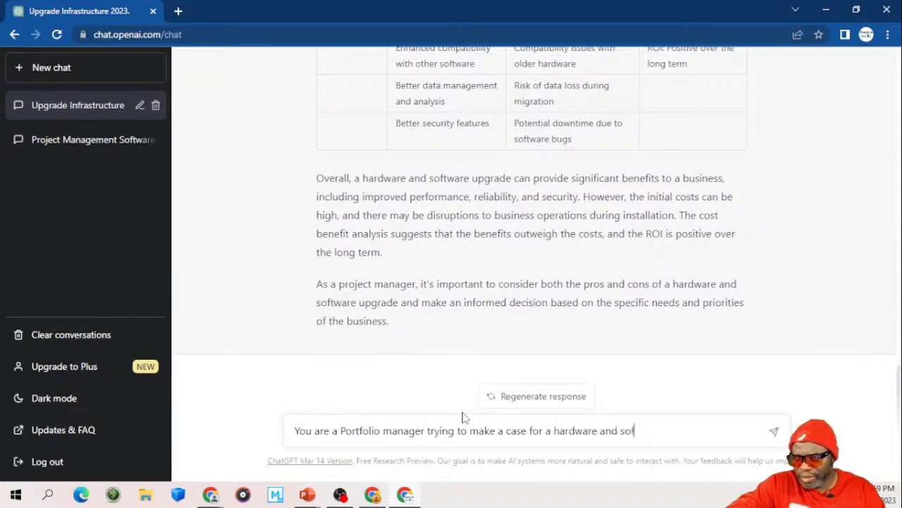
type("tware re")
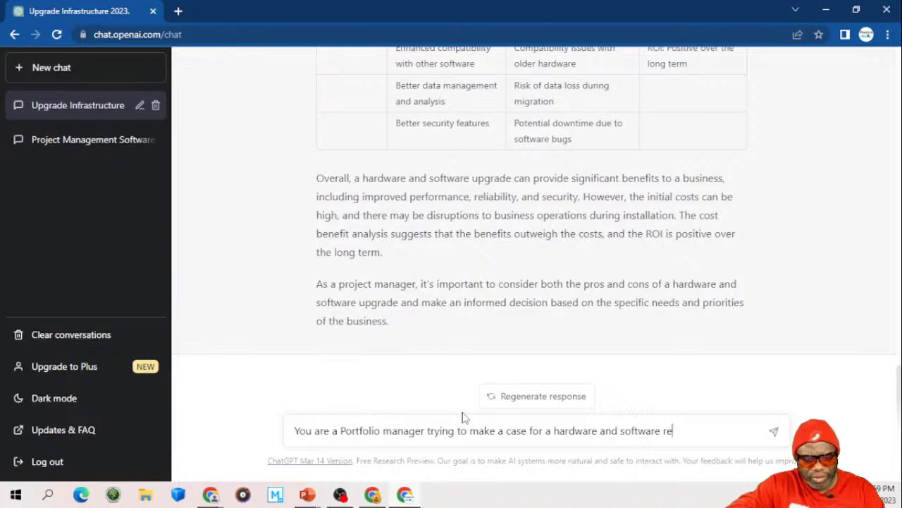
type("fresh for")
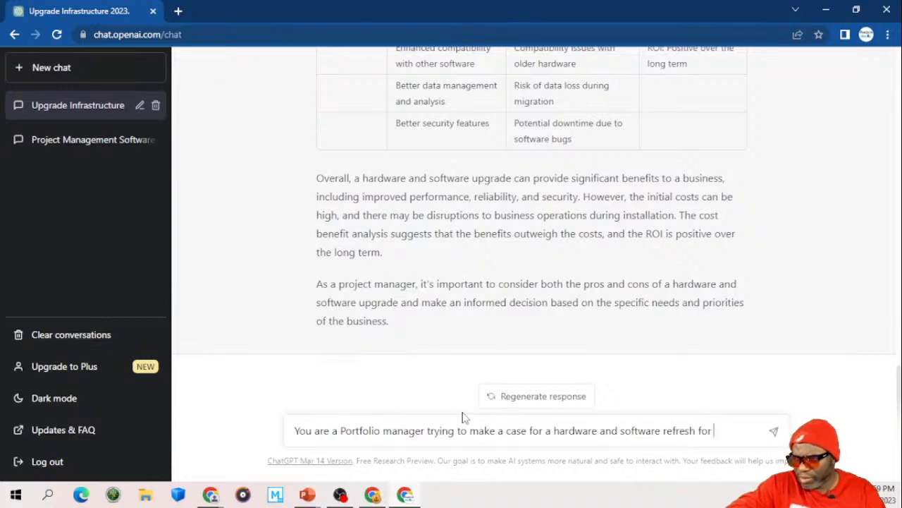
type(" all infrastru")
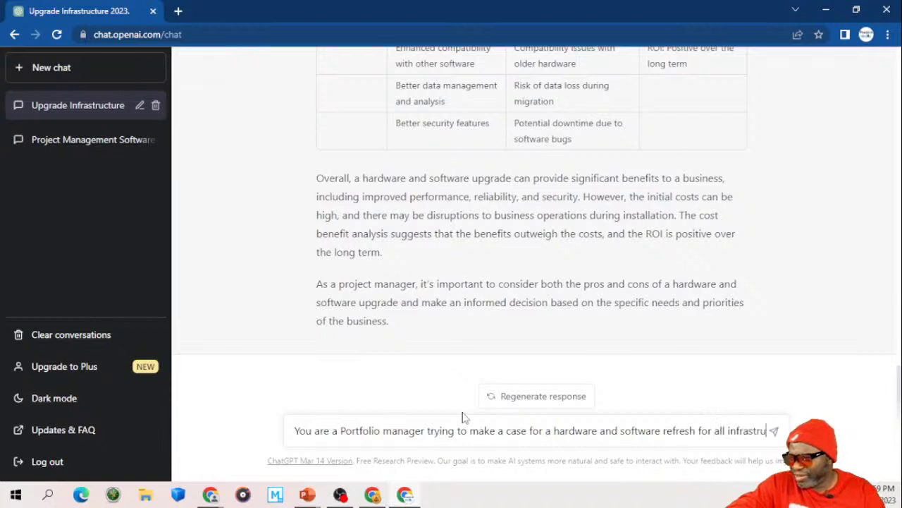
type("ct")
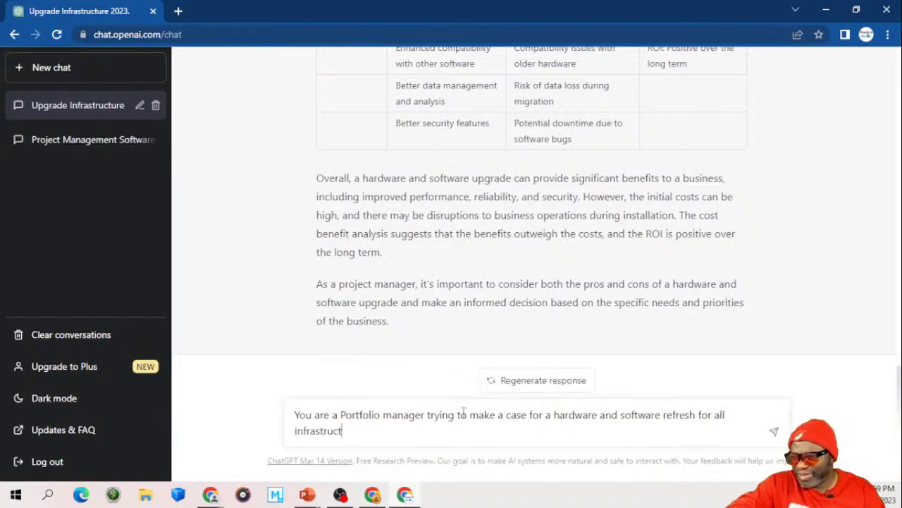
type("ure and windoes")
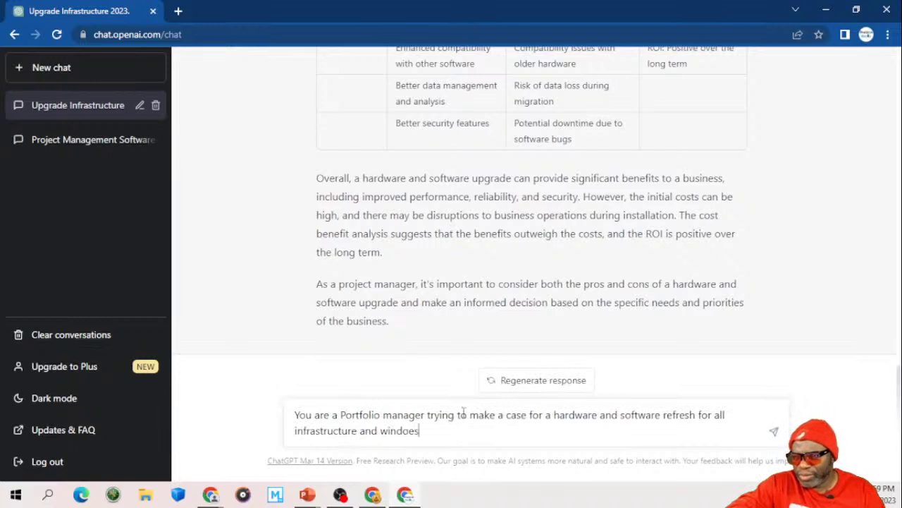
key("BackSpace")
key("BackSpace")
type("ws. ")
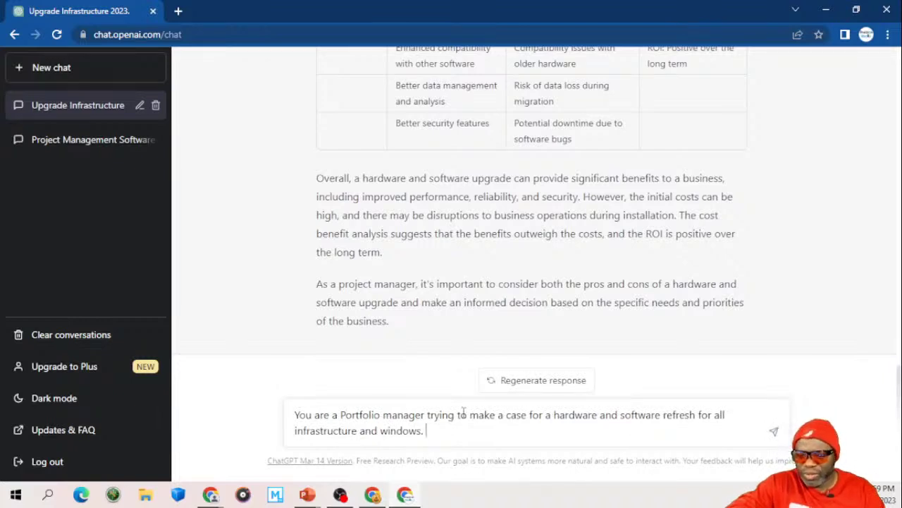
Step: Add to the prompt: "Create a product backlog for this endeavor breaking the information down into releases, sprints"
type("Create a p")
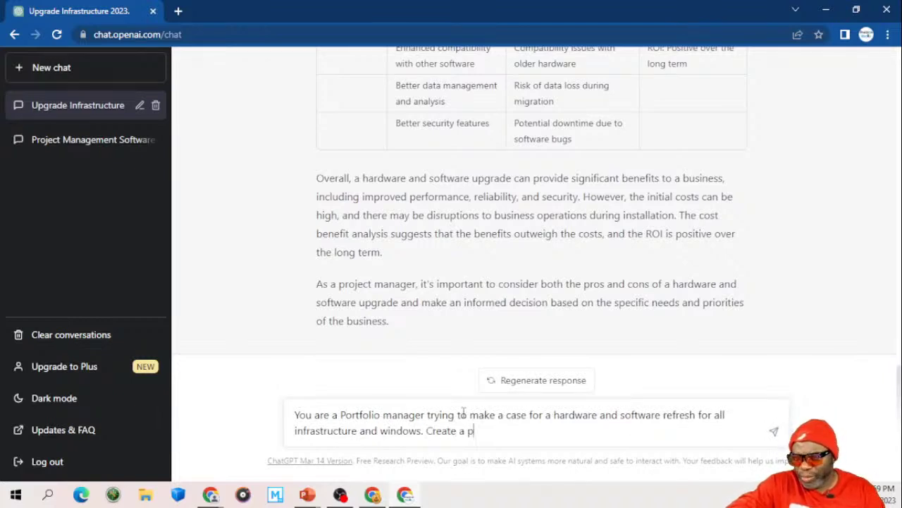
type("roduct backl")
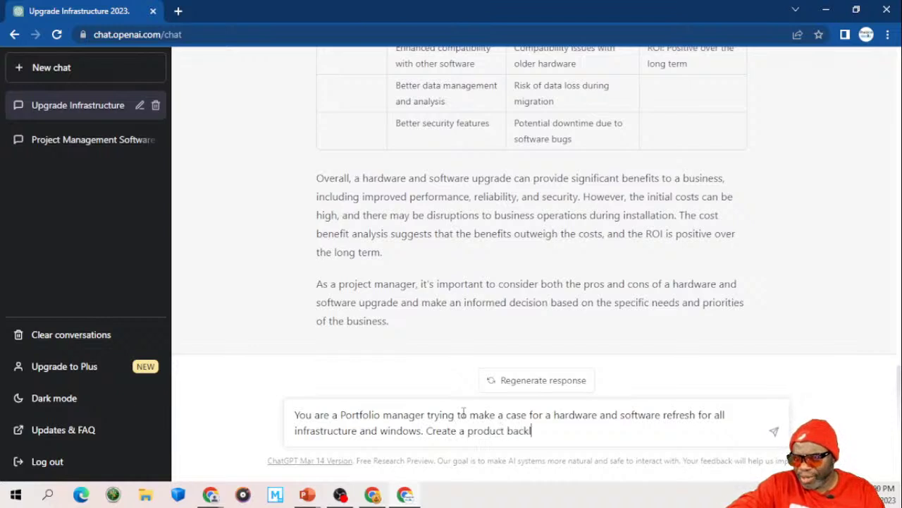
type("og for this")
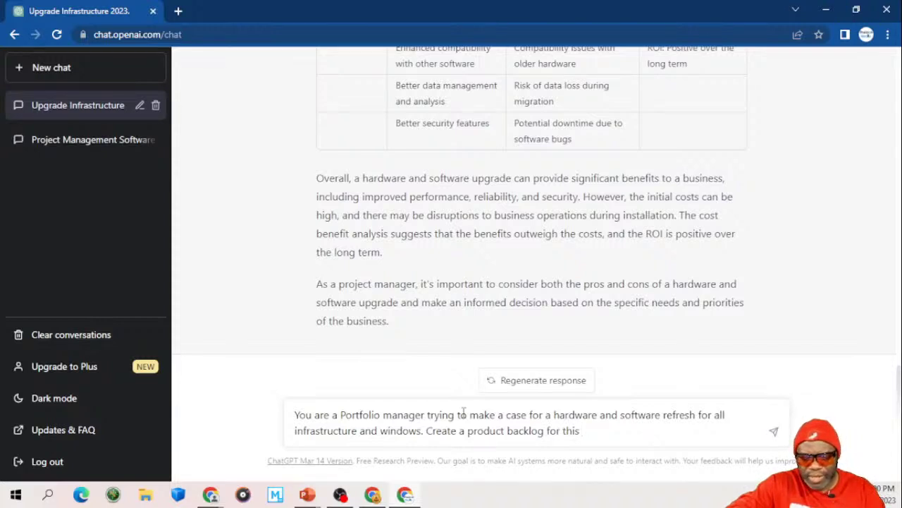
type("endeavor")
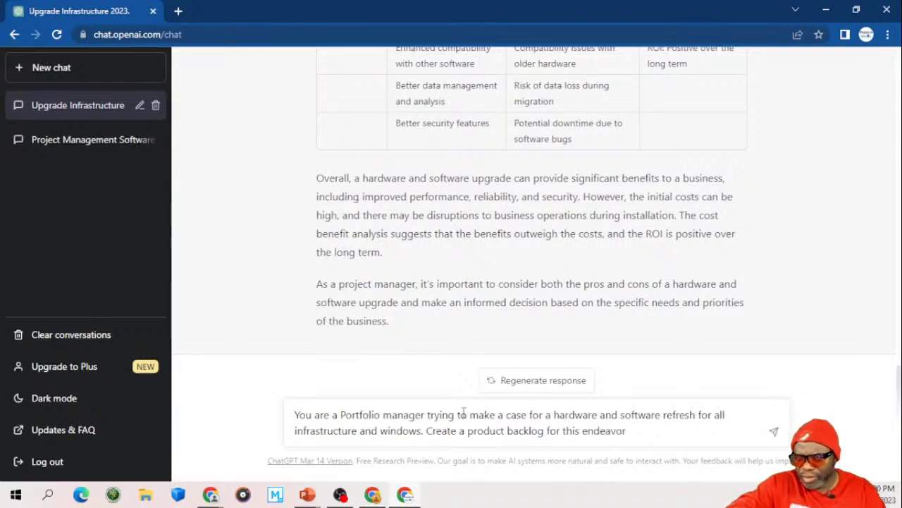
type(" breaking t")
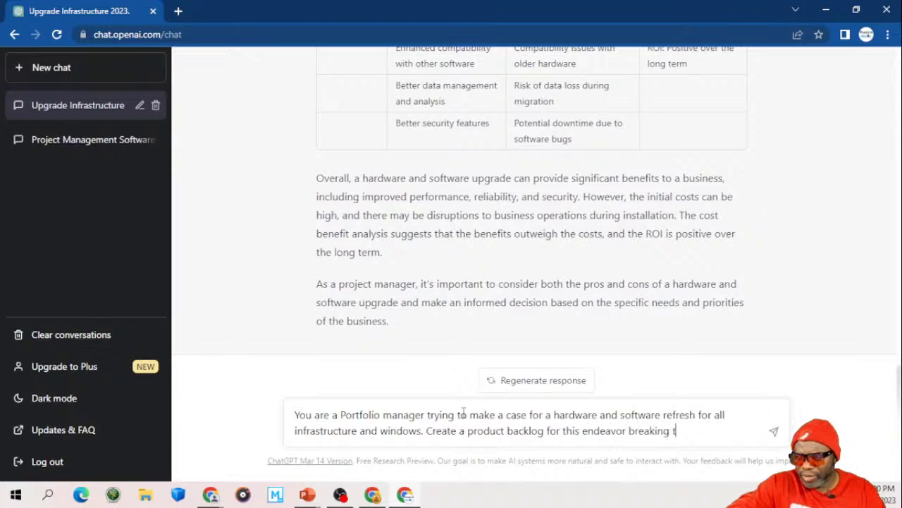
type("he informatio")
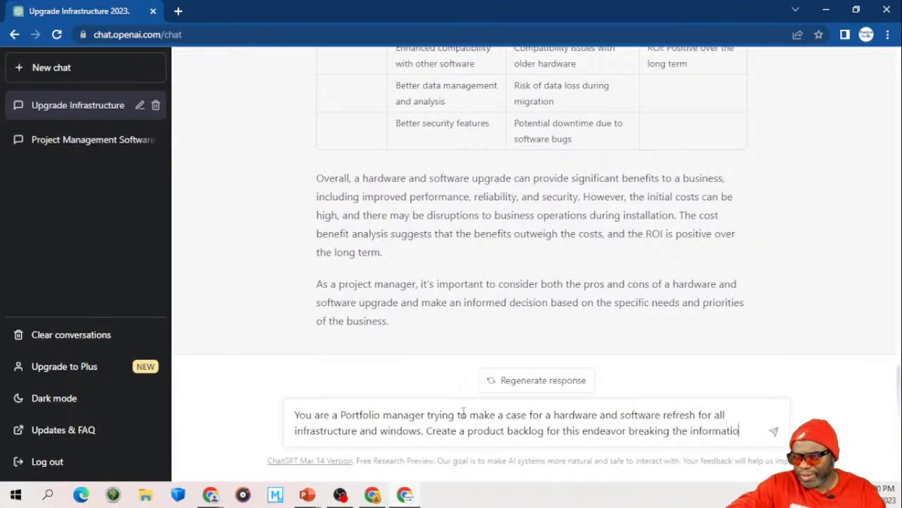
type("n down into ")
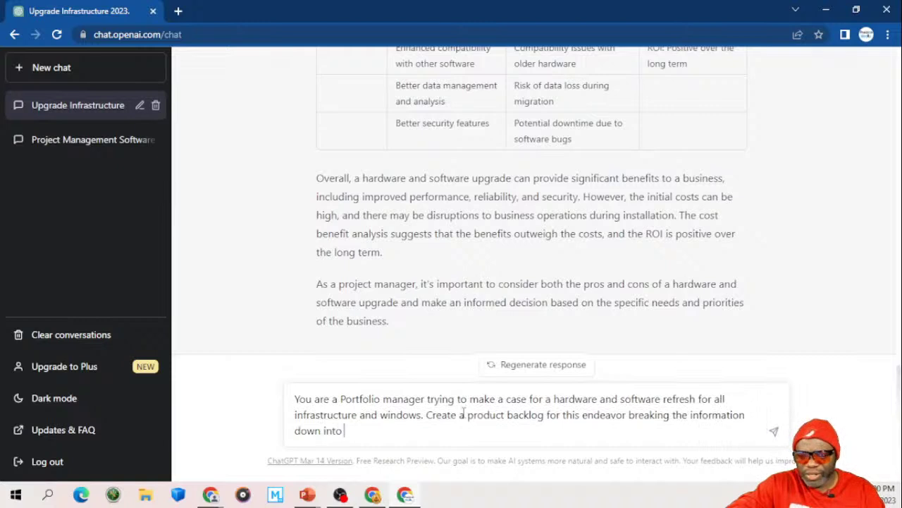
type("r")
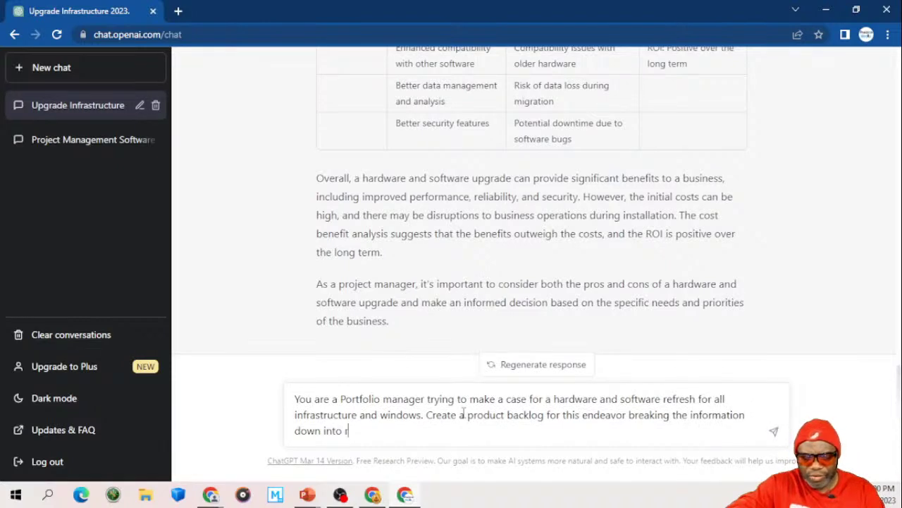
type("eleases")
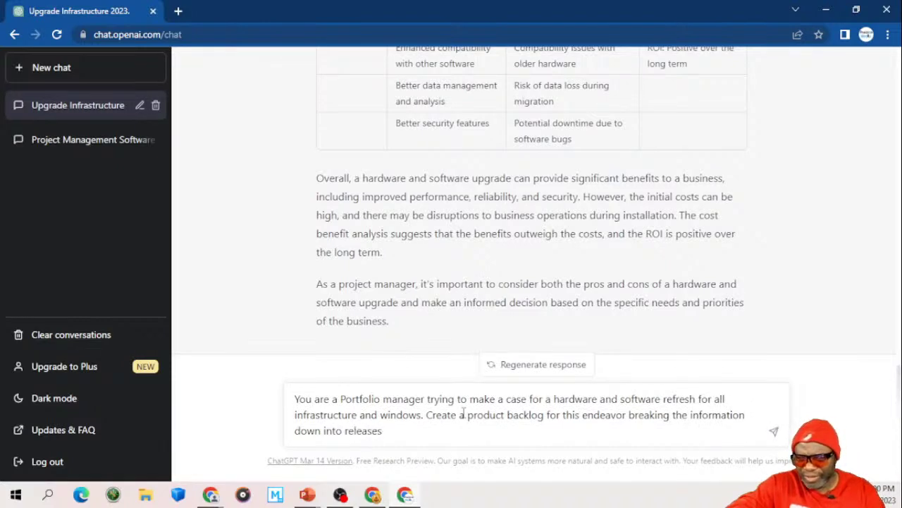
type(", sprints")
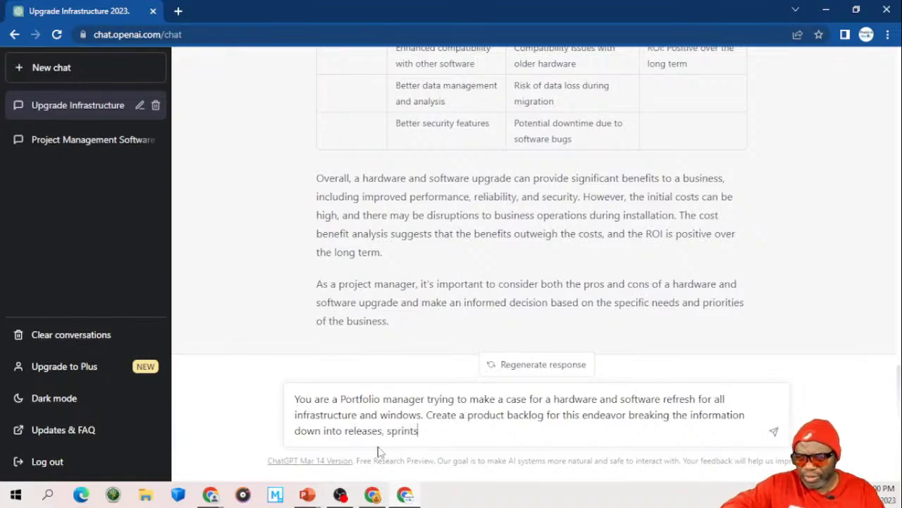
Step: Complete the prompt's breakdown list so it reads "epics, features, releases, sprints, stories"
left_click(345, 431)
type("epics, ")
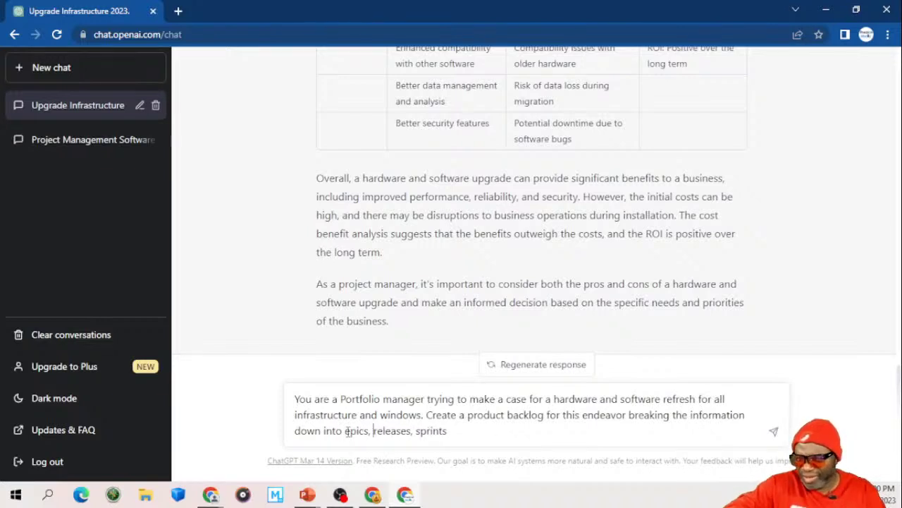
type("fea")
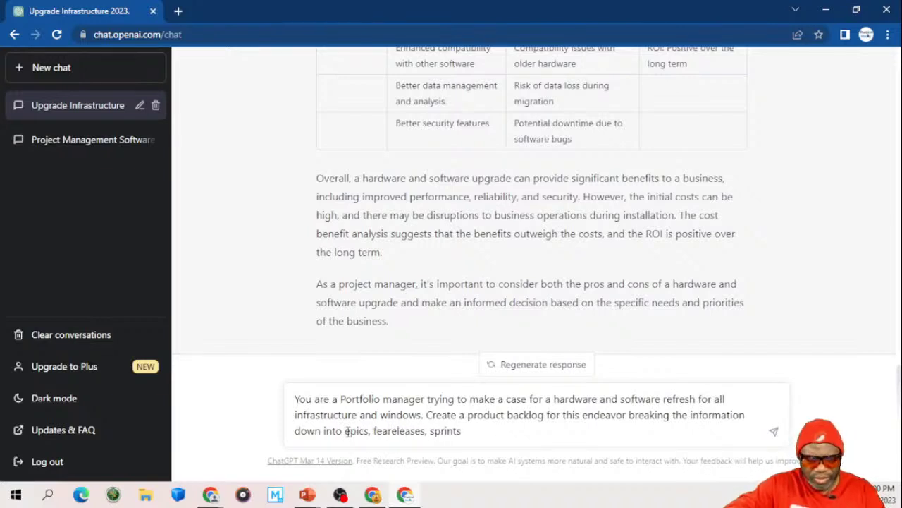
type("tures,")
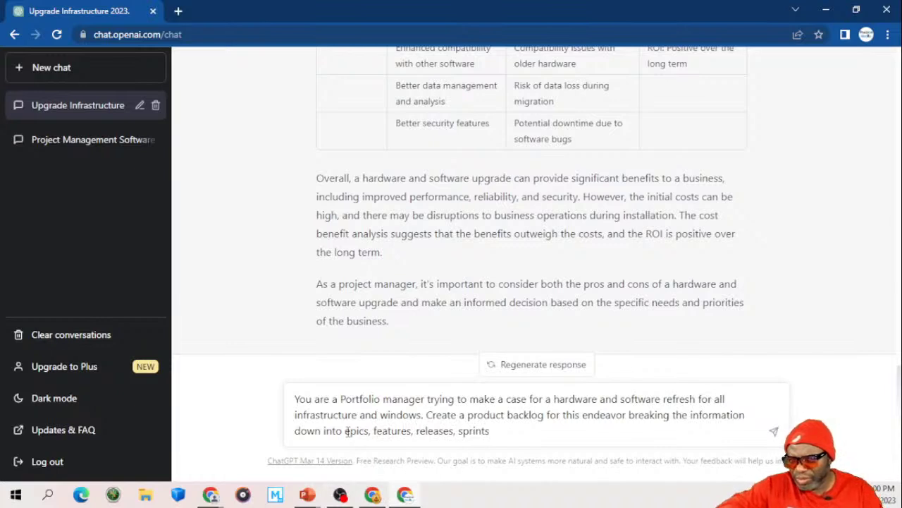
left_click(497, 433)
type(",")
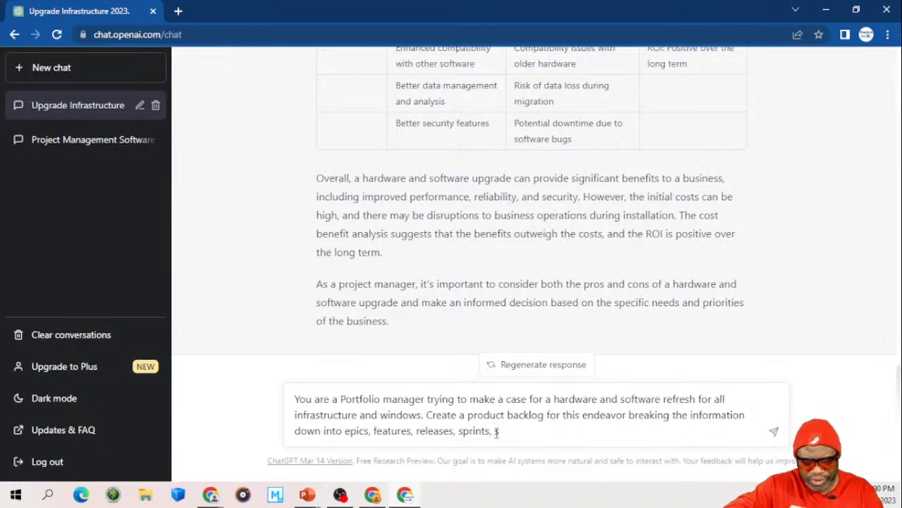
type("stories")
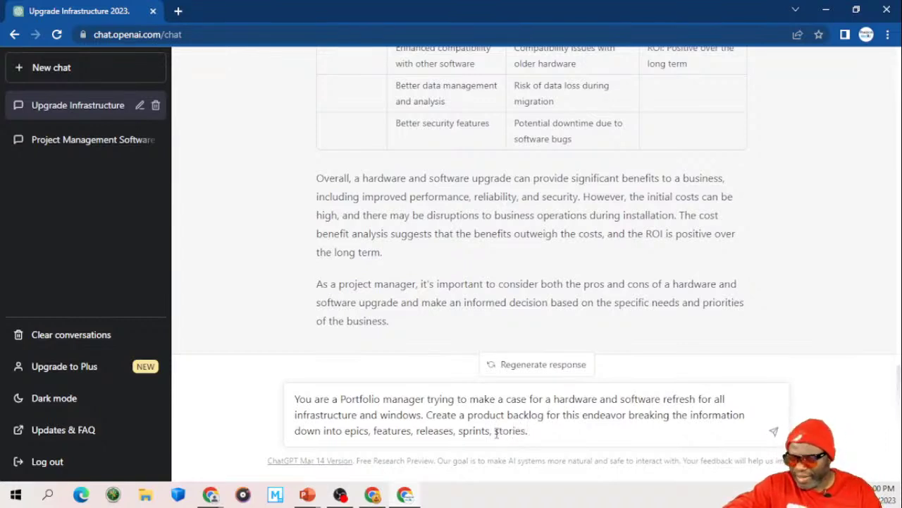
Step: Add to the prompt: "Use as many lines and columns as is necessary to paint a clear picture for the"
type(". Use as")
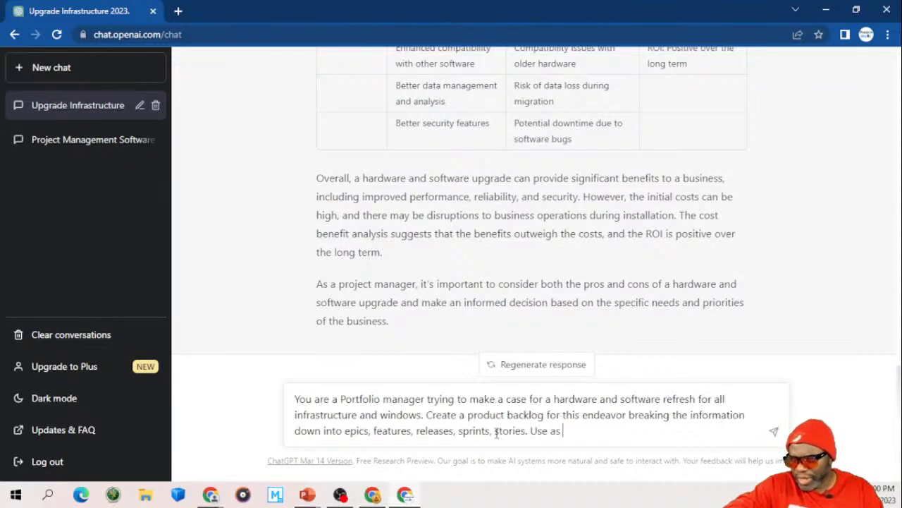
type(" many lines")
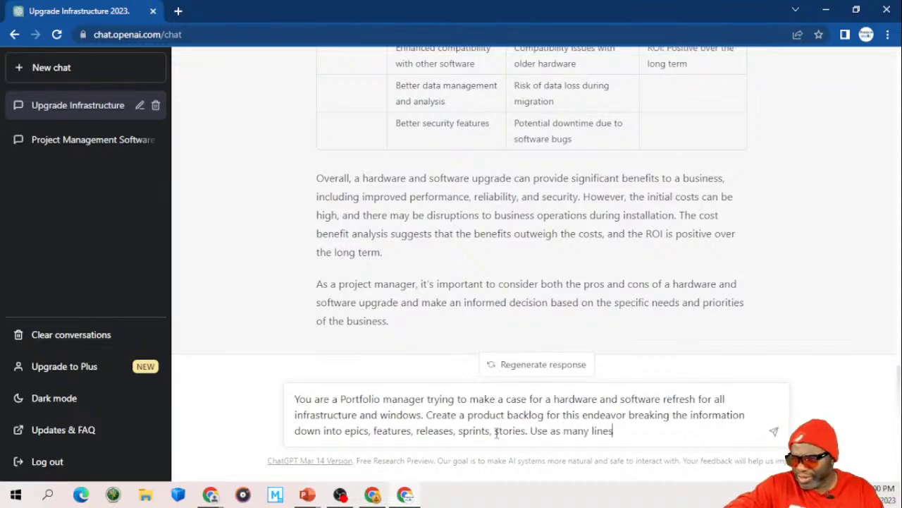
type(" and columns")
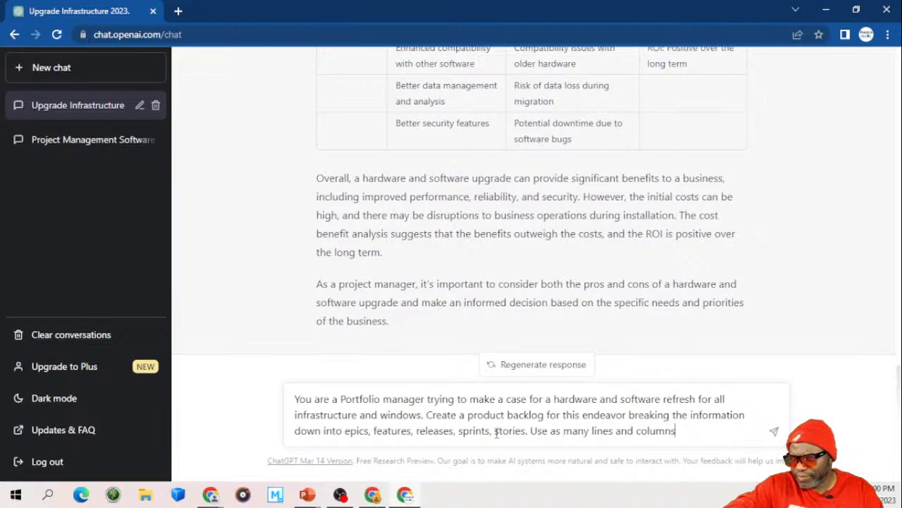
type(" as is neces")
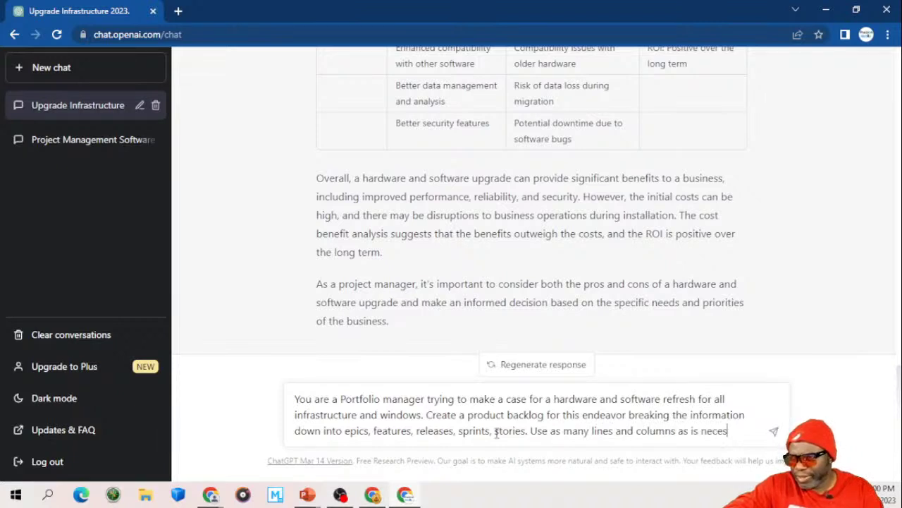
type("sary to paint")
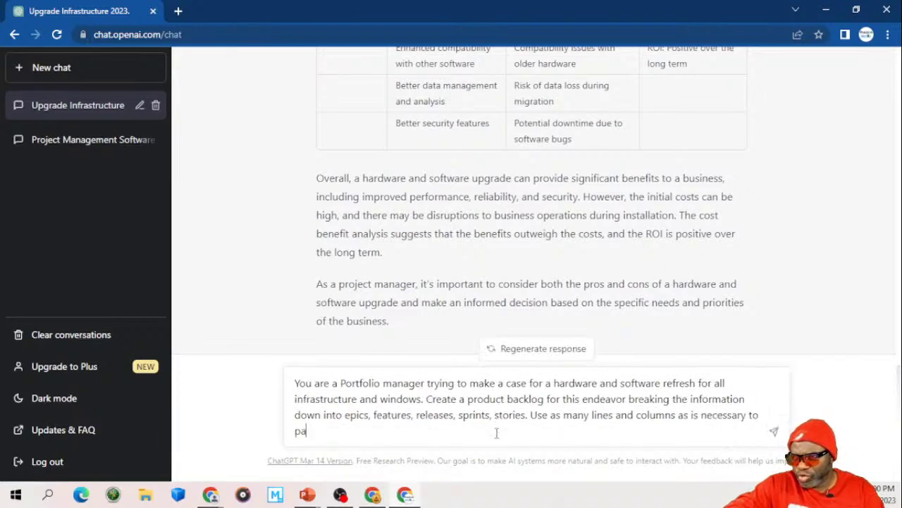
type(" a clear p")
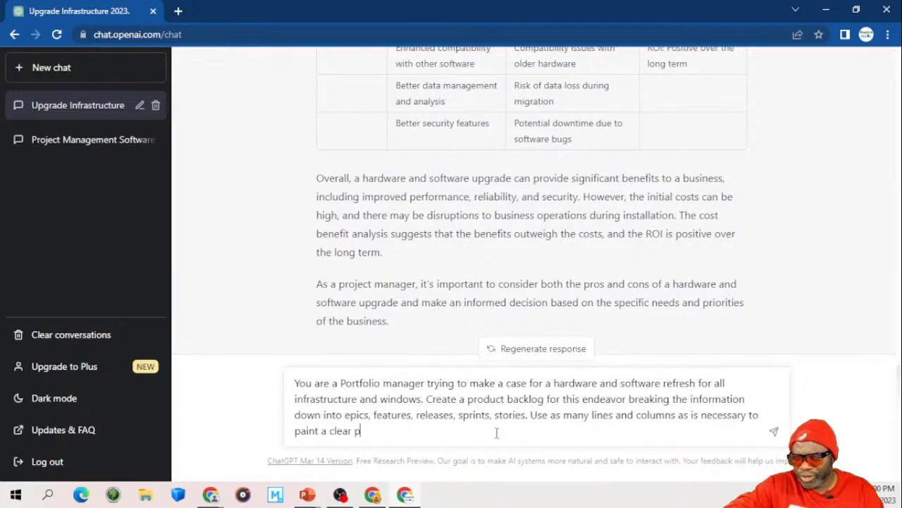
type("icture for the")
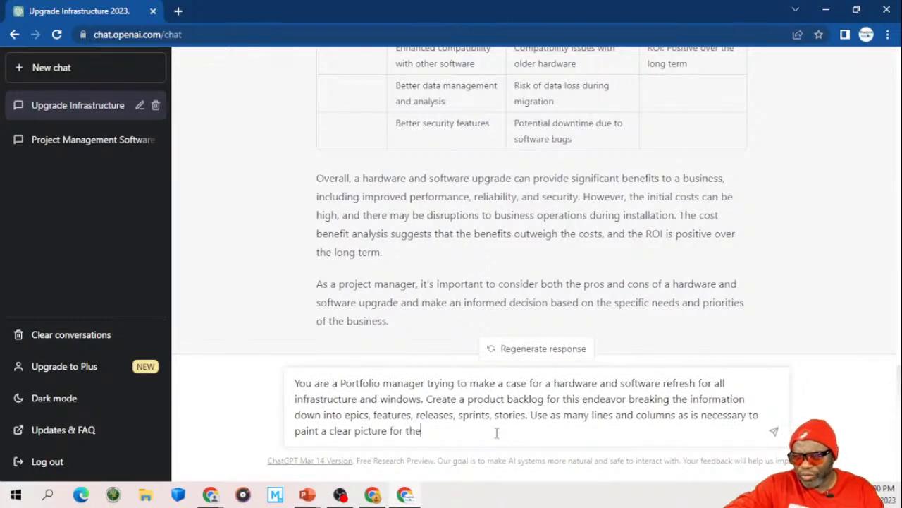
Step: Finish the sentence with "less technical stakeholders resulting in a green light to go ahead." and send the prompt
type(" less technic")
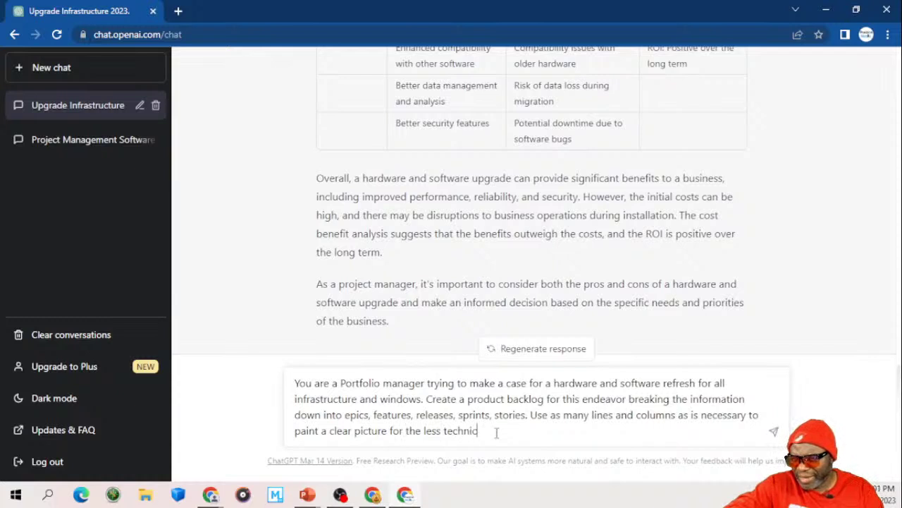
type("al stakeho")
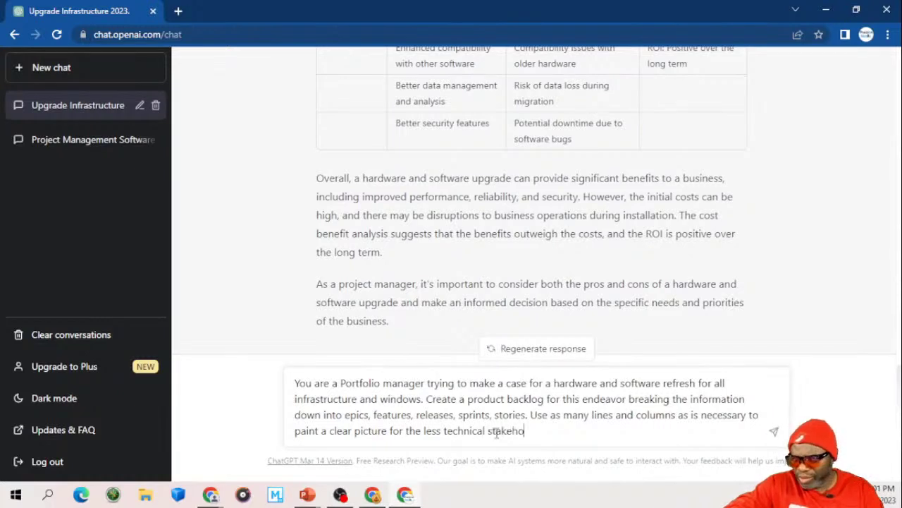
type("lders result")
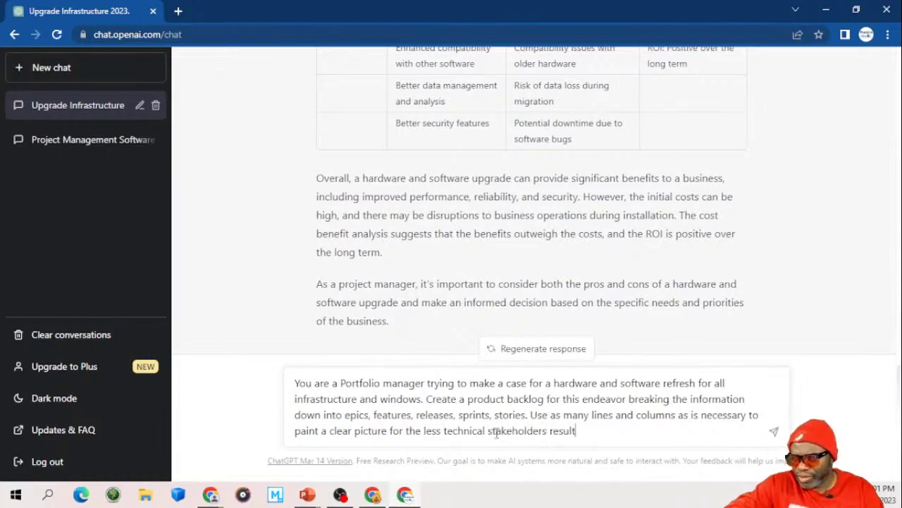
type("ing in a ")
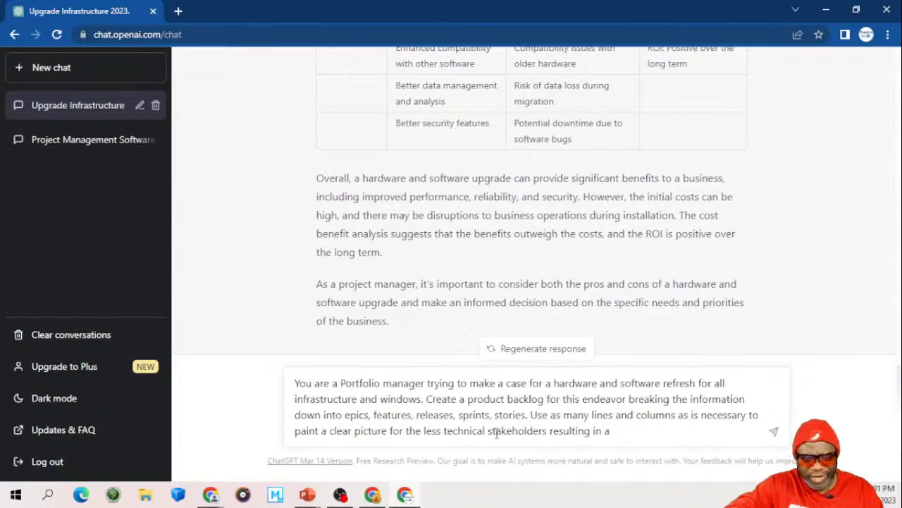
type("green ligh")
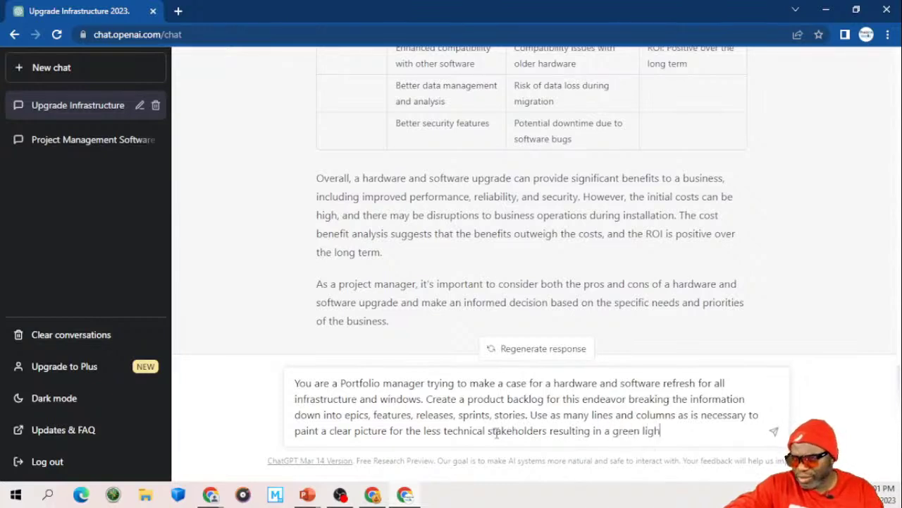
type("t to go ahe")
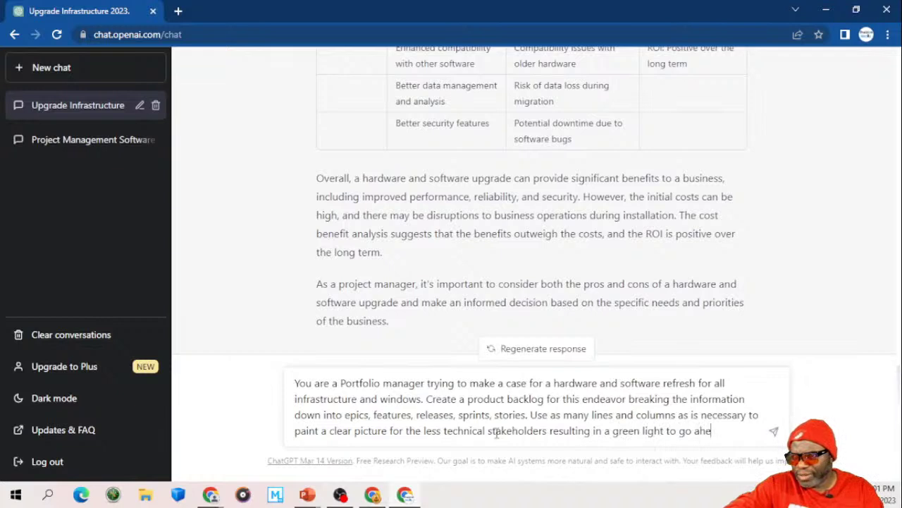
type("ad.")
key("Return")
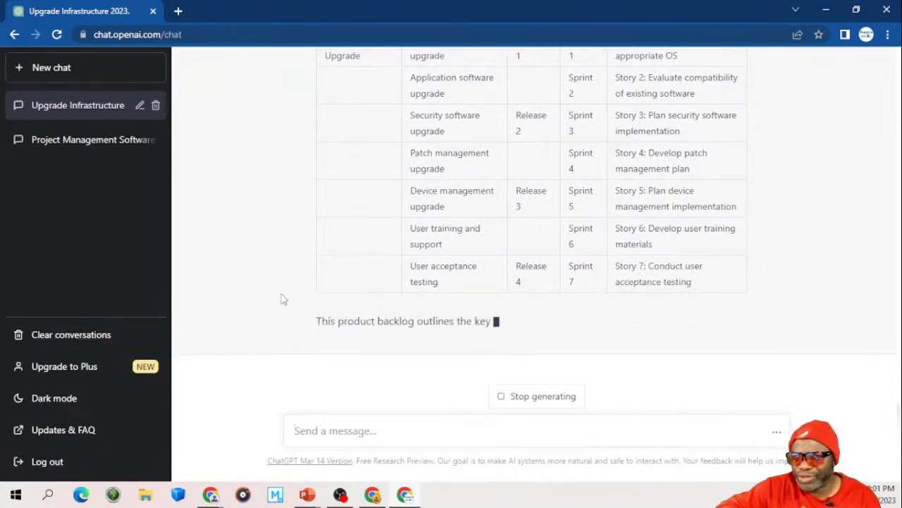
Step: Examine the generated product backlog table from its first epic through the last story and the summary below it
scroll(268, 296, "up", 2)
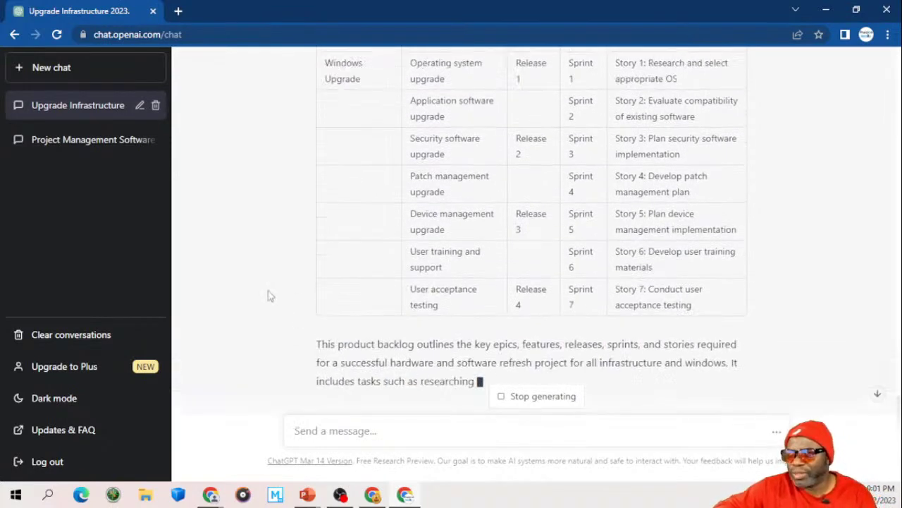
scroll(268, 297, "up", 4)
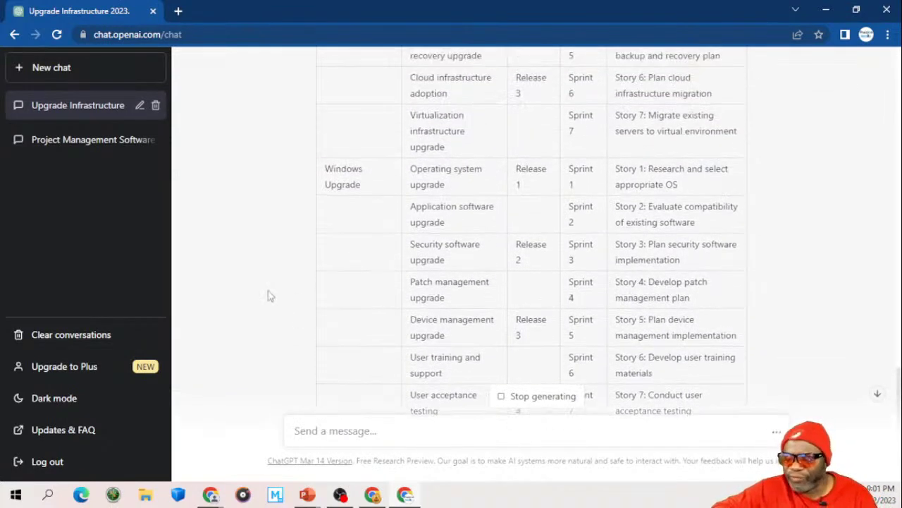
scroll(268, 296, "up", 2)
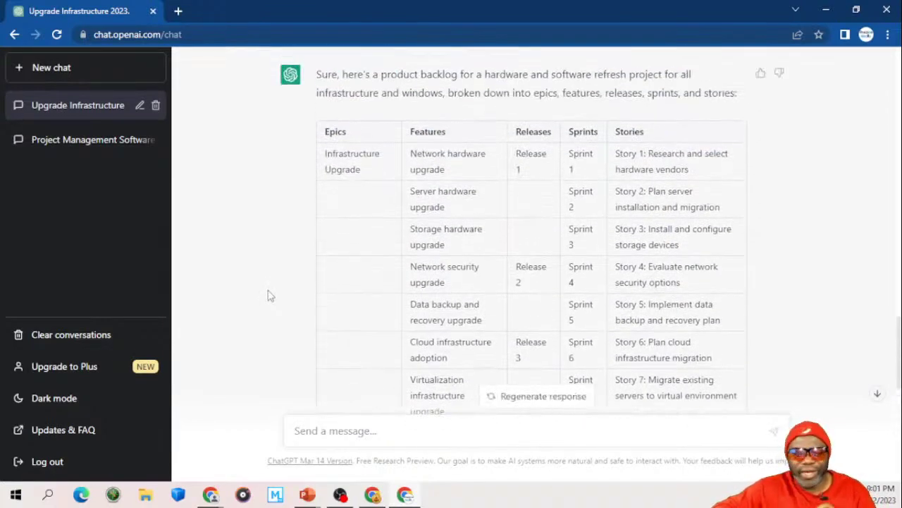
scroll(267, 296, "down", 1)
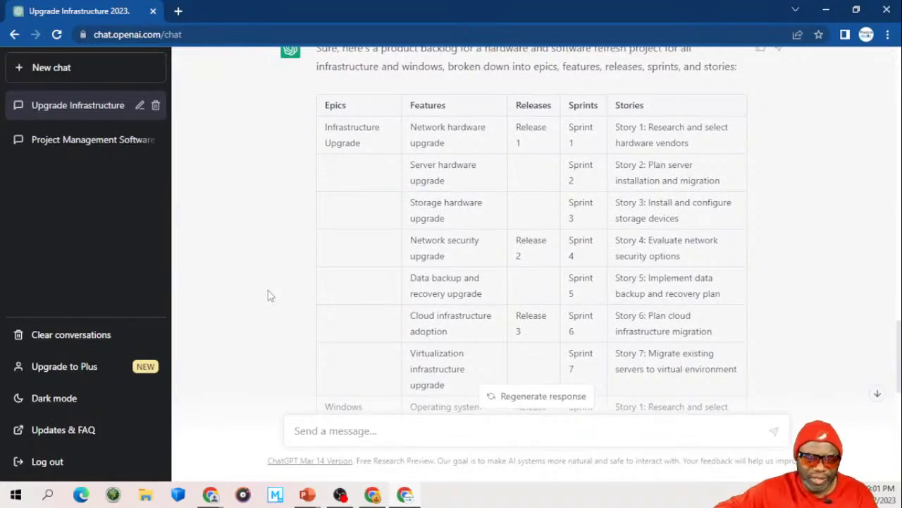
scroll(268, 297, "down", 4)
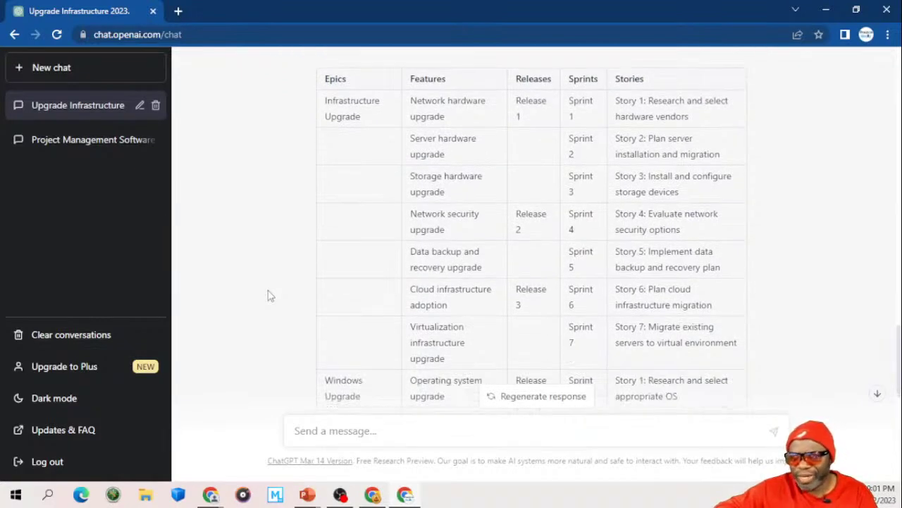
scroll(268, 296, "down", 5)
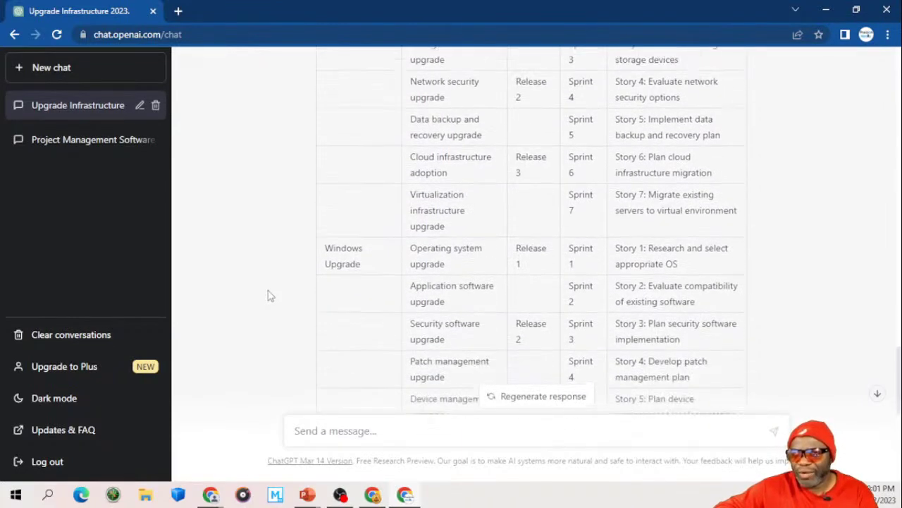
scroll(268, 296, "down", 1)
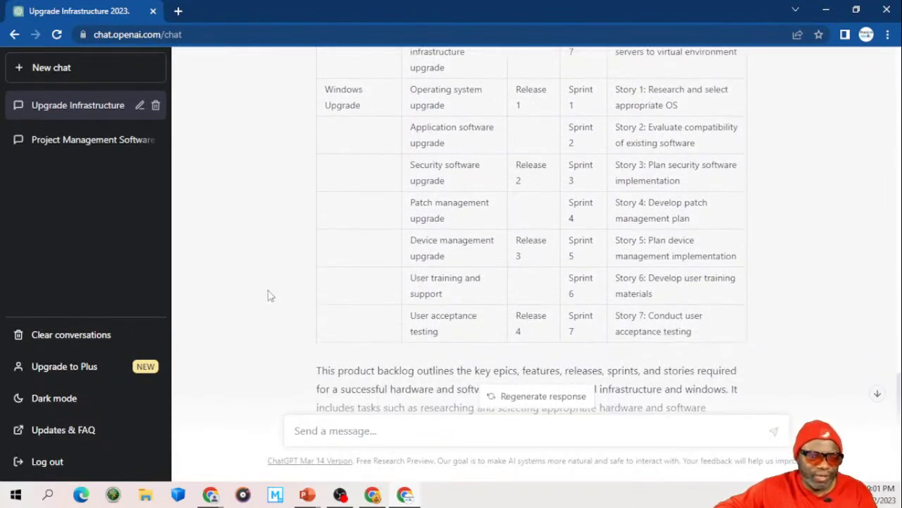
scroll(268, 296, "down", 2)
scroll(268, 296, "down", 1)
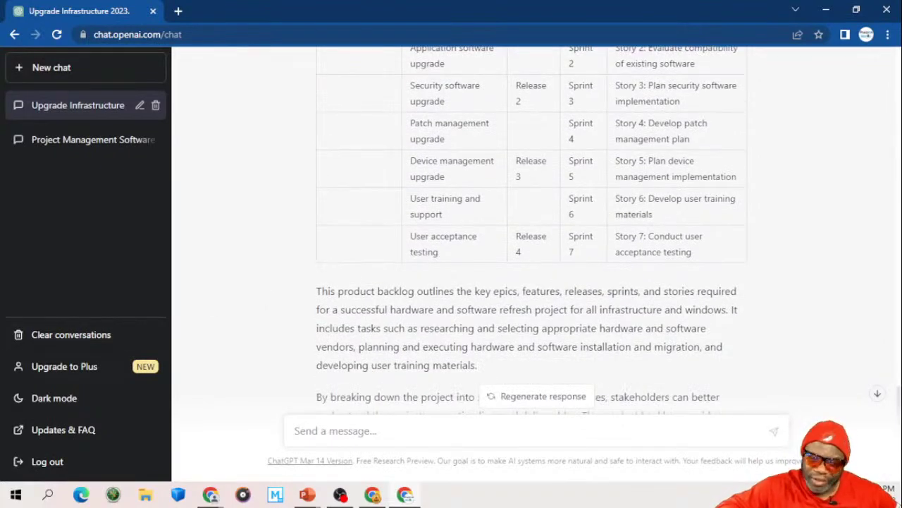
Step: Read the closing paragraphs of the backlog response and review the infrastructure upgrade rows again
left_click(340, 494)
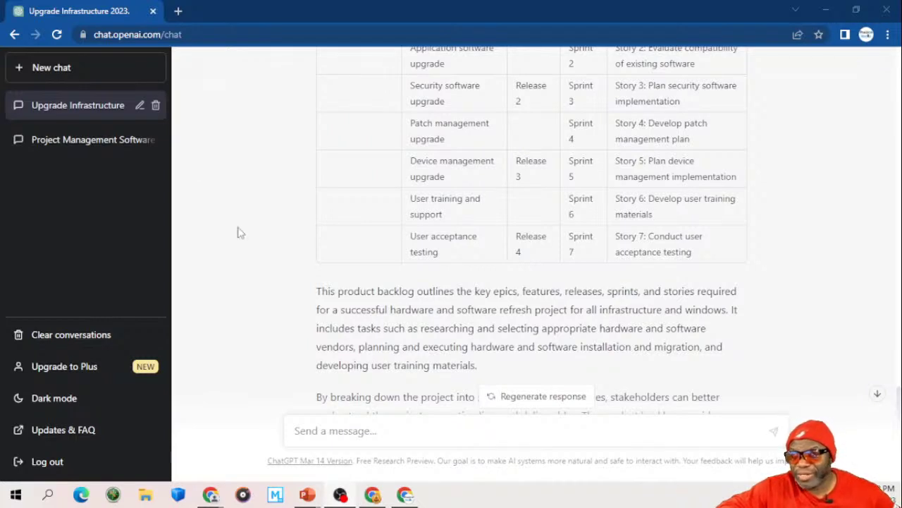
left_click(266, 252)
scroll(267, 252, "down", 2)
scroll(266, 251, "up", 6)
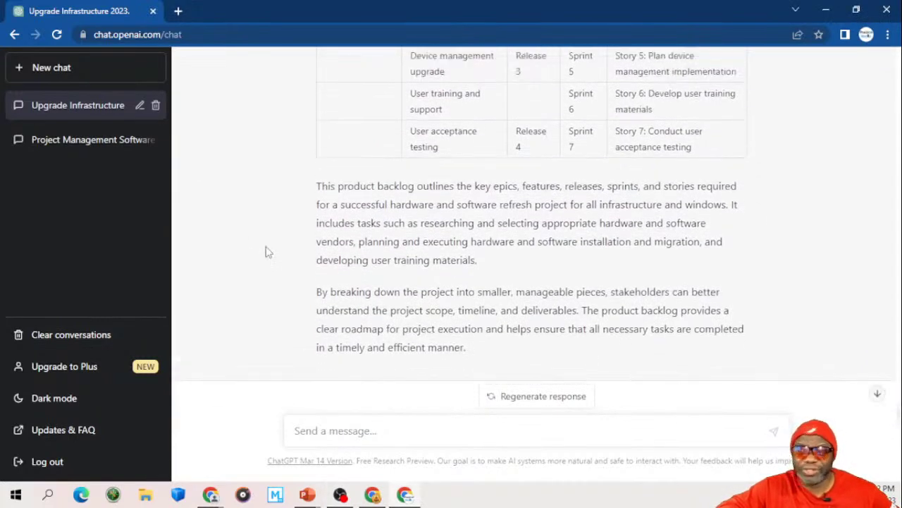
scroll(266, 251, "up", 2)
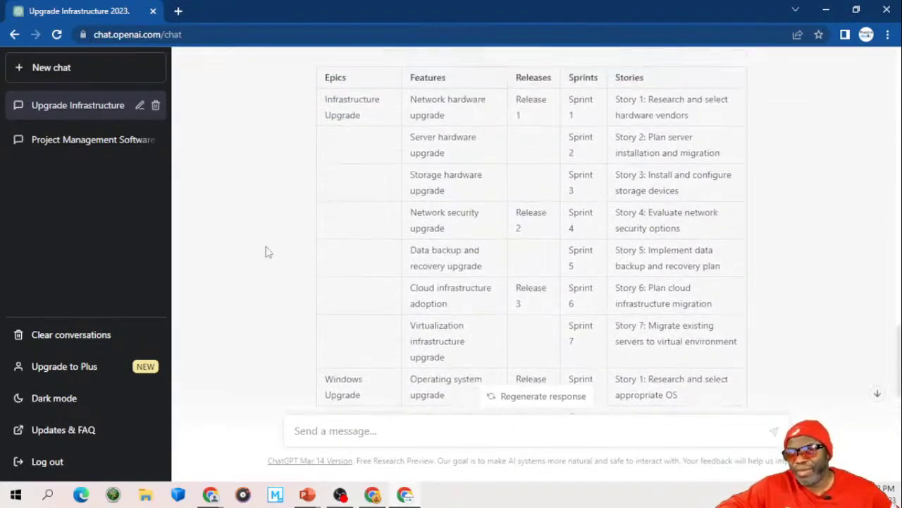
scroll(266, 252, "down", 1)
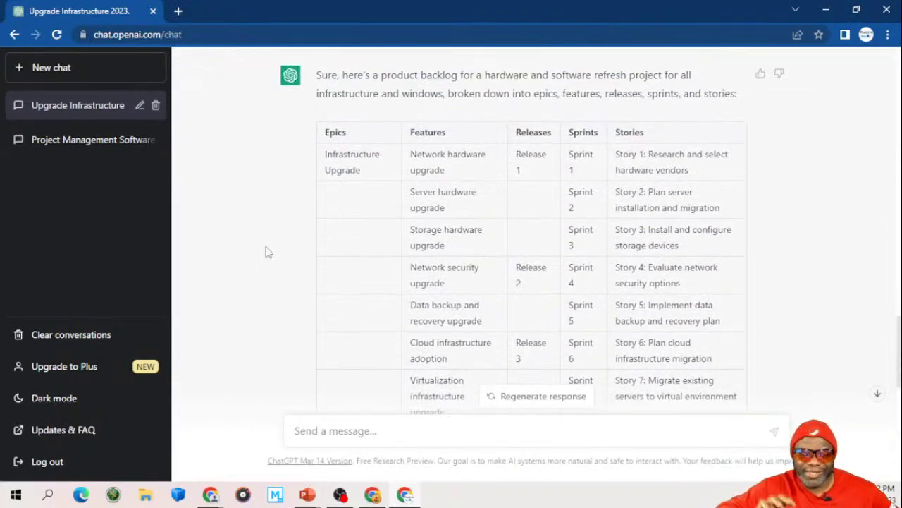
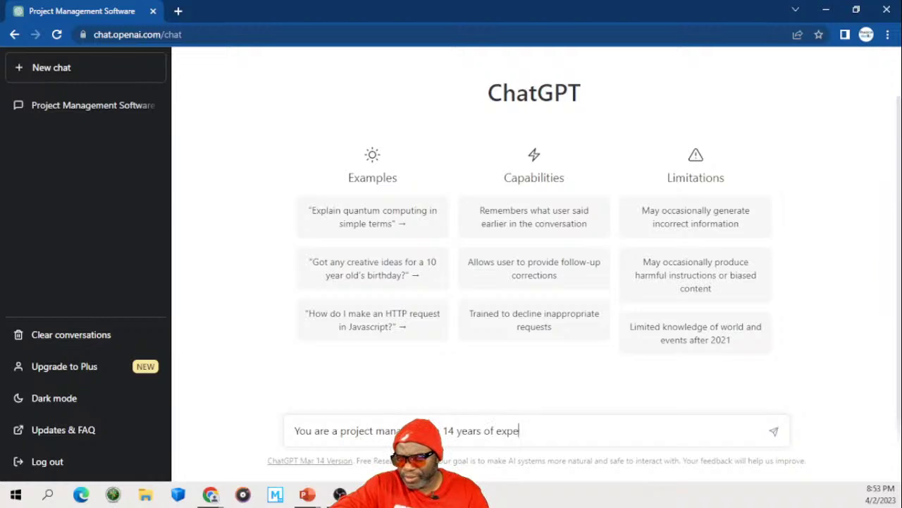
Step: Complete the prompt's opening sentence as "You are a project manager with 14 years of experience on large IT hardware projects."
type("rge")
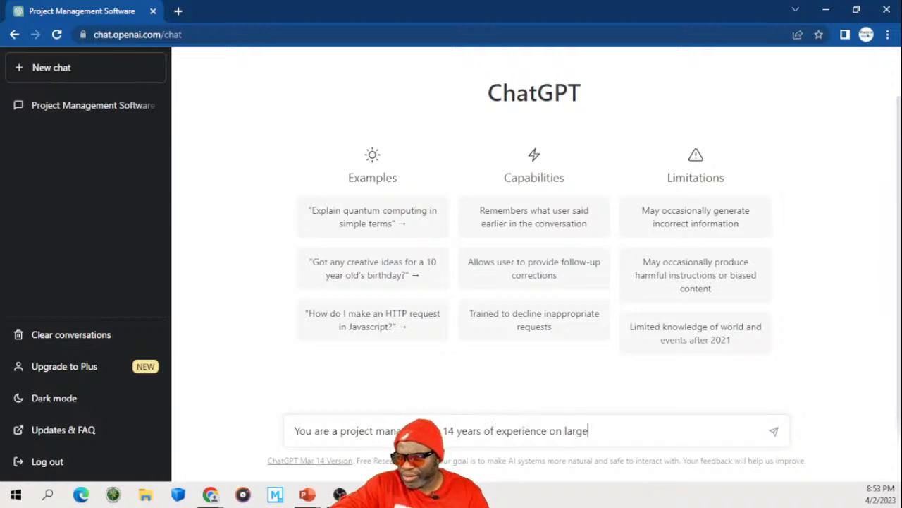
type(" IT hardware")
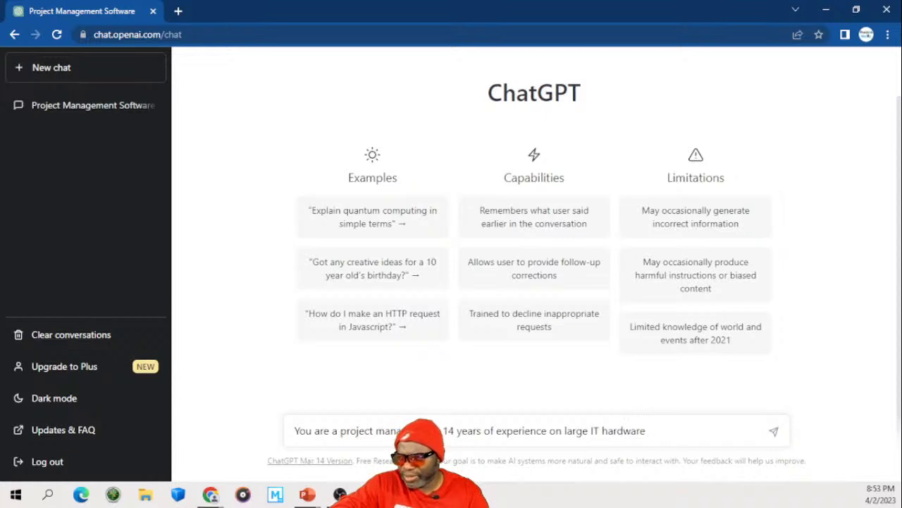
type(" projects. W")
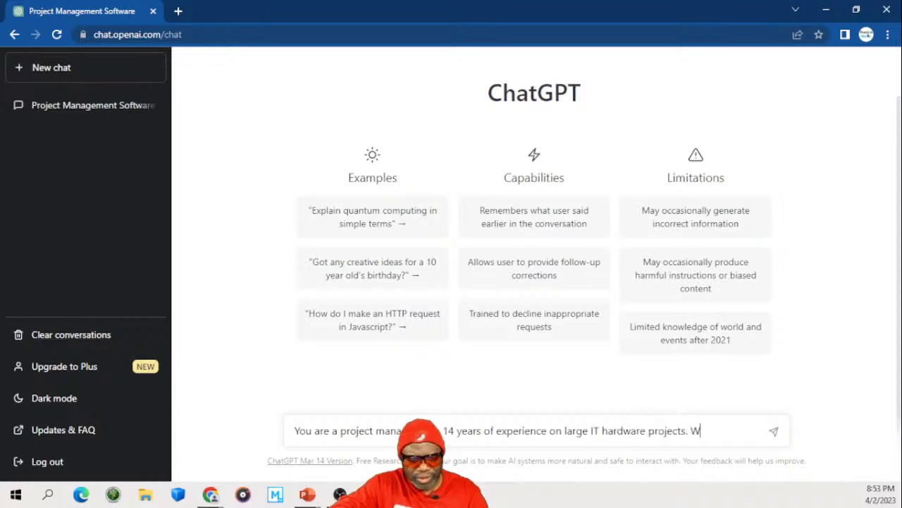
Step: Begin the request in the prompt with "Write a compelling argument as to why your company"
type("rite a comp")
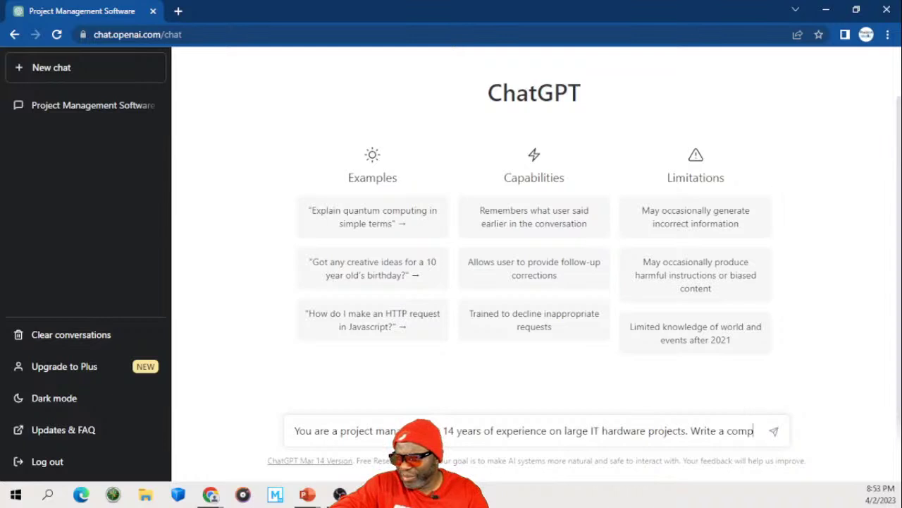
type("elling a")
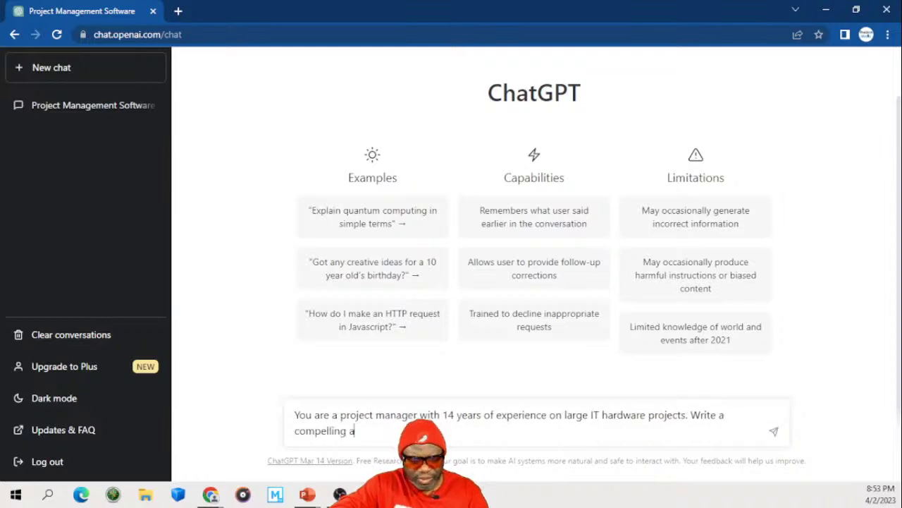
type("rgument a")
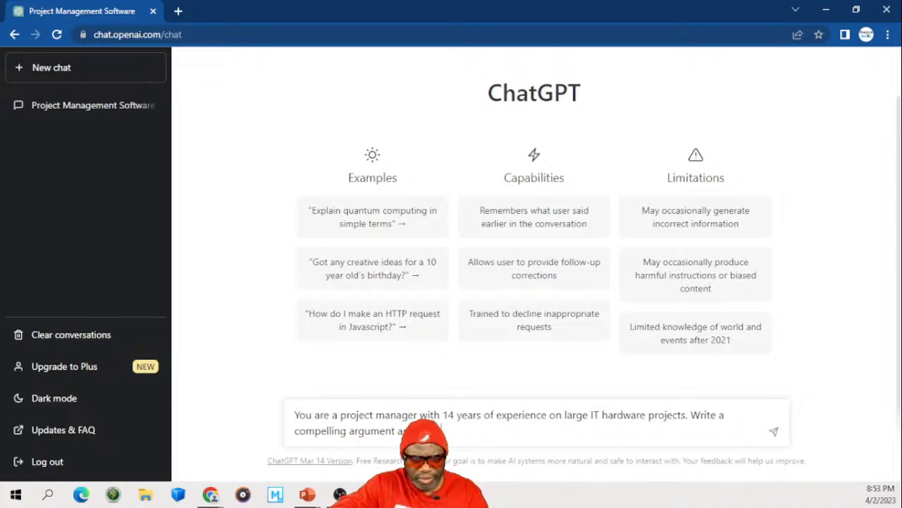
type("ompan")
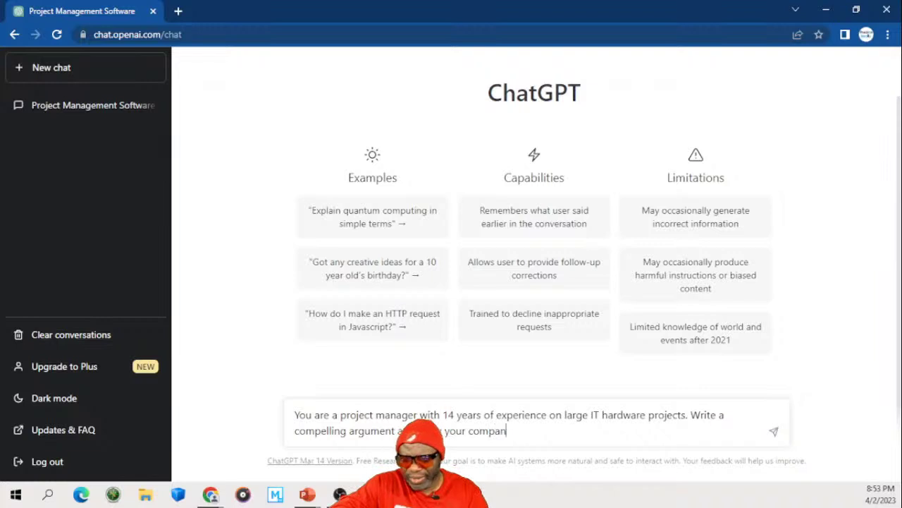
type("i")
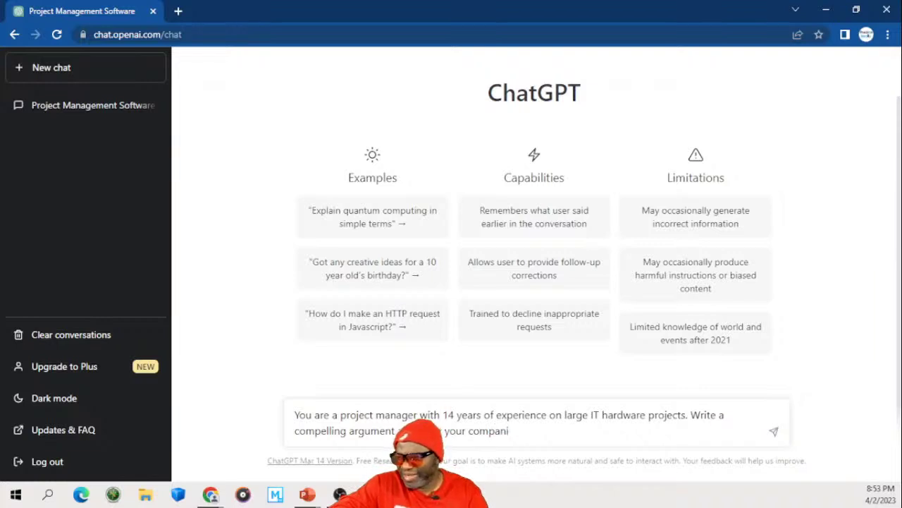
key("BackSpace")
type("y ")
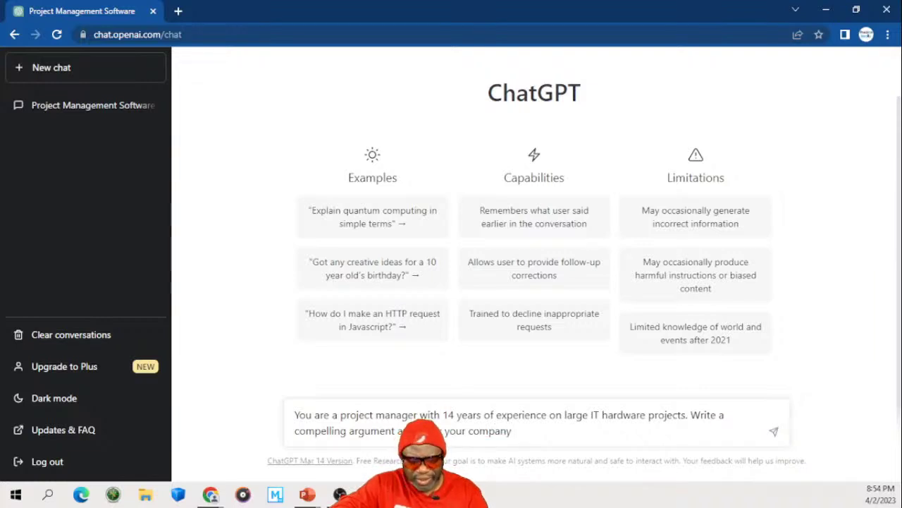
Step: Finish the request sentence with "infrastructure should be refreshed in 2023." and start the following one with "Mention"
type("infrastr")
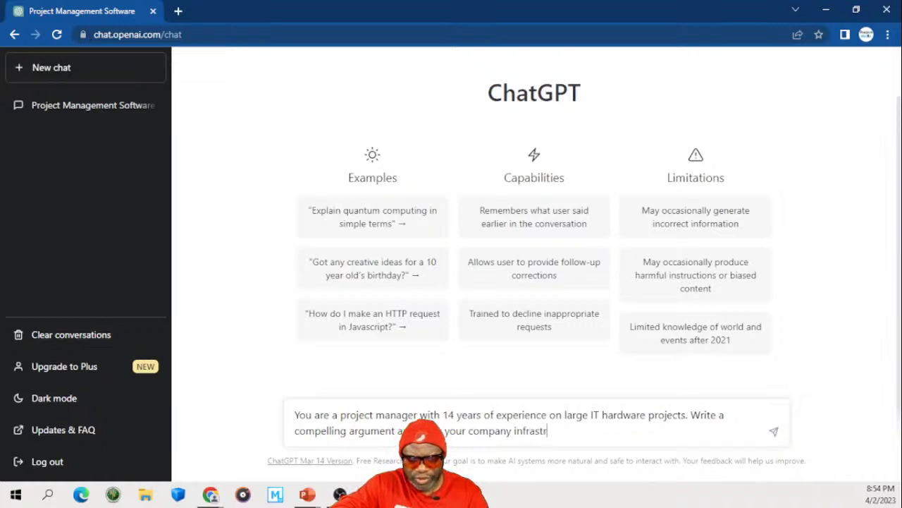
type("ucture should ")
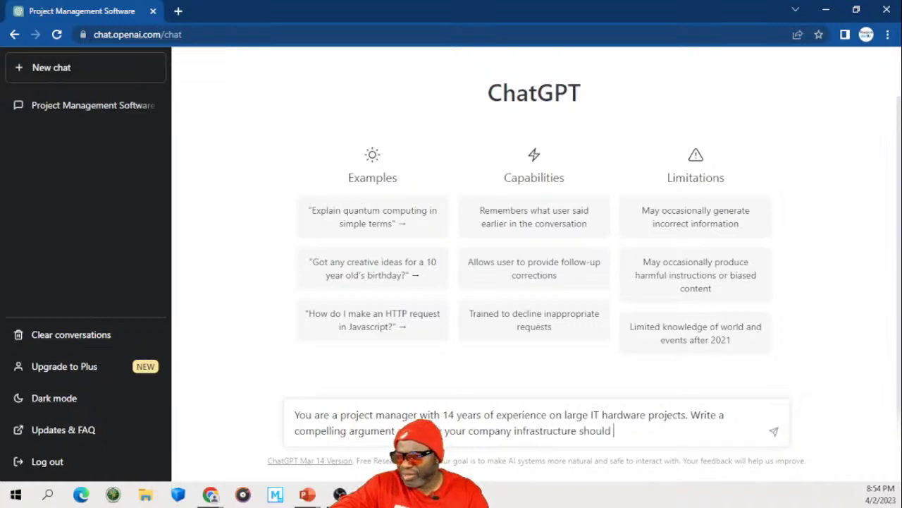
type("be ")
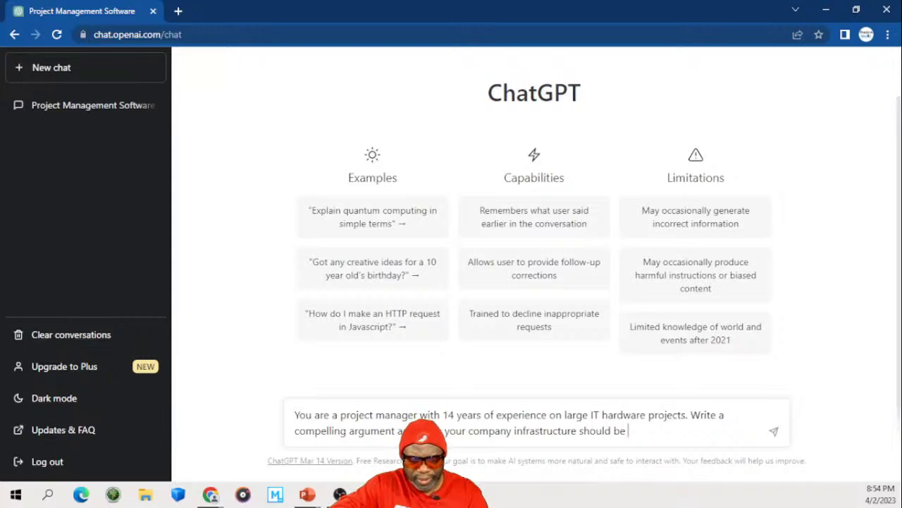
type("f")
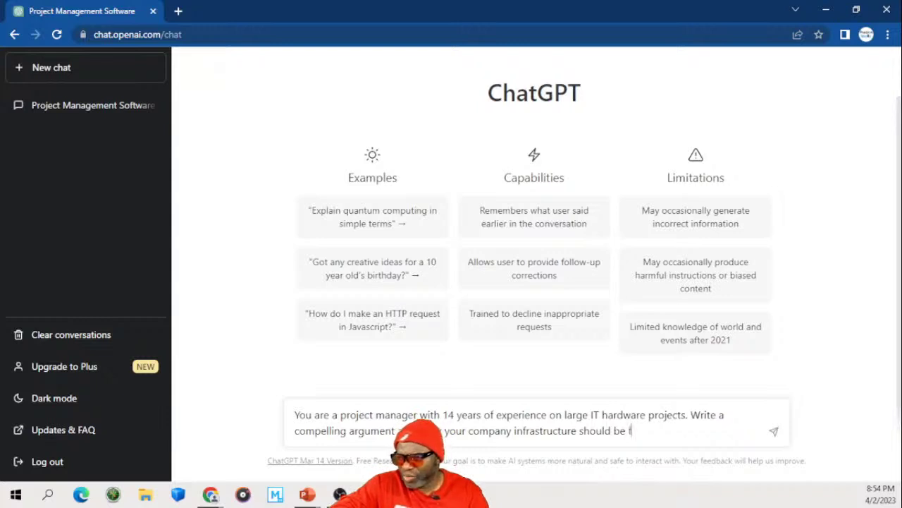
key("BackSpace")
type("refreshed")
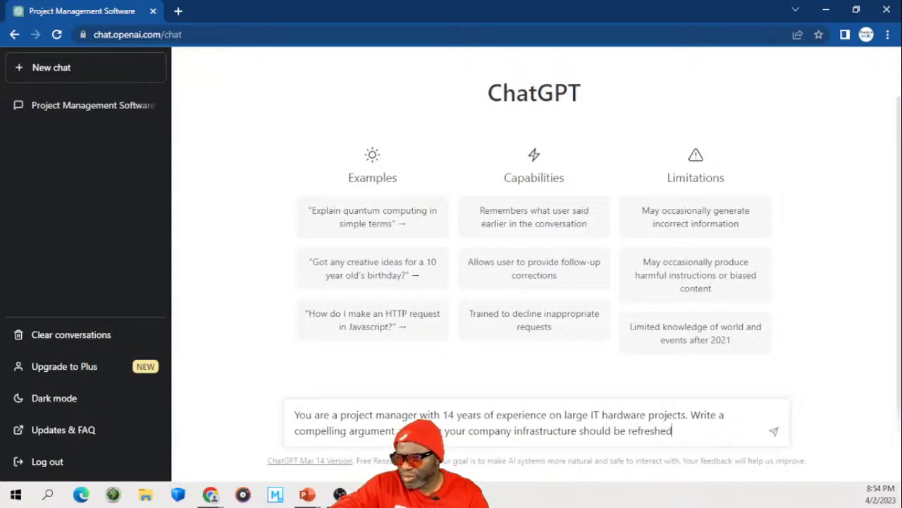
type(" in 202")
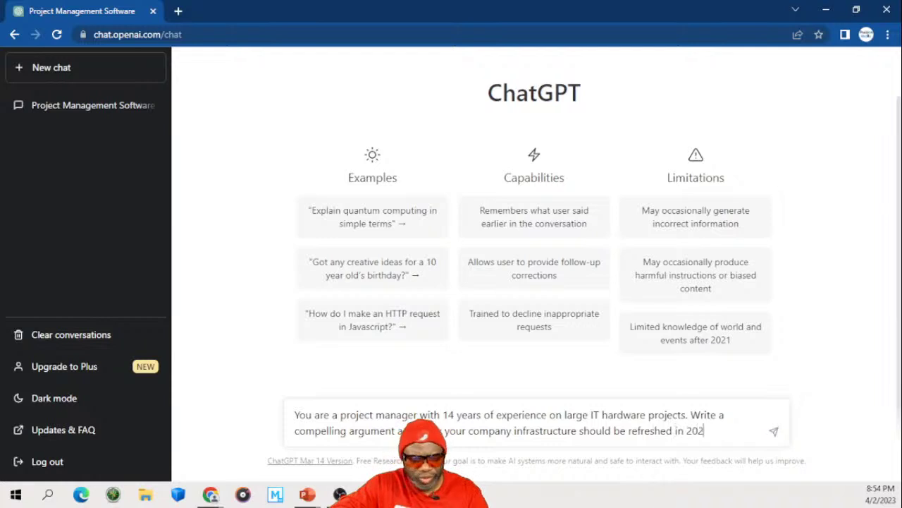
type("3. Mention")
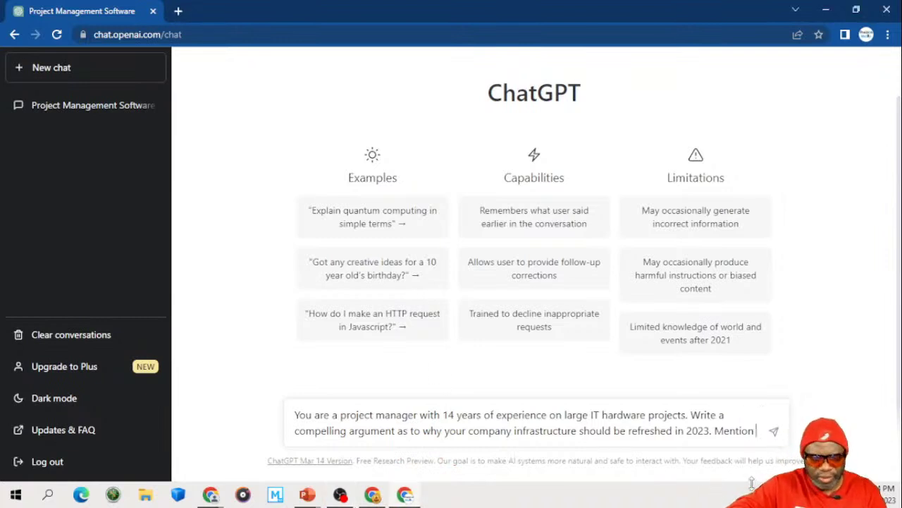
Step: Continue the "Mention" sentence with "the following names in the argument"
type("the ")
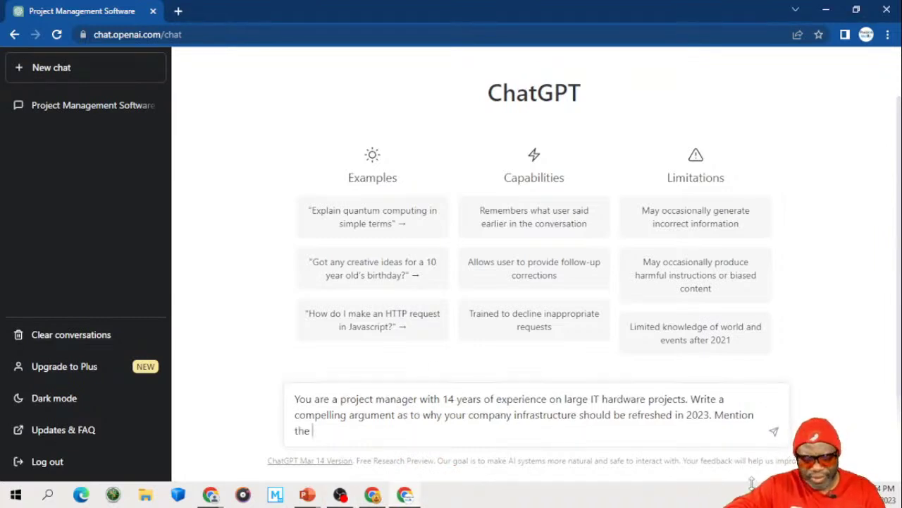
type("folling")
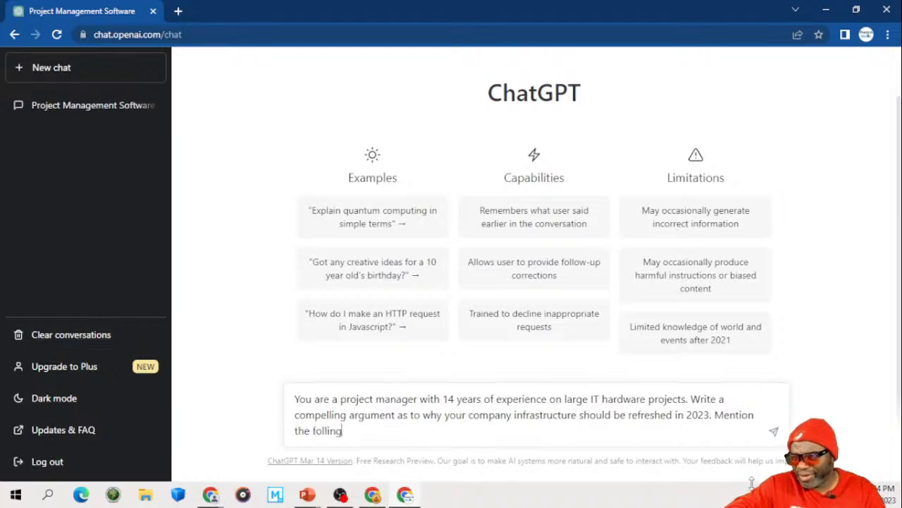
key("BackSpace")
key("BackSpace")
key("BackSpace")
type("owi")
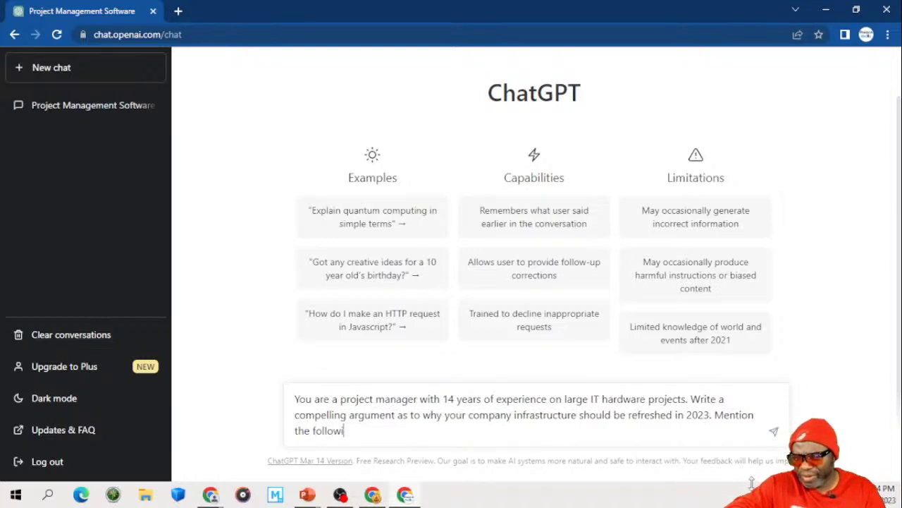
type("ng names in th")
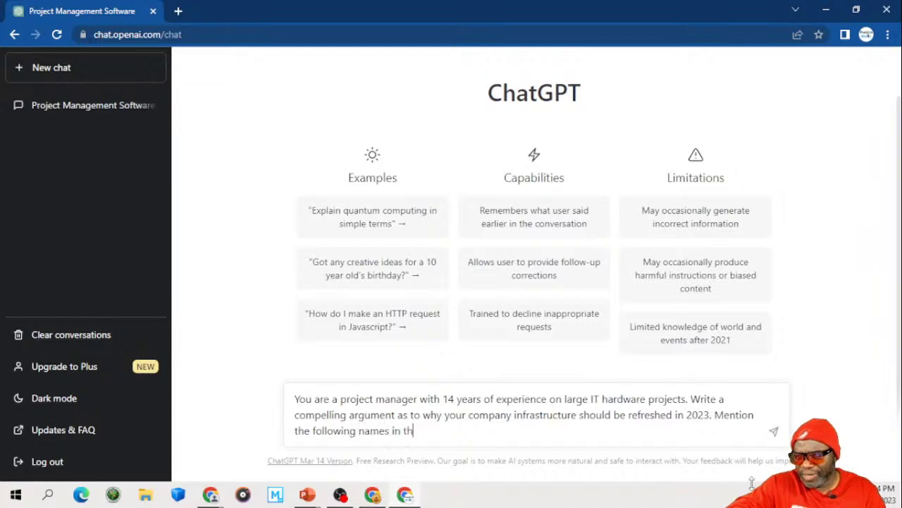
type("e argument")
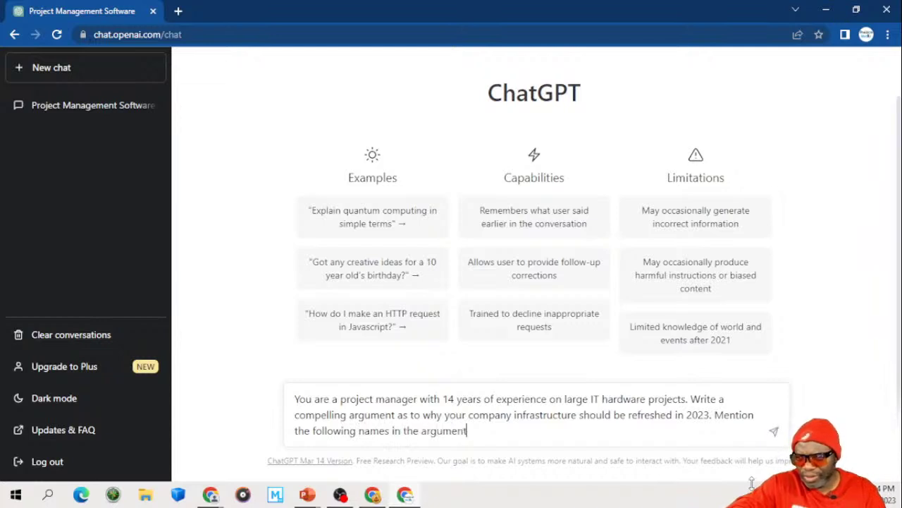
Step: After a colon, list the titles and surnames of two stakeholders, followed by "The CFO" with that person's name
type(": Dr. R")
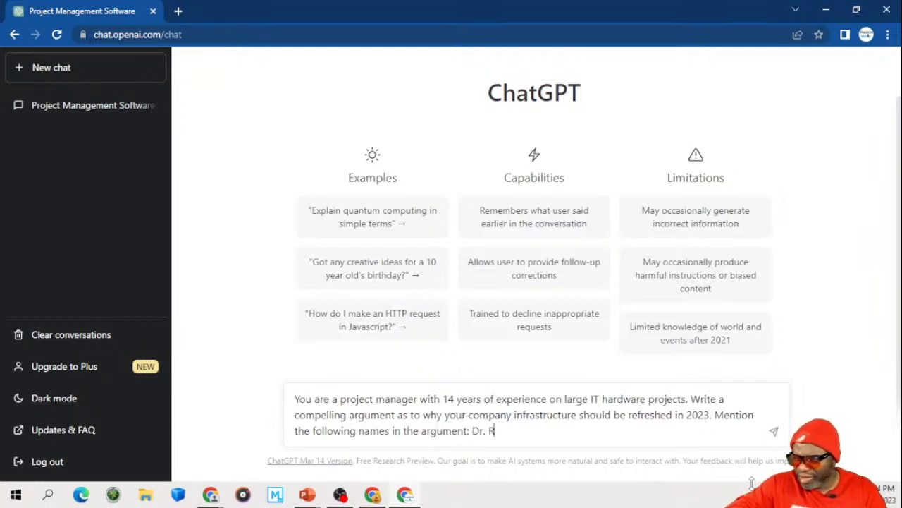
type("ice, Ms. Black")
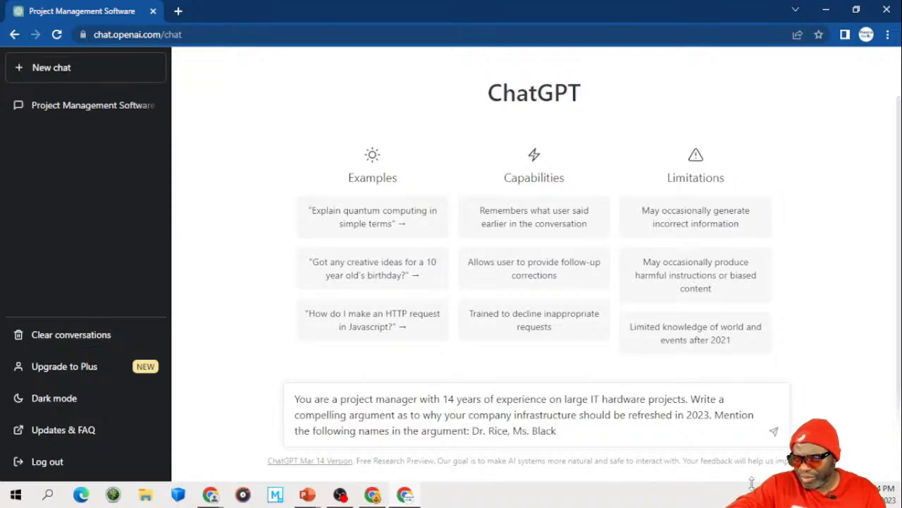
type(",")
key("BackSpace")
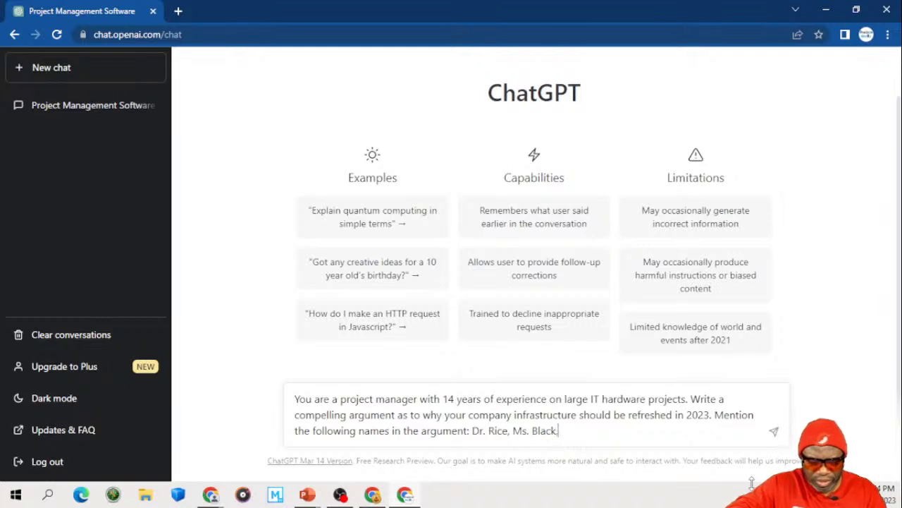
type(", The CF")
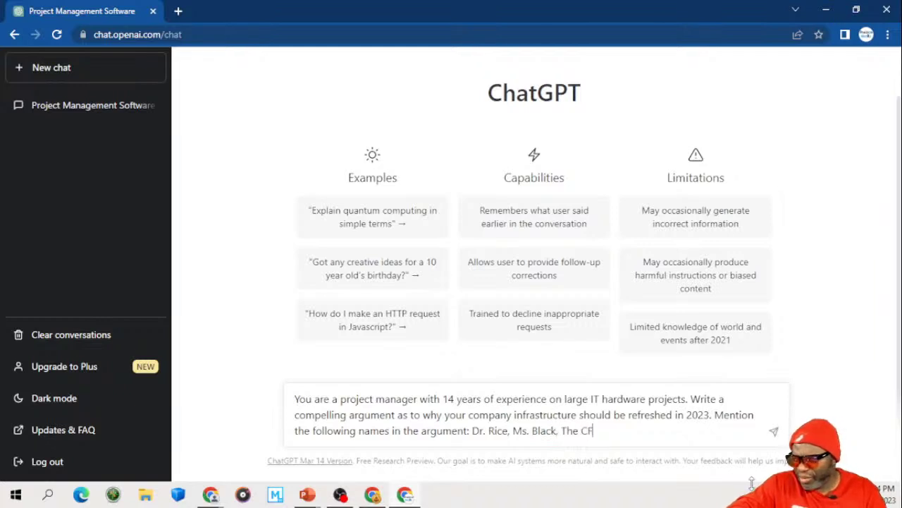
type("O HG Ba")
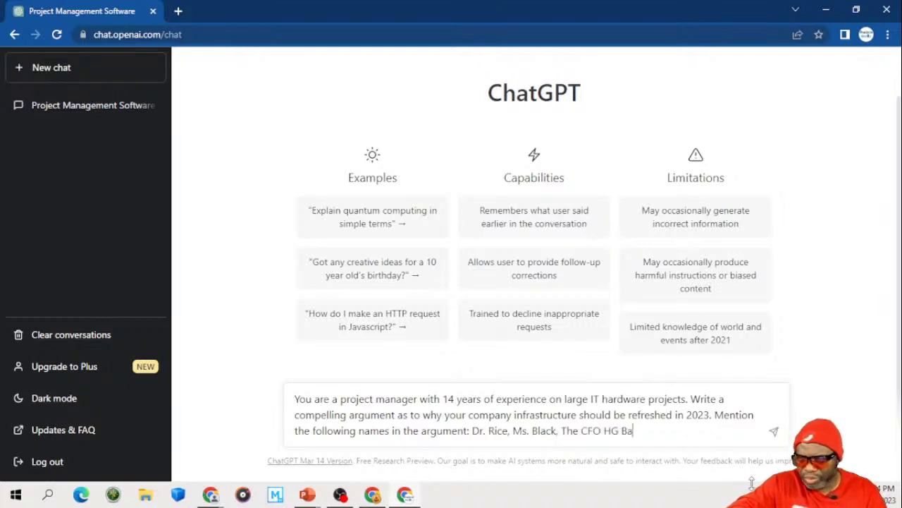
type("rnes and t")
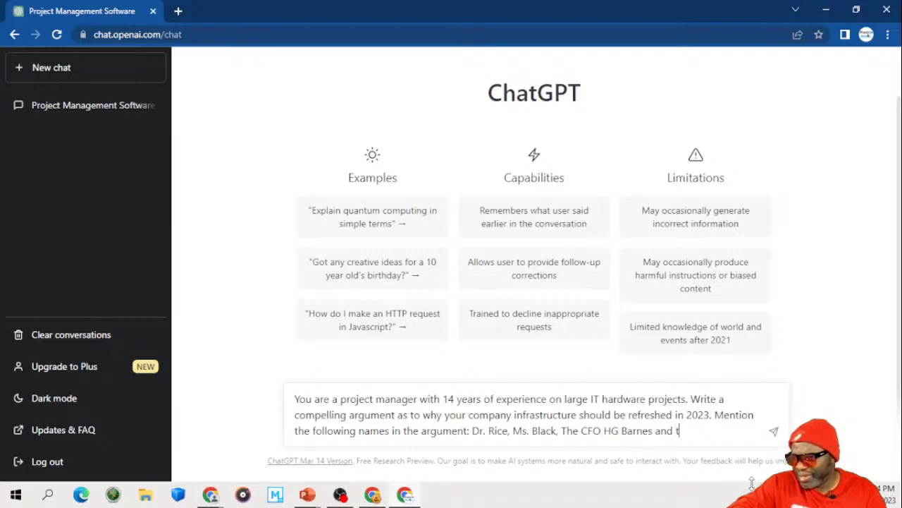
Step: End the list of names with "the President of the company" and the president's title and surname
type("he Preside")
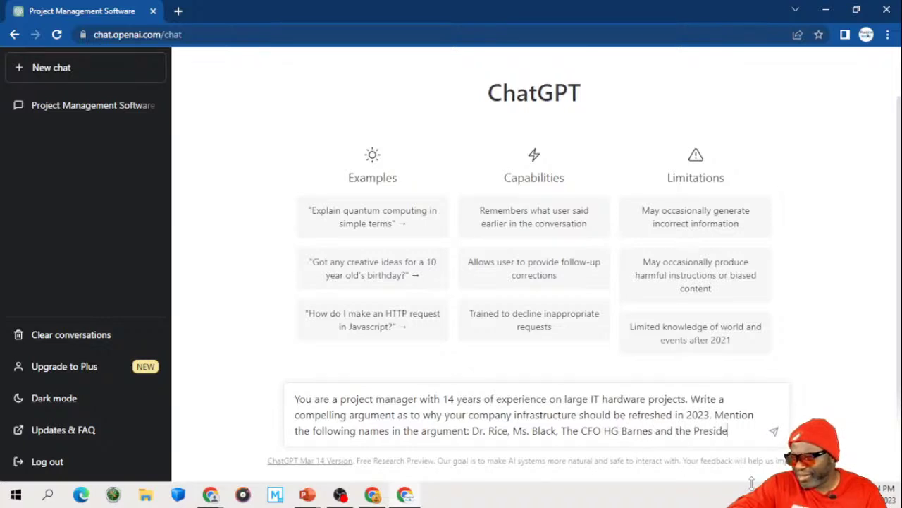
type("nt of the")
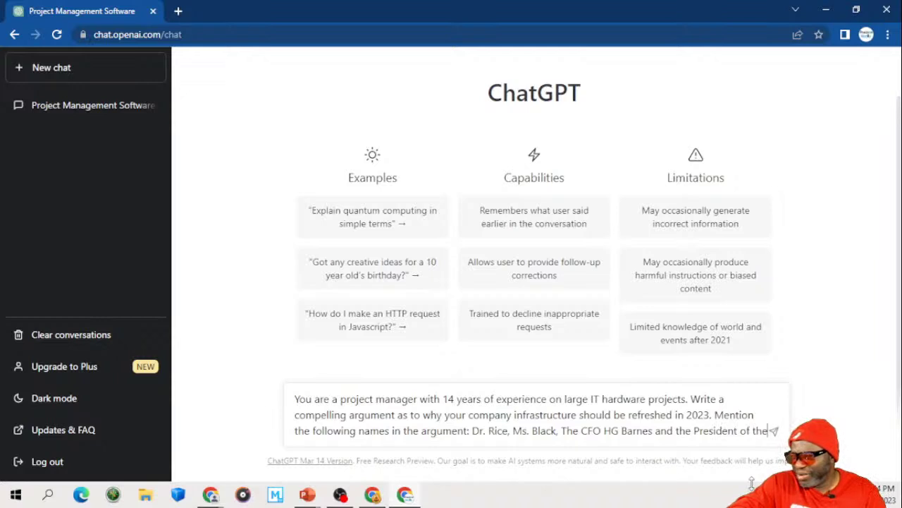
type(" compant")
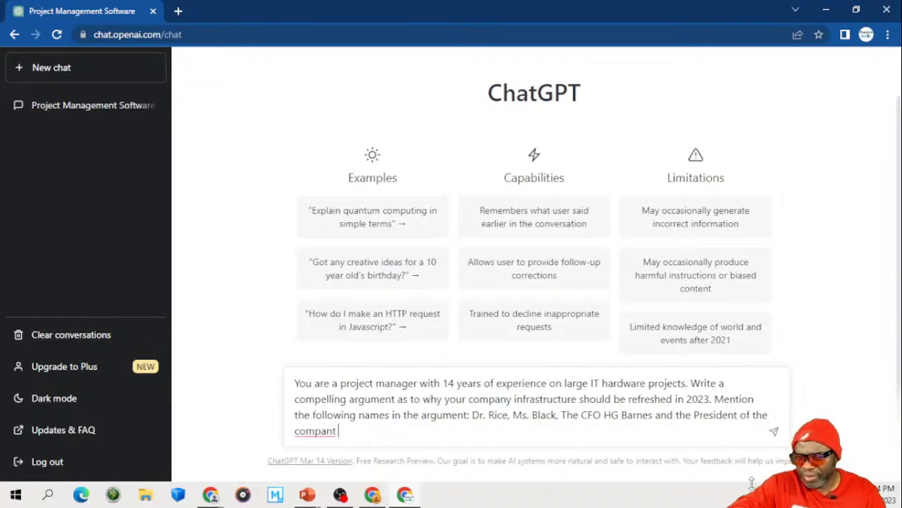
key("BackSpace")
key("BackSpace")
type("y Mr.")
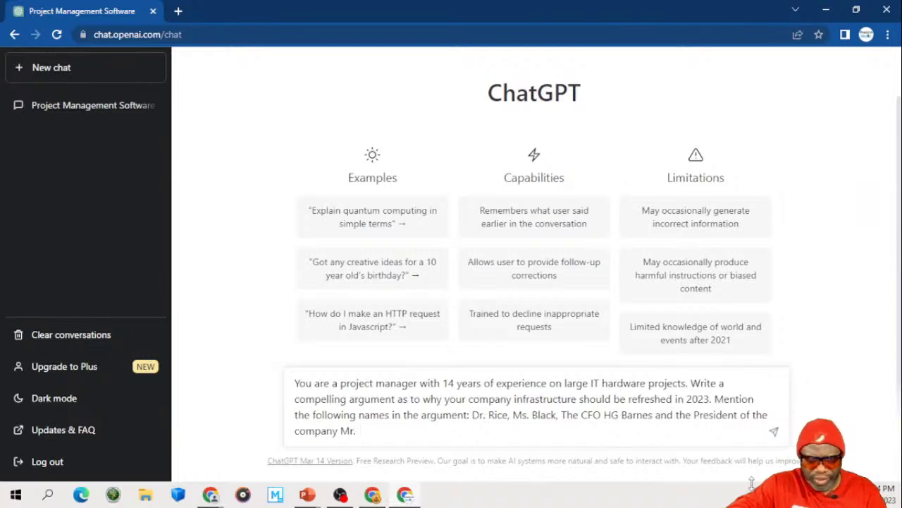
type(" Koalic.")
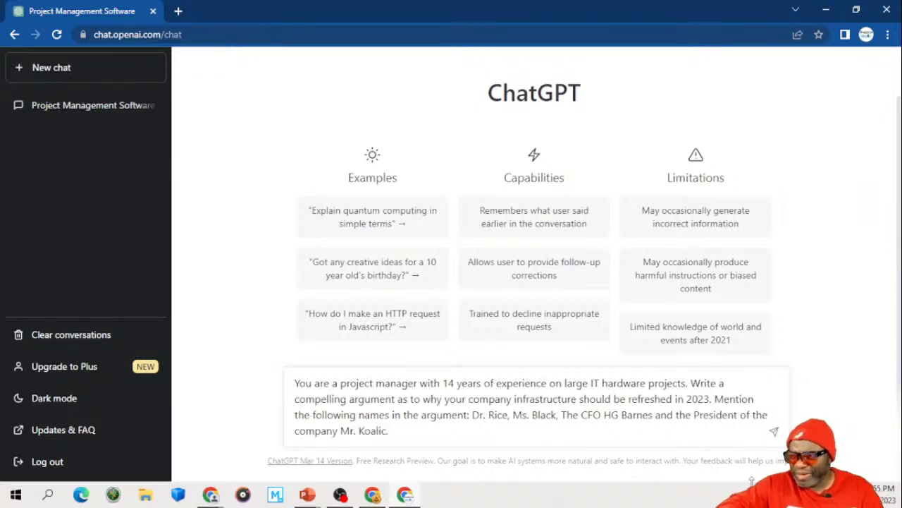
Step: Add the sentence "Make the response as robust as possible." to the end of the prompt
type(" Na")
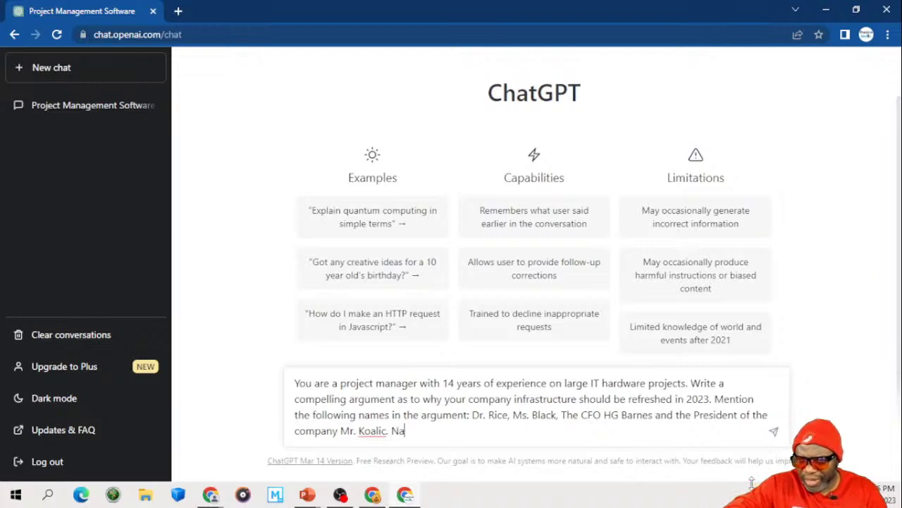
key("BackSpace")
key("BackSpace")
type("a")
key("BackSpace")
type("M")
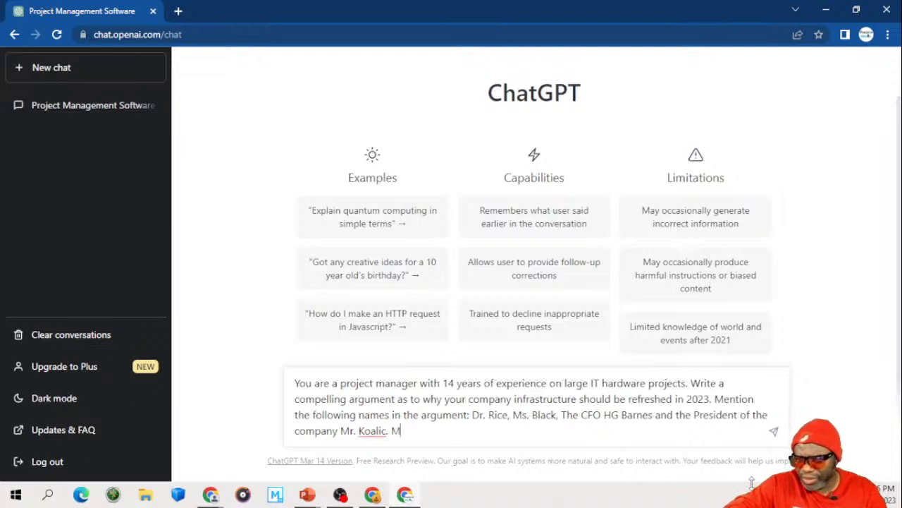
type("ake the respon")
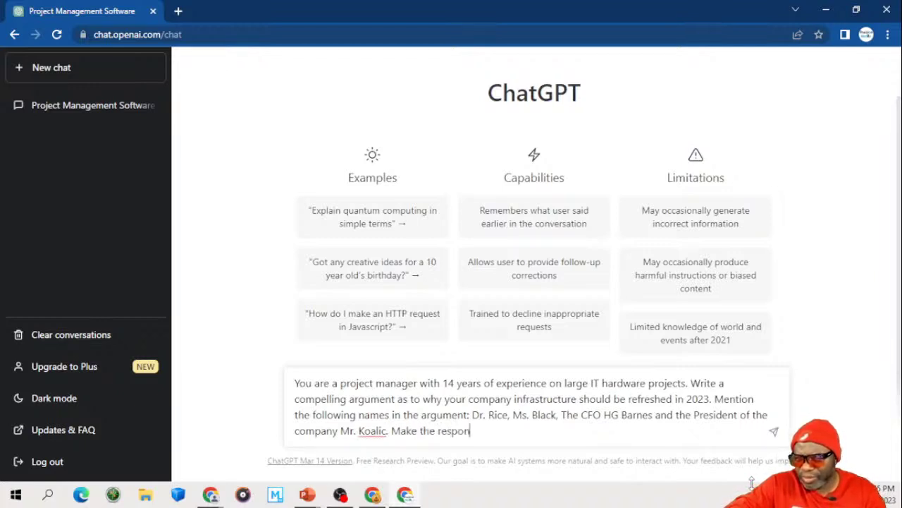
type("se as robus")
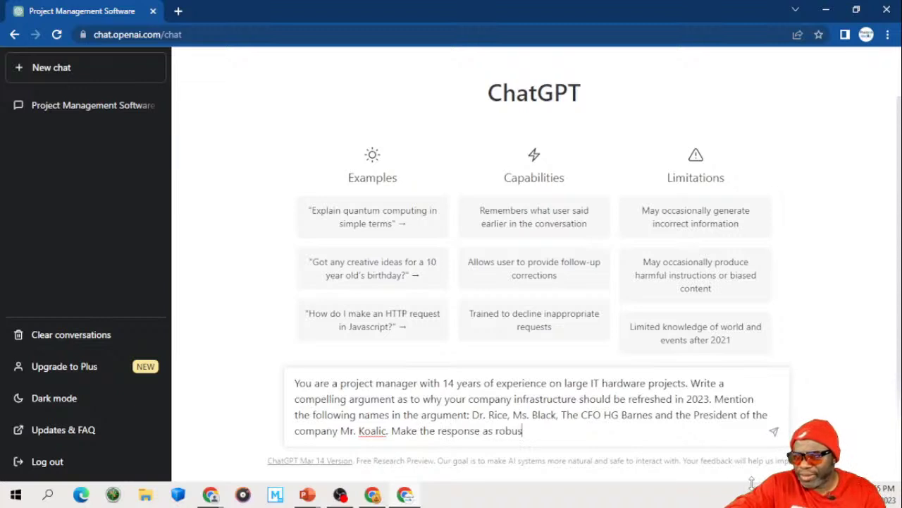
type("t as possible.")
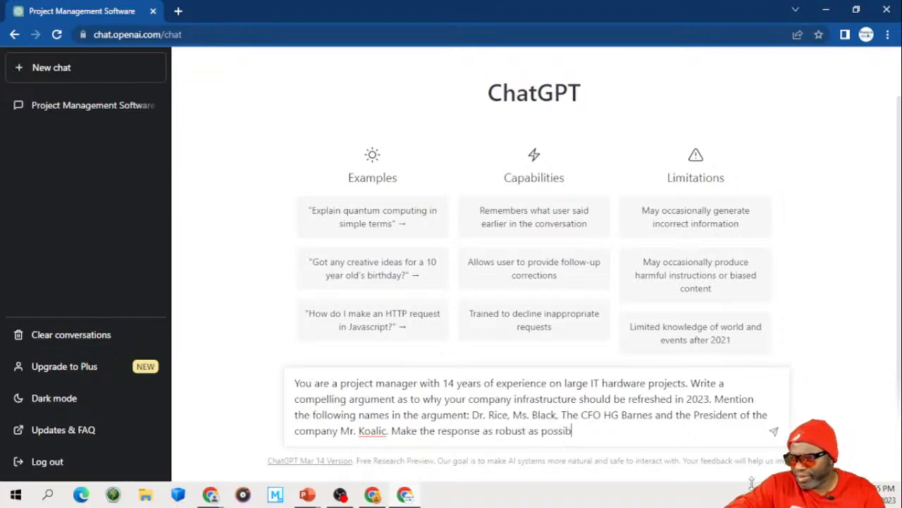
Step: Copy the whole prompt text for reuse and submit the prompt
key("ctrl+a")
key("ctrl+c")
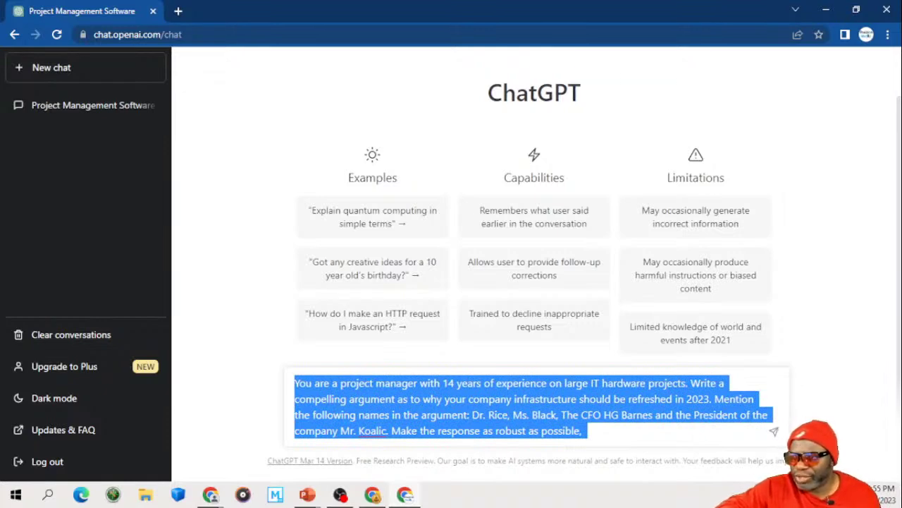
key("Right")
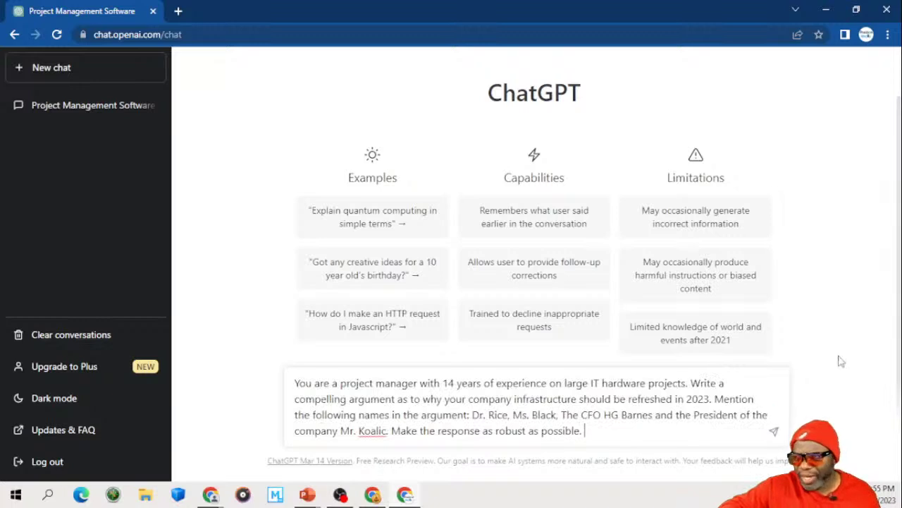
key("Return")
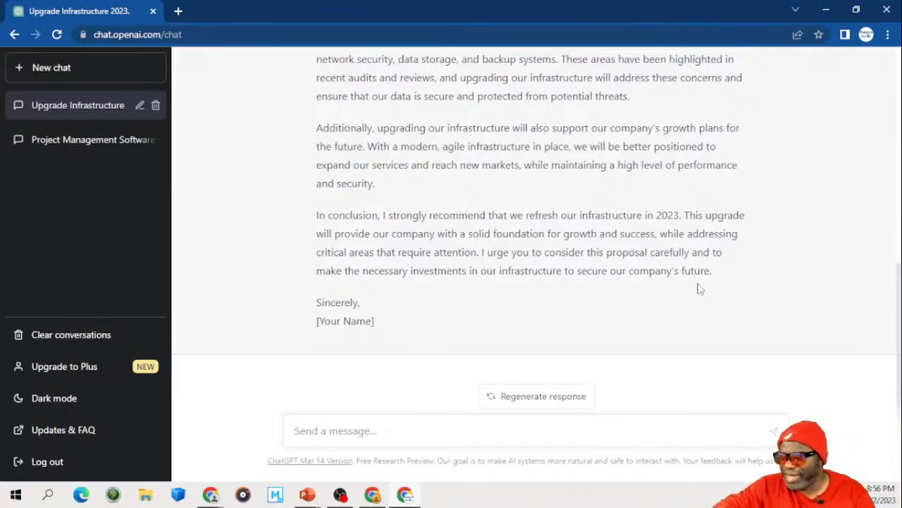
Step: Look through the generated letter, then paste the copied prompt as a new message and delete everything after its first sentence
scroll(698, 288, "up", 1)
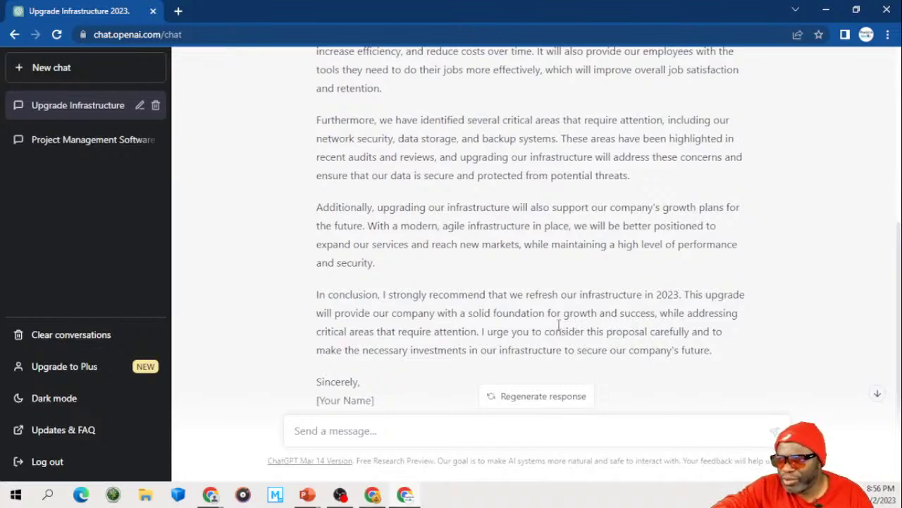
scroll(559, 325, "up", 5)
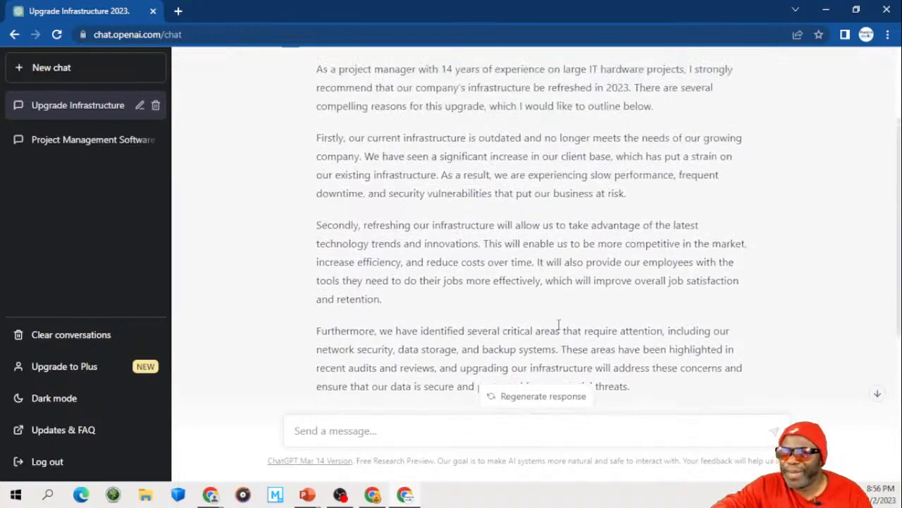
scroll(559, 324, "down", 2)
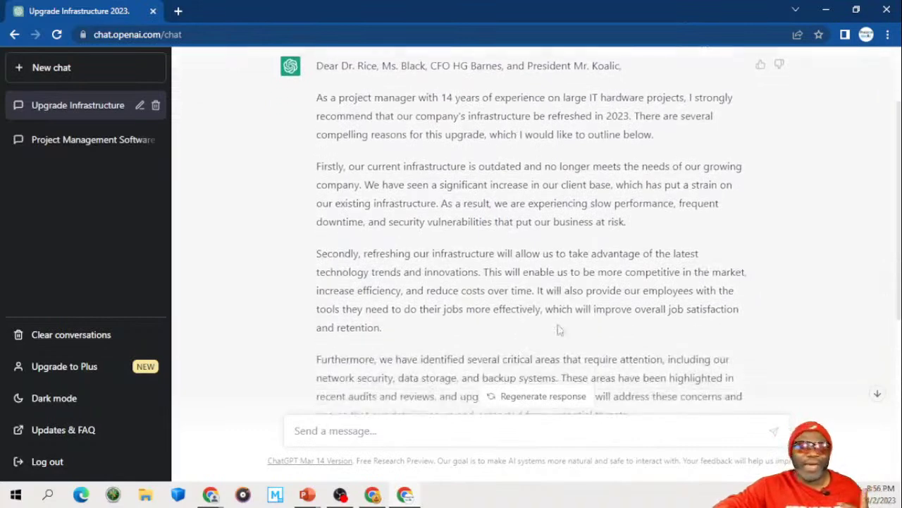
scroll(559, 324, "down", 4)
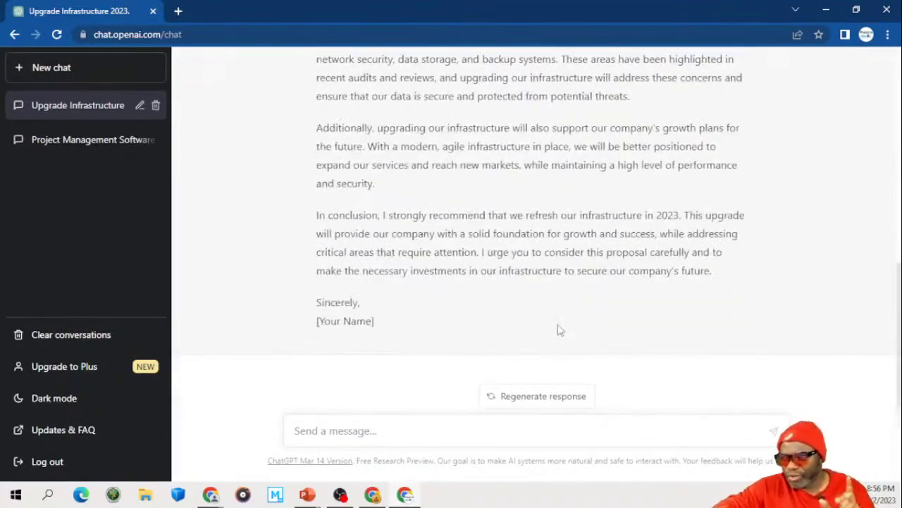
left_click(430, 430)
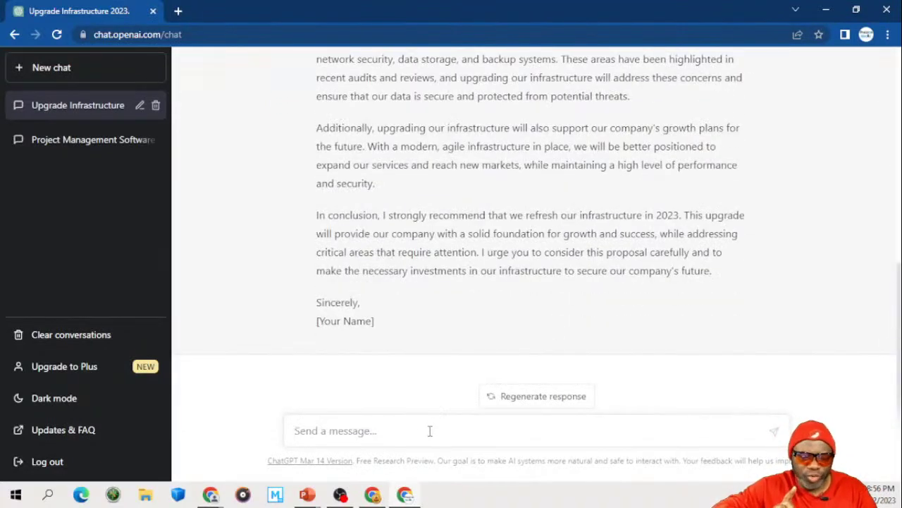
key("ctrl+v")
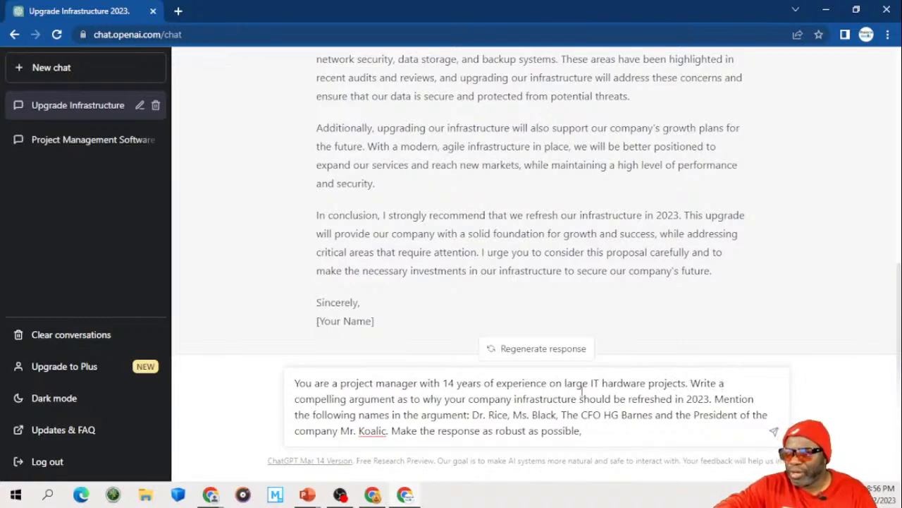
left_click_drag(690, 383, 731, 444)
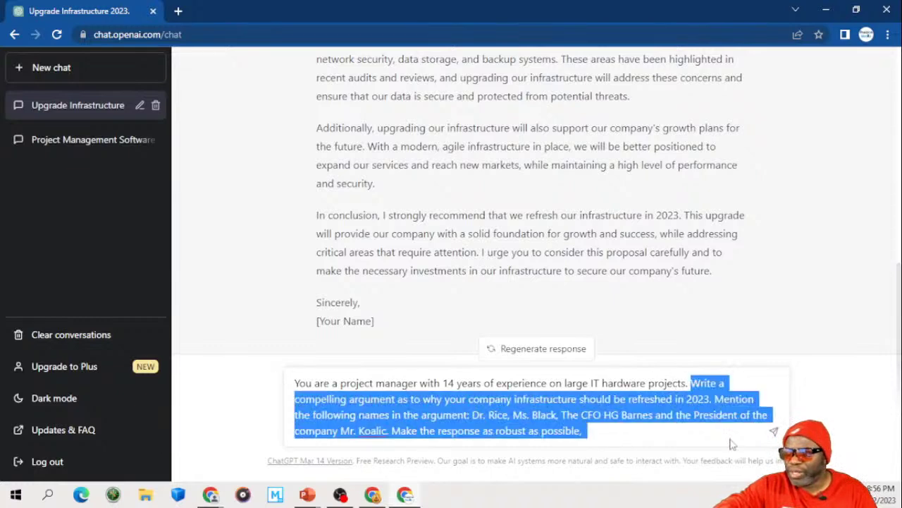
key("BackSpace")
Step: Continue the new prompt after the project manager sentence with "Build a compelling argument in tabular view"
type("Buil")
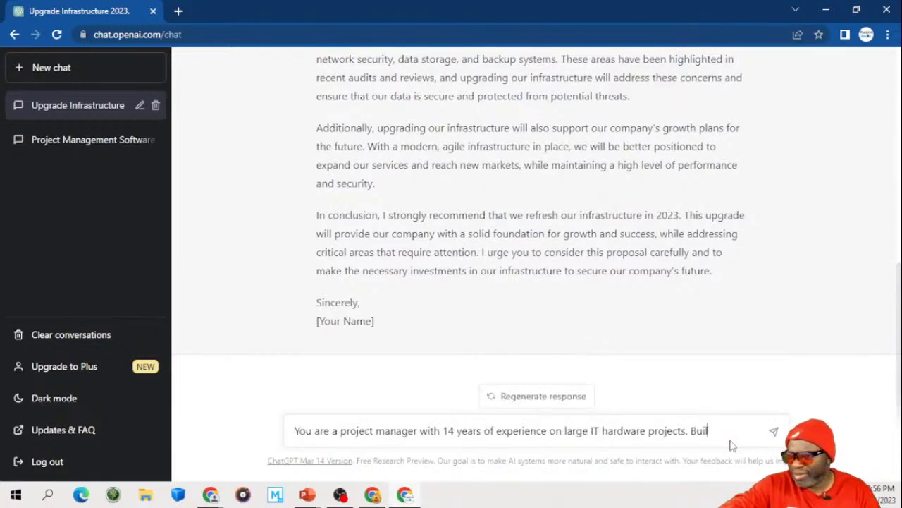
type("d a ")
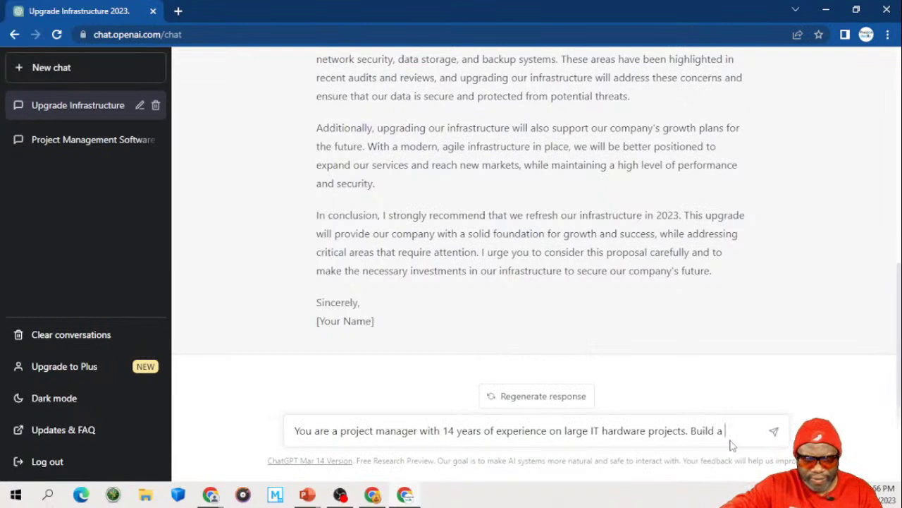
type("compellin")
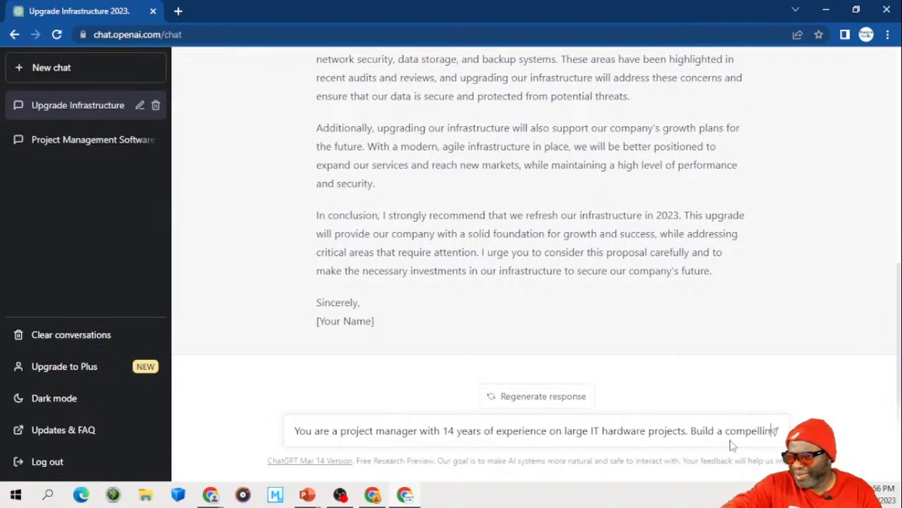
type("g argu")
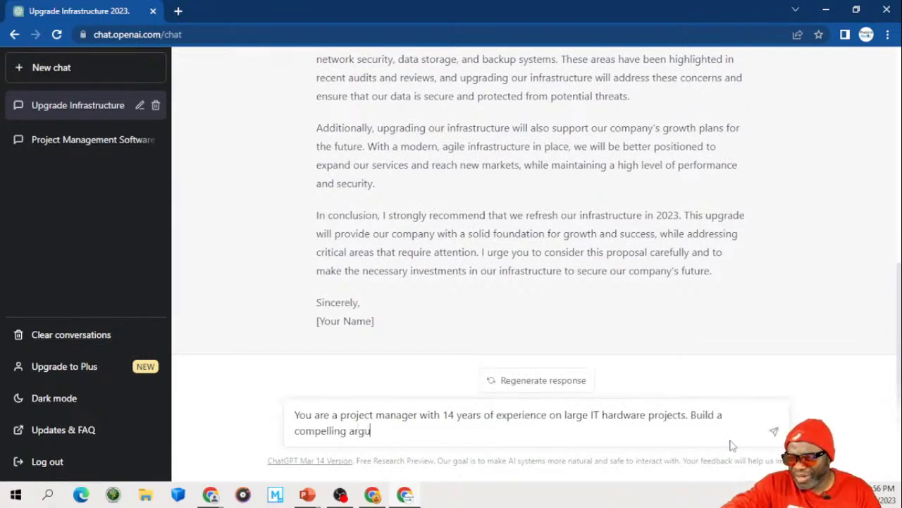
type("ment in ")
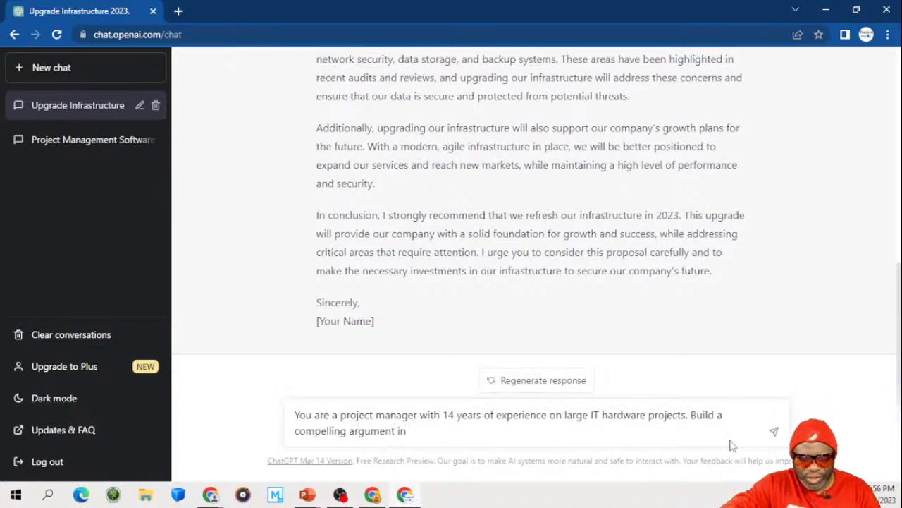
type("tabular ")
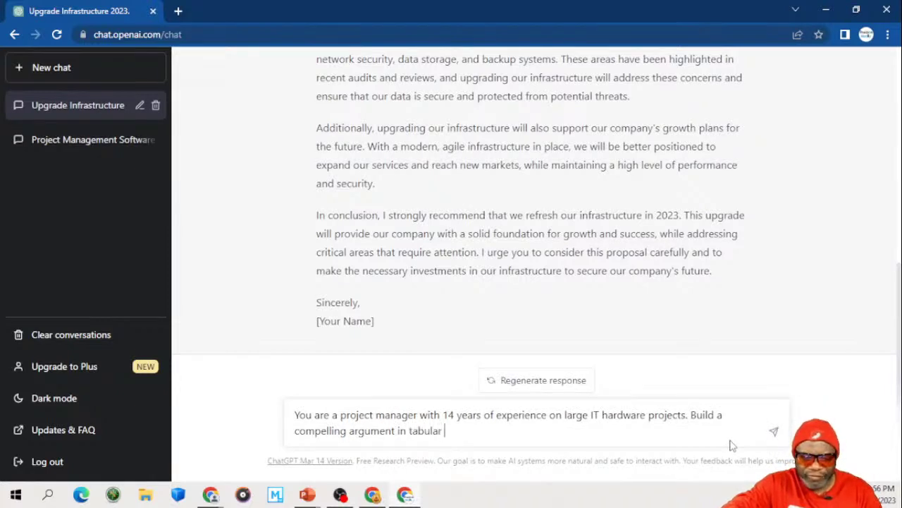
type("view sh")
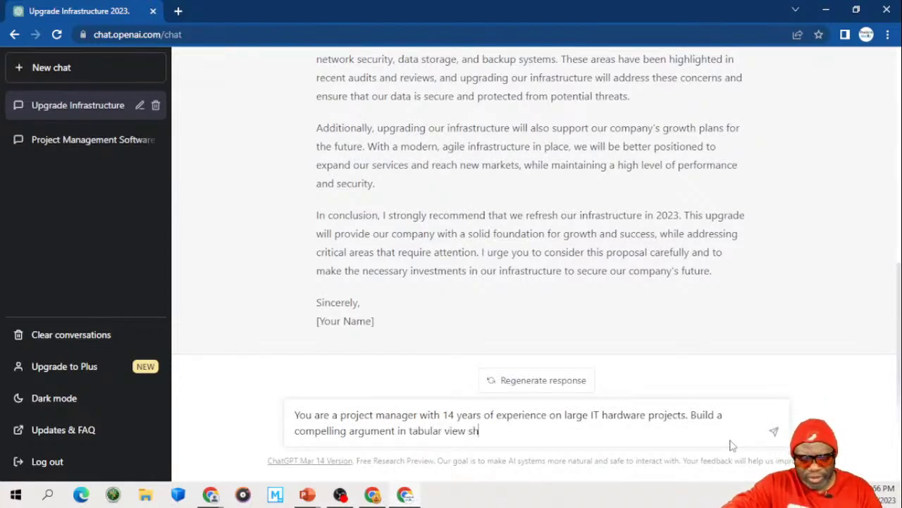
Step: Extend the request with "showing the pros and the cons of a hardware and software upgrade"
type("owing the pros")
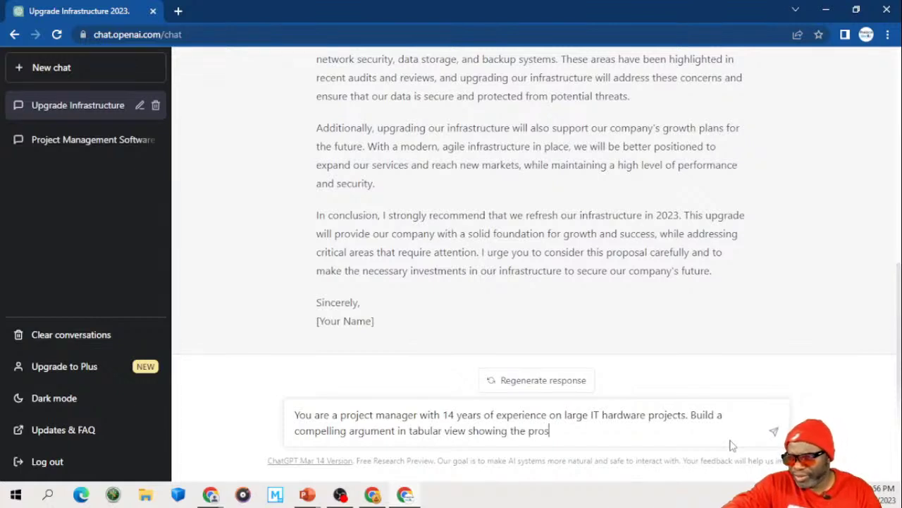
type(" and the")
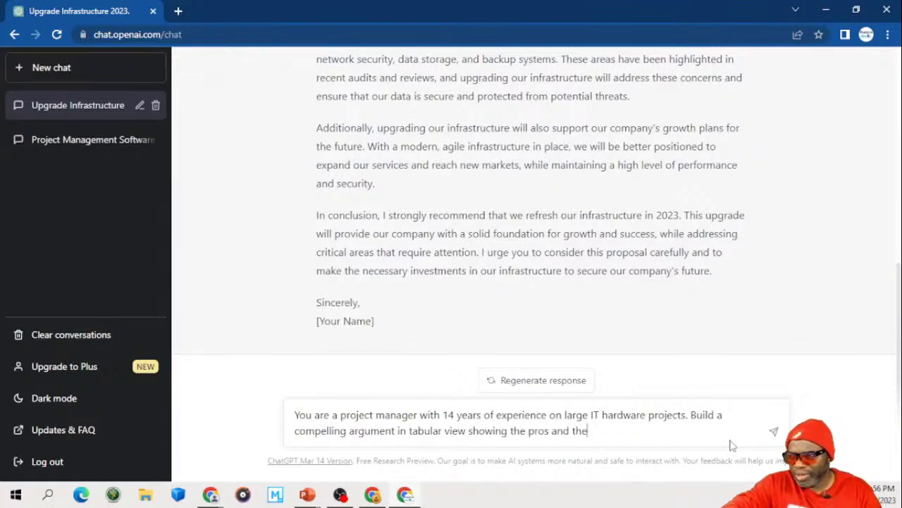
type(" cons of a")
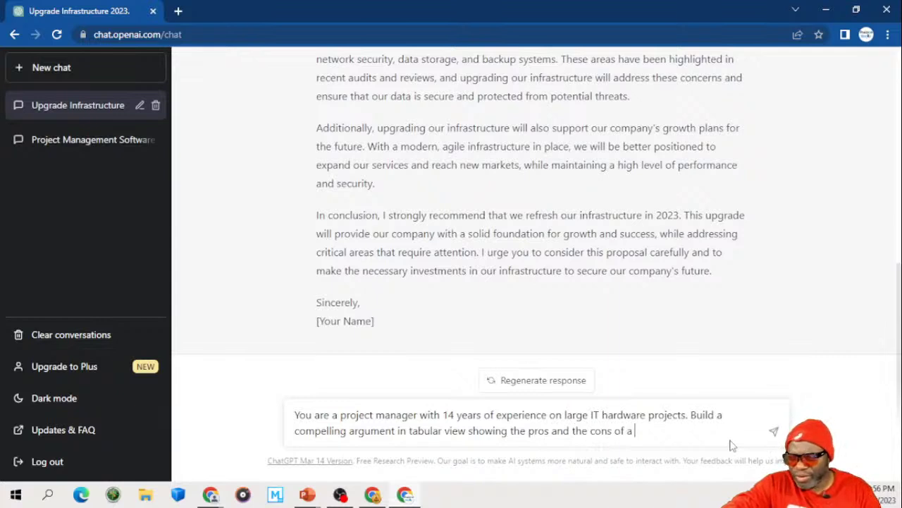
type("hard")
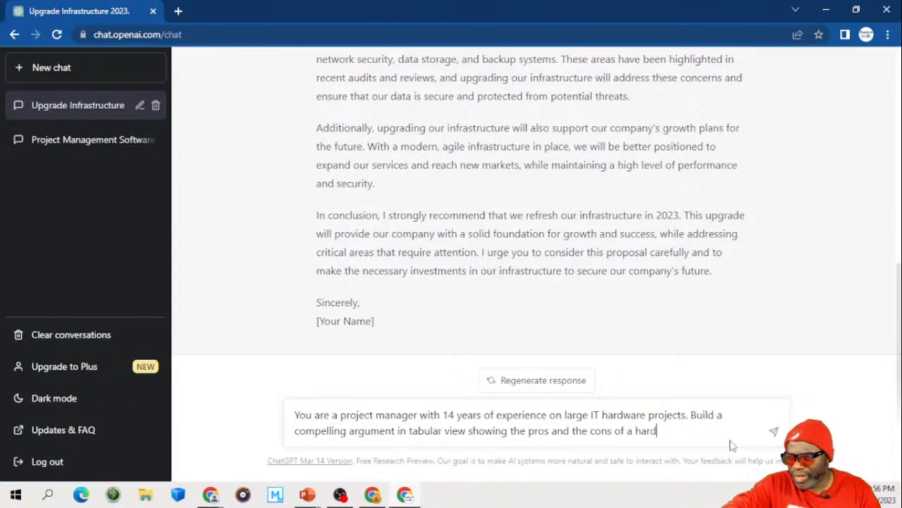
type("ware and")
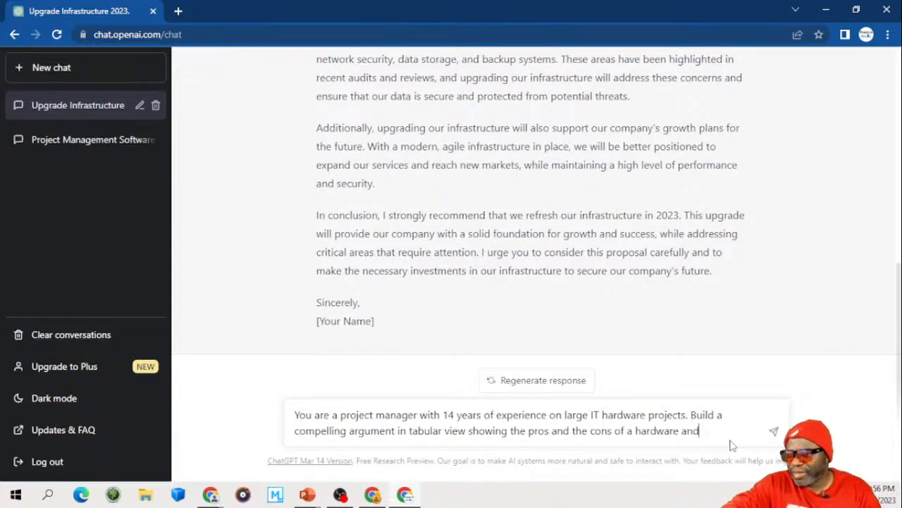
type(" software")
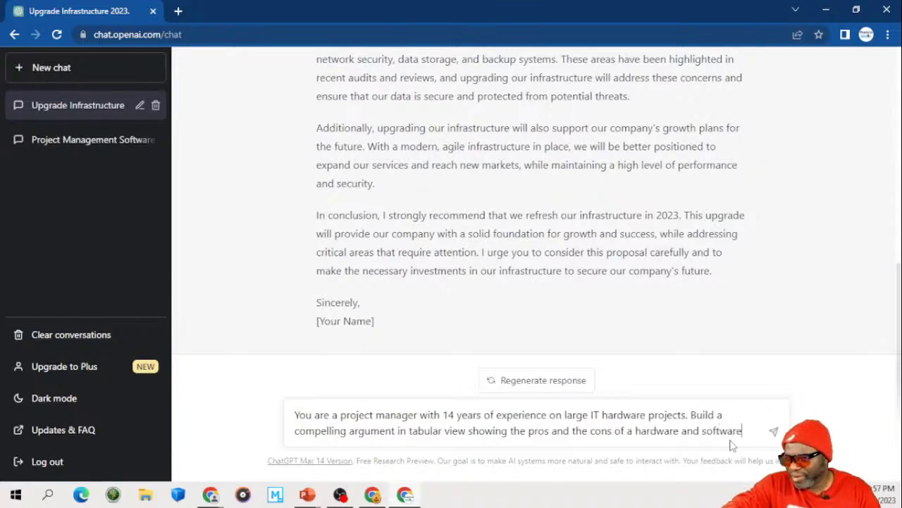
type(" upgrad")
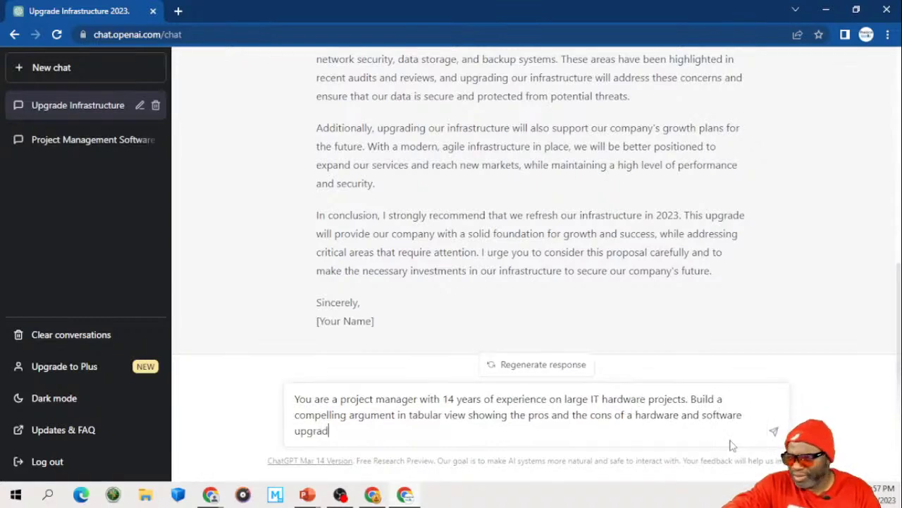
Step: End the request with a period and add the sentence "Include the cost benefit analysis in a separate field."
type("e. Inclu")
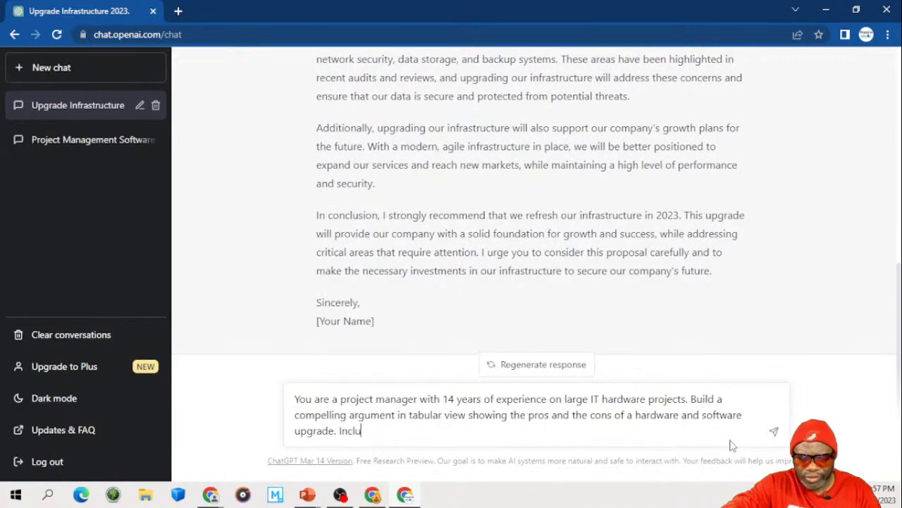
type("de the cost")
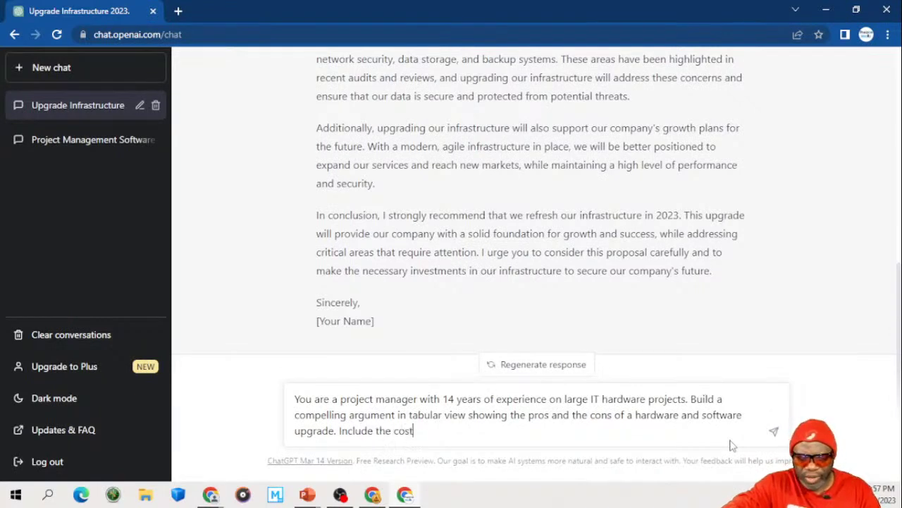
type(" benefit ana")
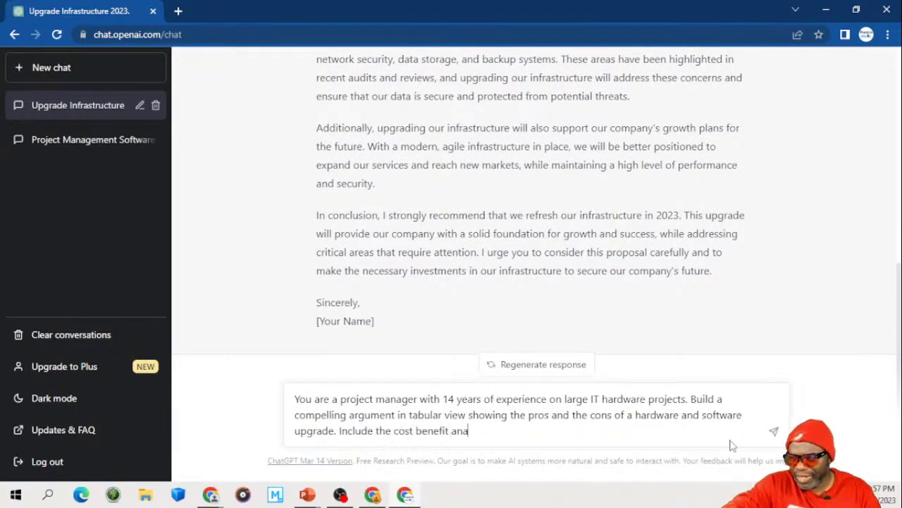
type("lysis in a")
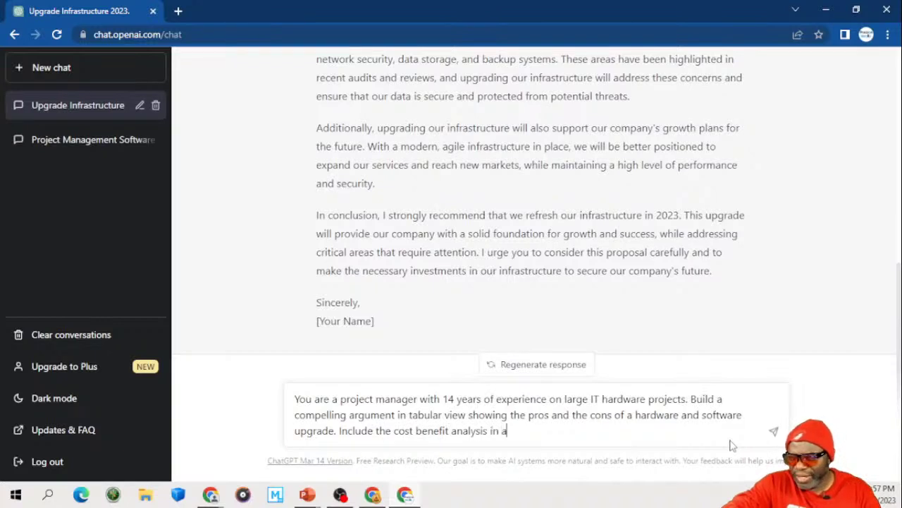
type(" separate")
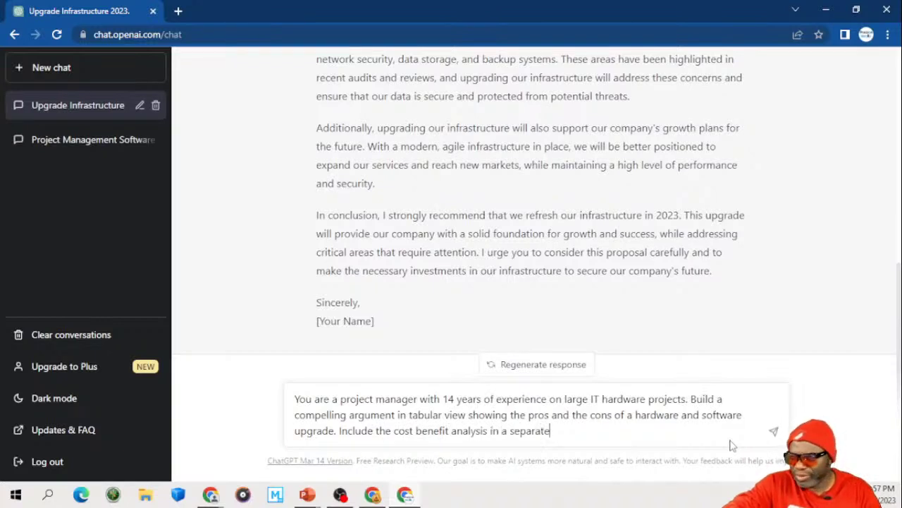
type(" field.")
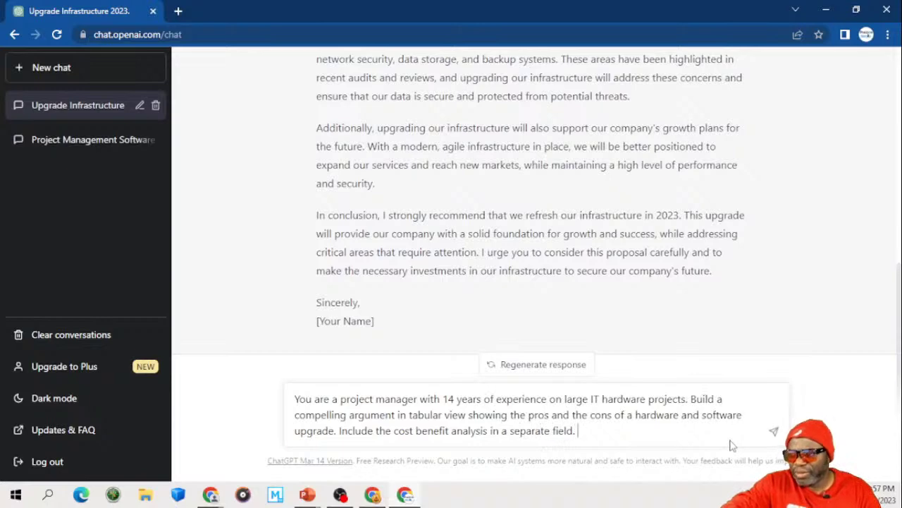
Step: Send the hardware and software upgrade prompt and look through the generated pros, cons and cost benefit table and its closing summary
key("Return")
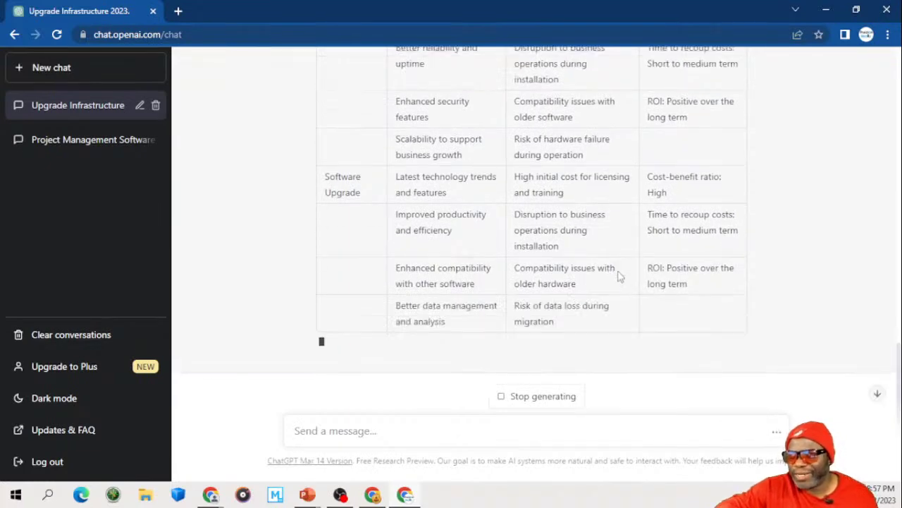
scroll(618, 277, "up", 3)
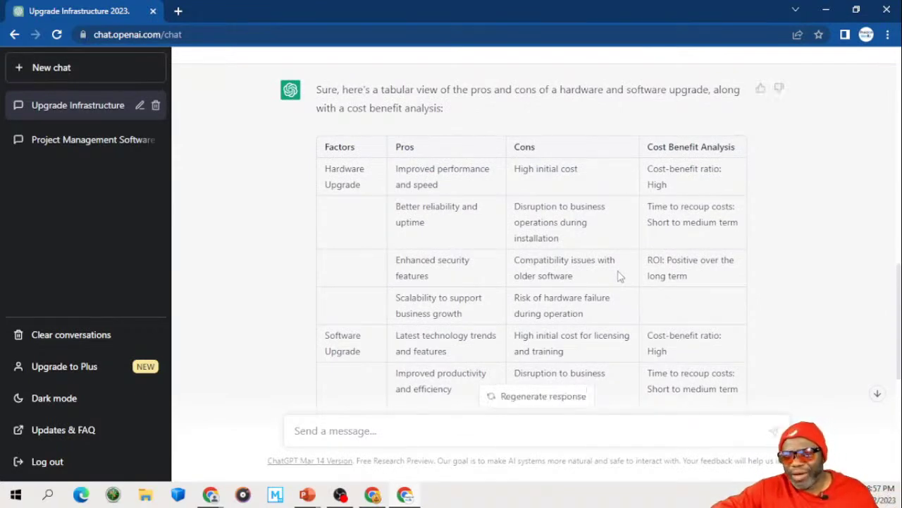
scroll(619, 277, "down", 2)
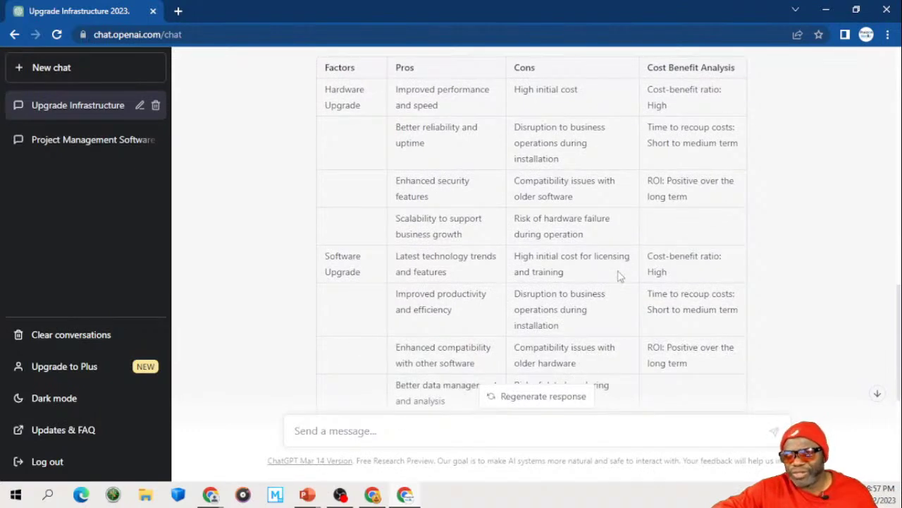
scroll(618, 276, "down", 4)
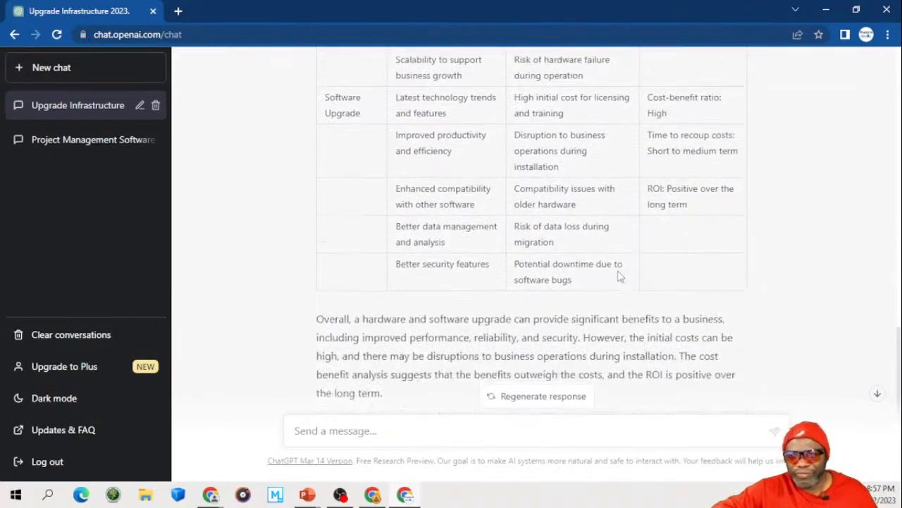
scroll(619, 276, "down", 3)
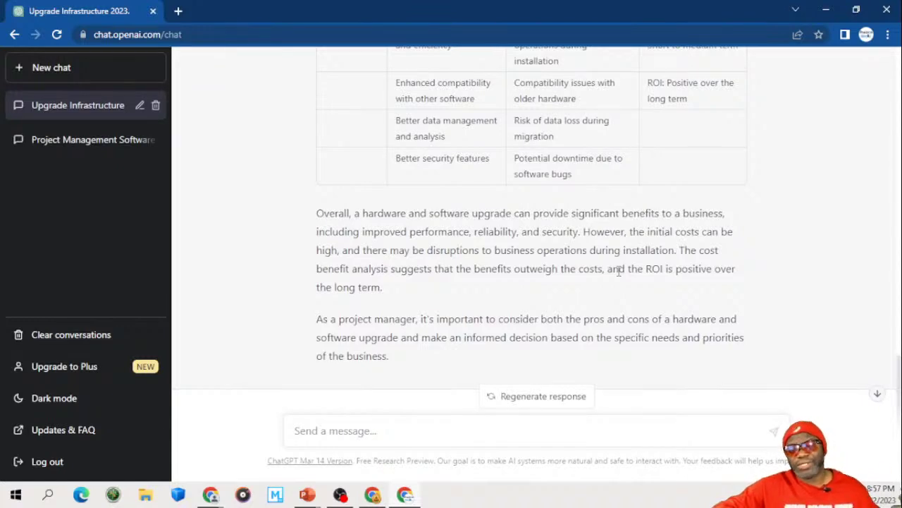
scroll(618, 273, "up", 4)
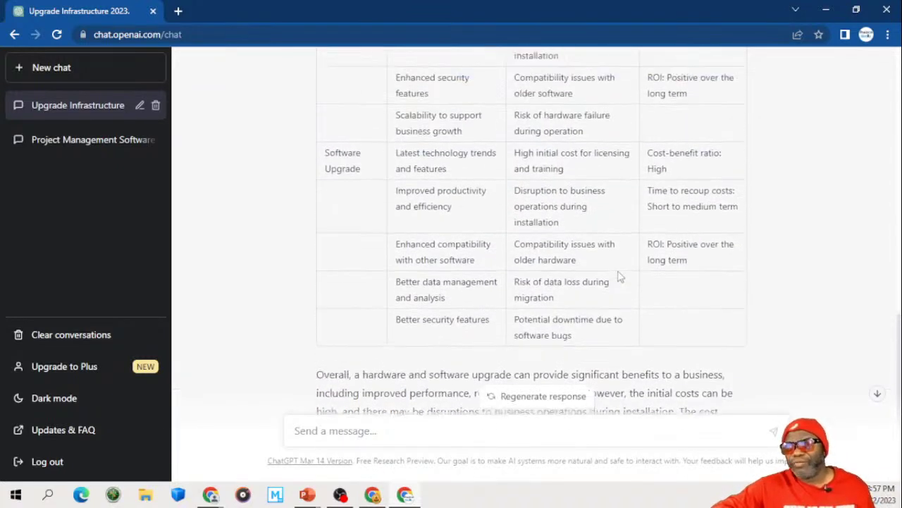
scroll(618, 277, "up", 5)
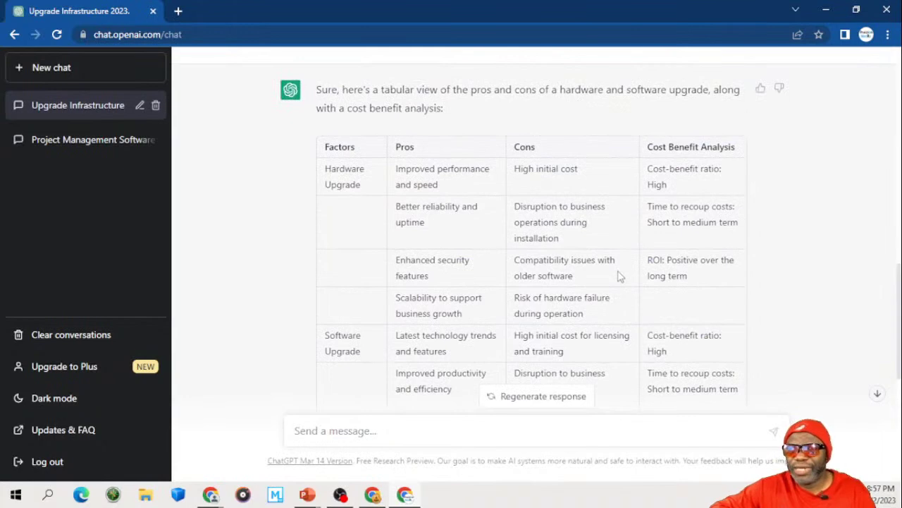
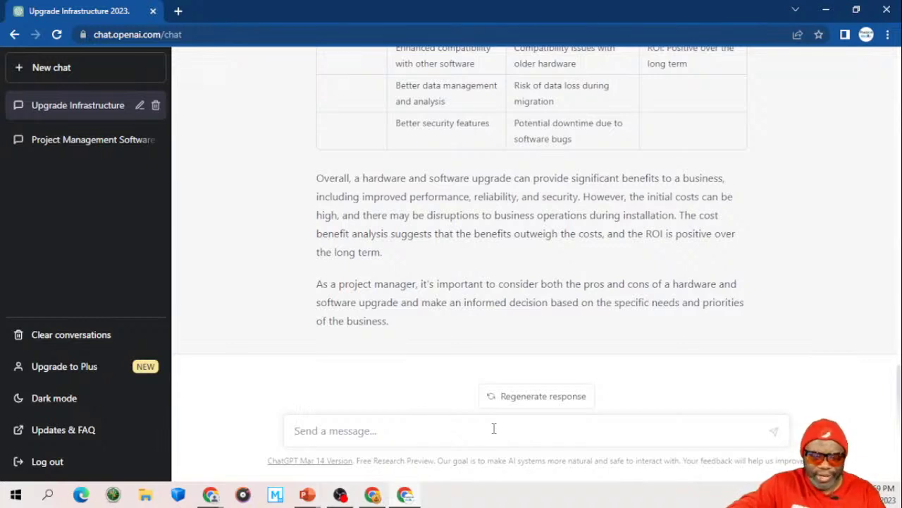
type("Create")
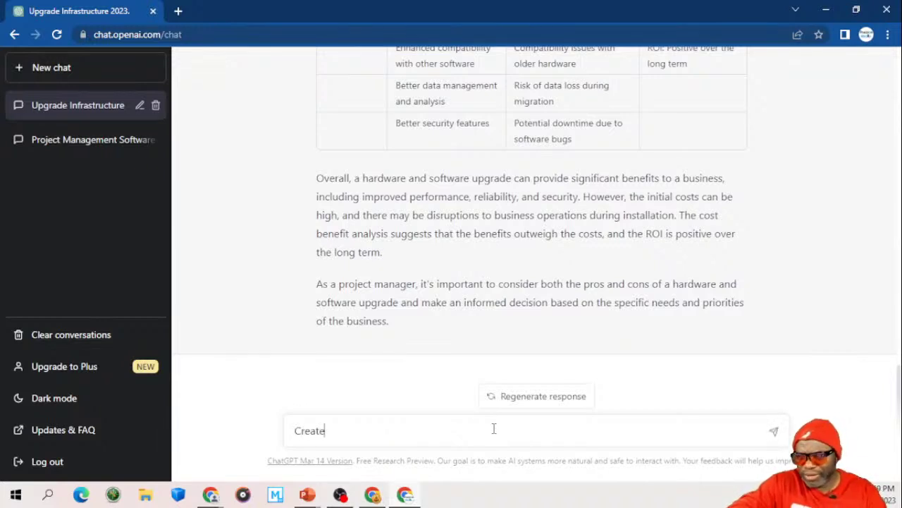
type(" a backlog")
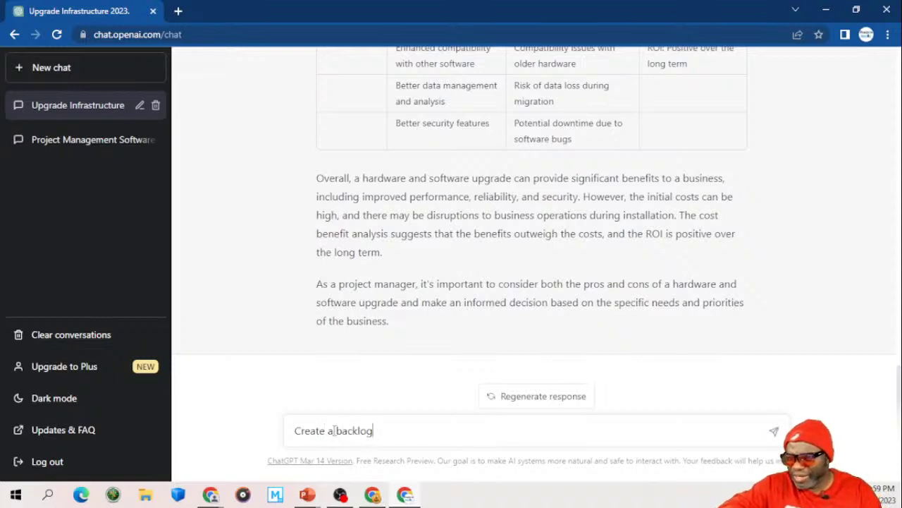
left_click(295, 430)
type("Write a compelling argument as to why your company infrastructure should be refreshed in 2023. Mention the following names in the argument: Dr. Rice, Ms. Black, The CFO HG Barnes and the President of the company Mr. Koalic. Make the response as robust as possible,")
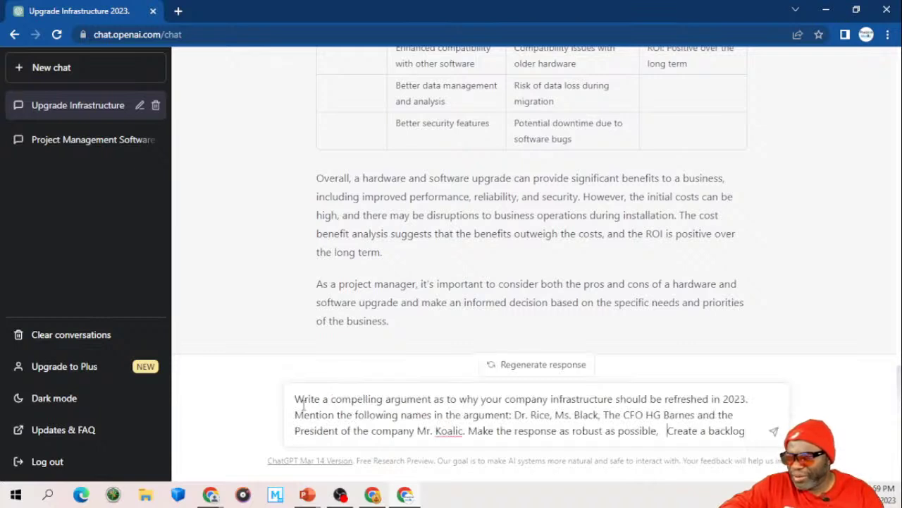
left_click_drag(295, 399, 463, 416)
key("ctrl+a")
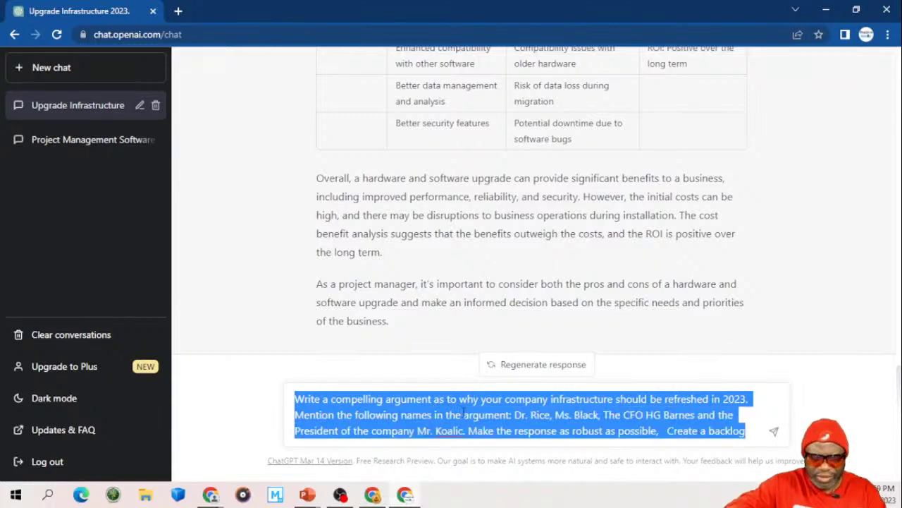
Step: Replace the whole message draft with a new prompt that starts "You are a Portfolio manager trying to"
type("You are a")
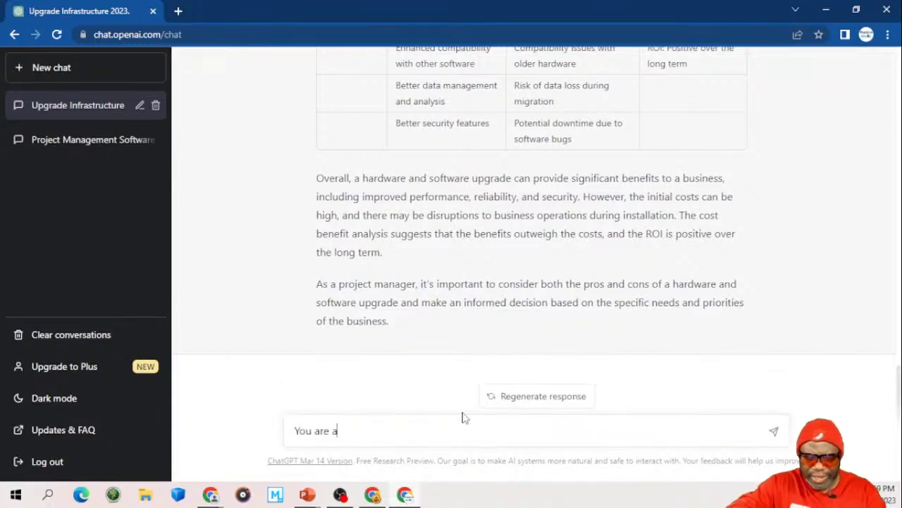
type(" Pro")
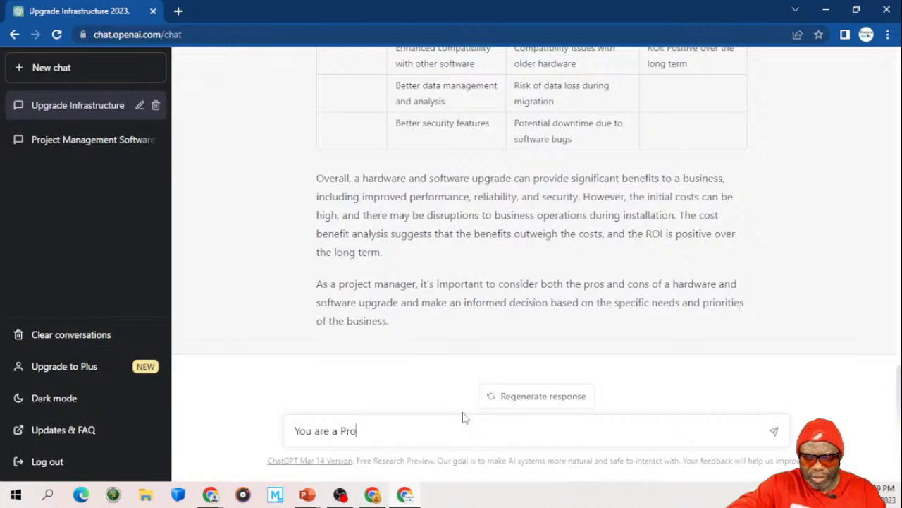
key("BackSpace")
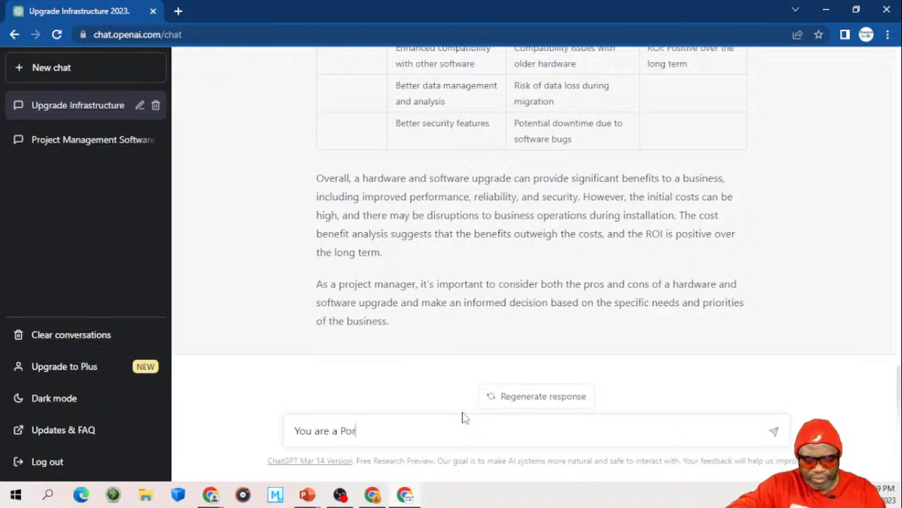
type("tfolio m")
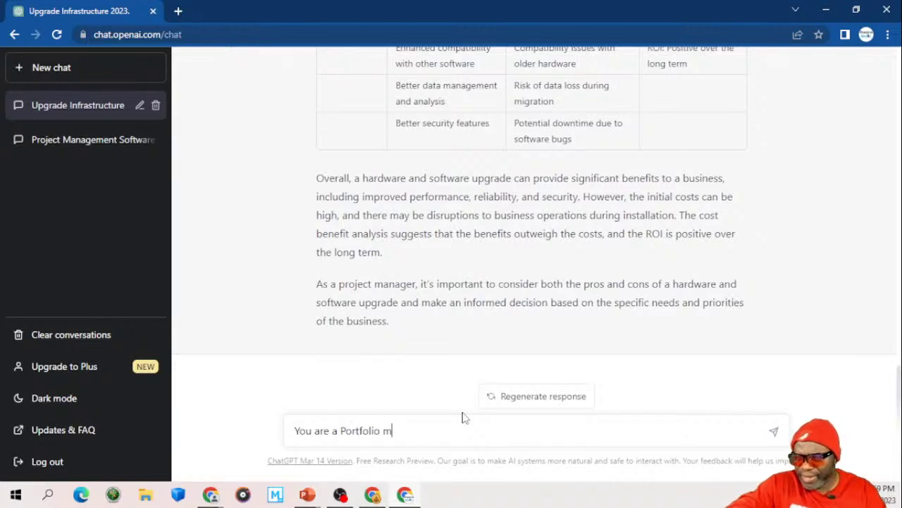
type("anag")
key("BackSpace")
key("BackSpace")
key("BackSpace")
type("nag")
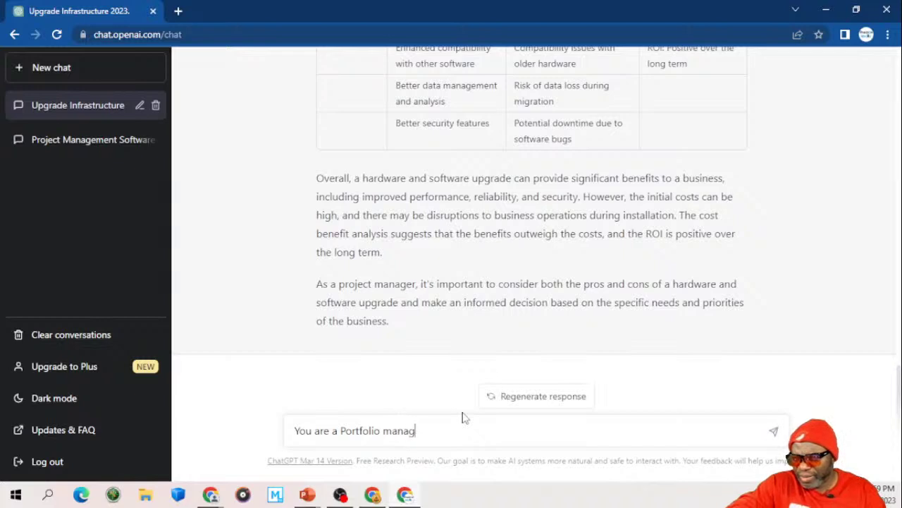
type("er trying to ")
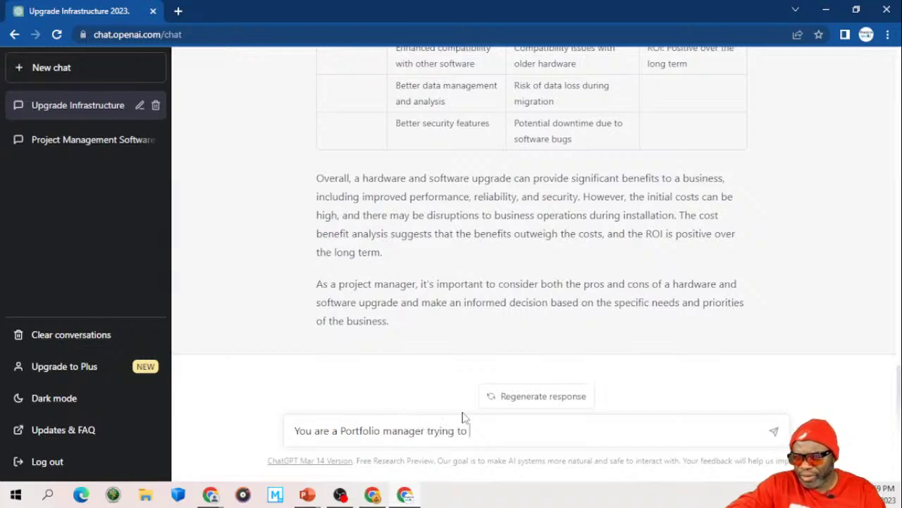
Step: Continue the portfolio manager prompt with "make a case for a hardware and software refresh for"
type("make a case")
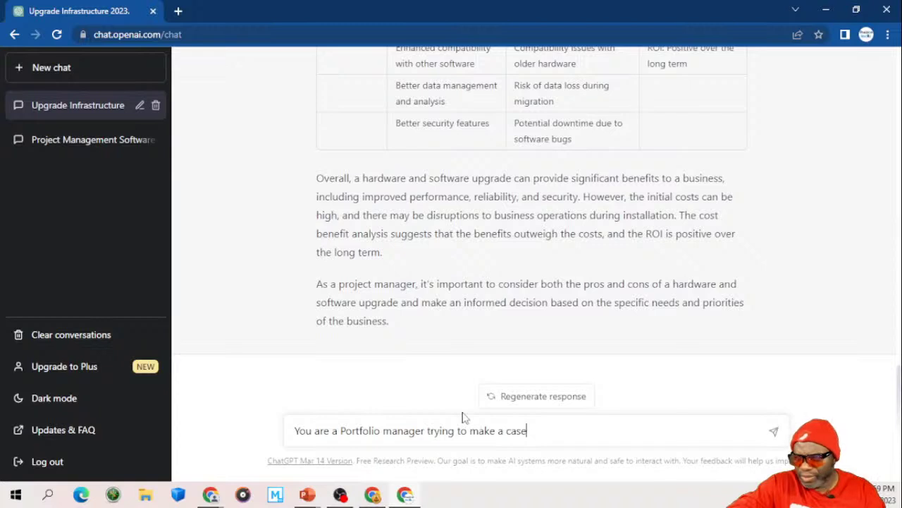
type(" for a h")
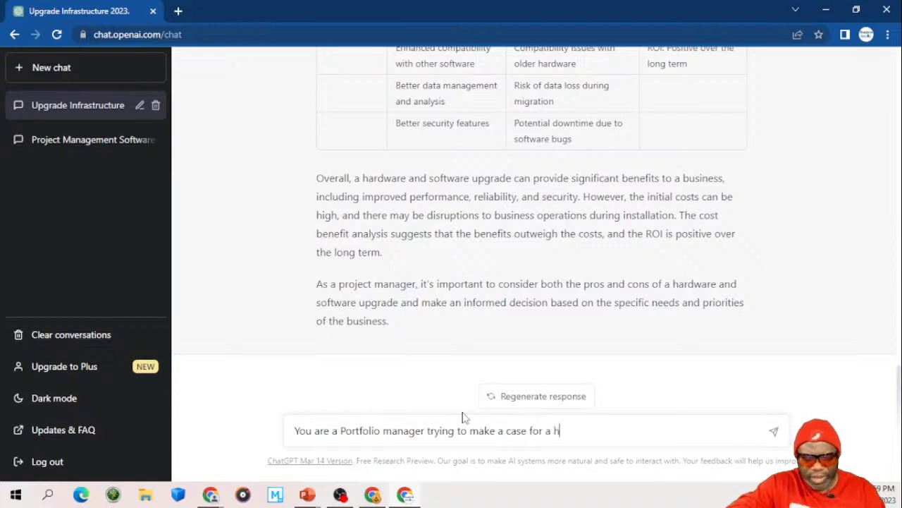
type("ardware")
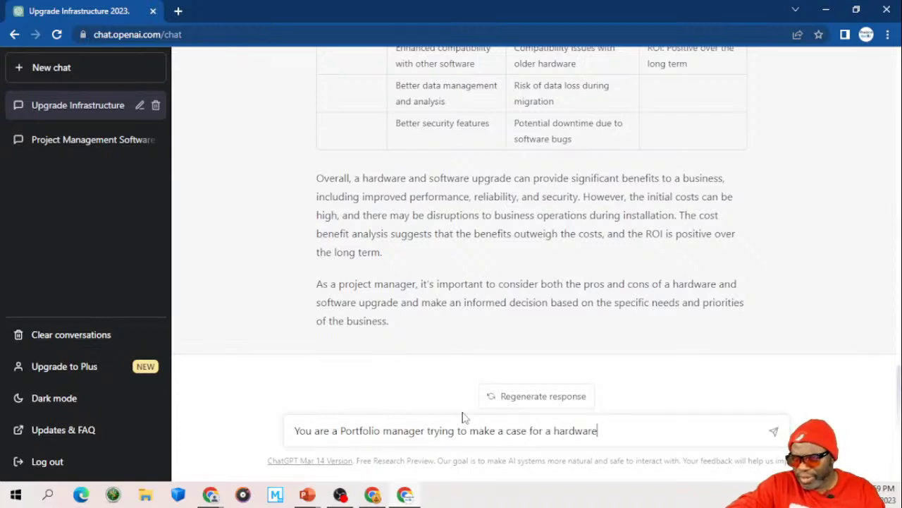
type(" and softwar")
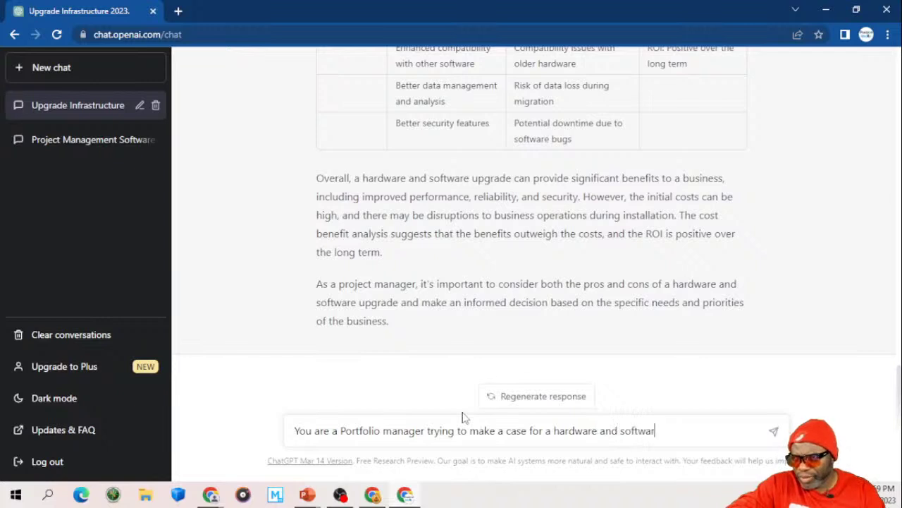
type("e refresh")
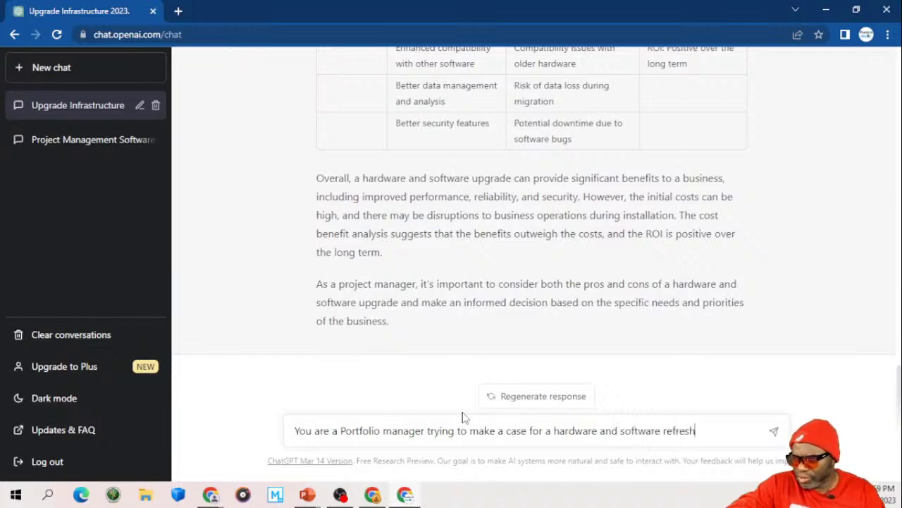
type(" for ")
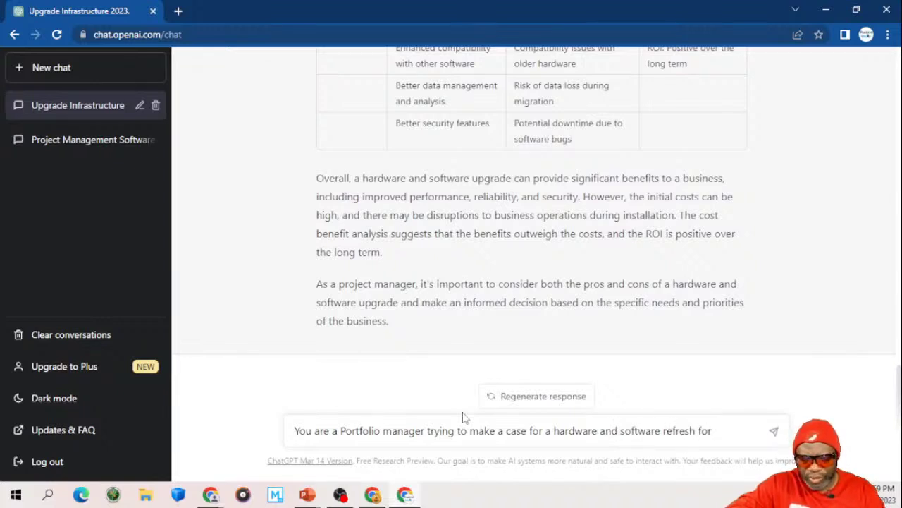
Step: Finish the prompt's first sentence with "all infrastructure and windows." and begin a second sentence with "Cre"
type("all infr")
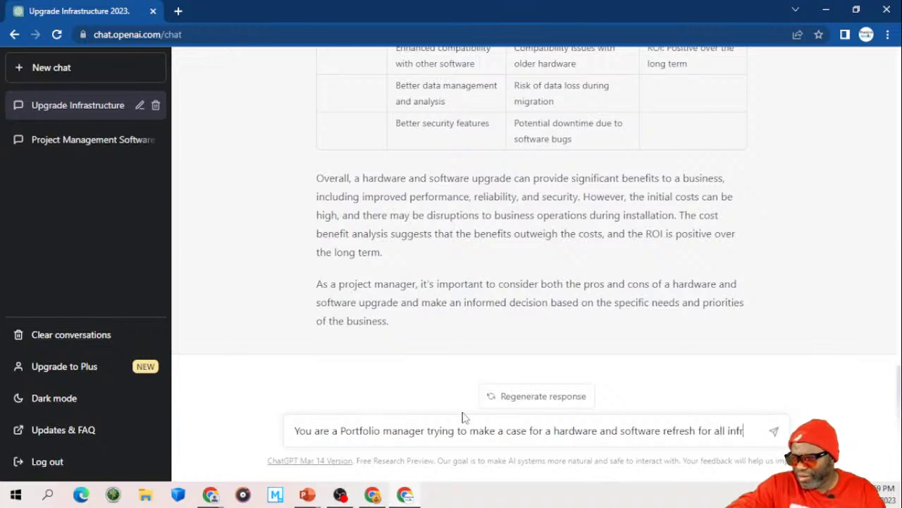
type("astru")
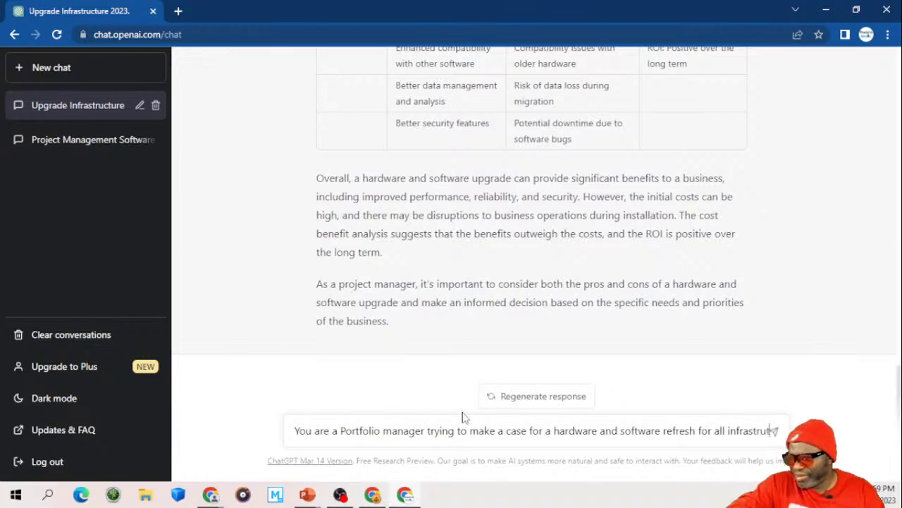
type("cture and windoe")
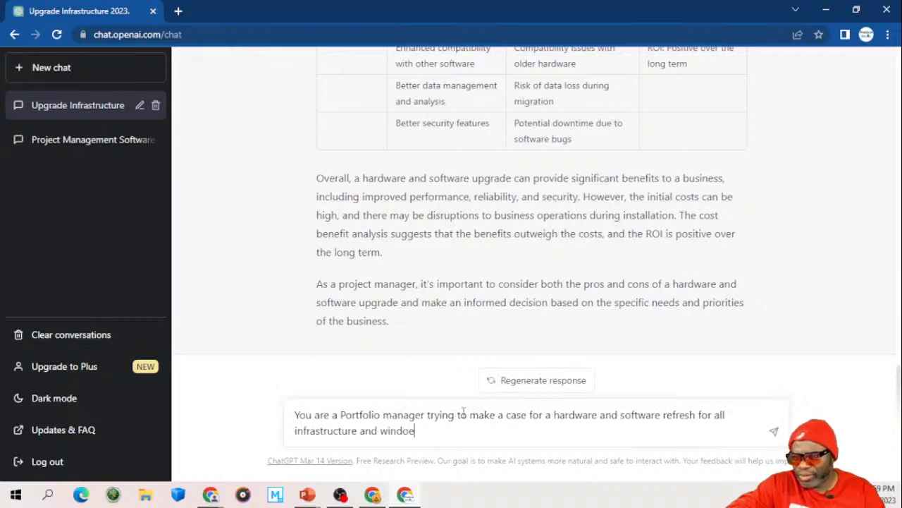
key("BackSpace")
type("ws")
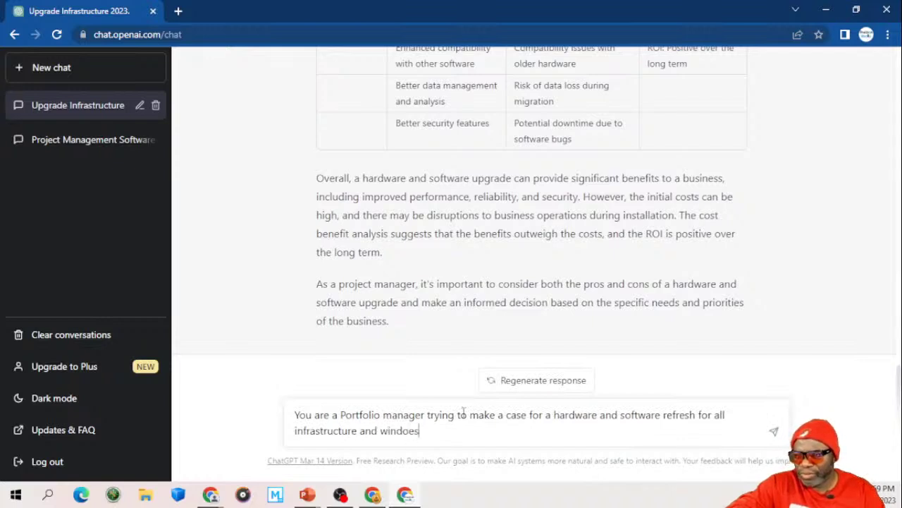
key("BackSpace")
key("BackSpace")
type("ws. Cre")
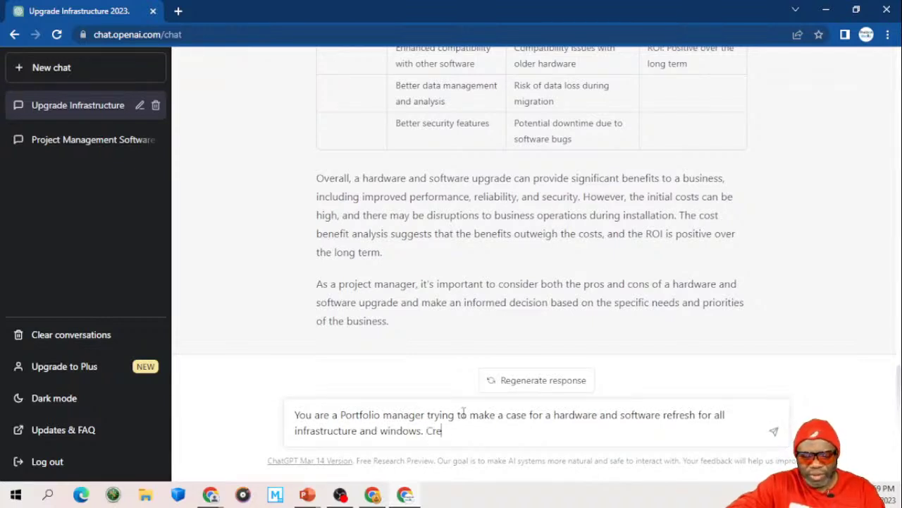
Step: Complete the prompt's second sentence opening as "Create a product backlog for this endeavor breaking the information down into"
type("ate a product")
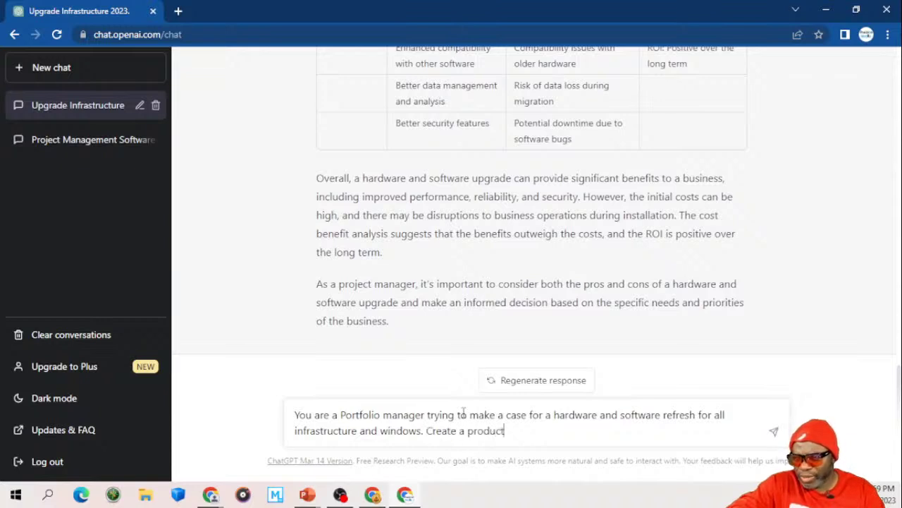
type(" backlog")
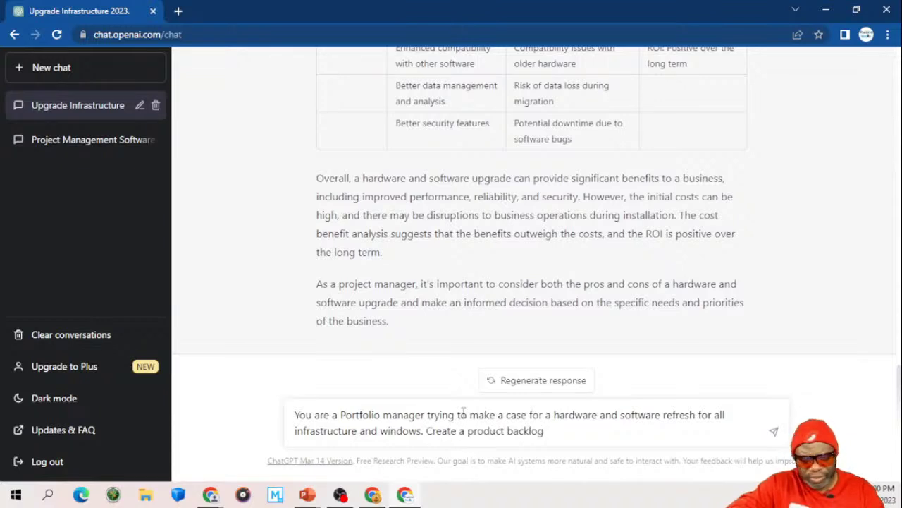
type(" for this")
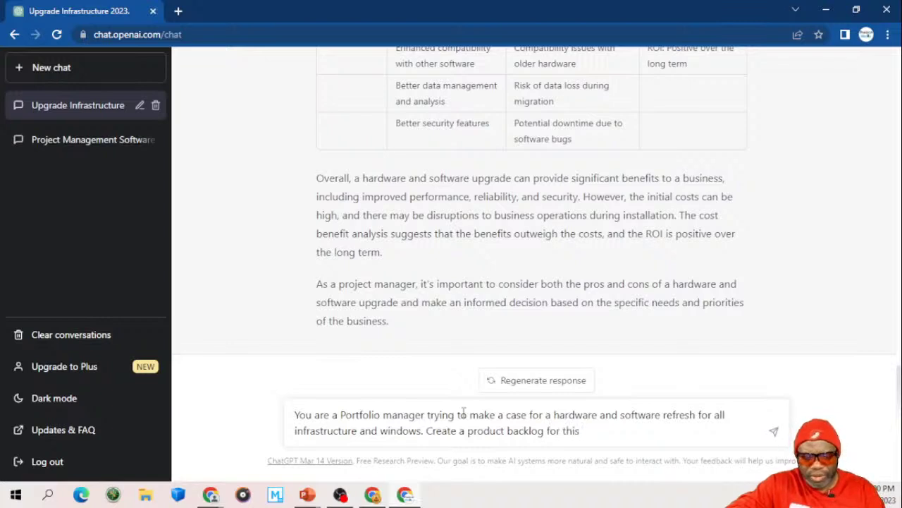
type(" ende")
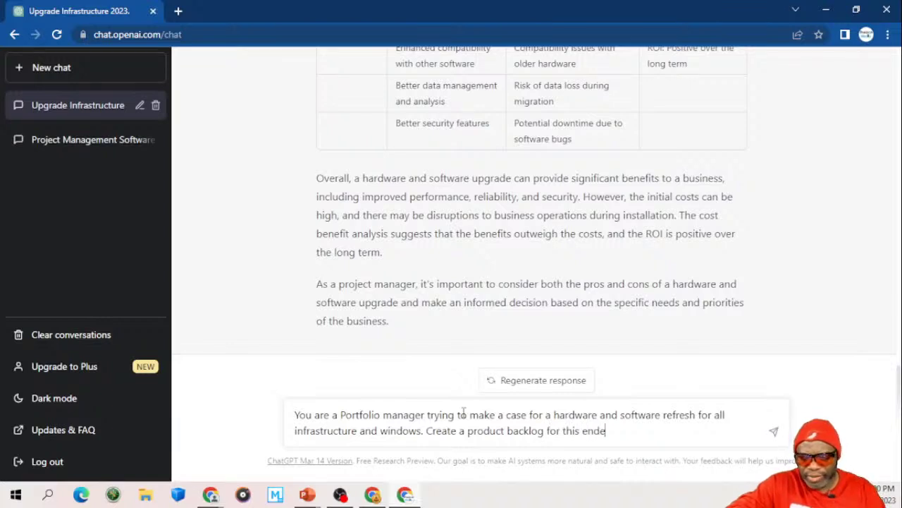
type("avor br")
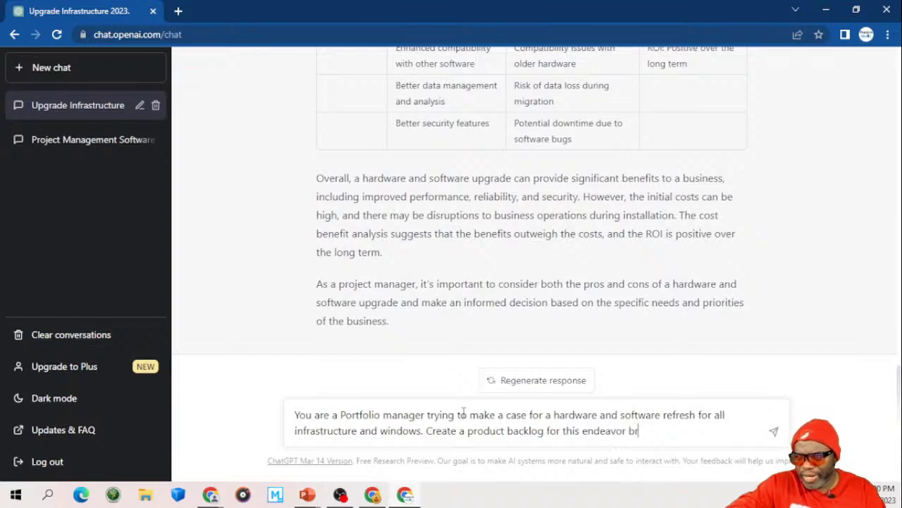
type("eaking the in")
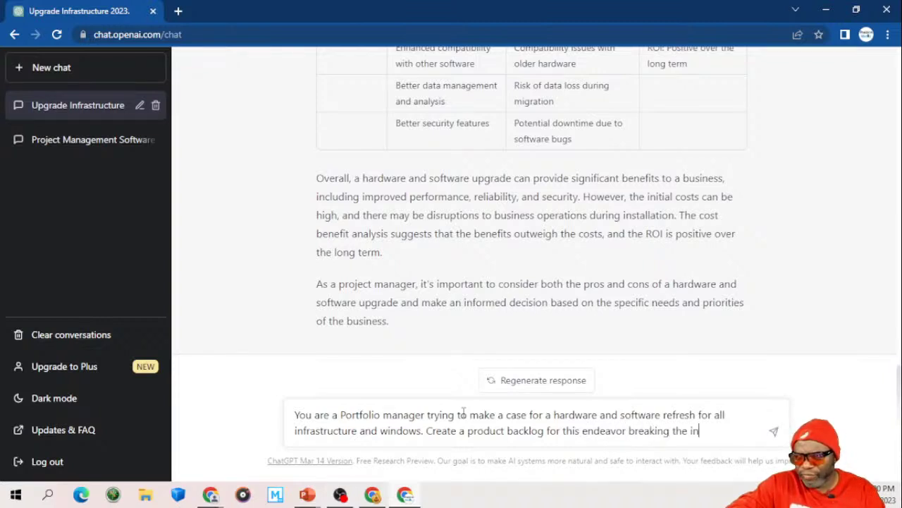
type("formation down into ")
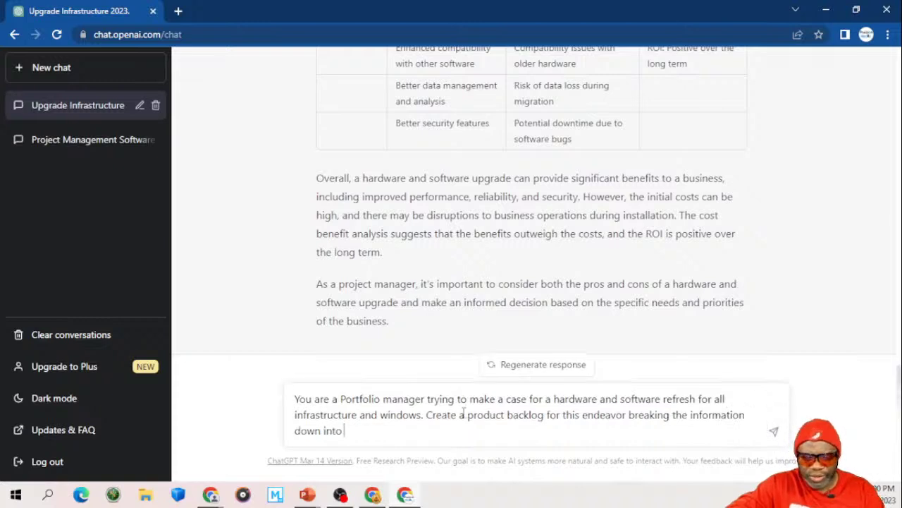
Step: List the backlog's breakdown levels in the prompt as "epics, features, releases, sprints, stories"
type("releases")
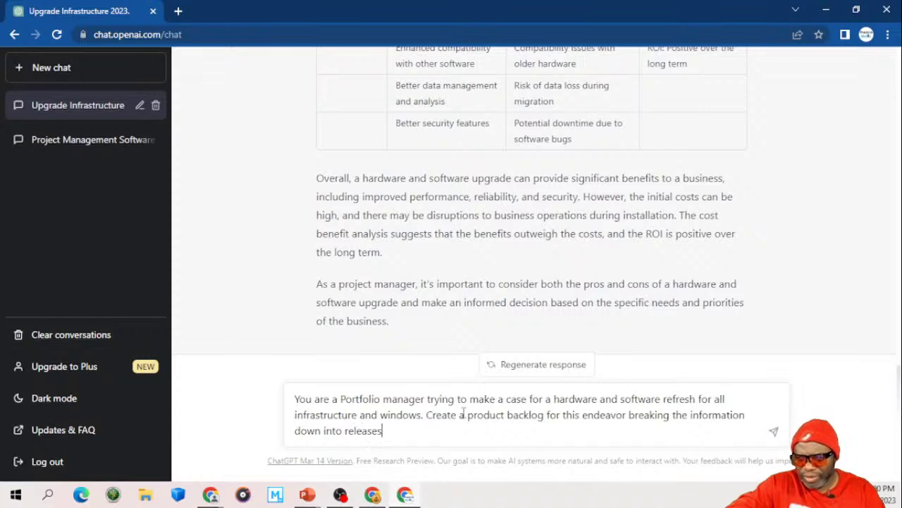
type(", sprints")
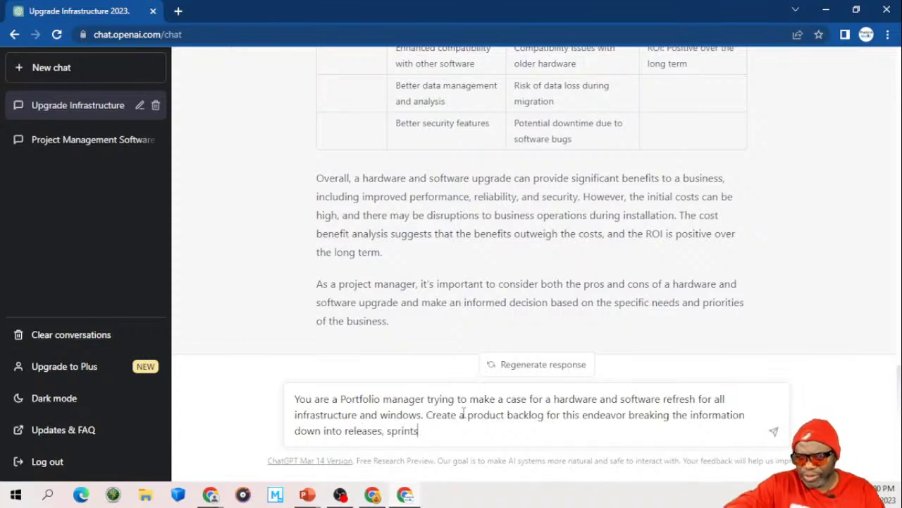
left_click(345, 431)
type("epics, ")
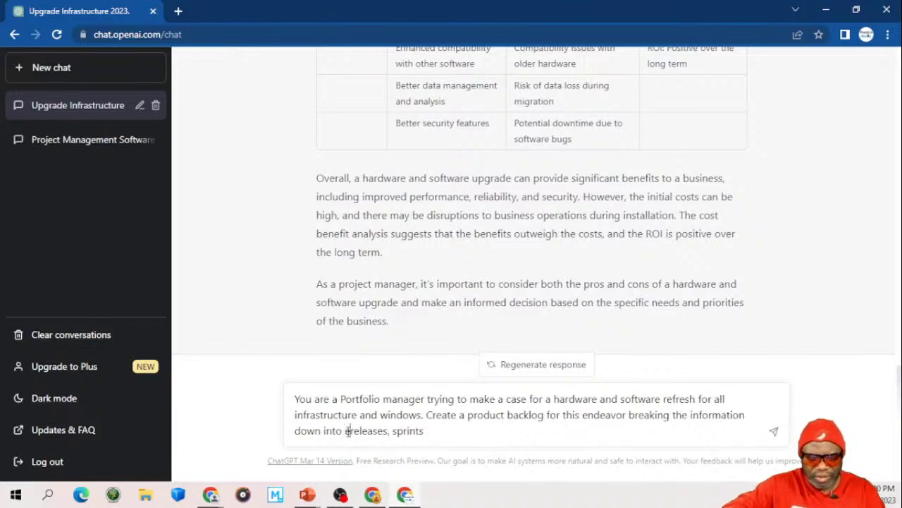
type("fea")
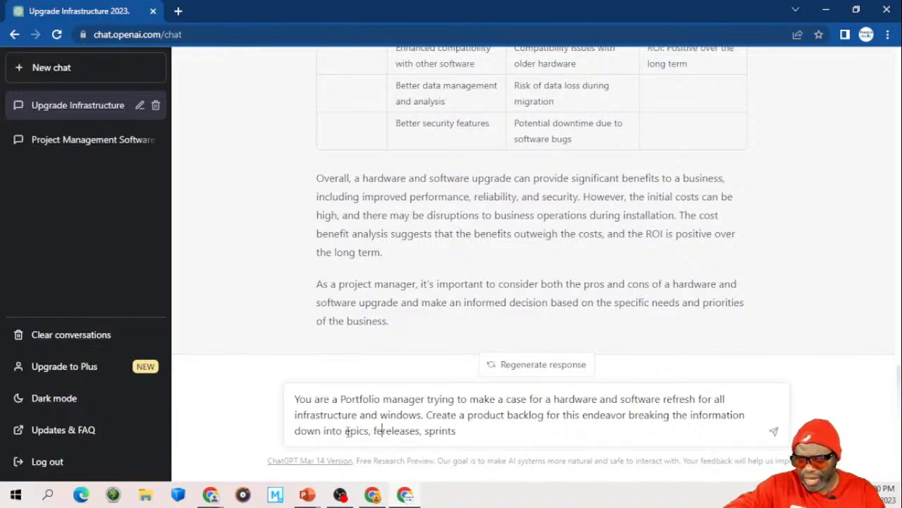
type("tures,")
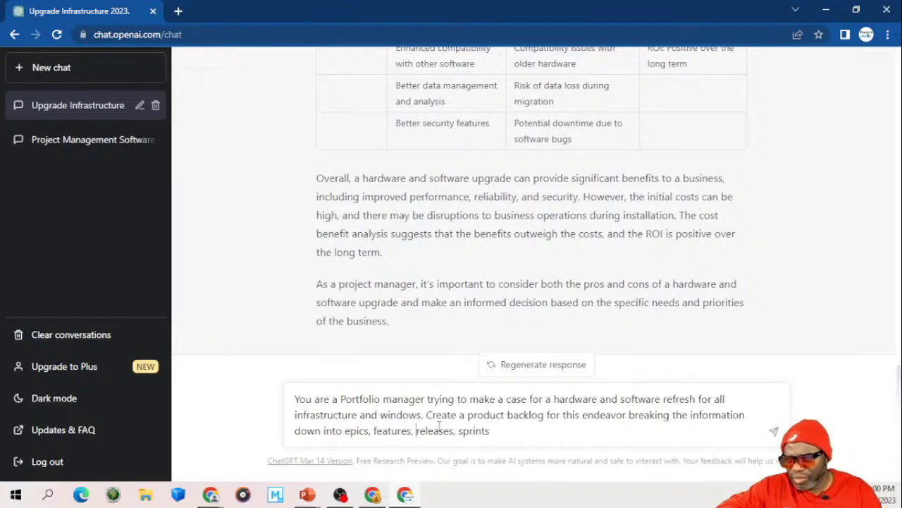
left_click(496, 433)
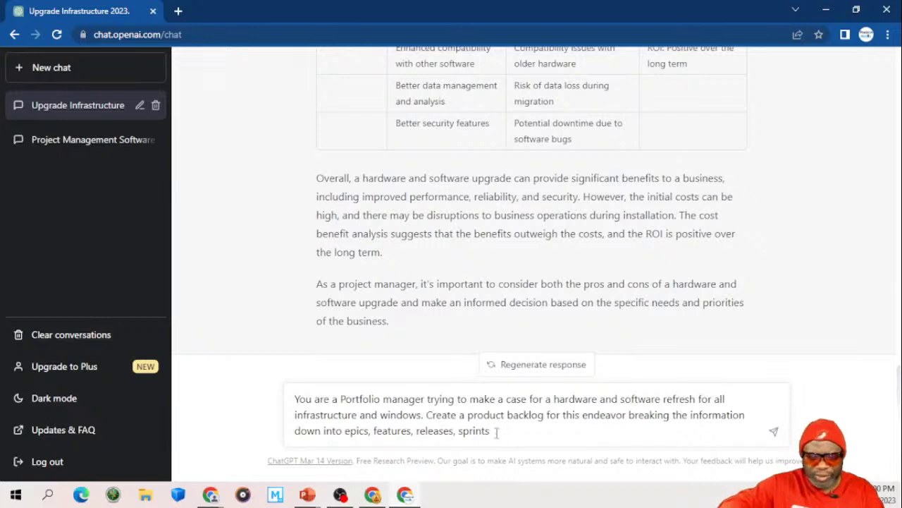
type(",")
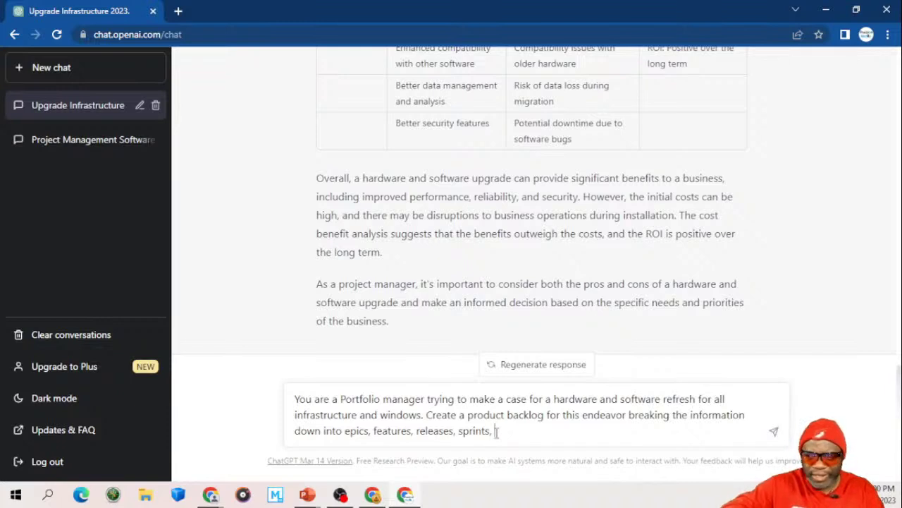
type("st")
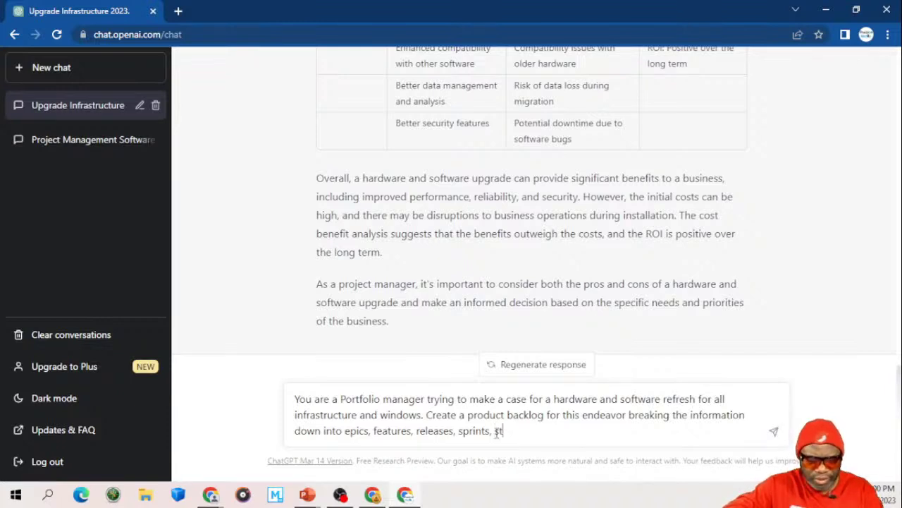
type("ories")
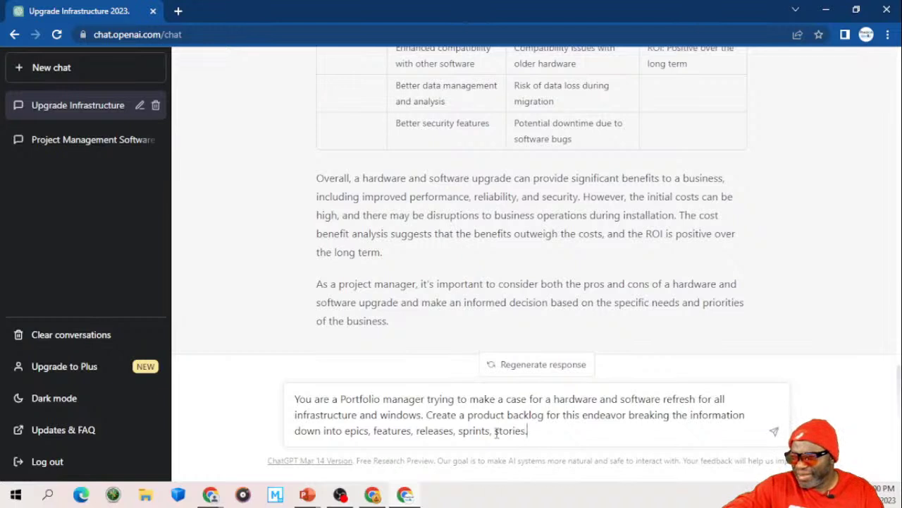
Step: End the list of levels with a period and start a third sentence, "Use as many lines and columns as is necessary"
type(". U")
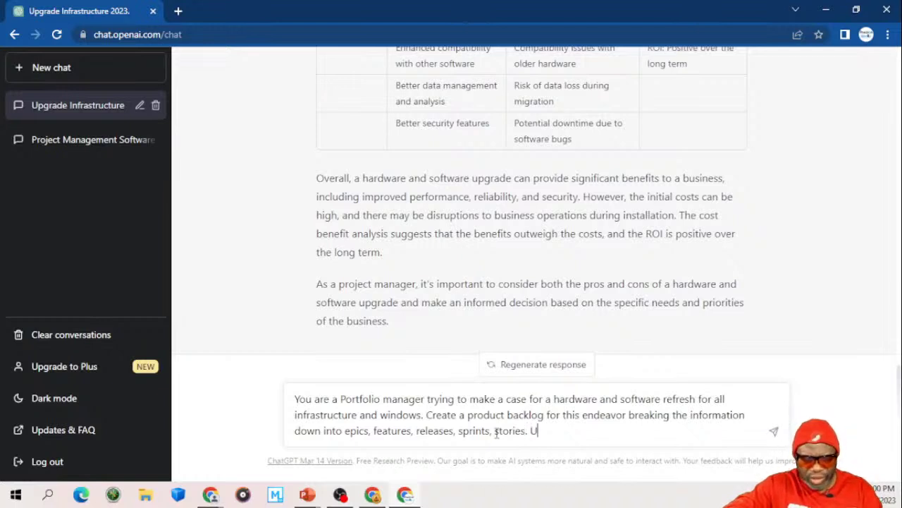
type("se as man")
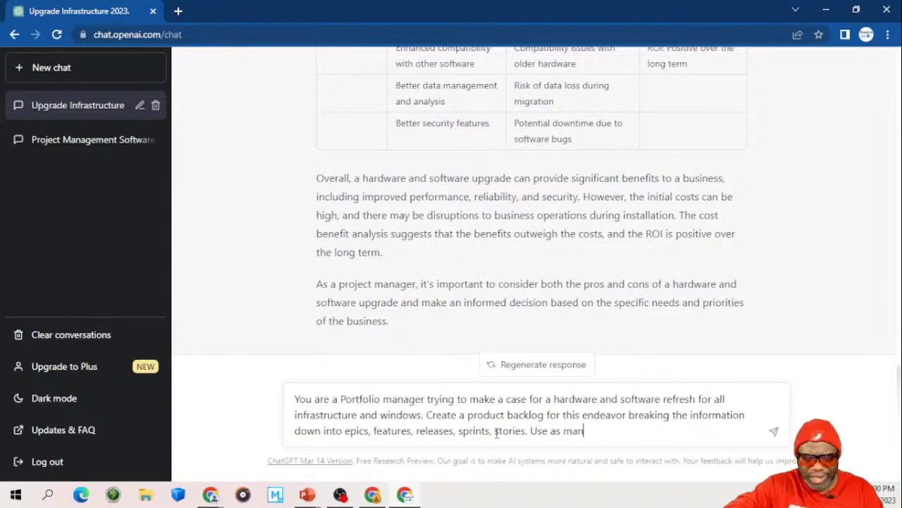
type("y lines and co")
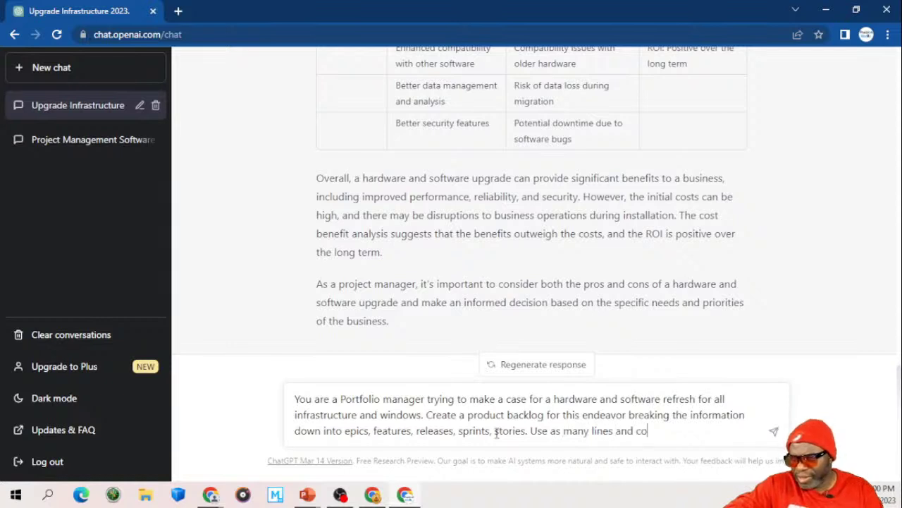
type("lumns as is")
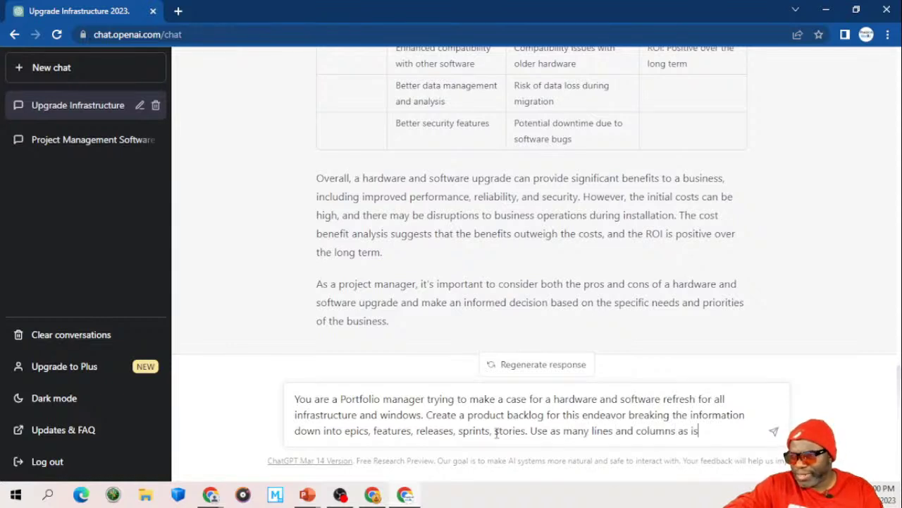
type(" necessary")
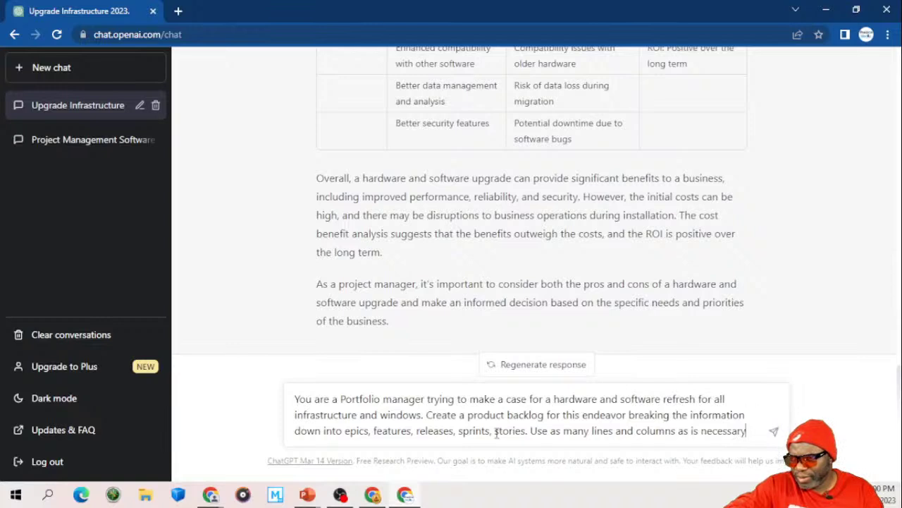
Step: Finish the prompt with "to paint a clear picture for the less technical stakeholders resulting in a green light to go ahead."
type(" to paint a")
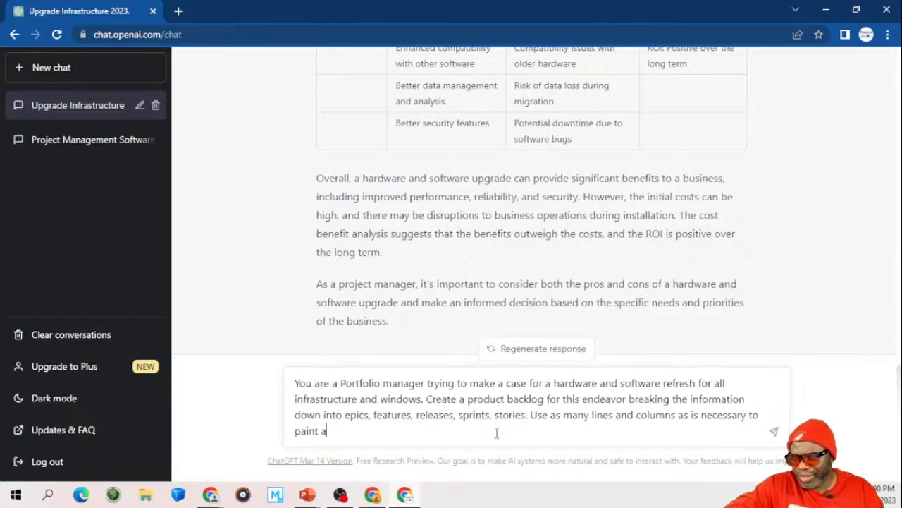
type(" clear pictur")
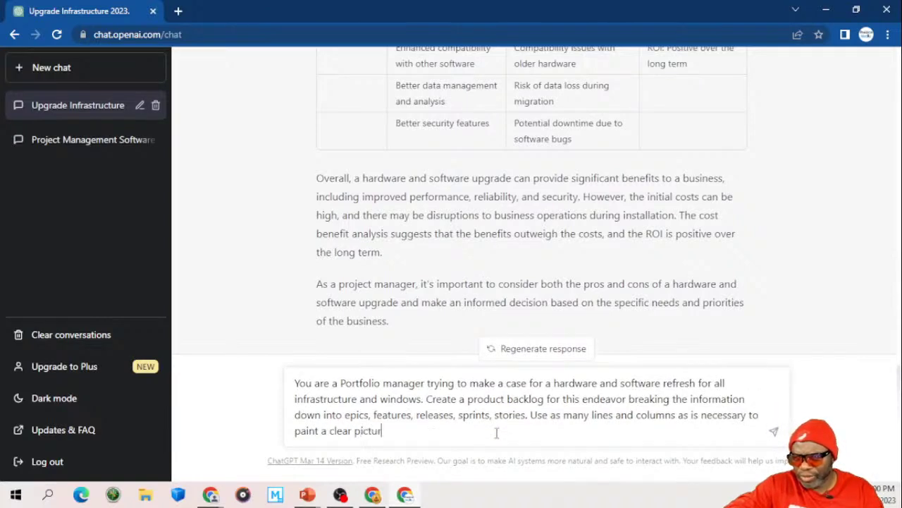
type("e for the less")
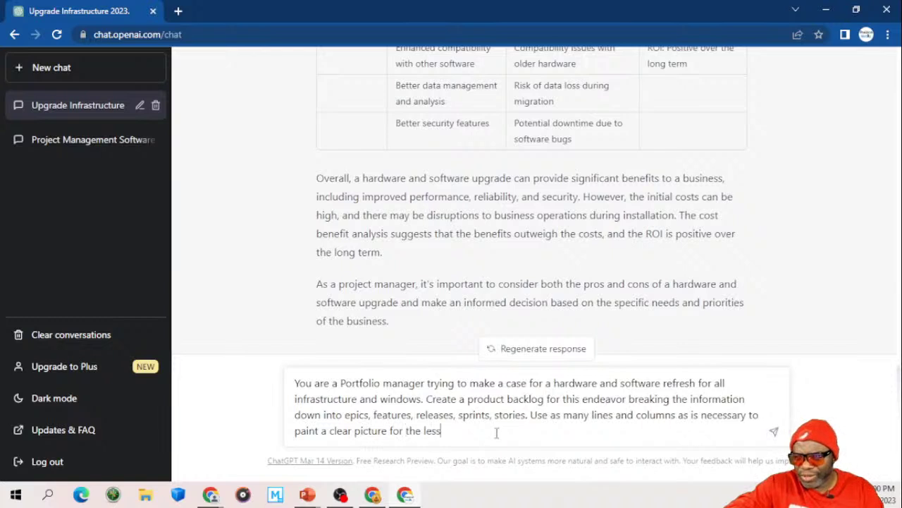
type(" technical ")
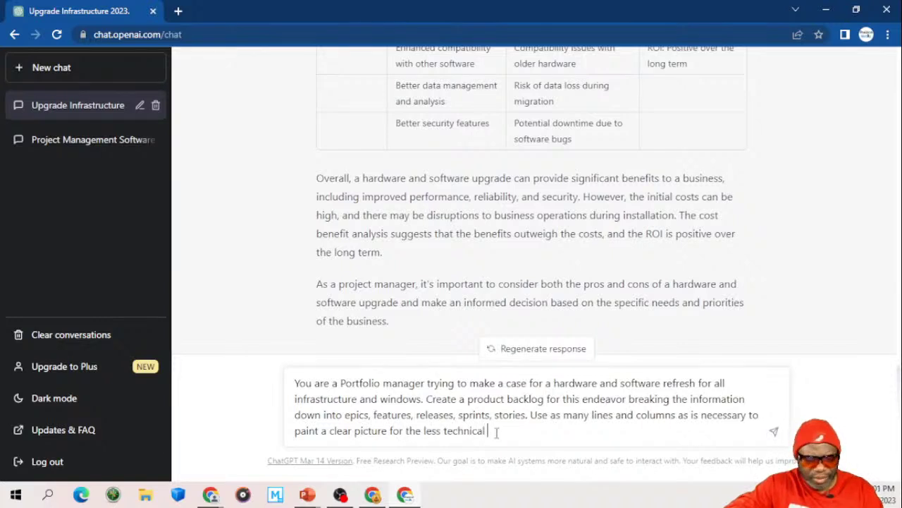
type("stakeholders")
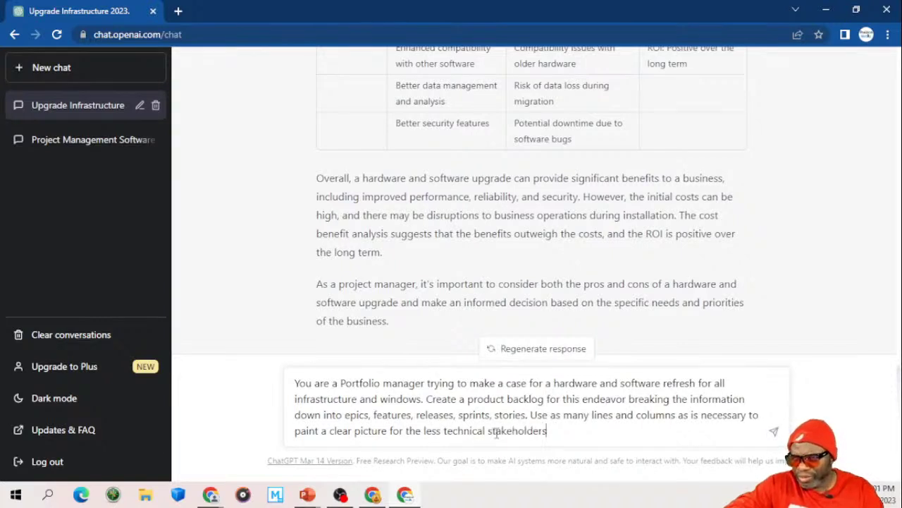
type(" resulting in")
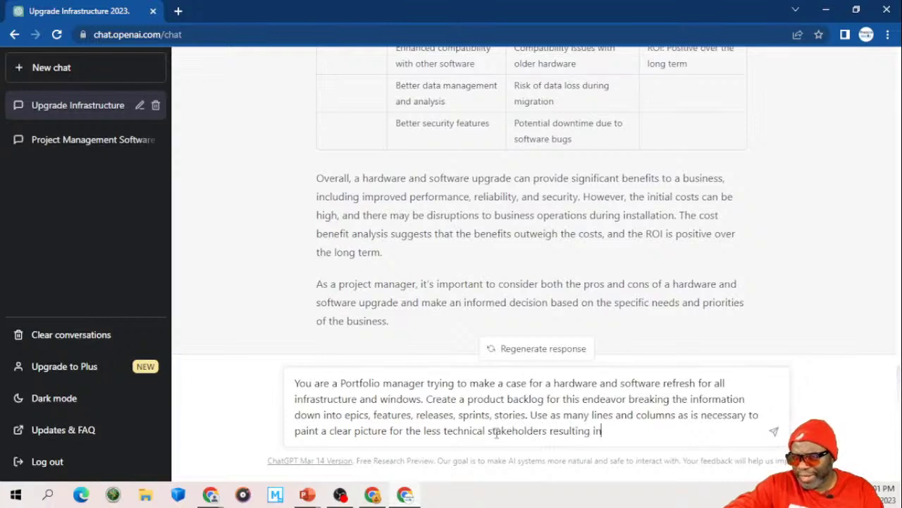
type(" a green")
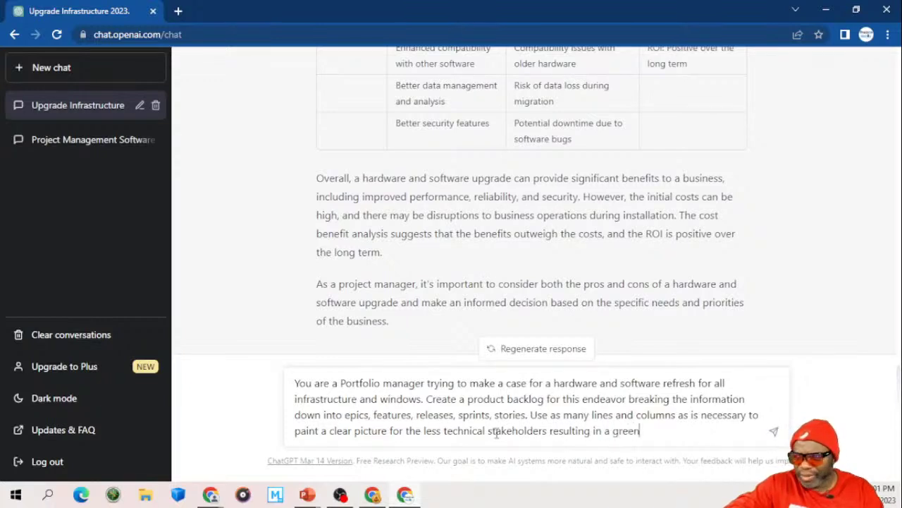
type(" light to")
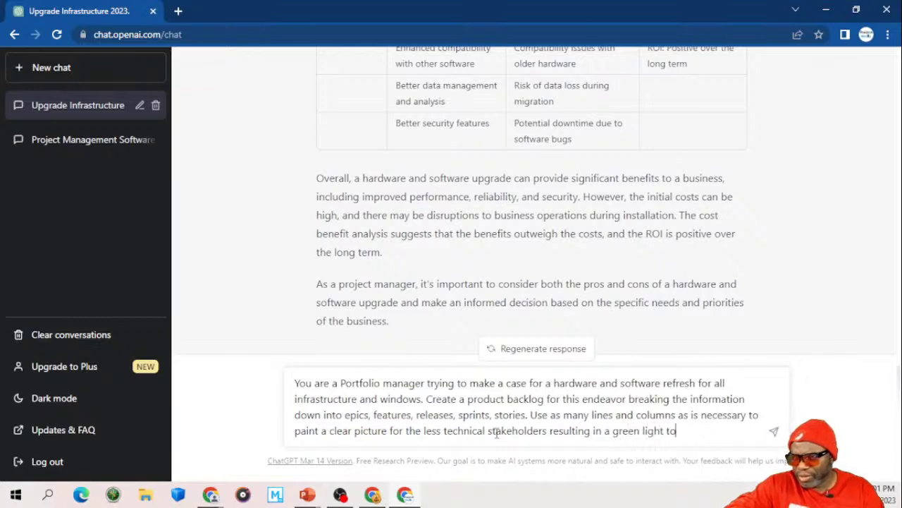
type(" go ahead.")
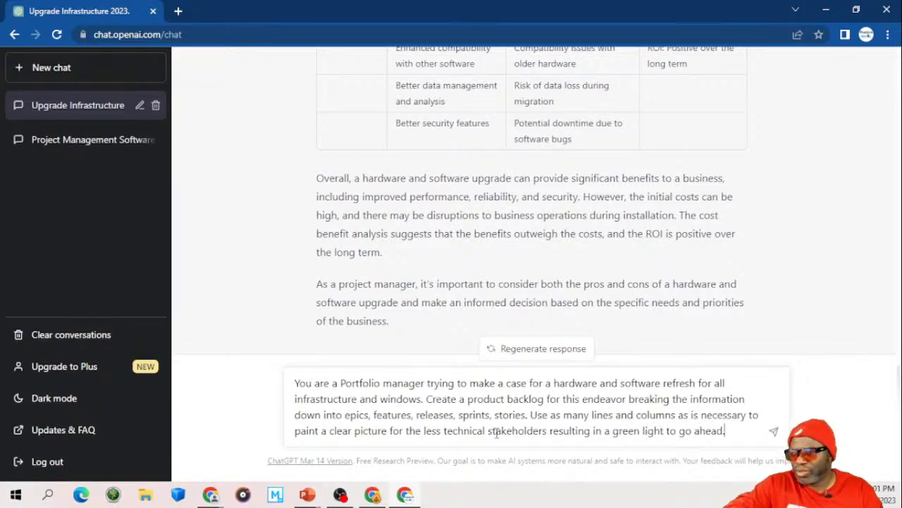
Step: Send the portfolio manager prompt and look through the generated product backlog table from its closing text back to its beginning
key("Return")
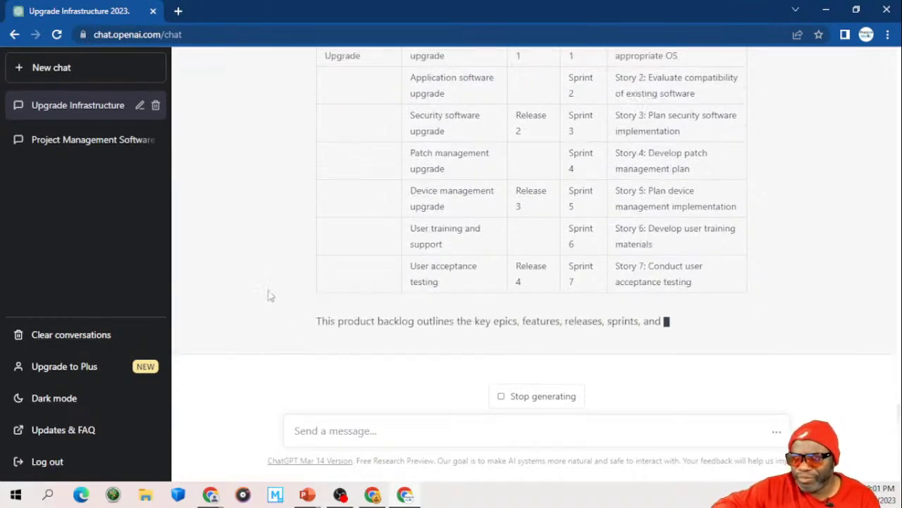
scroll(268, 296, "up", 2)
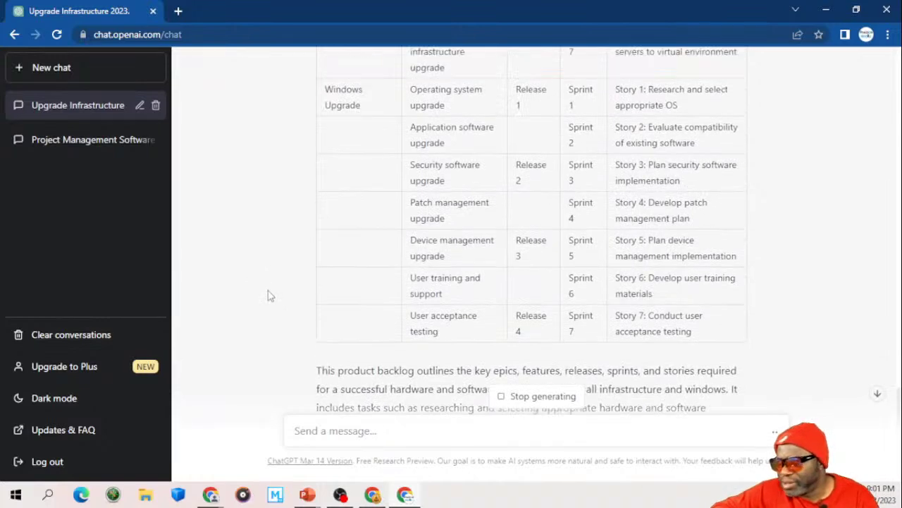
scroll(268, 296, "up", 3)
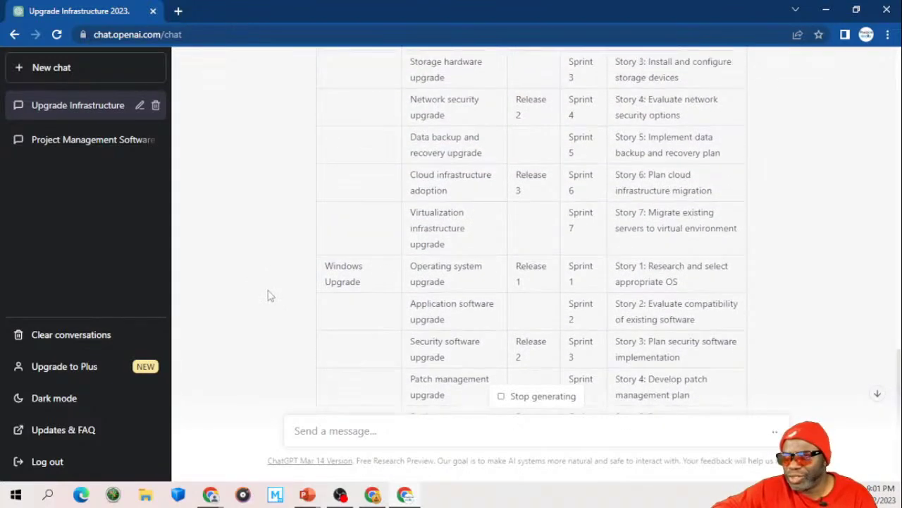
scroll(268, 296, "up", 2)
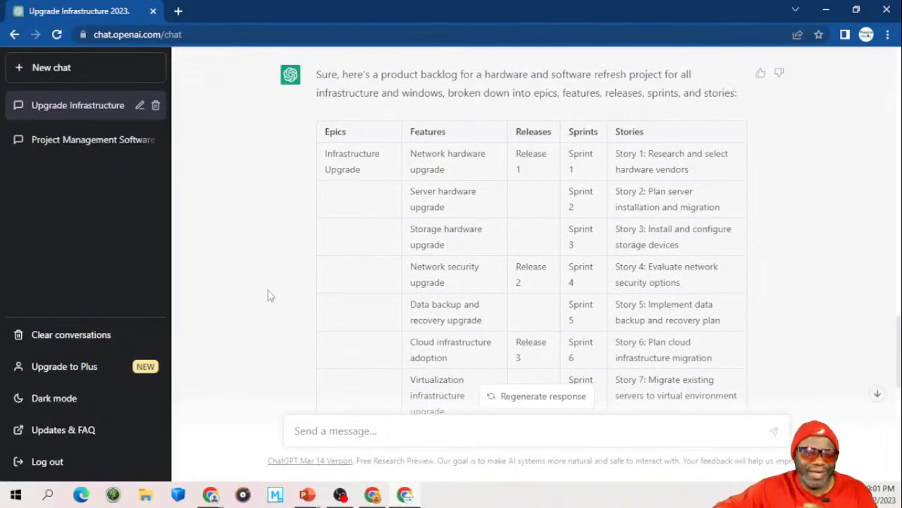
scroll(268, 296, "down", 1)
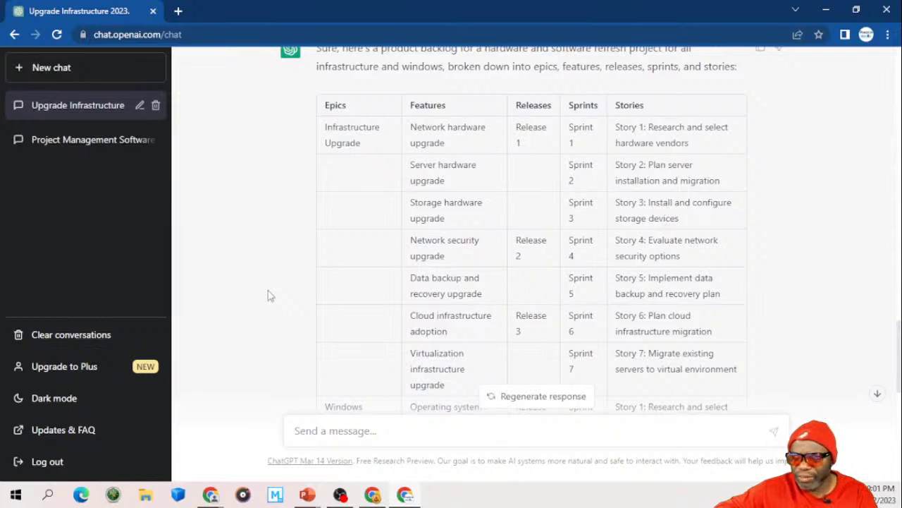
Step: Look through the generated product backlog table and its closing summary, covering the Infrastructure Upgrade and Windows Upgrade epics
scroll(268, 296, "down", 4)
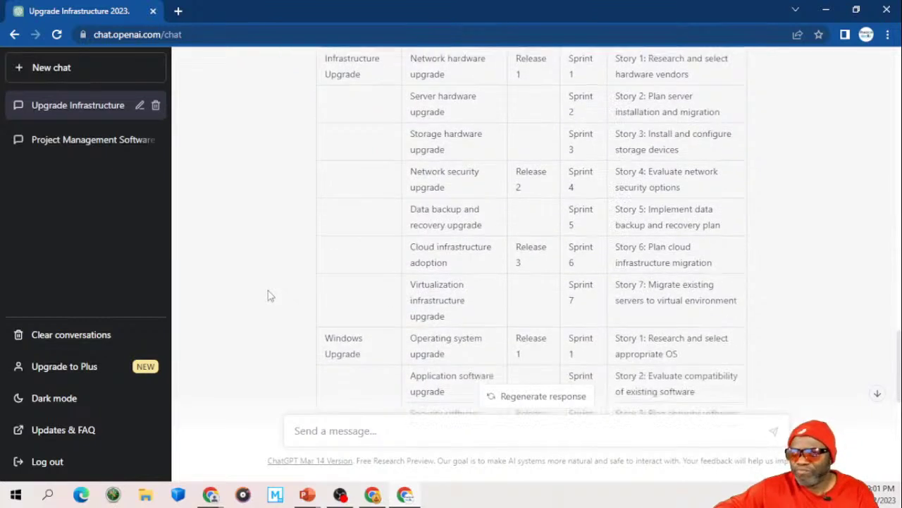
scroll(268, 296, "down", 5)
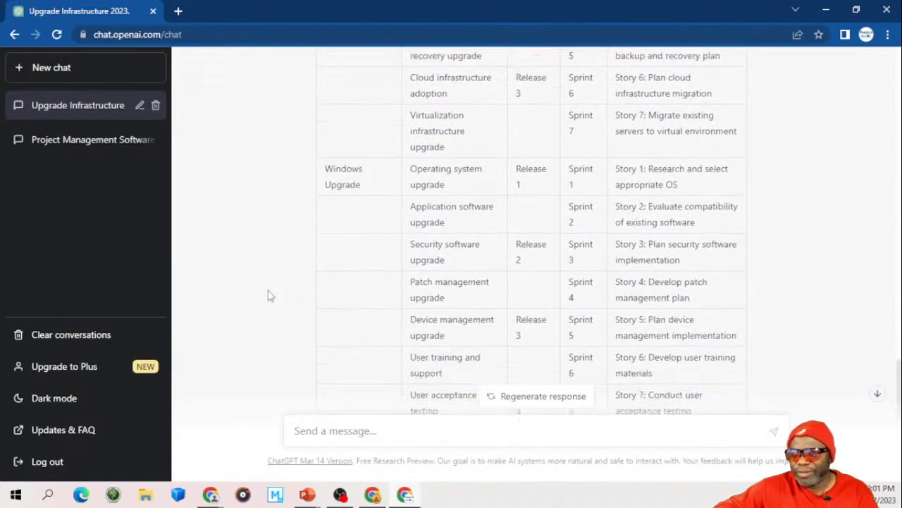
scroll(268, 296, "down", 1)
scroll(268, 296, "down", 2)
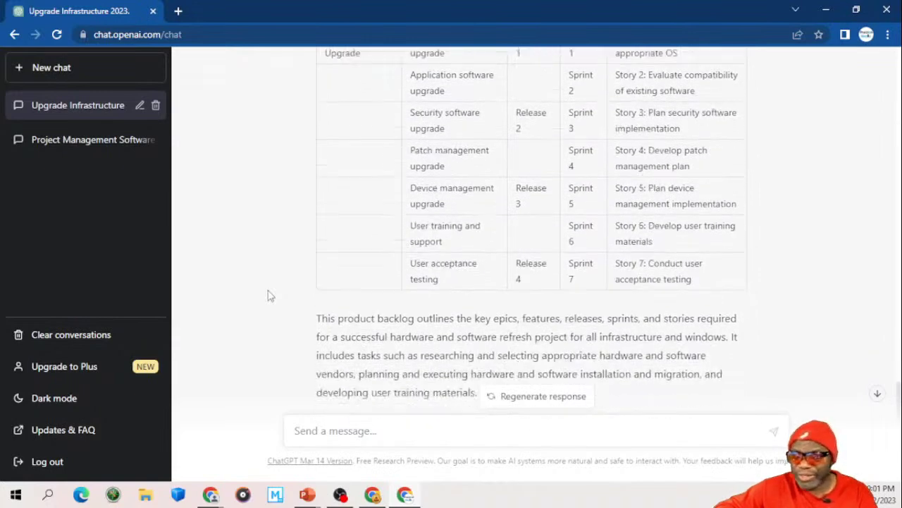
scroll(268, 296, "down", 1)
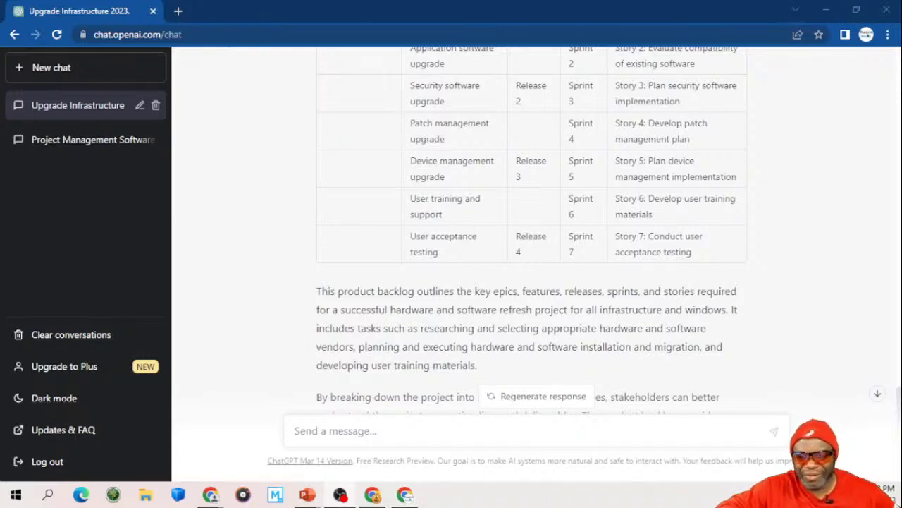
left_click(265, 251)
scroll(265, 252, "down", 2)
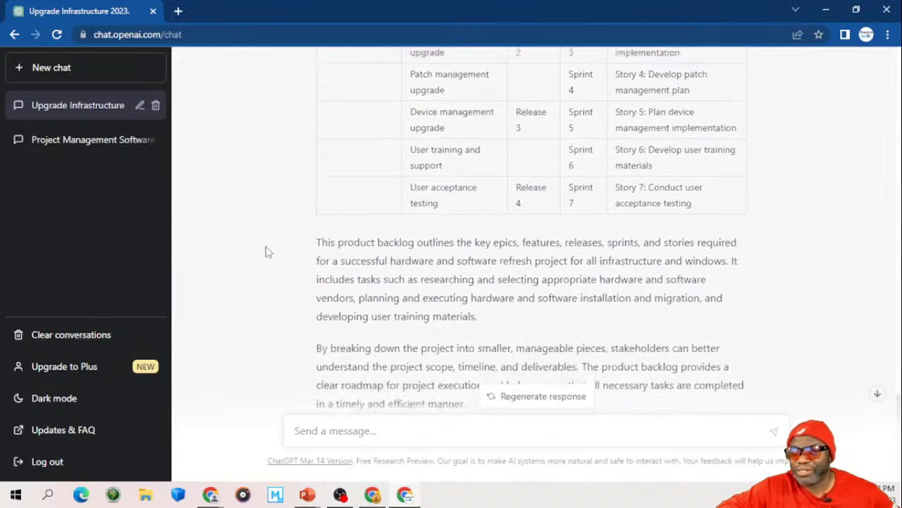
scroll(266, 252, "up", 5)
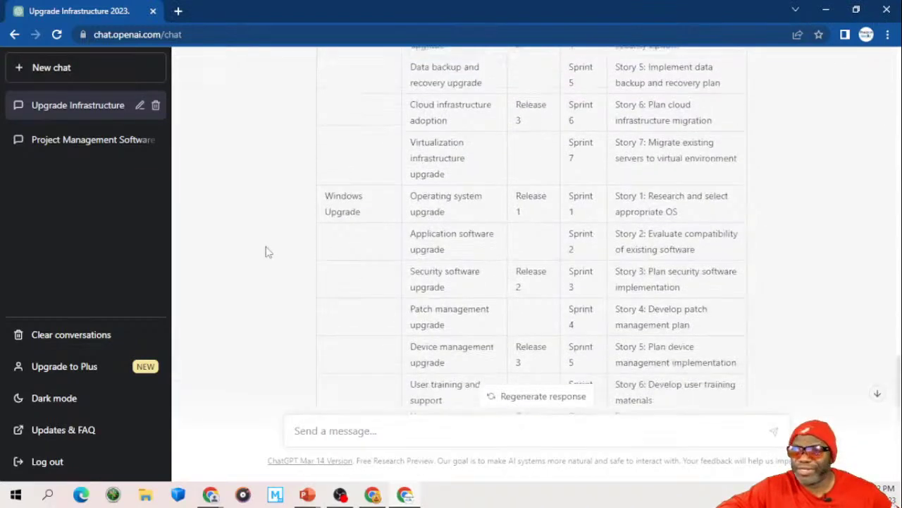
scroll(266, 251, "up", 3)
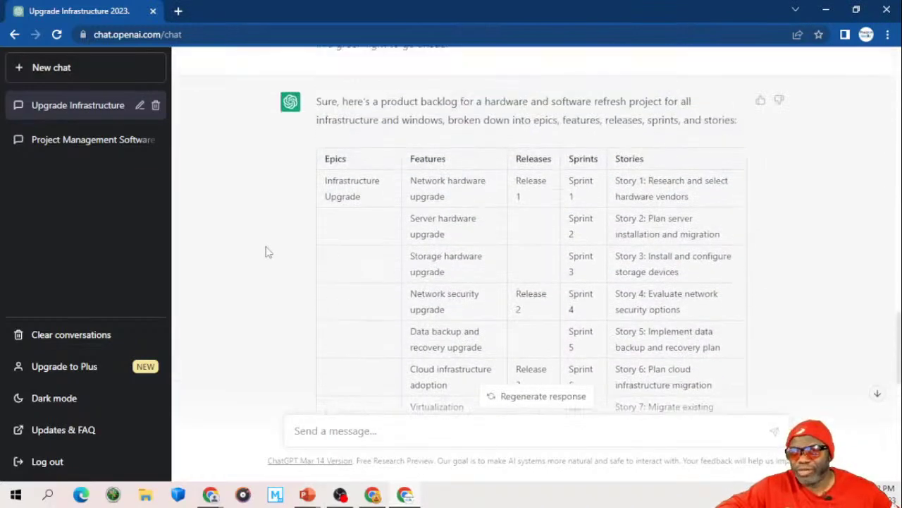
scroll(265, 252, "down", 1)
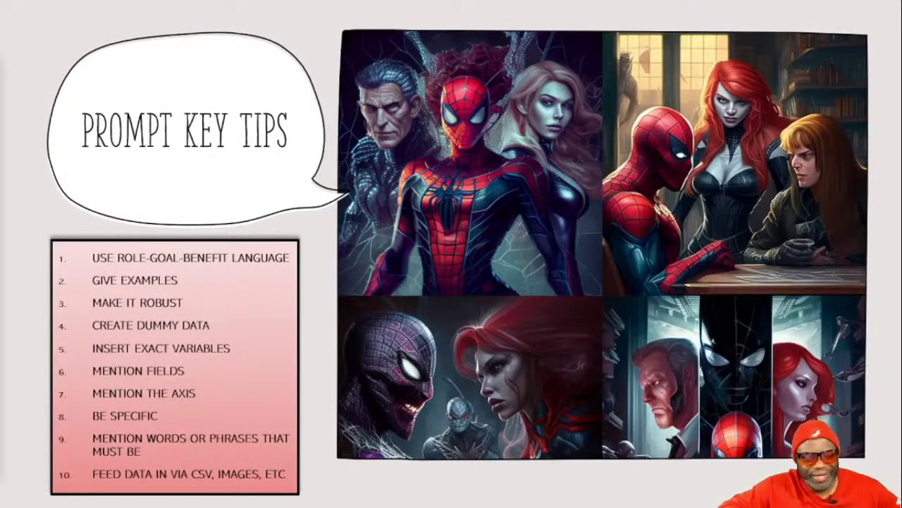
key("Right")
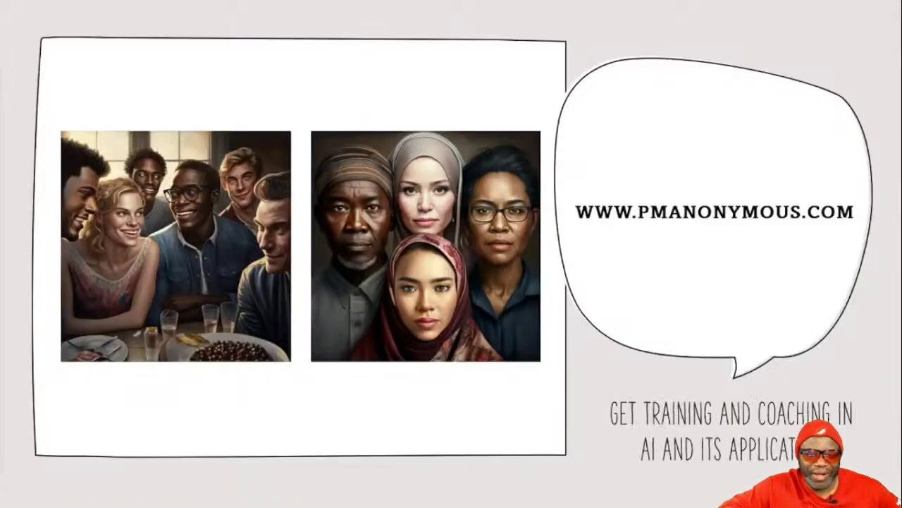
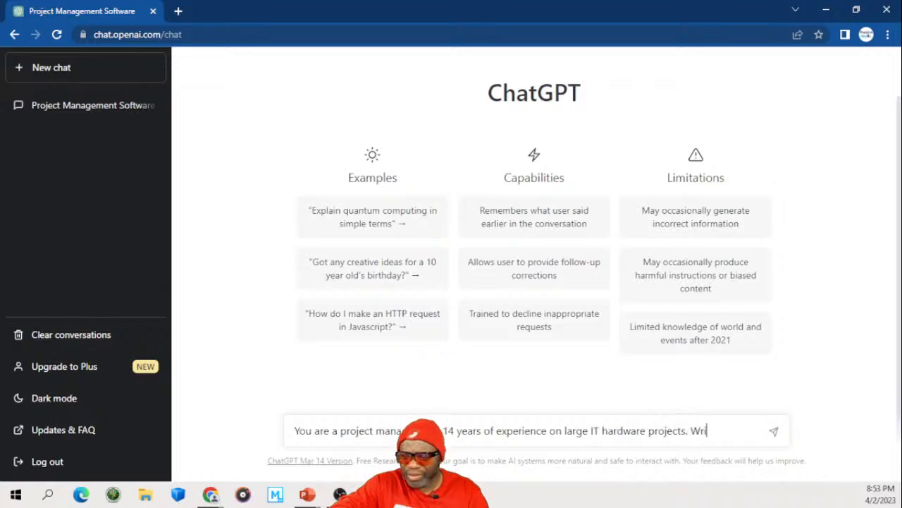
Step: Continue the project manager prompt with "Write a compelling argument as to why your company infrastructure should be refreshed in 2023"
type("el")
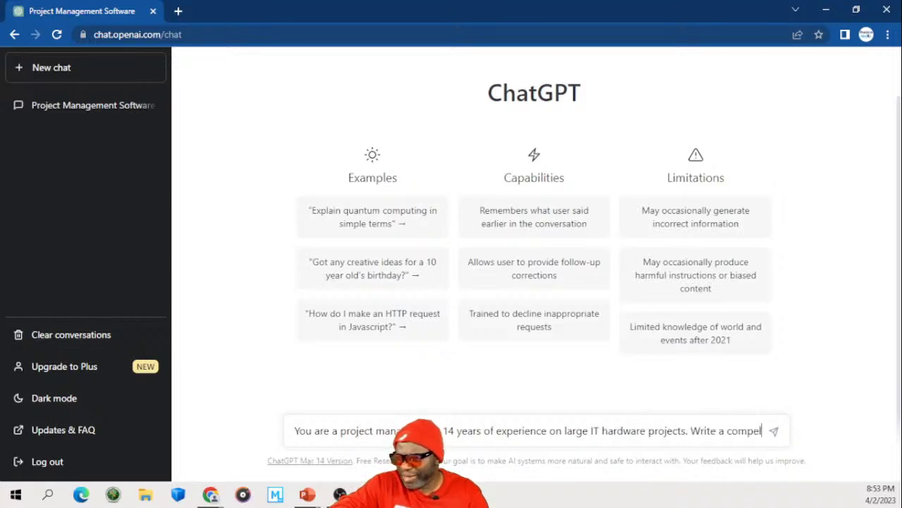
type("ling argument a")
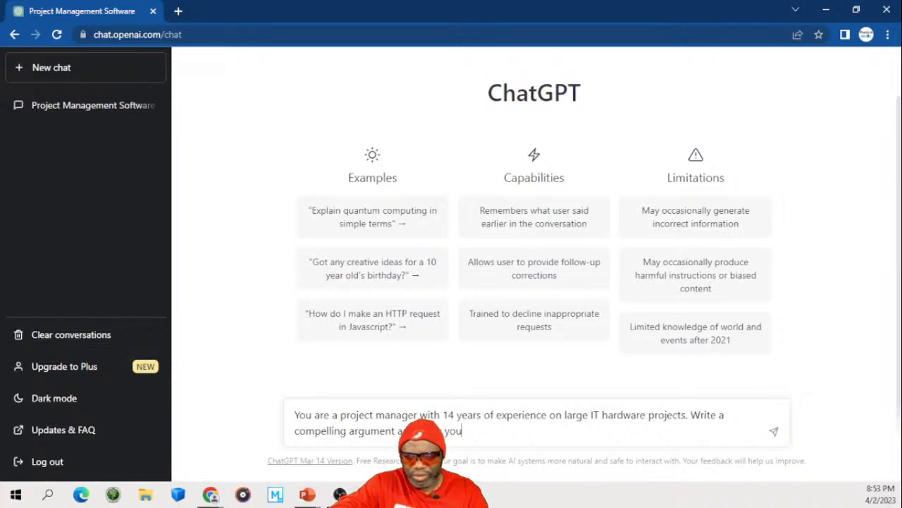
type("ompan")
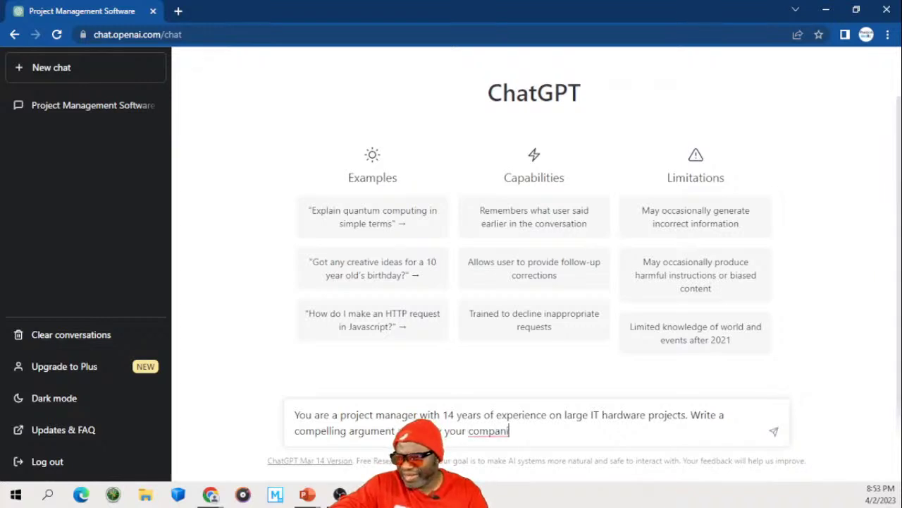
type("y ")
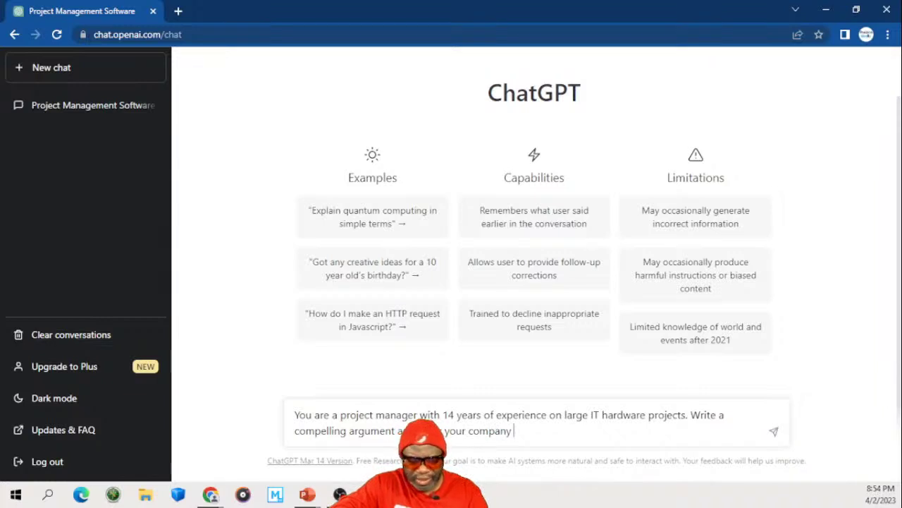
type("infrastructure should")
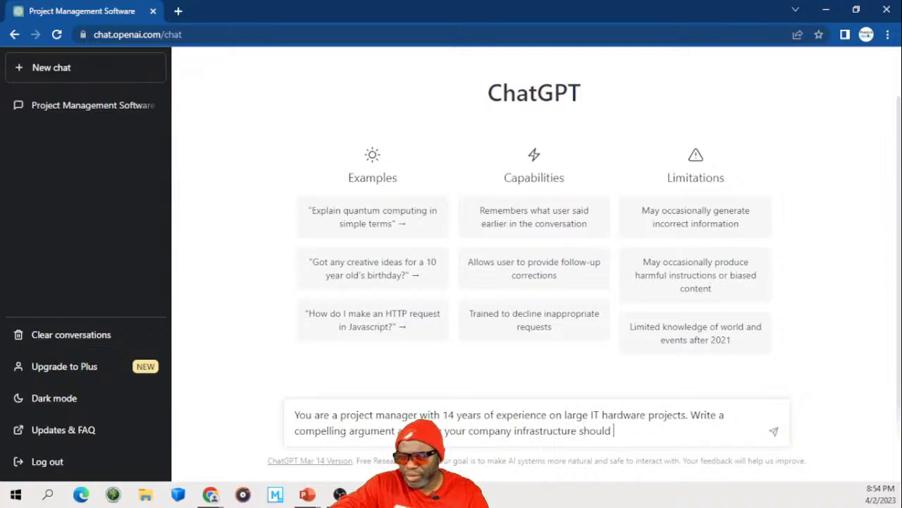
type("be ")
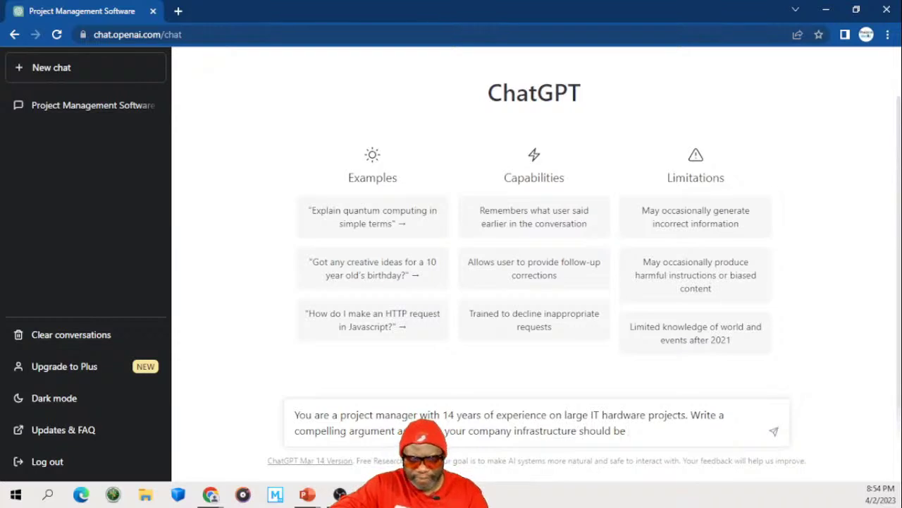
type("u")
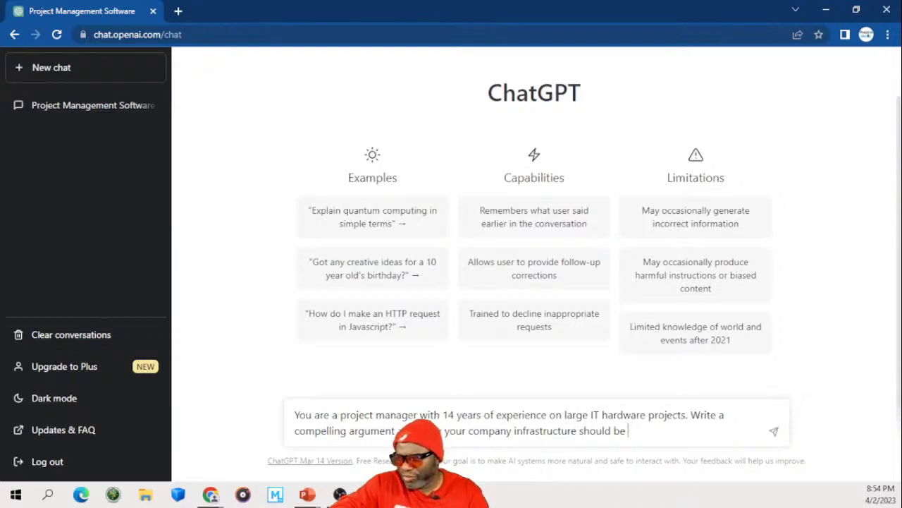
type("refreshed in")
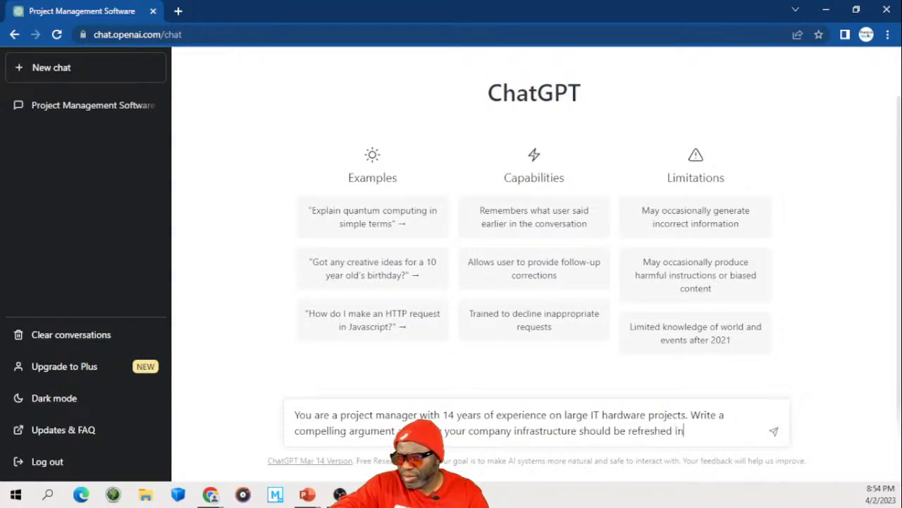
type(" 2023")
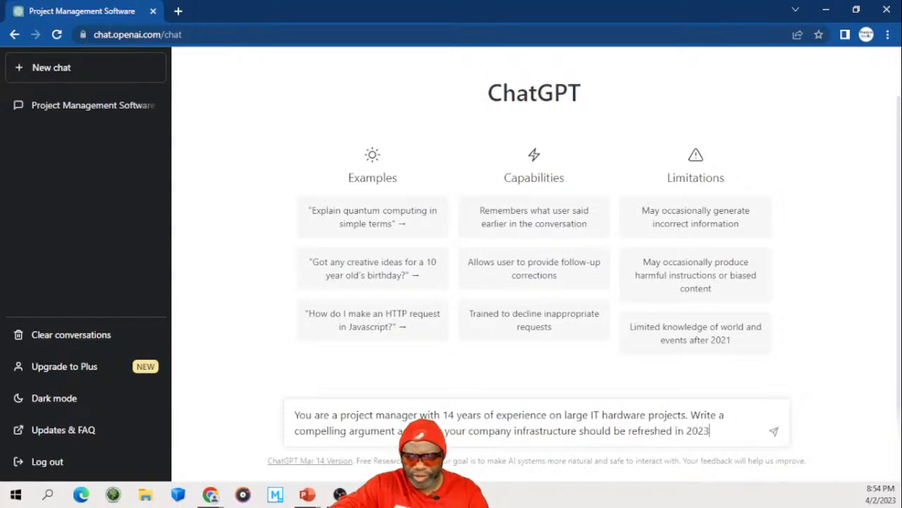
Step: End the sentence with a period and add "Mention the following names in the argument:" to the prompt
type(". Mention")
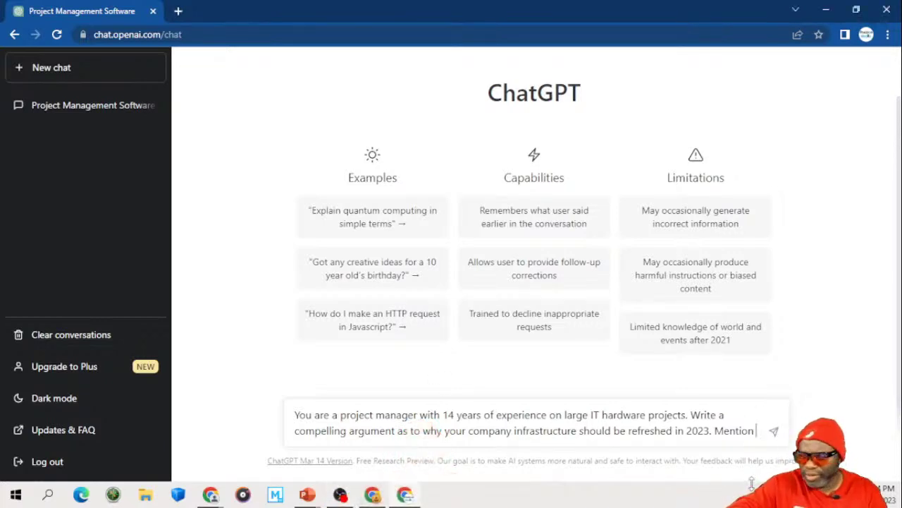
type("the ")
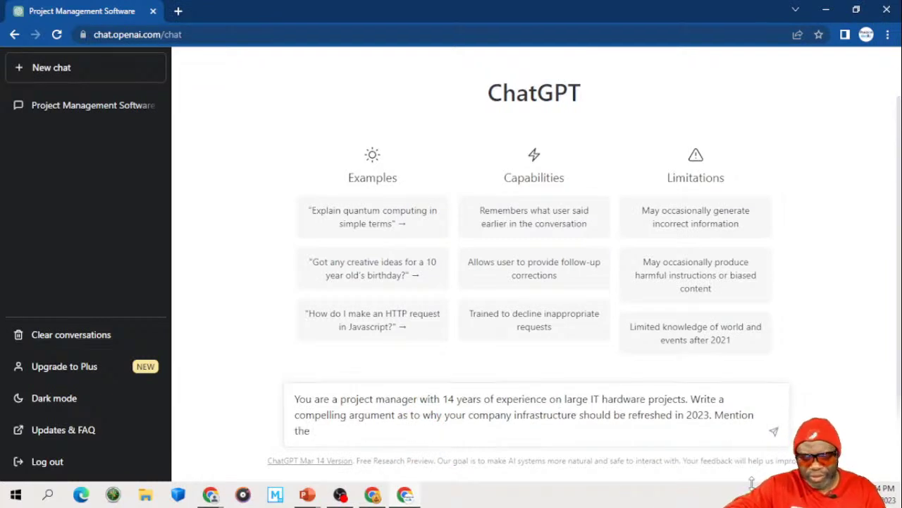
type("follwo")
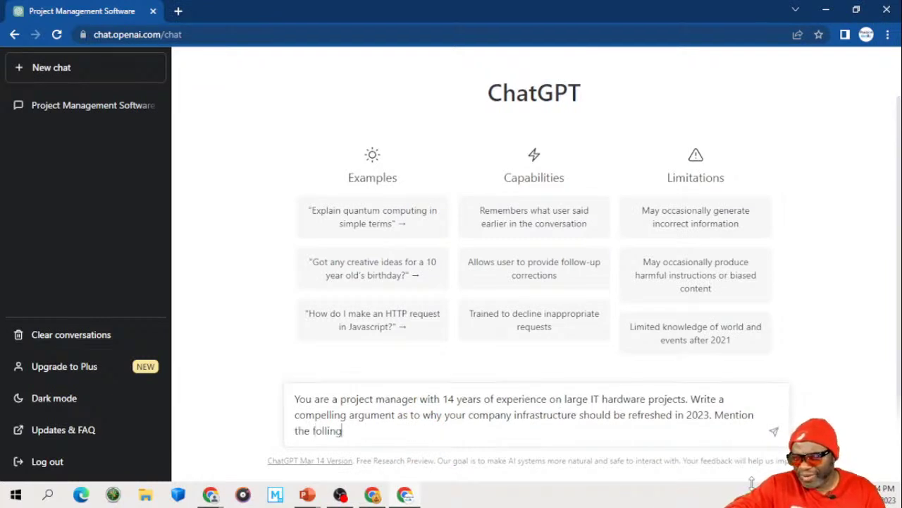
key("BackSpace")
key("BackSpace")
type("owing nam")
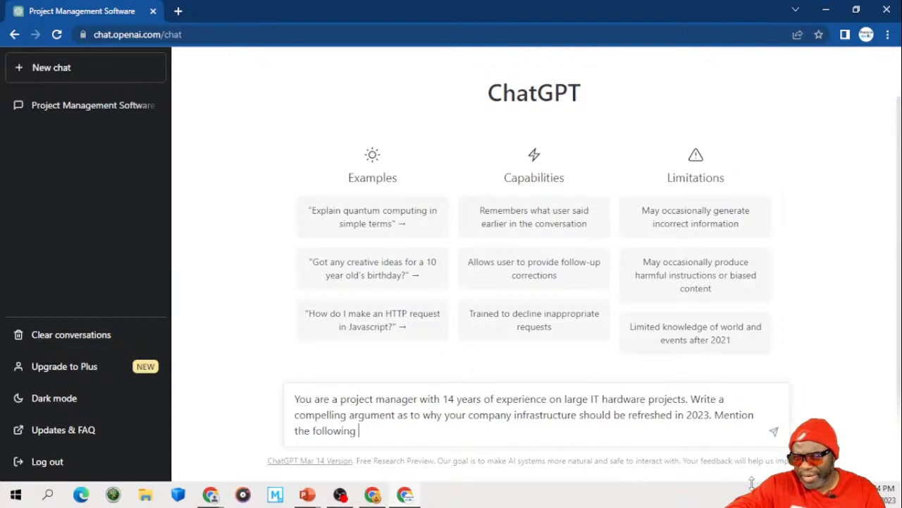
type("es in the a")
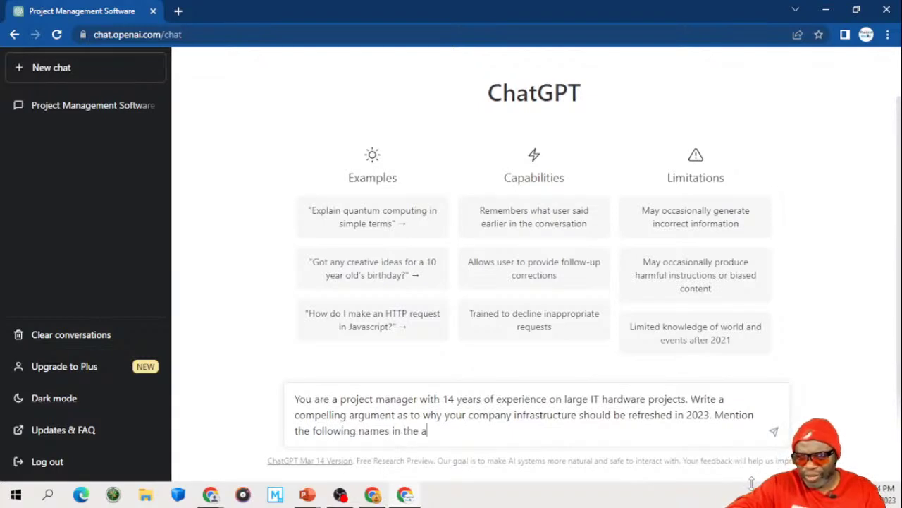
type("rgument: ")
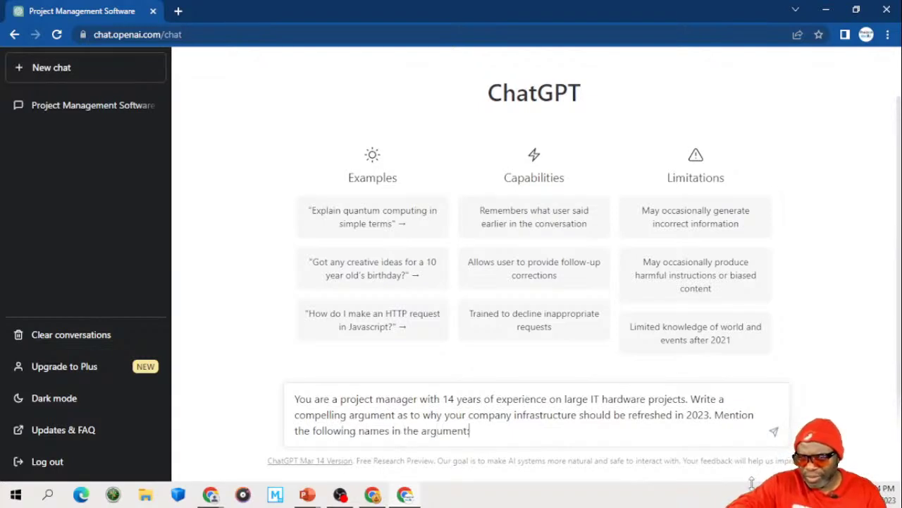
Step: List two stakeholders by title and surname (Dr. and Ms.), then "The CFO" with the CFO's name, followed by "and the"
type("Dr. Ric")
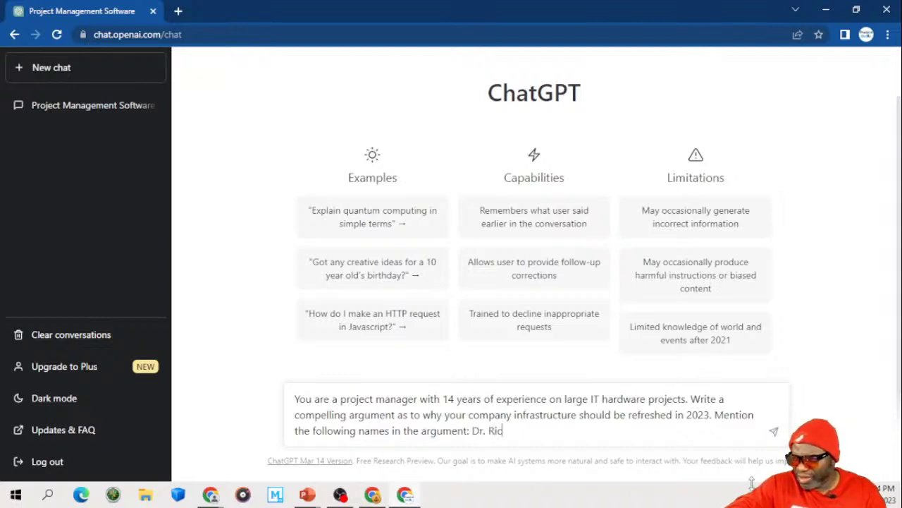
type("e, Ms. ")
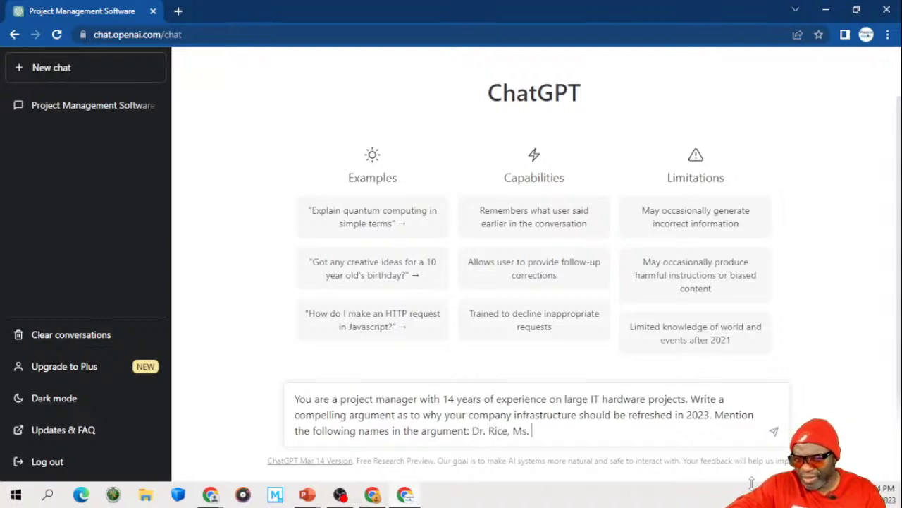
type("Blackm")
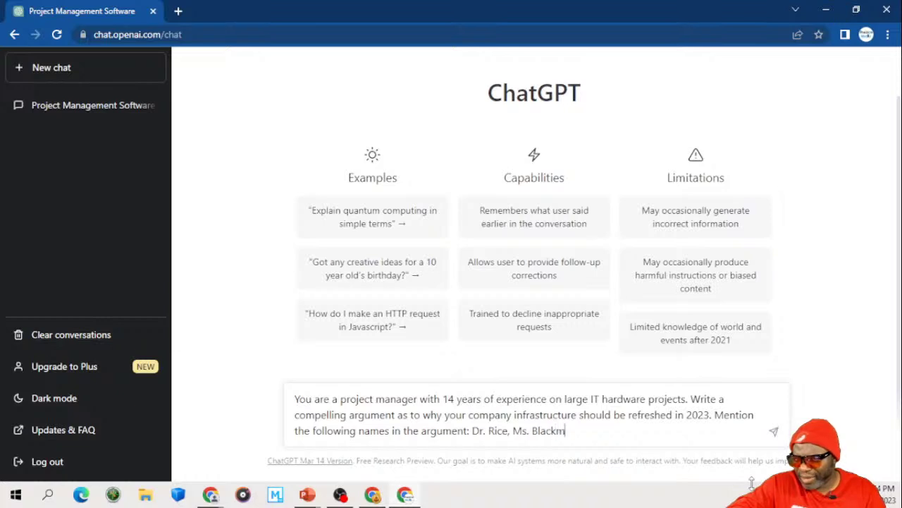
key("BackSpace")
type(", T")
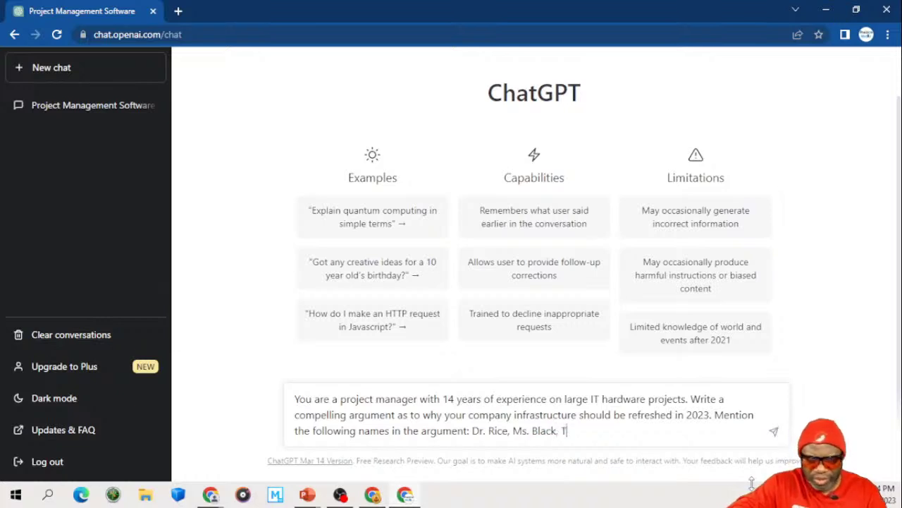
type("he CFO")
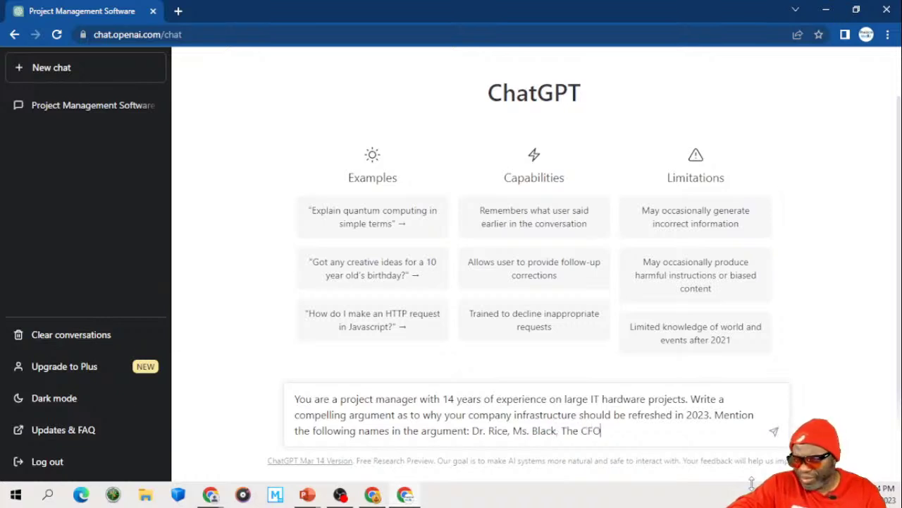
type(" HG Barn")
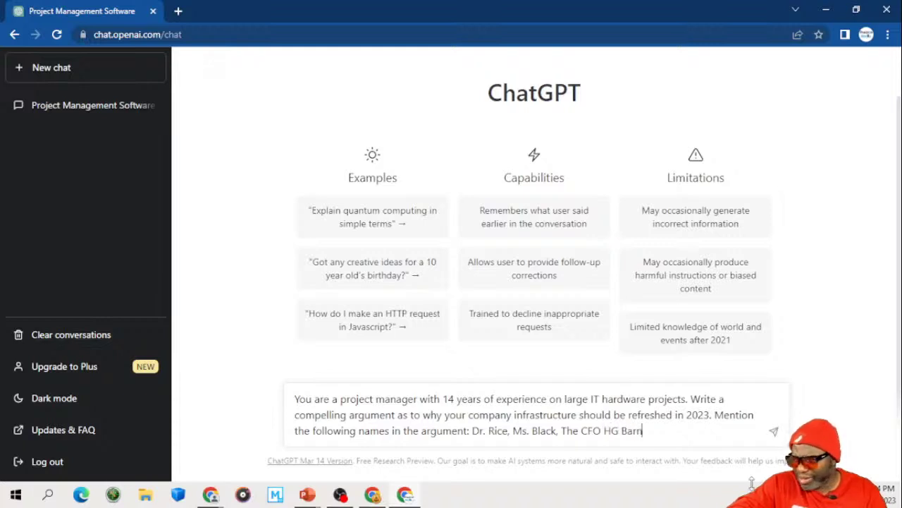
type("es and the ")
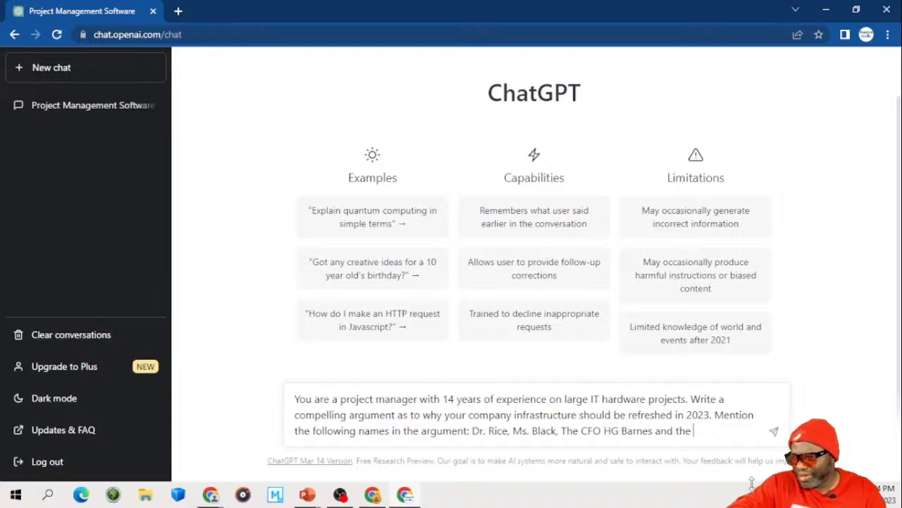
Step: Finish the stakeholder list in the prompt with "President of the company" followed by the president's title (Mr.) and surname, ending the sentence
type("President")
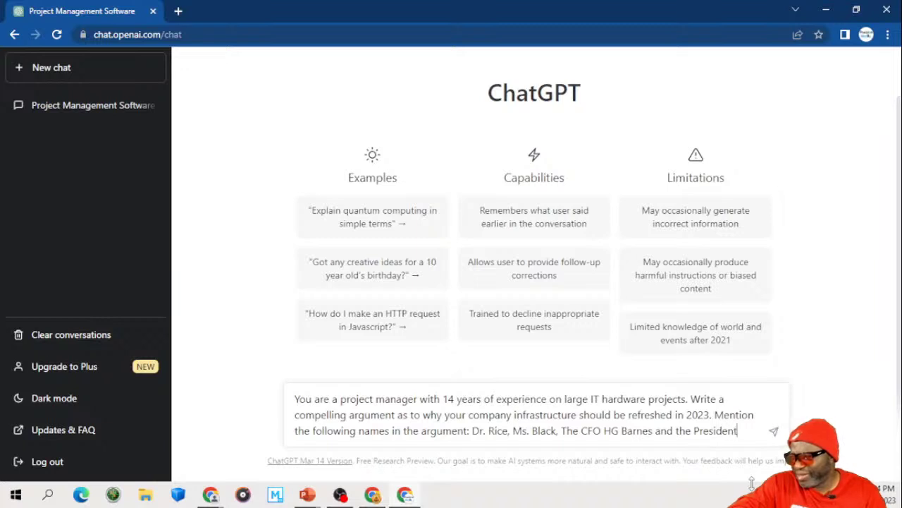
type(" of the compant")
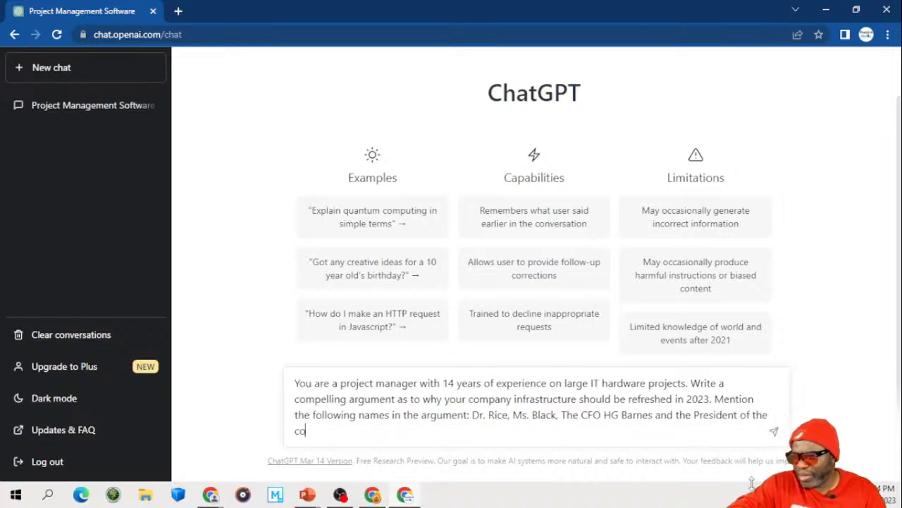
key("BackSpace")
key("BackSpace")
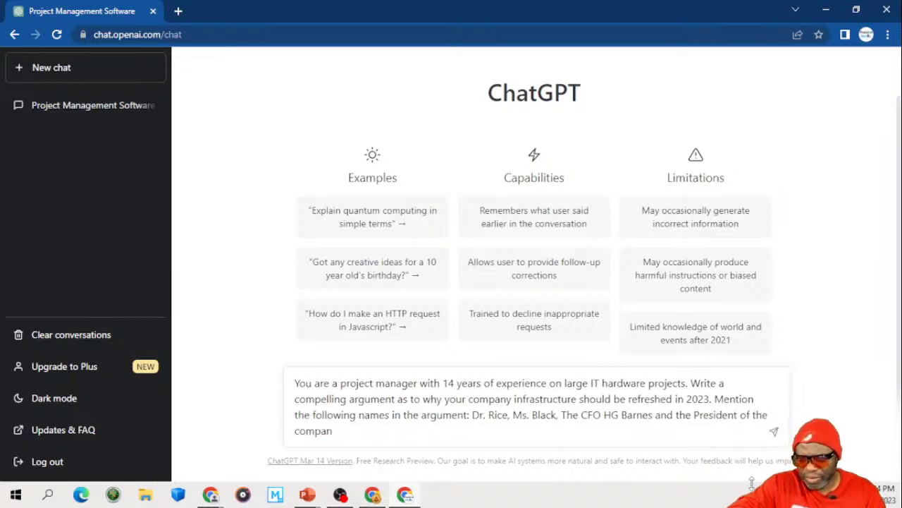
type("y M")
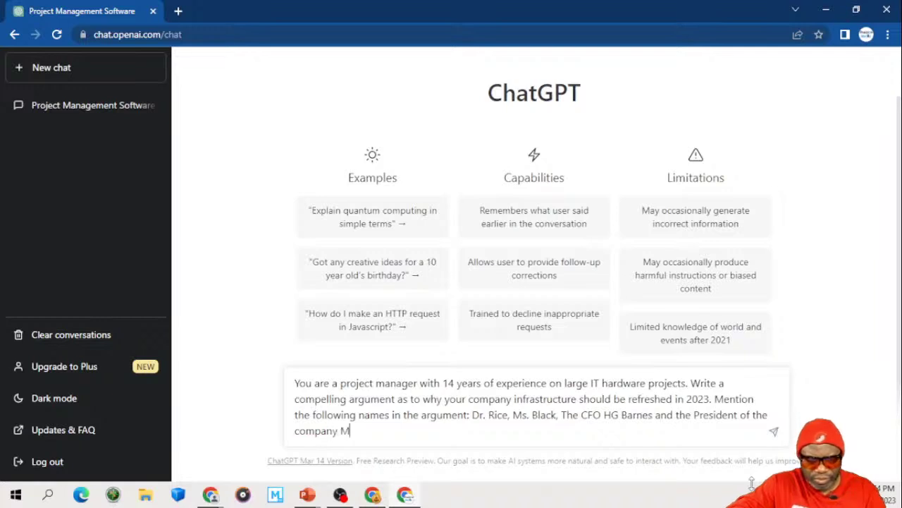
type("r. Koalic.")
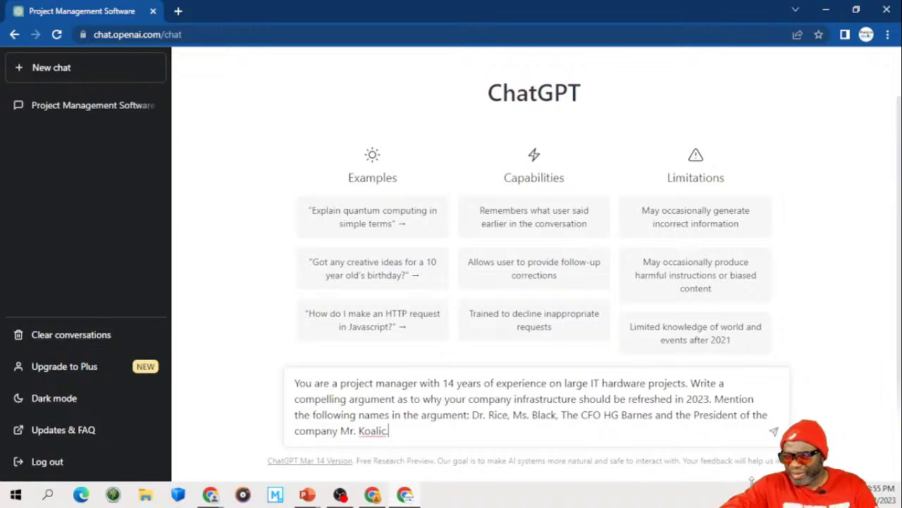
Step: Add the sentence "Make the response as robust as possible." to the end of the prompt
type(" Ne")
key("BackSpace")
key("BackSpace")
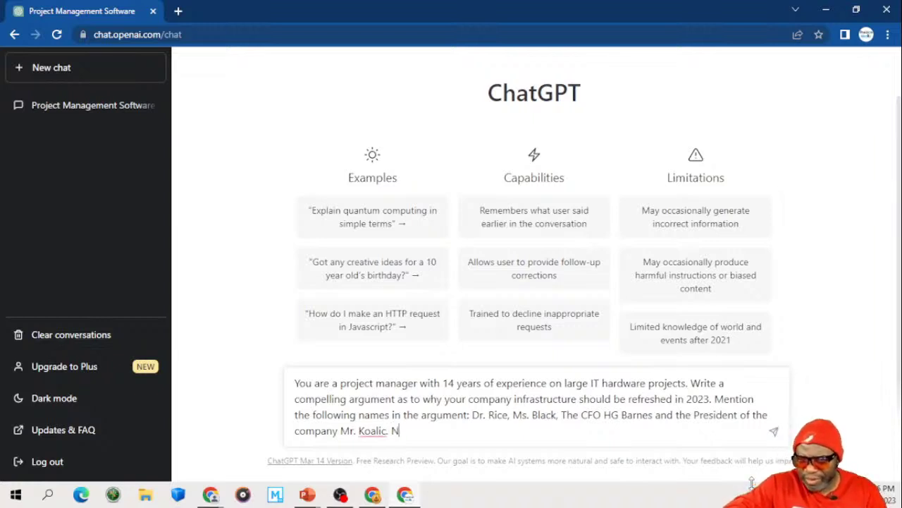
type("a")
key("BackSpace")
type("Make")
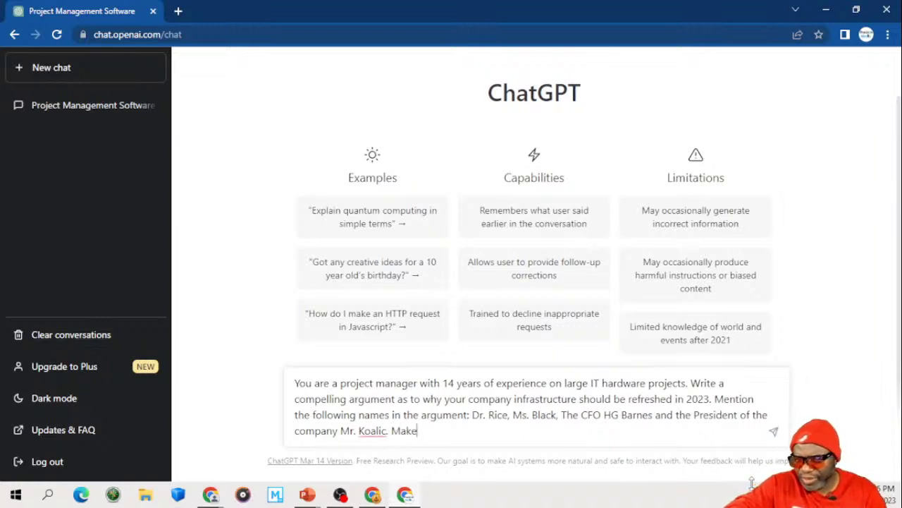
type(" the response ")
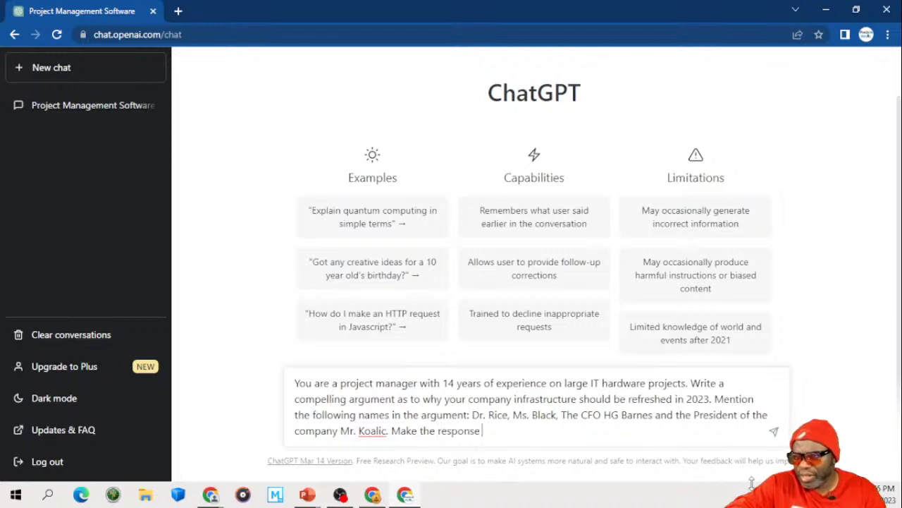
type("as robust ")
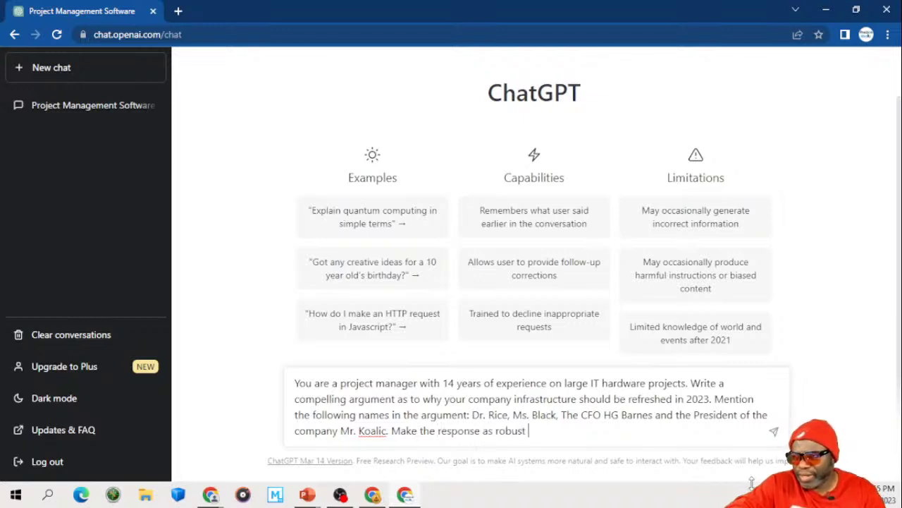
type("as possible.")
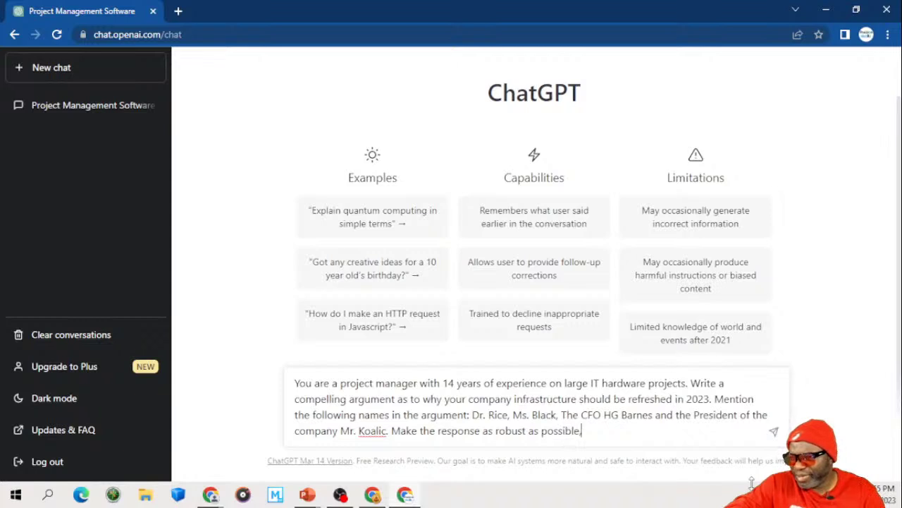
Step: Copy the complete prompt text for reuse and submit the prompt to generate the infrastructure refresh argument
key("ctrl+a")
key("ctrl+c")
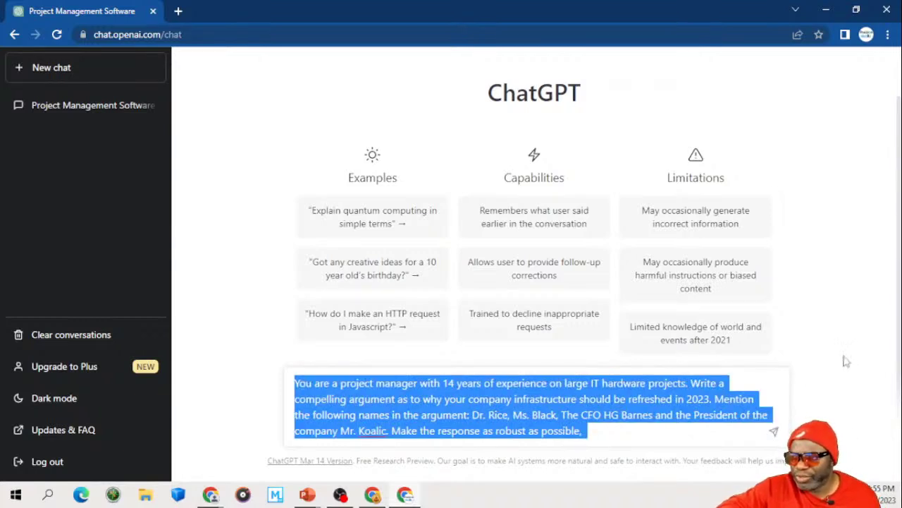
key("Right")
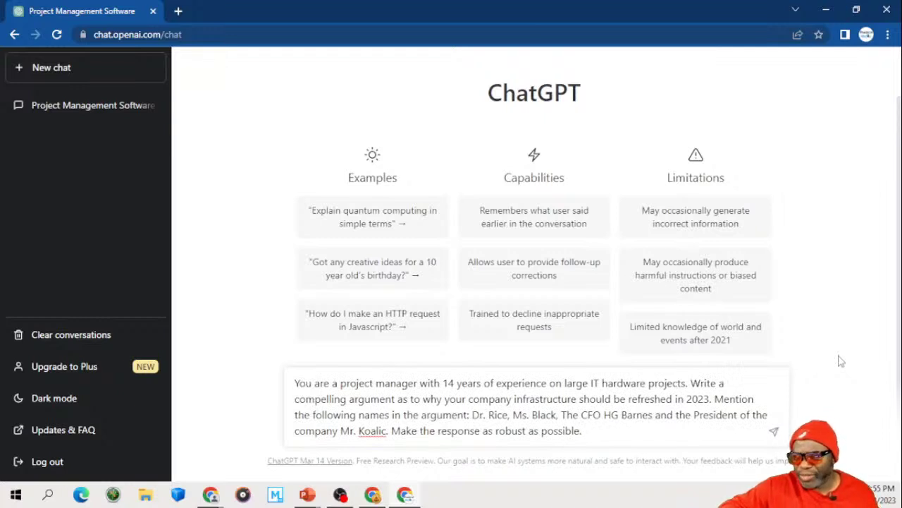
key("Return")
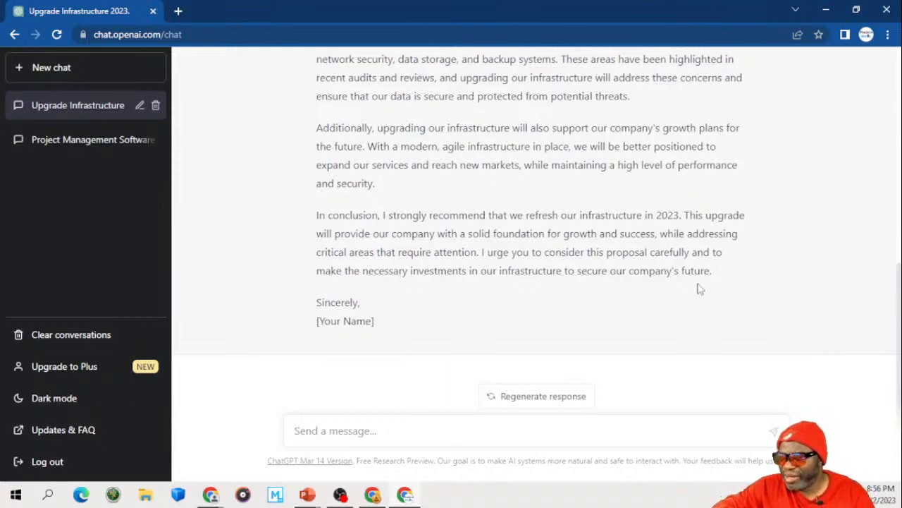
Step: Paste the copied prompt as a new message, keeping only "You are a project manager with 14 years of experience on large IT hardware projects."
scroll(699, 286, "up", 1)
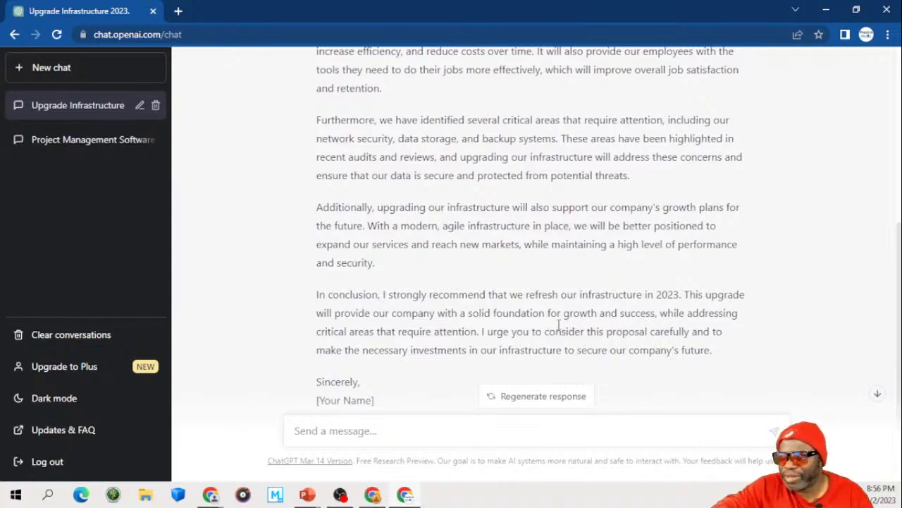
scroll(559, 324, "up", 4)
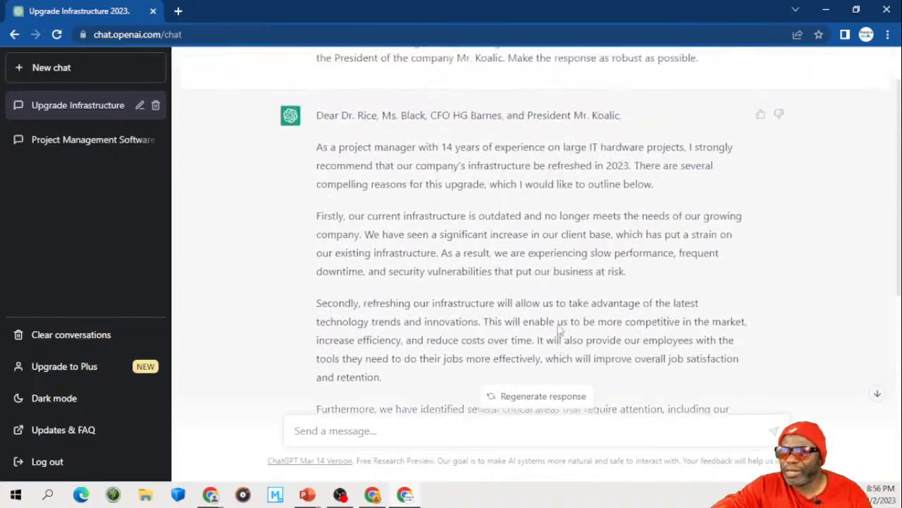
scroll(559, 327, "up", 1)
scroll(560, 325, "down", 4)
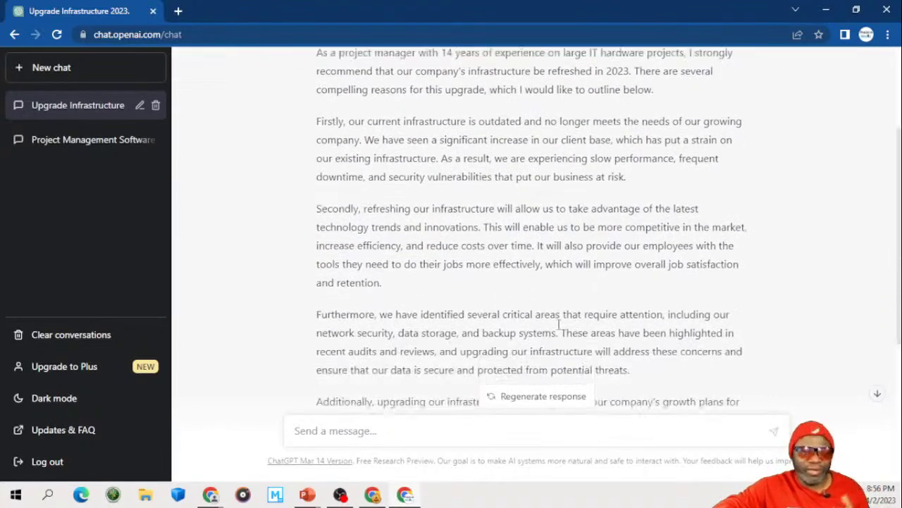
scroll(559, 325, "down", 3)
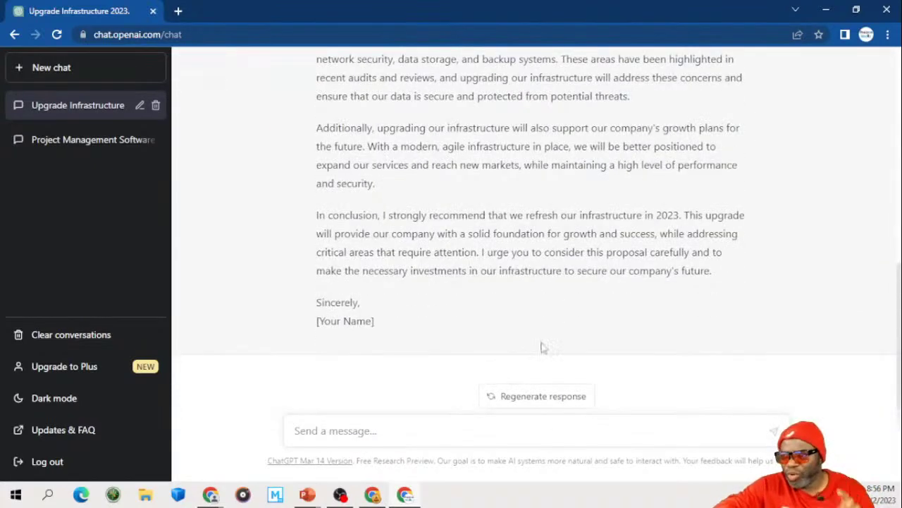
left_click(429, 430)
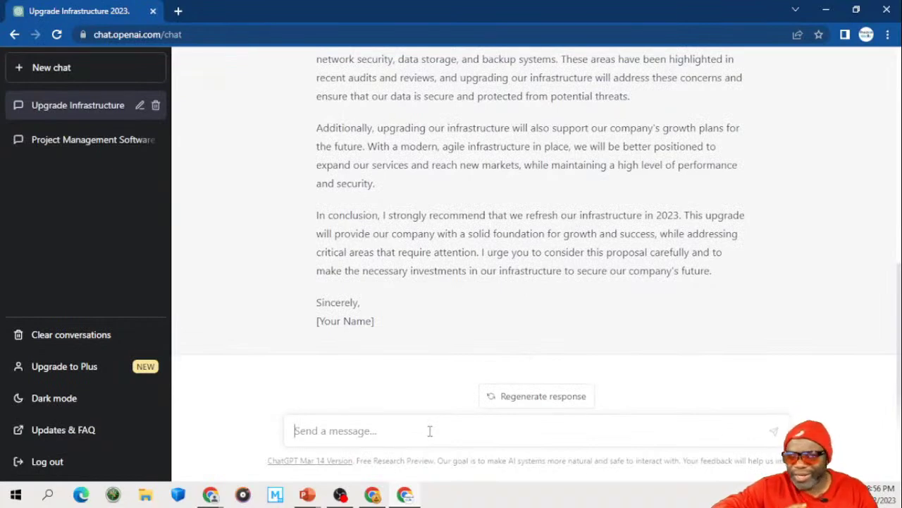
key("ctrl+v")
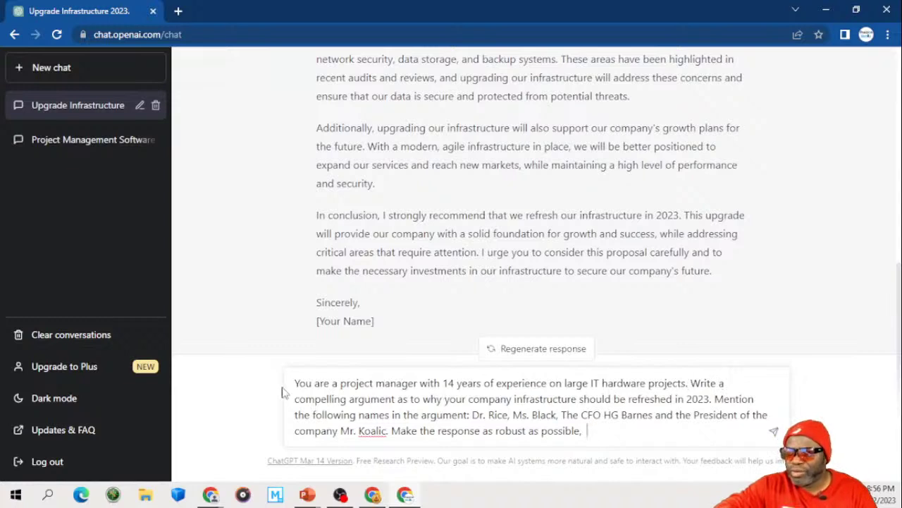
left_click_drag(690, 383, 731, 436)
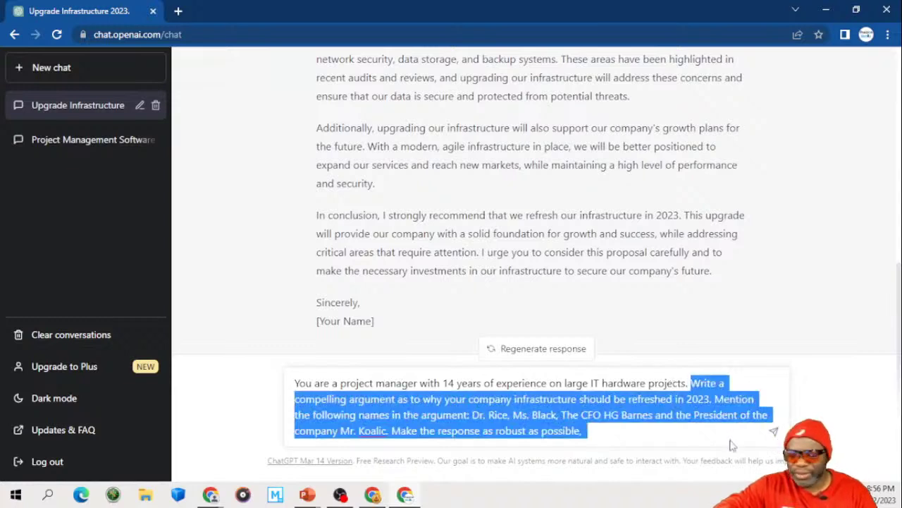
key("BackSpace")
Step: Continue the new prompt with "Build a compelling argument in tabular view showing the pros"
type("Build ")
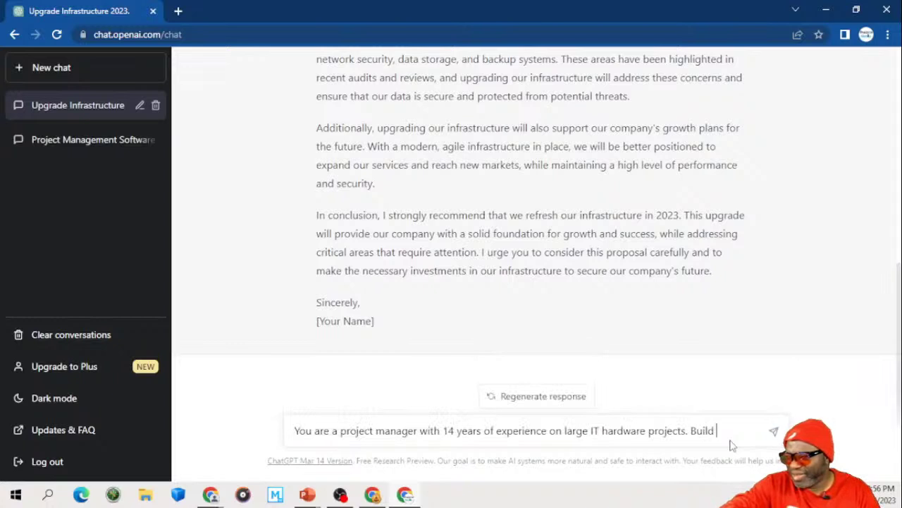
type("a co")
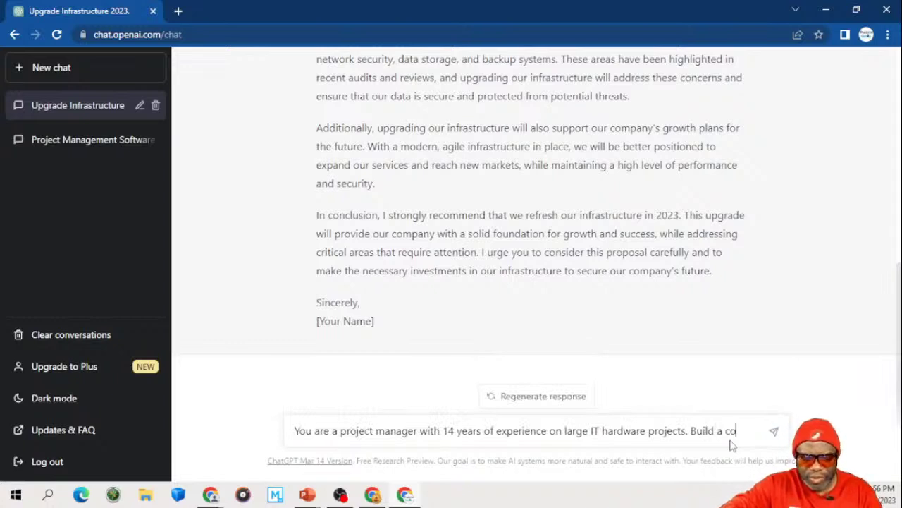
type("mpelling ")
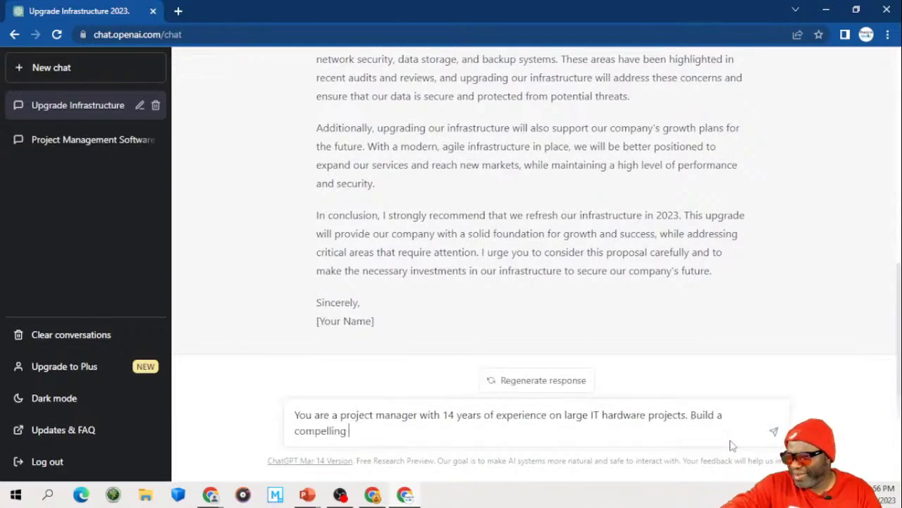
type("argumen")
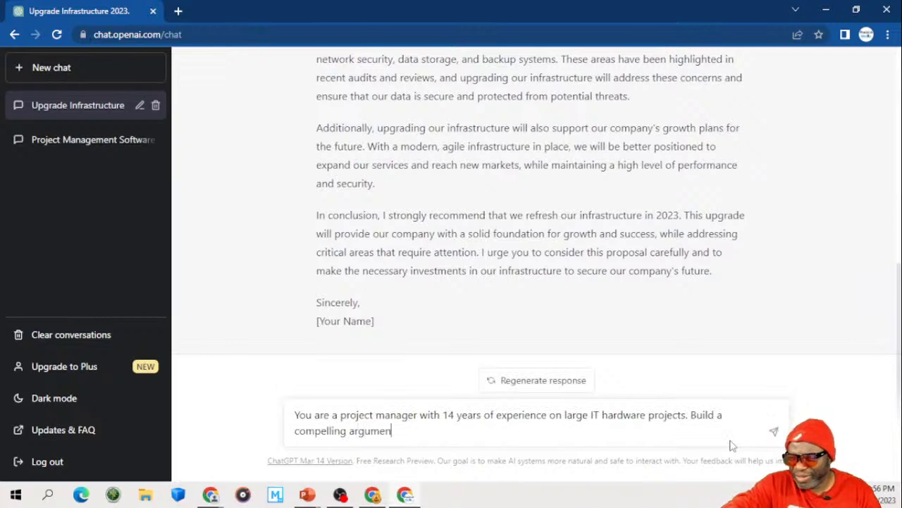
type("t in ")
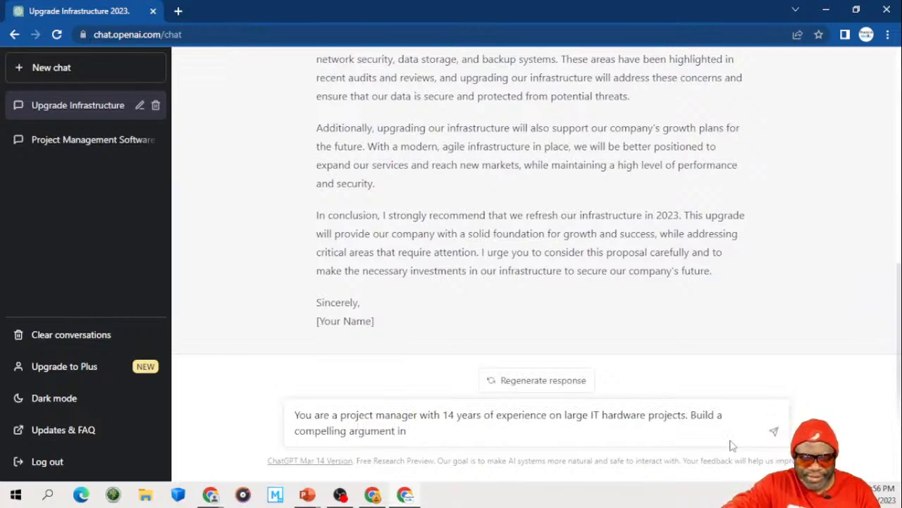
type("tabular vi")
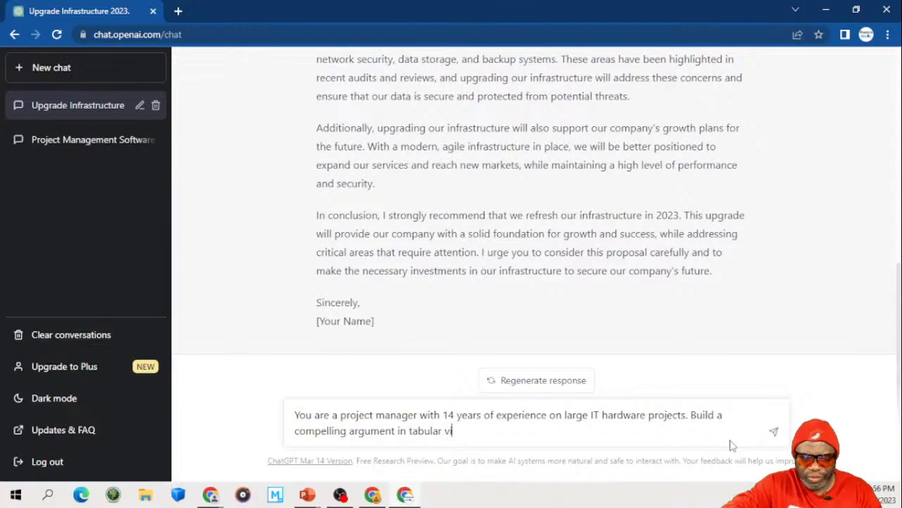
type("ew showing the pros")
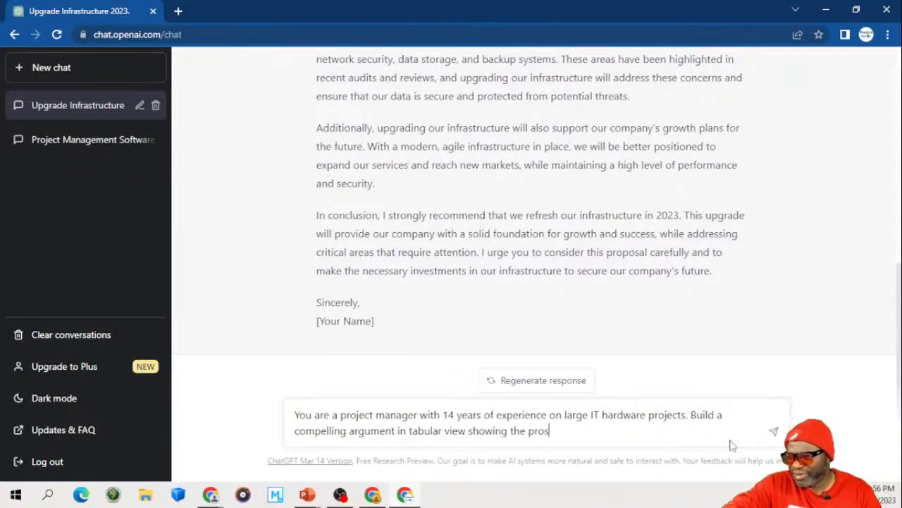
Step: Complete the tabular request with "and the cons of a hardware and software upgrade."
type(" and the con")
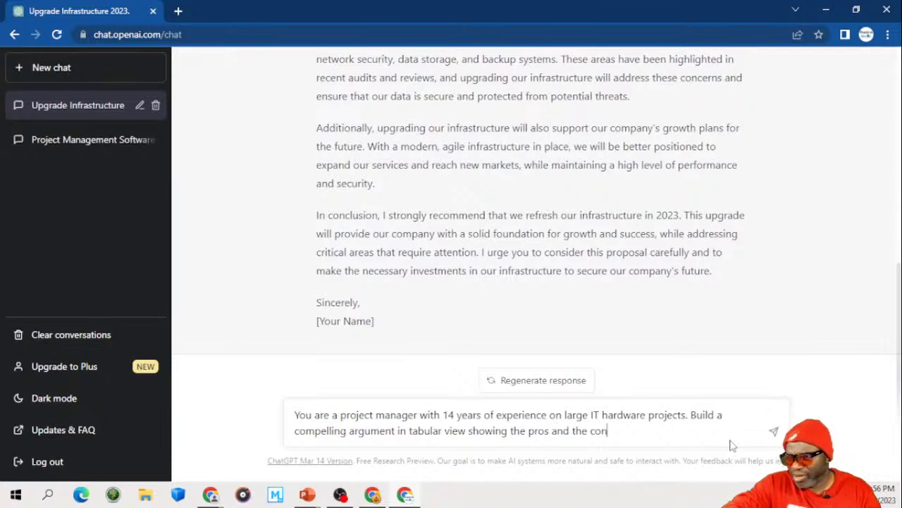
type("s of a ")
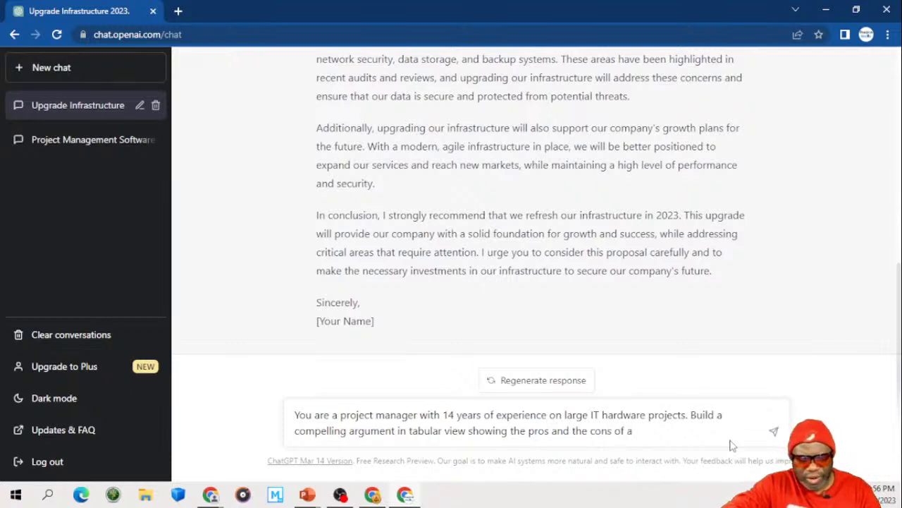
type("hardwar")
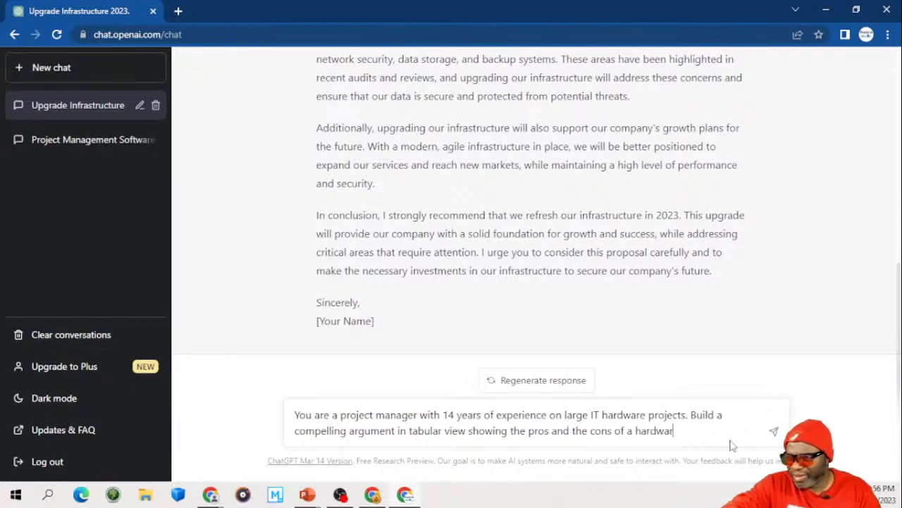
type("e and so")
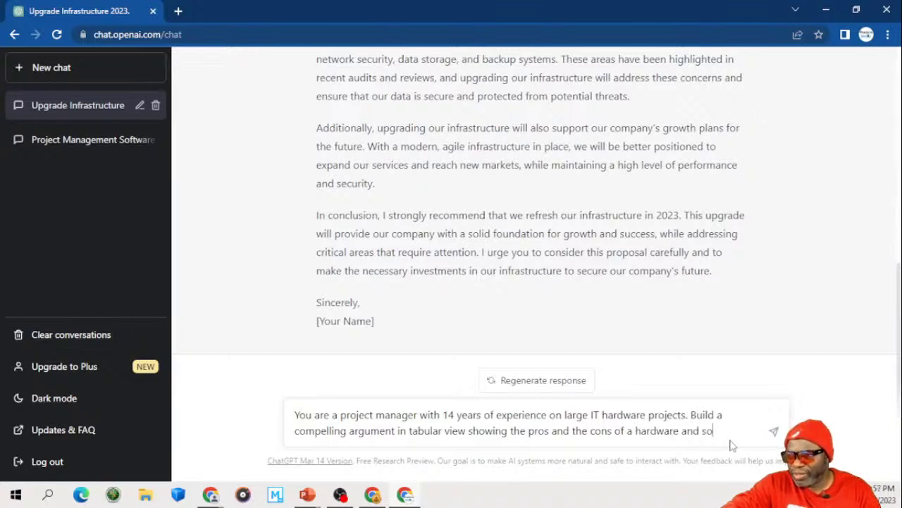
type("ftware u")
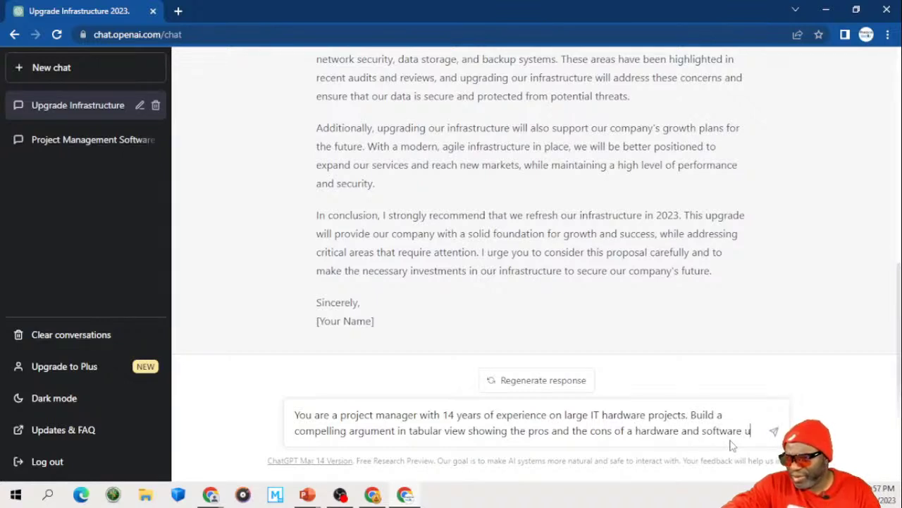
type("pgrade.")
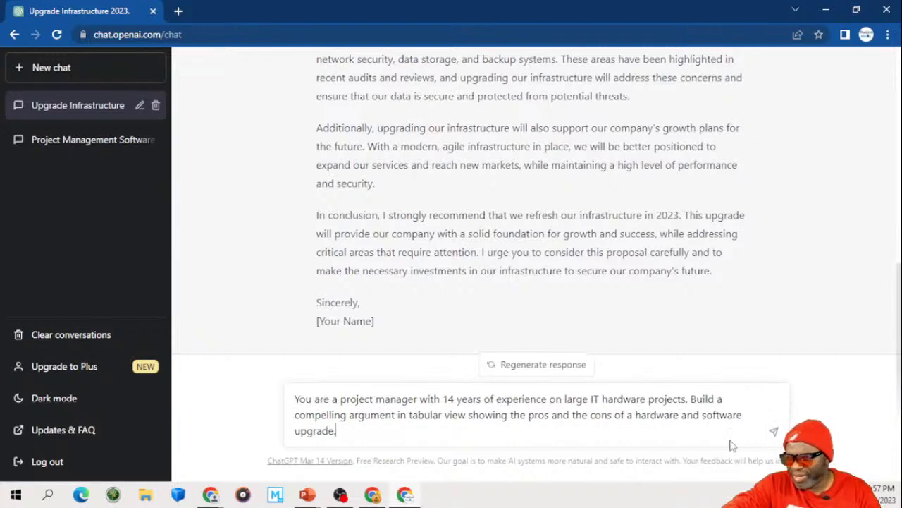
Step: Add "Include the cost benefit analysis in a separate field." to the prompt and submit it
type(" Inclu")
type("de ")
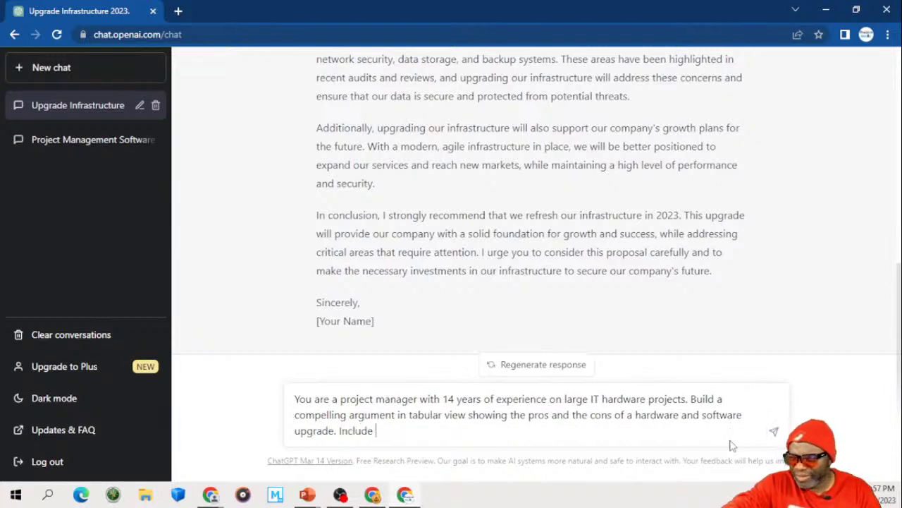
type("the cost benefit ana")
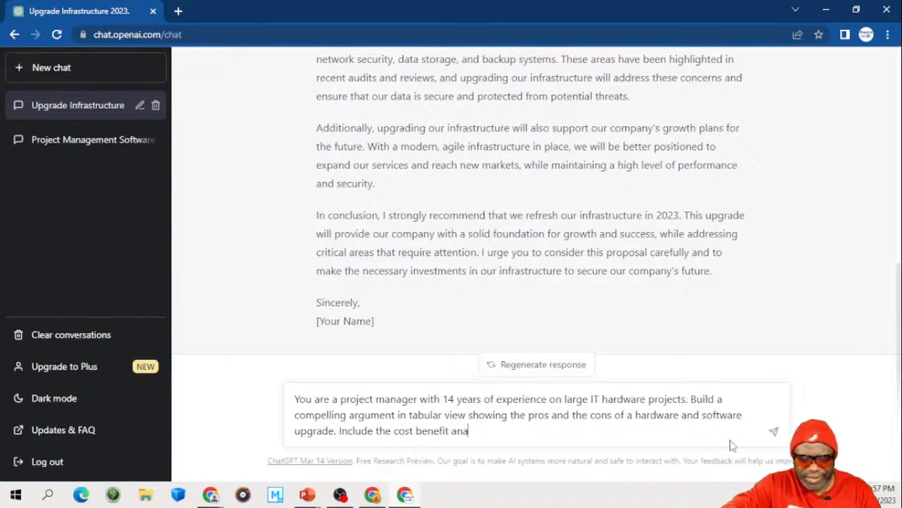
type("lysis in a s")
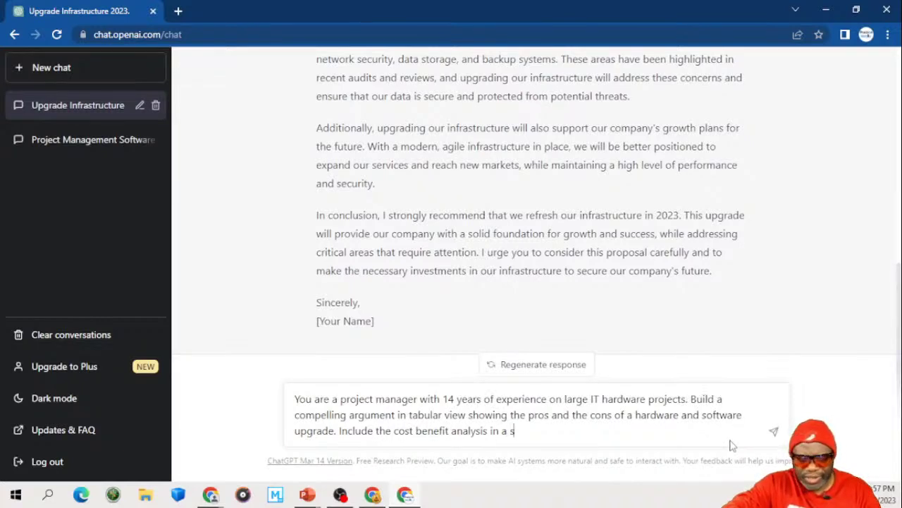
type("eparate fi")
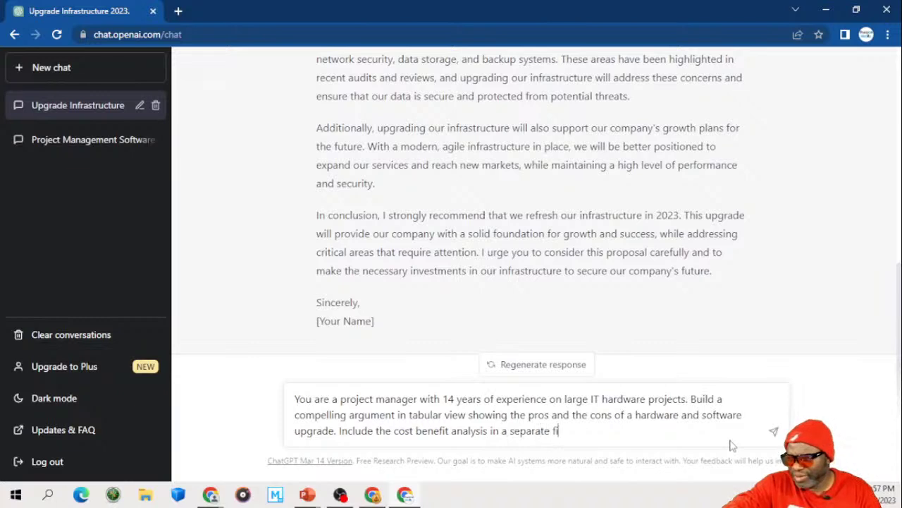
type("eld.")
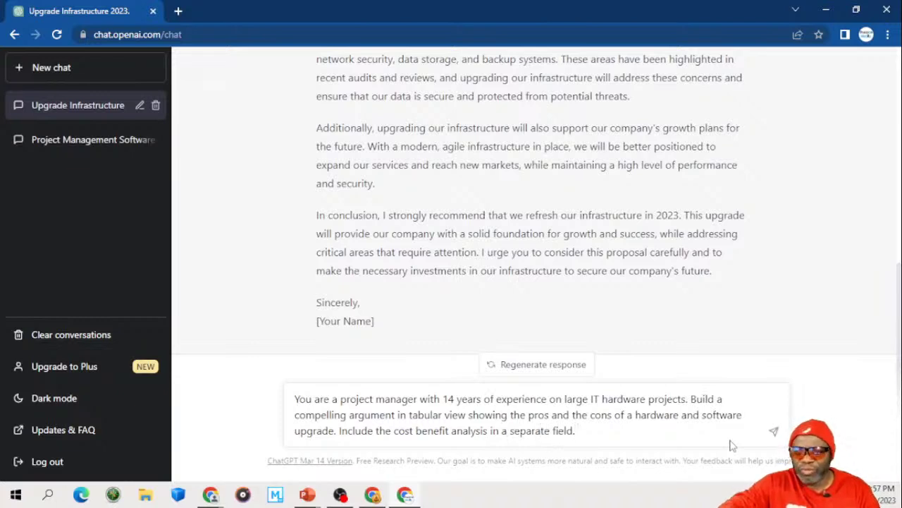
key("Return")
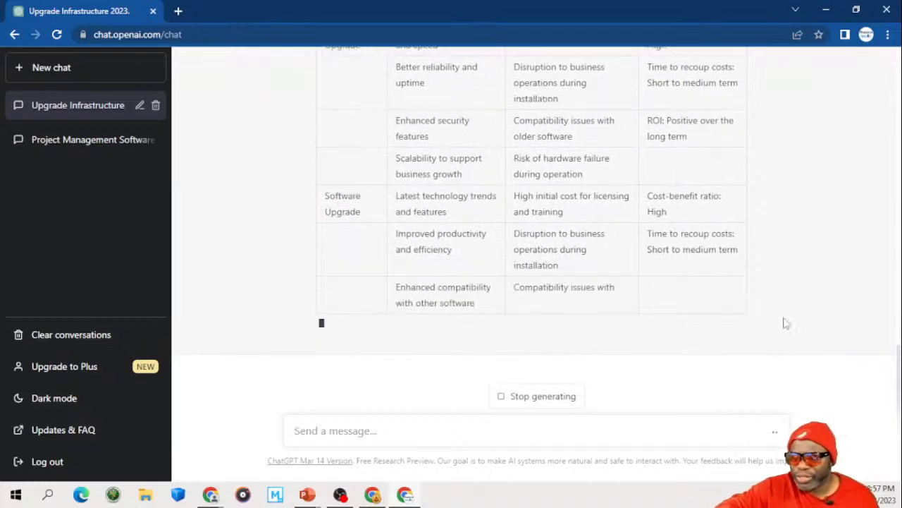
Step: Review the generated table of pros, cons and cost benefit analysis for the hardware and software upgrade, including its closing summary
scroll(616, 274, "up", 1)
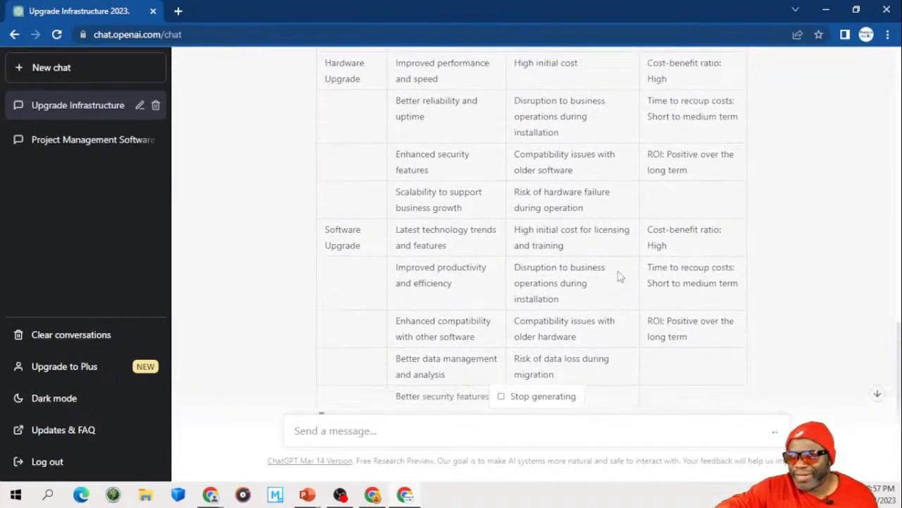
scroll(619, 277, "up", 2)
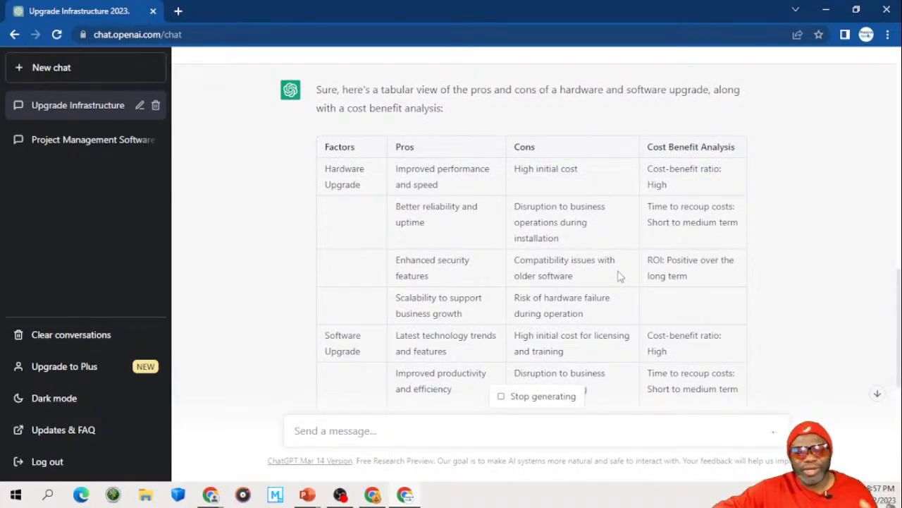
scroll(619, 276, "down", 1)
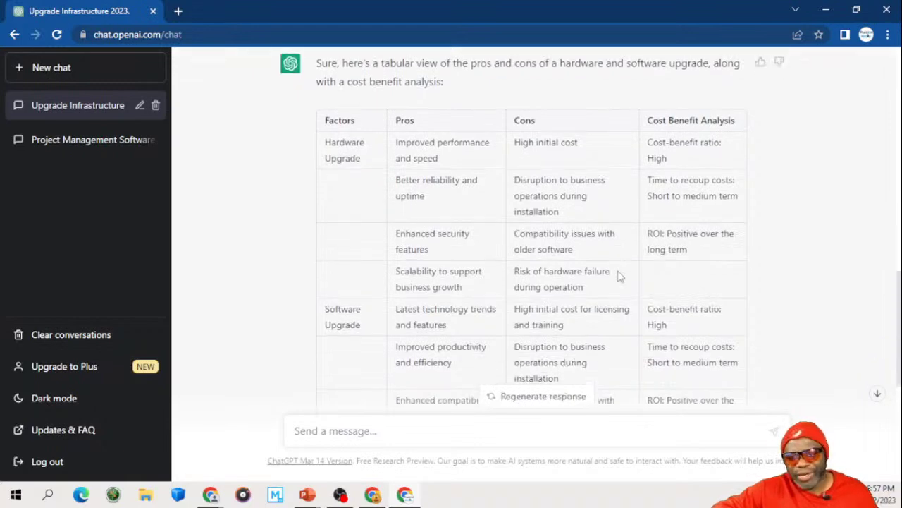
scroll(619, 276, "down", 2)
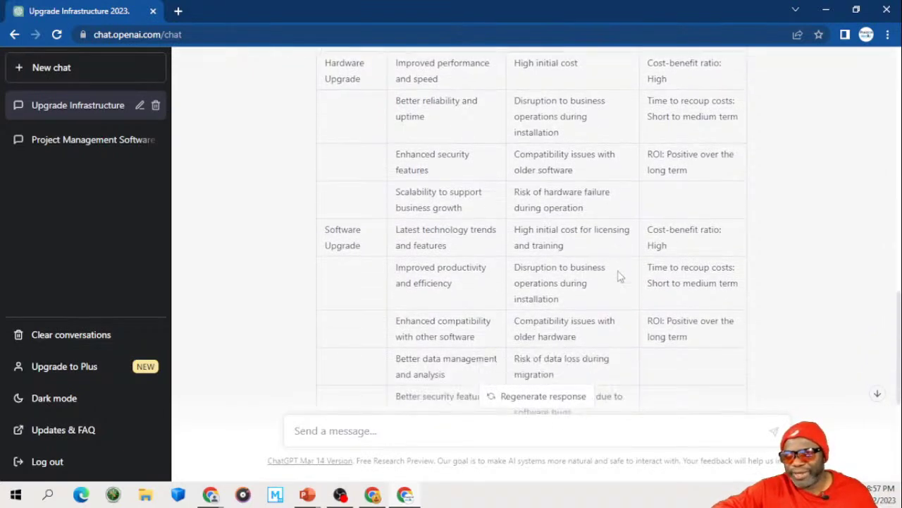
scroll(619, 276, "down", 2)
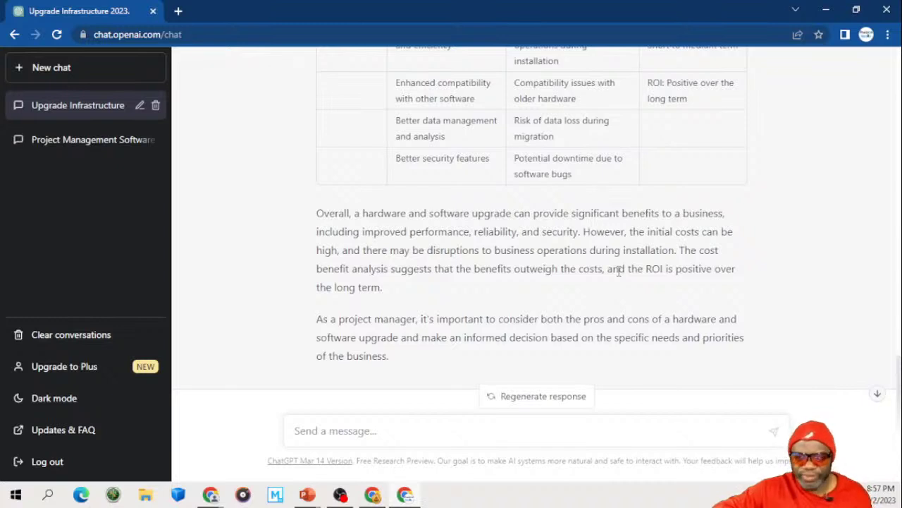
scroll(619, 270, "up", 2)
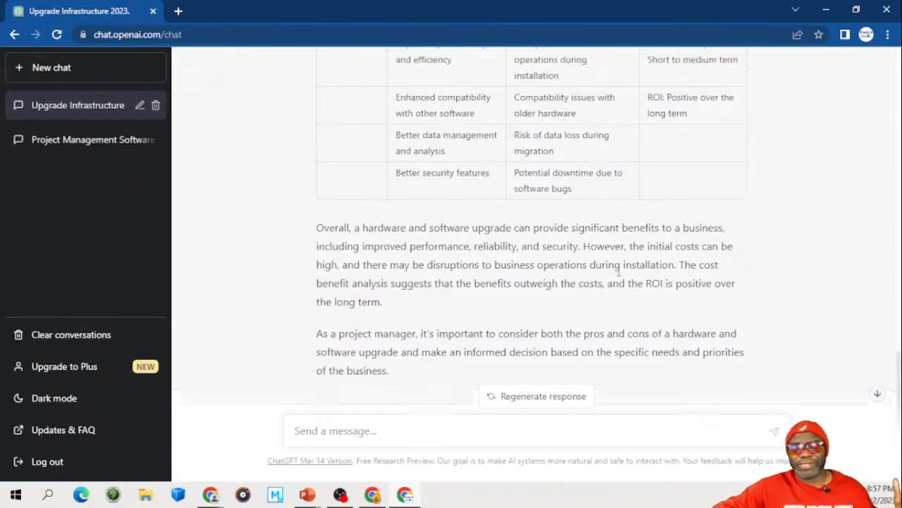
scroll(619, 276, "up", 3)
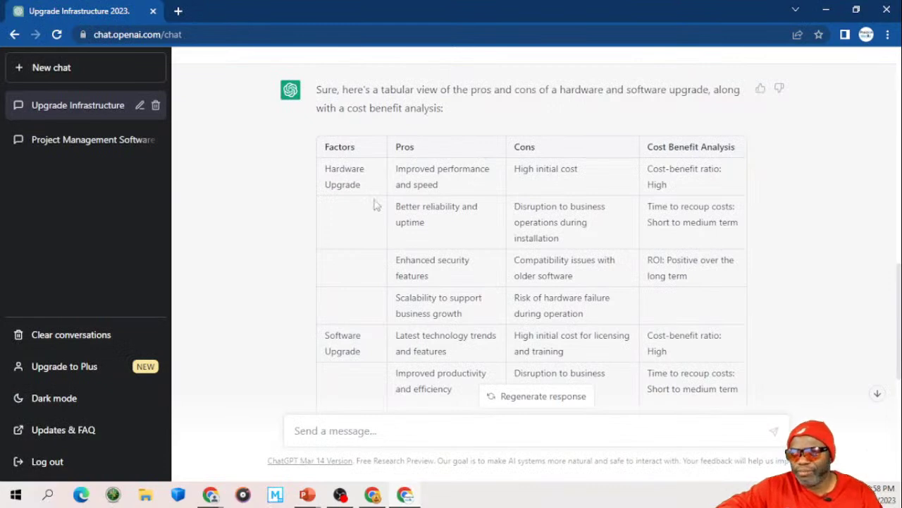
left_click(877, 392)
left_click(494, 428)
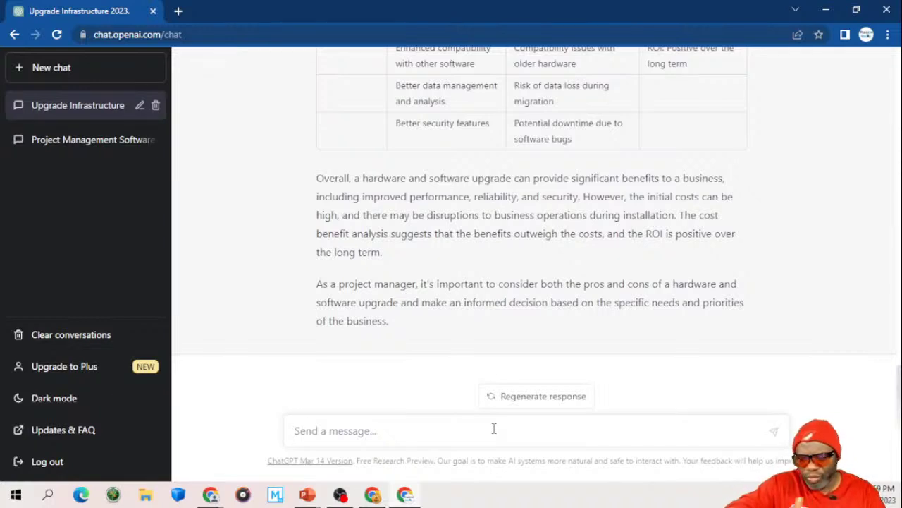
type("Create")
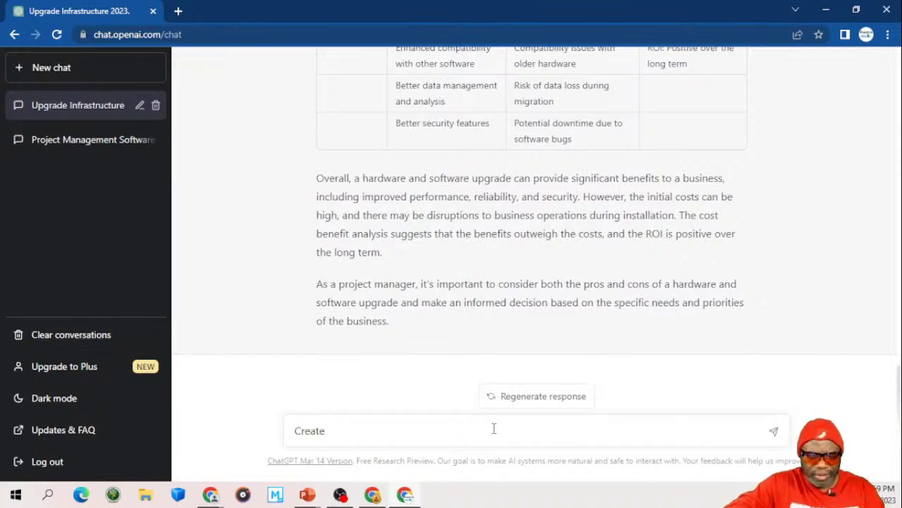
type(" a backlog")
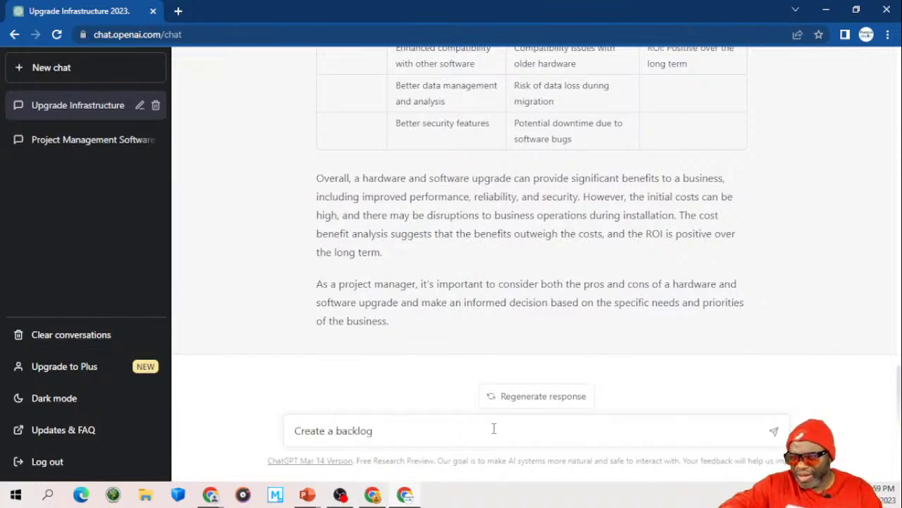
left_click(294, 430)
type("Write a compelling argument as to why your company infrastructure should be refreshed in 2023. Mention the following names in the argument: Dr. Rice, Ms. Black, The CFO HG Barnes and the President of the company Mr. Koalic. Make the response as robust as possible.")
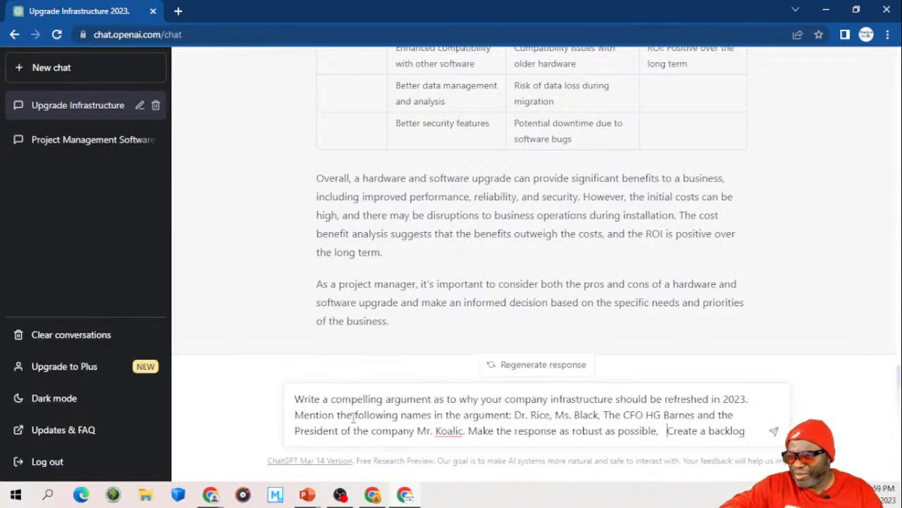
left_click(295, 399)
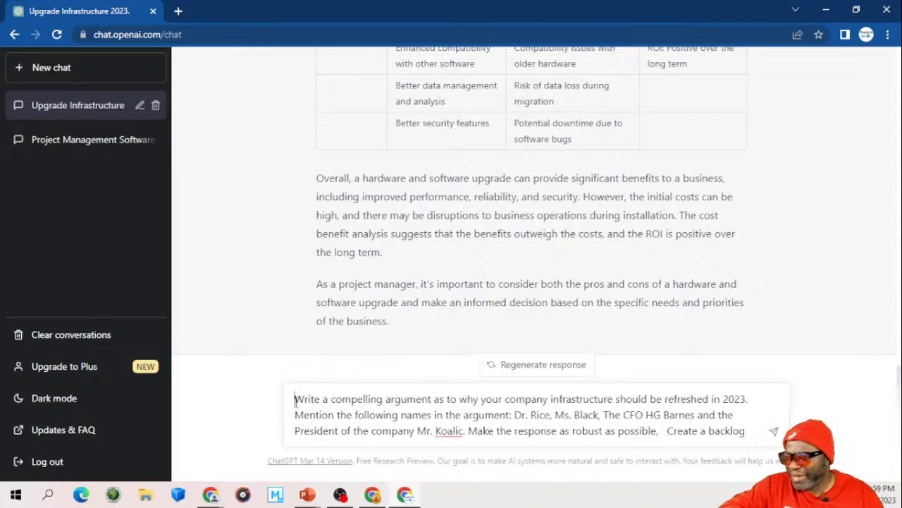
left_click_drag(295, 400, 464, 416)
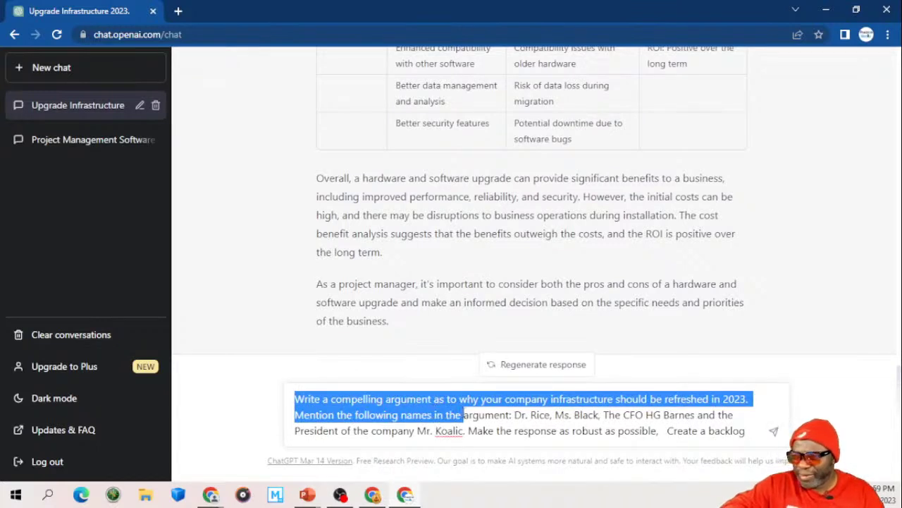
key("ctrl+a")
Step: Replace the message draft with a new prompt beginning "You are a Portfolio manager trying to make a case for"
type("You are")
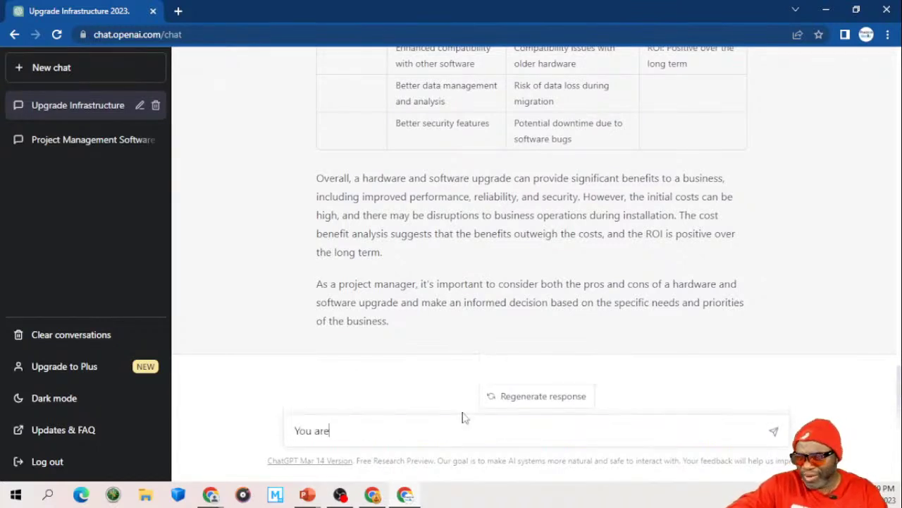
type(" a")
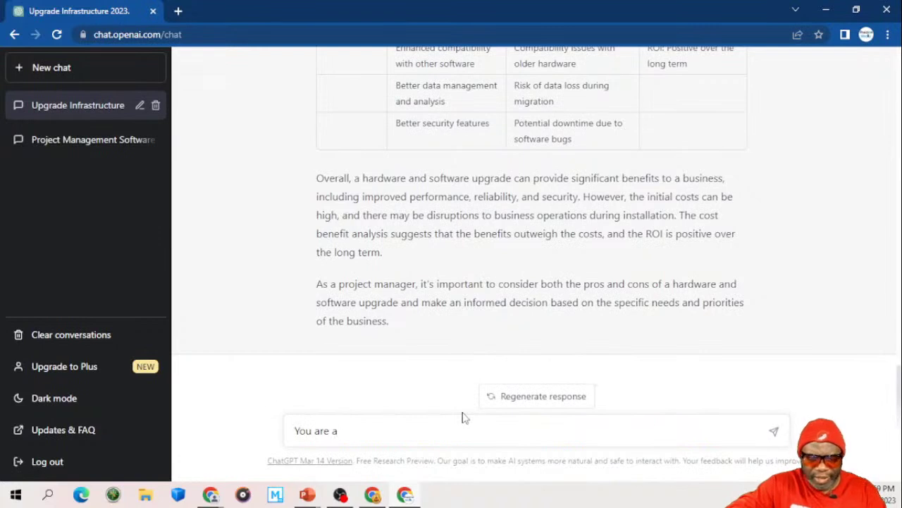
type(" Pro")
key("BackSpace")
key("BackSpace")
type("o")
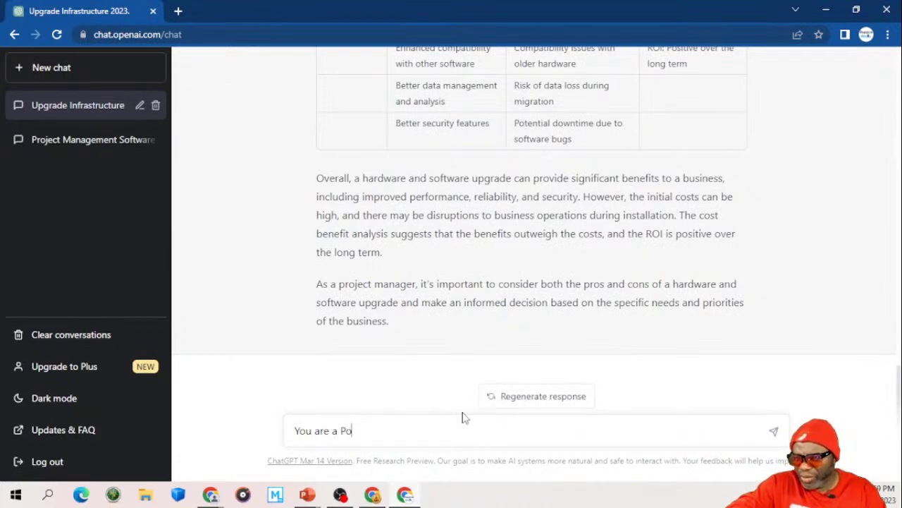
type("rtfol")
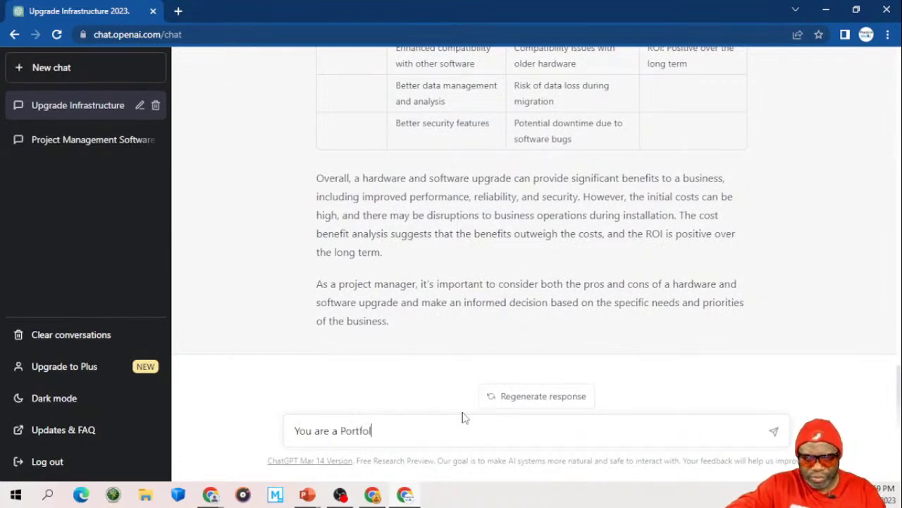
type("io mnage")
key("BackSpace")
key("BackSpace")
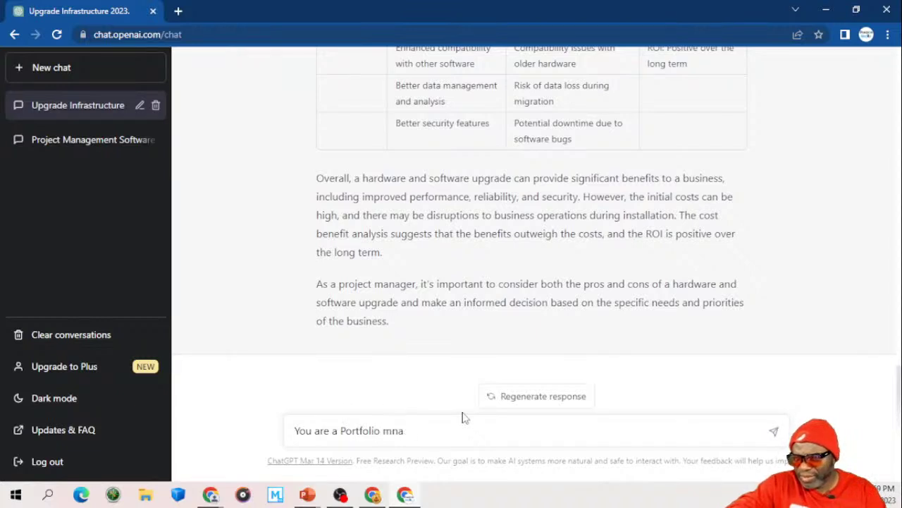
key("BackSpace")
key("BackSpace")
type("anager try")
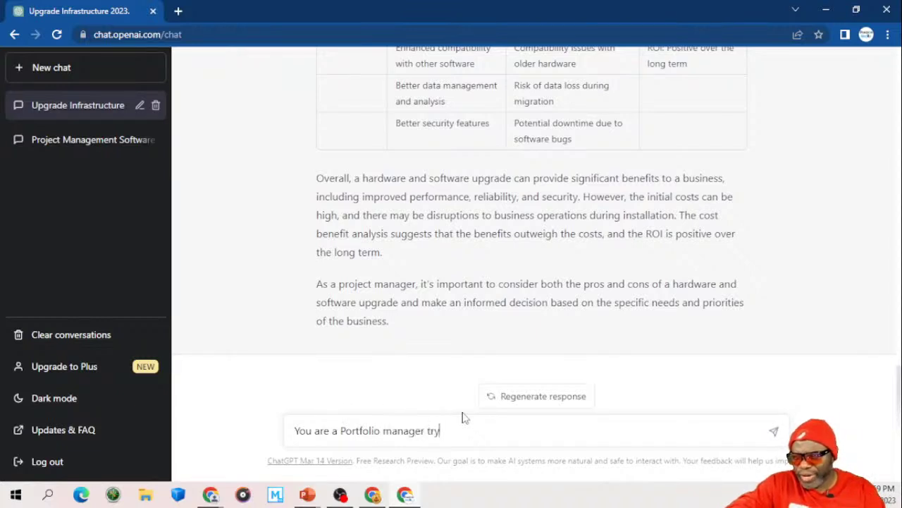
type("ing to make a c")
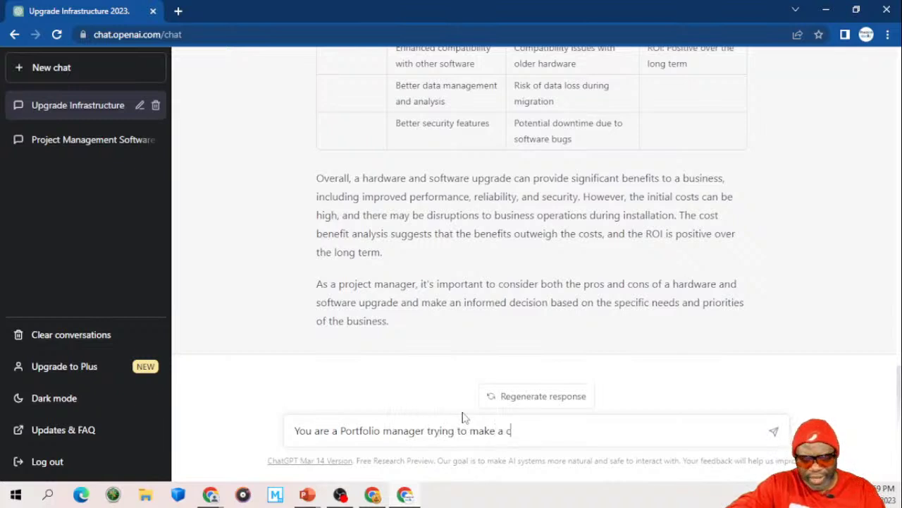
type("ase for")
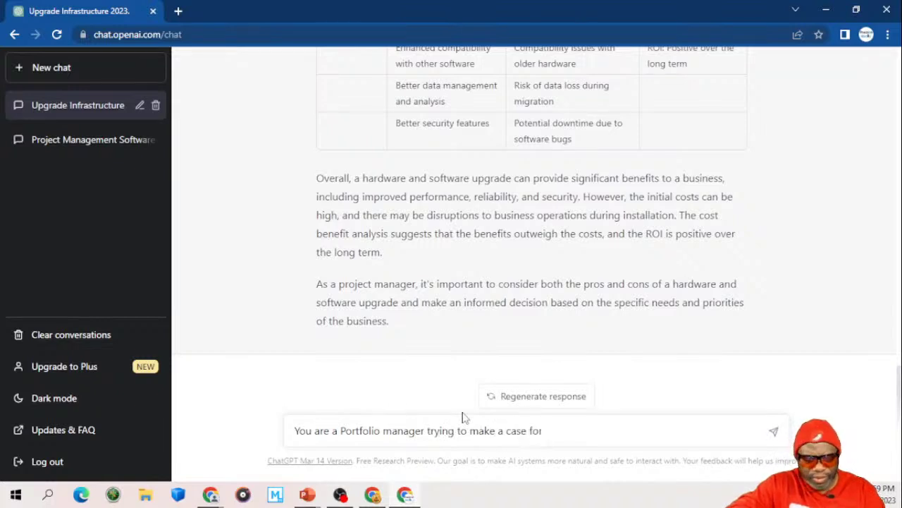
Step: Complete the prompt's opening sentence with "a hardware and software refresh for all infrastructure and windows."
type(" a har")
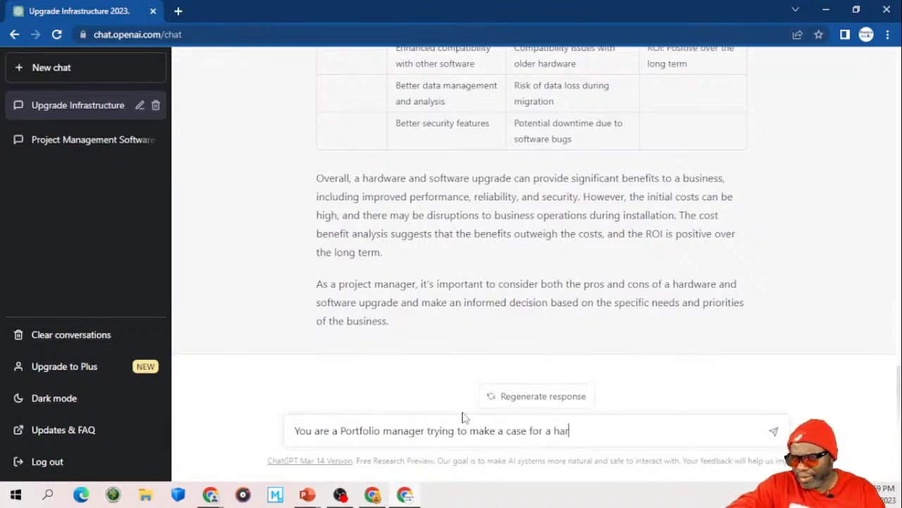
type("dware and sof")
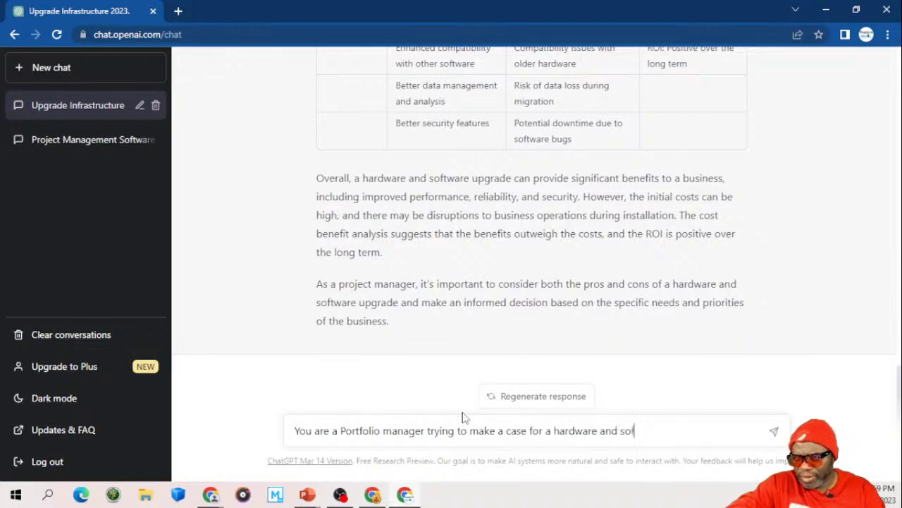
type("tware re")
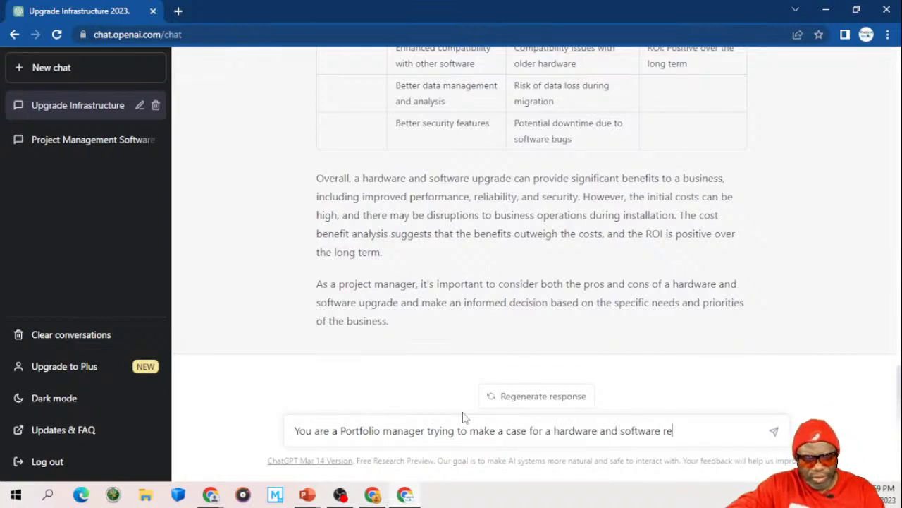
type("fresh for")
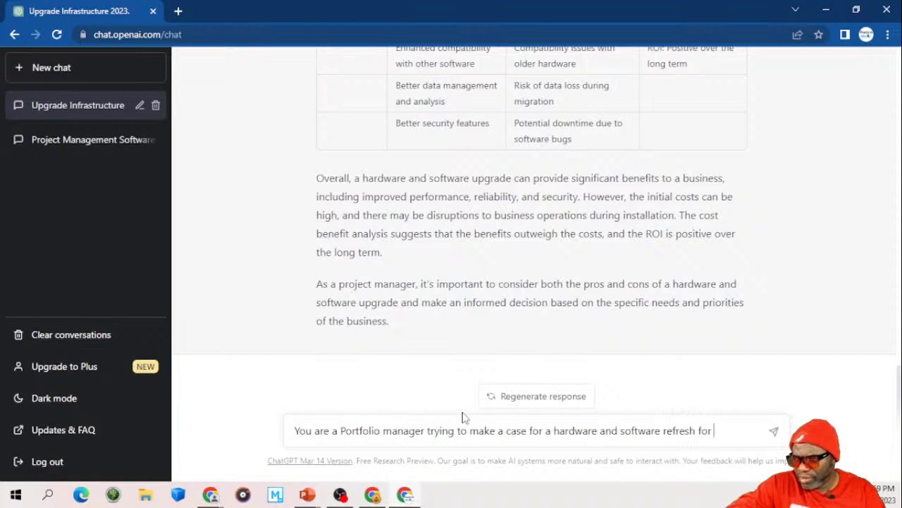
type(" all infrastr")
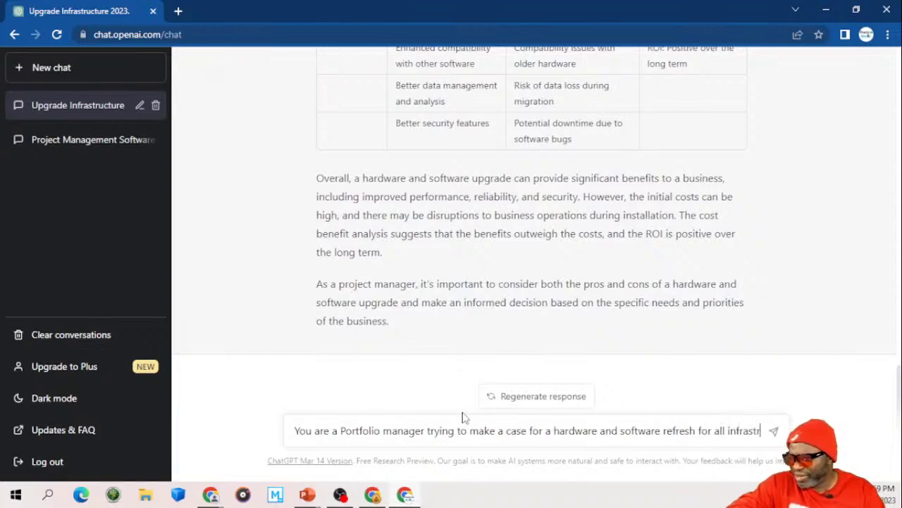
type("uct")
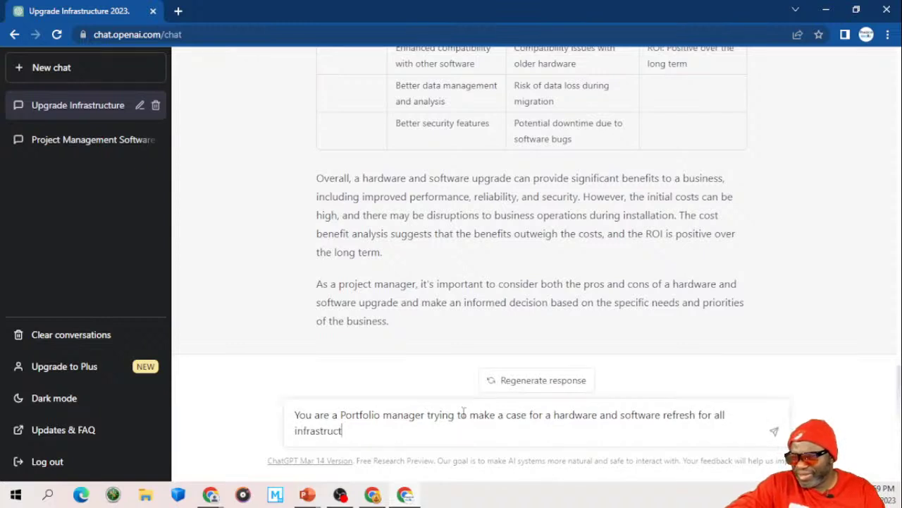
type("ure and windoe")
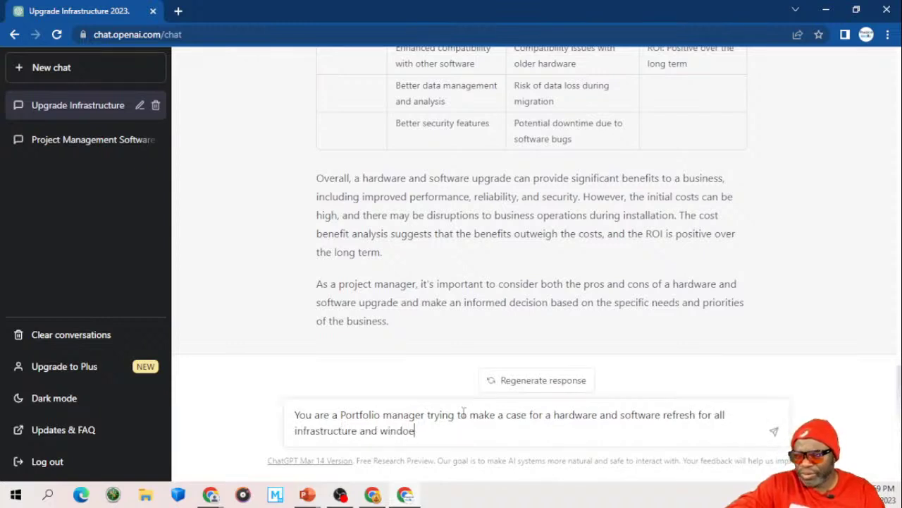
key("BackSpace")
type("ws. ")
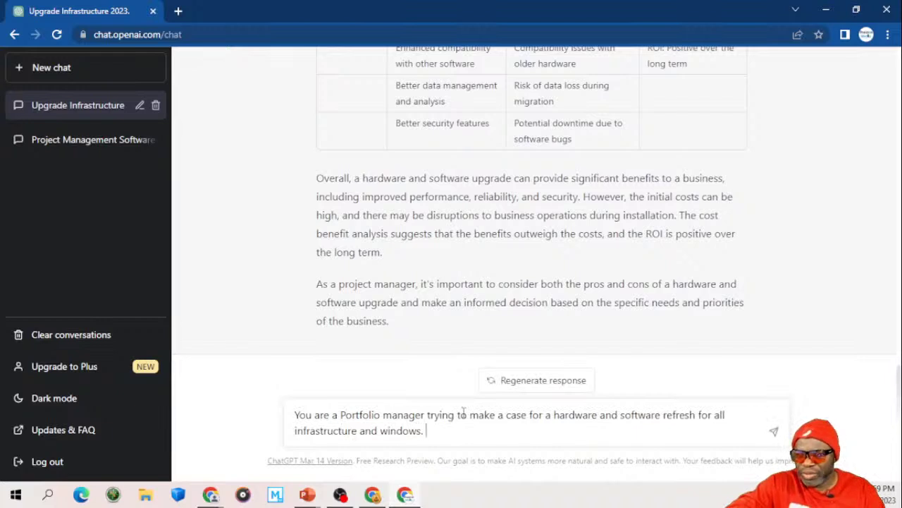
Step: Add "Create a product backlog for this endeavor breaking the information down into releases, sprints" to the prompt
type("Create a ")
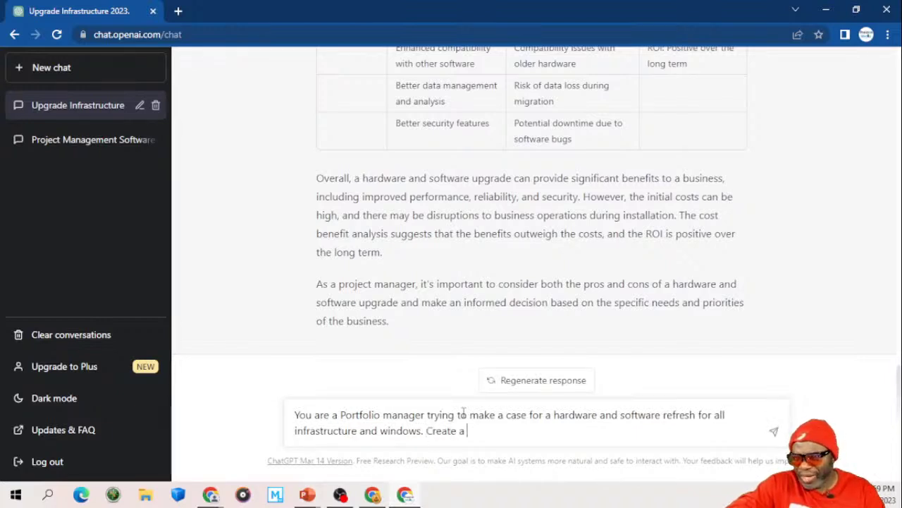
type("product backl")
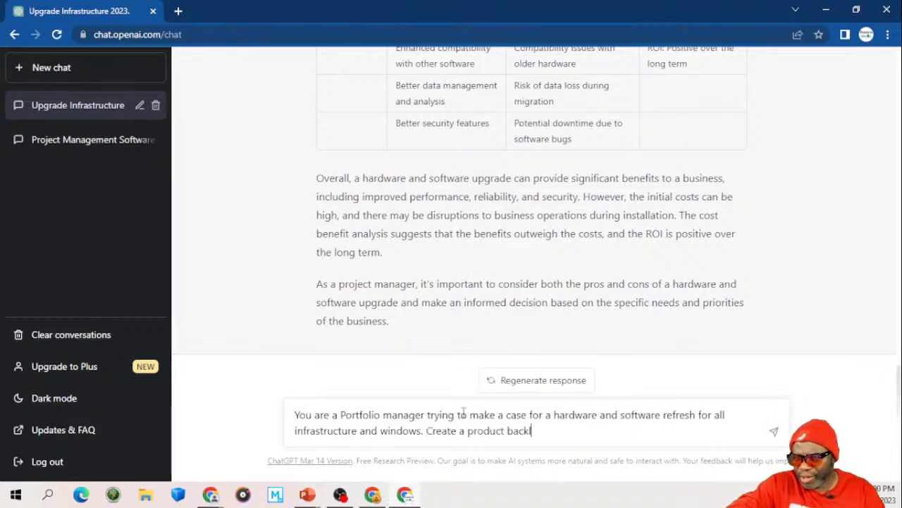
type("og for this")
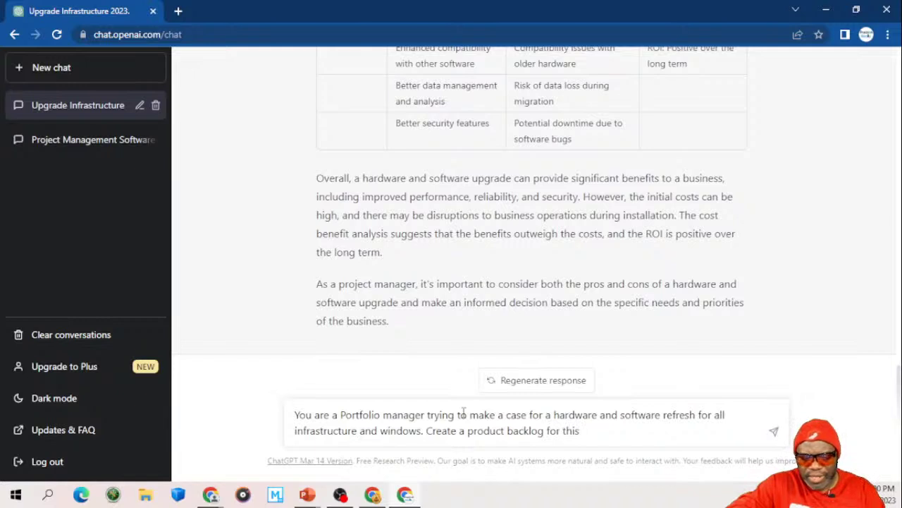
type(" endeavor")
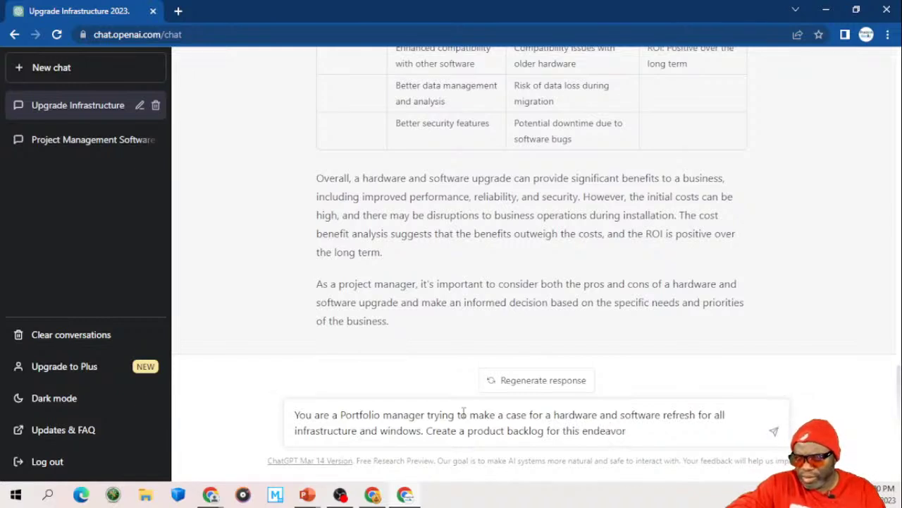
type(" breaking ")
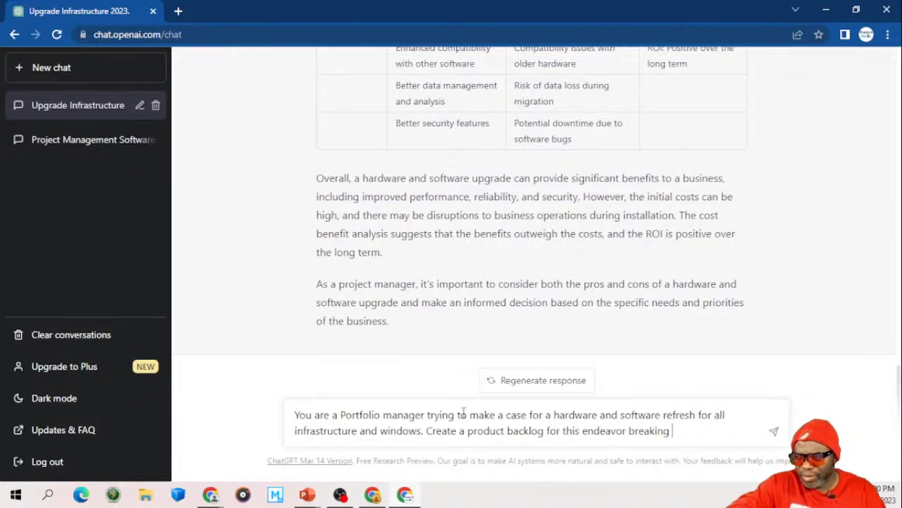
type("the informati")
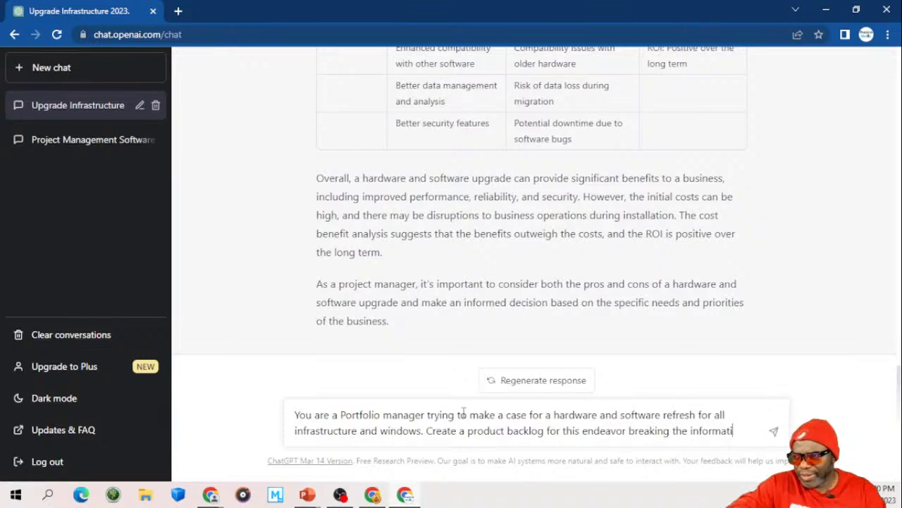
type("on down into ")
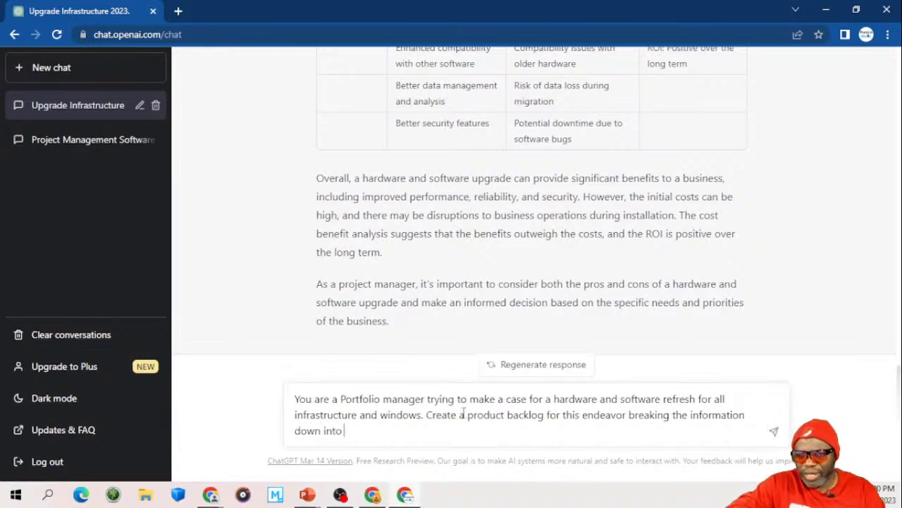
type("r")
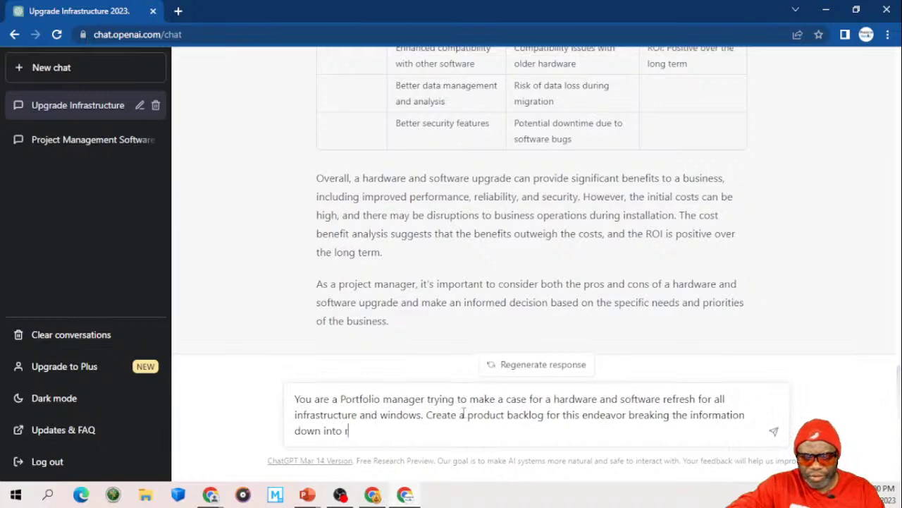
type("eleases")
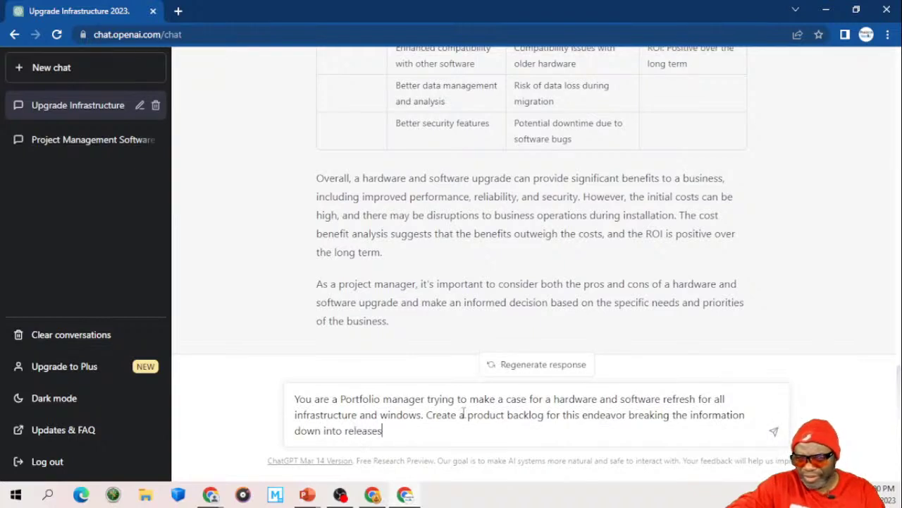
type(", sprints")
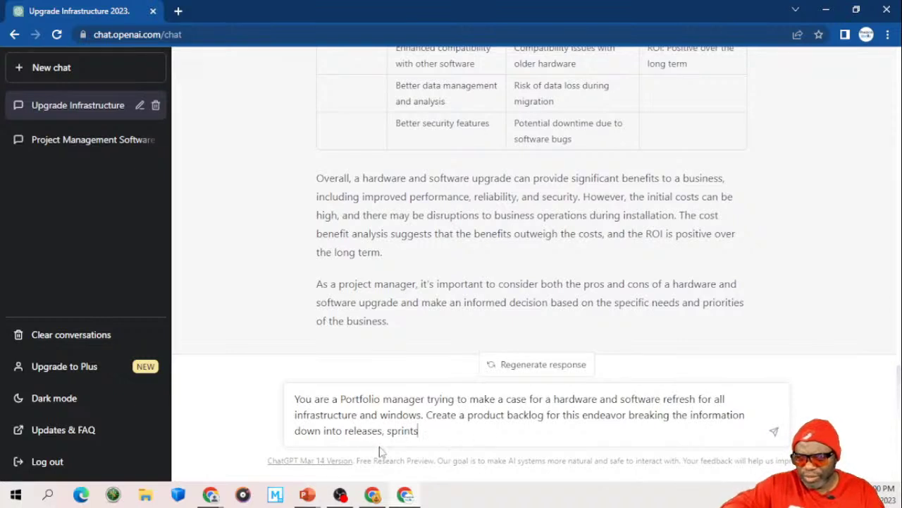
Step: Insert "epics, features," before "releases" in the prompt's breakdown list and end the list with "stories."
left_click(346, 430)
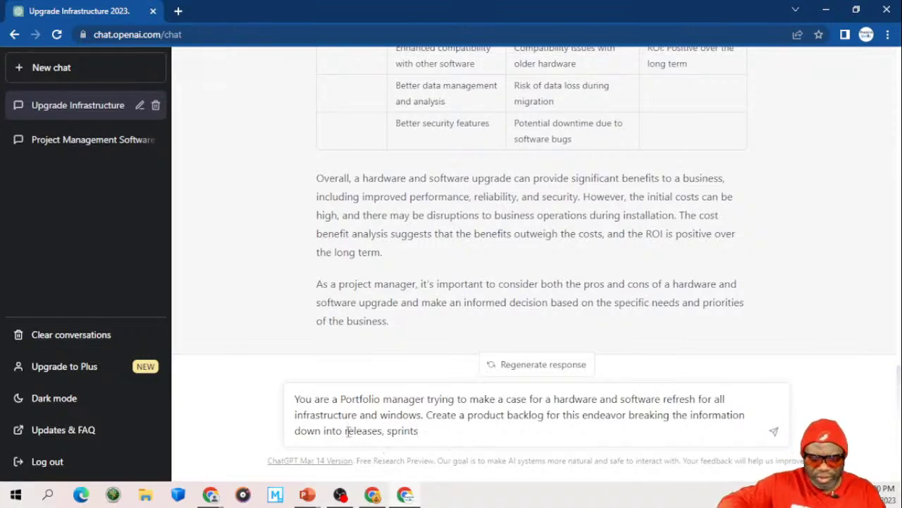
type("Ep")
type(", fea")
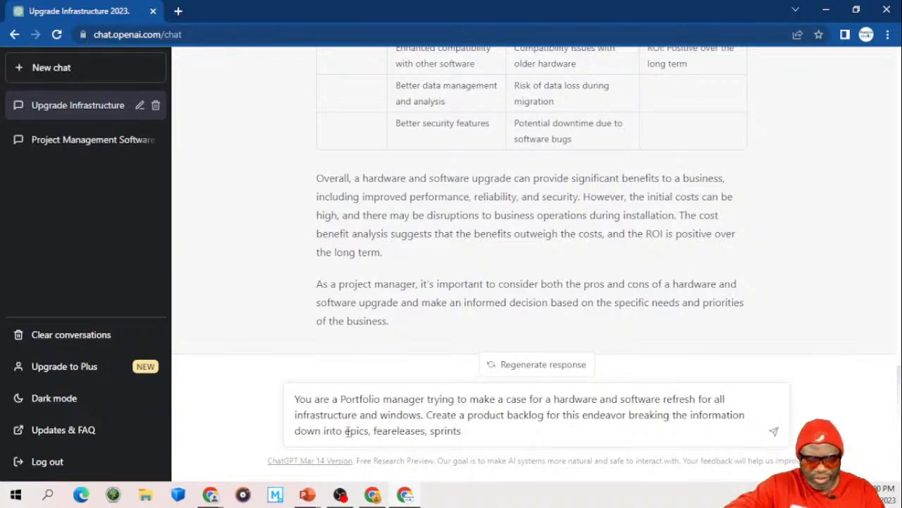
type("tures,")
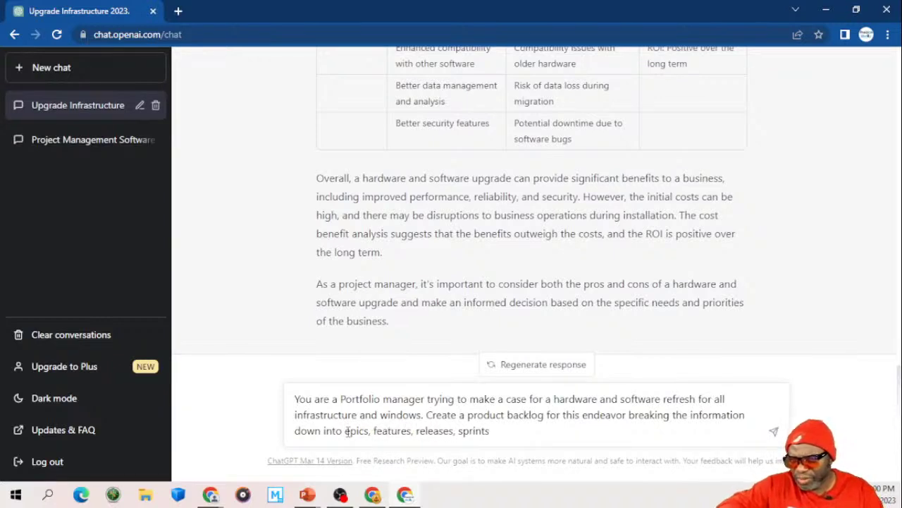
left_click(496, 434)
type(",")
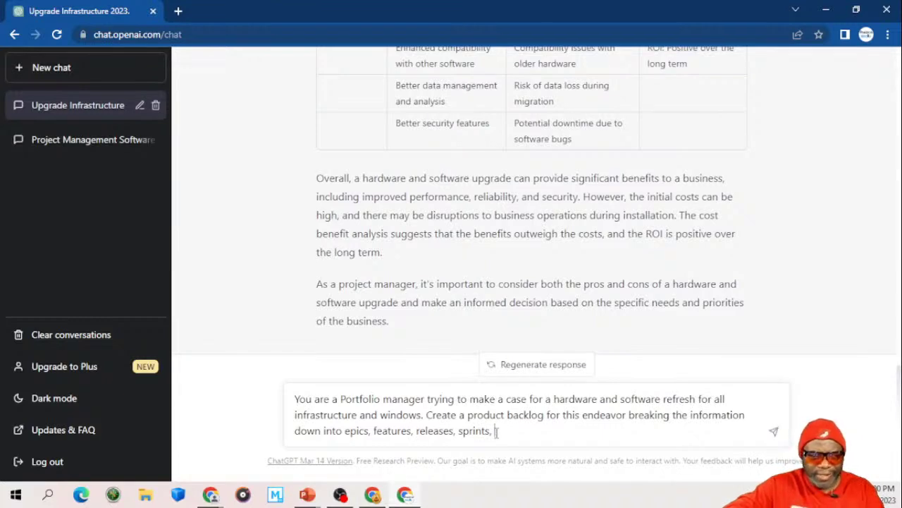
type("s")
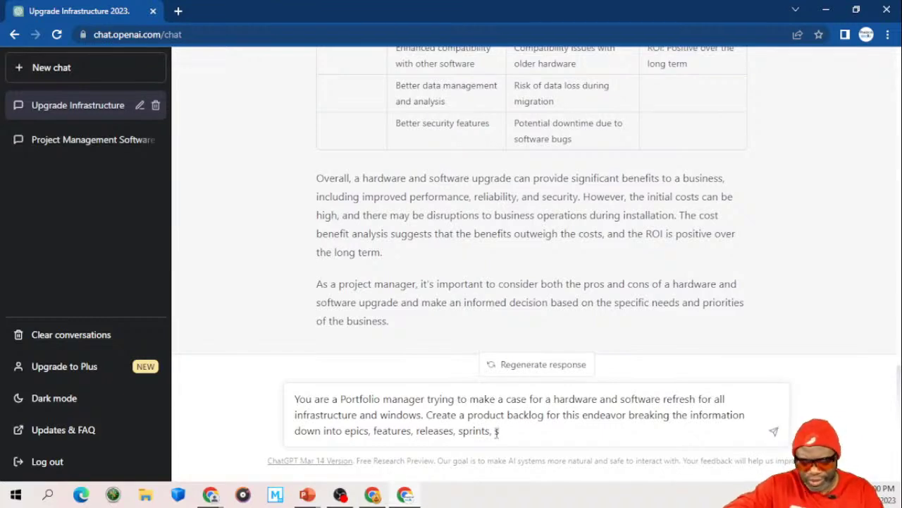
type("tories")
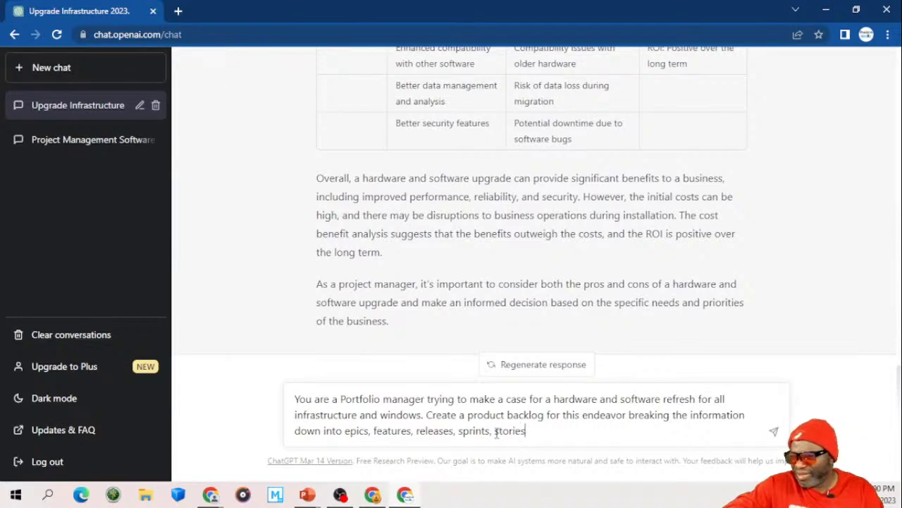
type(".")
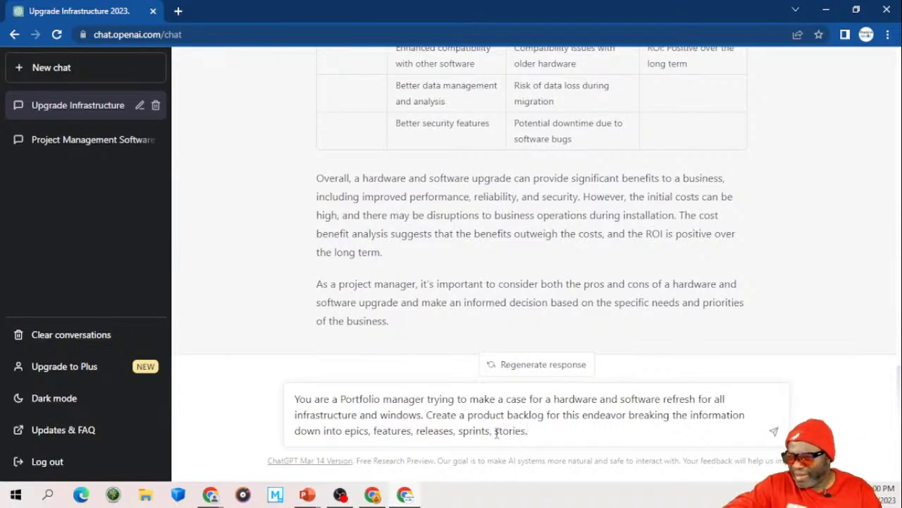
Step: Add "Use as many lines and columns as is necessary to paint a clear picture for the" to the prompt
type(" Use as ")
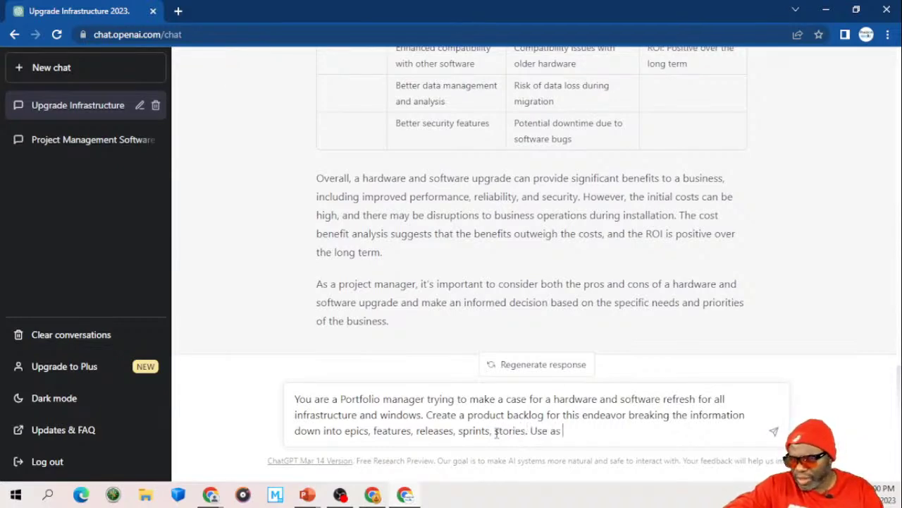
type("many line")
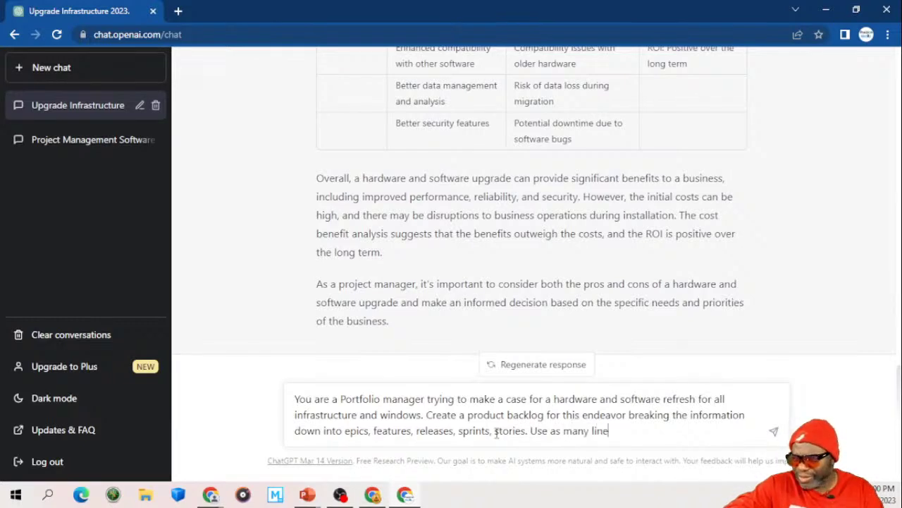
type("s and columns")
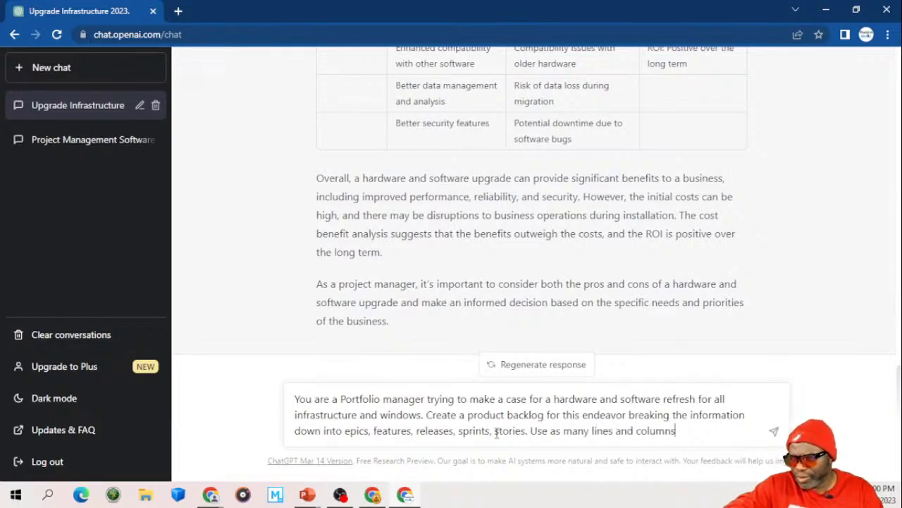
type(" as is nece")
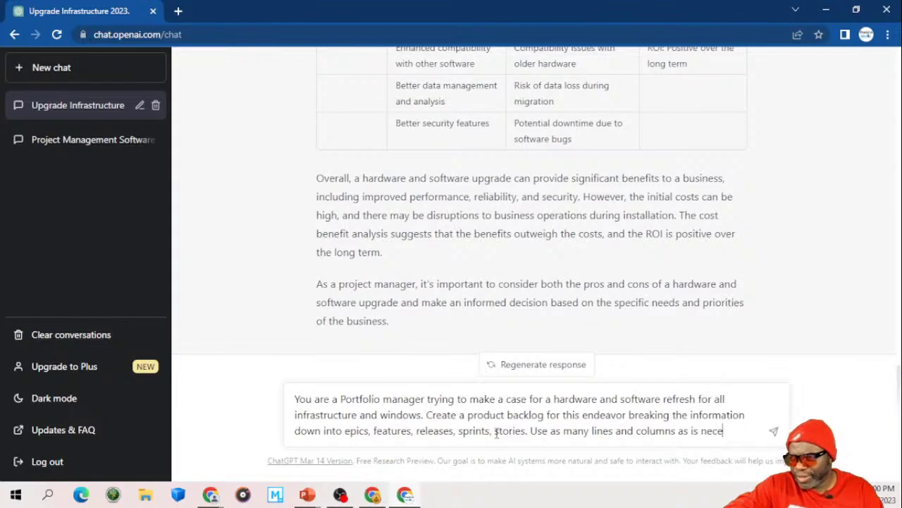
type("ssary to paint a clea")
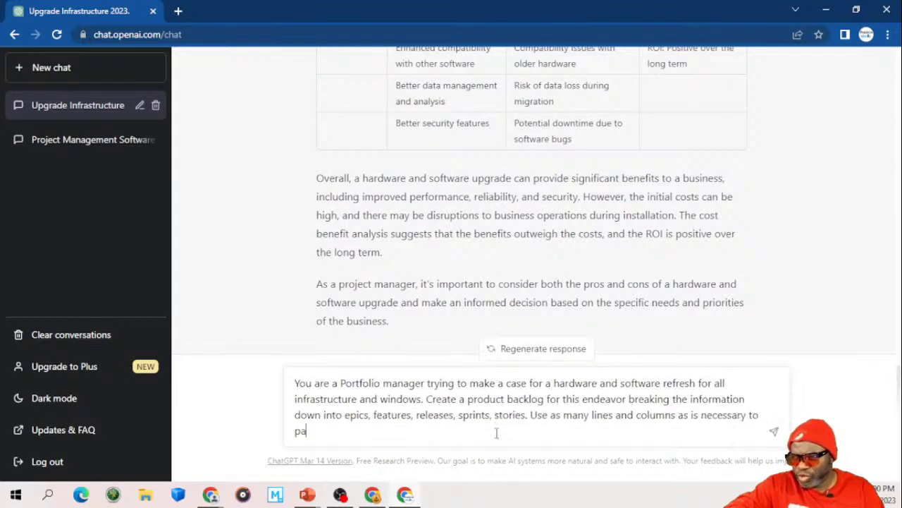
type("r p")
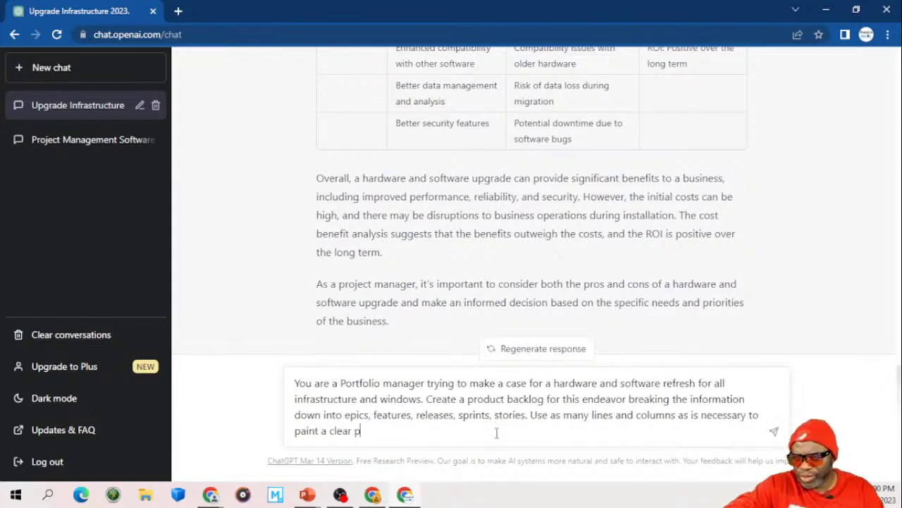
type("icture for the")
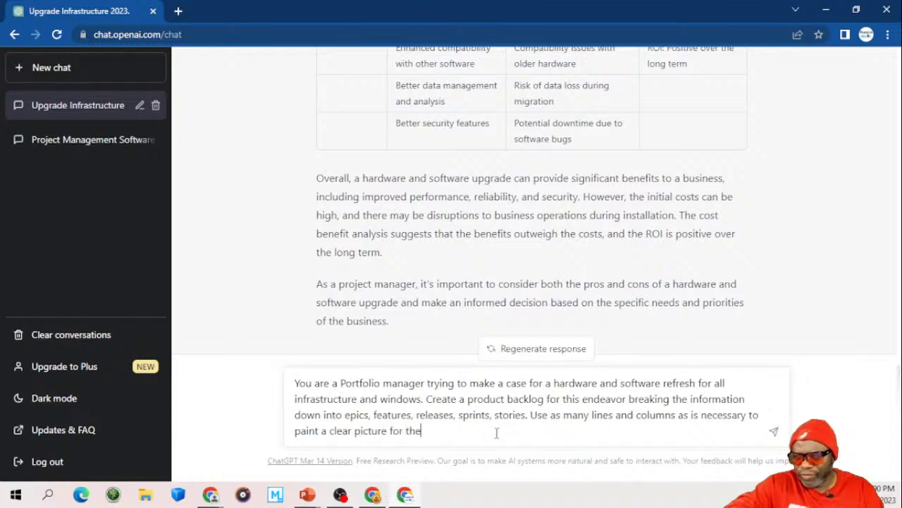
Step: Finish the prompt with "less technical stakeholders resulting in a green light to go ahead." and submit it
type(" less technic")
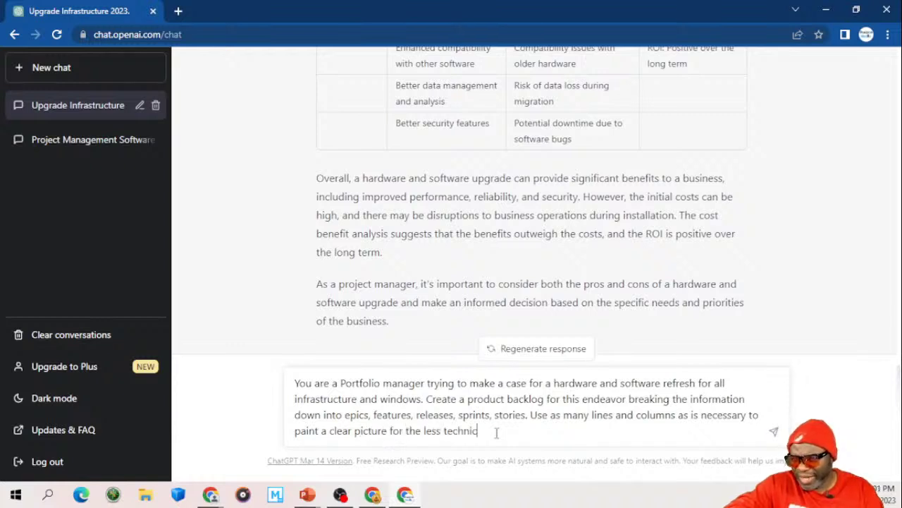
type("al stakeho")
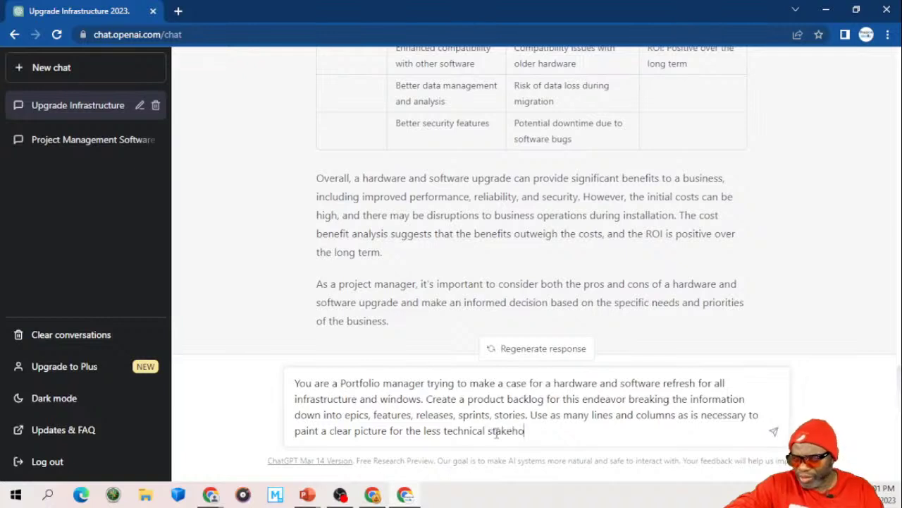
type("lders resul")
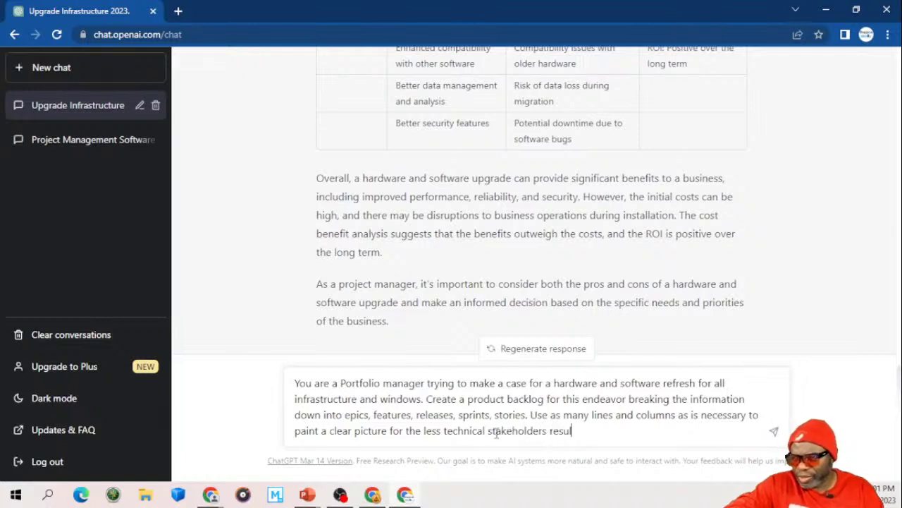
type("ting in a ")
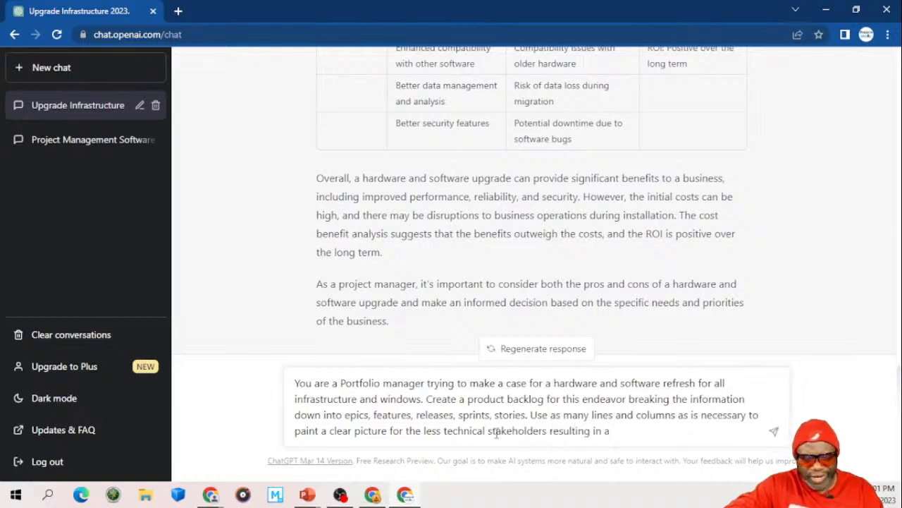
type("green ligh")
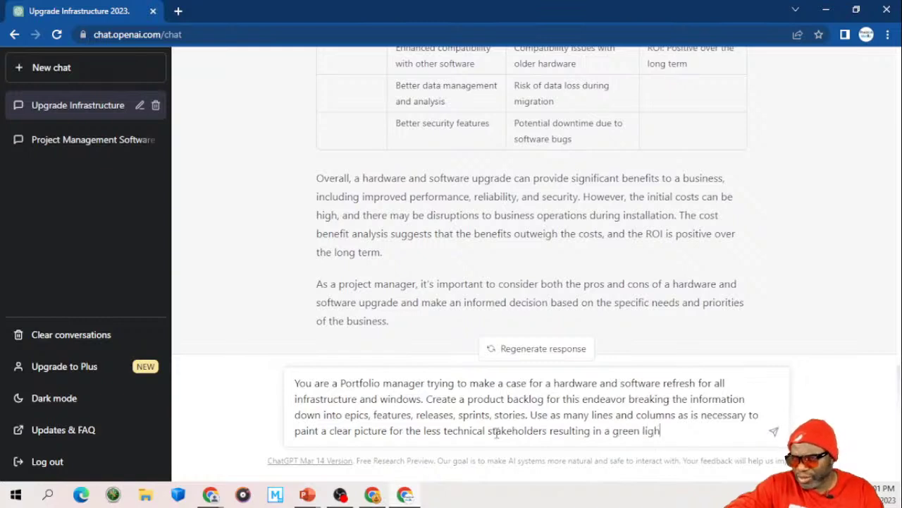
type("t to go ahe")
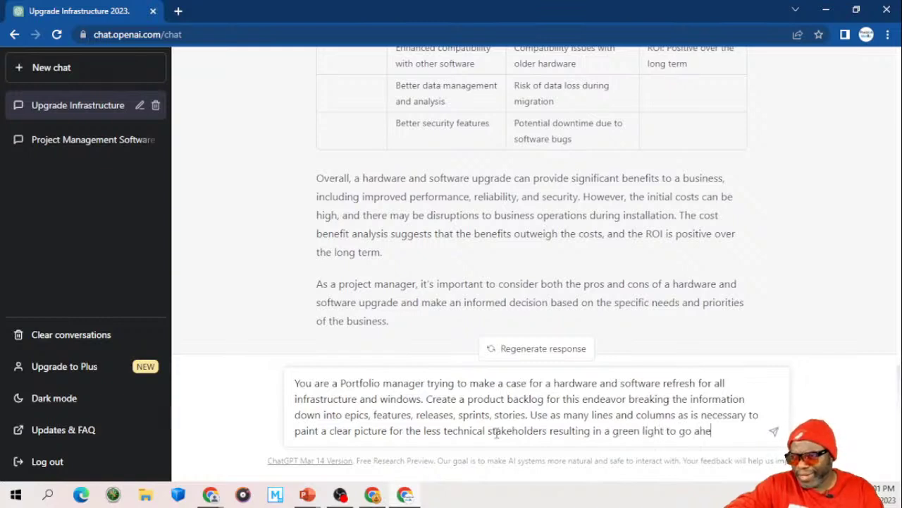
type("ad.")
key("Return")
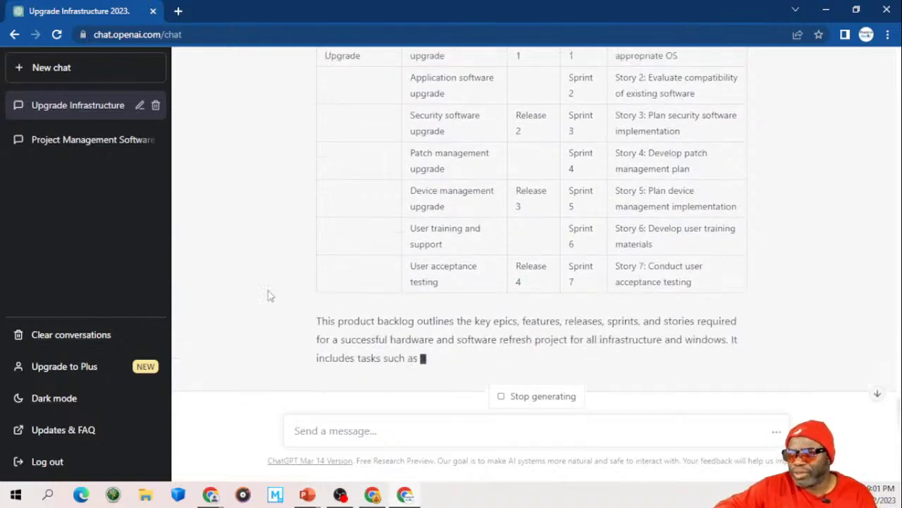
Step: Review the generated product backlog table across the Infrastructure Upgrade and Windows Upgrade epics, including the closing summary paragraphs
scroll(268, 296, "up", 2)
scroll(268, 296, "up", 3)
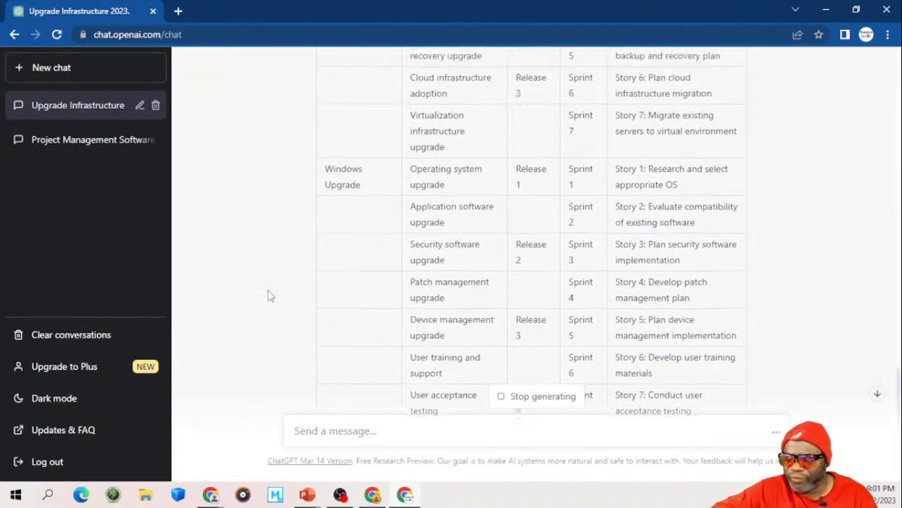
scroll(268, 296, "up", 2)
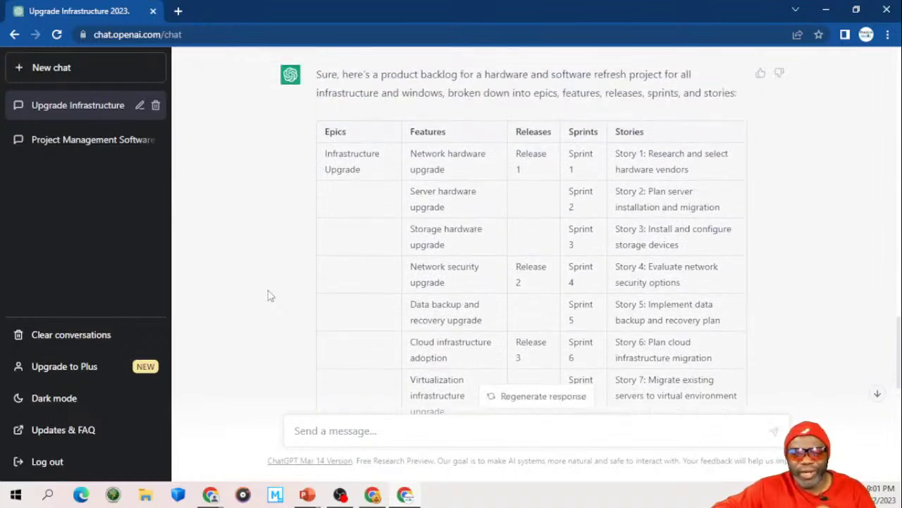
scroll(268, 296, "down", 1)
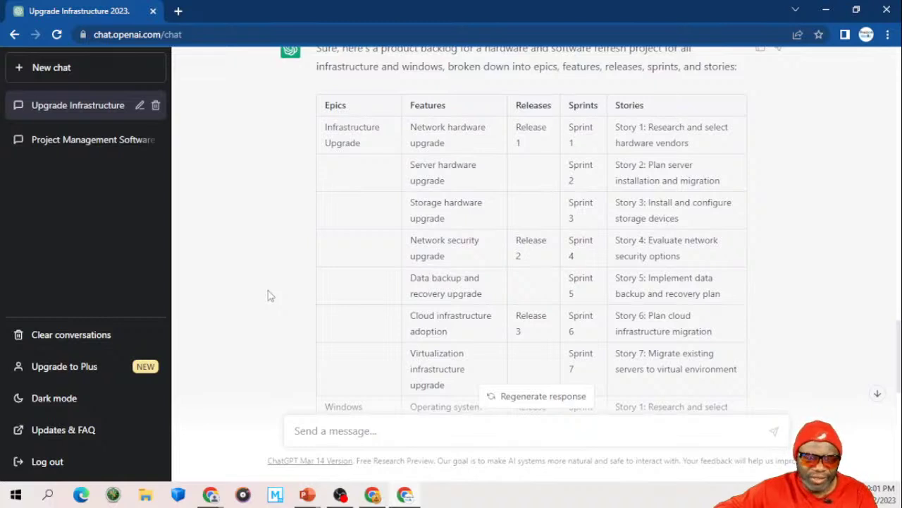
scroll(268, 296, "down", 1)
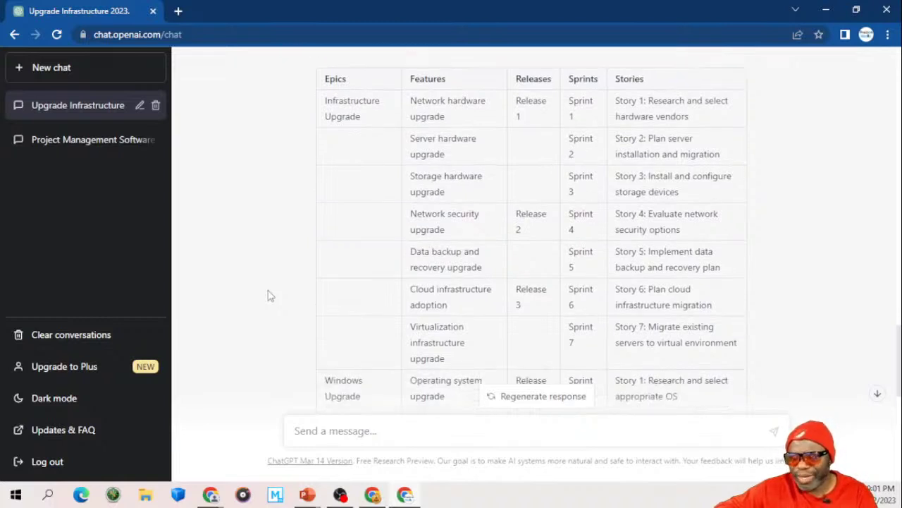
scroll(268, 297, "down", 3)
scroll(268, 296, "down", 5)
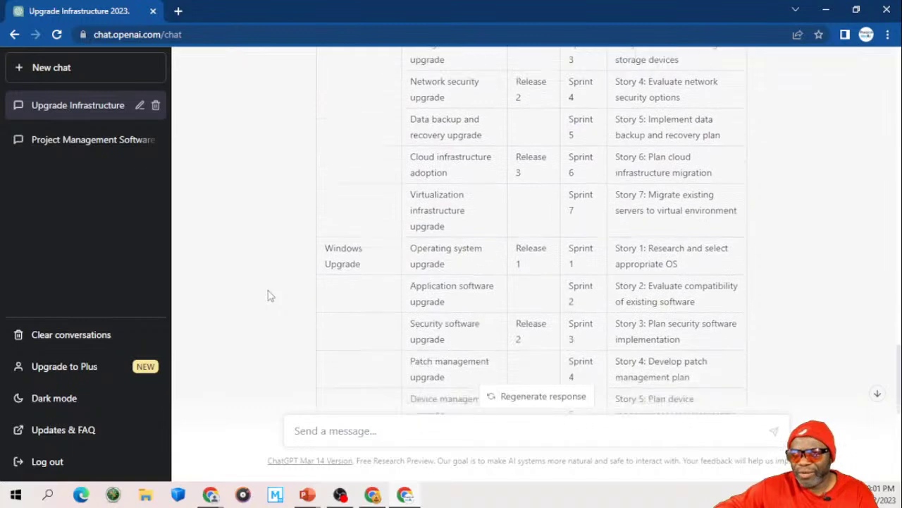
scroll(268, 297, "down", 1)
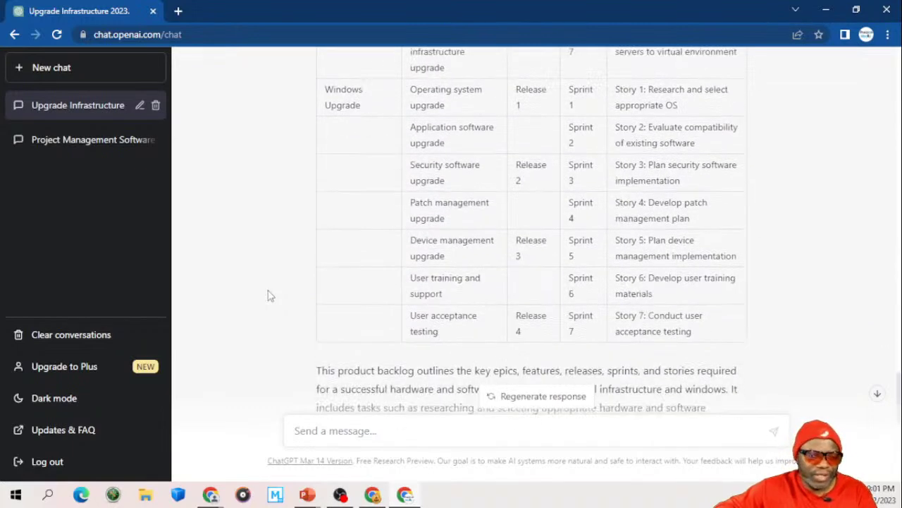
scroll(268, 296, "down", 2)
scroll(267, 296, "down", 1)
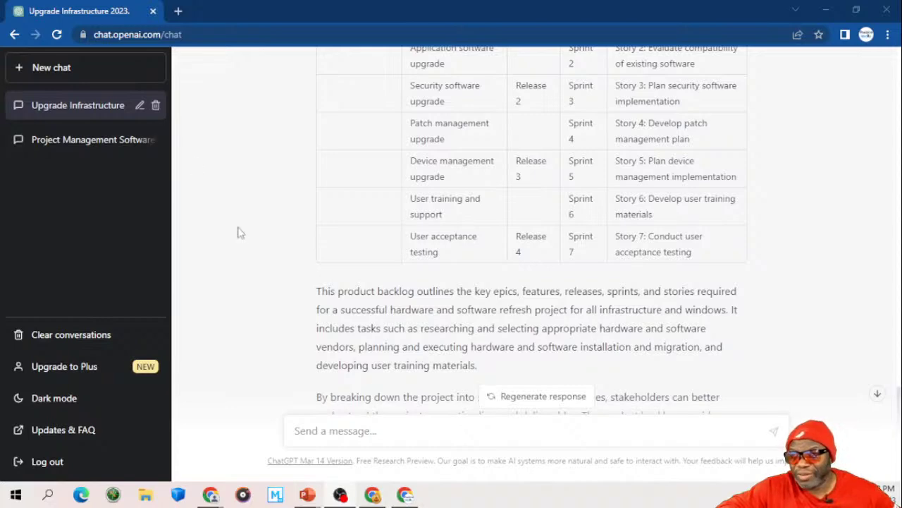
left_click(264, 249)
scroll(264, 250, "down", 2)
scroll(266, 251, "up", 6)
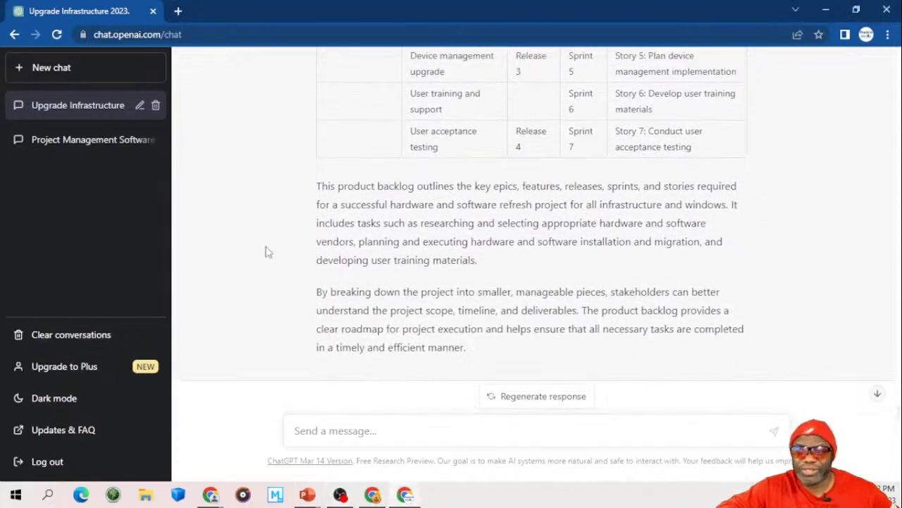
scroll(266, 251, "up", 2)
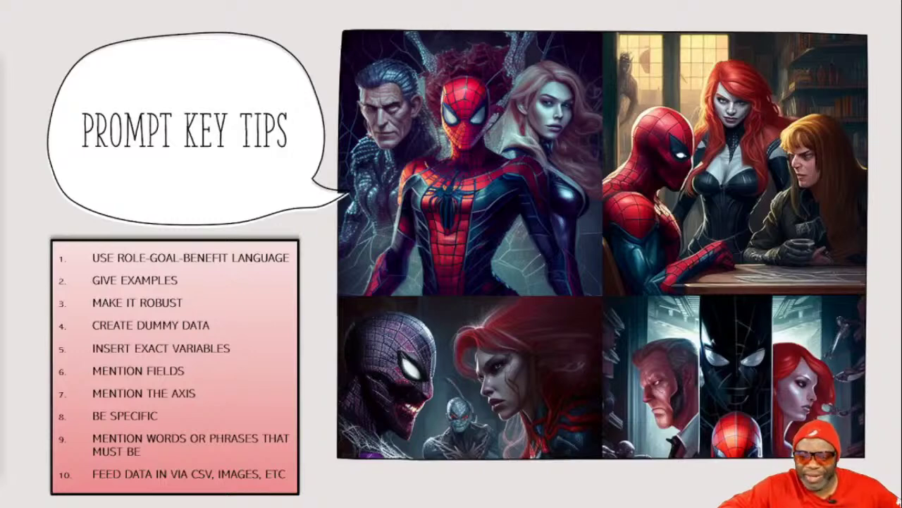
key("Right")
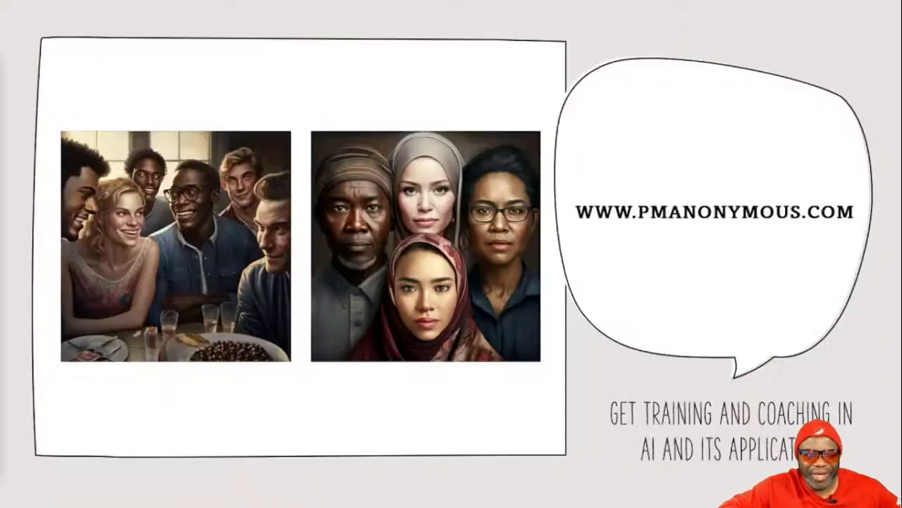